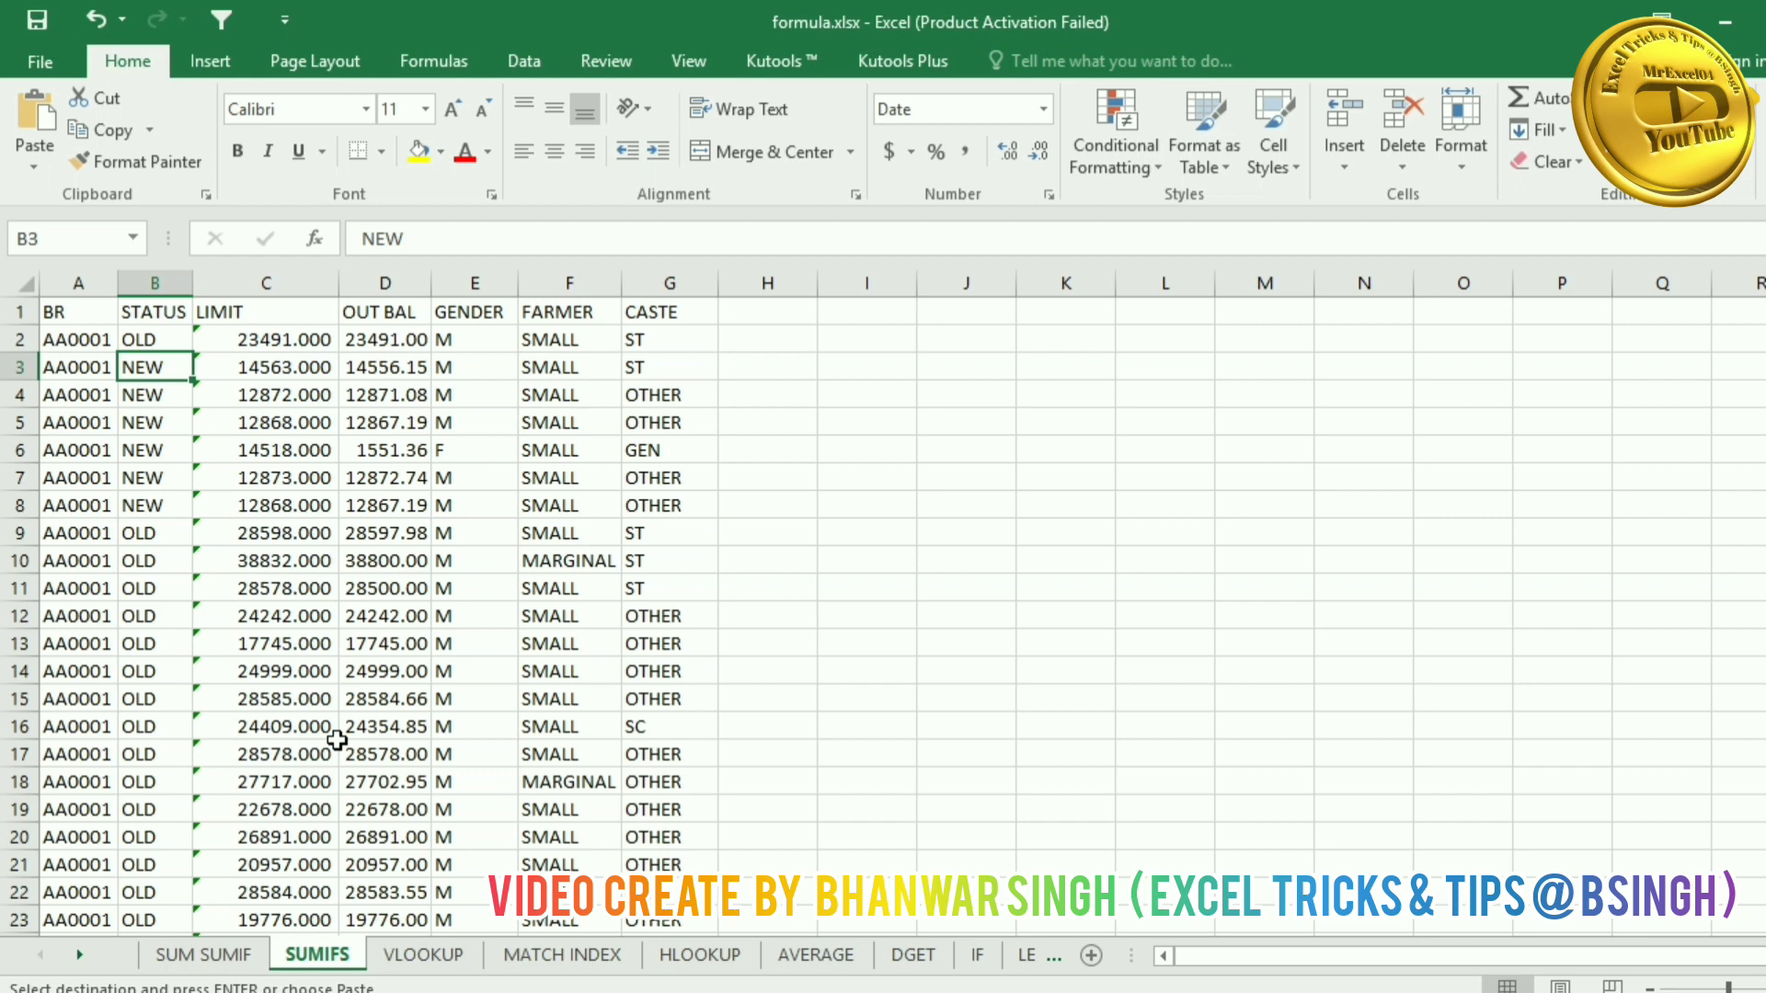
Step: Look through the example worksheets from SUMIFS to LEN
click(436, 756)
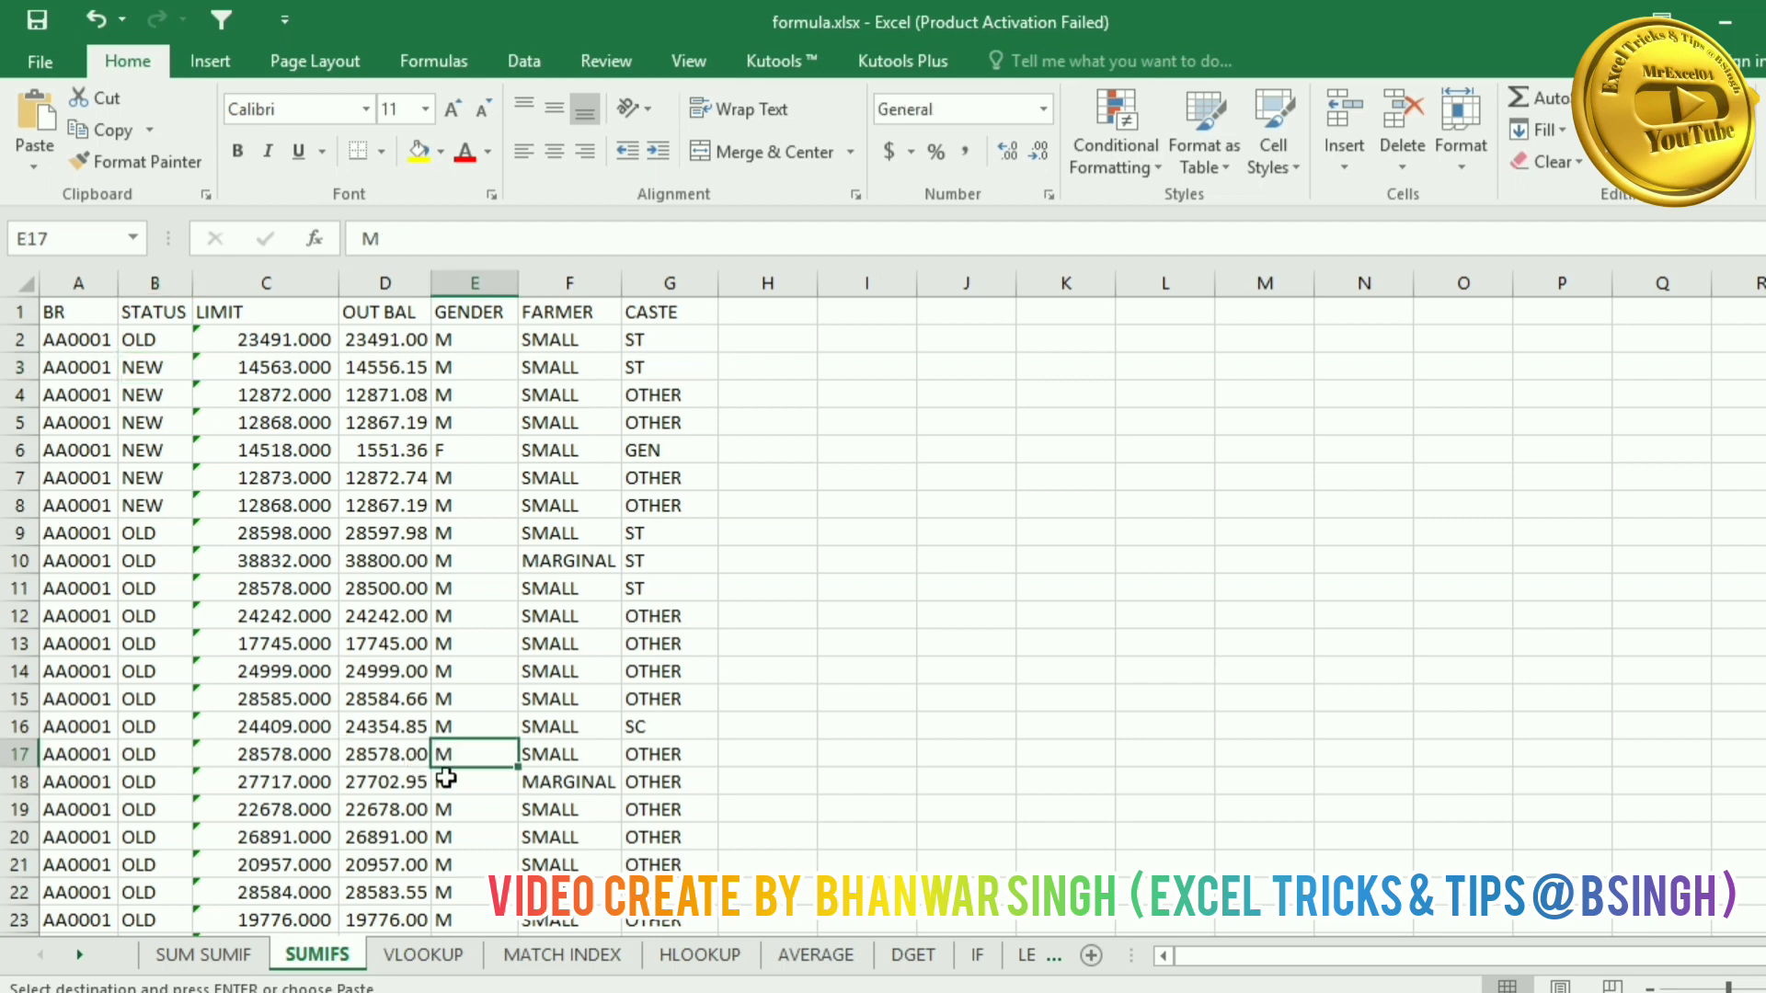
click(377, 958)
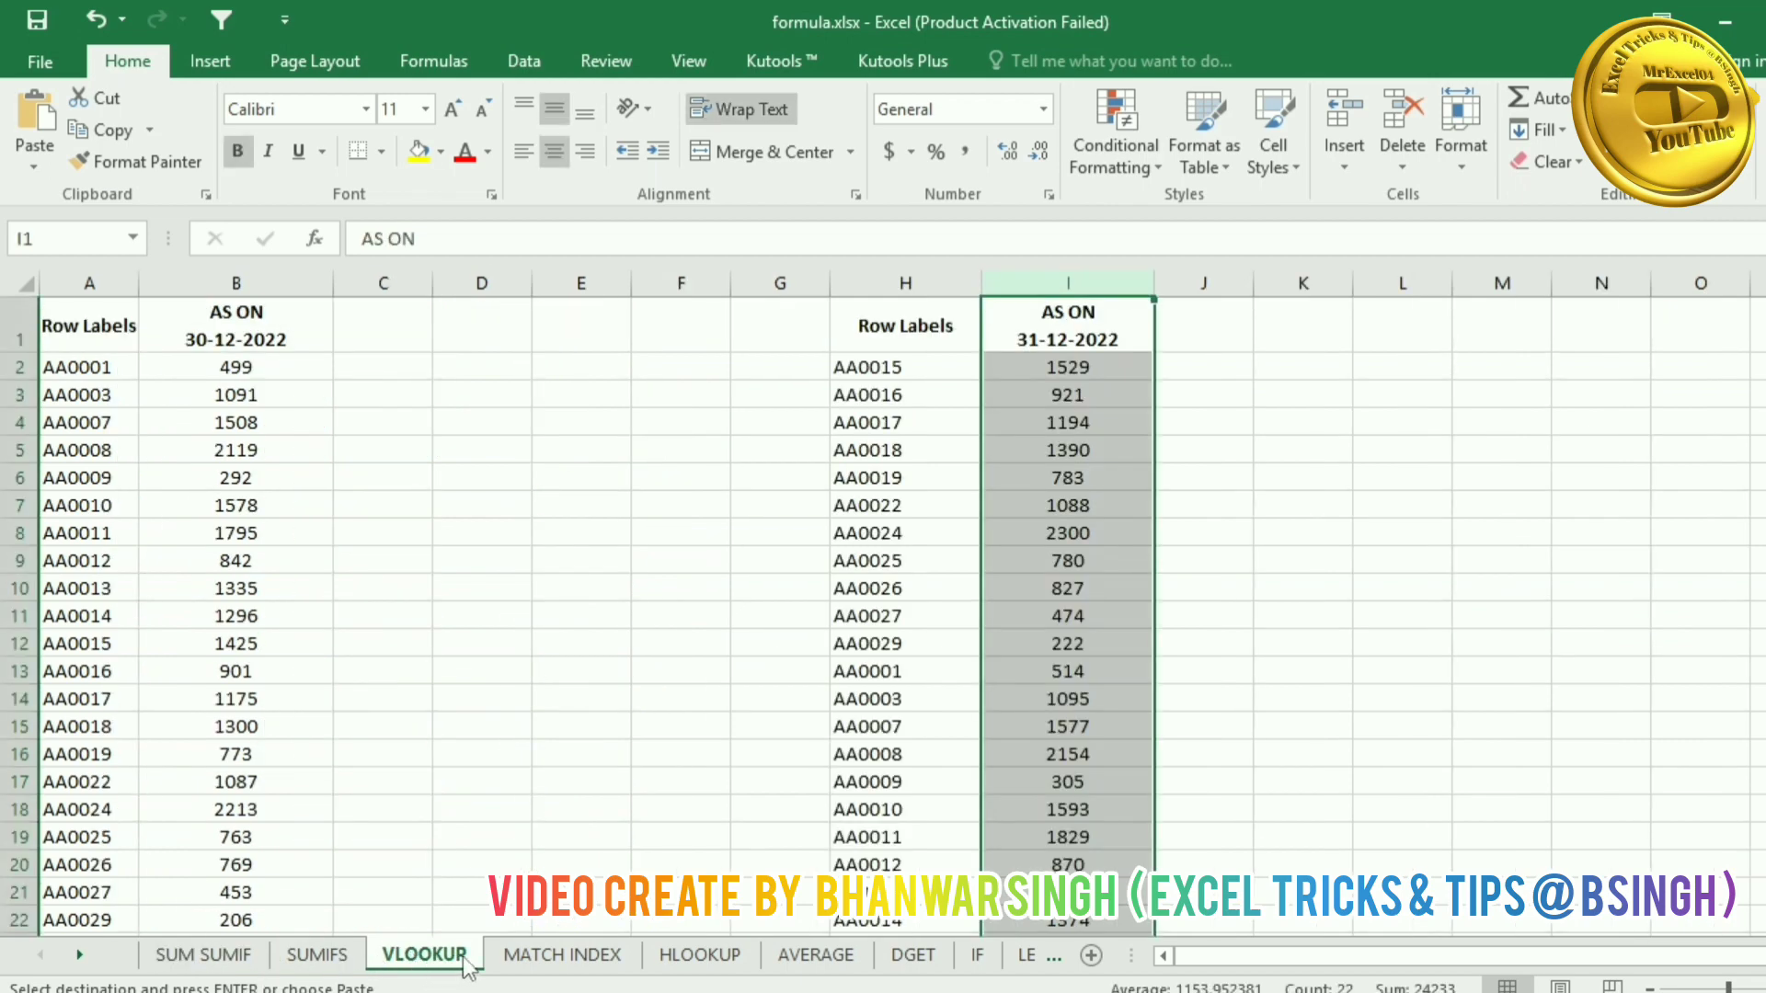
click(556, 956)
click(685, 956)
click(816, 956)
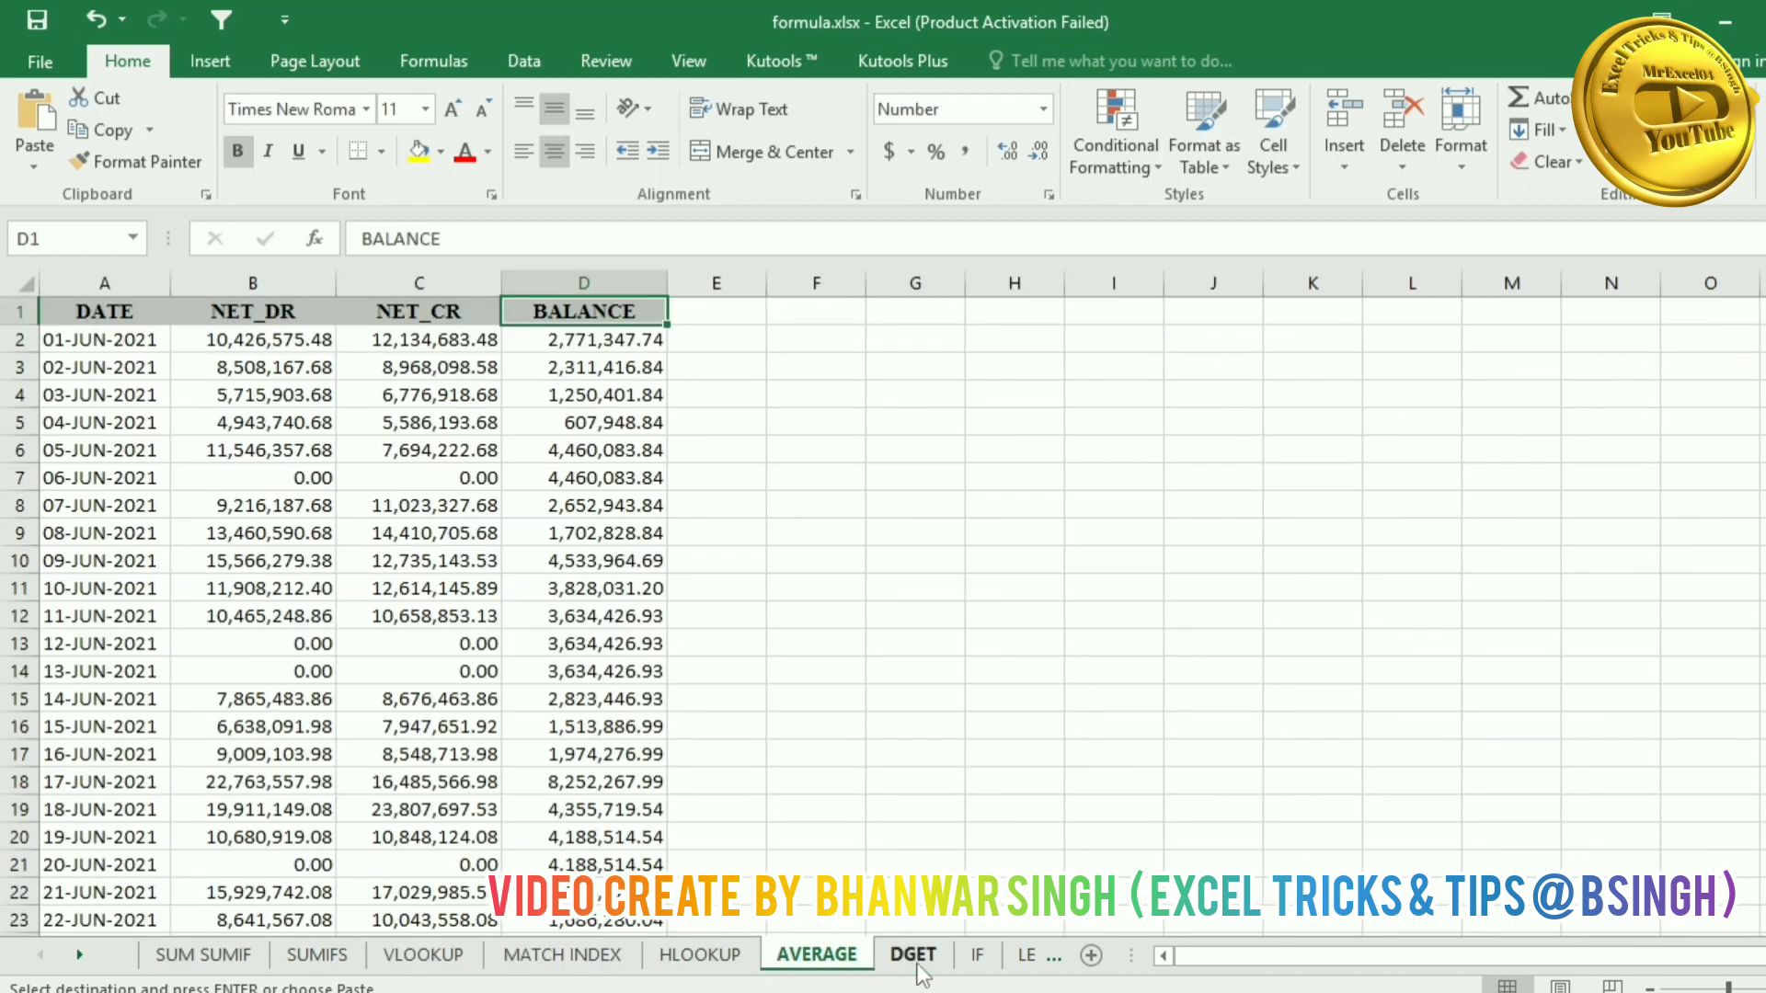
click(913, 956)
click(978, 957)
click(1027, 956)
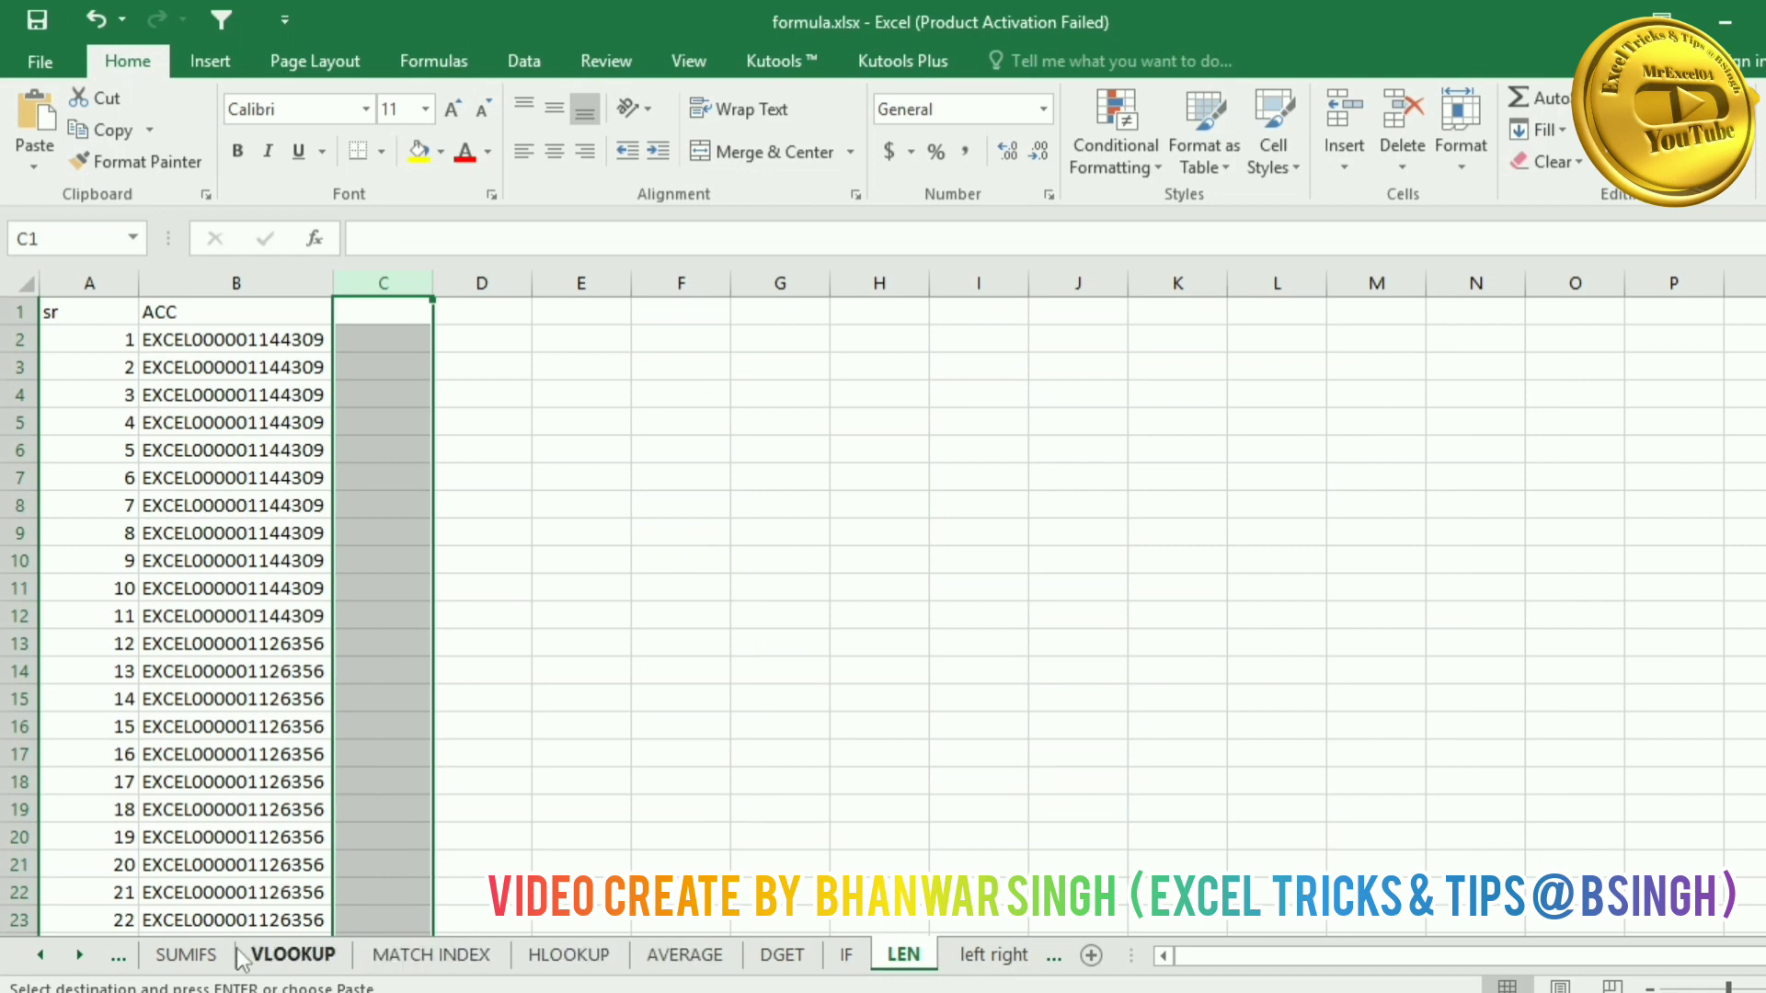
click(40, 955)
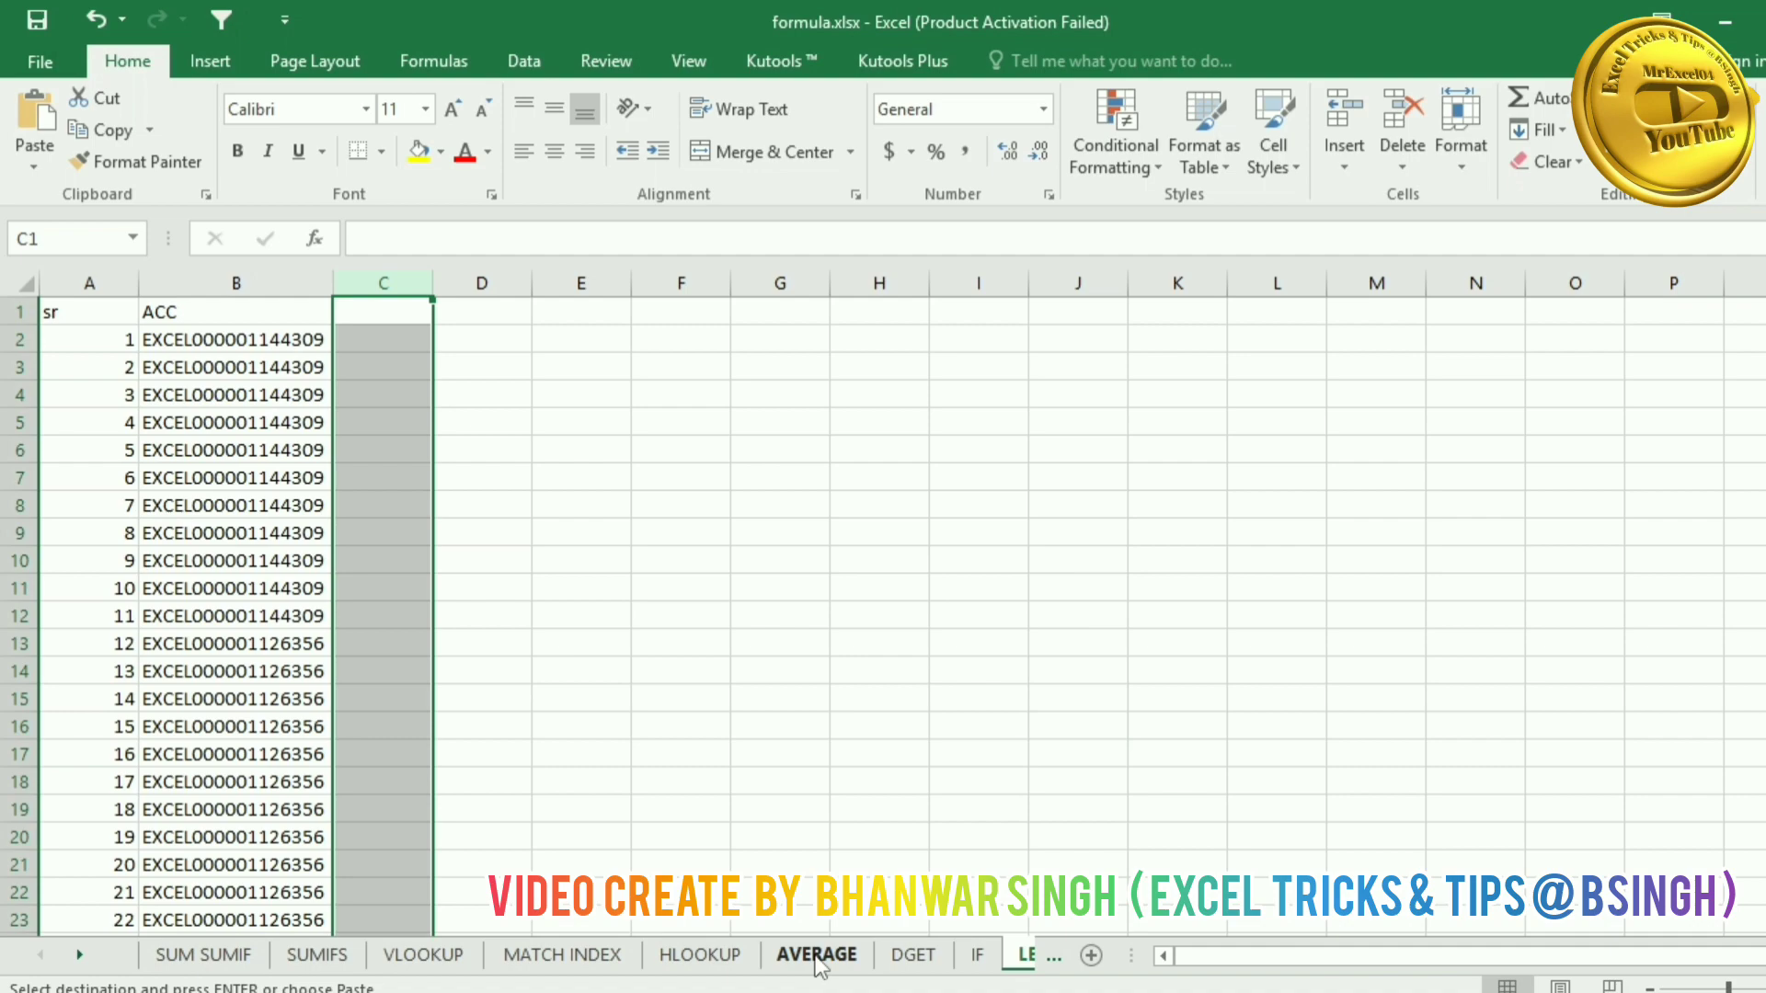
Step: Examine the workbook's remaining worksheets, from left right mid find through randbeetwin & rank to Sheet5
key(ctrl+Page_Down)
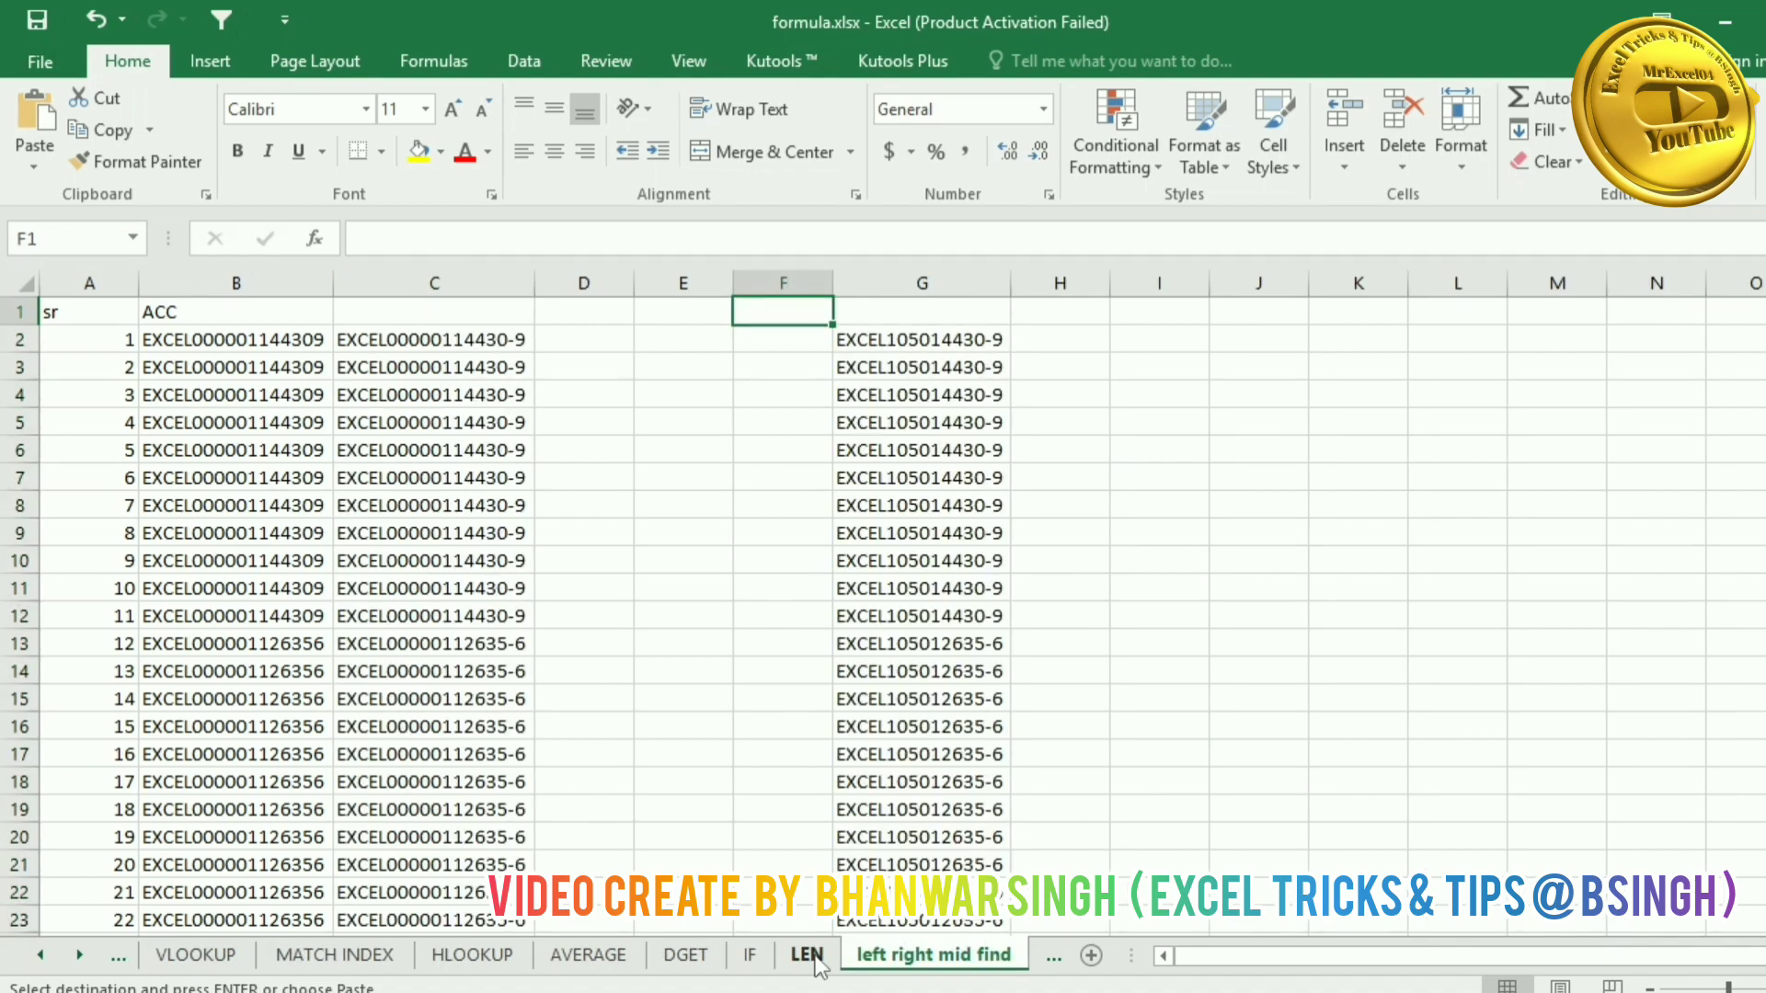
key(ctrl+Page_Up)
key(ctrl+Page_Up)
key(ctrl+Page_Up)
key(ctrl+Page_Up)
key(ctrl+Page_Up)
key(ctrl+Page_Up)
key(ctrl+Page_Up)
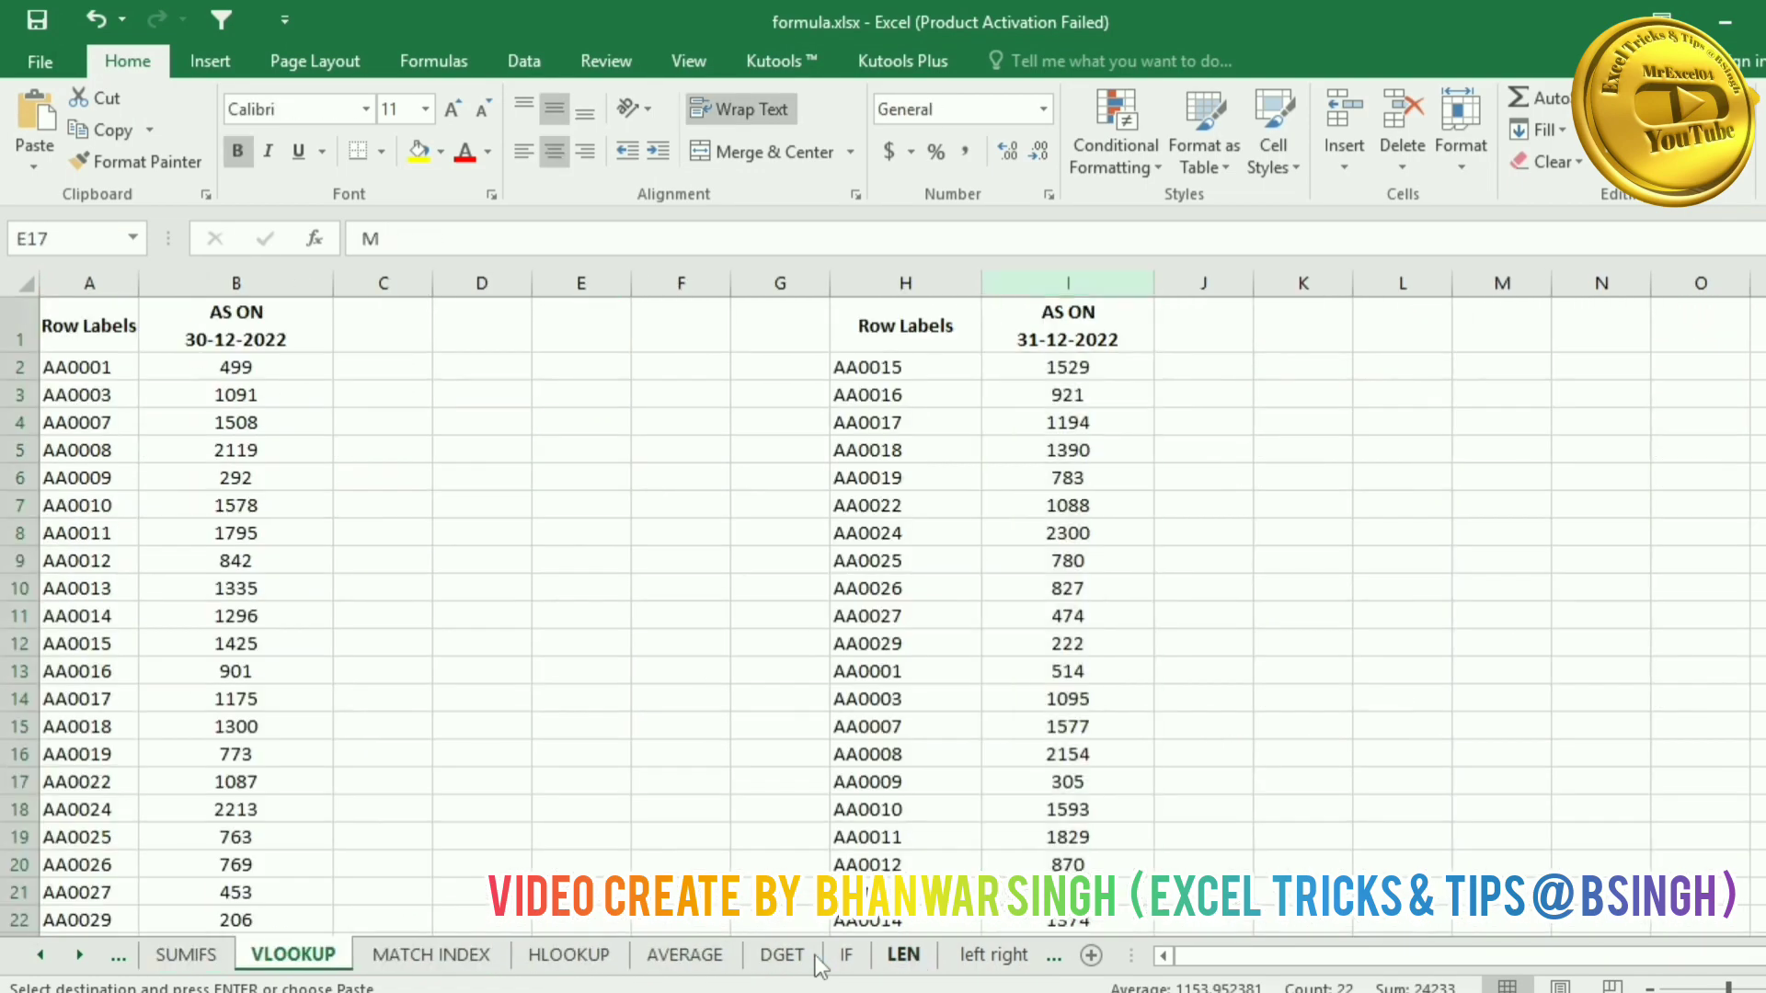
key(ctrl+Page_Up)
key(ctrl+Page_Up)
key(ctrl+Page_Down)
key(ctrl+Page_Down)
key(ctrl+Page_Down)
key(ctrl+Page_Down)
key(ctrl+Page_Down)
key(ctrl+Page_Down)
key(ctrl+Page_Down)
key(ctrl+Page_Down)
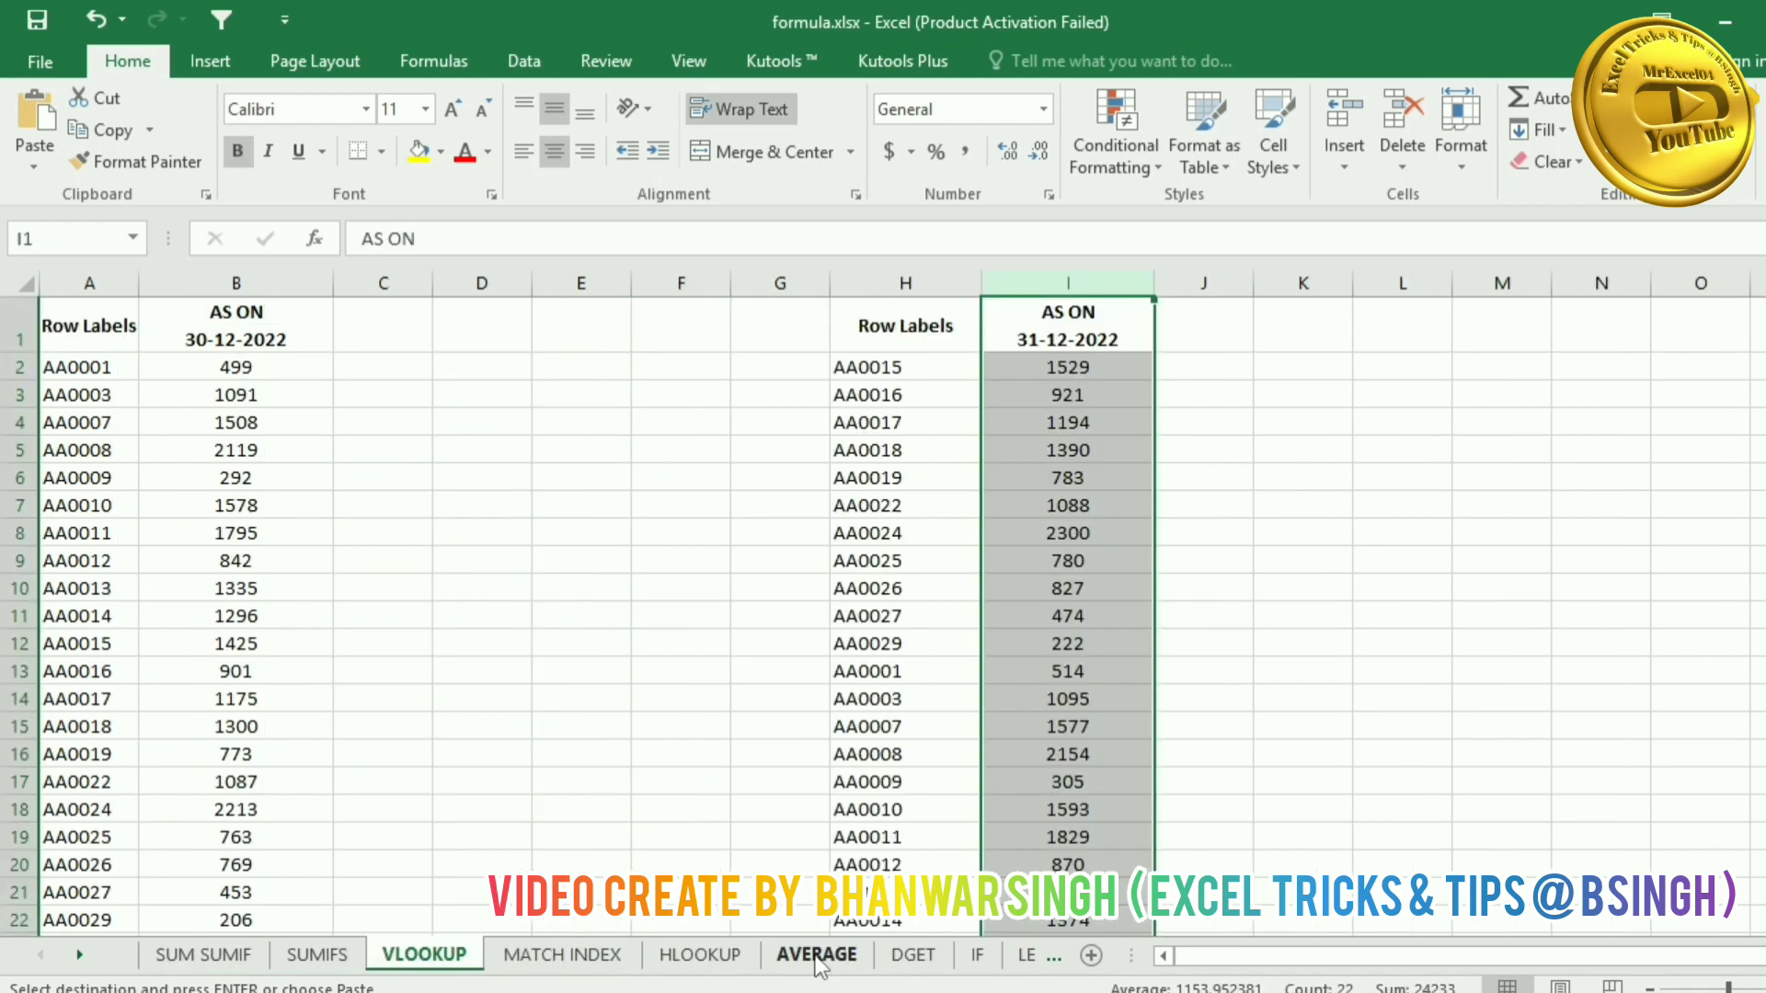
key(ctrl+Page_Down)
key(ctrl+Page_Down)
key(ctrl+Page_Down)
key(ctrl+Page_Down)
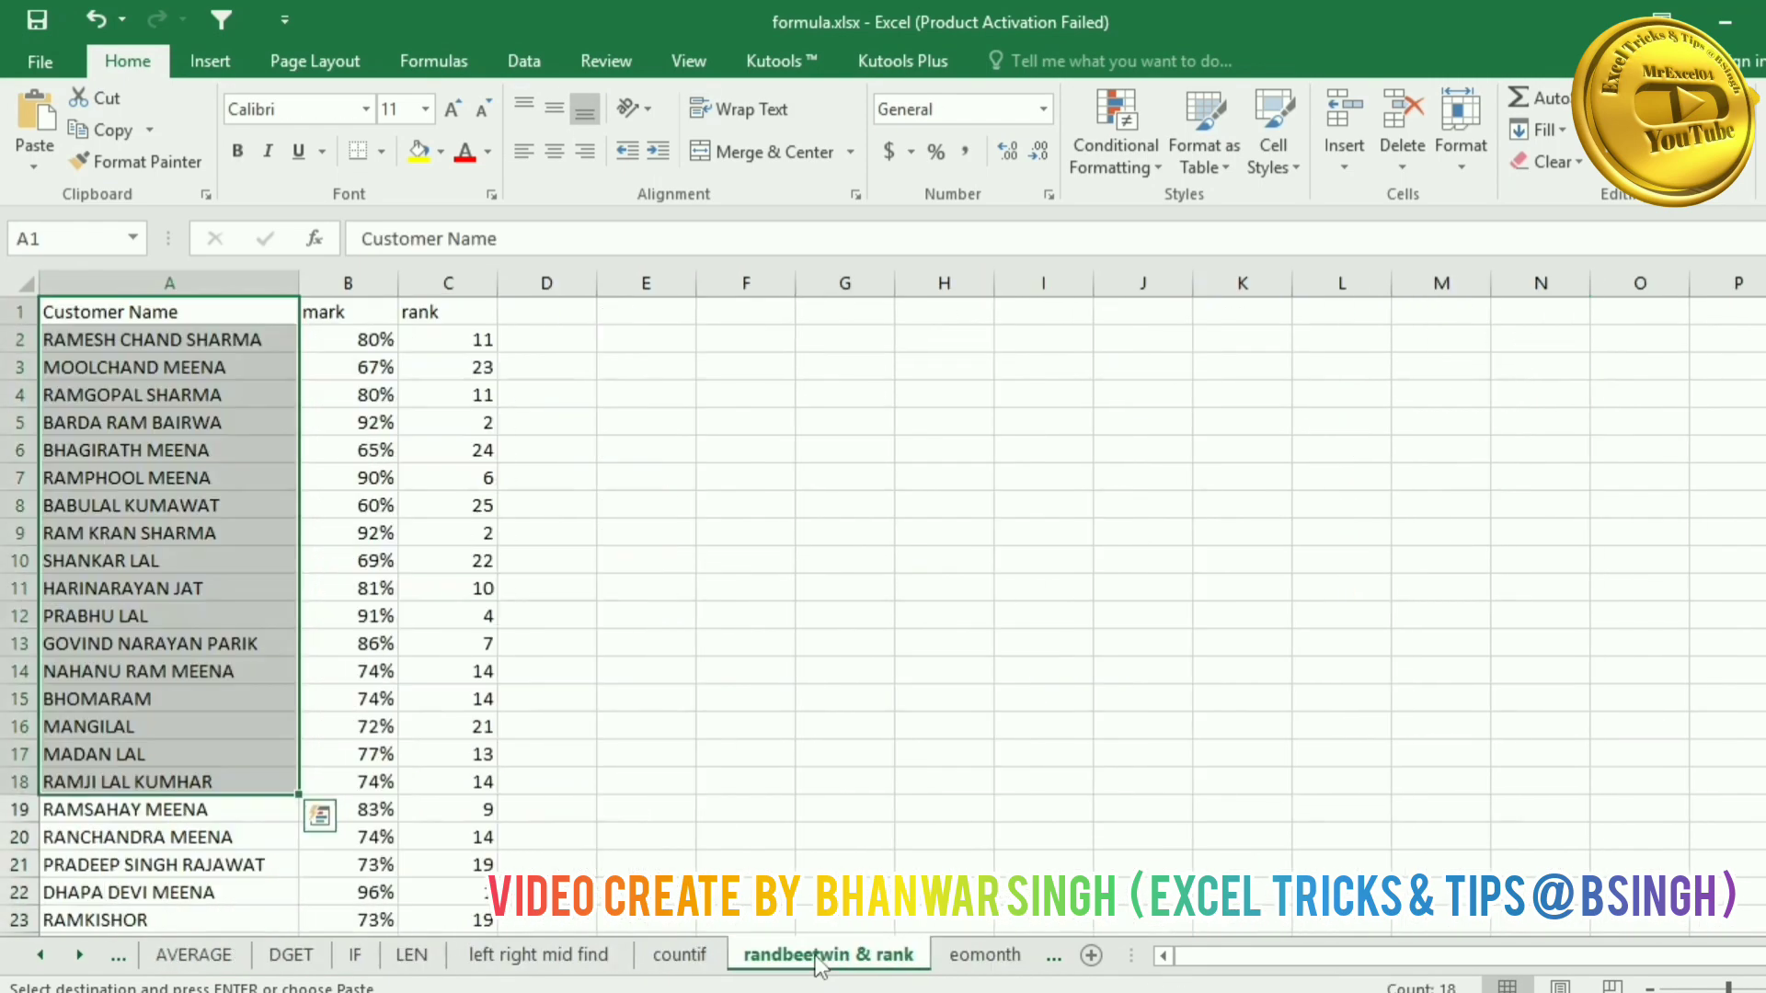
key(ctrl+Page_Down)
key(ctrl+Page_Down)
key(ctrl+Page_Down)
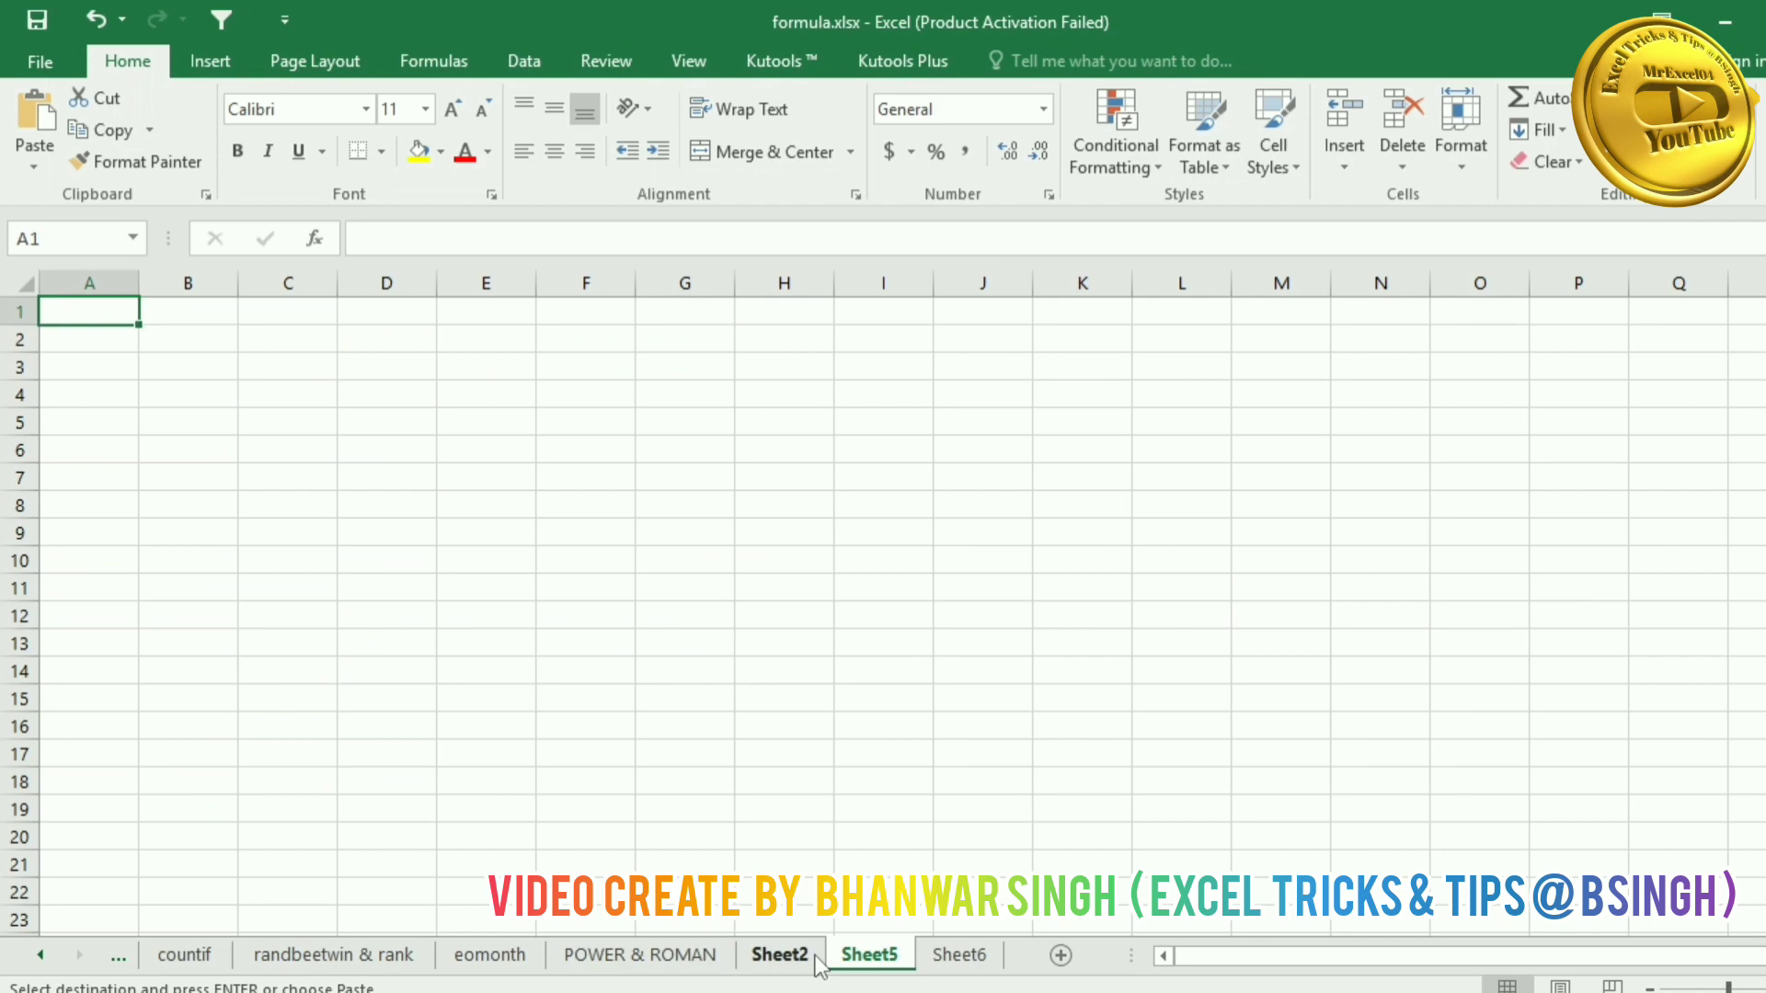
key(Escape)
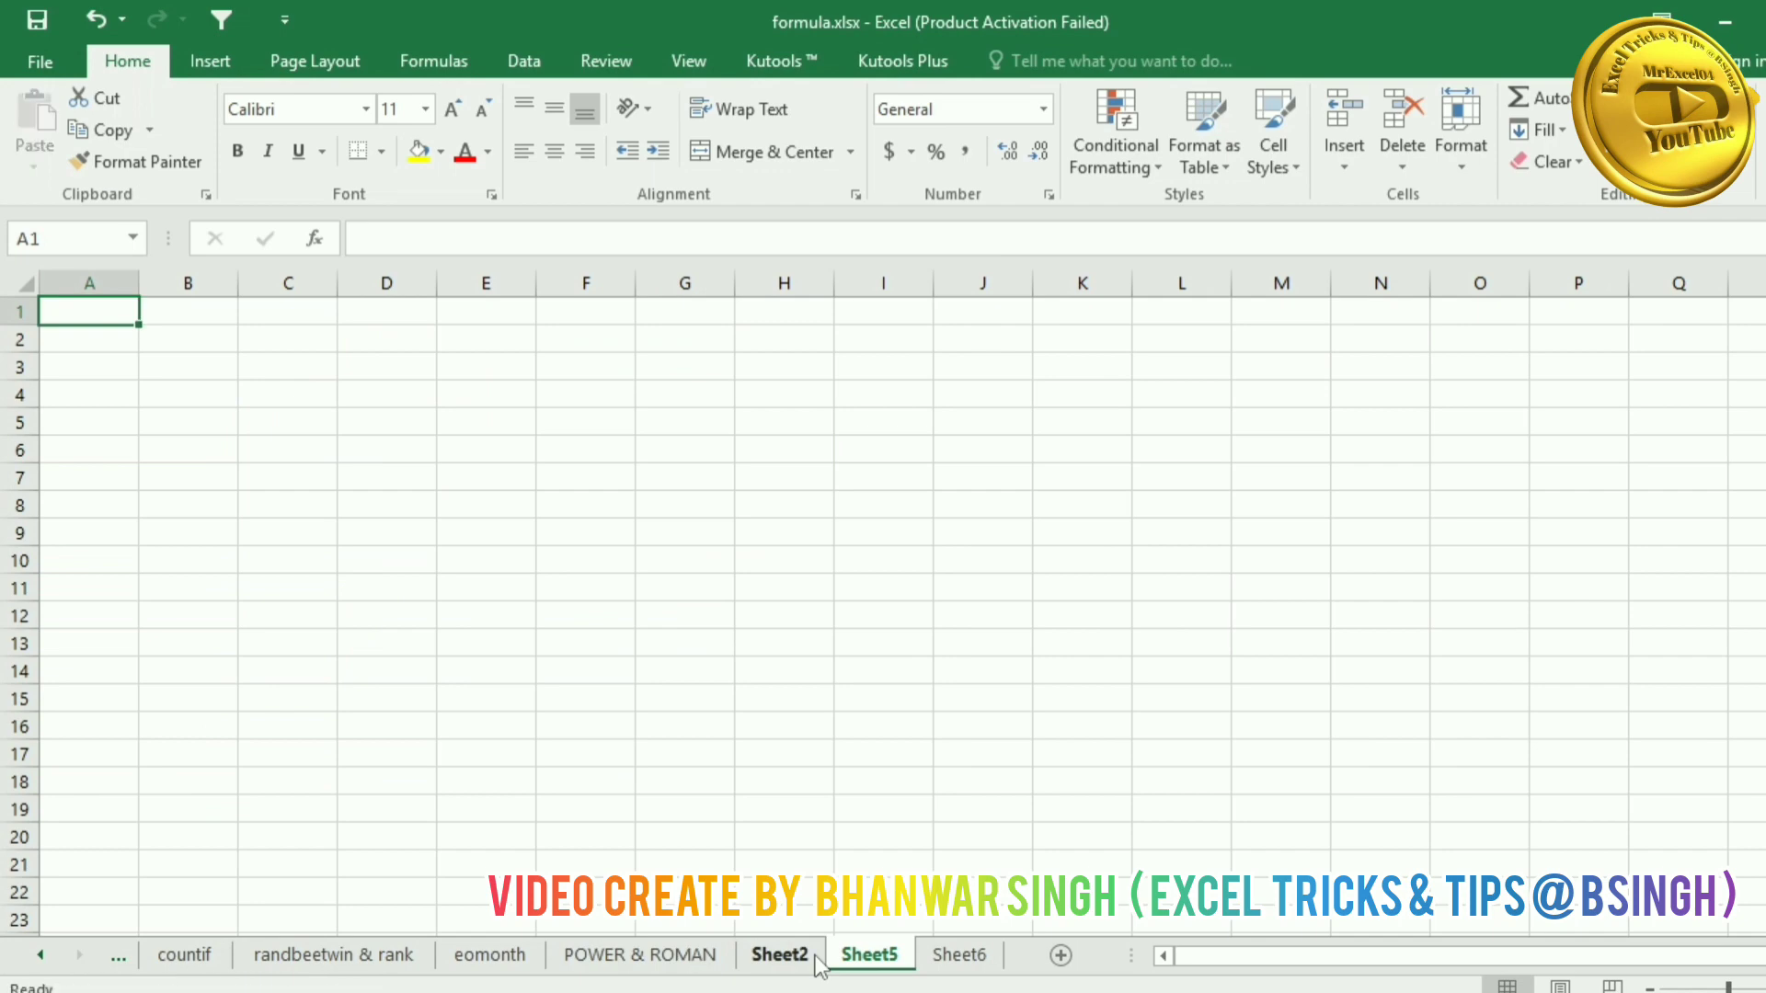
Step: Go back through the worksheets to the SUM SUMIF sheet
key(ctrl+Page_Up)
key(ctrl+Page_Up)
key(ctrl+Page_Up)
key(ctrl+Page_Up)
key(ctrl+Page_Up)
key(ctrl+Page_Up)
key(ctrl+Page_Up)
key(ctrl+Page_Up)
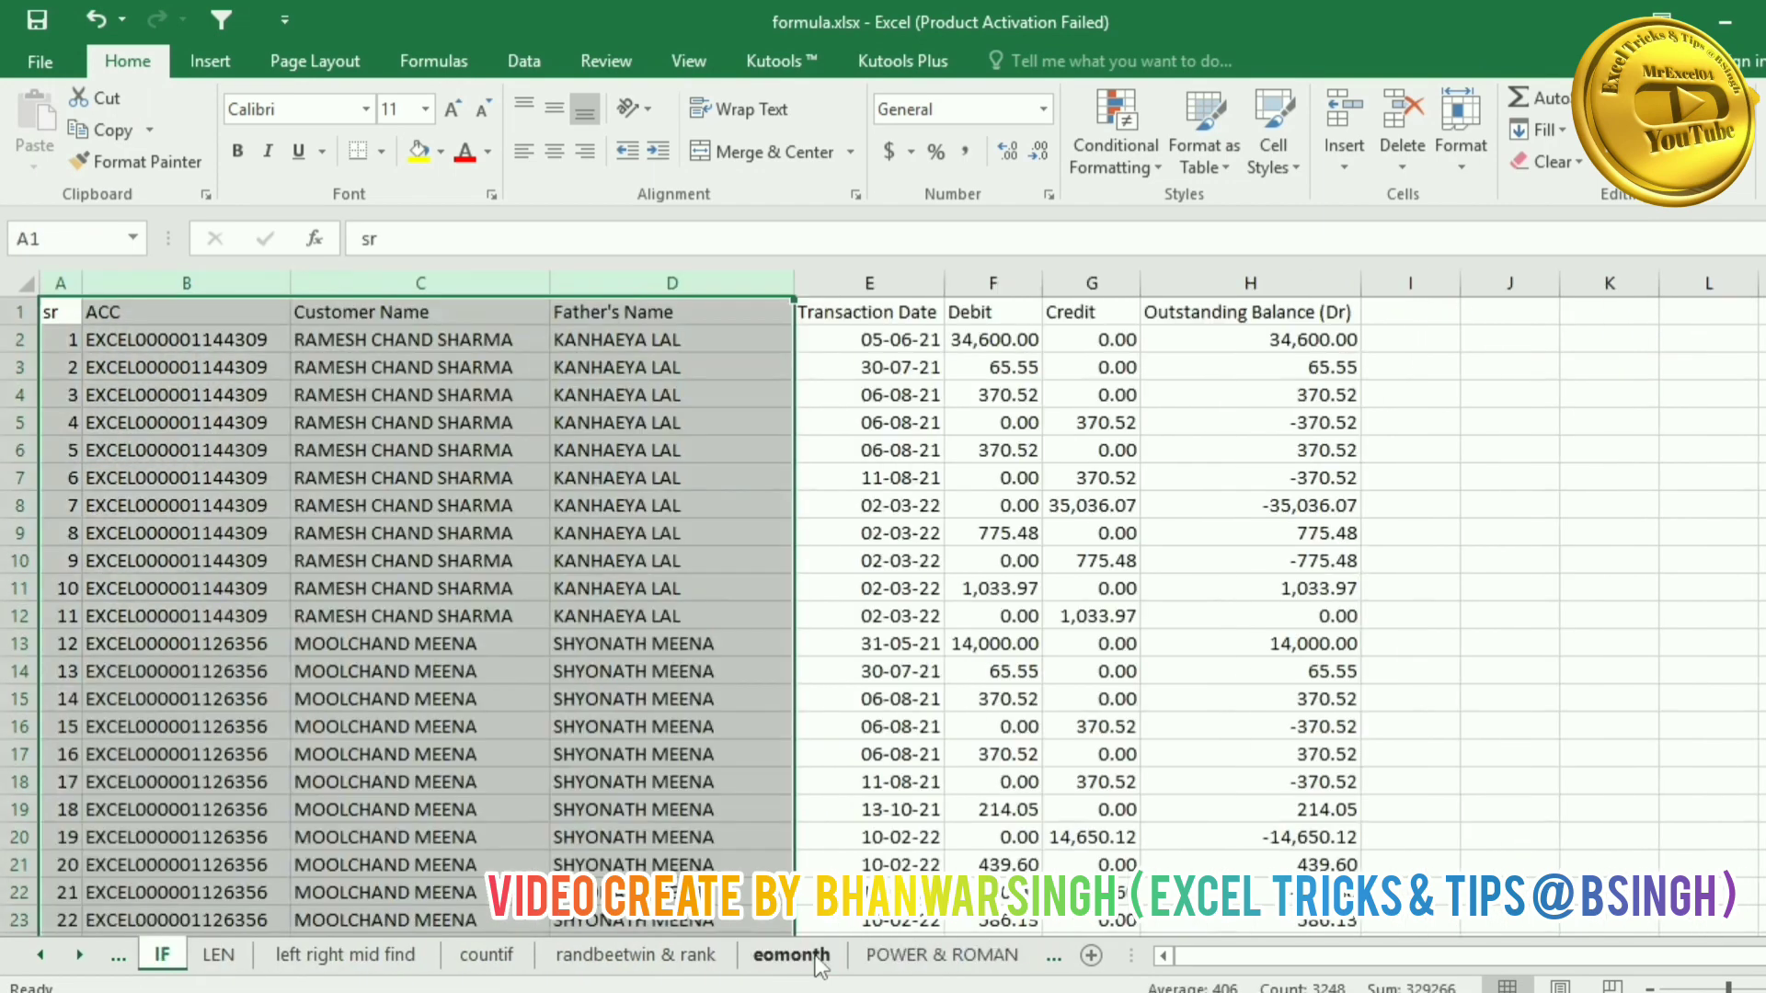
key(ctrl+Page_Up)
key(ctrl+Page_Up)
key(ctrl+Page_Up)
key(ctrl+Page_Up)
key(ctrl+Page_Up)
key(ctrl+Page_Up)
key(ctrl+Page_Up)
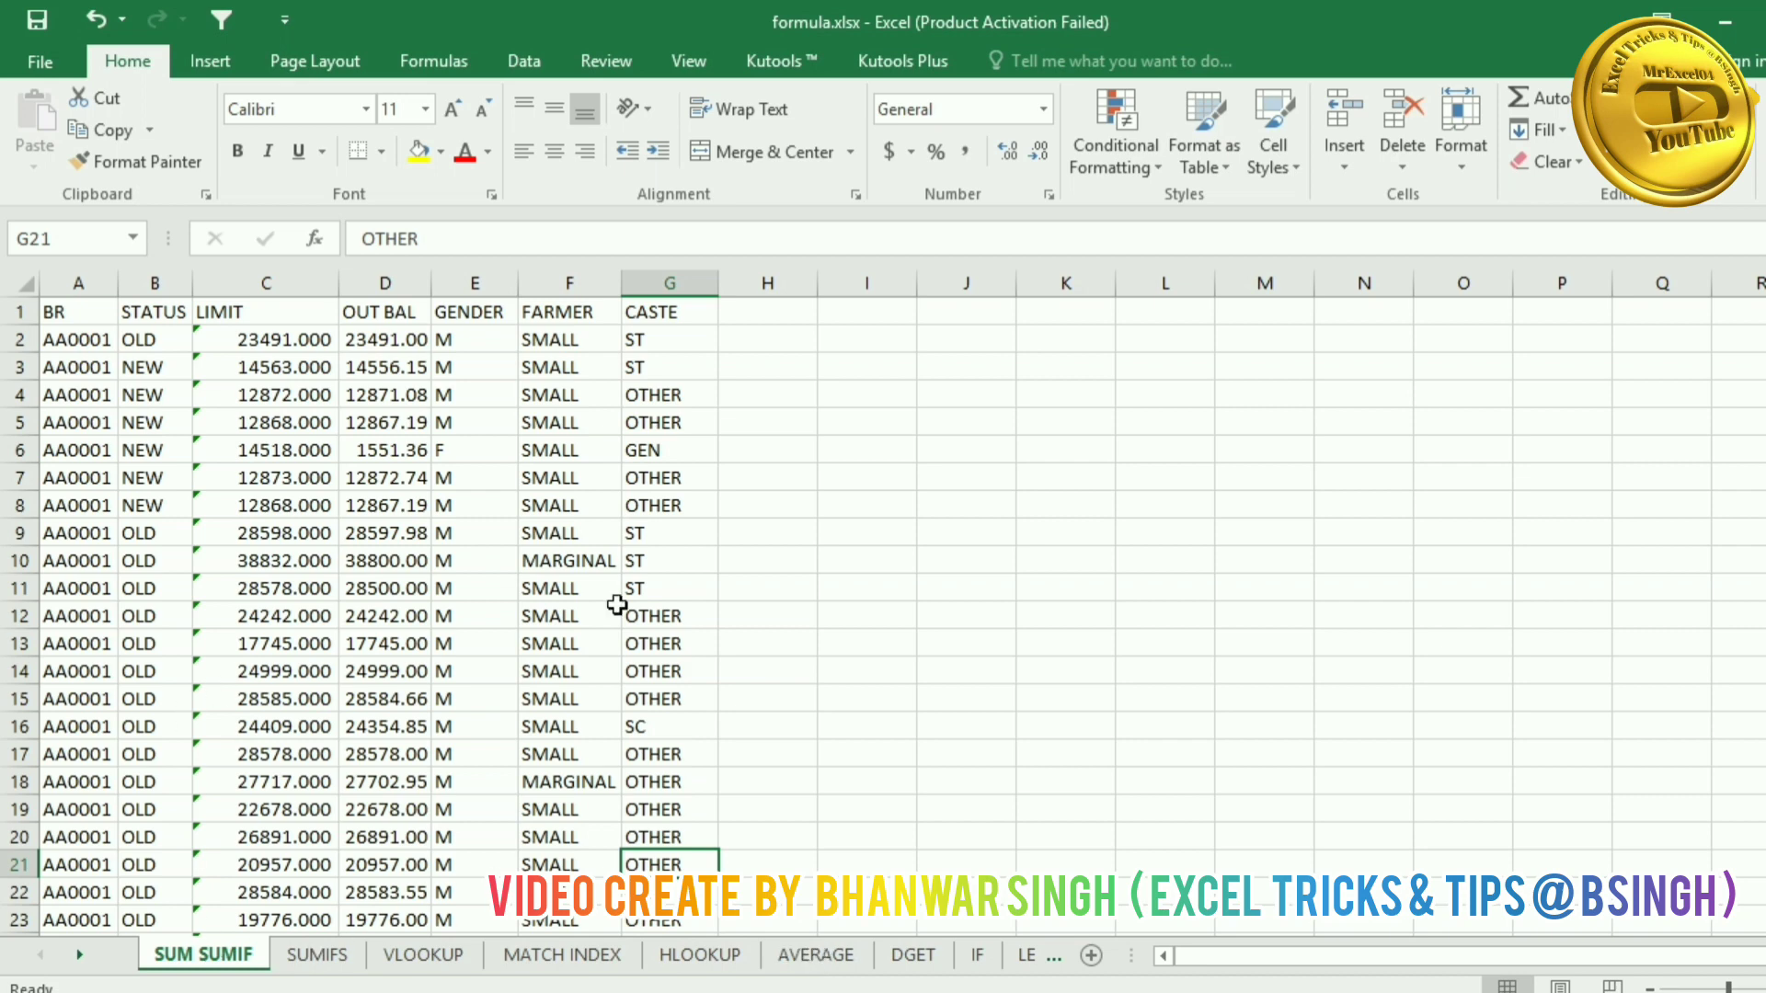
Step: Enter the label sum in J4 and total the outstanding balances D2:D17 with a SUM formula in J5
click(928, 542)
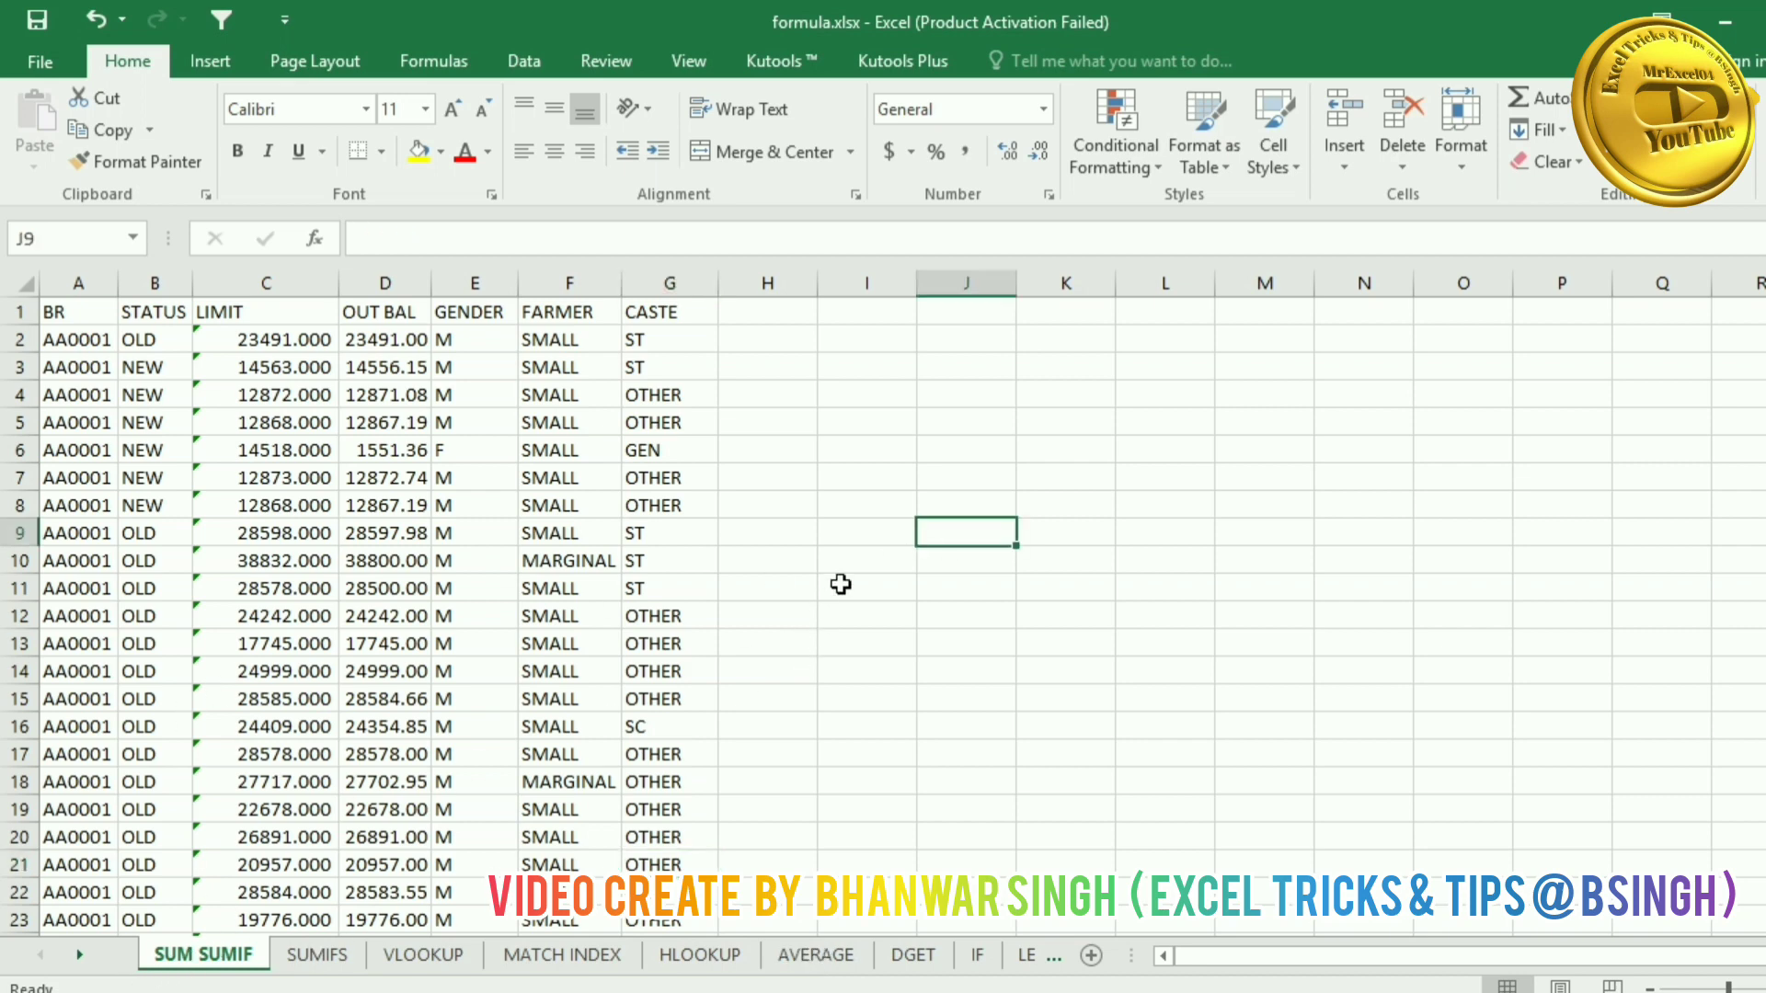
click(957, 401)
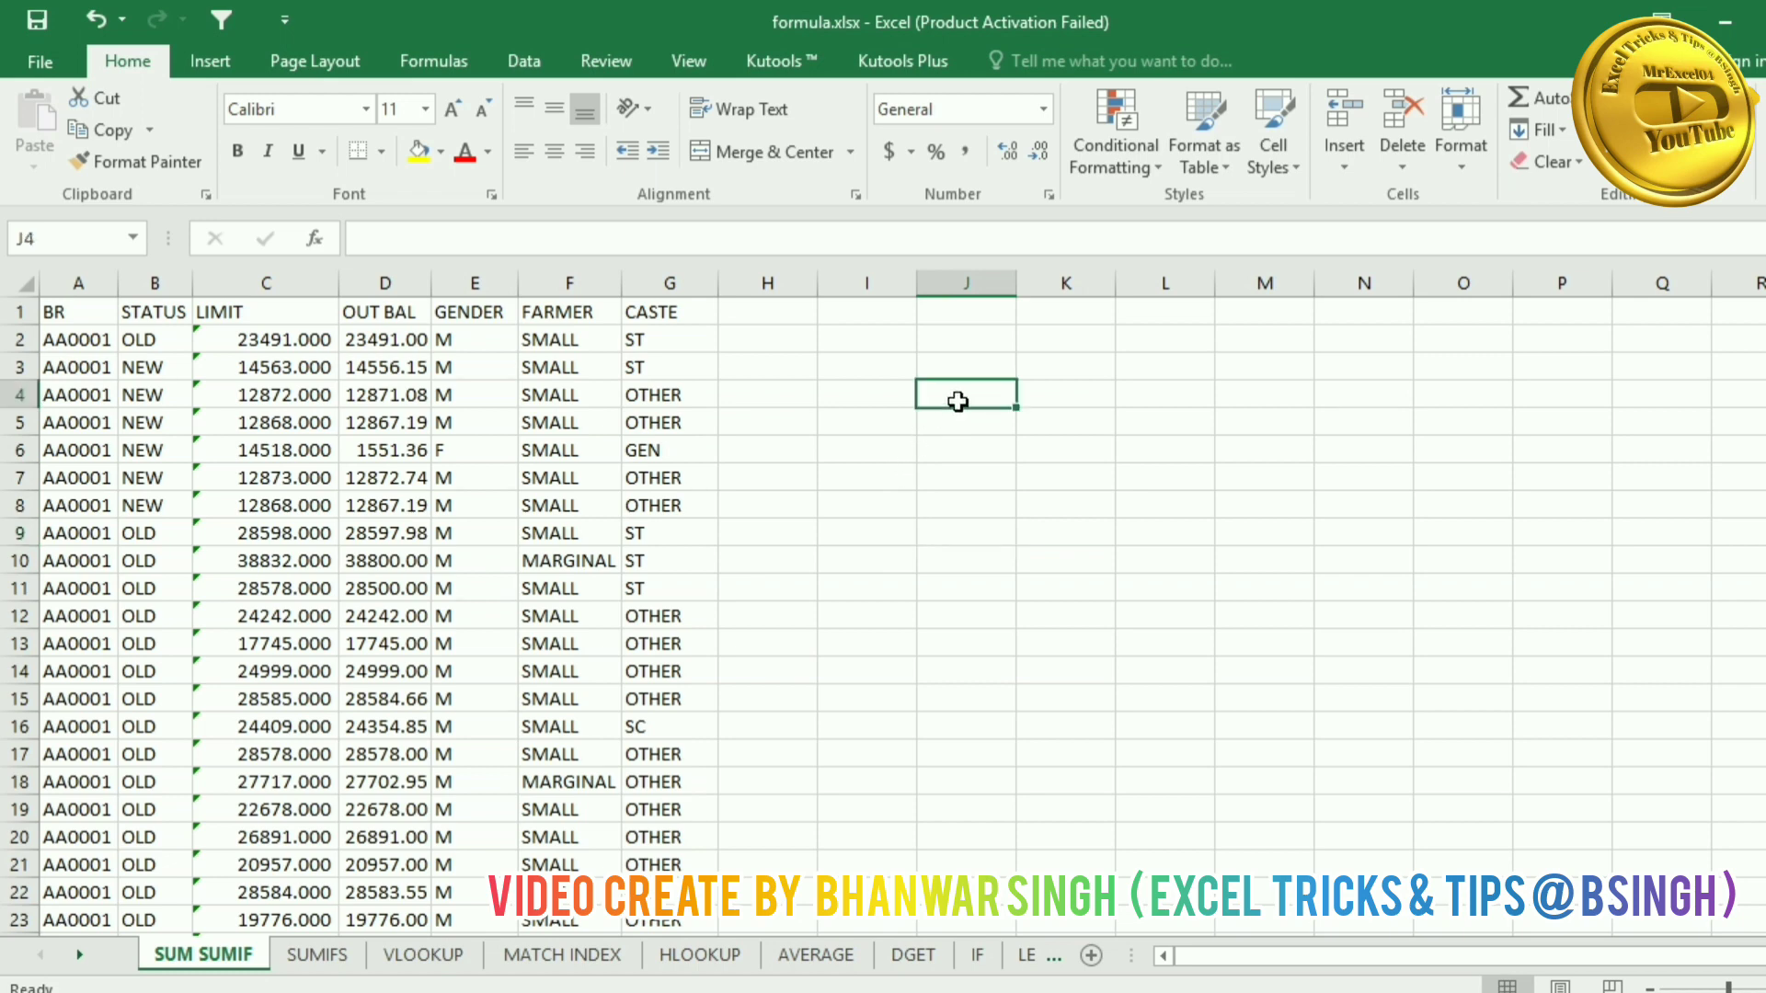
text(sum)
key(Return)
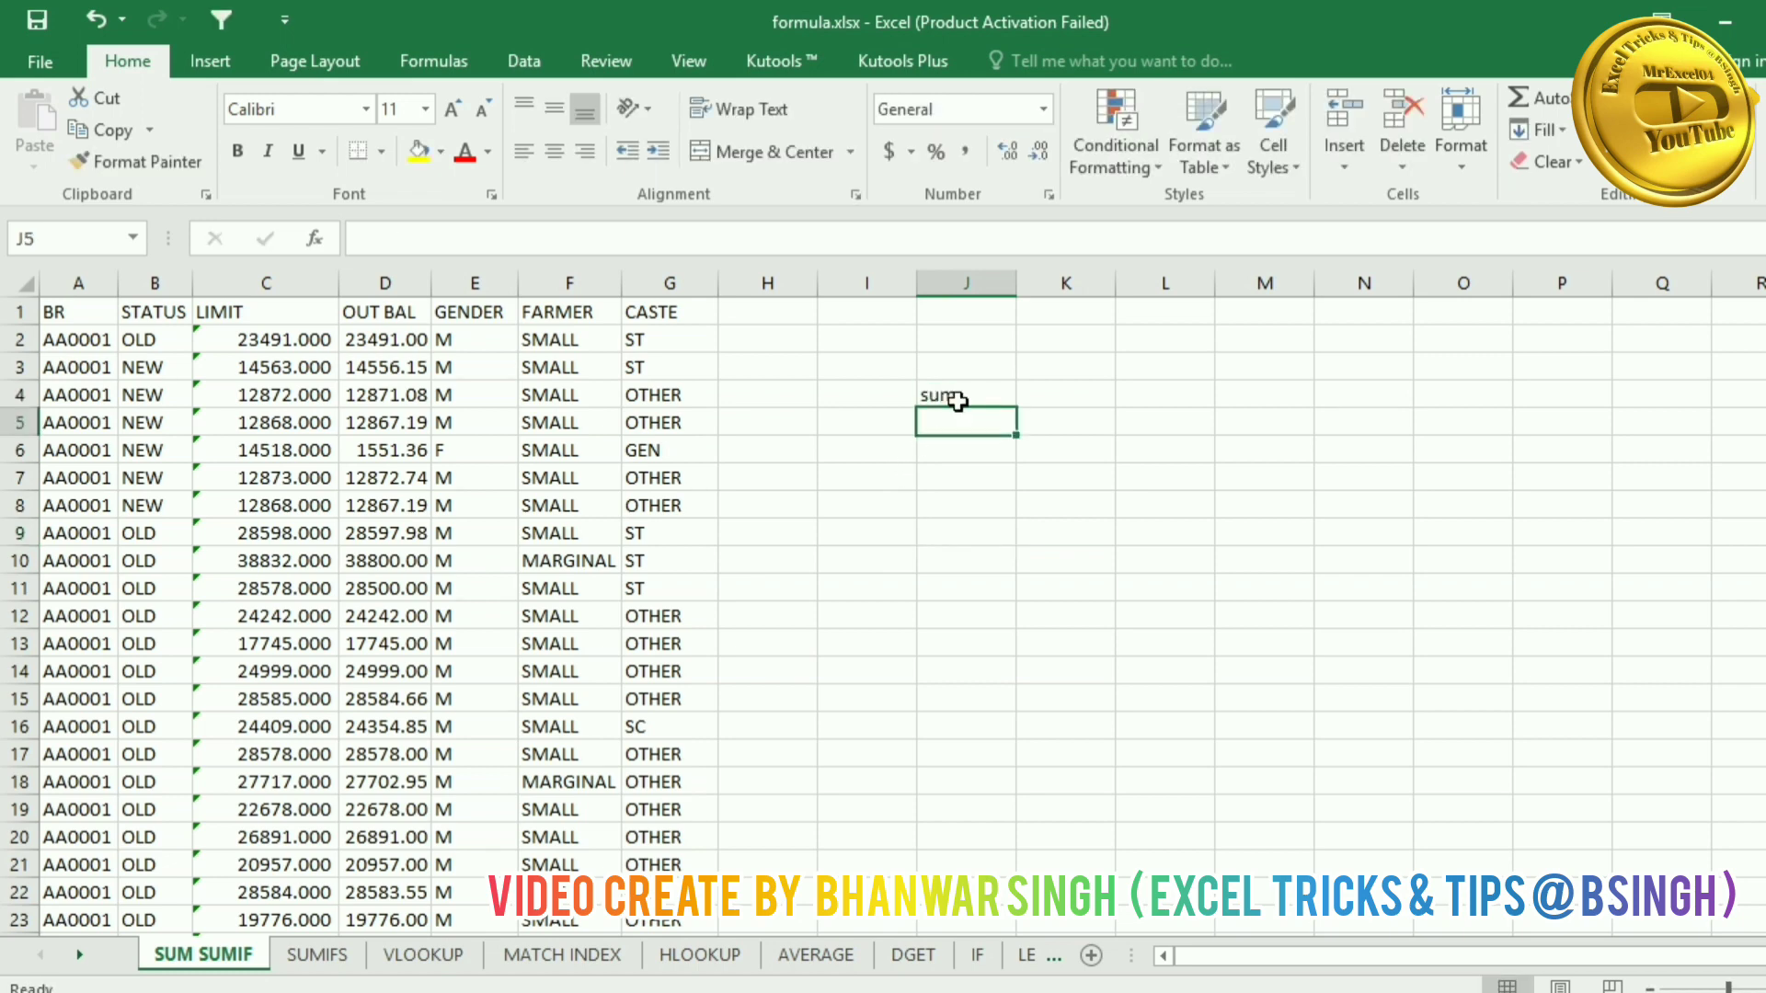
text(=sum)
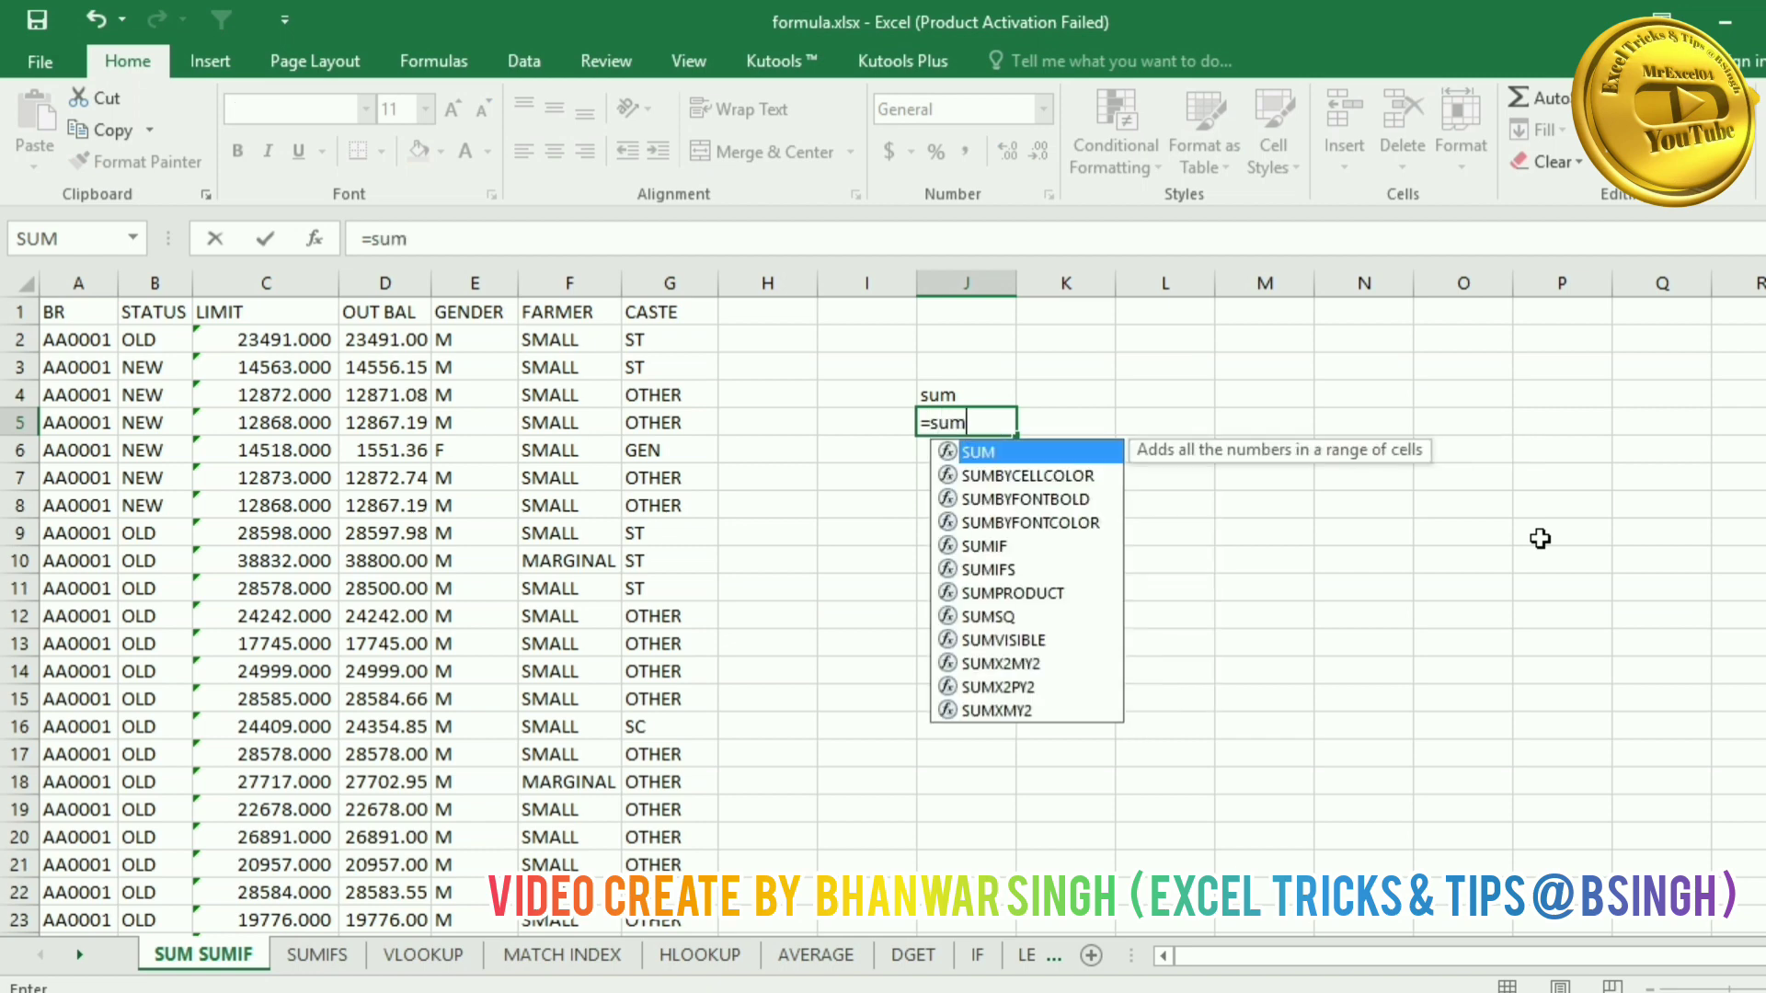
key(Tab)
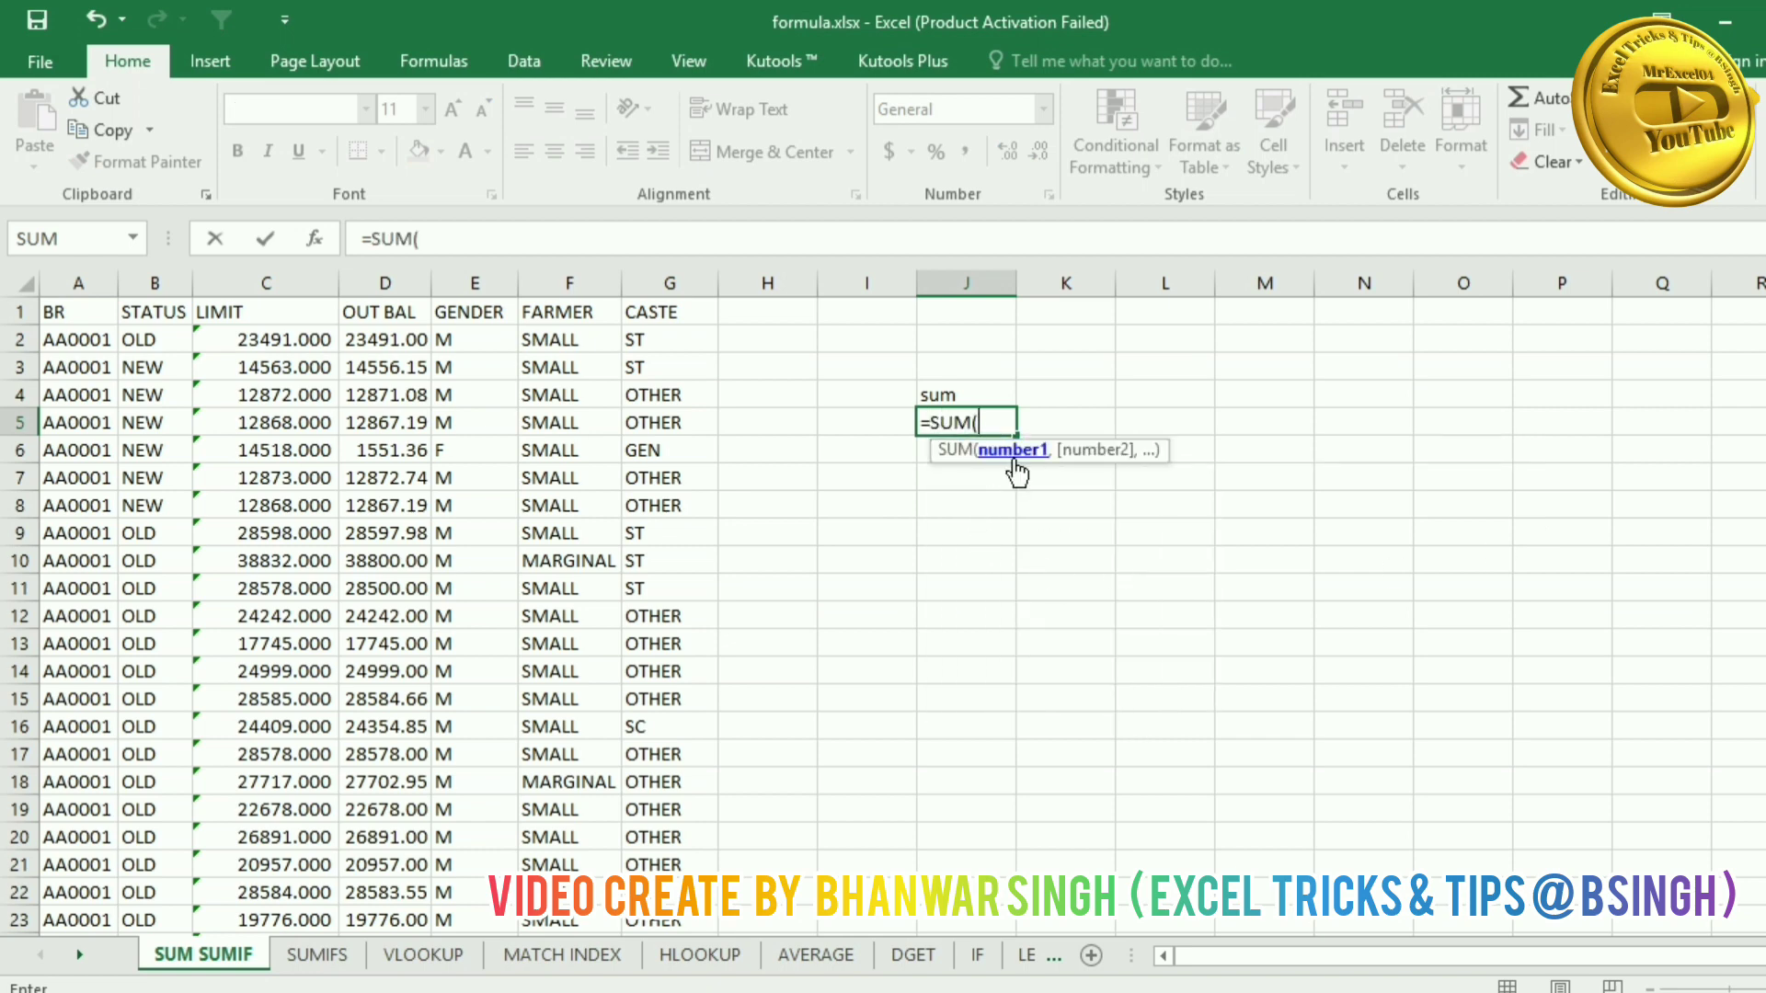
drag(402, 352, 376, 751)
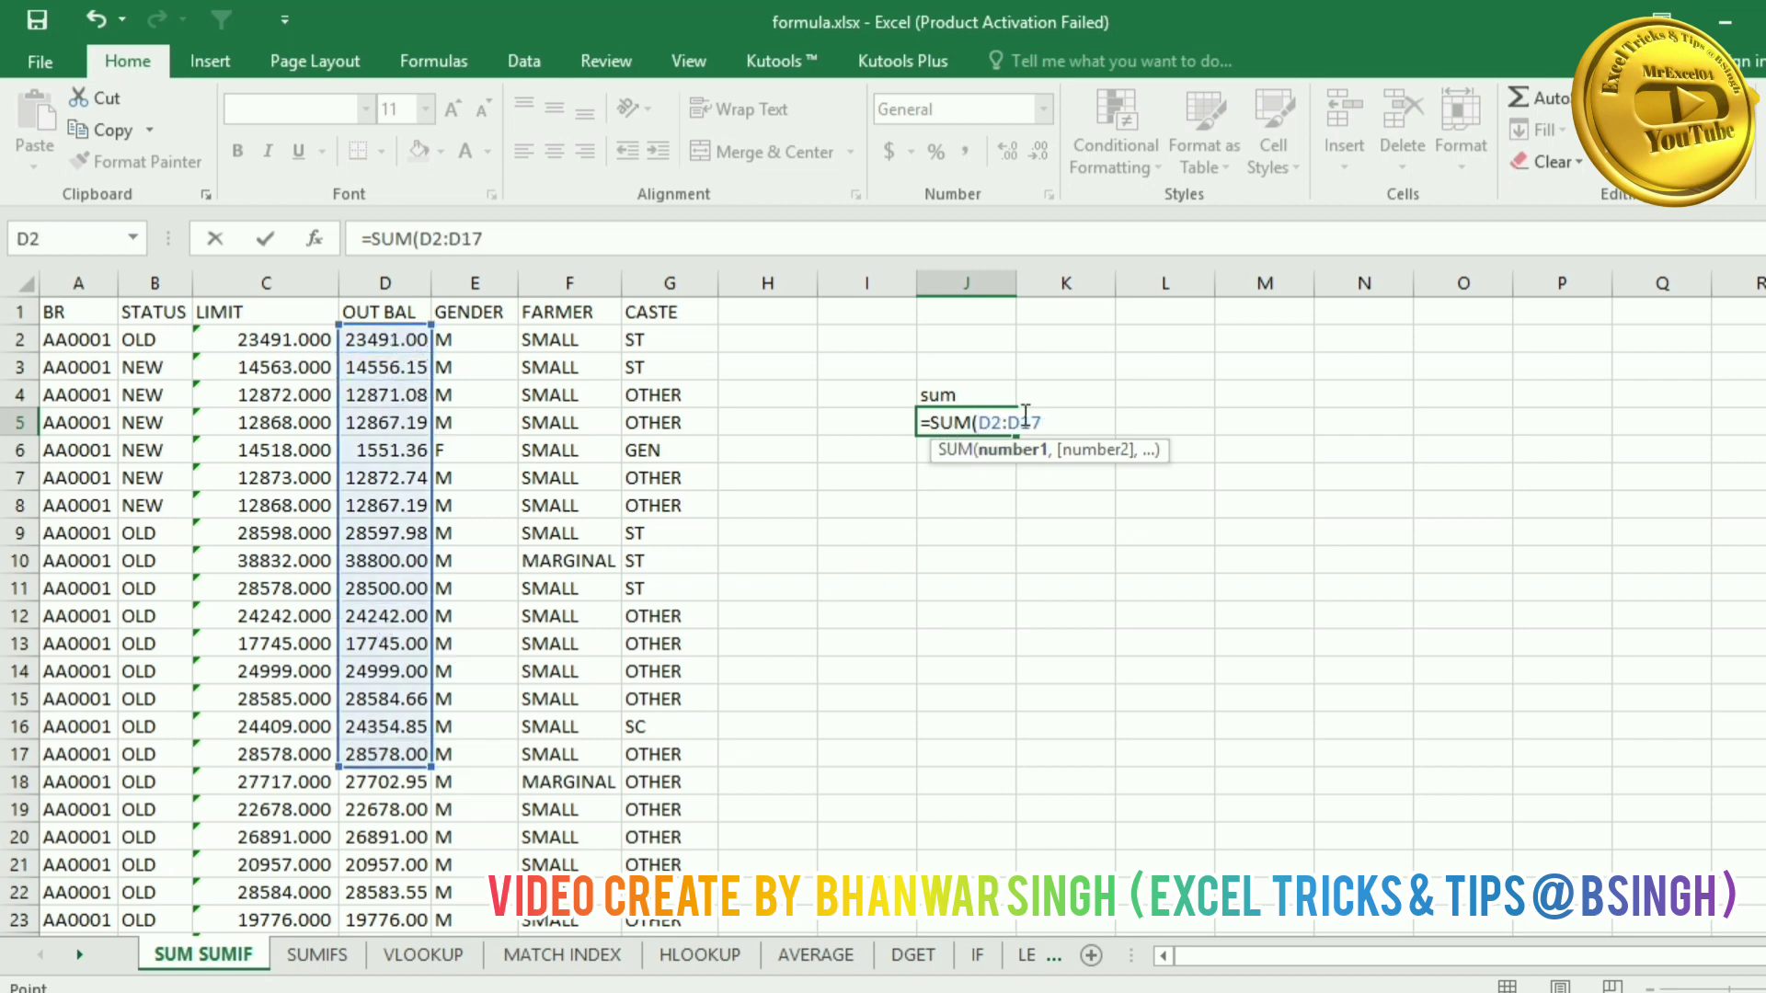
key(Return)
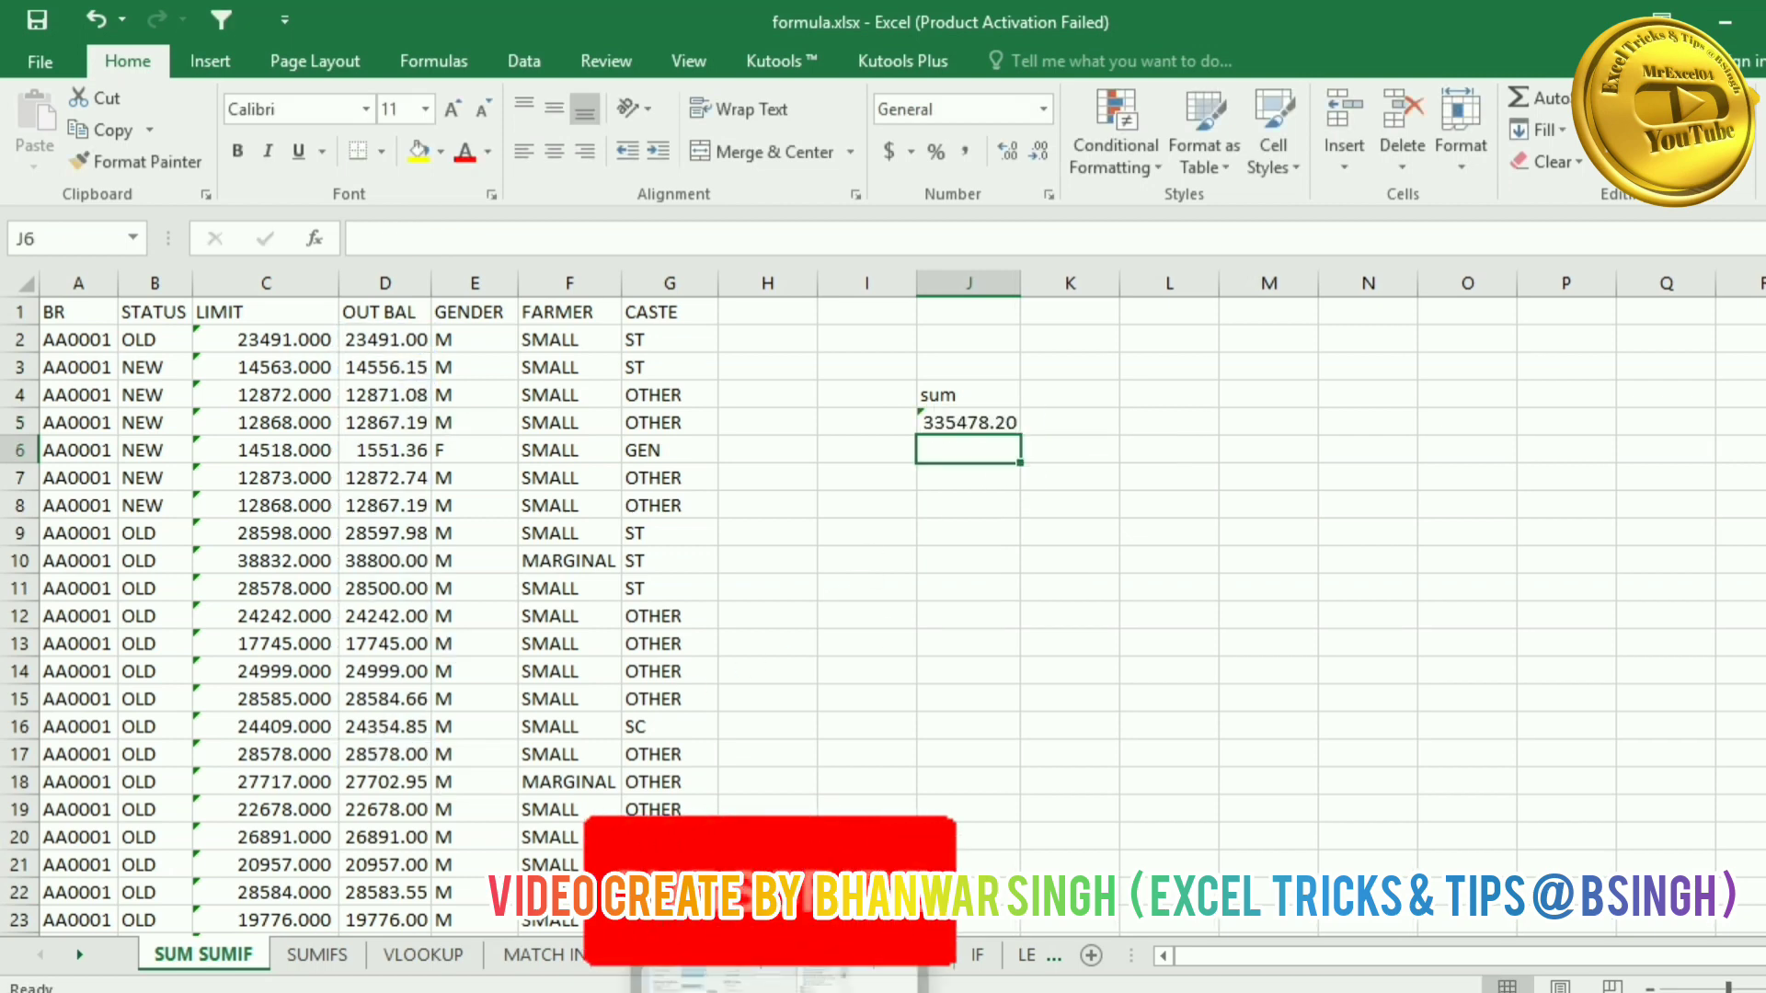
Step: Replace the formula in J5 with =SUM(D2:D7,D13:D20) to total two separate balance ranges
click(983, 420)
text(=sum)
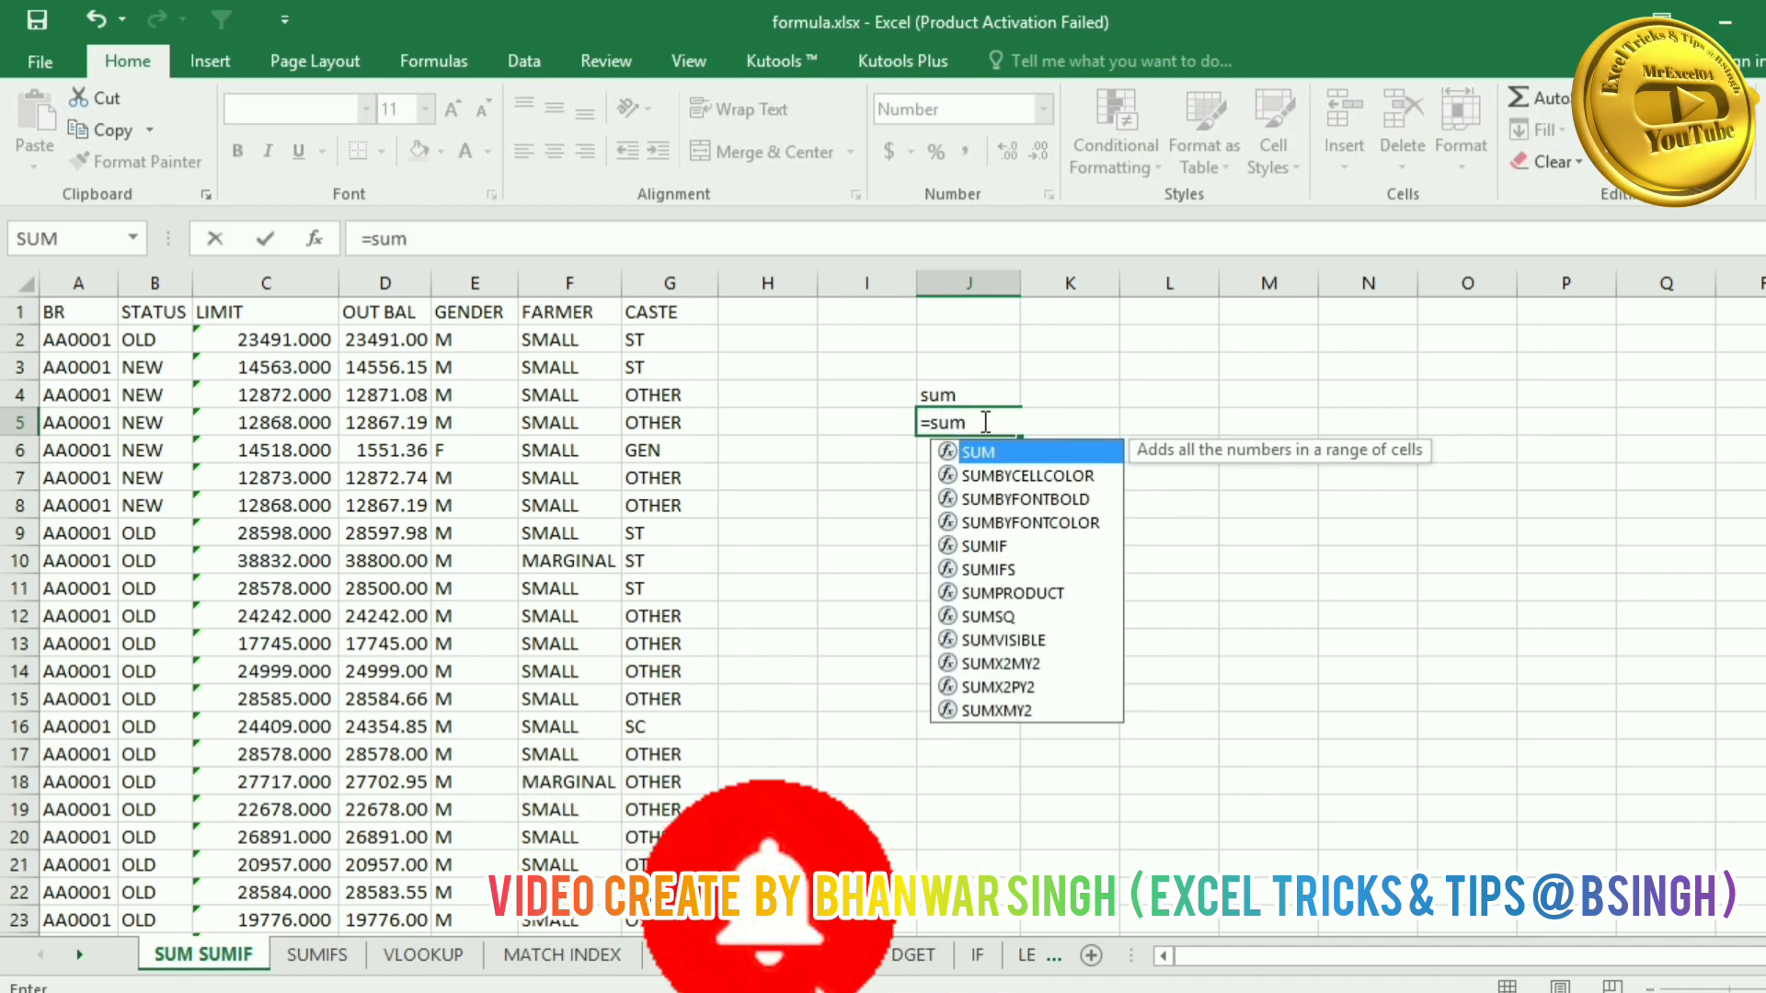
key(Tab)
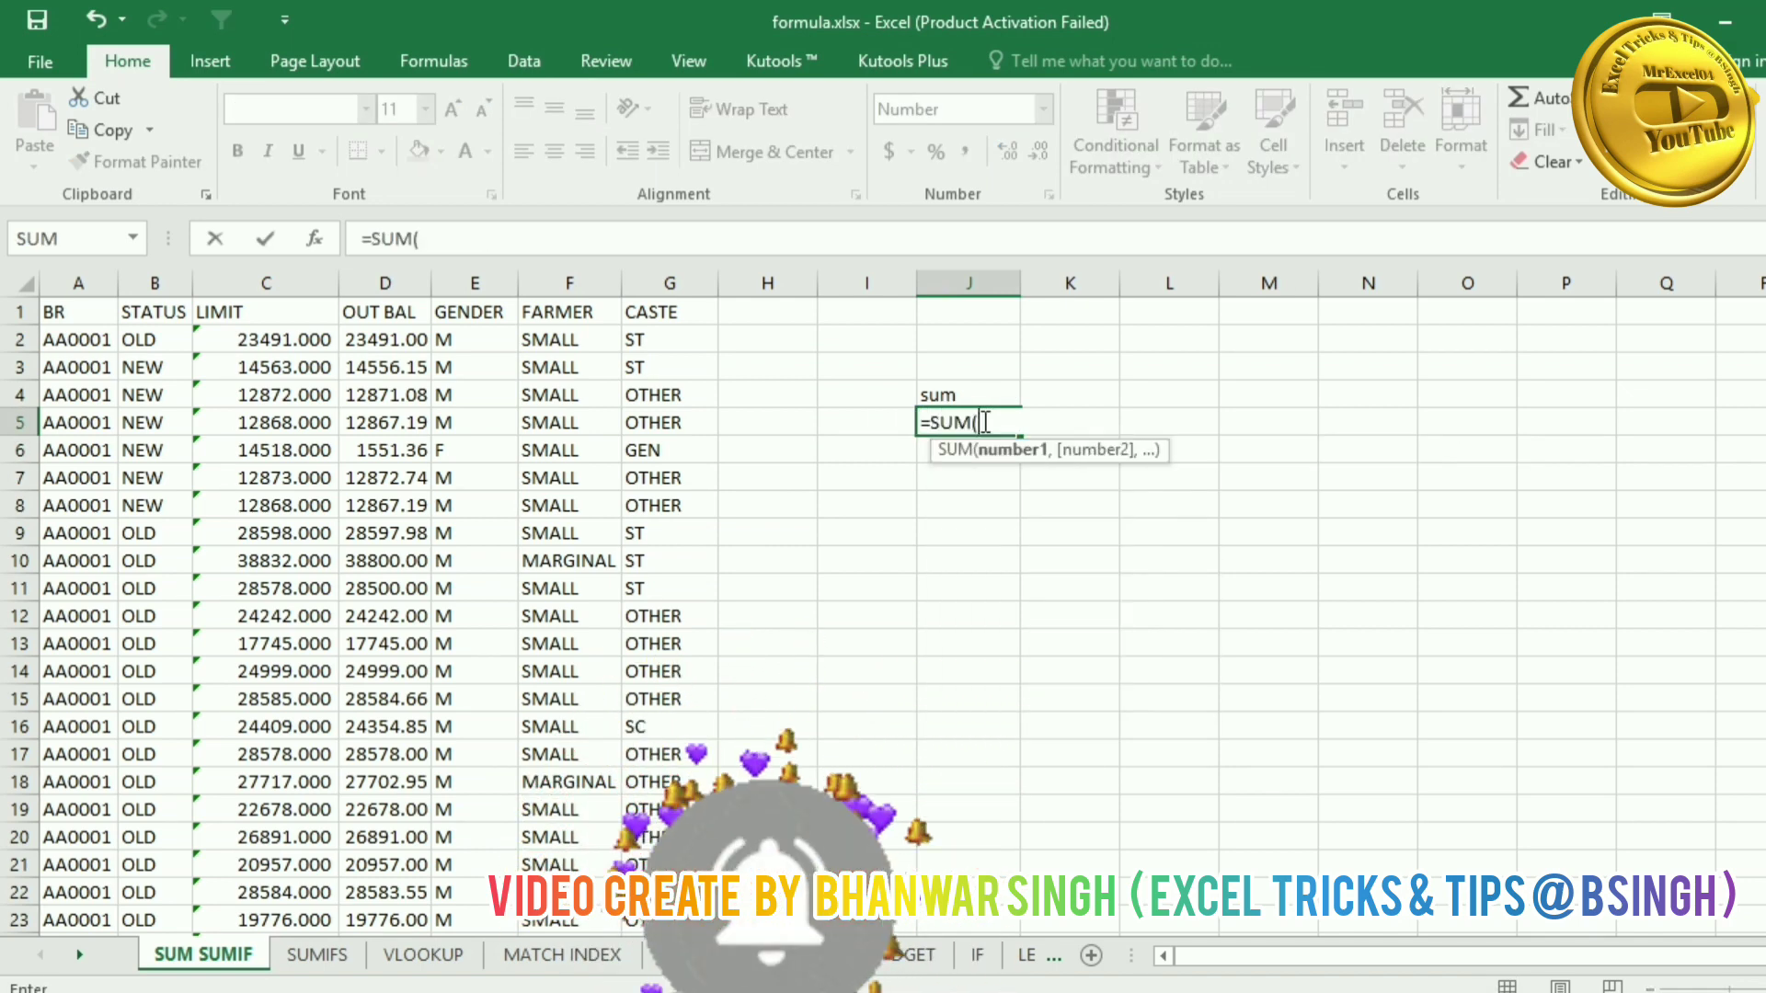
drag(378, 341, 378, 473)
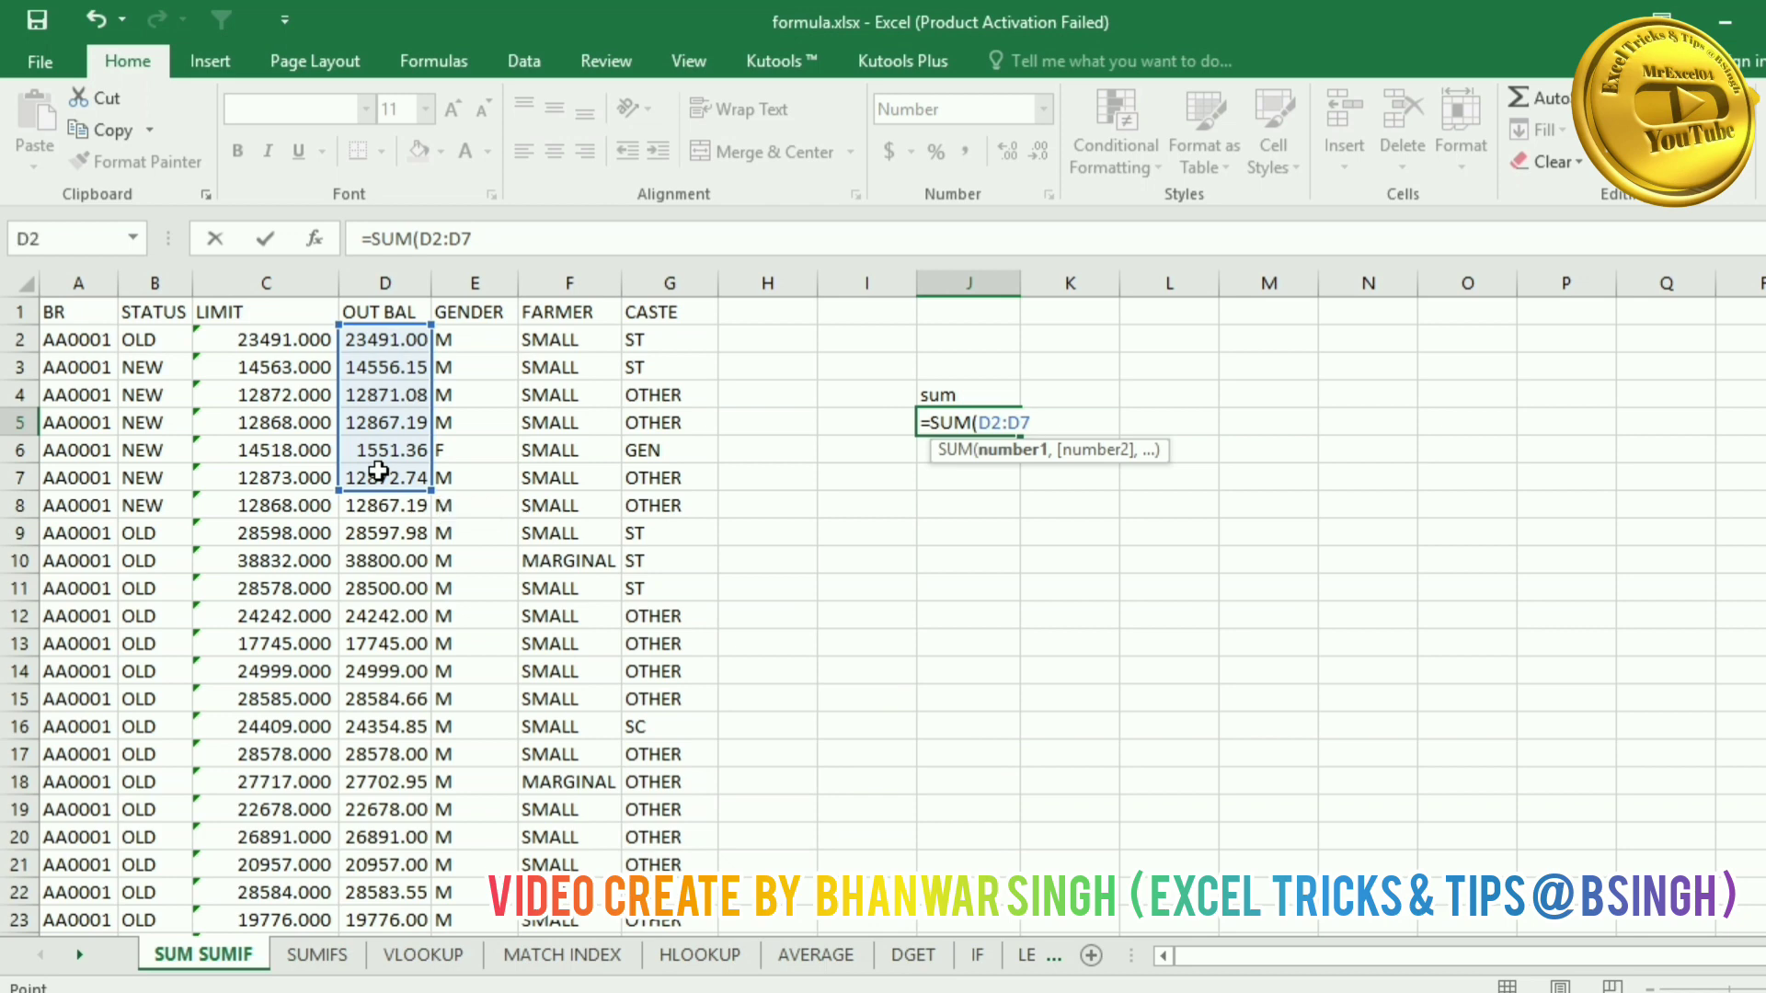
text(,)
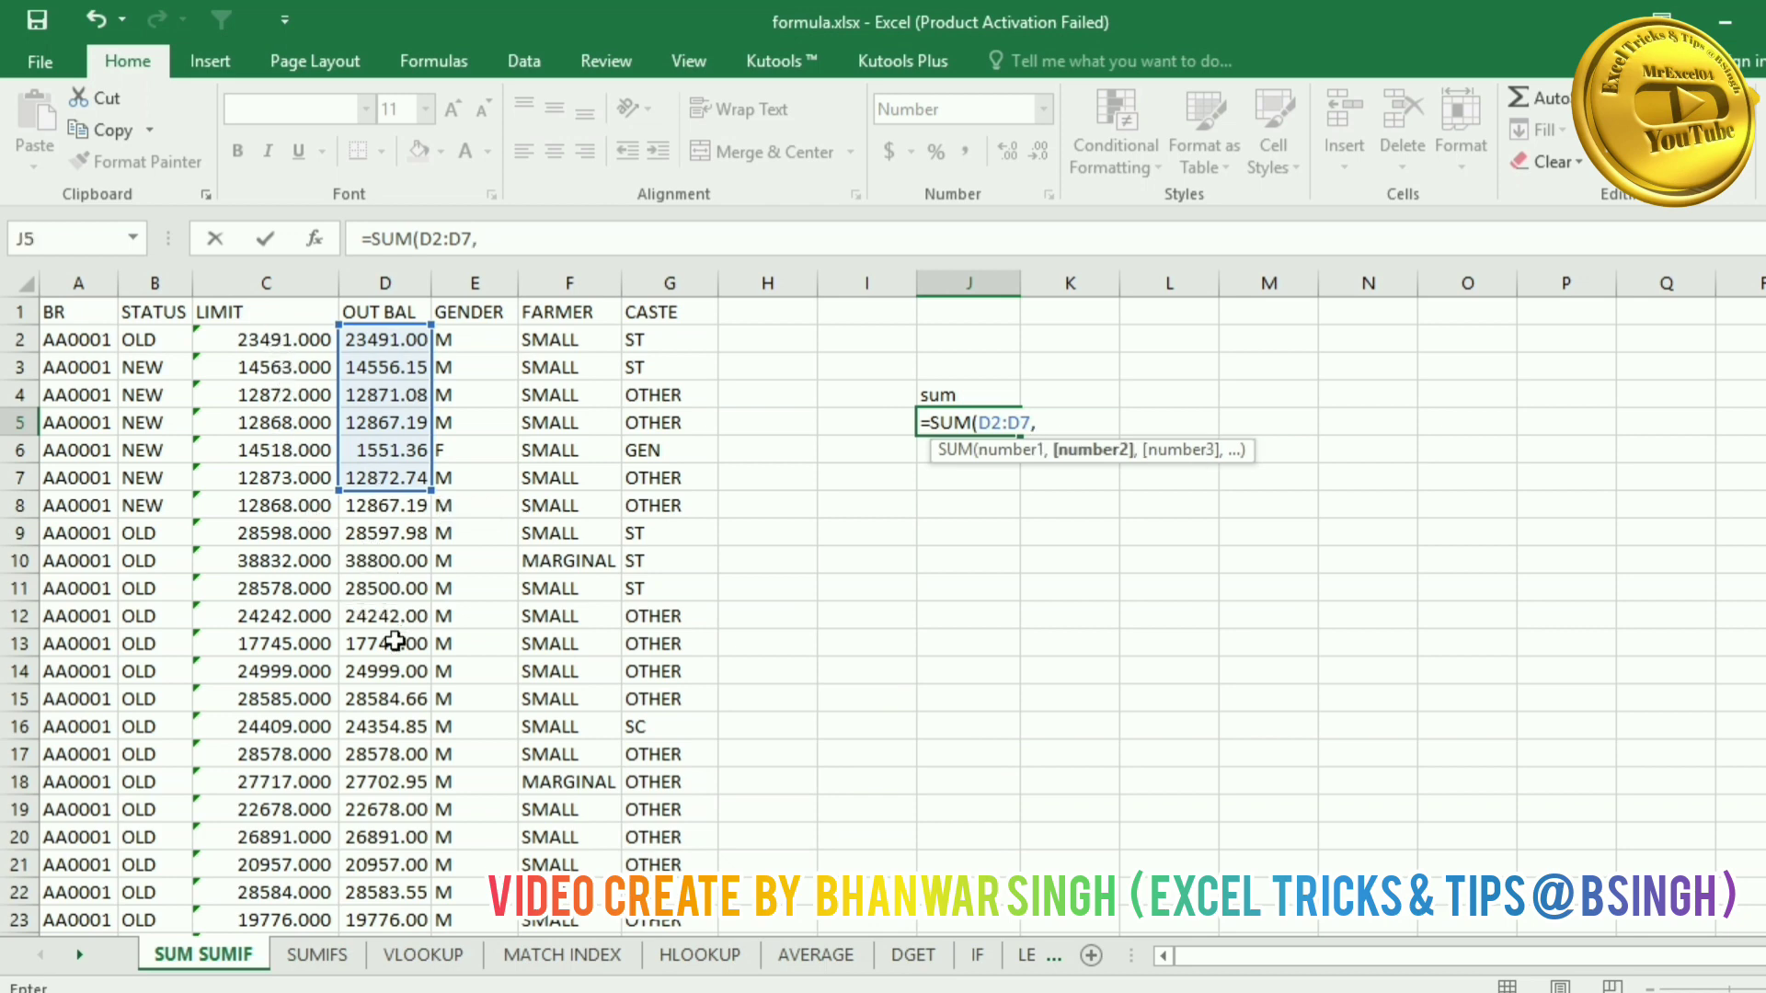
drag(393, 643, 395, 833)
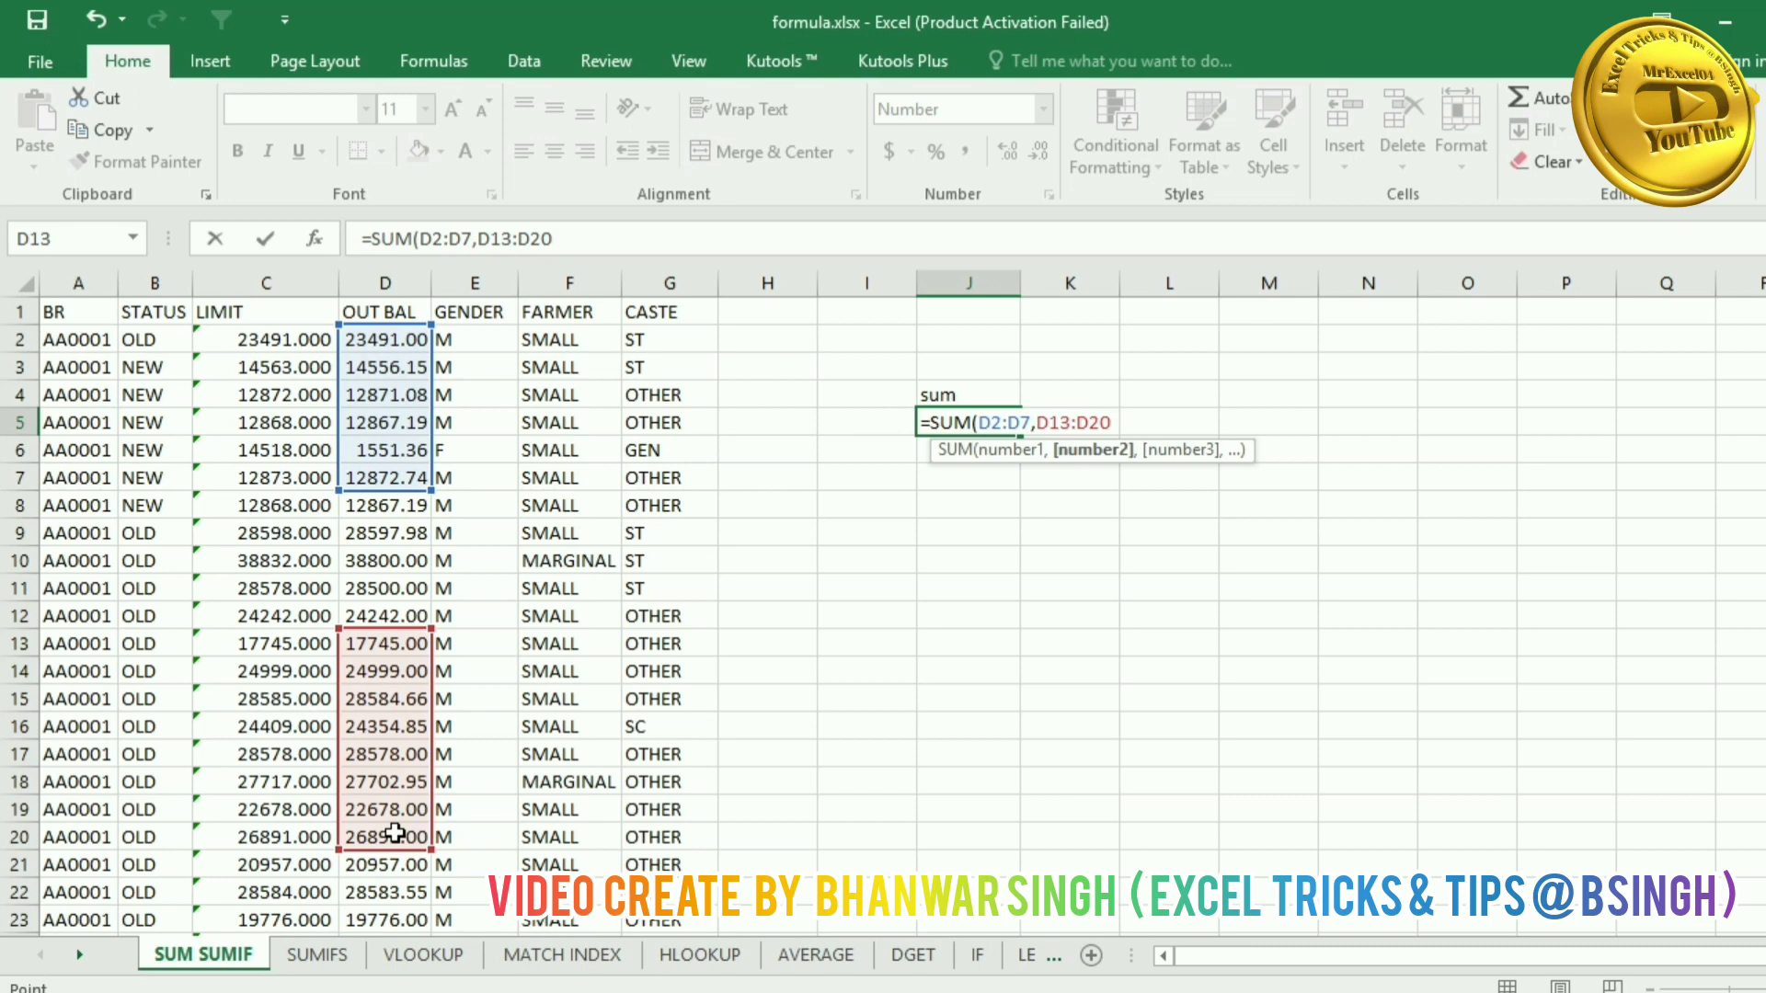
text())
key(Return)
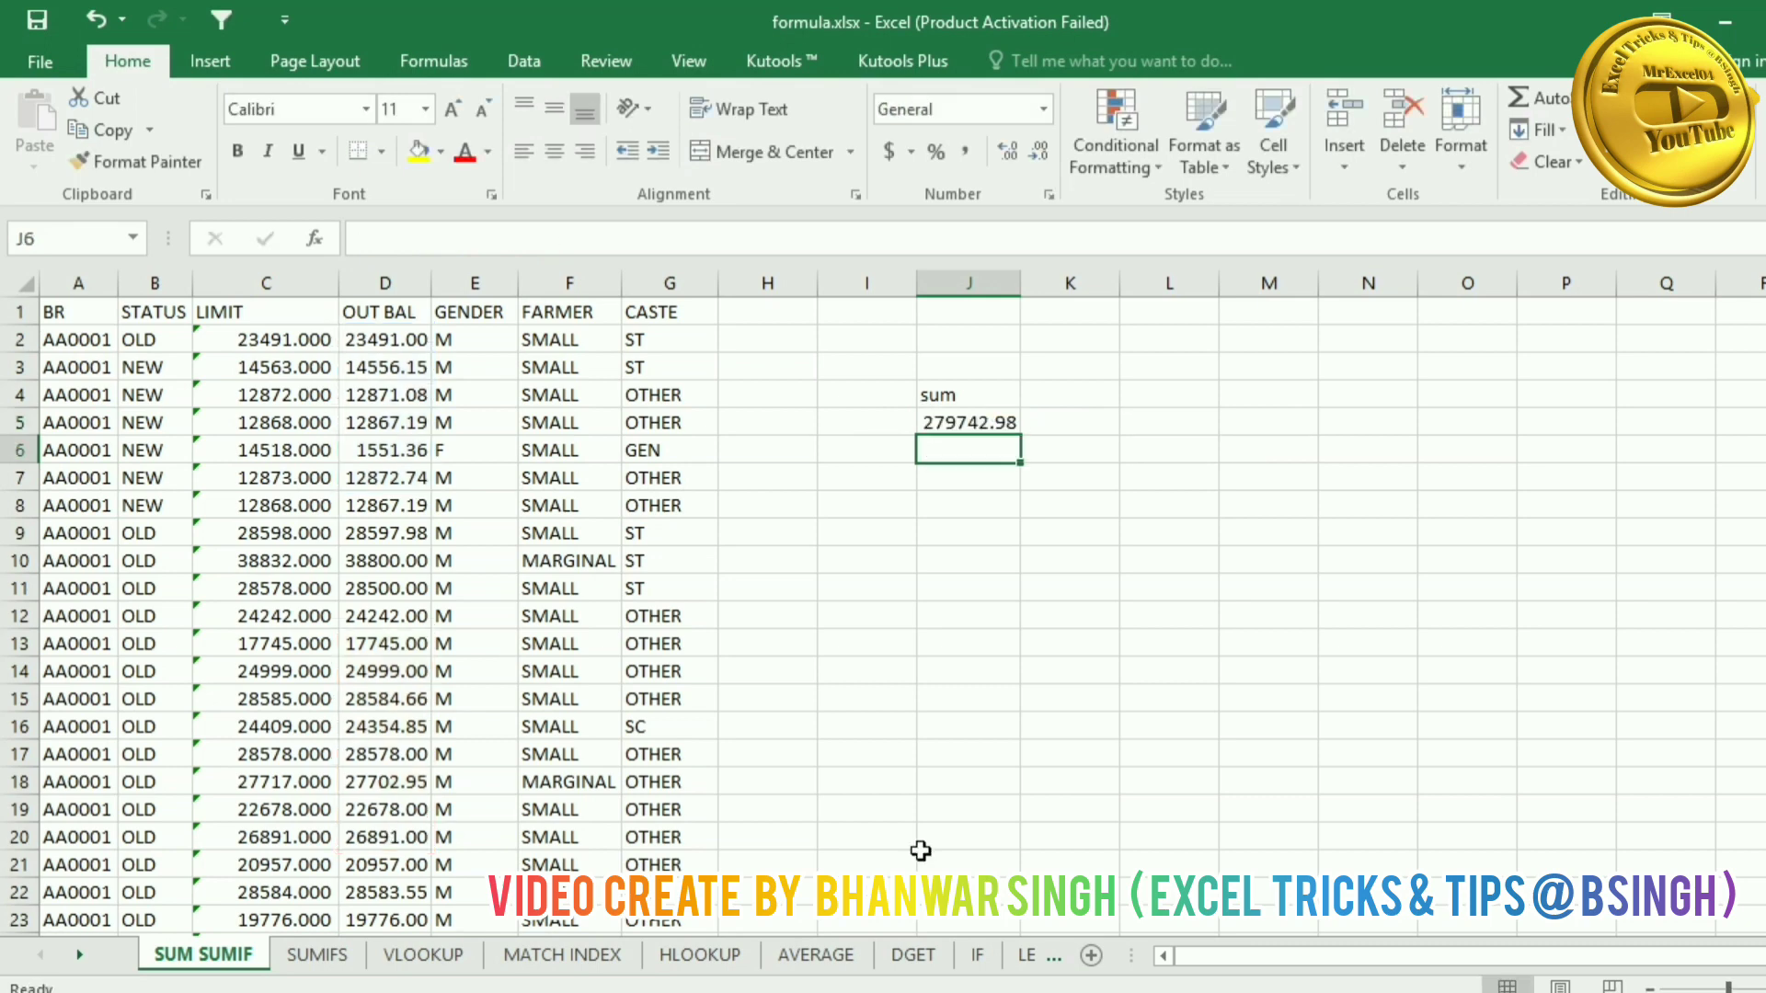
click(975, 544)
text(=)
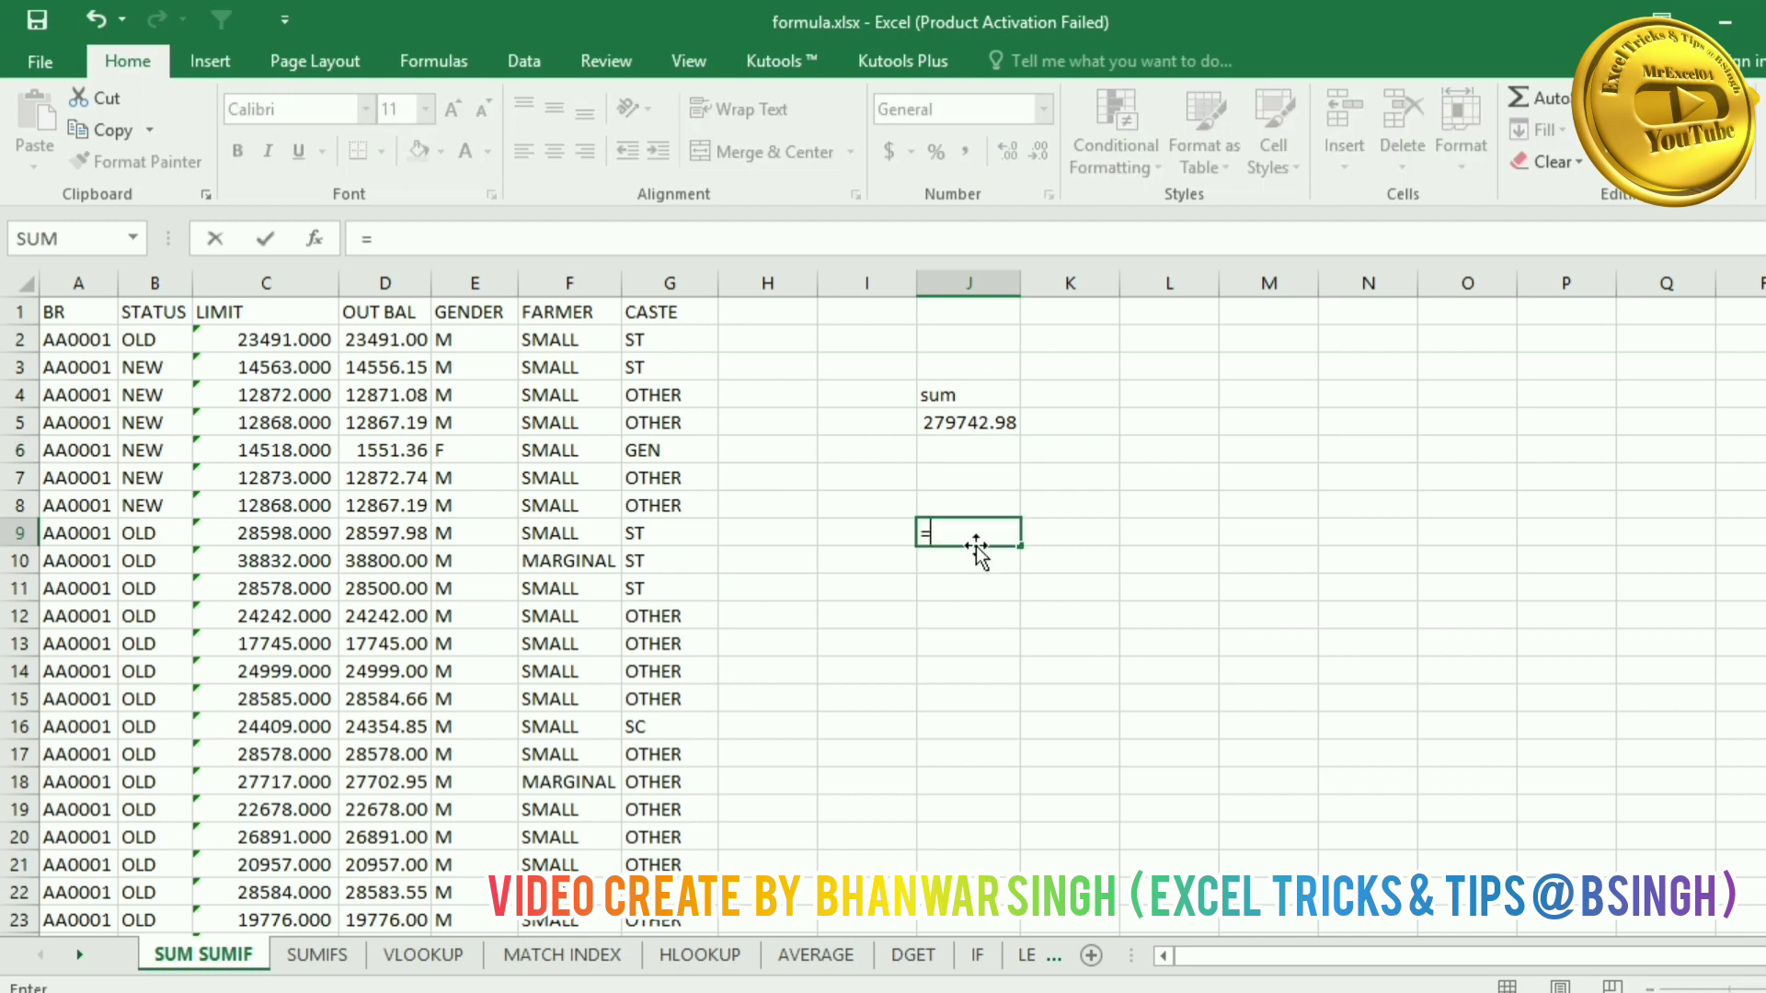
text(sum)
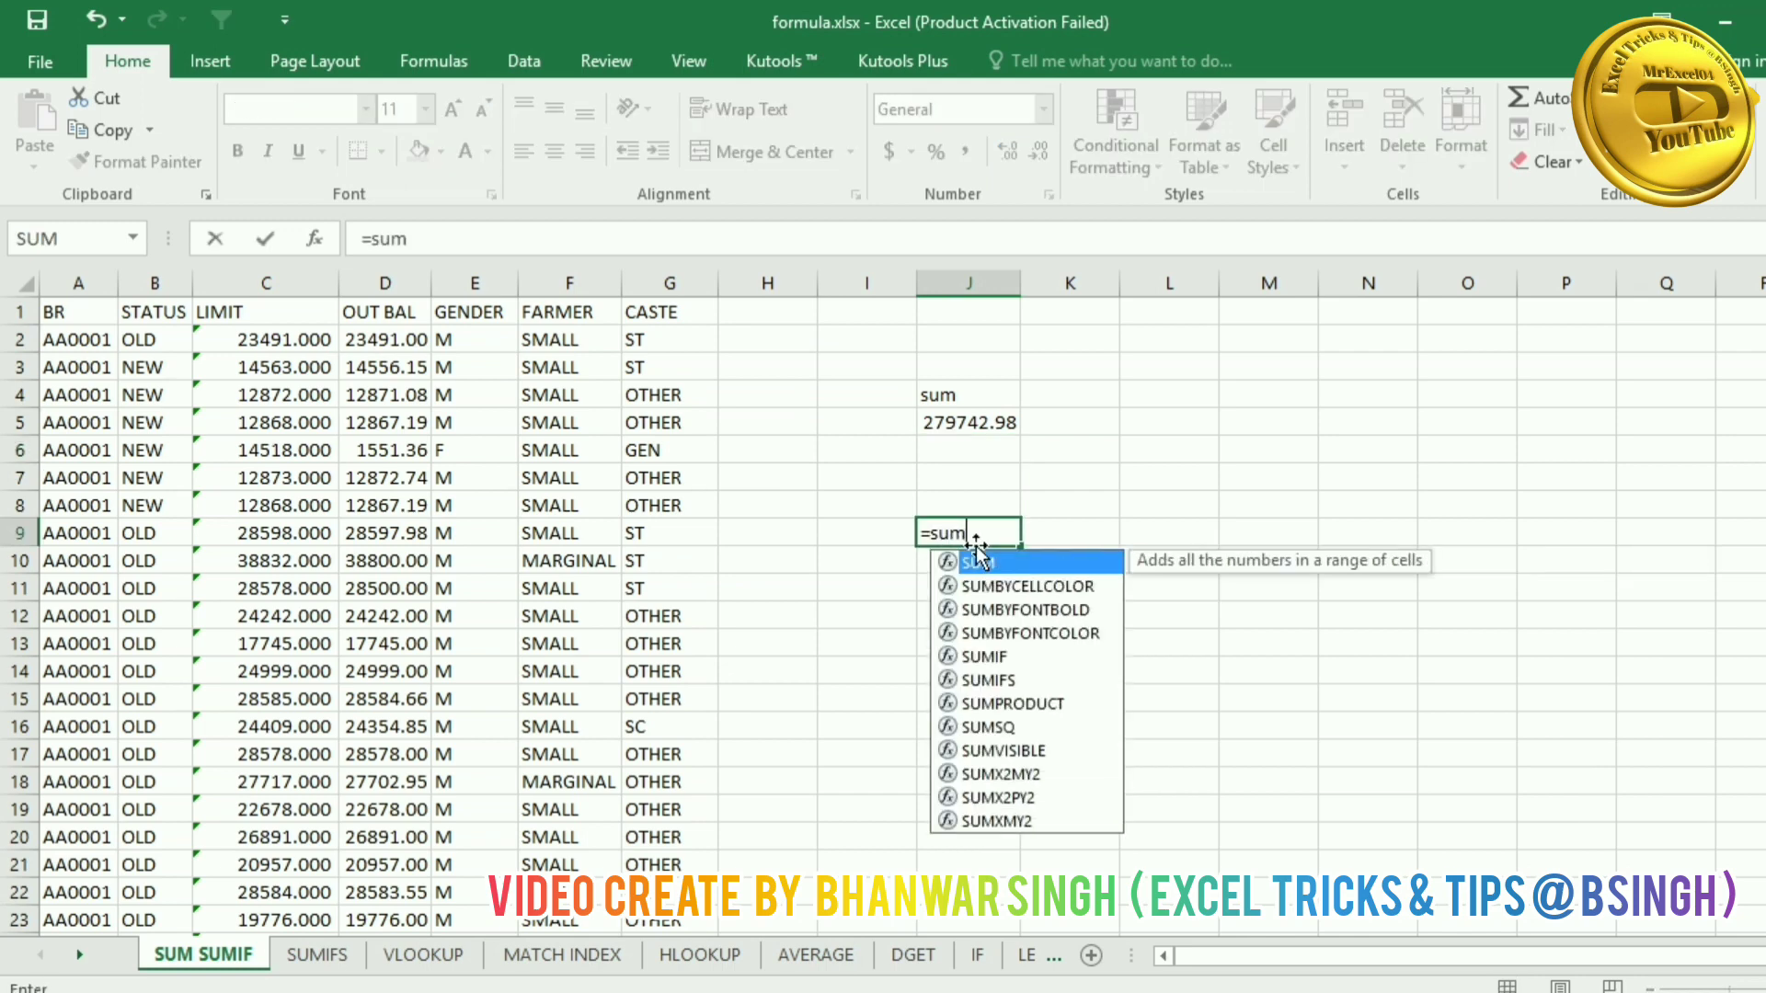
key(Tab)
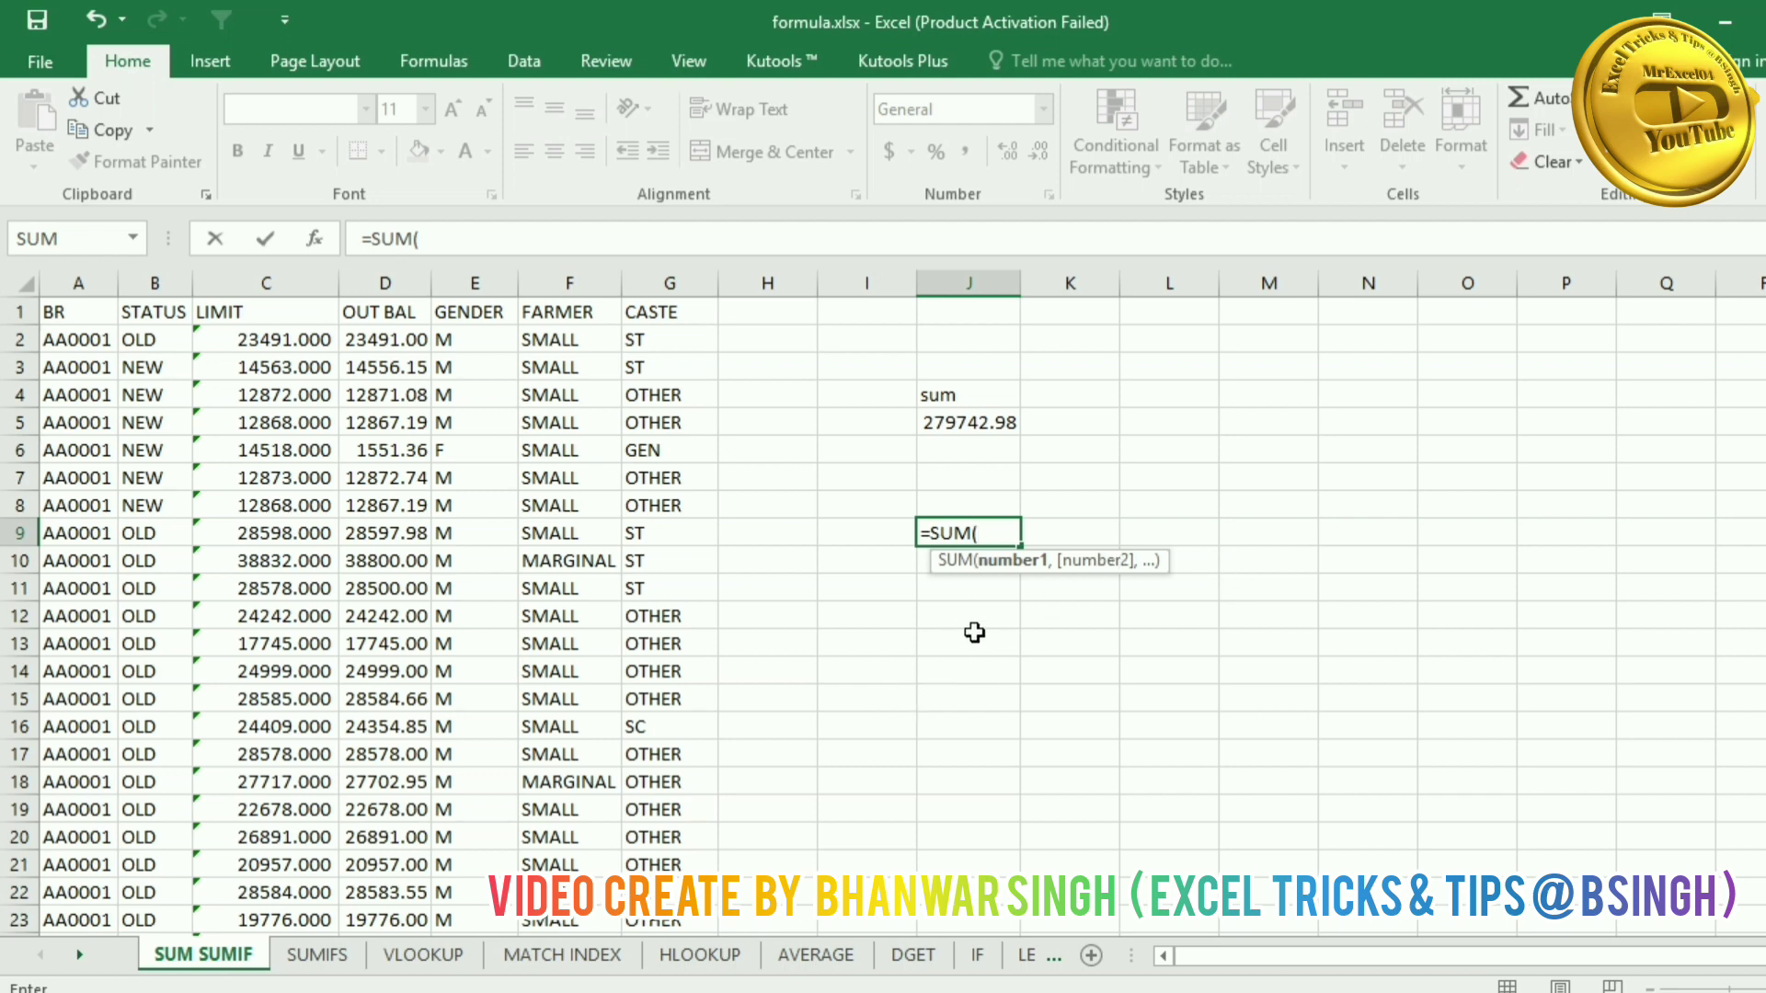
key(BackSpace)
key(Escape)
key(Return)
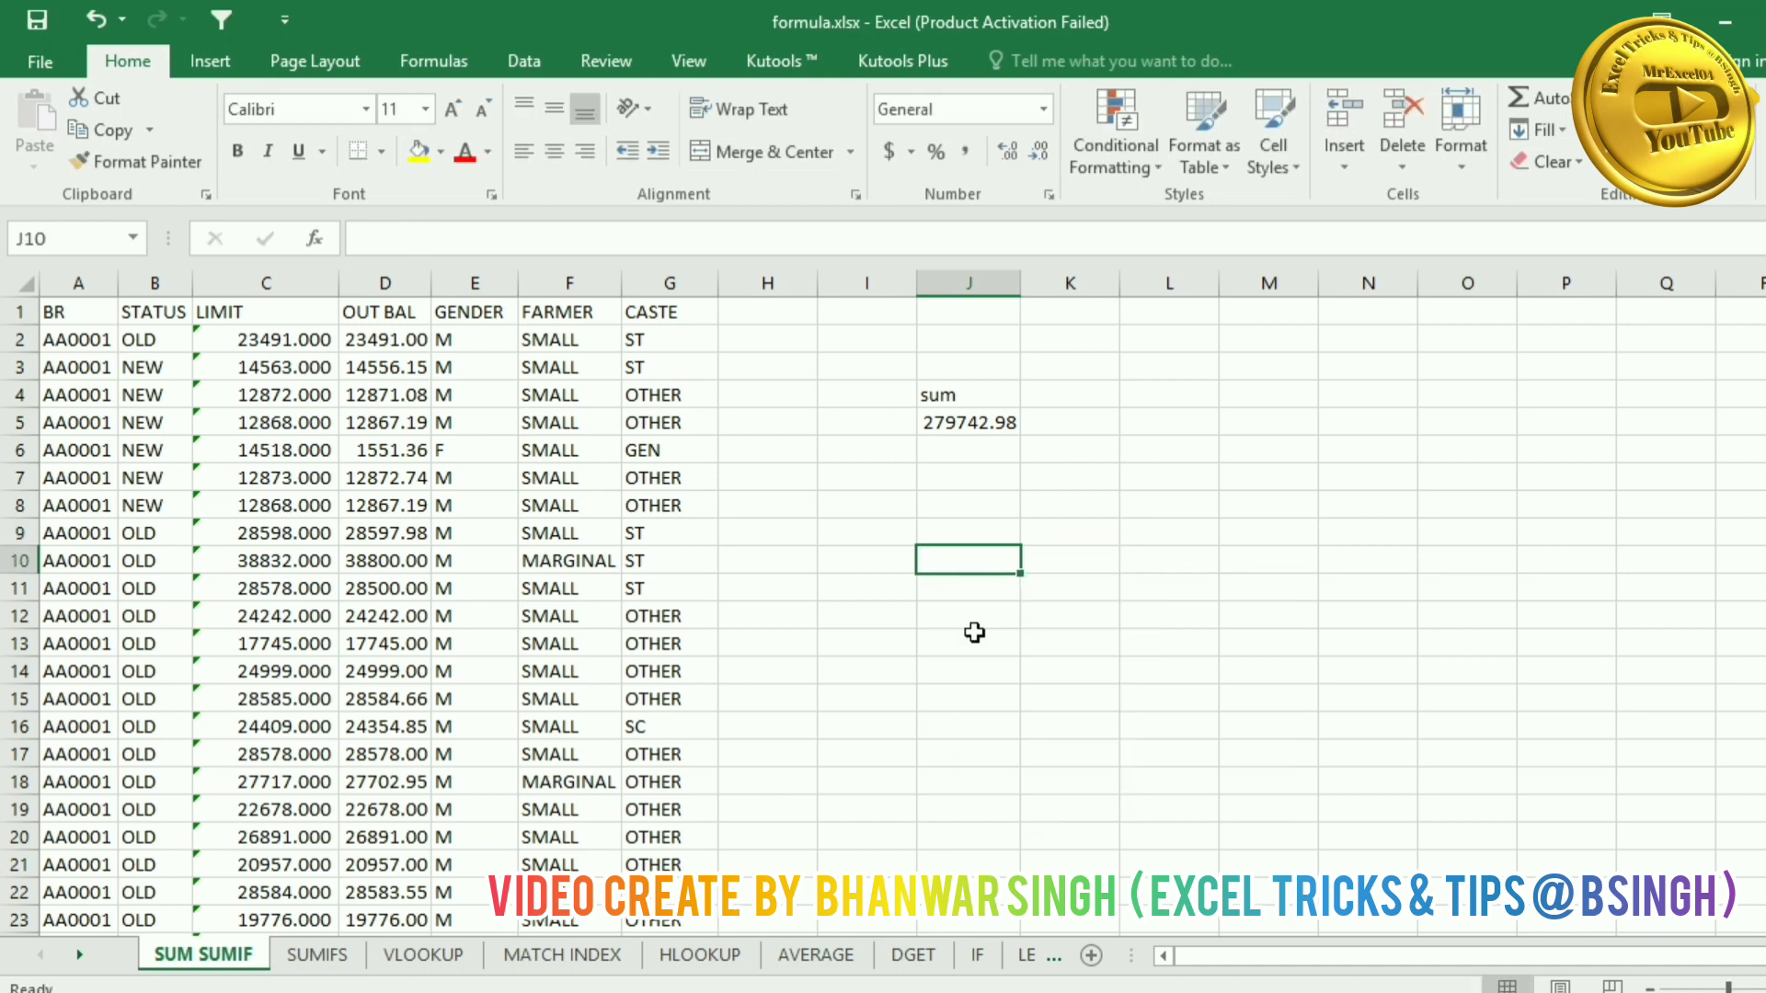
Step: Clear the contents of column J and copy the whole BR column from column A into it
click(976, 278)
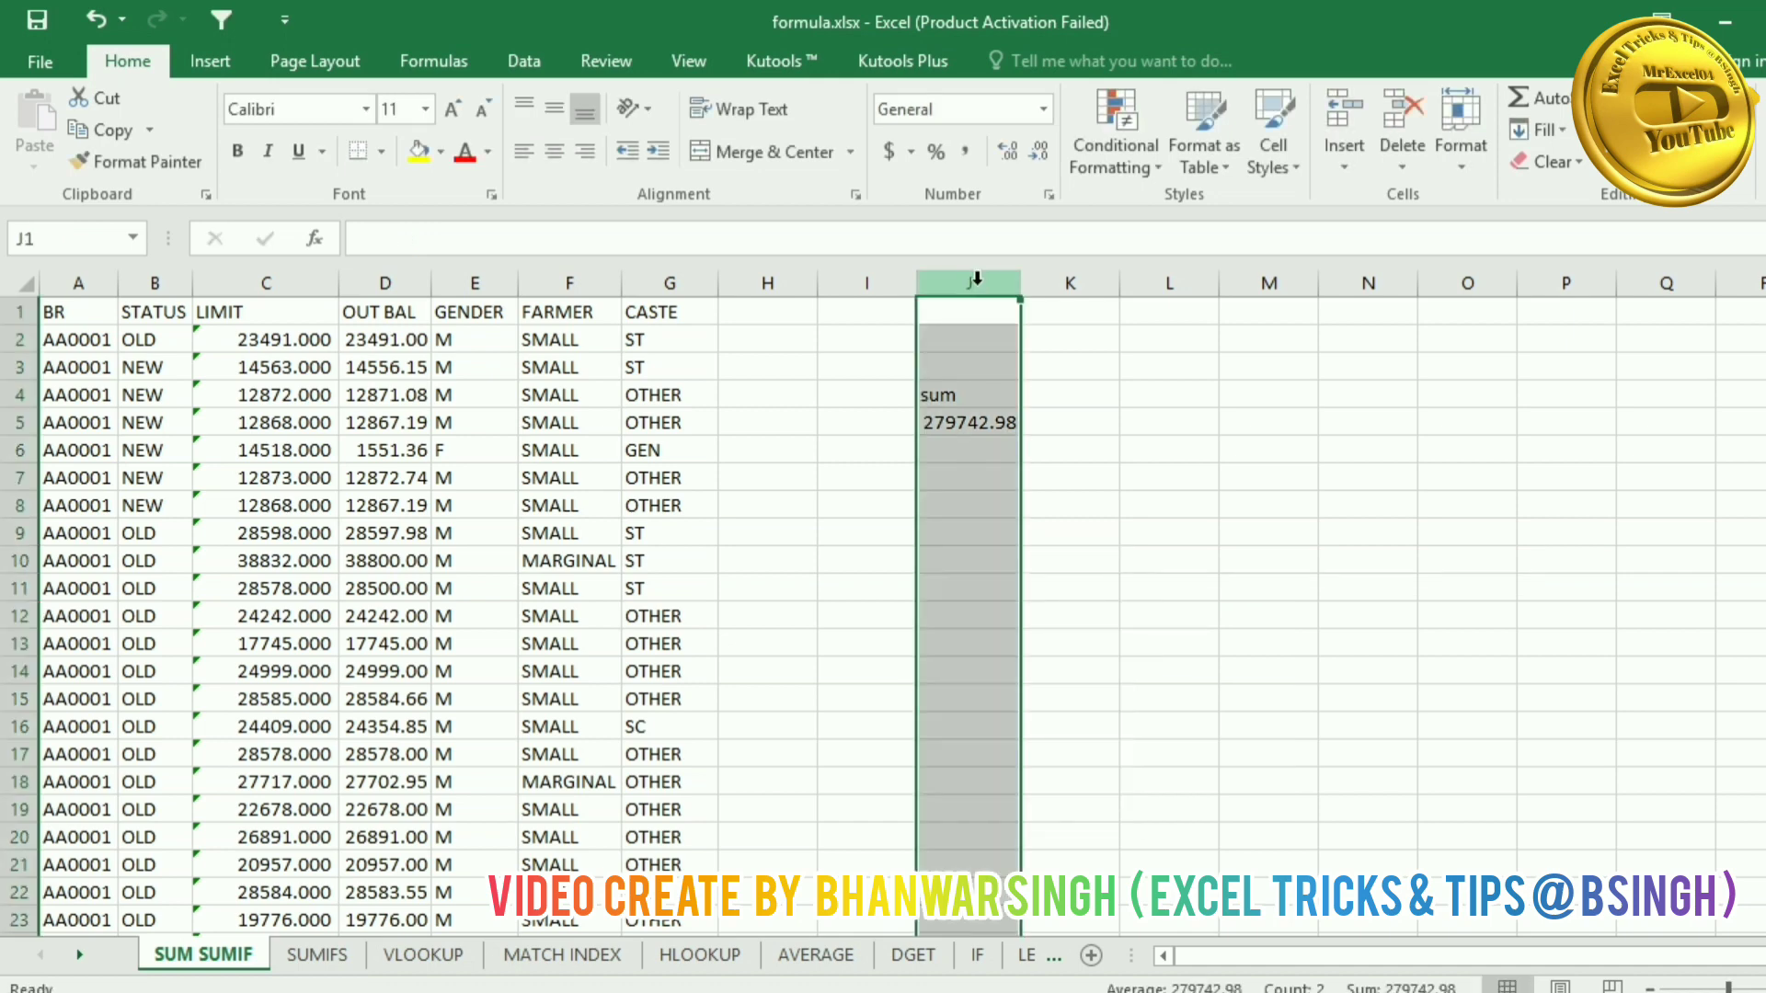
key(Delete)
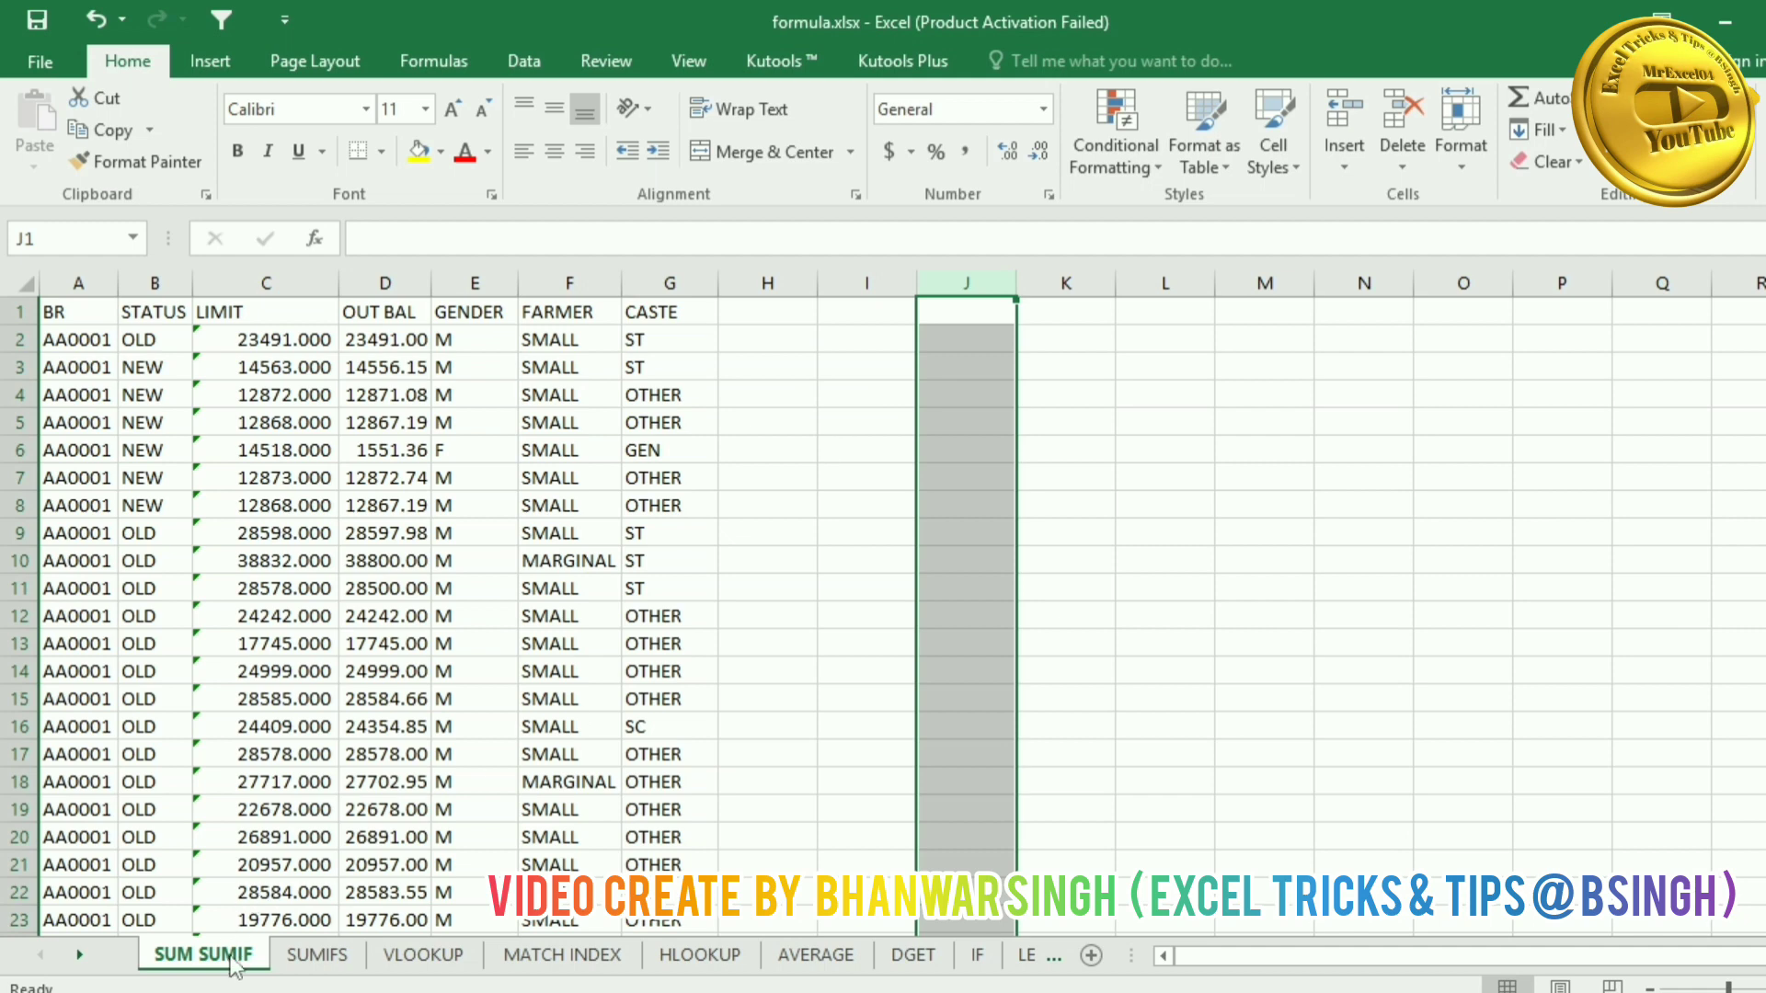
click(80, 281)
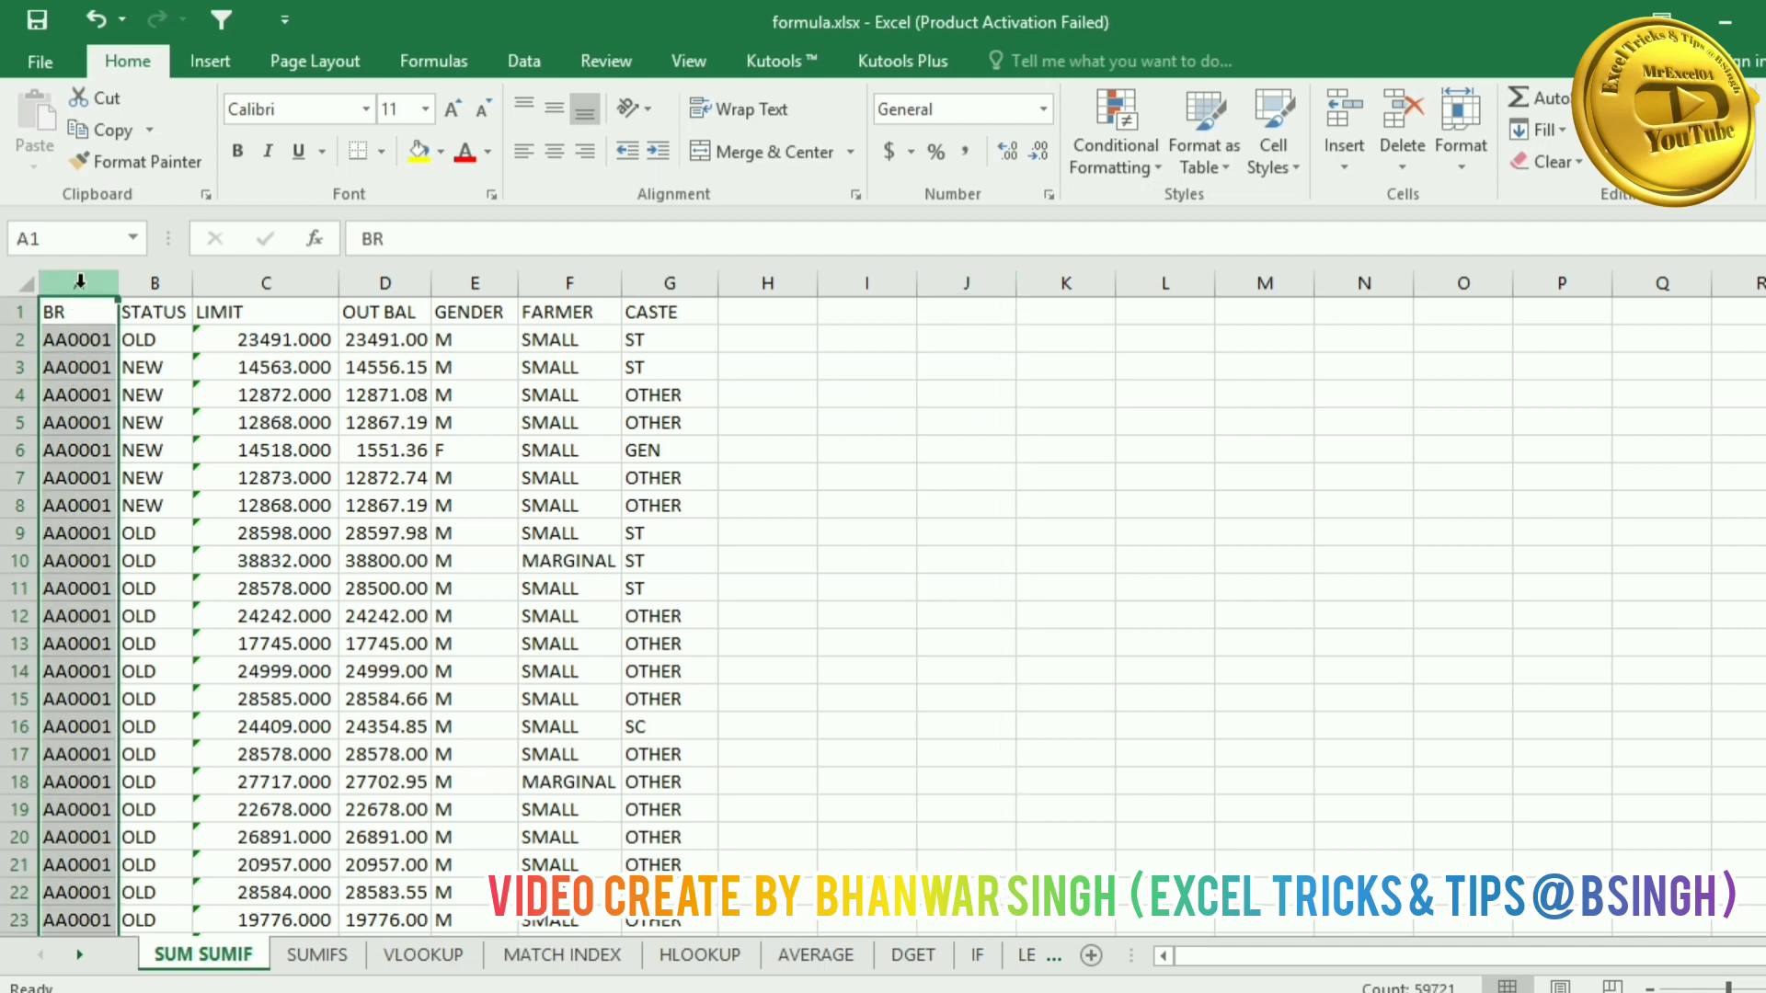
key(ctrl+c)
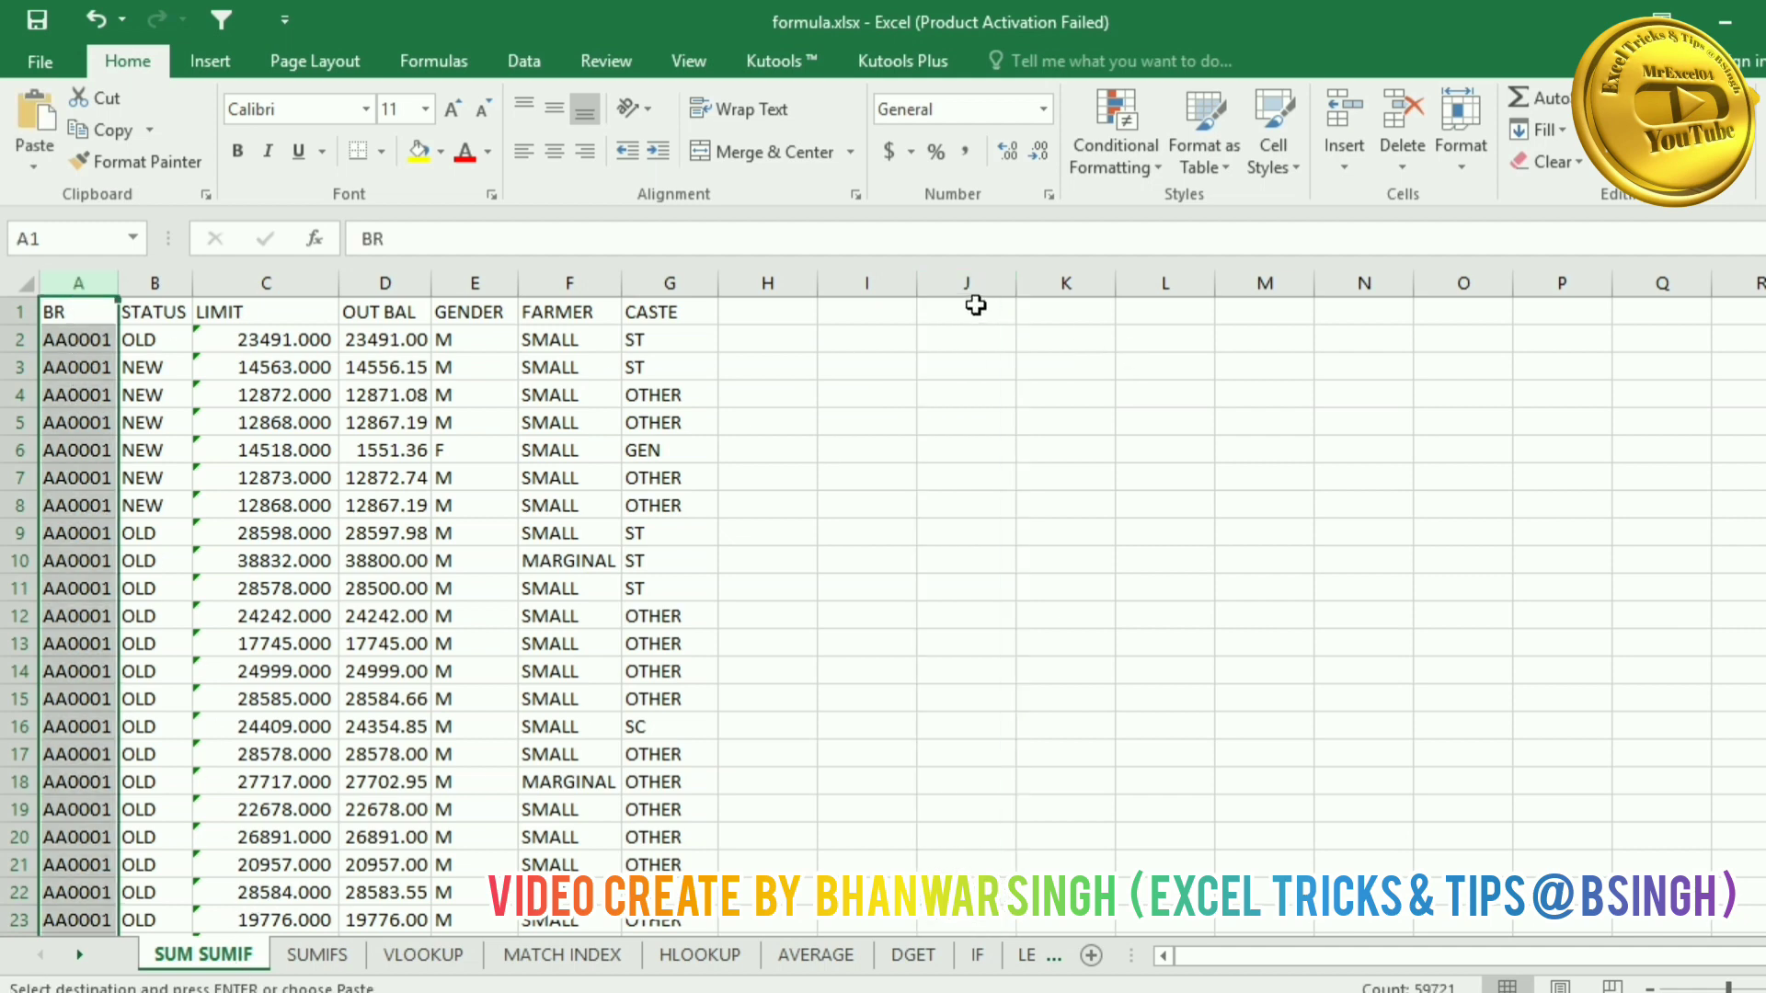
click(977, 281)
key(ctrl+v)
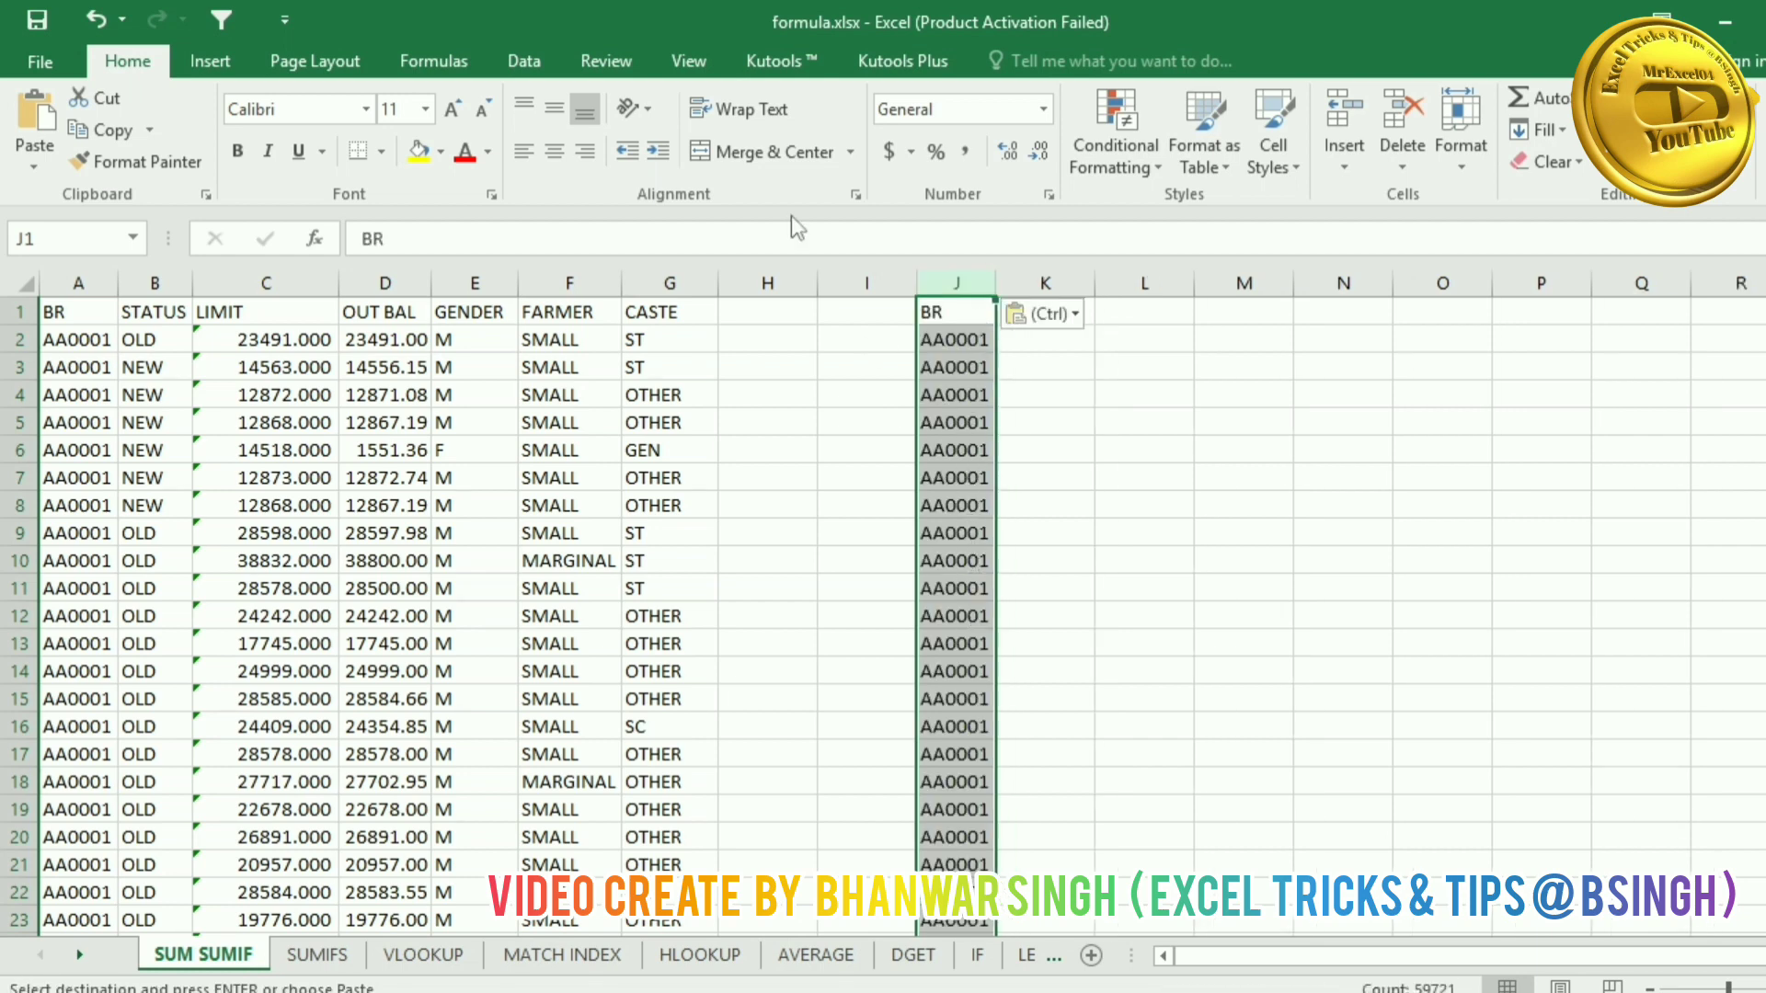
Step: Remove the duplicate branch codes from column J, treating the first row as a header
click(524, 61)
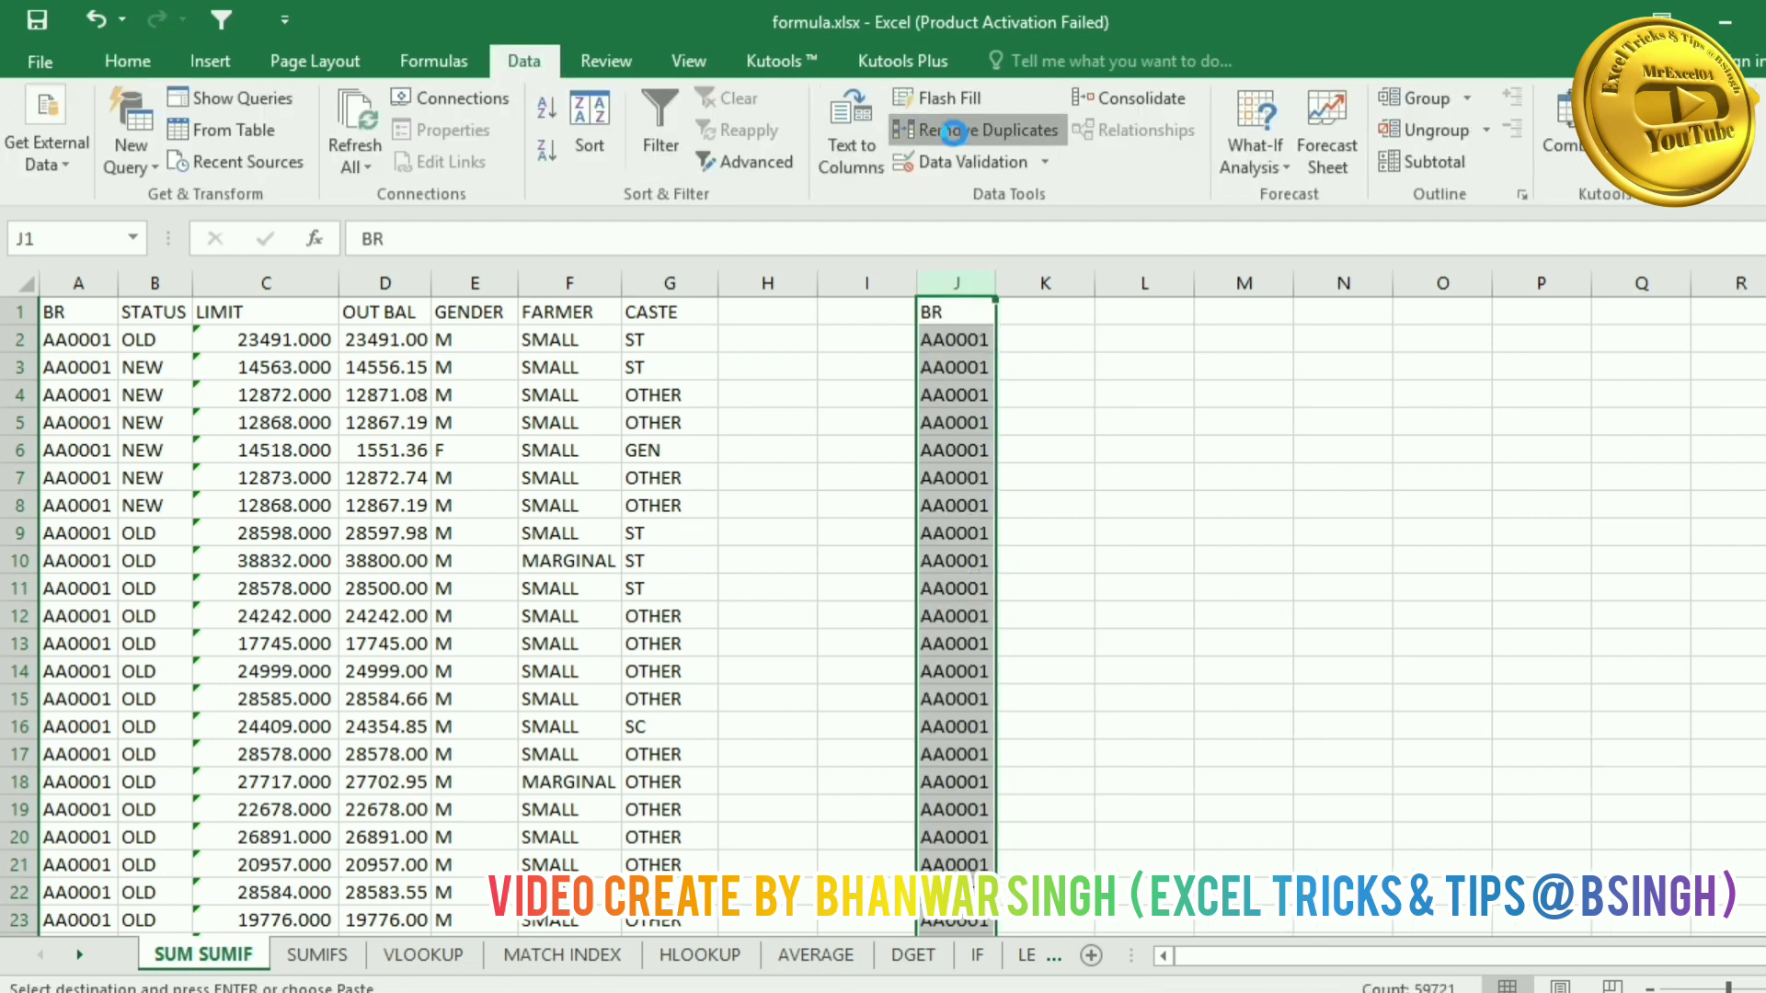
click(965, 130)
click(913, 732)
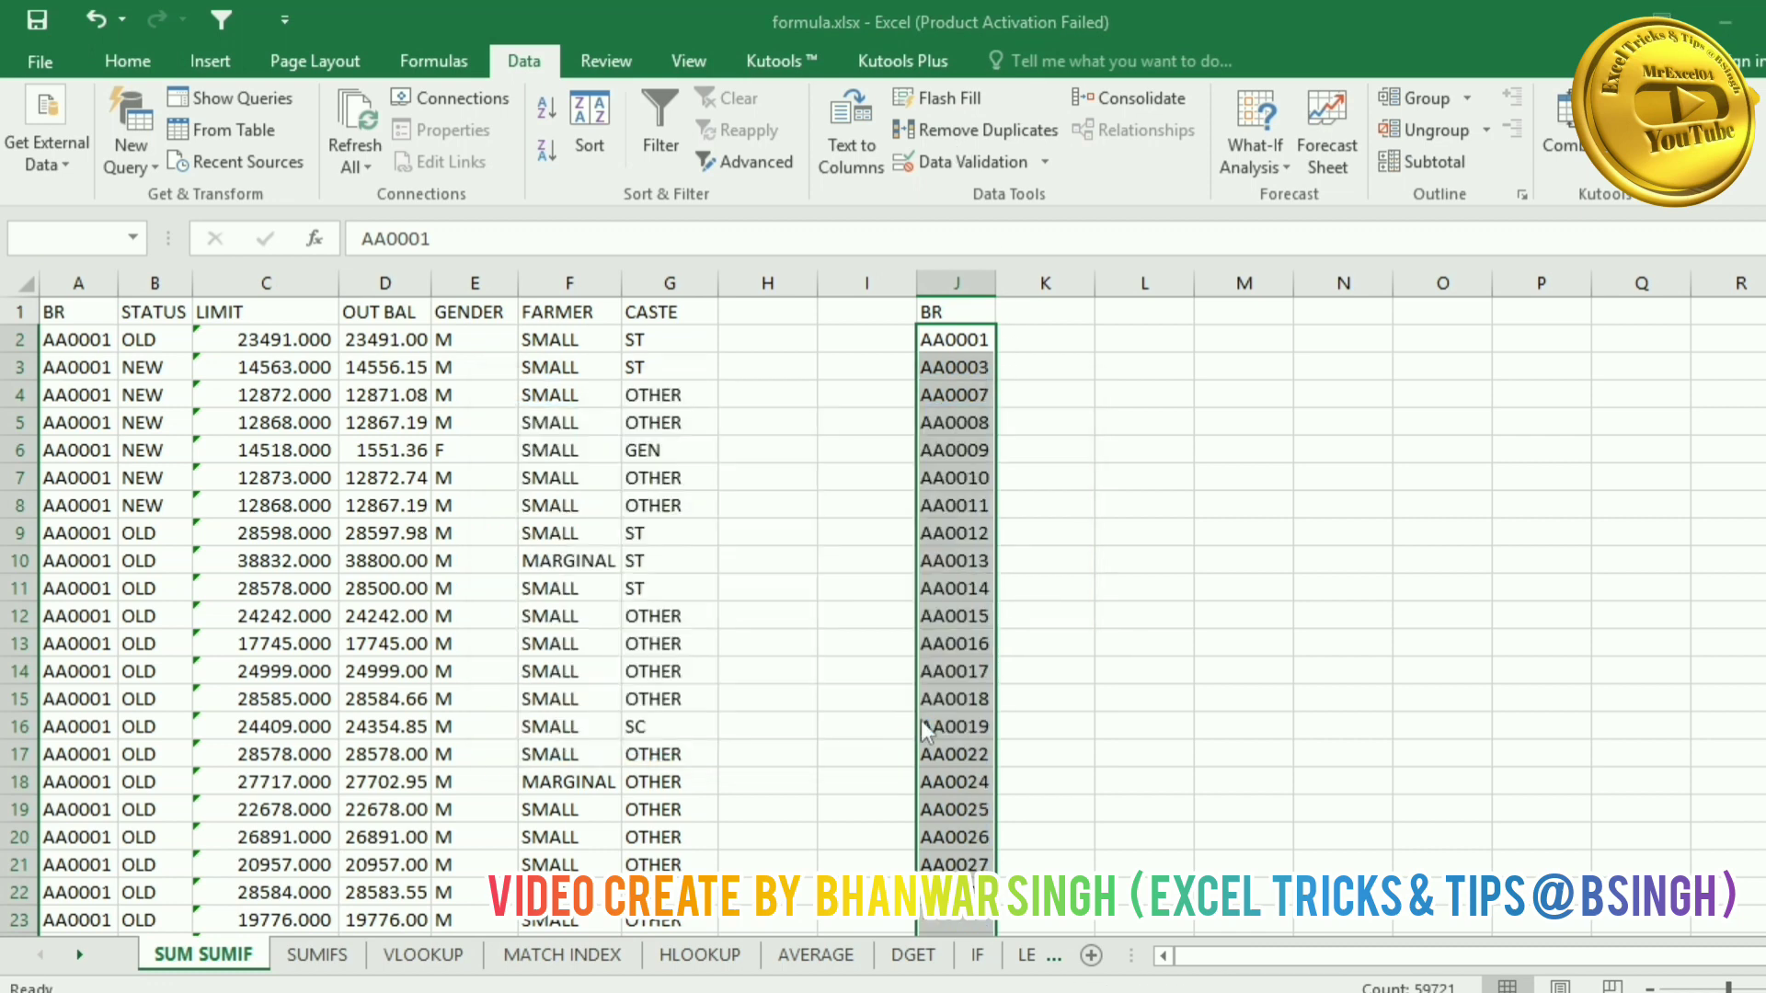
click(953, 593)
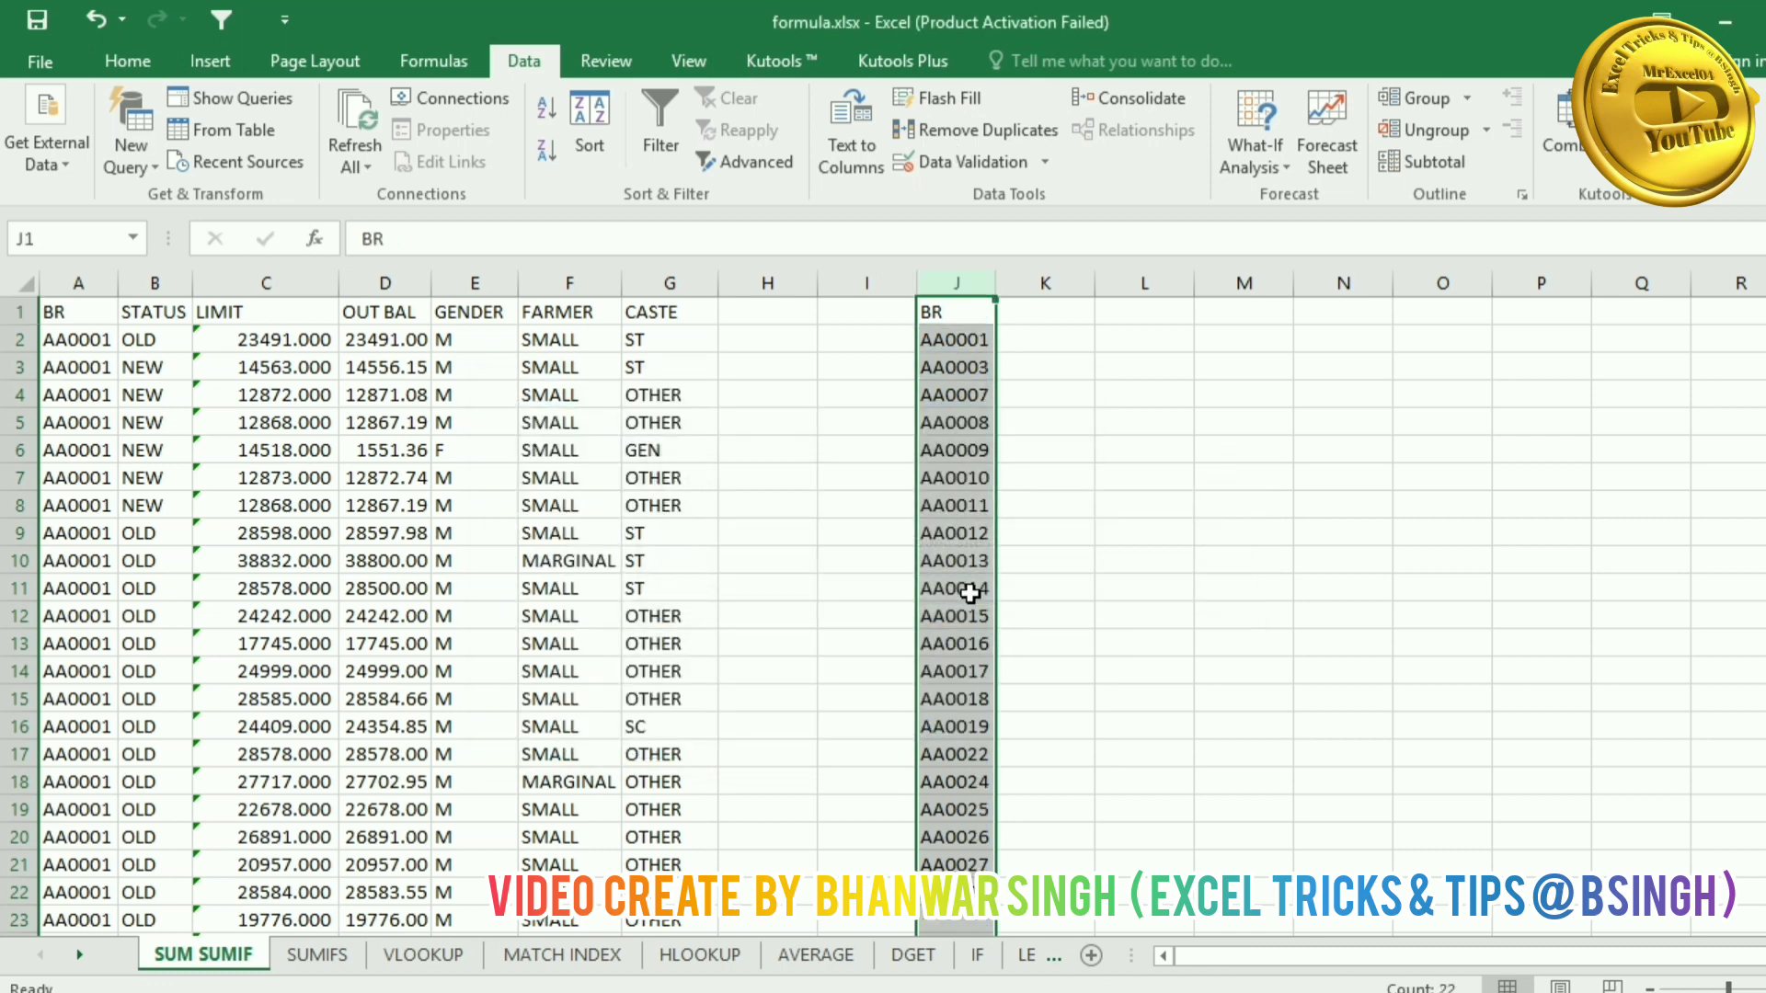
drag(964, 338, 975, 869)
click(83, 284)
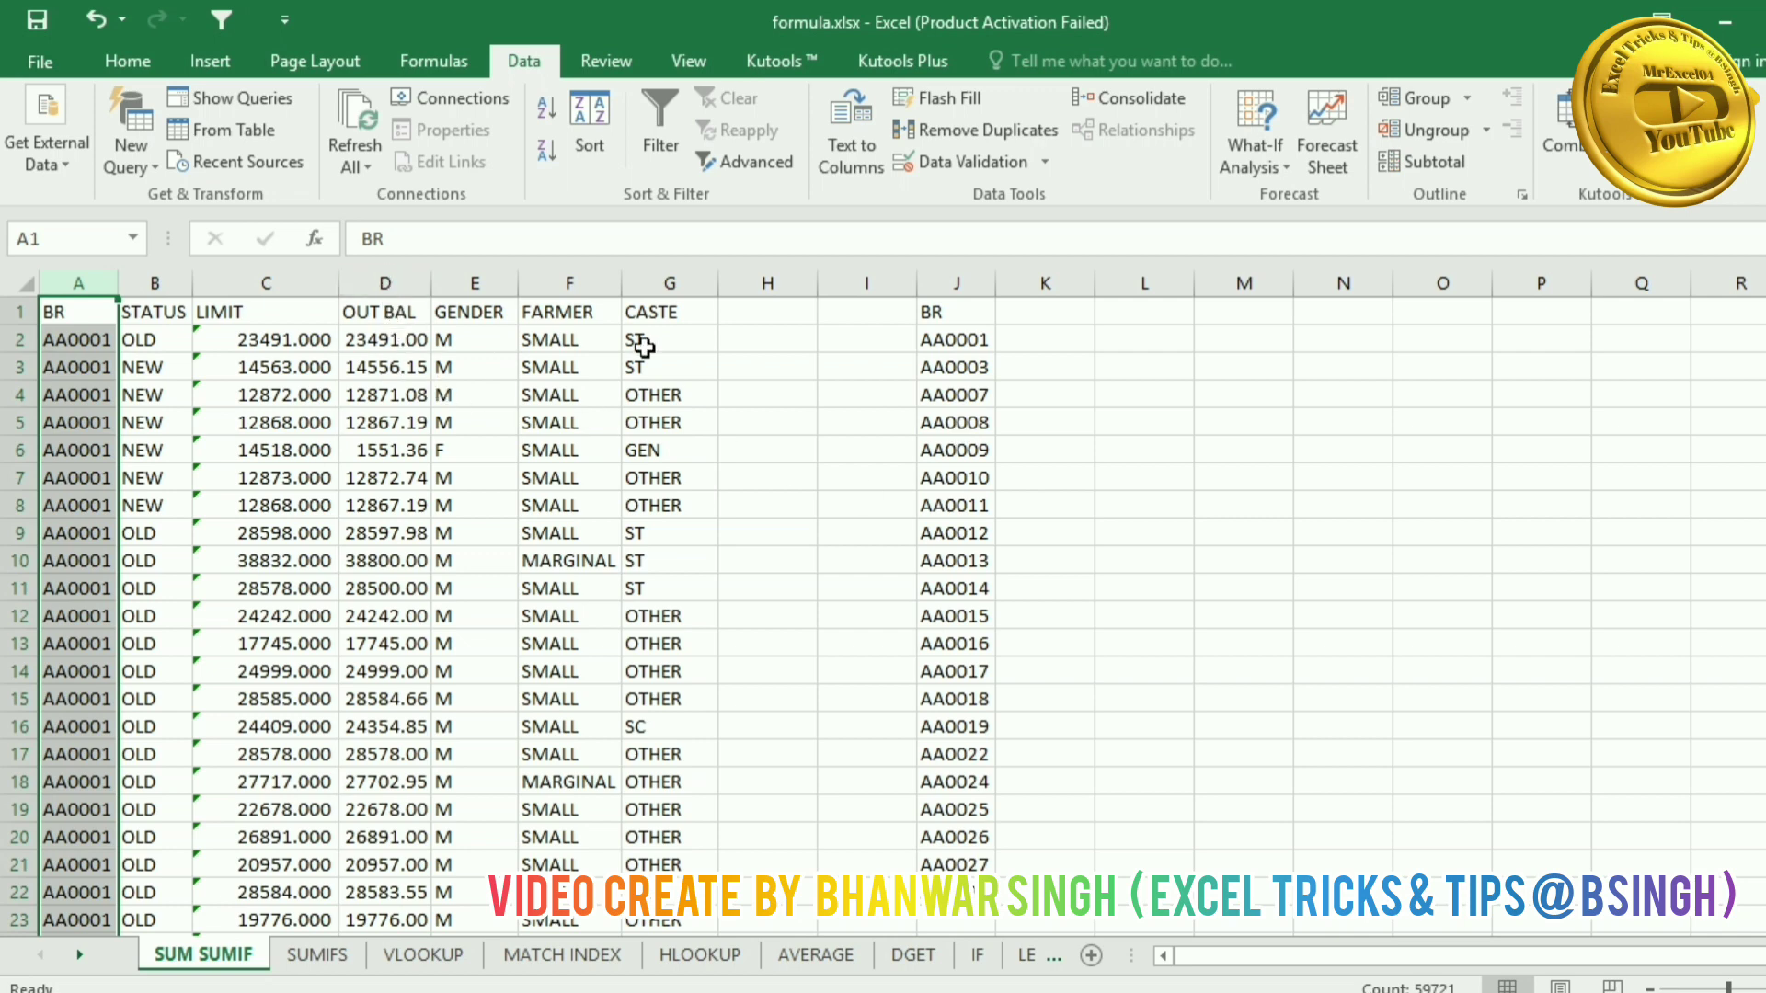
Step: Copy the OUT BAL header from D1 into K1, beside the branch list
click(1037, 314)
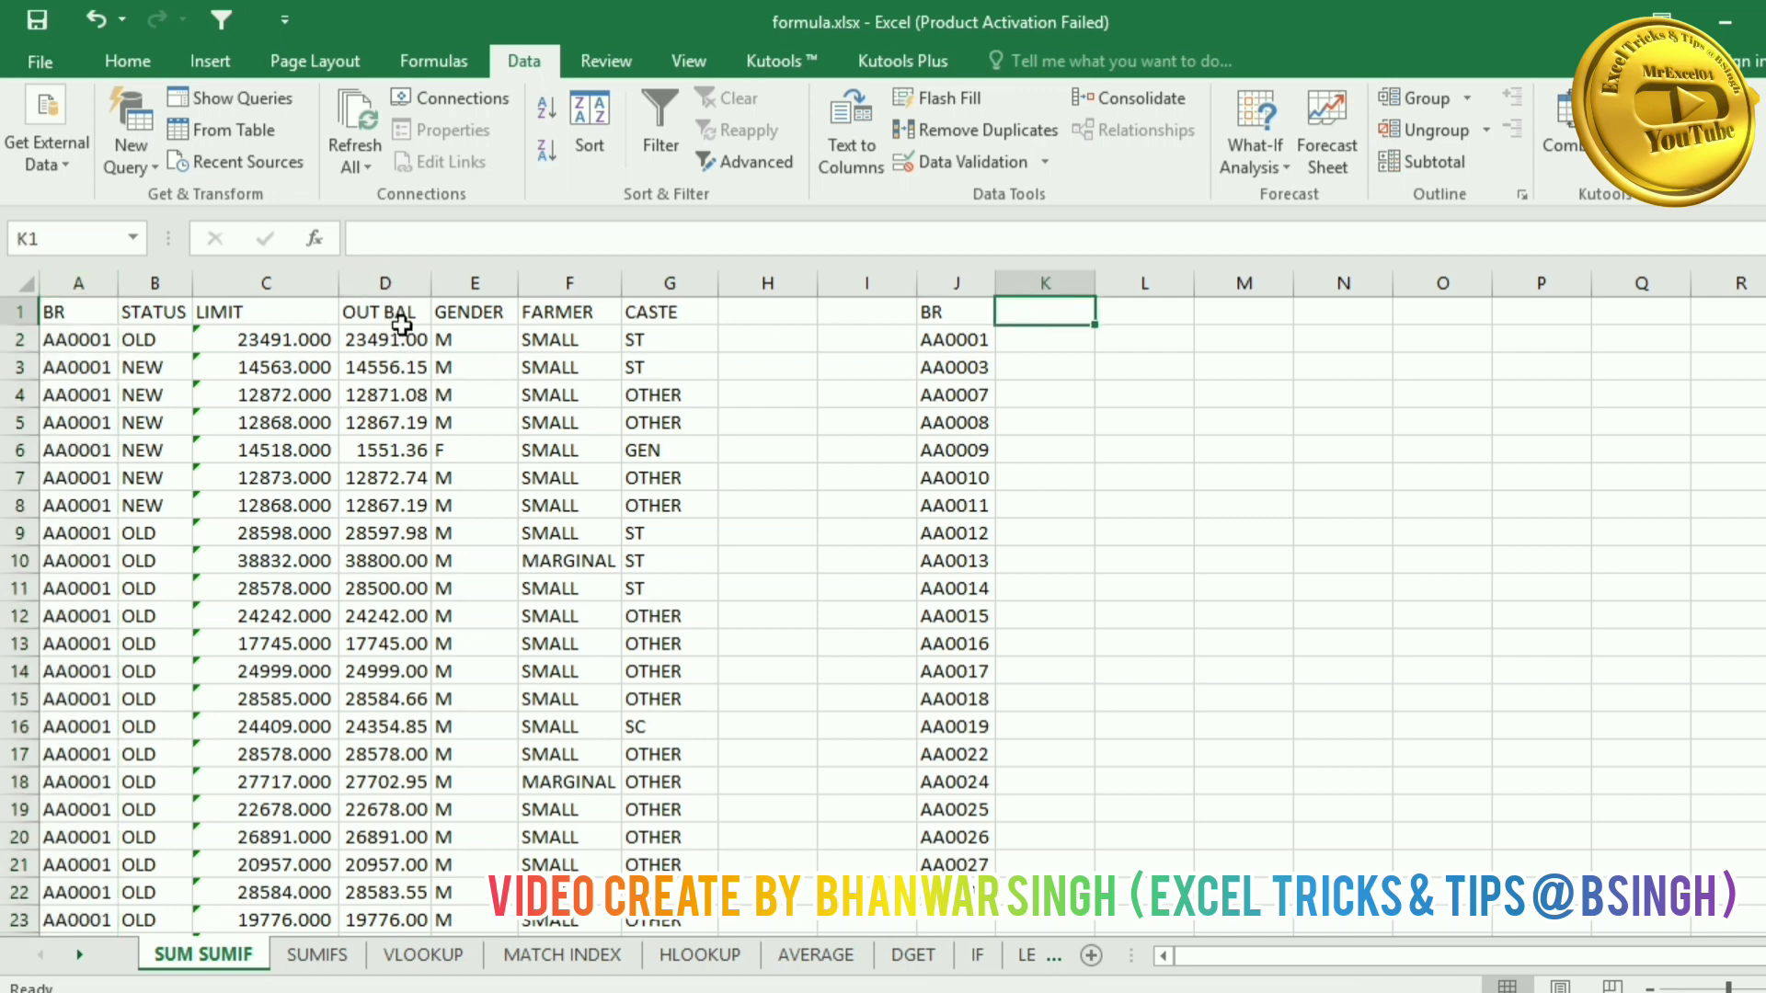
click(368, 316)
key(ctrl+c)
click(1029, 317)
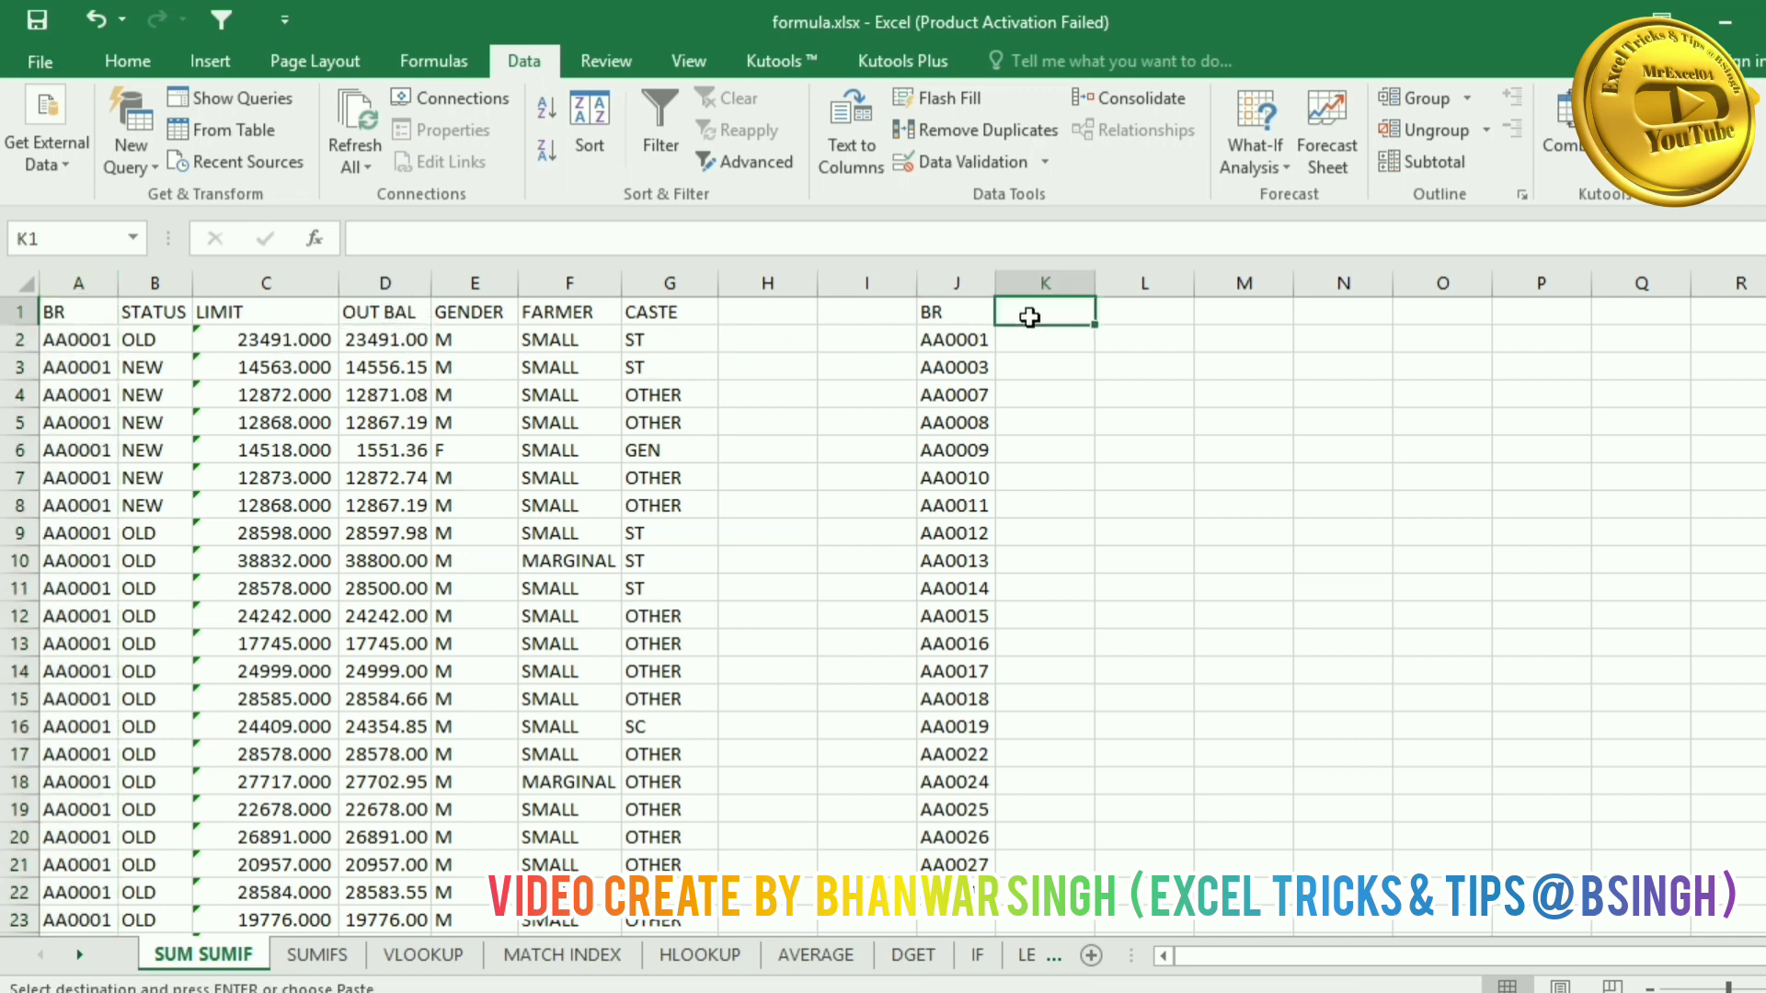
key(ctrl+v)
Step: Enter =SUMIF(A:A,J2,D:D) in K2 to total the outstanding balance for the first listed branch
click(1029, 339)
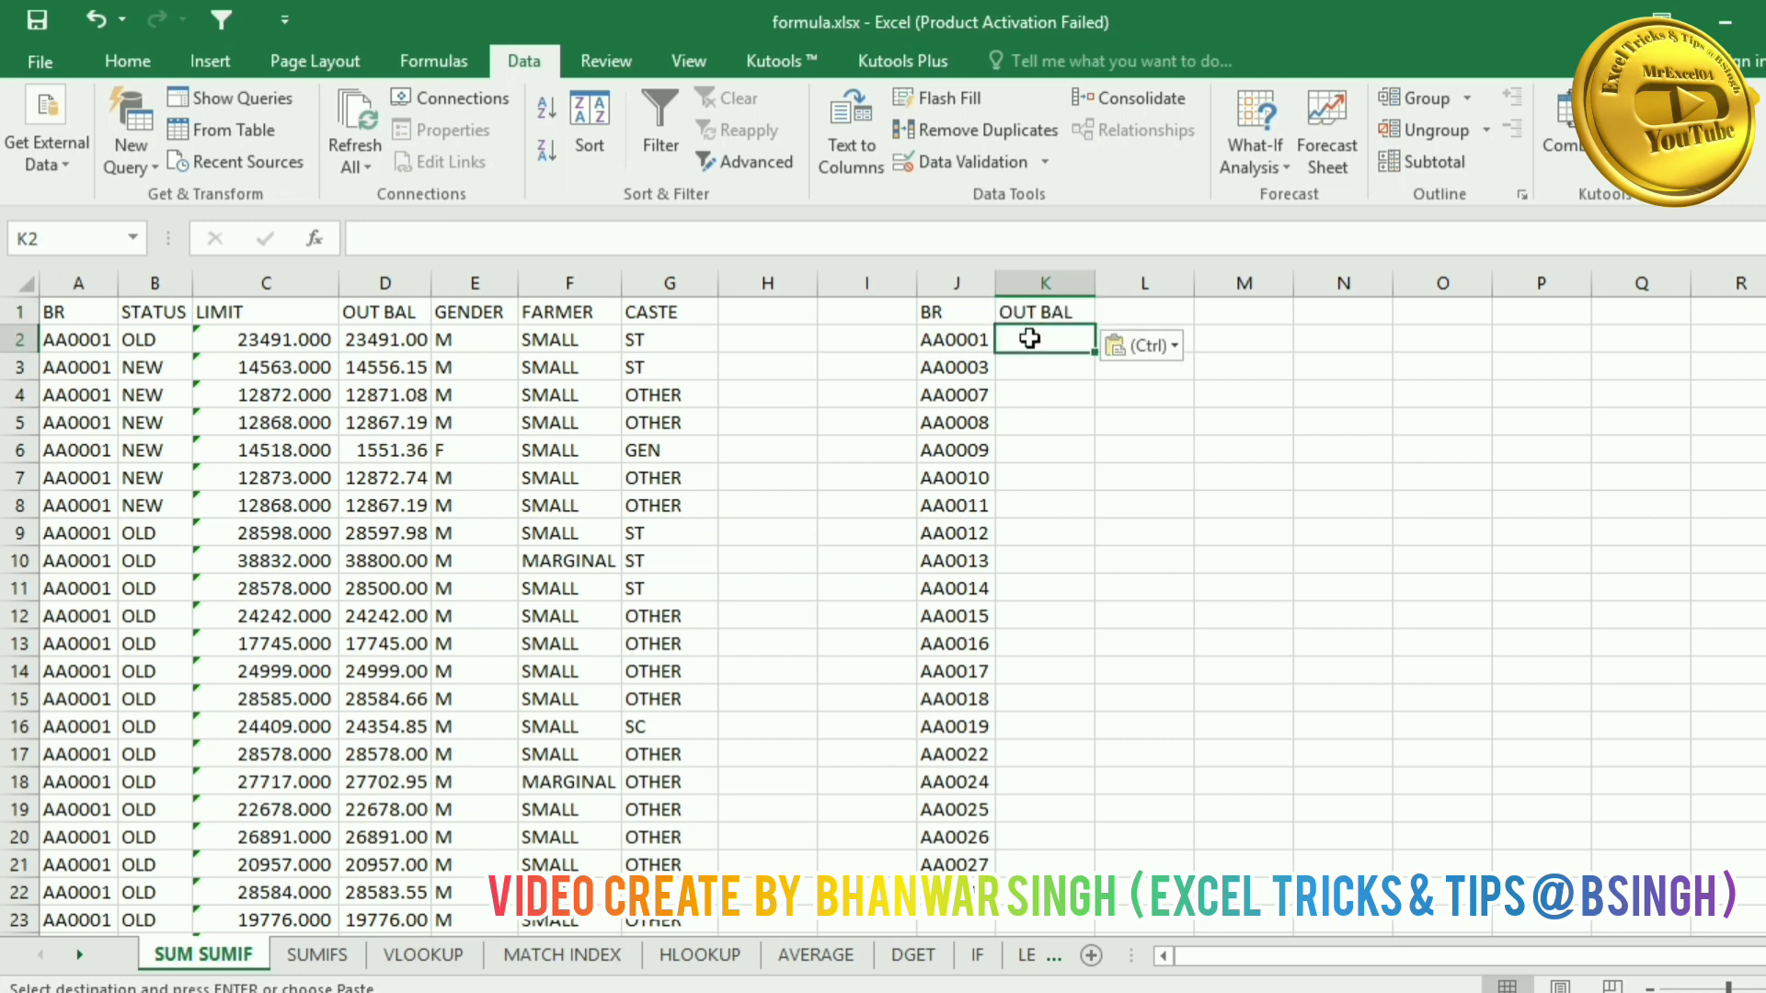
text(=sumif)
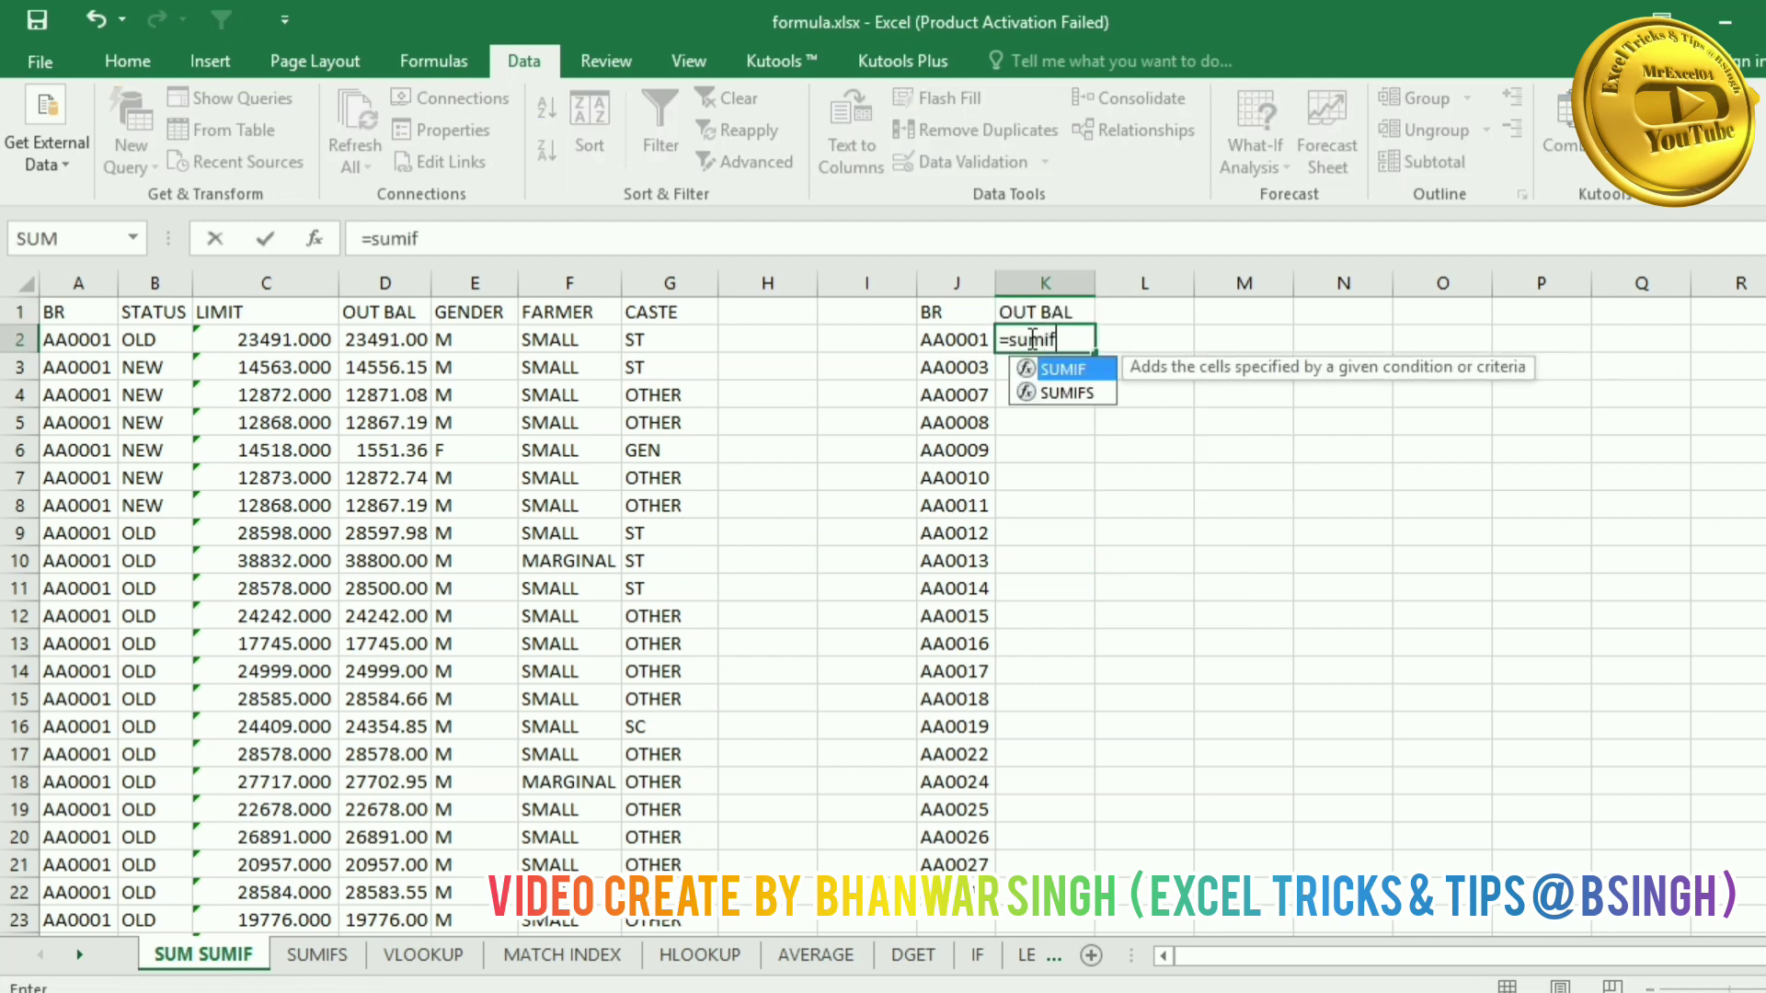
key(Tab)
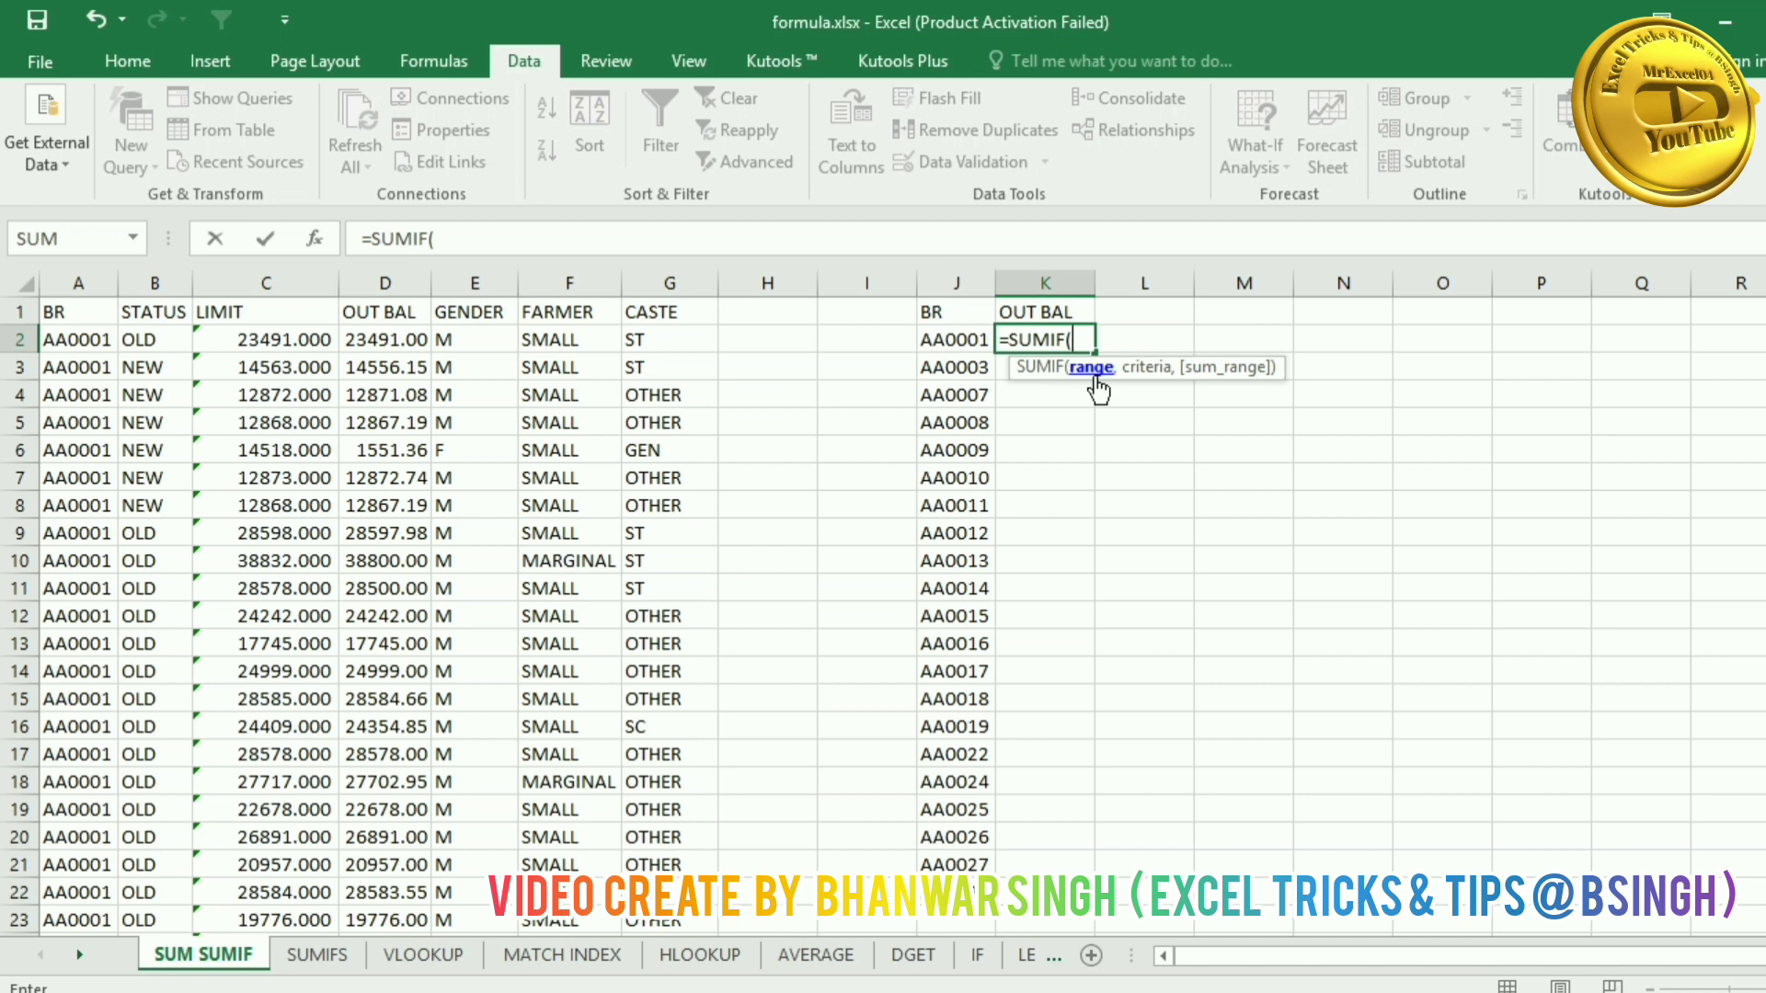
click(79, 284)
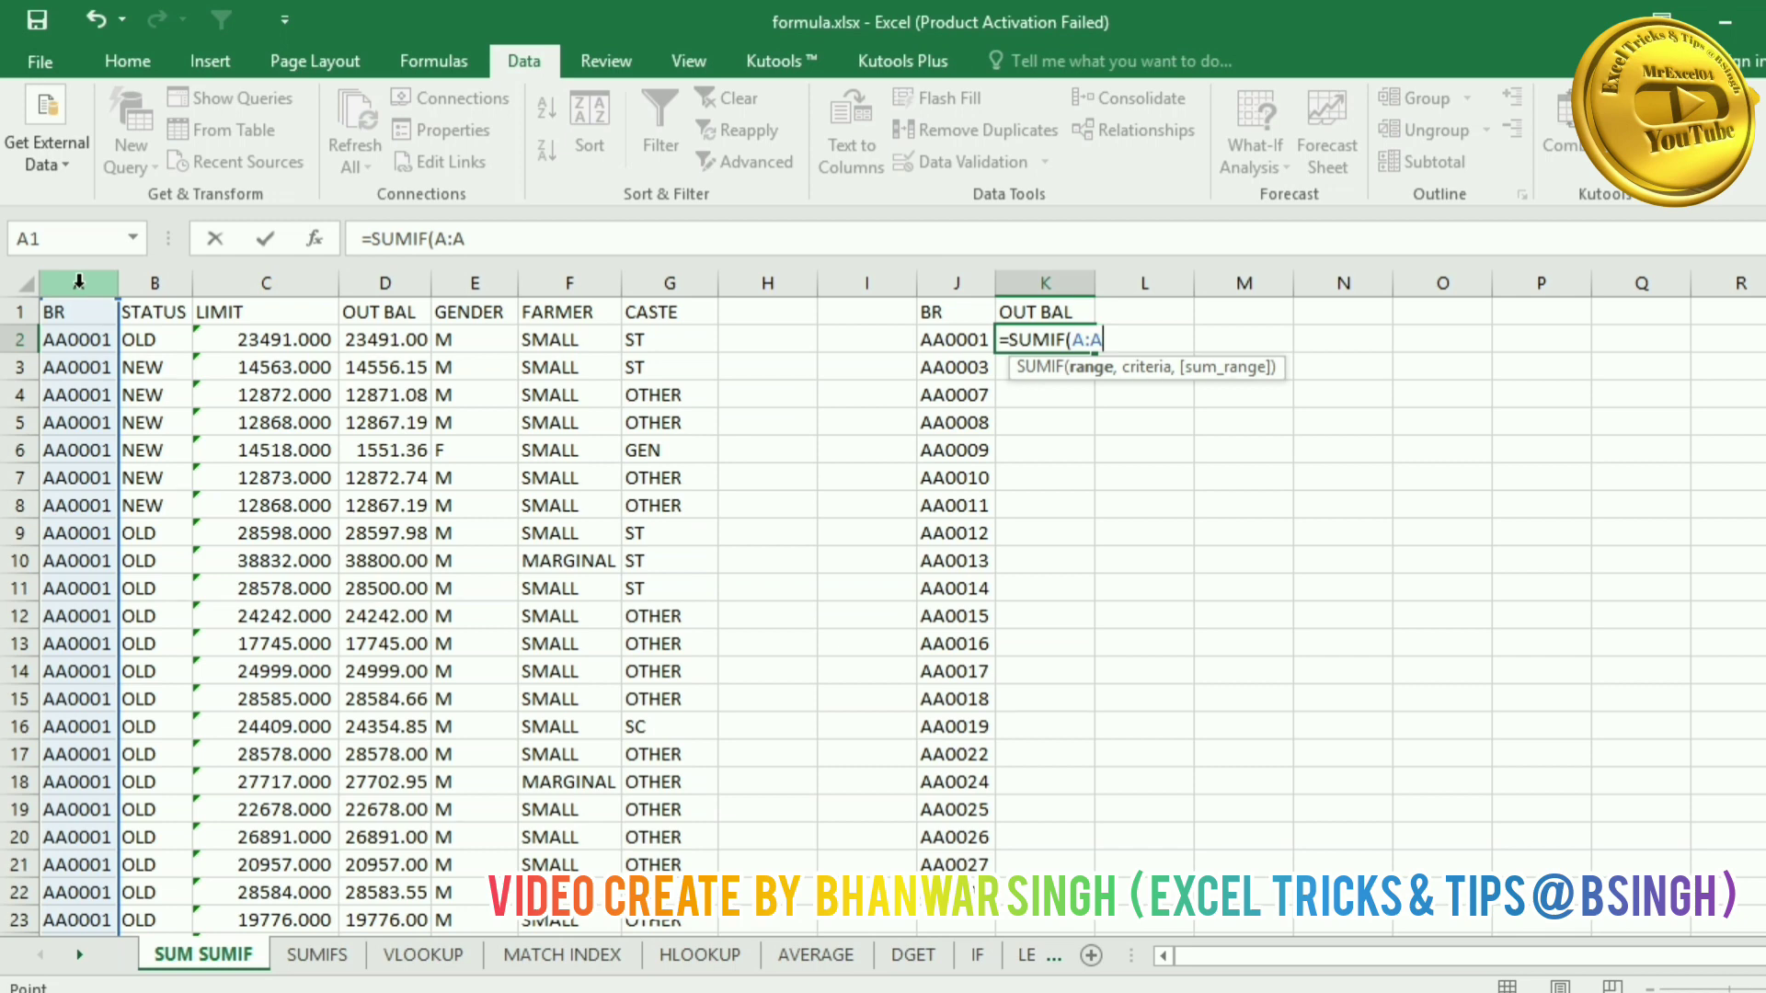
text(,)
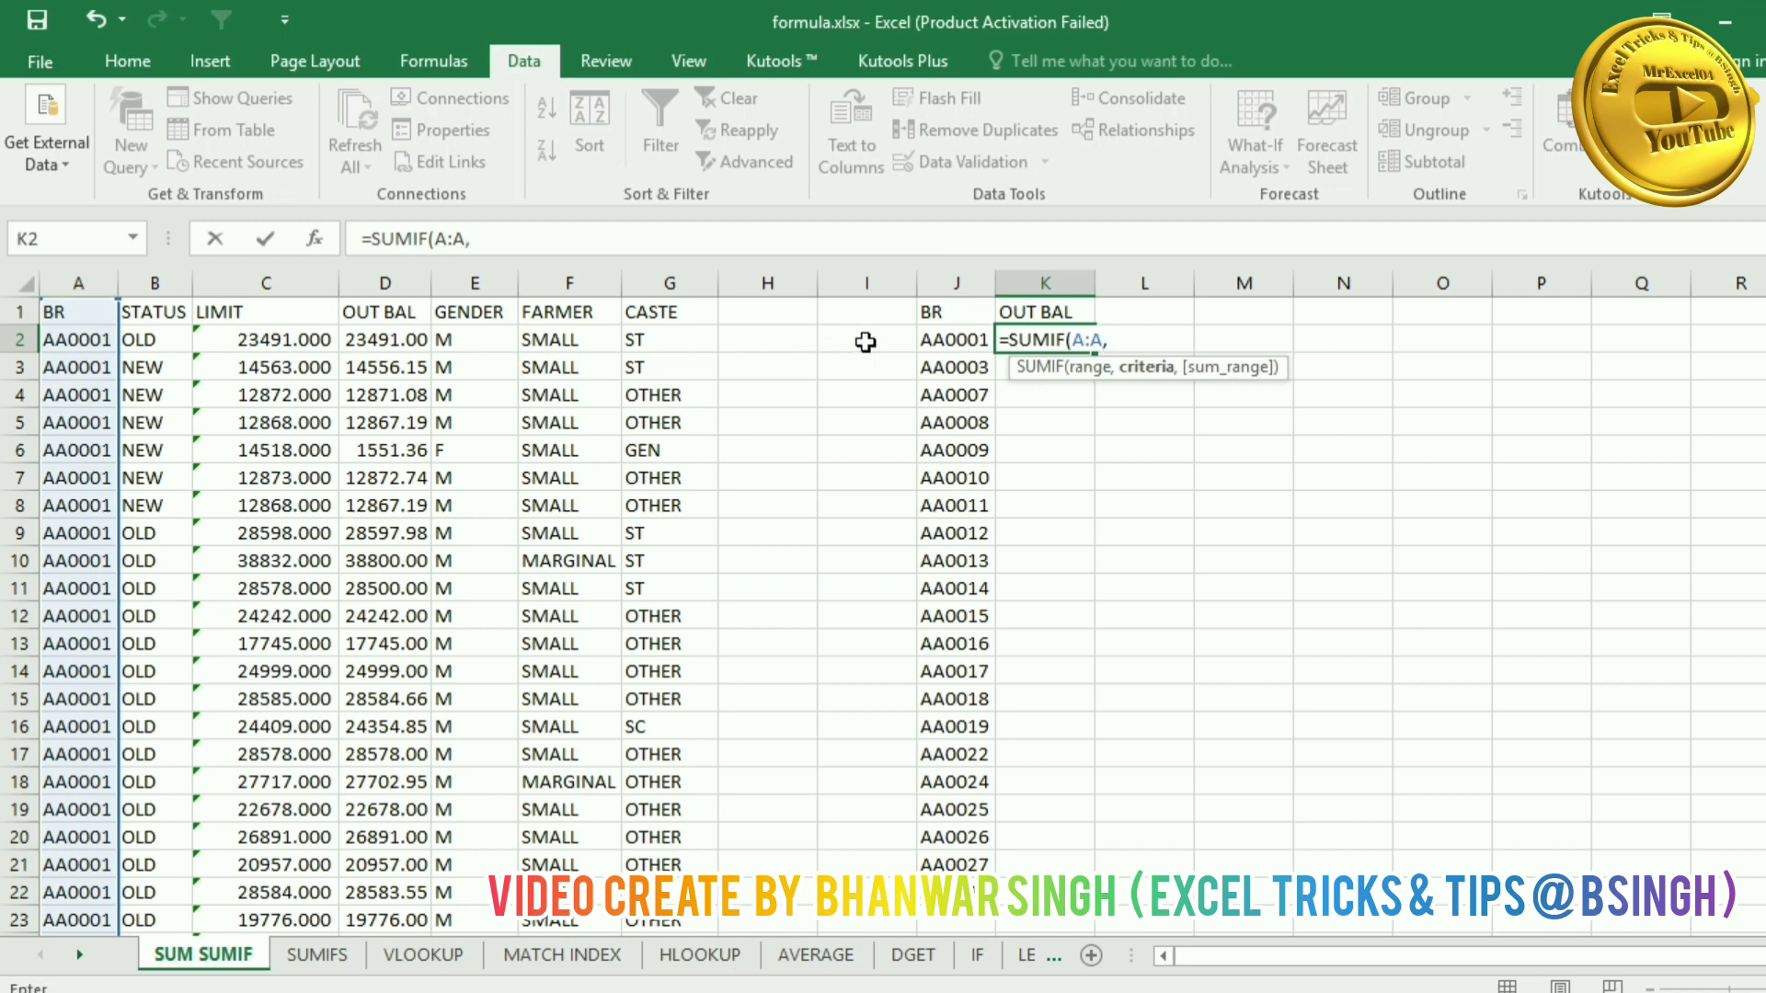
click(956, 335)
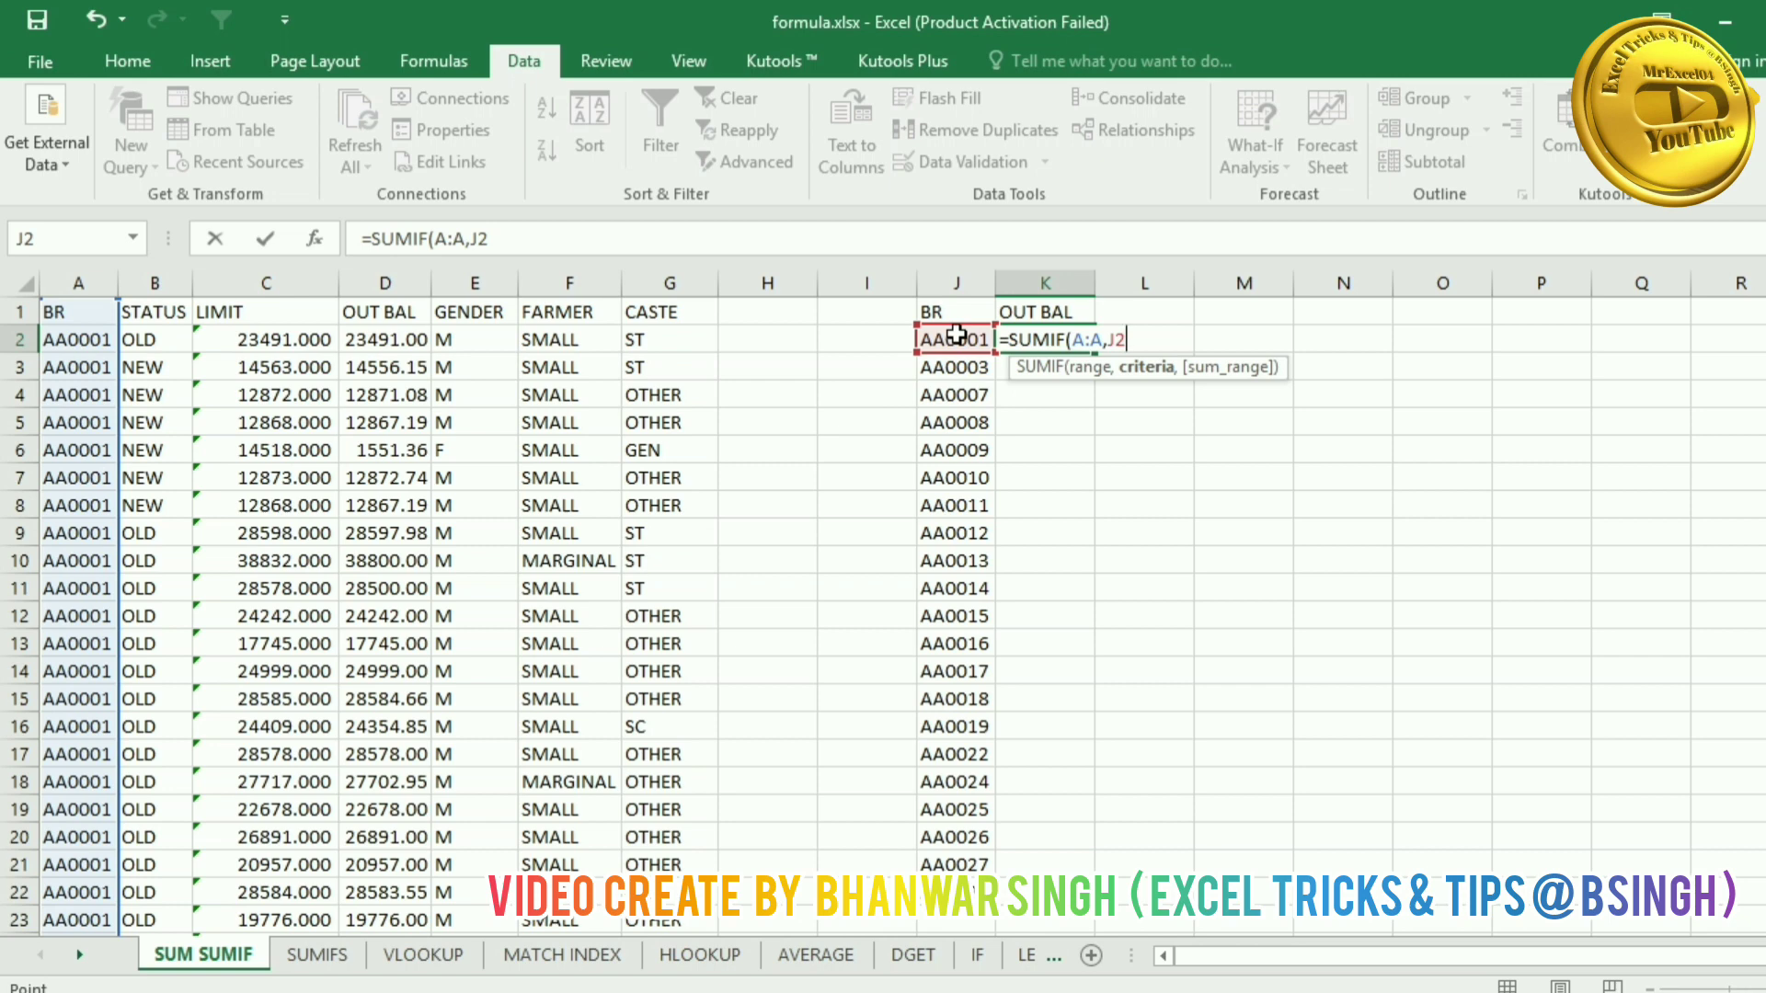
text(,)
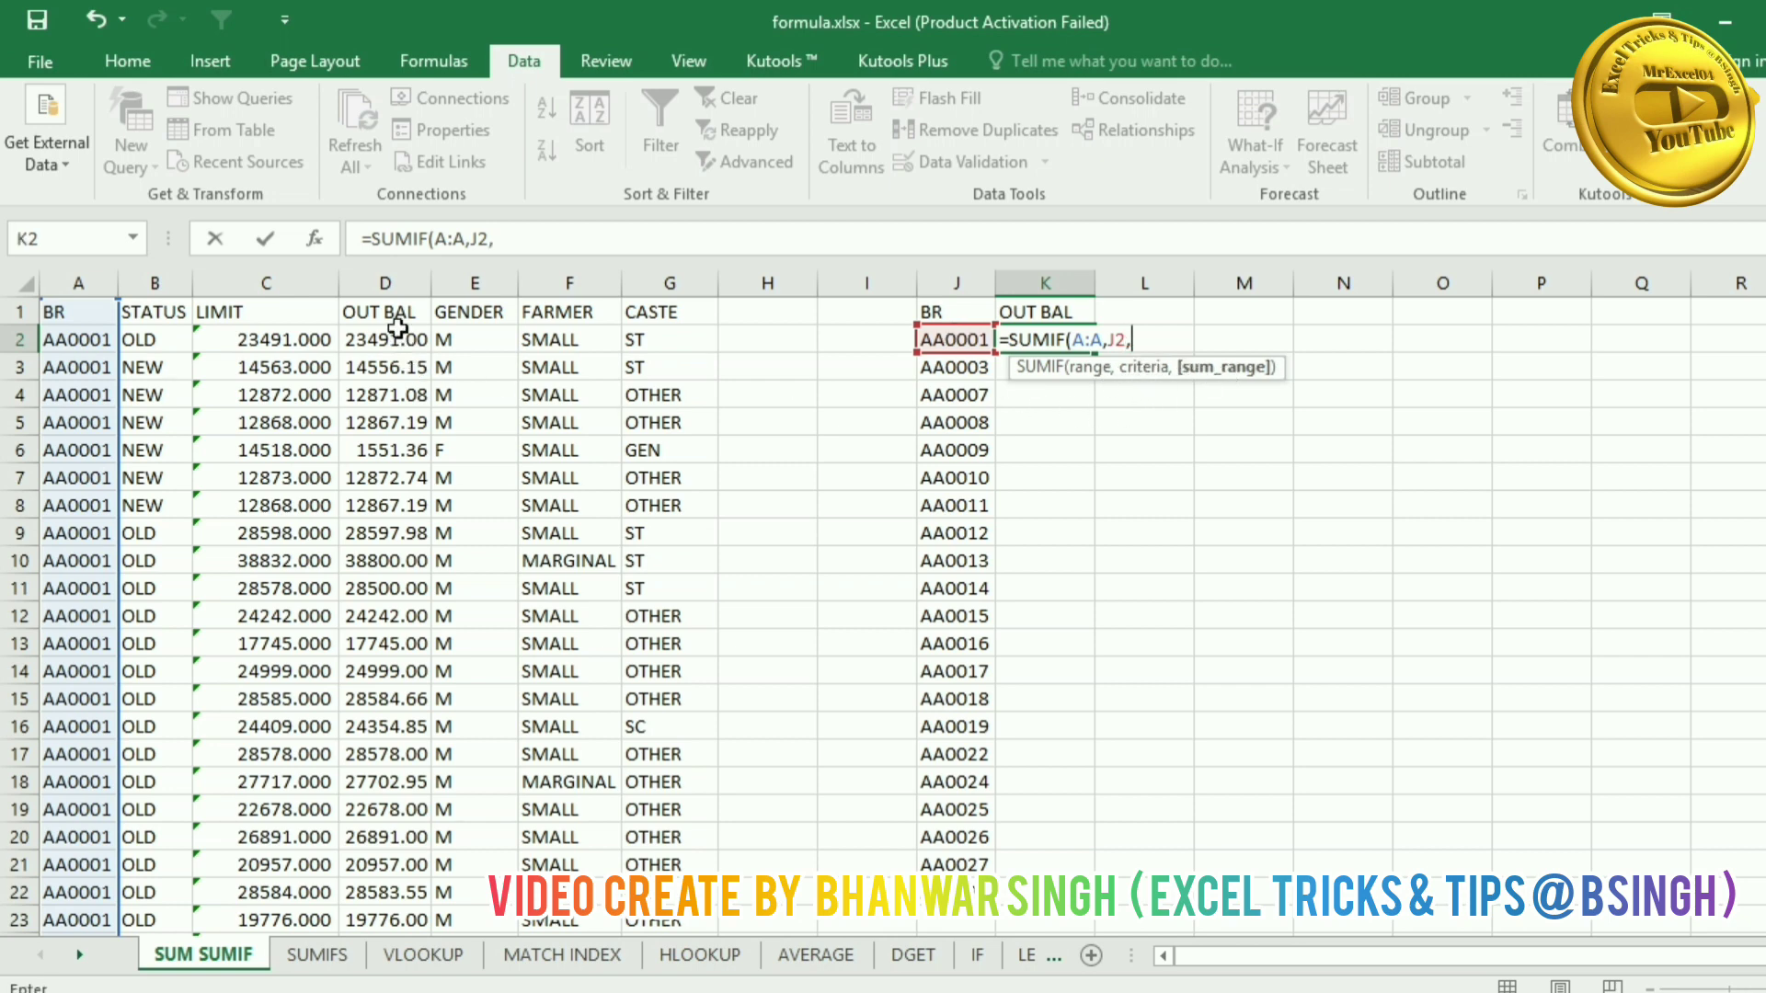
click(389, 273)
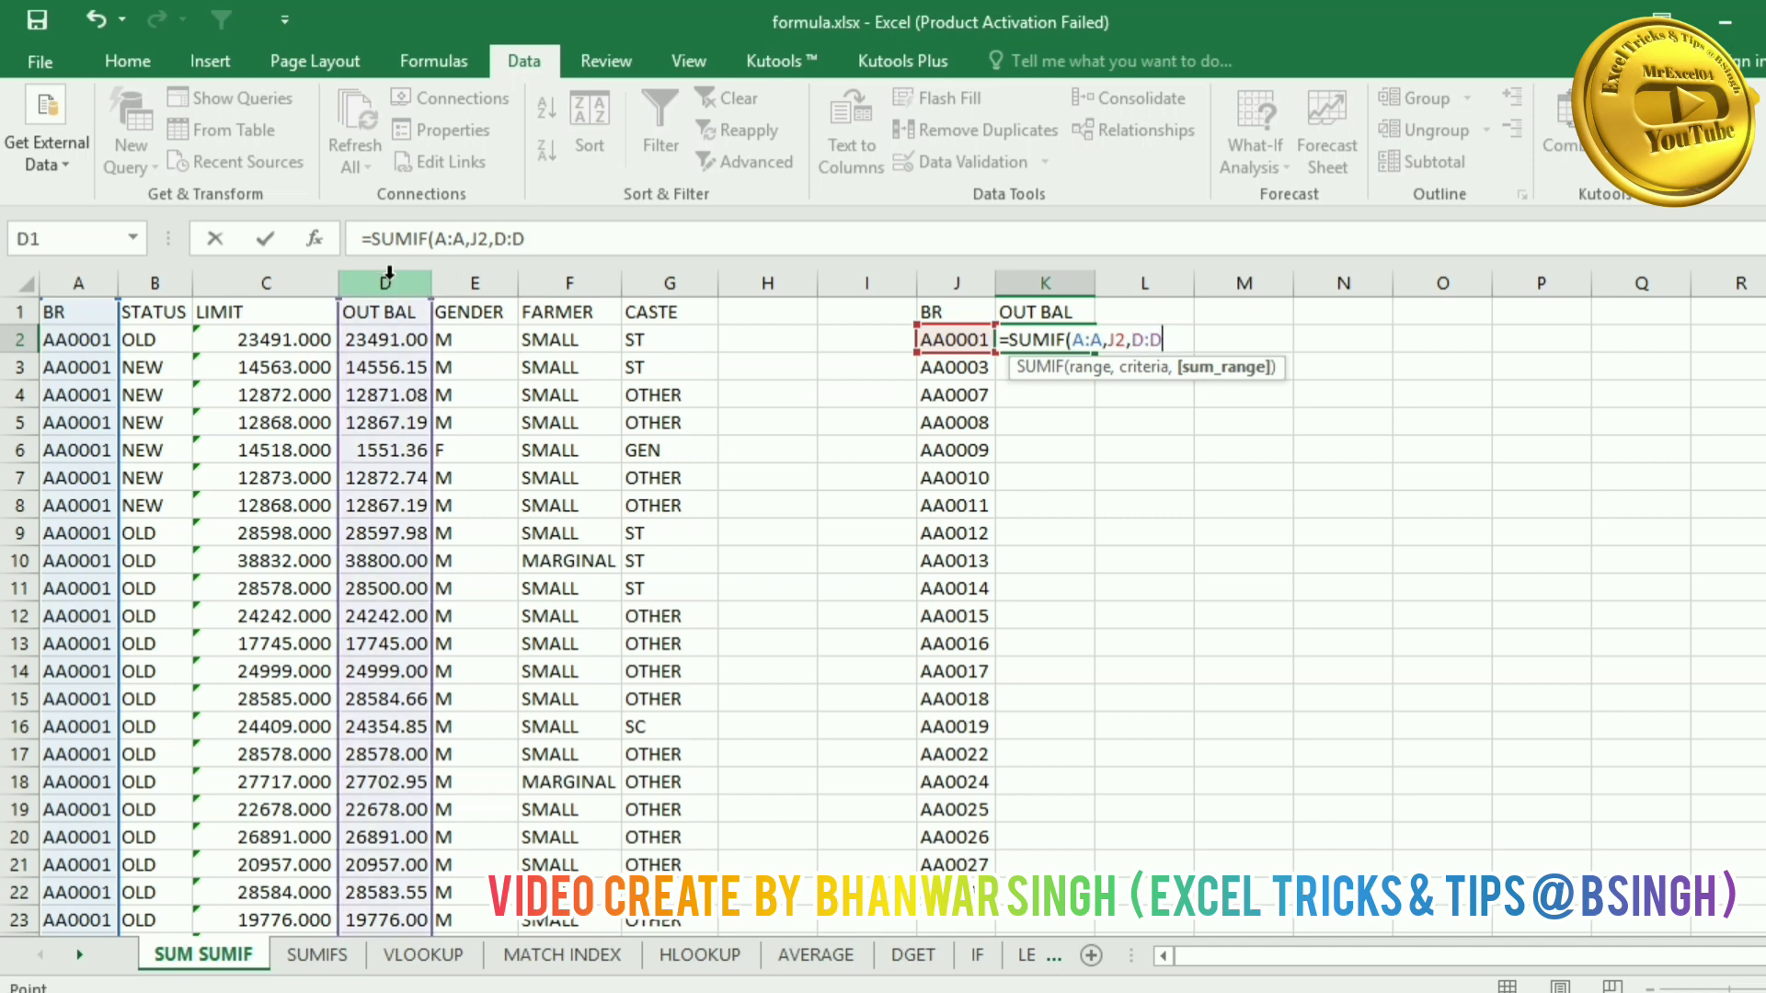
text())
key(ctrl+Return)
key(Down)
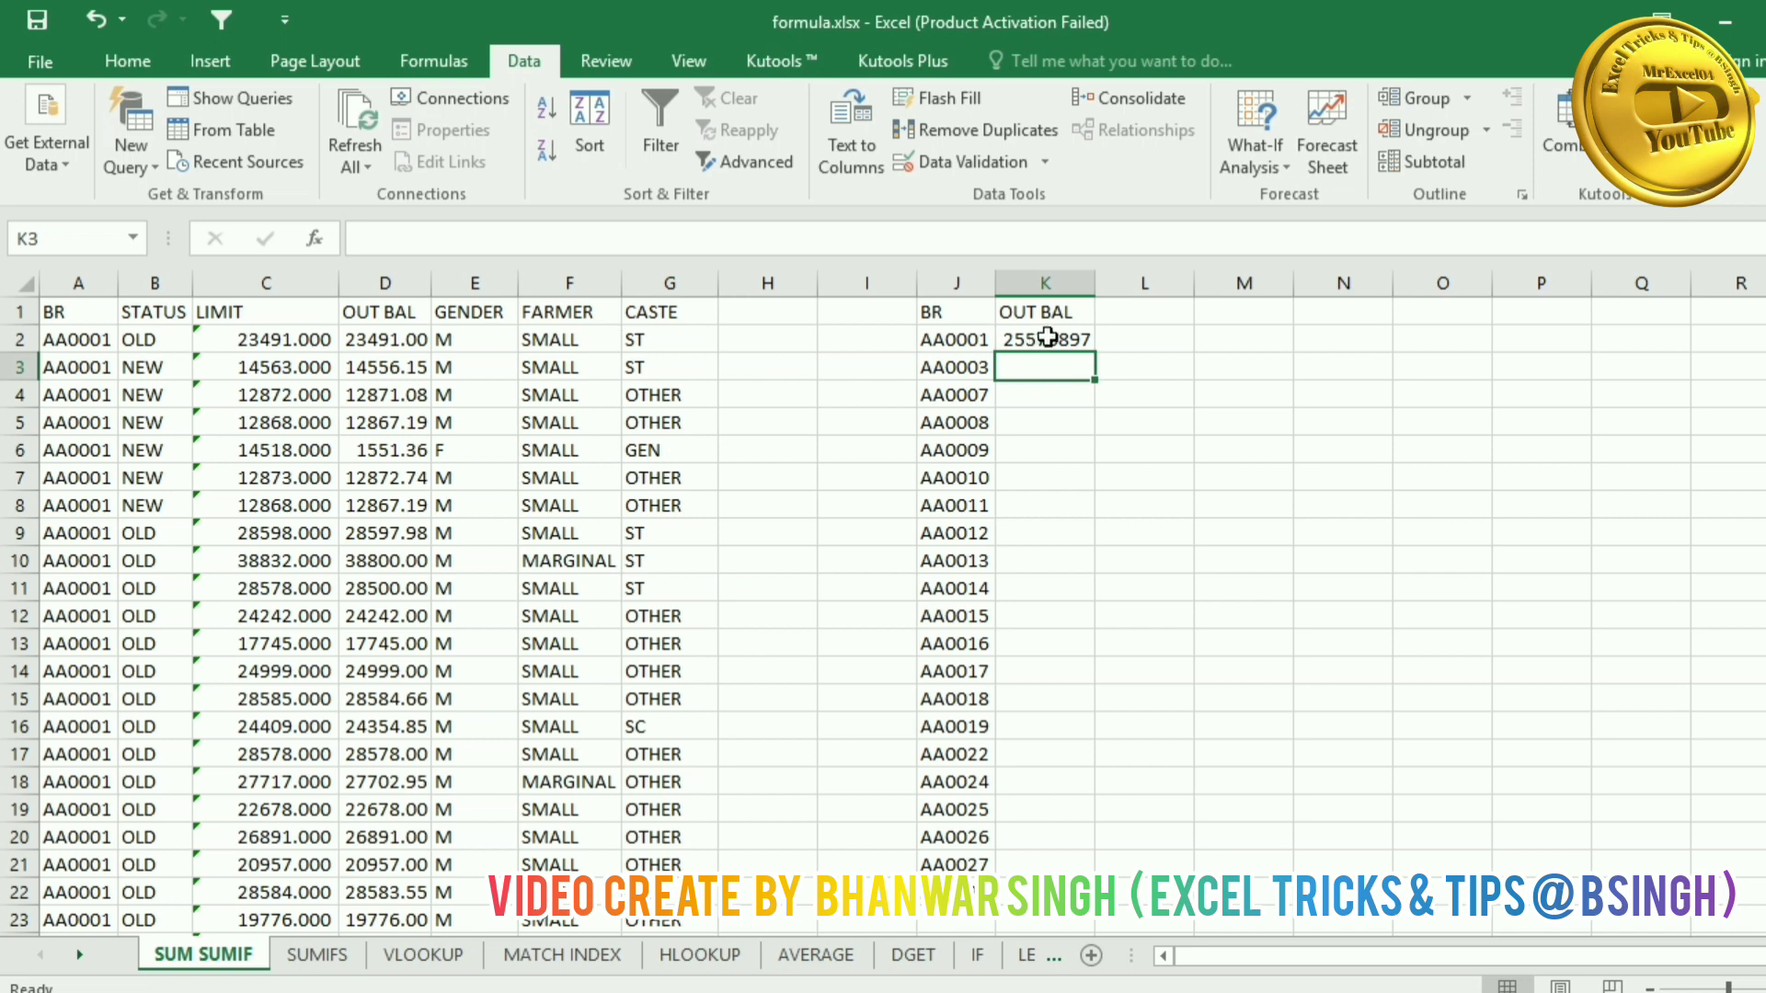
Step: Erase the SUMIF formula from cell K2, leaving the cell empty for re-entry
click(1049, 338)
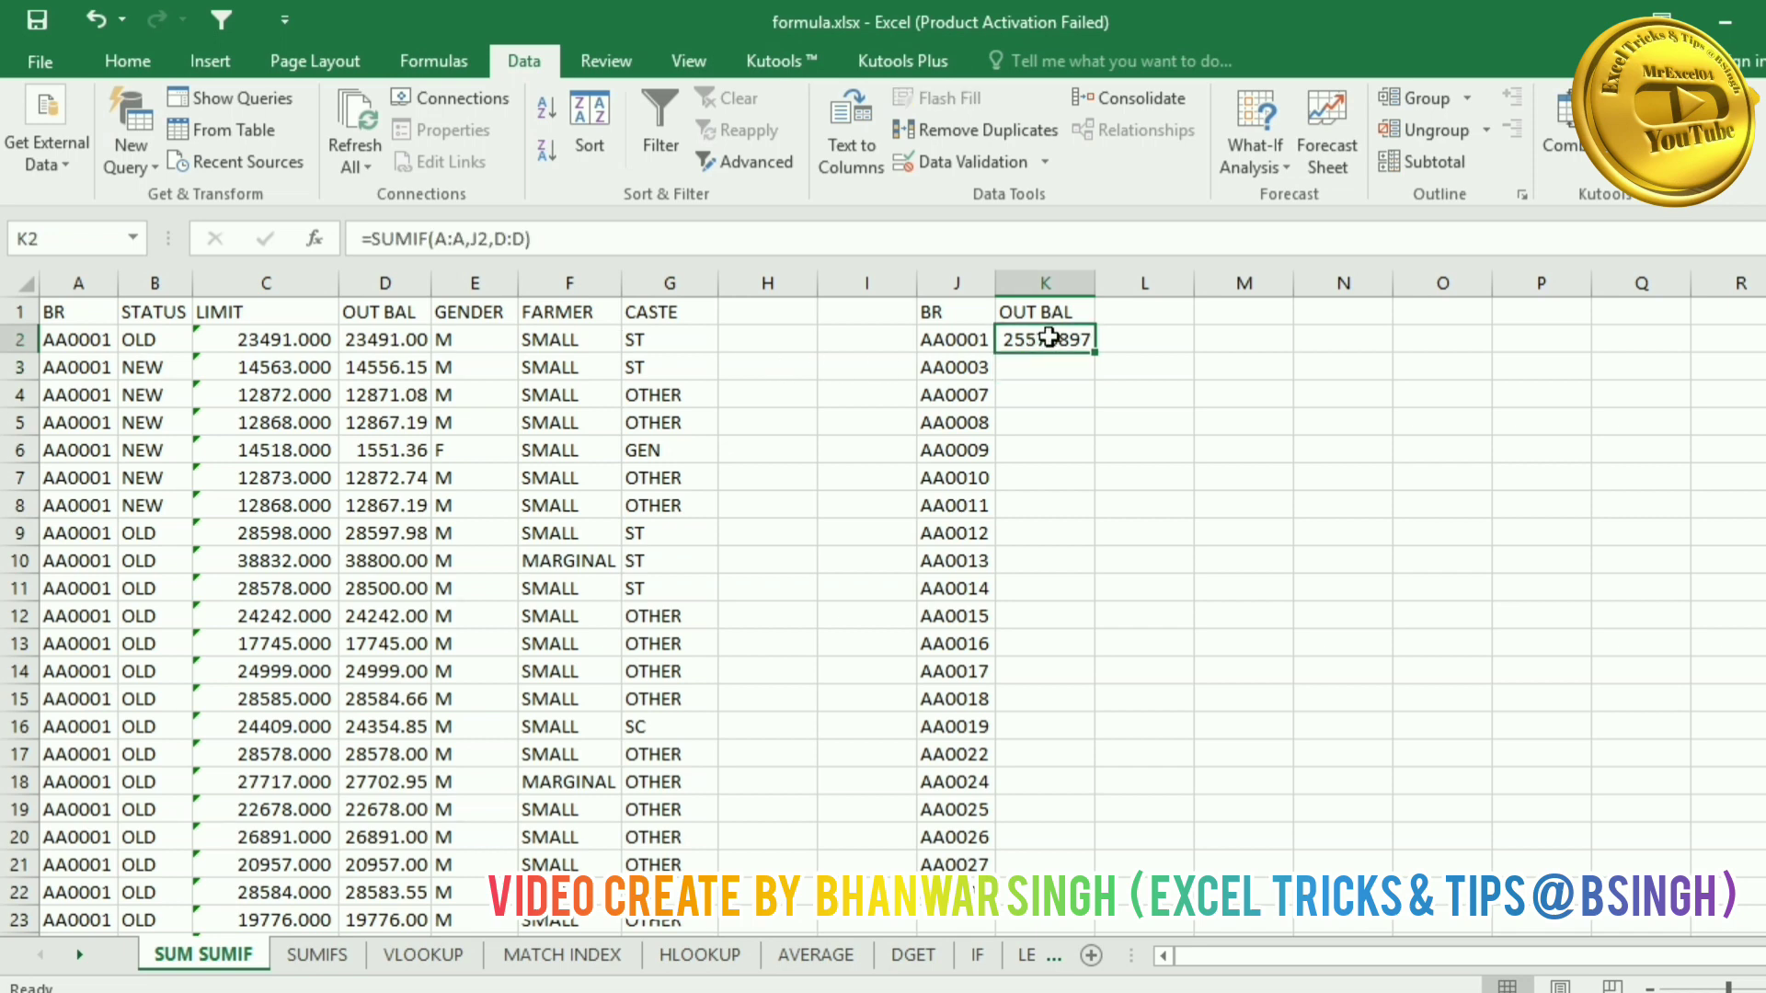
key(F2)
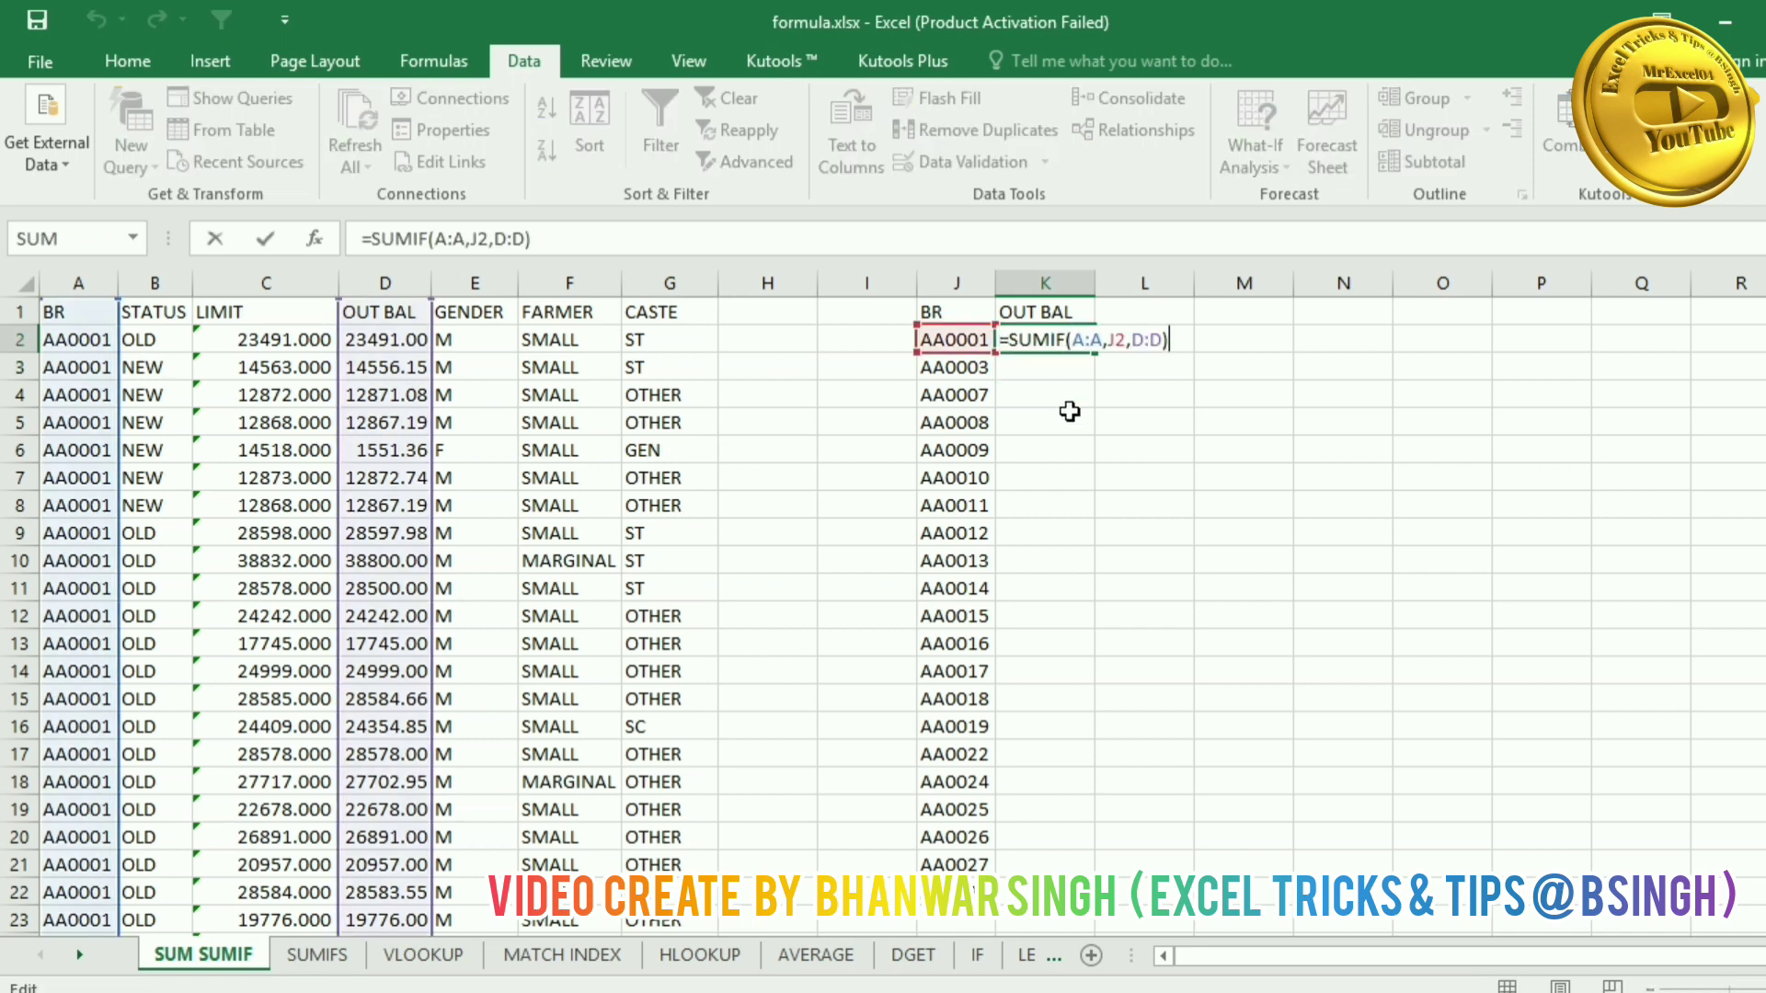
key(BackSpace)
key(BackSpace)
key(BackSpace)
key(BackSpace)
key(BackSpace)
key(BackSpace)
key(BackSpace)
key(BackSpace)
key(BackSpace)
key(BackSpace)
key(BackSpace)
key(BackSpace)
key(BackSpace)
key(BackSpace)
key(BackSpace)
key(BackSpace)
key(BackSpace)
key(BackSpace)
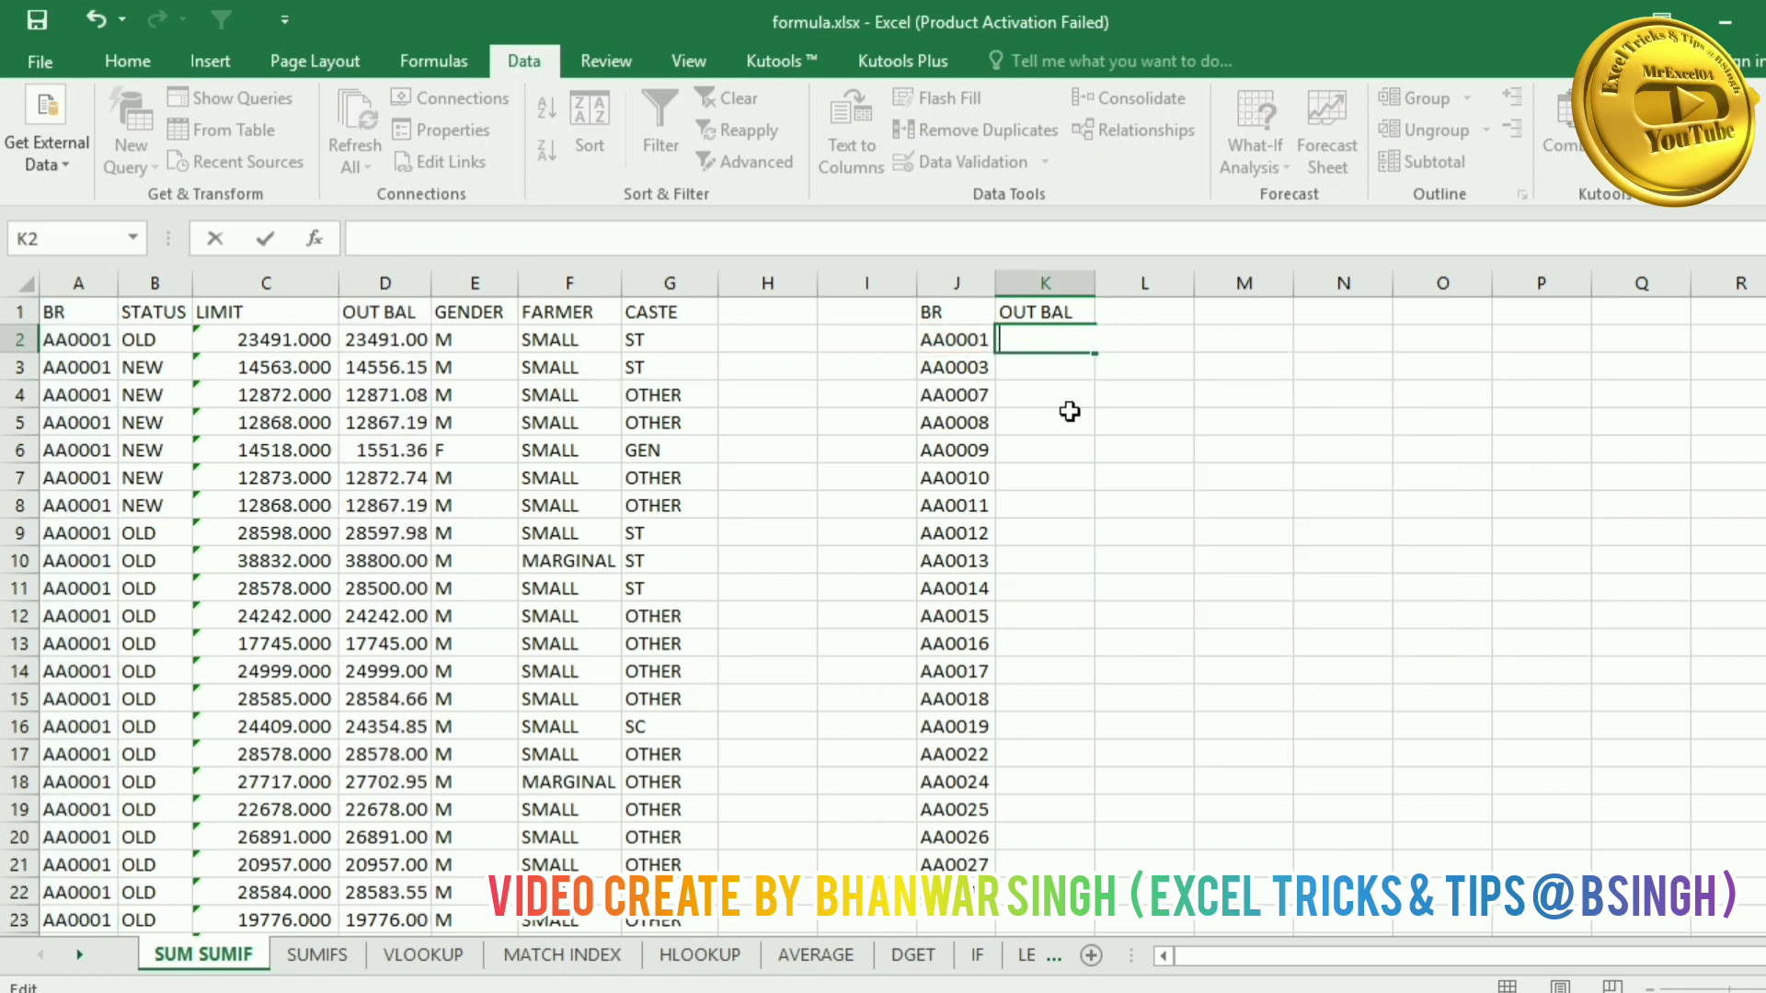
text(sumif)
key(BackSpace)
key(BackSpace)
key(BackSpace)
key(BackSpace)
key(BackSpace)
Step: Build =SUMIF(A:A,J2,D:D) in K2 with column A as range, J2 as criteria and column D as sum range
text(=sumif)
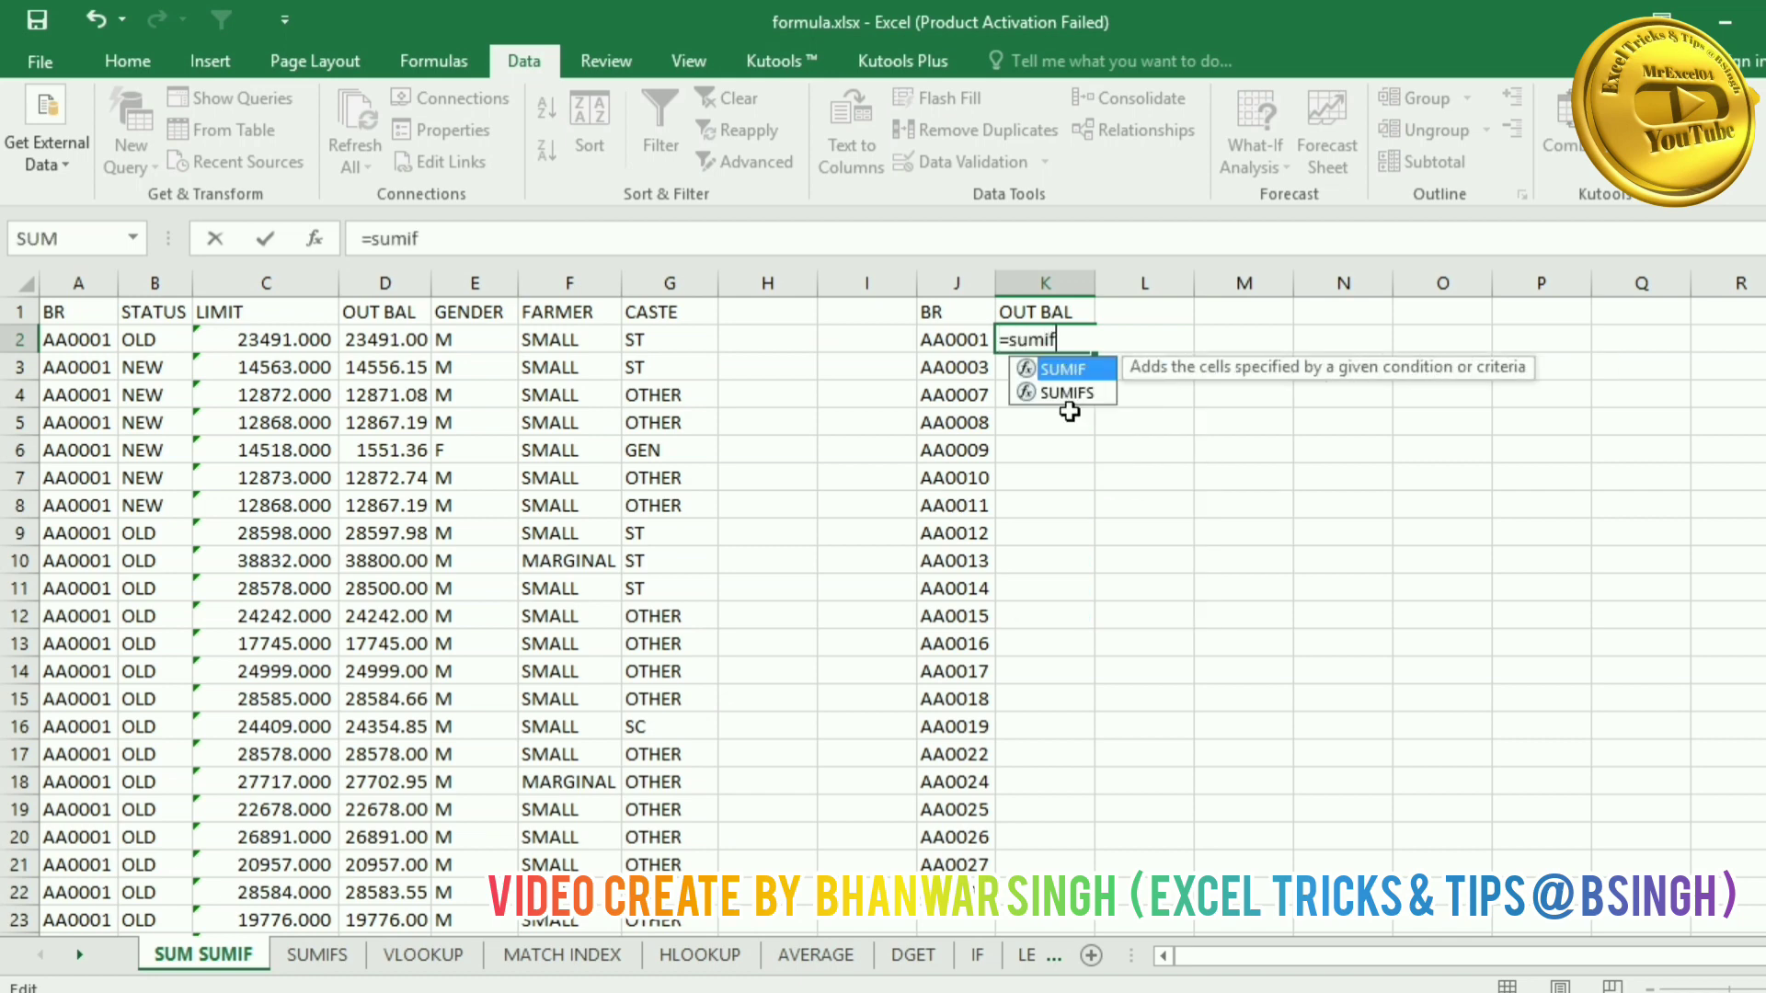
key(Tab)
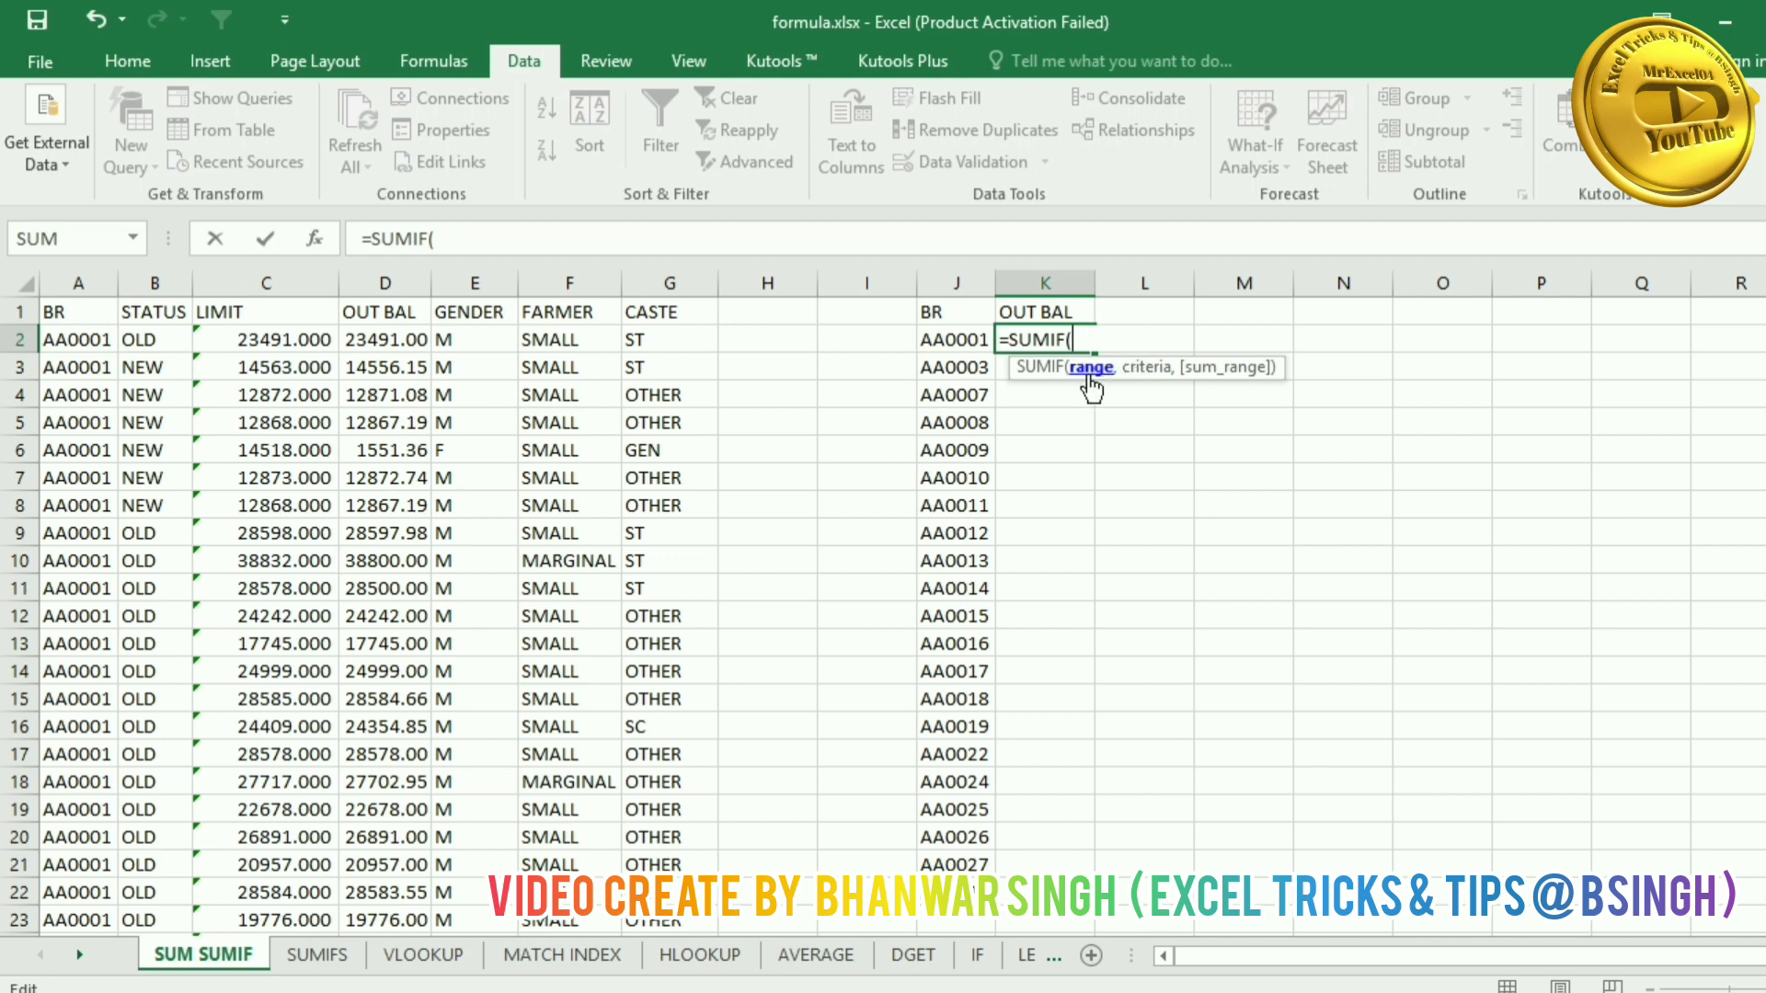
click(66, 284)
text(,)
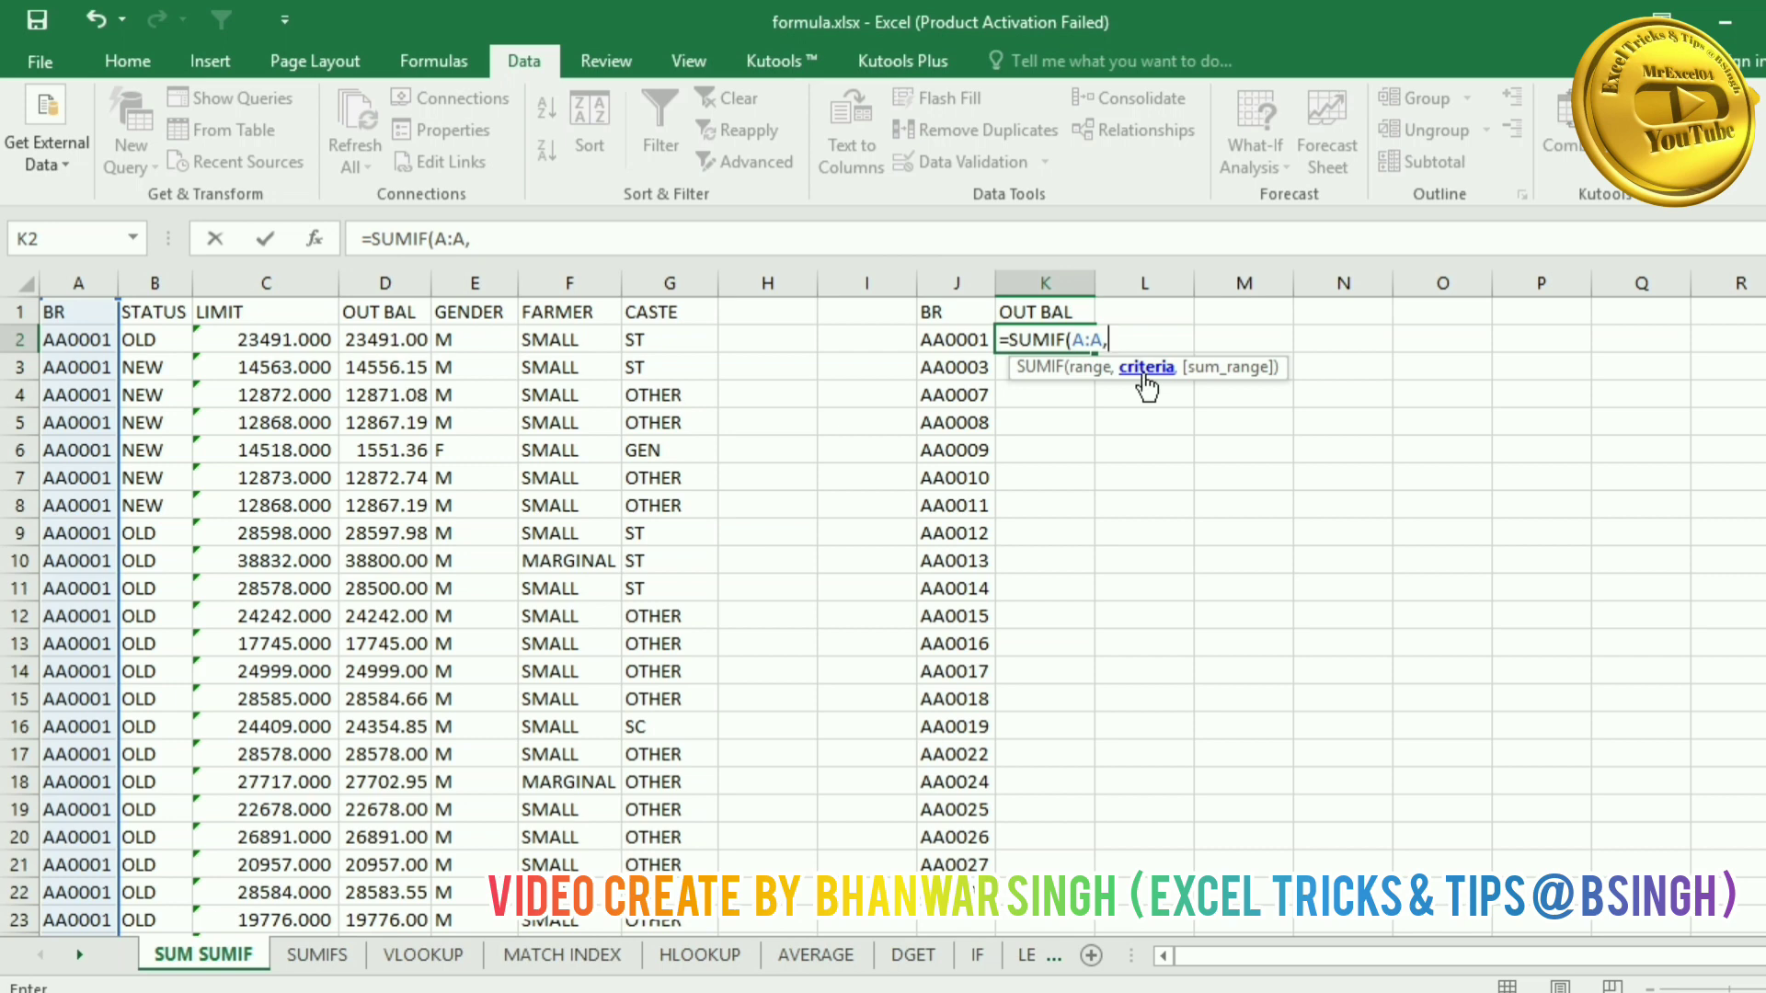
click(969, 342)
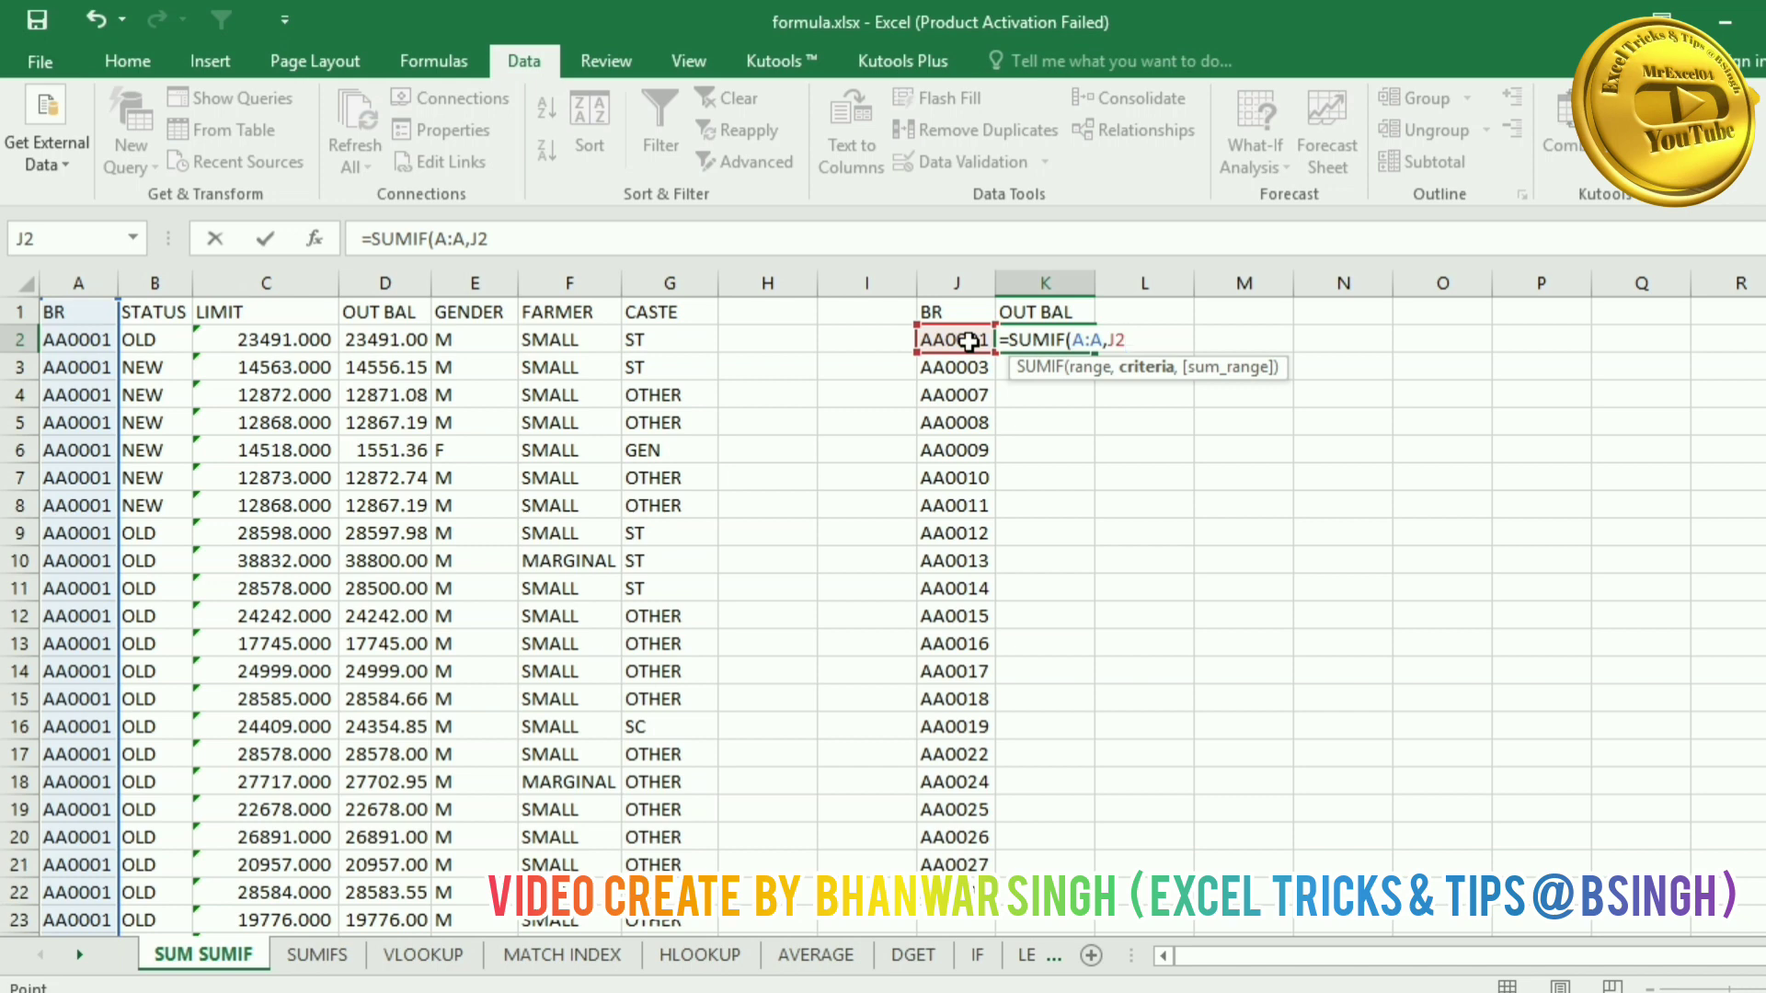
text(,)
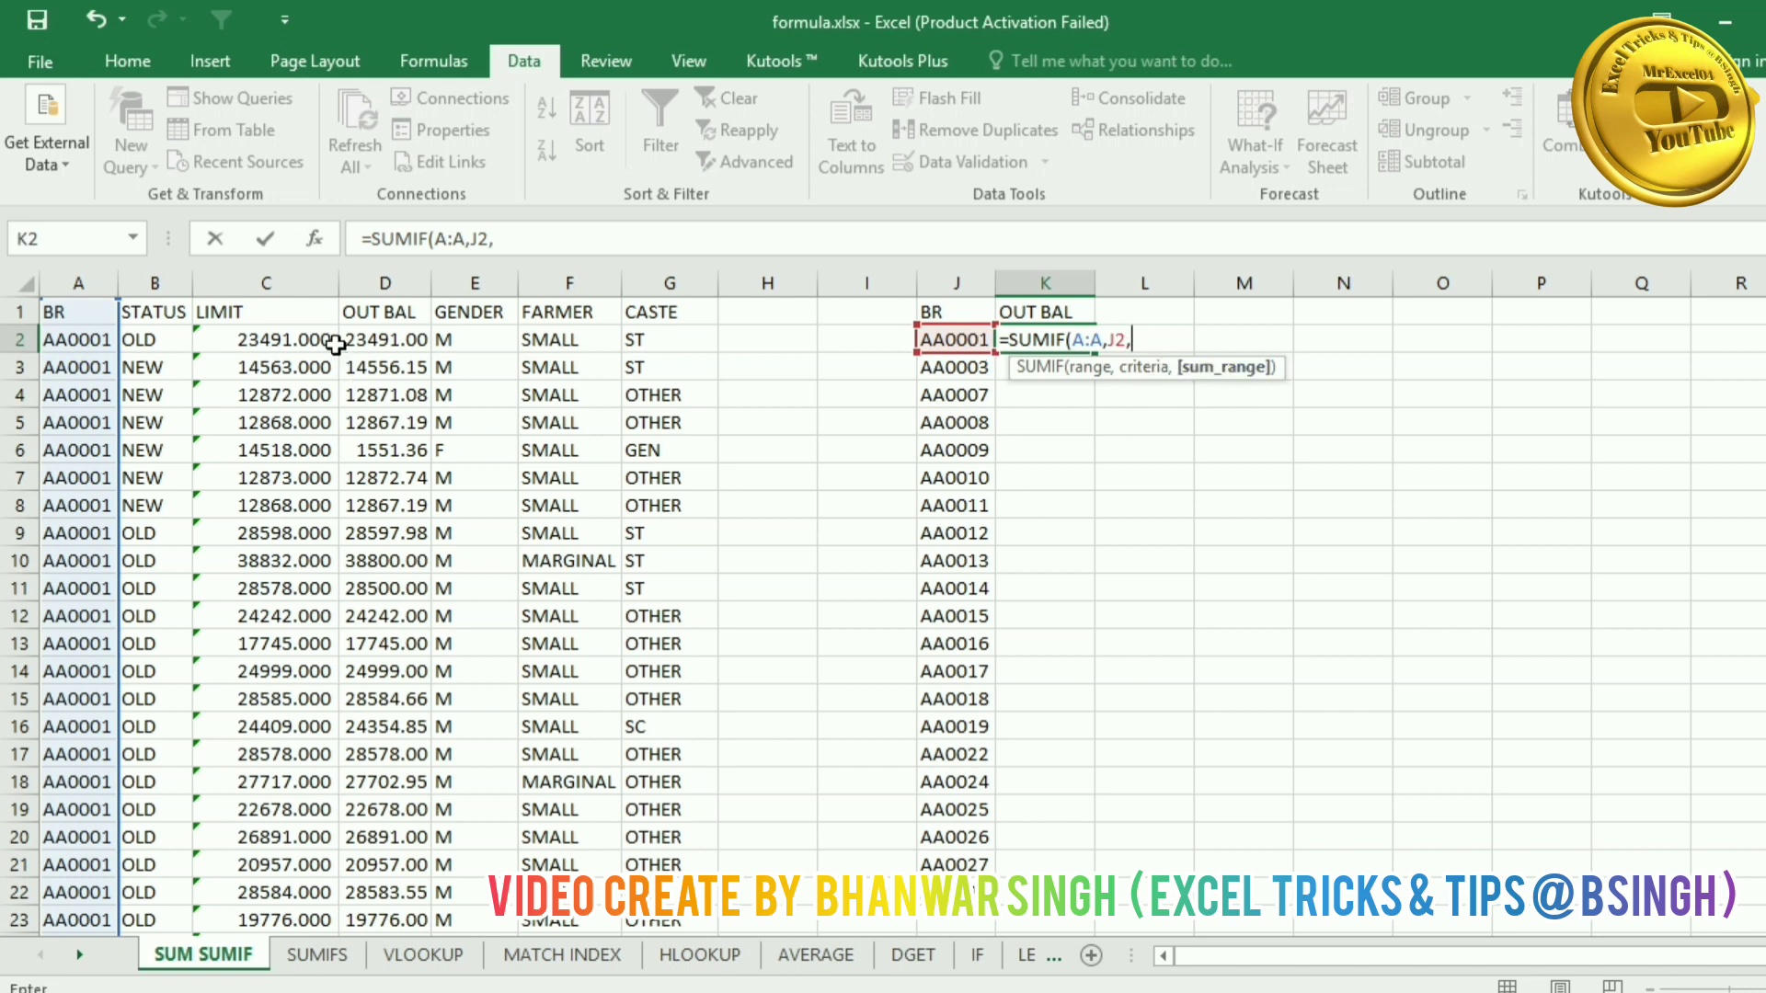
click(386, 284)
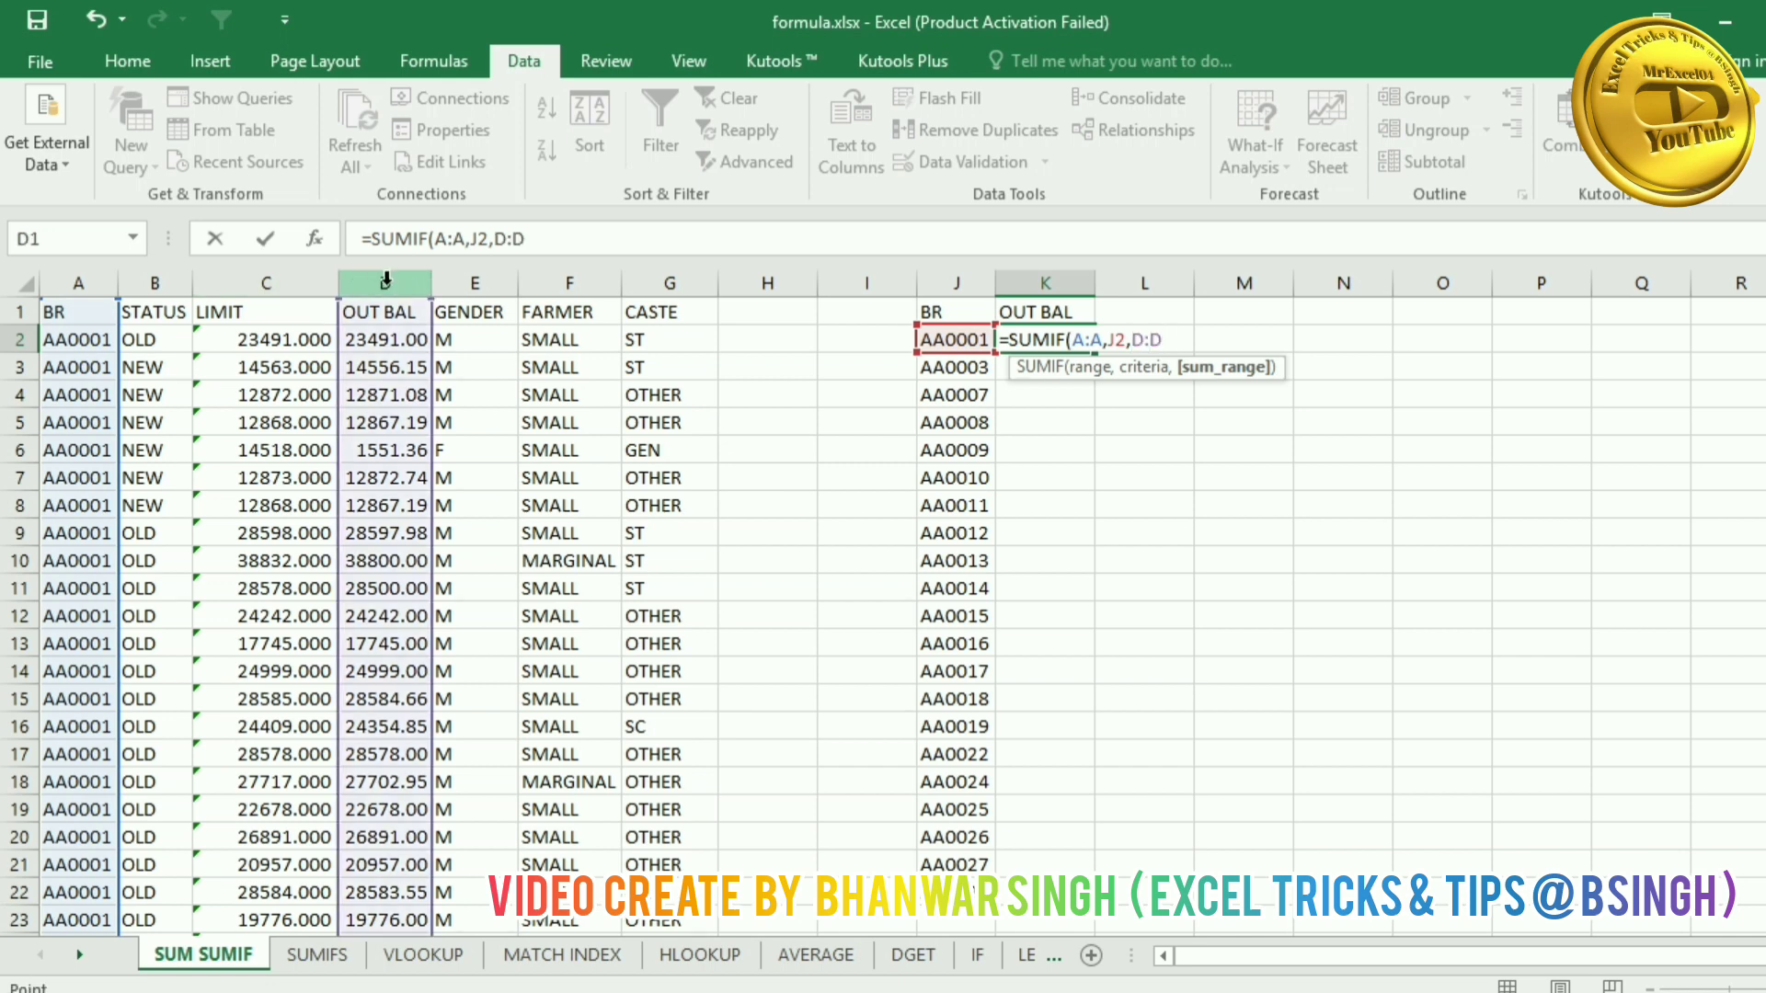
key(Return)
Step: Fill the SUMIF formula from K2 down alongside the branch list and auto-fit the width of column K
click(1033, 340)
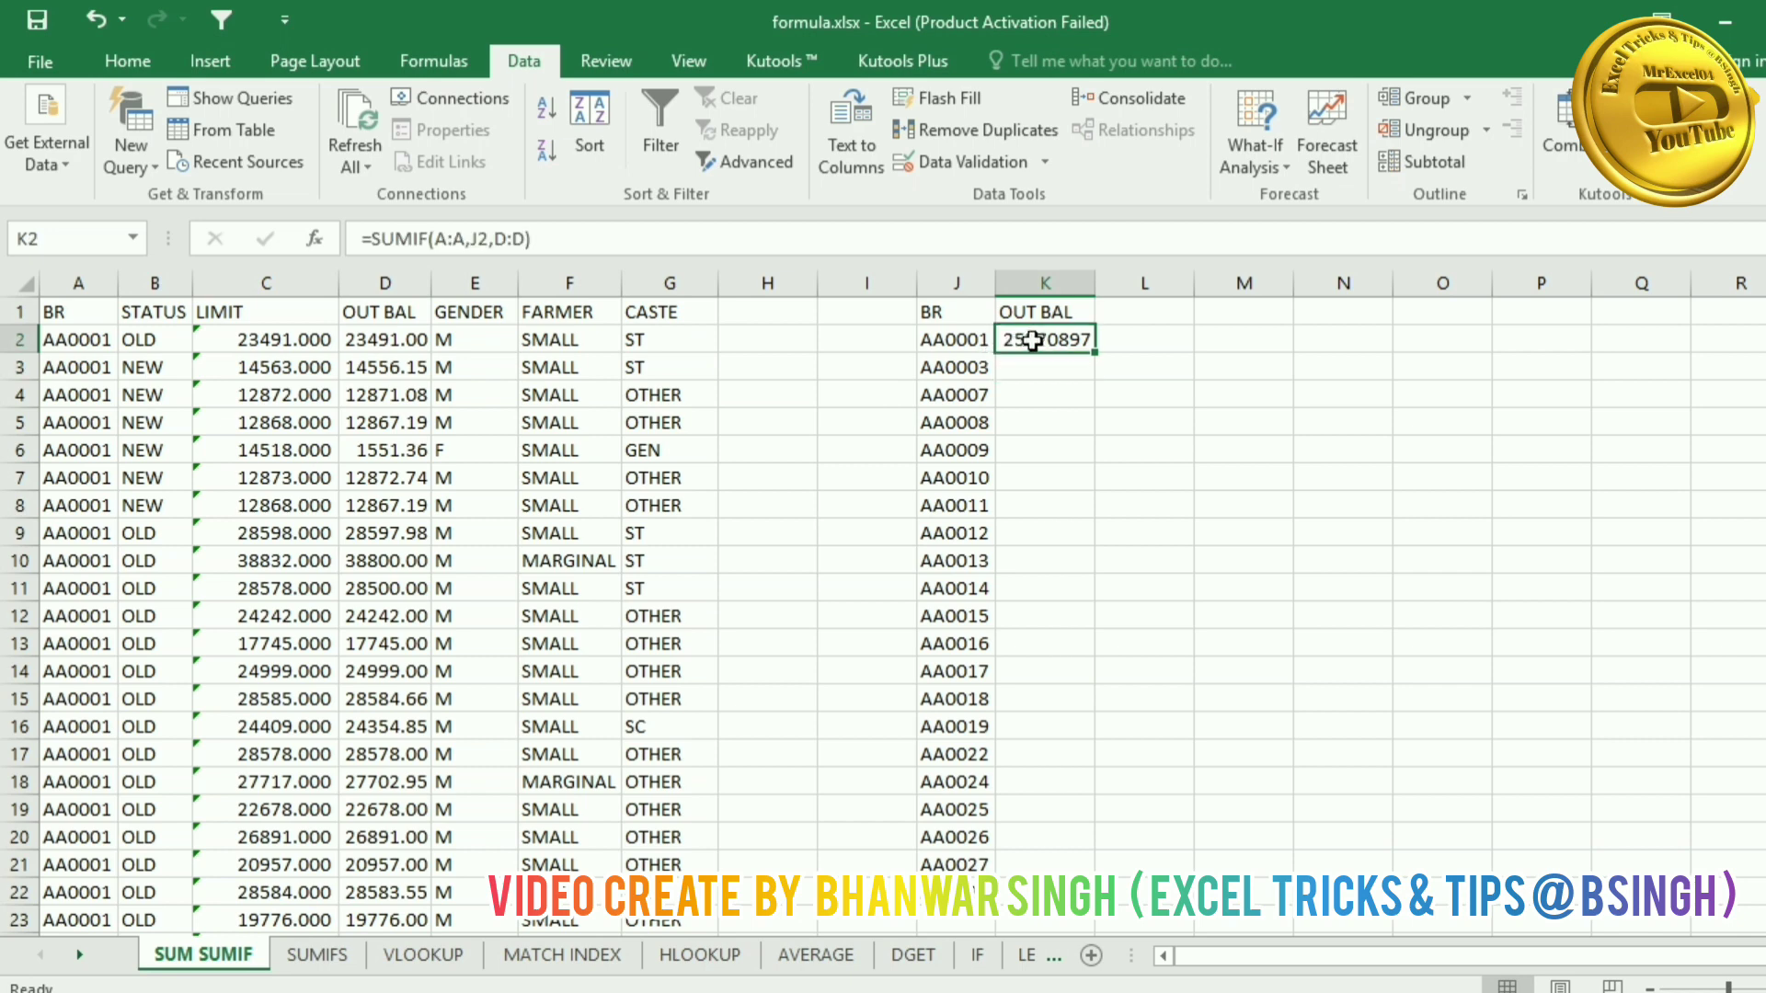
double_click(1094, 352)
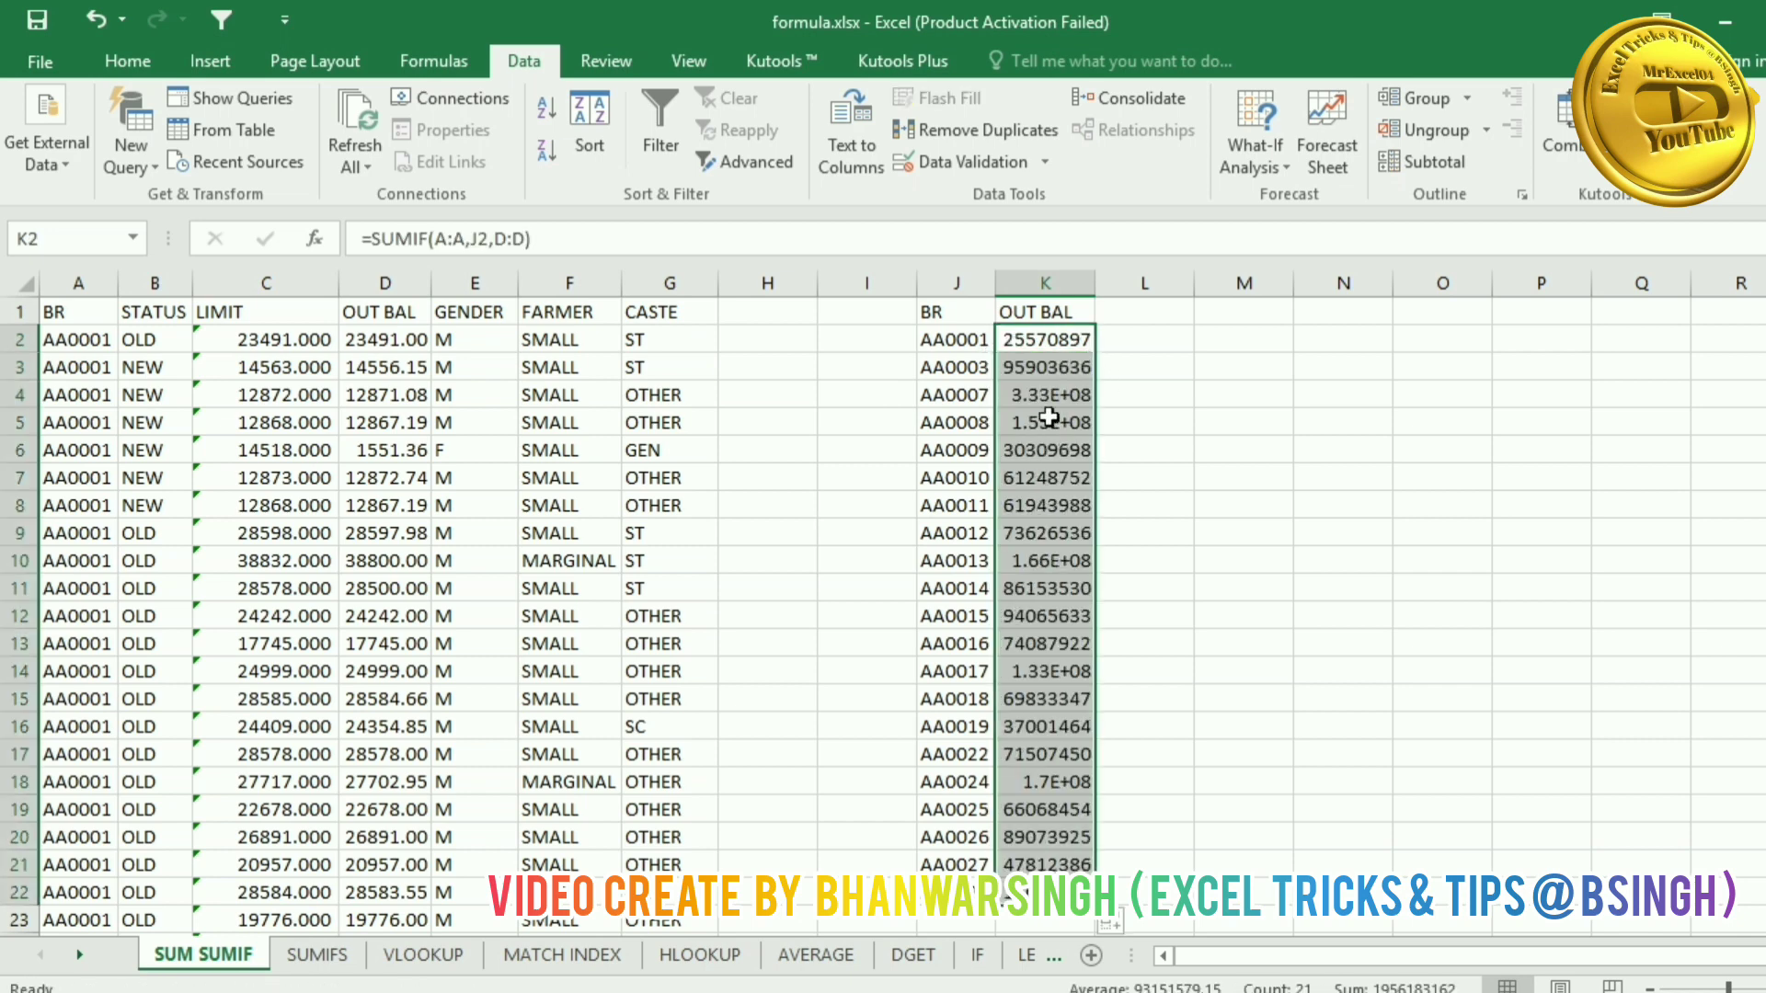
double_click(1094, 284)
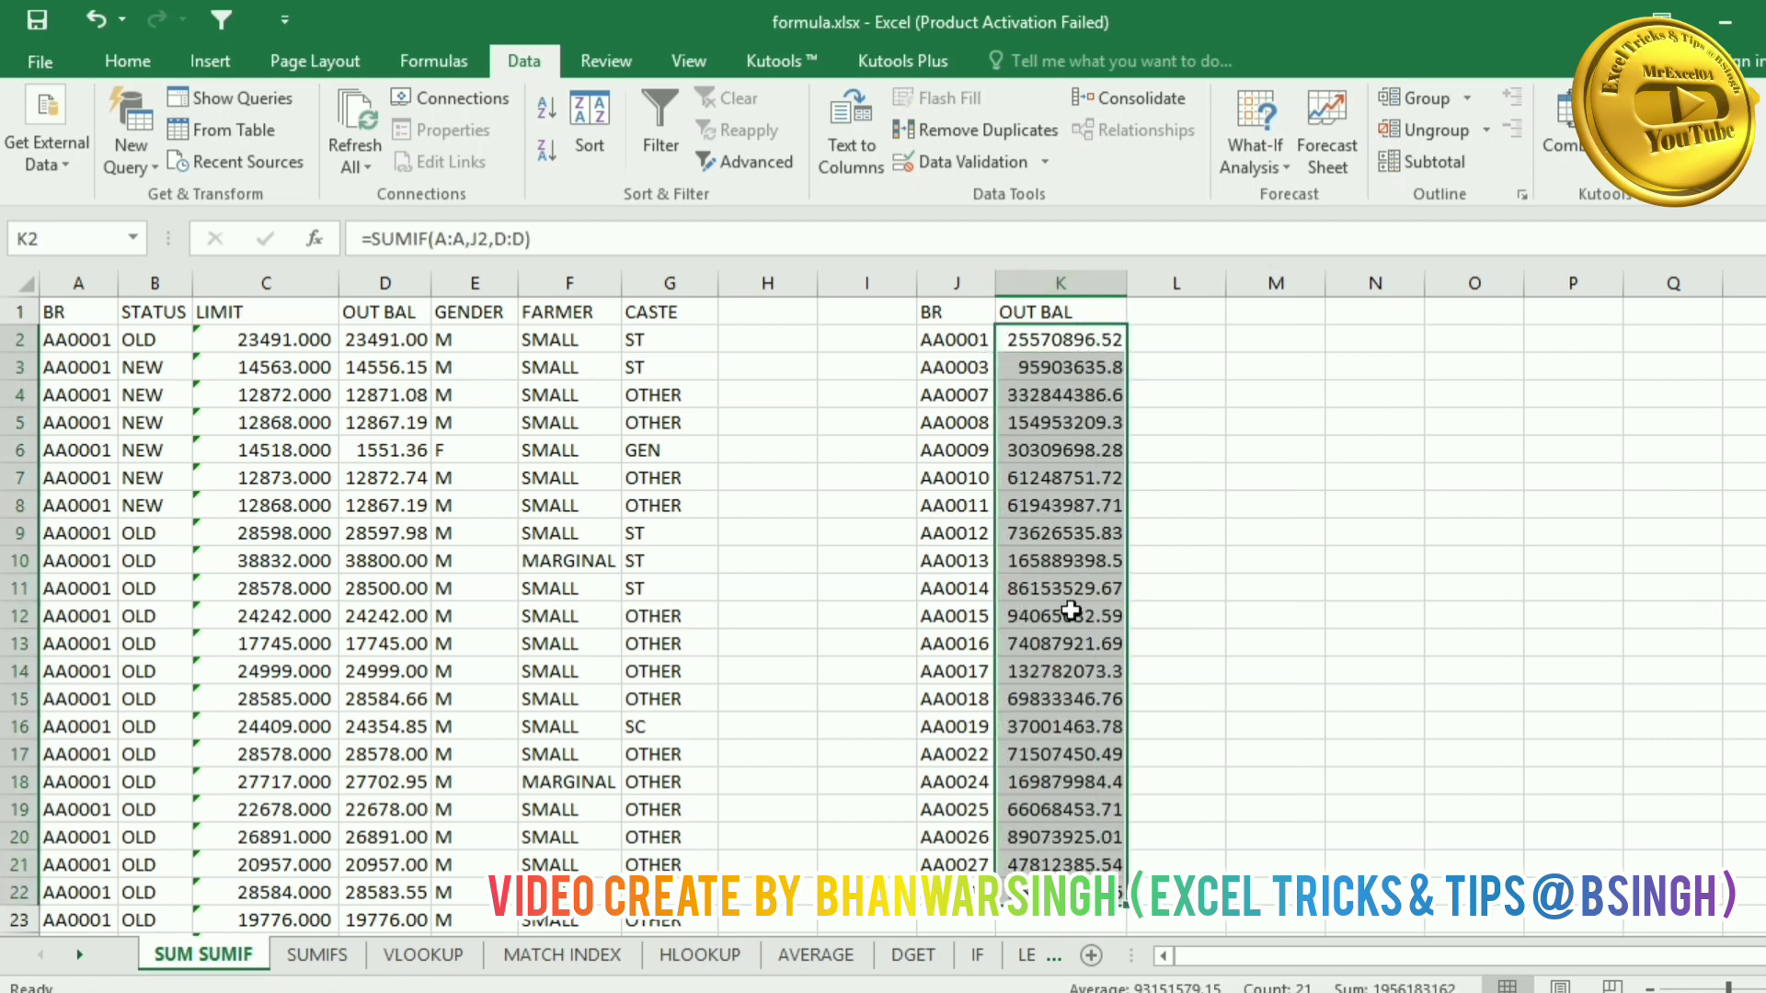
click(1191, 508)
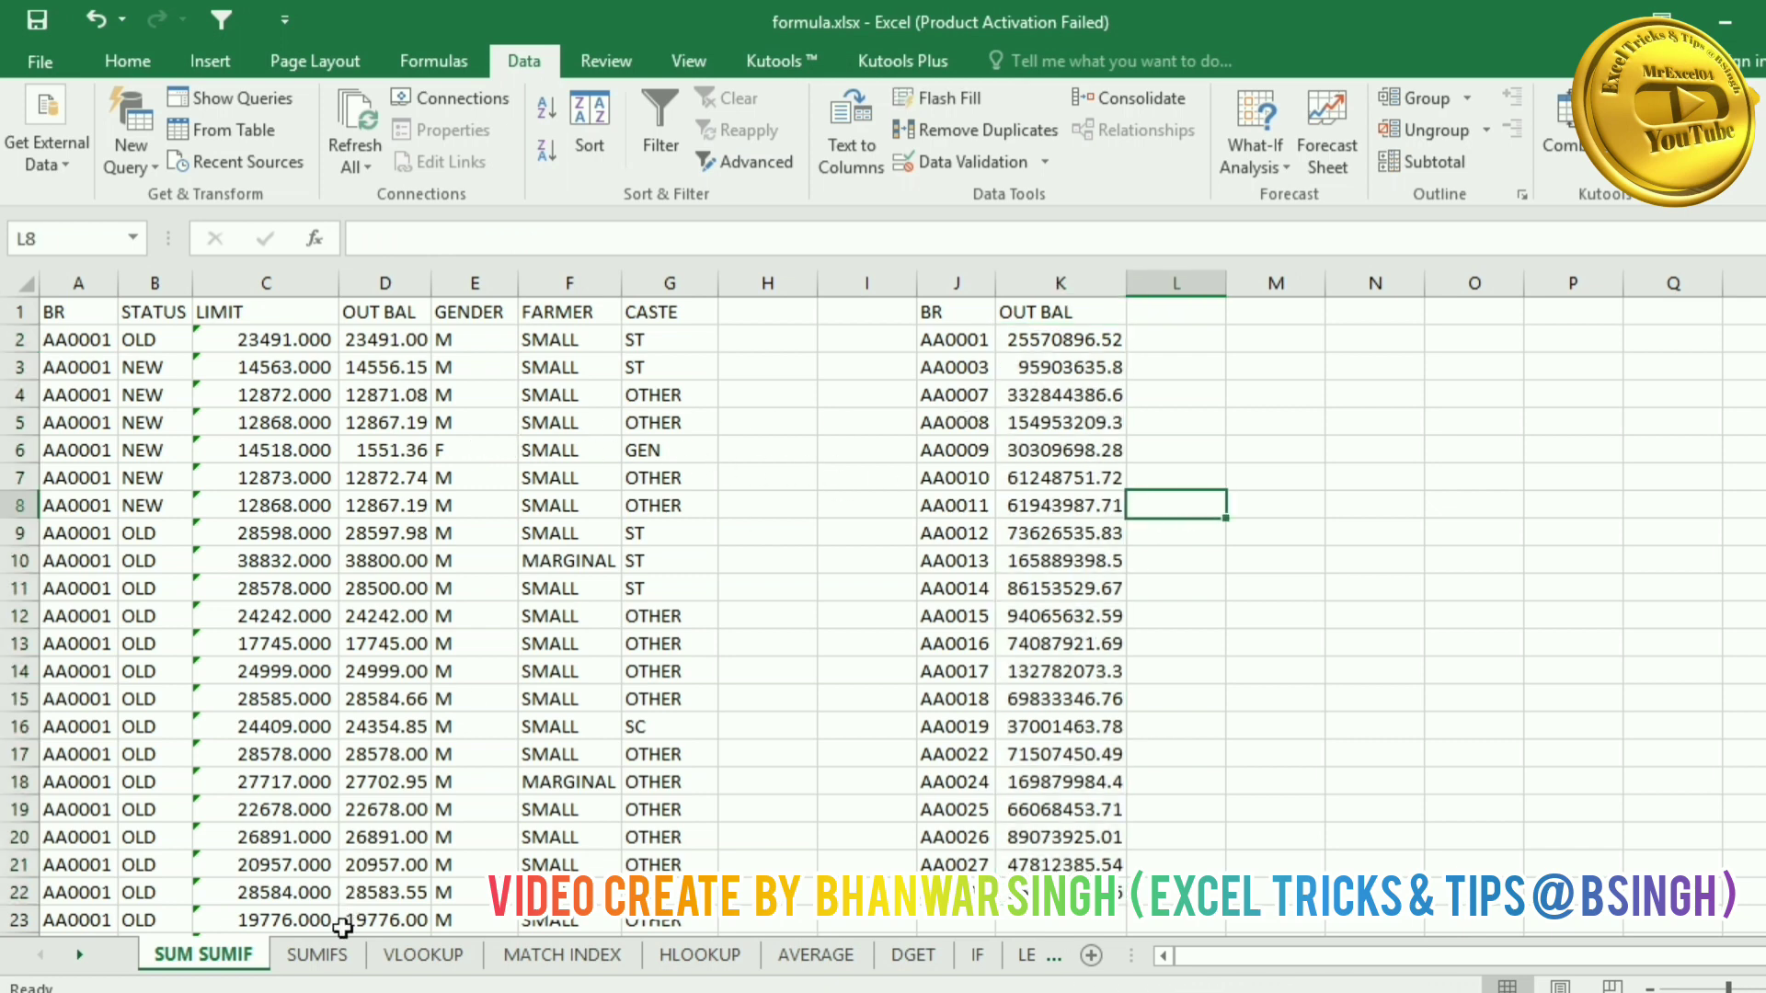
Step: On the SUMIFS sheet, copy the whole BR column from column A into column J
click(317, 955)
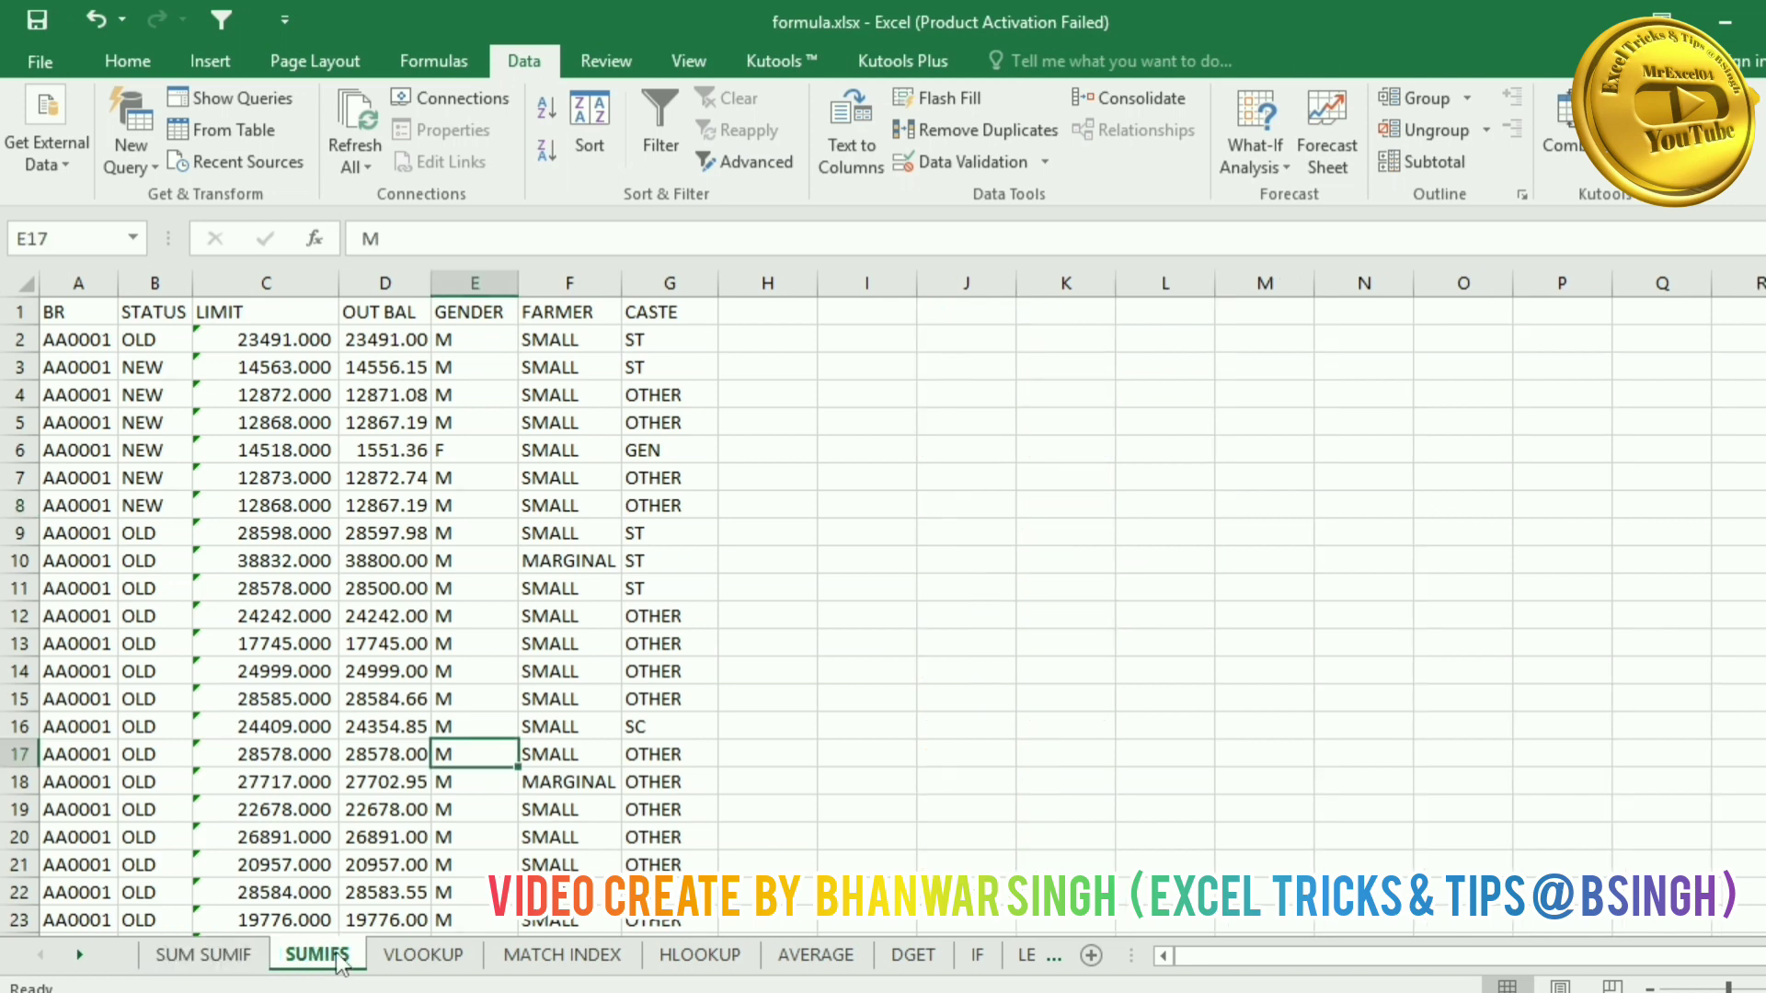
click(78, 279)
key(ctrl+c)
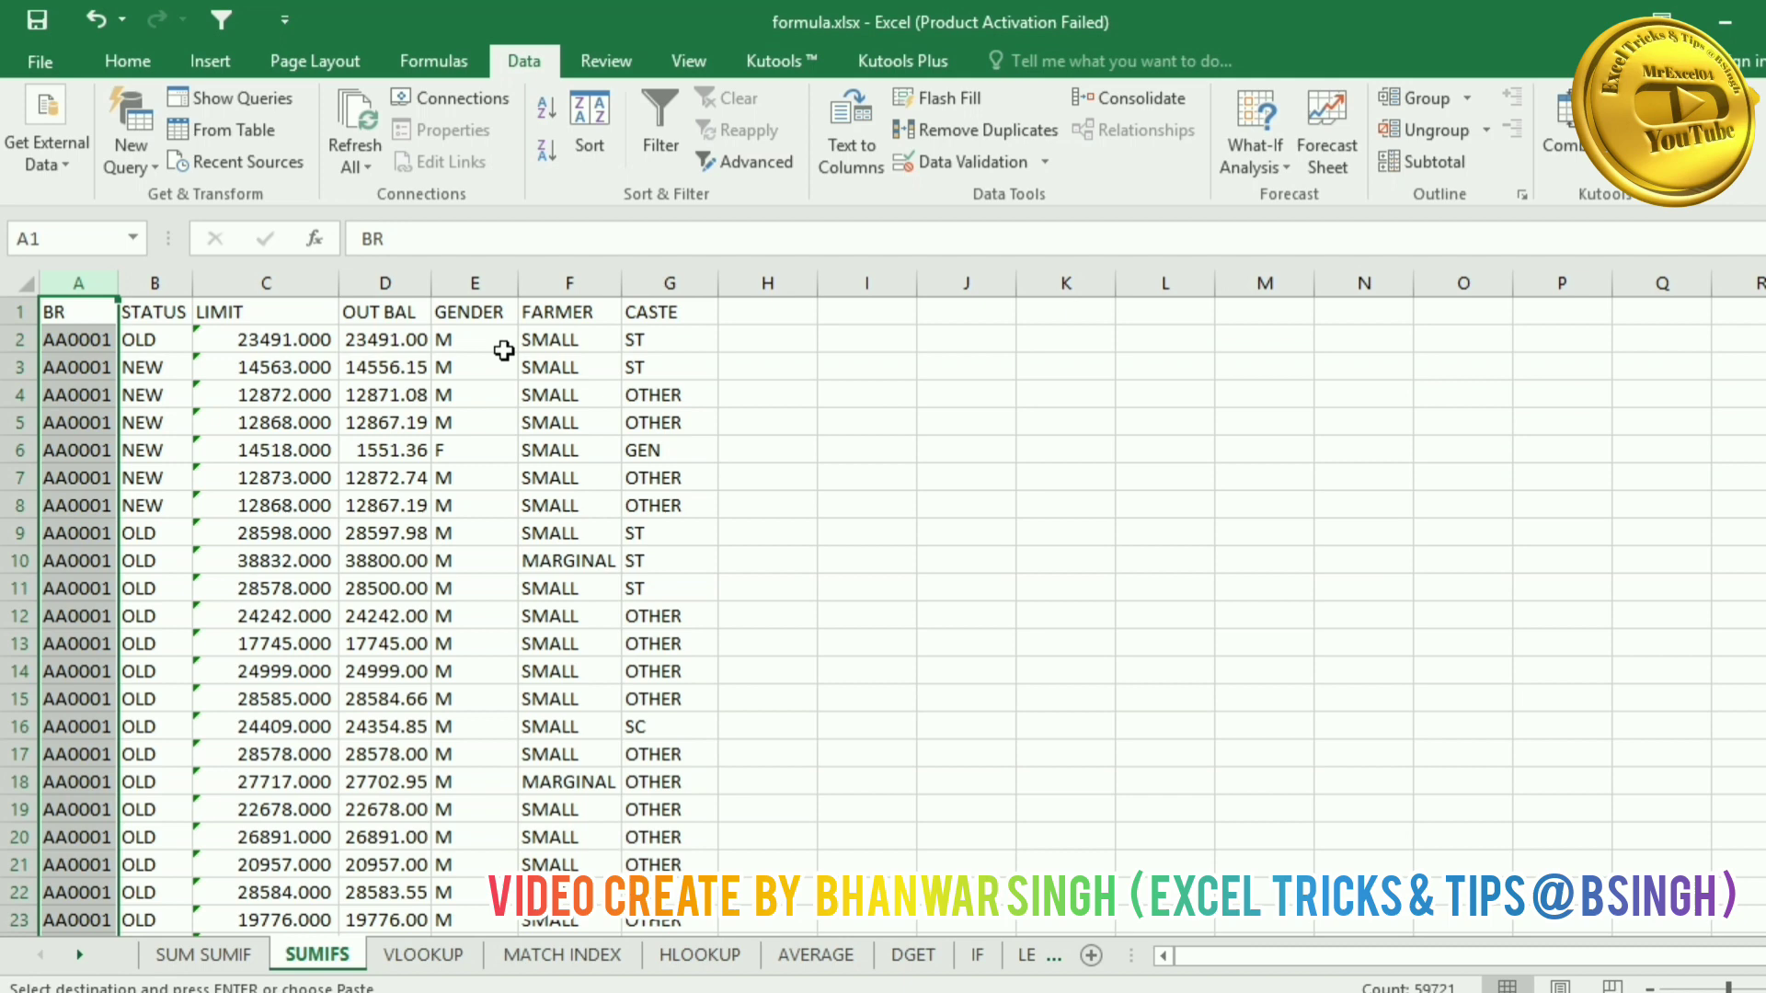
click(973, 308)
key(ctrl+v)
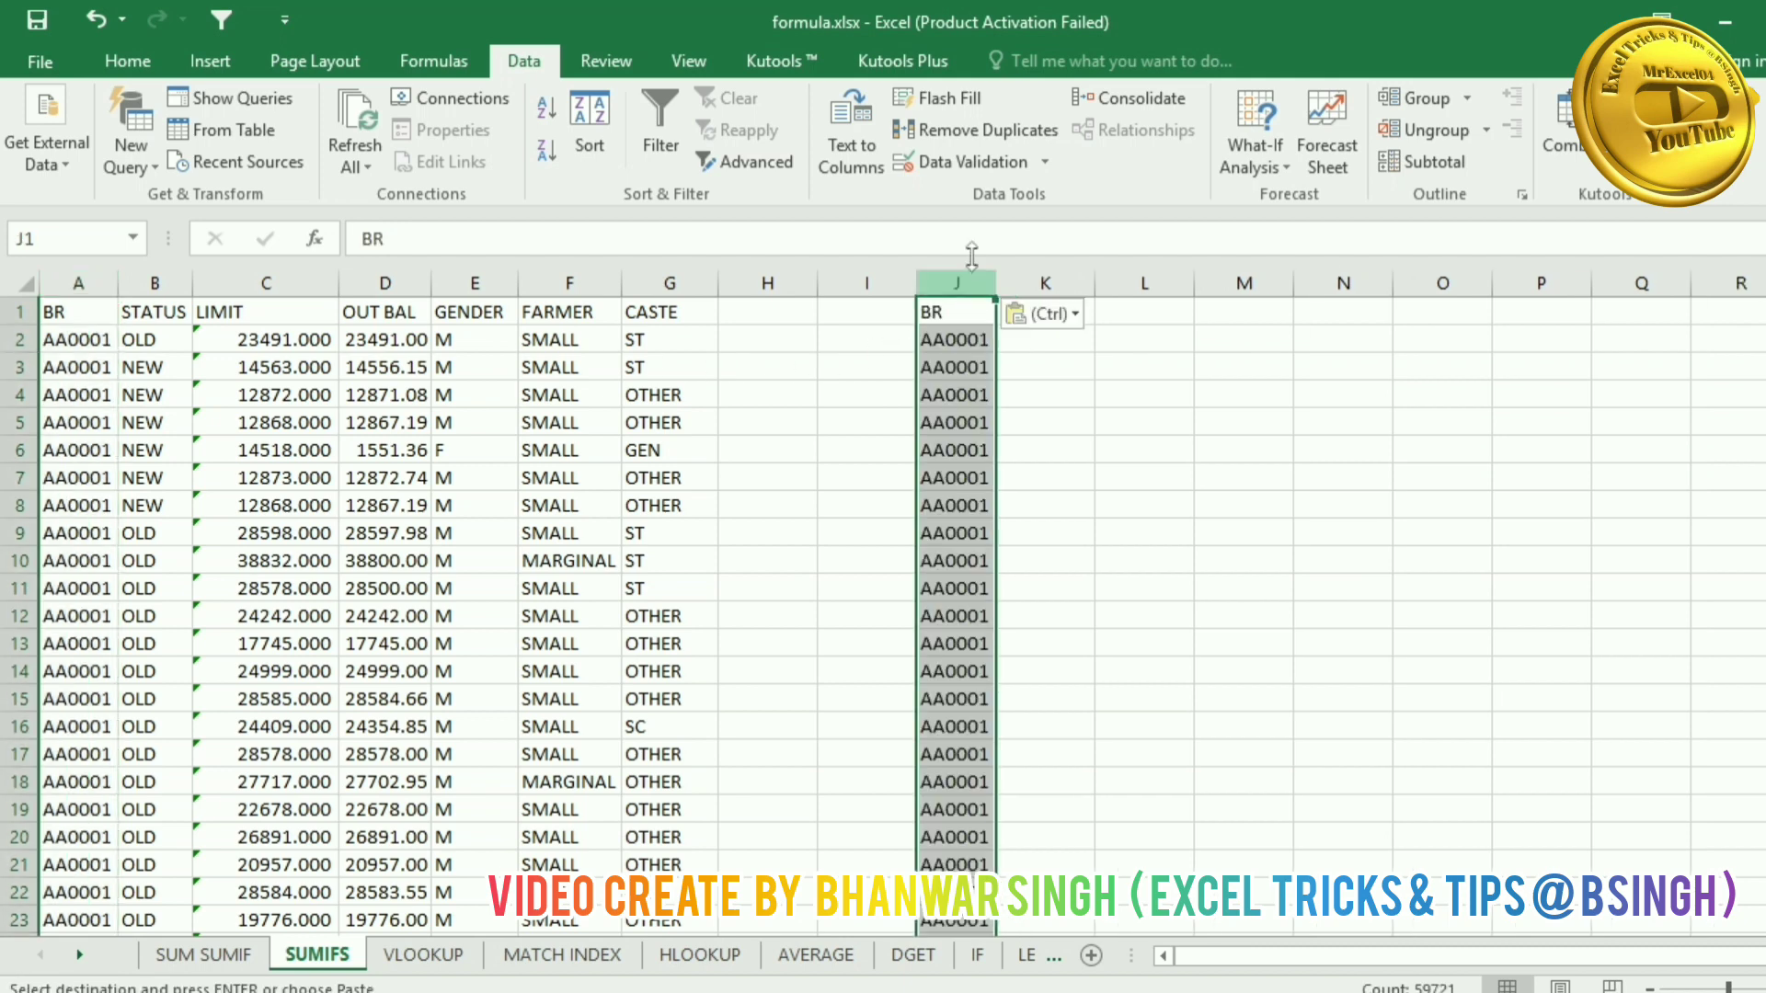
Step: Remove the duplicate branch codes from column J of the SUMIFS sheet, with BR kept as the header
click(929, 140)
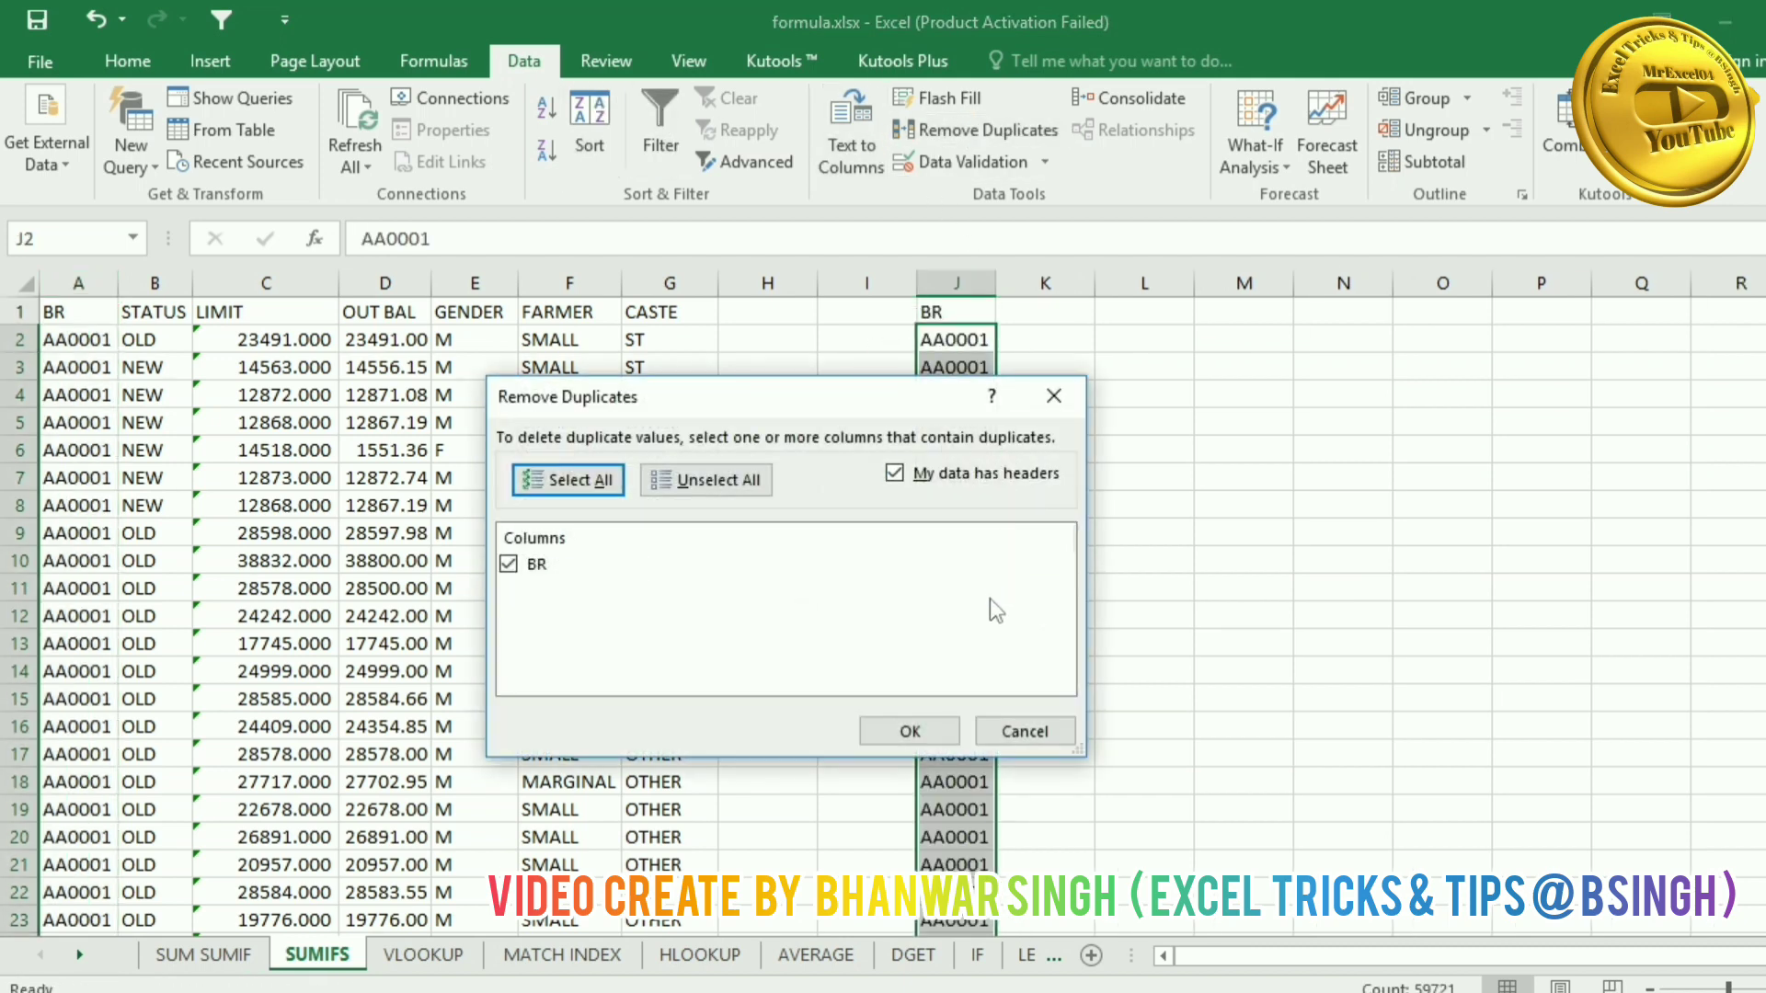
click(904, 729)
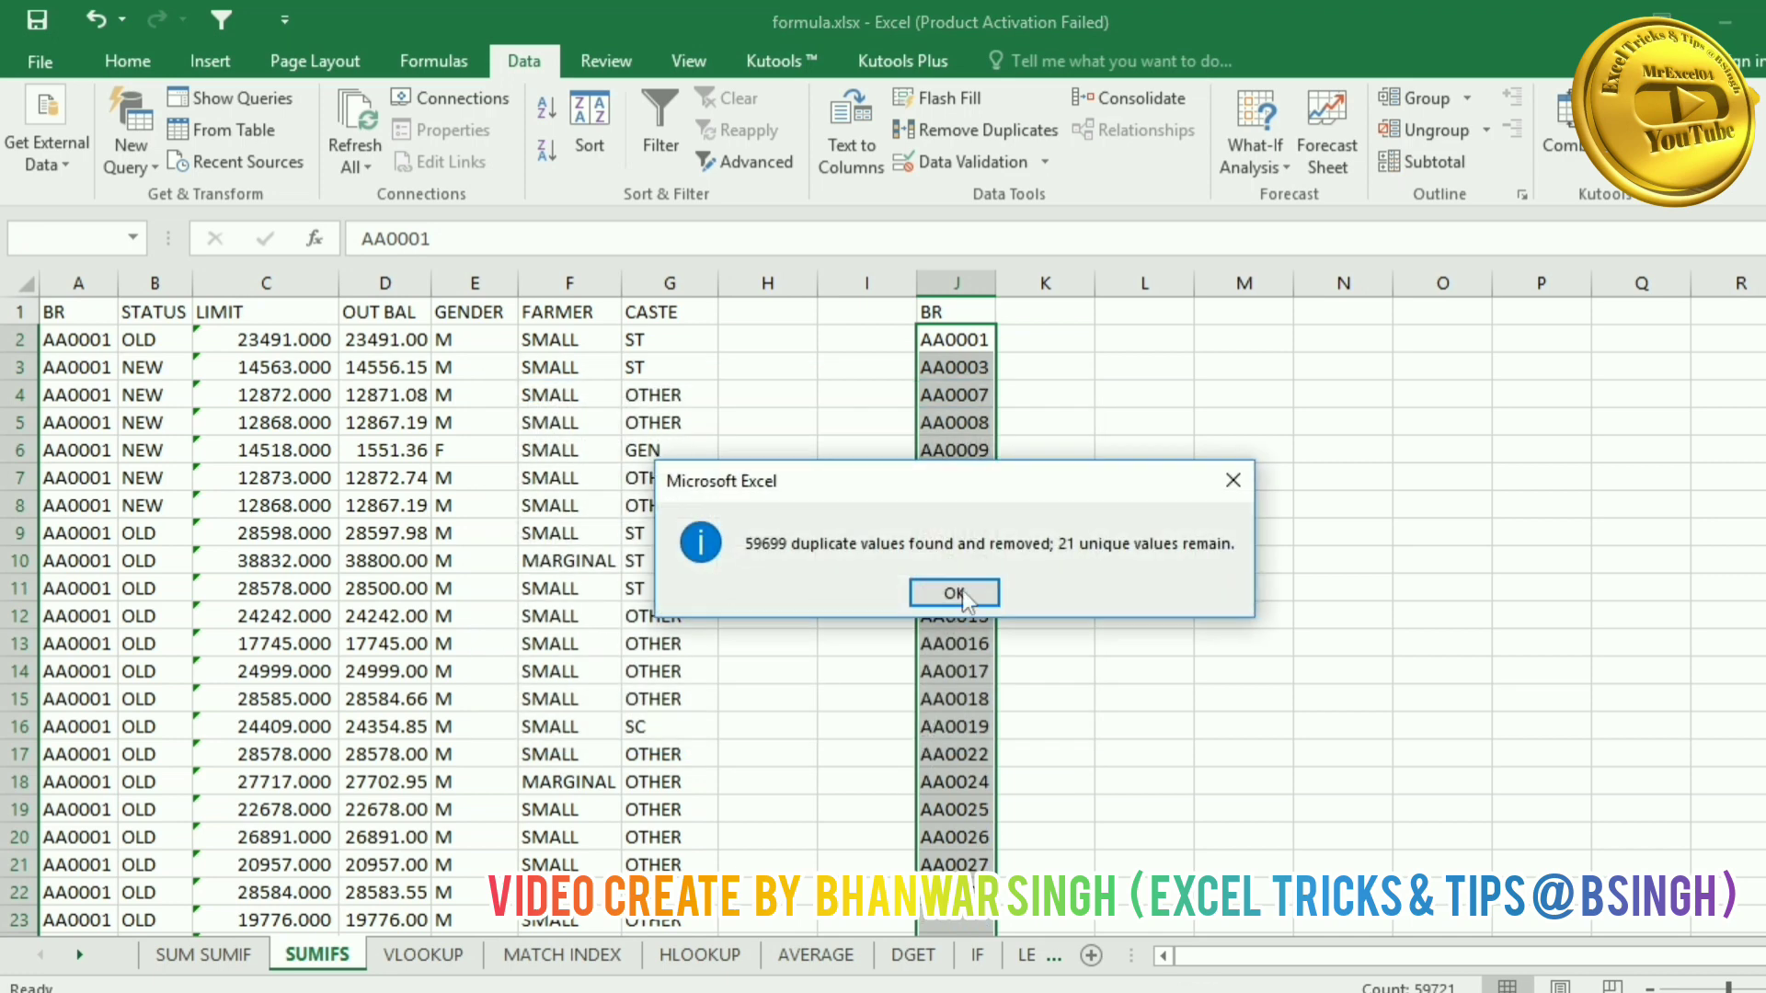
click(966, 593)
click(1143, 505)
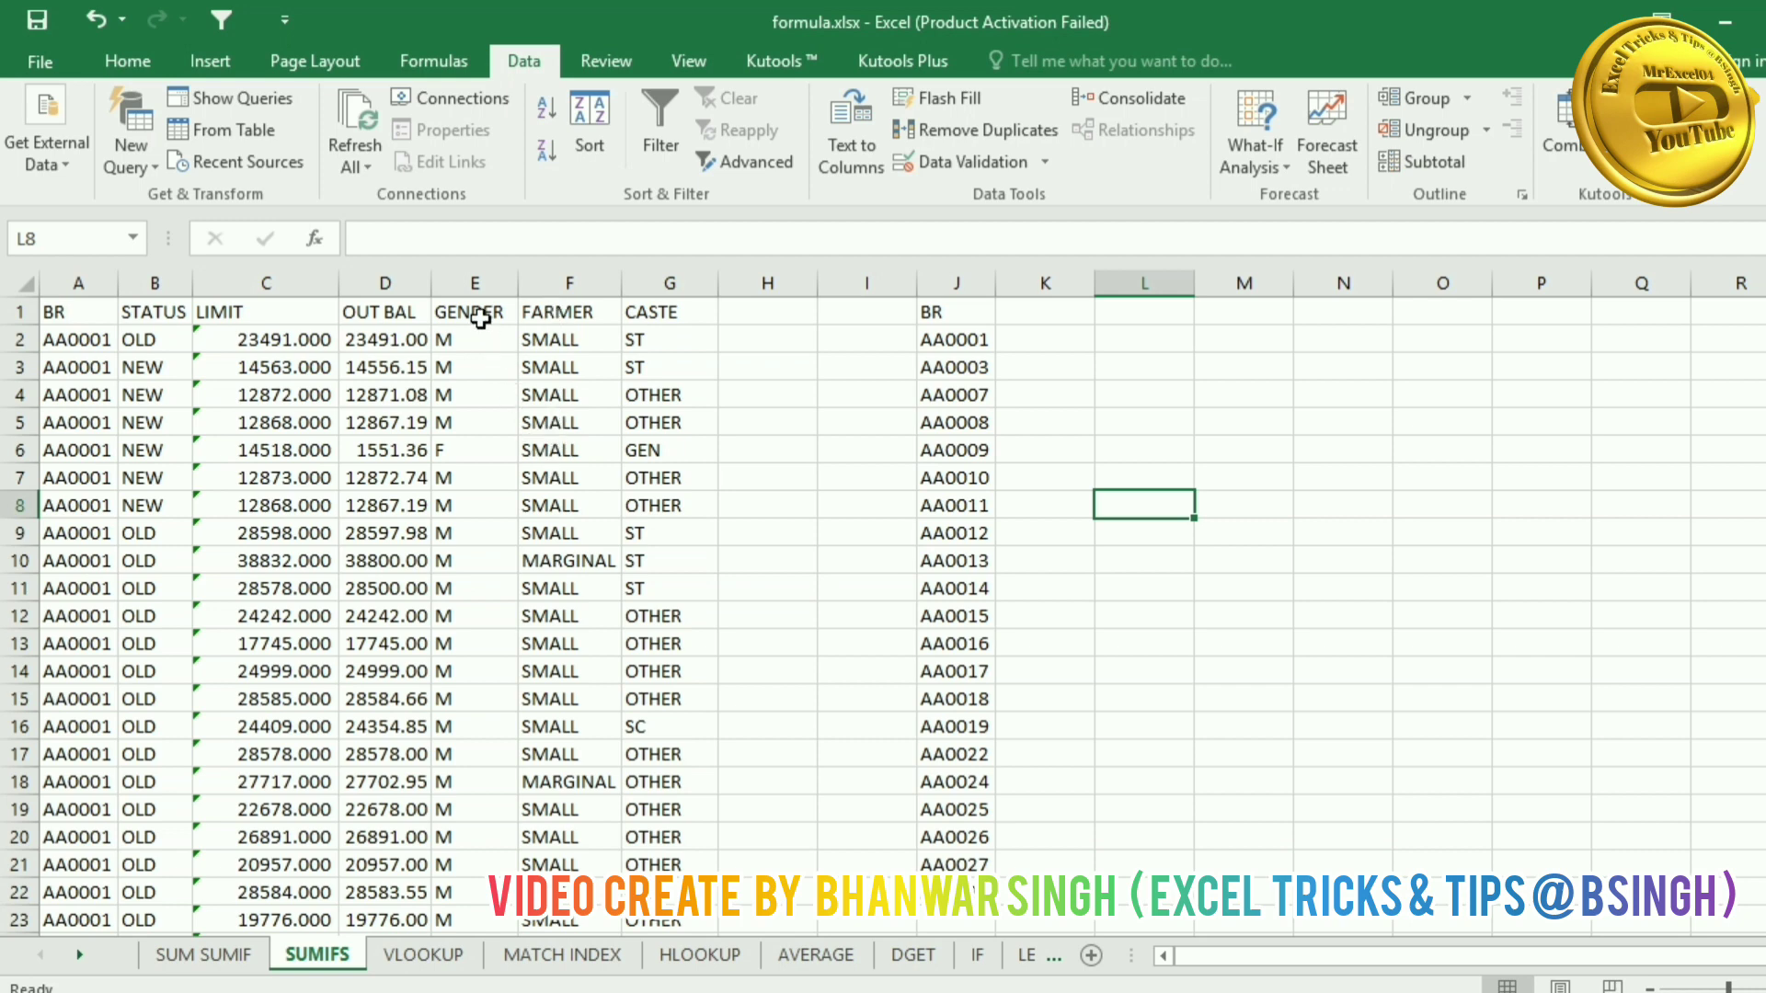
Step: Copy the whole CASTE column from column G into column O and remove the duplicate values there
click(672, 281)
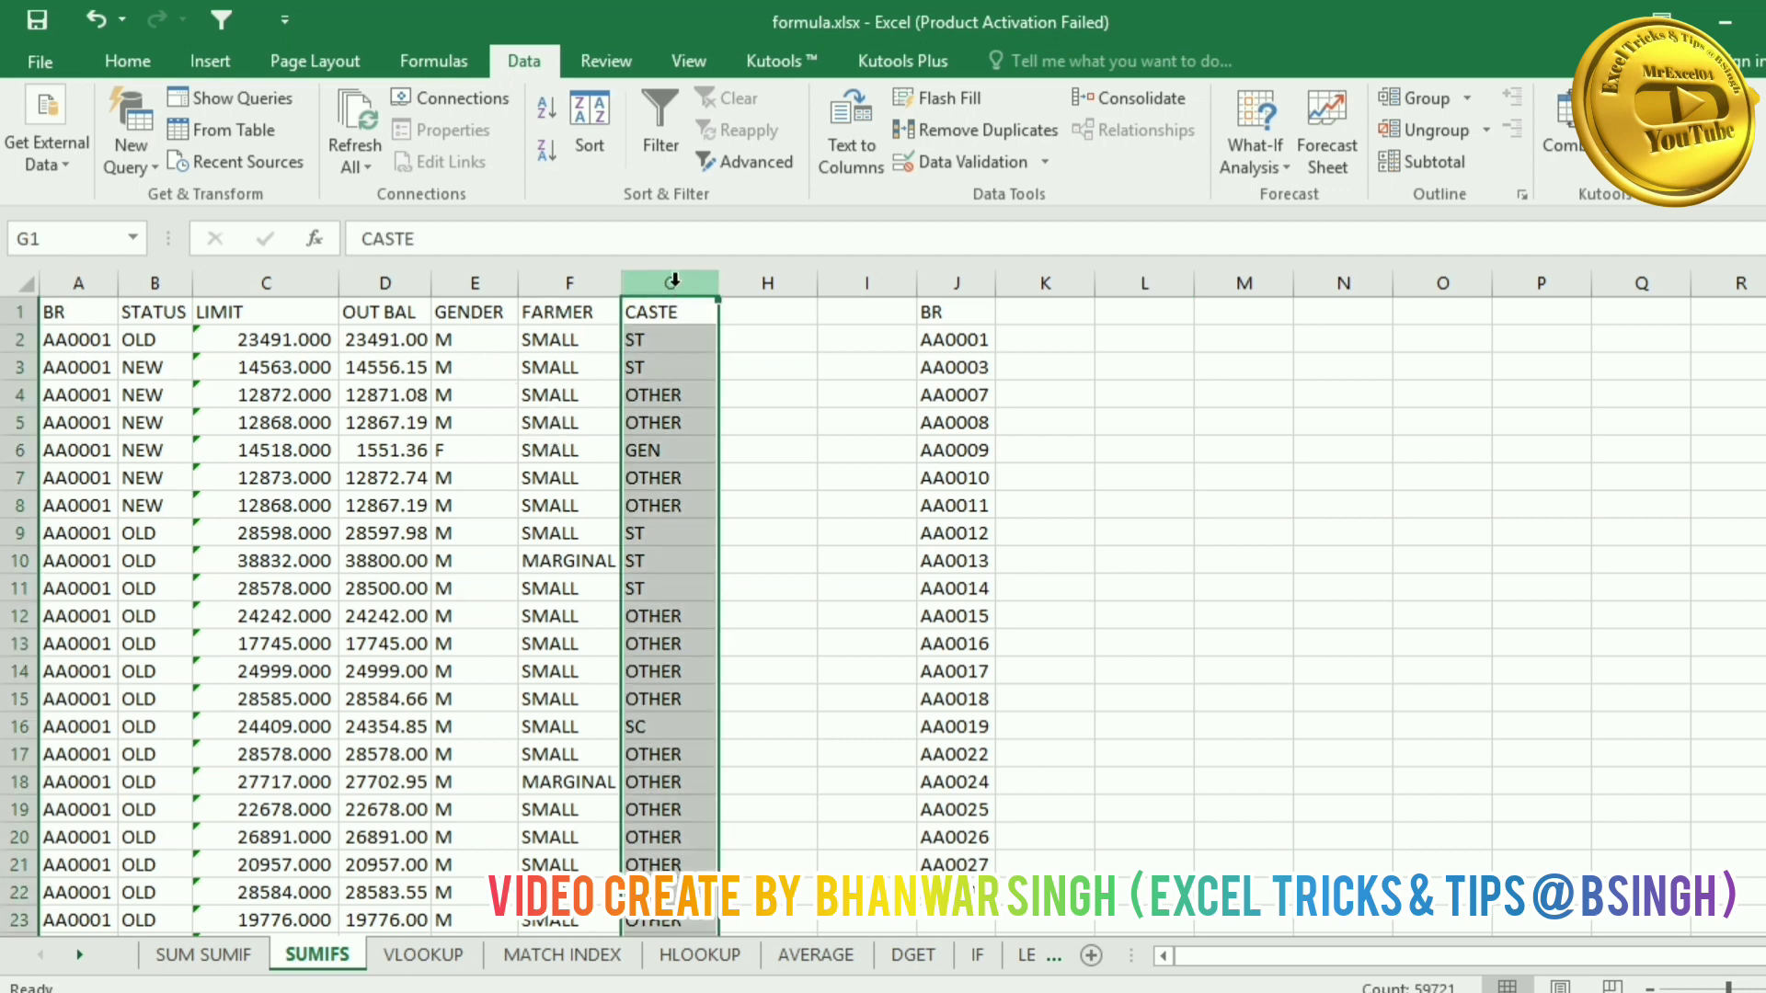
key(ctrl+c)
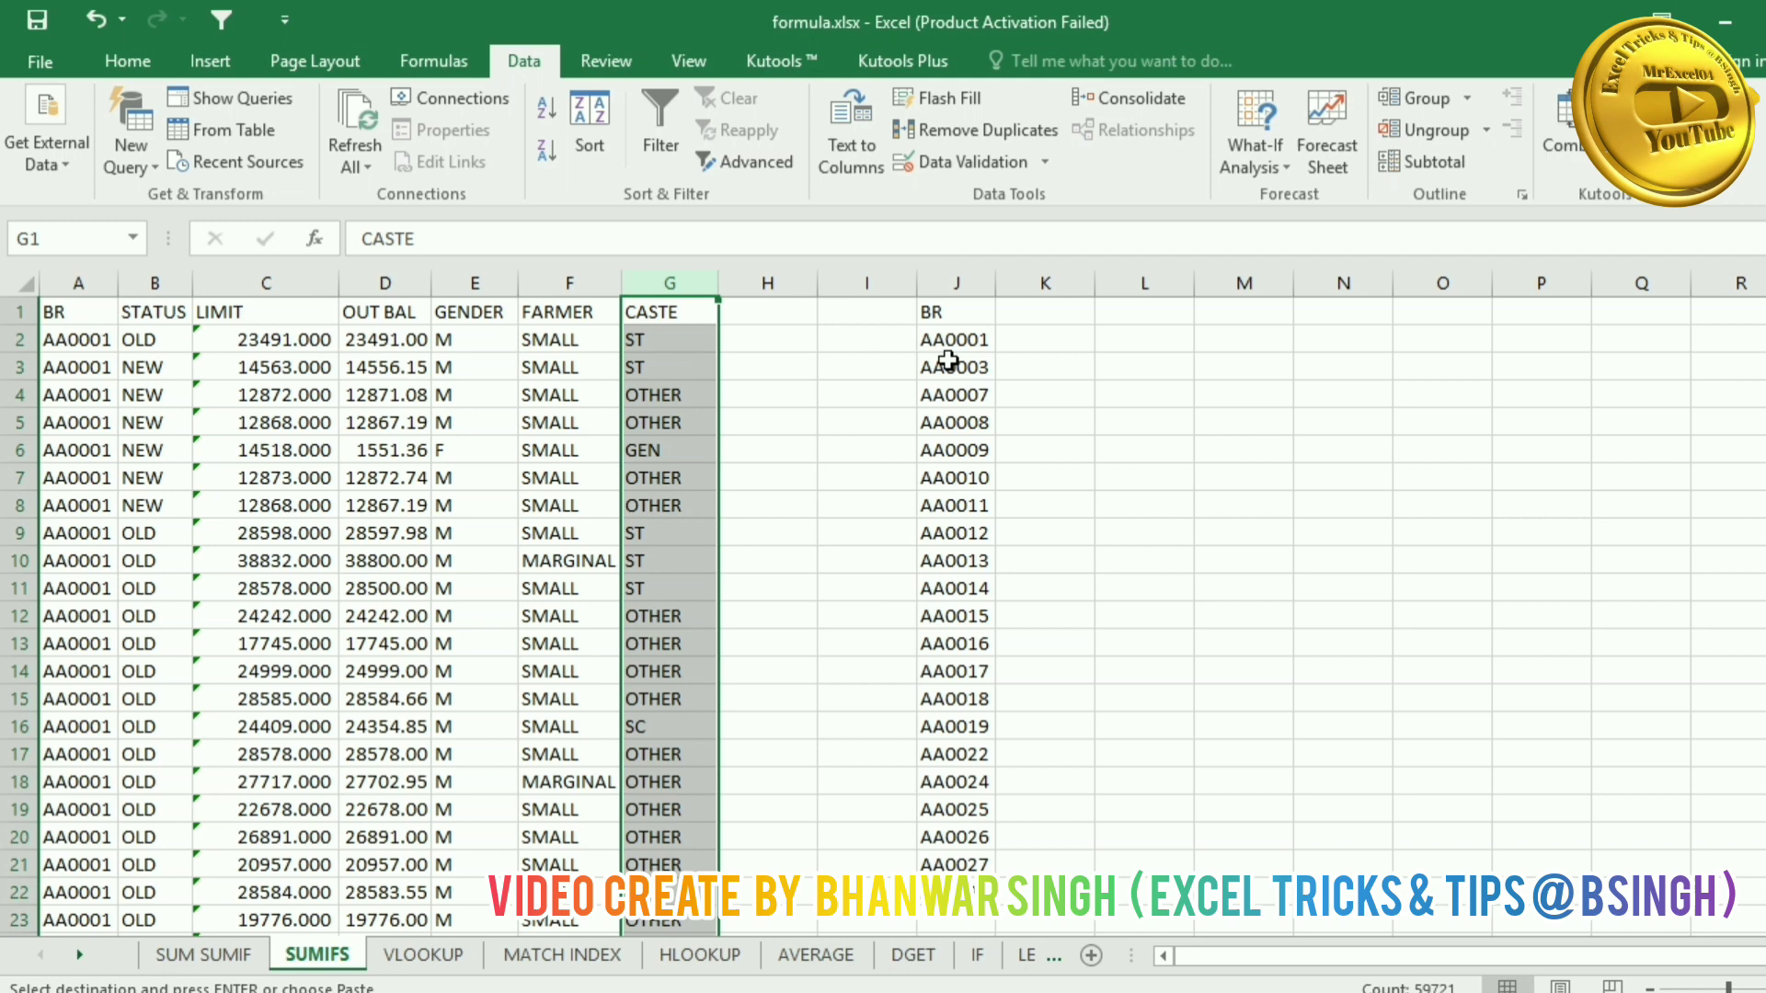
click(1407, 308)
key(ctrl+v)
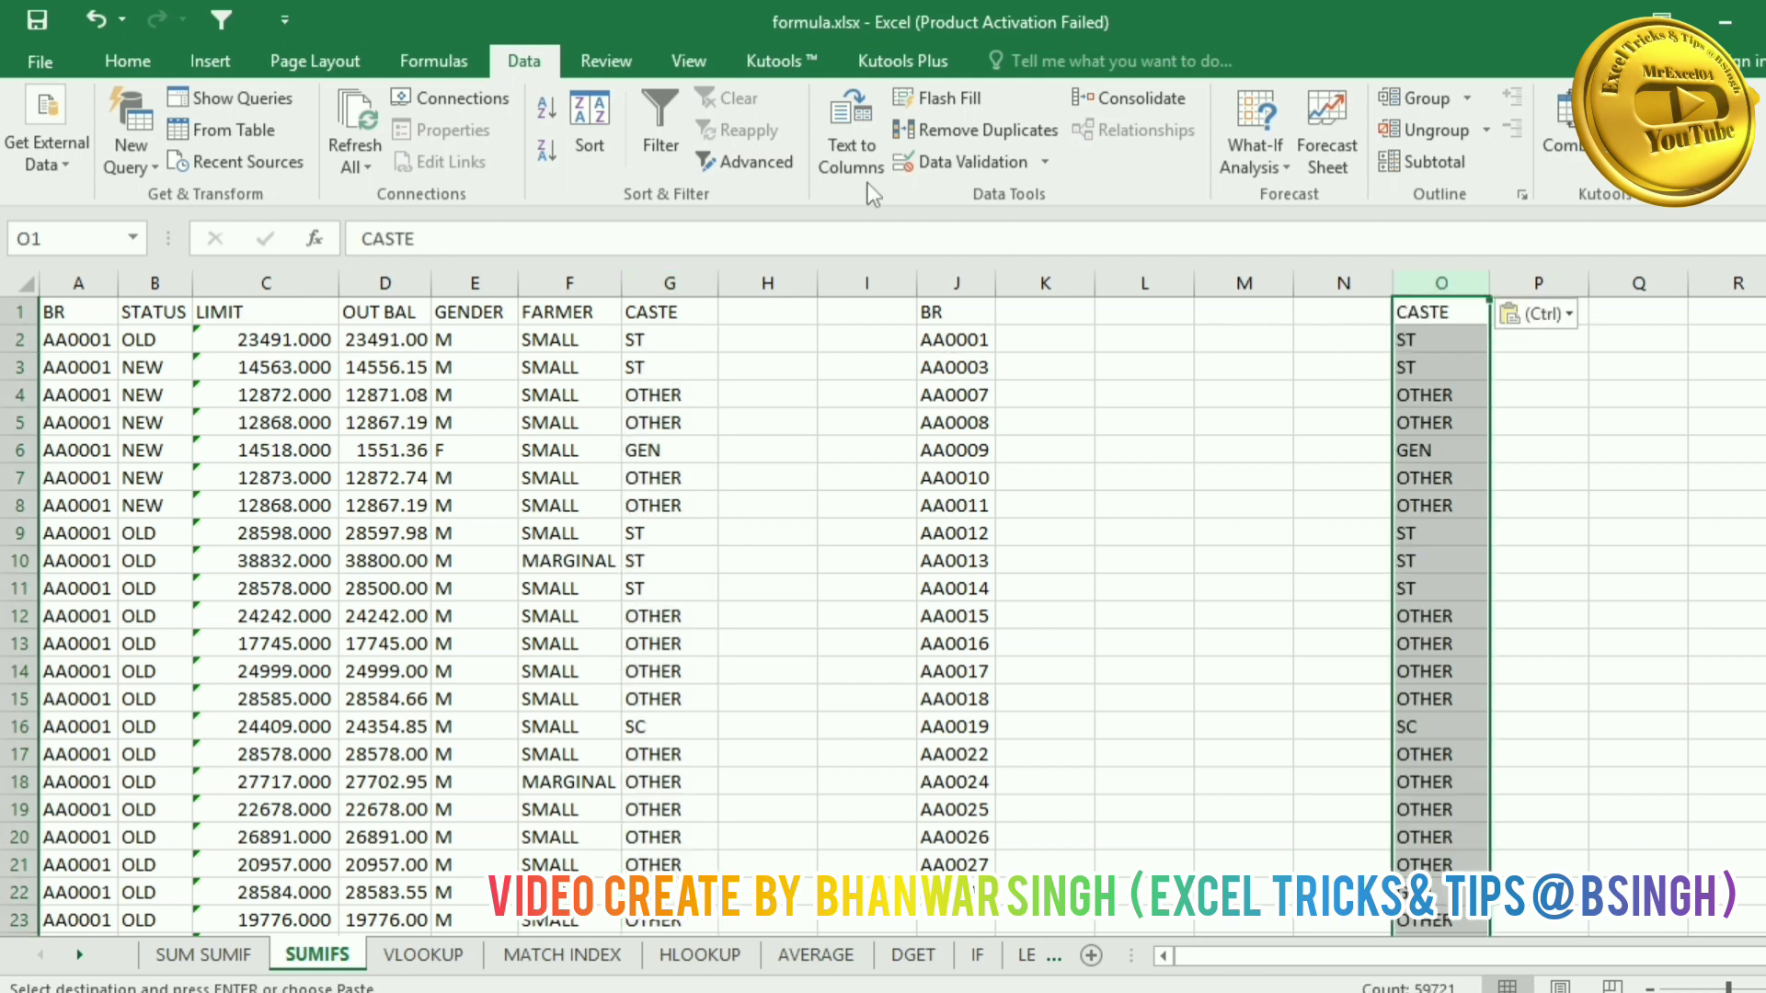
click(947, 137)
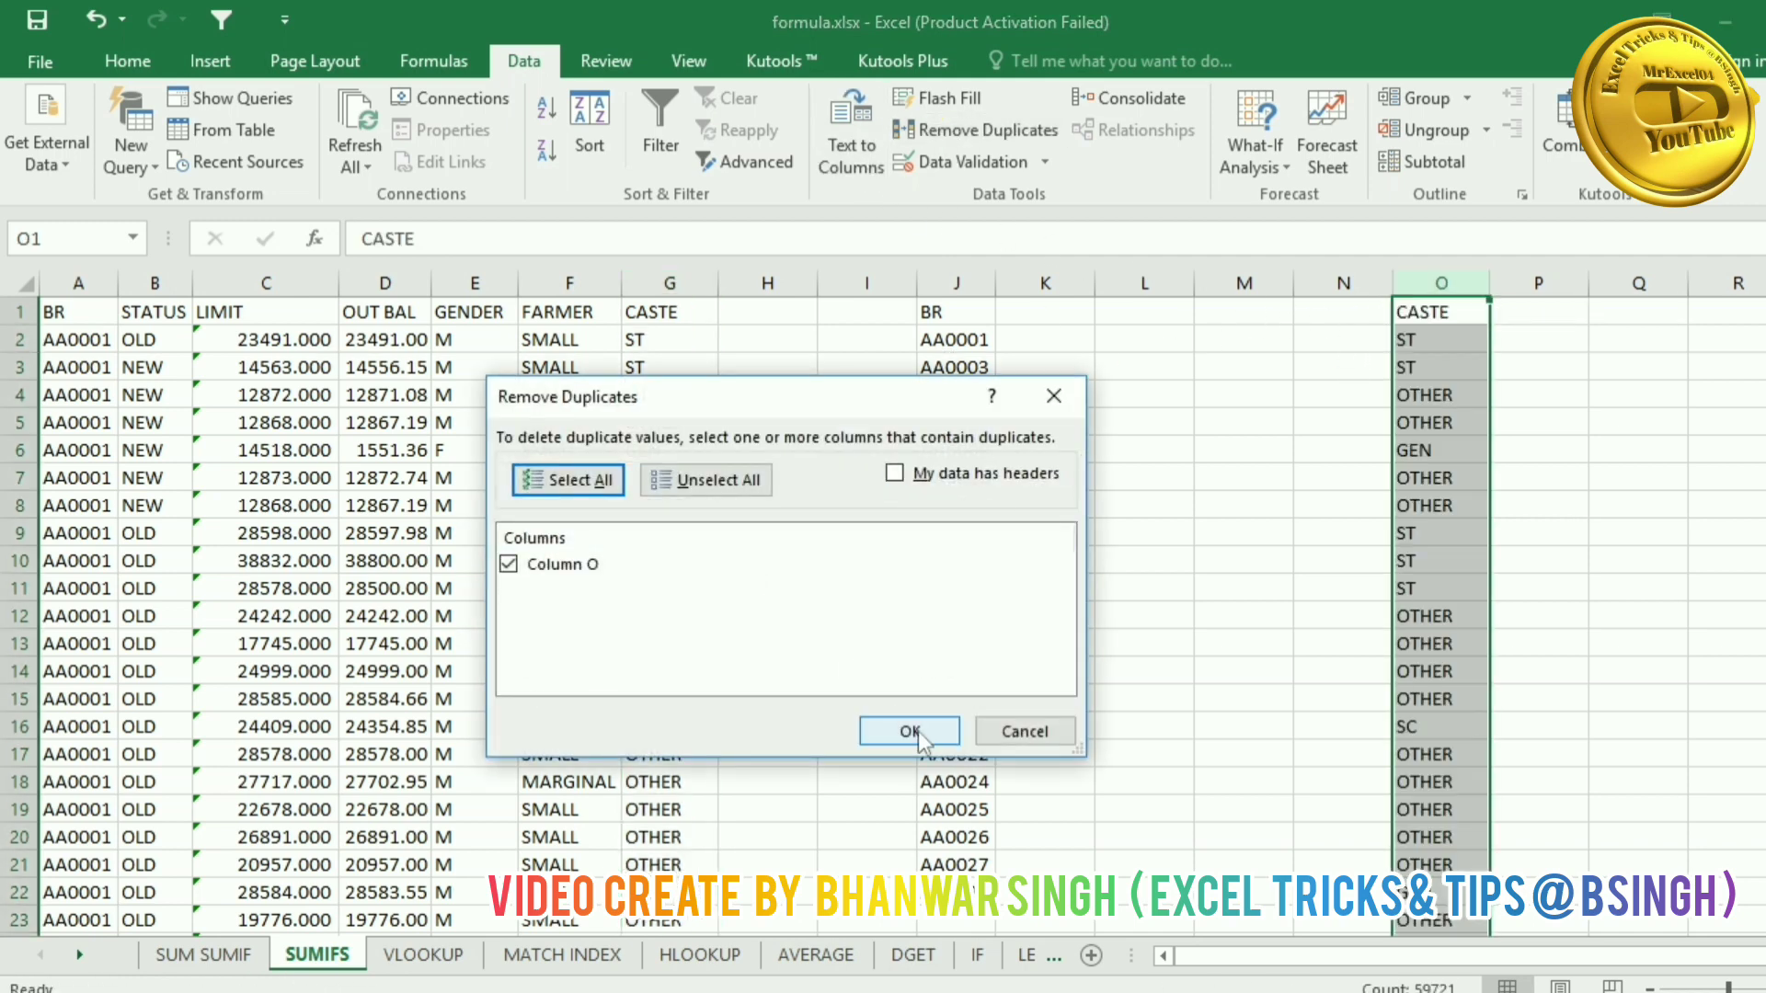
click(922, 730)
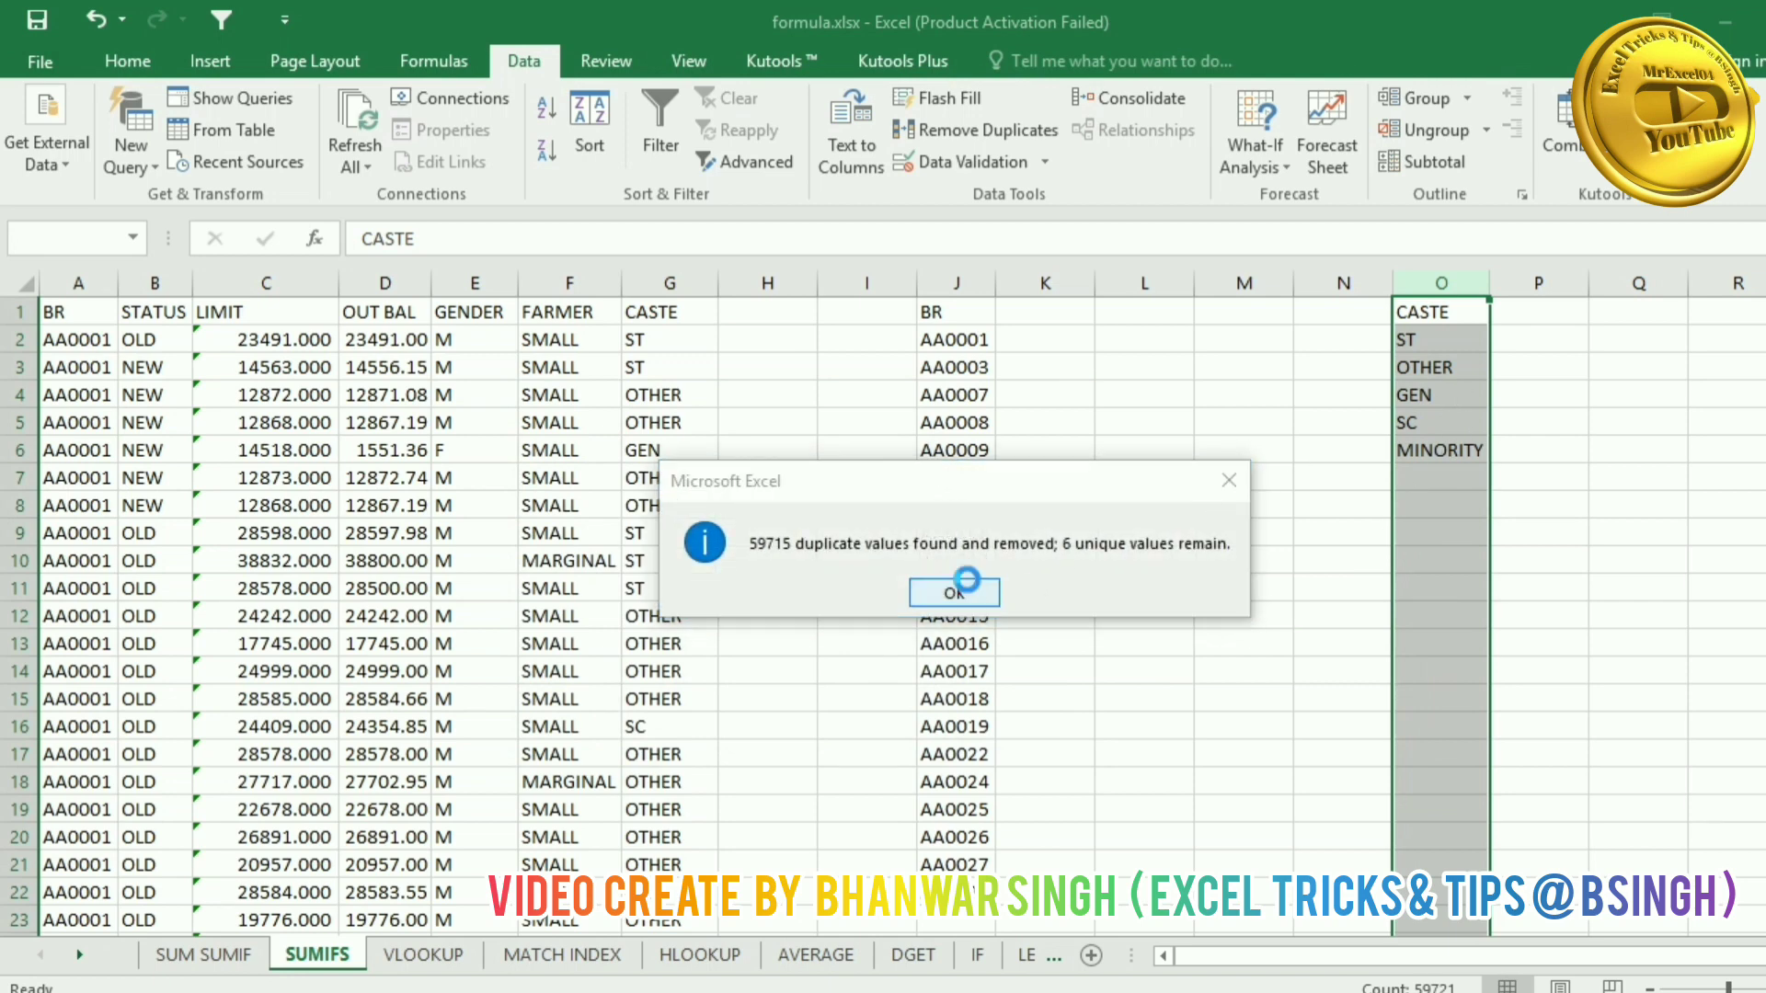
click(950, 589)
Step: Paste the unique caste values from O2:O6 transposed across row 1, starting in K1 beside the BR header
drag(1425, 340, 1427, 451)
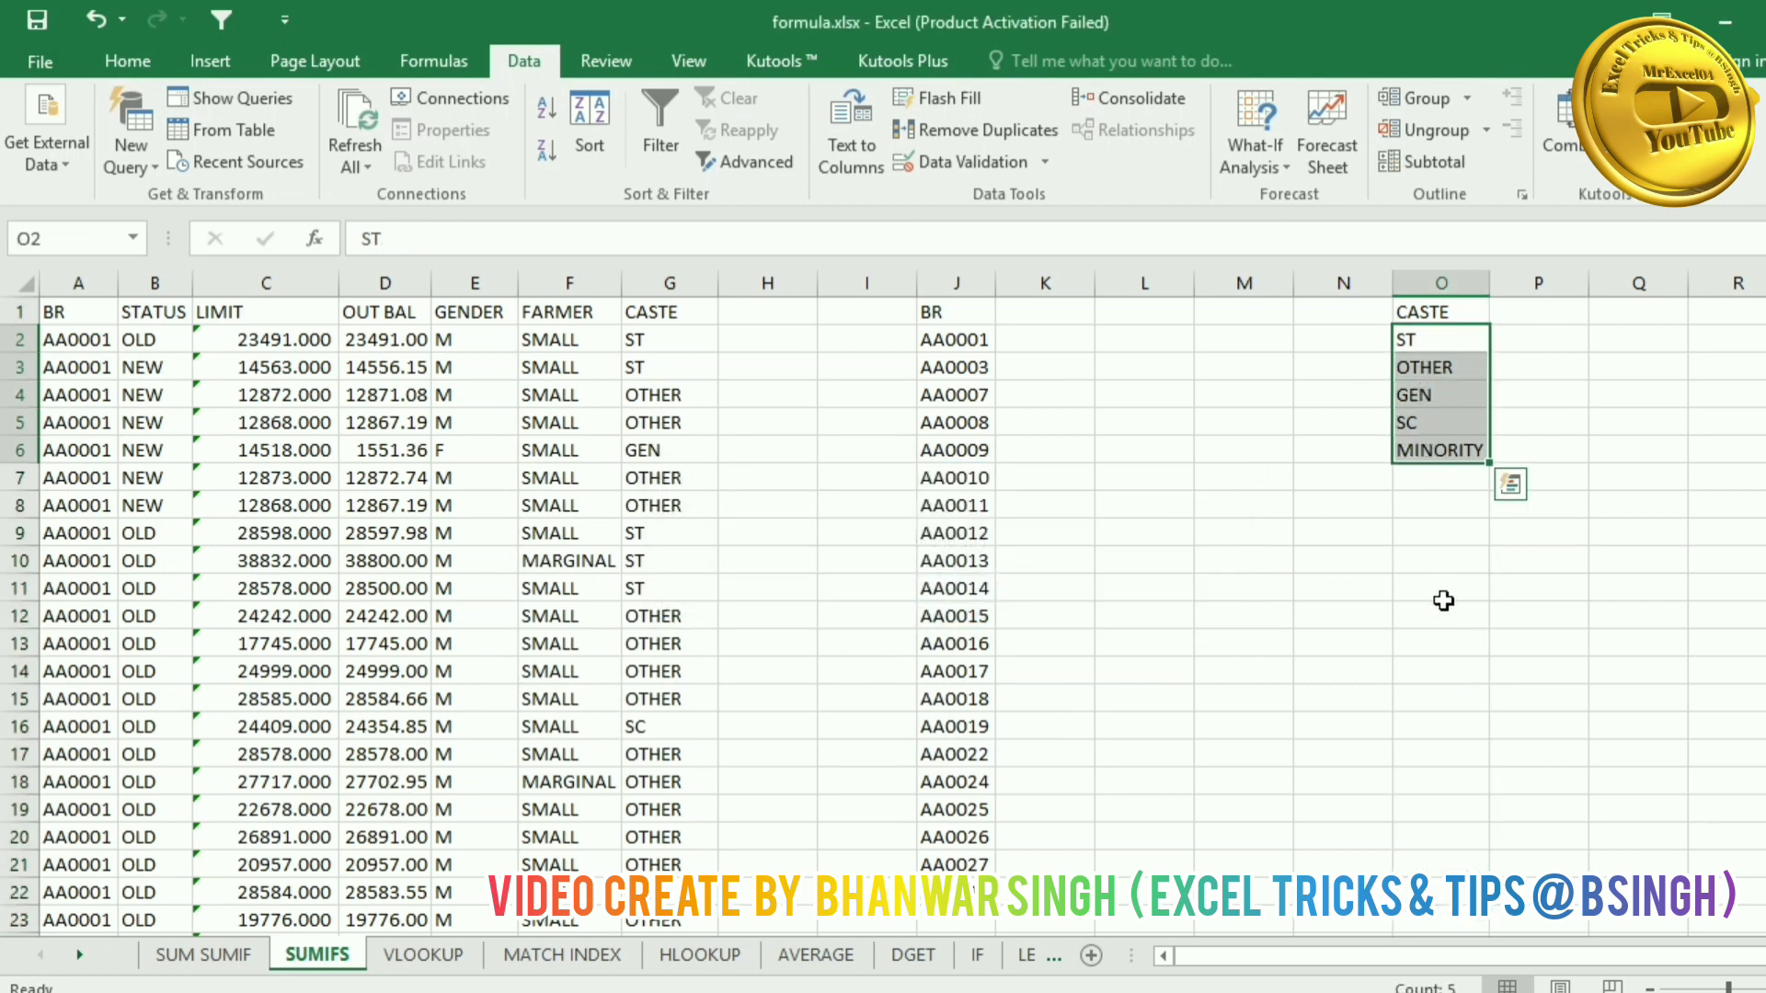
key(ctrl+c)
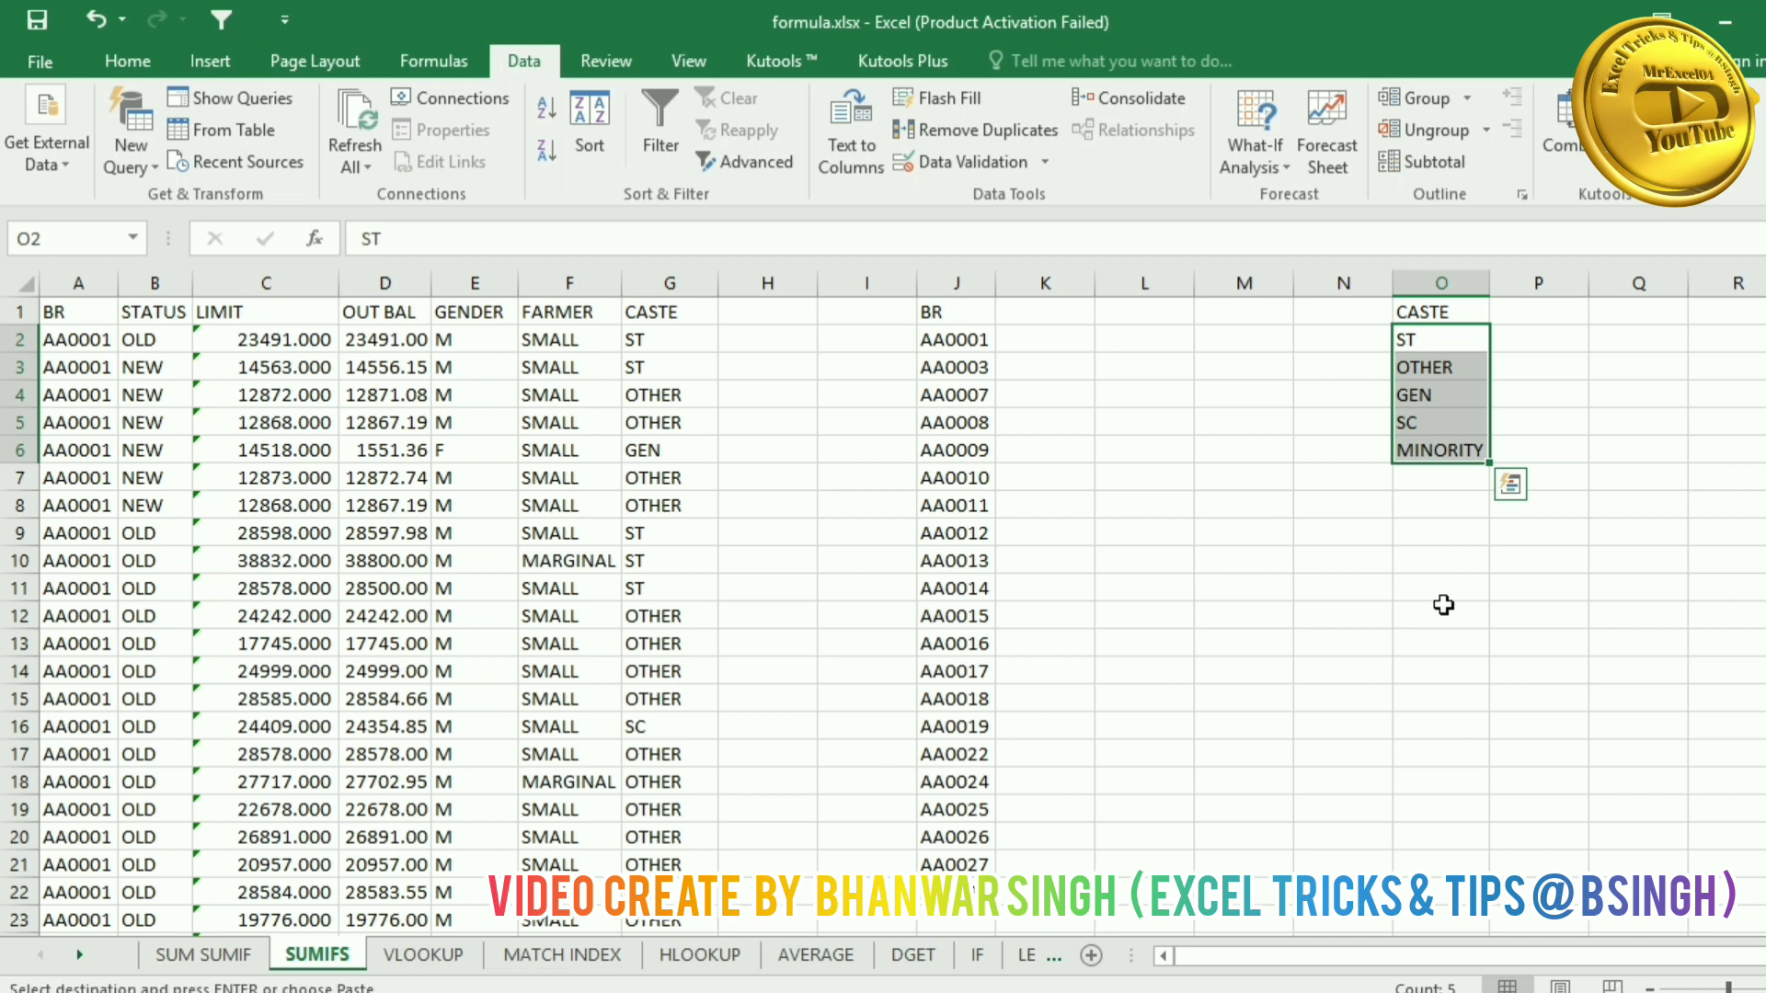
click(1053, 313)
right_click(1052, 313)
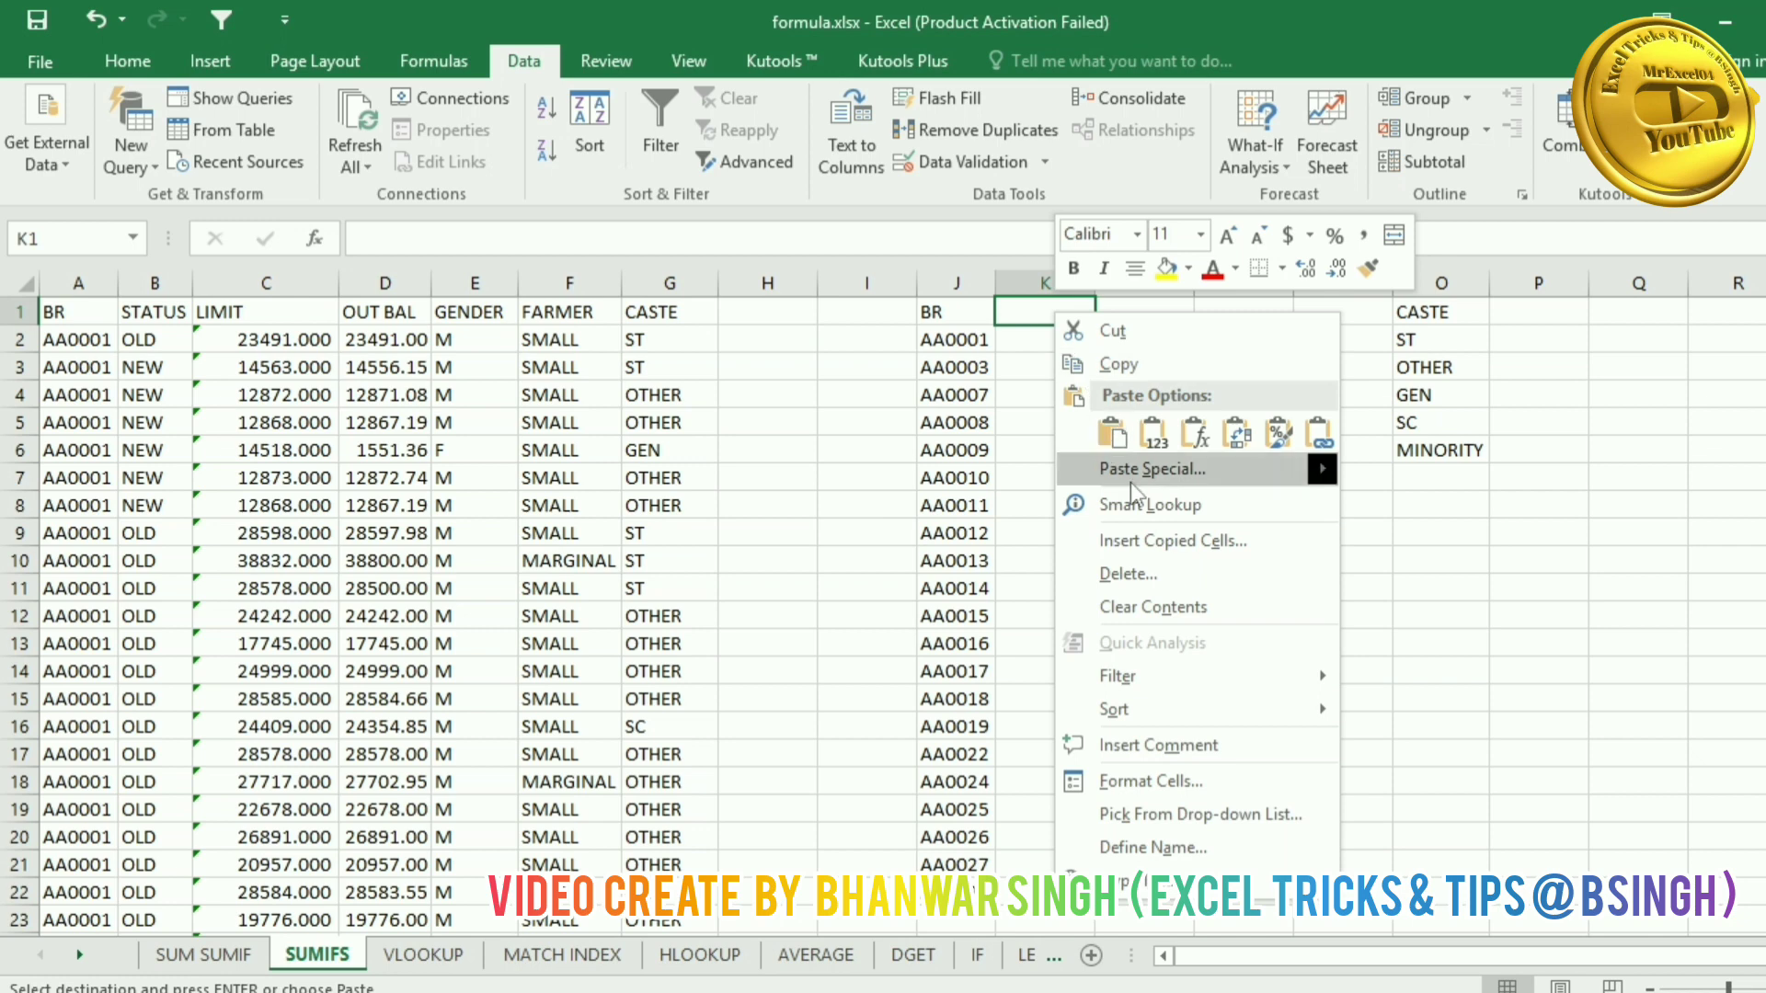
click(1129, 482)
click(1150, 612)
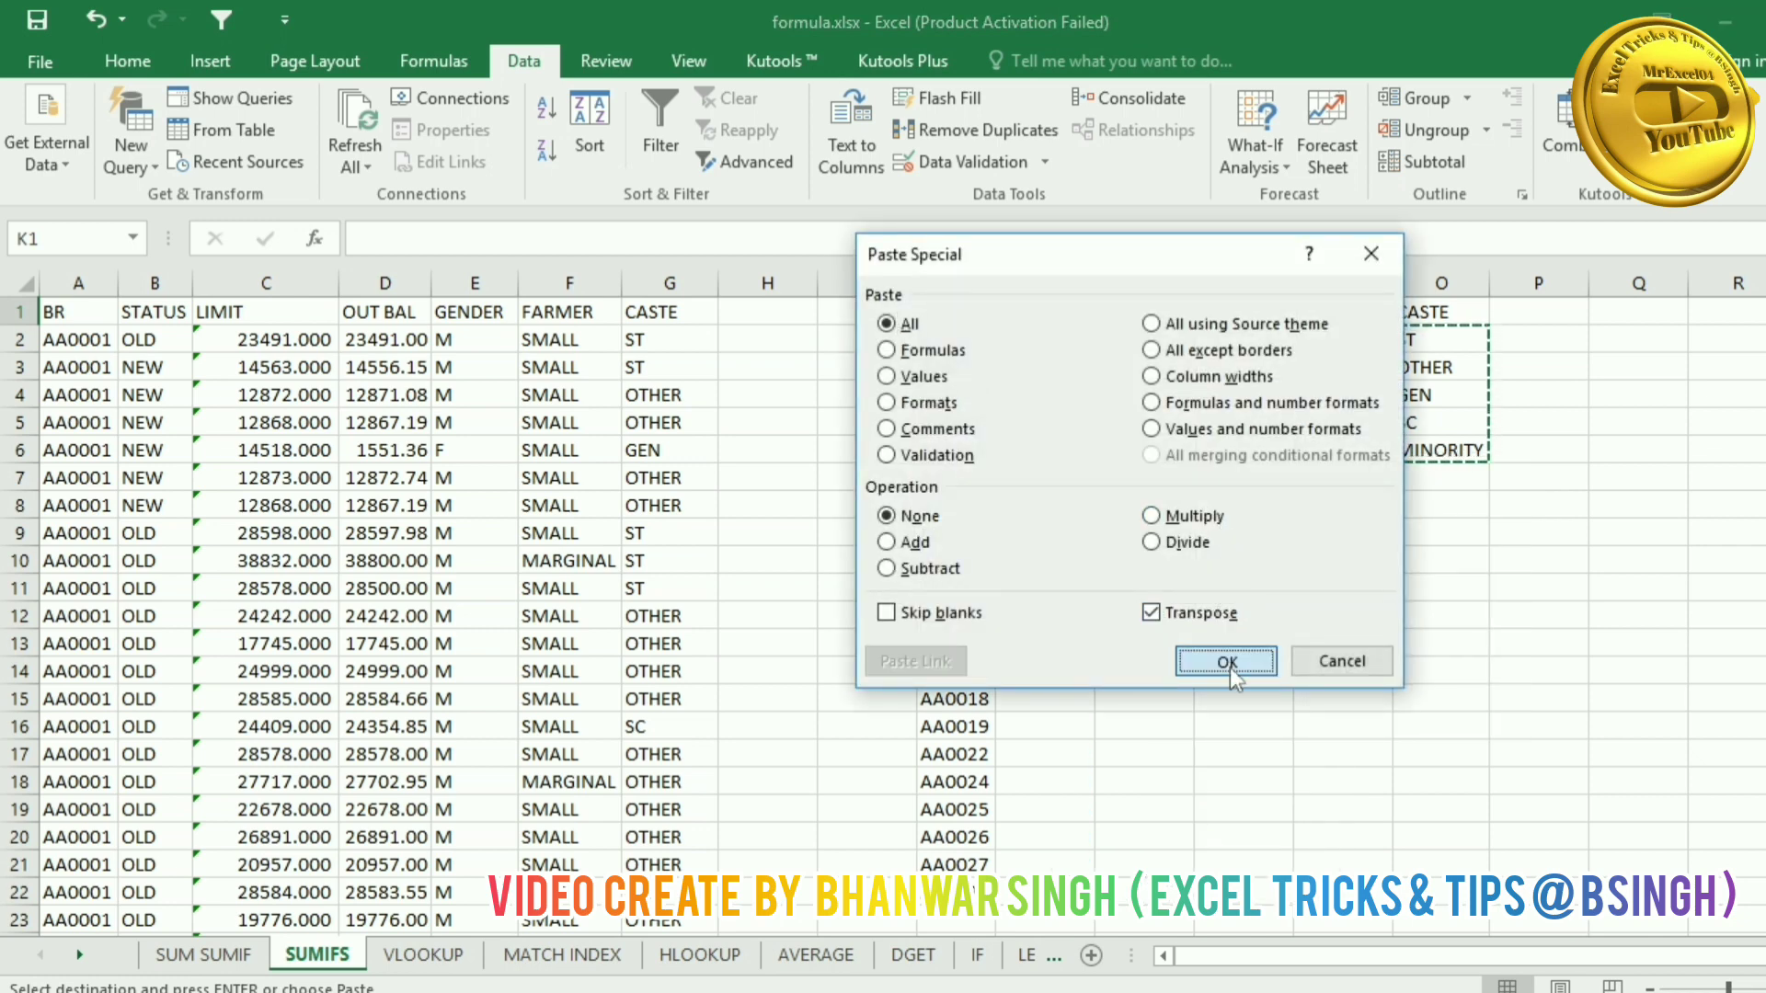
click(1227, 661)
Step: Clear the leftover vertical caste list from O2:O6
drag(1419, 343, 1423, 451)
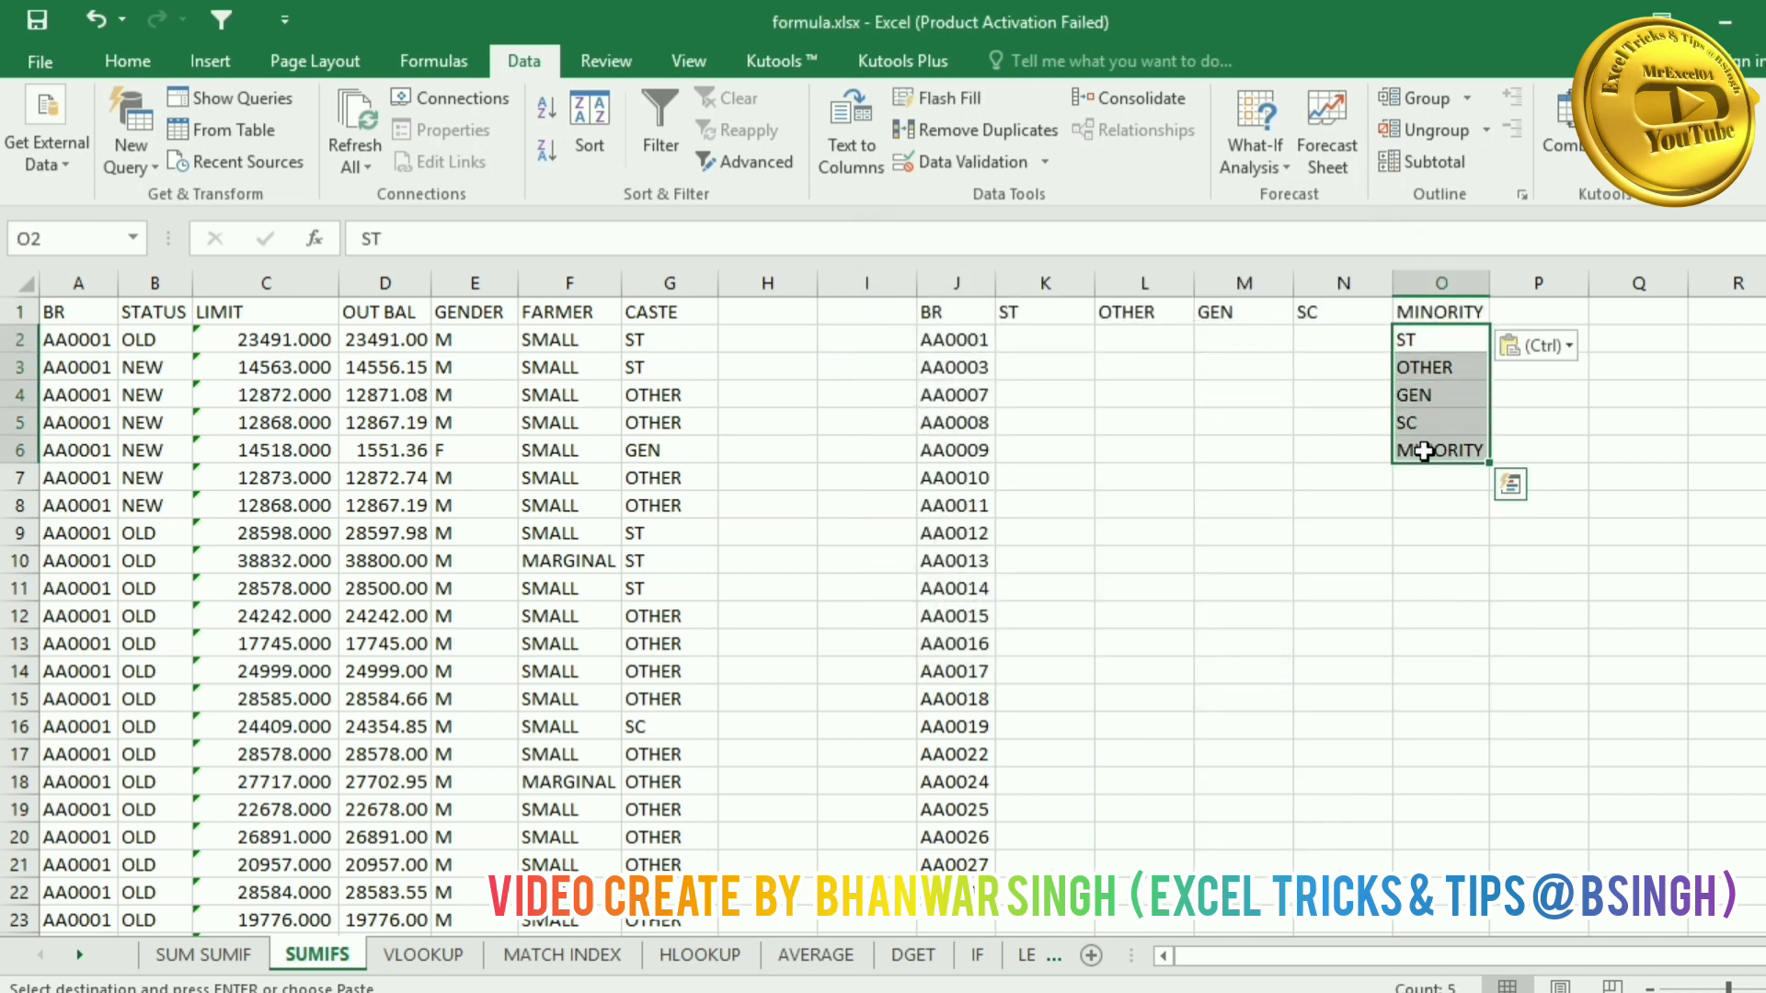
key(Delete)
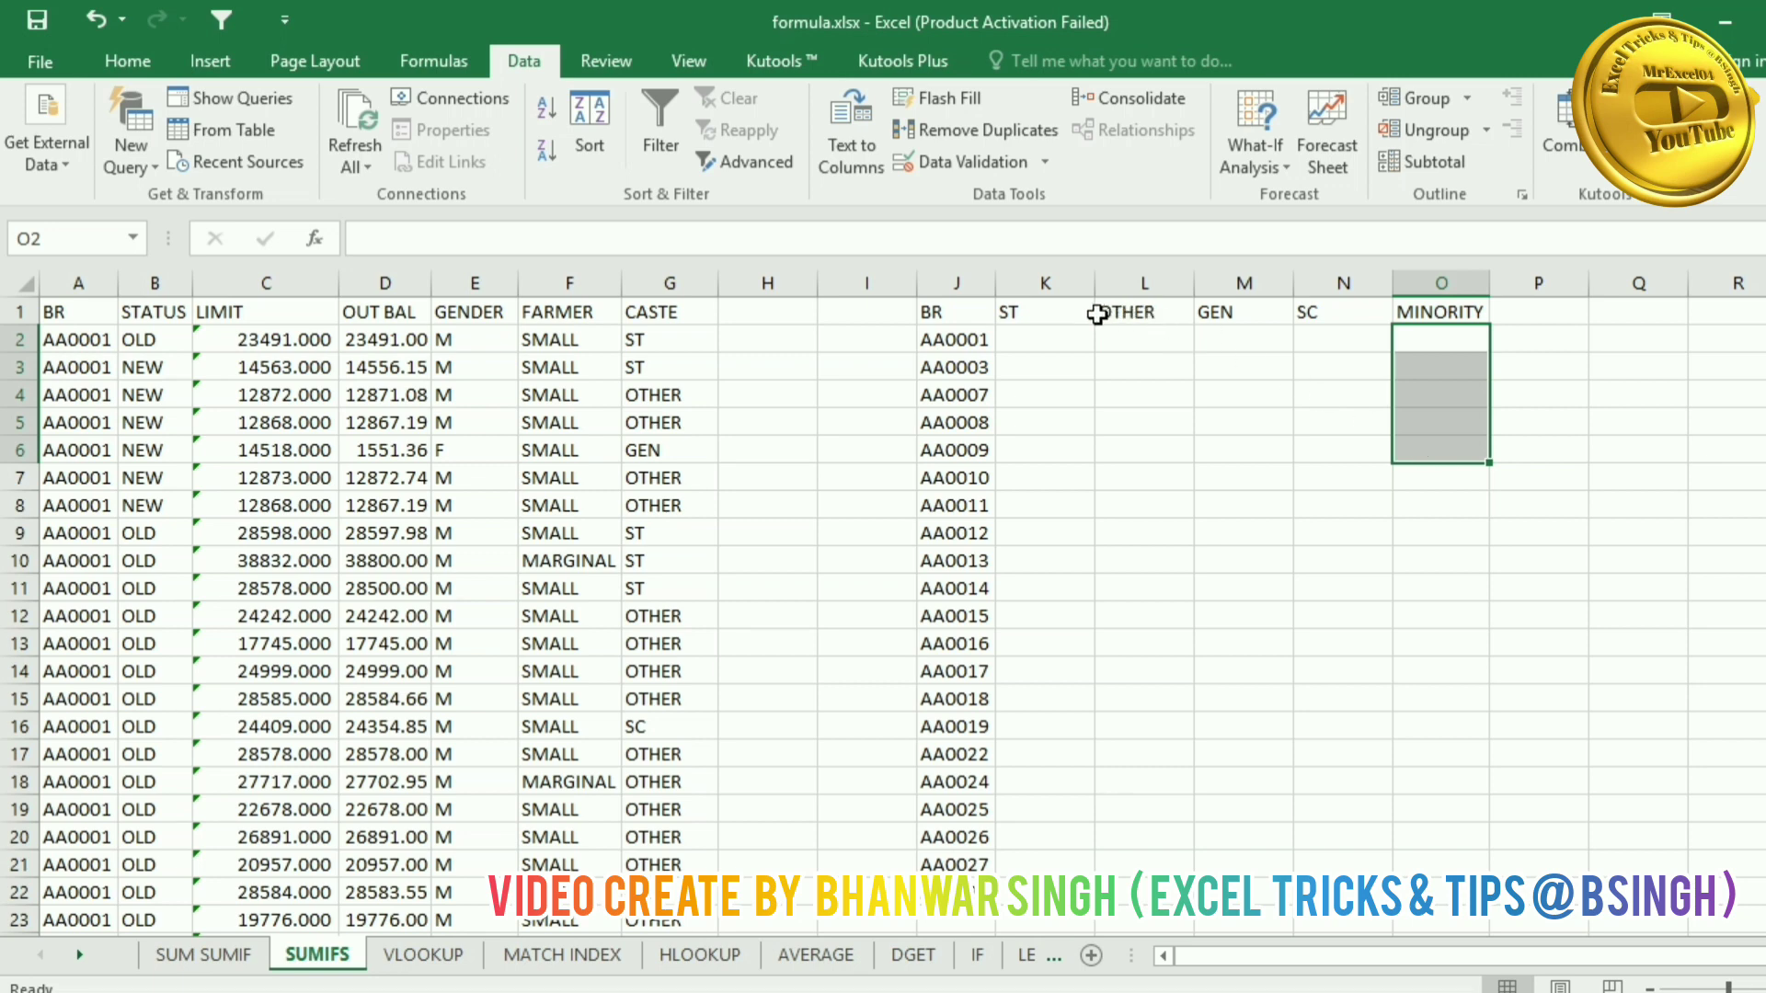
click(1285, 507)
Step: Start a SUMIFS formula in K2 with the OUT BAL column as the absolute sum range $D:$D
click(1047, 345)
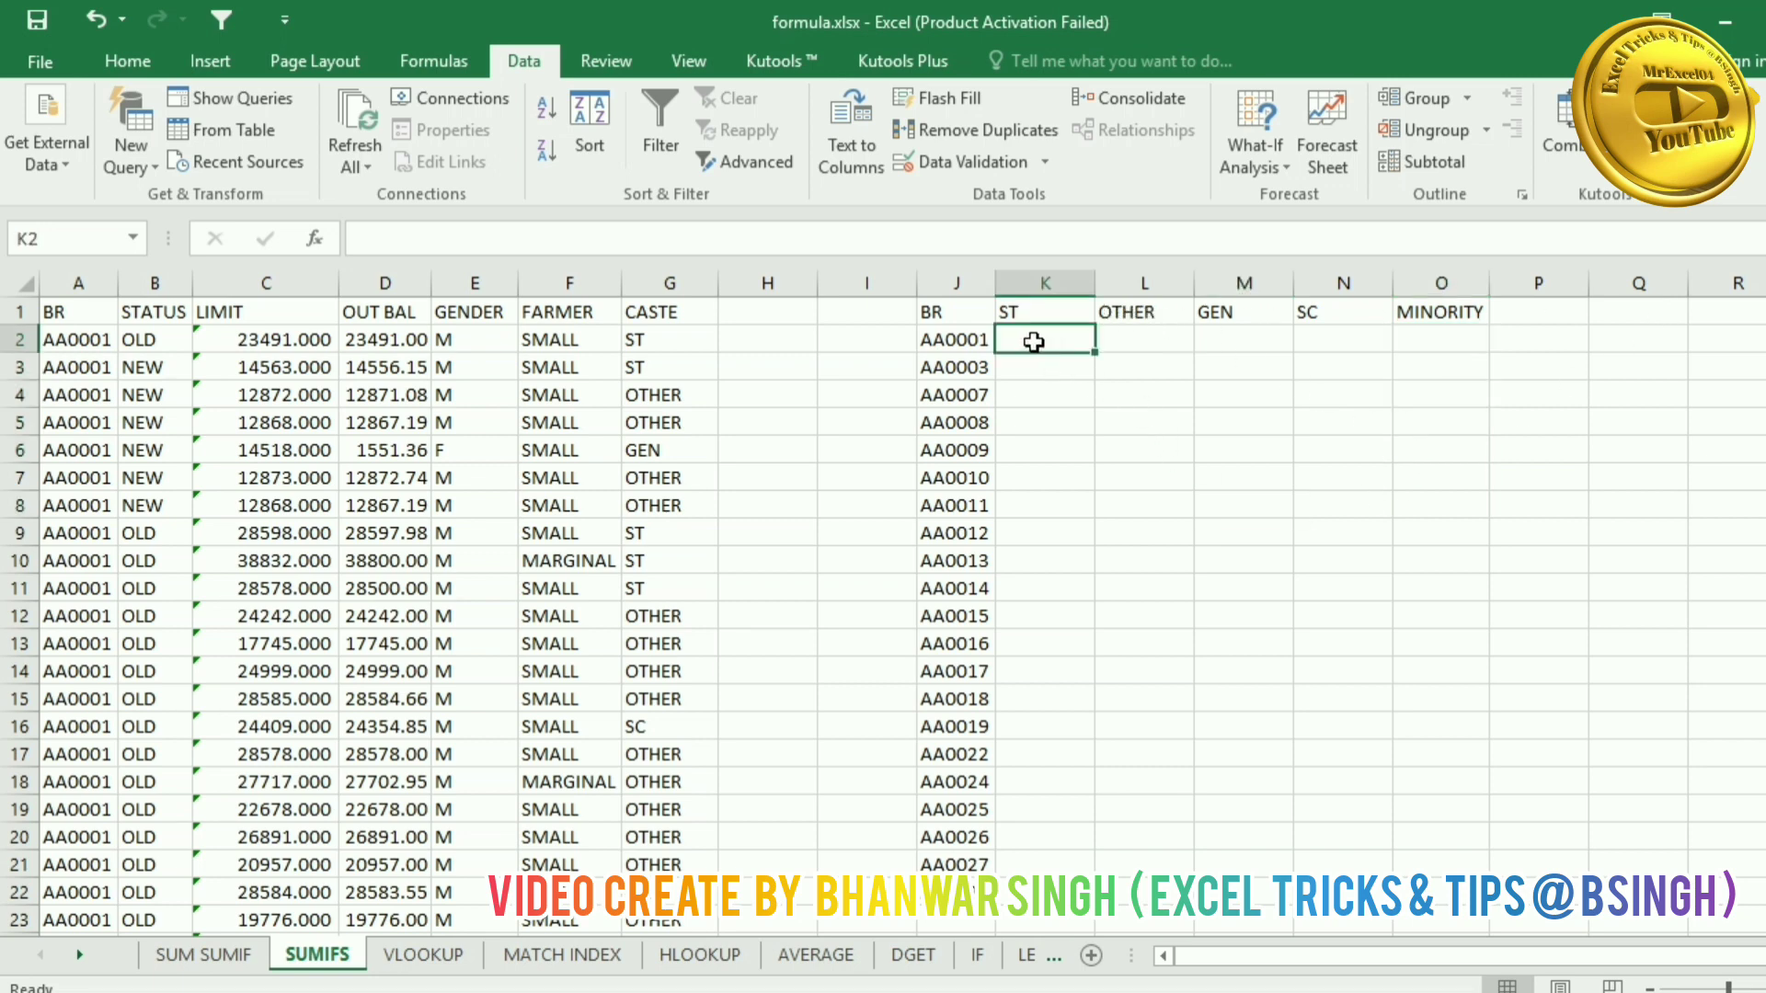
text(=)
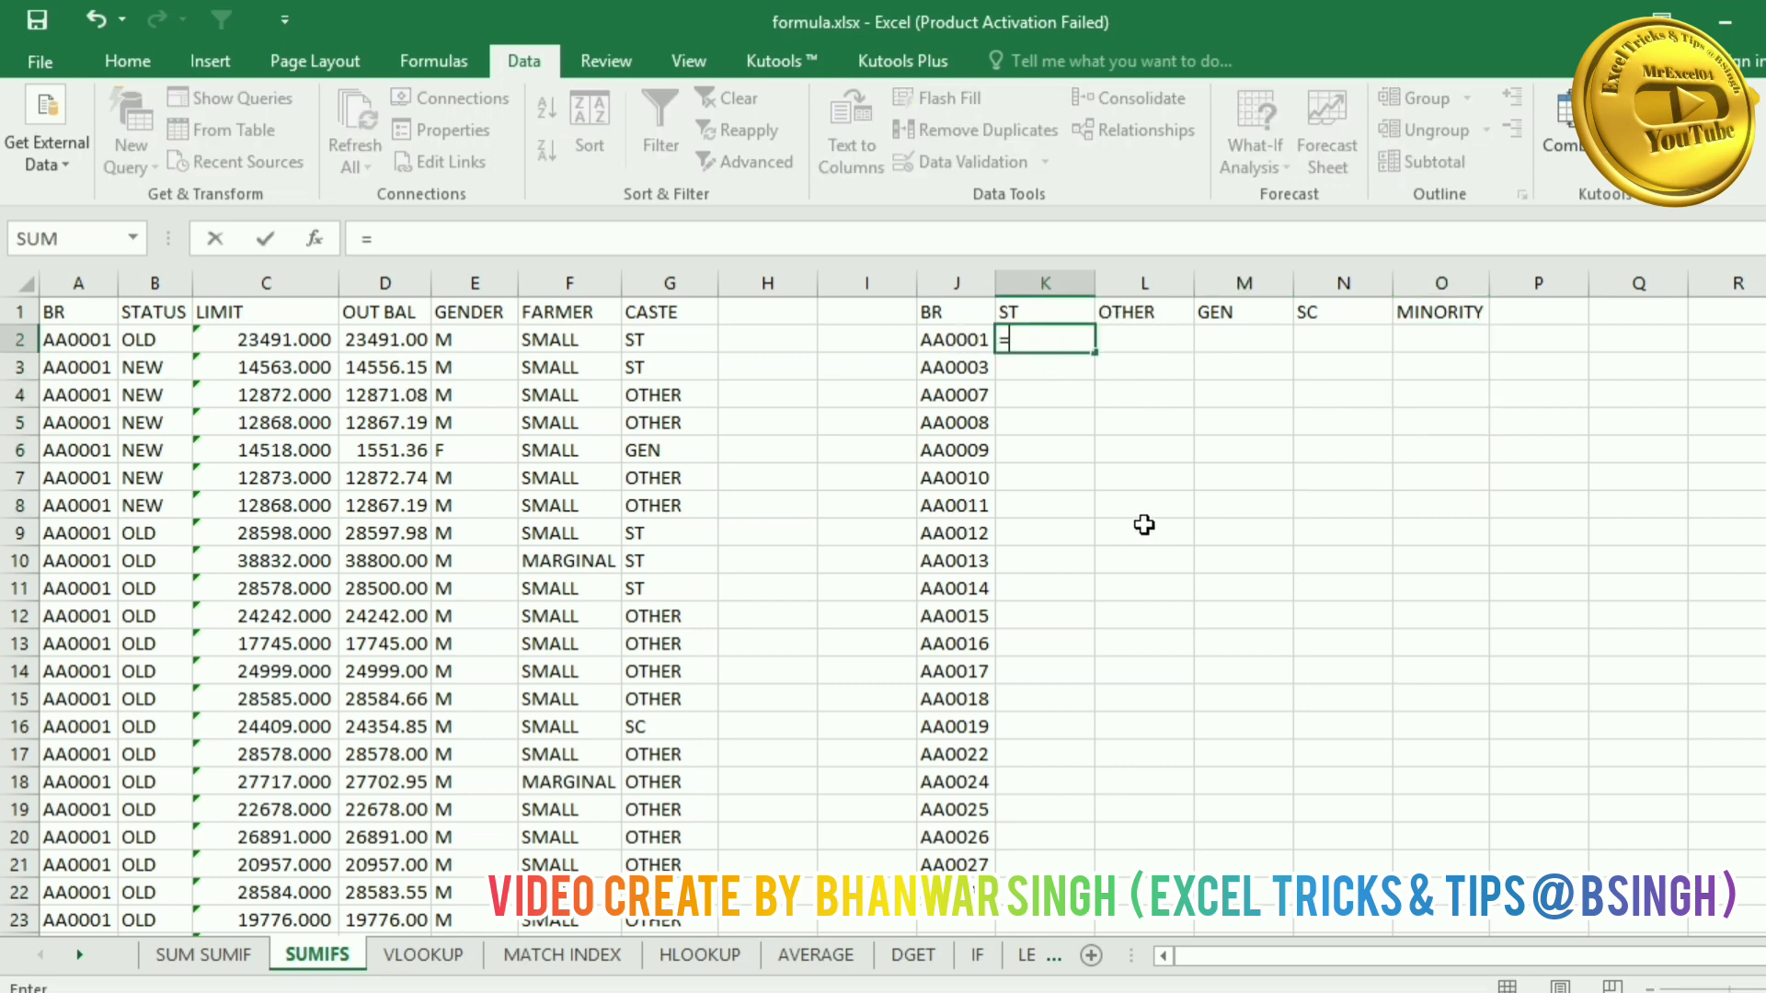
text(sumifs)
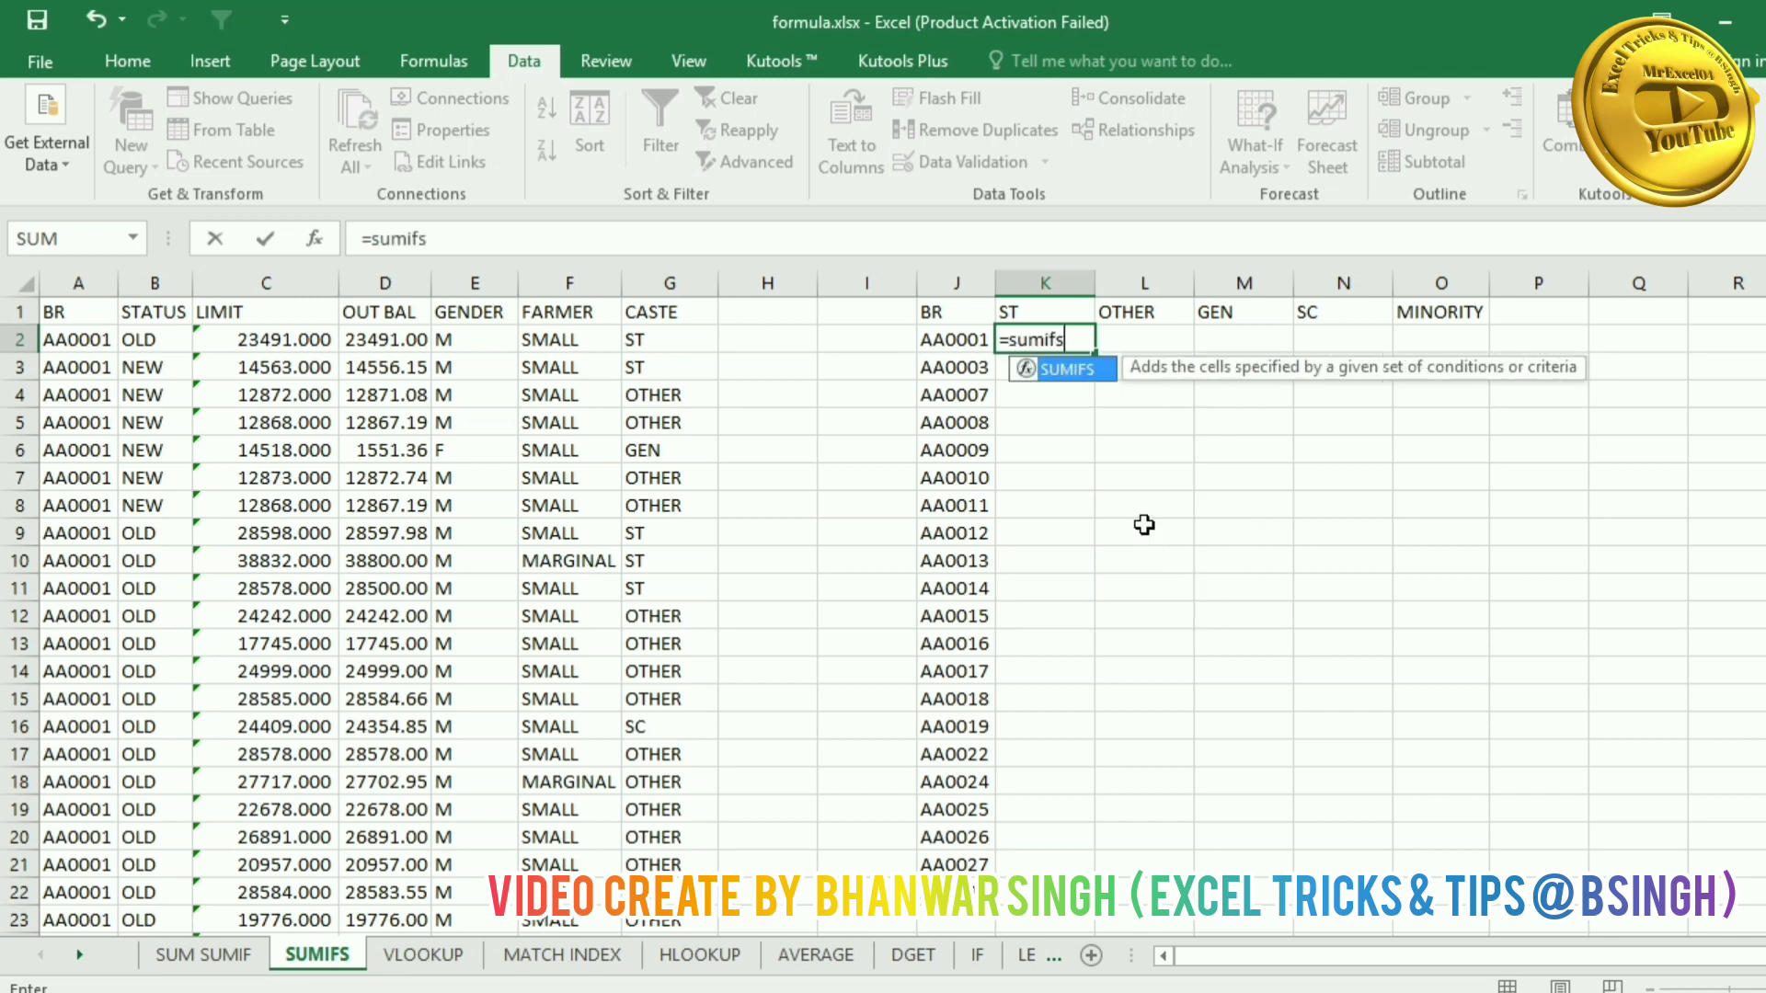
key(Tab)
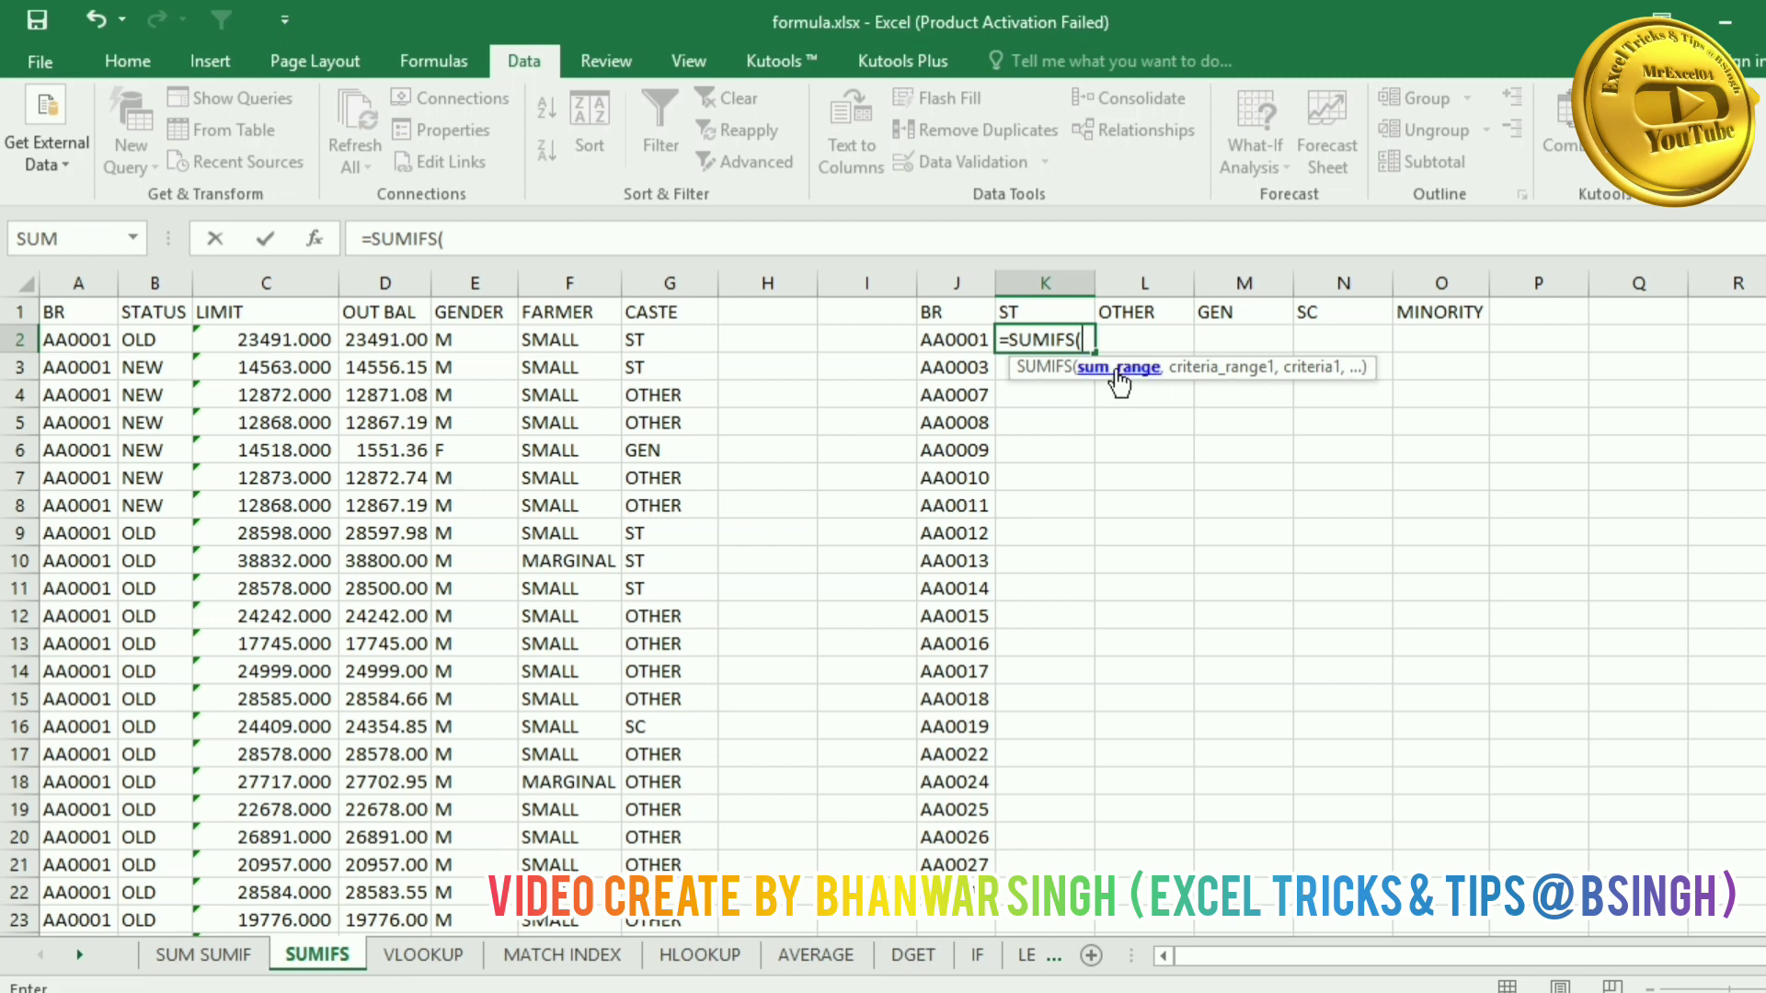
click(402, 281)
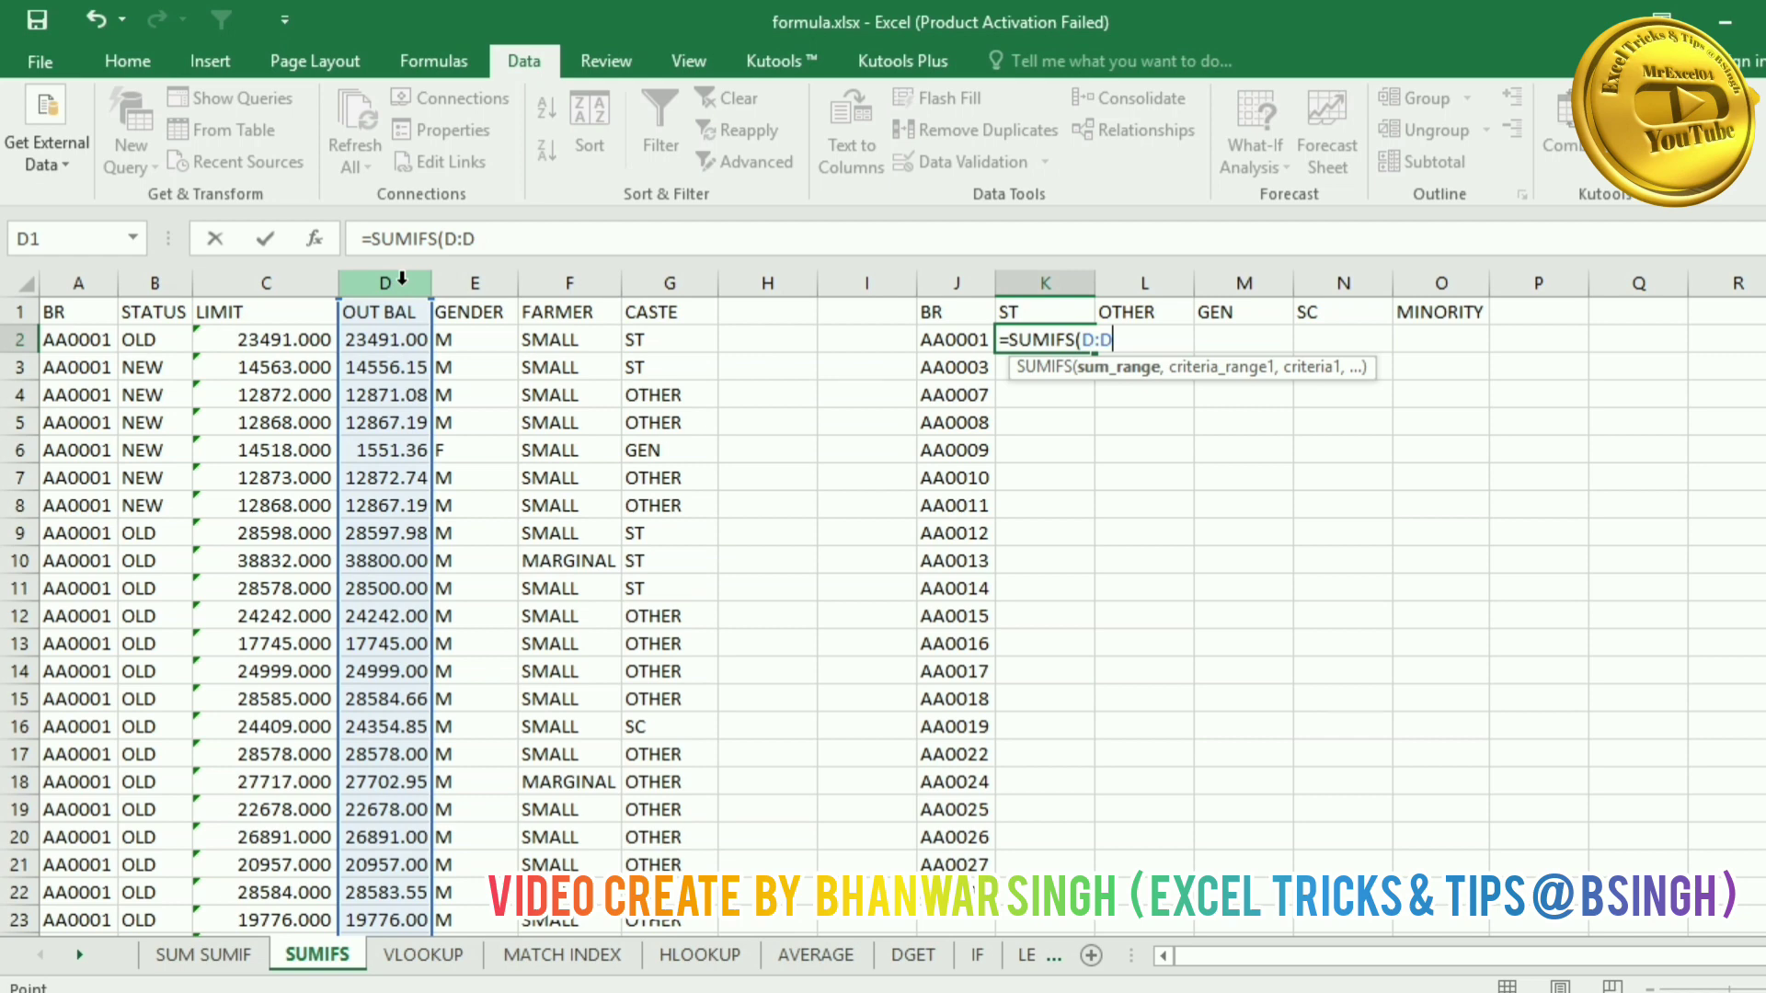
key(F4)
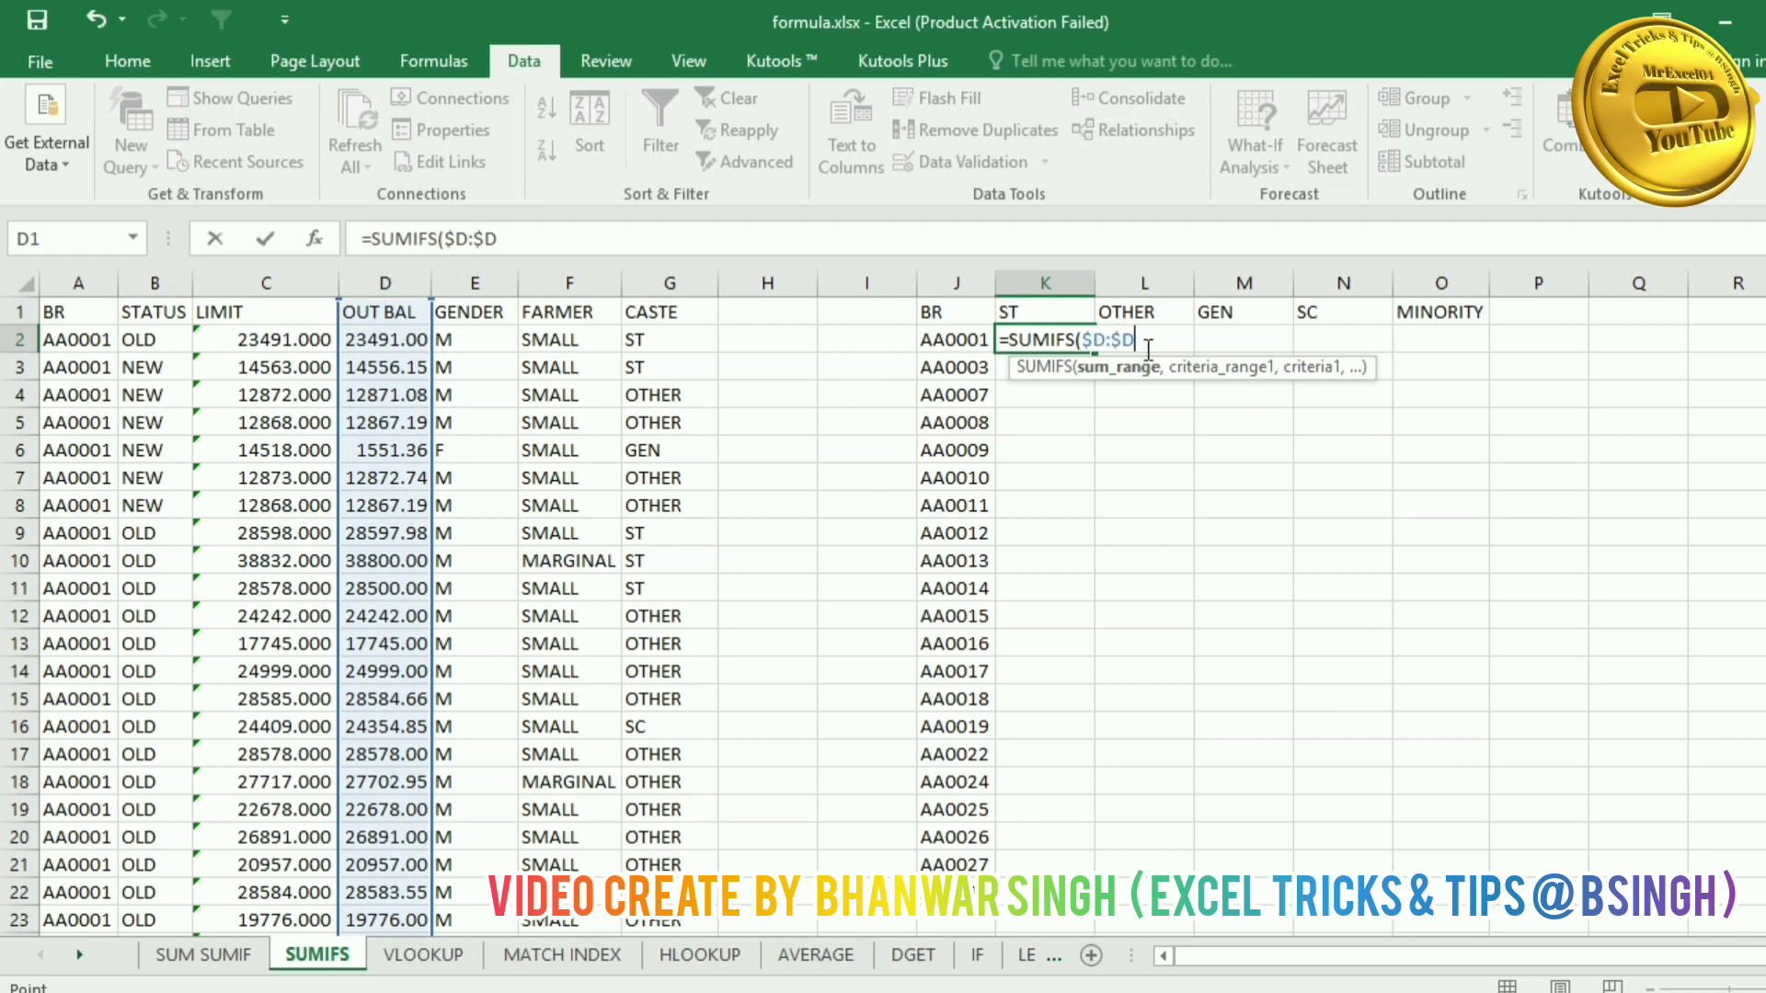
text(,)
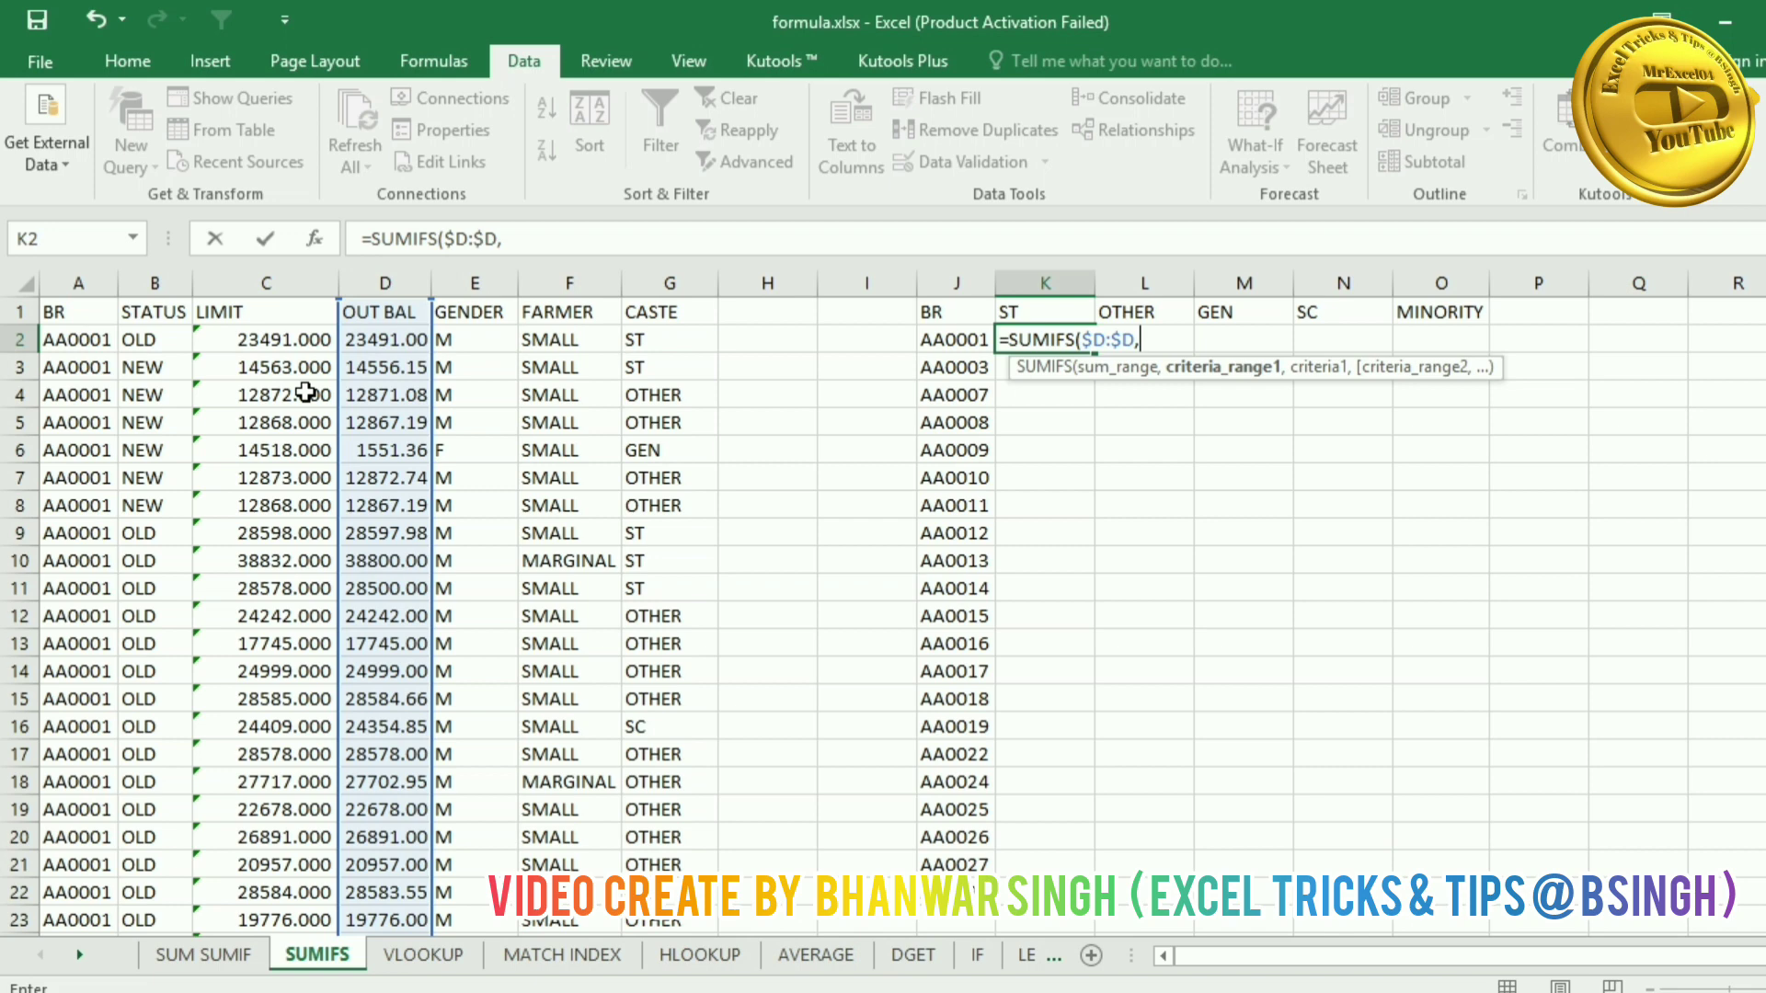
Step: Add the first condition to the SUMIFS formula, with $A:$A as criteria range and $J2 as criteria
click(78, 284)
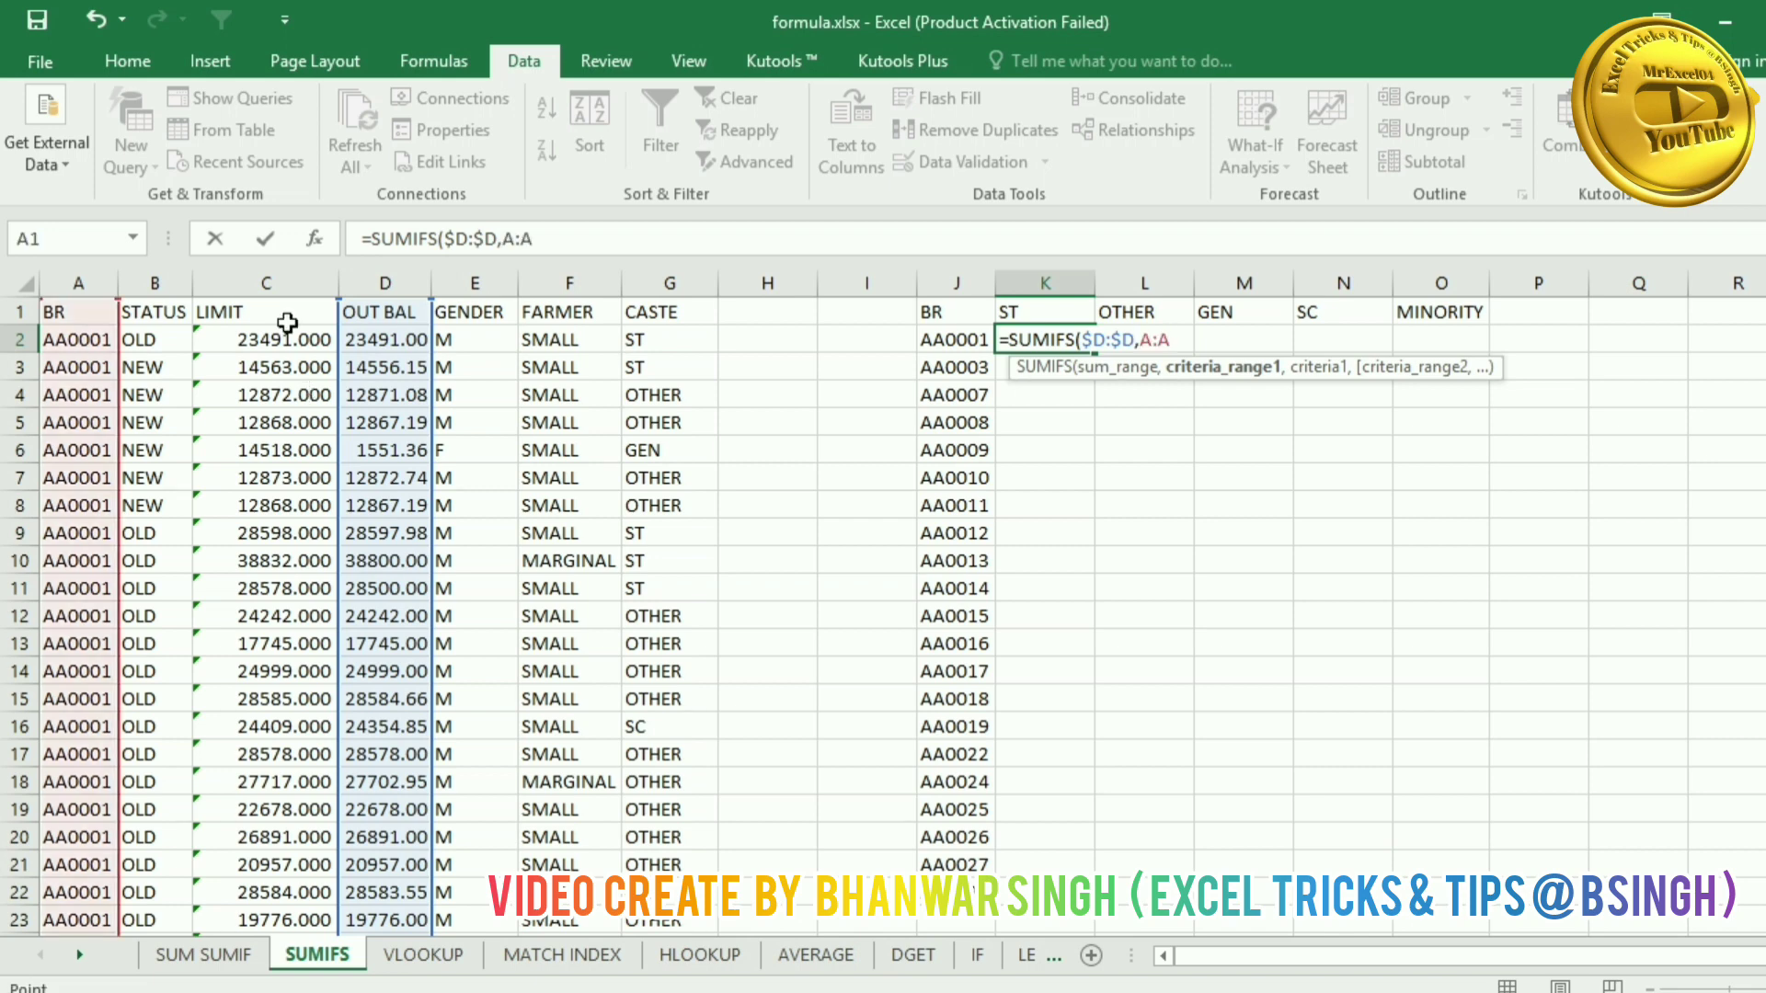
key(F4)
text(,)
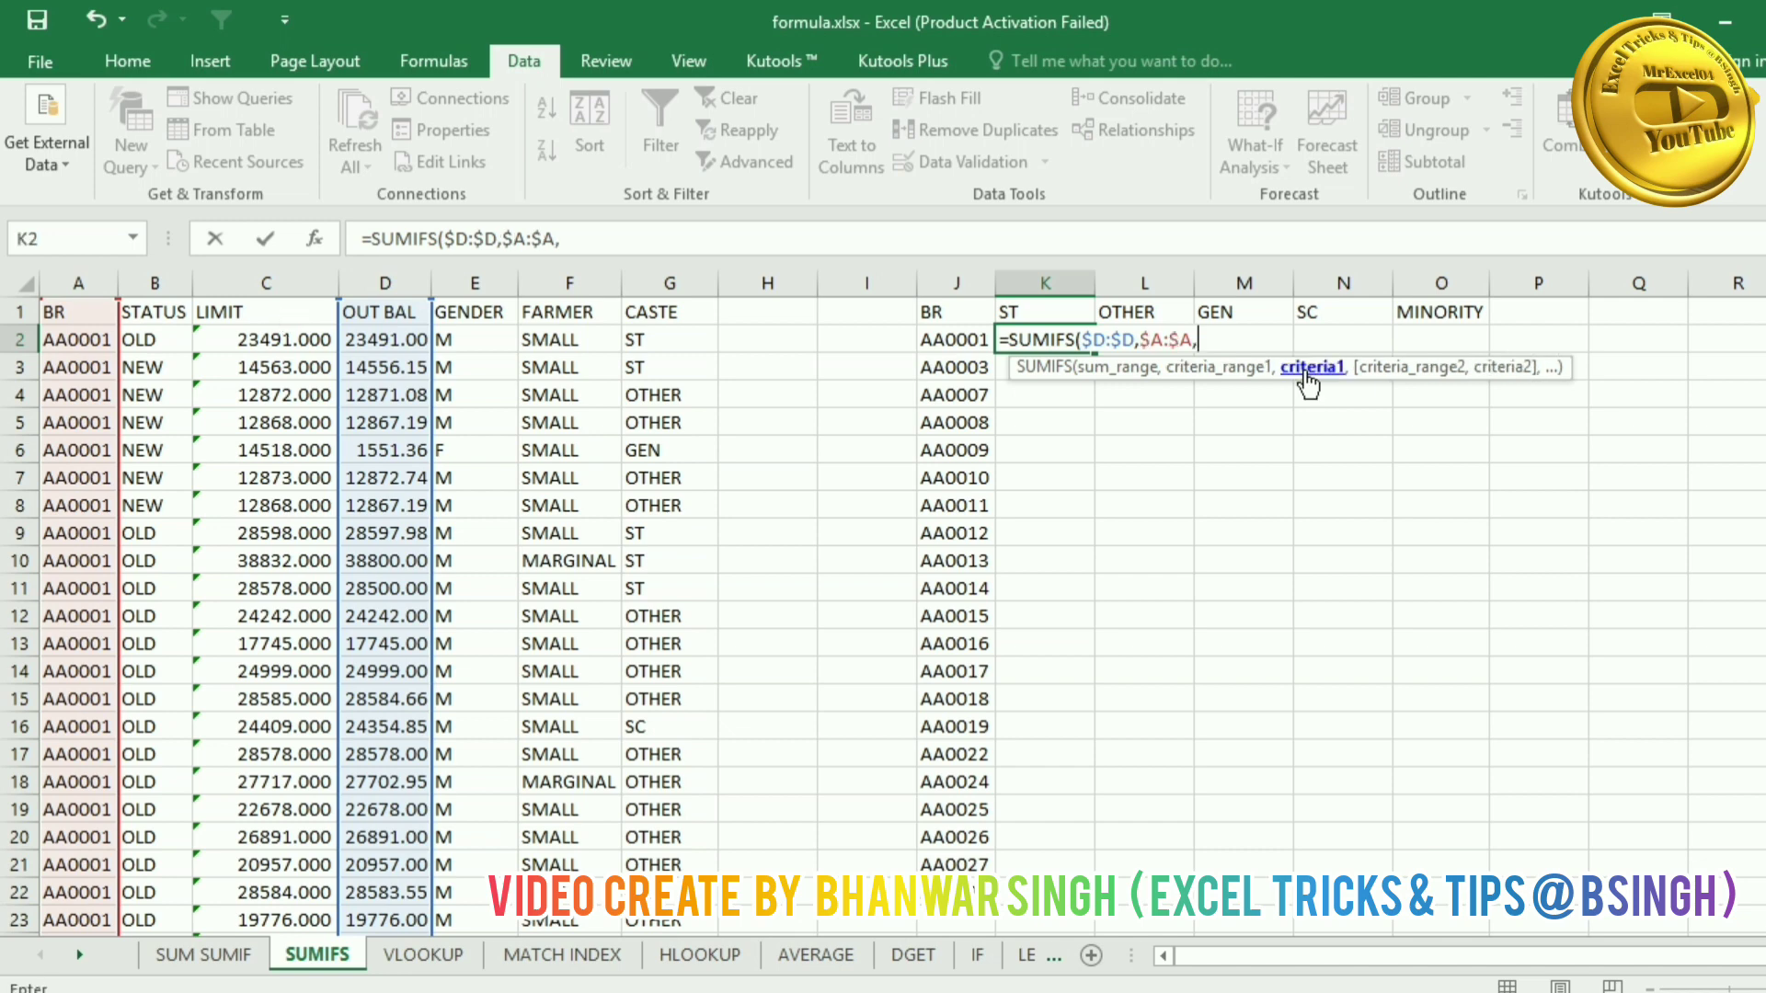
click(956, 340)
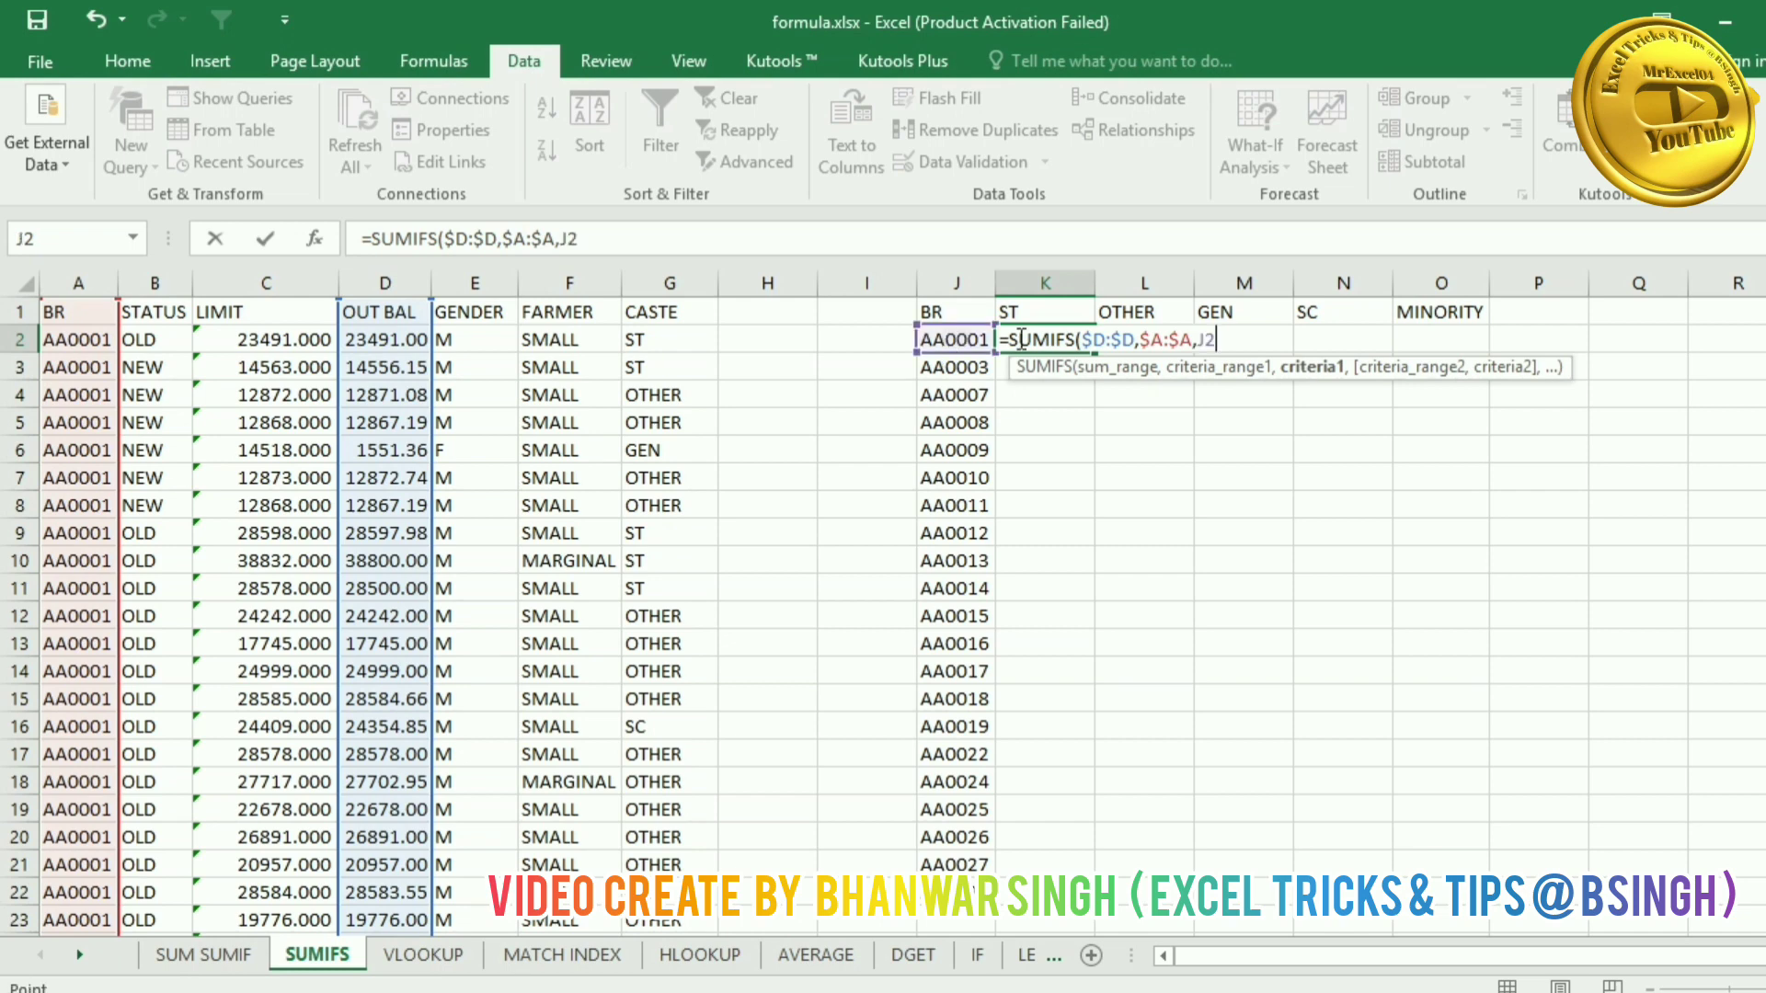
click(1270, 342)
text($J2)
text(,)
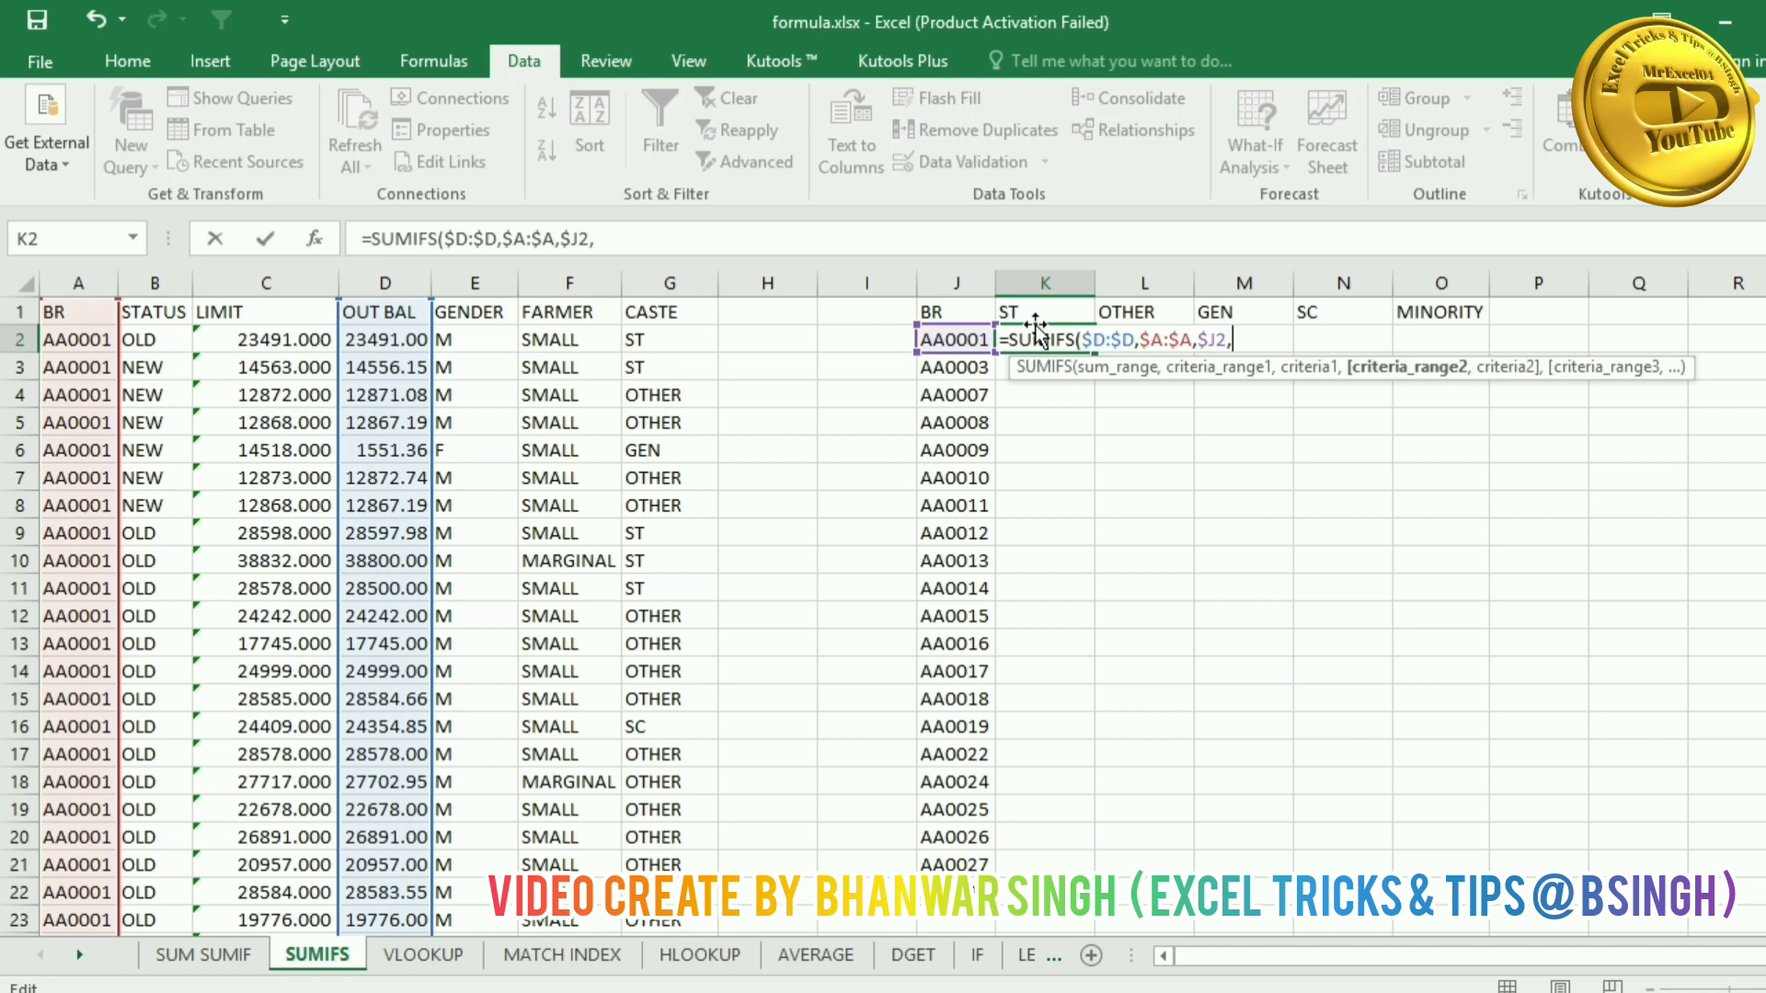
Step: Add $G:$G with criteria K$1 as the second condition and complete =SUMIFS($D:$D,$A:$A,$J2,$G:$G,K$1) in K2
click(668, 277)
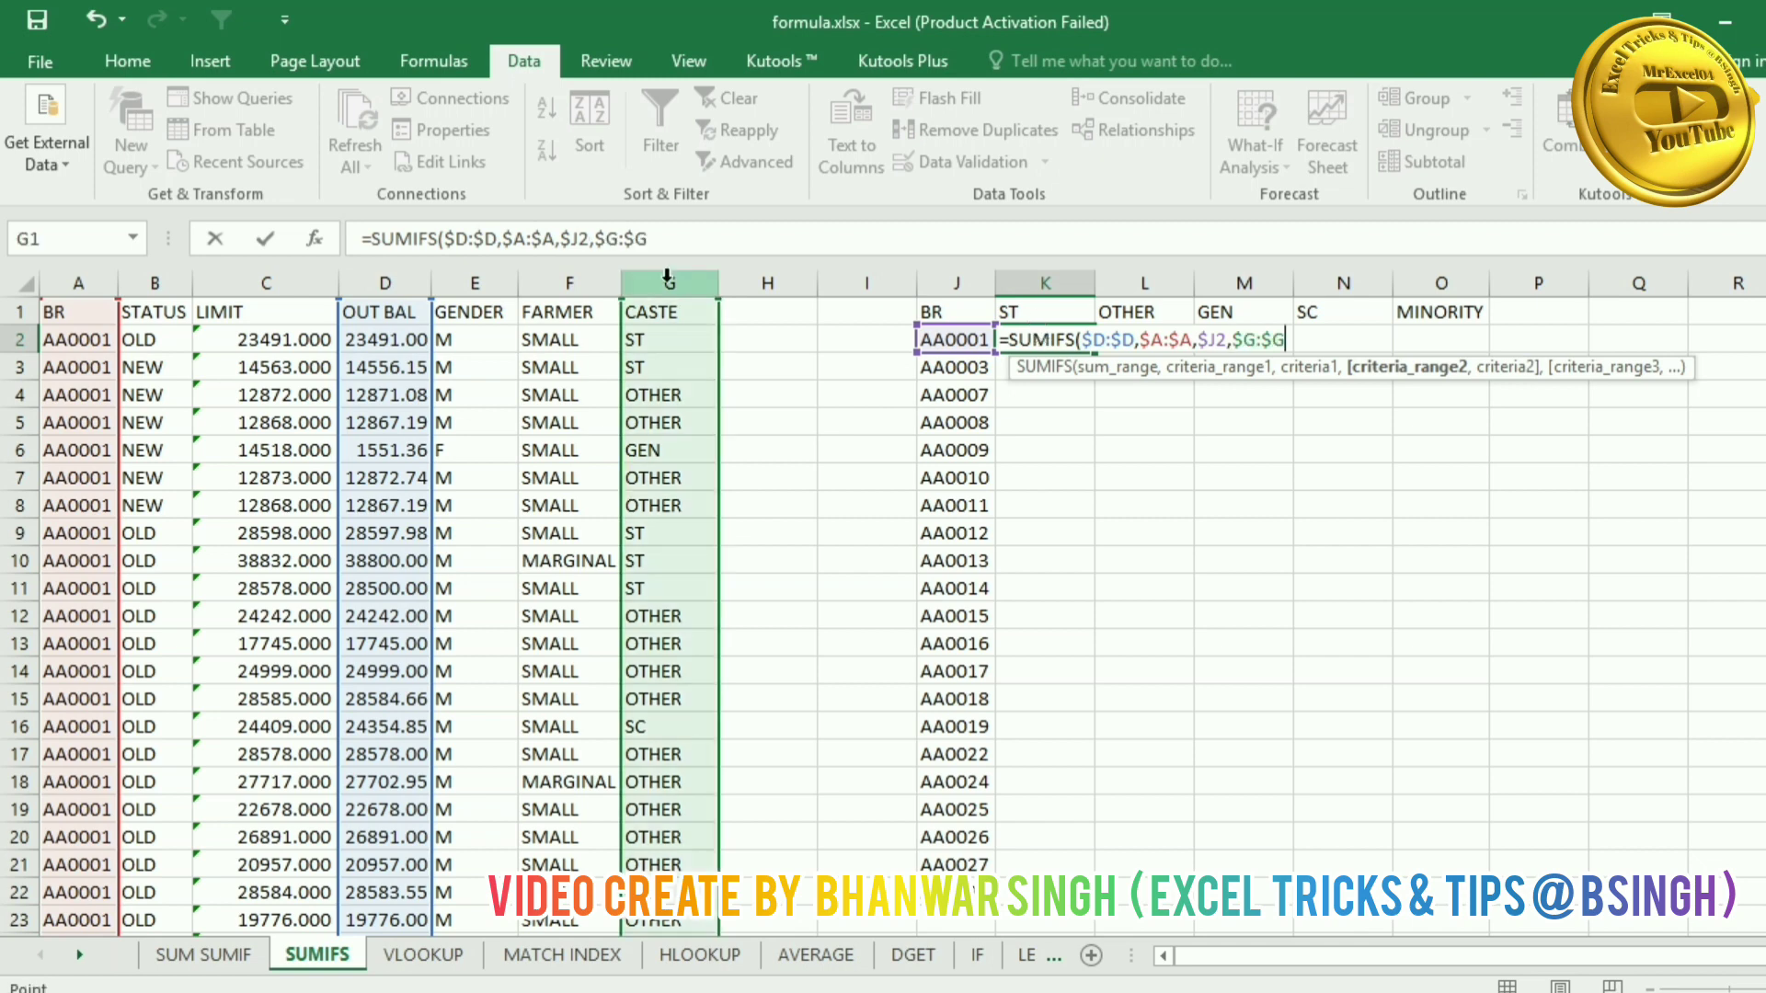
text(,)
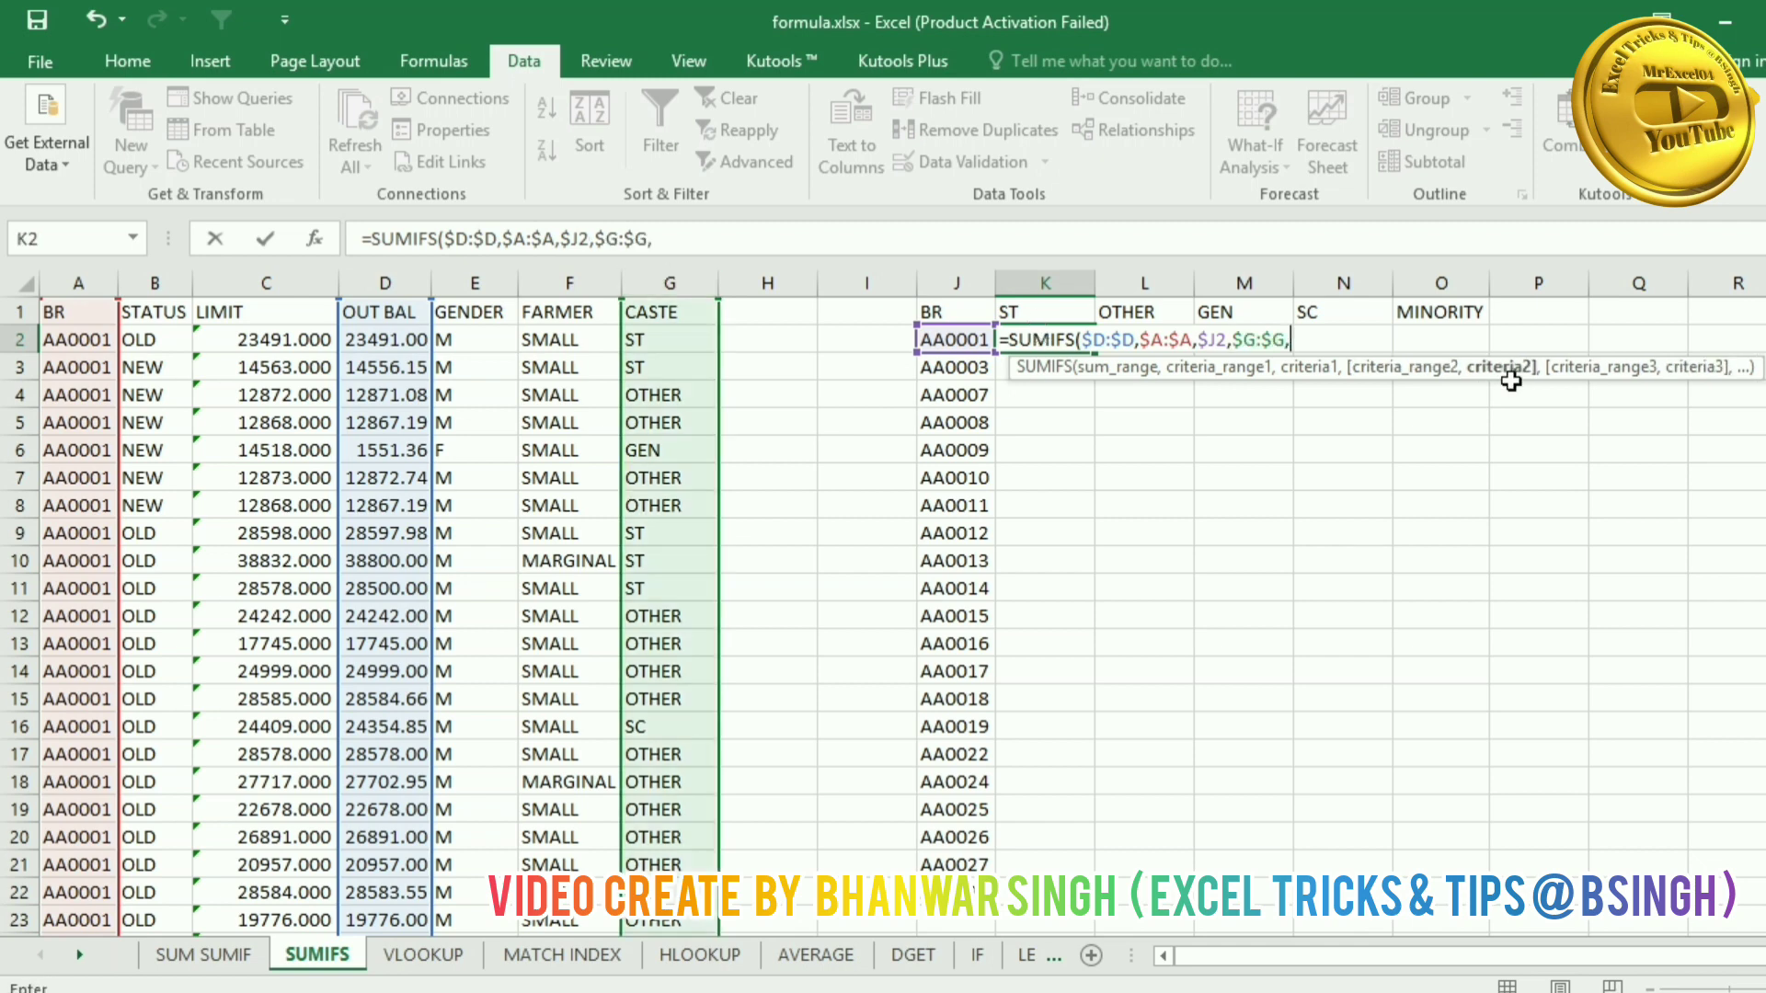
click(1047, 310)
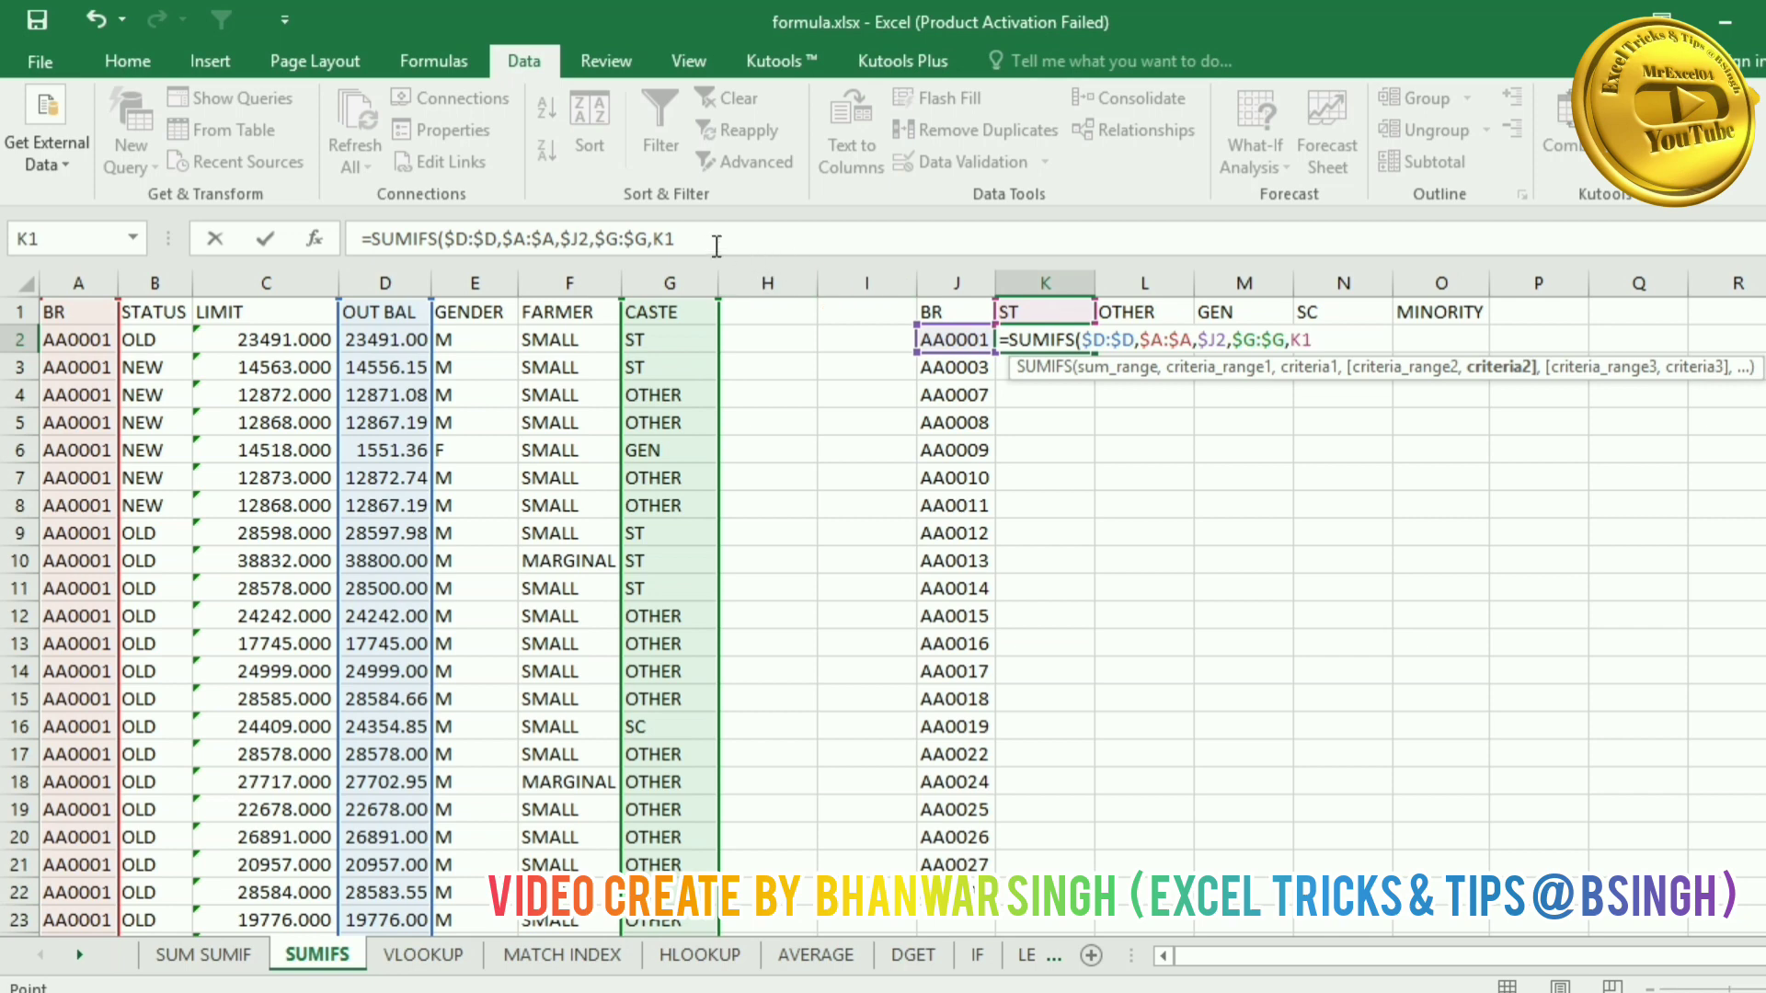
click(1304, 342)
text($)
click(1332, 337)
text())
key(Return)
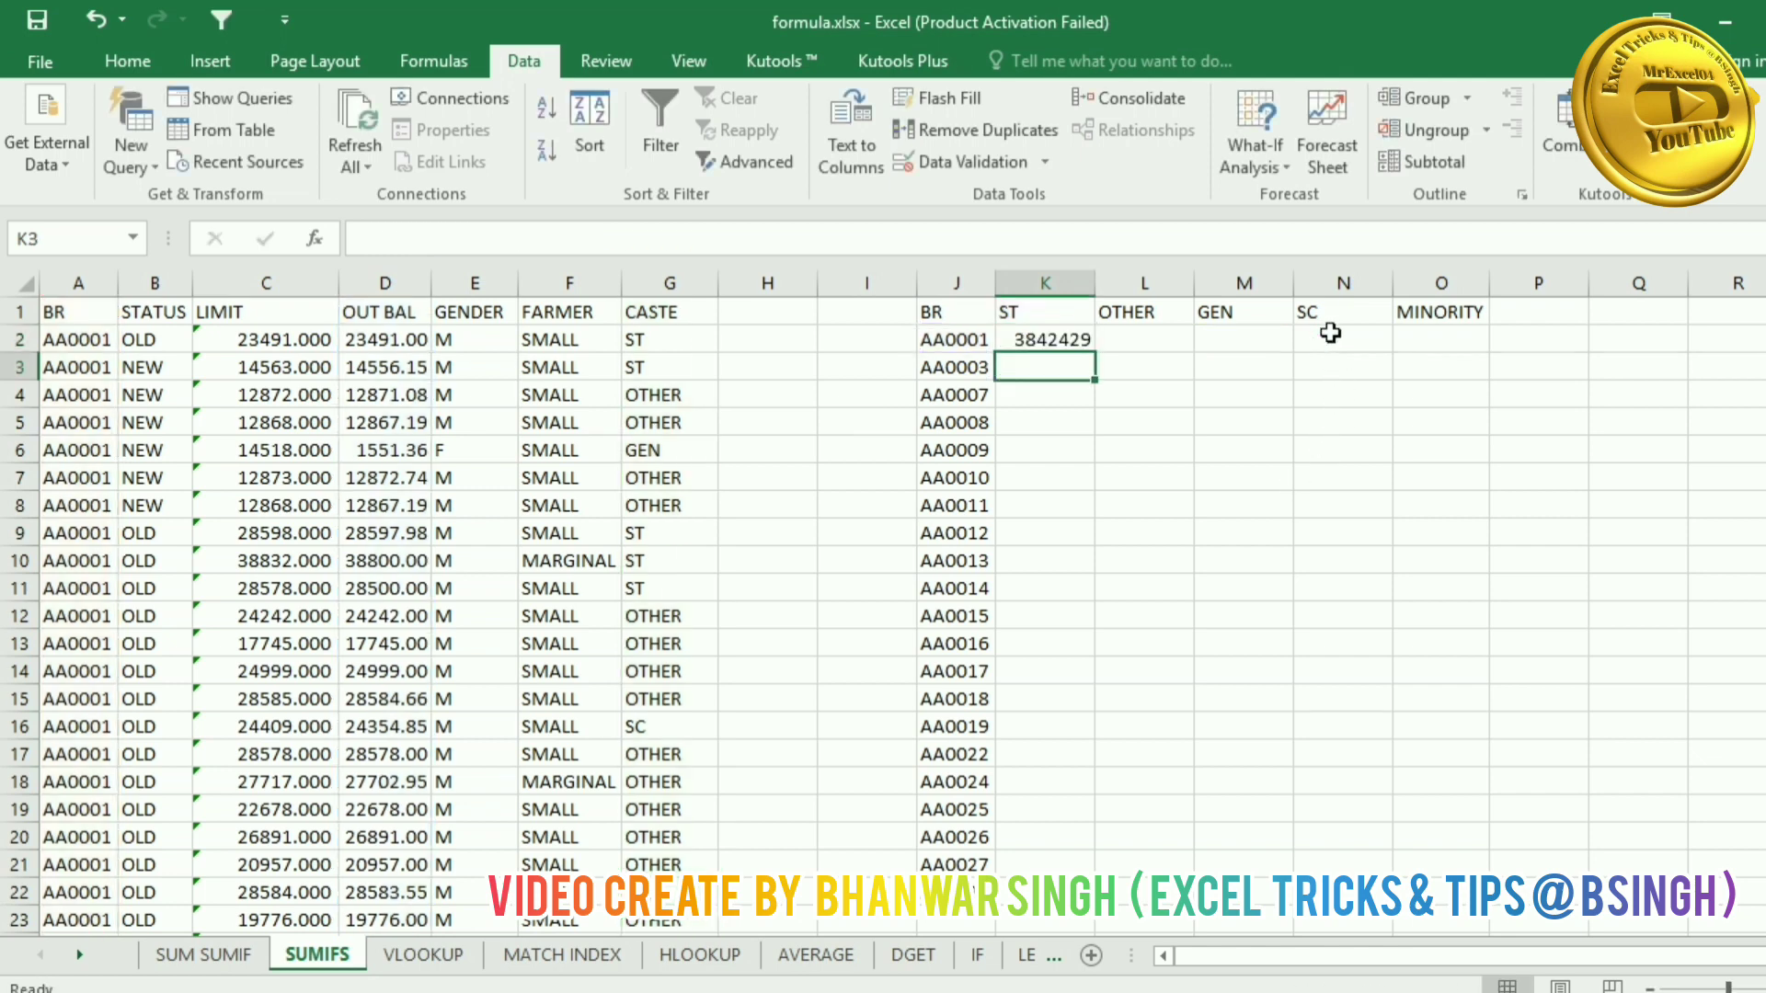
Step: Fill the SUMIFS formula from K2 across to column O and down the branch list, and auto-fit columns K to O
click(1037, 339)
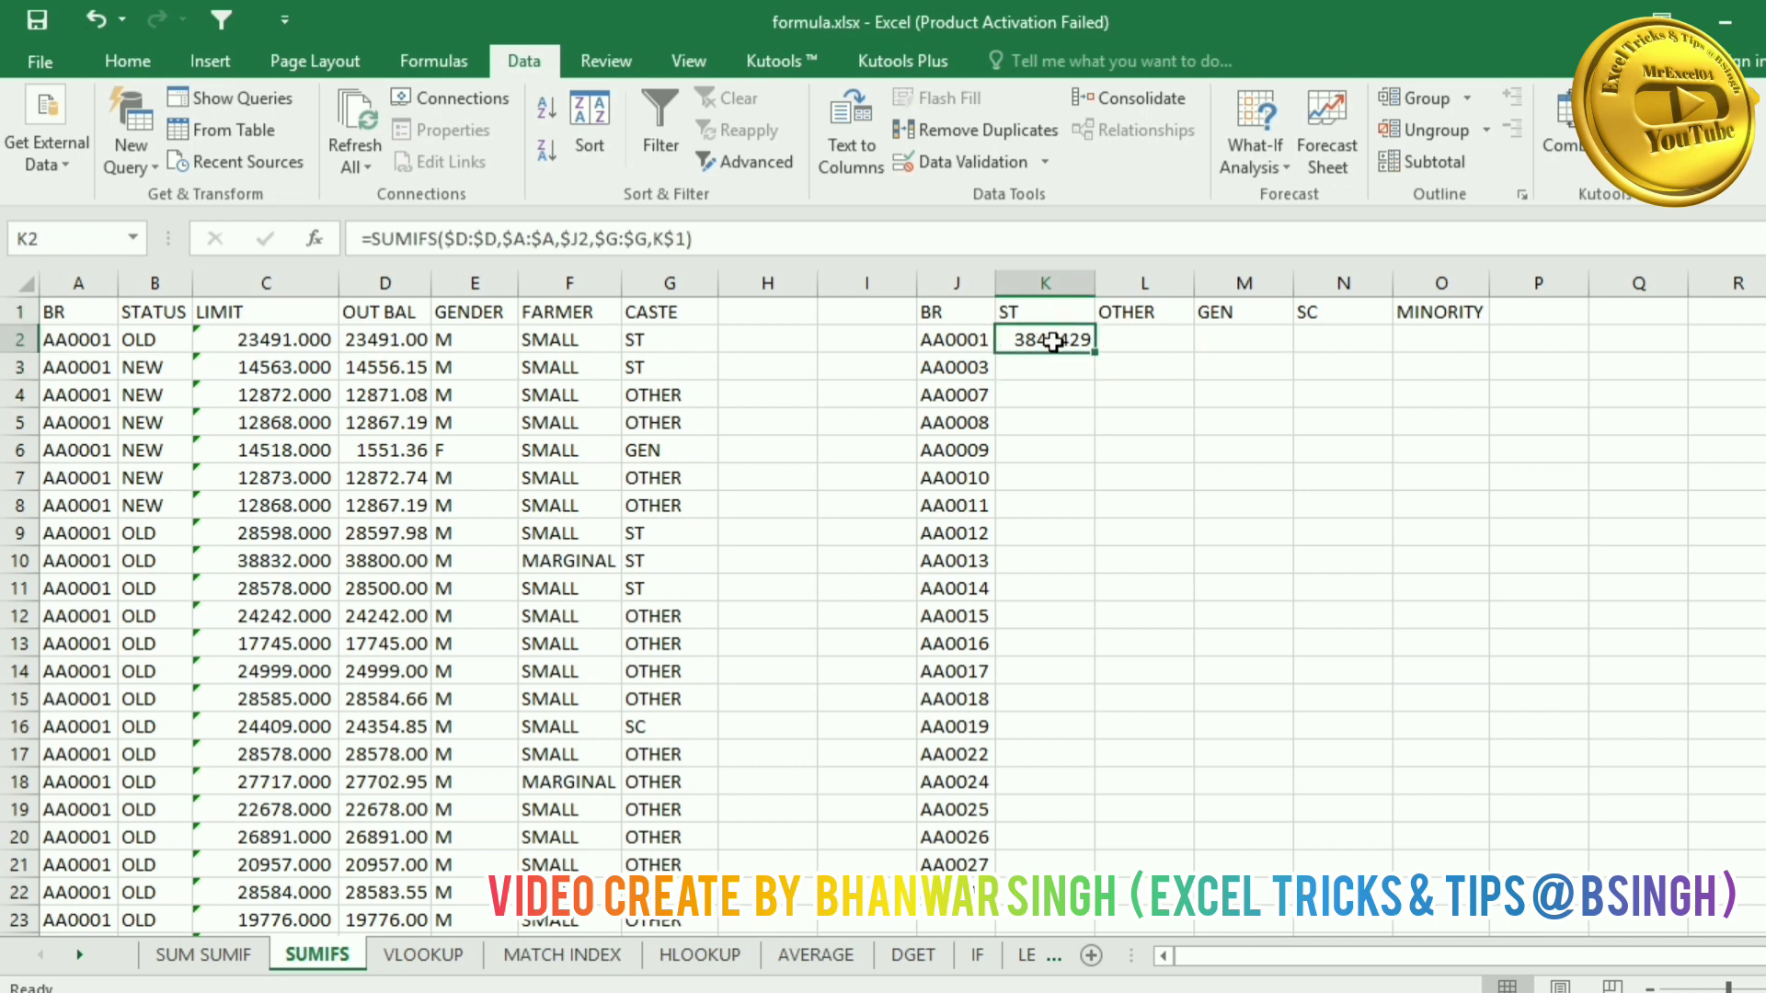
drag(1096, 351, 1460, 349)
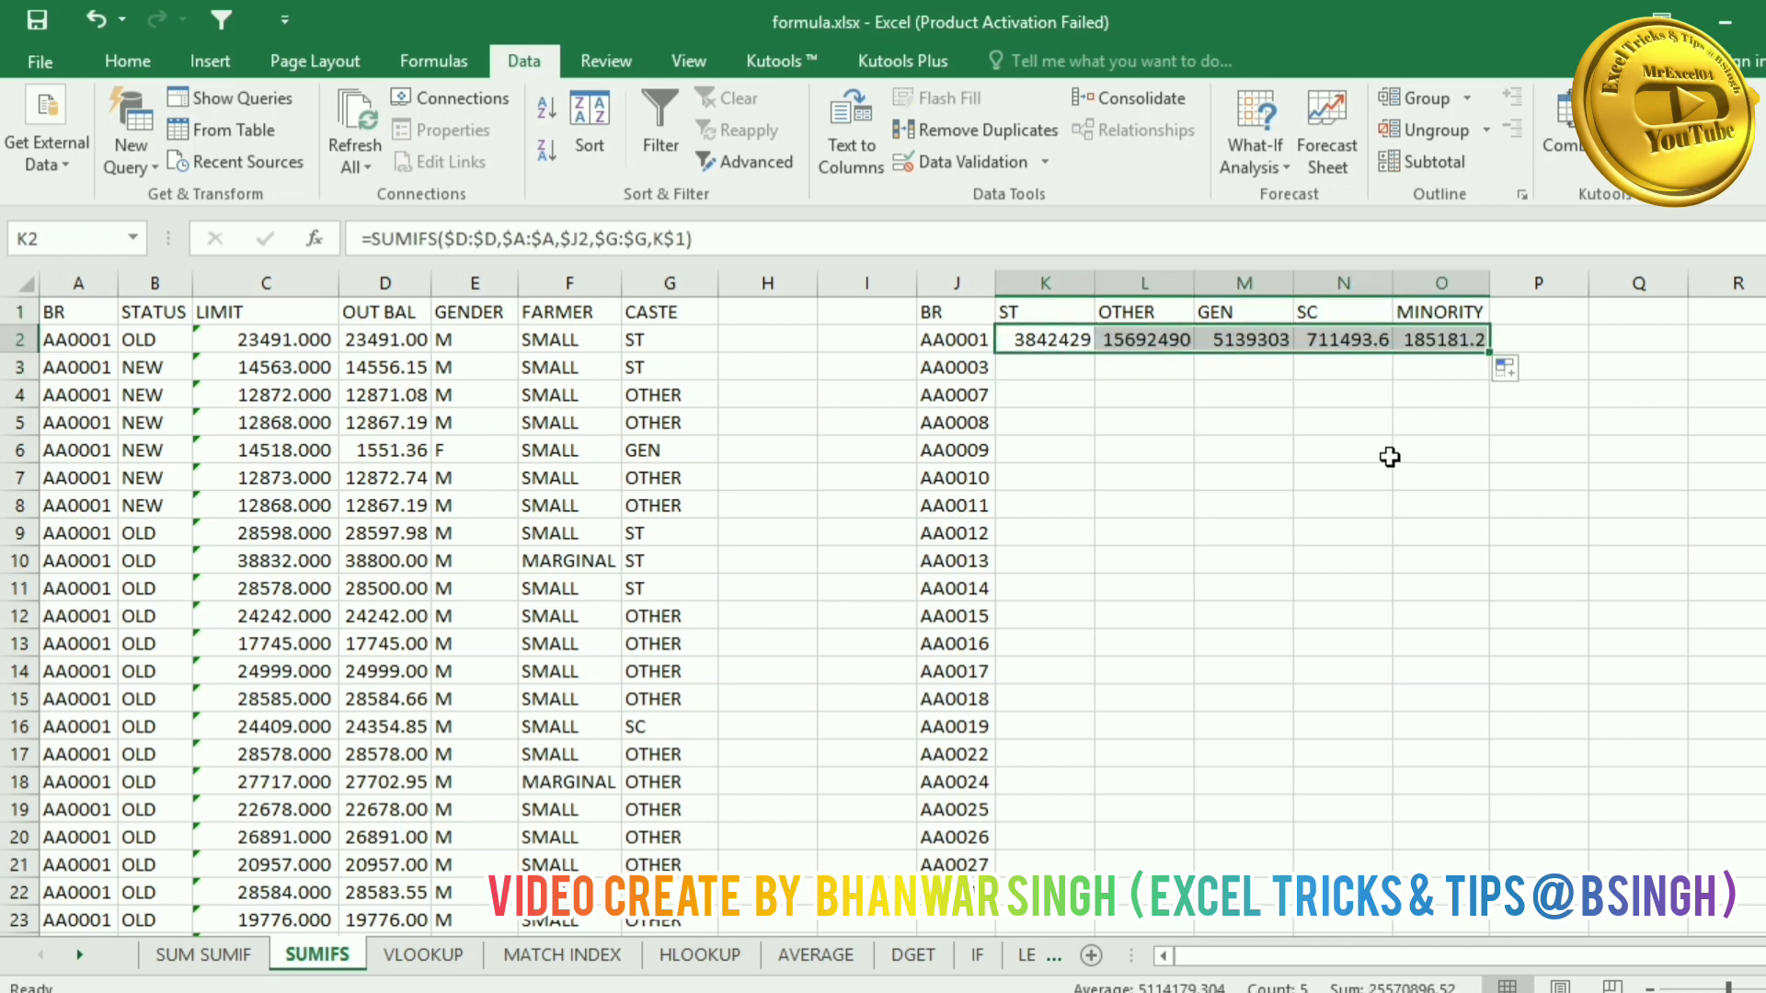
double_click(1490, 359)
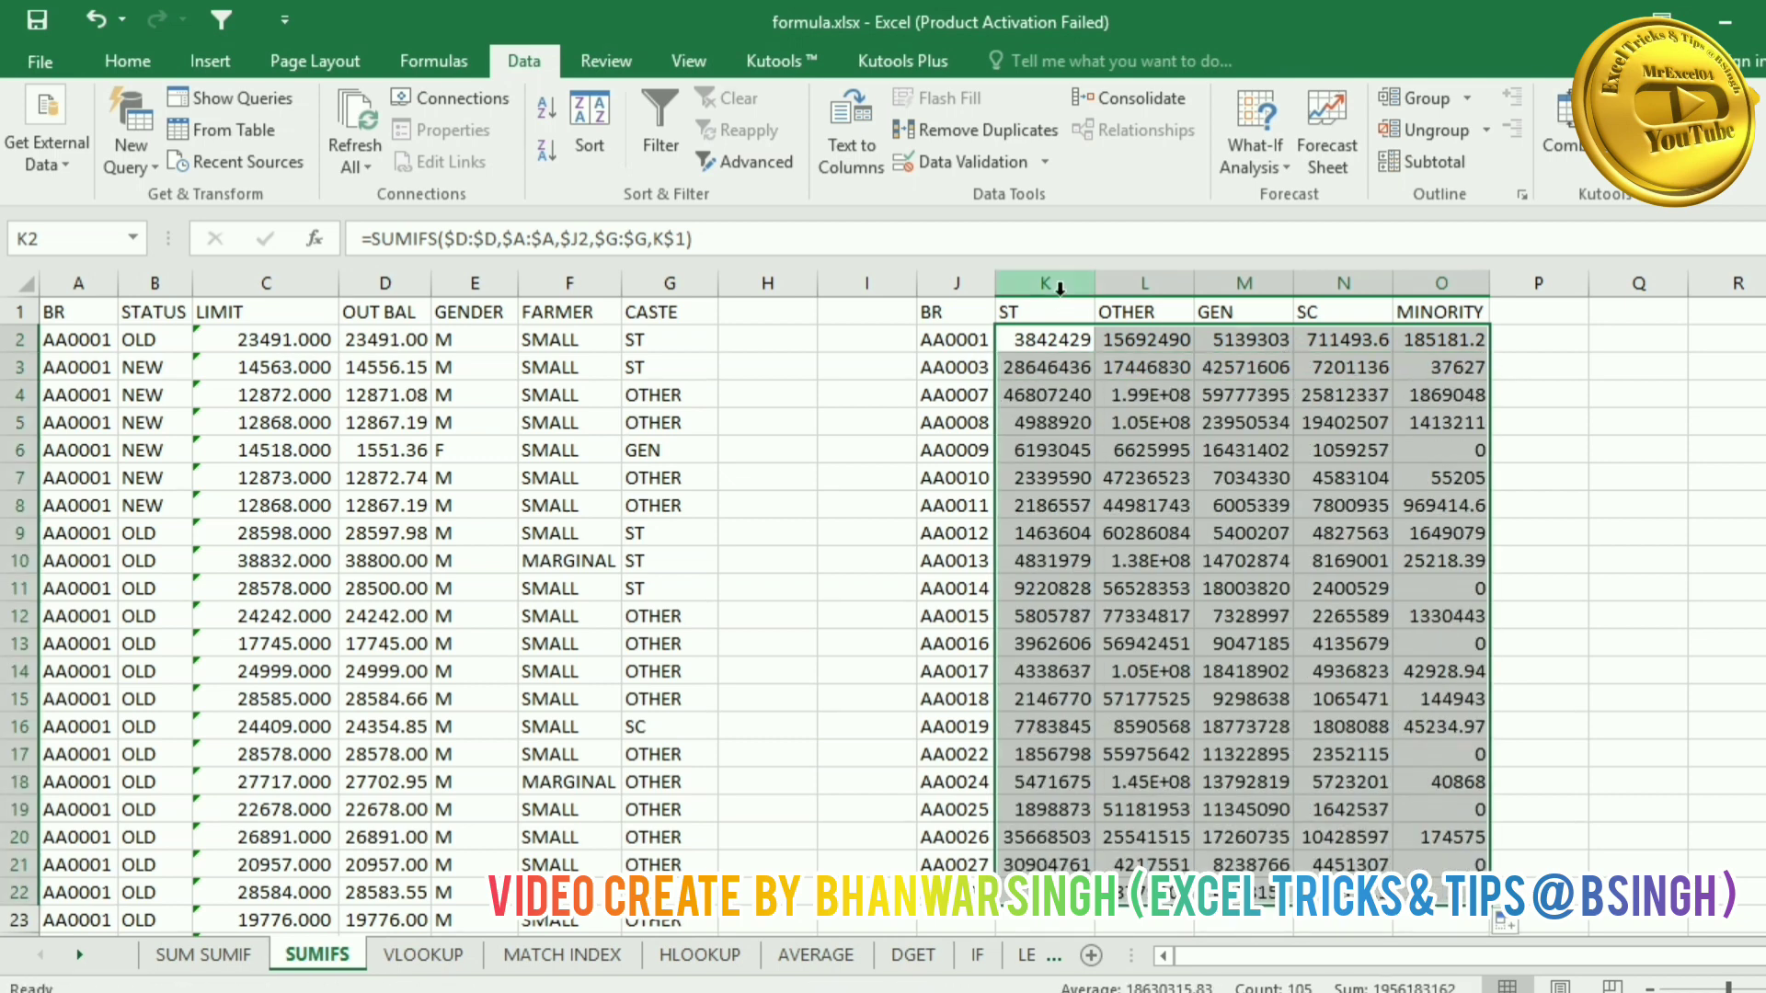
drag(1059, 288, 1471, 283)
double_click(1490, 282)
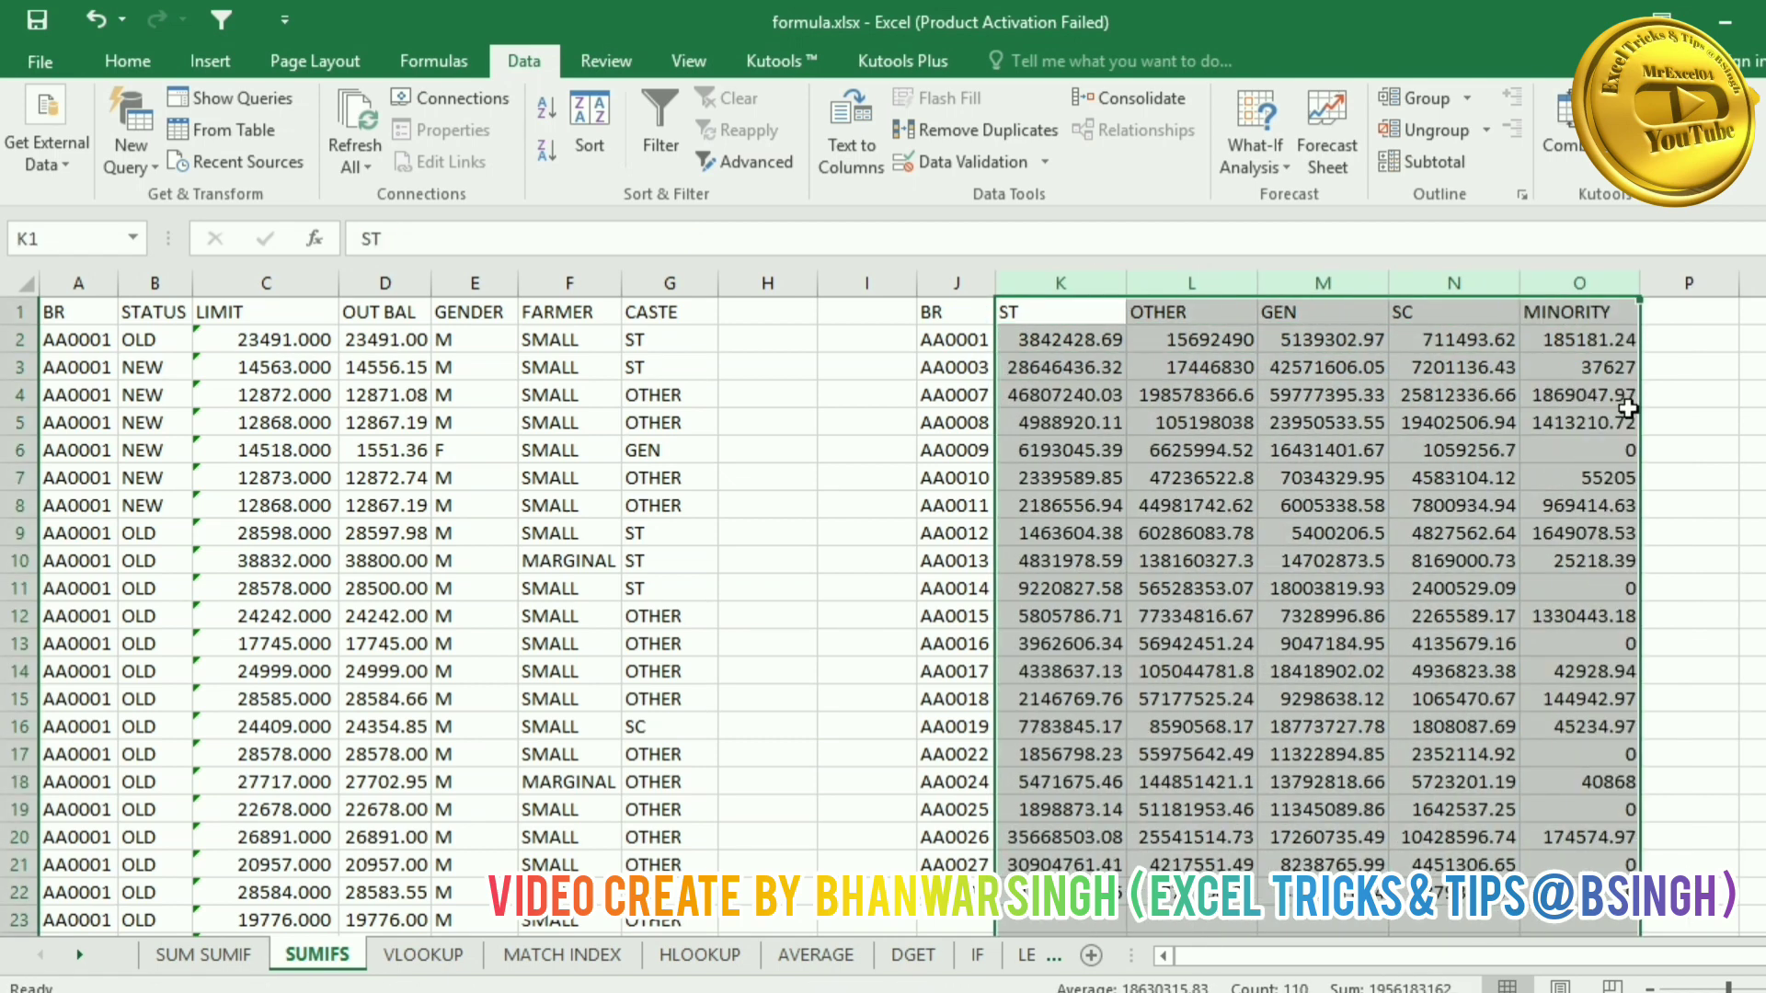
click(1710, 398)
Step: Review the SUMIFS formula in K2 and the branch-by-caste results in K2:O22
click(1090, 339)
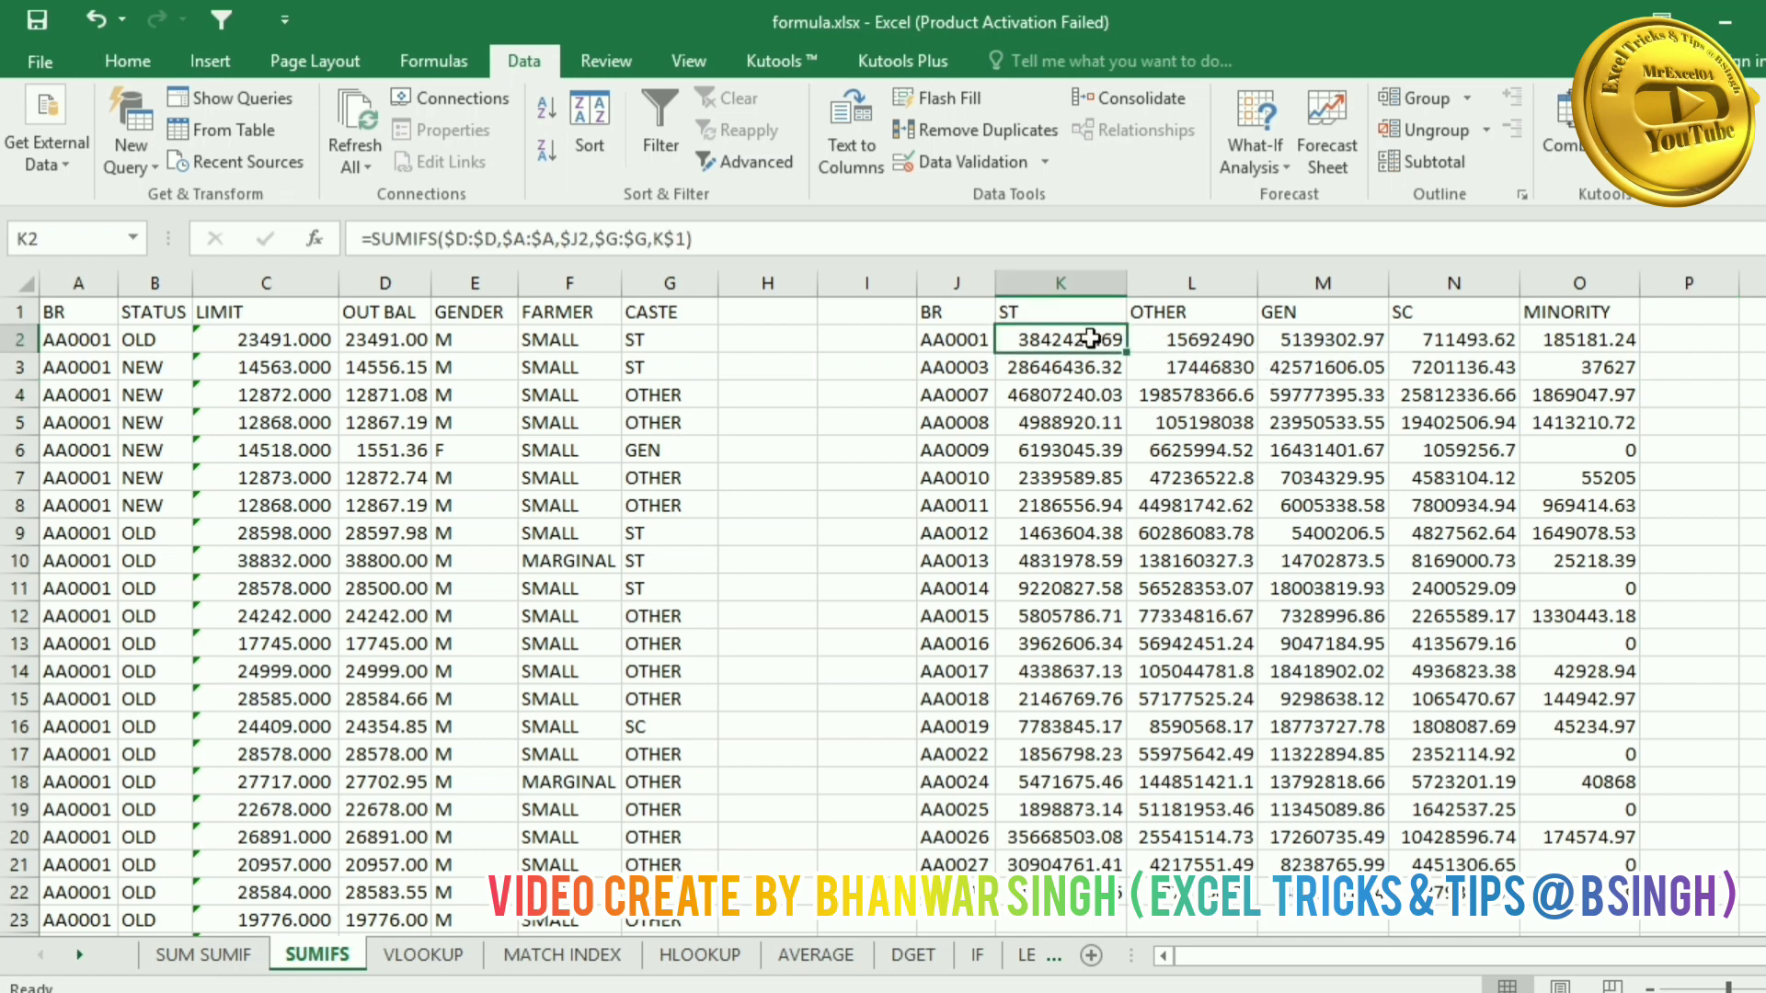
drag(1090, 339, 1624, 892)
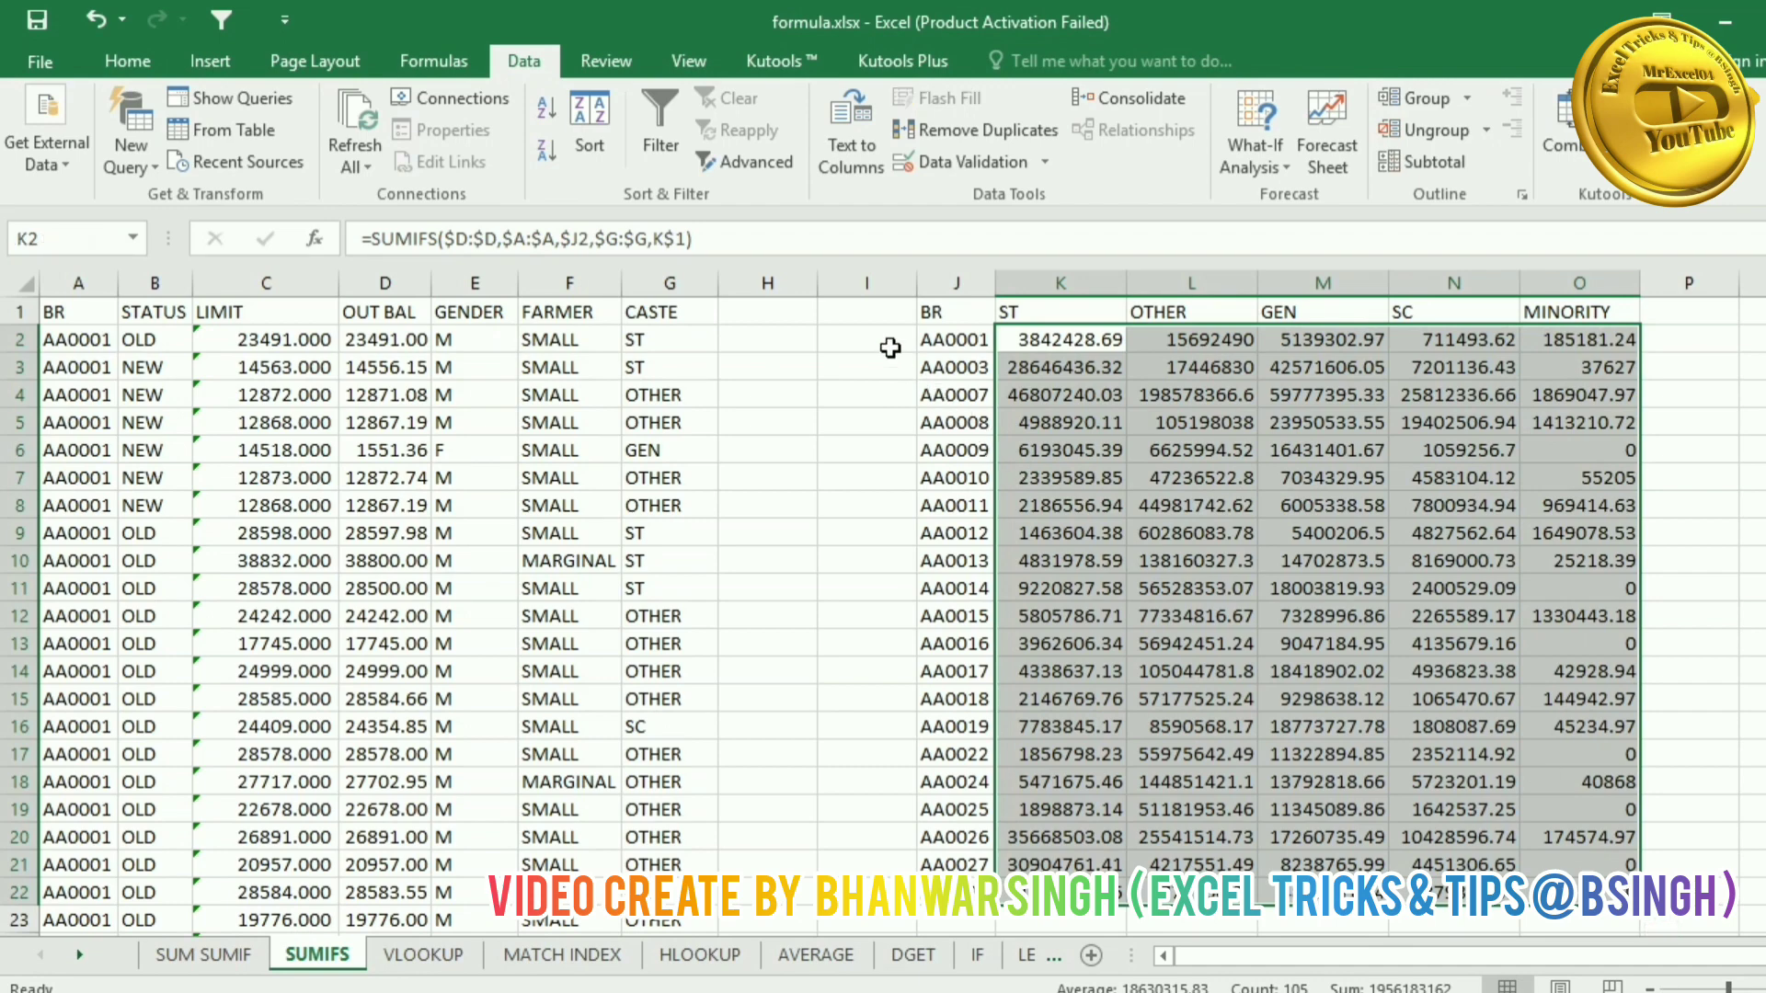
click(1068, 339)
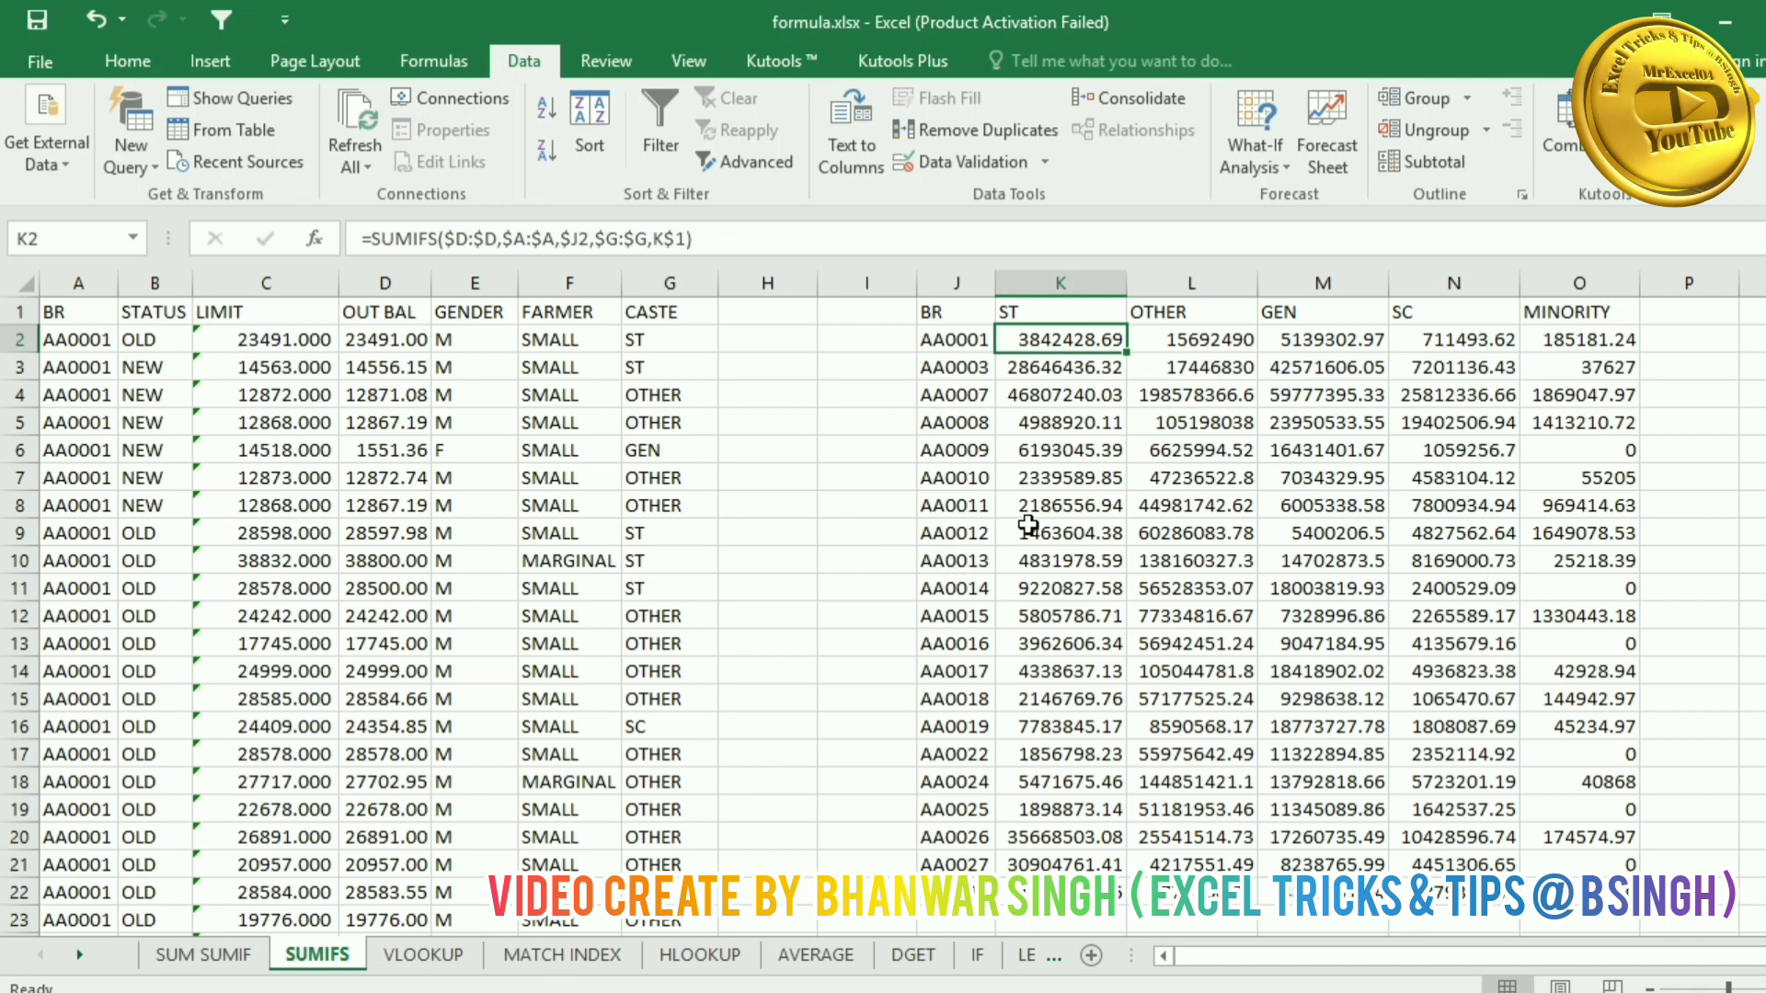
Step: Switch to the VLOOKUP sheet and select an empty cell between the two tables
click(402, 957)
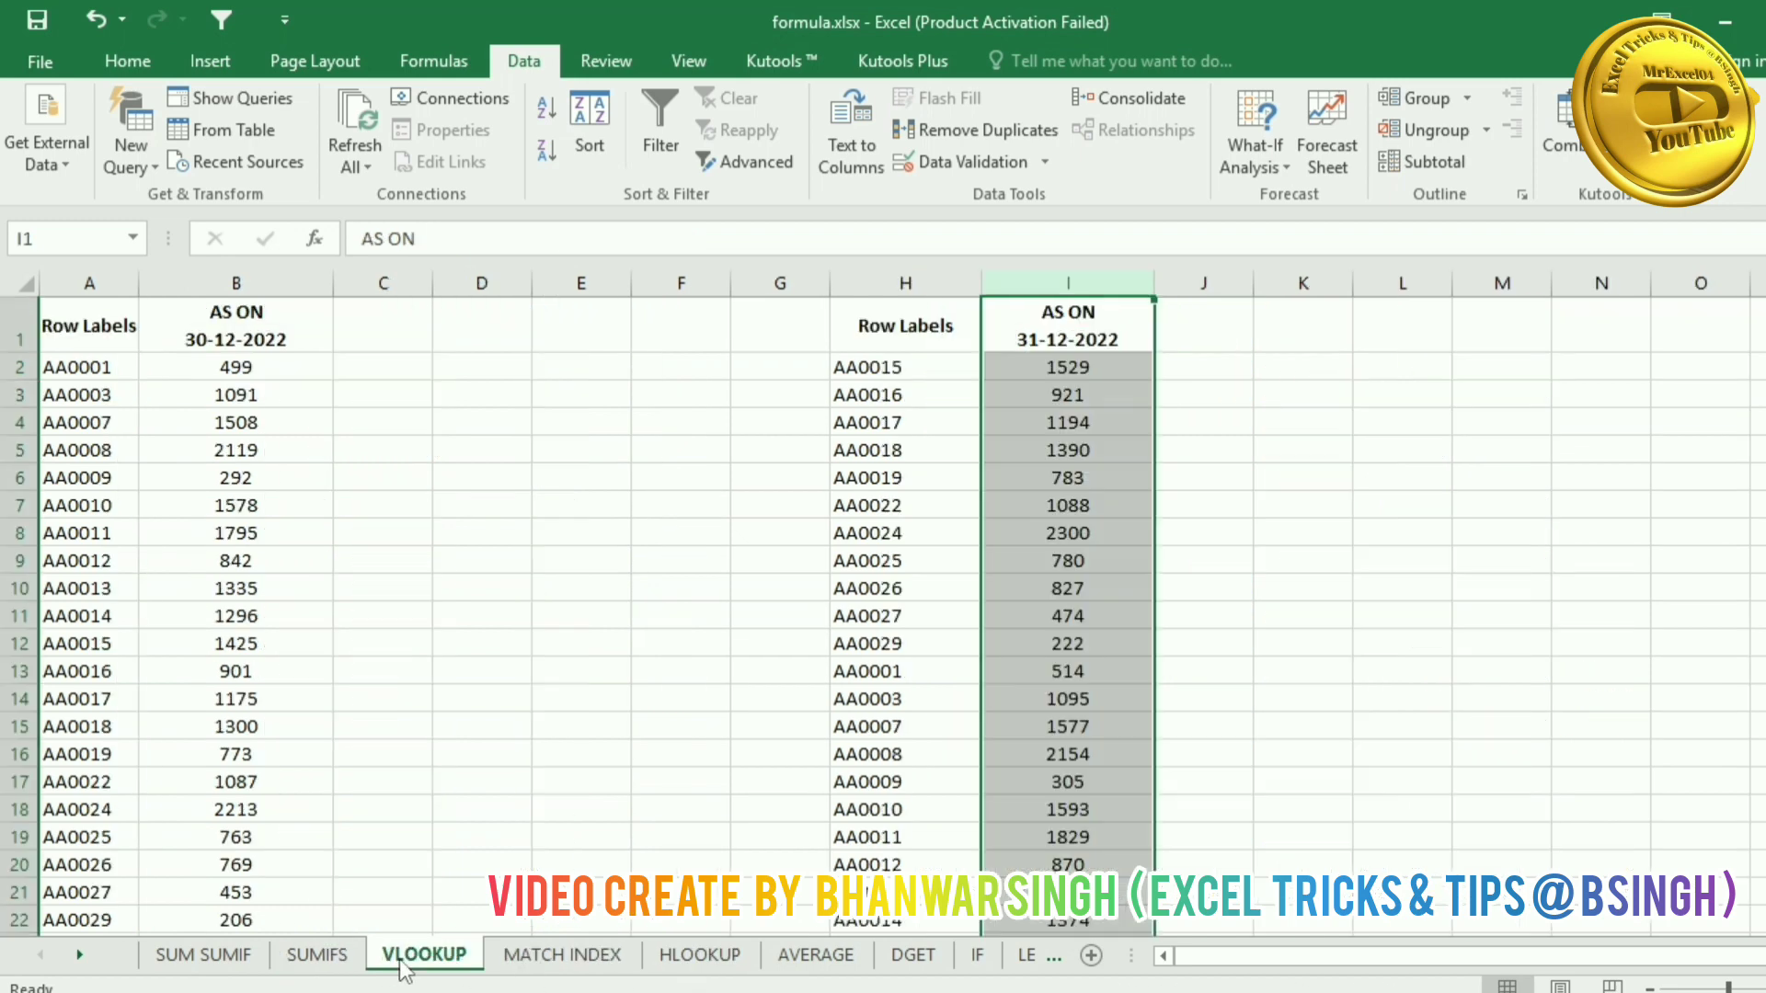
click(609, 702)
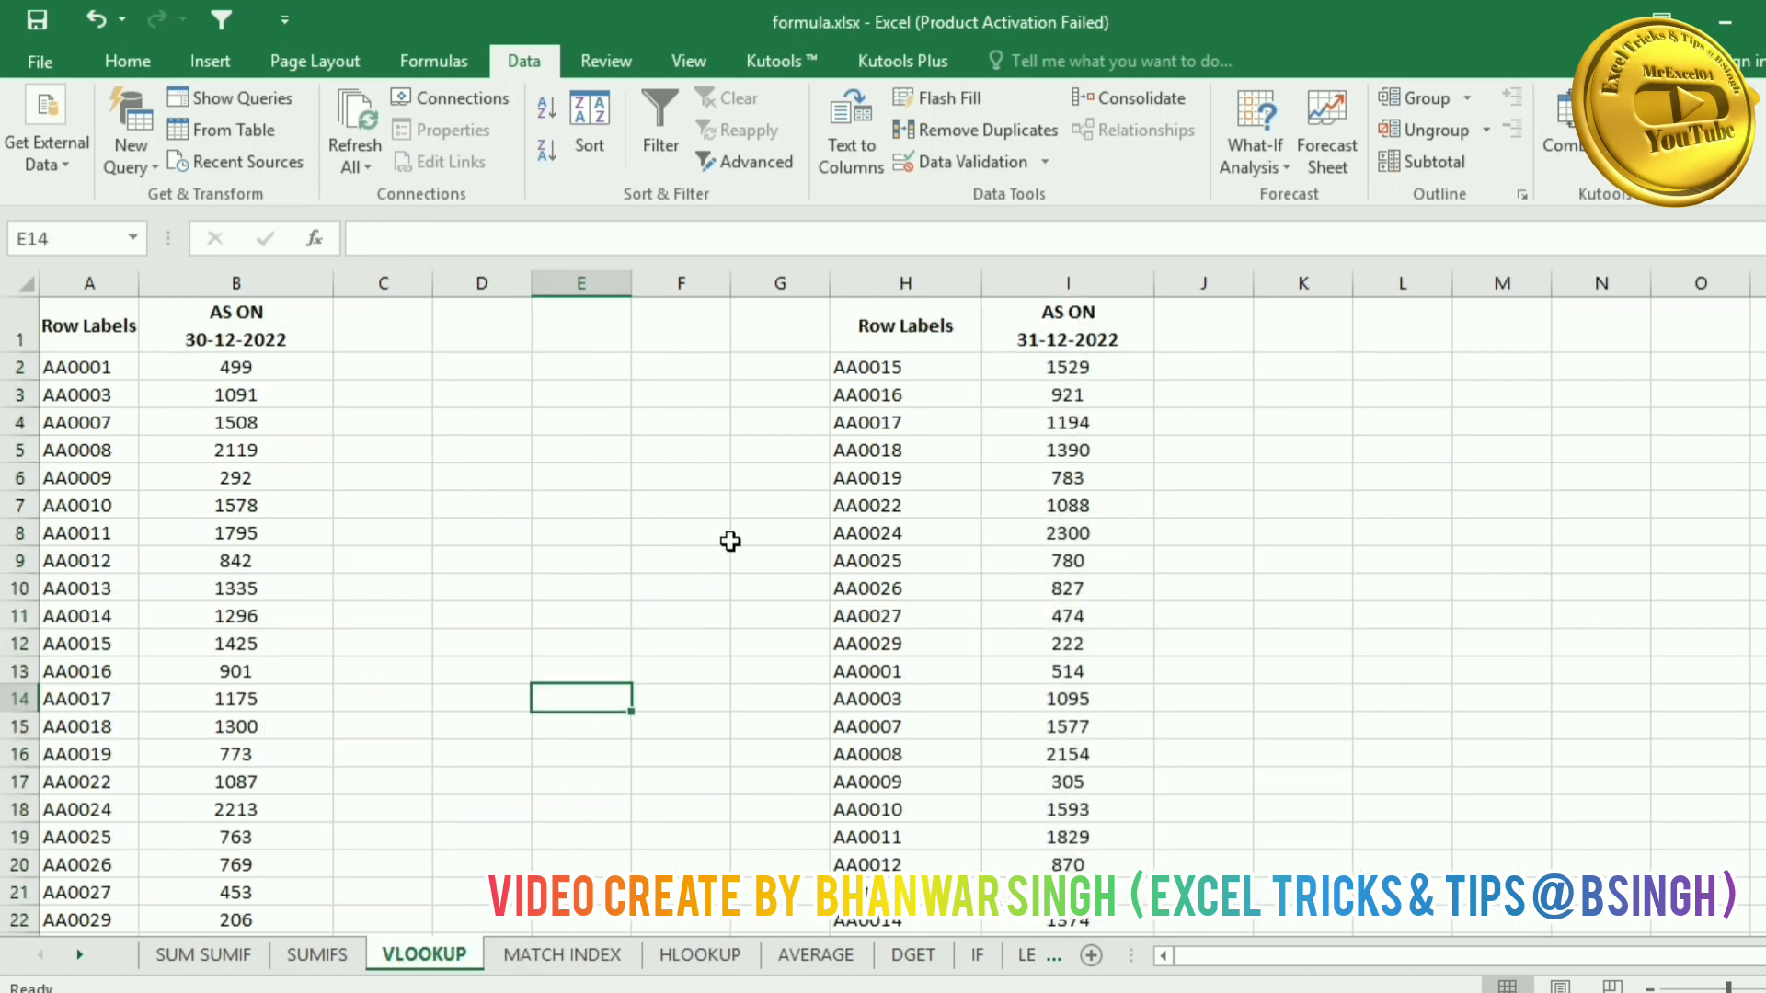
Step: Look over the first table and replace the header in A1 with "branch"
scroll(729, 539, down, 3)
scroll(726, 538, up, 3)
click(92, 283)
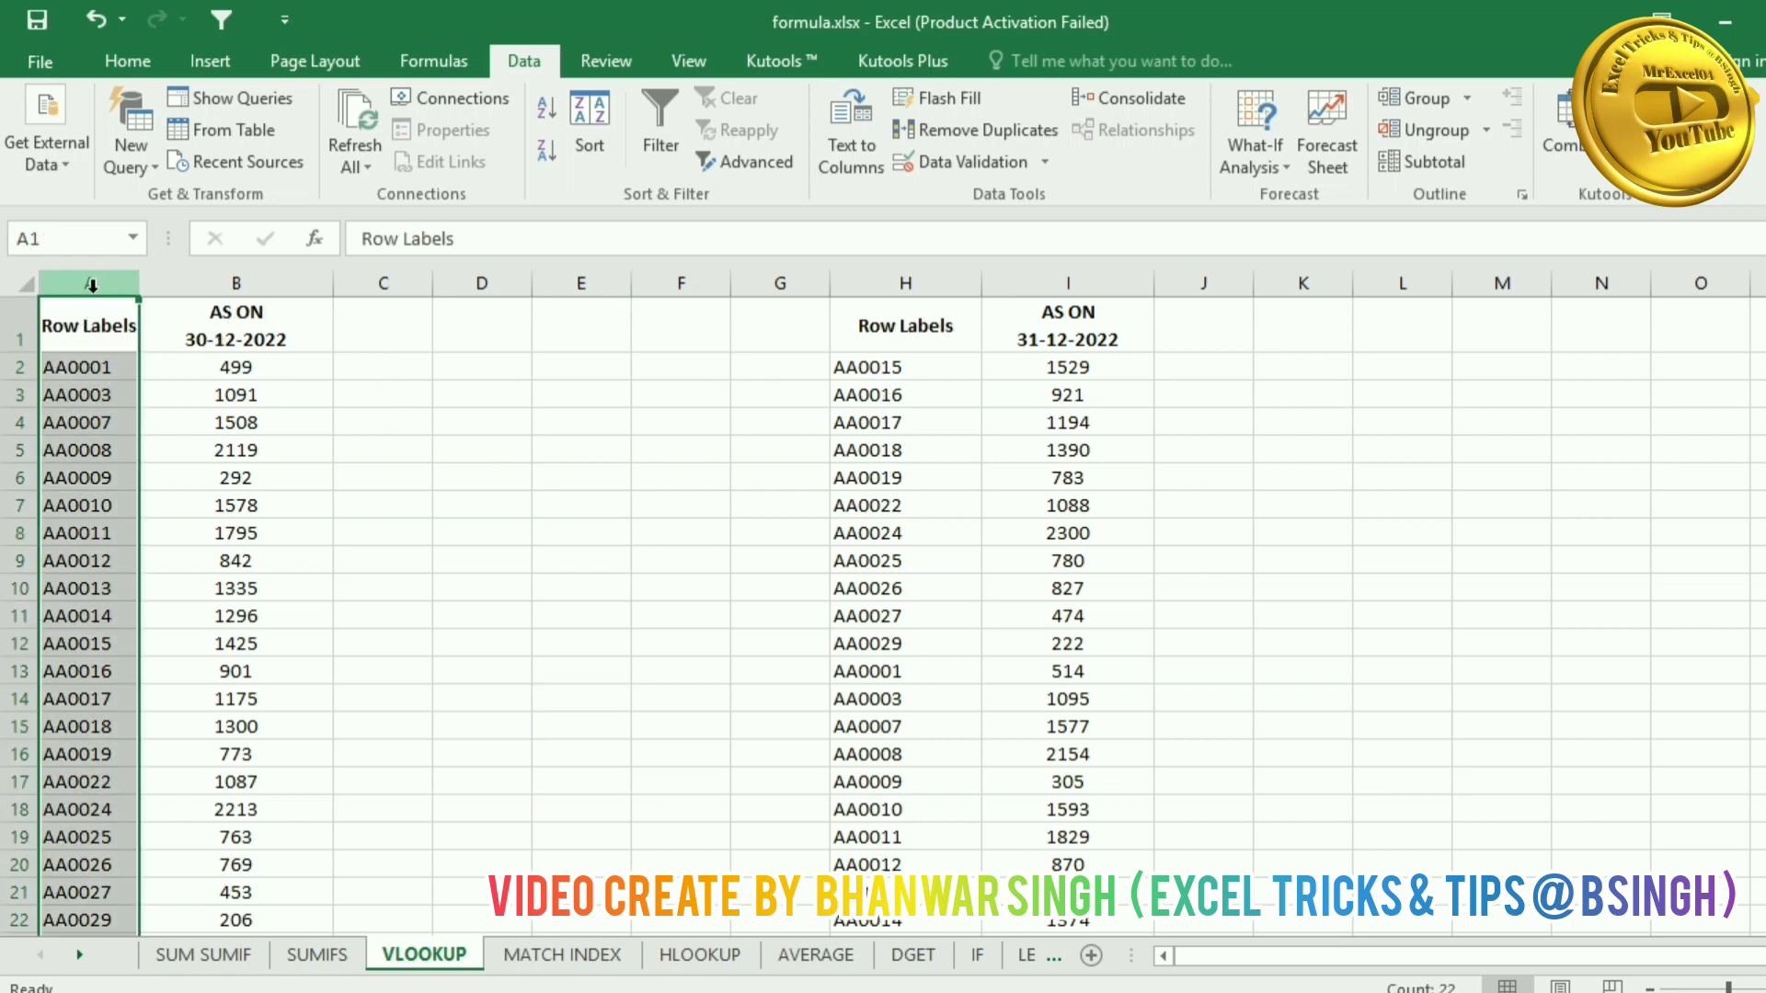
click(241, 531)
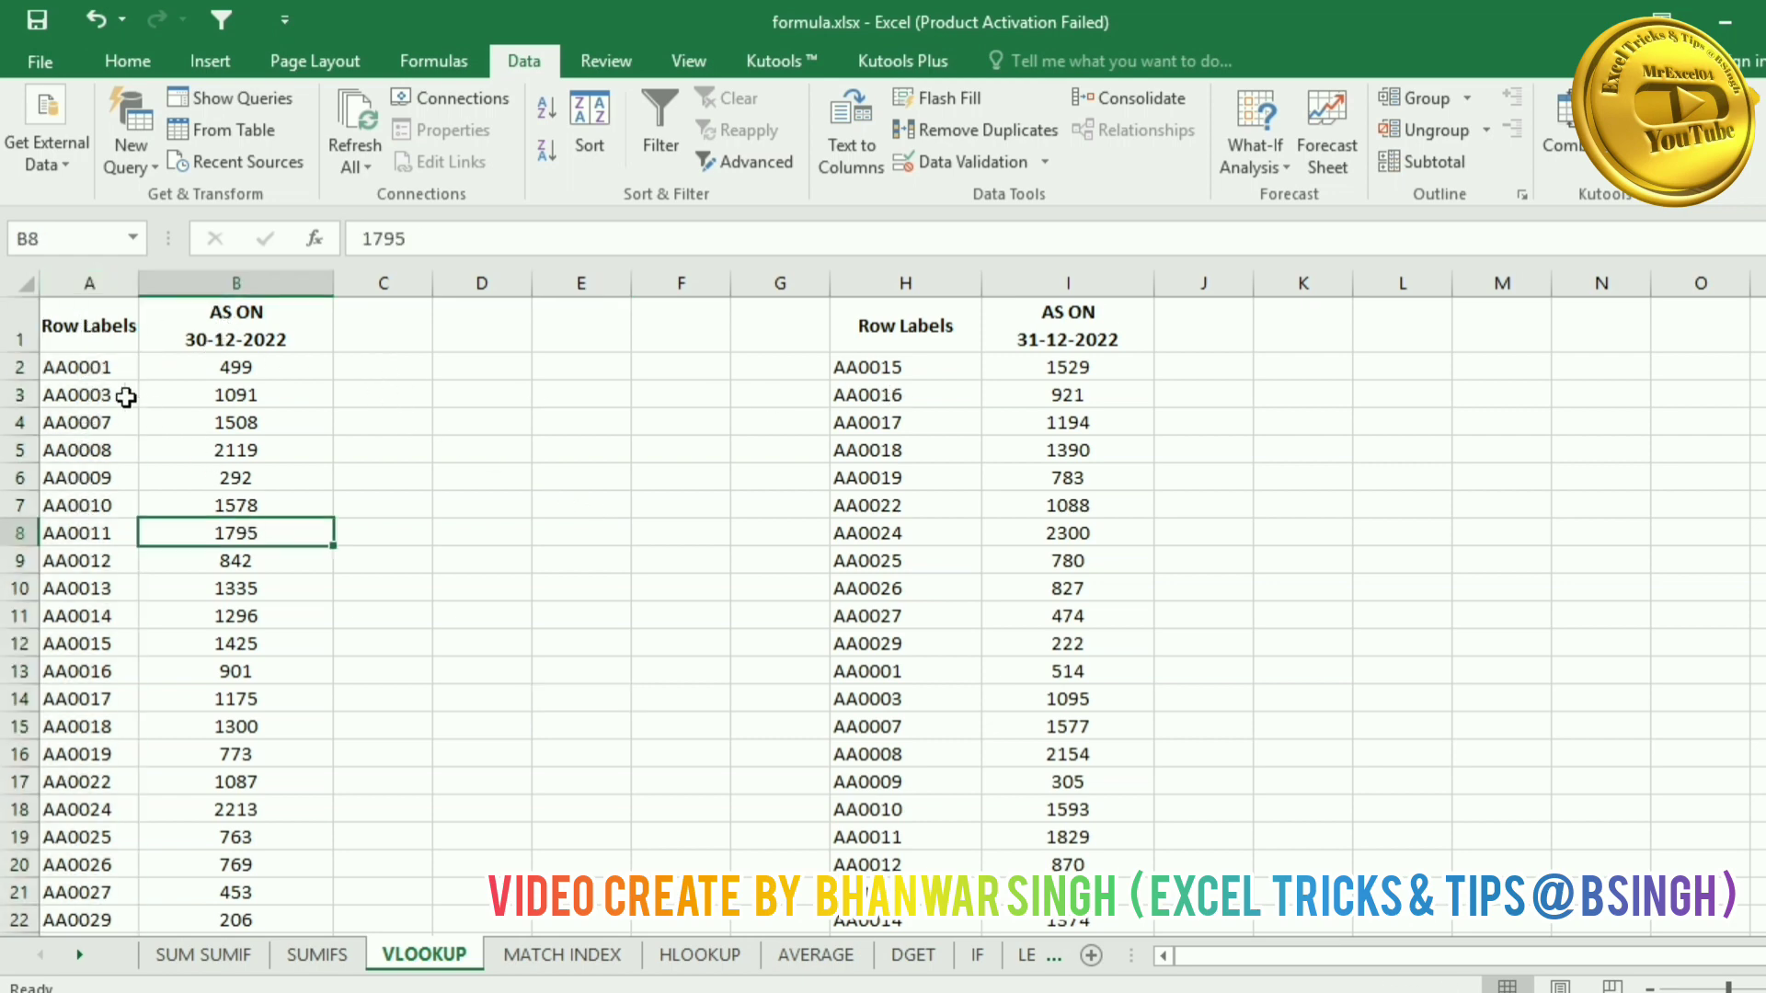
click(92, 334)
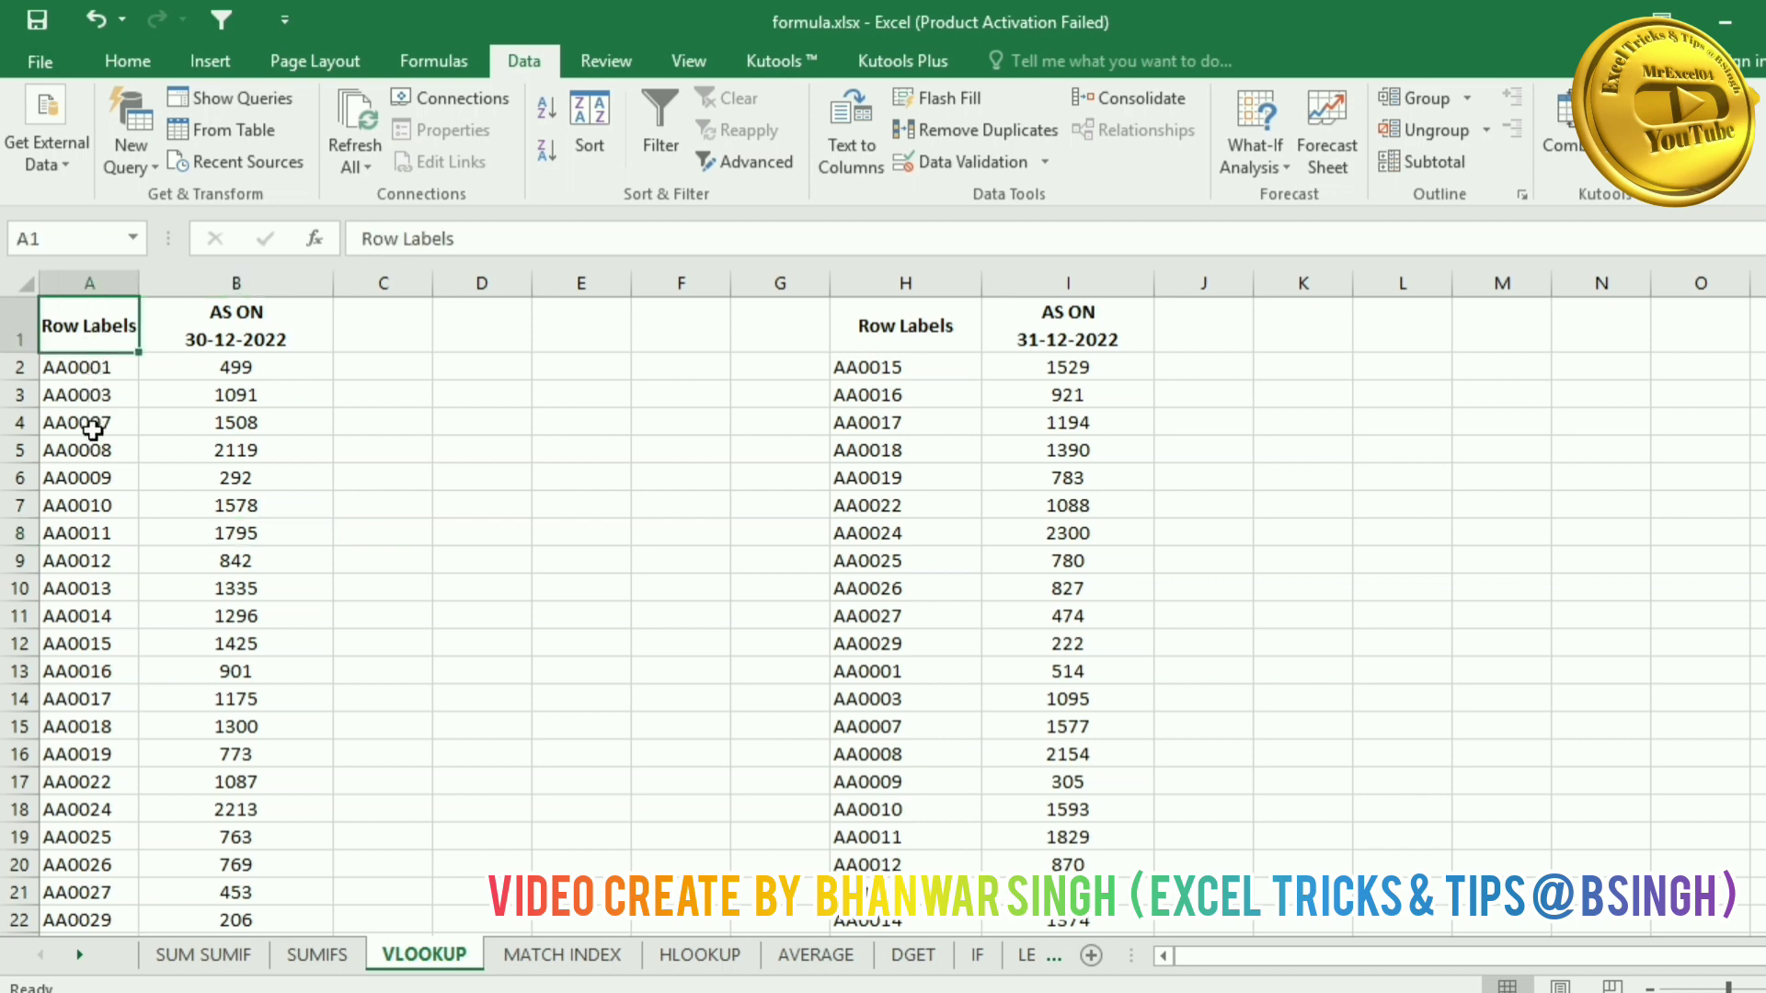
text(branch)
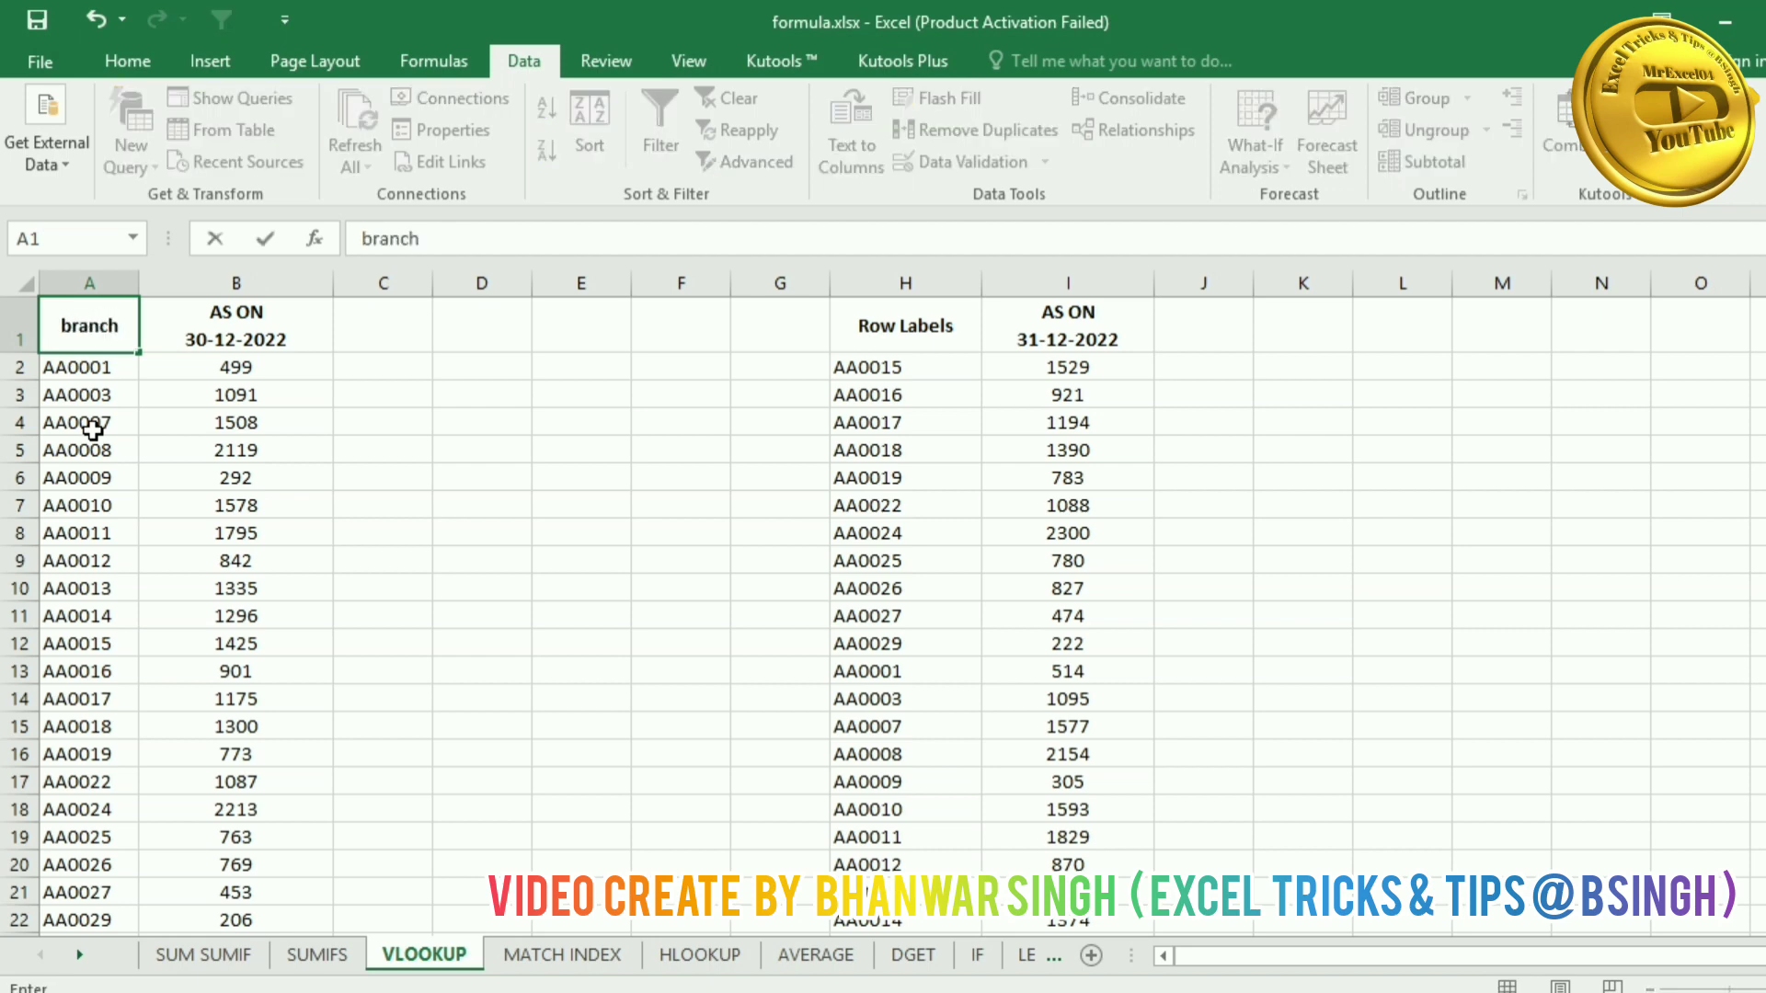
key(Return)
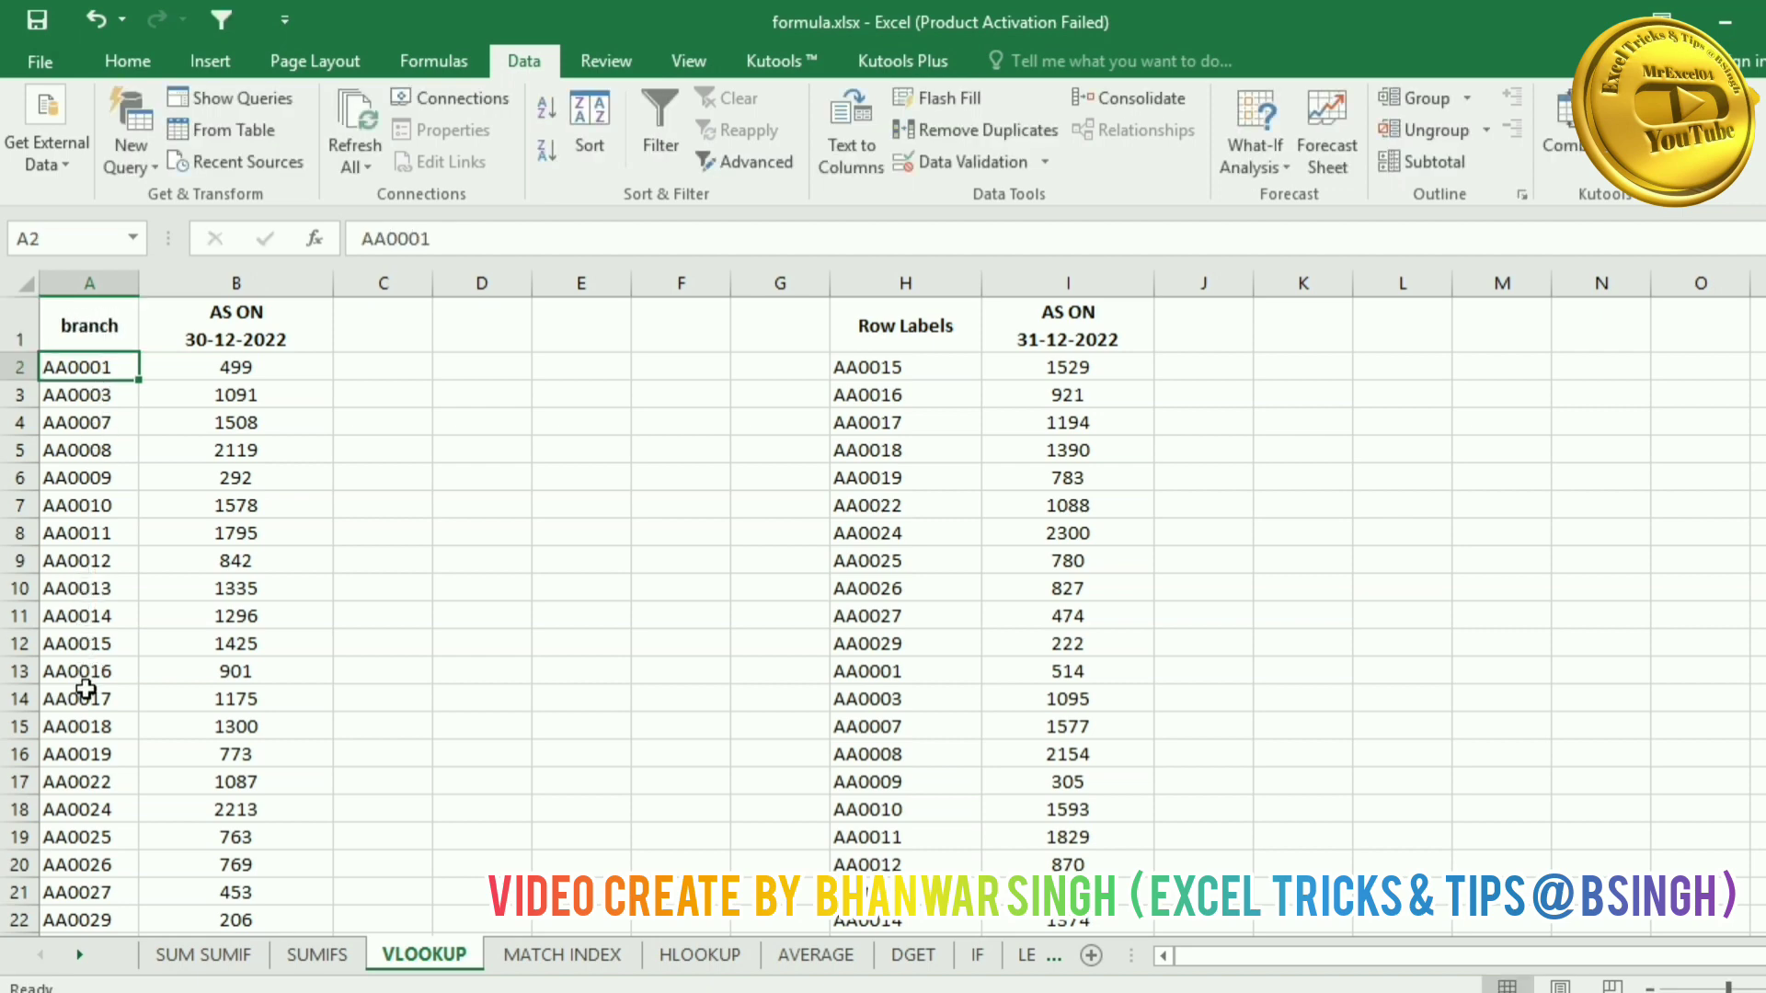
Step: Compare the branch codes and value column of the 30-12-2022 table with the branch list in column H
click(263, 337)
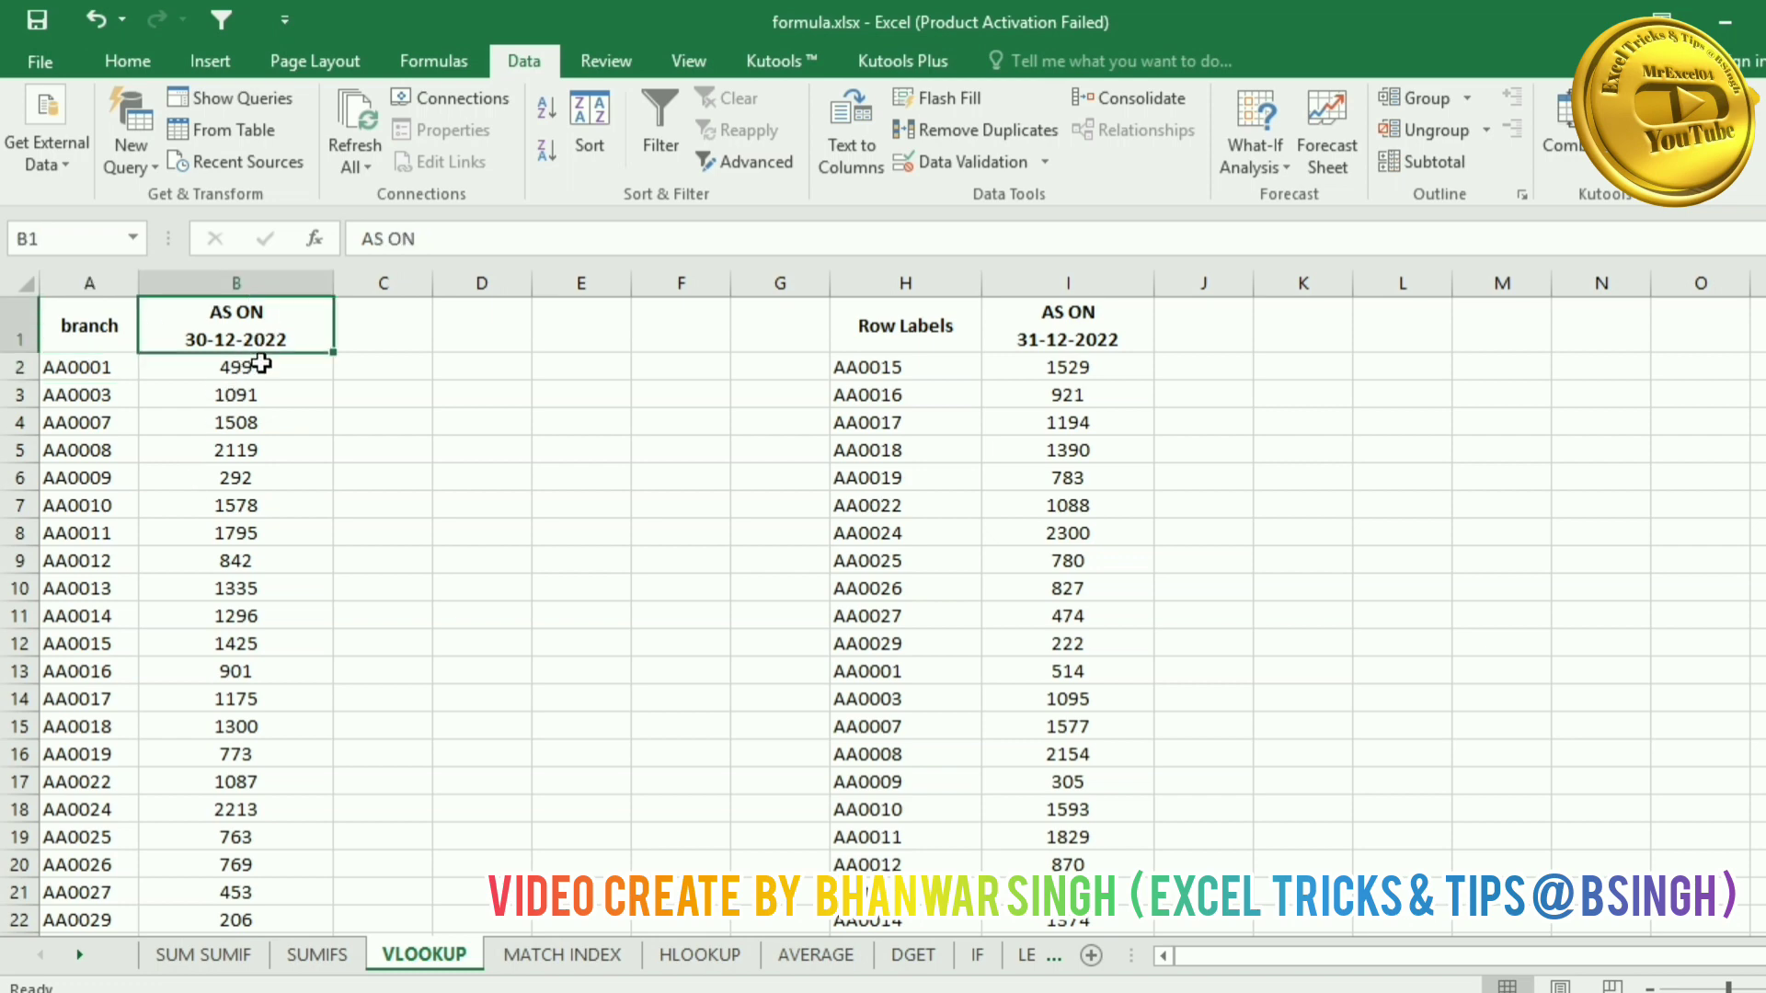
click(283, 287)
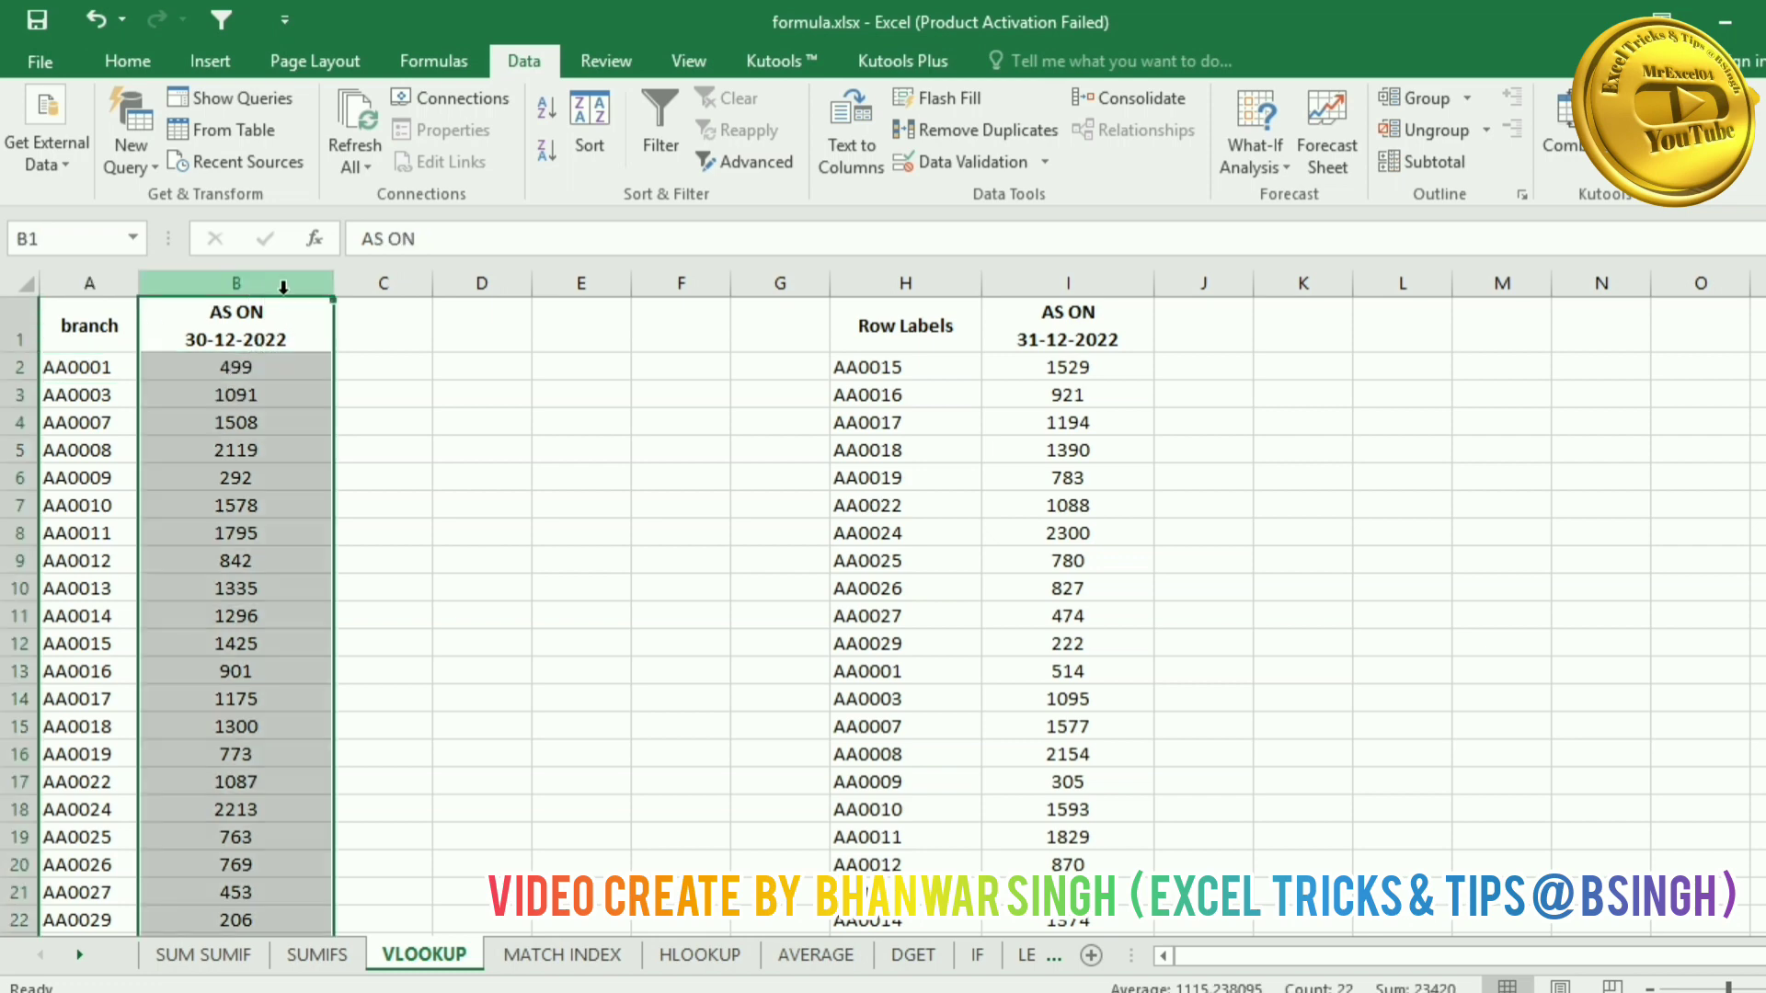
click(355, 366)
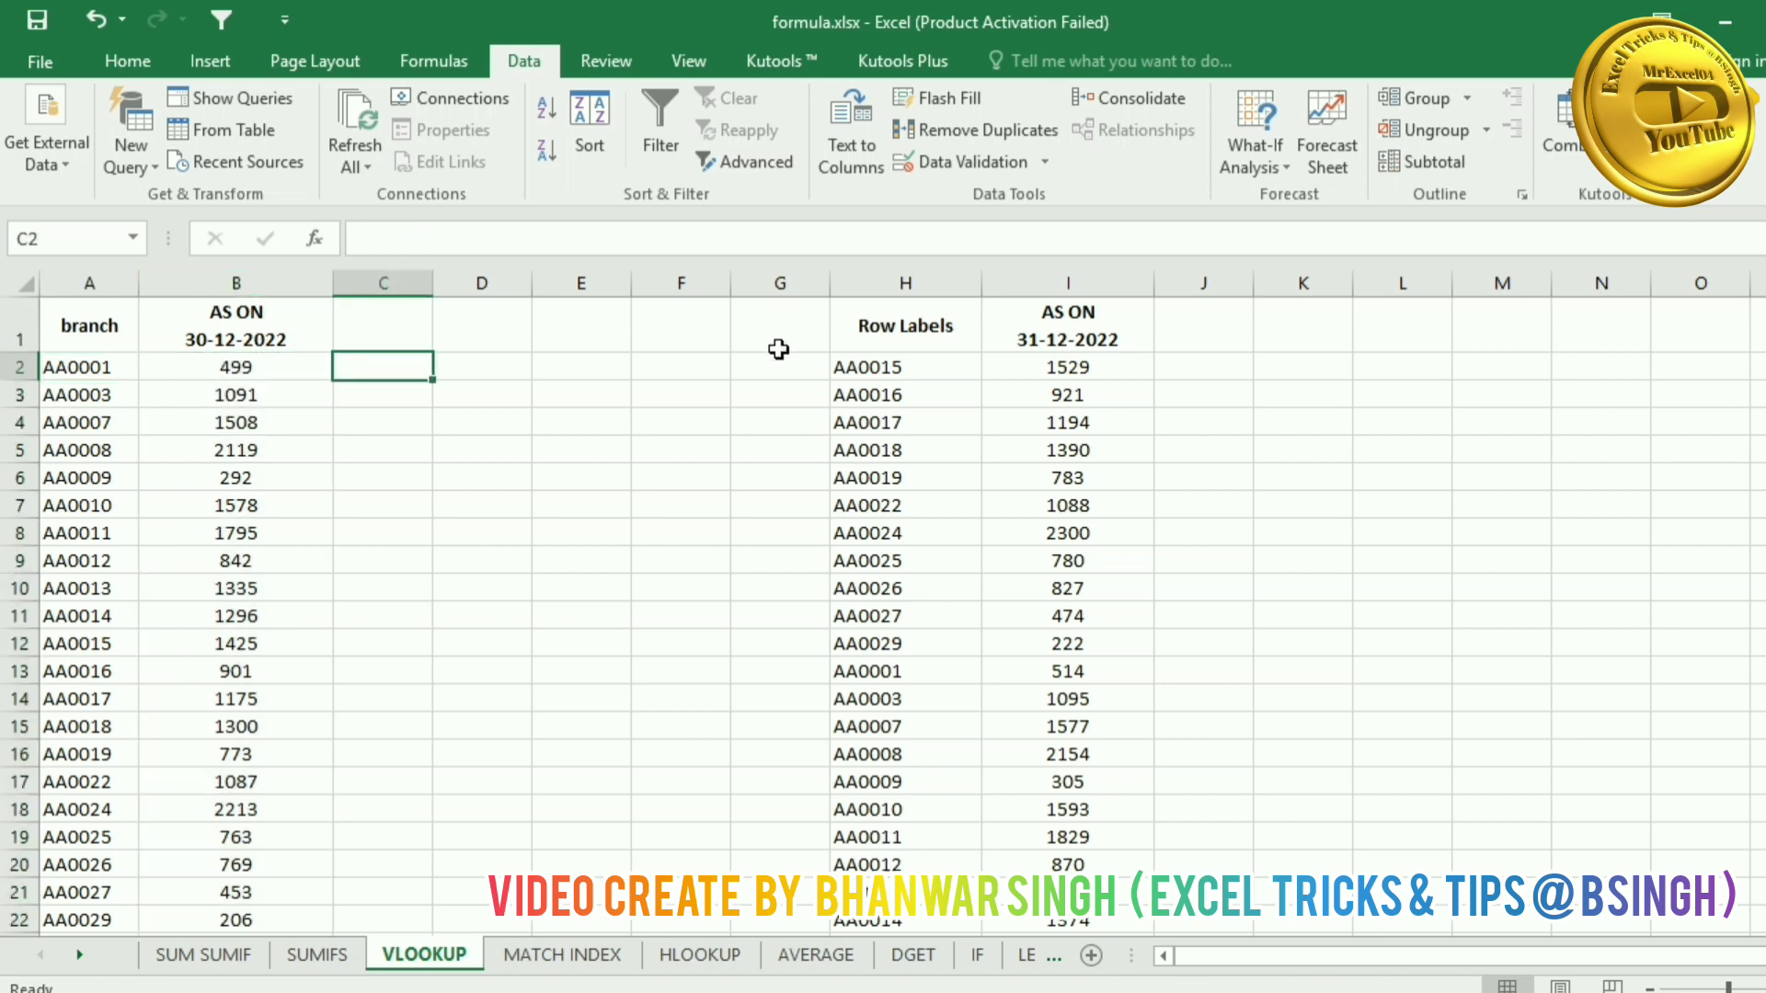
click(103, 373)
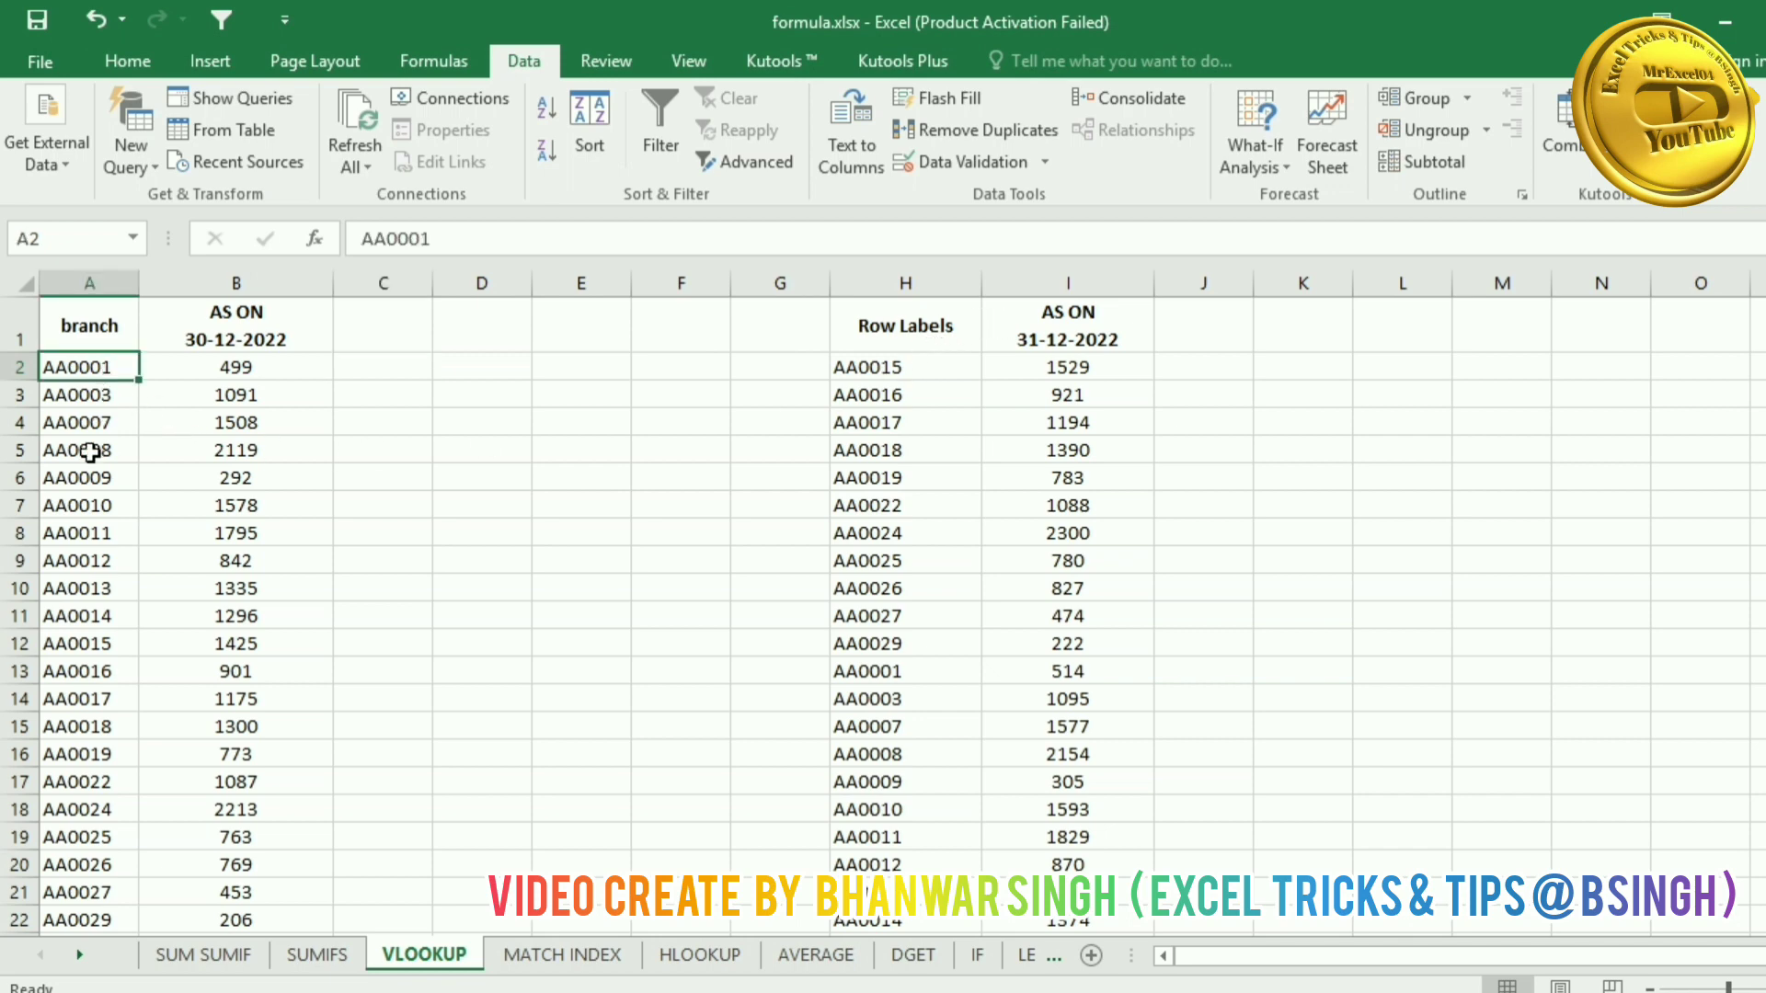
click(904, 376)
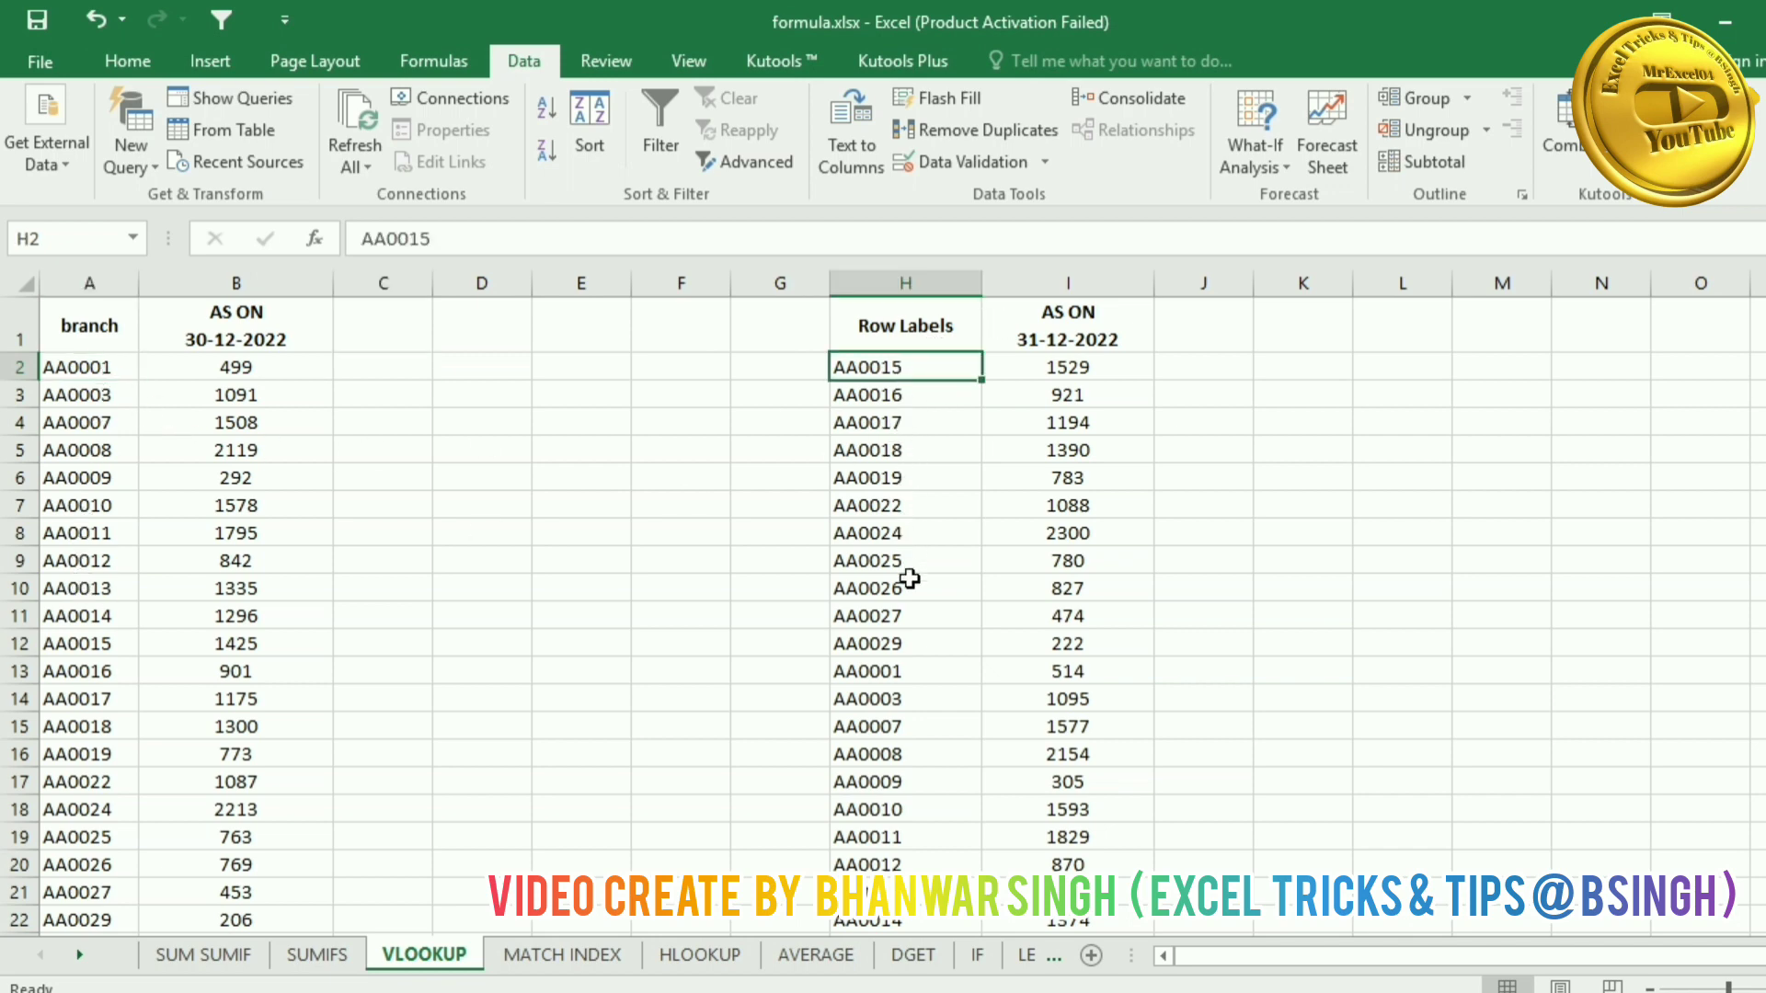
click(933, 287)
click(929, 325)
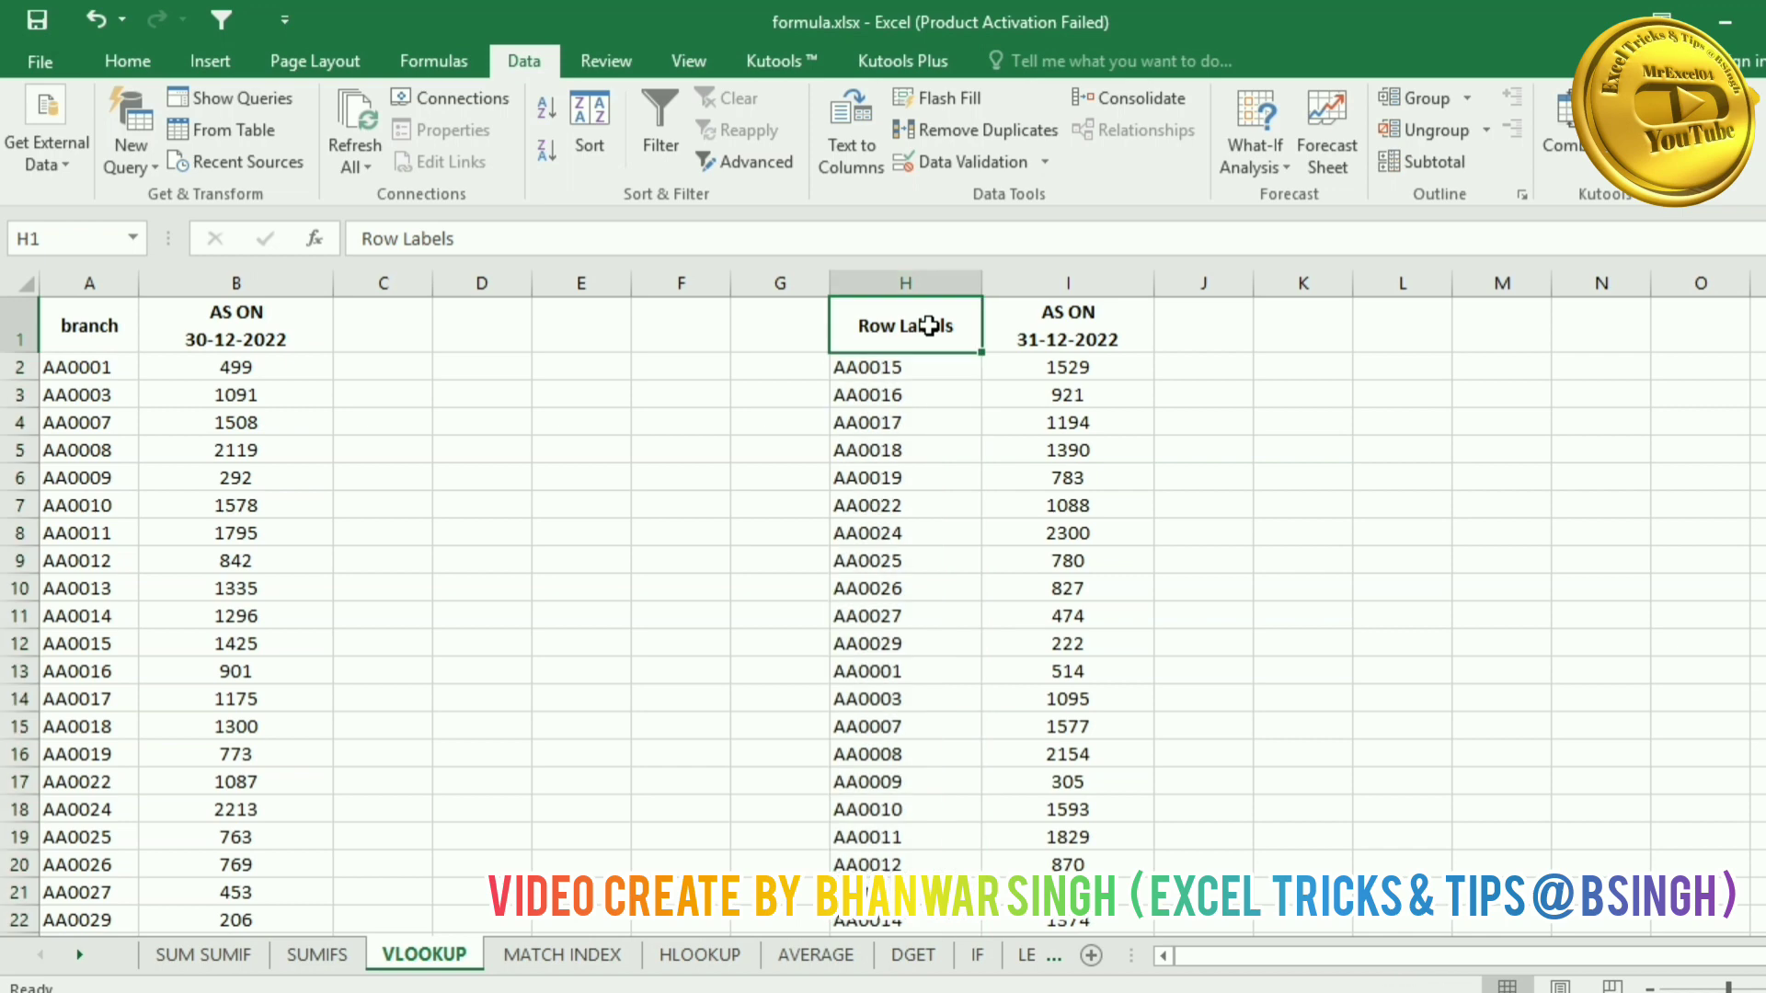
Step: Copy the "AS ON 31-12-2022" header from I1 to C1 and widen column C to fit it
click(1044, 324)
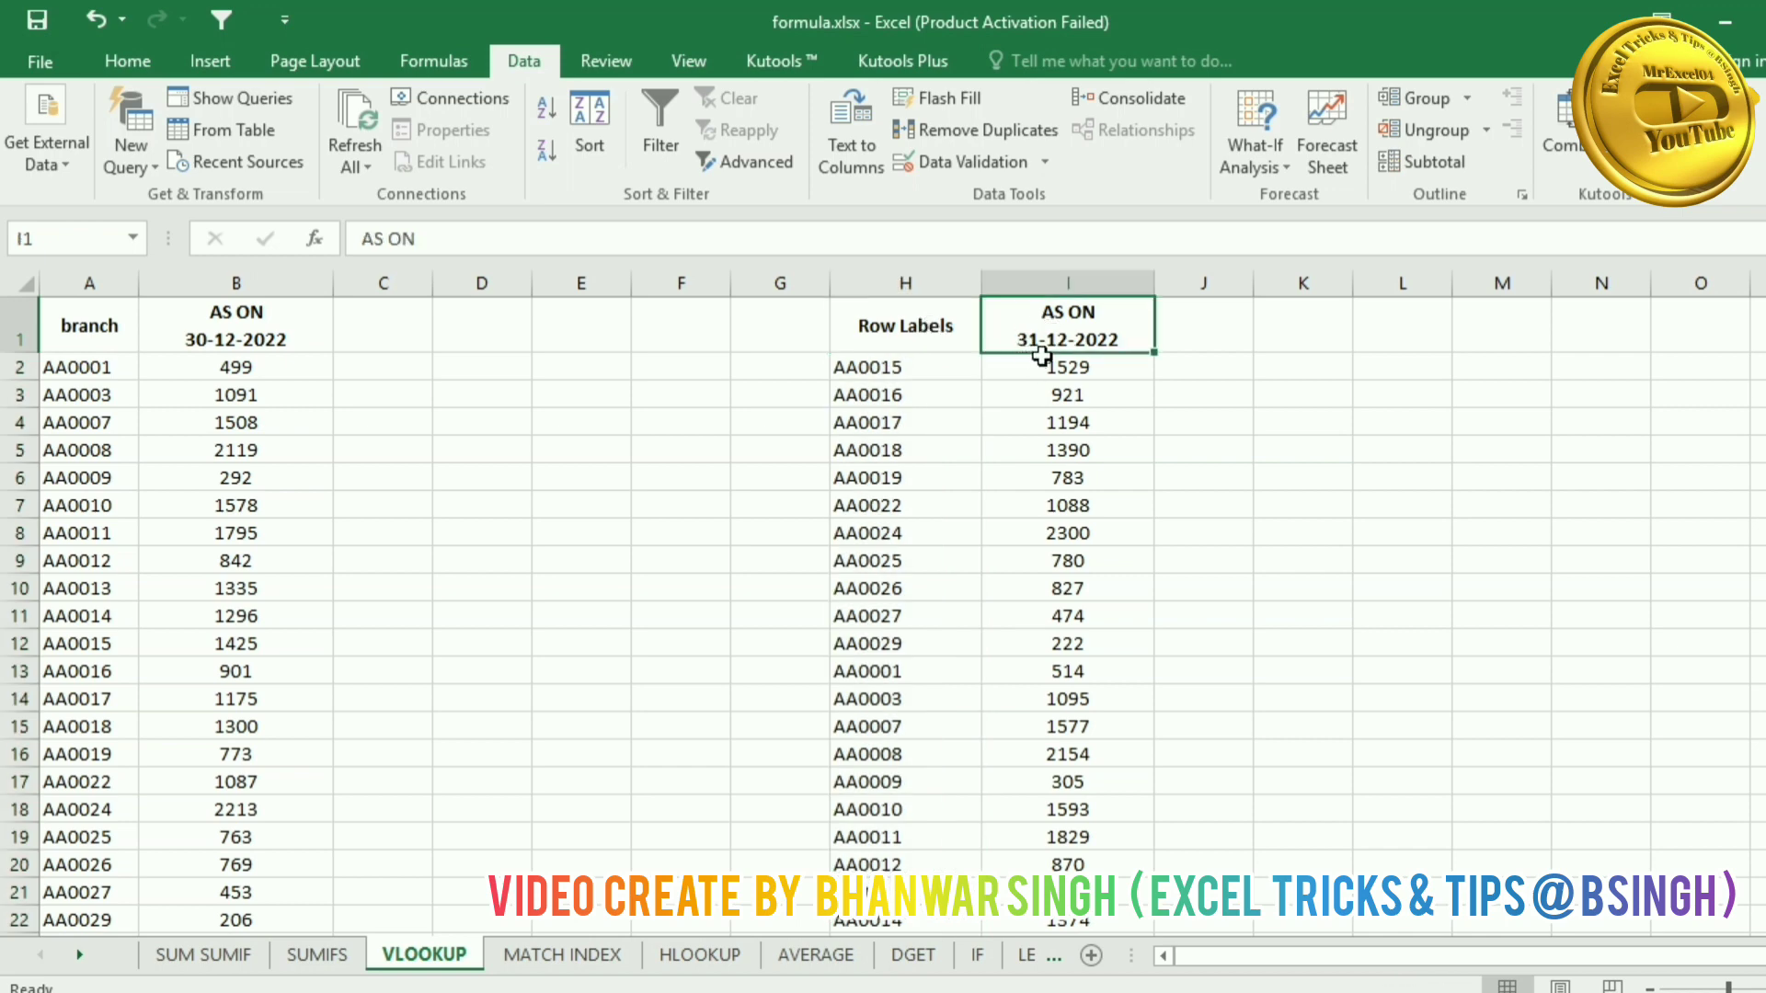
key(ctrl+c)
click(402, 331)
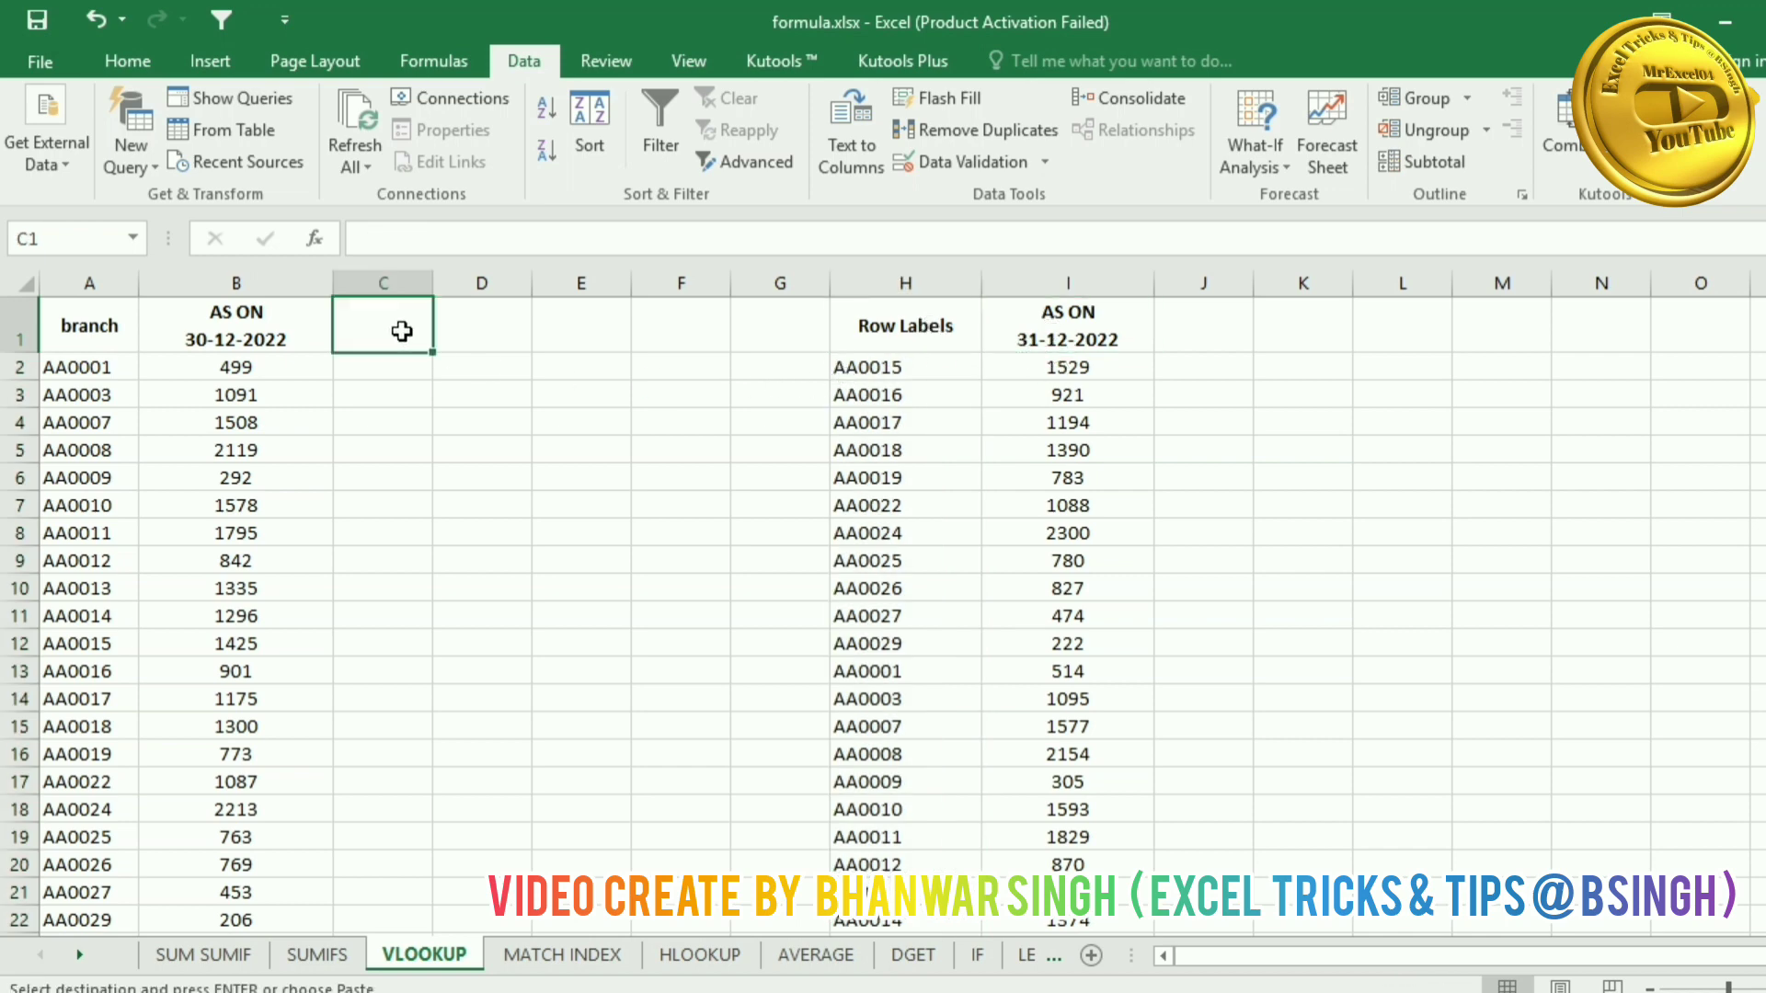
key(ctrl+v)
drag(433, 283, 494, 285)
Step: Enter the header "total" in D1
click(535, 325)
text(tota)
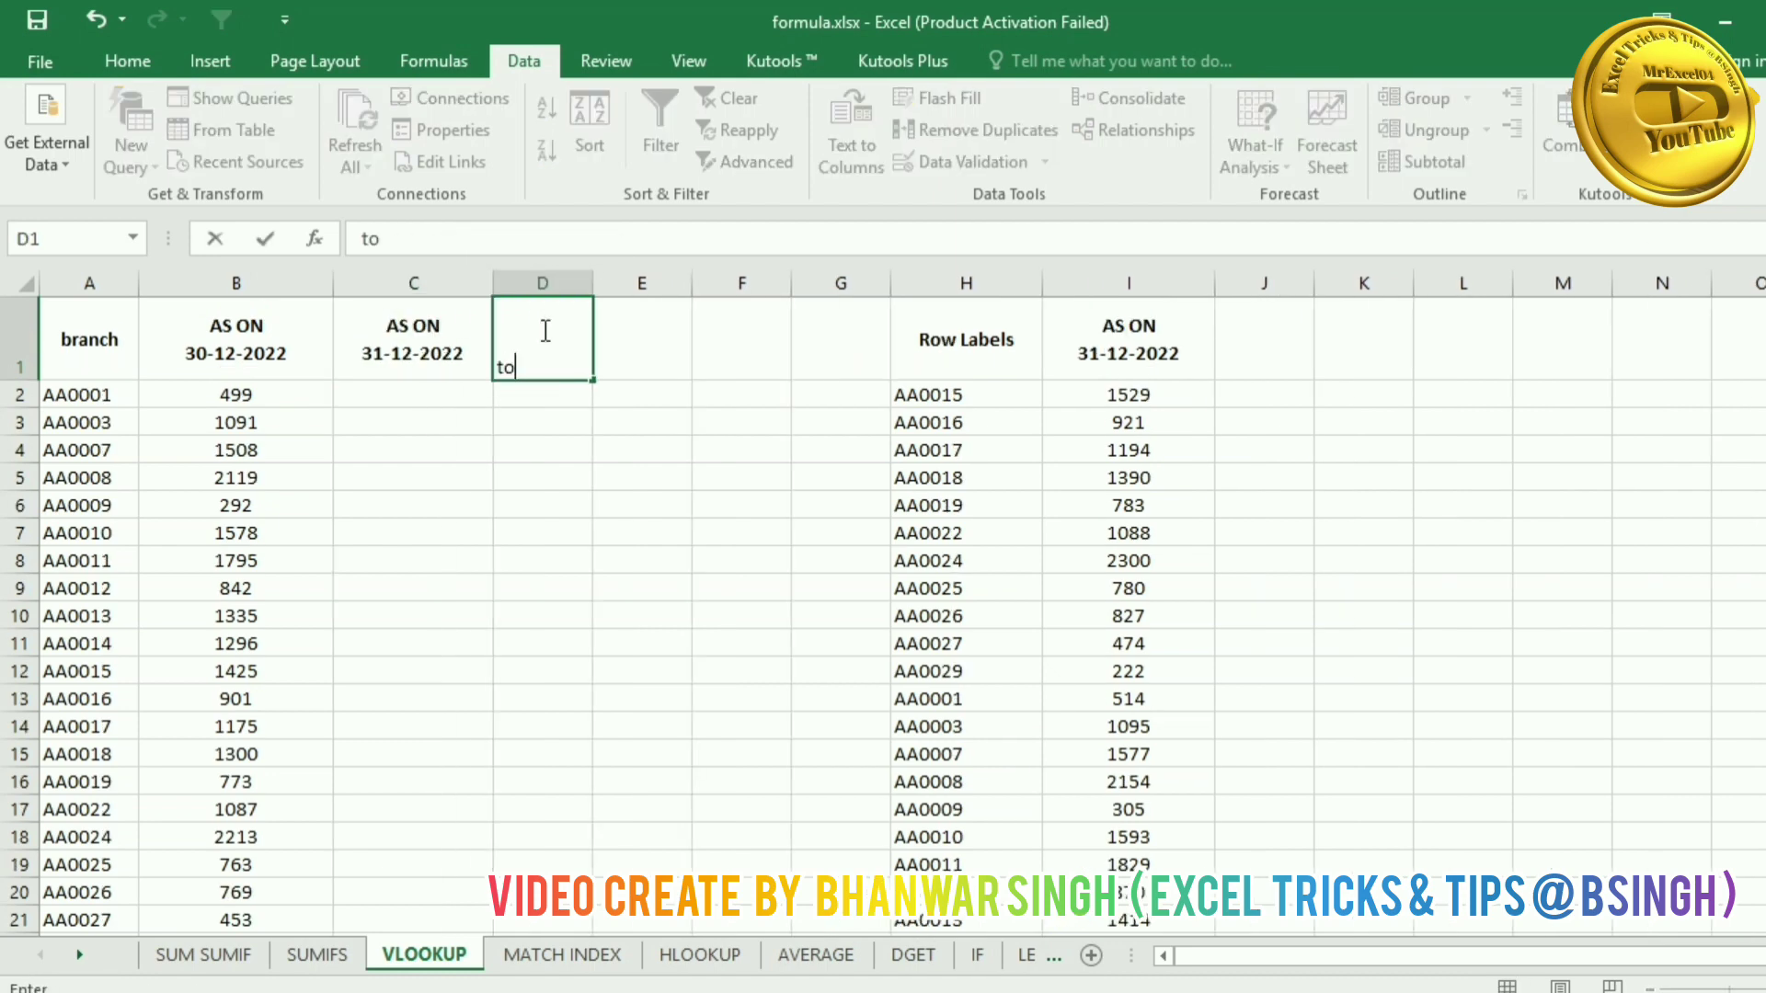
key(Return)
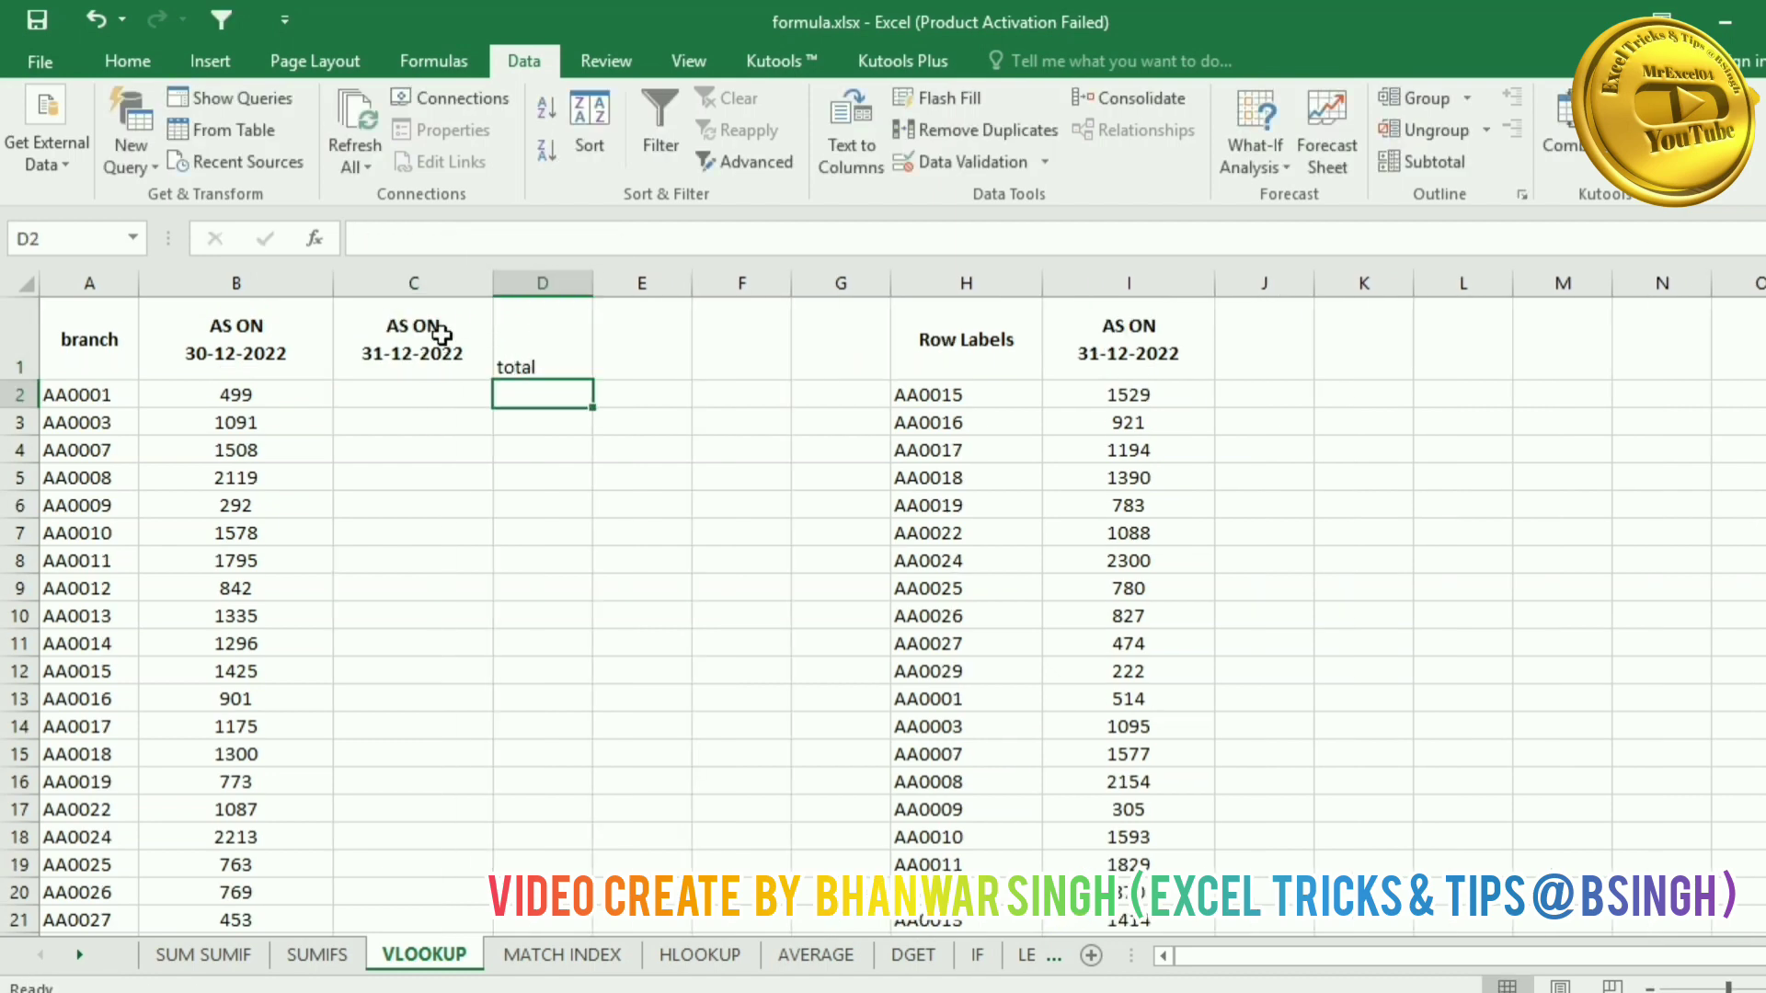
Step: Centre the header cells of row 1 horizontally and align them to the middle vertically
click(20, 338)
click(127, 61)
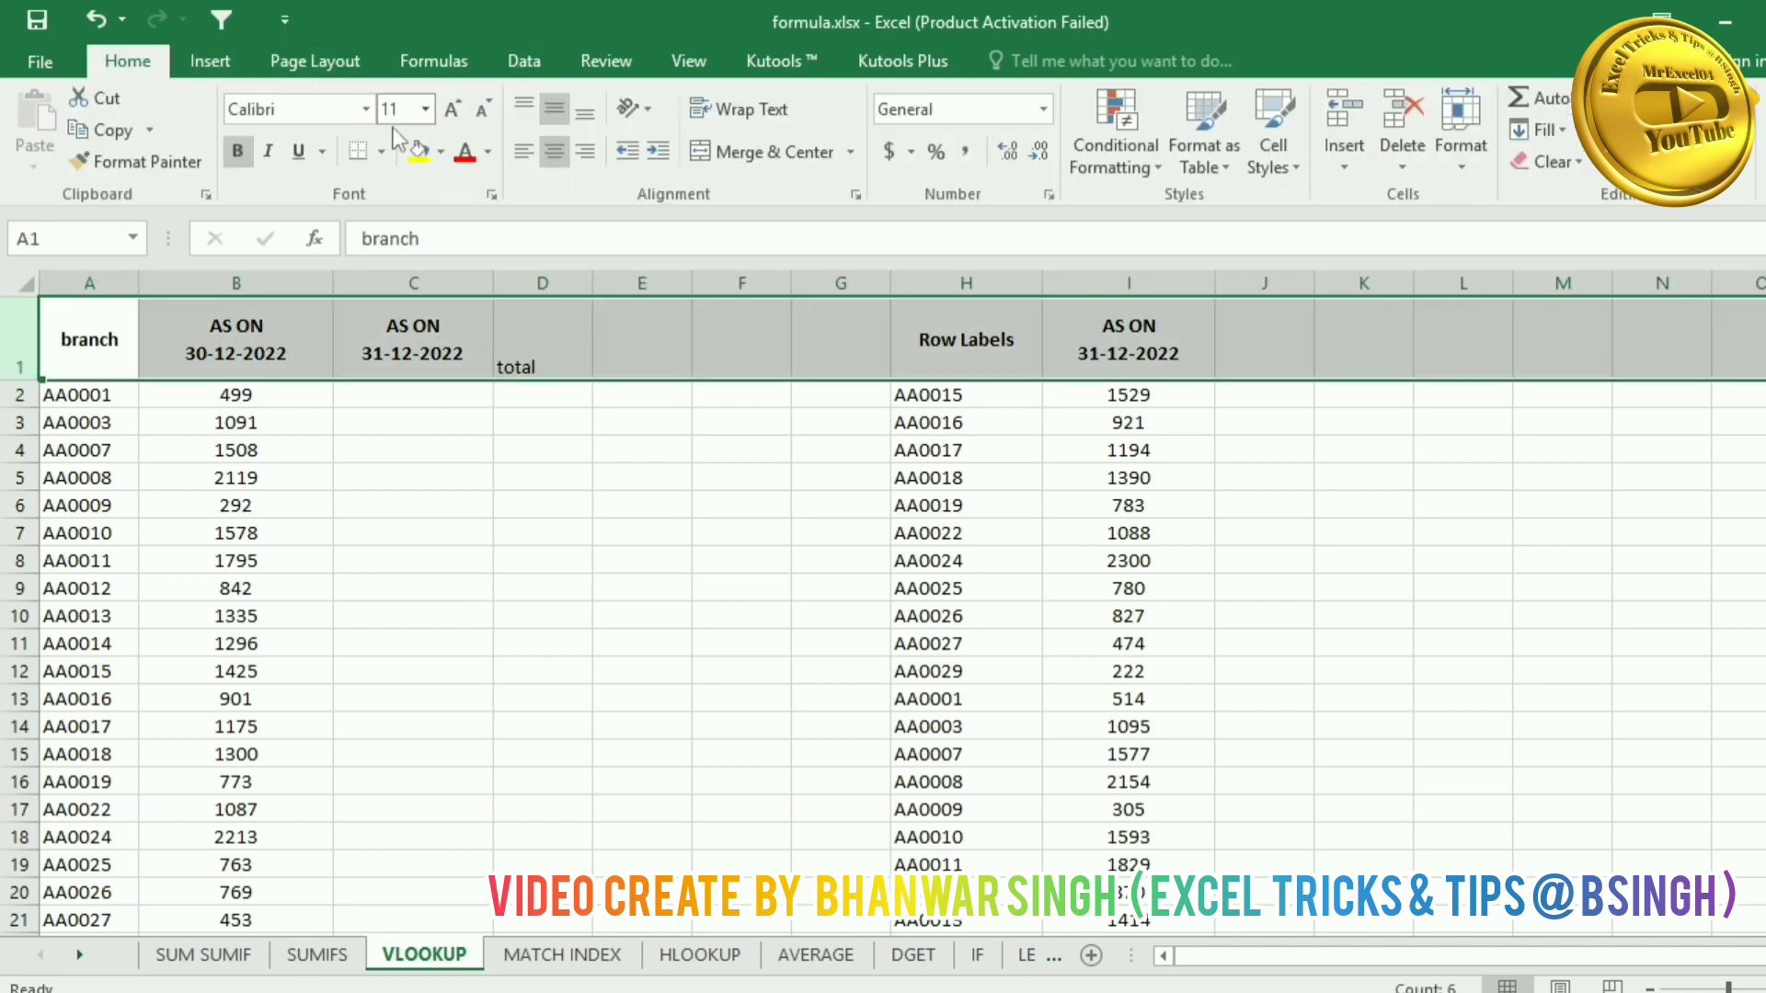
click(559, 154)
click(559, 153)
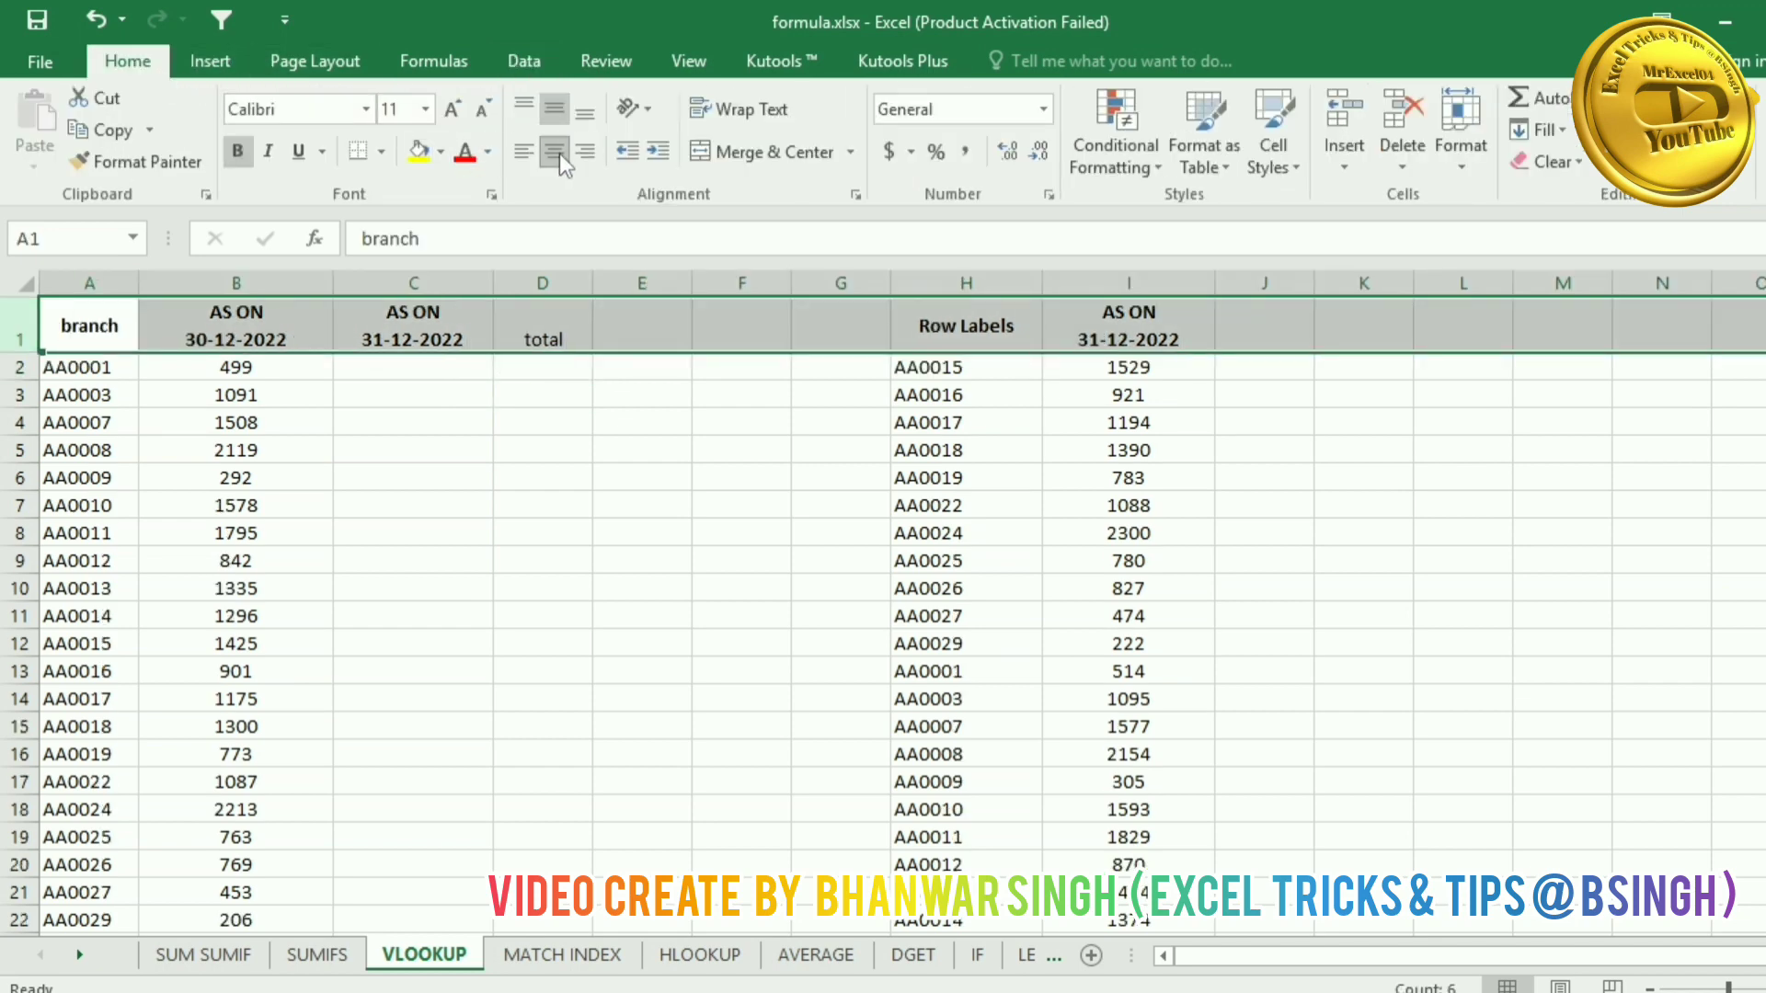
click(559, 153)
click(559, 153)
click(584, 110)
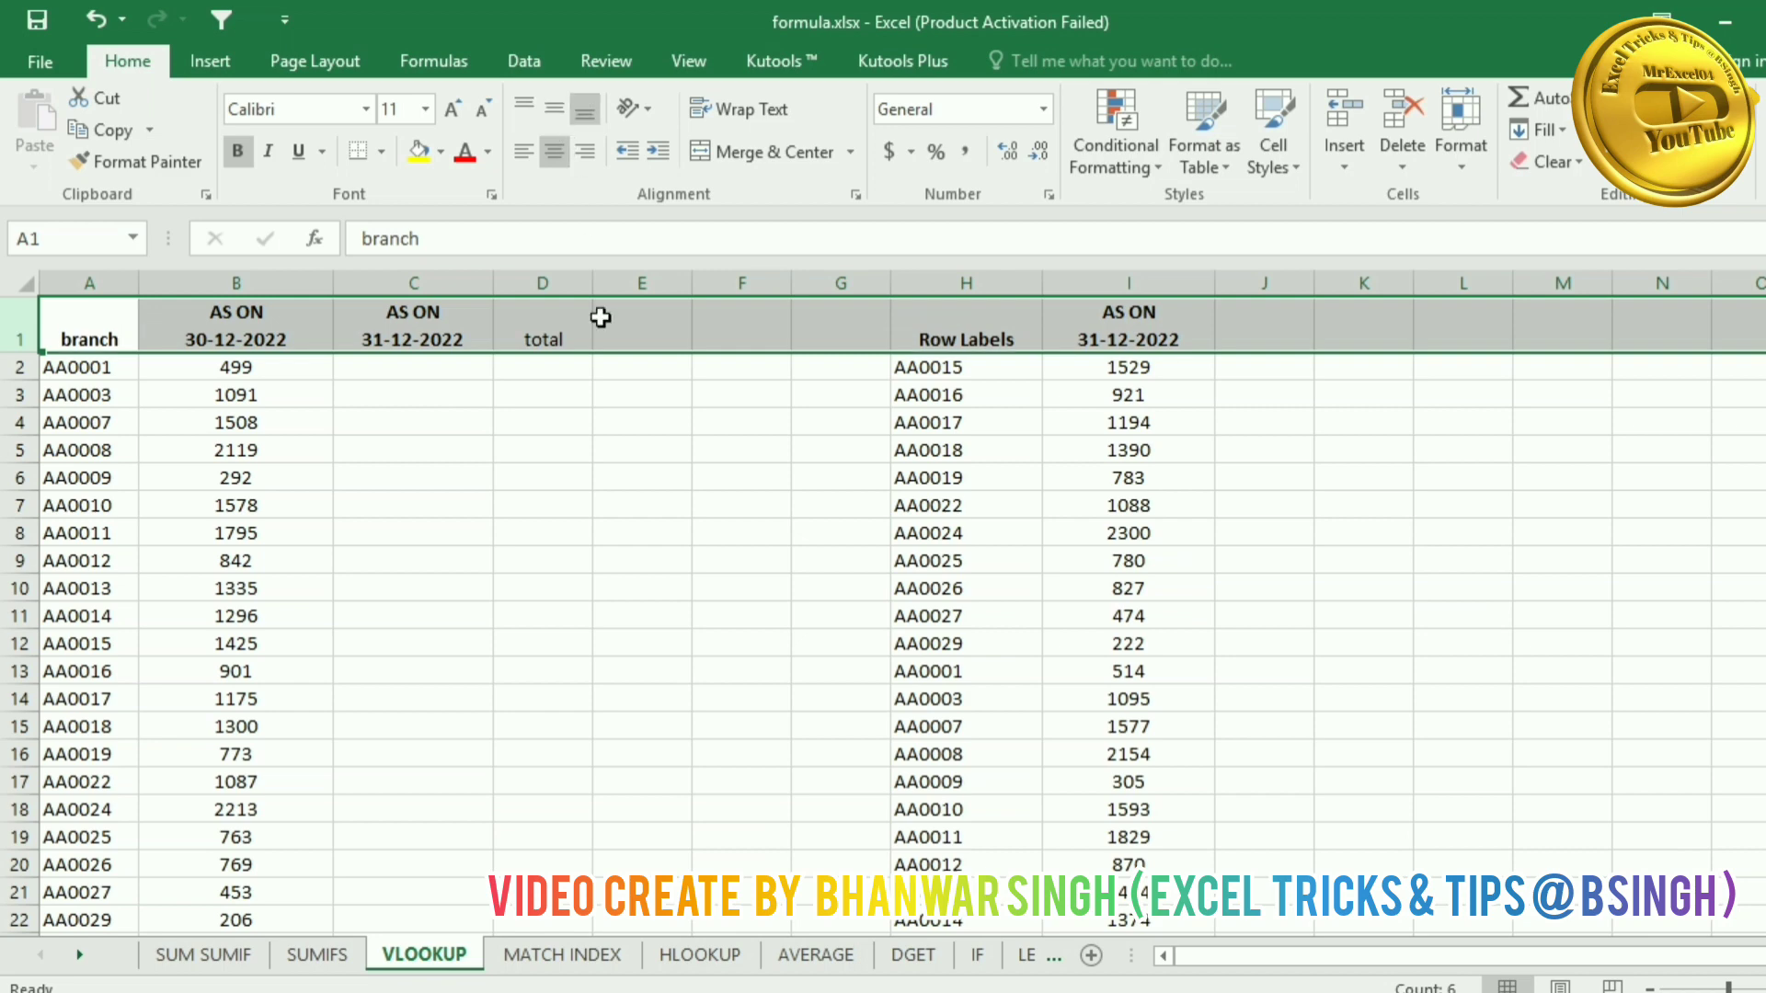
click(611, 449)
click(21, 340)
click(553, 108)
click(575, 474)
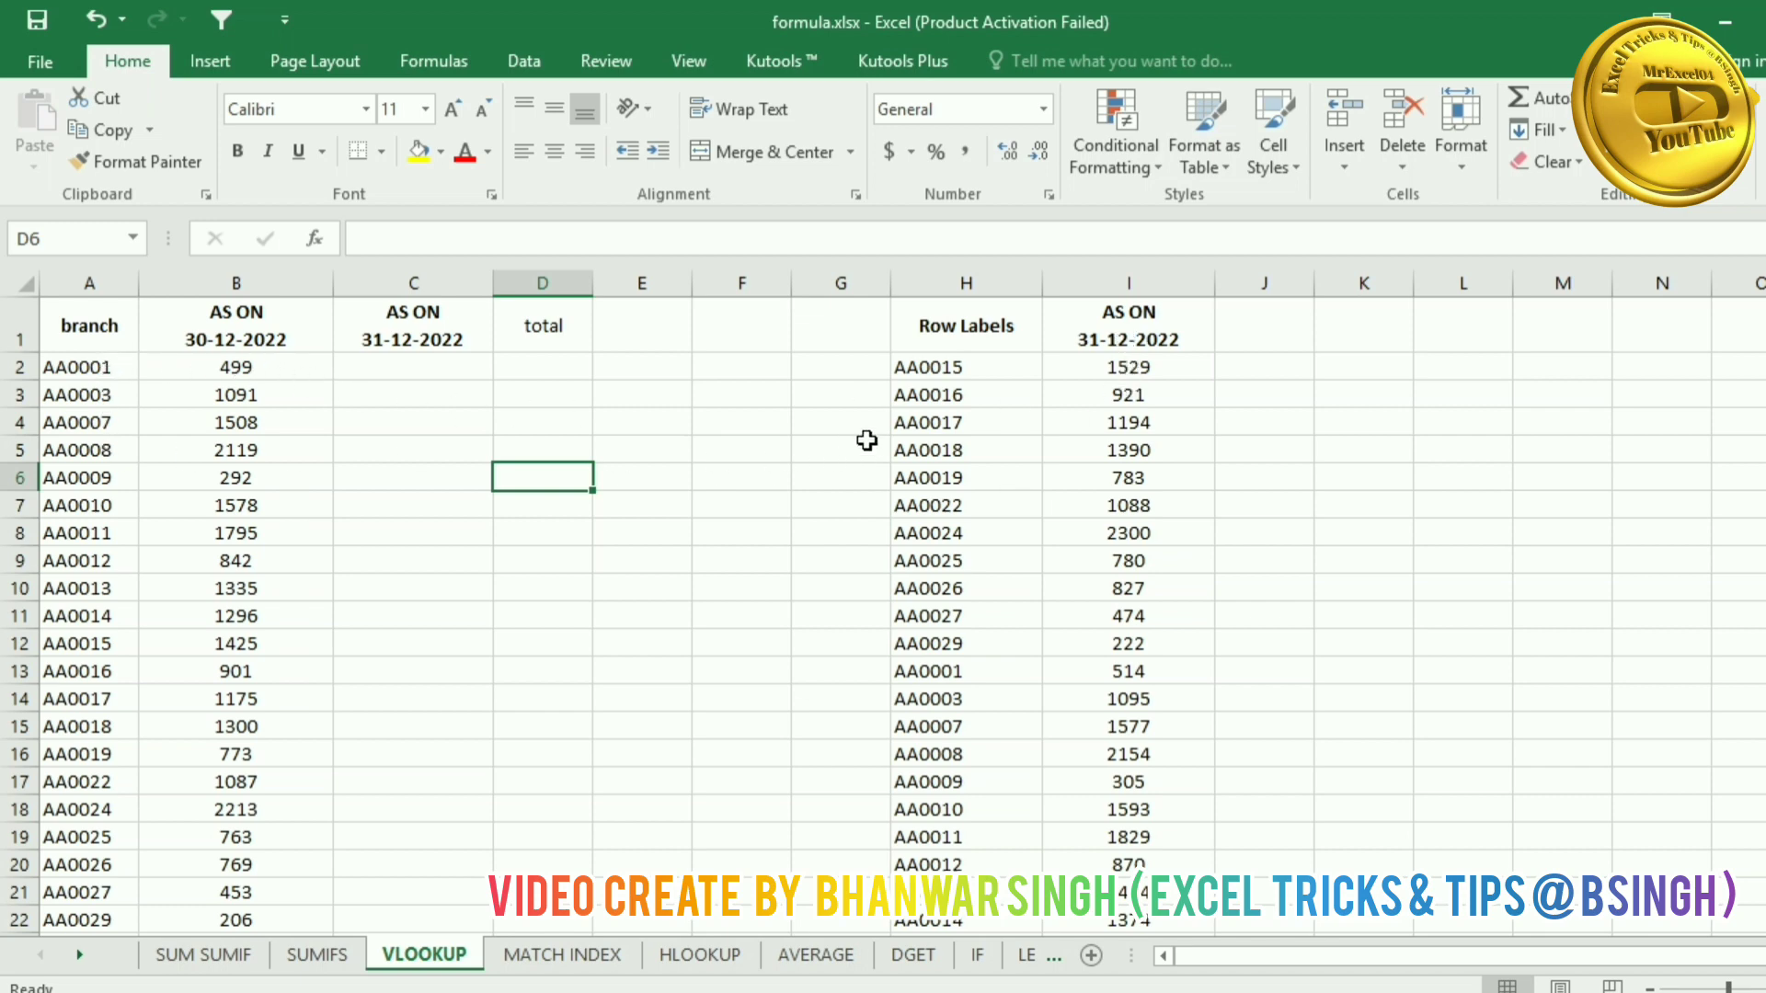
Step: Start a VLOOKUP formula in C2 with branch cell A2 as the lookup value
click(406, 368)
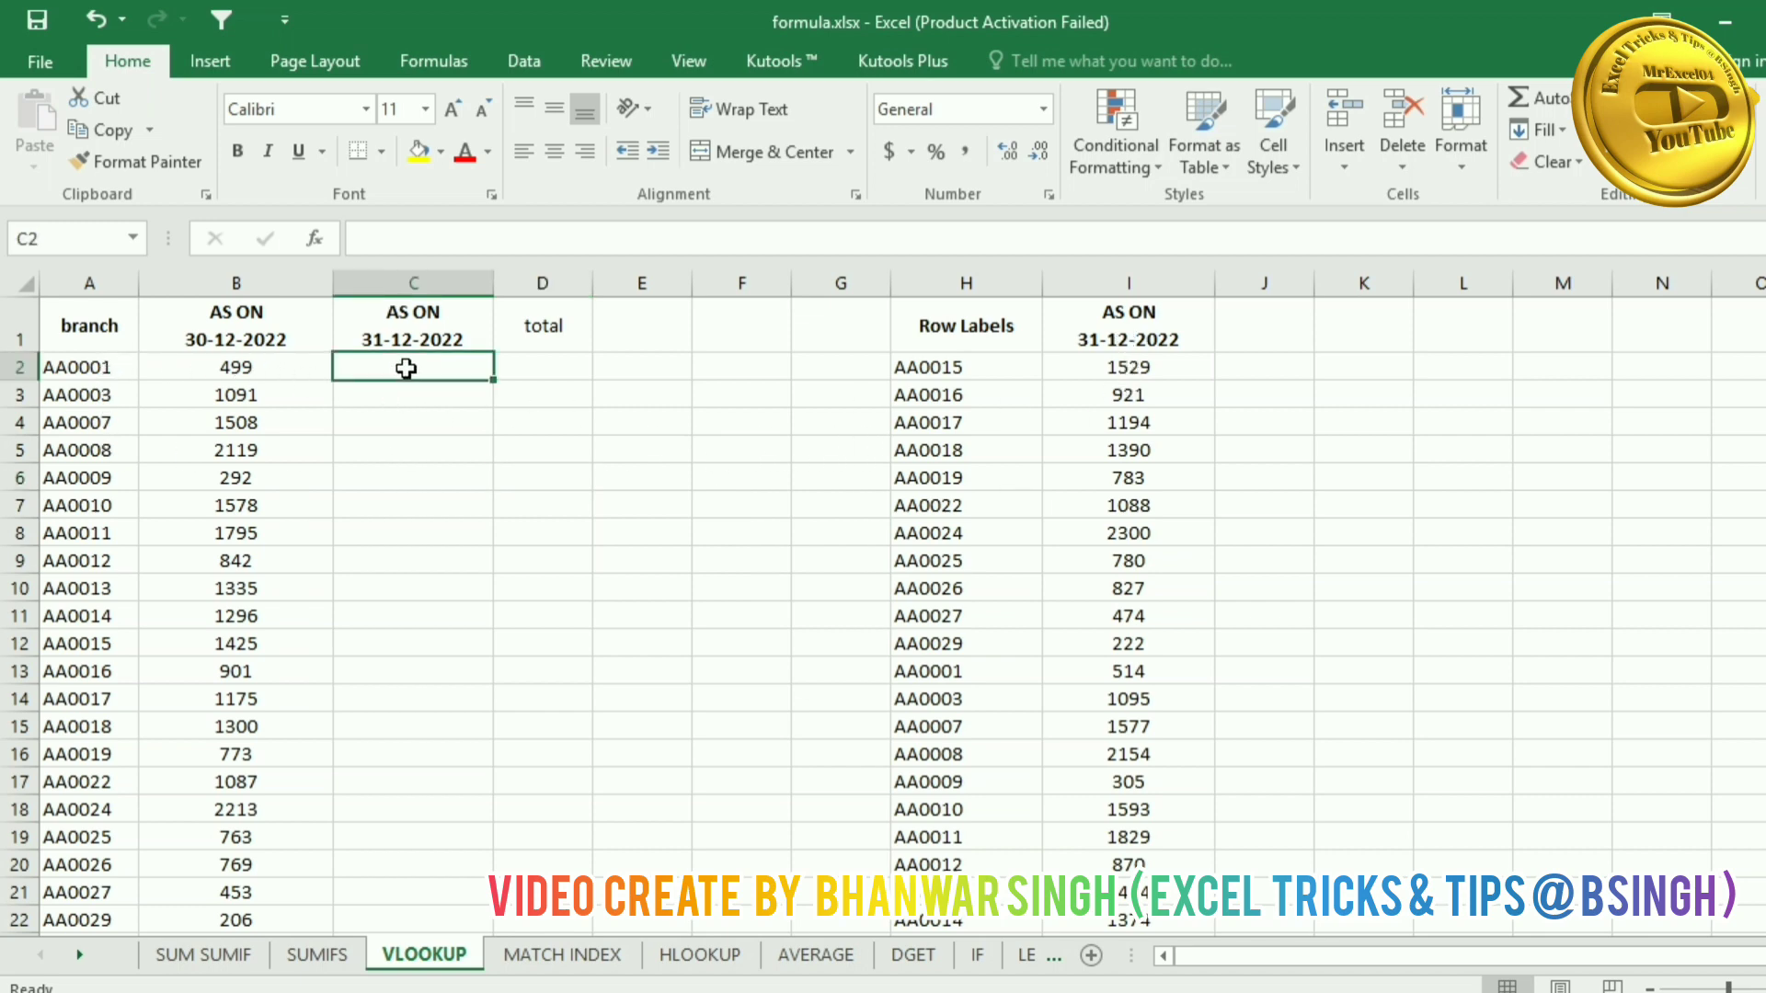
text(=vl)
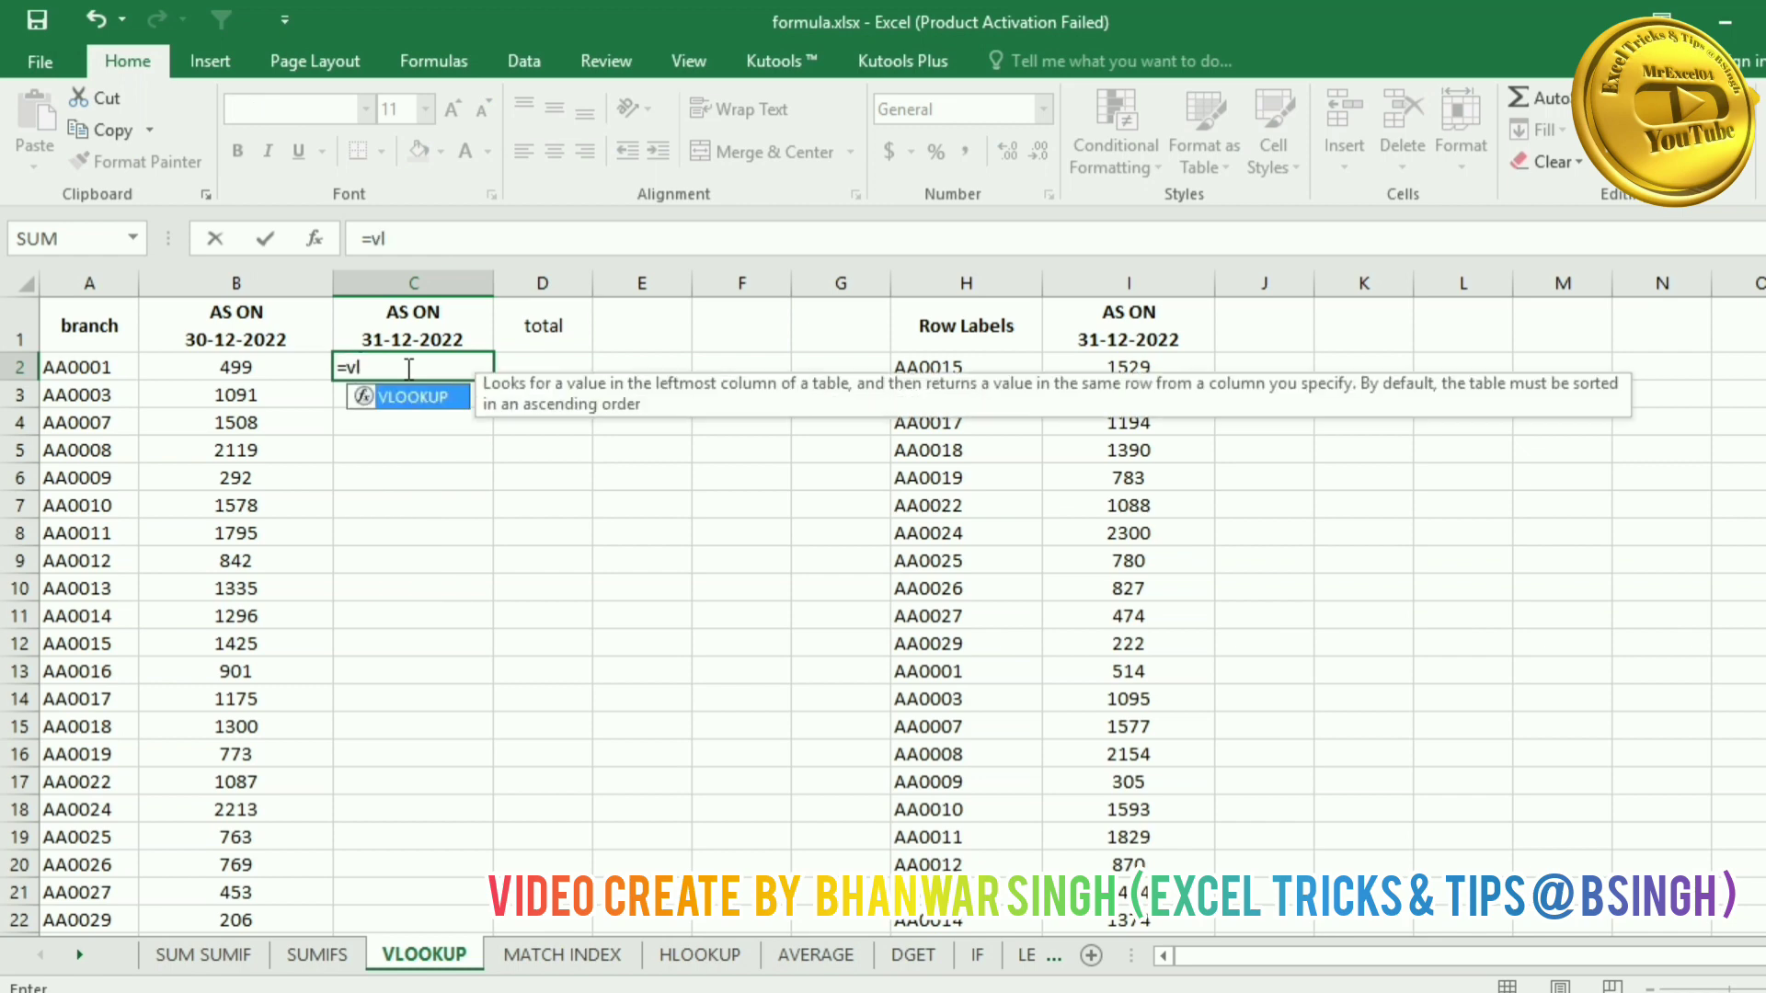
key(Tab)
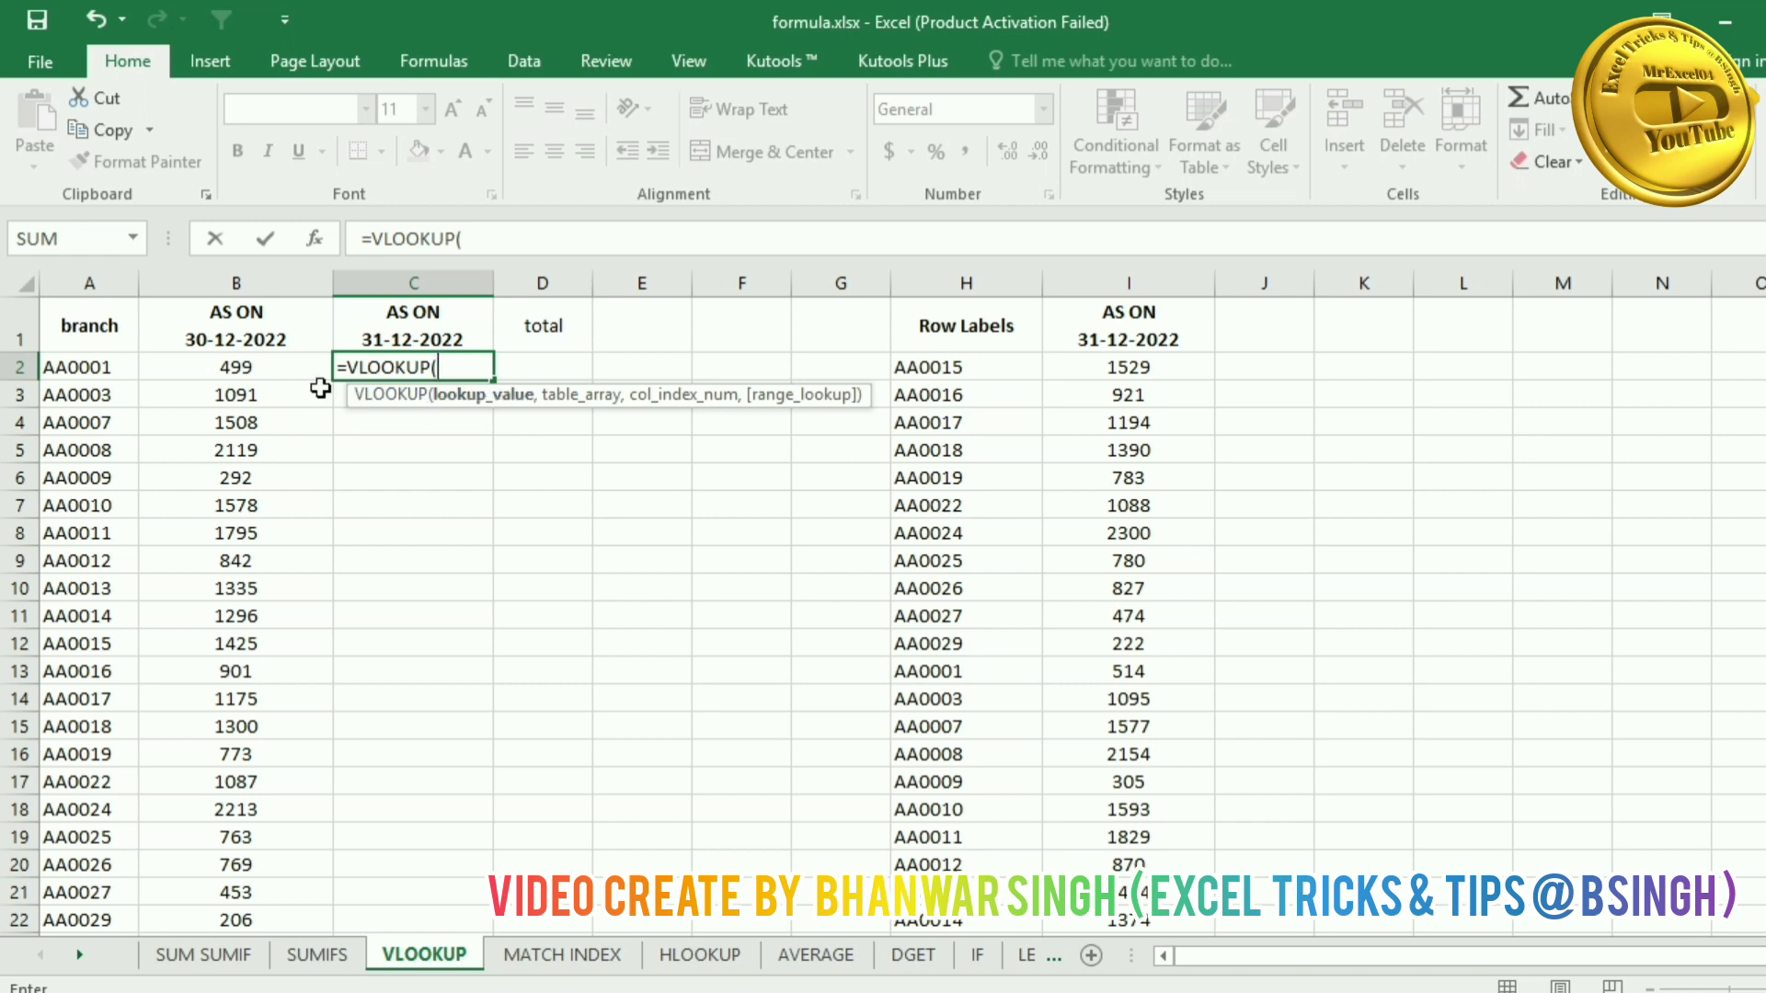
click(101, 367)
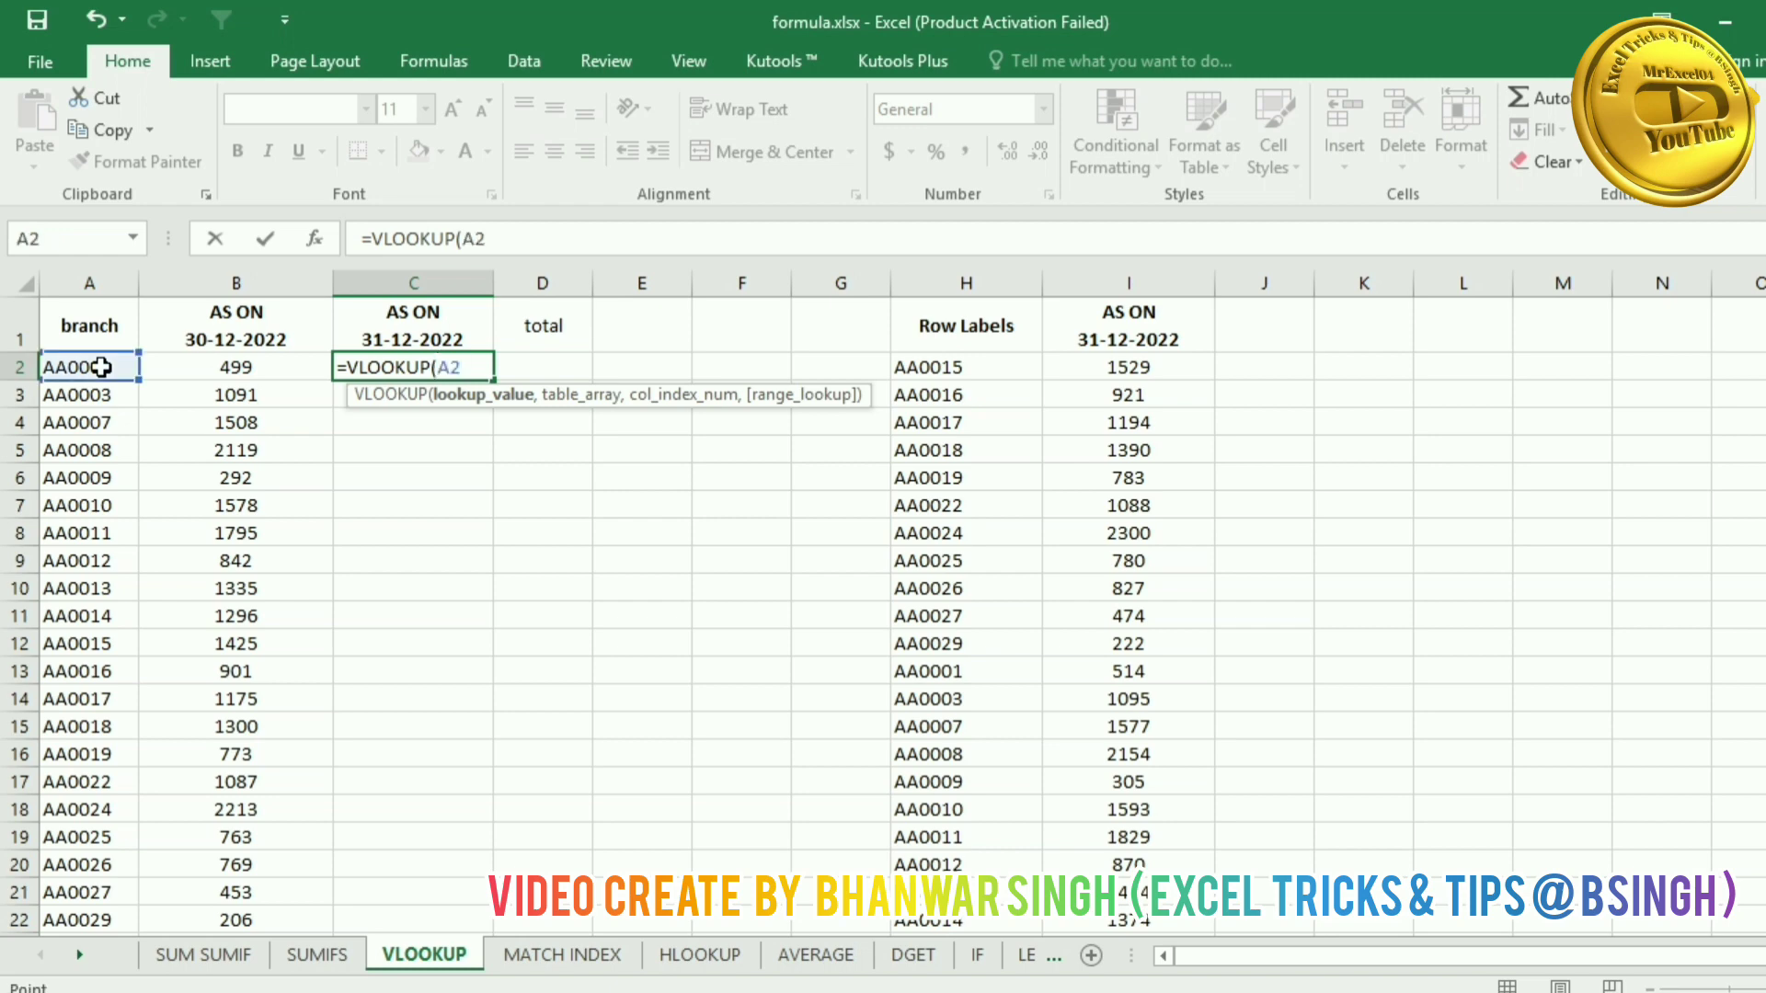
text(,)
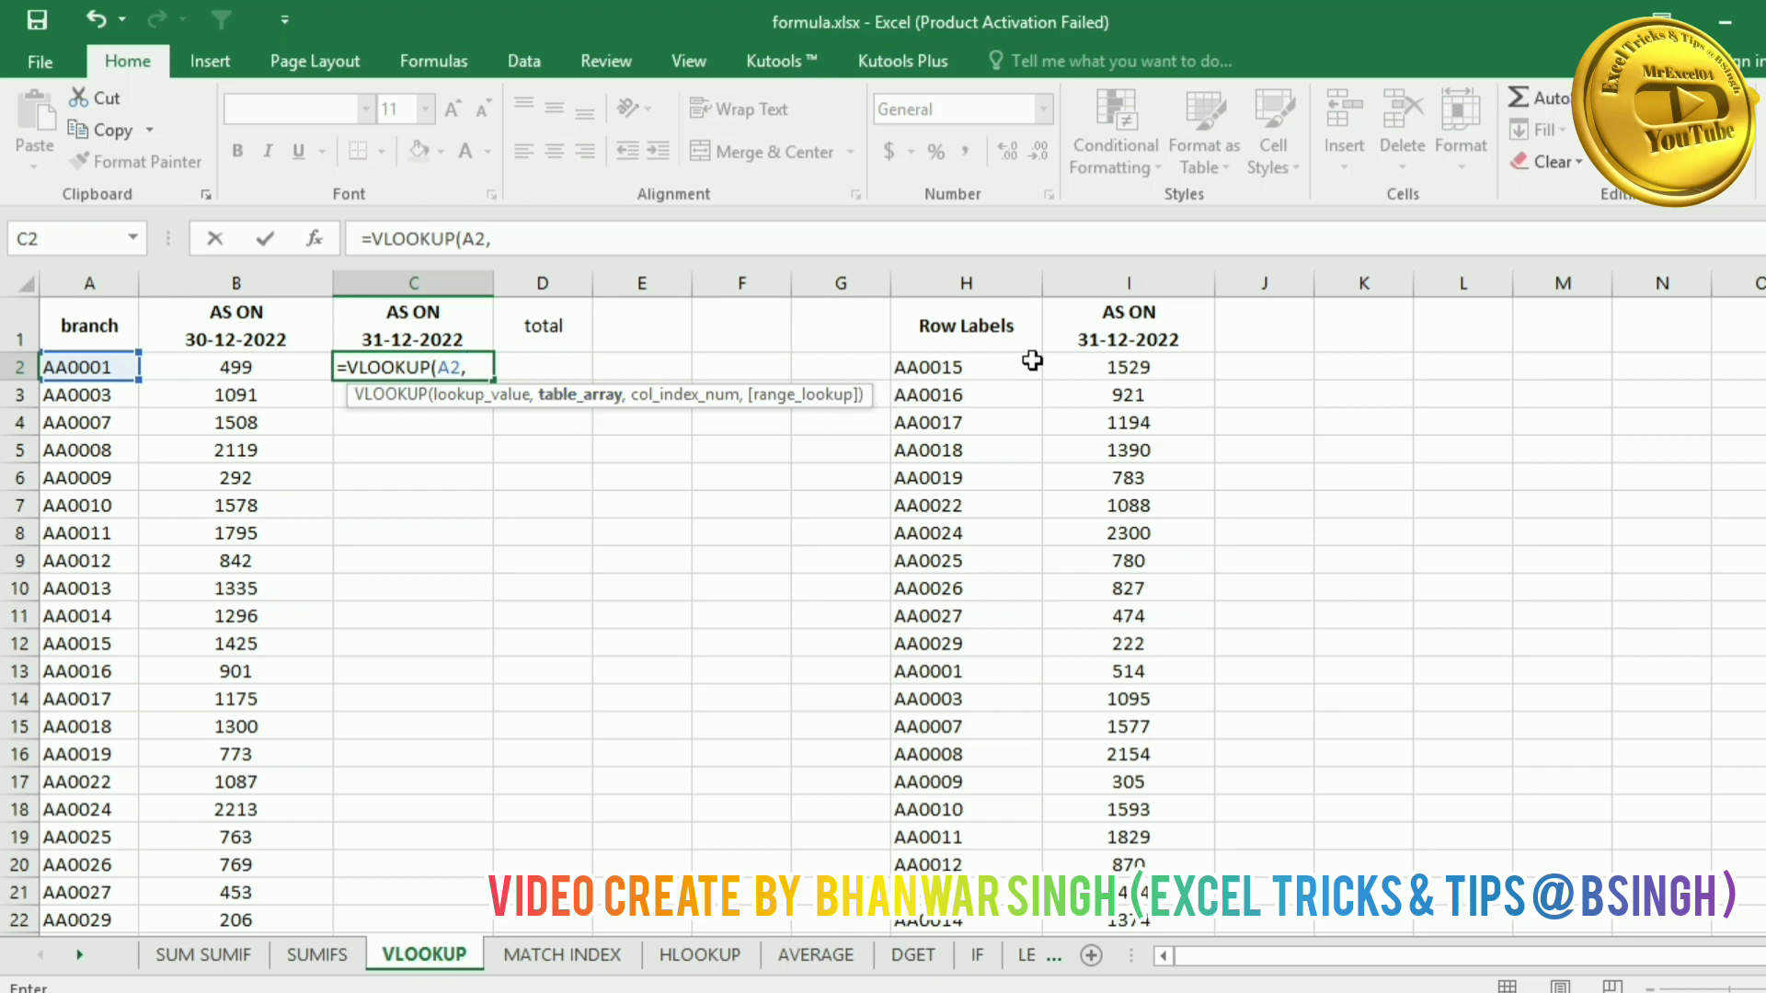
Step: Add table array H:I, column index 2 and exact match 0 to complete =VLOOKUP(A2,H:I,2,0) in C2
click(1006, 282)
drag(1006, 283, 1145, 271)
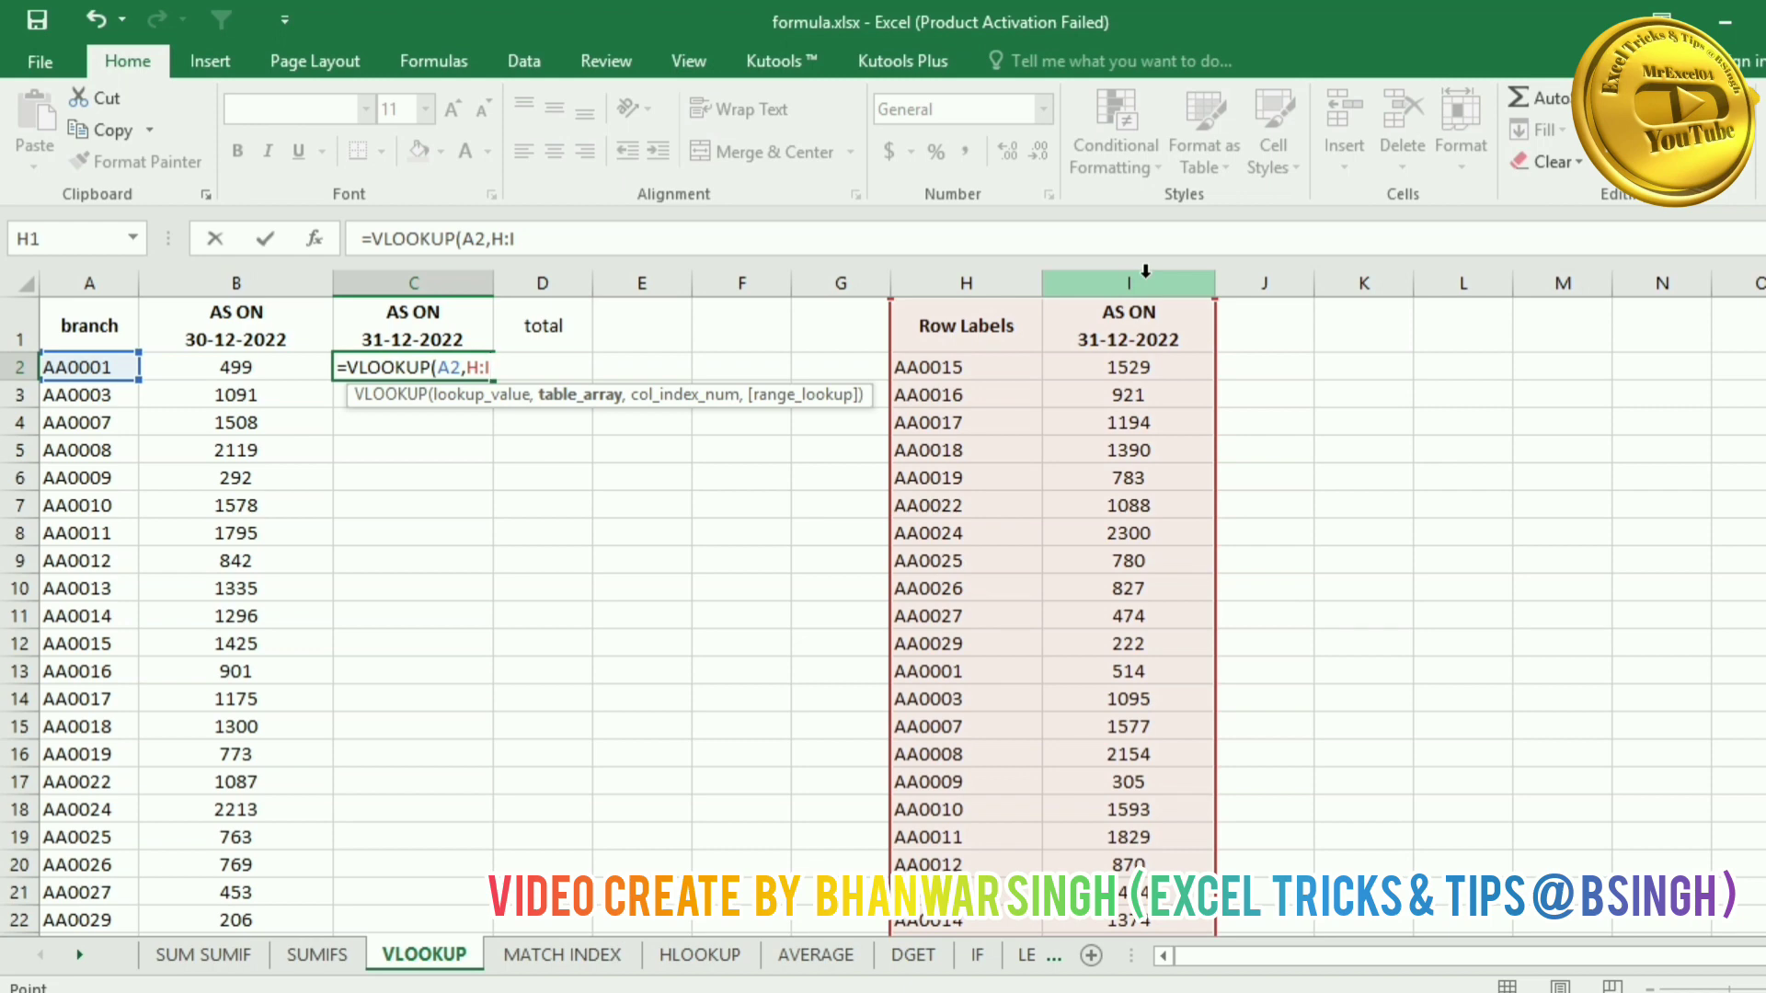
text(,)
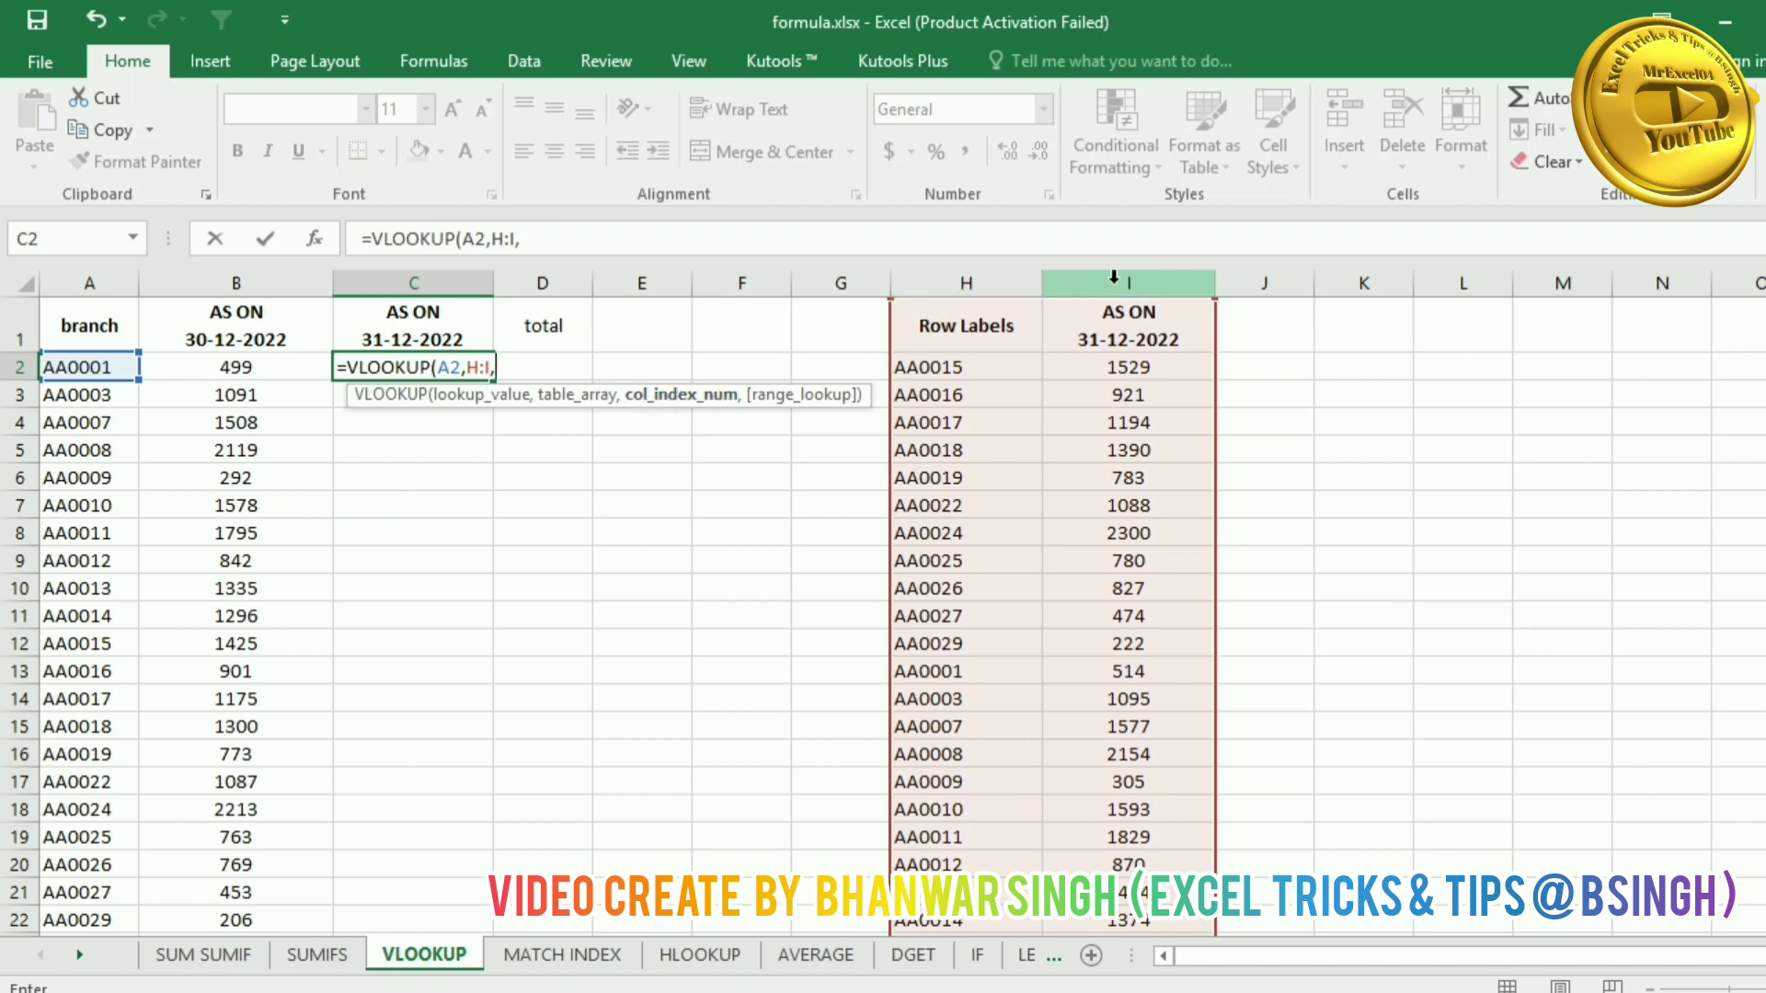
text(2,)
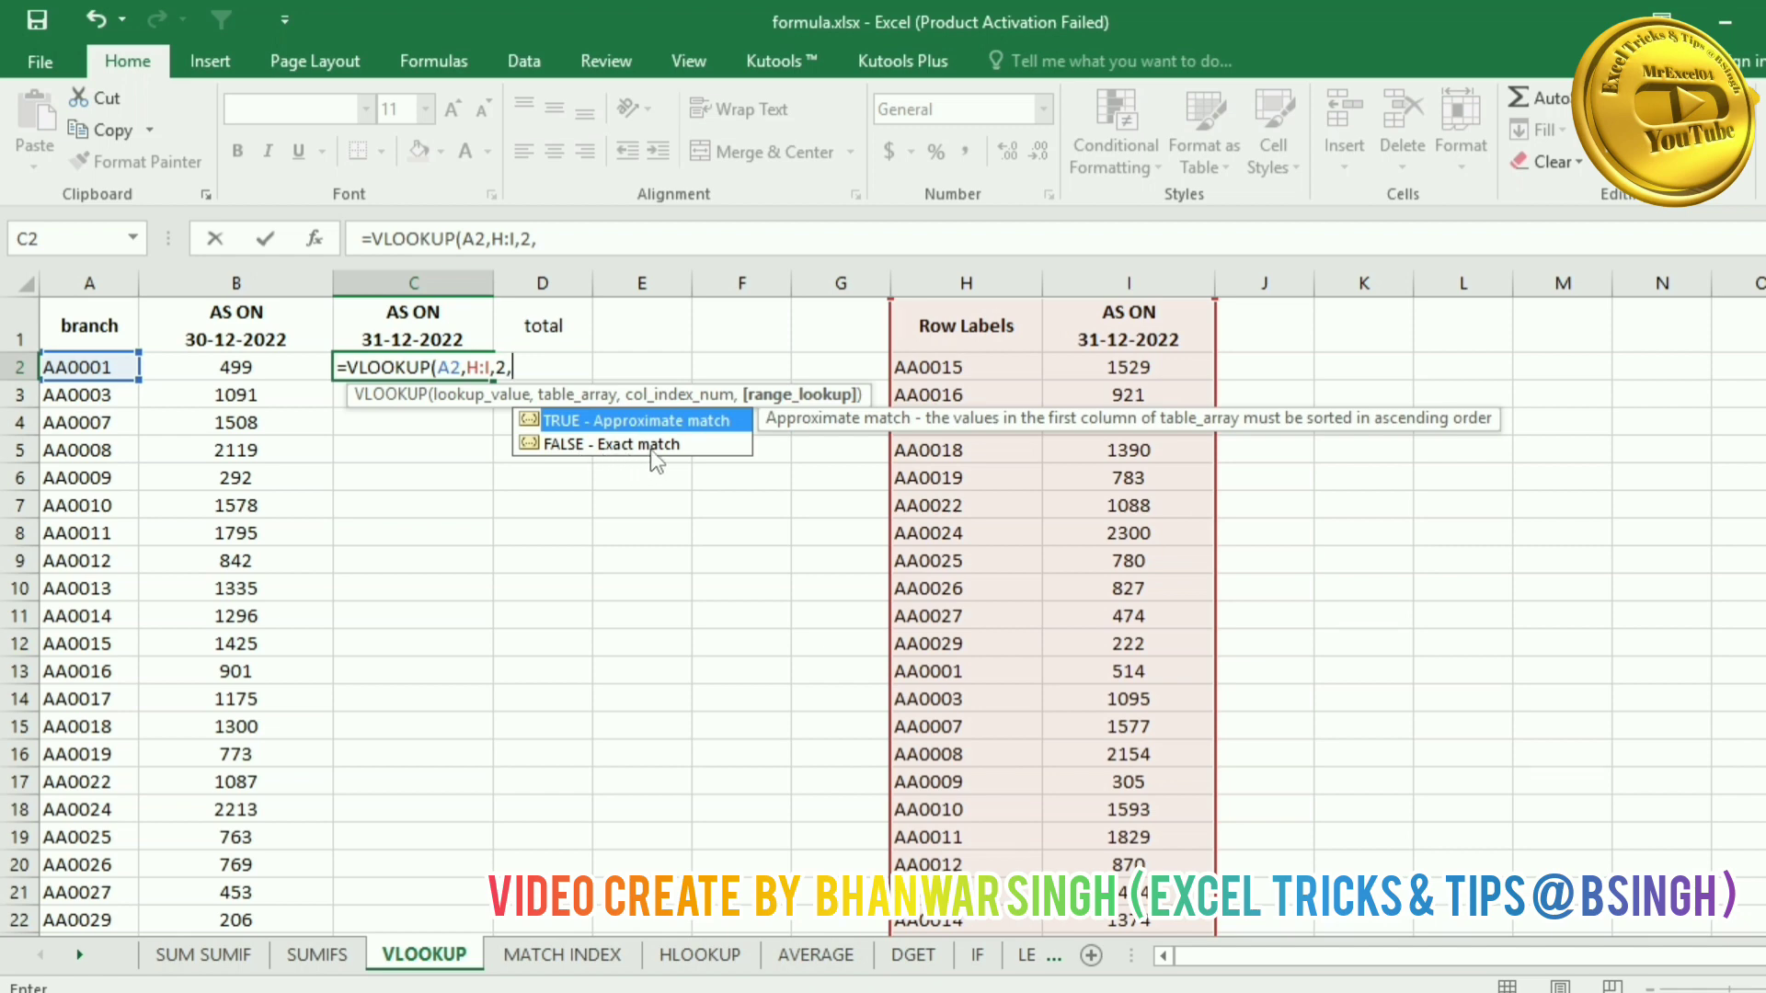
text(0))
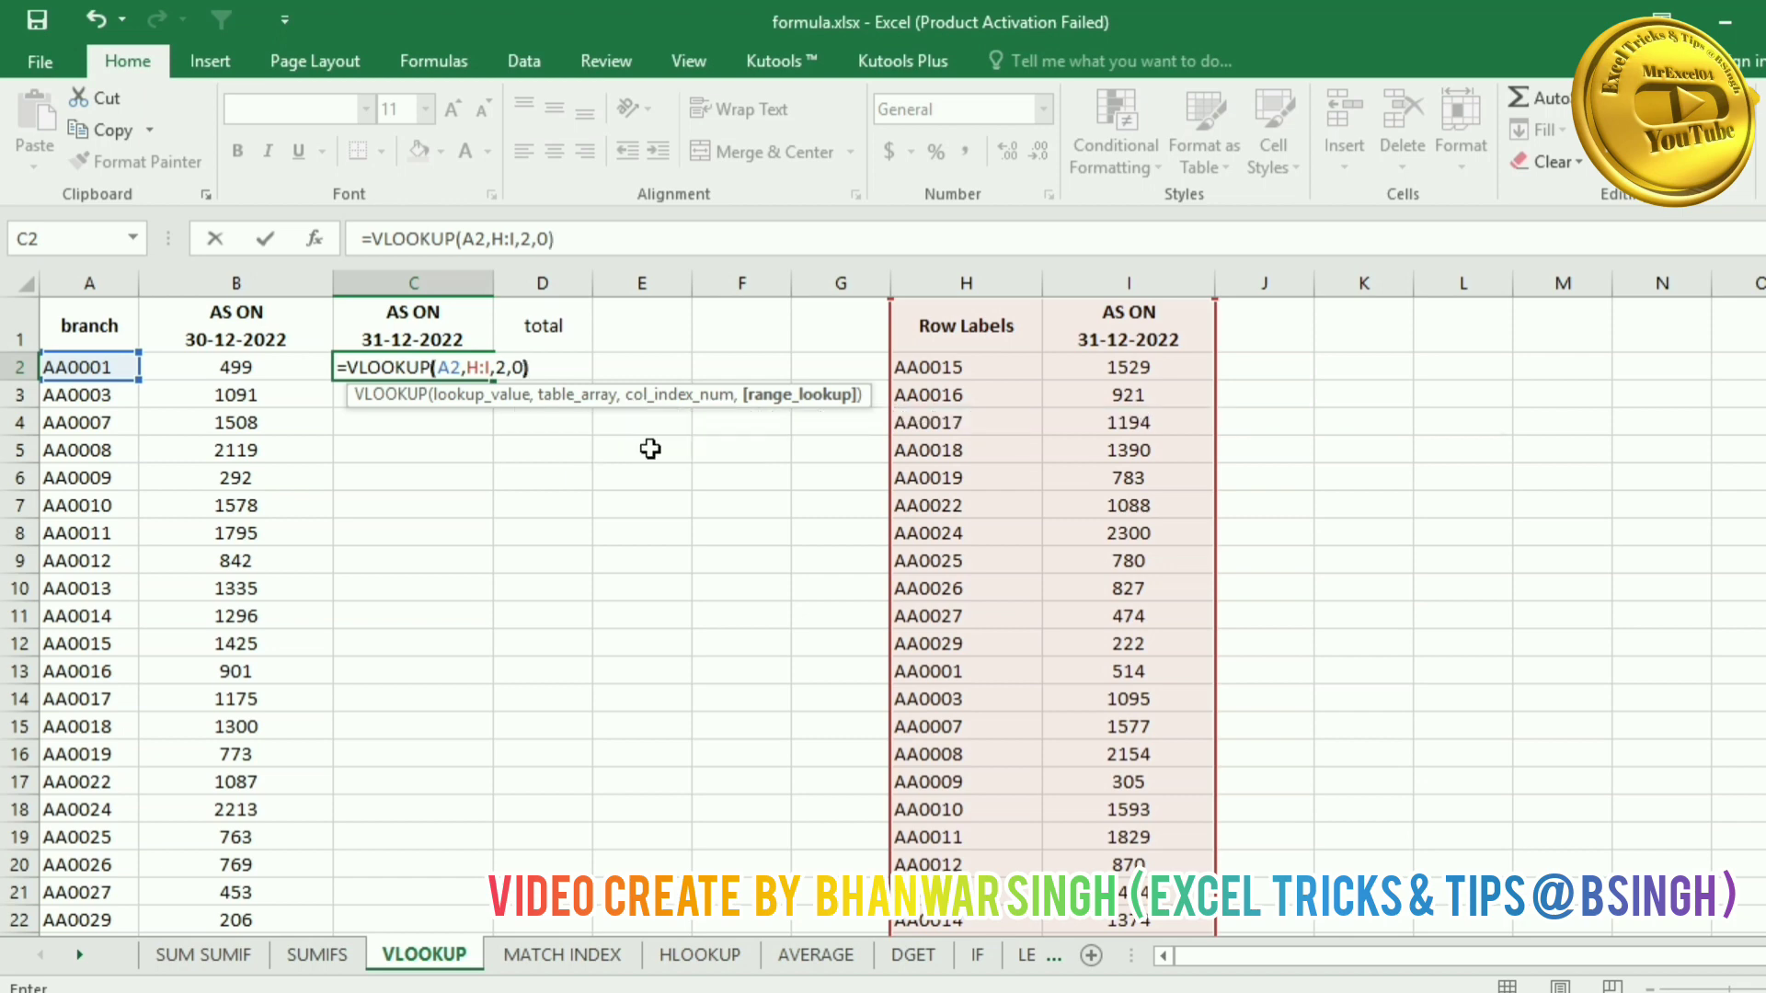
key(Return)
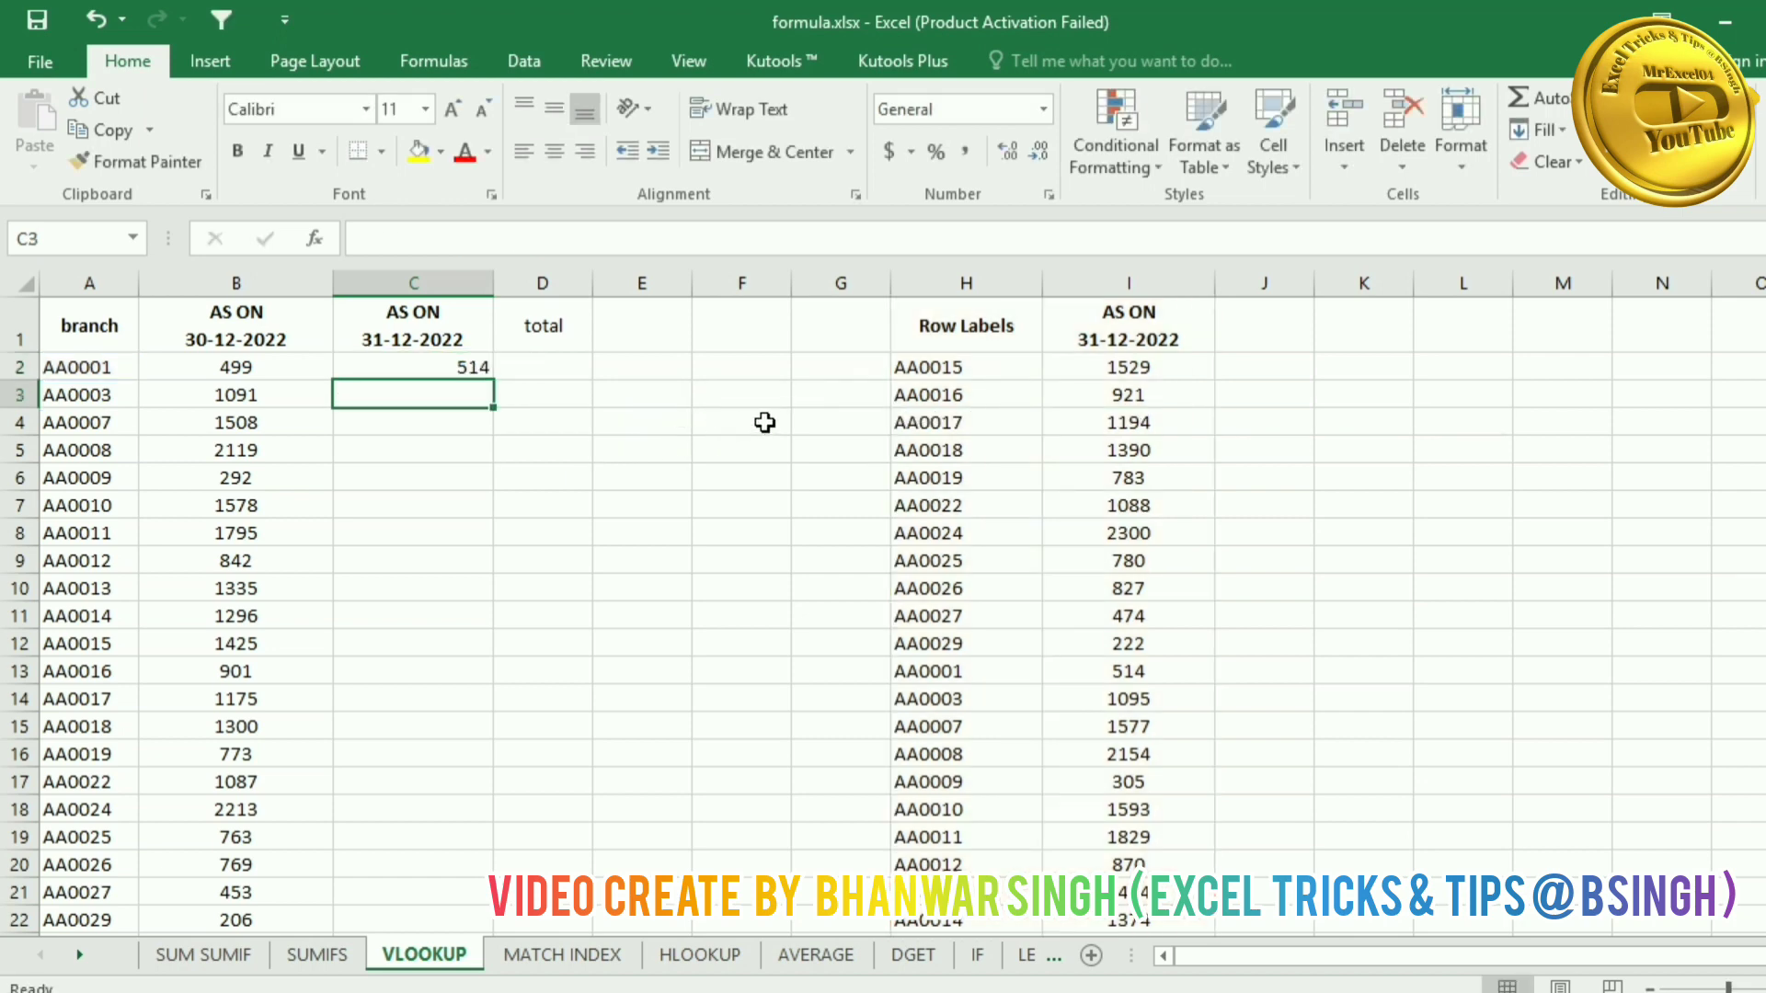
Step: Fill the VLOOKUP formula from C2 down the branch list to row 22 and check the filled column
click(464, 365)
double_click(493, 380)
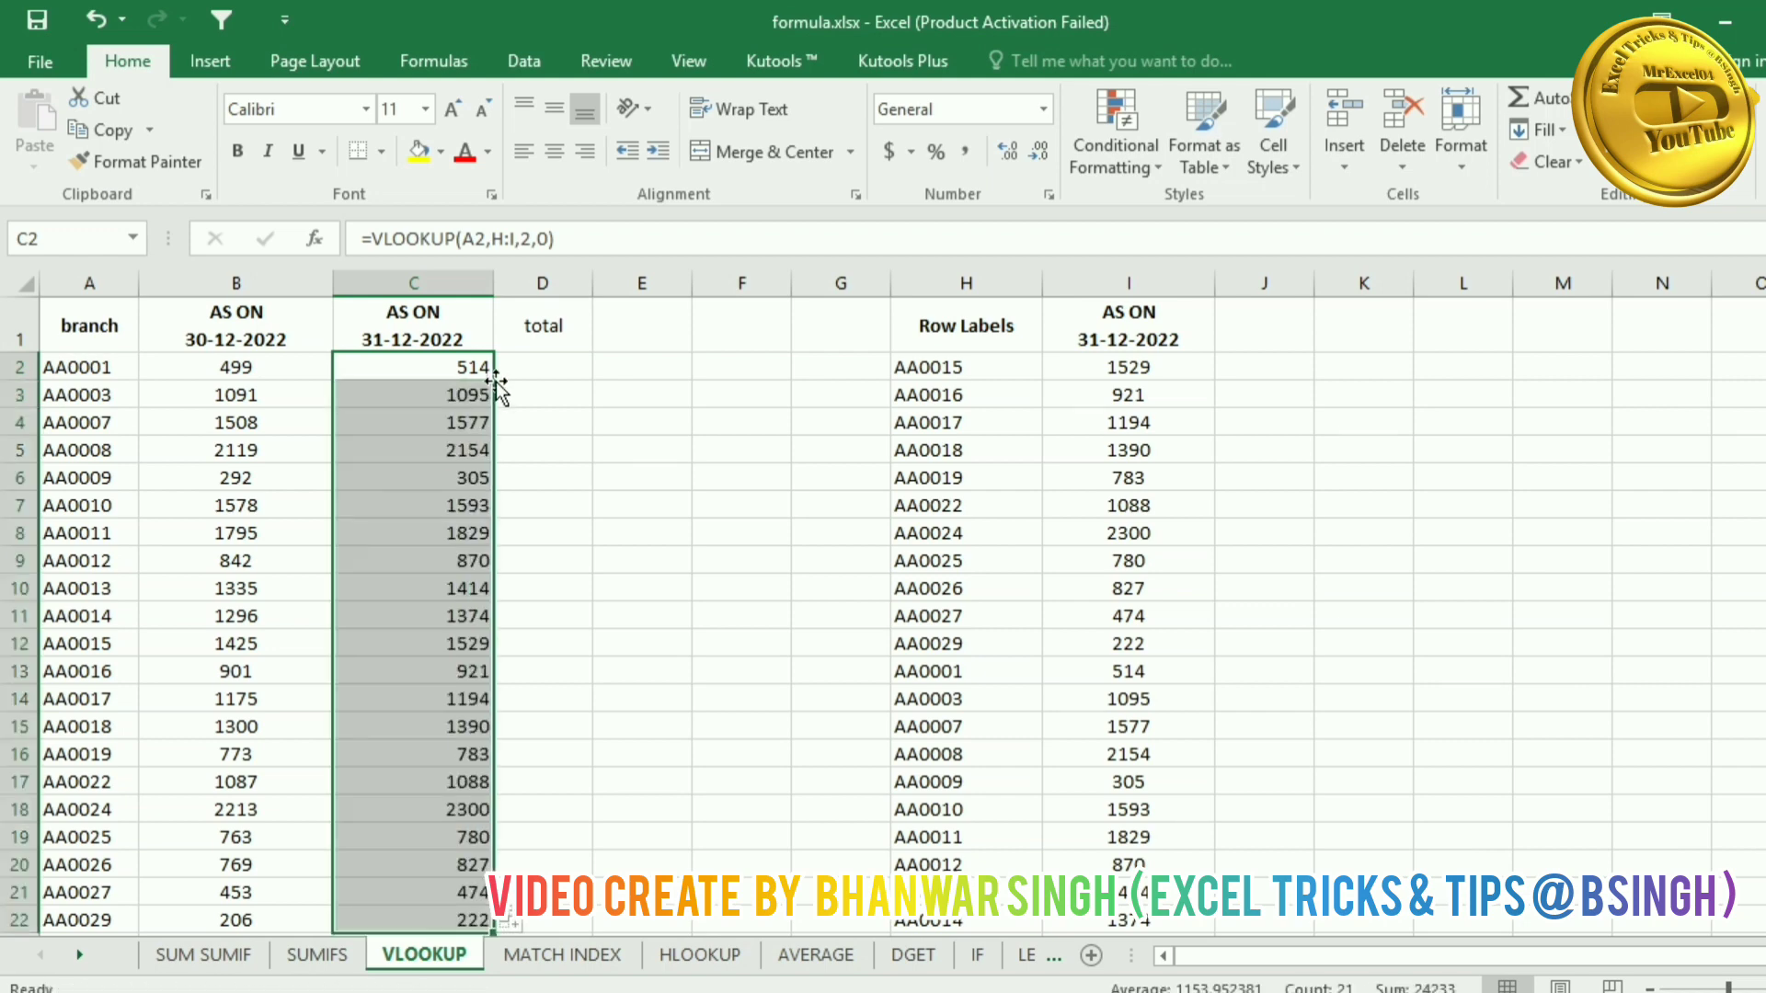
scroll(492, 503, down, 2)
scroll(492, 503, up, 2)
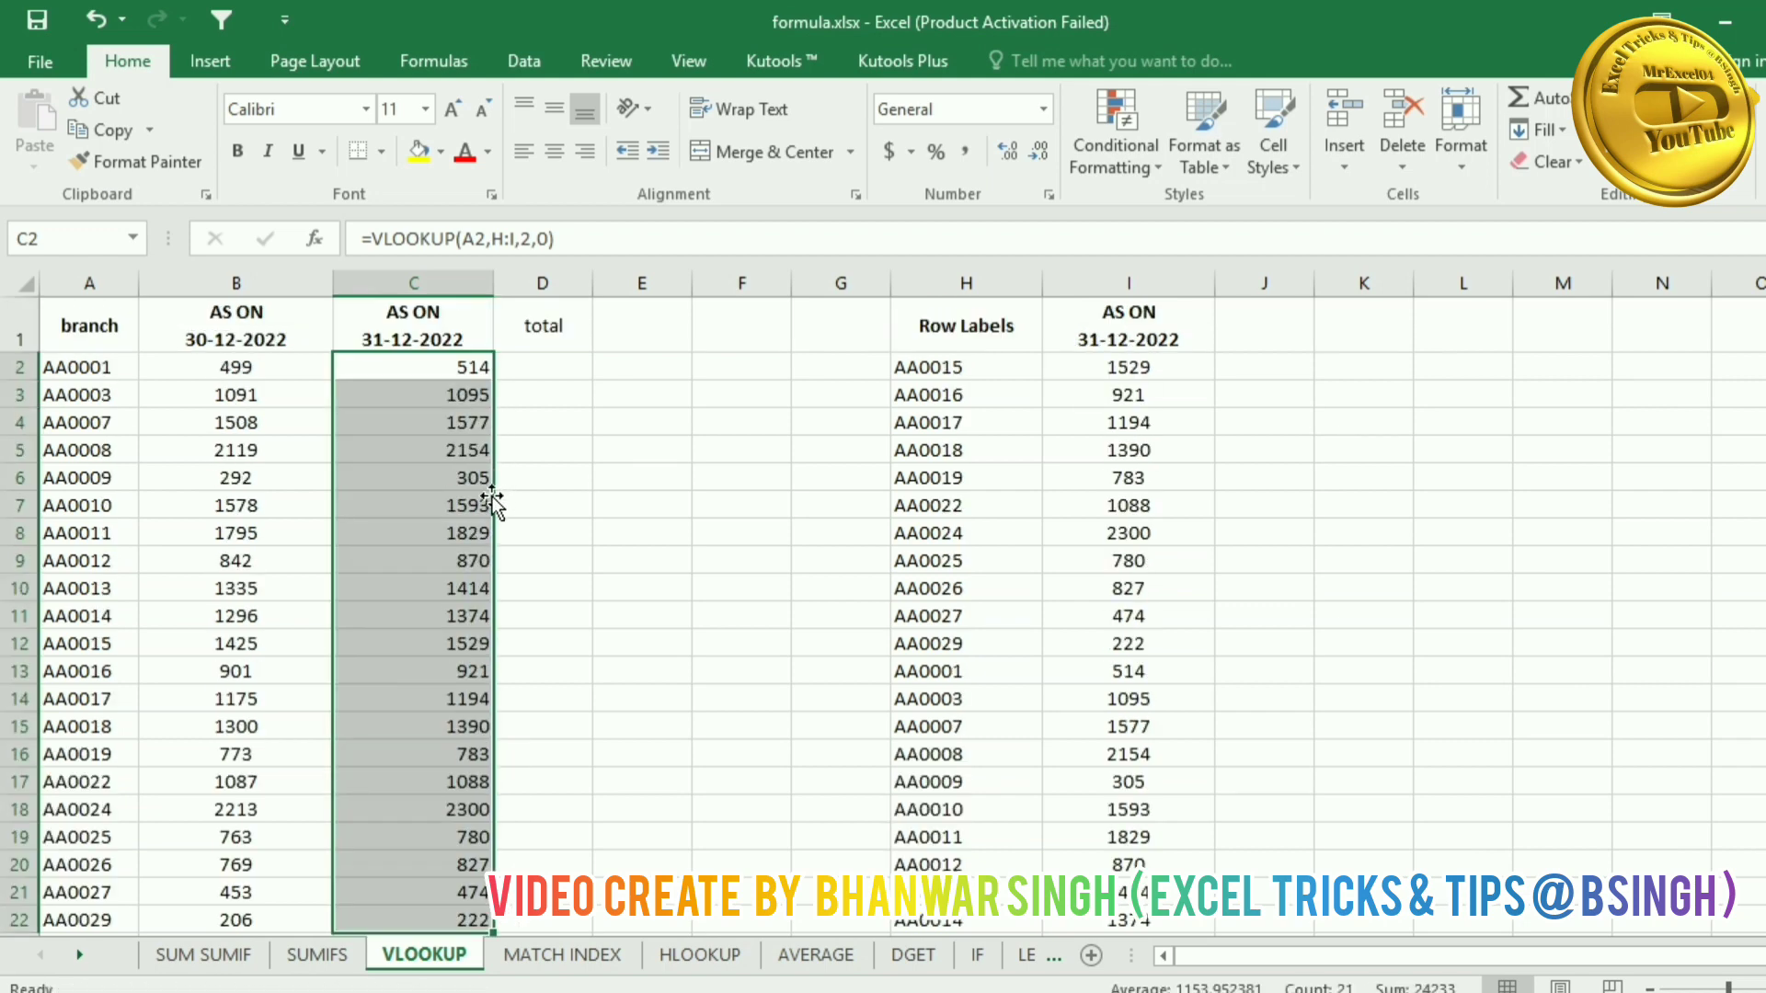
Step: Total B2:C2 in D2 with AutoSum and fill =SUM(B2:C2) down the total column to row 22
click(557, 364)
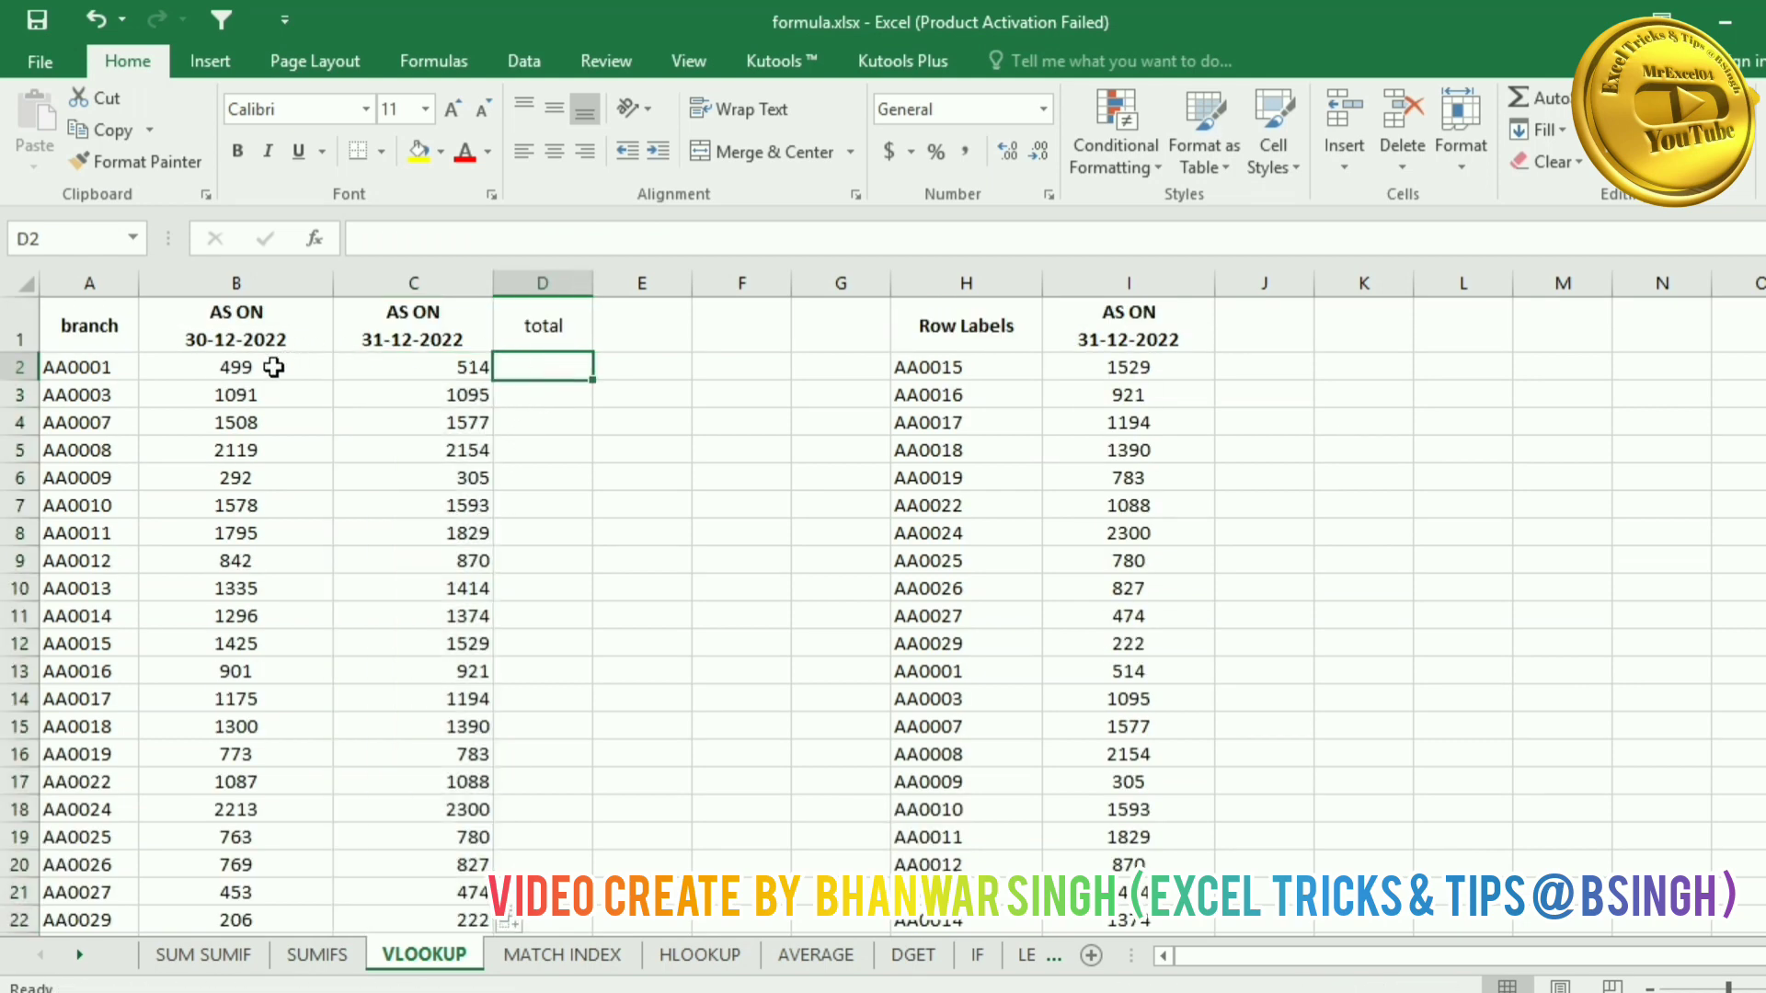
drag(279, 361, 511, 367)
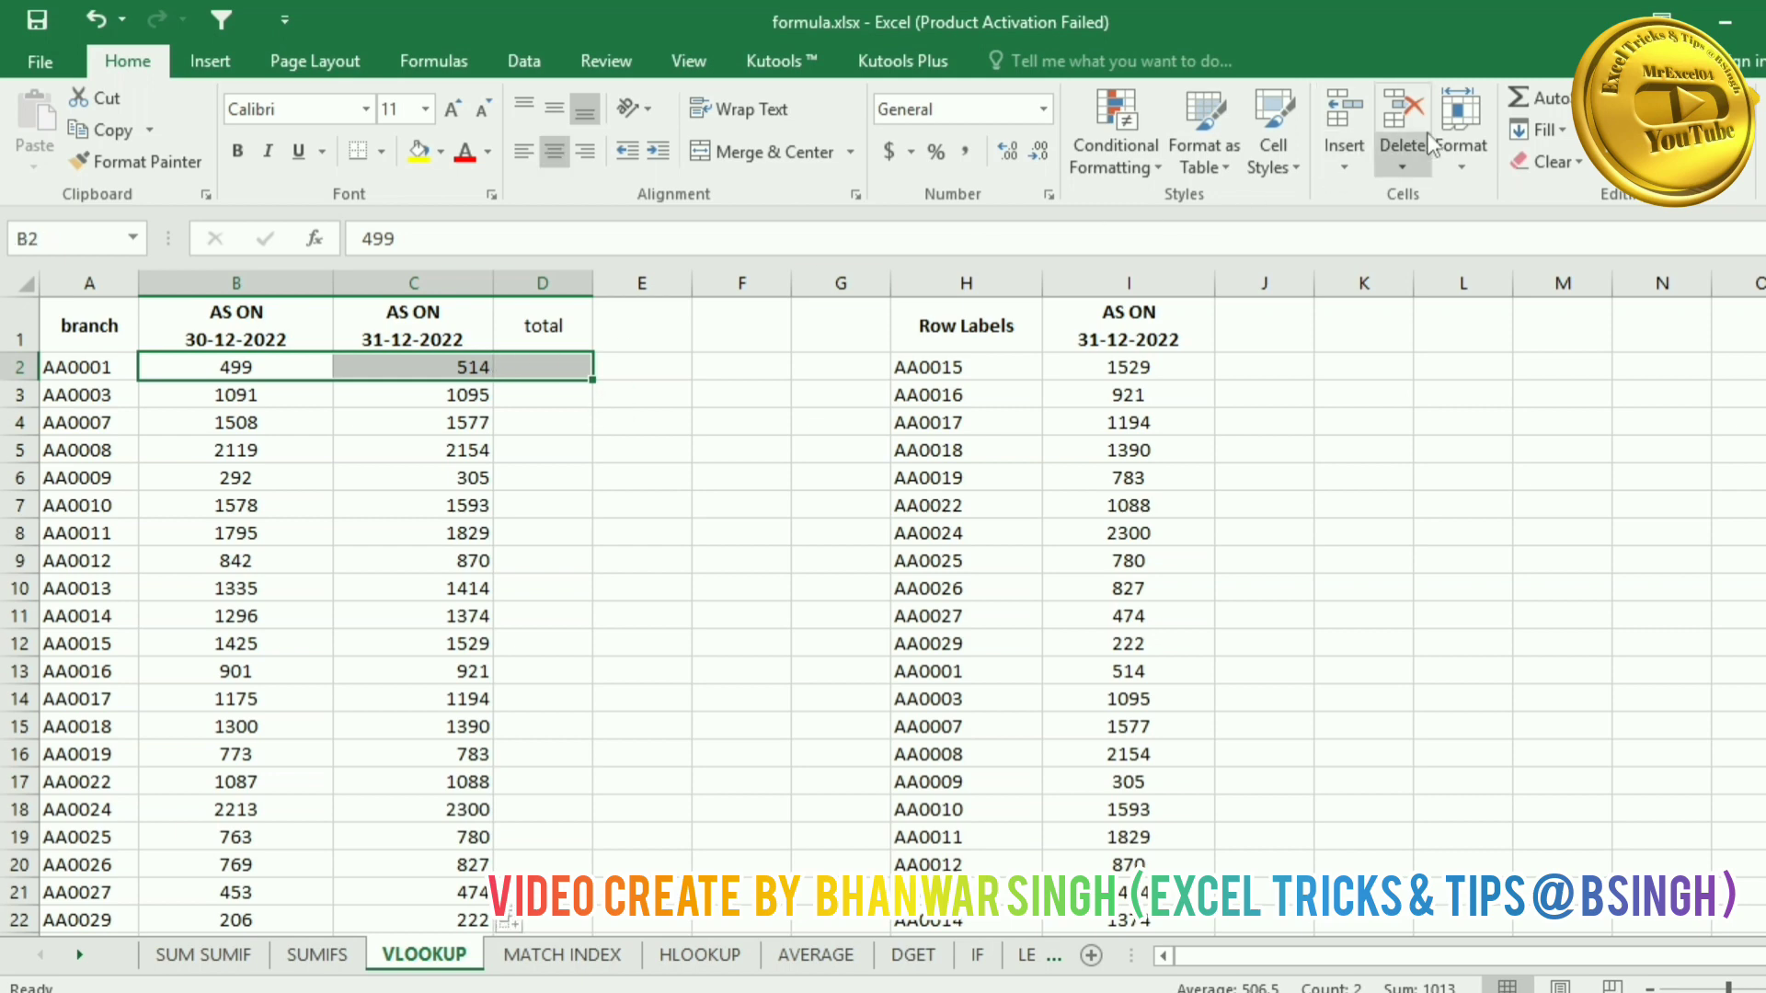
click(1519, 97)
click(549, 367)
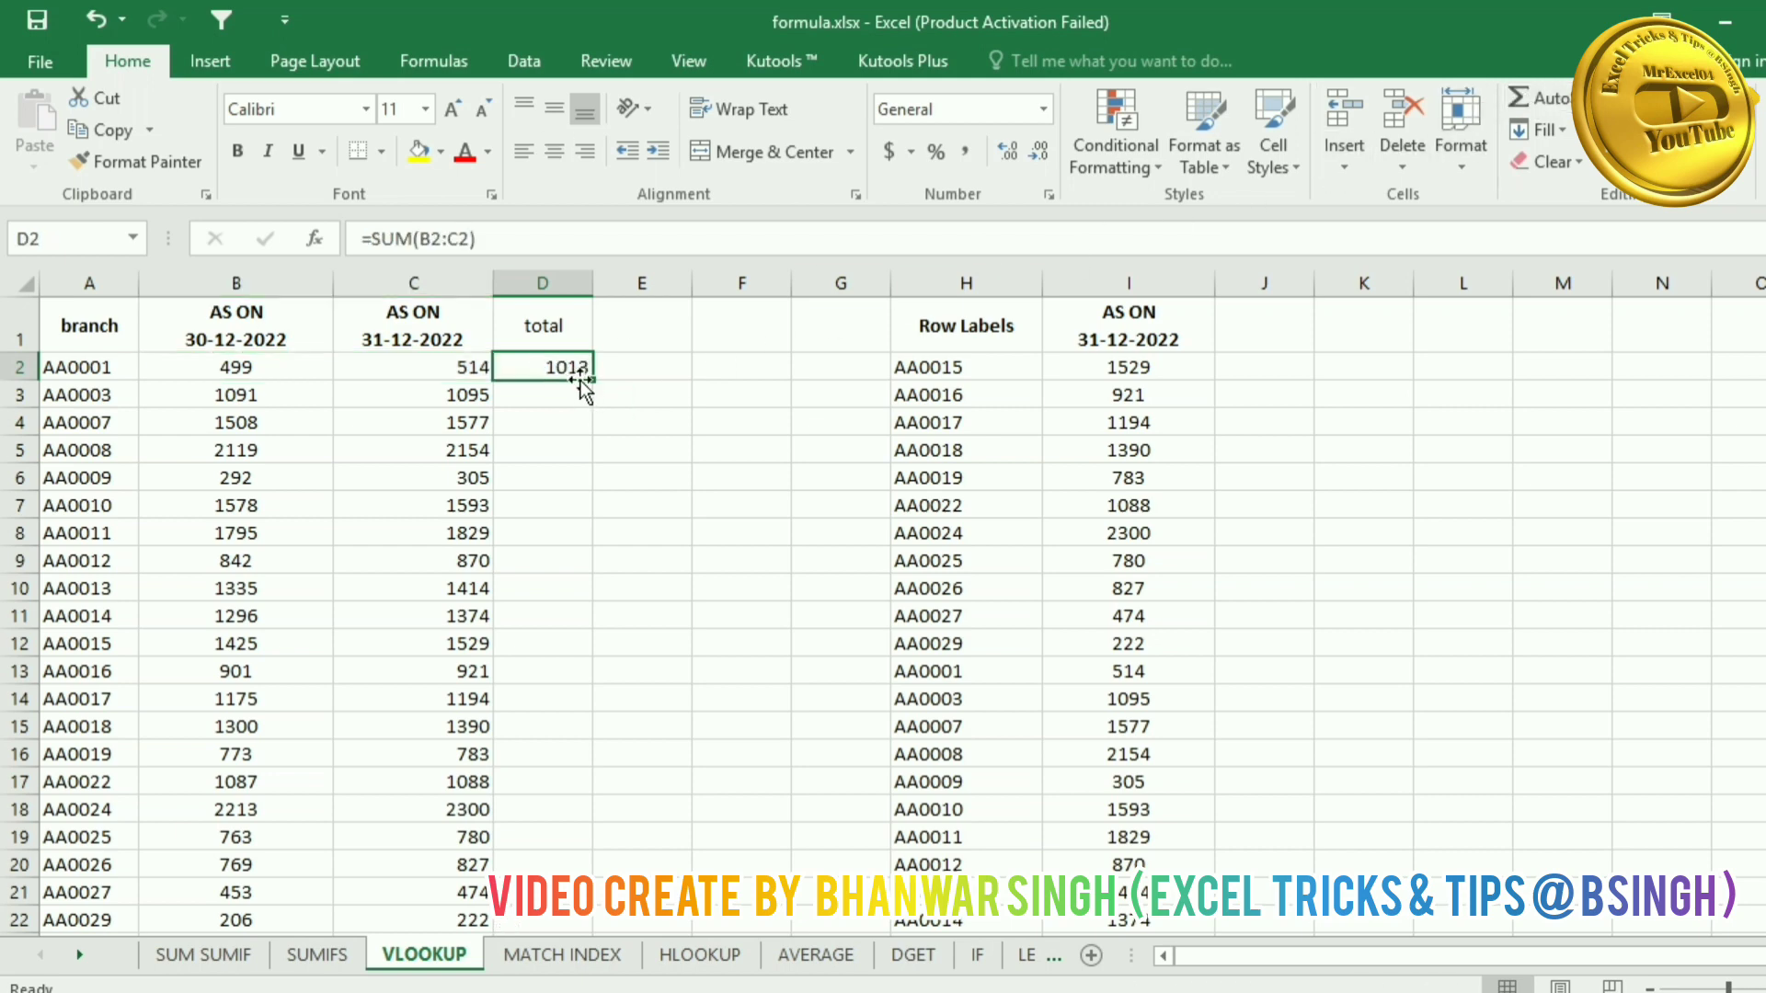
double_click(592, 380)
scroll(666, 423, down, 1)
scroll(667, 422, down, 1)
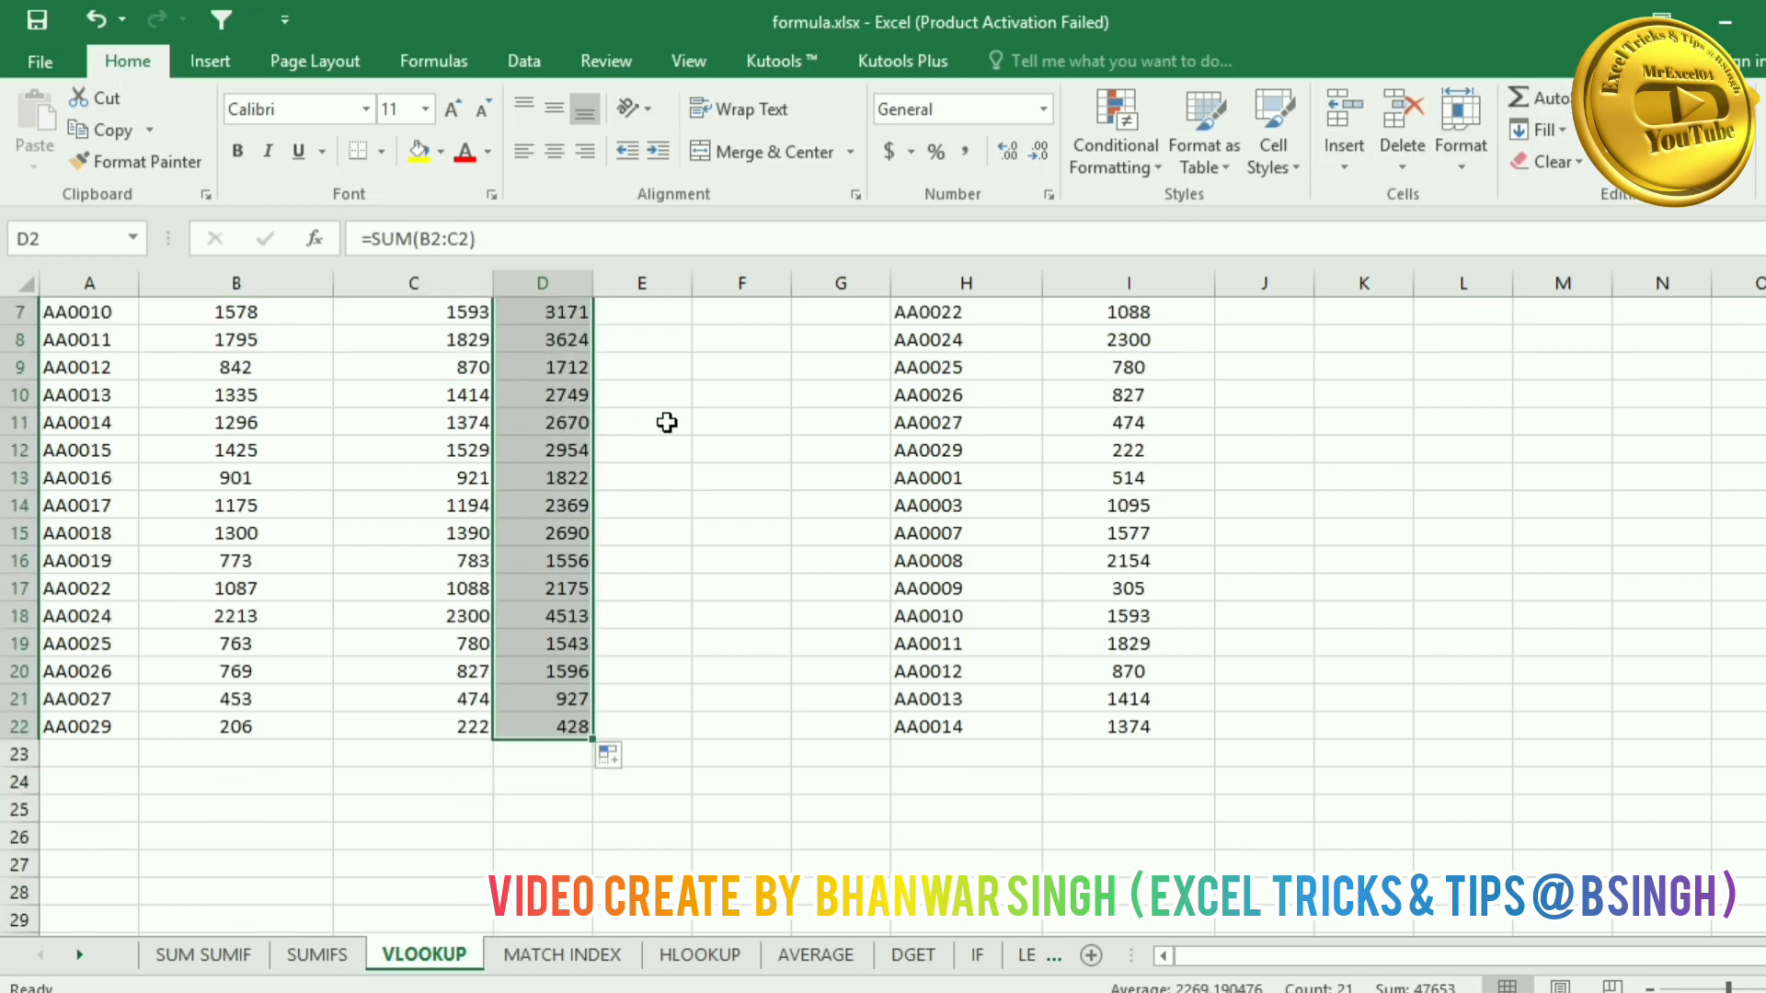
Step: Save the workbook and widen the total column D slightly on the VLOOKUP sheet
scroll(667, 422, up, 2)
click(650, 387)
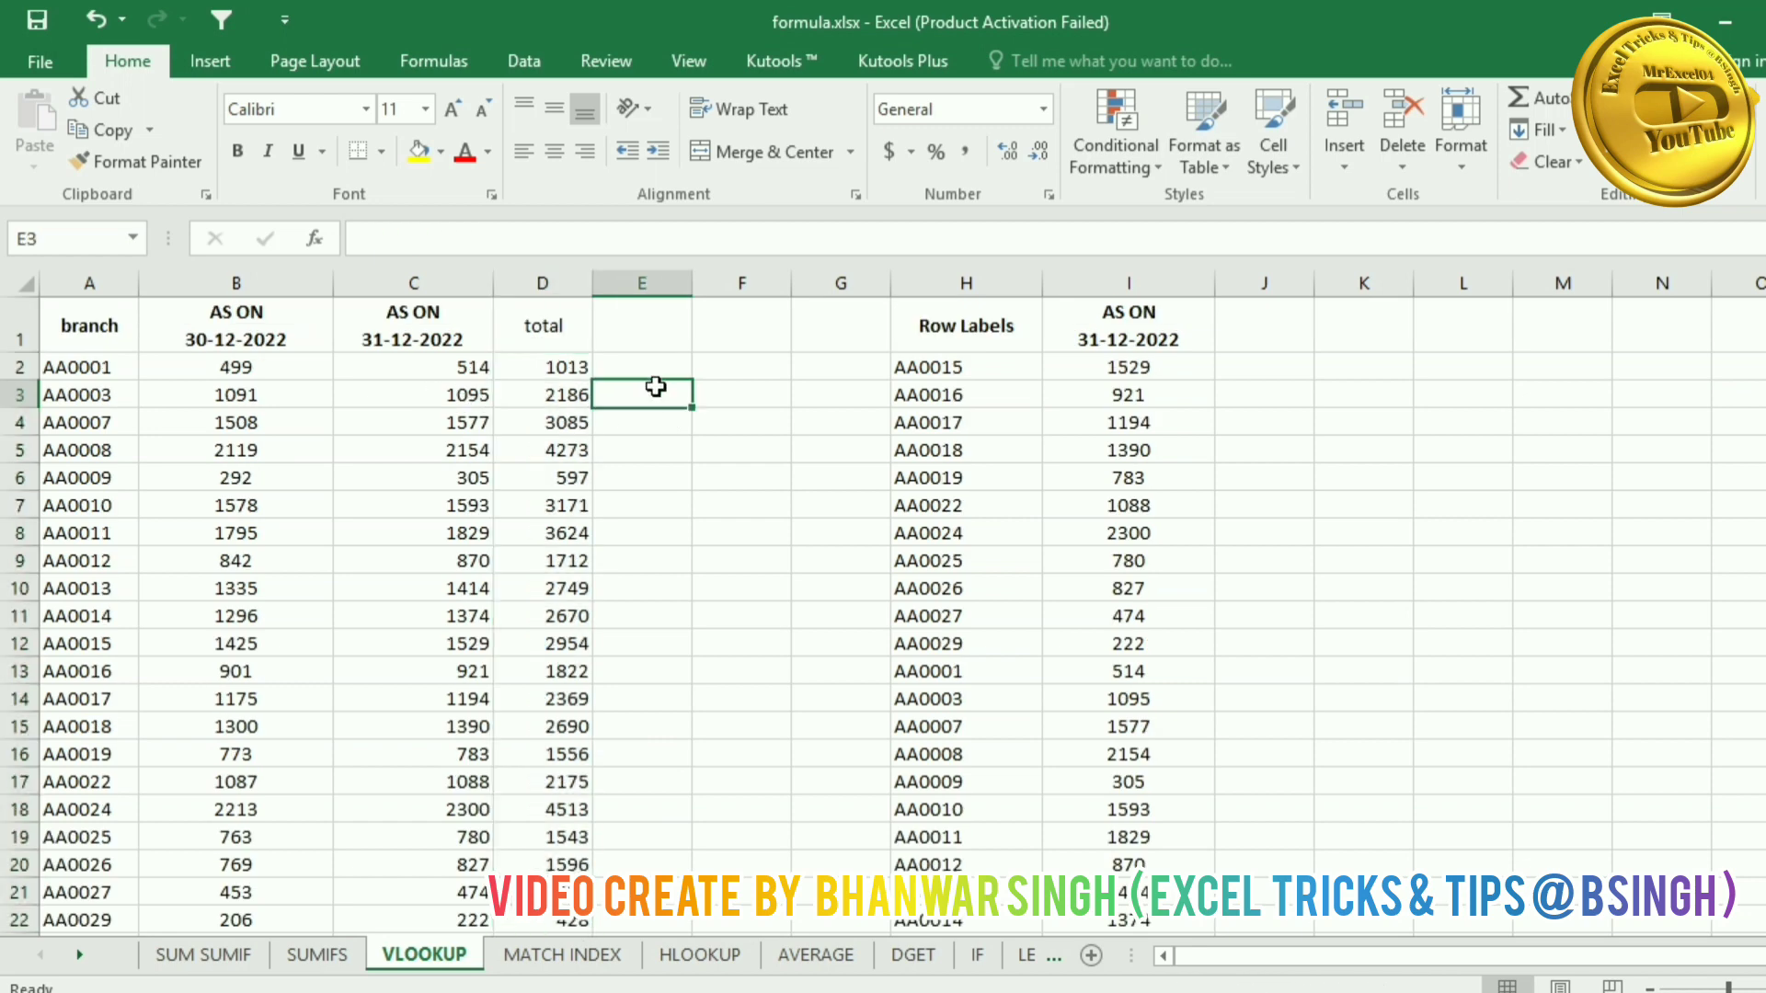
key(ctrl+s)
drag(593, 283, 634, 287)
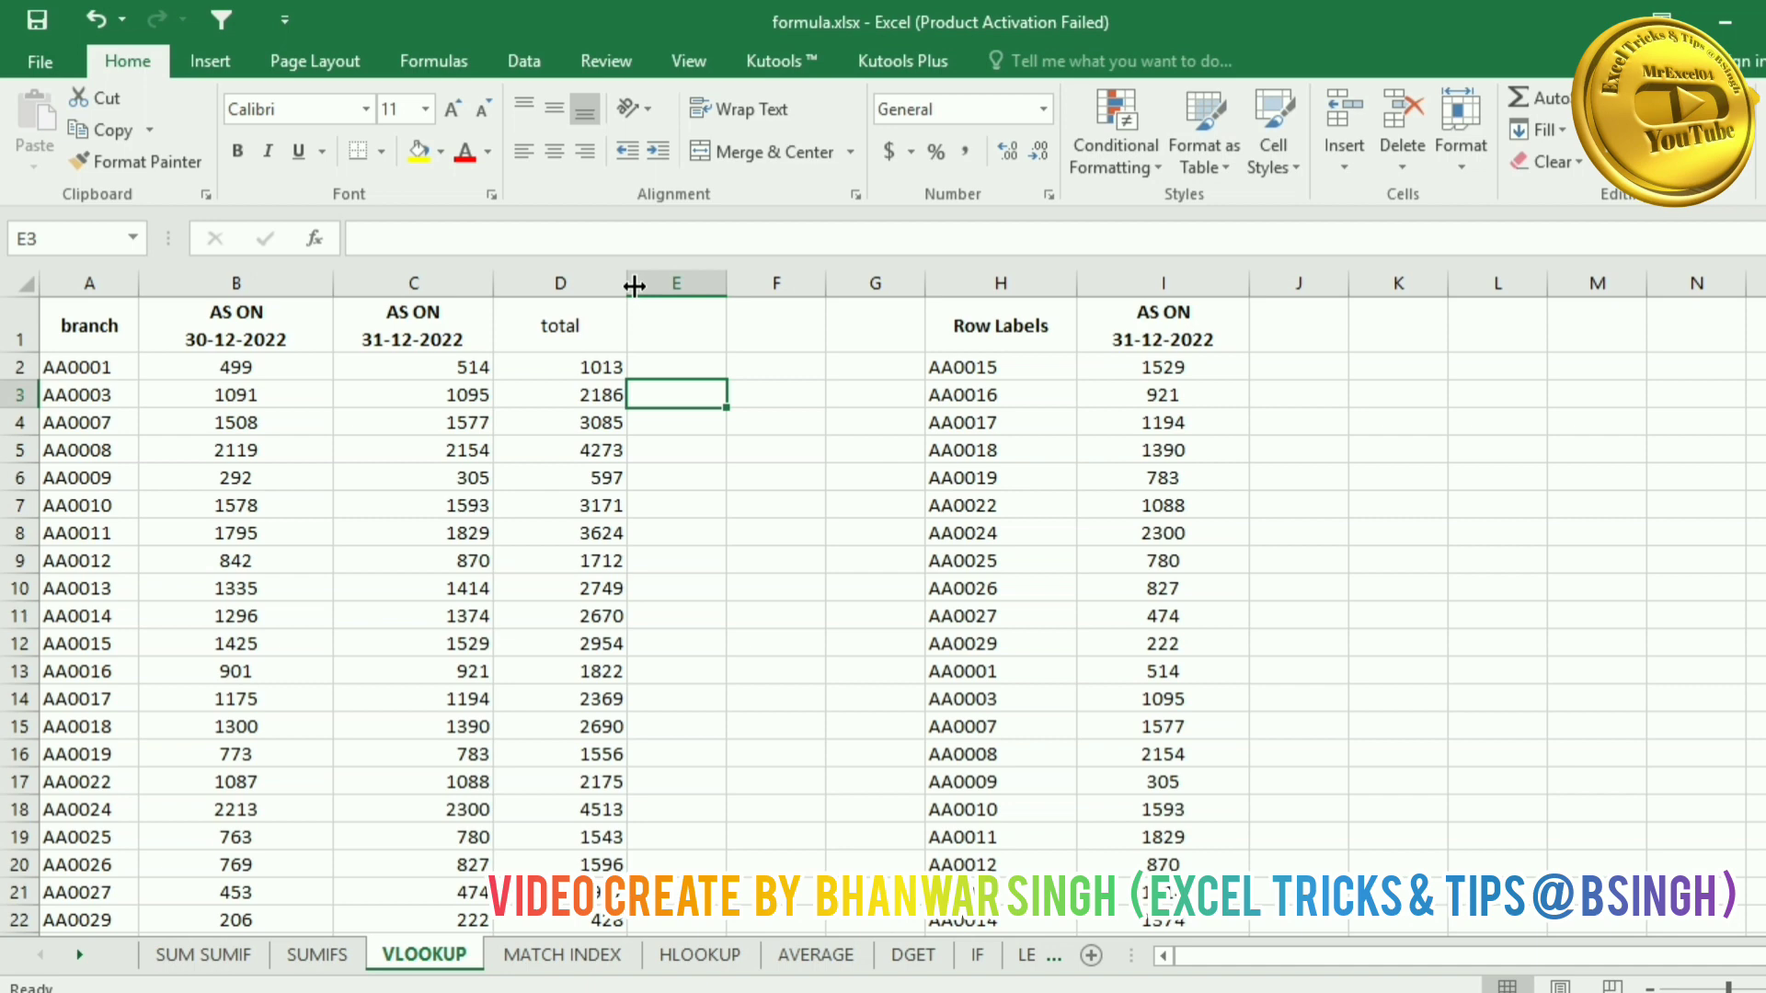
click(114, 276)
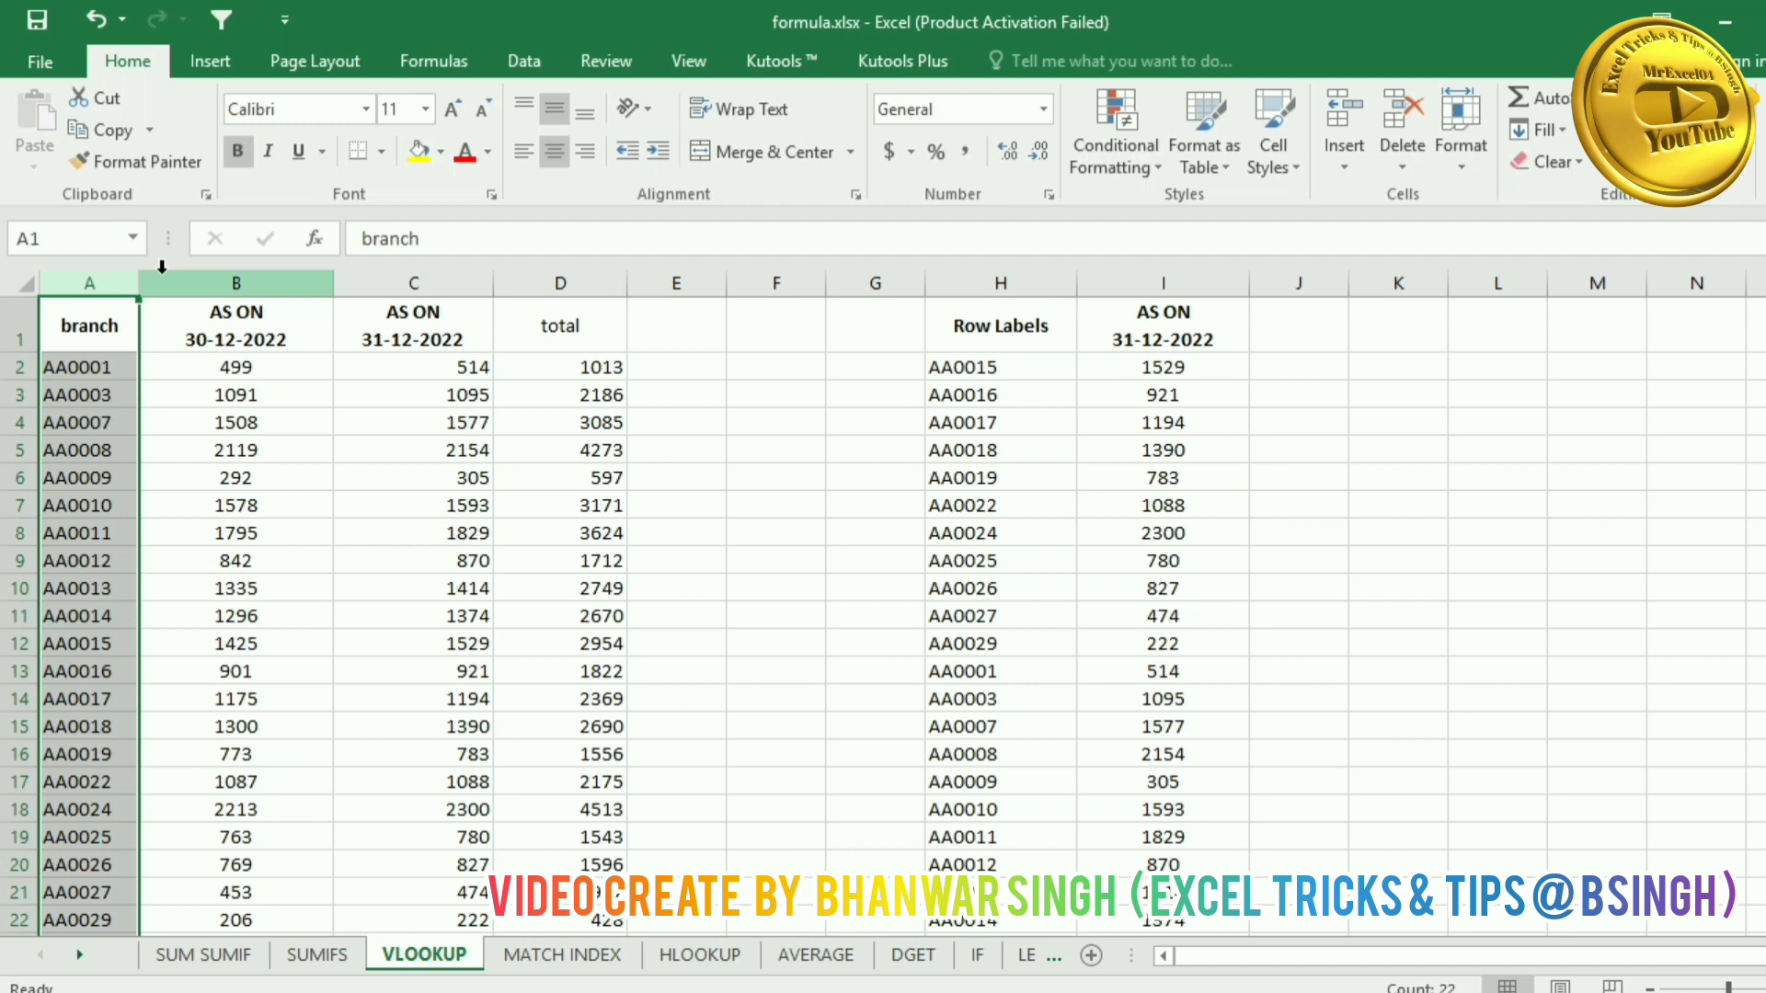
Step: Open the MATCH INDEX sheet and inspect the city selector in G2 and the INDEX-MATCH formula in G3
click(561, 954)
click(511, 778)
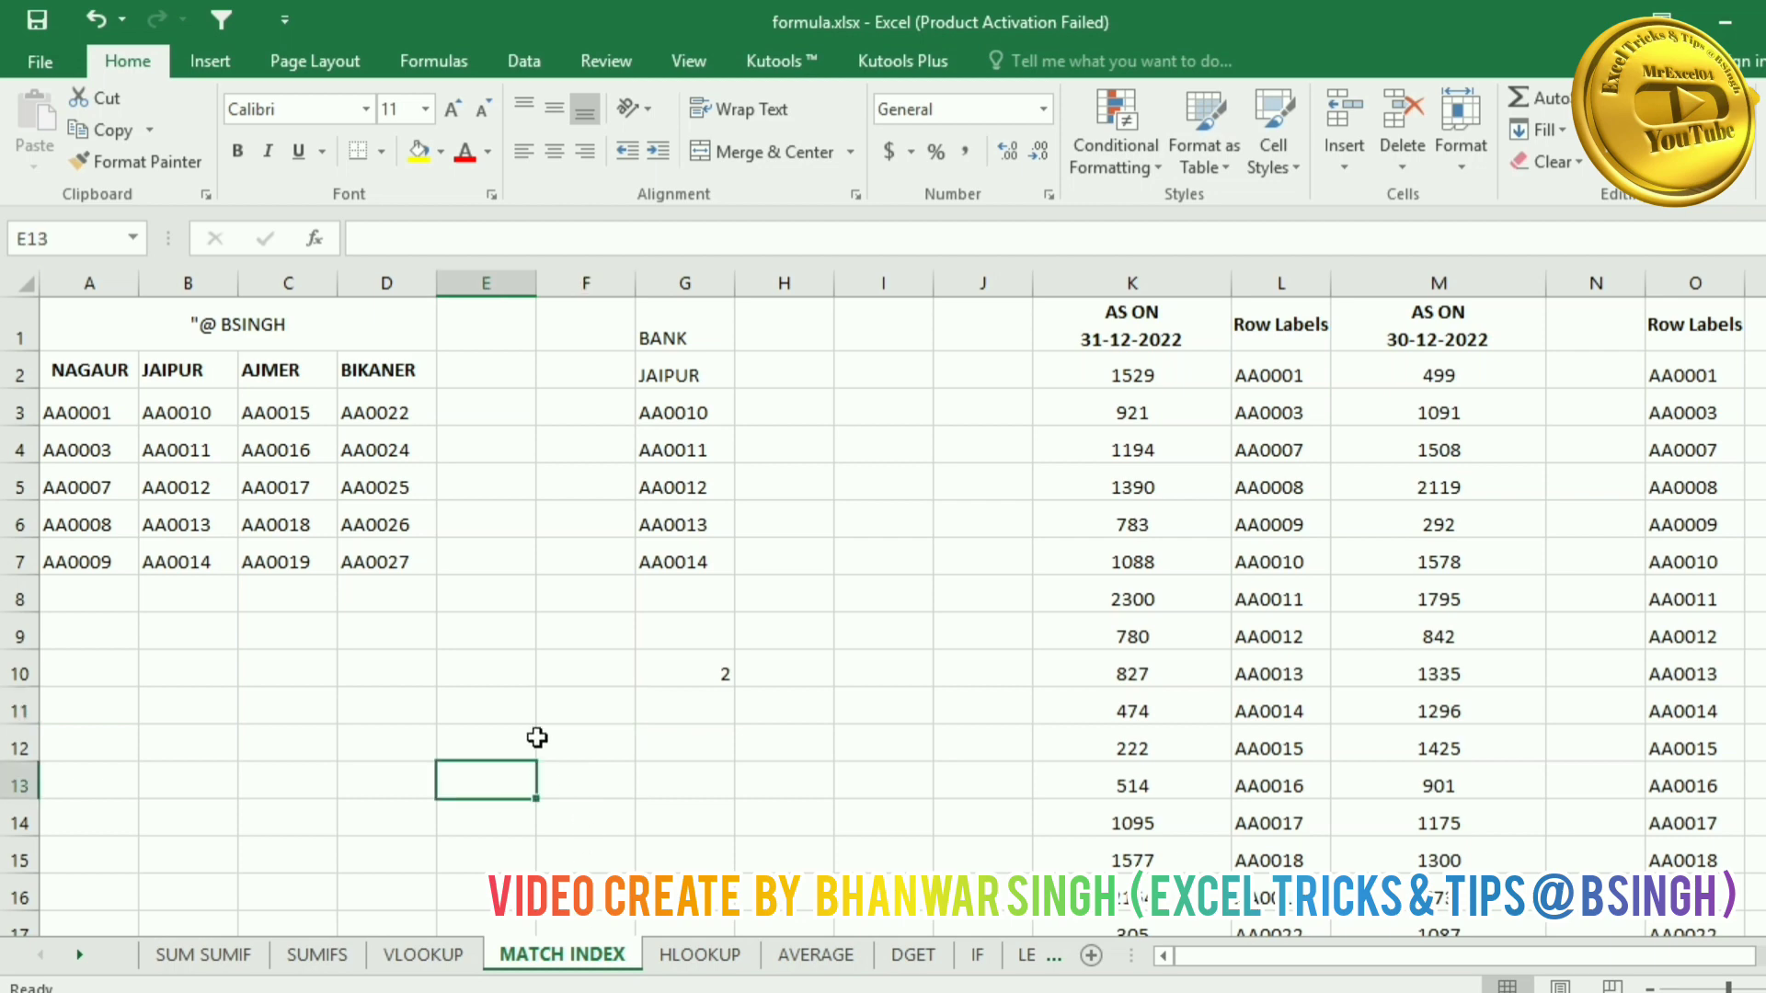
click(687, 373)
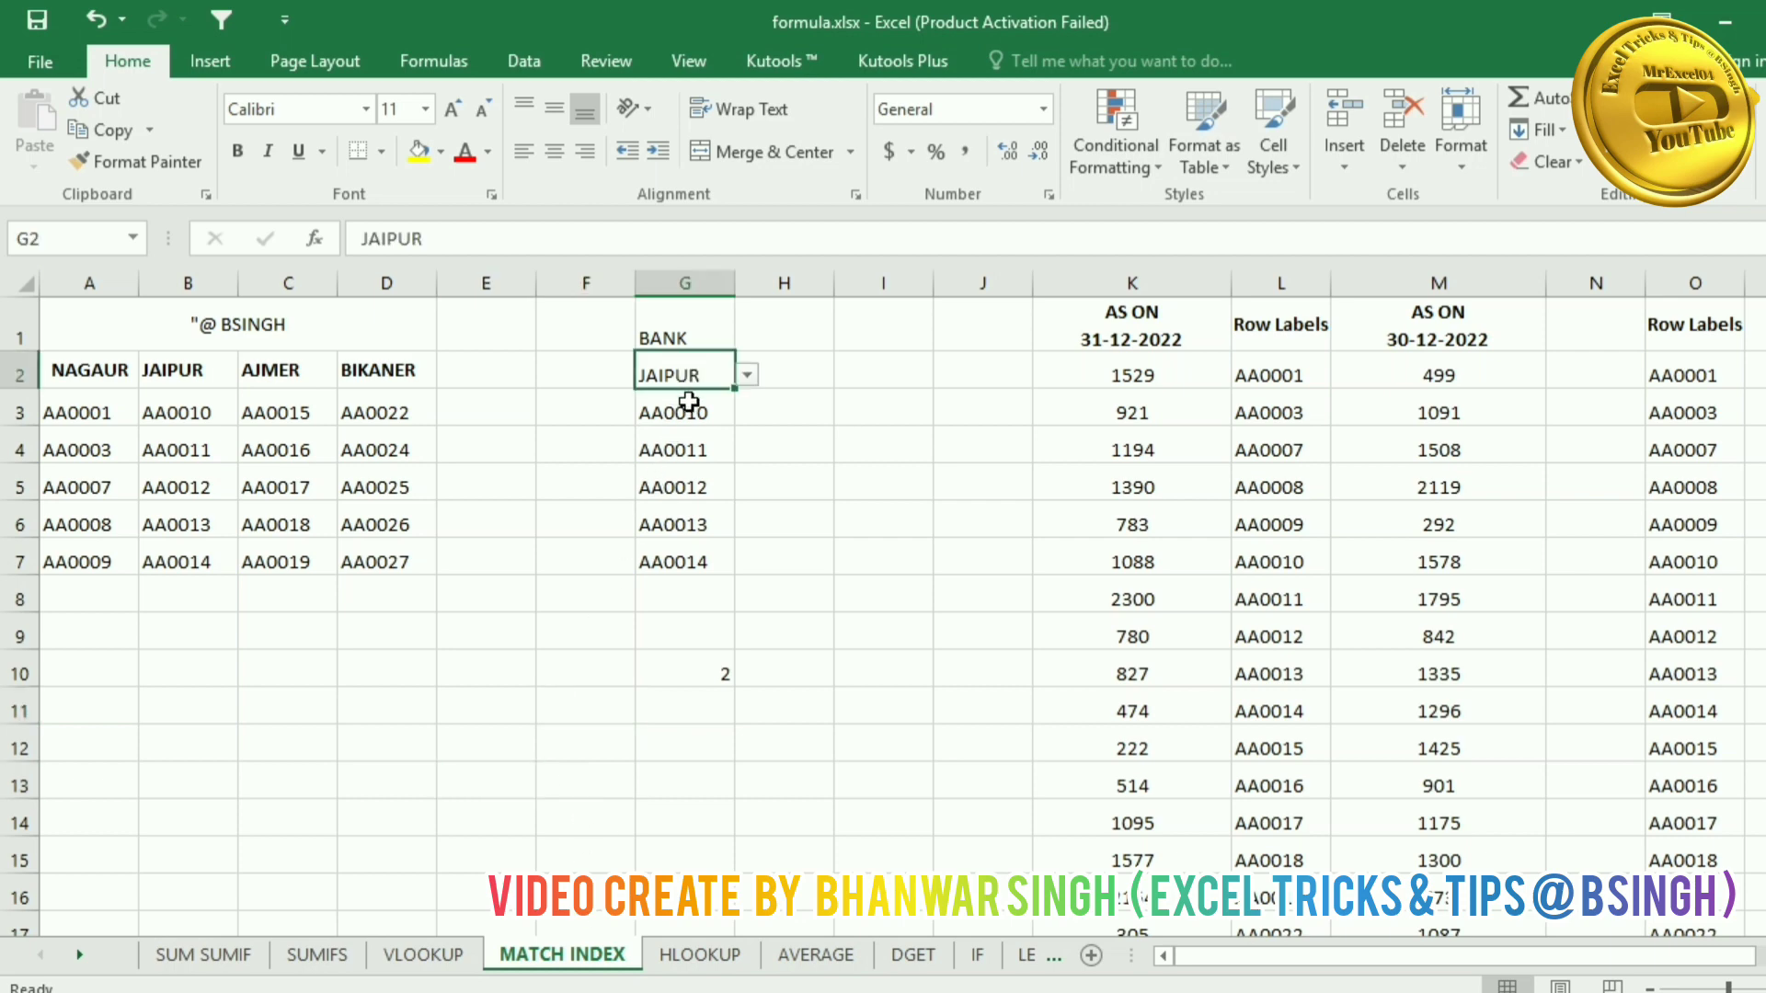
click(688, 402)
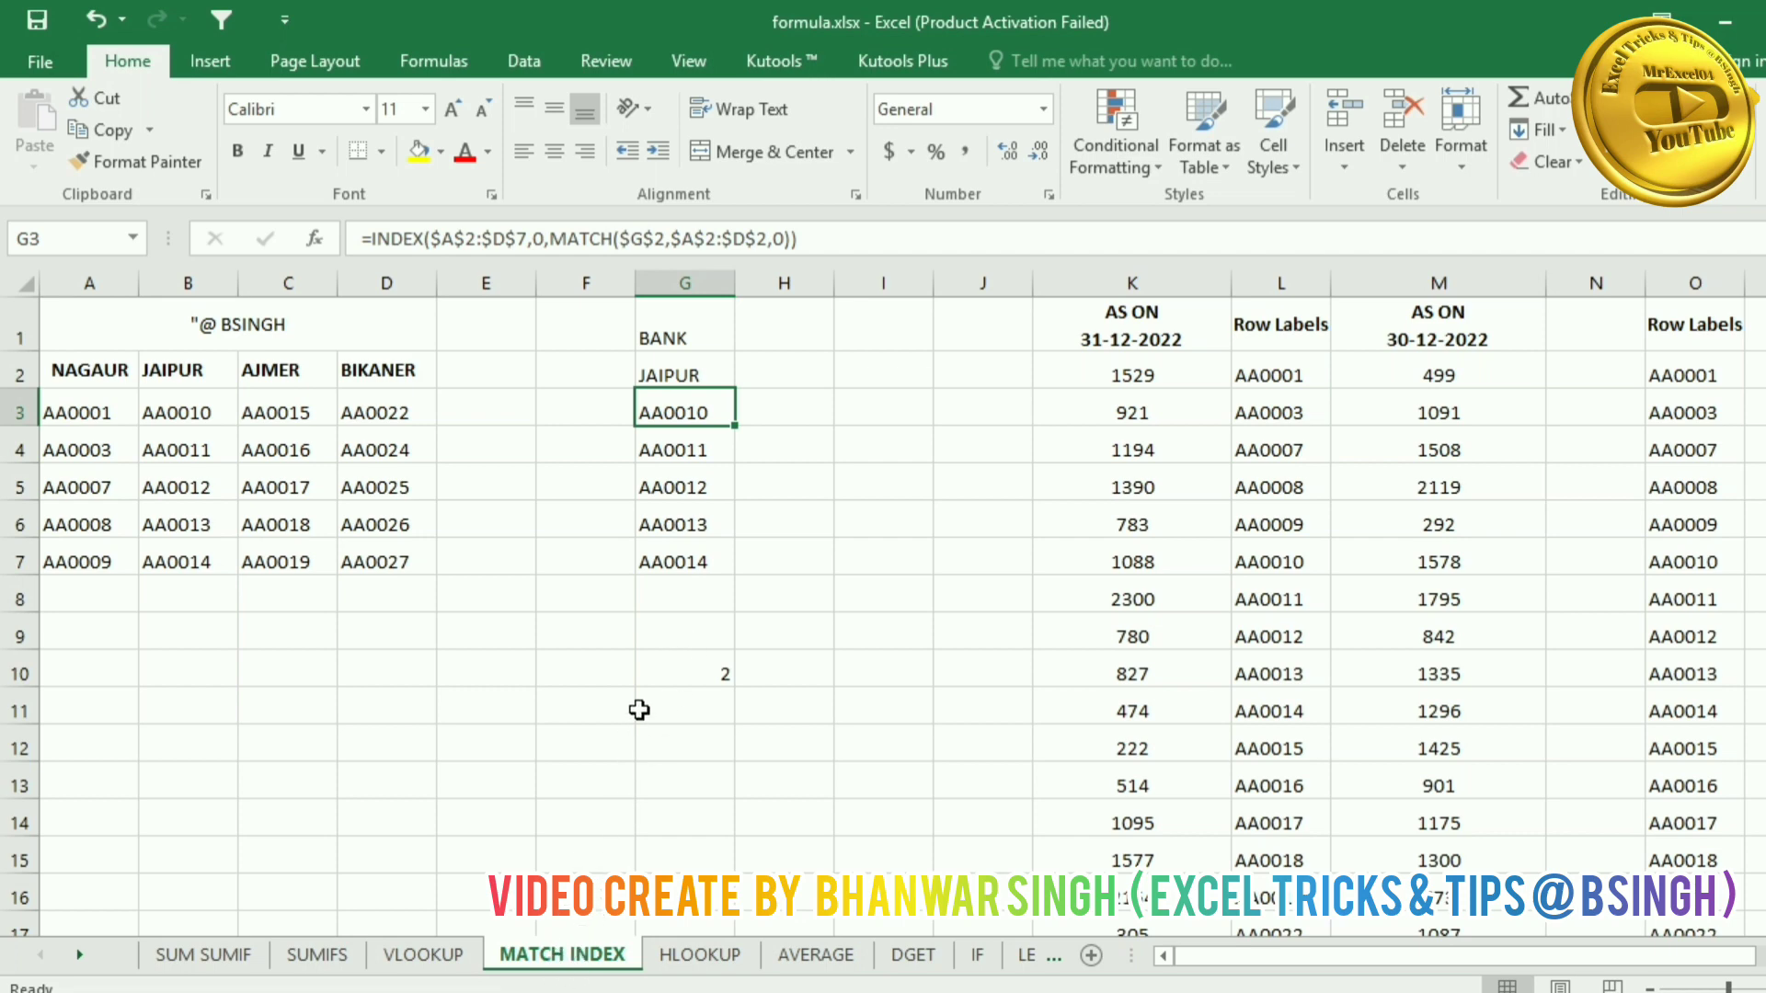
Step: Set the city selector in G2 to AJMER and then BIKANER to test the branch list below it
click(690, 377)
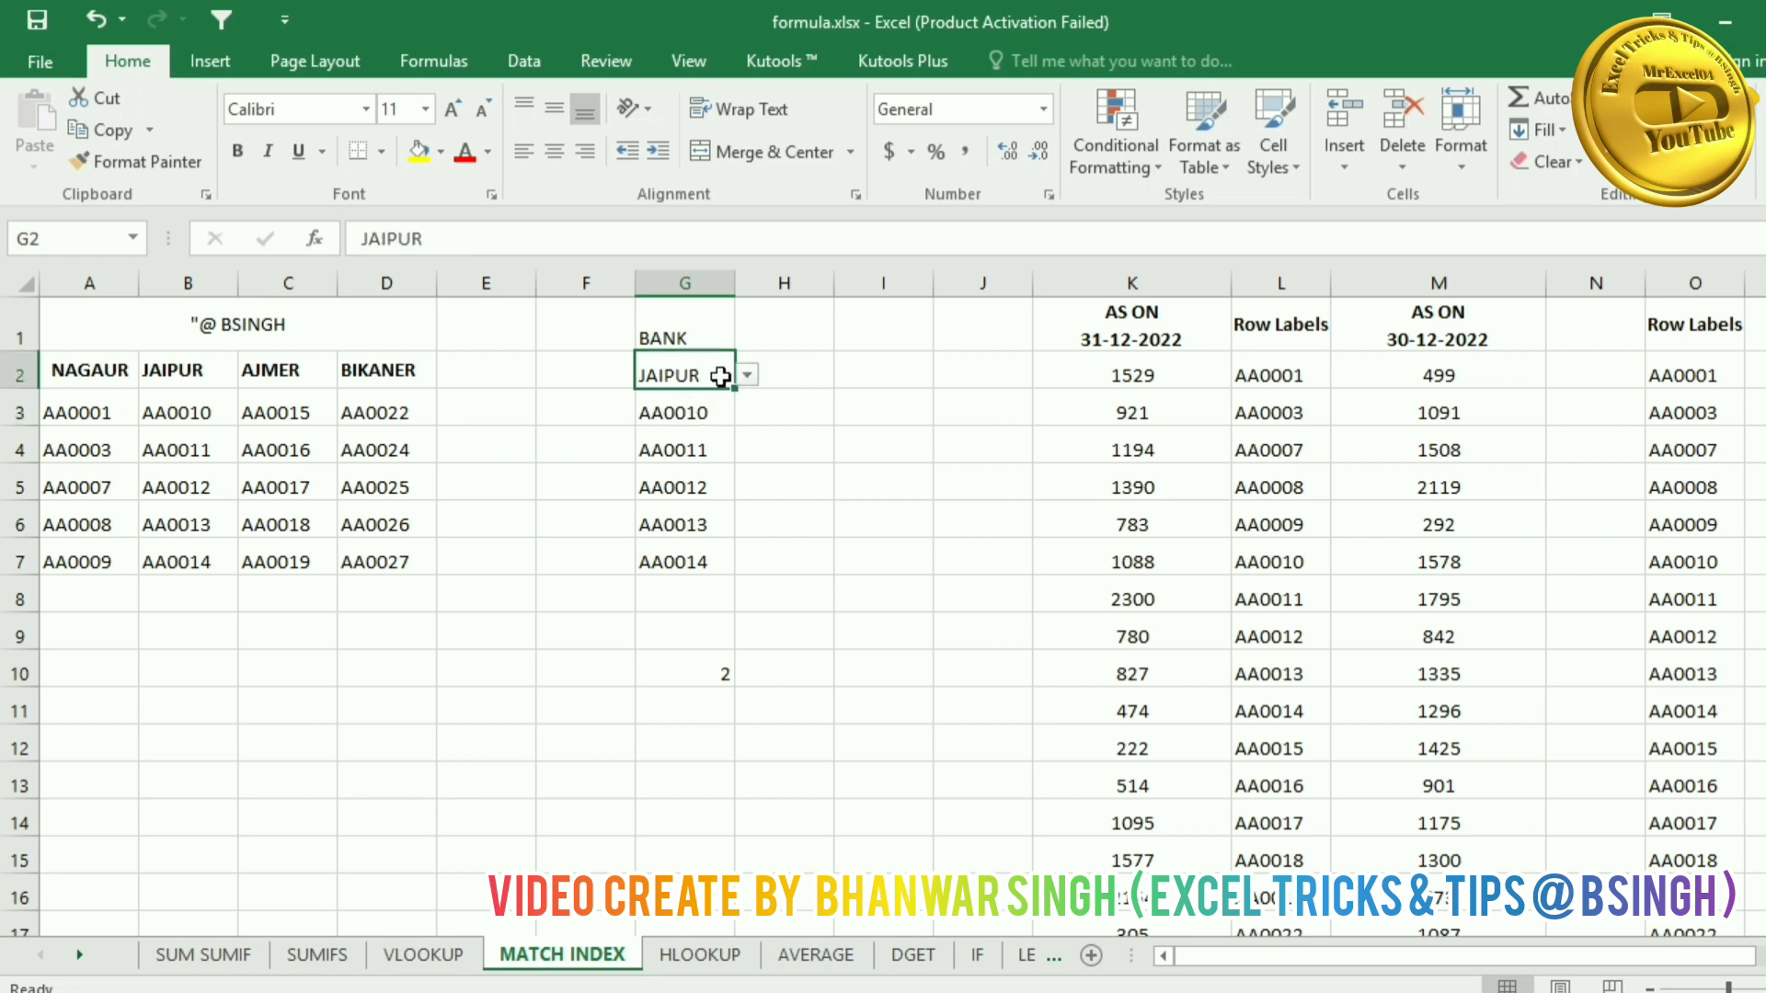
click(747, 376)
click(699, 434)
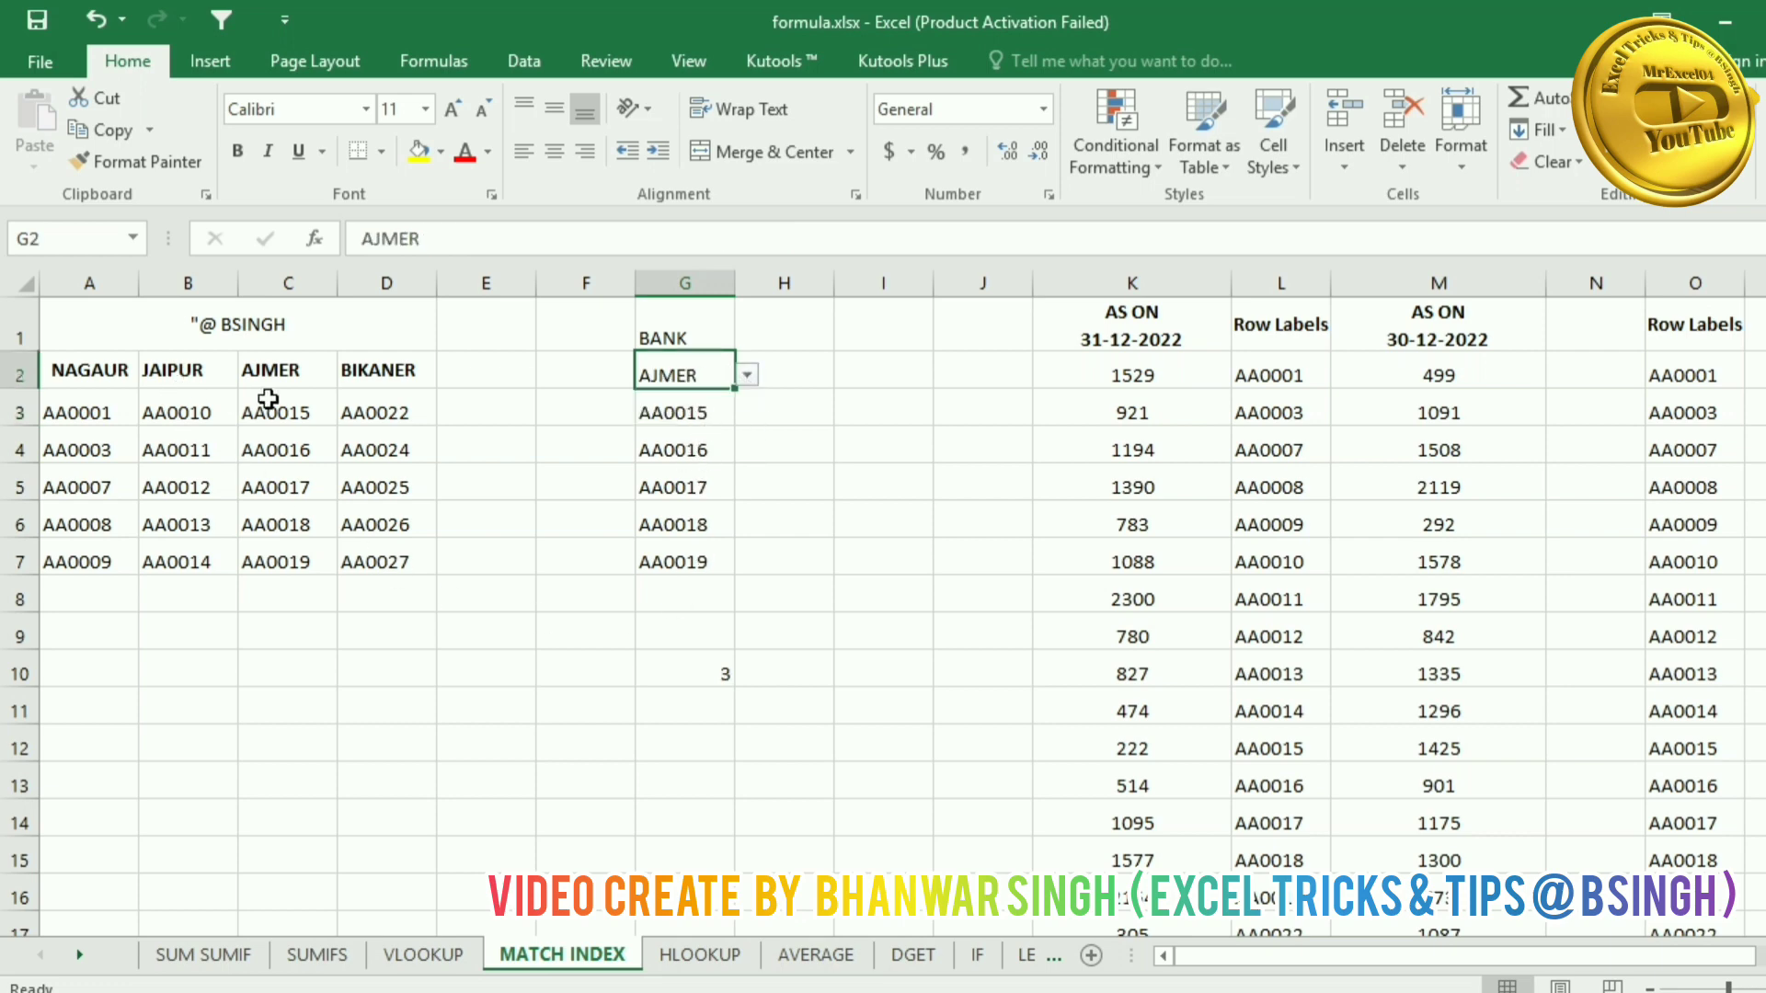
click(747, 375)
click(697, 453)
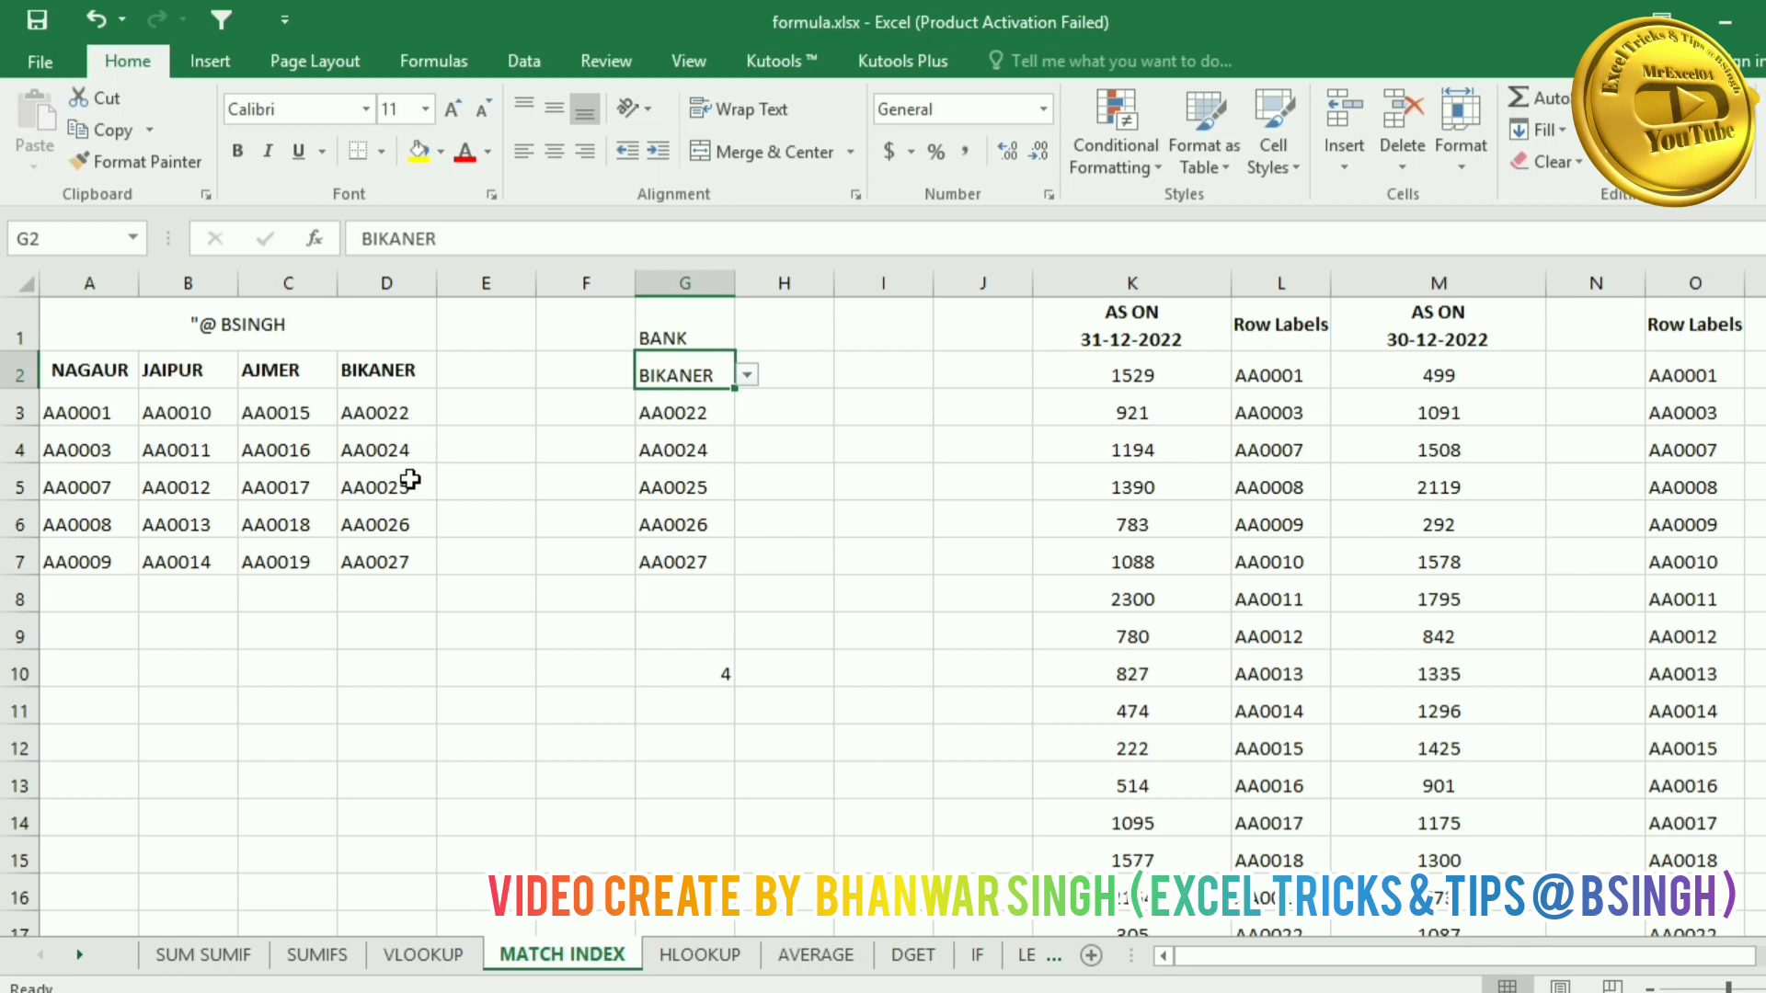
Step: Clear the existing INDEX and MATCH formulas from G3:G11 below the city selector
click(688, 408)
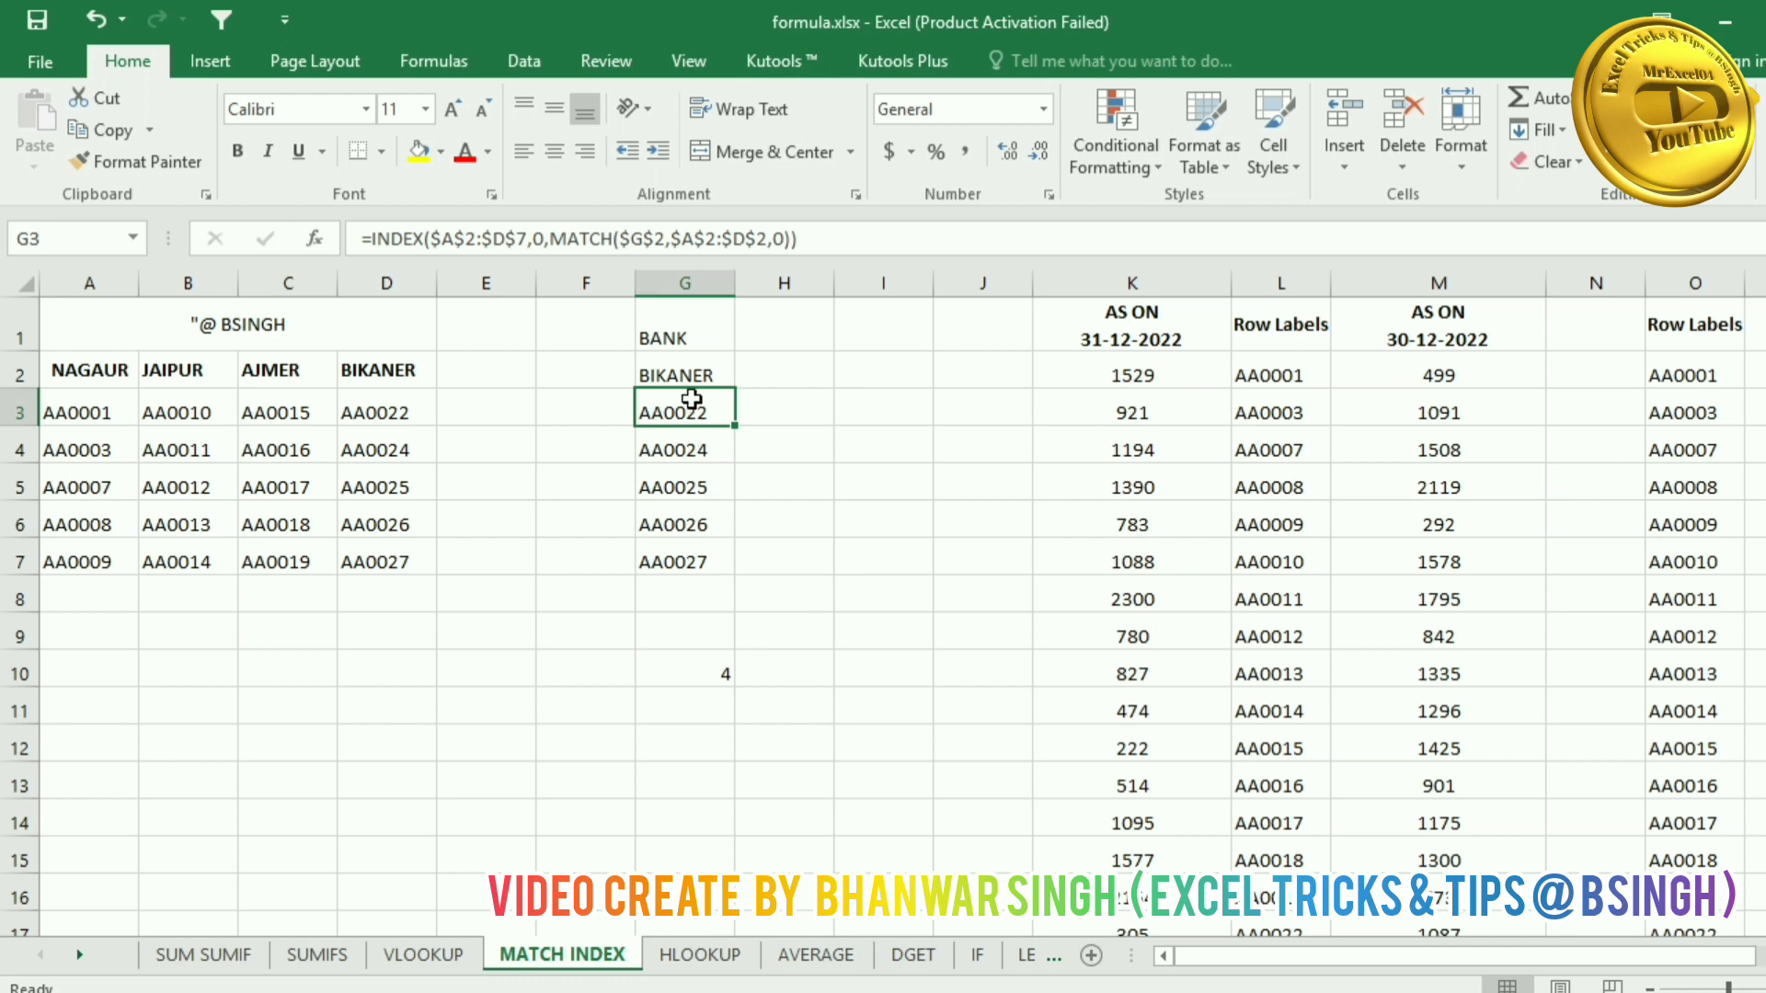
drag(691, 398, 700, 705)
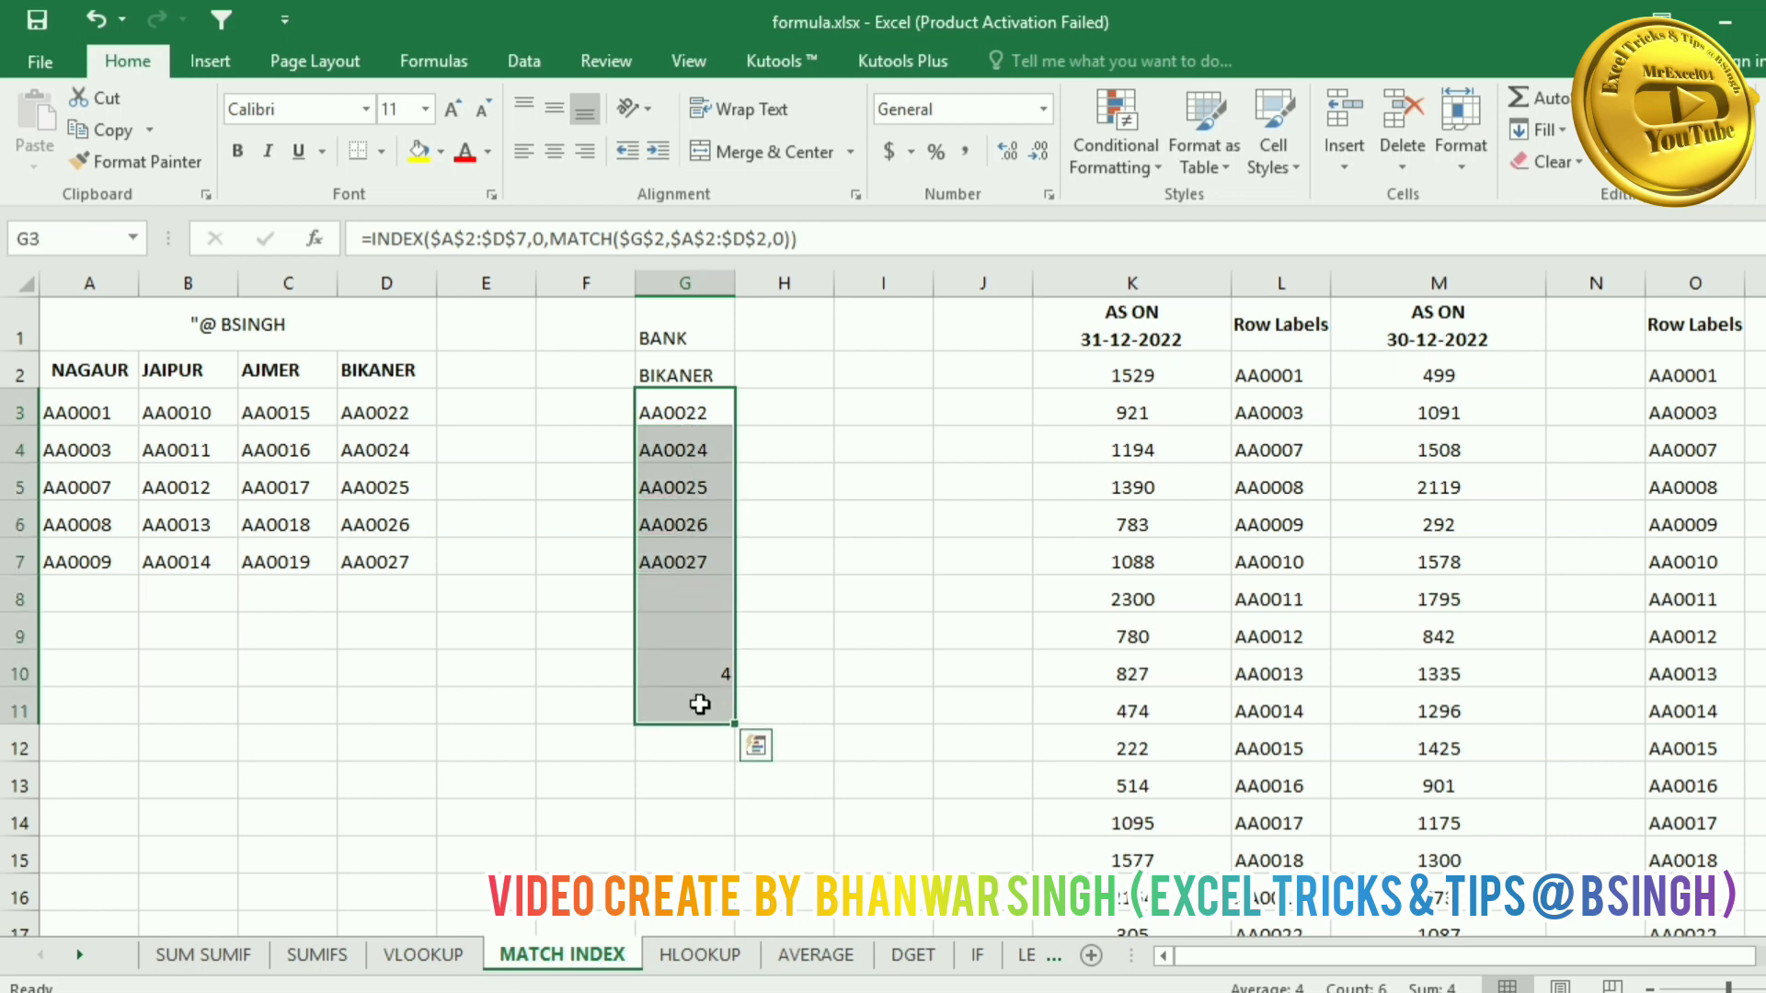
key(Delete)
click(718, 707)
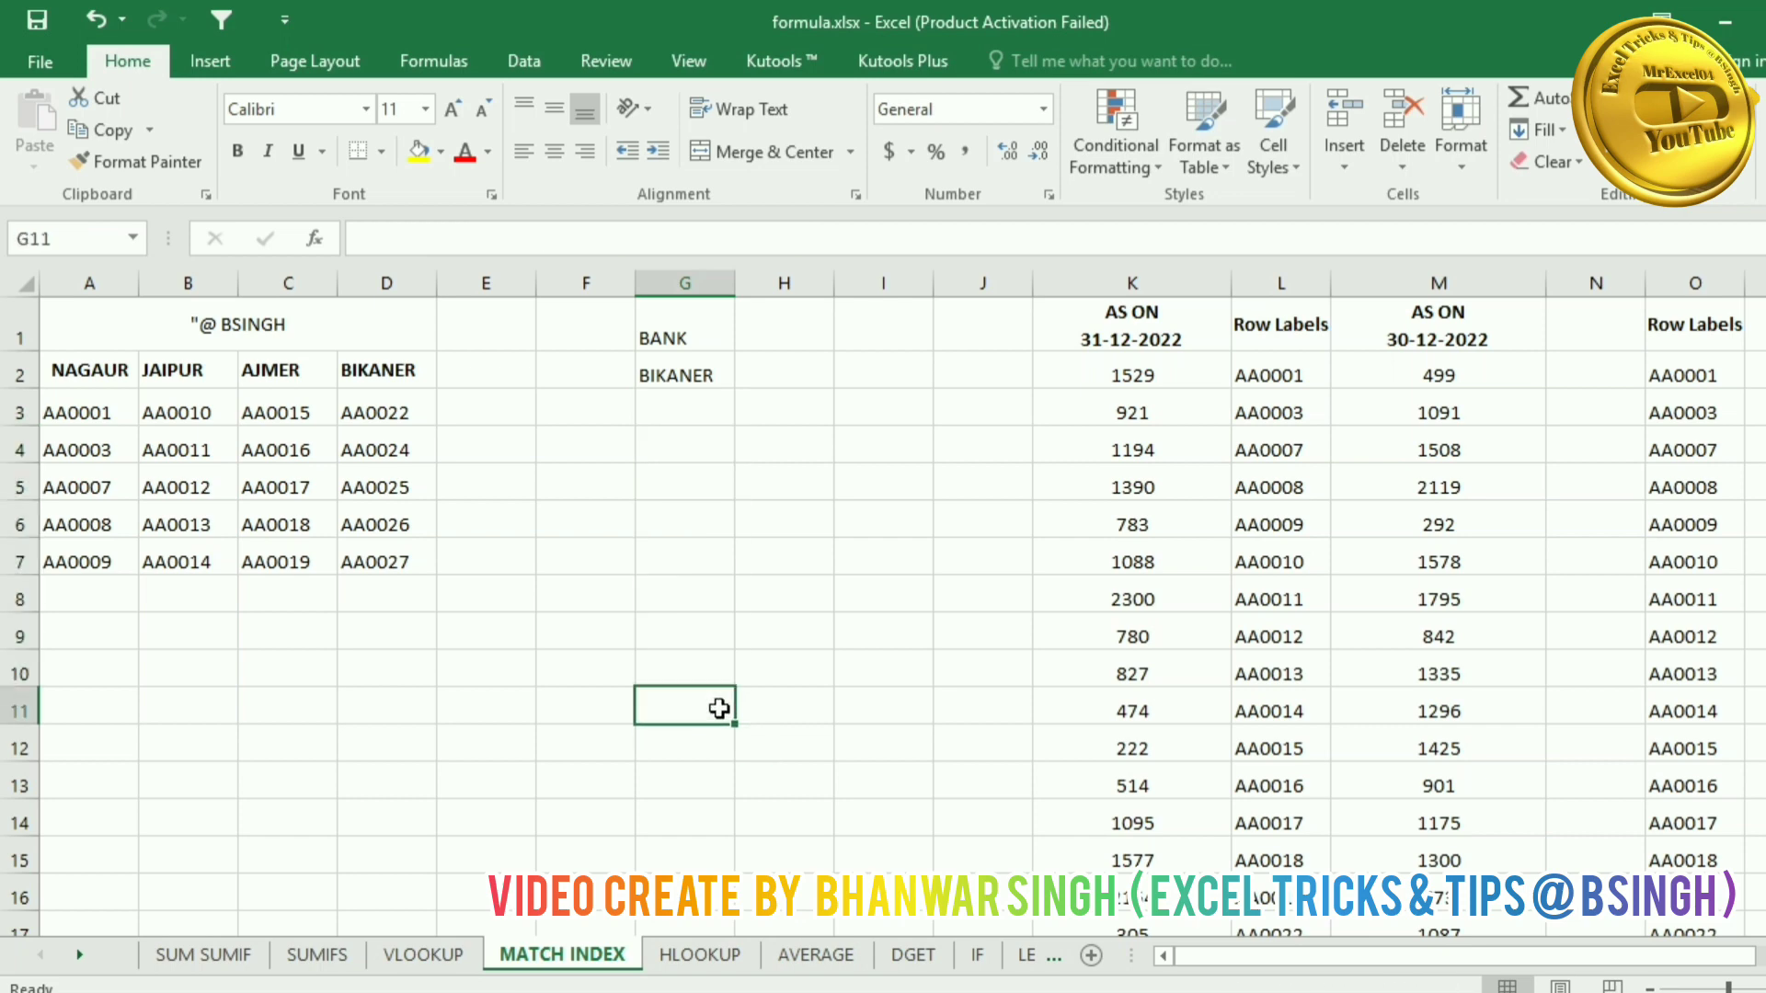
click(687, 630)
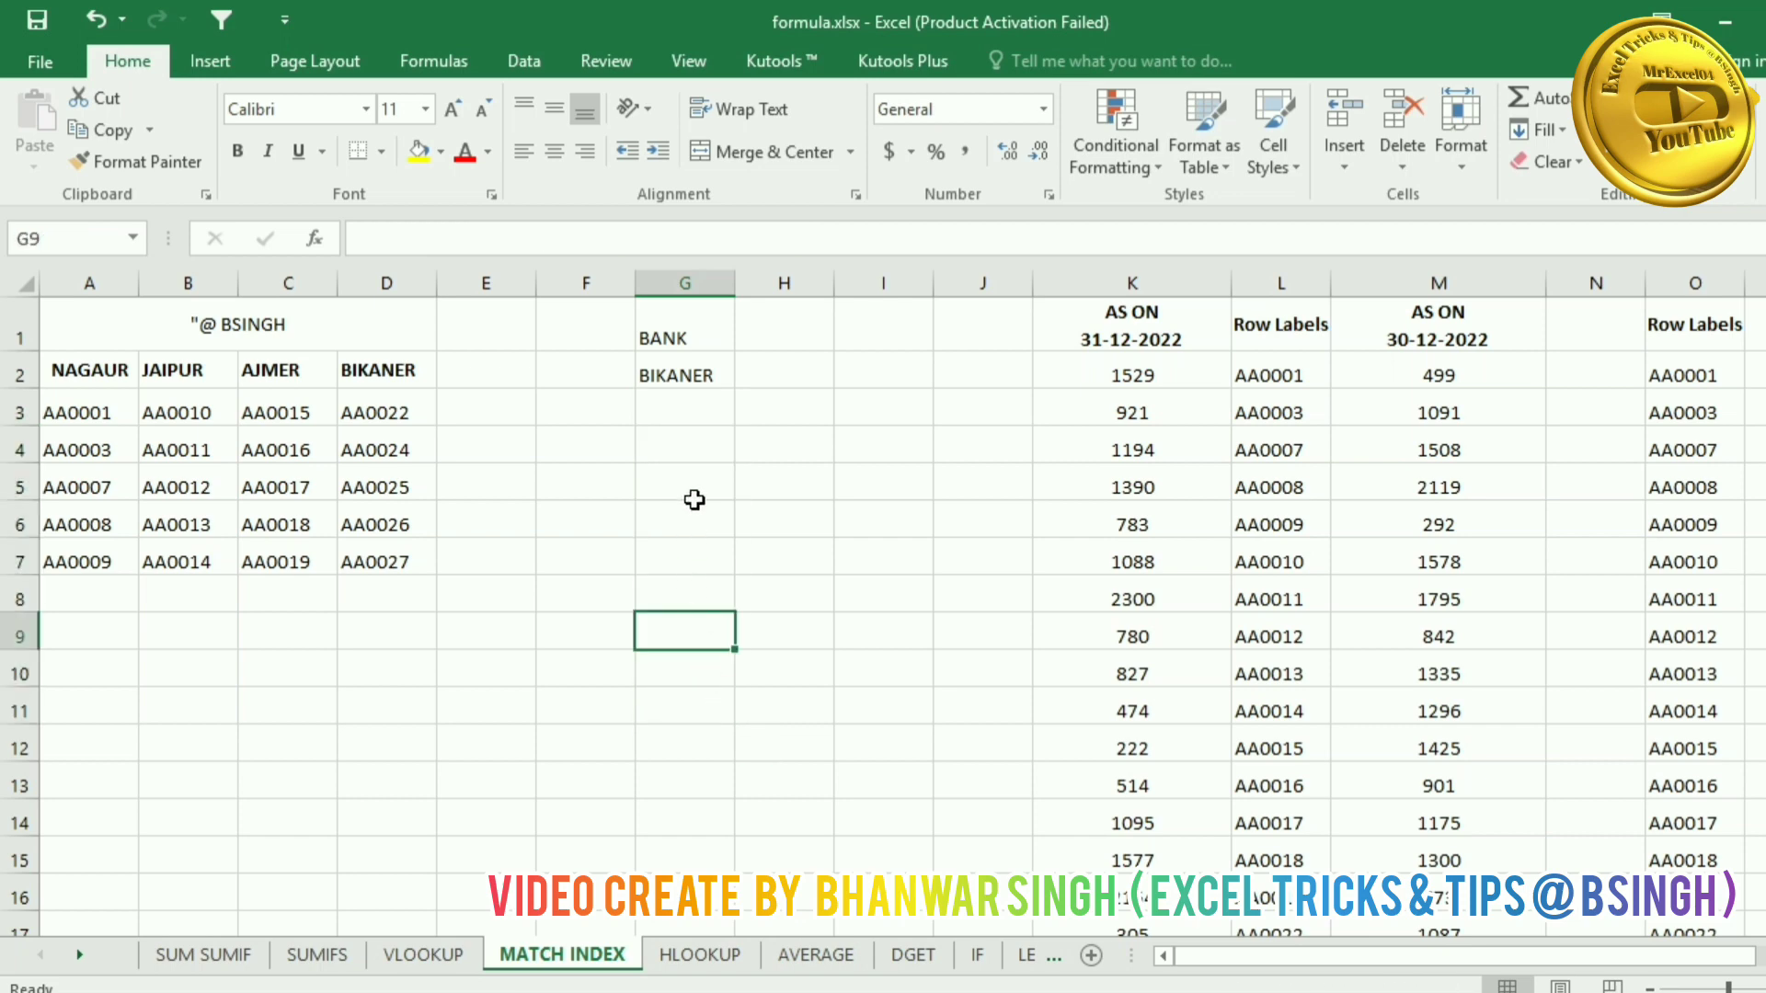
Step: Inspect the data validation list settings and source range of the city selector in G2
click(674, 367)
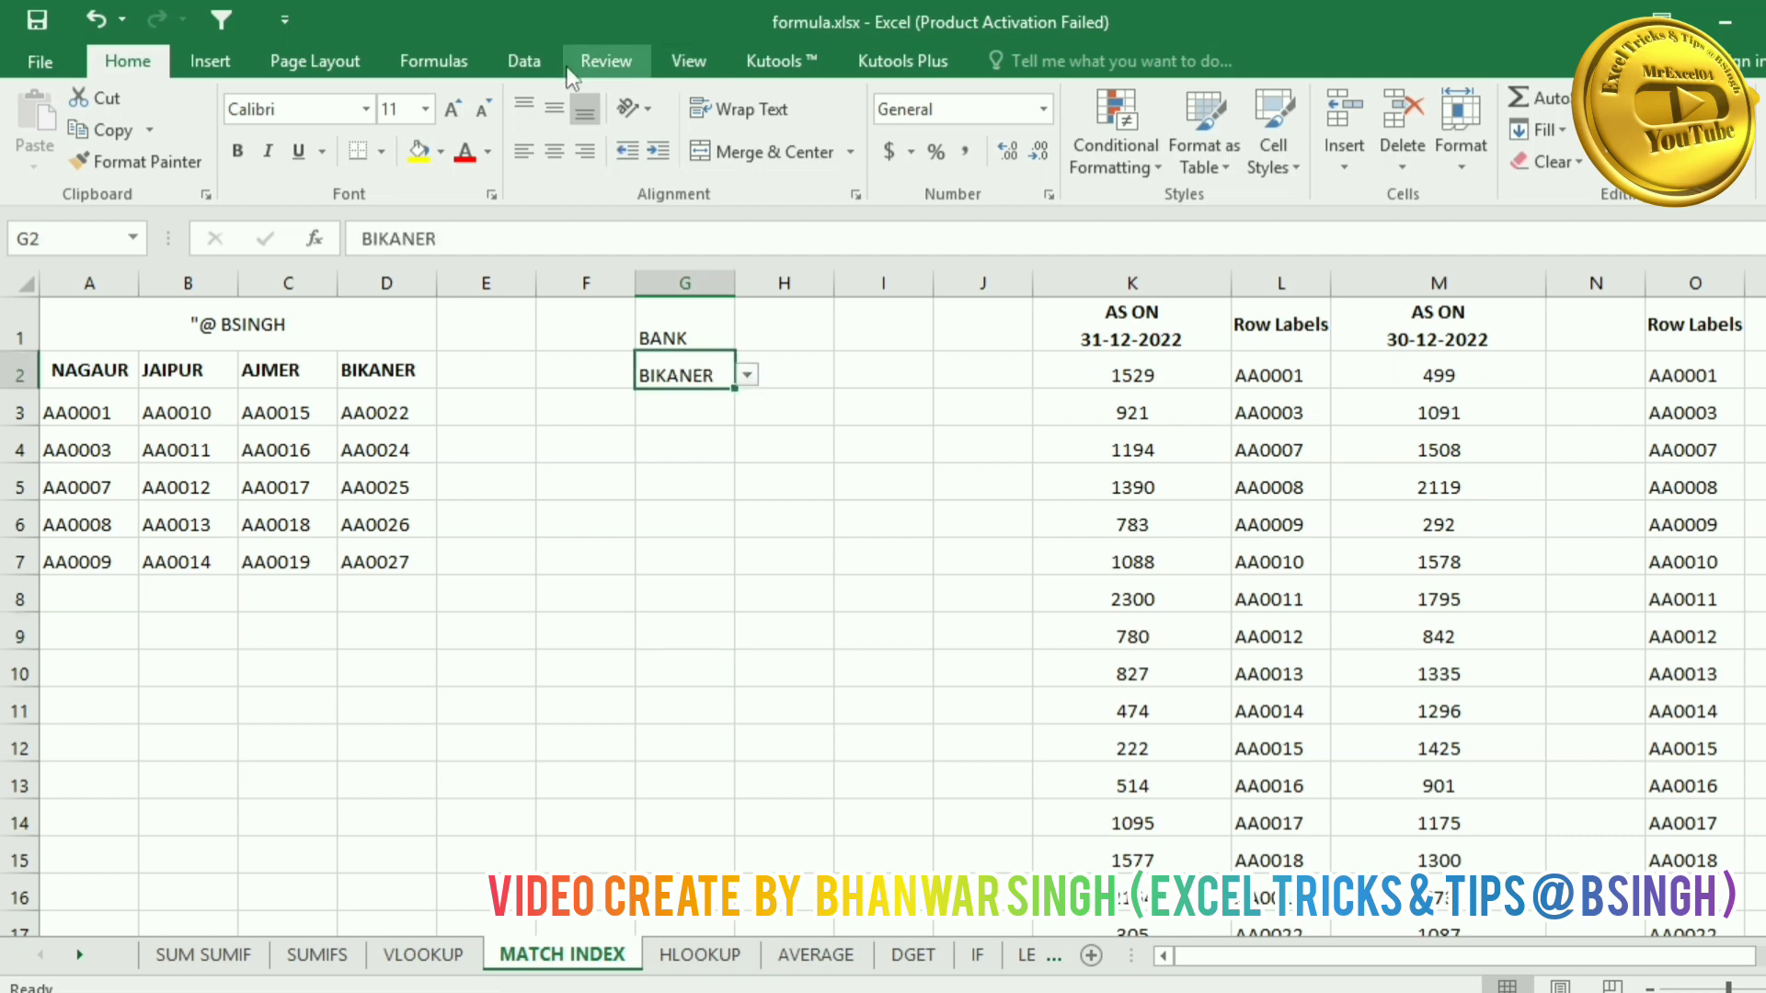
click(526, 61)
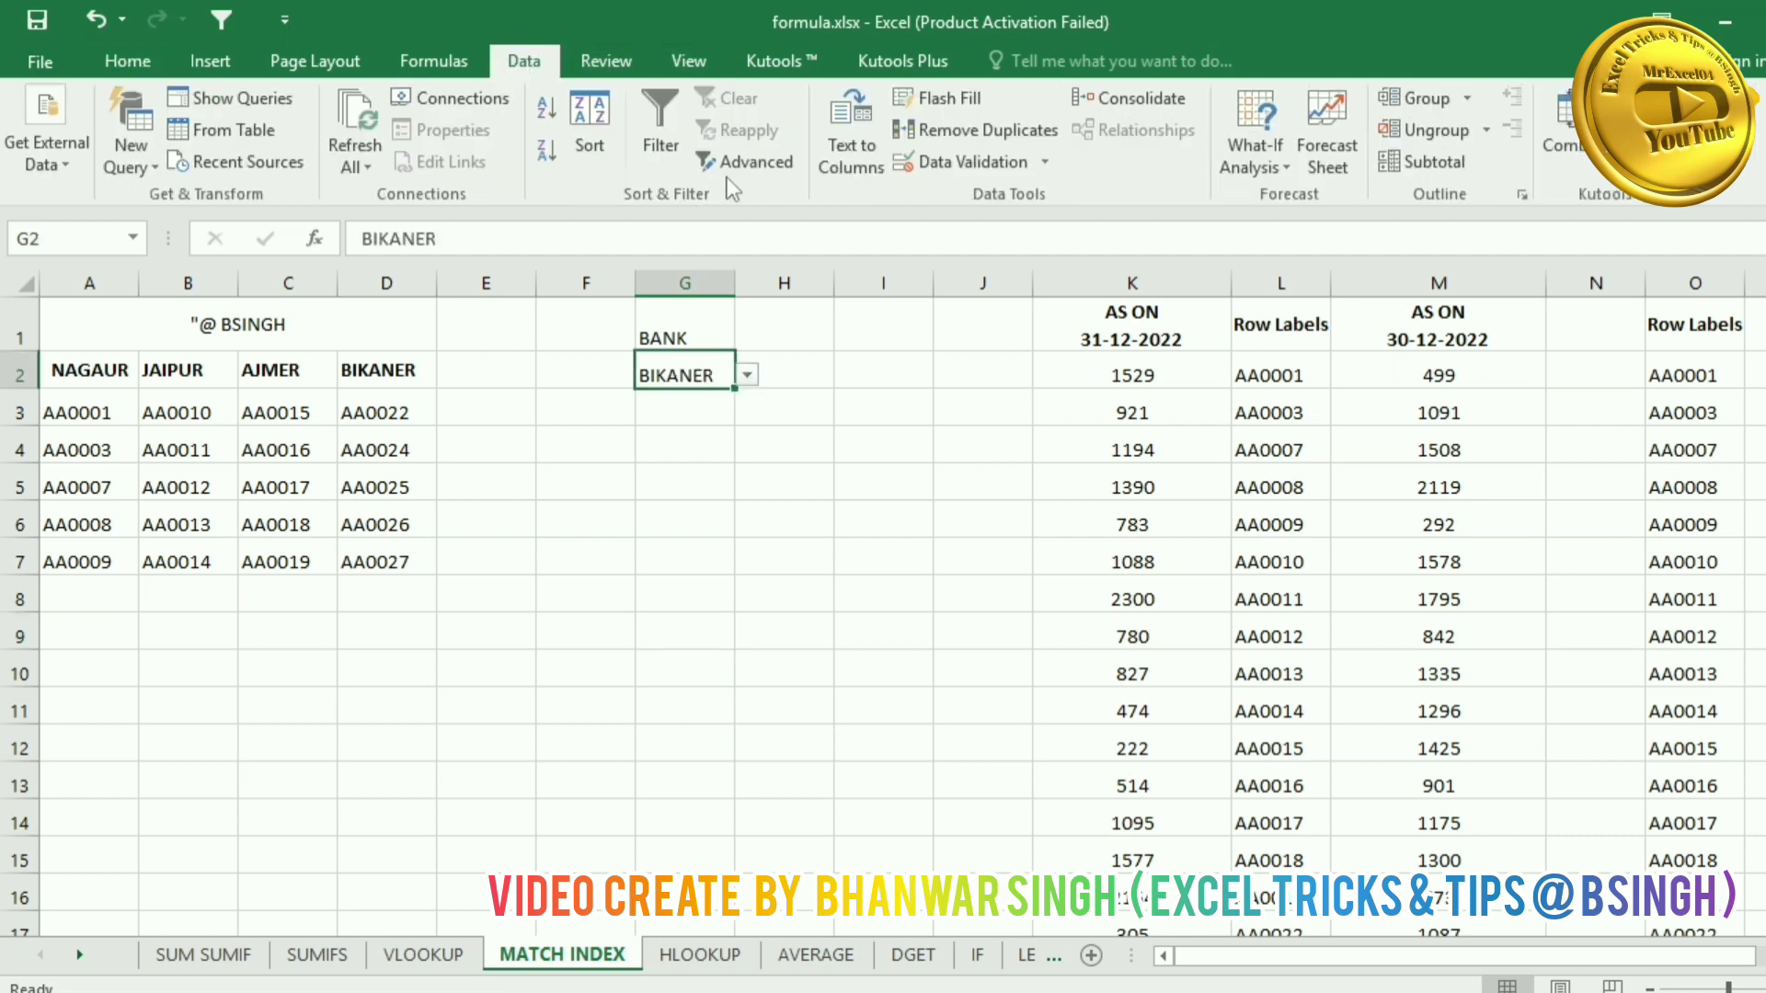
click(1047, 163)
click(1003, 195)
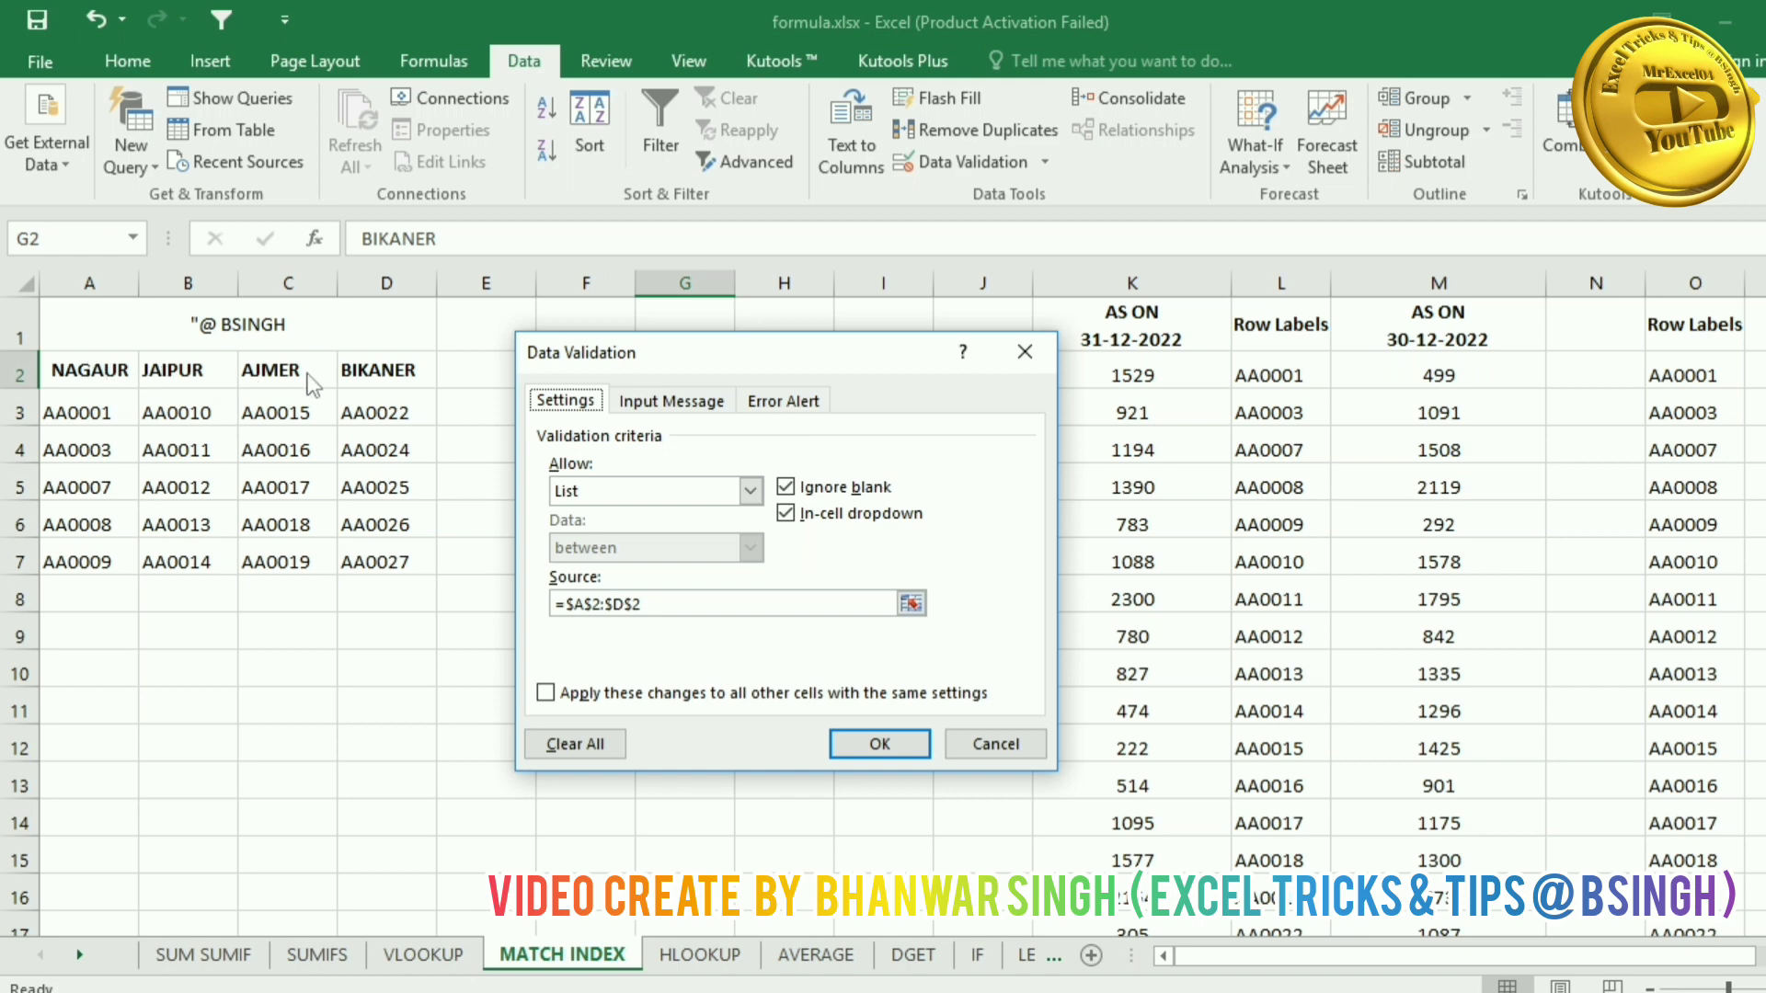
click(878, 742)
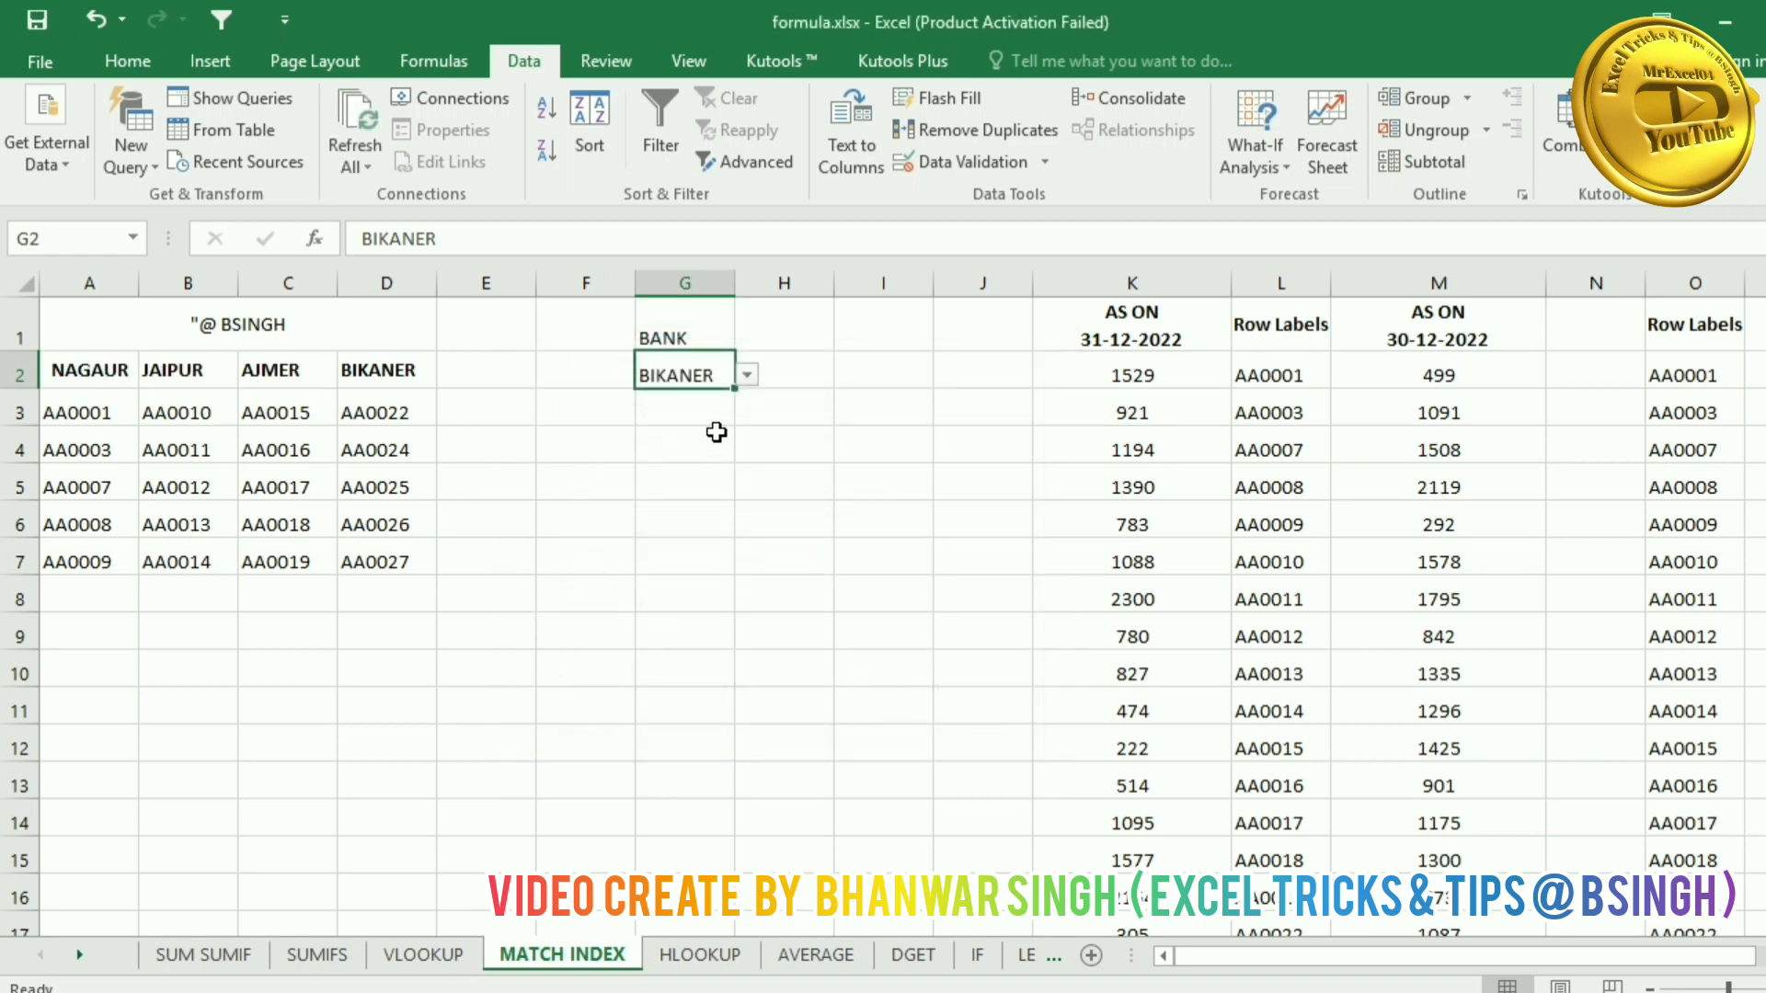
Step: Start a MATCH formula in G9 with the city cell G2 as the lookup value
click(686, 626)
text(=)
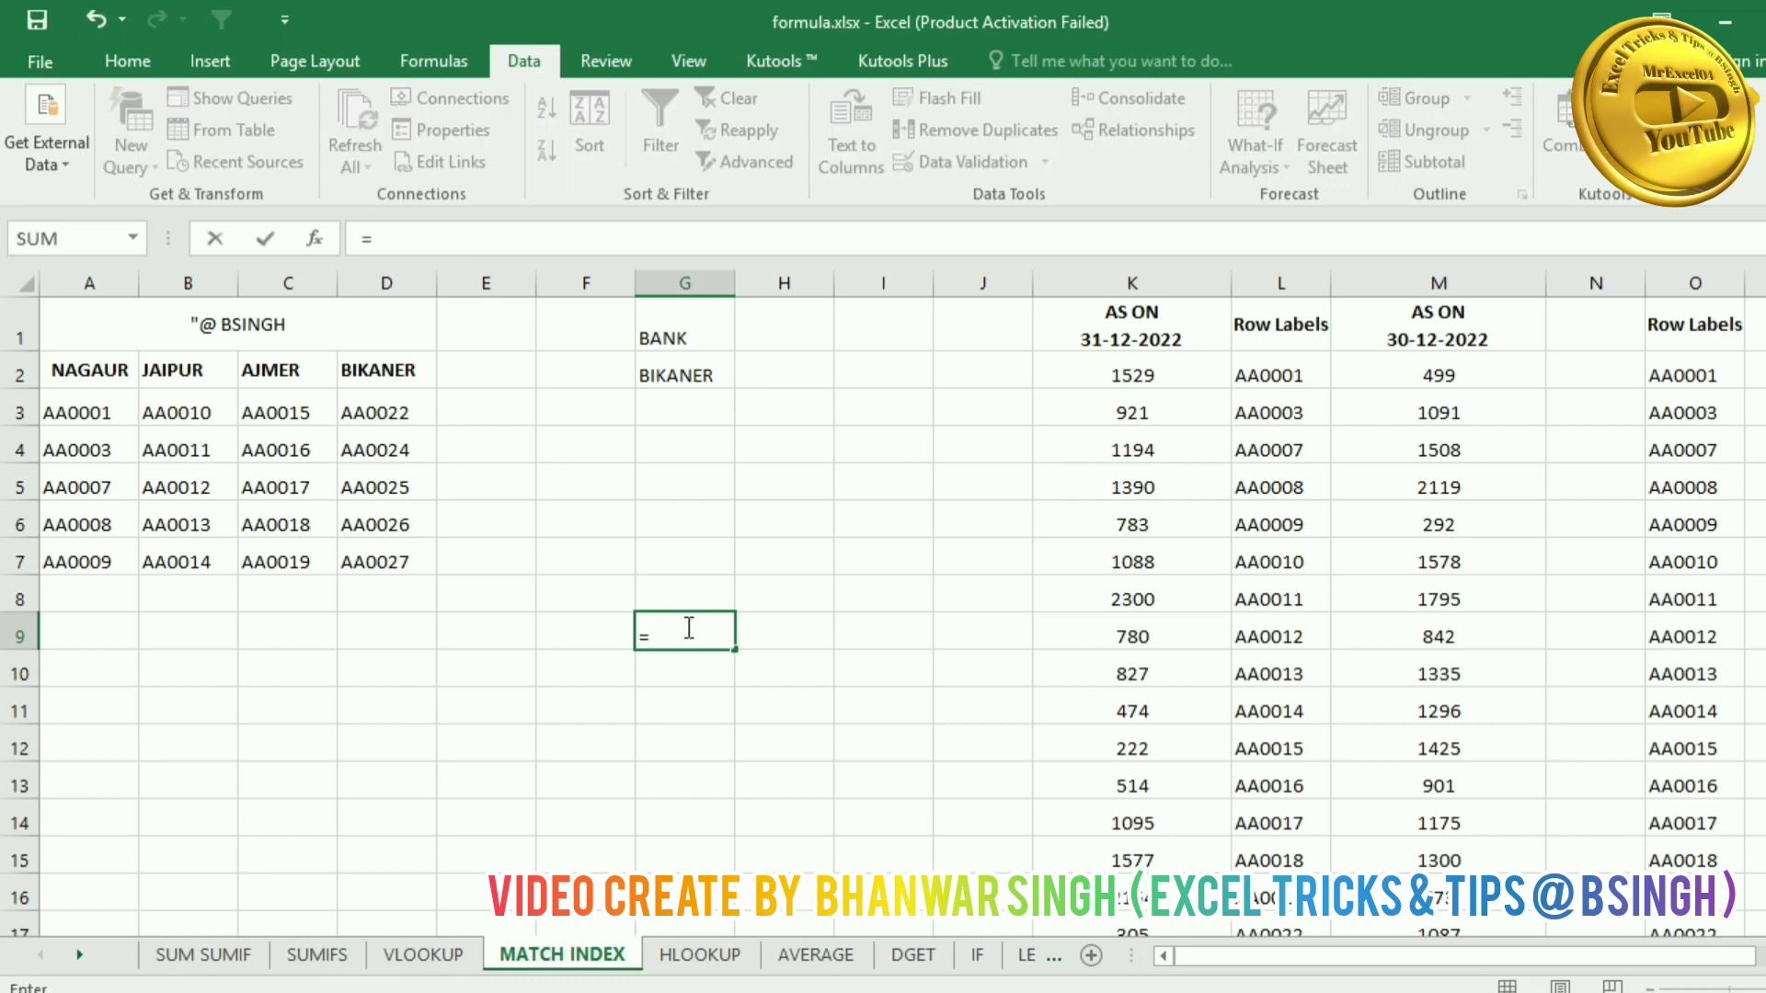
text(mat)
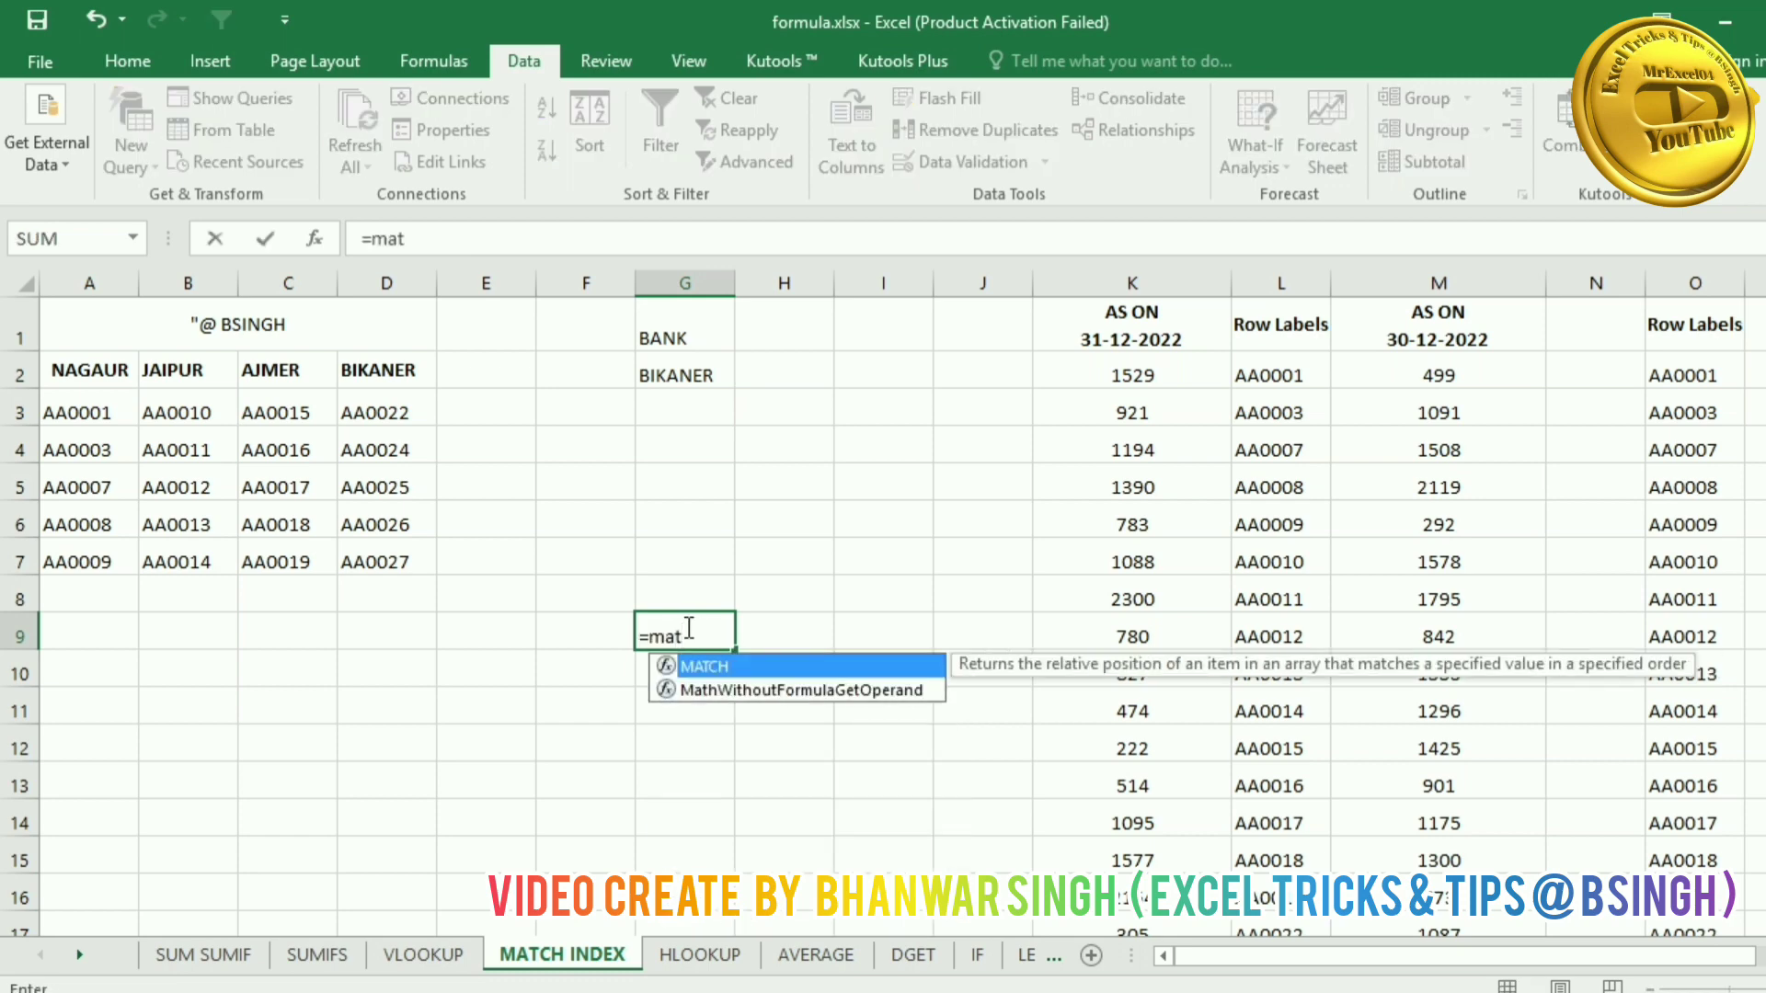
key(Tab)
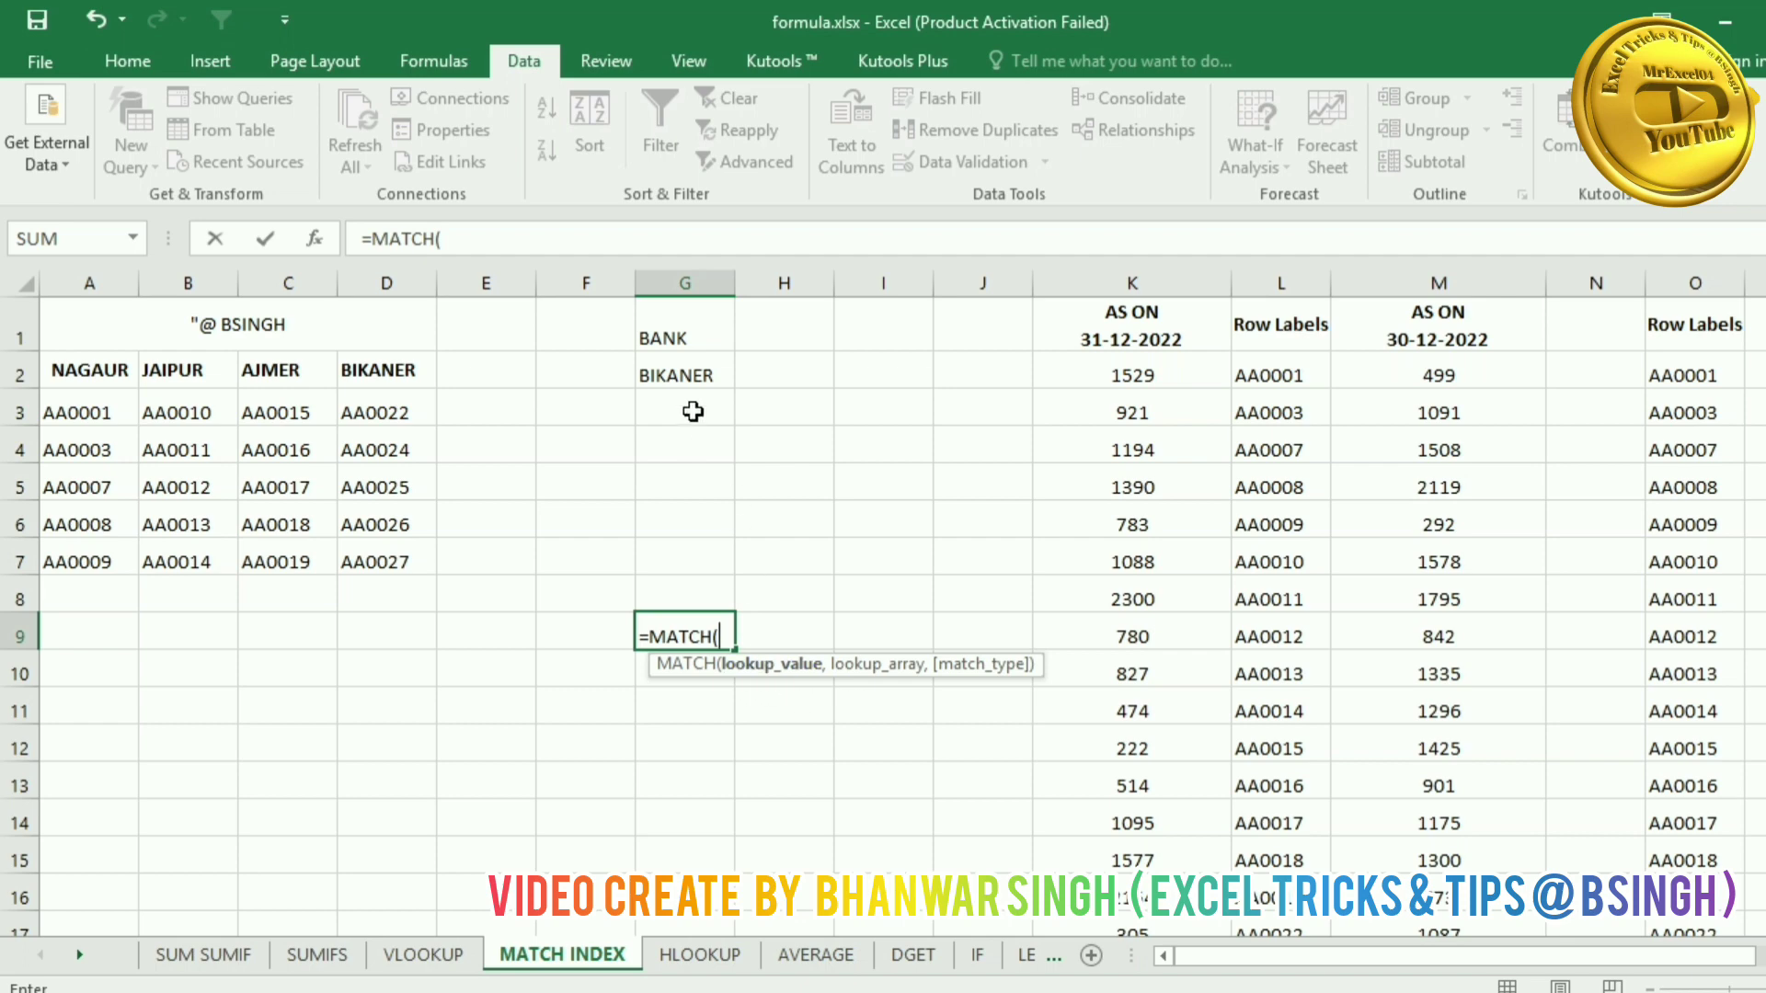
click(687, 372)
text(,)
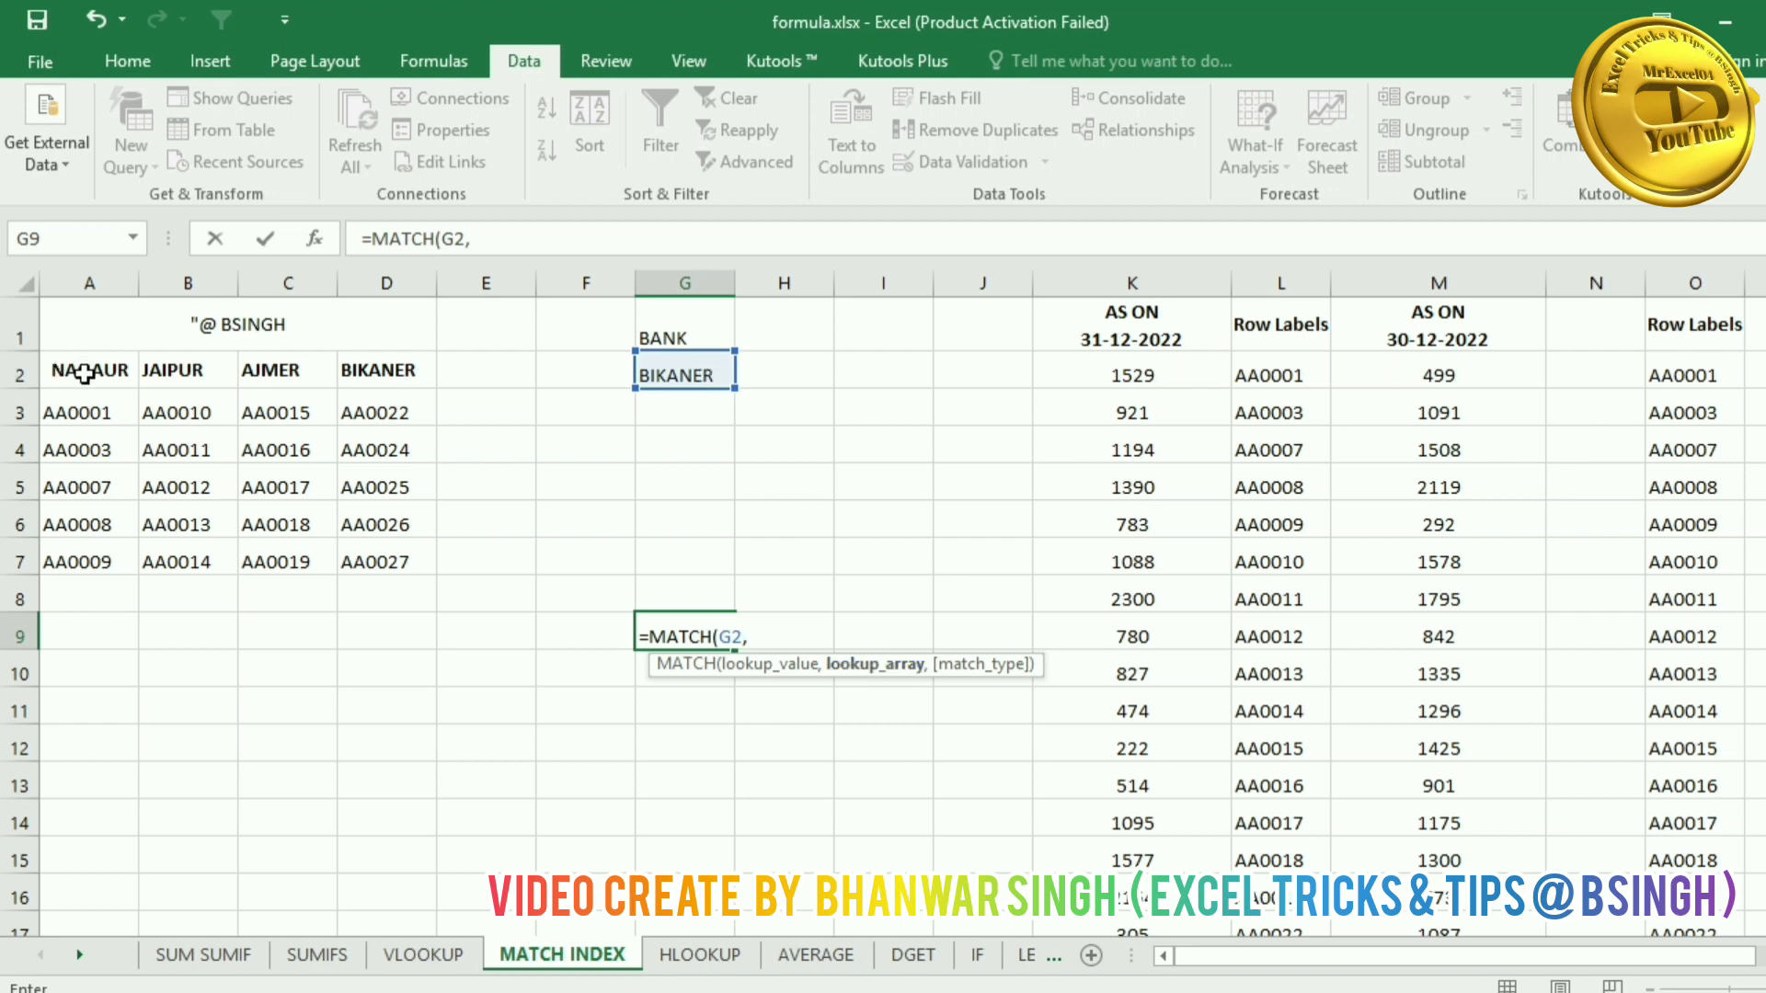
Step: Add absolute lookup array $A$2:$D$2 and exact match 0 to complete =MATCH(G2,$A$2:$D$2,0) in G9
drag(85, 371, 356, 374)
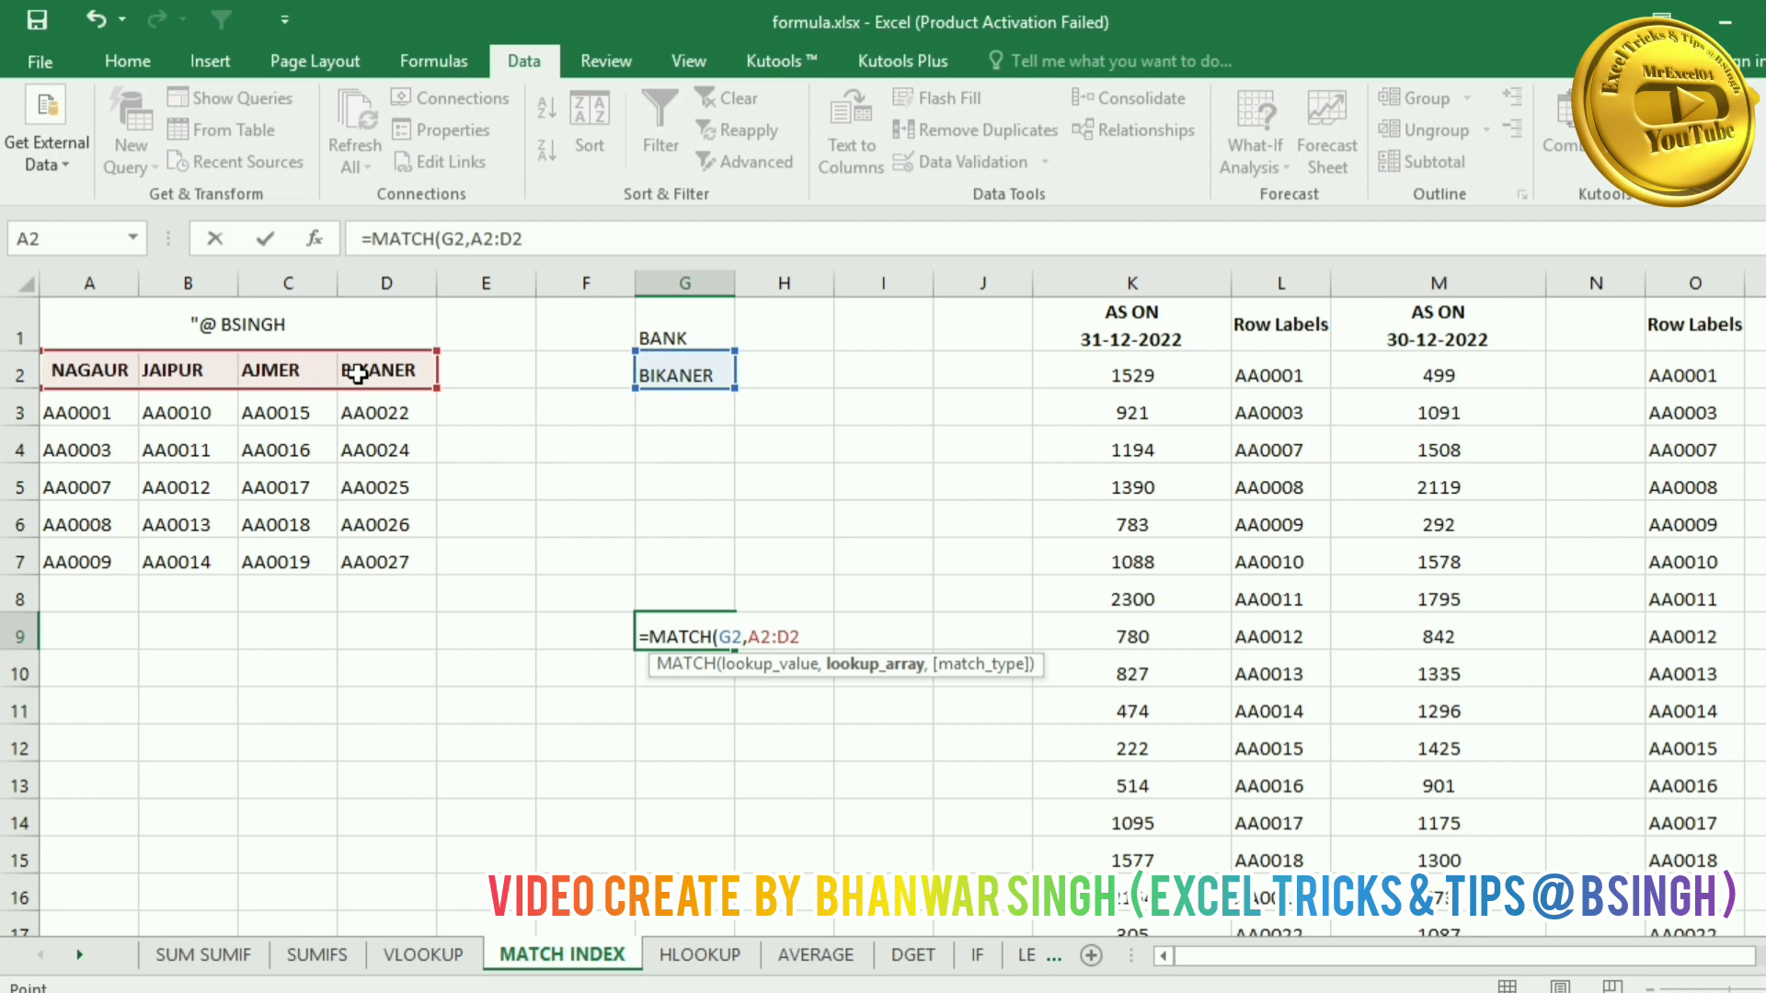
key(F4)
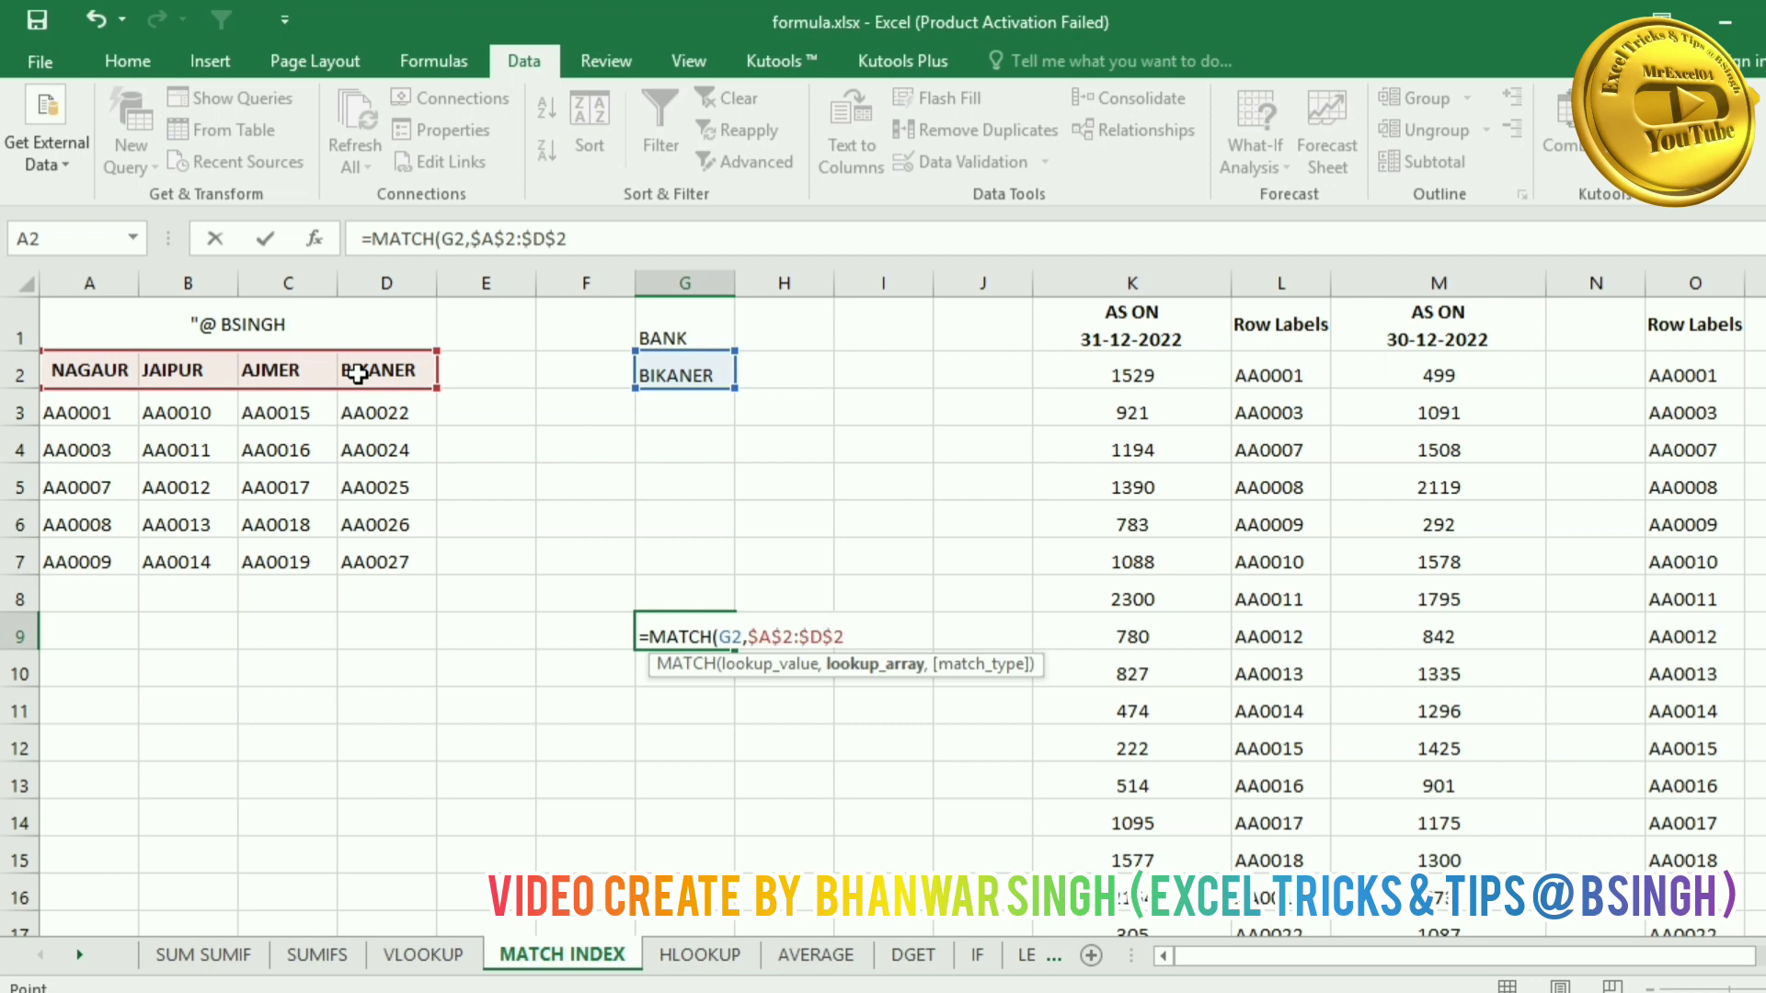
text(,)
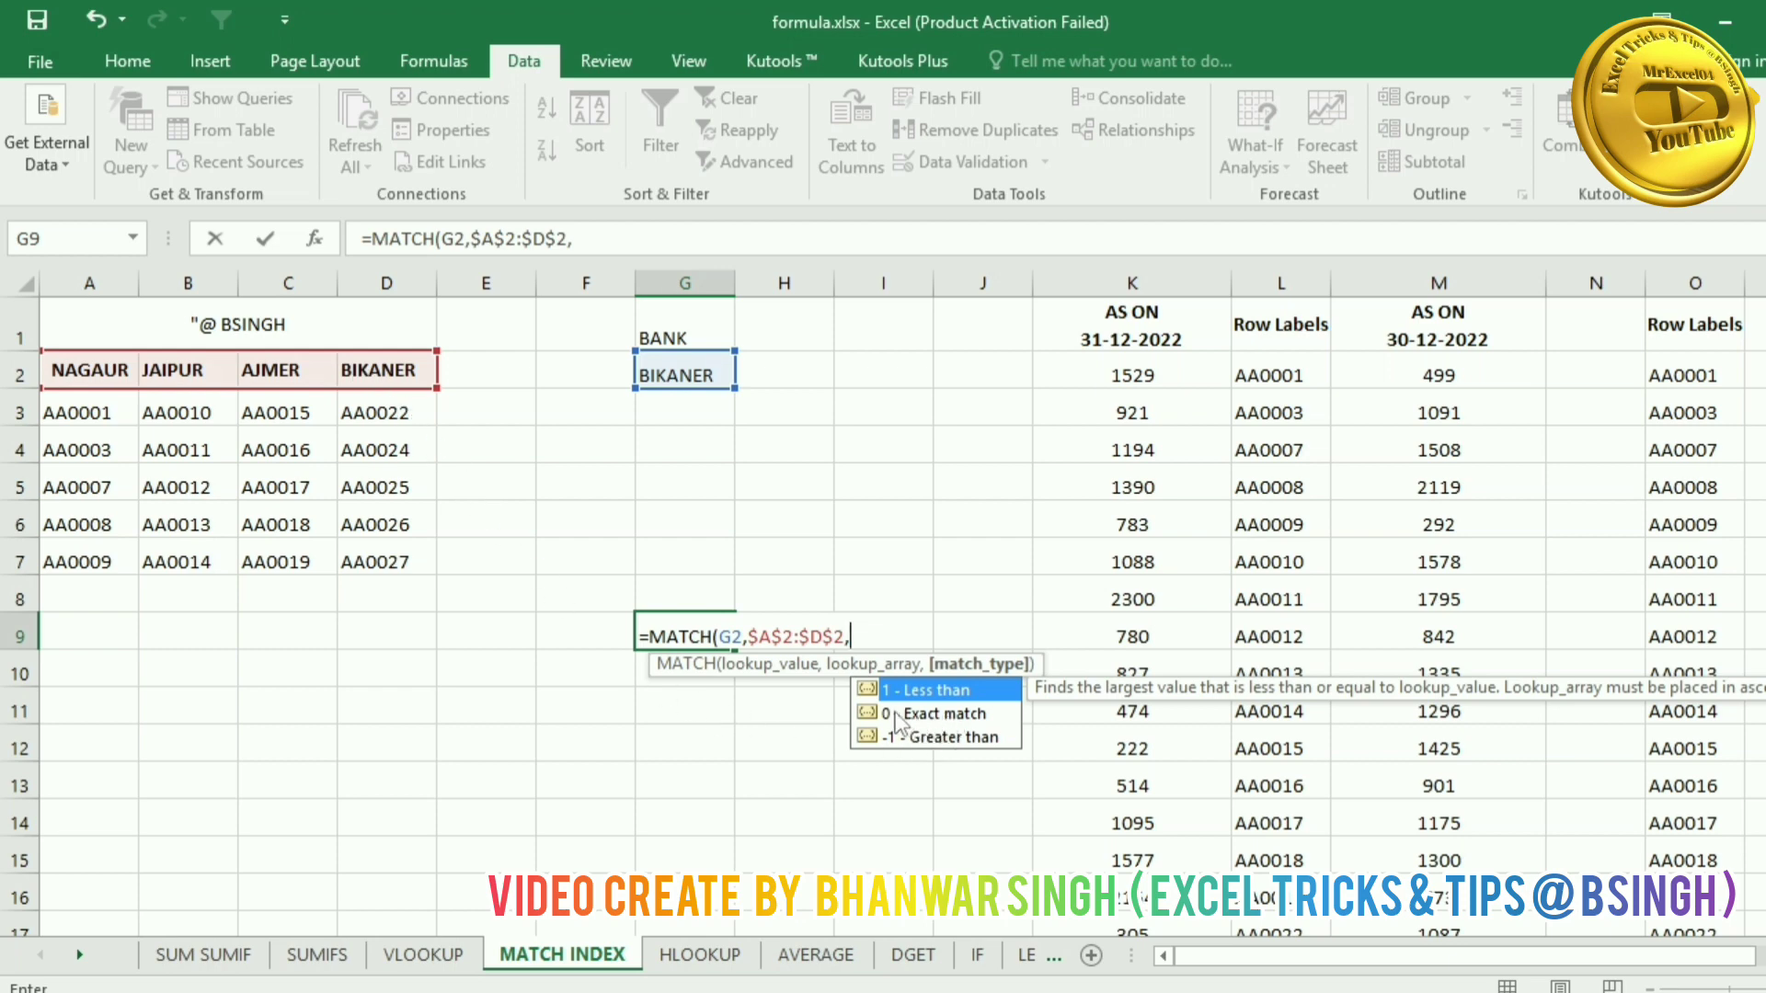
text(0))
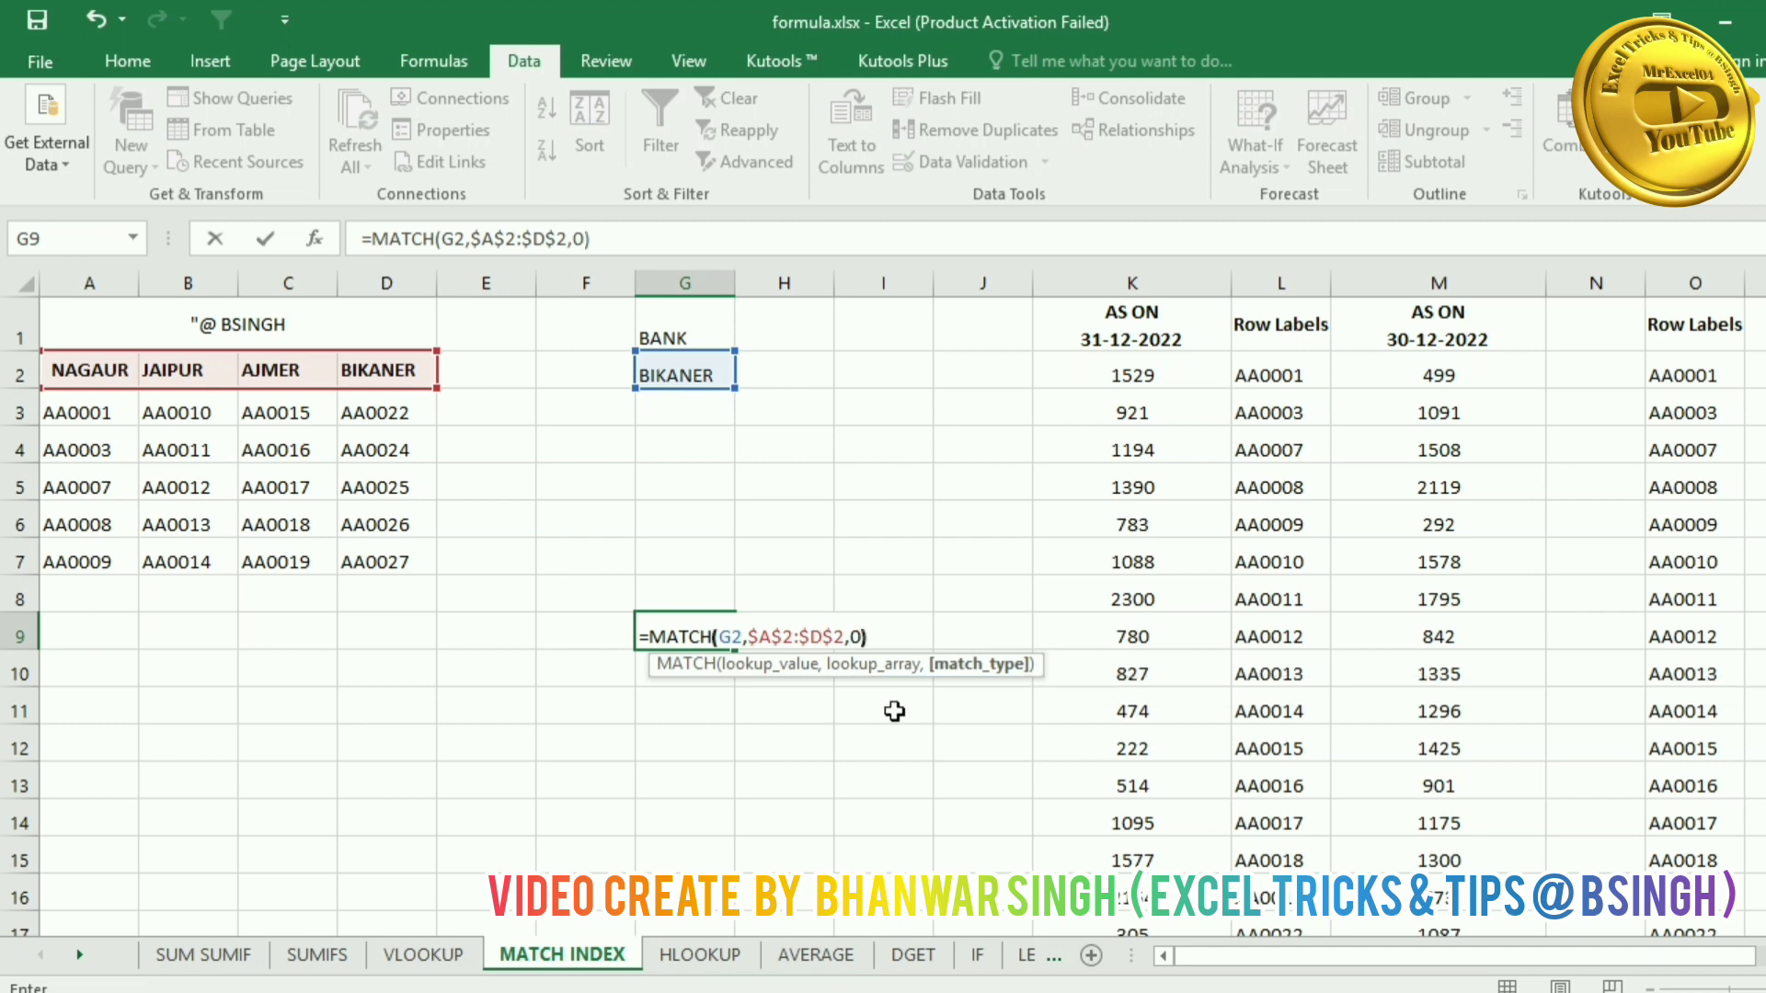
key(Return)
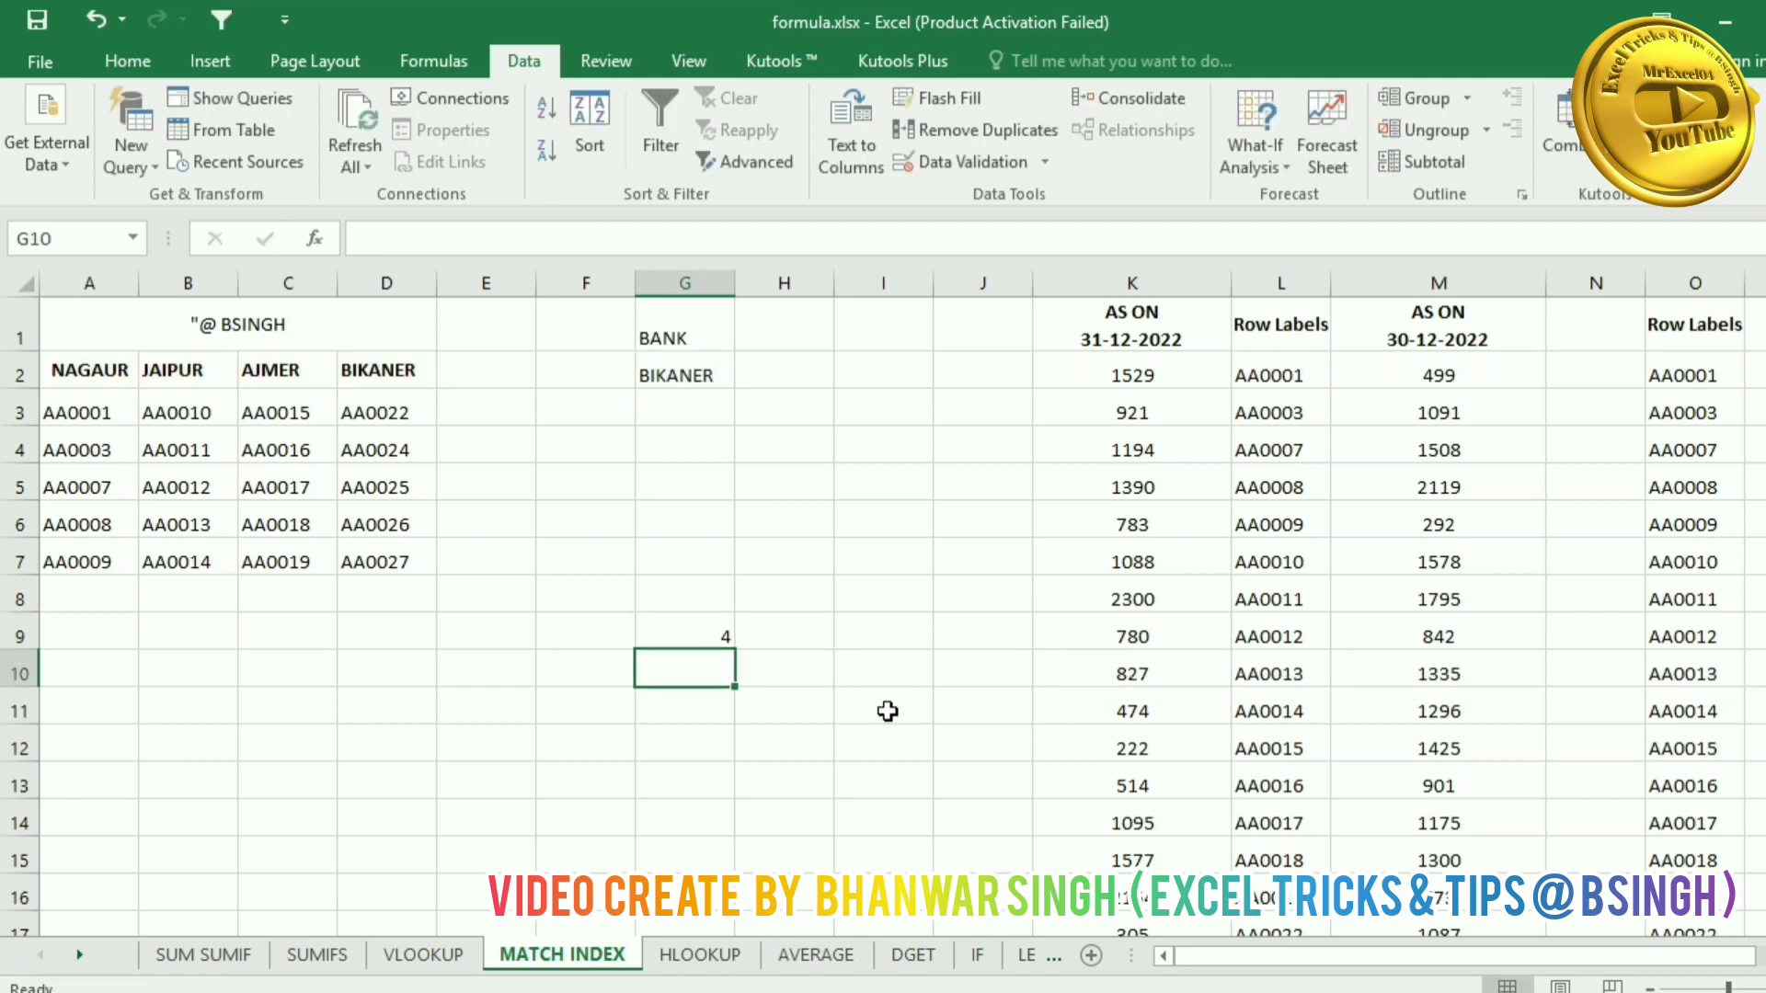
Step: Count through the city headers A2 to D2 and compare the selected city's position with the MATCH result in G9
click(677, 373)
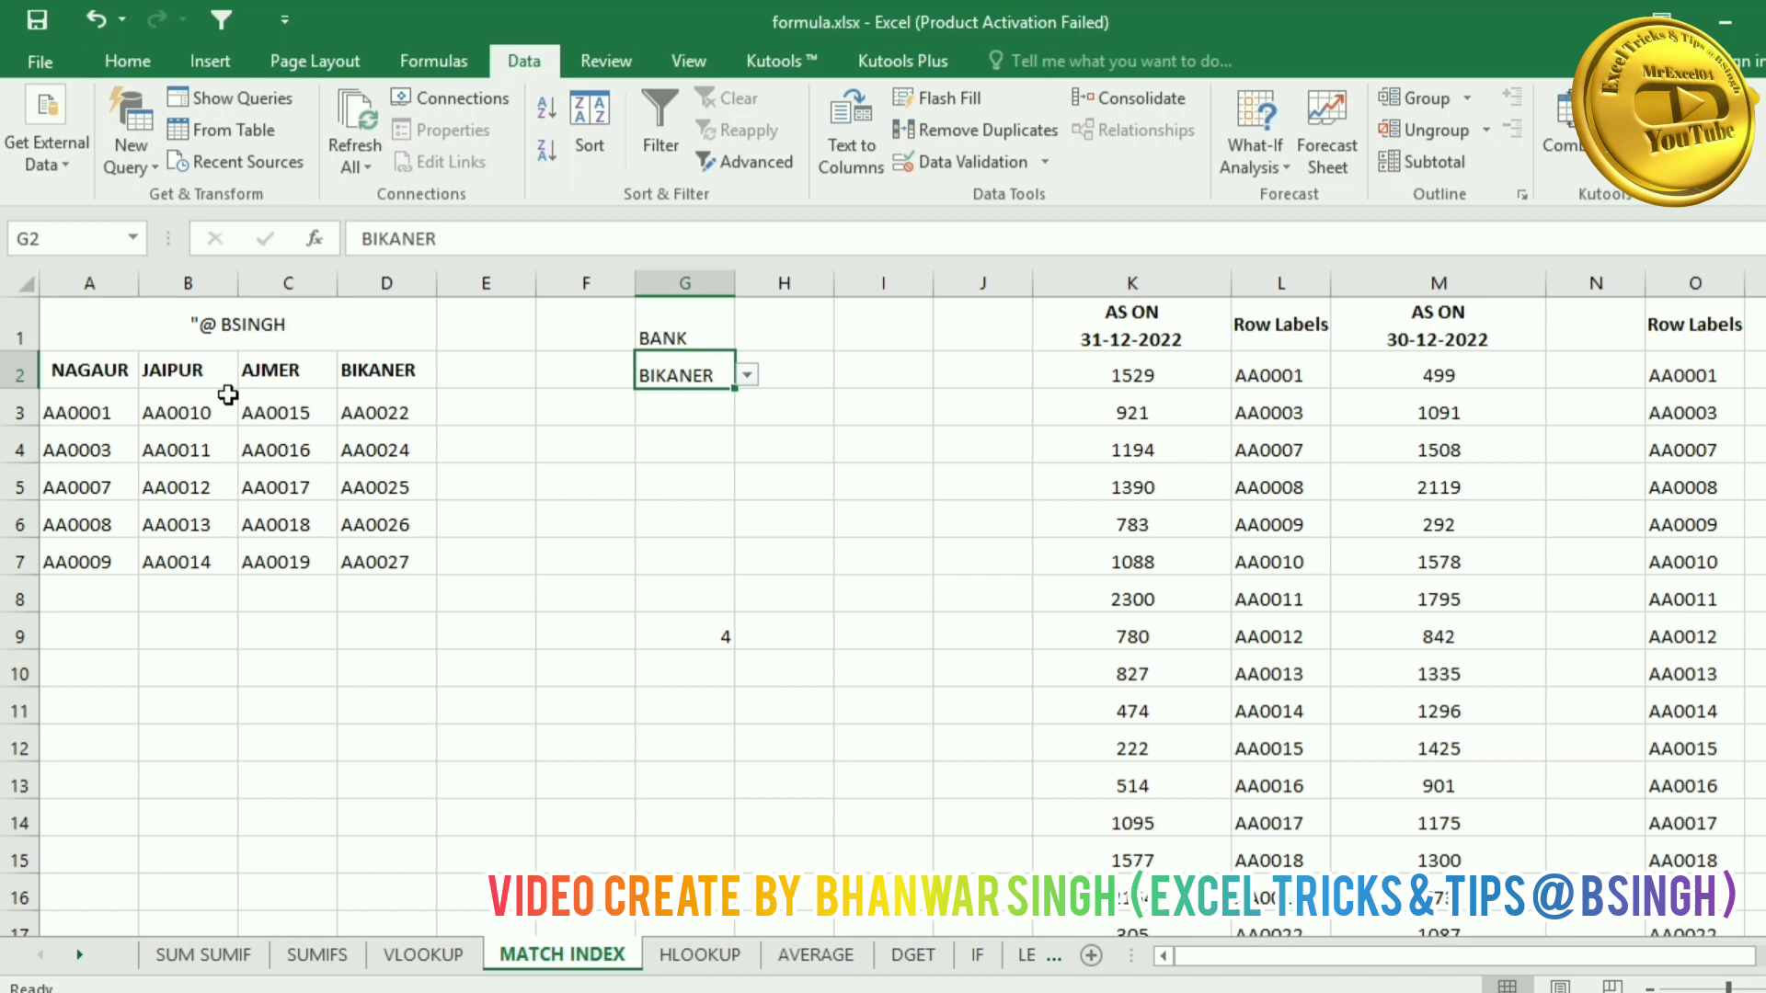
click(92, 368)
click(155, 368)
click(258, 367)
click(355, 370)
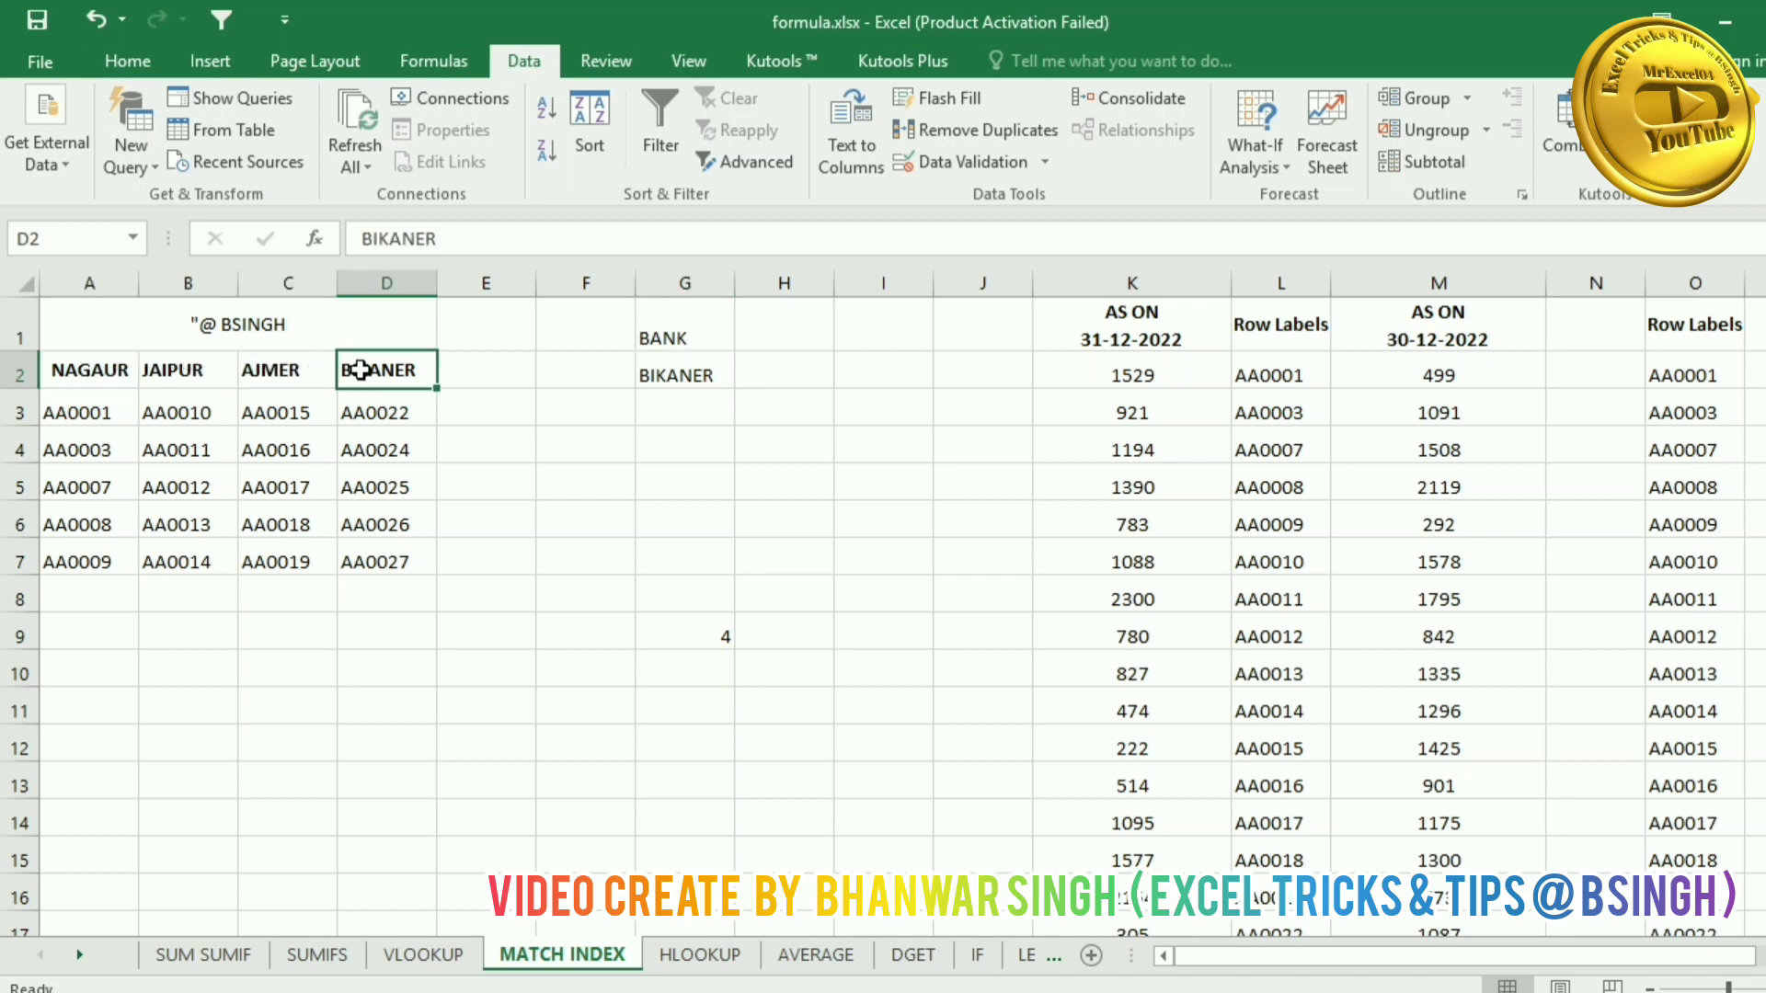
click(712, 636)
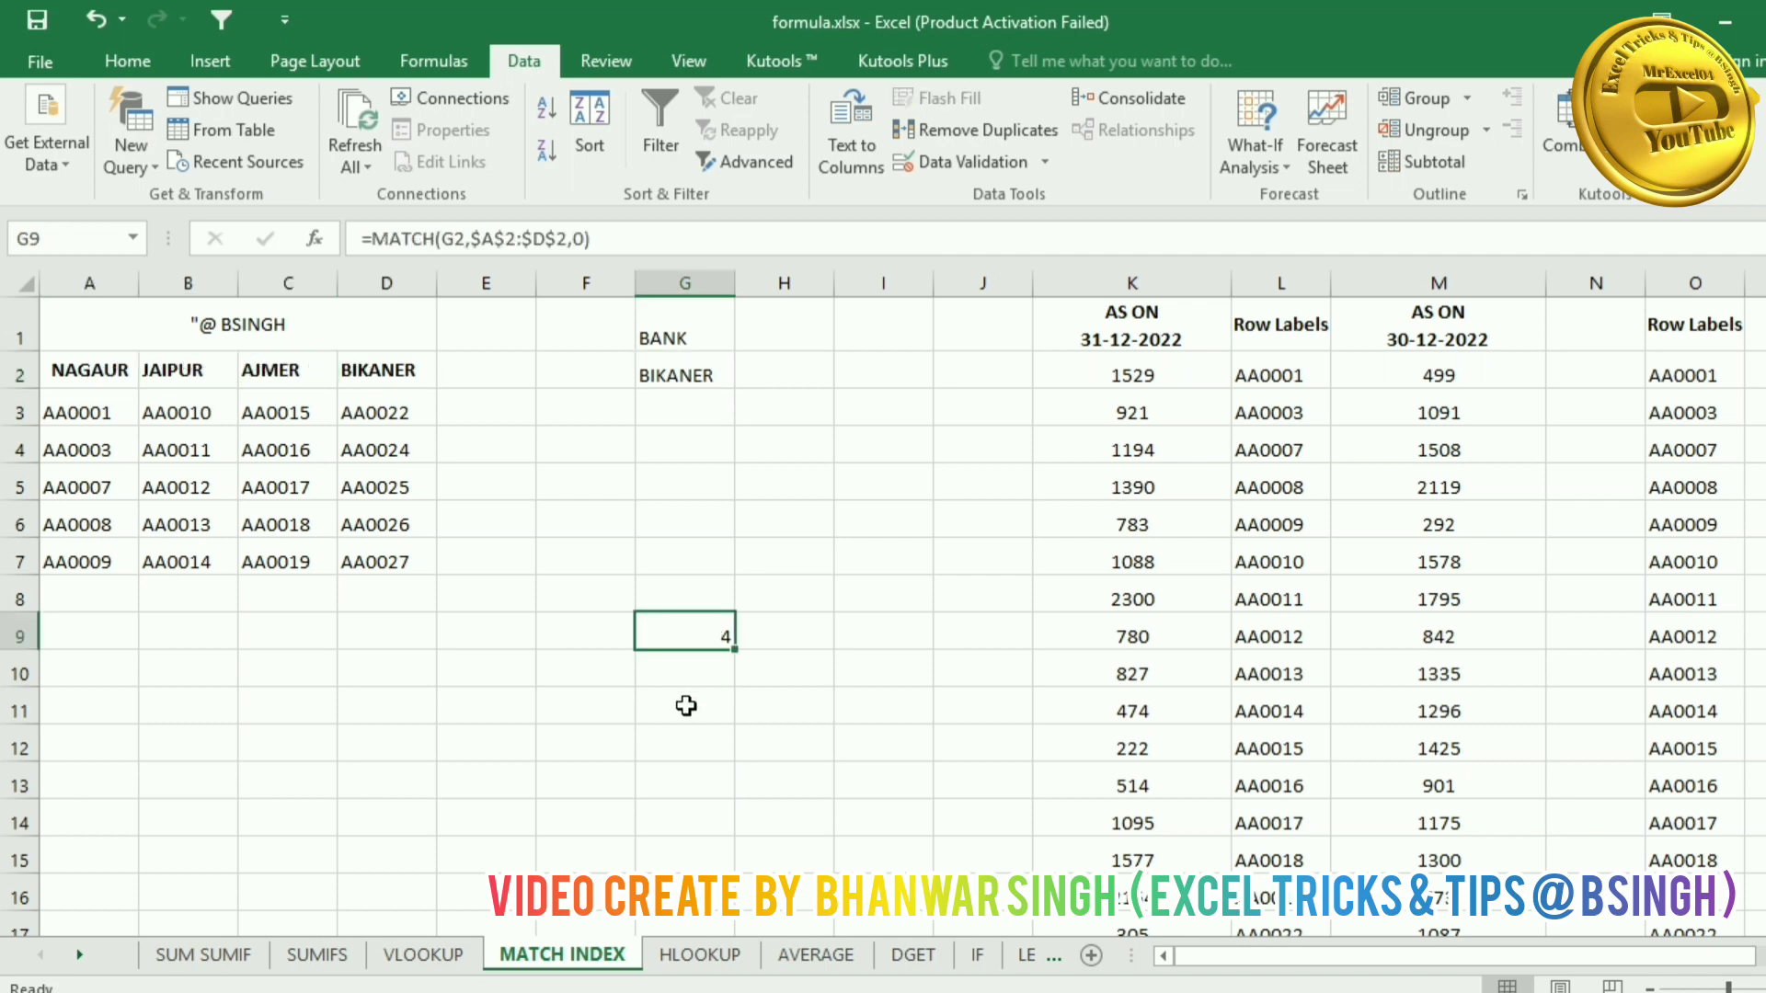
Step: Set the city selector in G2 to NAGAUR and check the MATCH result in G9
click(714, 370)
click(751, 377)
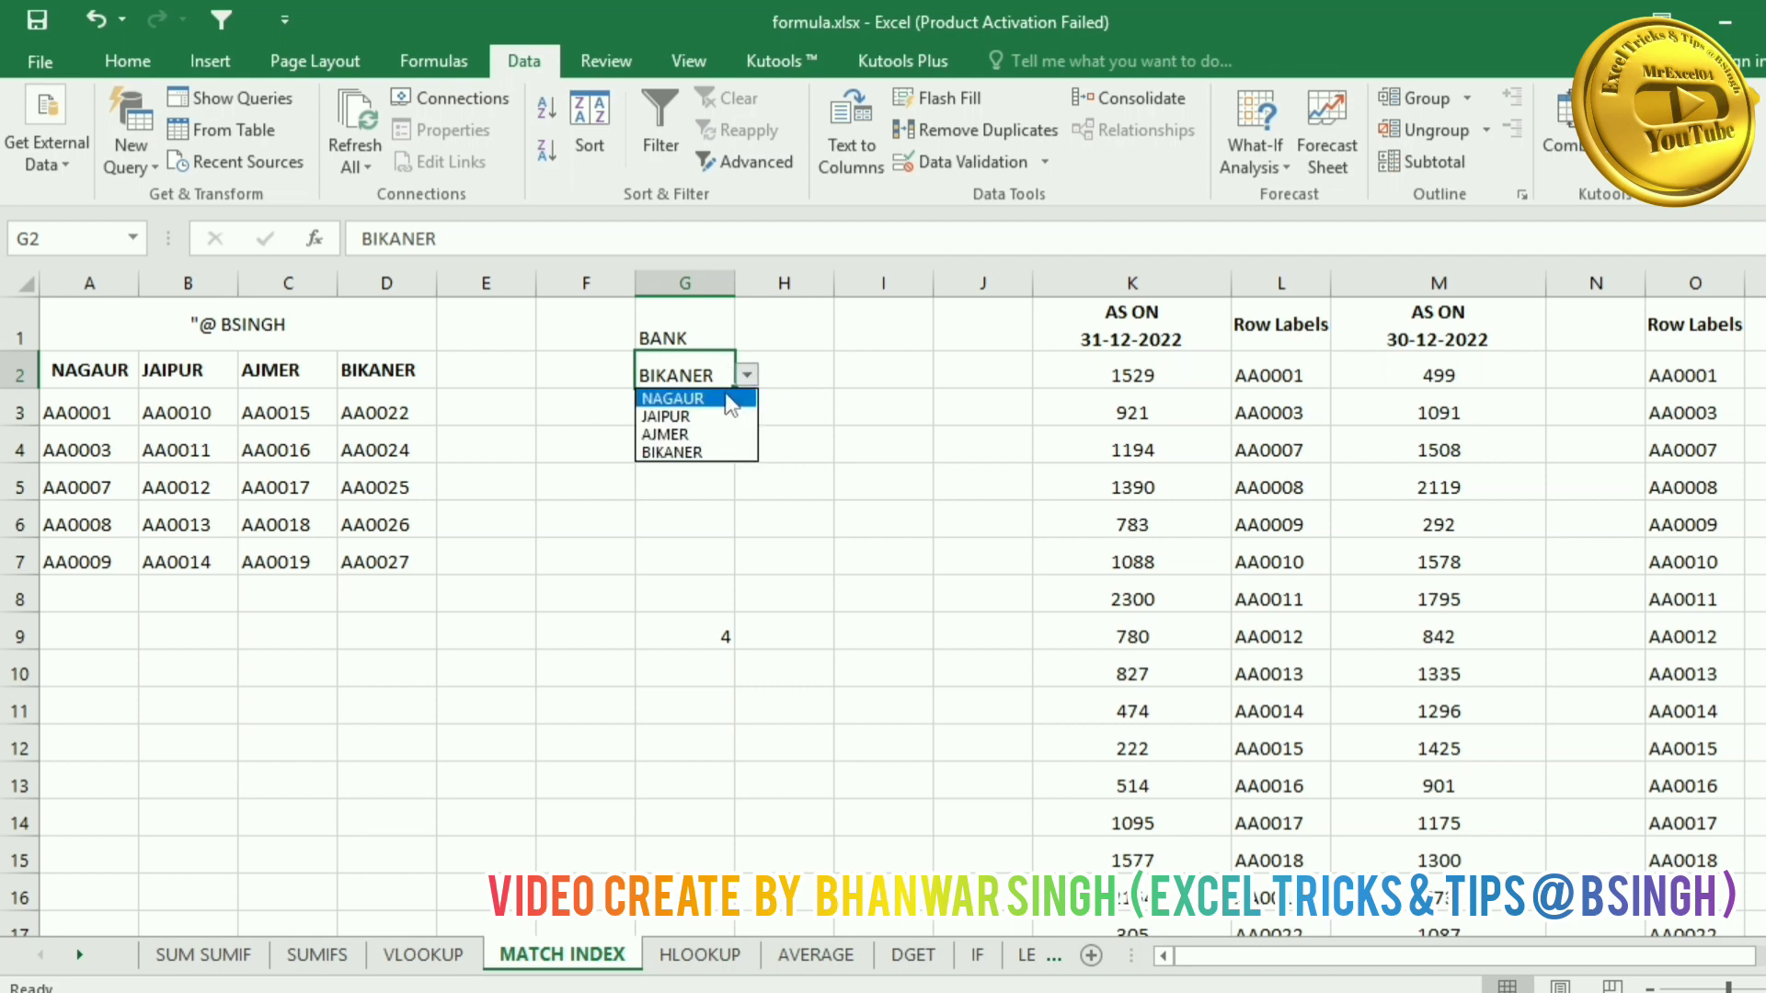
click(676, 393)
click(704, 636)
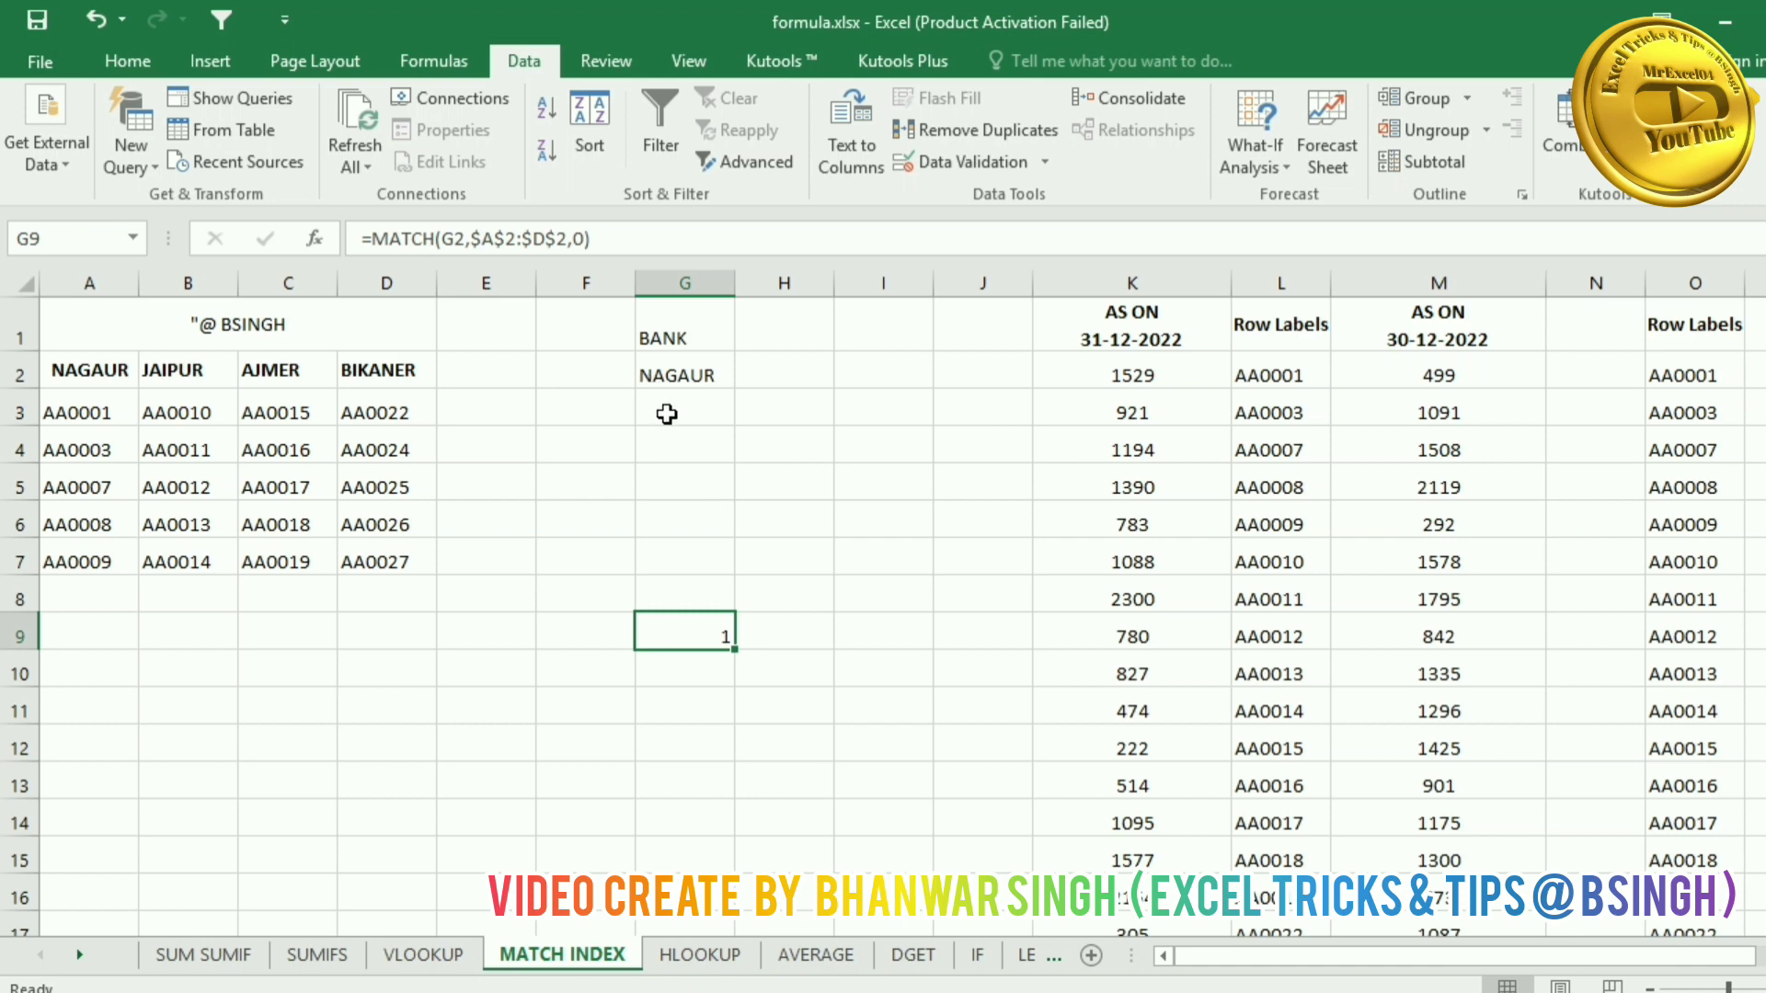
click(763, 368)
key(Left)
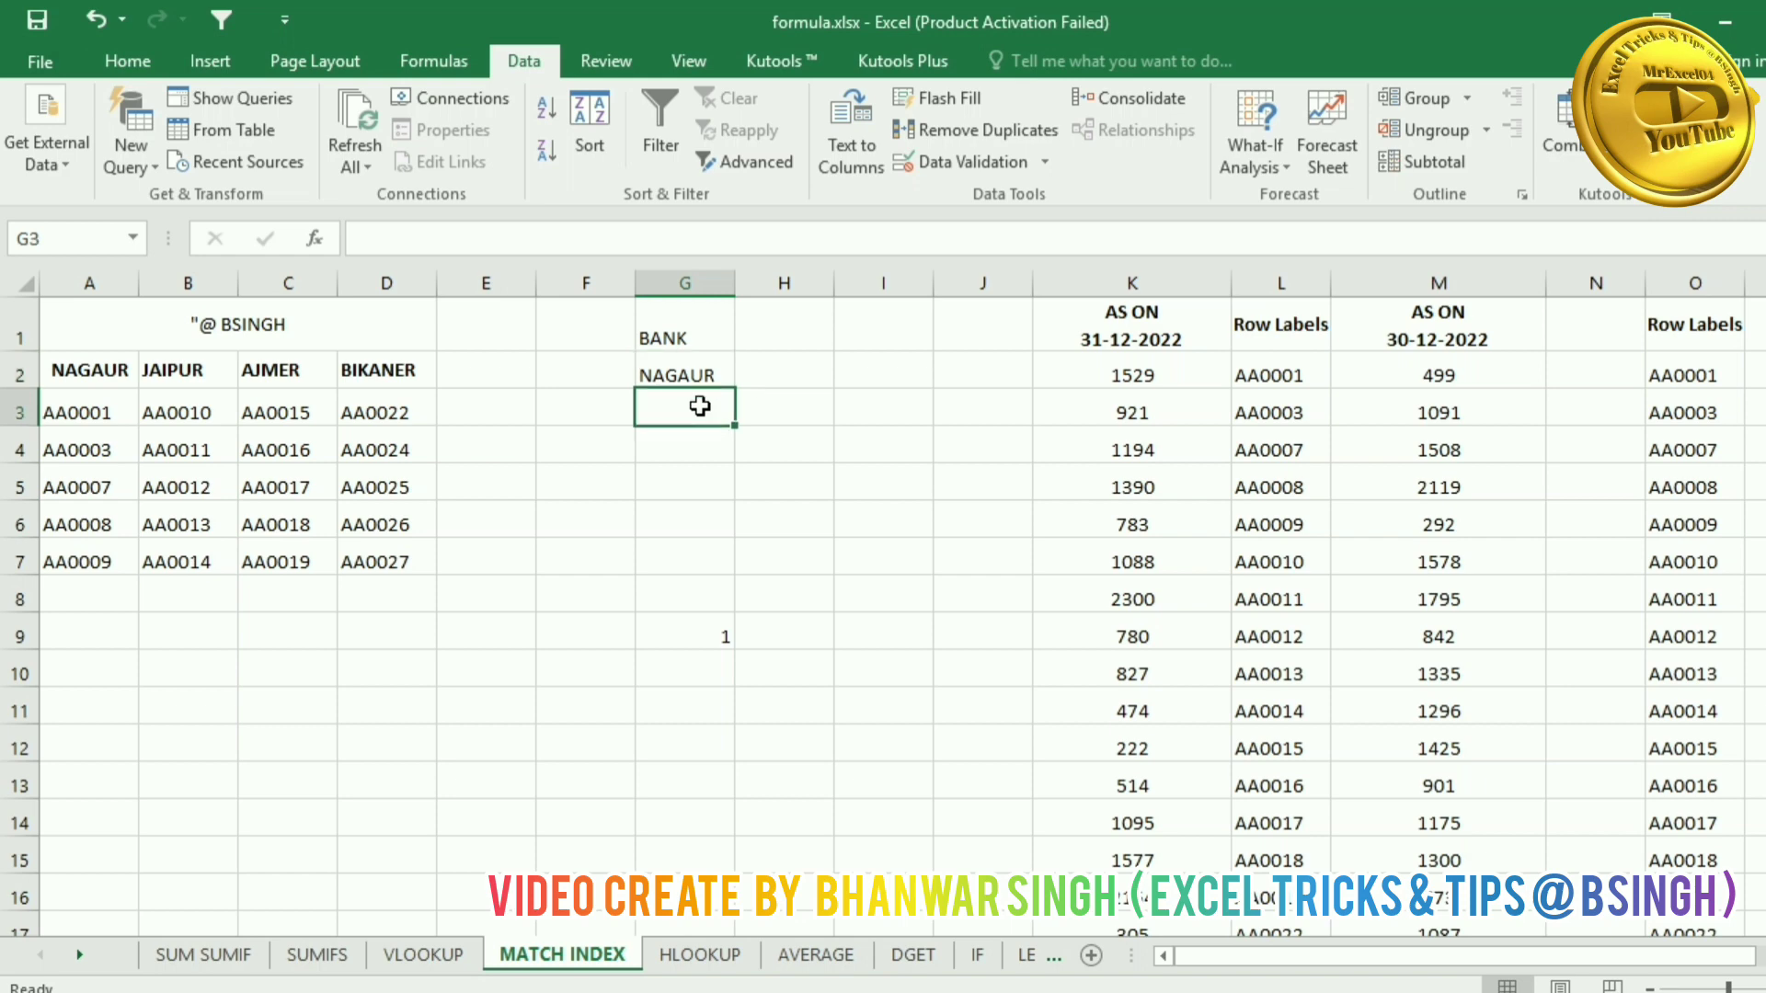
click(709, 636)
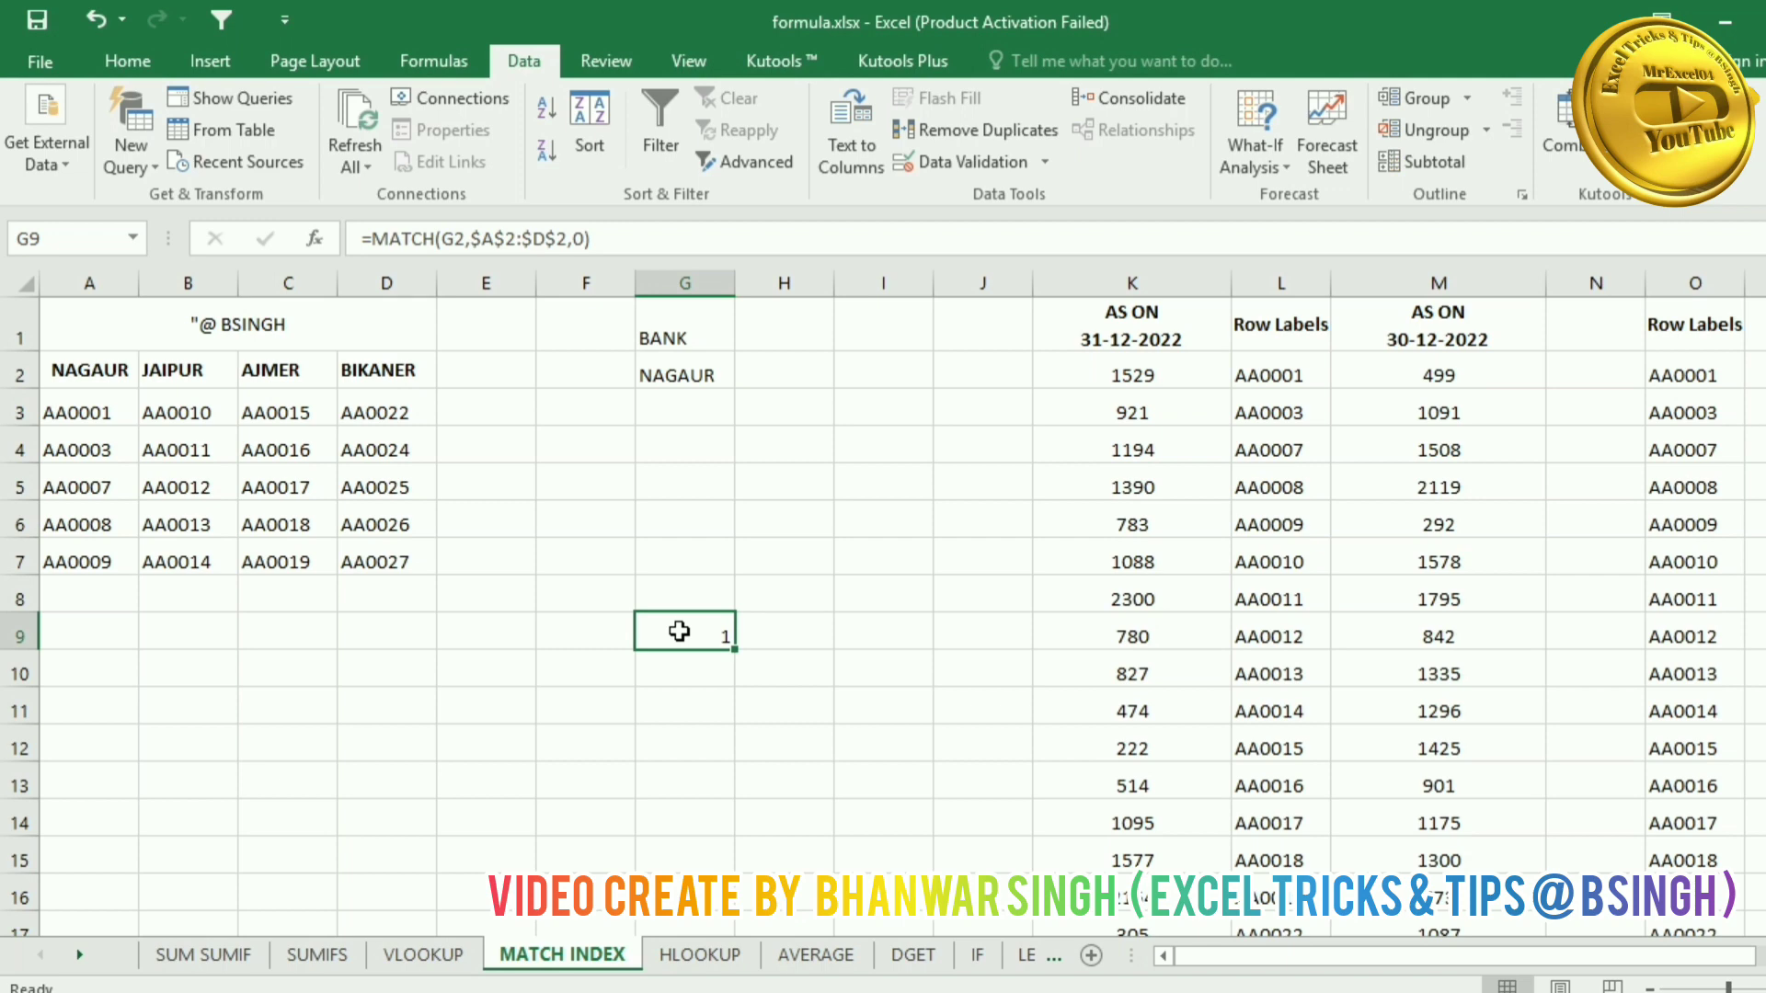
Step: Enter =INDEX($A$2:$D$7,0,1) in G3, using the absolute city table range, row number 0 and column number 1
click(687, 410)
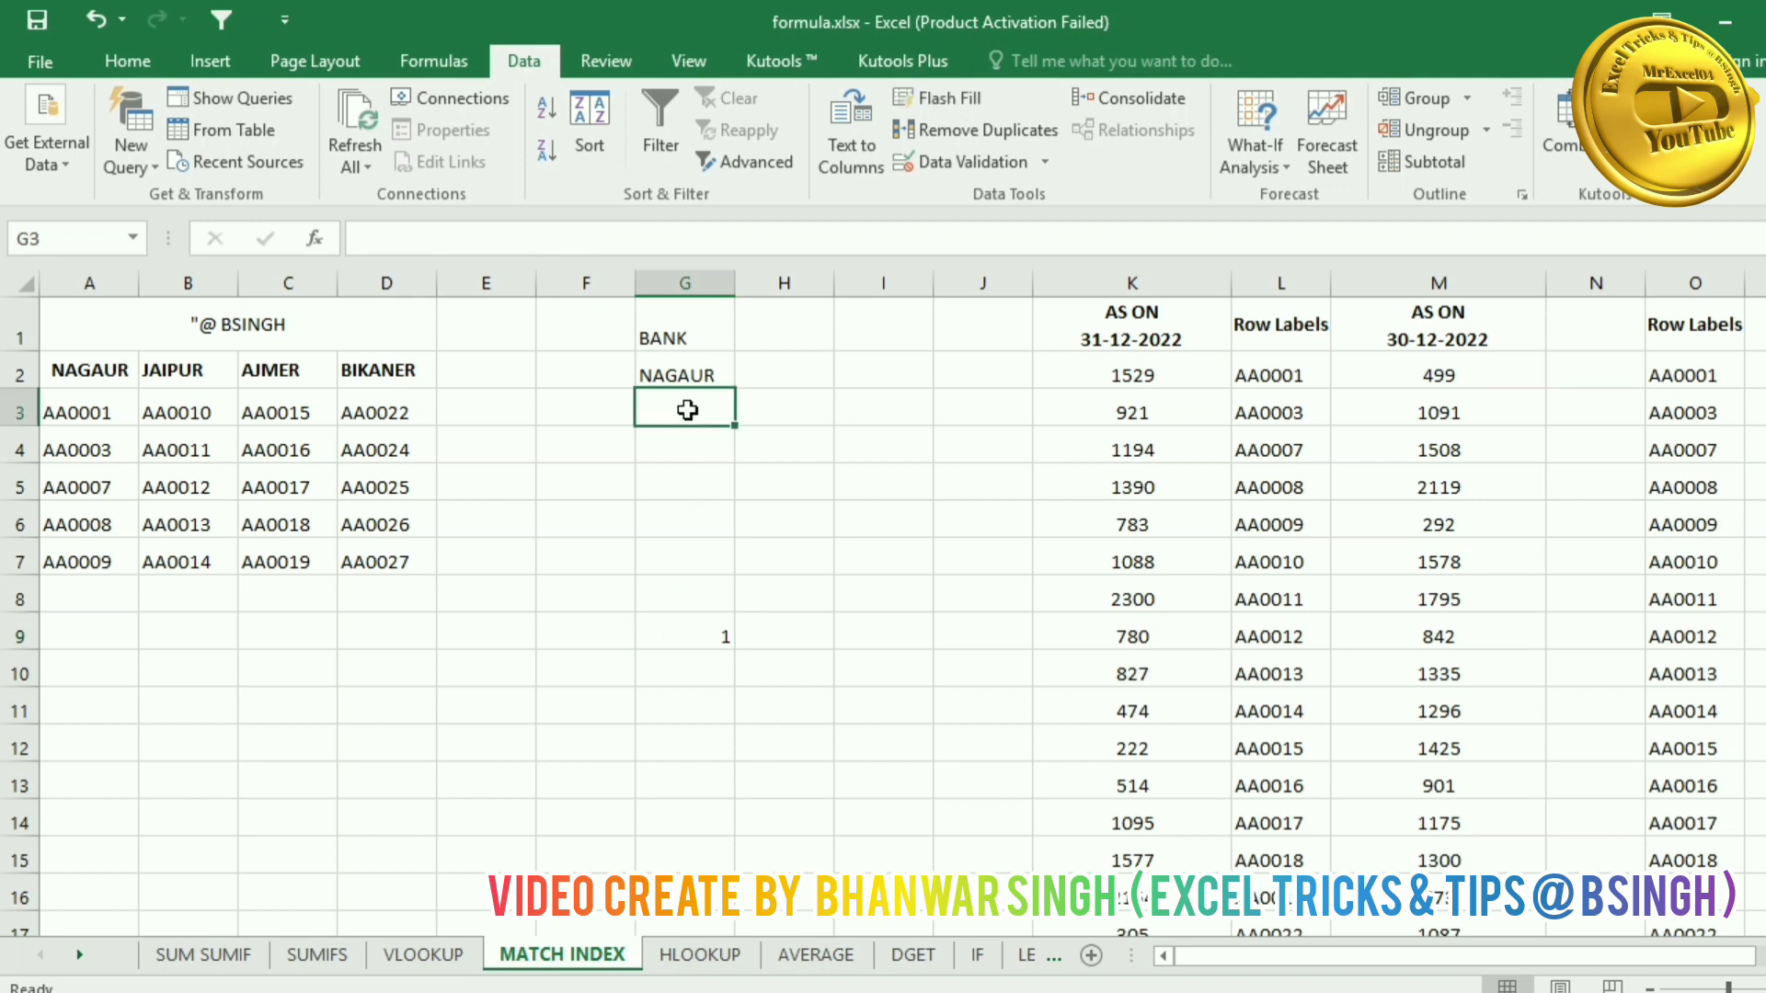
text(=ind)
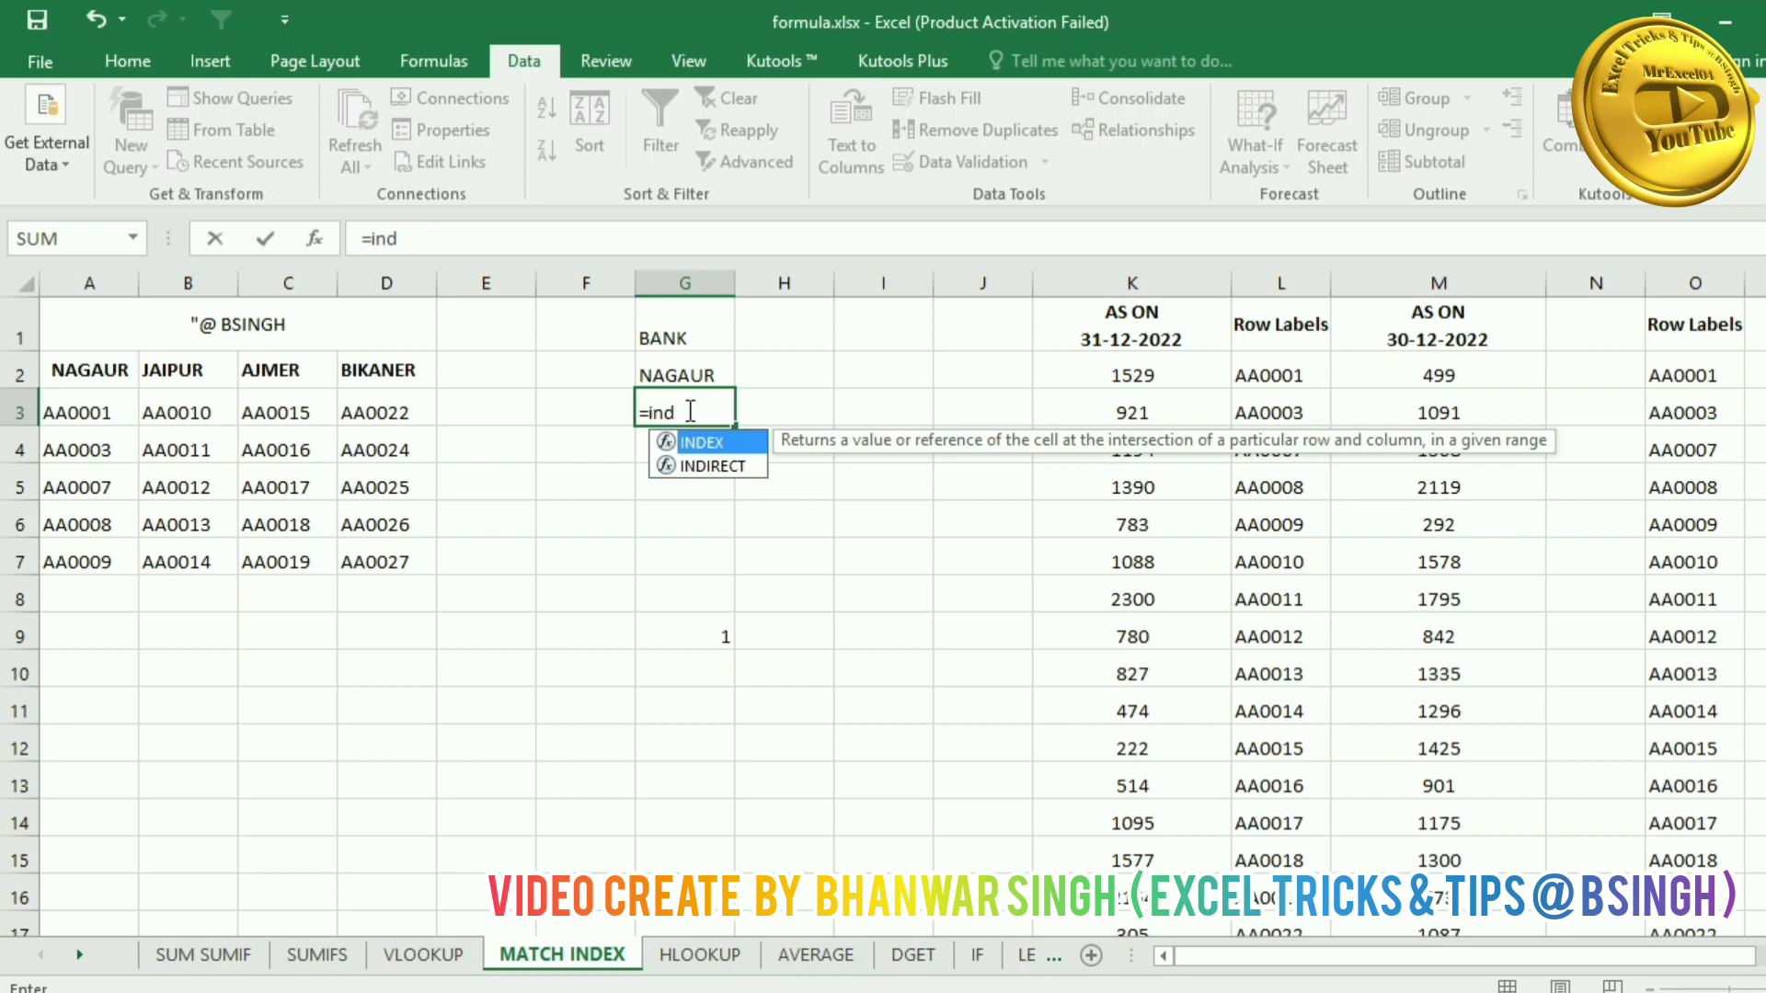
key(Tab)
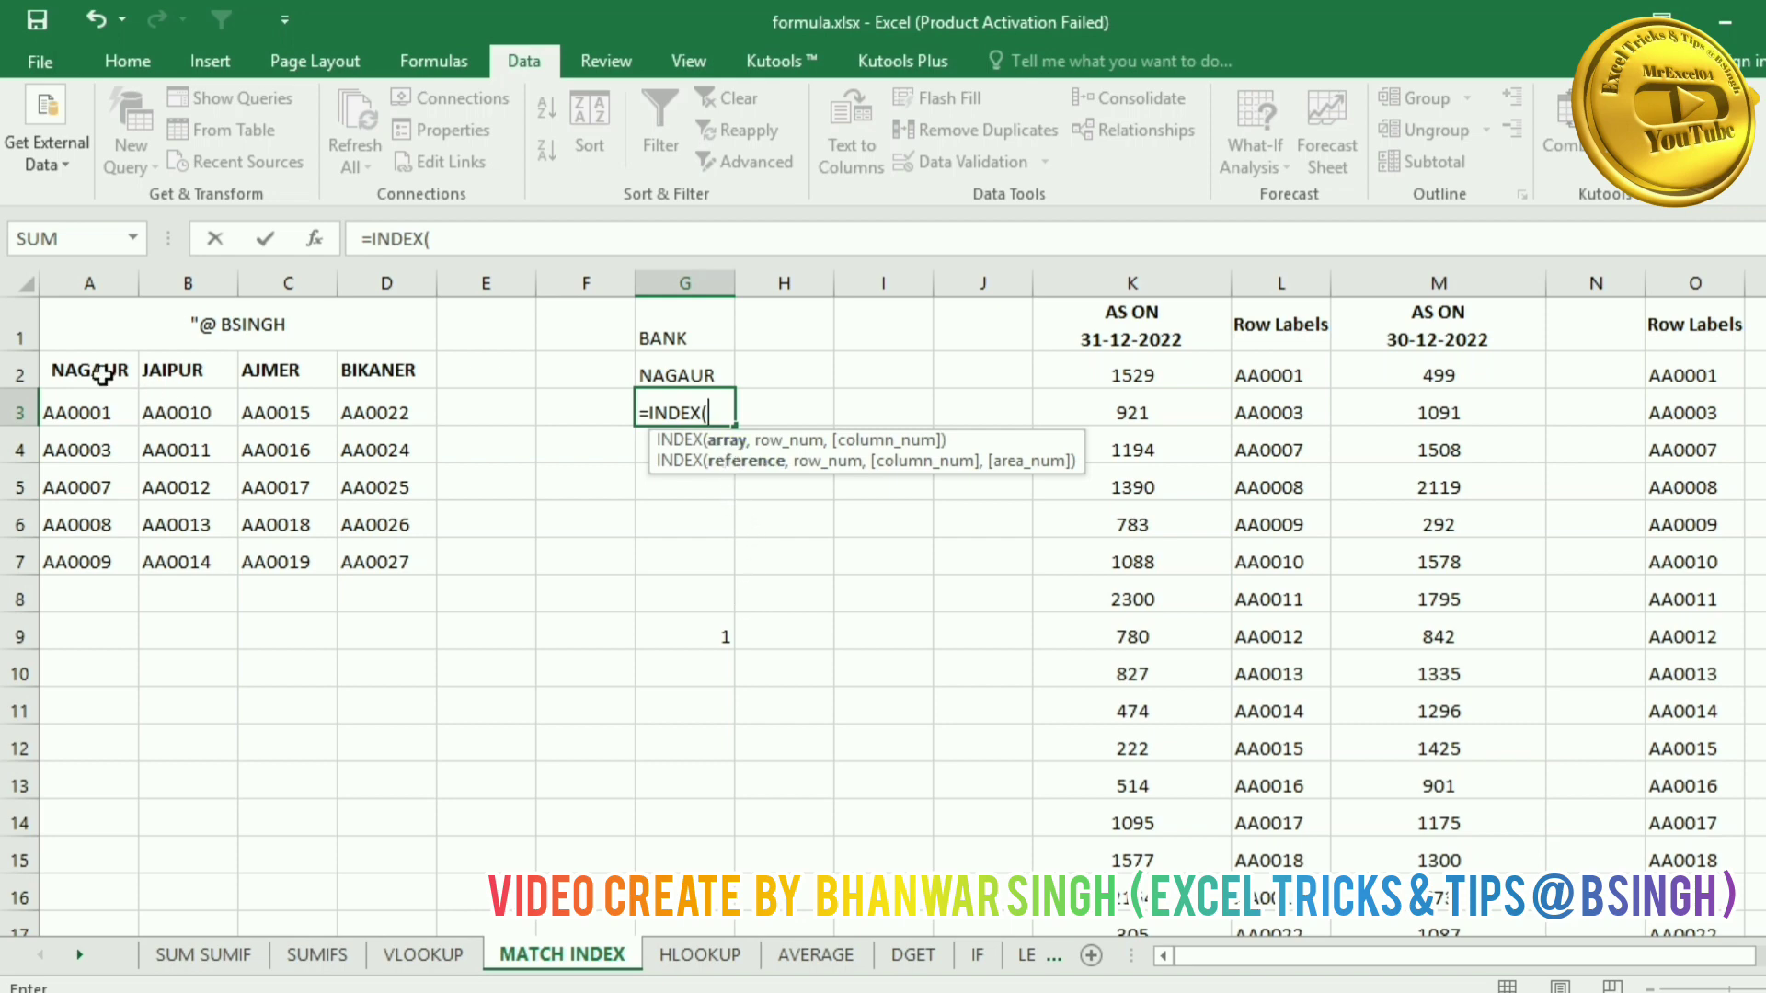
drag(102, 371, 379, 554)
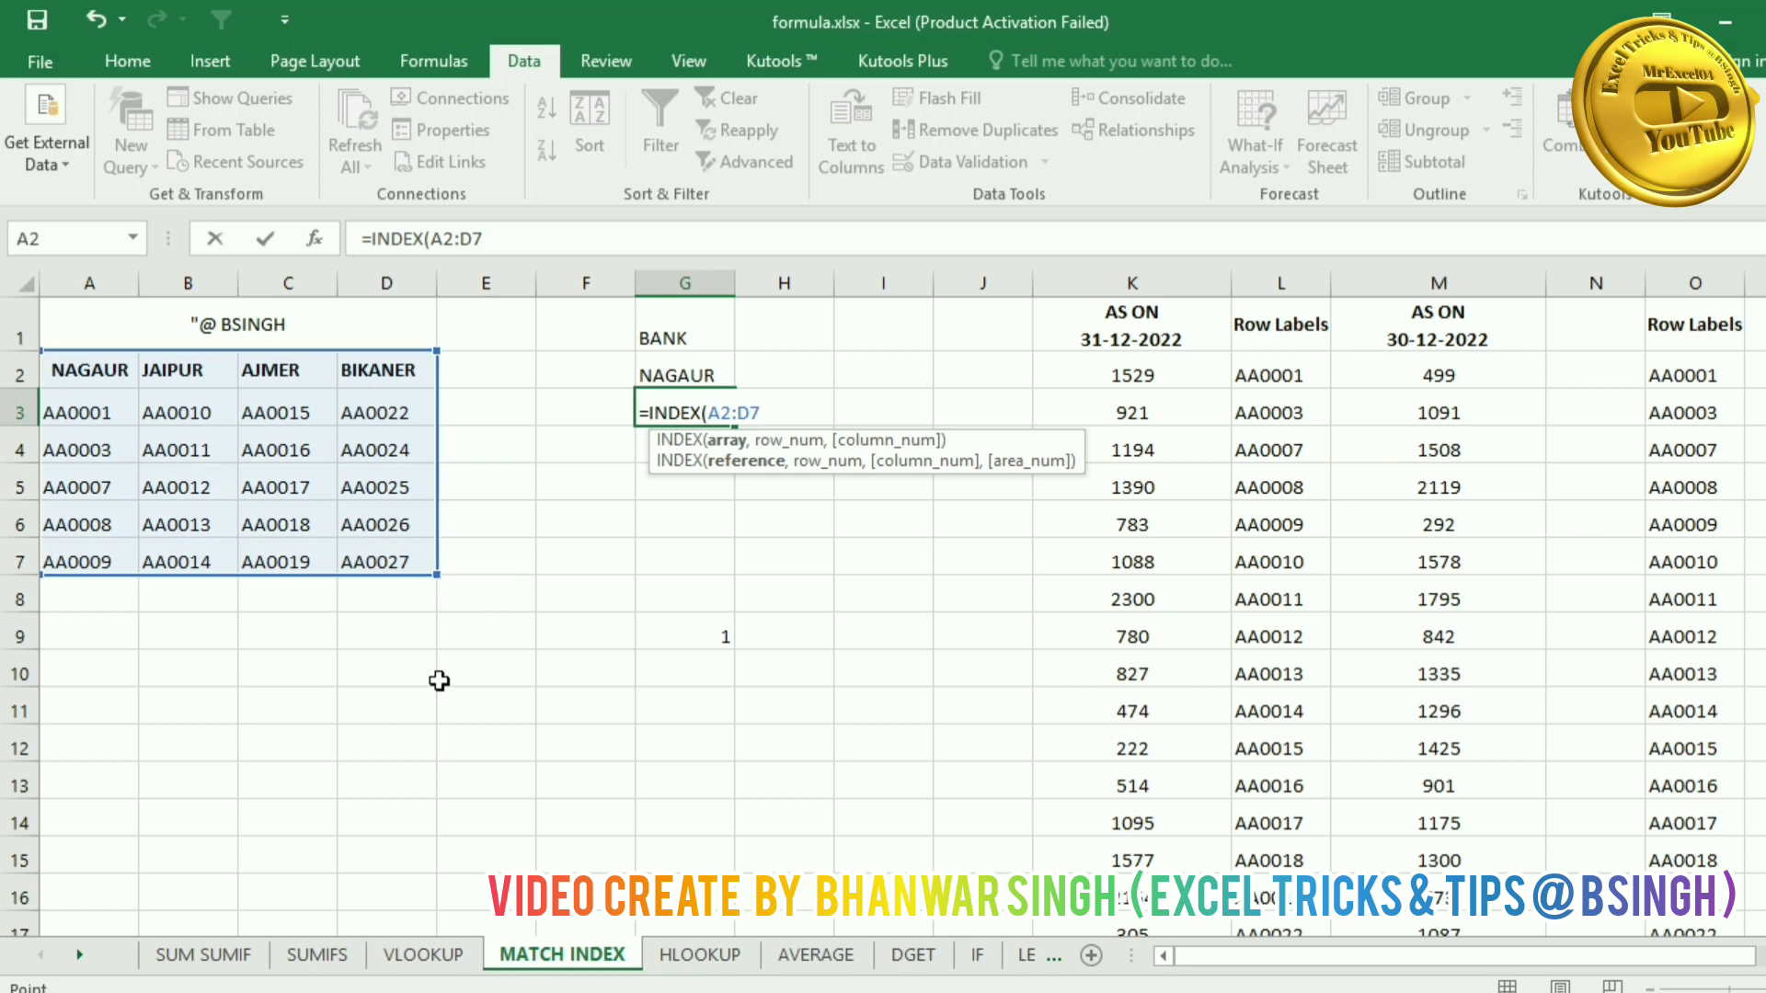
key(F4)
text(,)
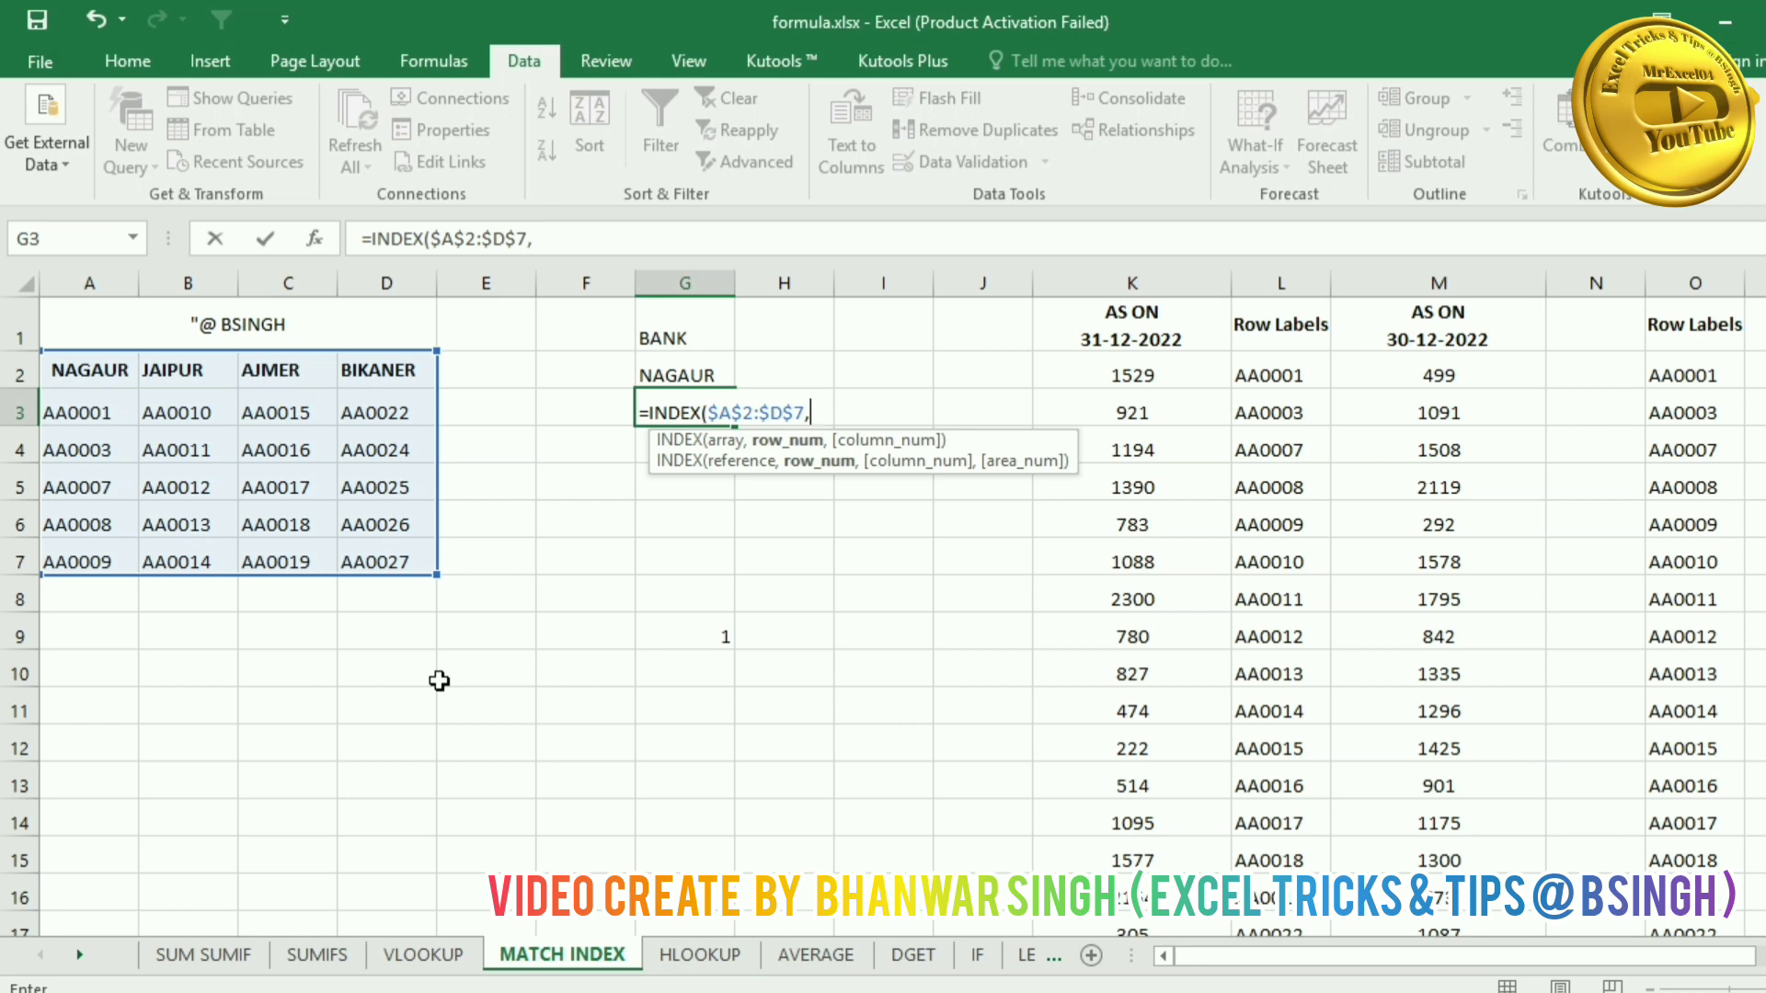
text(0,)
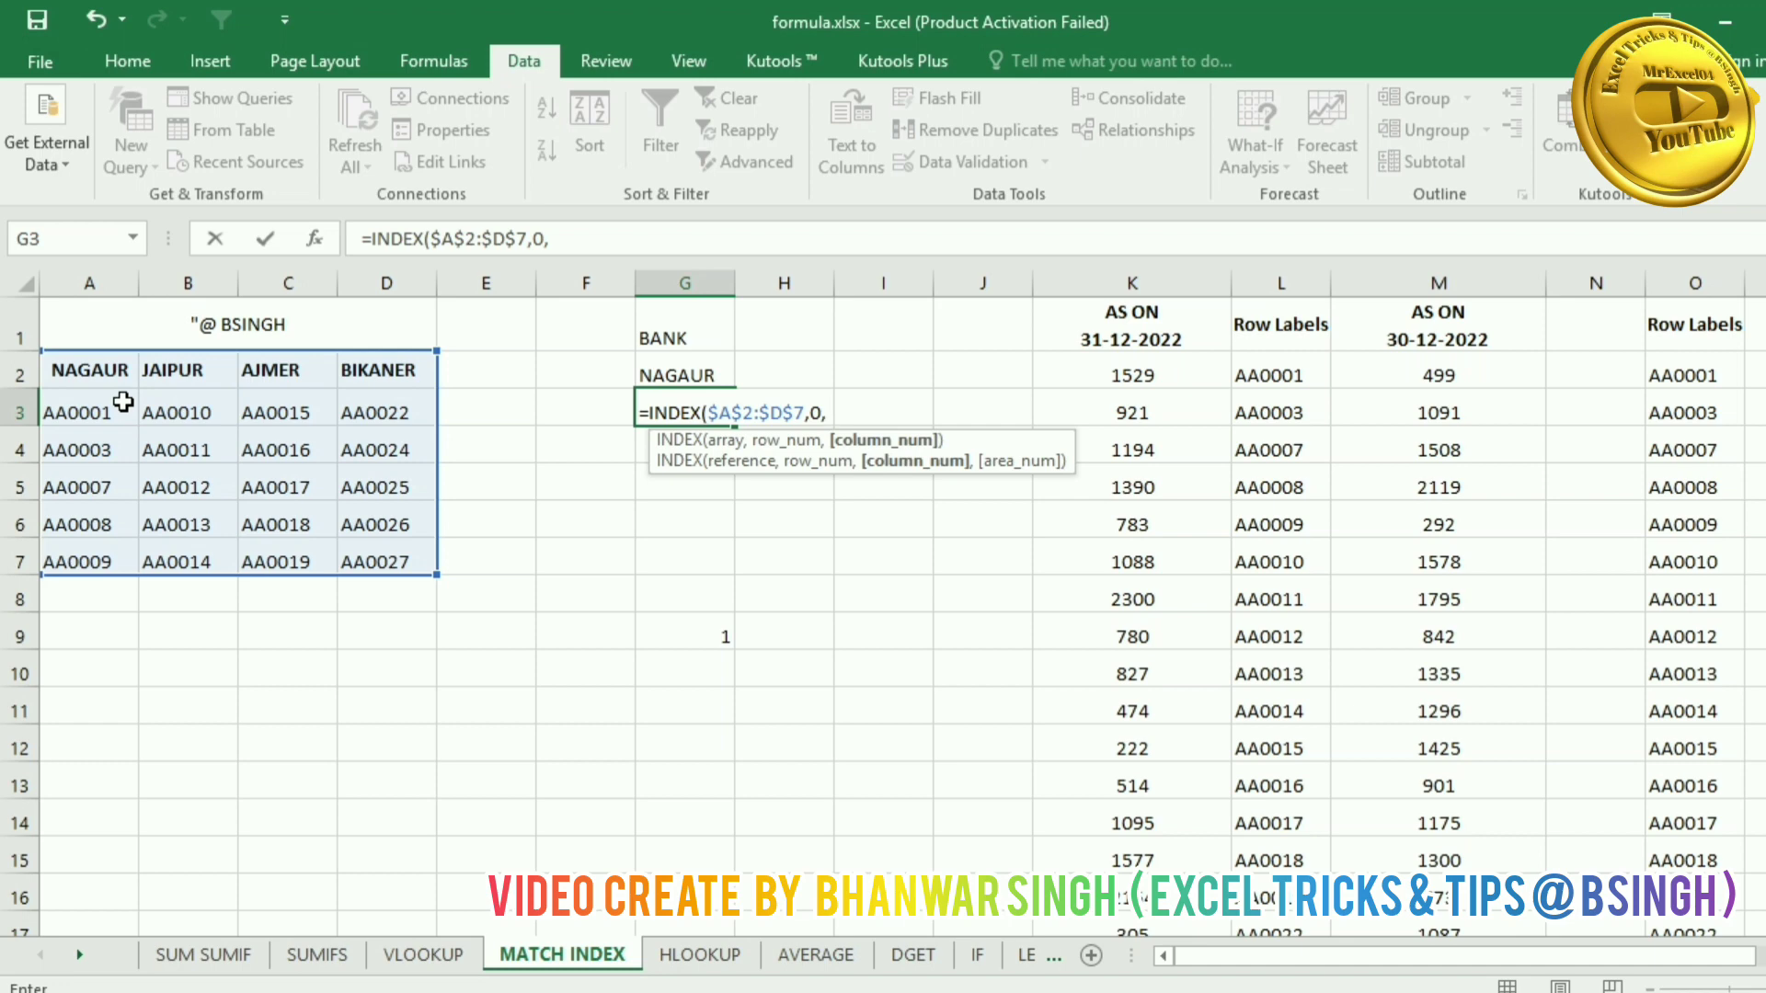
text(1))
key(Return)
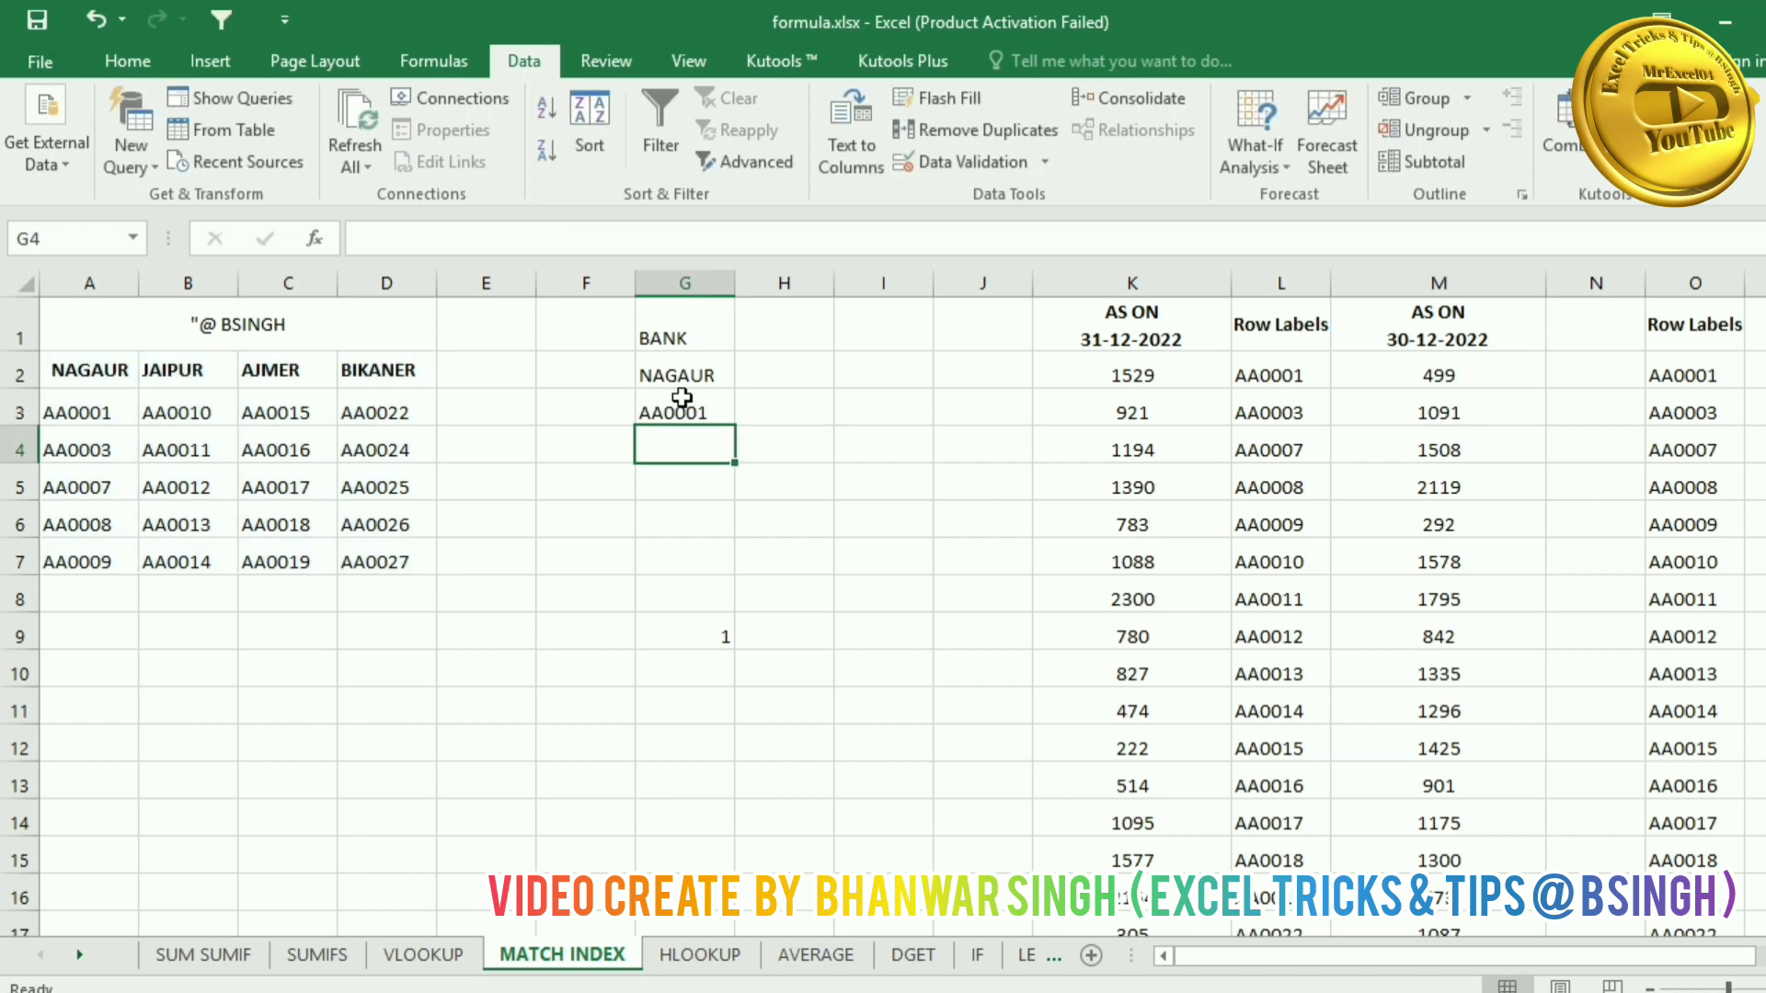
Step: Set the column number of the INDEX formula in G3 to 2
click(682, 398)
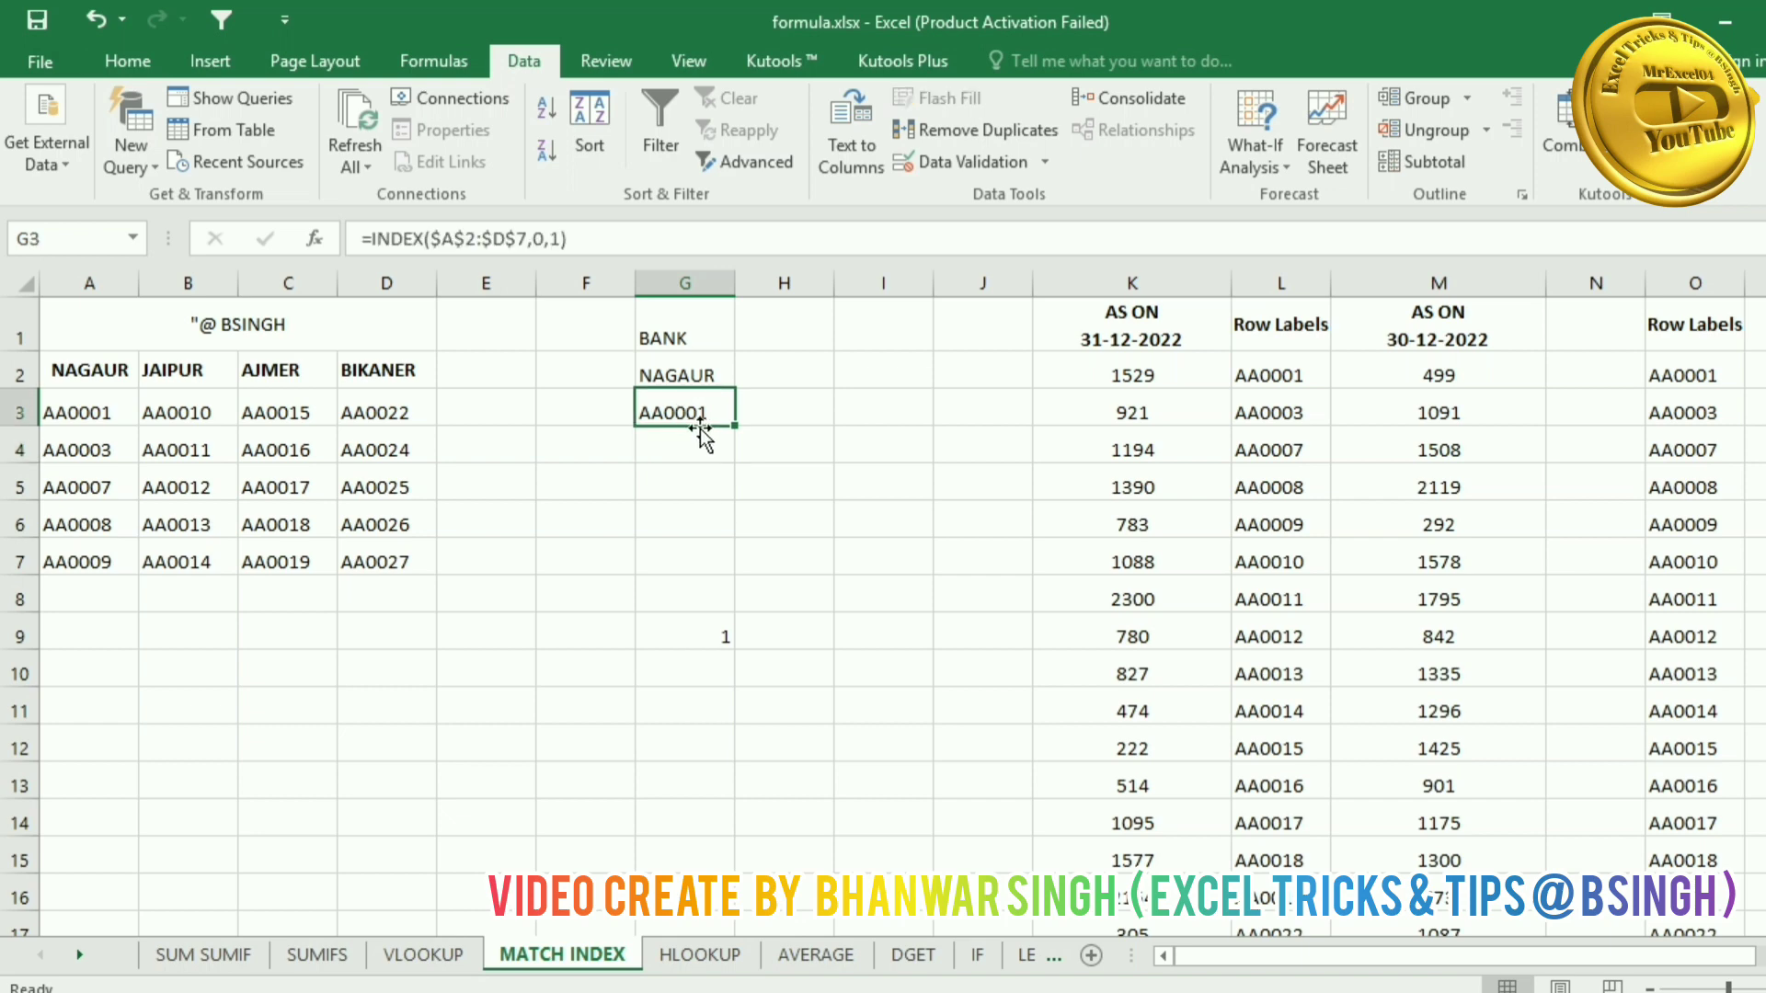
click(563, 241)
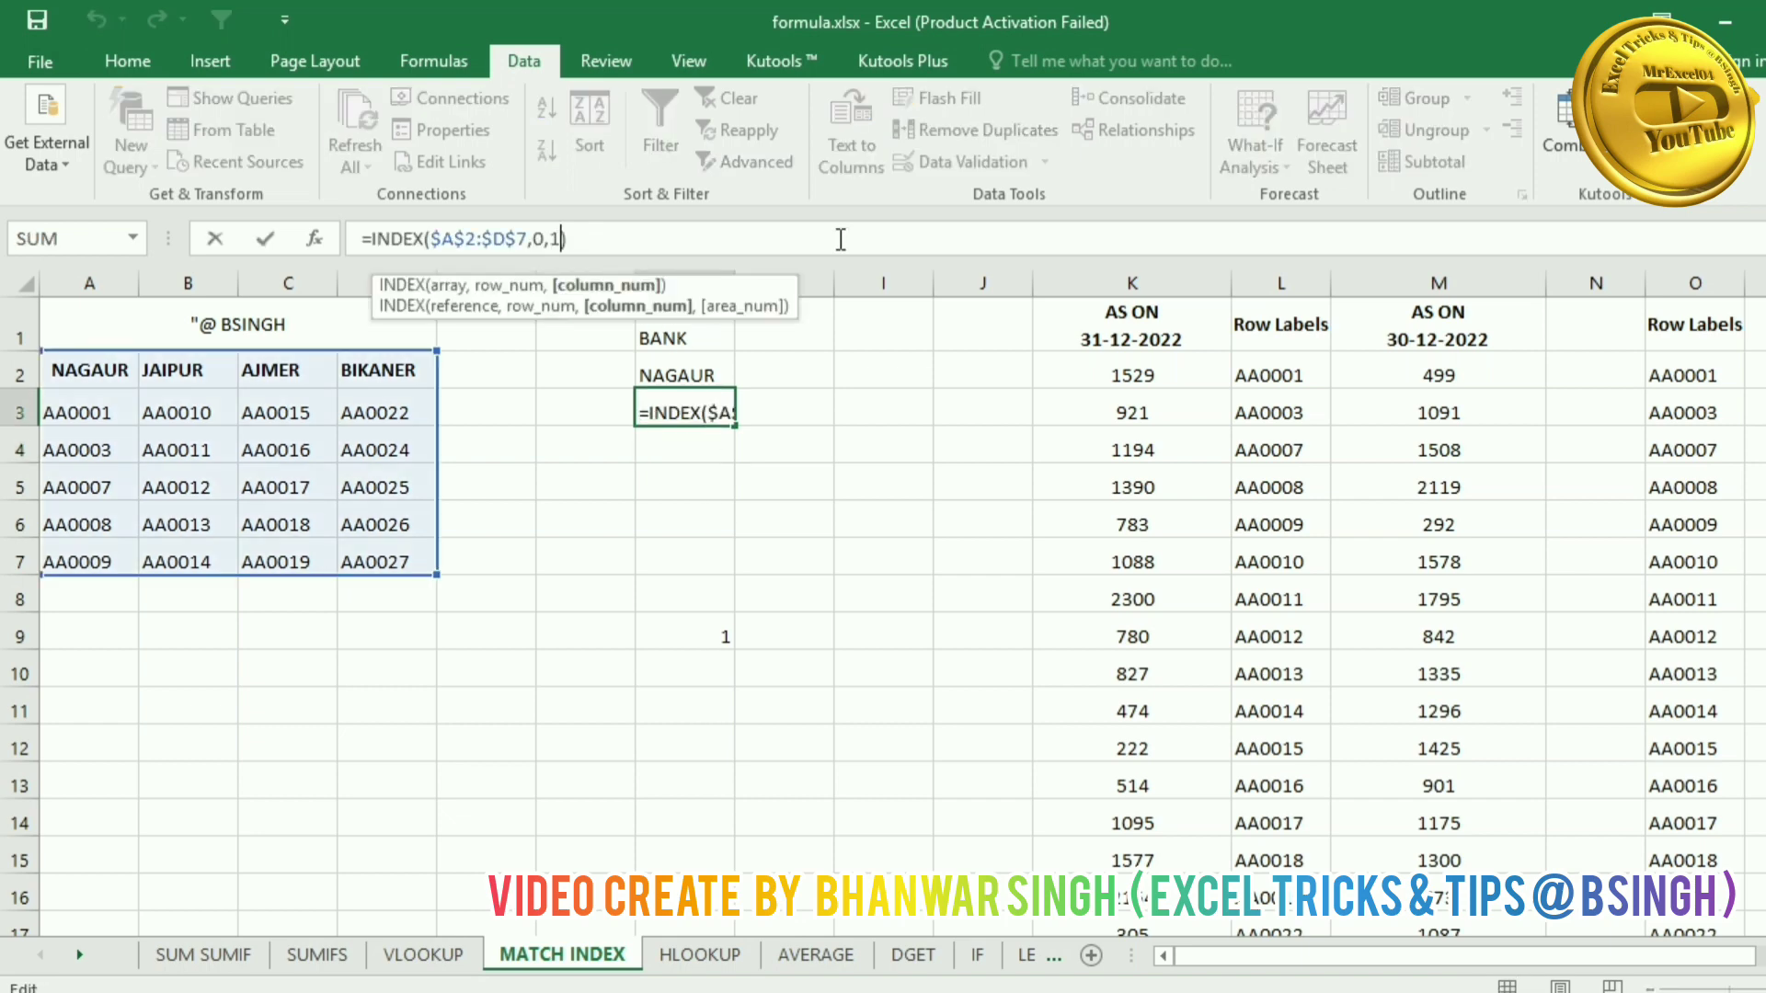
key(BackSpace)
text(2)
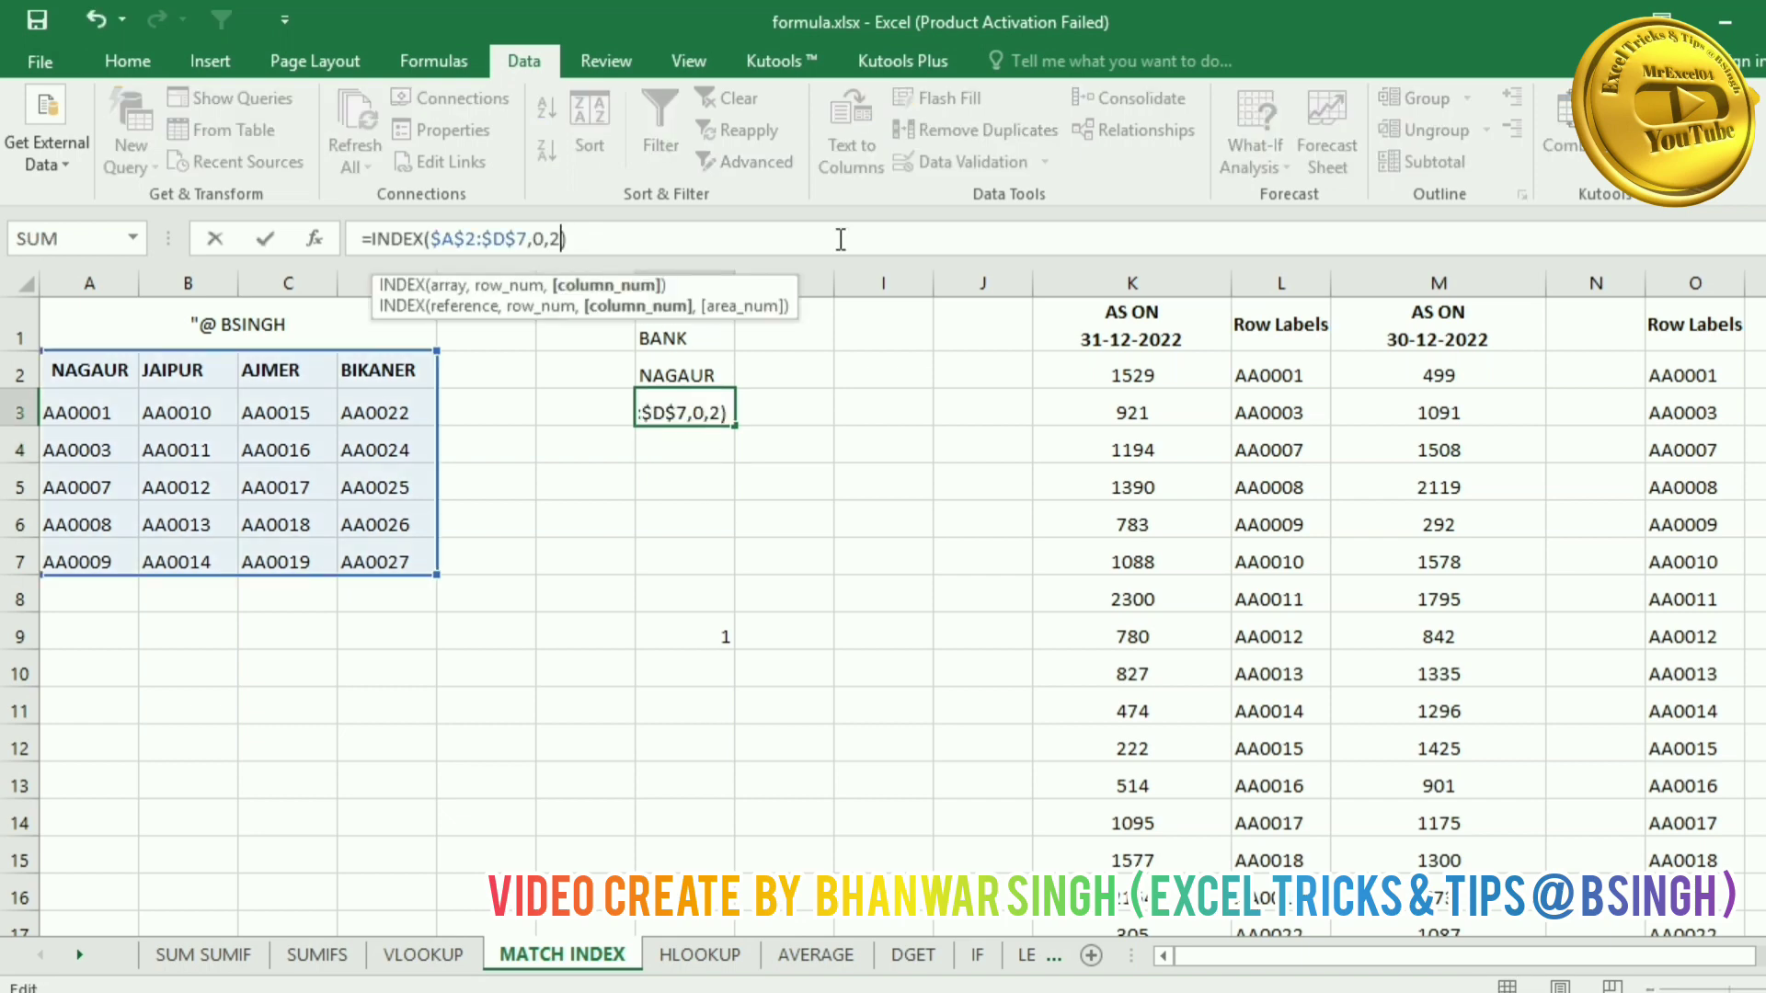
key(Return)
Step: Replace the INDEX column number in G3 with a nested MATCH function that takes the city cell G2 as lookup value
click(683, 404)
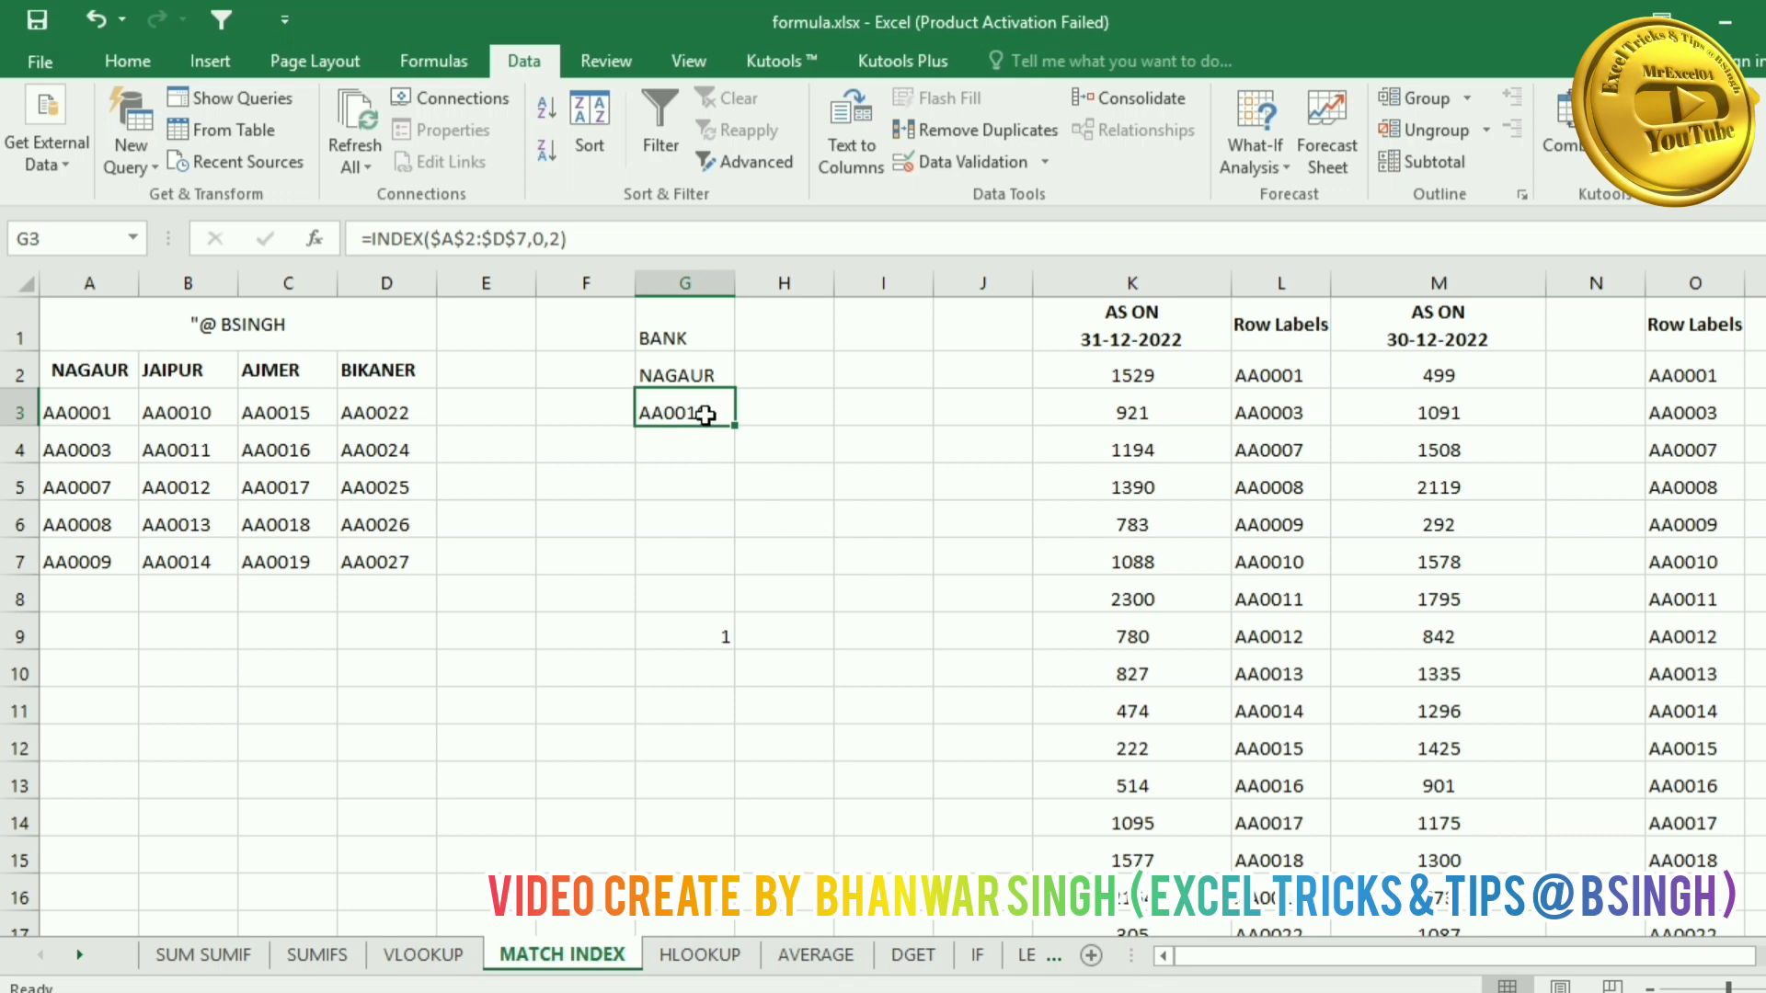
click(561, 239)
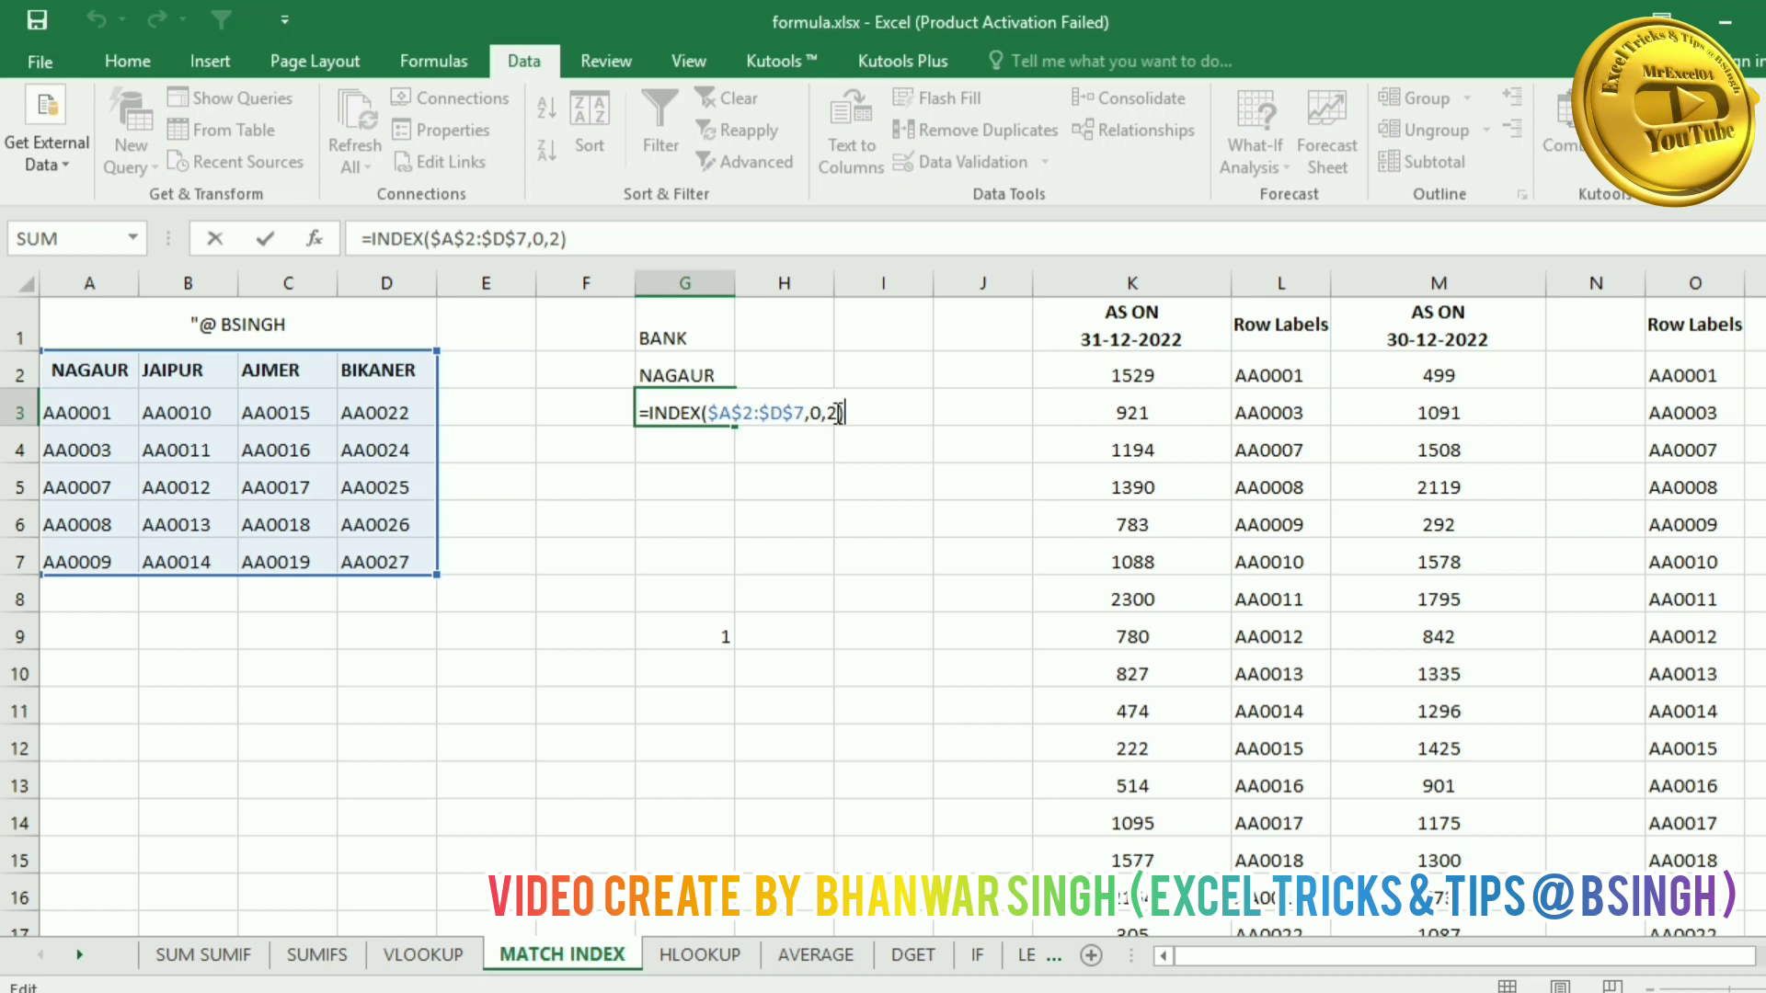
key(BackSpace)
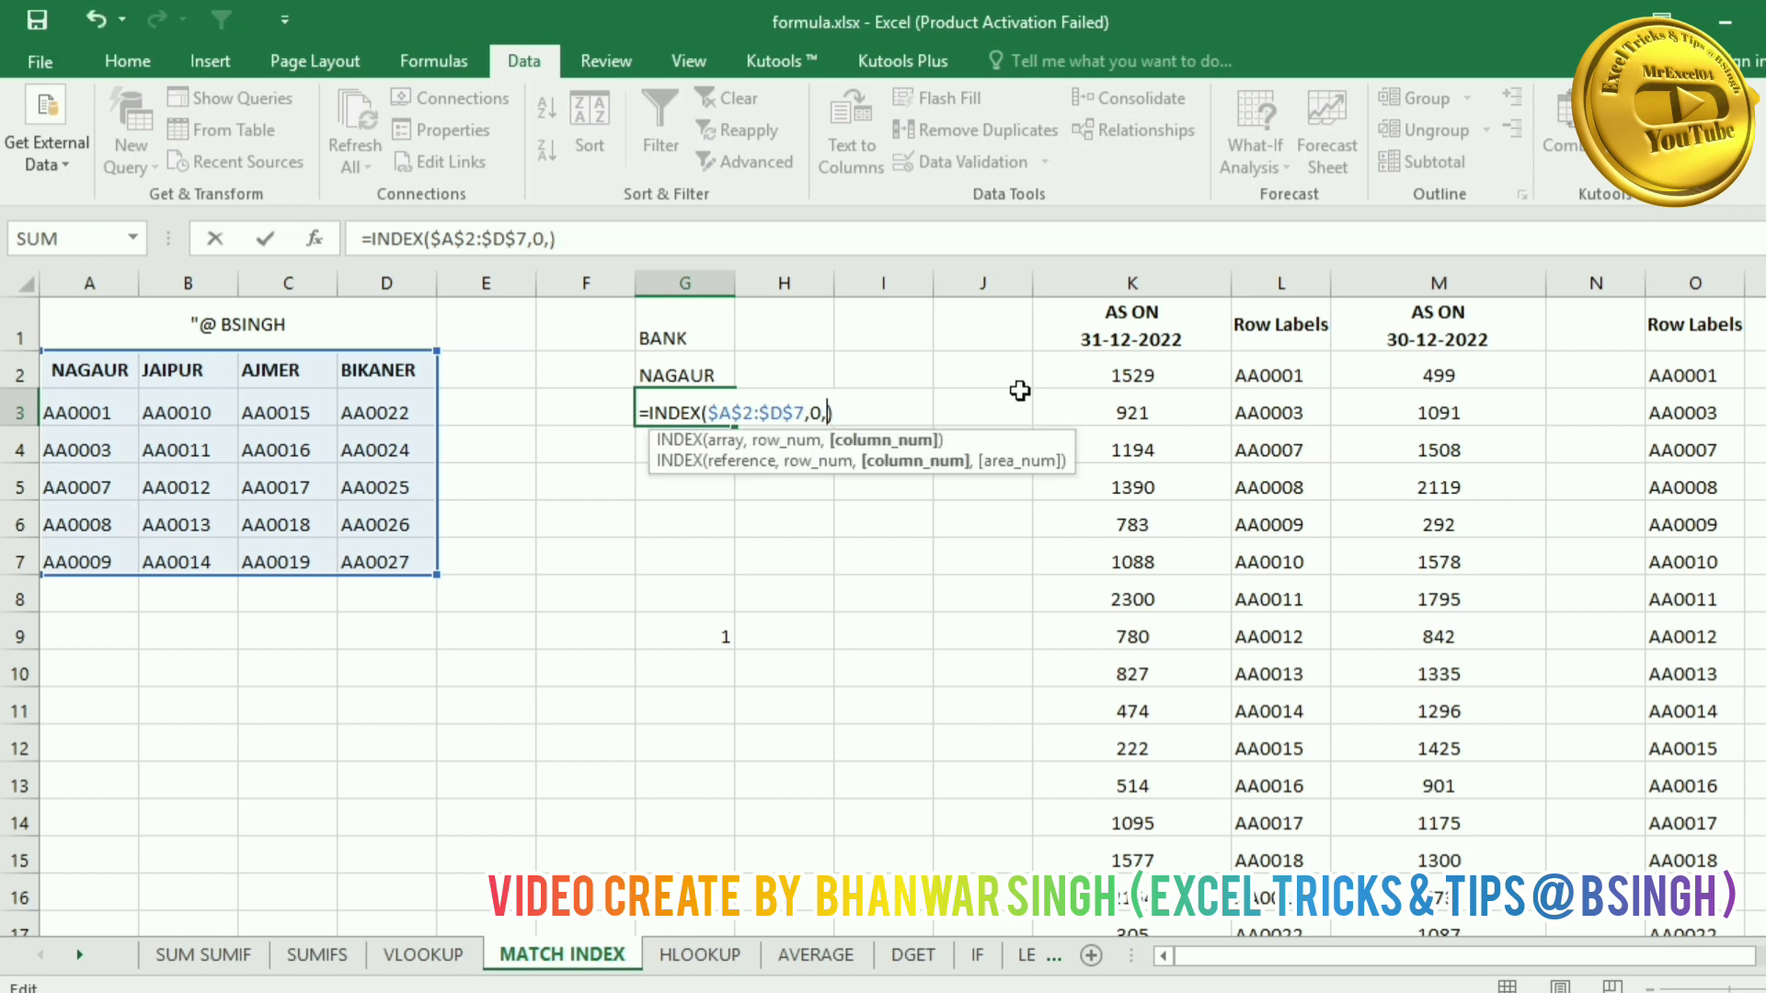
text(matc)
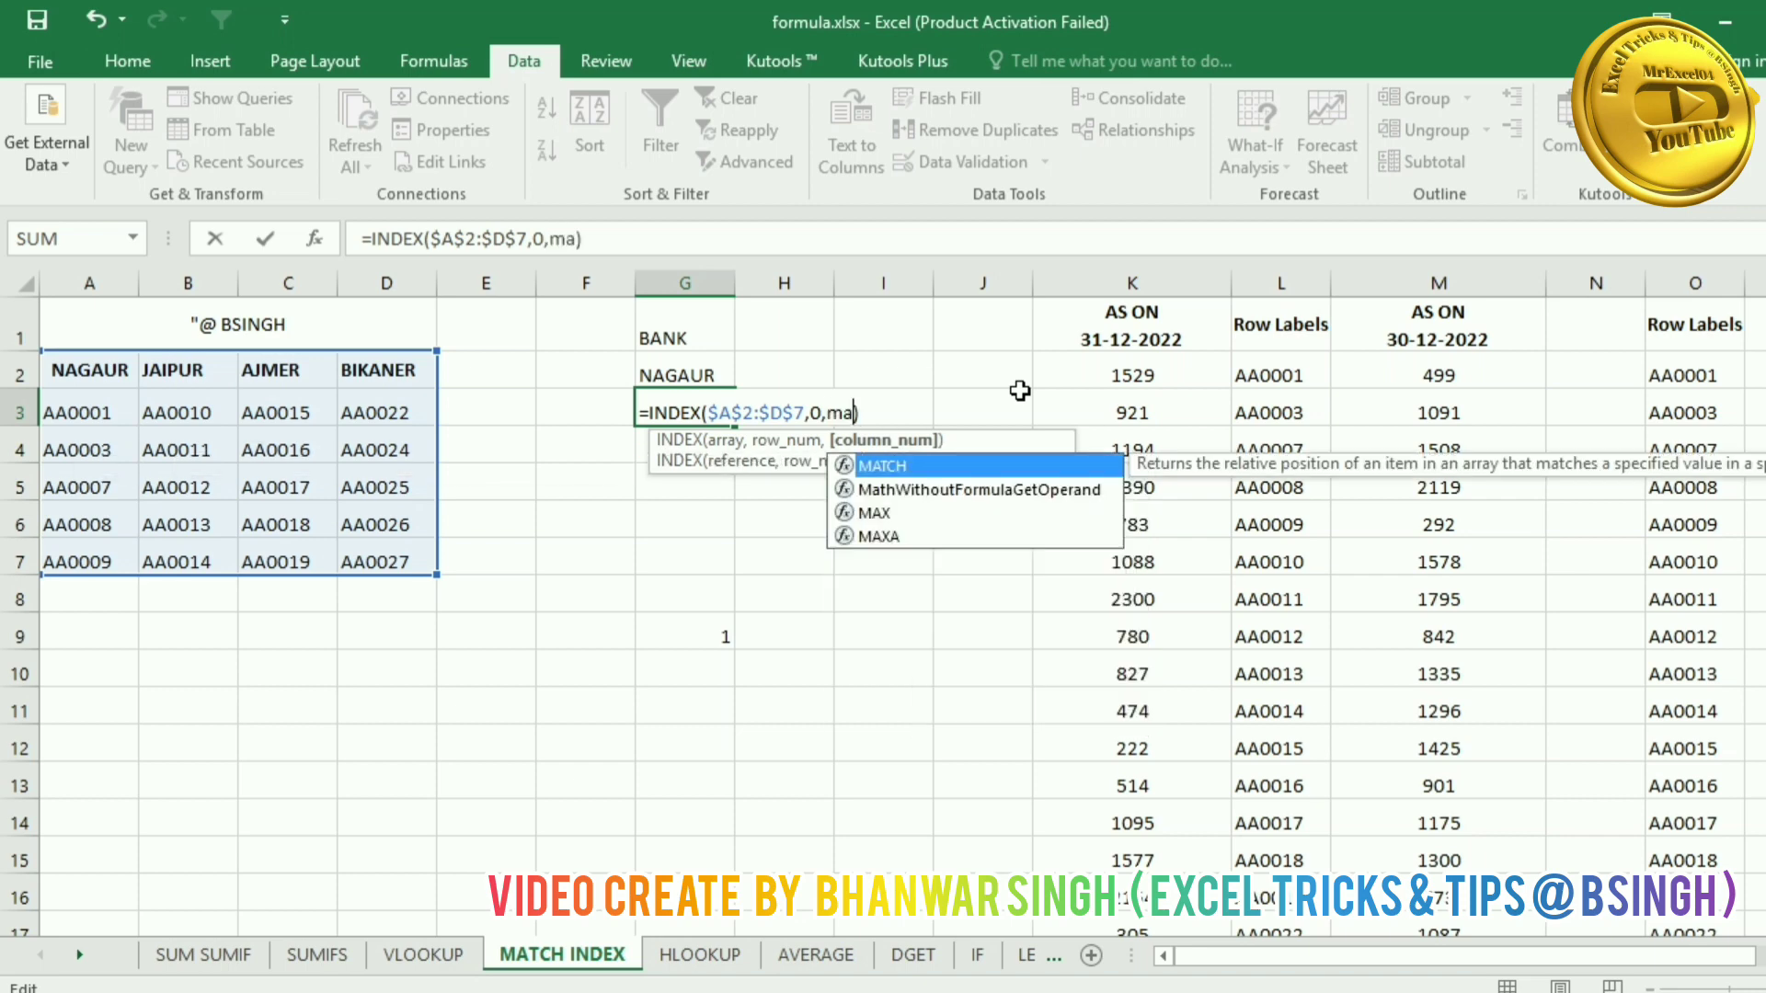
text(h)
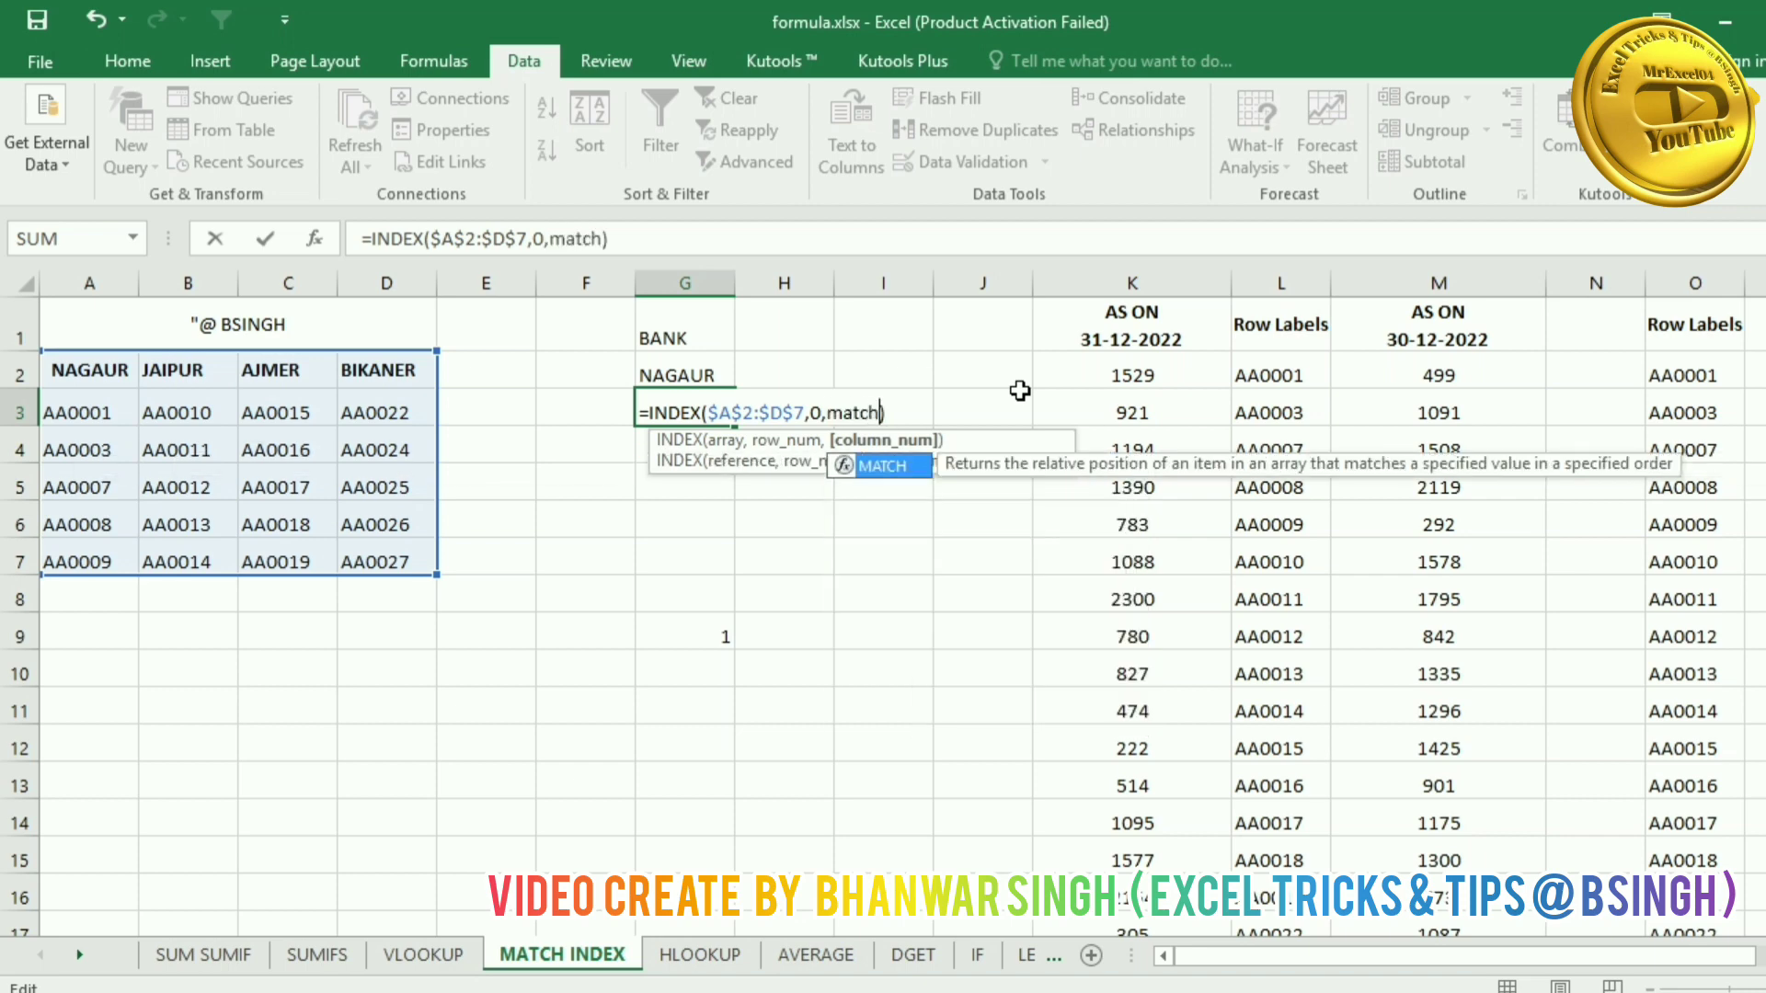
key(Tab)
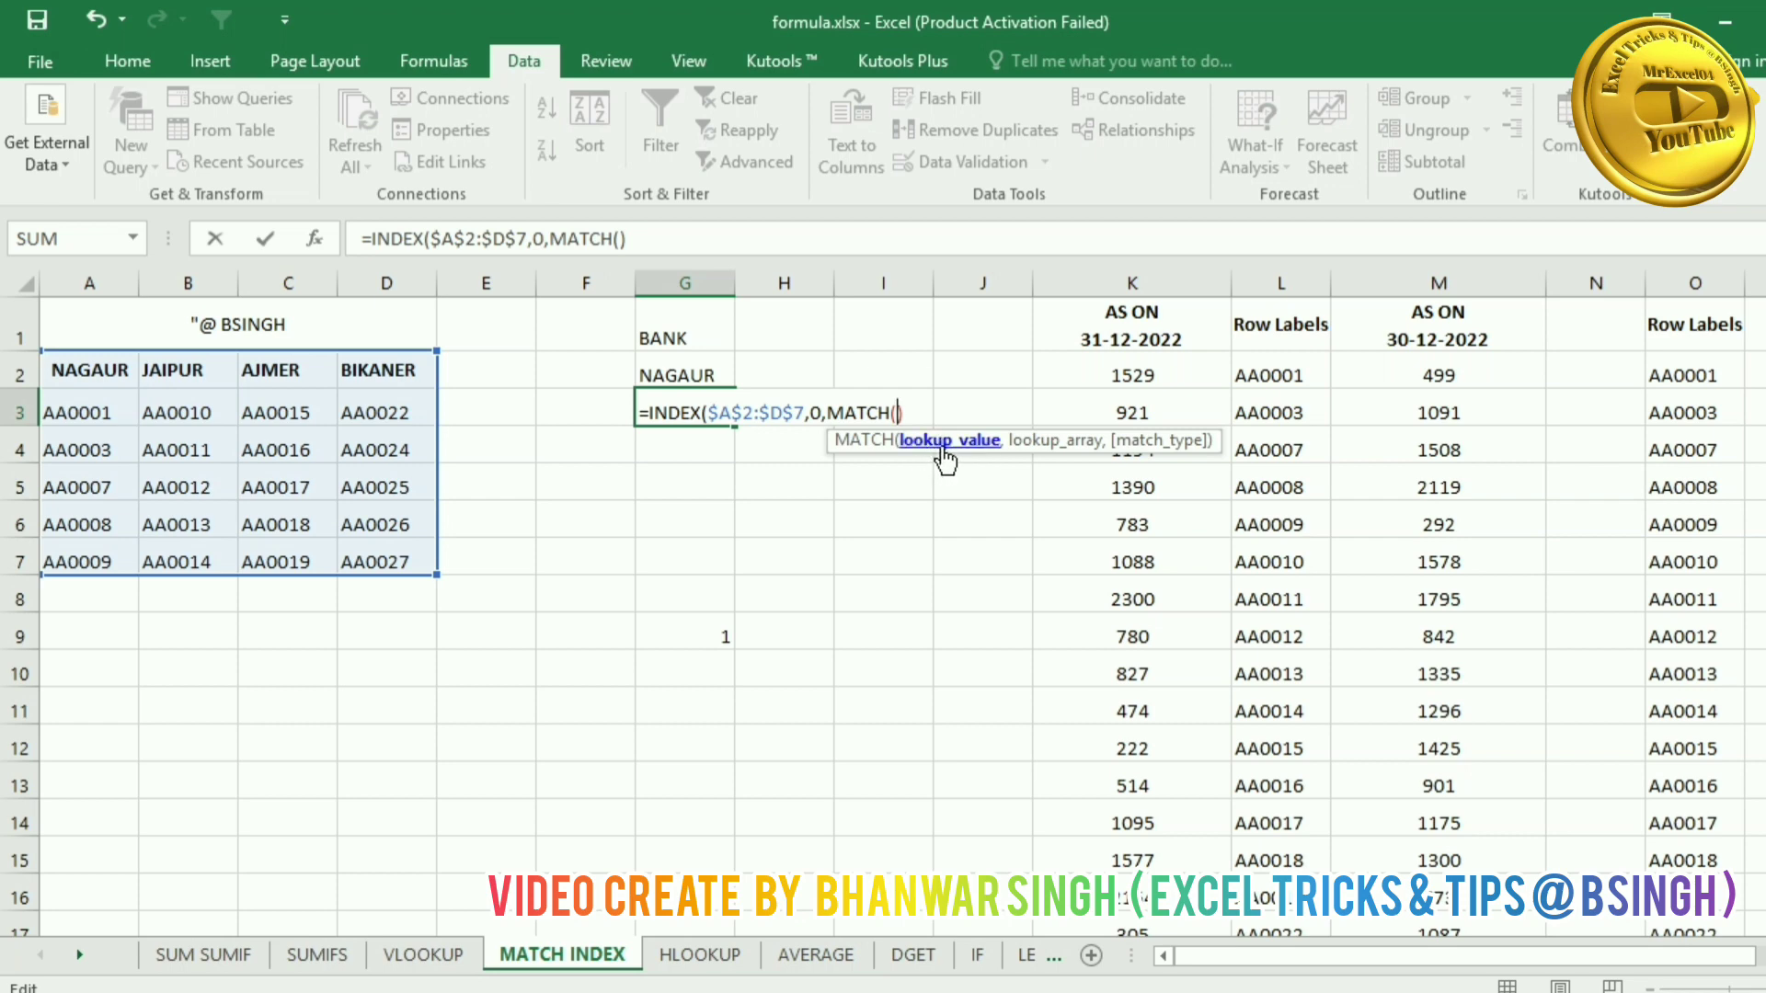
click(698, 373)
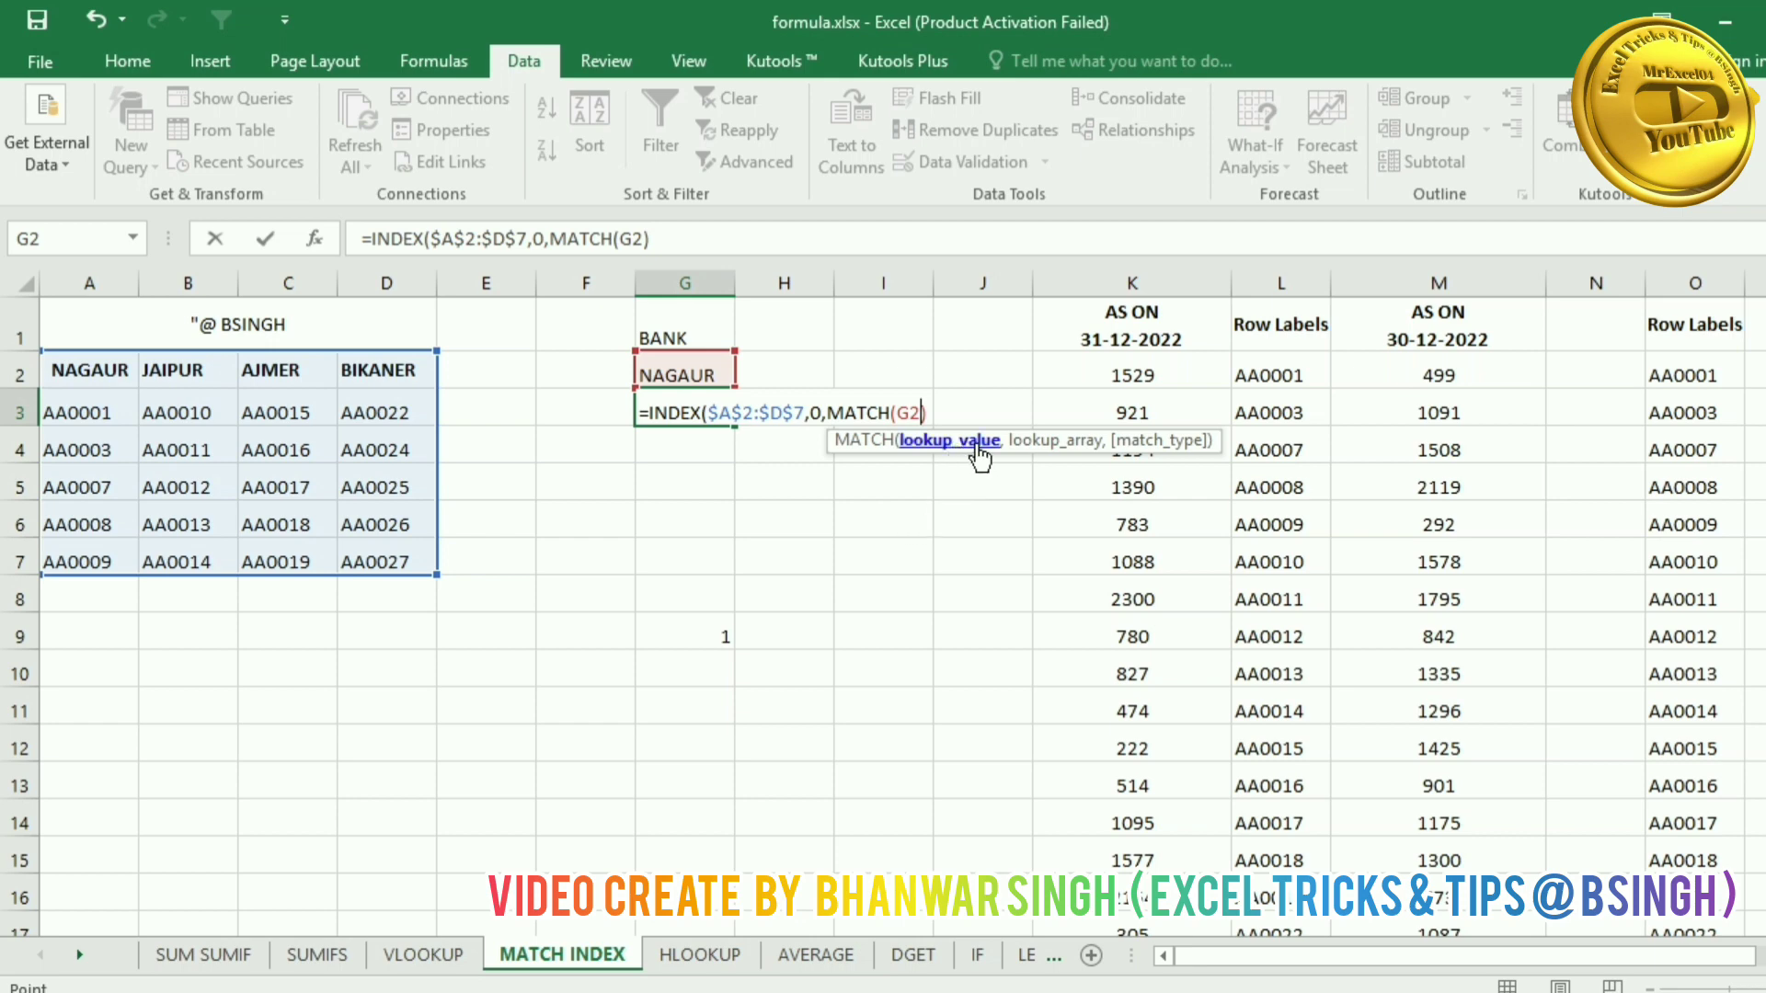
text(,)
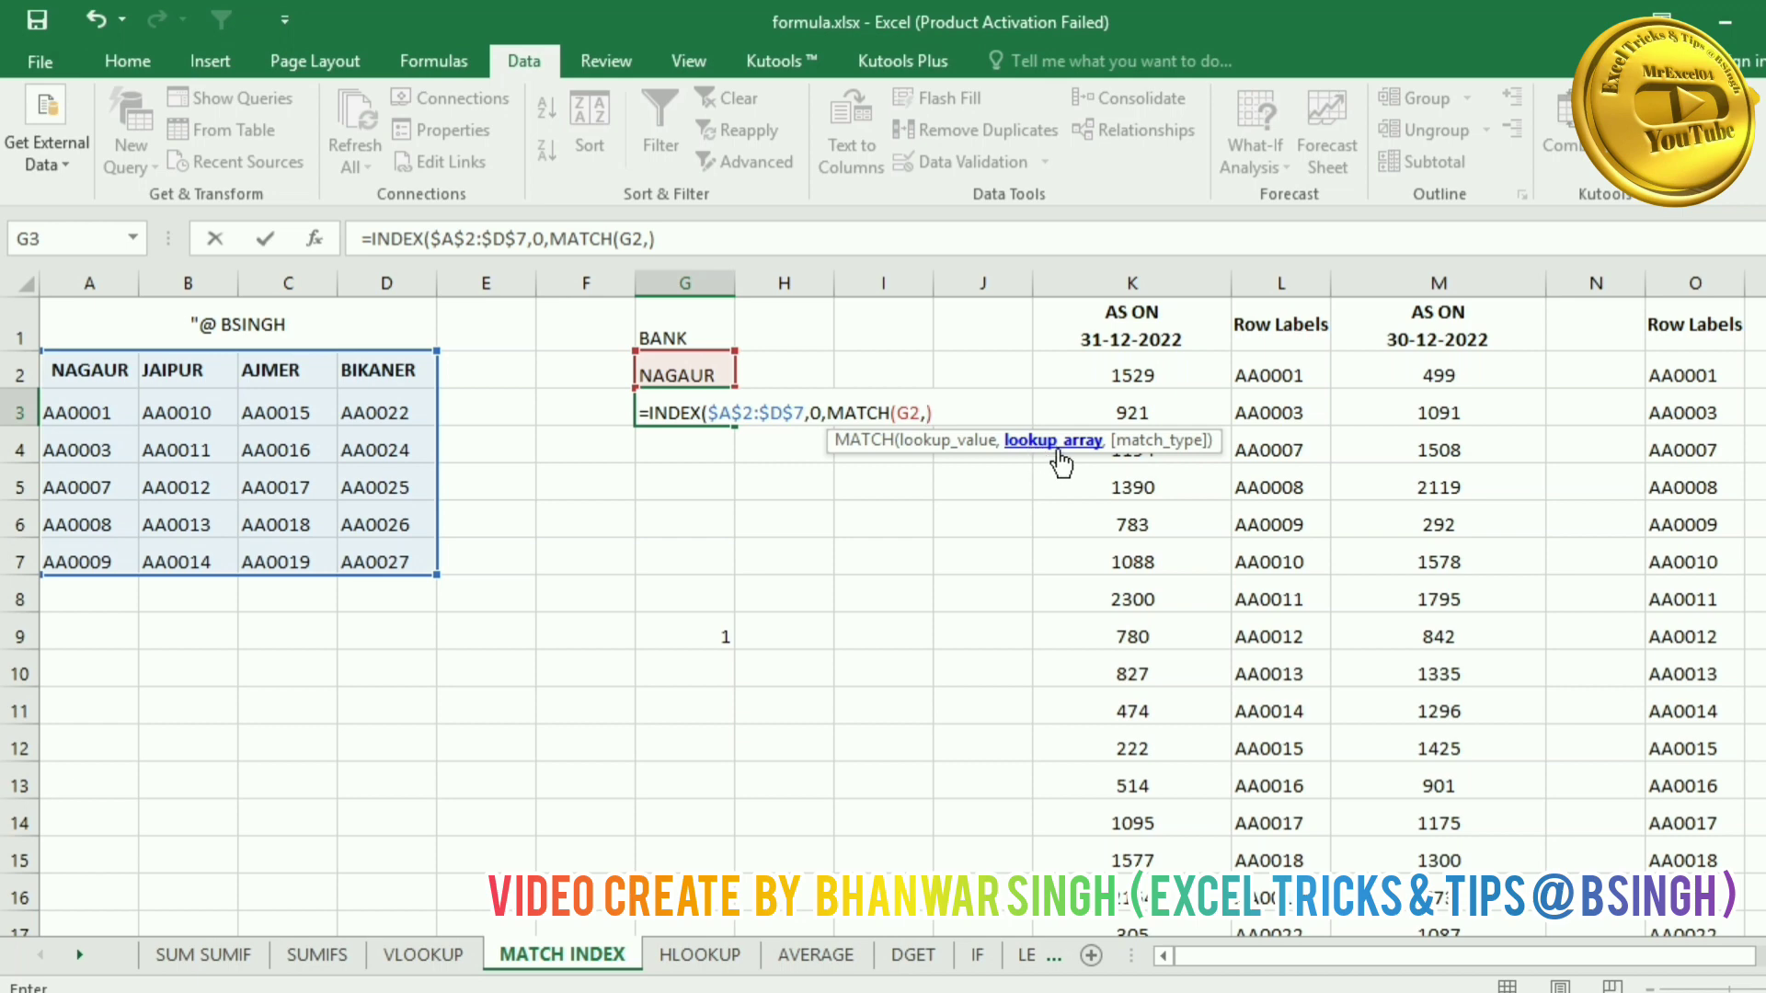
Step: Complete the nested MATCH in G3 with absolute lookup array $A$2:$D$2 and exact match 0, and close both functions
drag(92, 369, 368, 370)
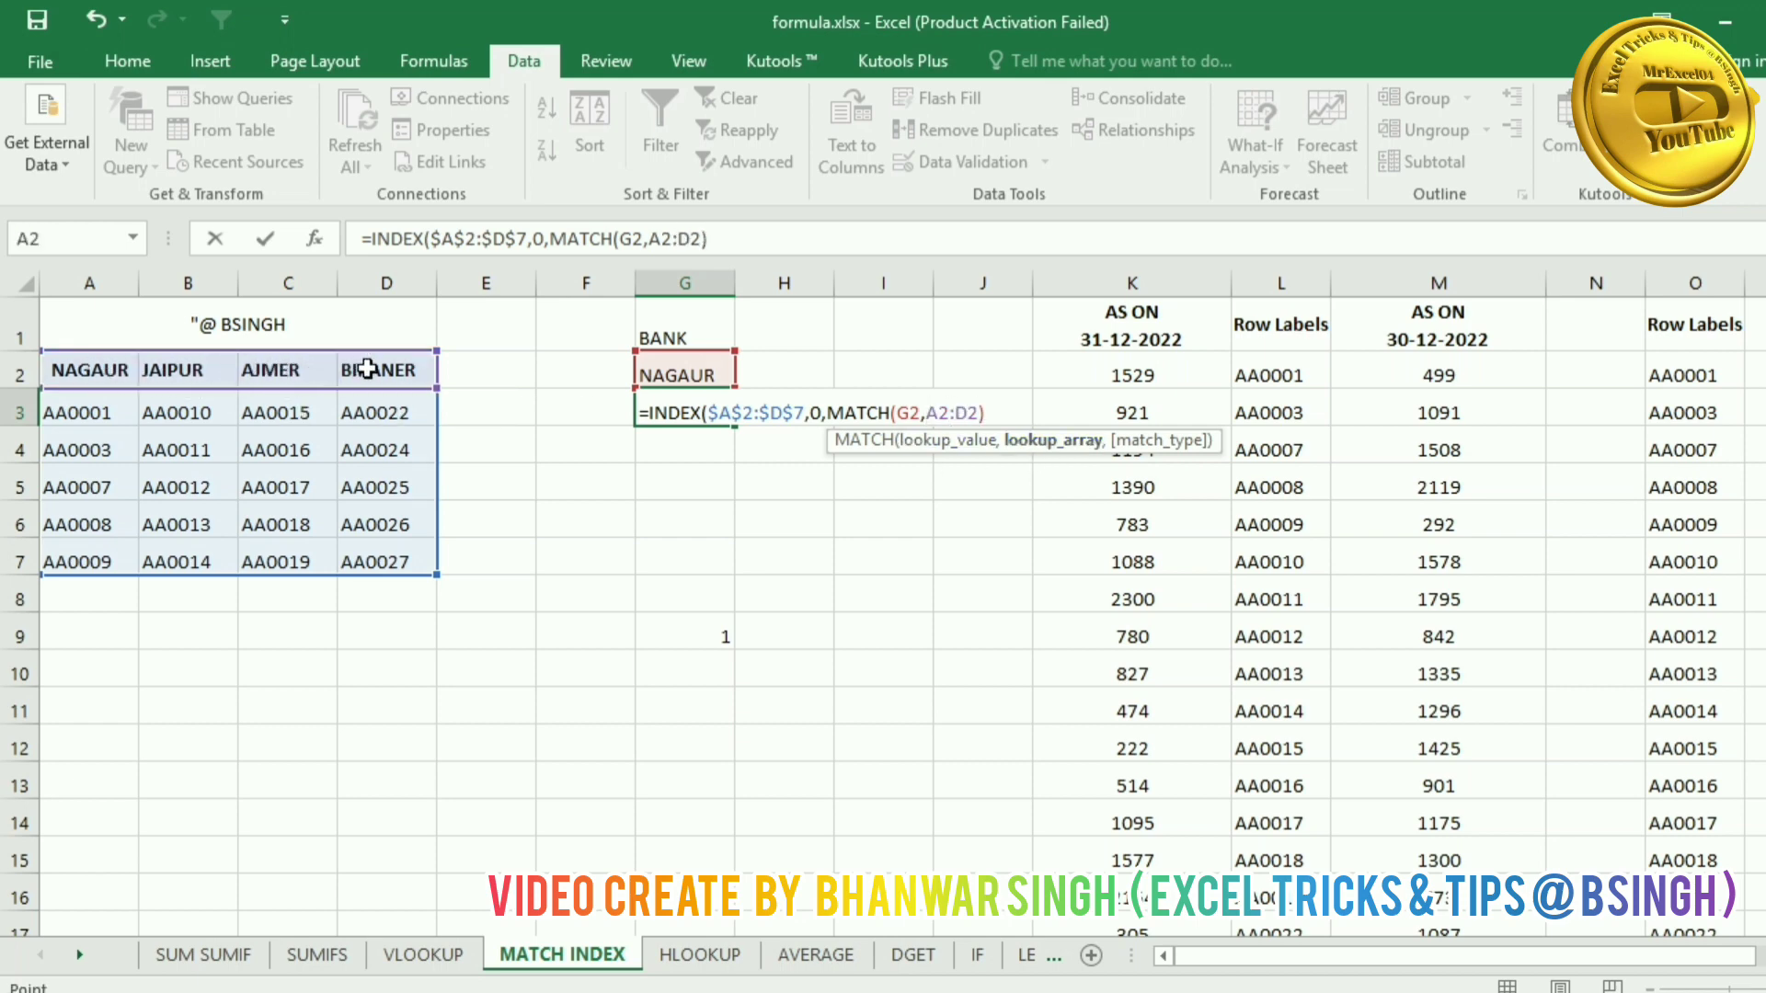
key(F4)
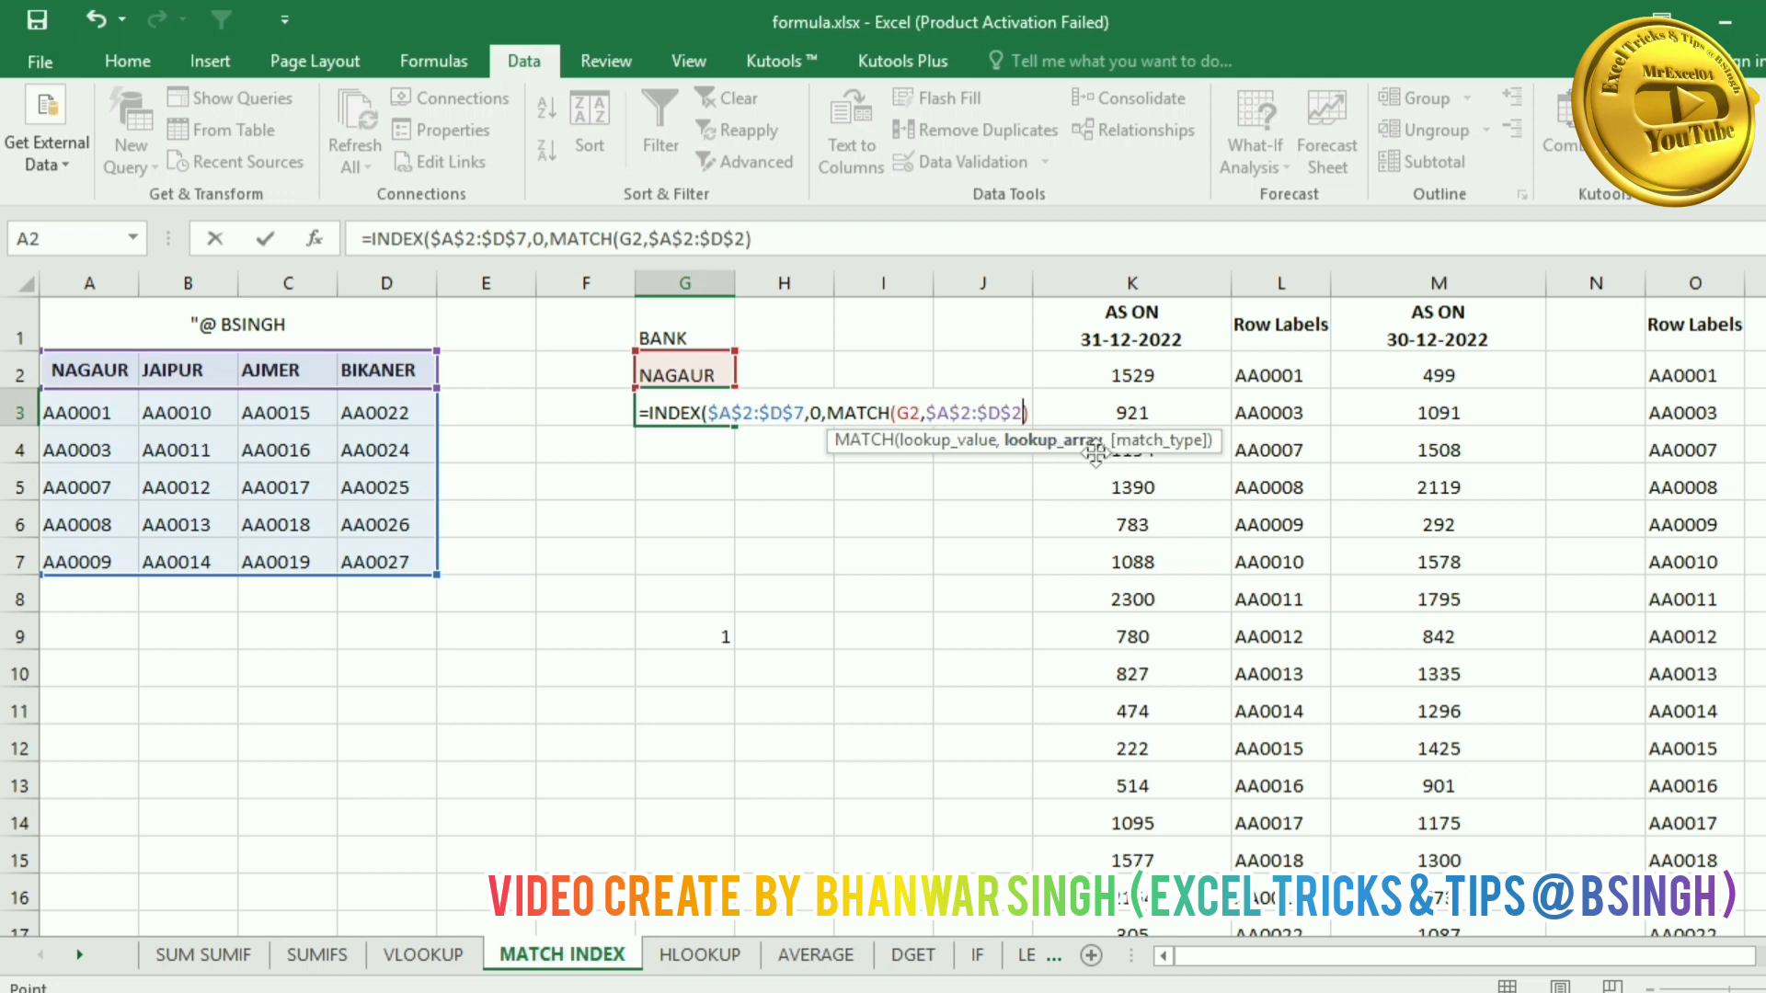
text(,)
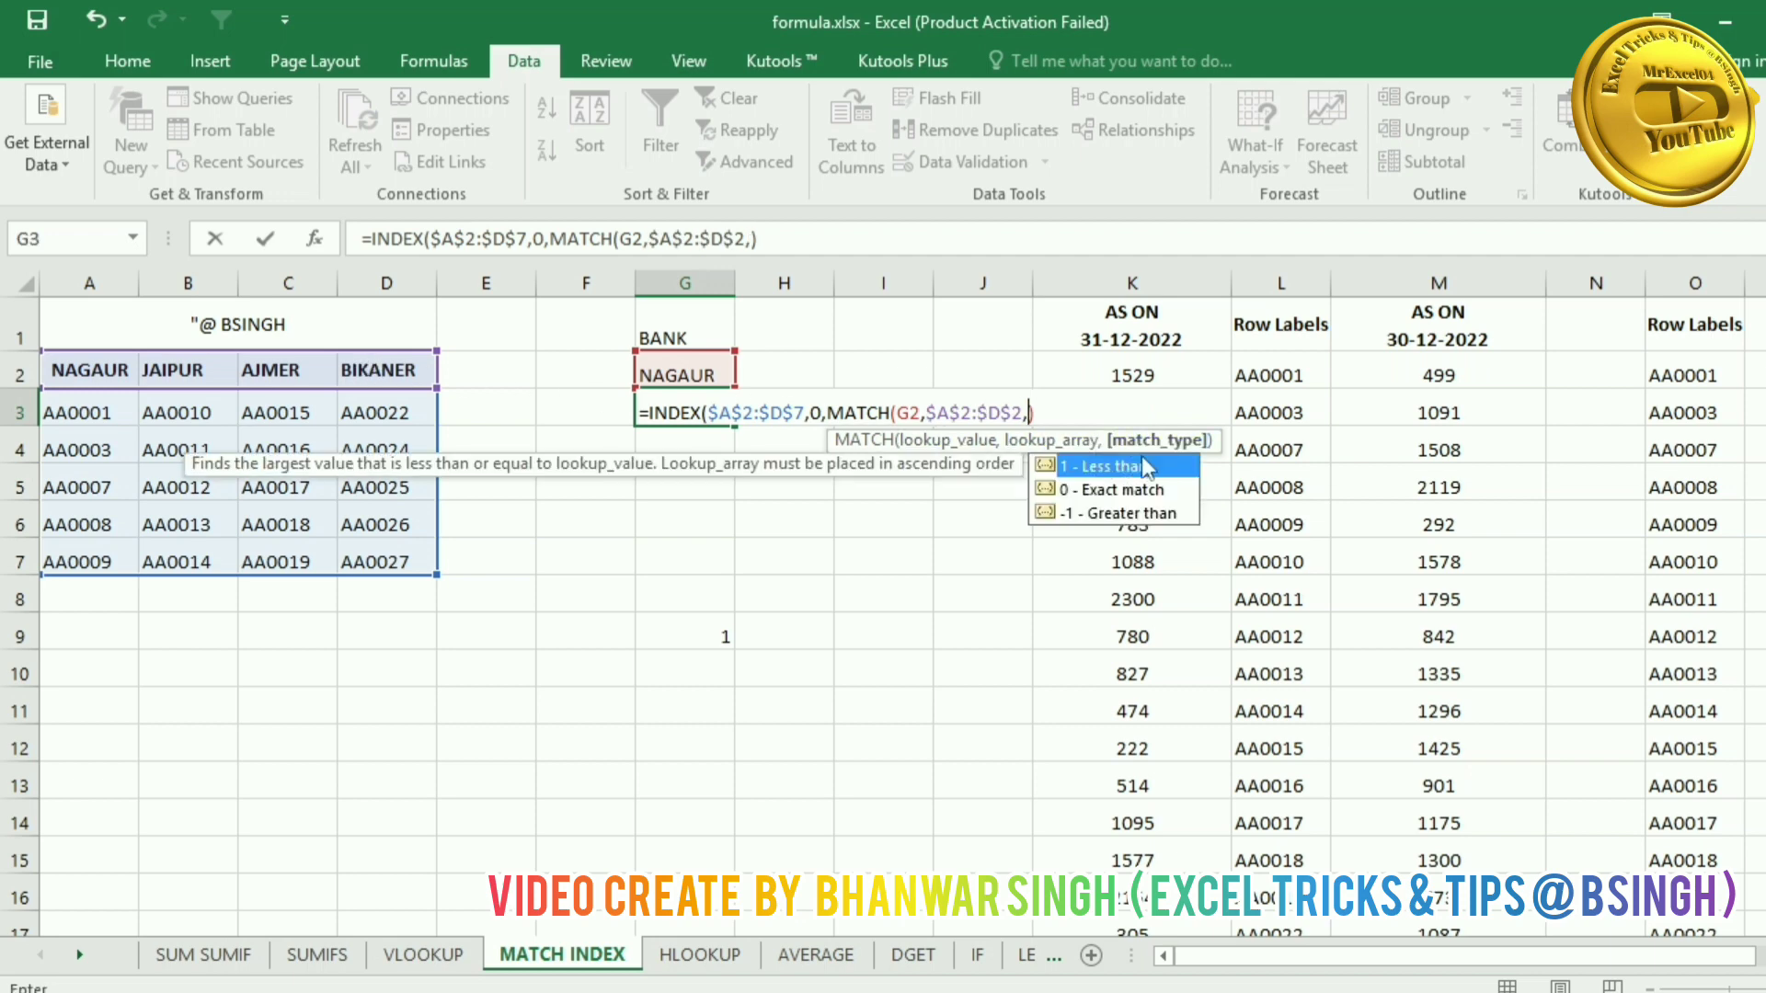
text(0)
click(1049, 412)
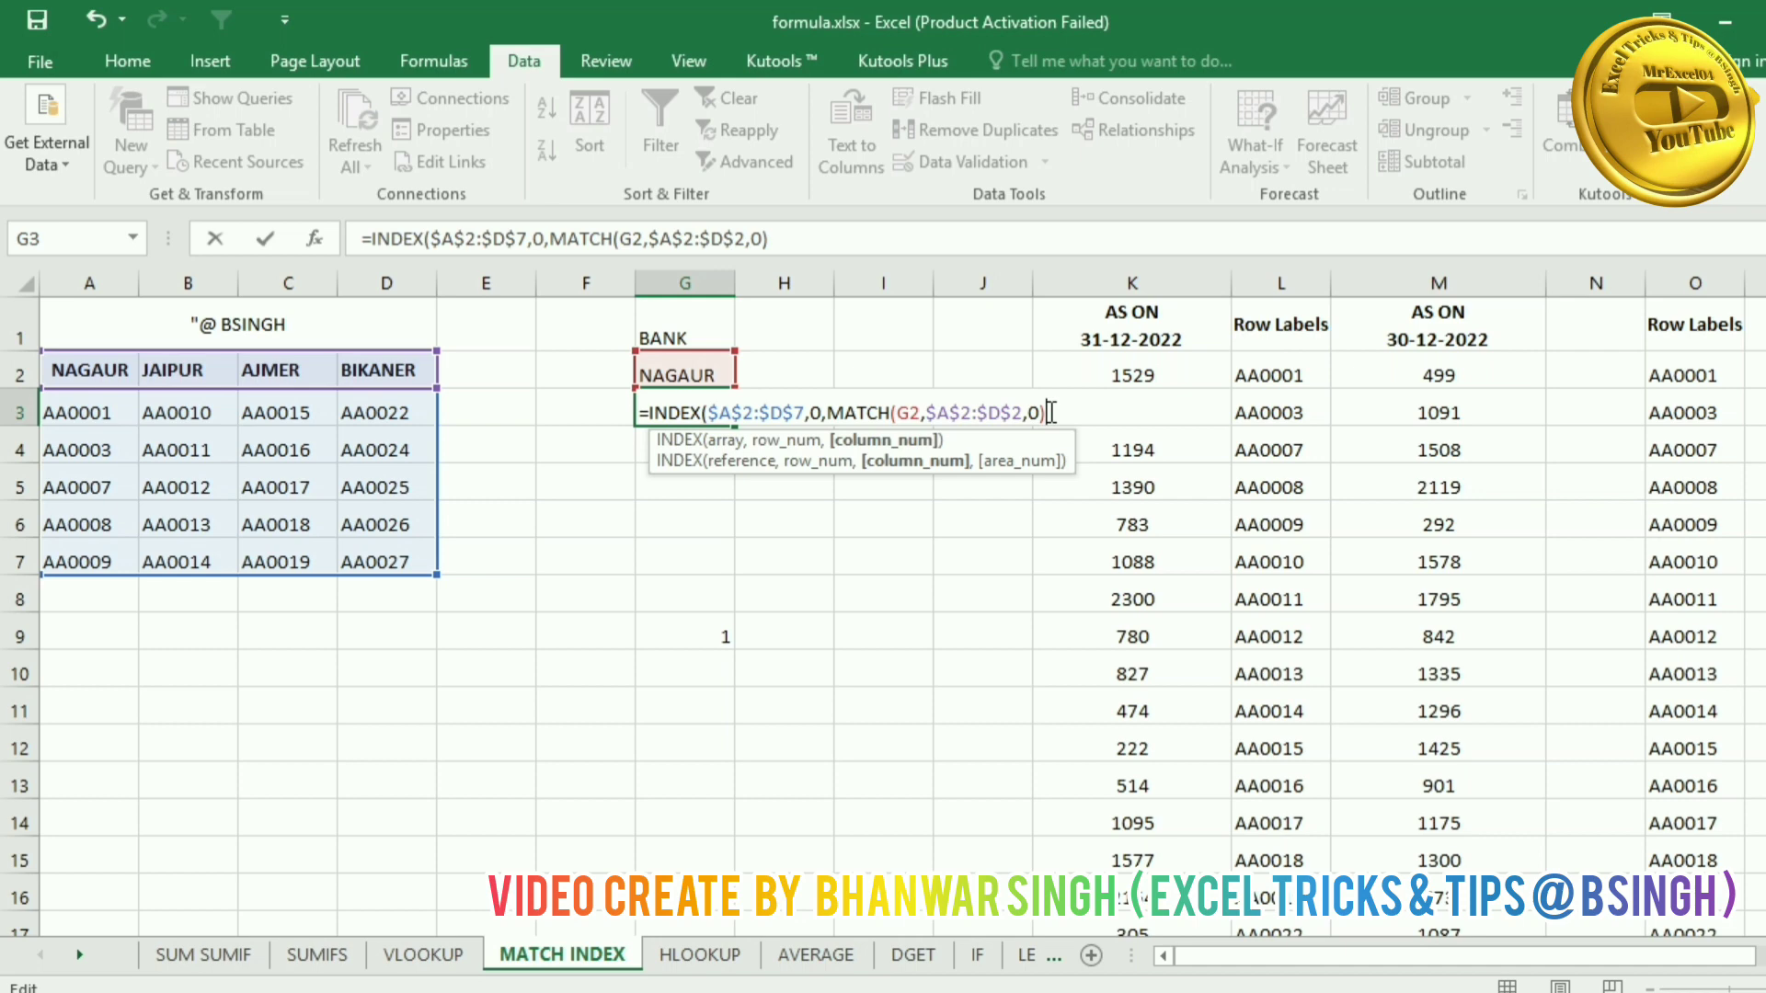
text()))
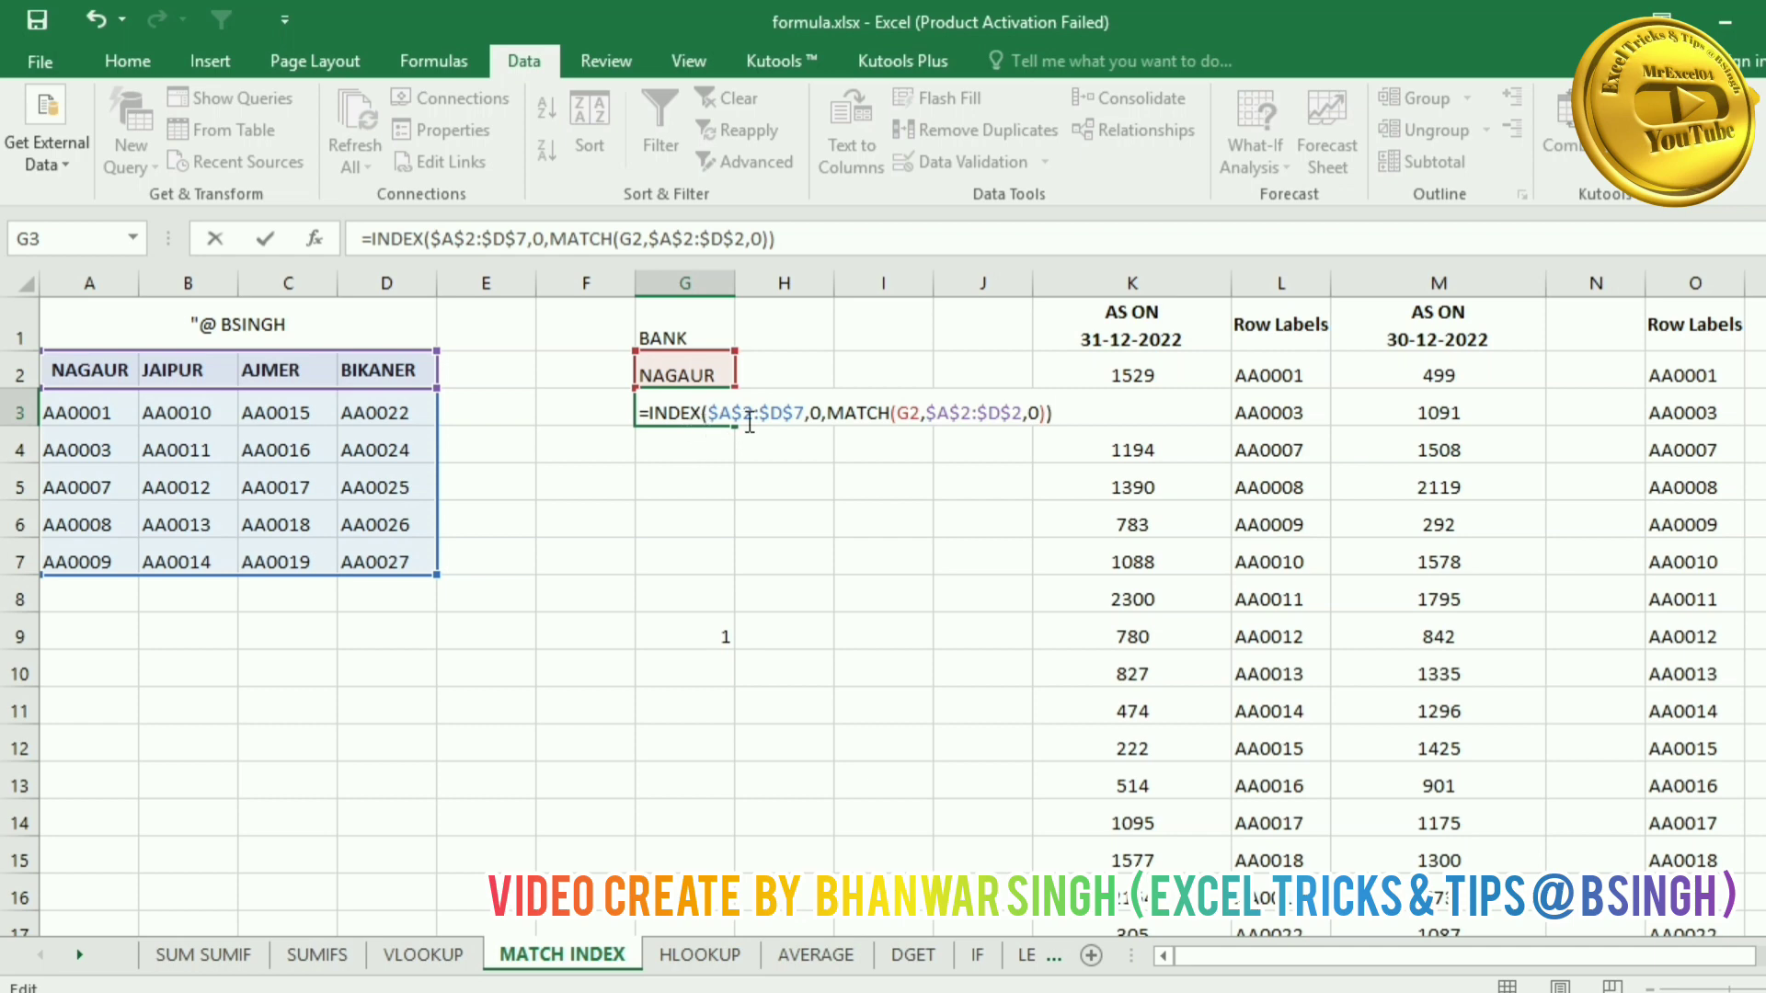
Step: Make the MATCH lookup value absolute as $G$2 and commit the INDEX-MATCH formula in G3
click(910, 416)
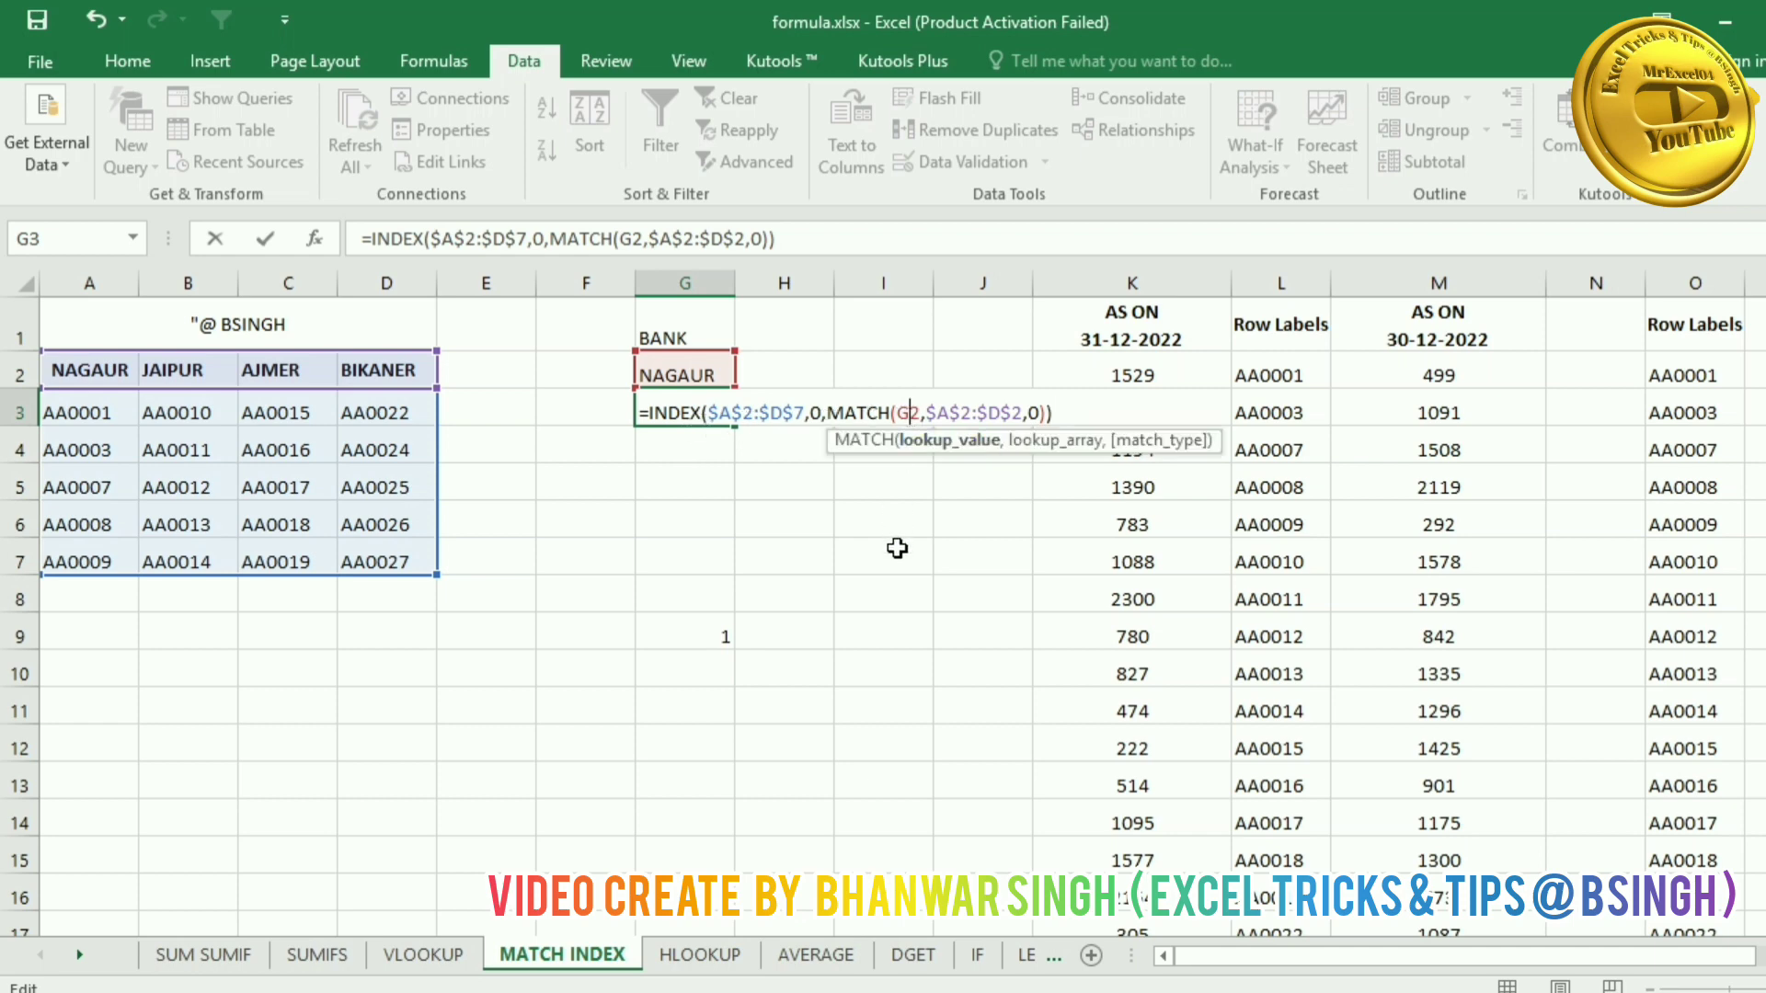
key(F4)
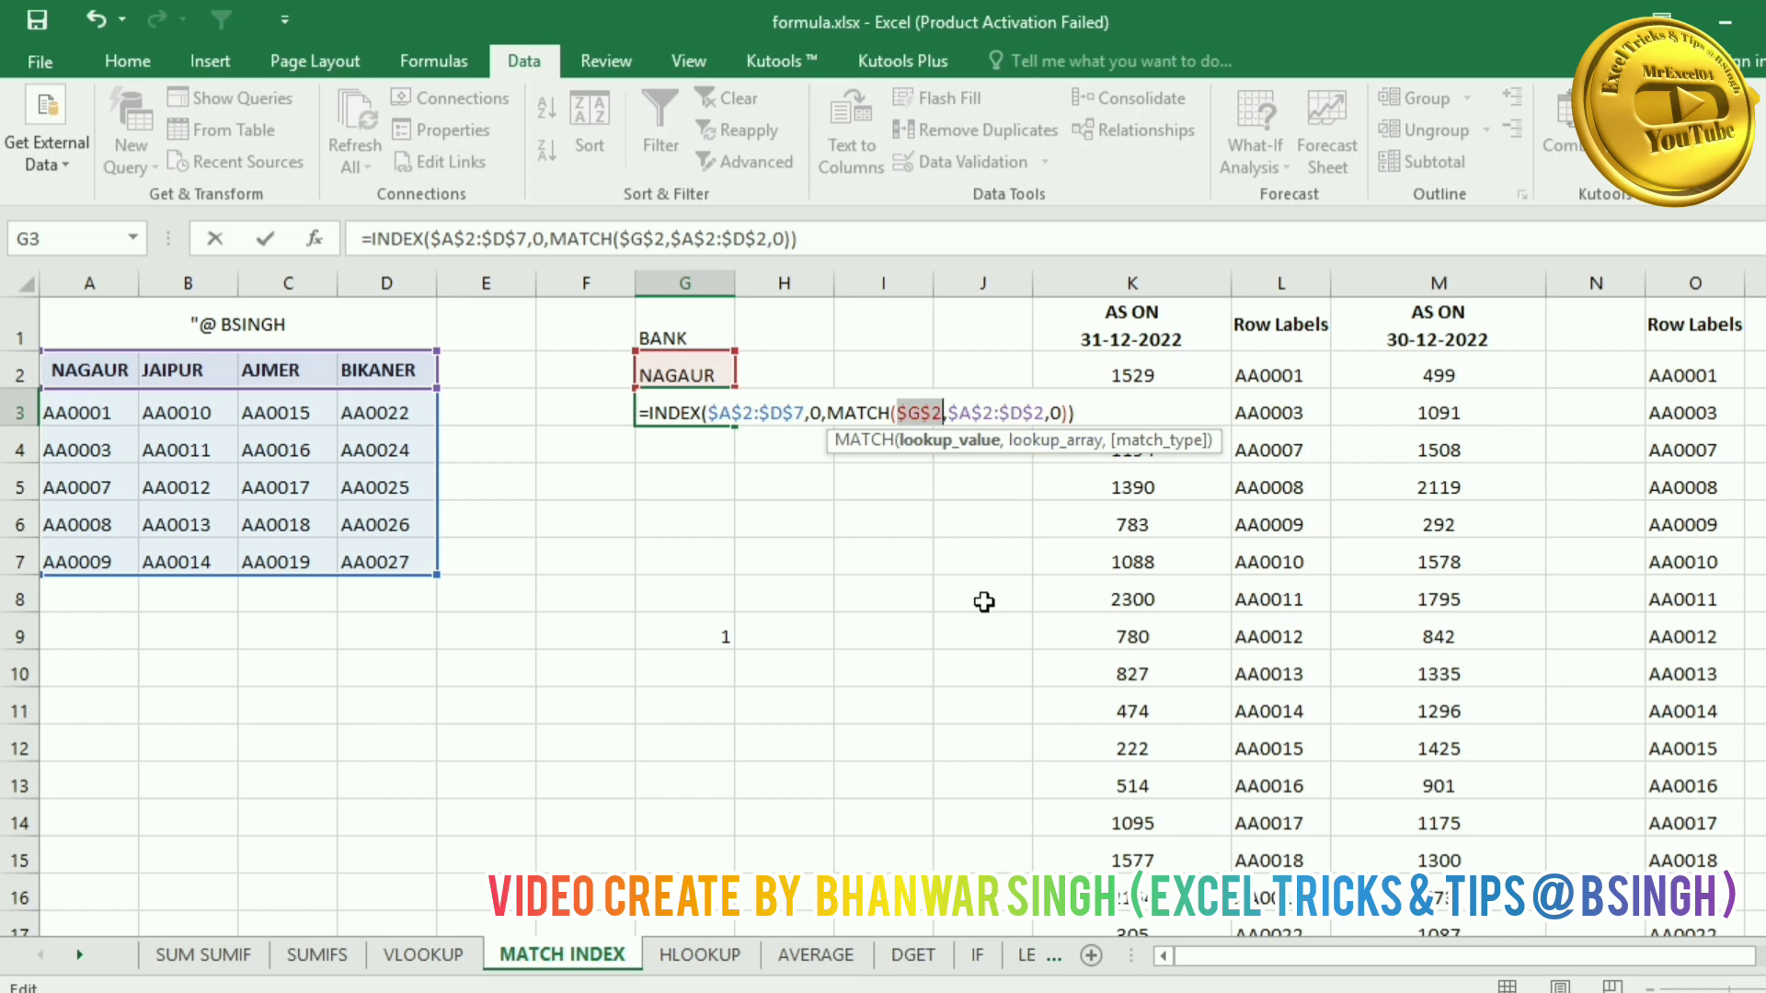
key(Return)
Step: Copy the INDEX-MATCH formula from G3 down through G7
click(78, 409)
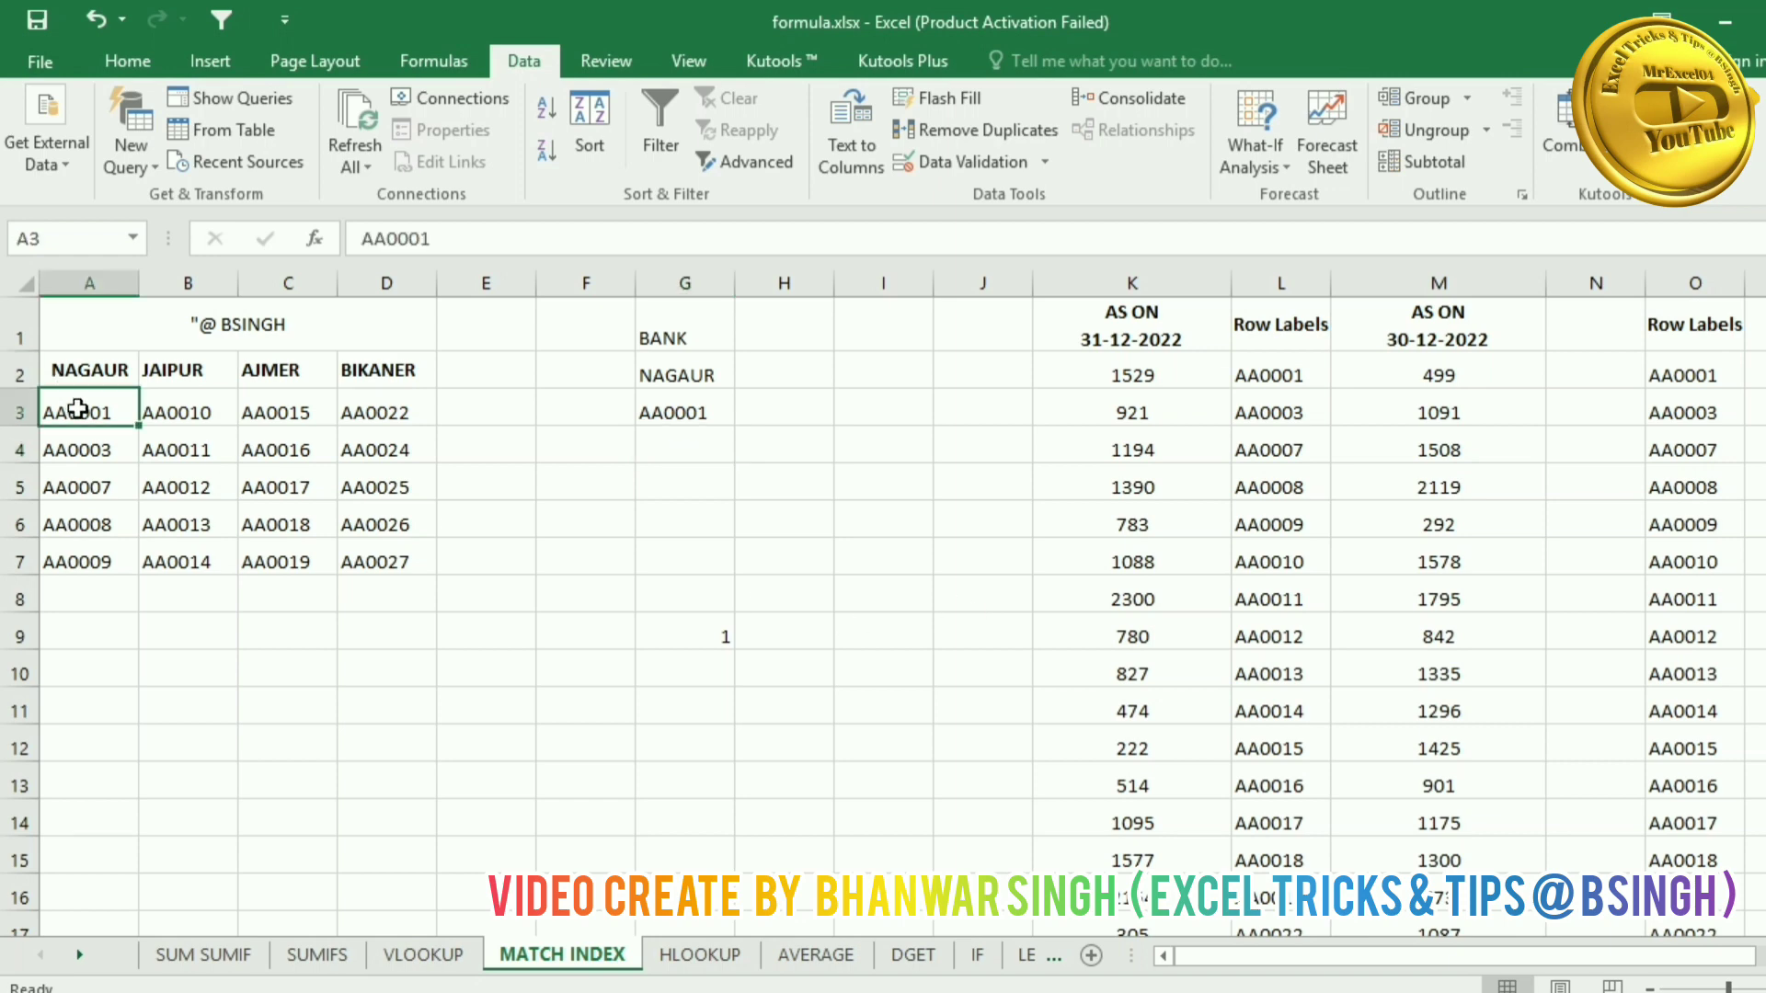
click(688, 408)
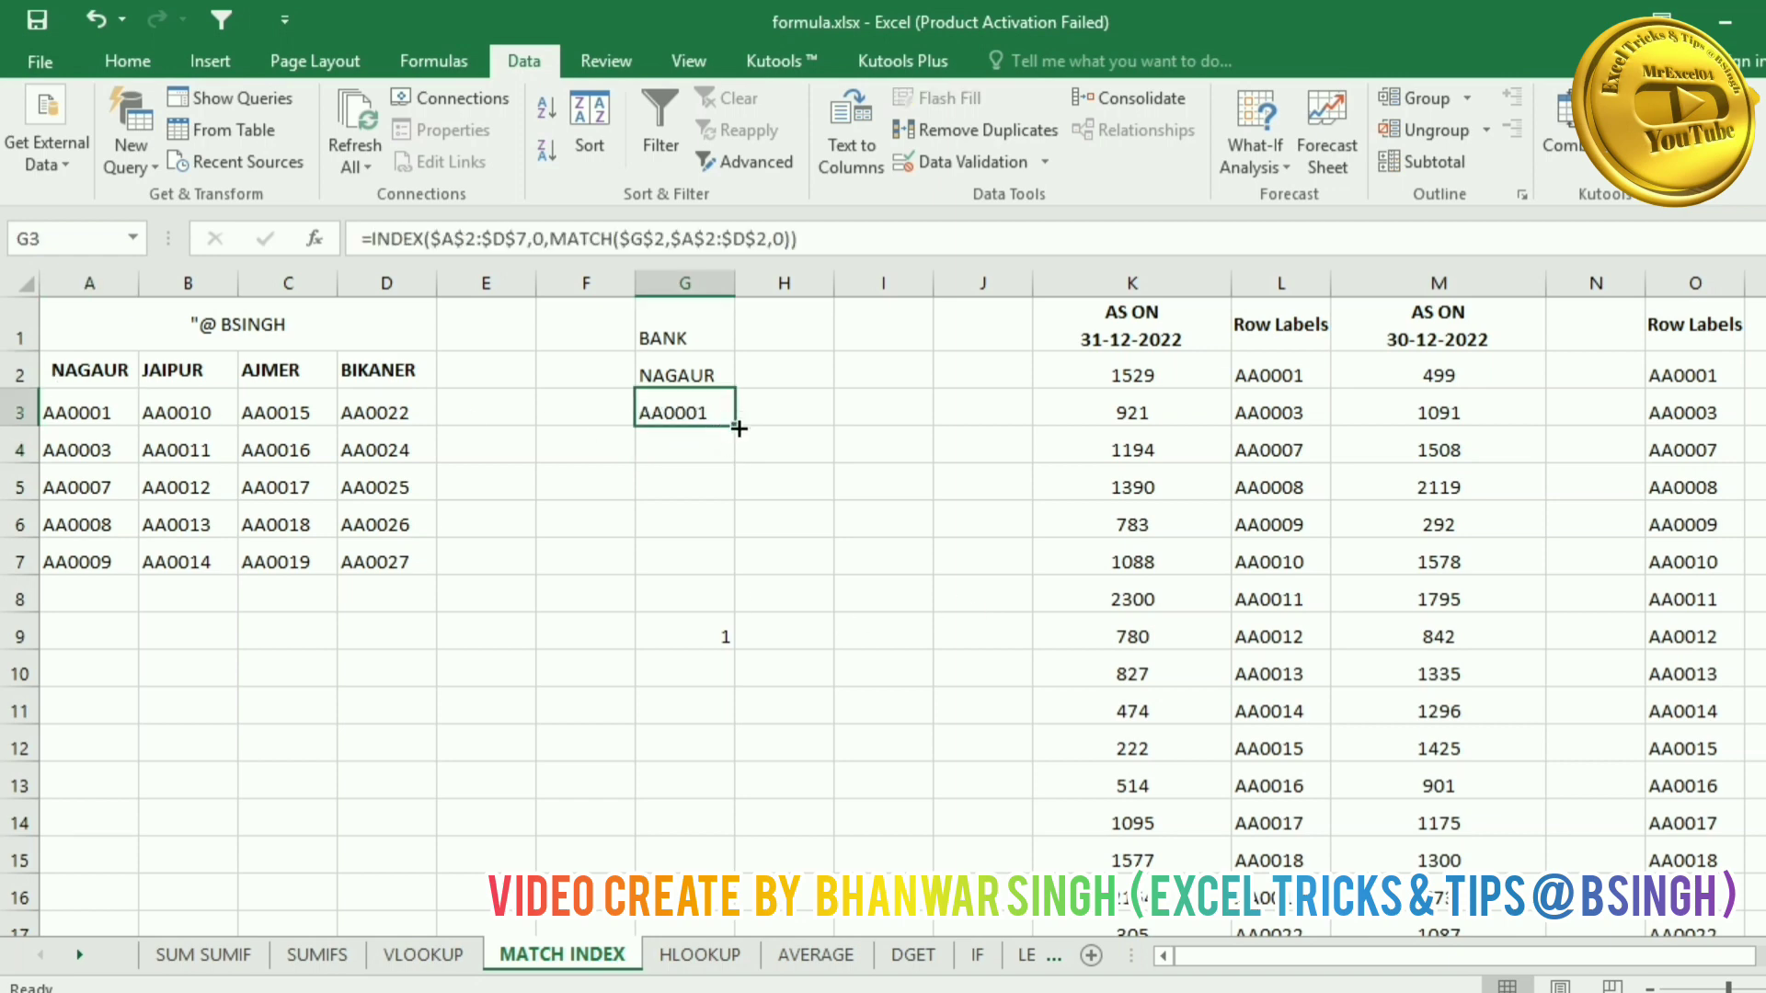
drag(739, 428, 723, 580)
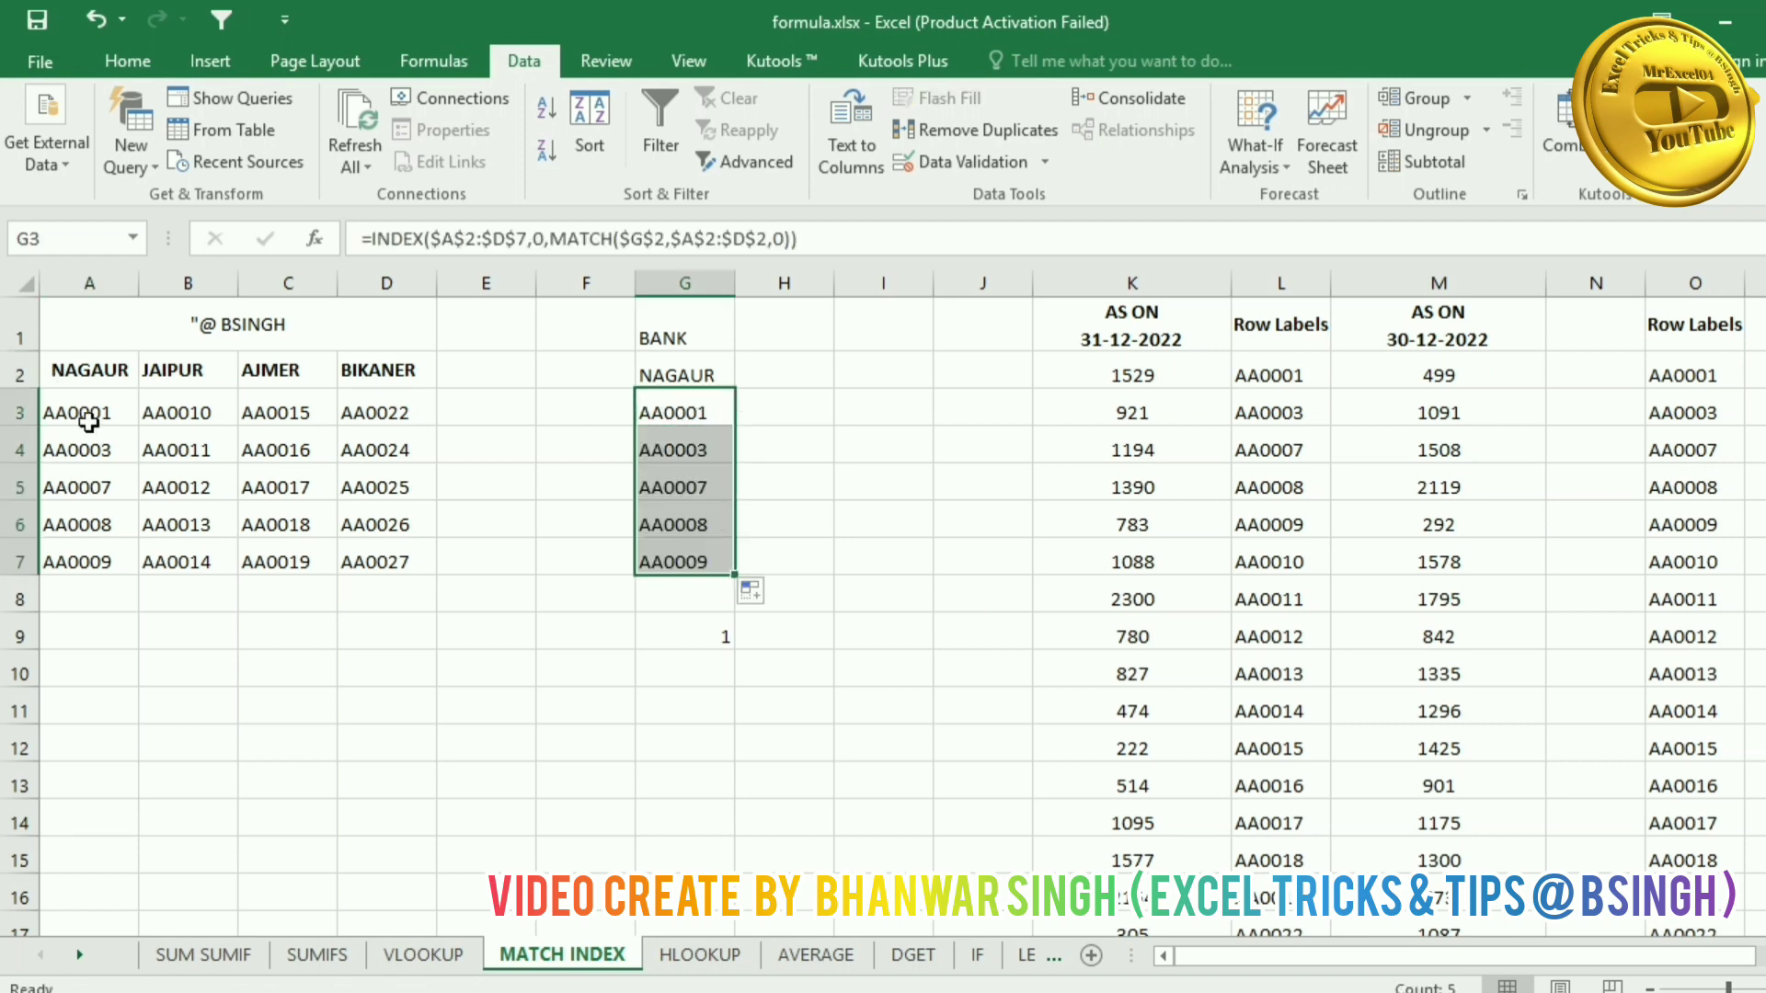
Step: Switch the city selector in G2 to JAIPUR, AJMER and finally BIKANER to test the branch list in G3:G7
click(690, 376)
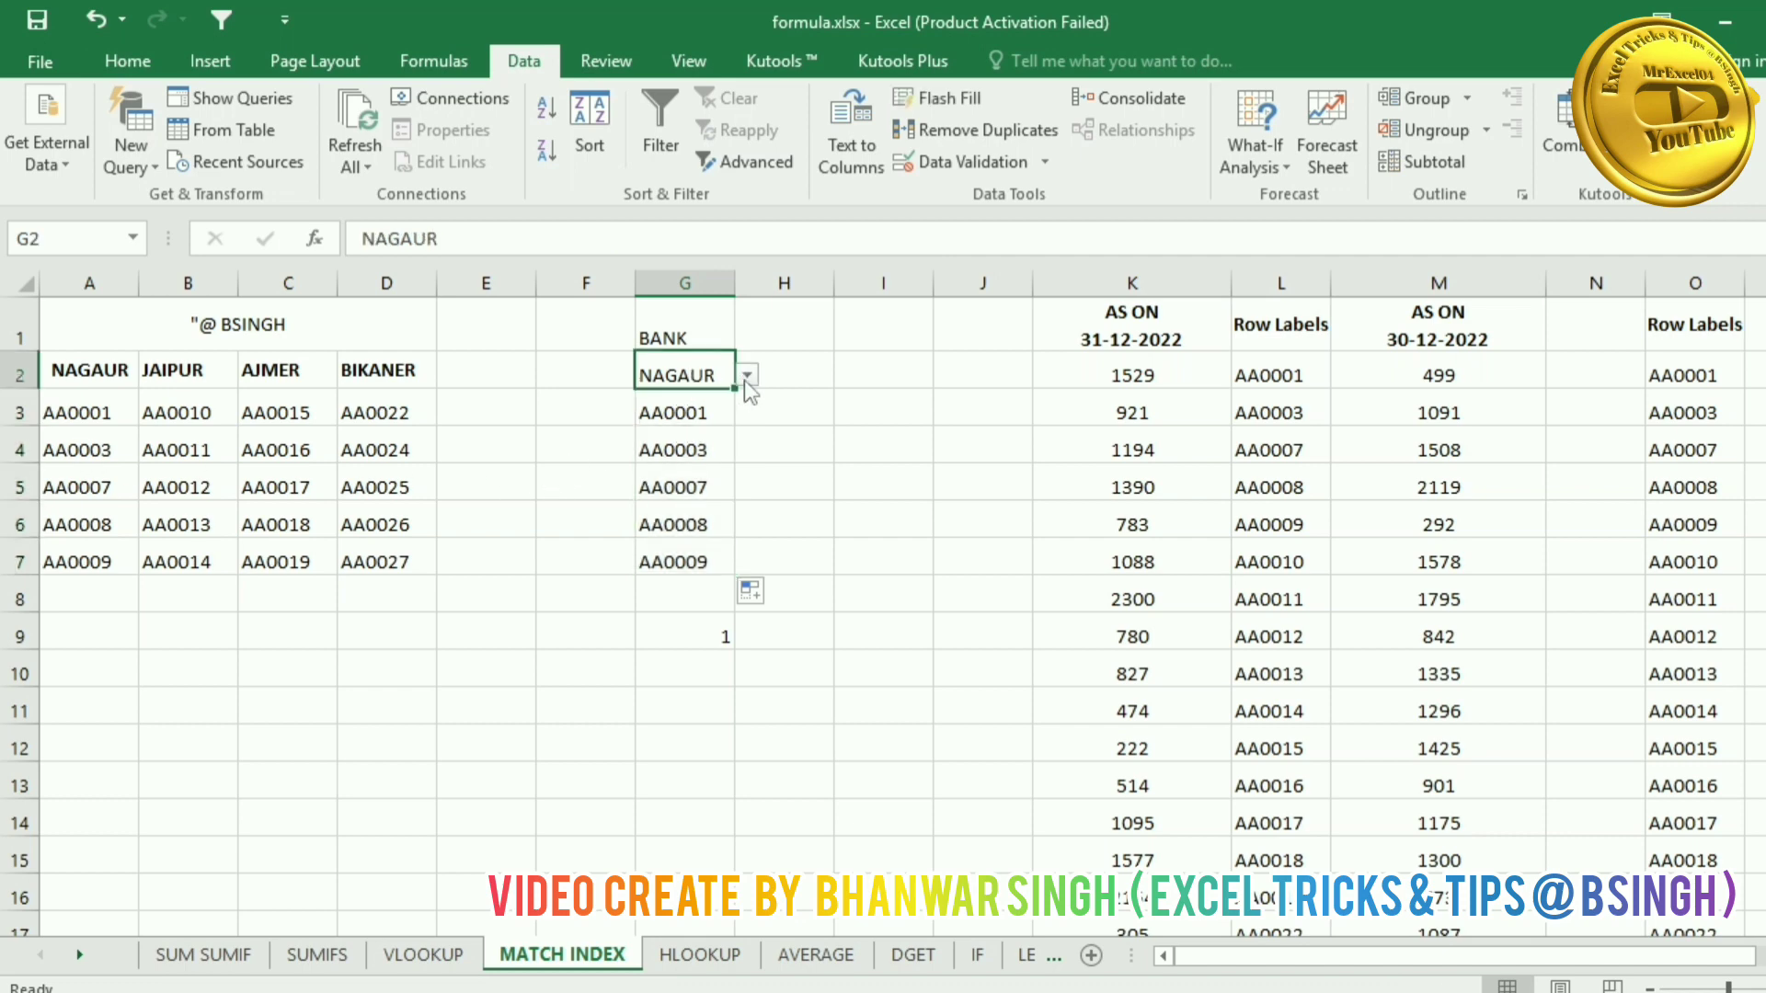
click(747, 375)
click(698, 411)
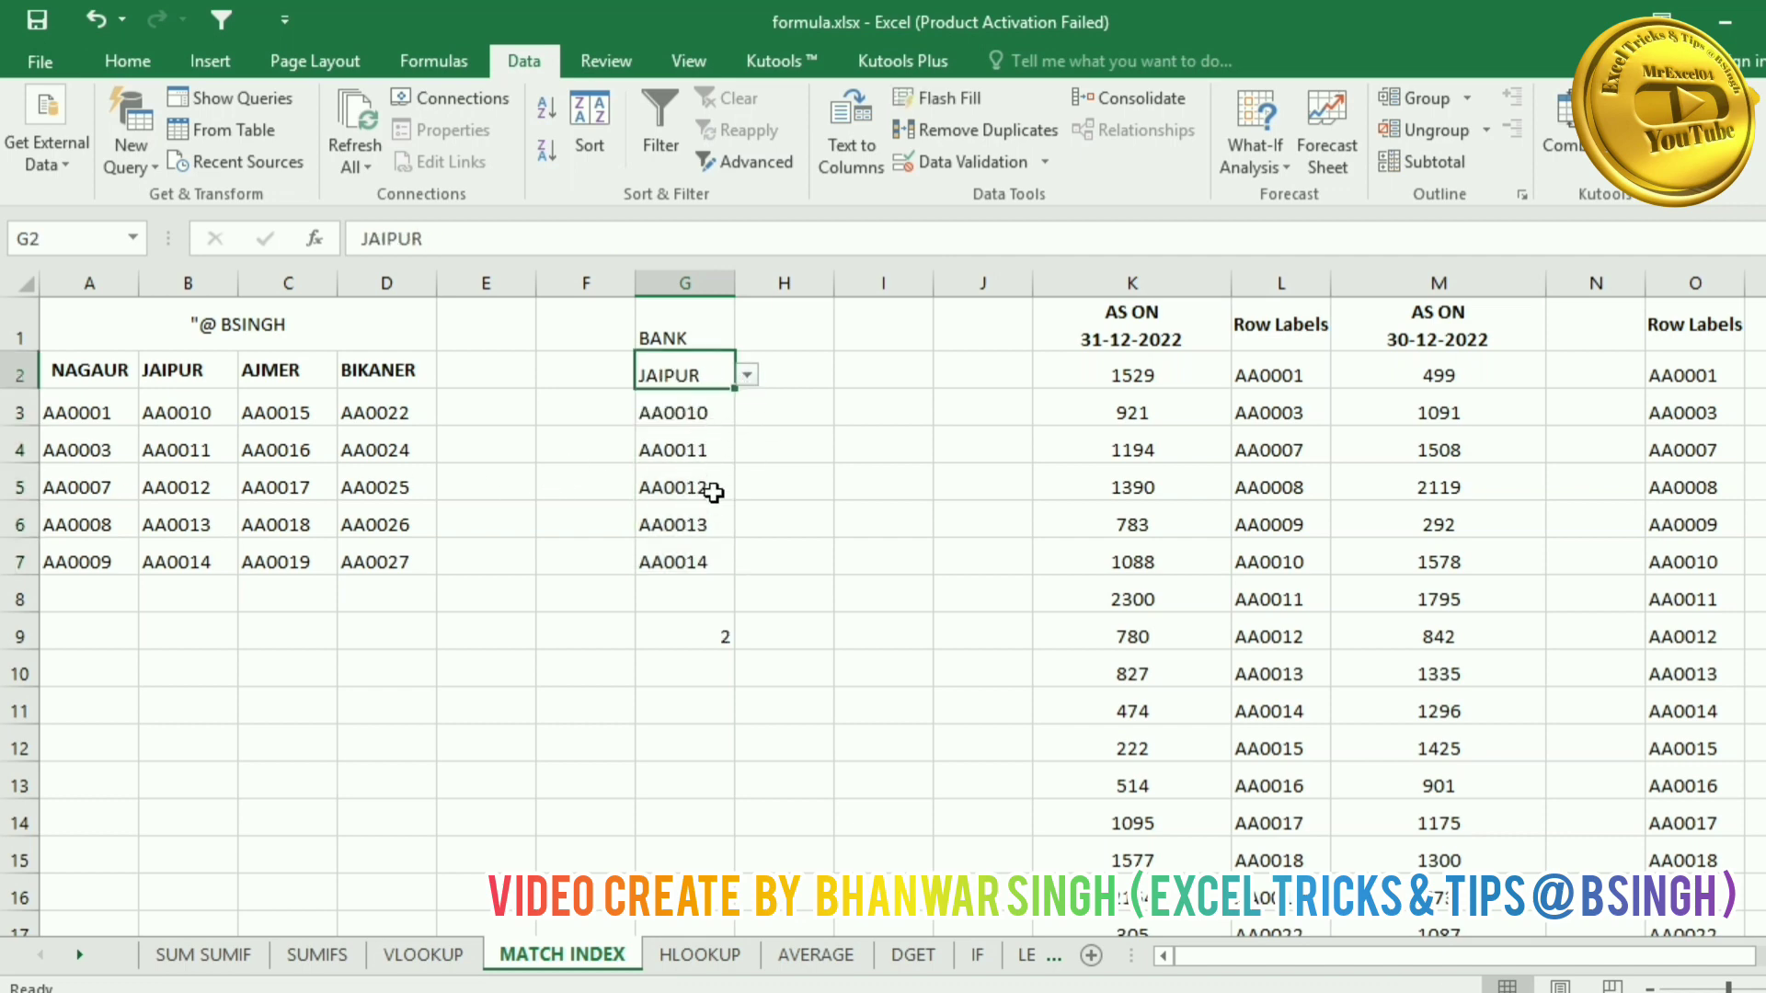
click(747, 375)
click(716, 429)
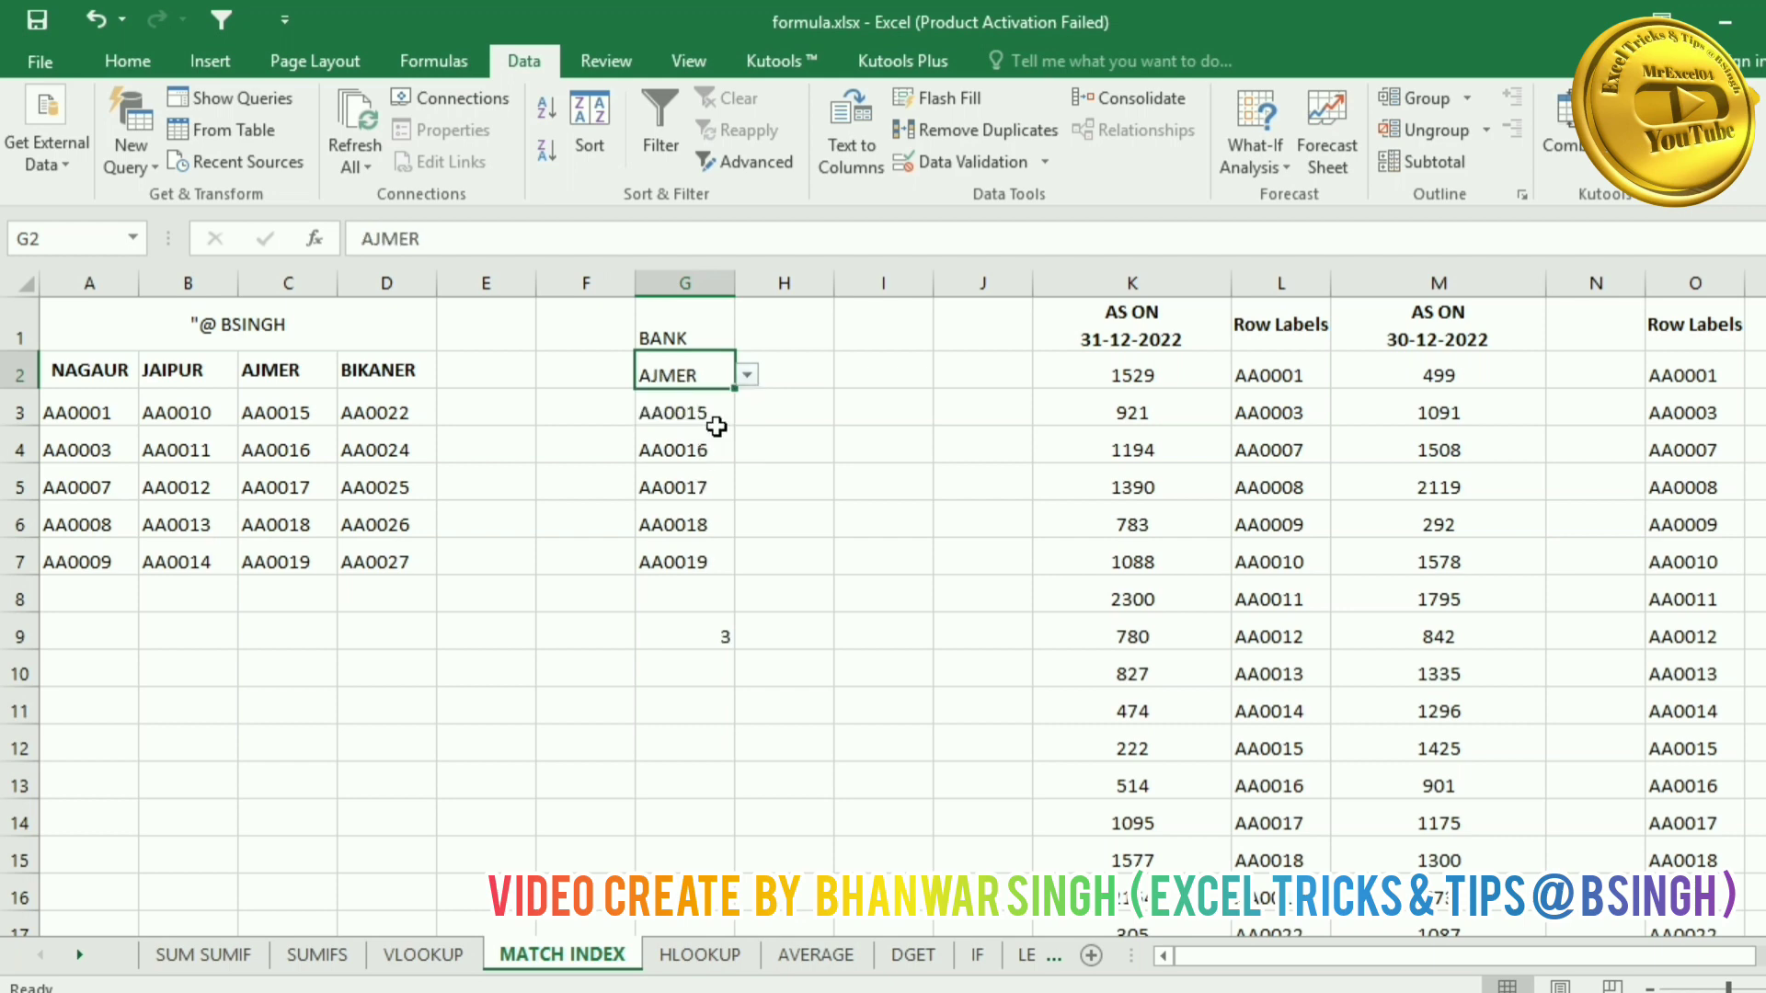
click(747, 375)
click(714, 449)
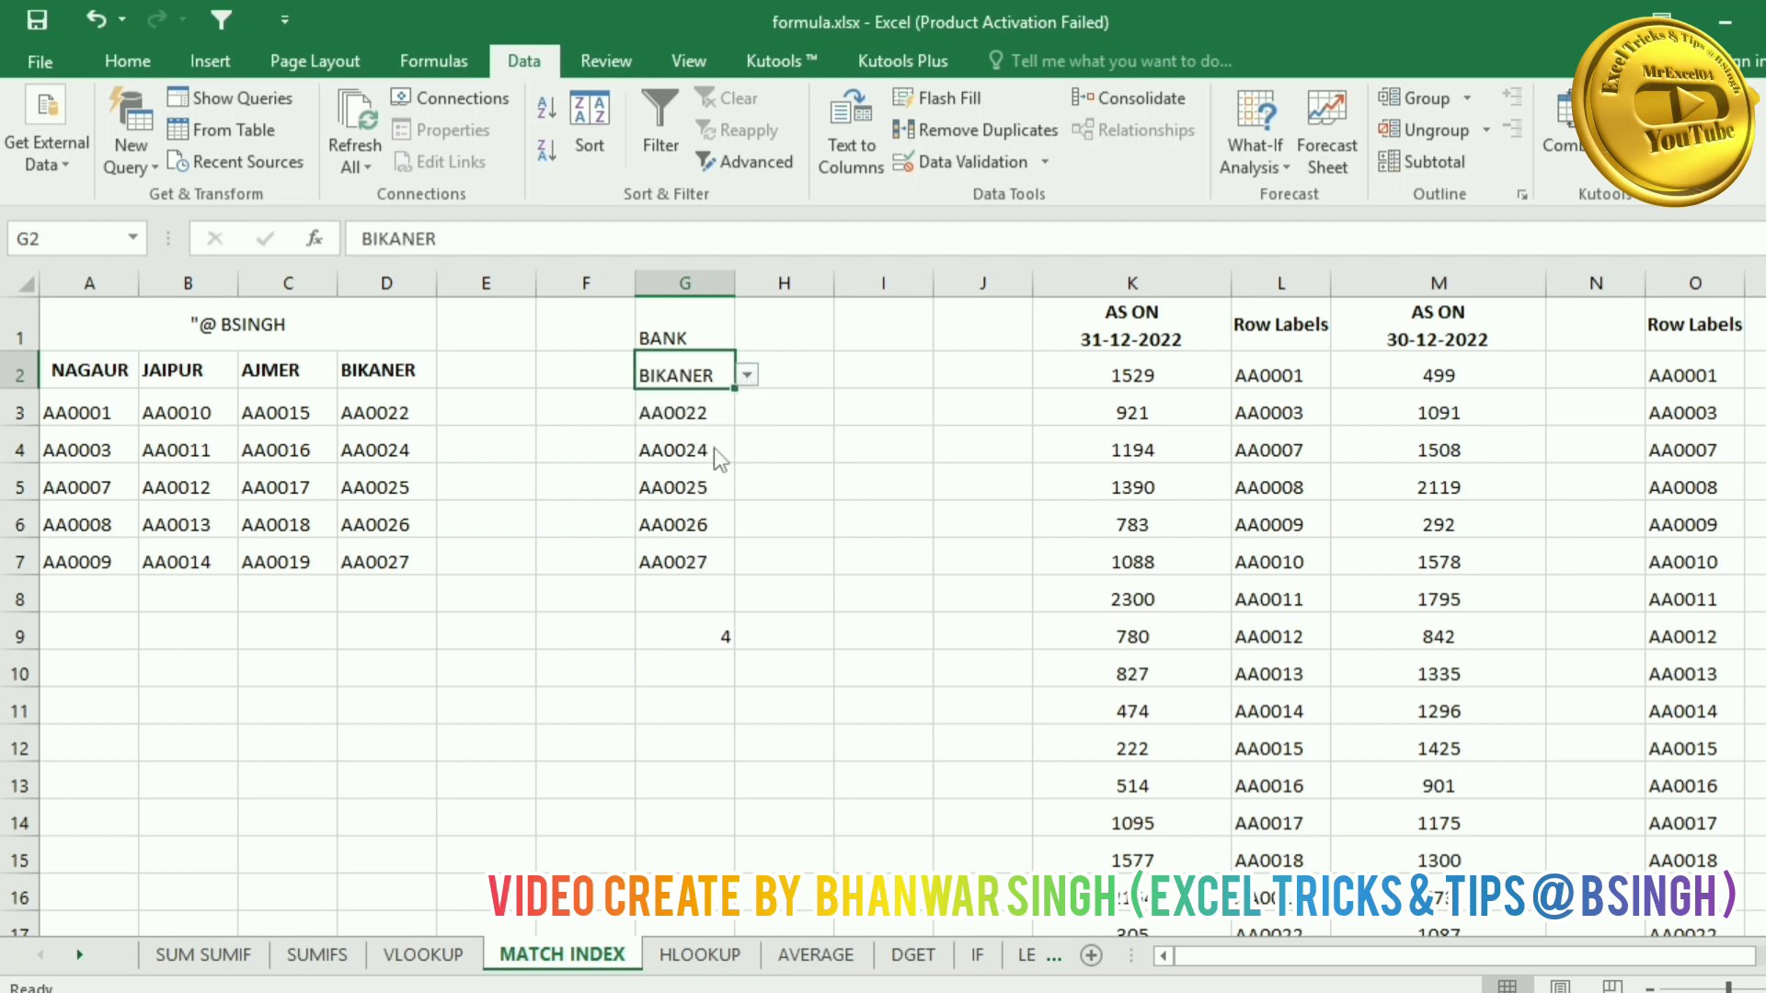
click(861, 559)
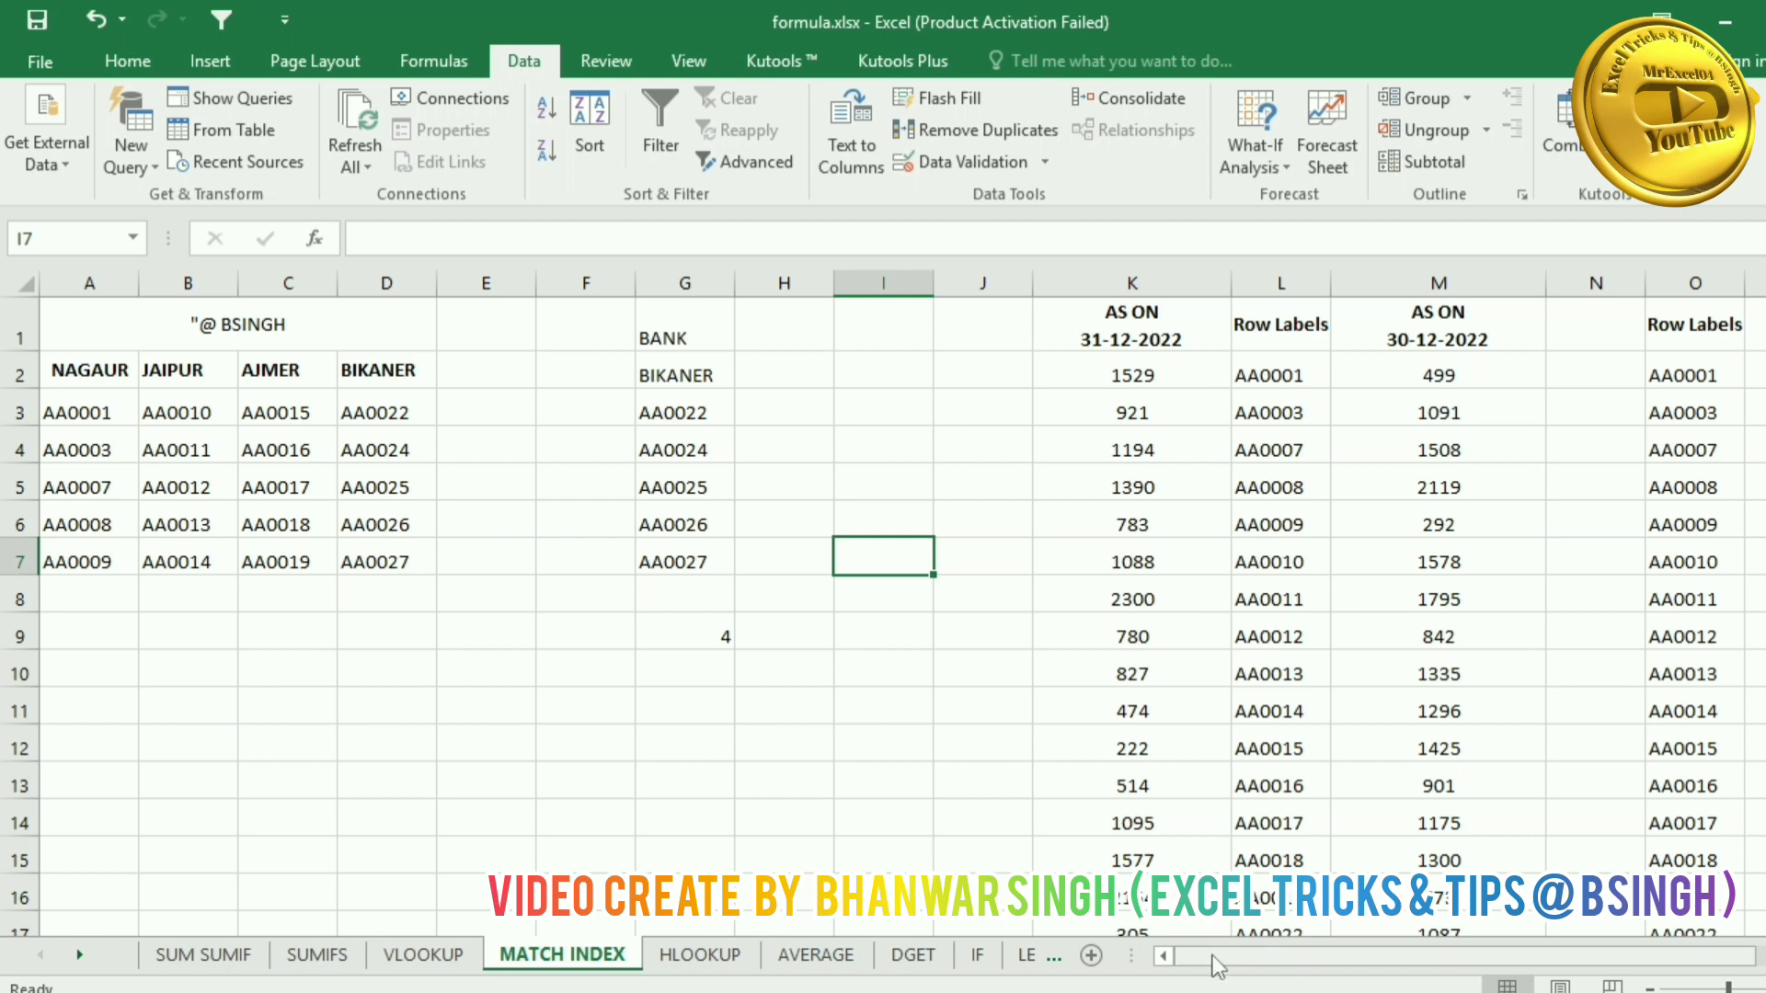
Step: Examine the K:M source table, the Row Labels in column O and the existing INDEX-MATCH formulas in P2 and Q2
drag(1217, 965, 1423, 965)
click(595, 276)
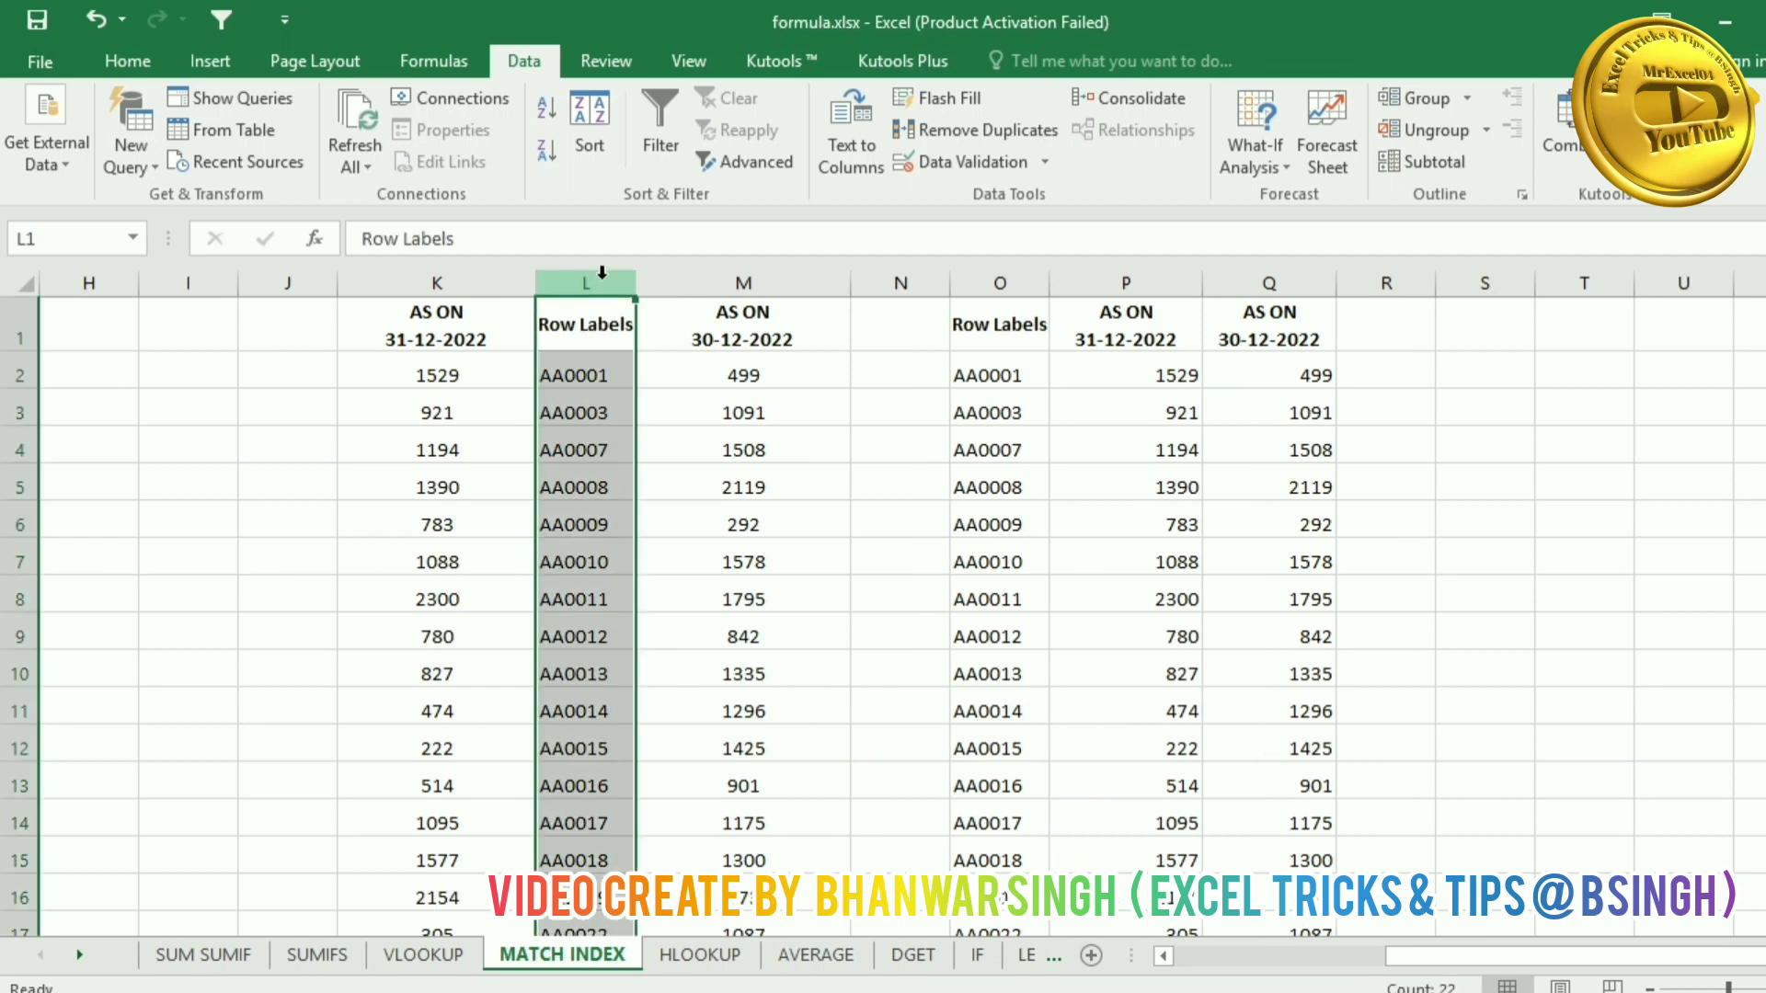
click(709, 276)
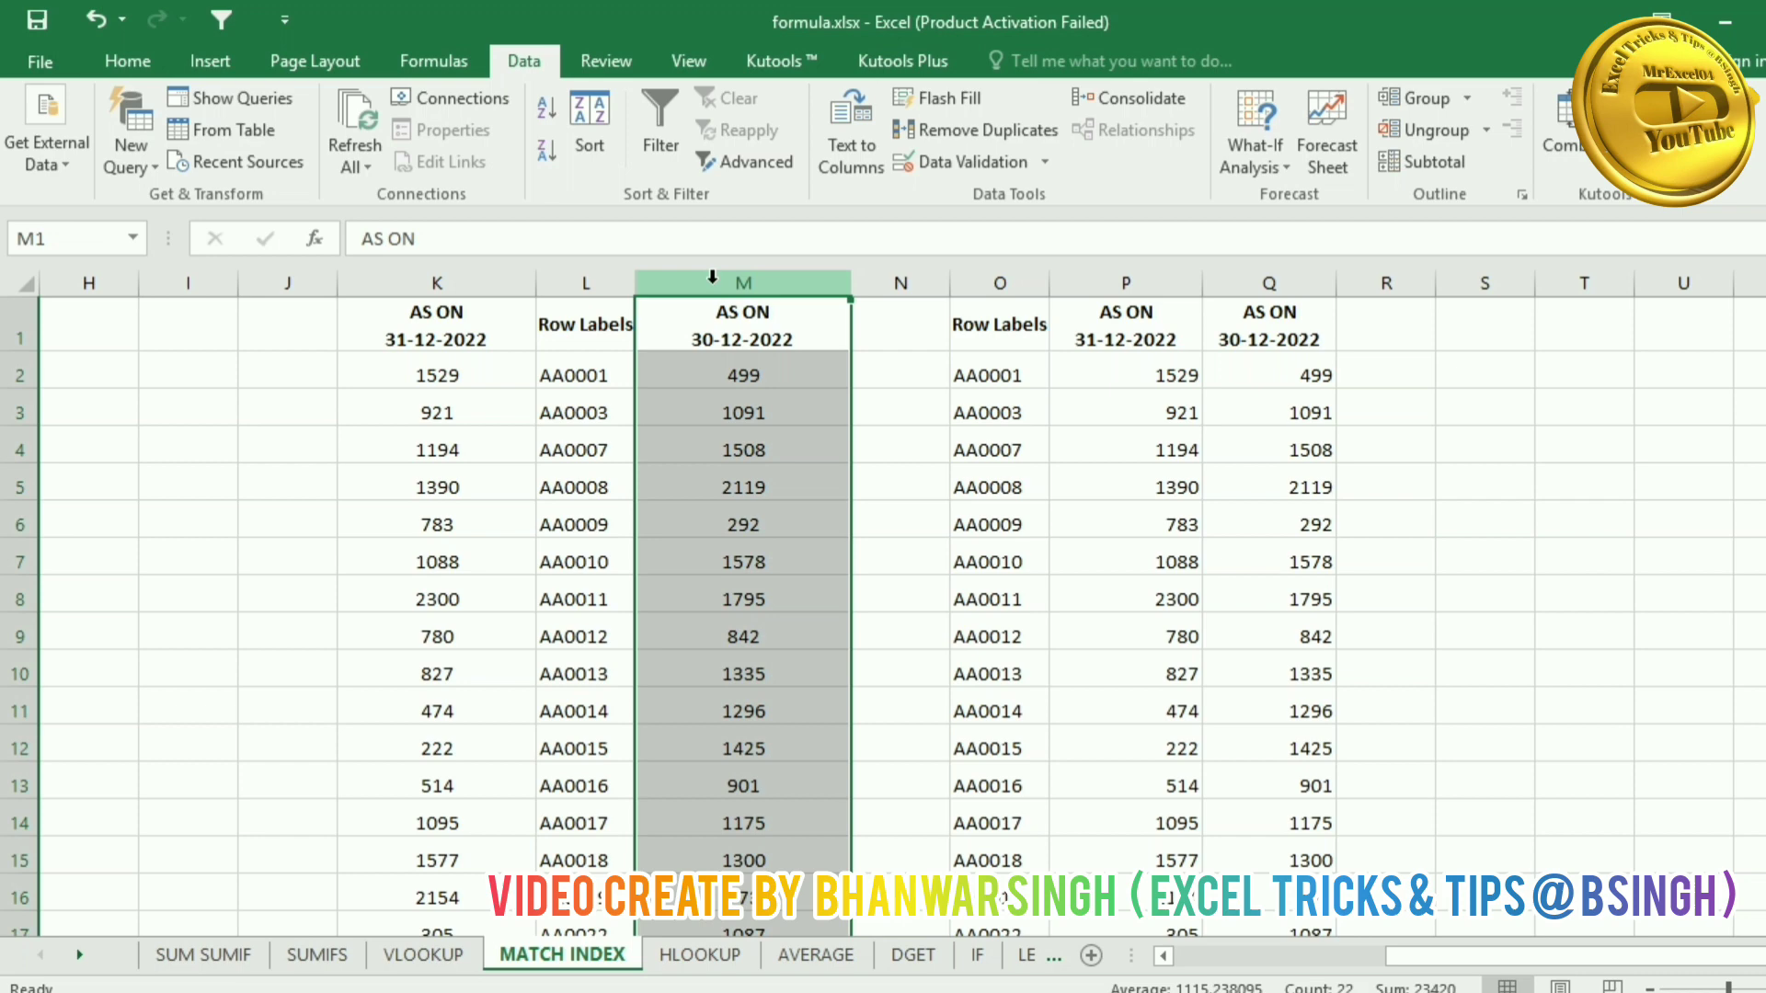
click(598, 279)
click(457, 279)
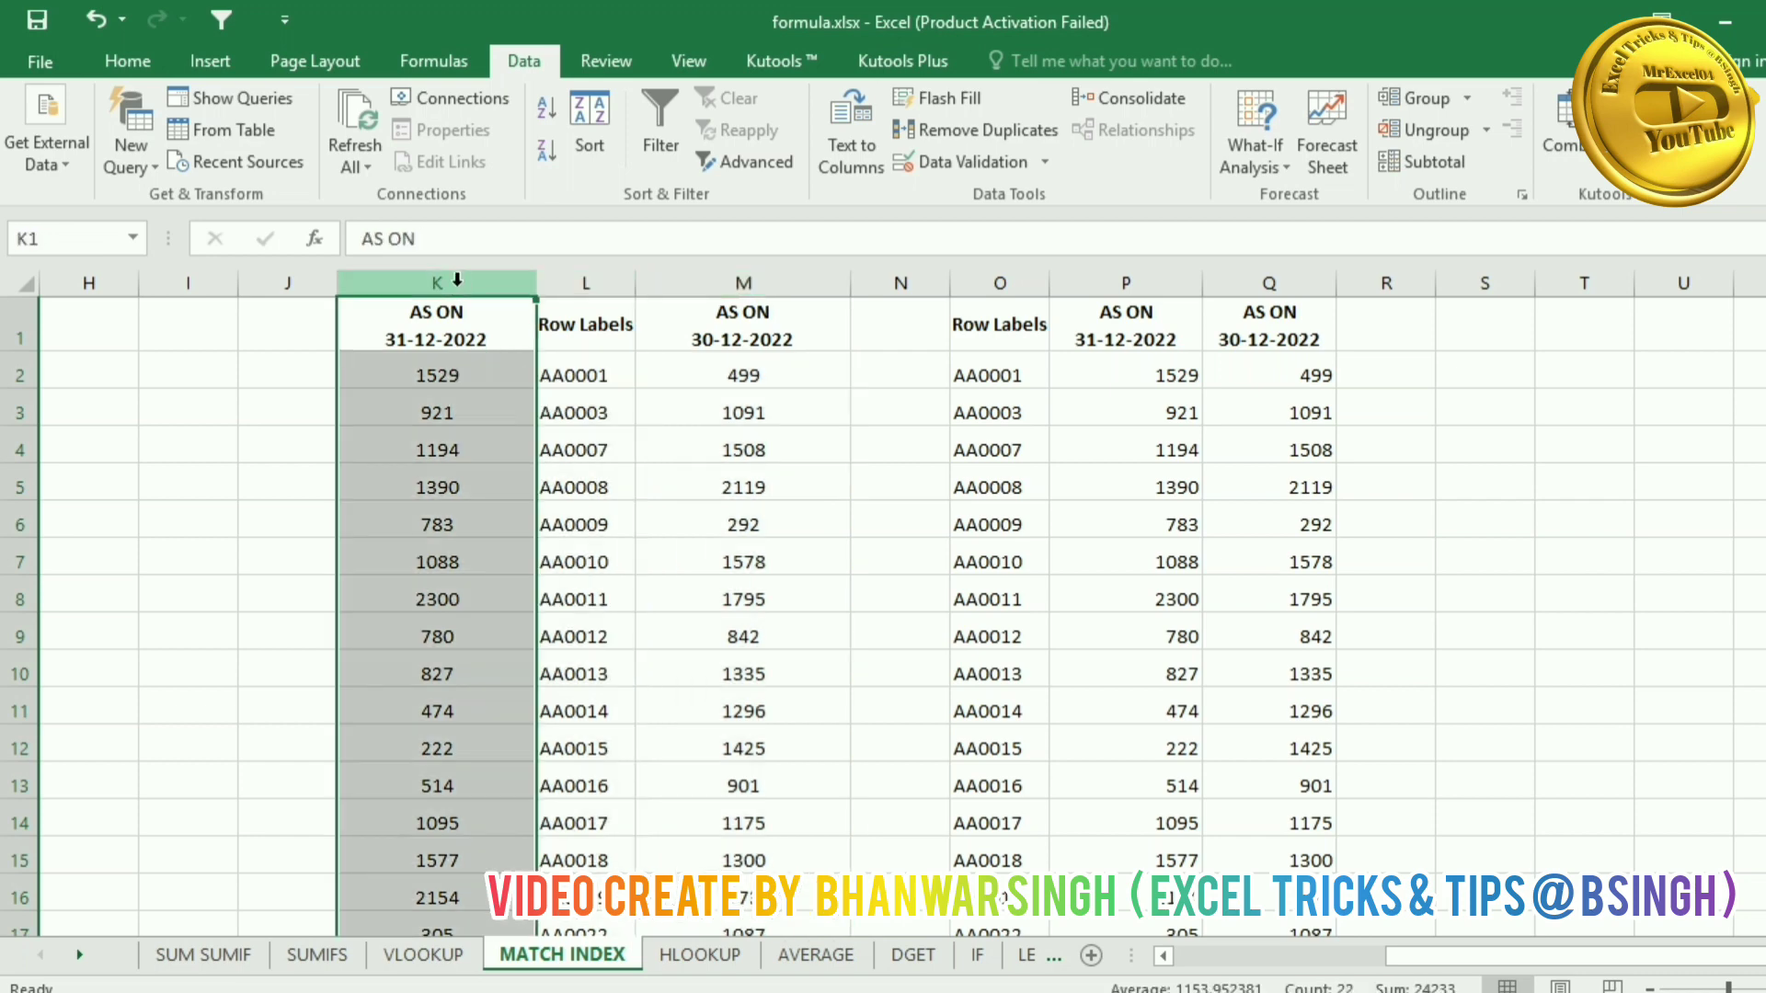
click(984, 375)
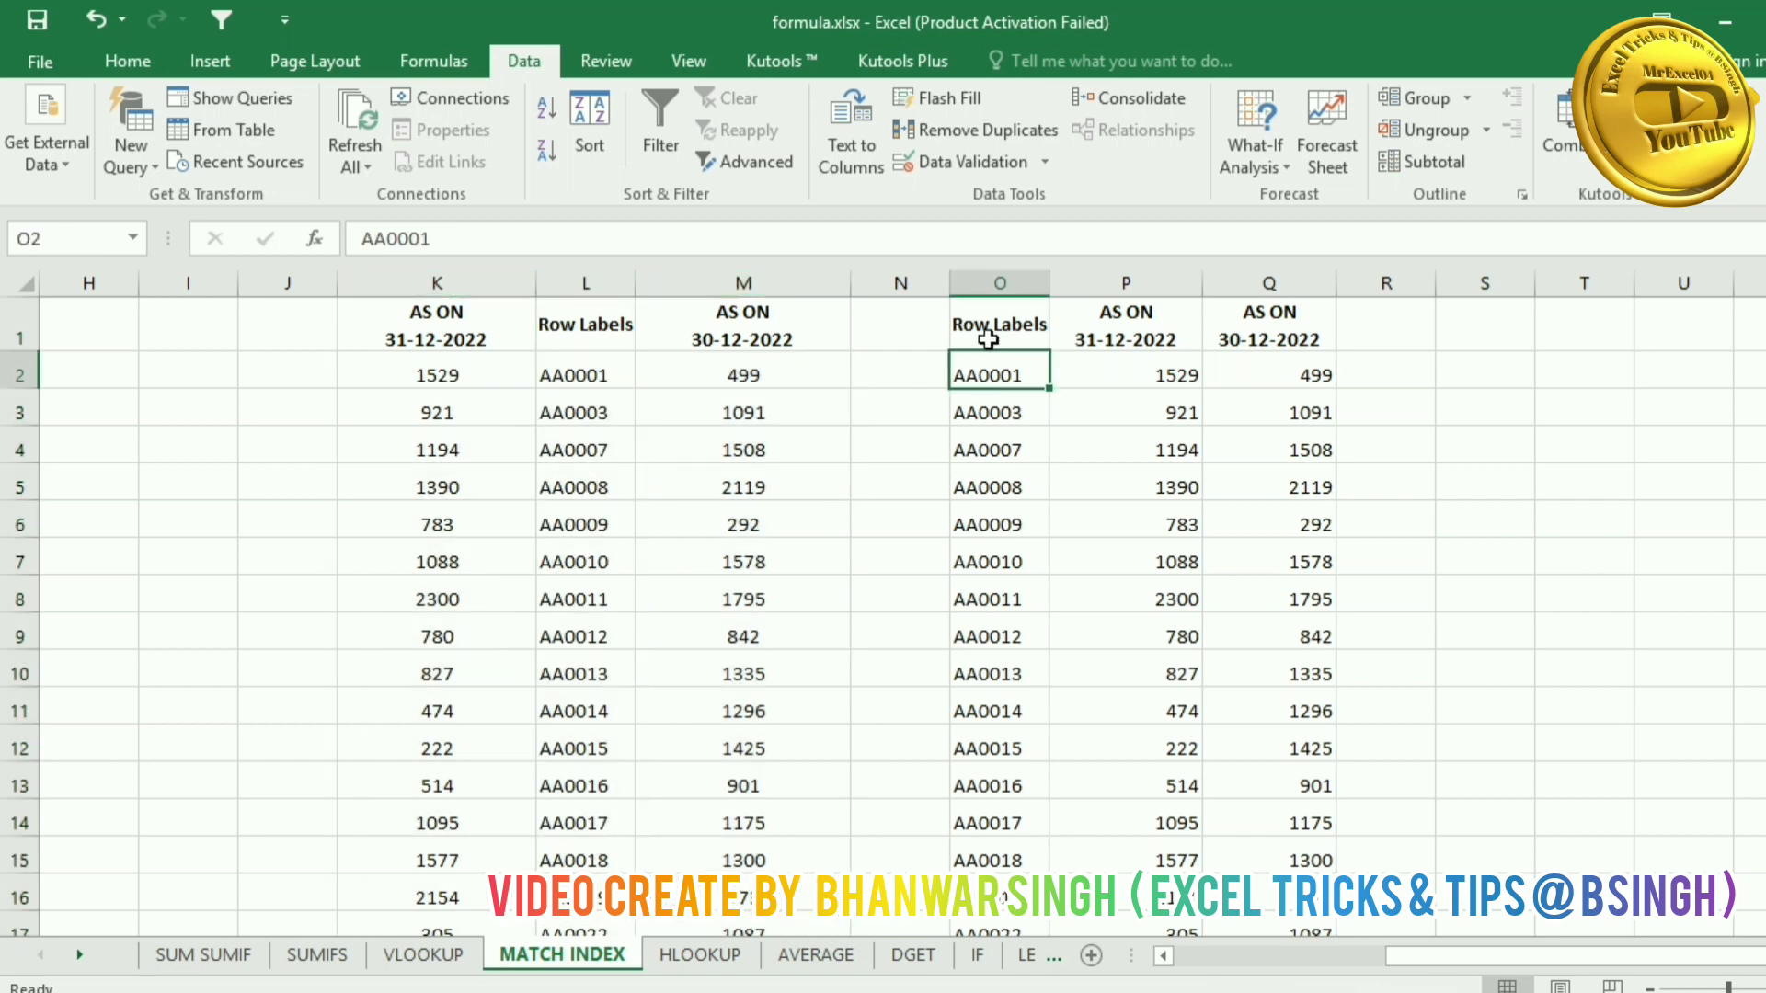
click(982, 281)
click(1091, 376)
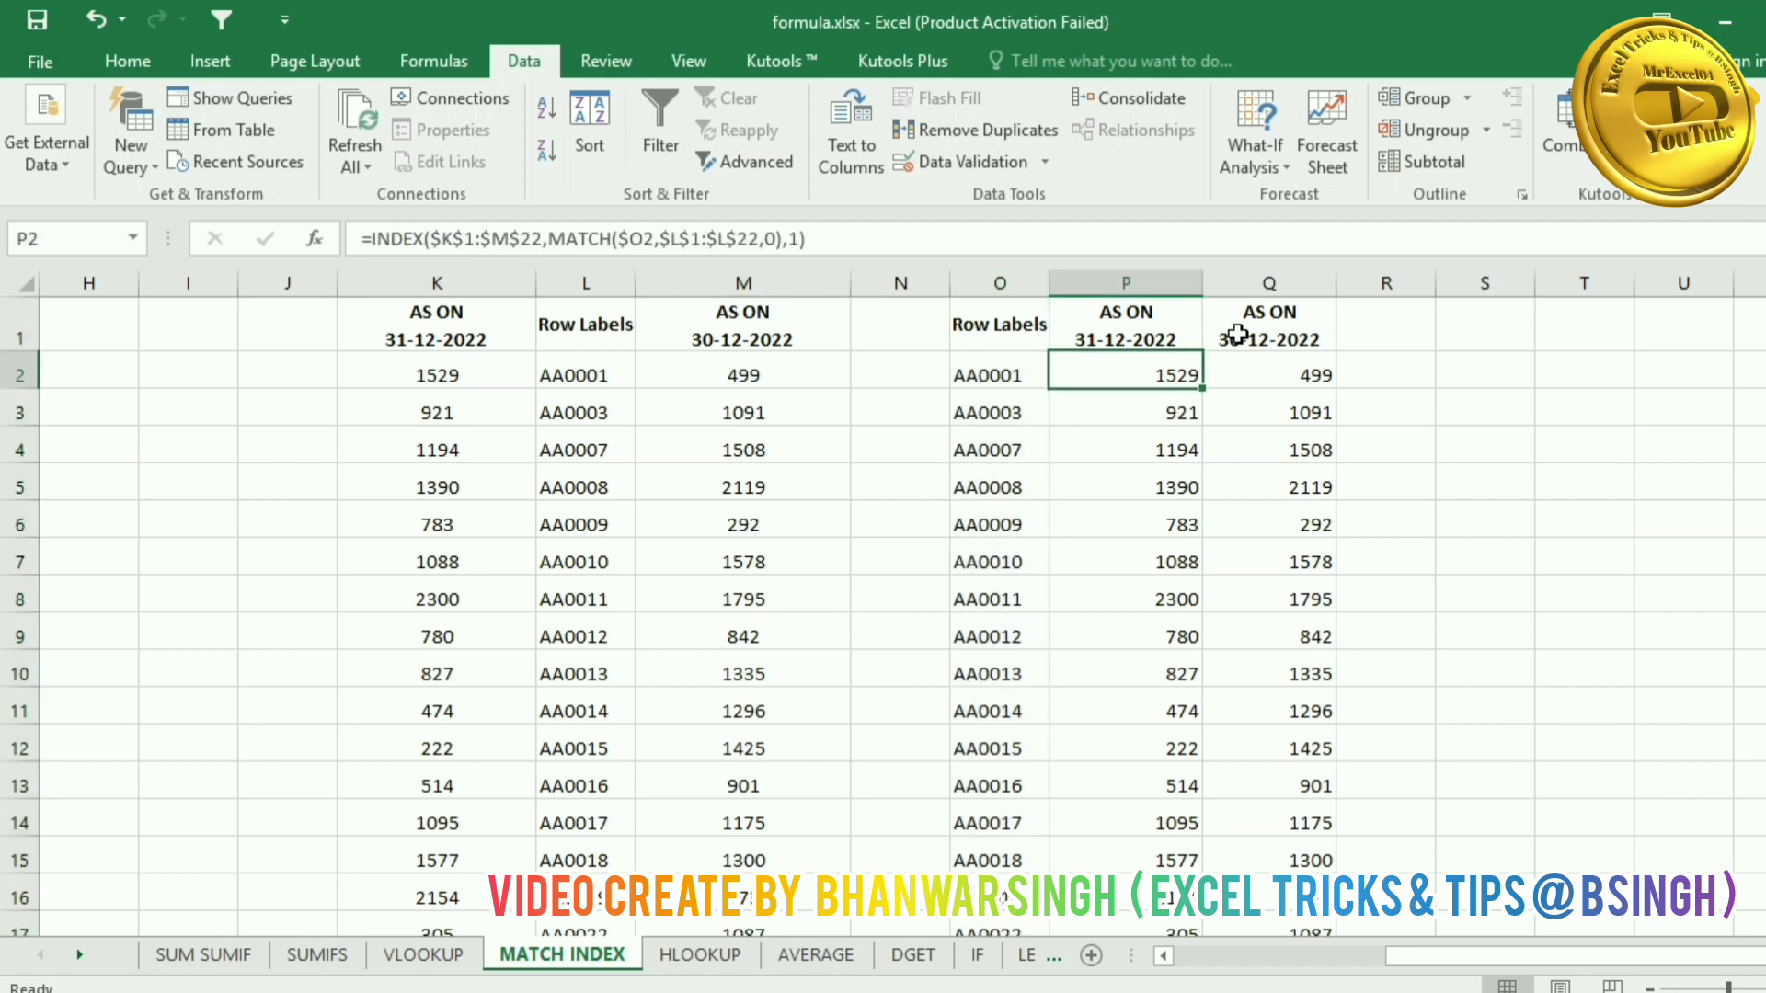
click(1265, 366)
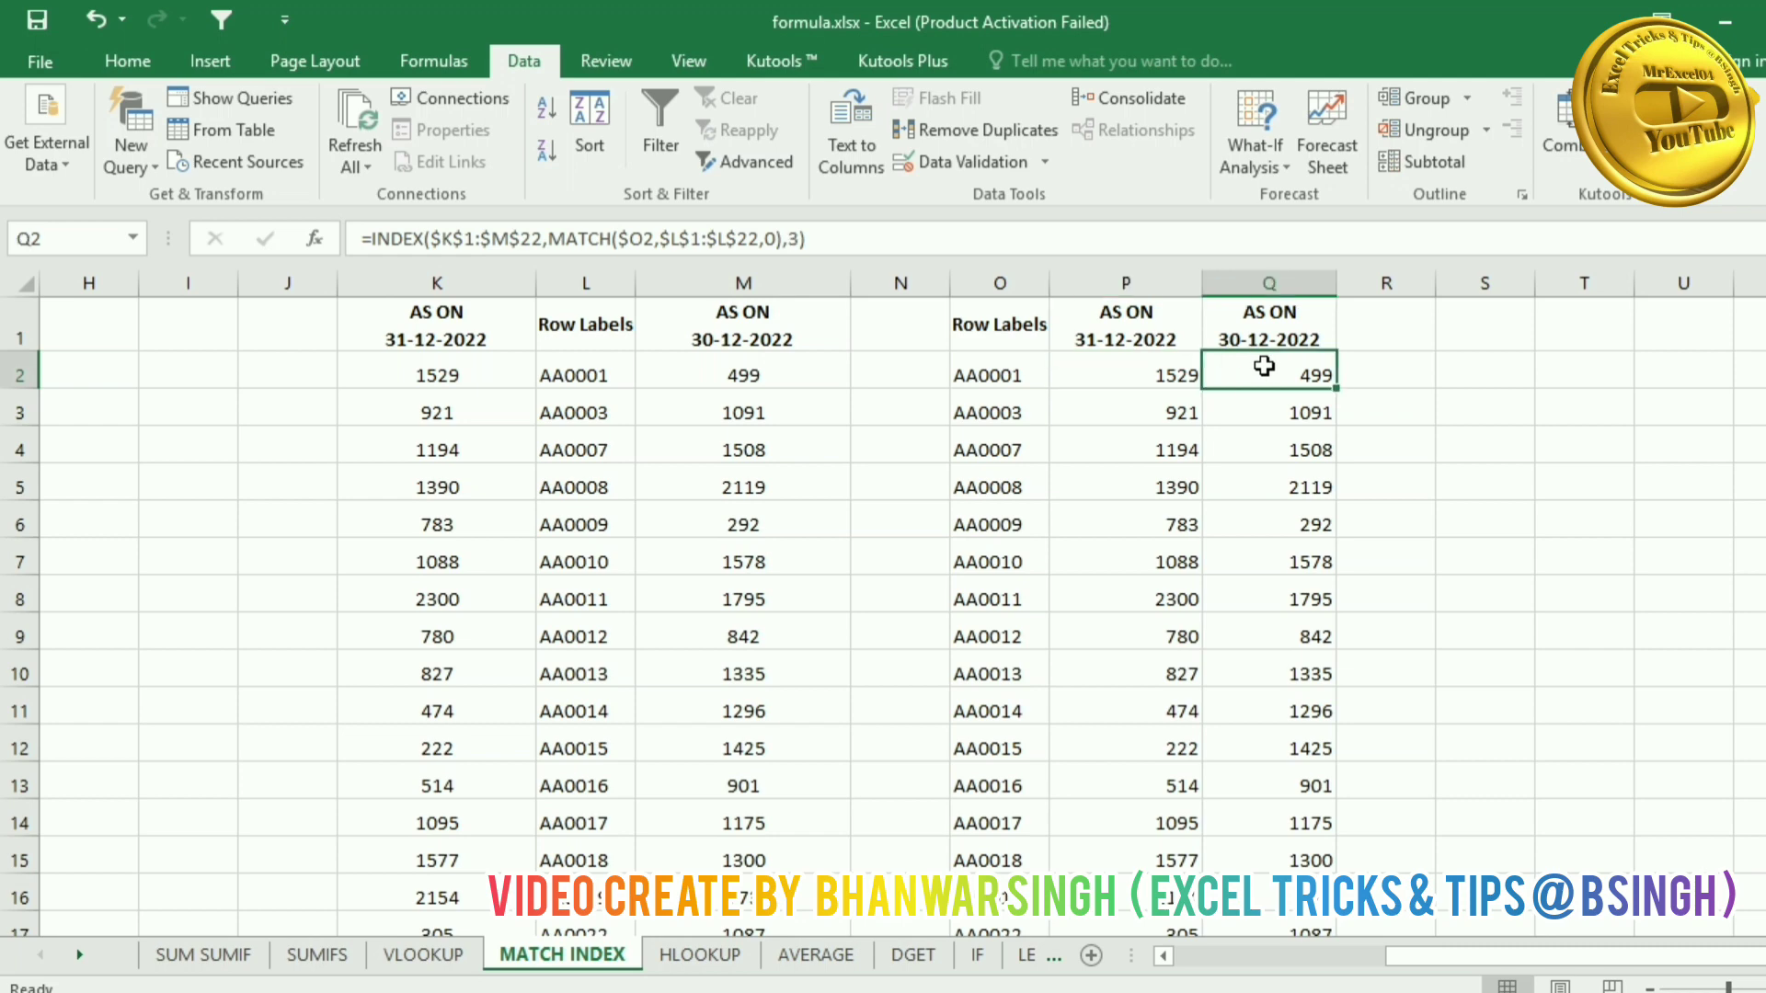
Step: Clear the existing INDEX-MATCH results from P2:Q22
click(1156, 369)
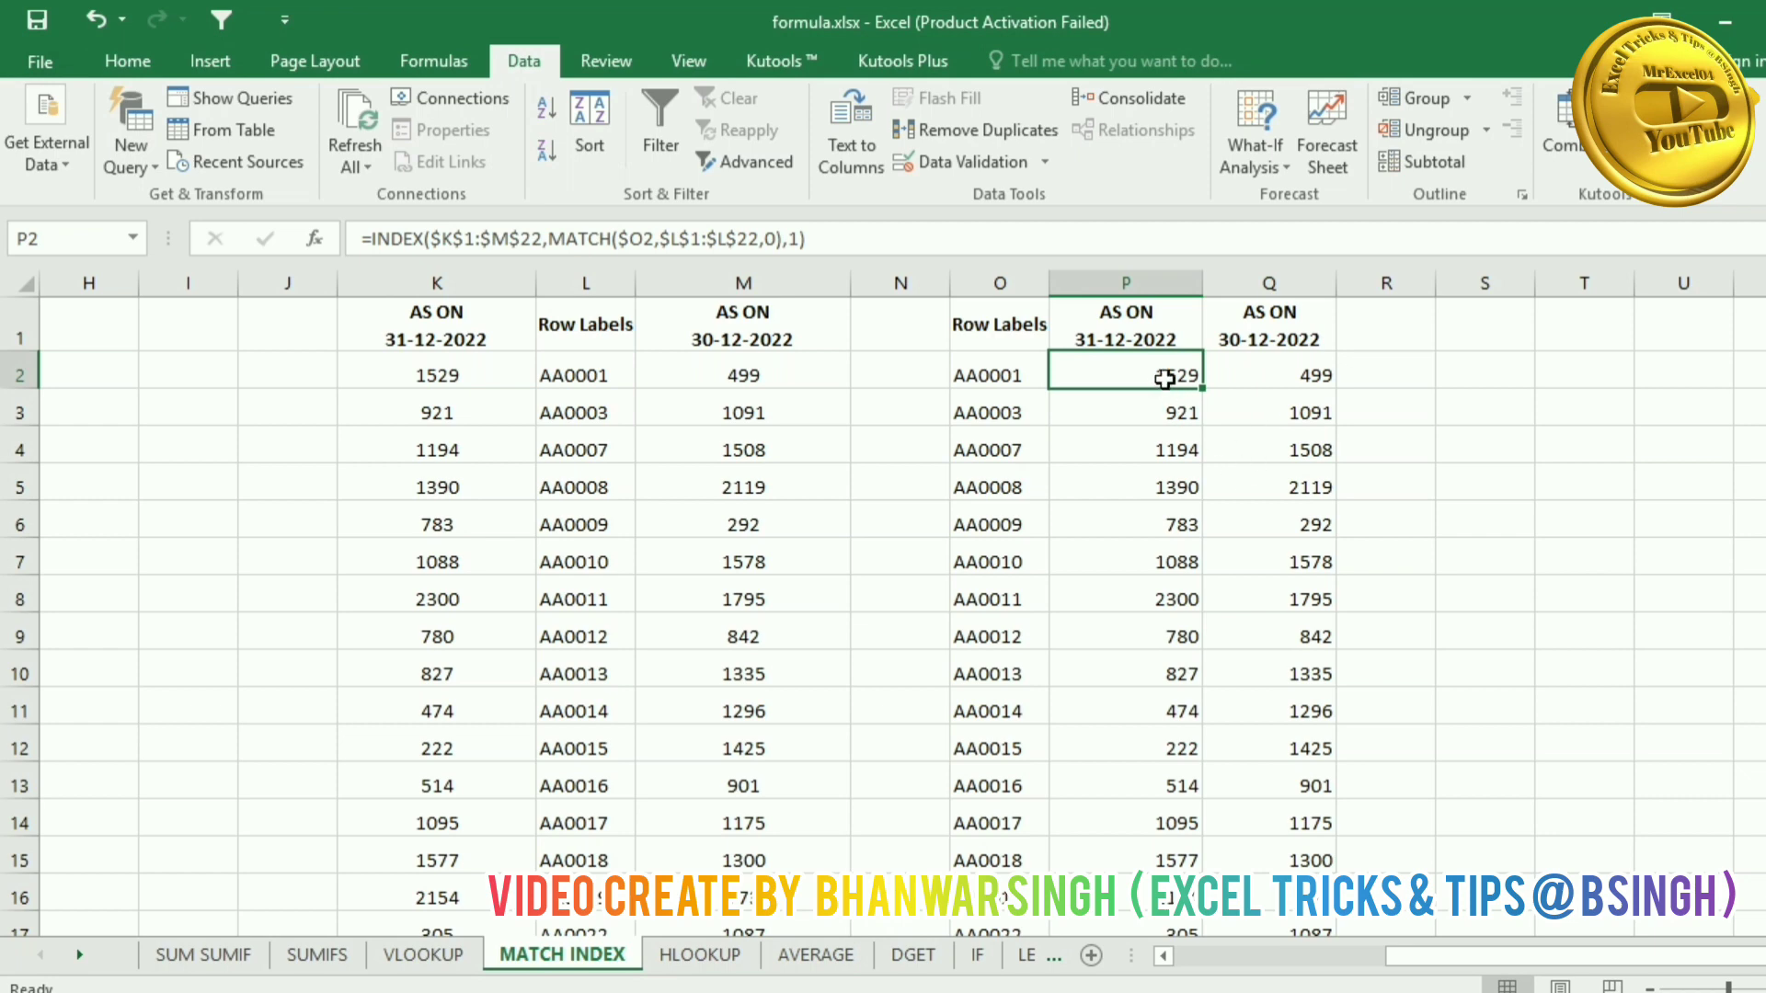
key(shift+Right)
key(ctrl+shift+Down)
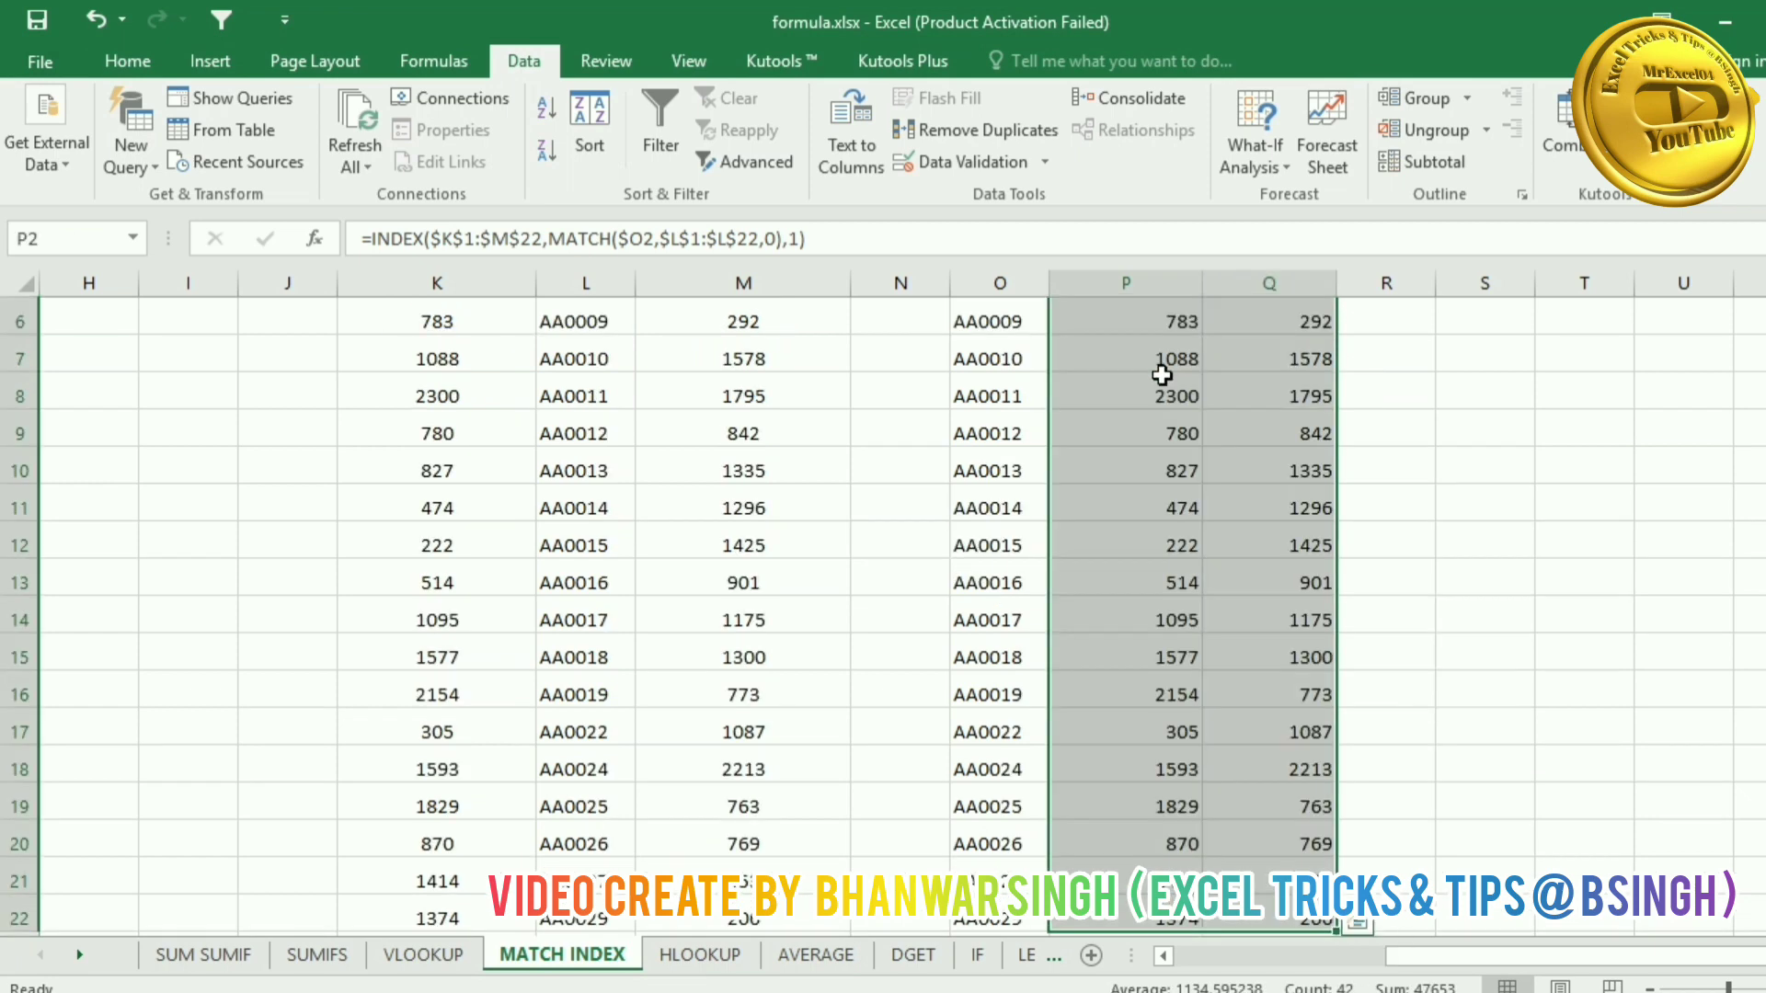
key(Delete)
scroll(1162, 376, up, 2)
Step: Start an INDEX formula in P2 with the absolute array $K$1:$M$22
click(1161, 375)
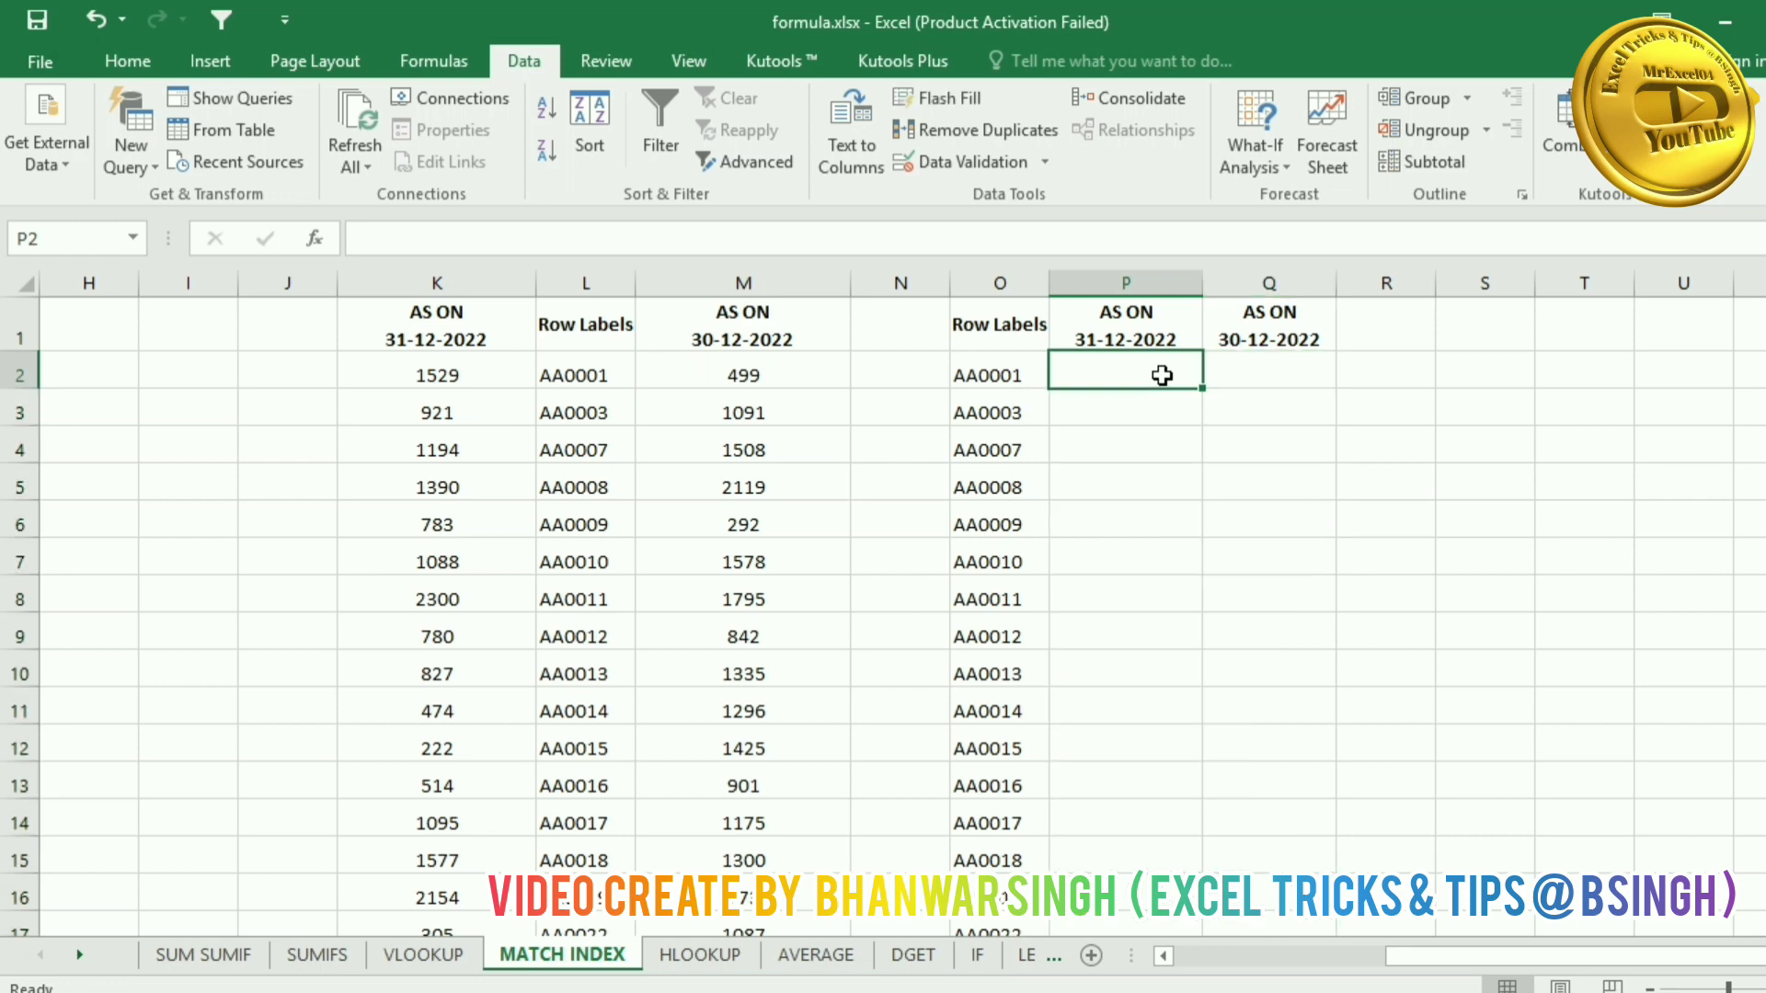
text(=in)
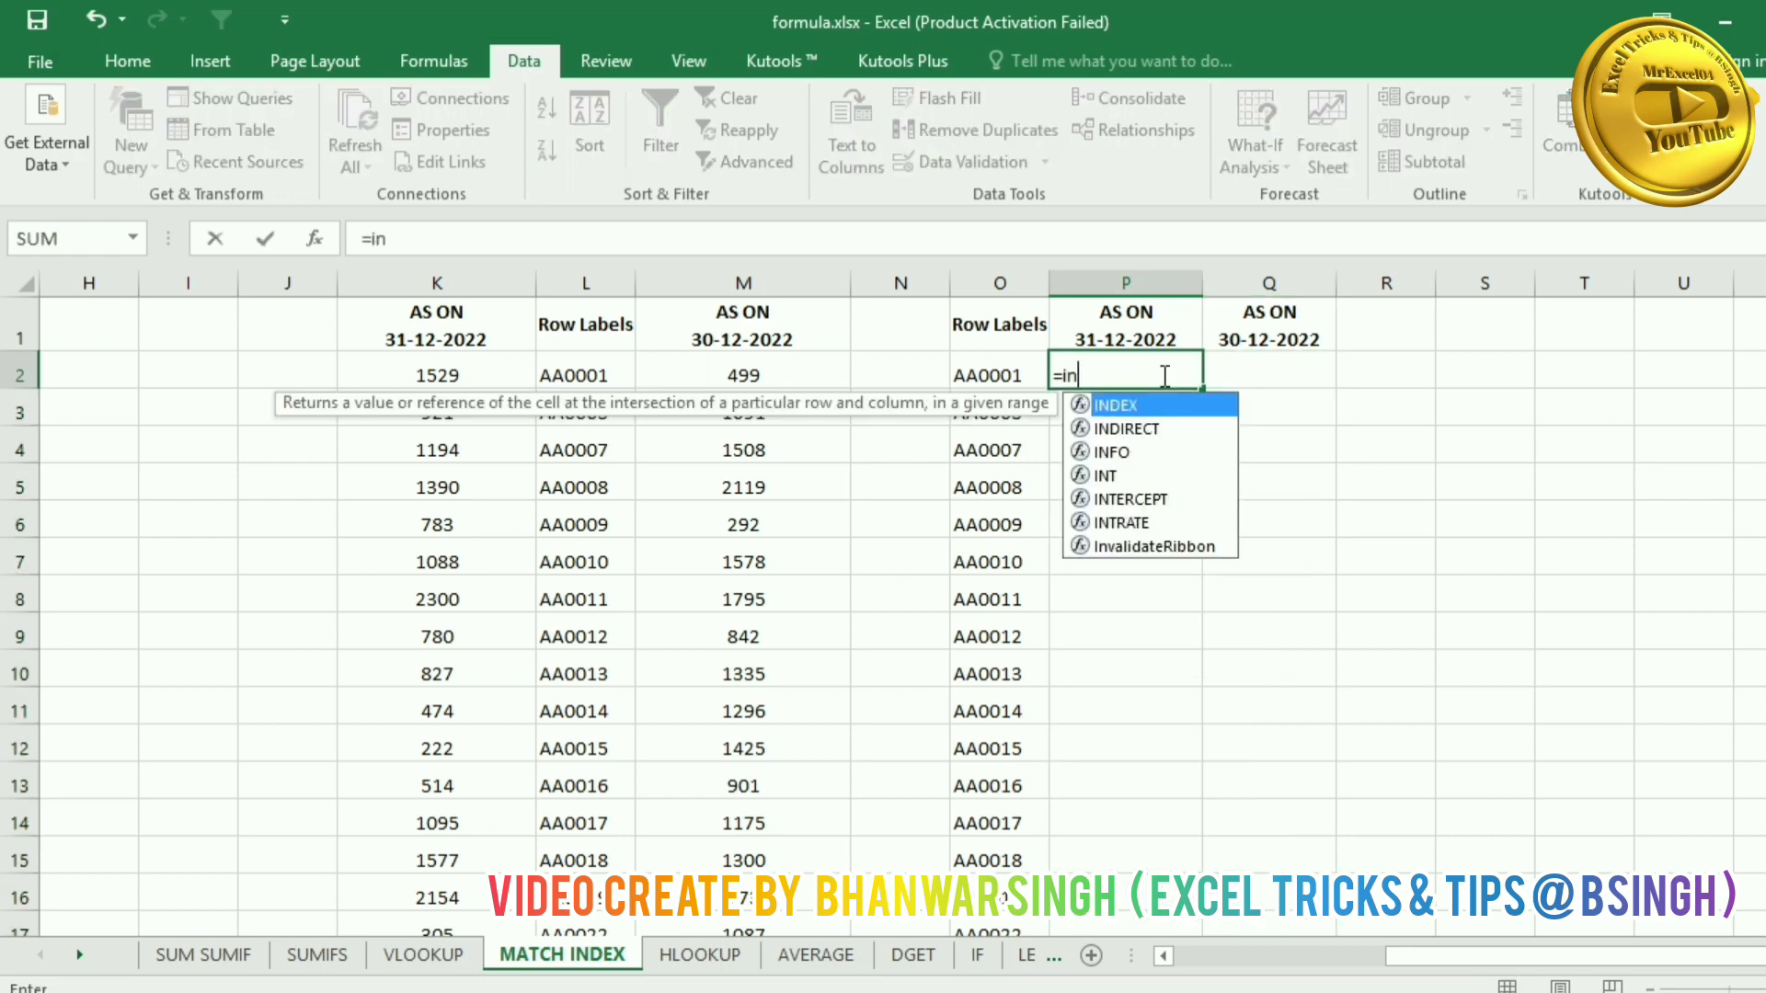
text(de)
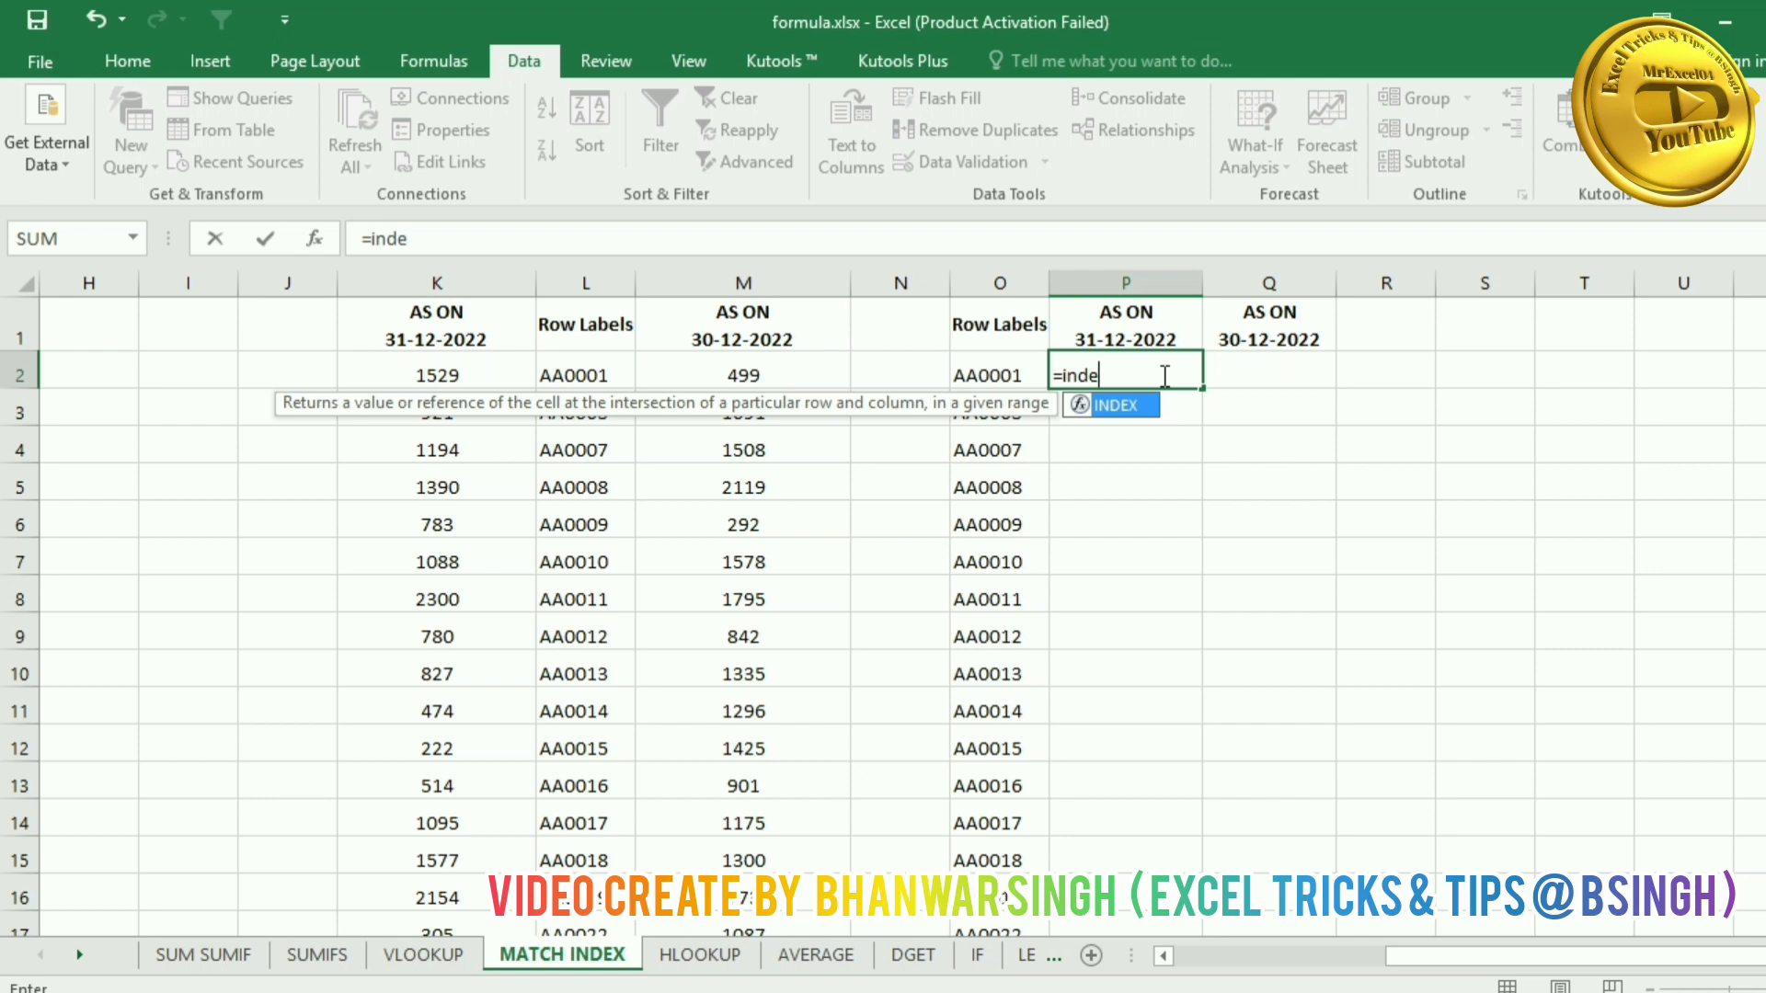
key(Tab)
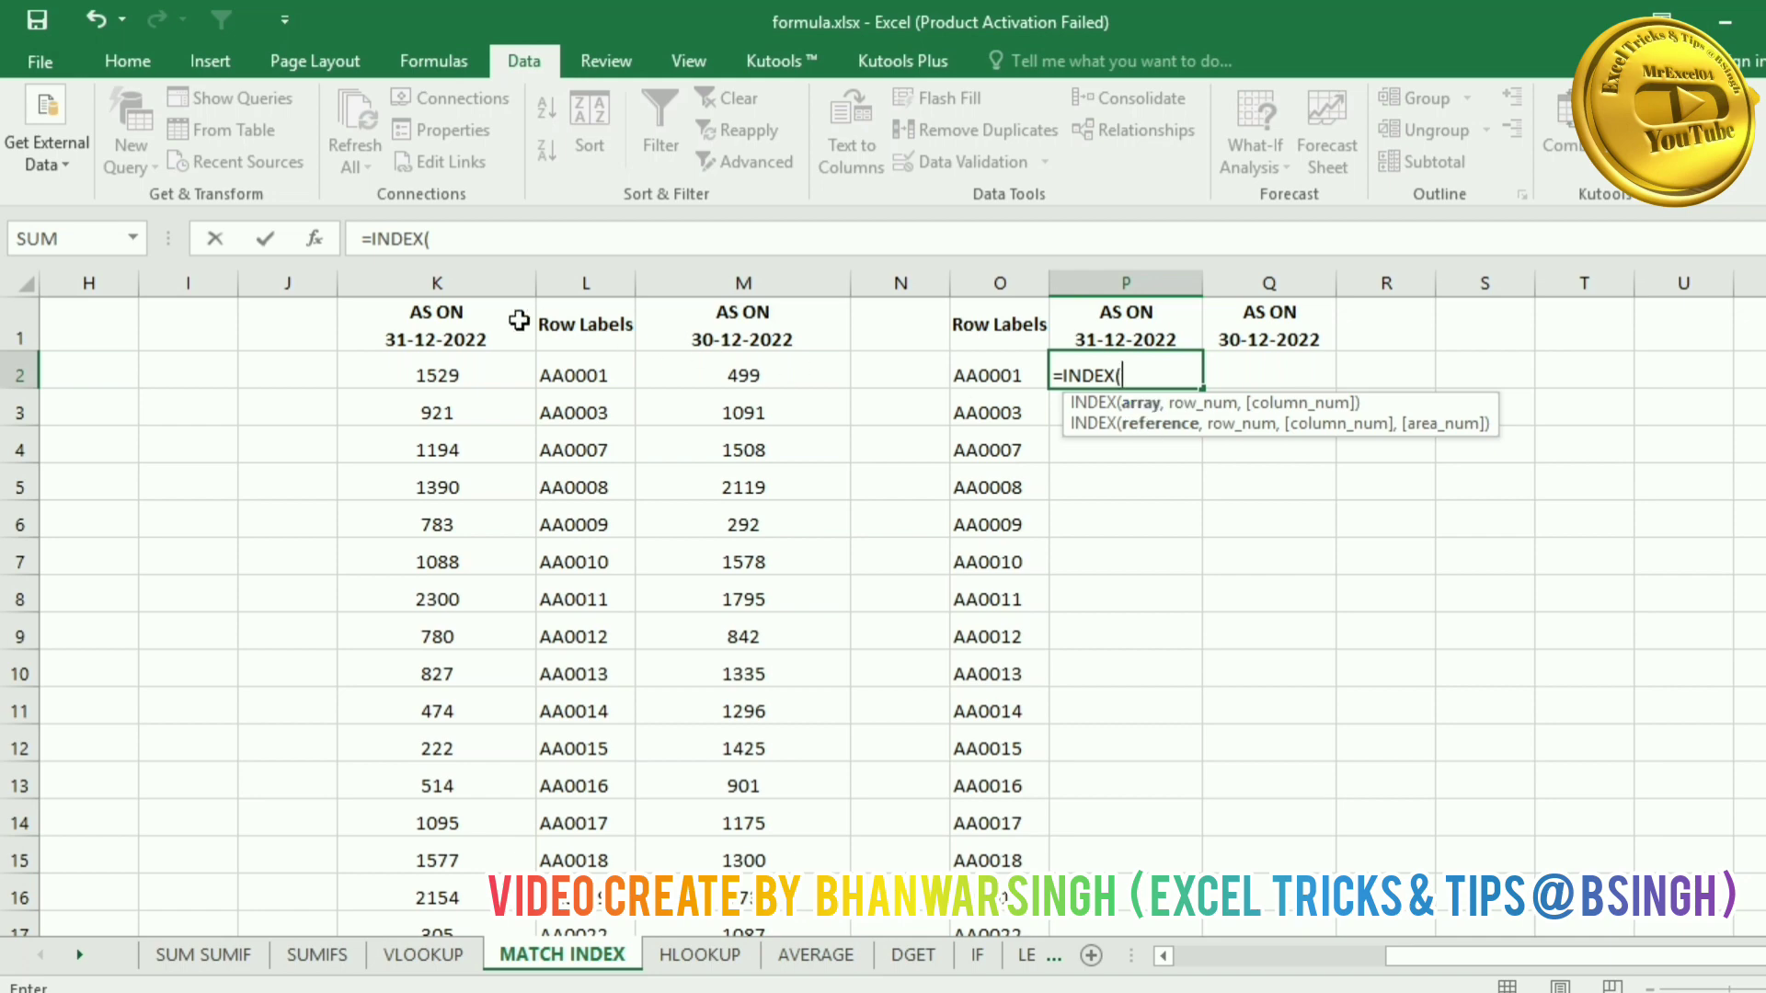
drag(716, 317, 800, 321)
key(ctrl+shift+Down)
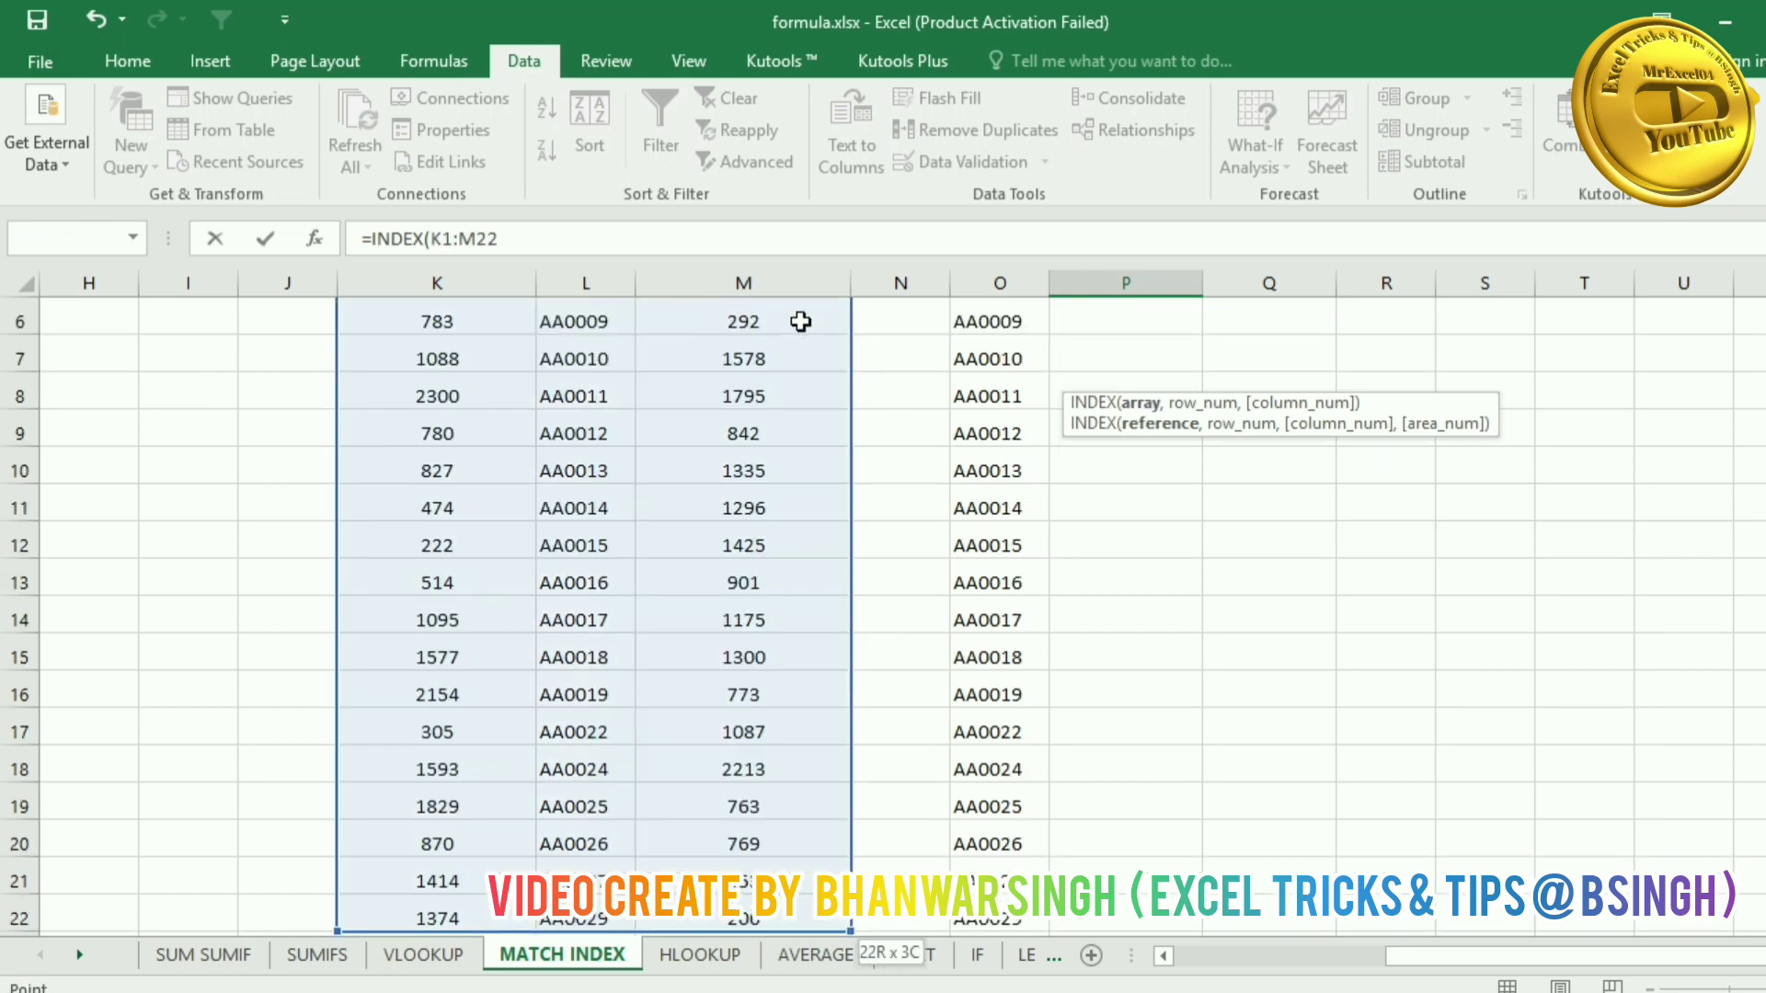
key(F4)
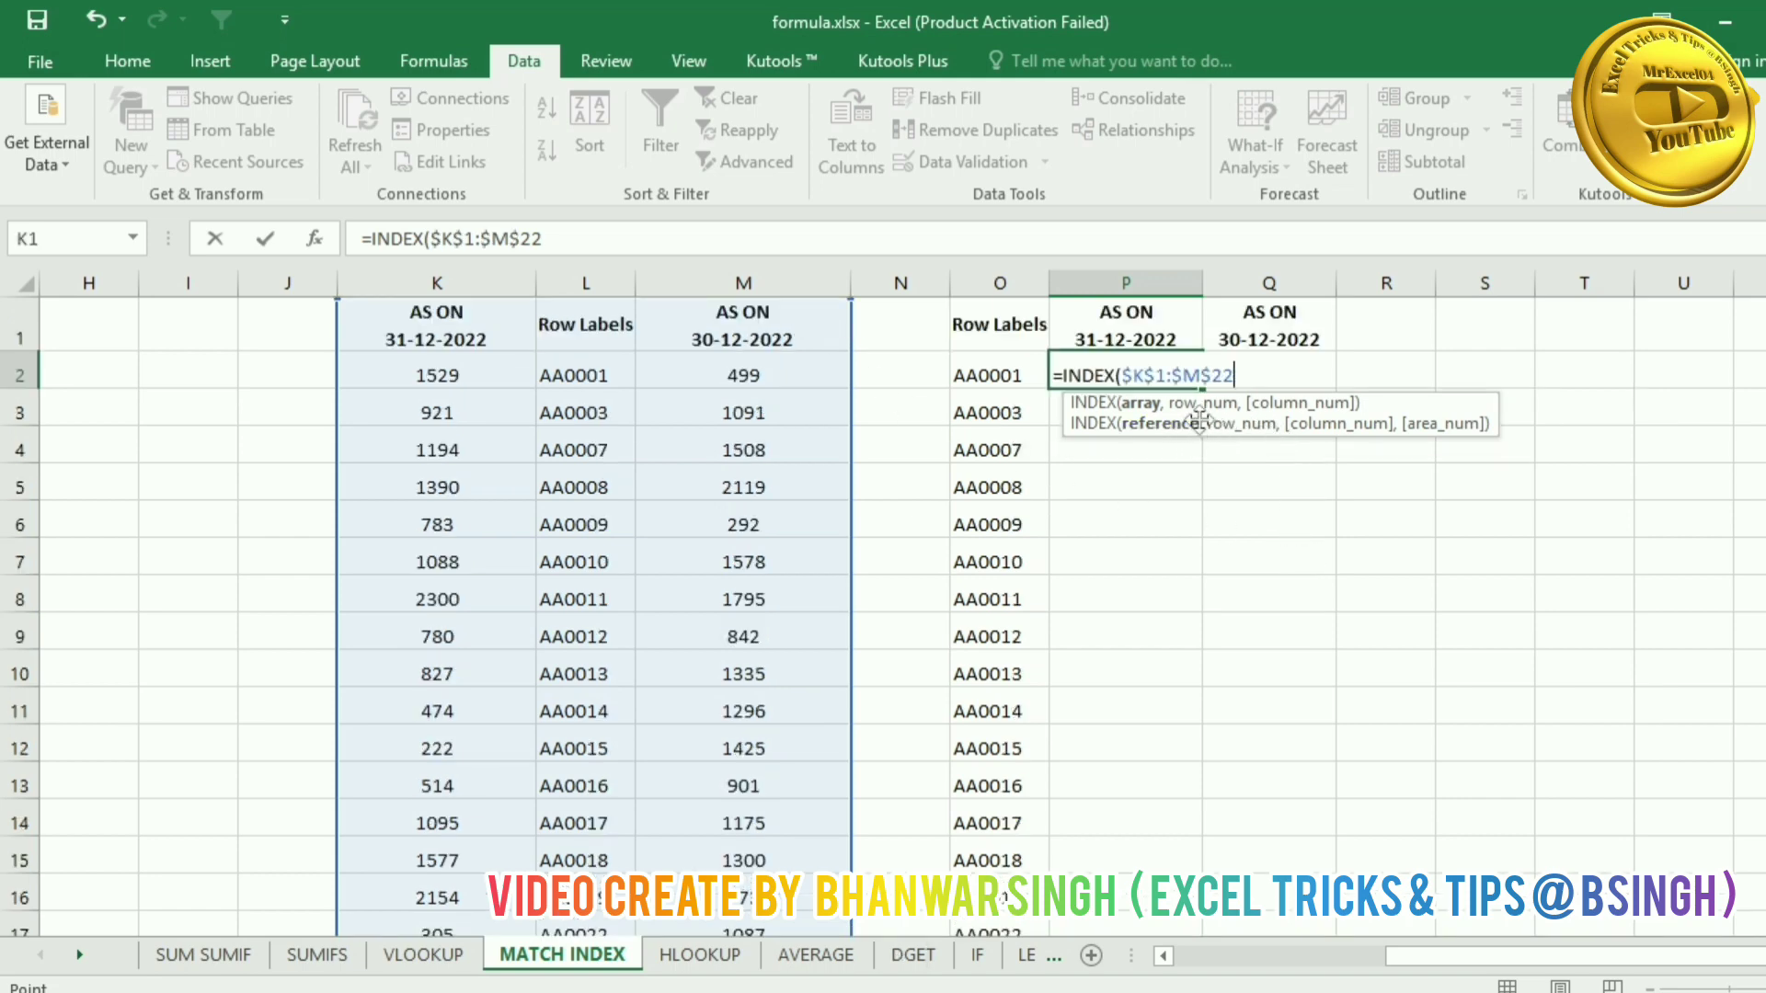
text(,)
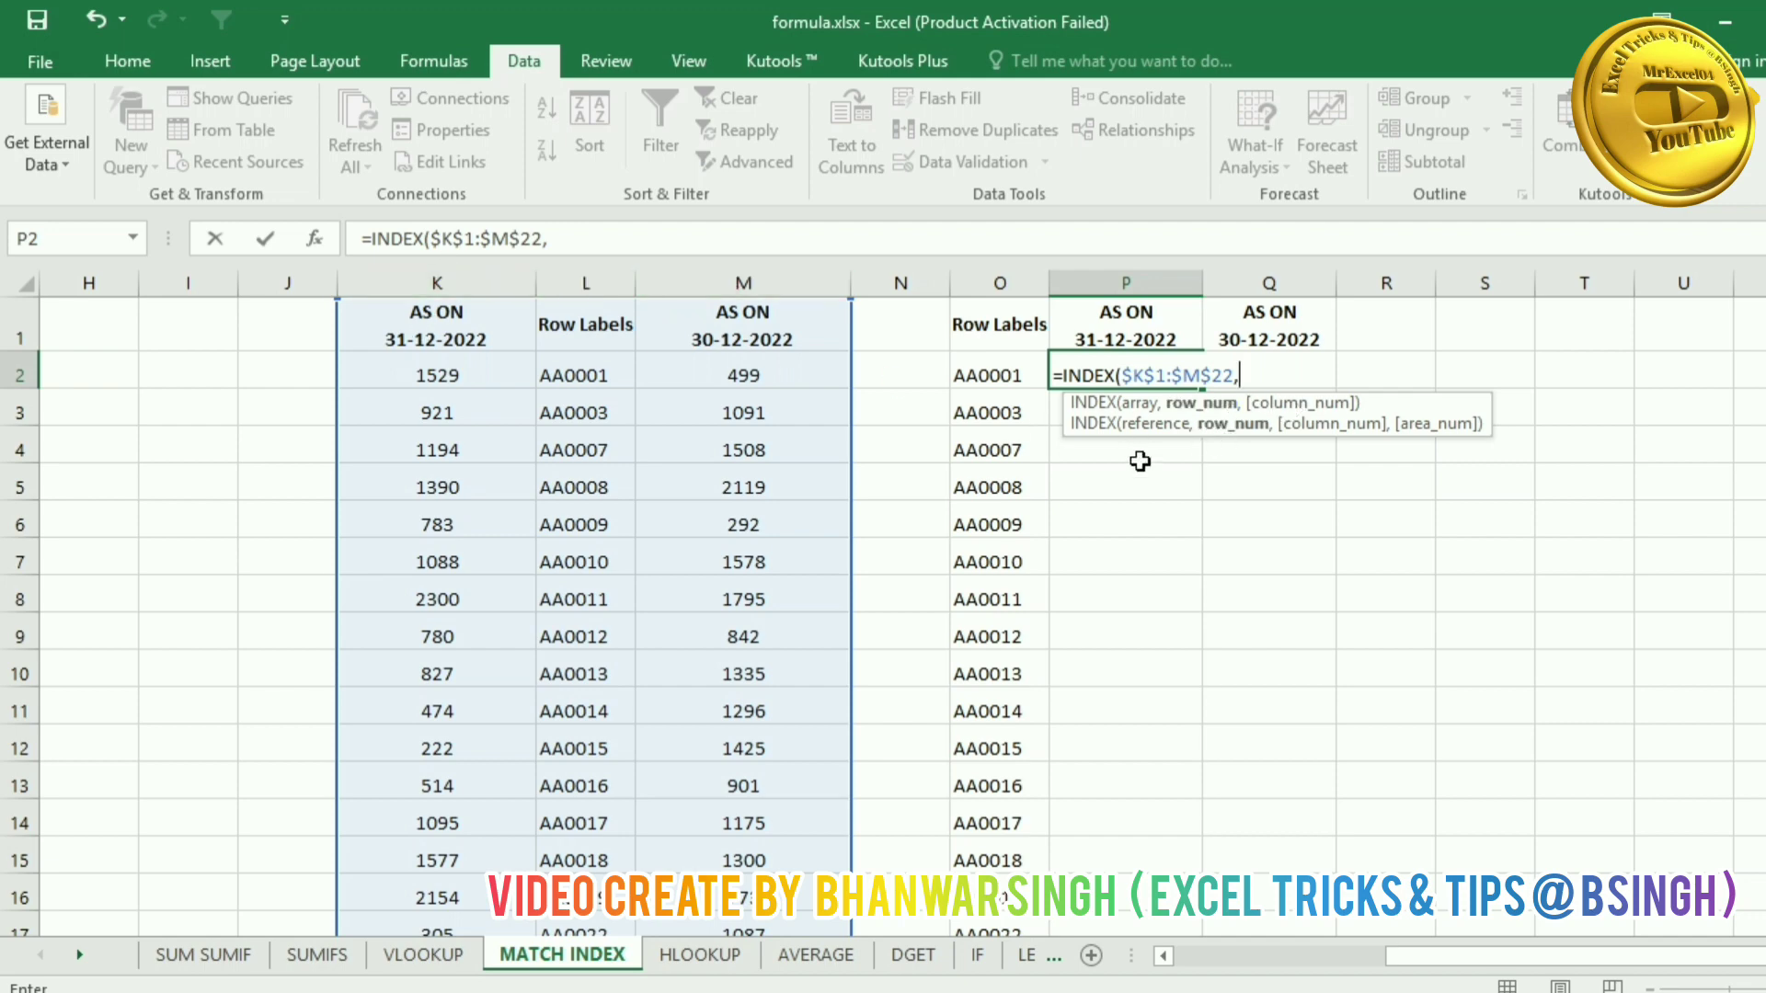
Step: Nest a MATCH function as the row number in P2, using the column-locked lookup value $O2
text(match)
key(Tab)
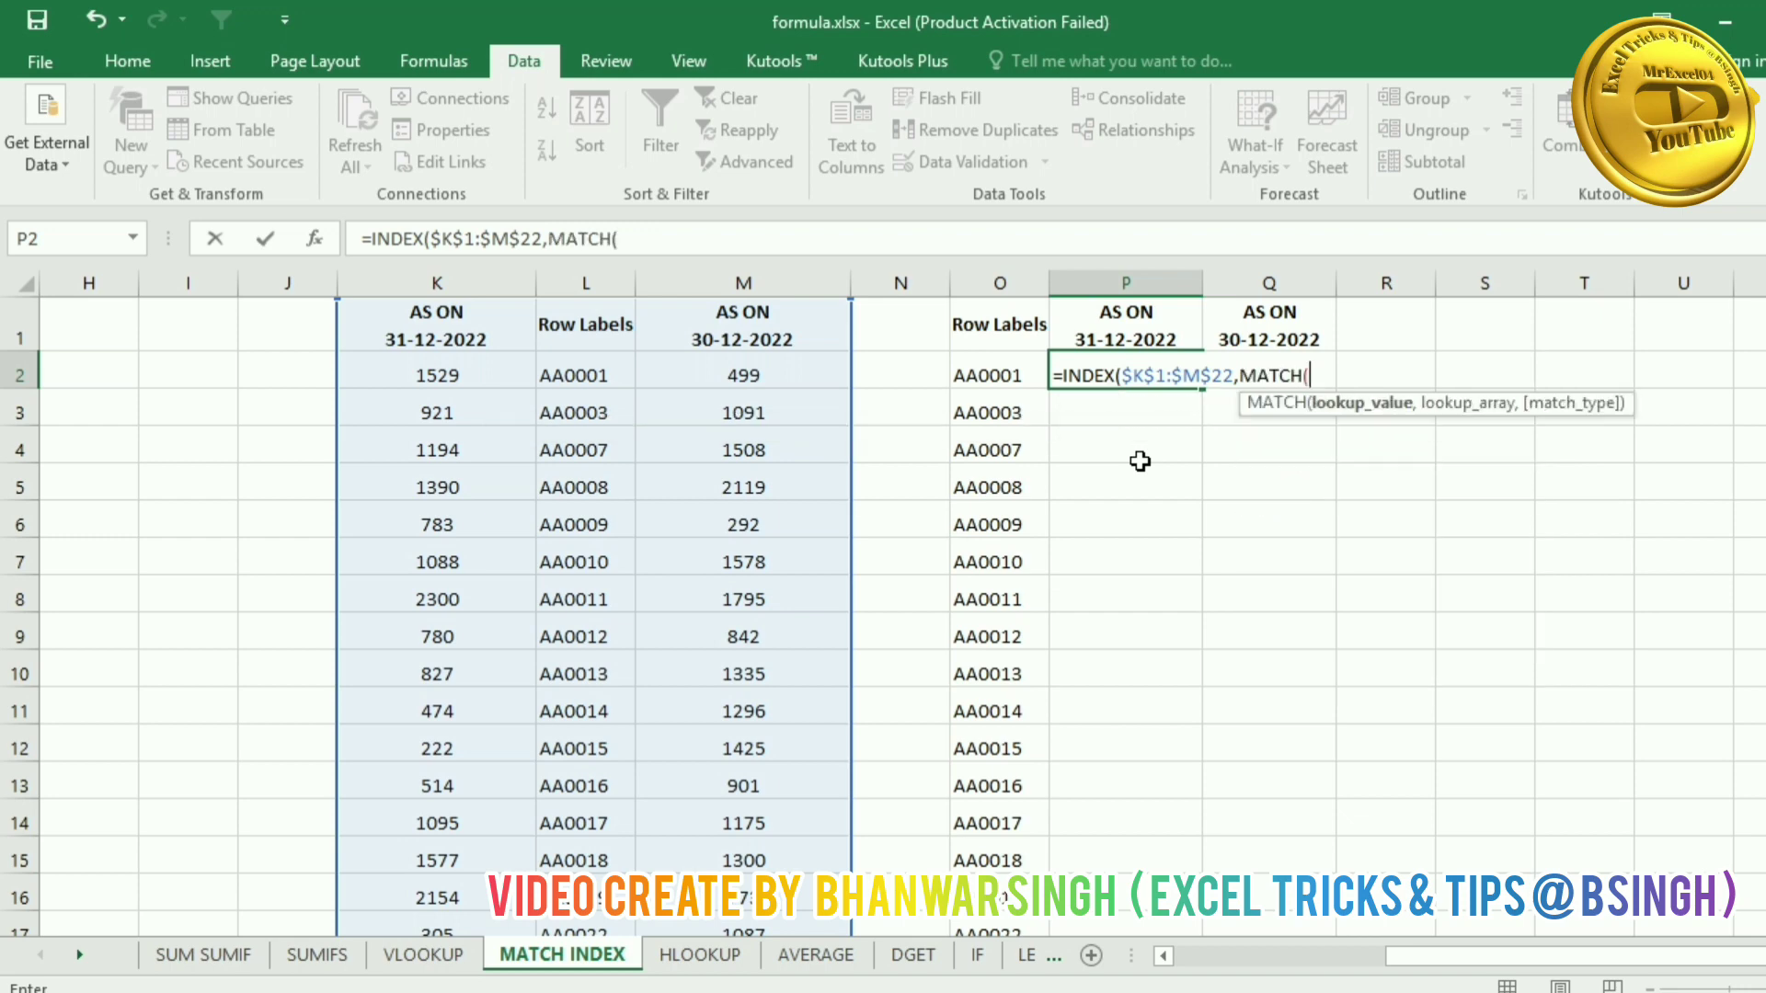
click(994, 373)
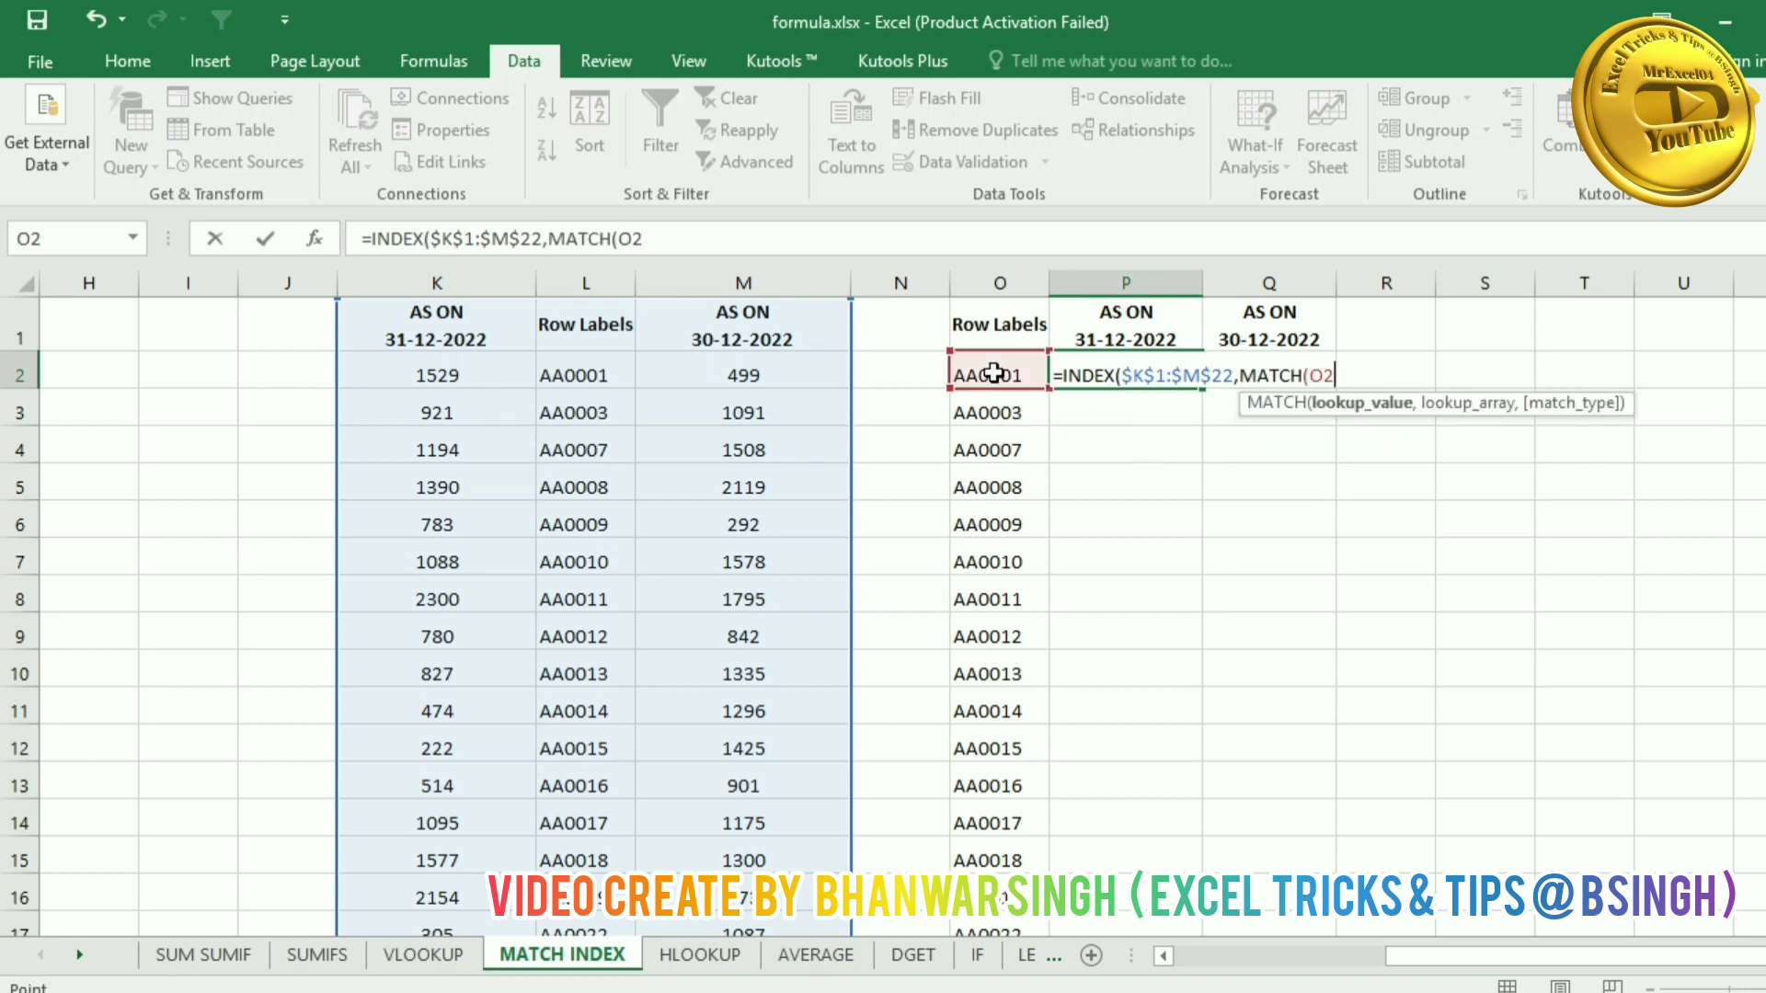
click(1308, 375)
text($)
click(1357, 375)
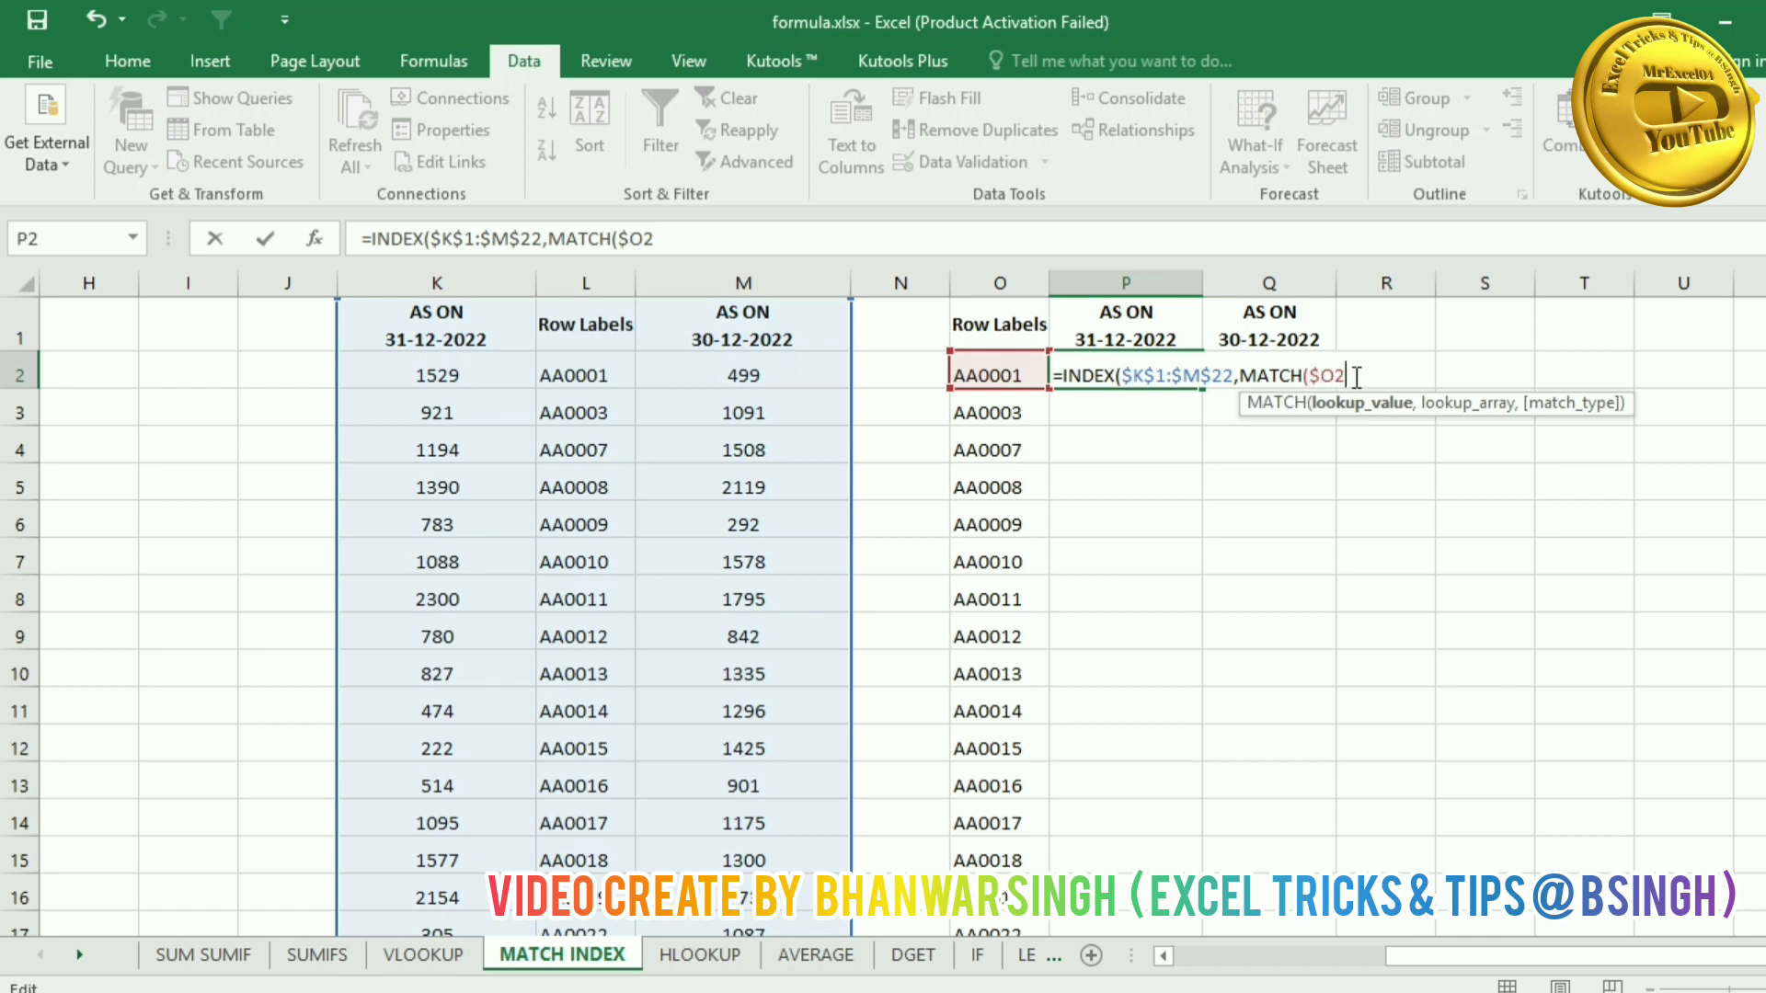
text(,)
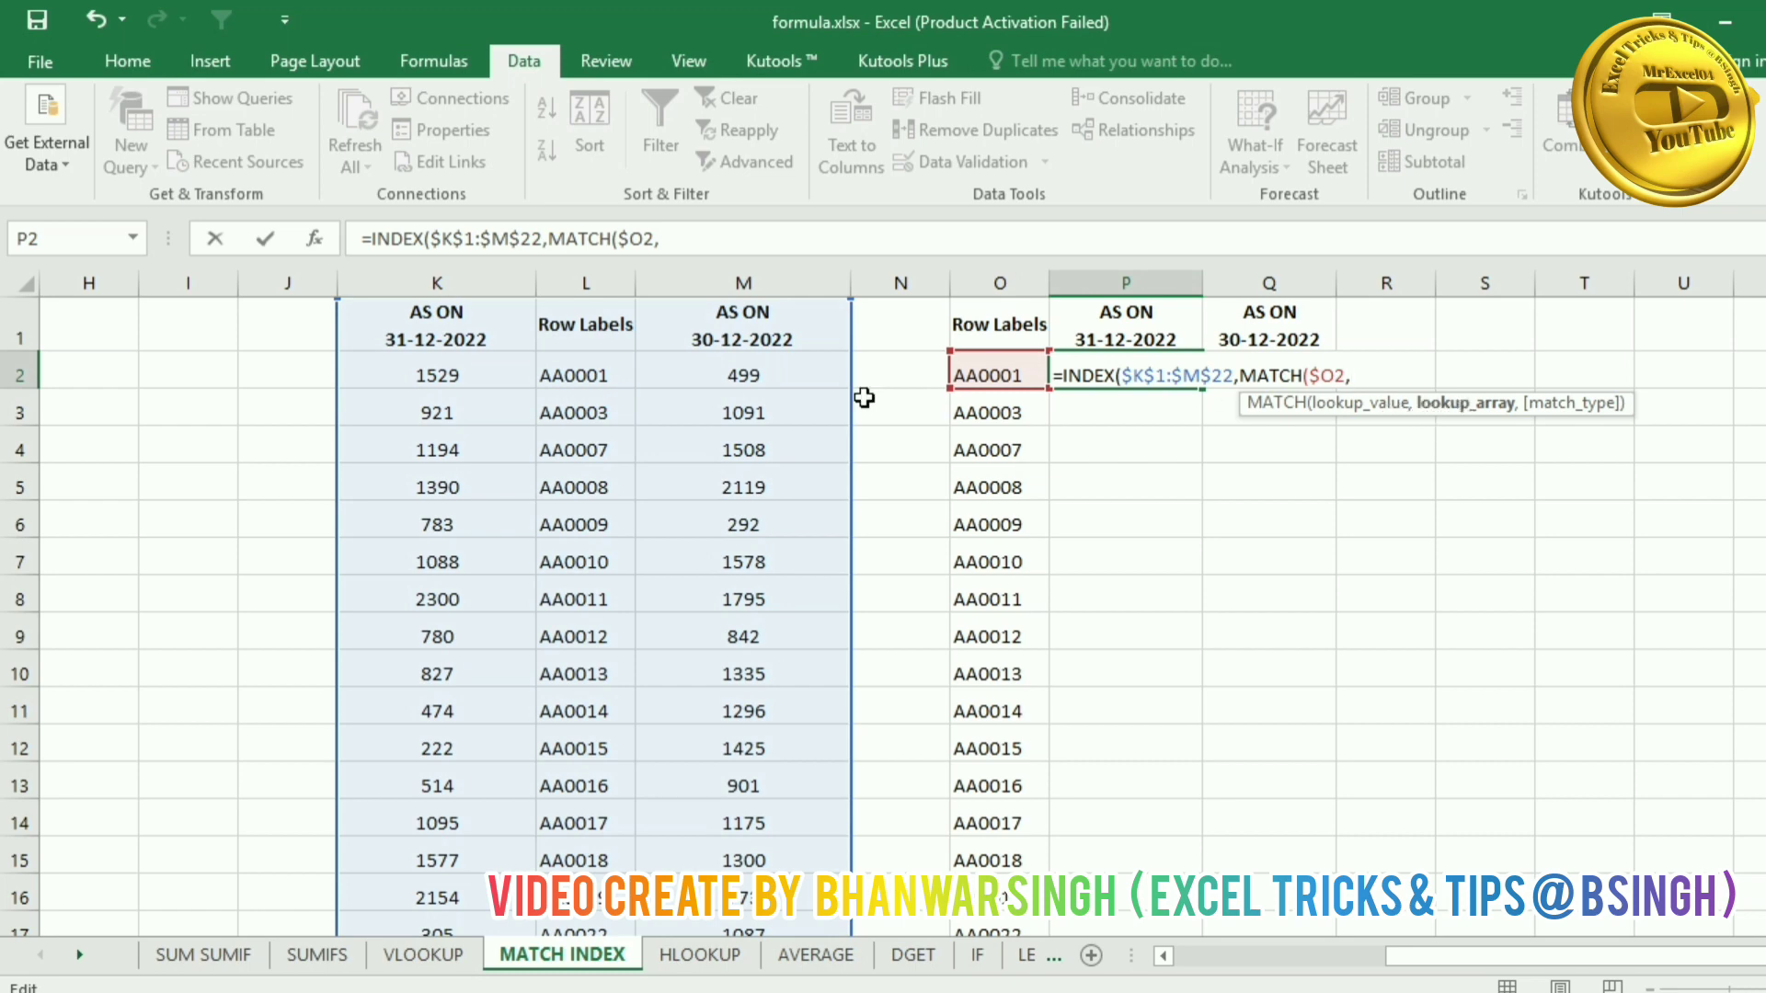
Step: Complete the nested MATCH with the absolute lookup array $L$1:$L$22 and exact match 0
click(607, 325)
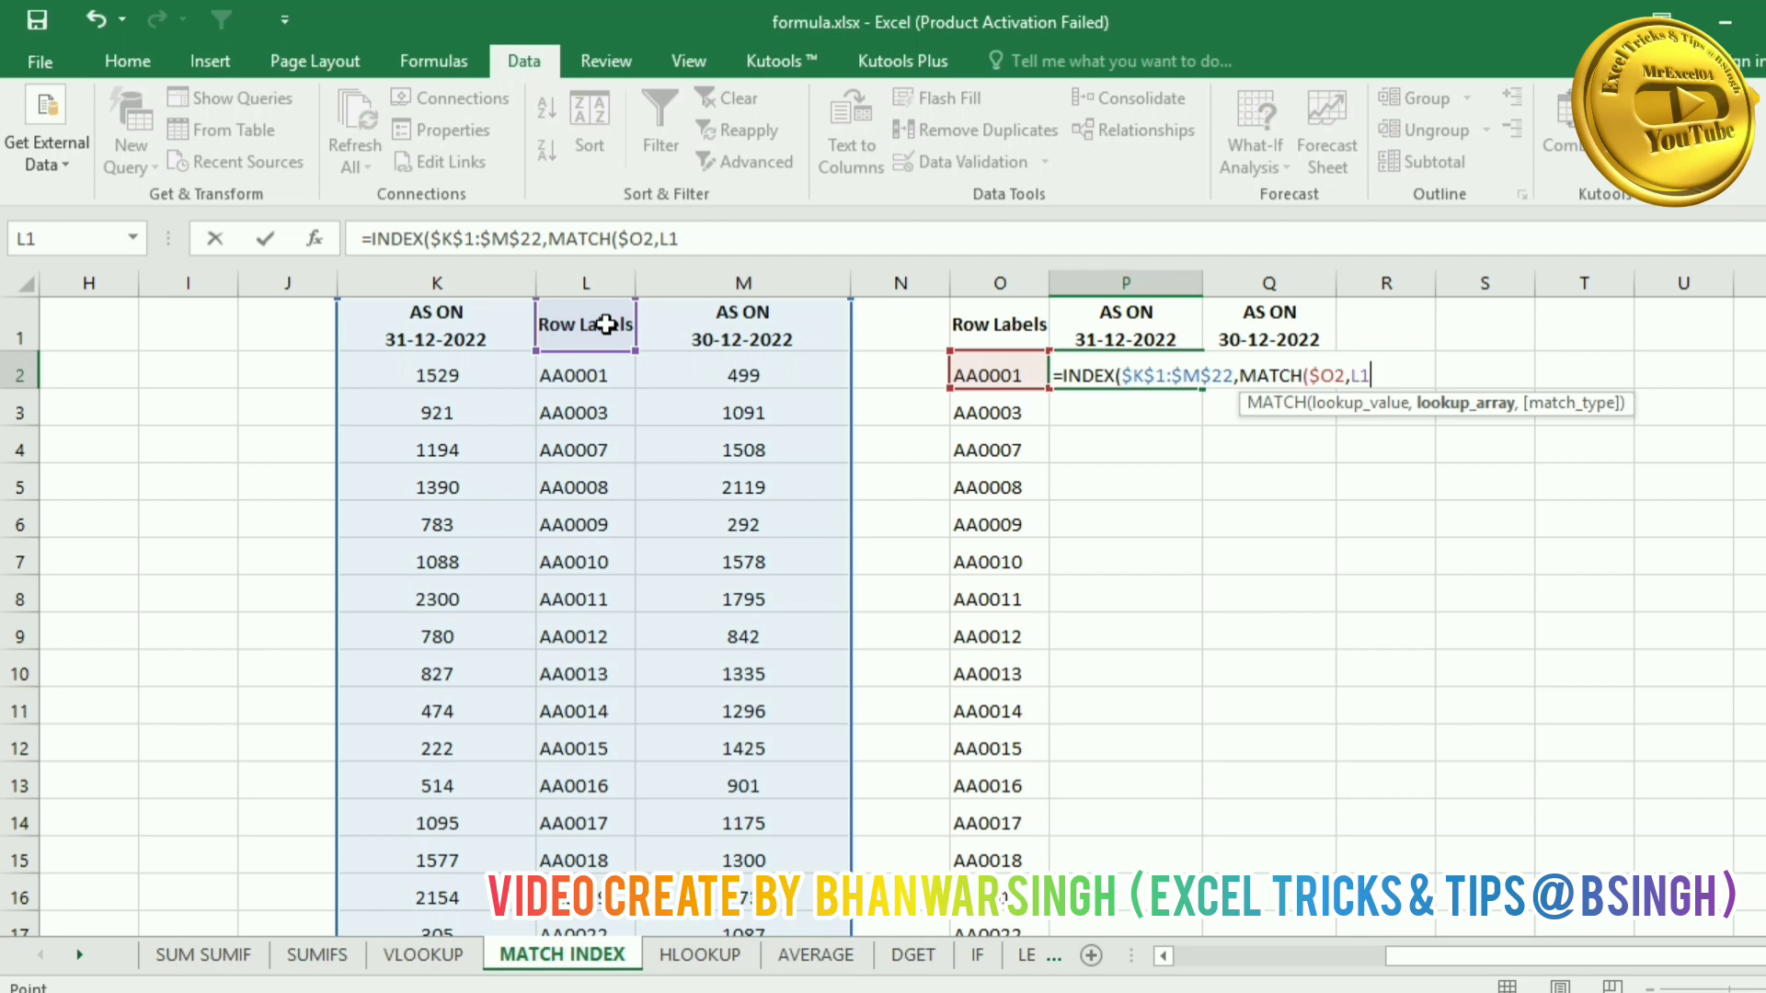
key(ctrl+shift+Down)
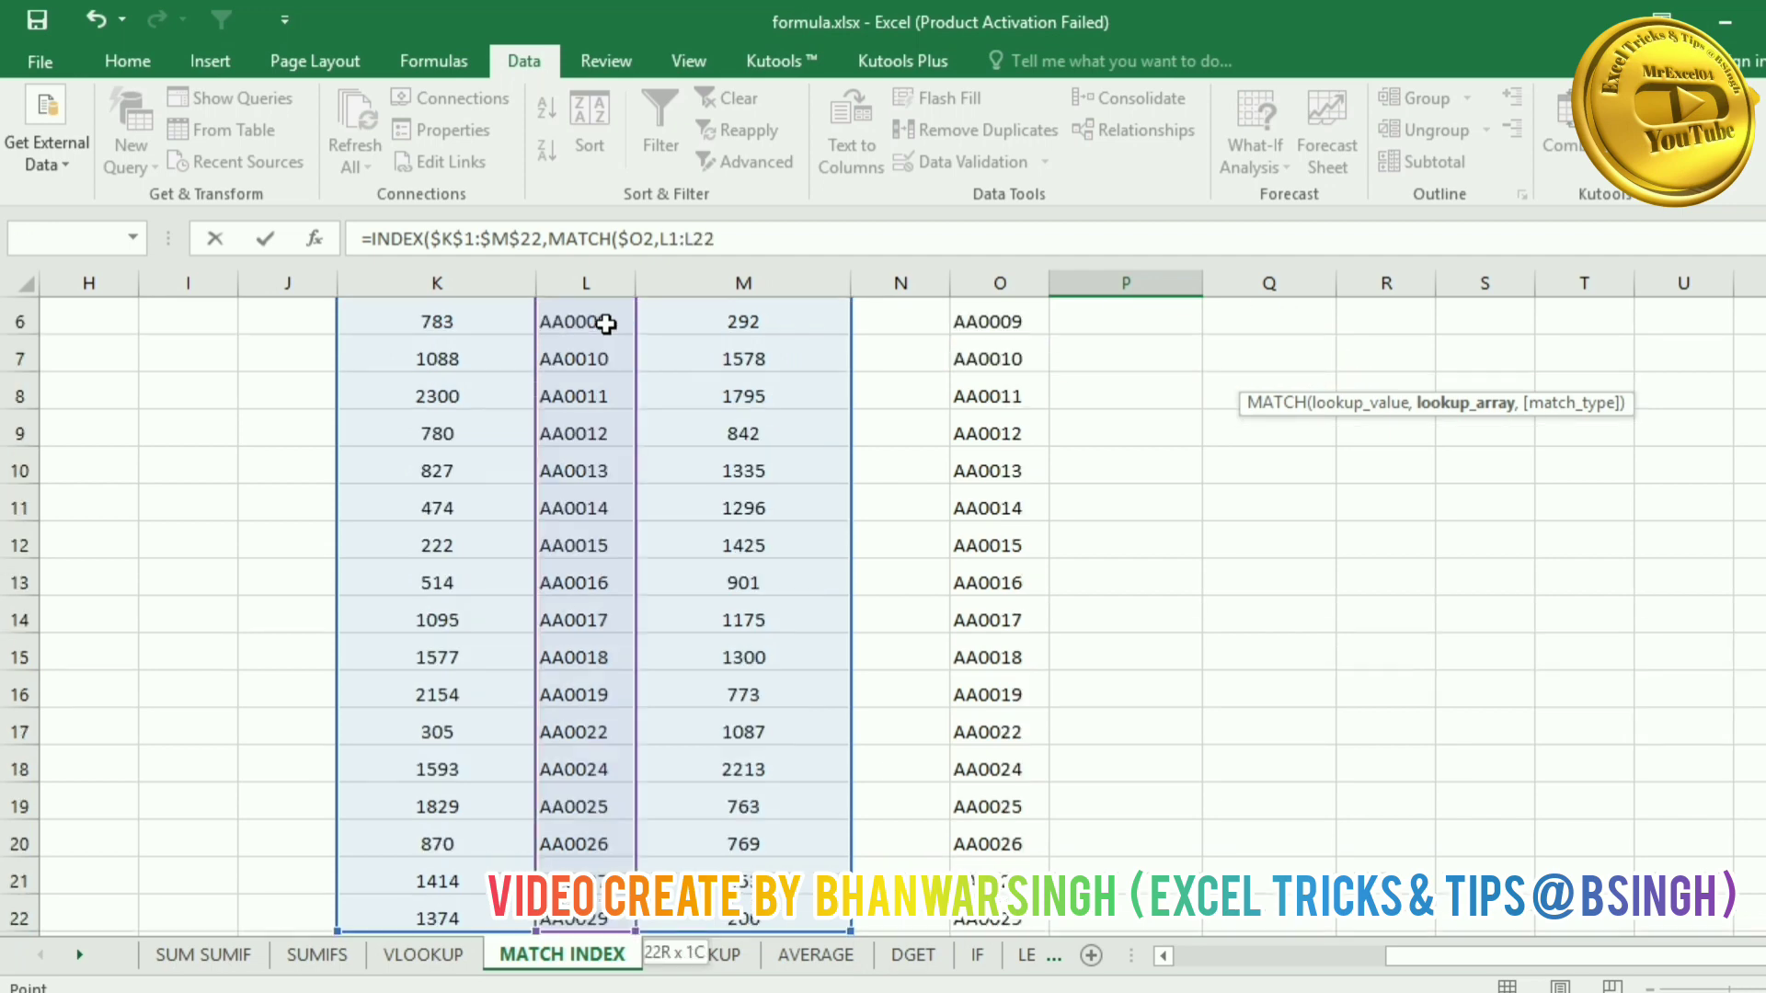
key(F4)
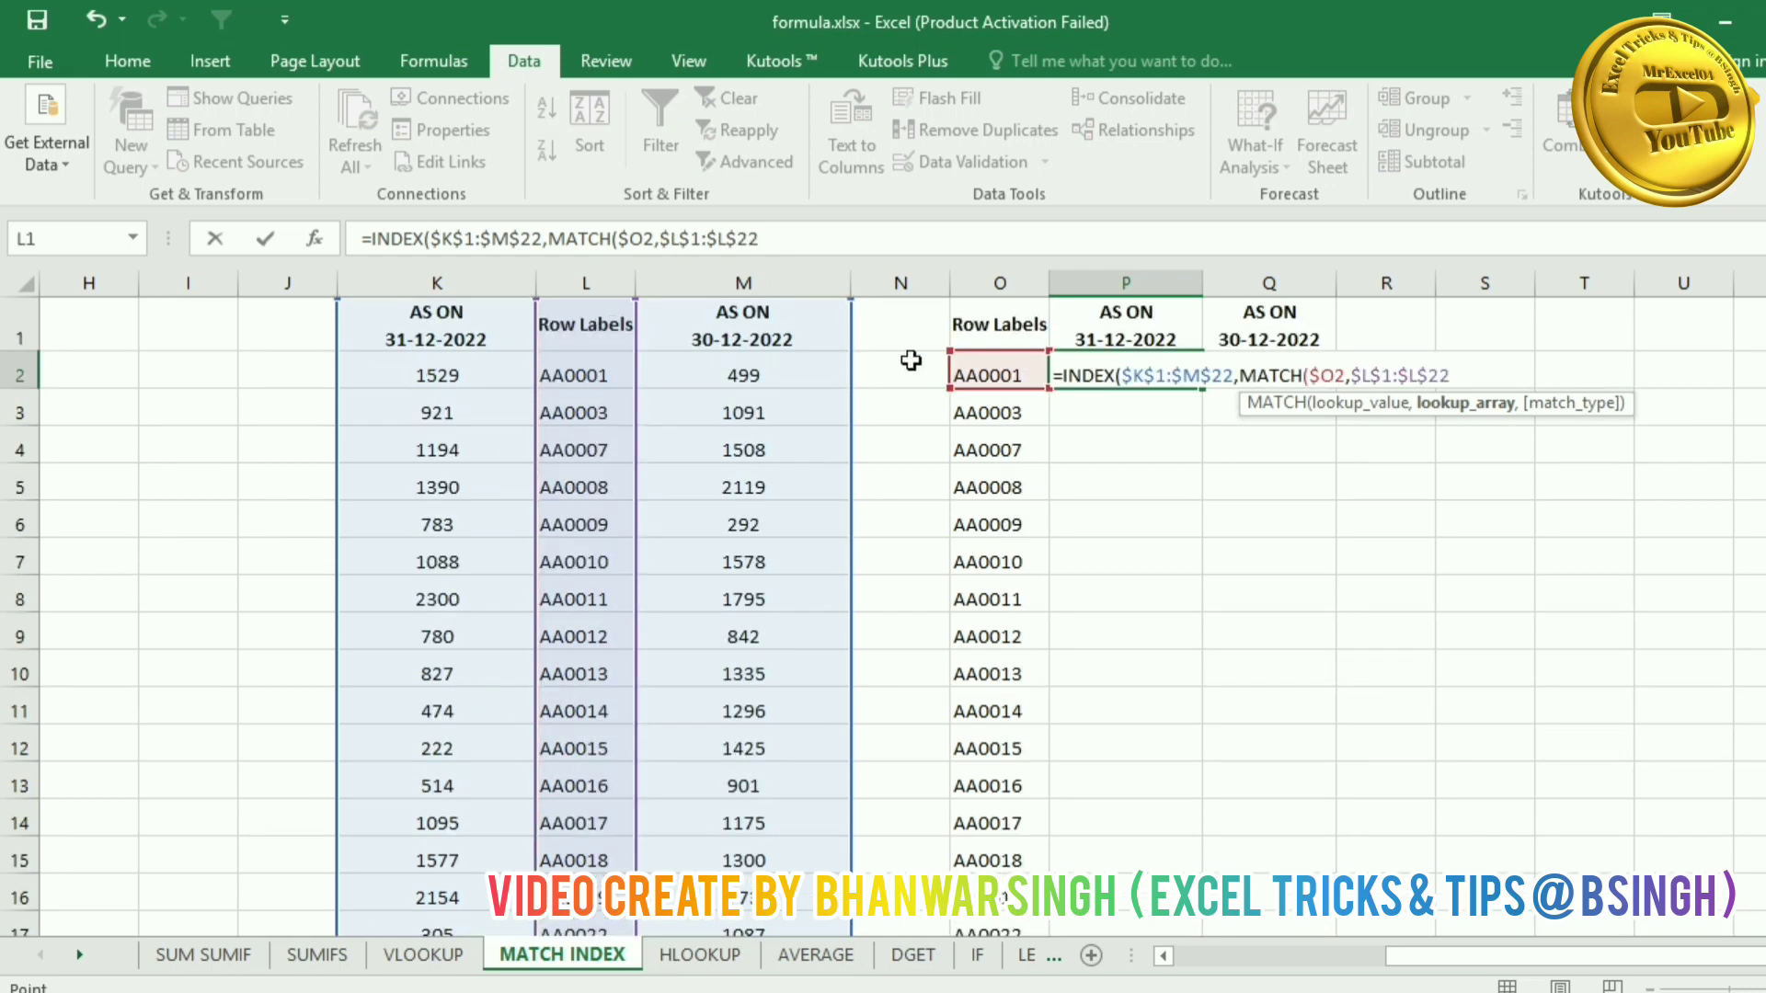
text(,)
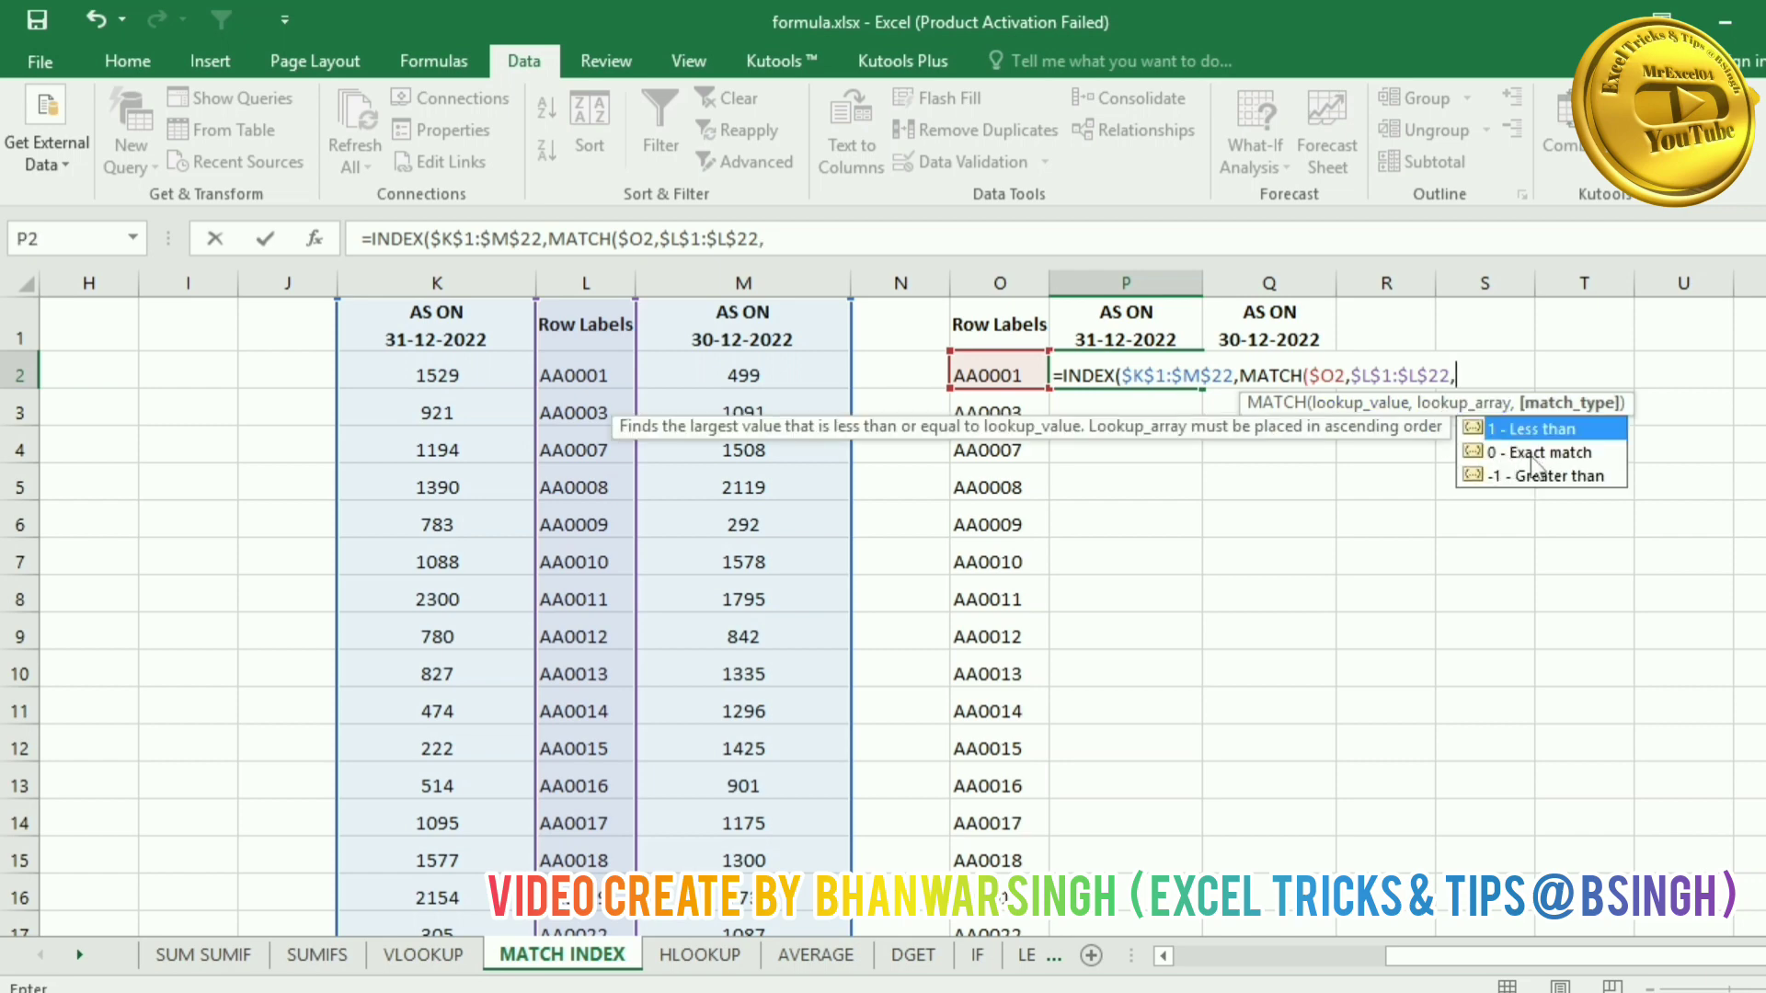
text(0))
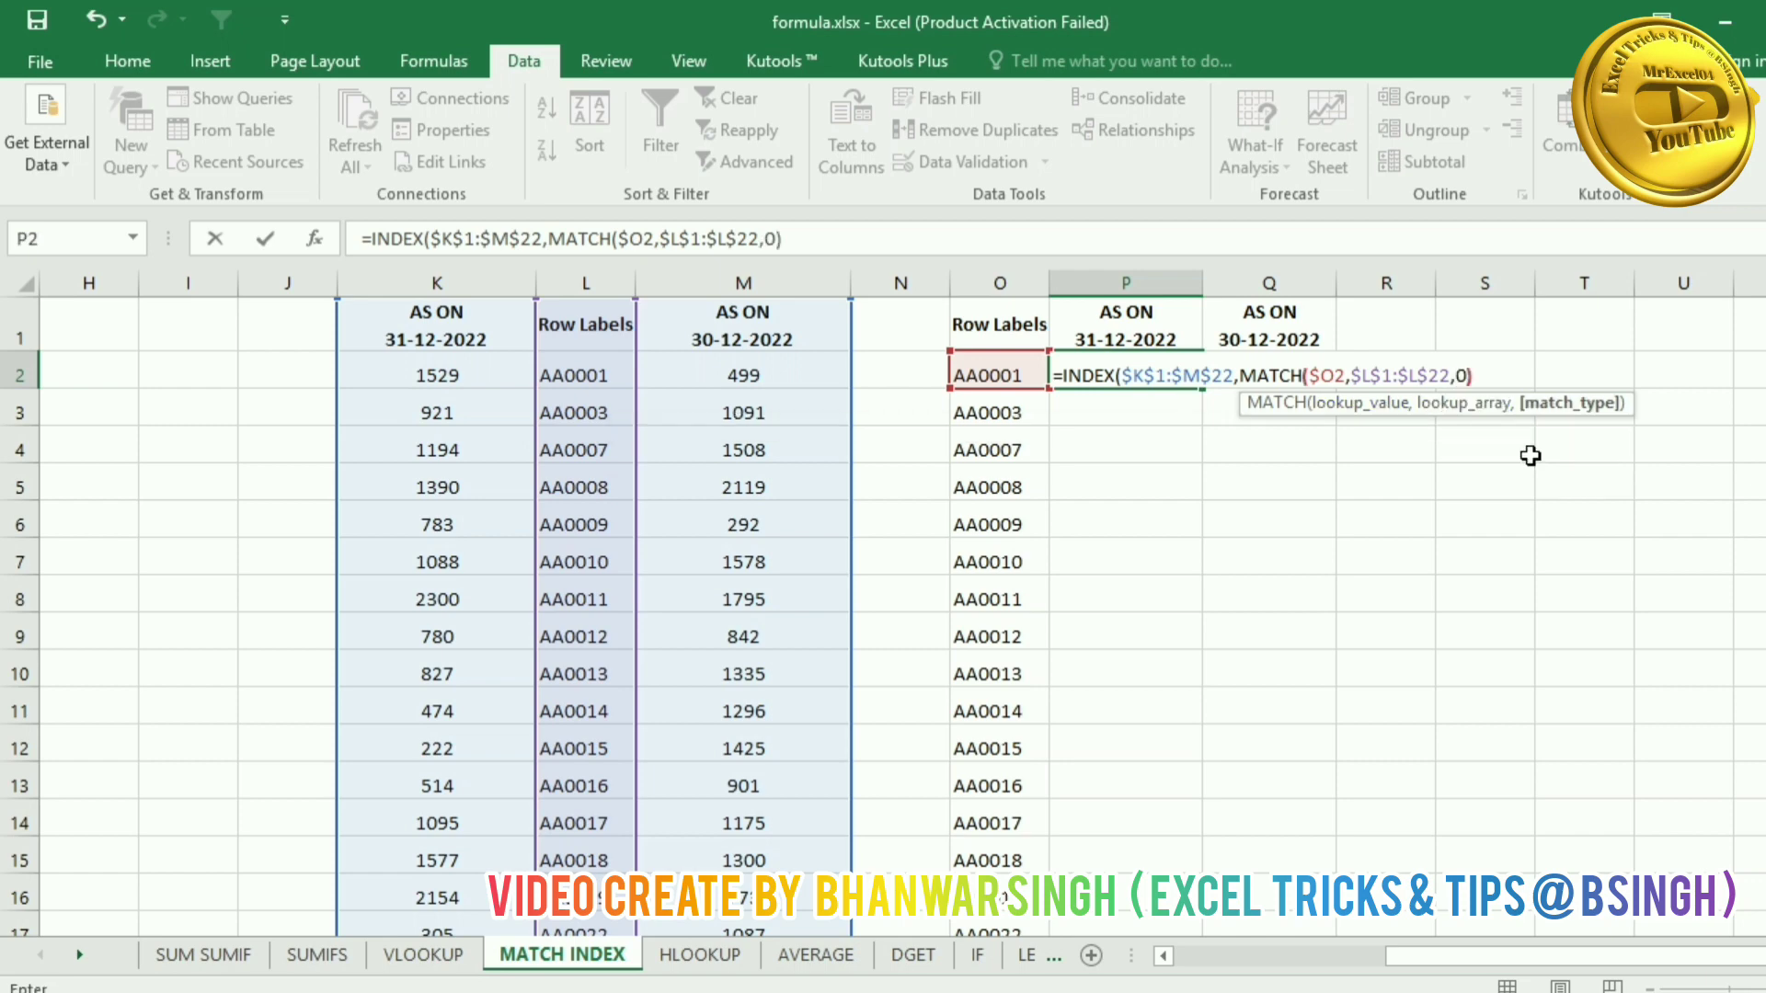
Step: Finish the INDEX formula in P2 with column number 1 and copy it down column P and across to Q2
text(,)
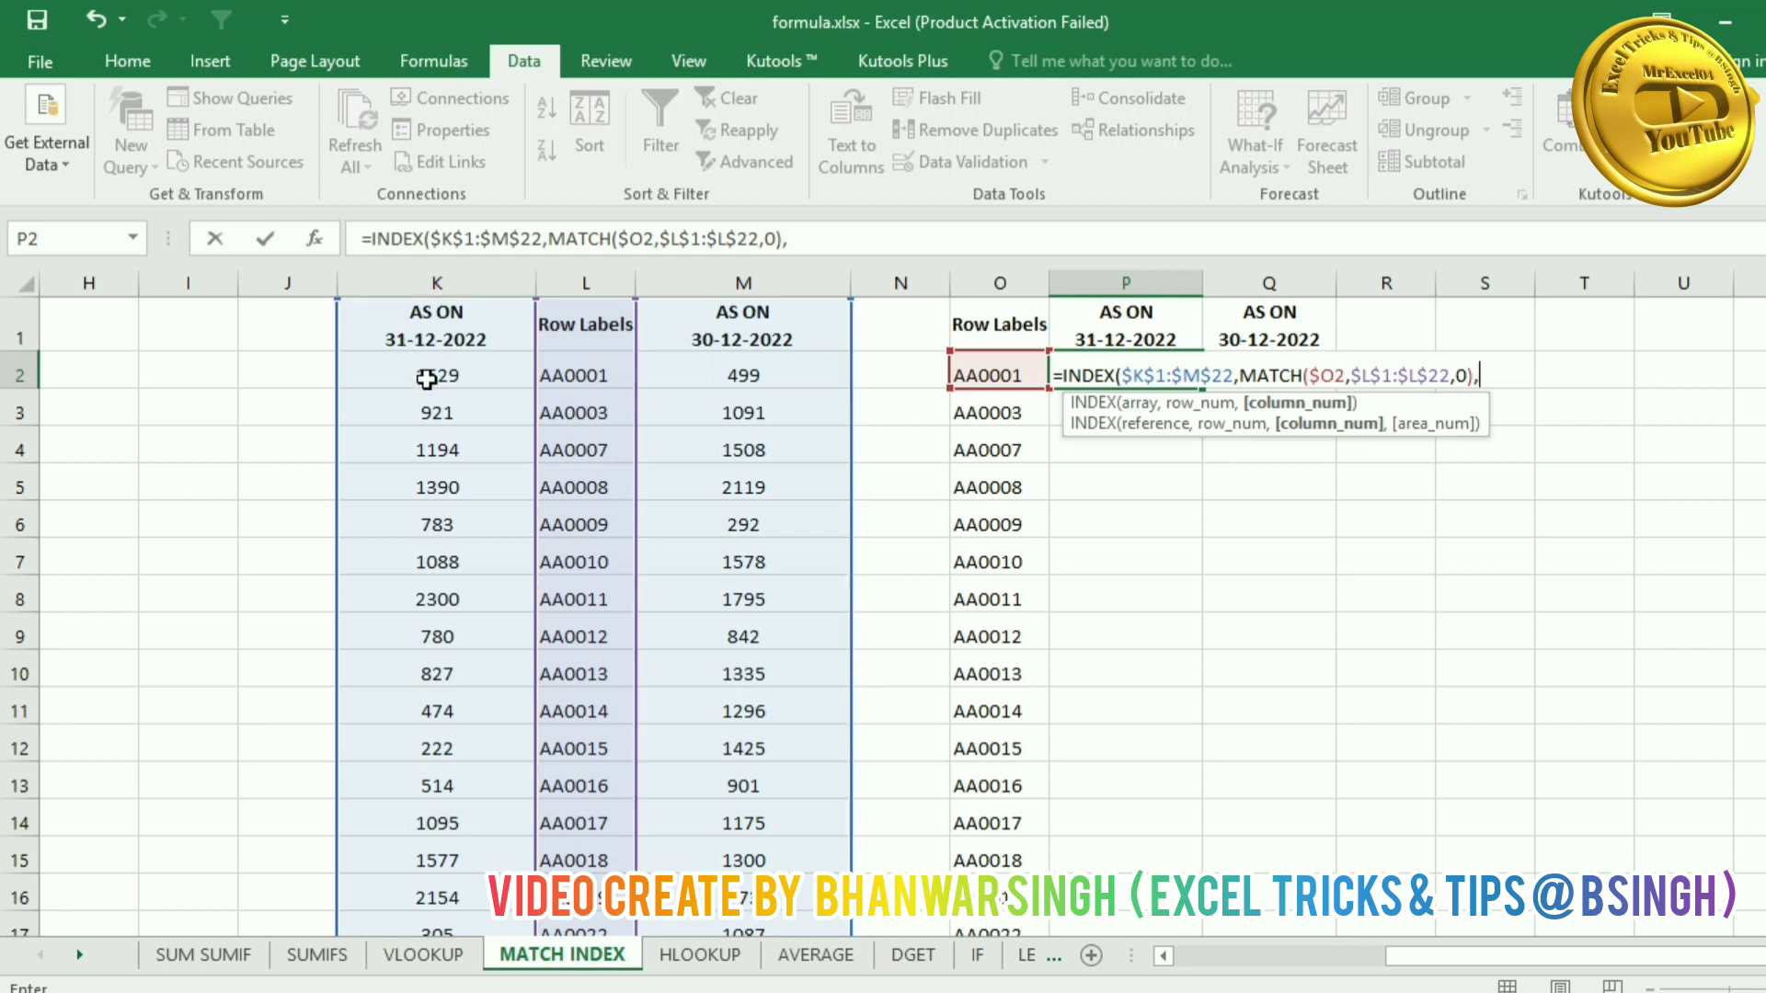
text(1)
click(1140, 364)
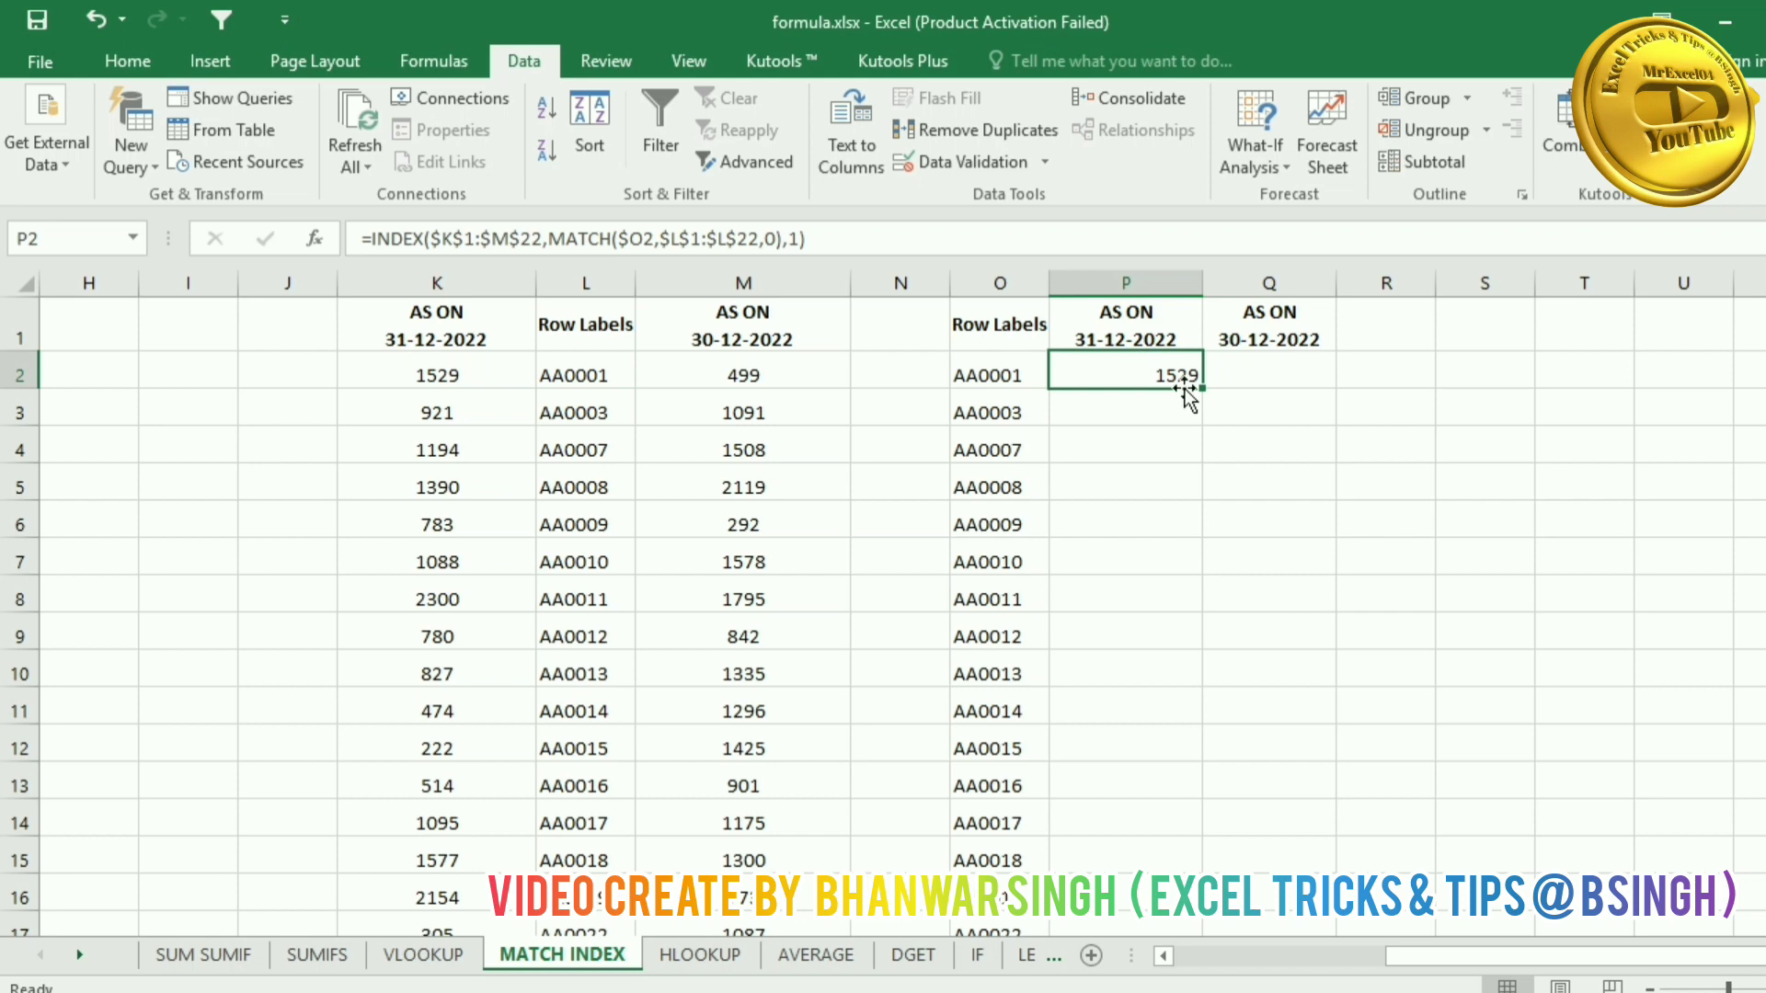
drag(1202, 388, 1334, 388)
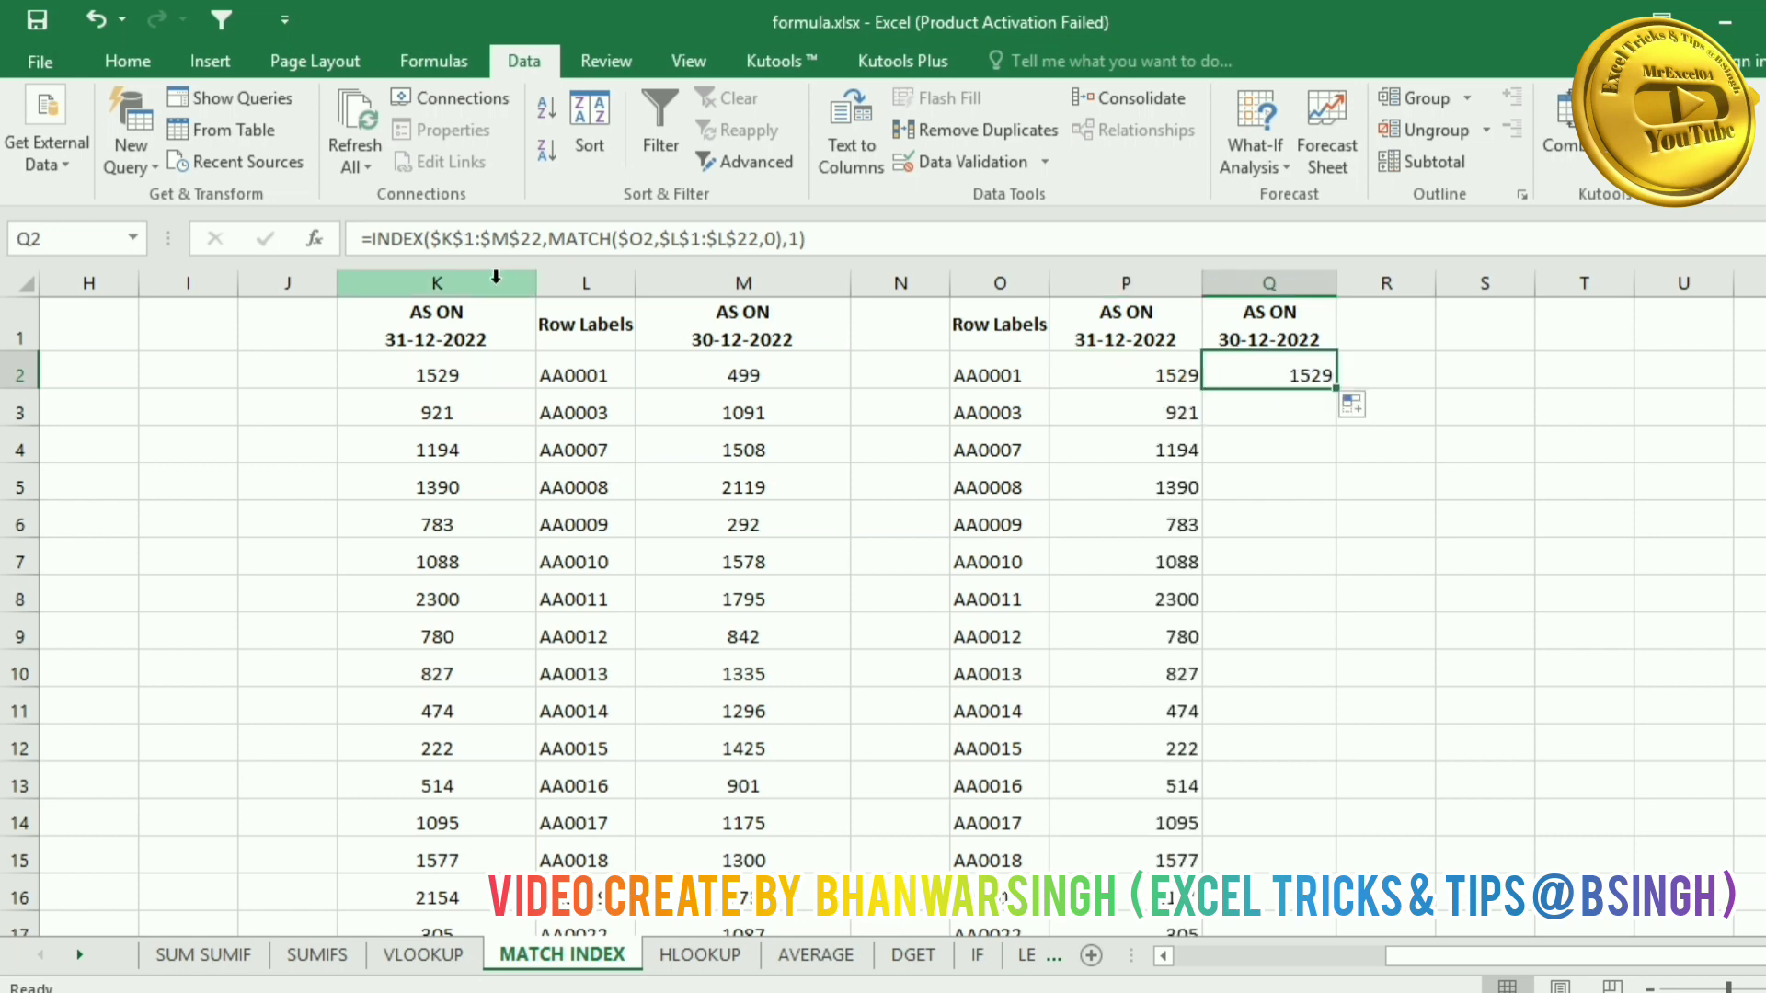
Step: Change the INDEX column number in Q2 to 3 and copy the formula down through Q22
click(437, 283)
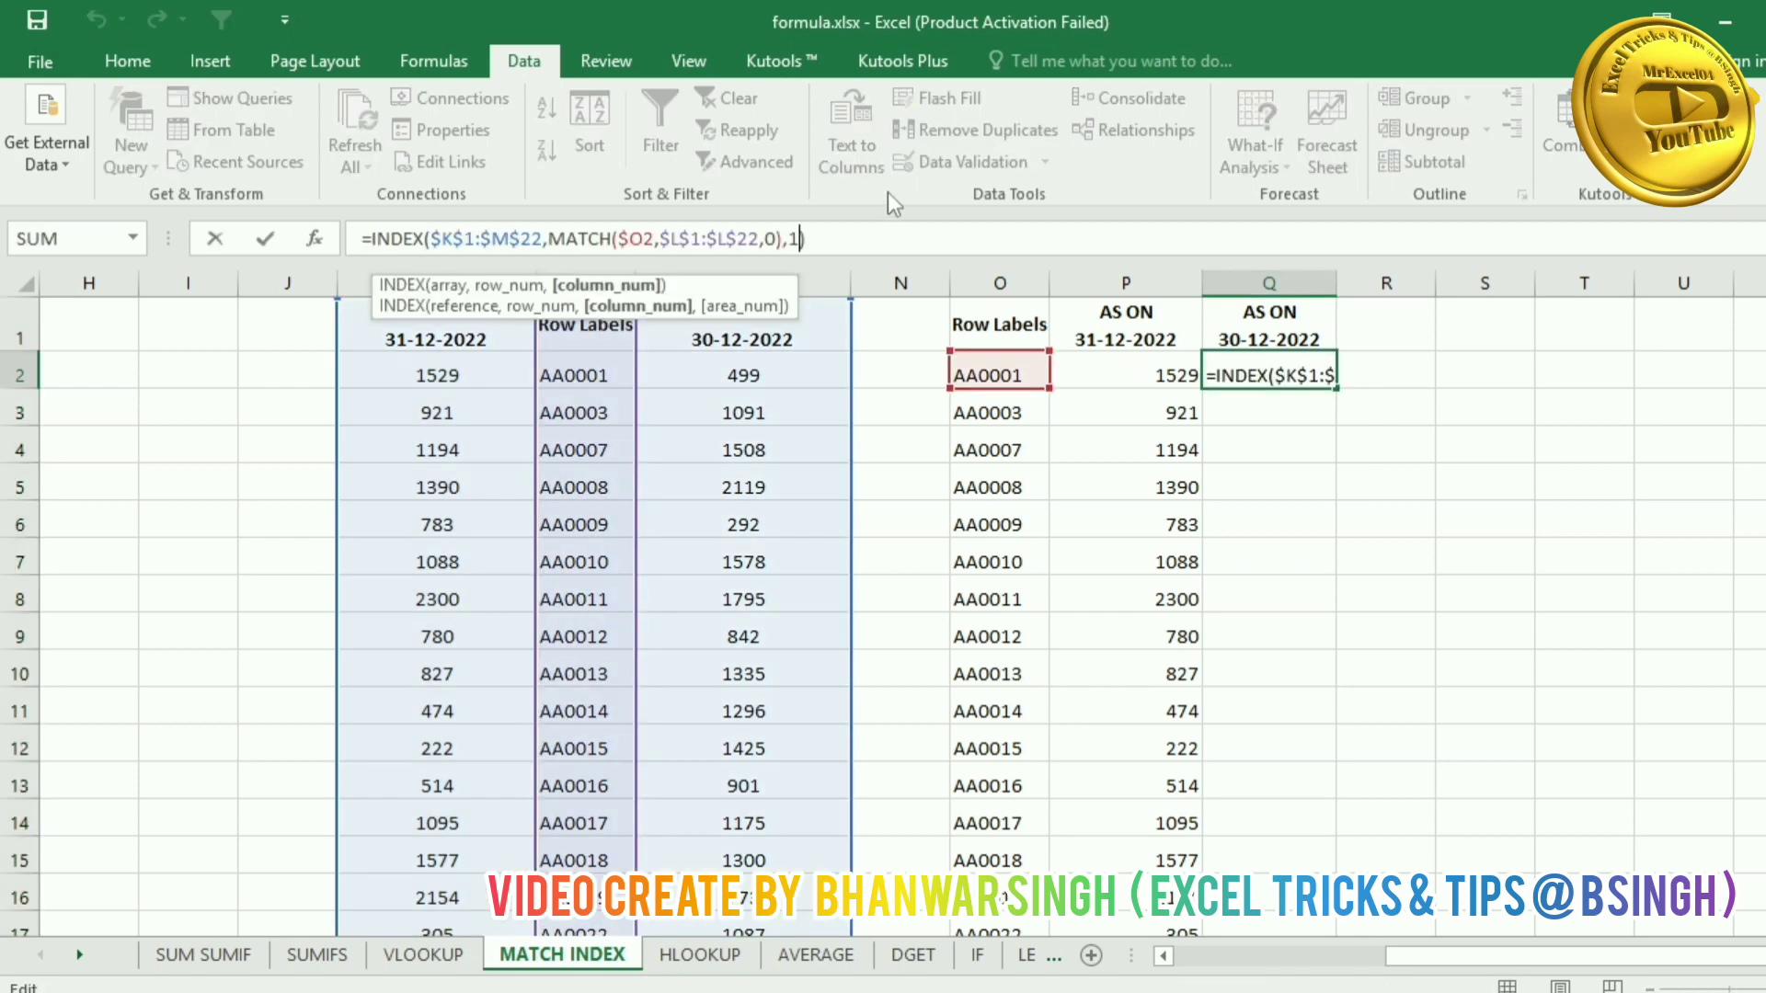
text(,MATCH($O2,$L$1:$L$22,0),)
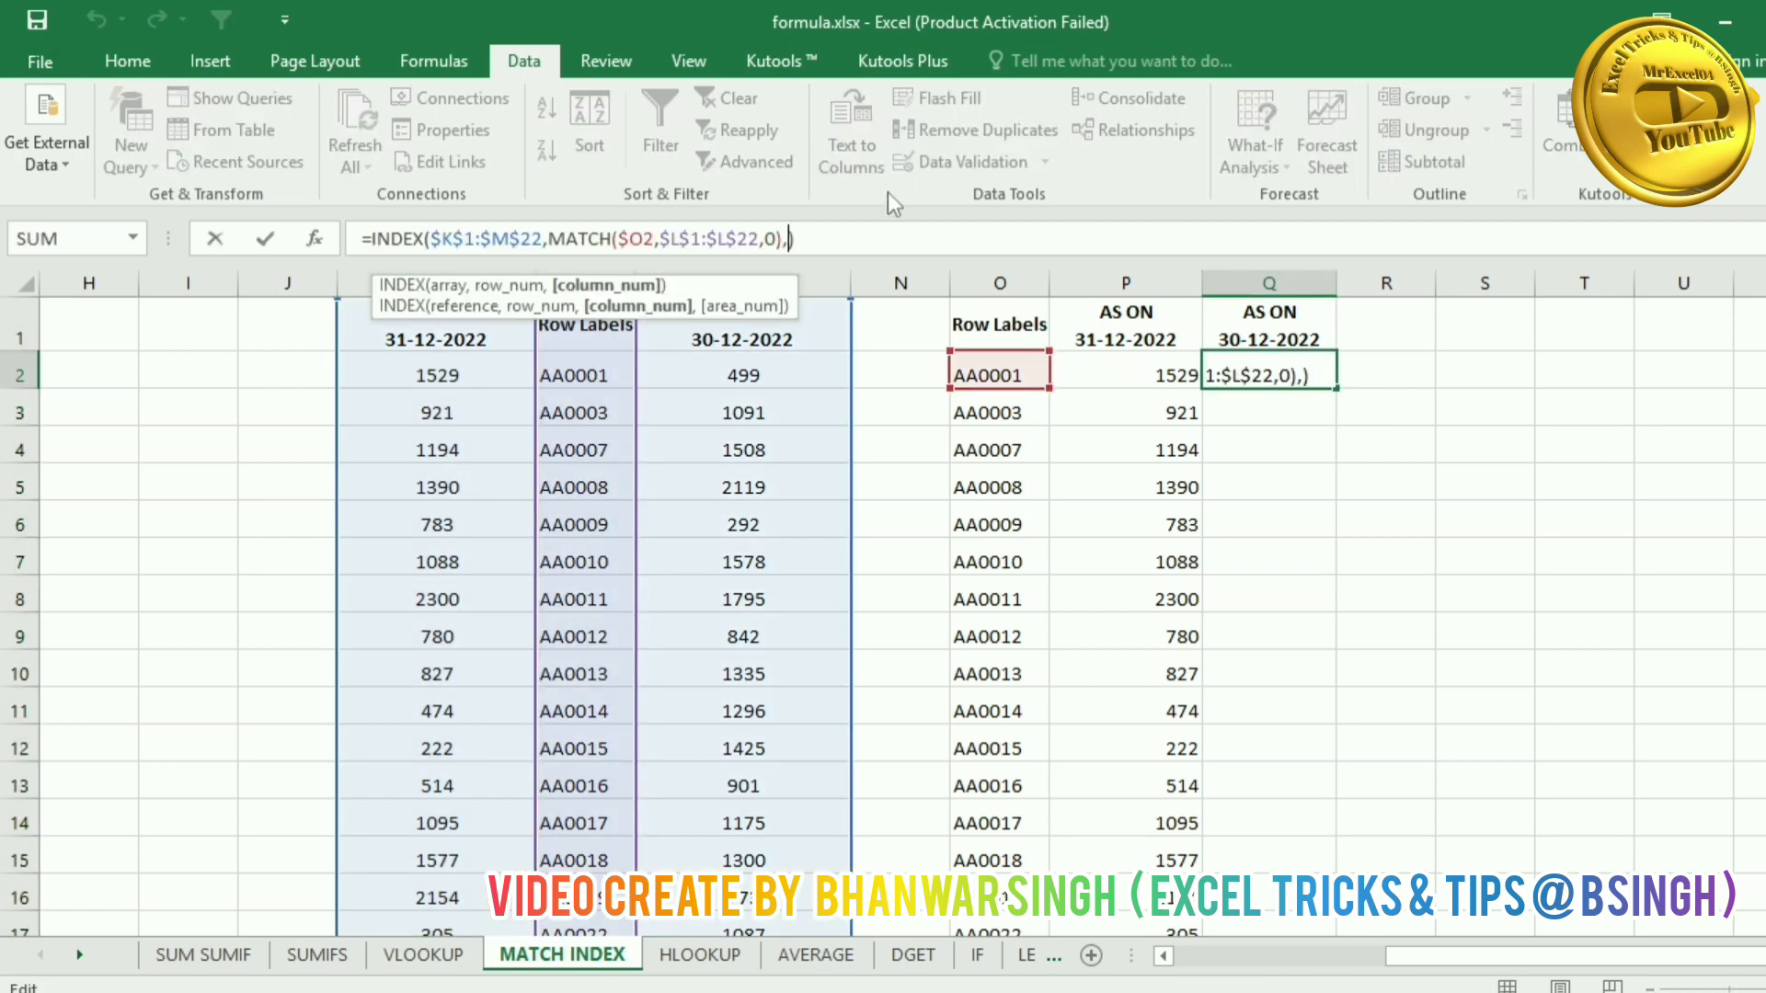
text(3)
key(ctrl+Return)
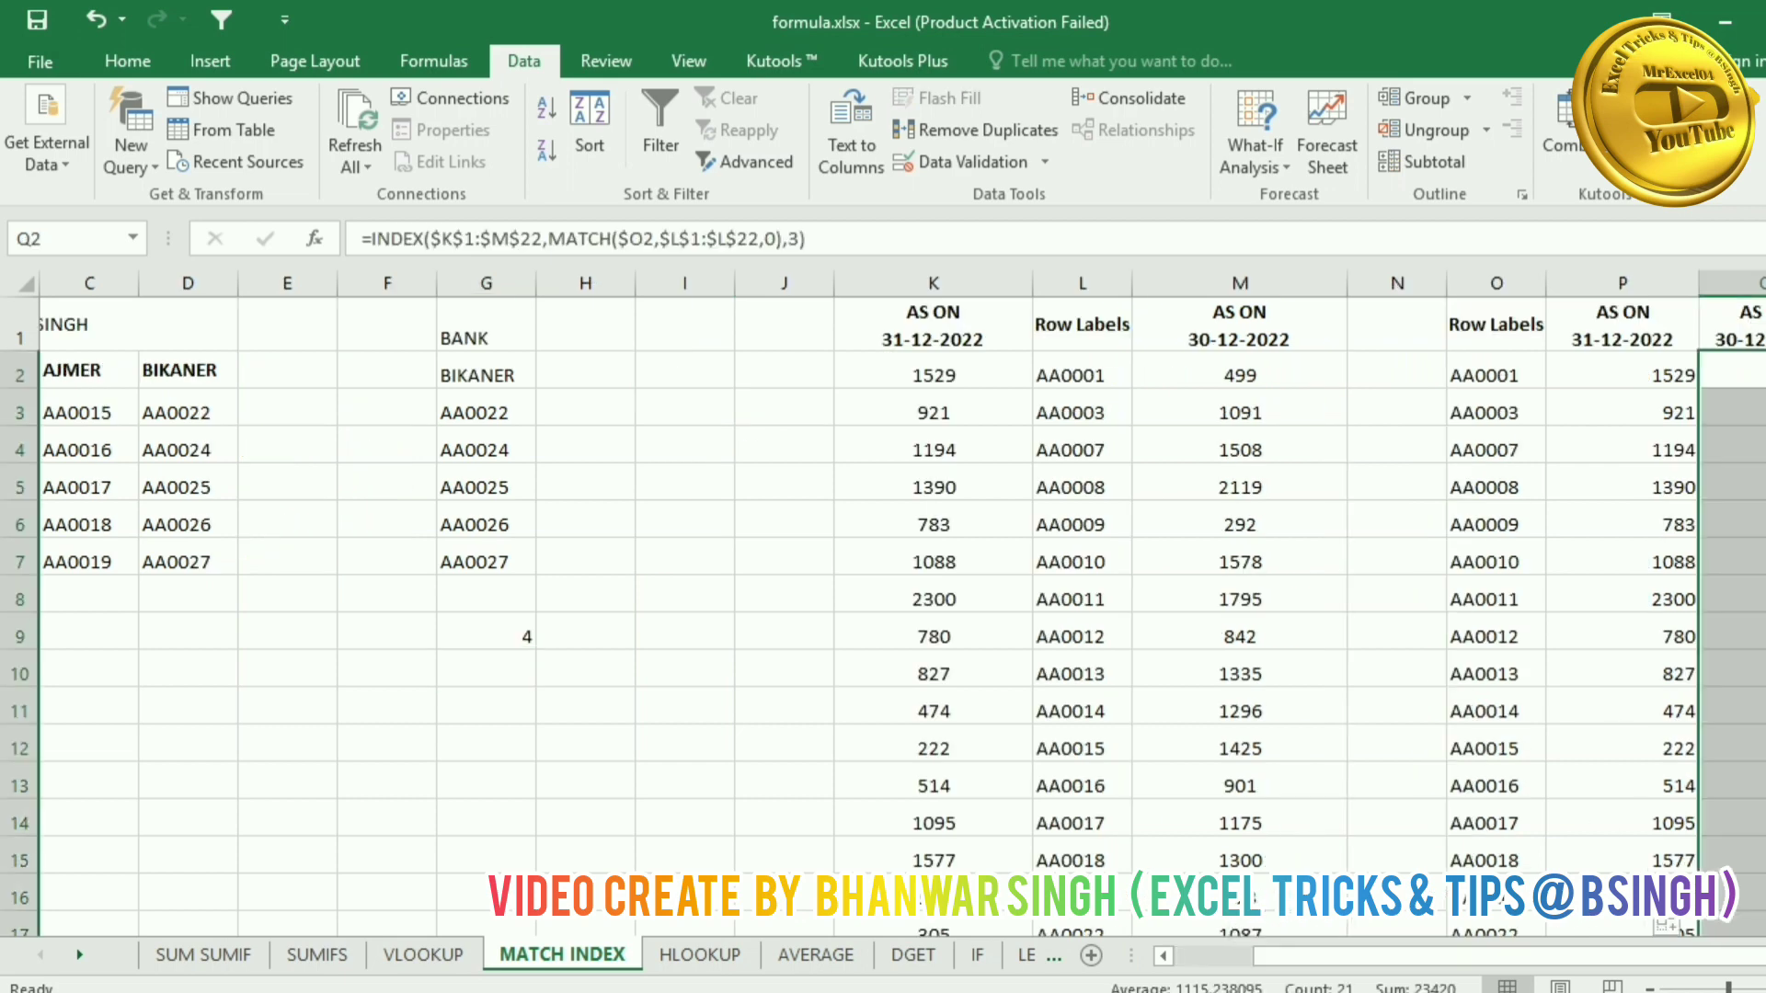
scroll(1541, 598, right, 2)
click(1464, 413)
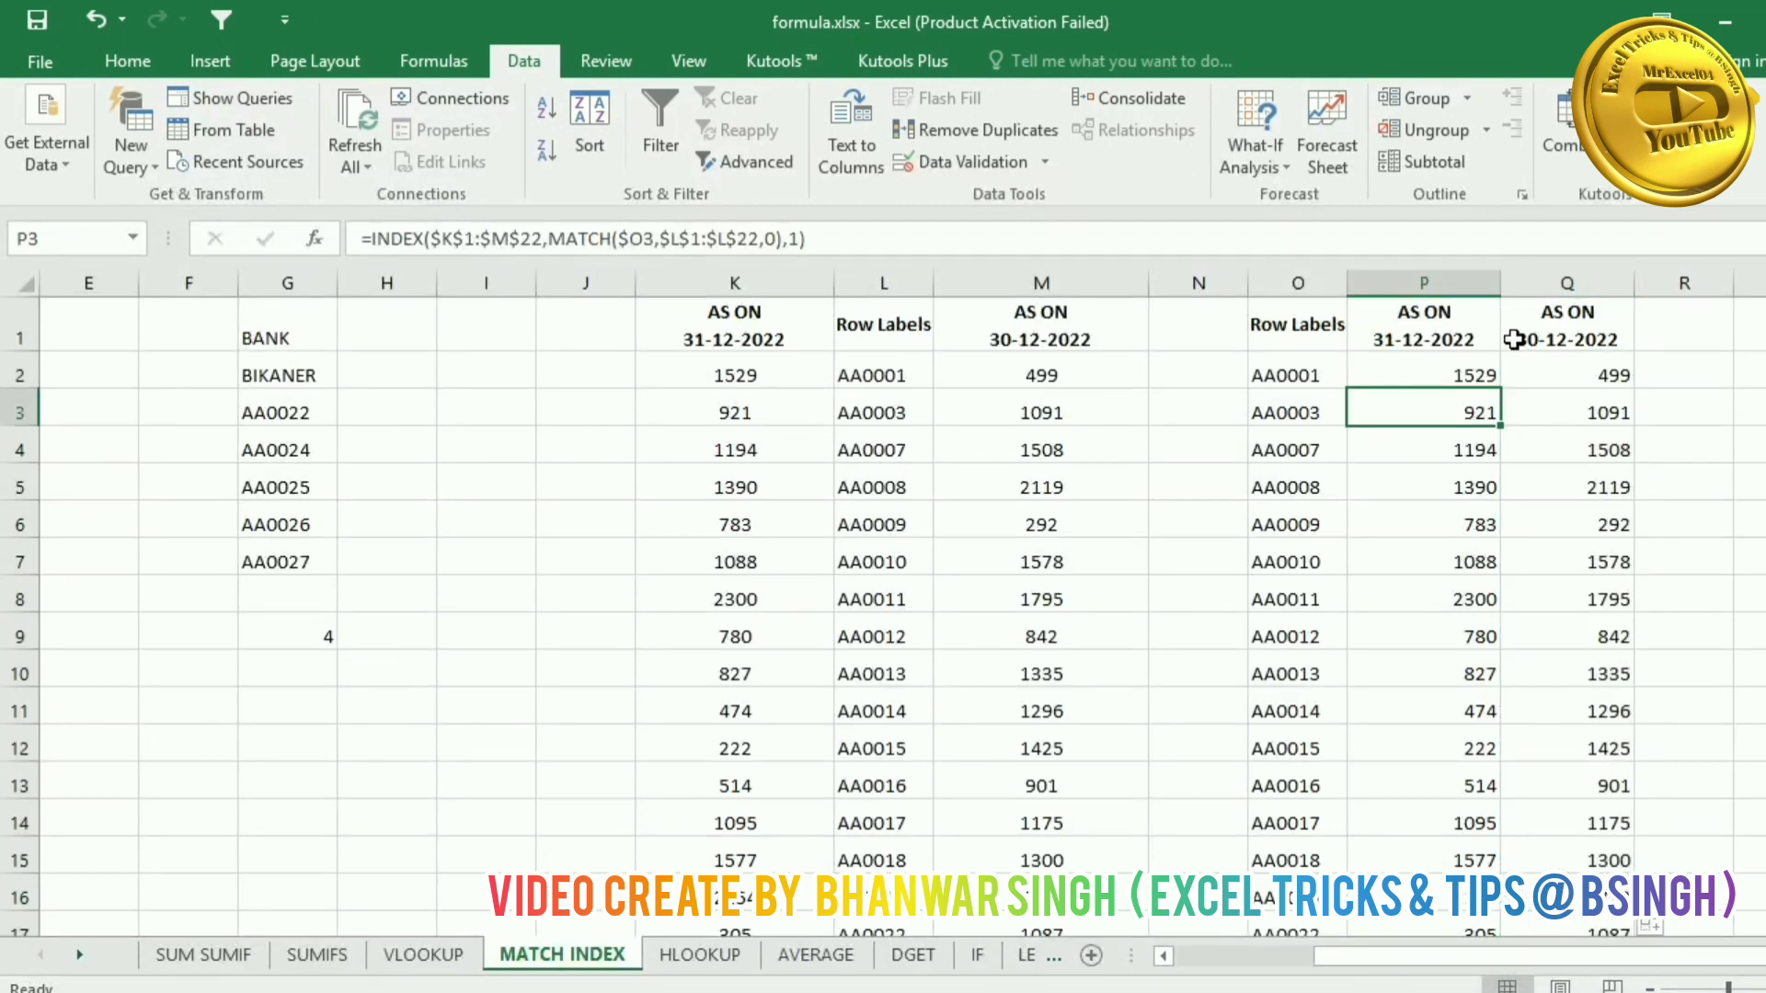
Step: Save the workbook and switch to the HLOOKUP sheet
key(ctrl+s)
click(676, 956)
click(448, 562)
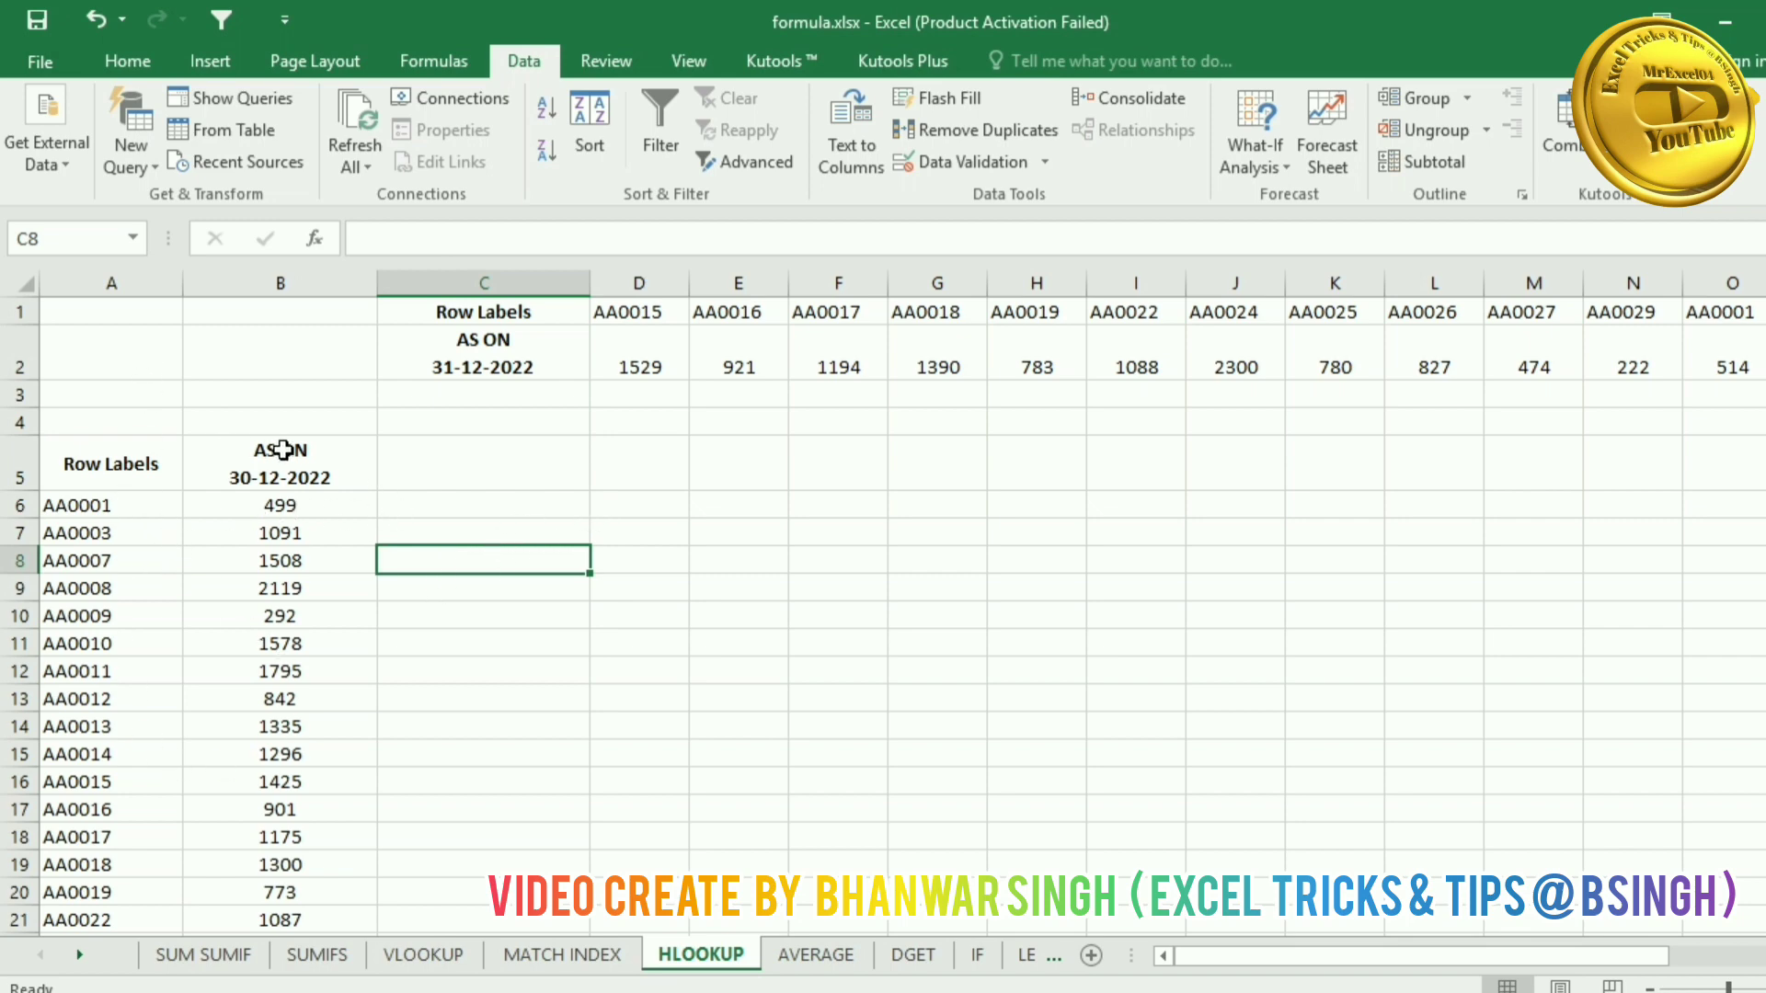
Step: Copy the "AS ON 31-12-2022" header from C2 into C5
click(484, 342)
key(ctrl+c)
click(507, 478)
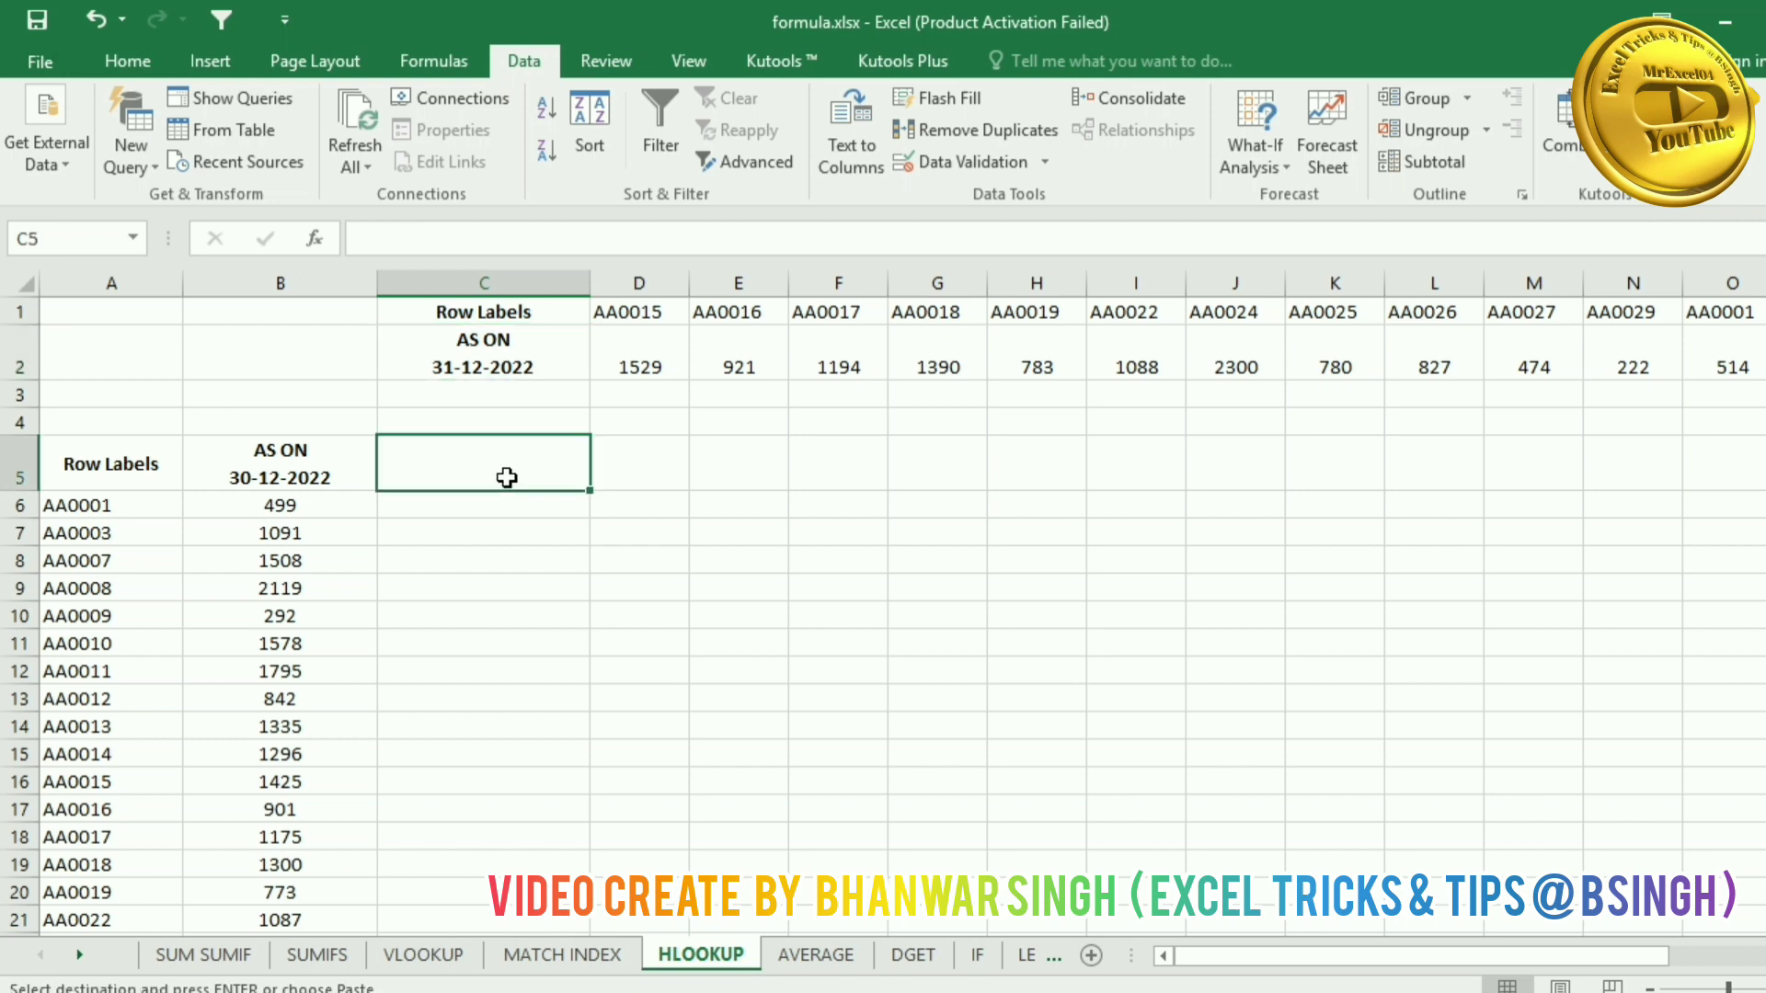
key(ctrl+v)
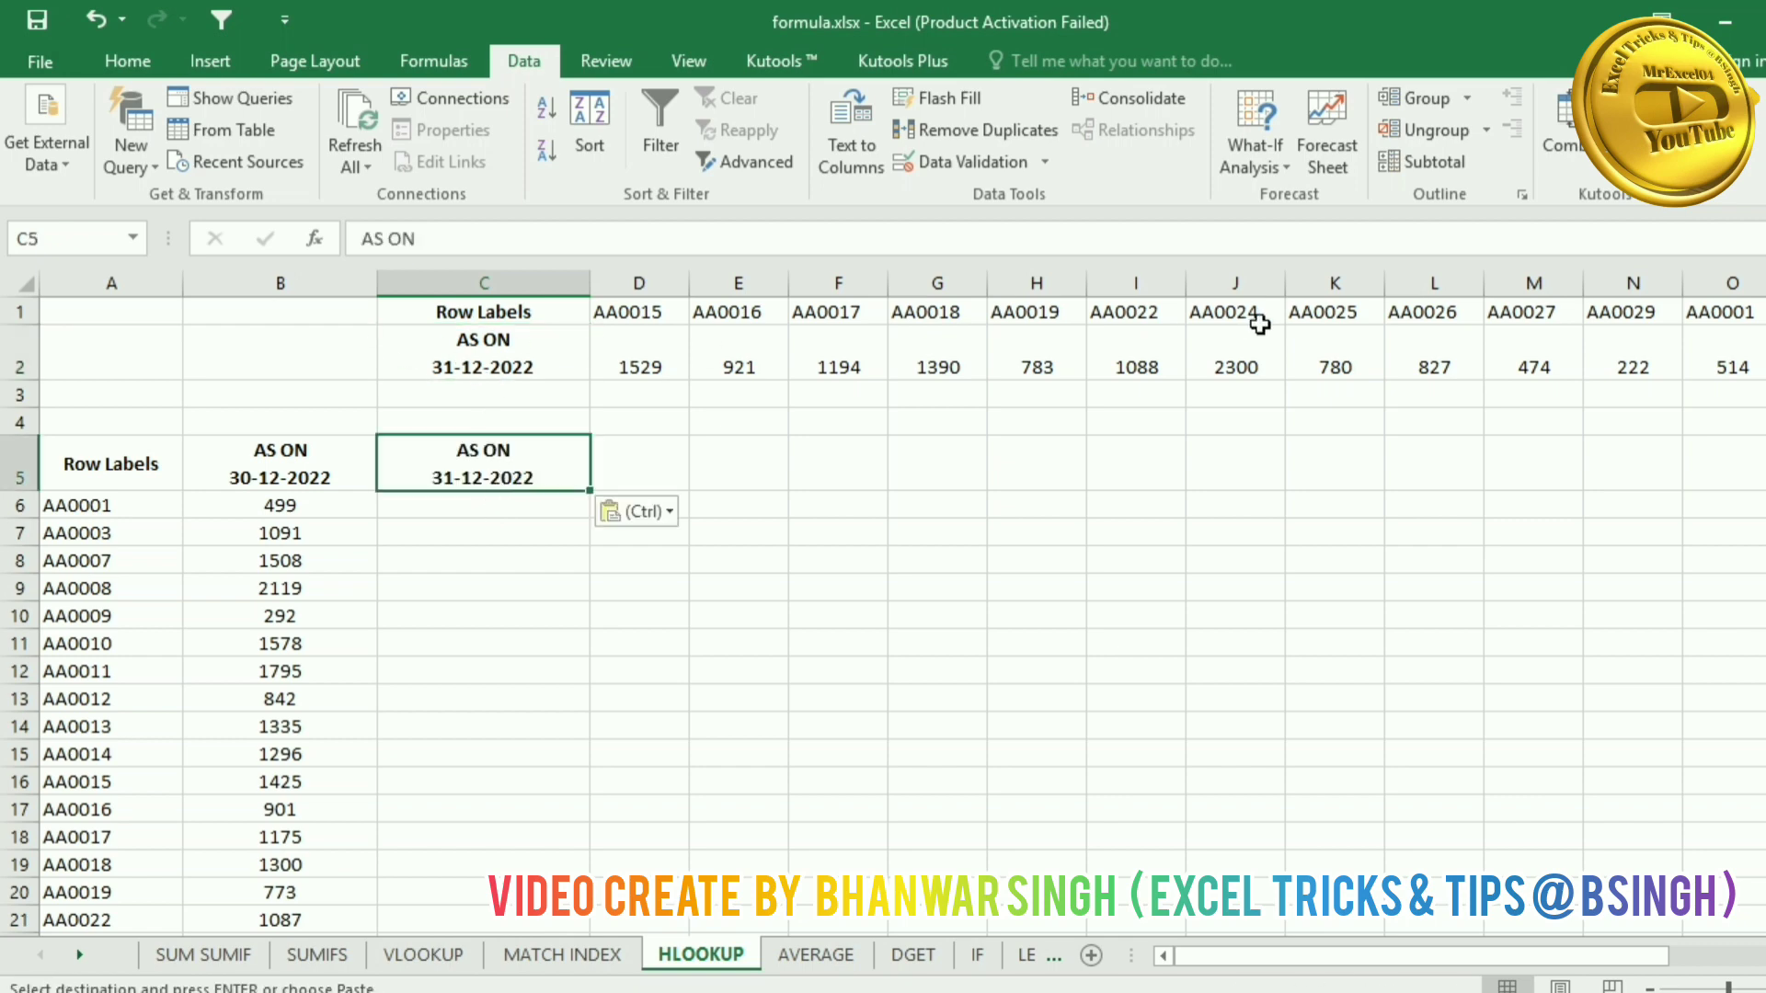
Step: Enter =HLOOKUP(A6,1:2,2,0) in C6 to look up the first row label in rows 1 and 2
click(477, 505)
text(=hl)
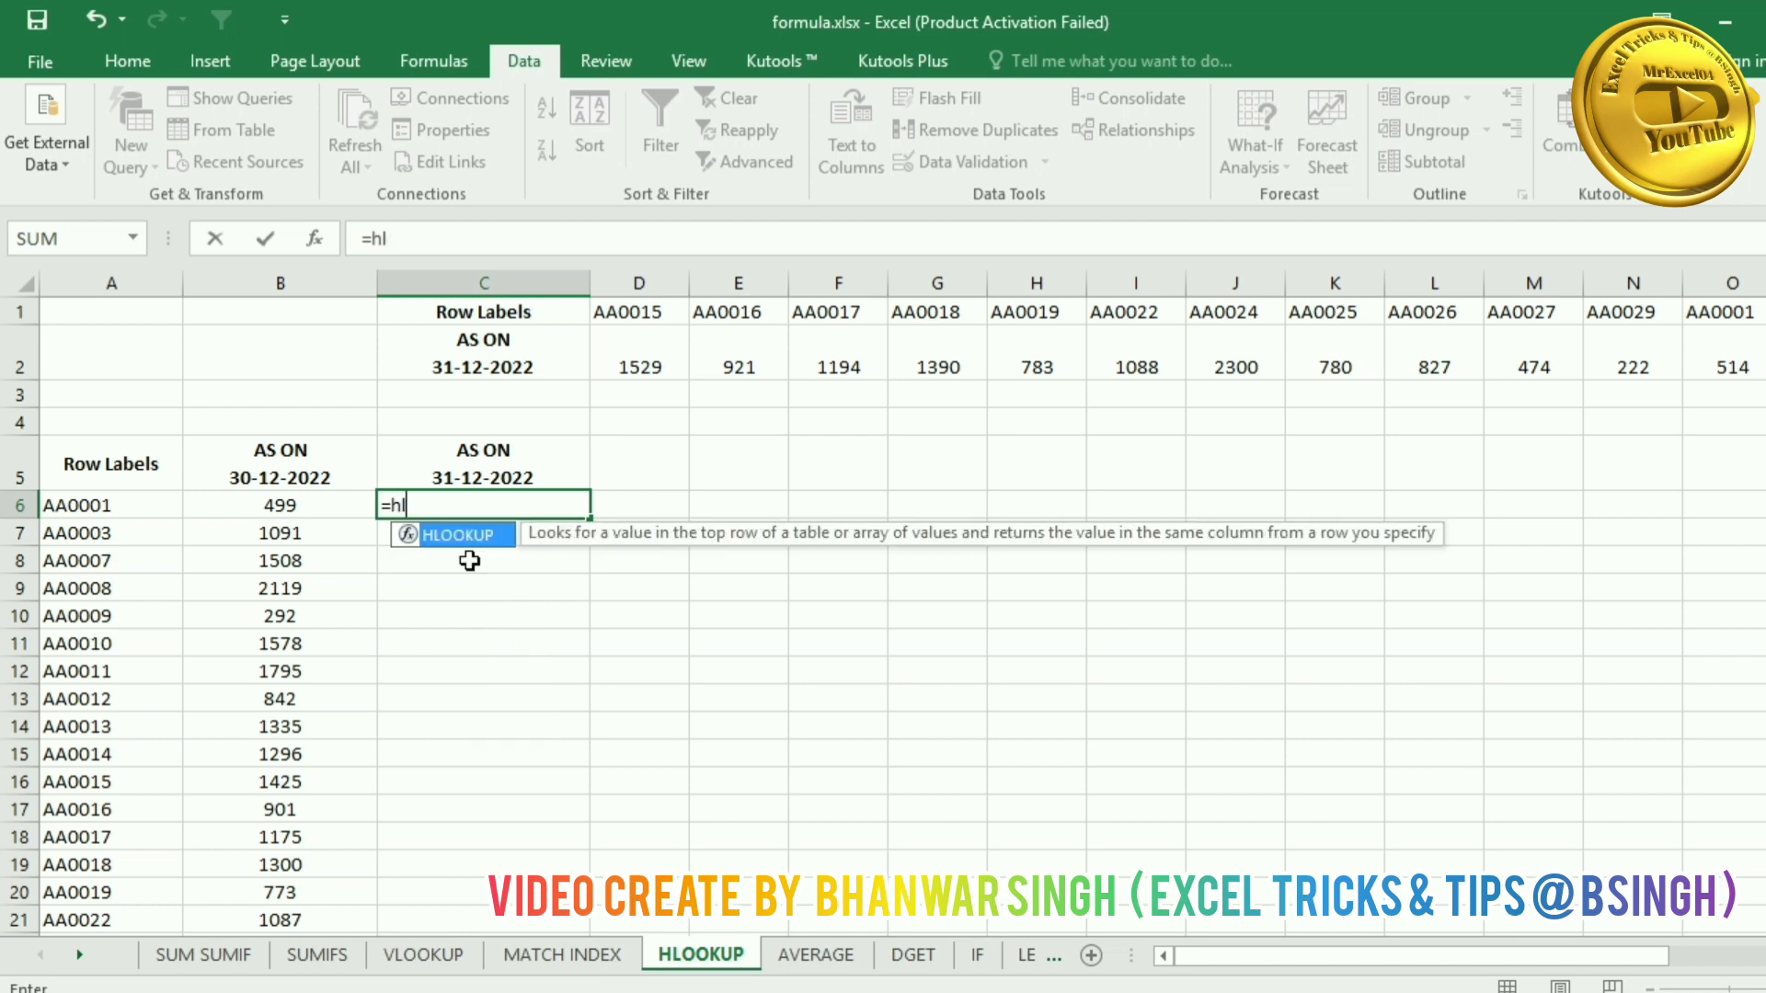
key(Tab)
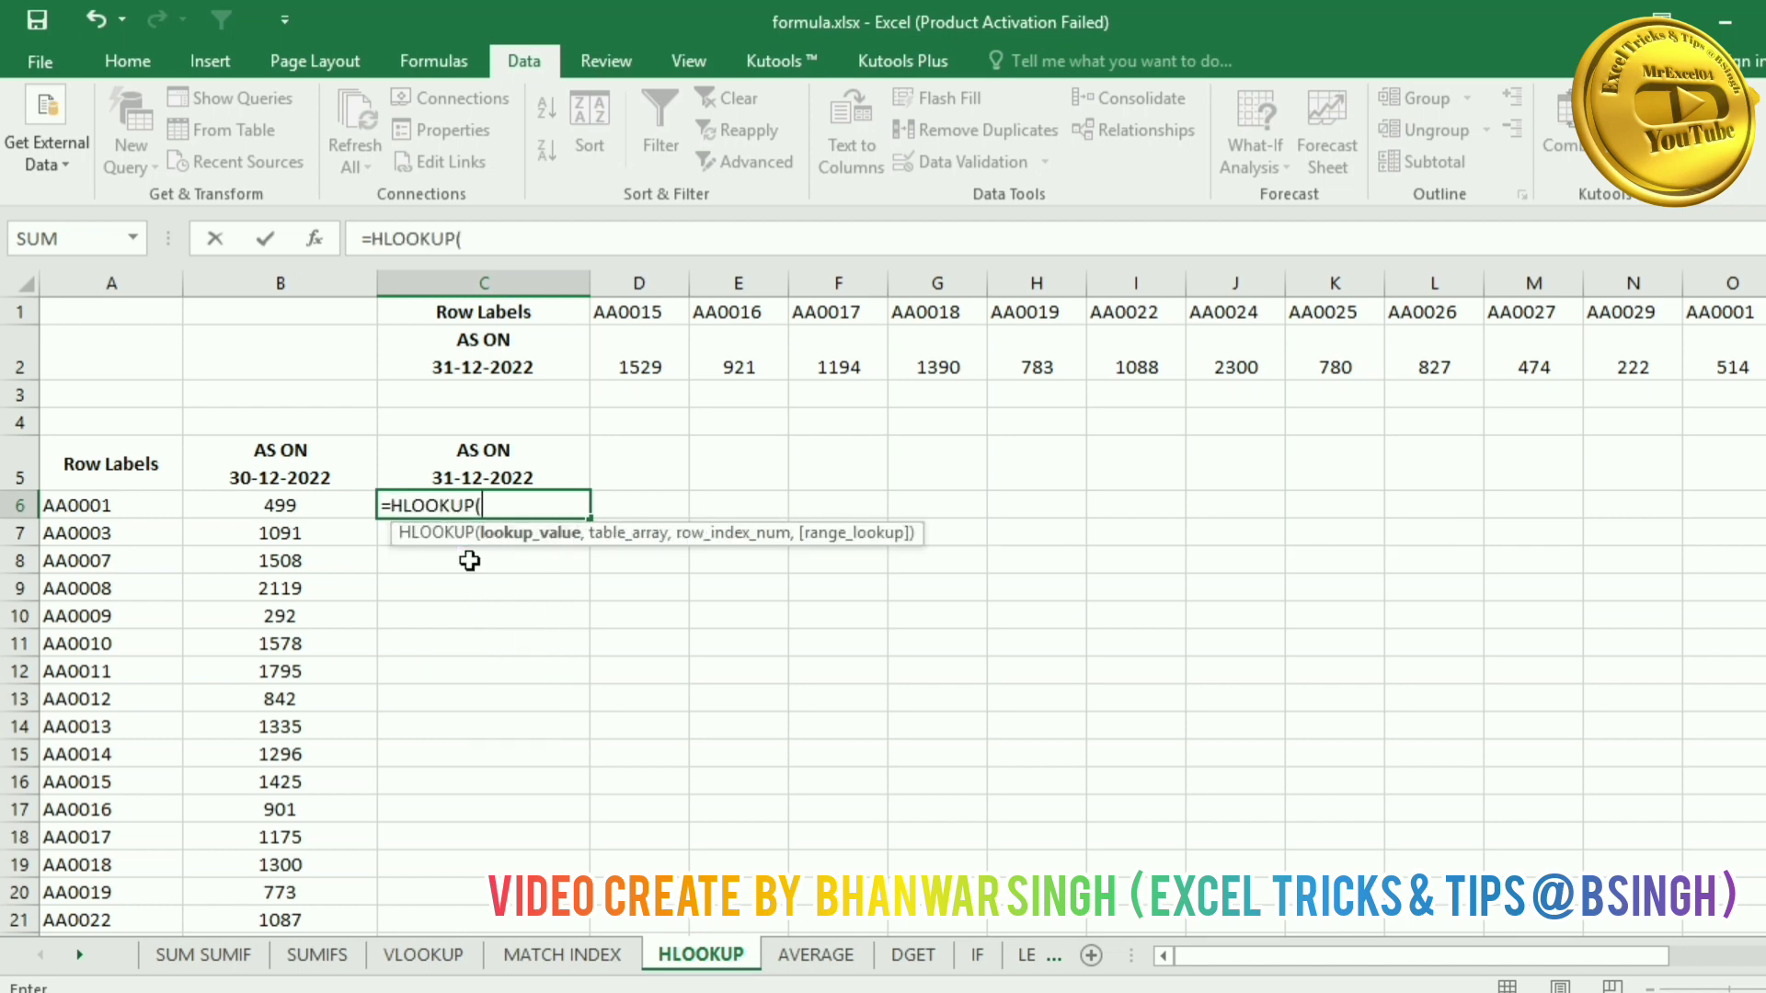
click(96, 505)
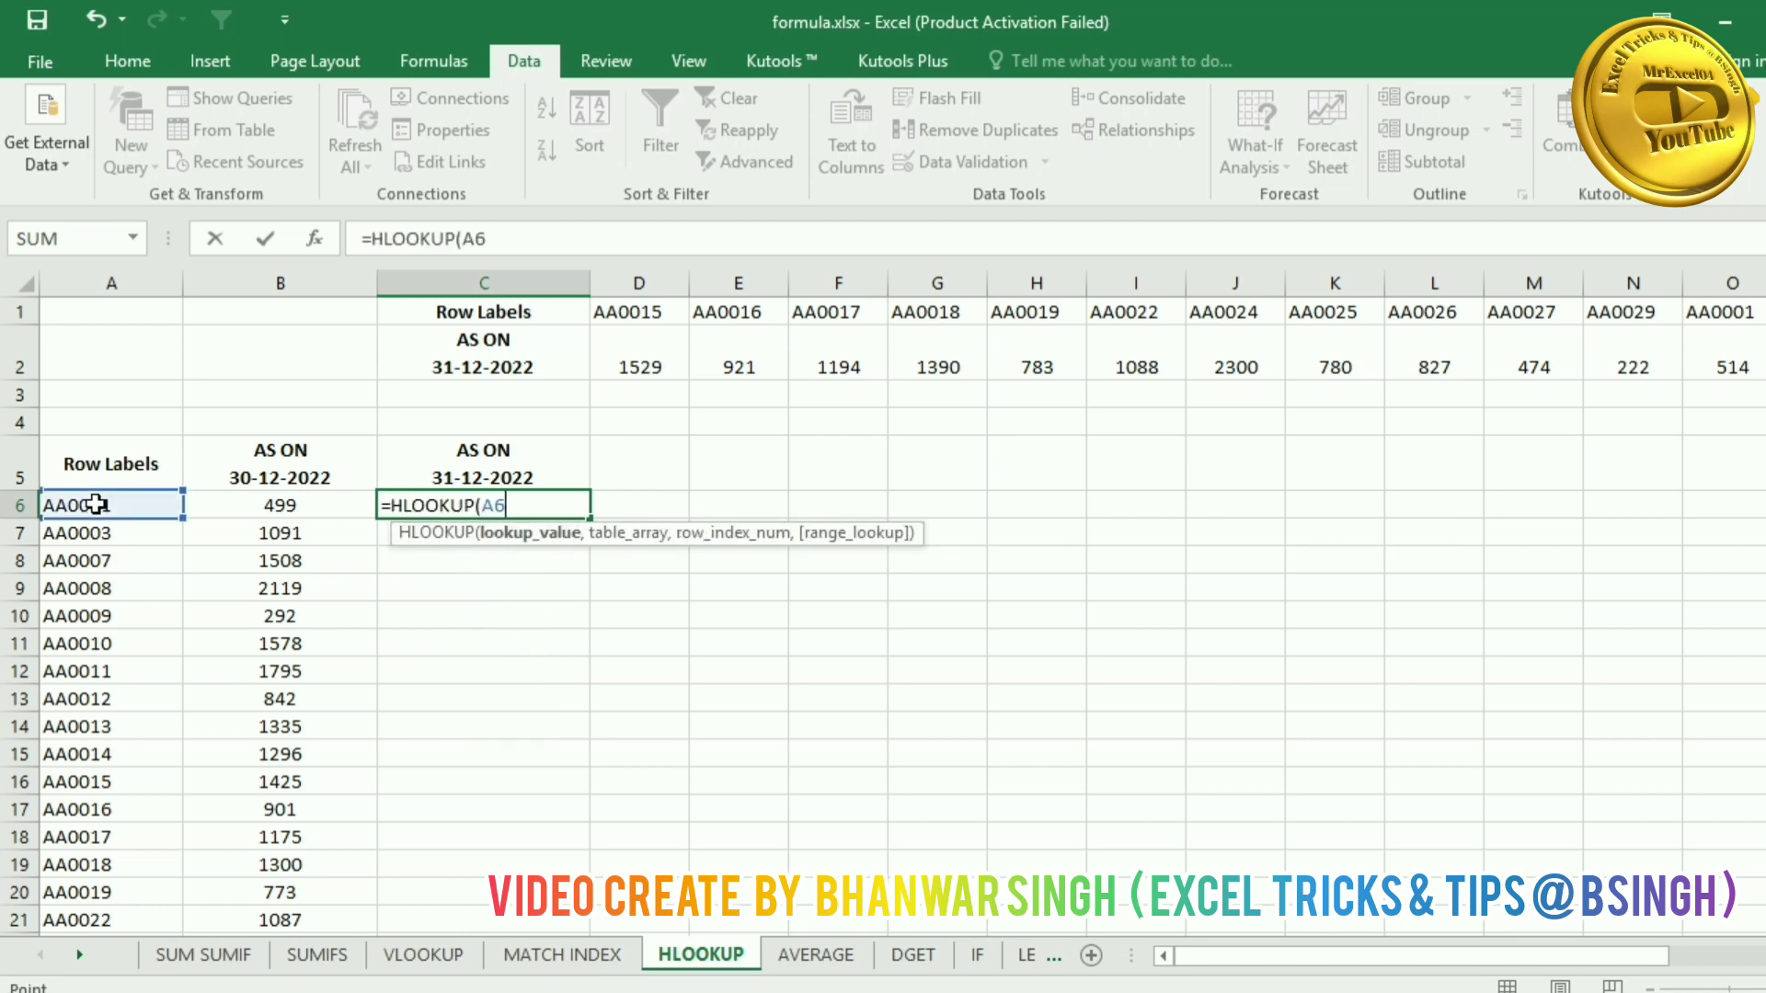
text(,)
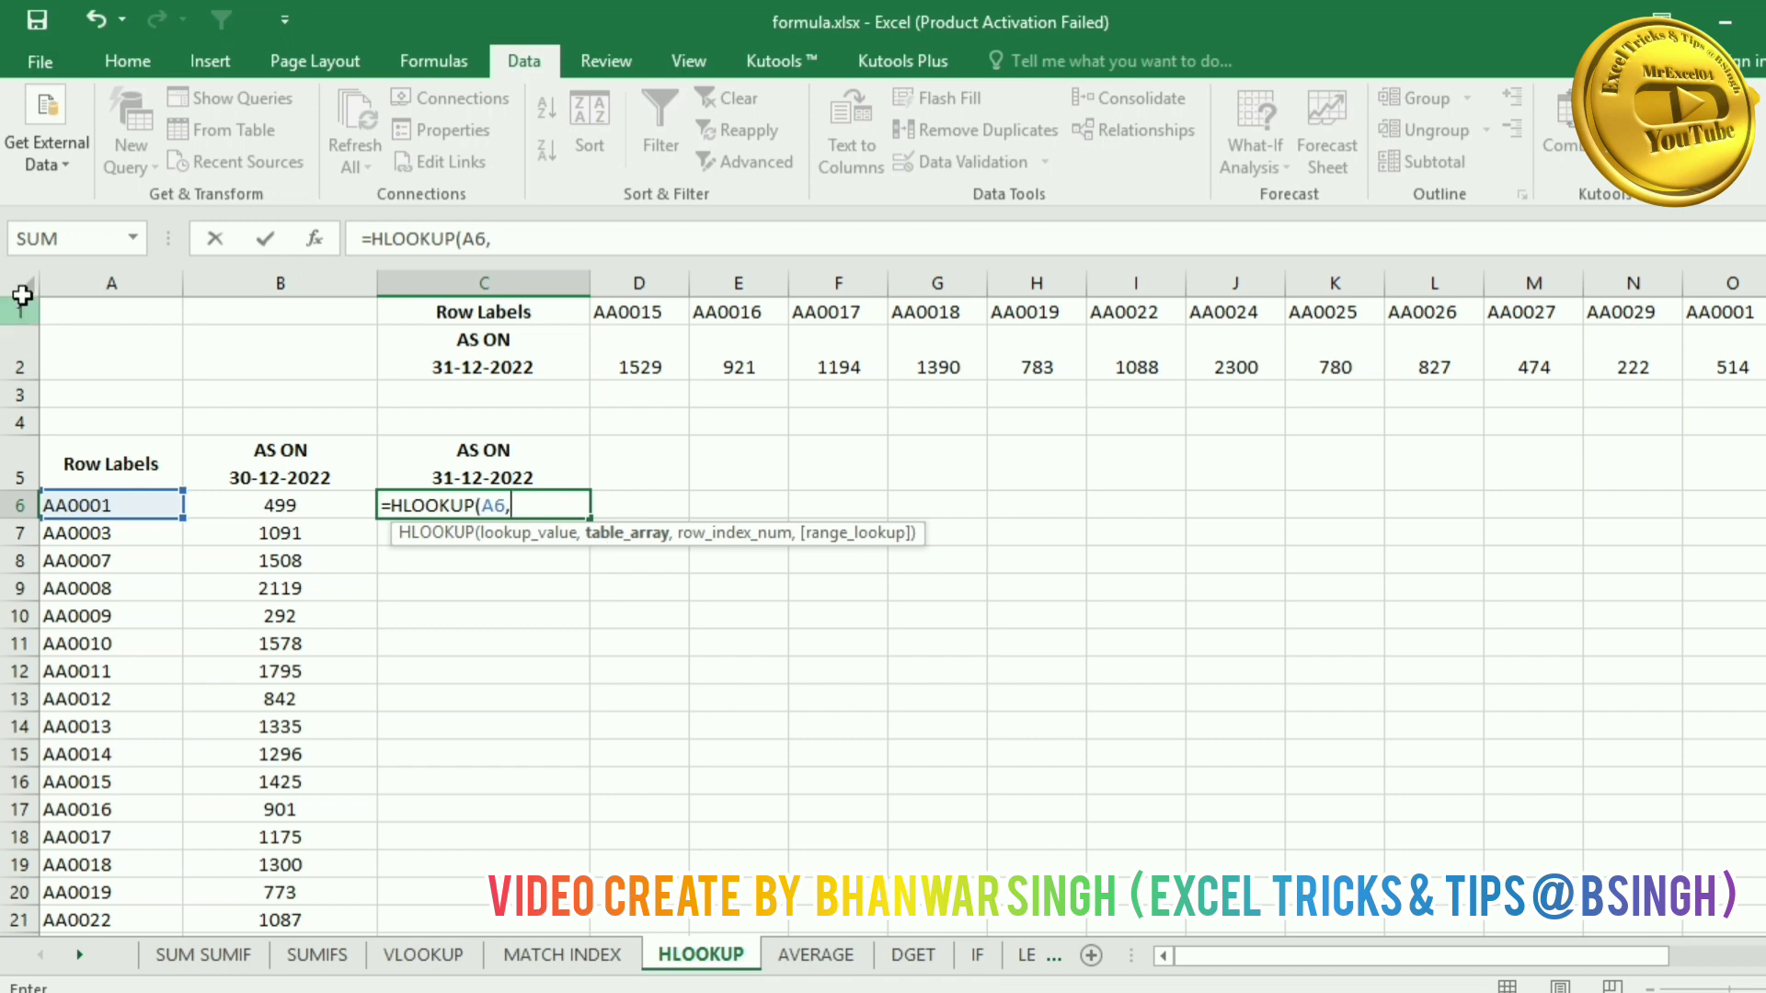
drag(3, 310, 4, 362)
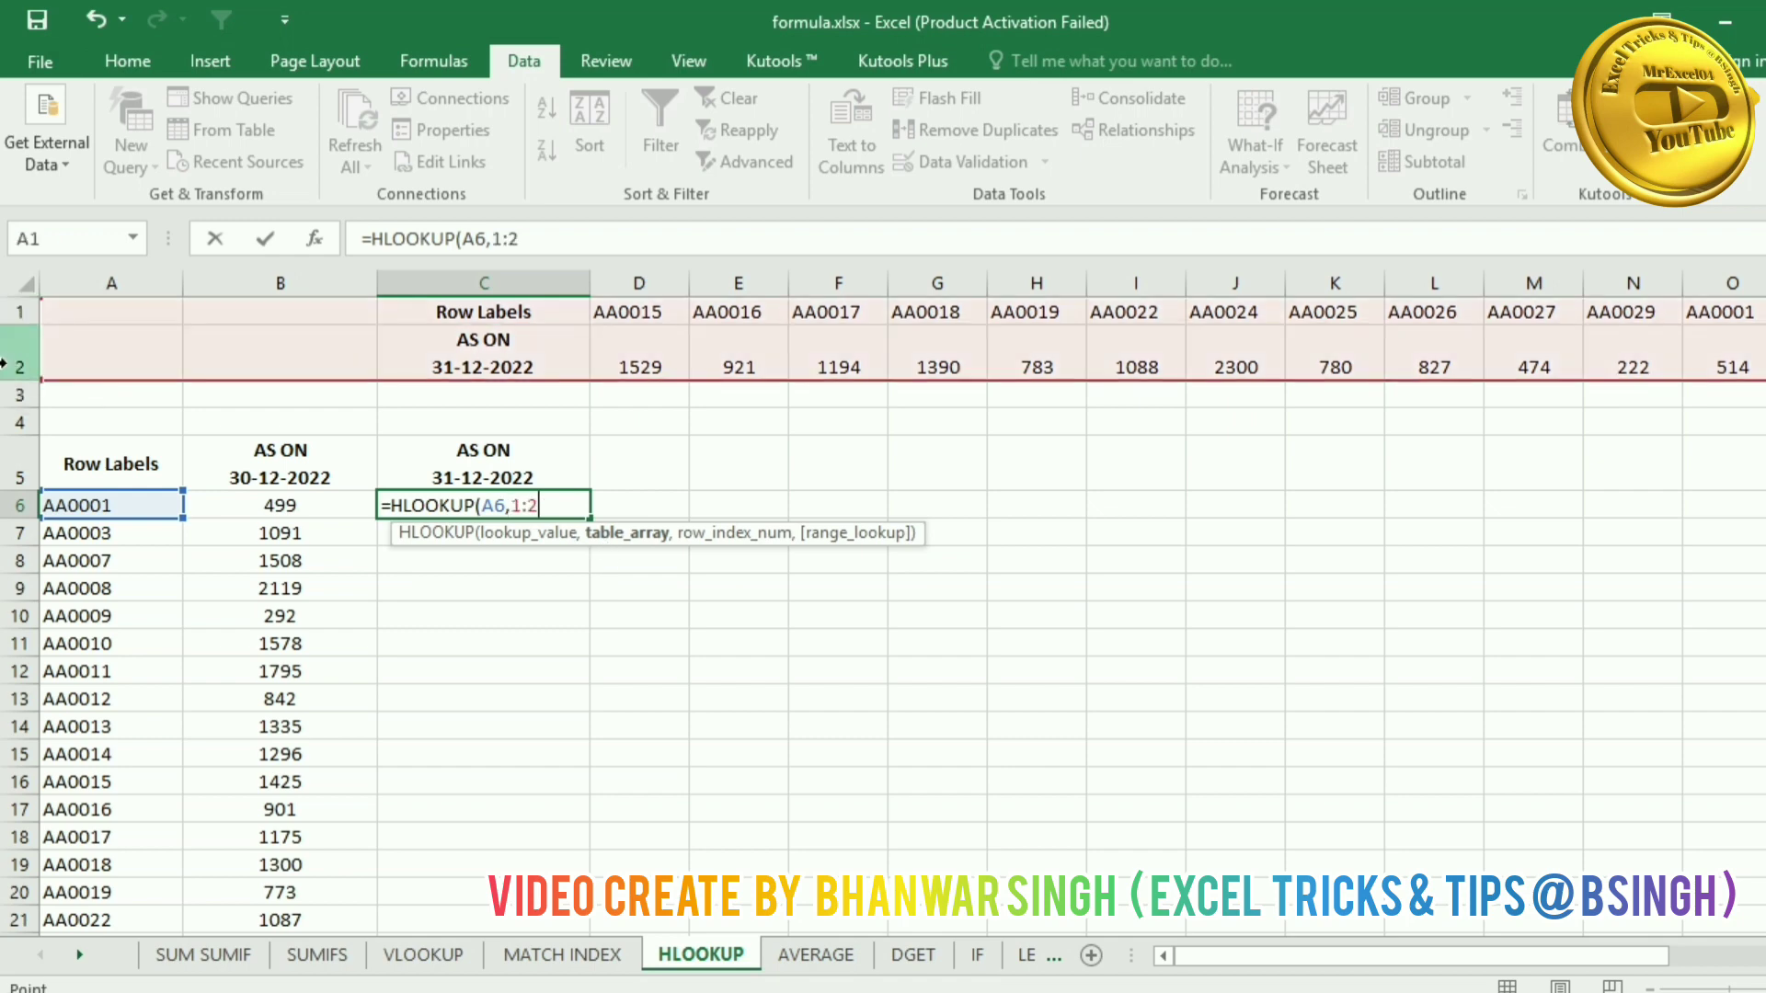
text(,2)
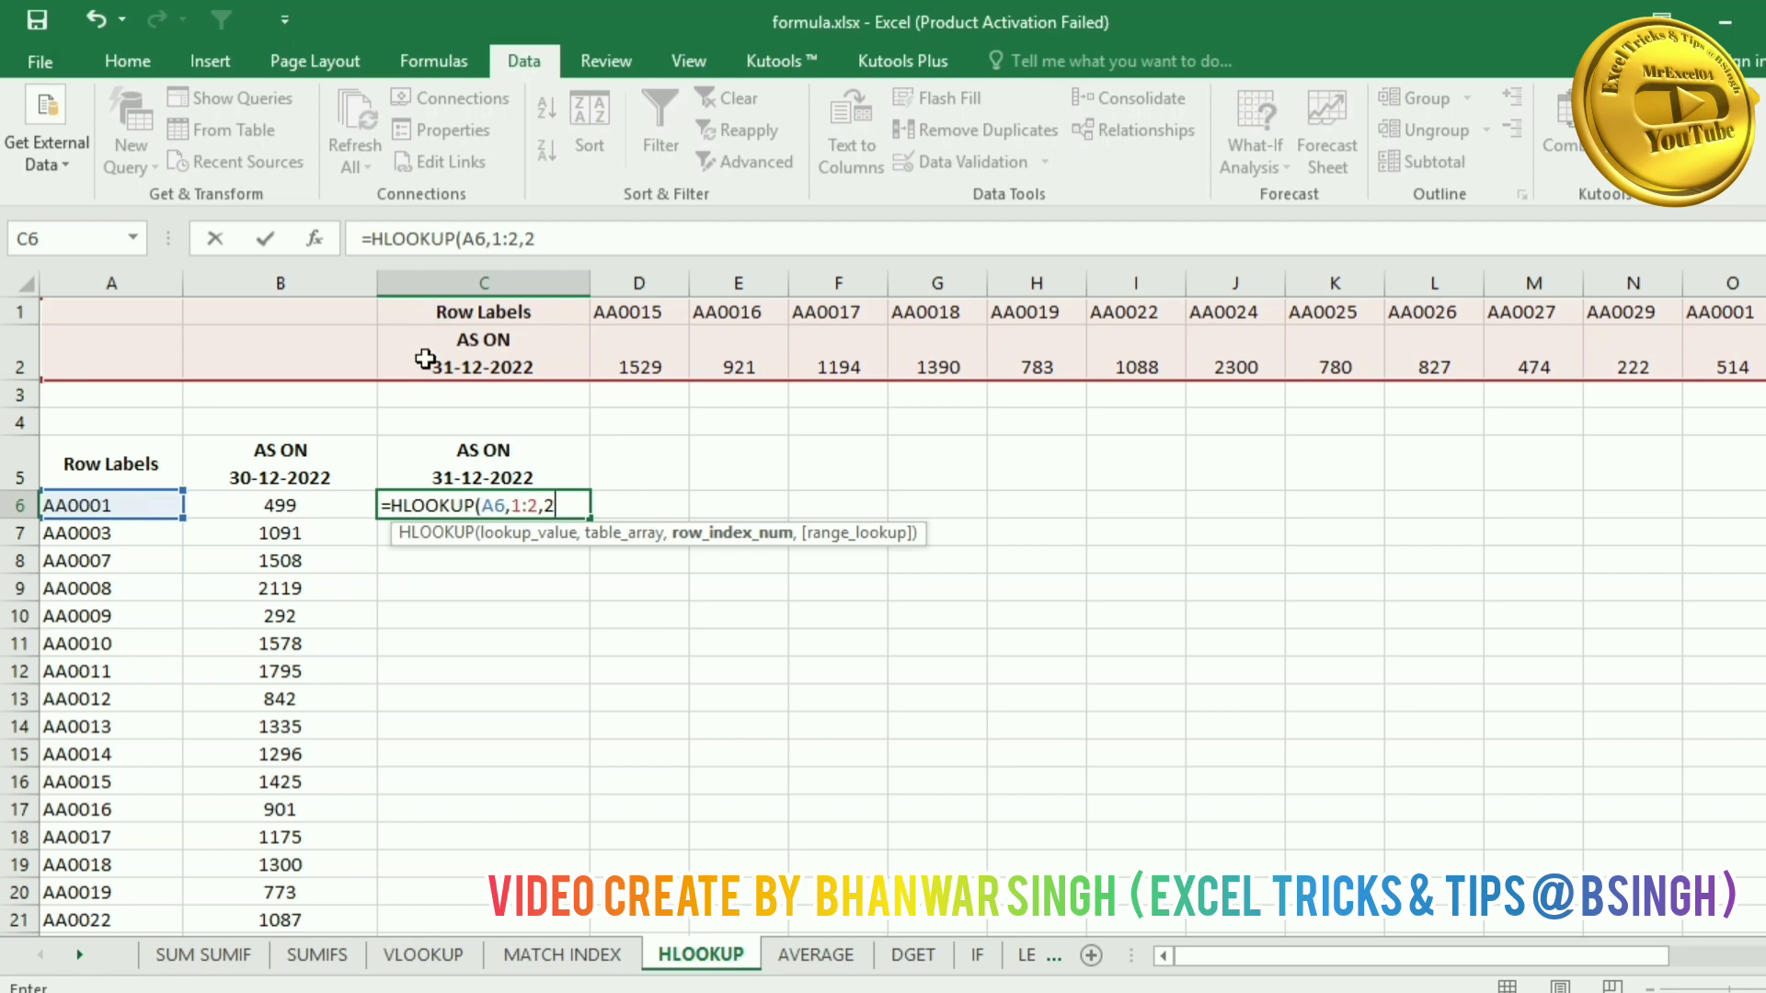
text(,0)
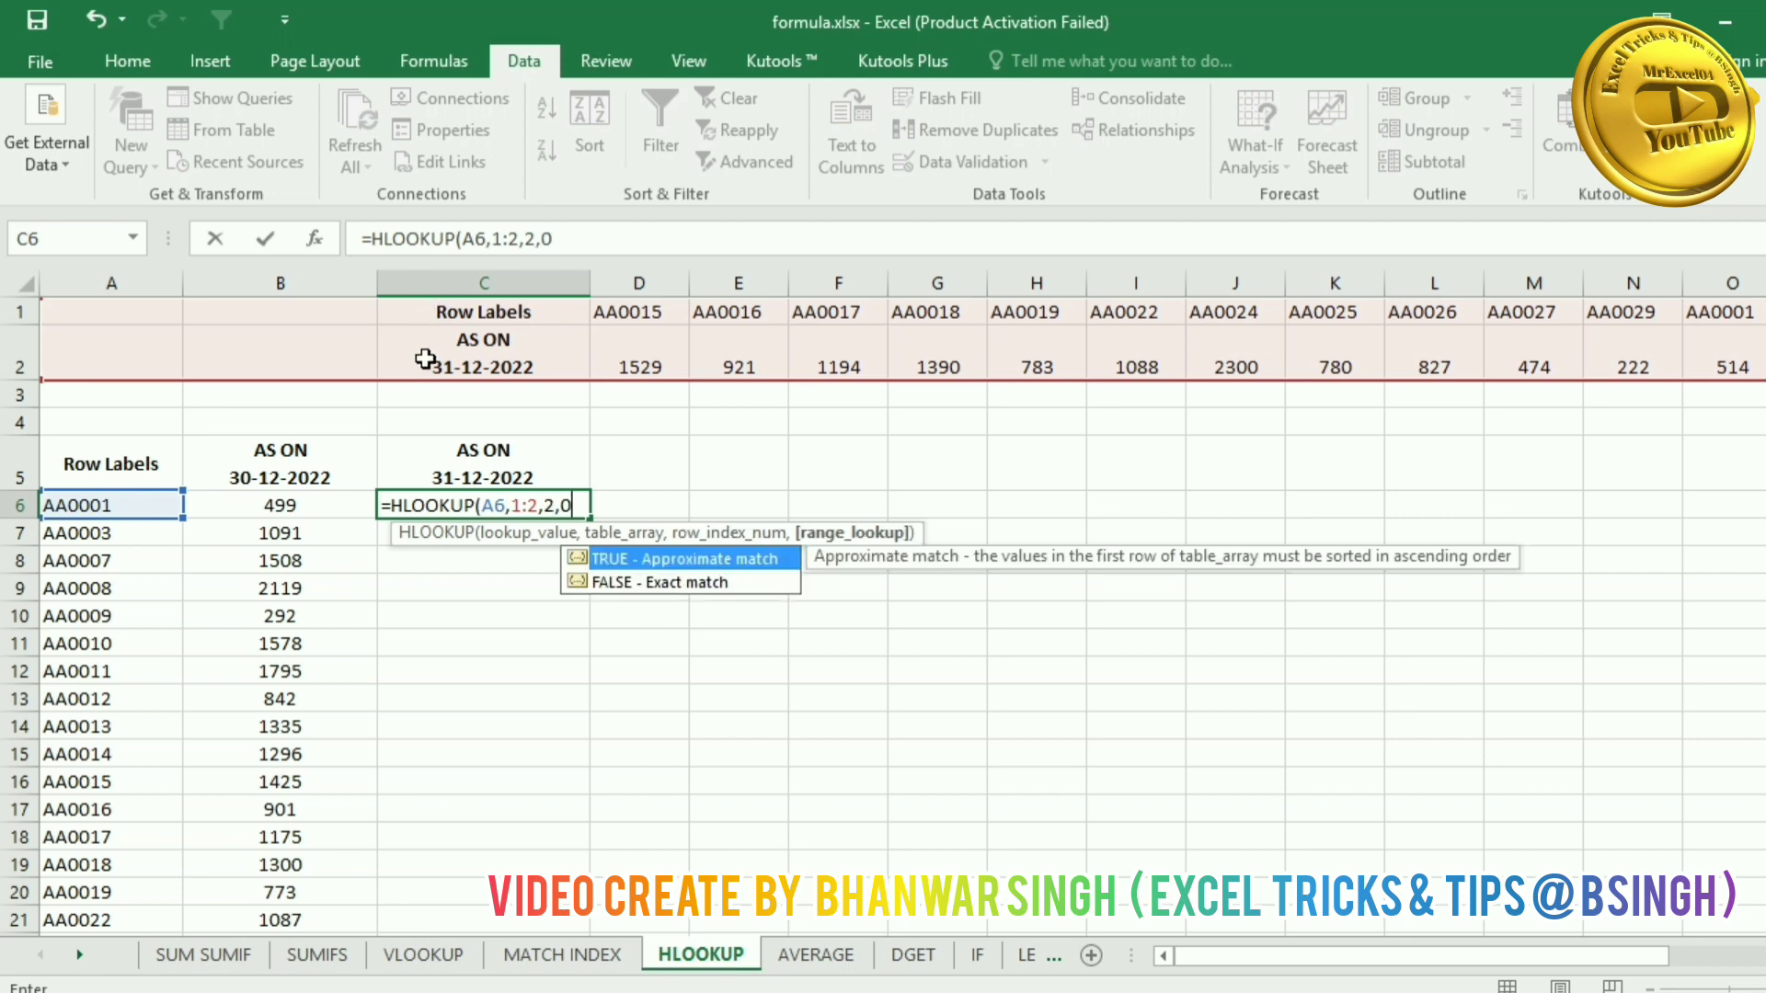
text())
key(Return)
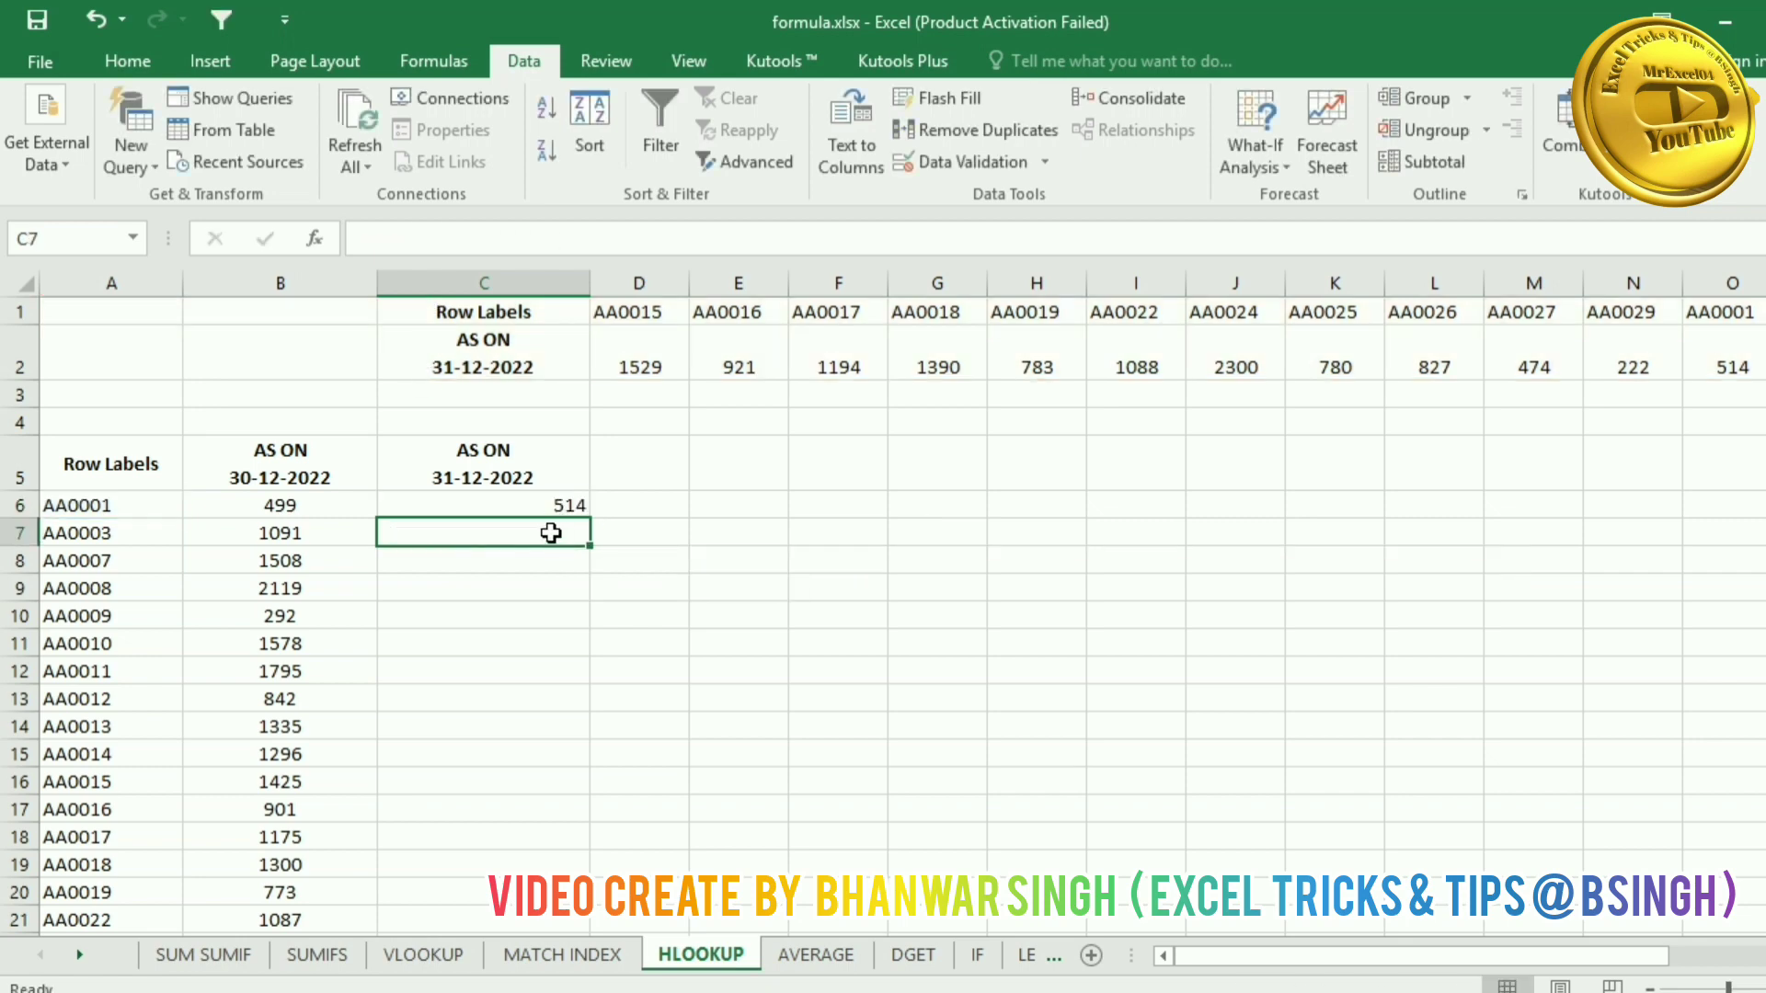
Step: Copy the HLOOKUP formula from C6 down column C and compare the row references in C6 and C7
click(531, 505)
double_click(590, 518)
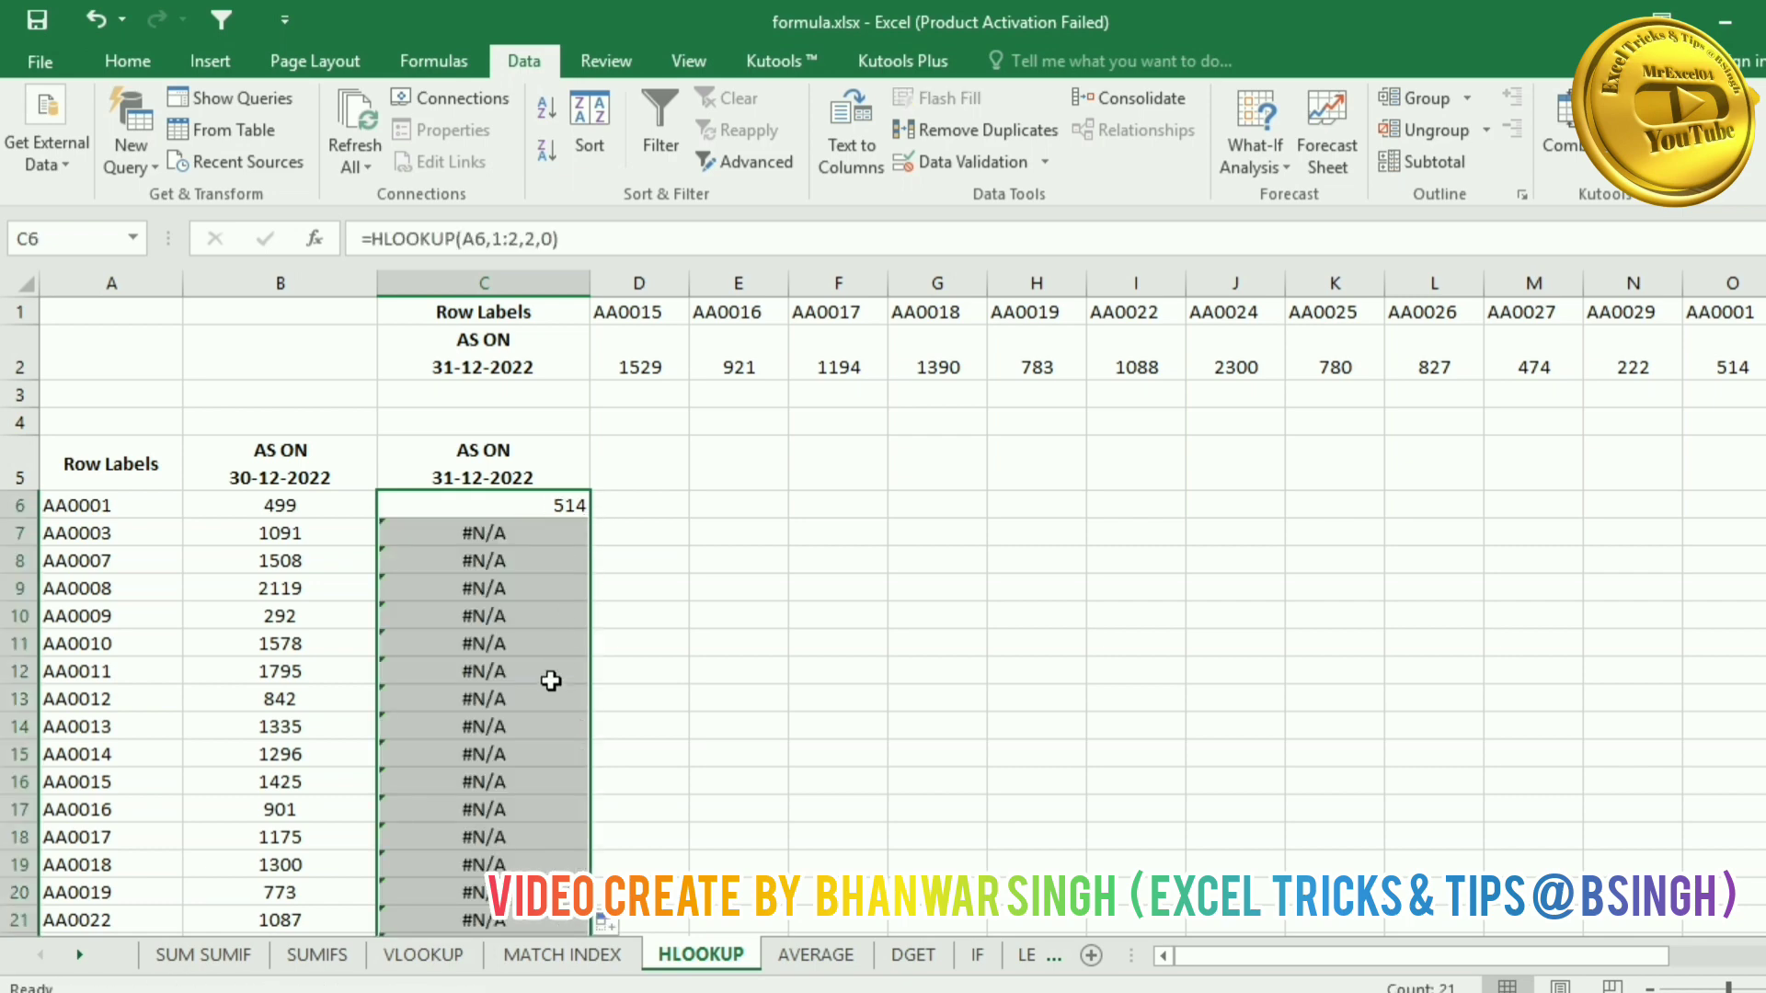
click(525, 504)
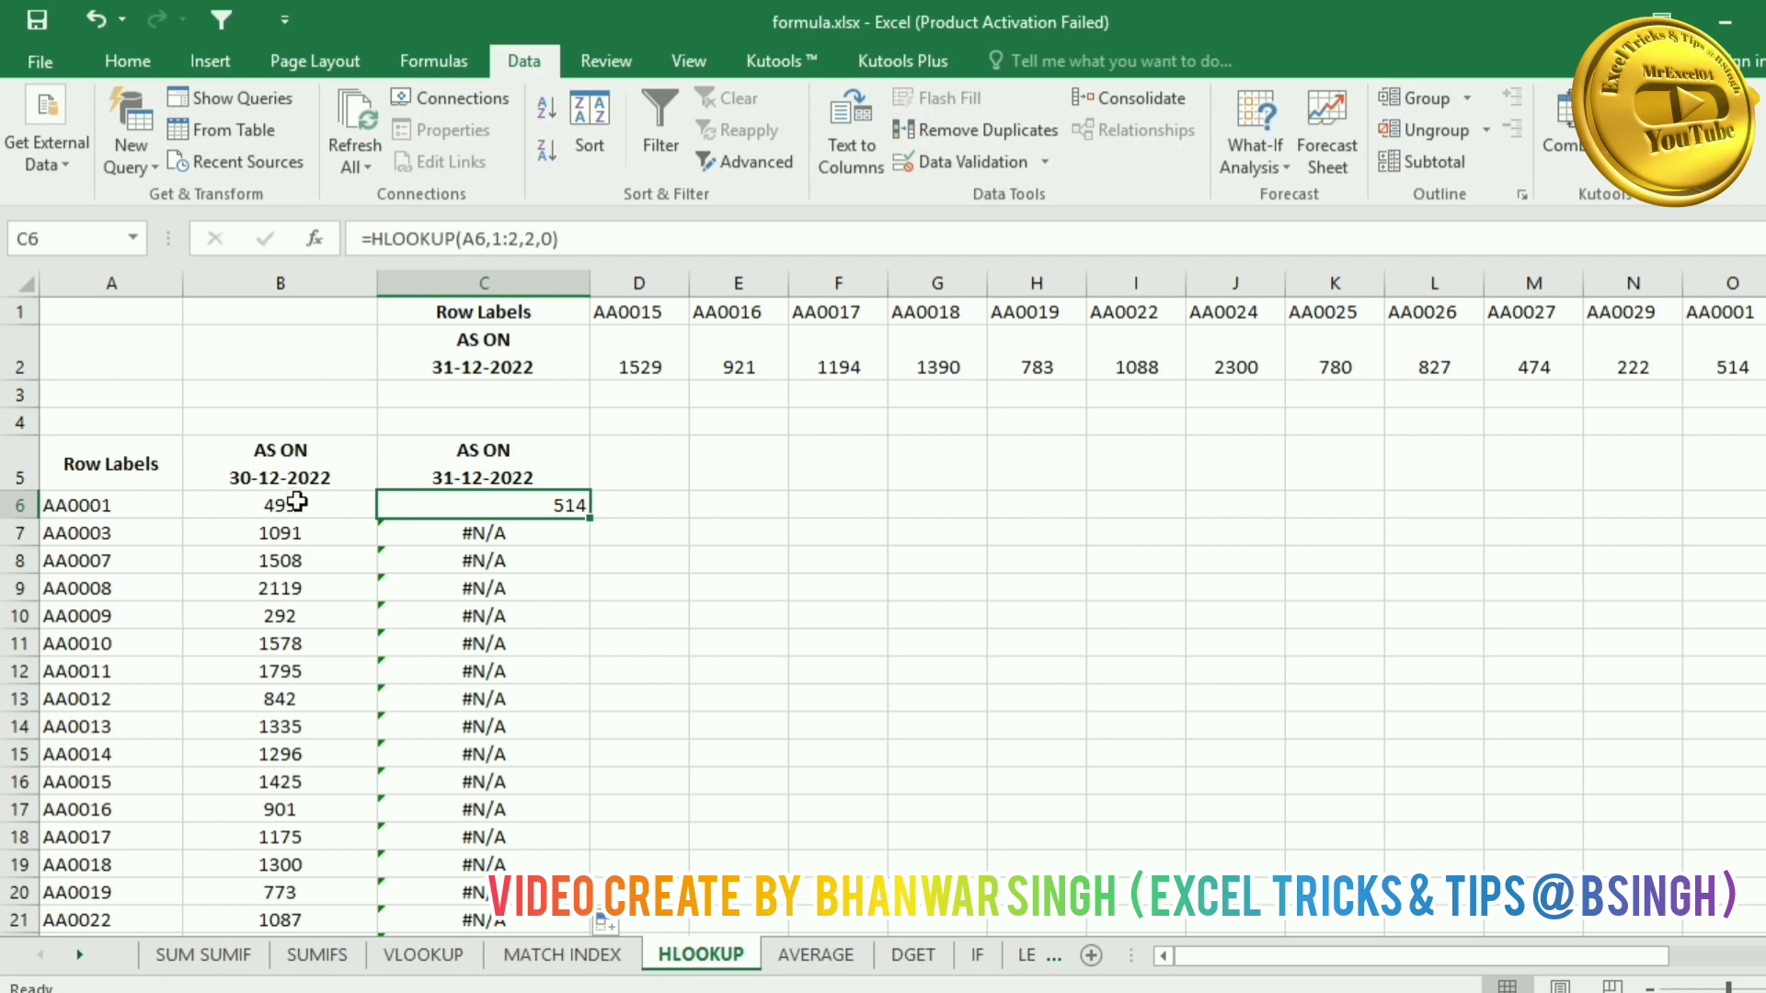
click(499, 531)
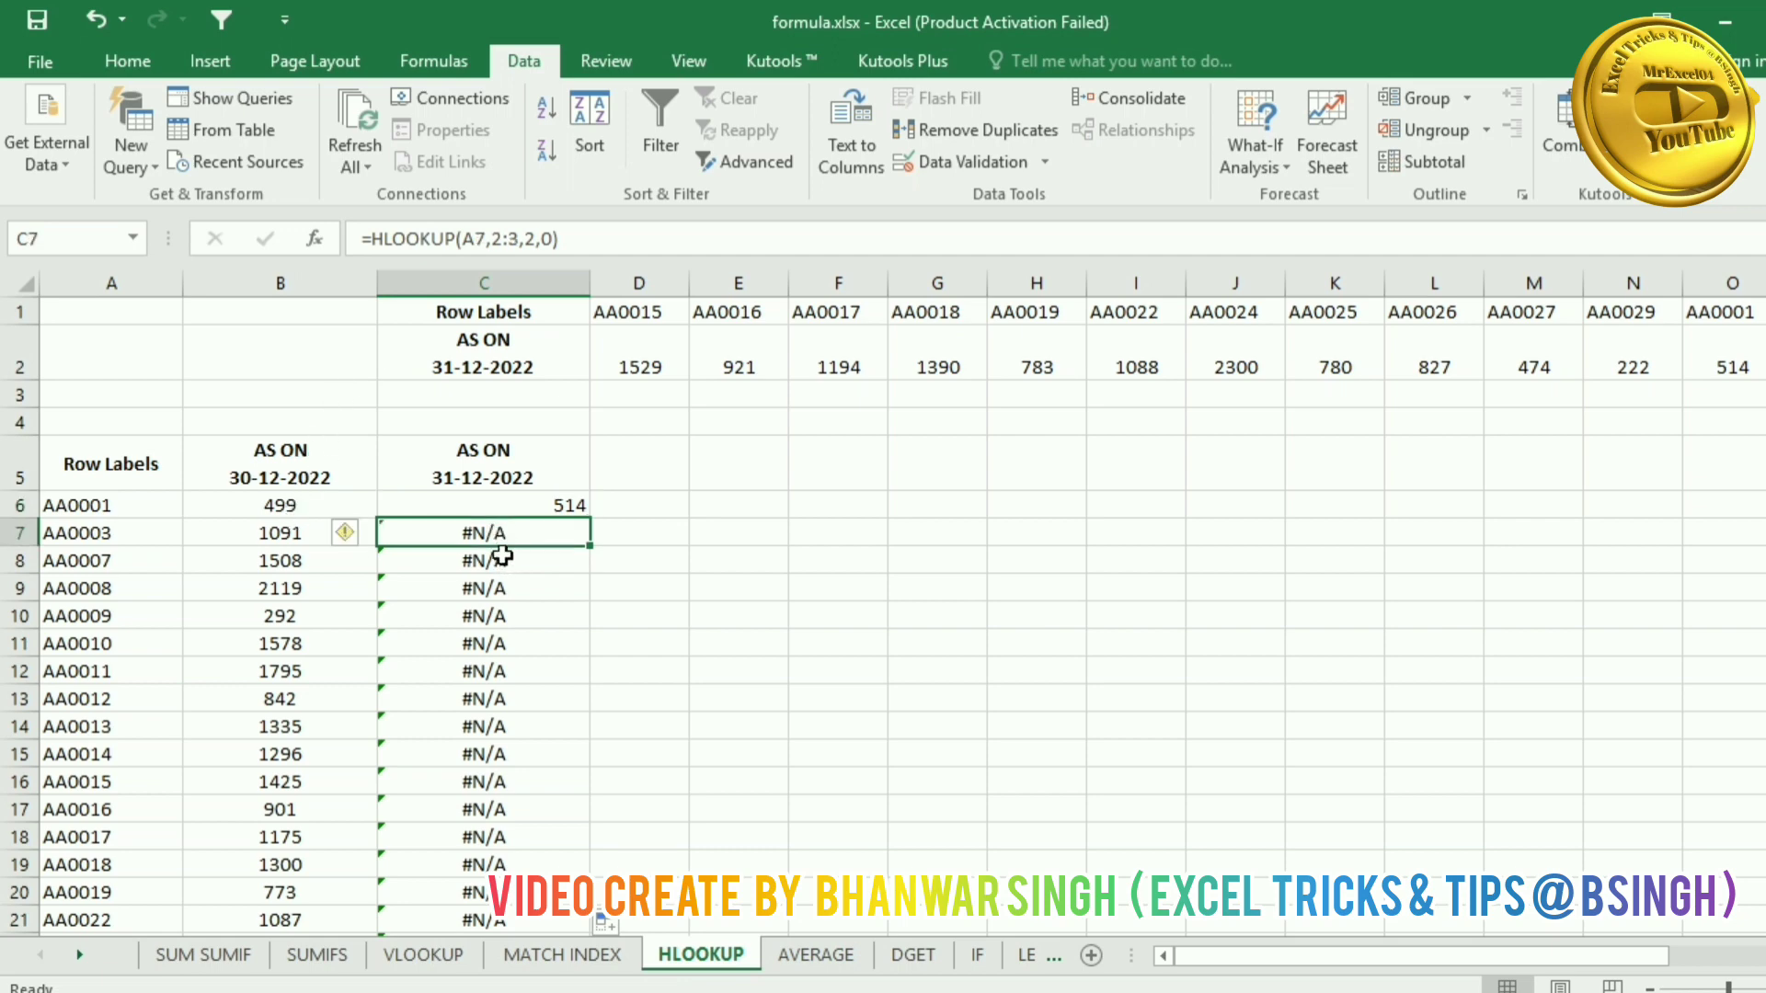
Step: Make the table array in the C6 HLOOKUP formula absolute as $1:$2 and copy the formula down column C
click(505, 507)
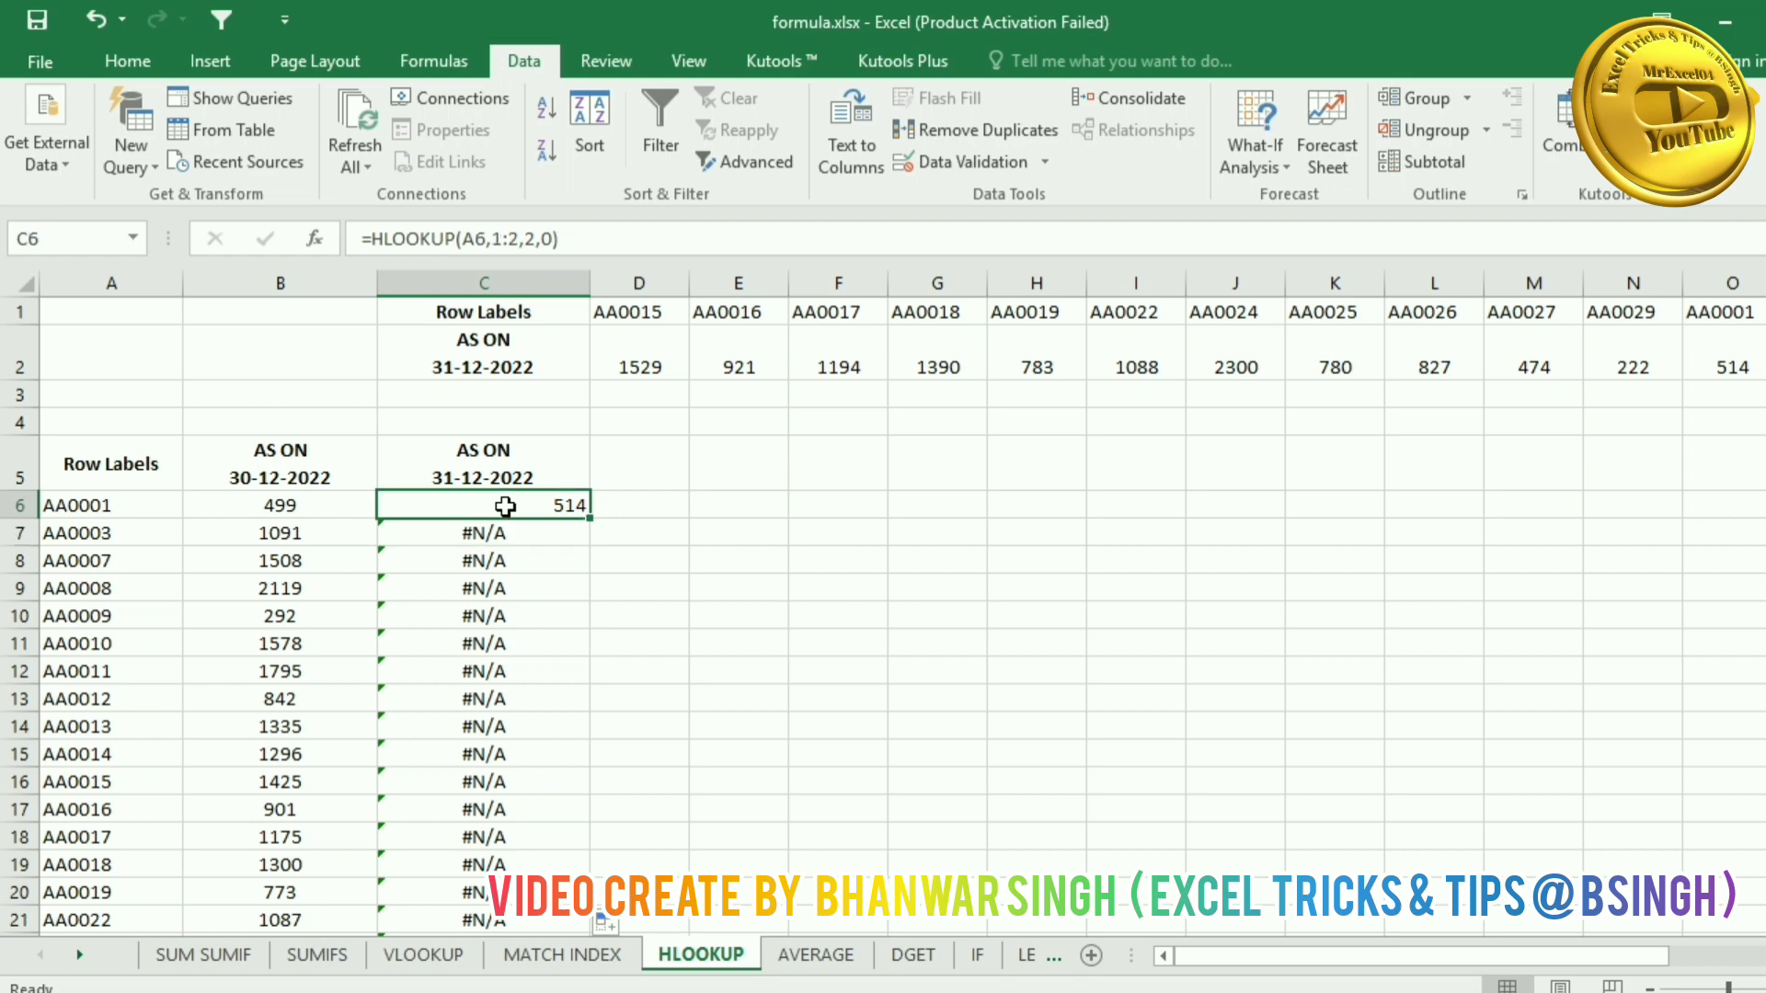
click(503, 240)
key(F4)
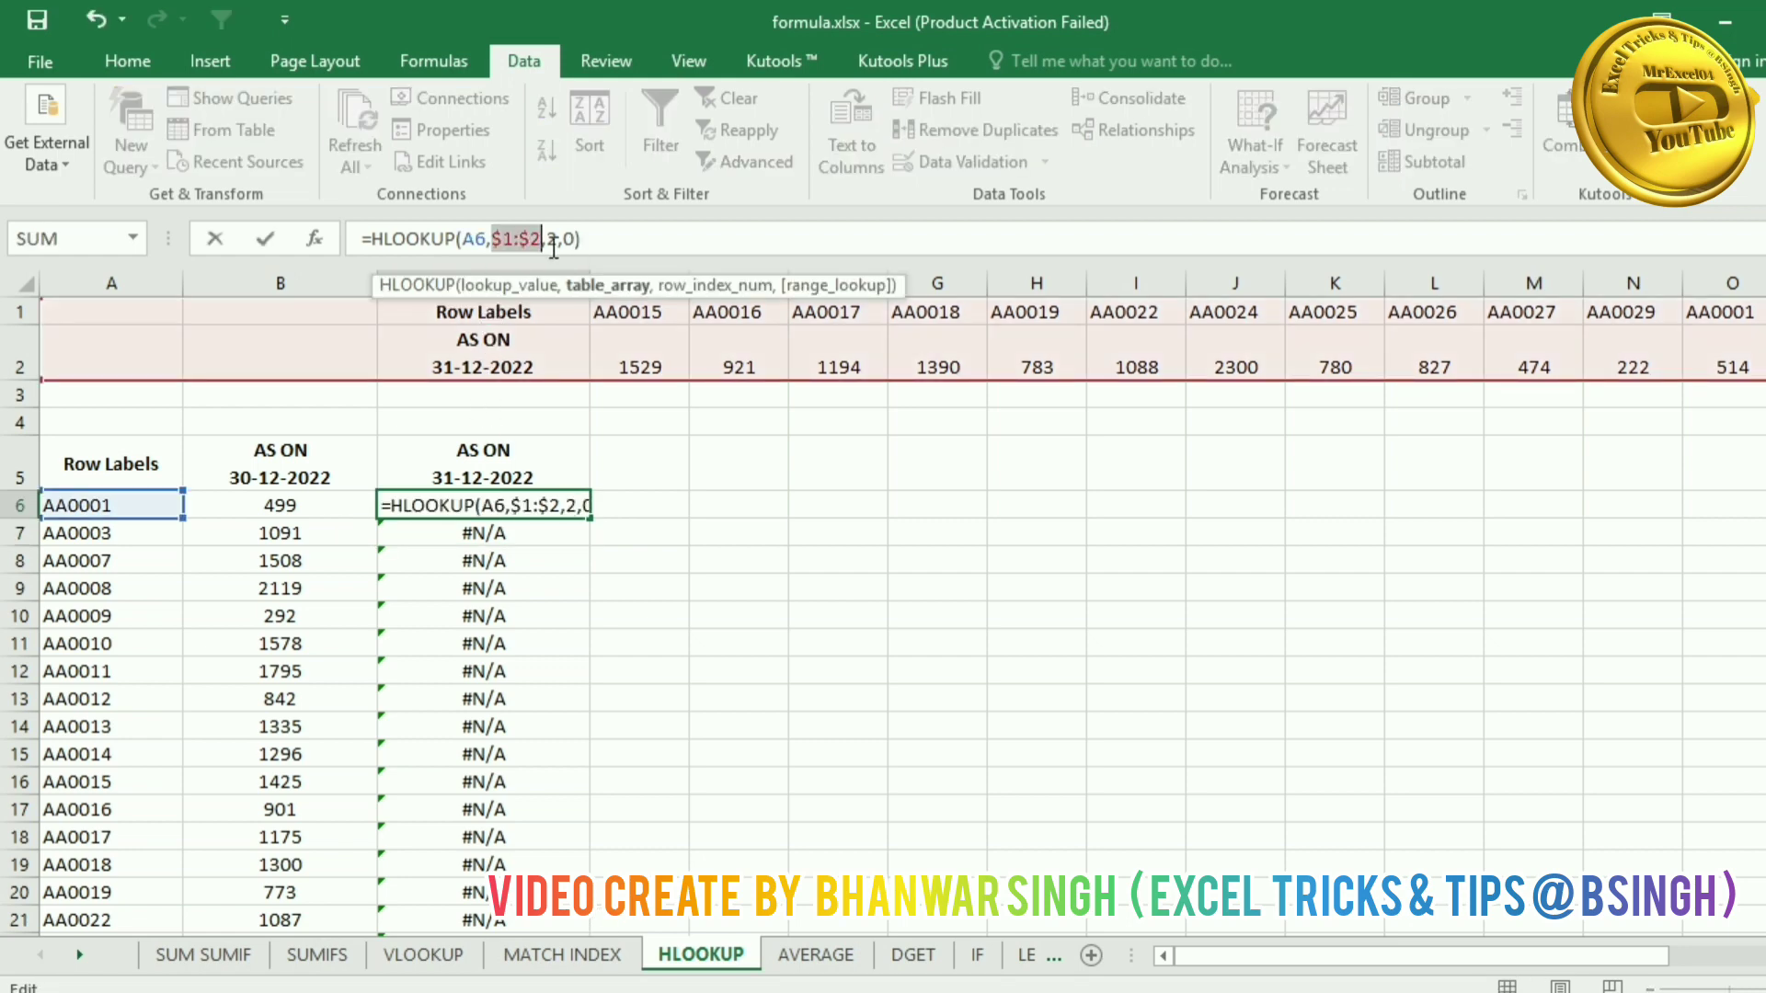
key(Return)
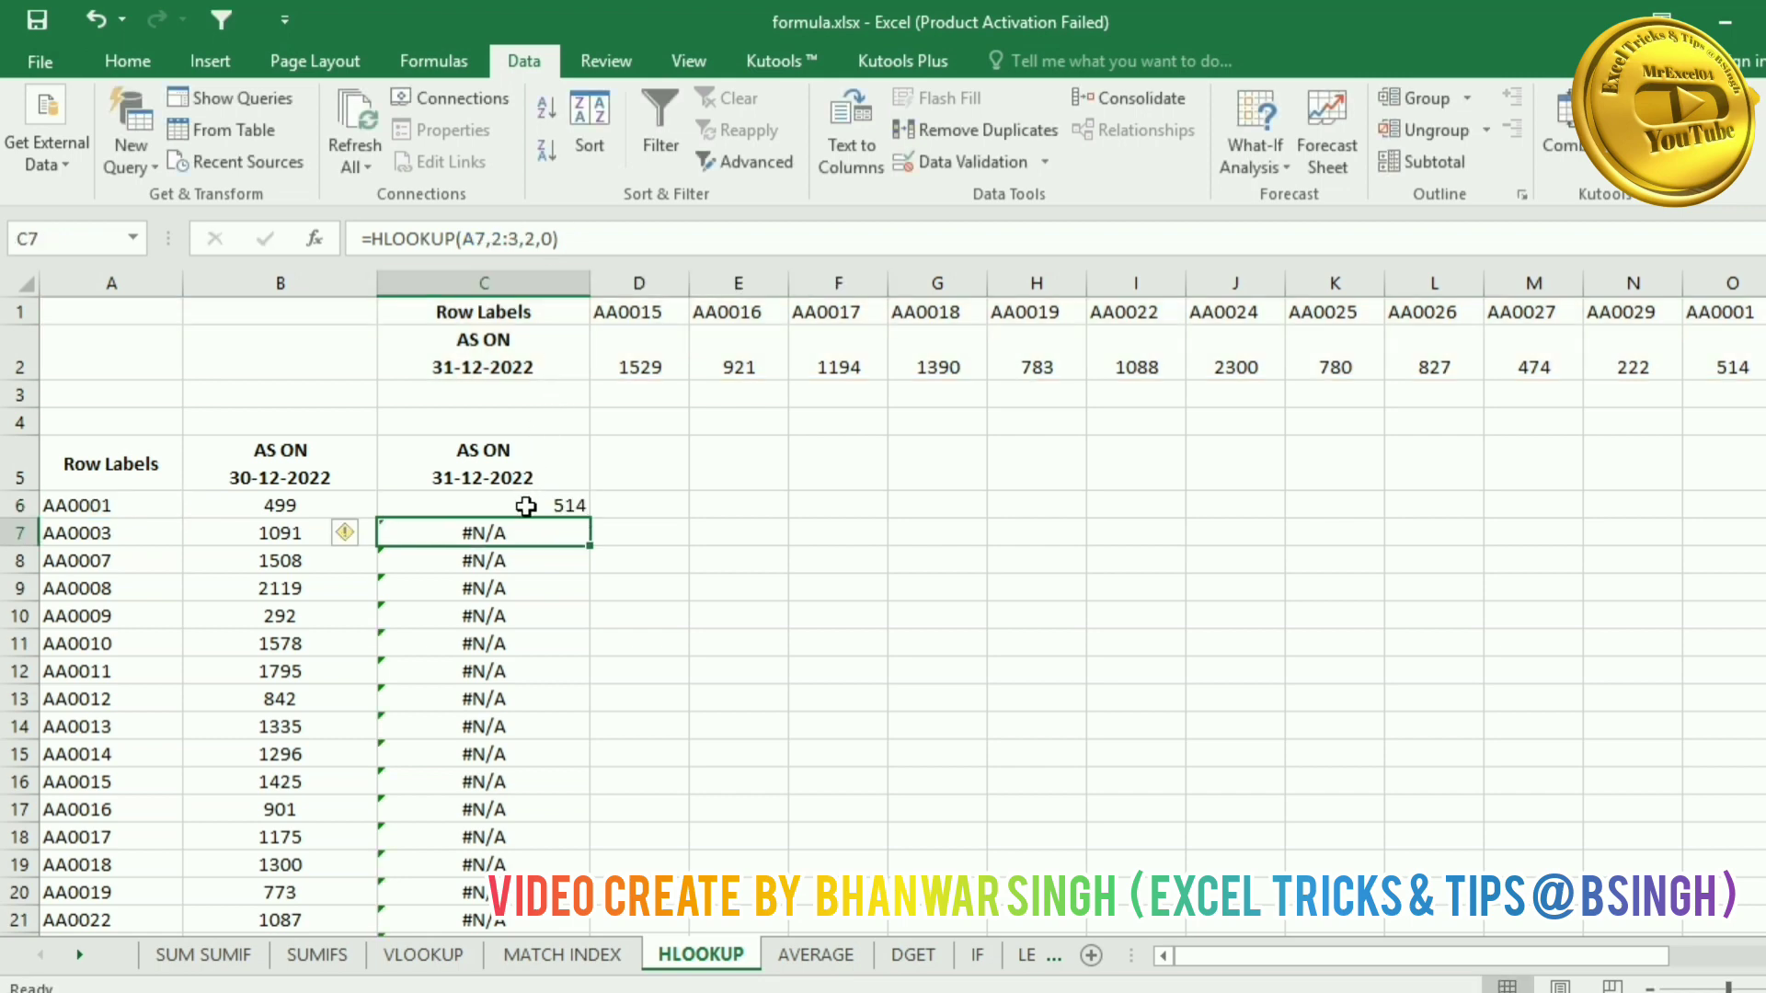
click(560, 507)
double_click(585, 511)
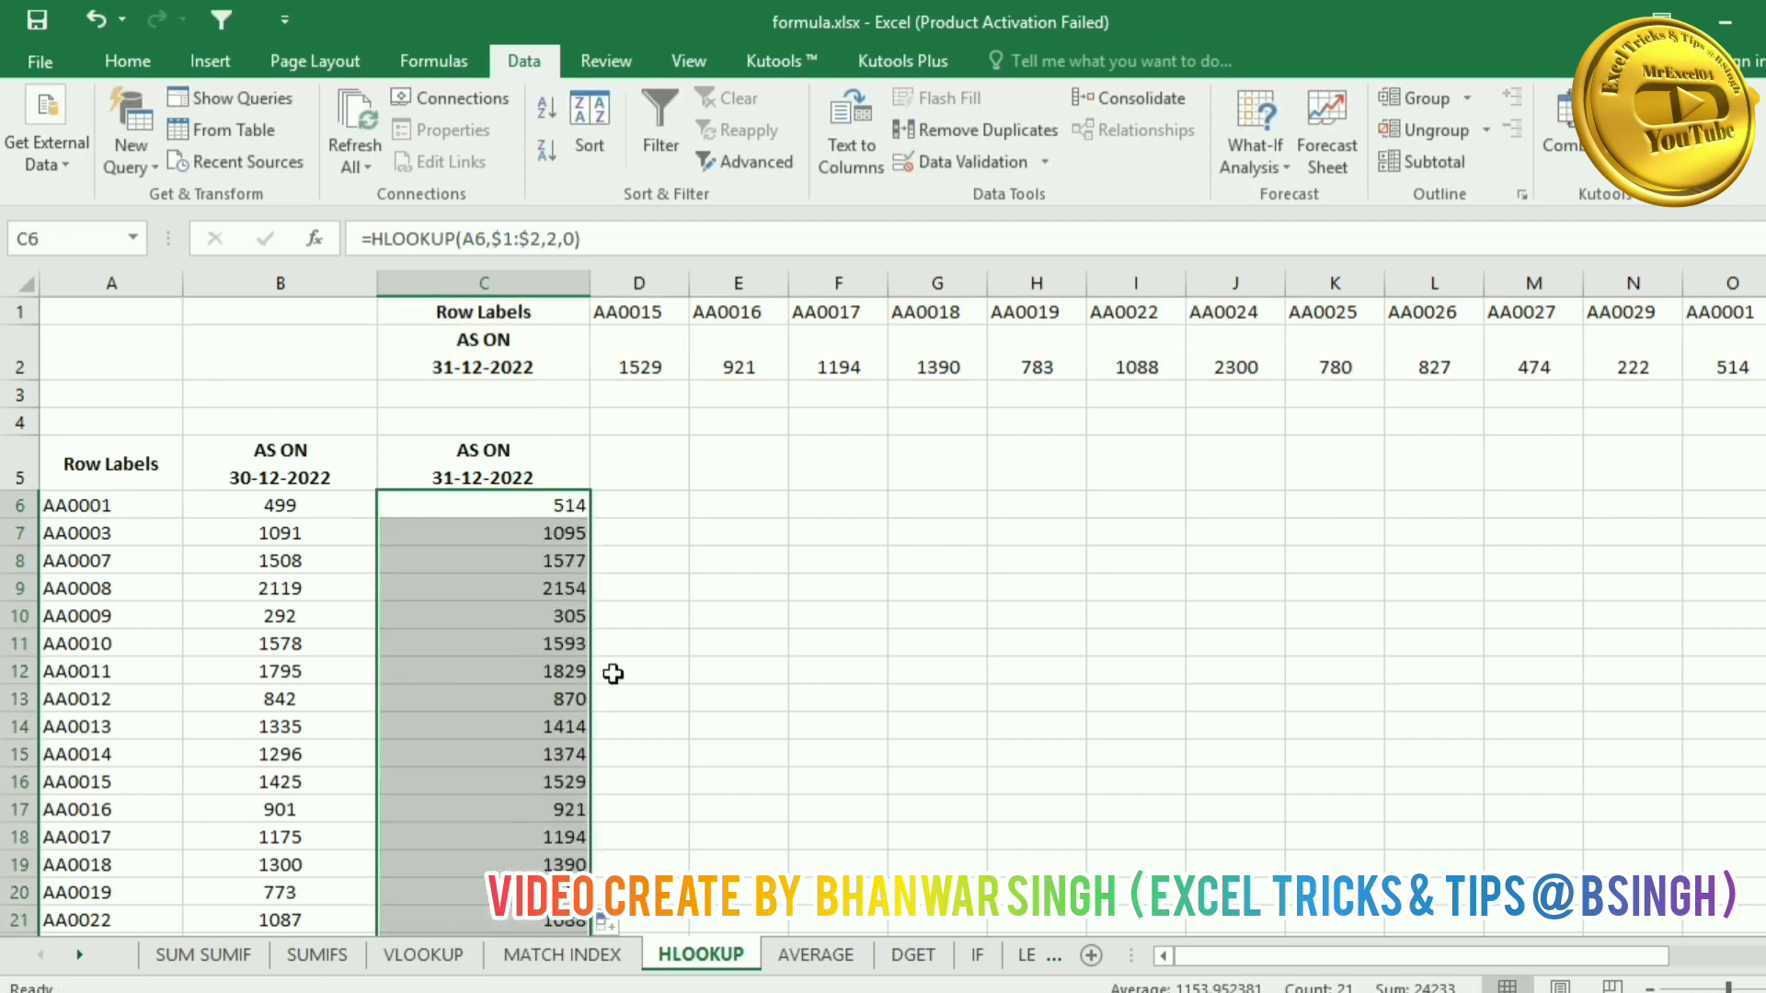
Step: Save the workbook and switch to the AVERAGE sheet
click(672, 591)
key(ctrl+s)
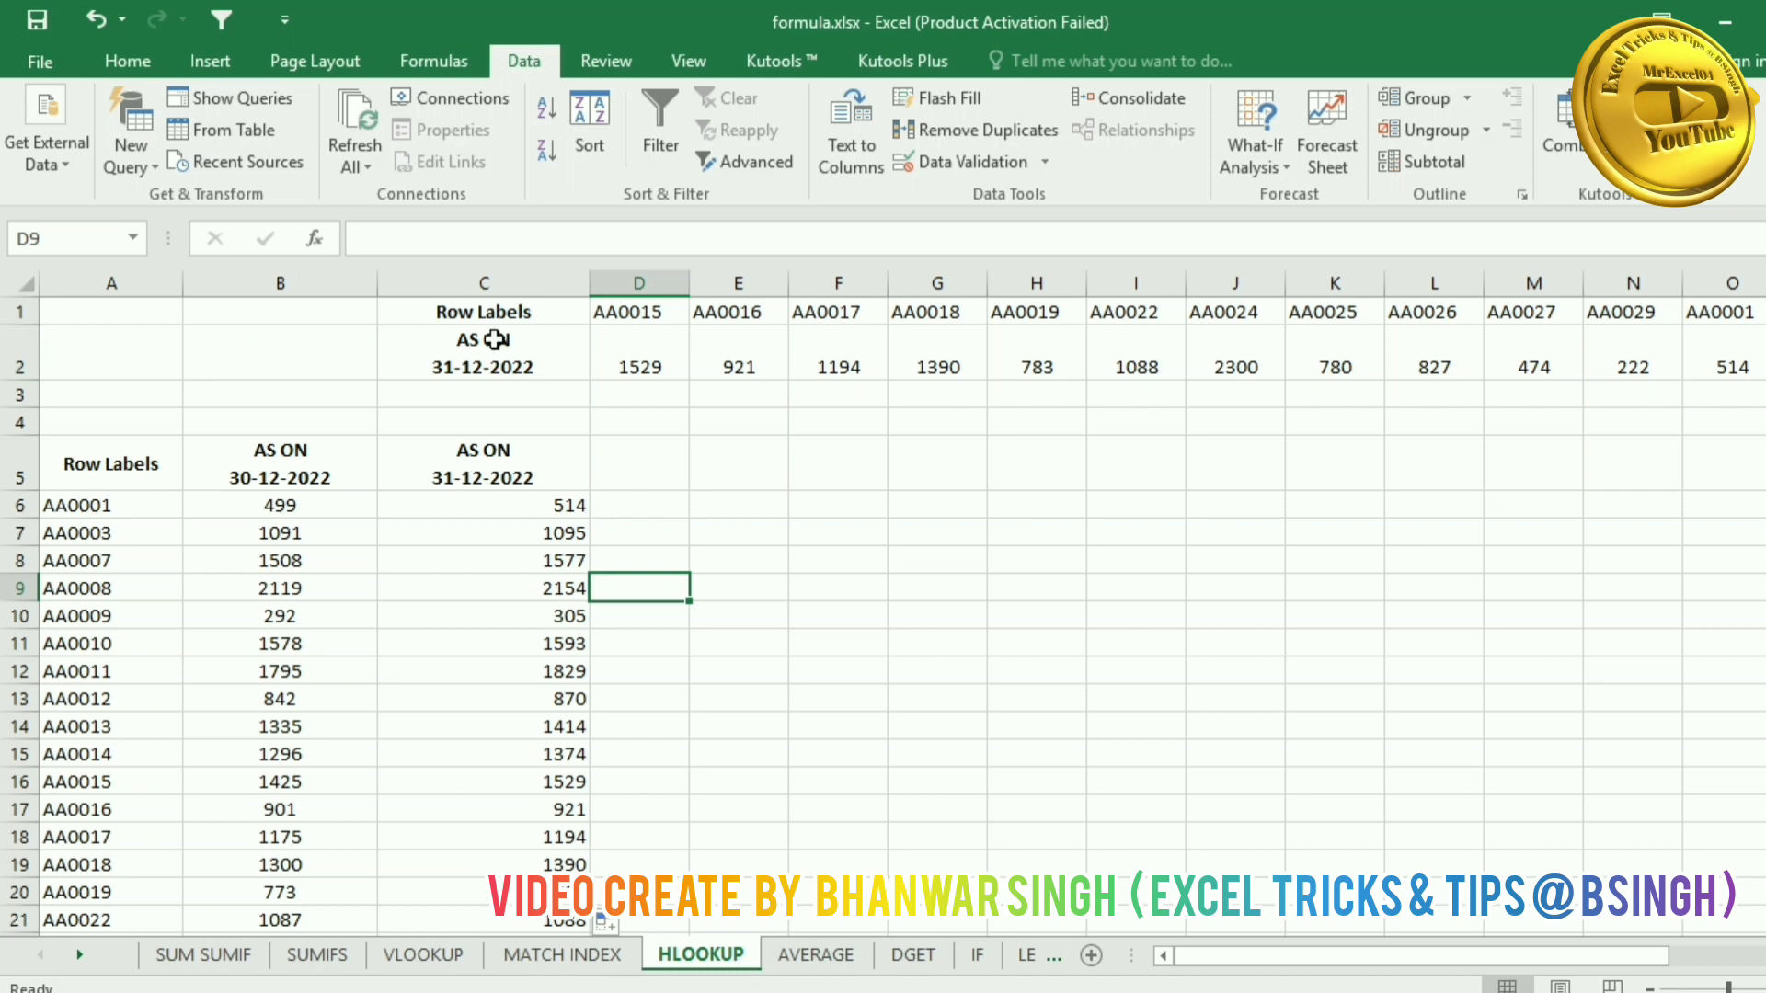
drag(535, 282, 654, 280)
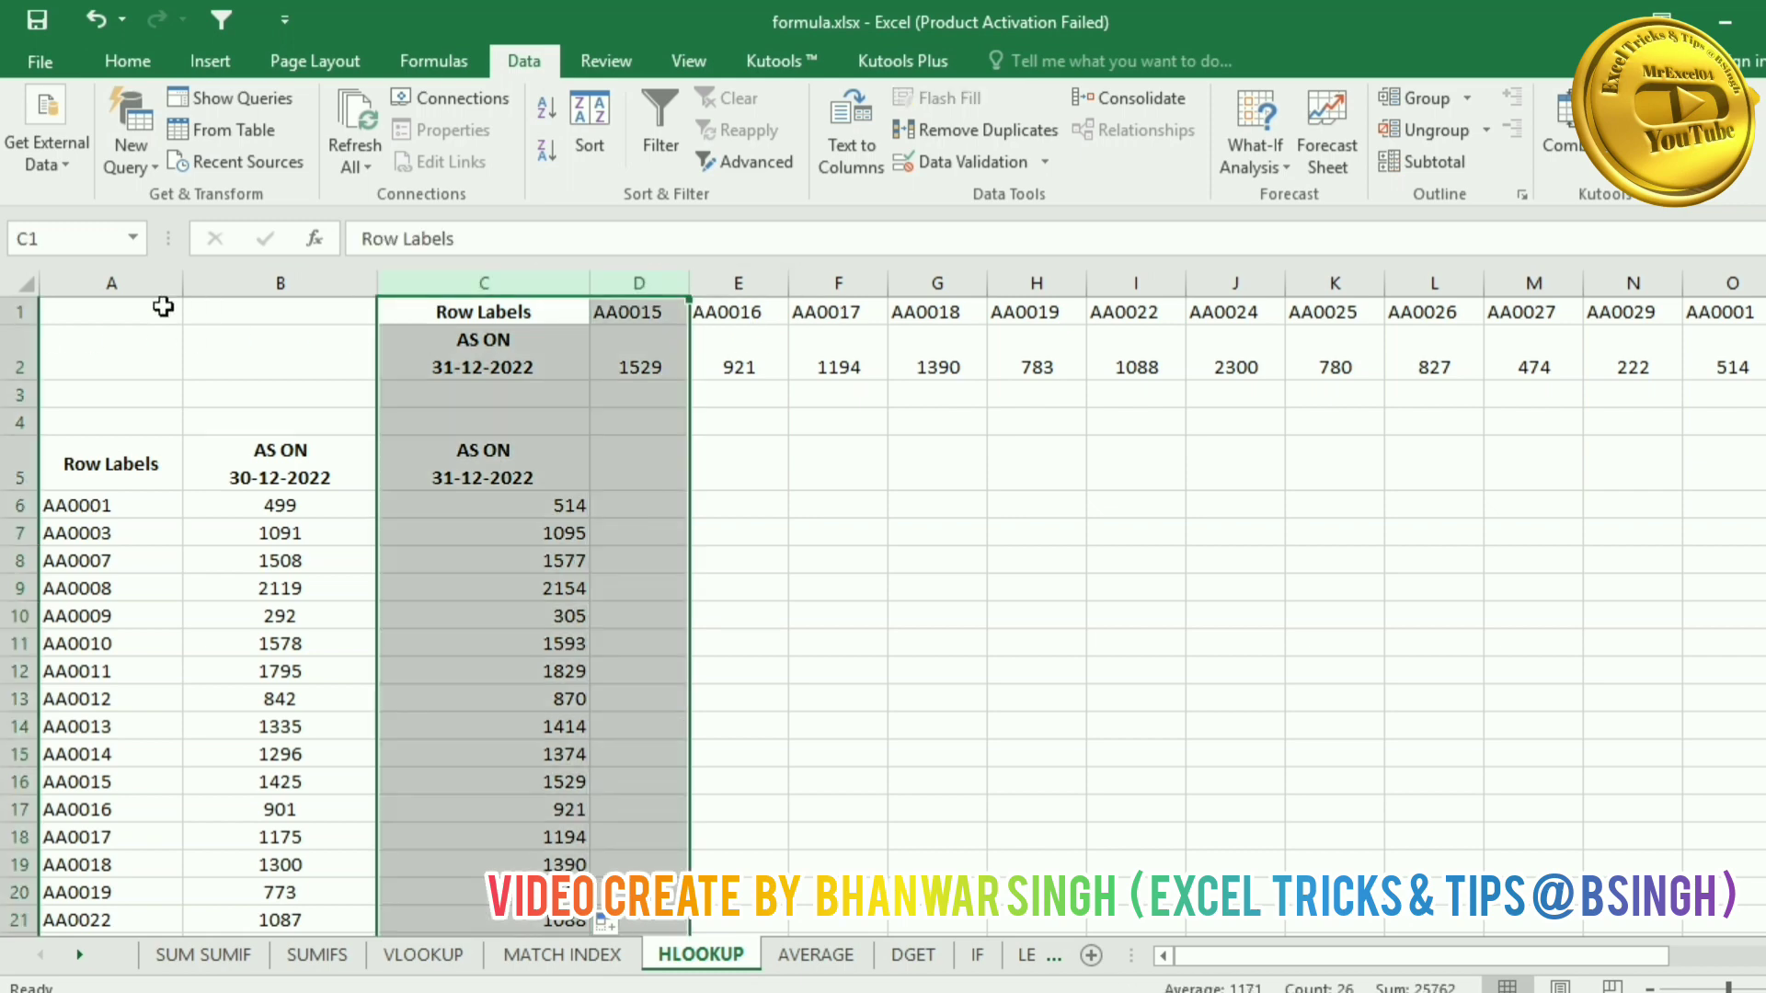
click(19, 340)
click(869, 589)
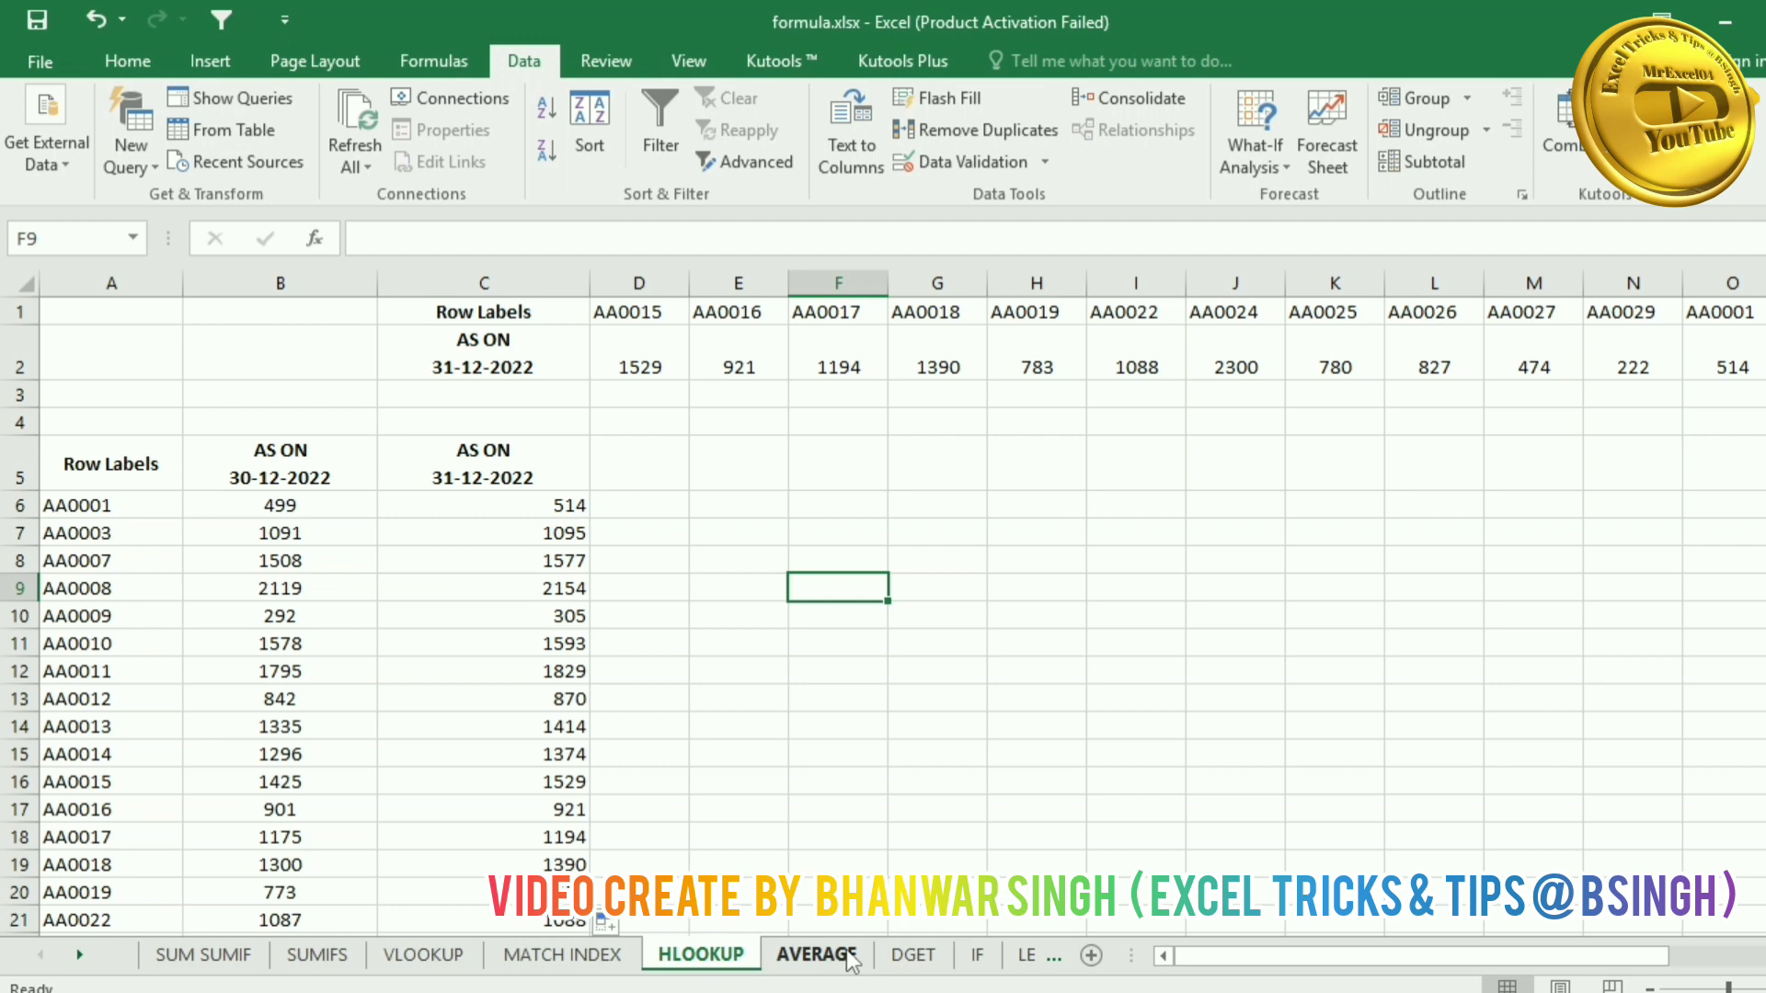
click(815, 955)
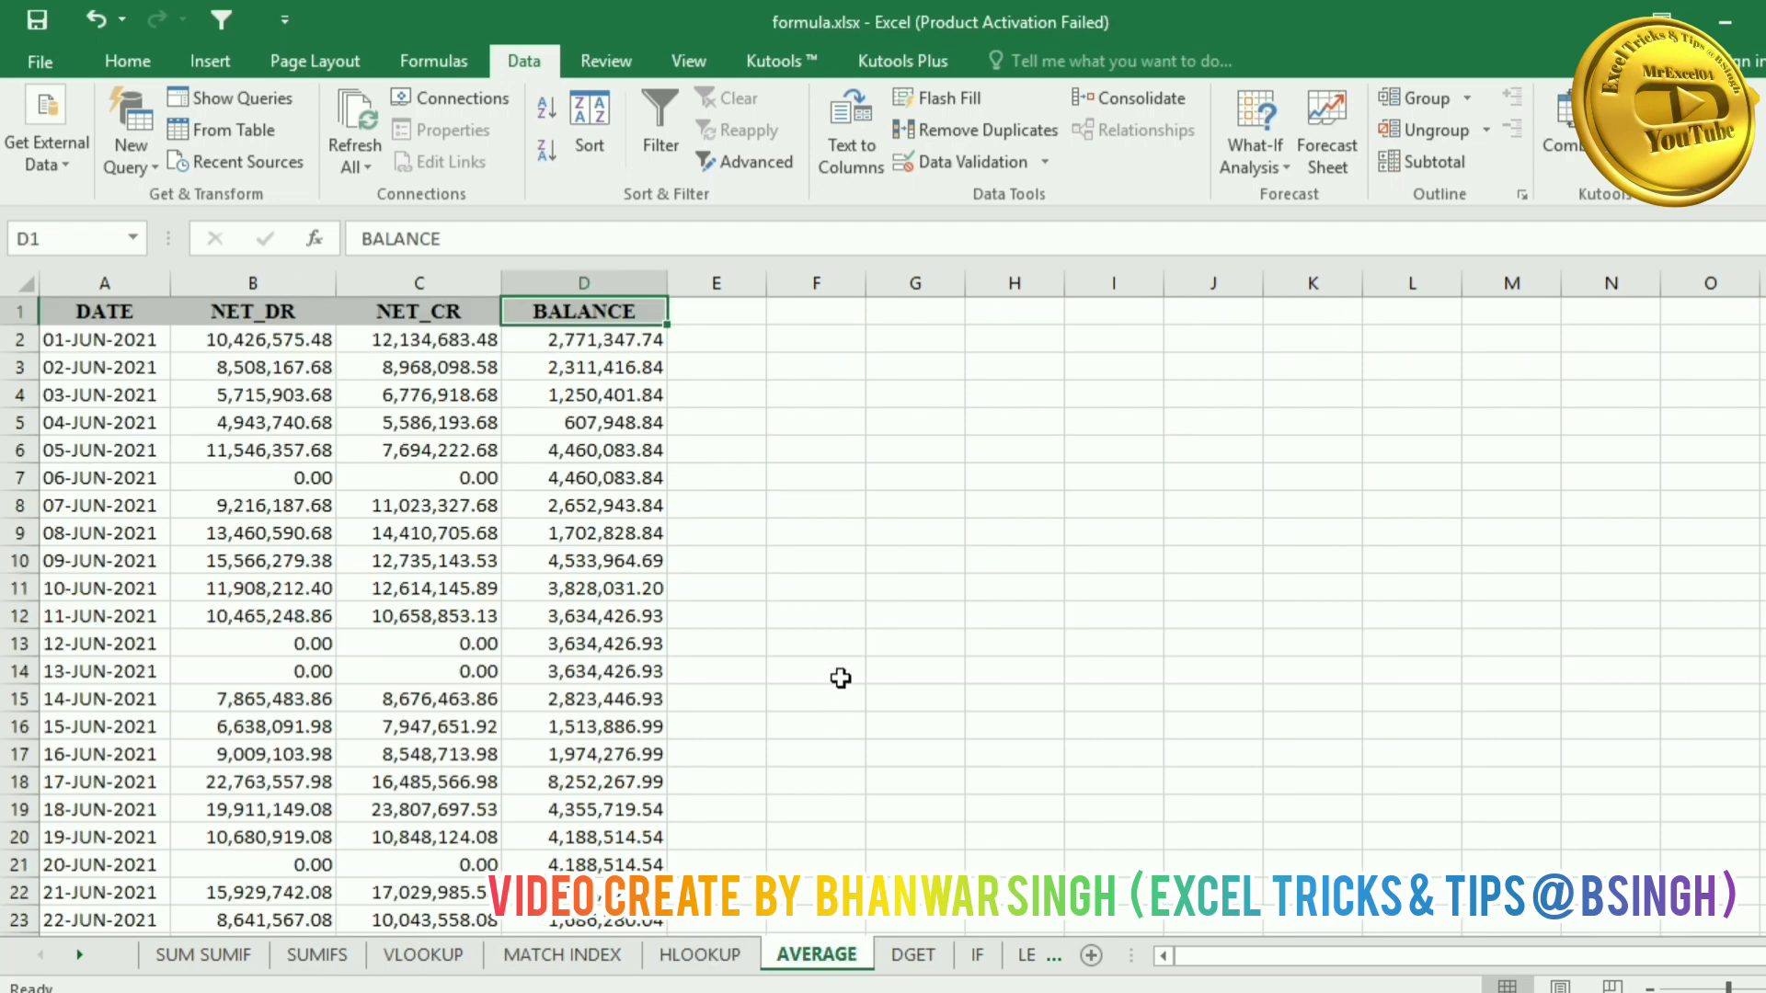
Step: Review the DATE, NET_DR, NET_CR and BALANCE columns and the AVERAGE and TOTAL rows at the end of the data
click(842, 643)
click(263, 395)
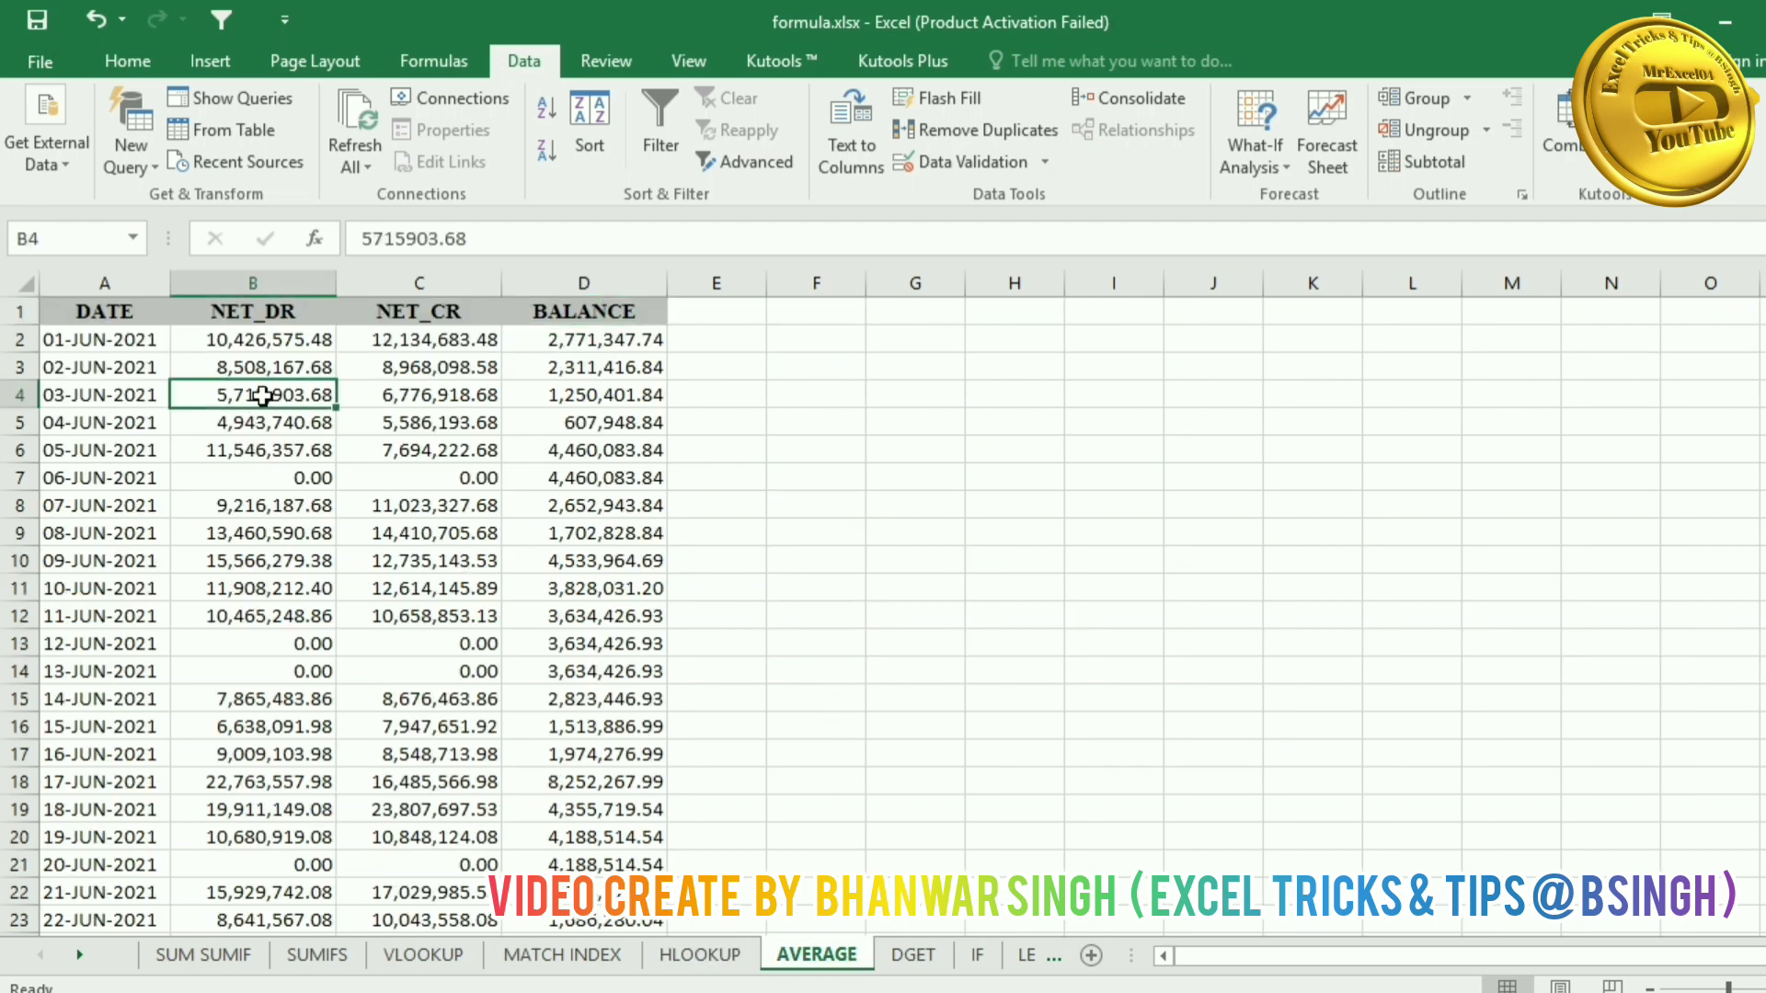
click(123, 318)
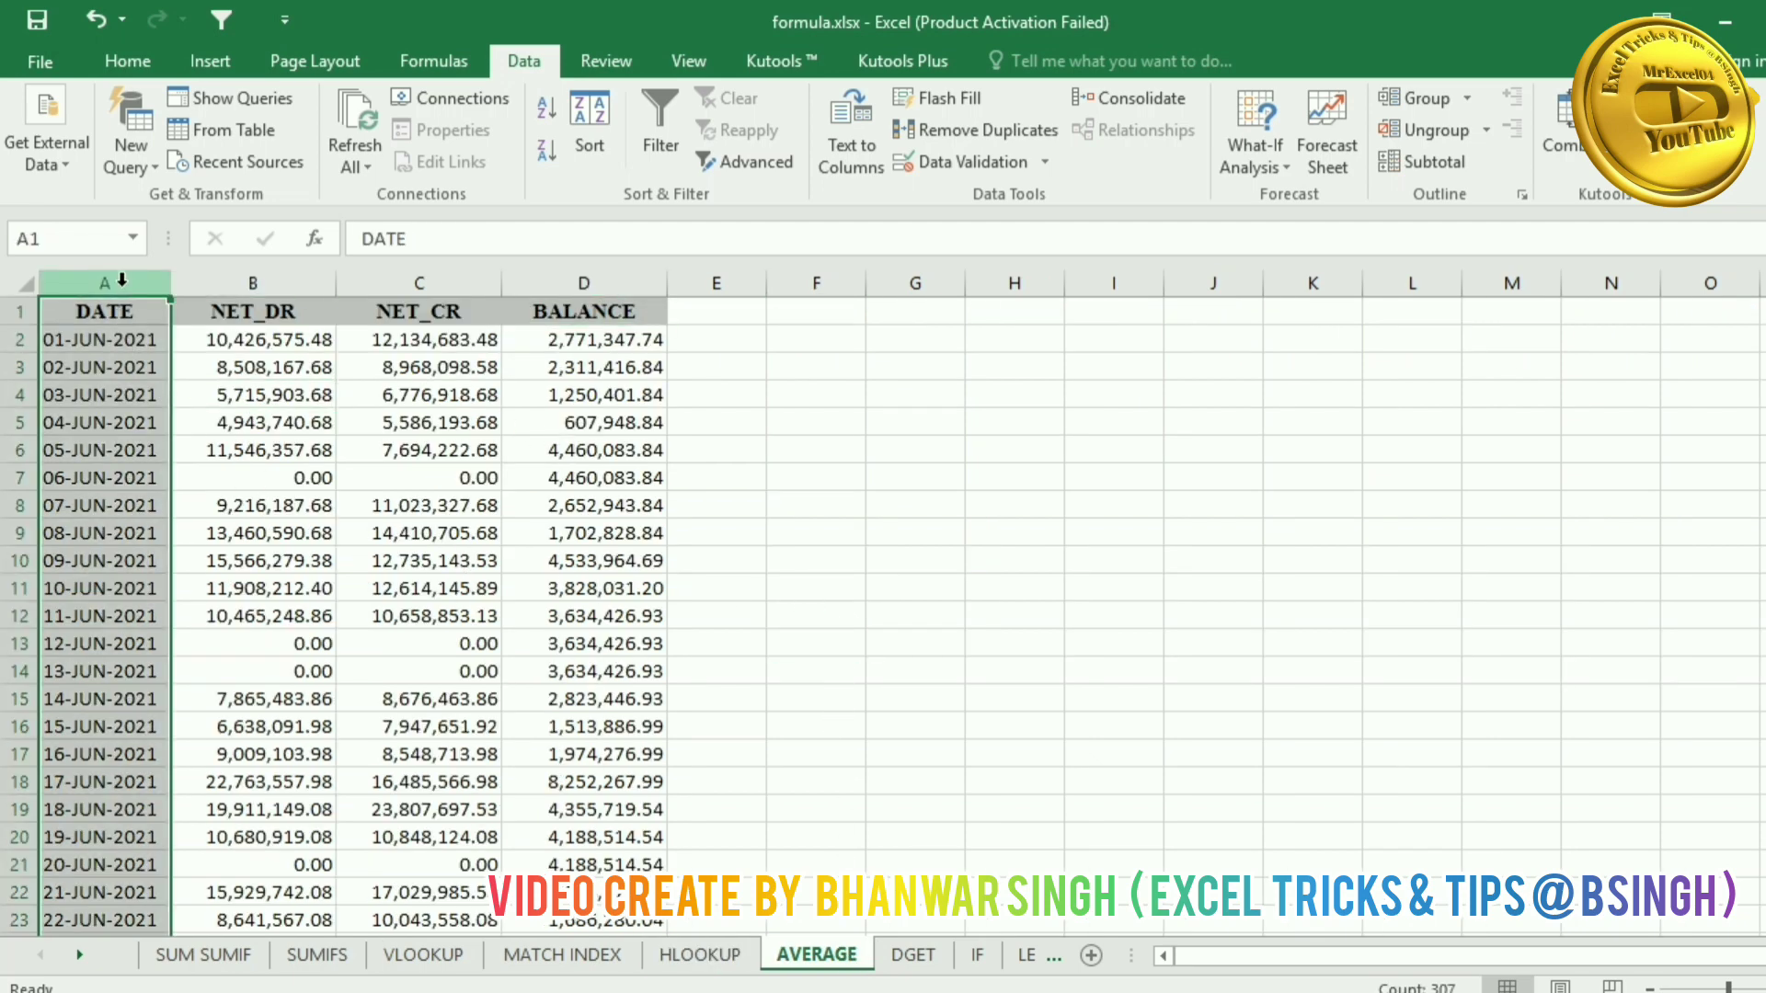
click(311, 313)
click(425, 314)
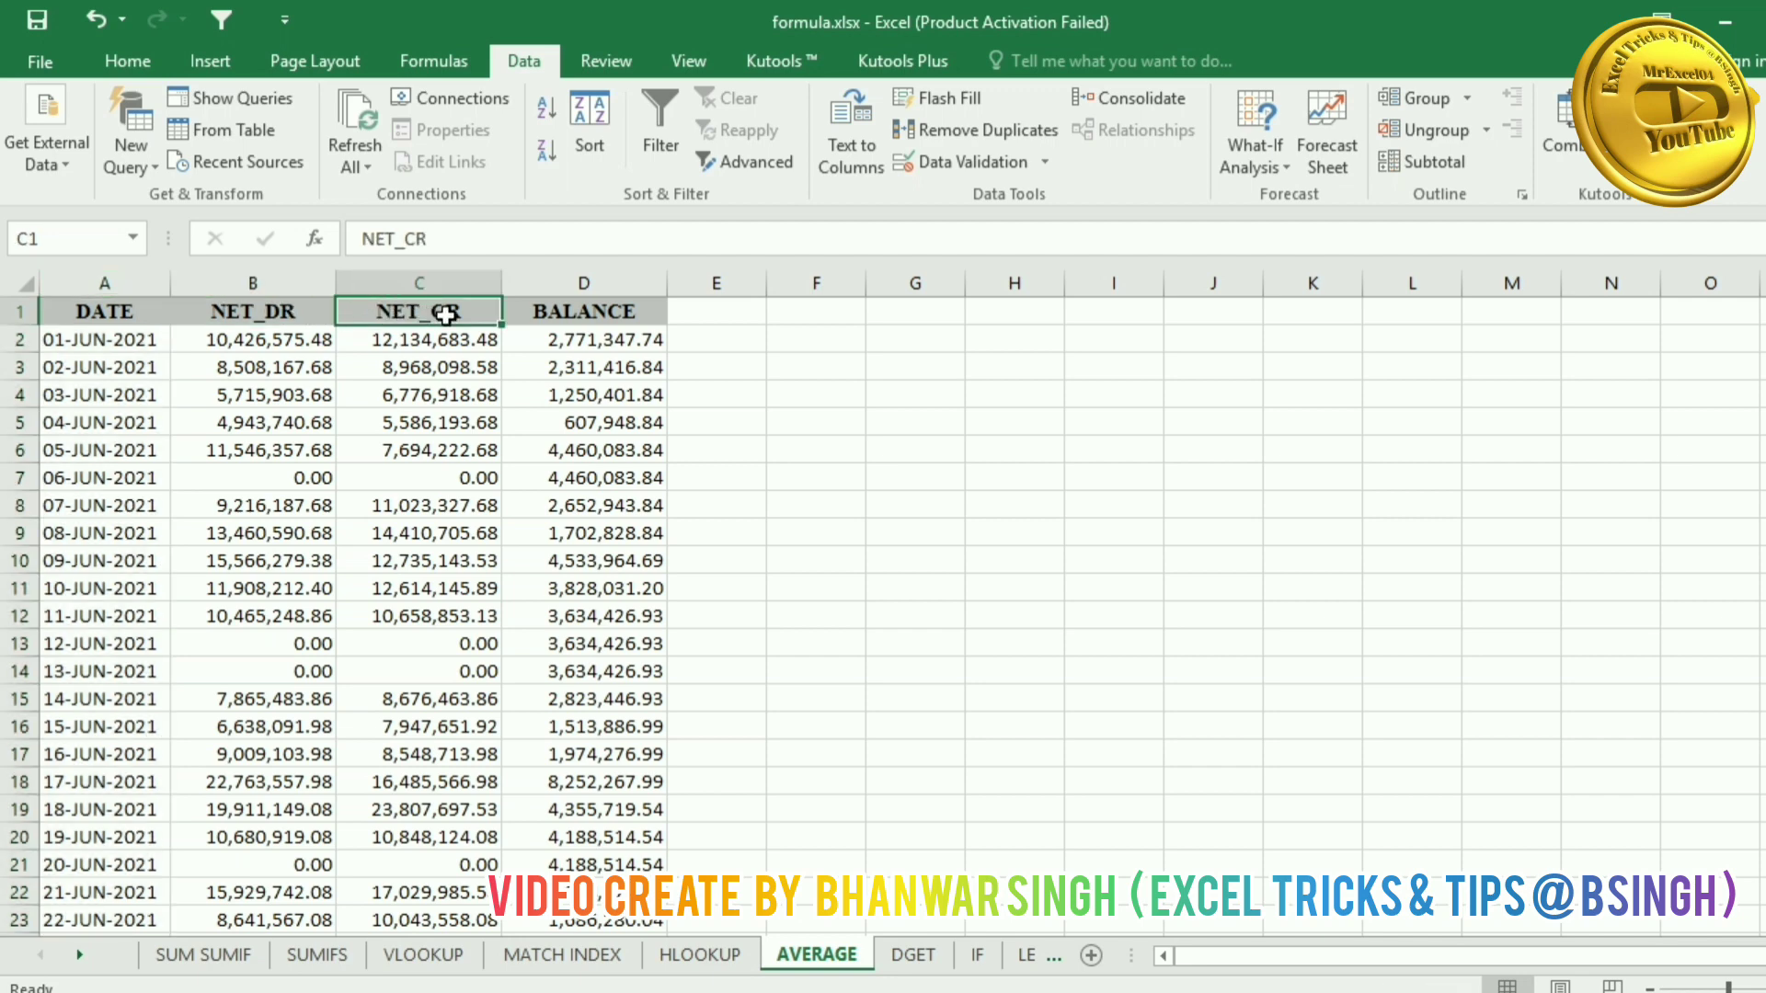
click(583, 318)
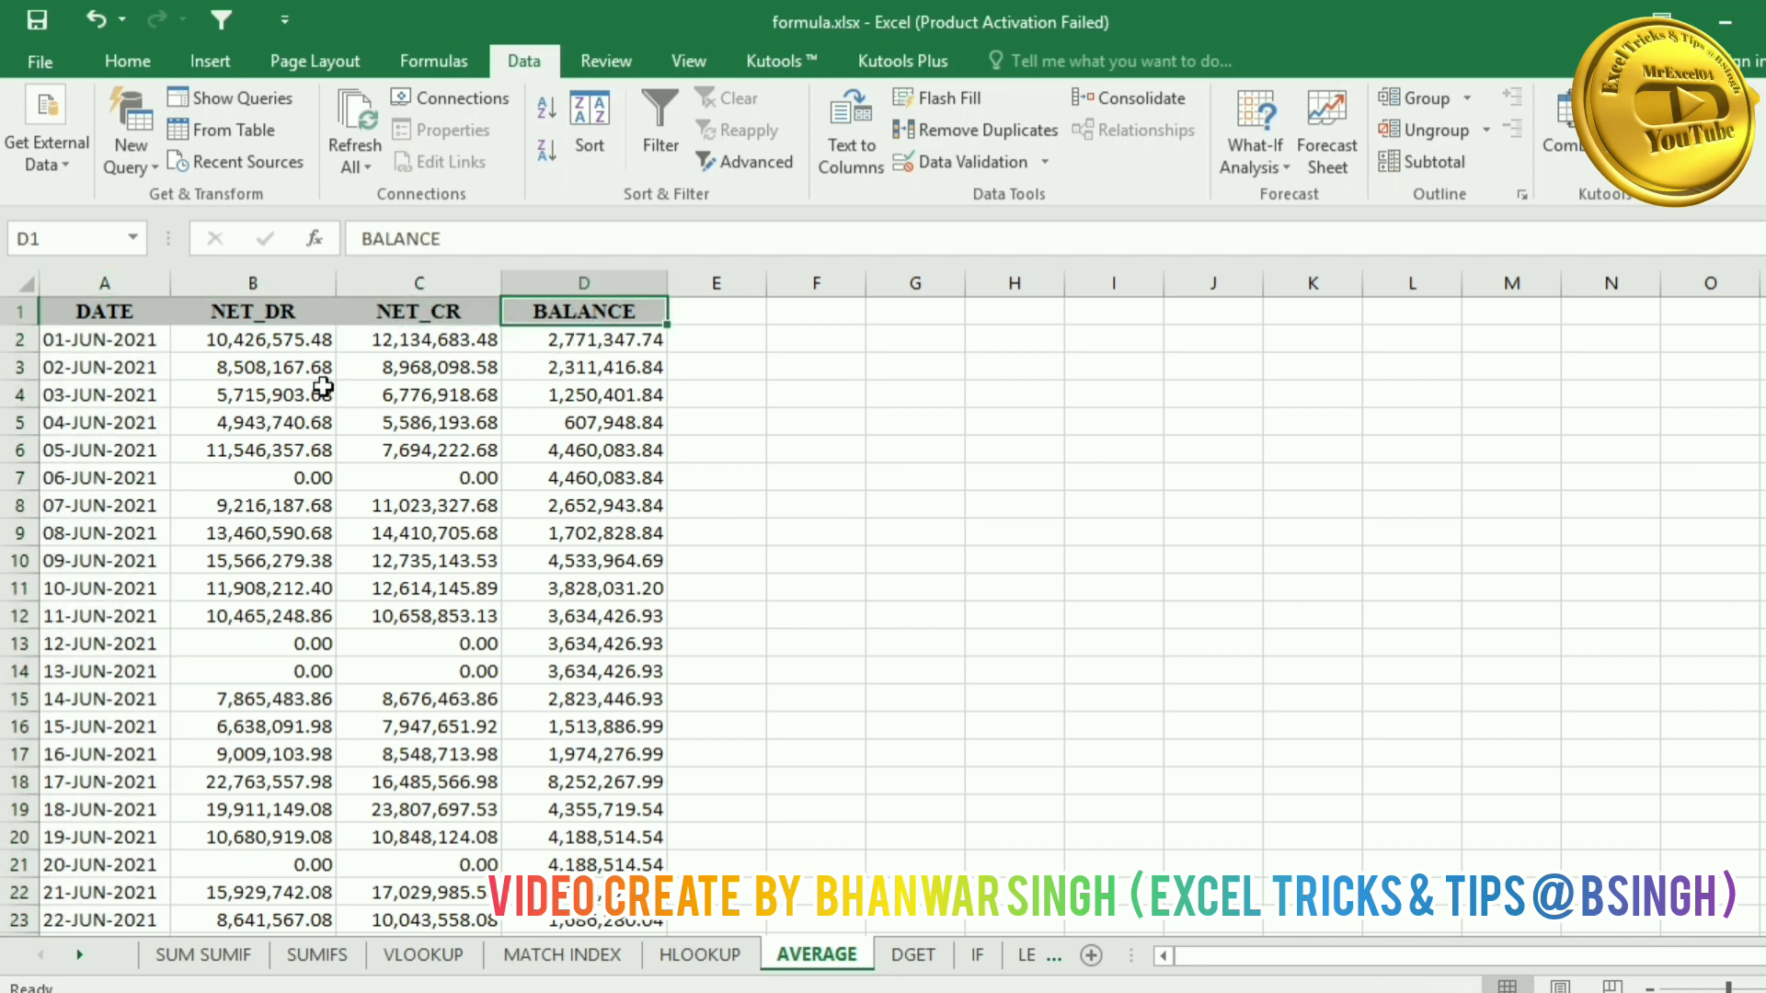
click(131, 341)
key(ctrl+Down)
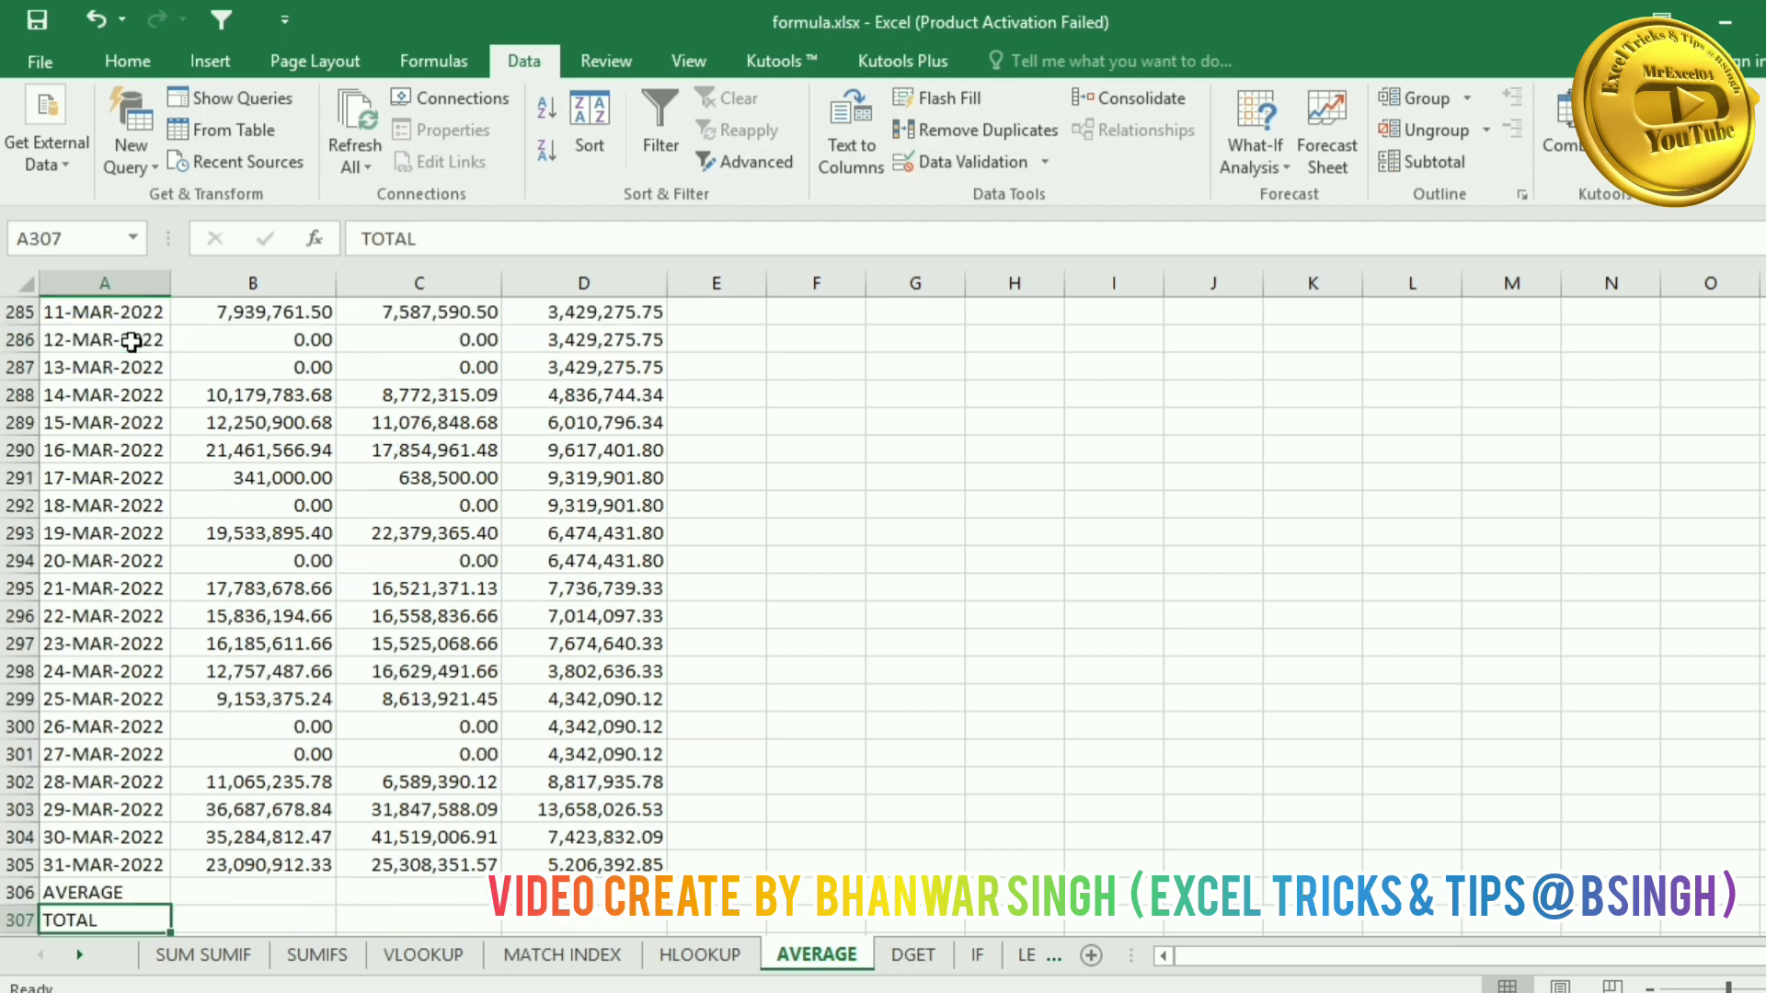
click(103, 865)
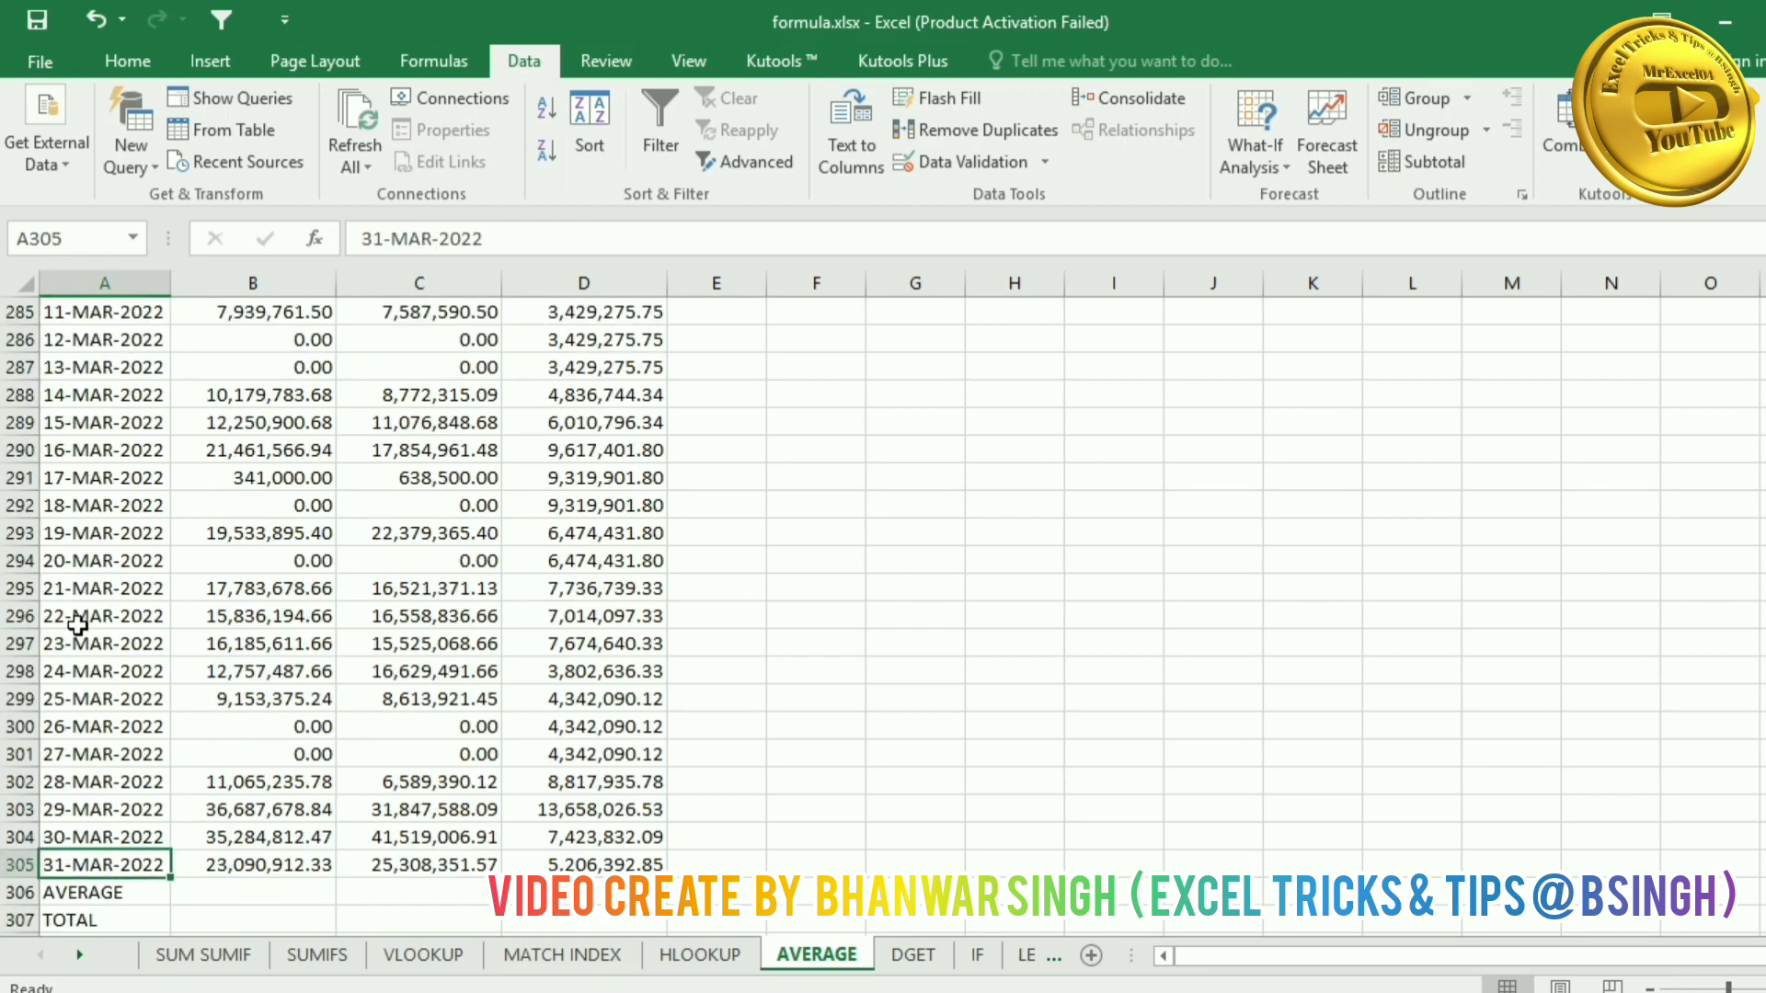
scroll(77, 625, down, 2)
scroll(77, 625, down, 1)
click(220, 644)
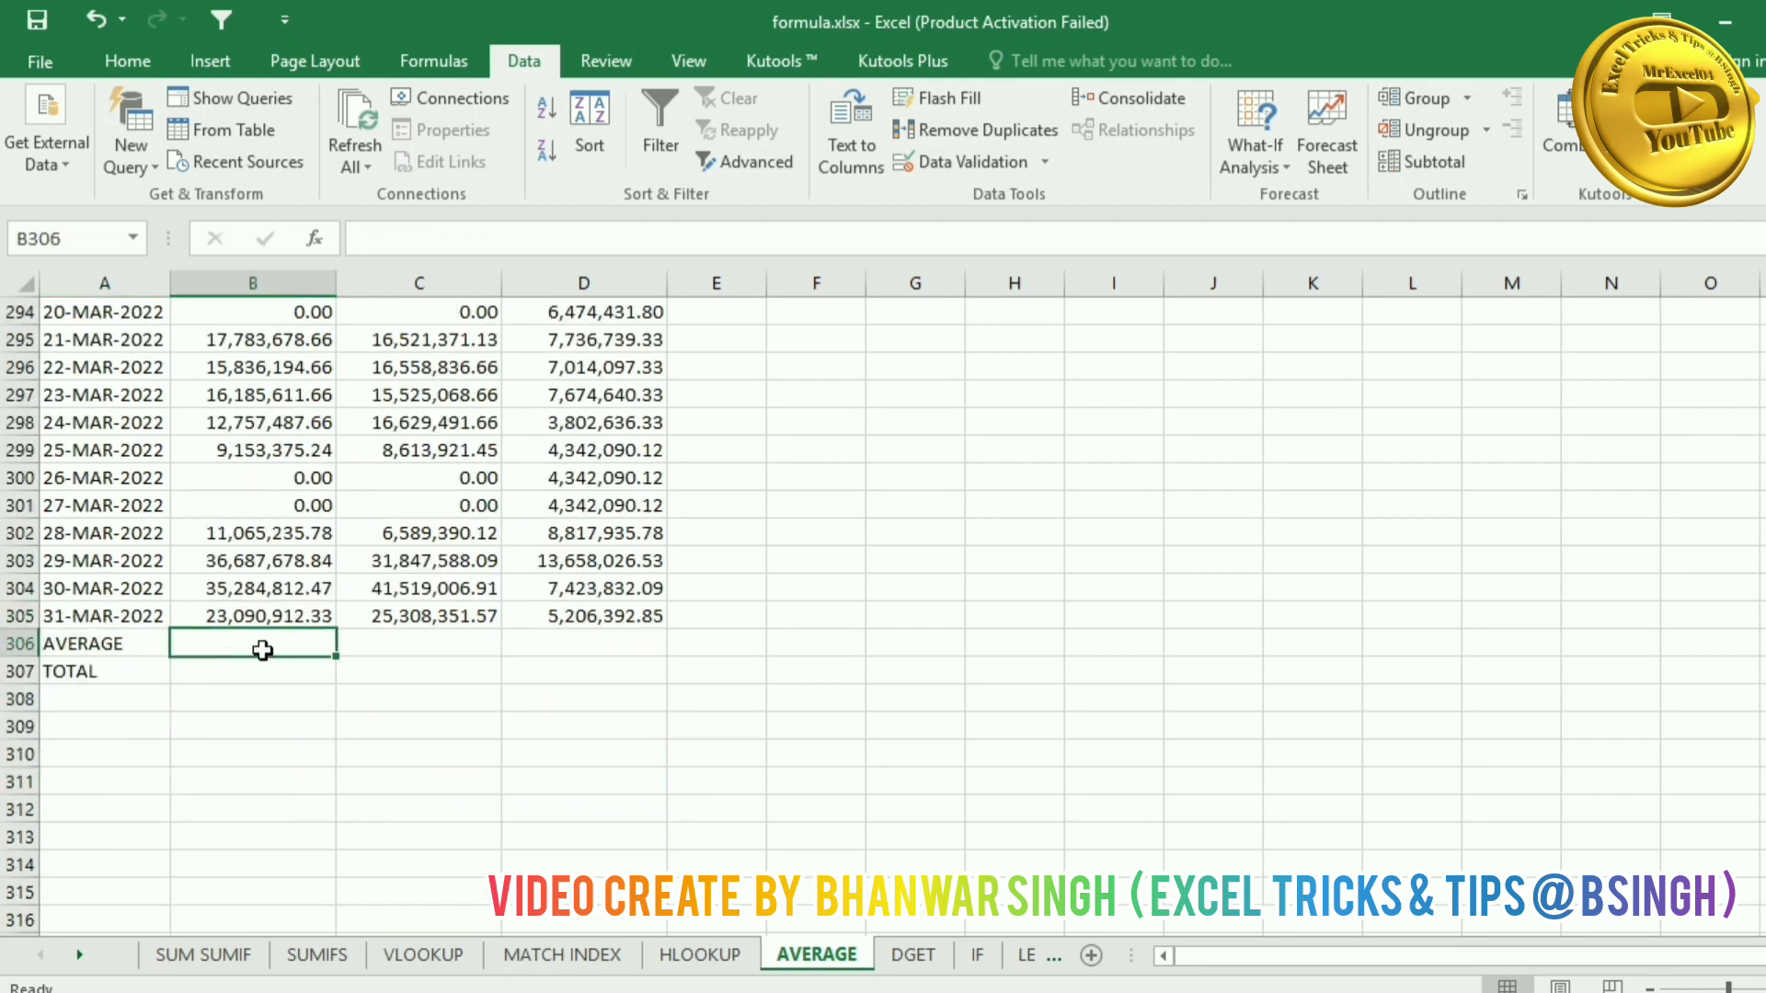
click(119, 679)
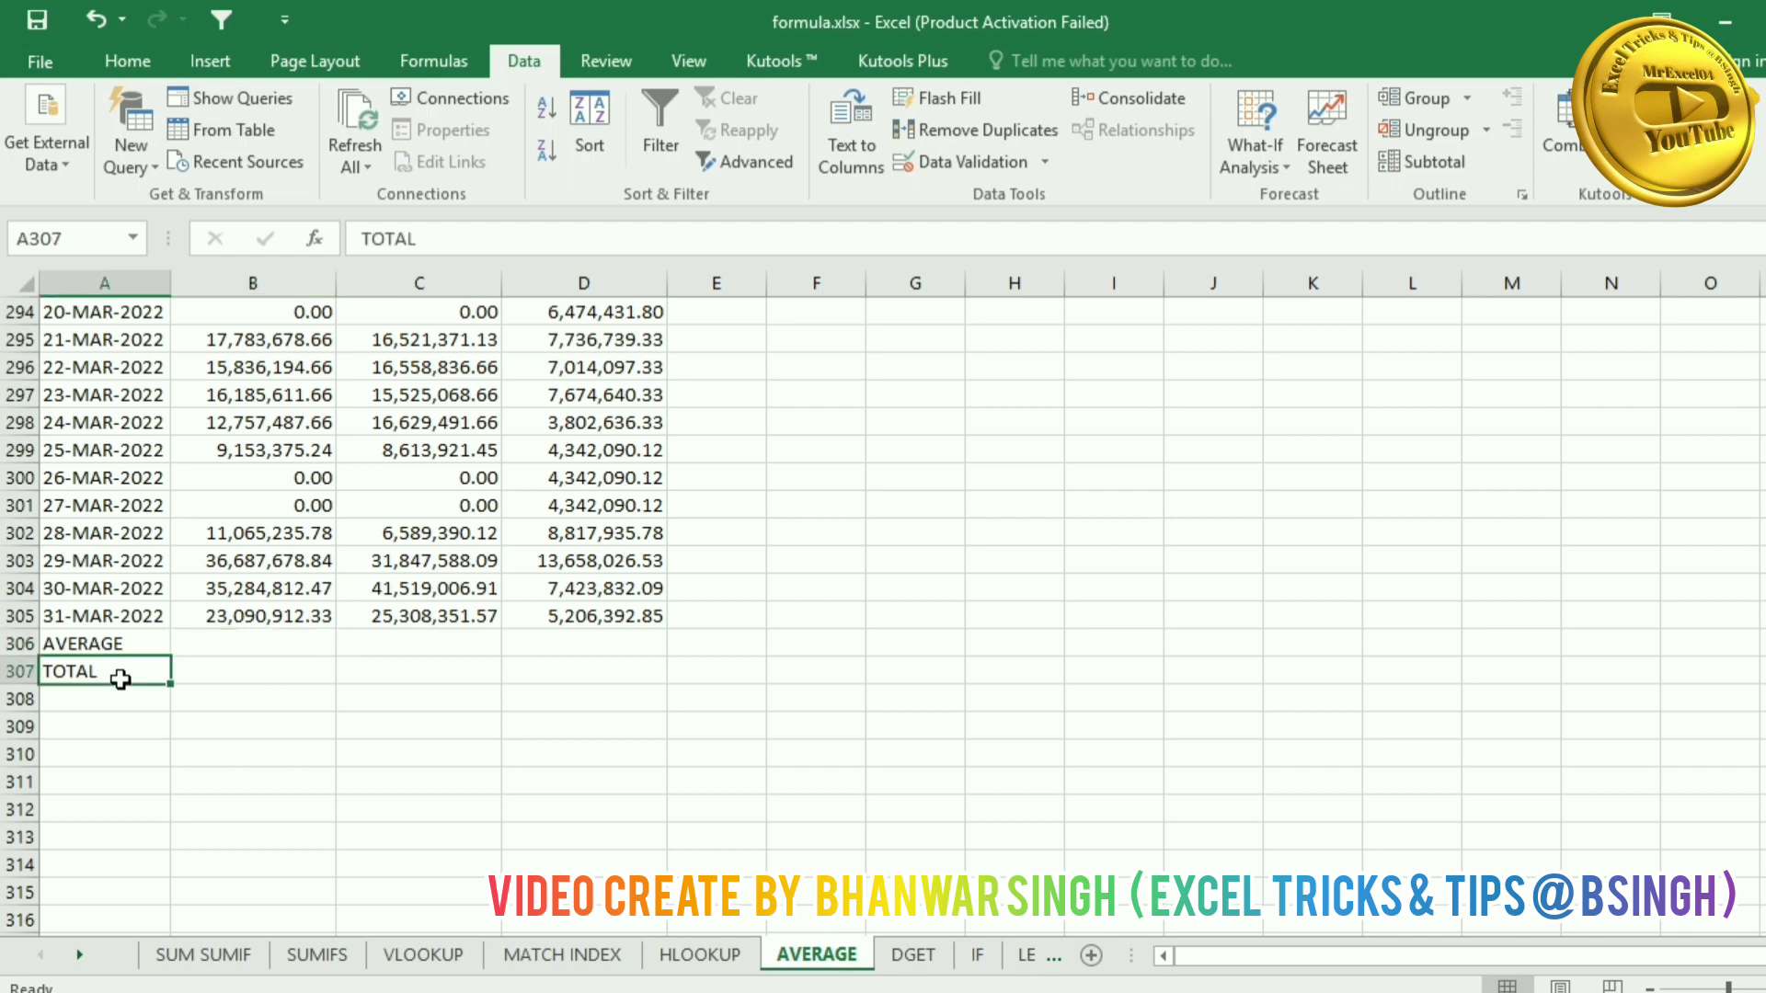
Step: Fill the TOTAL row in B307:D307 with AutoSum formulas covering rows 2 to 306 of NET_DR, NET_CR and BALANCE
drag(221, 674, 583, 674)
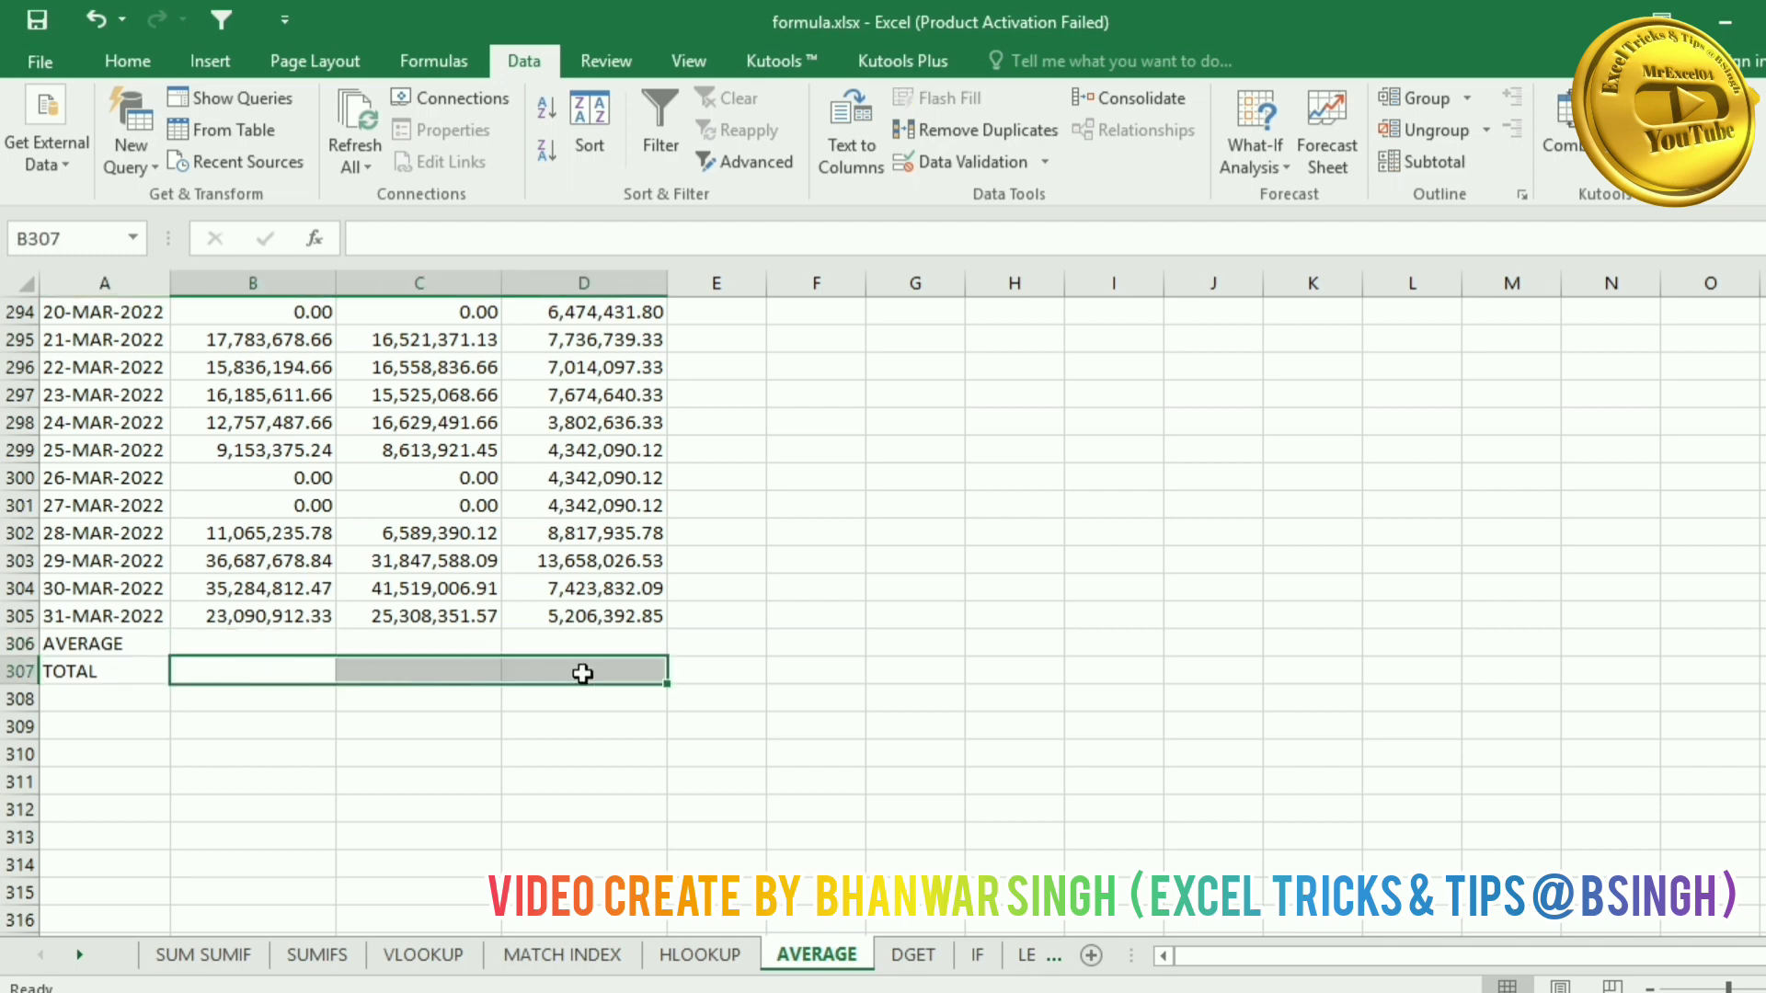
key(shift+Up)
key(shift+Up)
key(ctrl+shift+Up)
key(shift+Down)
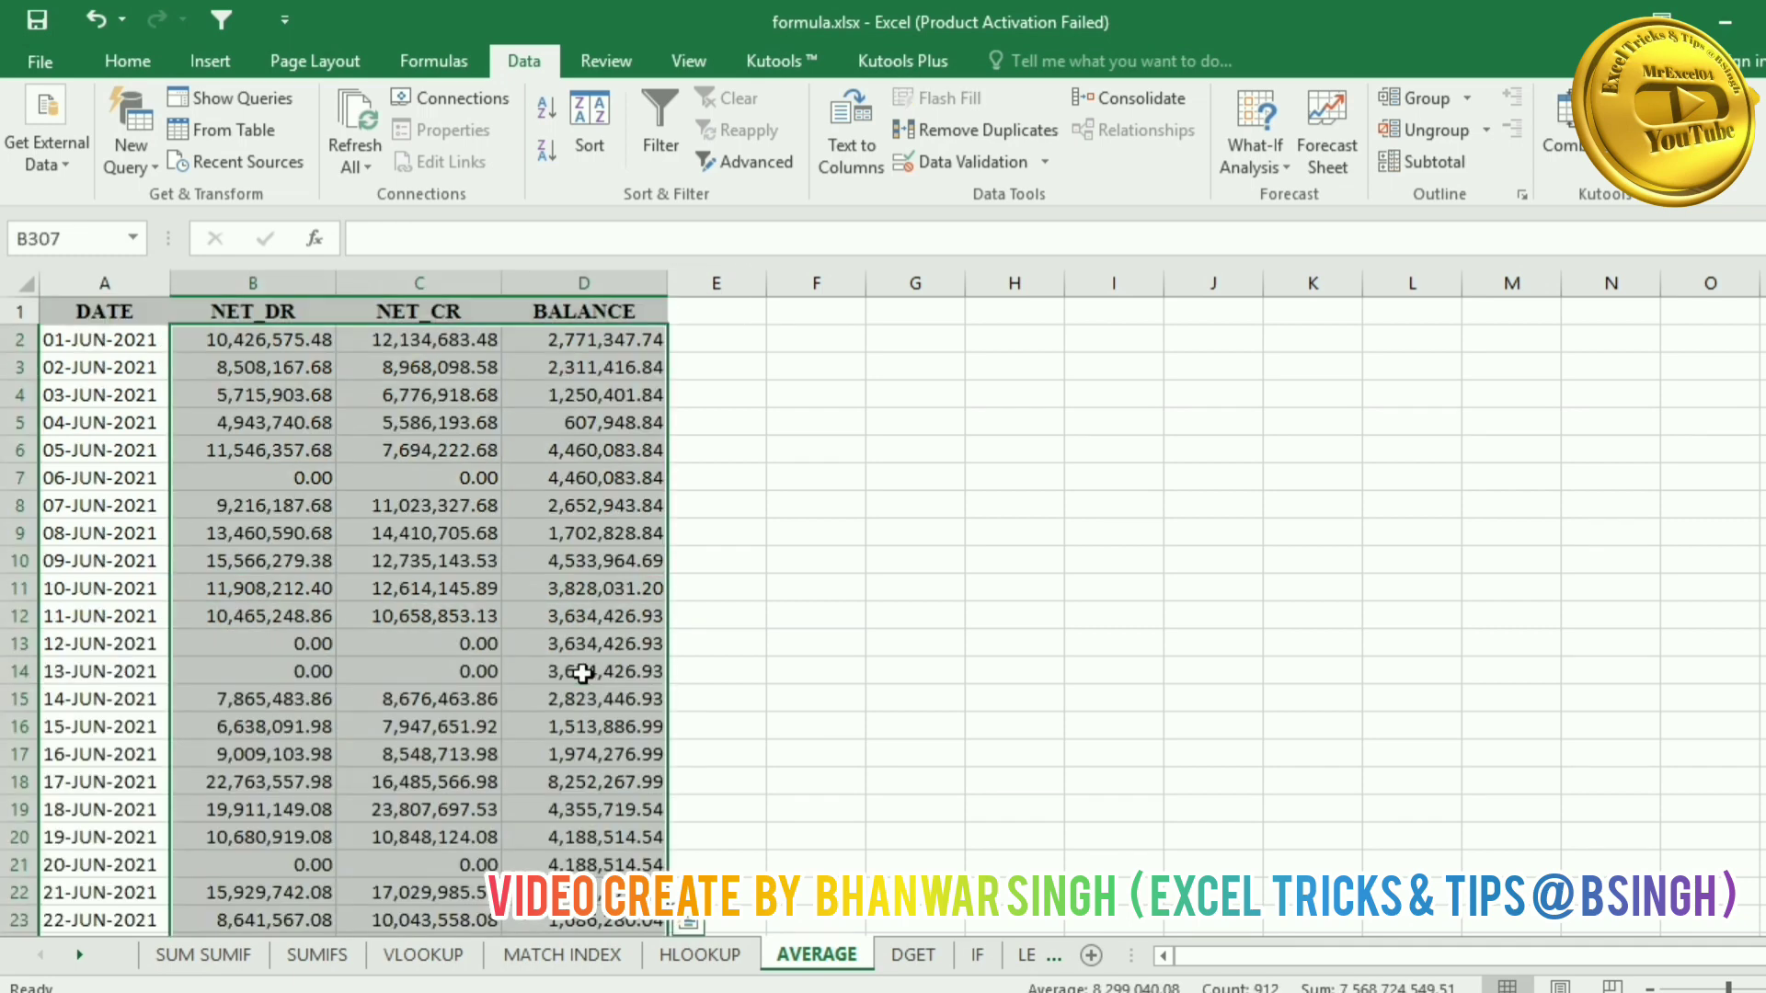
click(127, 61)
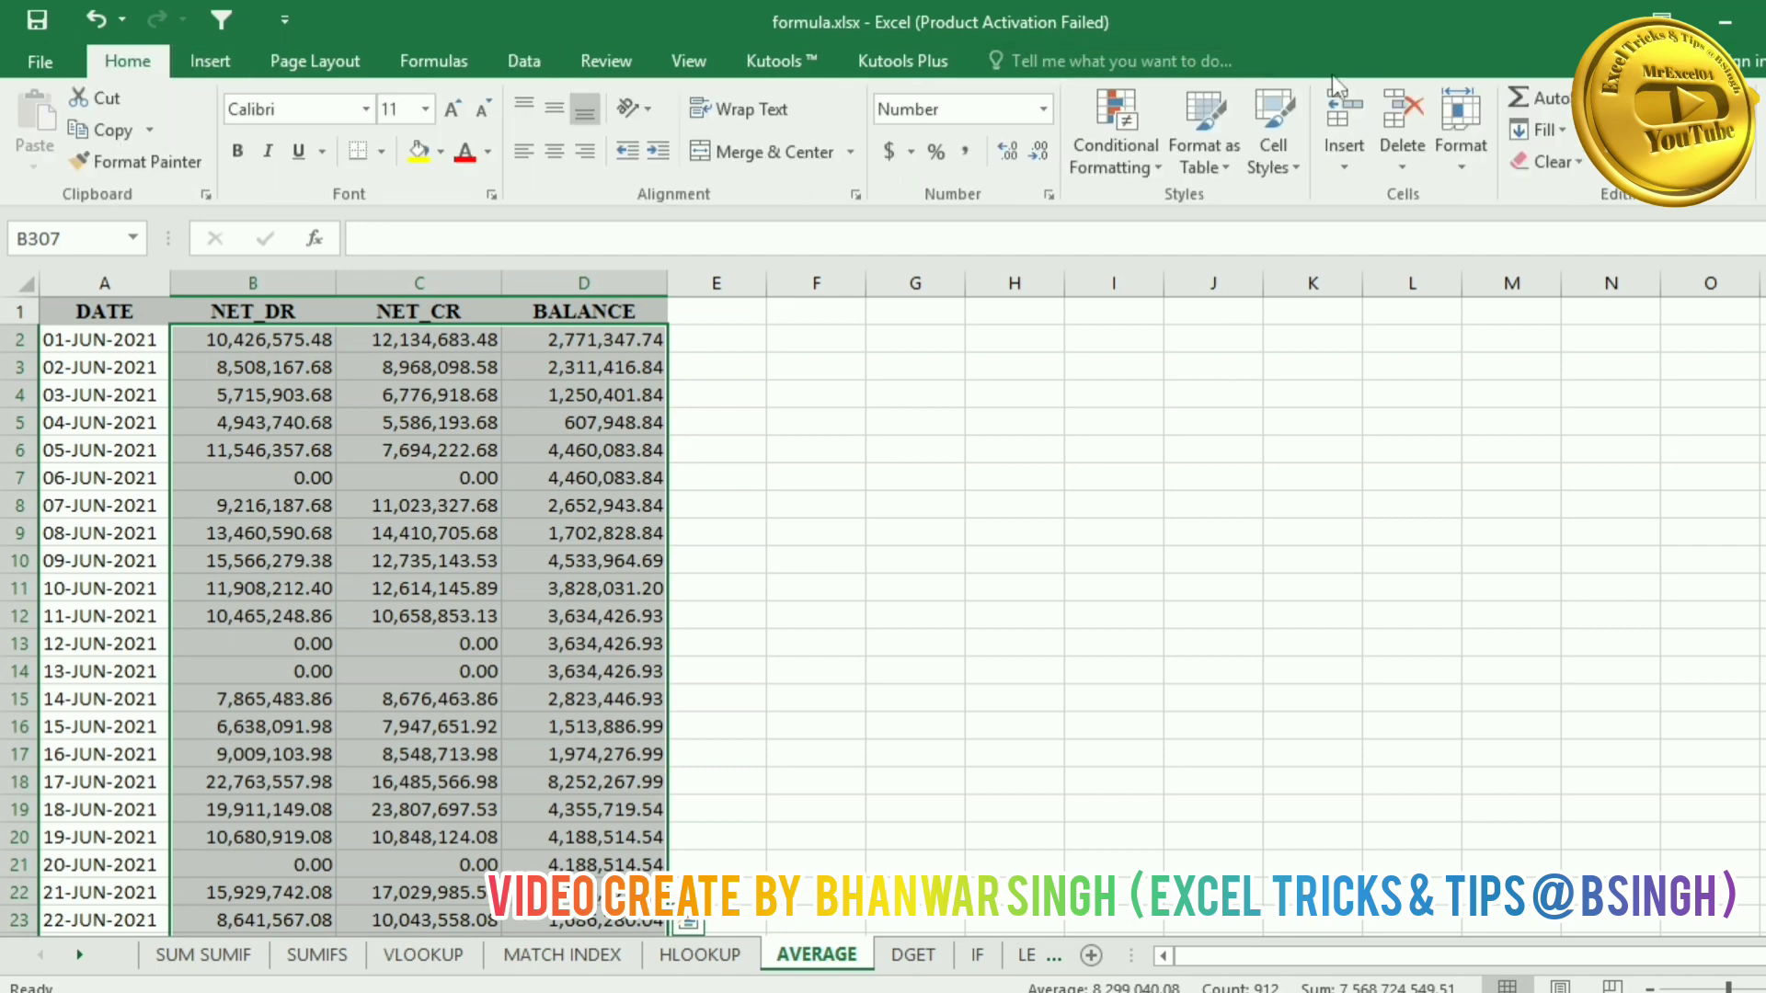
click(1515, 109)
scroll(351, 693, down, 5)
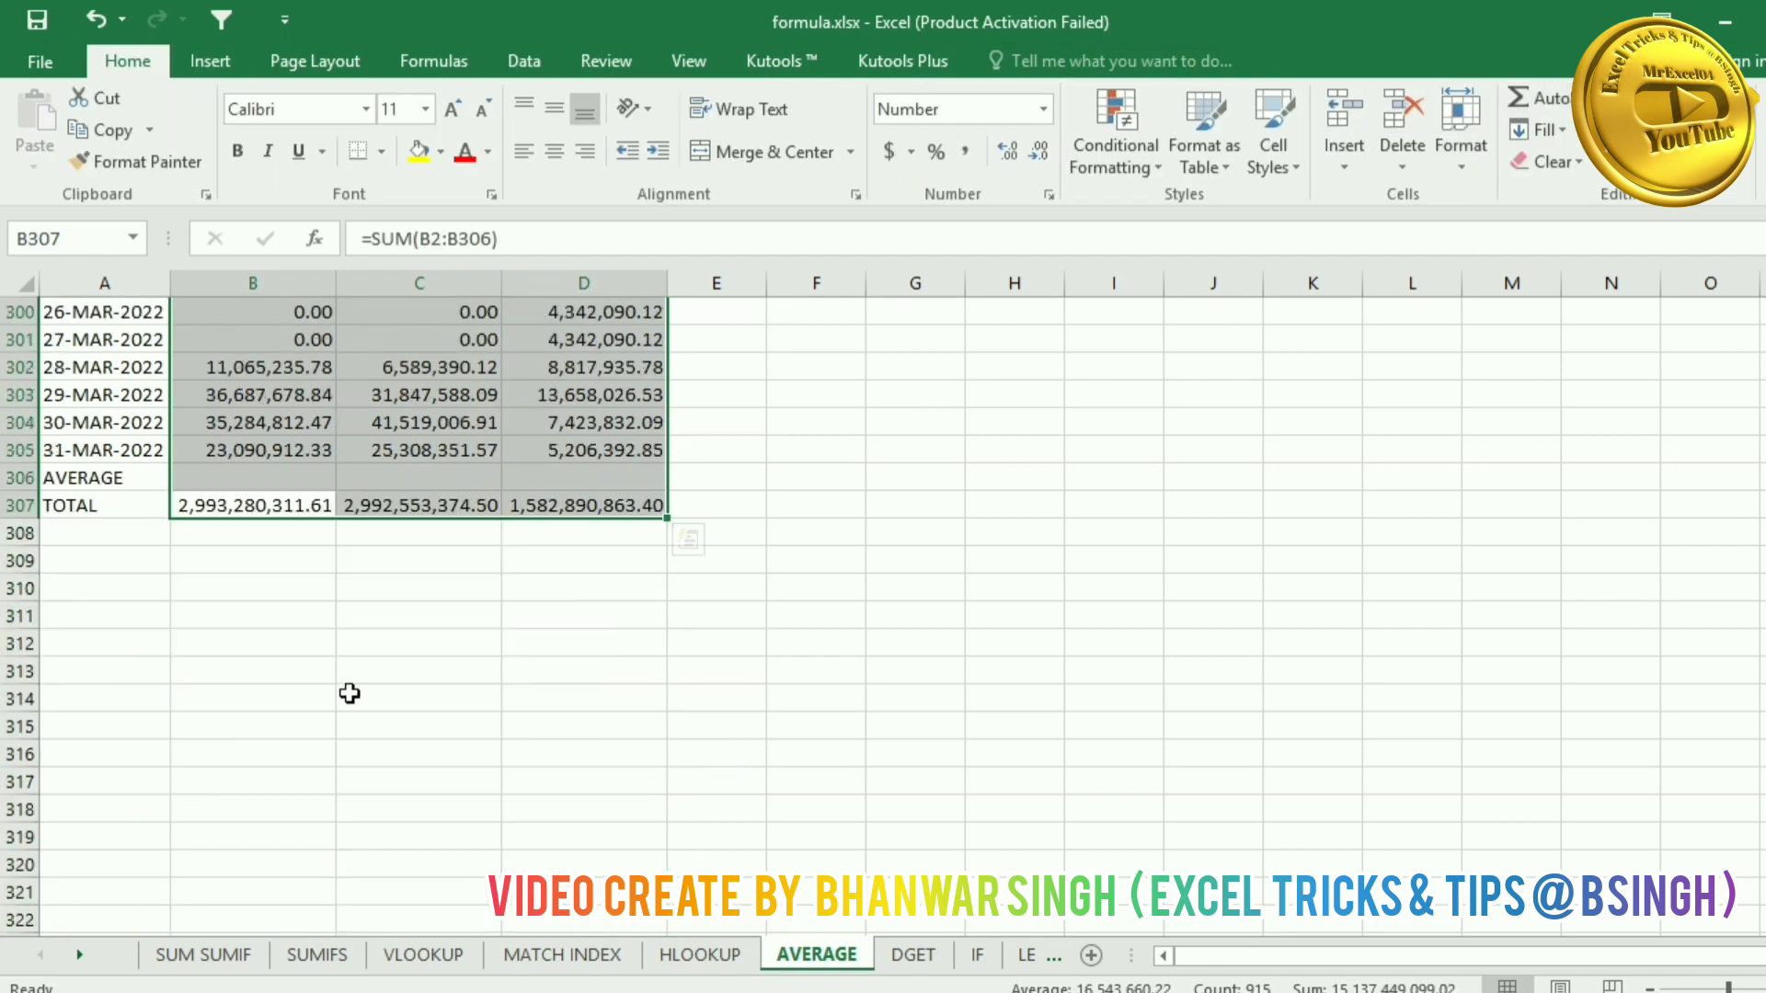
click(272, 512)
Step: Enter an AVERAGE formula in B306 covering the NET_DR values in B2:B305
click(253, 476)
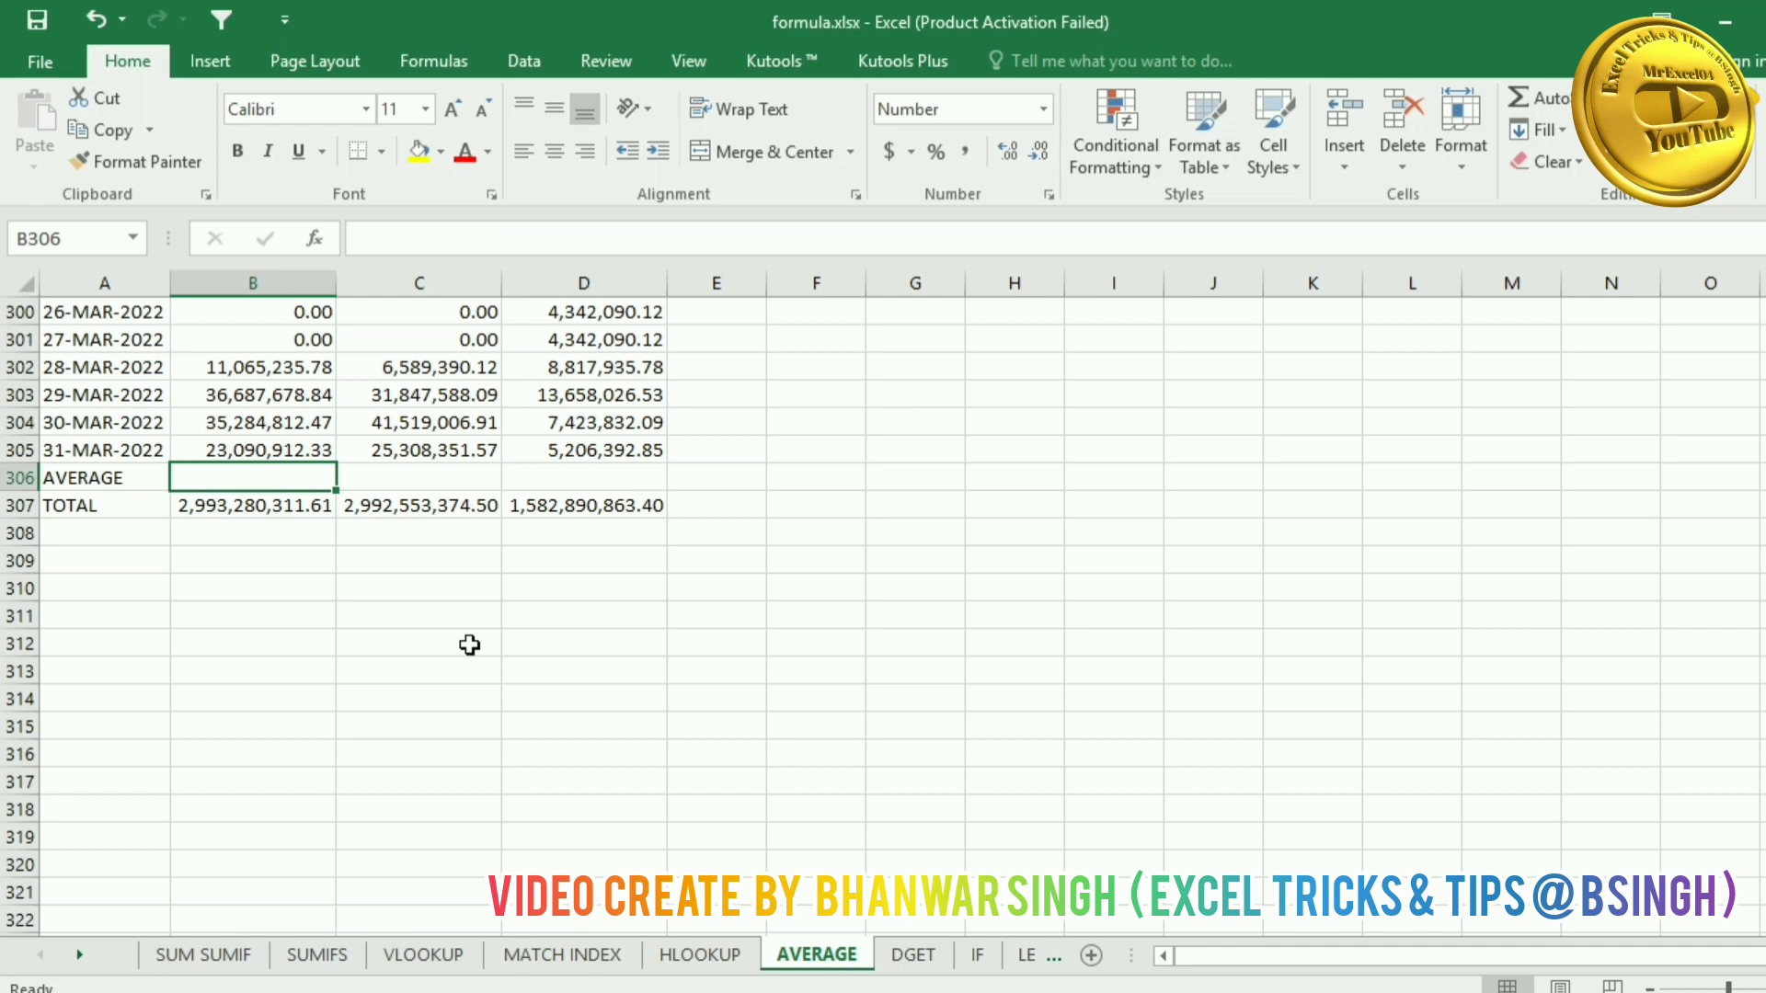
text(=aver)
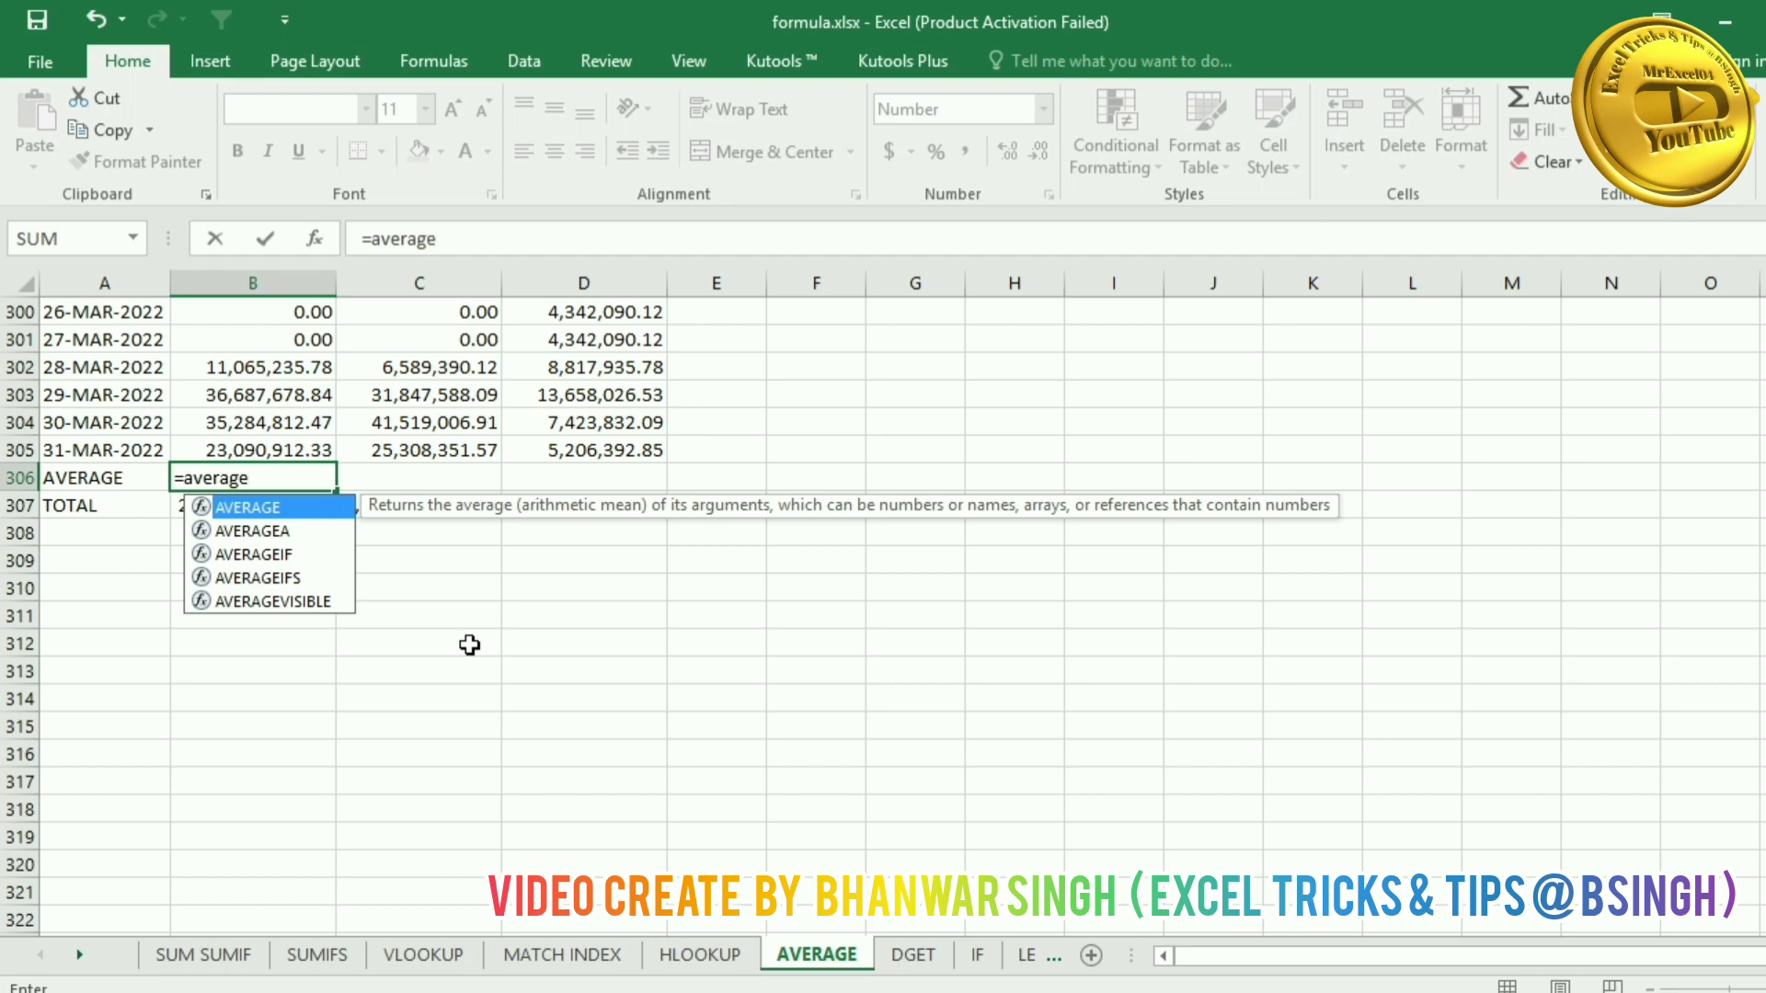
text(age)
key(Tab)
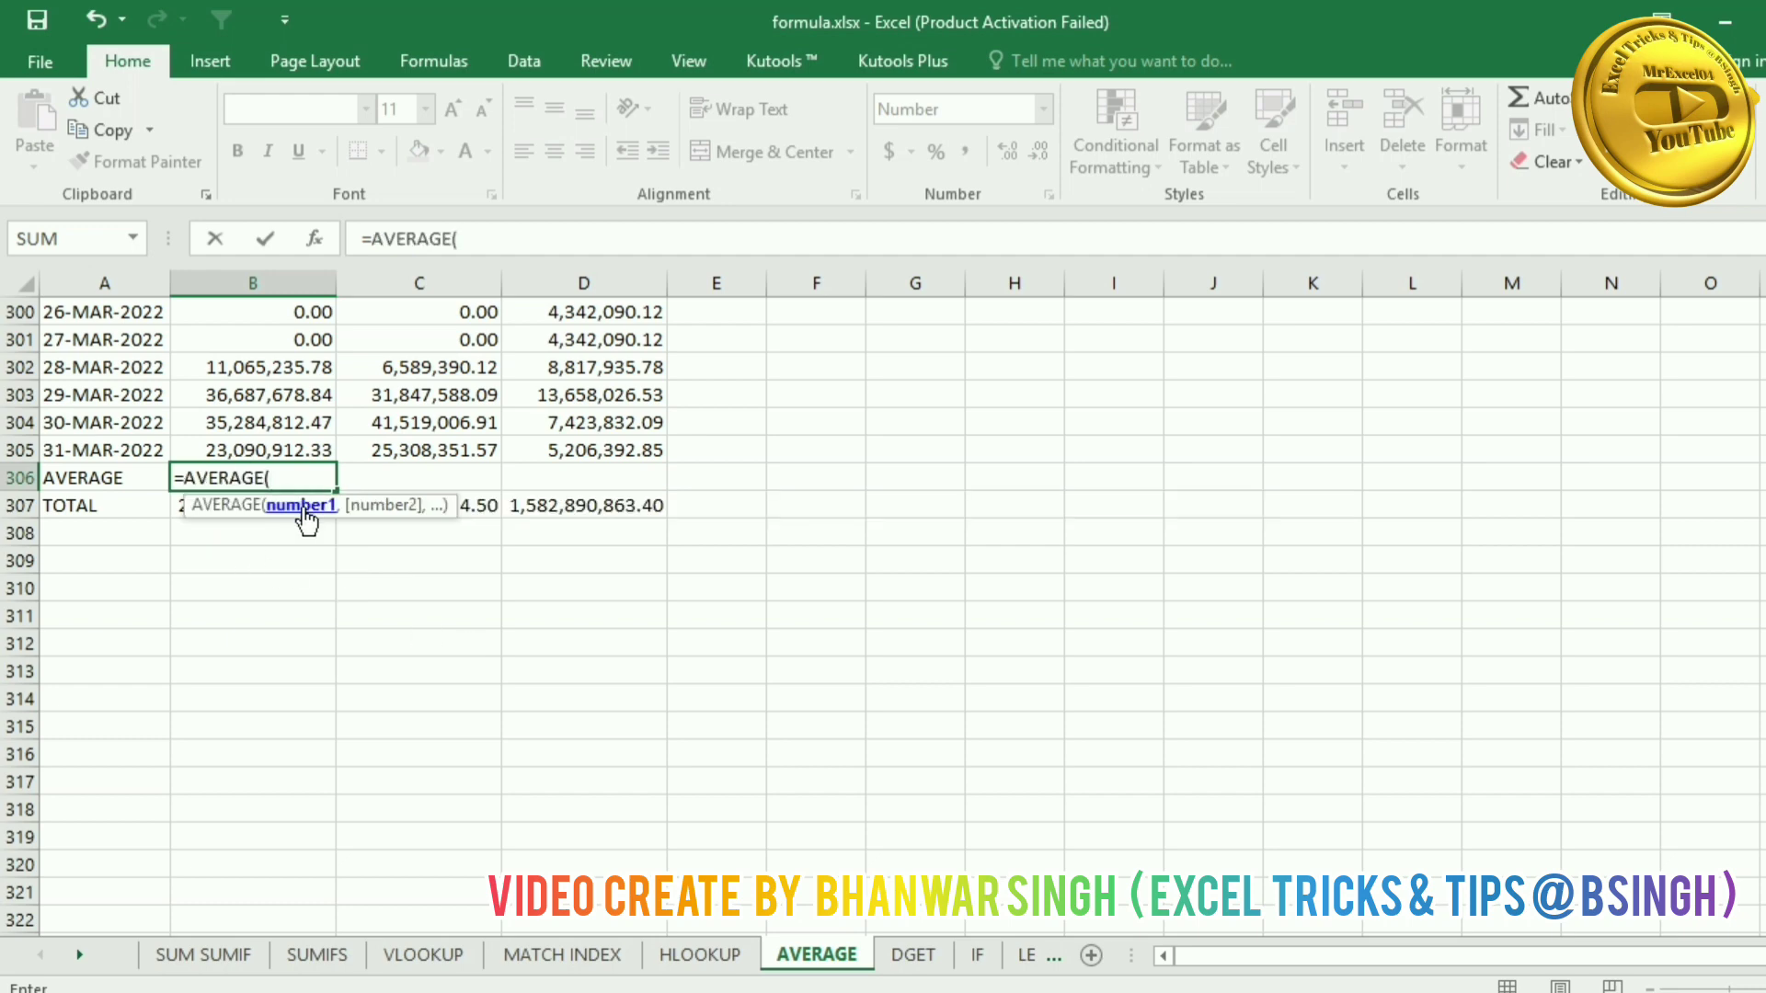
click(292, 450)
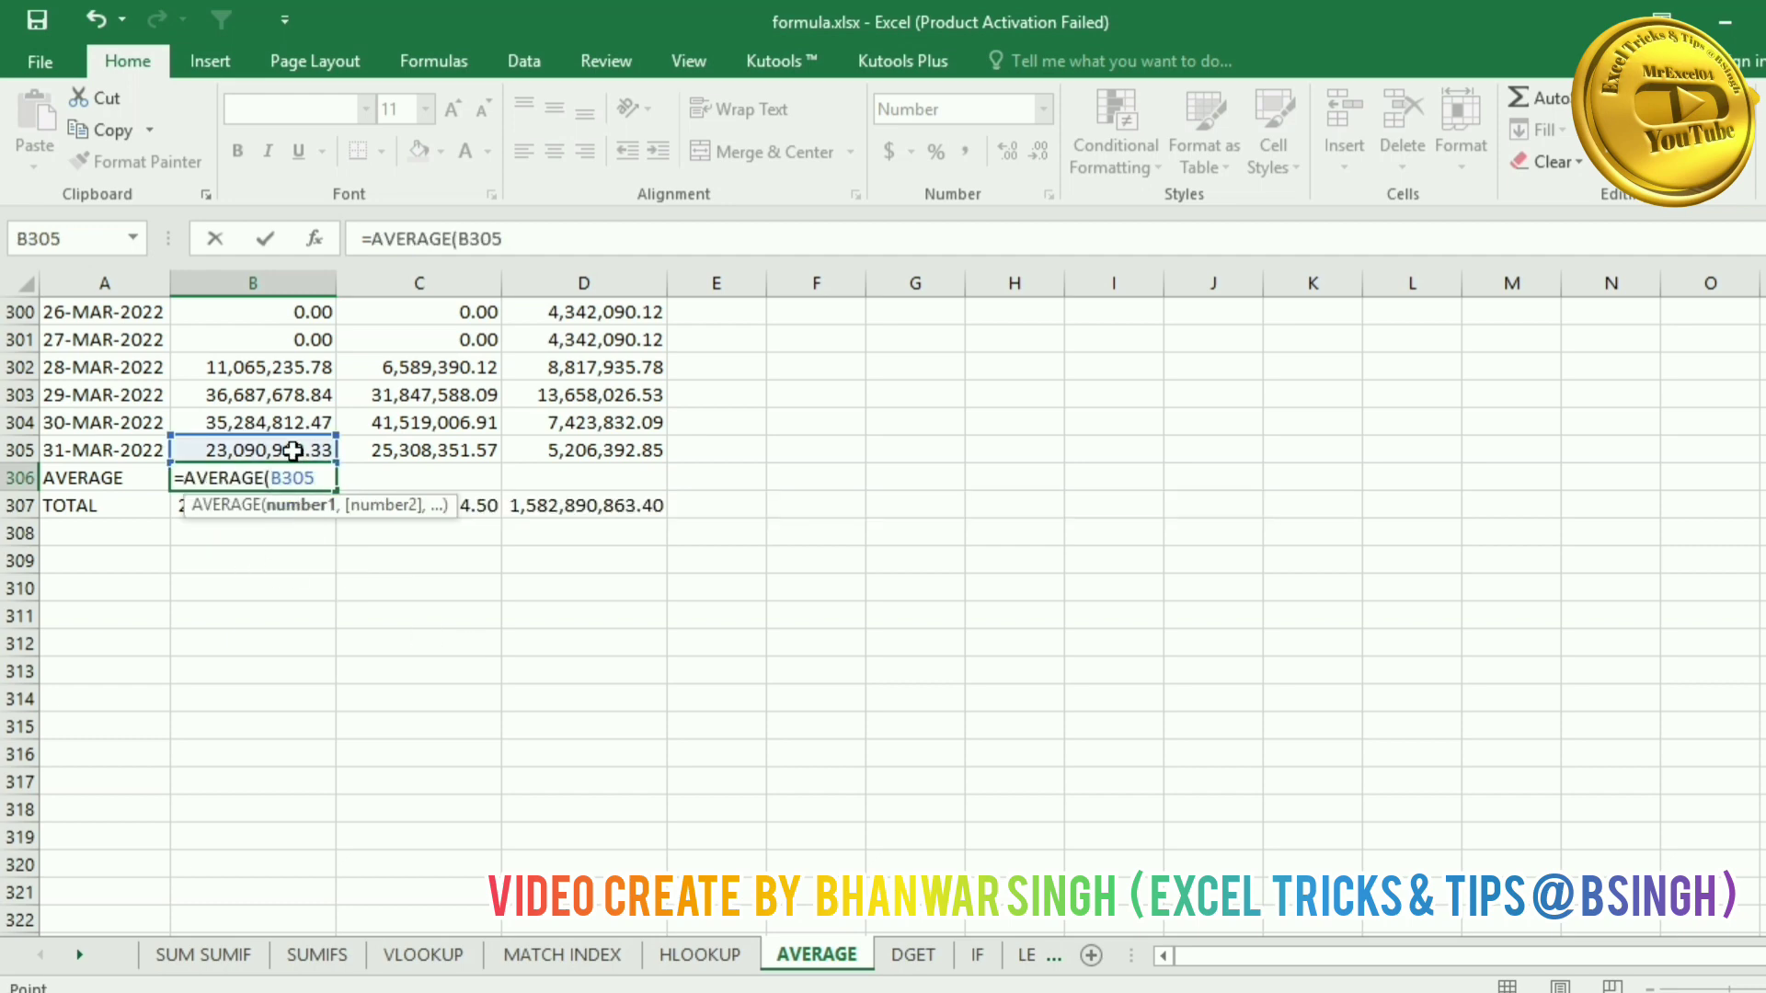
key(ctrl+shift+Up)
text())
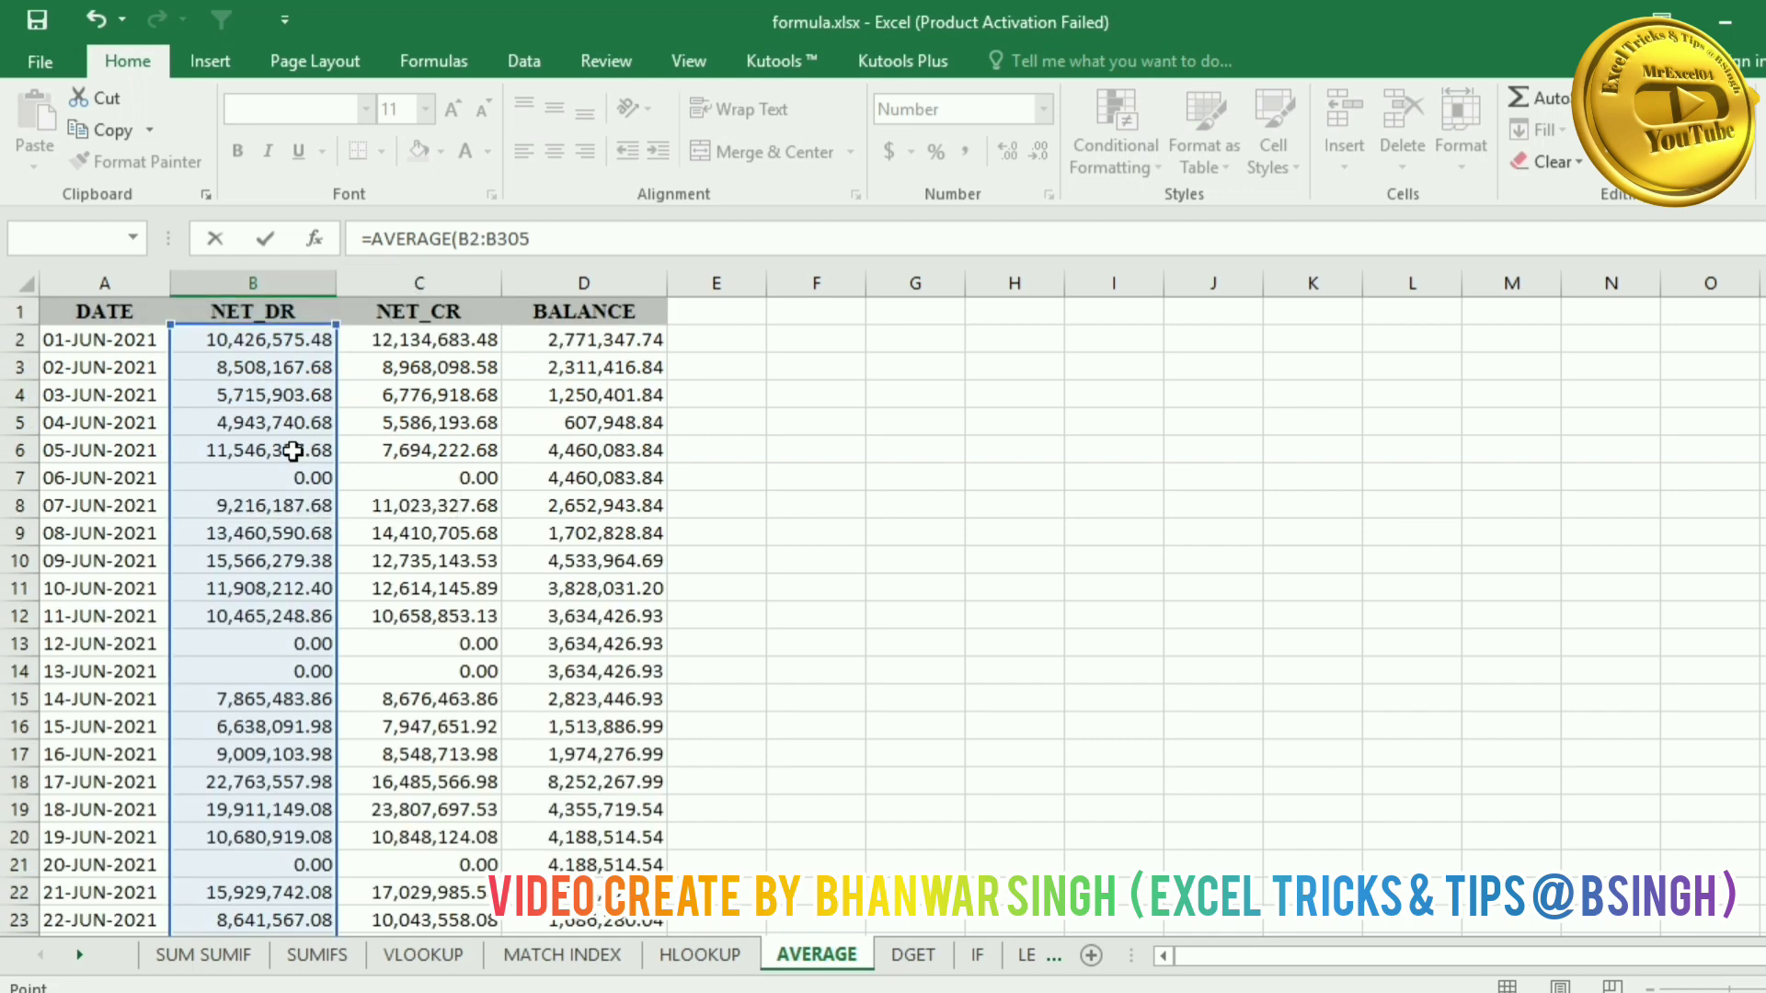
key(Return)
Step: Copy the B306 AVERAGE formula across to C306 and D306 and check the formulas in the AVERAGE row
click(253, 810)
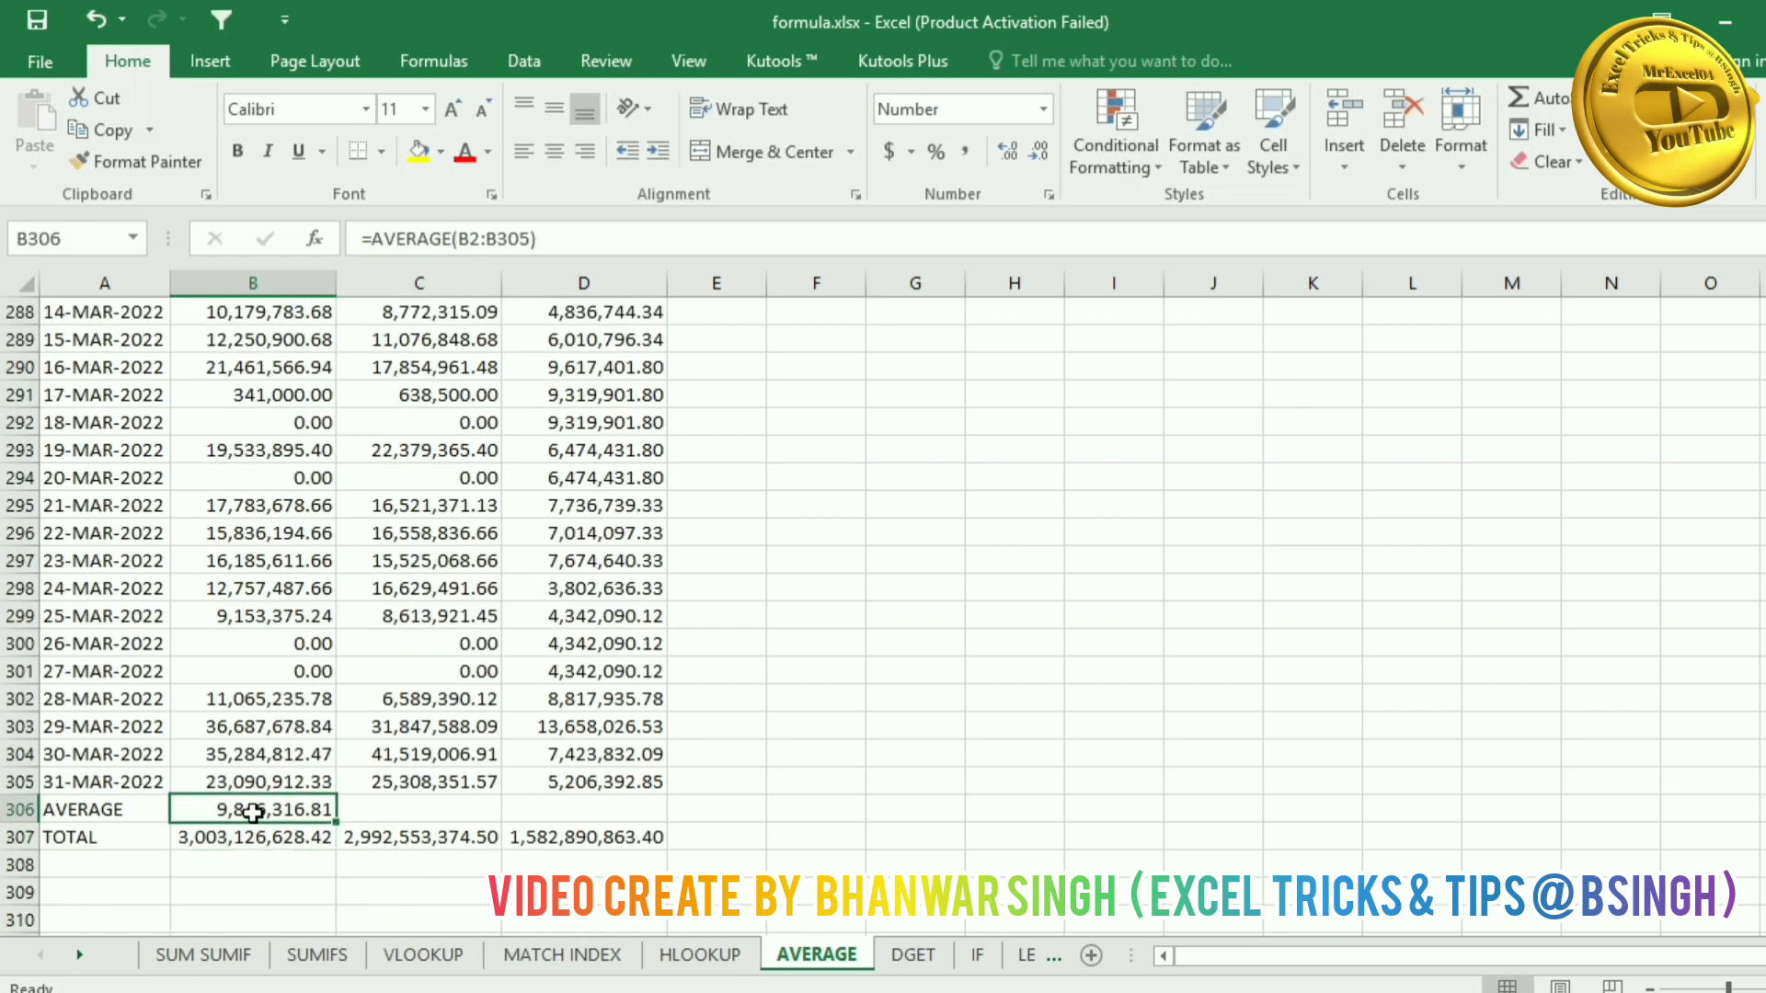
drag(335, 822, 599, 821)
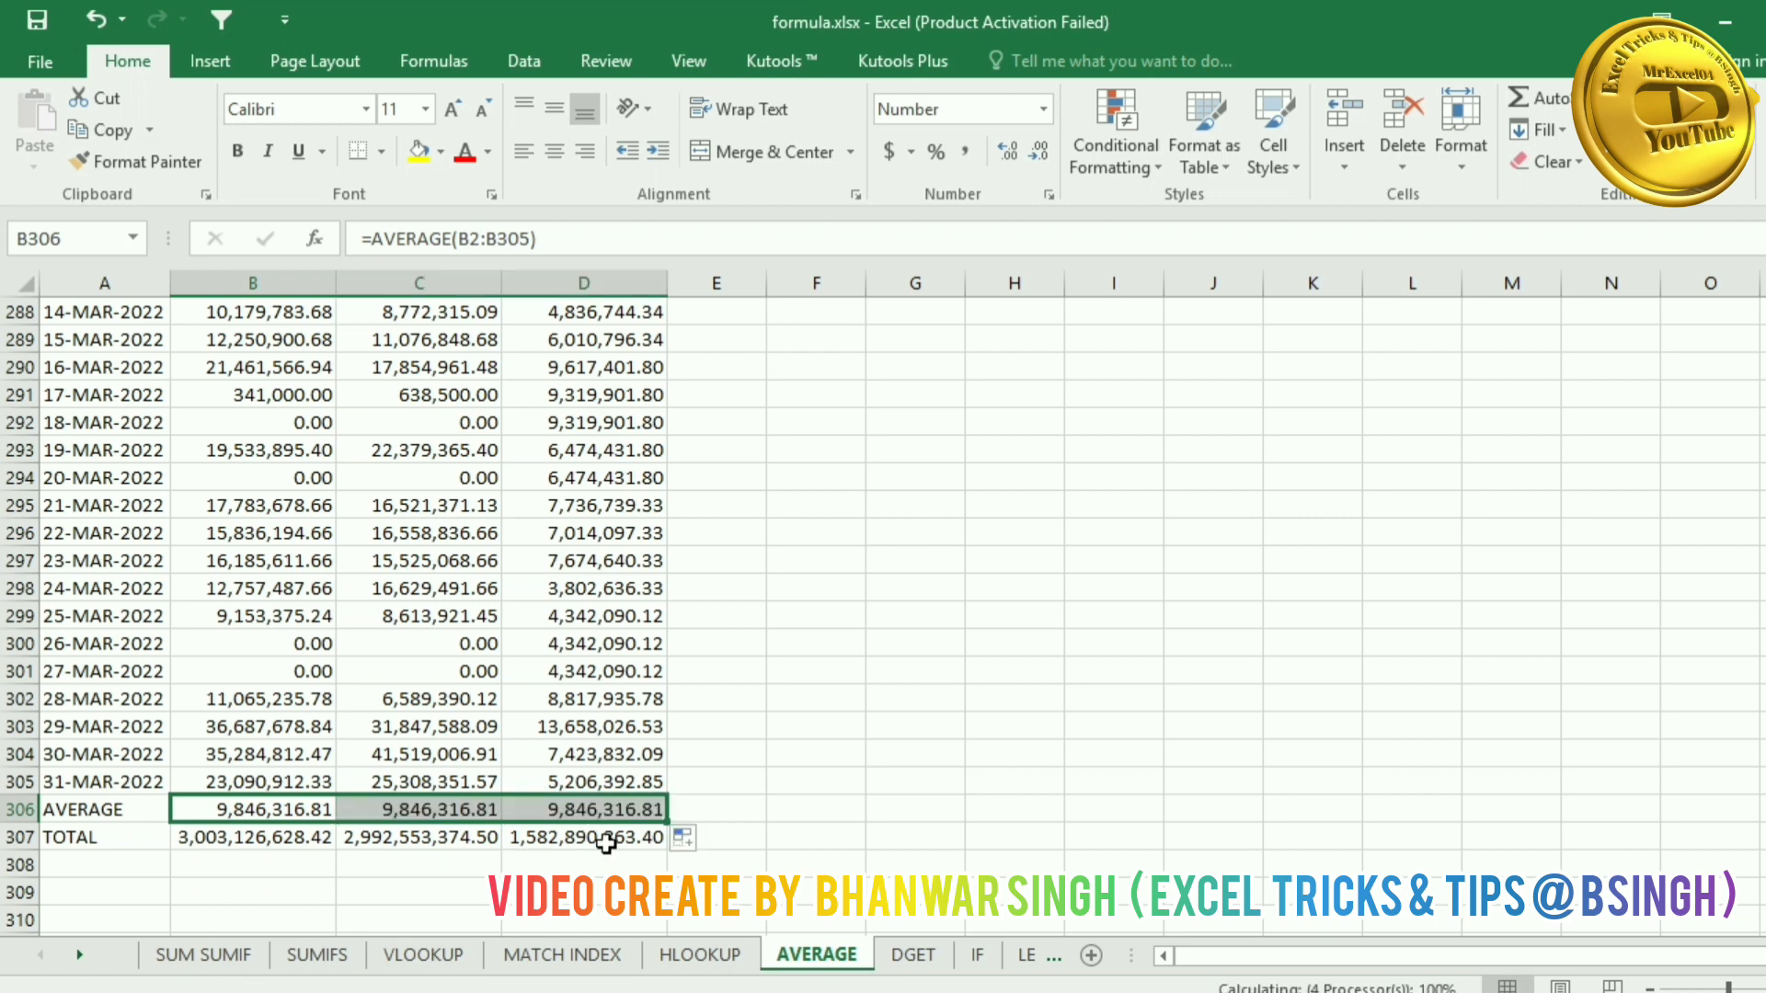
click(784, 846)
click(269, 806)
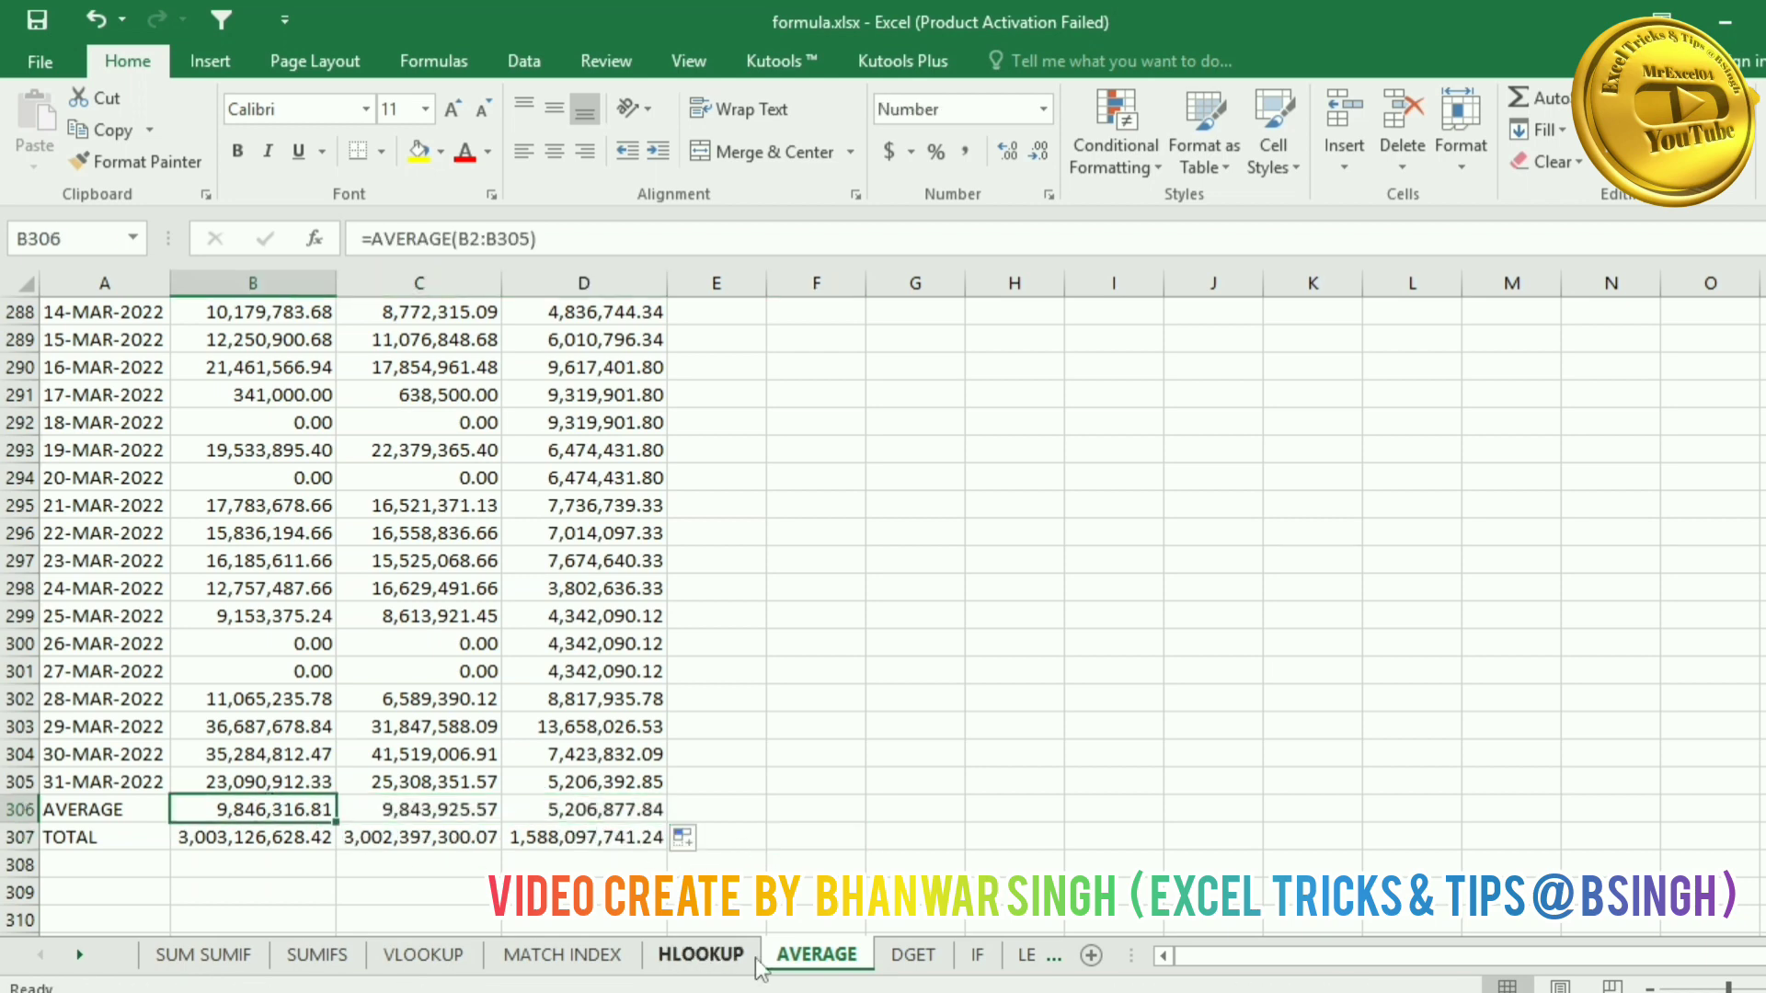
key(Right)
key(Right)
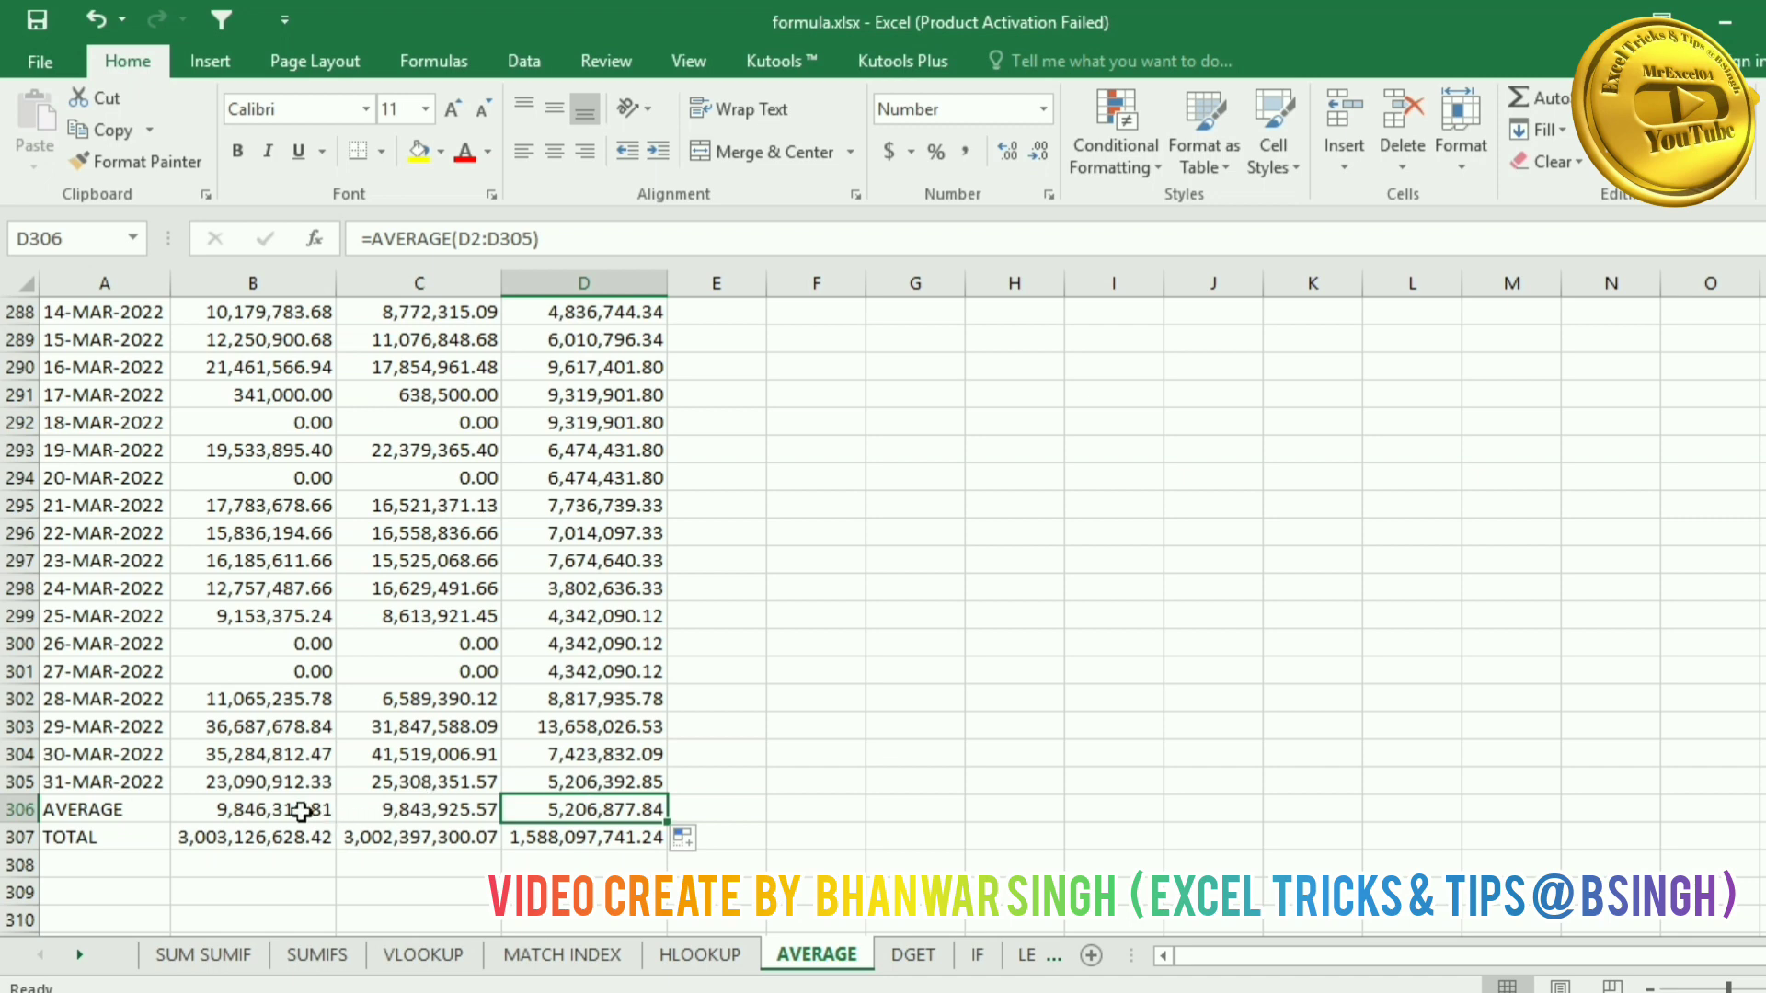
click(301, 812)
click(410, 816)
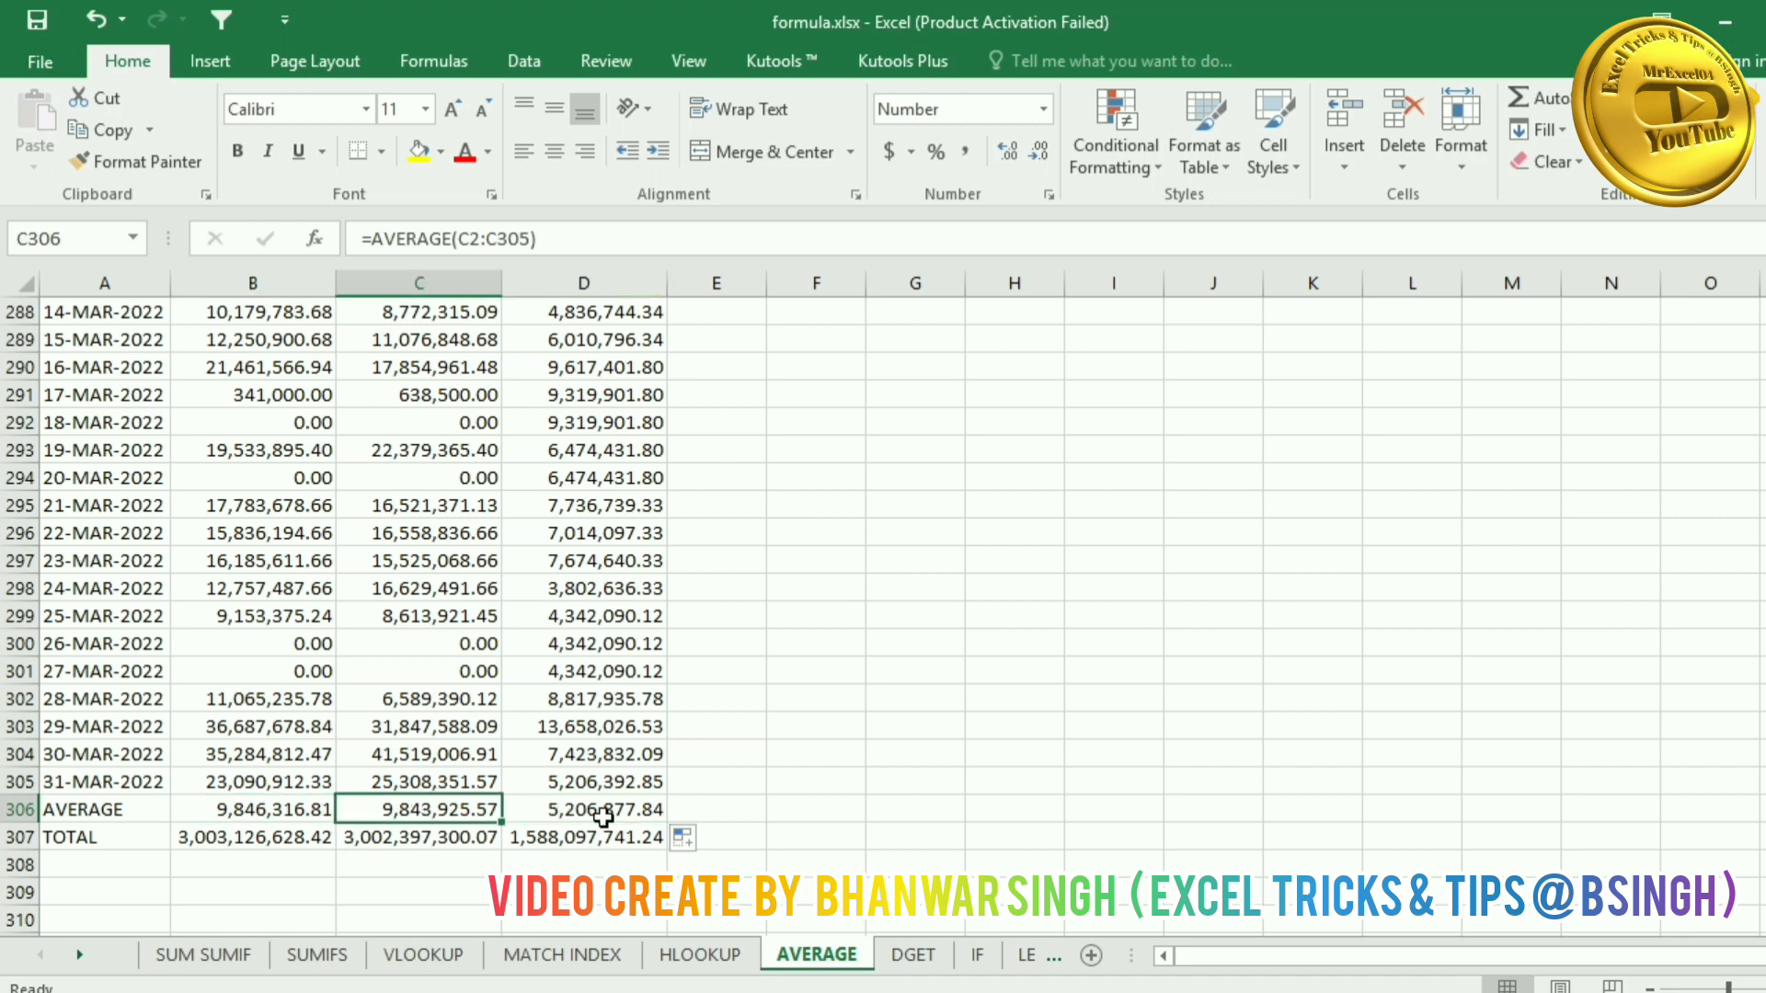
click(605, 816)
Step: Freeze the top row of the AVERAGE sheet so the DATE, NET_DR, NET_CR and BALANCE headers remain on view
scroll(605, 816, up, 16)
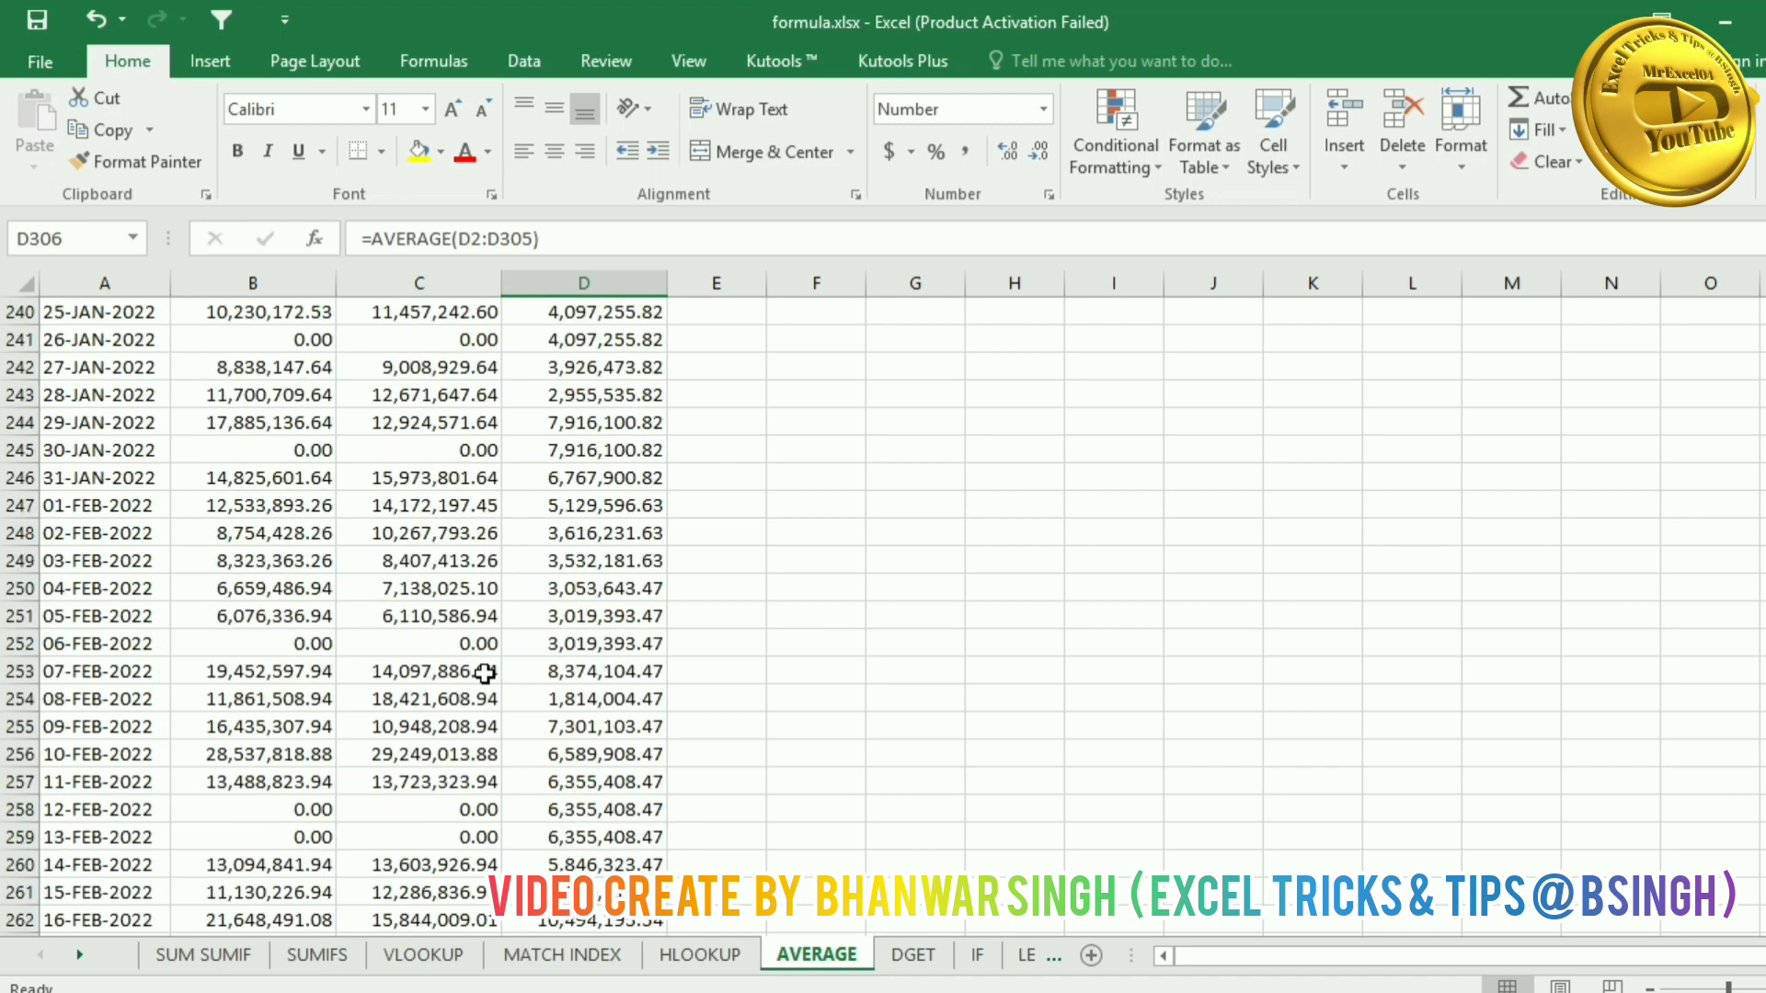
key(ctrl+Up)
click(19, 312)
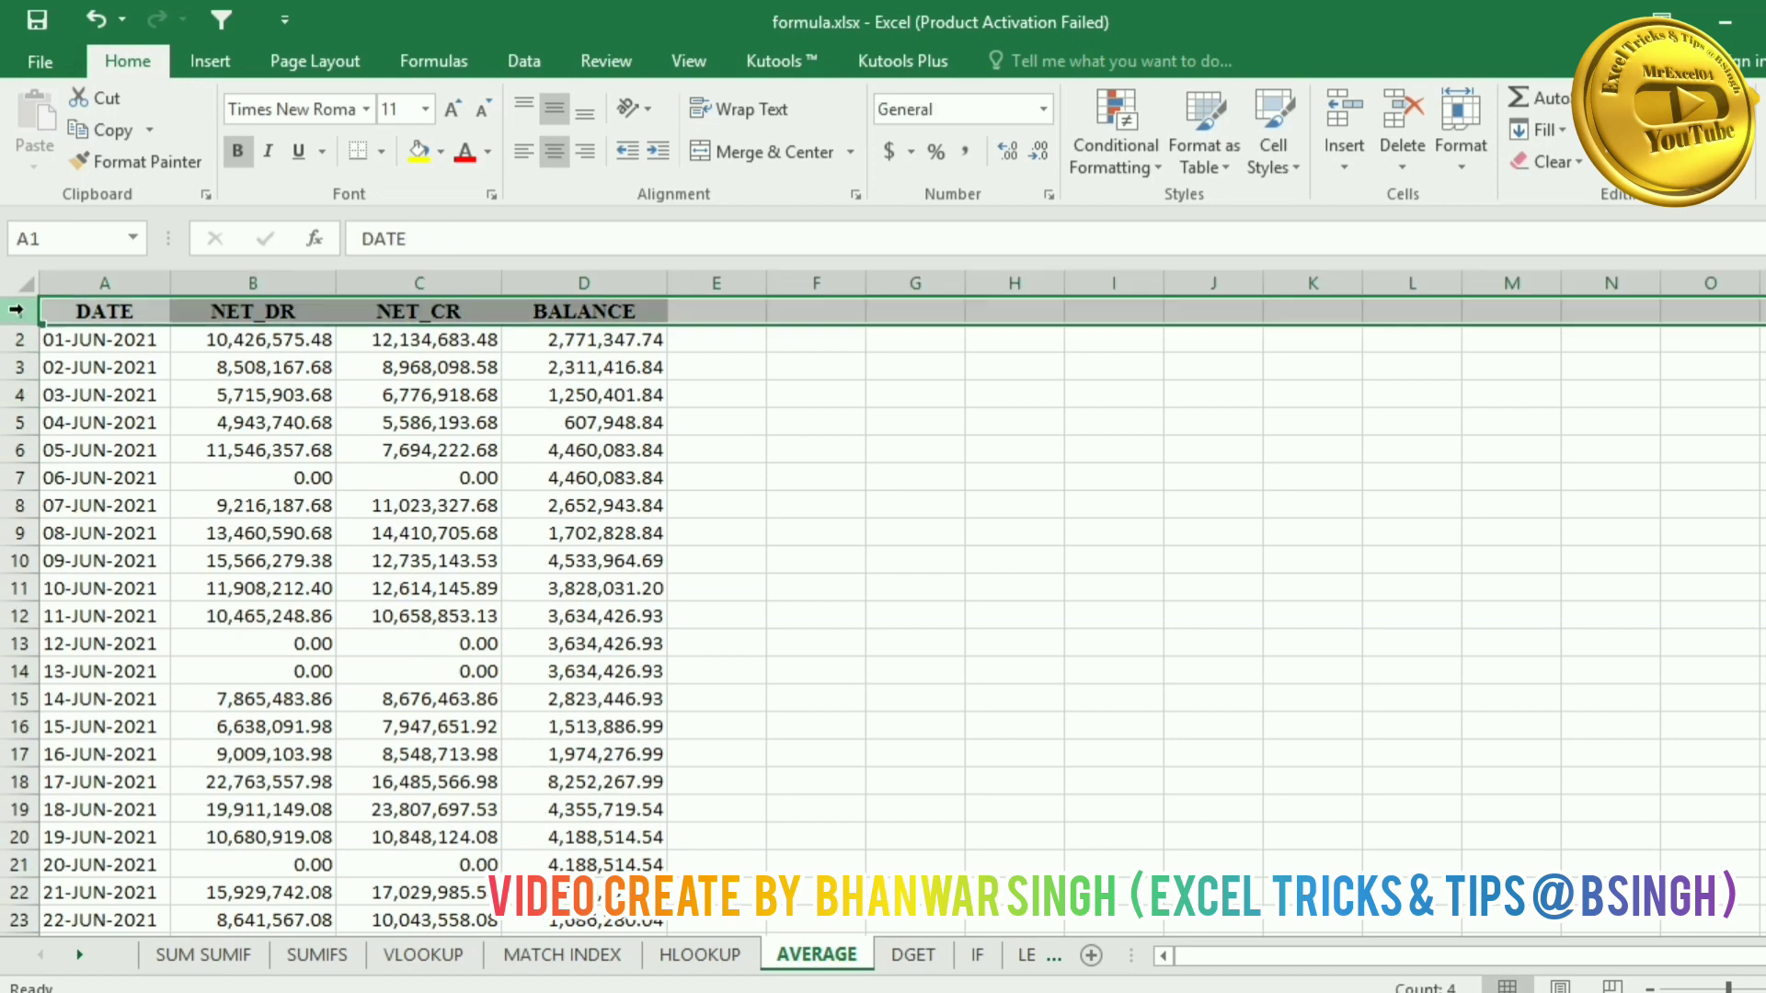
click(522, 60)
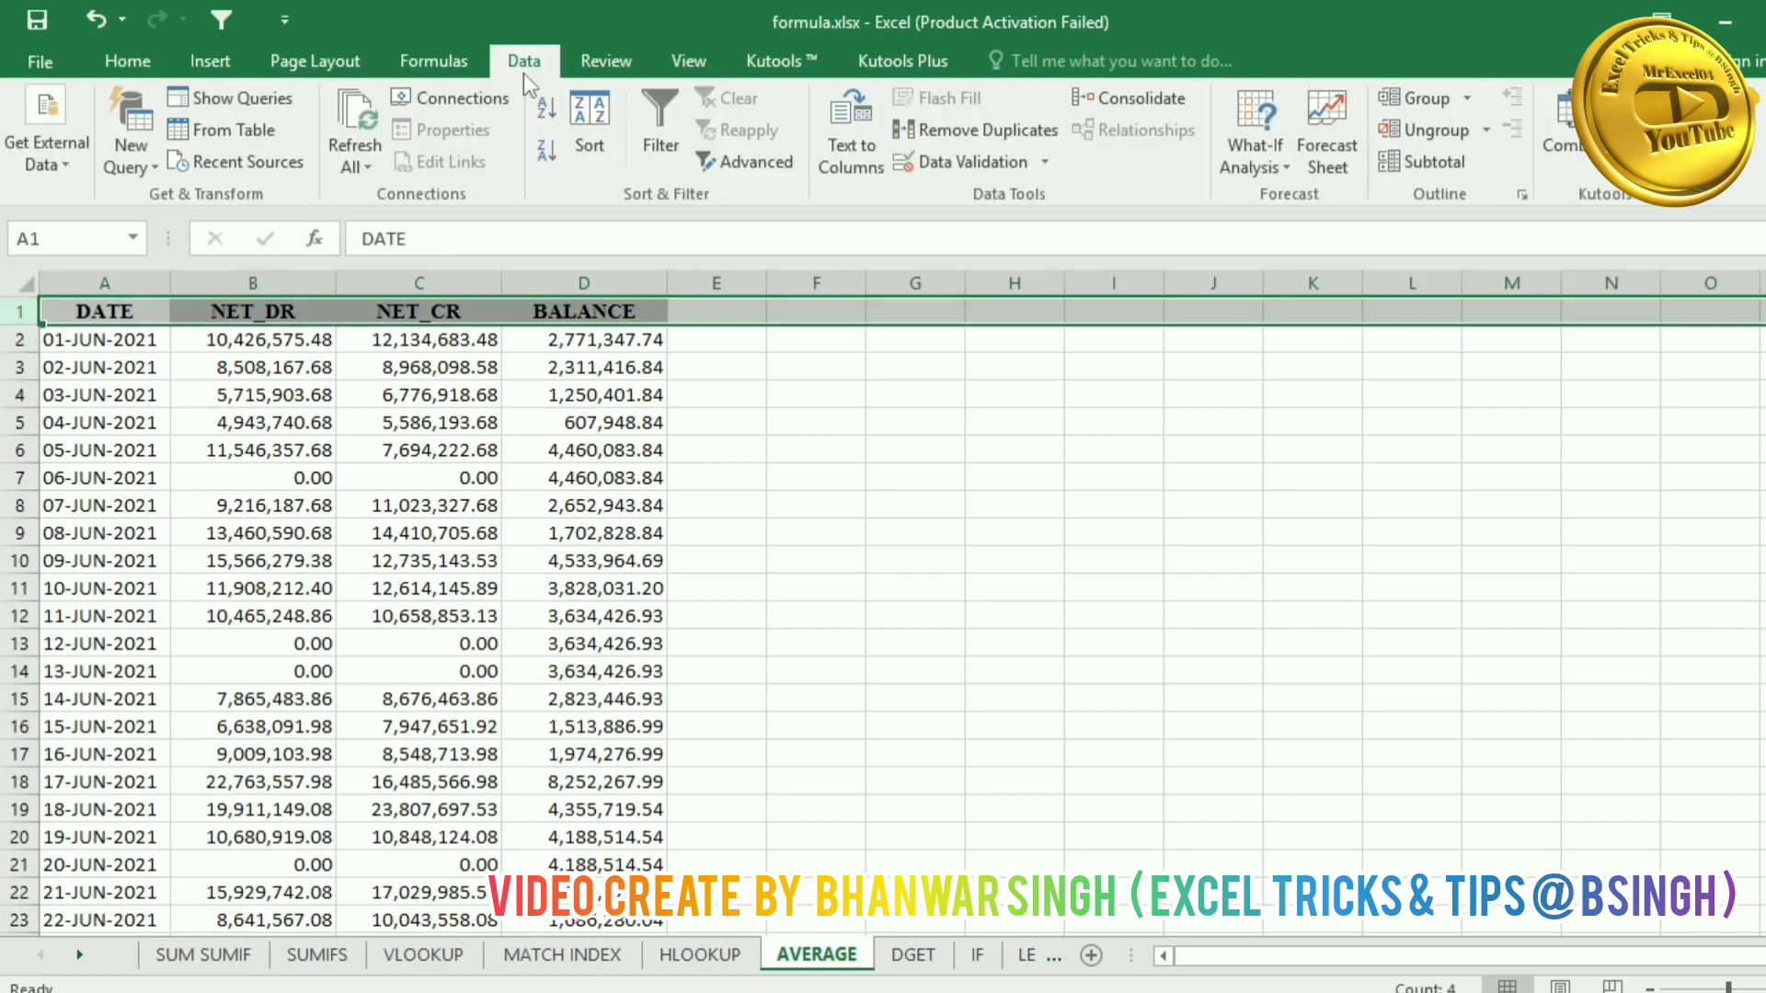
click(606, 61)
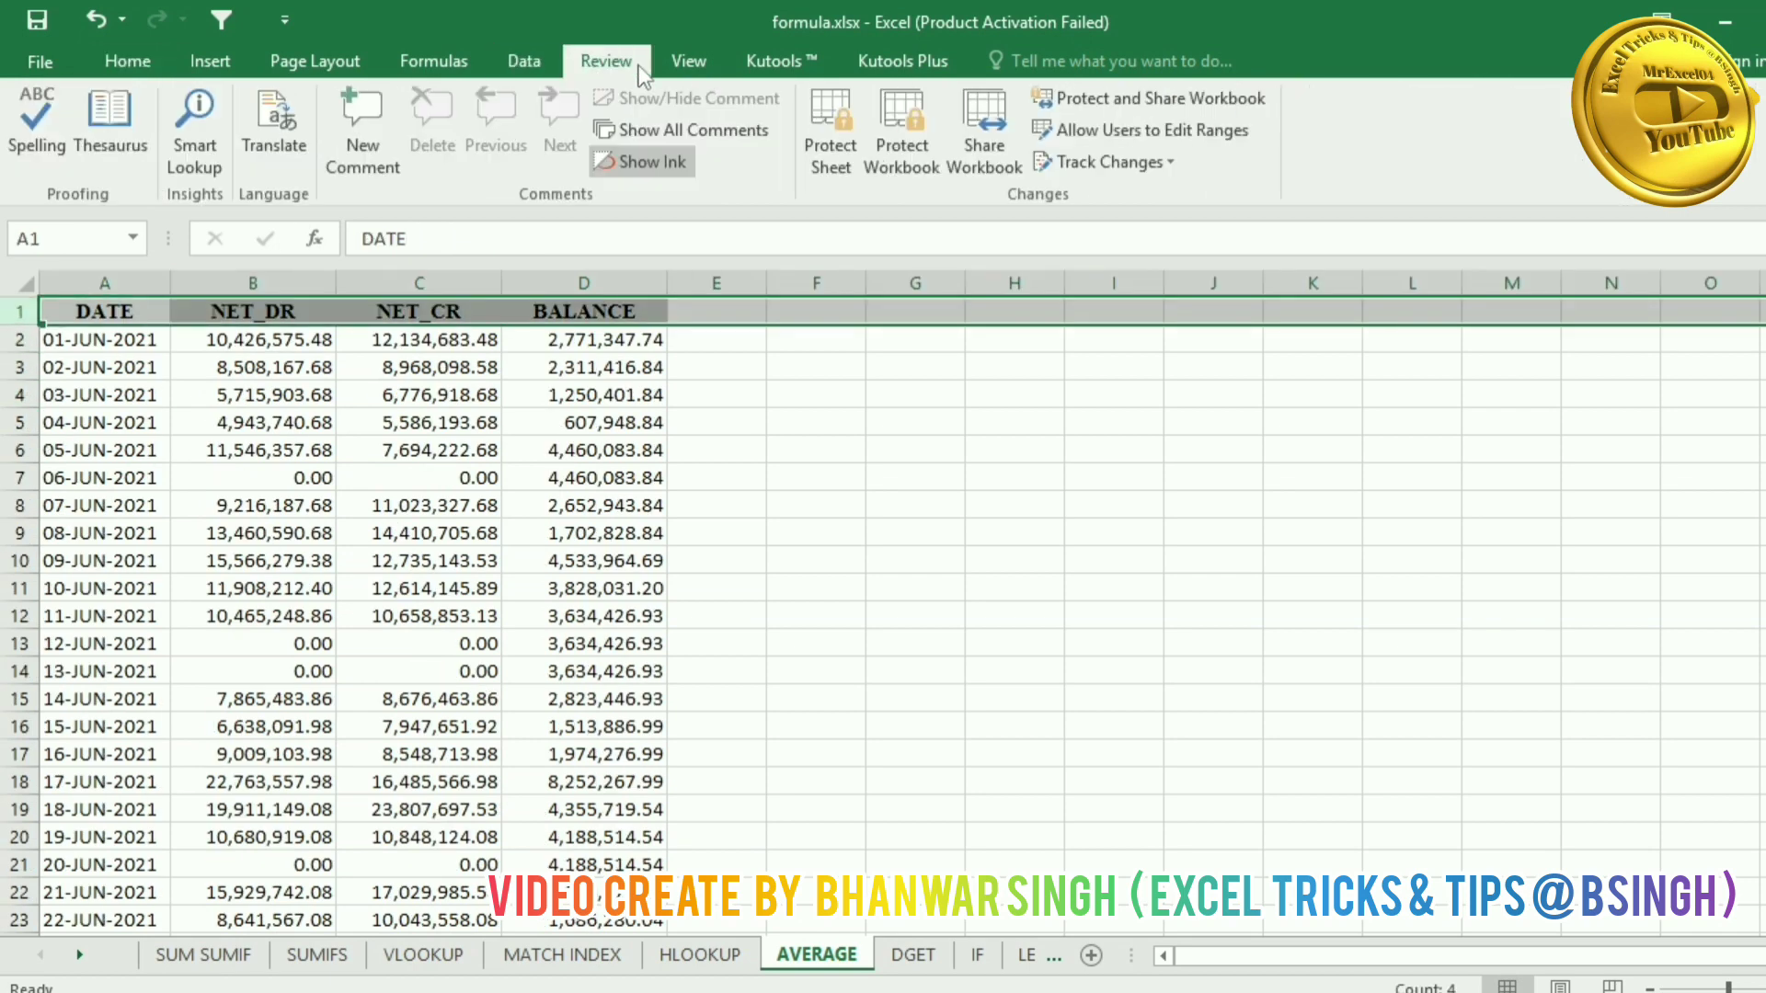
click(694, 62)
click(889, 151)
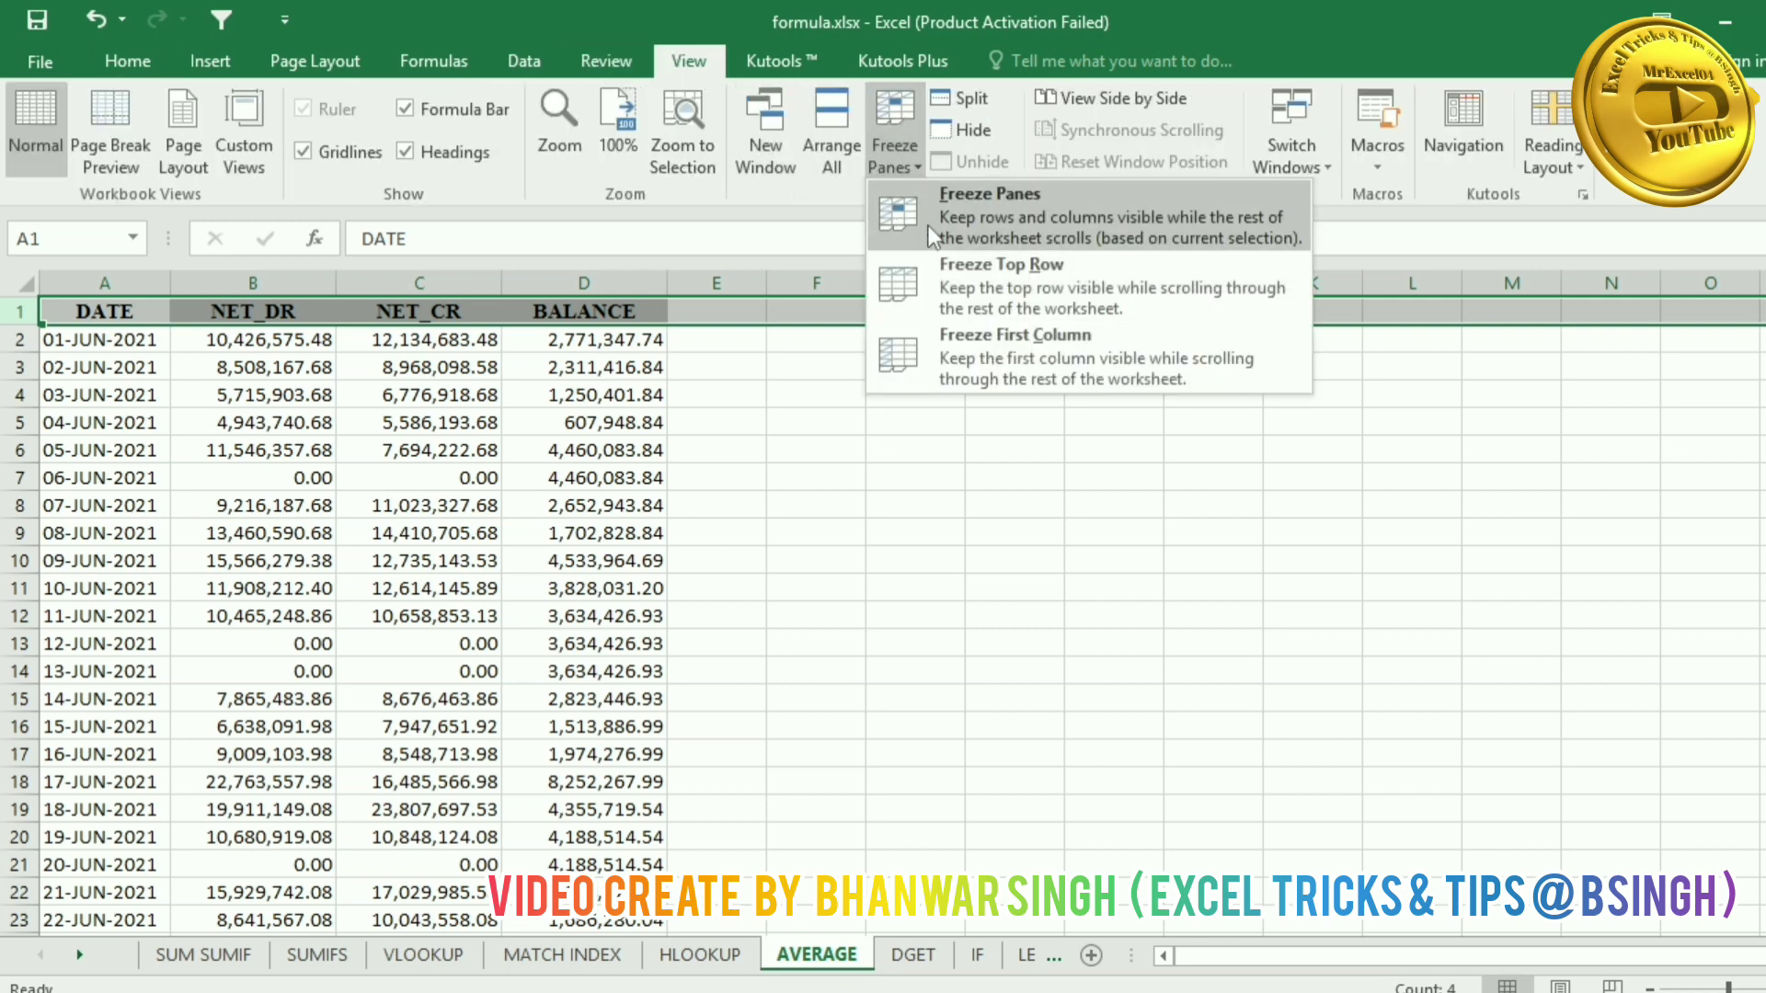
click(929, 278)
click(258, 555)
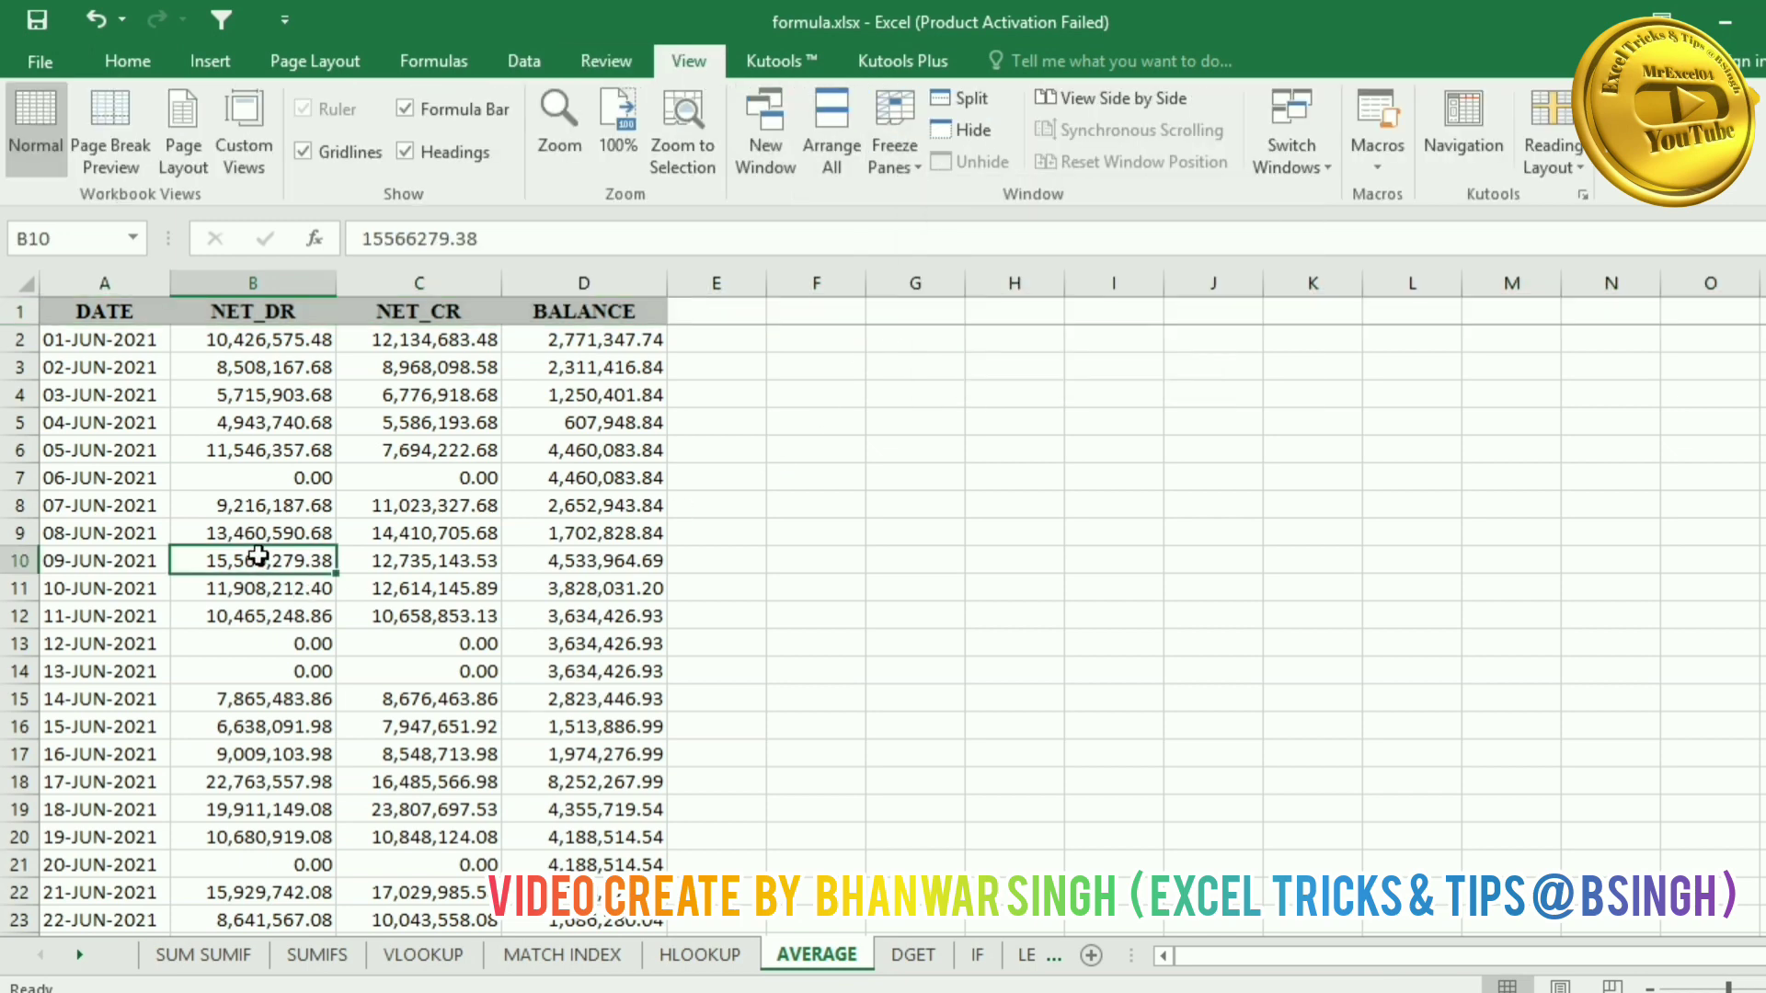
Step: Review the AVERAGE row formulas for NET_DR, NET_CR and BALANCE in row 306 beneath the frozen headers
key(ctrl+Down)
scroll(257, 556, down, 2)
key(Up)
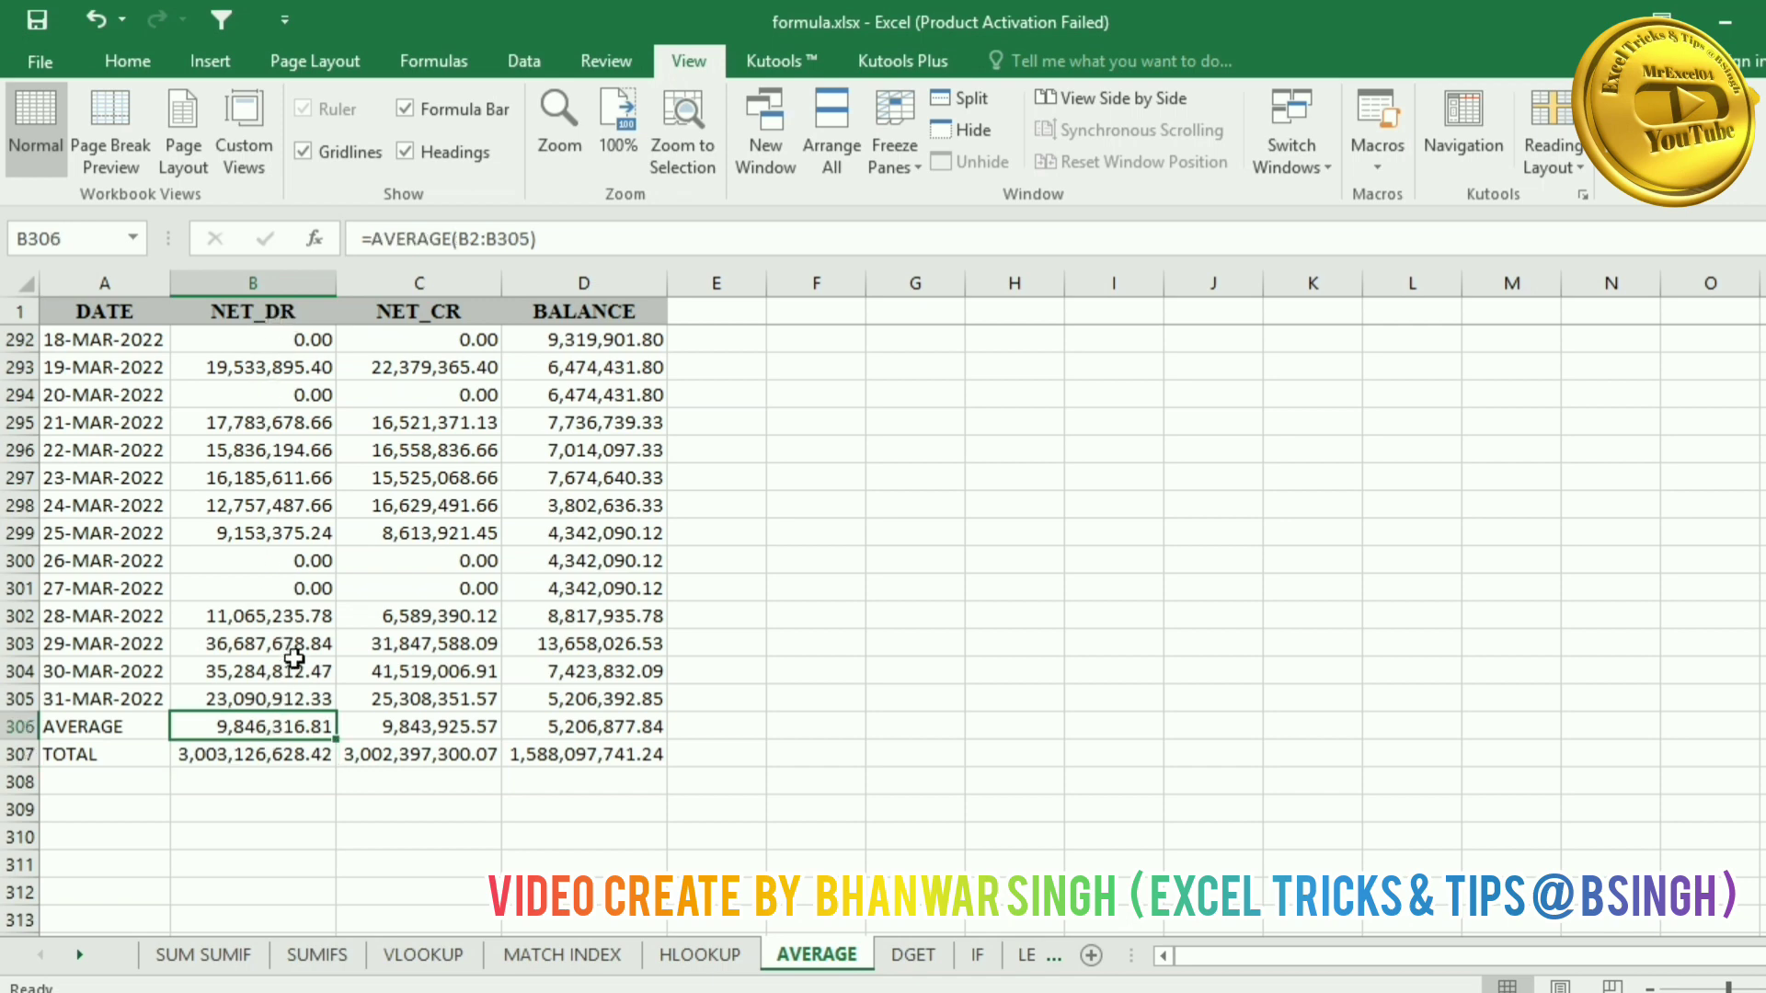
click(411, 733)
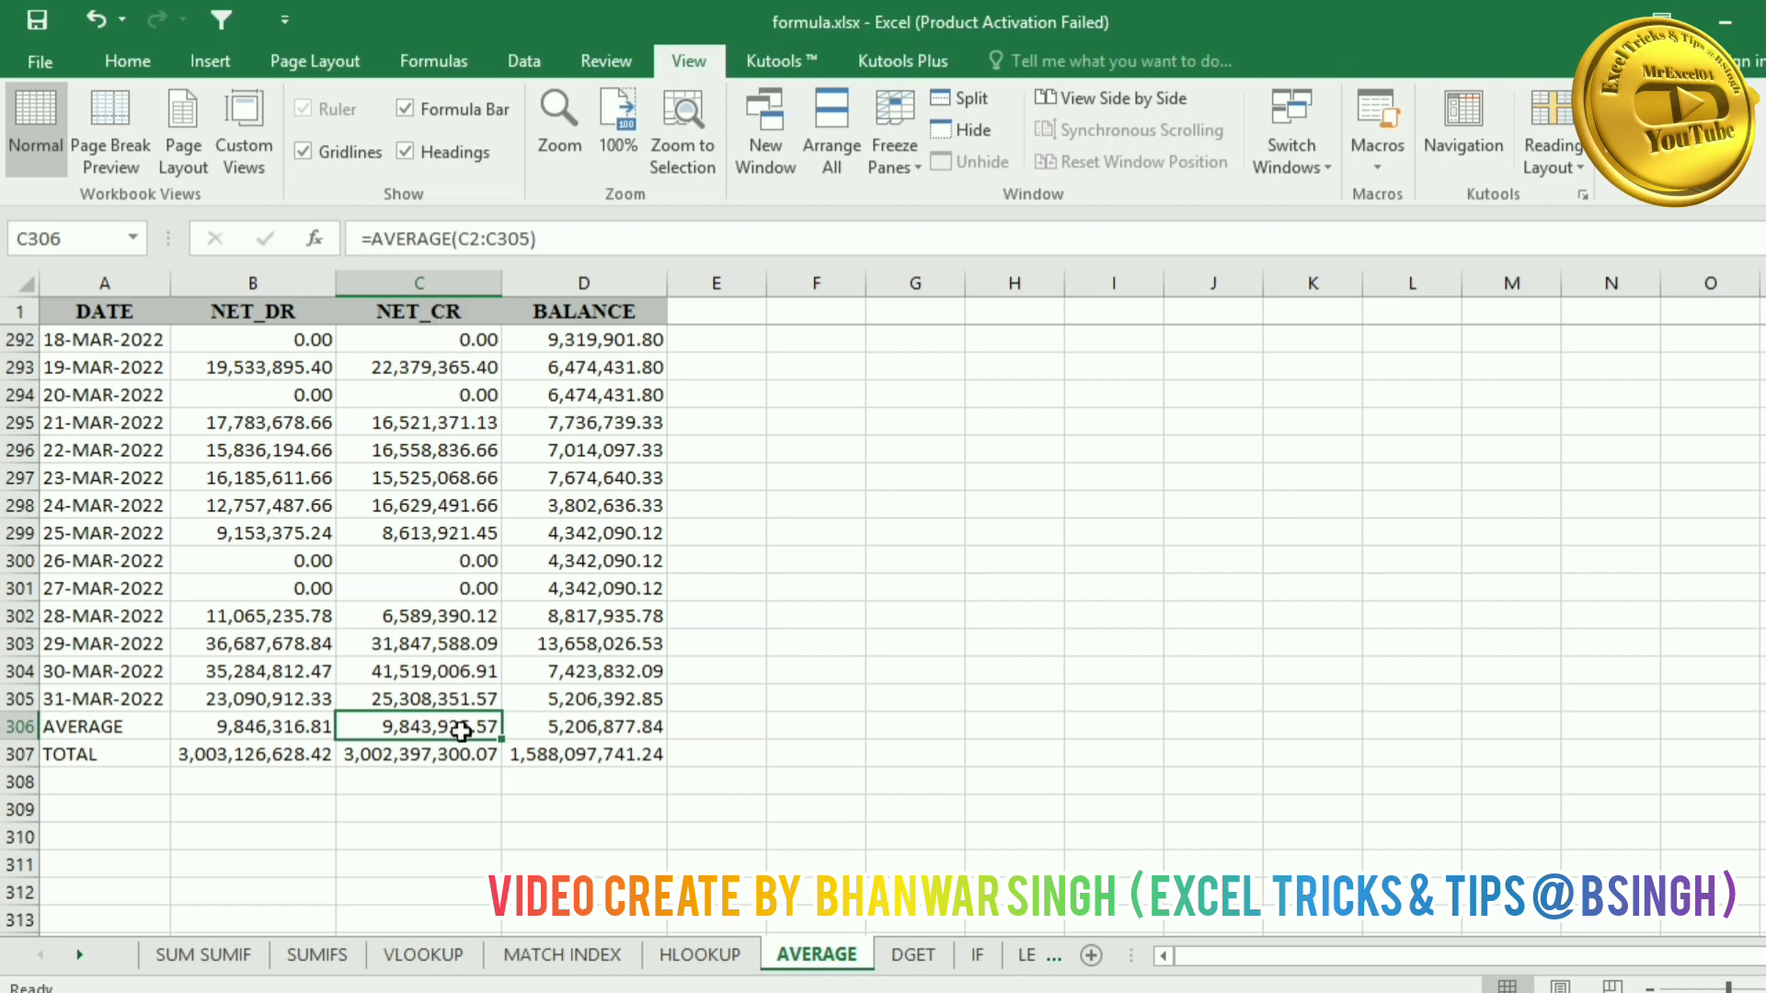
click(570, 725)
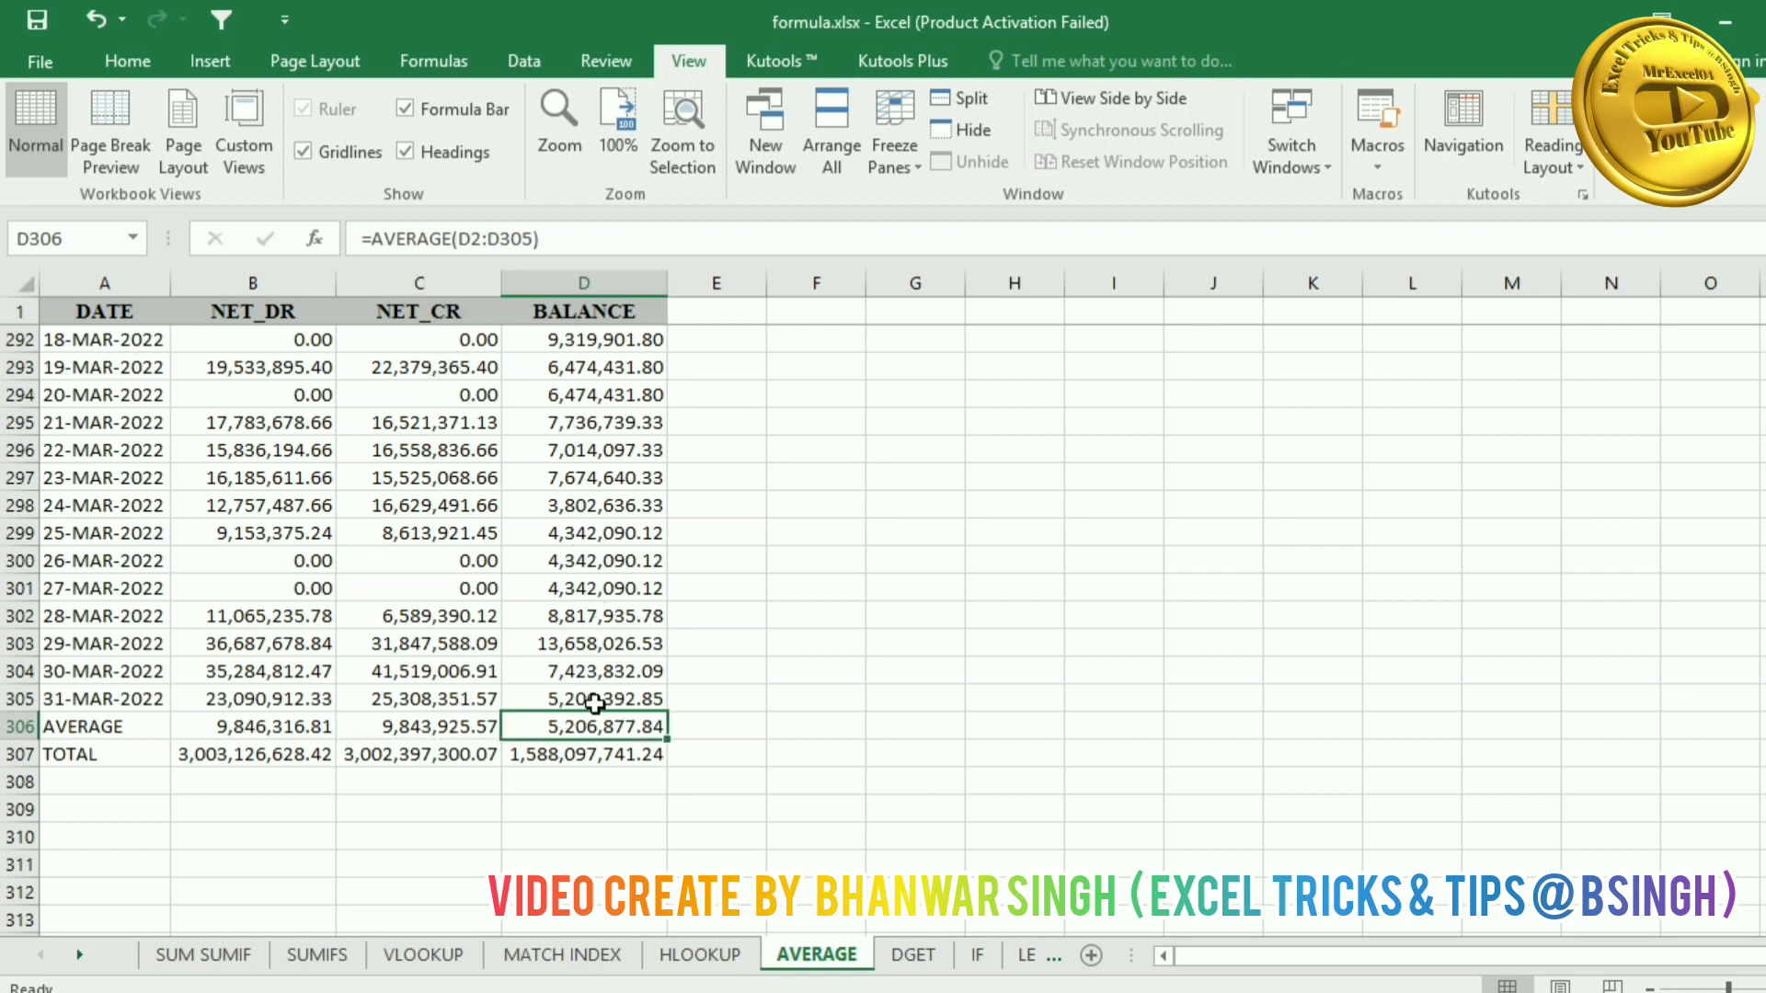
click(763, 611)
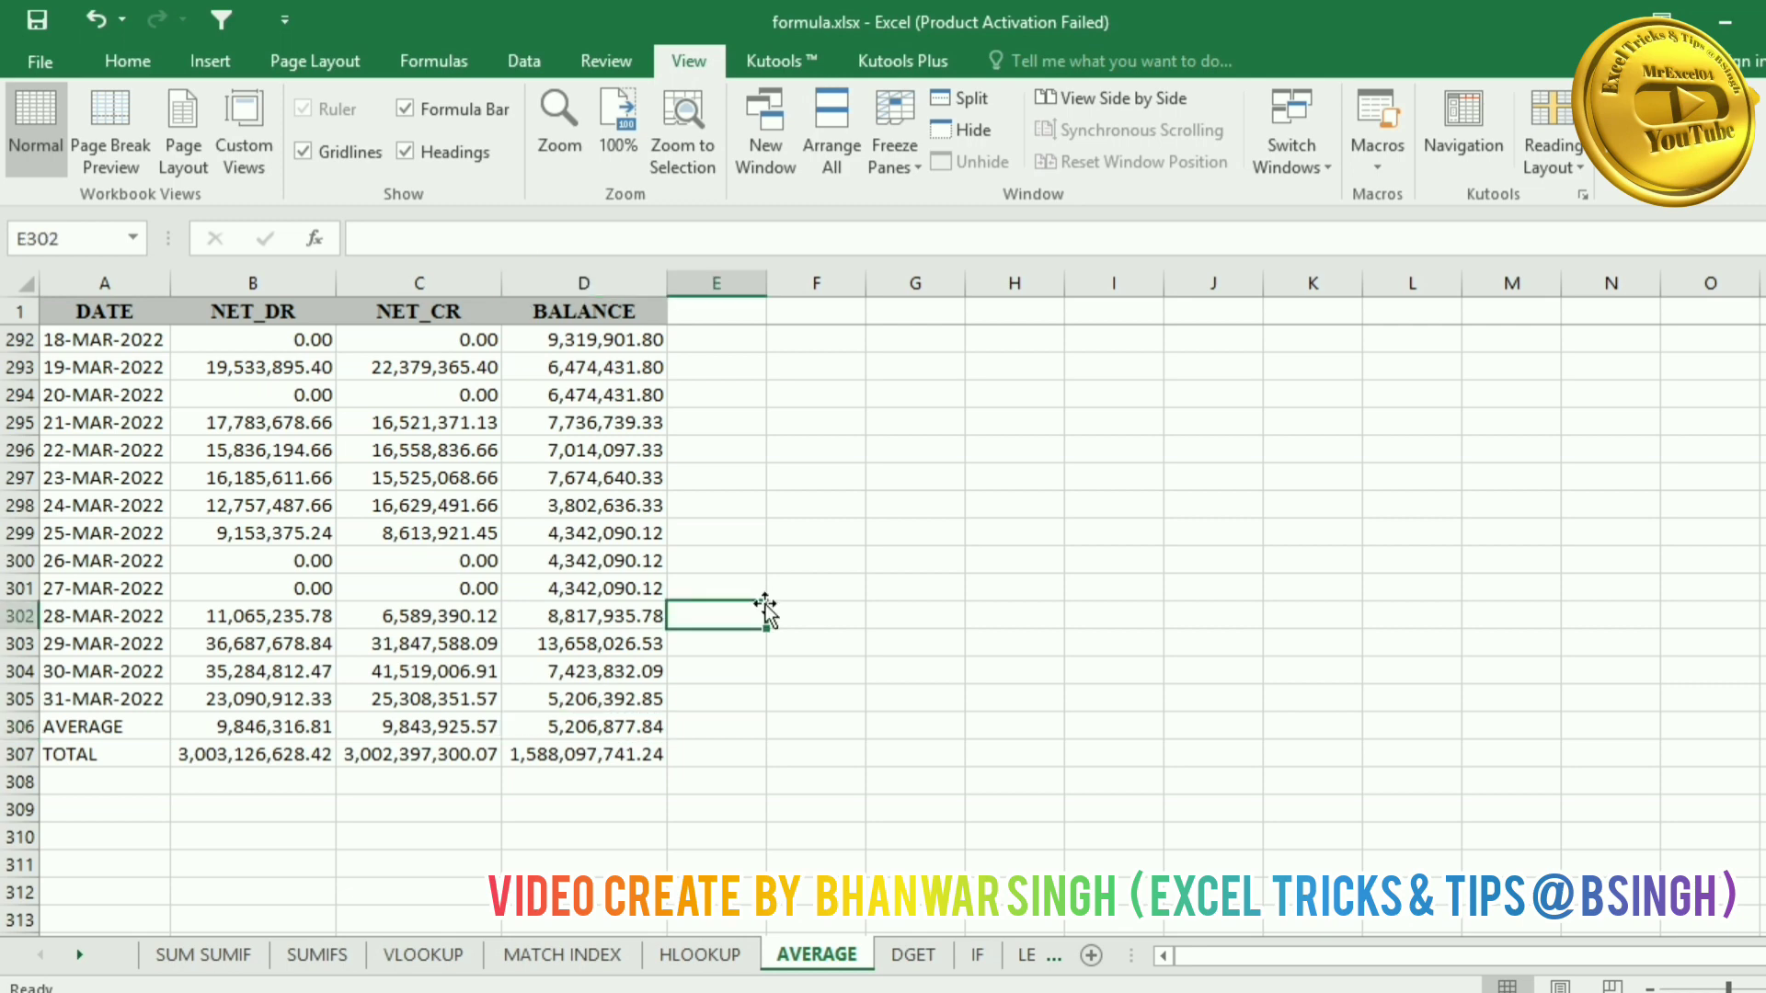
click(761, 785)
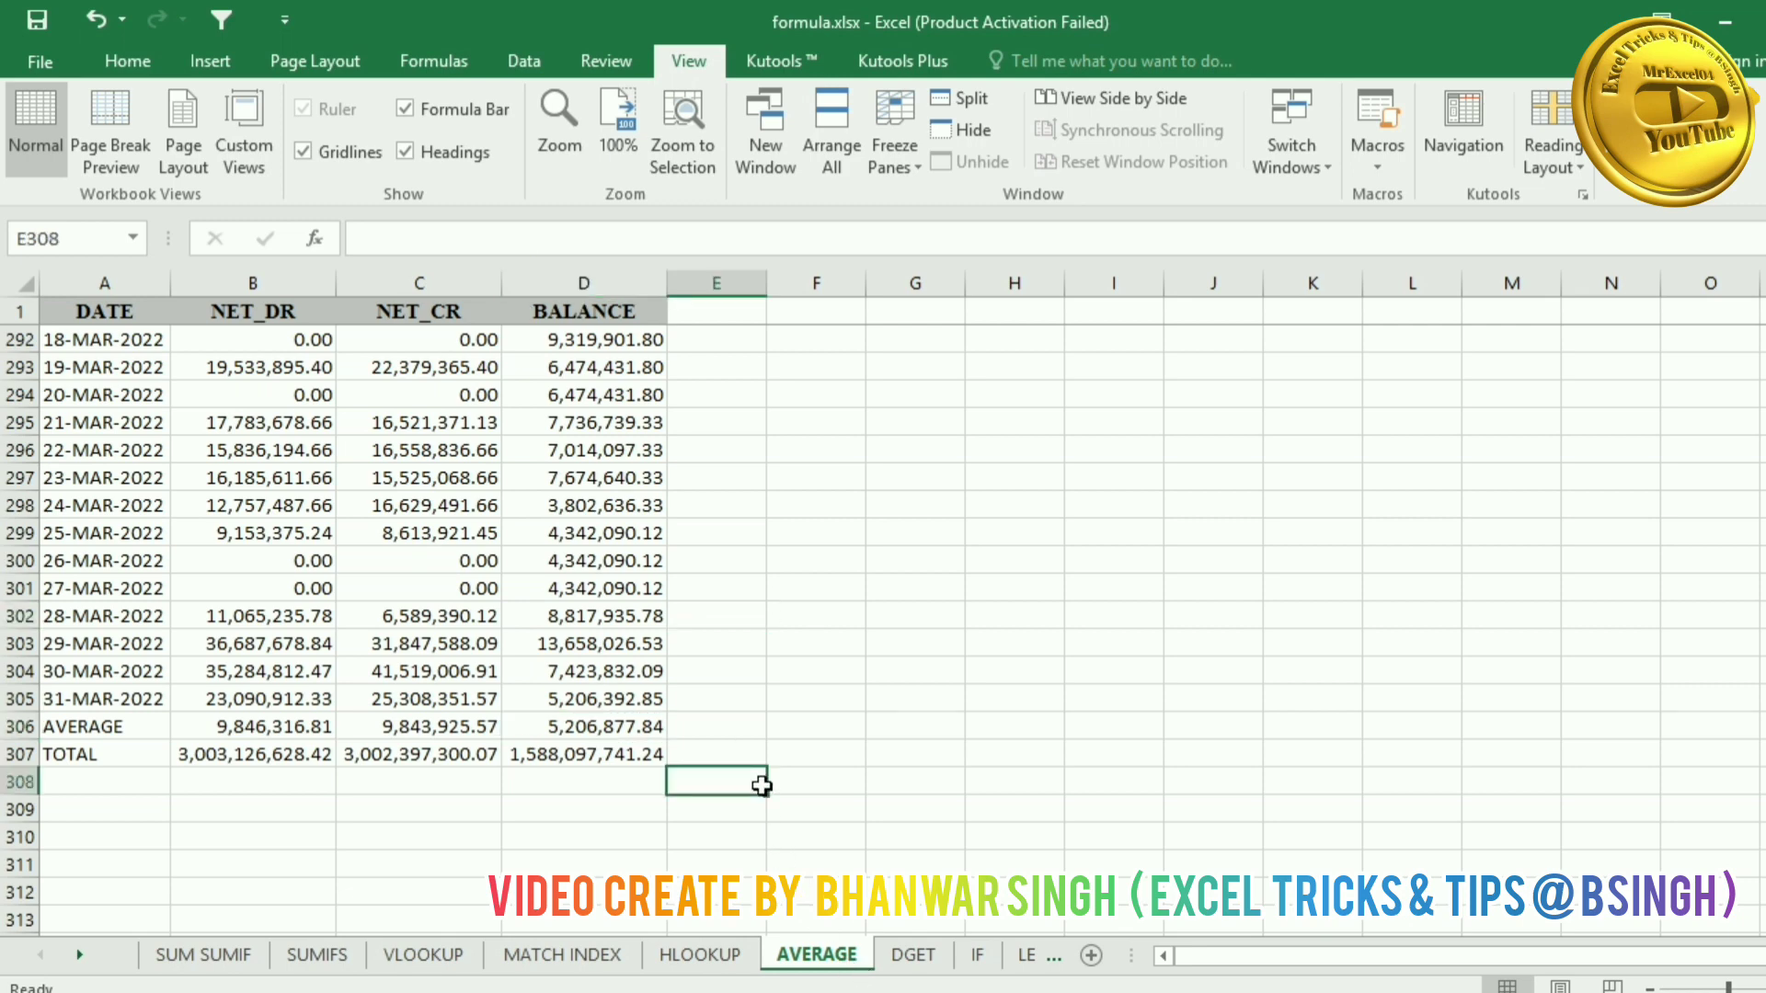
Step: Switch to the DGET sheet and examine its data columns, the BR CODE criterion in G2 and the existing formula in H2
click(909, 956)
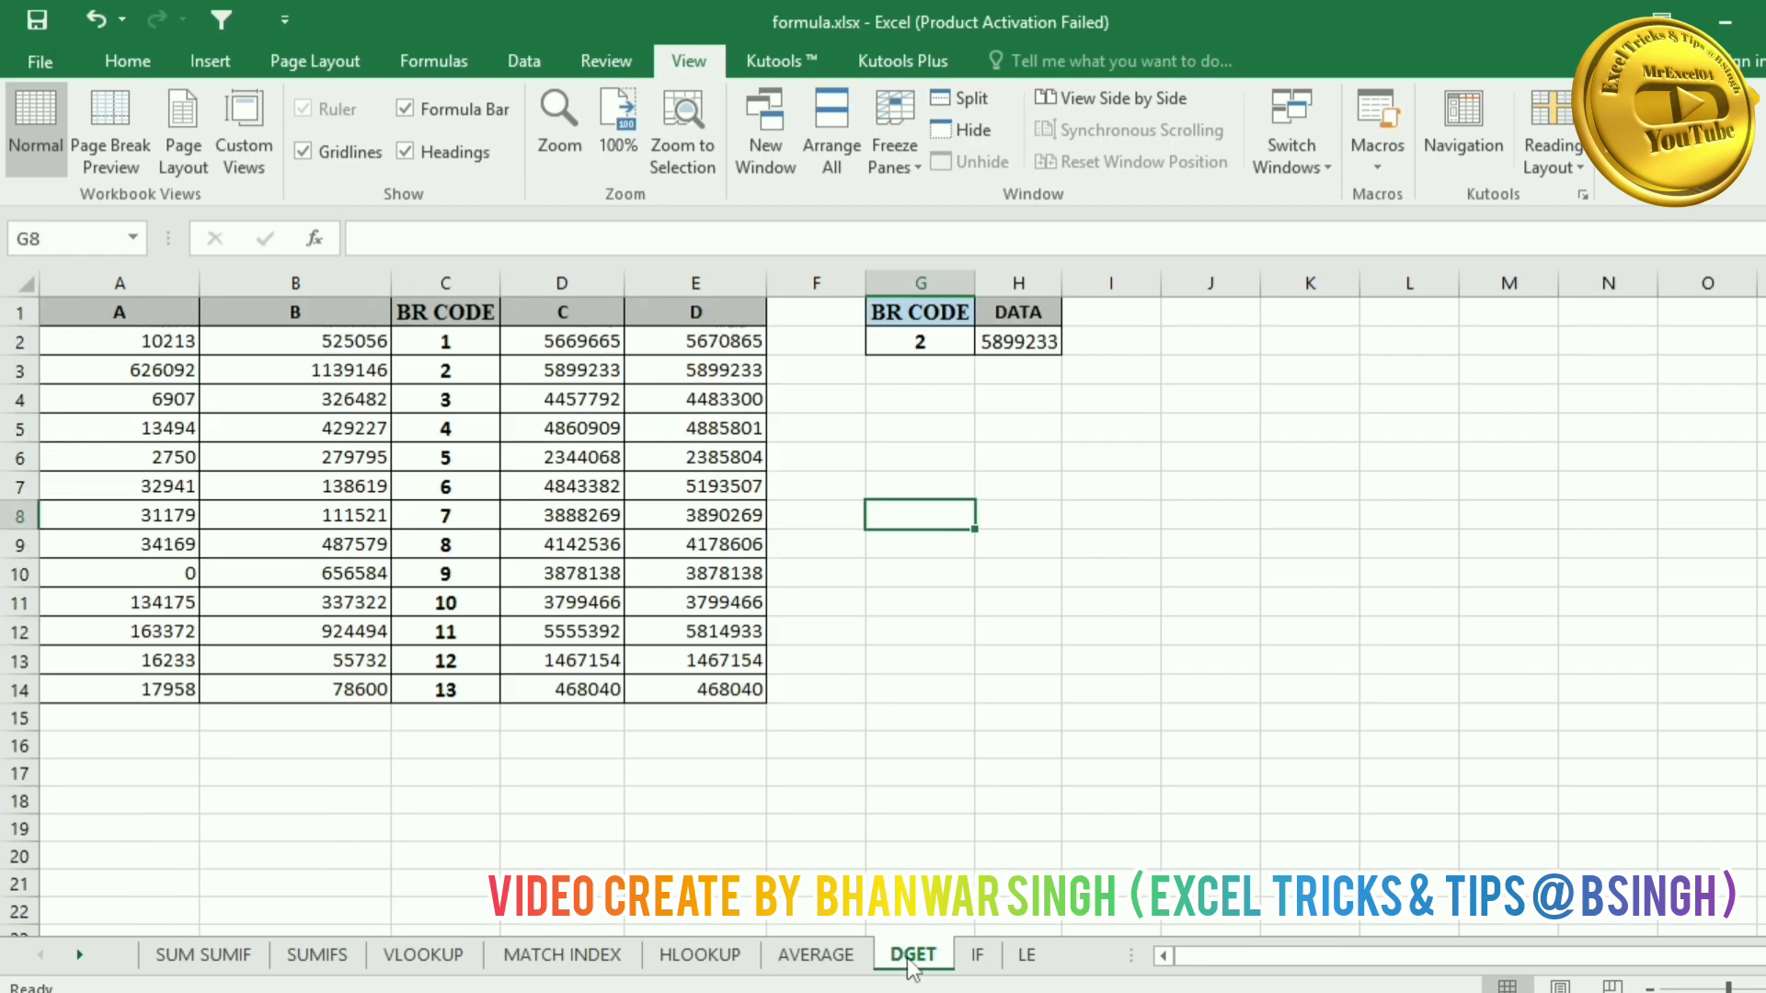
click(1074, 553)
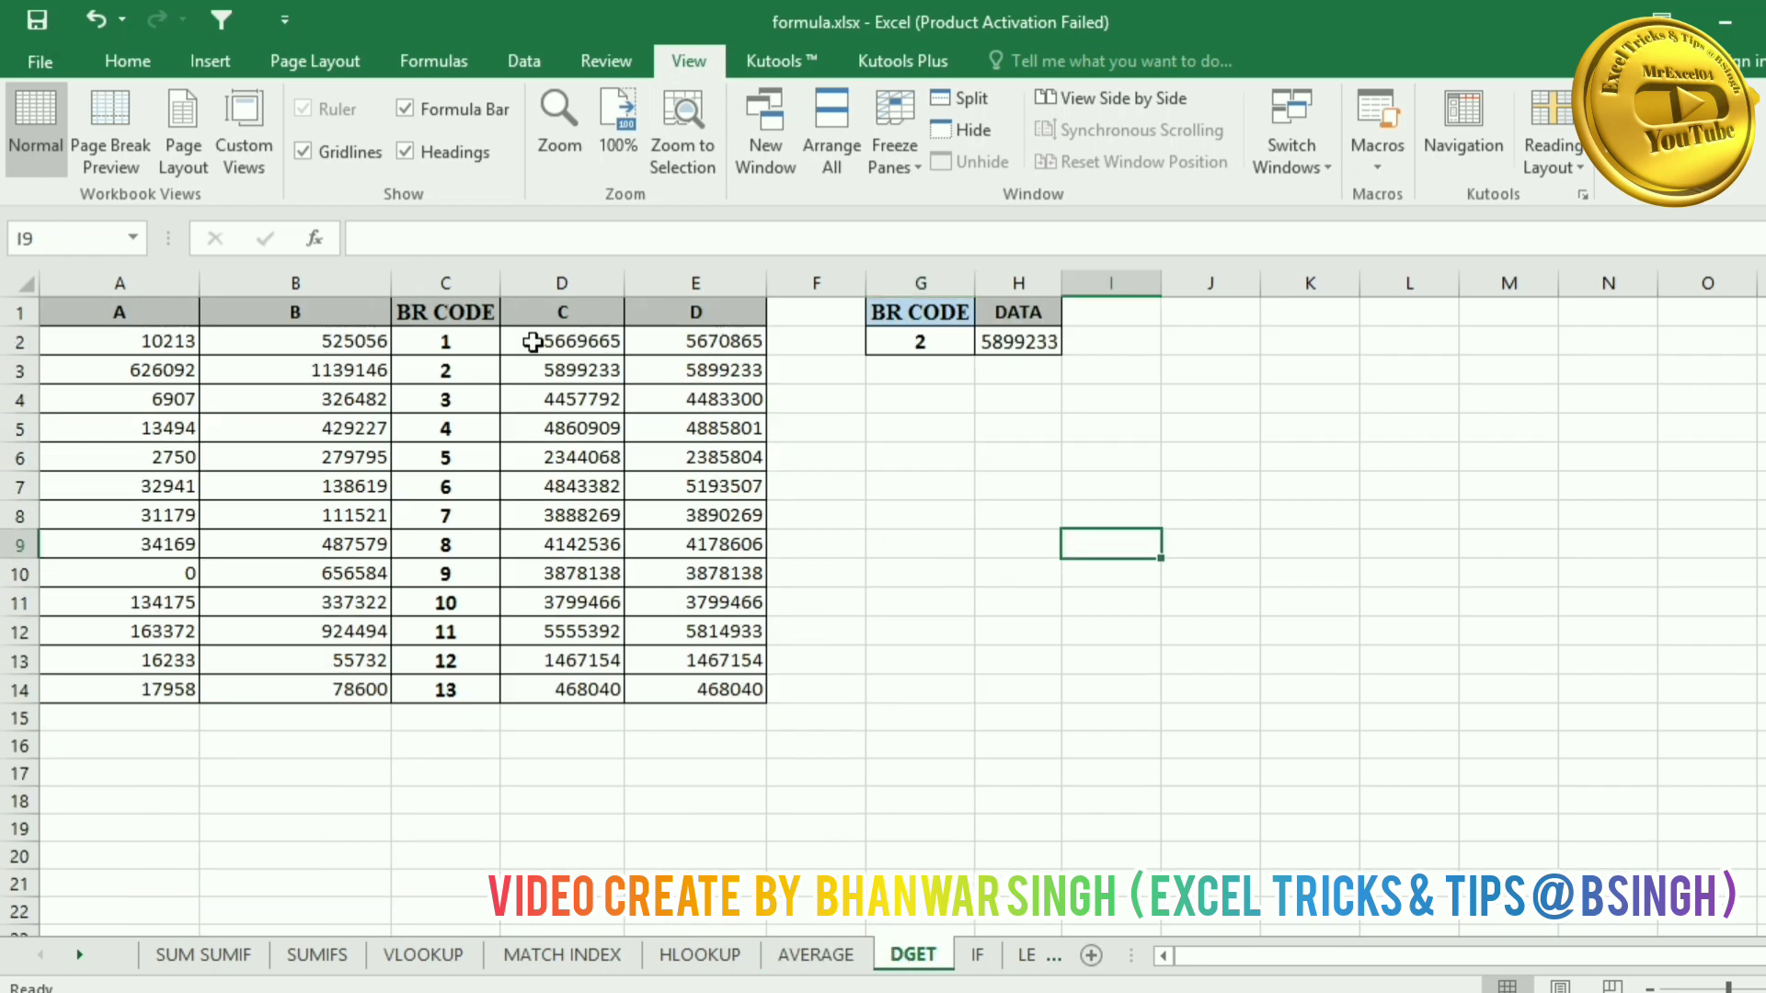
click(326, 285)
click(188, 284)
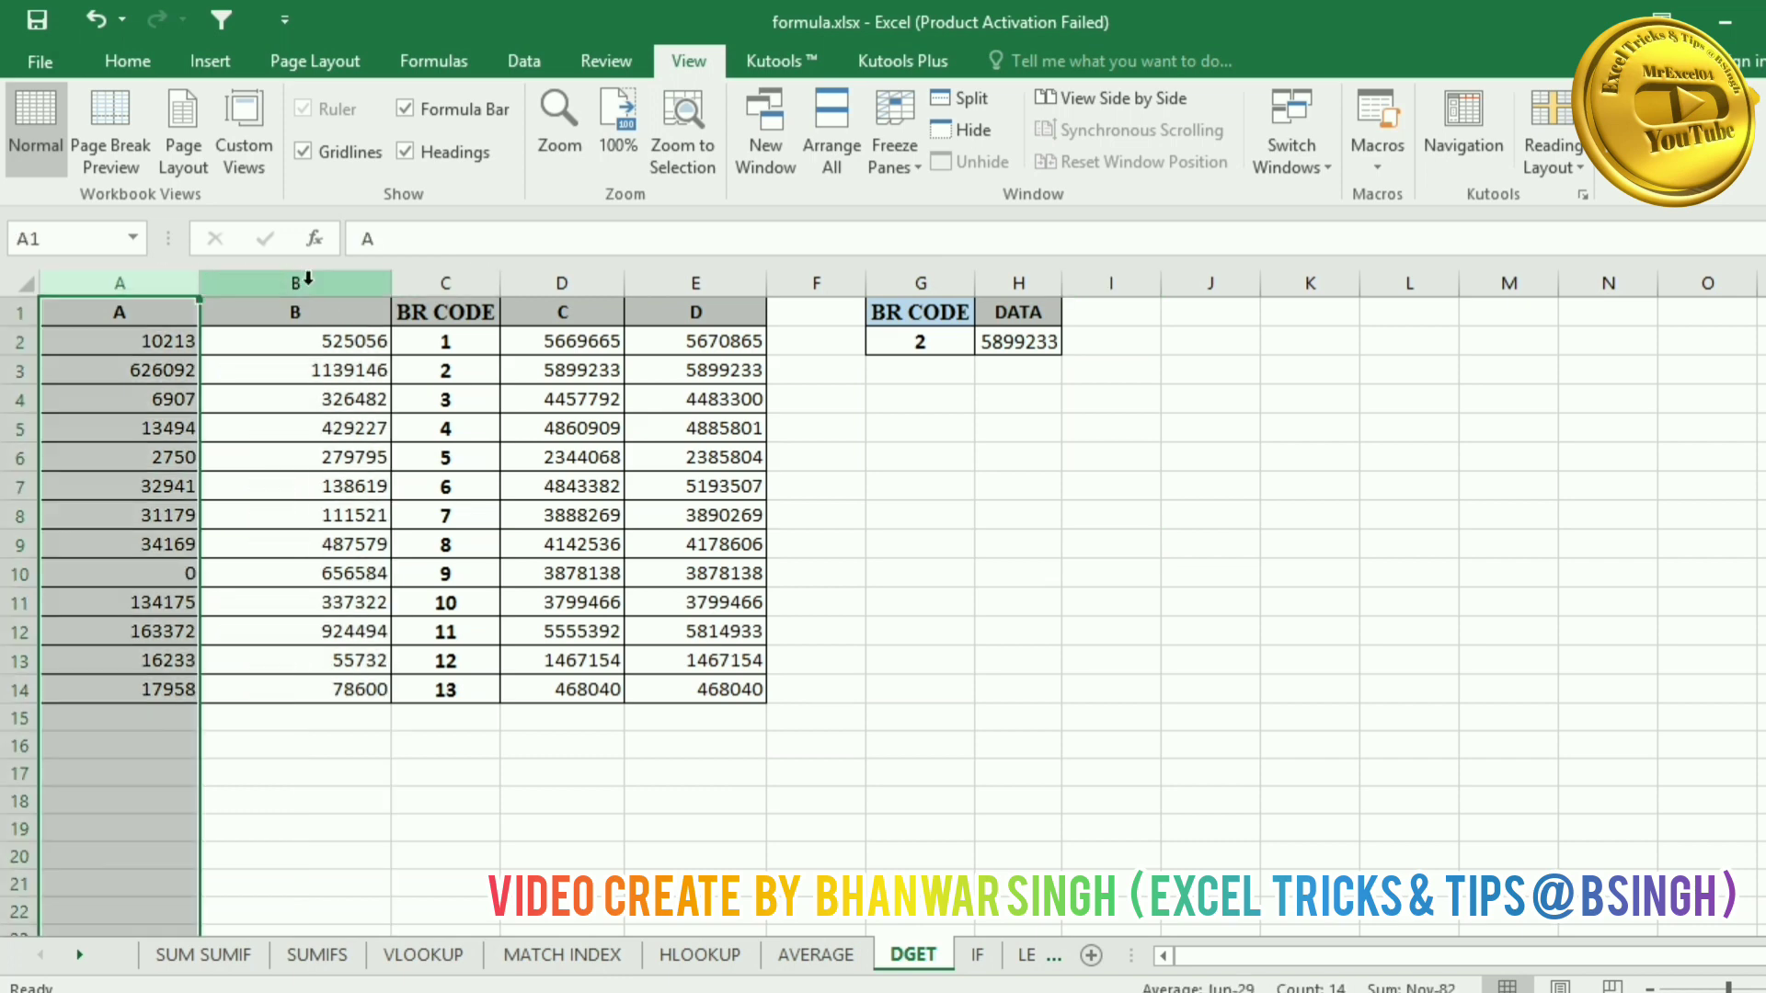
click(566, 285)
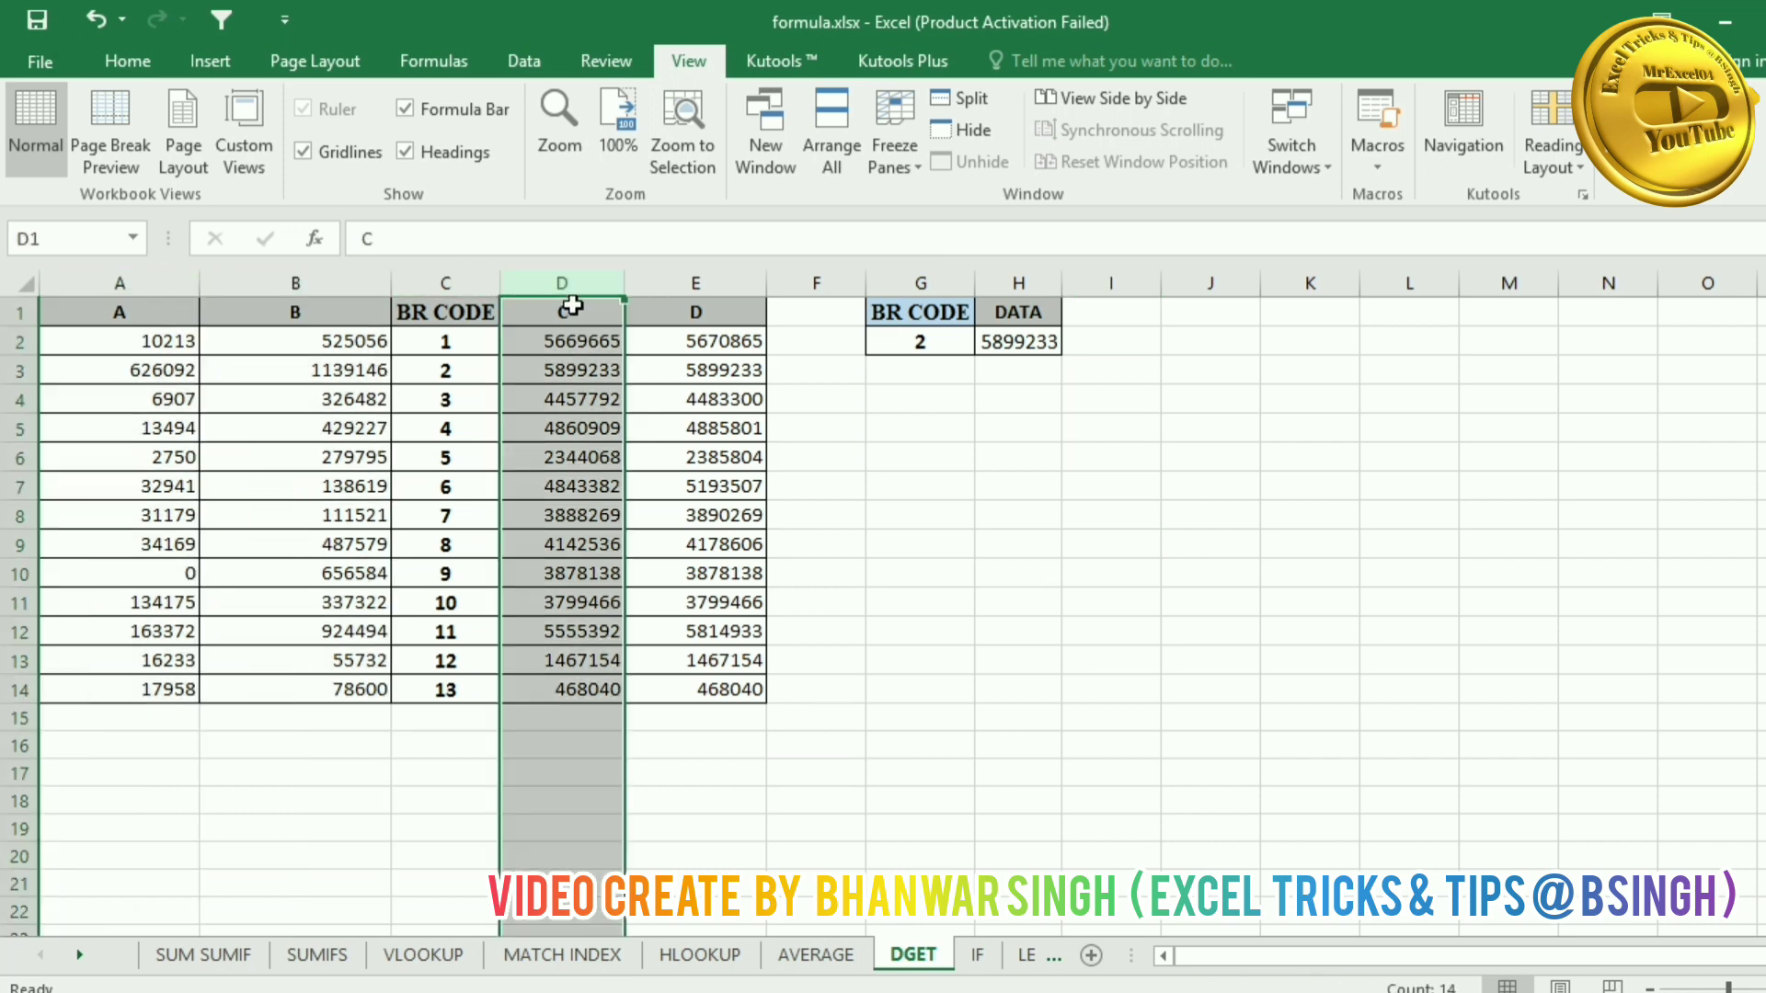
click(707, 283)
click(921, 340)
text(2)
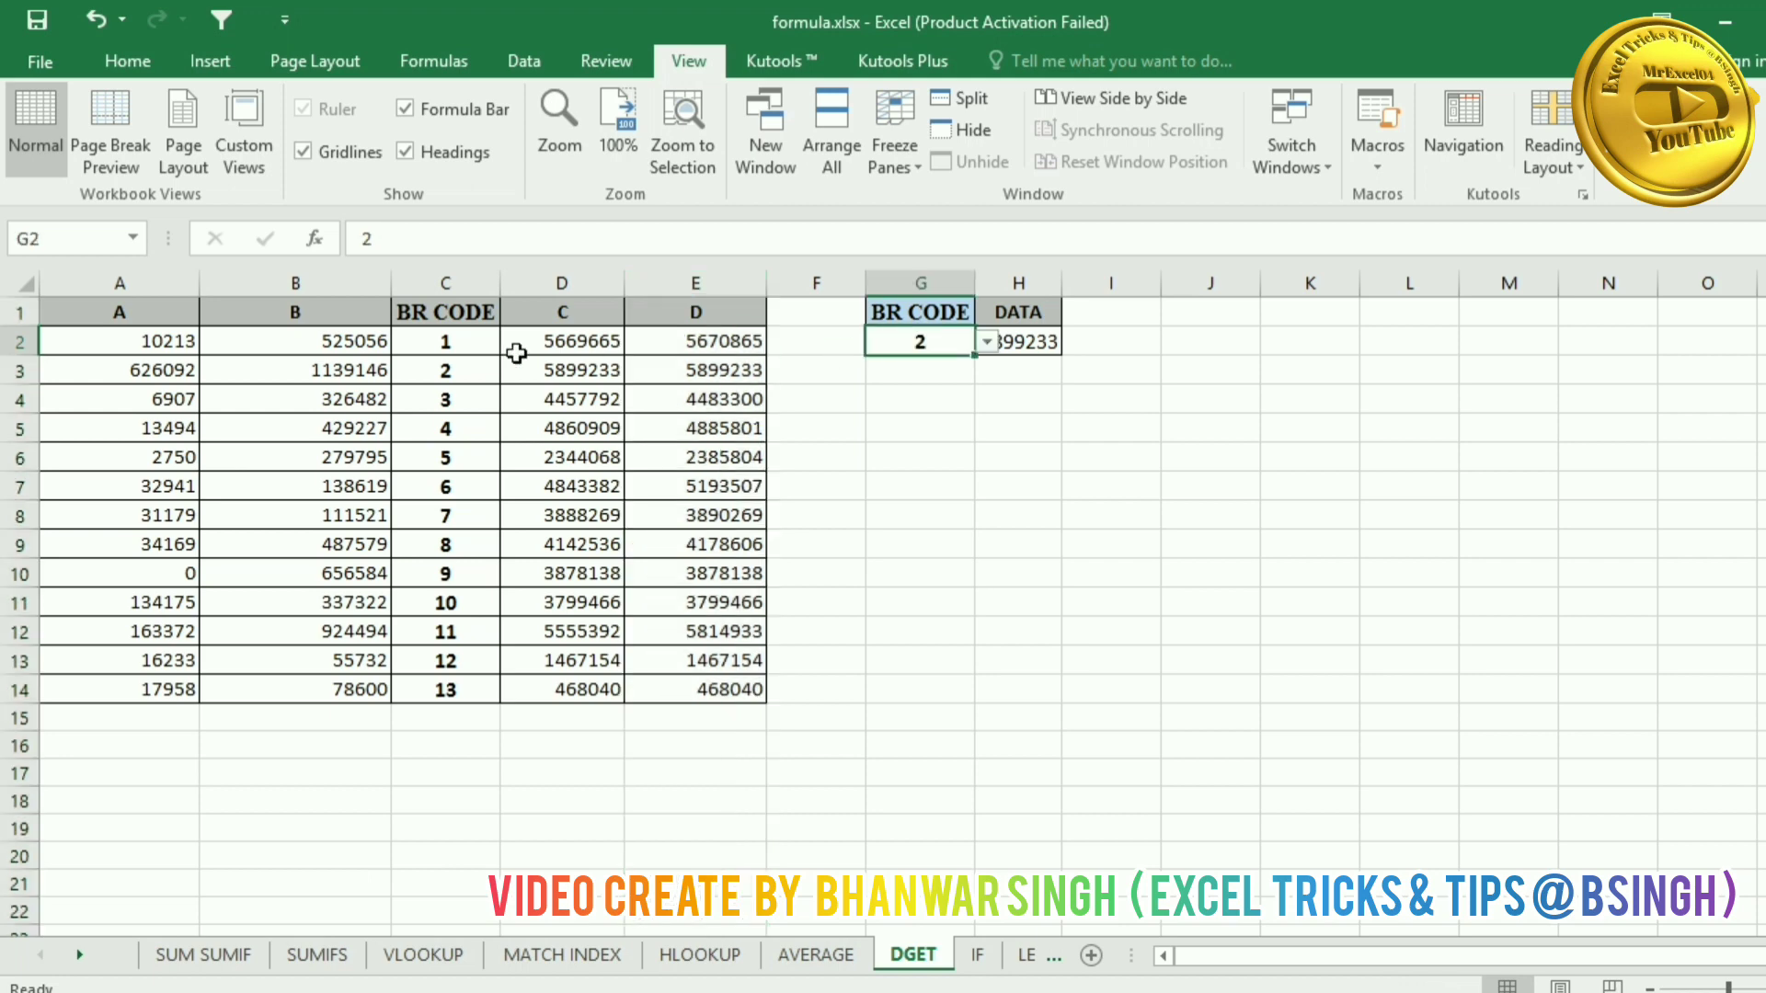
click(467, 372)
click(1032, 338)
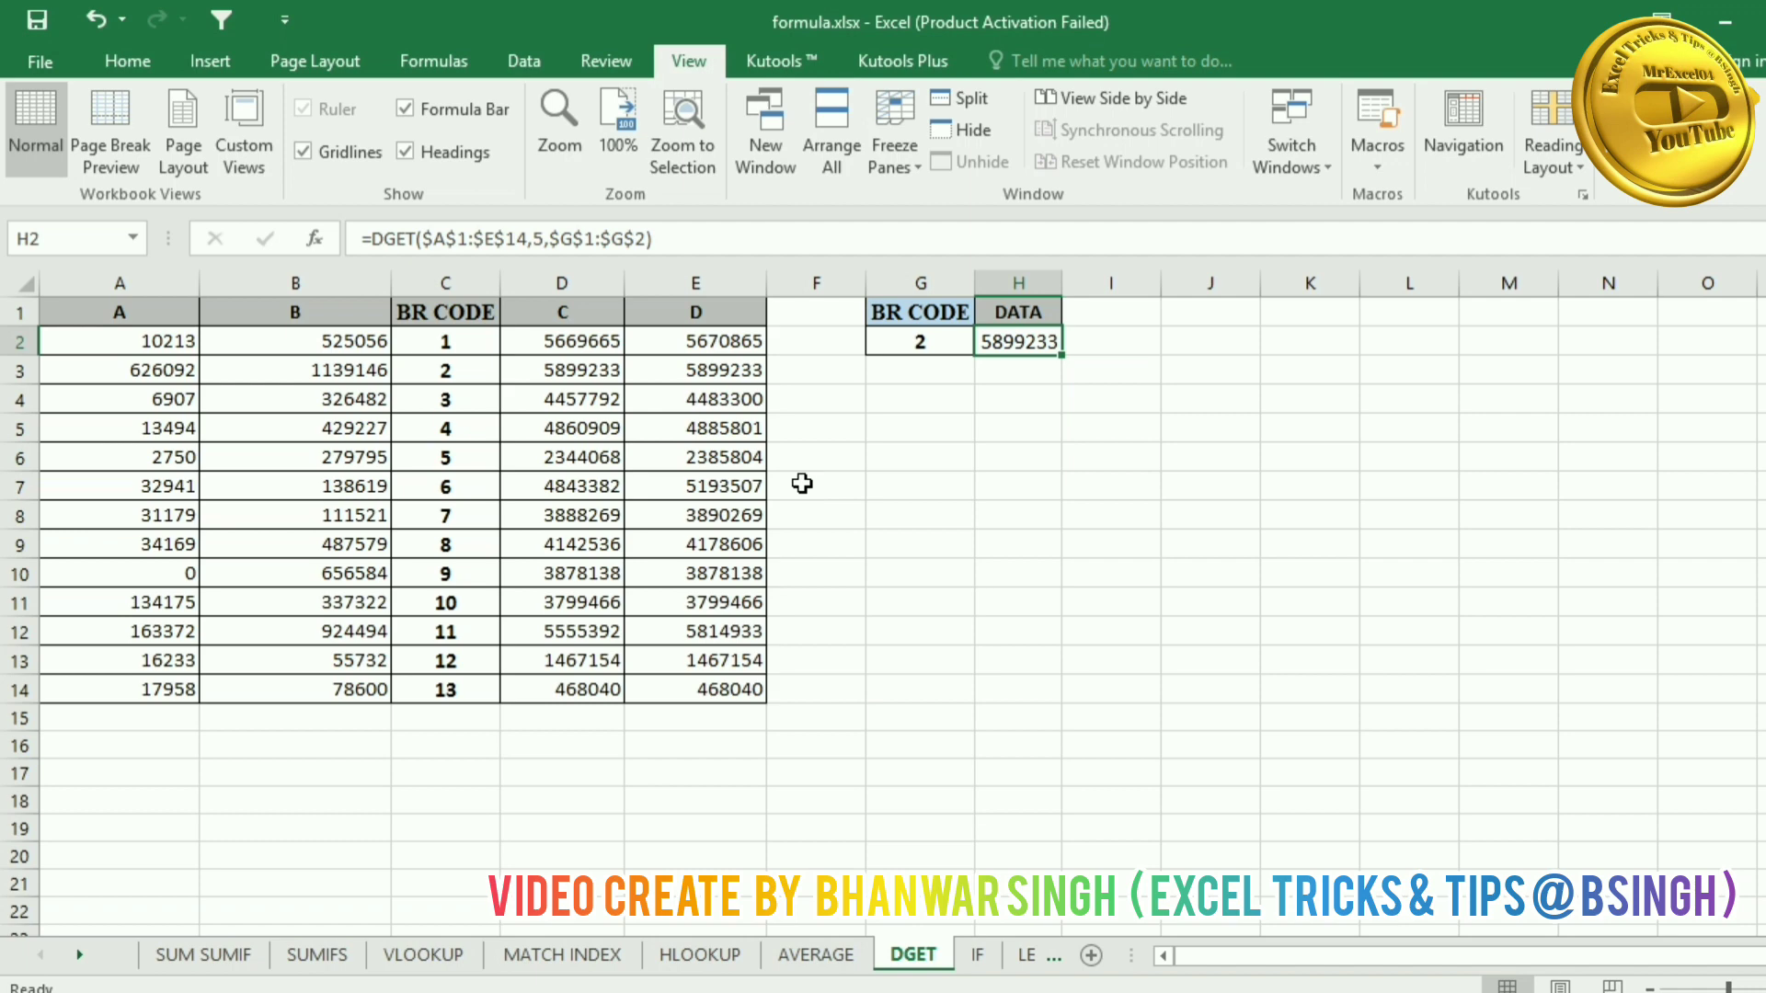
Step: Replace the formula in H2 with =DGET($A$1:$E$14,2,G1:G2) to return the second field for the BR CODE in G2
text(=)
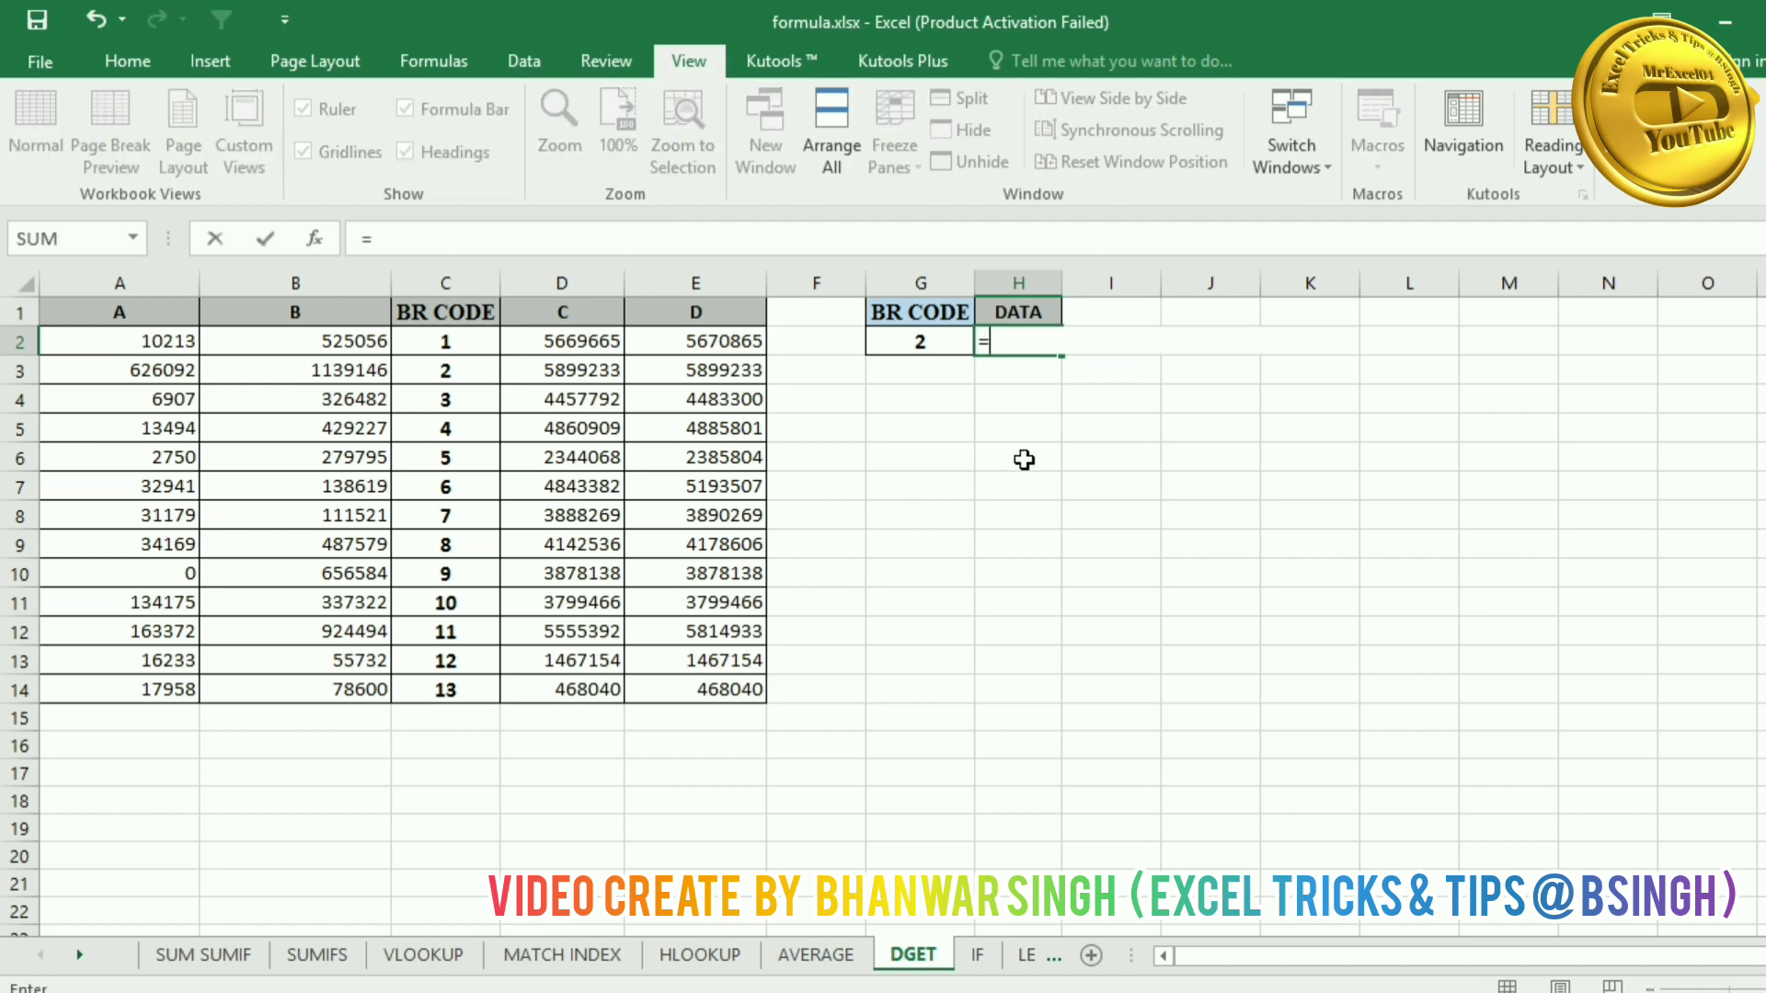
text(dg)
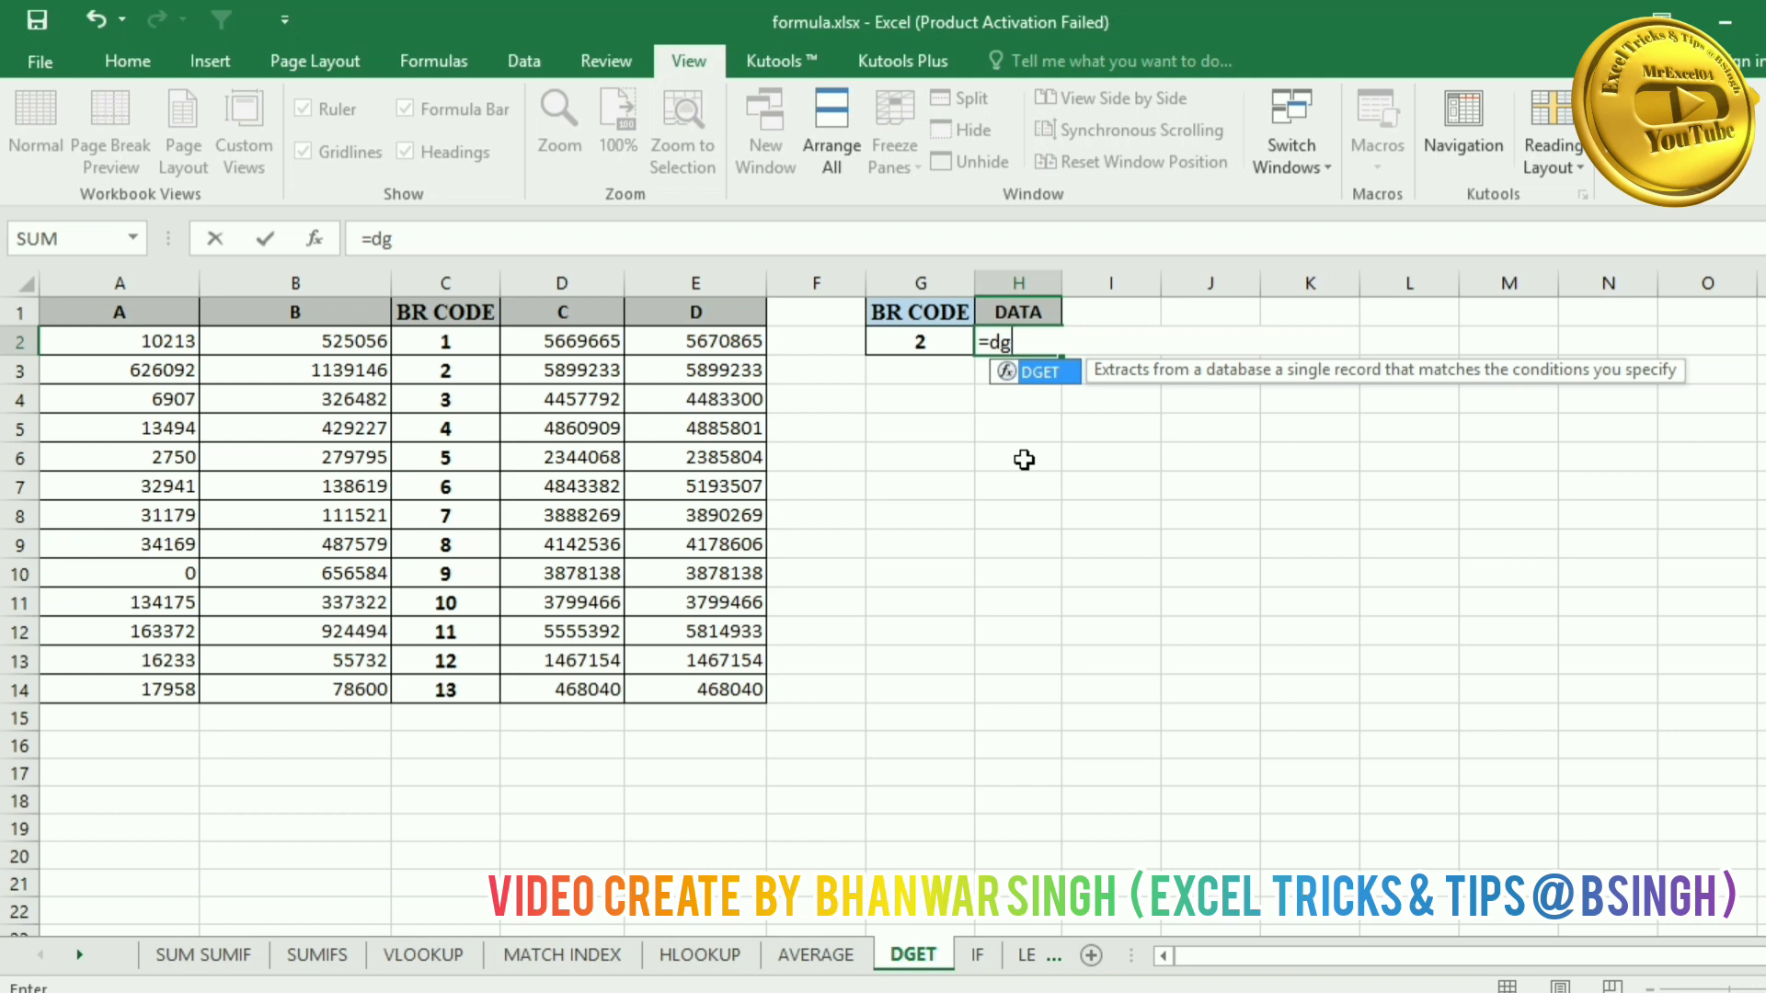
key(Tab)
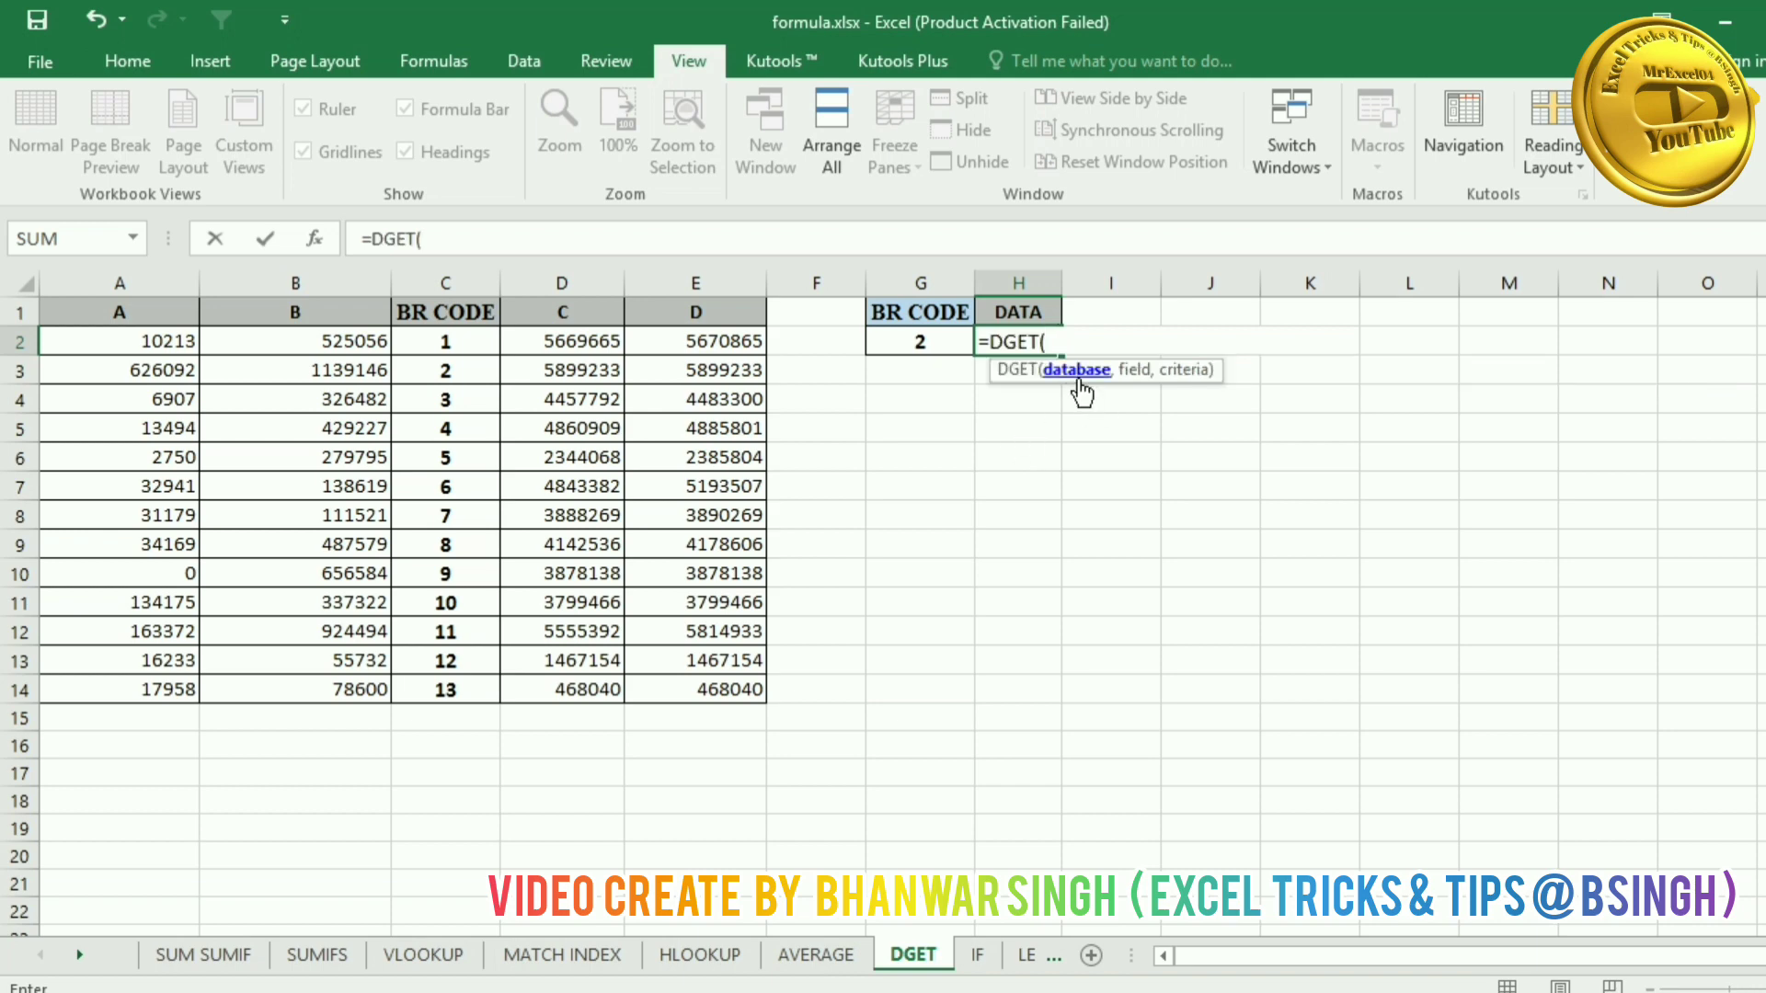
drag(143, 320, 668, 691)
key(F4)
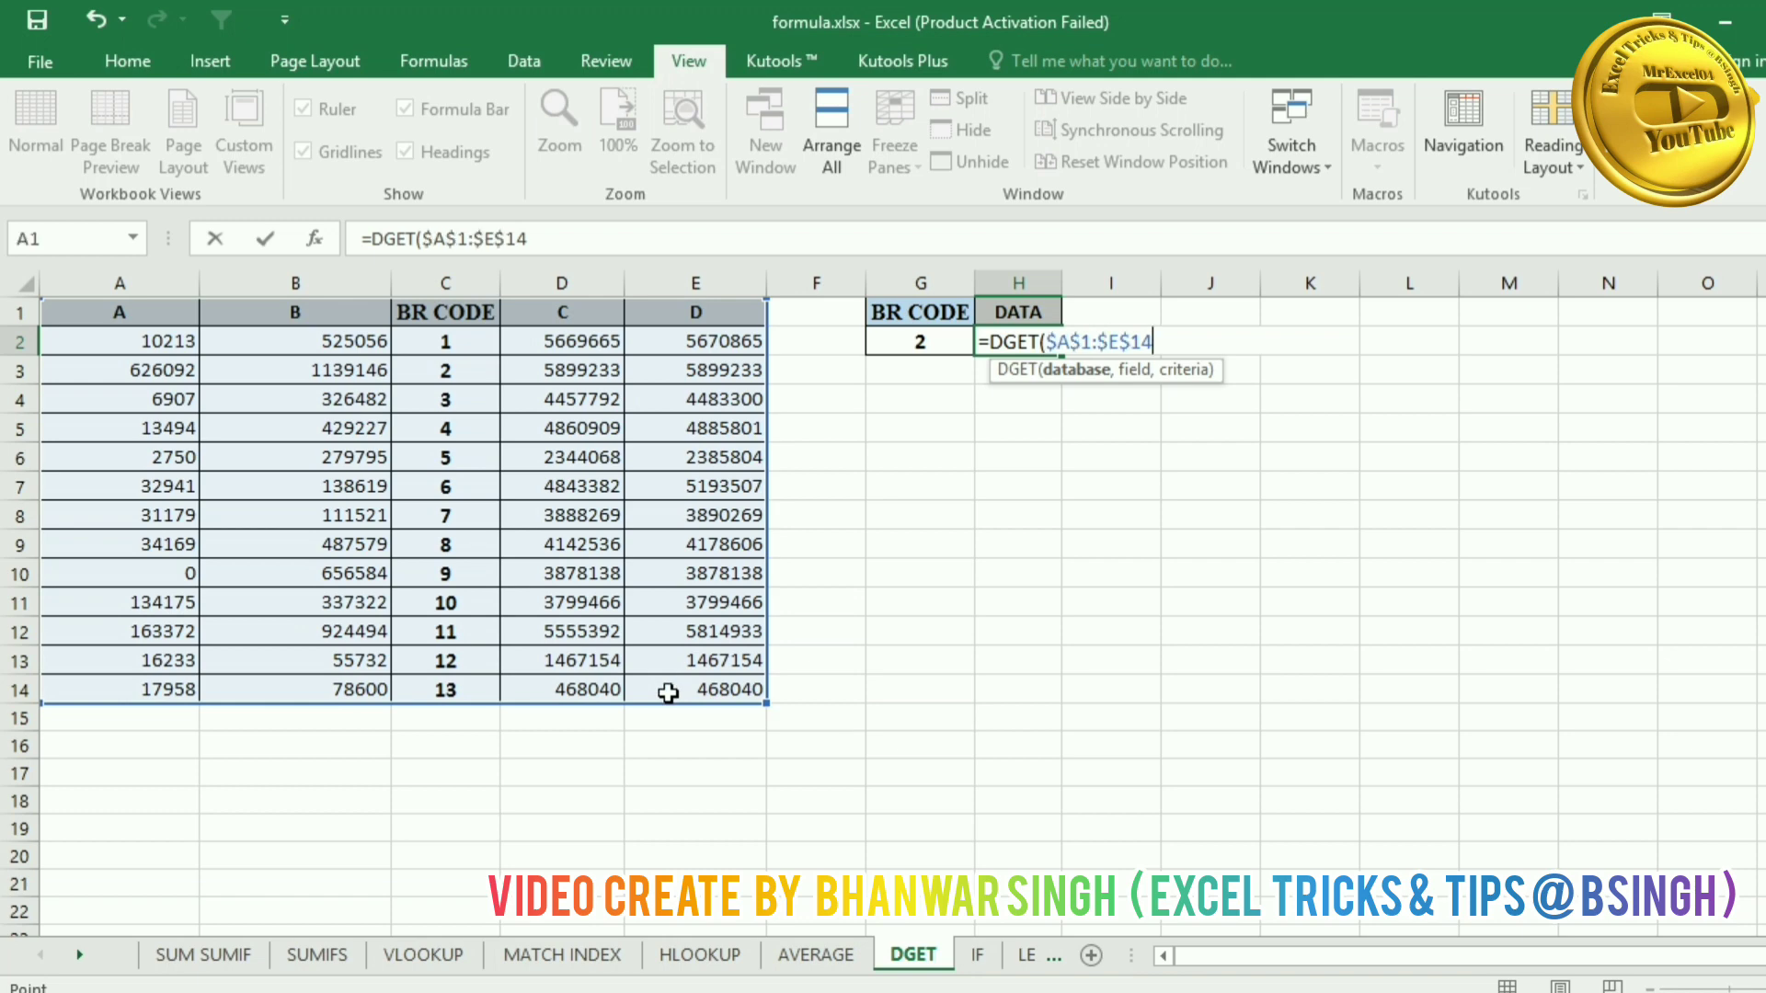
text(,2)
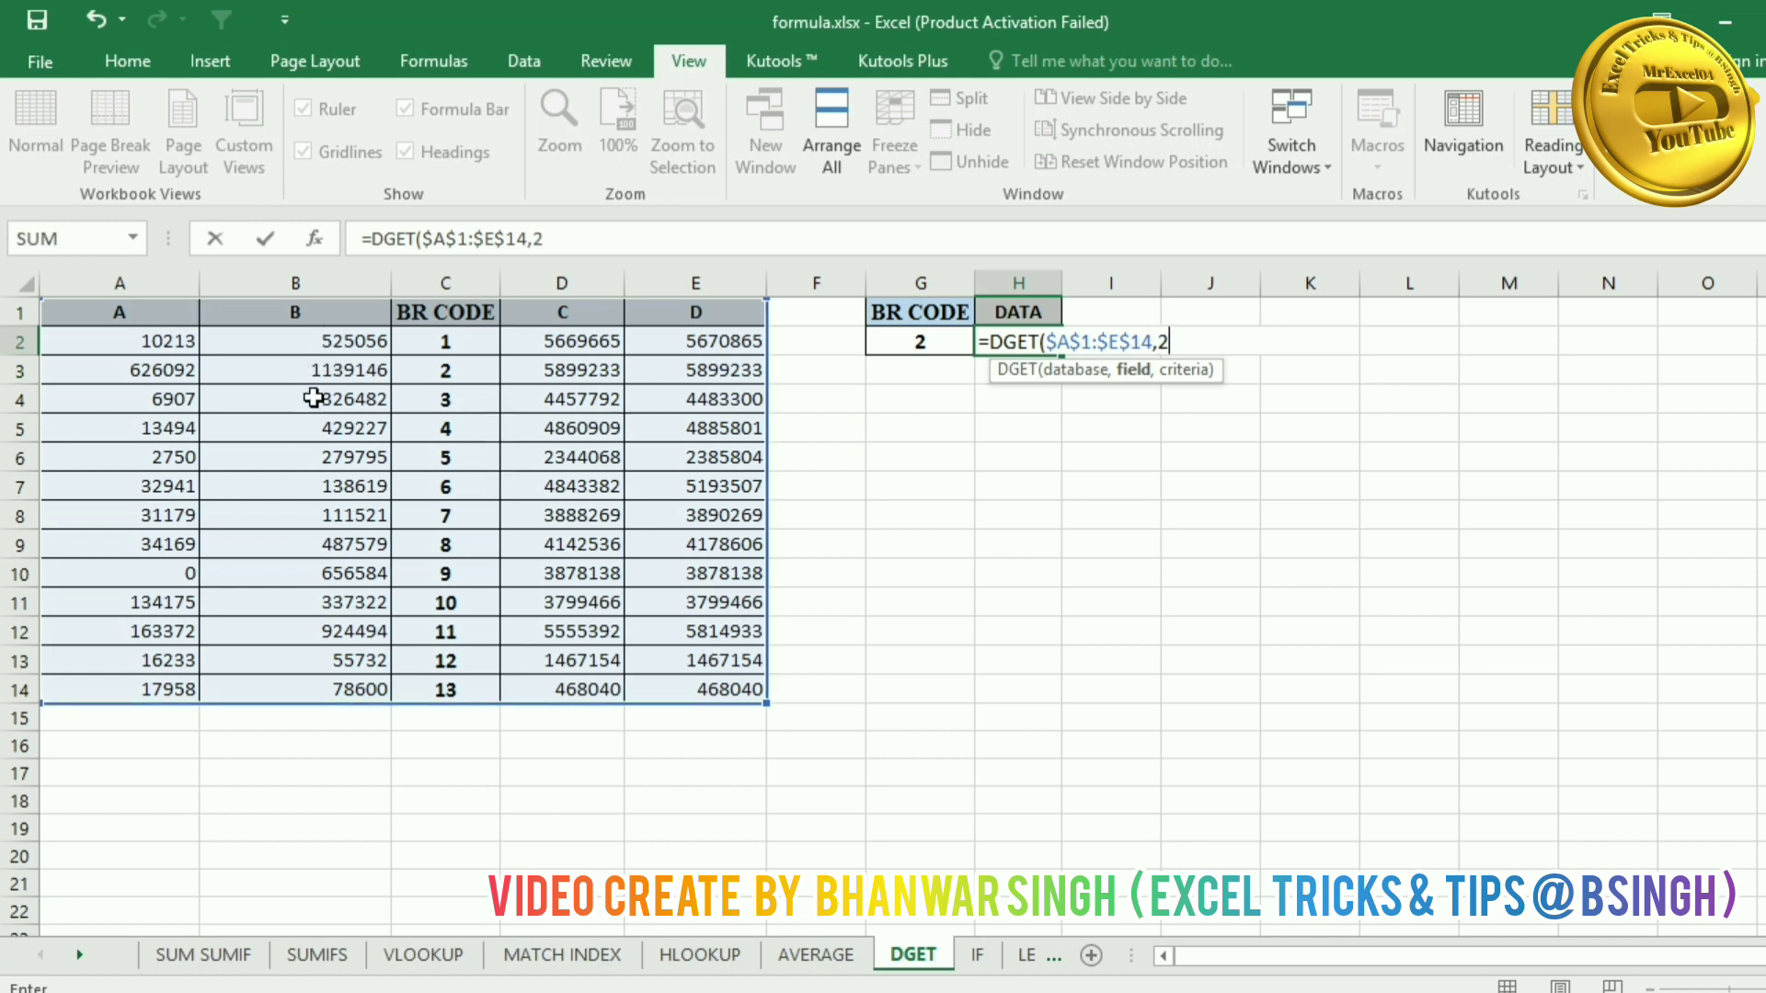
text(,)
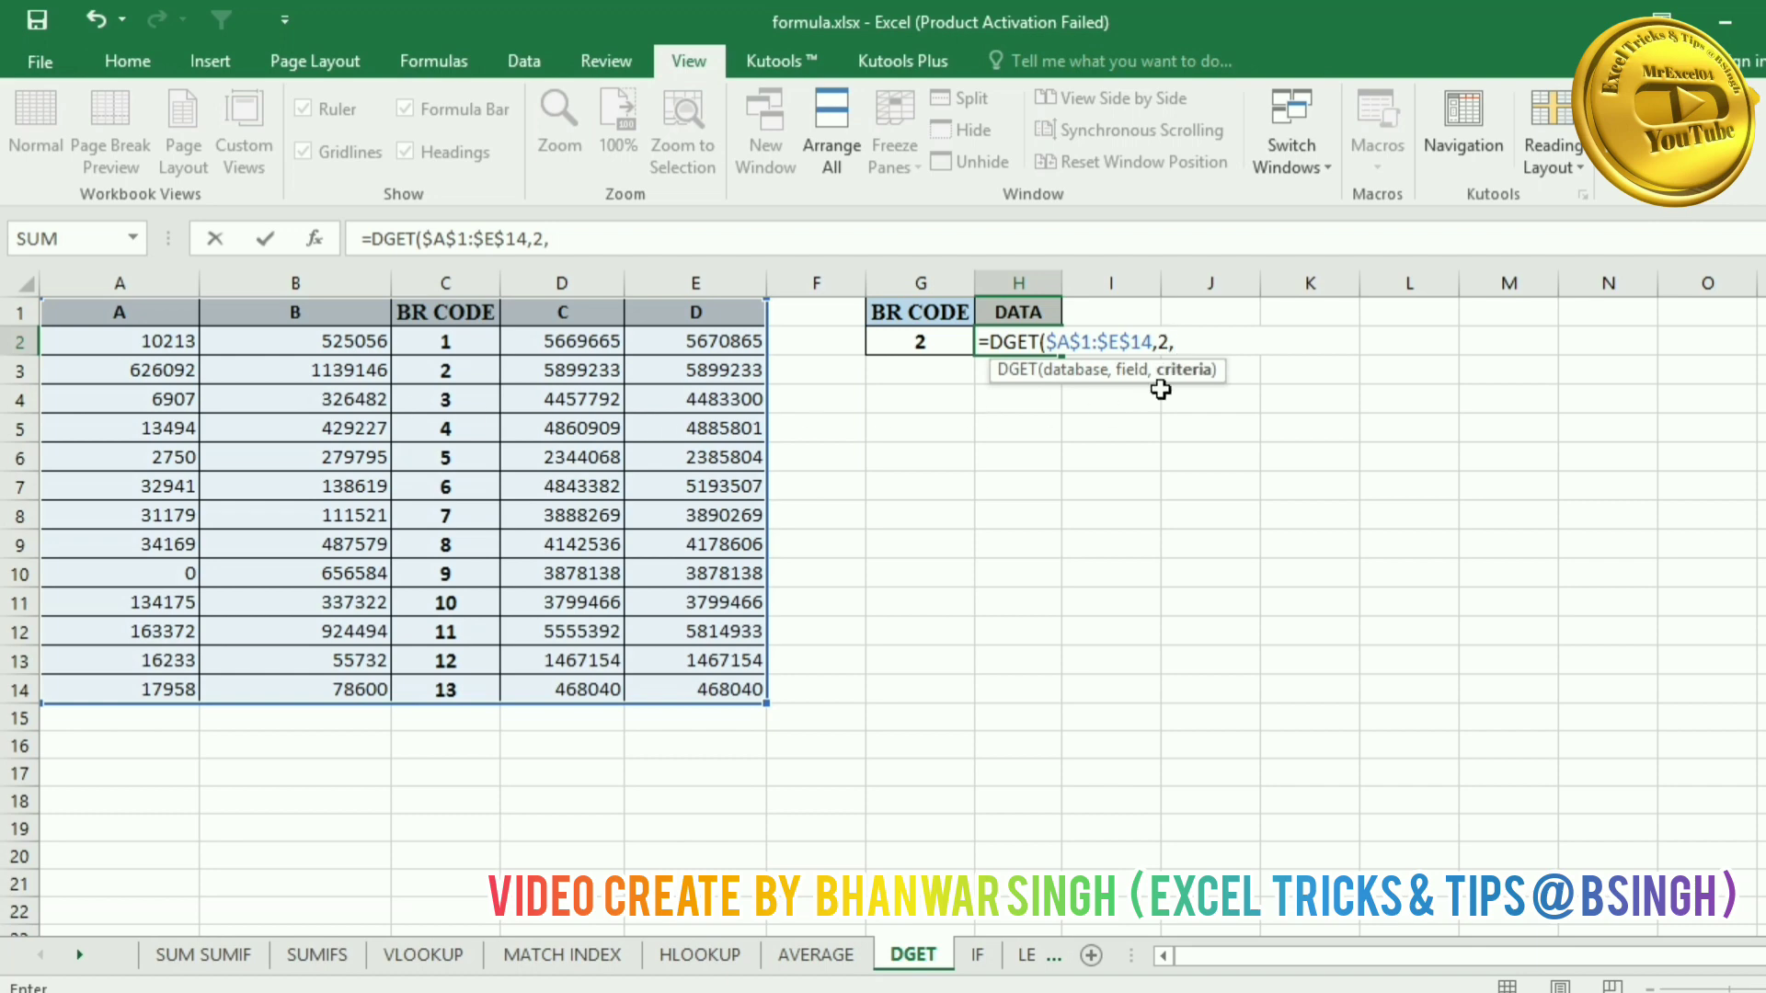
drag(934, 306, 933, 334)
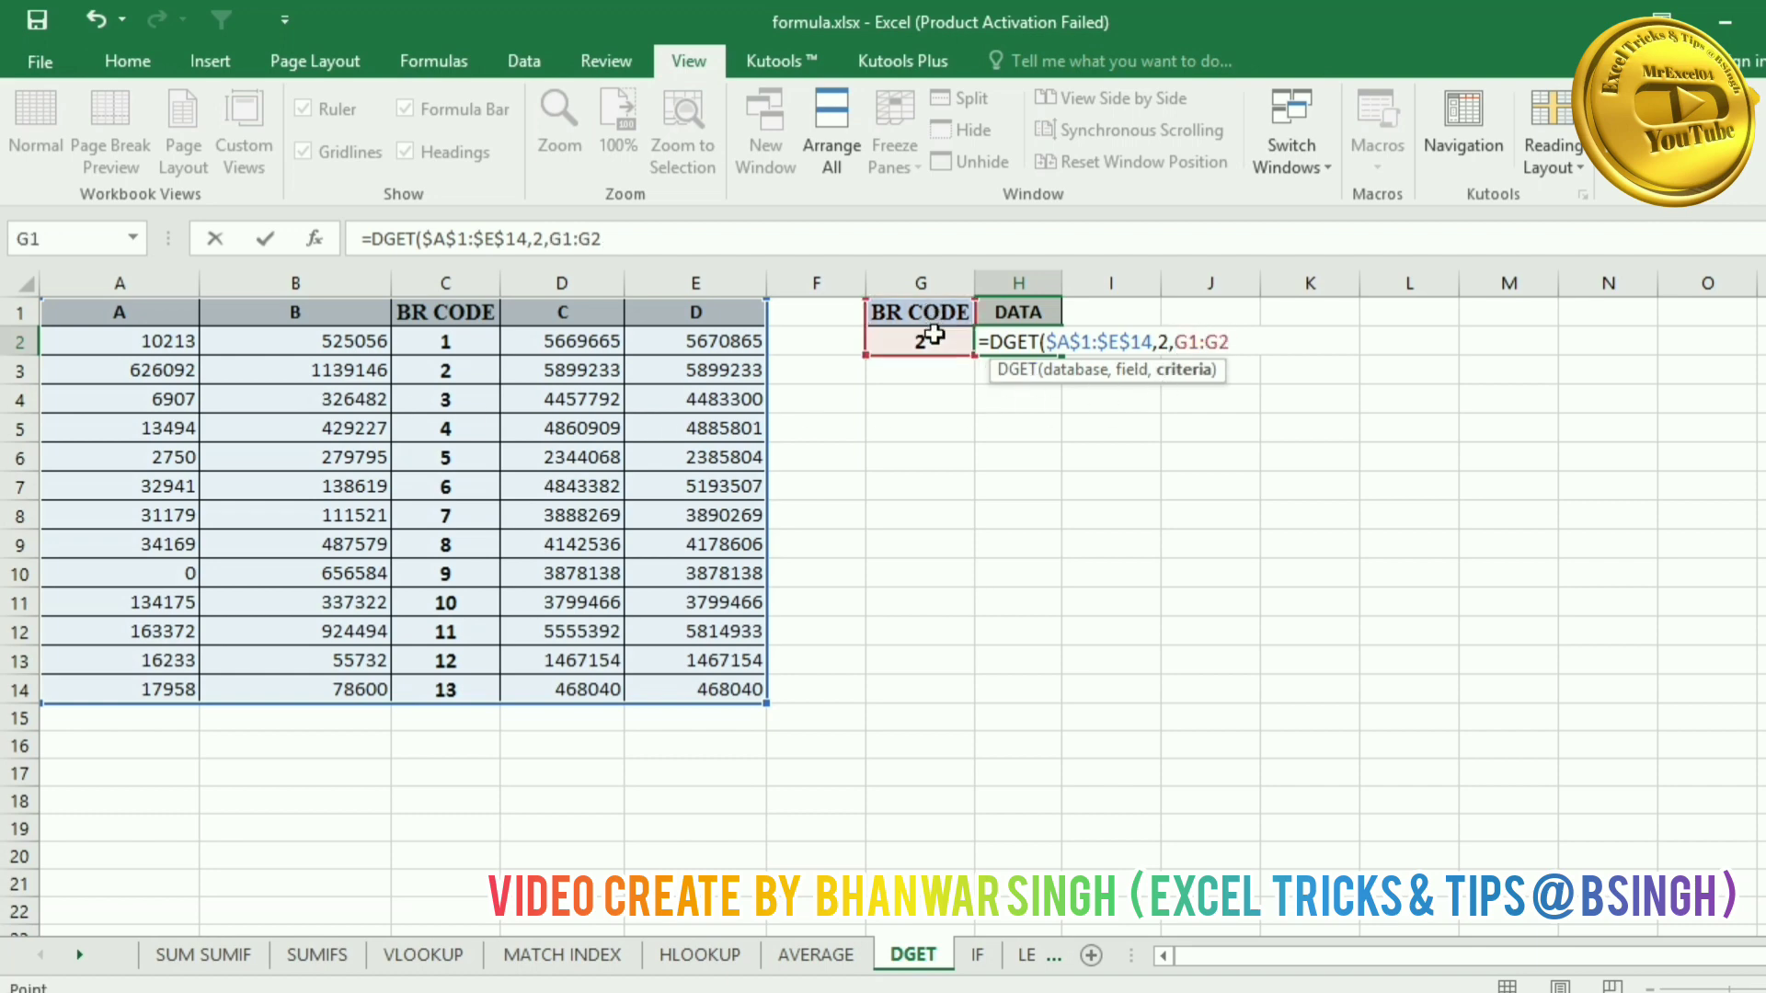
key(Return)
click(1007, 348)
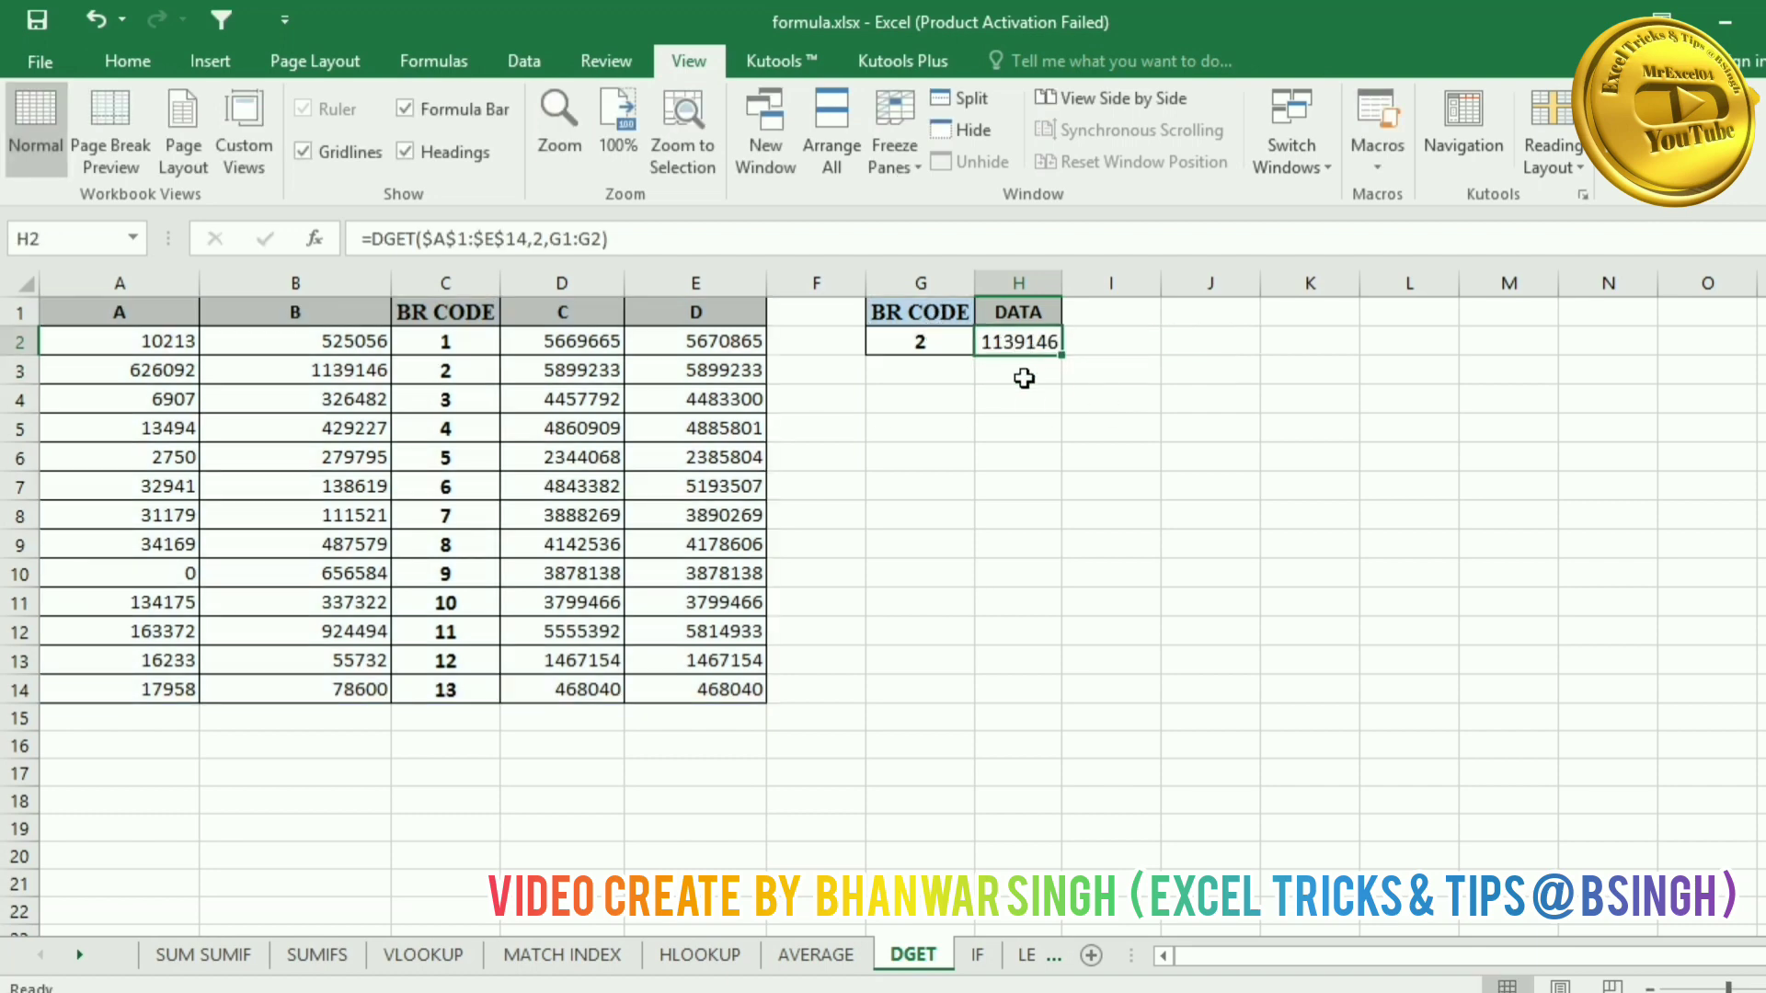
Step: Widen column H and choose BR CODE 3 in G2, comparing the DGET result with that code's entry in column B
drag(1066, 299, 1177, 287)
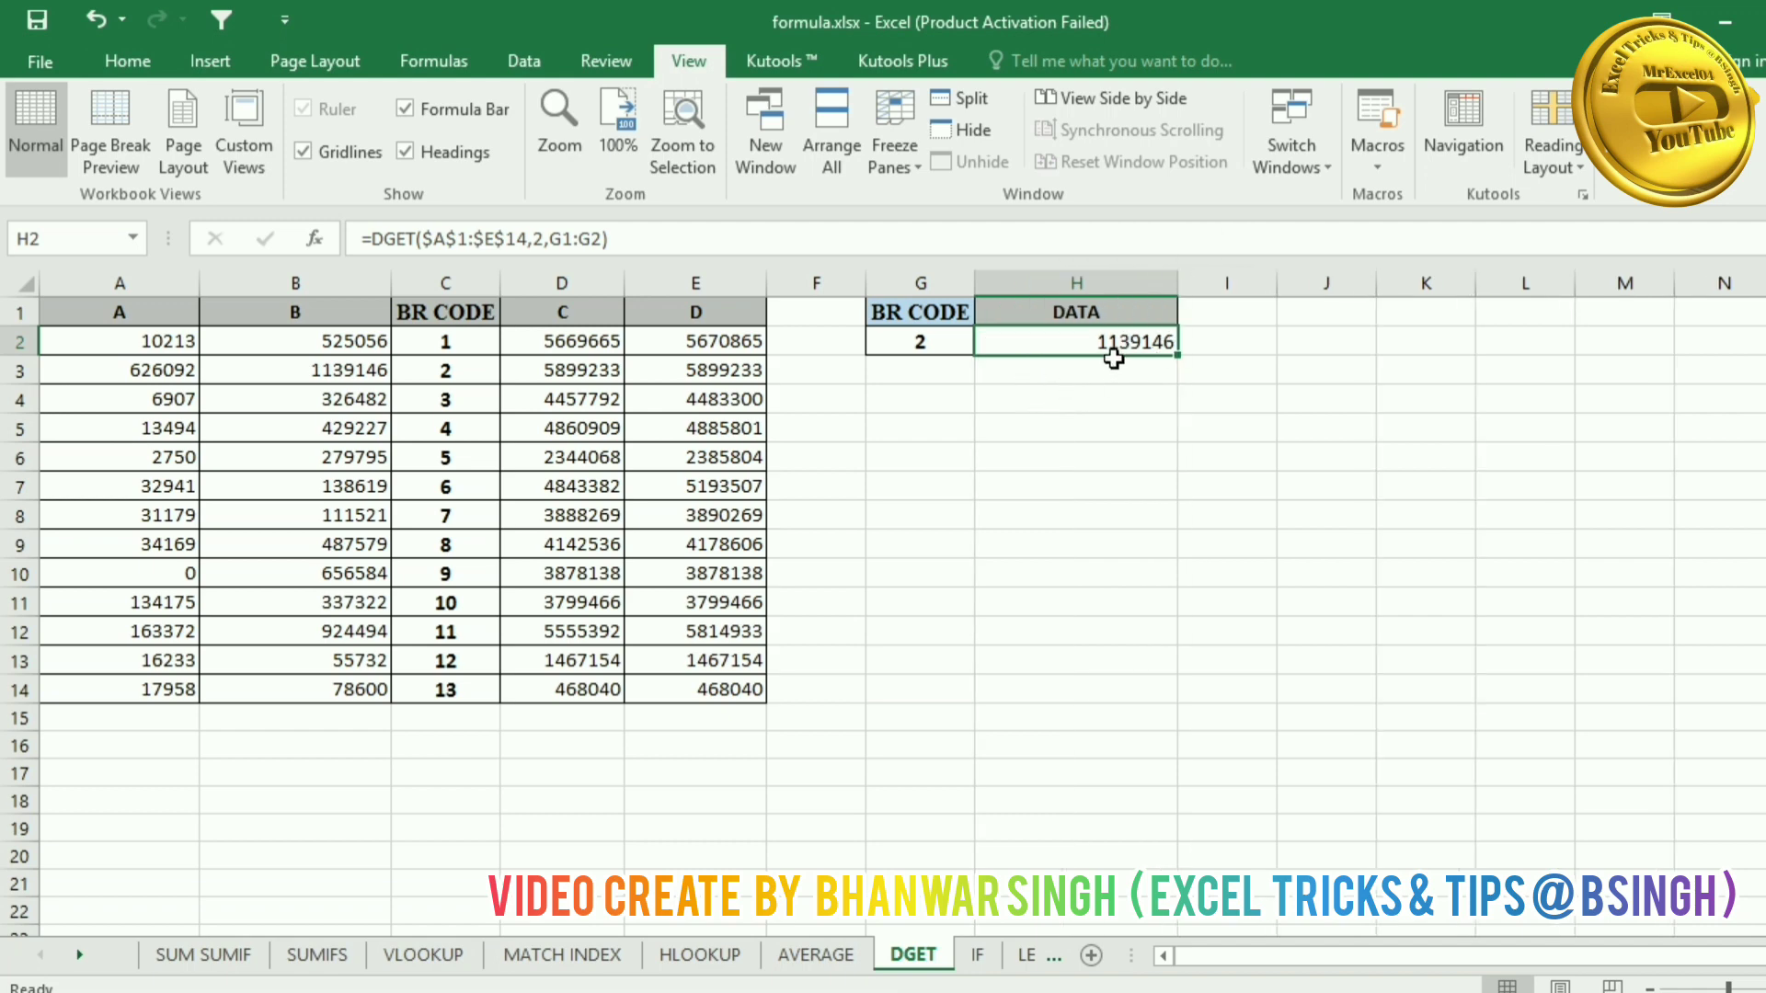
click(336, 368)
click(905, 344)
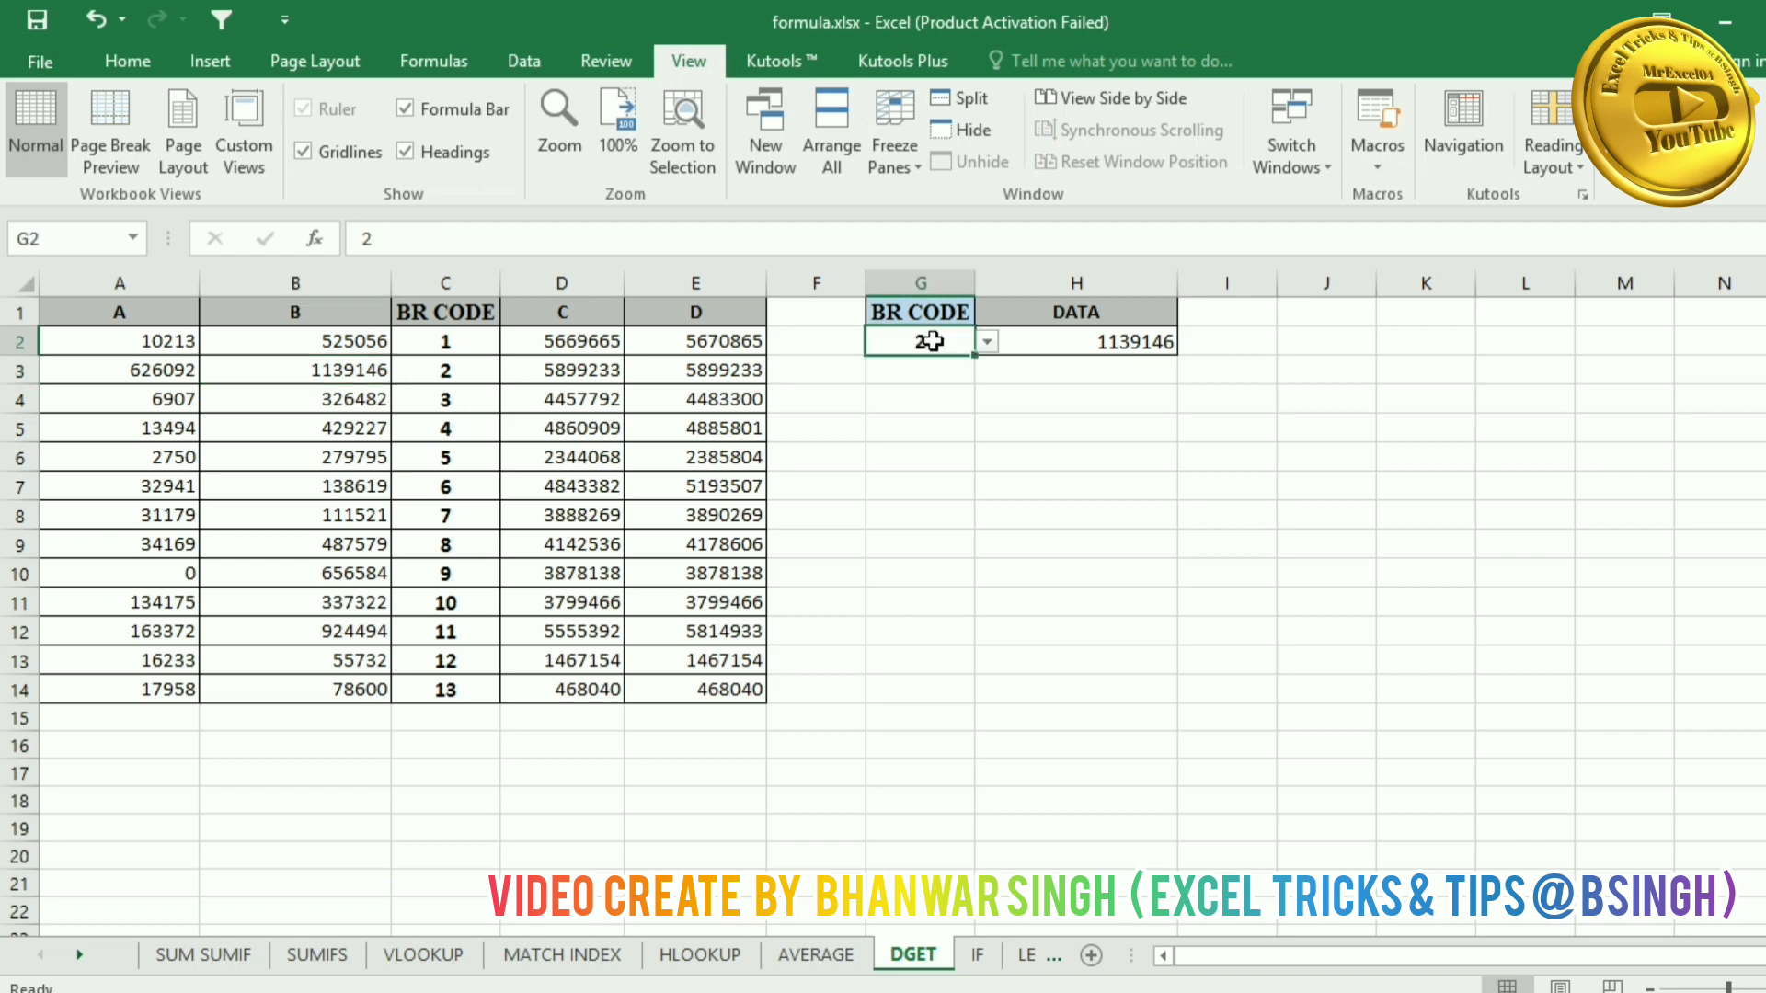
click(987, 342)
click(960, 383)
click(457, 390)
click(364, 400)
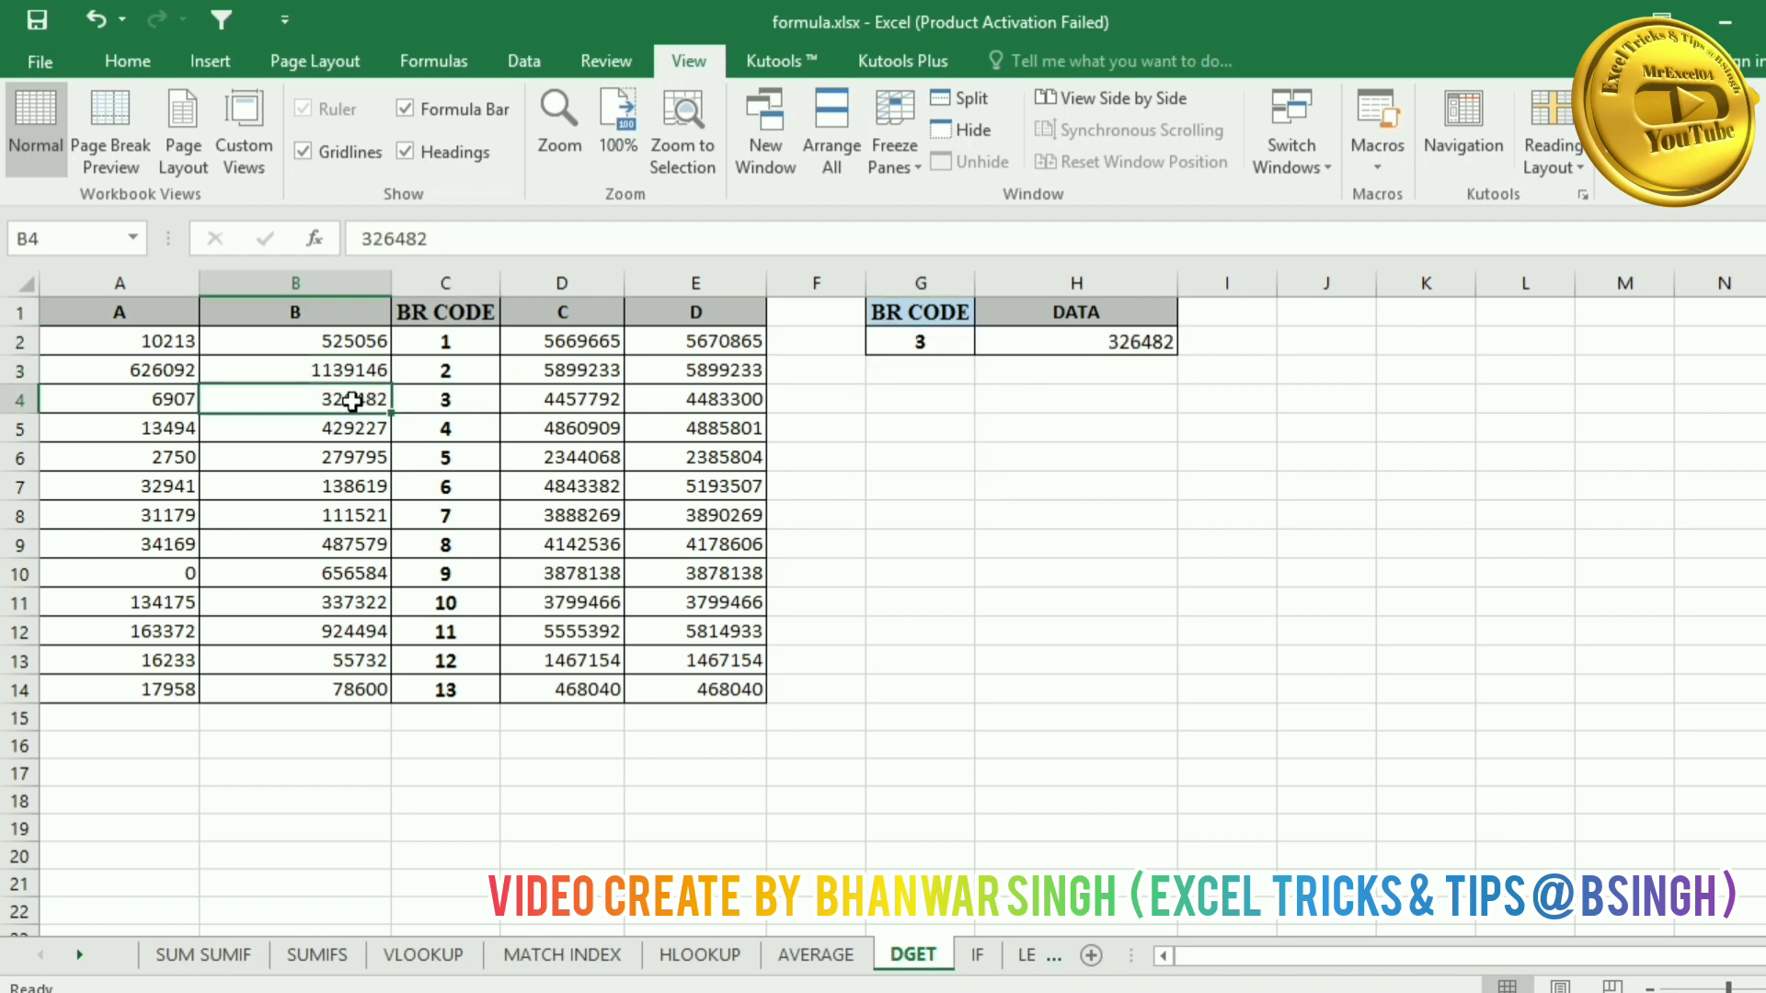
Step: Change the field argument of the DGET formula in H2 to 5 and compare the result with column E for BR CODE 3
click(1068, 346)
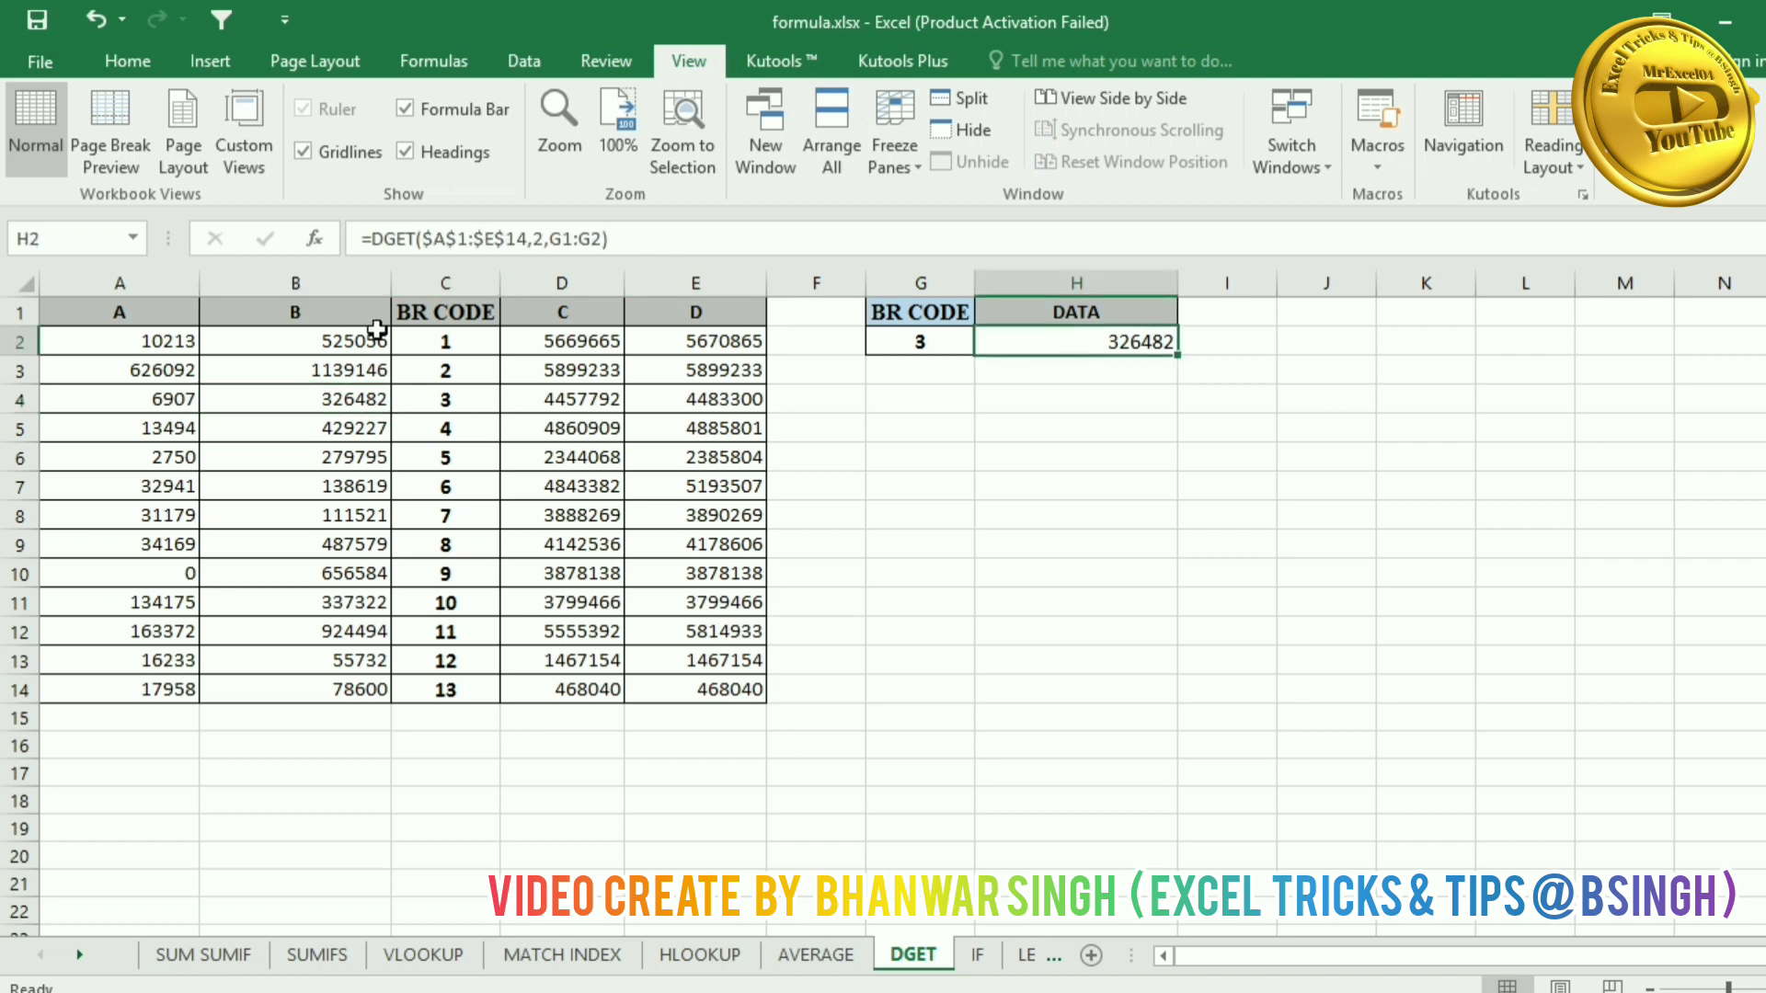
click(539, 240)
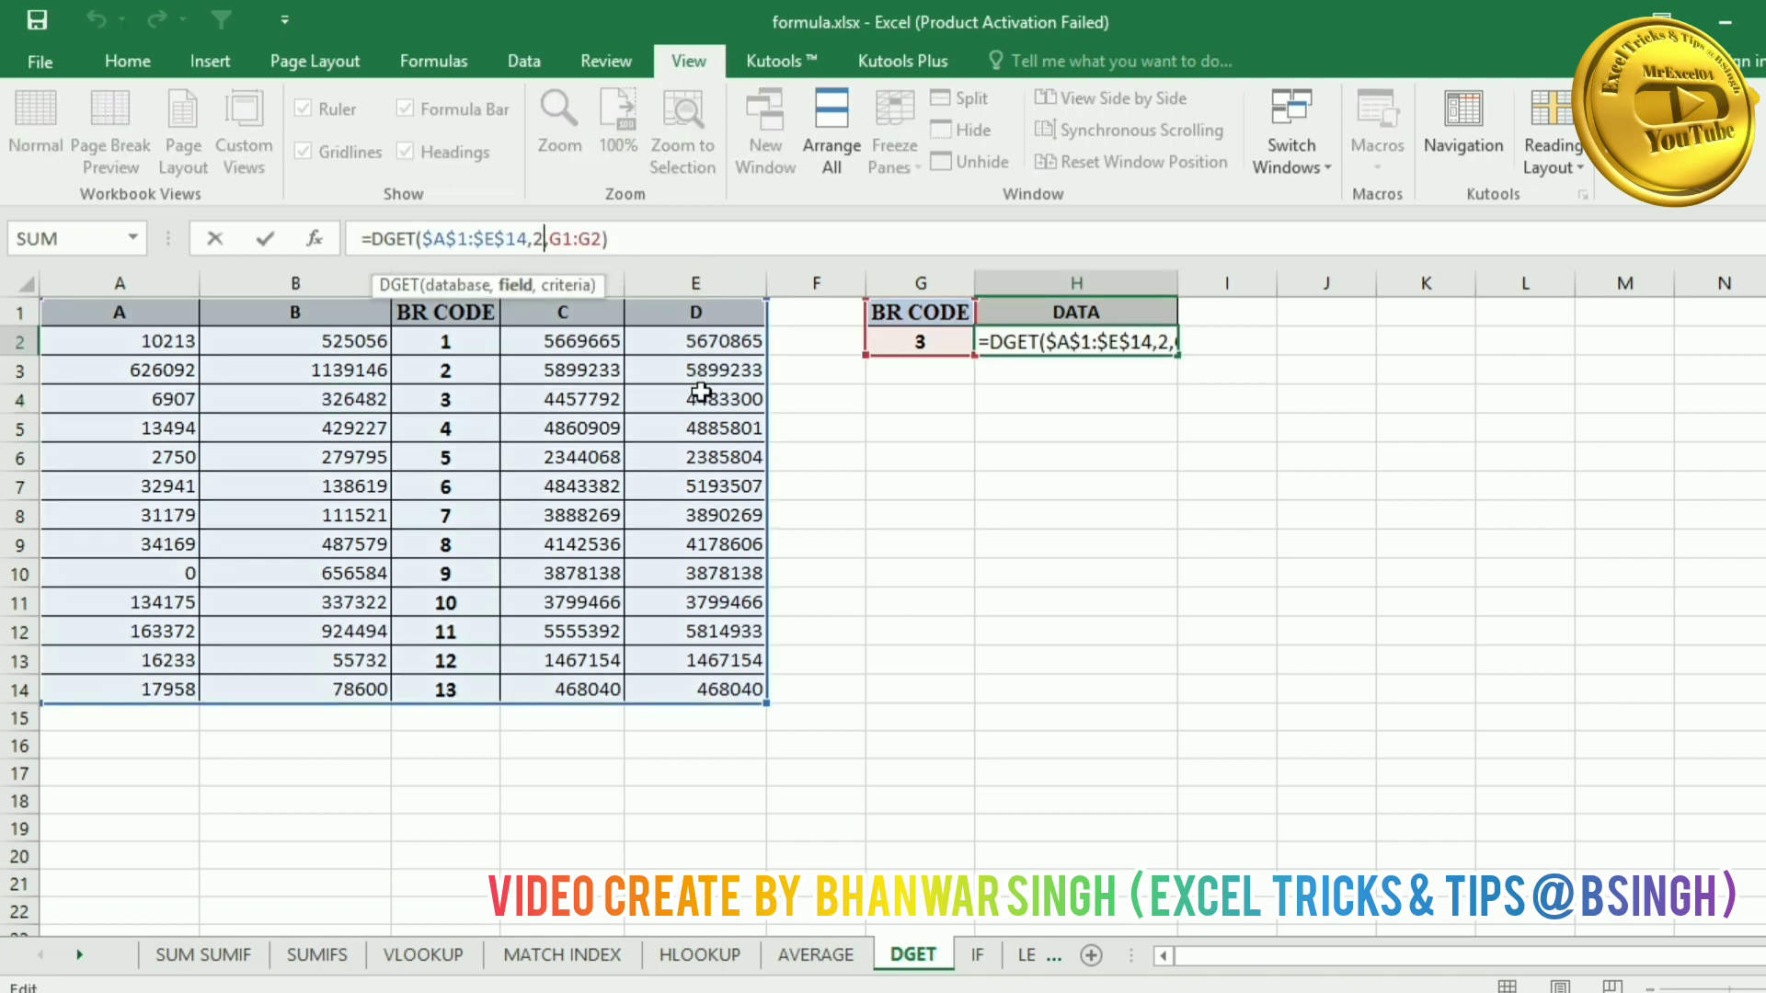
key(BackSpace)
text(5)
key(Return)
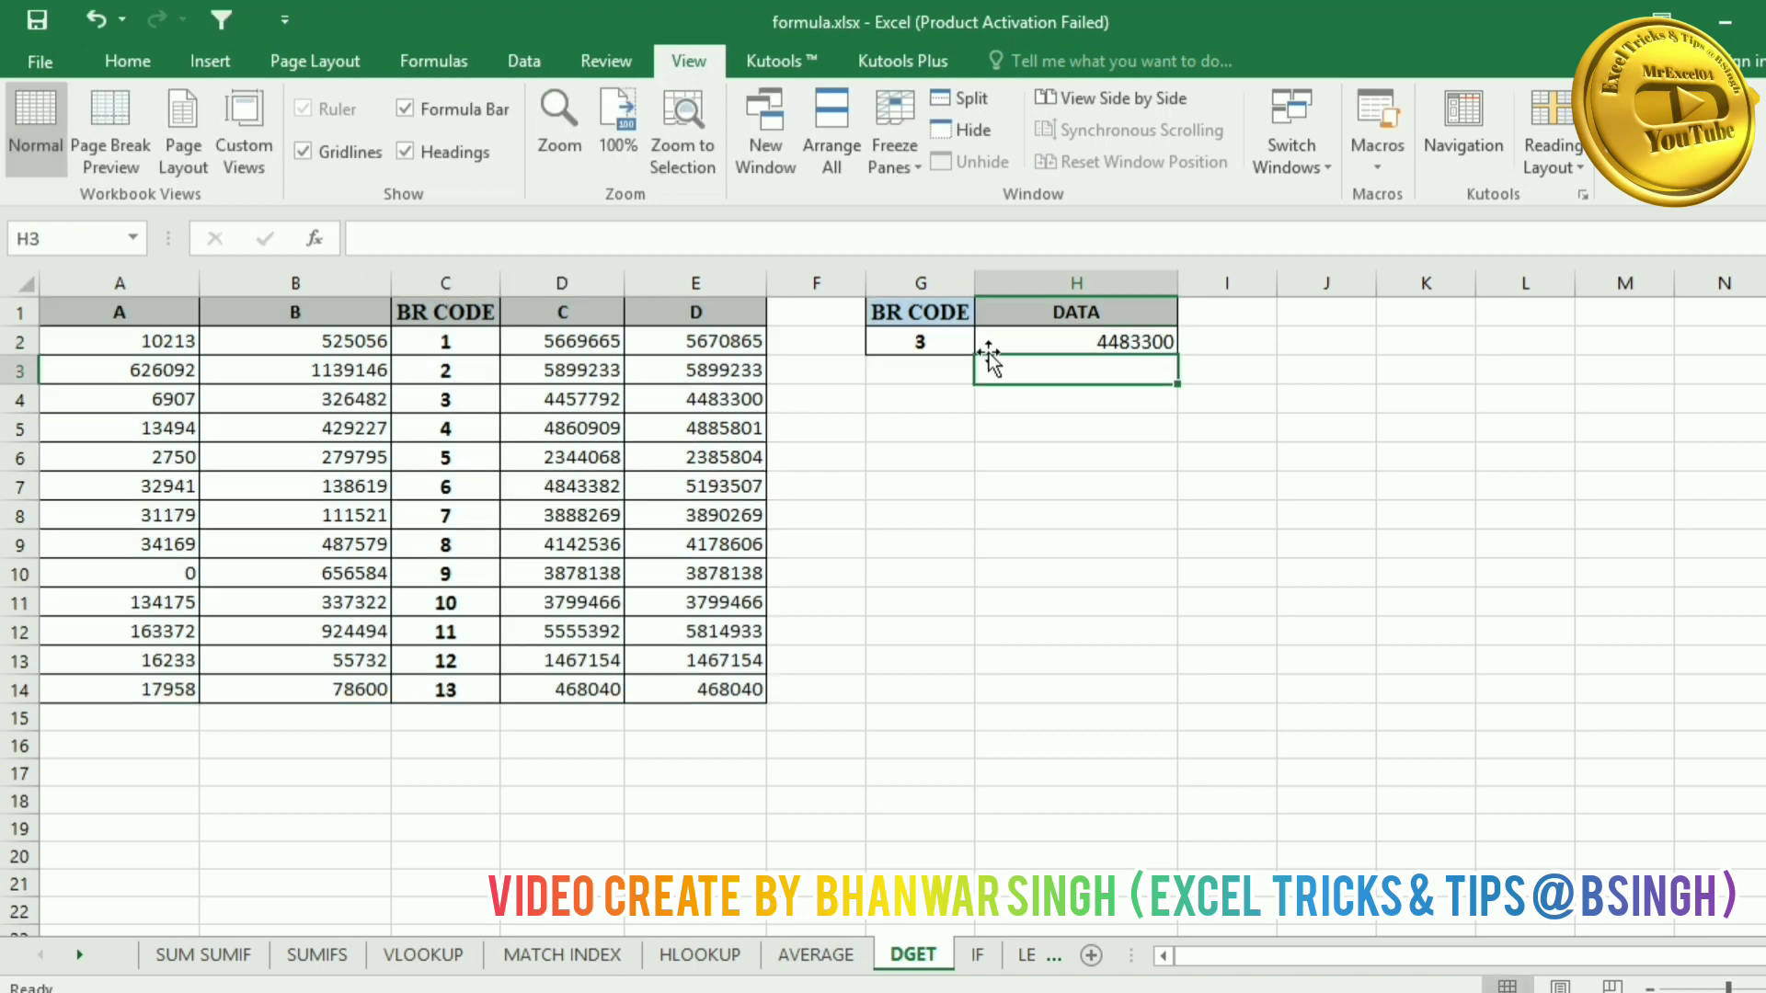
click(1039, 342)
click(460, 402)
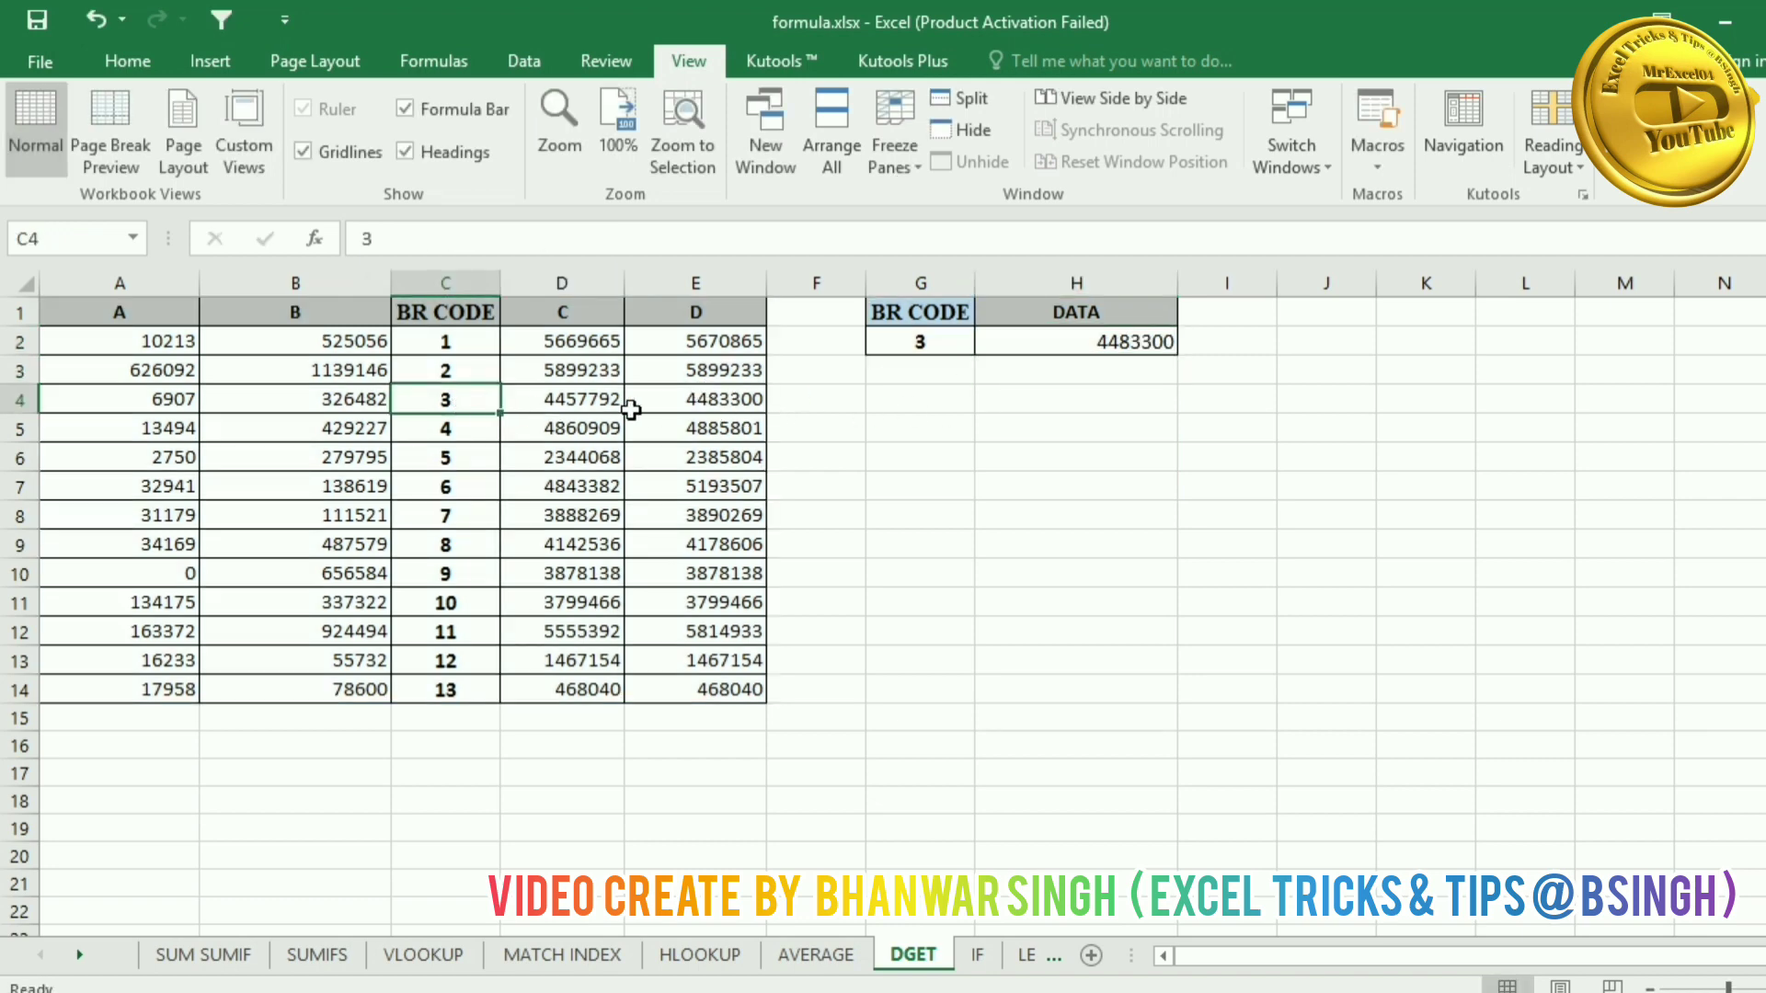
click(682, 403)
click(1065, 344)
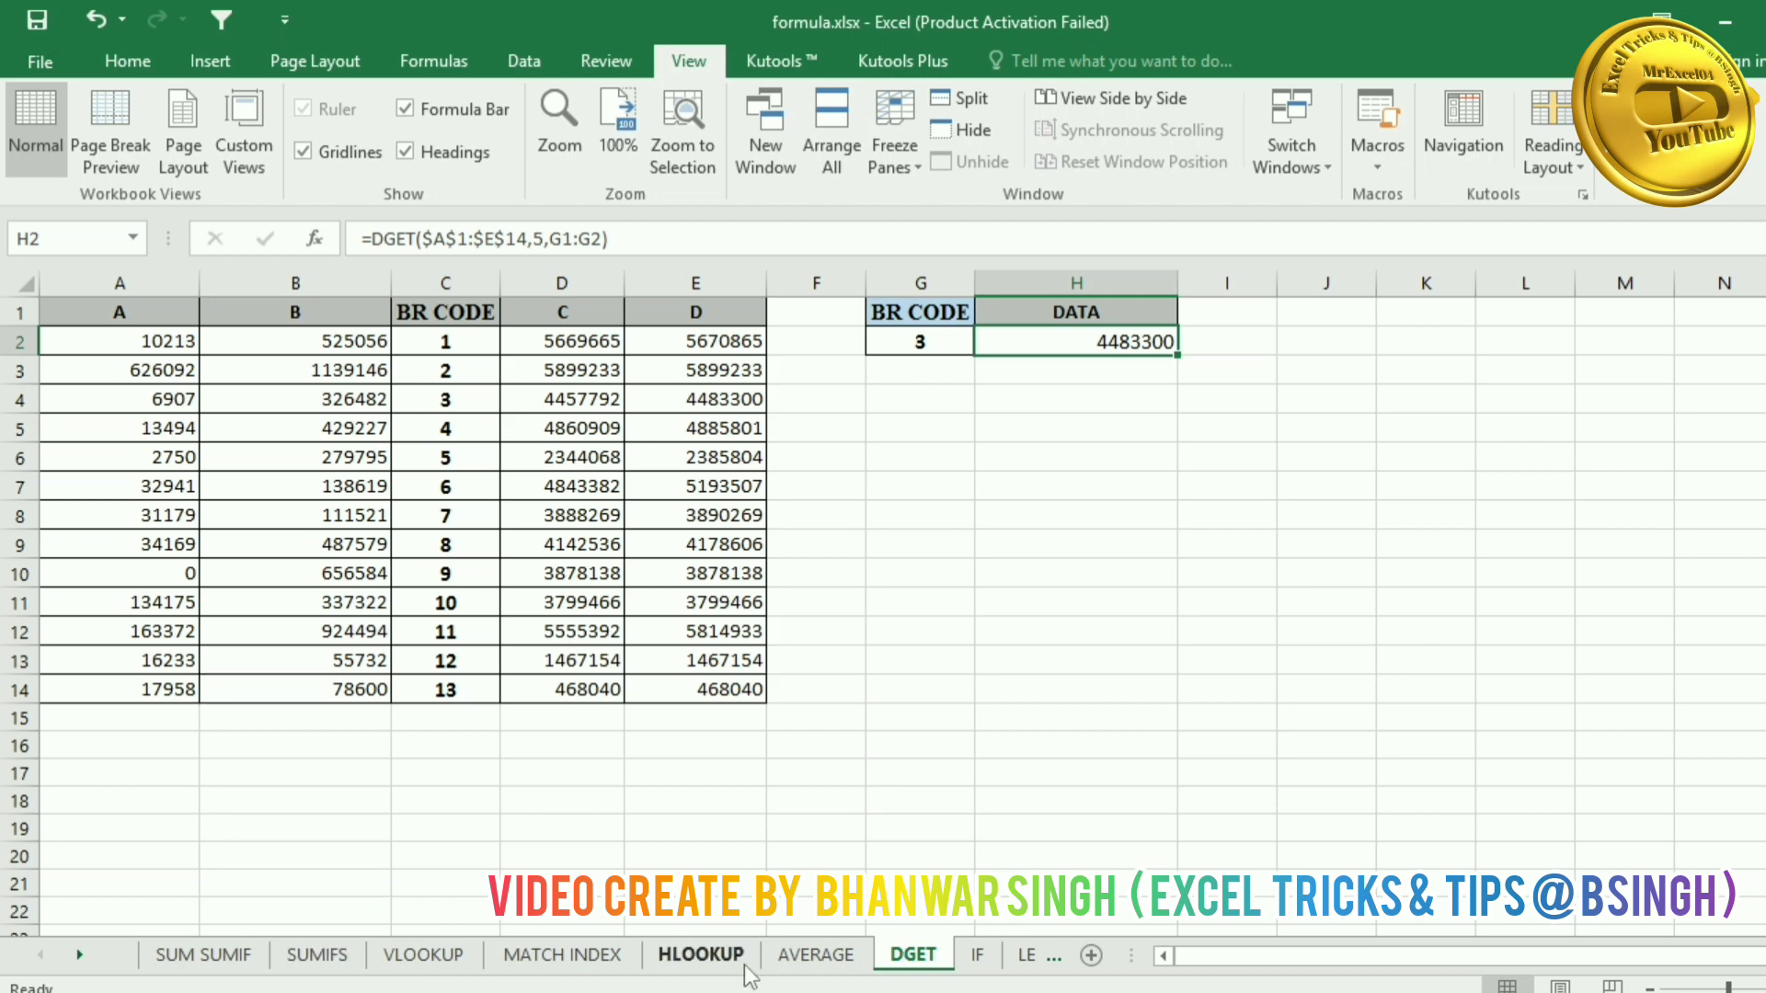
Step: Switch to the IF sheet and autofit the widths of all its columns
click(976, 957)
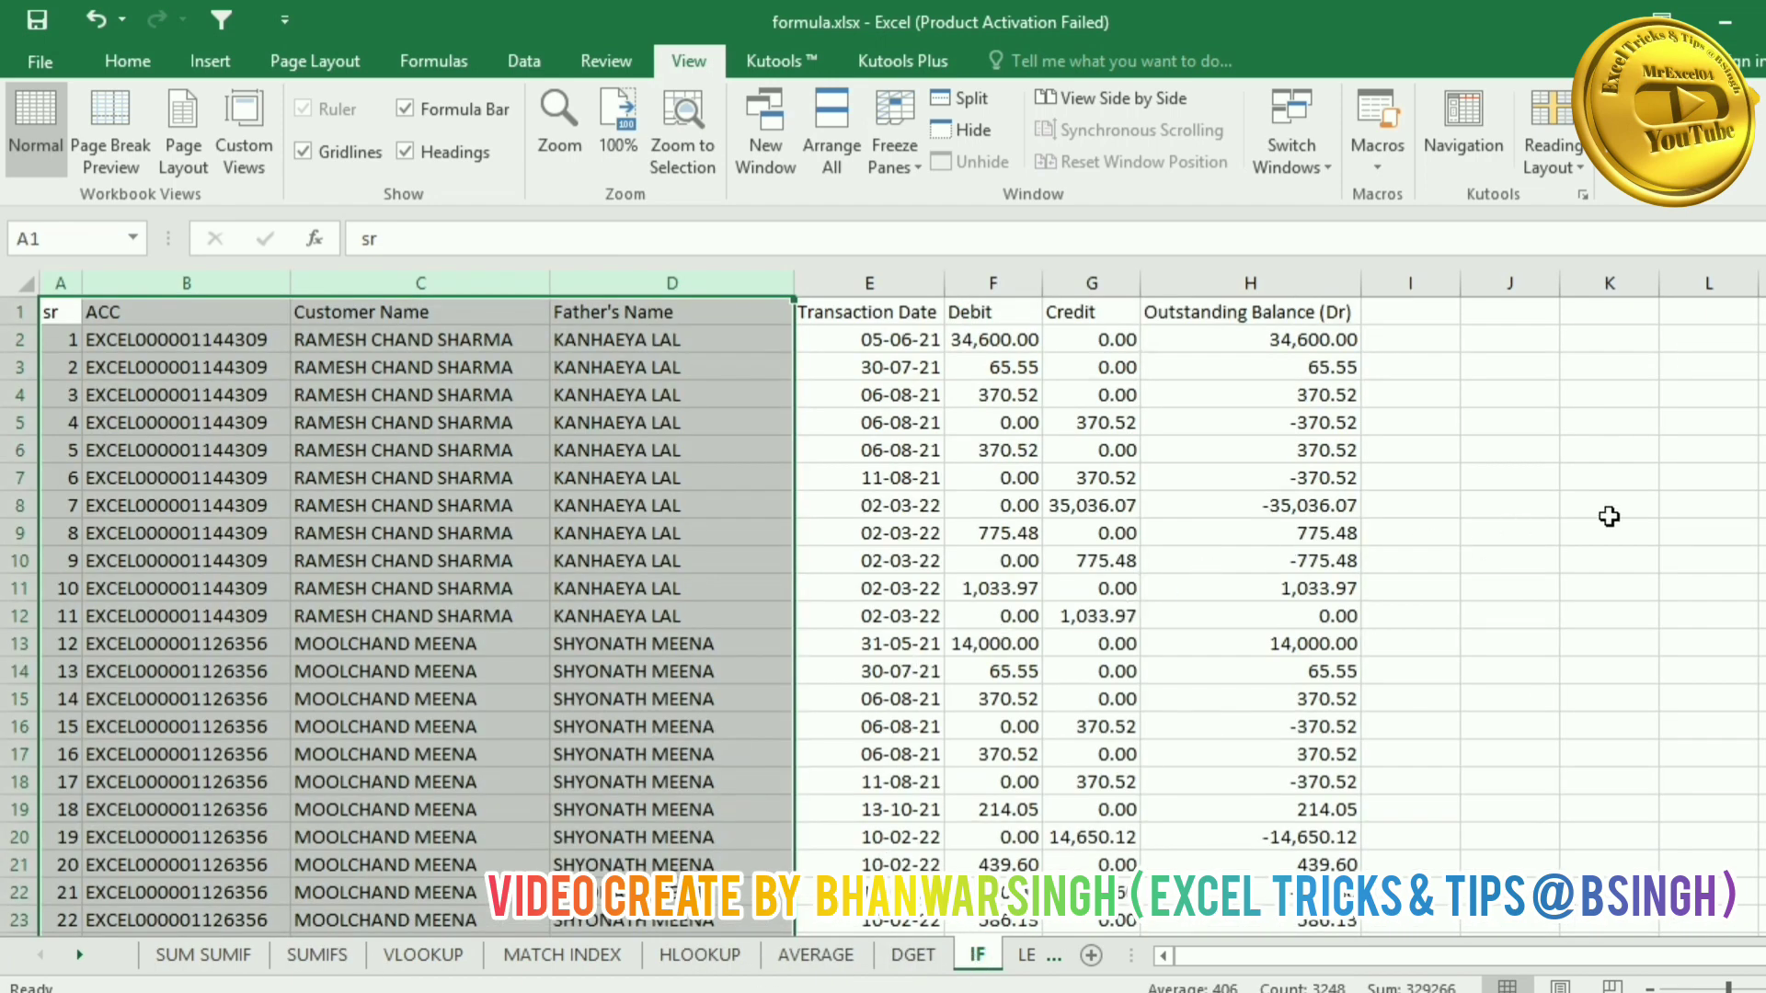
click(1527, 503)
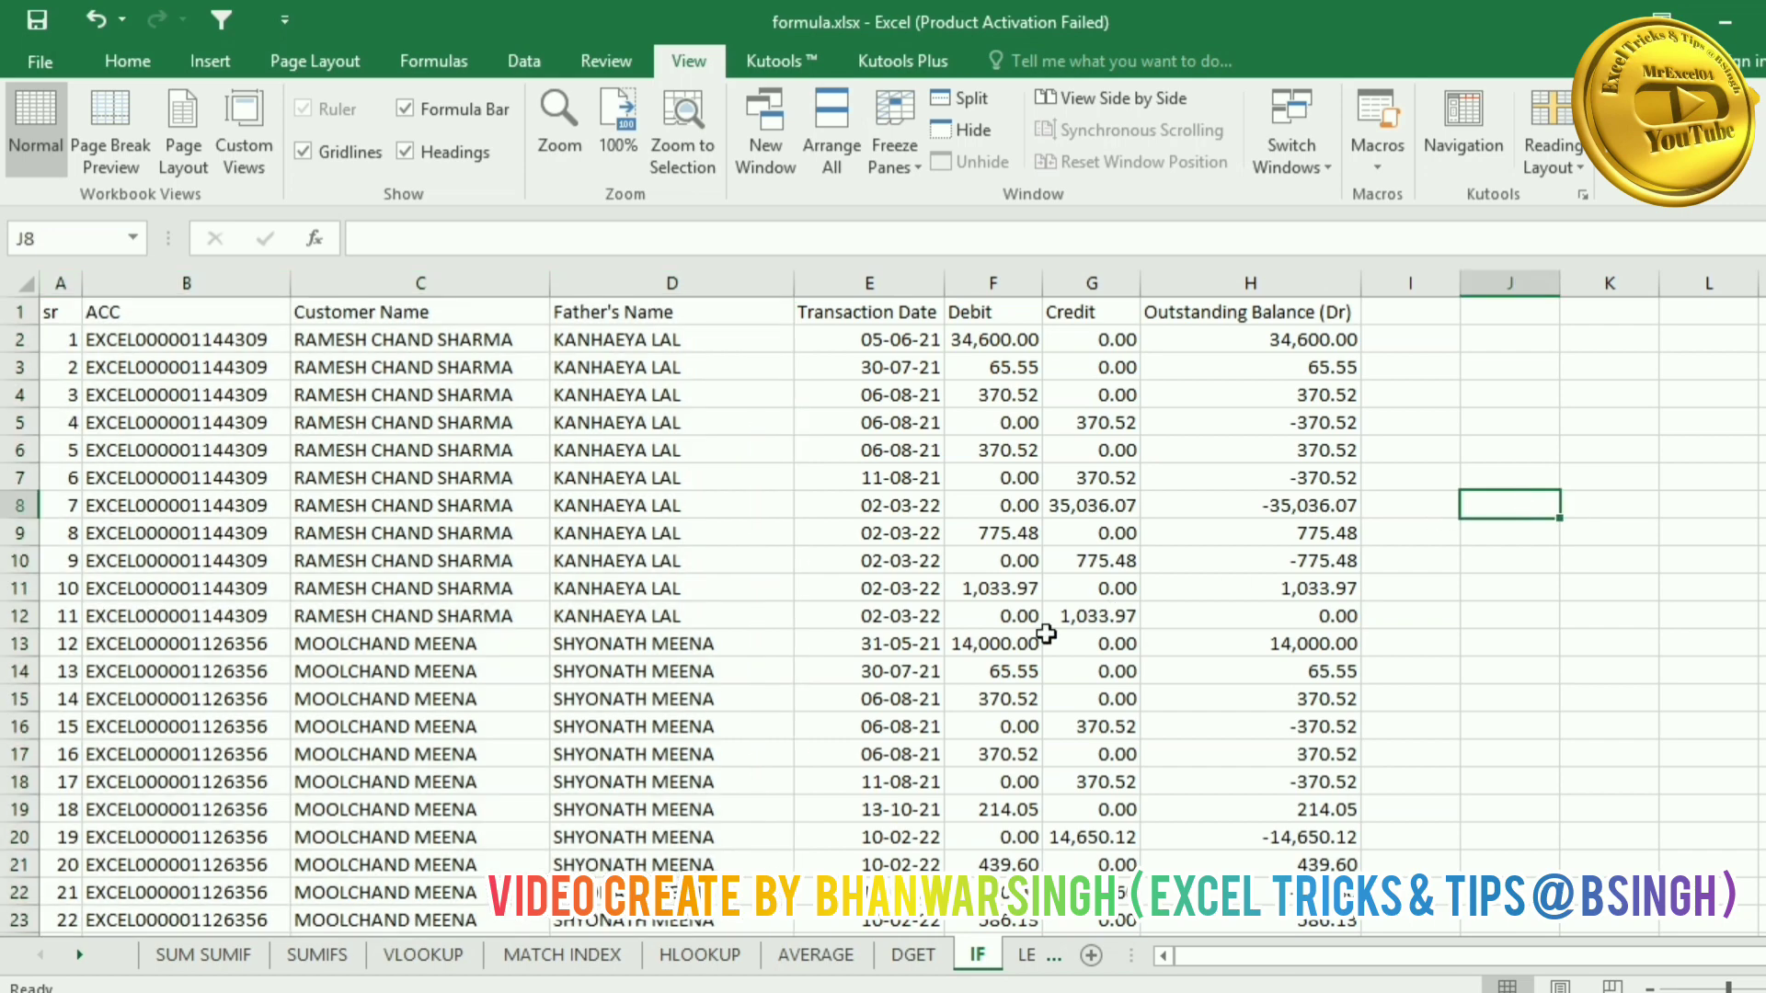
click(26, 283)
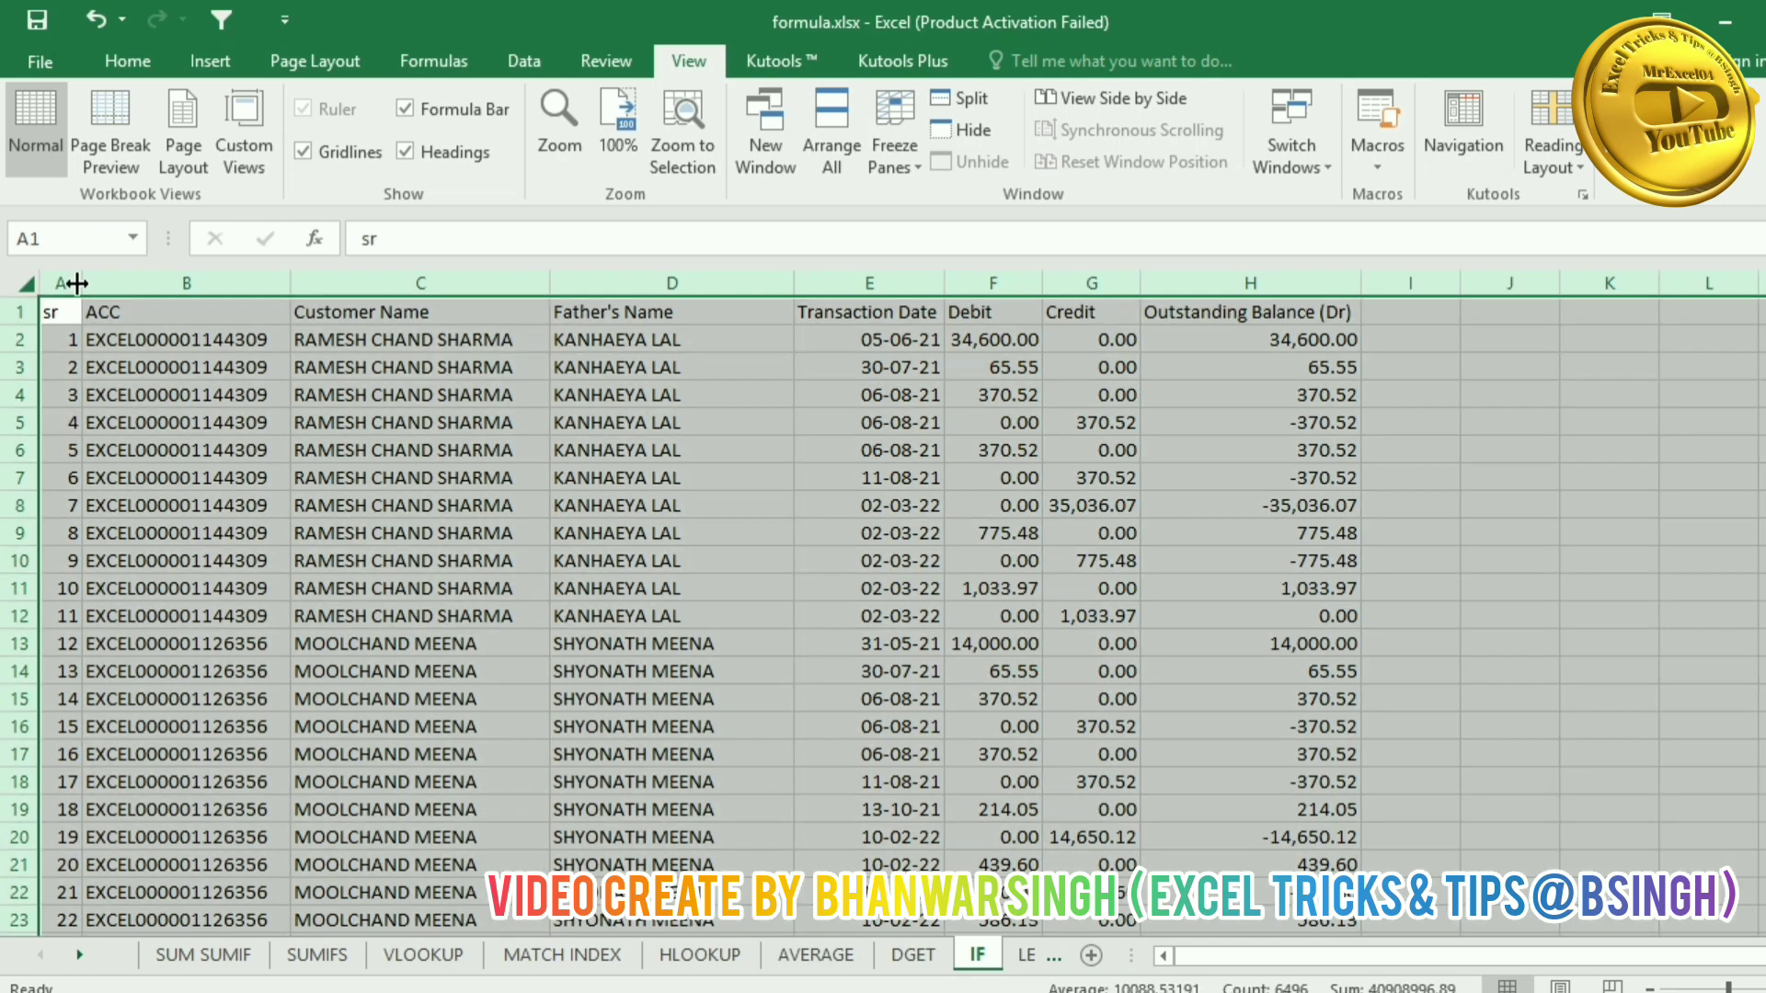
click(747, 398)
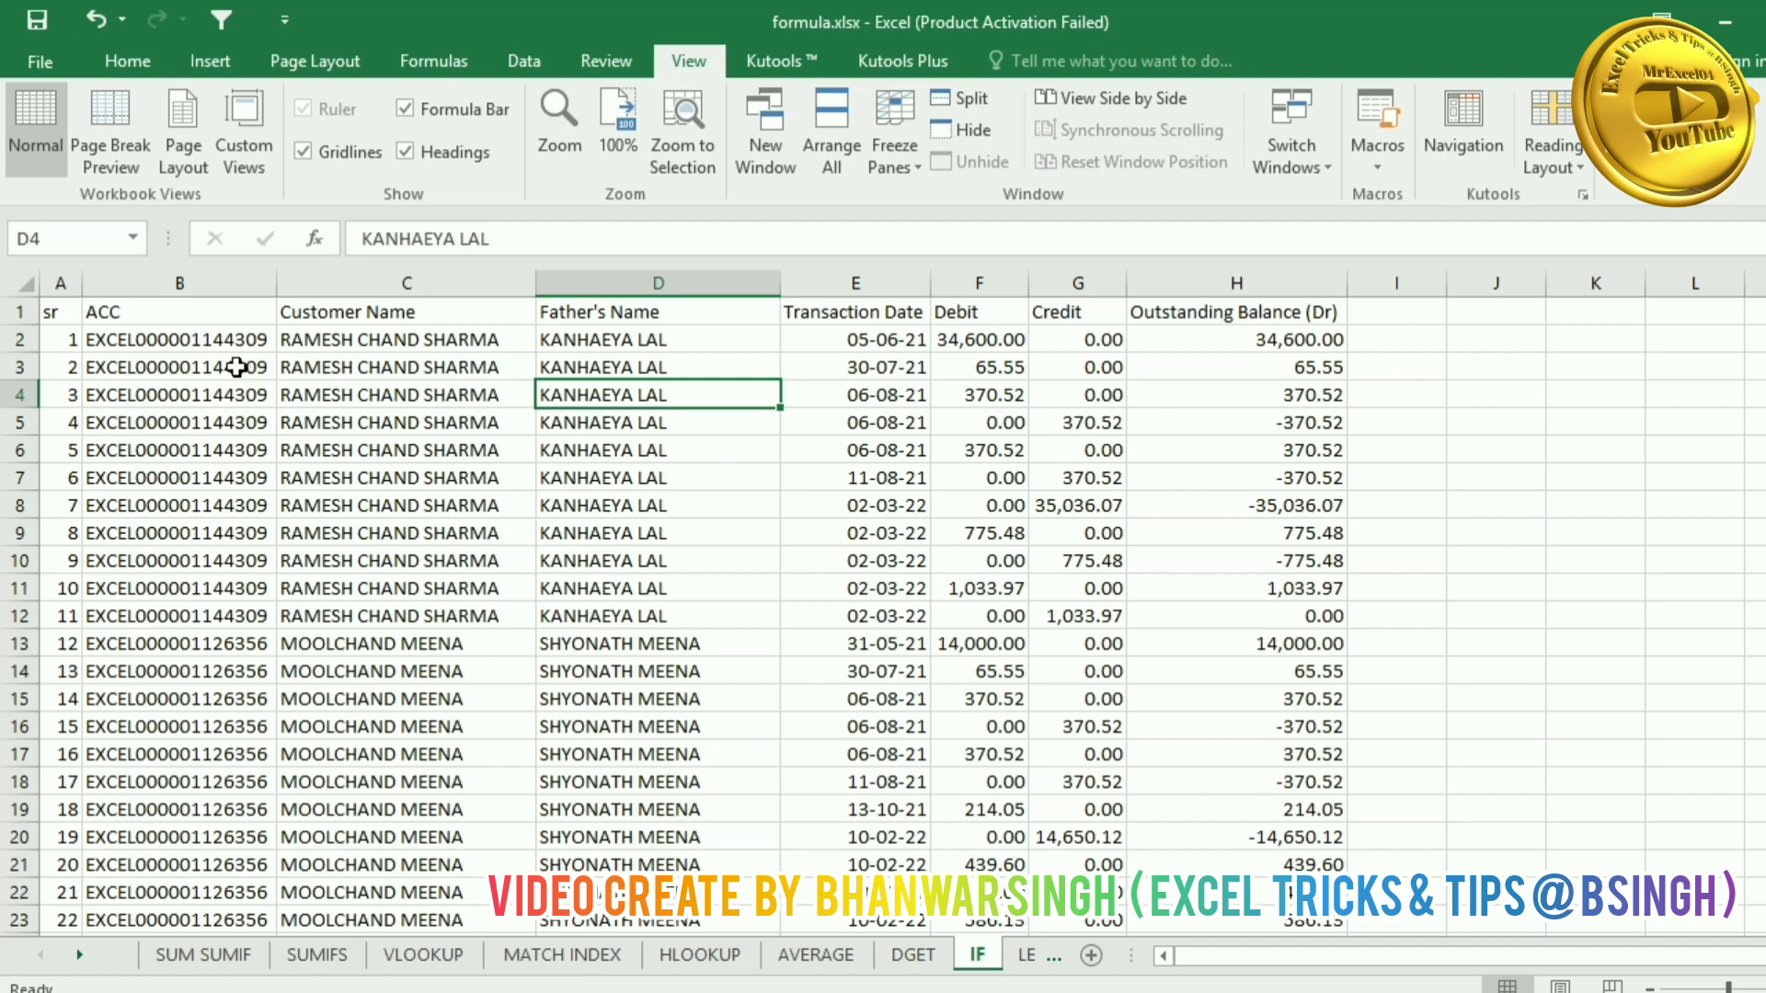
Step: Examine the repeated account entries in B2:B12 and the first transaction date in E2
drag(238, 342, 237, 614)
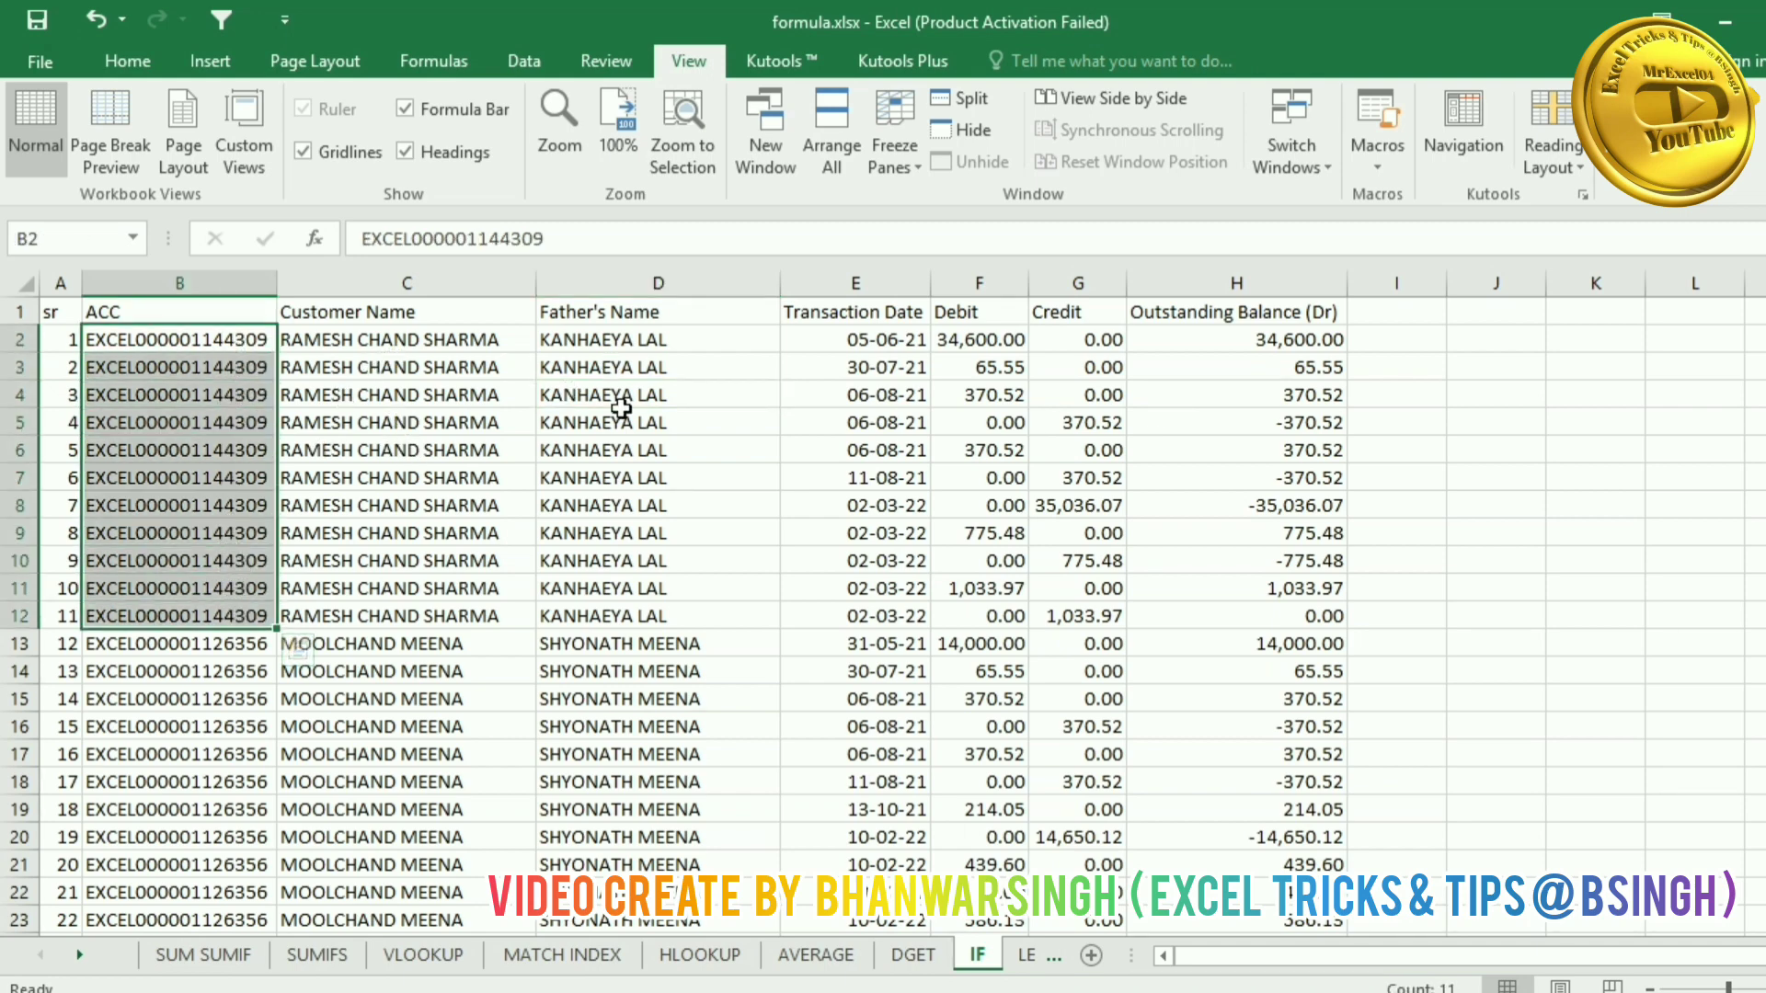
click(875, 340)
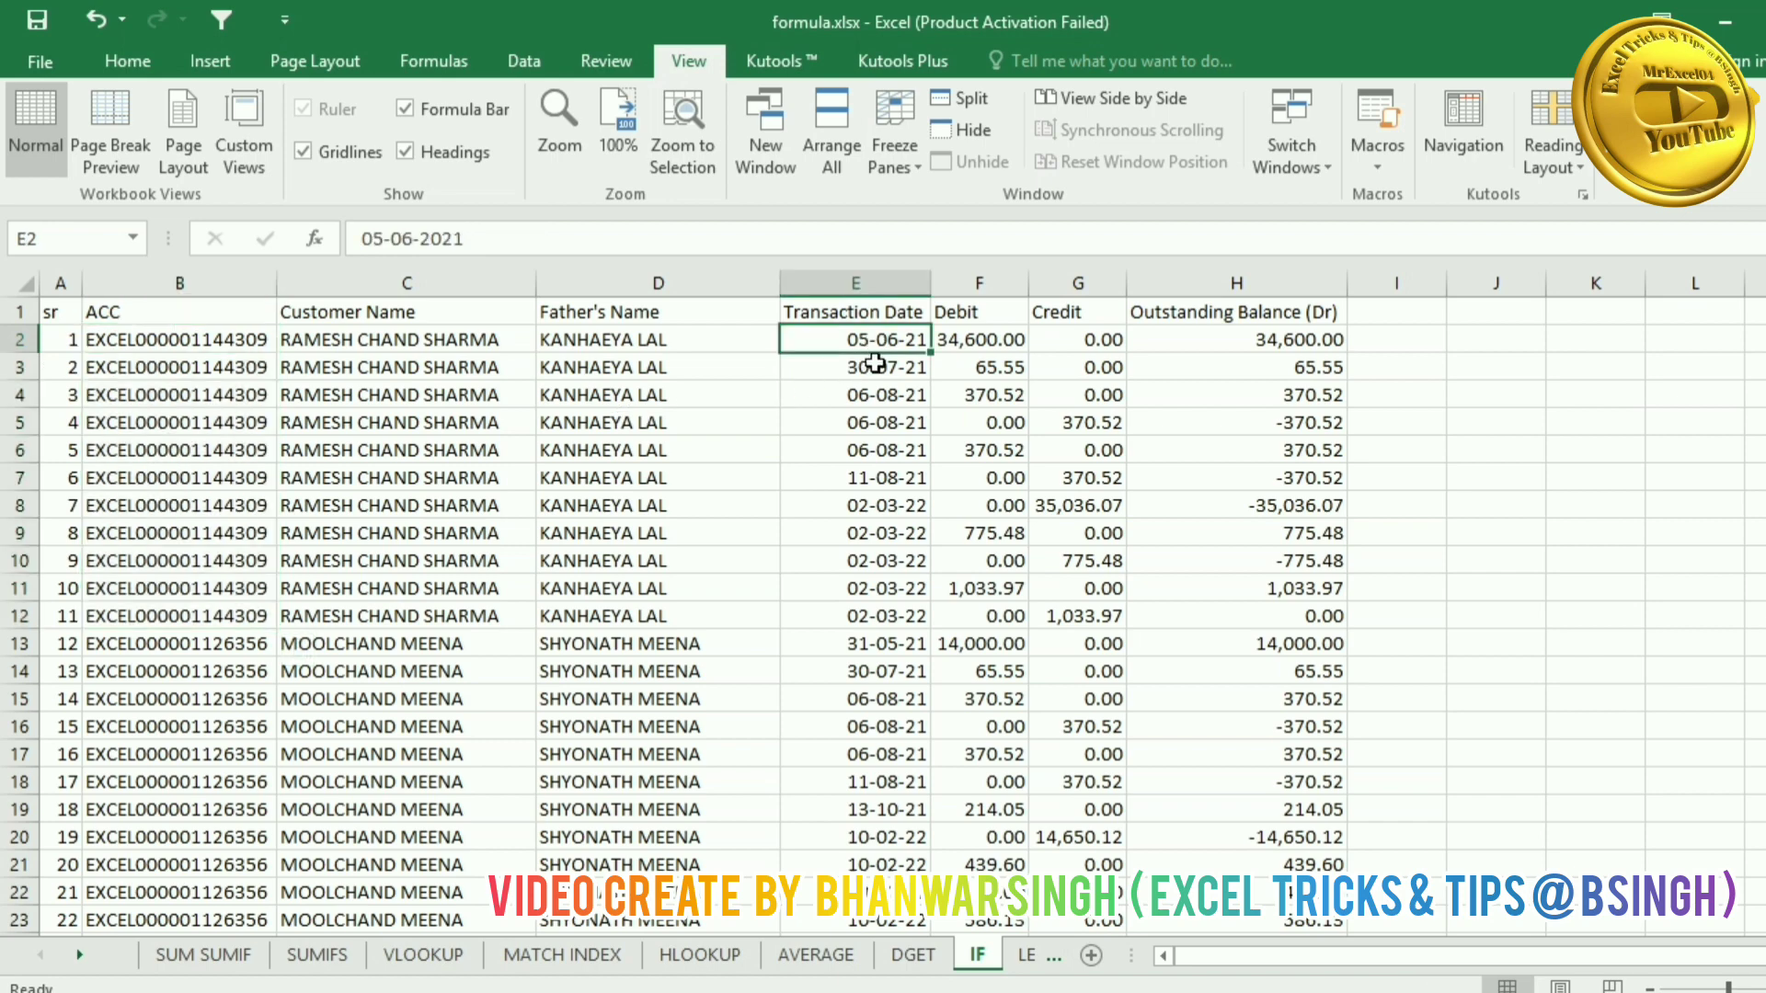
Step: Clear the outstanding balances in H2:H11, above the first account's final transaction row
click(875, 618)
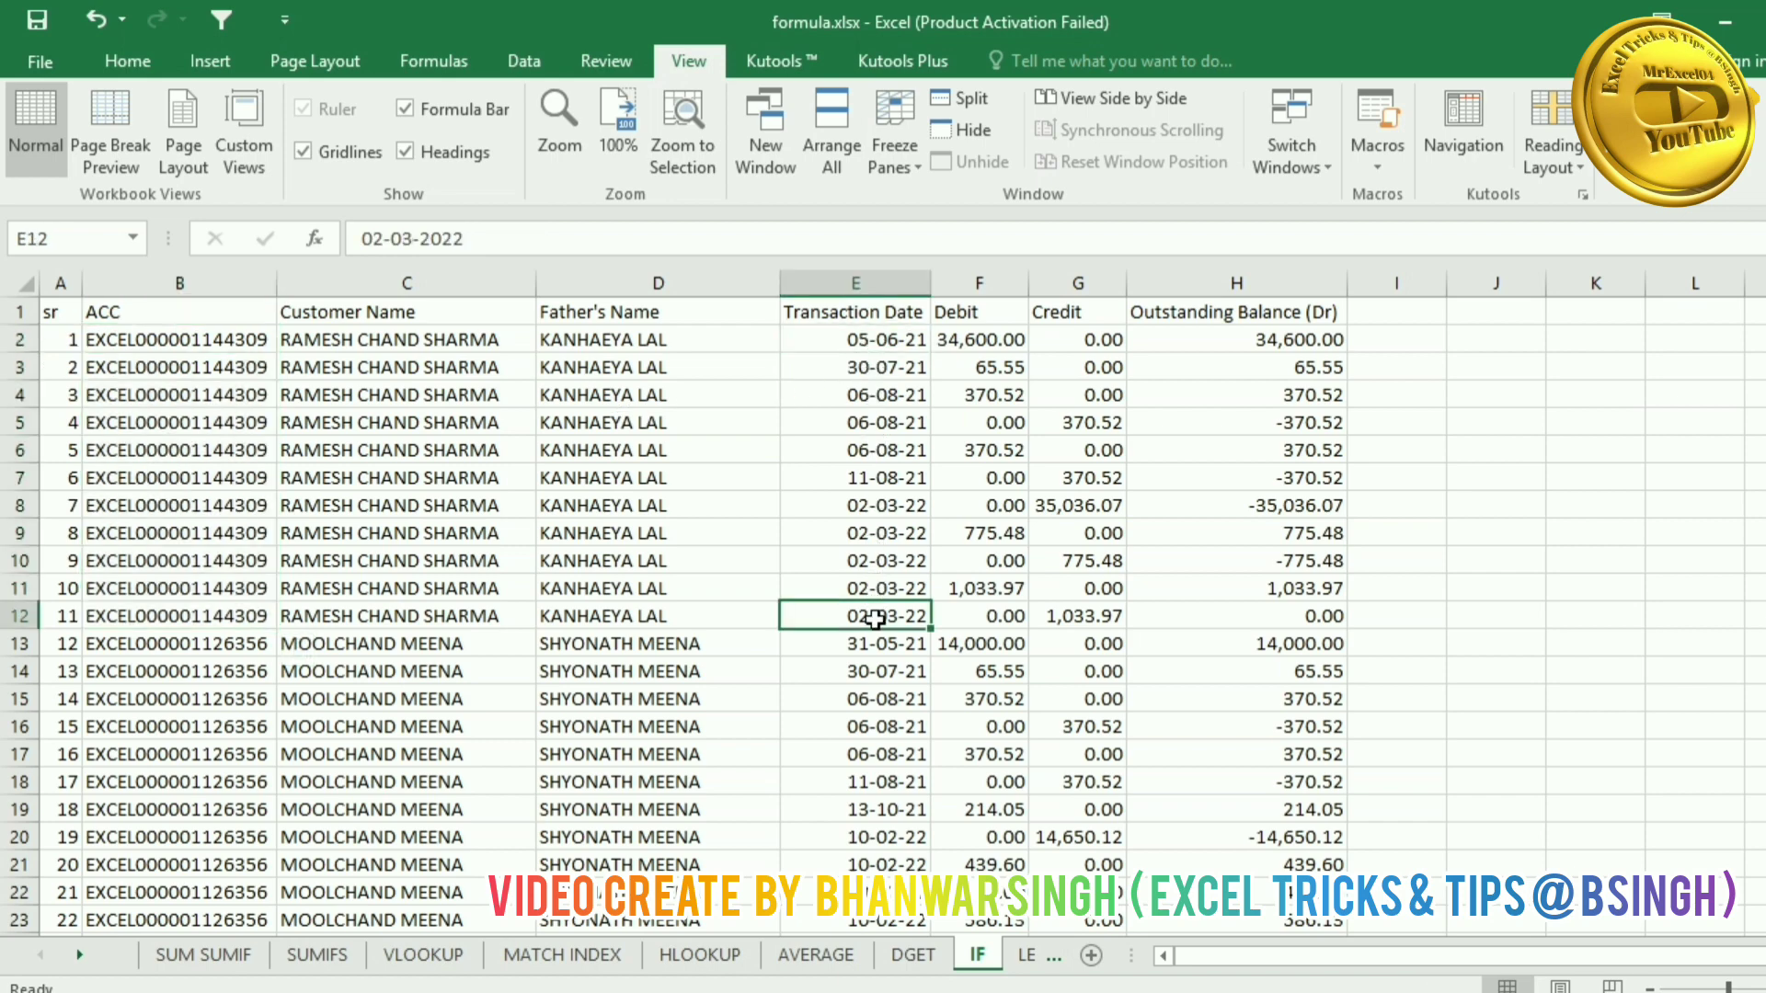
click(1244, 614)
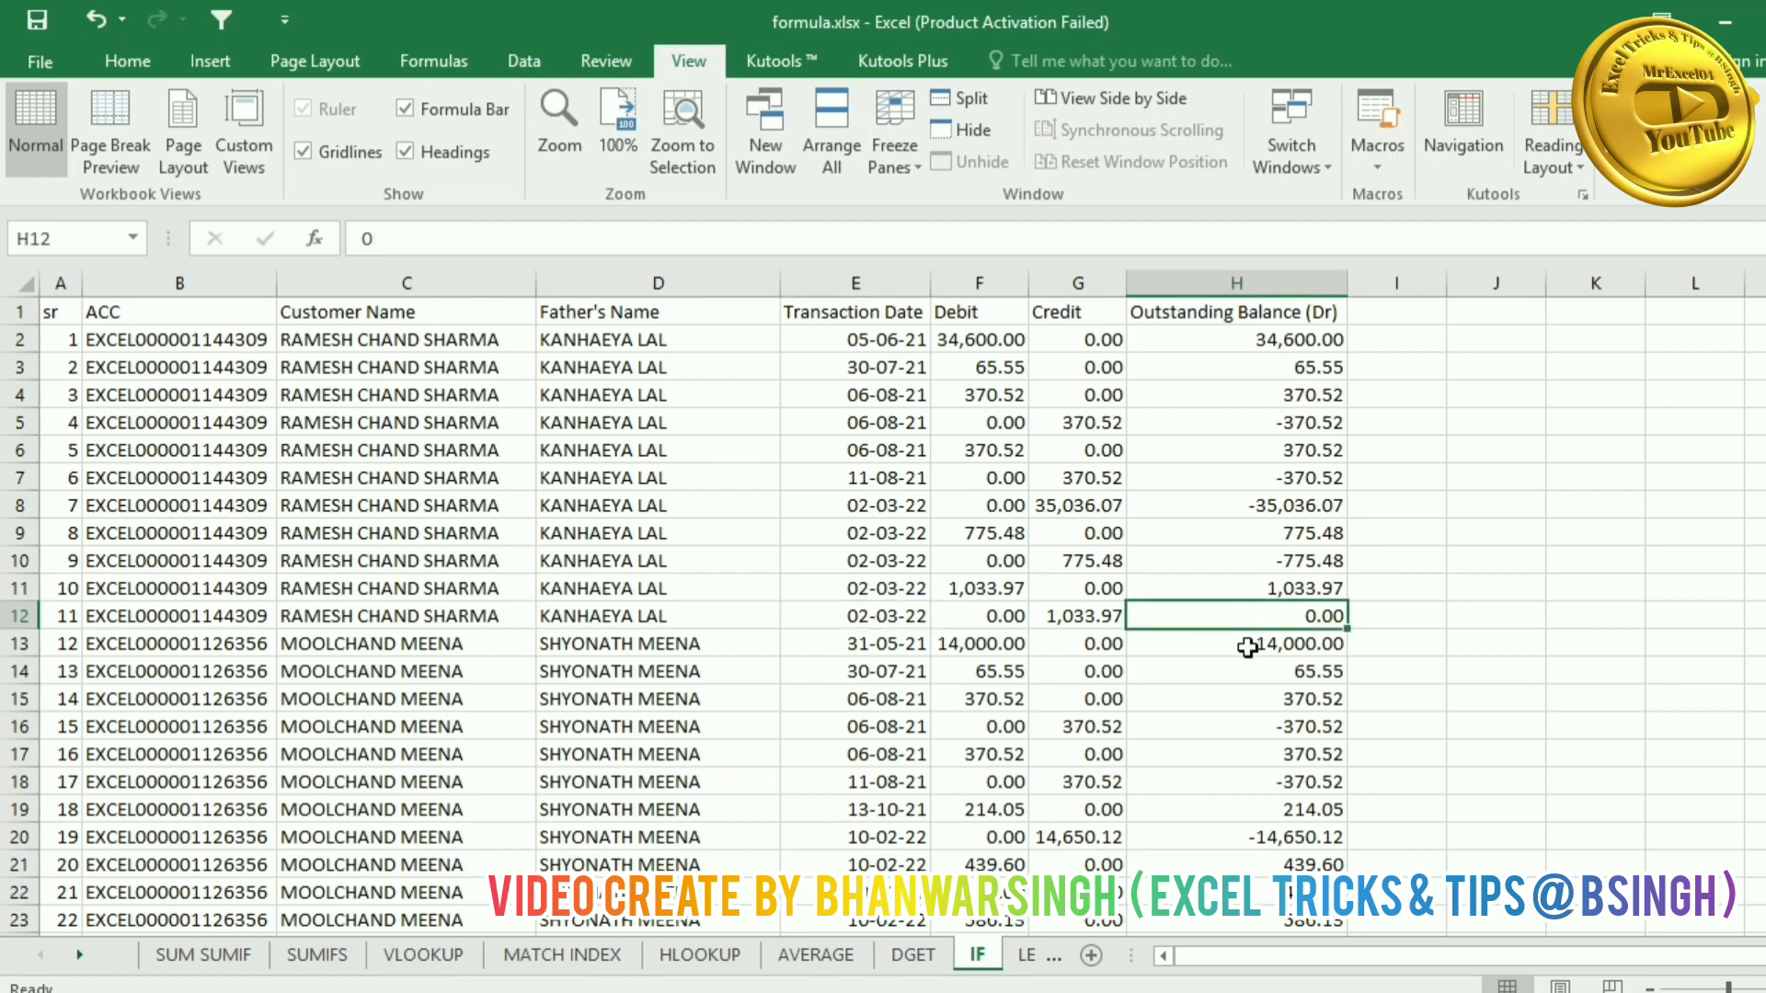
drag(1281, 342, 1296, 575)
key(Delete)
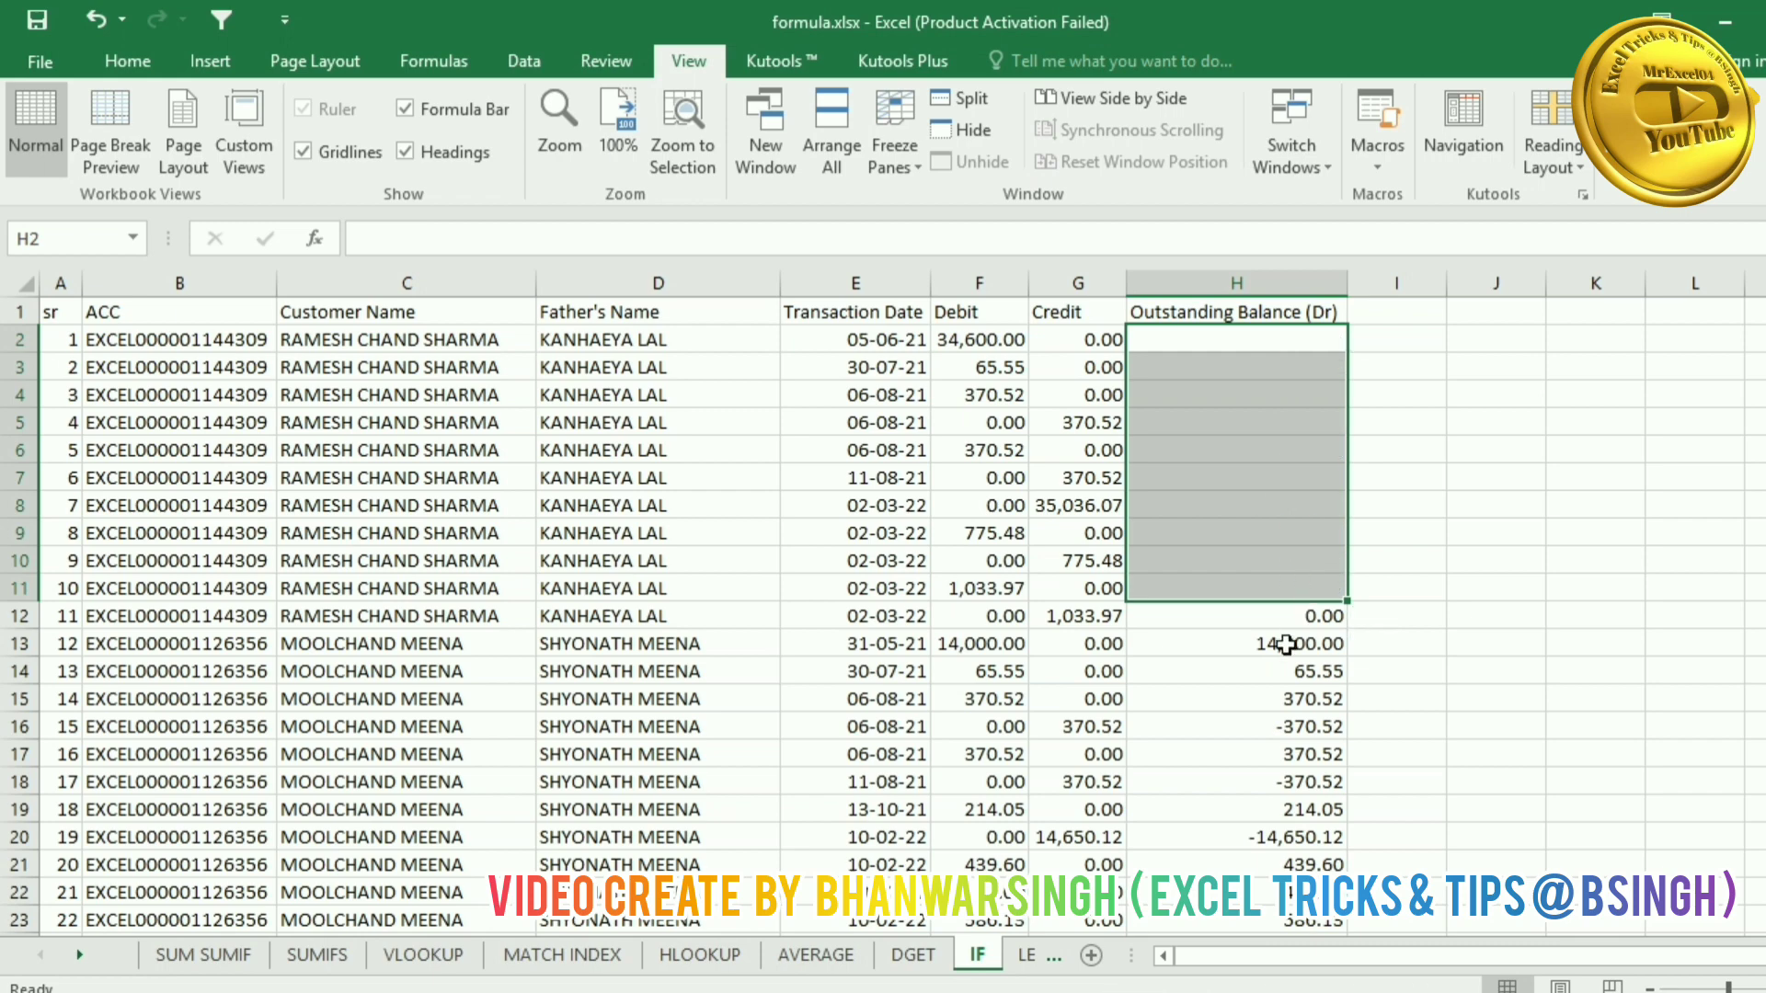
Step: Clear the second account's outstanding balances in H13:H23, leaving out its final transaction row
drag(351, 644, 394, 762)
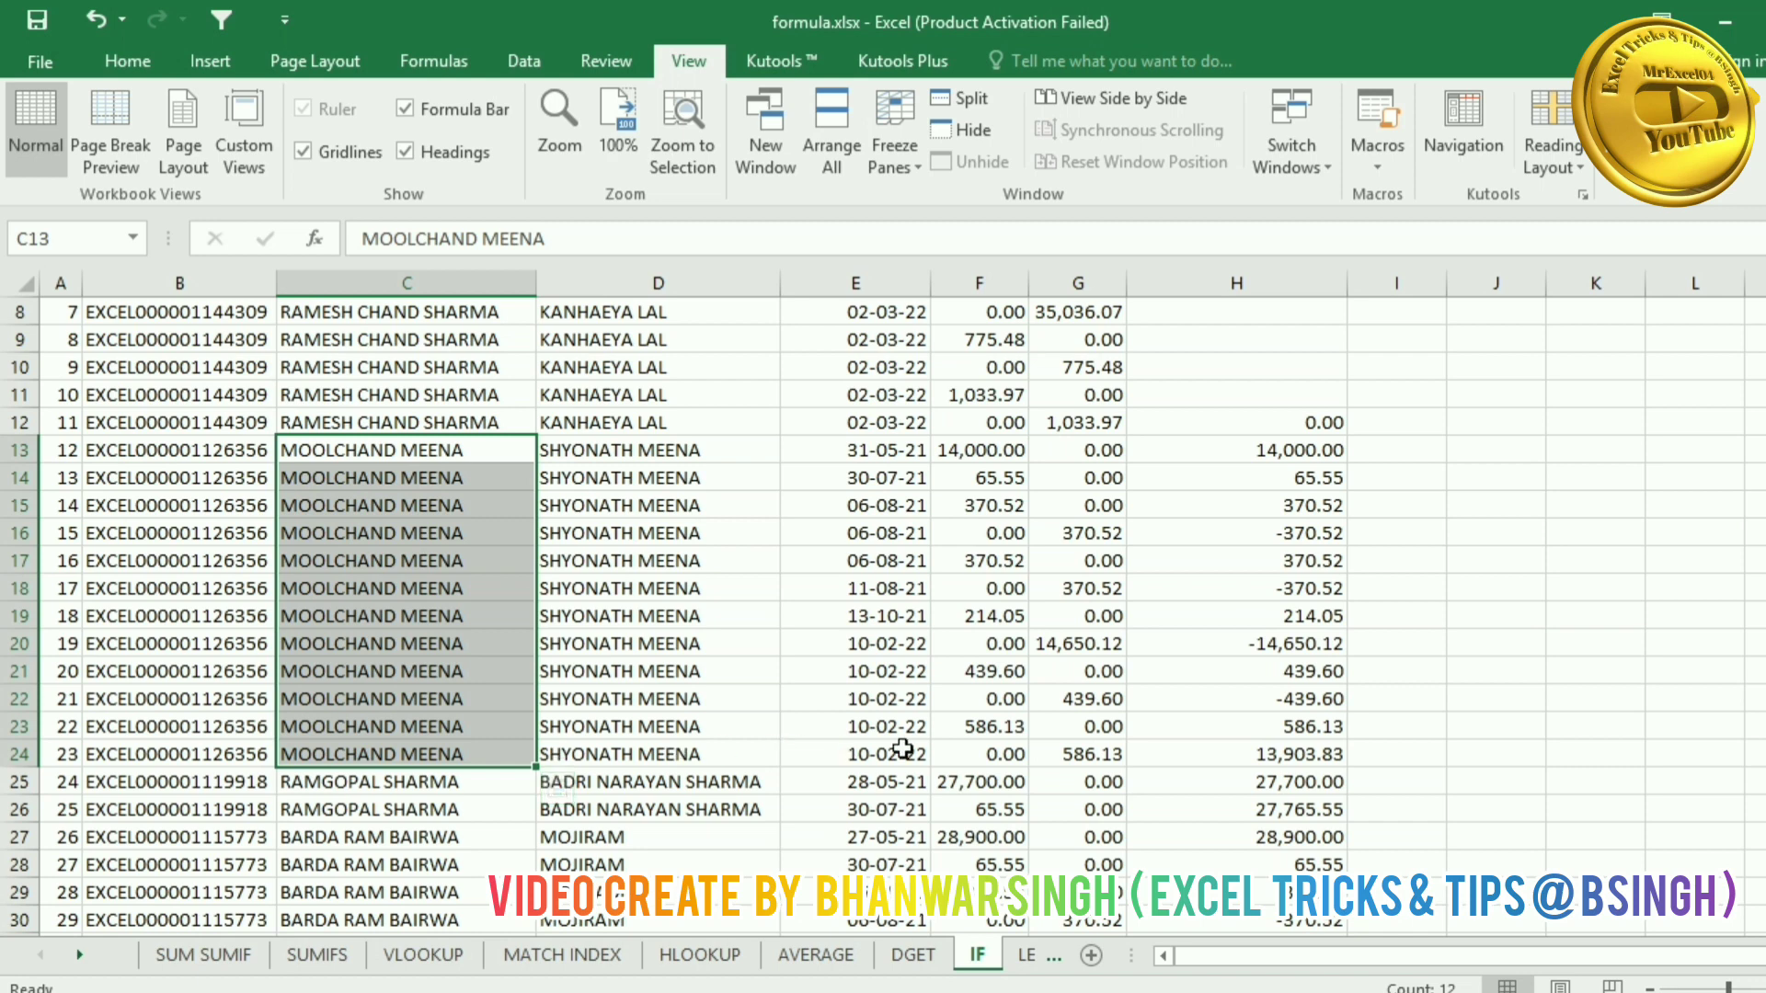
click(1216, 749)
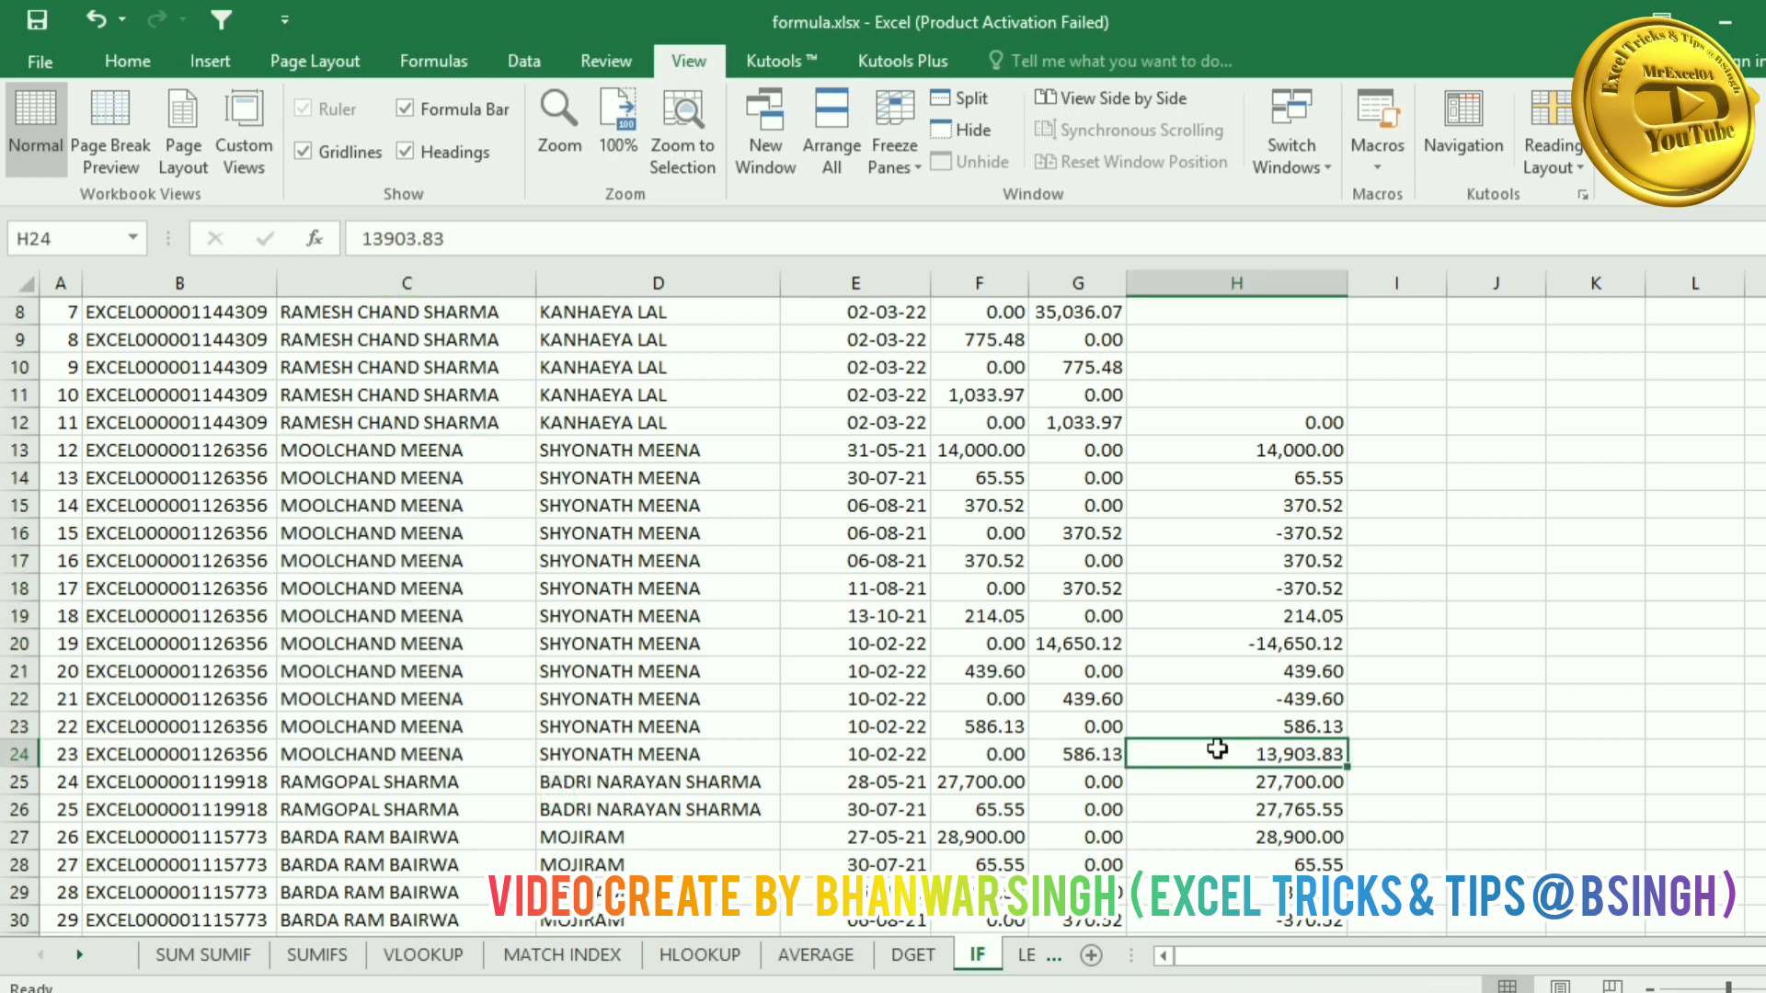
drag(1254, 732, 1306, 453)
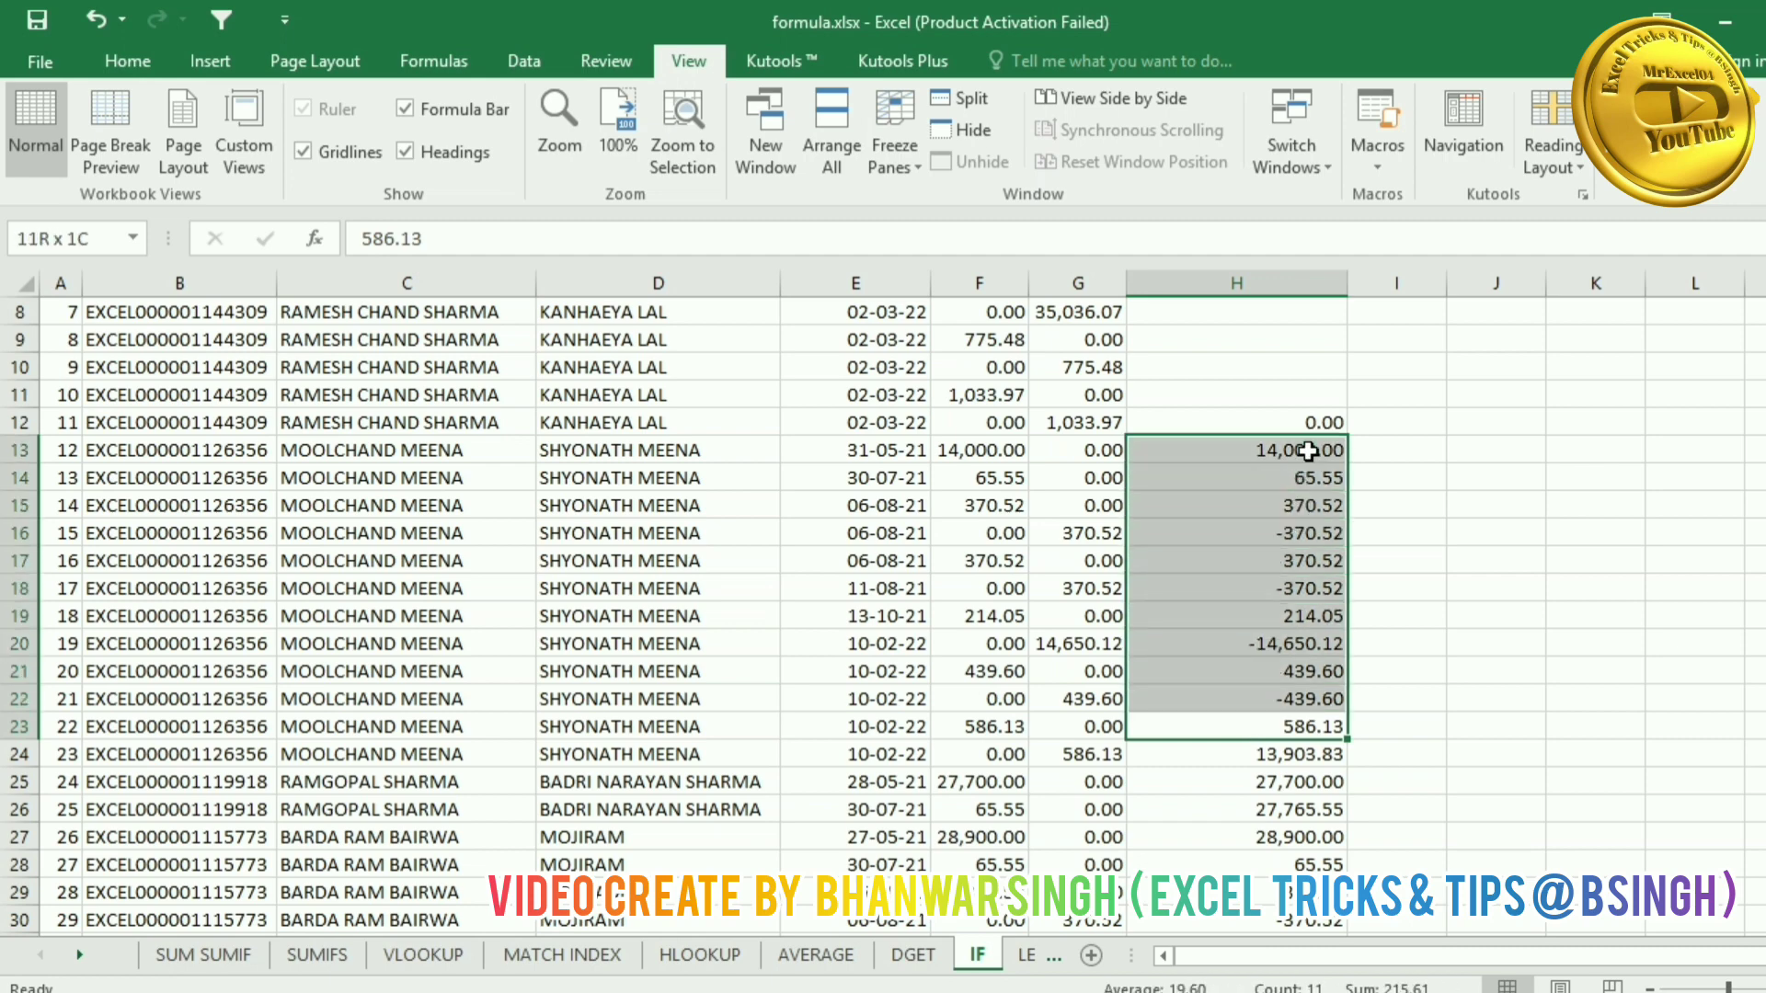
key(Delete)
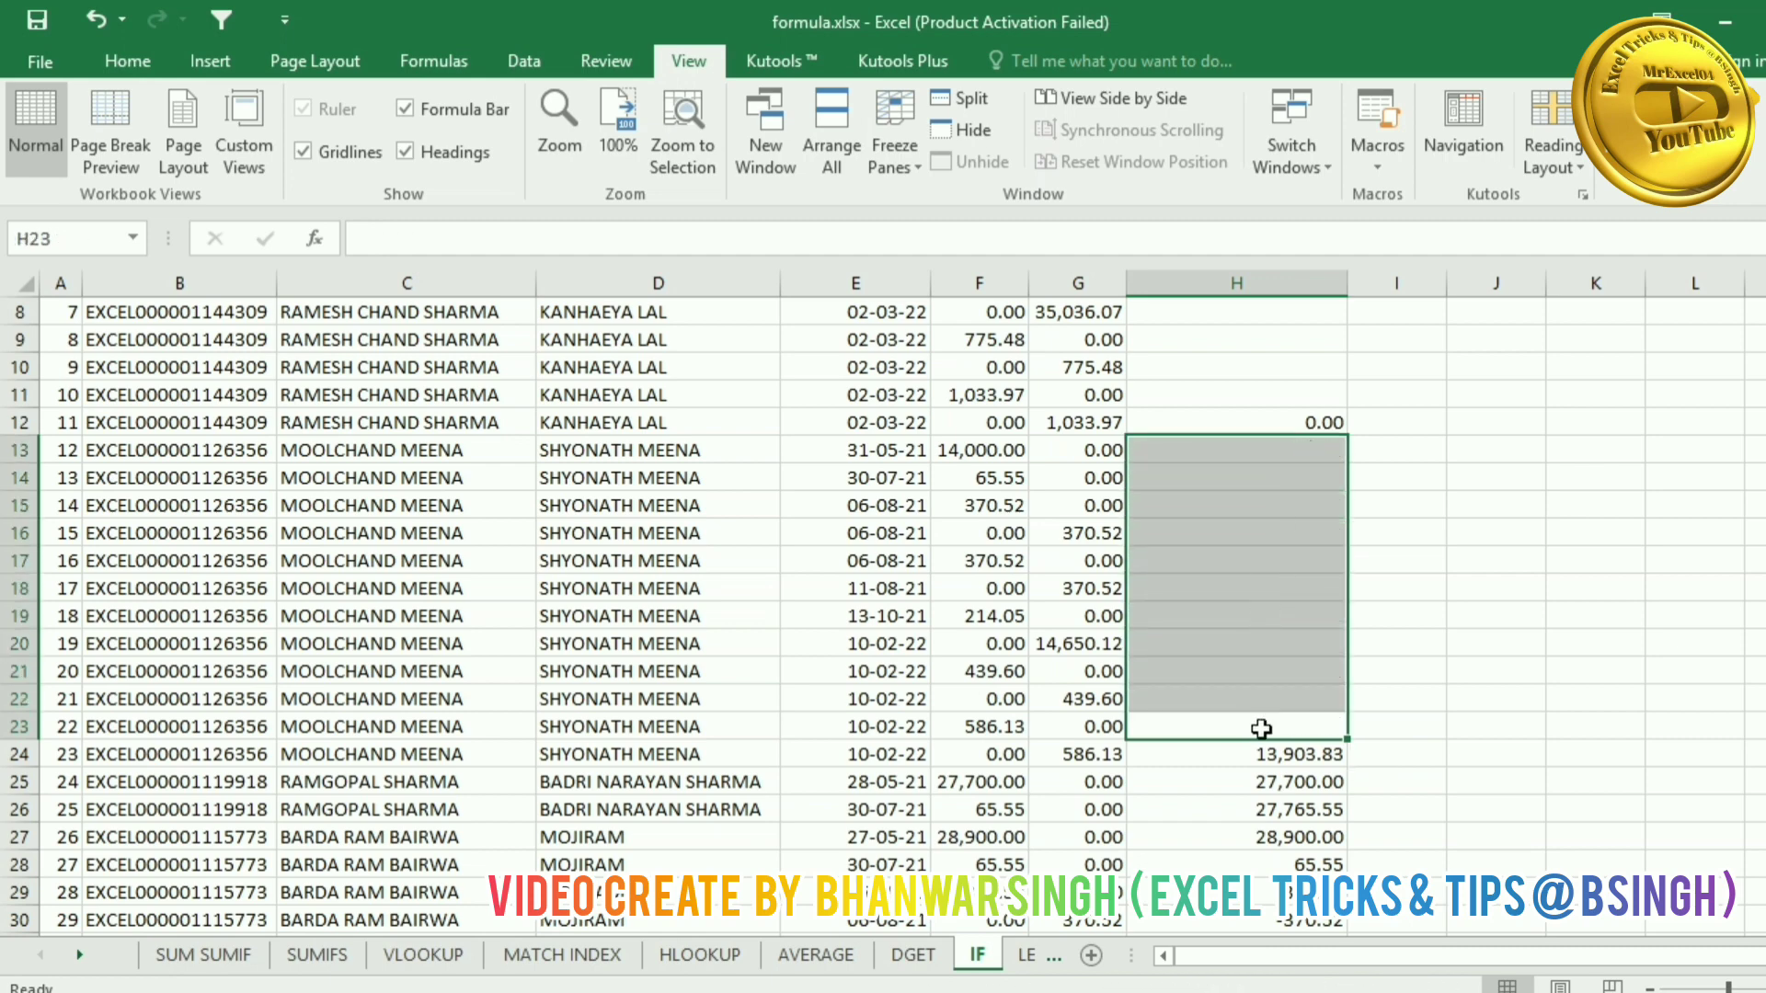
Step: Undo both deletions in the Outstanding Balance (Dr) column
scroll(1265, 638, up, 3)
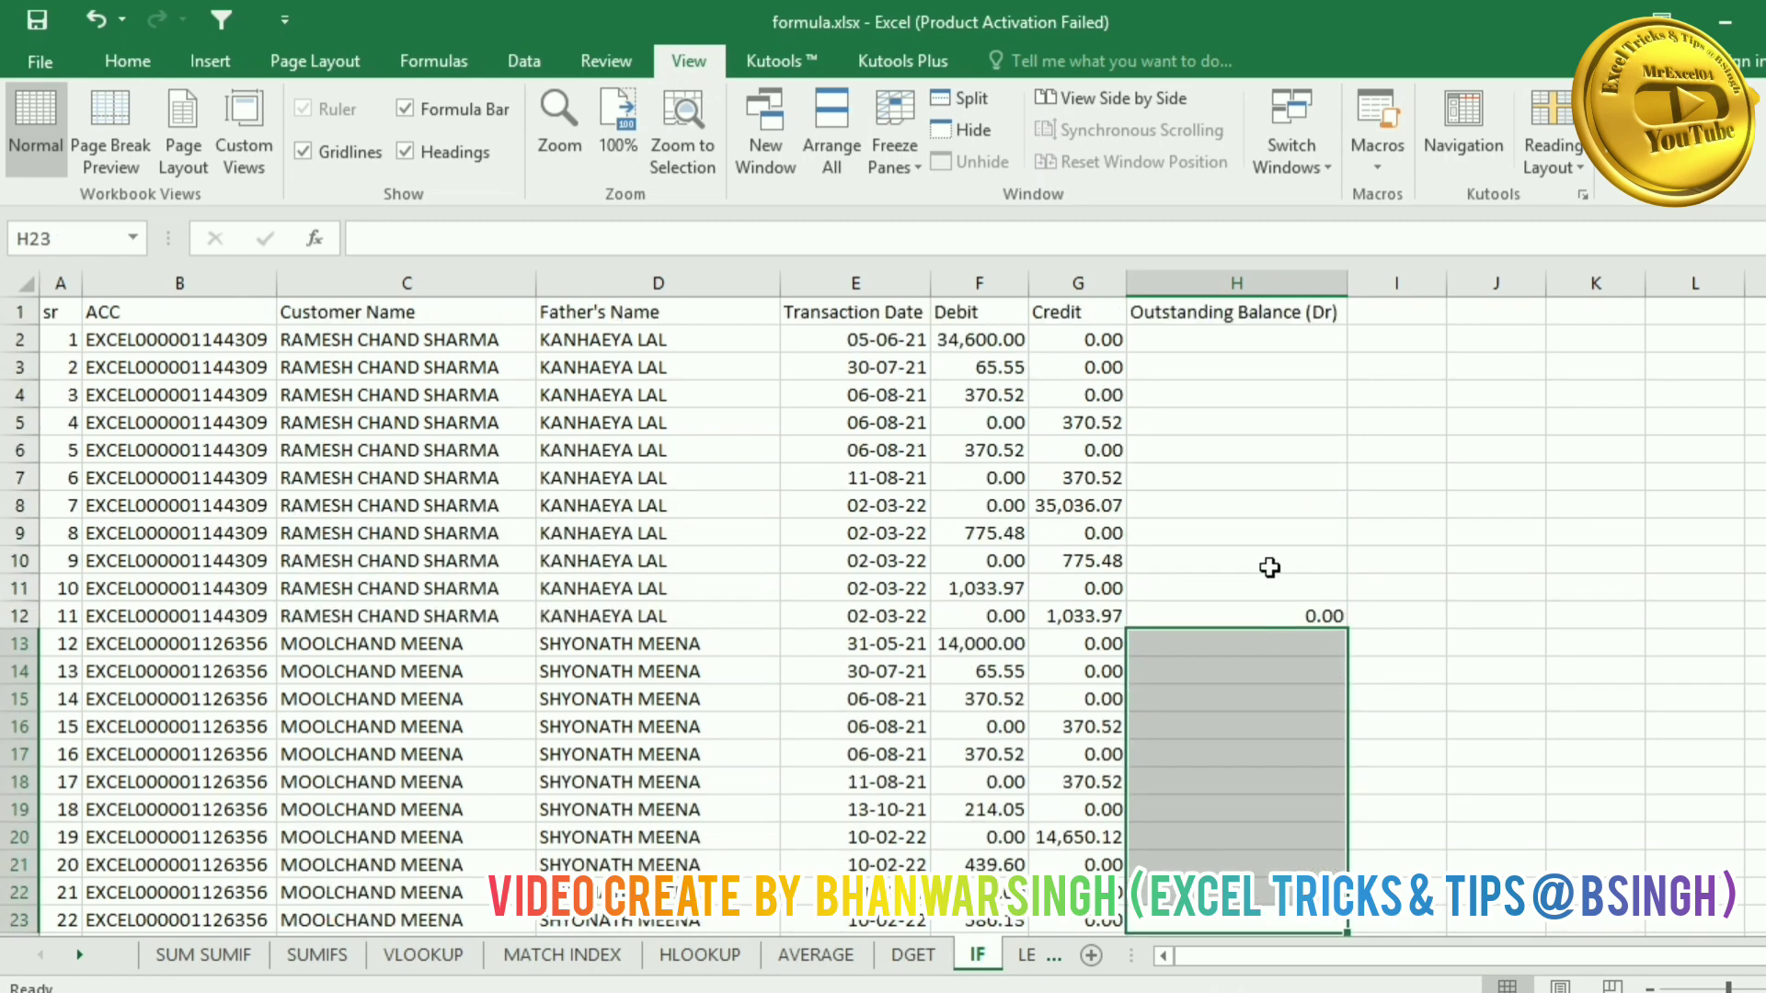
key(ctrl+z)
key(ctrl+z)
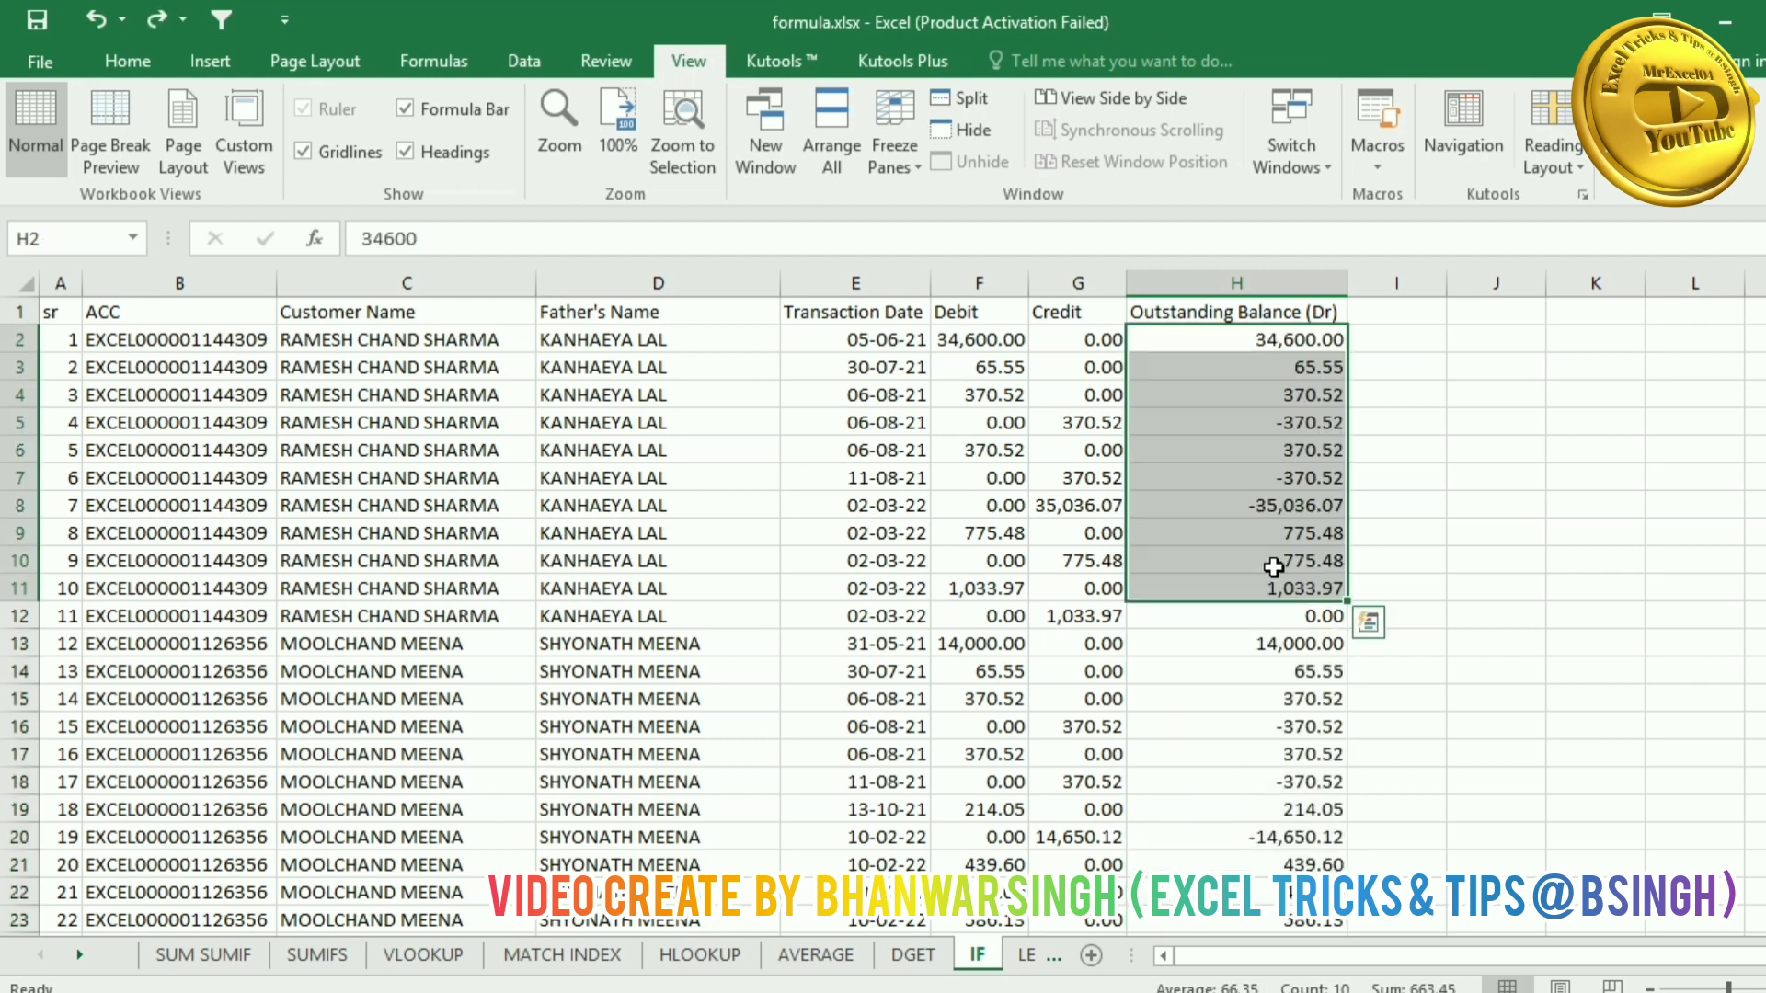
click(1297, 620)
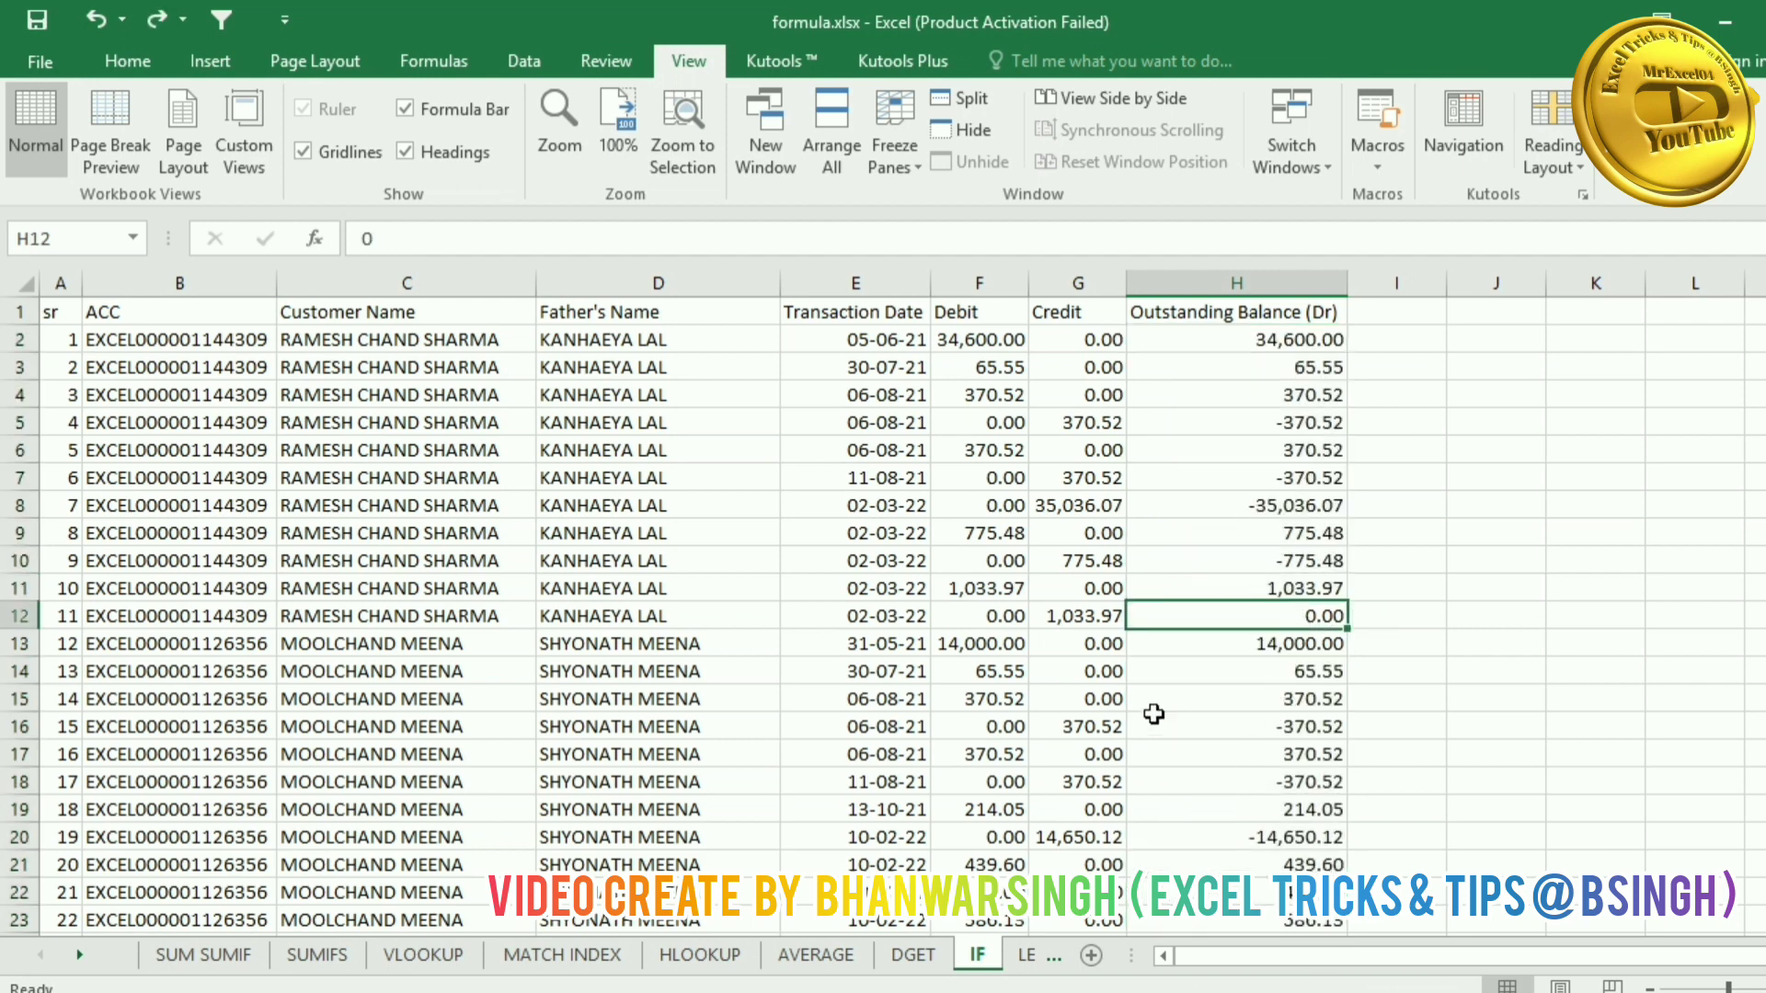
Step: Enter the formula =IF(B2=B3,"DUPLICATE","") in cell I2 to flag rows whose account number repeats in the row below
click(1411, 343)
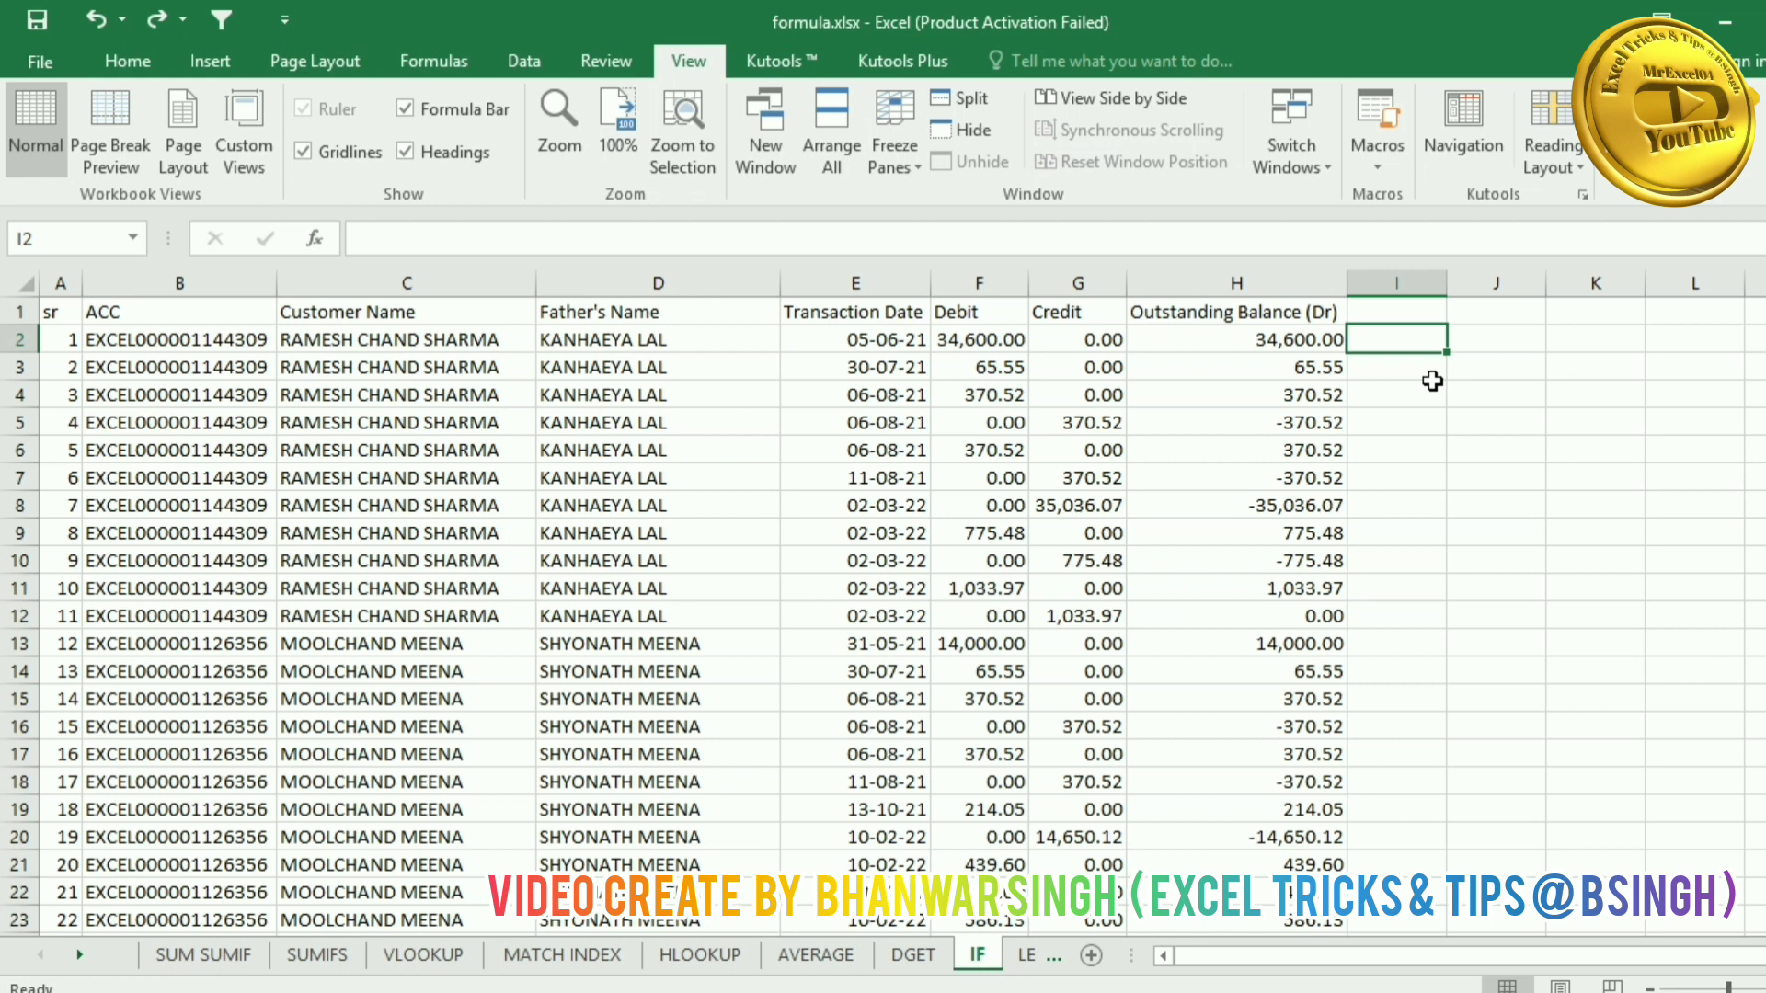
text(=if)
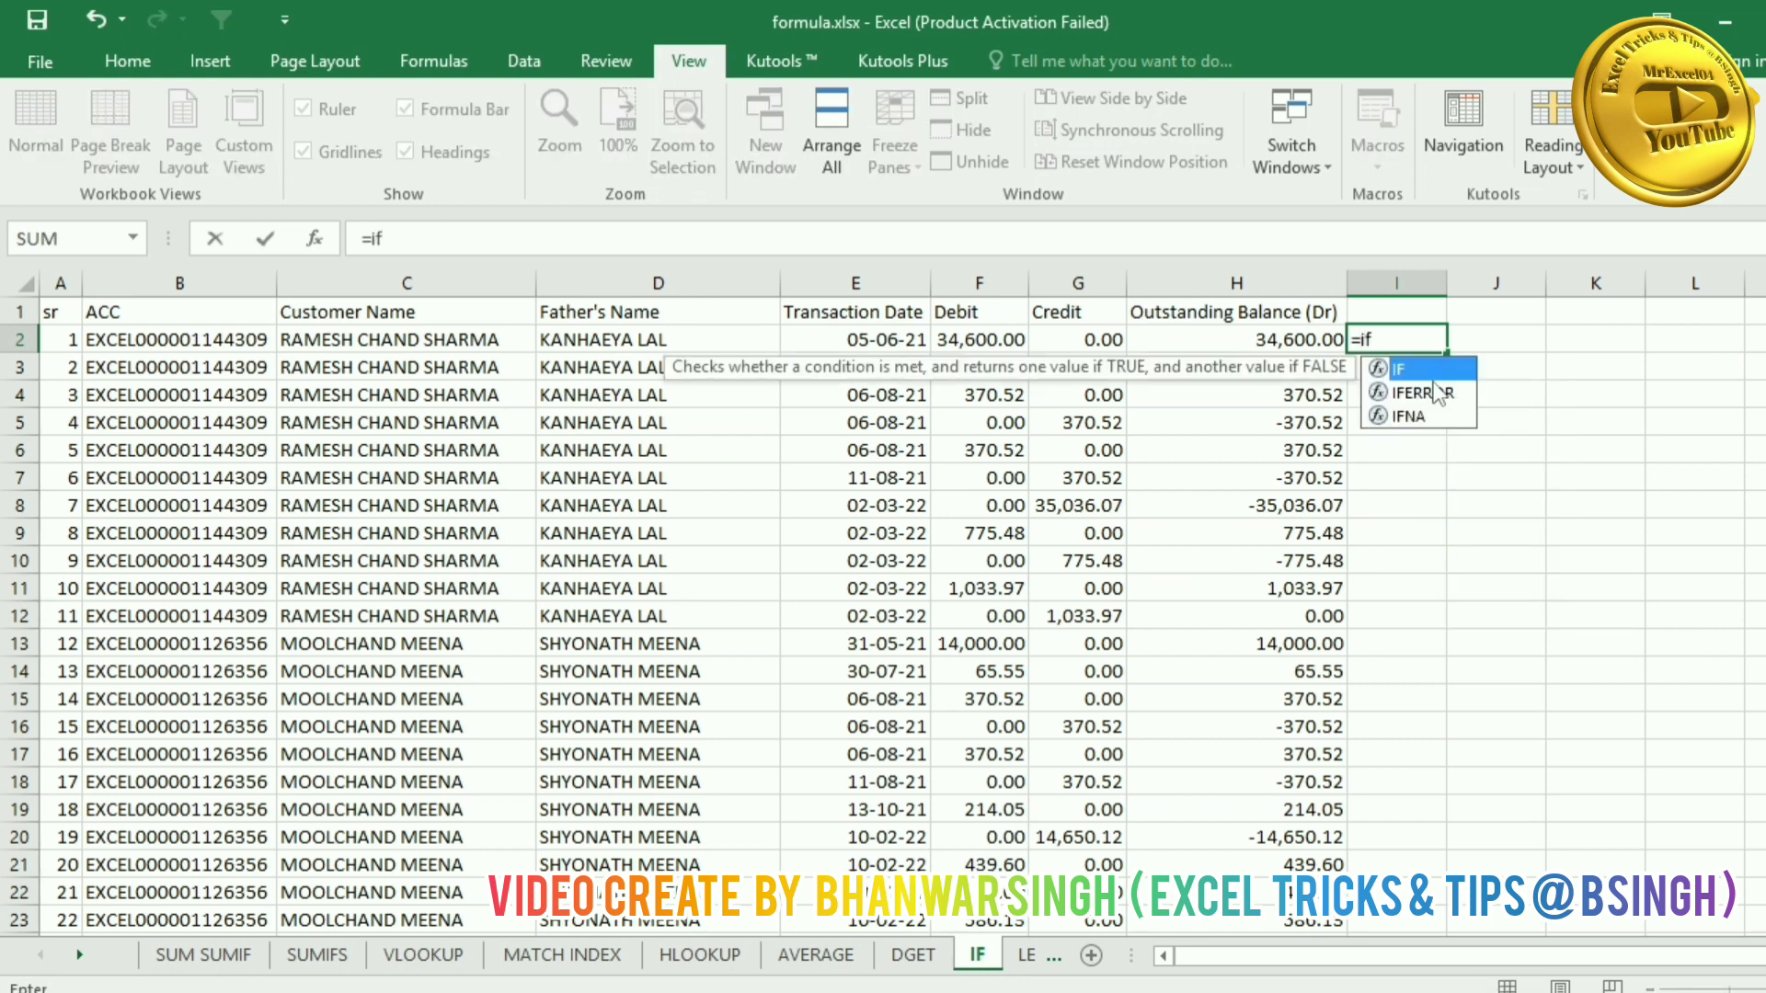
key(Tab)
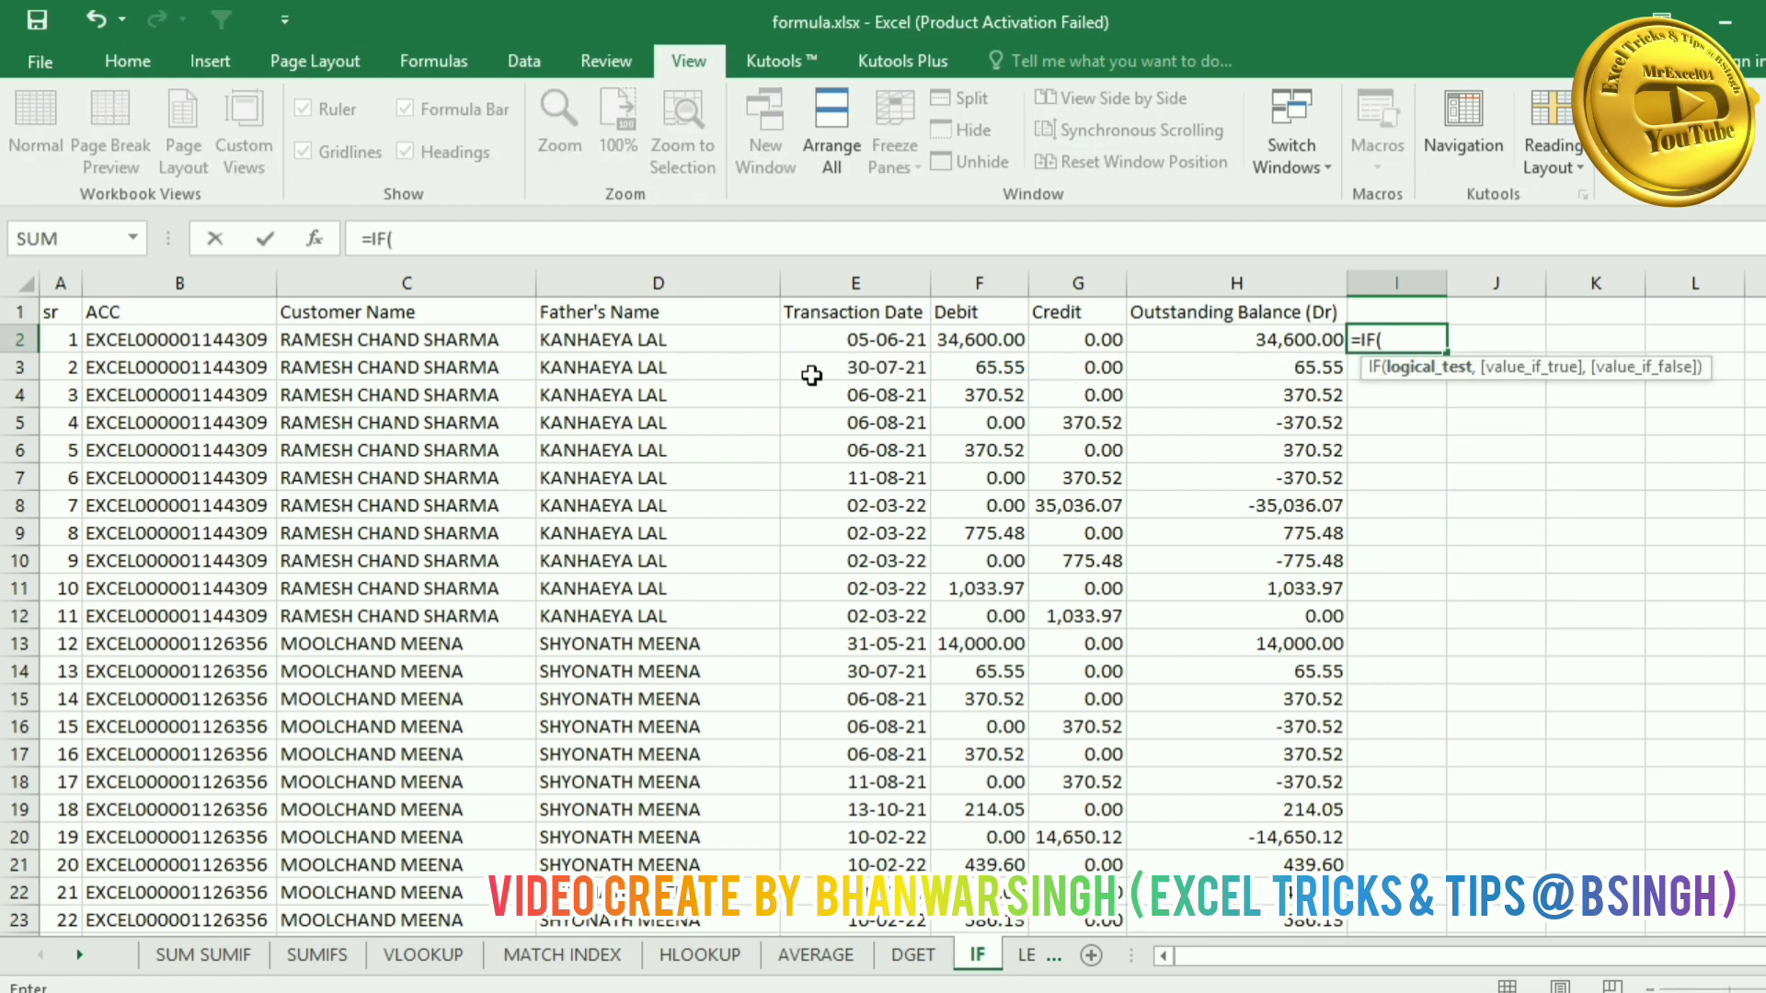
click(220, 341)
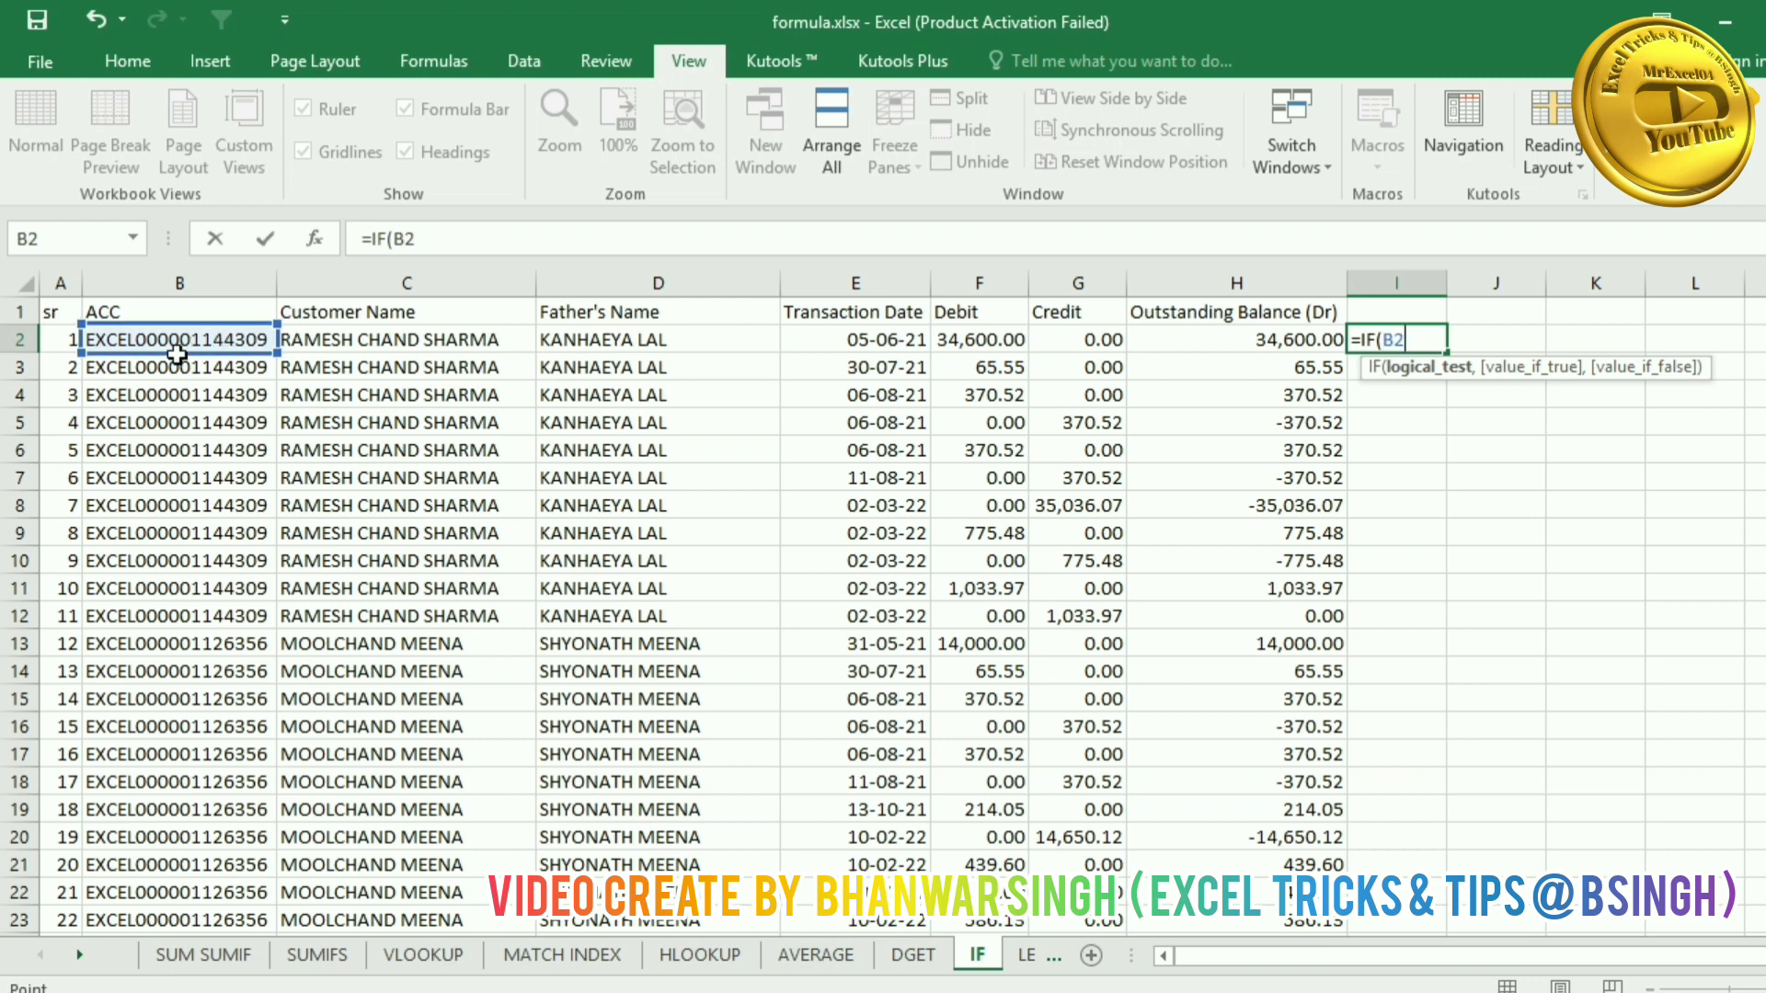
text(=)
click(247, 371)
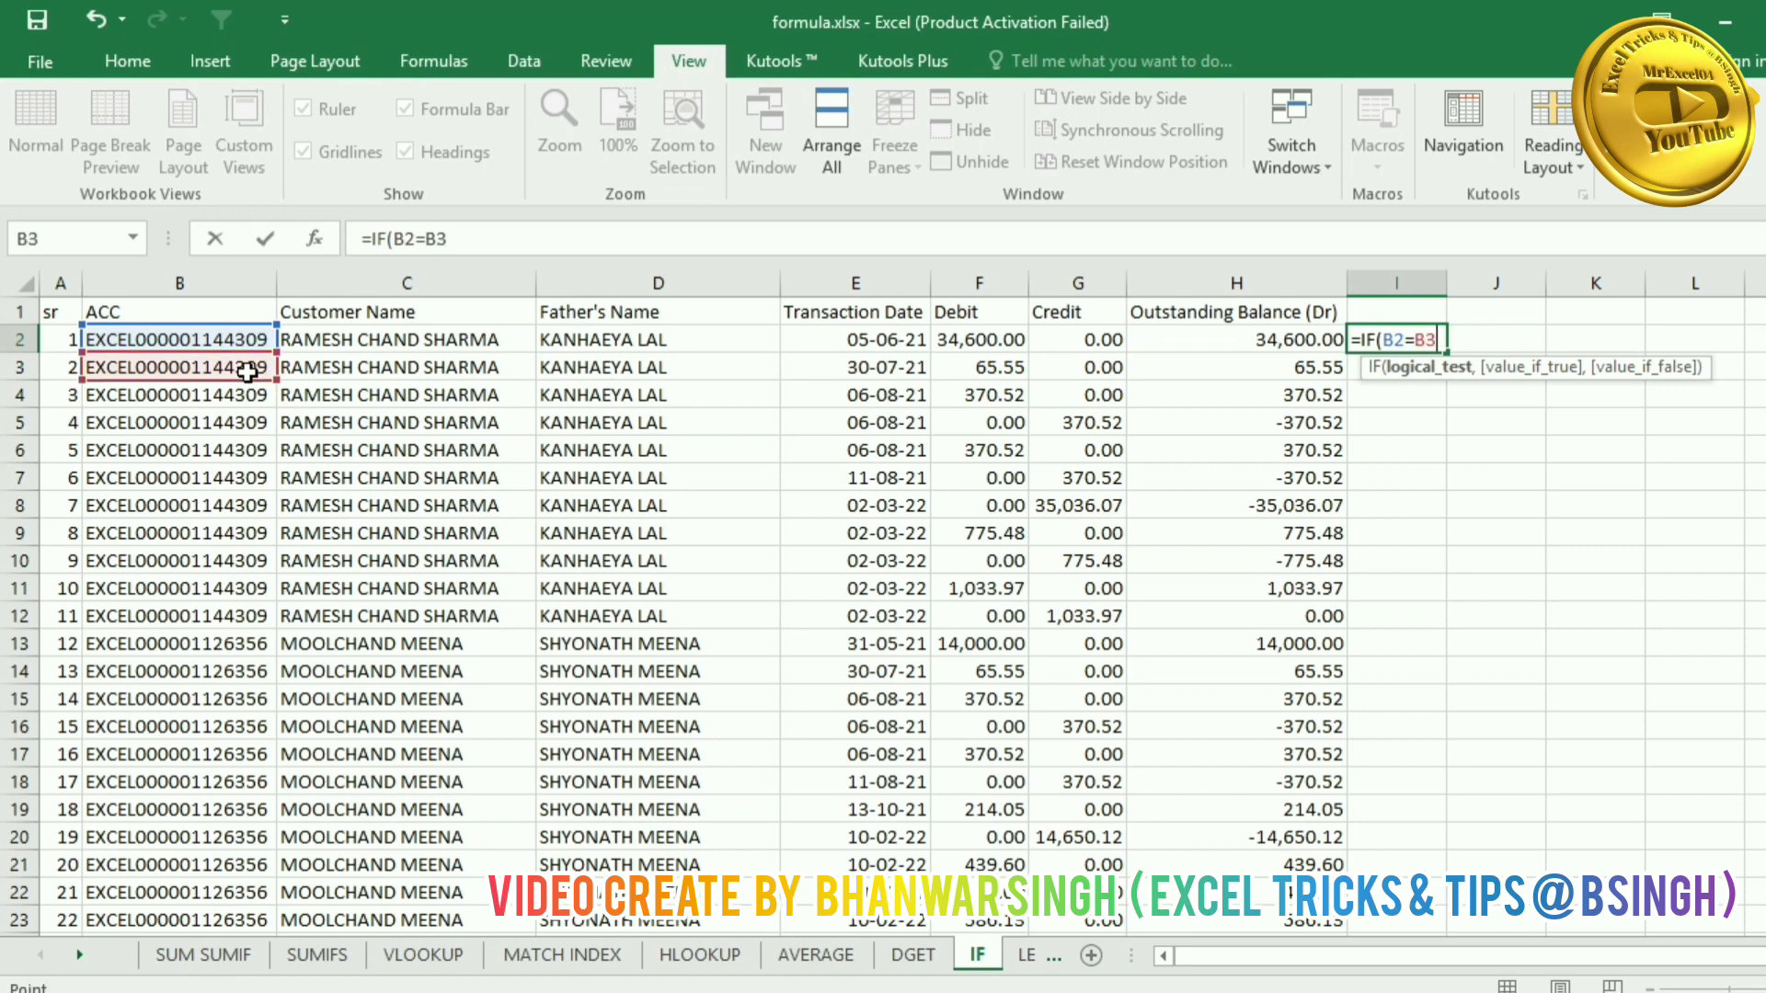
text(,)
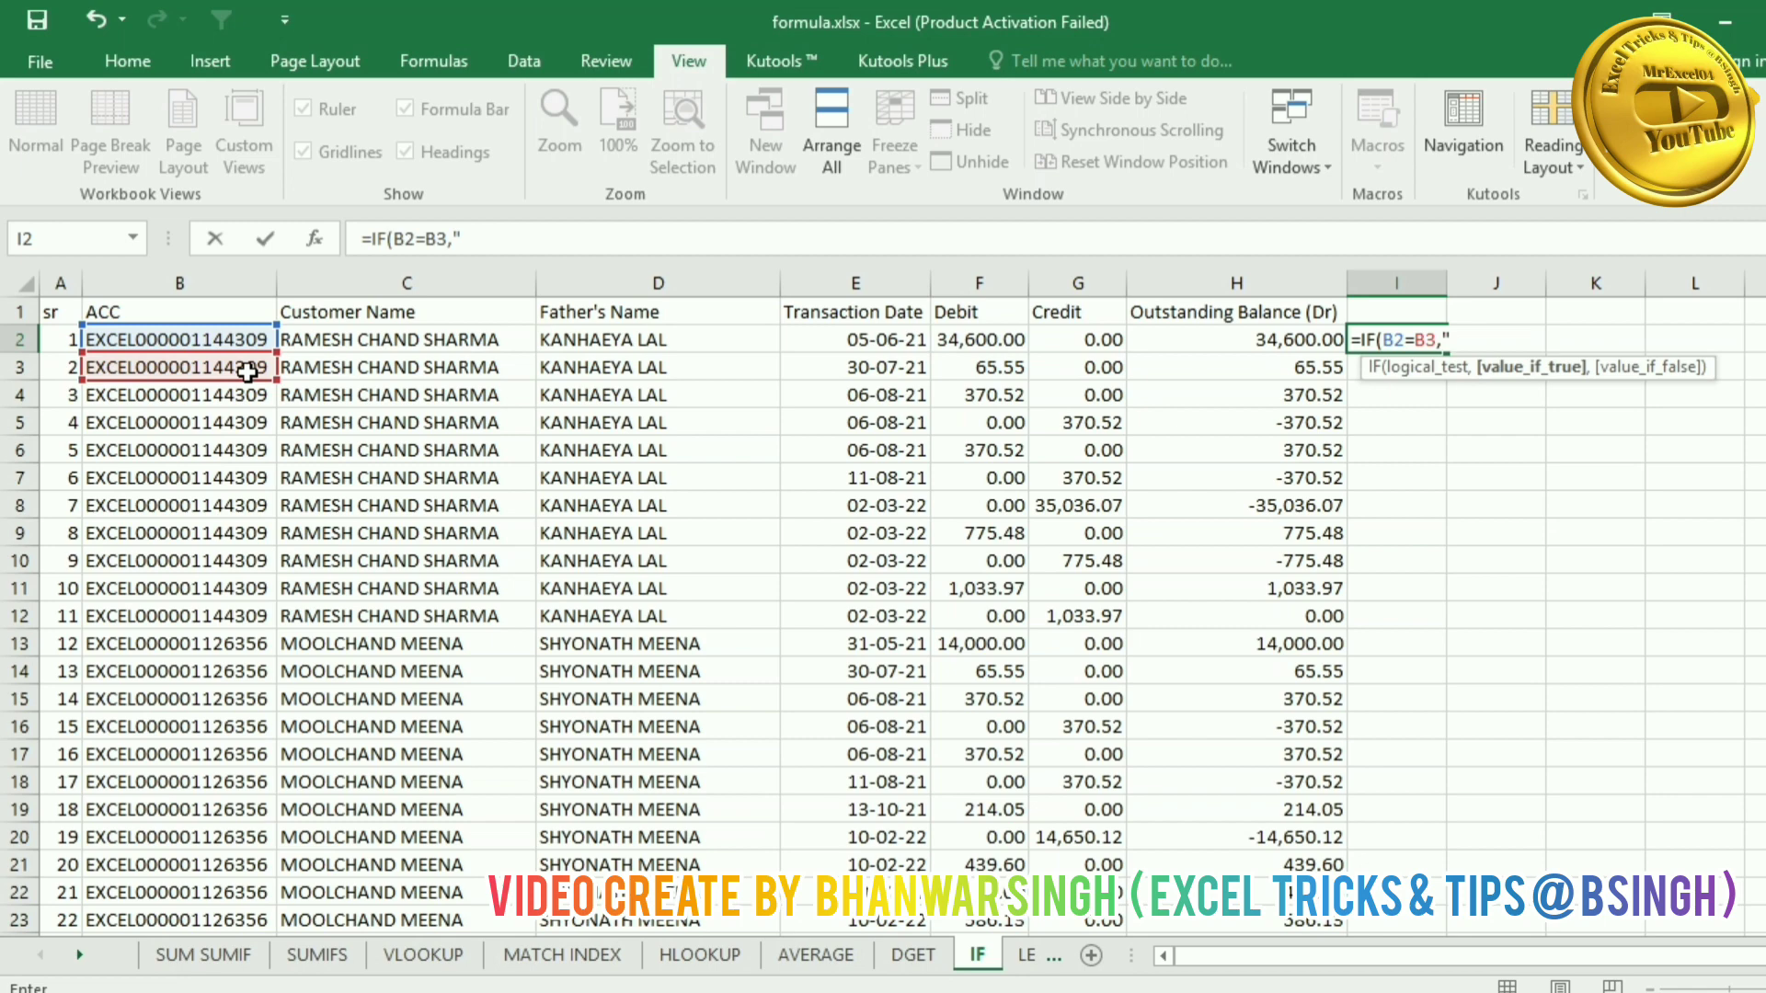
text("DUPLICATE)
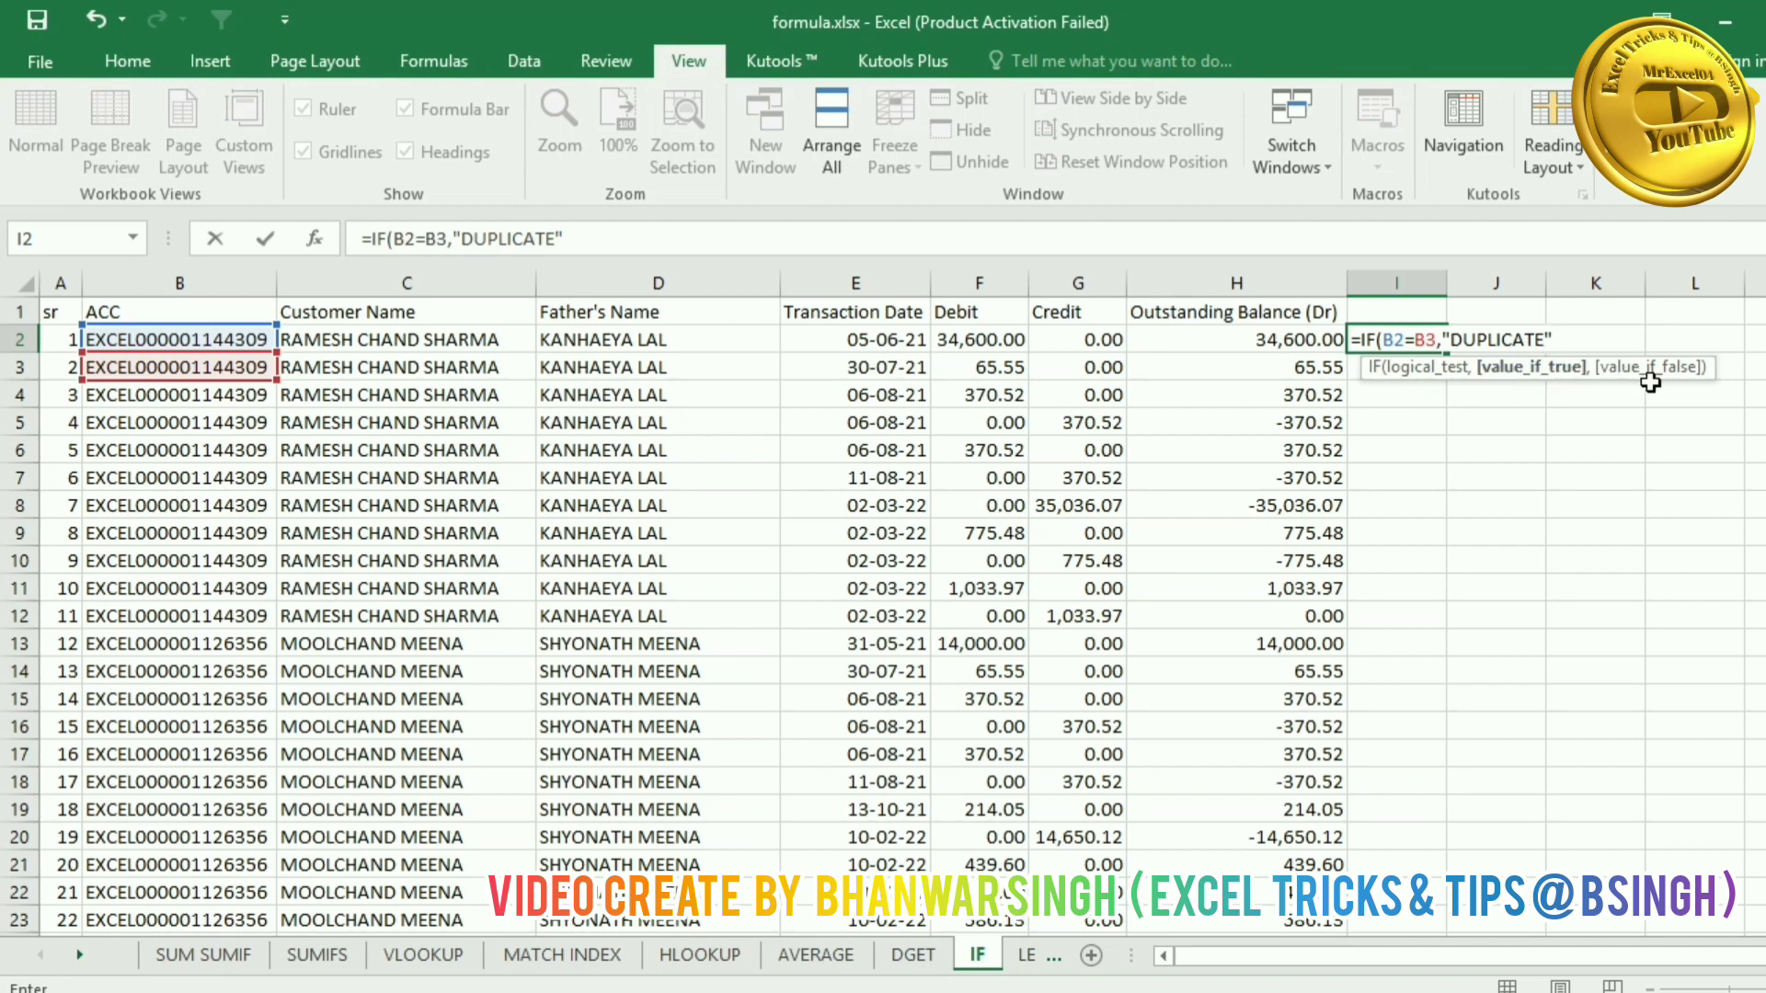
text(,)
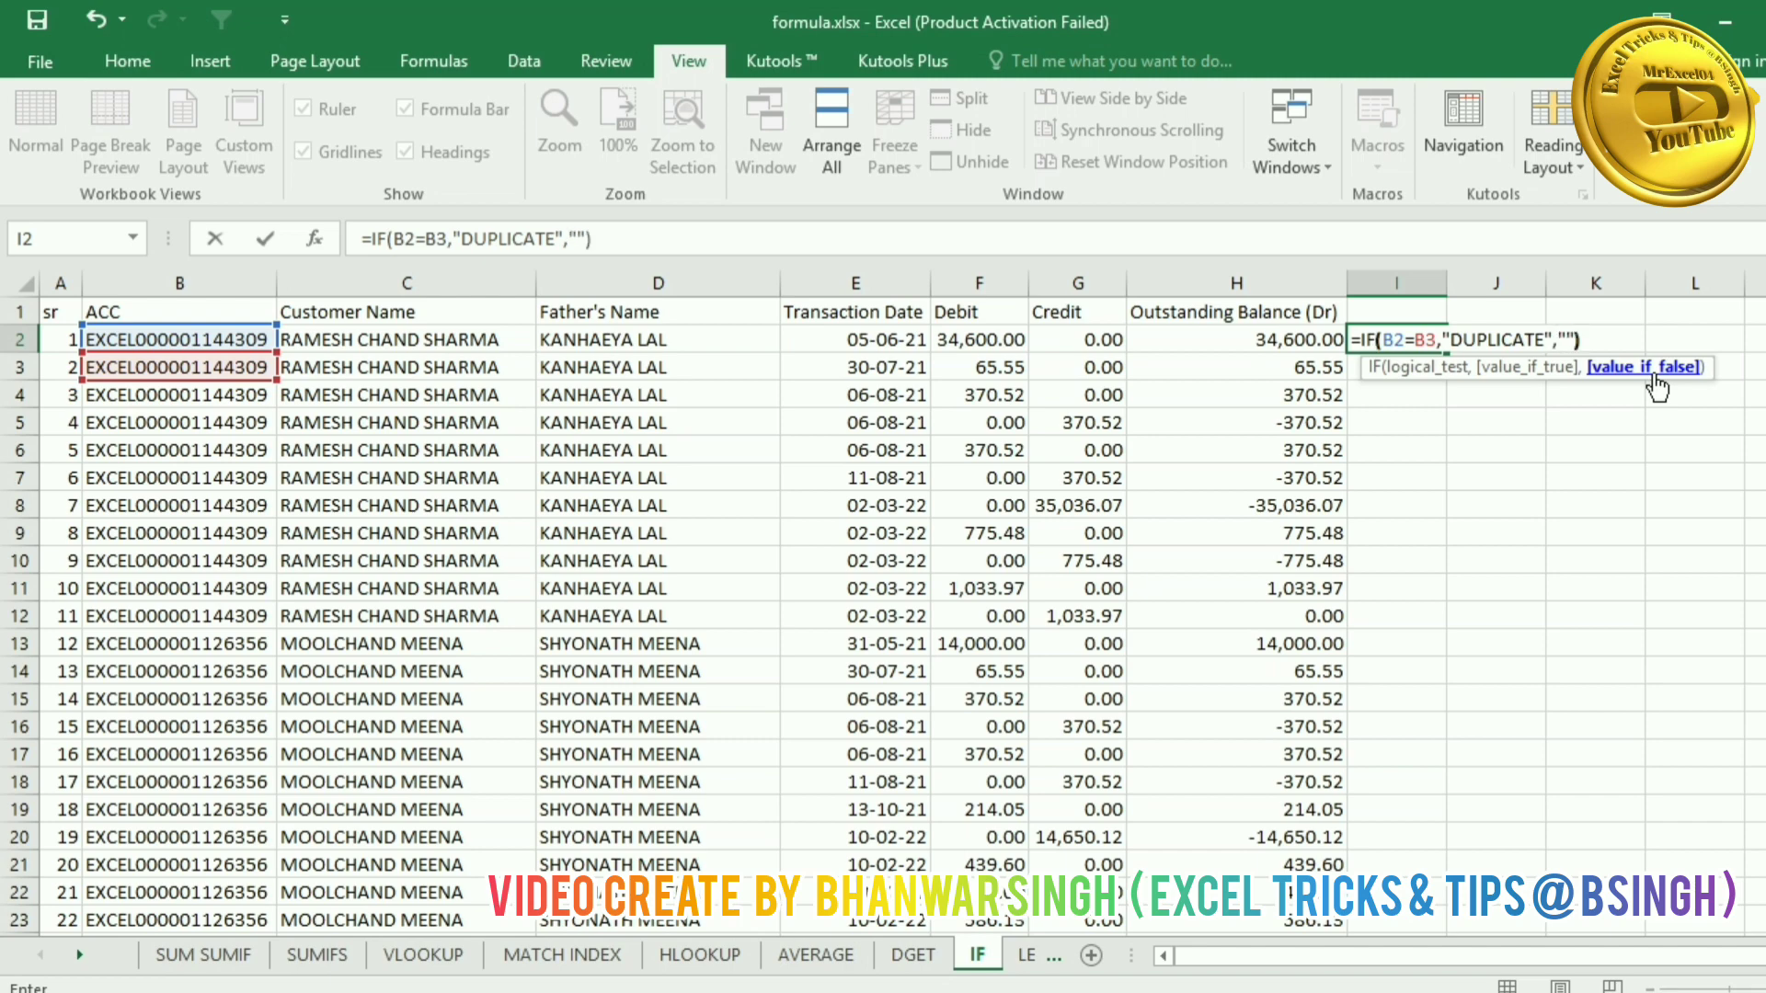
key(Return)
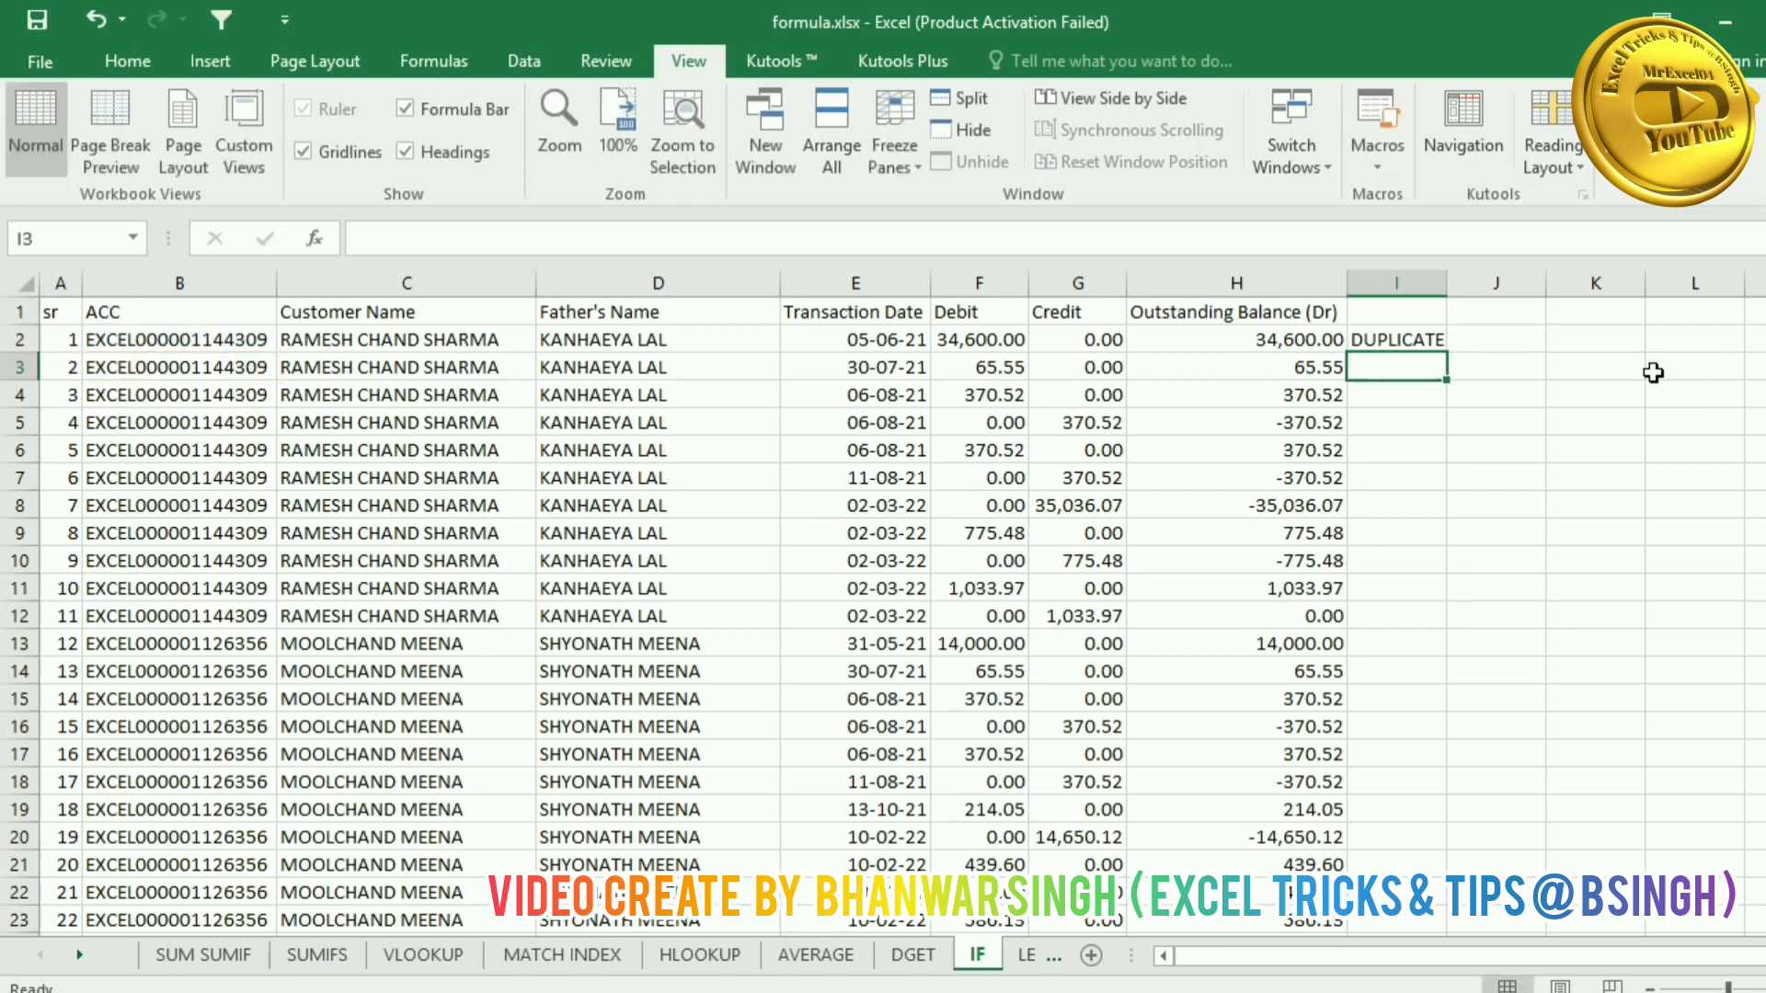
Step: Compare the account numbers in B2 and B3 to check the result in I2
click(1434, 342)
click(237, 368)
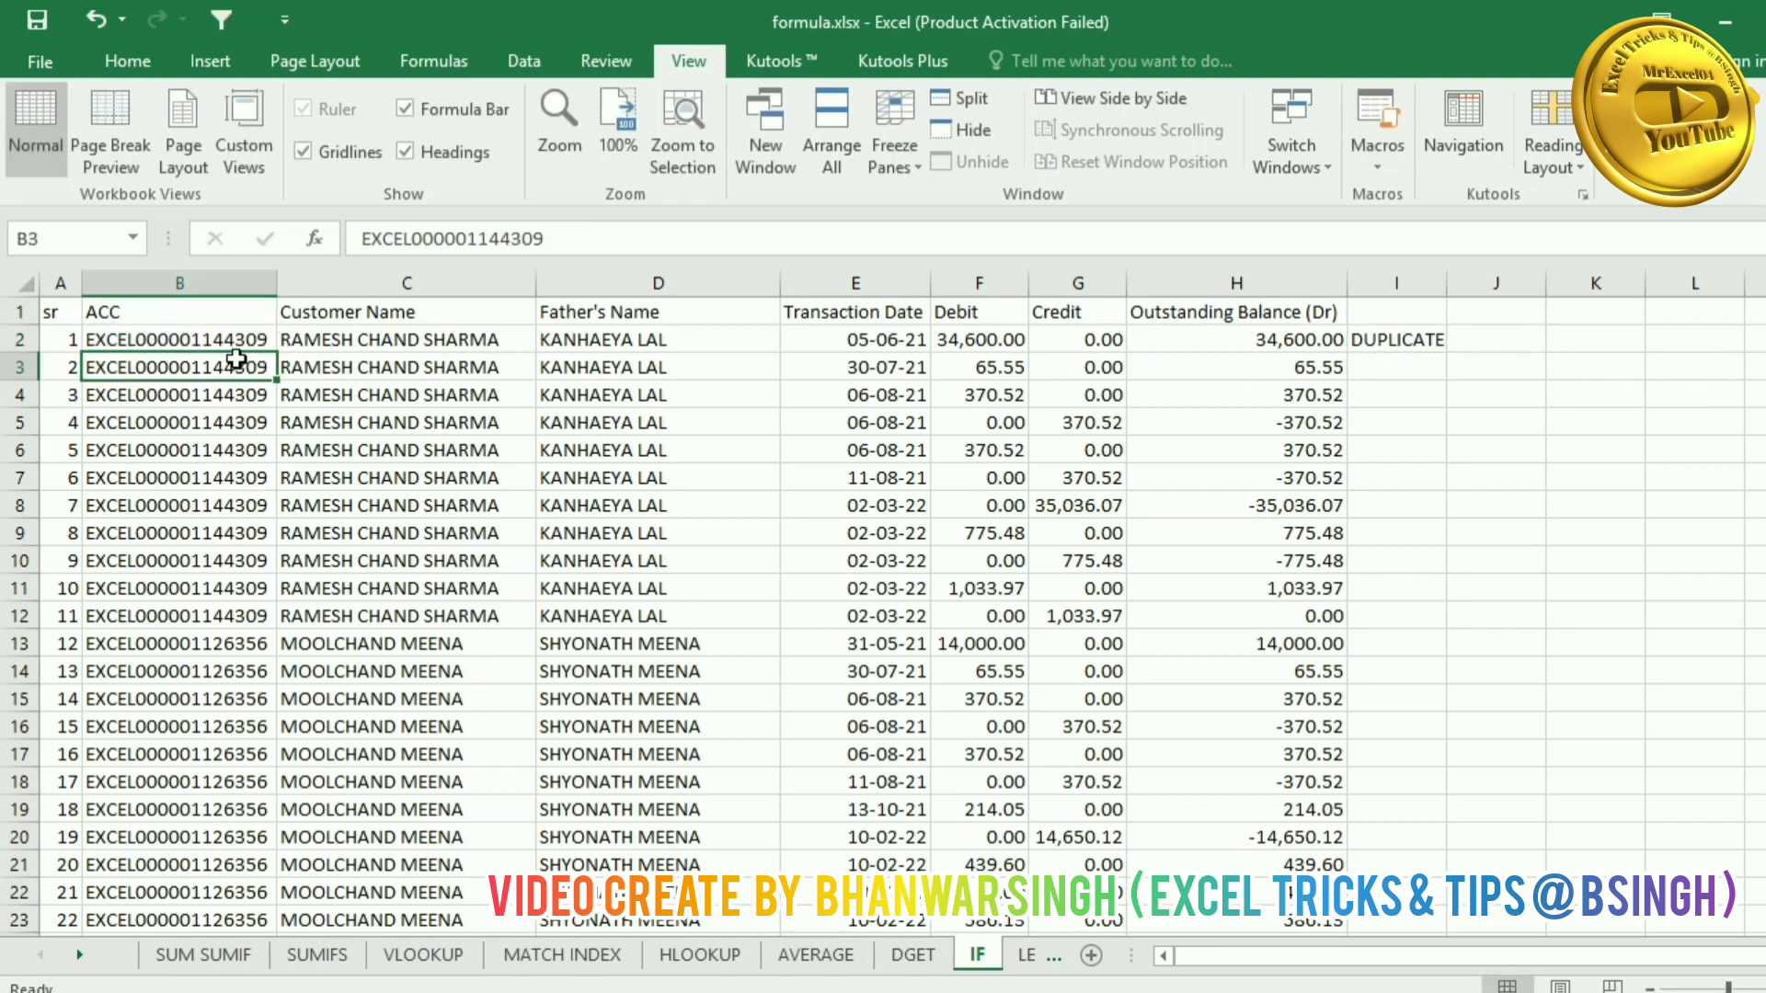
click(235, 348)
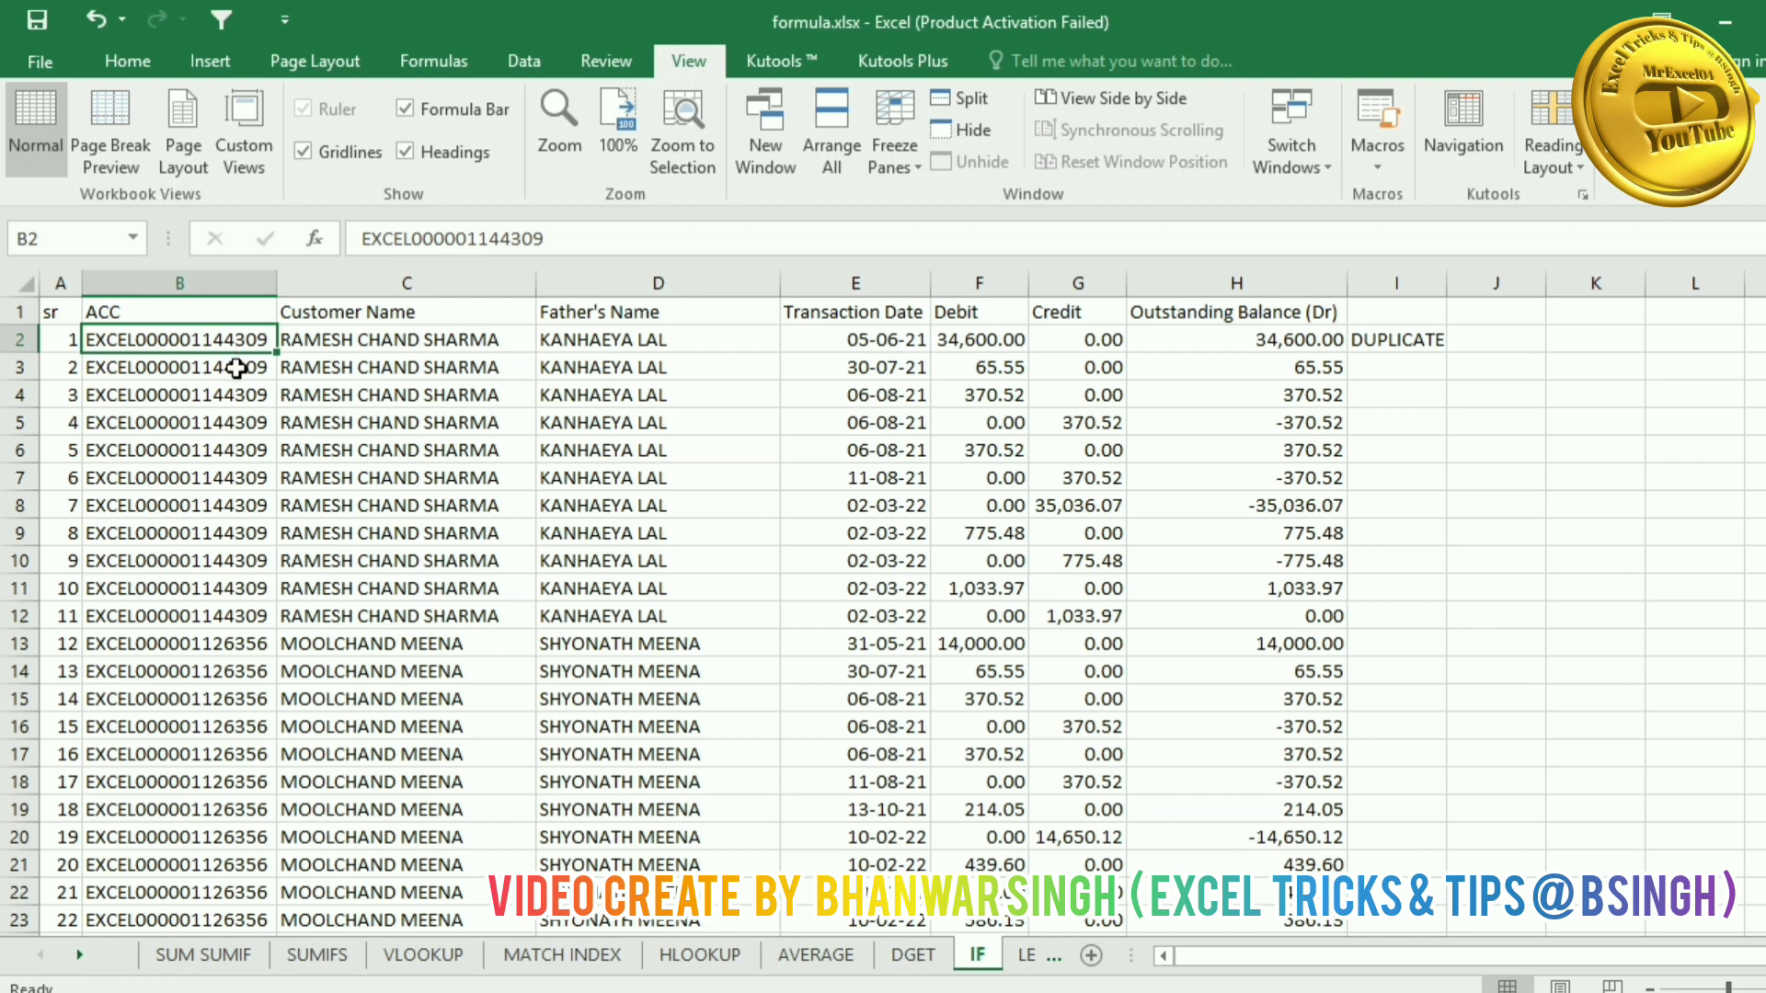
click(238, 367)
click(235, 343)
click(236, 365)
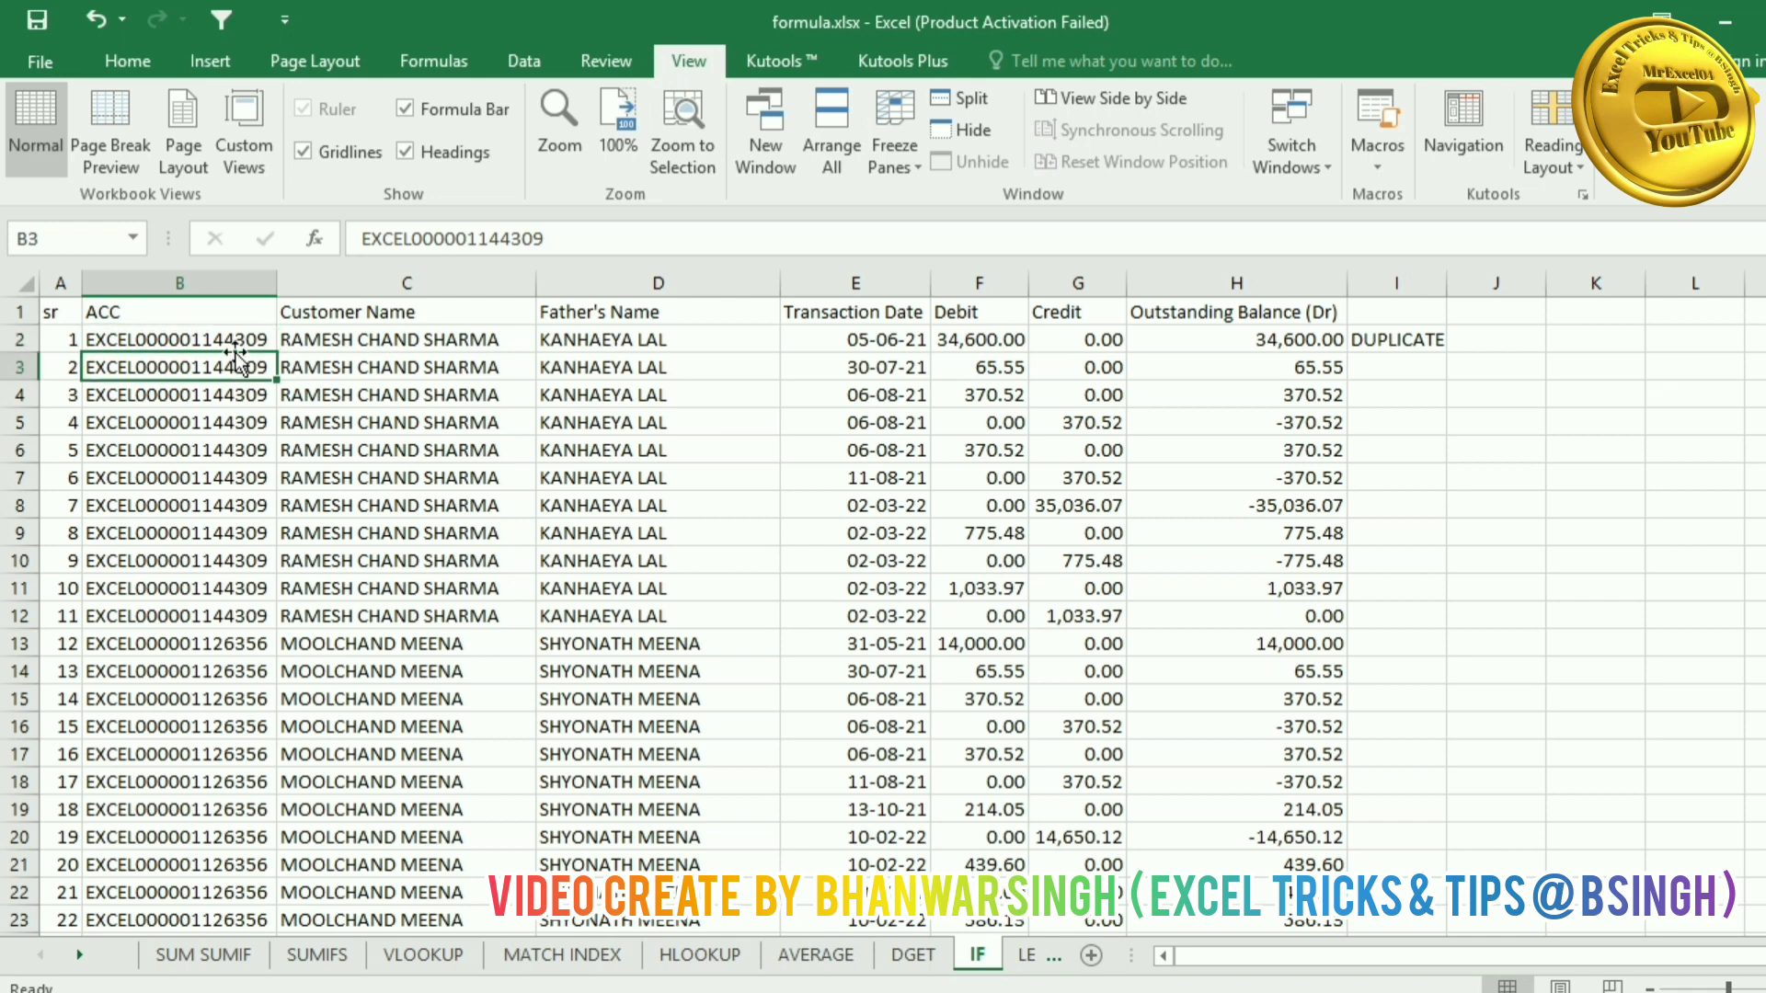
click(236, 341)
Step: Fill the duplicate-check formula from I2 down to I15
click(1395, 340)
drag(1445, 353, 1435, 702)
Step: Check the formula results in I11 and I12 against the account numbers in B11, B12 and B13
click(1412, 596)
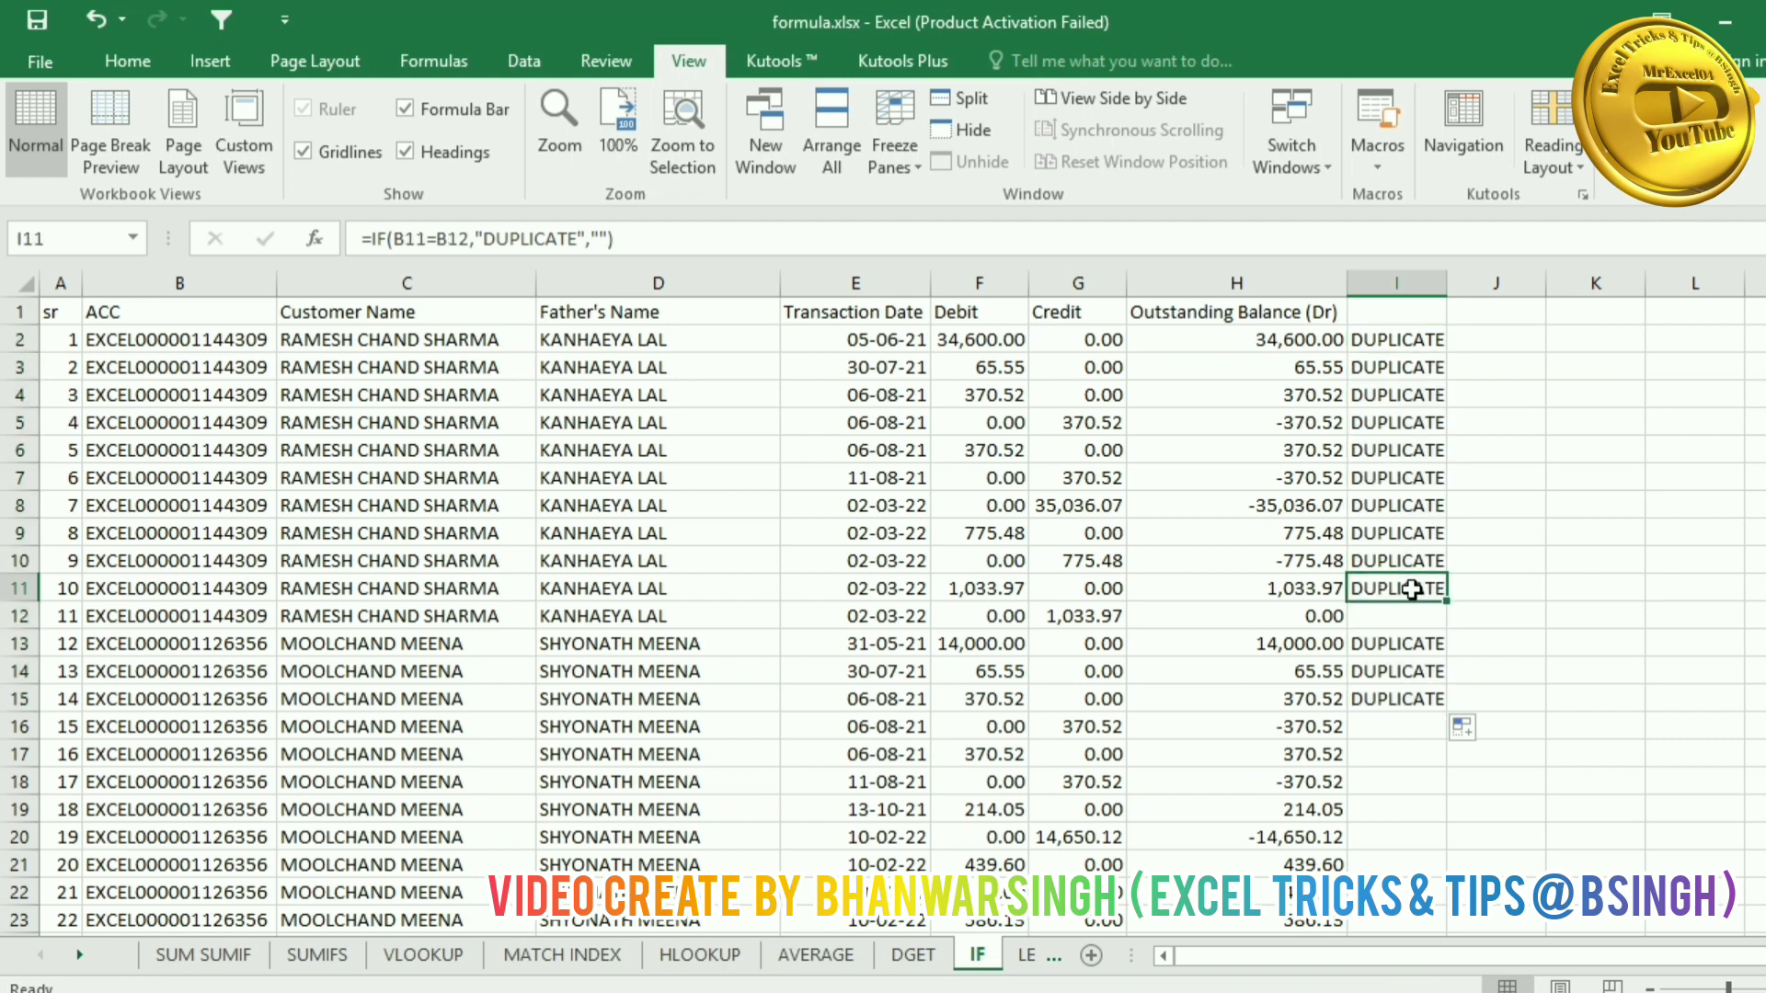
click(216, 586)
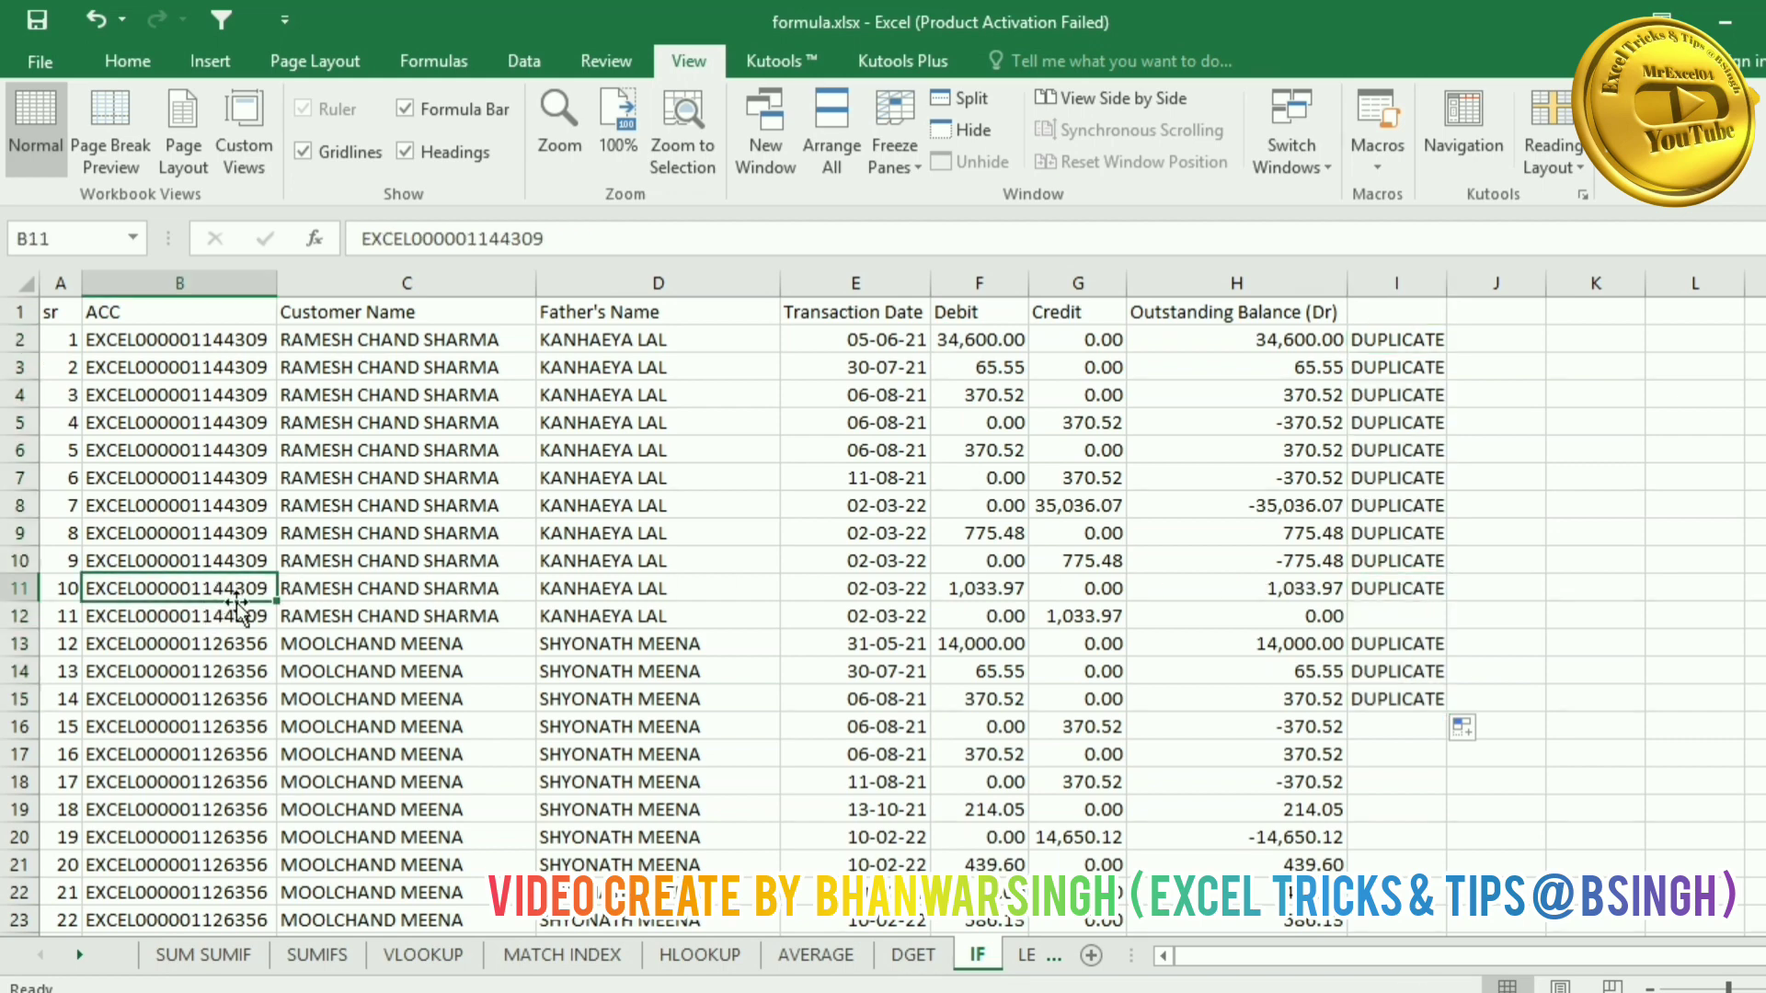
drag(242, 616, 1395, 622)
click(1378, 617)
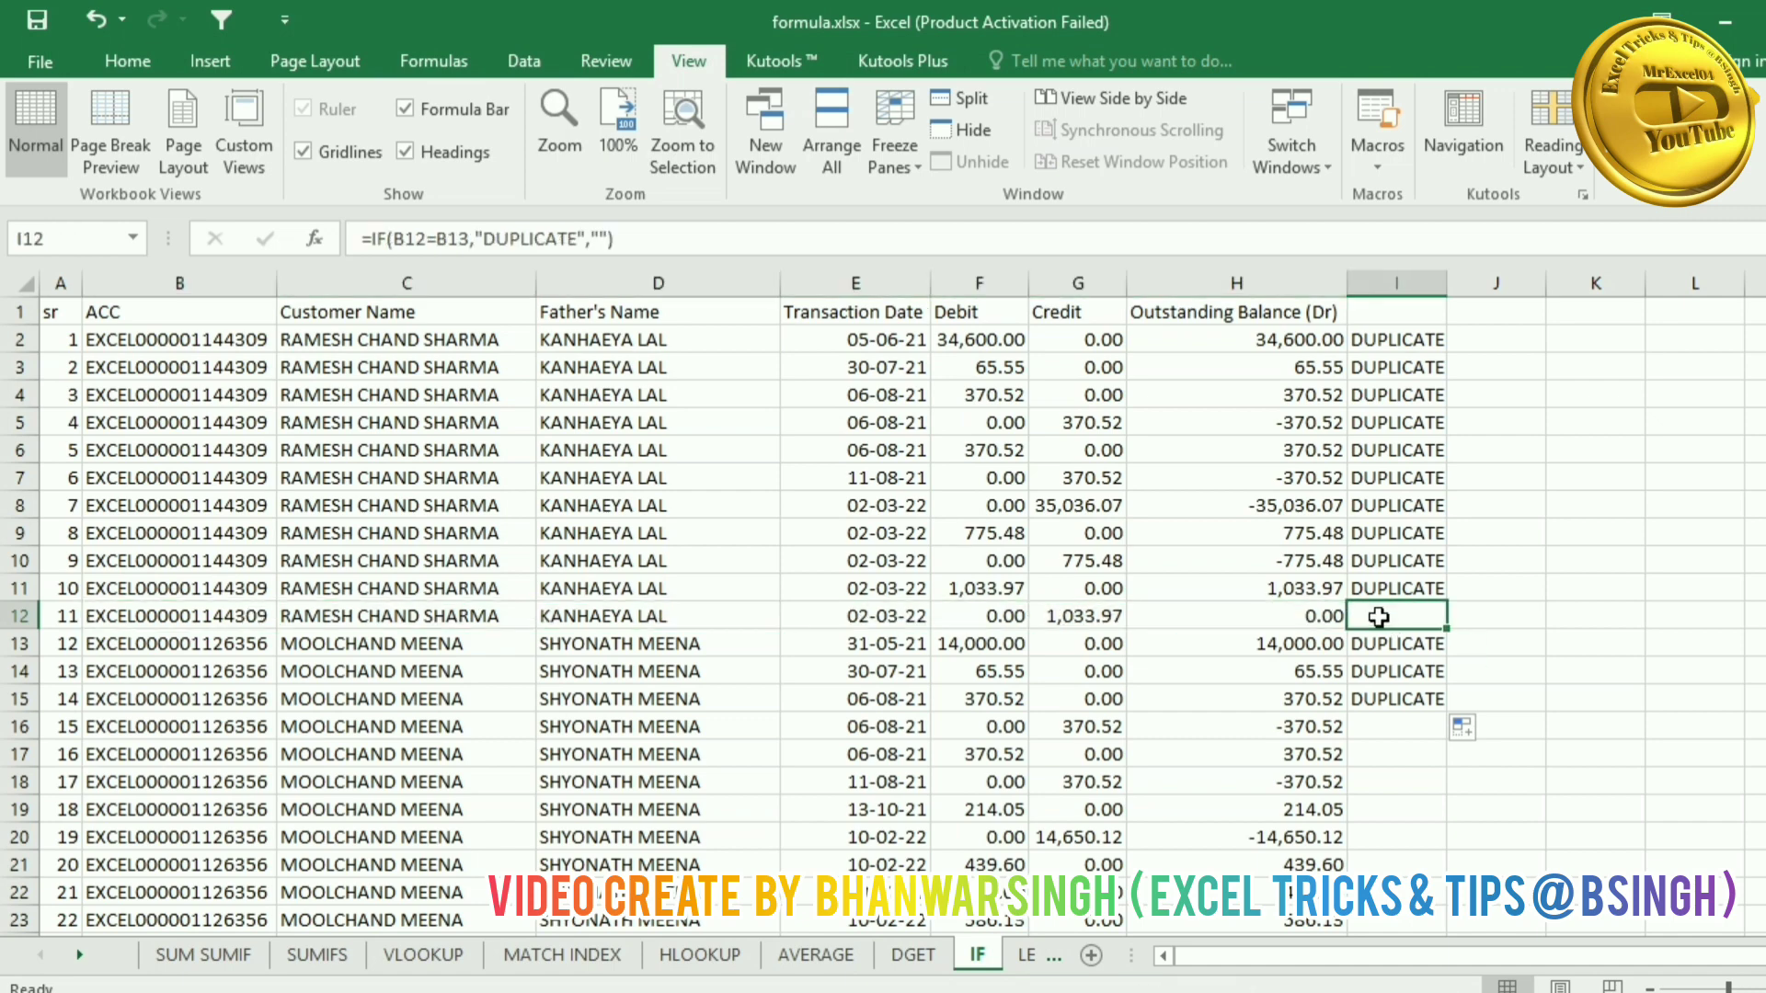
click(245, 617)
click(237, 638)
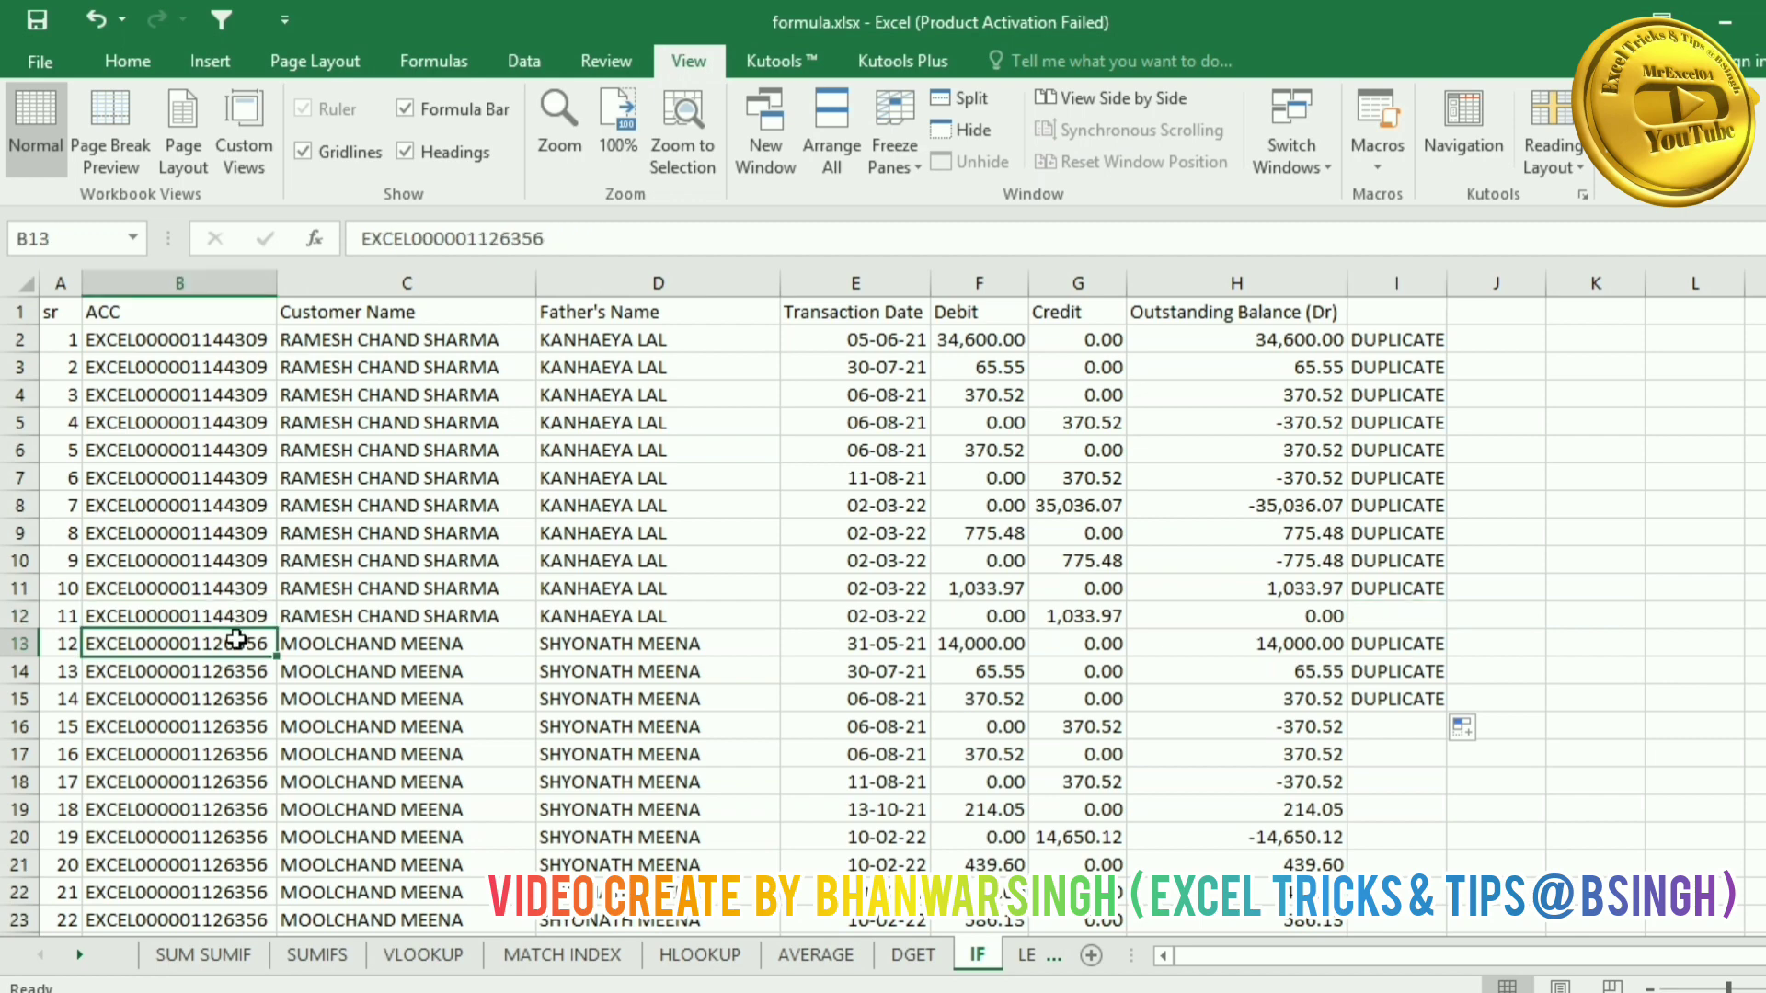
click(239, 616)
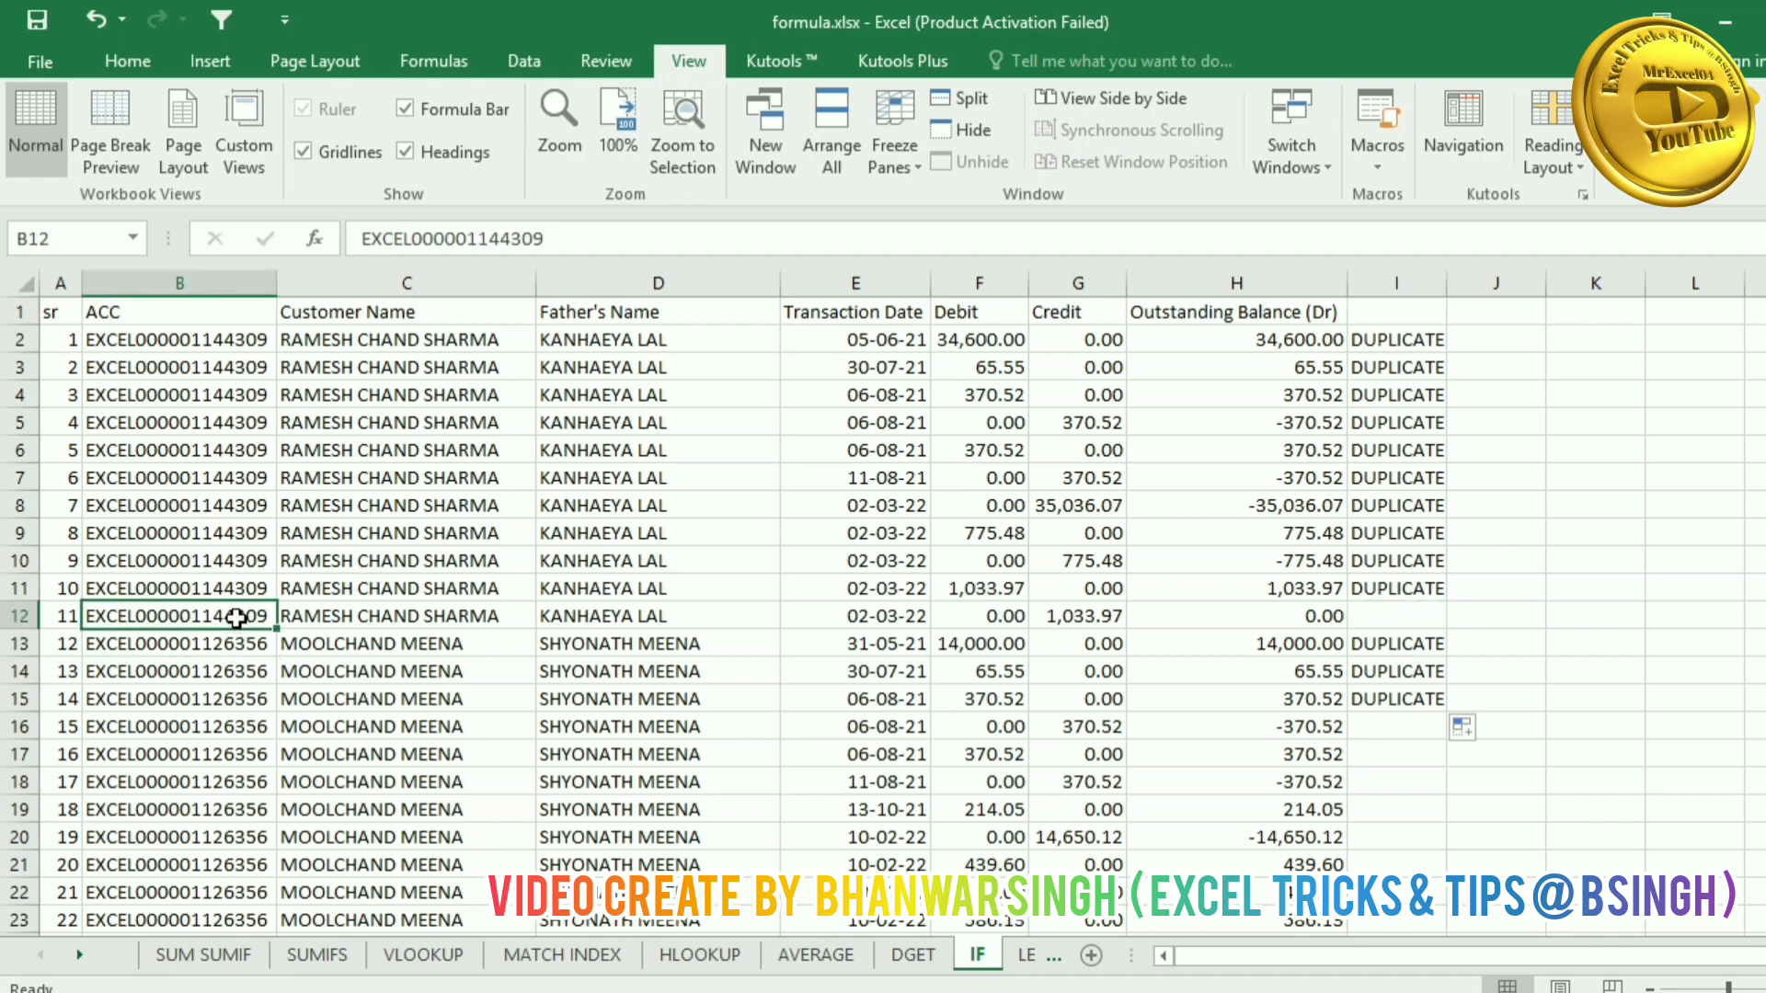
Step: Try to fill the formula down the column from I12, and undo that fill
click(1406, 617)
double_click(1447, 629)
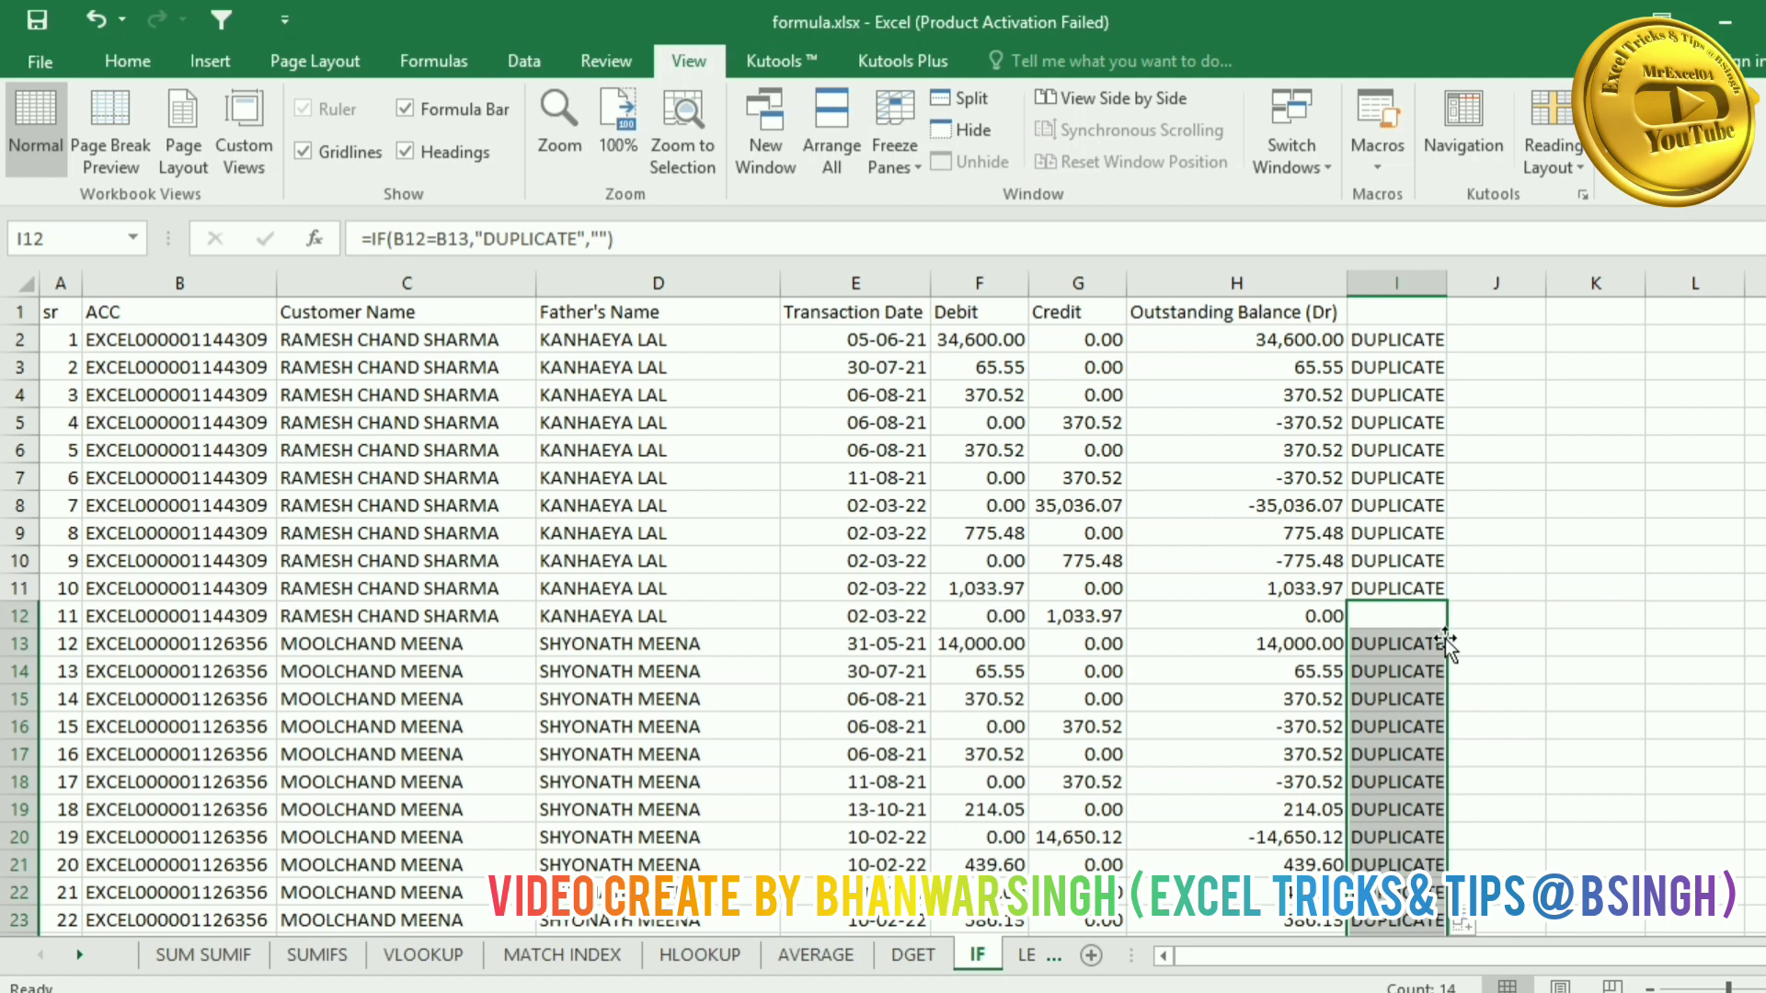
key(ctrl+z)
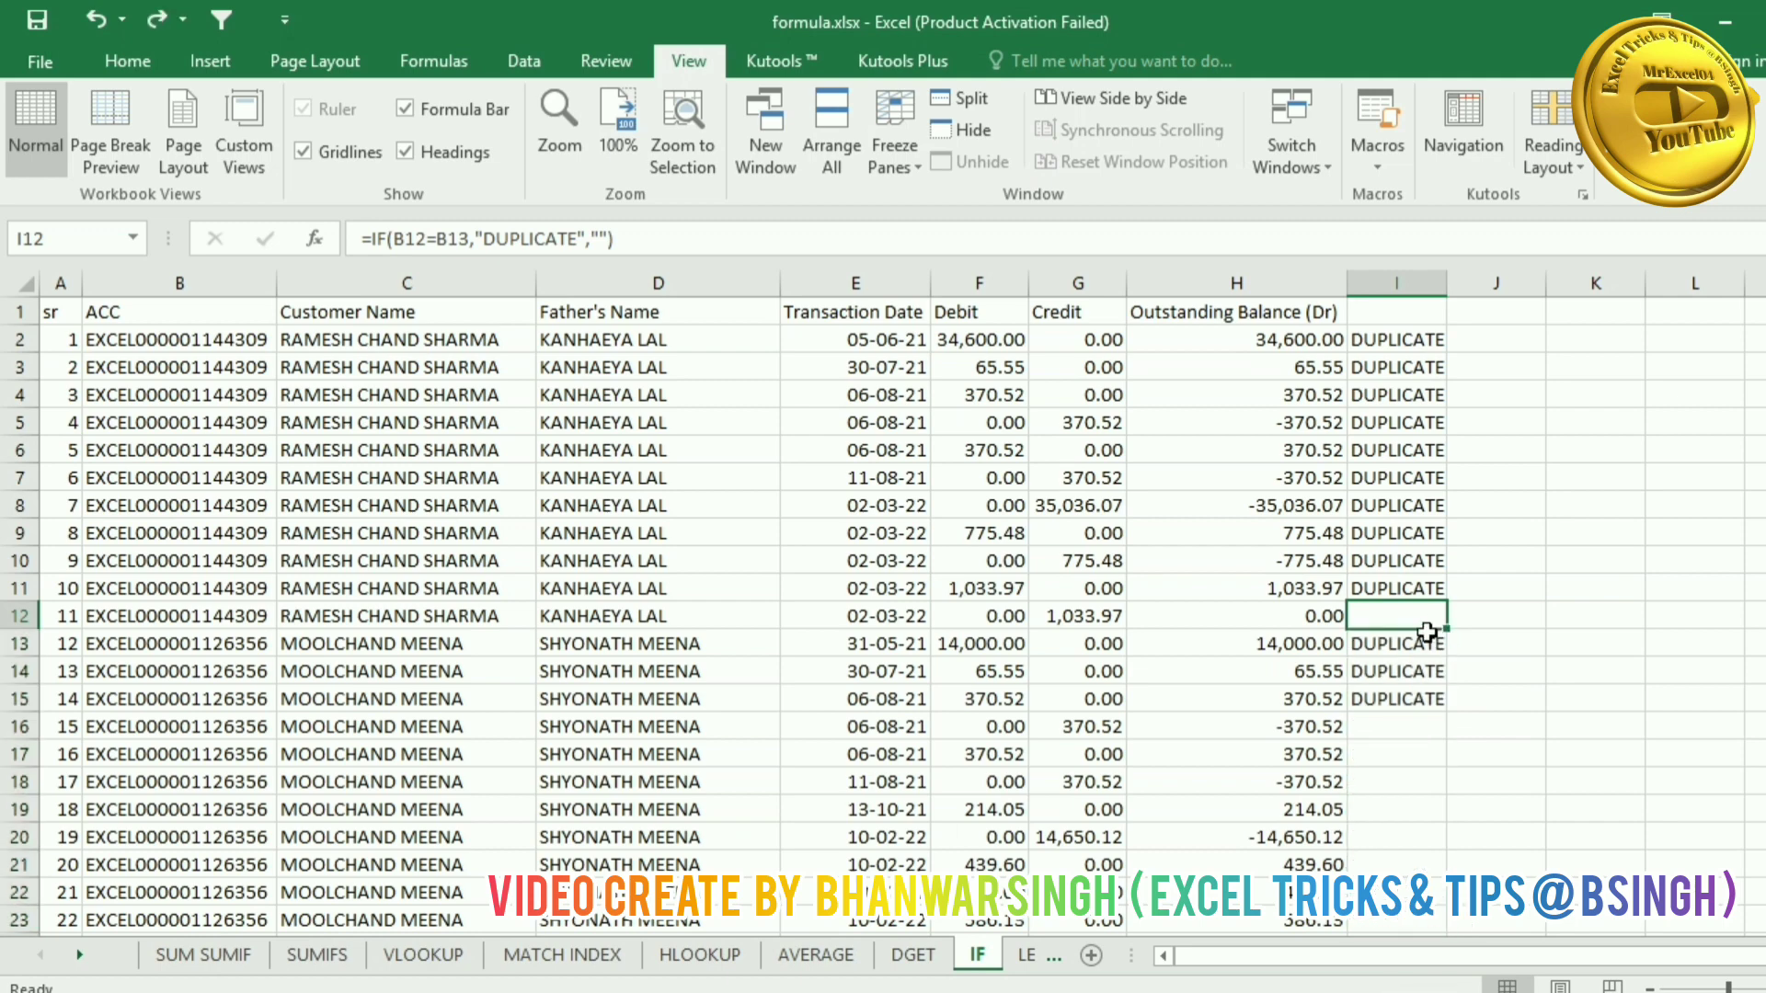
Step: Review the formula in I12 and fill the duplicate check from I15 down to the last data row
double_click(1403, 615)
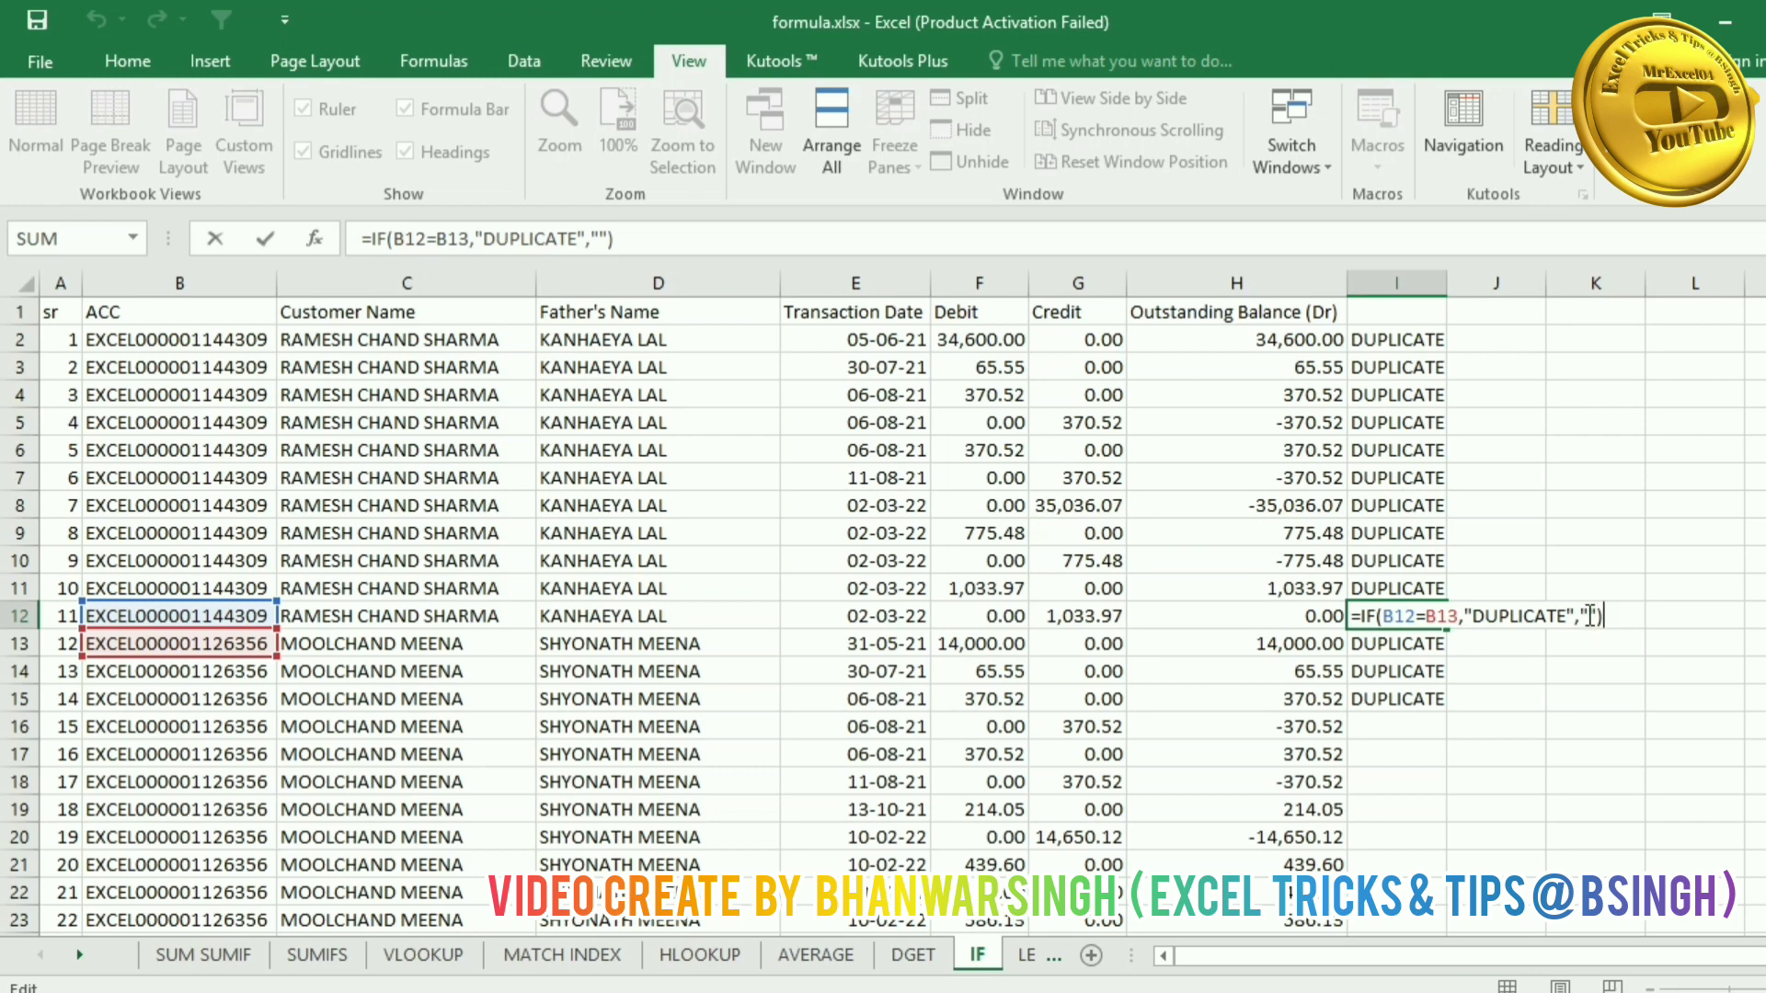
key(Return)
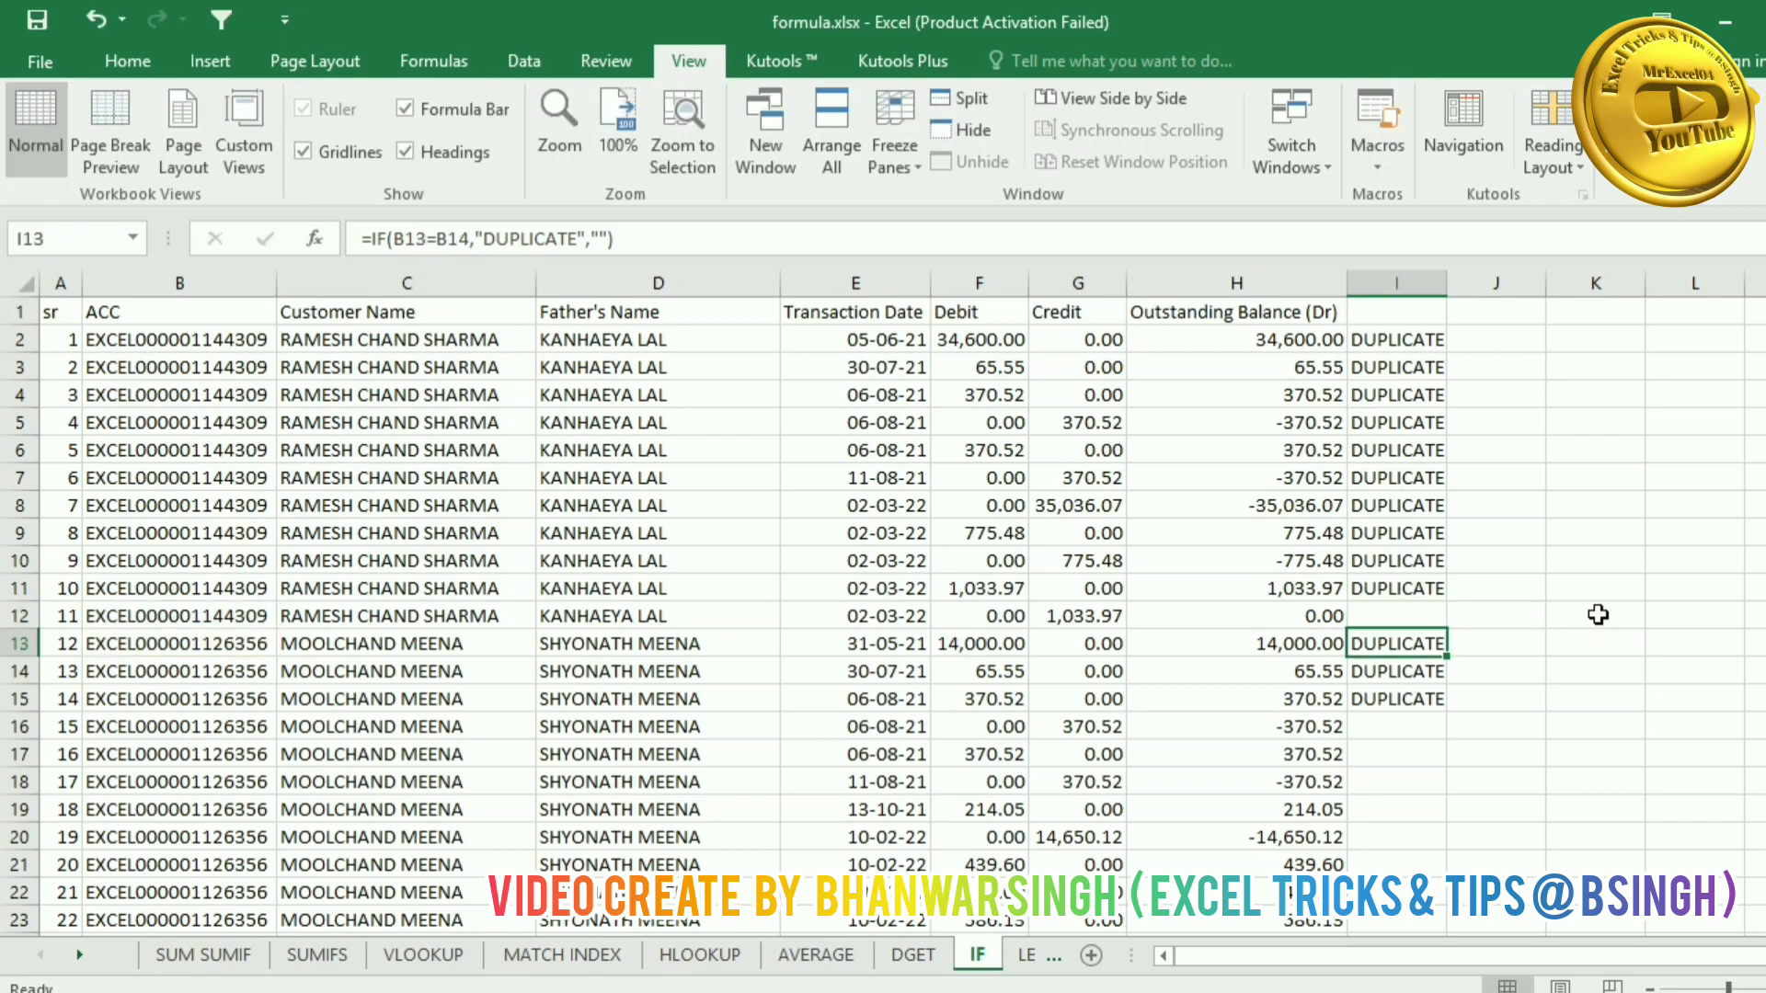
click(1440, 702)
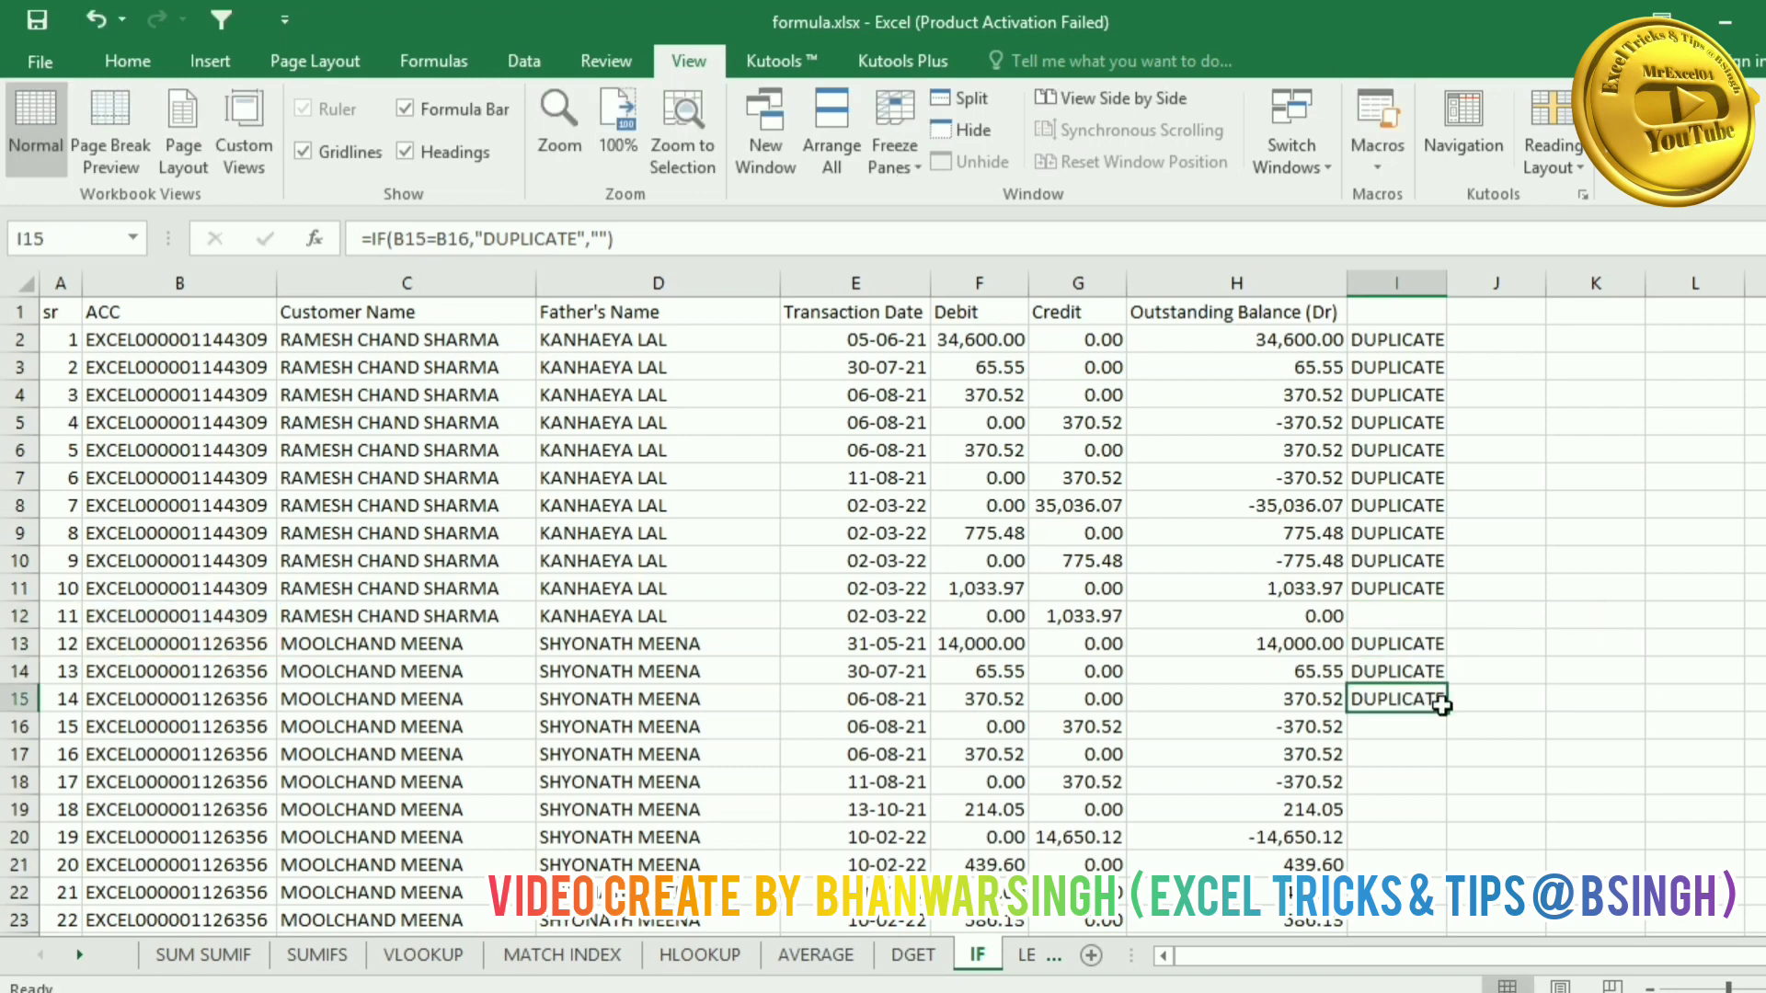
double_click(1450, 714)
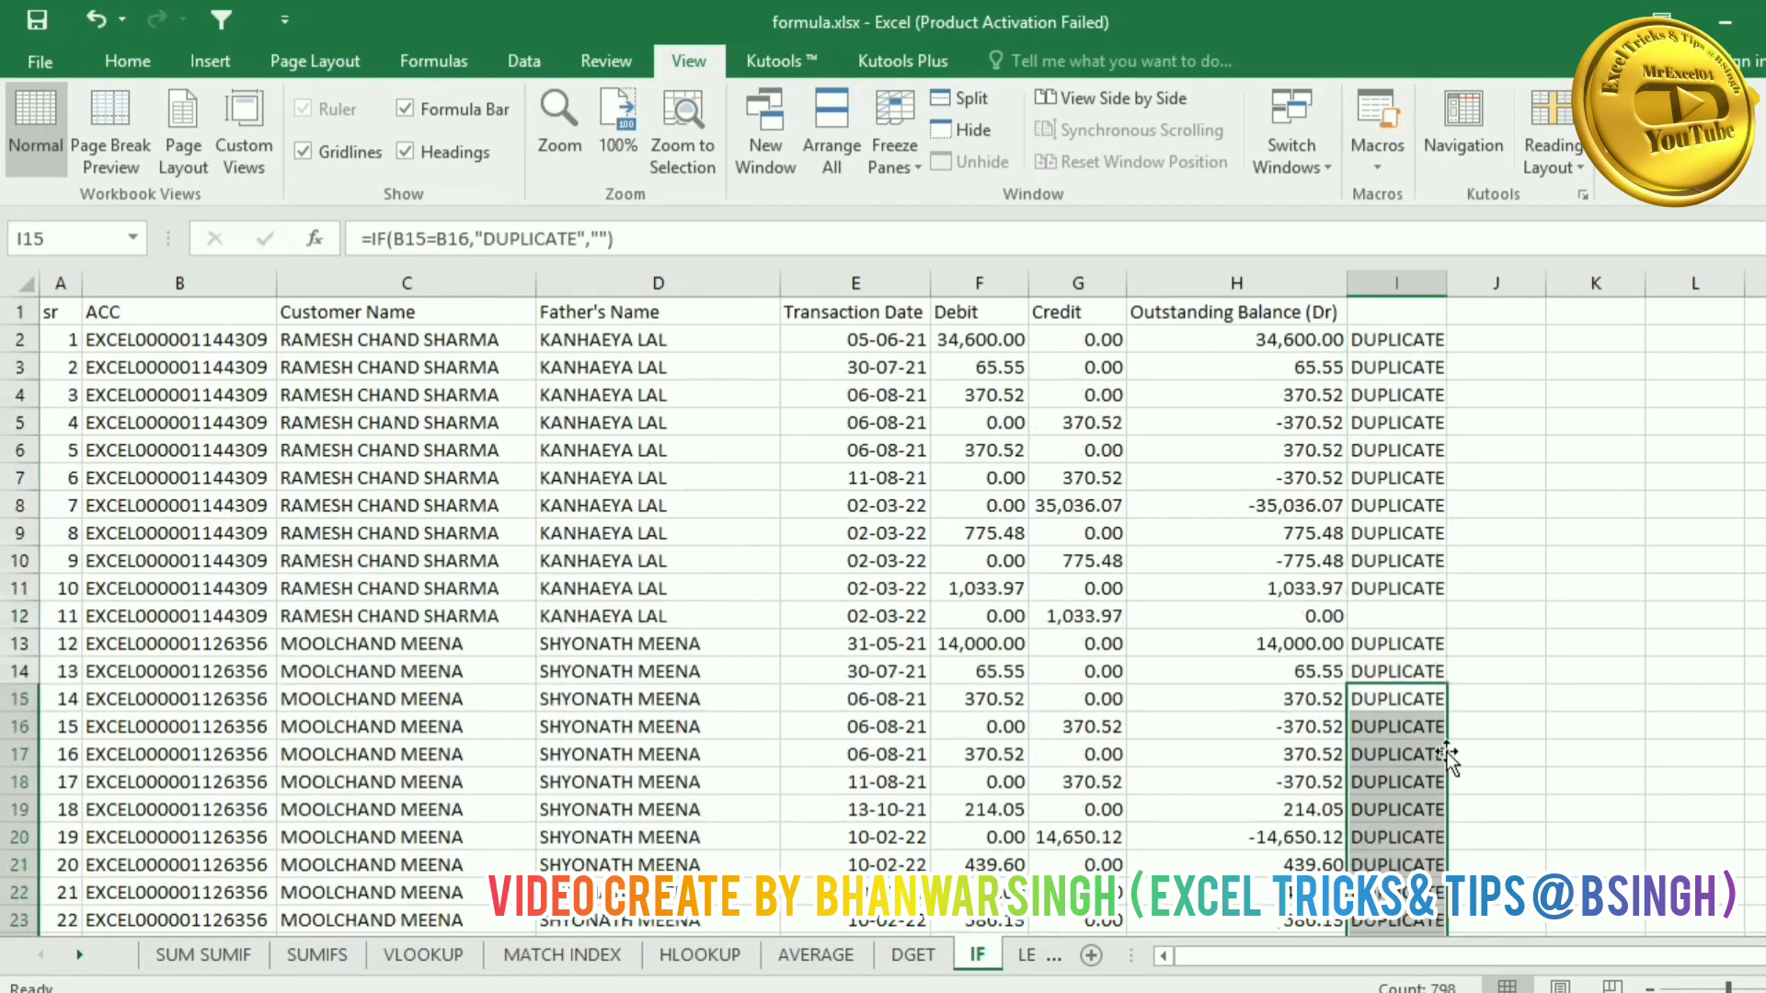
Step: Convert the duplicate-check formulas in column I to static values with Paste Special Values and autofit the column
click(1410, 287)
key(ctrl+c)
right_click(1412, 287)
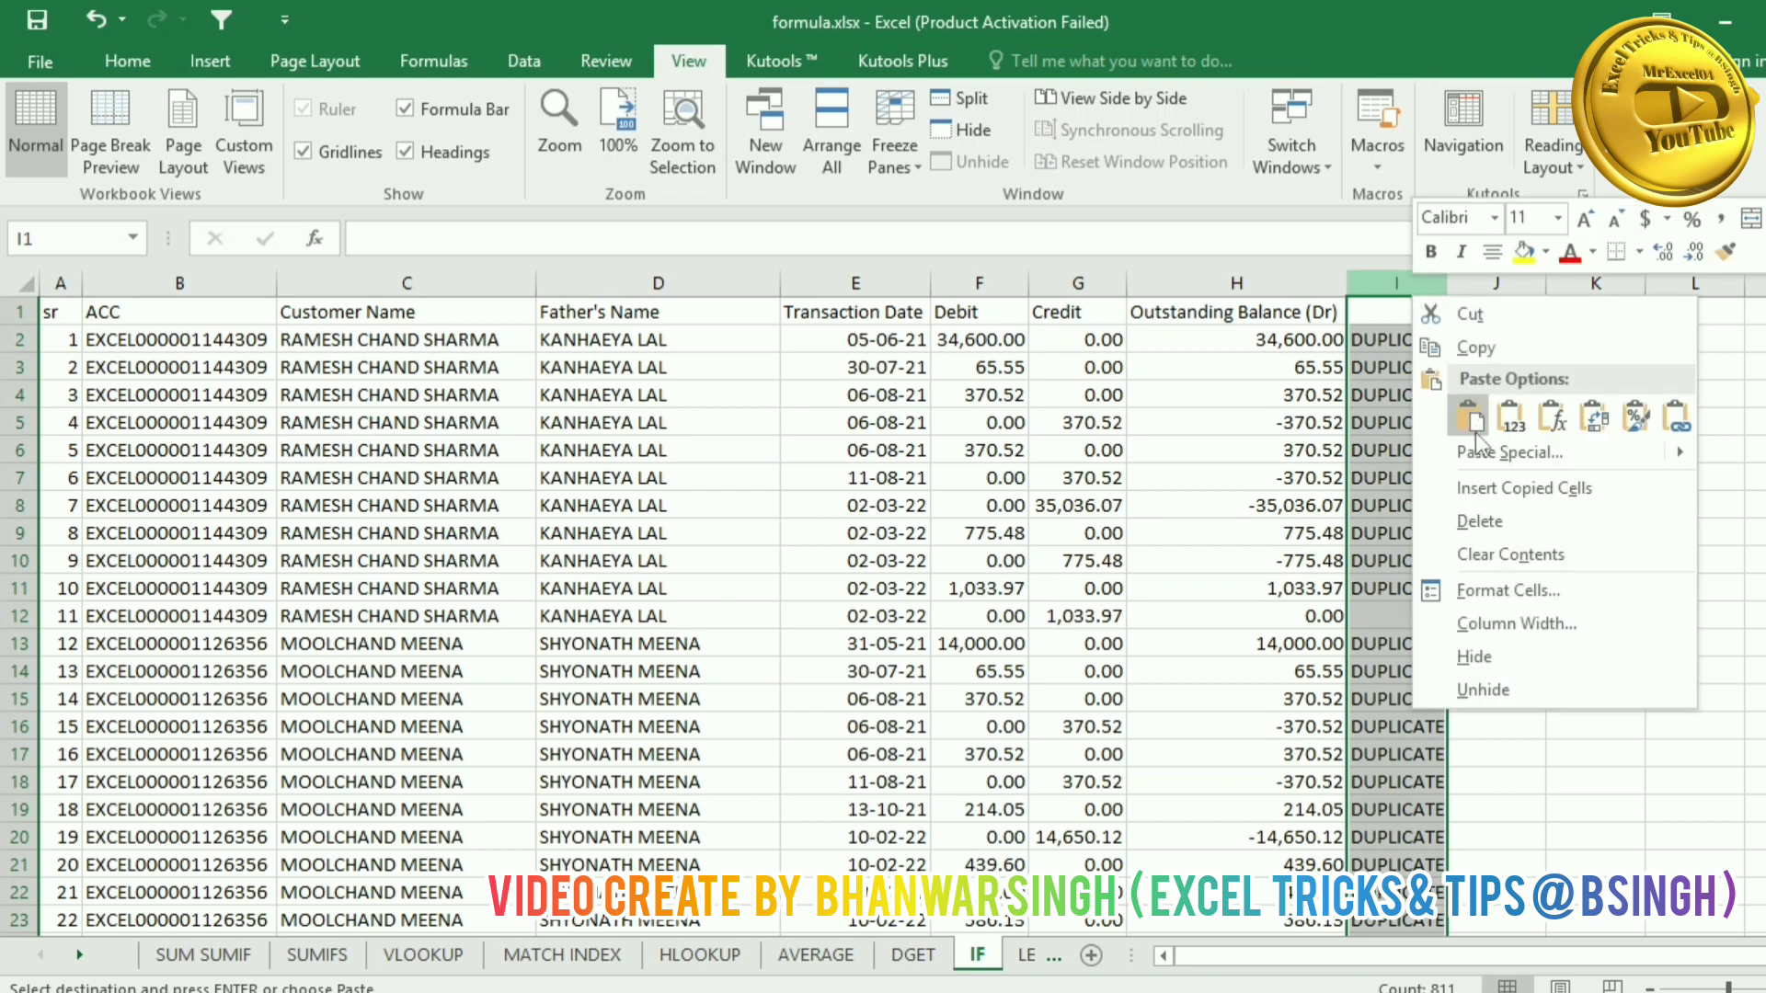
click(1482, 460)
click(1256, 356)
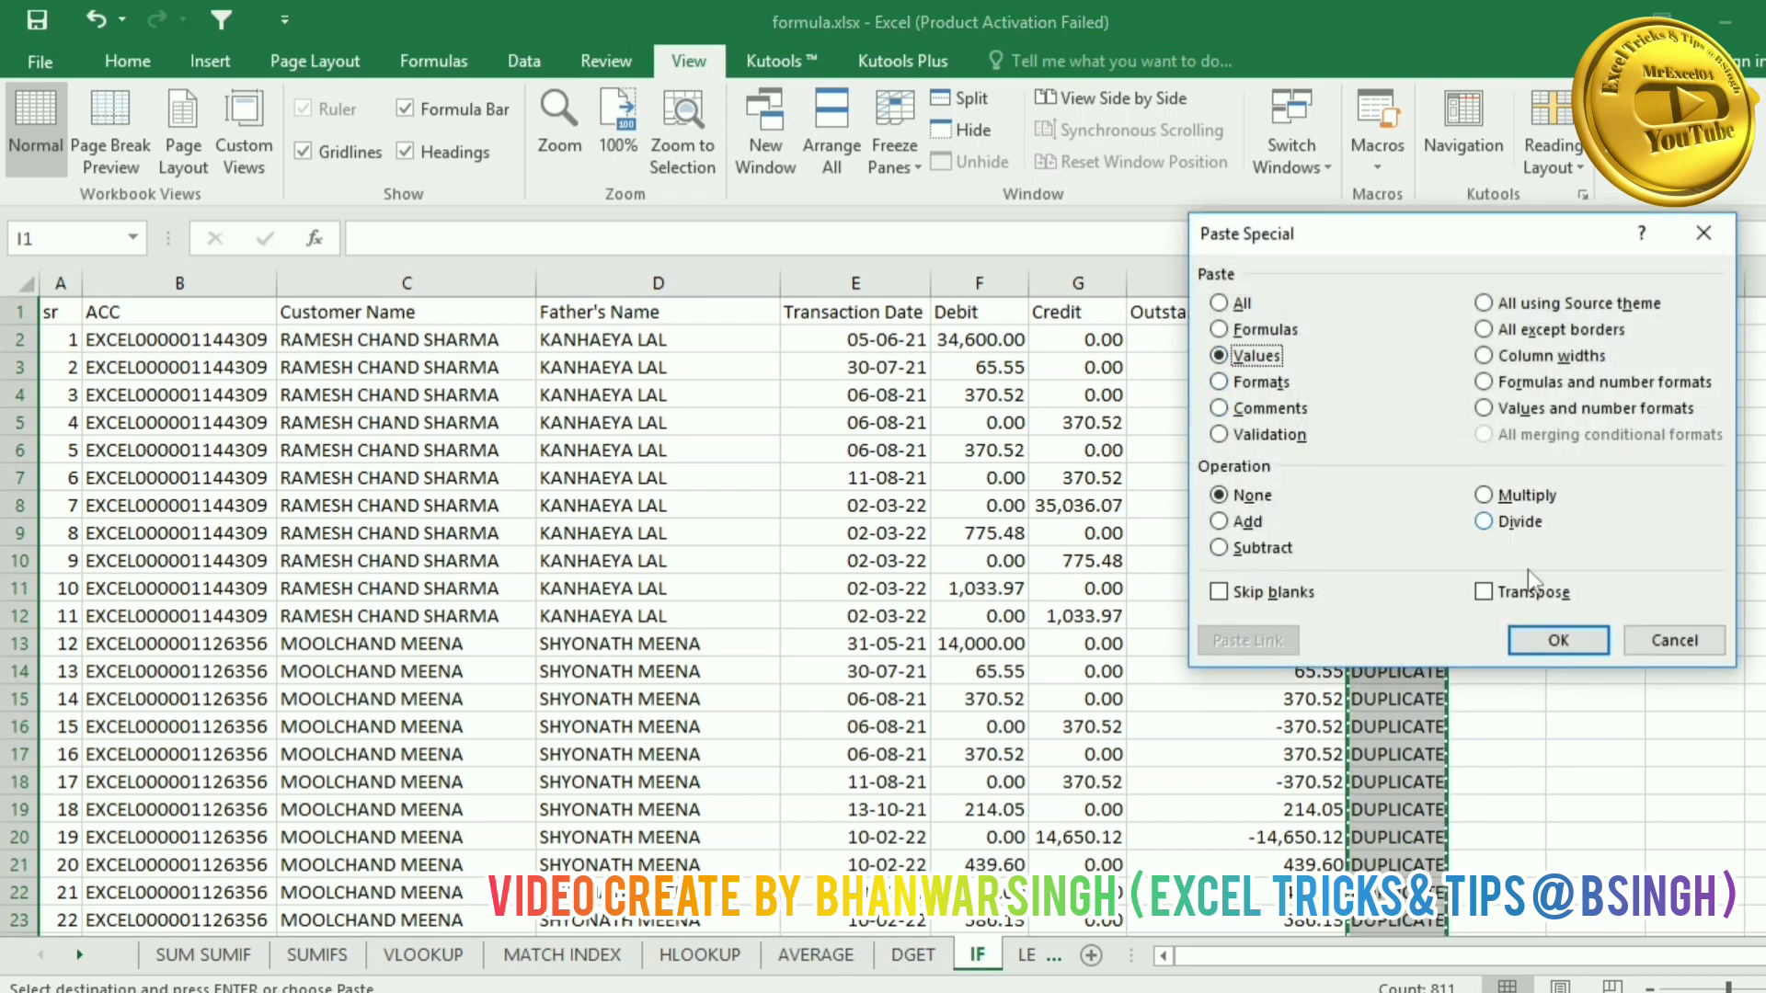
click(1559, 640)
double_click(1446, 283)
click(1564, 422)
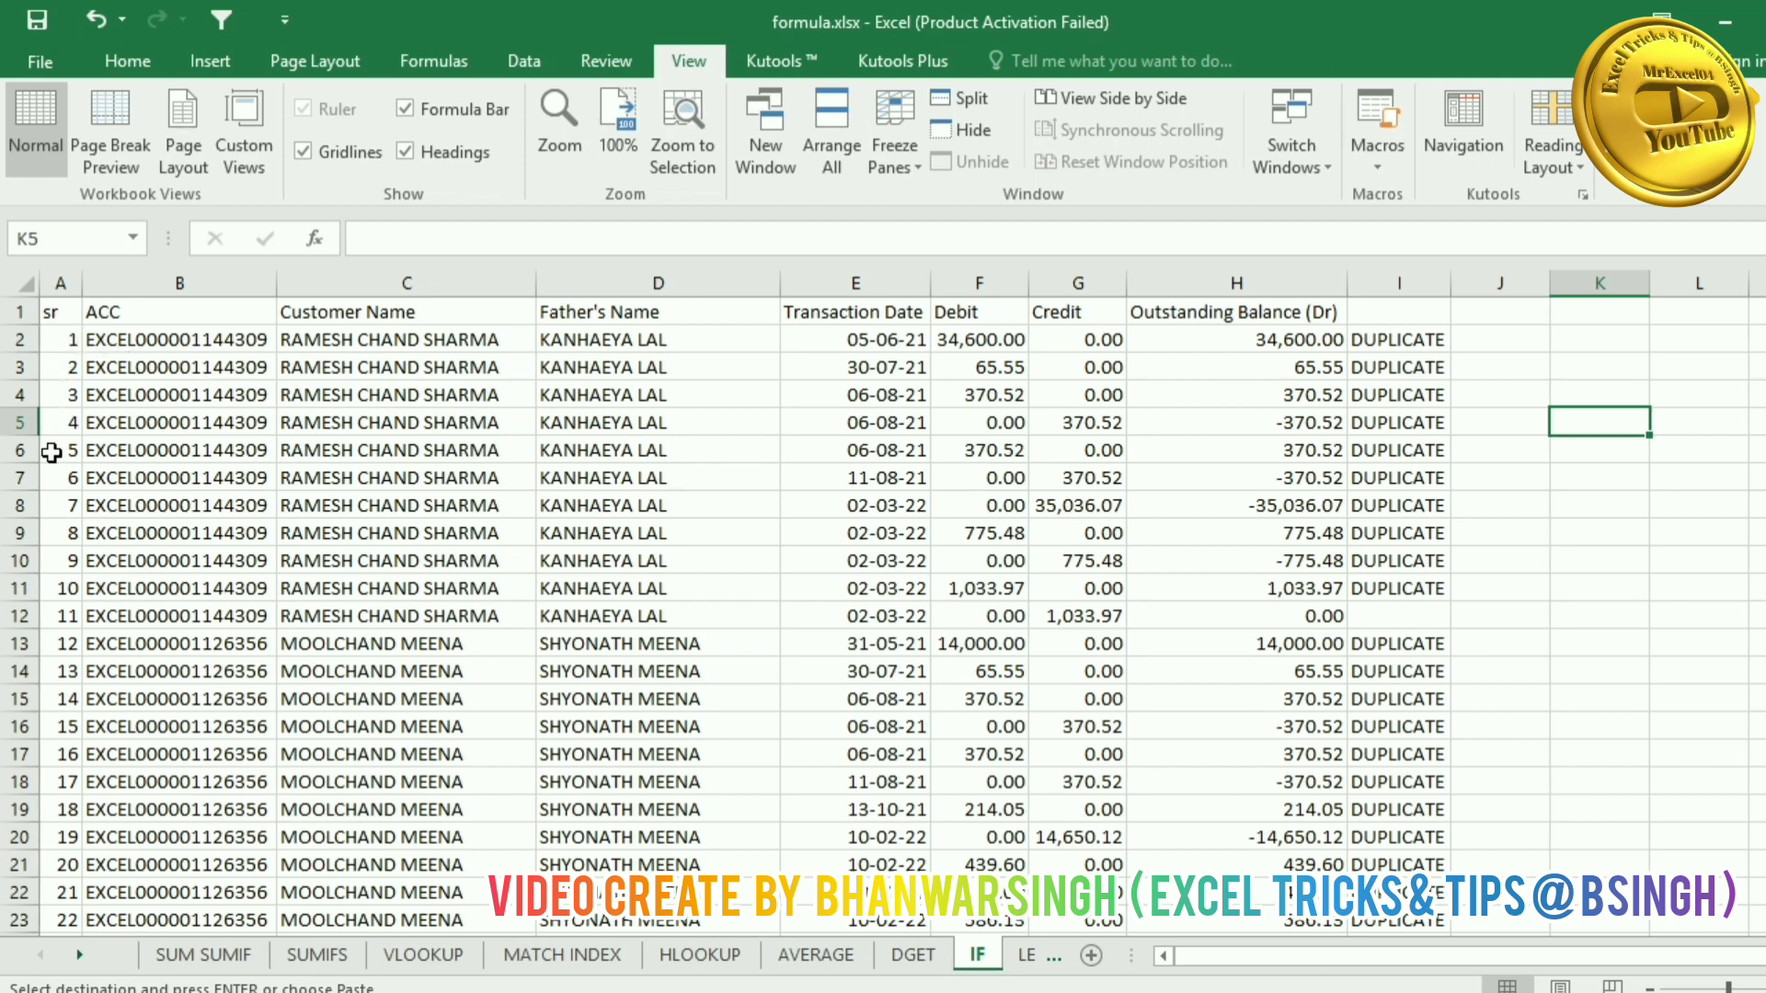
Step: Sort the whole table by Column I in A to Z order, treating the first row as headers
click(26, 283)
click(524, 61)
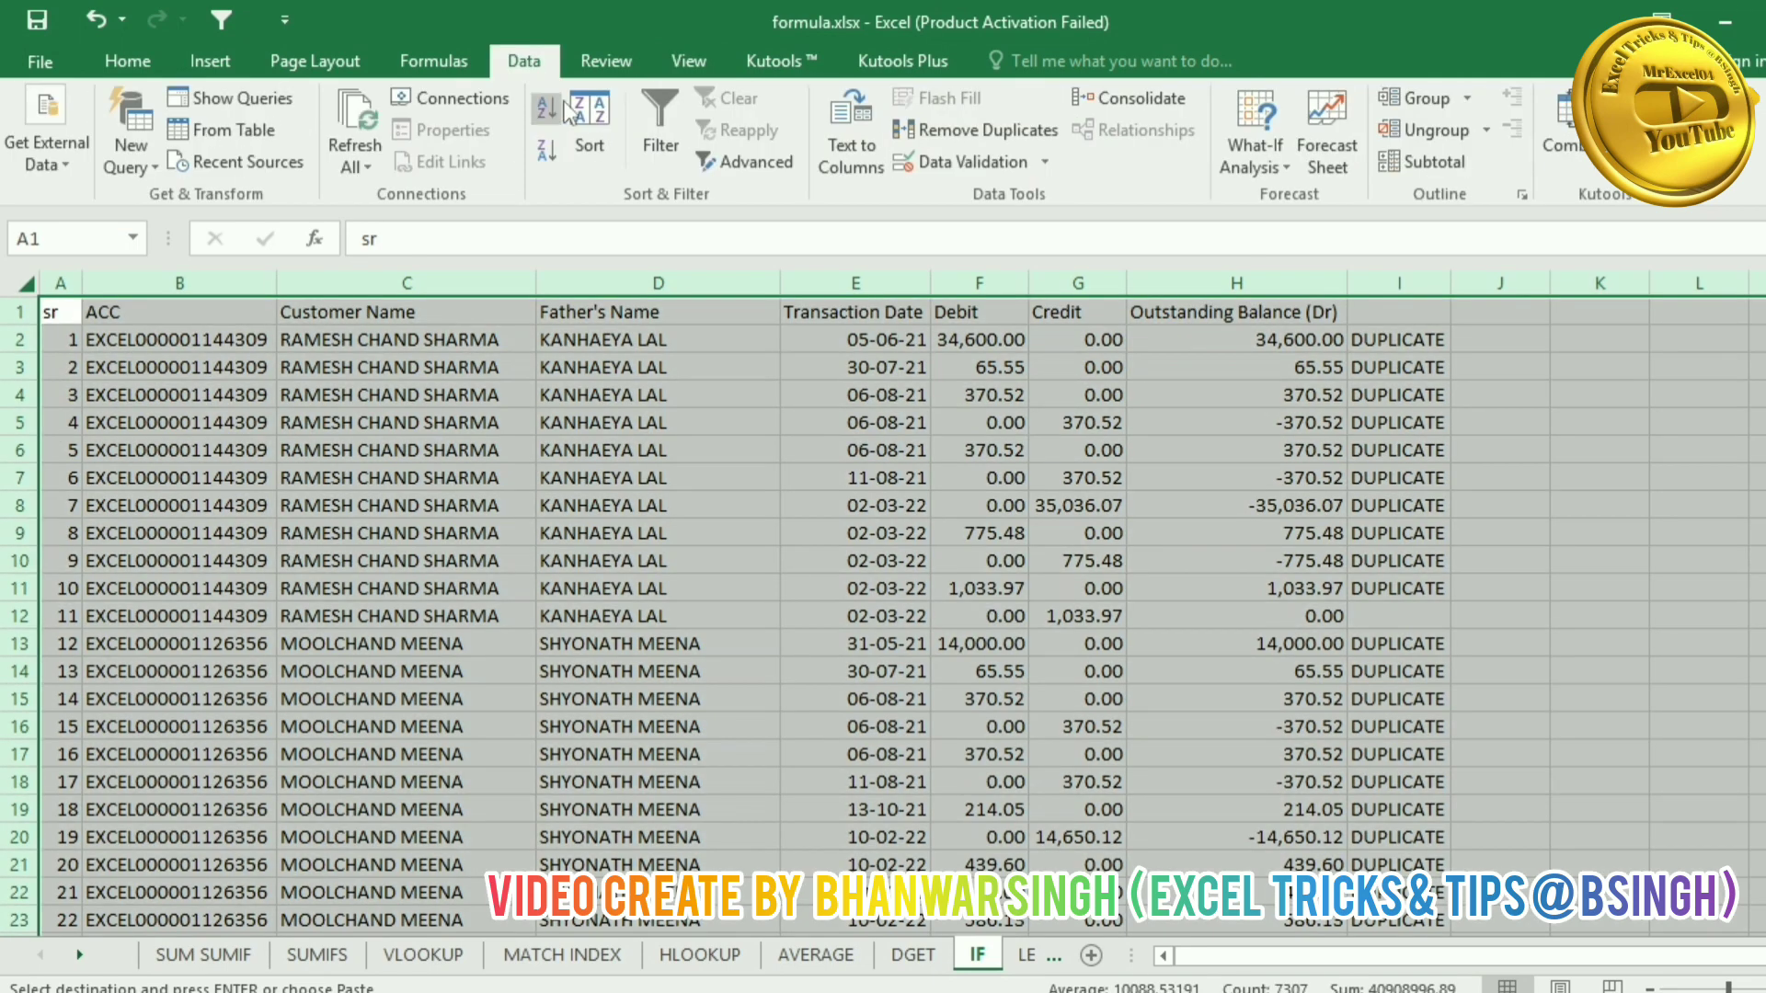
click(590, 129)
click(631, 521)
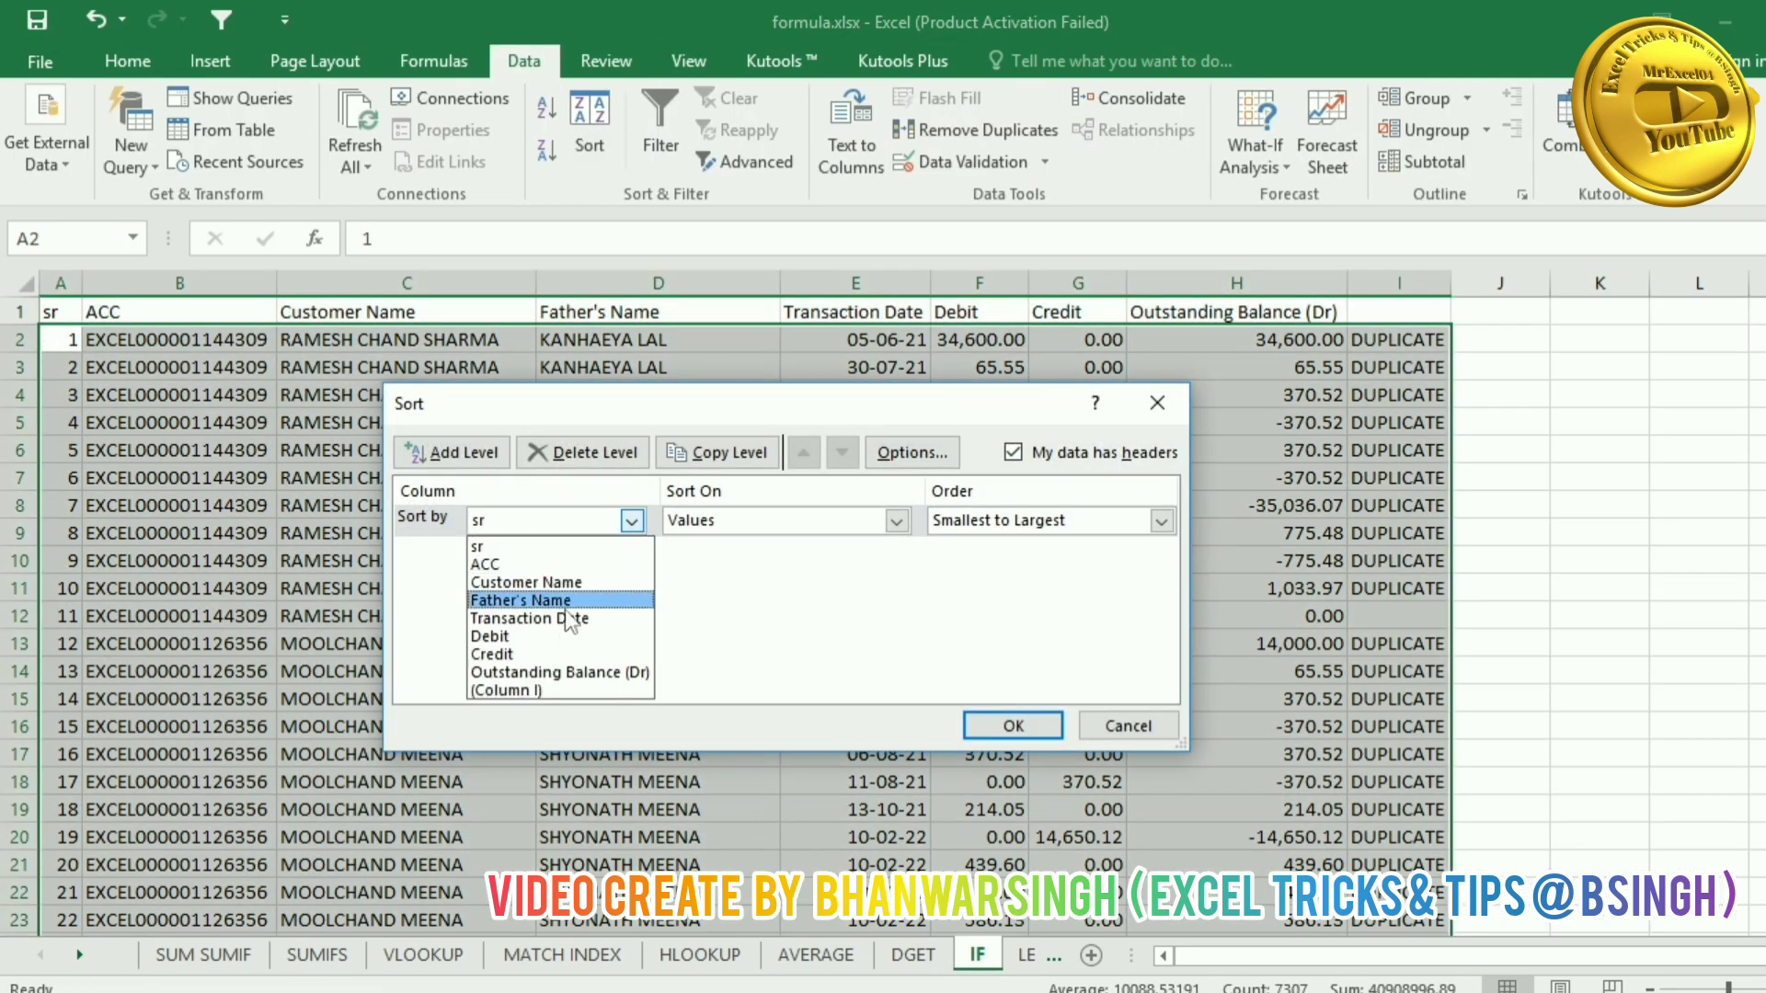
click(544, 692)
click(1013, 724)
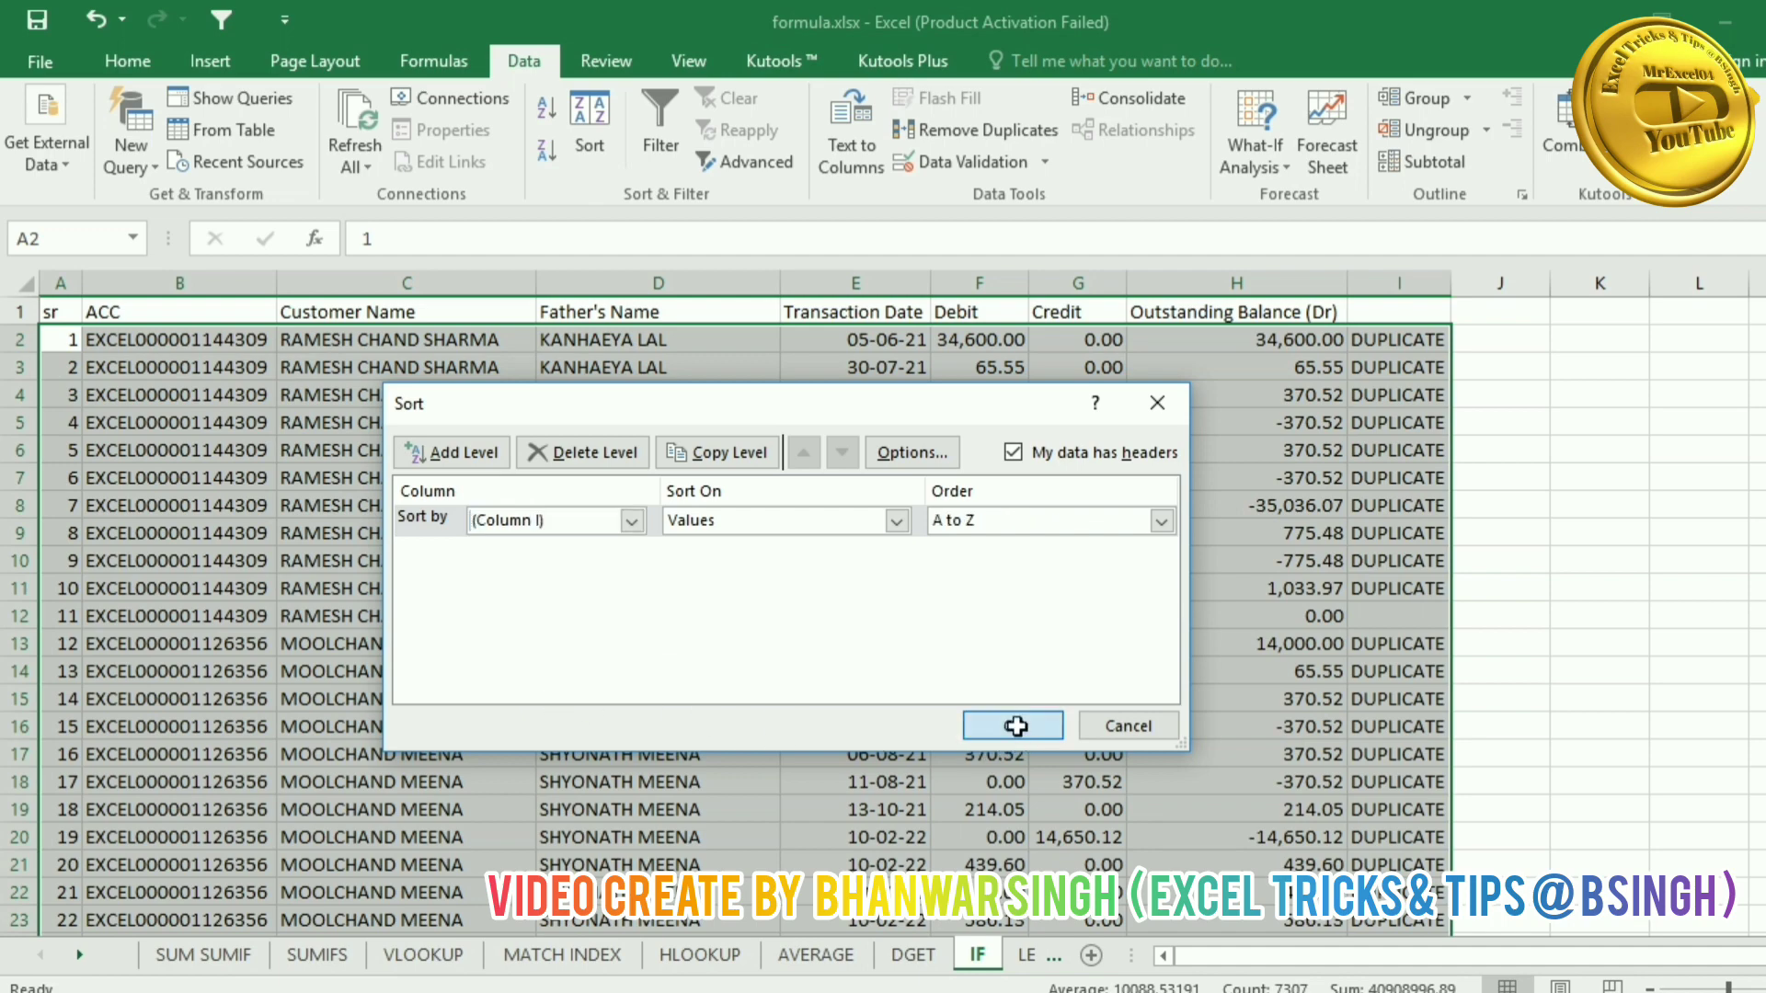
Step: Find the first DUPLICATE flag in column I and clear the balances and flags in columns H and I from row 66 down
click(1411, 283)
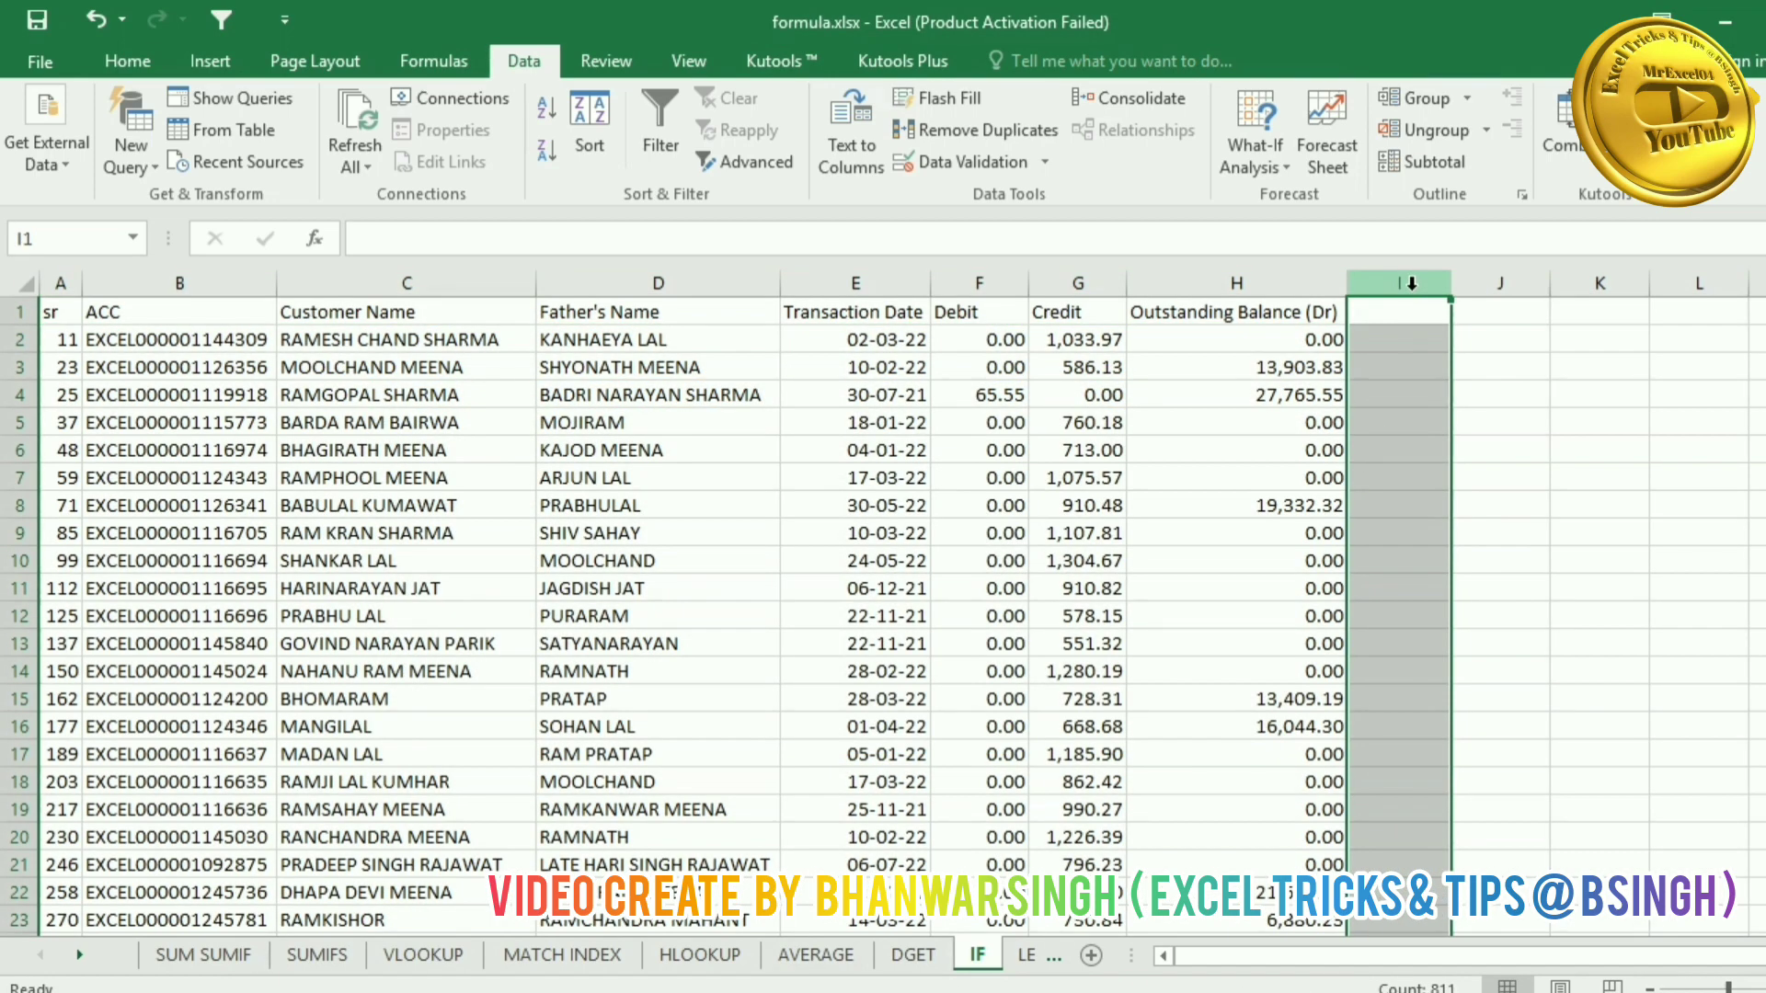
key(ctrl+f)
text(D)
key(Return)
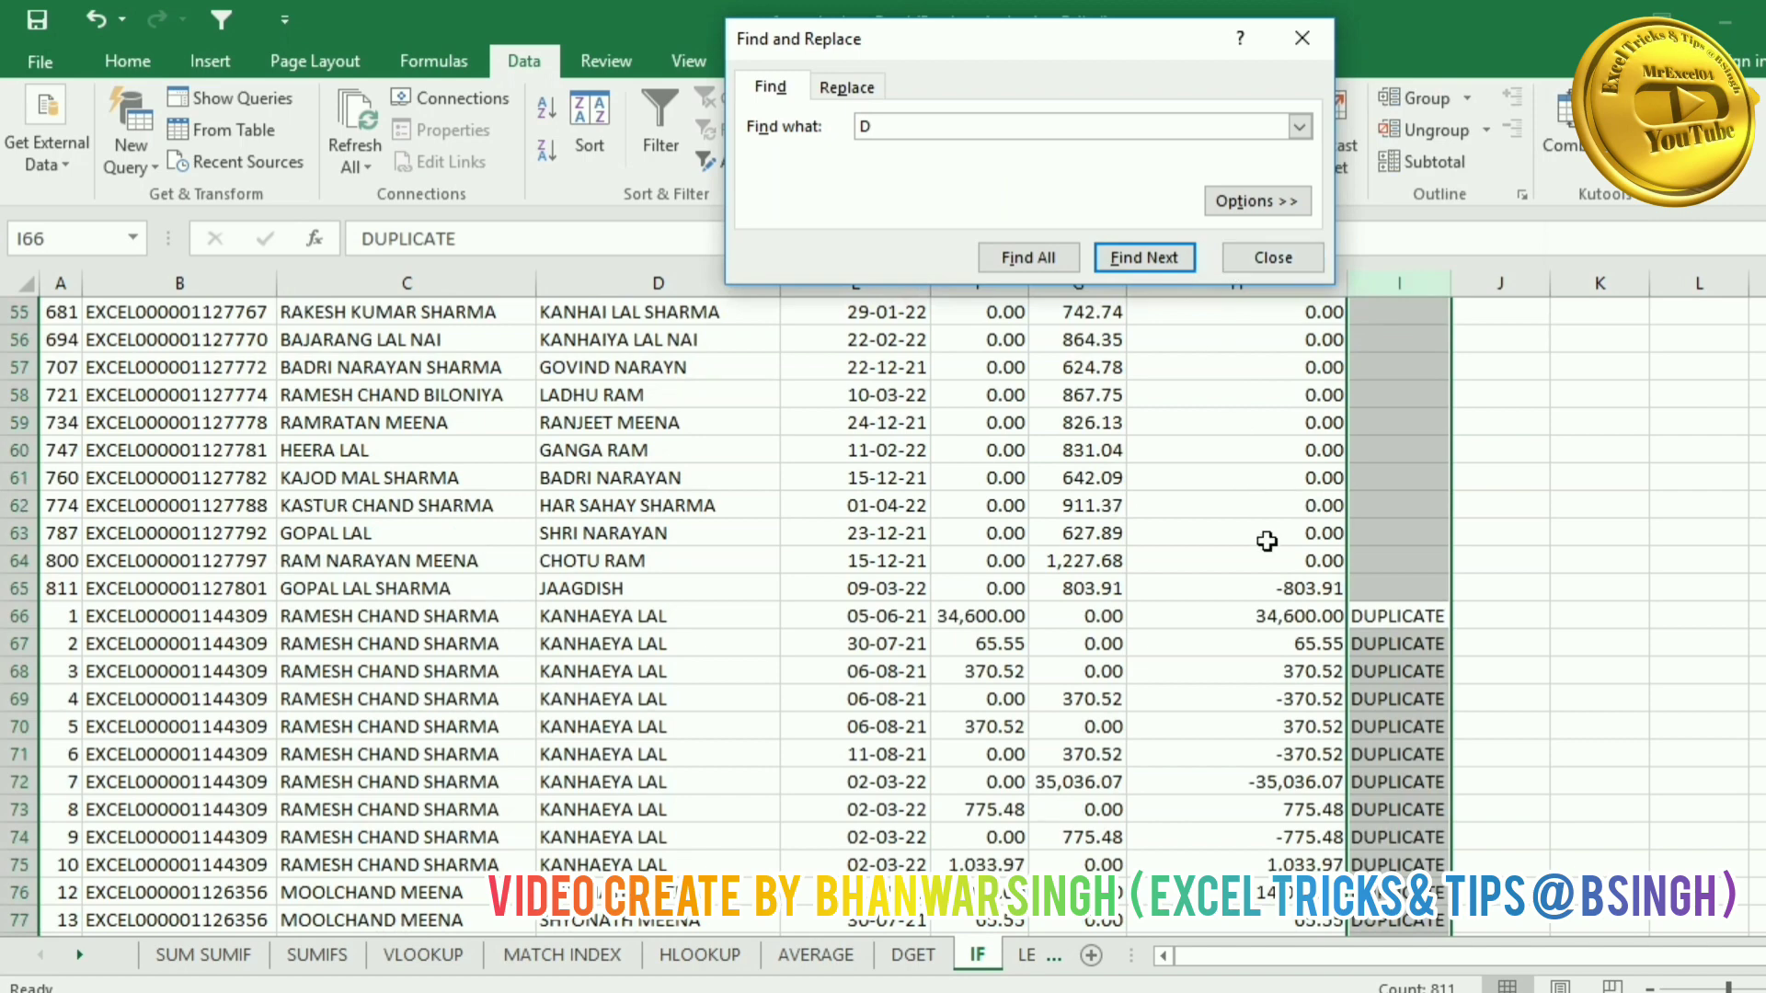
click(1409, 594)
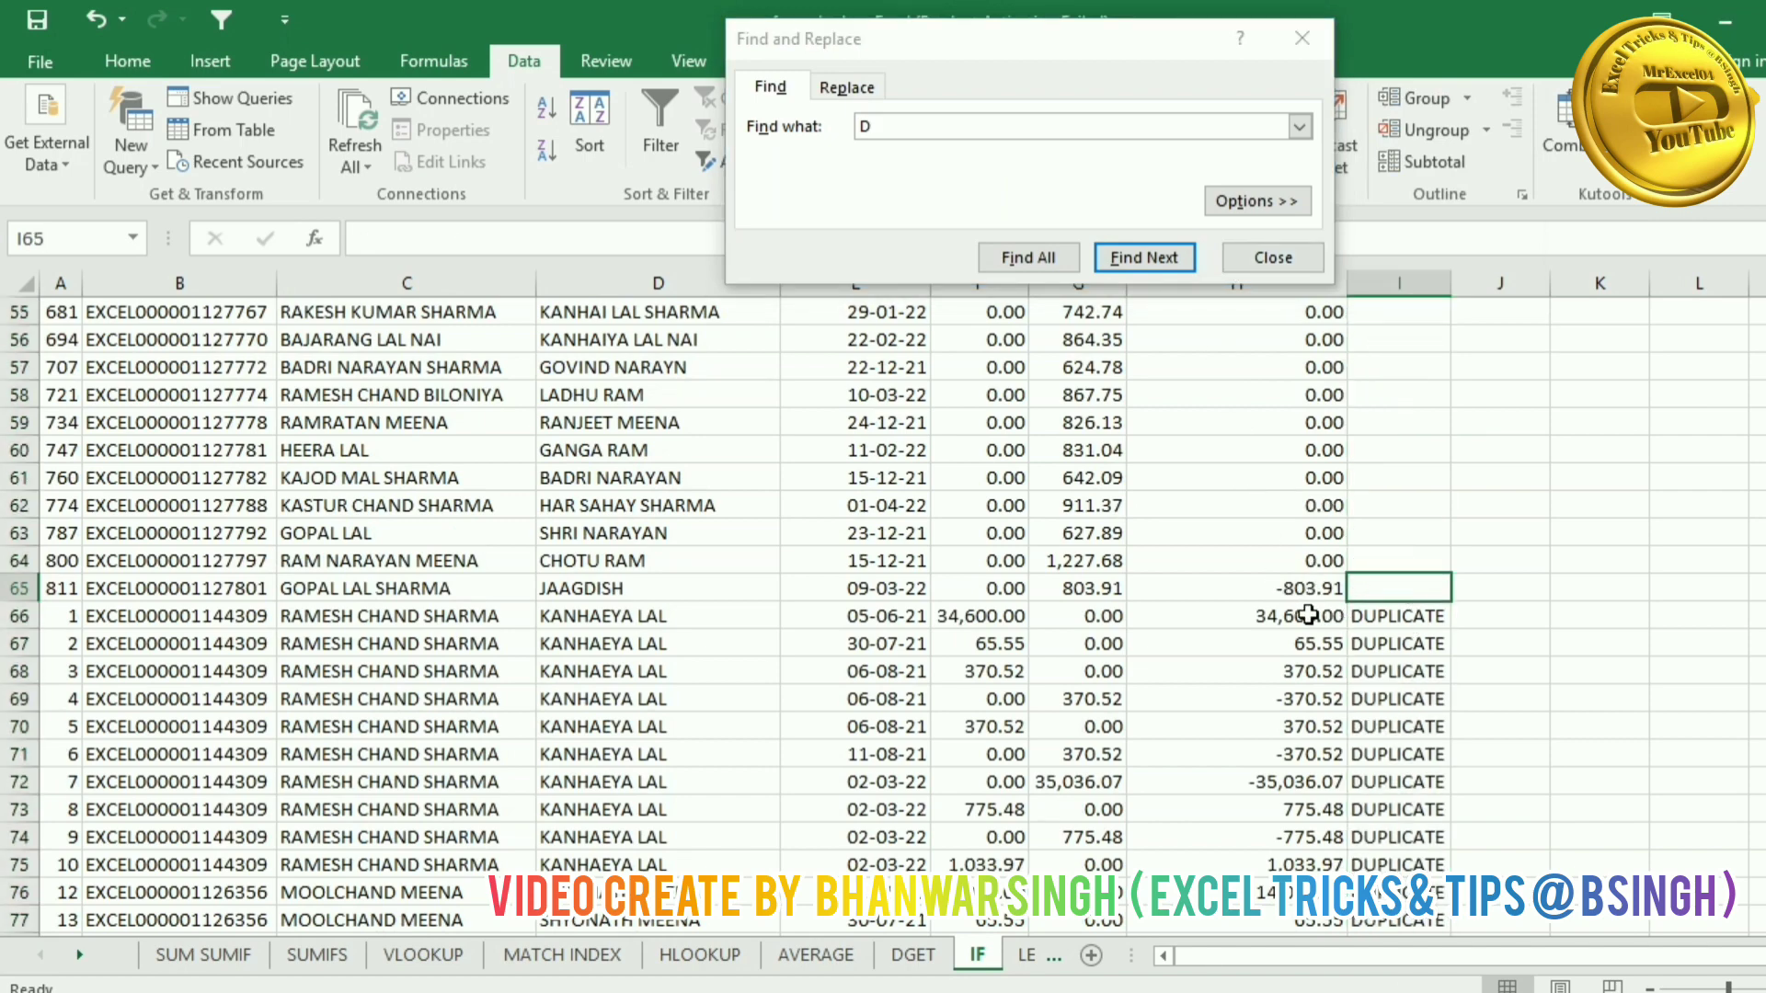
drag(1307, 616, 1384, 727)
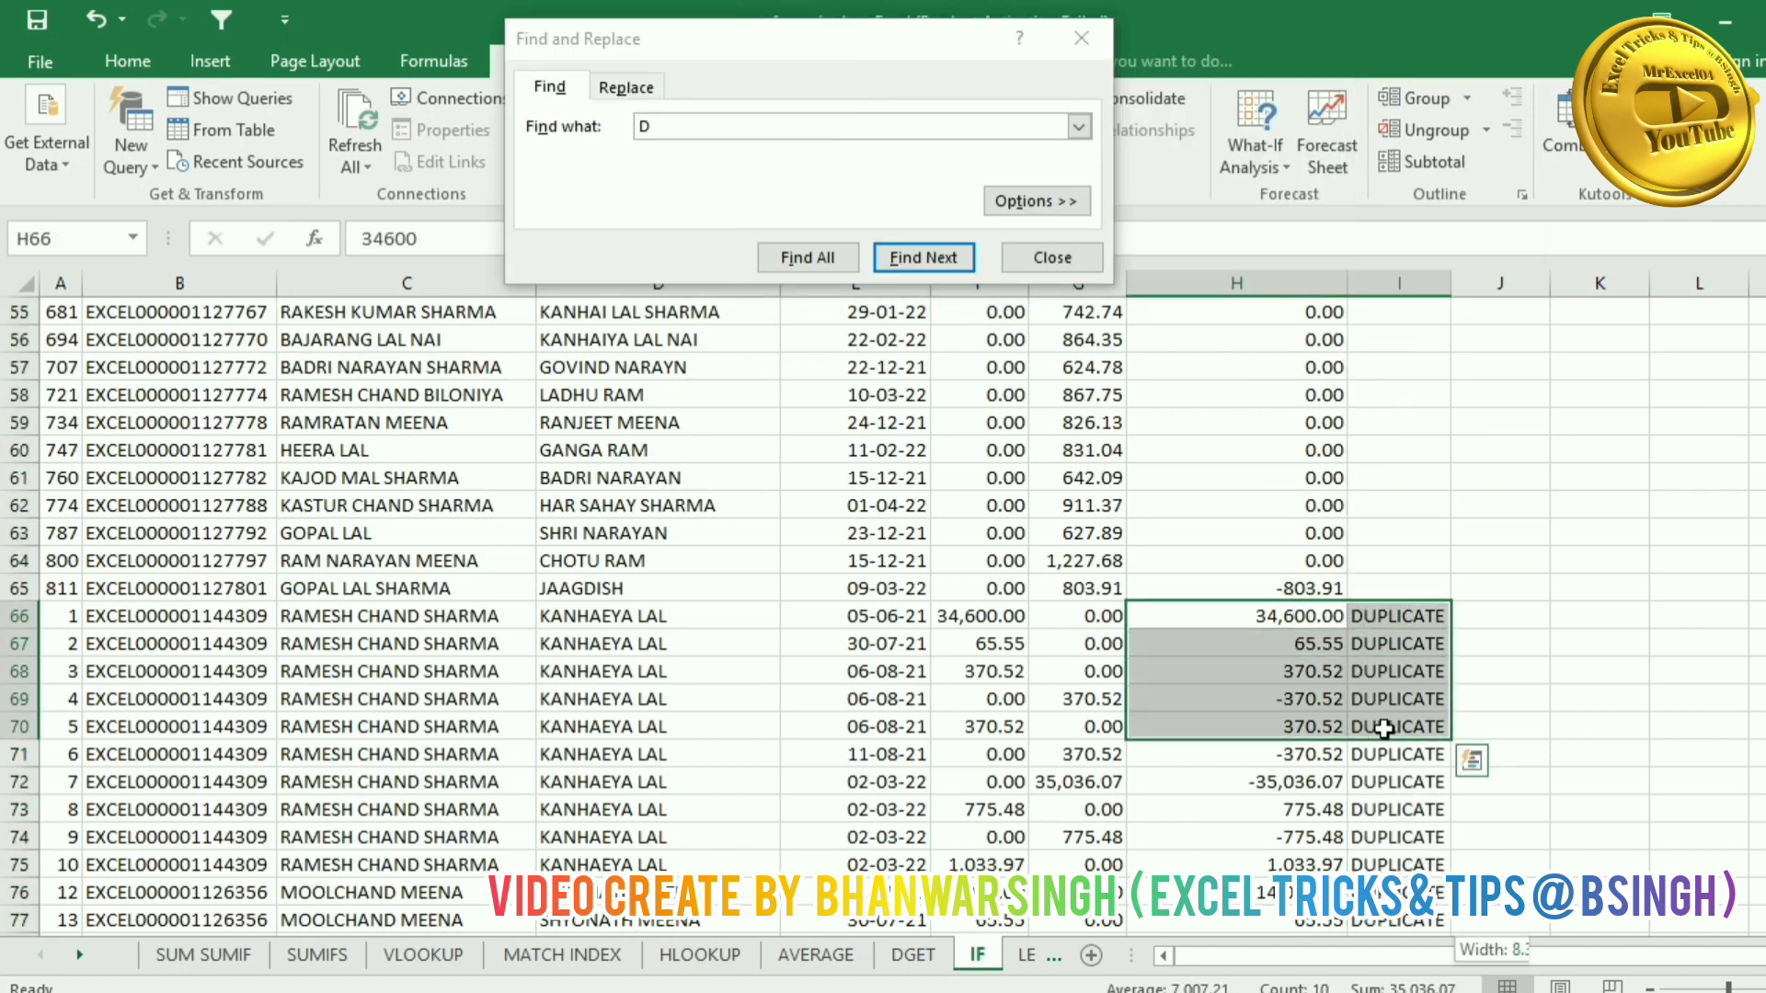
key(ctrl+shift+Down)
key(Delete)
key(ctrl+BackSpace)
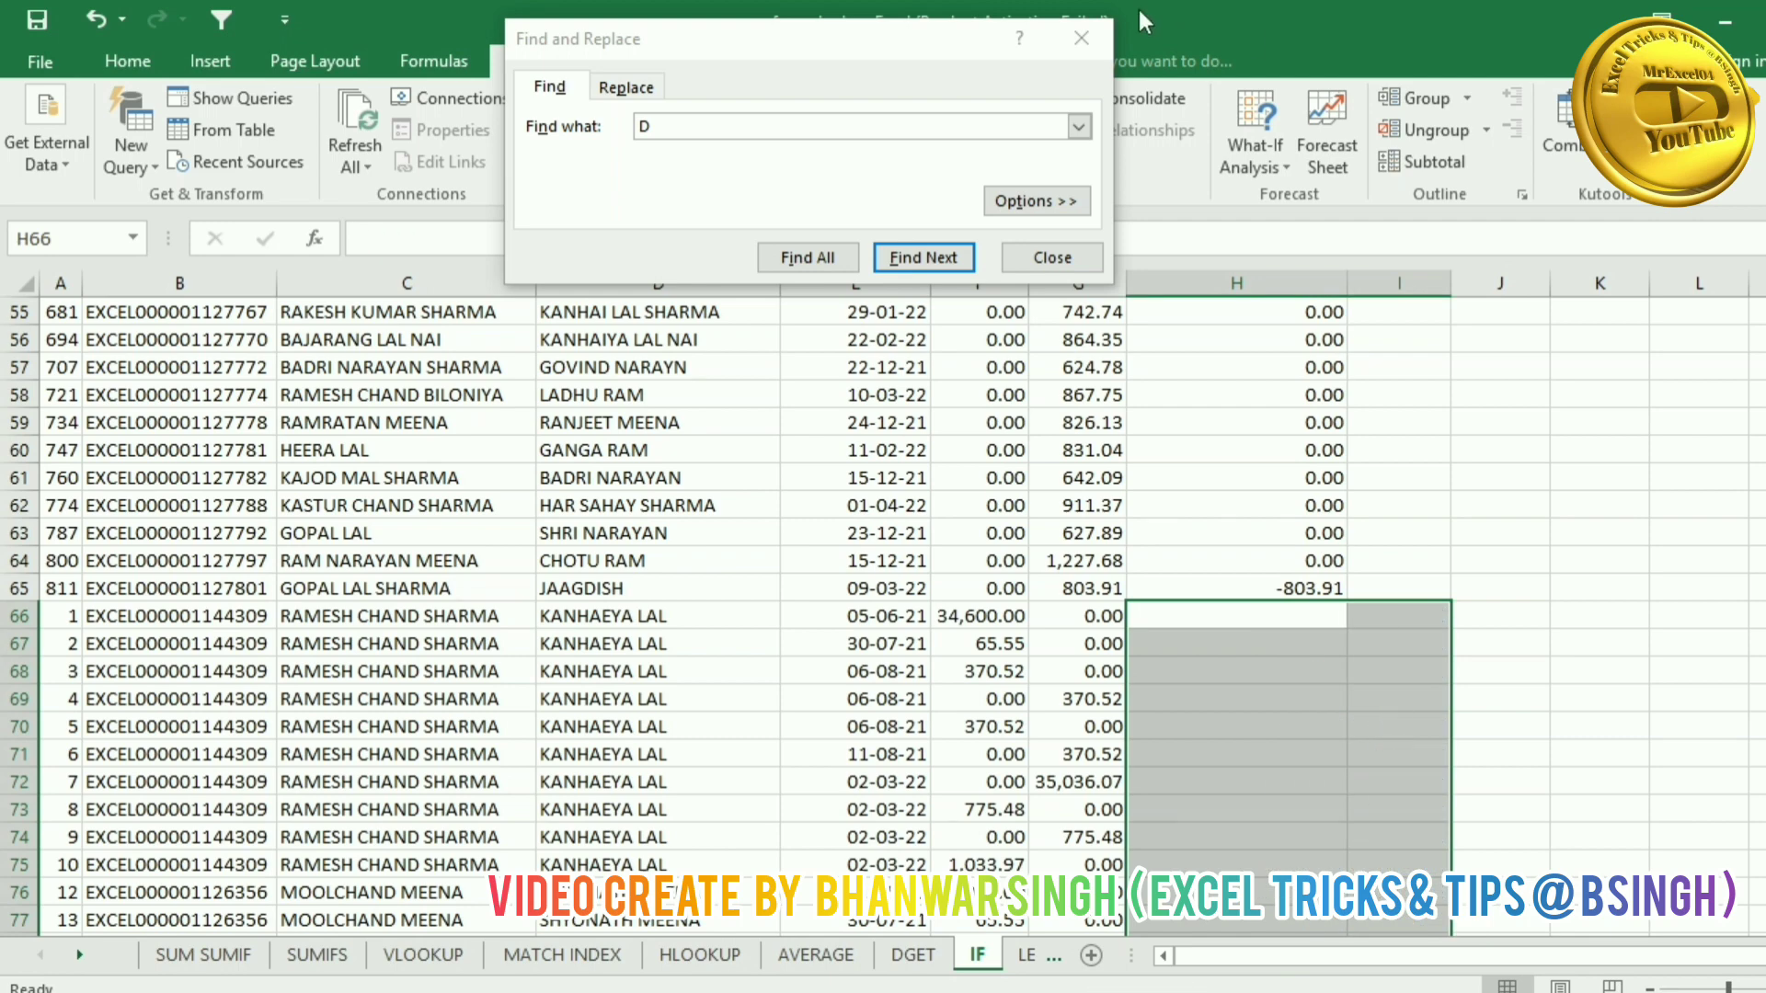
click(1082, 37)
Step: Sort the whole table back into serial order by the sr column, Smallest to Largest
click(27, 284)
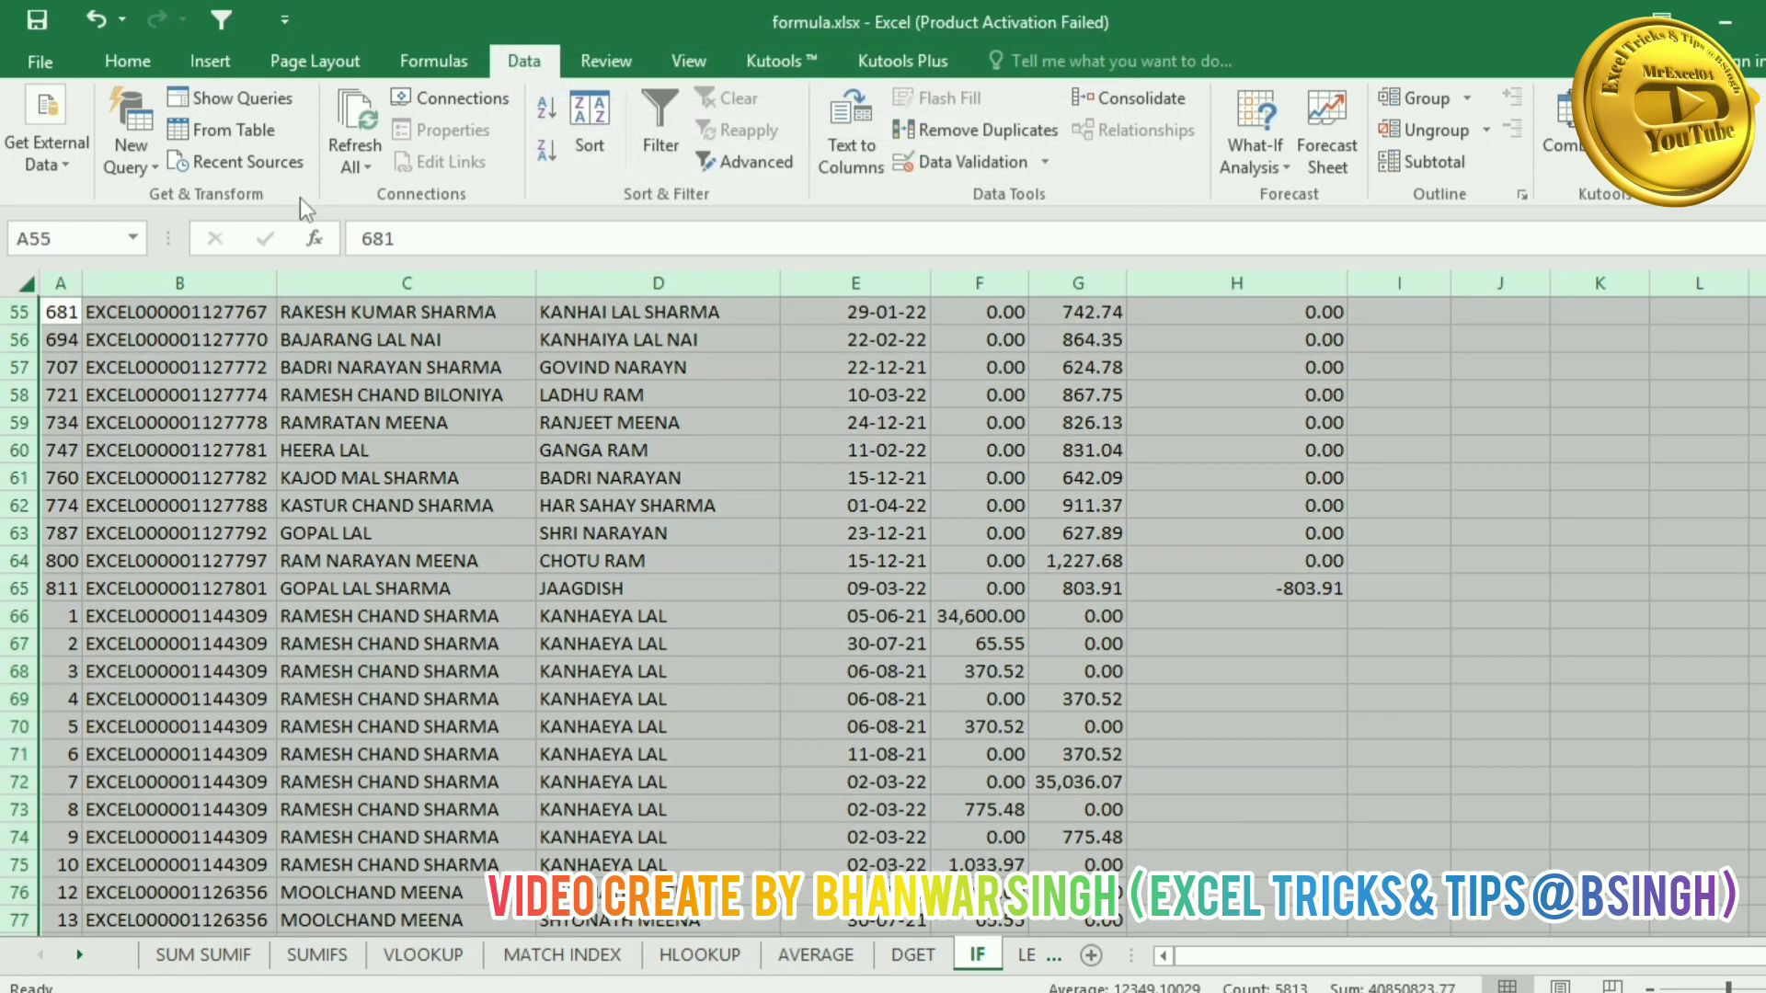
click(576, 140)
click(632, 521)
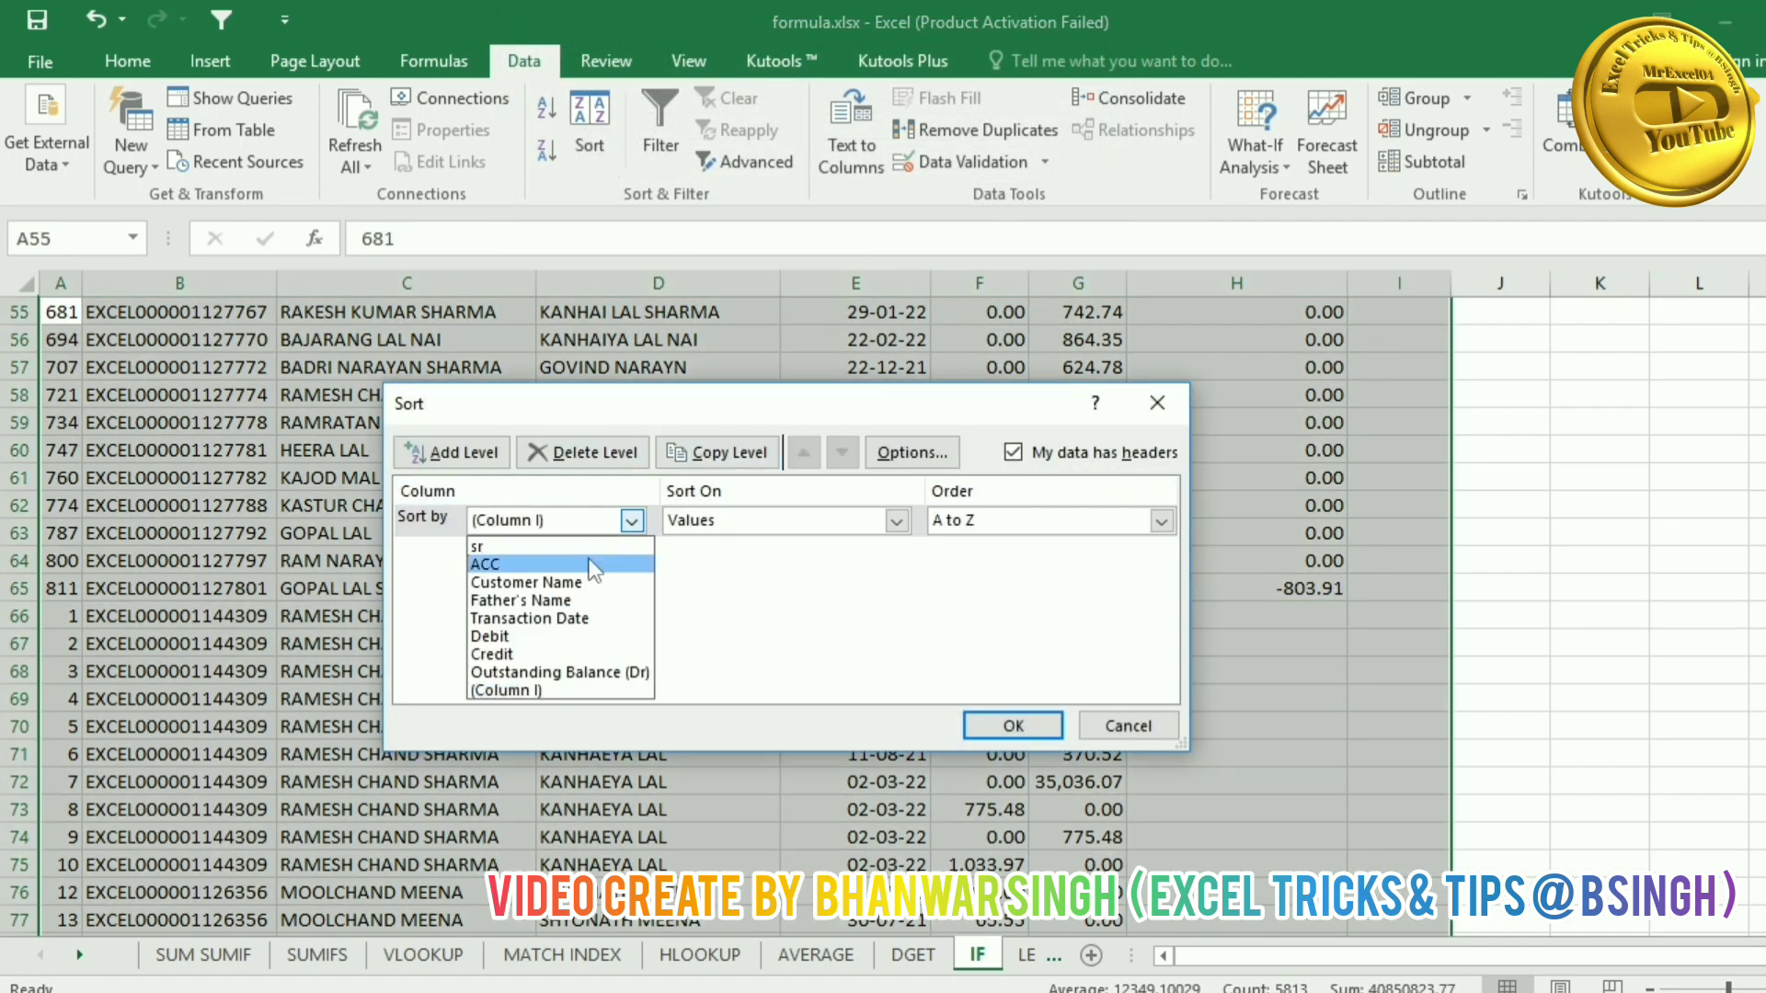
click(575, 548)
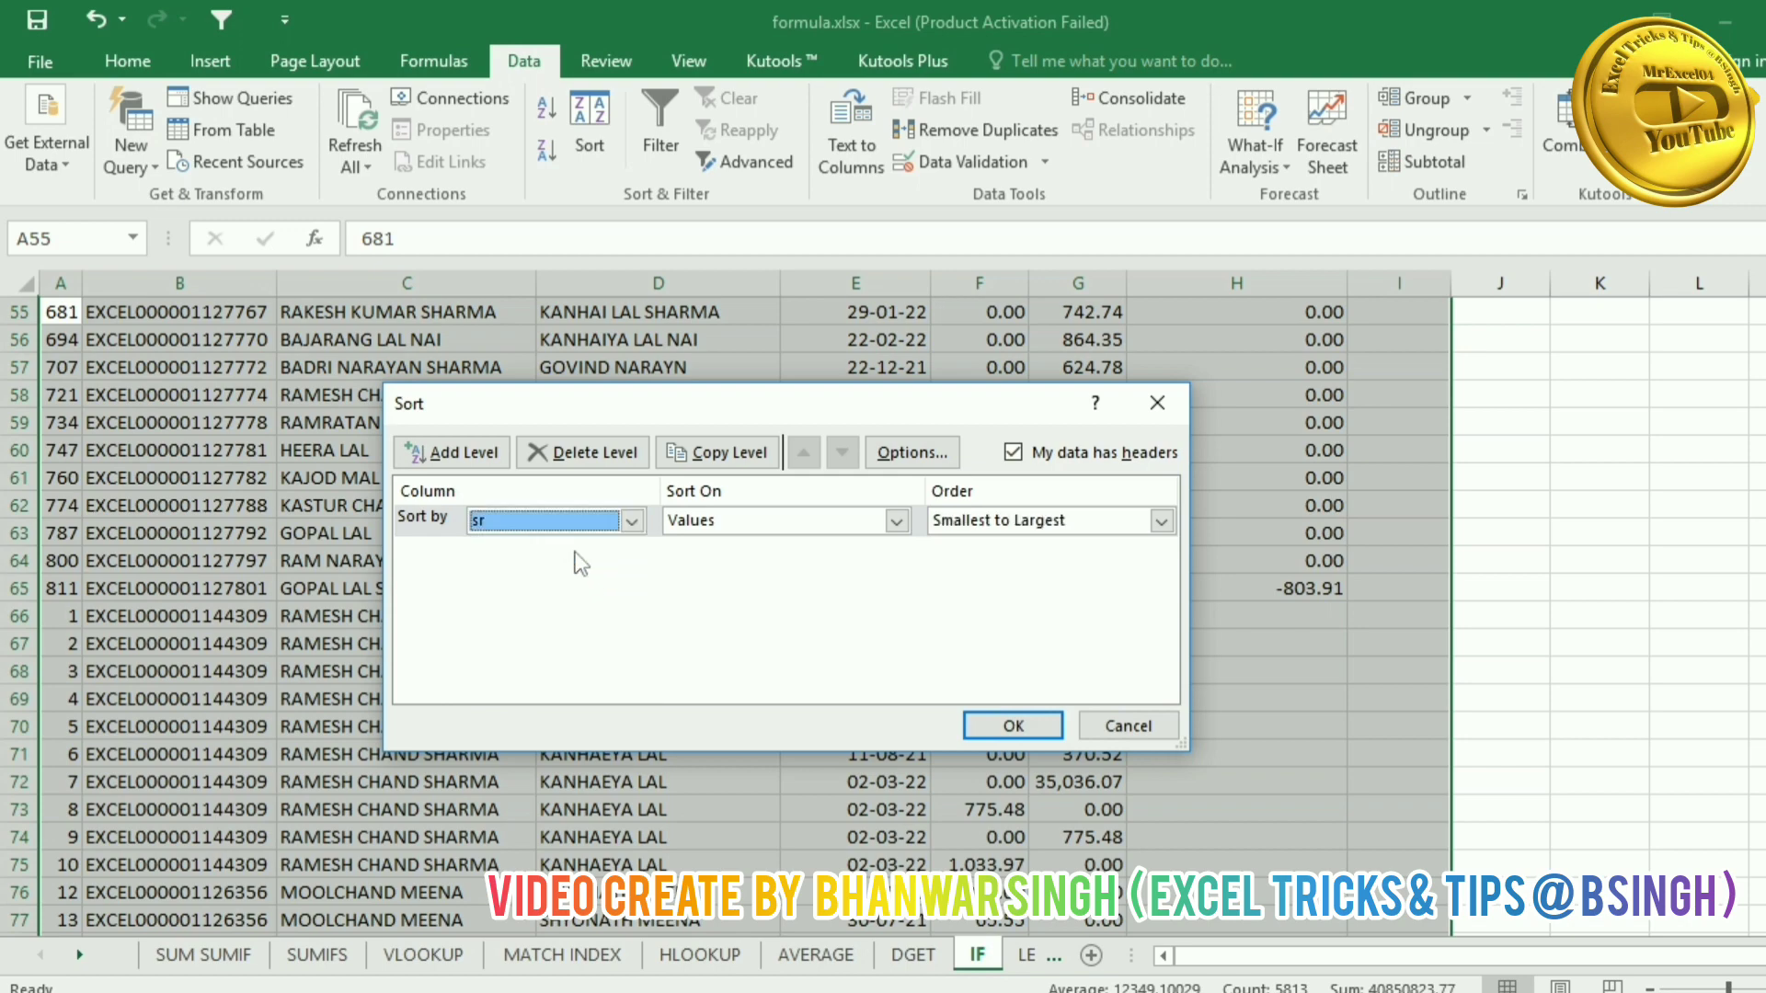
click(1011, 726)
click(1251, 577)
Step: Check the Outstanding Balance column account by account to see which transaction rows still hold a balance
scroll(1214, 497, up, 7)
click(1076, 481)
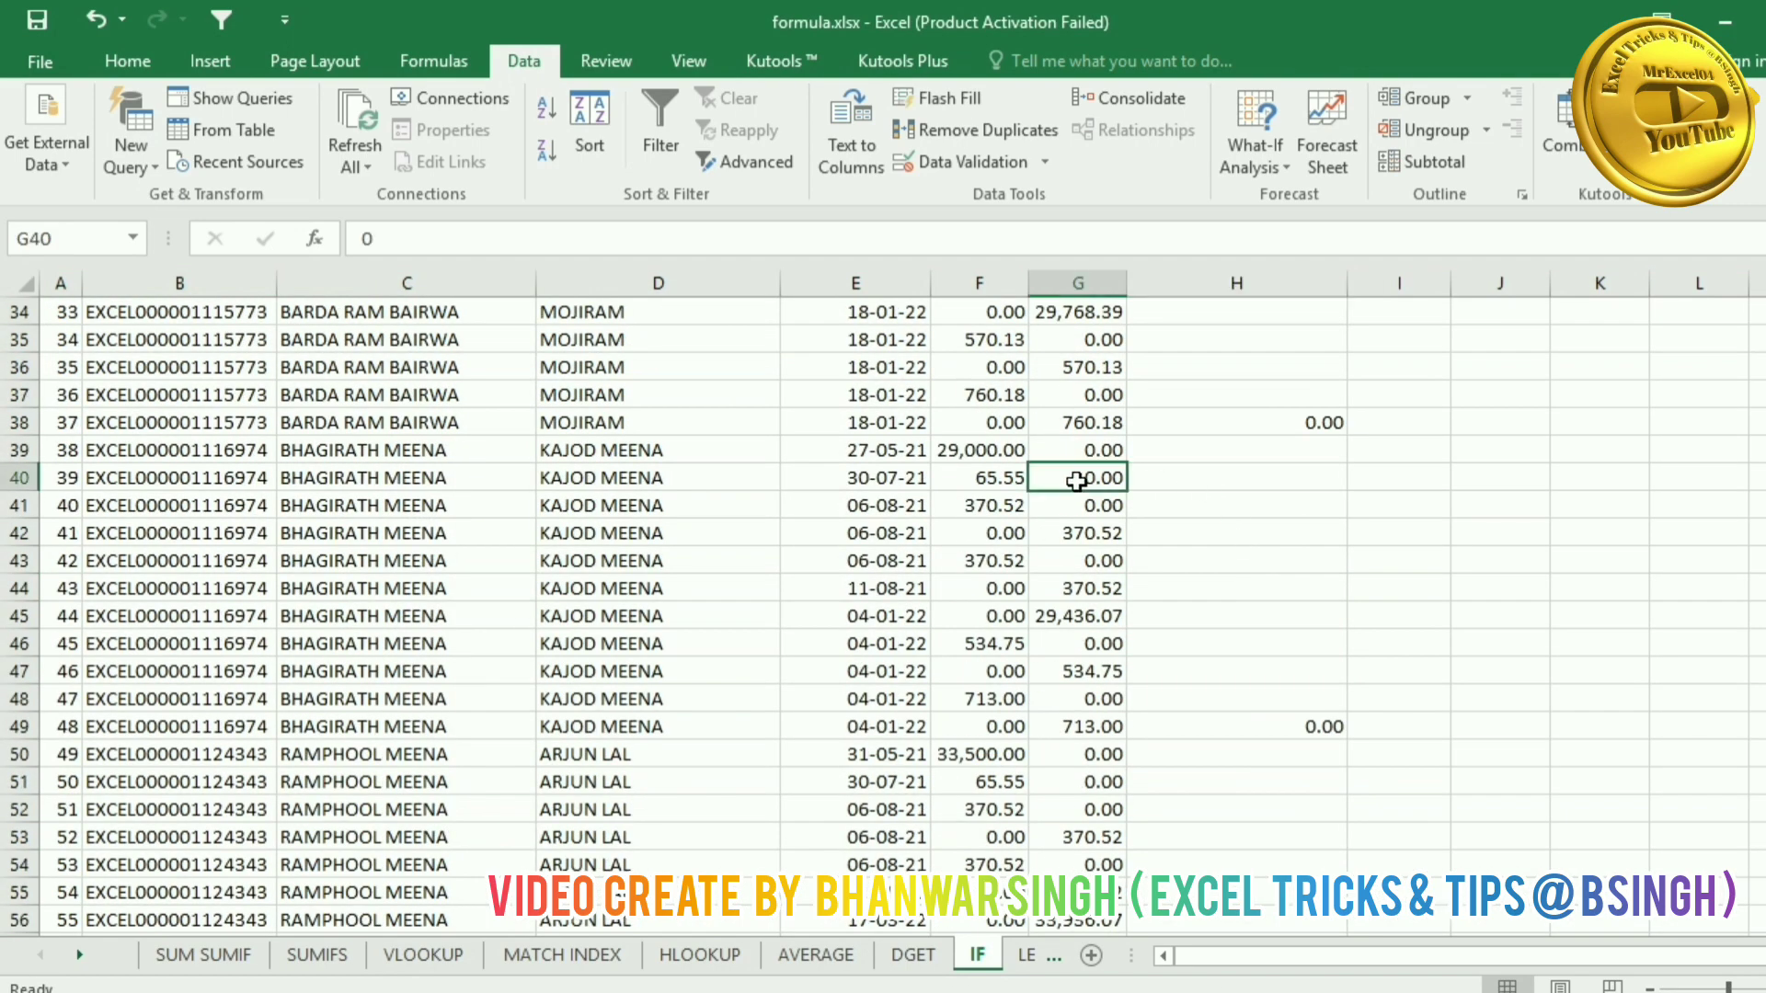
key(ctrl+Up)
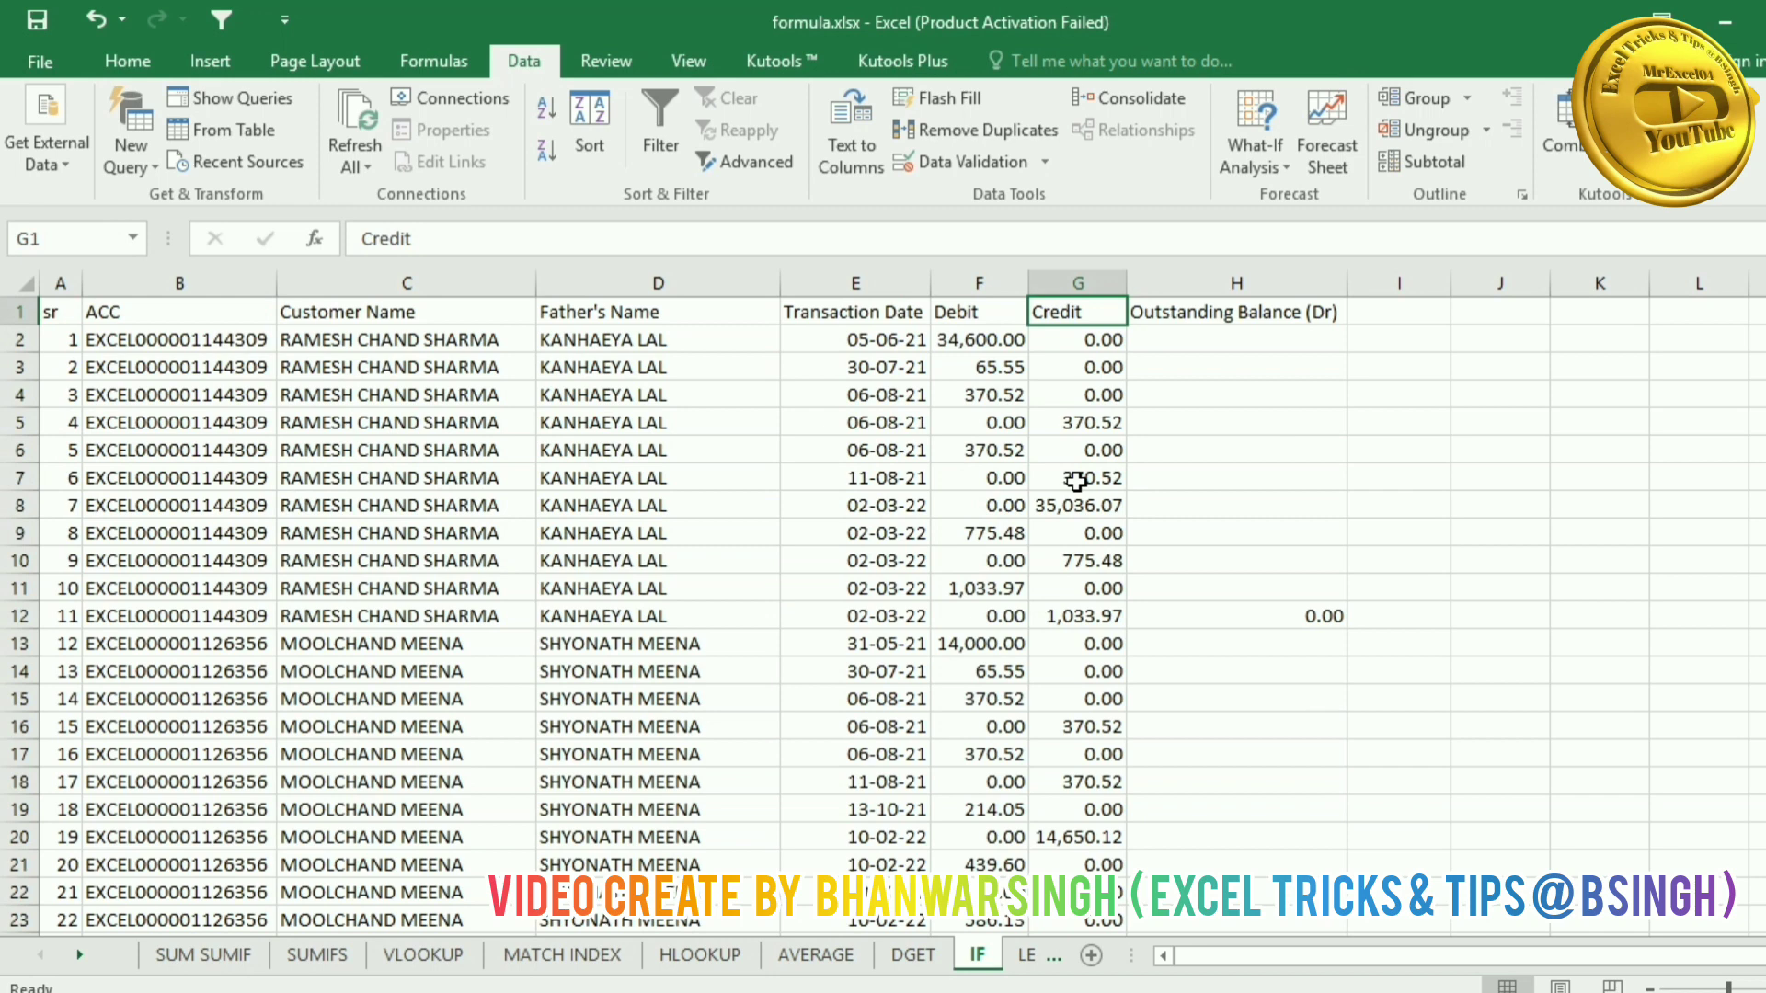
drag(1233, 347, 1231, 574)
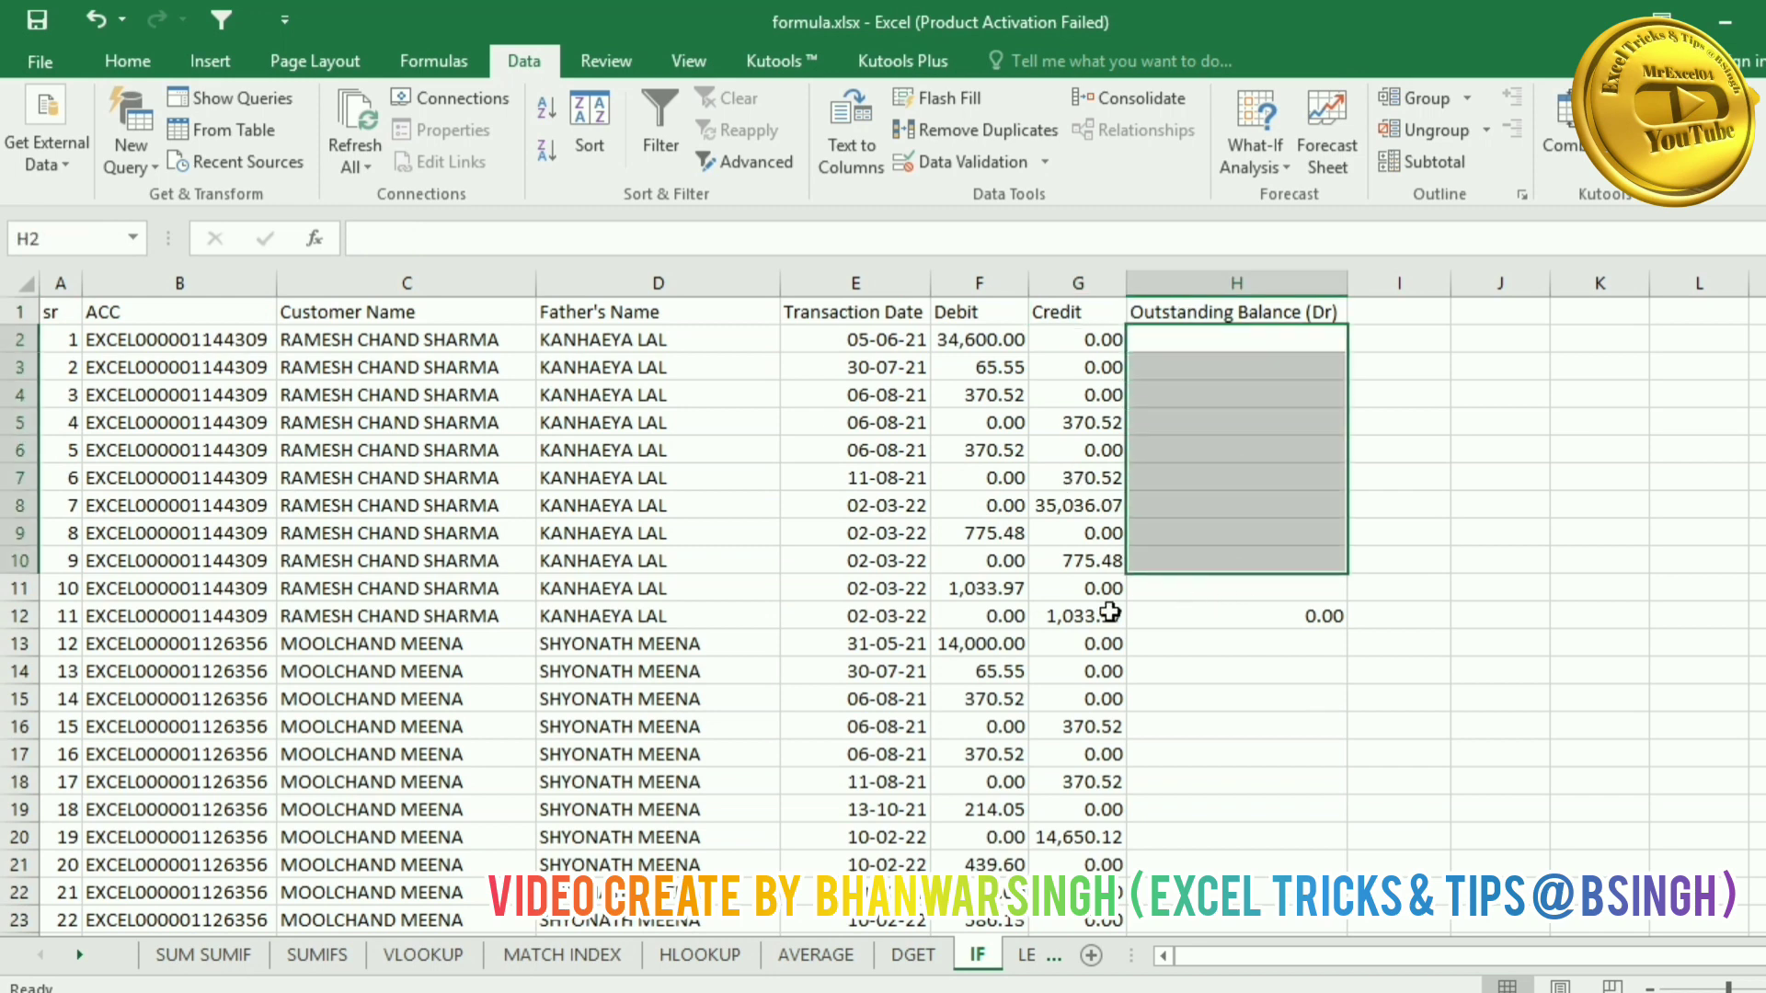
click(1286, 622)
drag(1226, 649, 1248, 831)
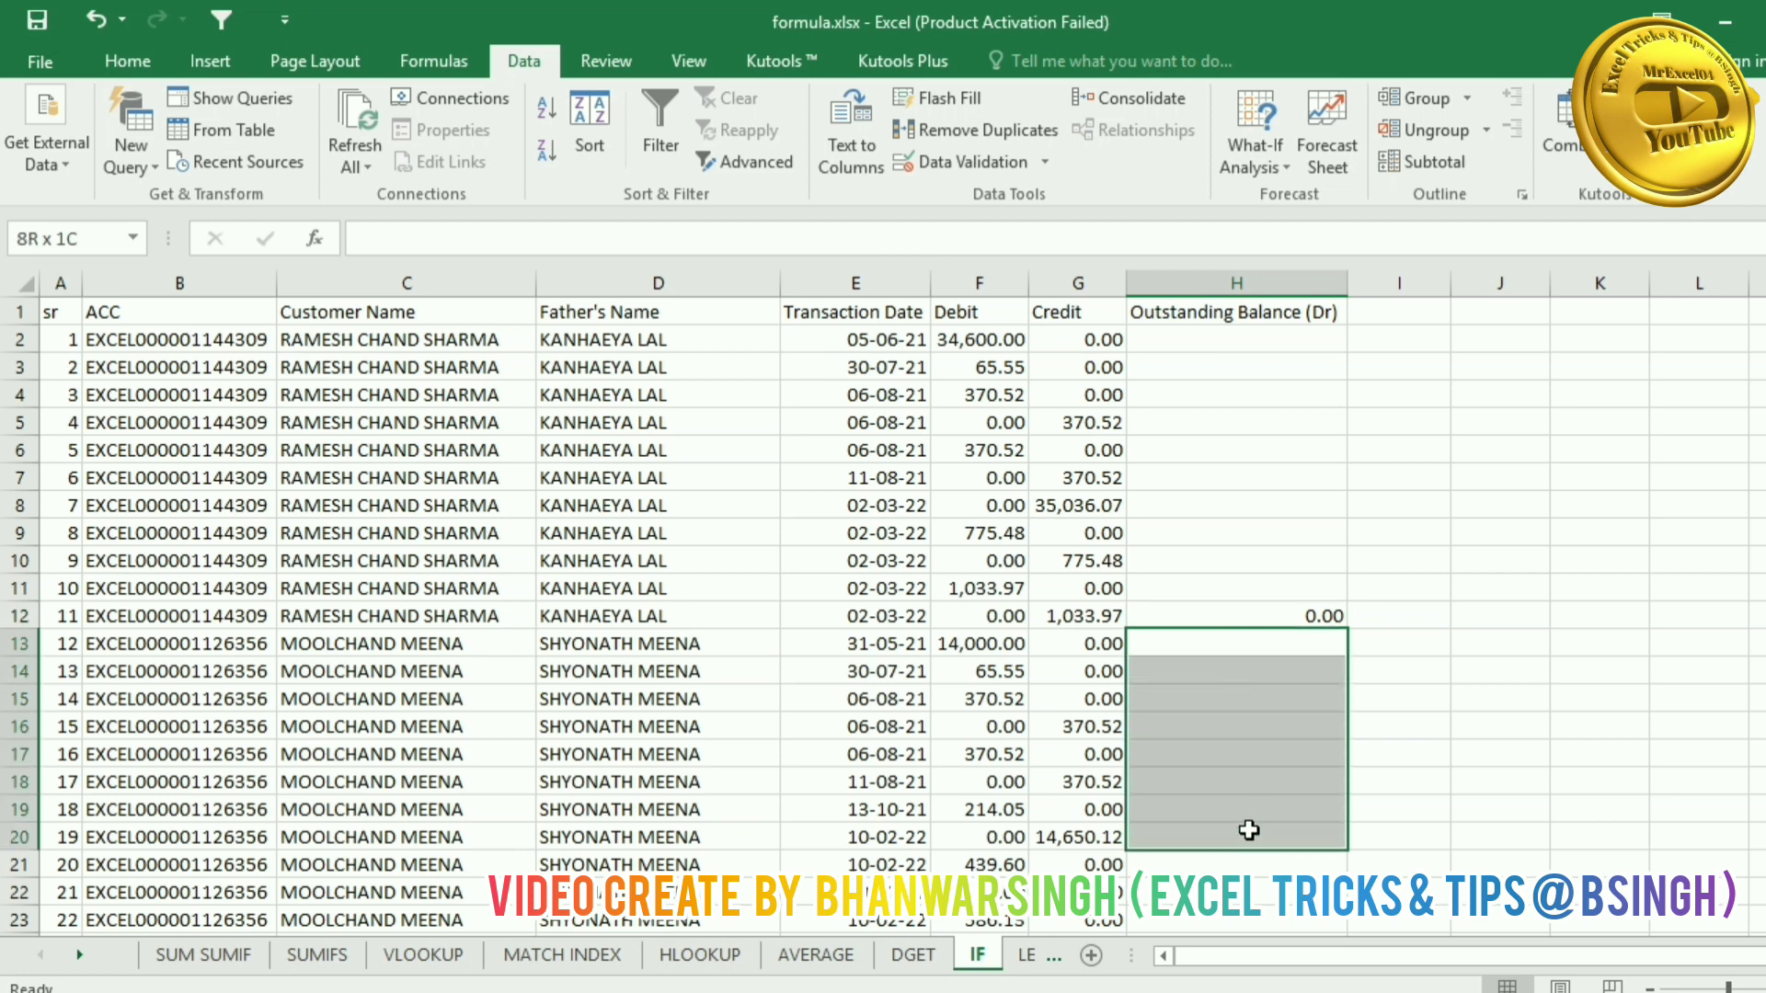
scroll(1247, 830, down, 2)
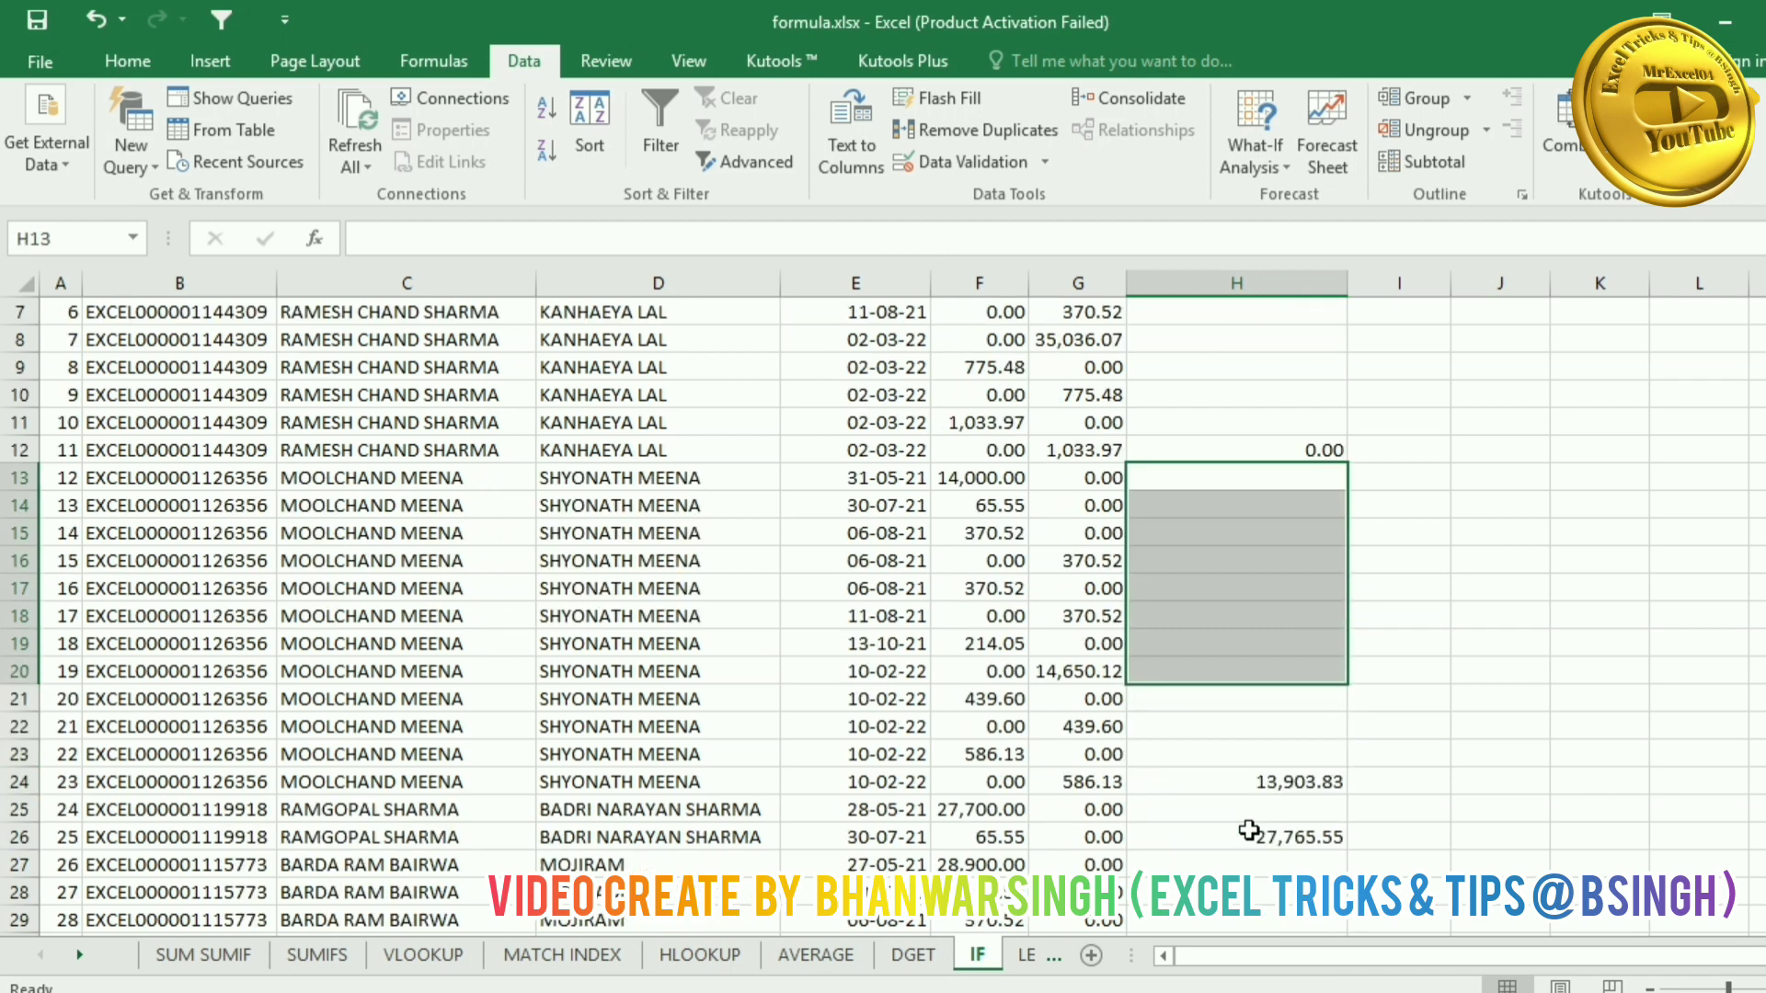
click(1257, 760)
click(1241, 783)
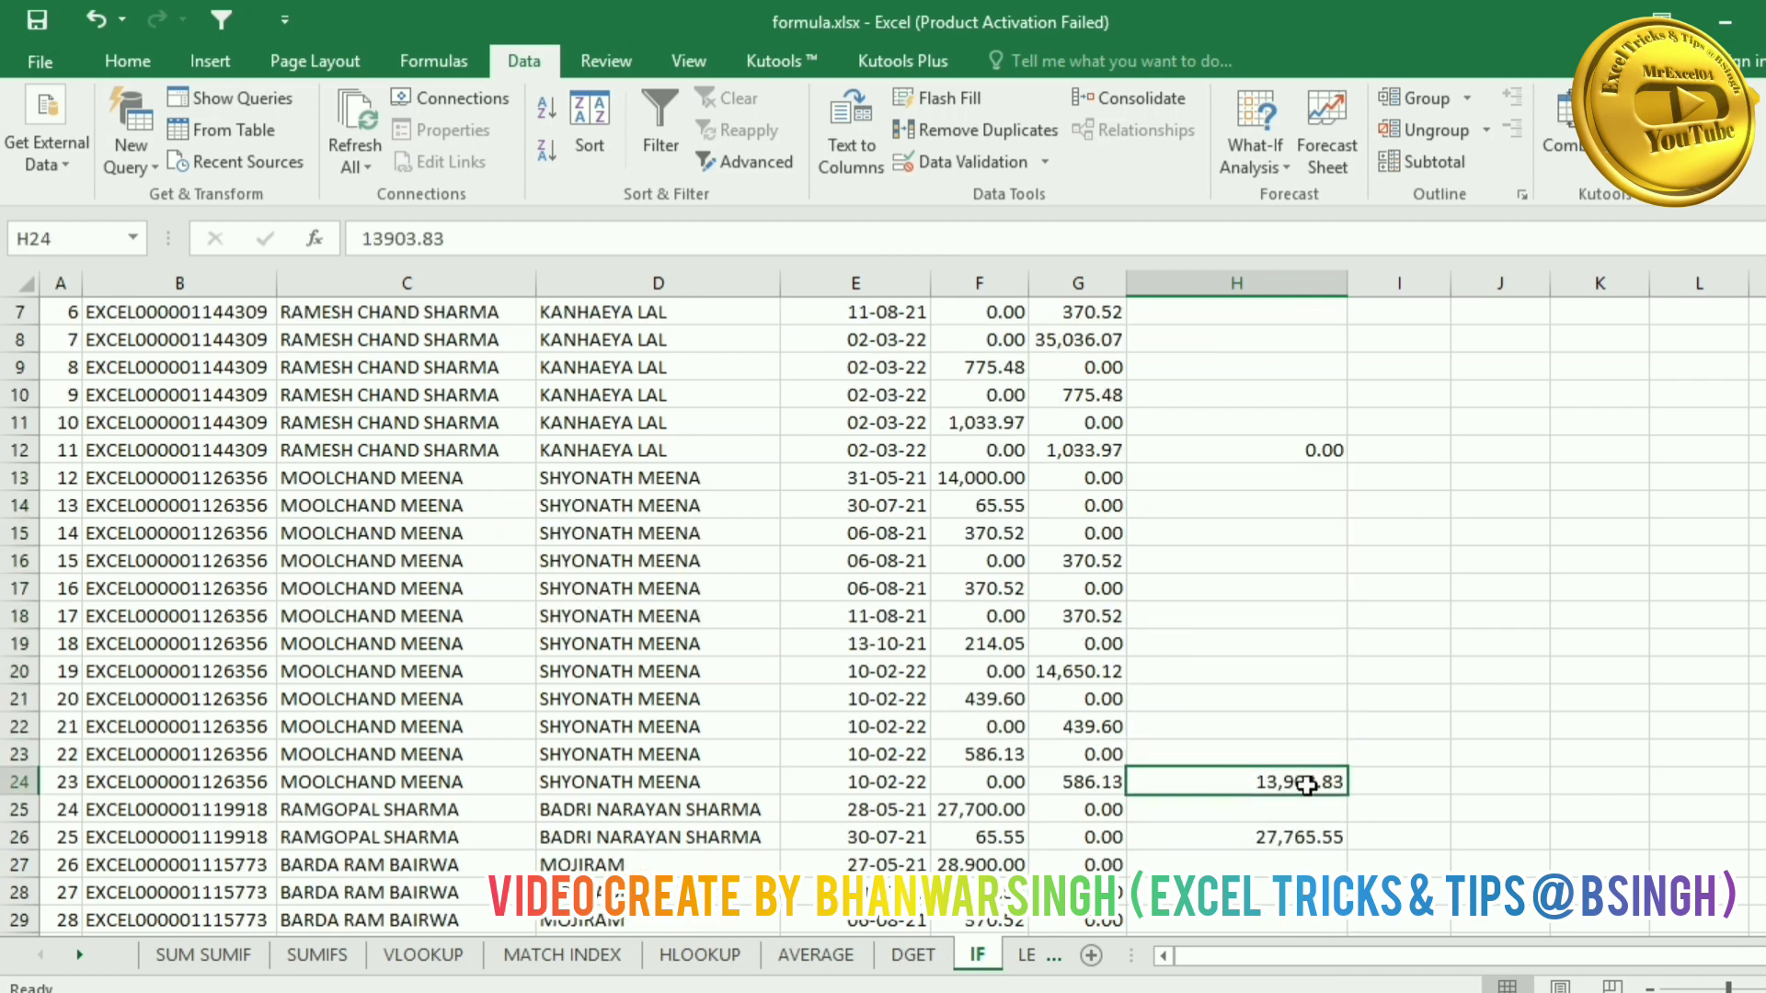
scroll(1284, 816, down, 1)
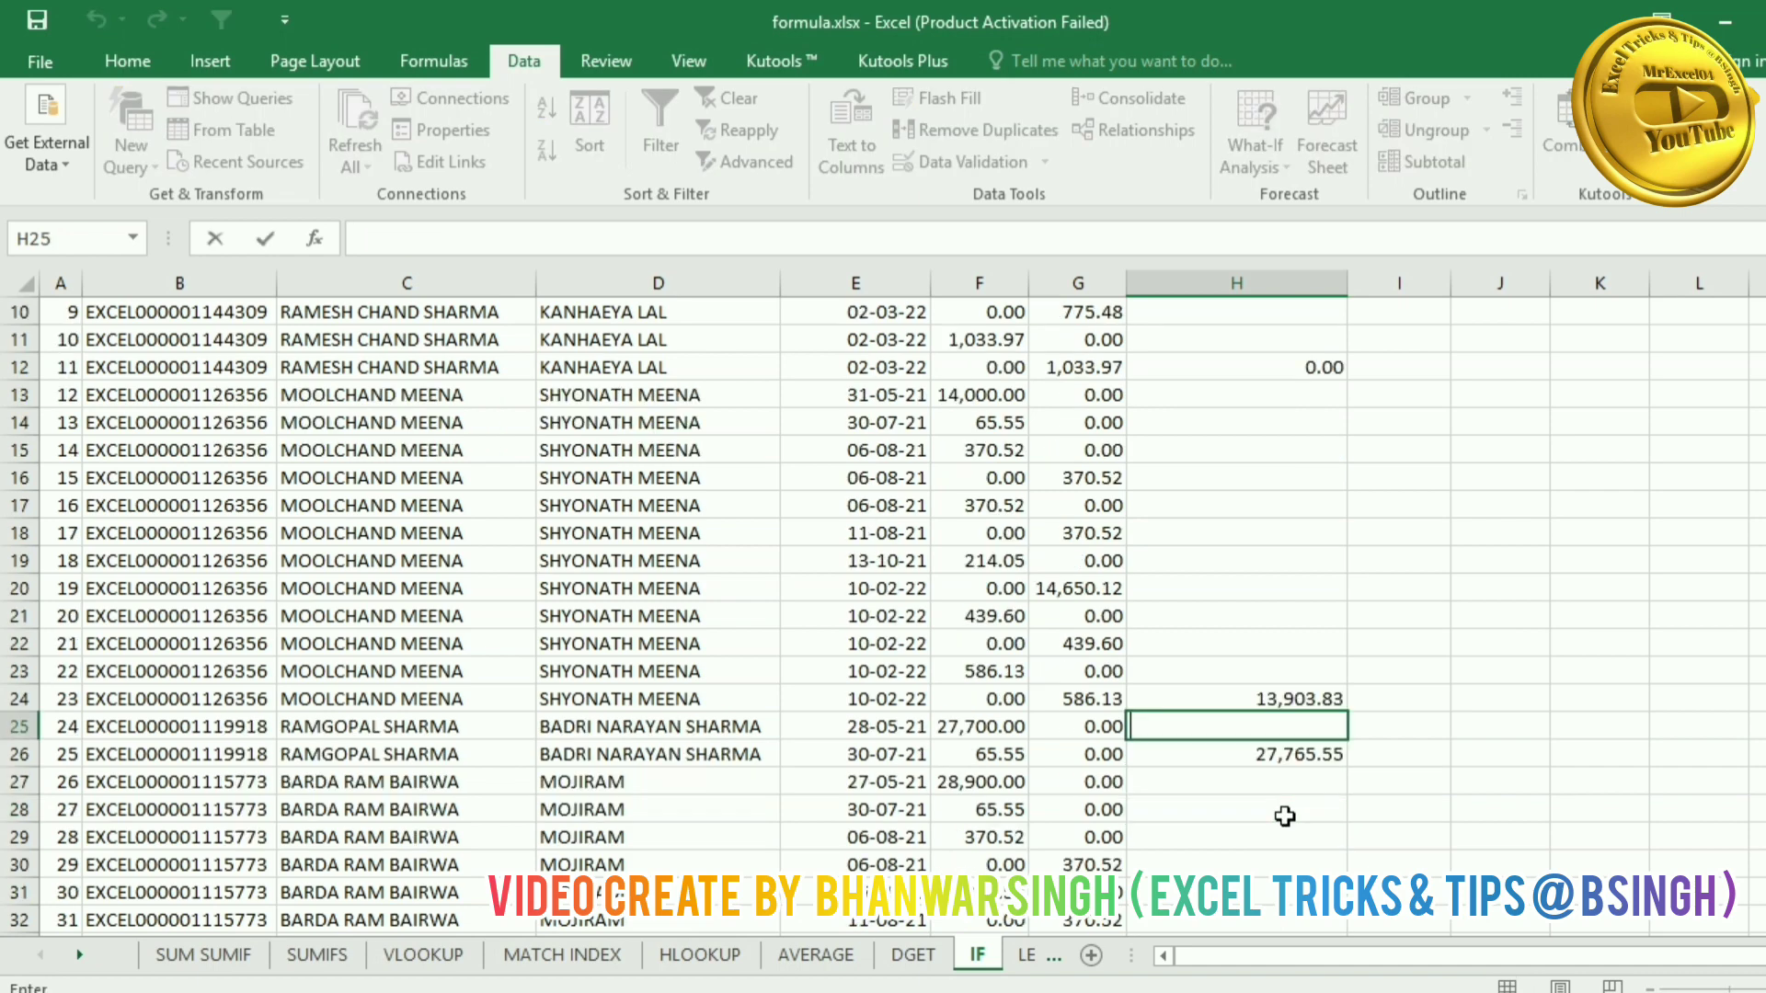
click(1289, 763)
scroll(1278, 789, down, 6)
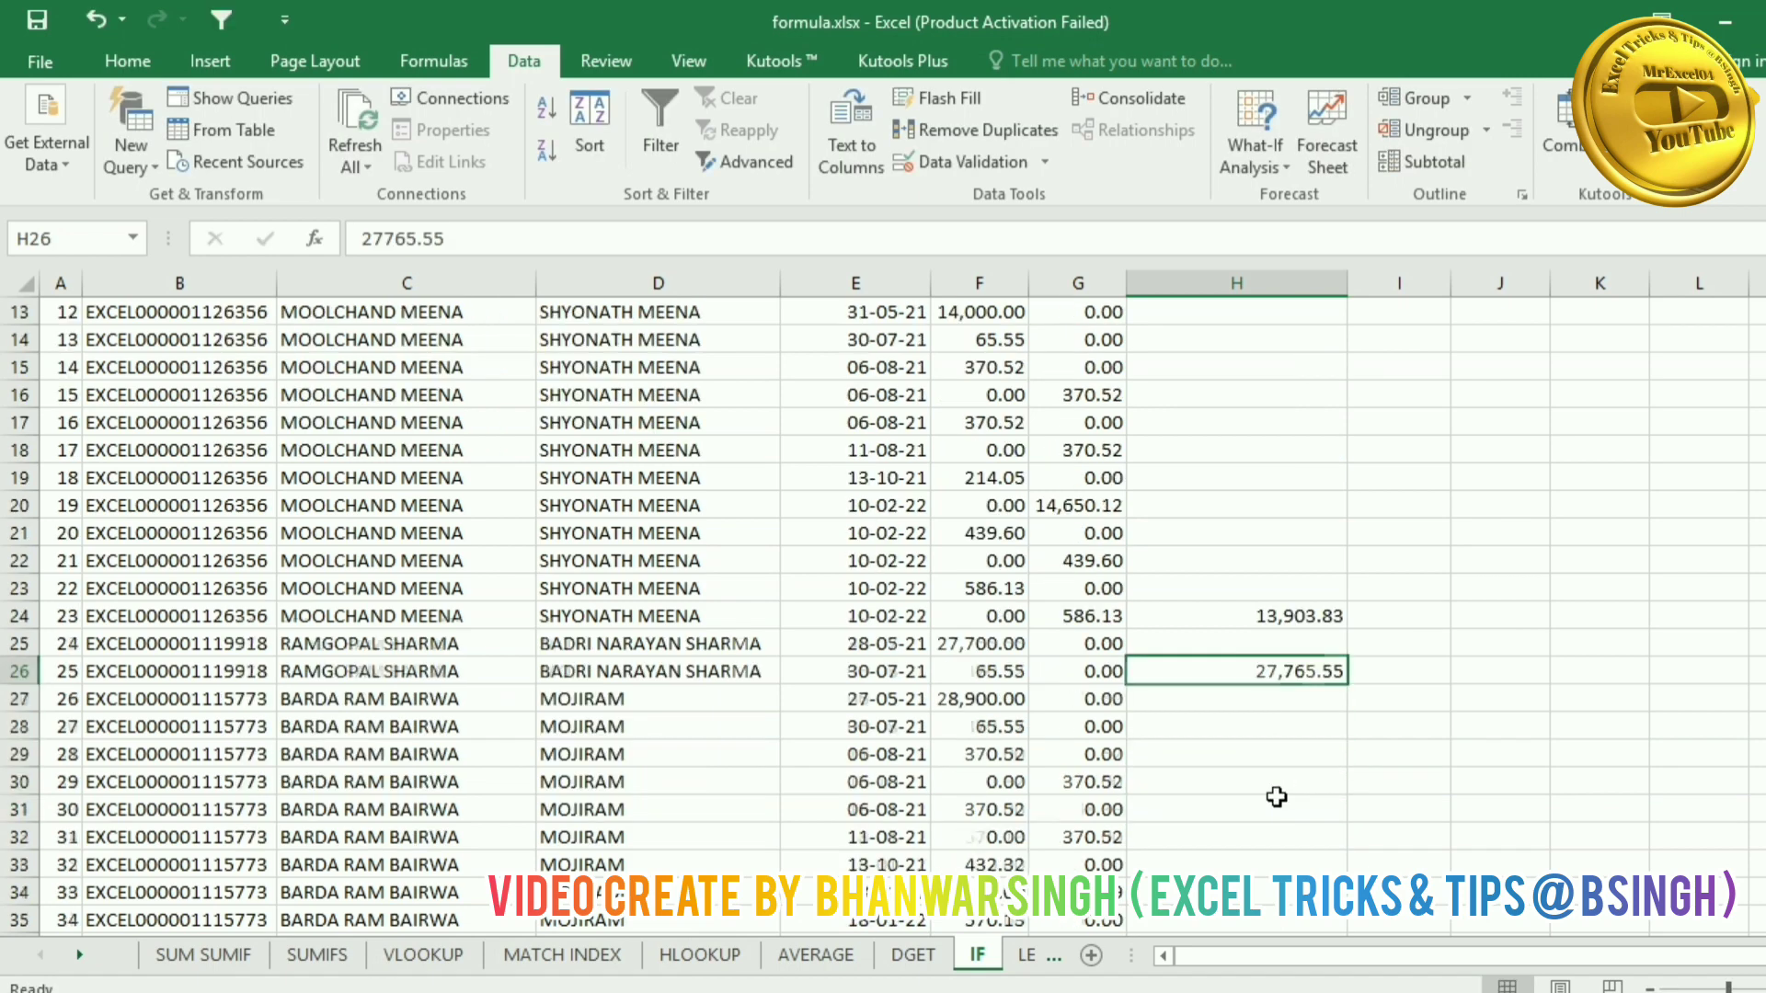
scroll(1277, 795, up, 5)
scroll(1277, 796, up, 4)
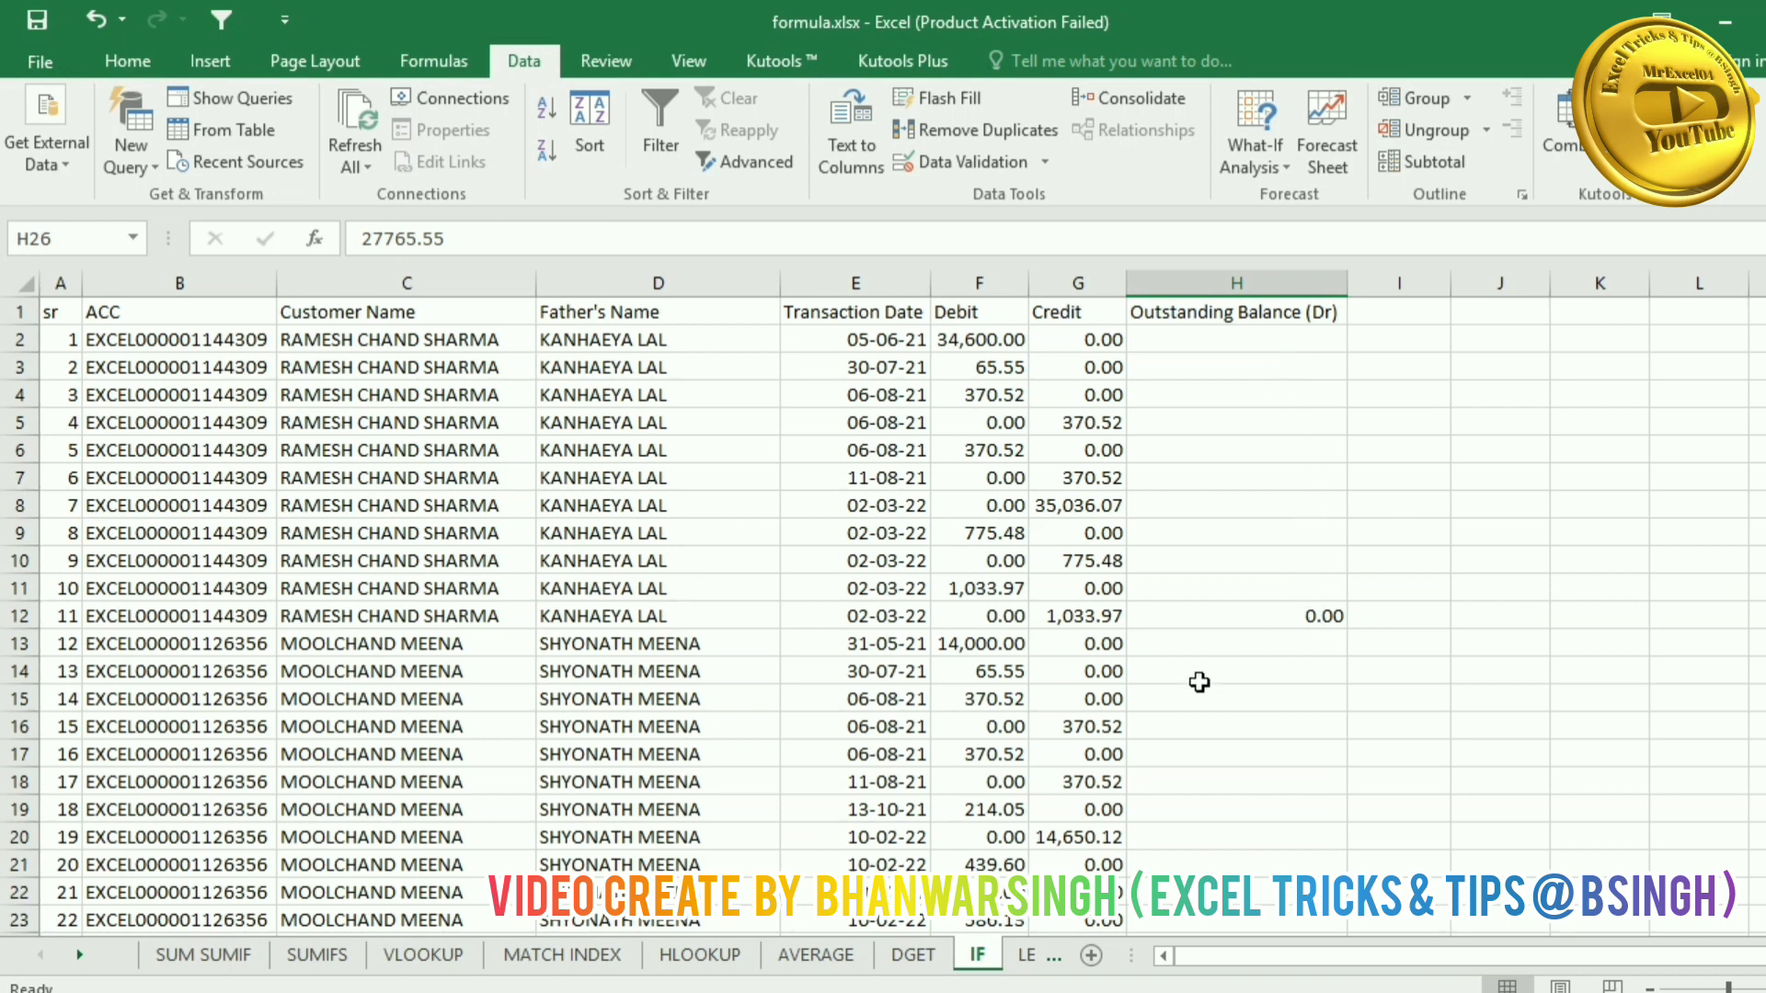
Step: Open the LEN sheet and look through the account numbers in column B
click(80, 955)
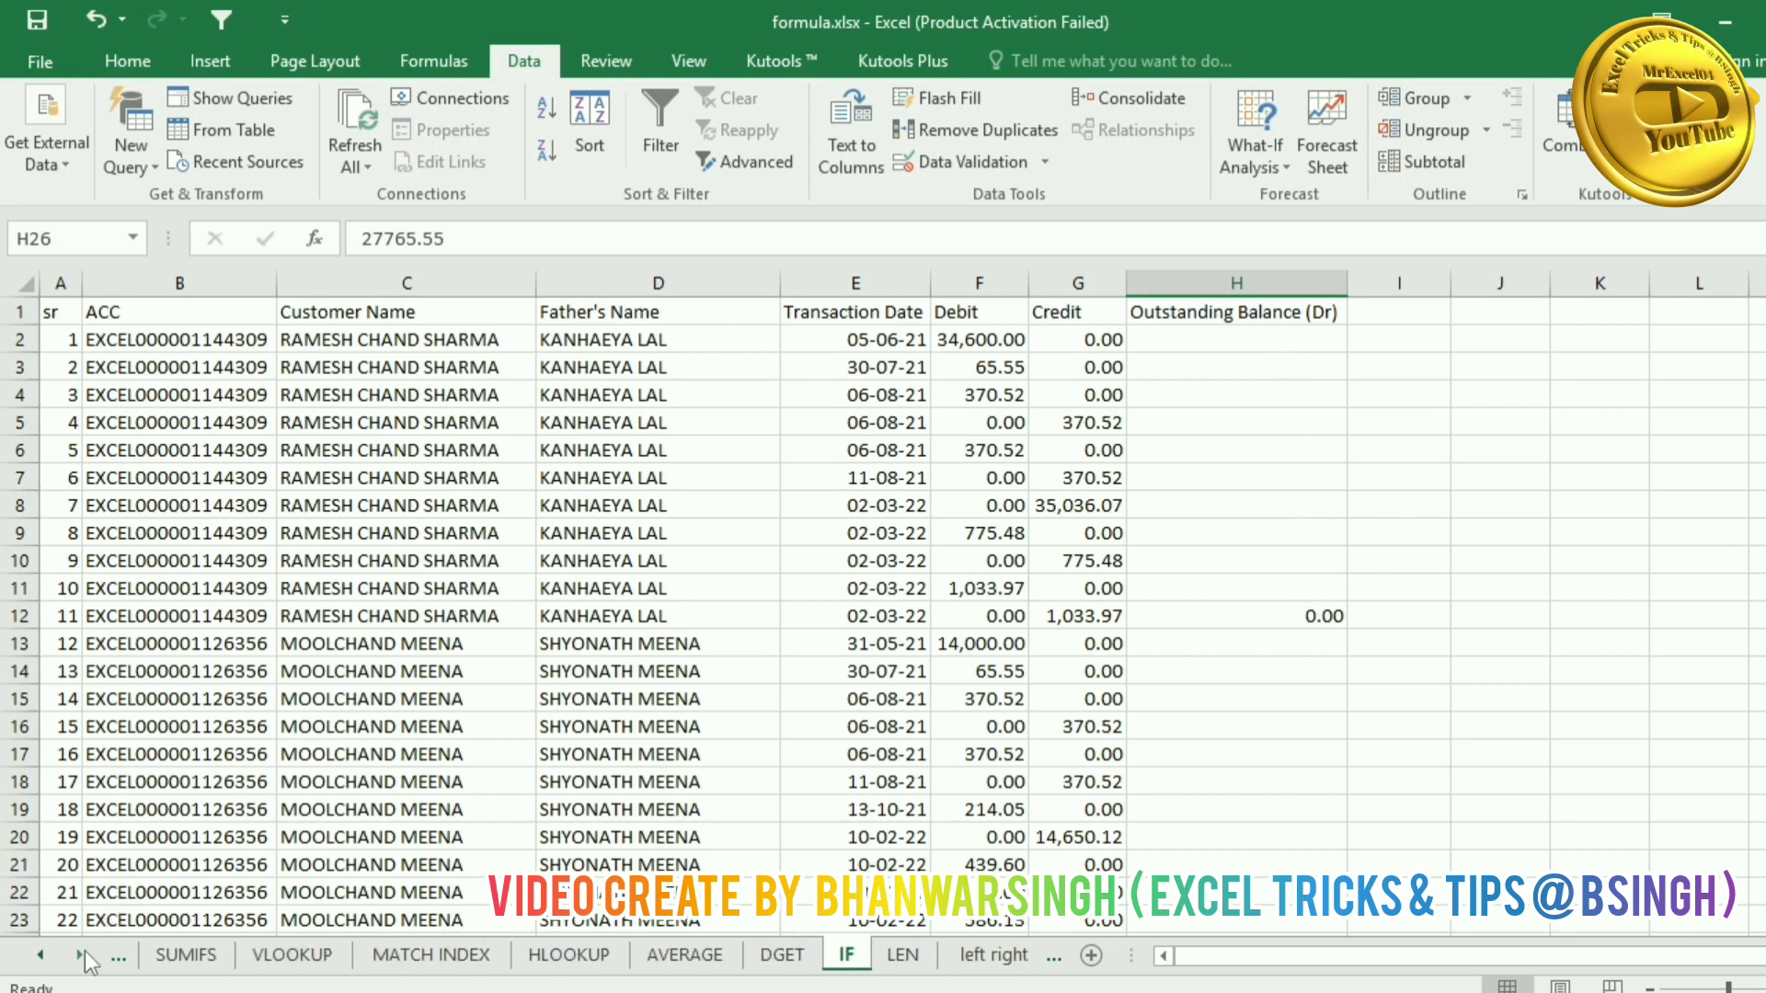
click(80, 954)
click(80, 955)
click(80, 955)
click(532, 955)
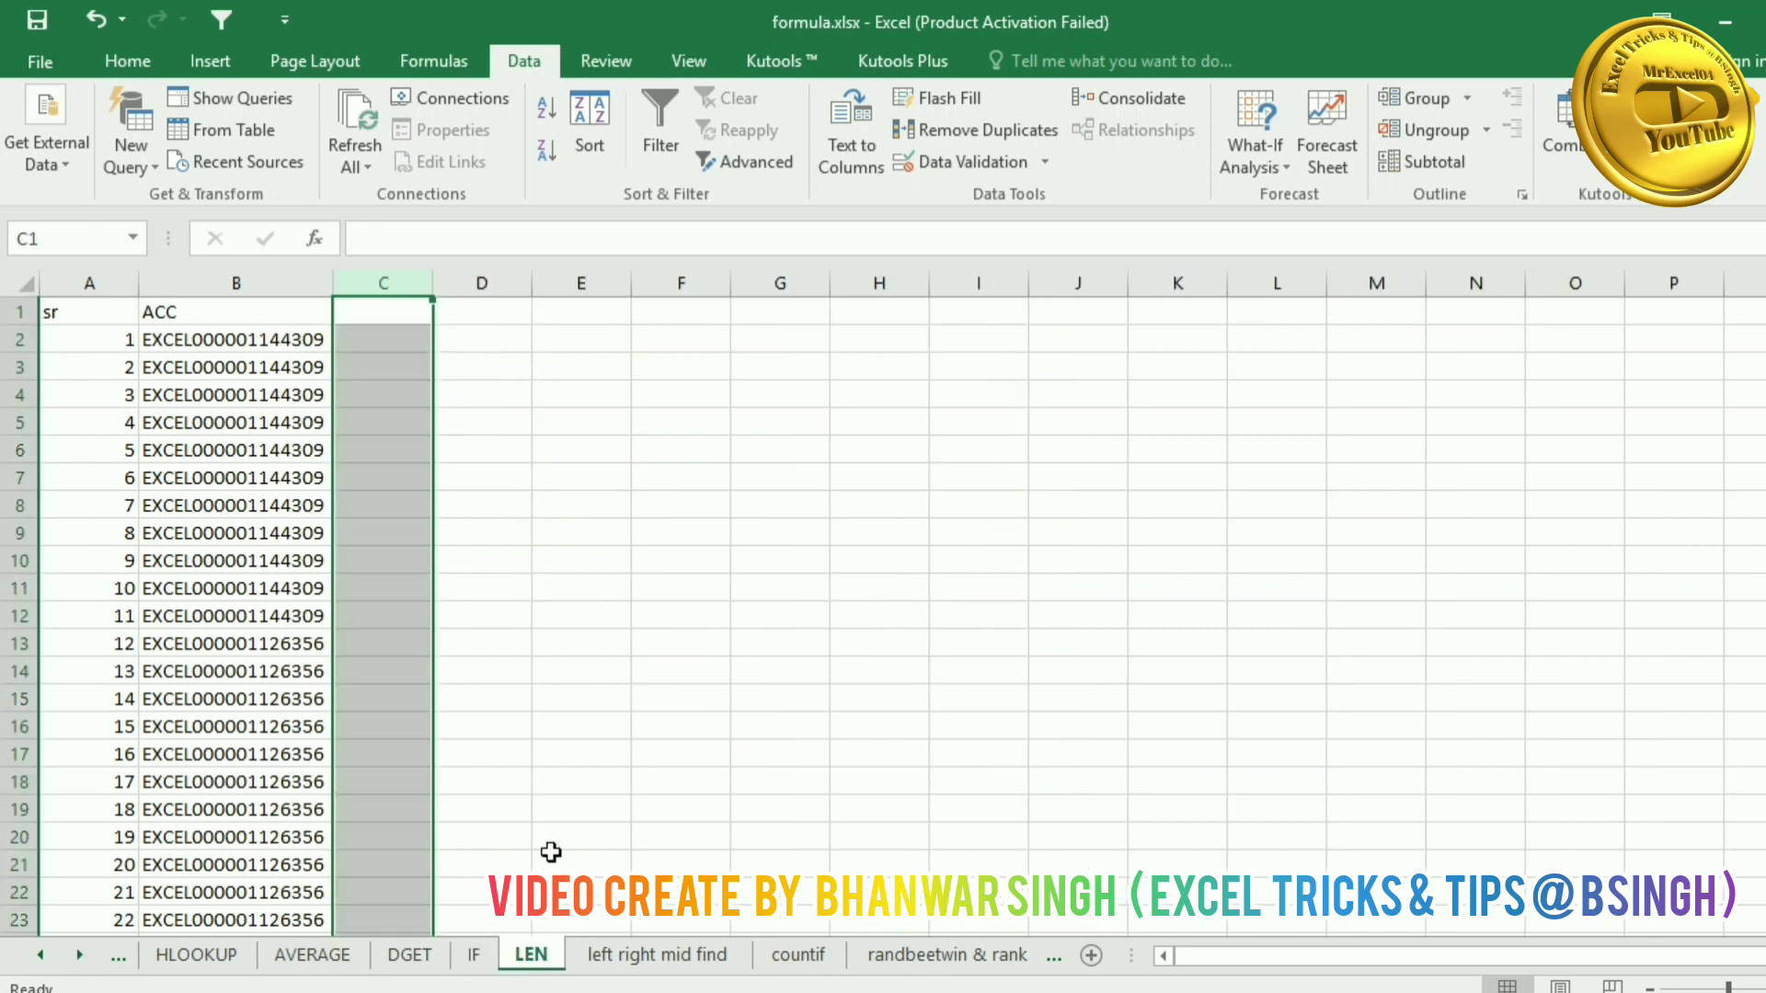
click(510, 493)
click(248, 339)
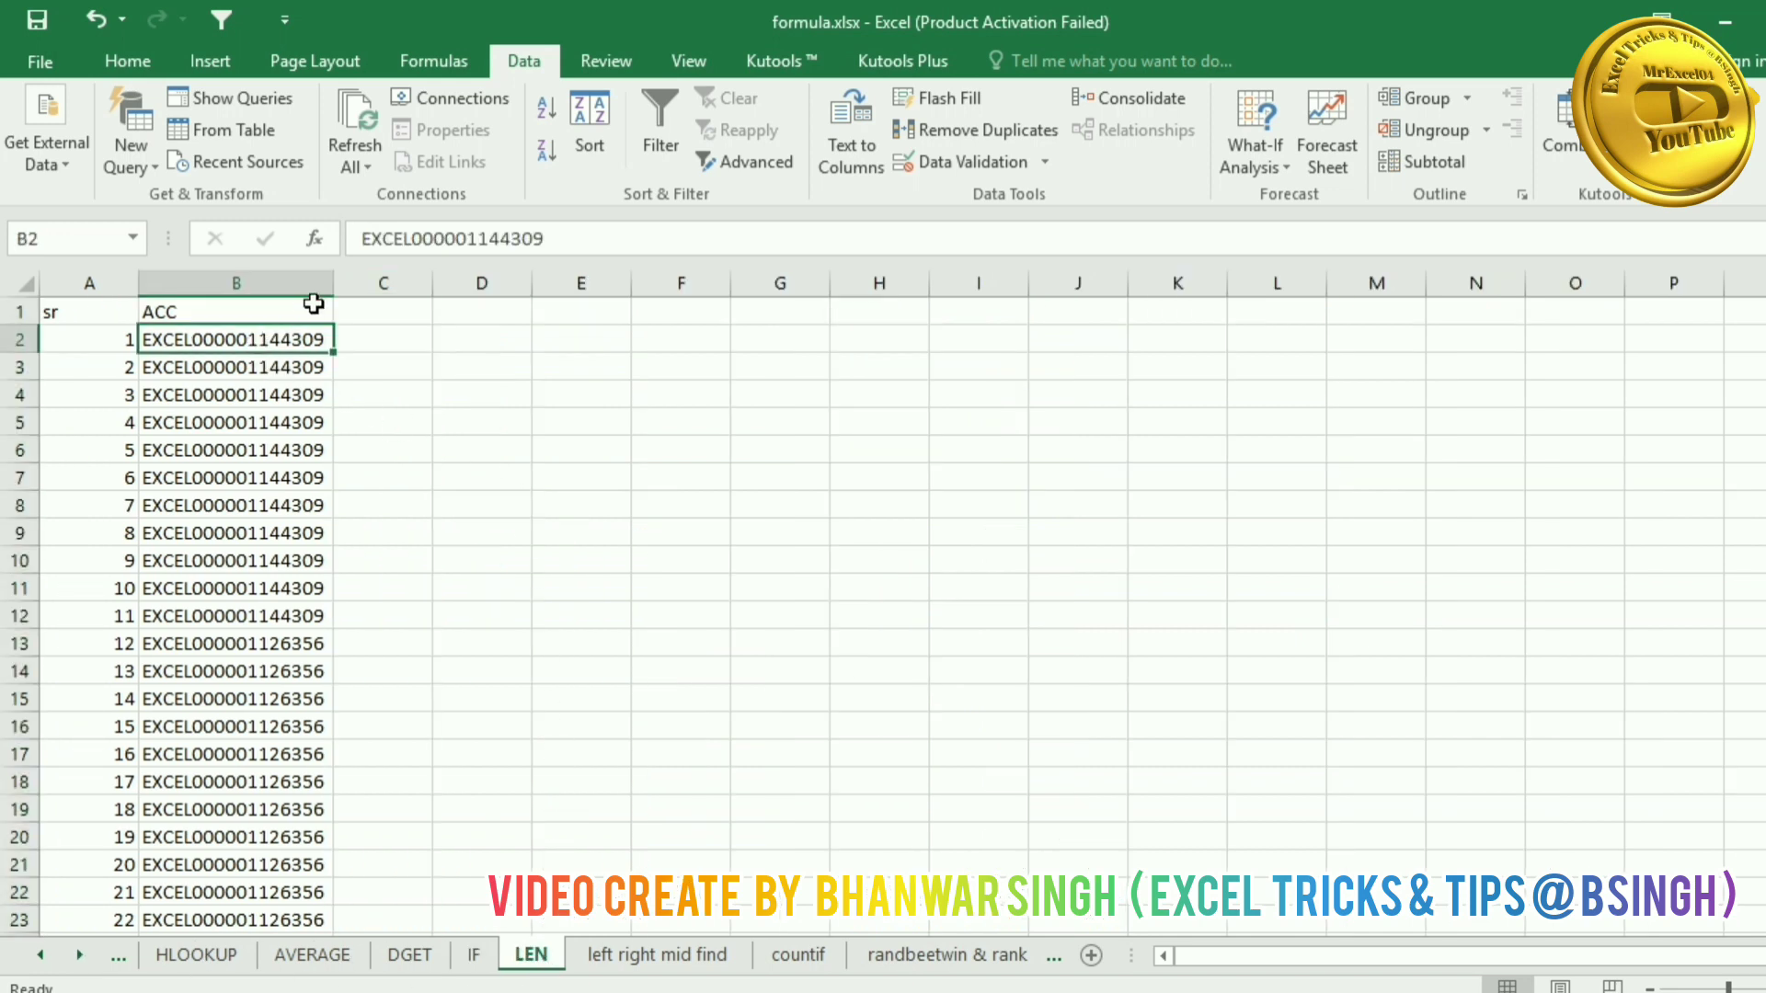
scroll(260, 695, down, 5)
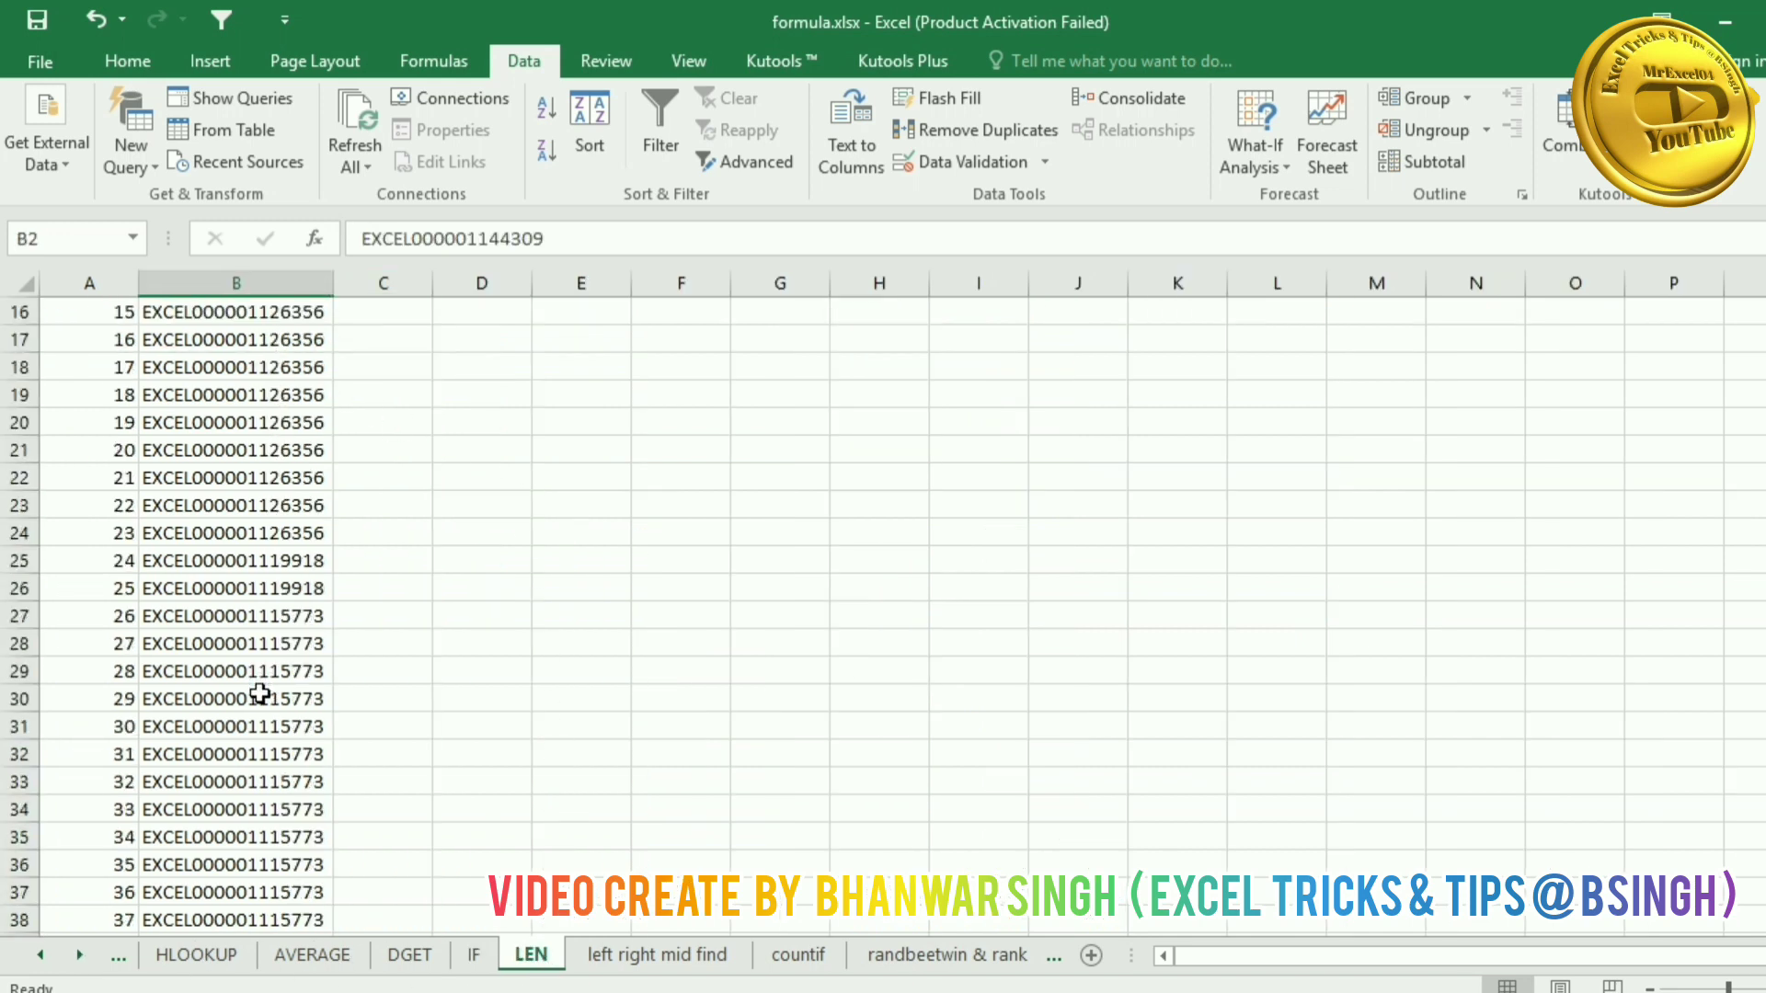
scroll(261, 695, up, 5)
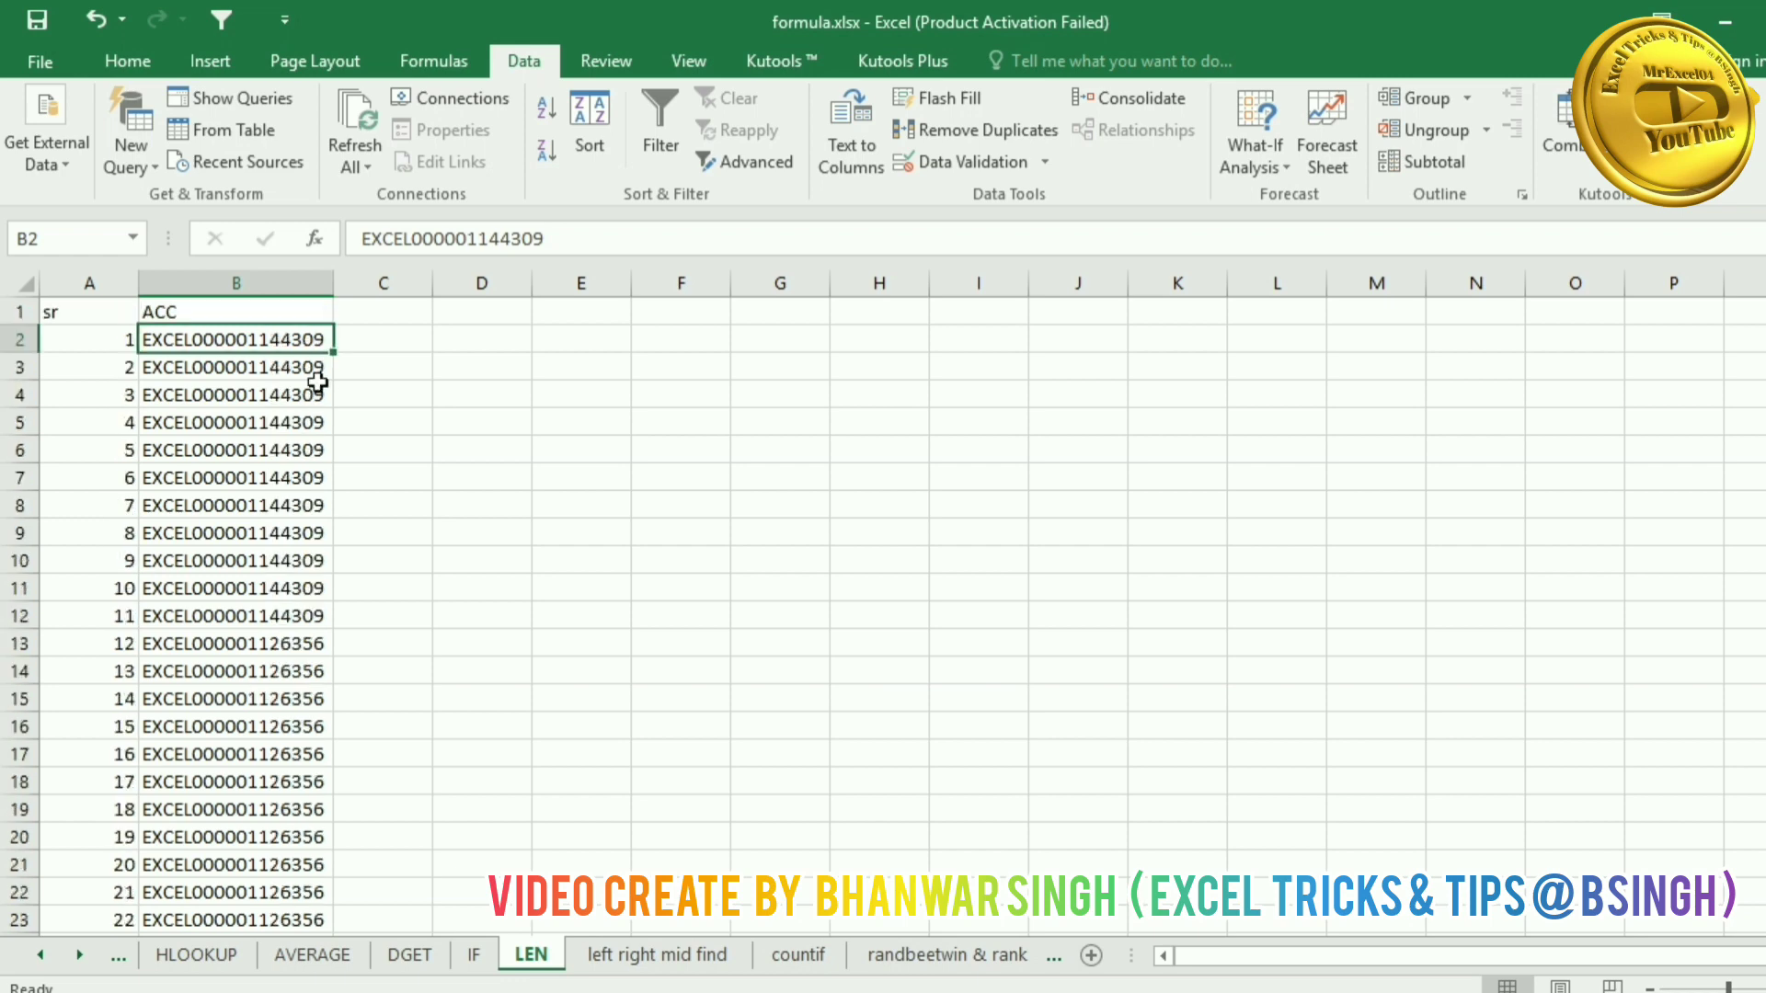
Step: Shorten the account number in B10 by removing the two digits 11 that follow its zeros
click(255, 571)
click(609, 241)
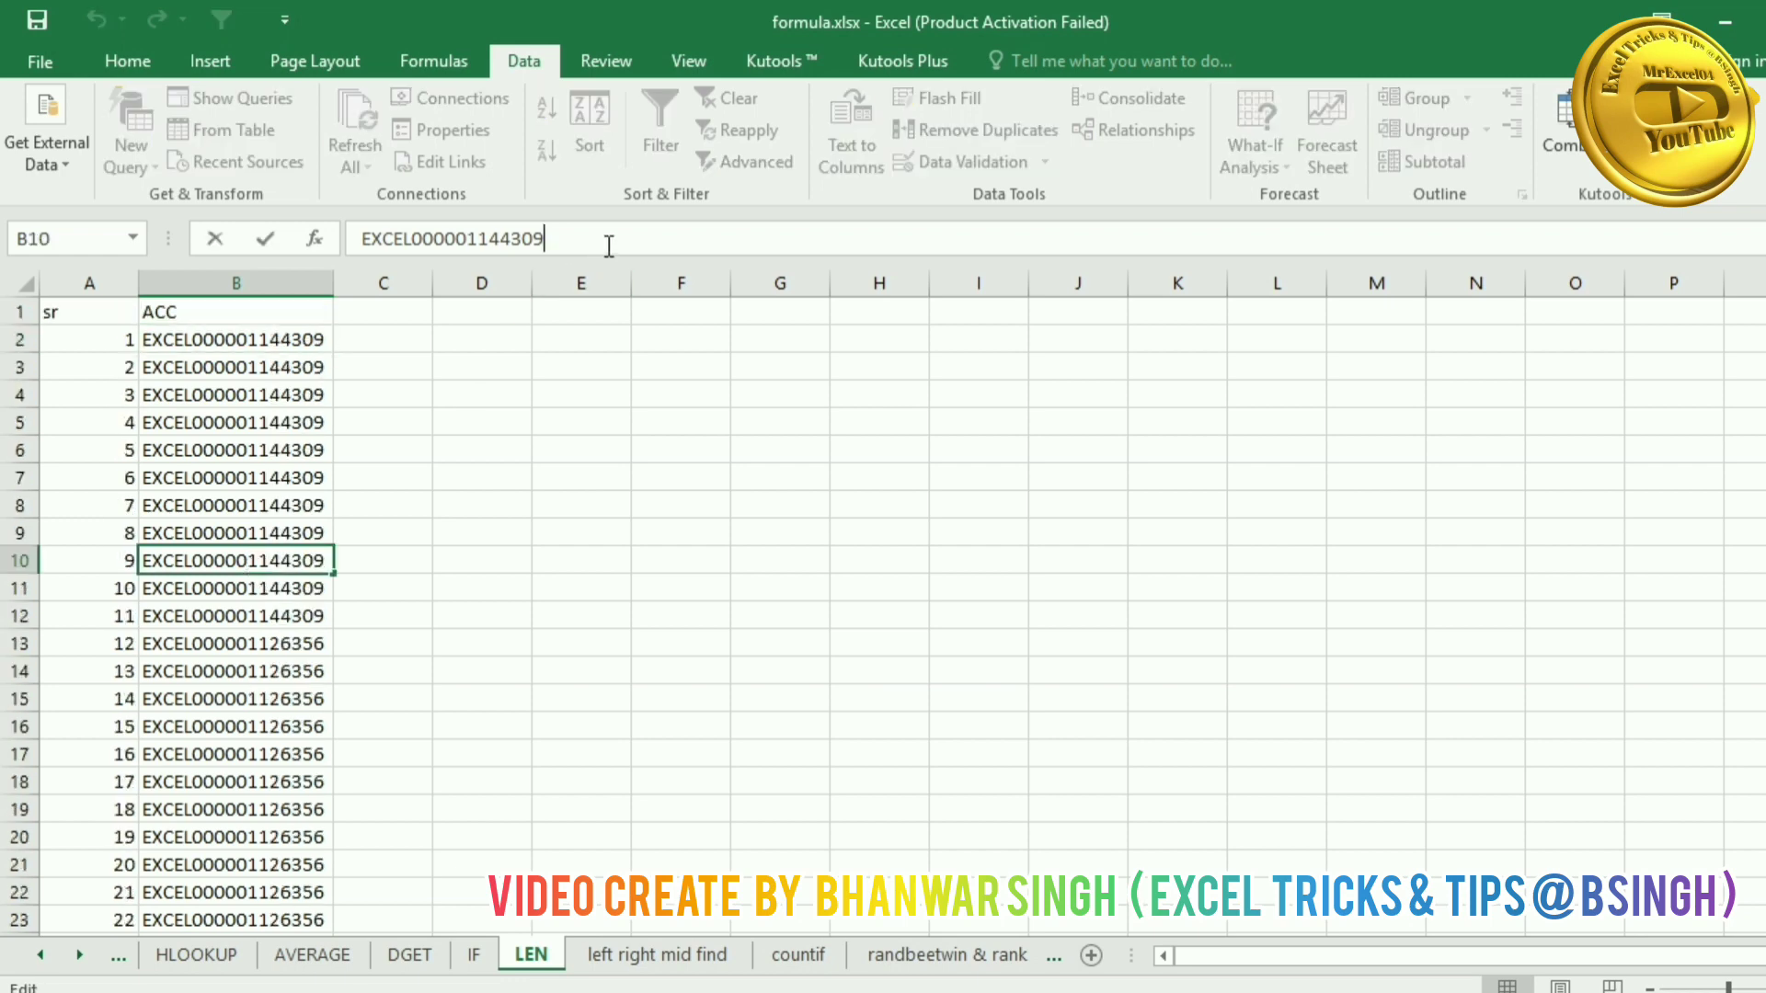
key(BackSpace)
key(BackSpace)
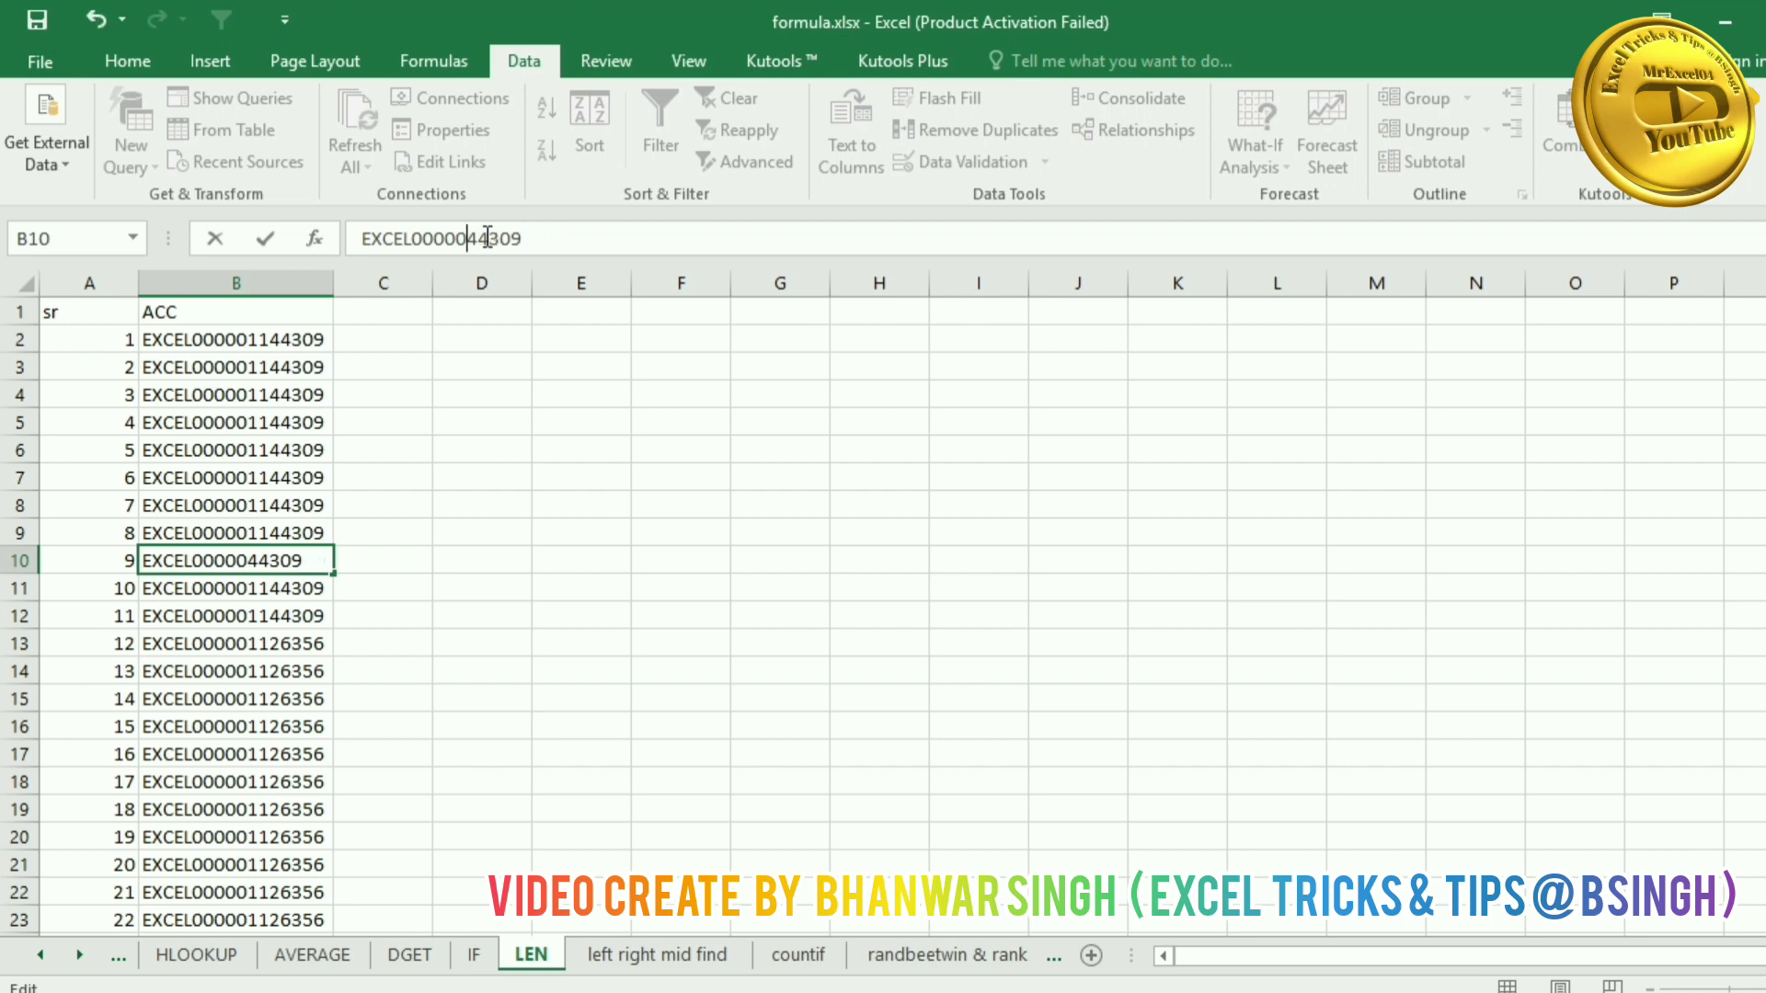
key(Return)
Step: Append 22 to the end of the account number in B18 and autofit column B
click(261, 773)
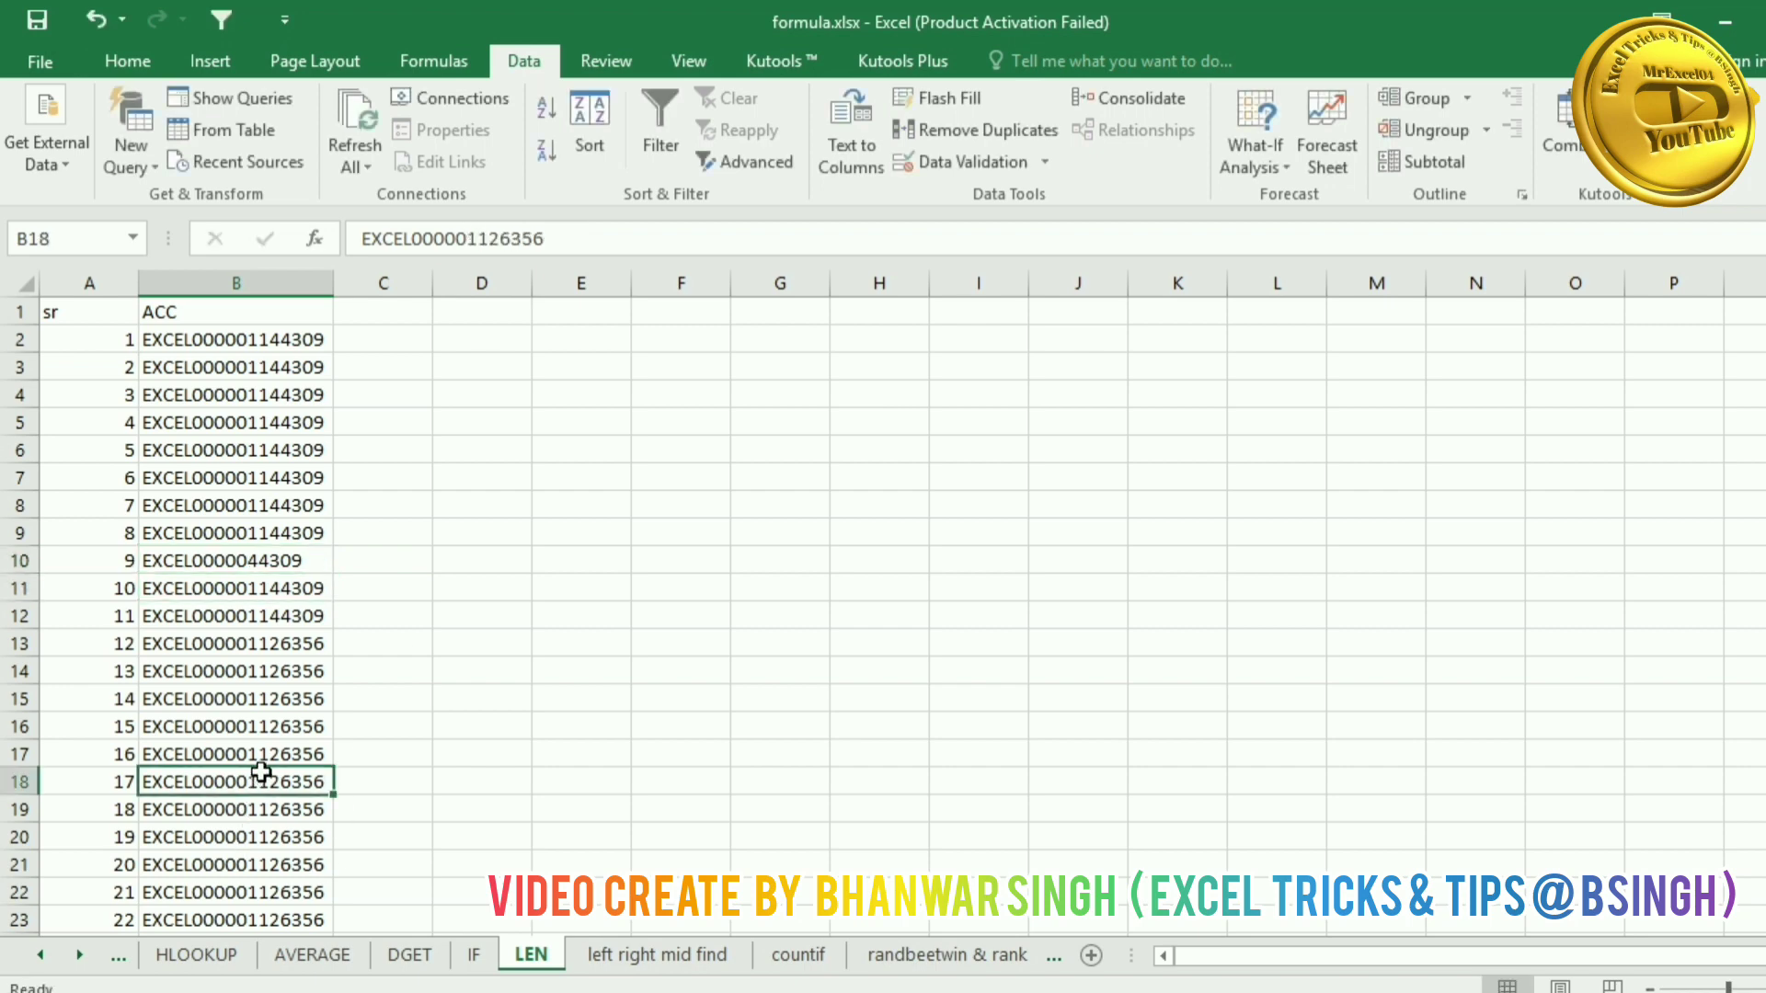
click(557, 232)
text(22)
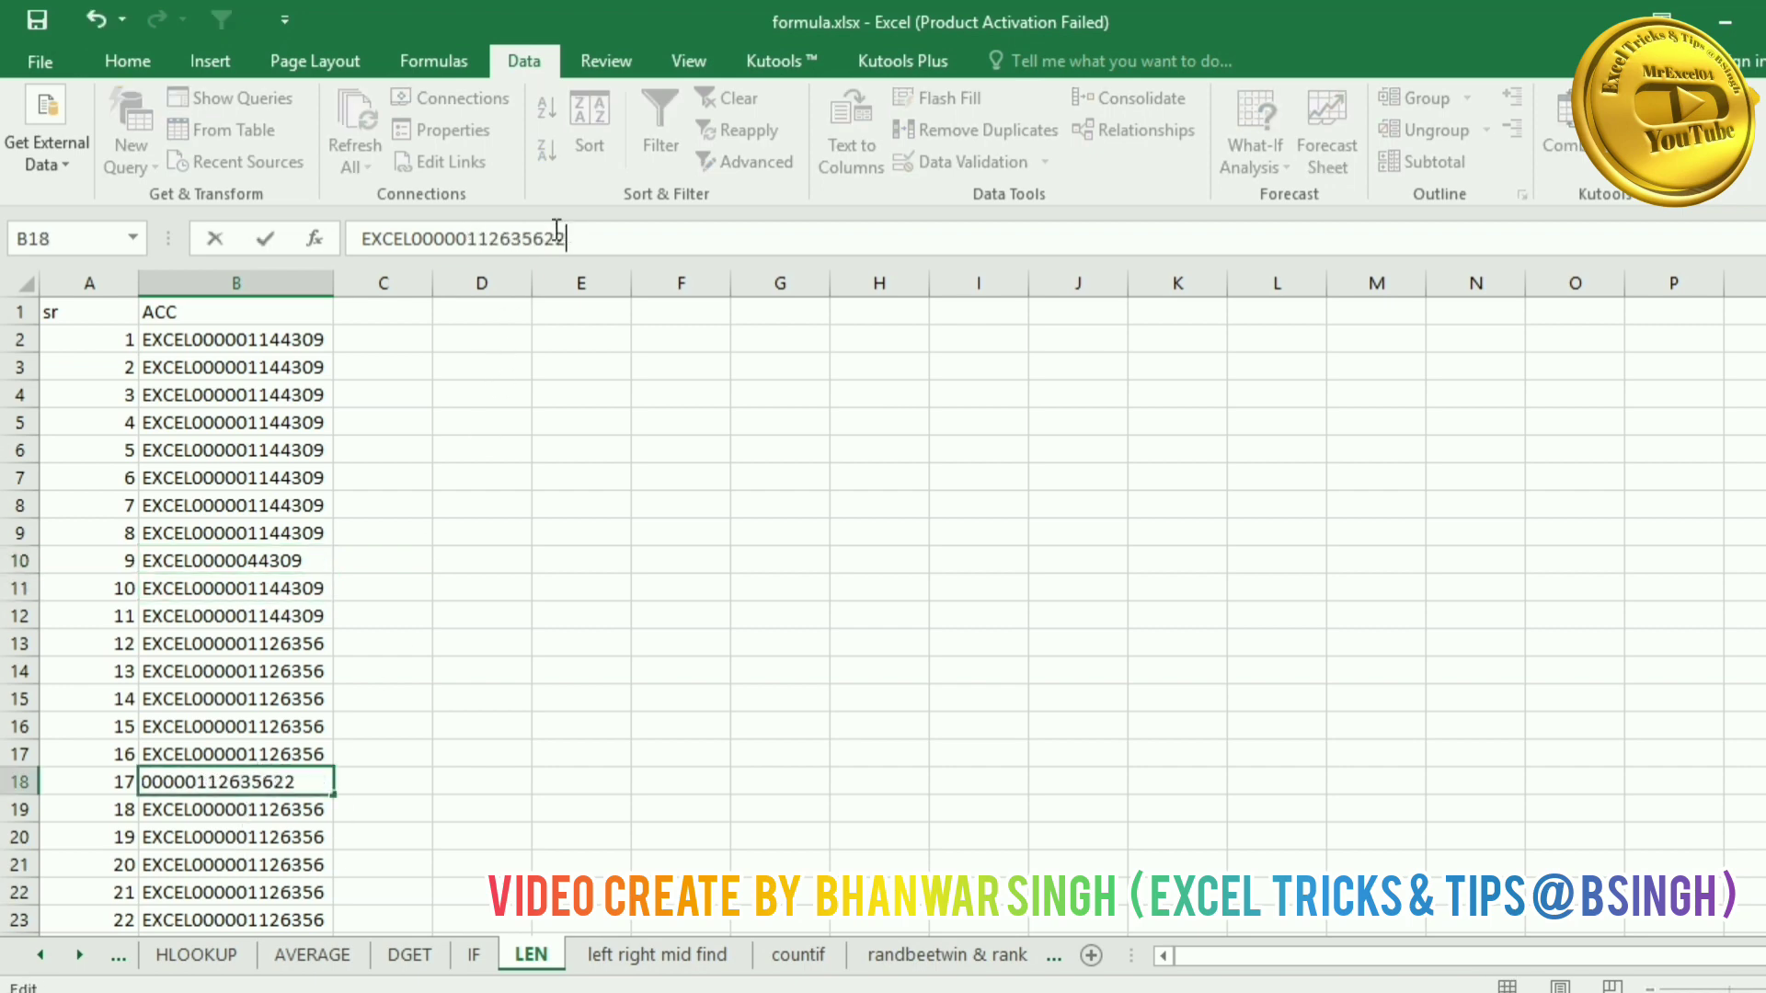
key(Return)
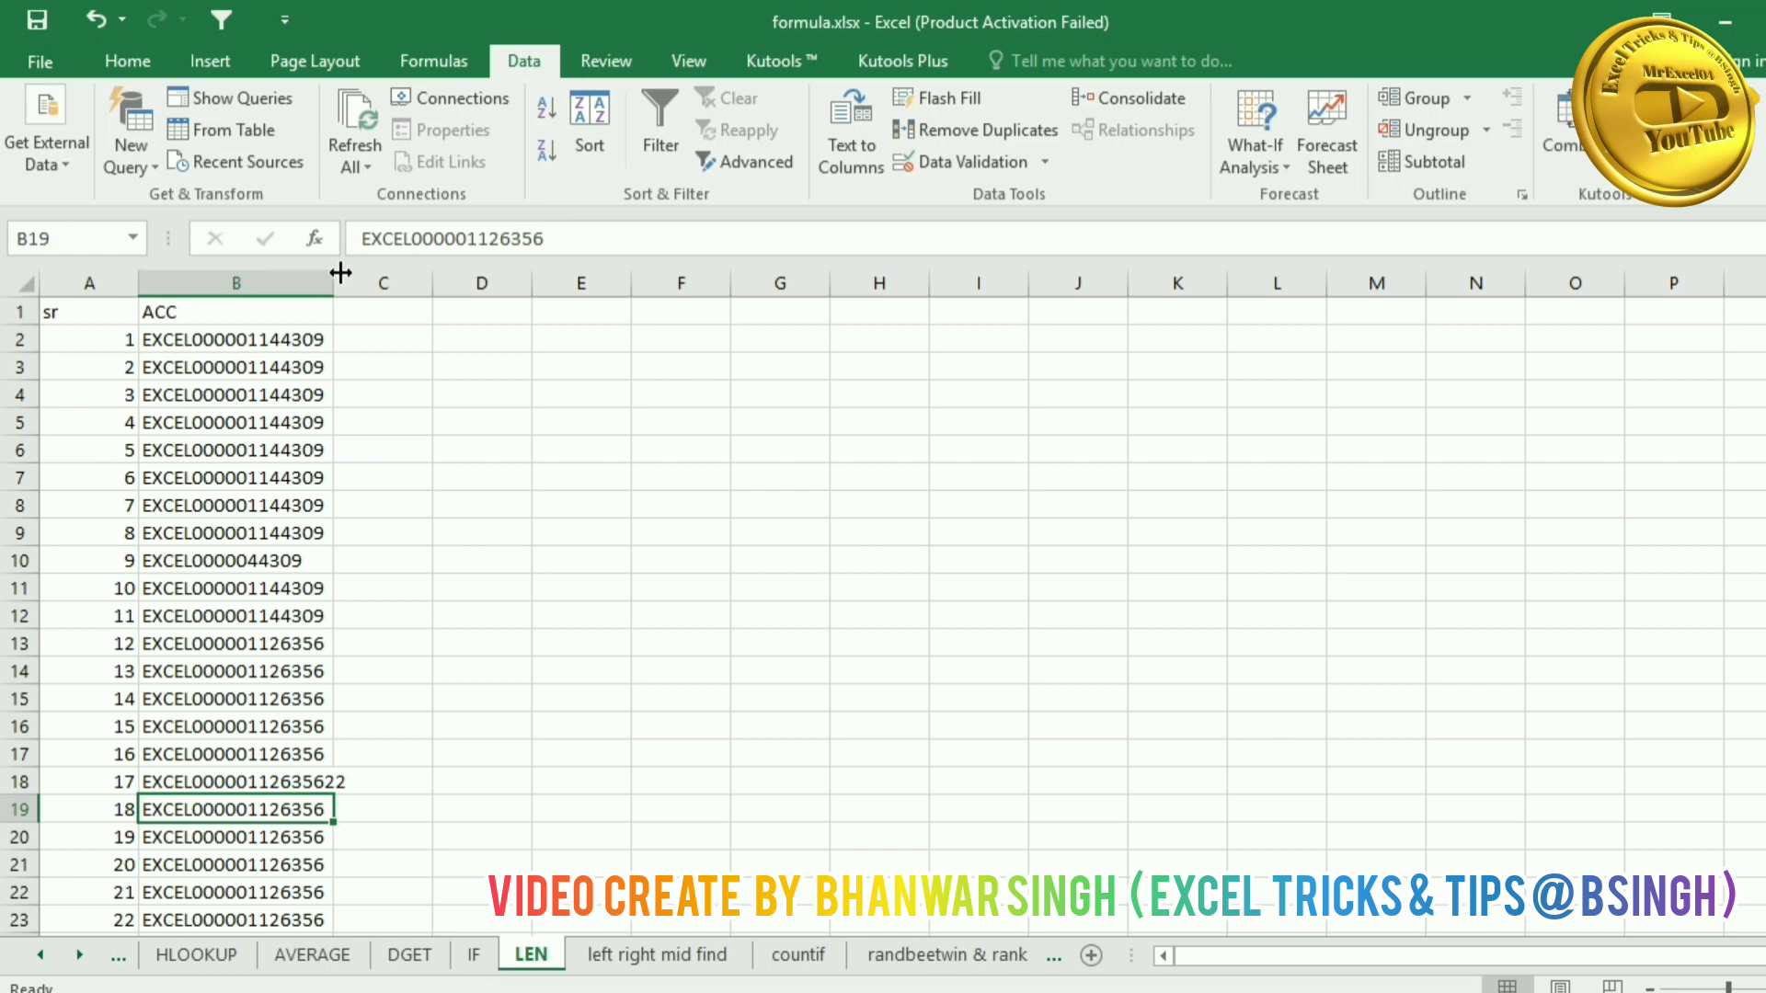
double_click(335, 275)
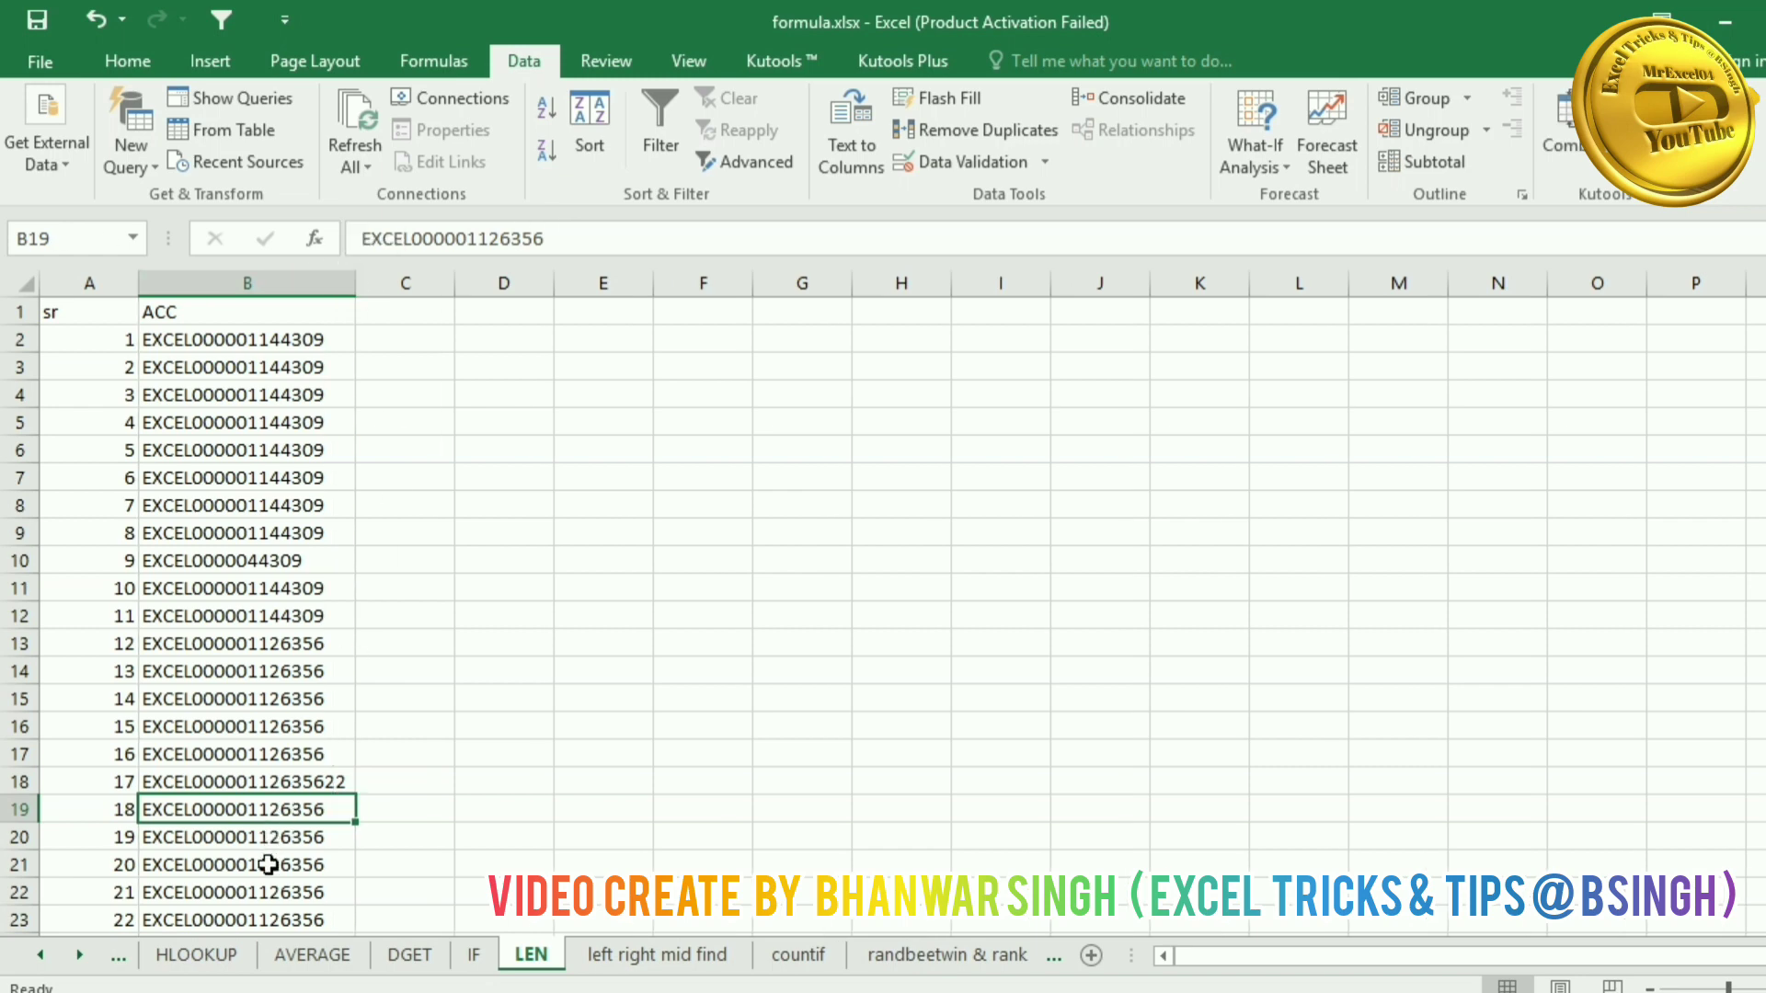
Step: Copy the shortened account number in B10 over cells B12 to B14
click(280, 562)
key(ctrl+c)
drag(296, 610, 300, 671)
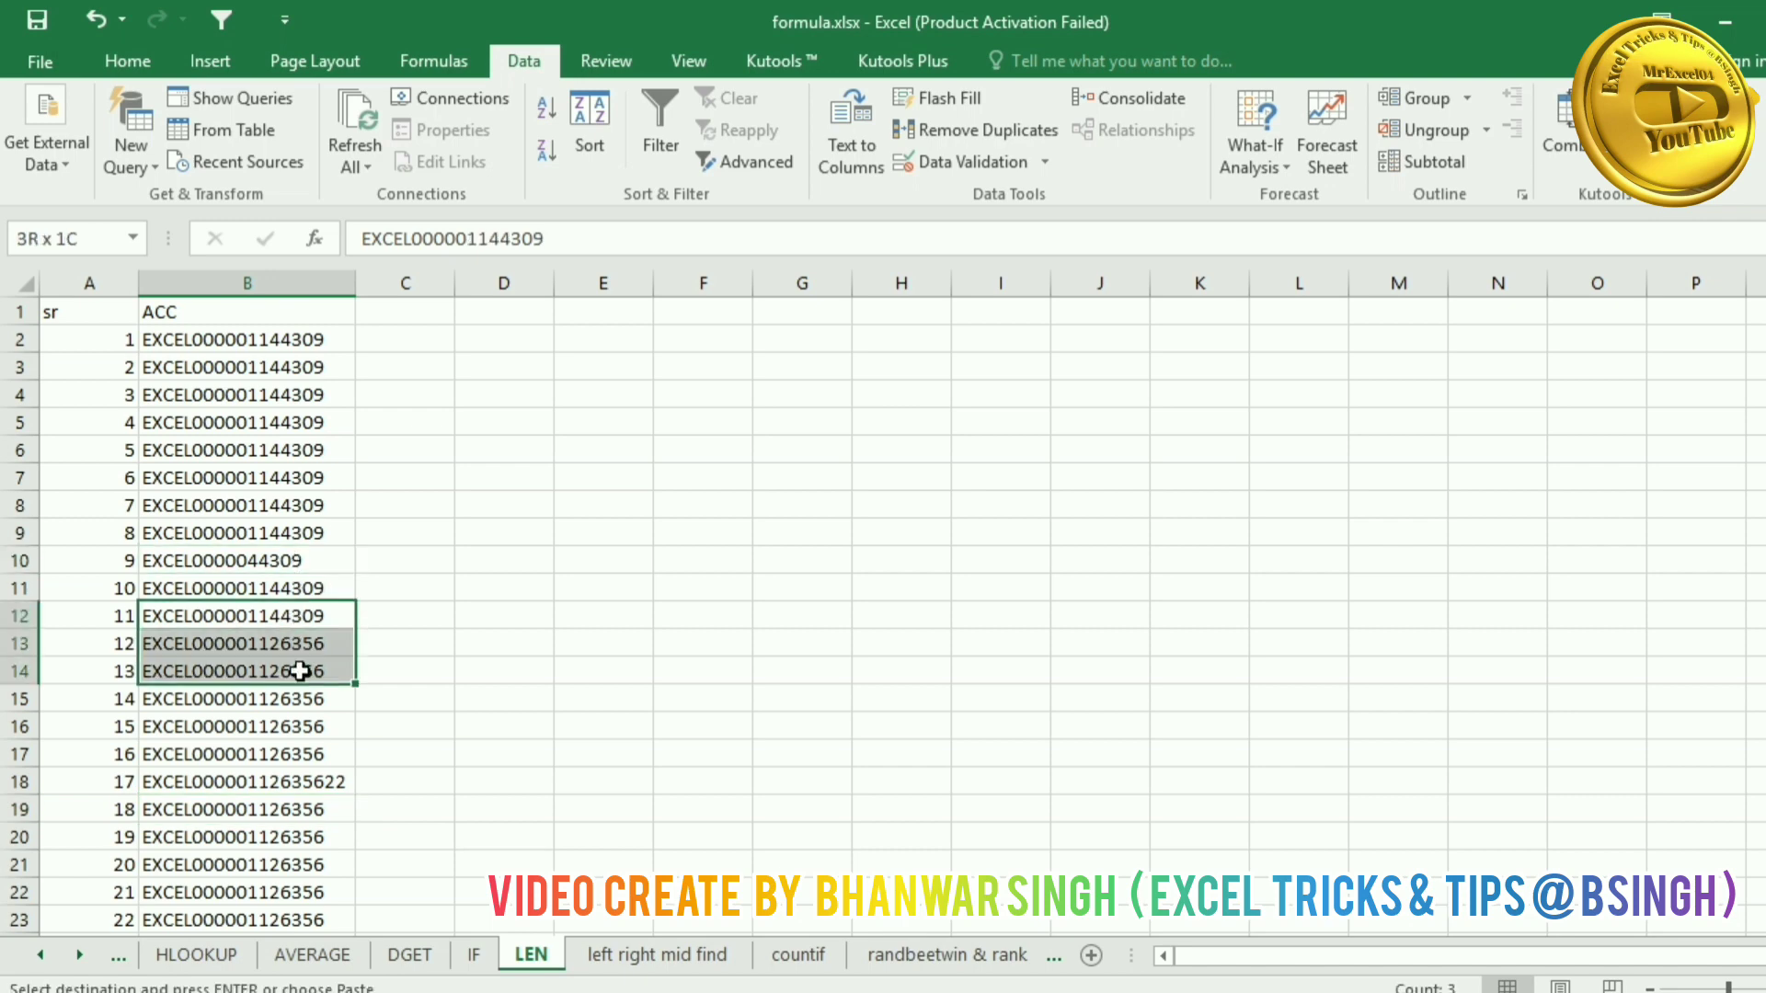
key(ctrl+v)
Step: Copy the lengthened account number in B18 over cells B27 to B32
click(311, 780)
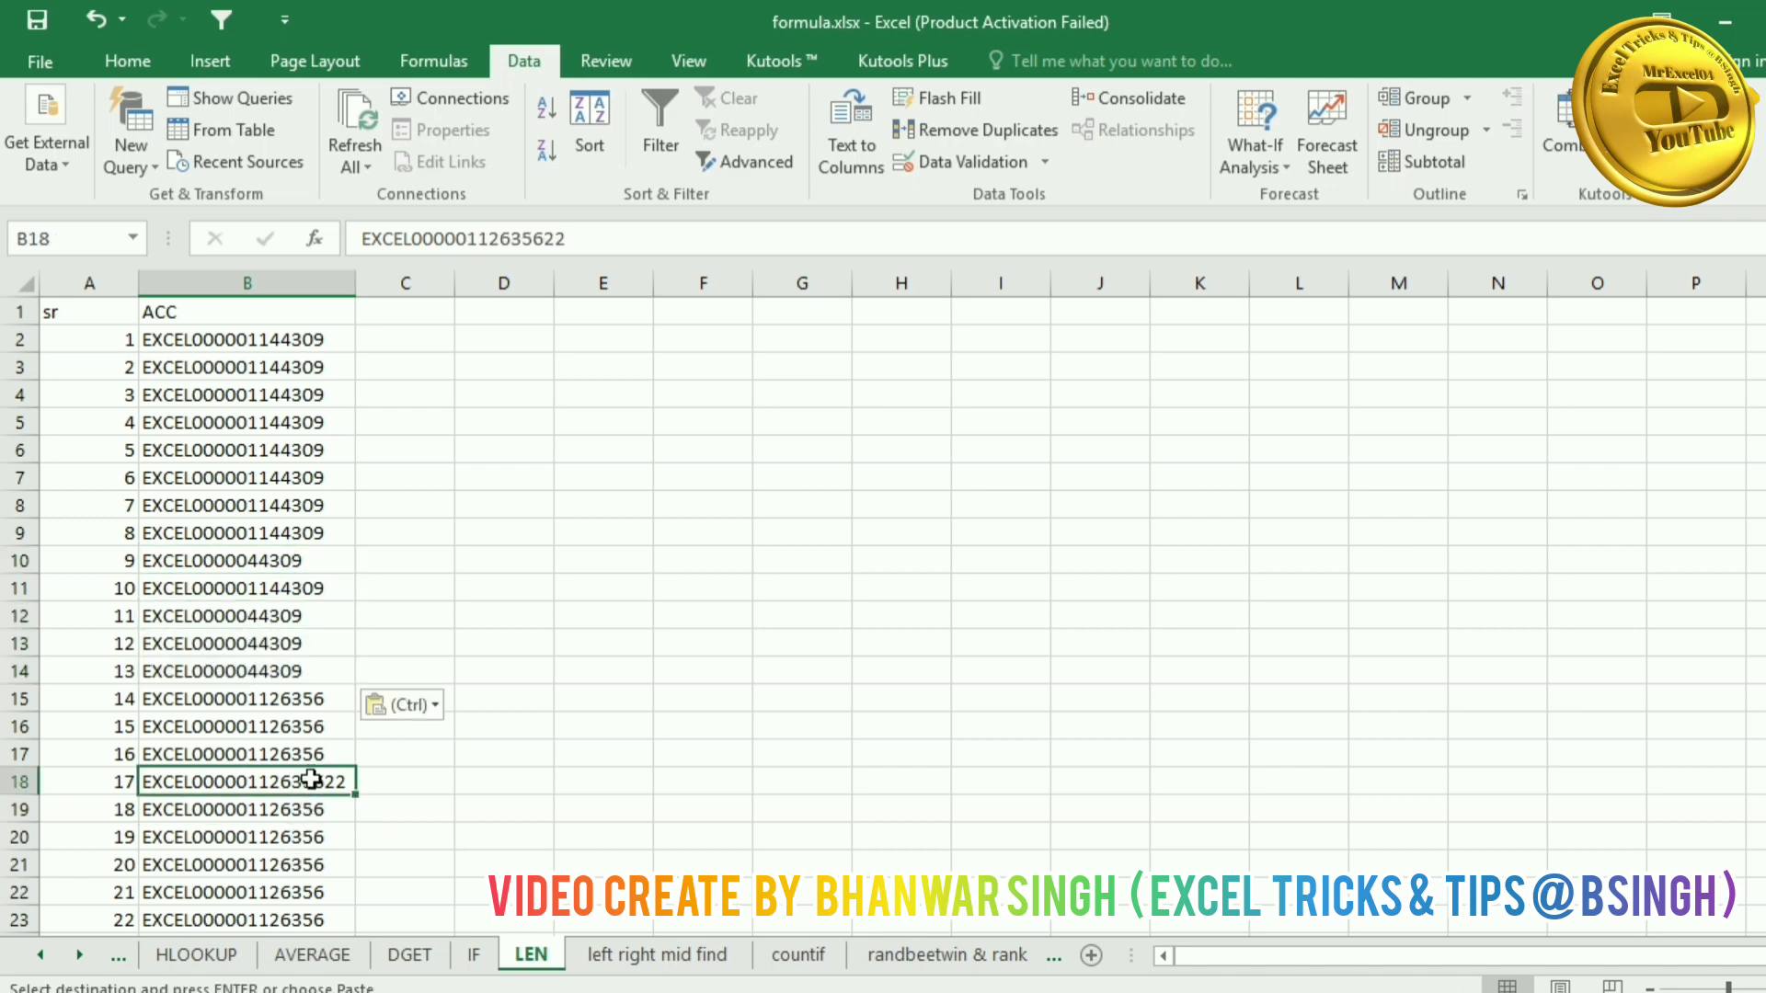
scroll(312, 780, down, 5)
drag(275, 616, 270, 762)
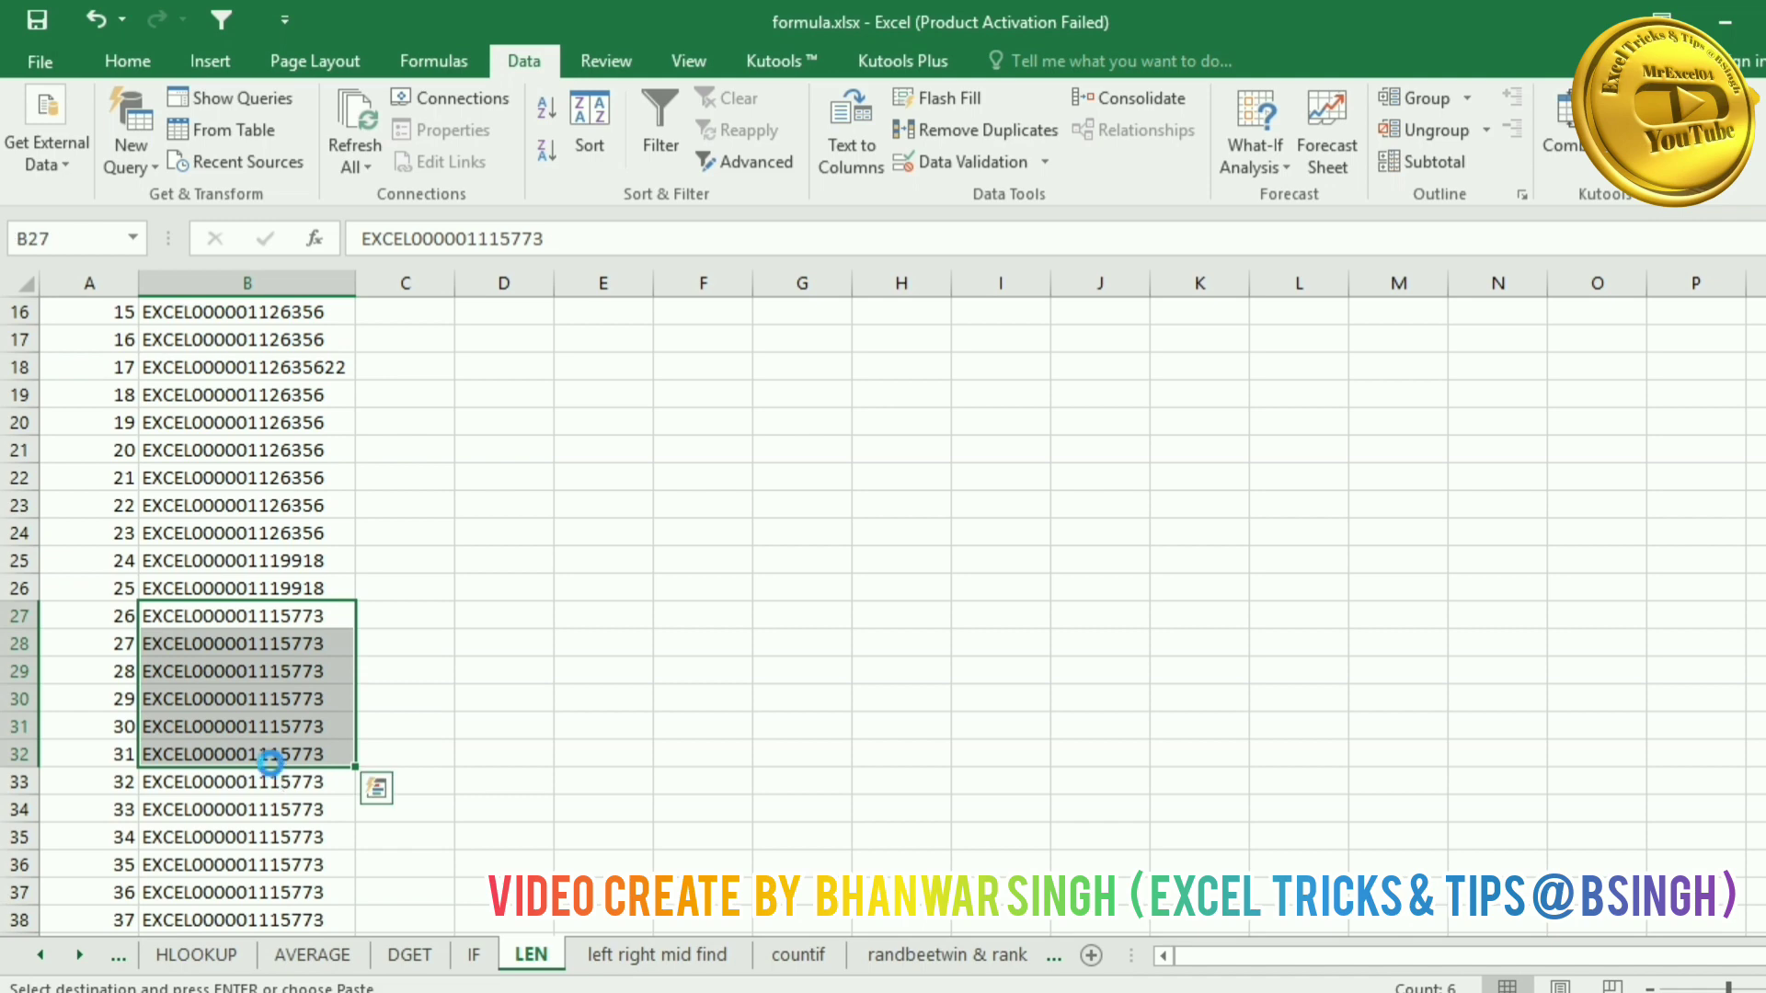
key(ctrl+v)
scroll(294, 634, up, 5)
Step: Enter a LEN formula in C2 that counts the characters of the account number in B2
click(412, 342)
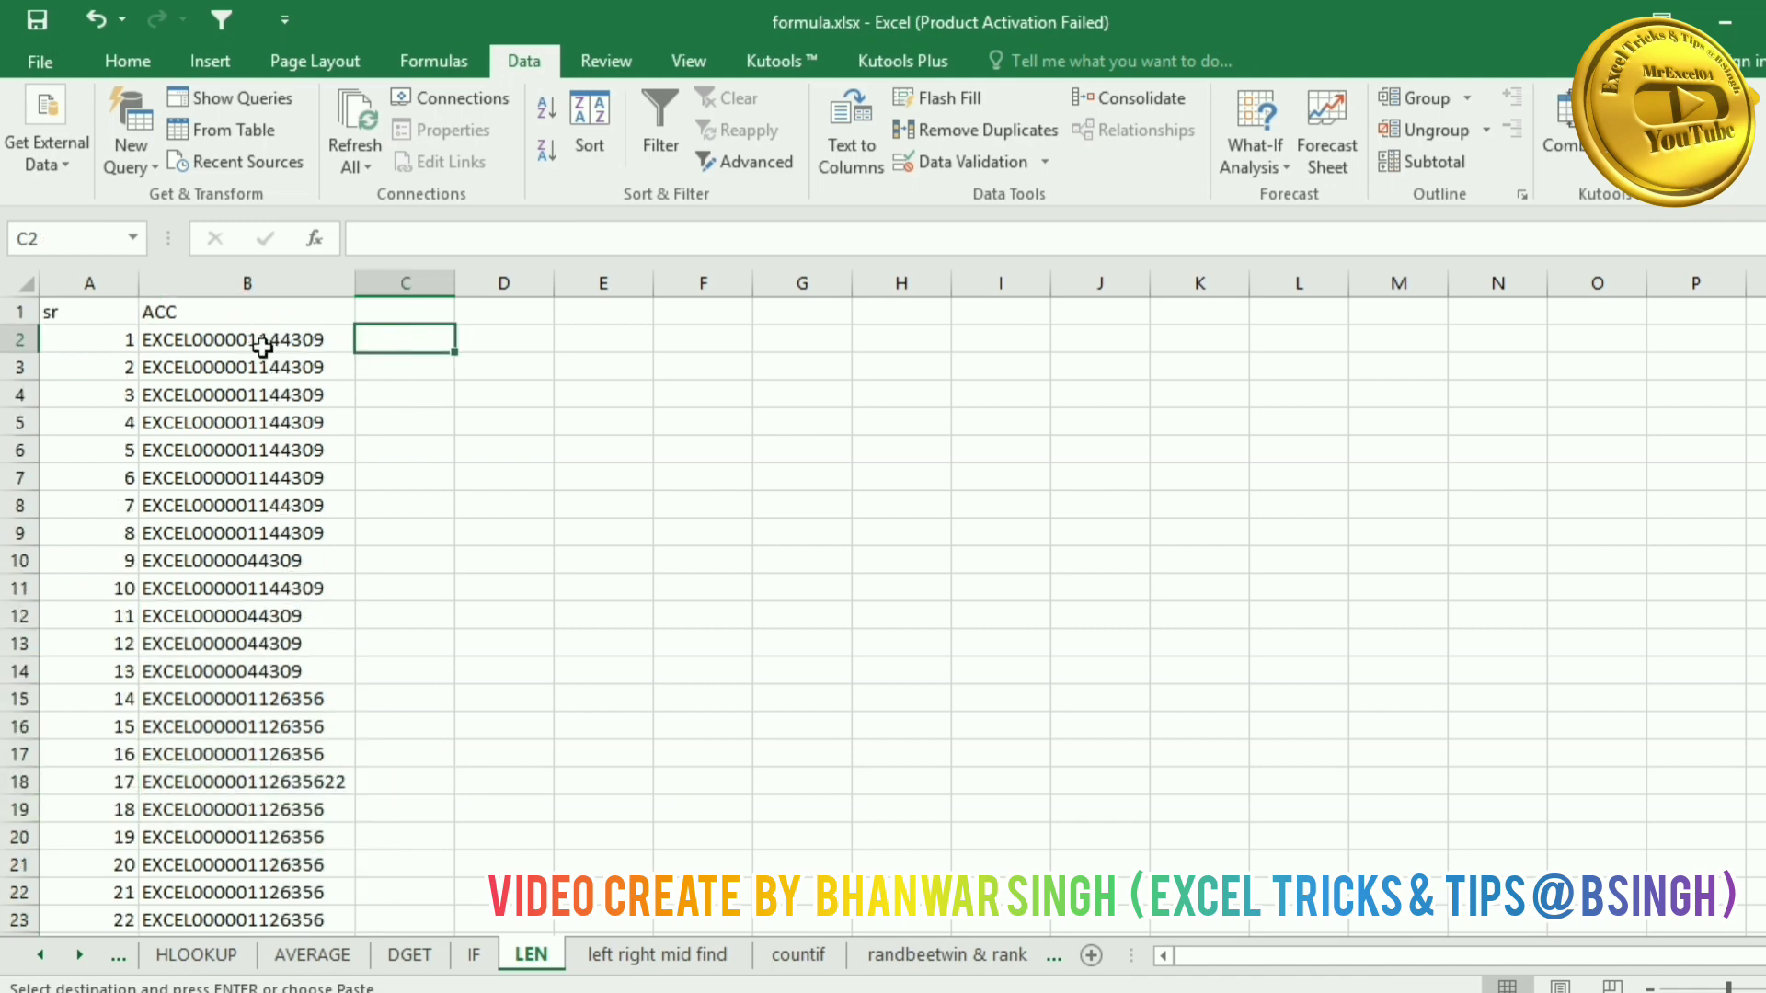
click(263, 346)
click(599, 240)
click(488, 441)
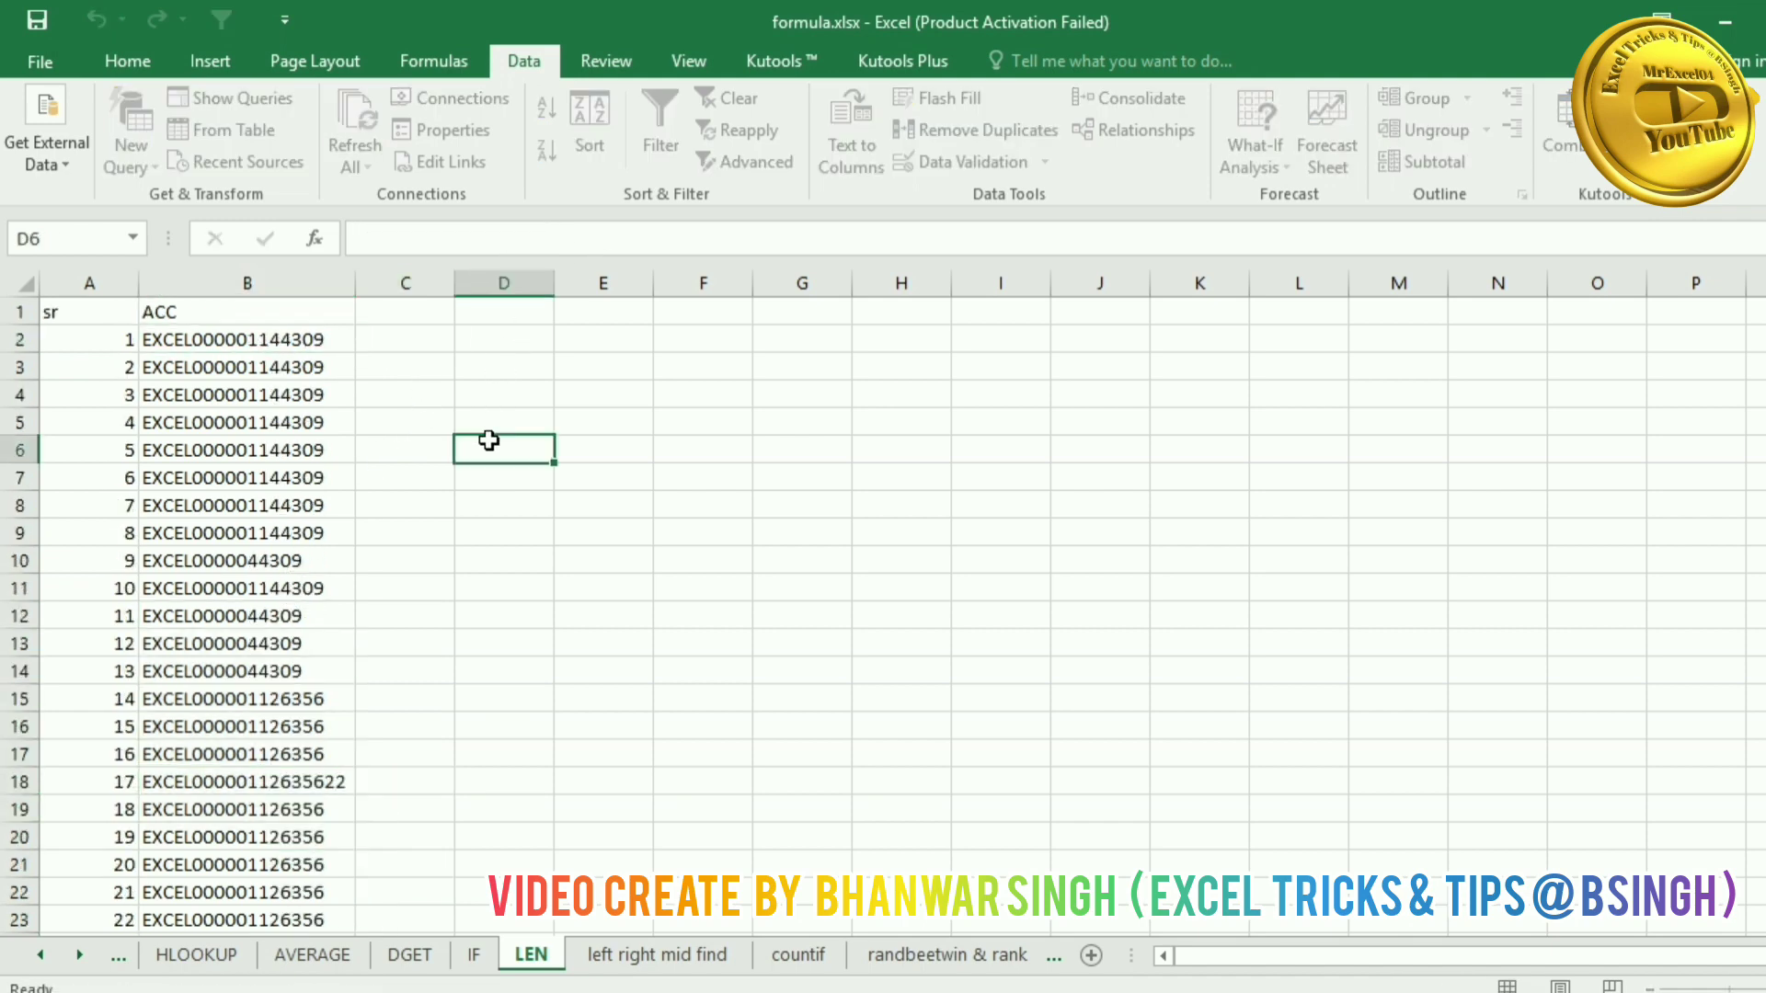
click(415, 345)
text(=LEN()
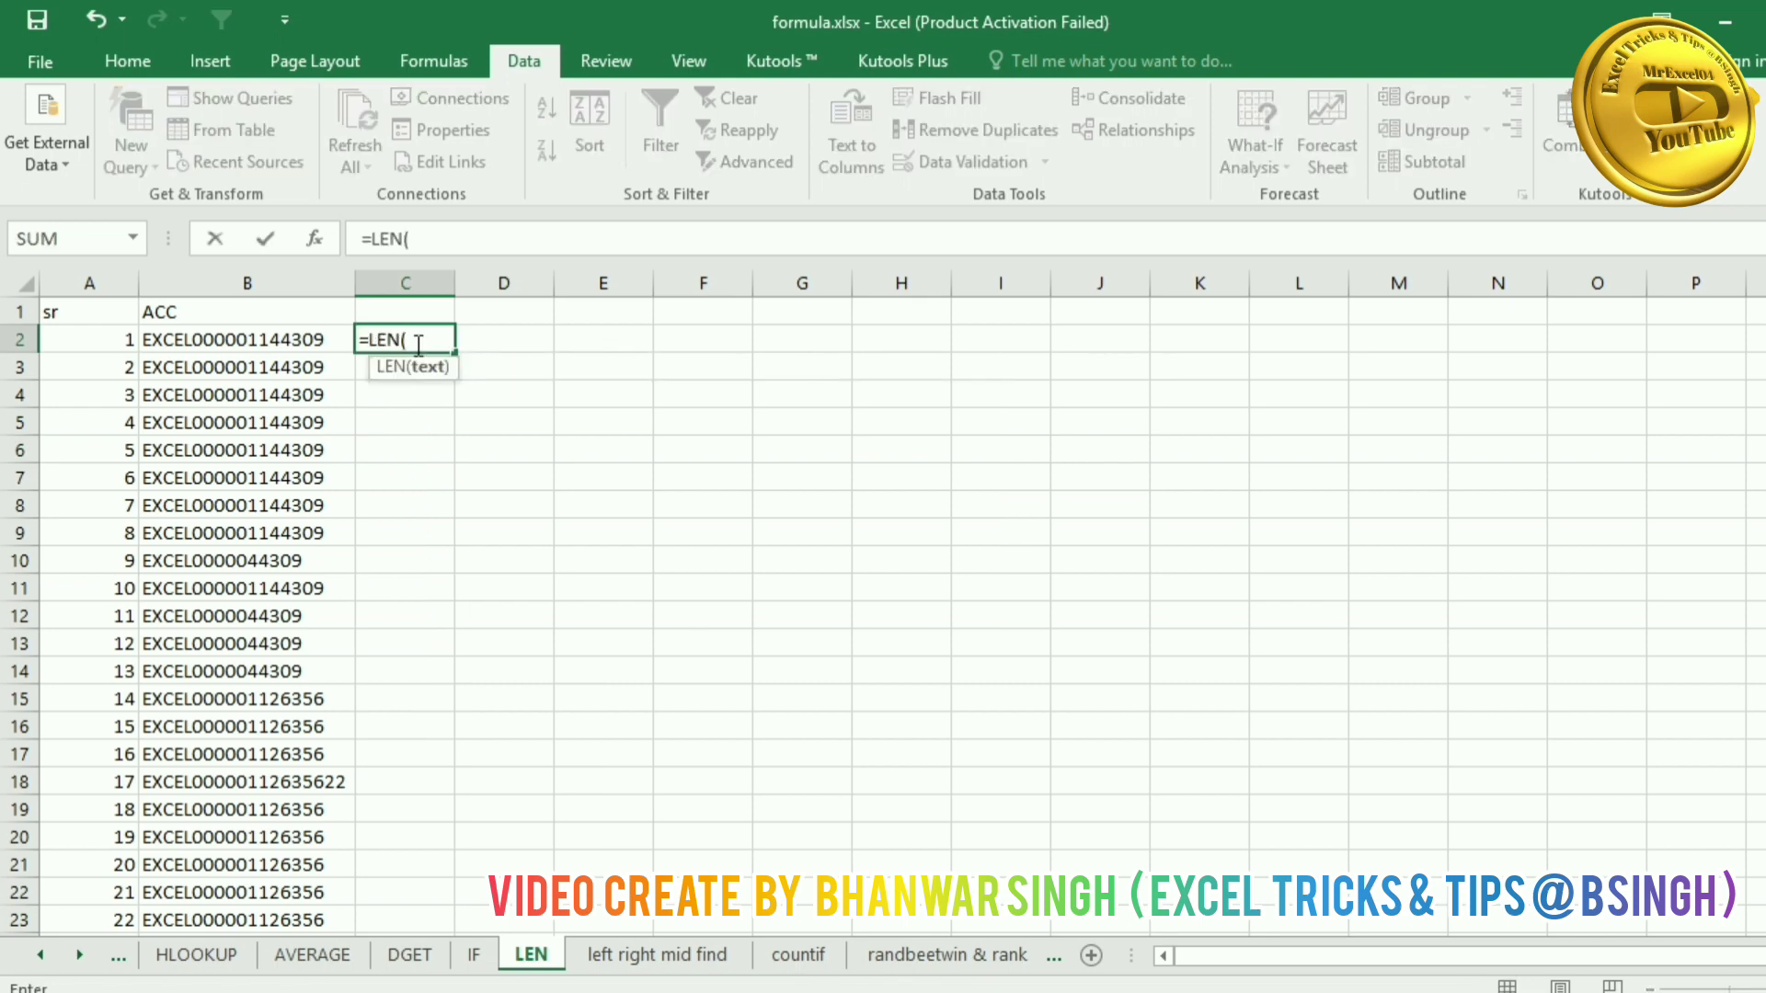
key(Left)
text())
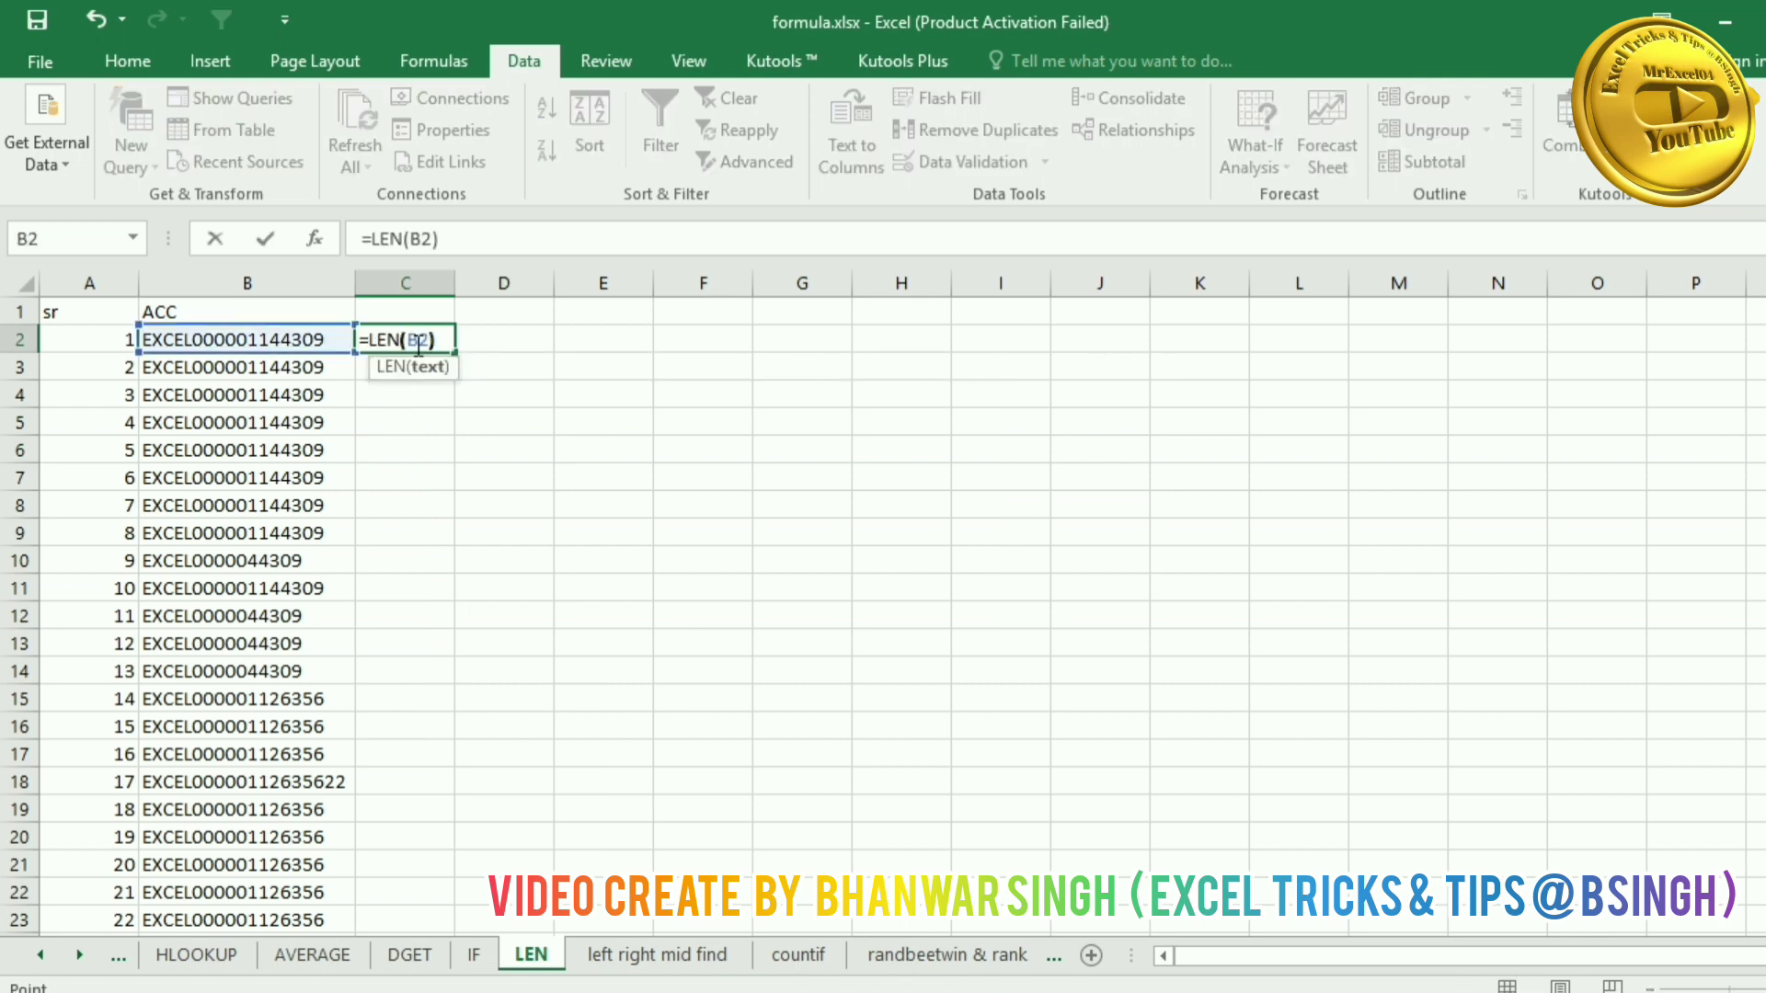
key(Return)
click(414, 344)
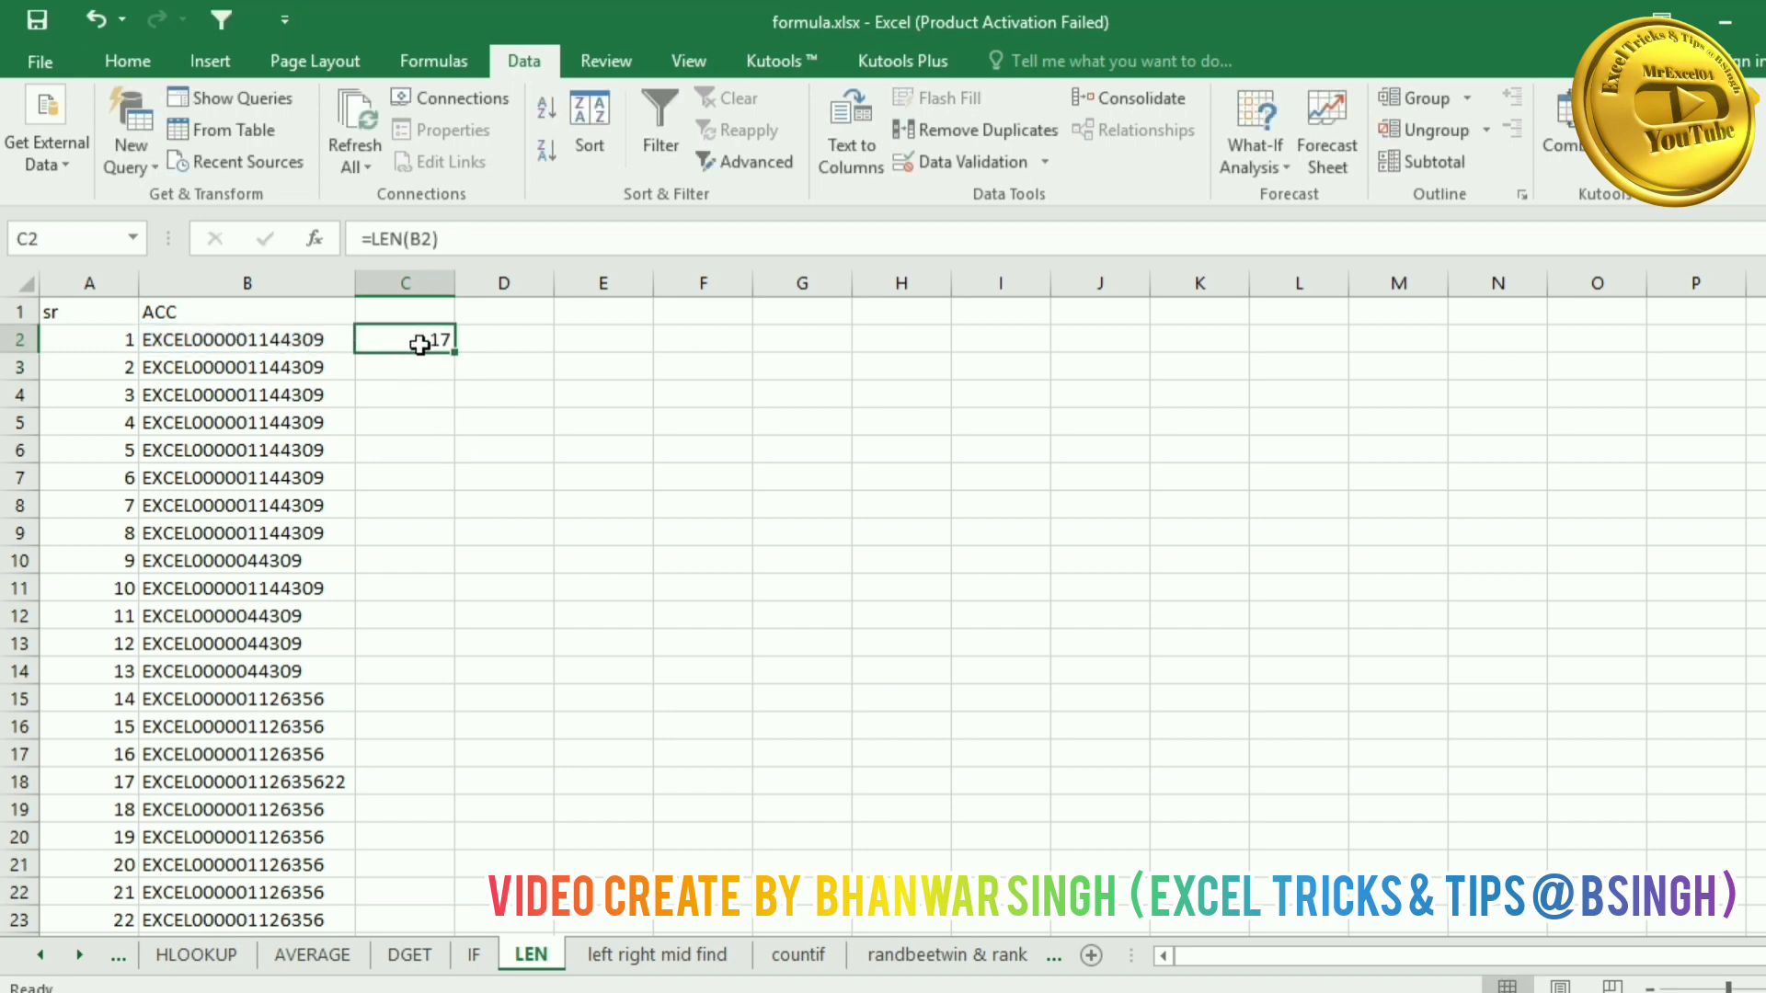
Step: Re-enter =LEN(B2) in C2 and fill it down column C for all account numbers
click(298, 563)
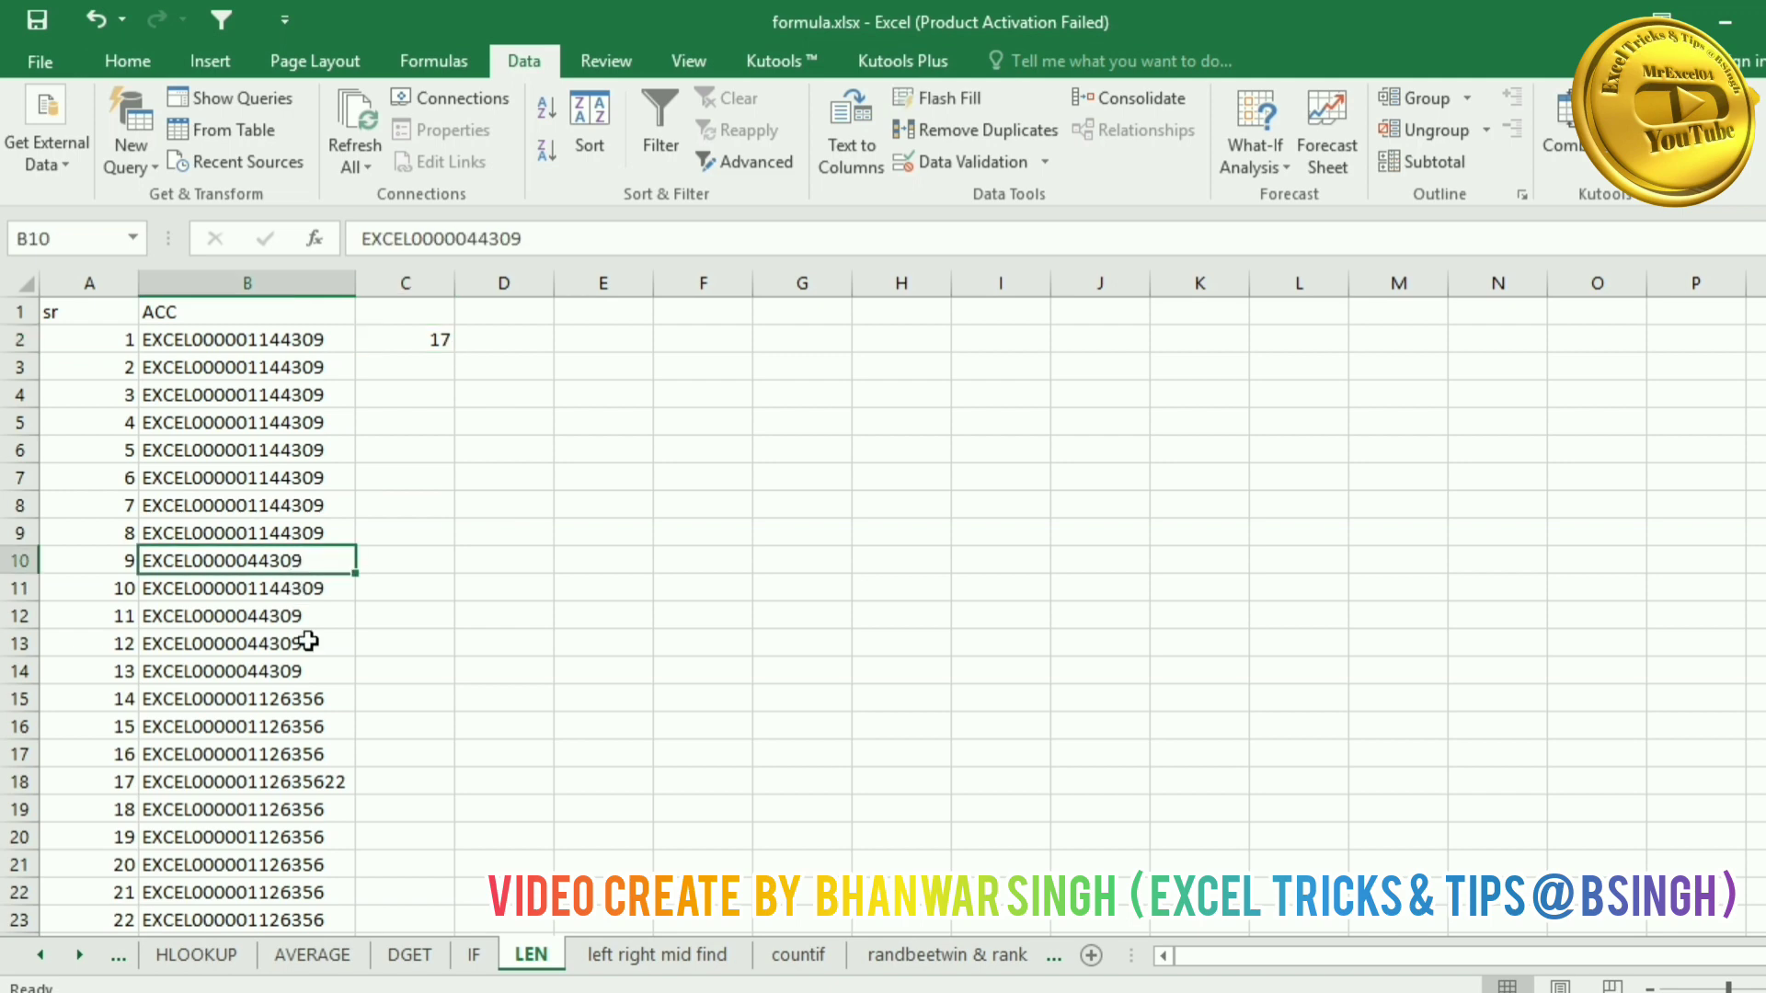
click(323, 775)
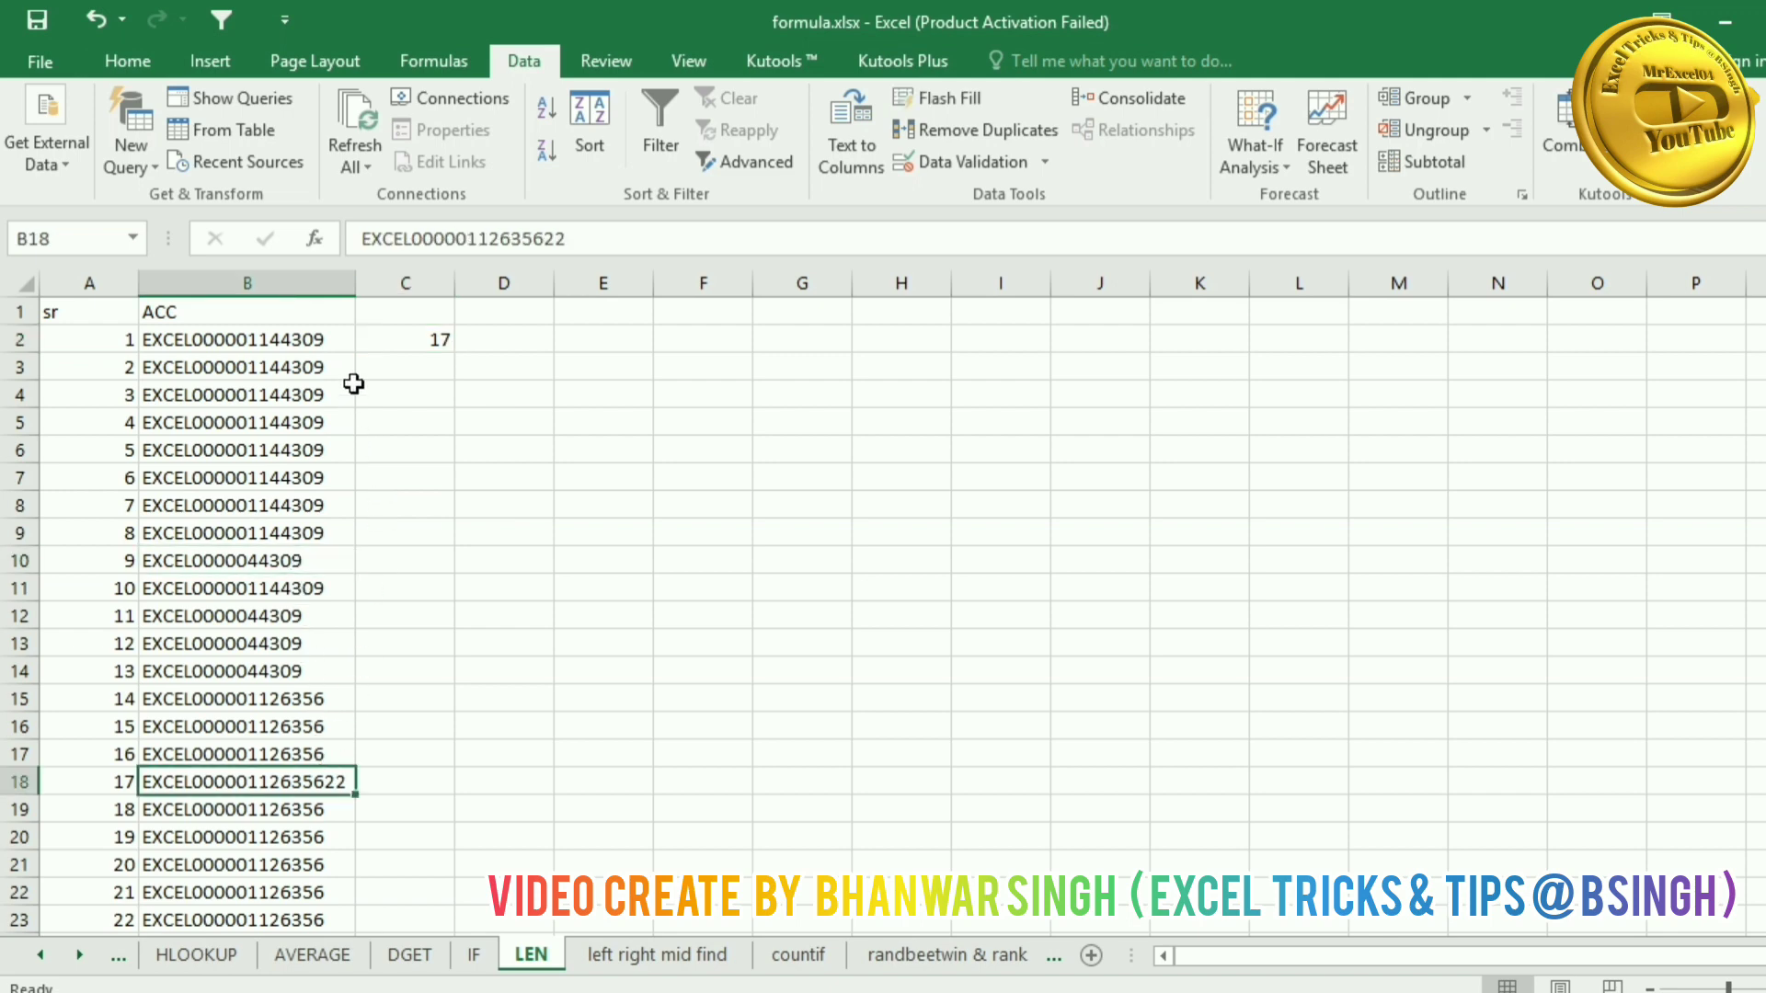
click(399, 342)
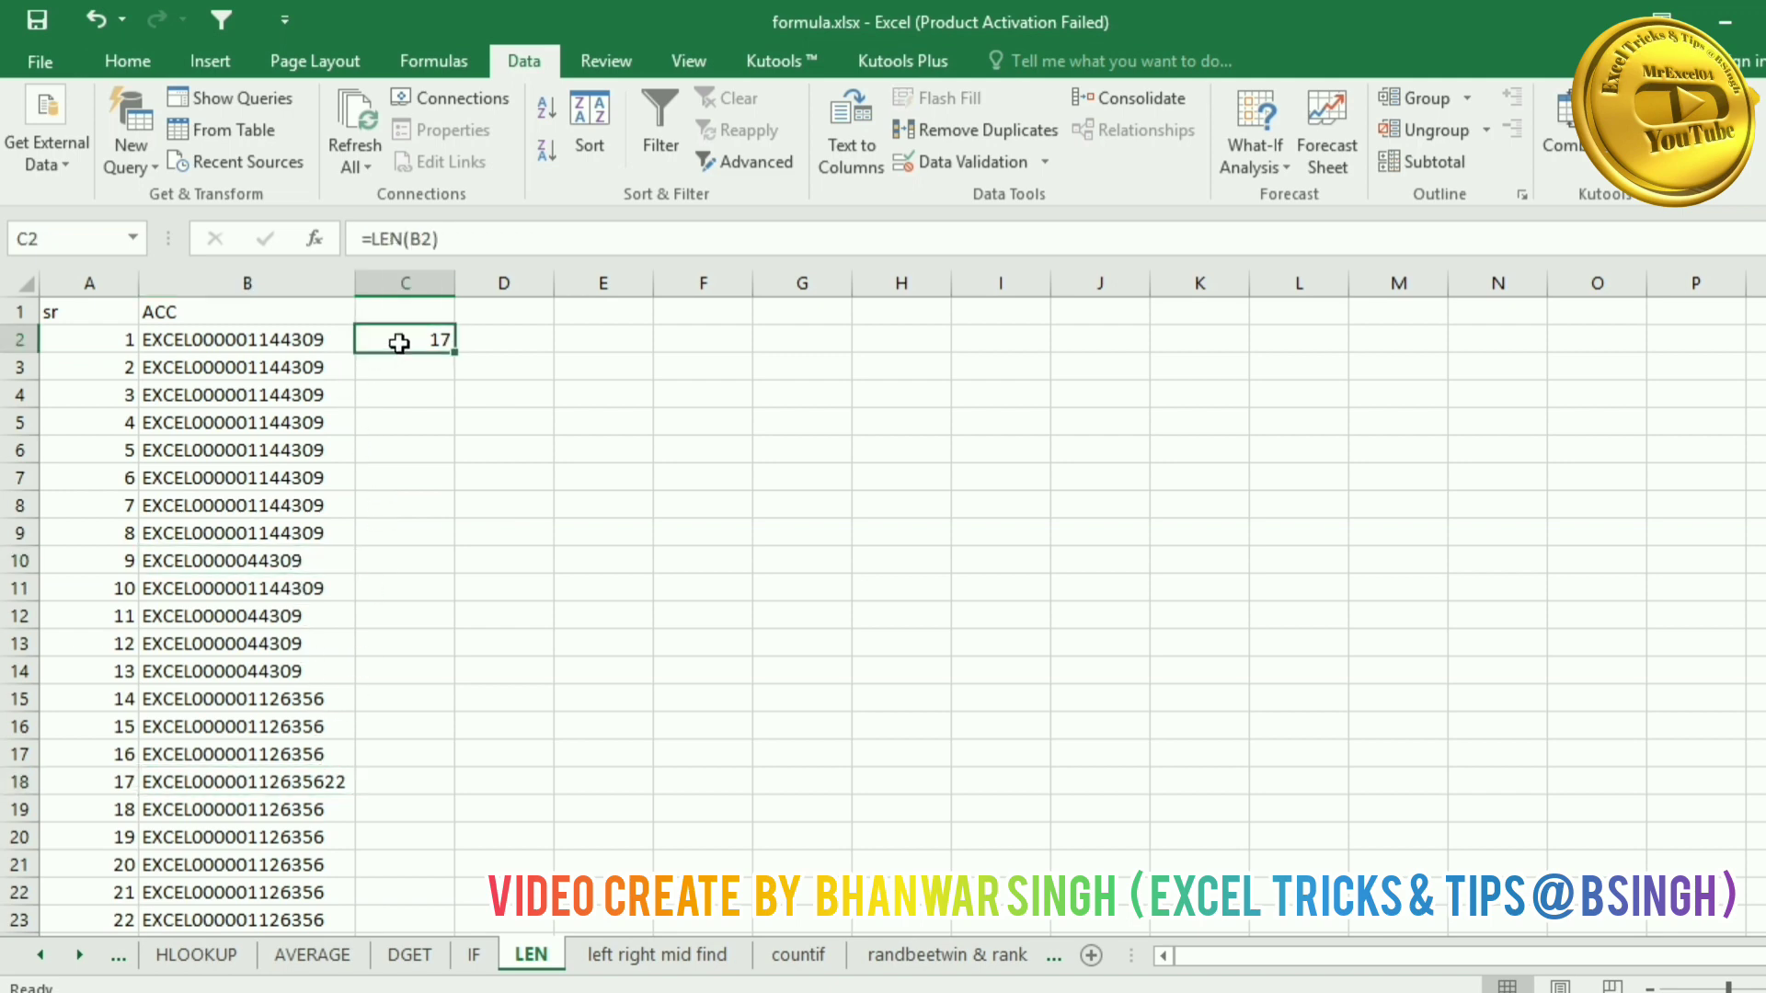
text(=)
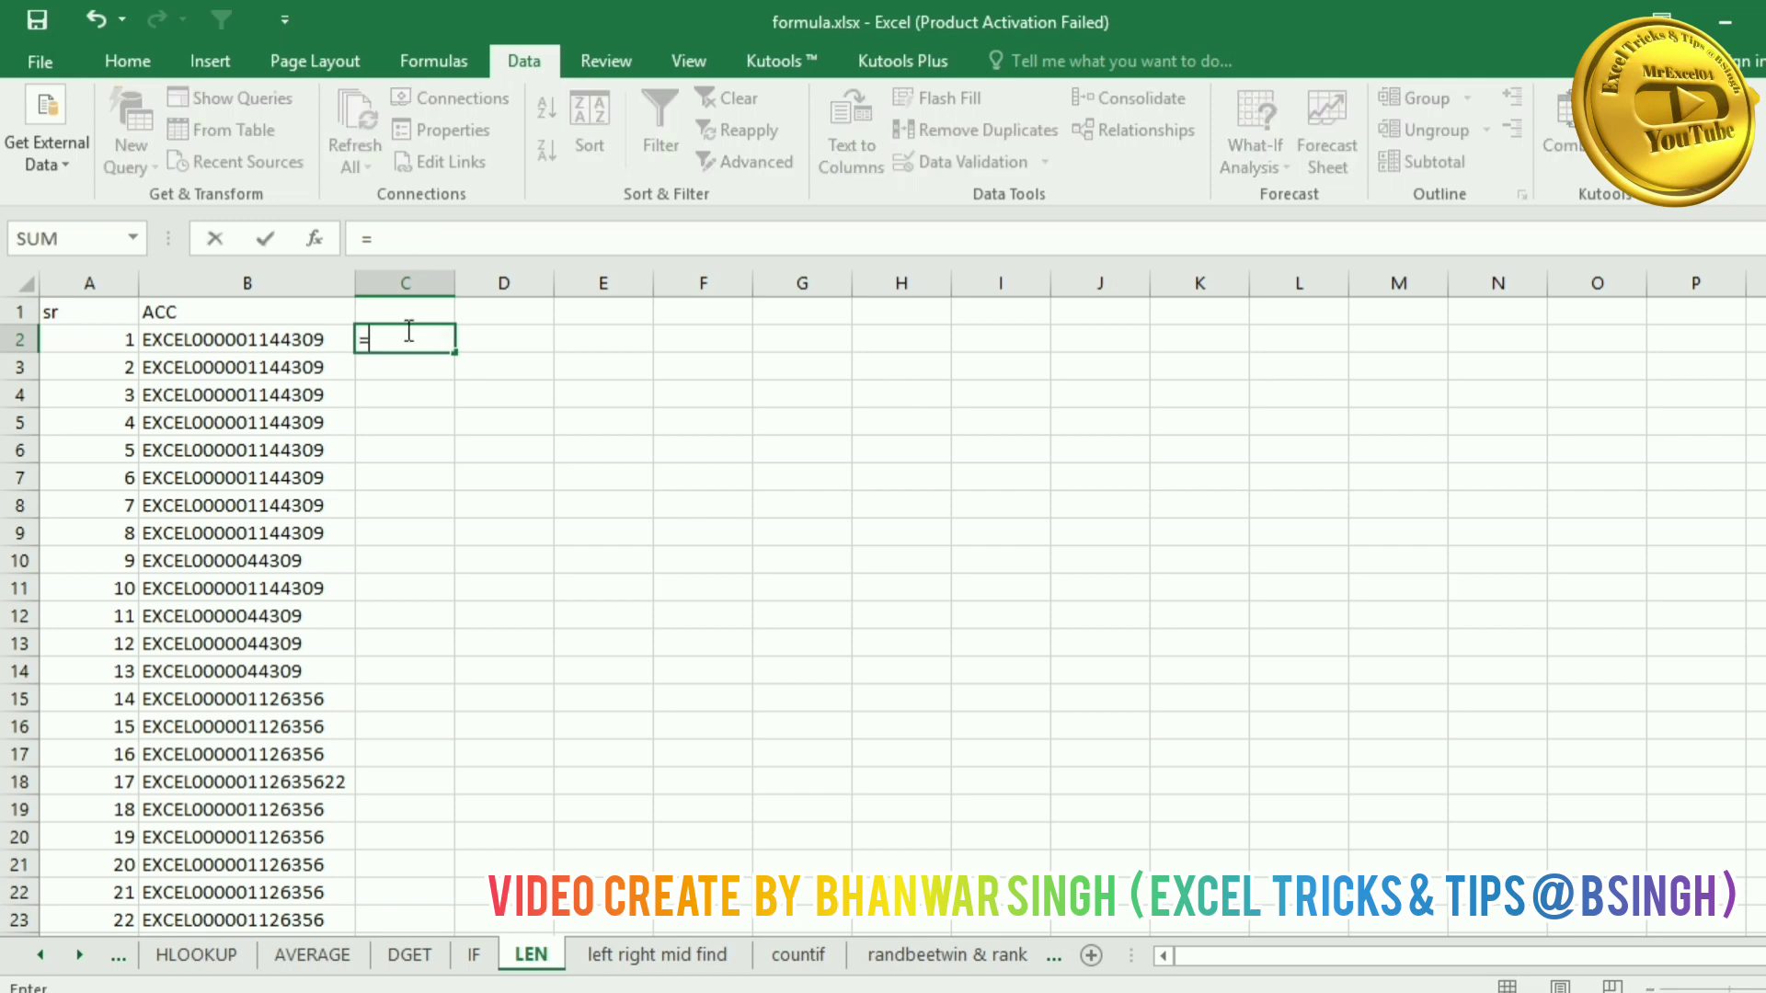
text(LEN()
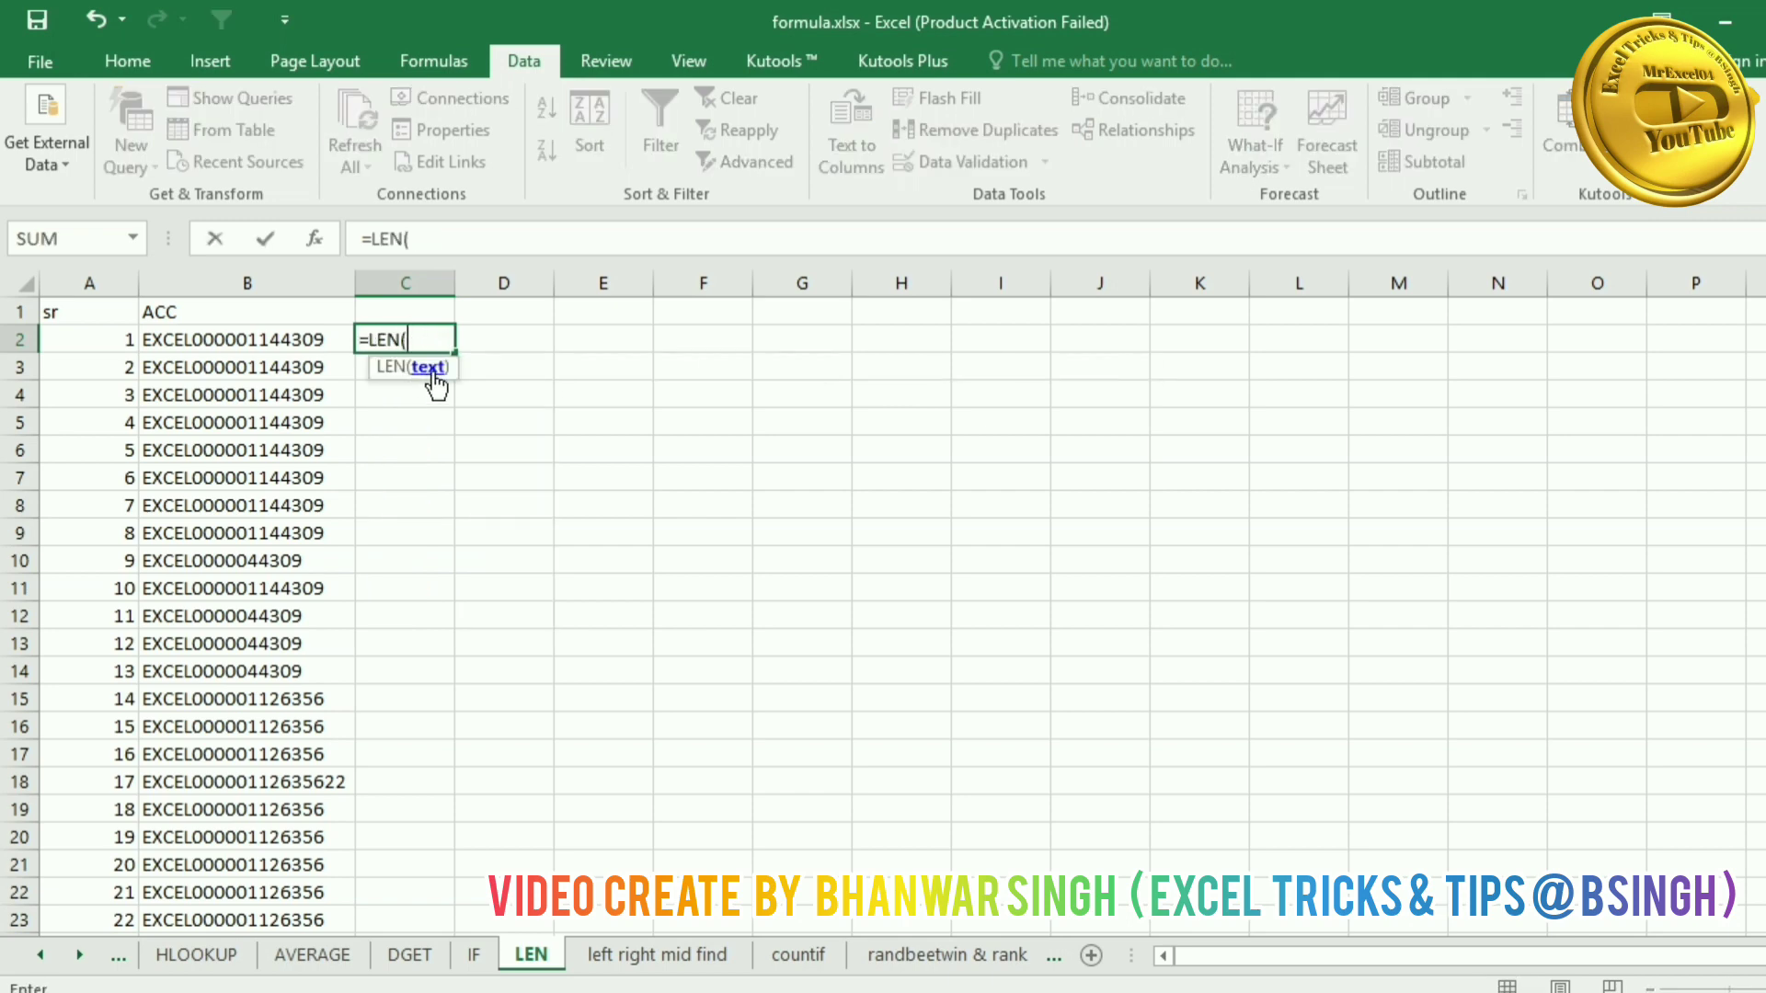
click(267, 341)
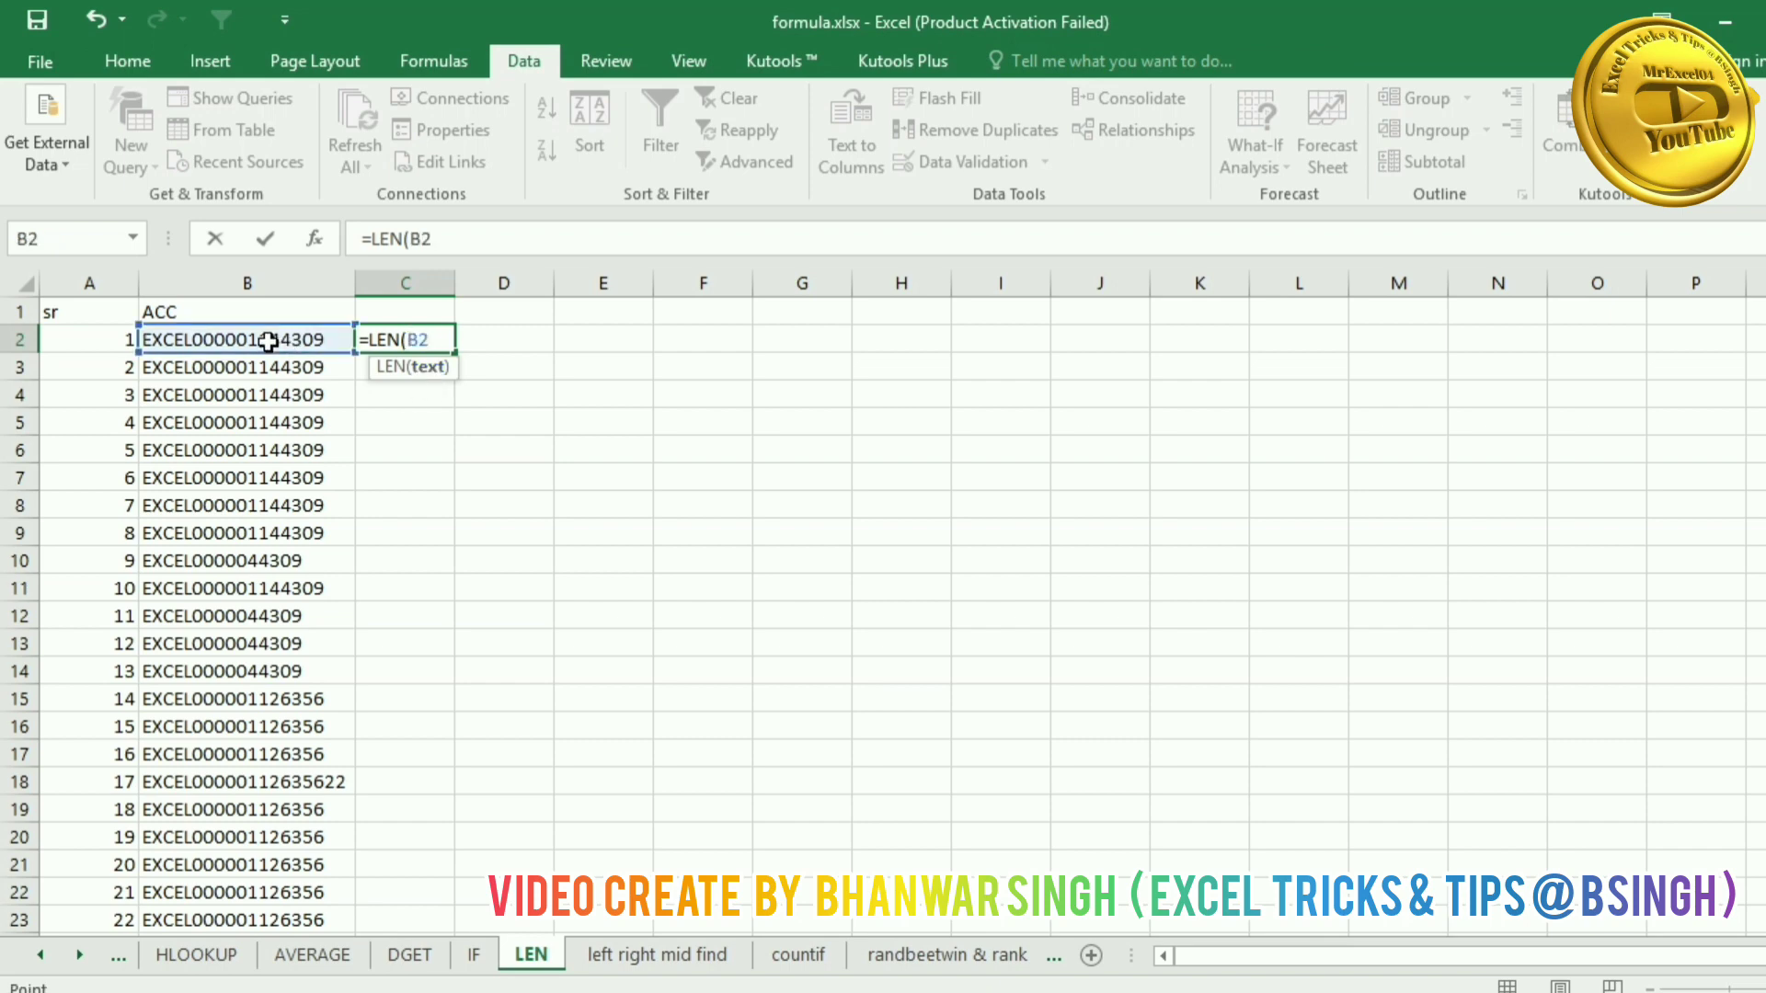
text())
key(Return)
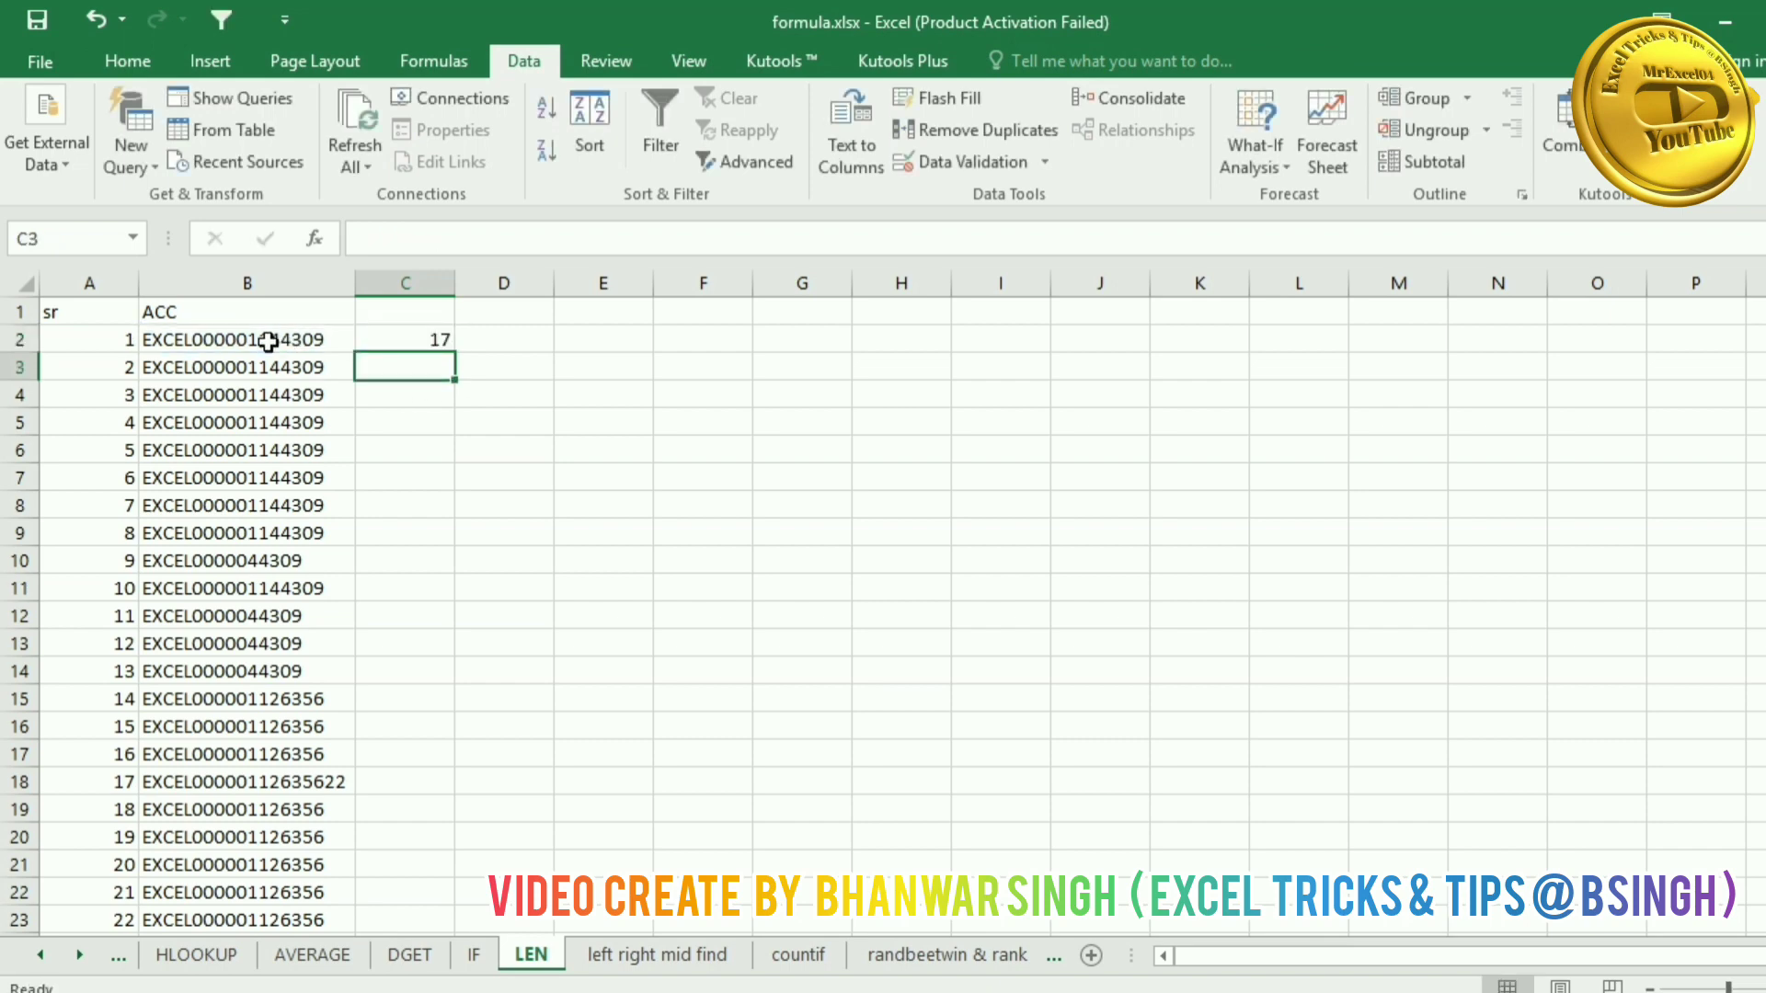
click(421, 339)
double_click(457, 357)
Step: Examine the character counts in column C to find account numbers that are too short or too long
click(409, 560)
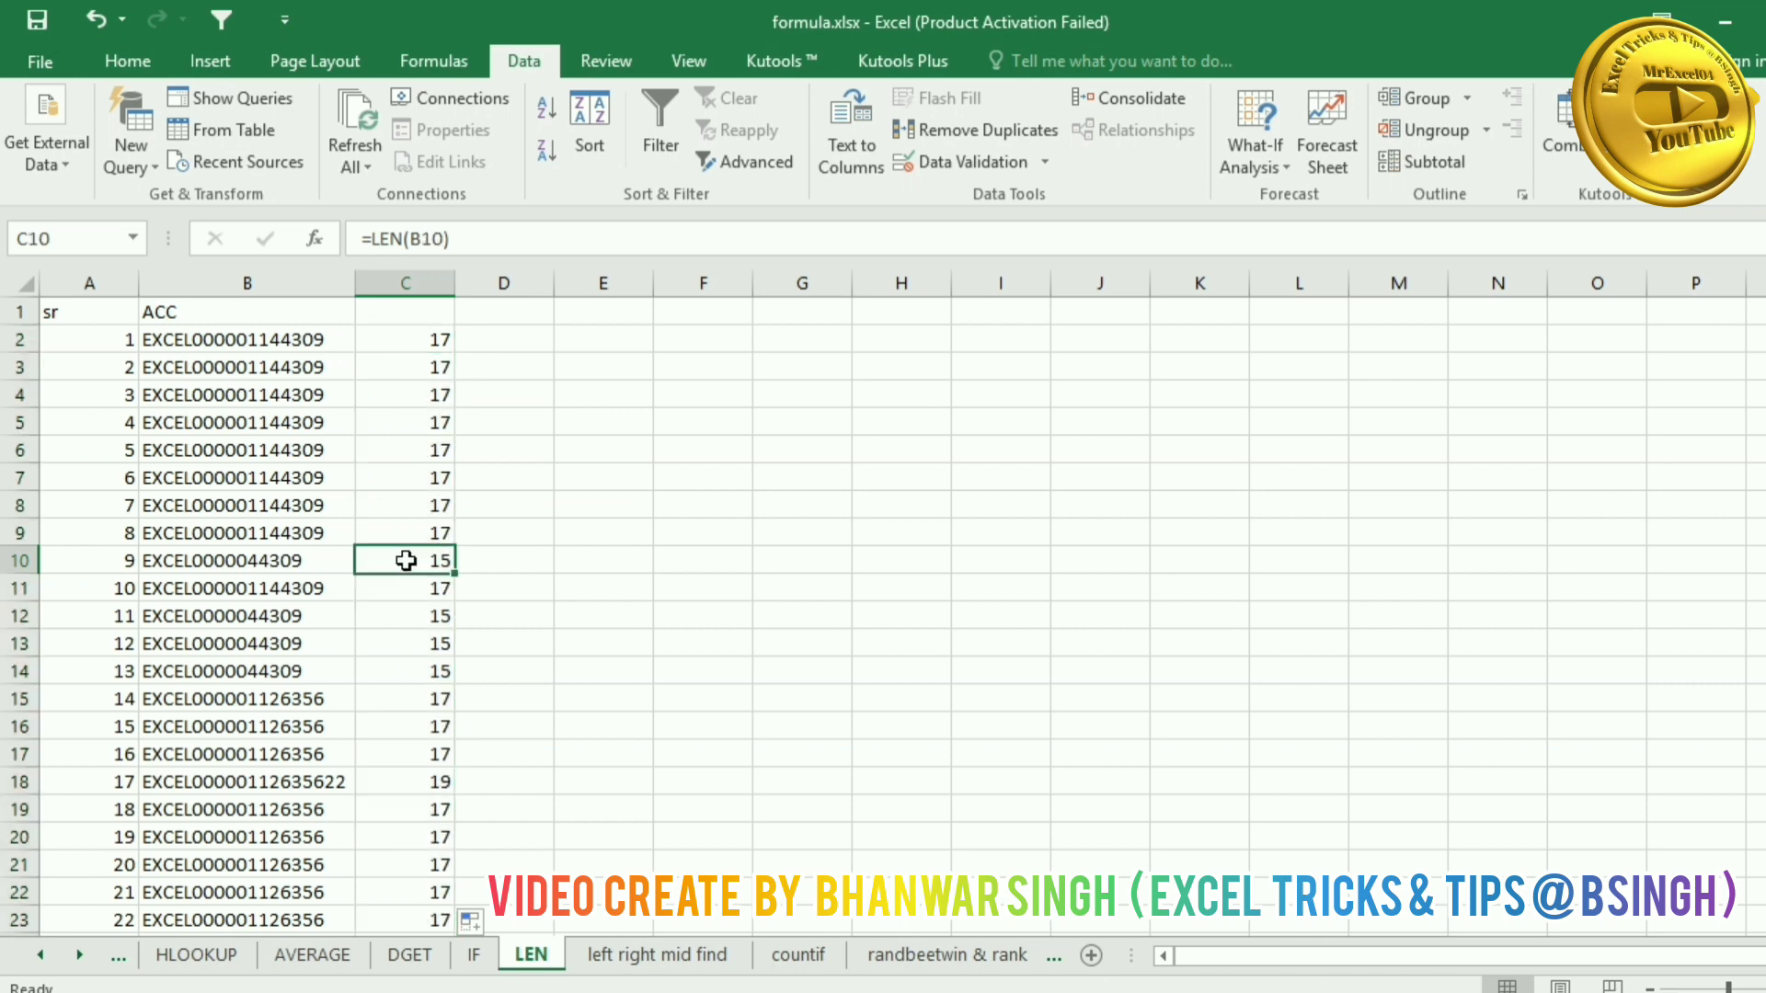
click(202, 562)
click(421, 560)
click(413, 778)
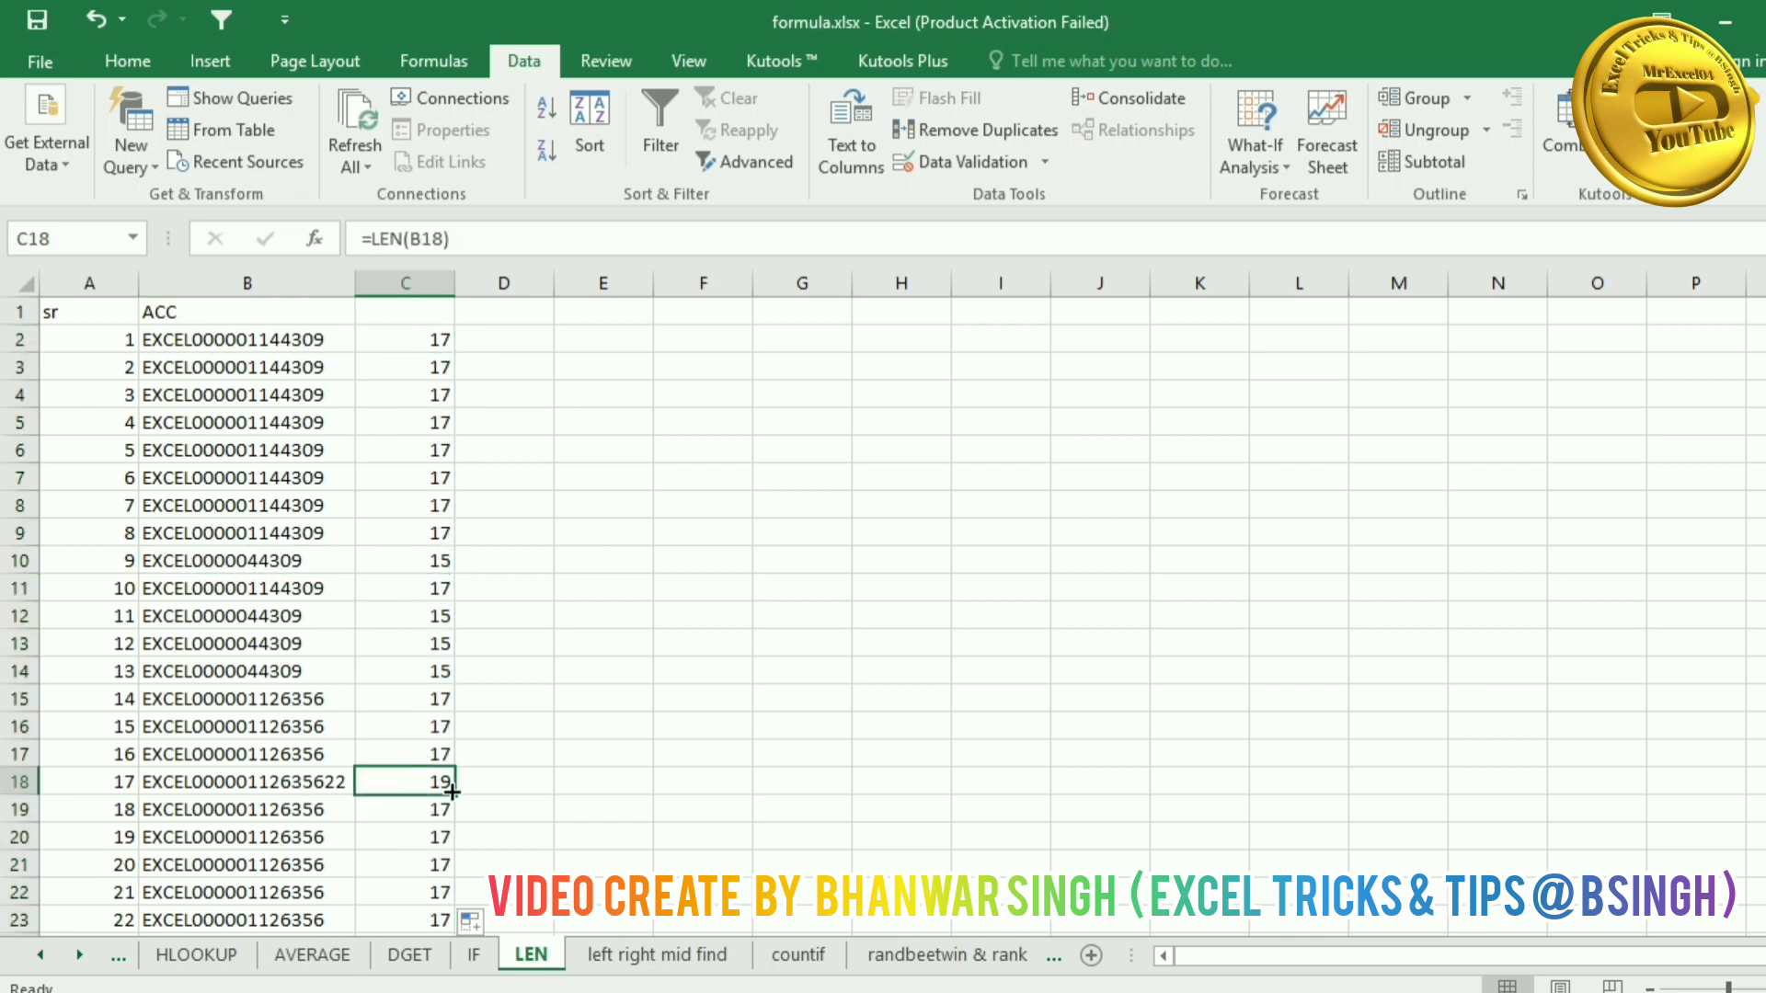
scroll(450, 789, down, 3)
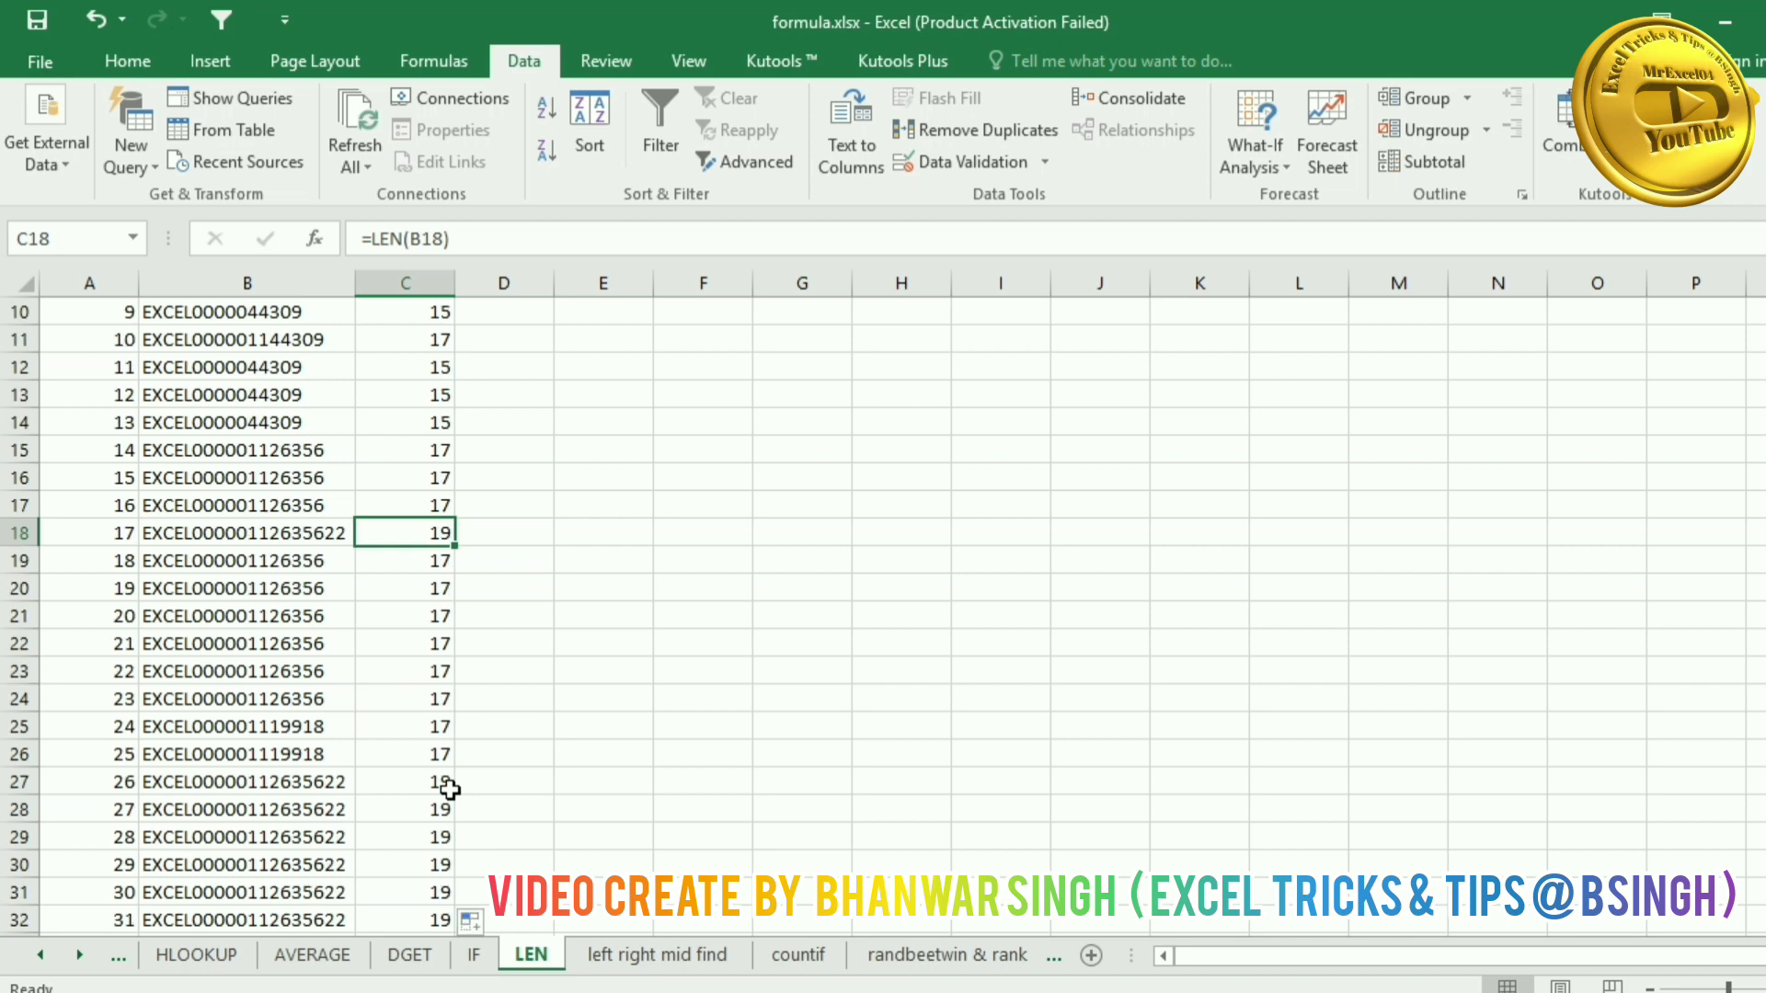
scroll(421, 681, down, 3)
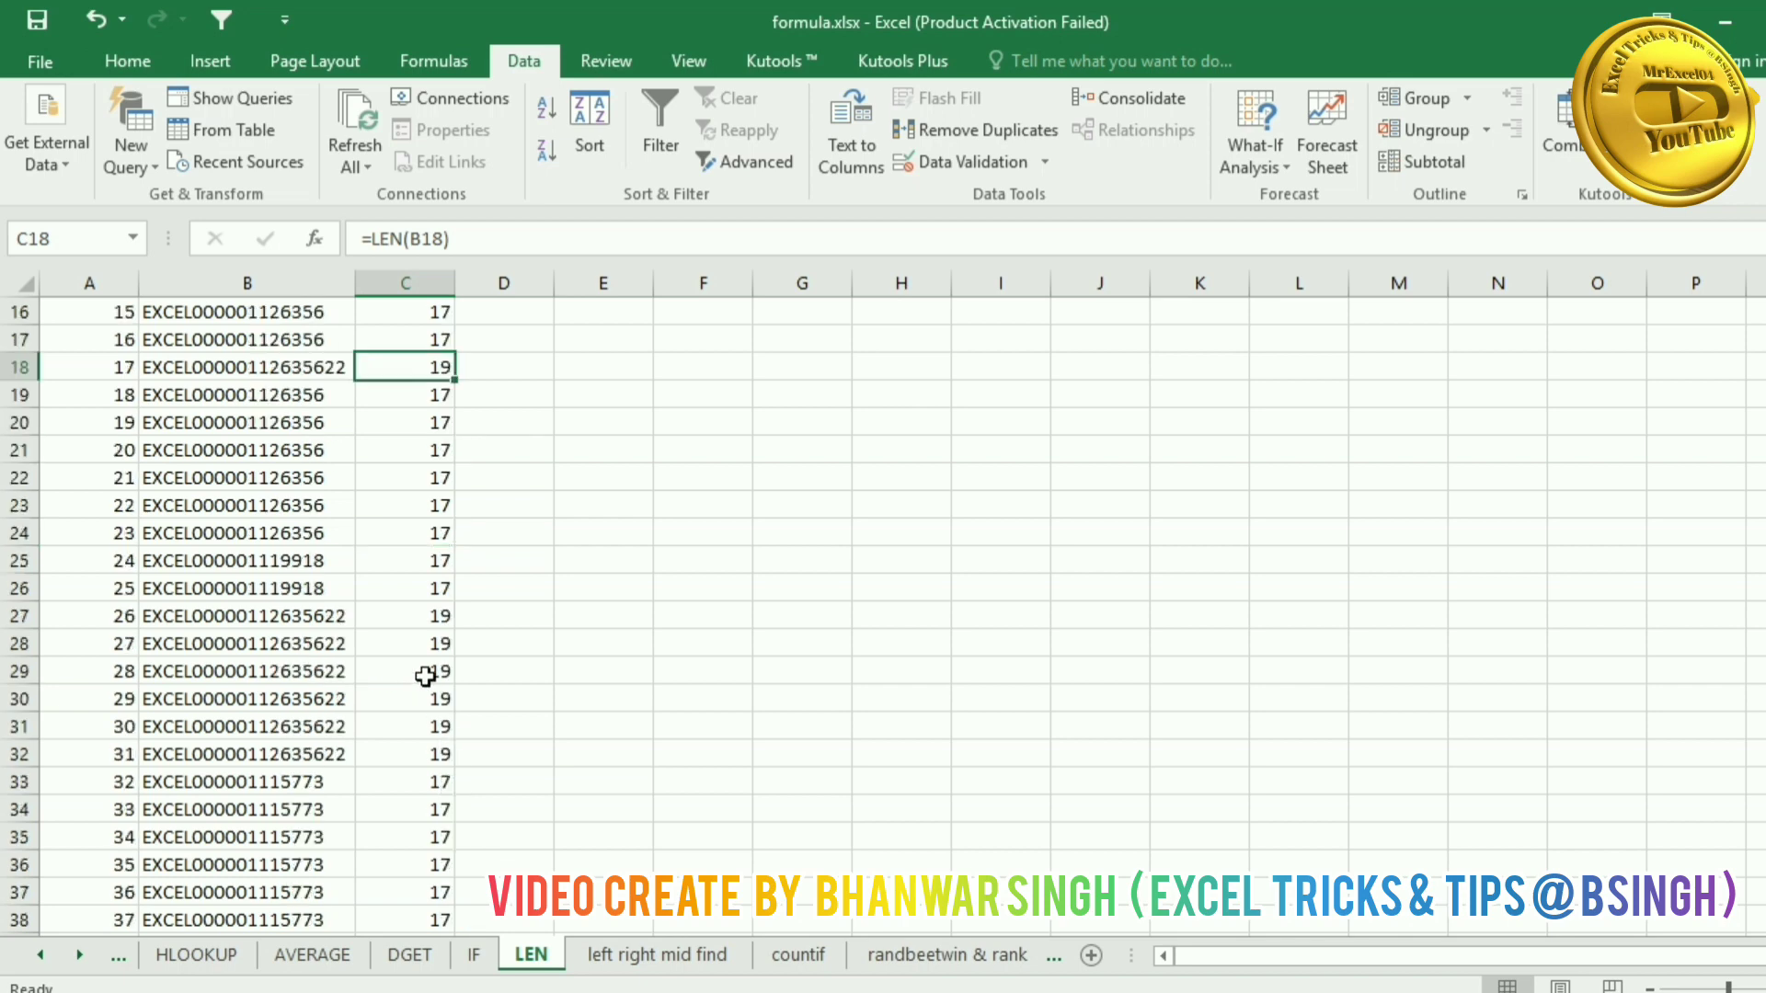
scroll(402, 569, up, 6)
drag(426, 342, 421, 538)
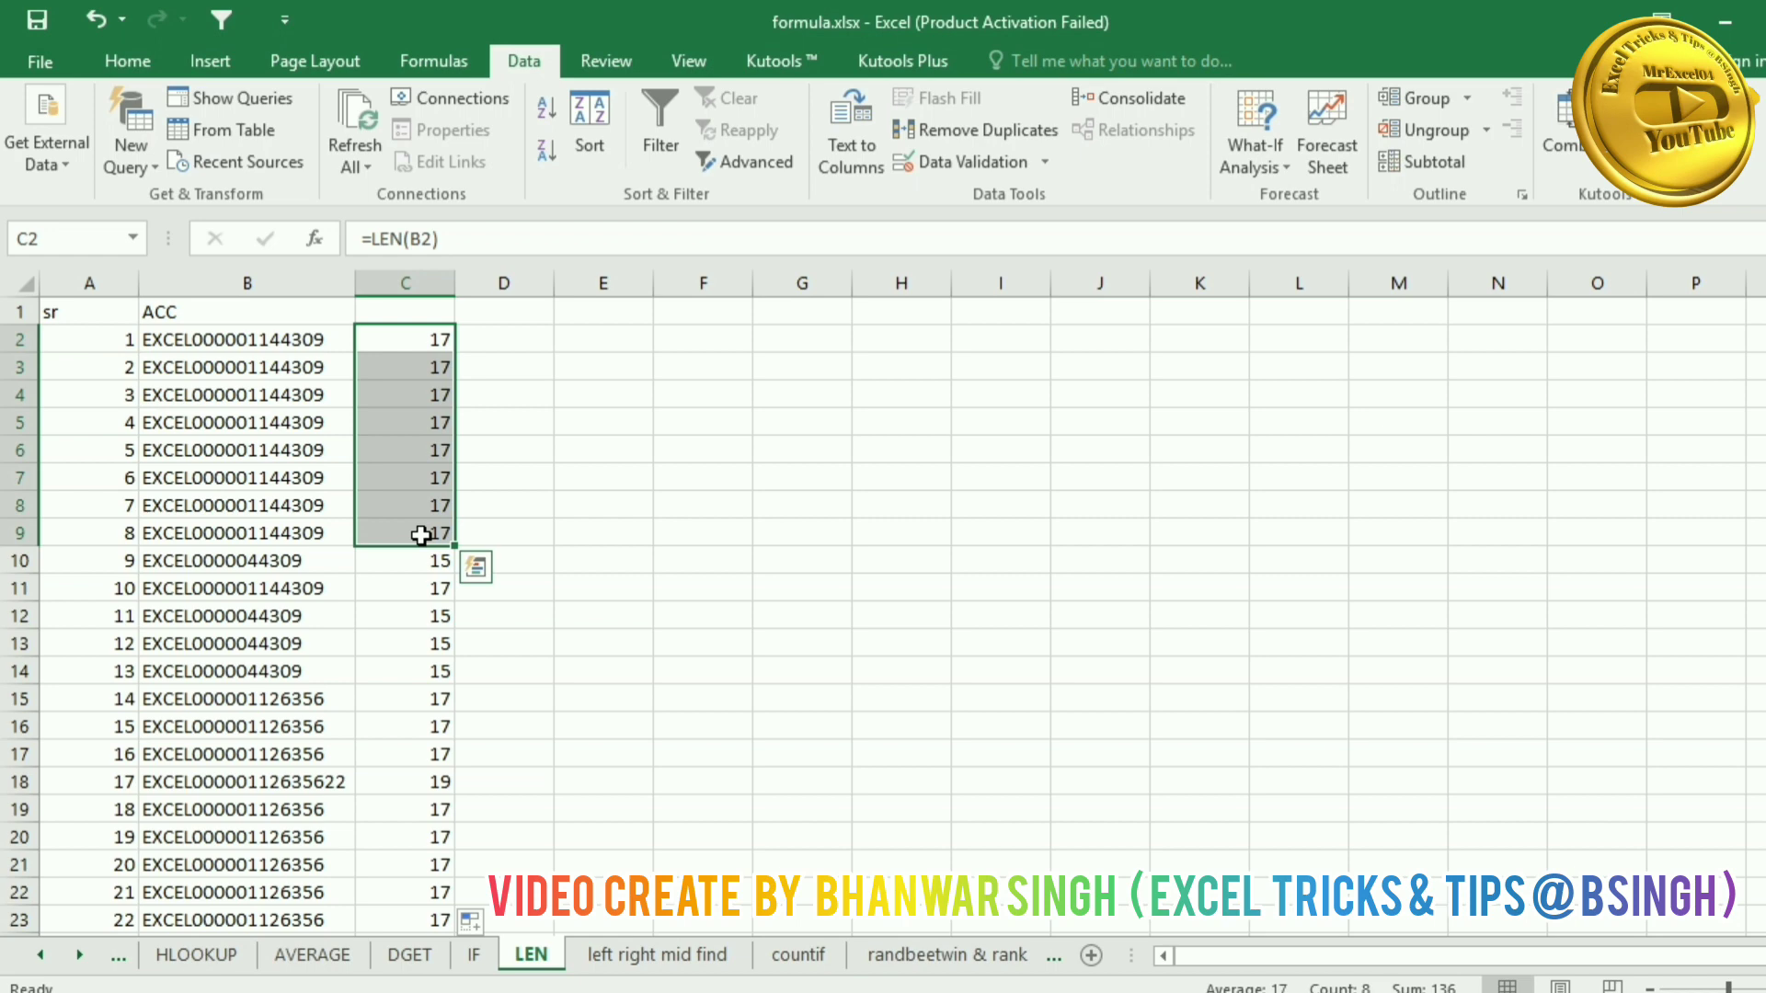
click(801, 543)
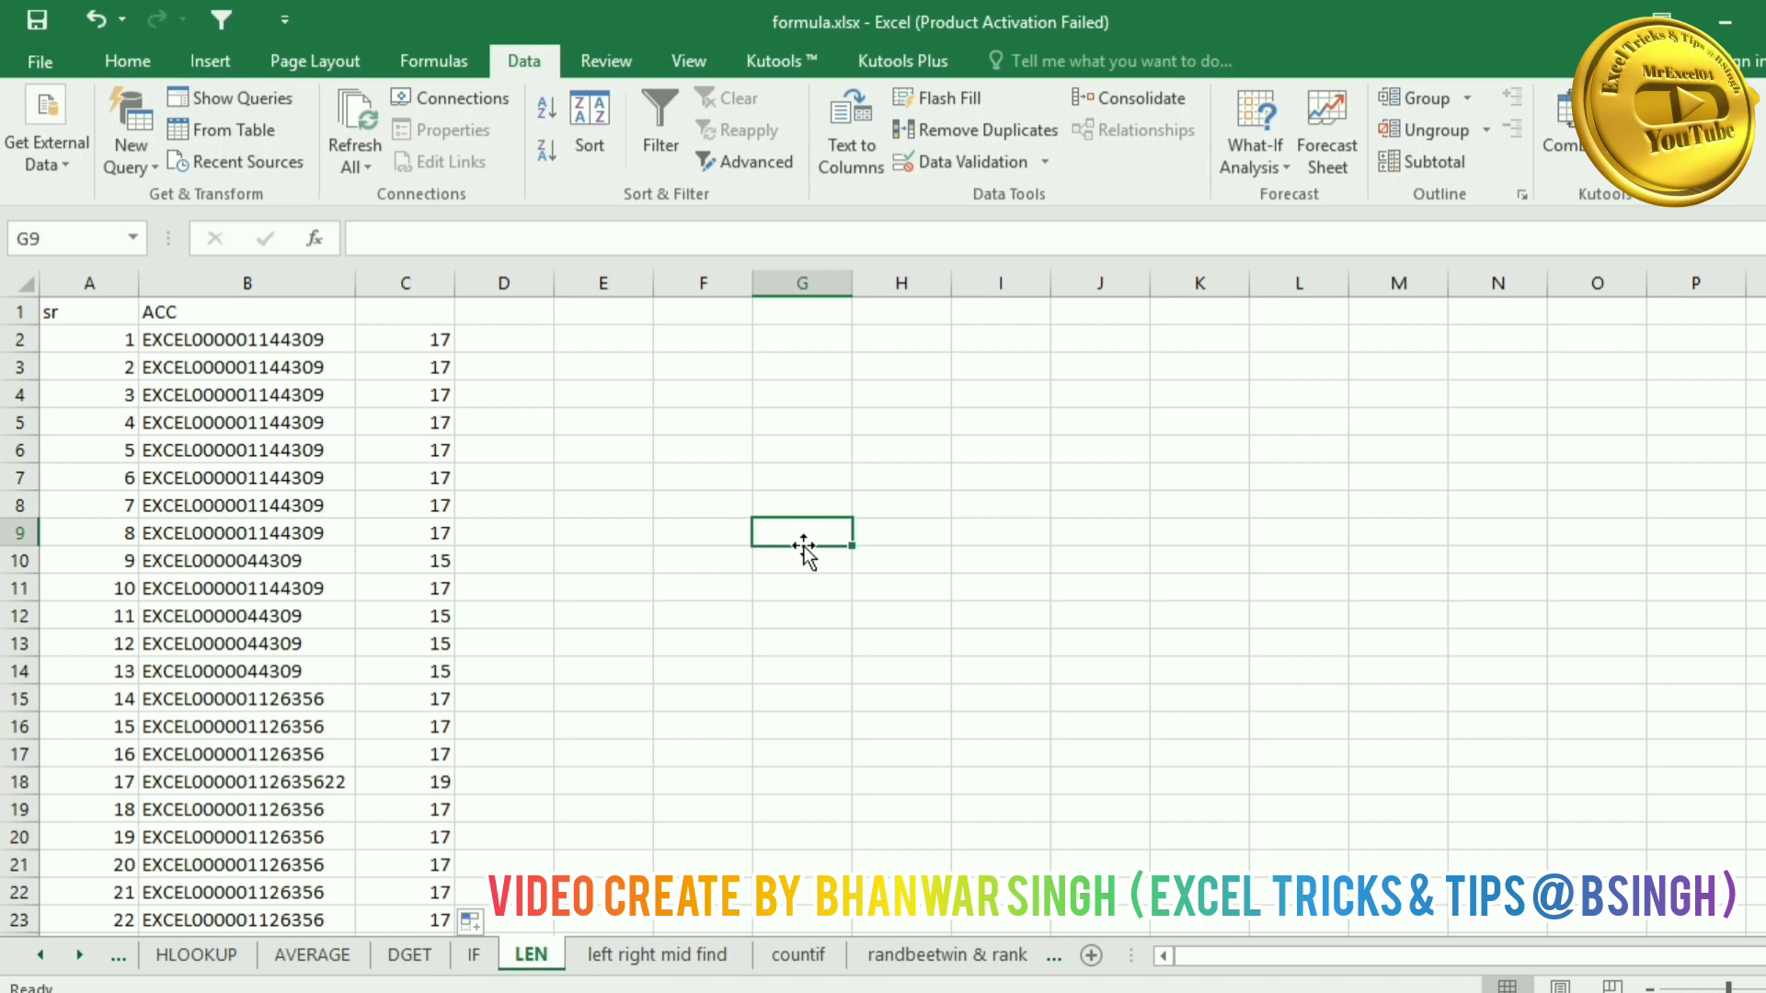
Step: On the left right mid find sheet, enter =LEFT(C2,16) in D2 to extract the account number's first 16 characters
click(689, 956)
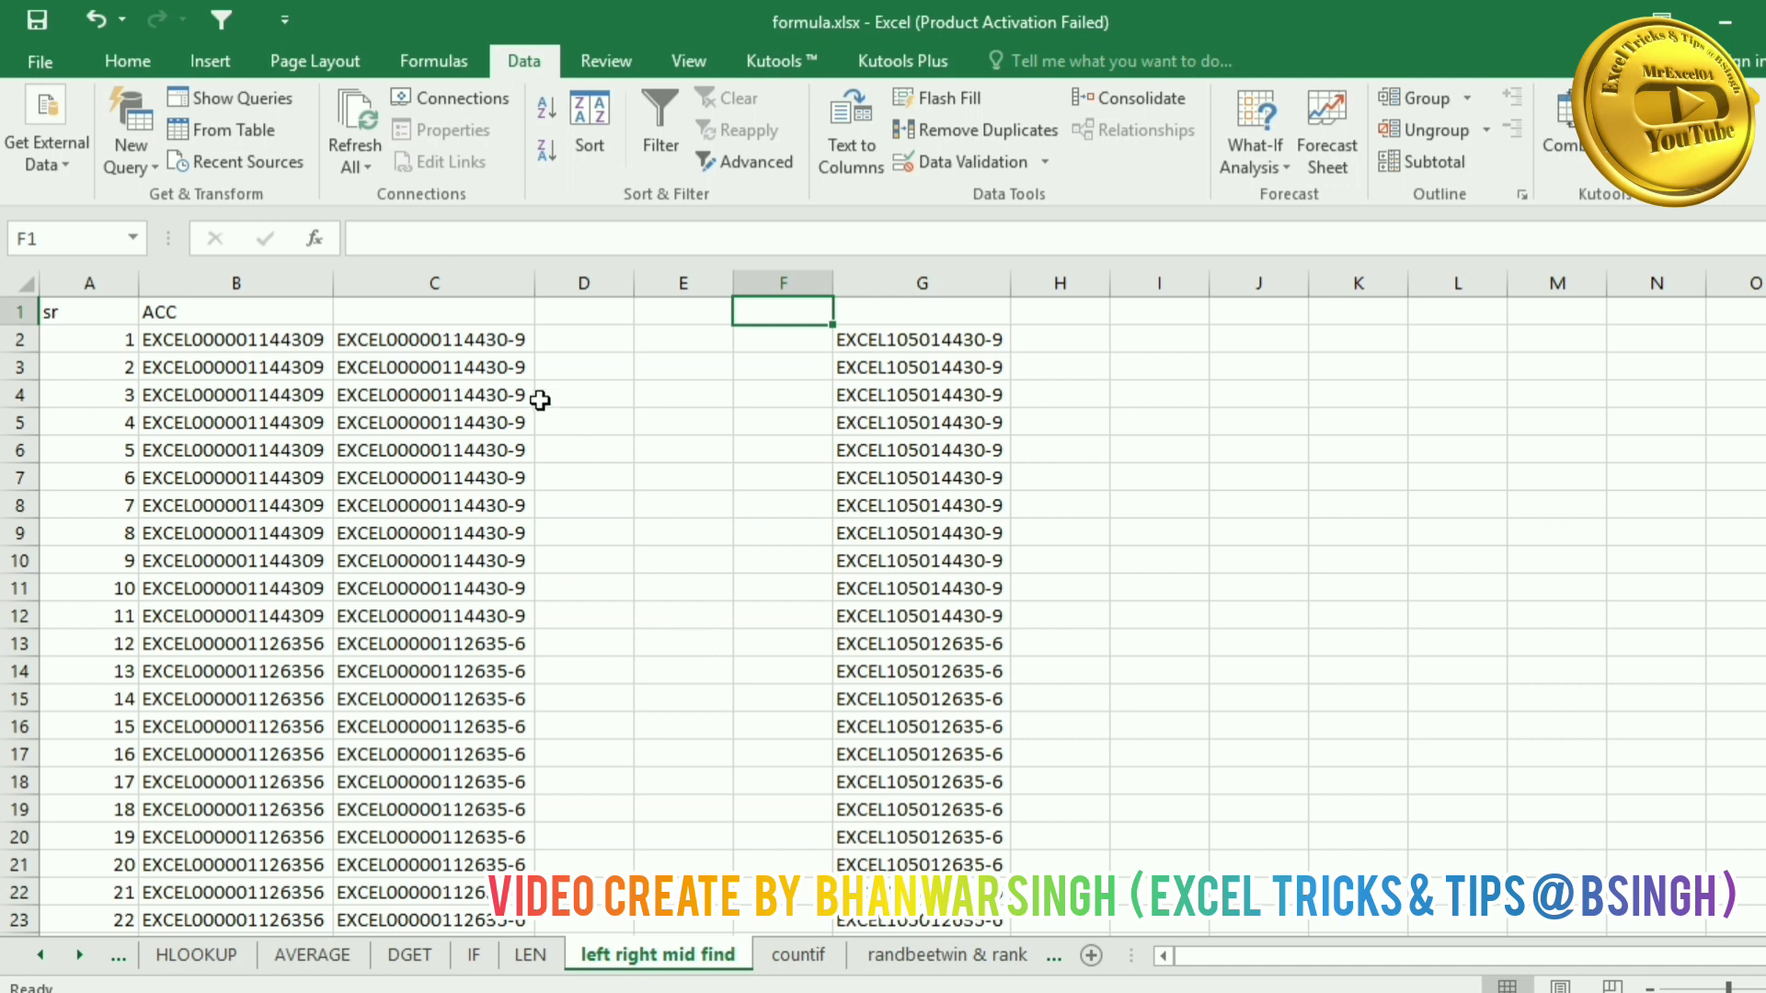
click(595, 344)
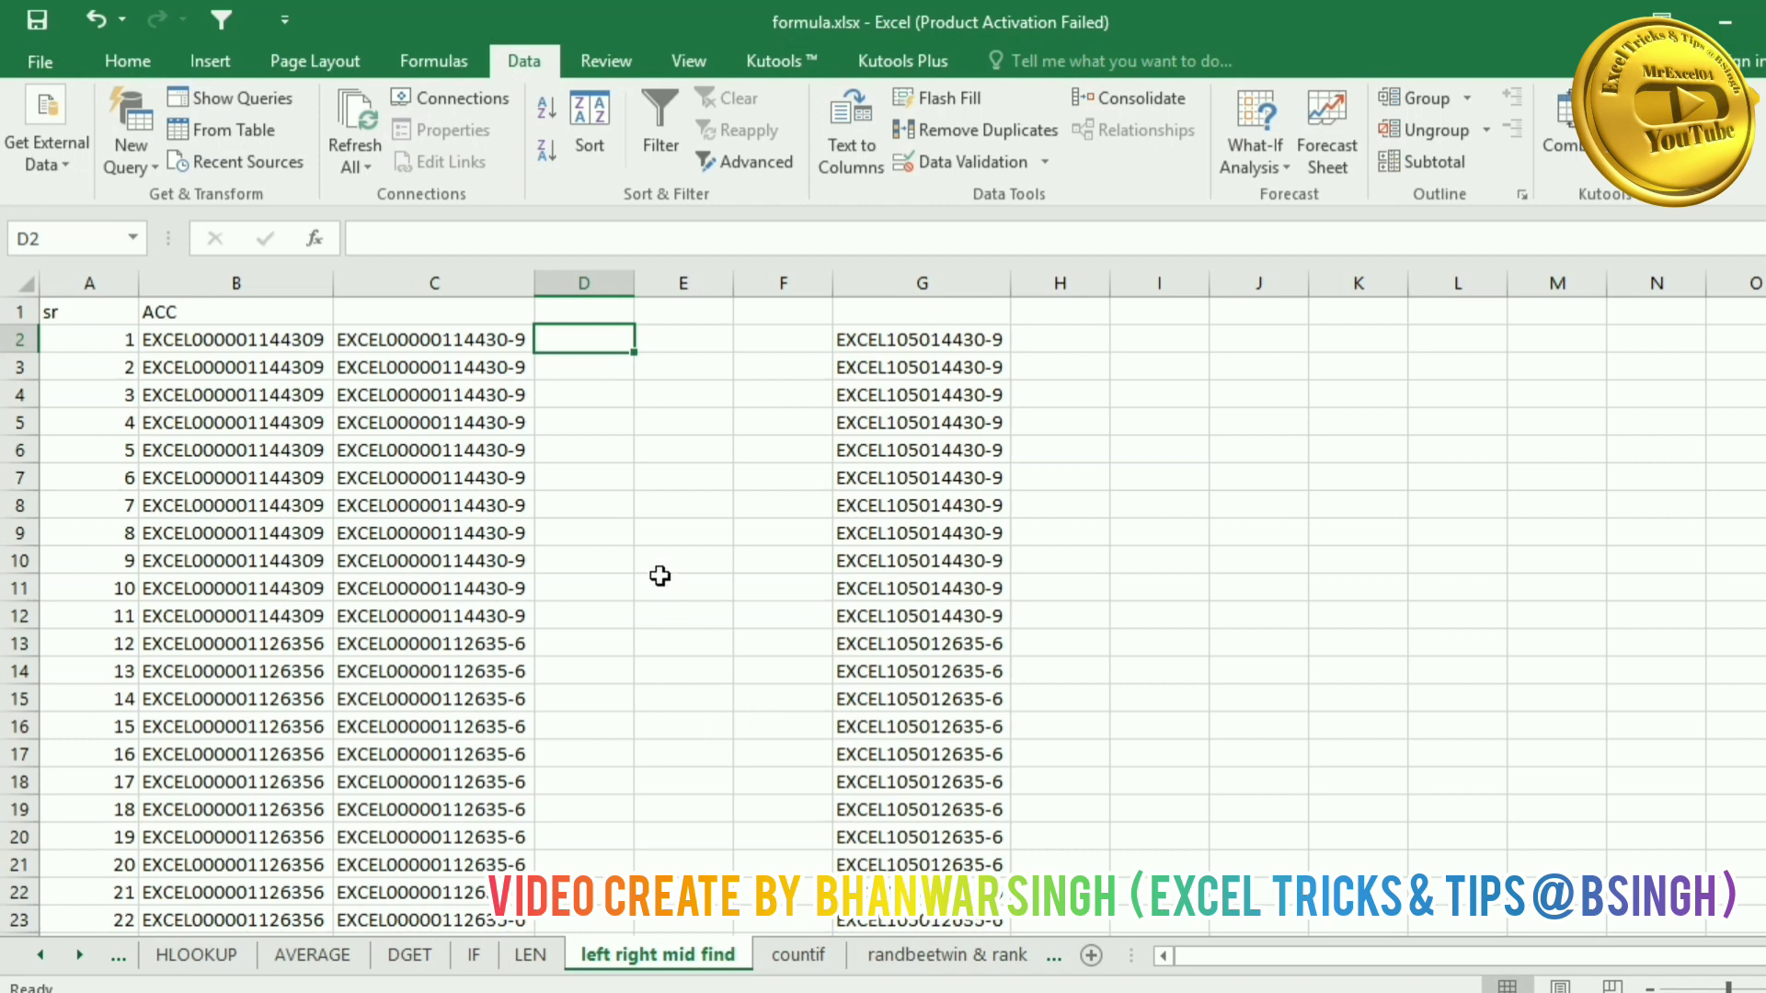
text(=)
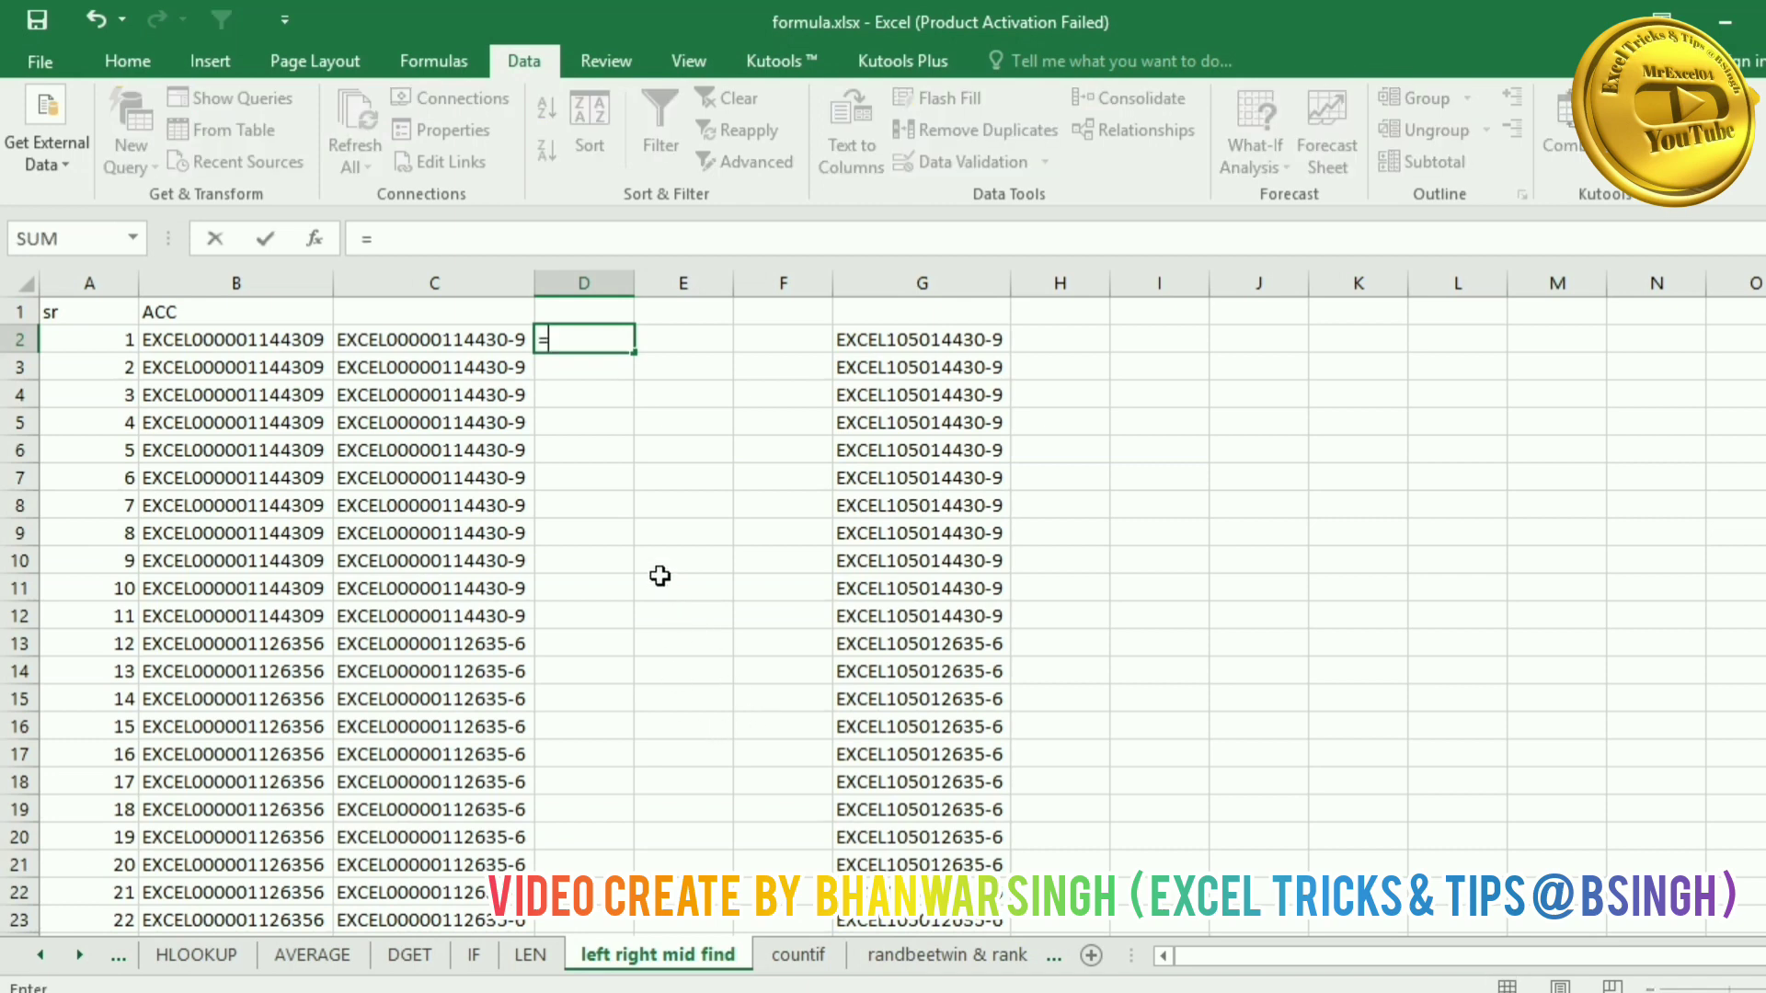
text(LEFT()
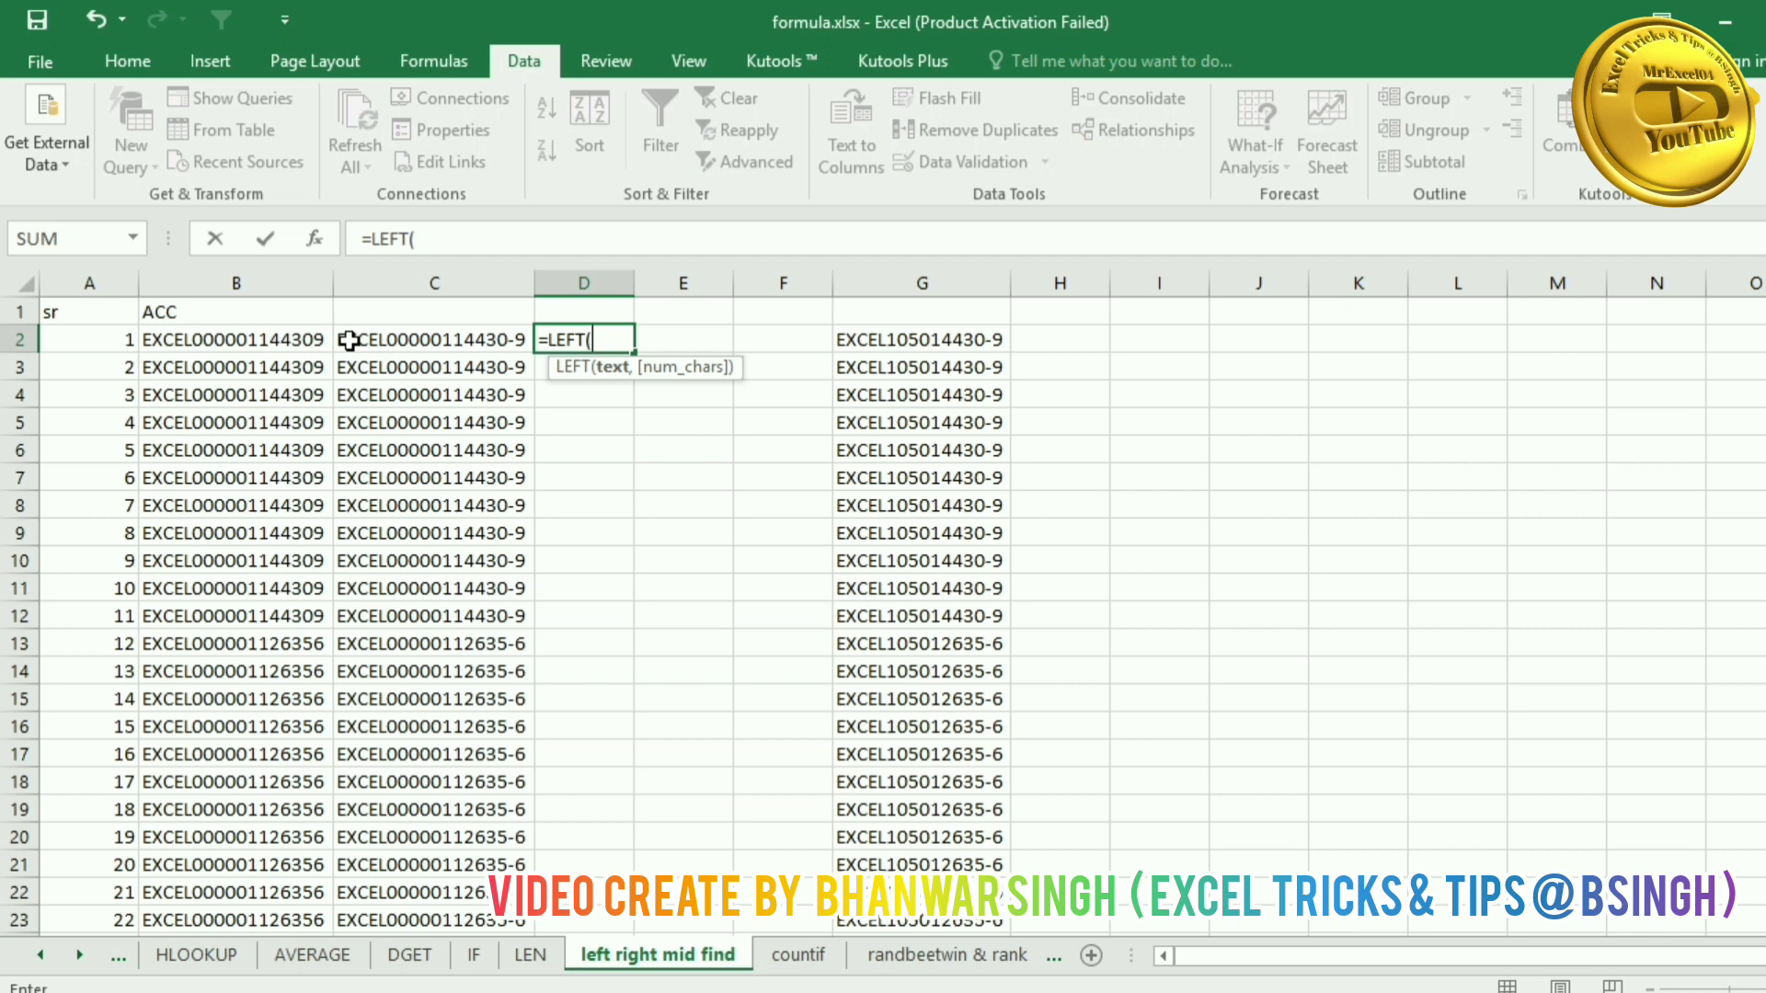
click(396, 343)
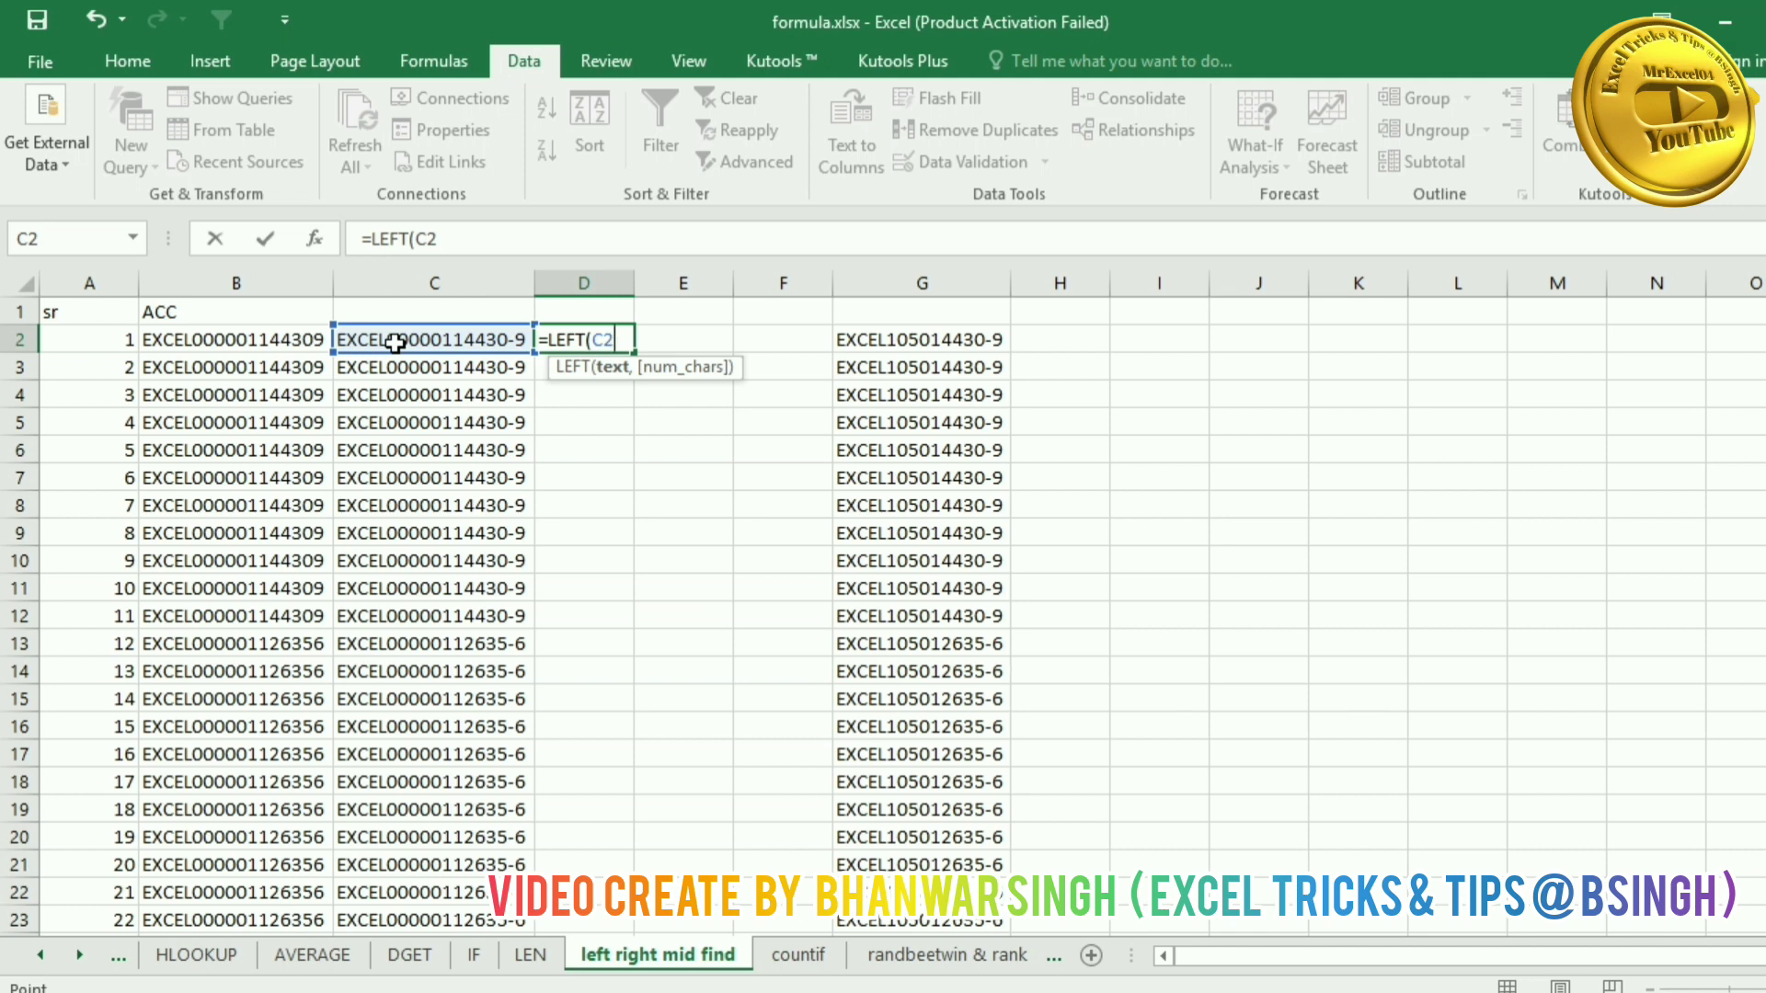
text(,)
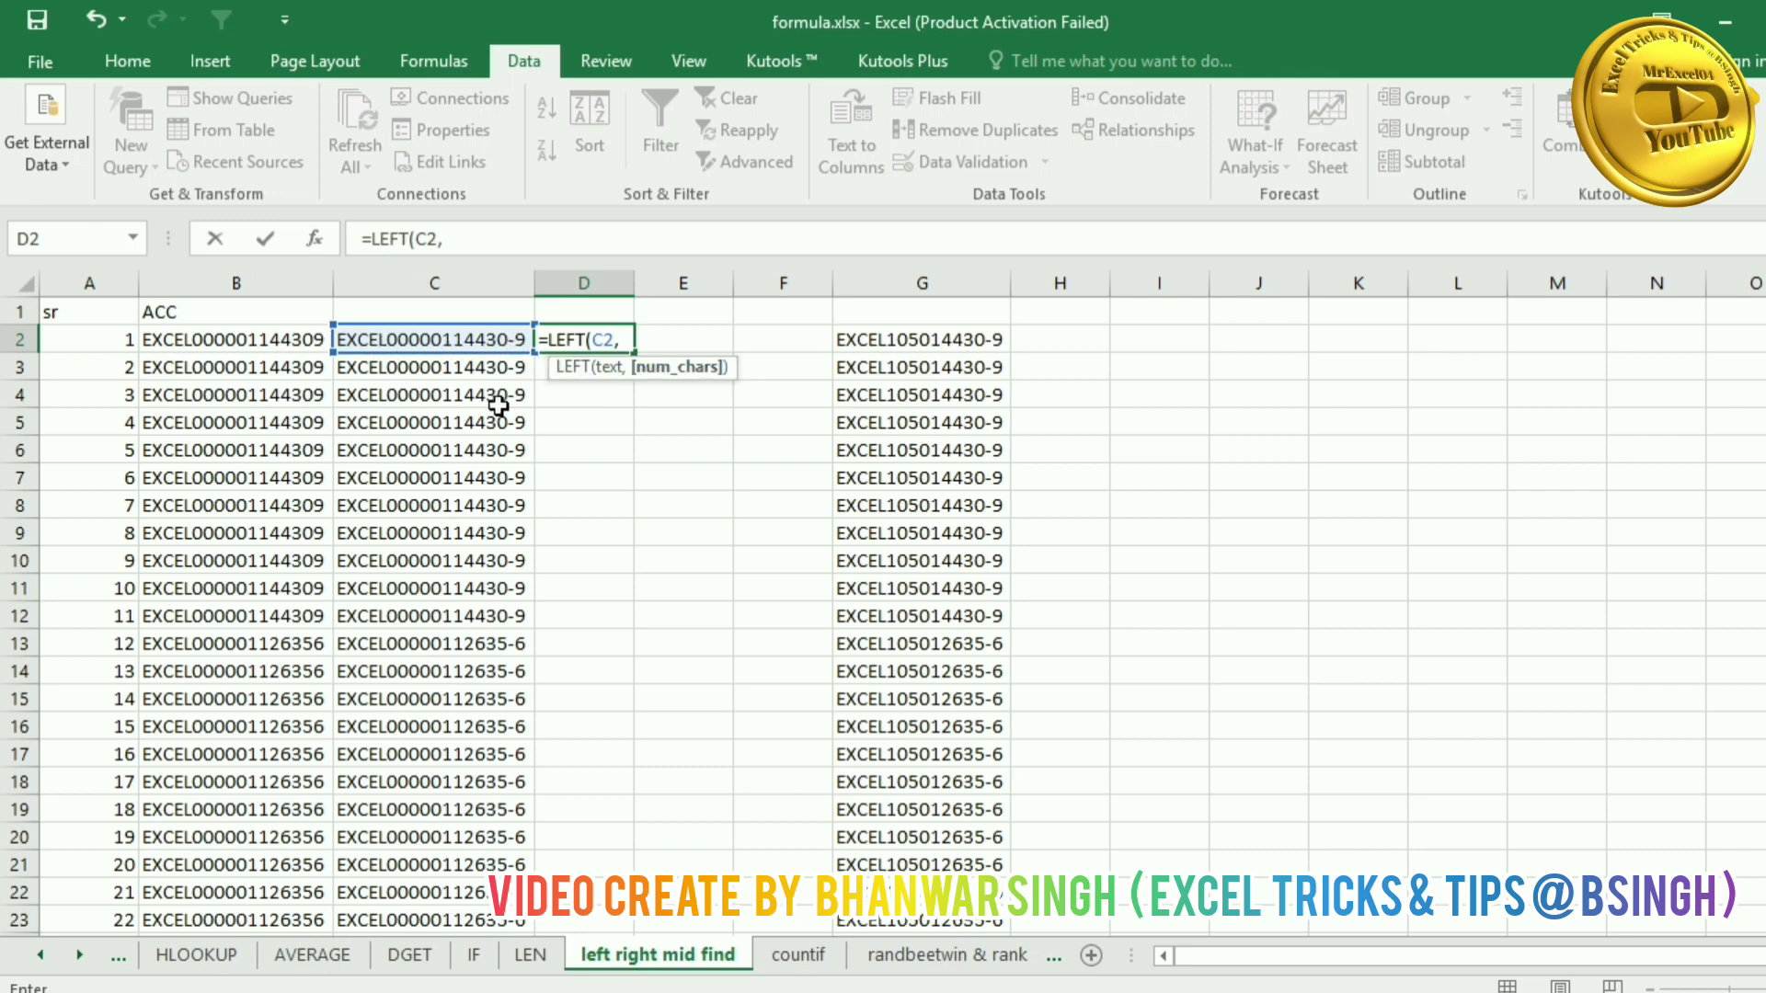
text(16))
key(Return)
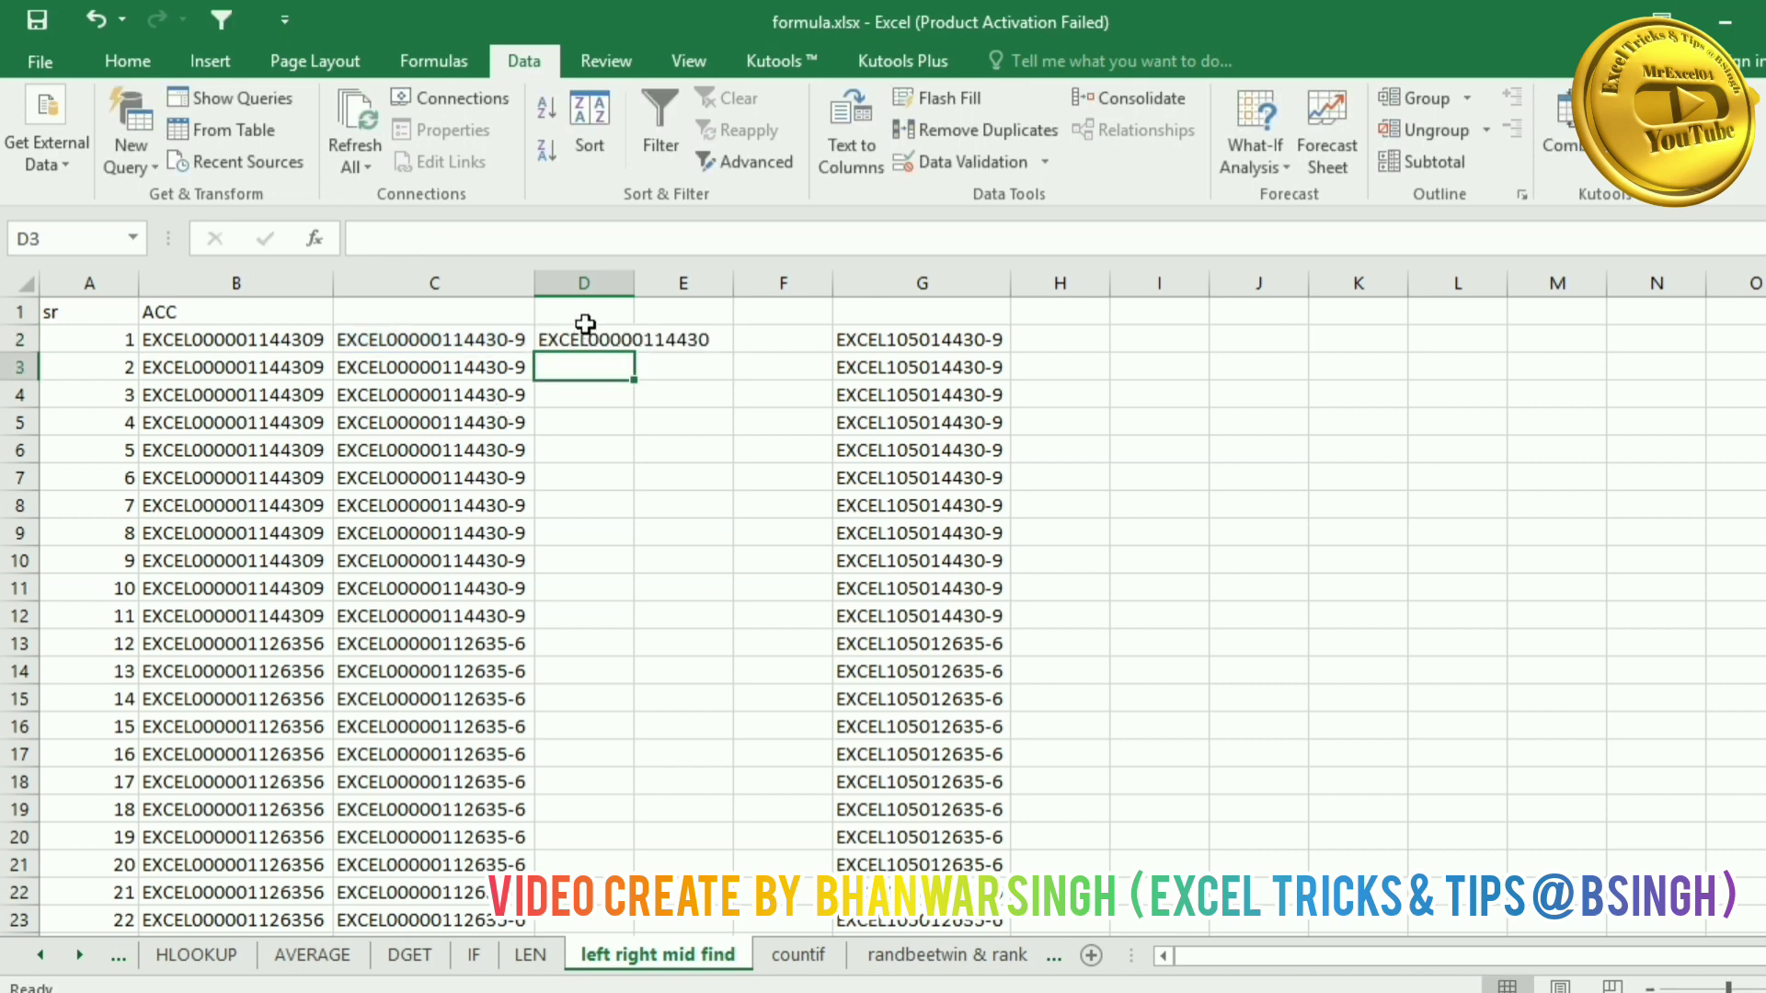
Step: Autofit column D and fill the LEFT formula down from D2 for all rows
double_click(633, 282)
click(653, 339)
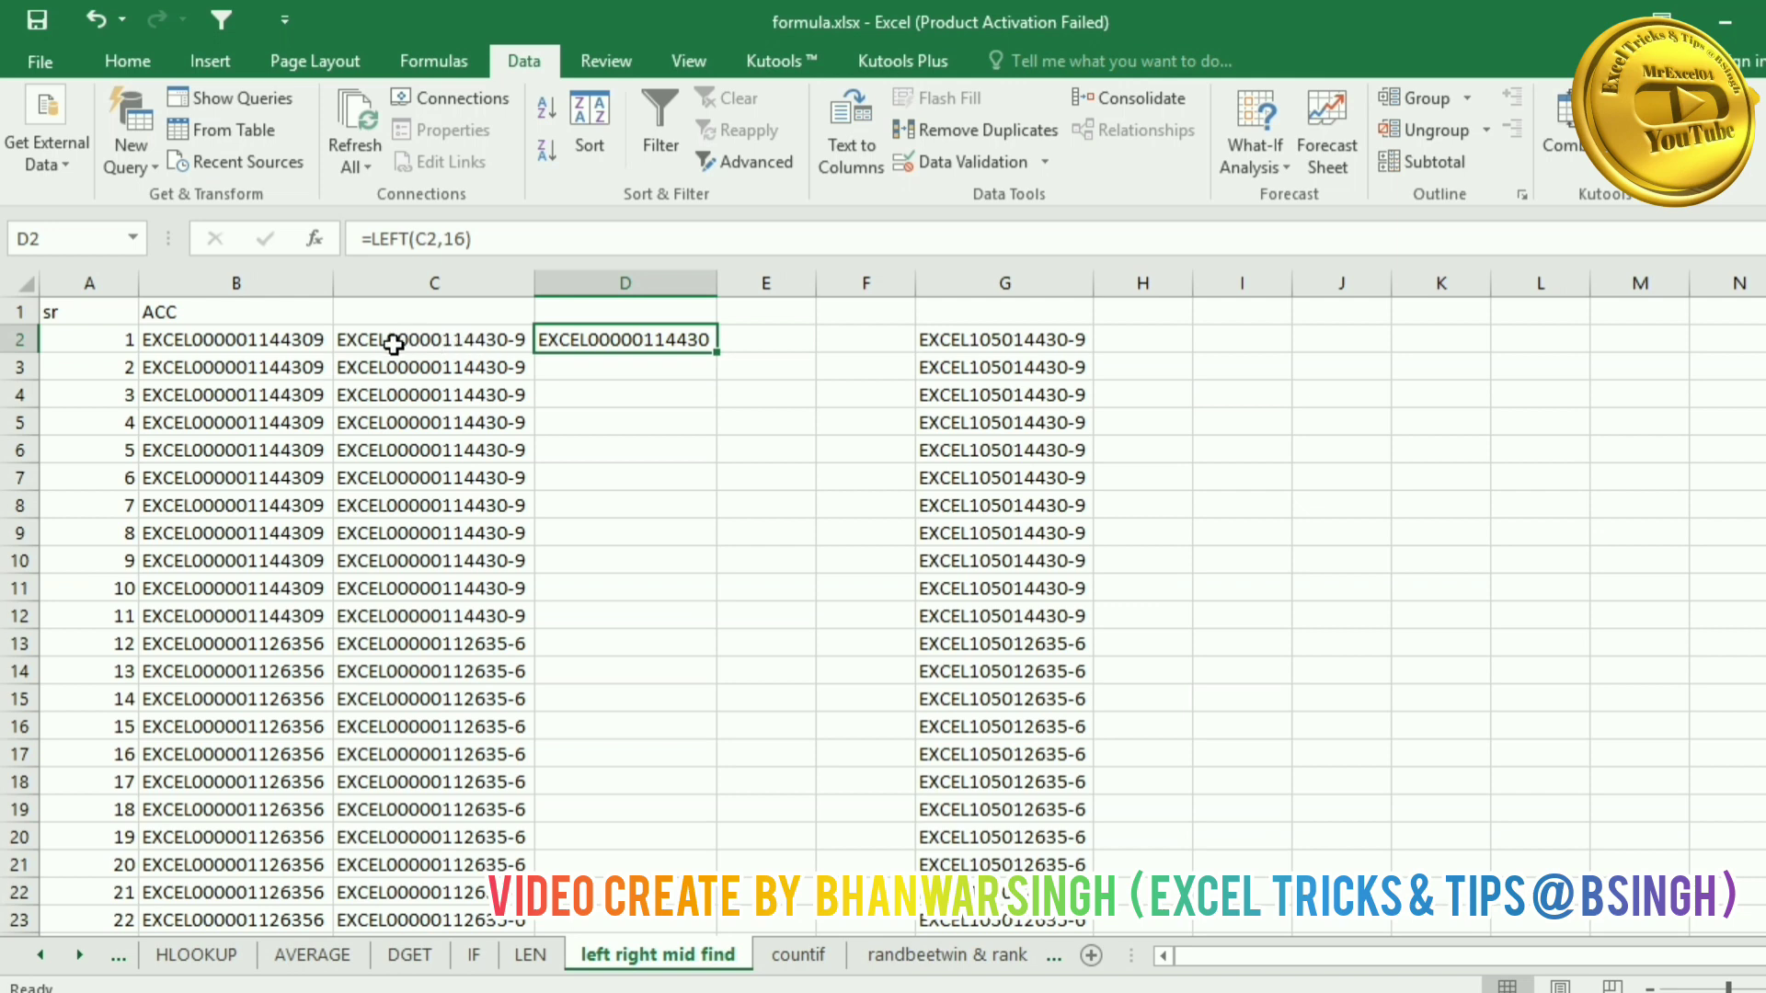
double_click(716, 357)
Step: Enter =RIGHT(C2,1) in E2 to extract the last character and fill it down column E
click(744, 346)
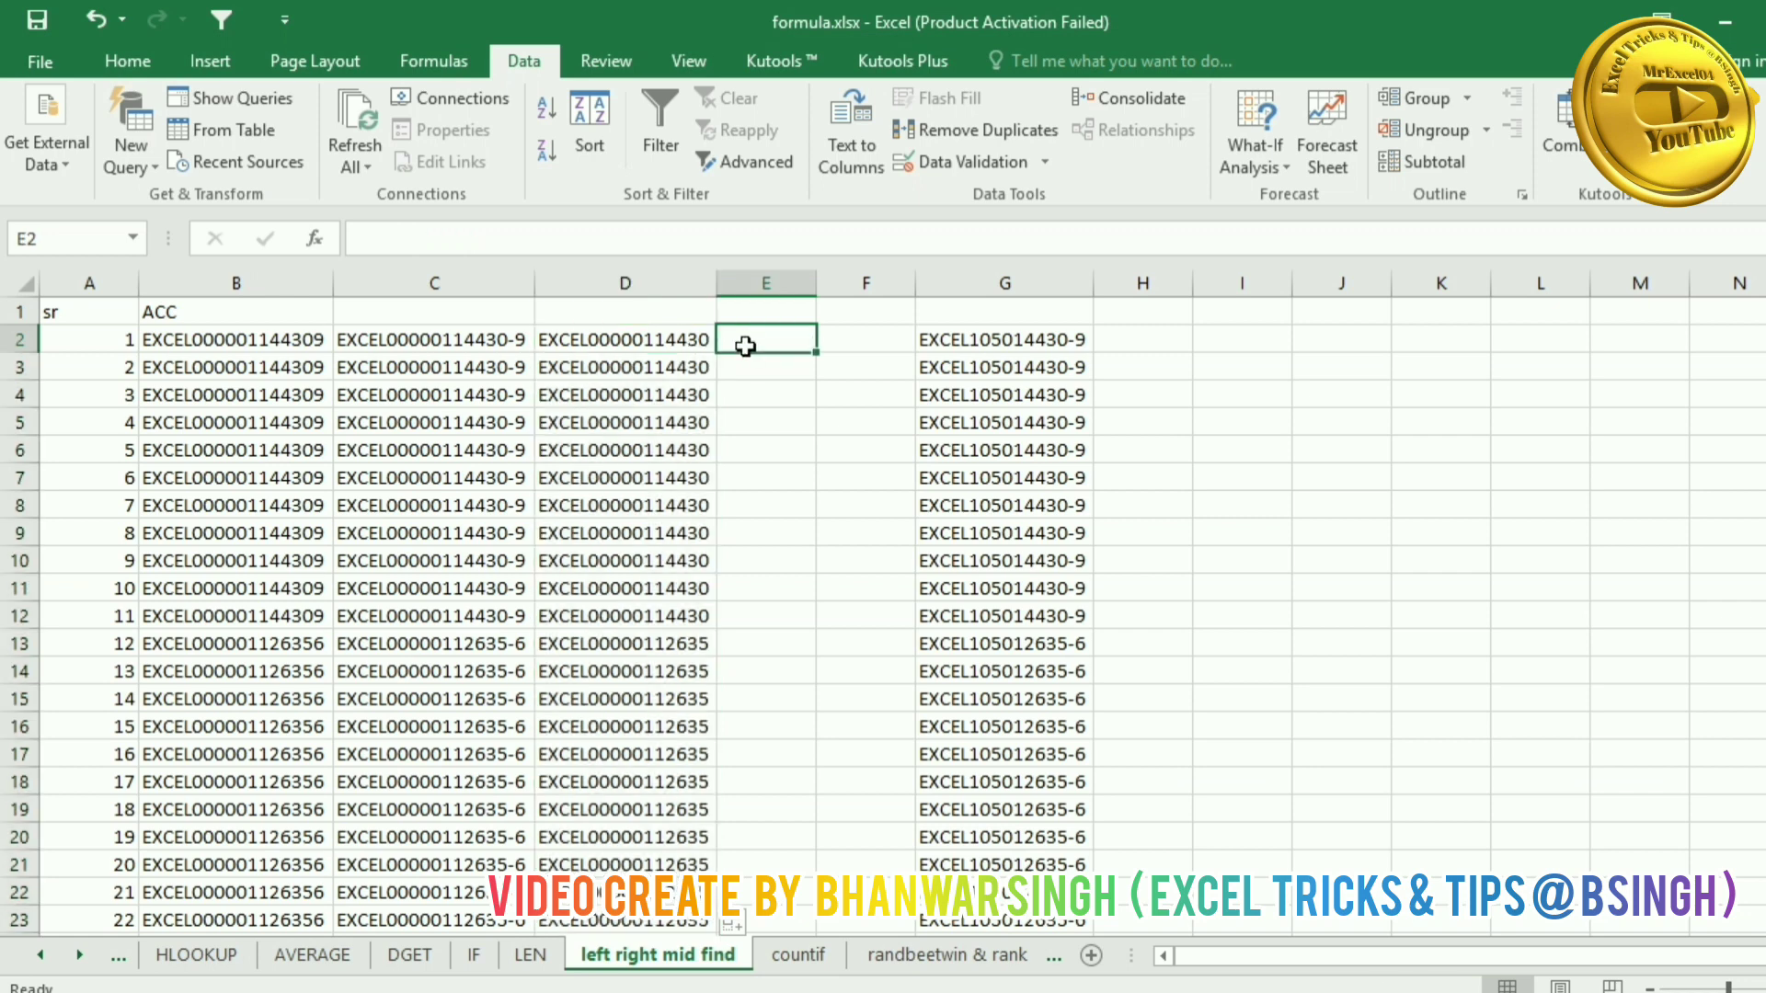
click(660, 346)
click(747, 342)
text(=RI)
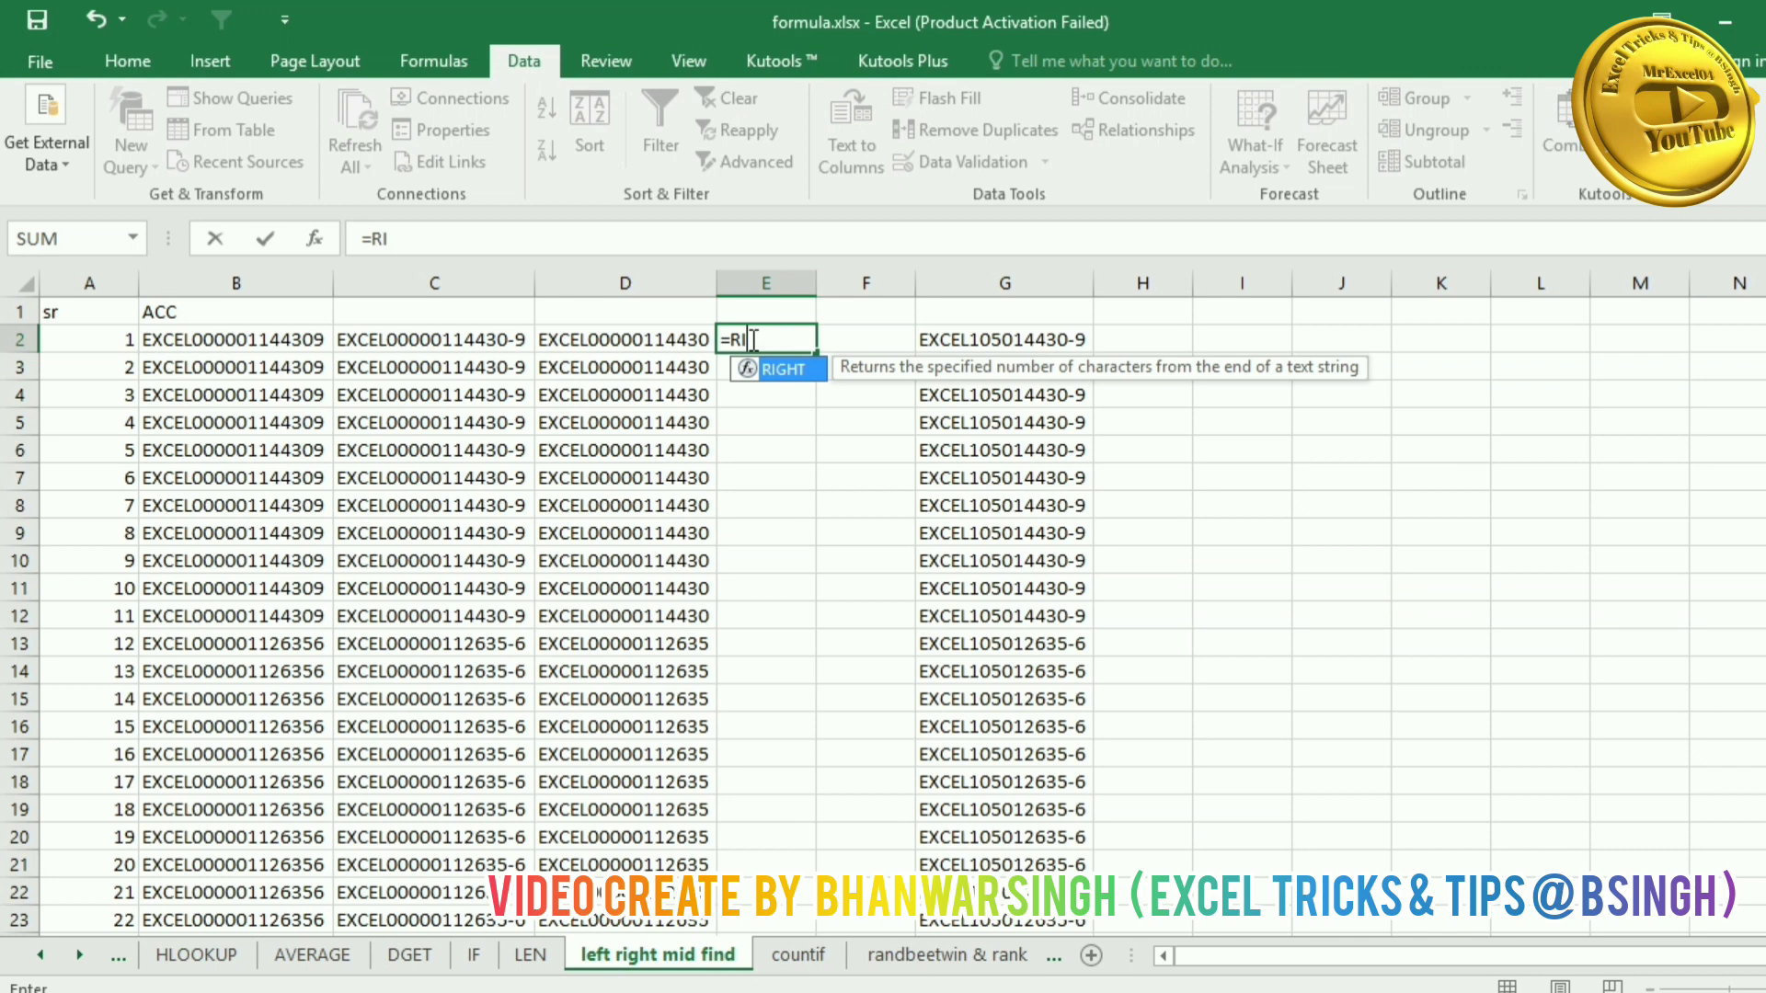
key(Tab)
click(471, 344)
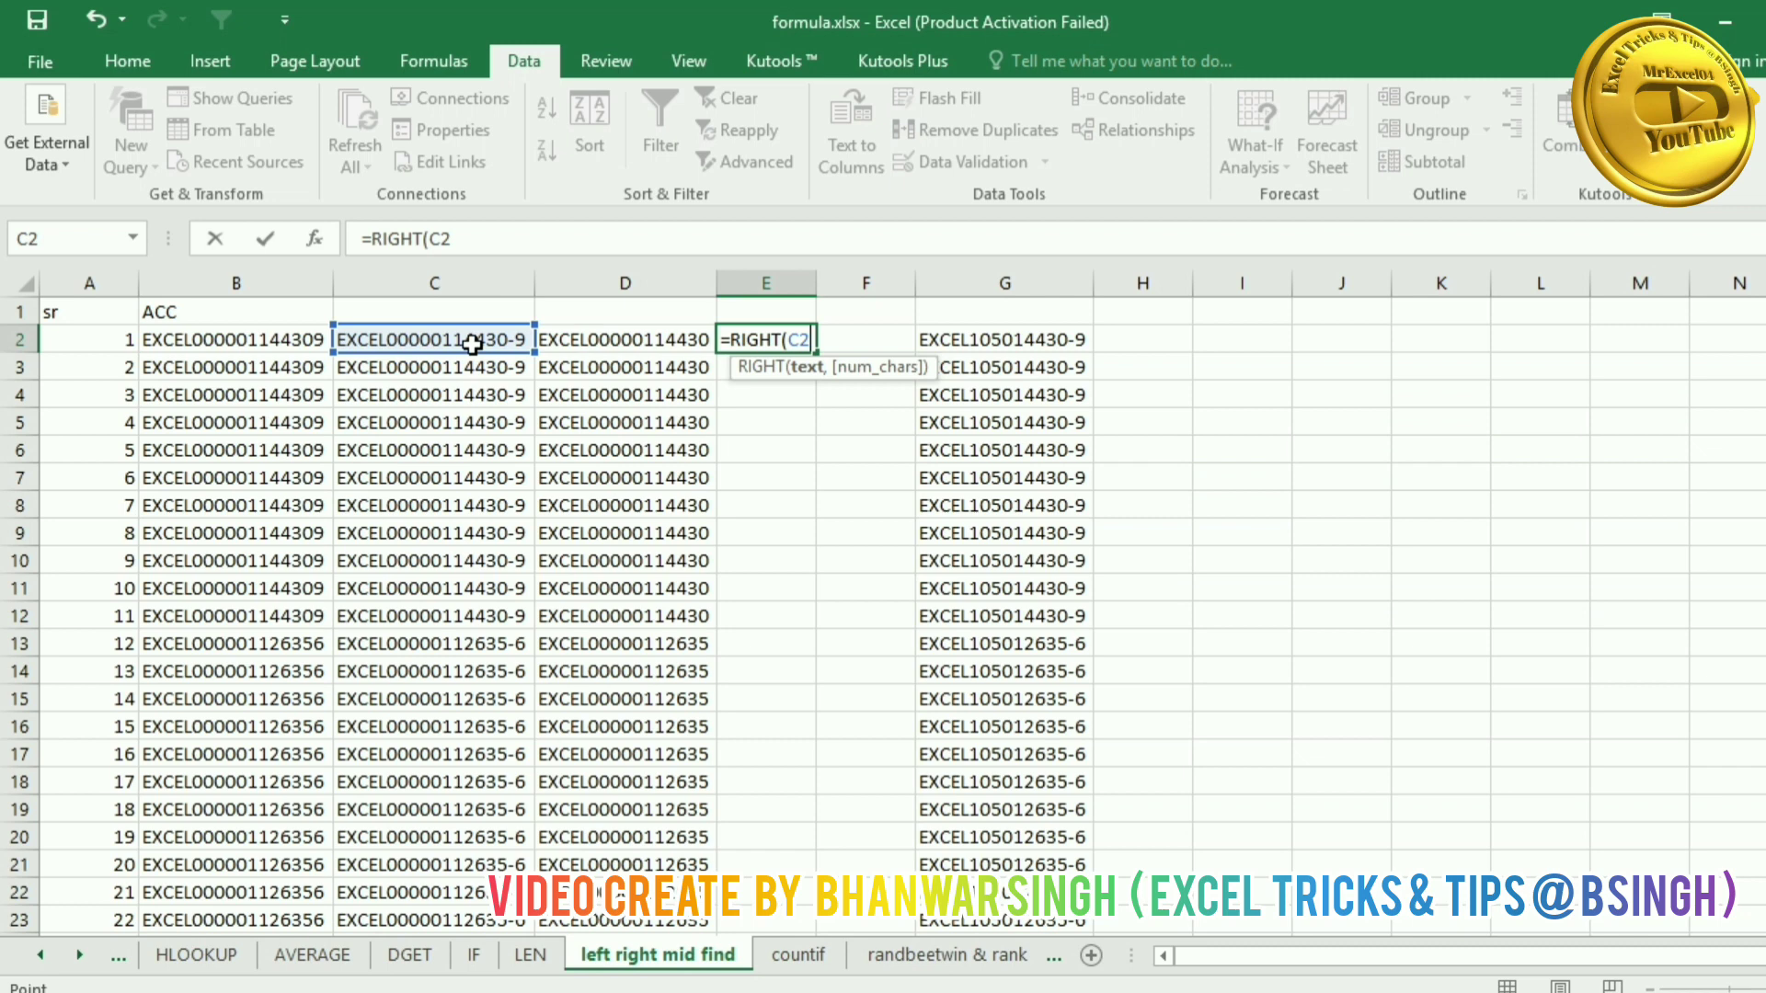
text(,1))
key(ctrl+Return)
double_click(814, 352)
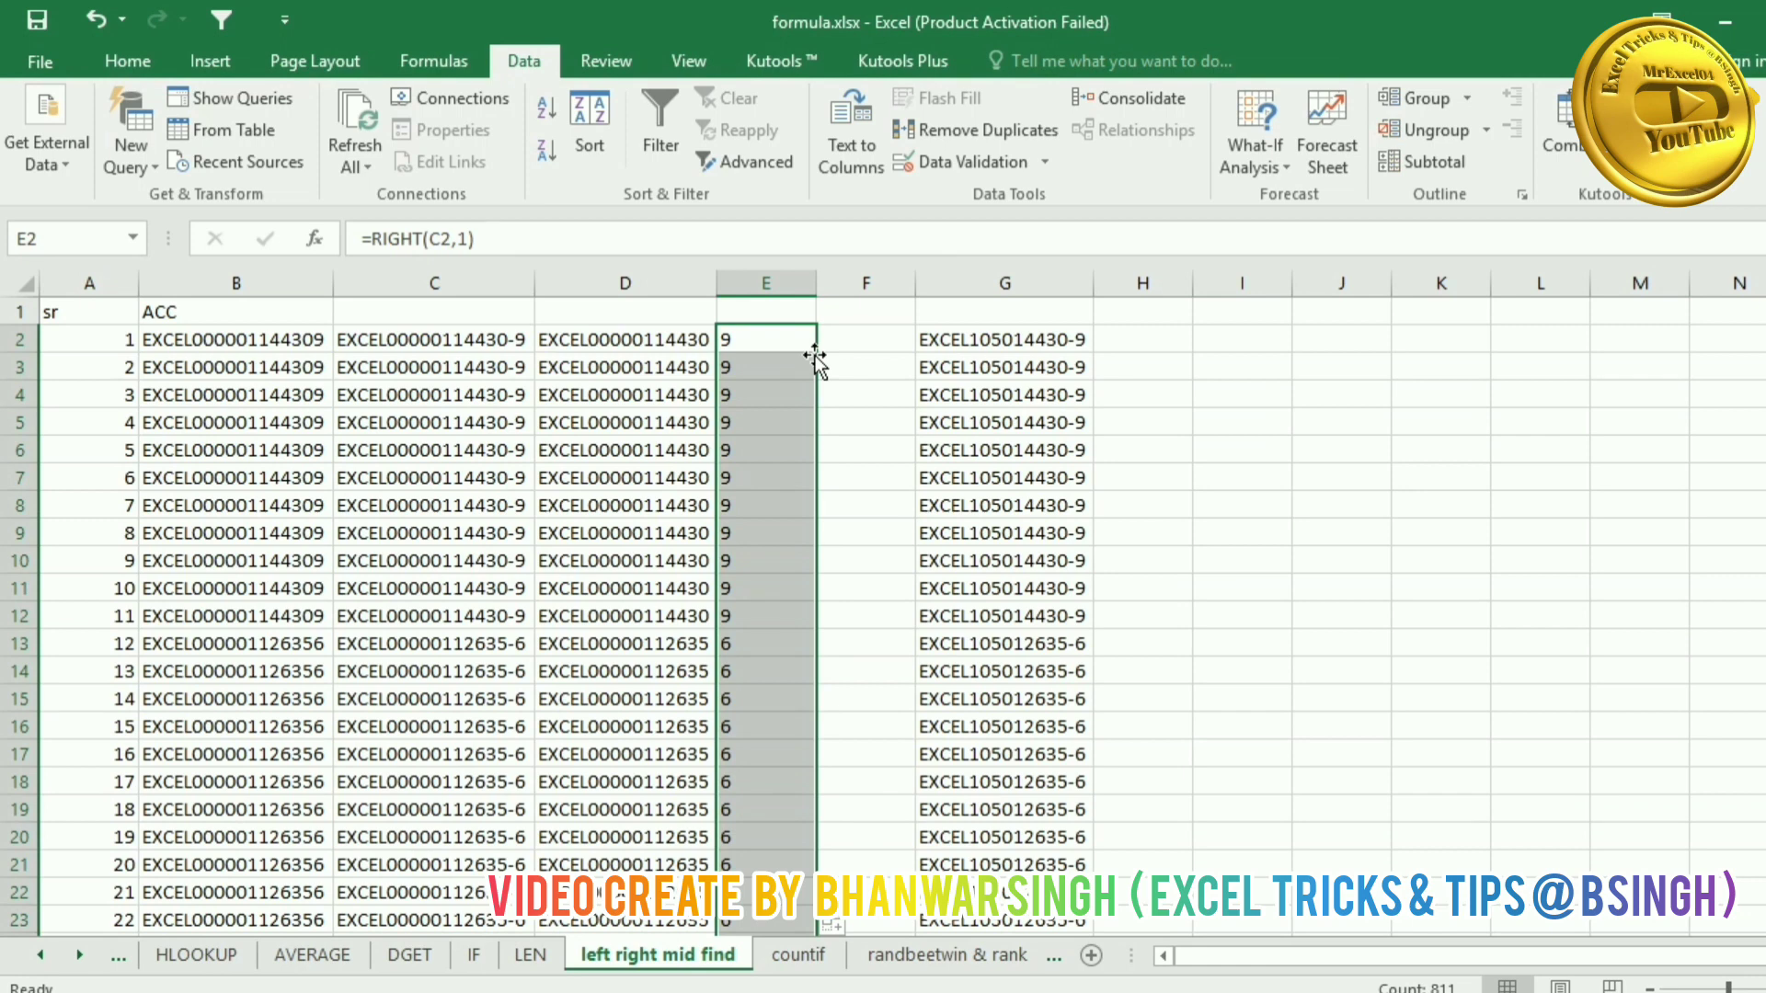
Step: Enter =D2&E2 in F2 to join the extracted account number parts without the hyphen
click(742, 344)
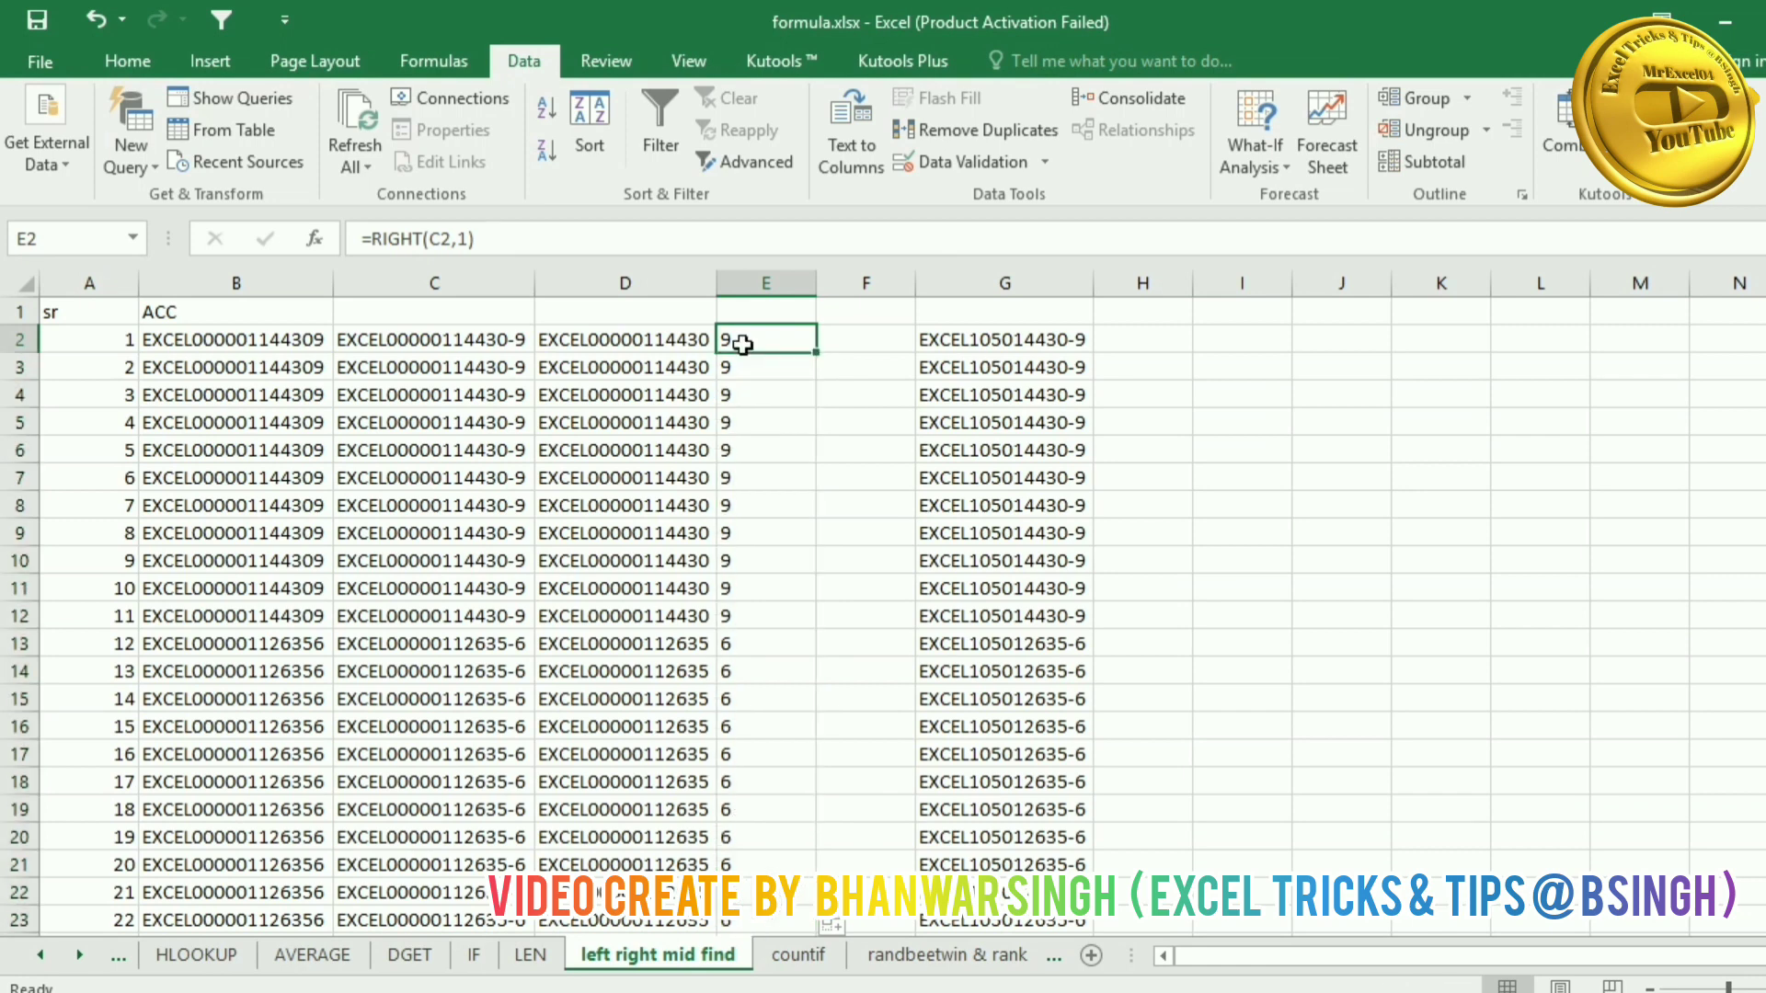
key(Right)
text(=)
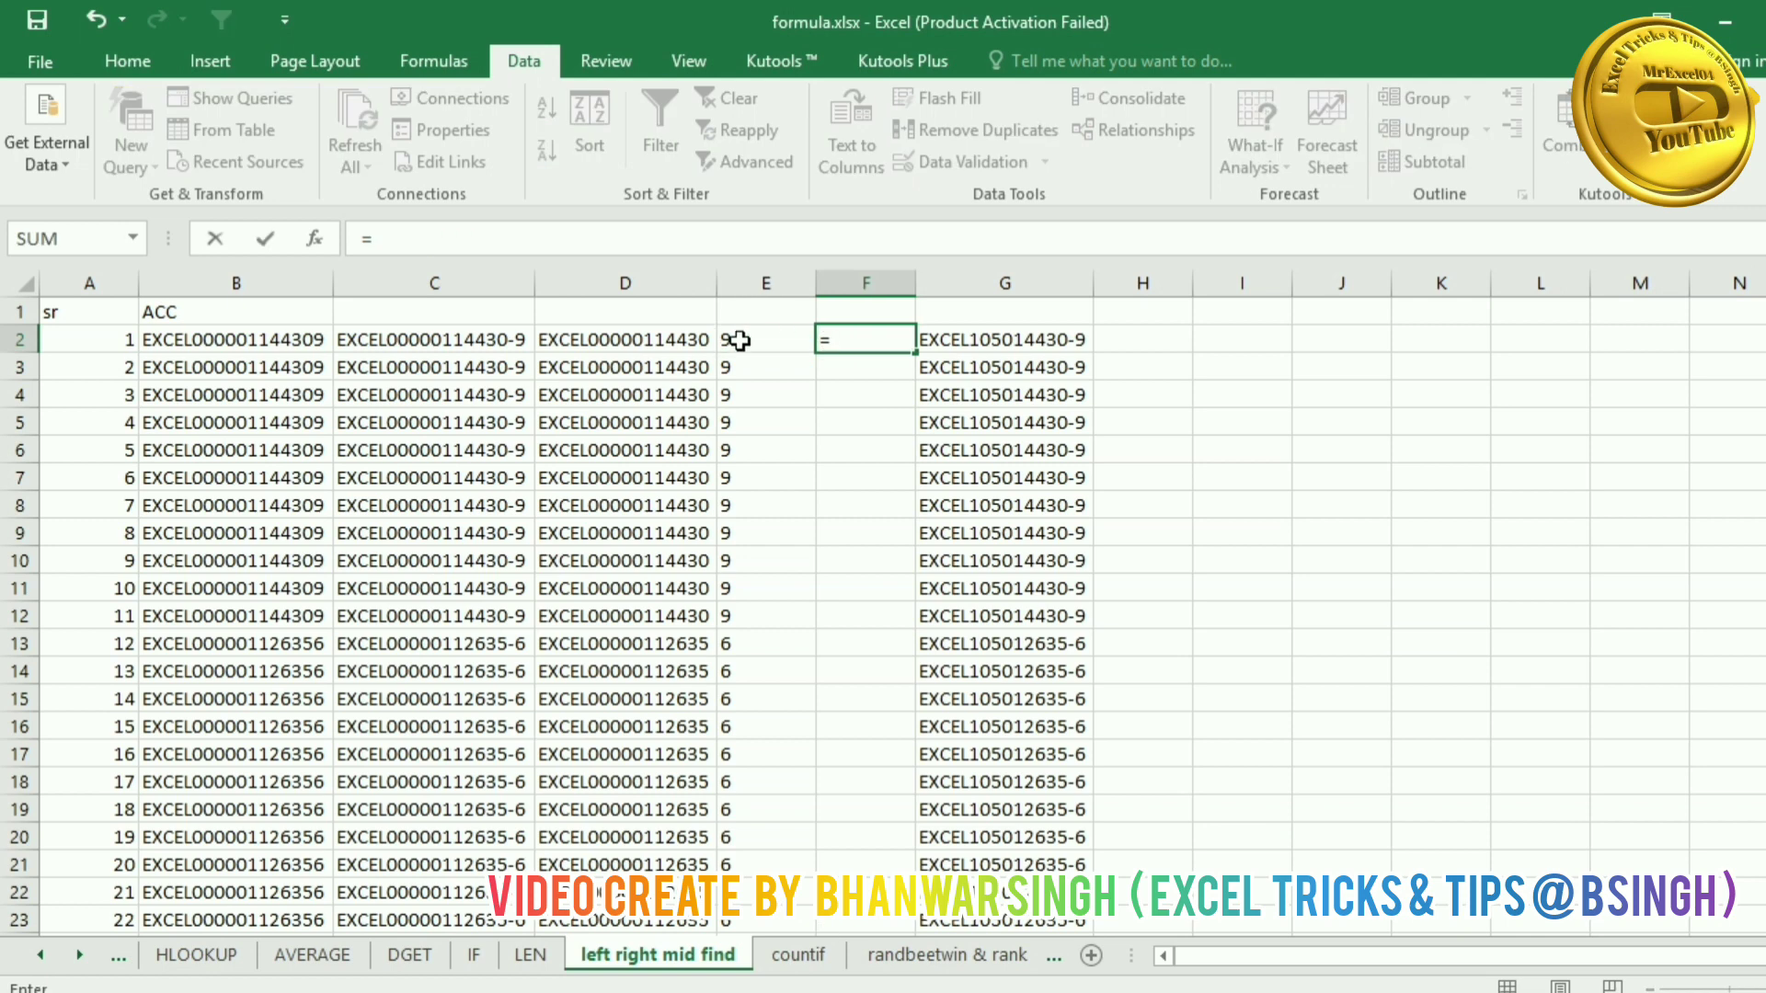
click(698, 343)
key(Return)
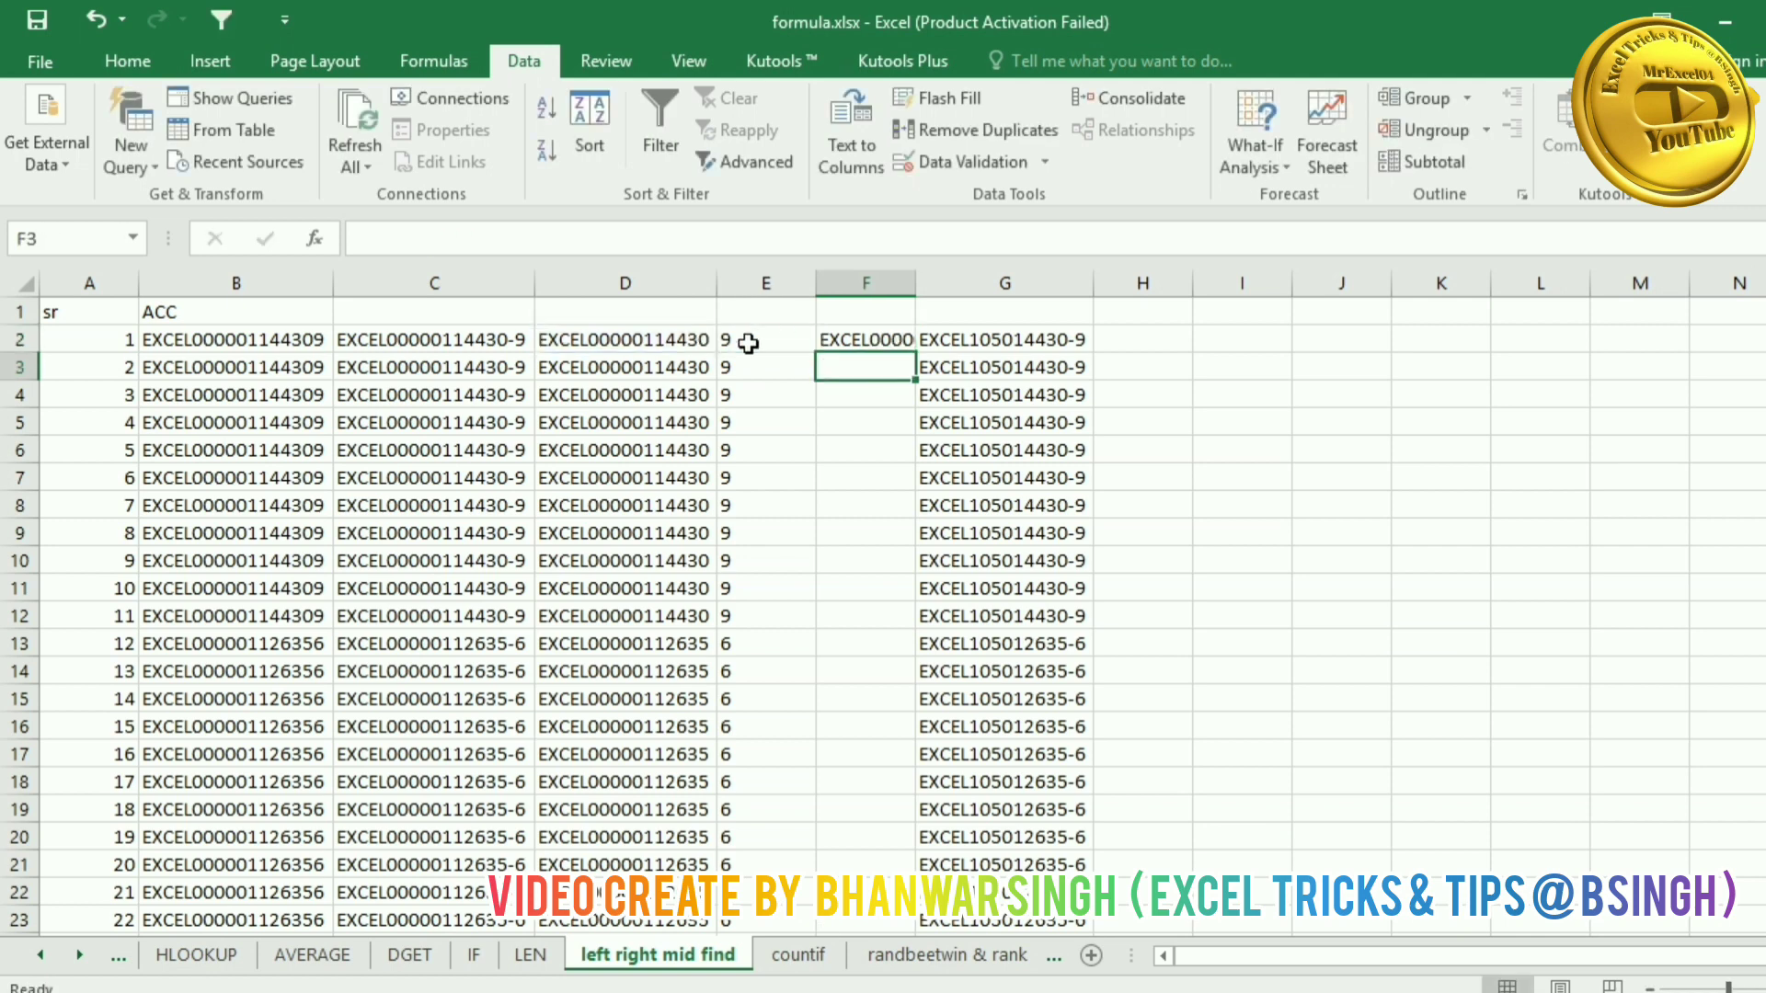
Step: Autofit column F and fill the joining formula down from F2 for all rows
double_click(915, 283)
click(965, 345)
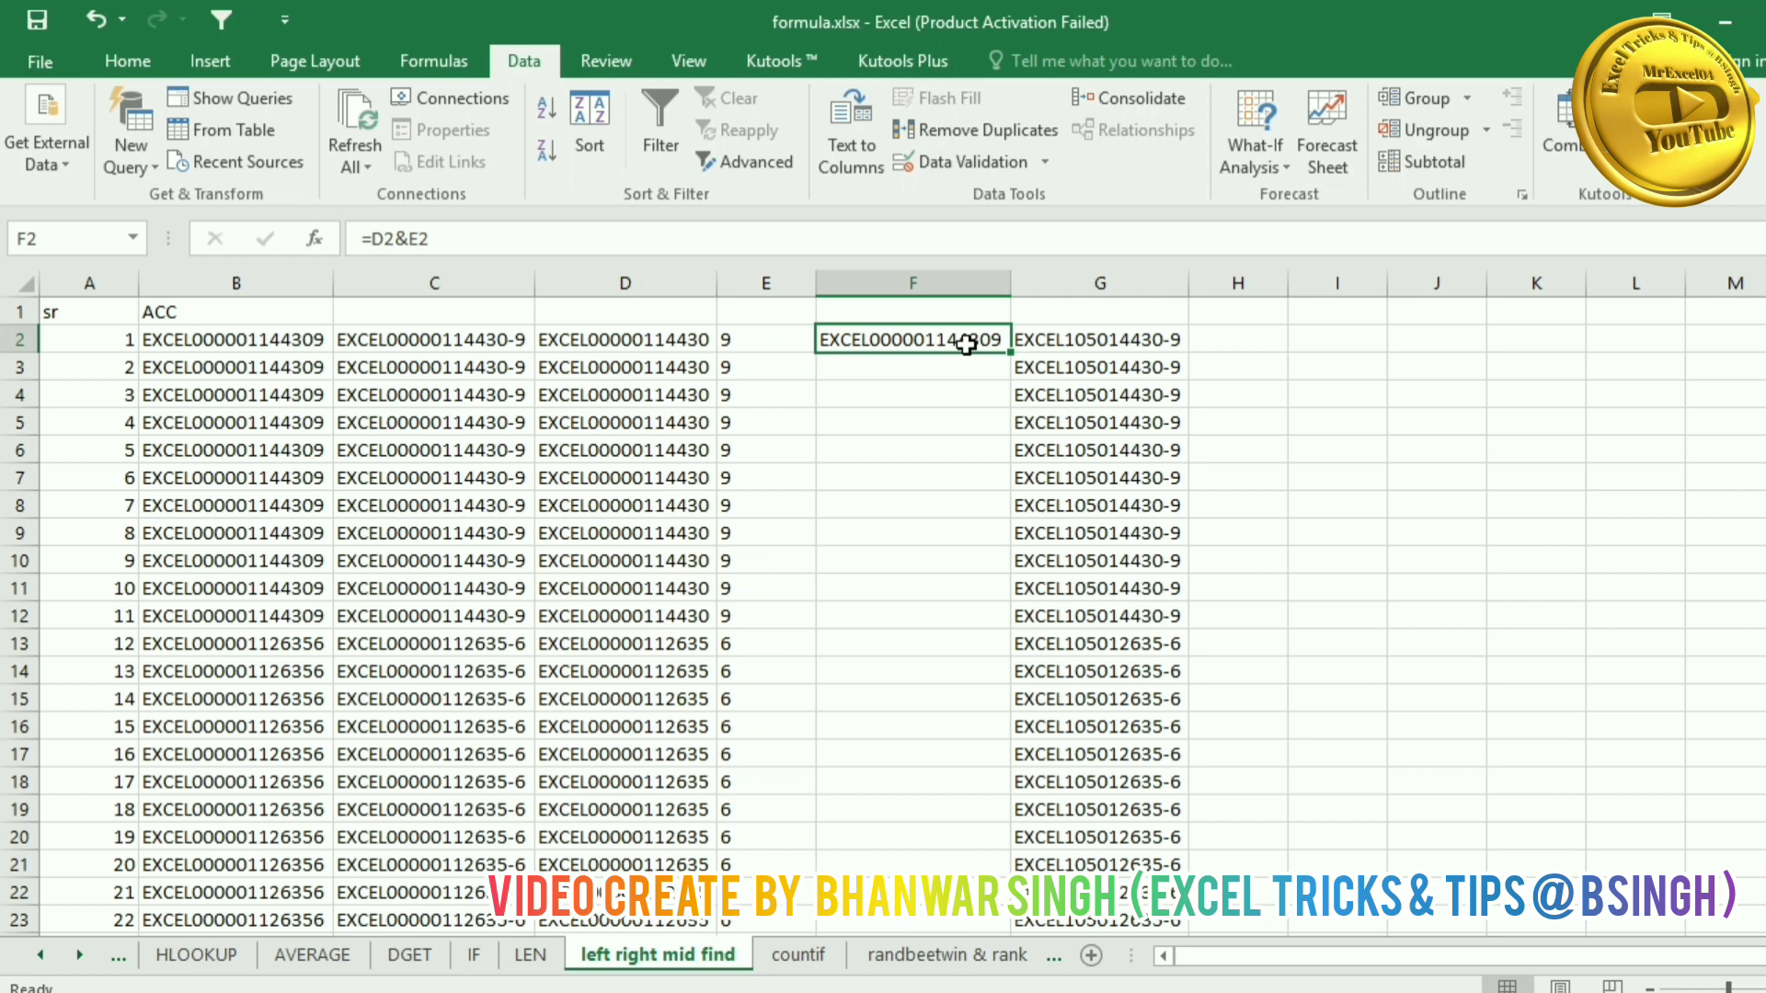
double_click(1009, 352)
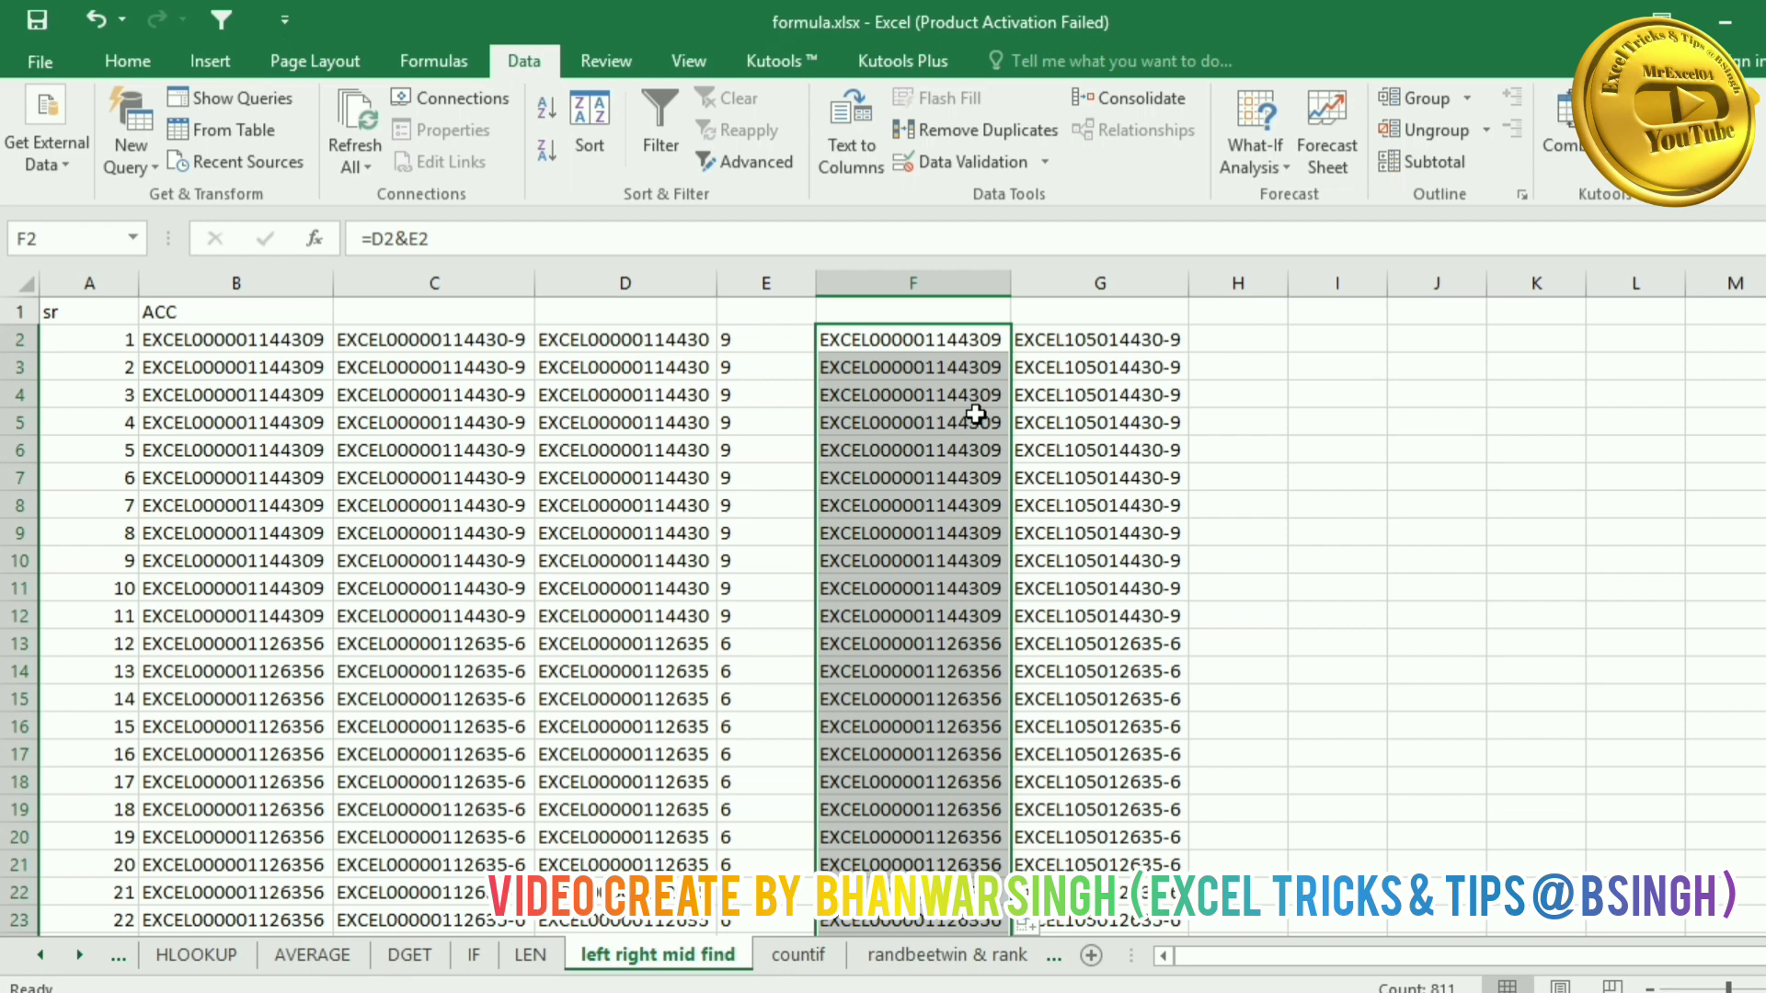
Step: Enter =MID(G2,6,4) in H2 to extract four characters starting at the sixth, and fill it down column H
key(Right)
key(Right)
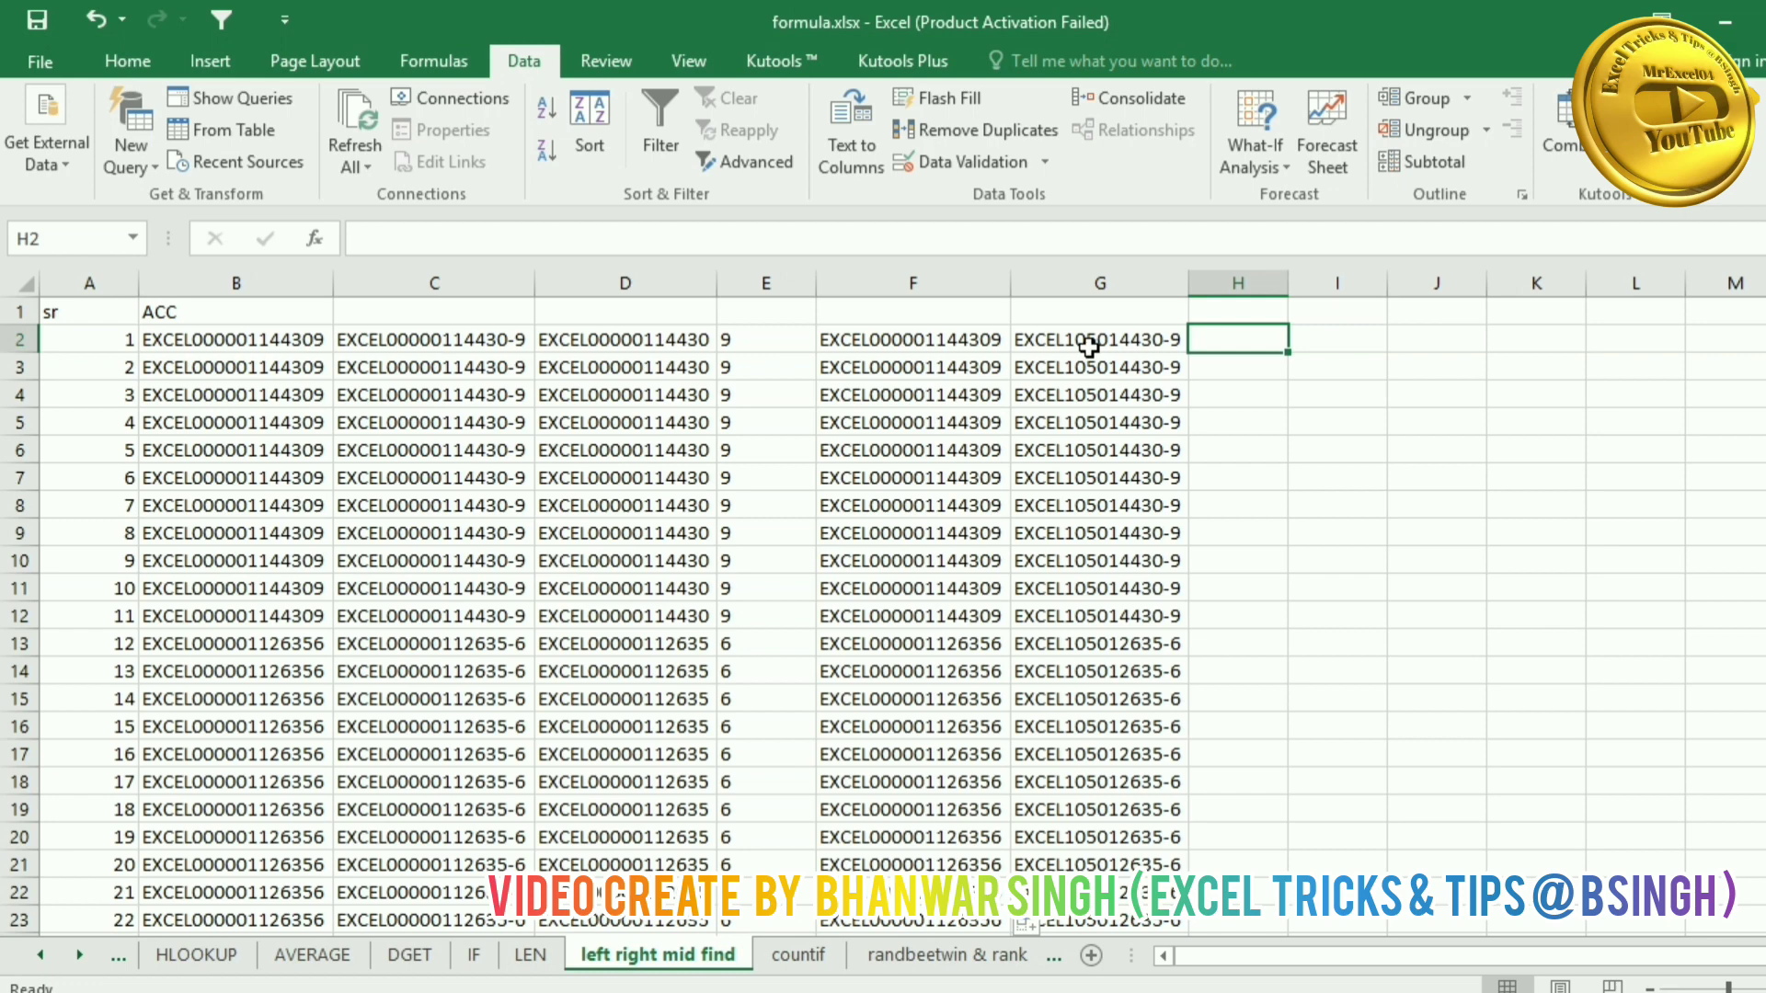
double_click(1089, 346)
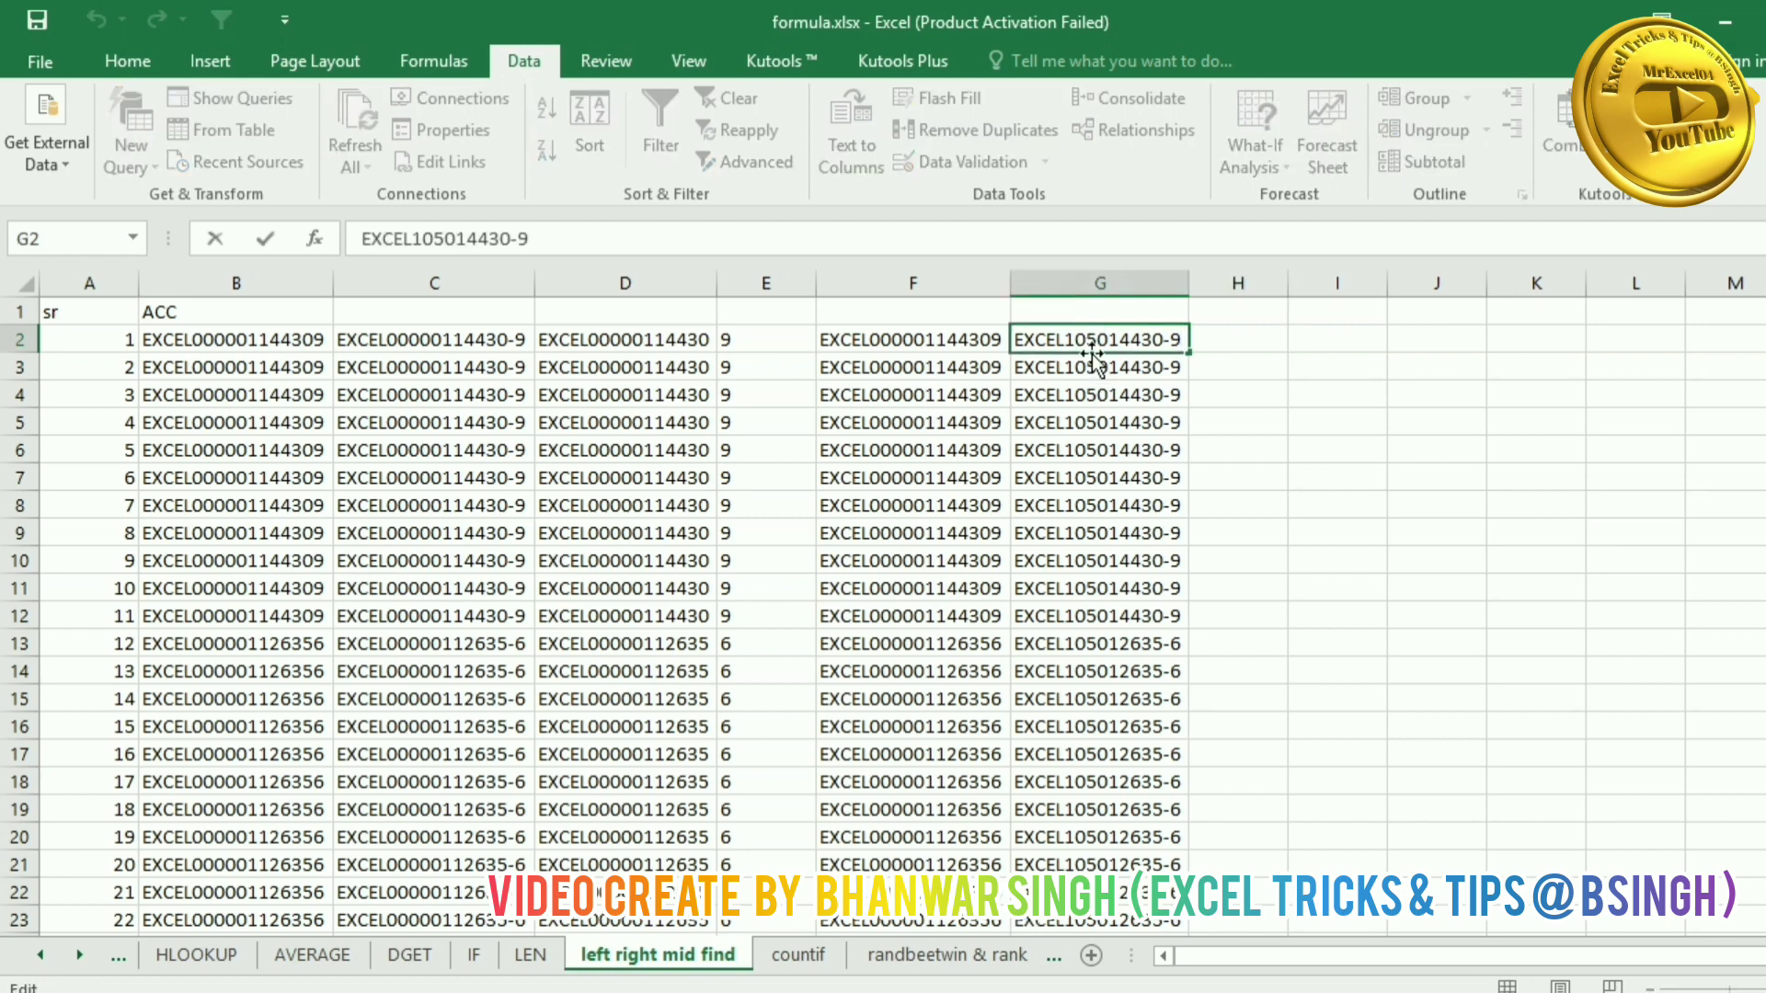
drag(1064, 340, 1095, 339)
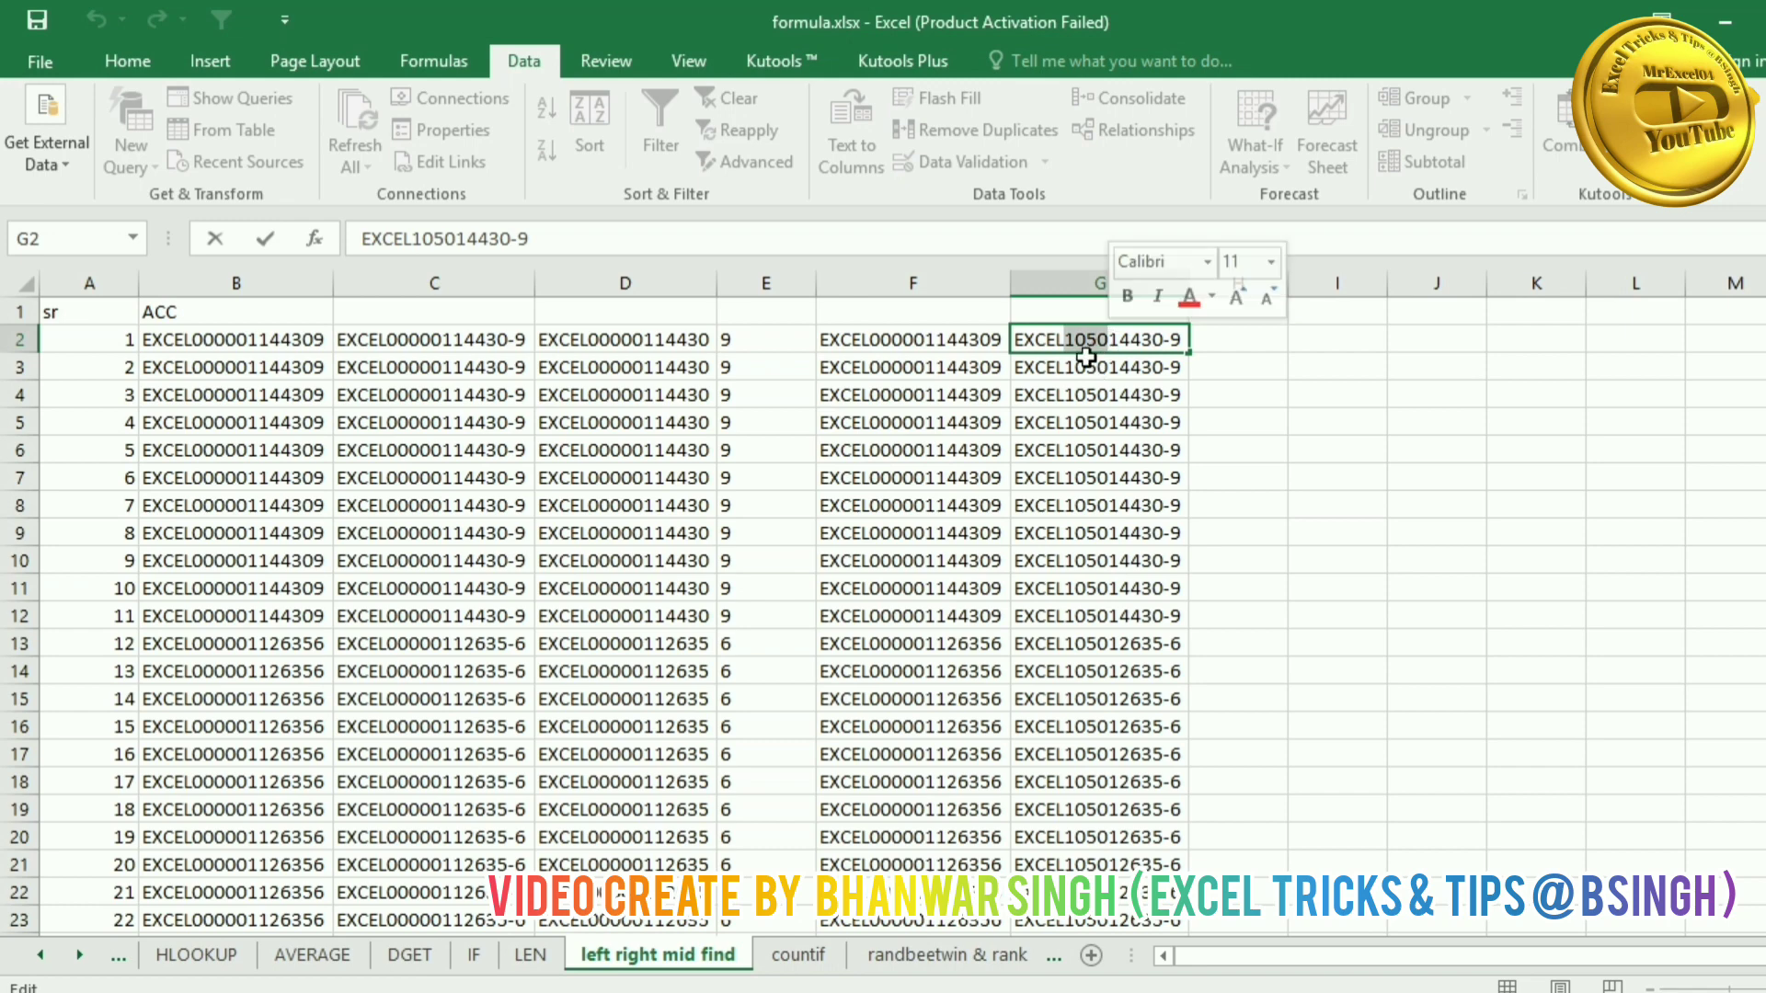
click(1233, 342)
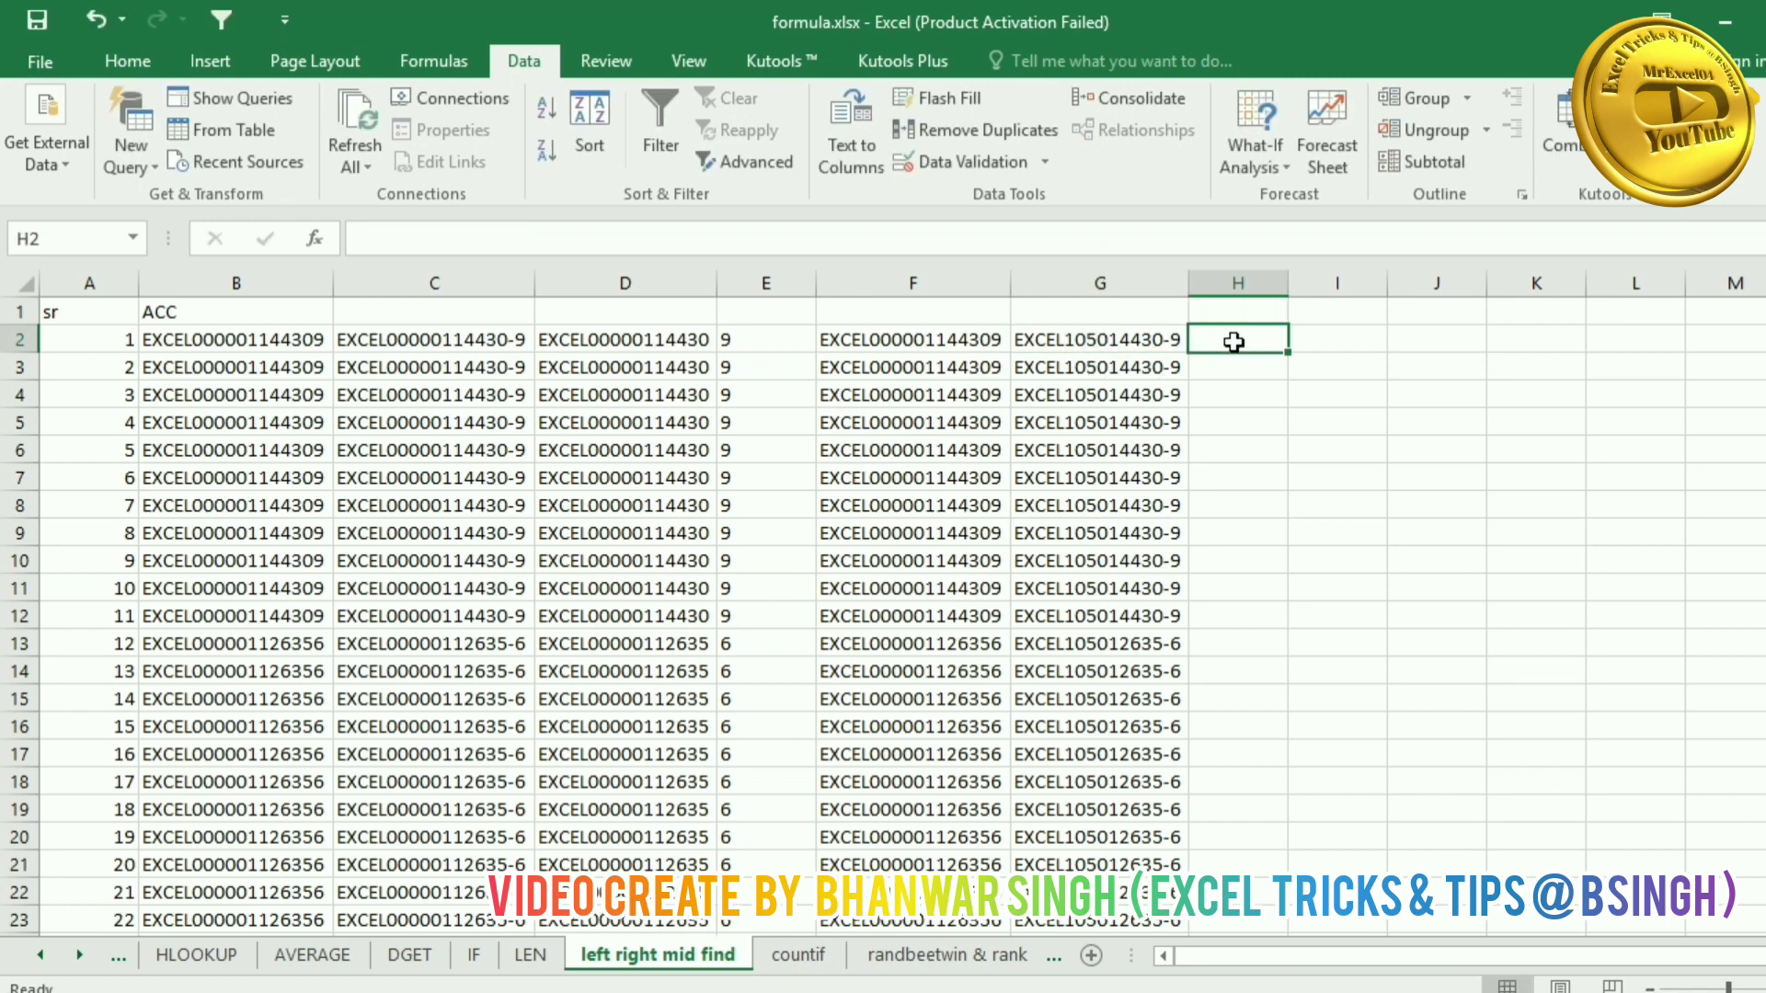
text(=MID()
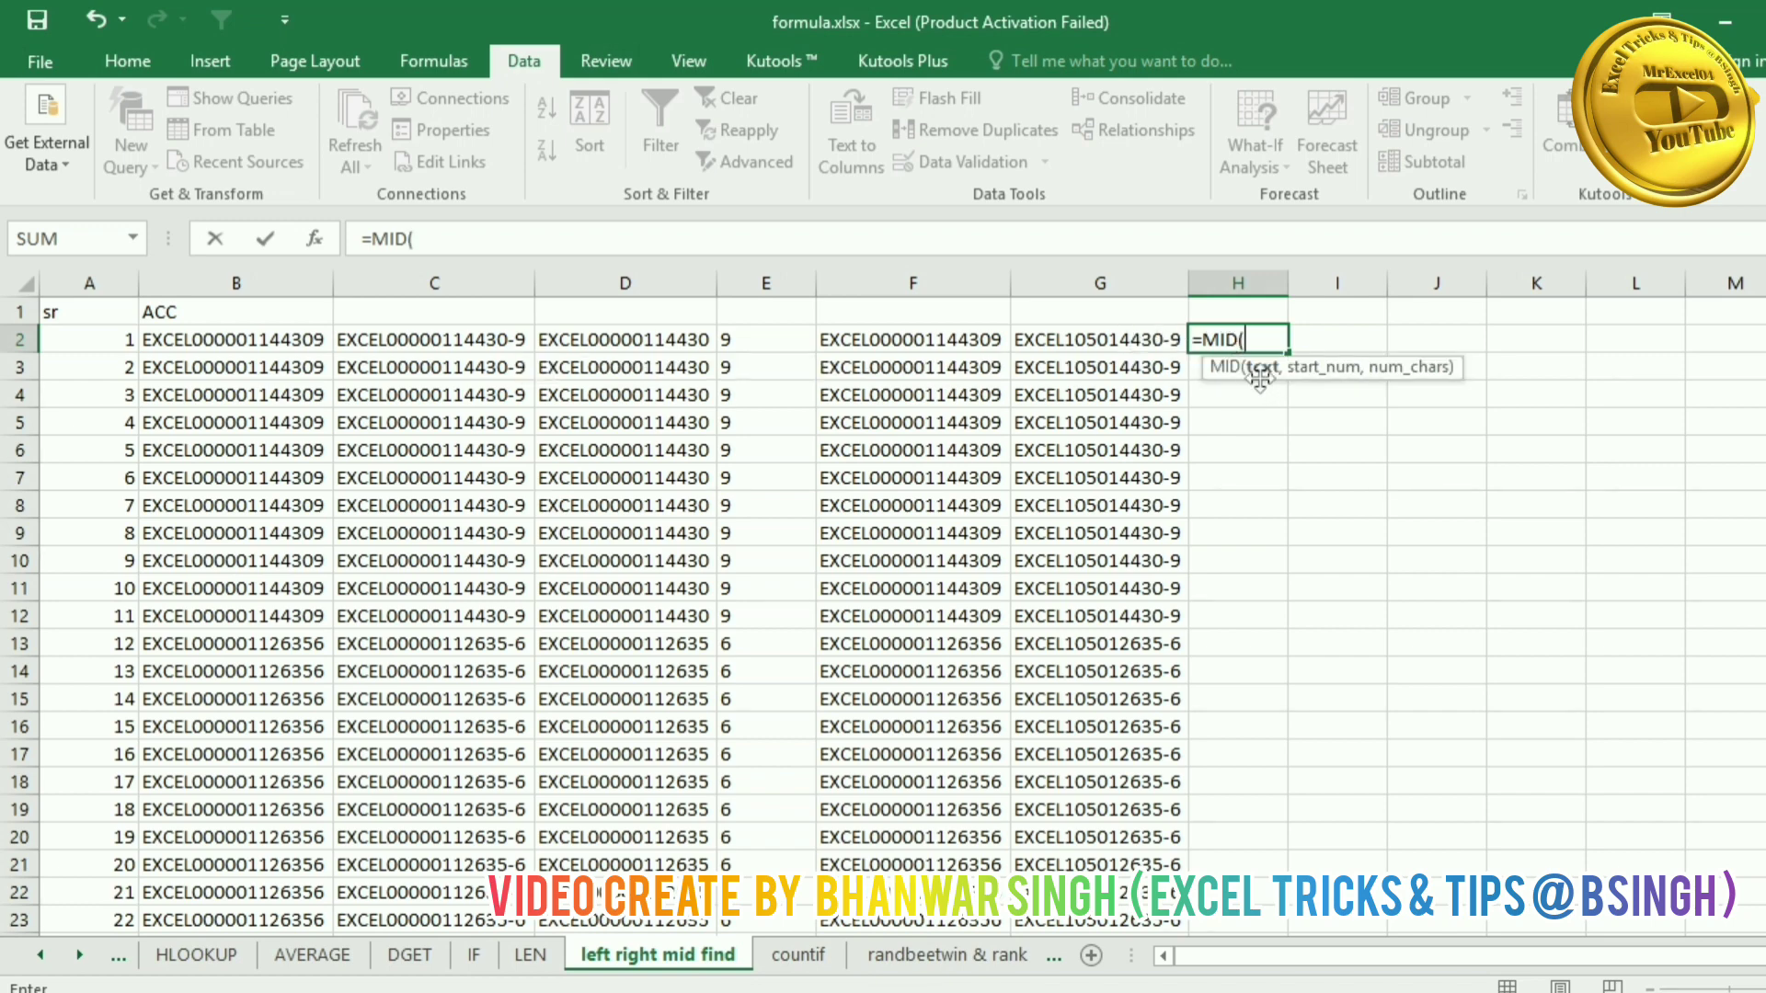
click(1133, 336)
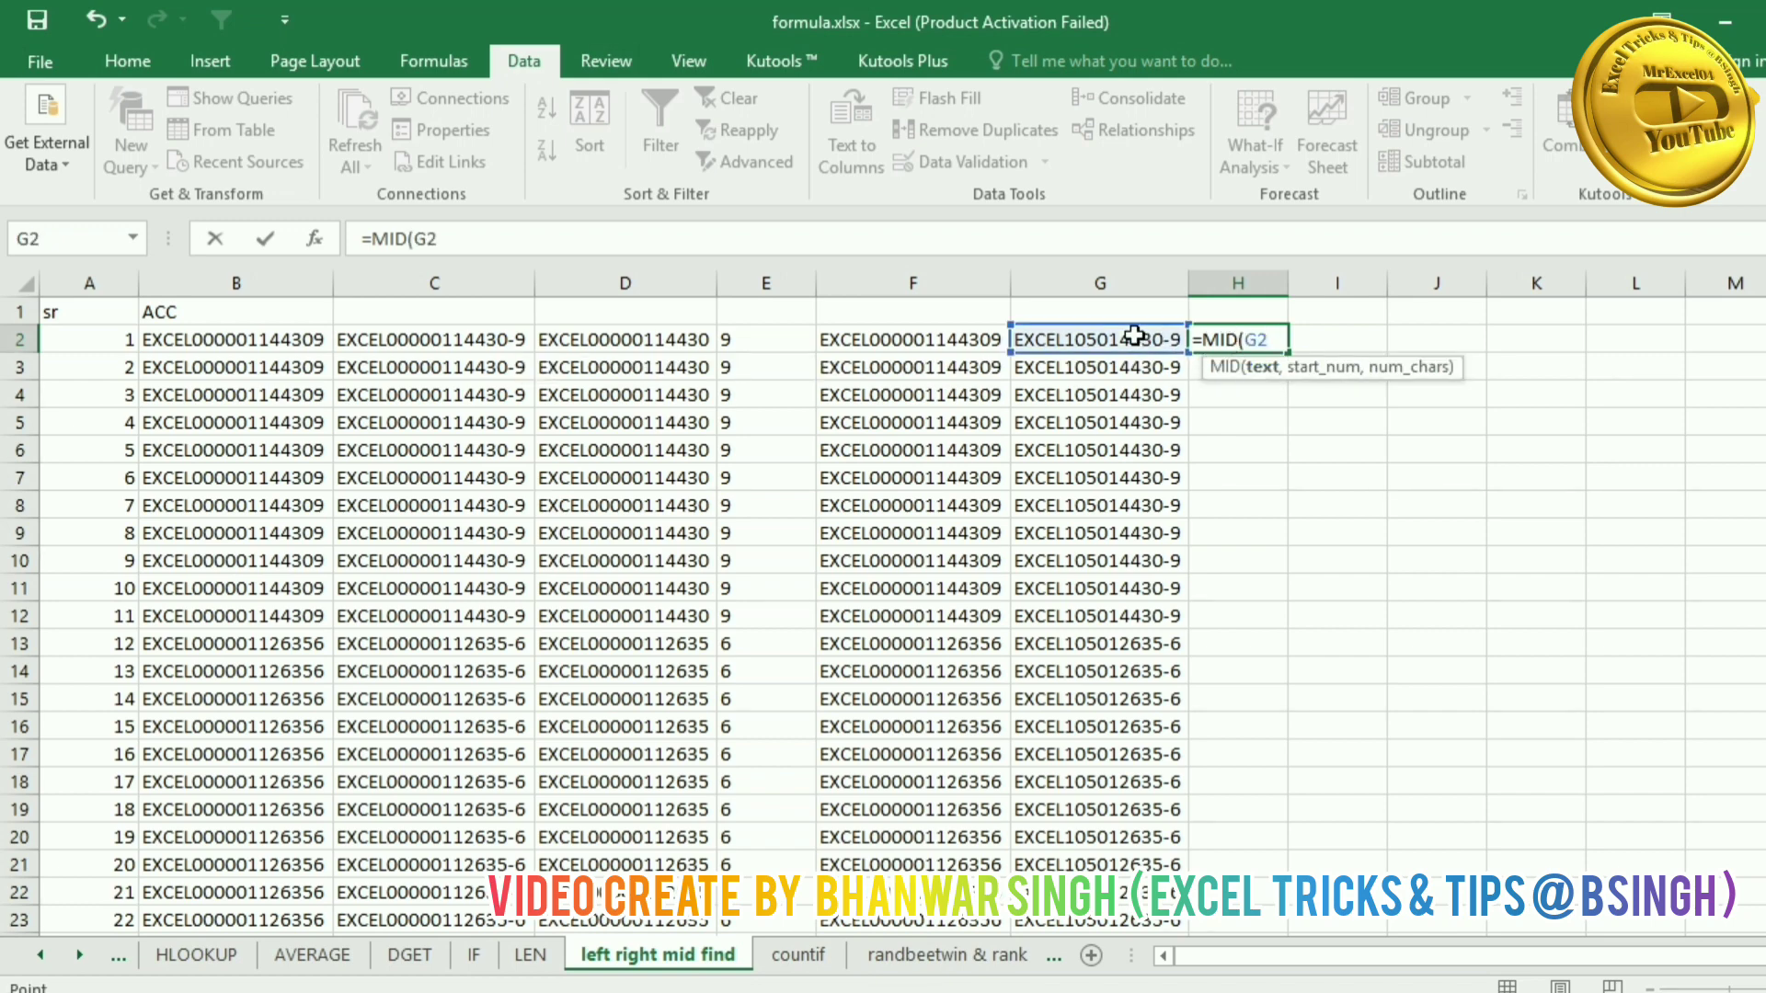
text(,)
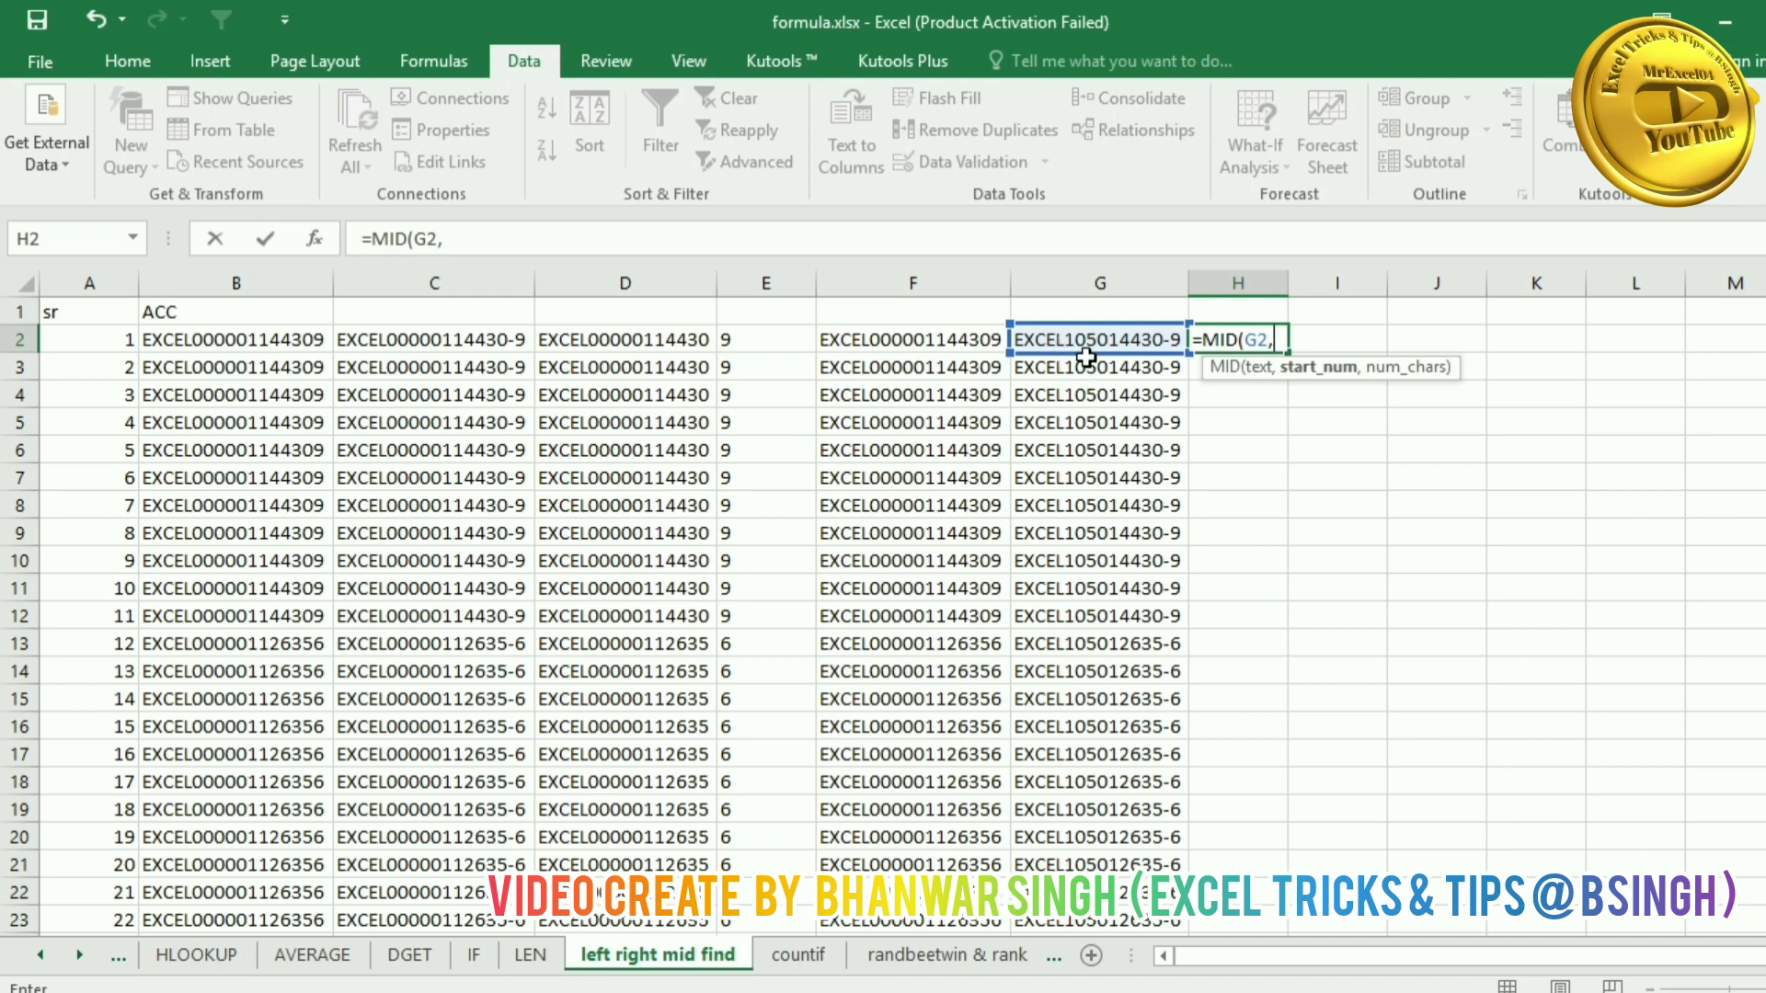
text(6)
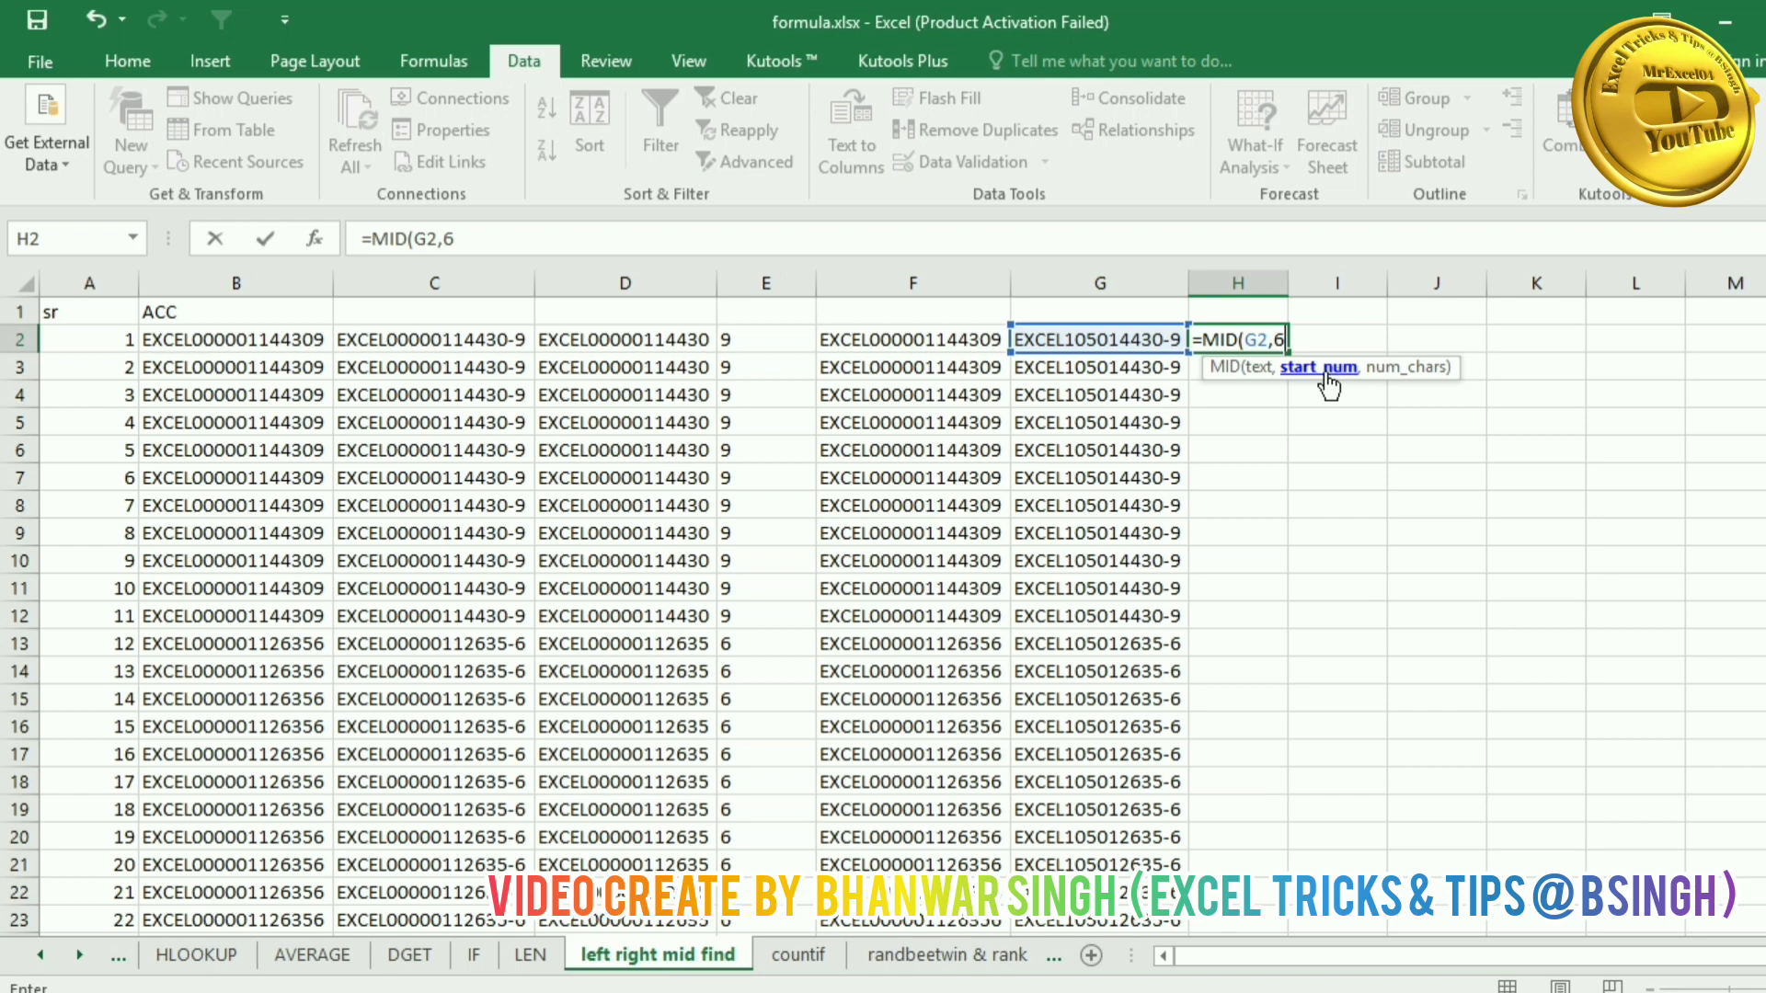
text(,)
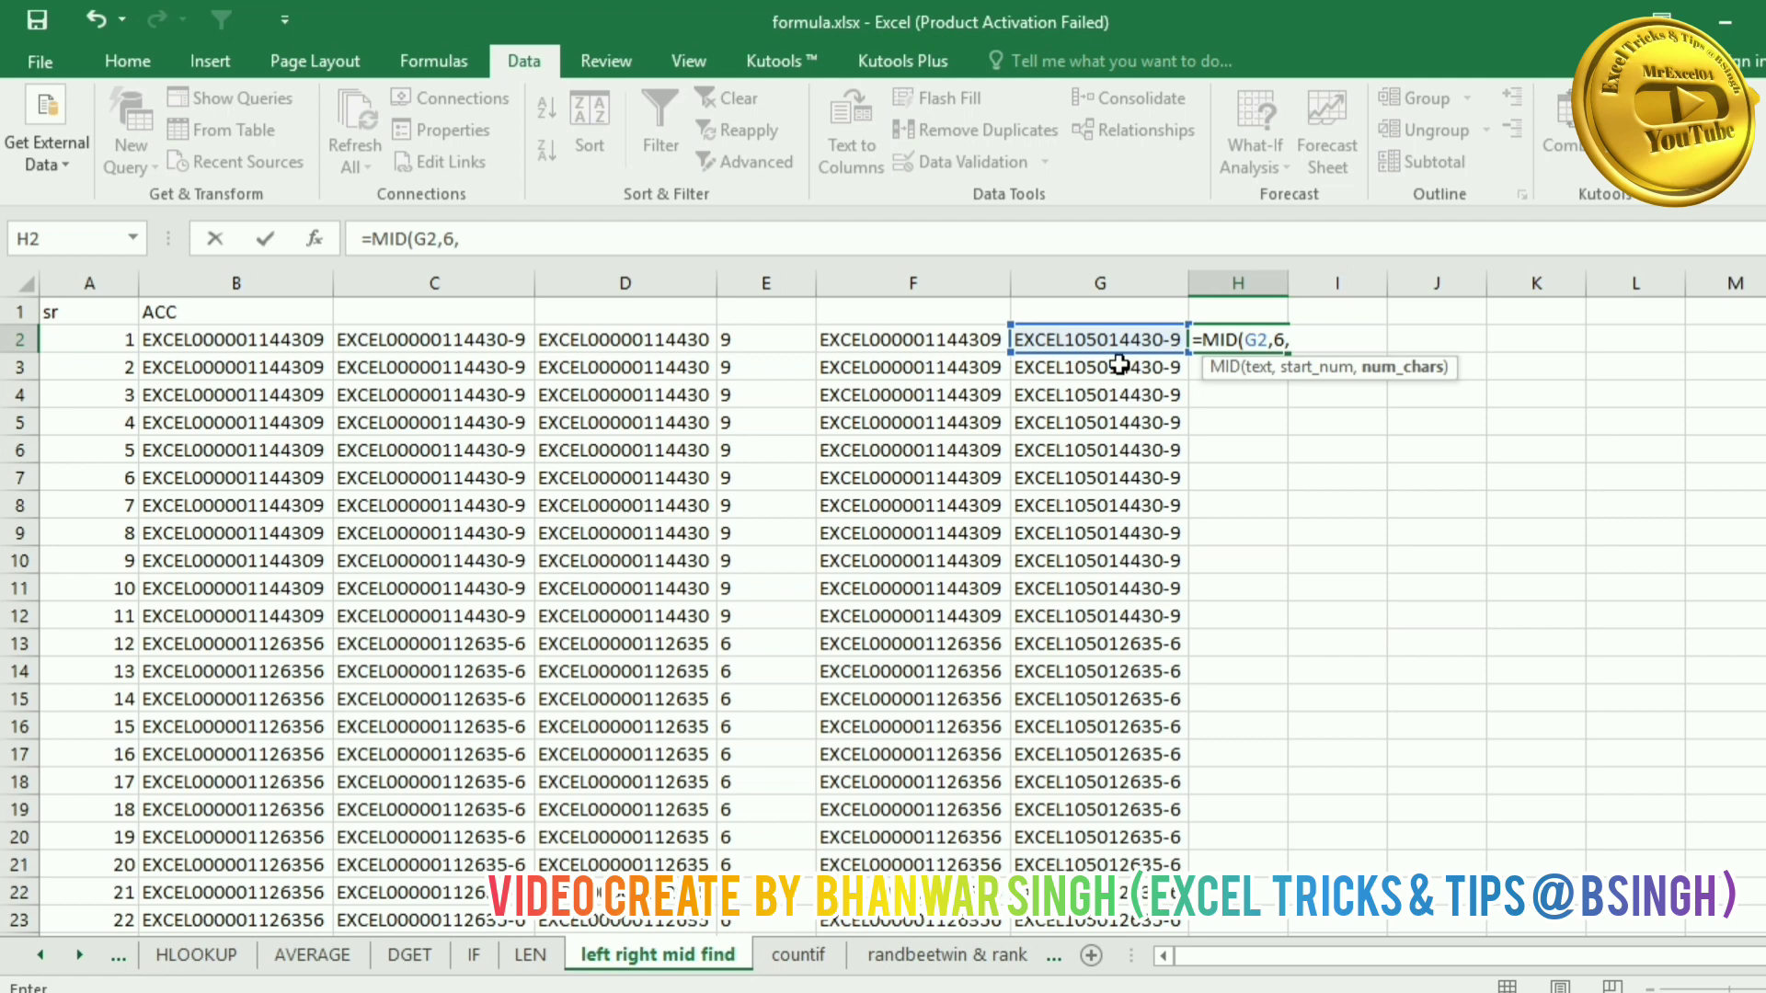
text(4)
key(Return)
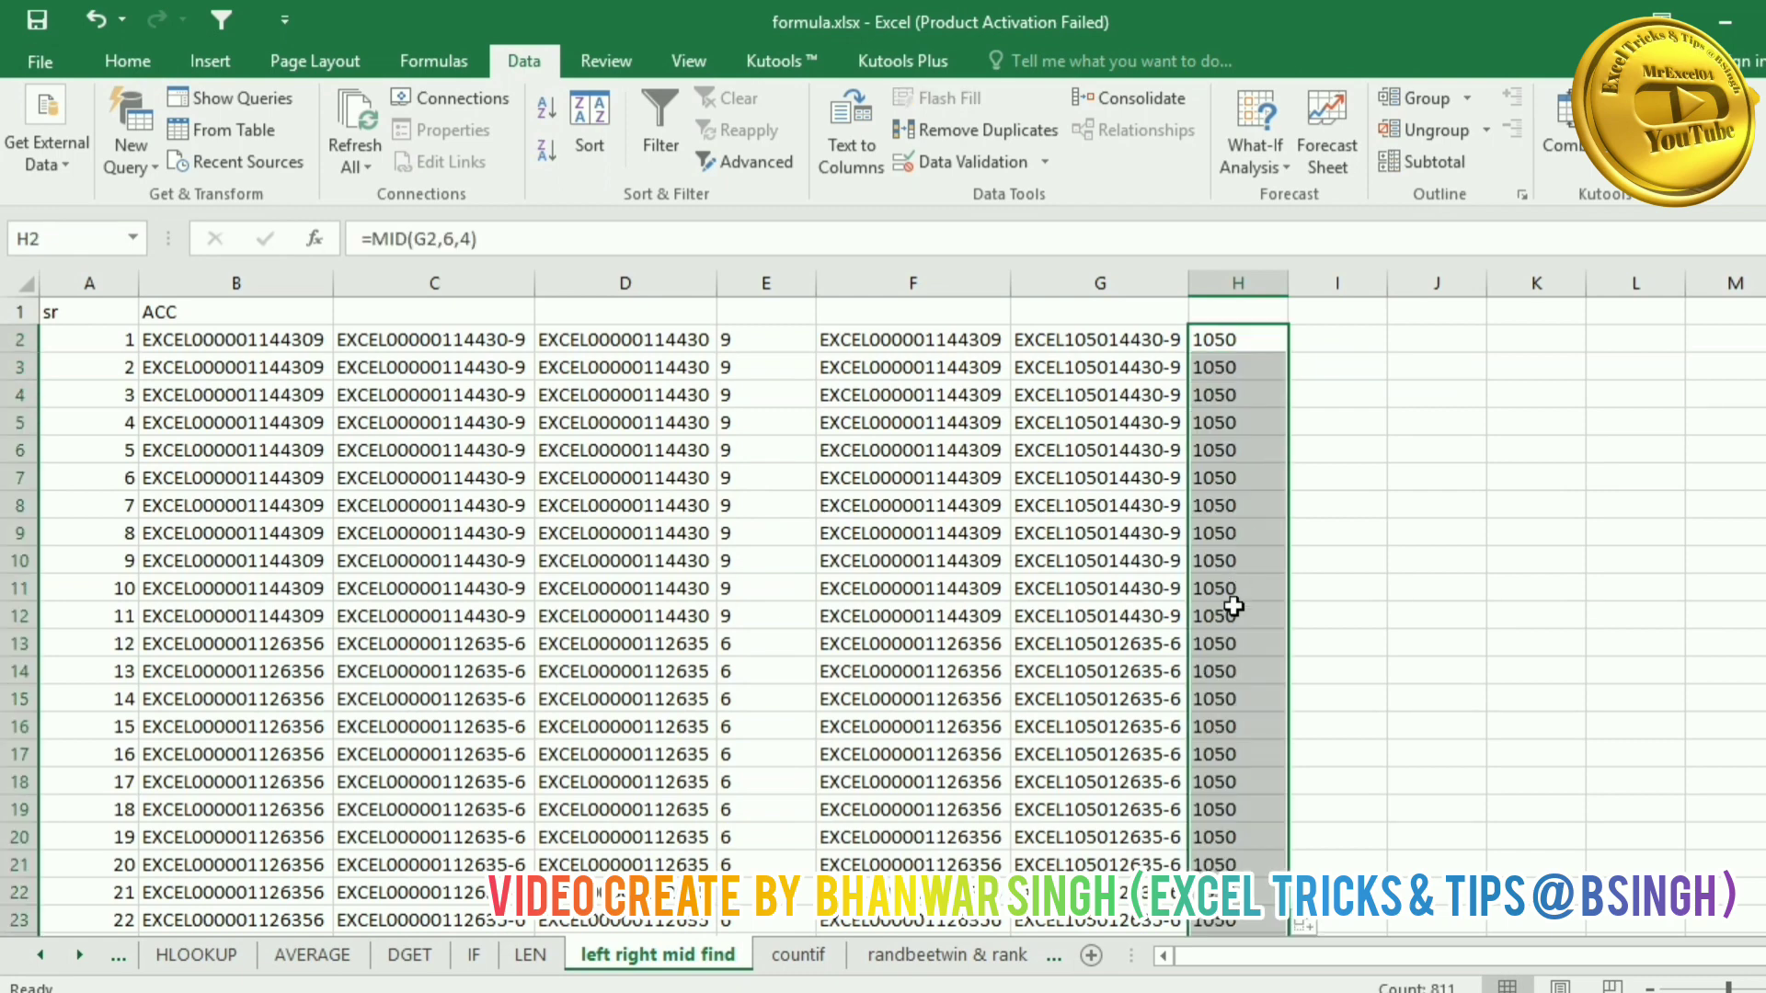
Step: Review the extracted four-digit codes in column H against the account numbers in column G down the list
scroll(1232, 606, down, 9)
scroll(1220, 753, down, 20)
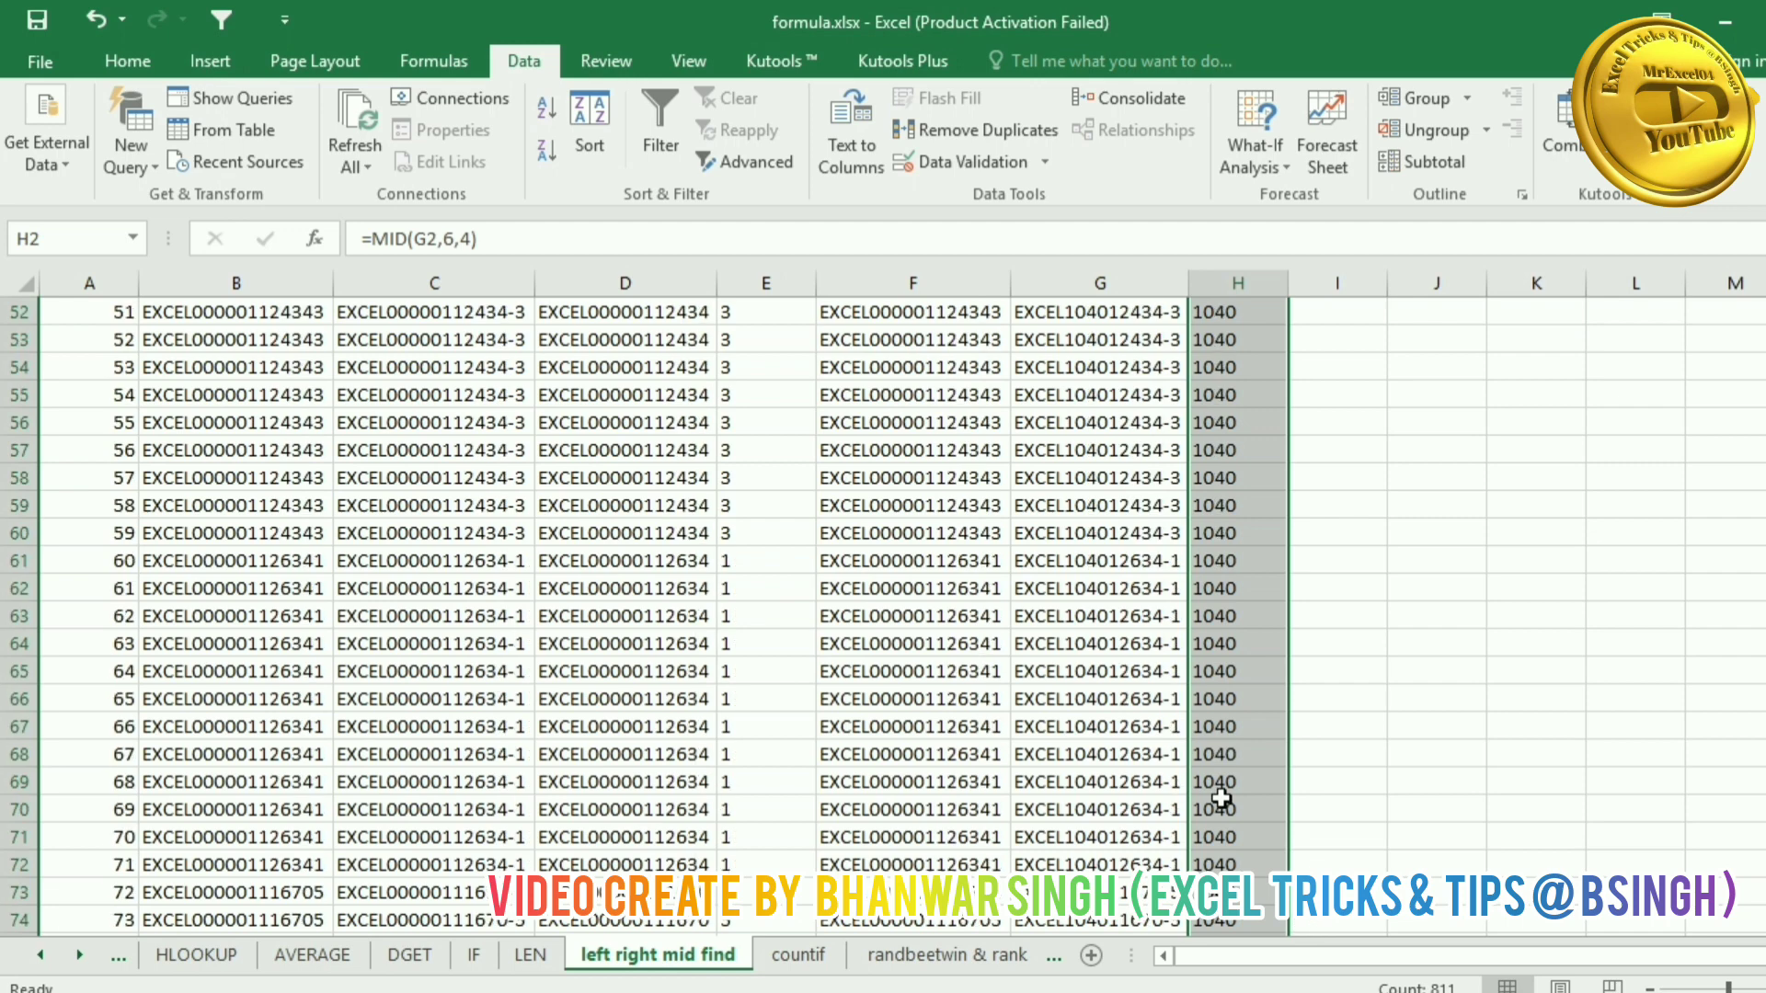
scroll(1220, 799, down, 16)
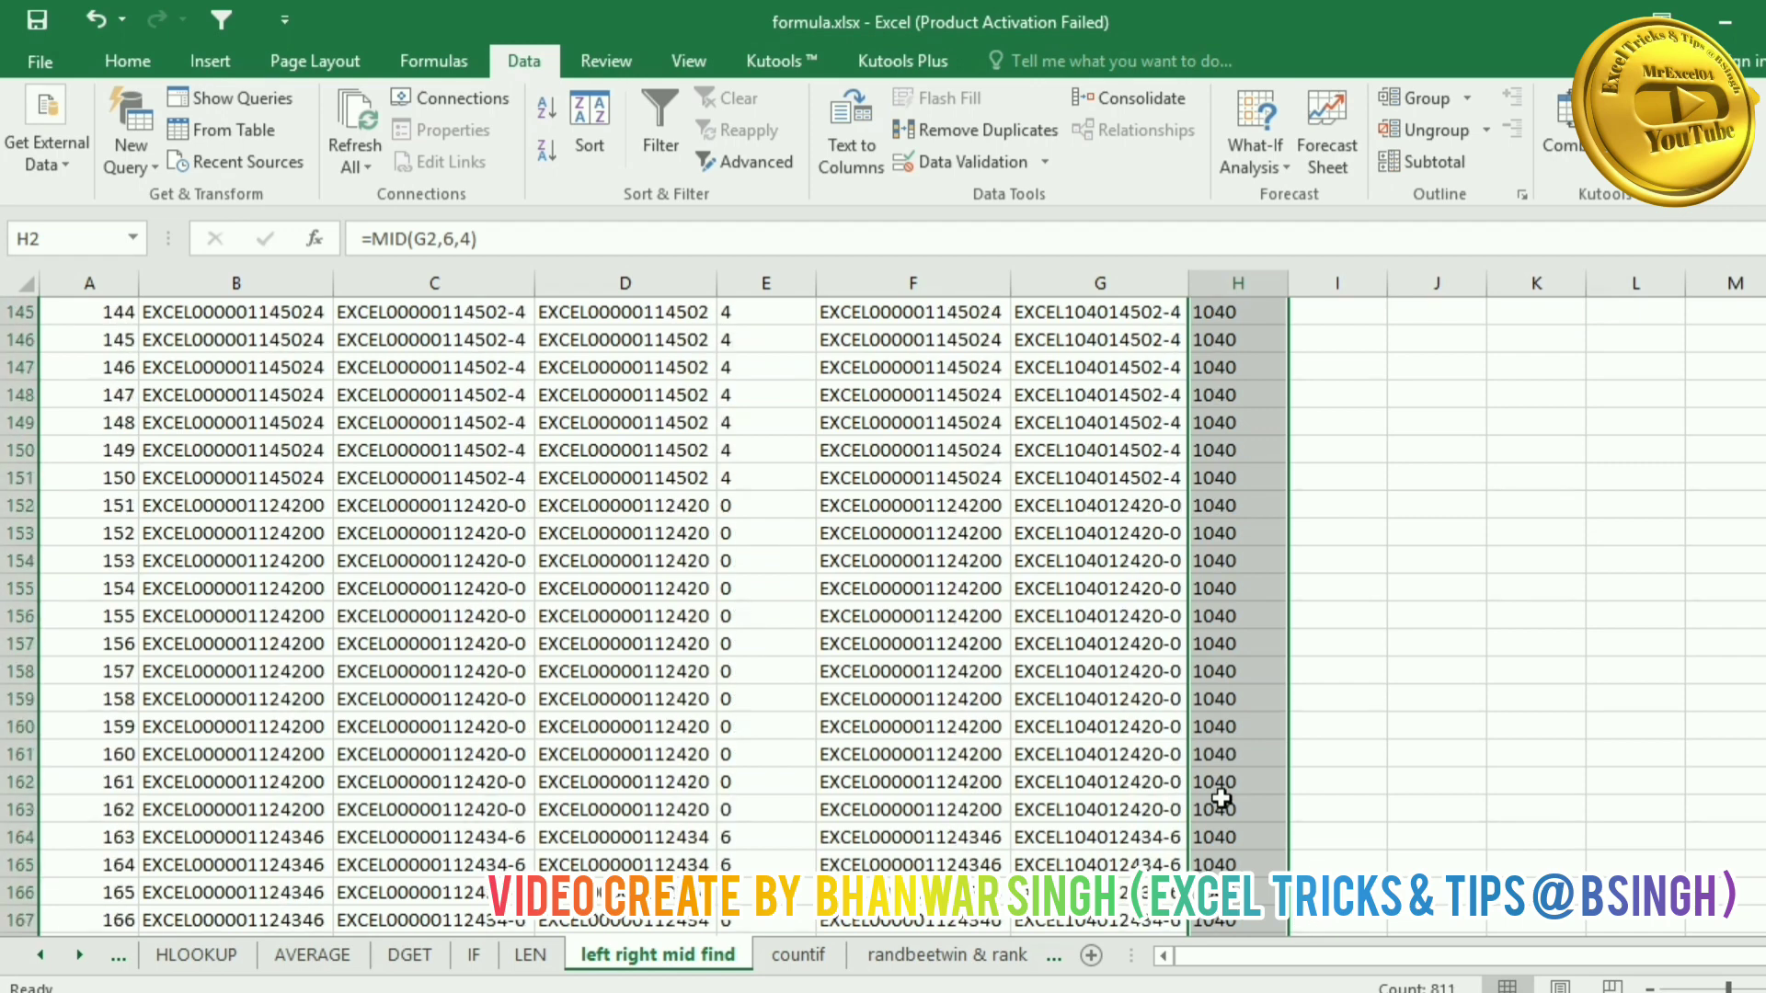
scroll(1221, 799, down, 9)
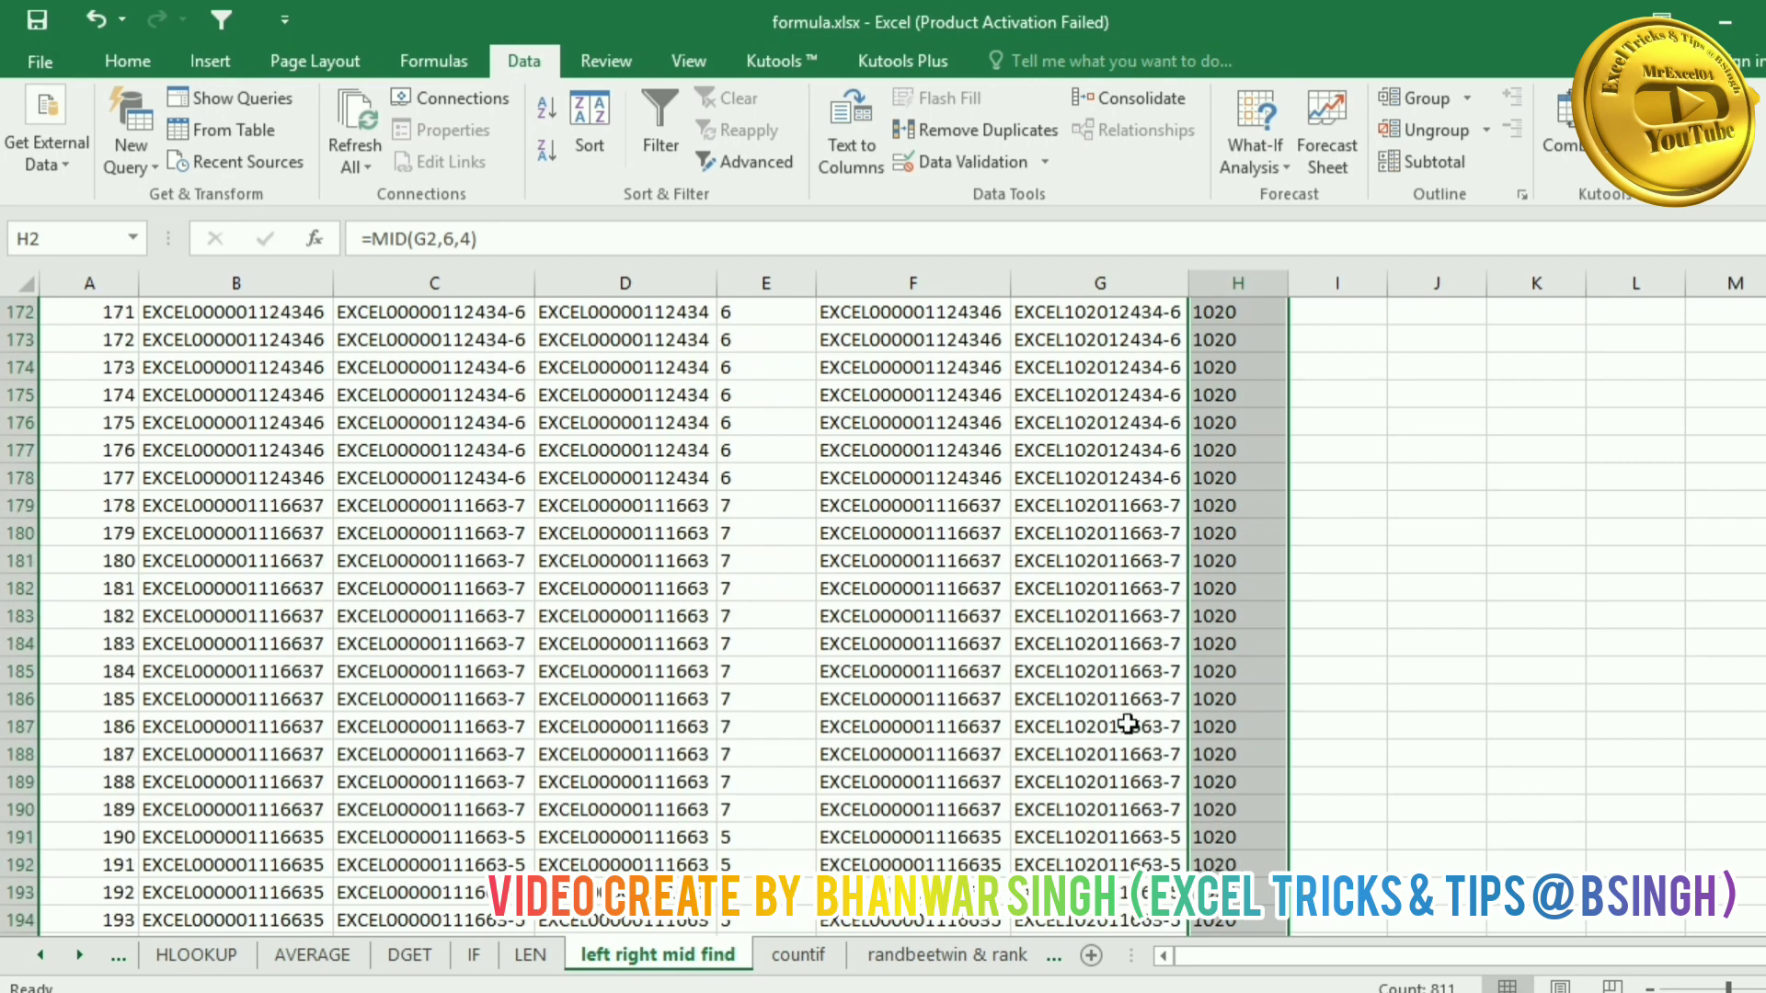
scroll(1232, 664, up, 20)
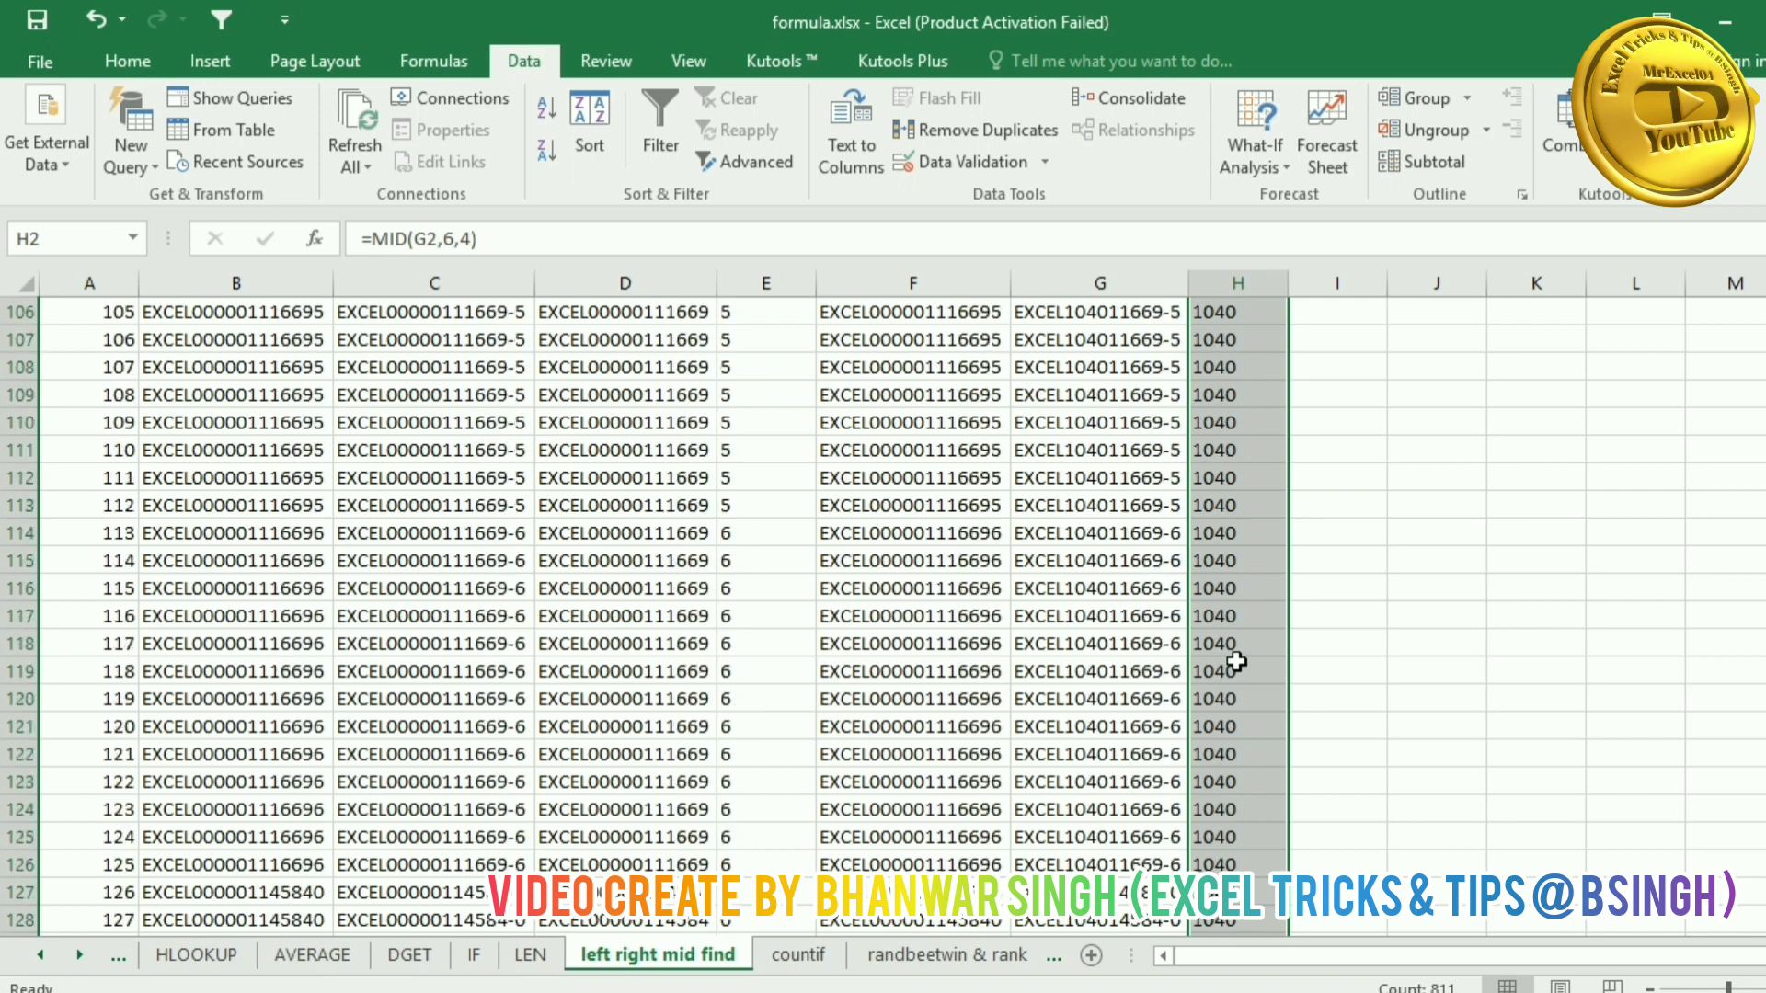
scroll(1235, 662, up, 20)
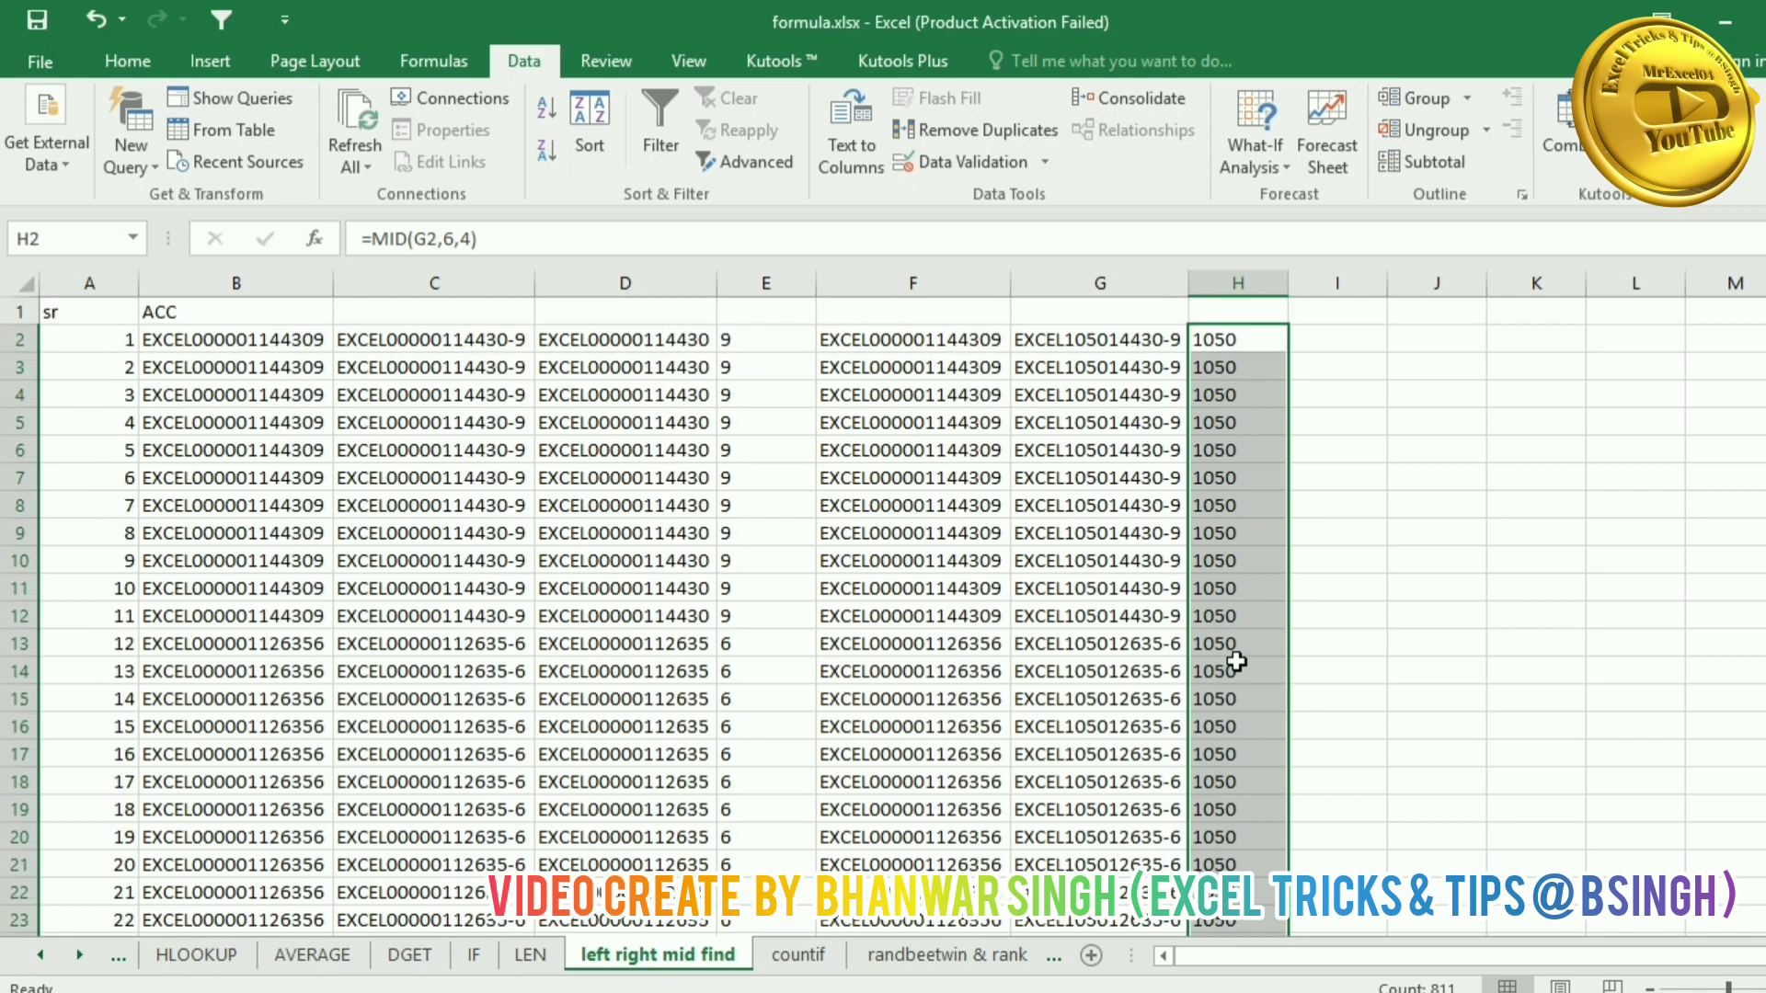
Step: Enter =FIND("CEL",G2) in I2 to locate the text CEL within the account number, and compare it with G2
click(1340, 337)
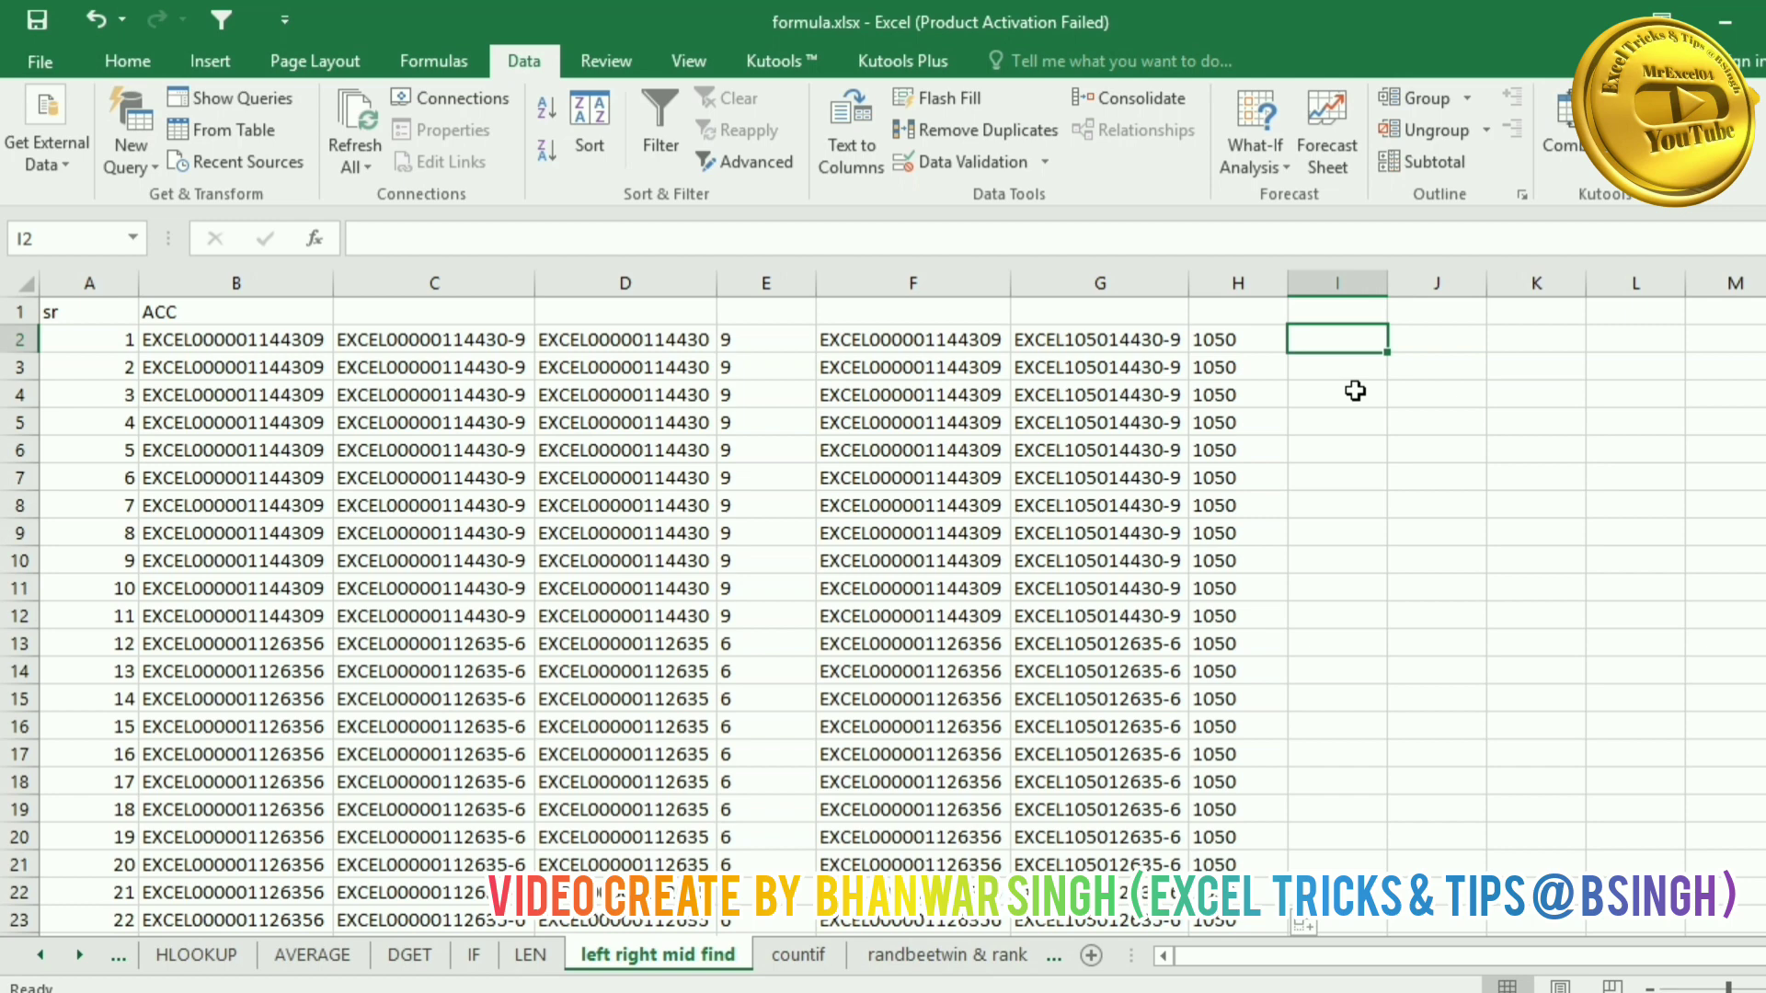
text(=FI)
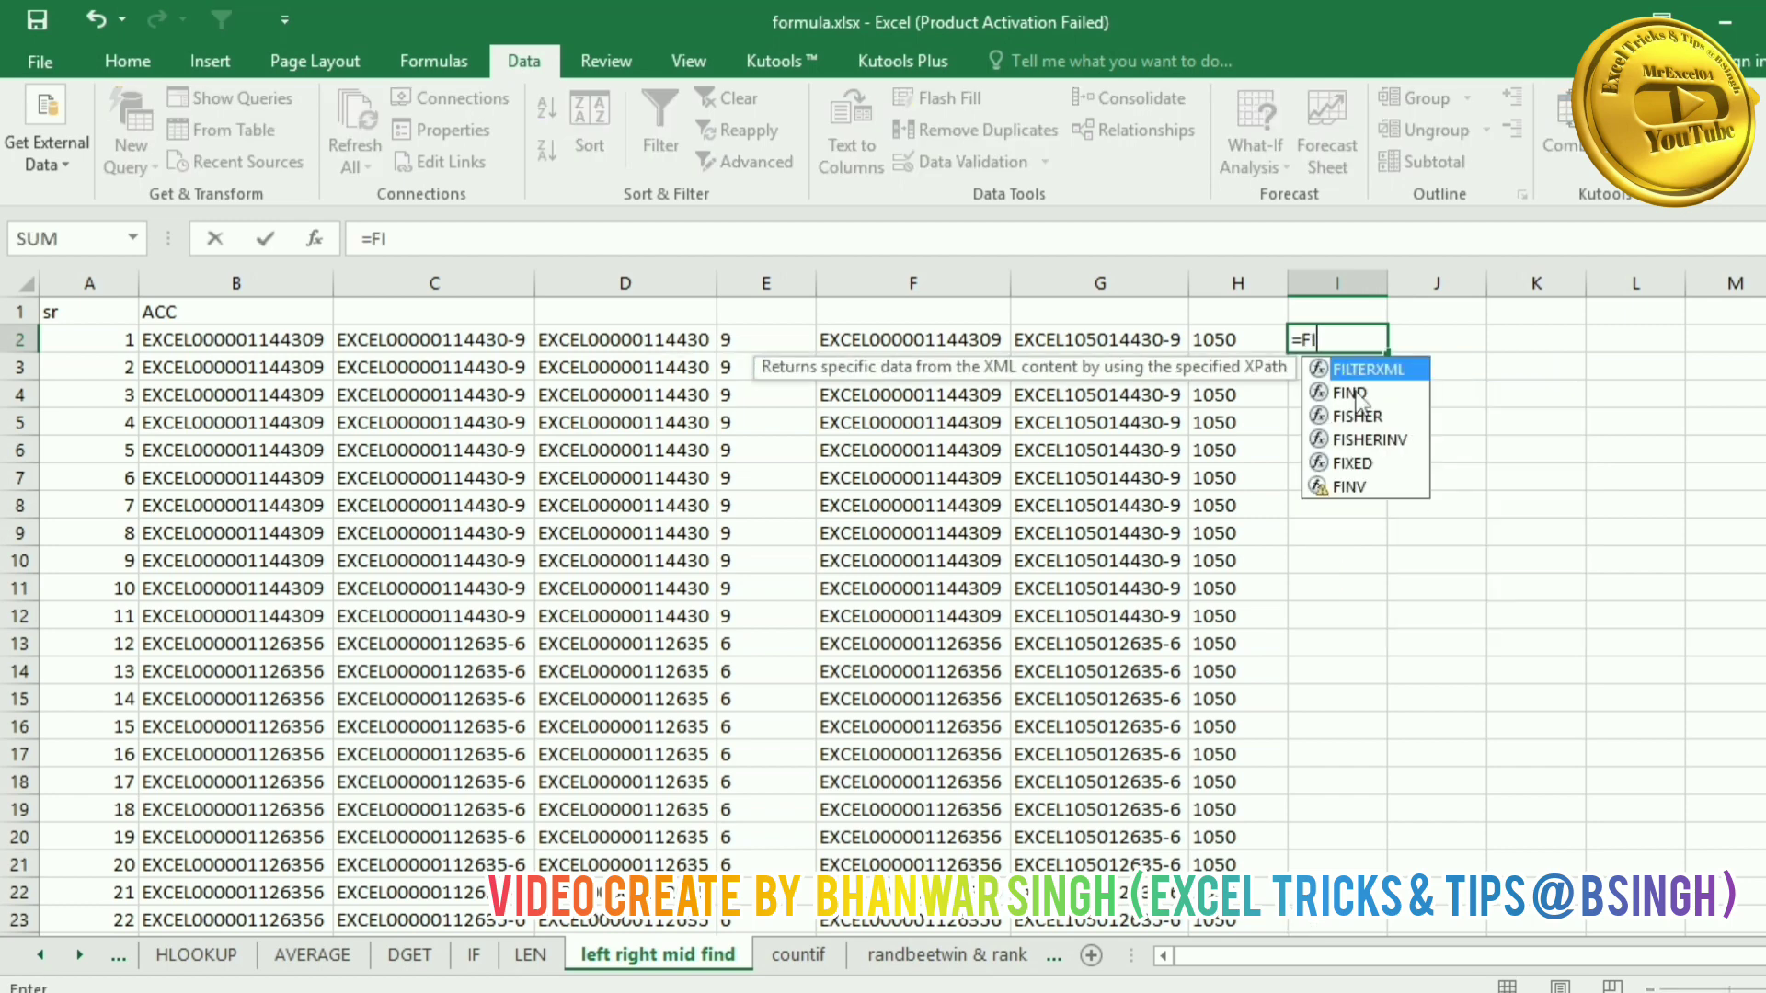
text(ND)
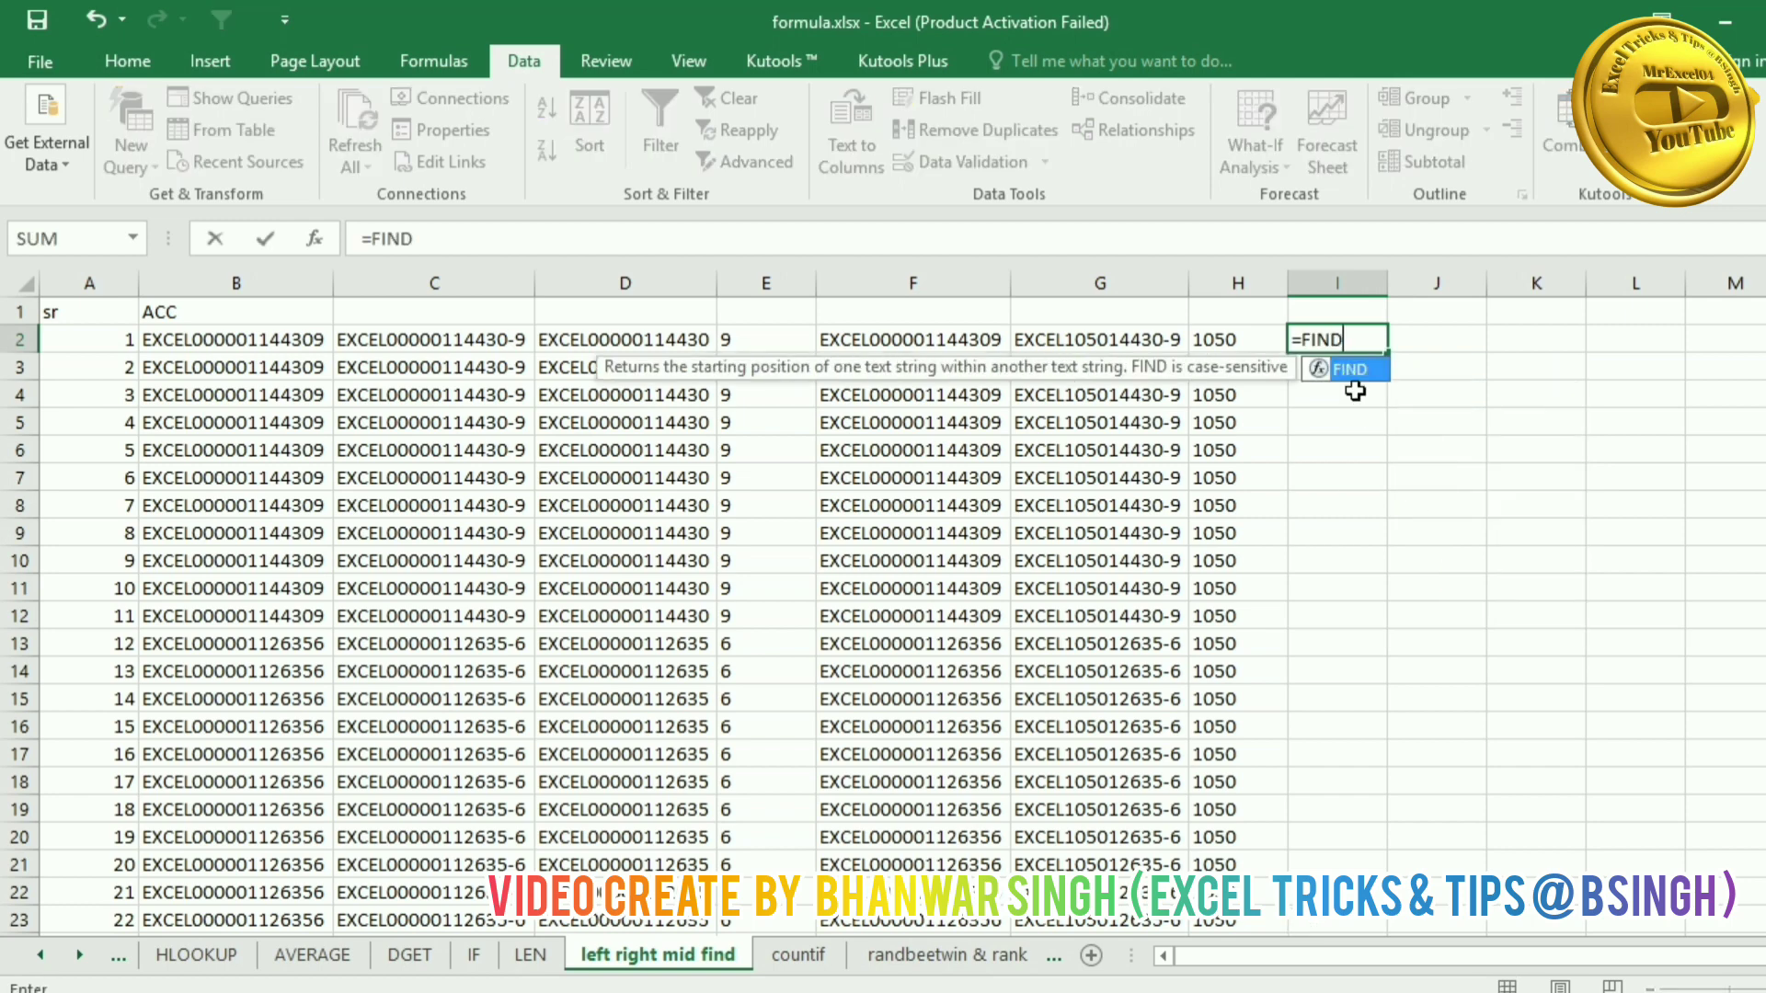
text(()
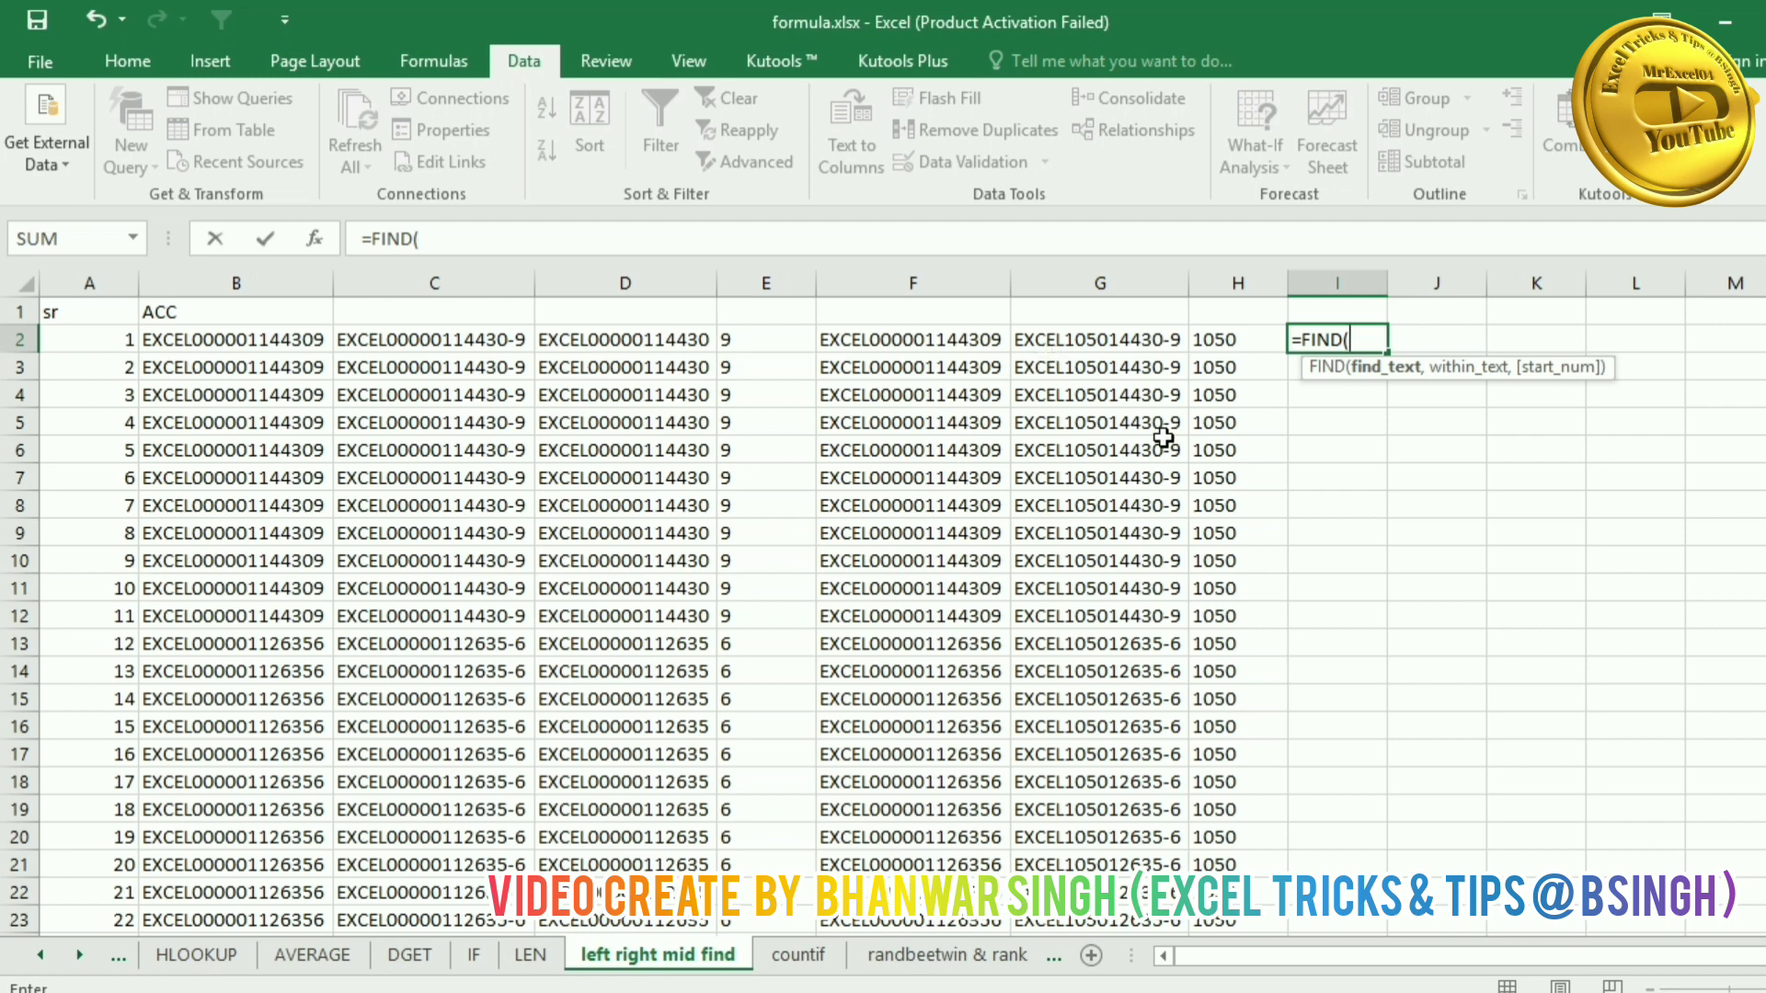
text("CEL",)
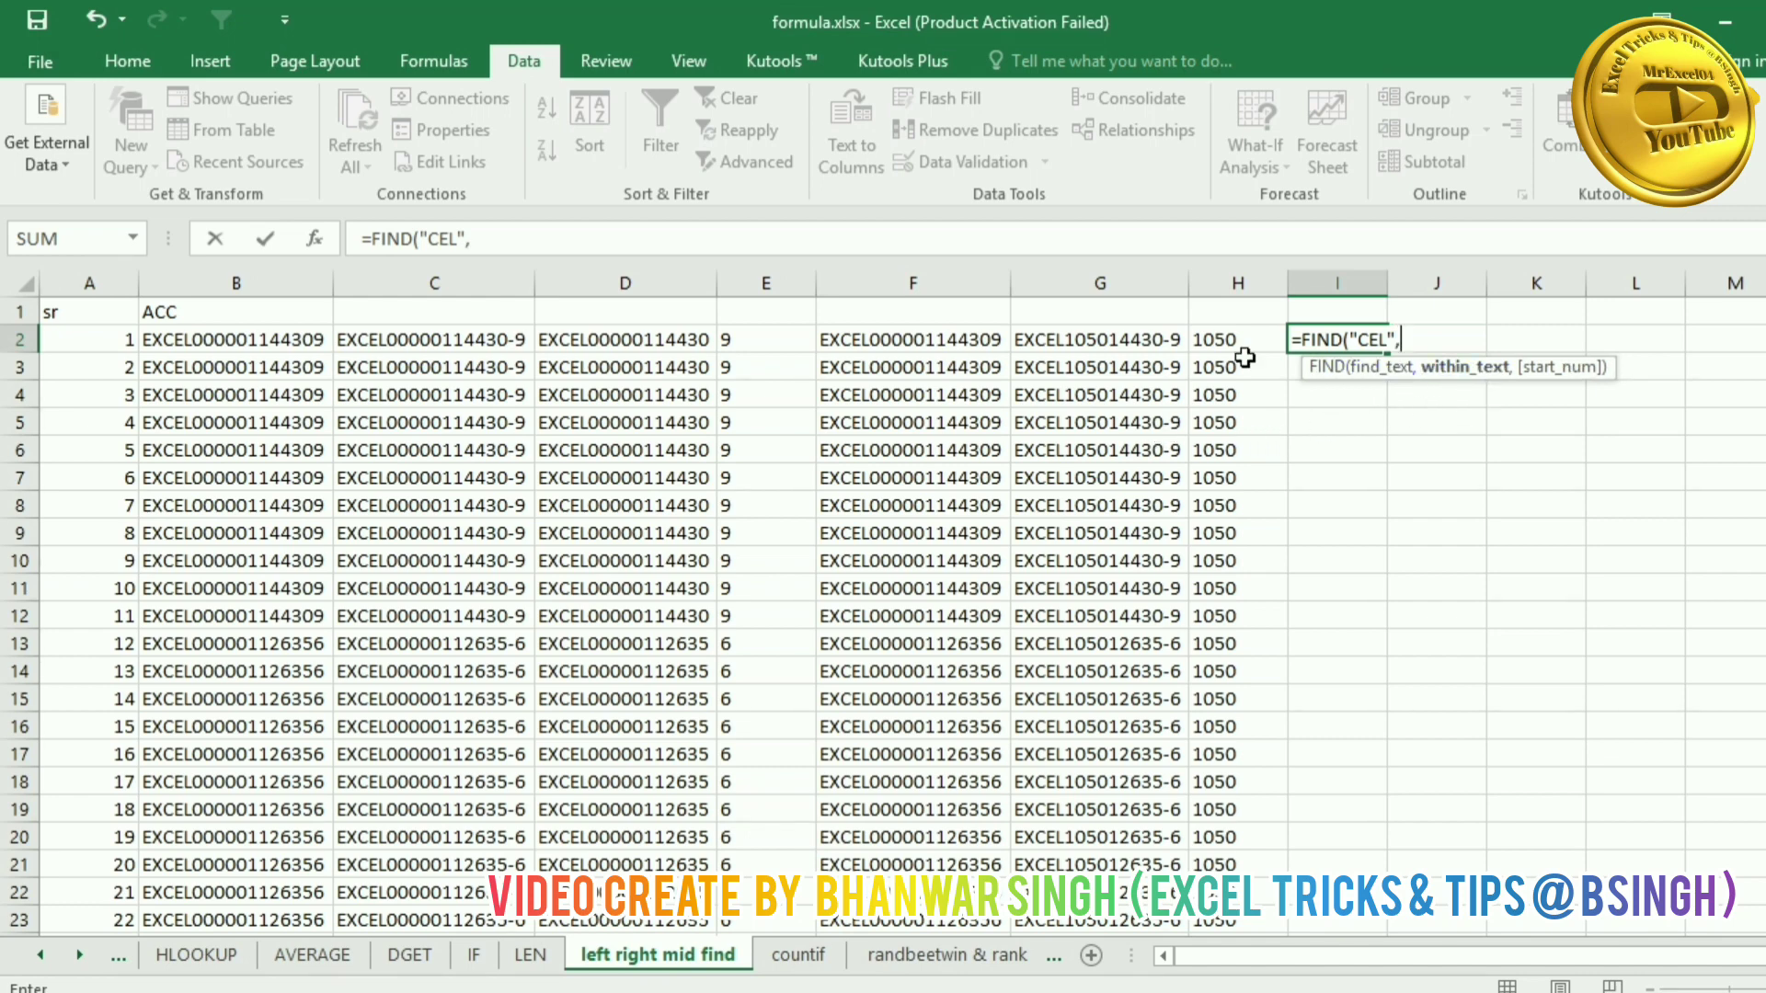
click(1128, 343)
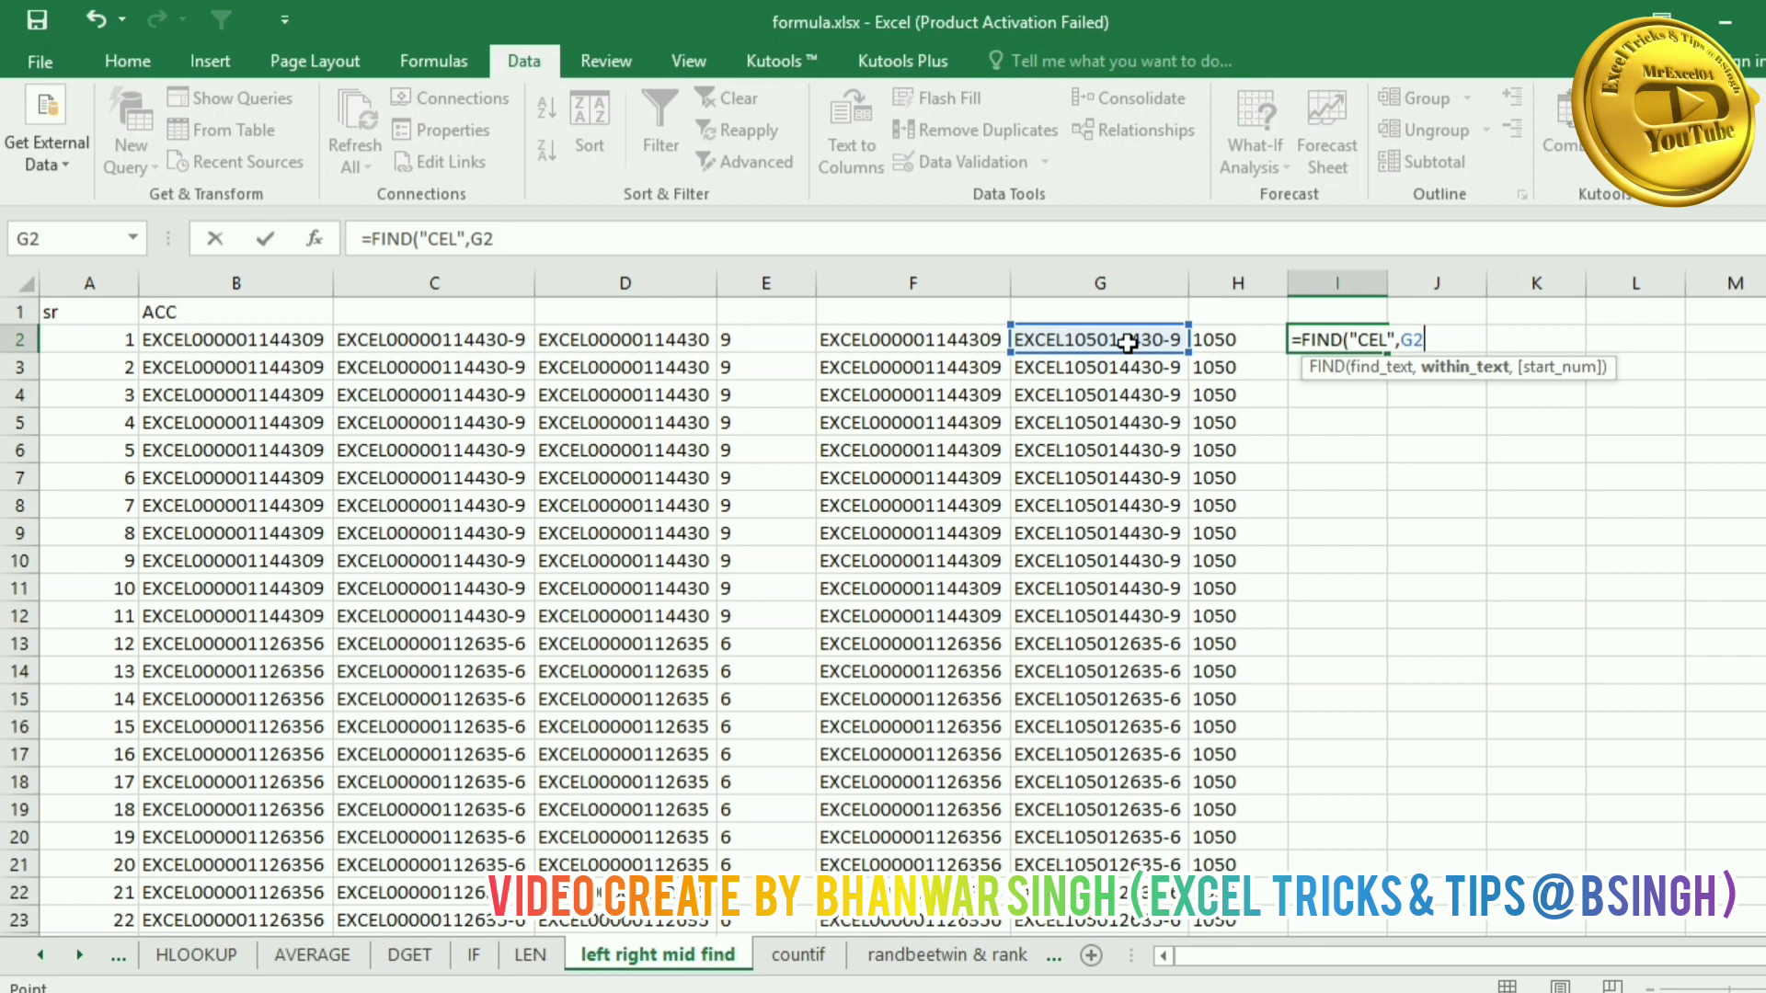
text())
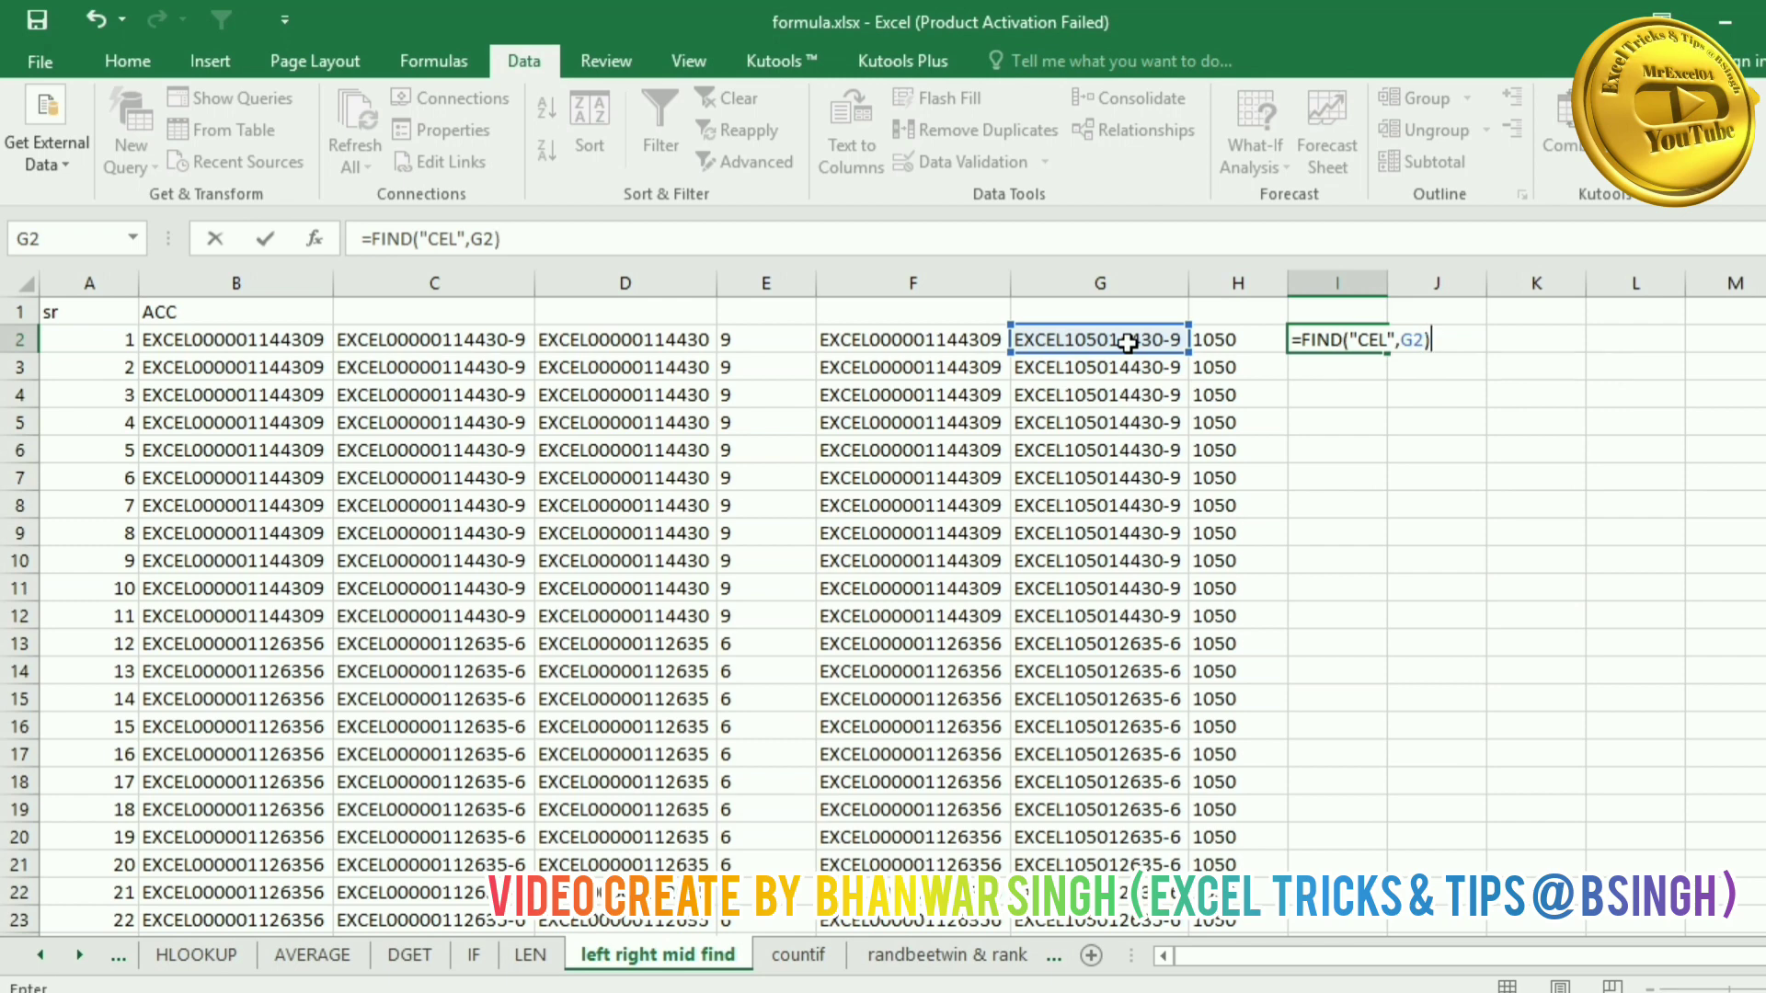
key(Return)
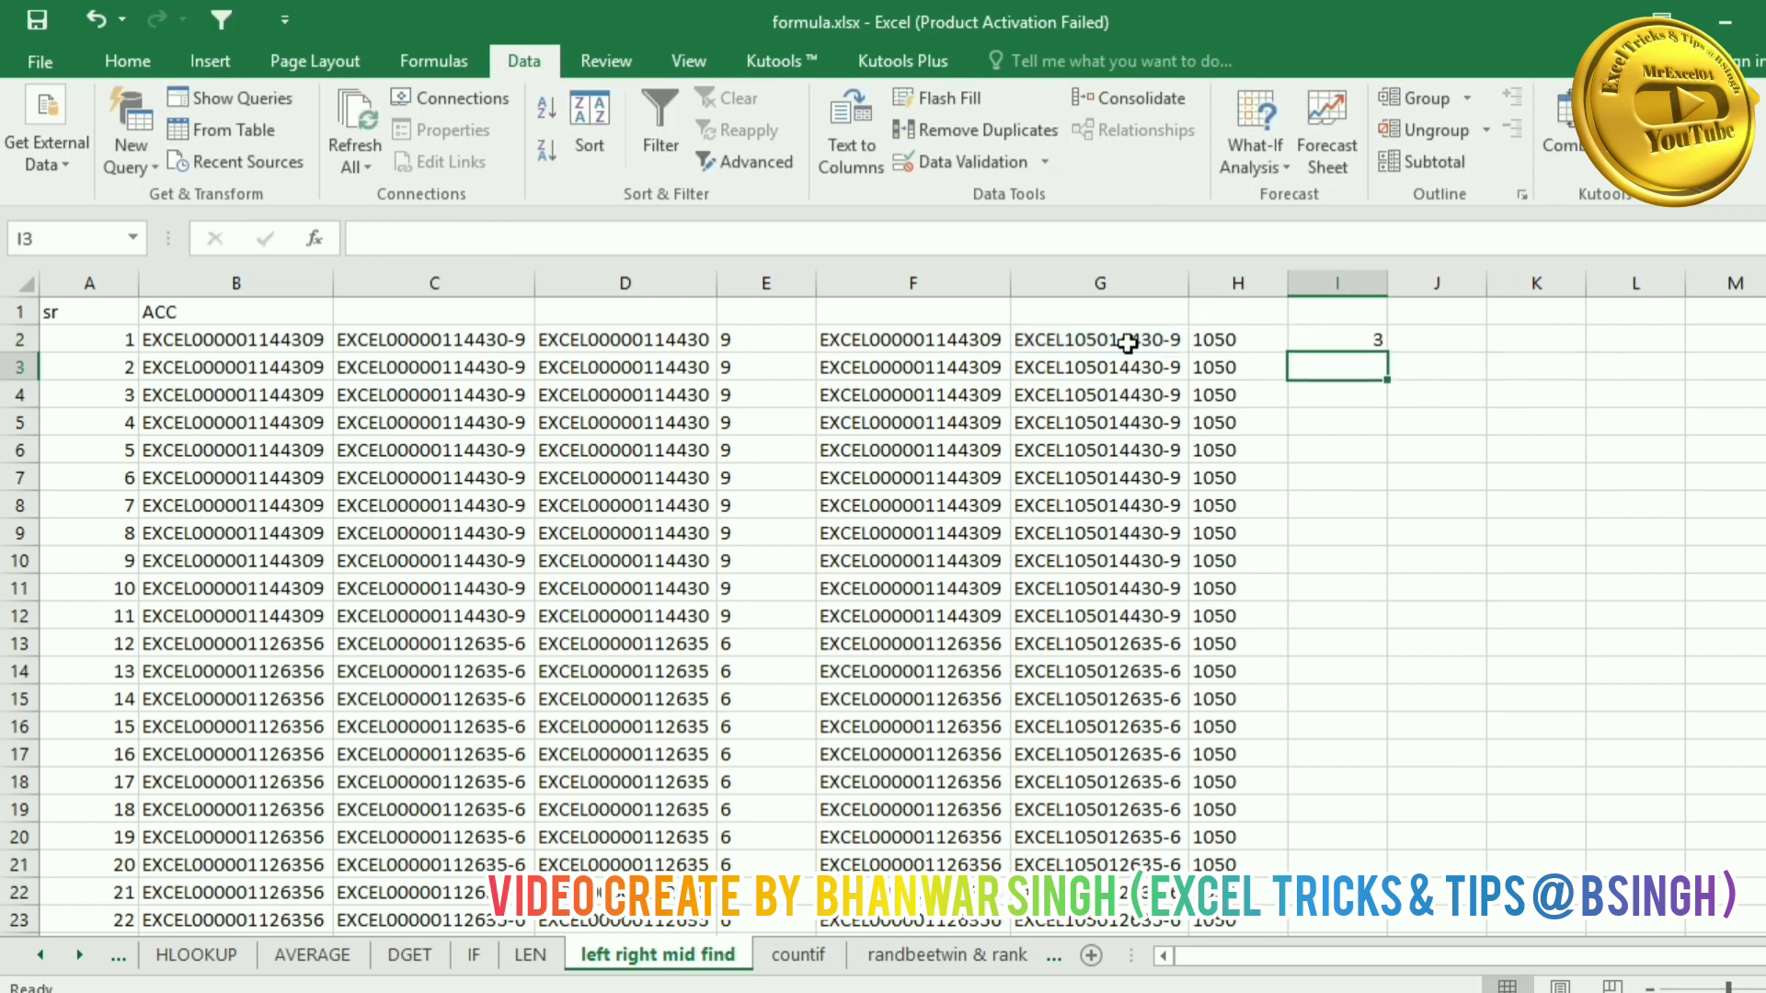
click(1338, 337)
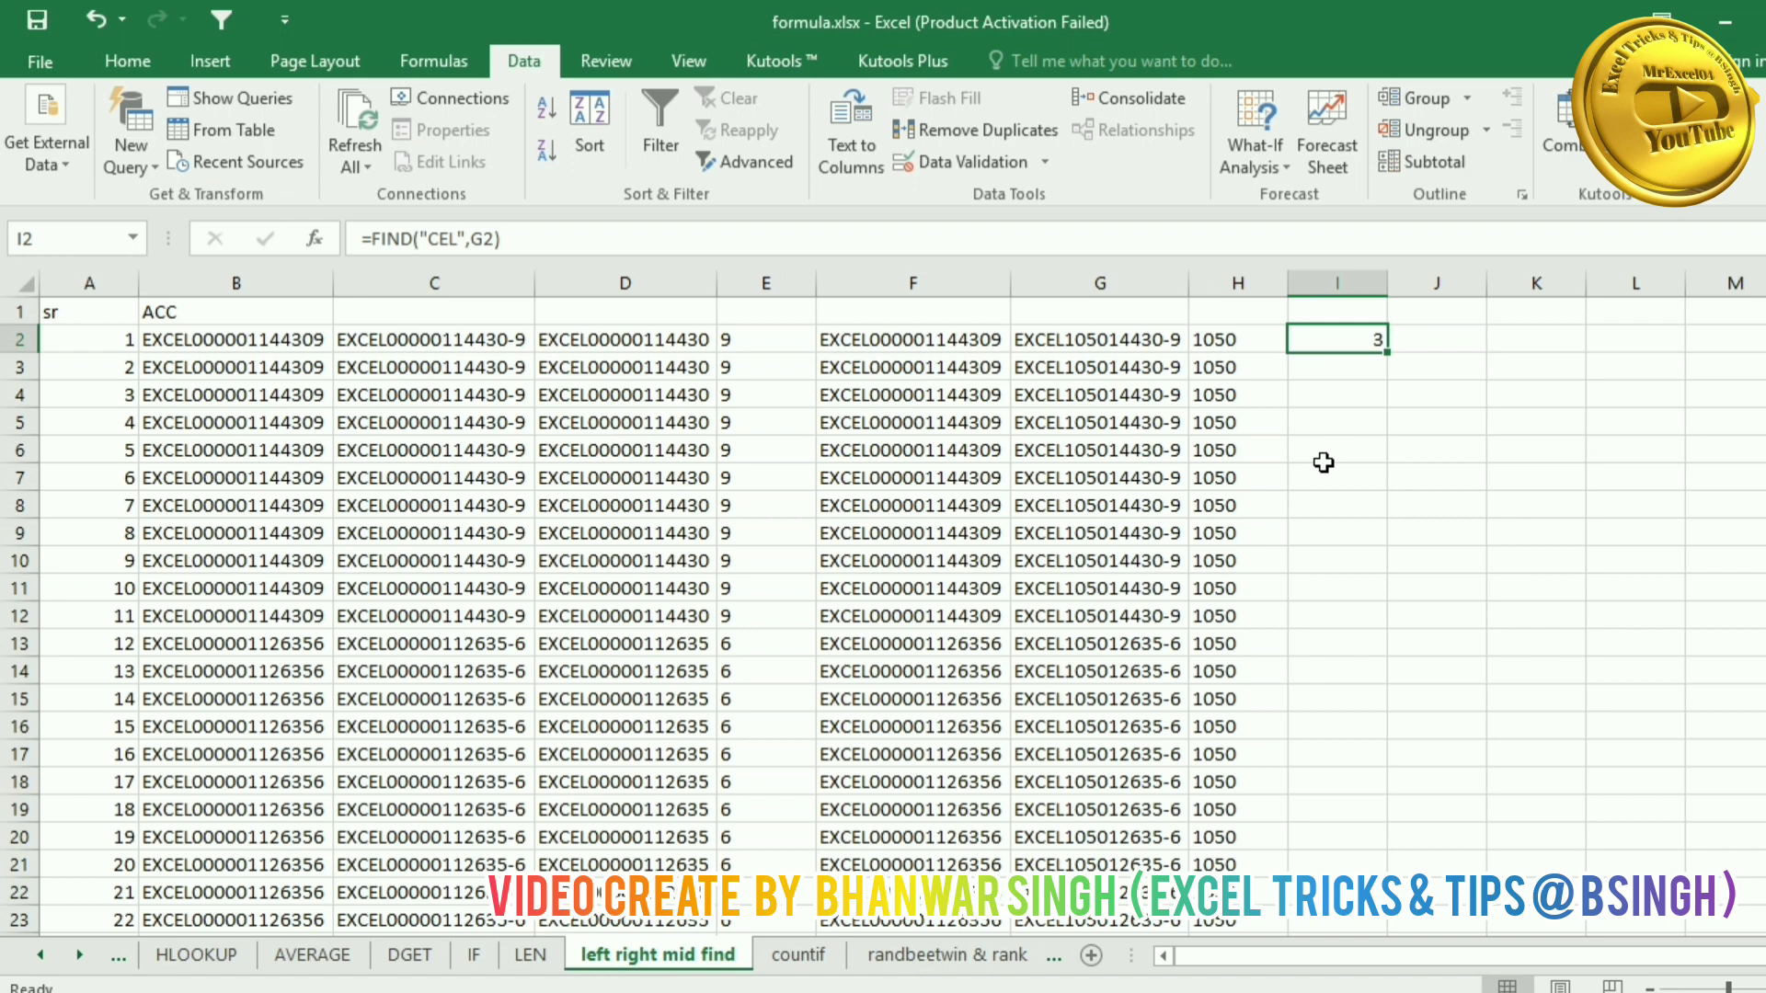
click(1072, 345)
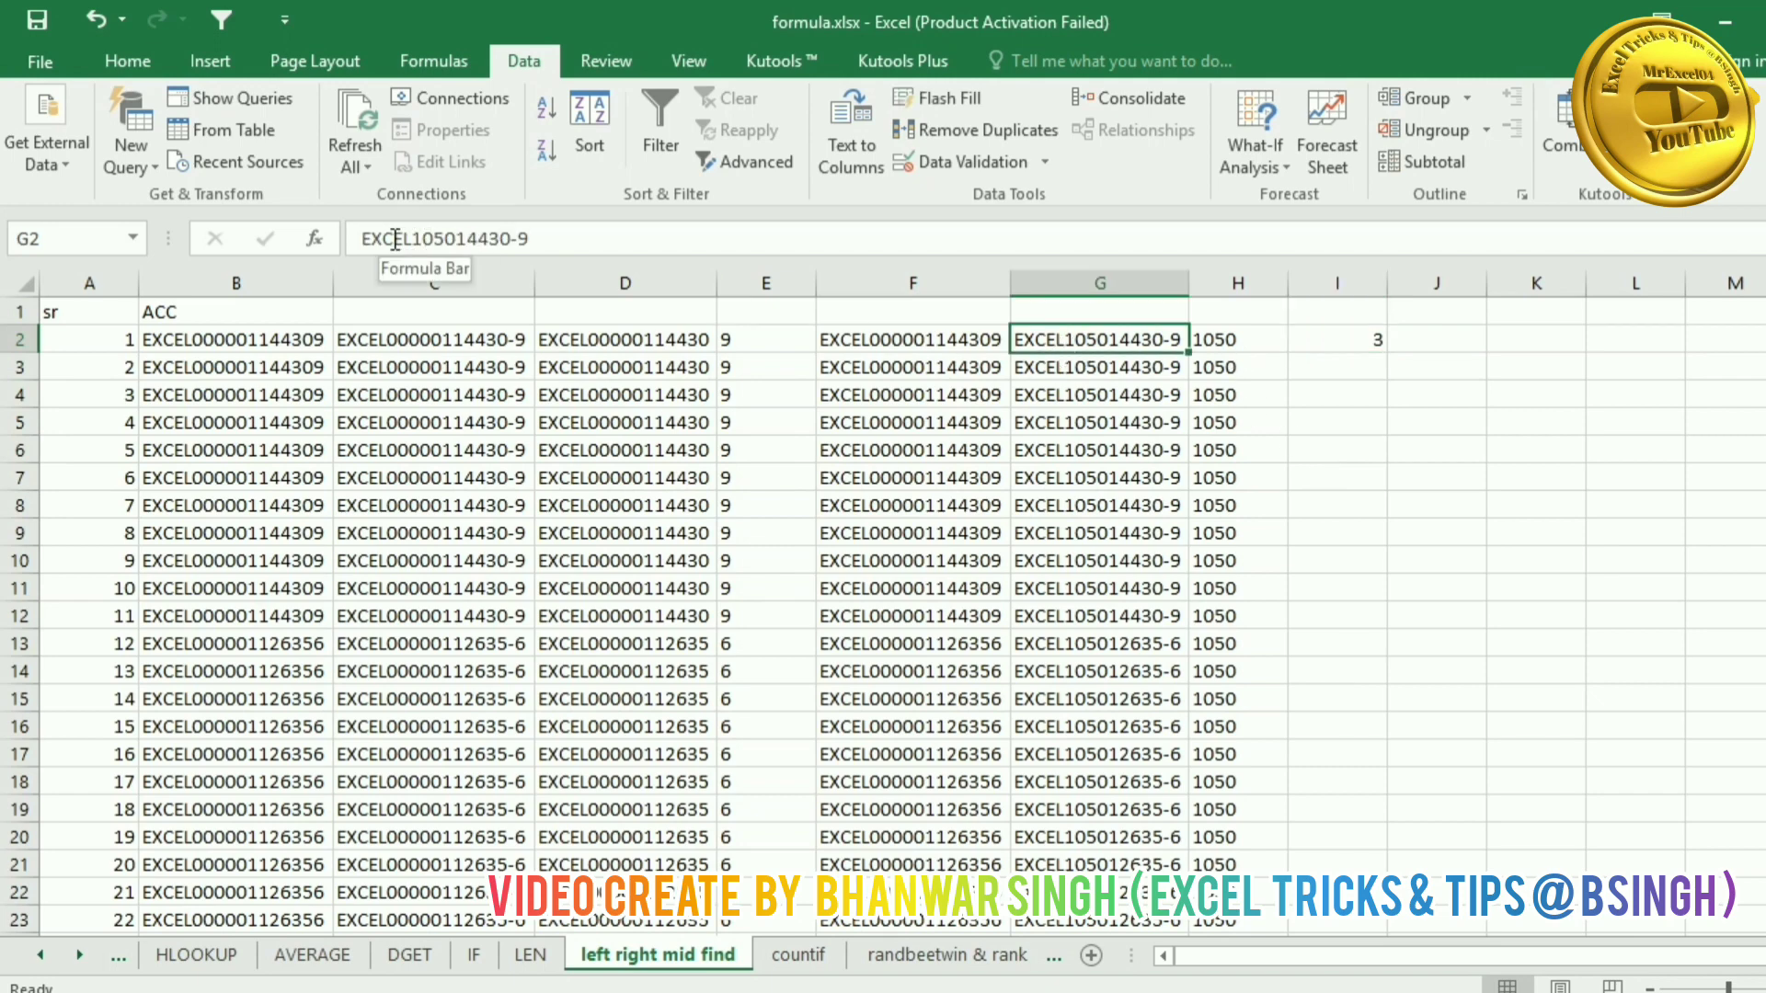
click(1325, 340)
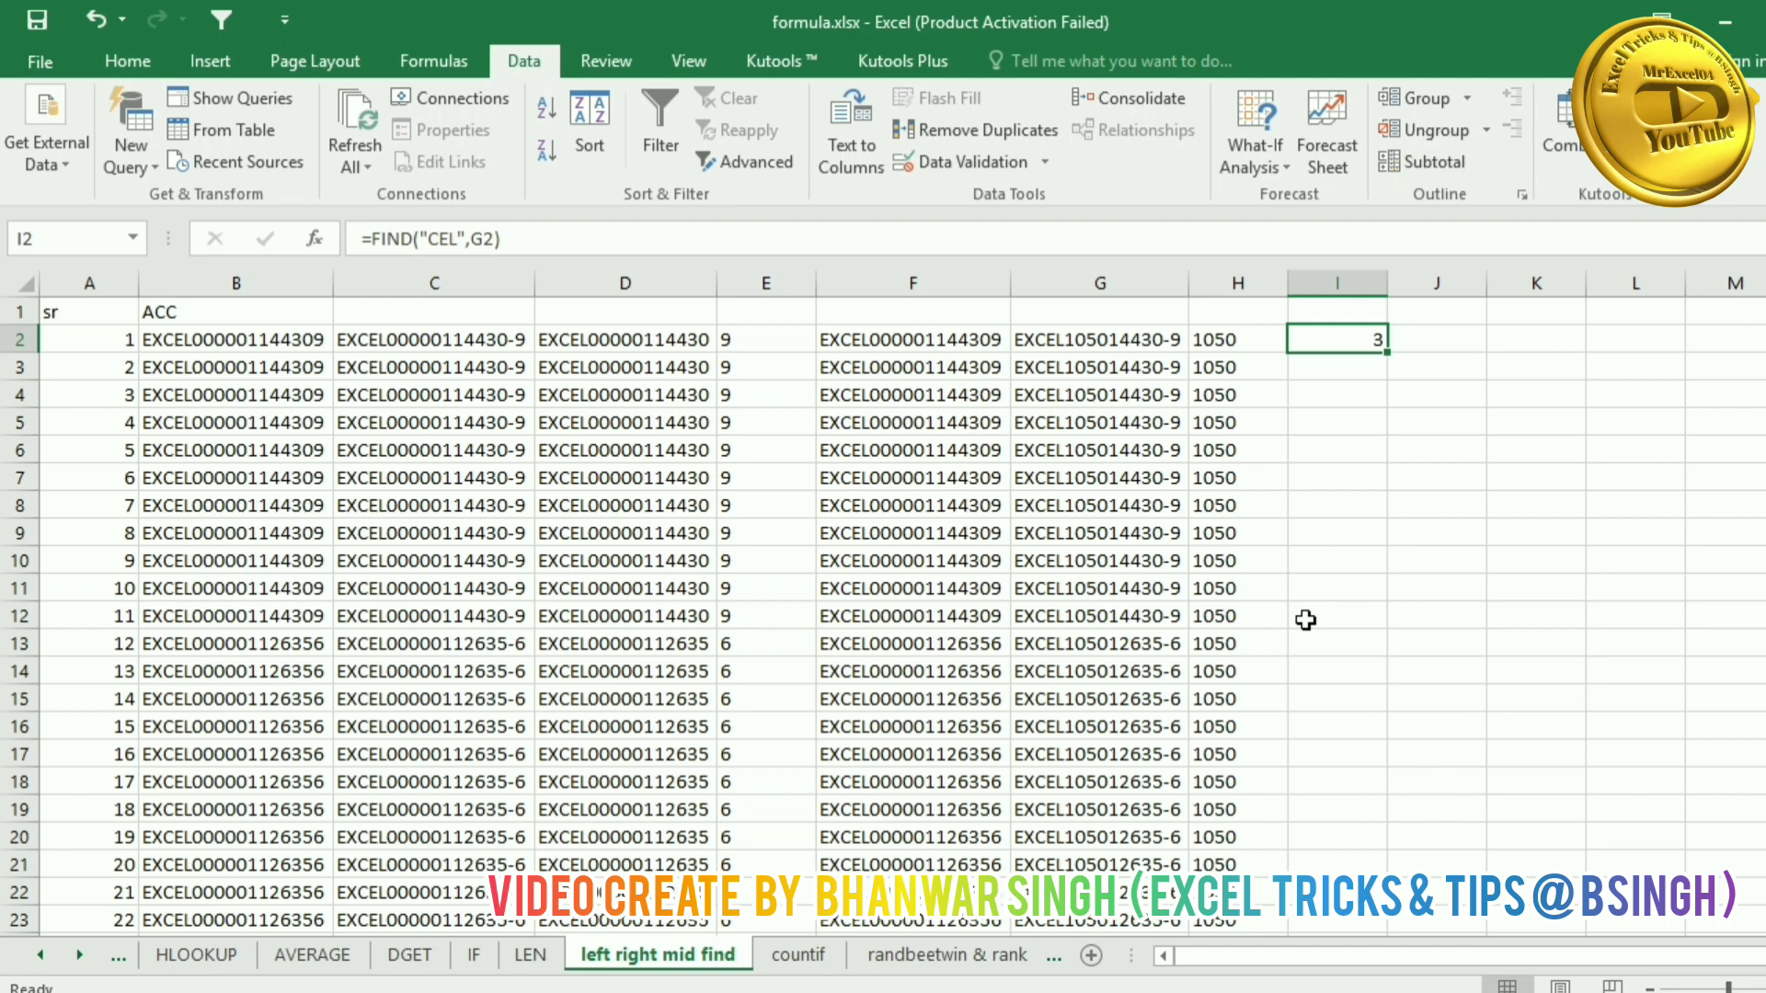
Step: On the countif sheet, clear the existing COUNT and COUNTA formulas from I2:J2
click(799, 954)
click(1144, 636)
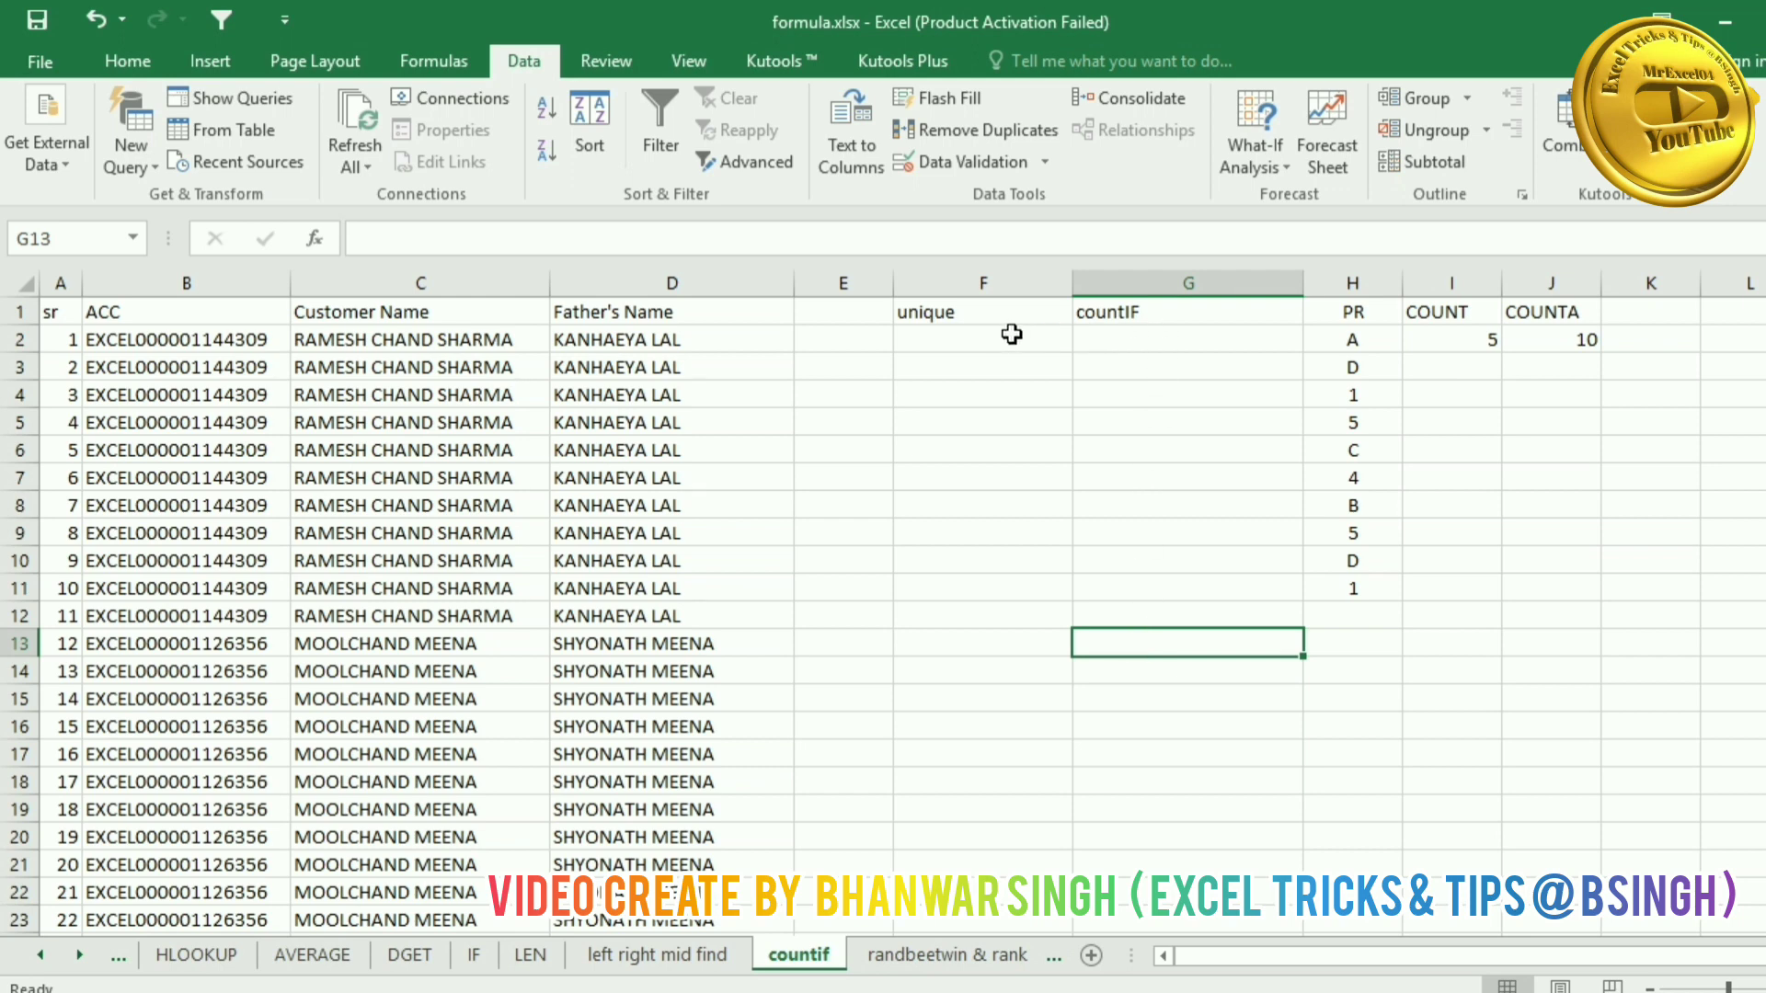
click(1459, 338)
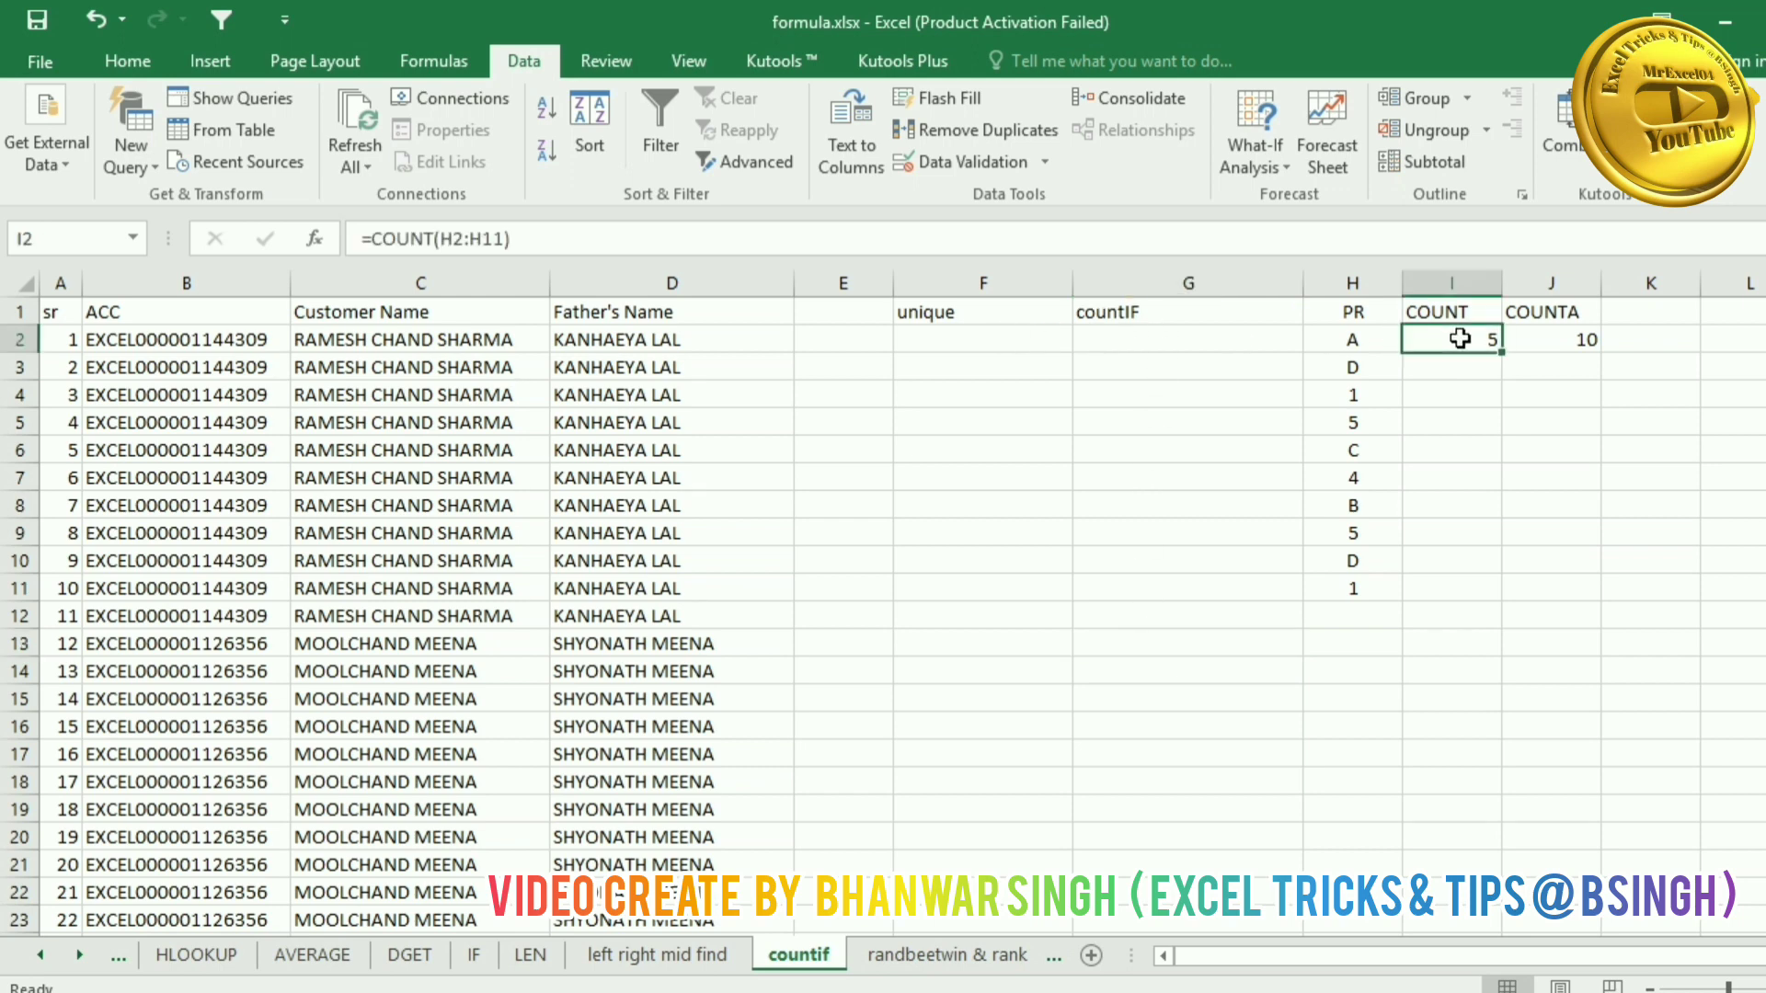
drag(1459, 338, 1577, 338)
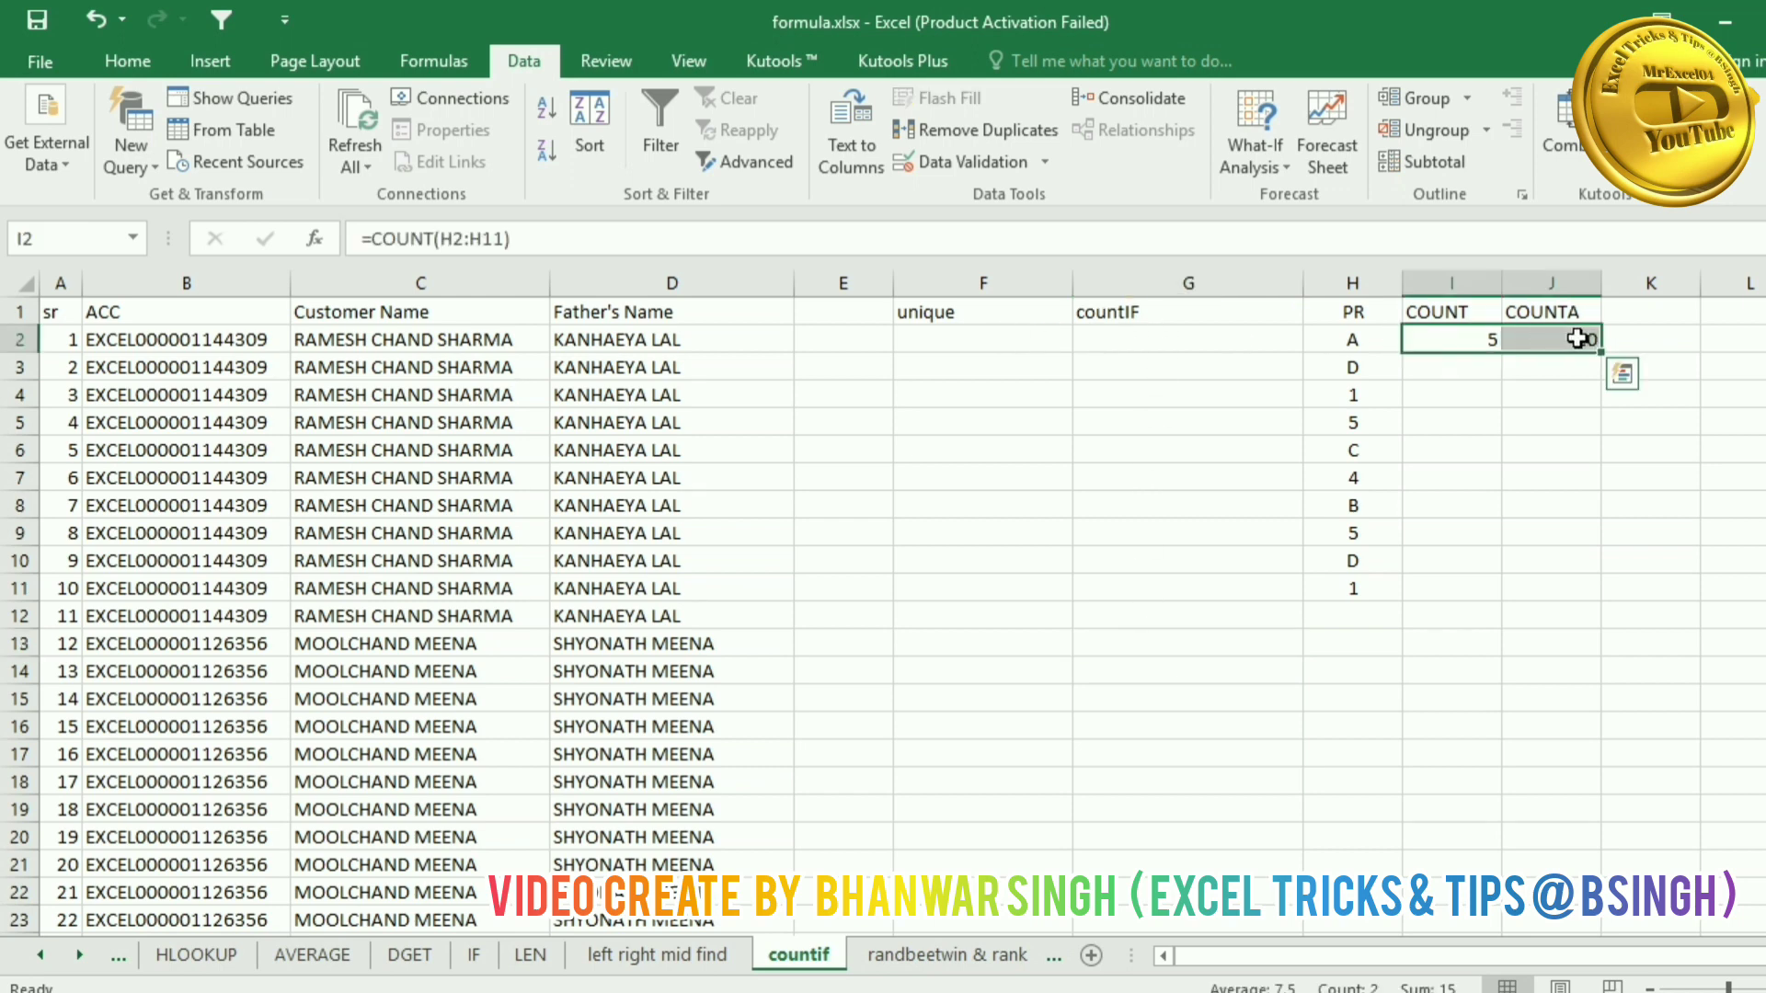
key(Delete)
click(1477, 588)
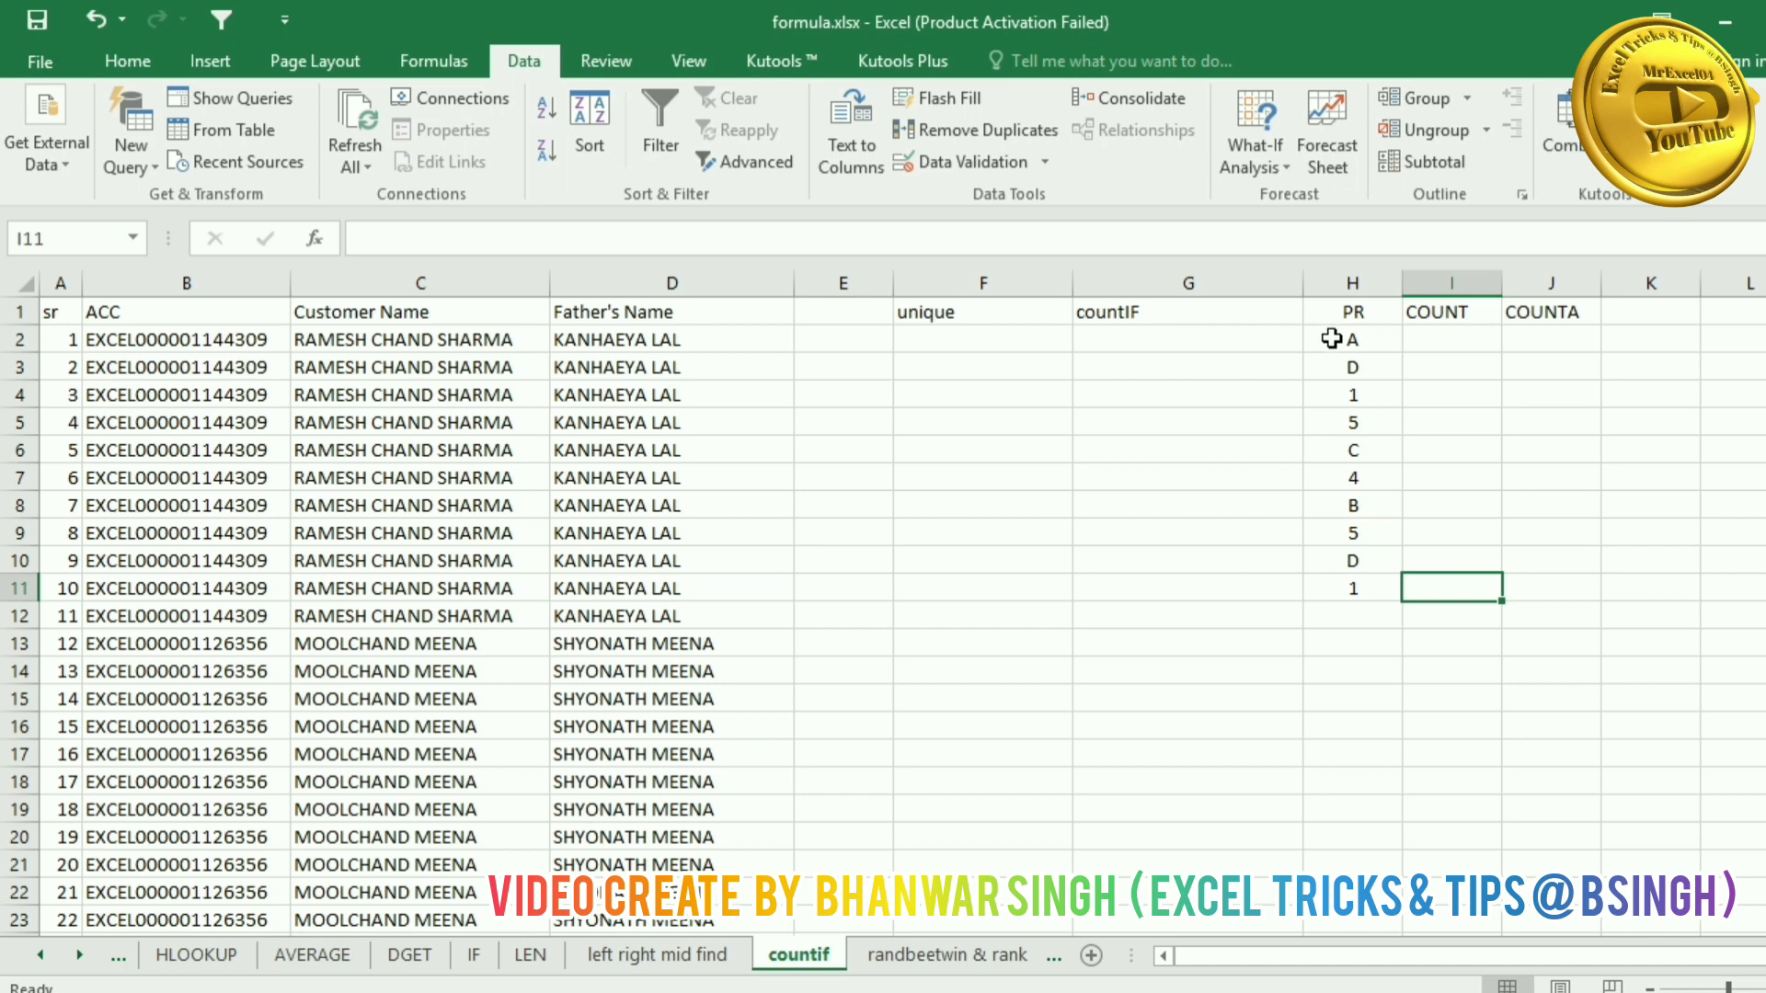
Step: Enter =COUNT(H2:H11) in I2 to count the numeric entries in the PR list
click(1440, 337)
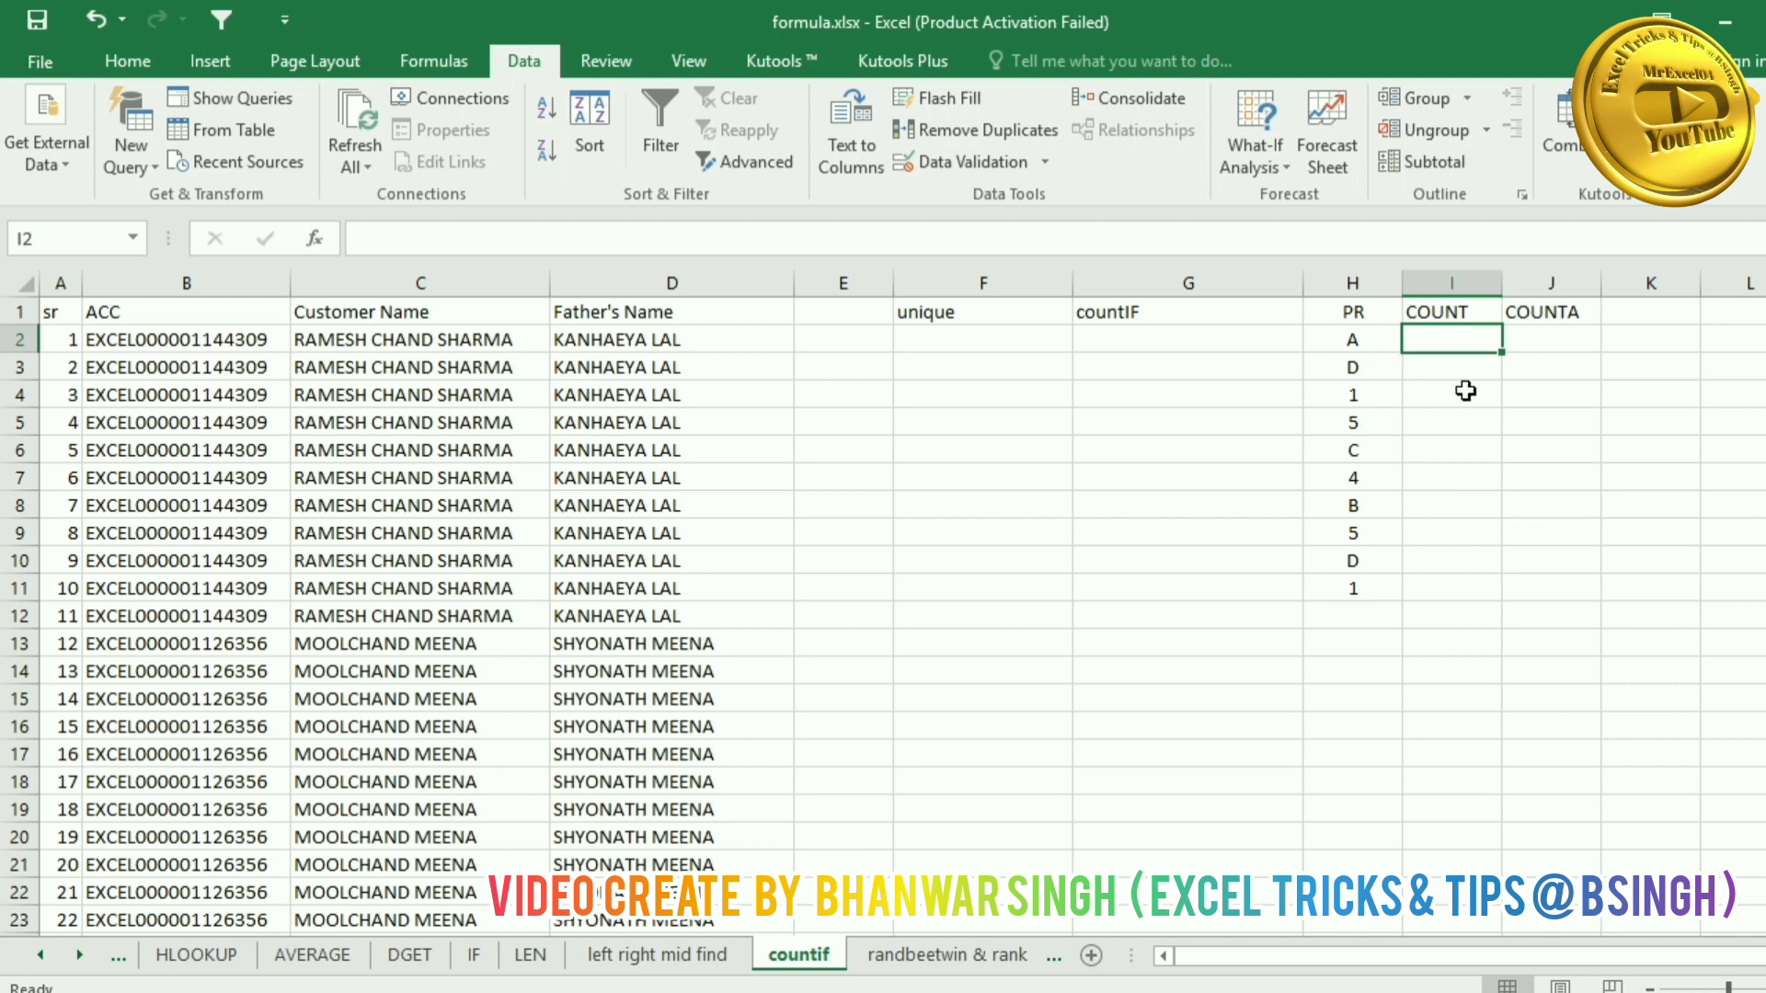
text(=CU)
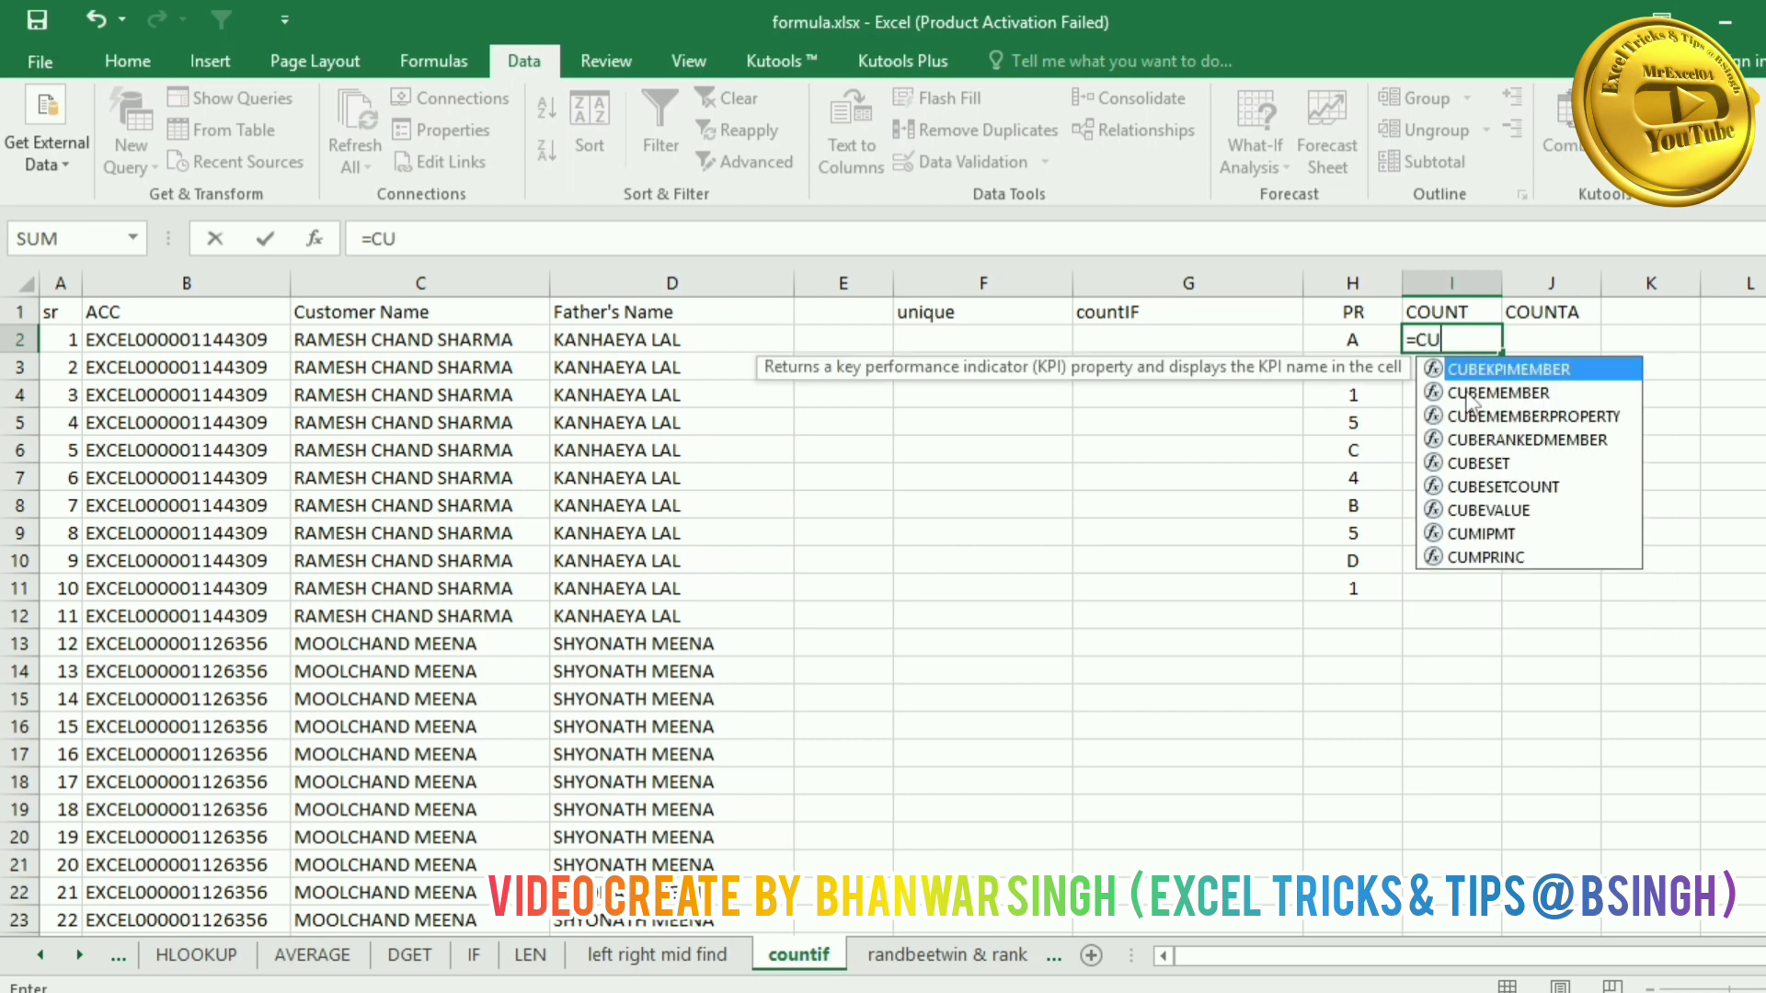
key(BackSpace)
text(OUN)
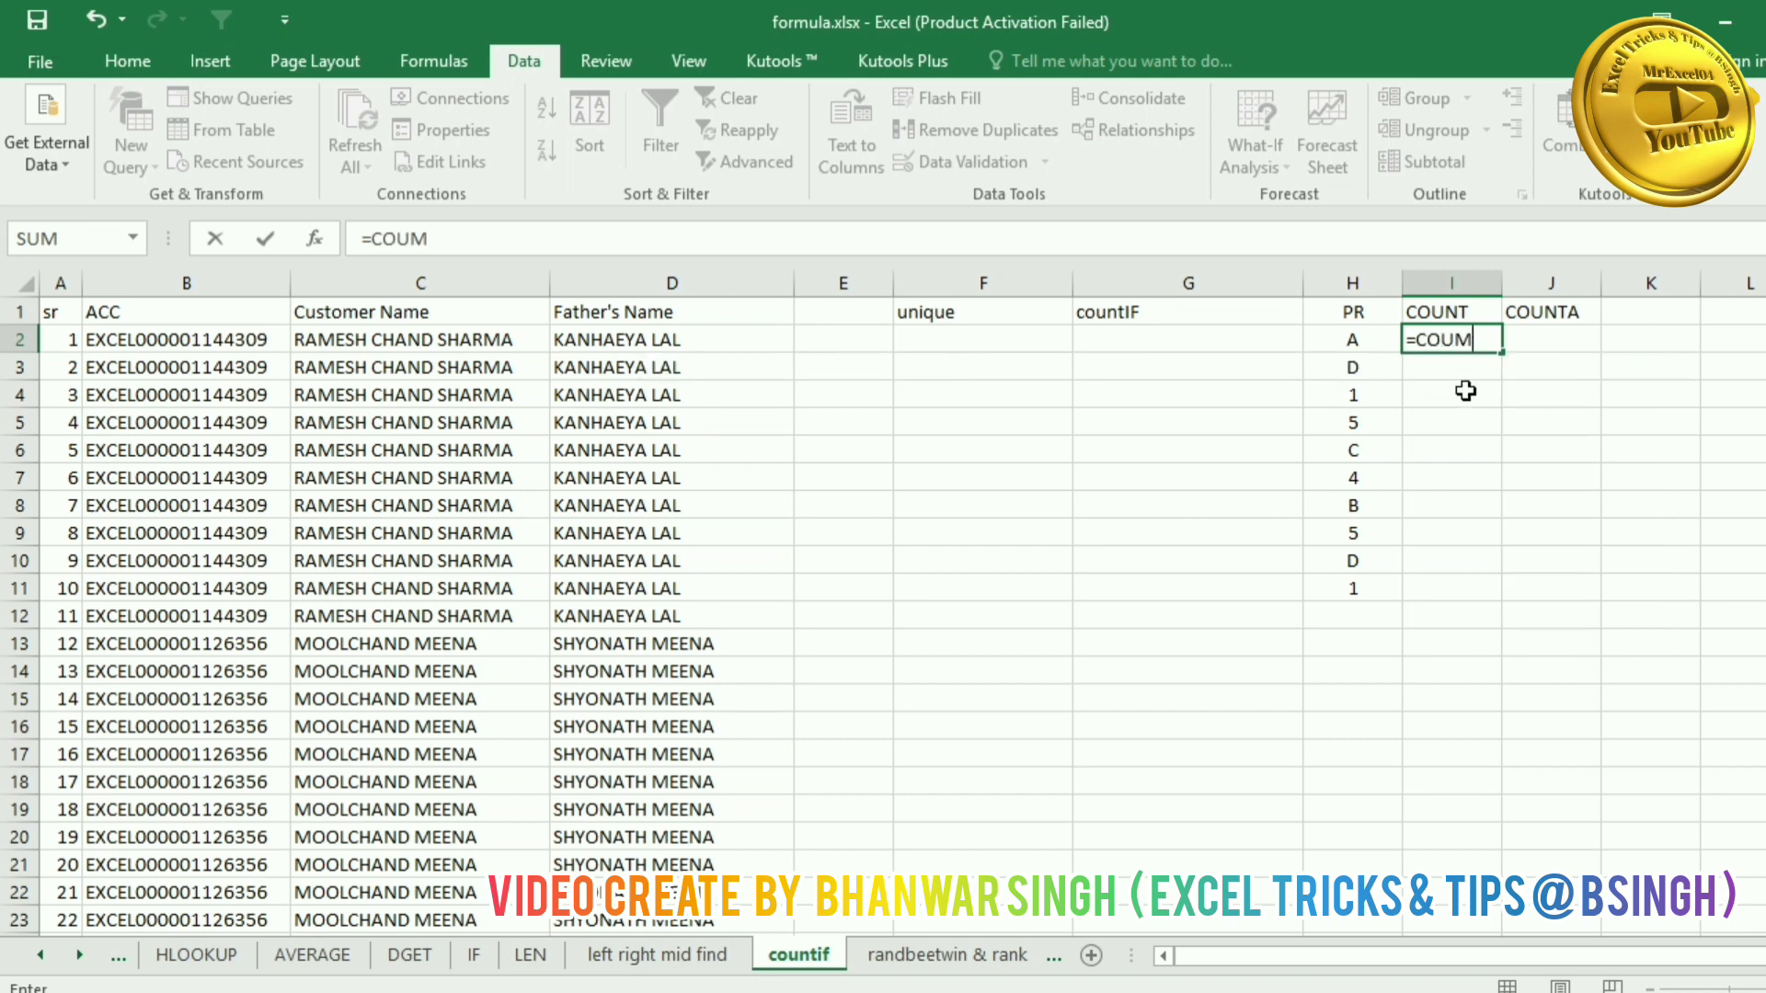
key(BackSpace)
text(N)
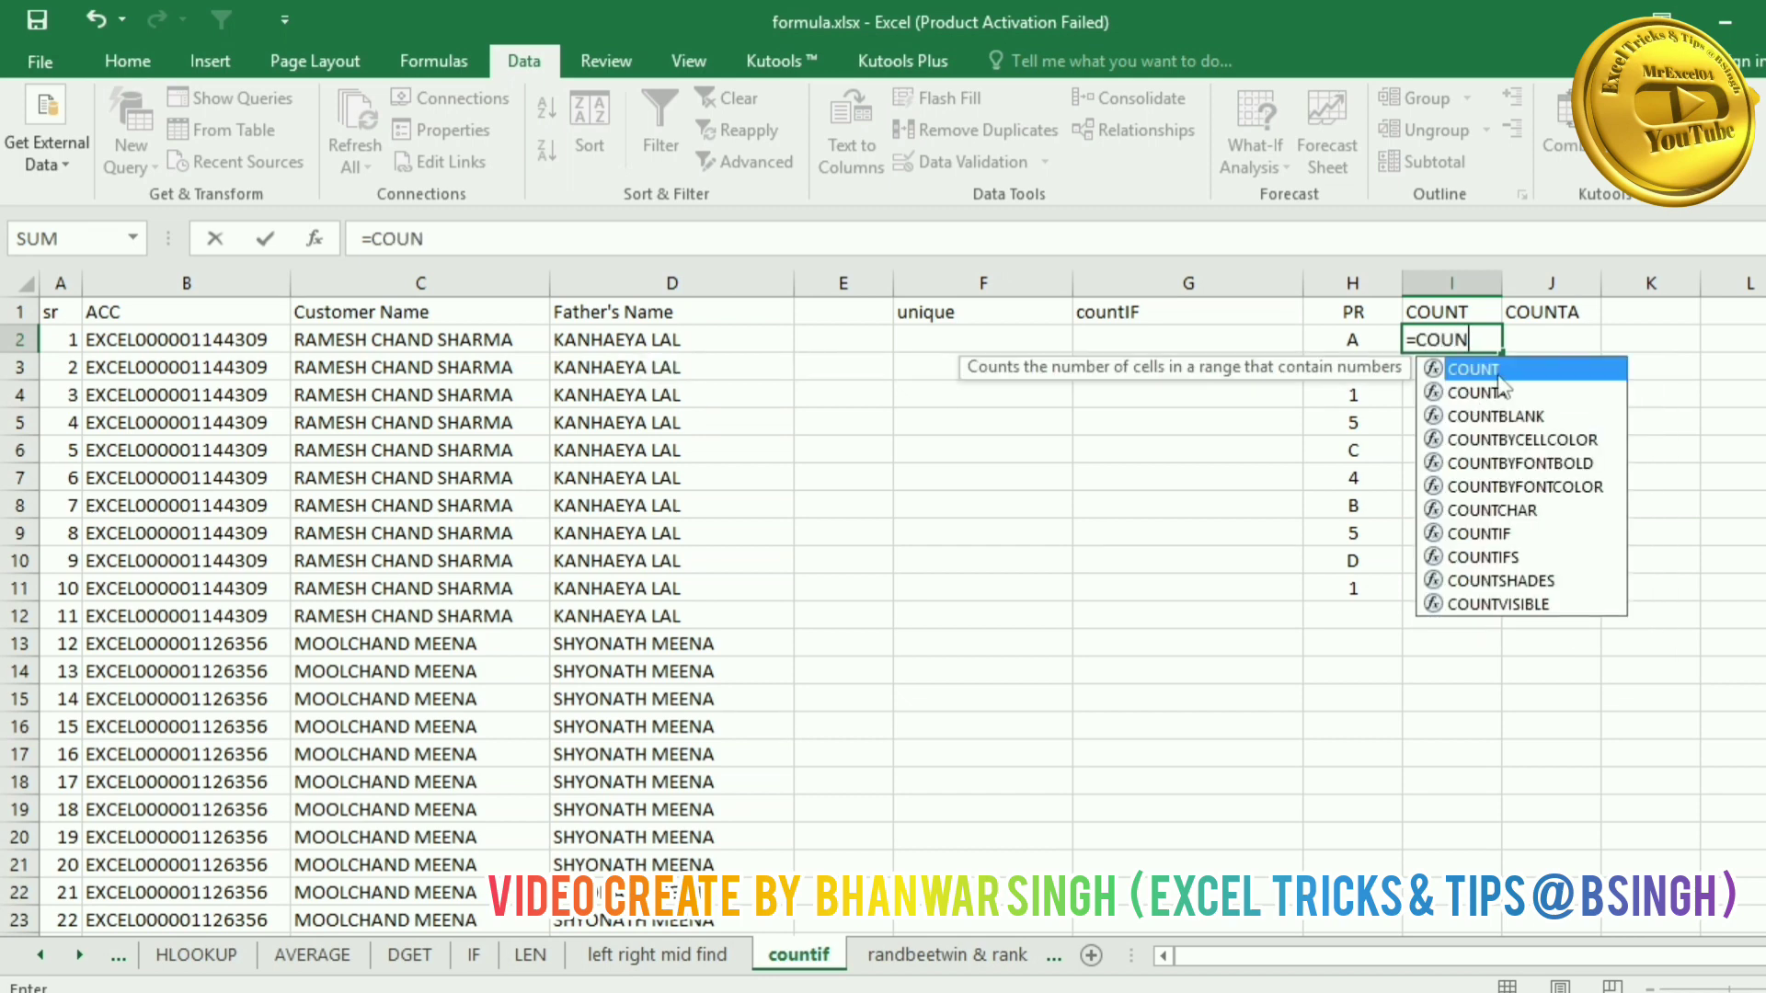
double_click(1486, 372)
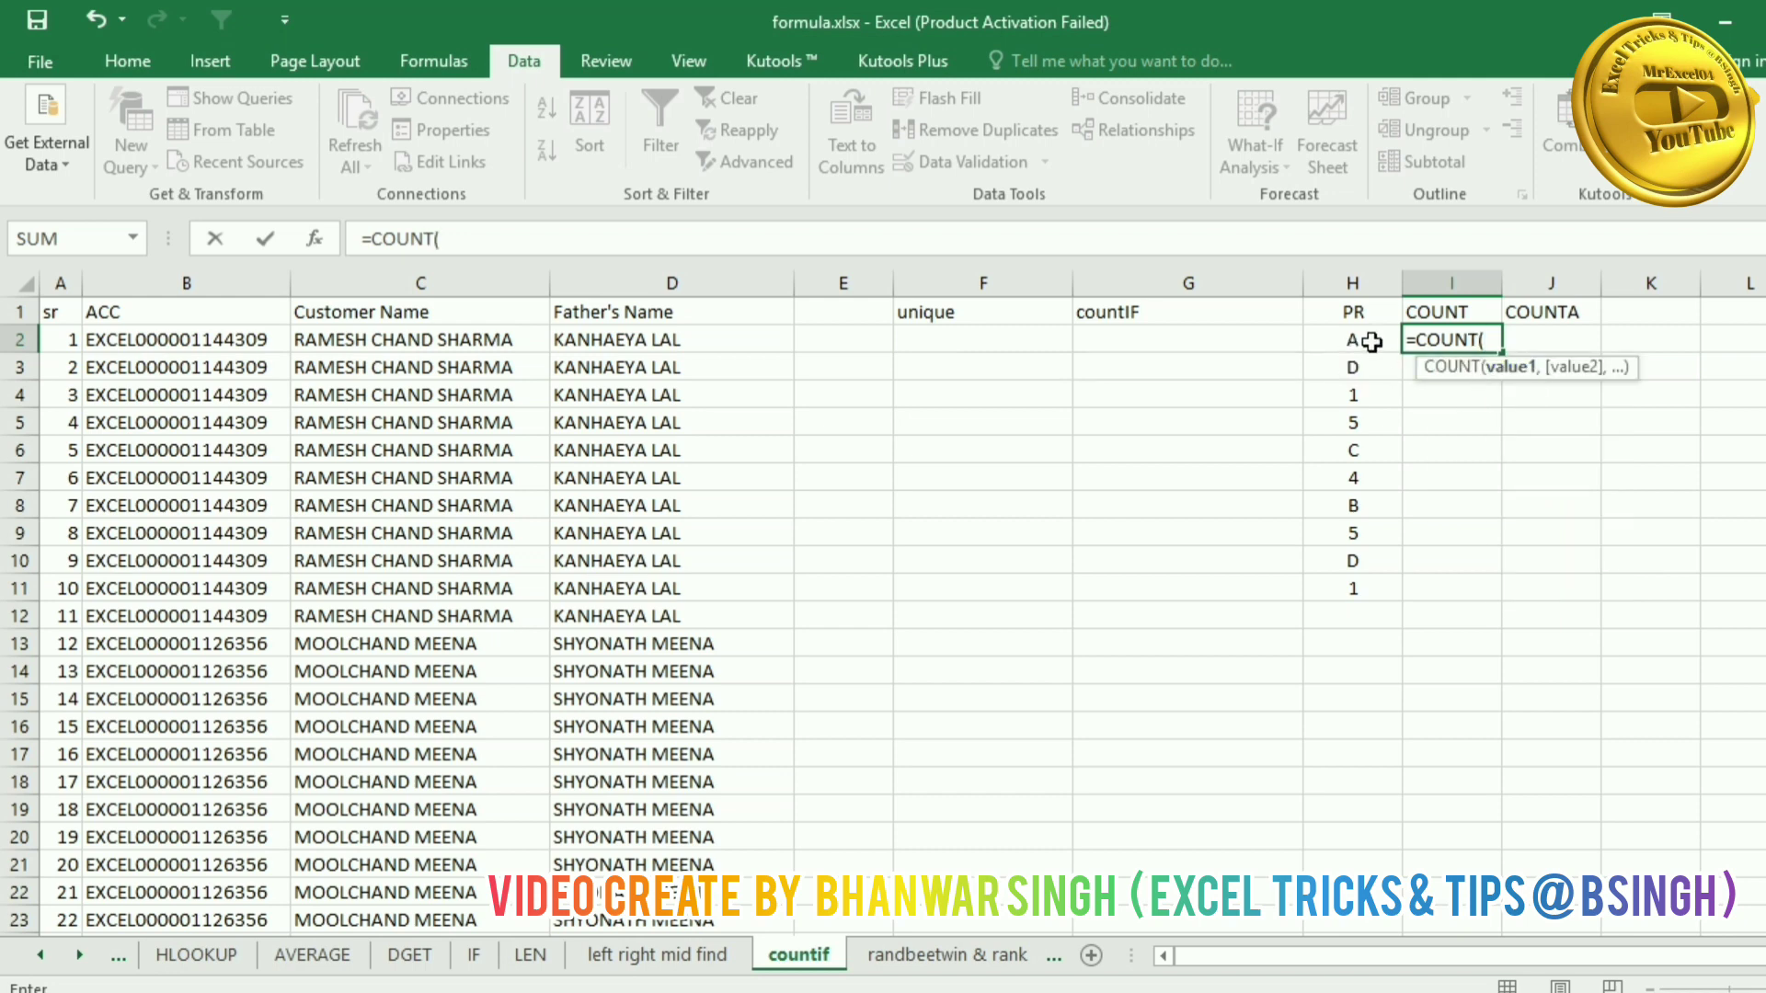
drag(1372, 342, 1373, 586)
text())
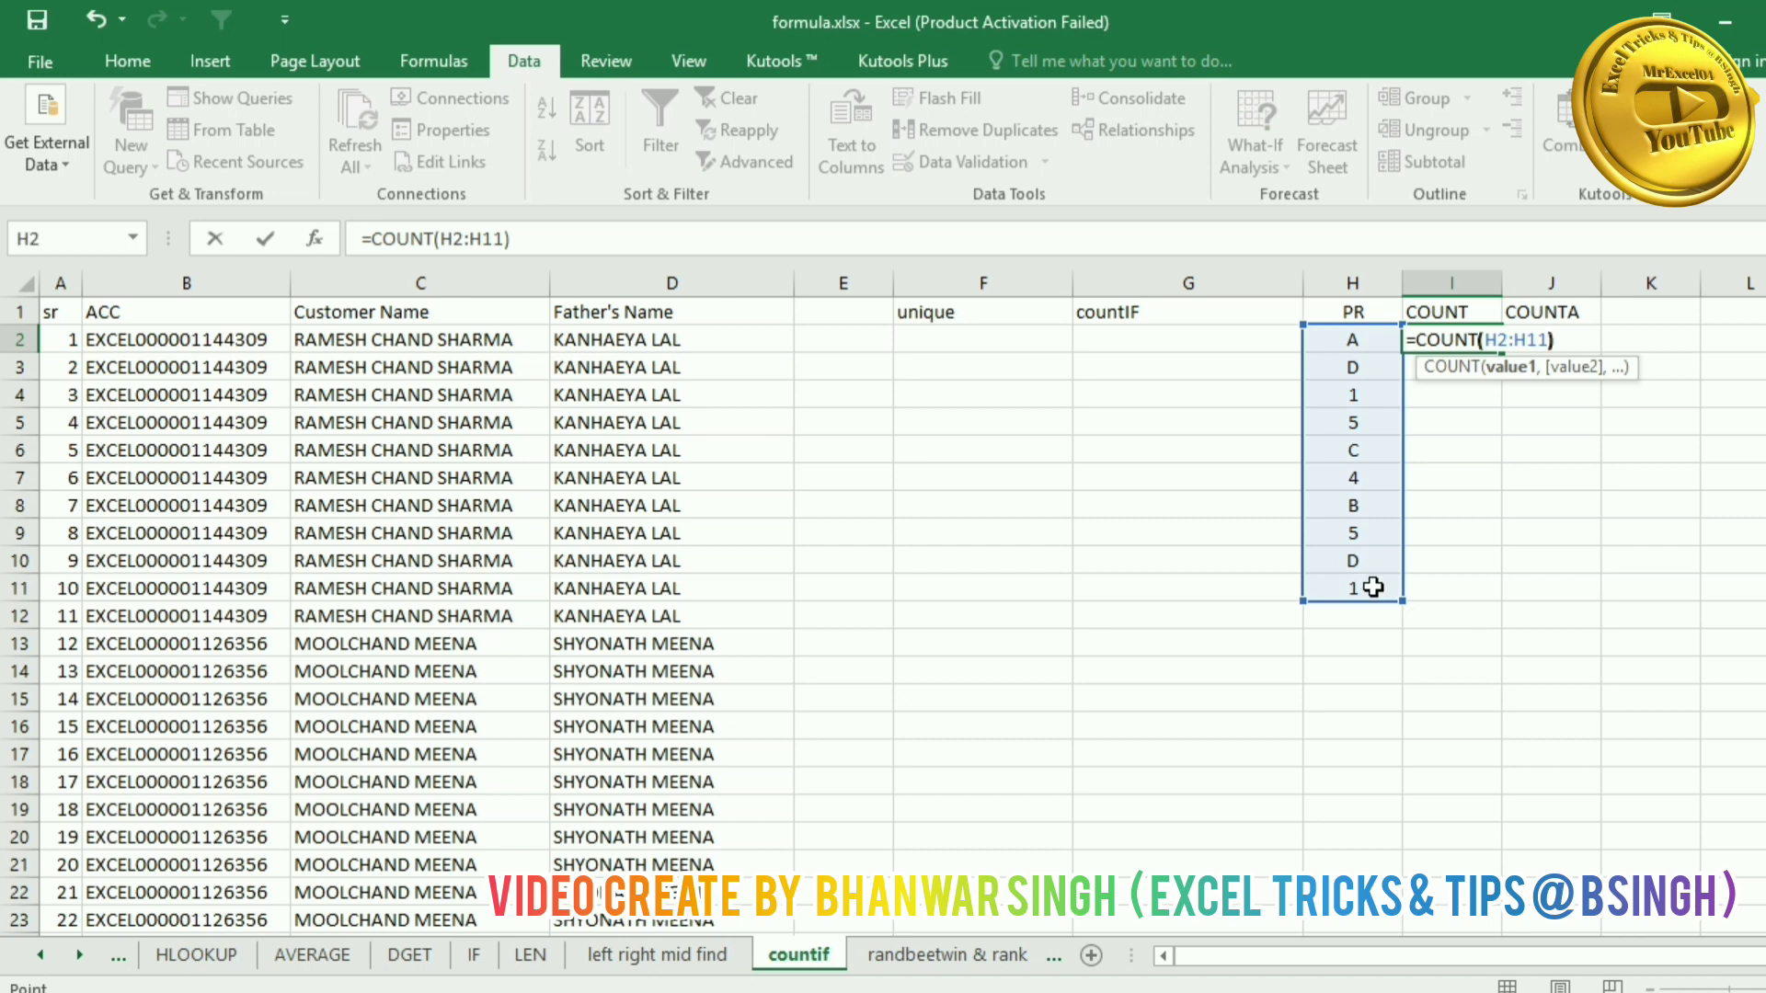
key(Return)
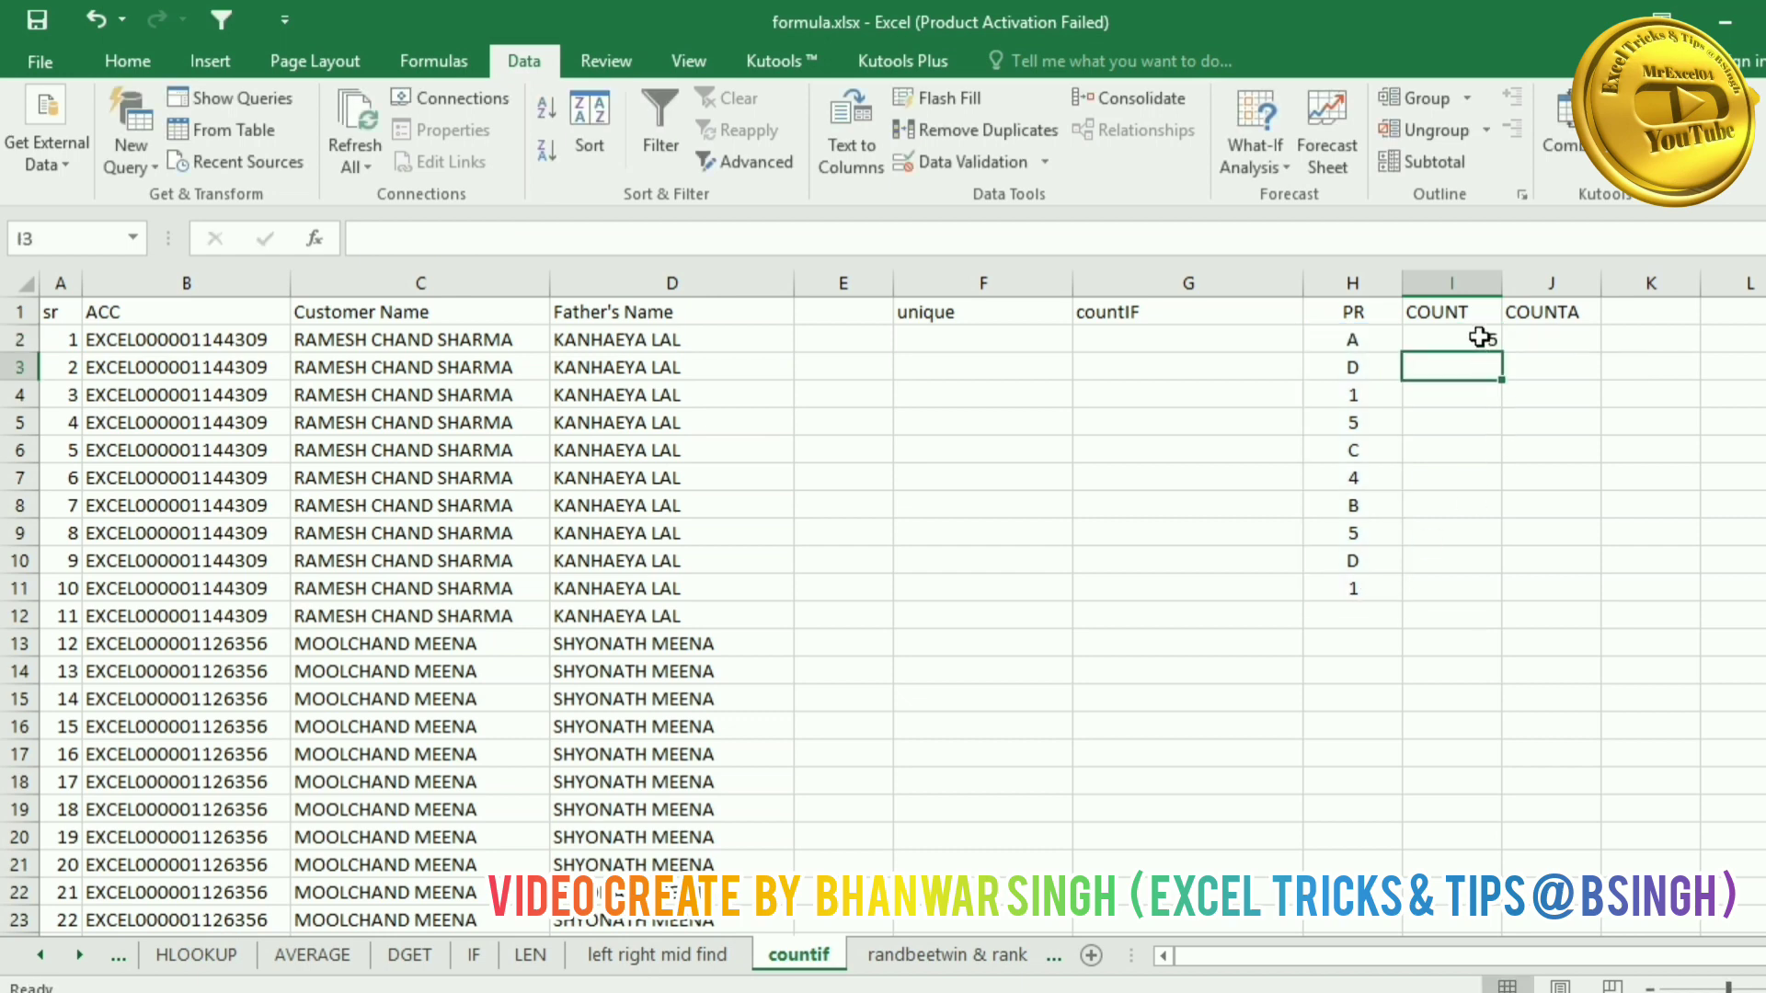
Step: Check the COUNT result in I2 against each numeric cell in the PR list H2:H11
drag(1359, 342, 1357, 588)
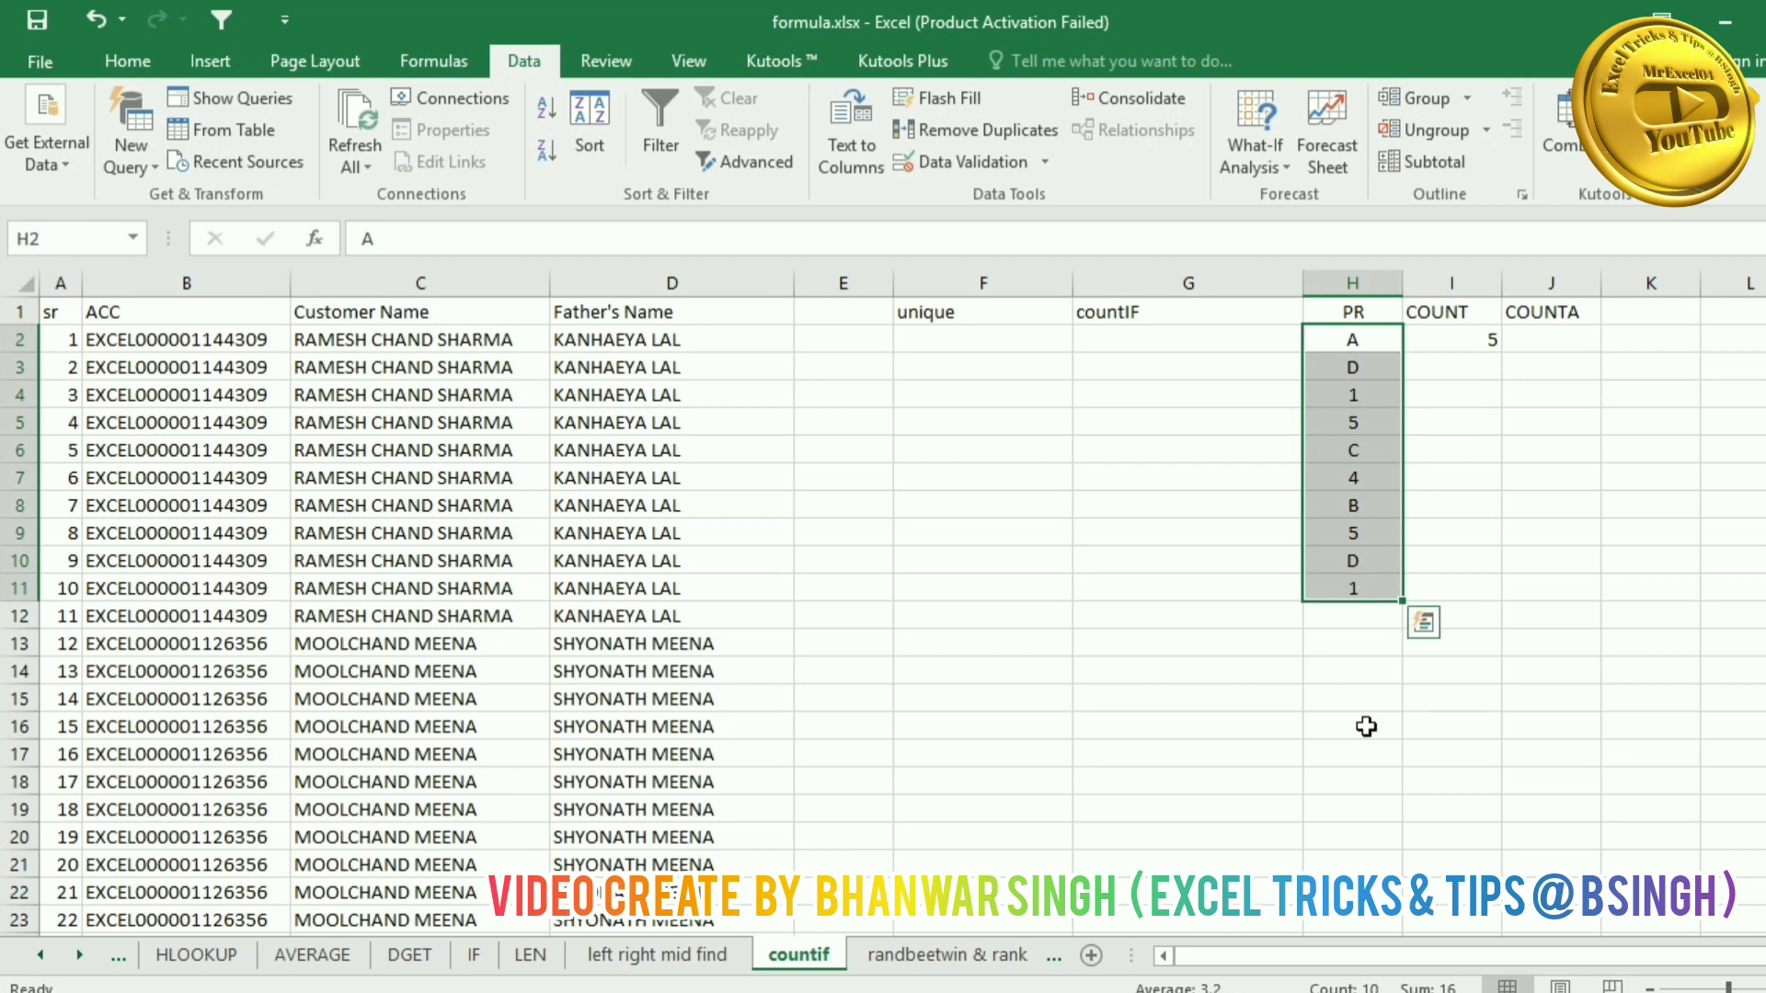
click(1474, 342)
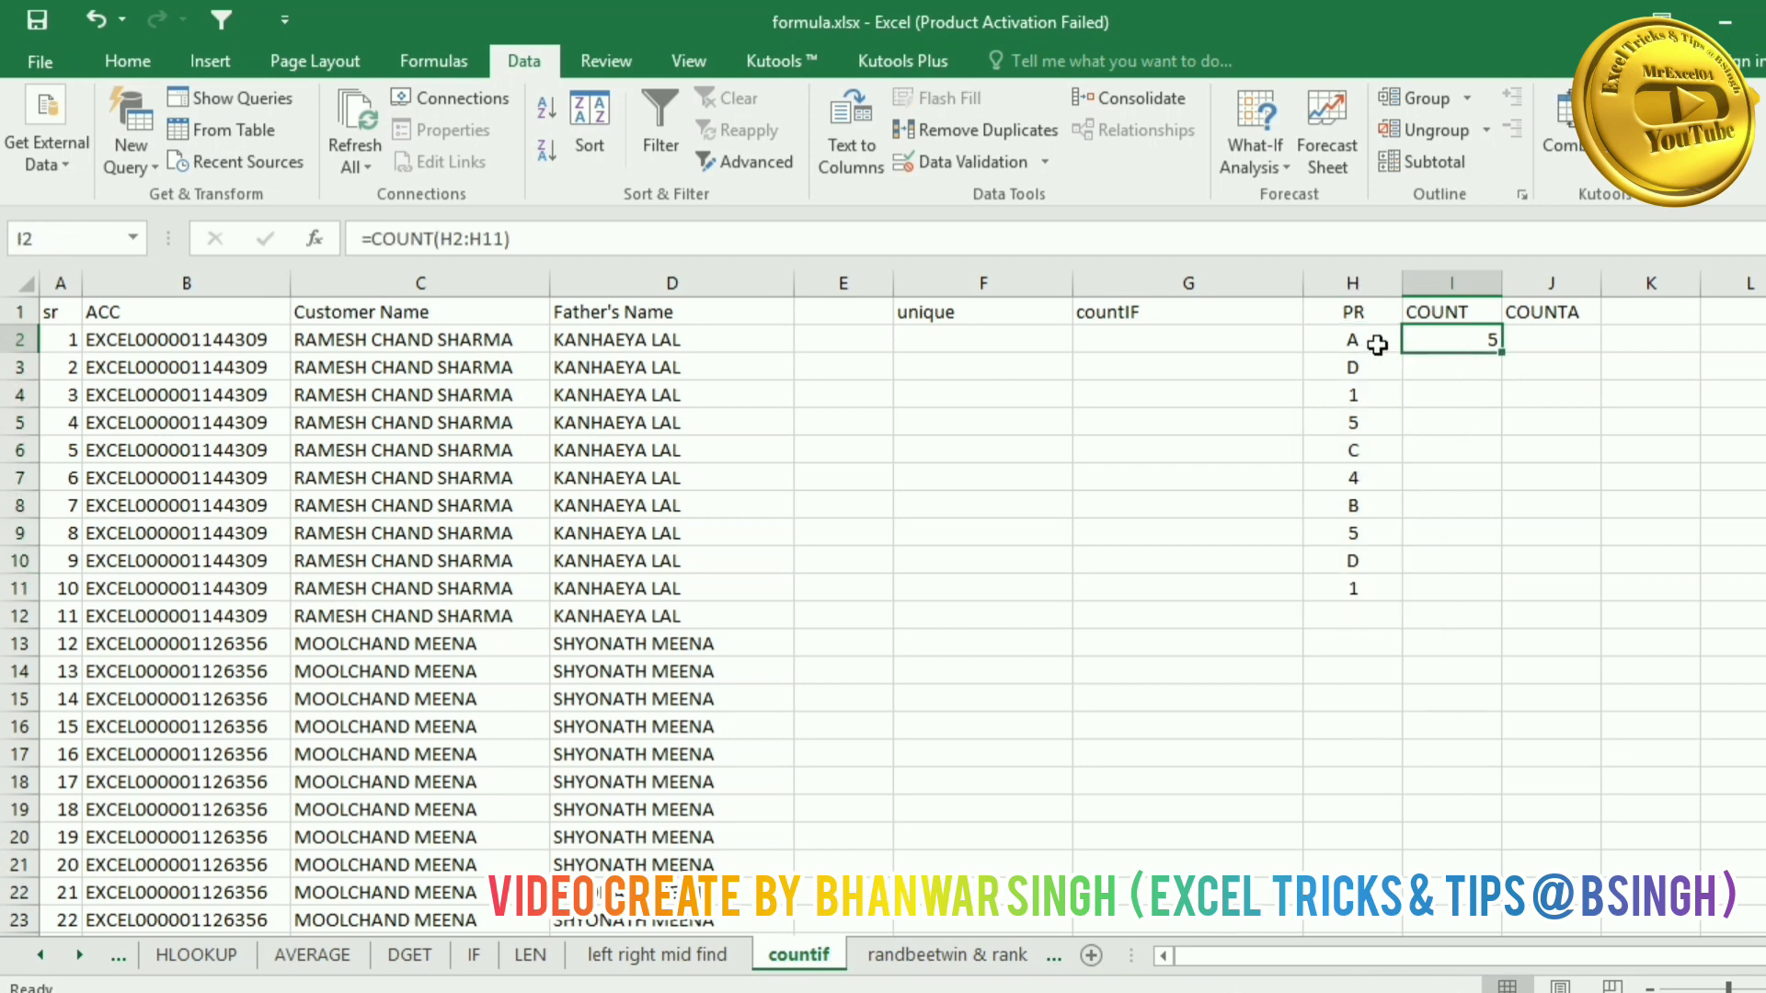
click(1361, 397)
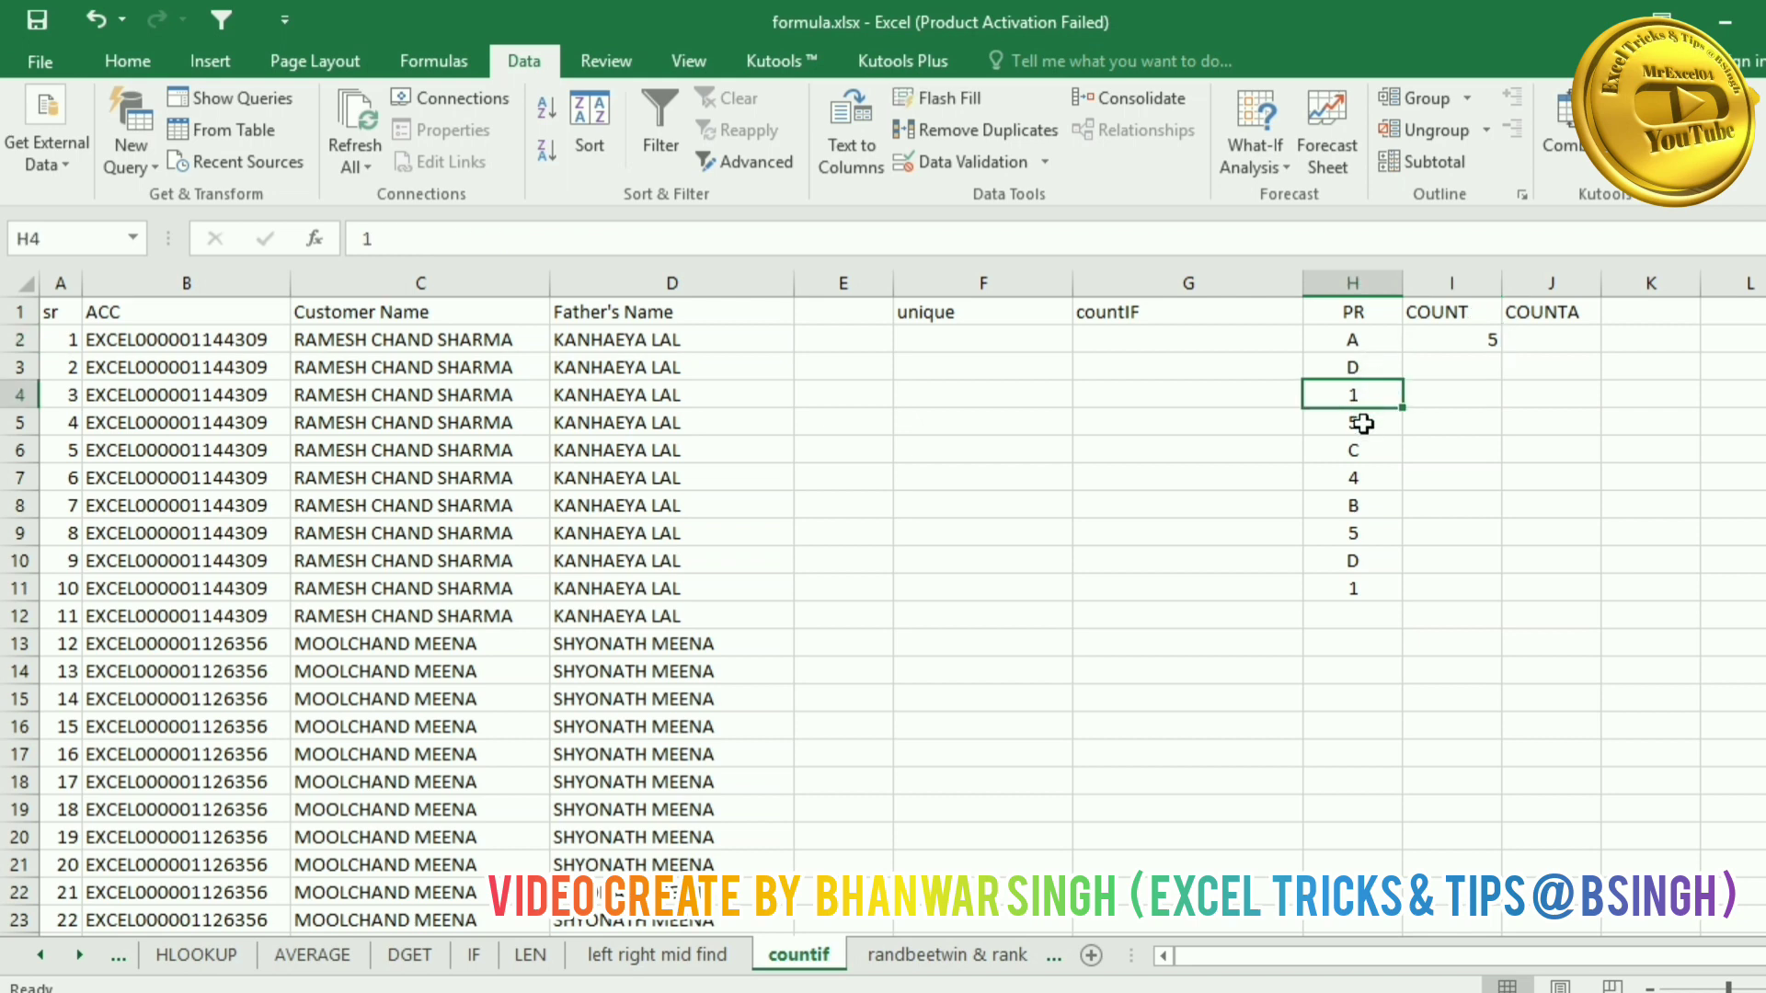
click(1361, 422)
click(1367, 475)
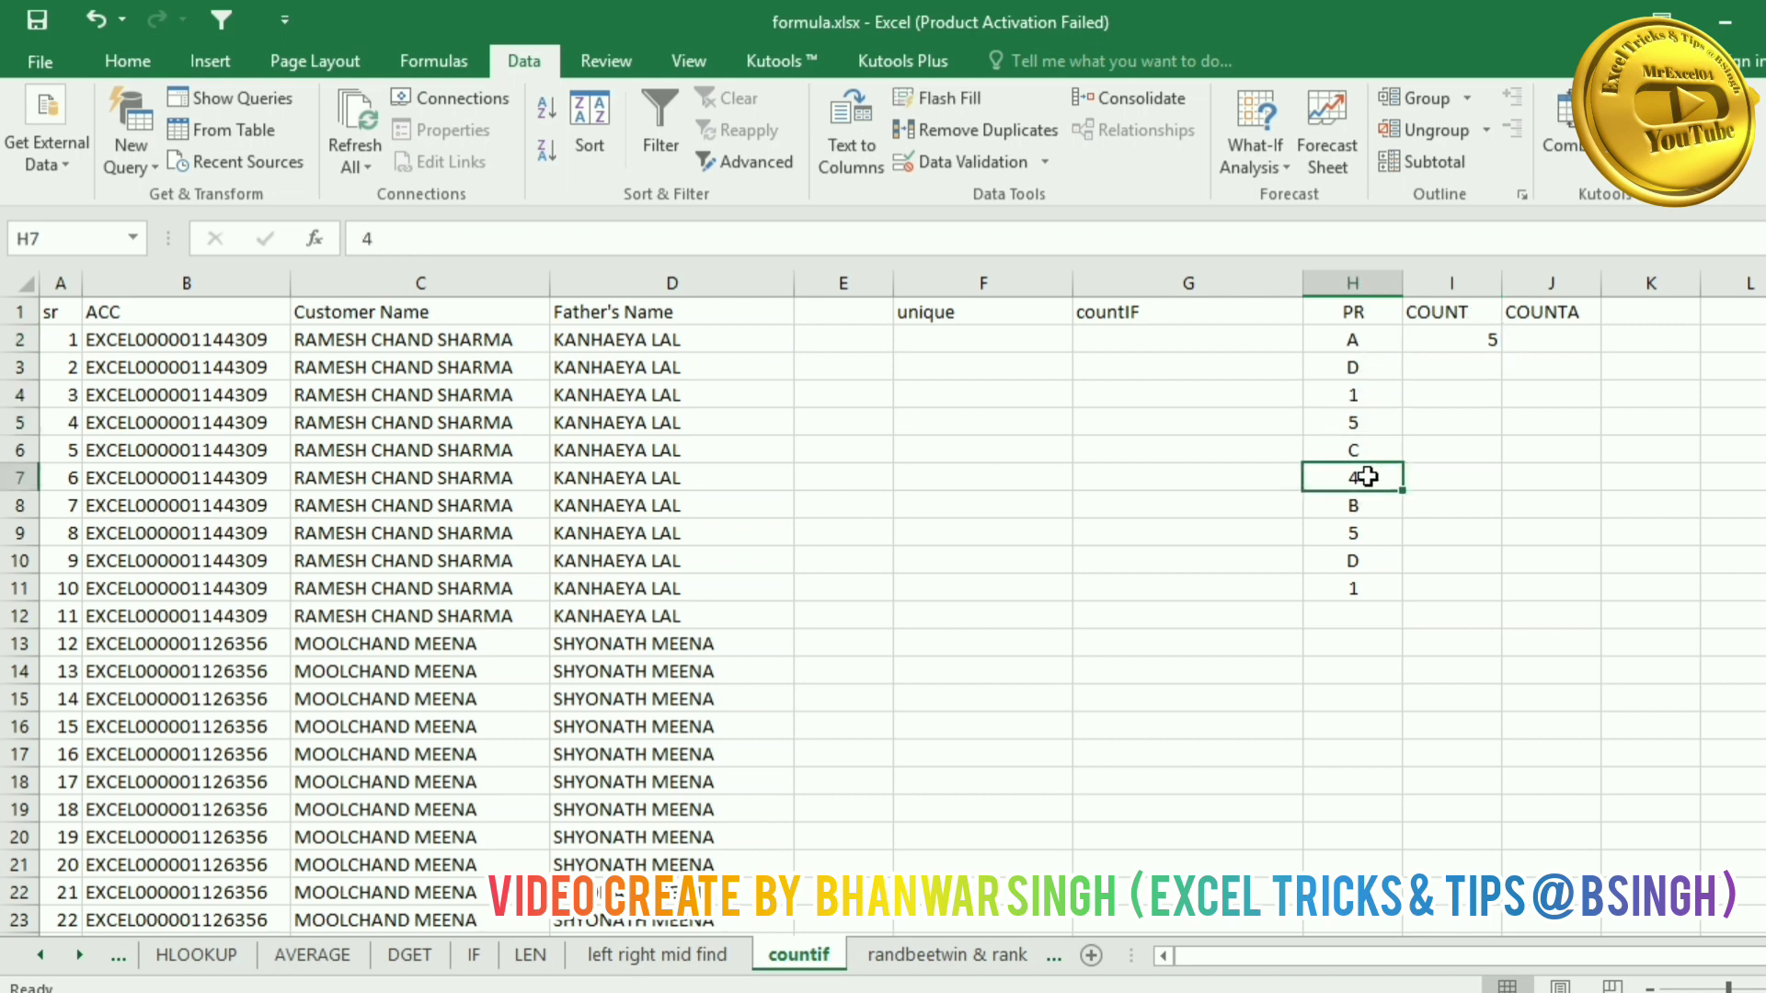
click(1367, 535)
click(1366, 587)
click(1470, 335)
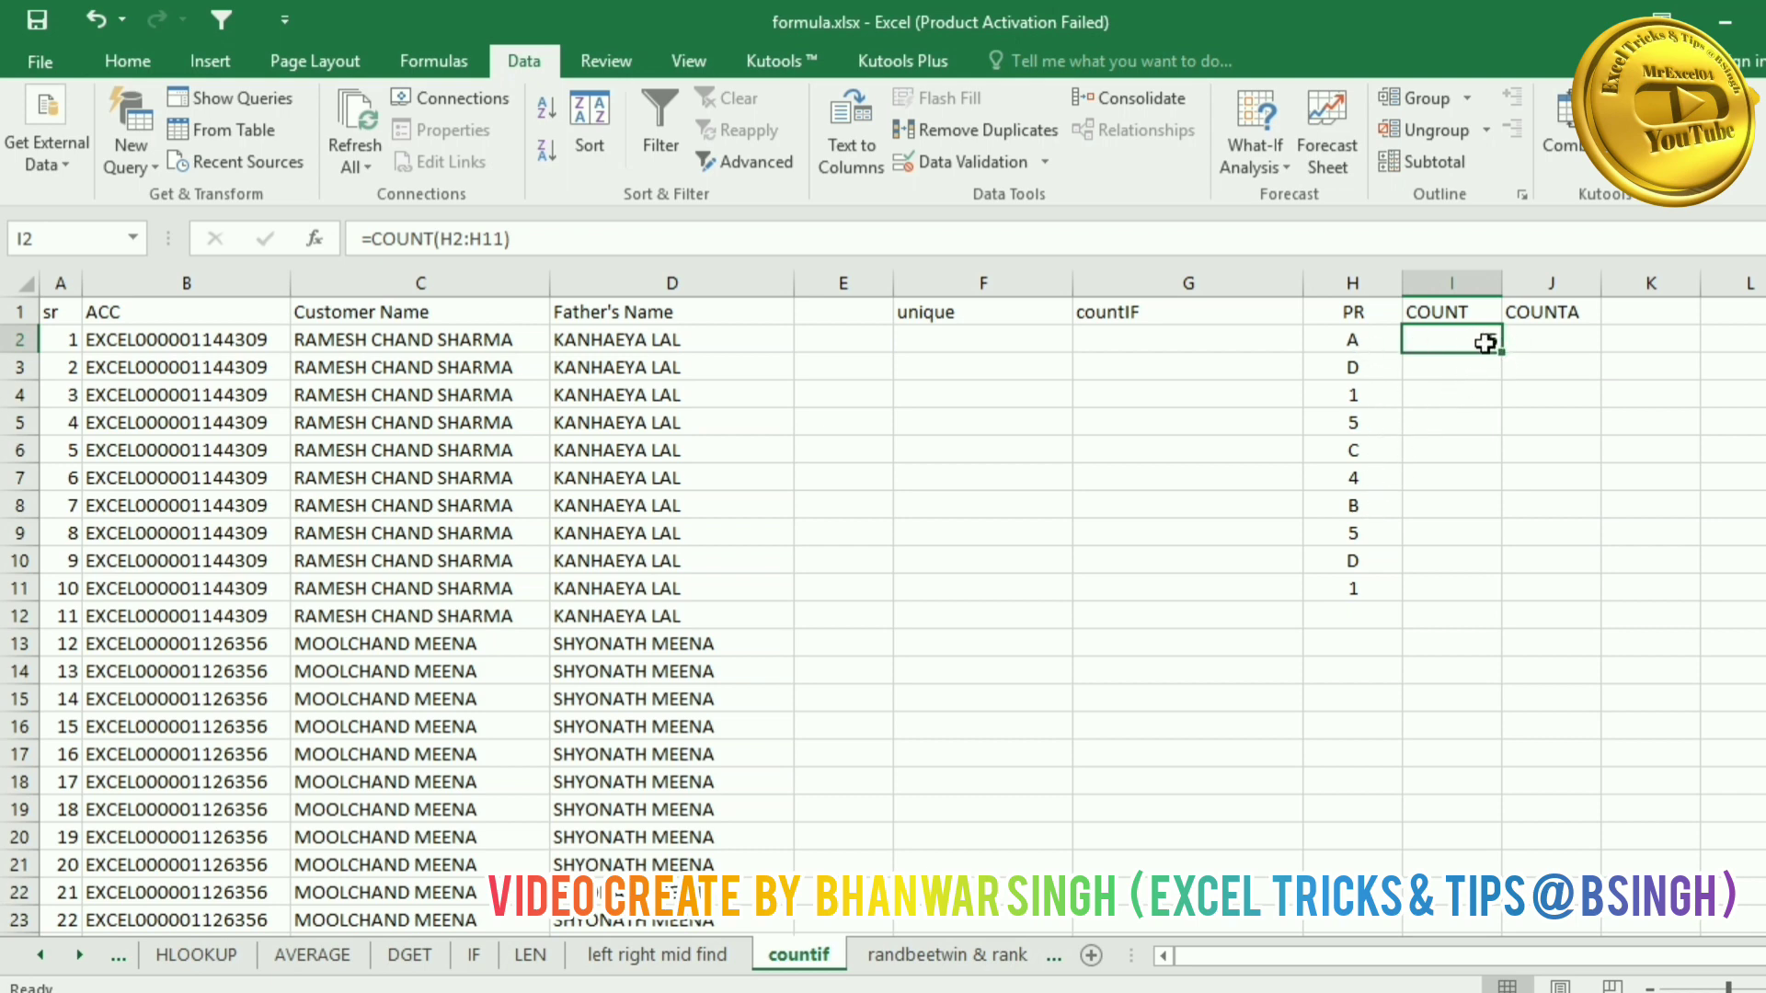
Step: Enter =COUNTA(H2:H11) in J2 to count all non-empty entries in the PR list
click(1536, 343)
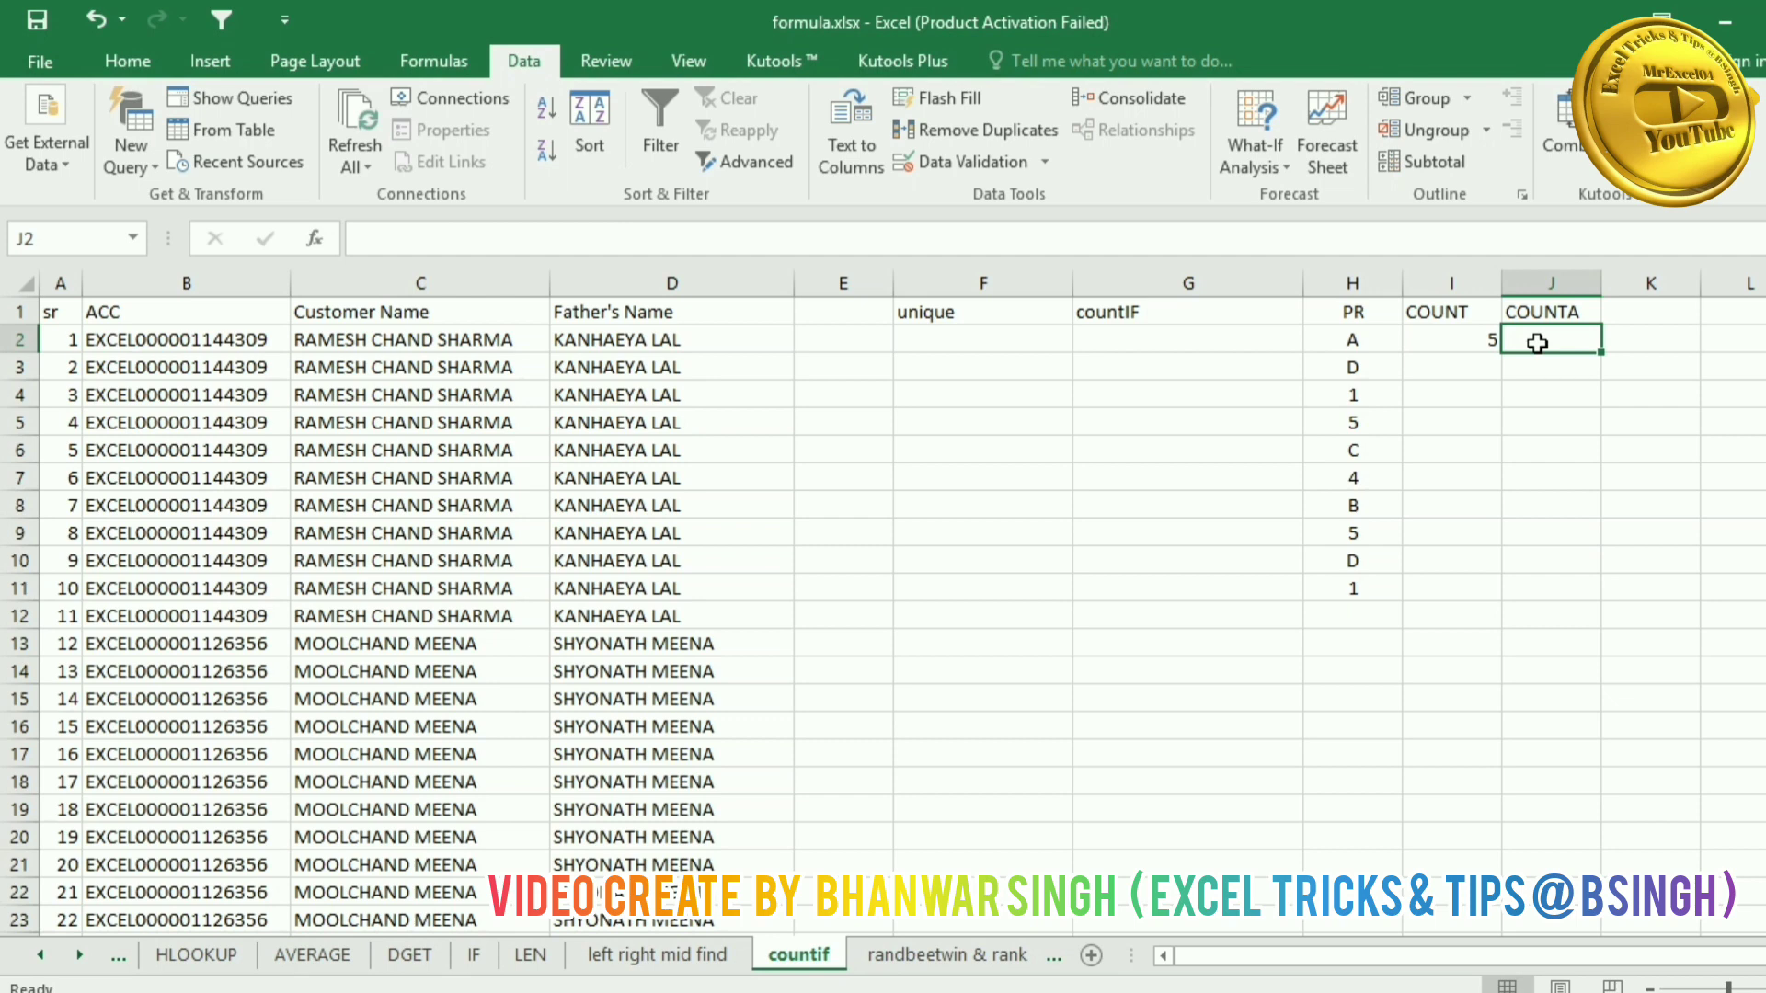
text(=COUNT)
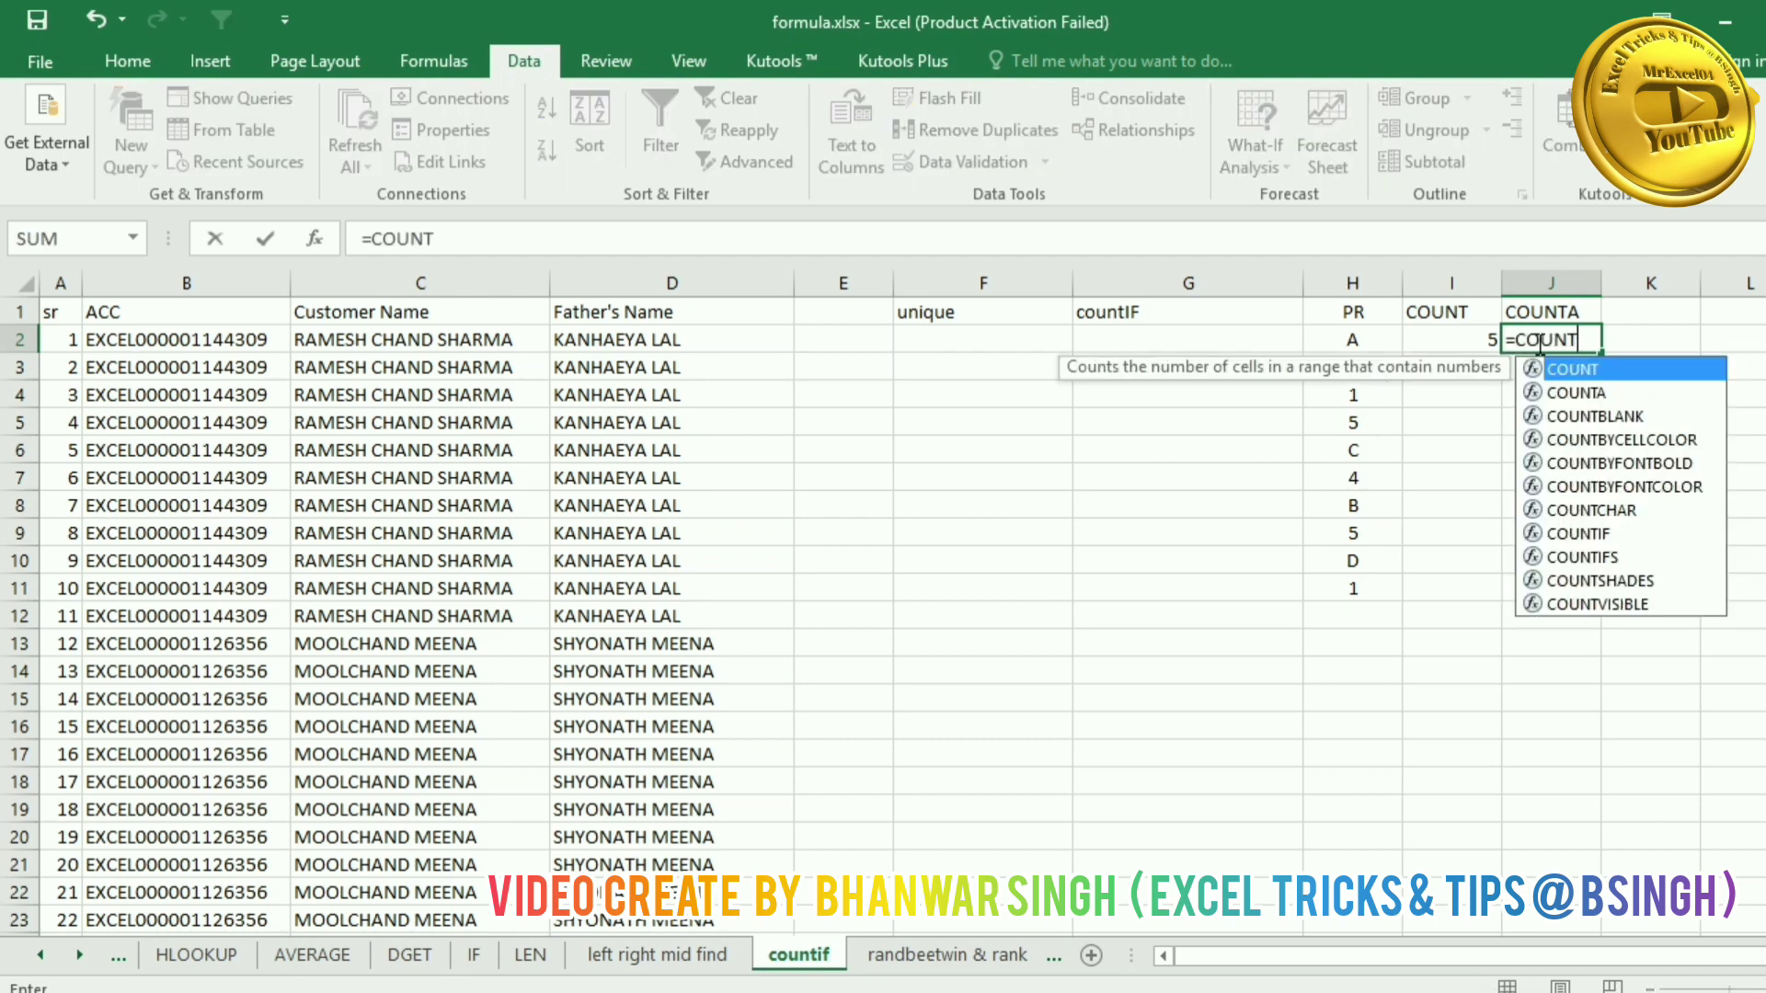
text(A()
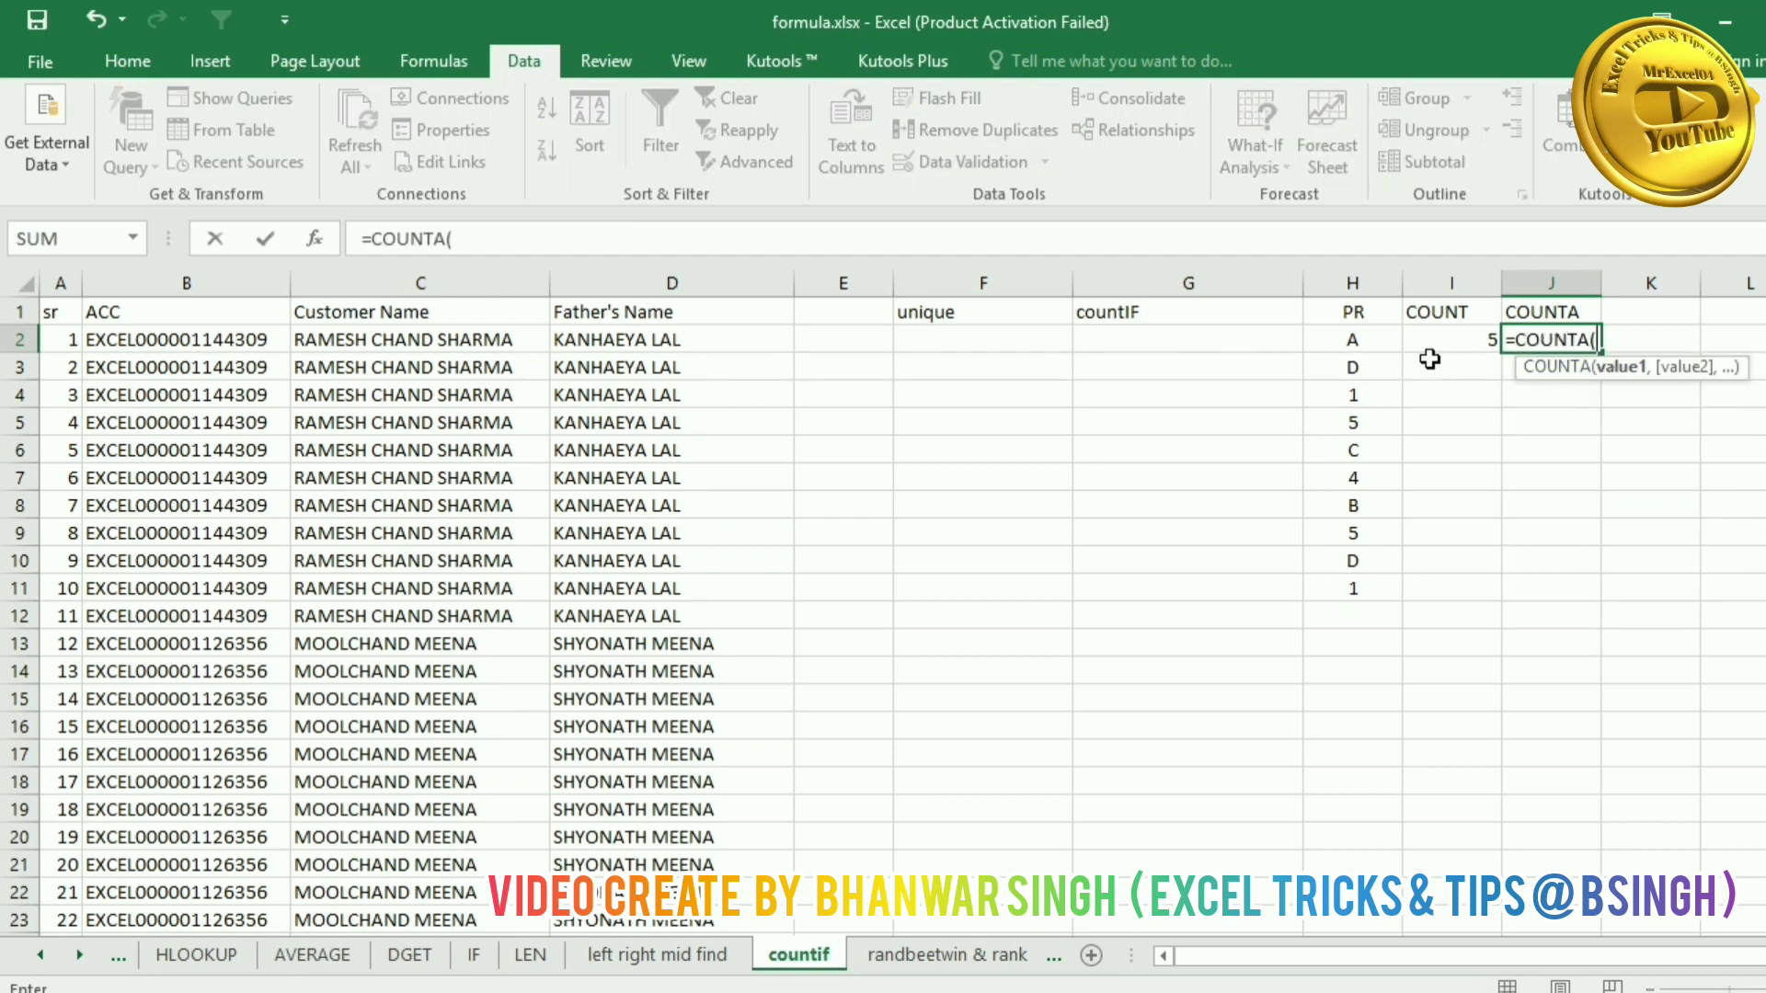
drag(1375, 340, 1364, 576)
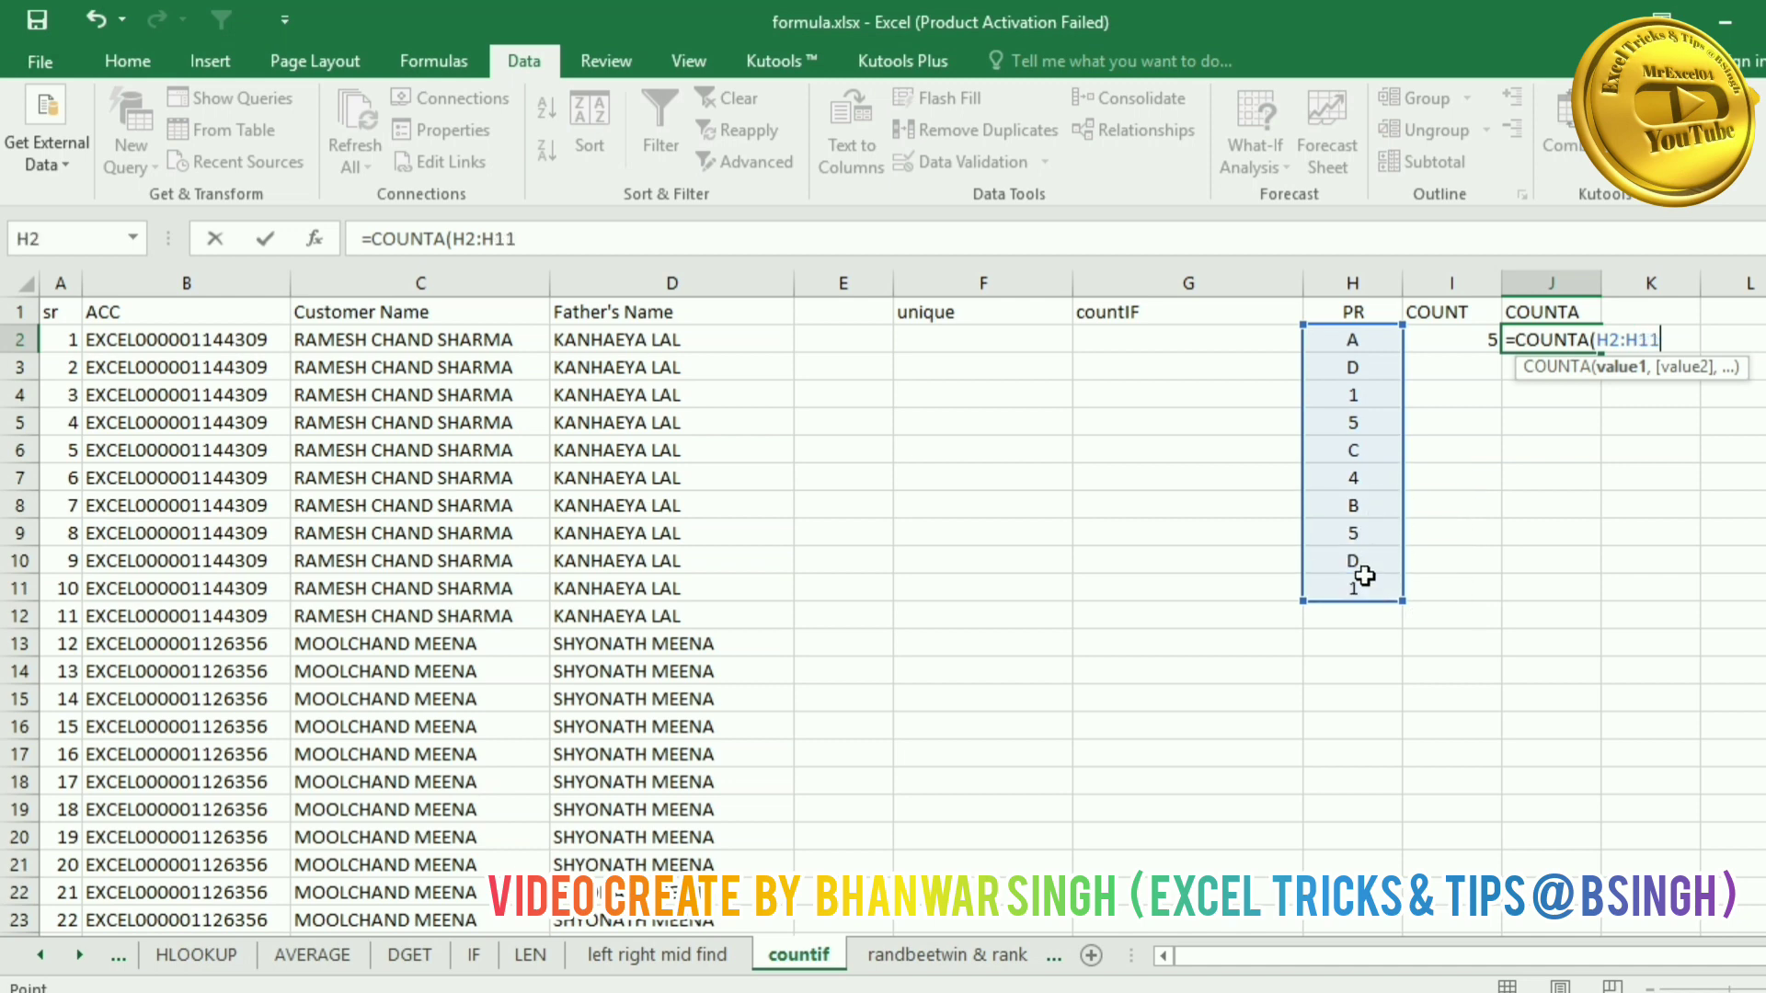
text())
key(Return)
click(1576, 343)
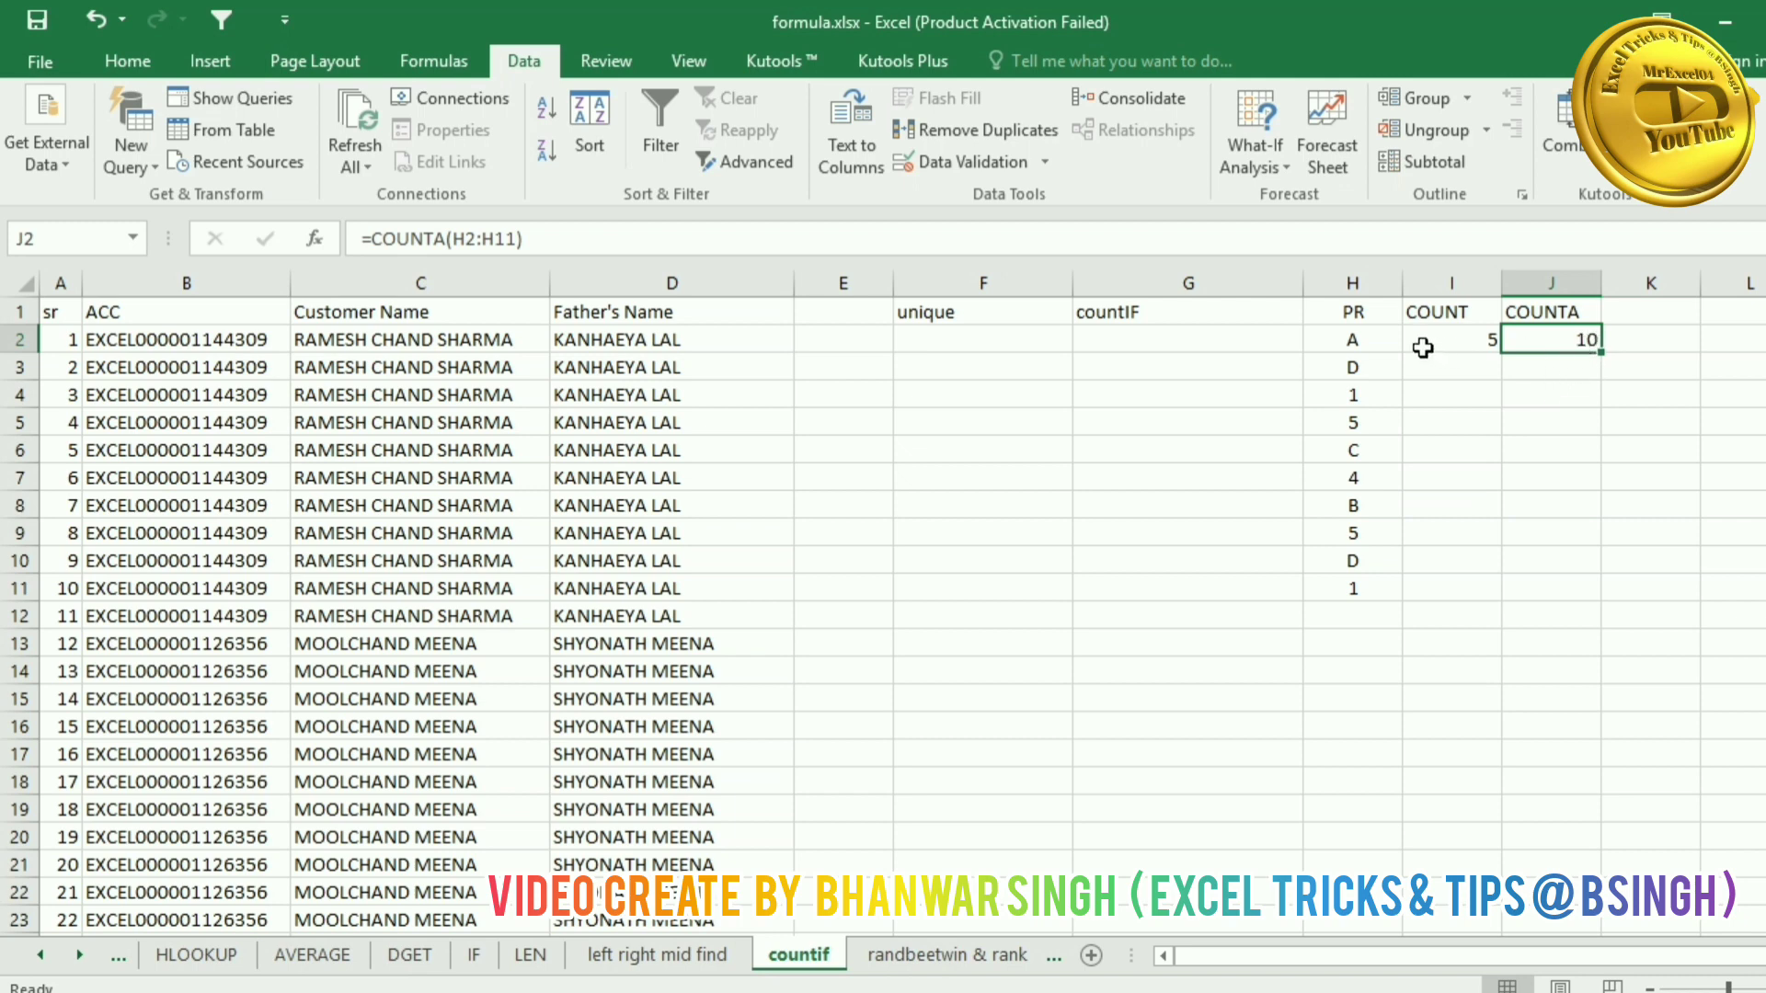
Step: Compare the COUNTA result in J2 with the letters and numbers filling H2:H11
drag(1368, 341, 1365, 590)
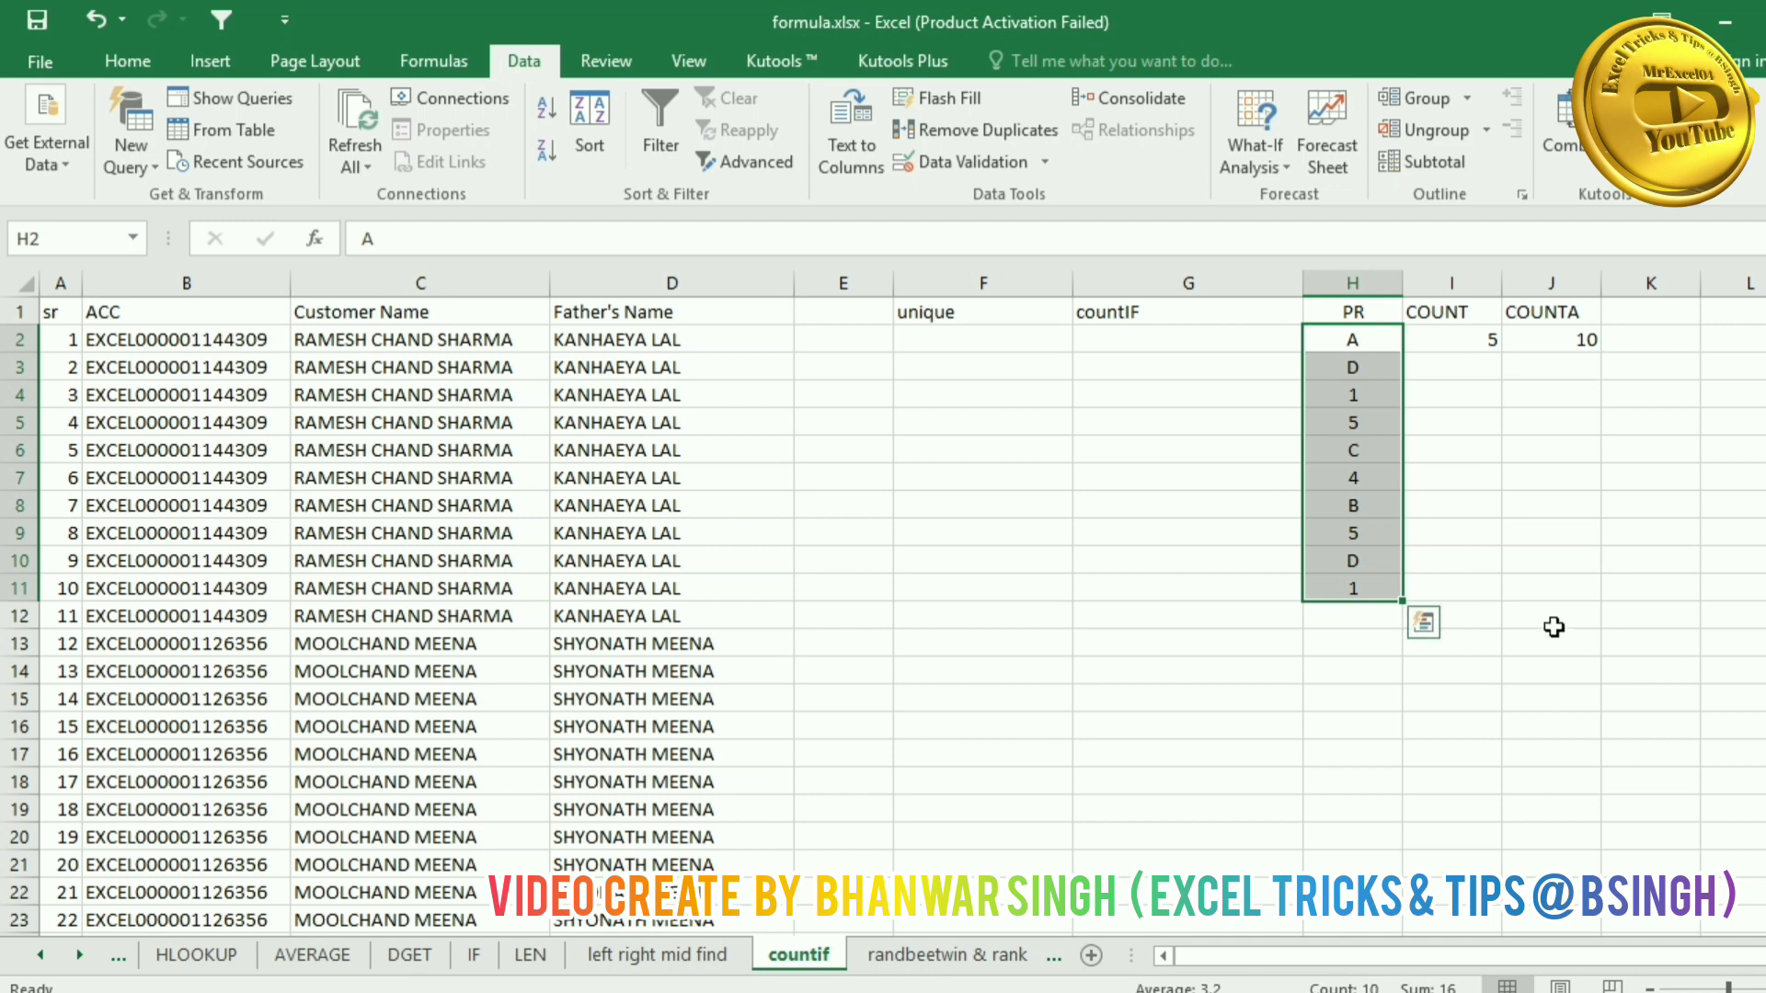
click(1551, 589)
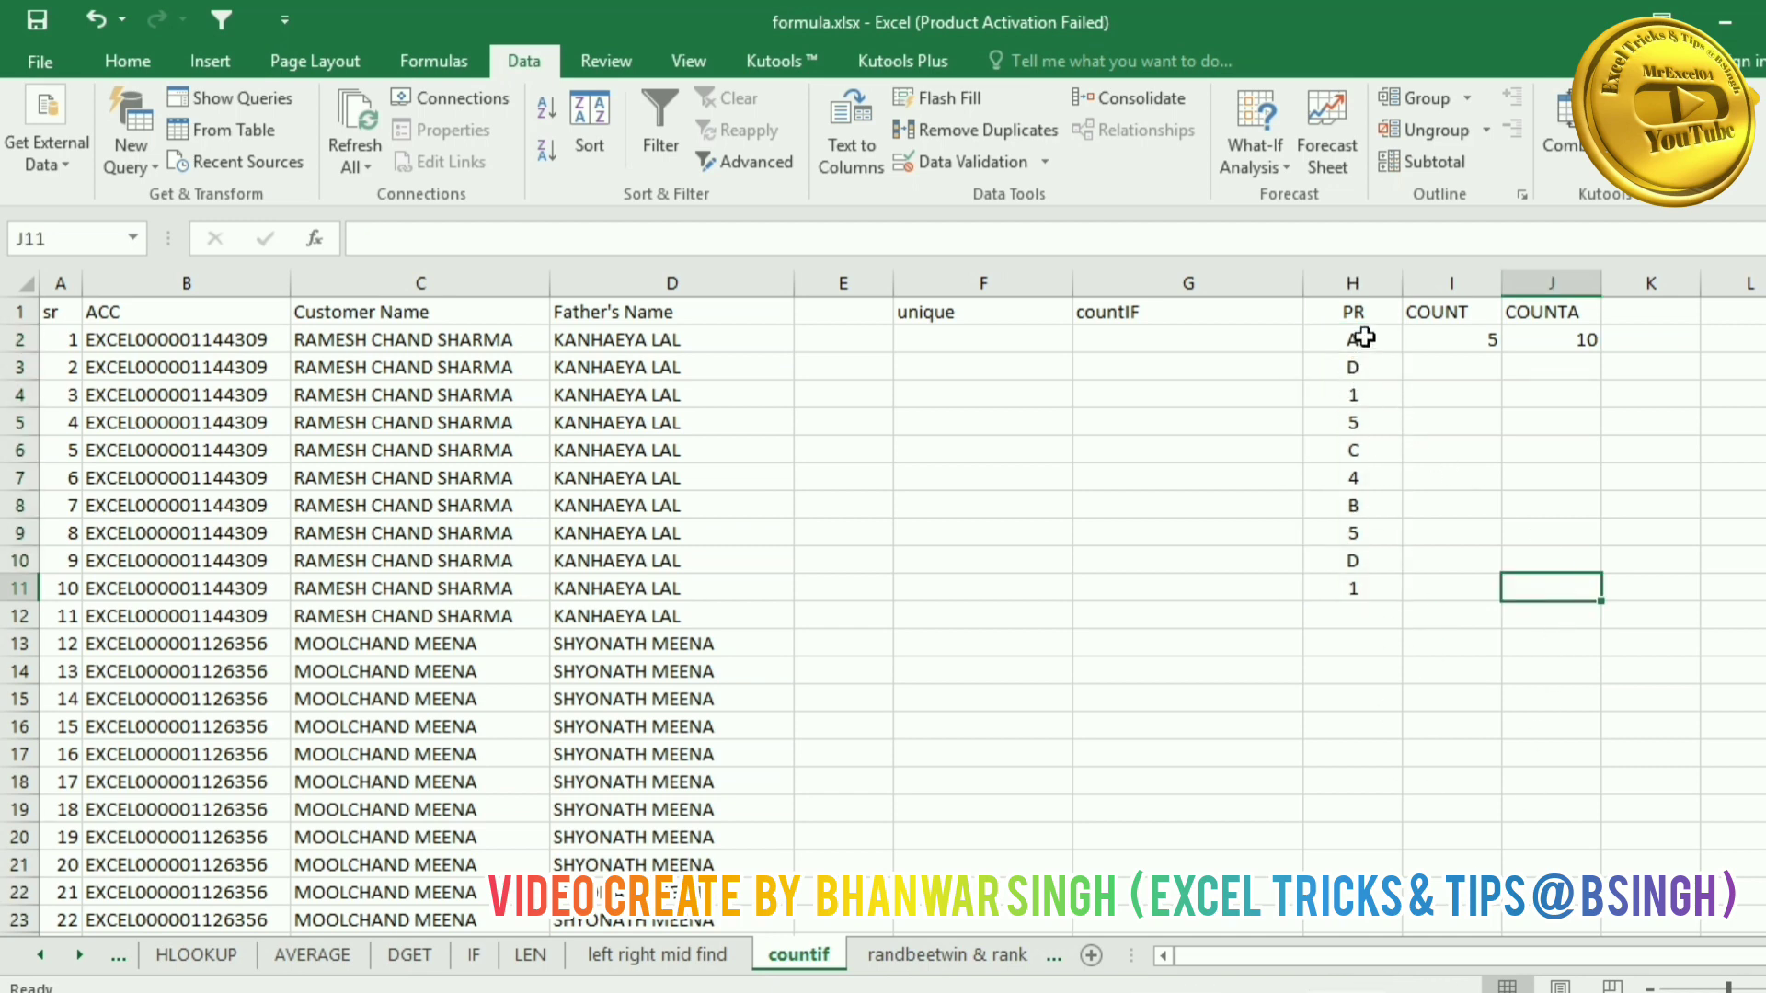
drag(1356, 338, 1360, 584)
click(1623, 538)
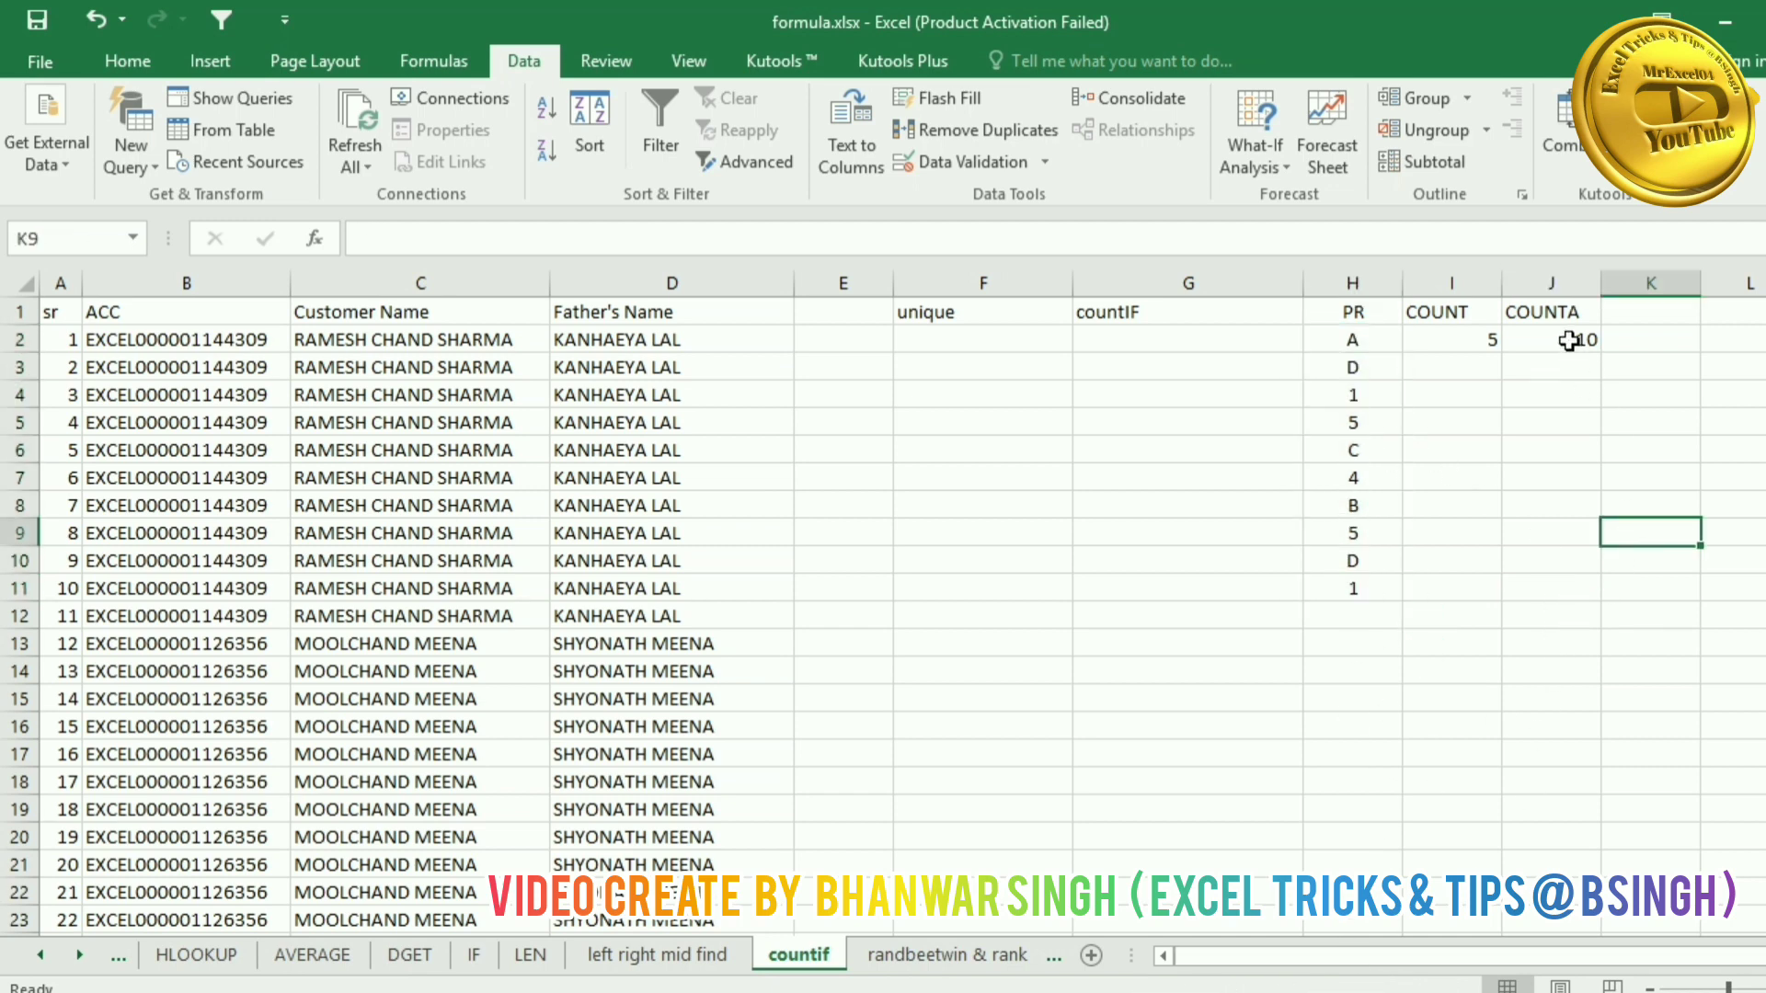
click(1568, 341)
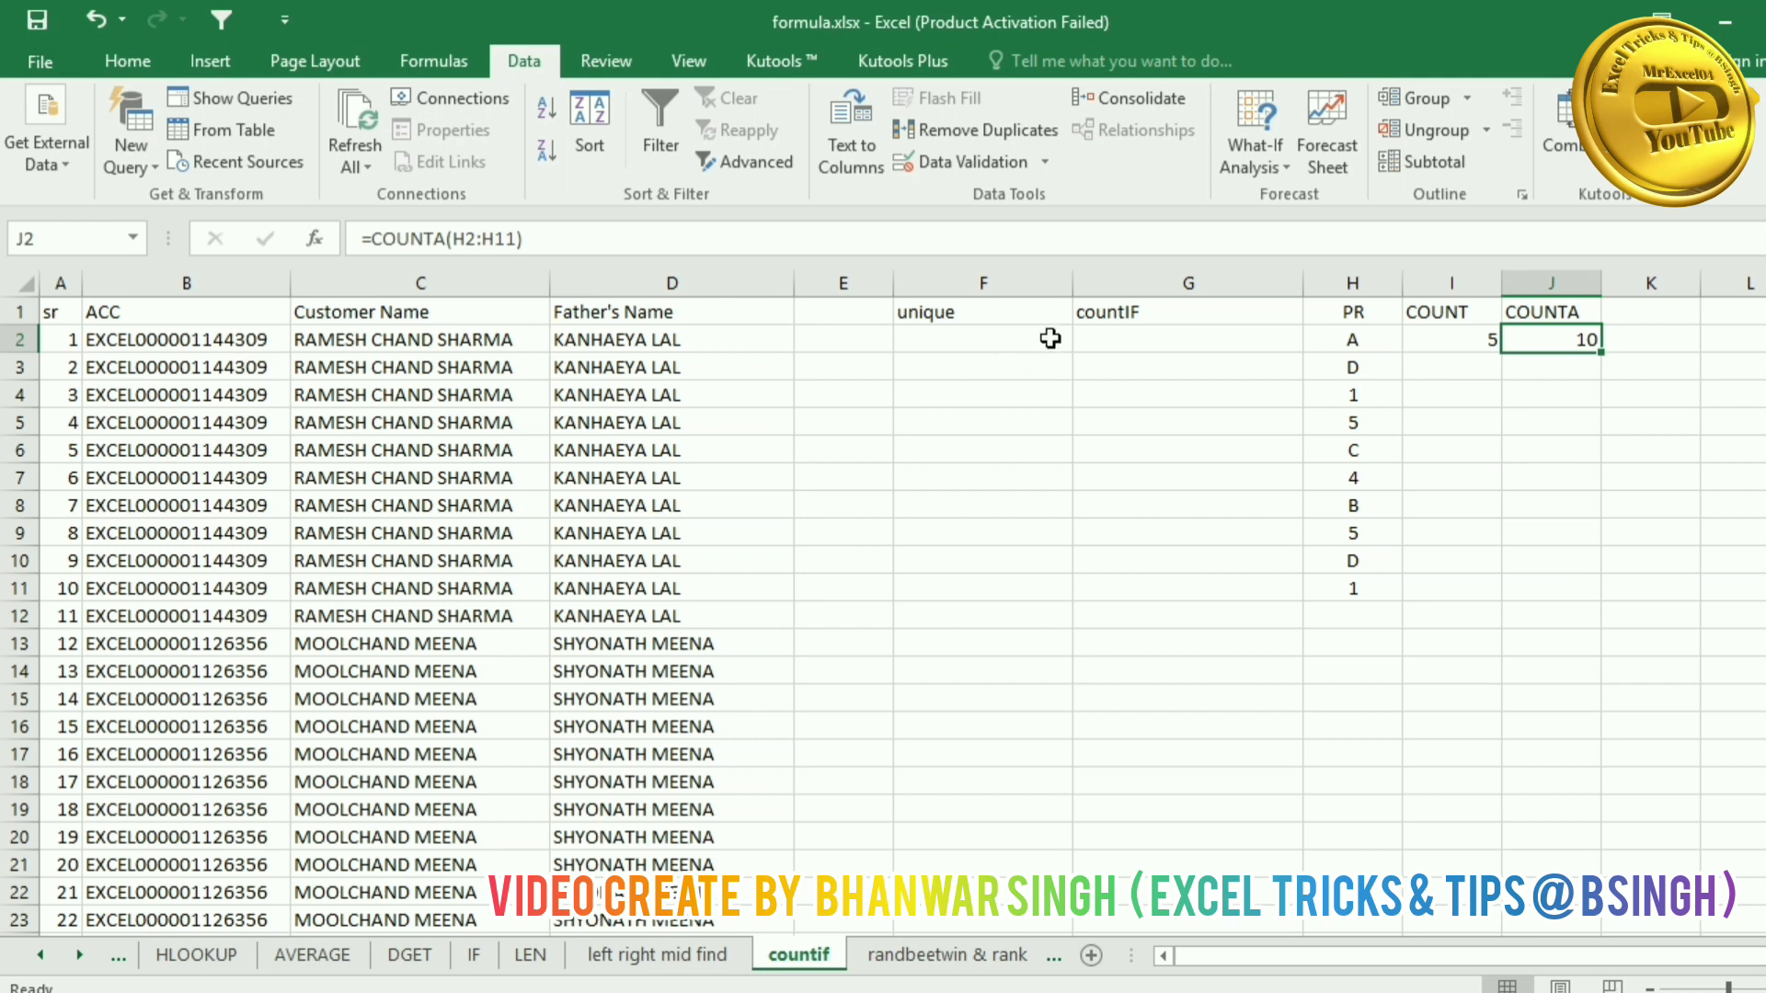
Step: Copy all account numbers from B2 down the ACC column and paste them under the unique heading starting at F2
click(1162, 335)
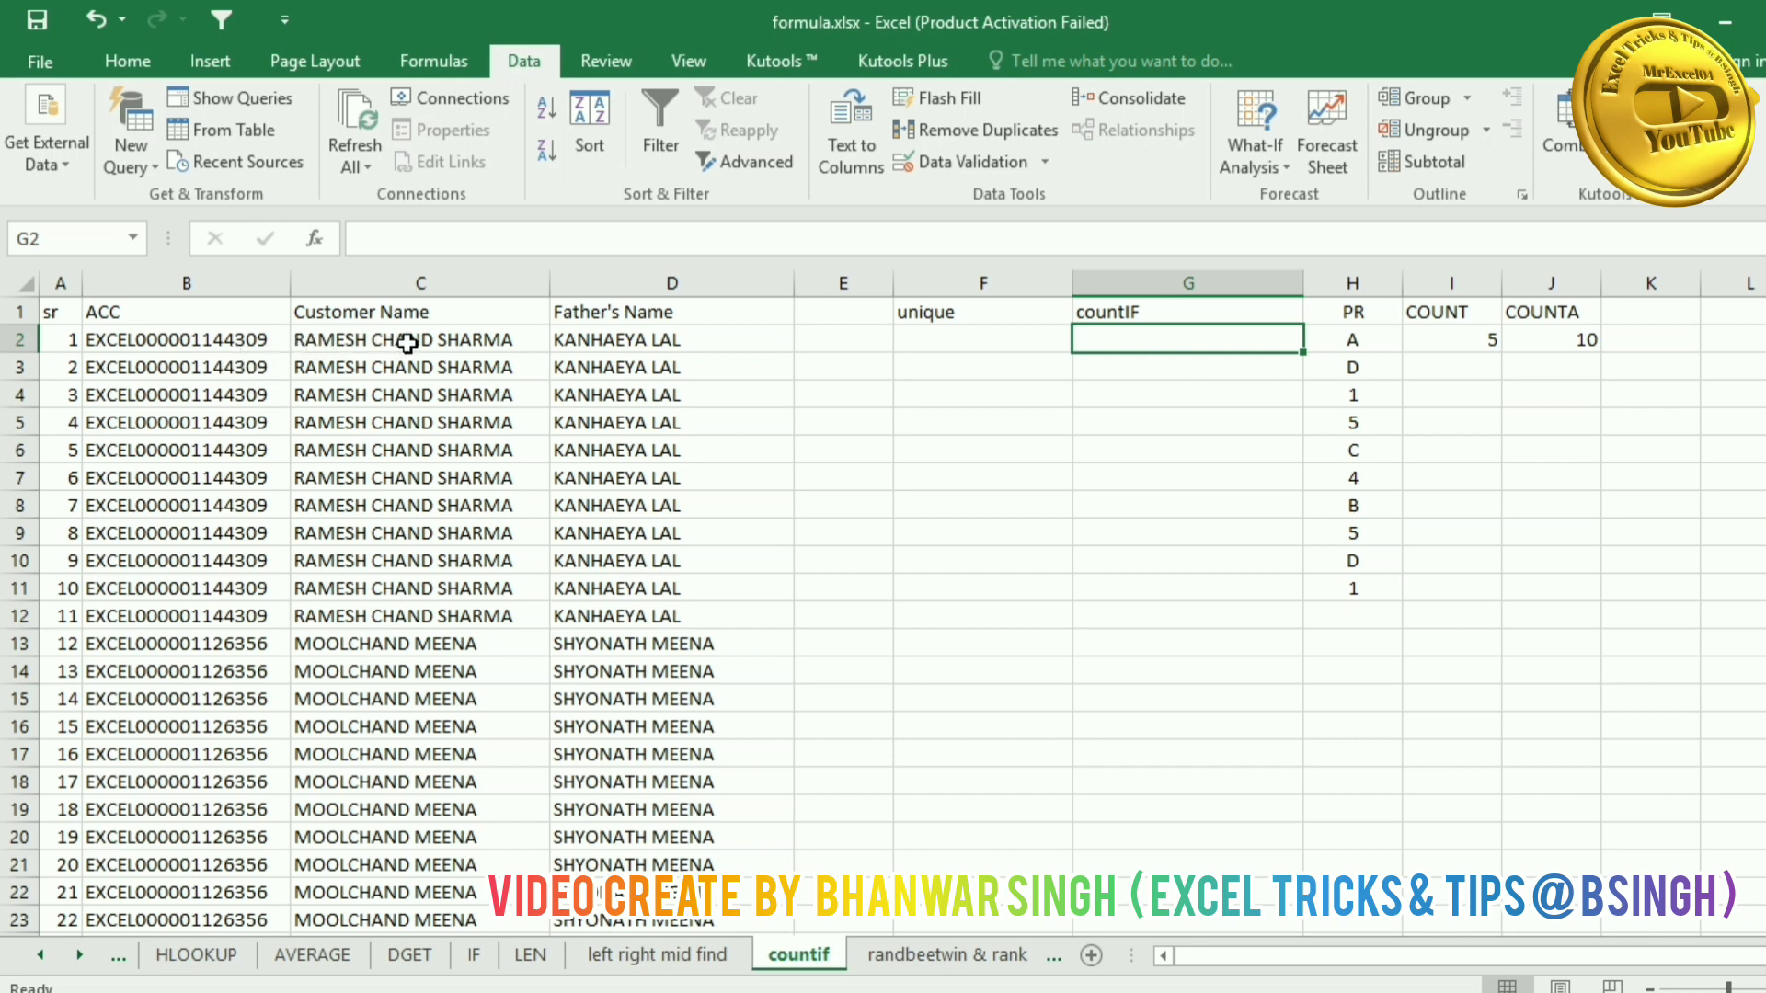
click(221, 340)
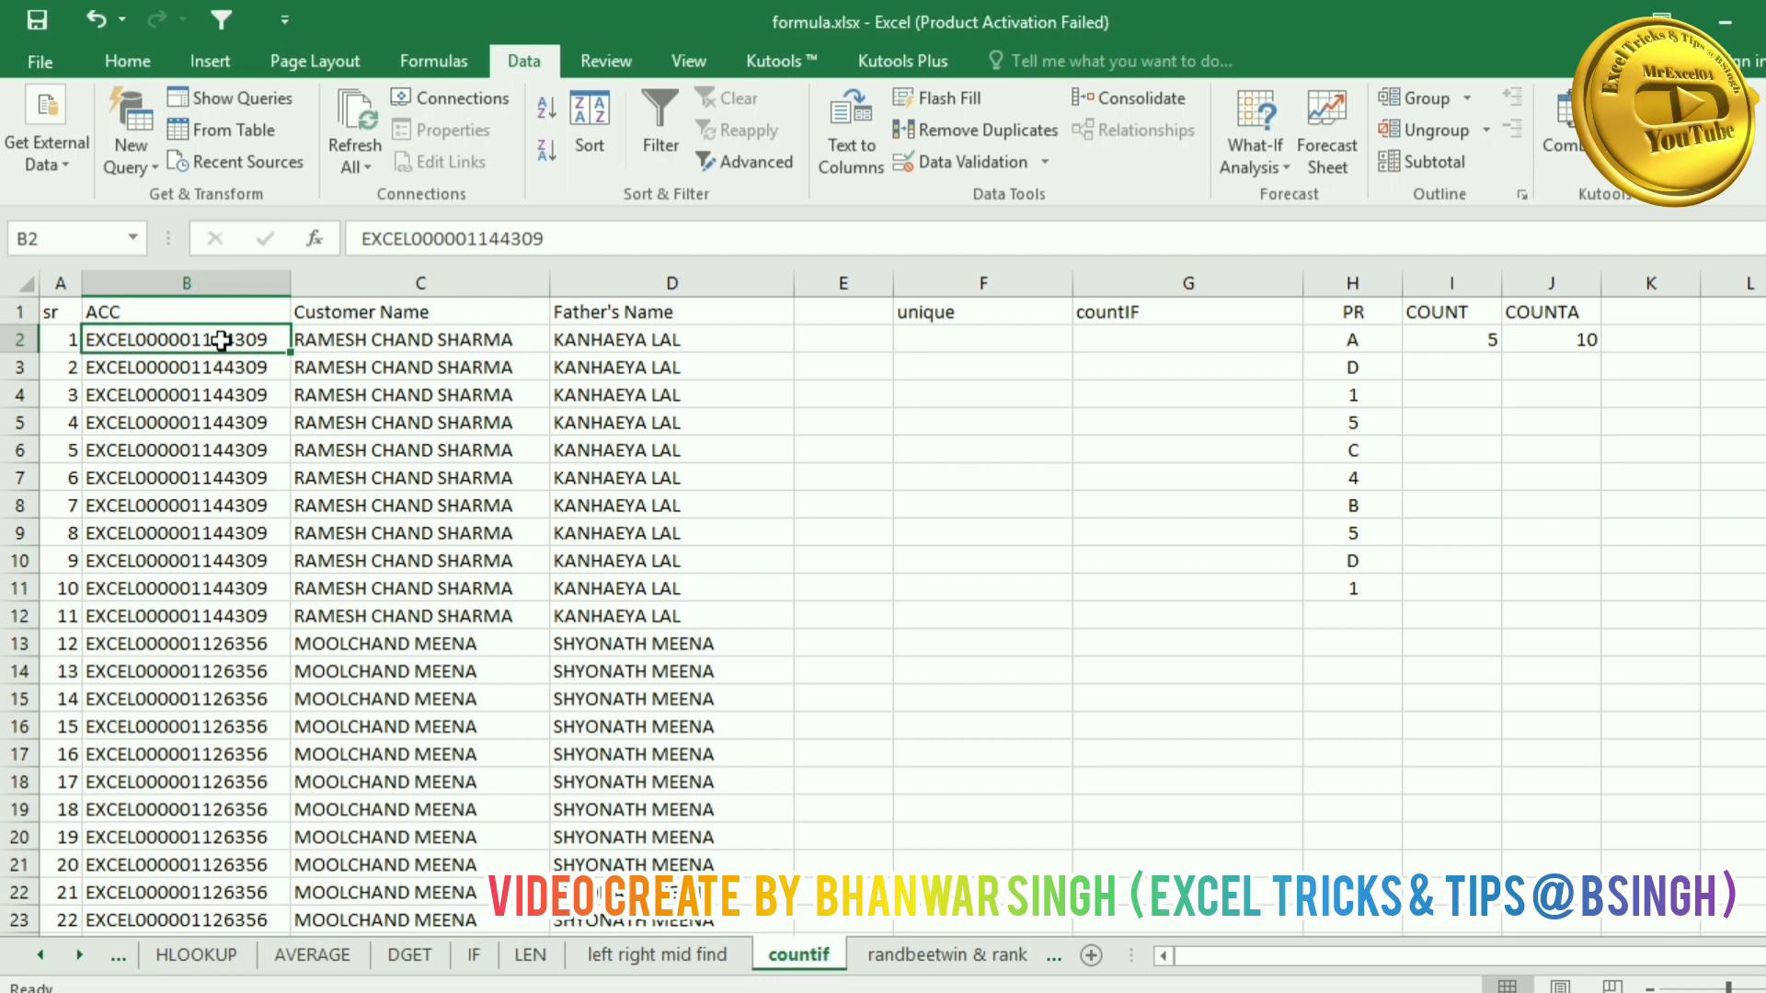
key(ctrl+shift+Down)
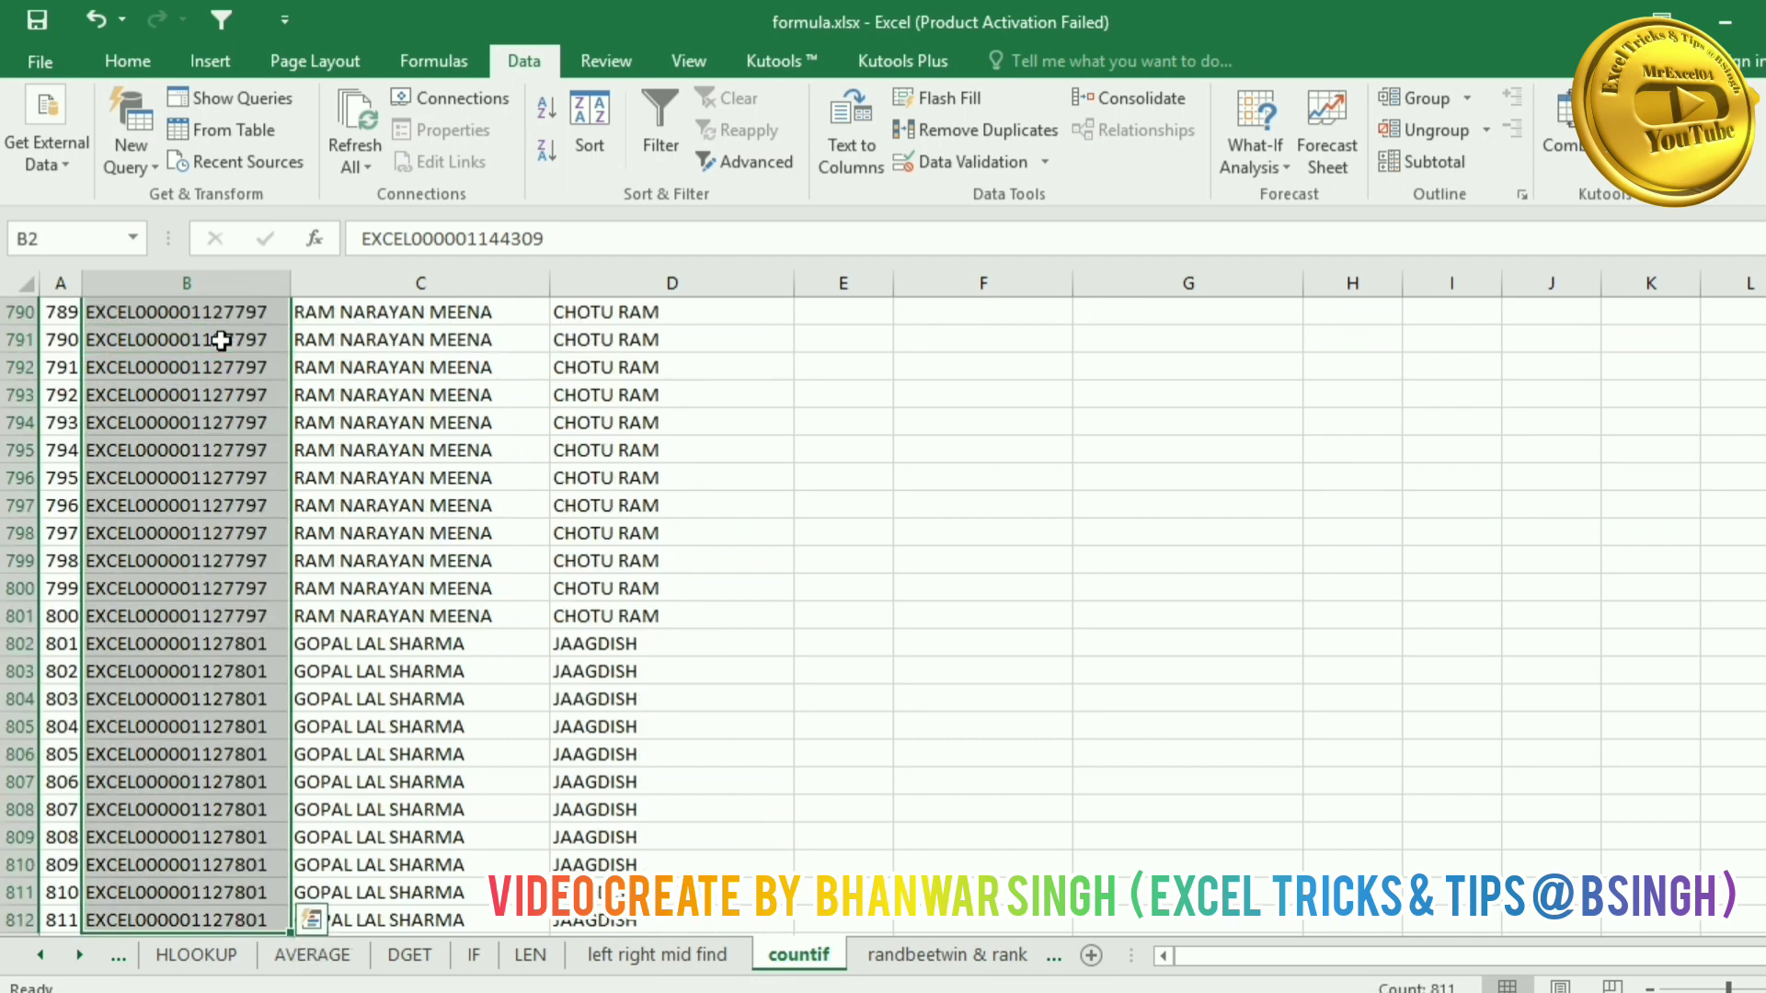
key(ctrl+c)
key(Right)
scroll(222, 340, up, 1)
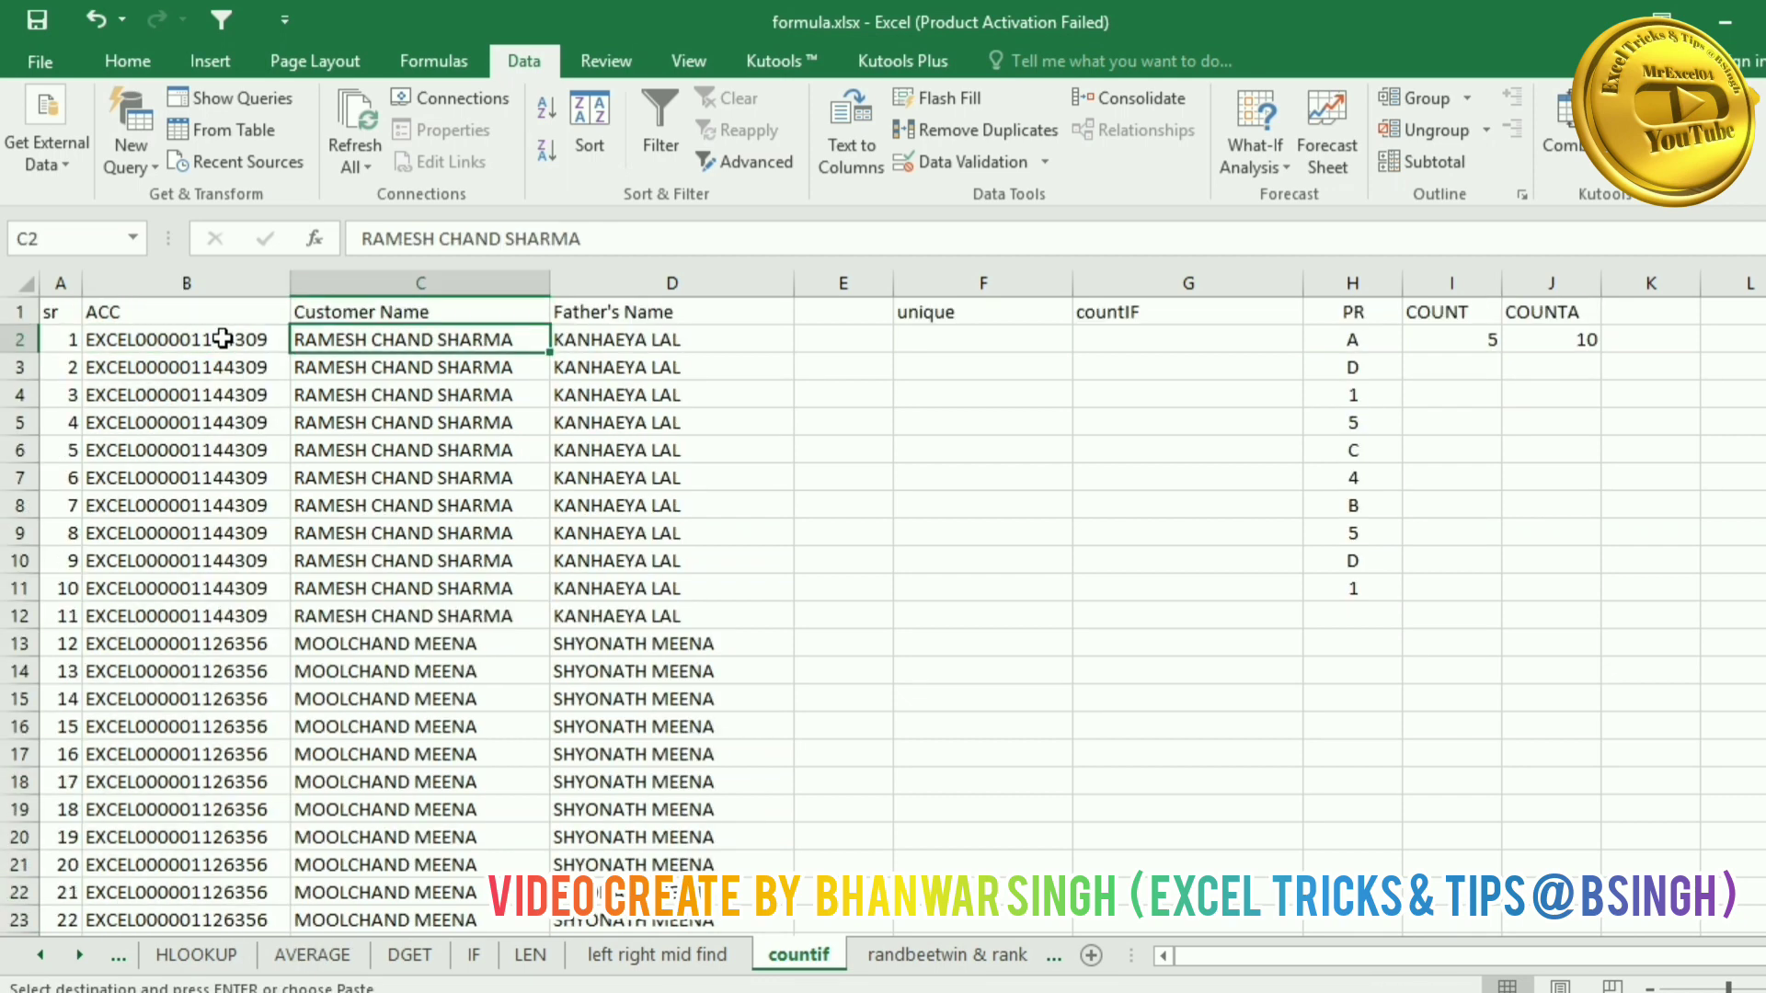
click(1001, 342)
key(ctrl+v)
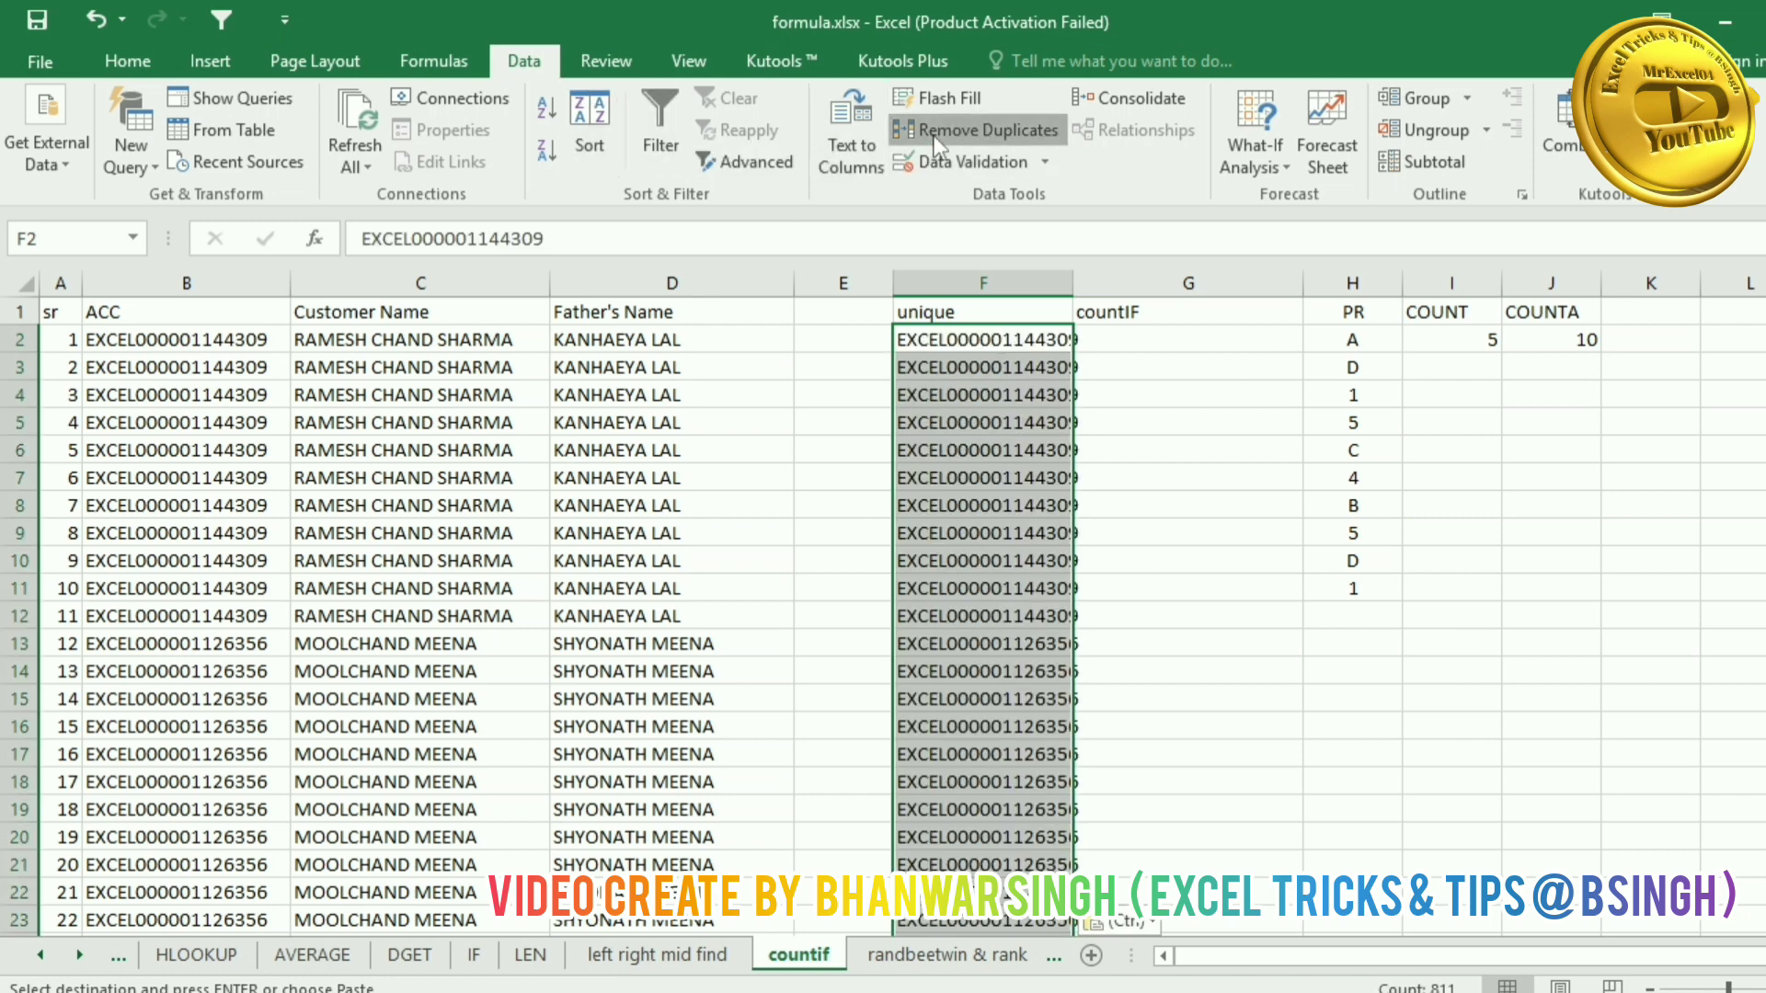
Step: Remove duplicates from the expanded range F:J, treating the first row as headers and comparing only the unique column
click(975, 130)
click(841, 645)
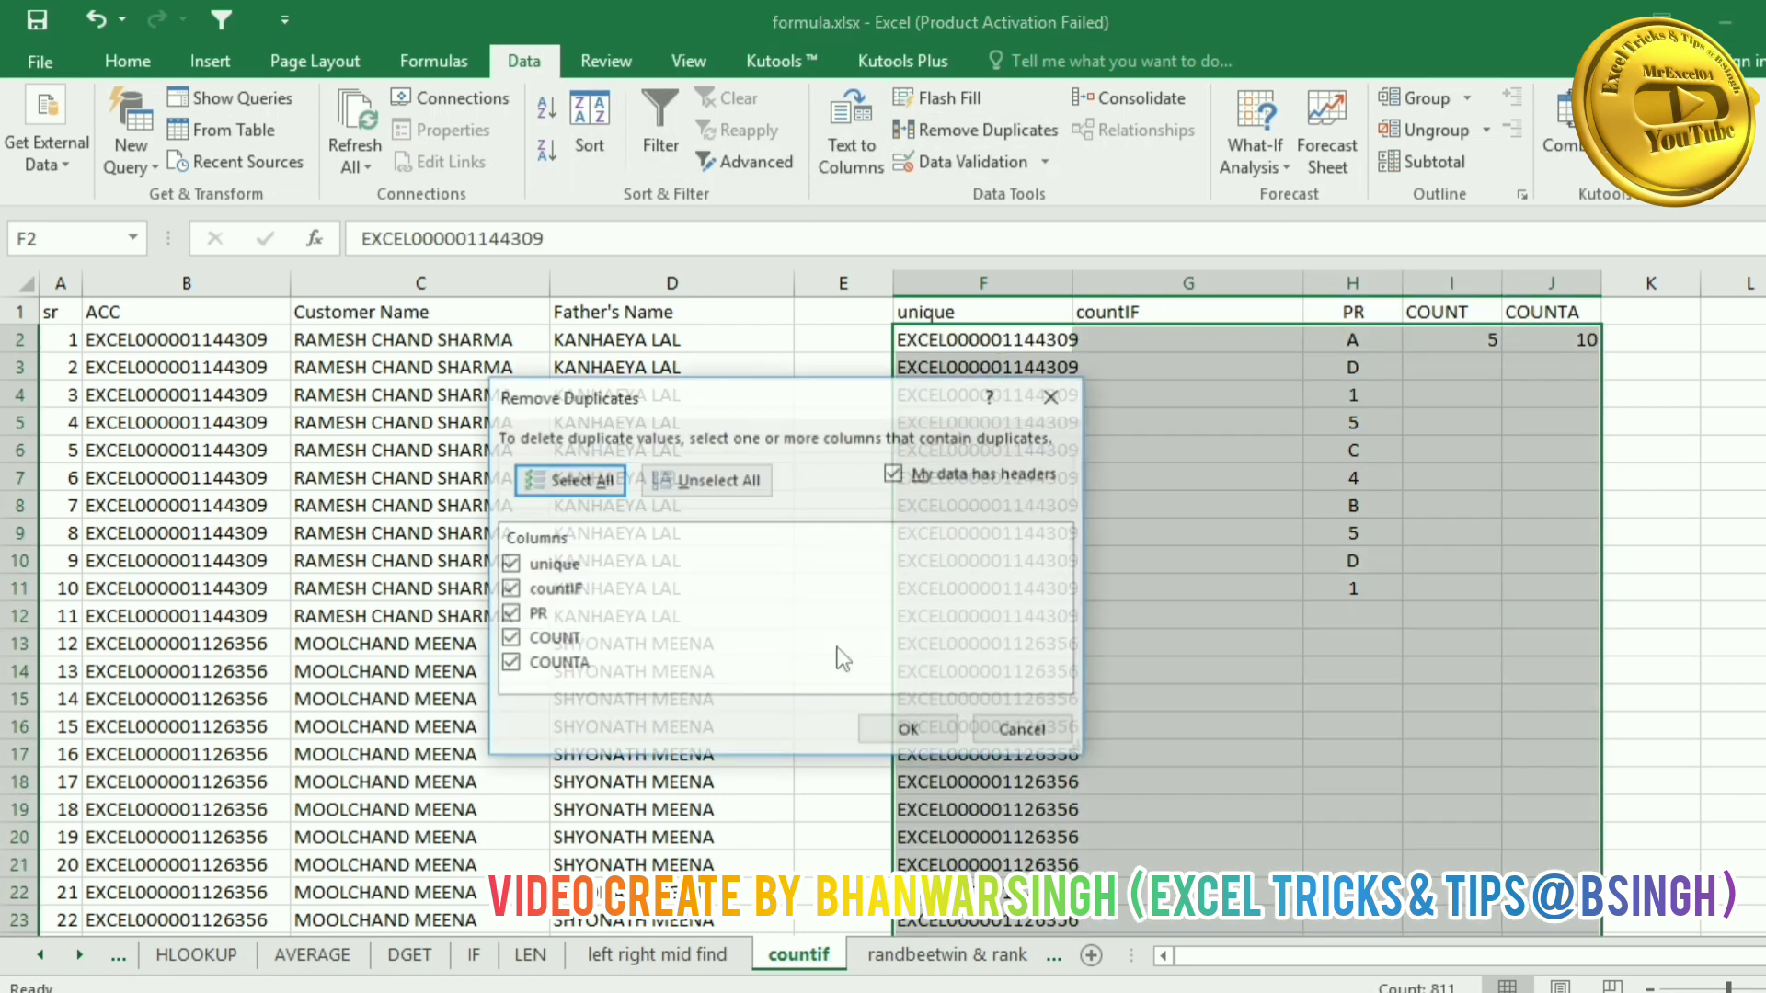
click(727, 490)
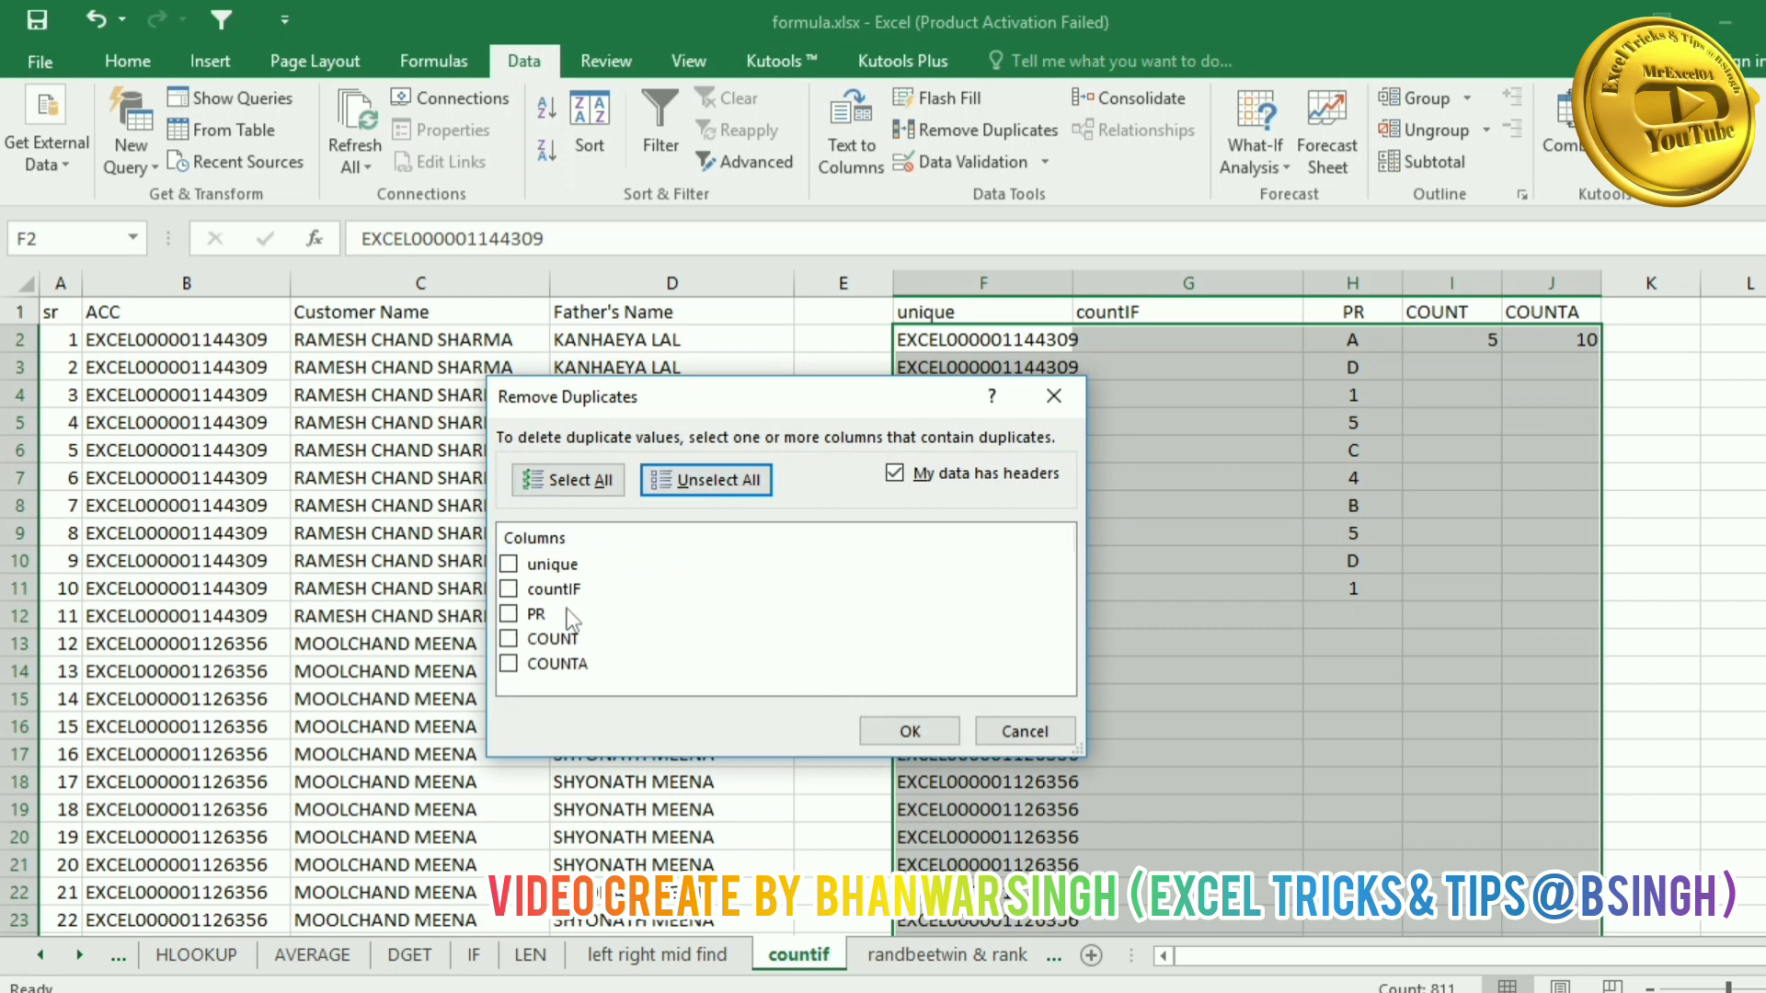
click(566, 565)
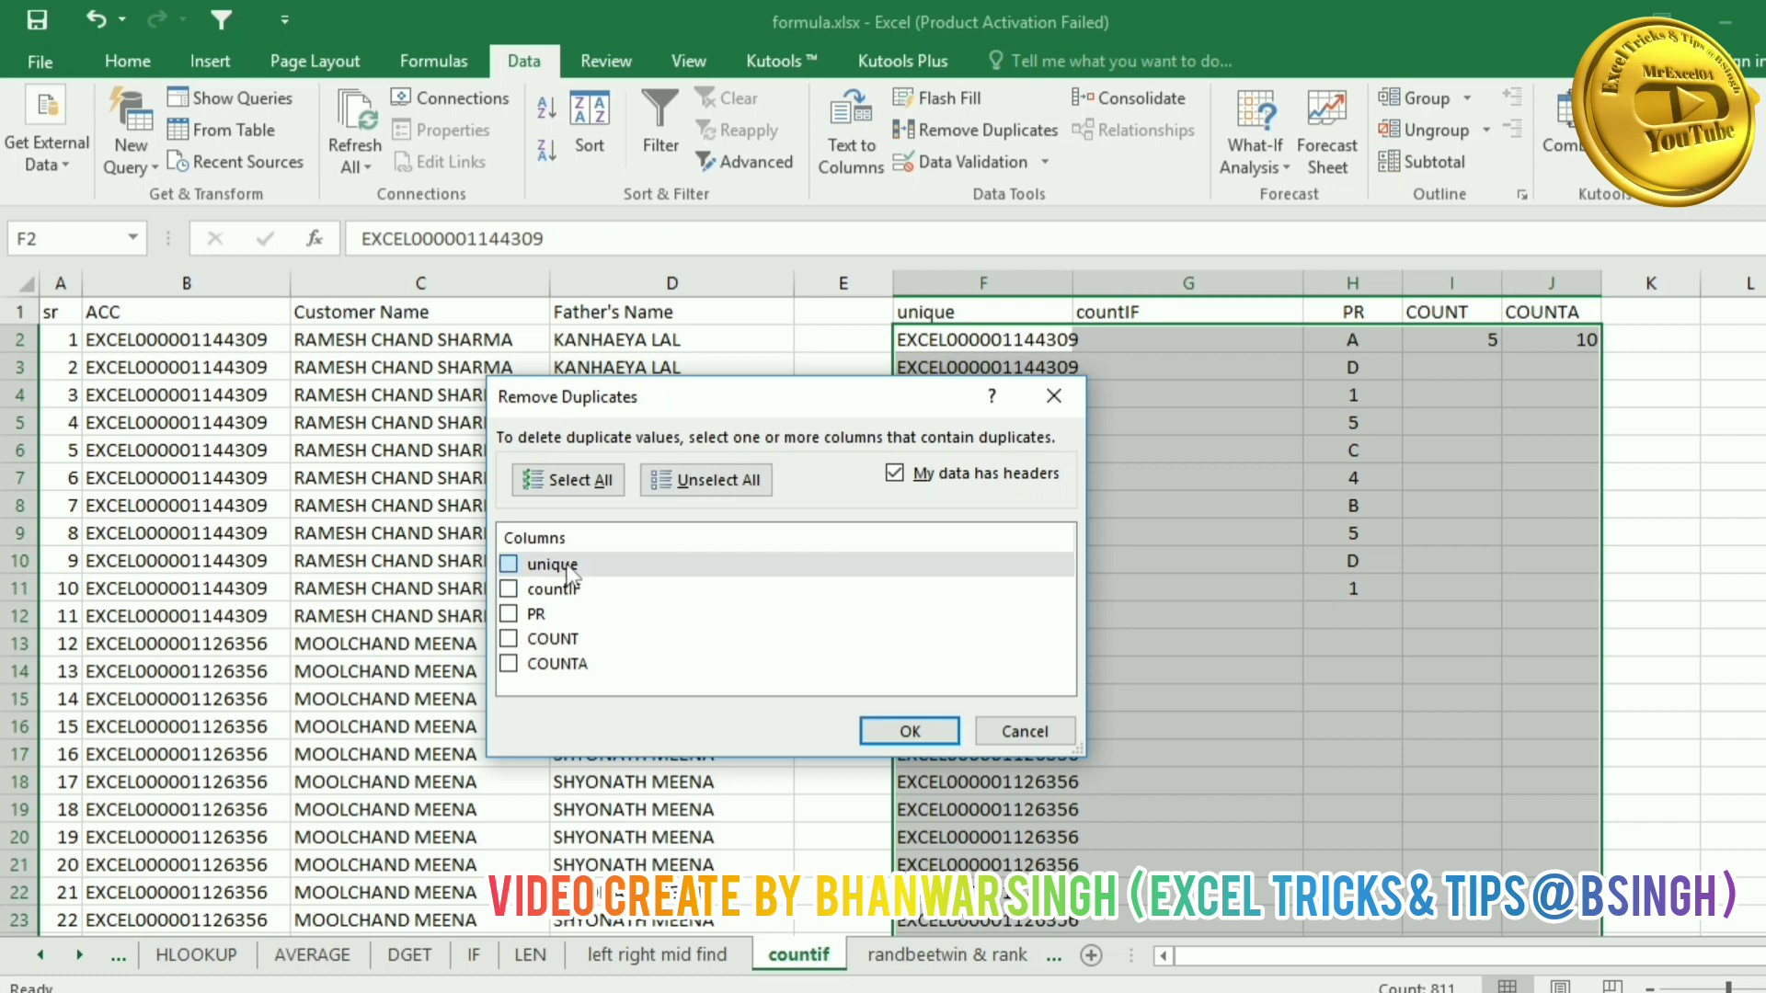
click(914, 731)
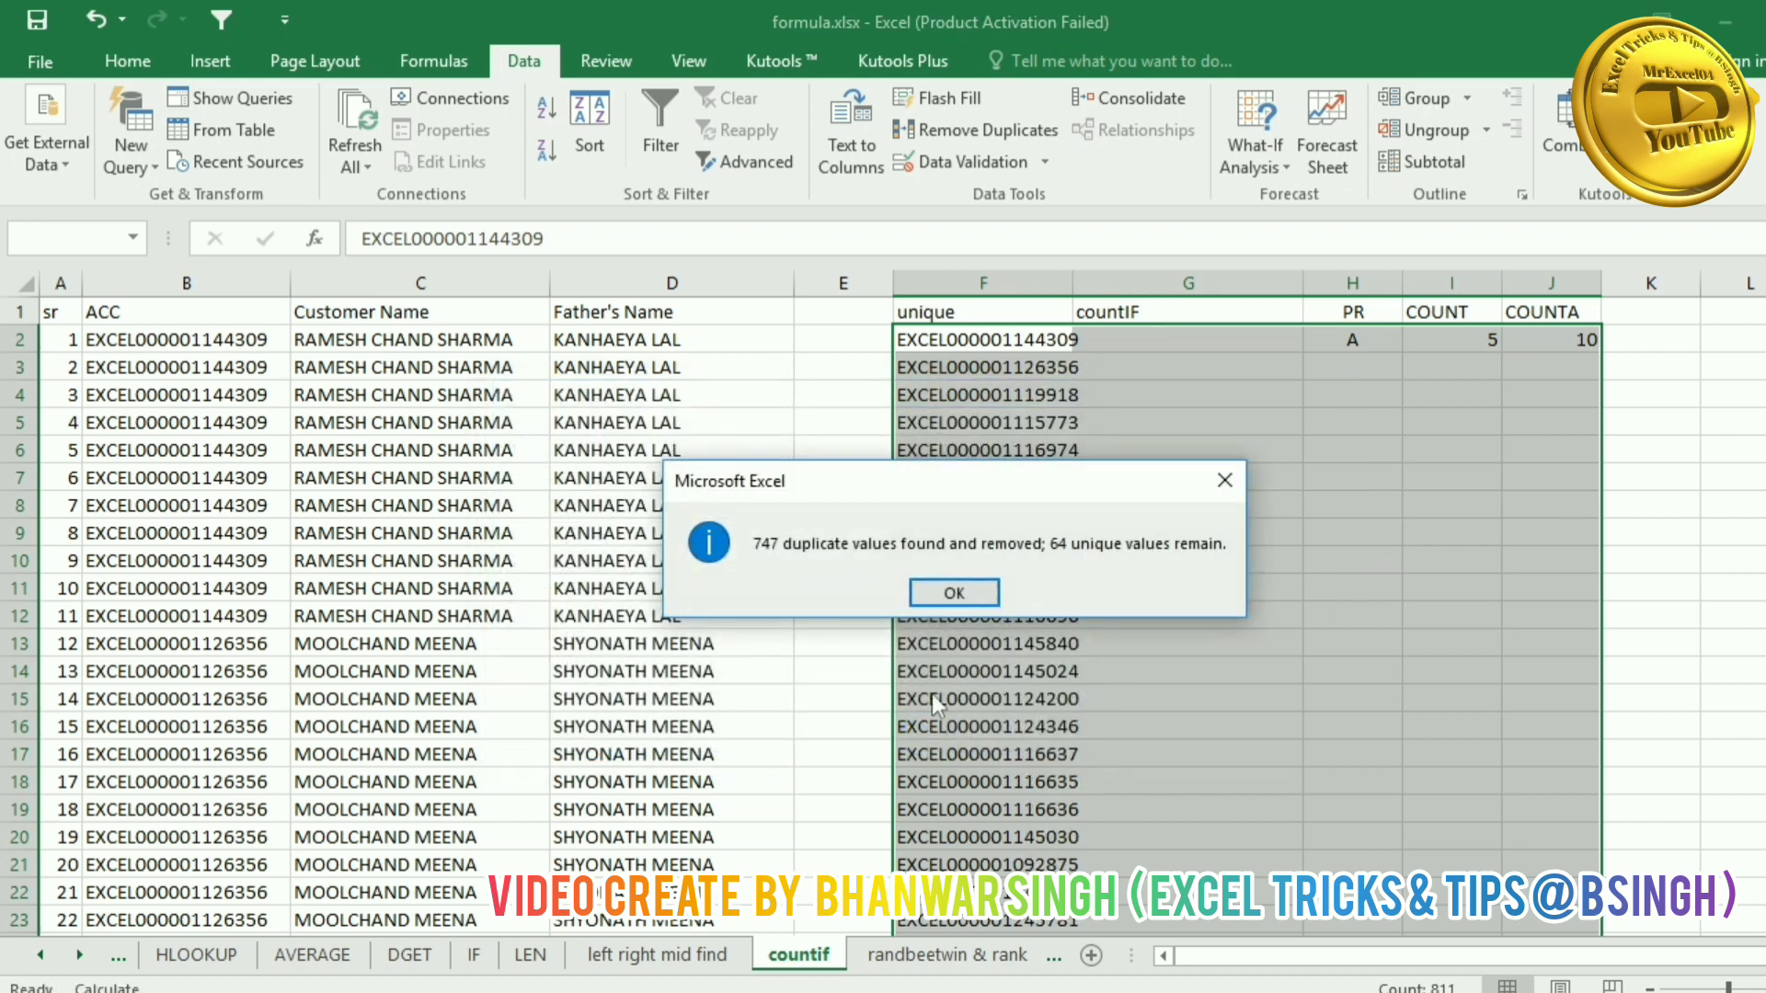
click(933, 594)
click(1108, 480)
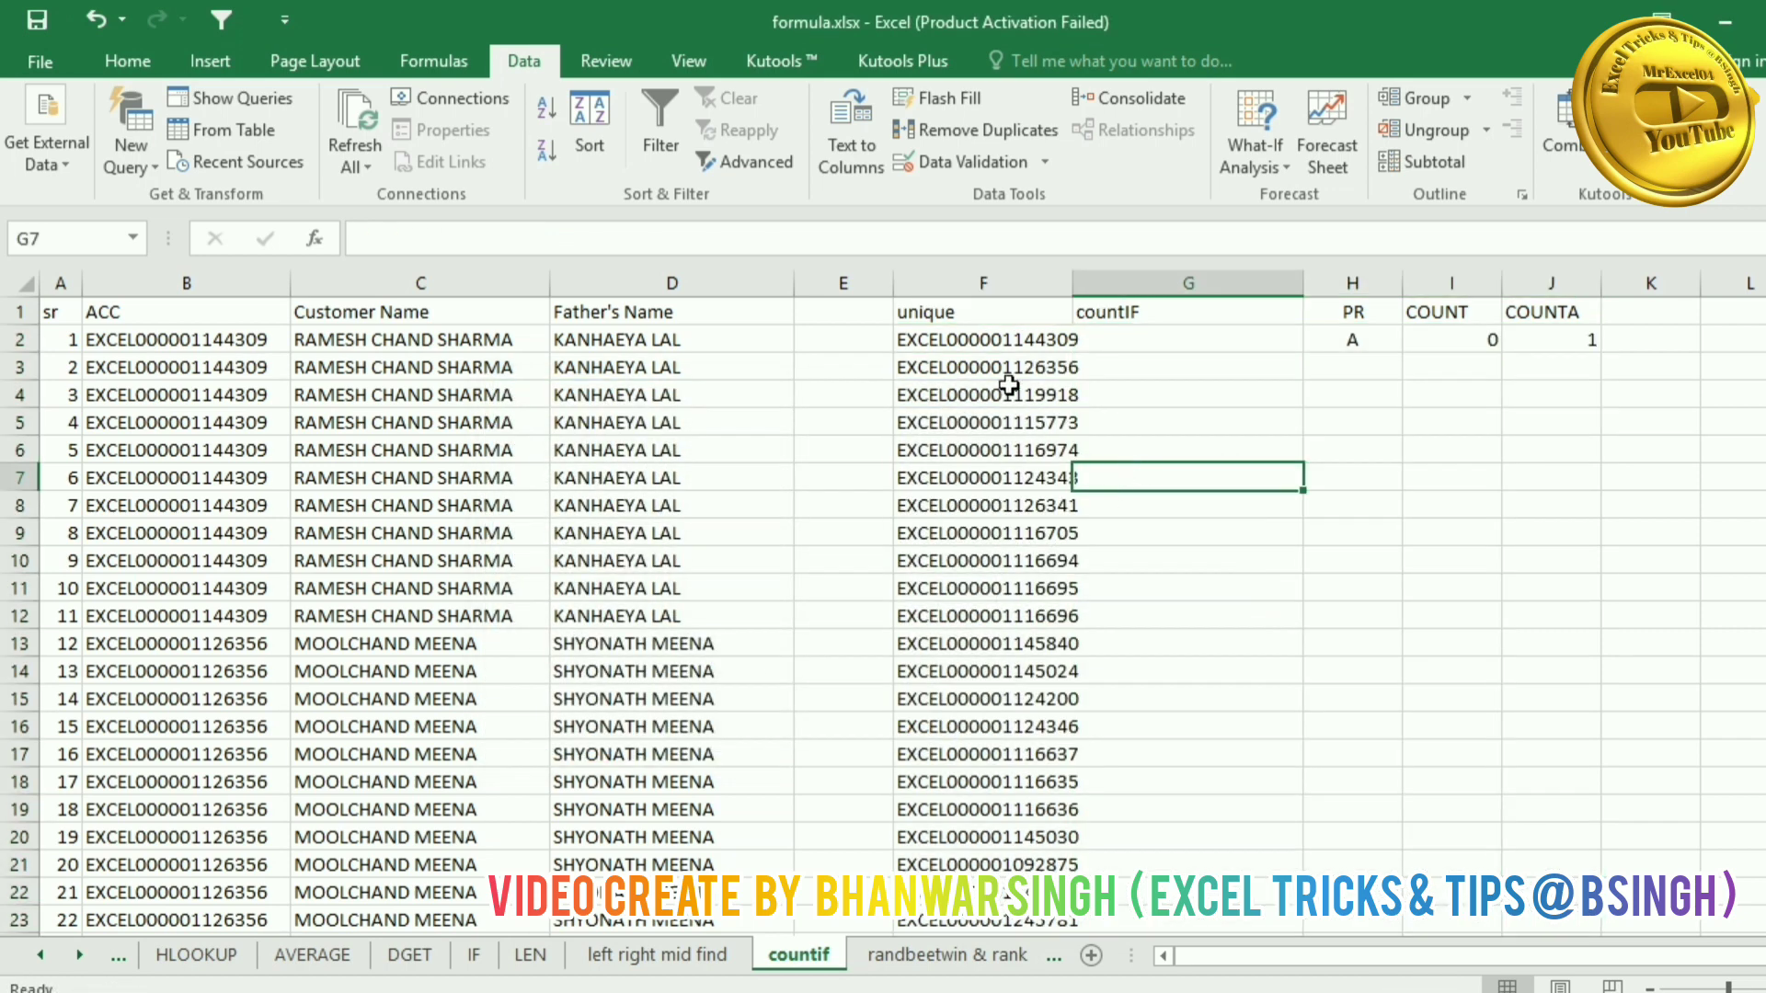
Step: Fit column F's width to its account numbers and look through the deduplicated list
double_click(1072, 283)
scroll(996, 460, down, 2)
scroll(996, 460, down, 5)
scroll(996, 451, up, 7)
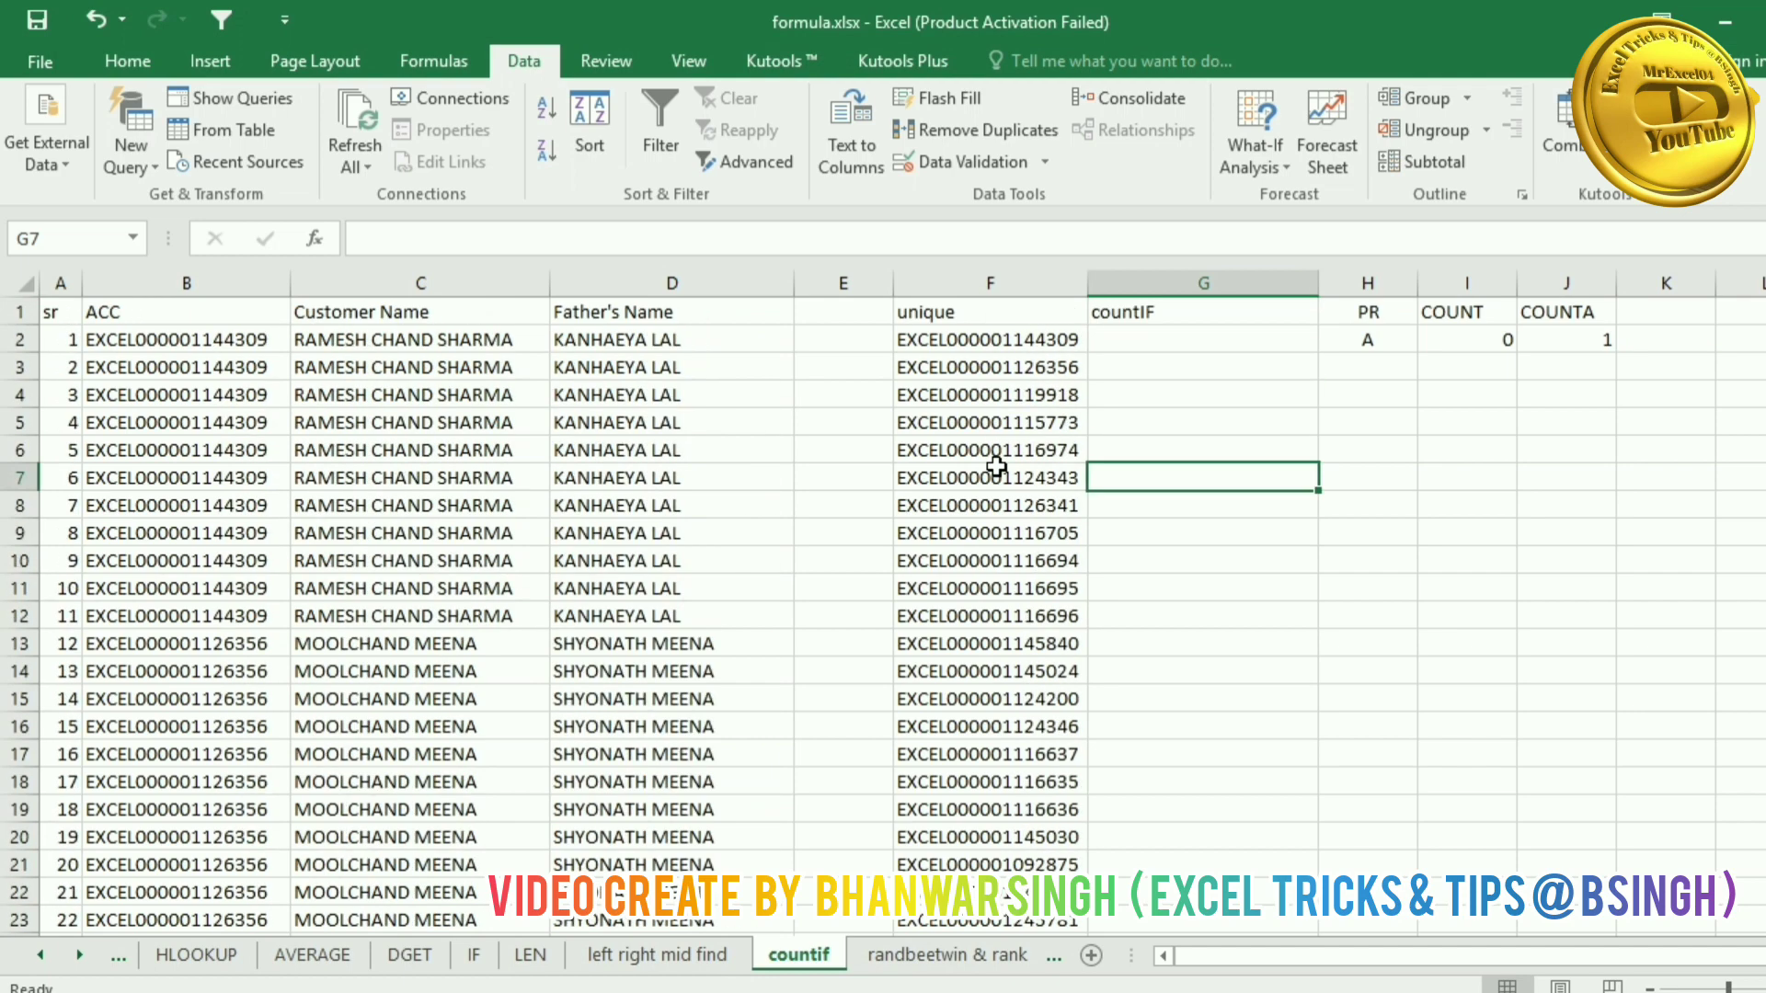
Step: Enter =COUNTIF(B:B,F2) in G2 to count how often the first unique account number occurs in the ACC column
click(1017, 285)
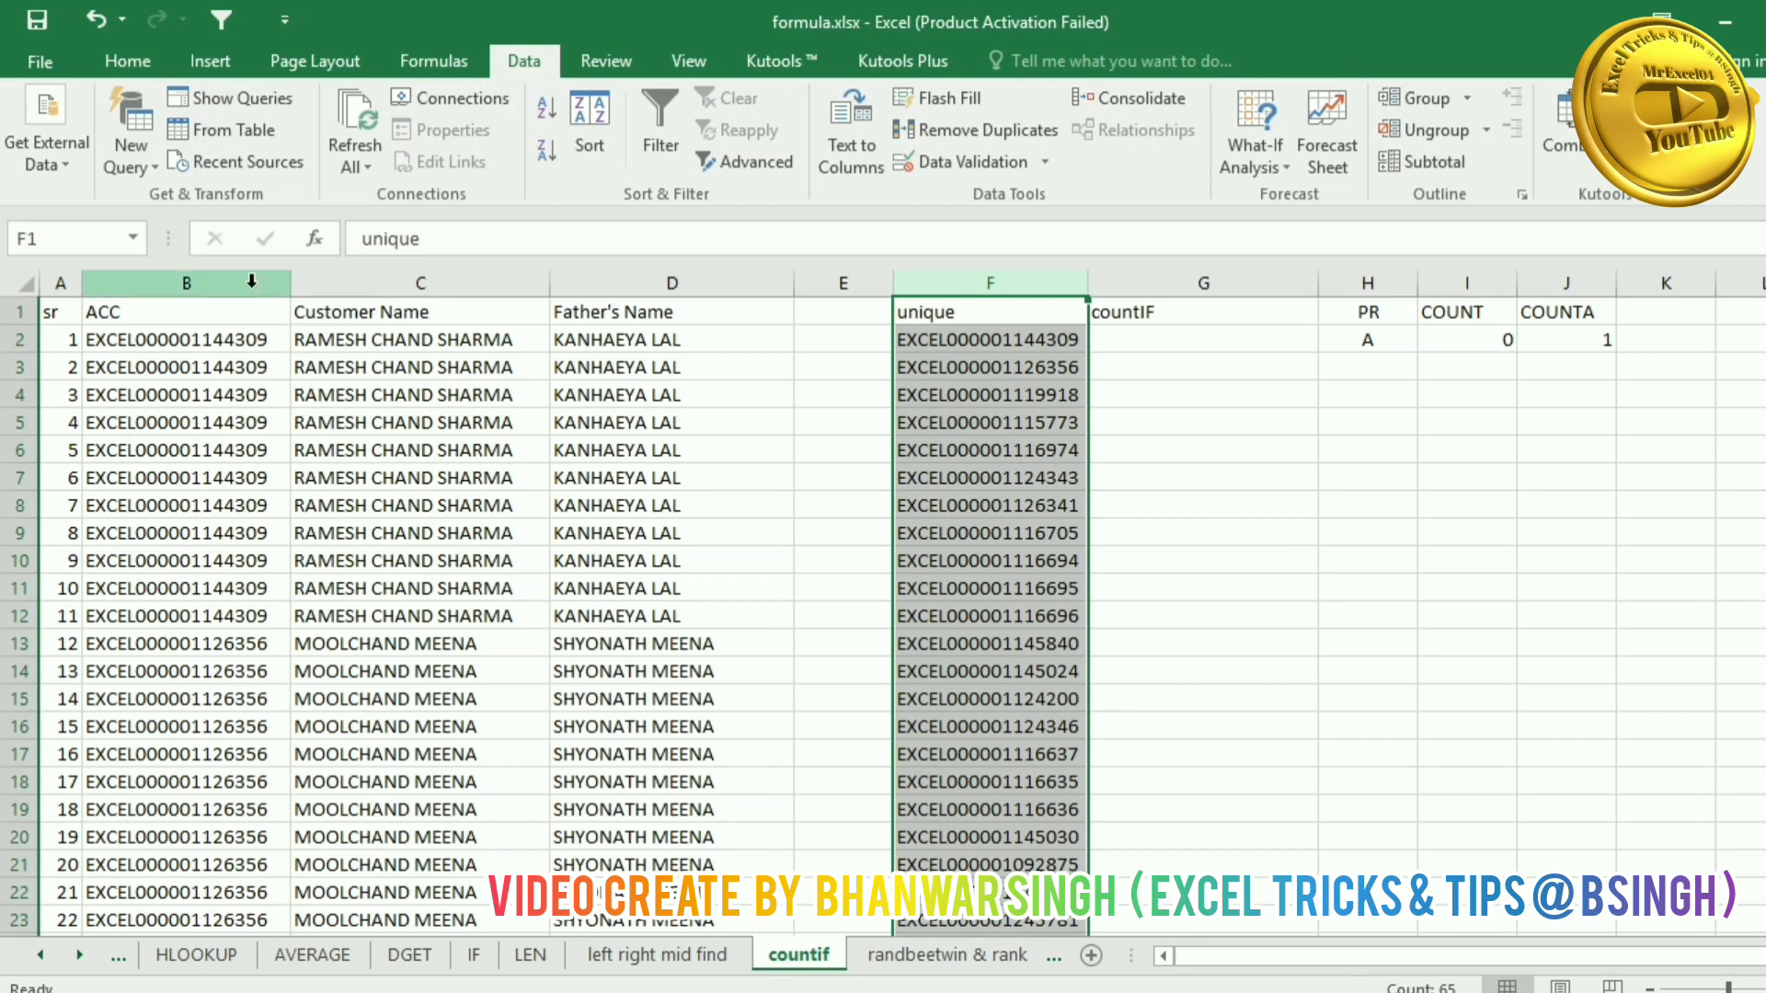
click(187, 283)
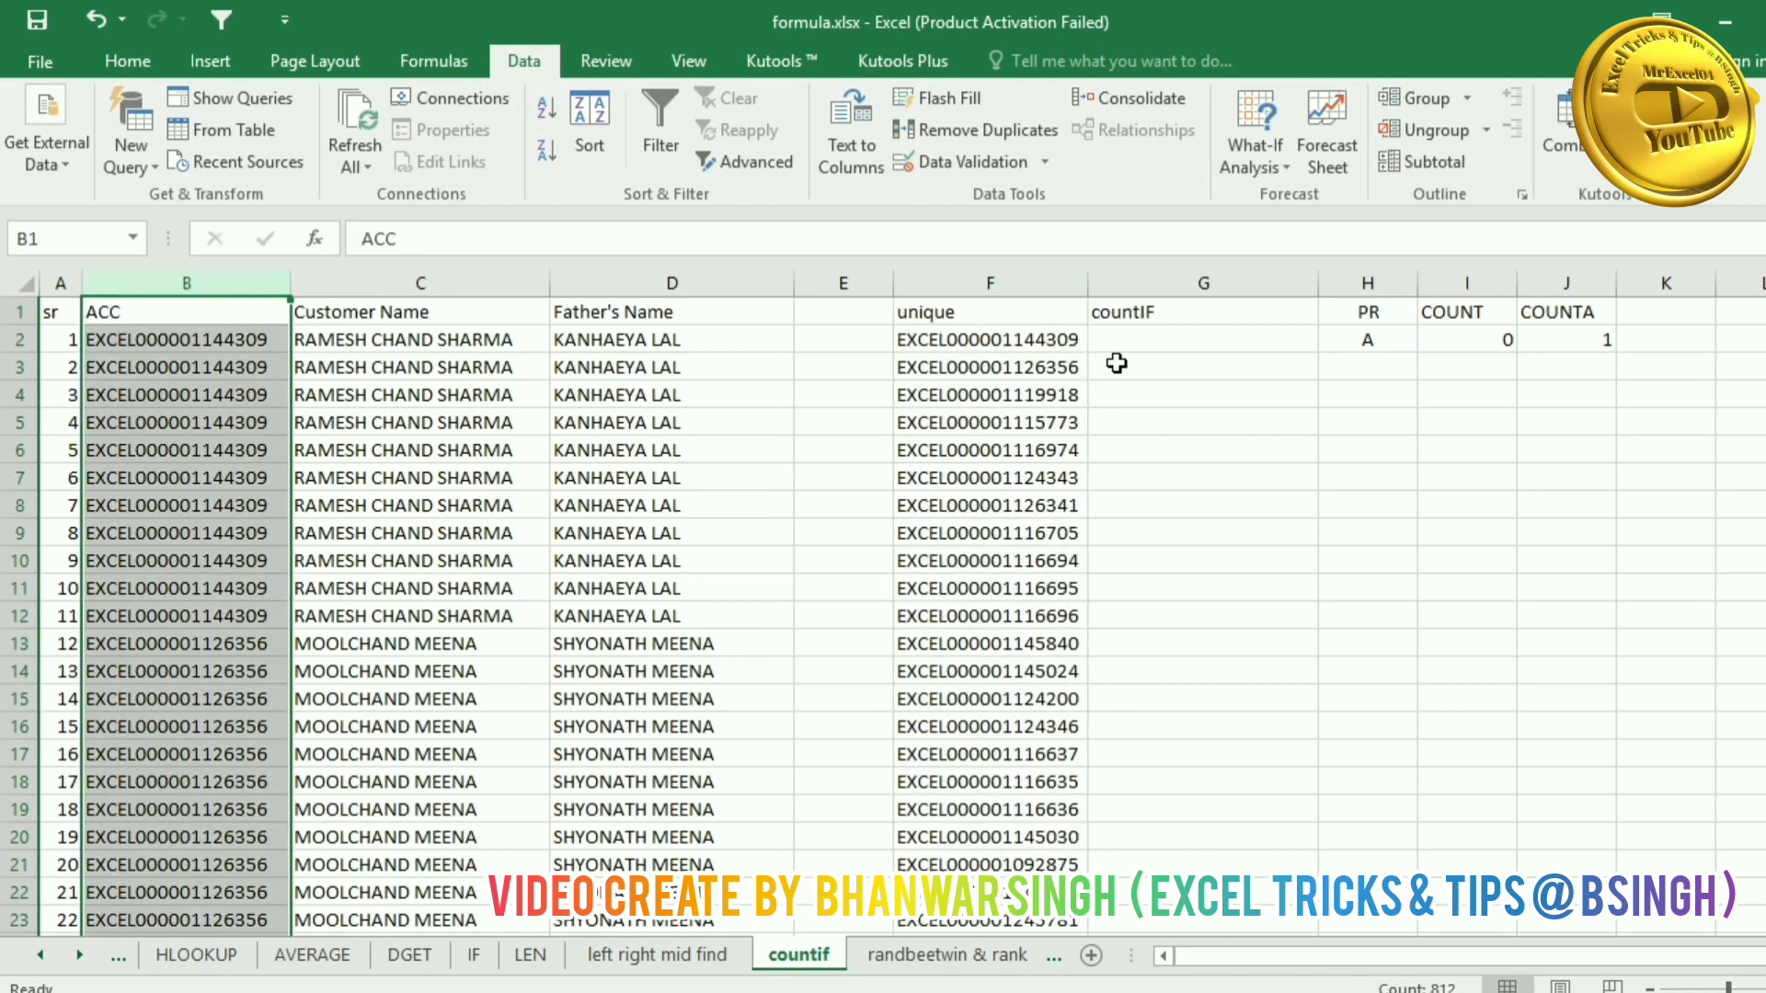
click(1160, 339)
text(=COUN)
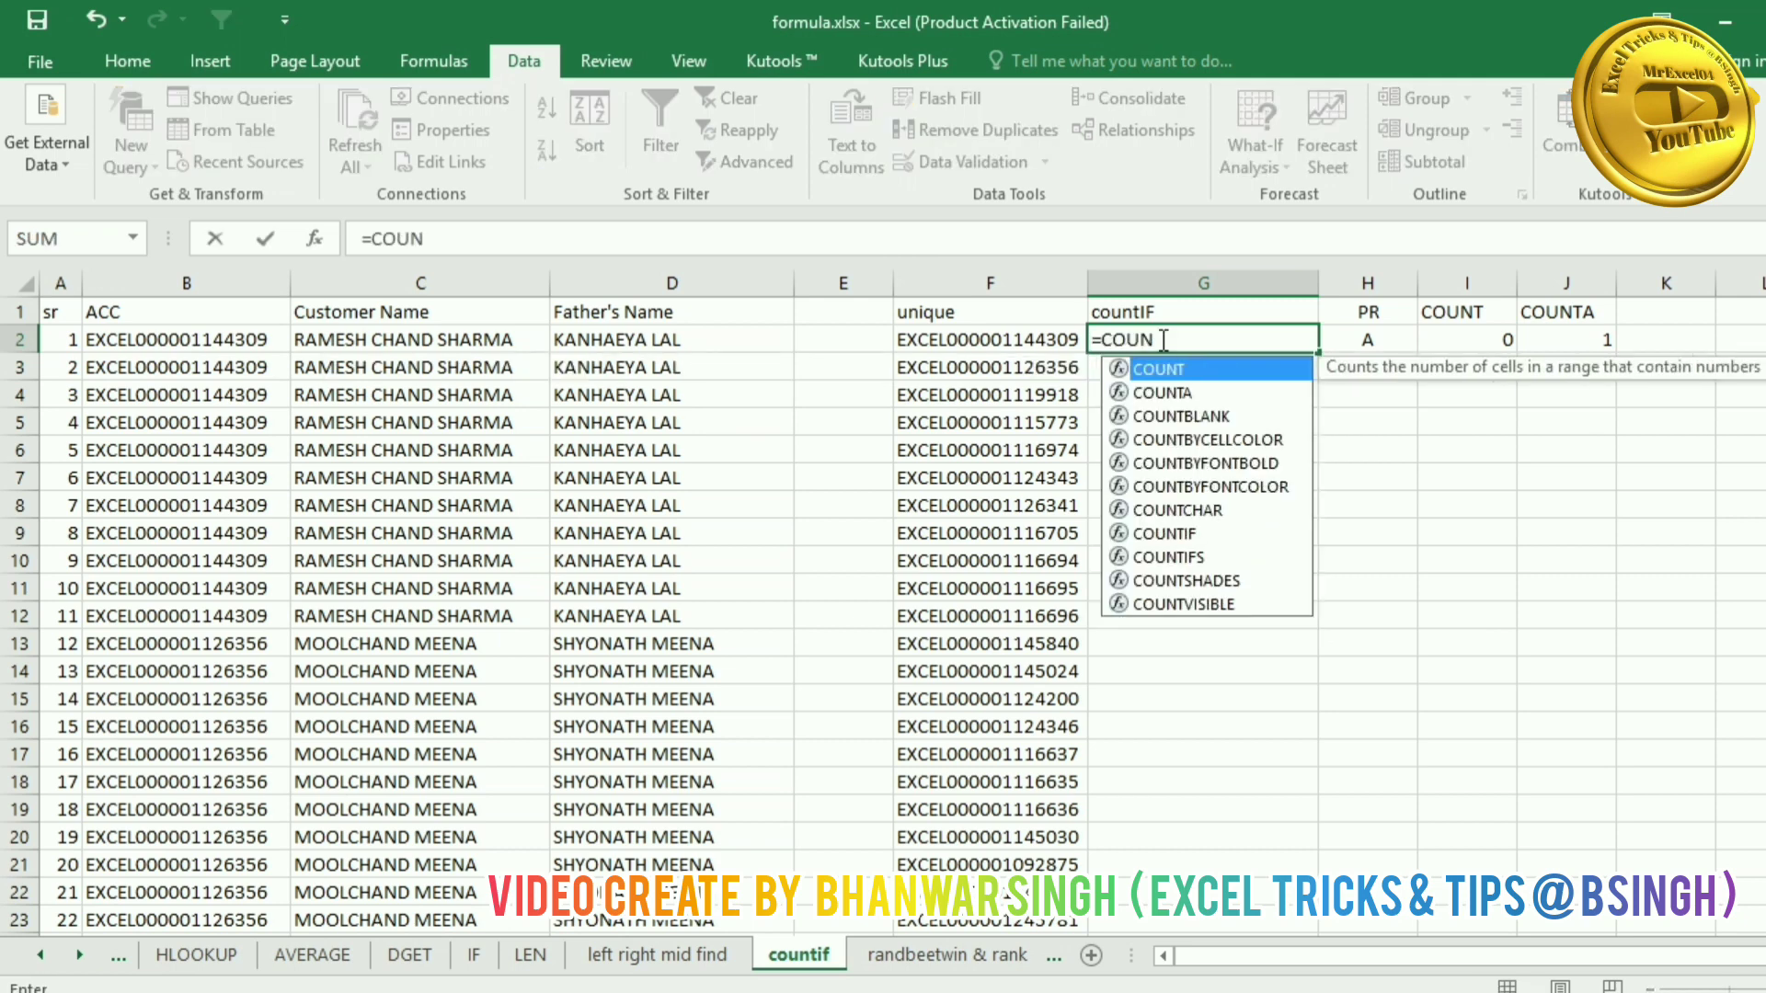
text(TIF()
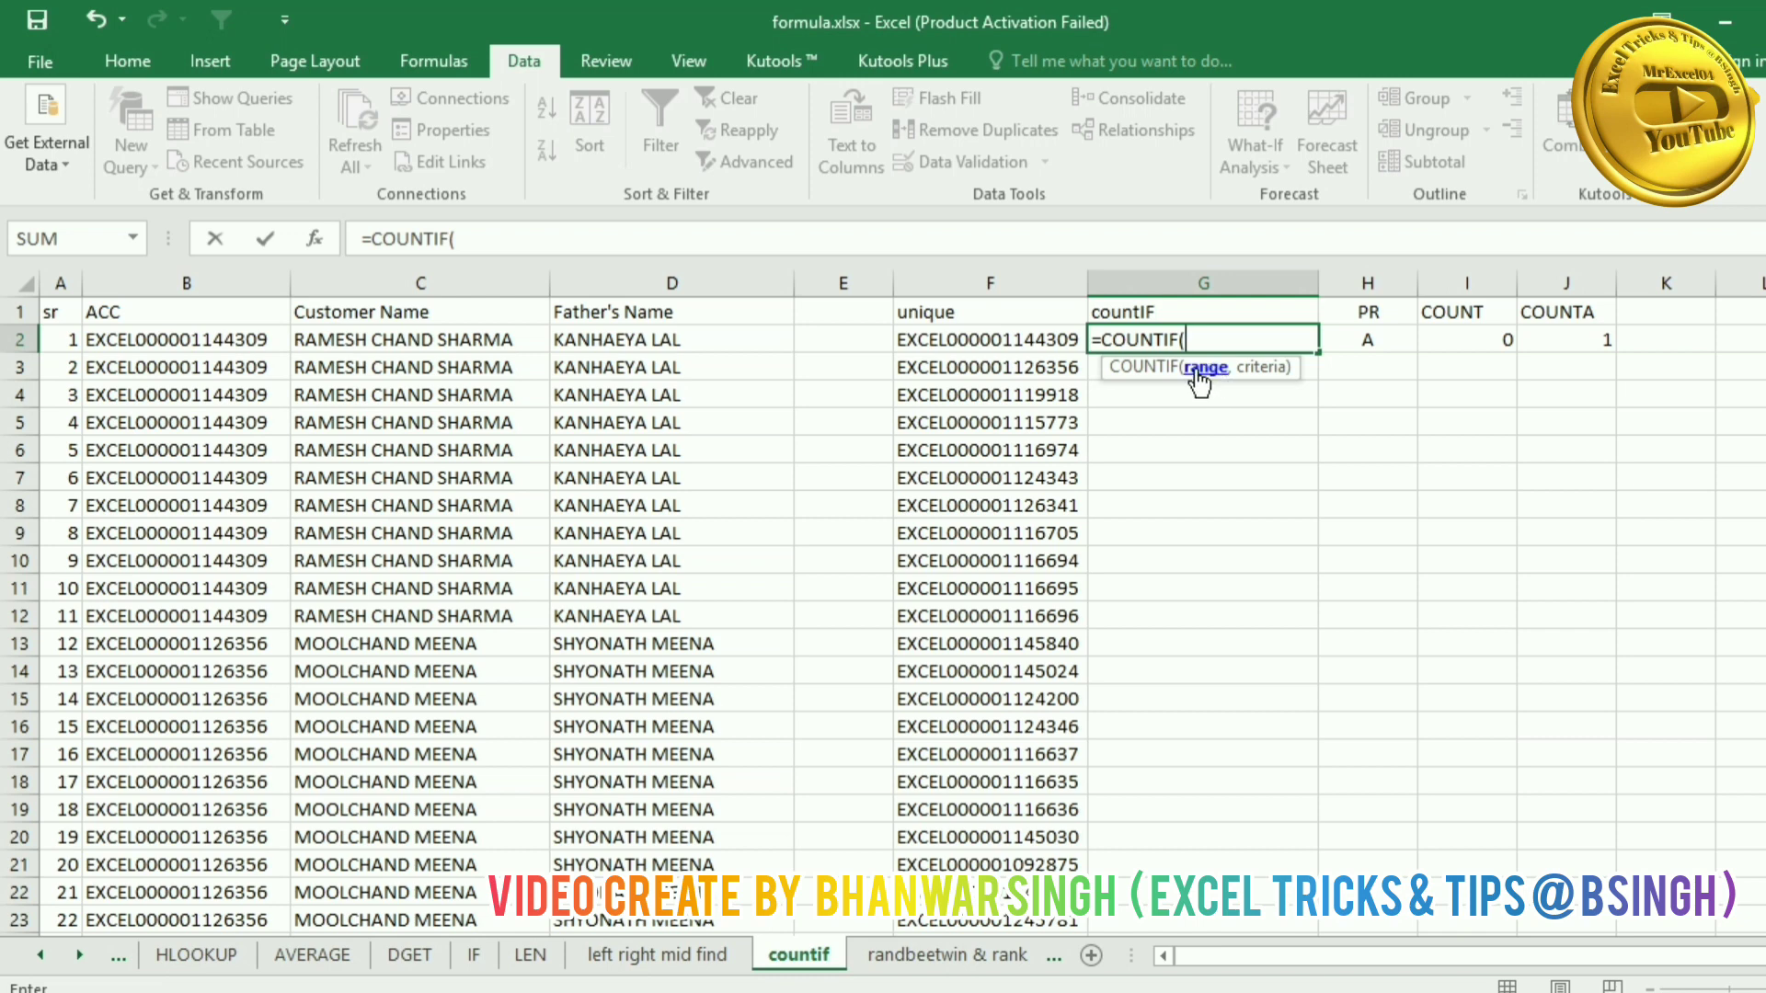
click(204, 282)
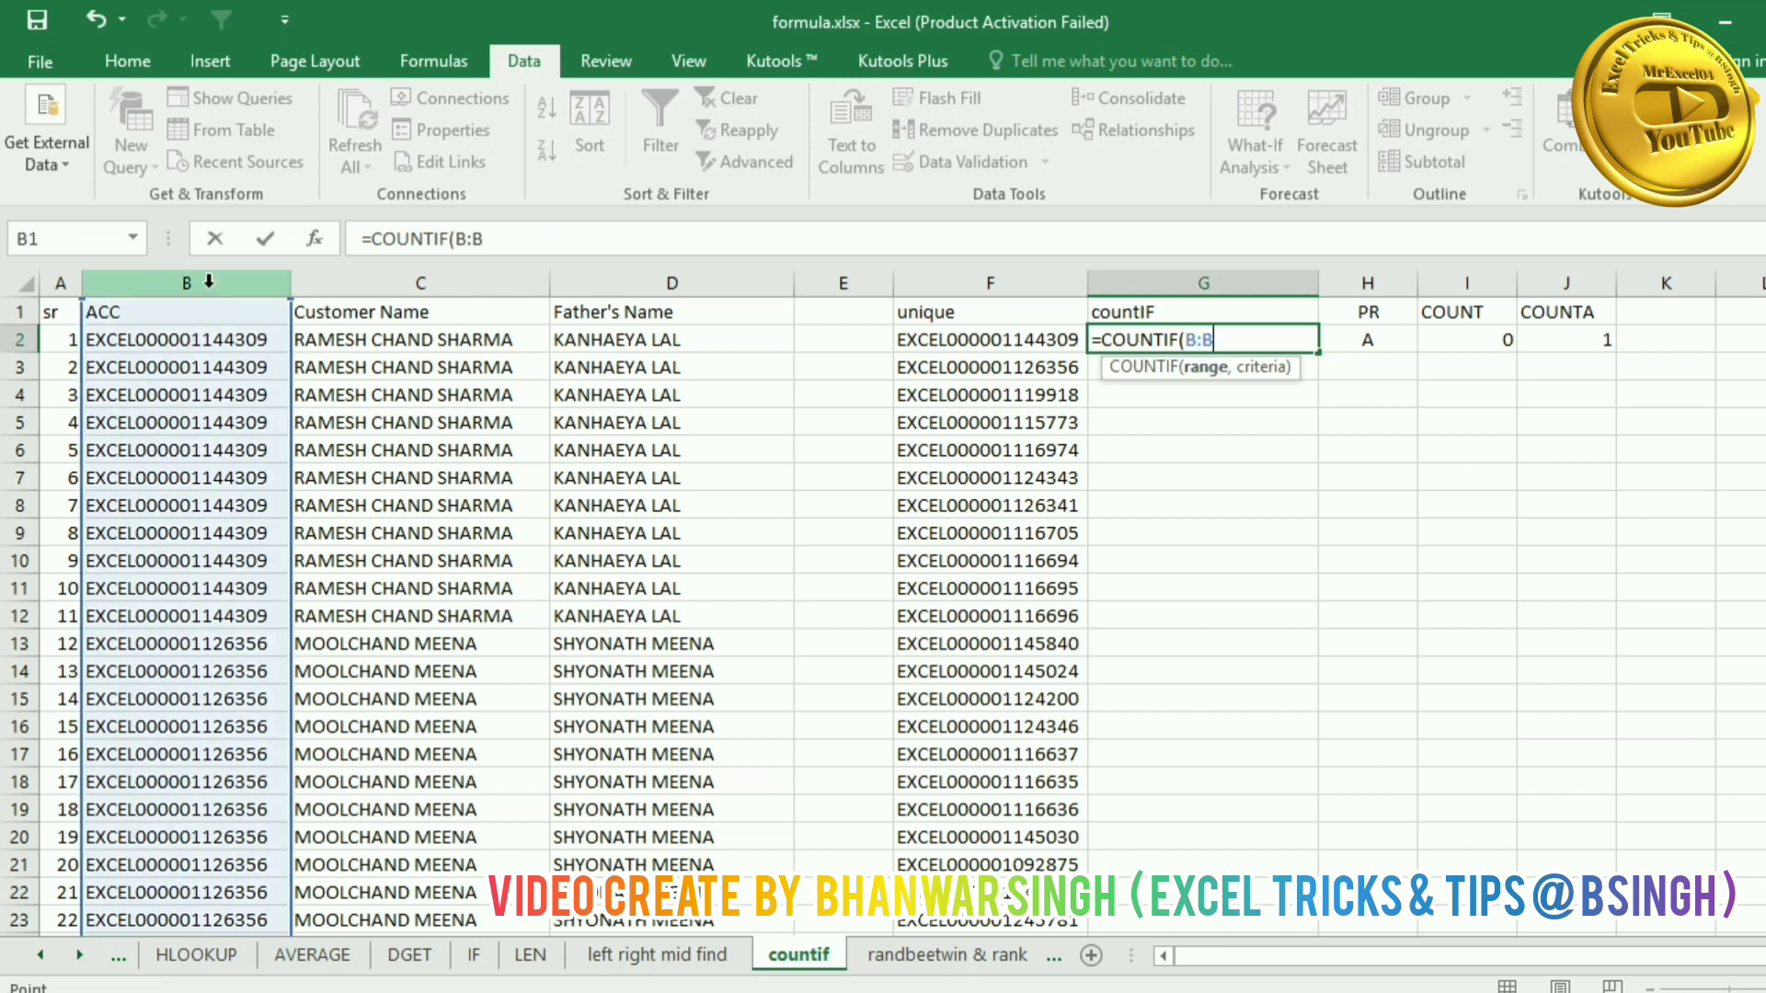
text(,)
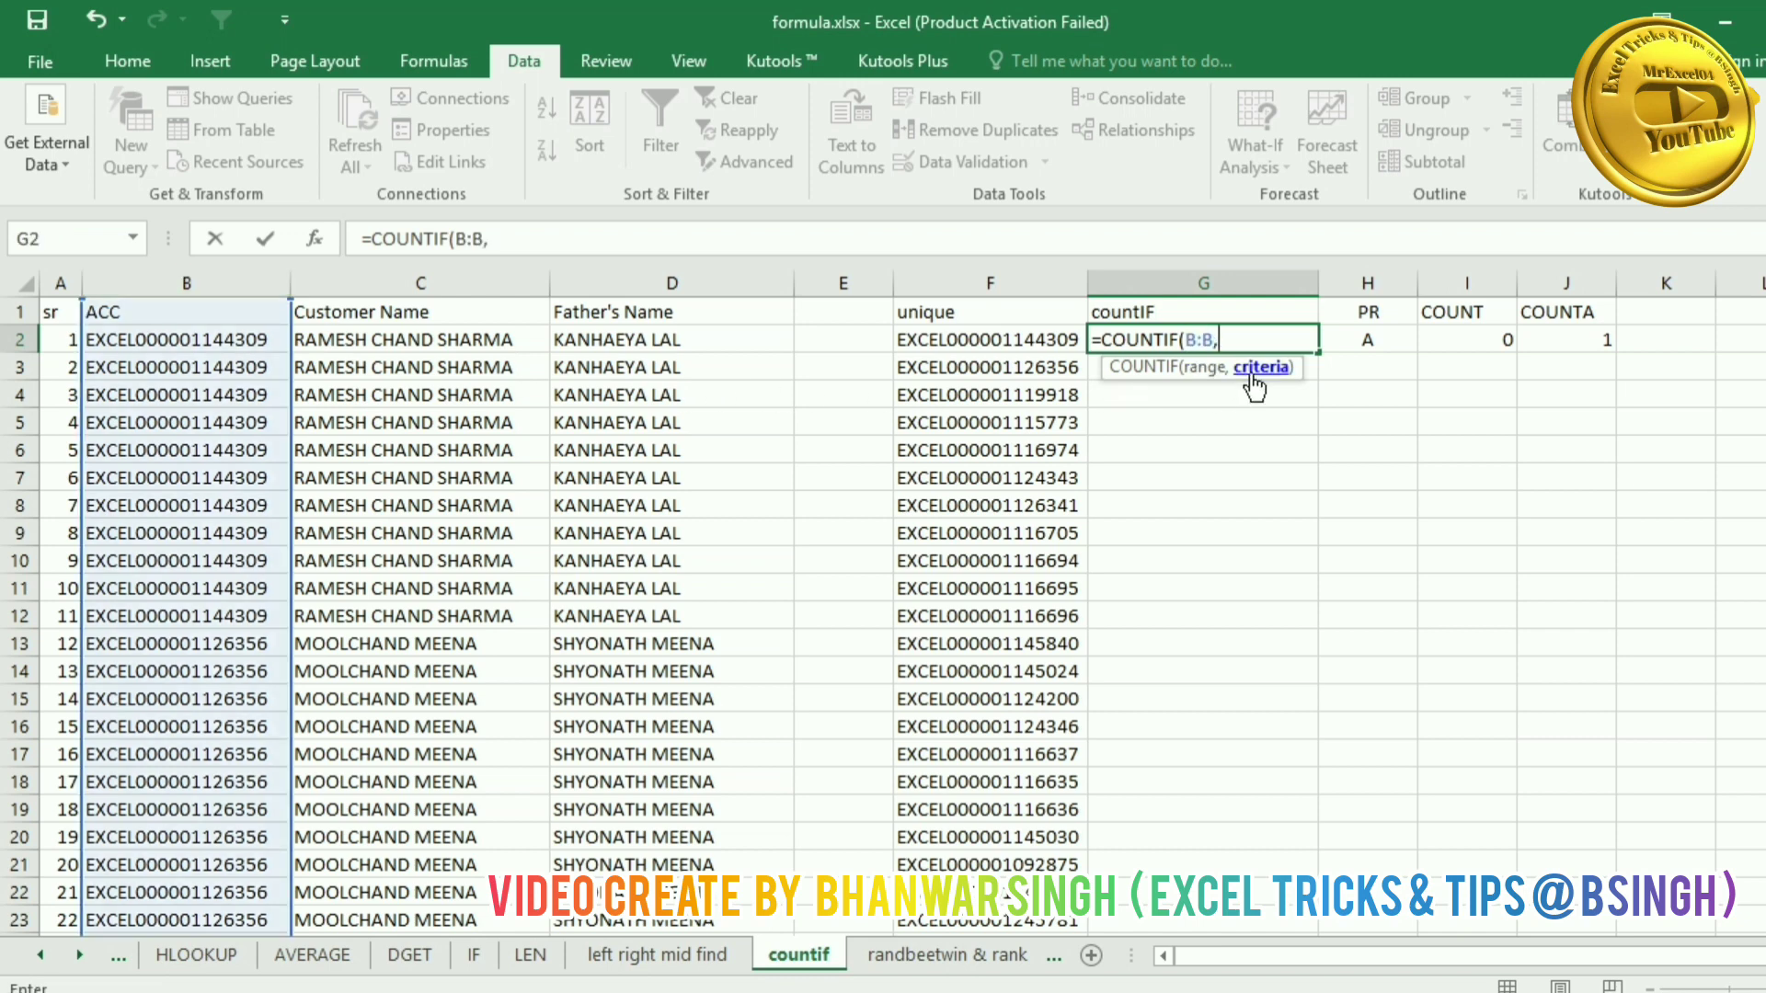
click(1041, 344)
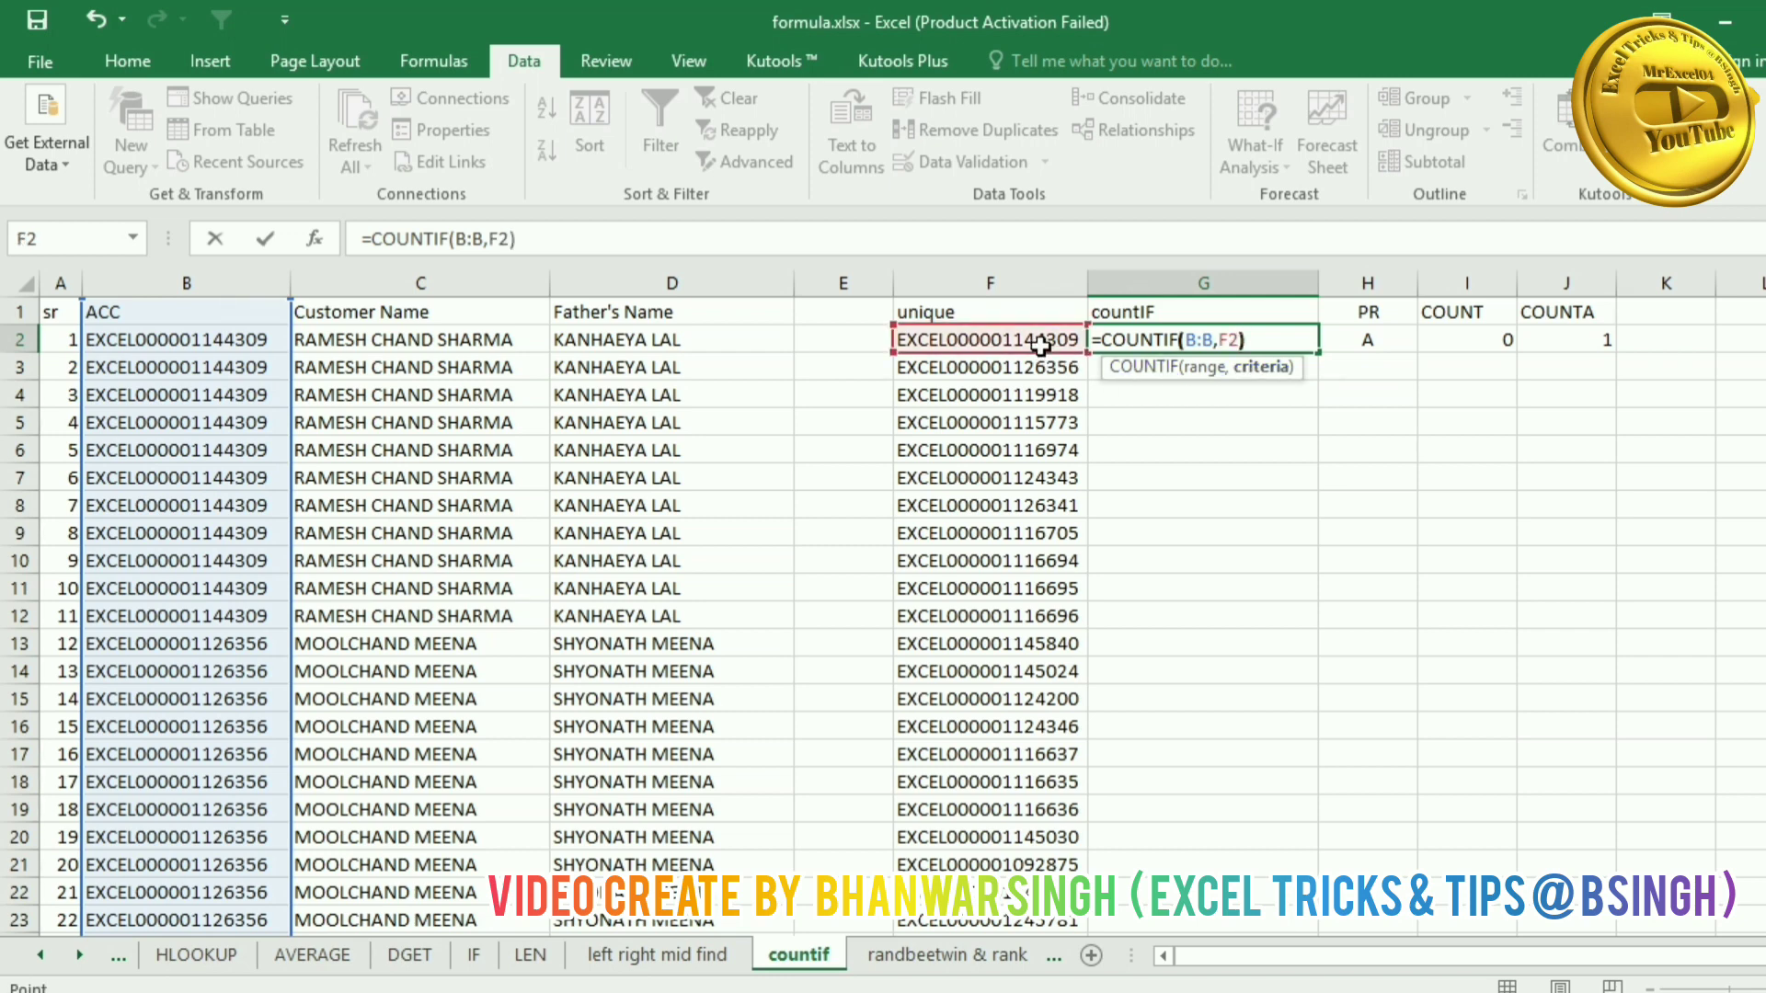
text())
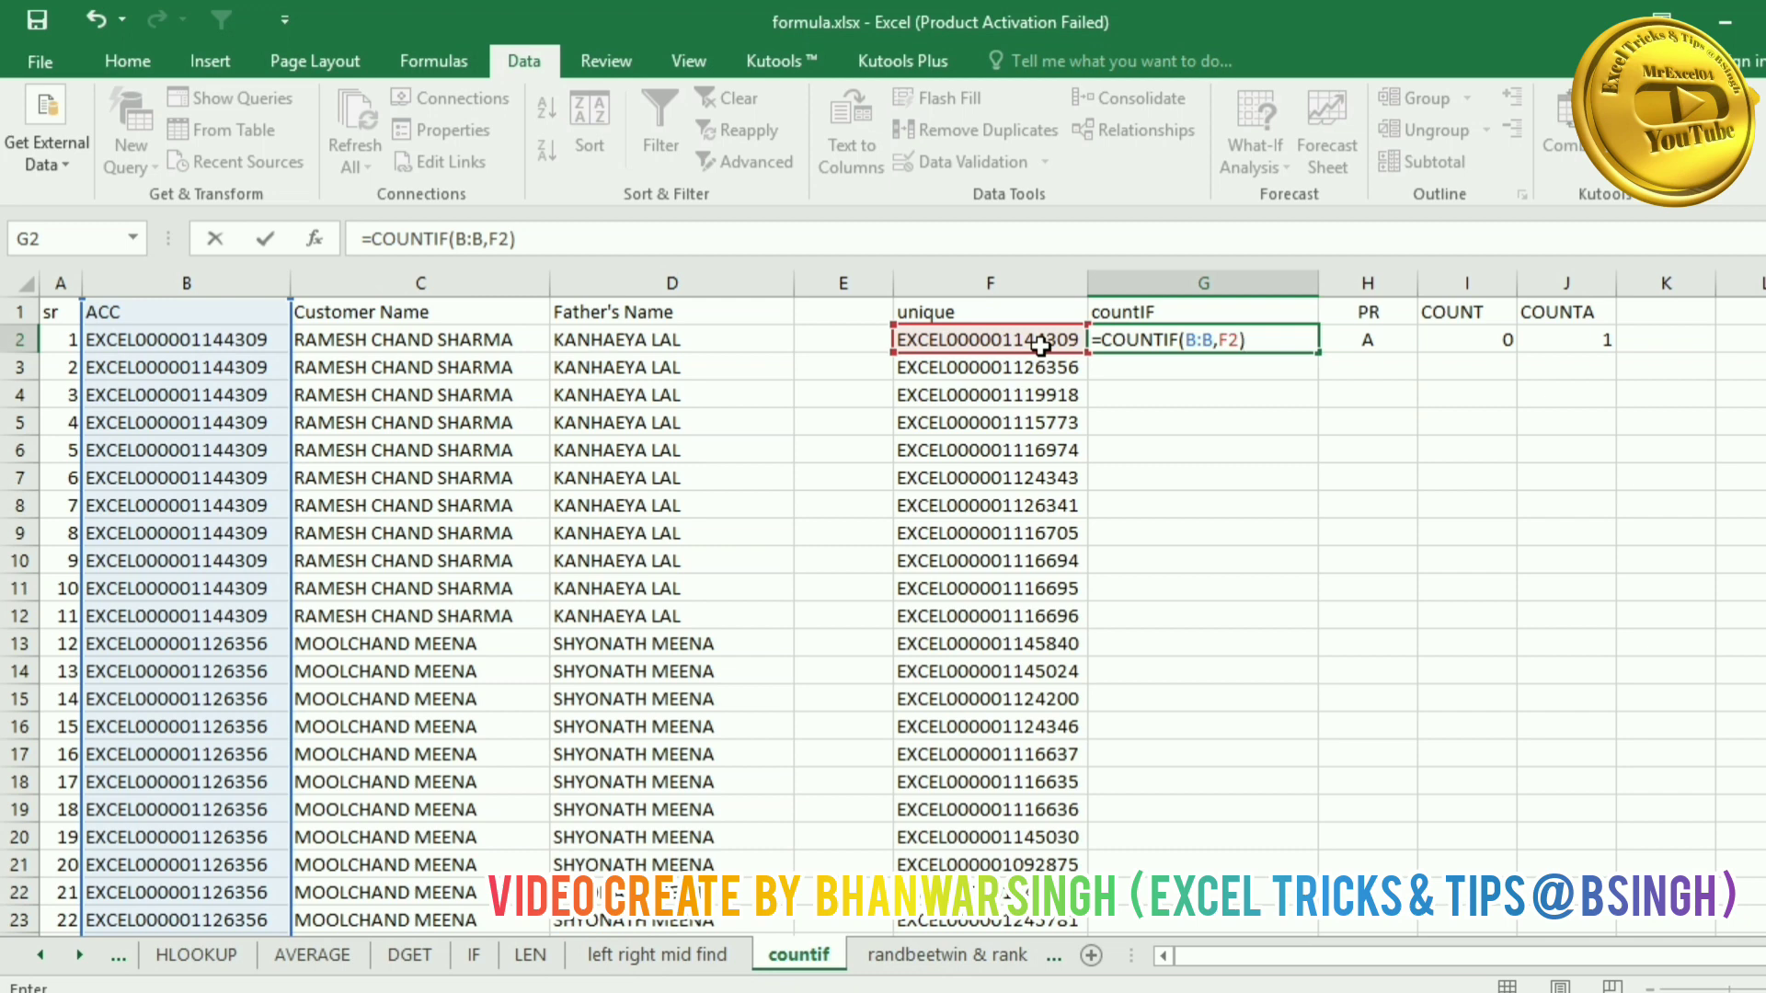
key(Return)
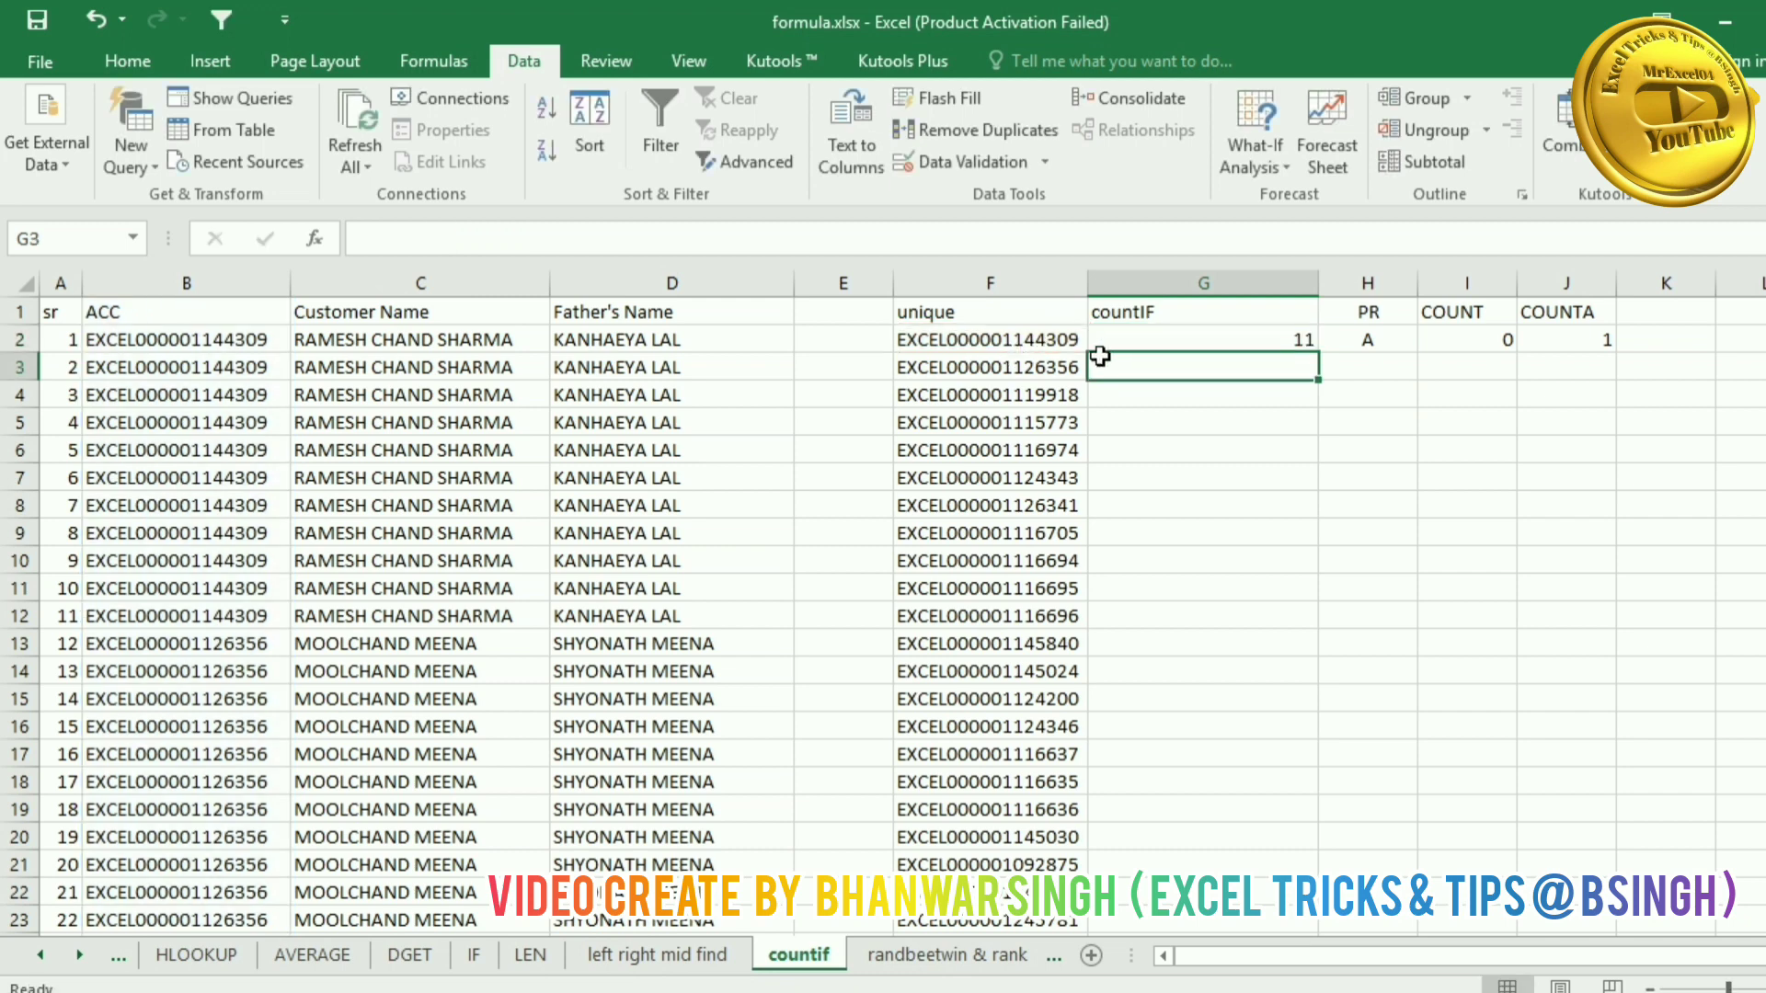
Step: Fill the COUNTIF formula from G2 down beside every unique account number and look over the filled column
click(1200, 340)
double_click(1317, 353)
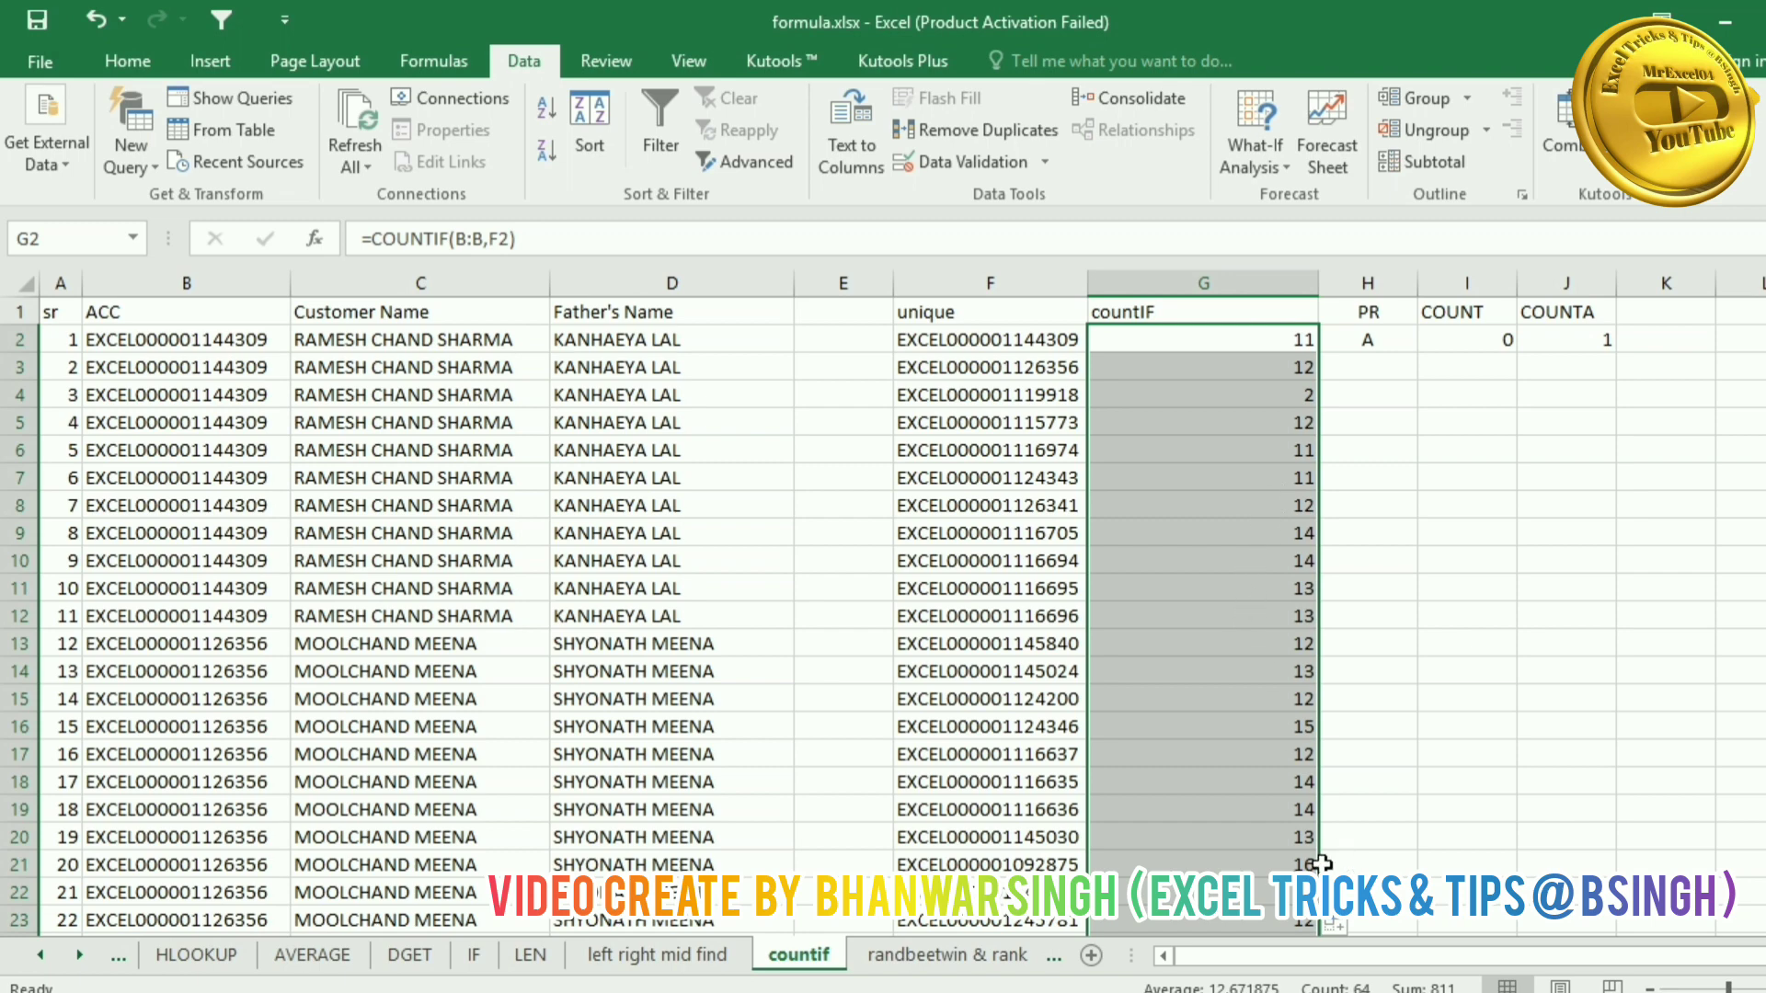
scroll(1256, 497, down, 2)
scroll(1256, 497, up, 2)
Step: Compare the number of entries in the ACC column from B2 down with the sum of the countIF column
click(152, 283)
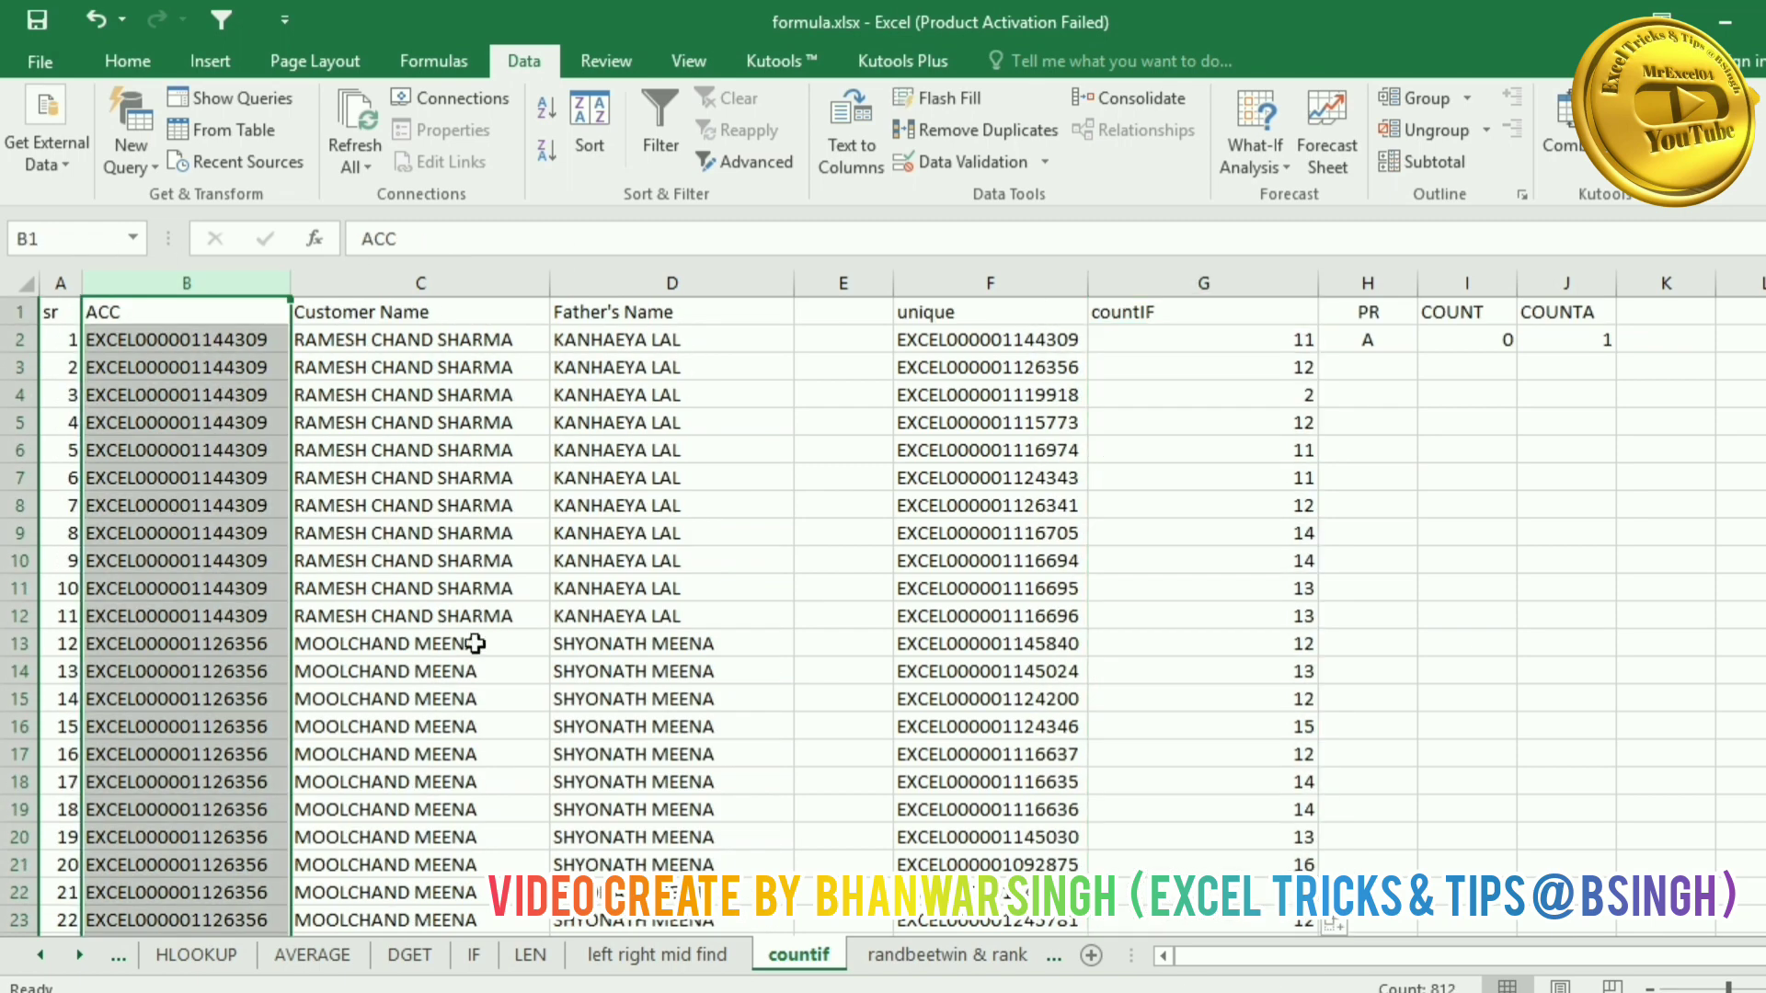
click(237, 340)
key(ctrl+shift+Down)
scroll(237, 339, down, 2)
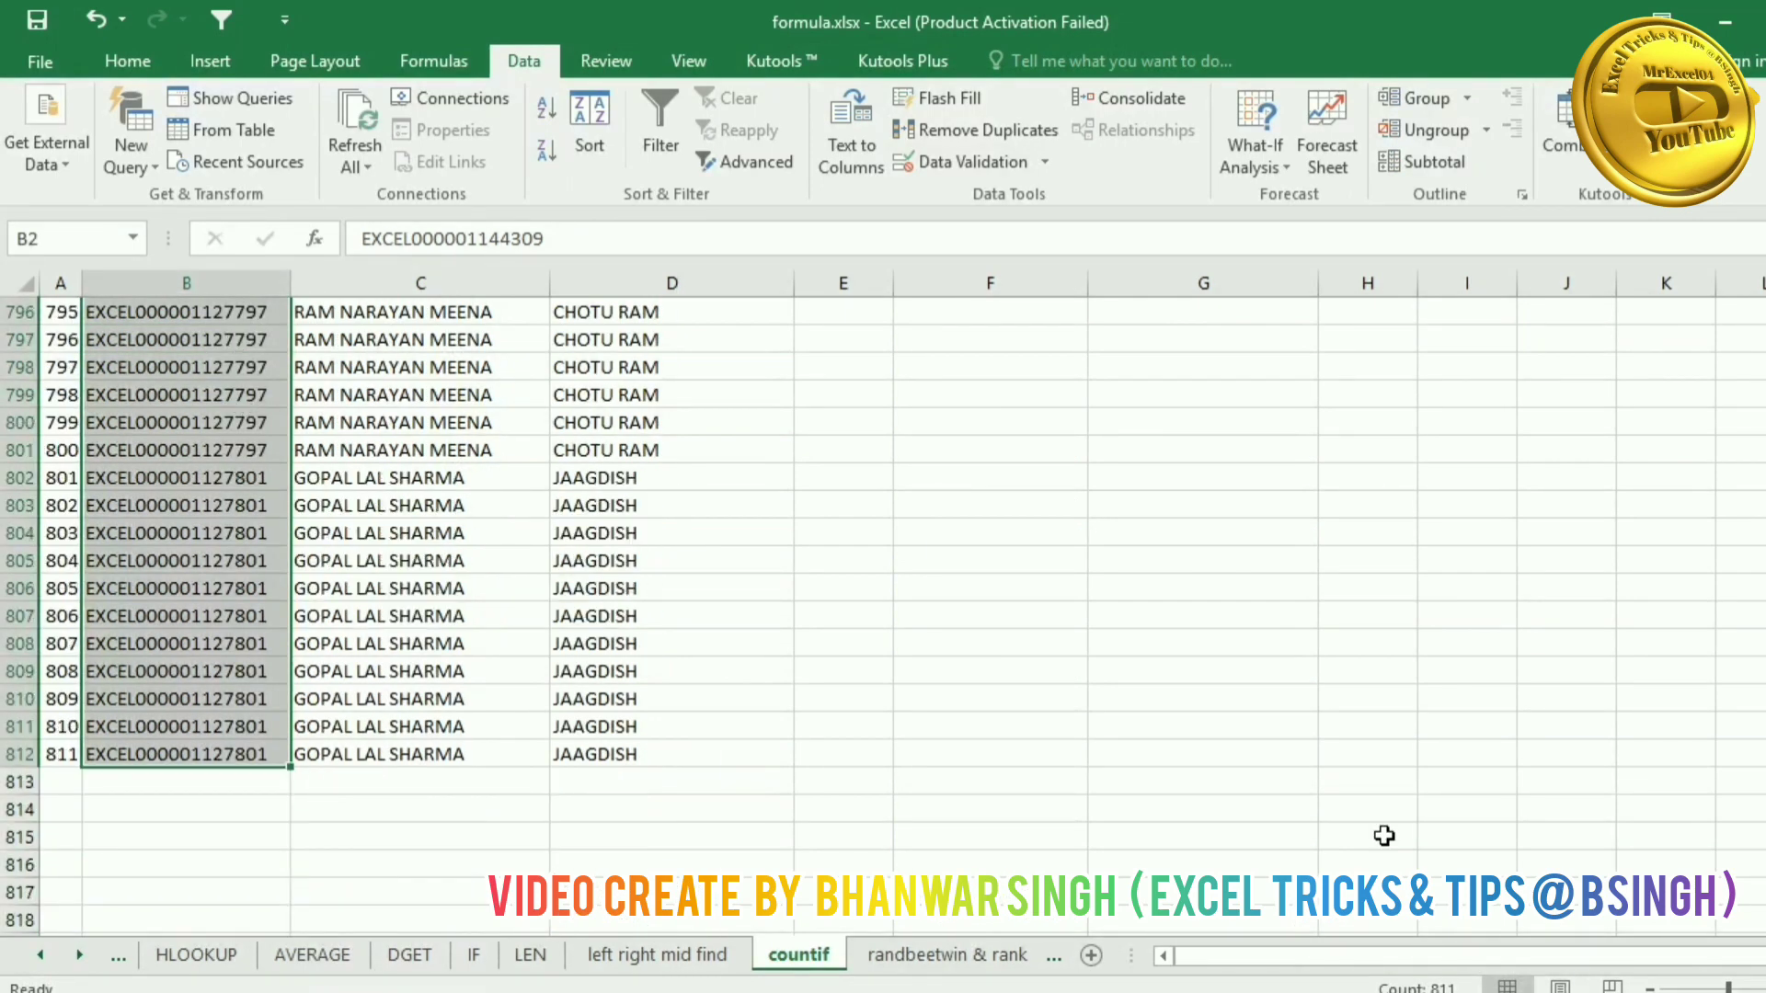
key(Right)
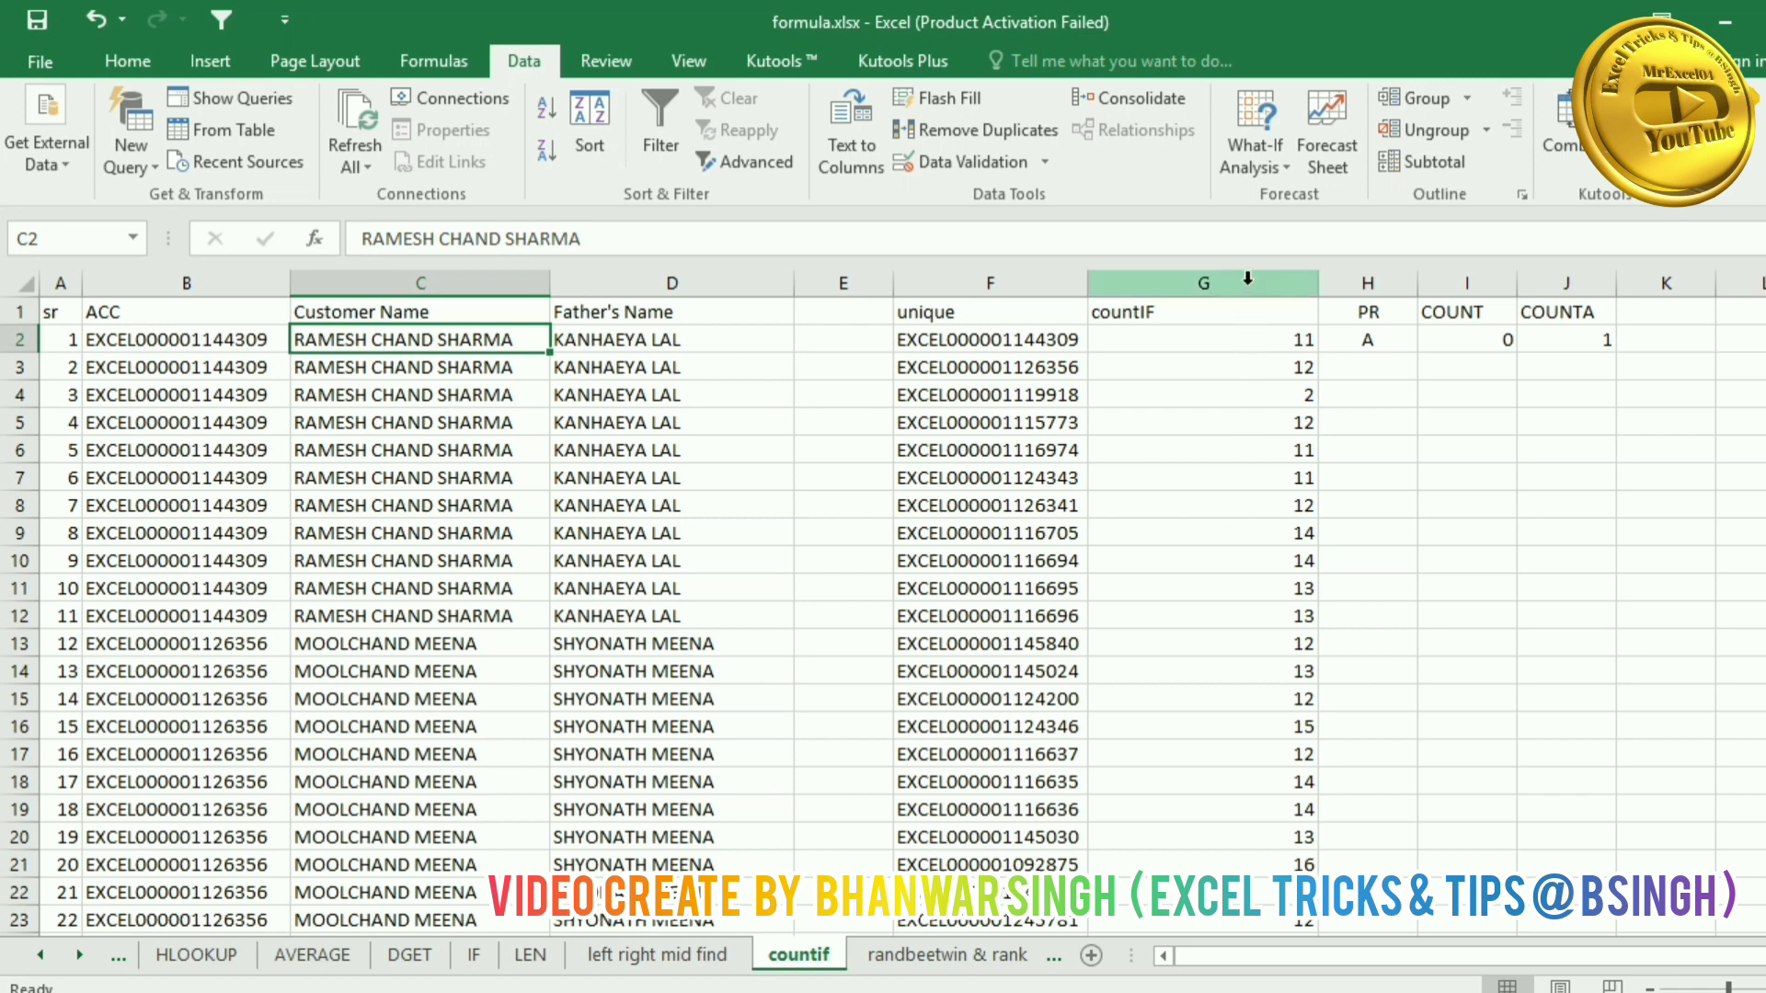
click(1247, 278)
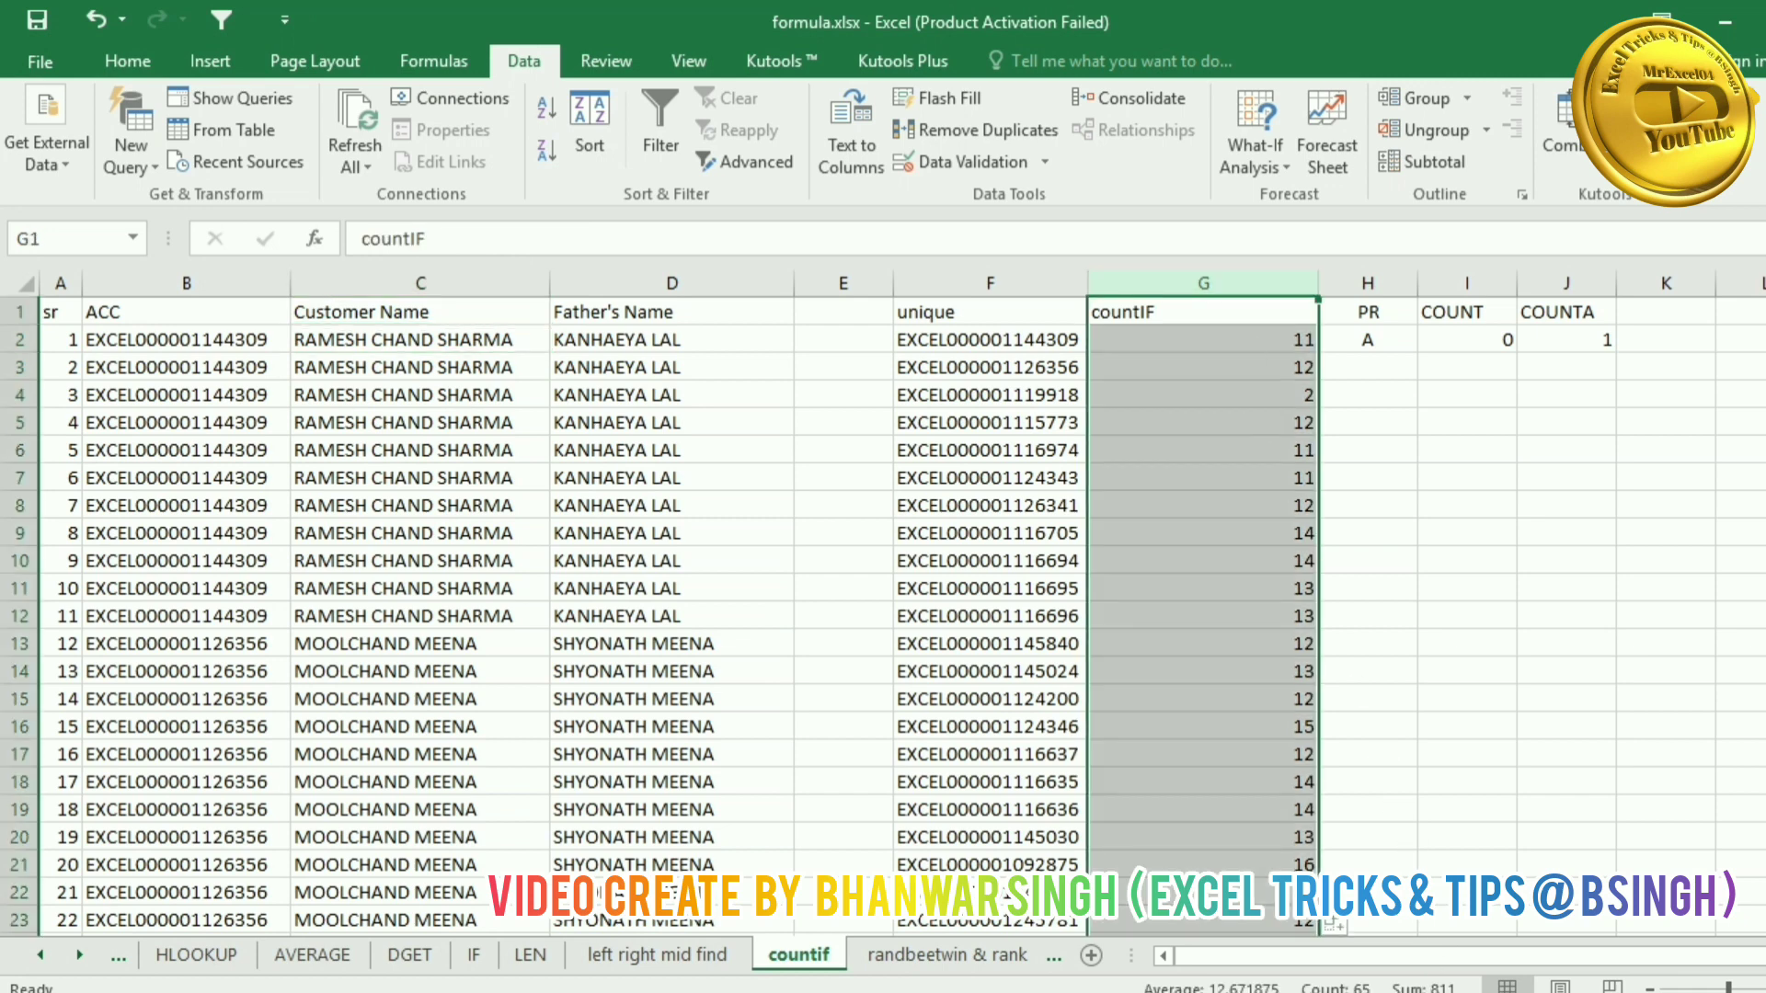
click(1434, 791)
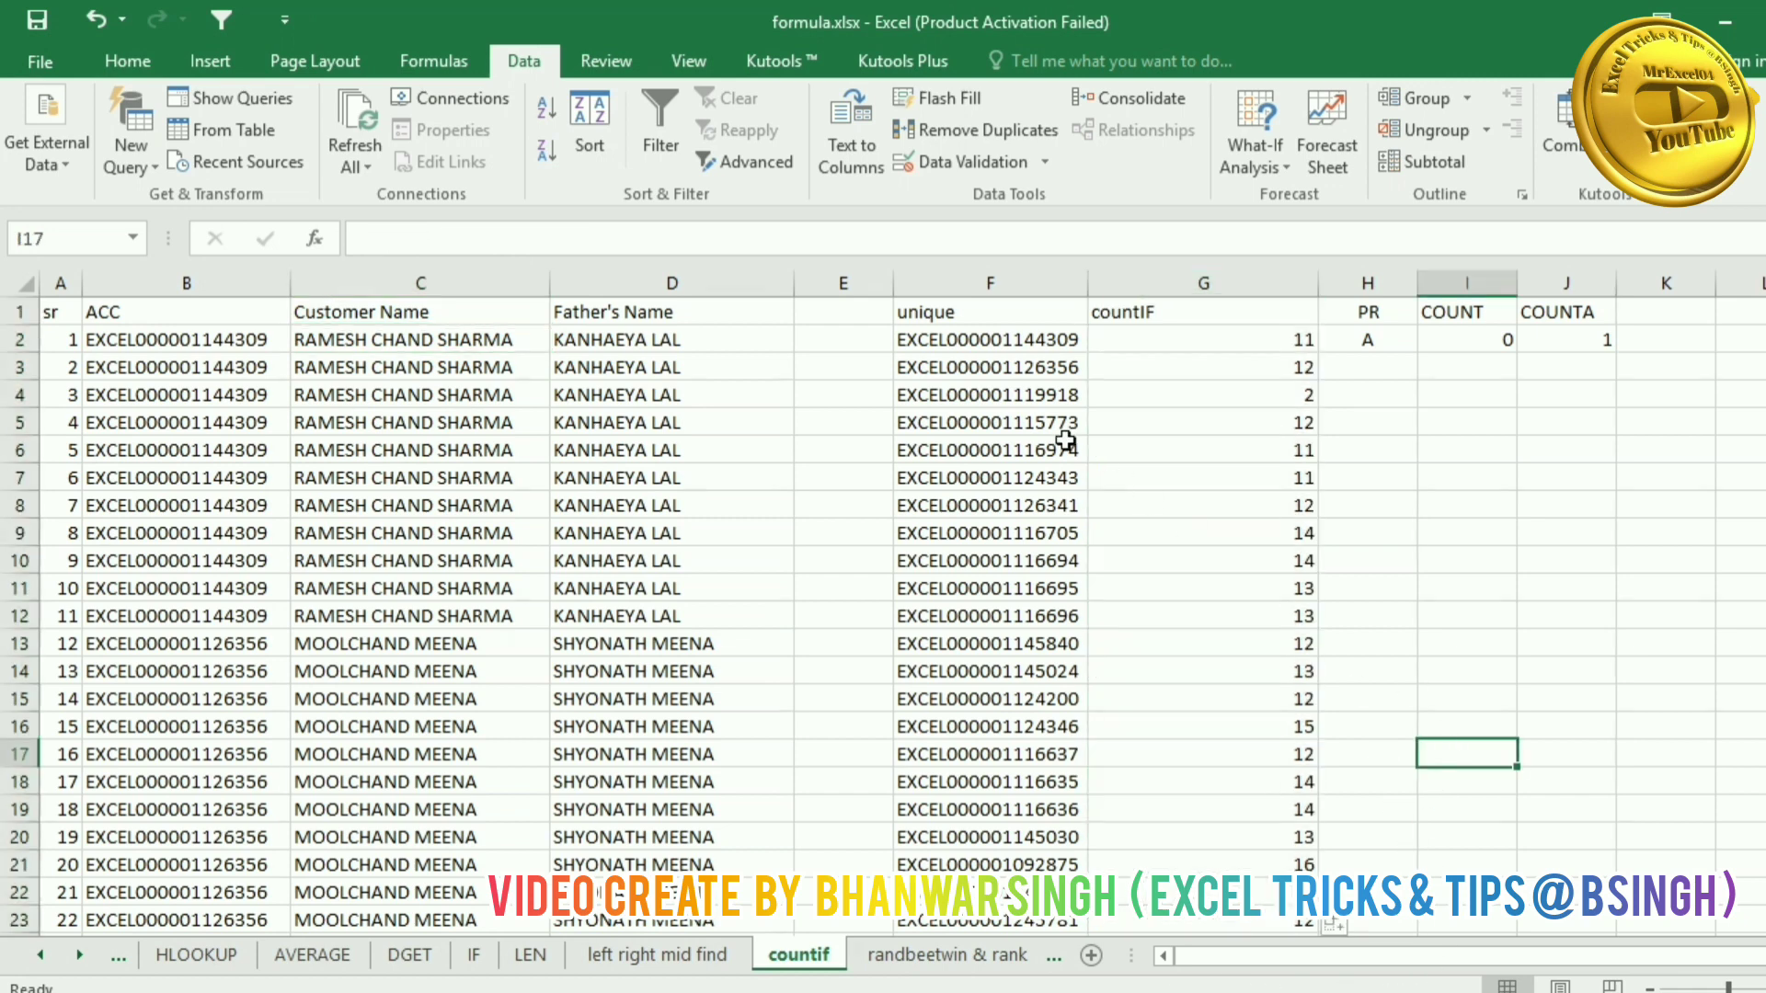
Step: Review the first unique account number and its COUNTIF formula alongside the COUNT and COUNTA headings
click(1032, 339)
click(1168, 338)
click(1470, 312)
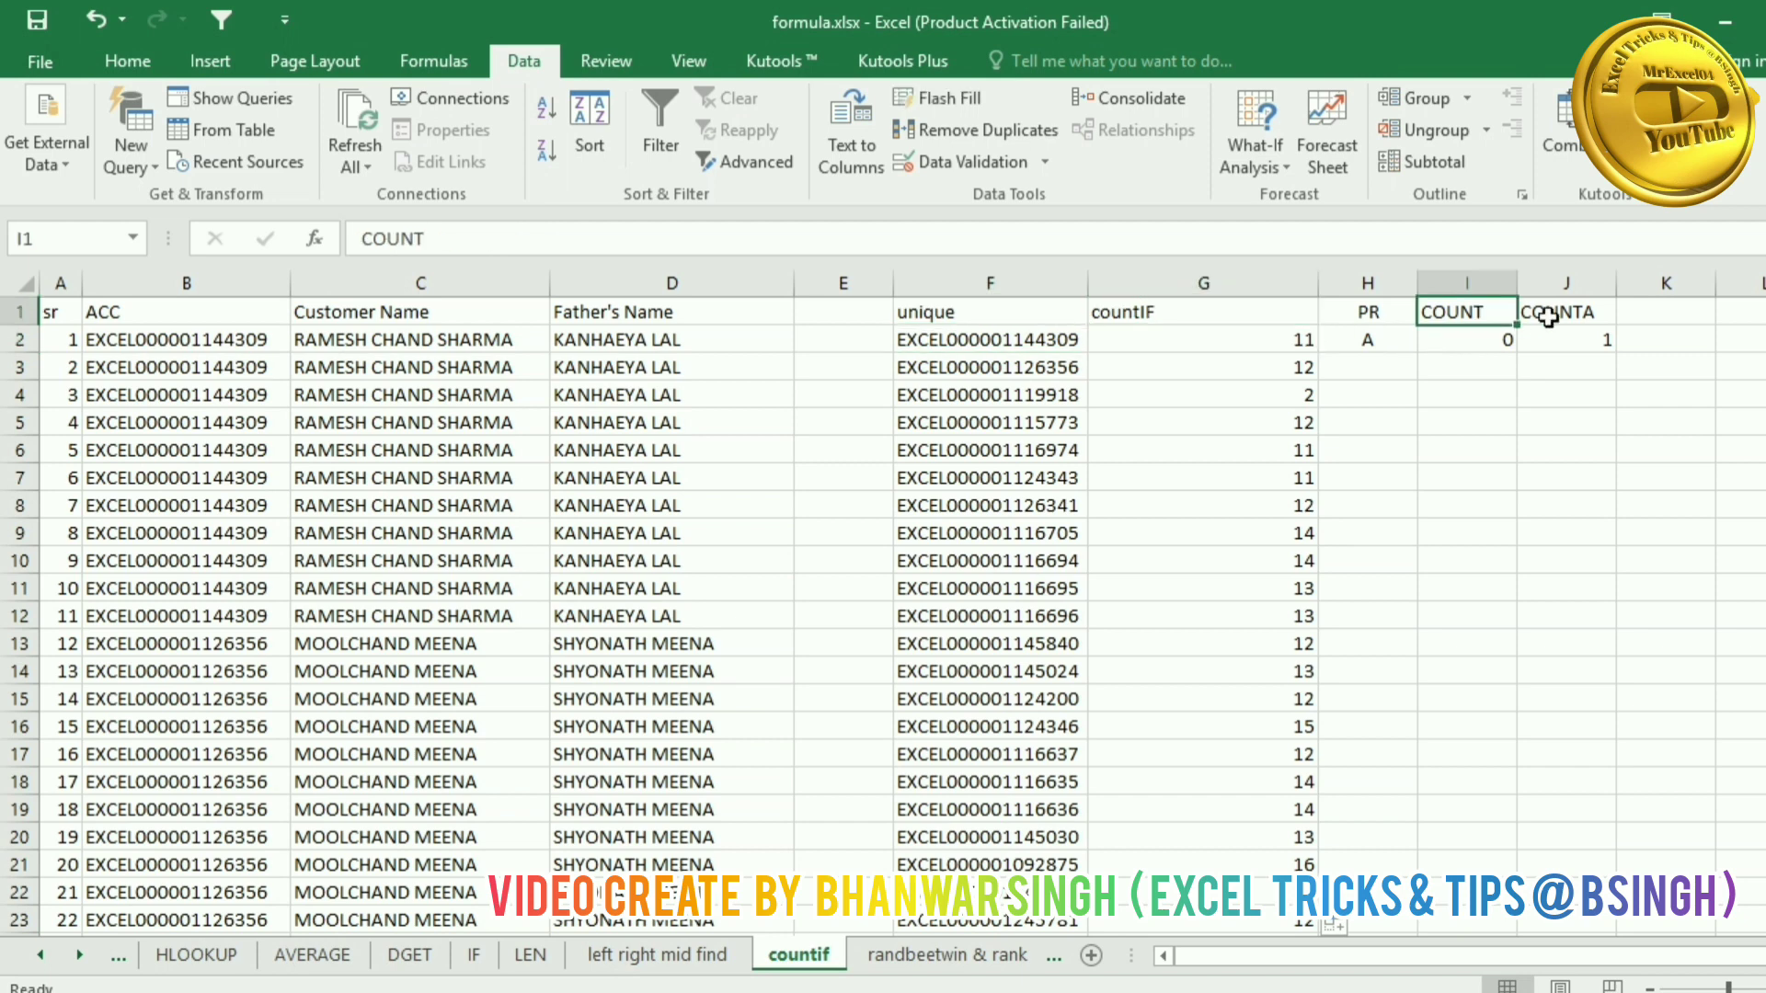
click(1562, 313)
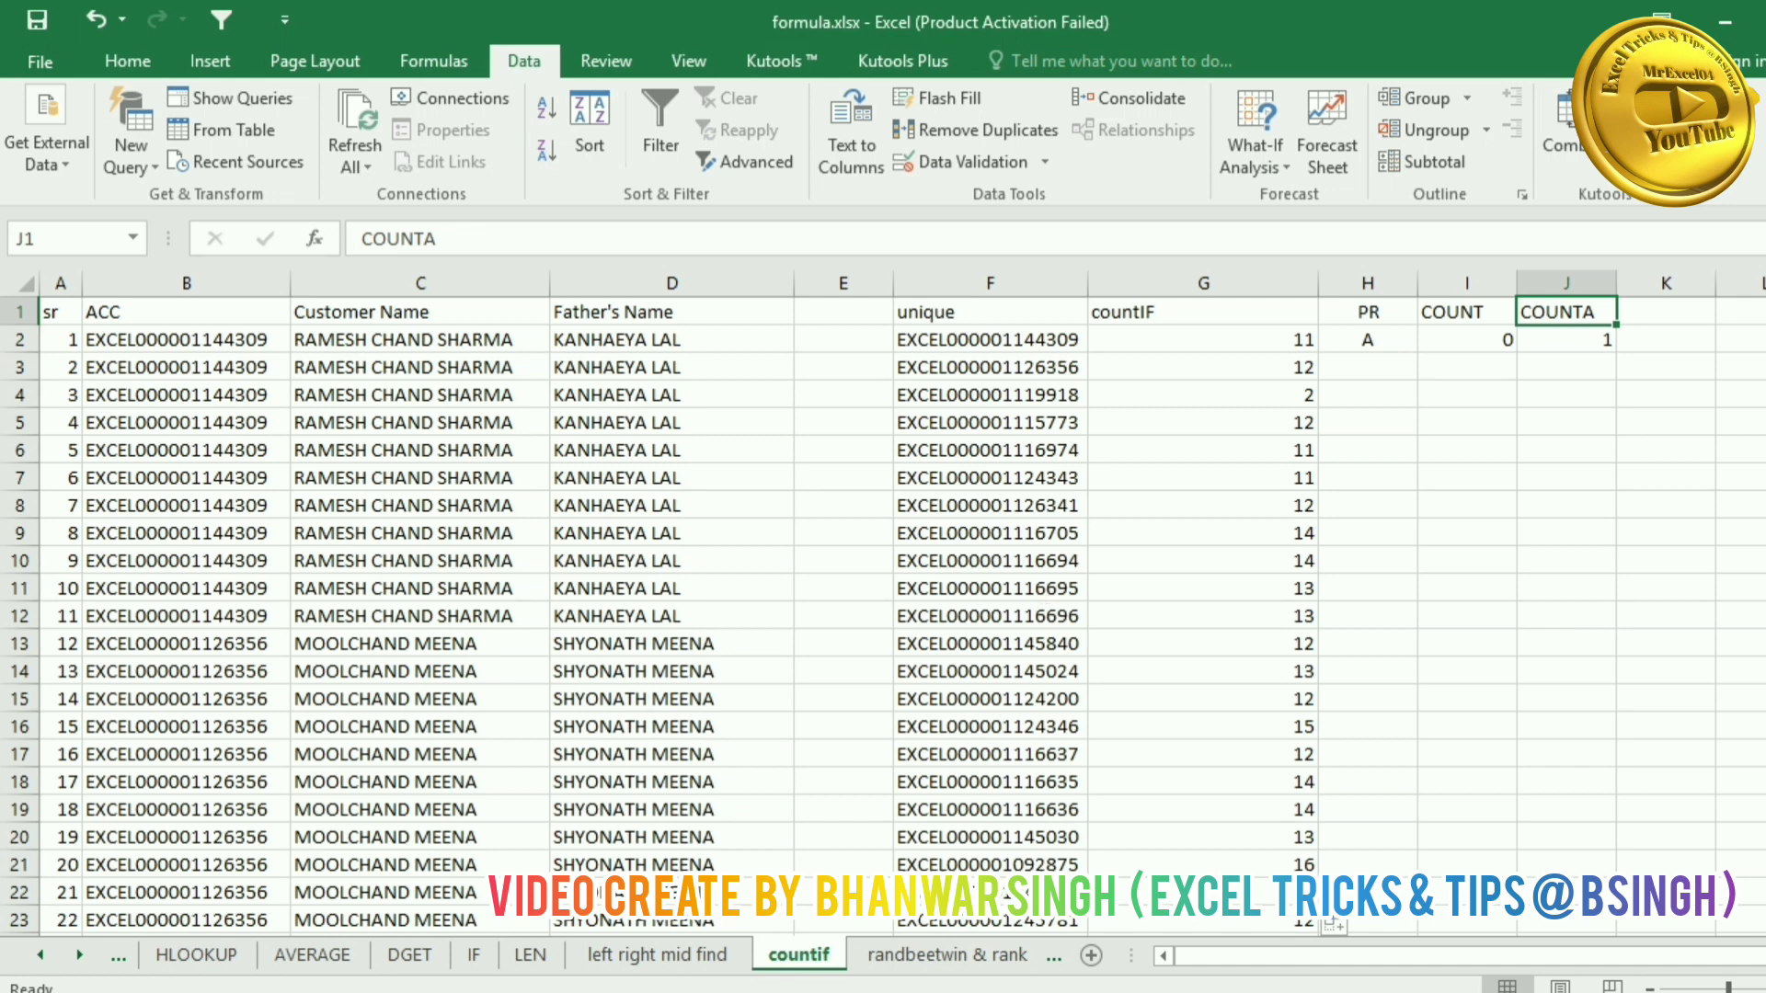
Step: Switch to the randbeetwin & rank worksheet
click(81, 955)
click(81, 955)
click(81, 956)
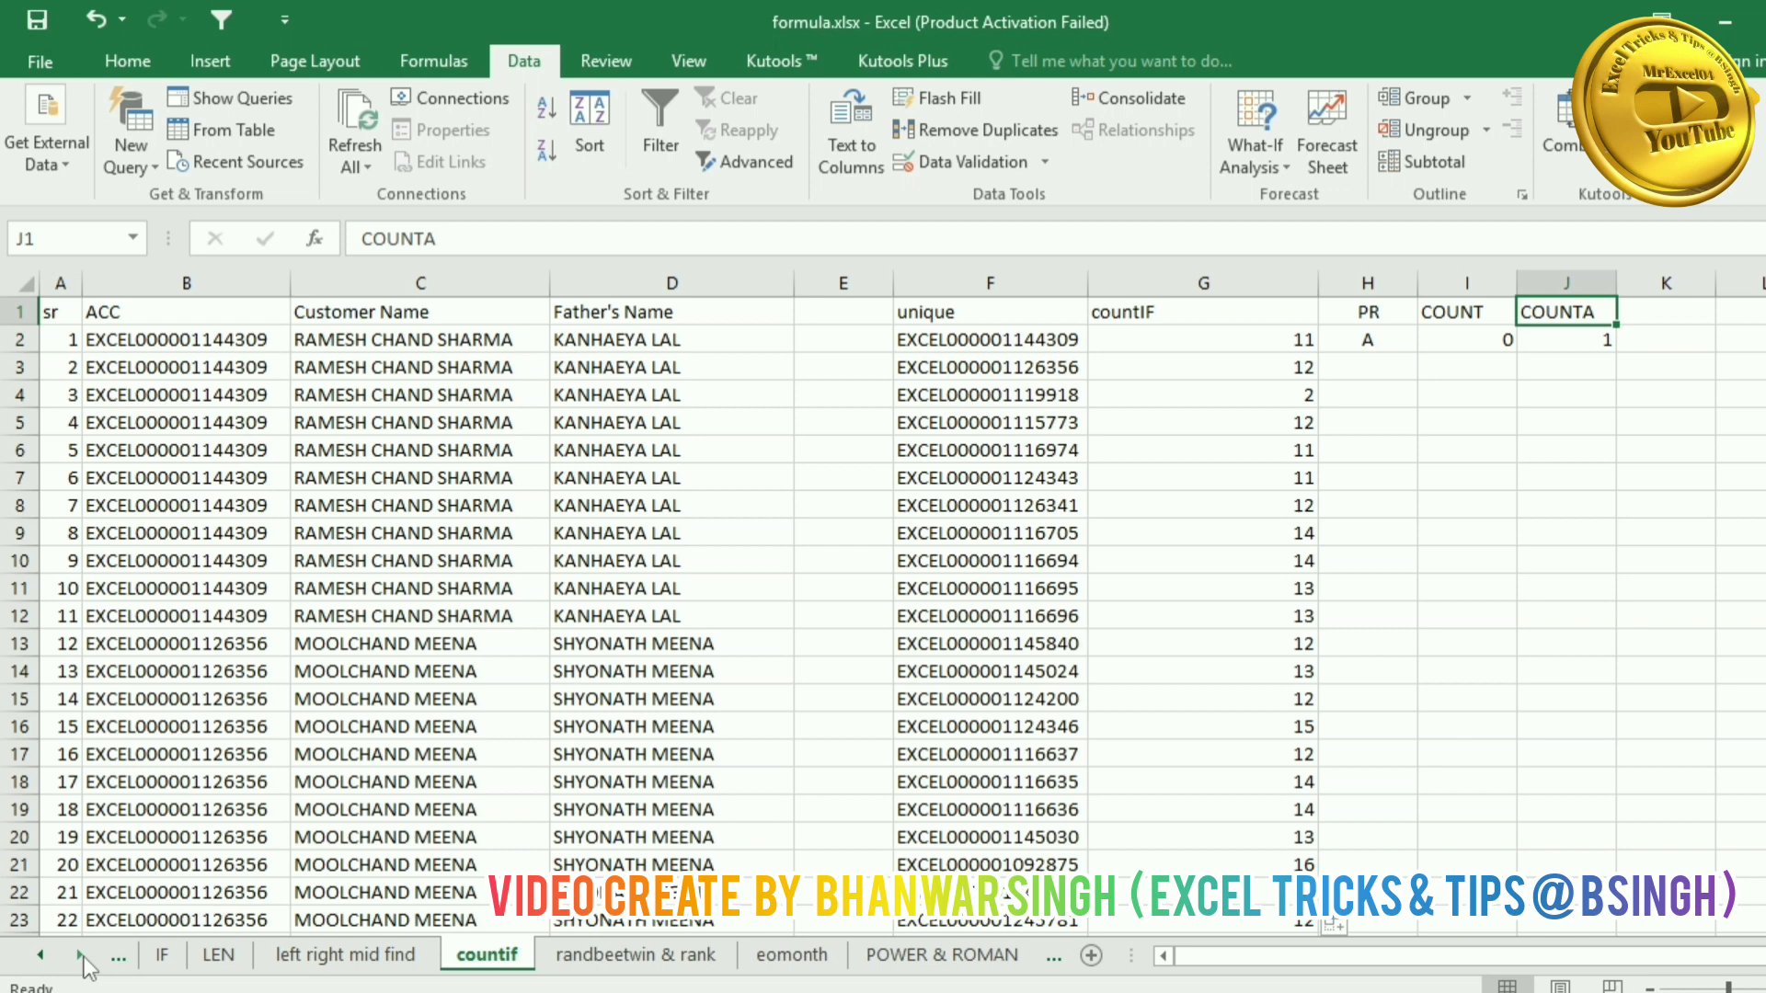
click(81, 956)
click(587, 954)
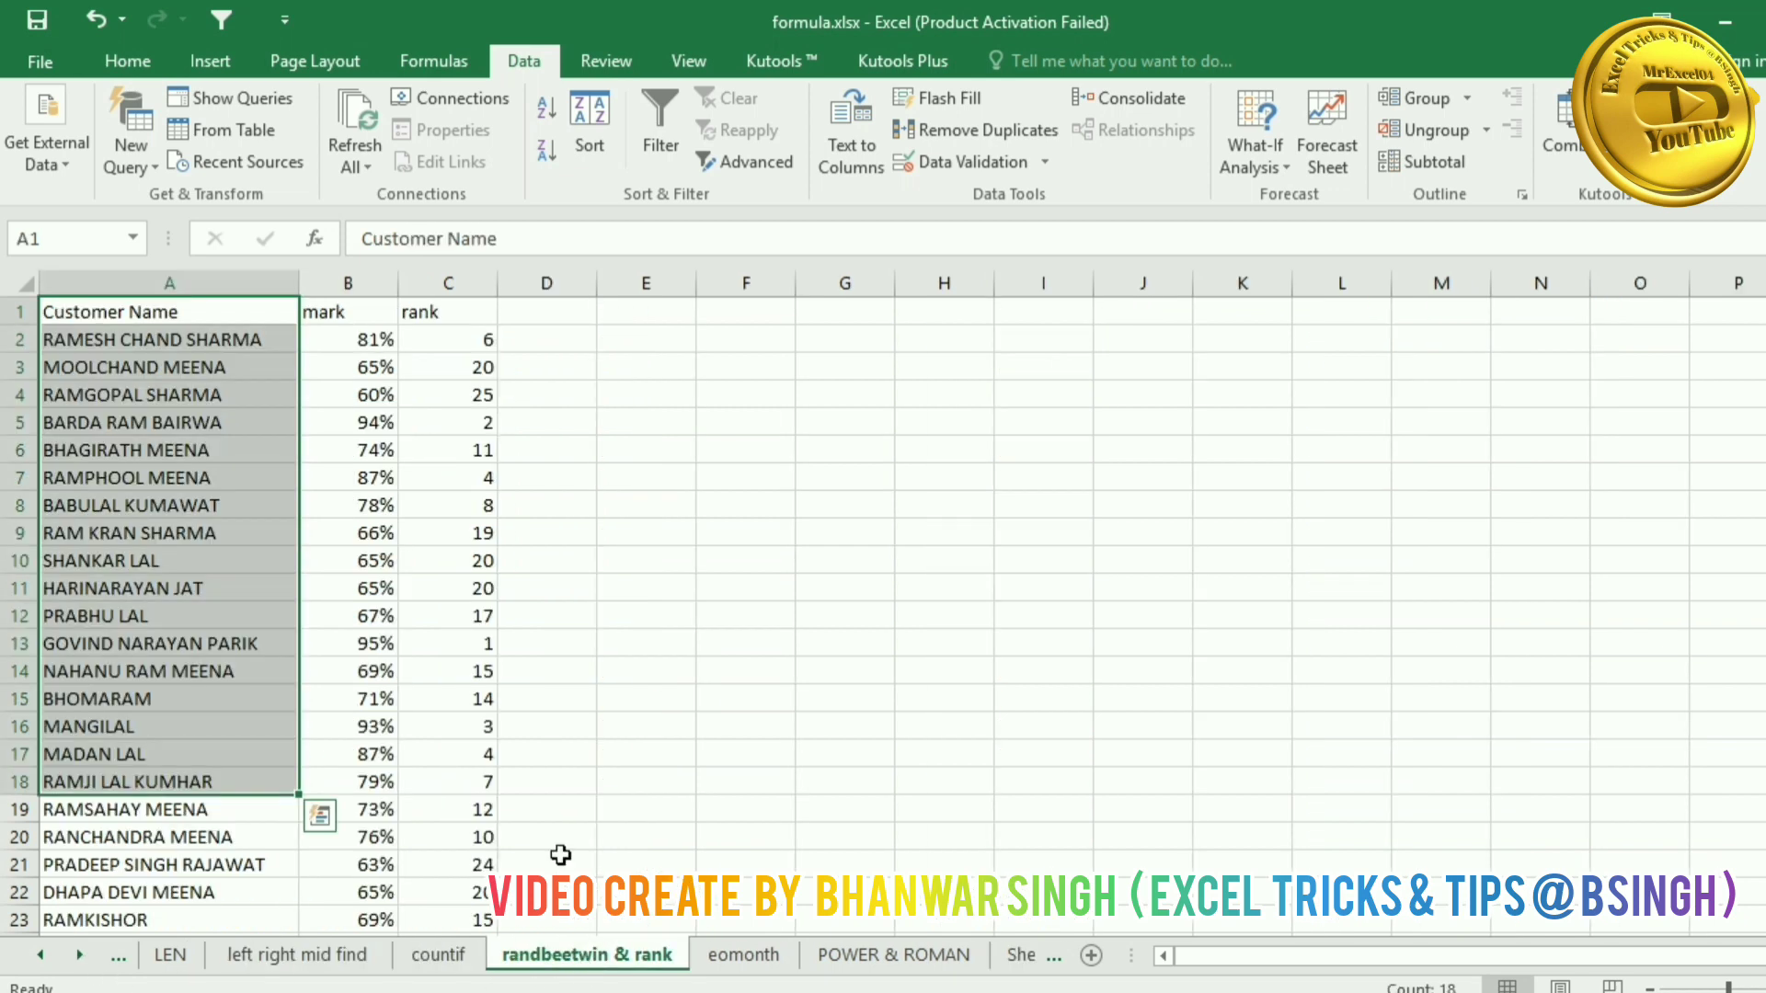
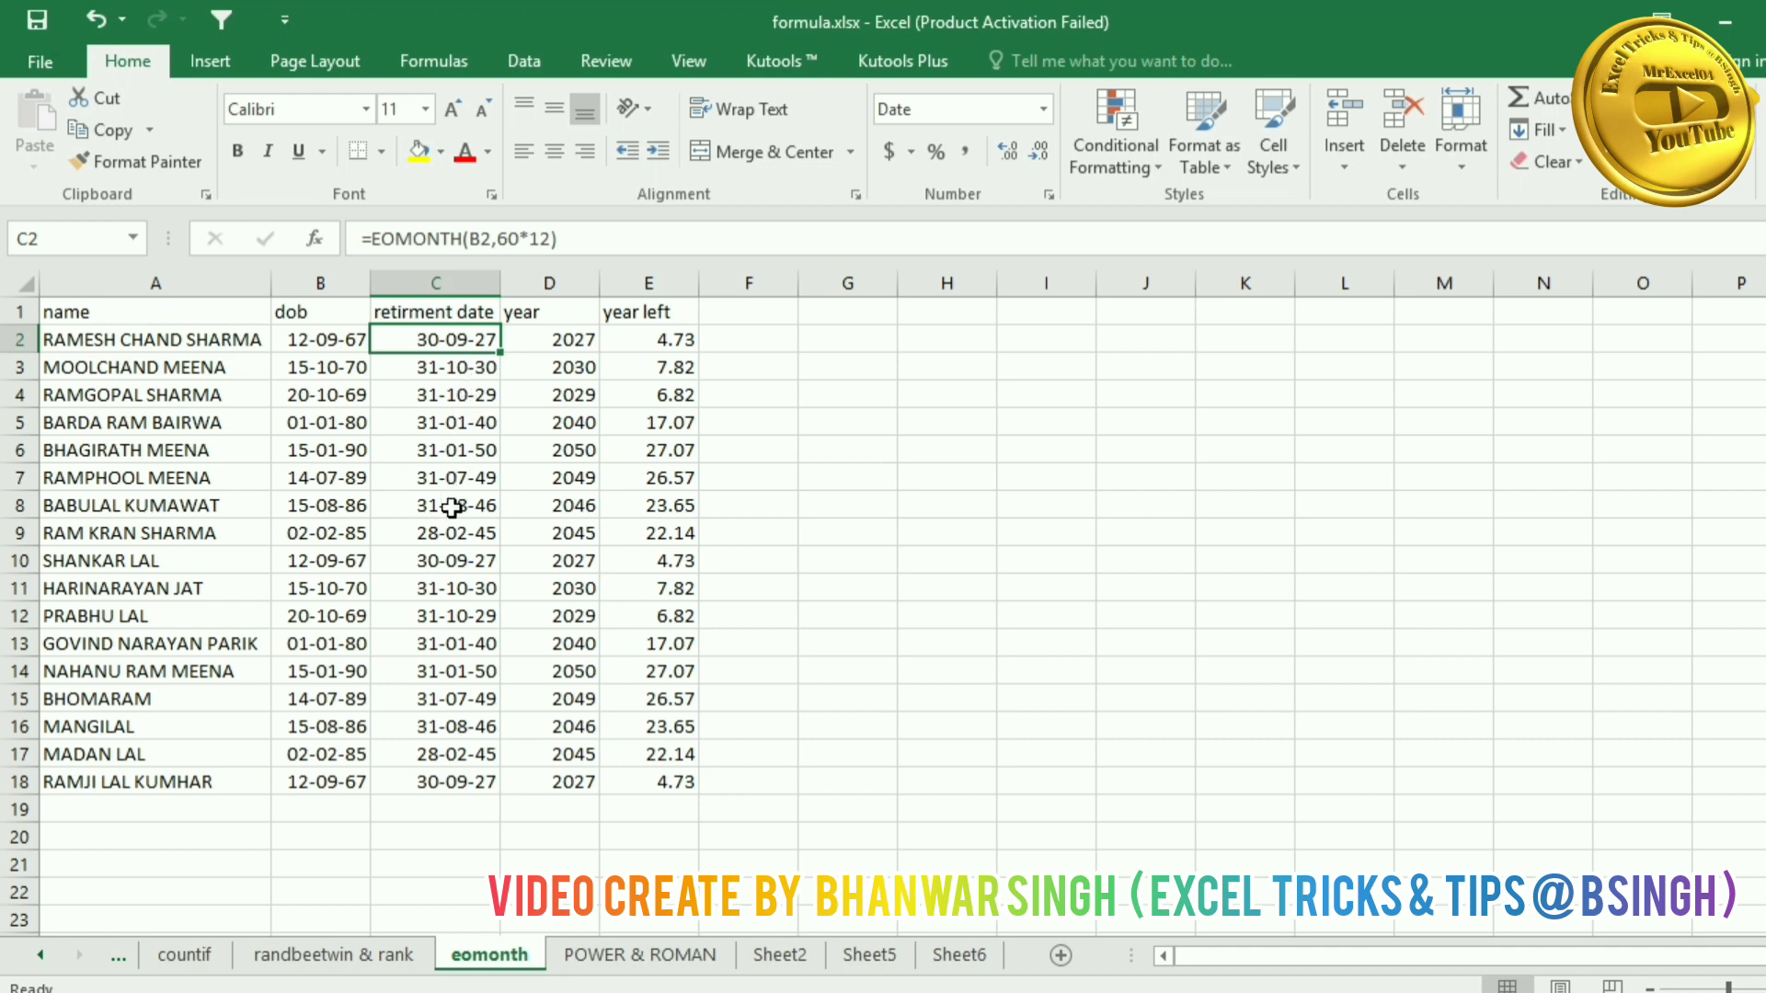
Step: On the eomonth sheet, clear the retirement dates in C2:C18 and enter =EOMONTH(B2,60*12) in C2
drag(460, 340, 455, 783)
key(Delete)
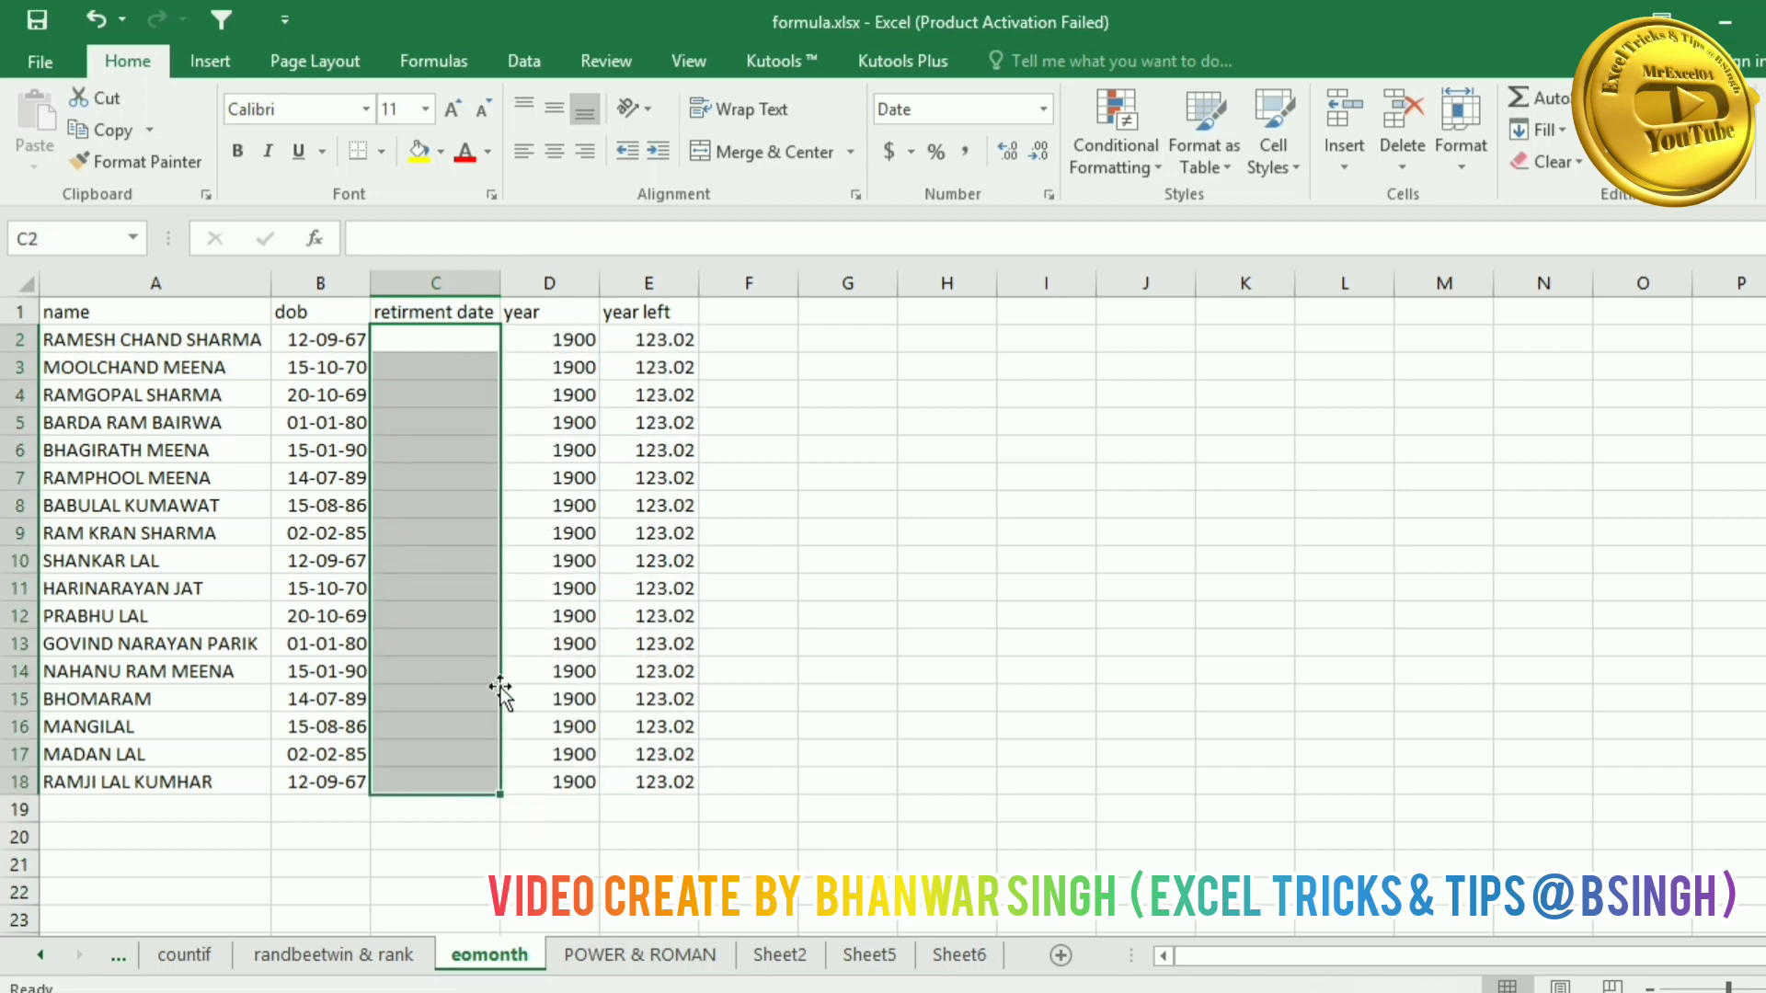
click(423, 339)
text(=)
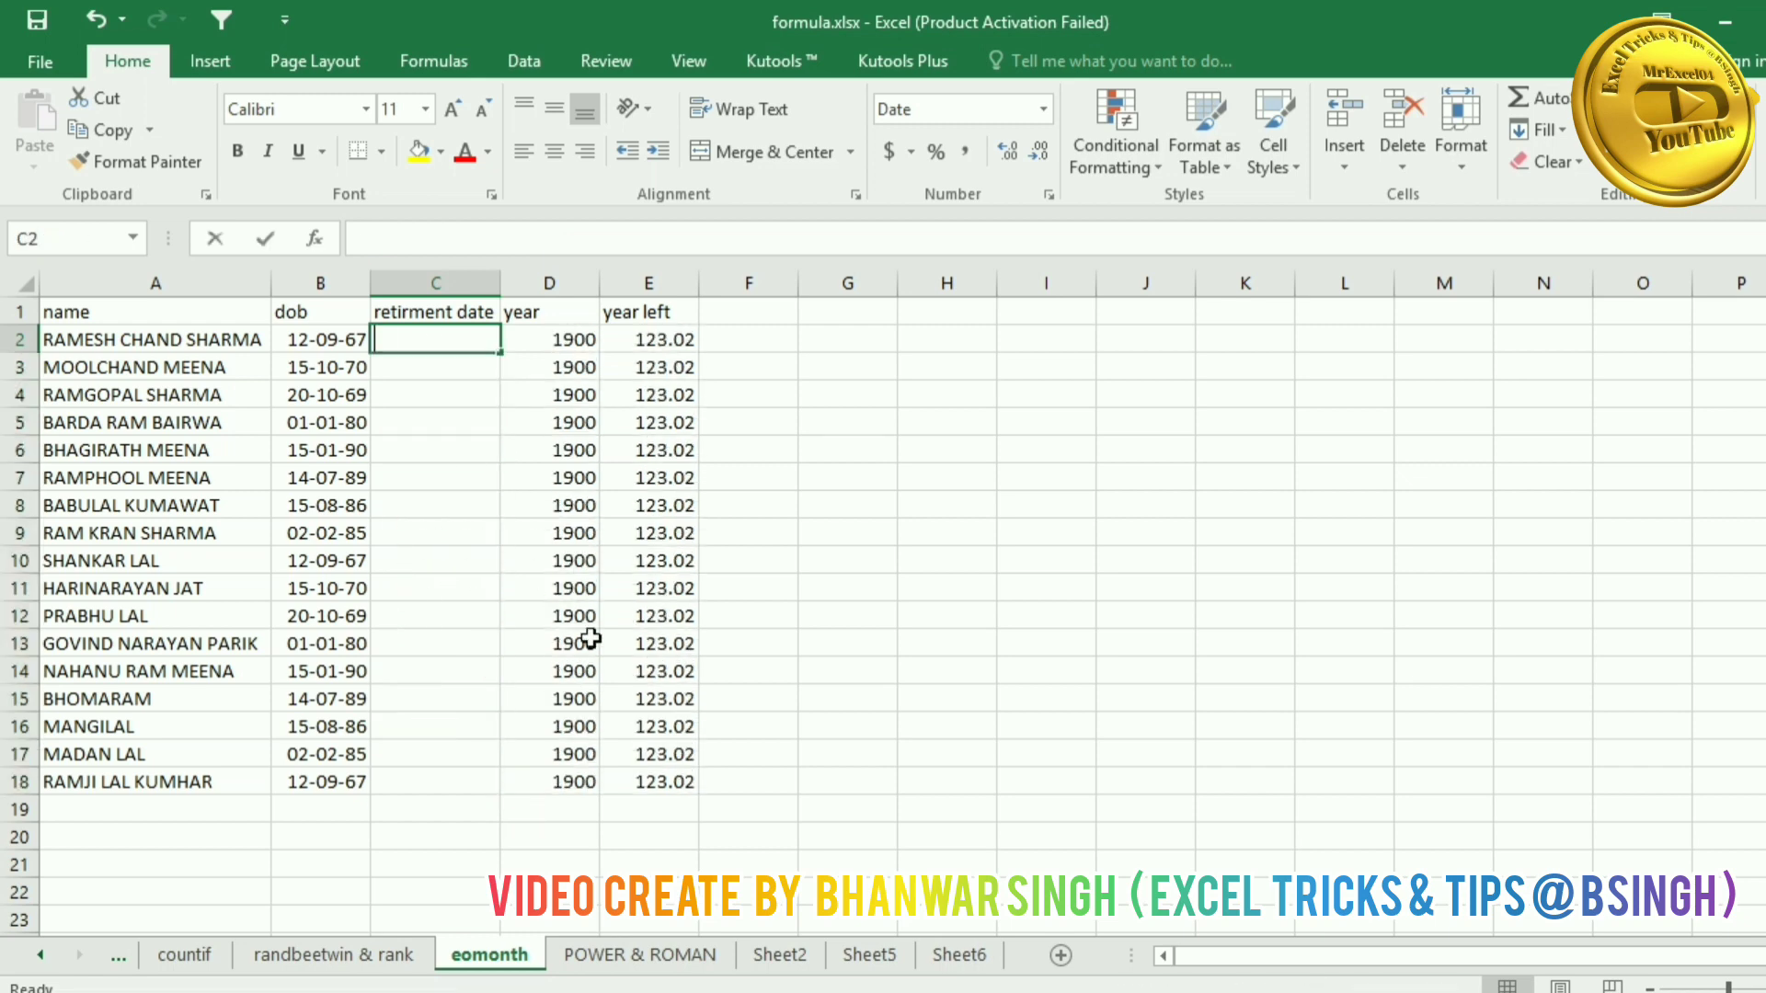
text(EOMO)
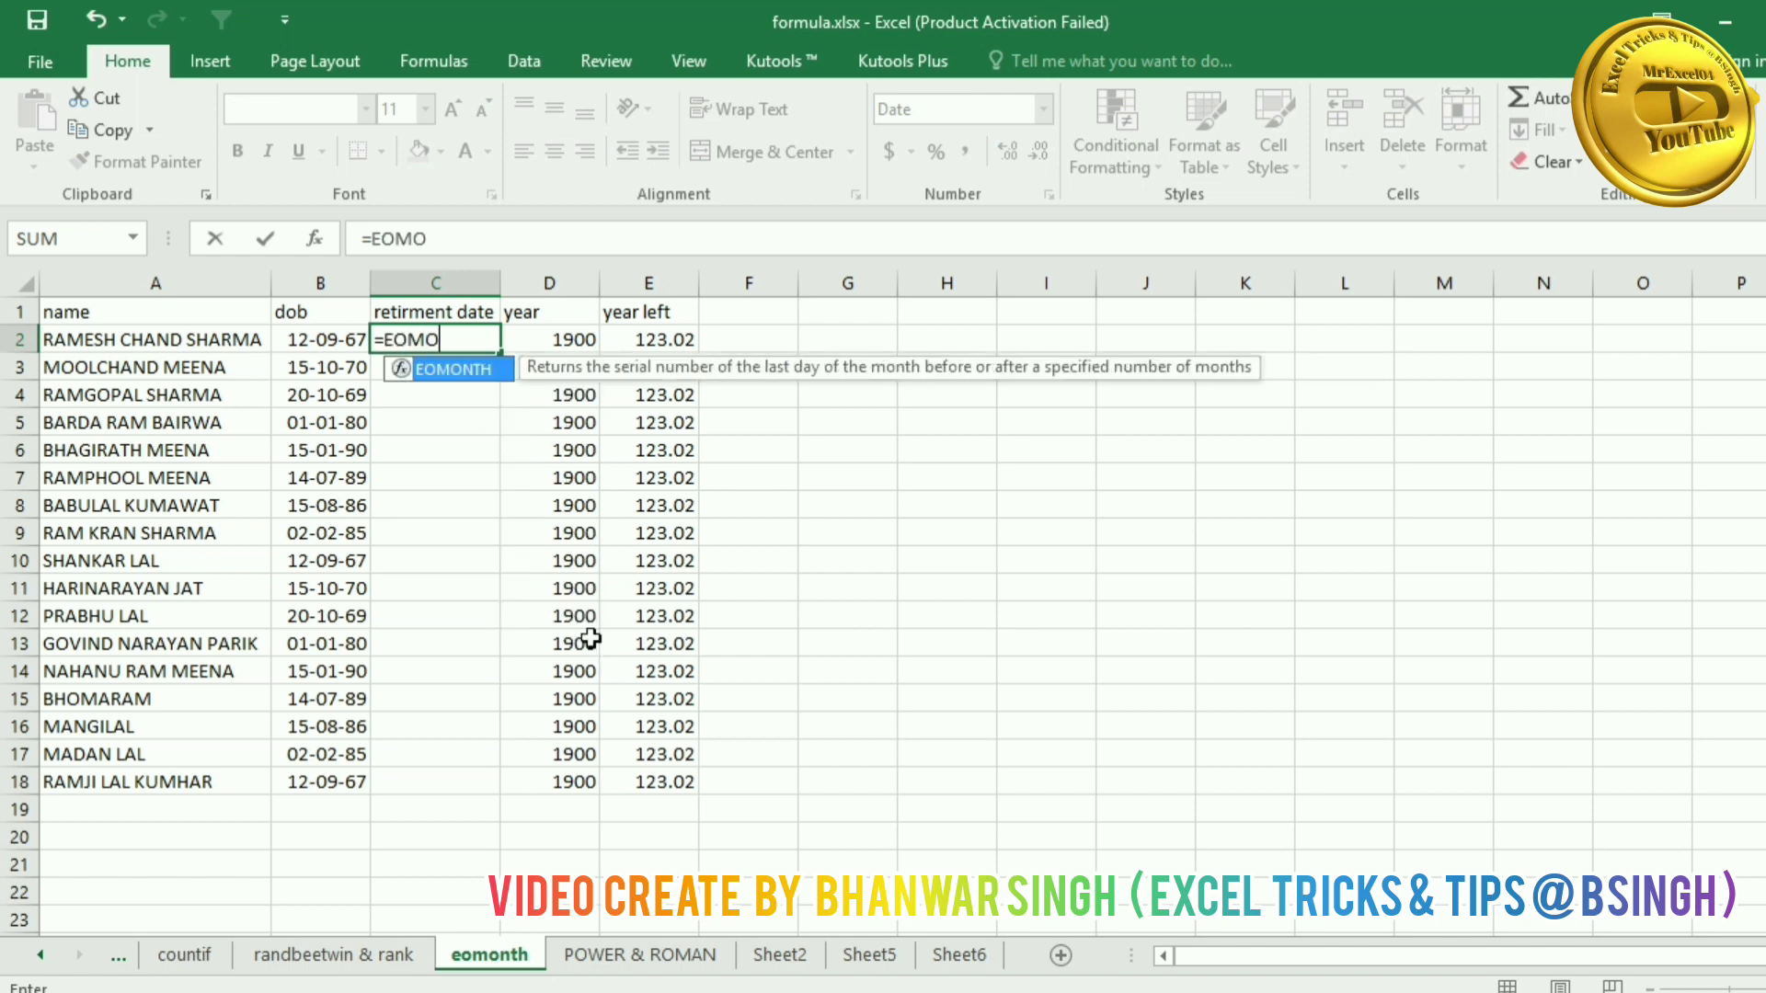
key(Tab)
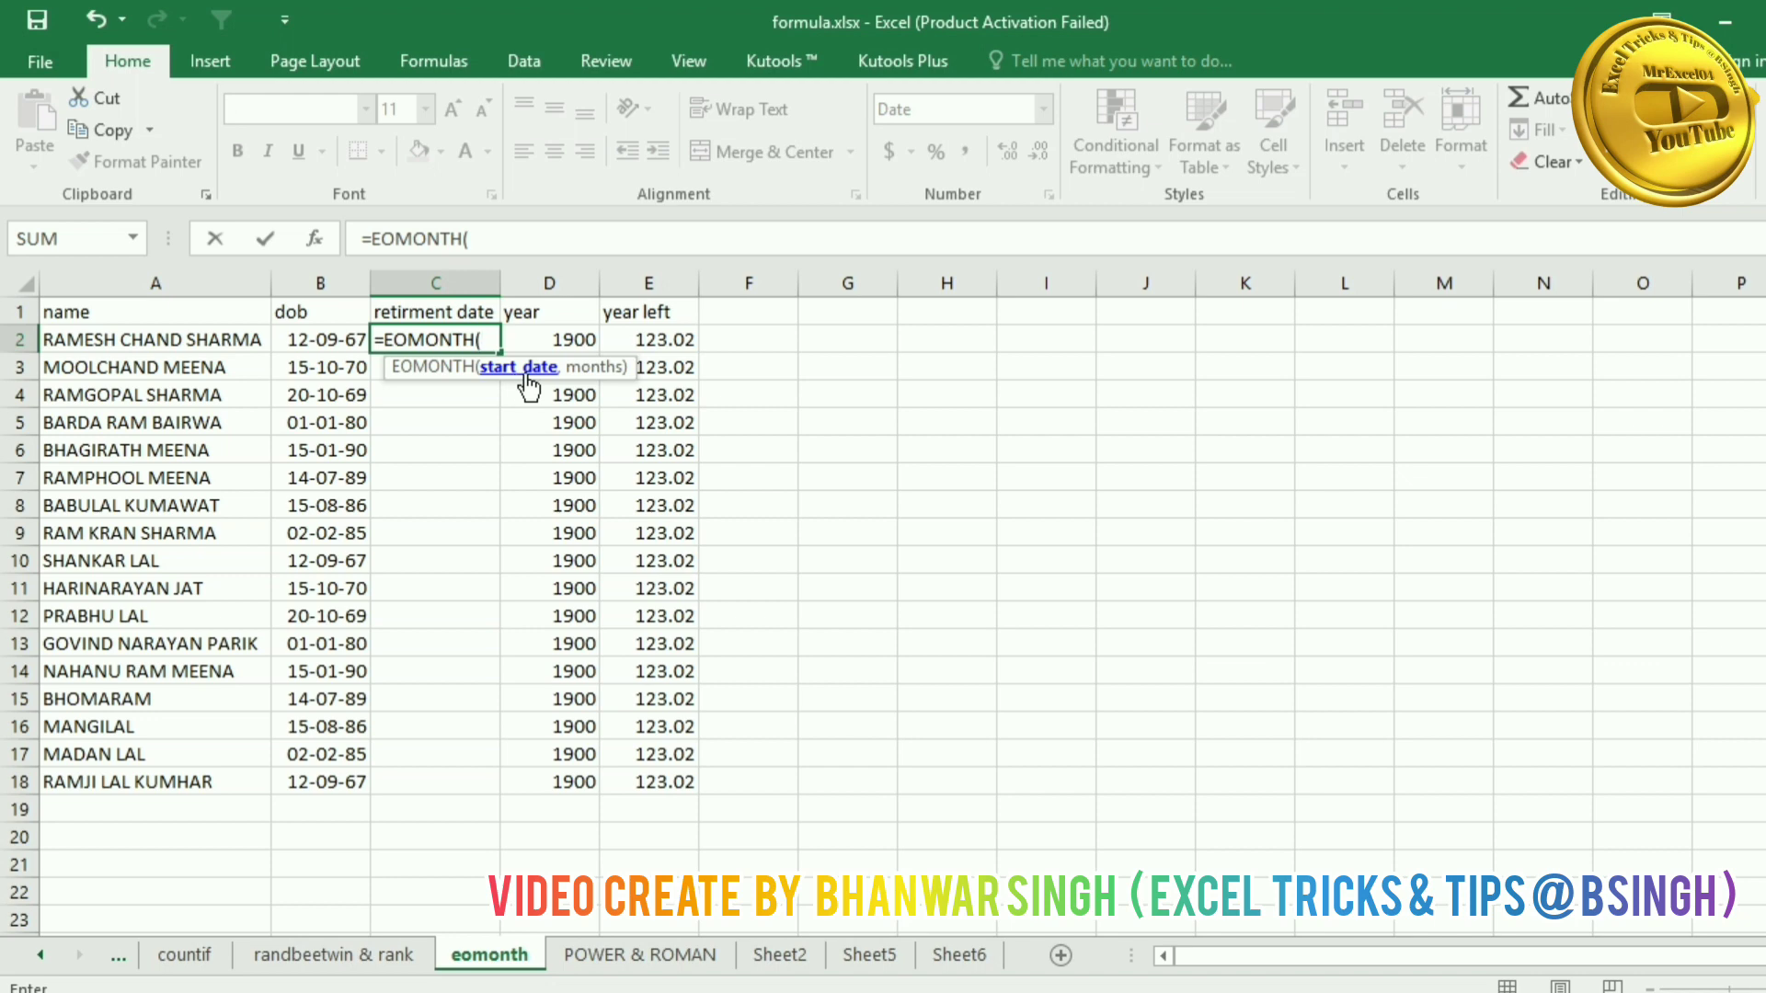
click(333, 345)
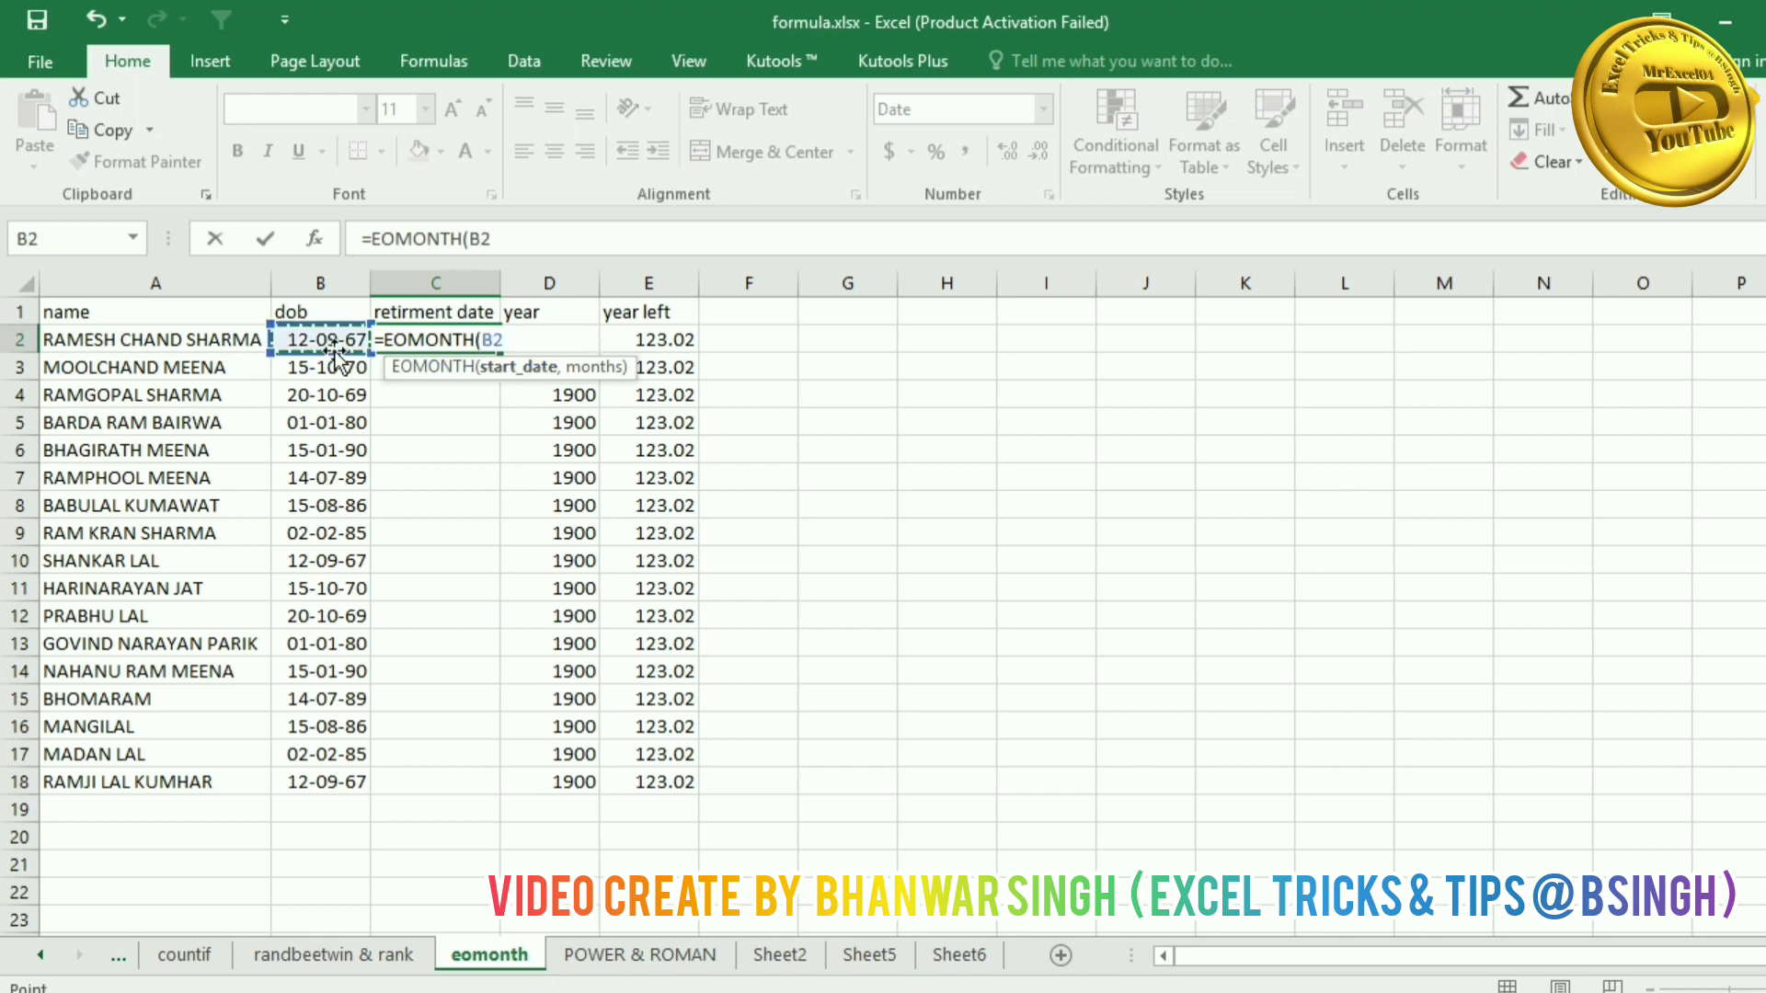
text(,)
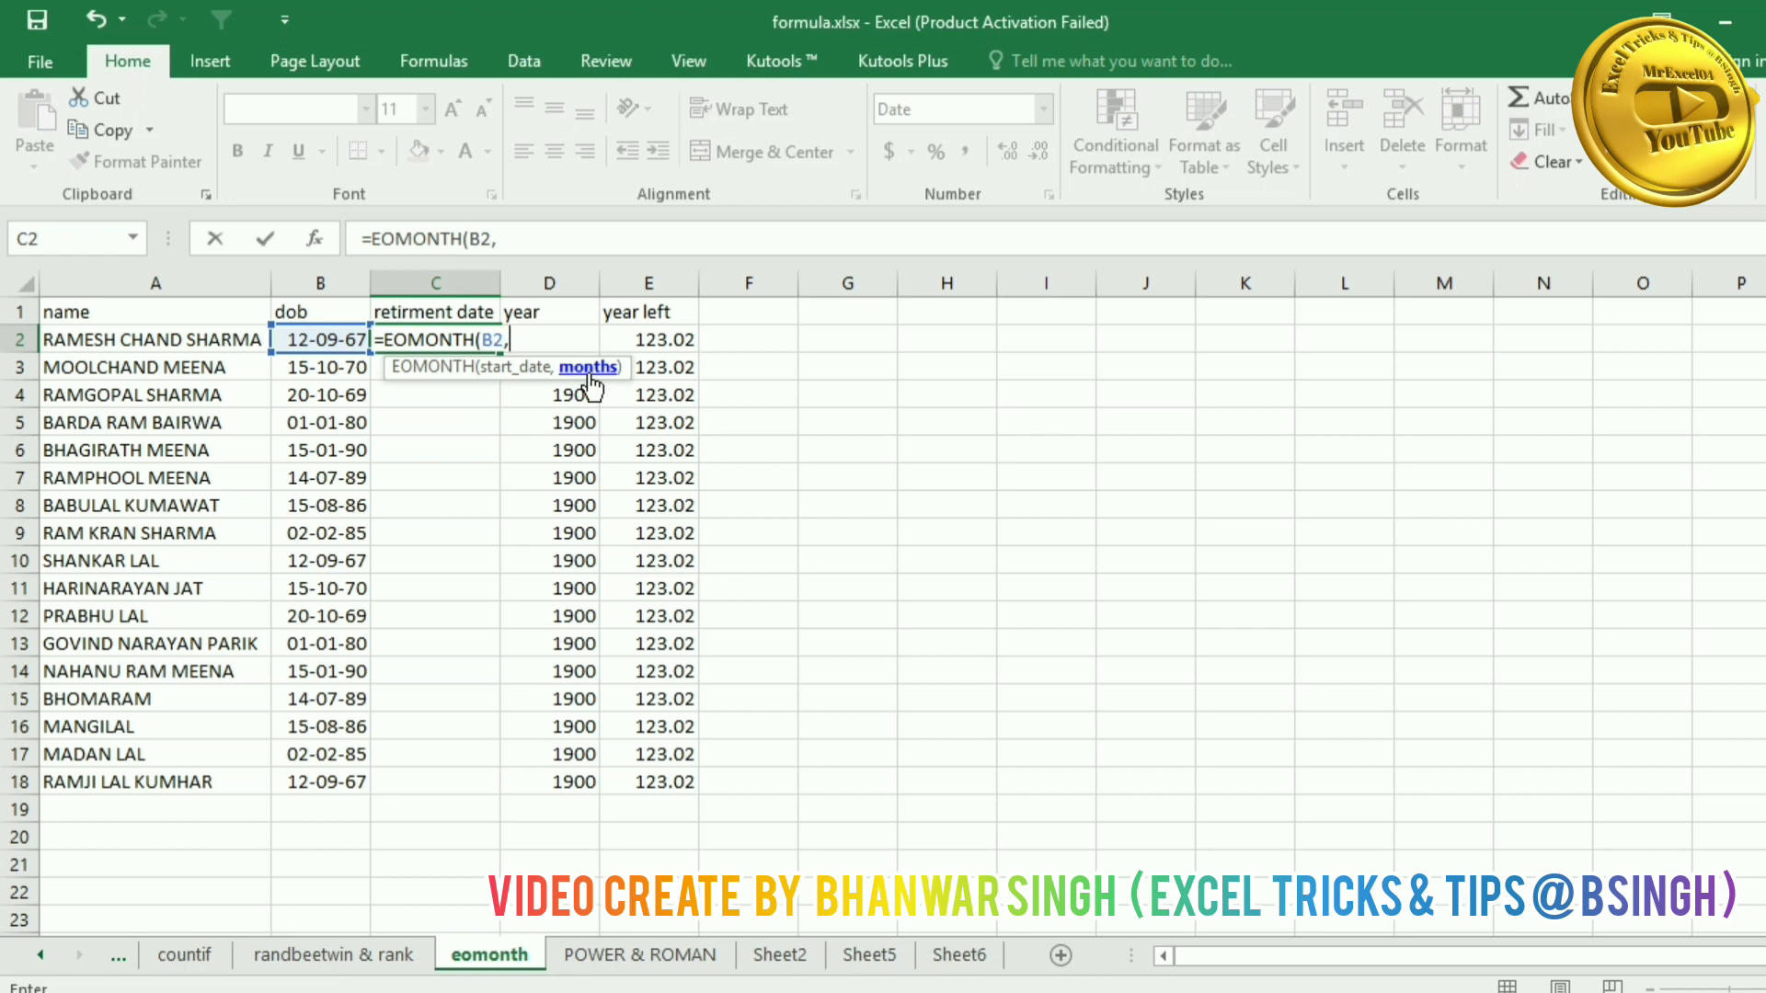
text(60*12)
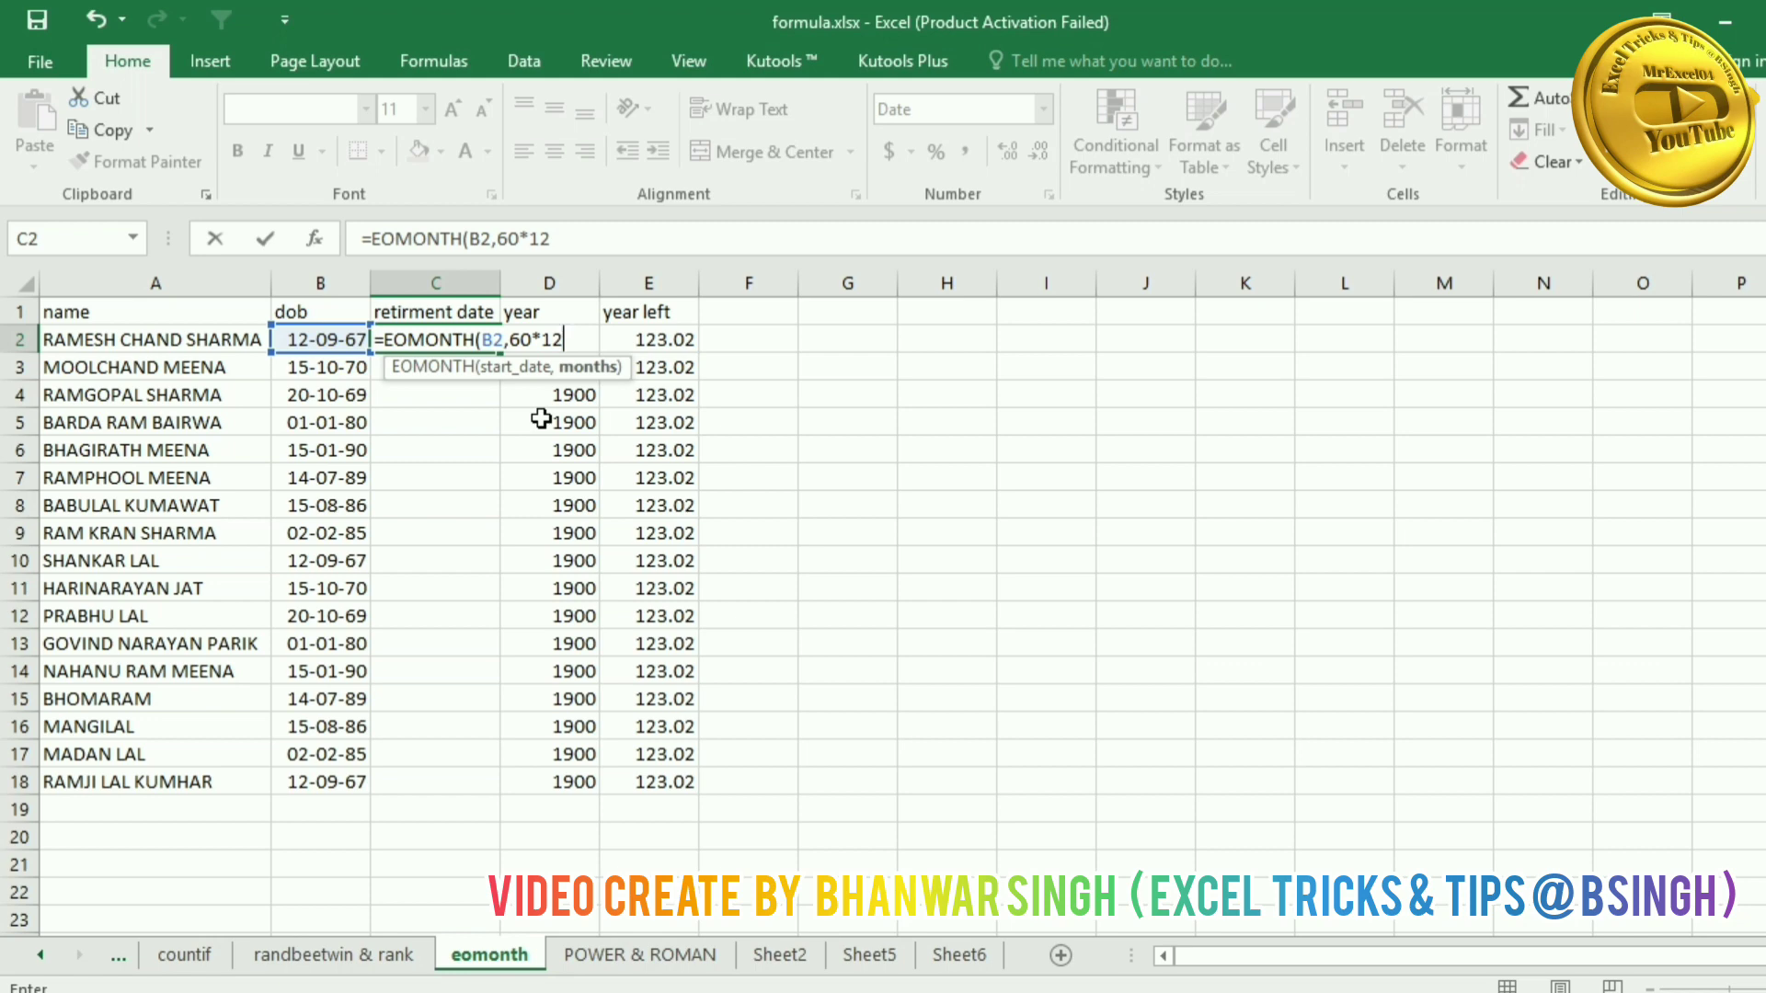
text())
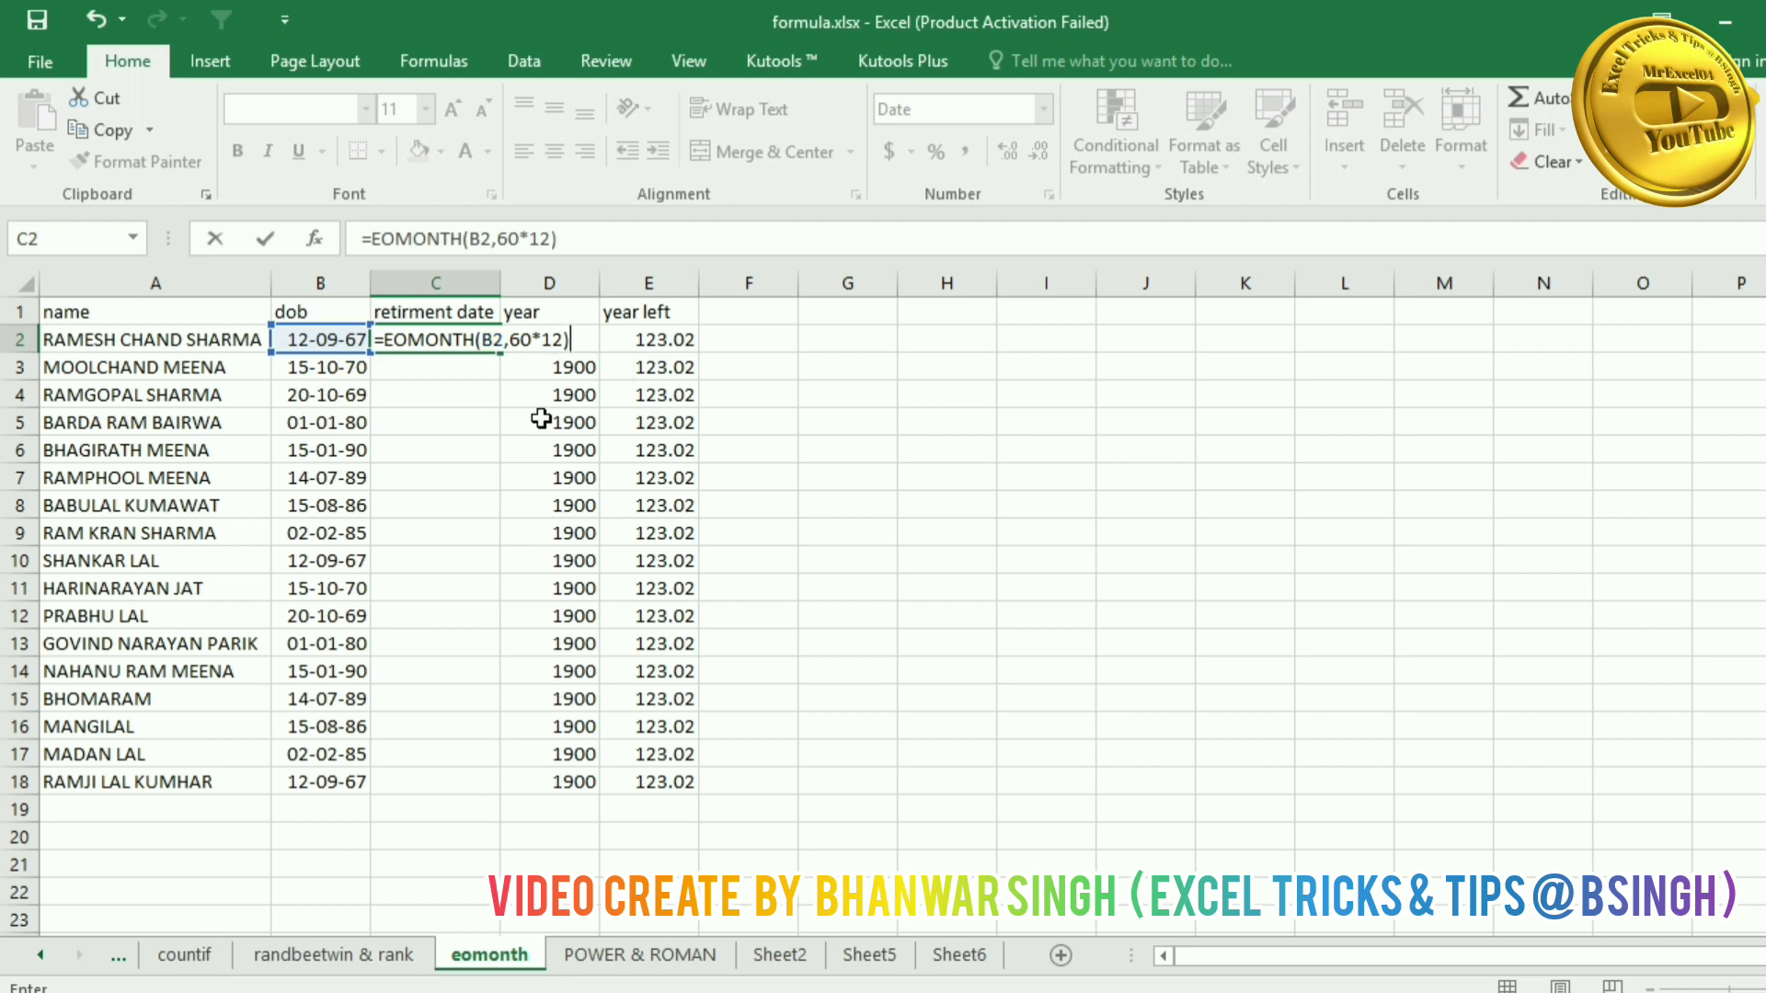
key(Return)
Step: Fill the EOMONTH formula from C2 down to C18 and check the formulas in several filled cells
click(461, 338)
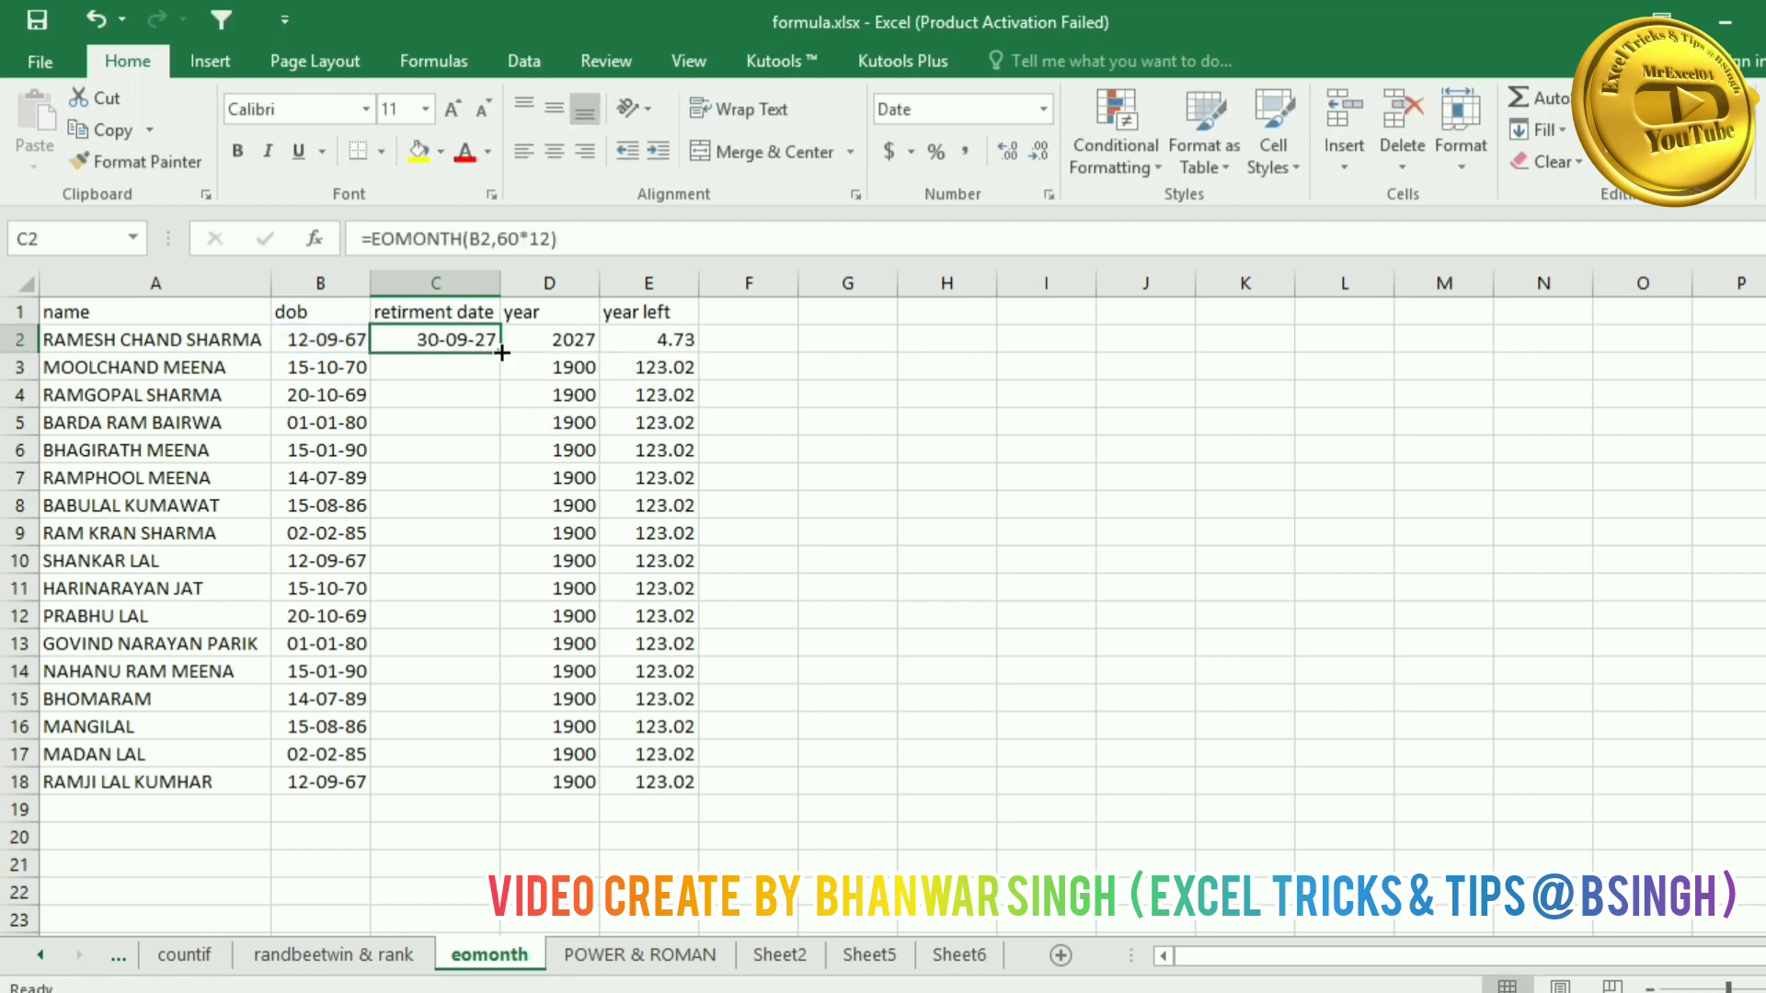
double_click(499, 352)
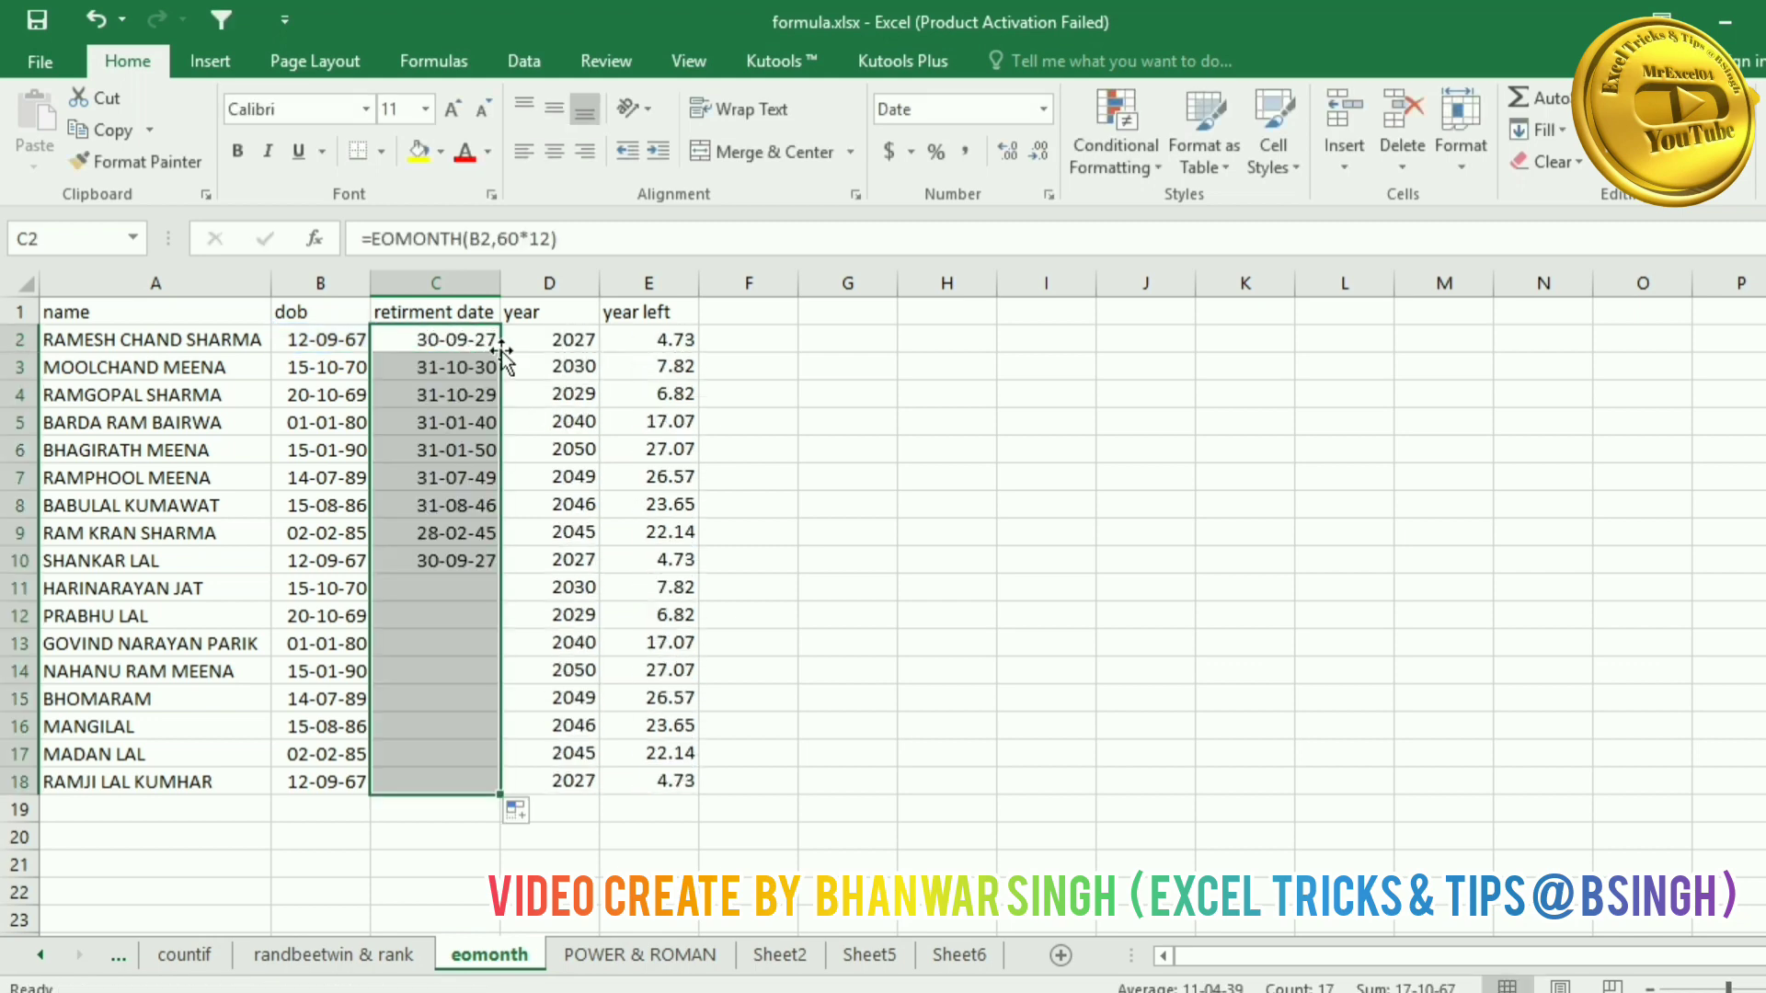
click(332, 342)
click(430, 346)
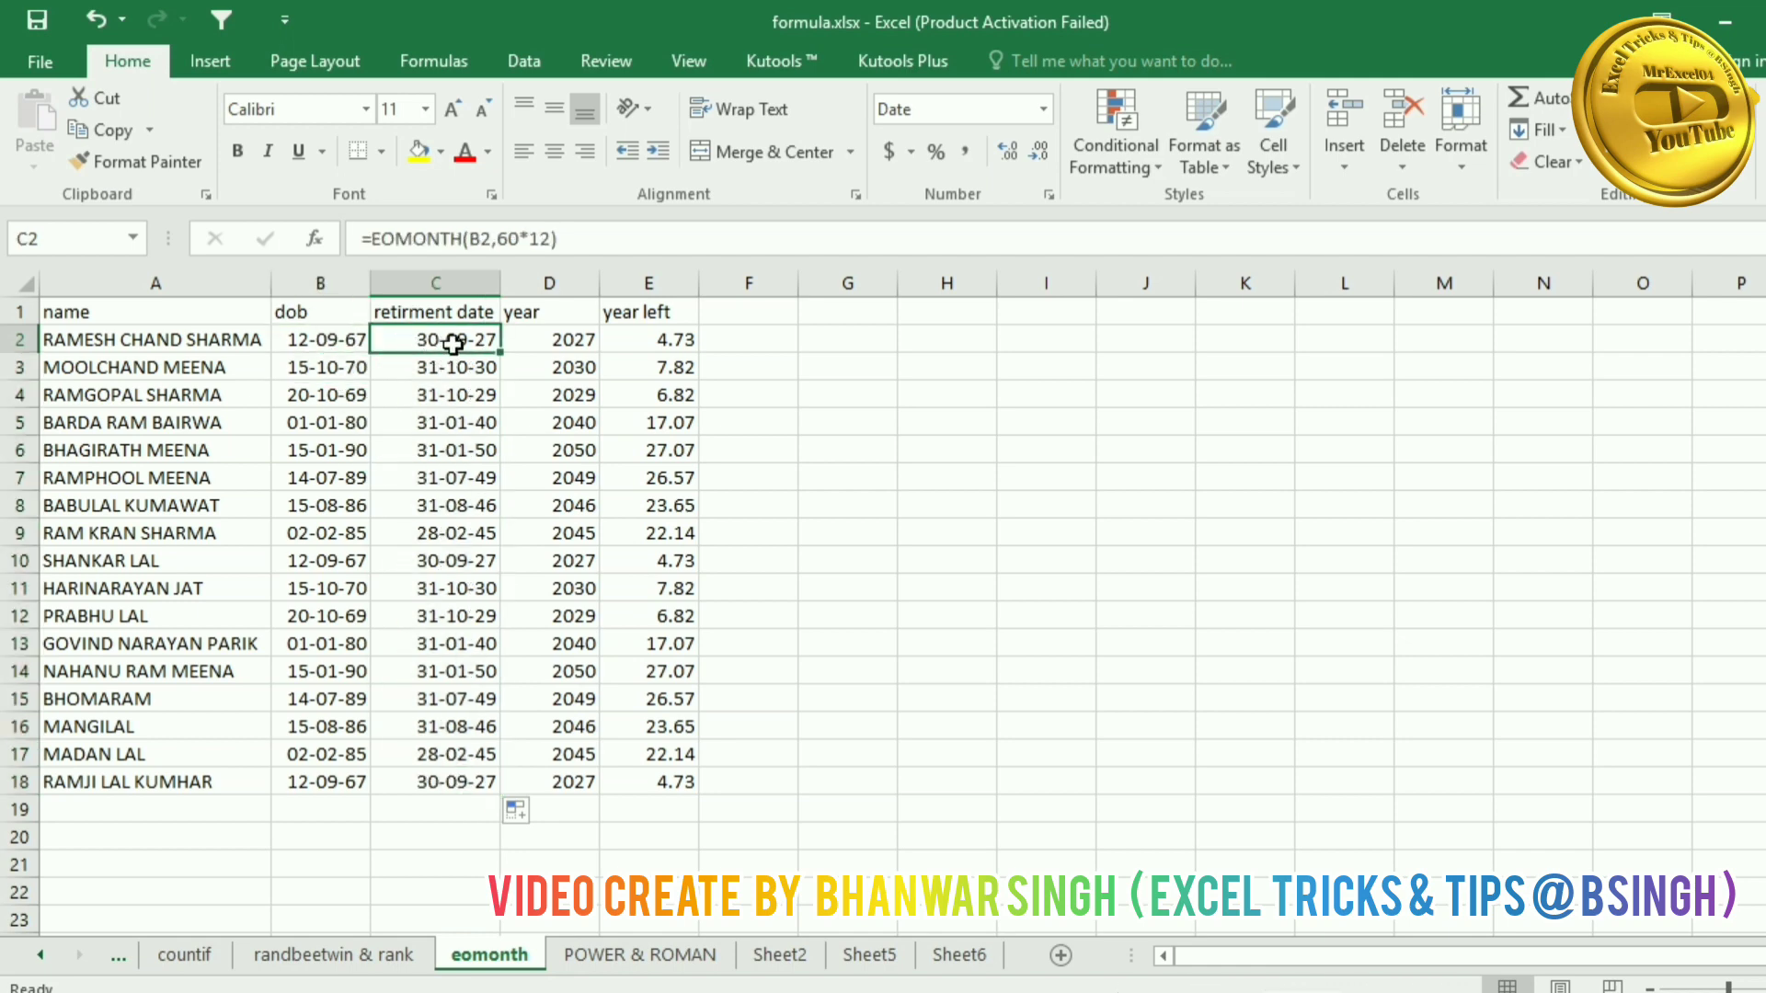
click(430, 368)
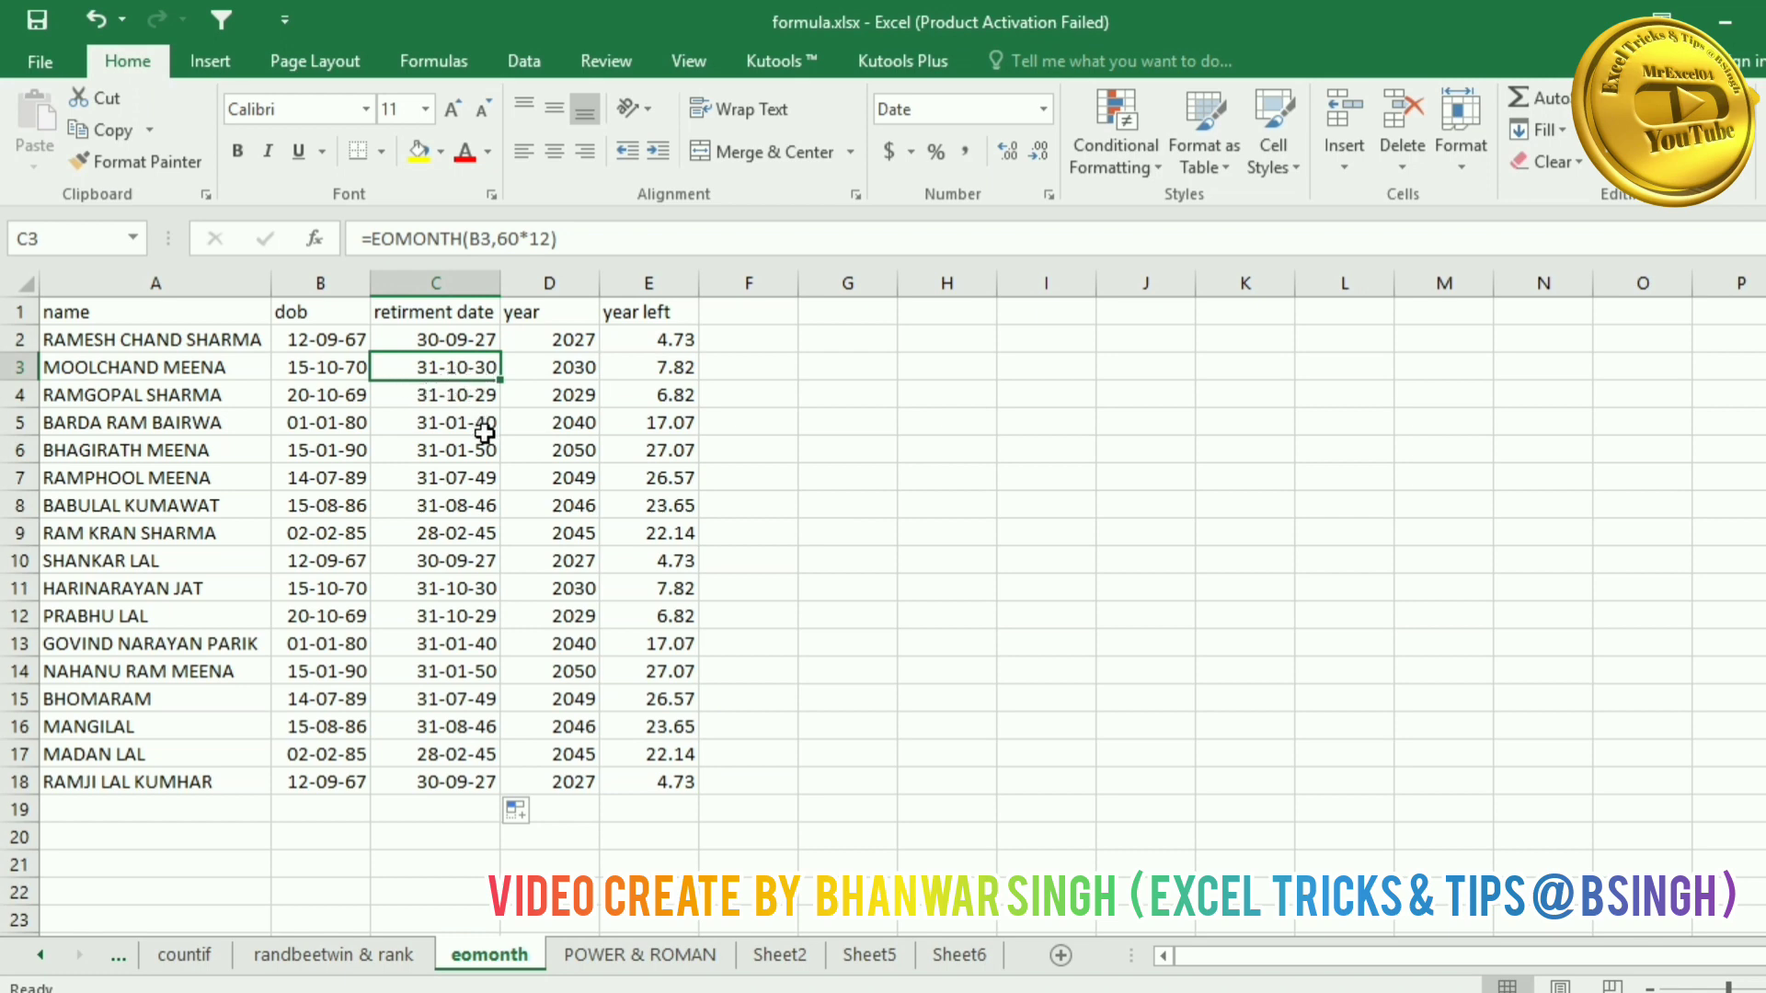
click(480, 338)
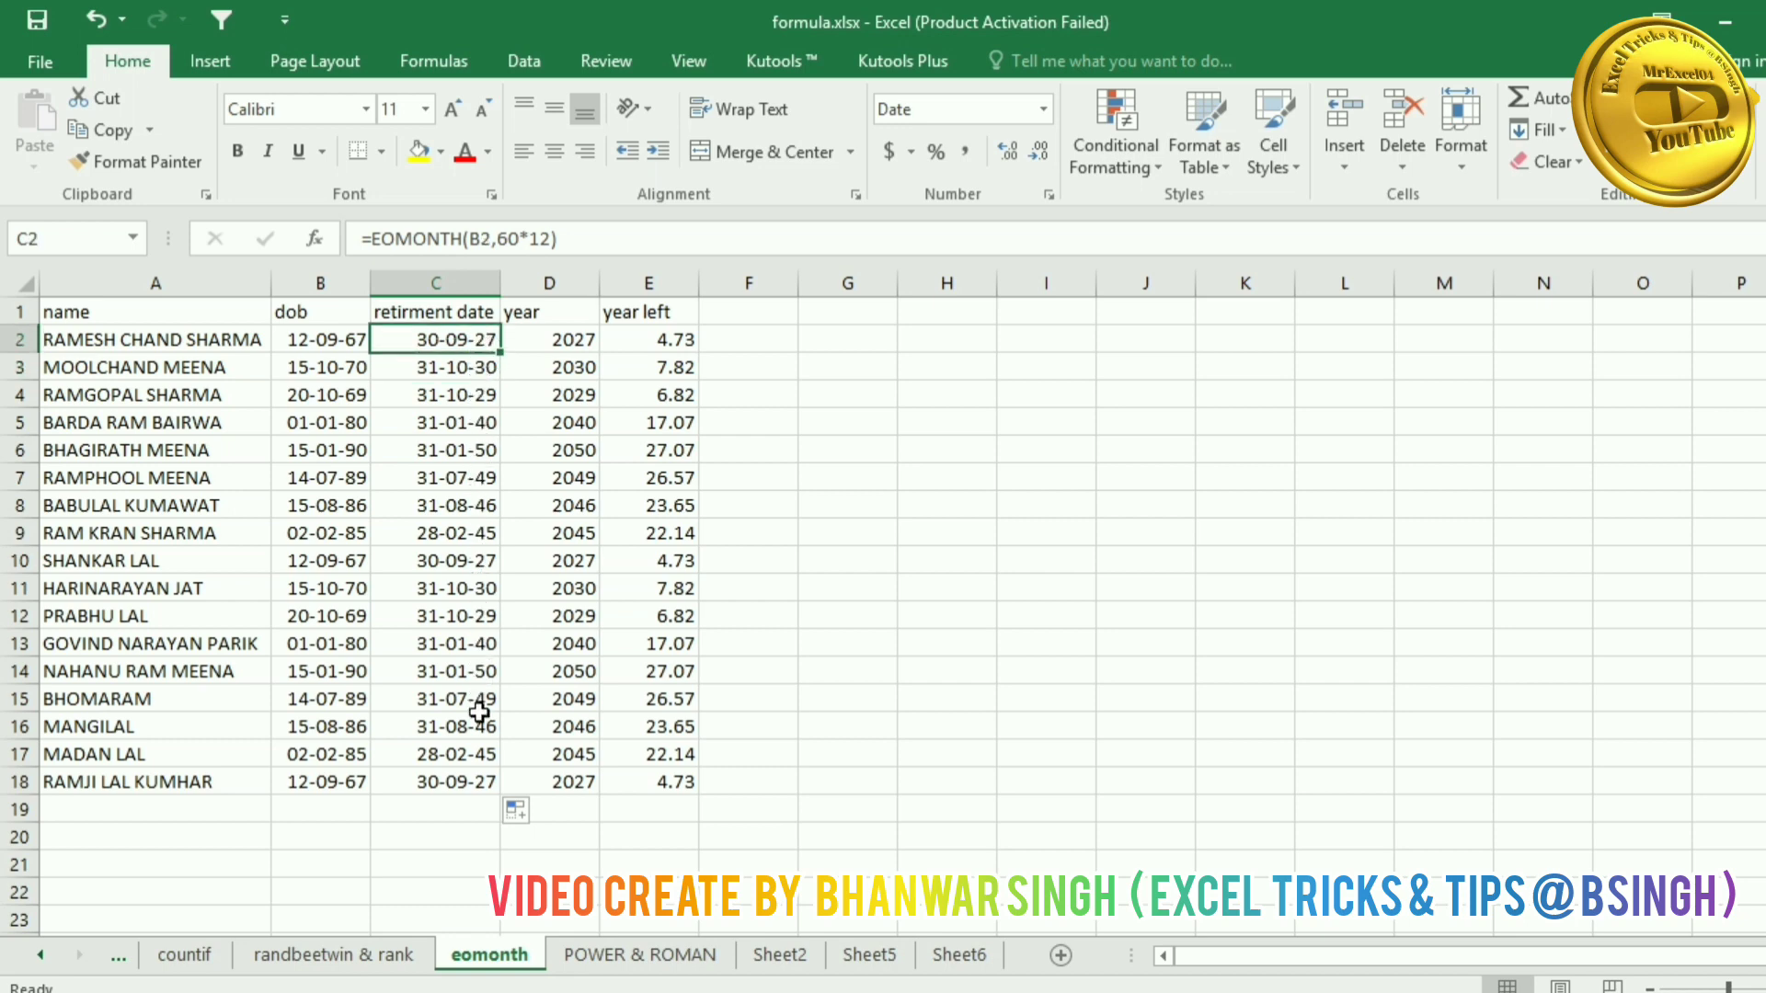
click(474, 775)
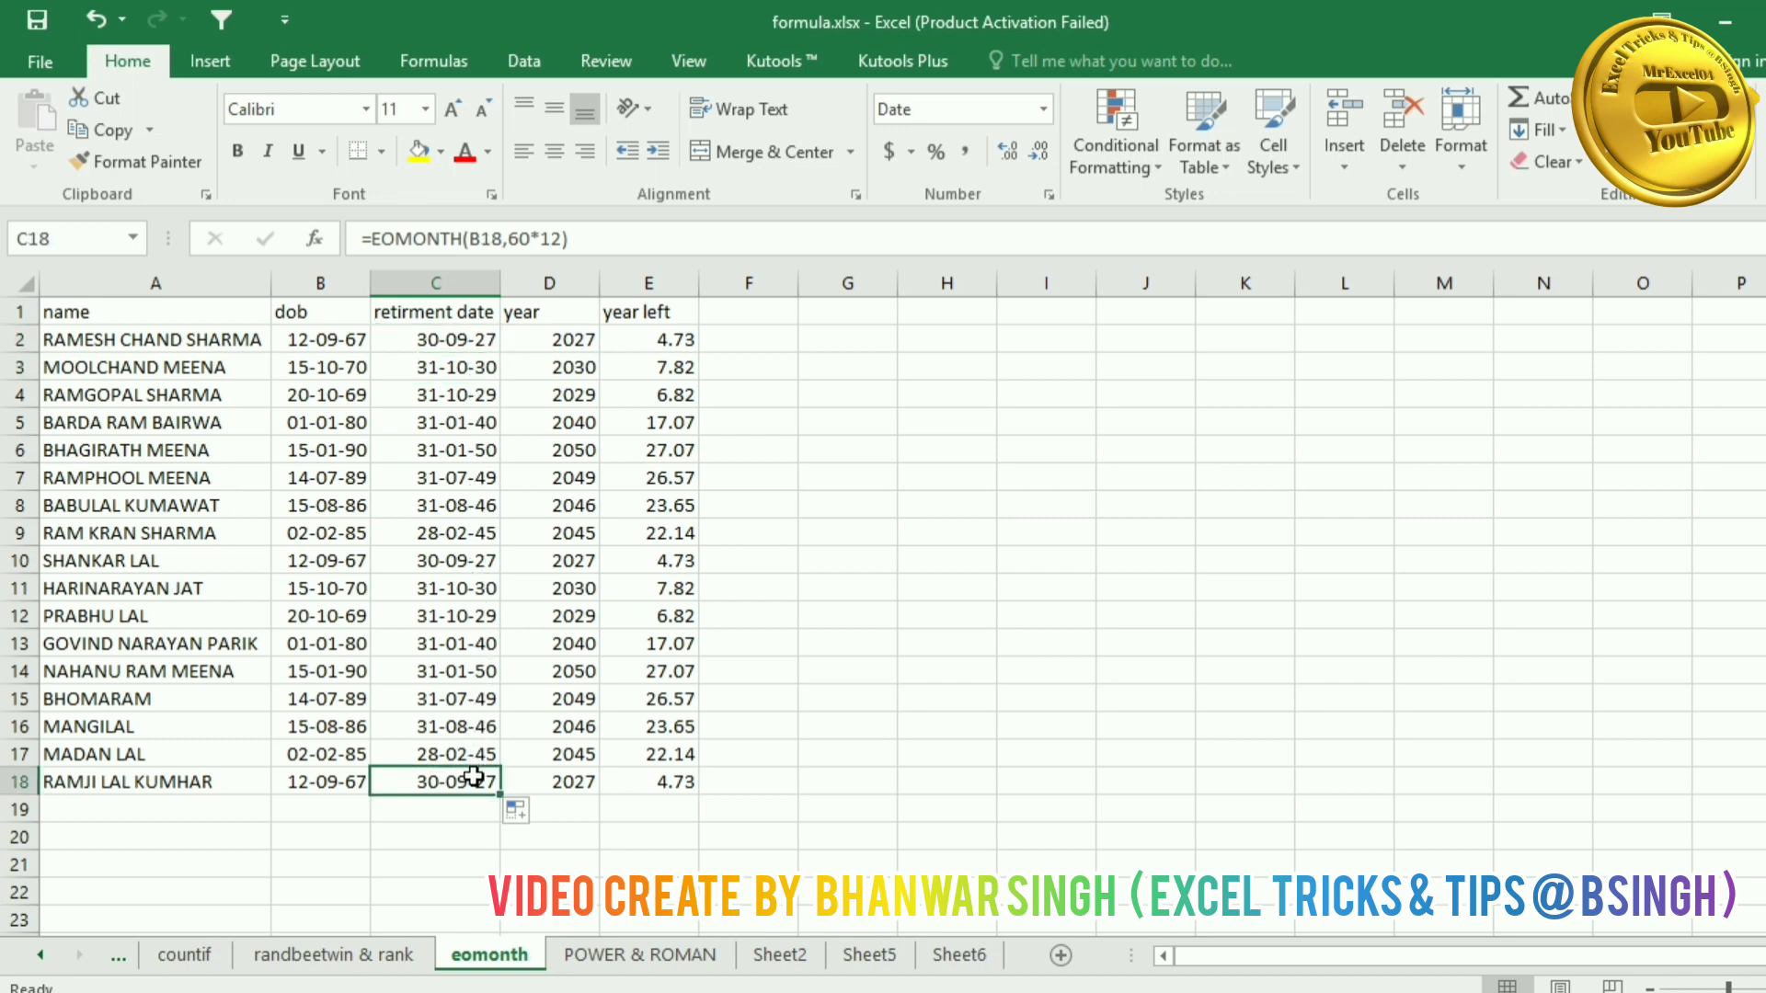
click(474, 339)
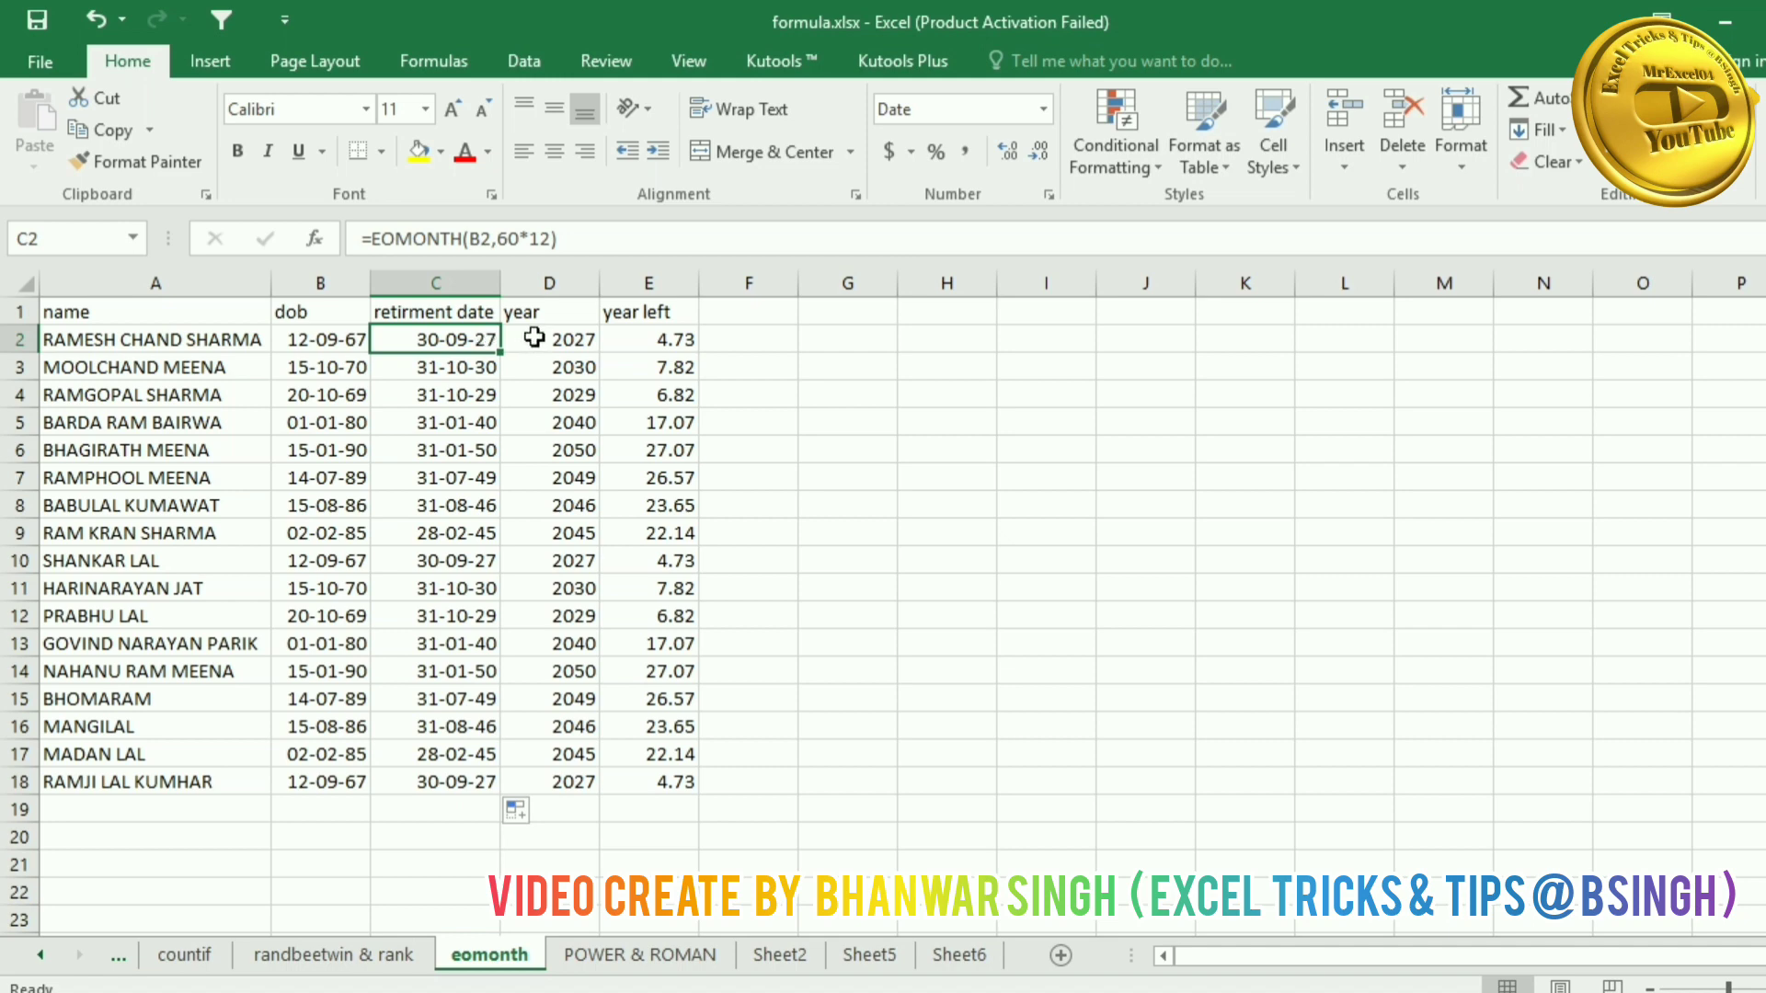
click(538, 342)
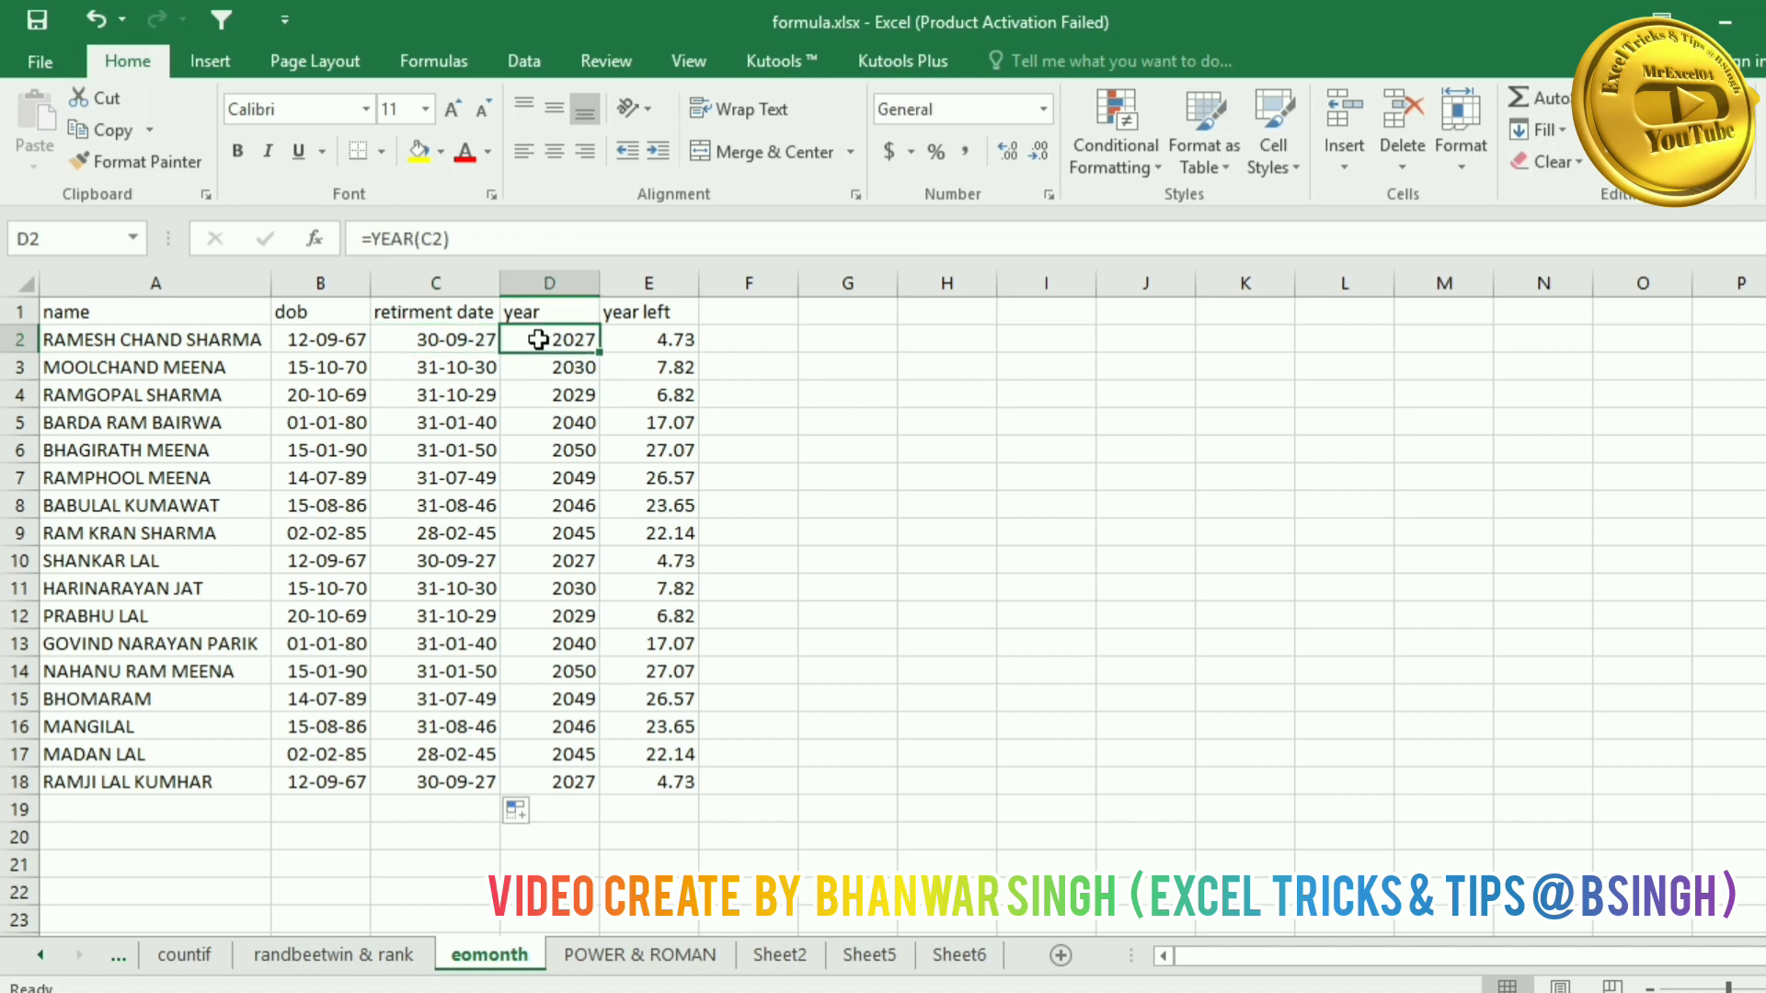
key(ctrl+shift+Left)
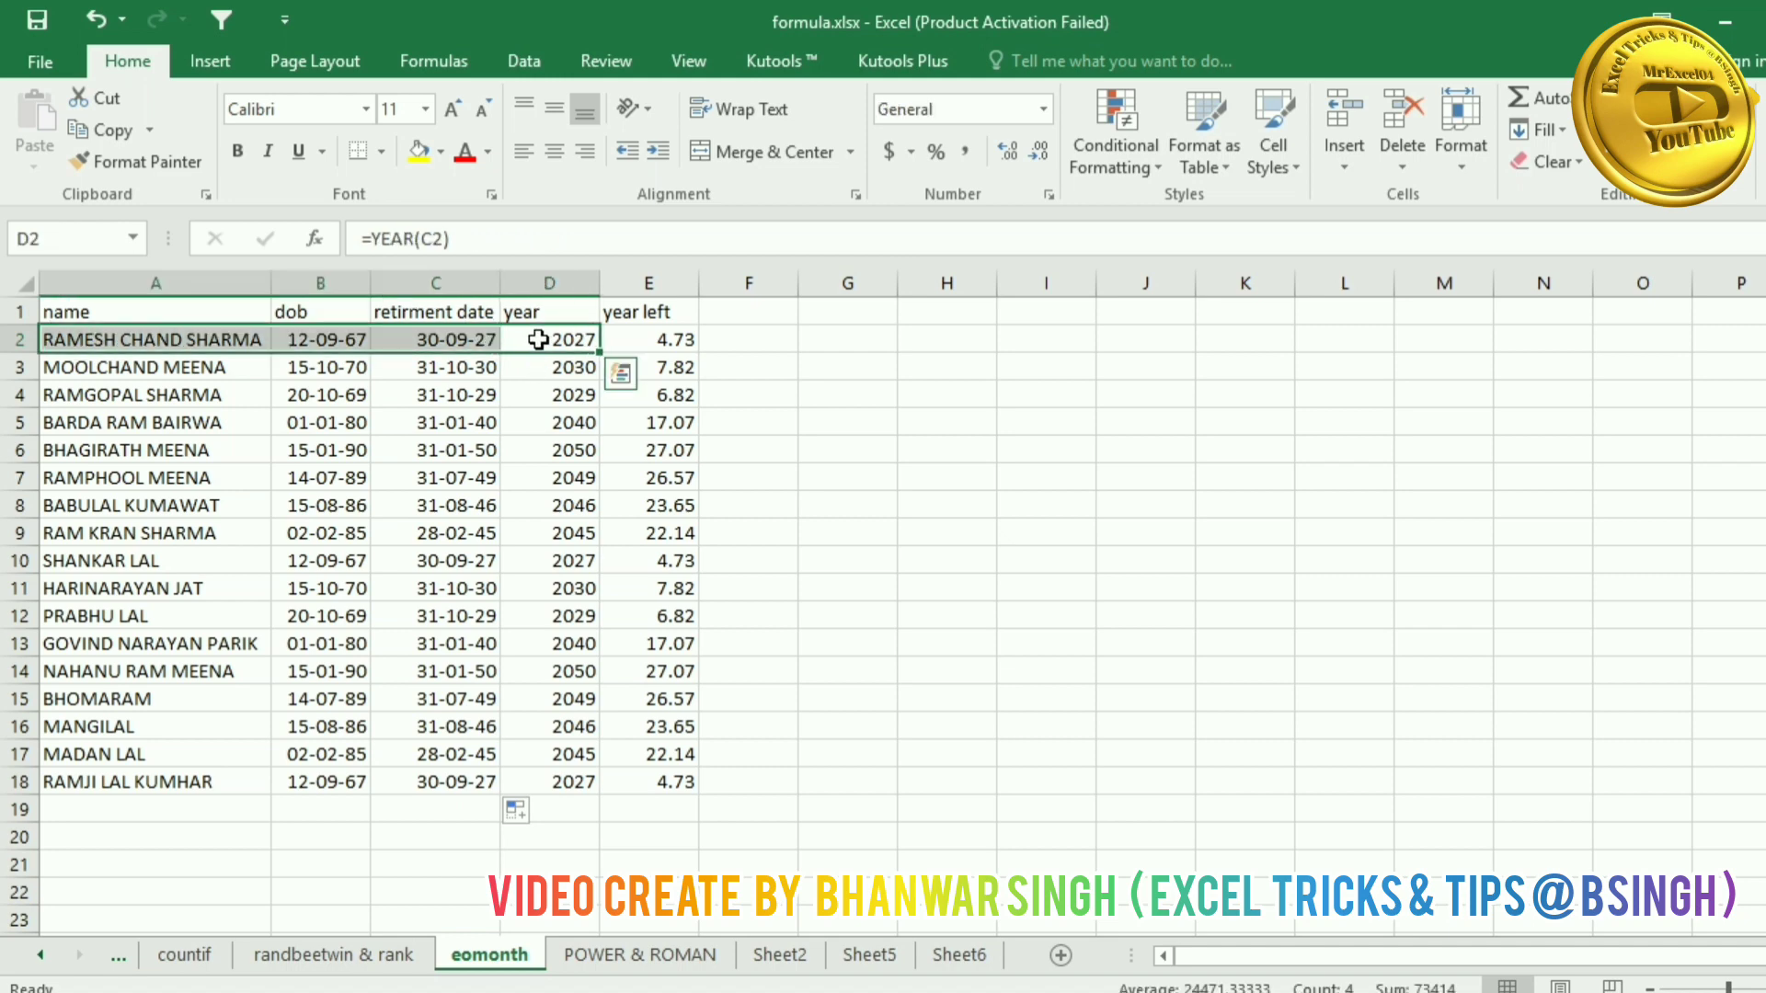
key(Delete)
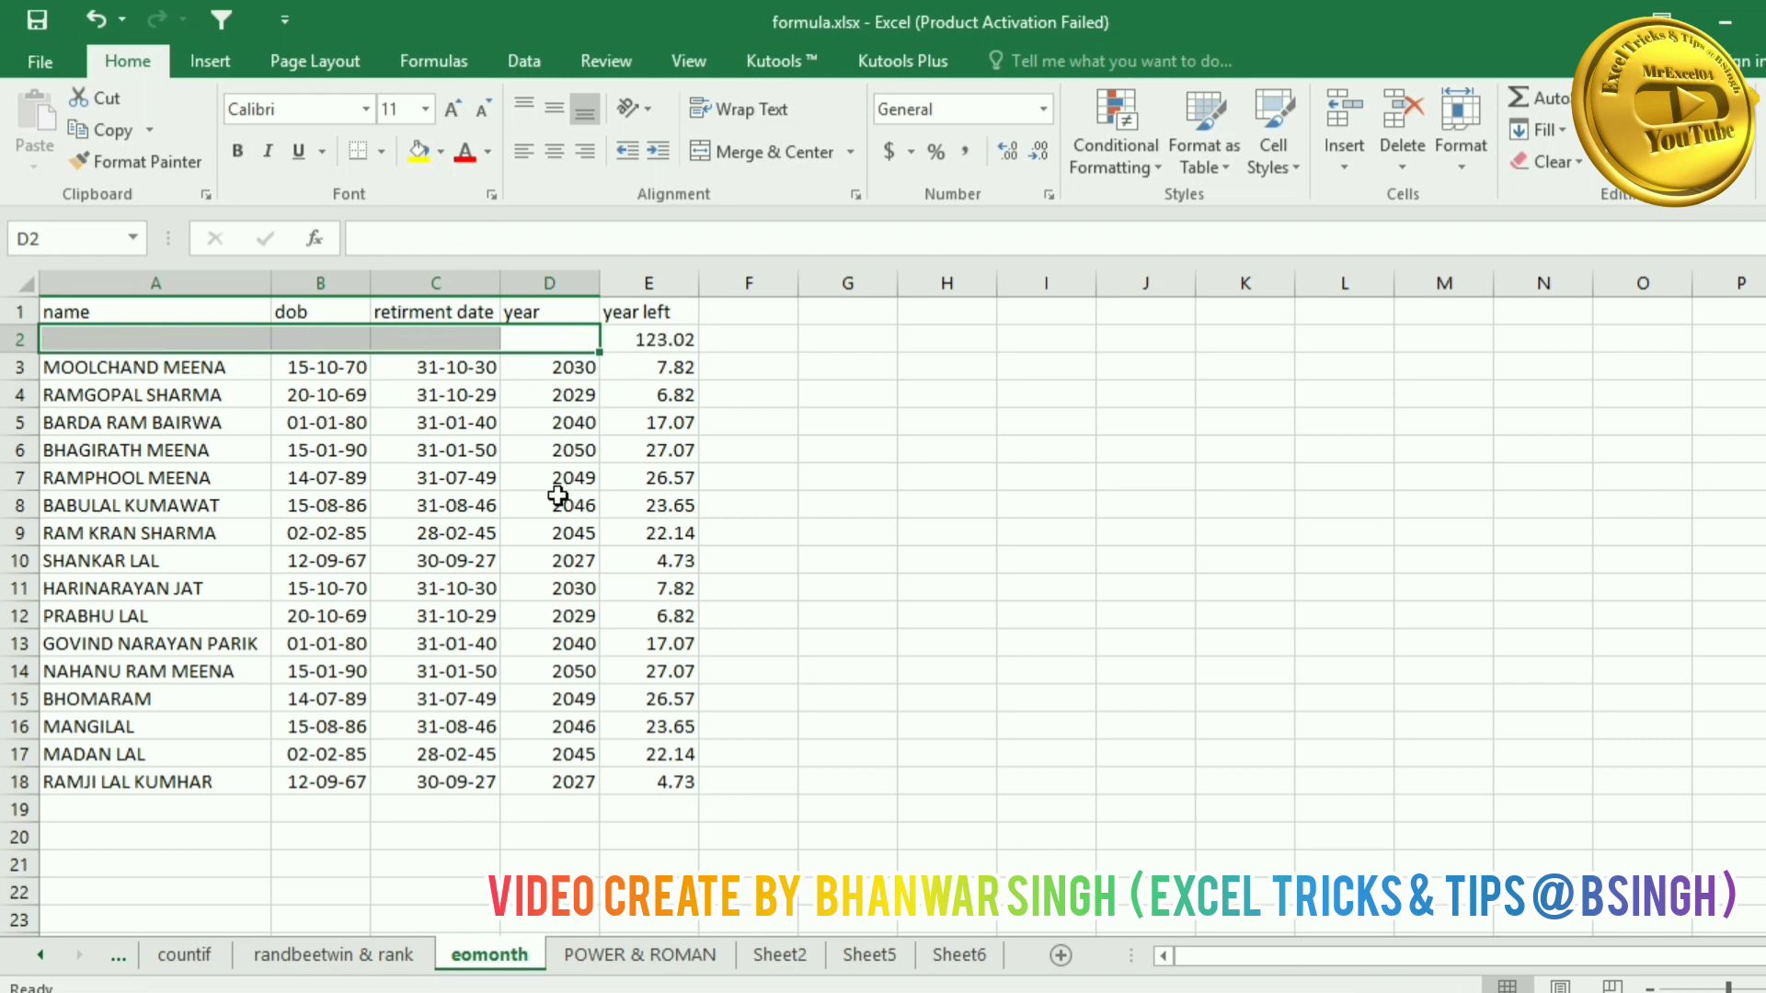
key(ctrl+z)
Step: Clear the year values in D2:D18 and enter =YEAR(C2) in D2
drag(561, 333, 560, 782)
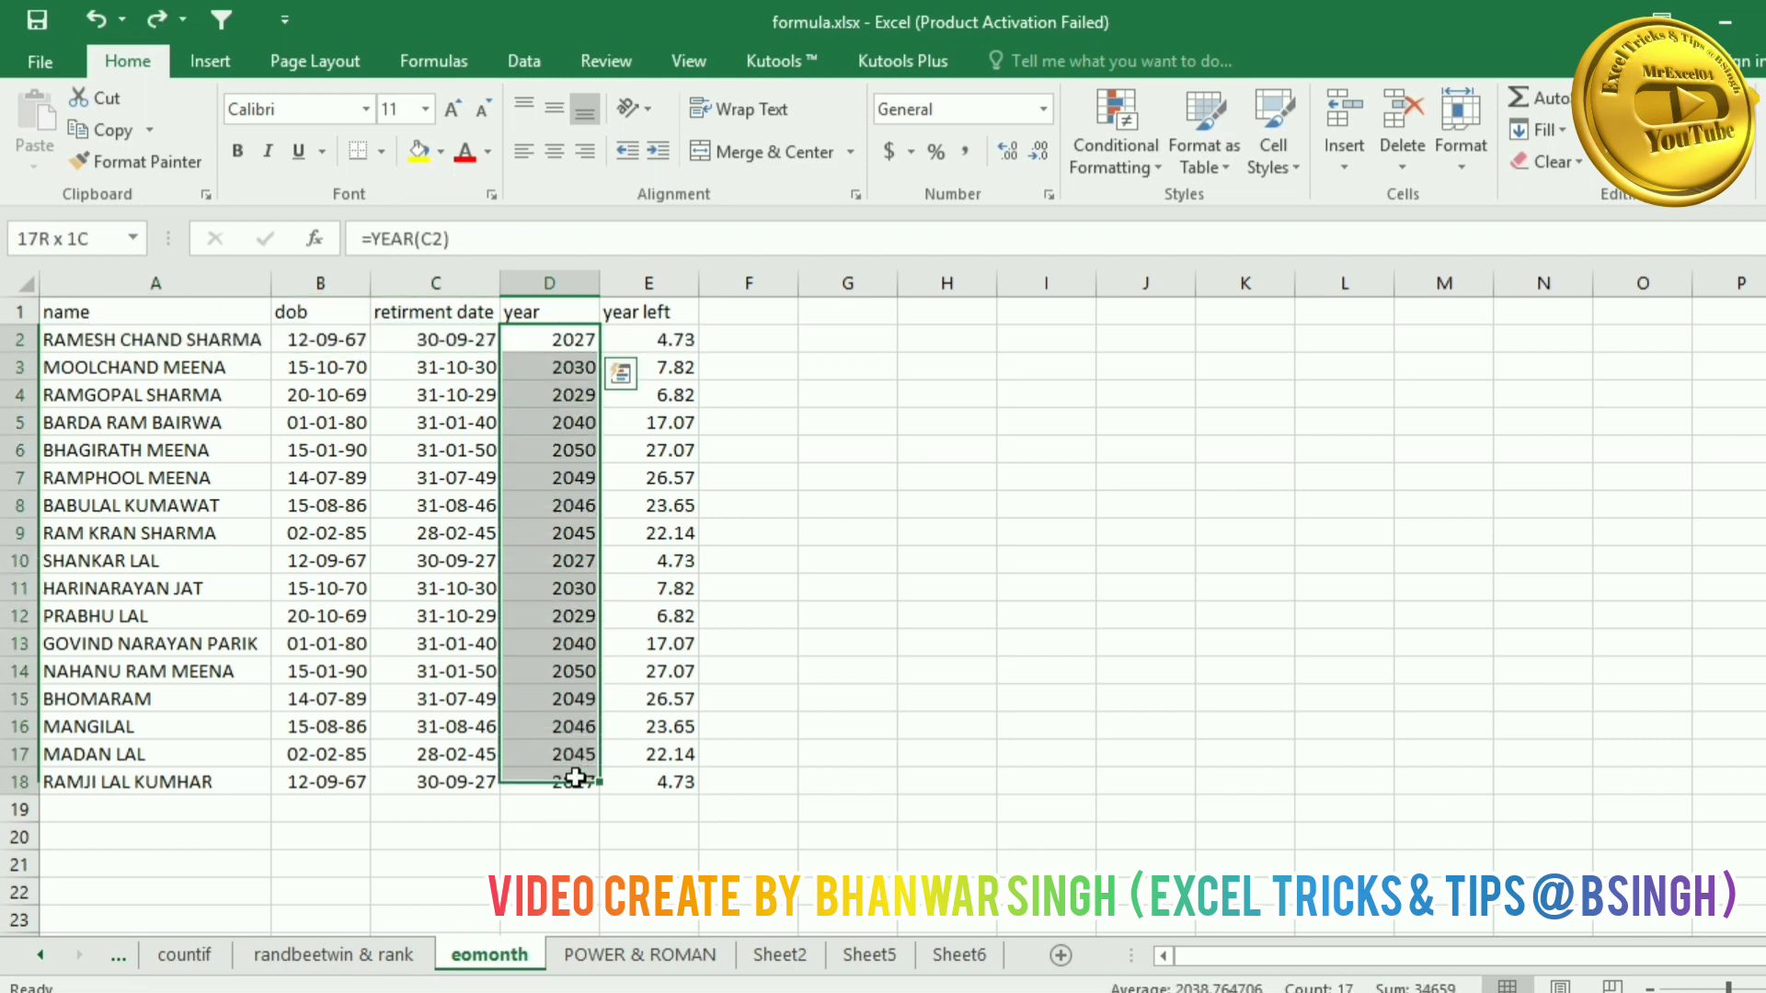
key(Delete)
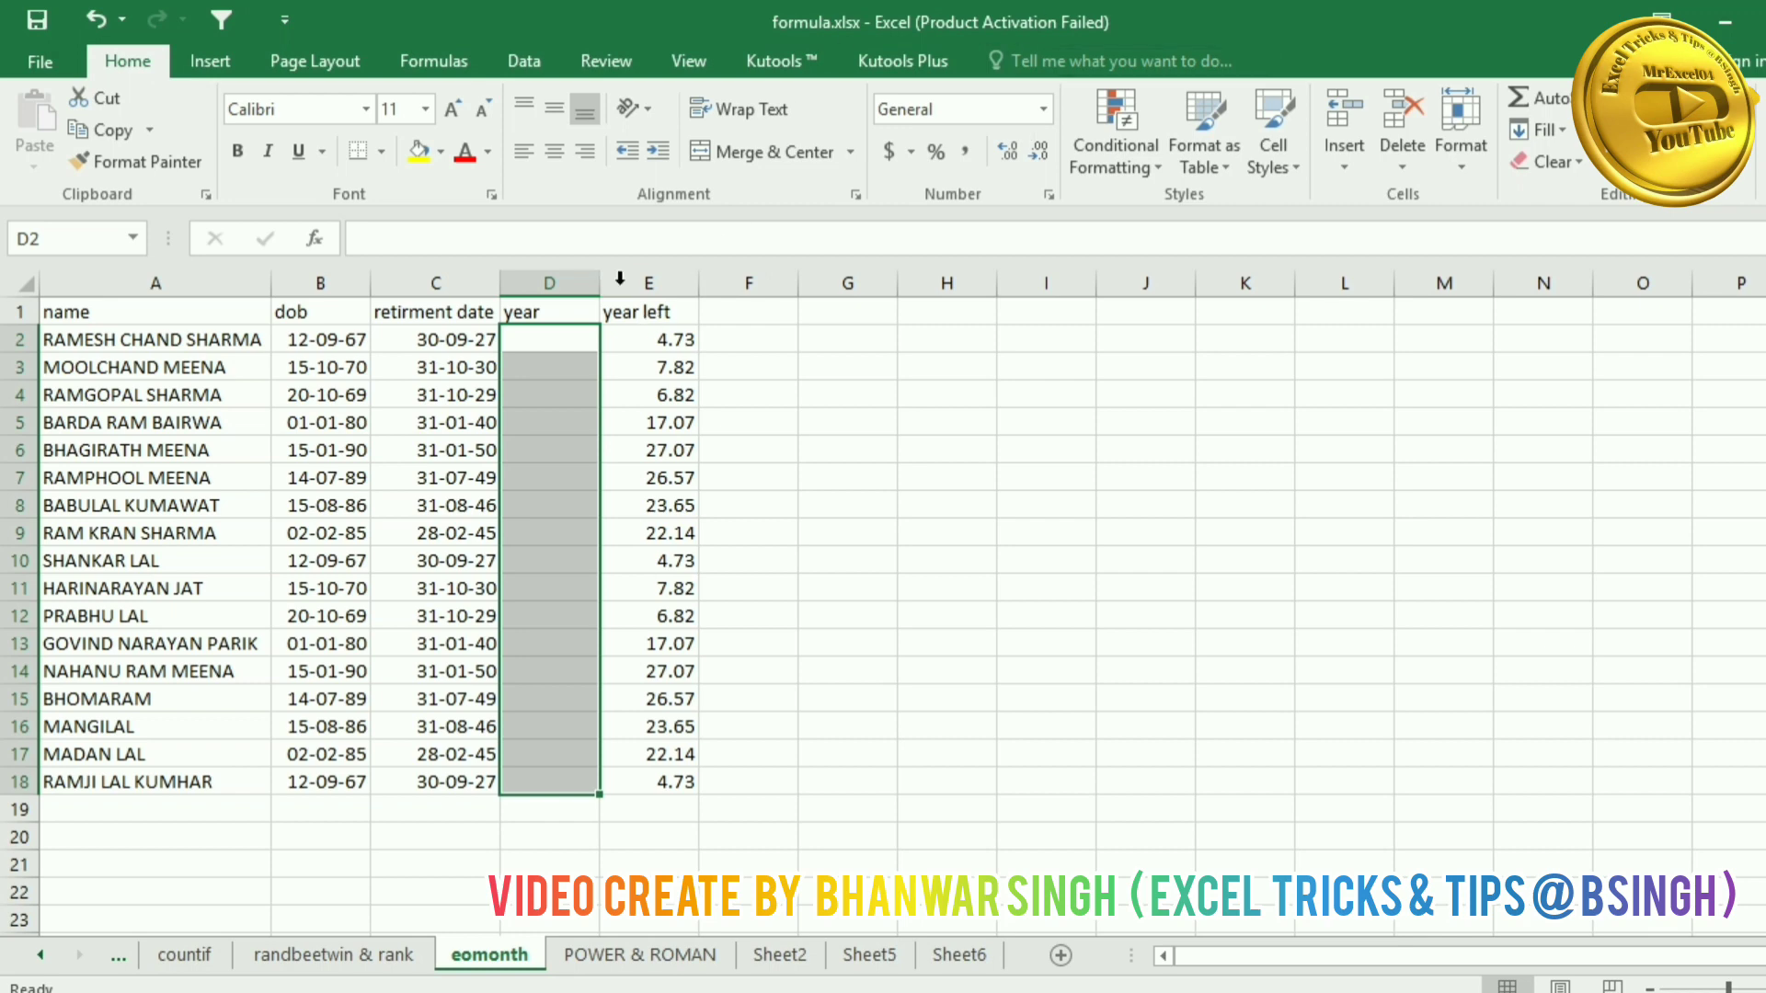
click(566, 342)
text(=)
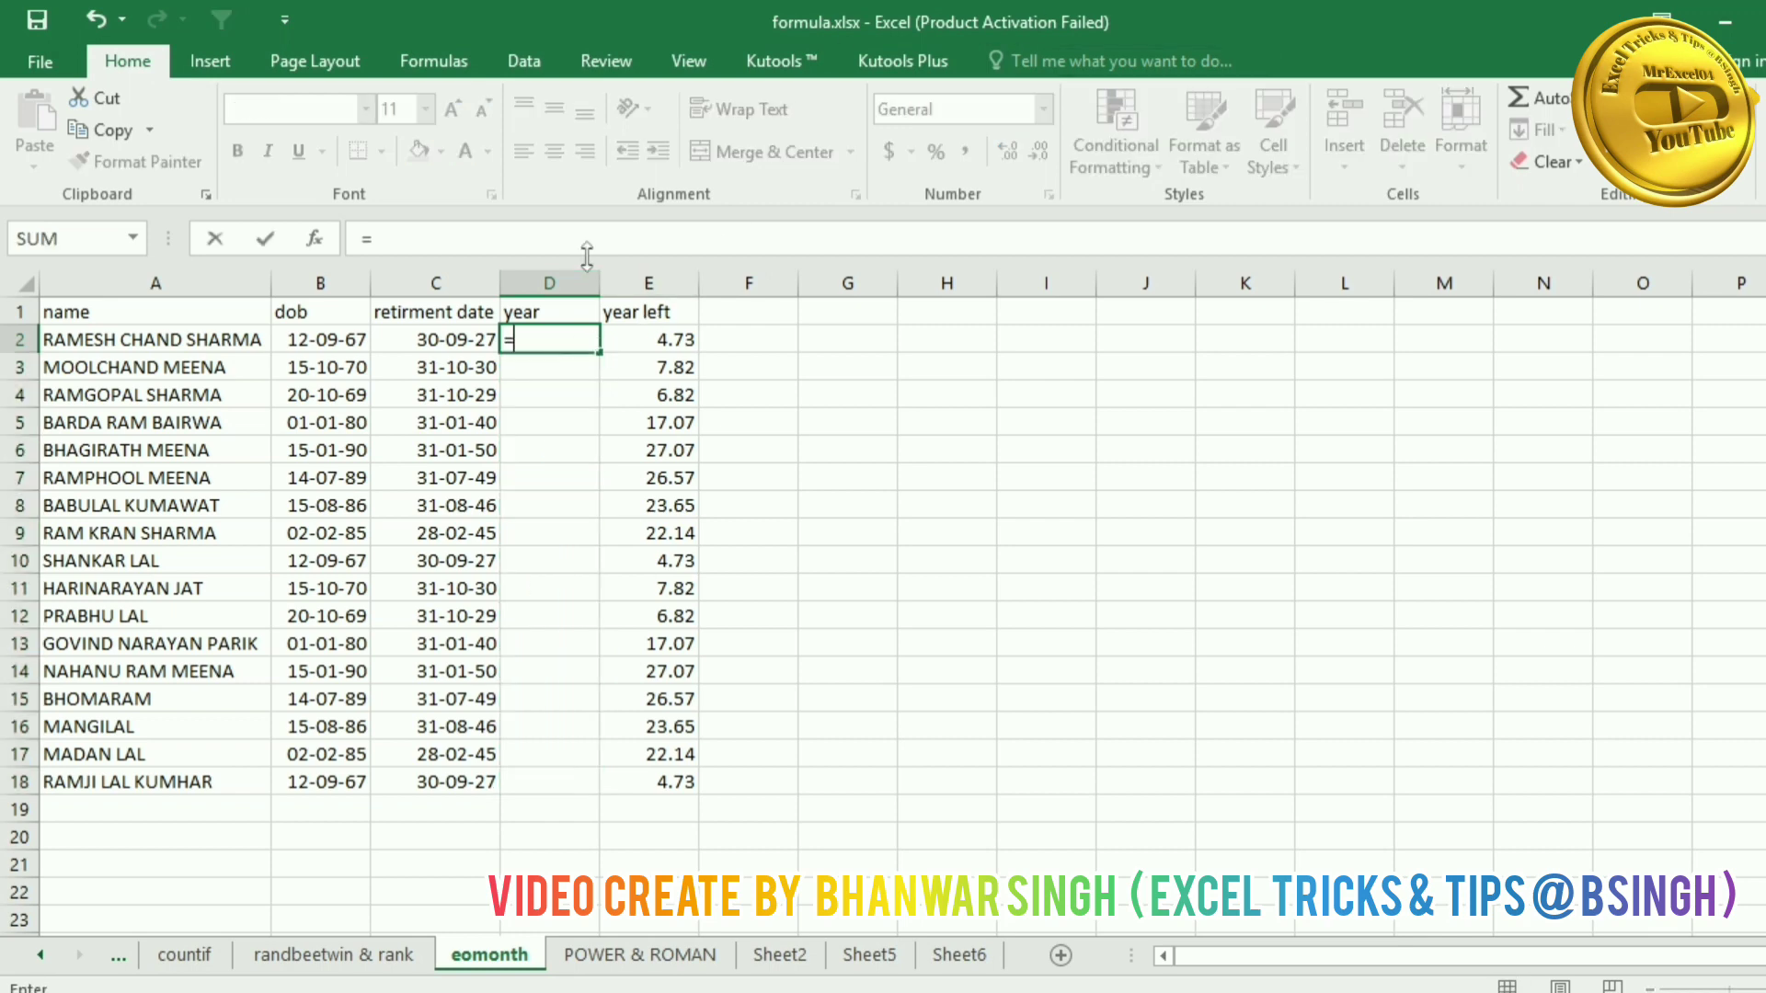
text(YEAR()
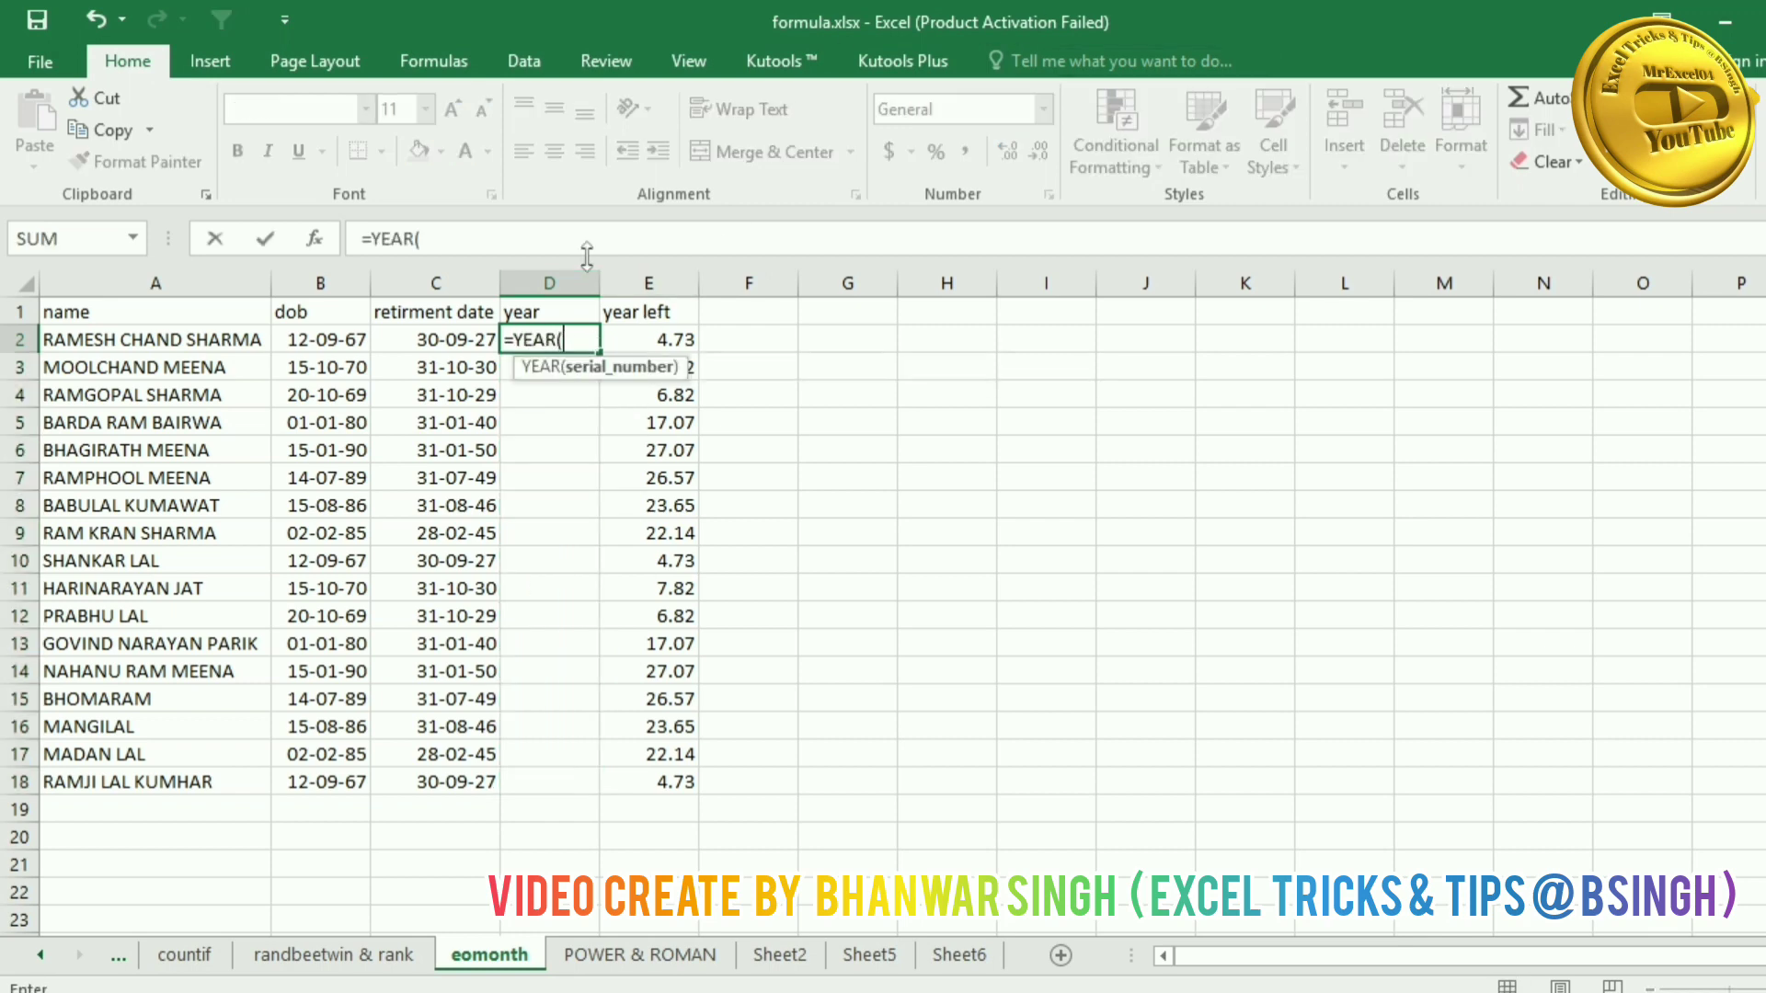
click(462, 338)
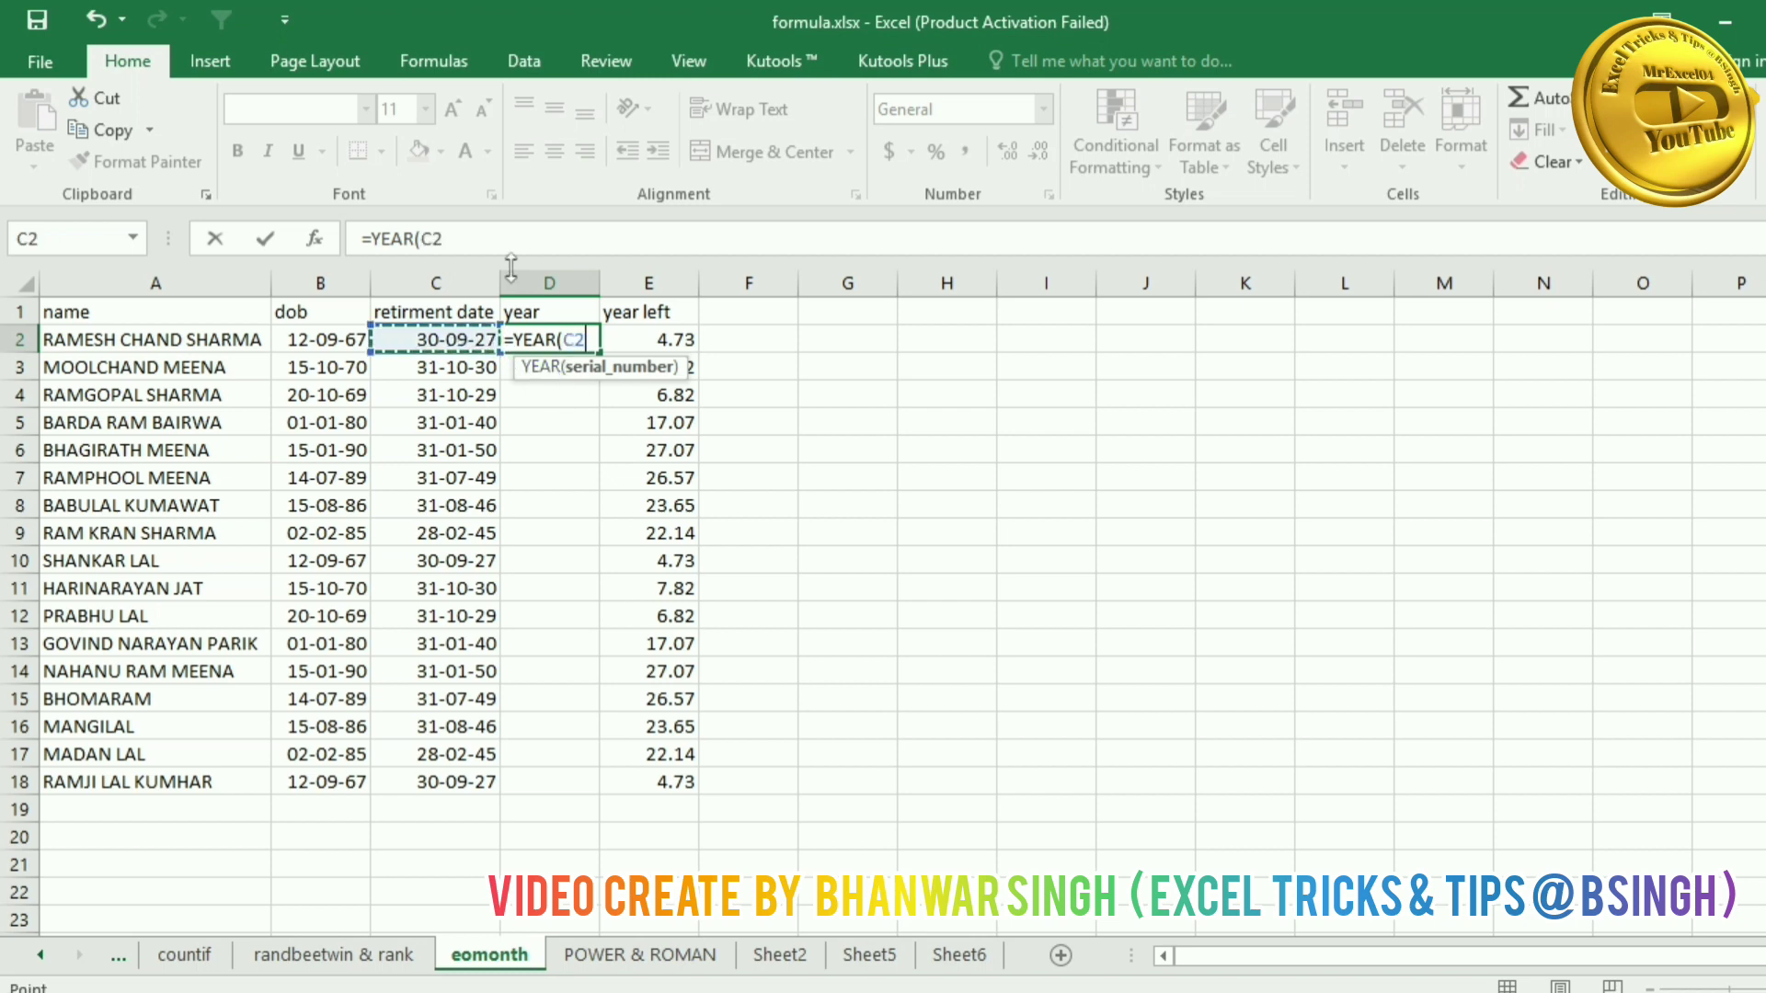
key(Return)
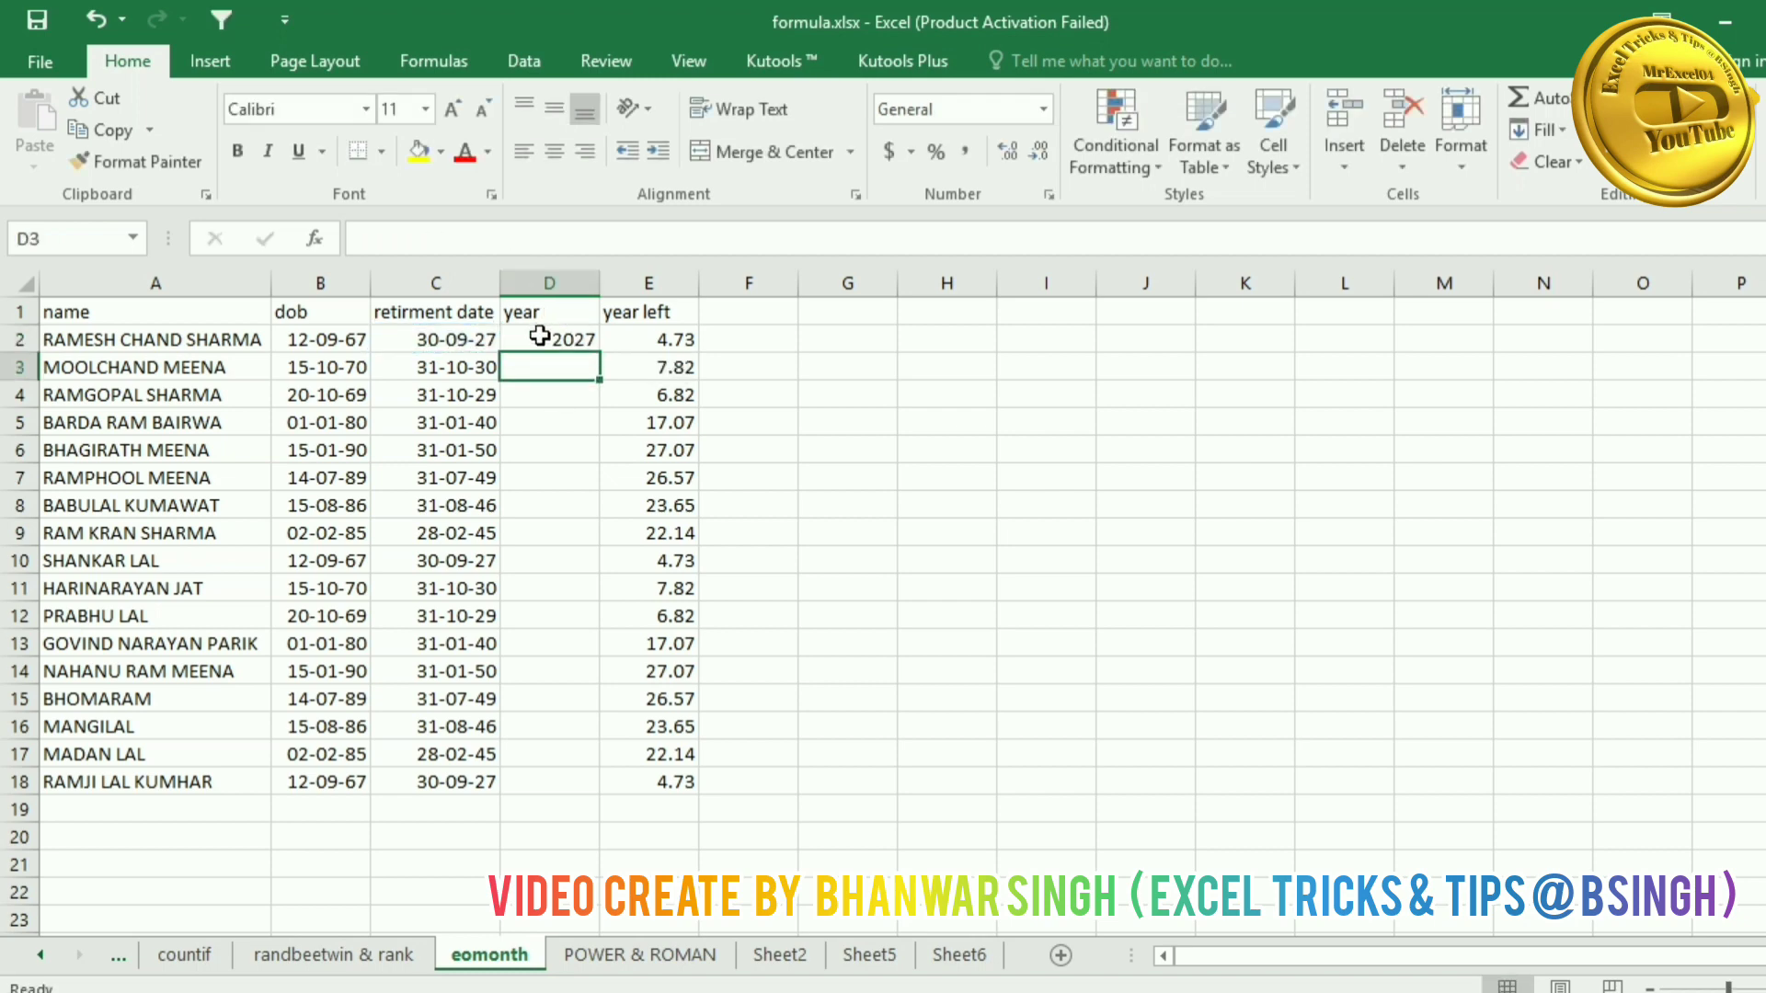
Step: Fill the YEAR formula from D2 down to D18
click(578, 339)
double_click(599, 352)
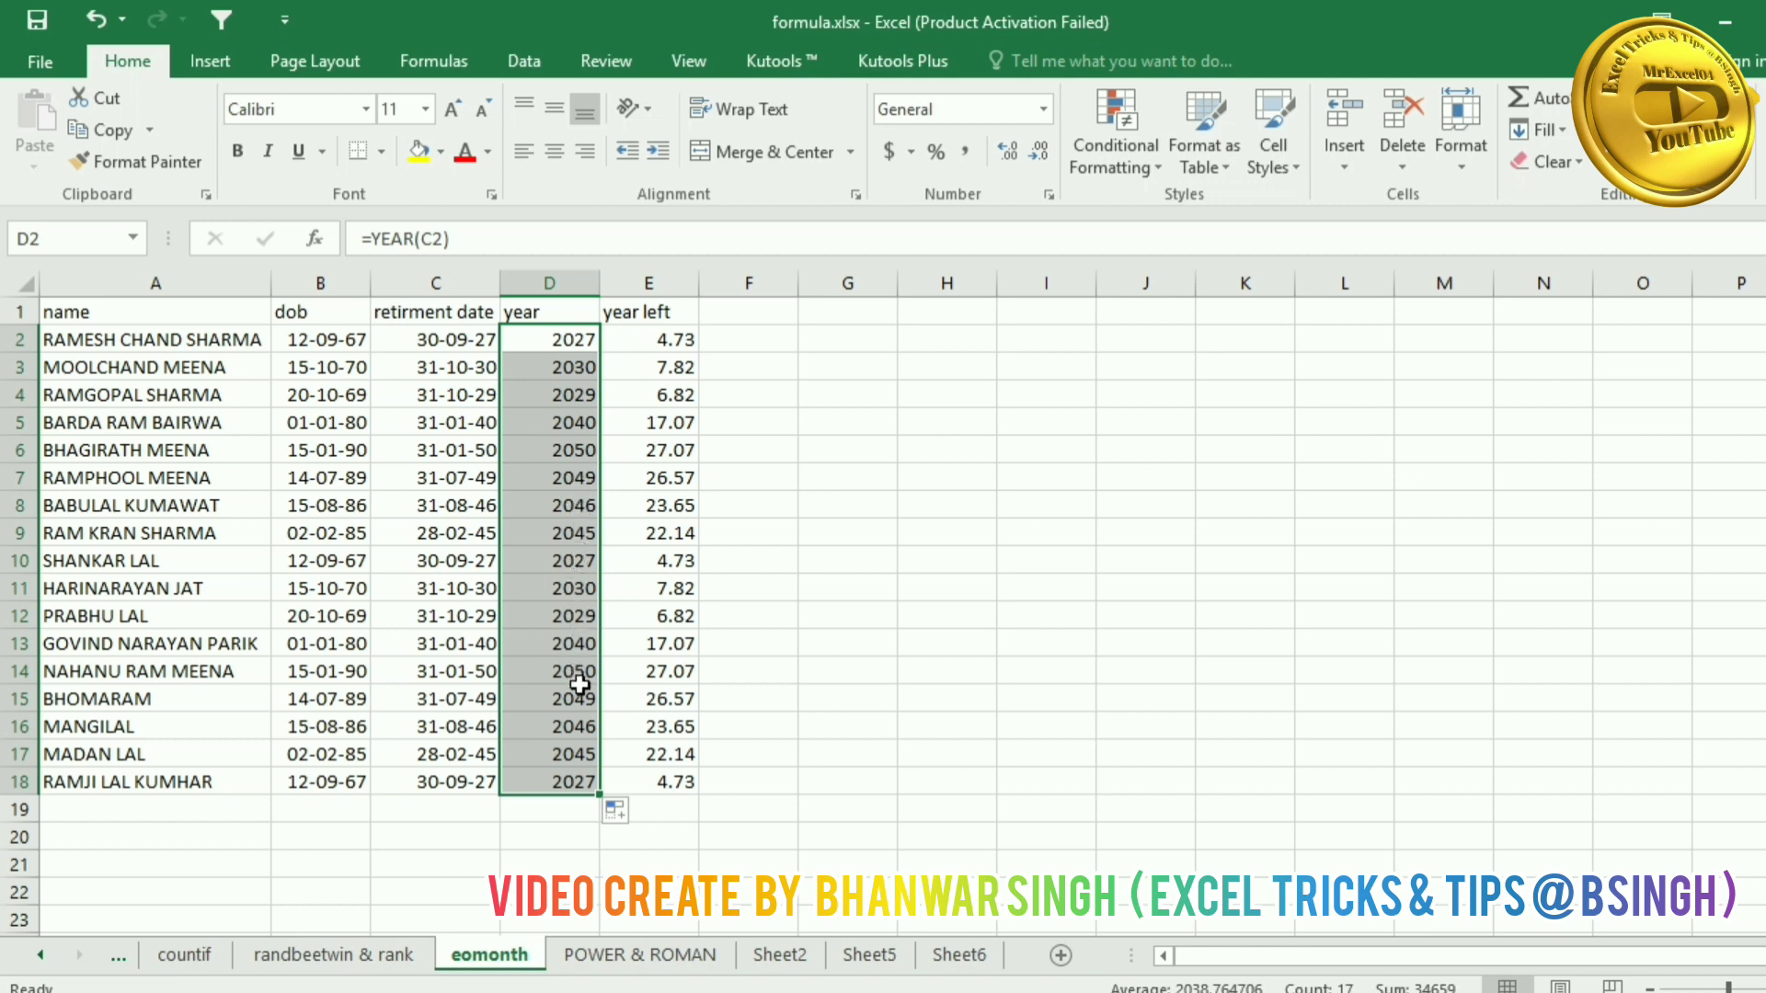
click(841, 422)
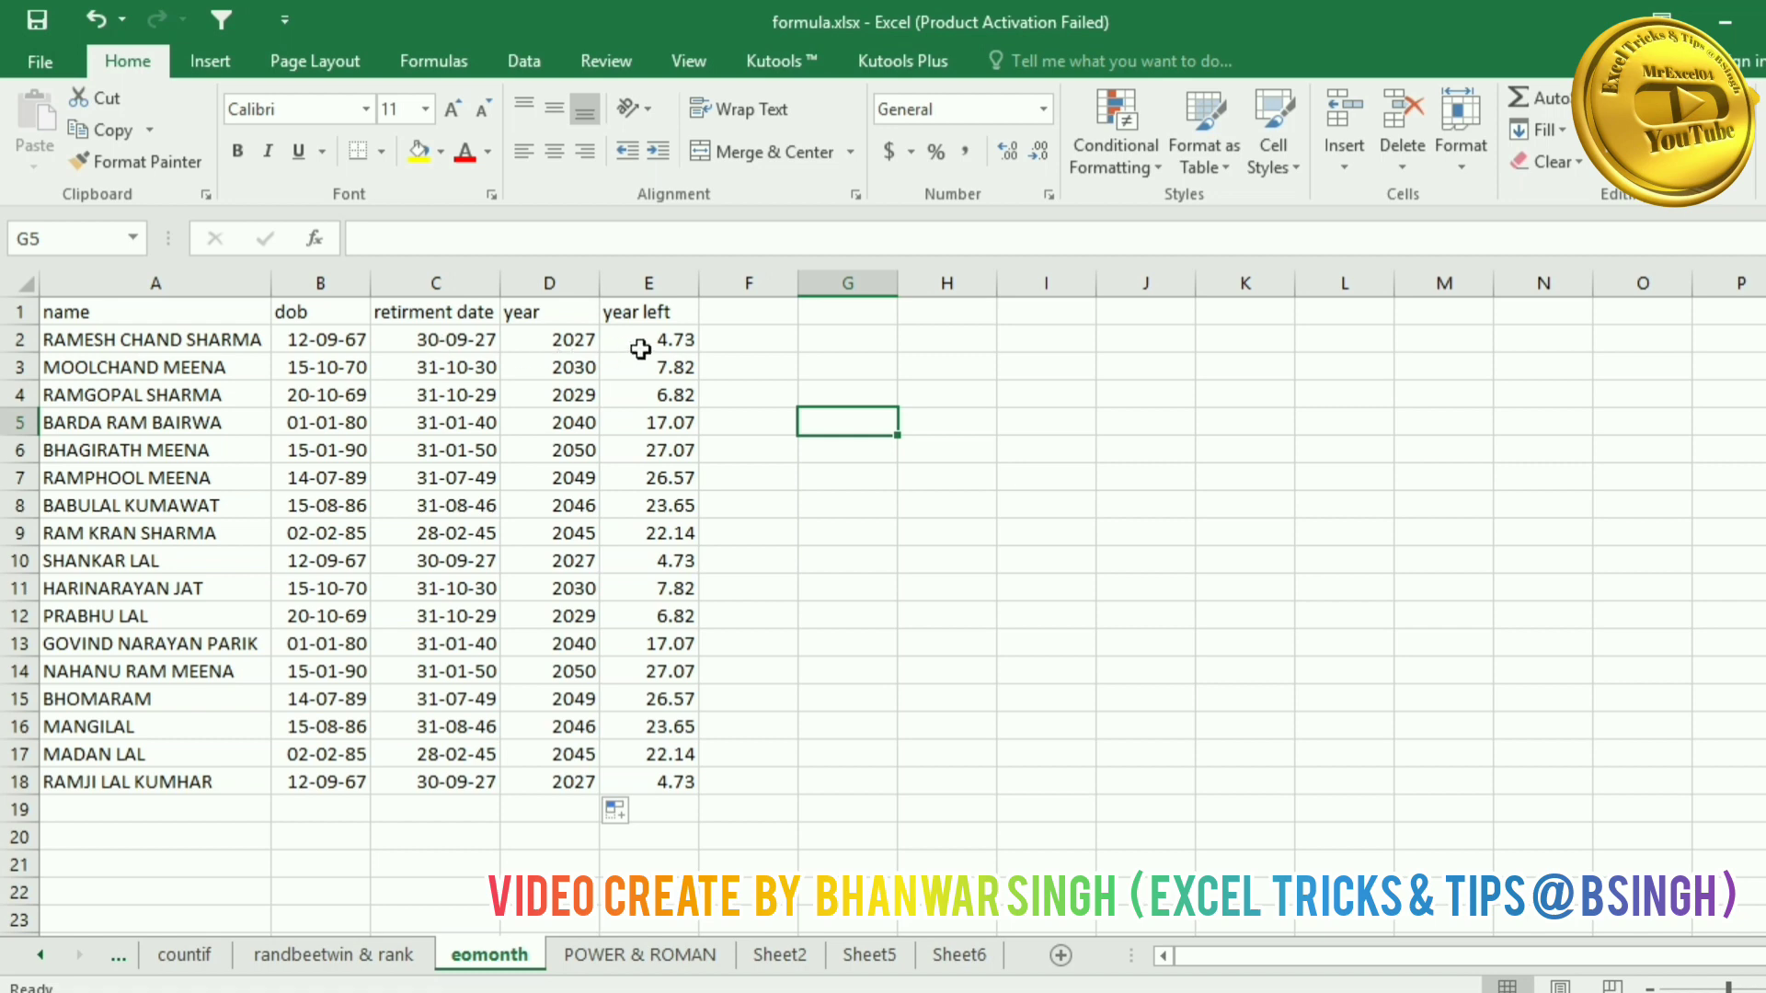
Step: Check the year left formula in E2, and clear the values in E2:E18
click(658, 311)
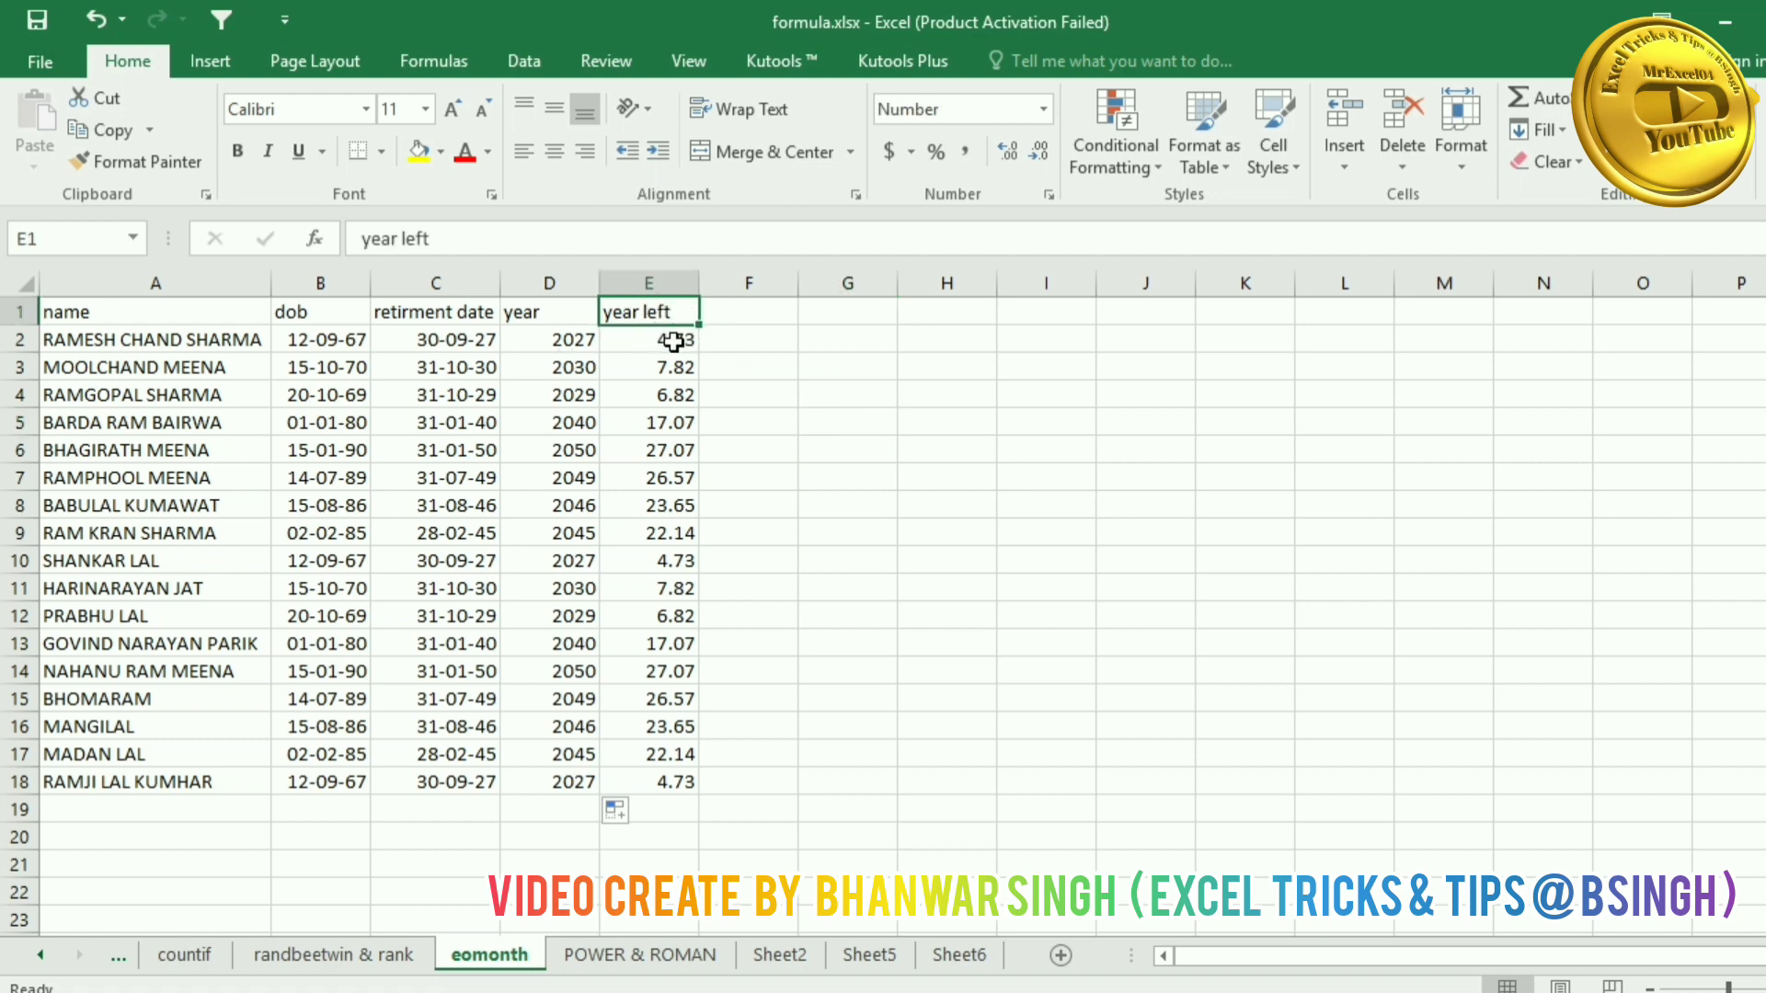
click(659, 343)
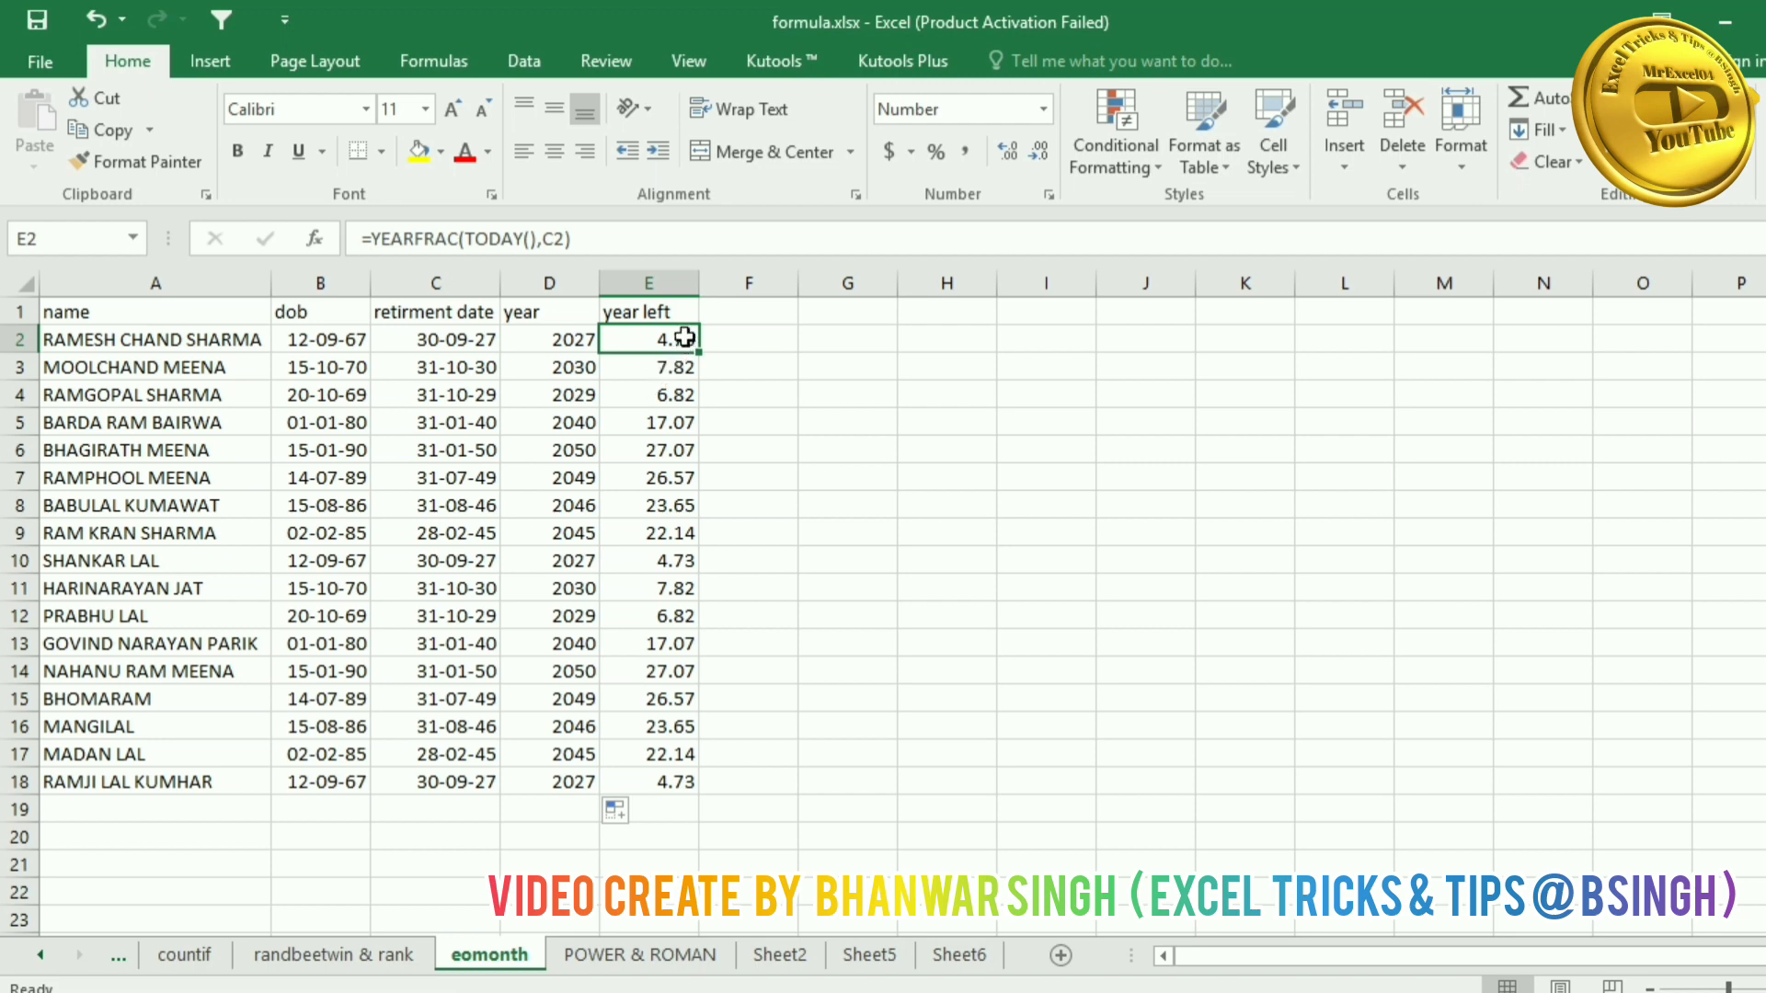
drag(678, 340, 679, 786)
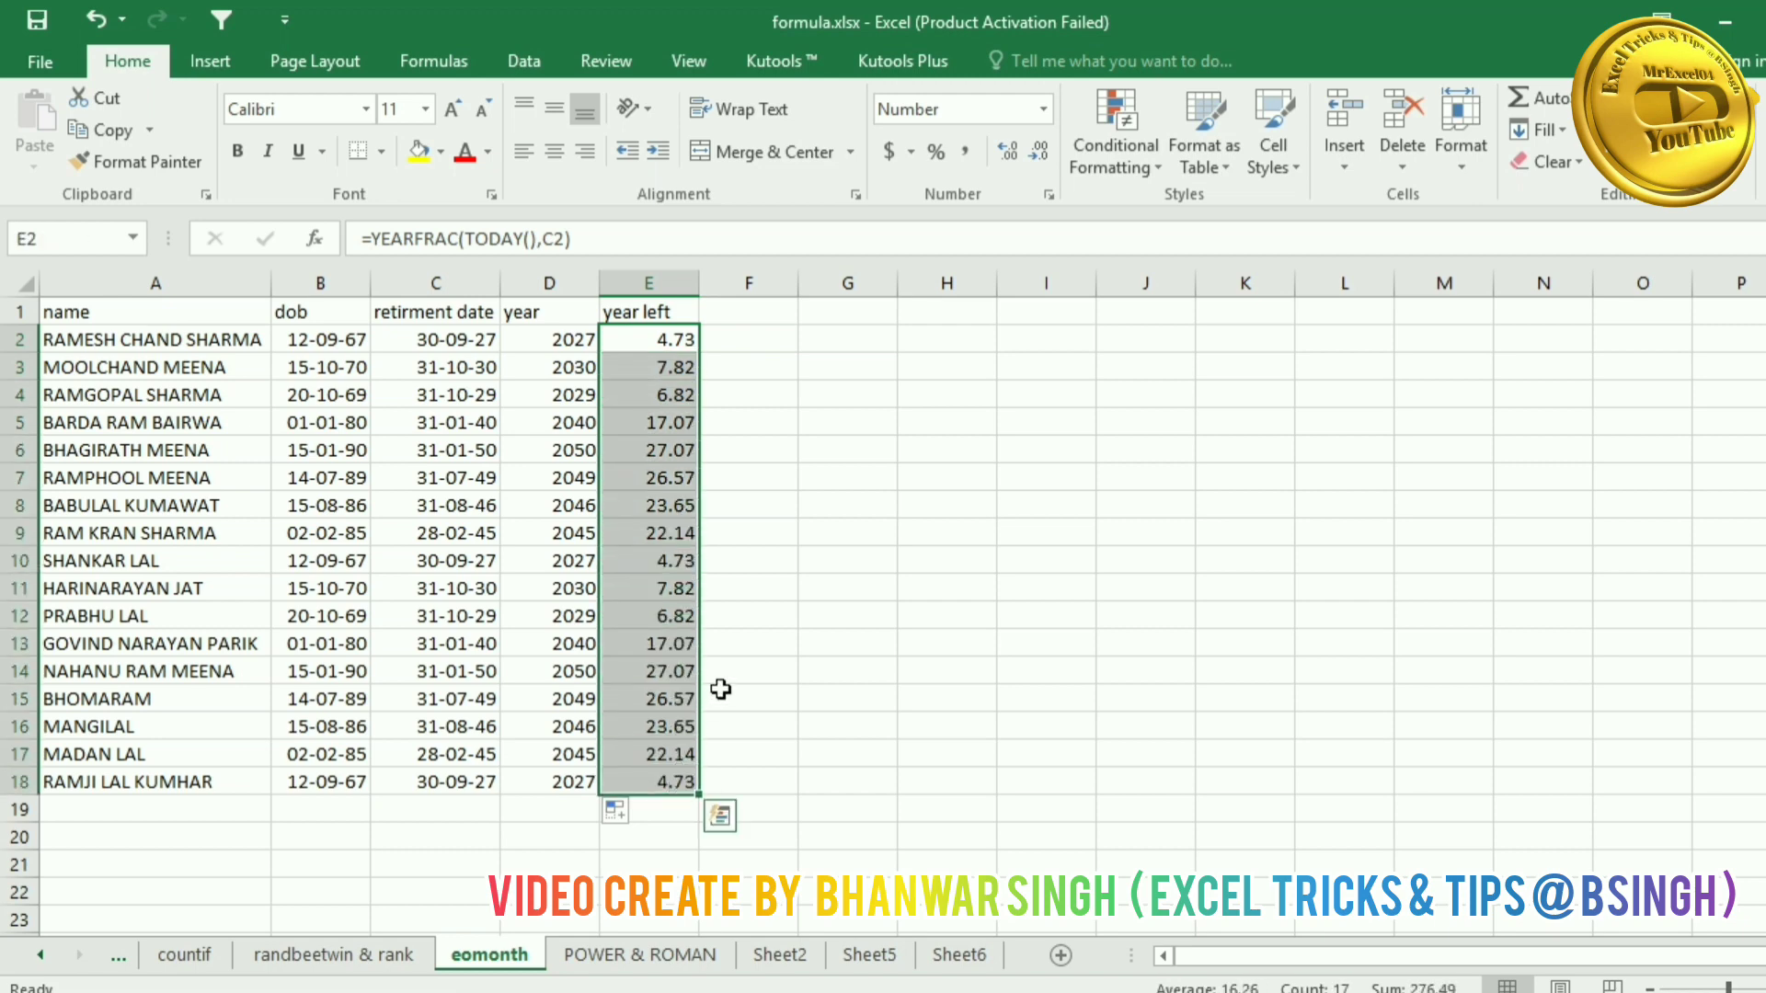
key(Delete)
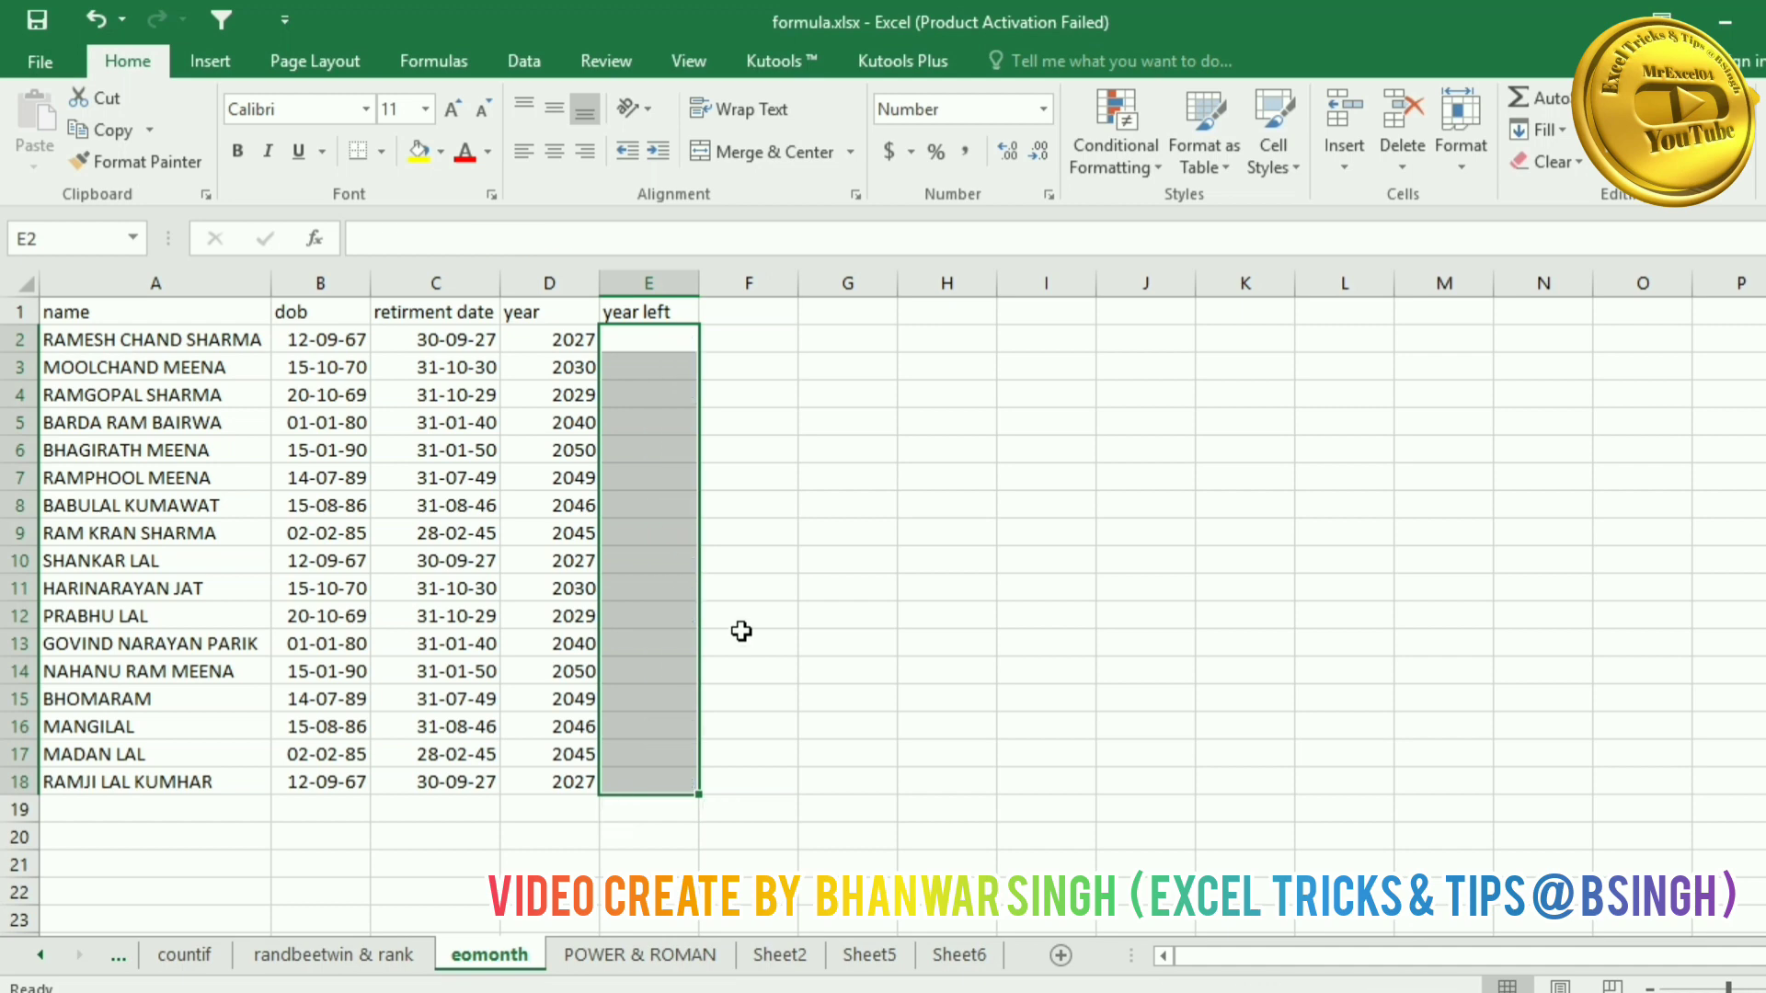
Step: Enter =YEARFRAC(C2,TODAY()) in E2 to calculate the years left until the retirement date
click(654, 335)
text(=)
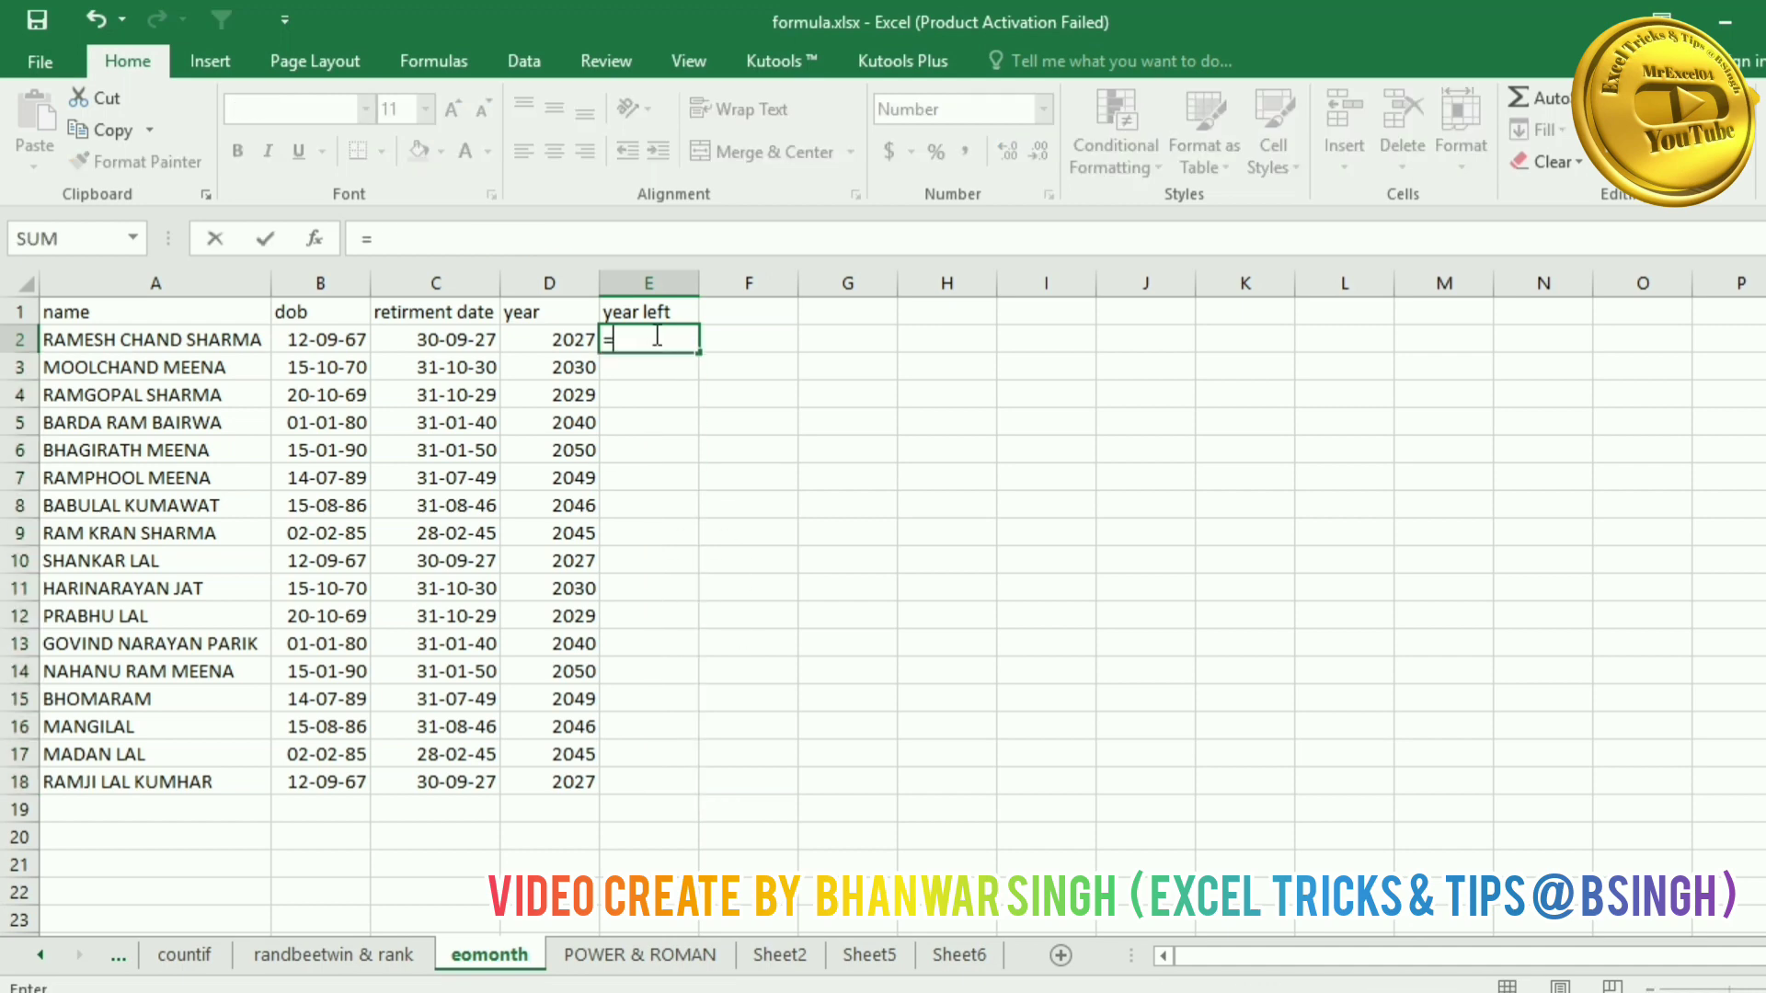
text(YEAR)
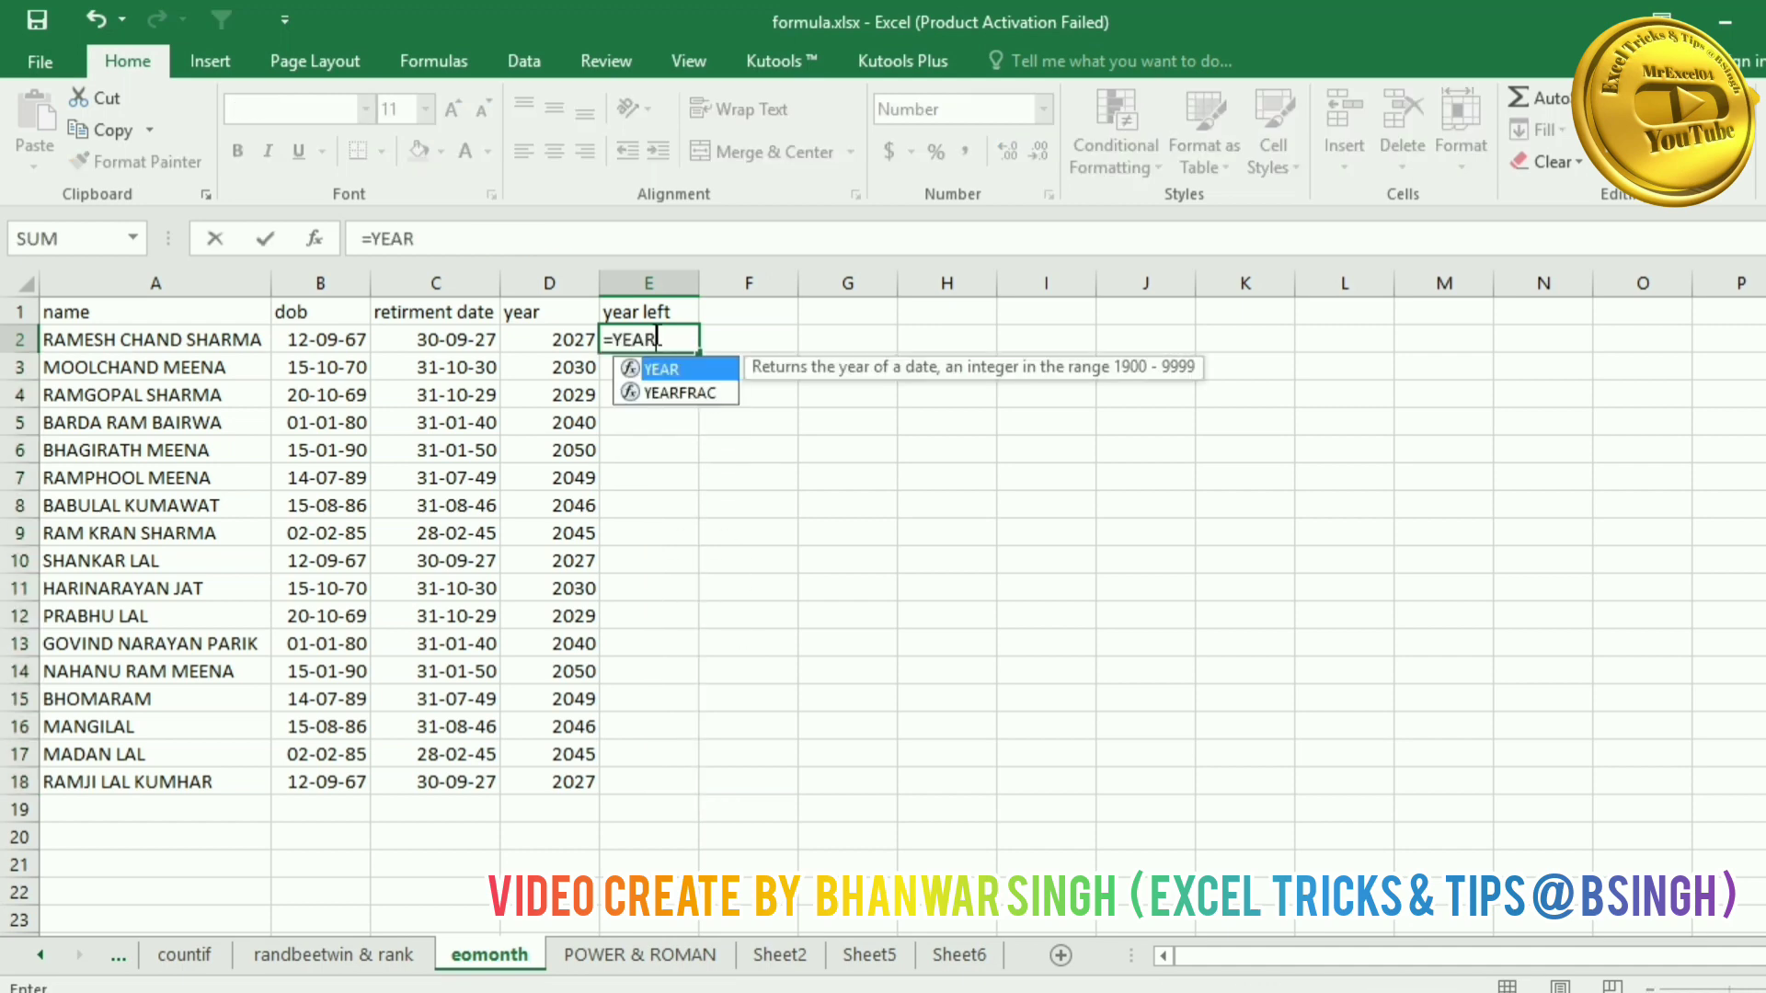
text(F)
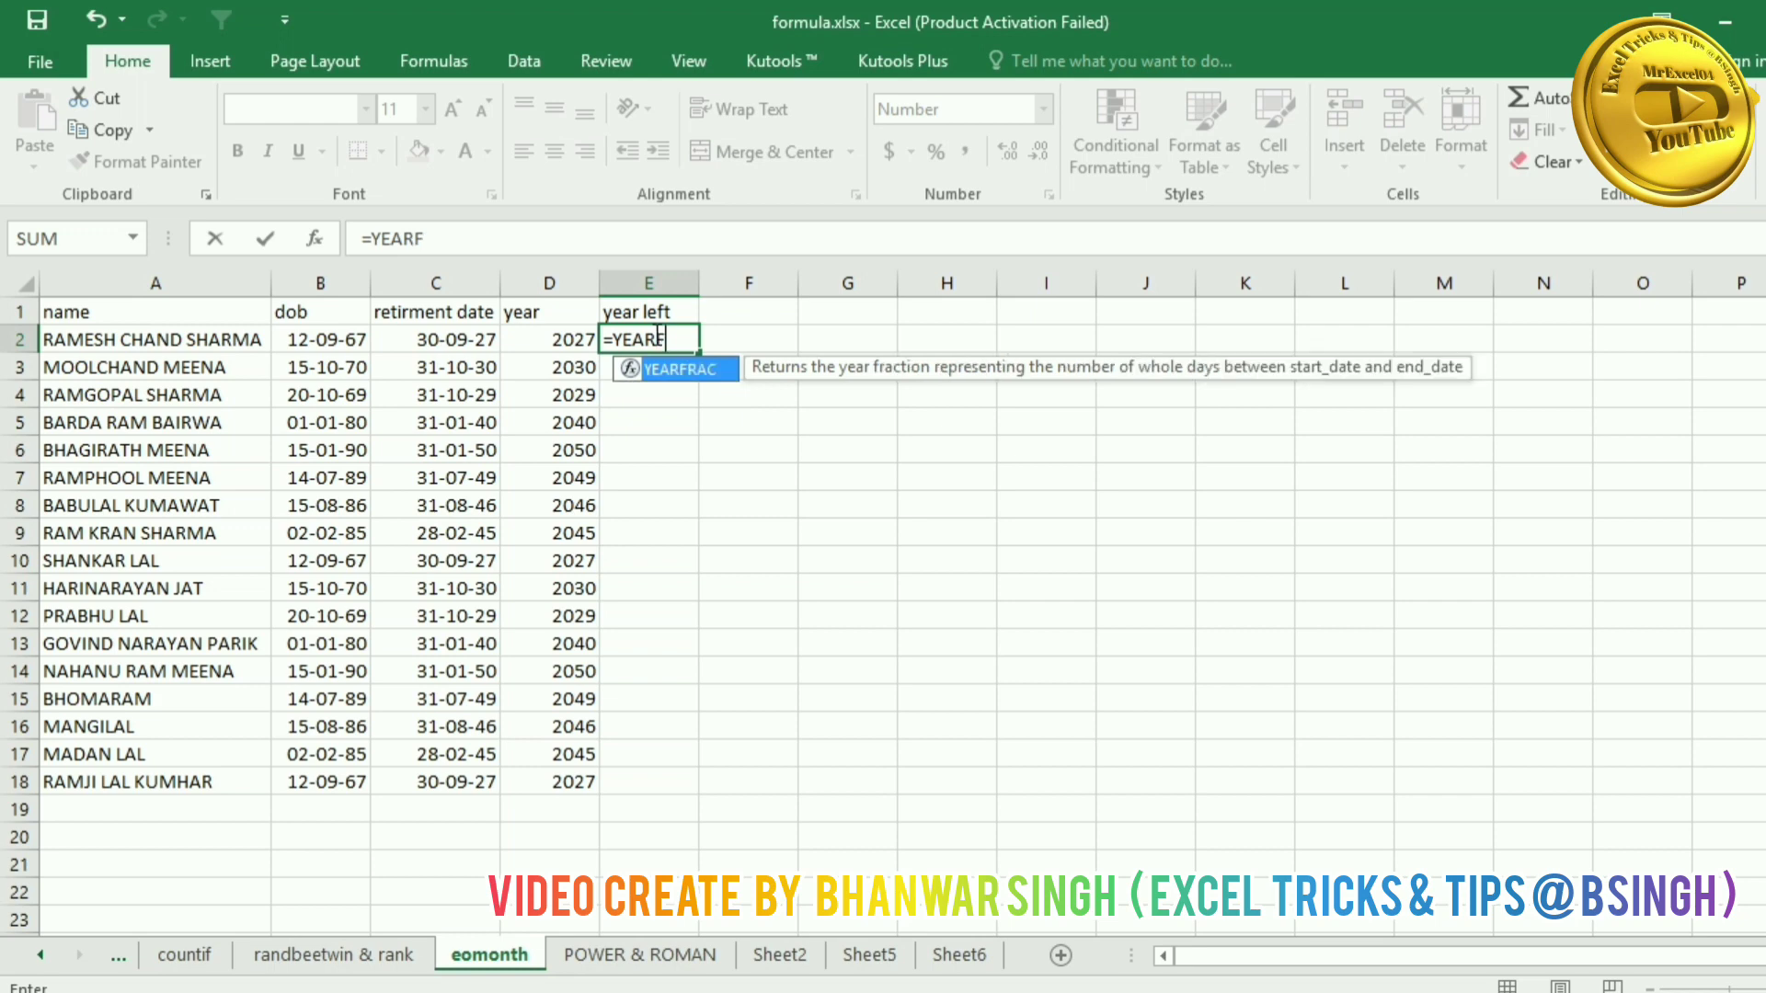
key(Tab)
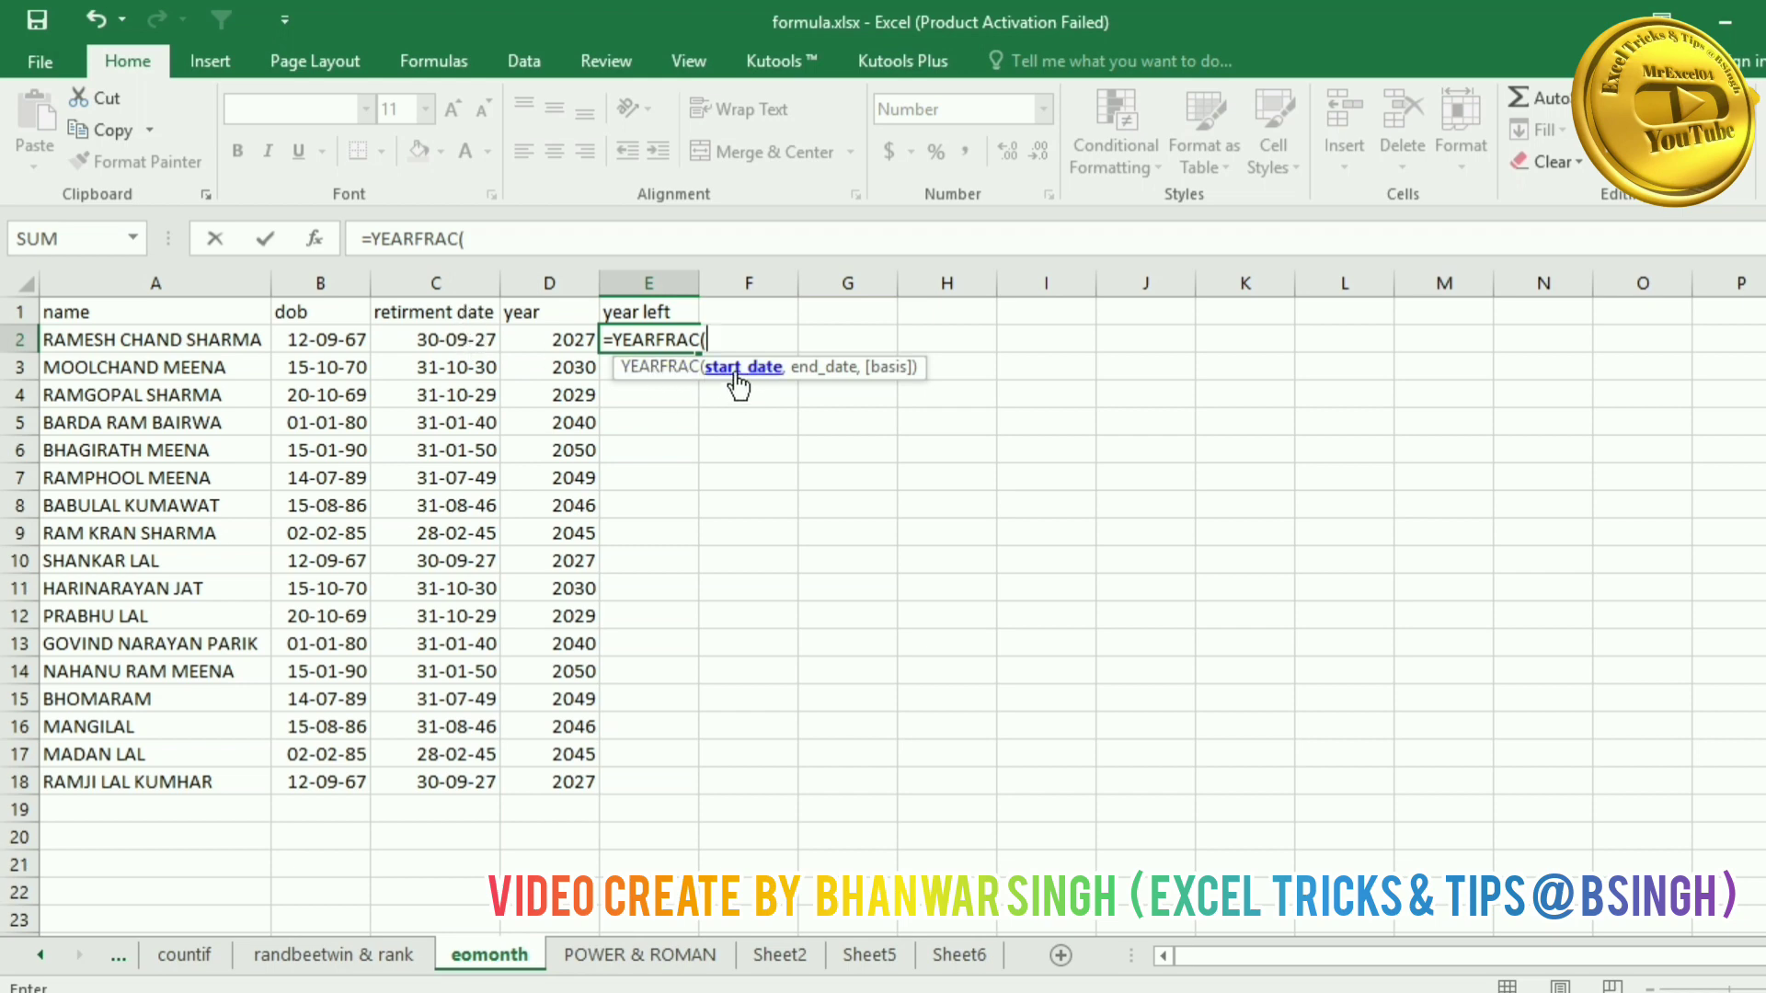
click(473, 342)
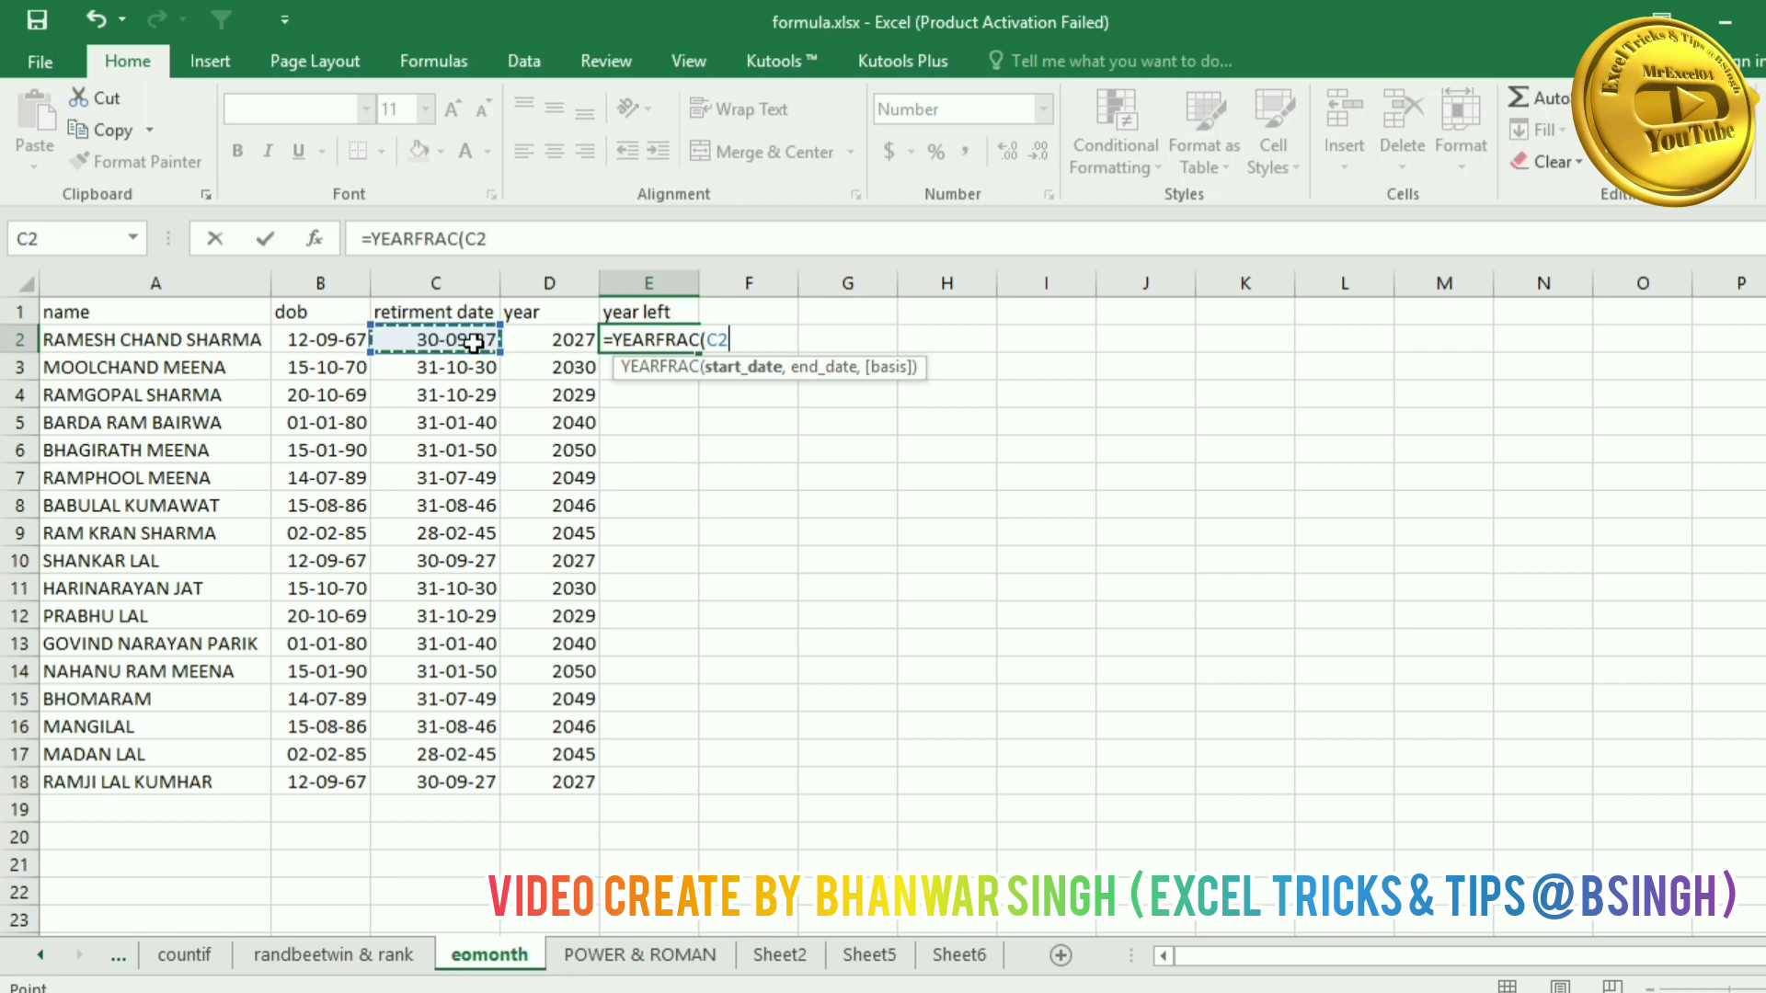
text(,)
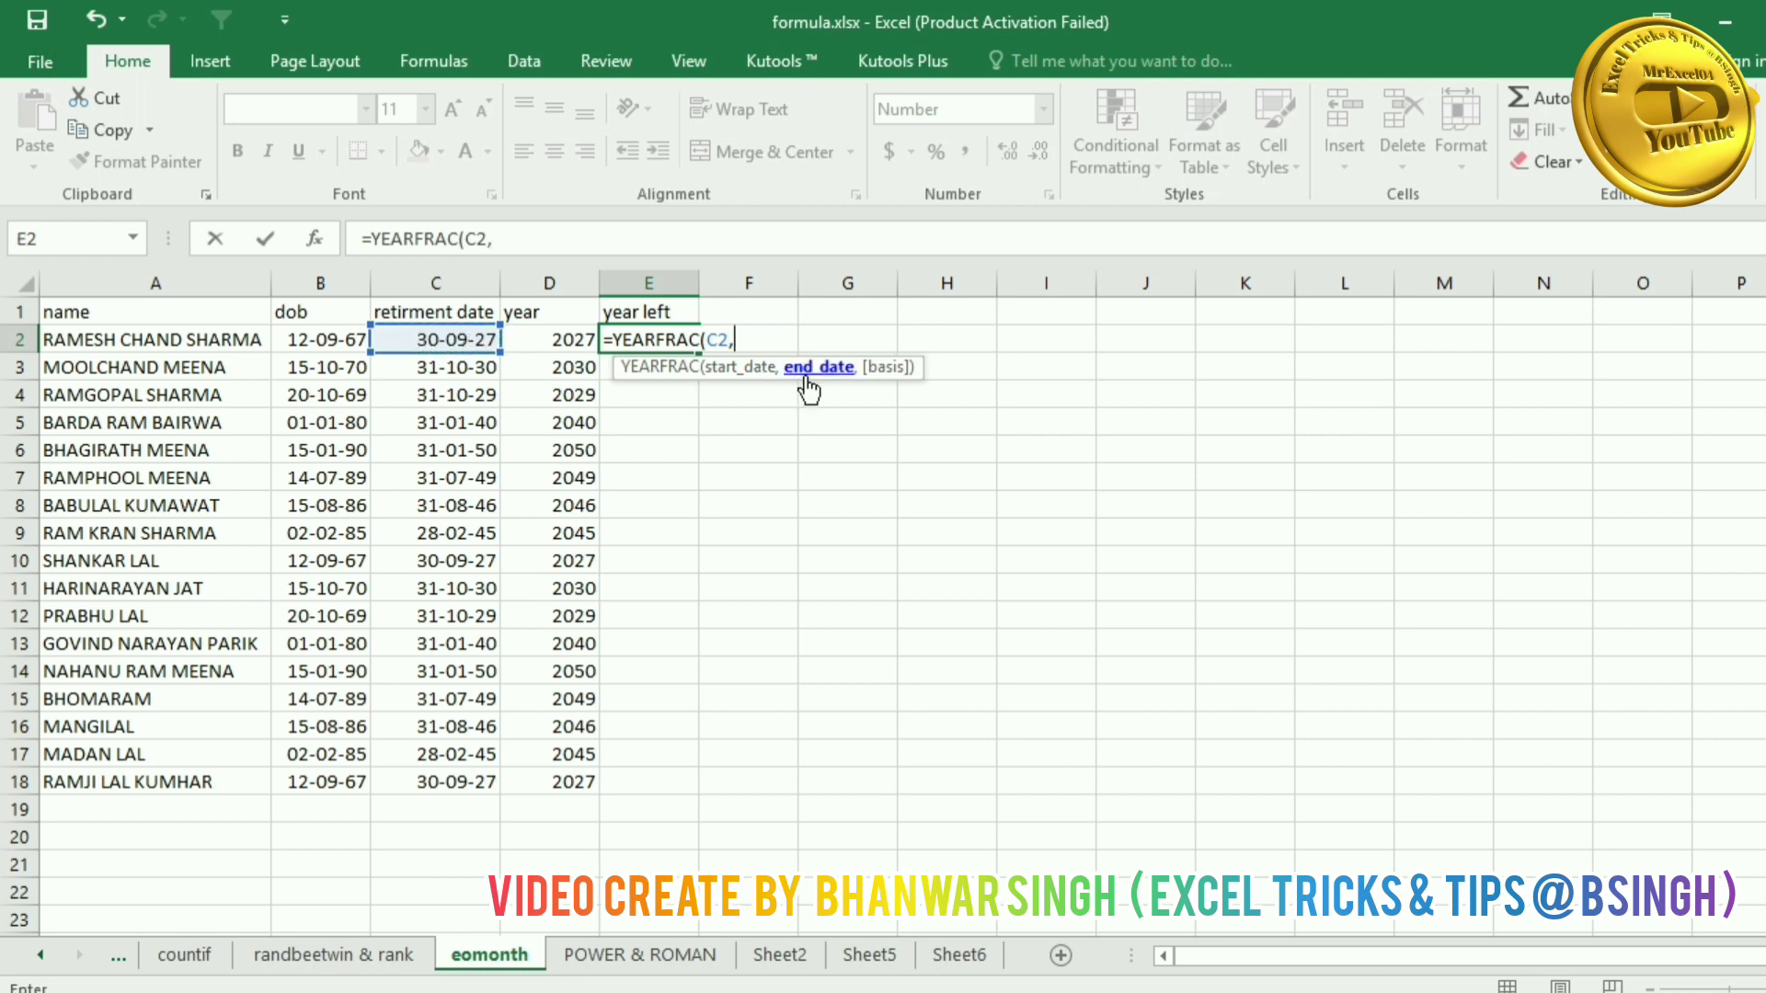
text(TODA)
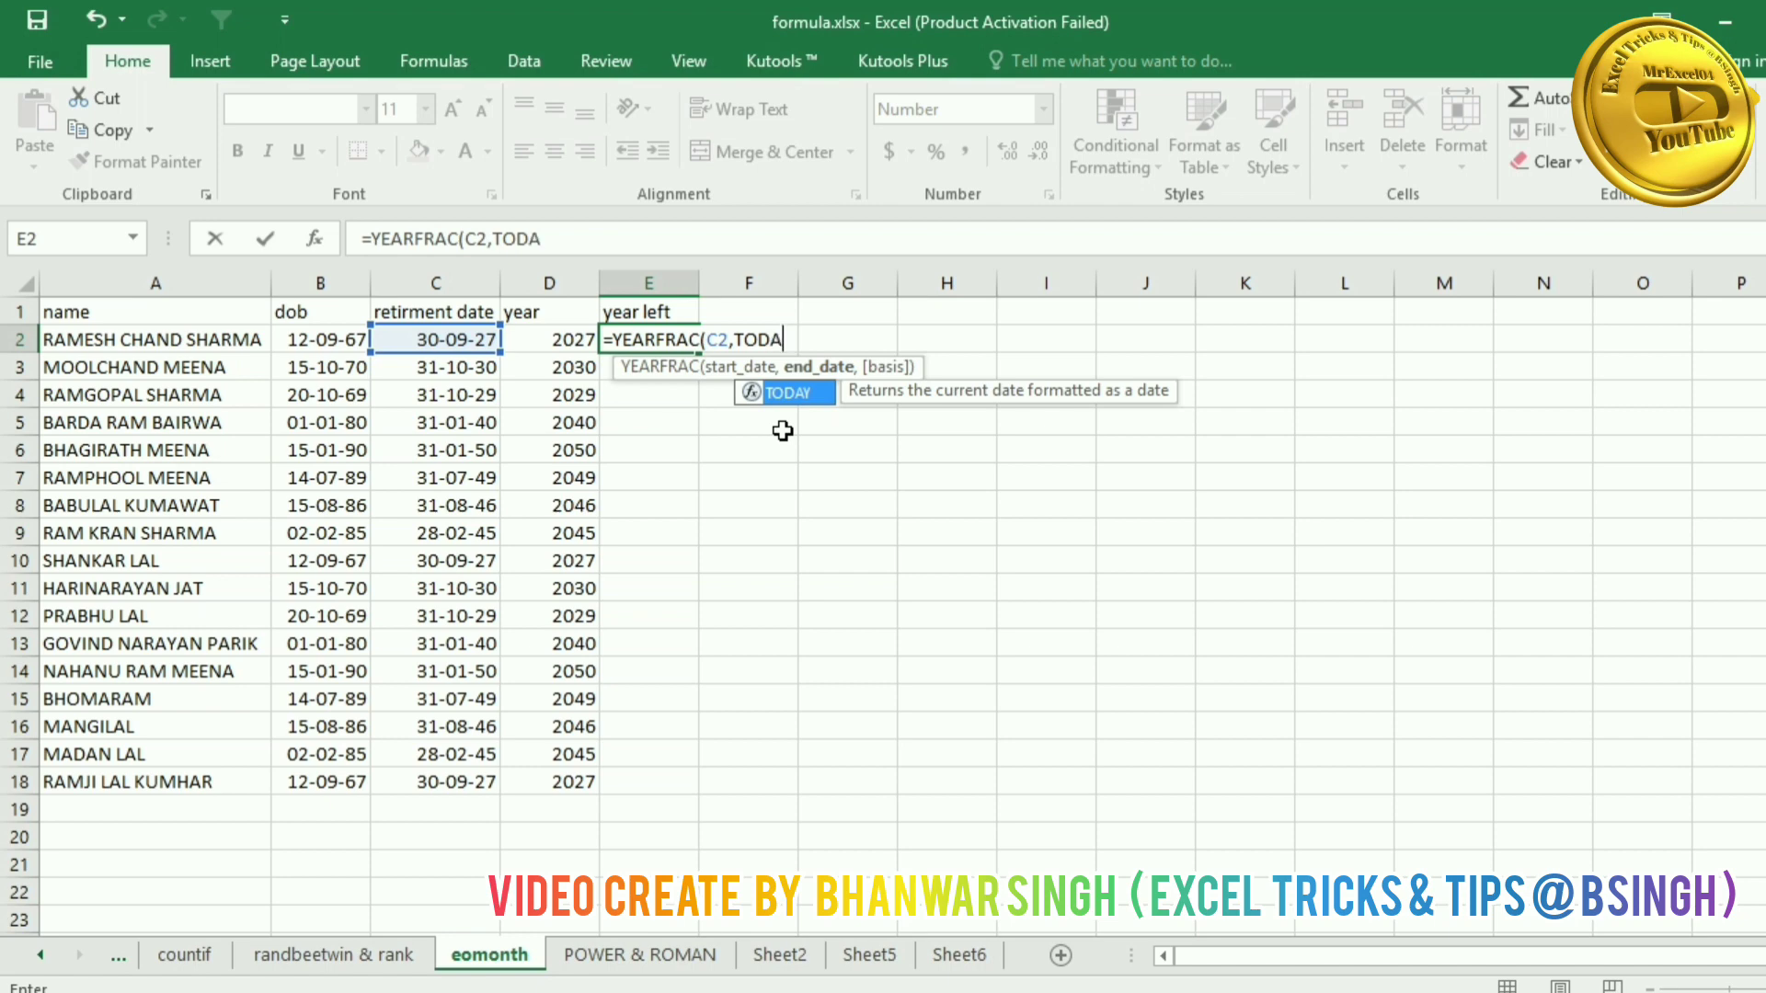
text(Y())
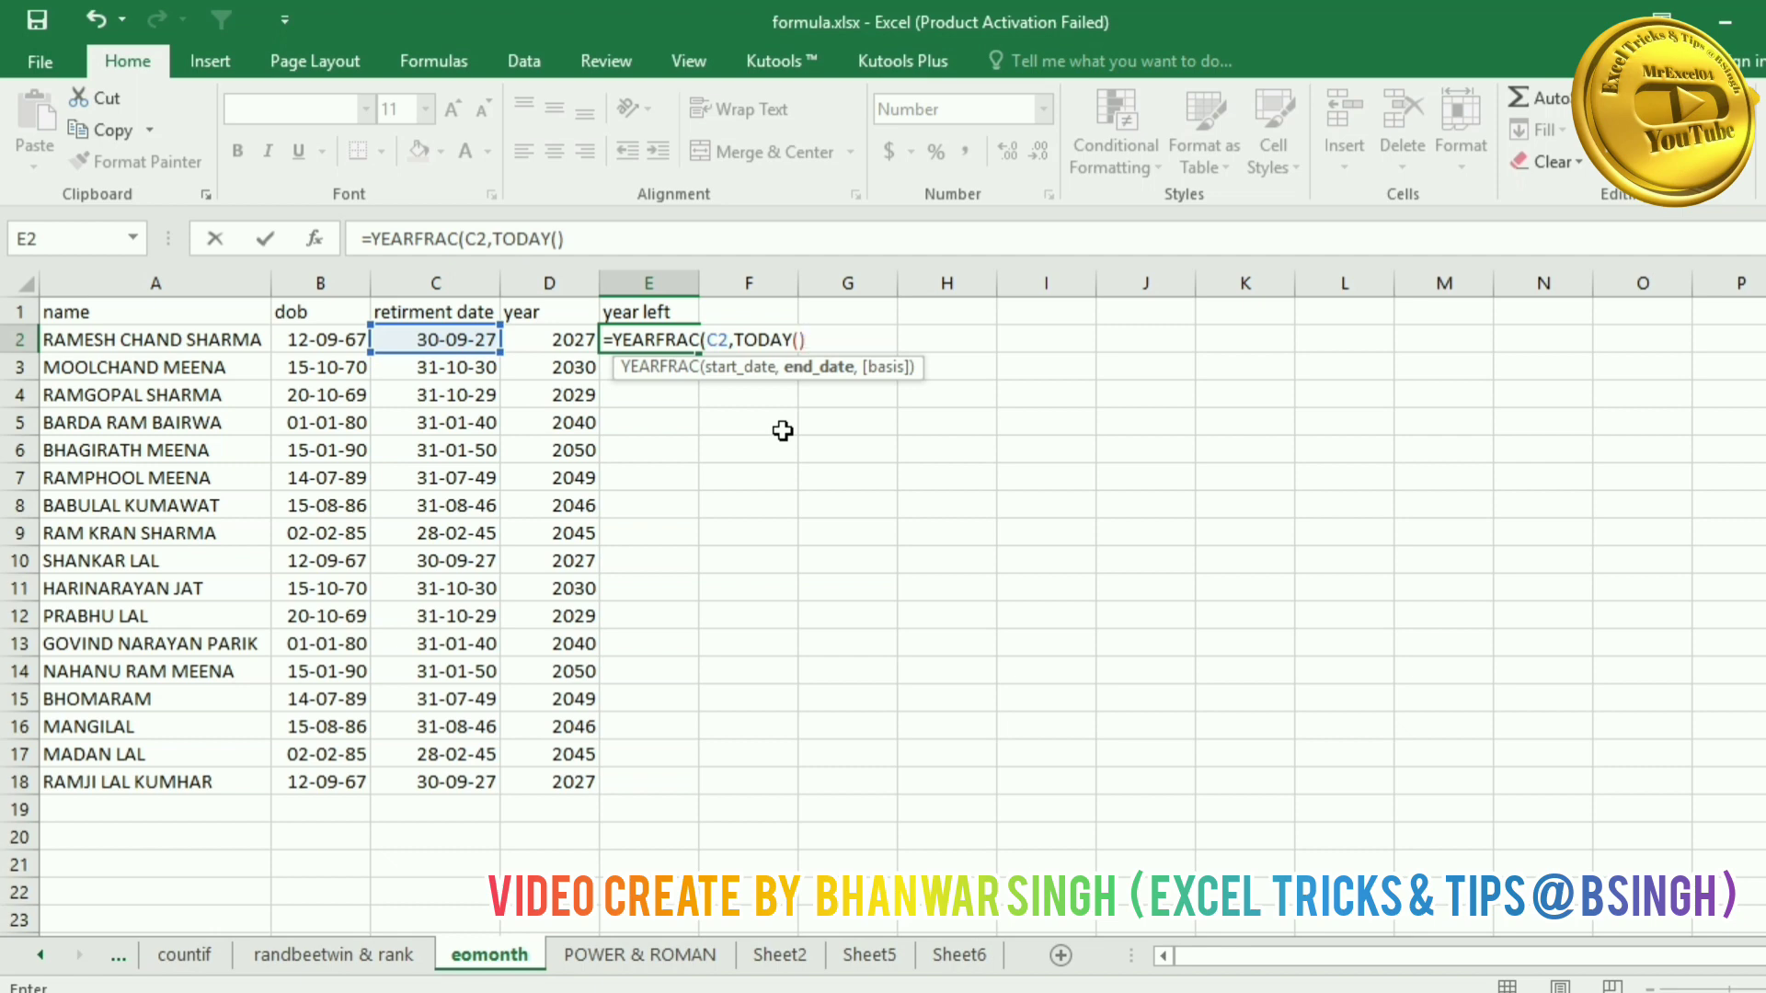
text())
key(Return)
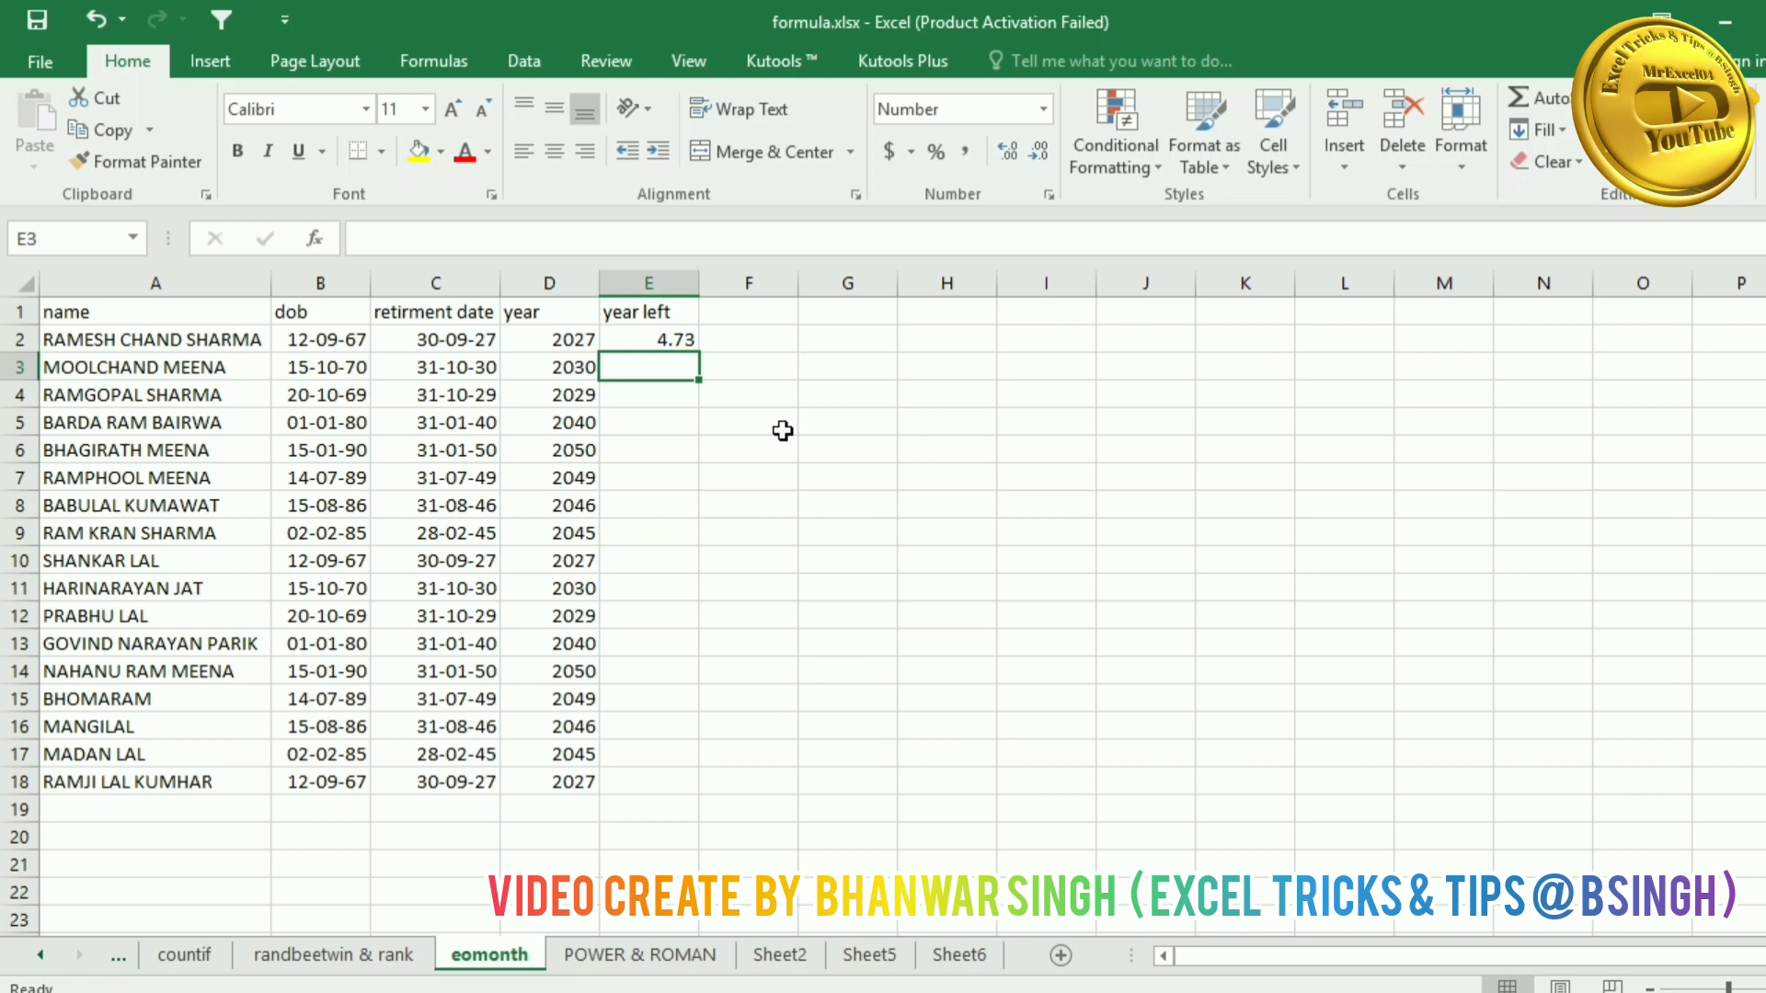
Step: Fill the YEARFRAC formula from E2 down to E18
click(678, 342)
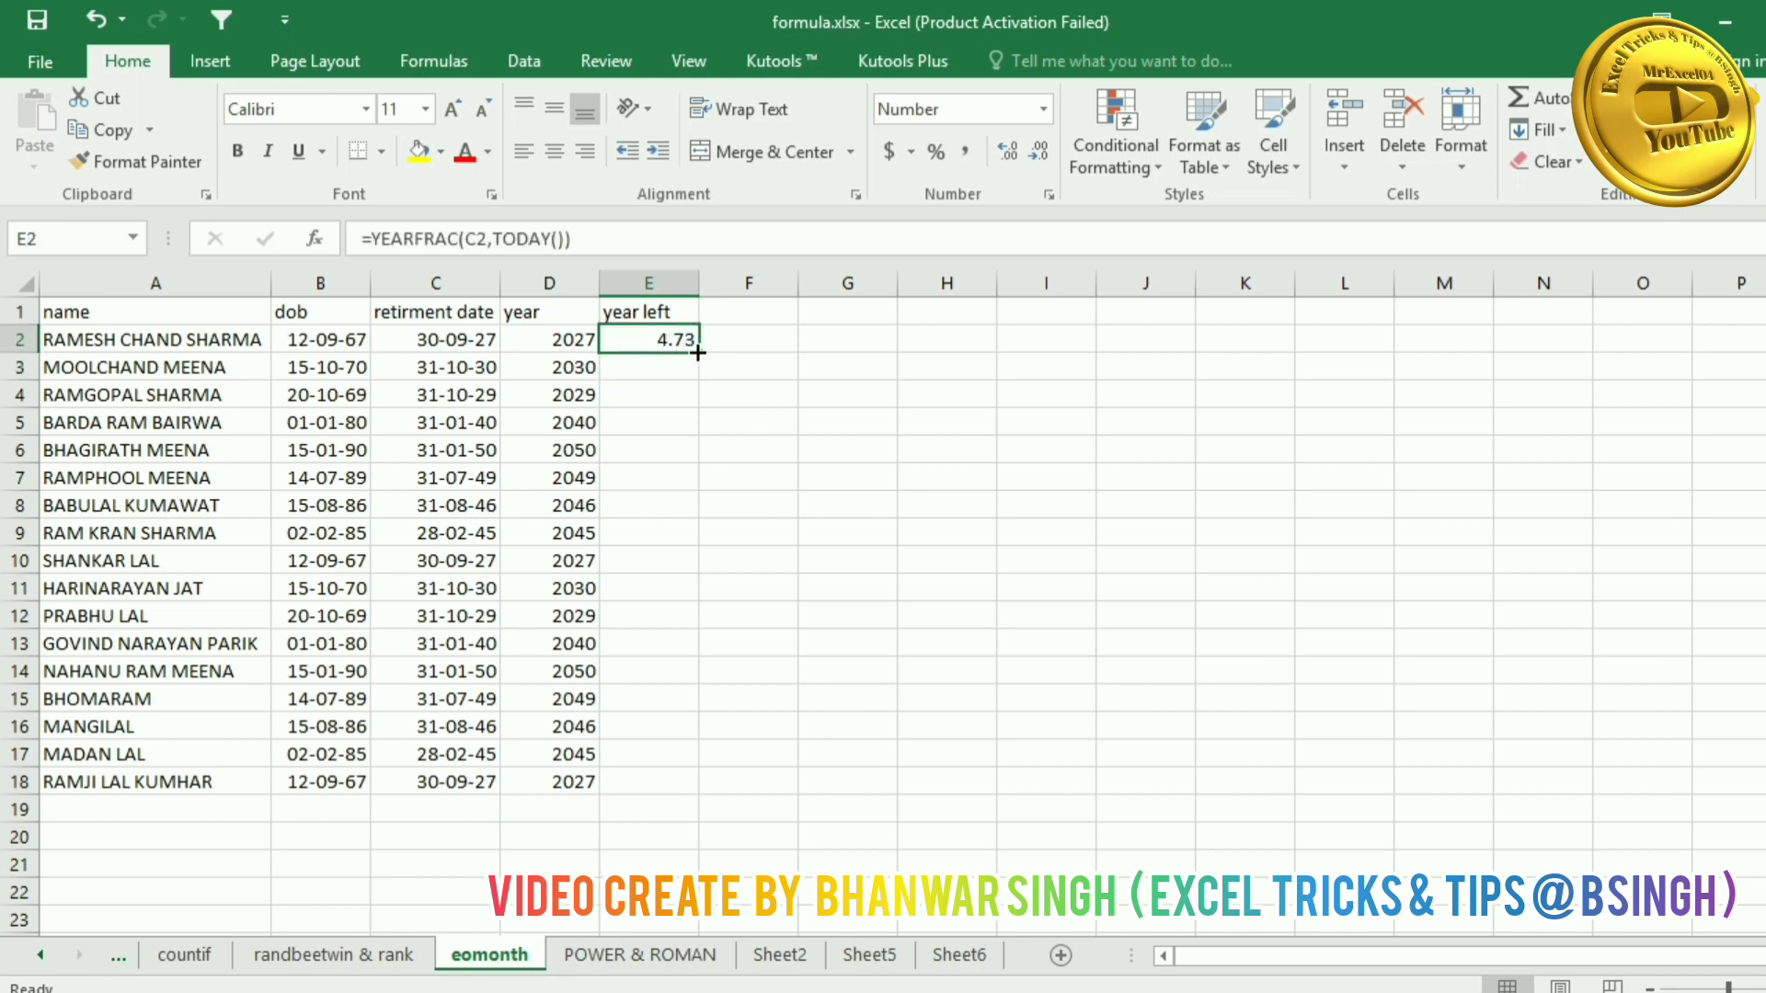
double_click(698, 352)
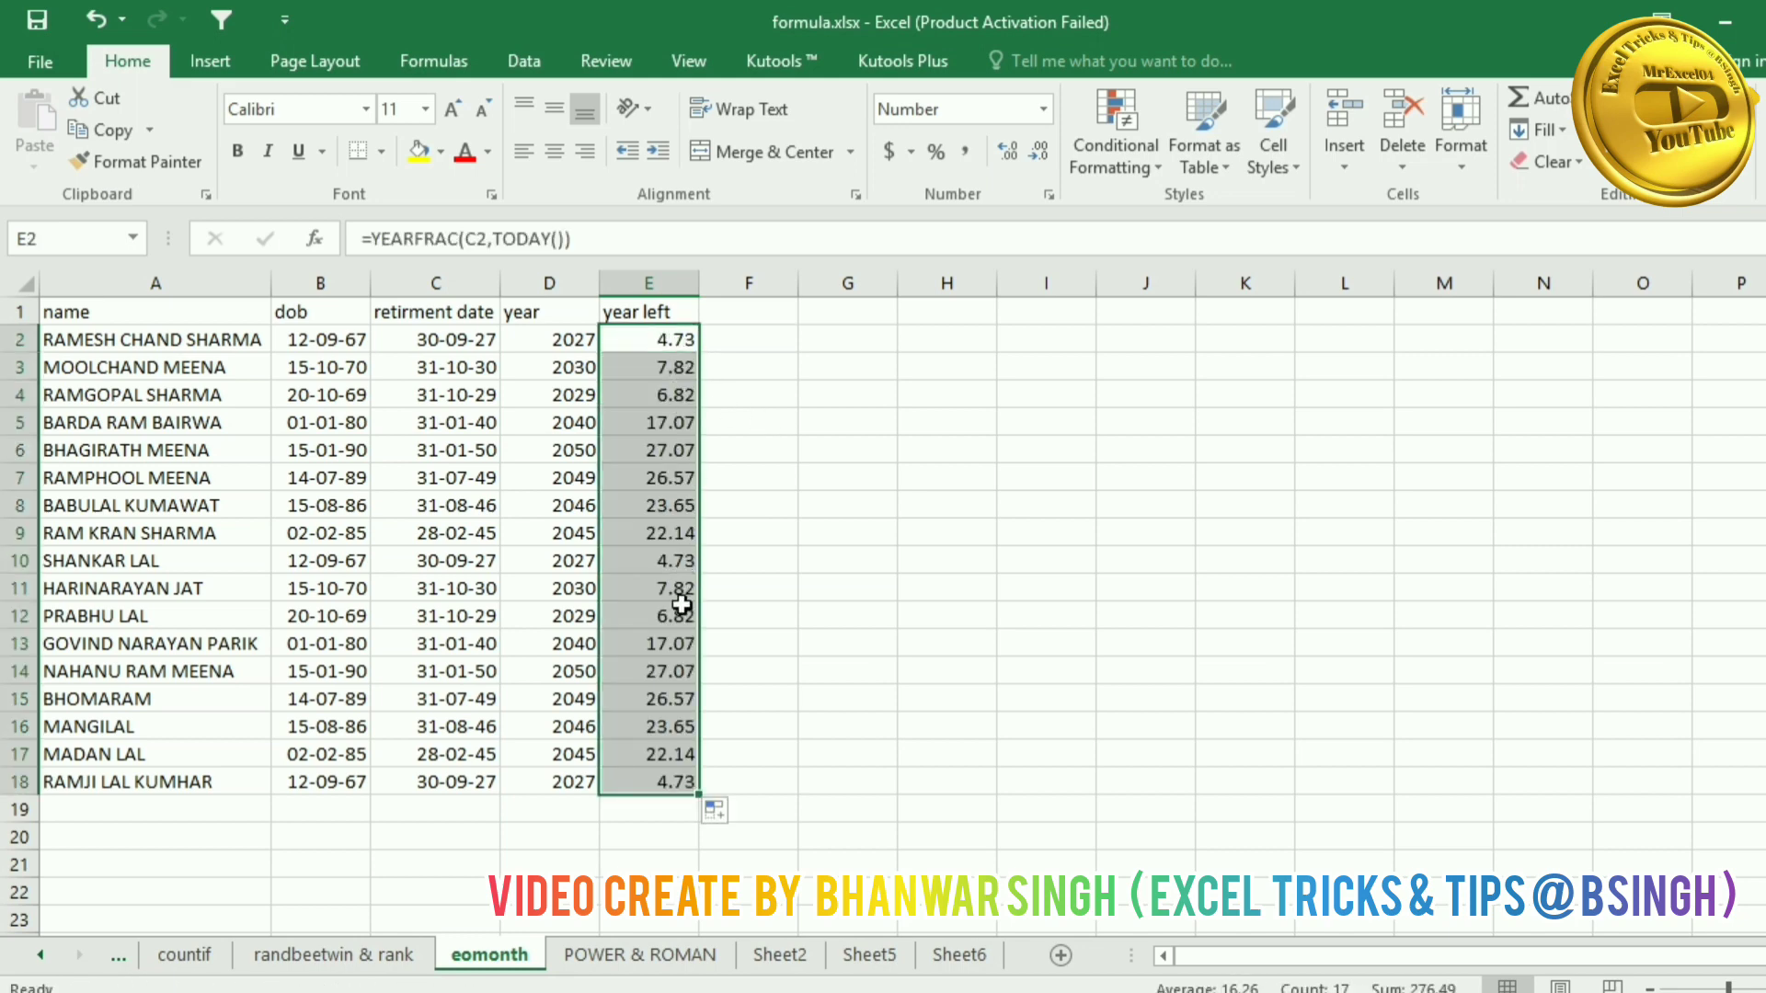
click(814, 644)
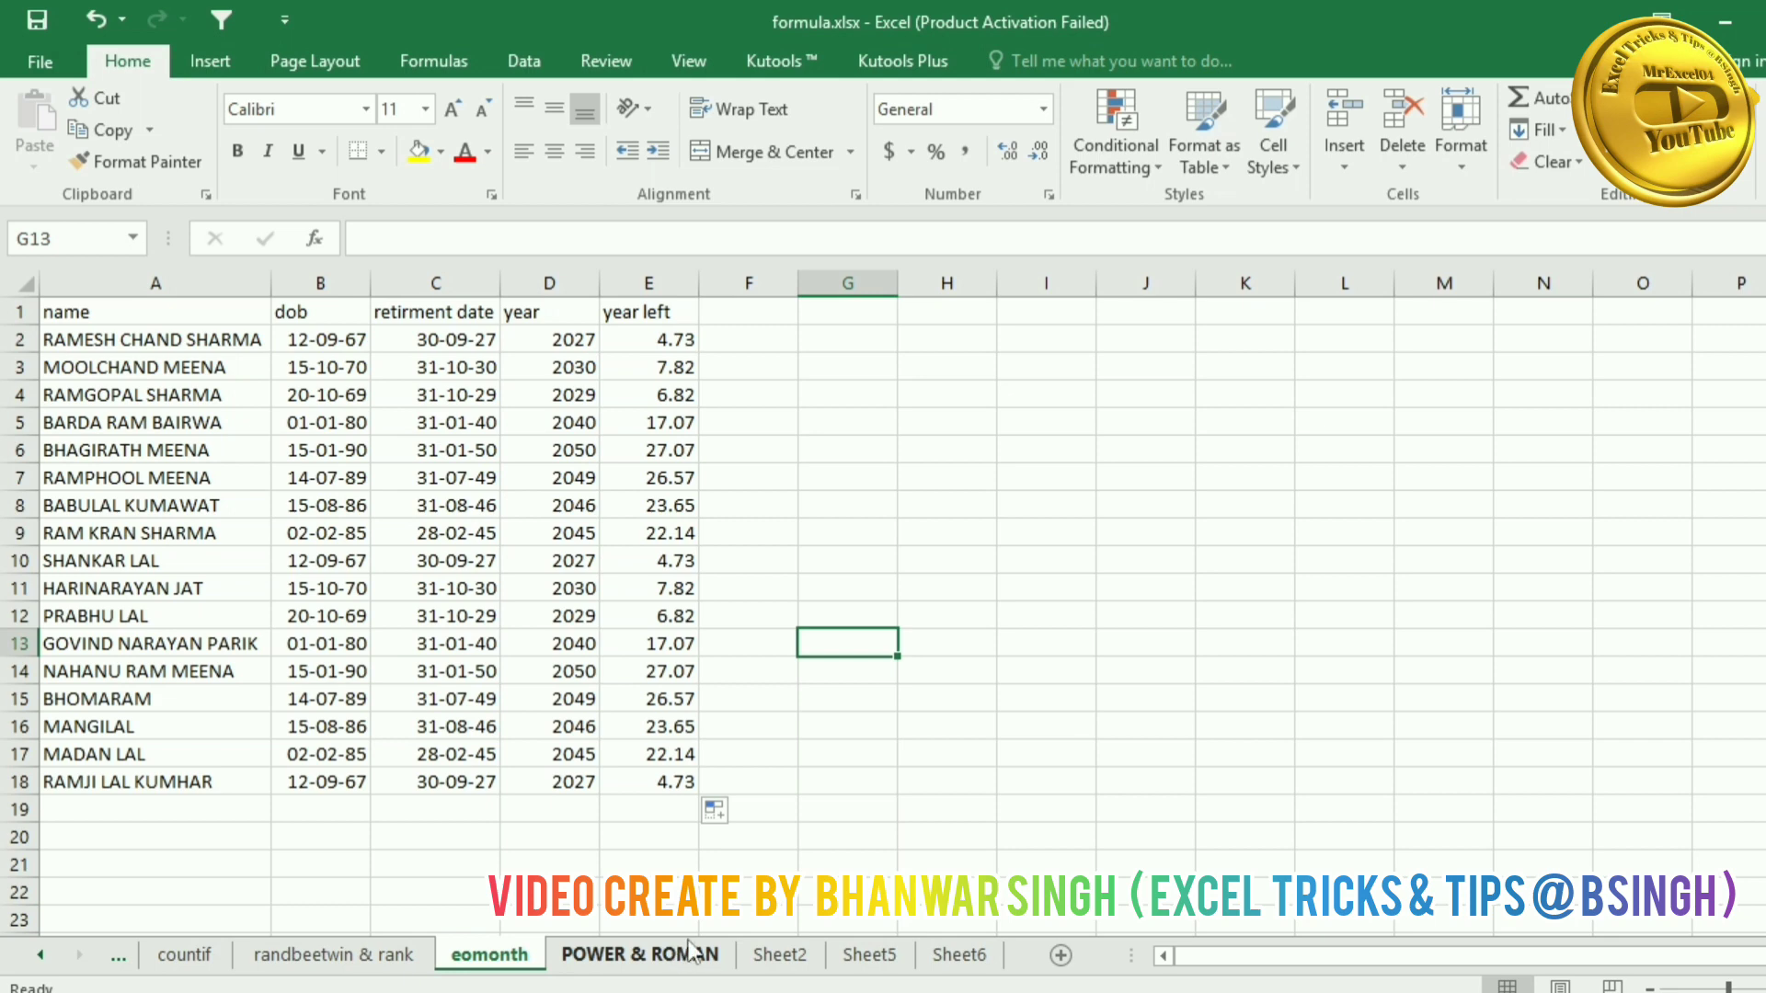
Step: On the POWER & ROMAN sheet, enter =ROMAN(B5) in C5 to convert the first number to a Roman numeral
click(640, 955)
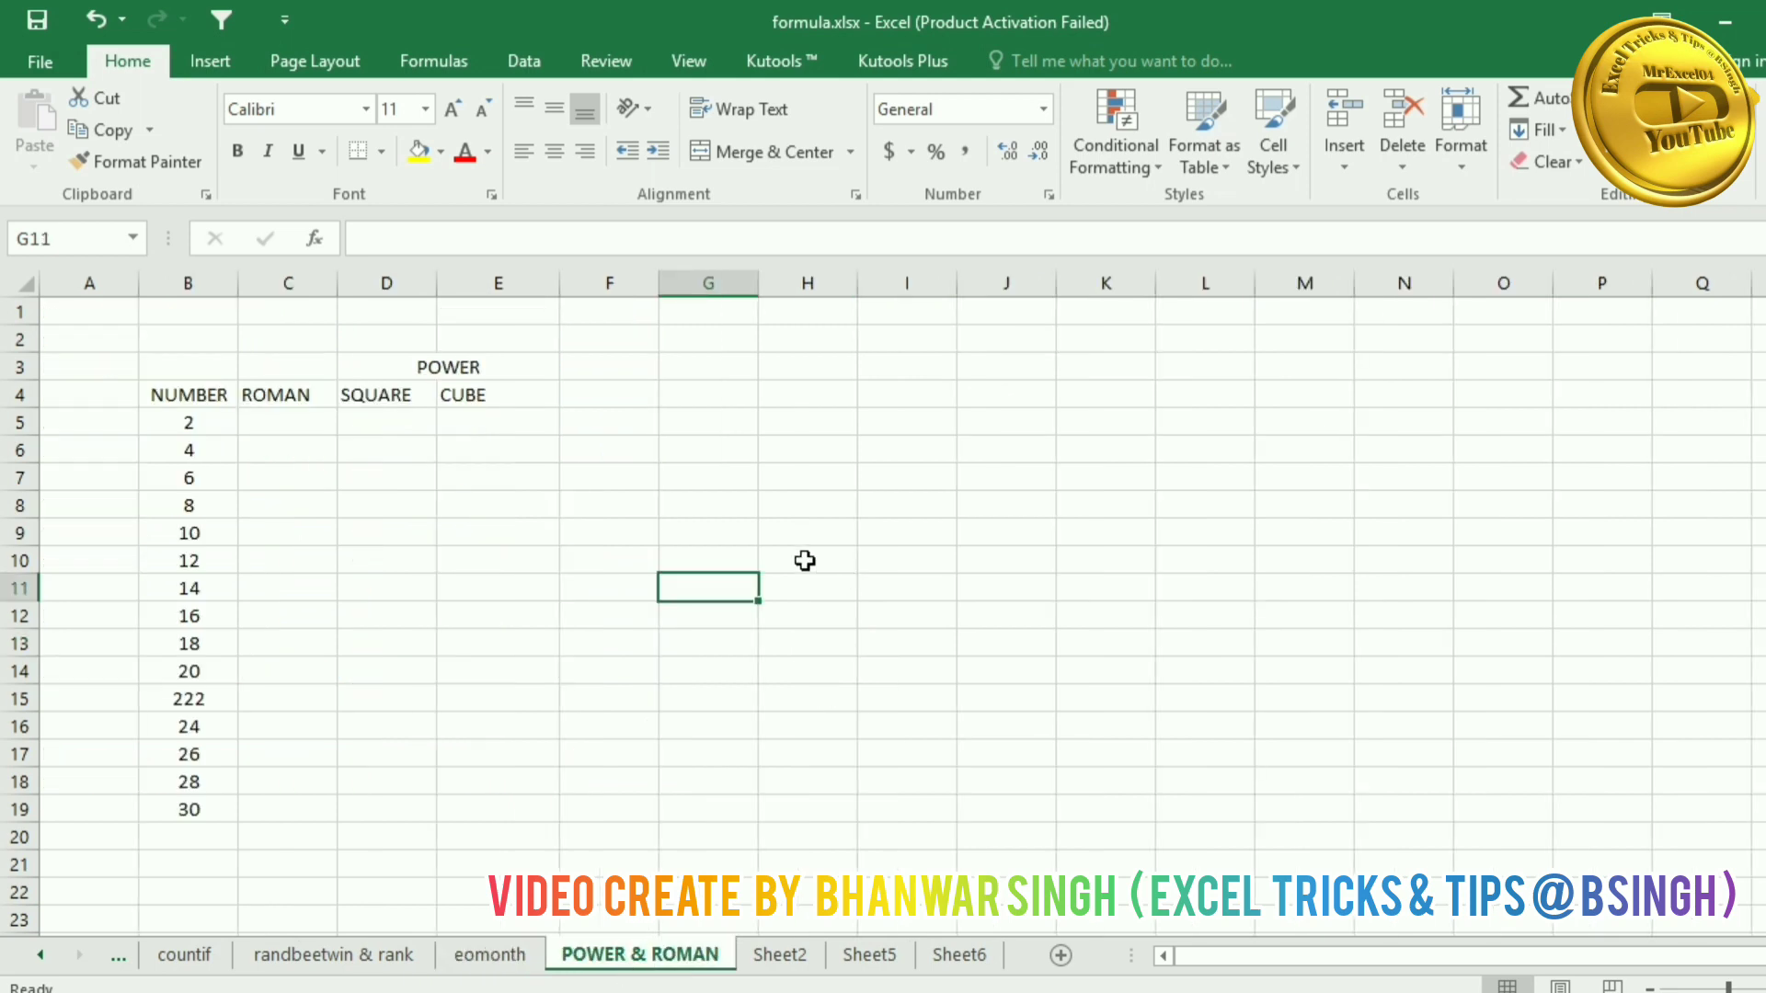
click(307, 425)
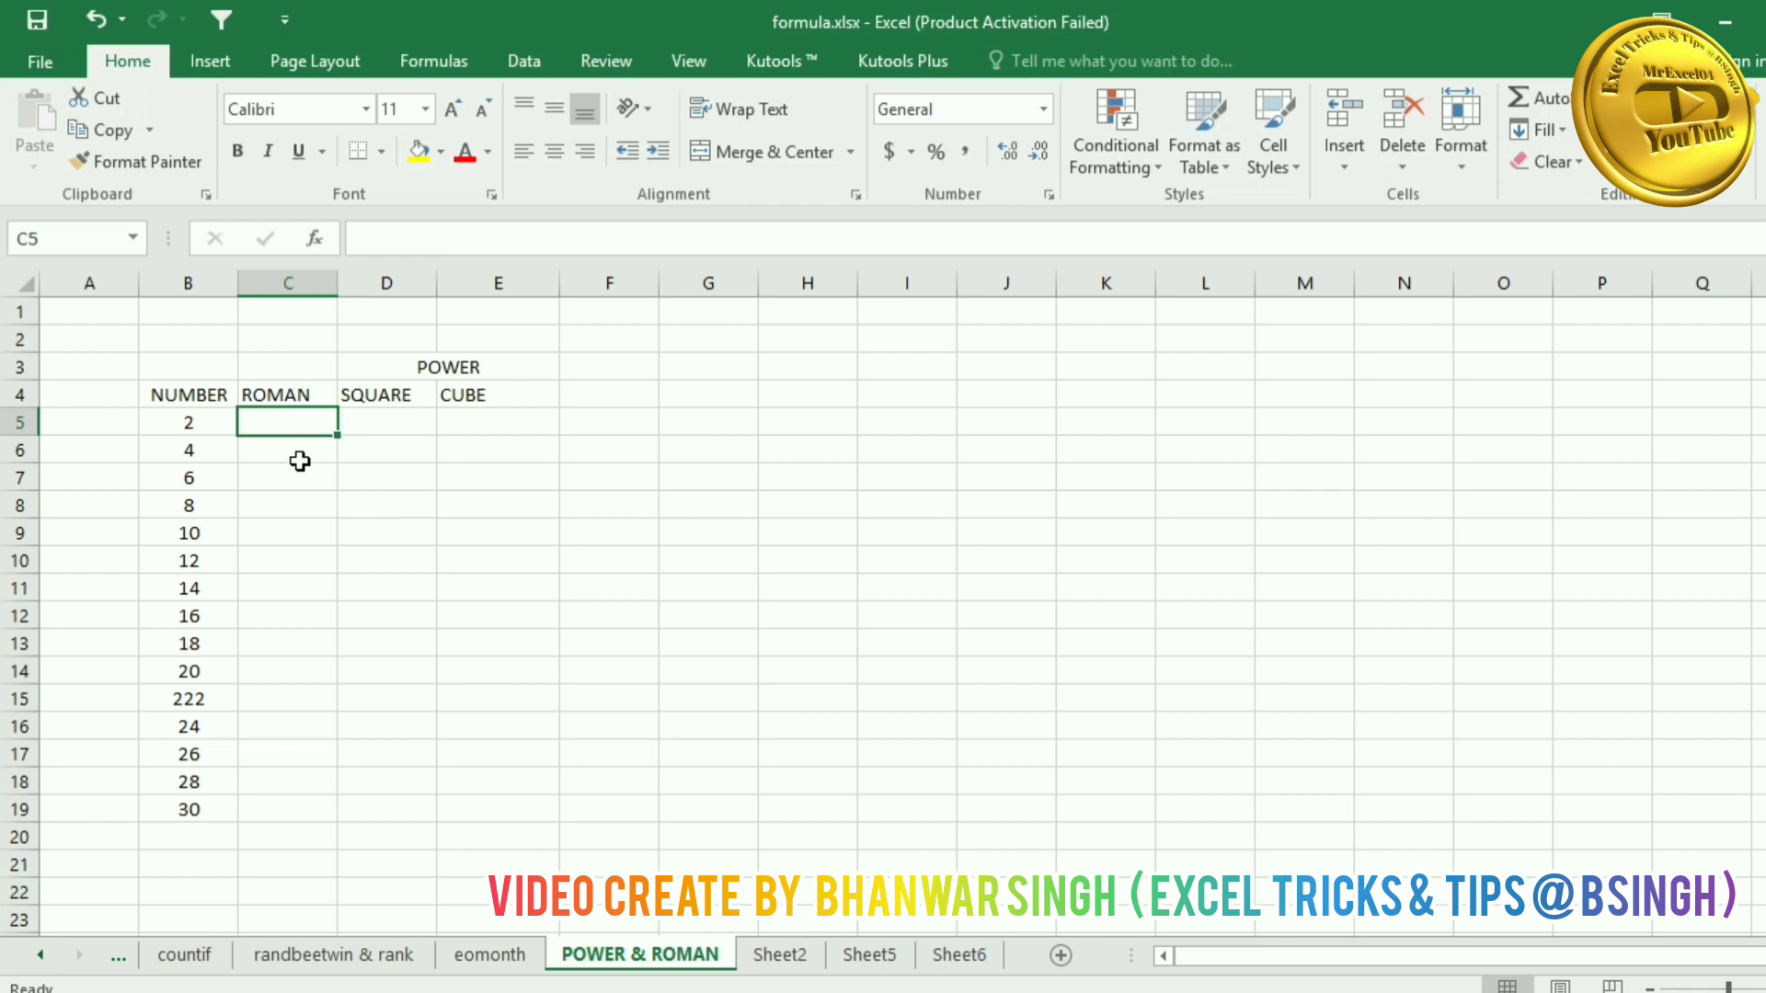
text(=RO)
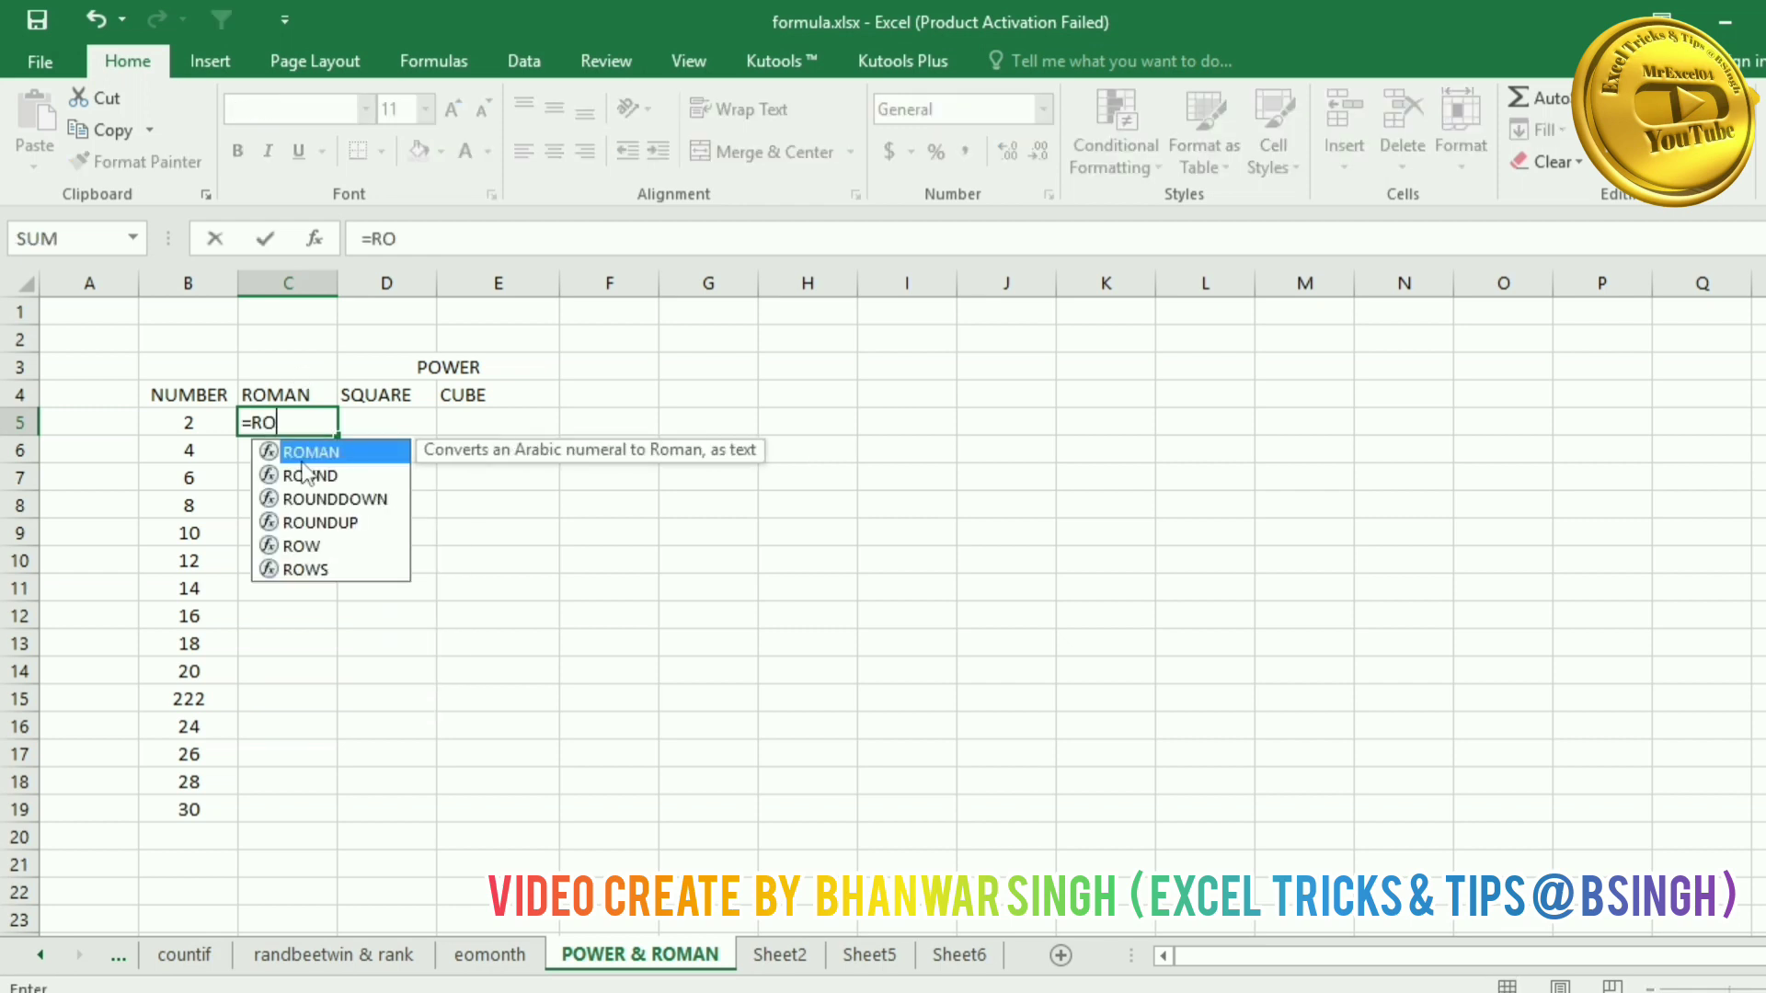
key(Tab)
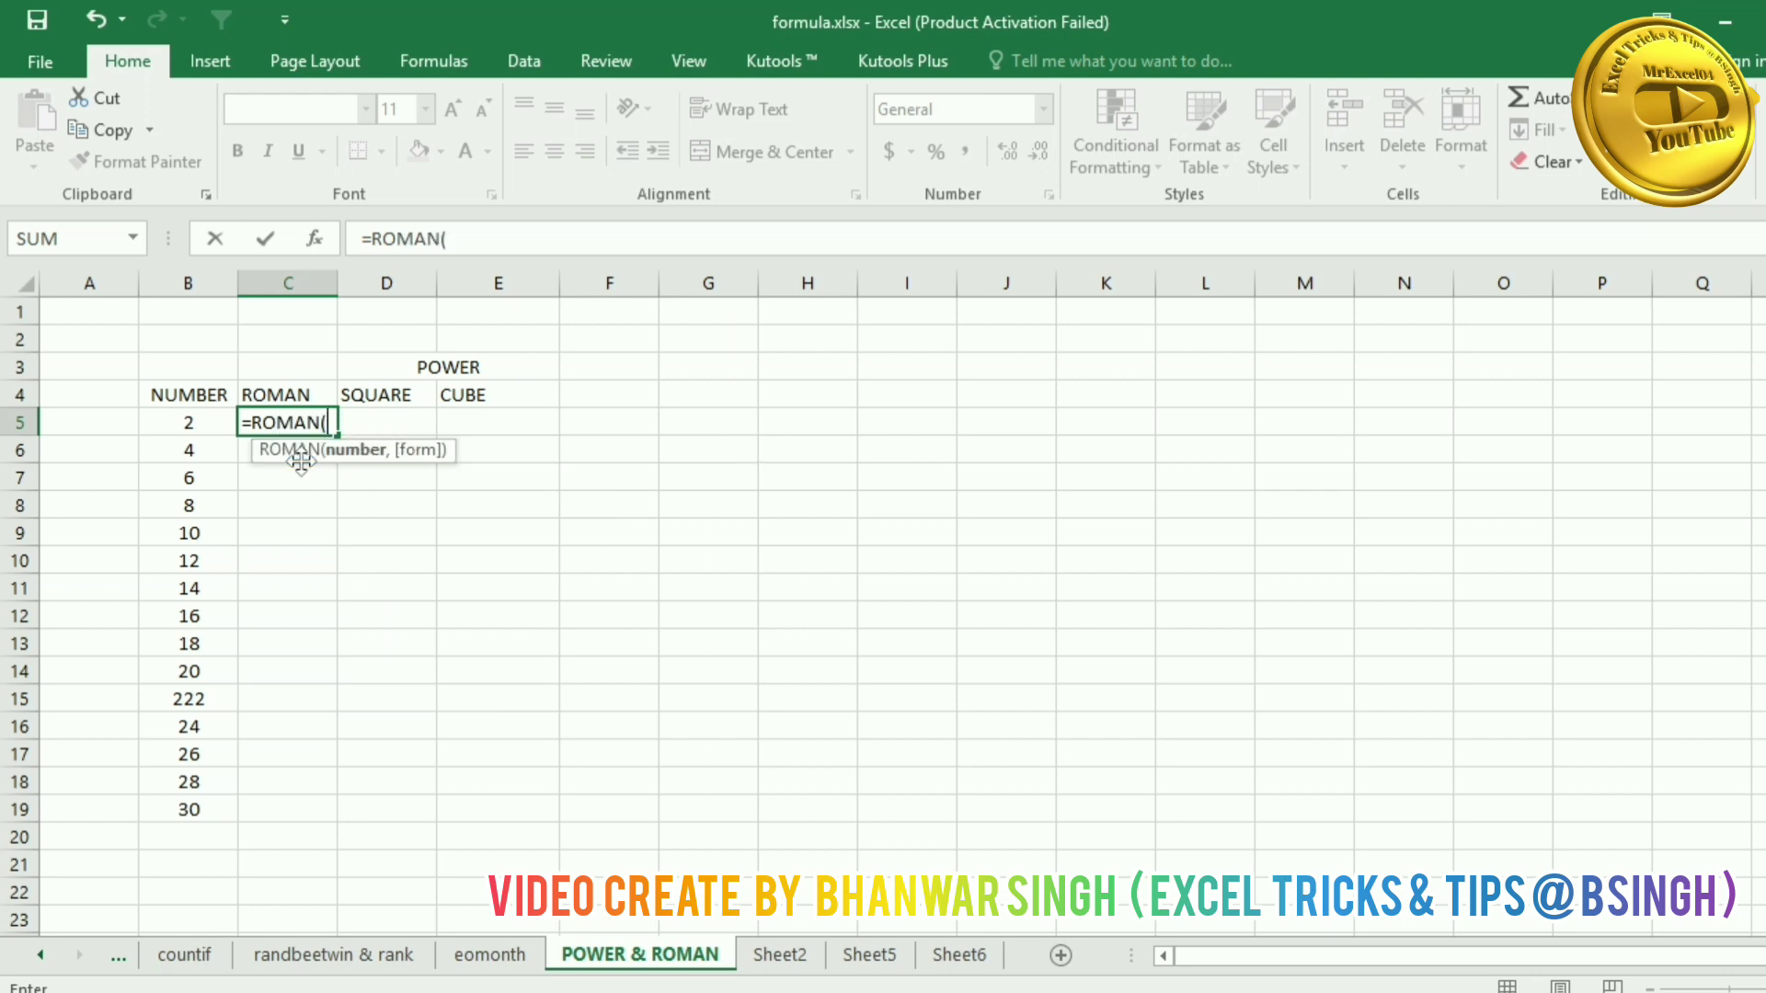
click(189, 423)
key(Return)
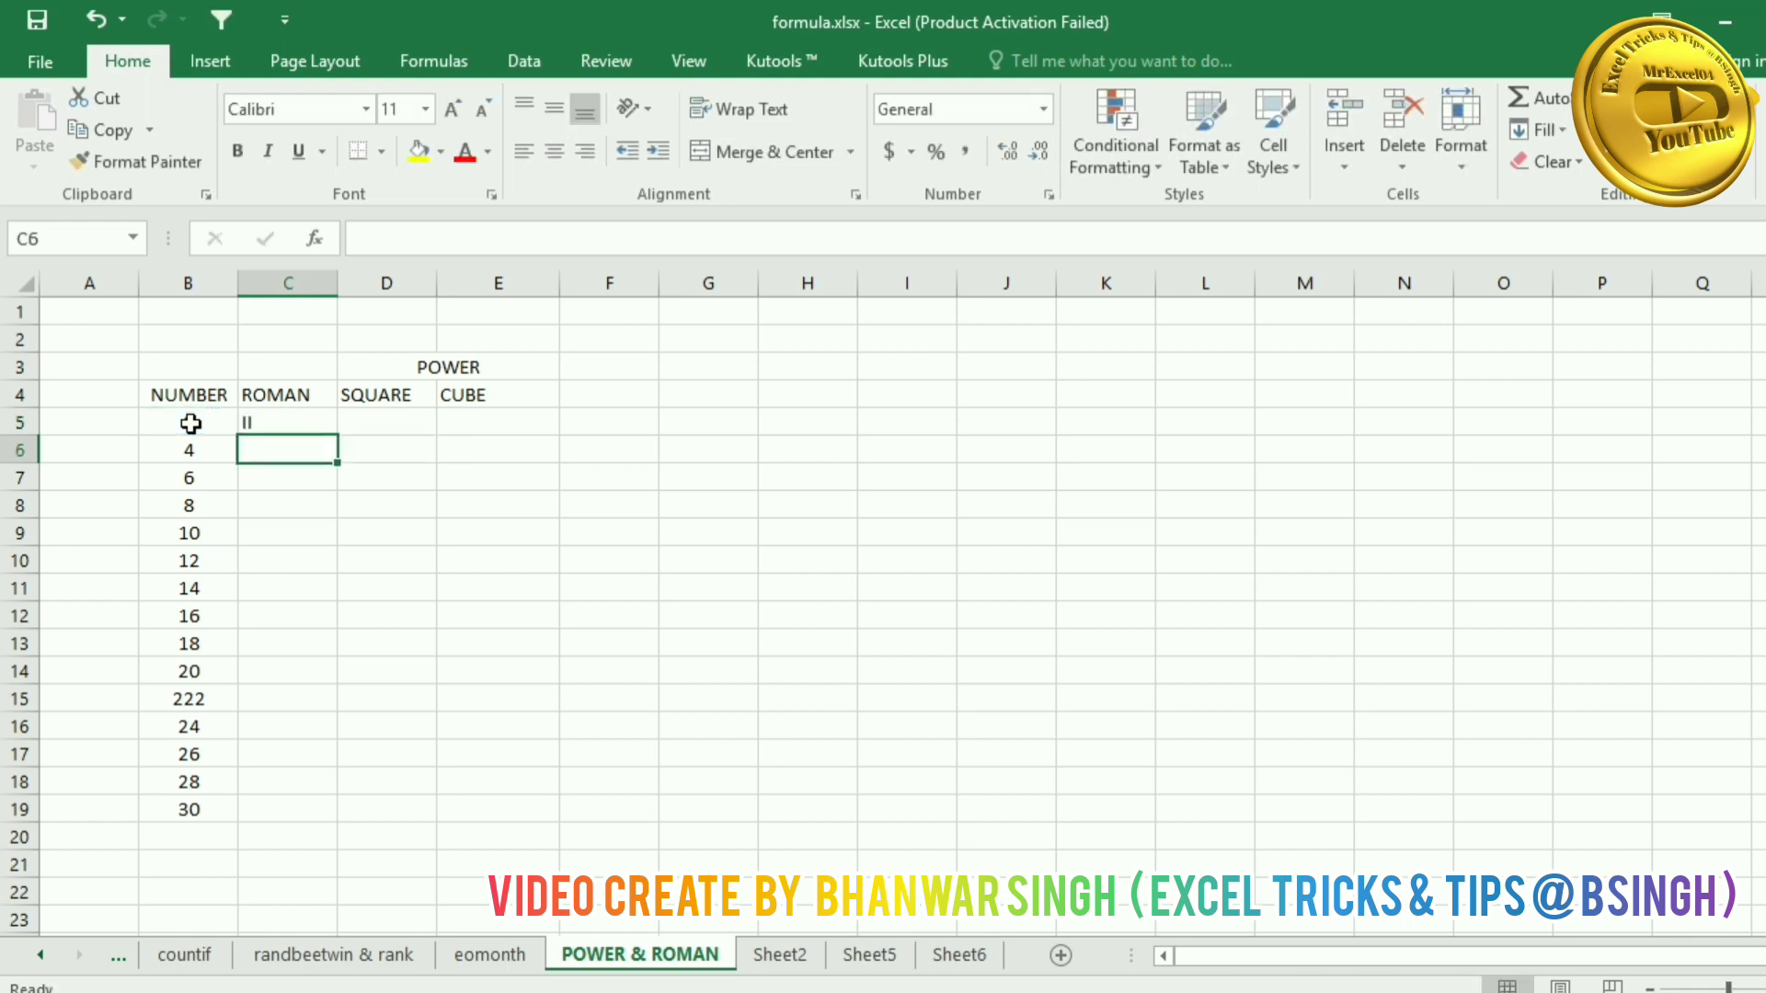
Step: Fill the ROMAN formula from C5 down to C19 and center the contents of column C horizontally
click(281, 423)
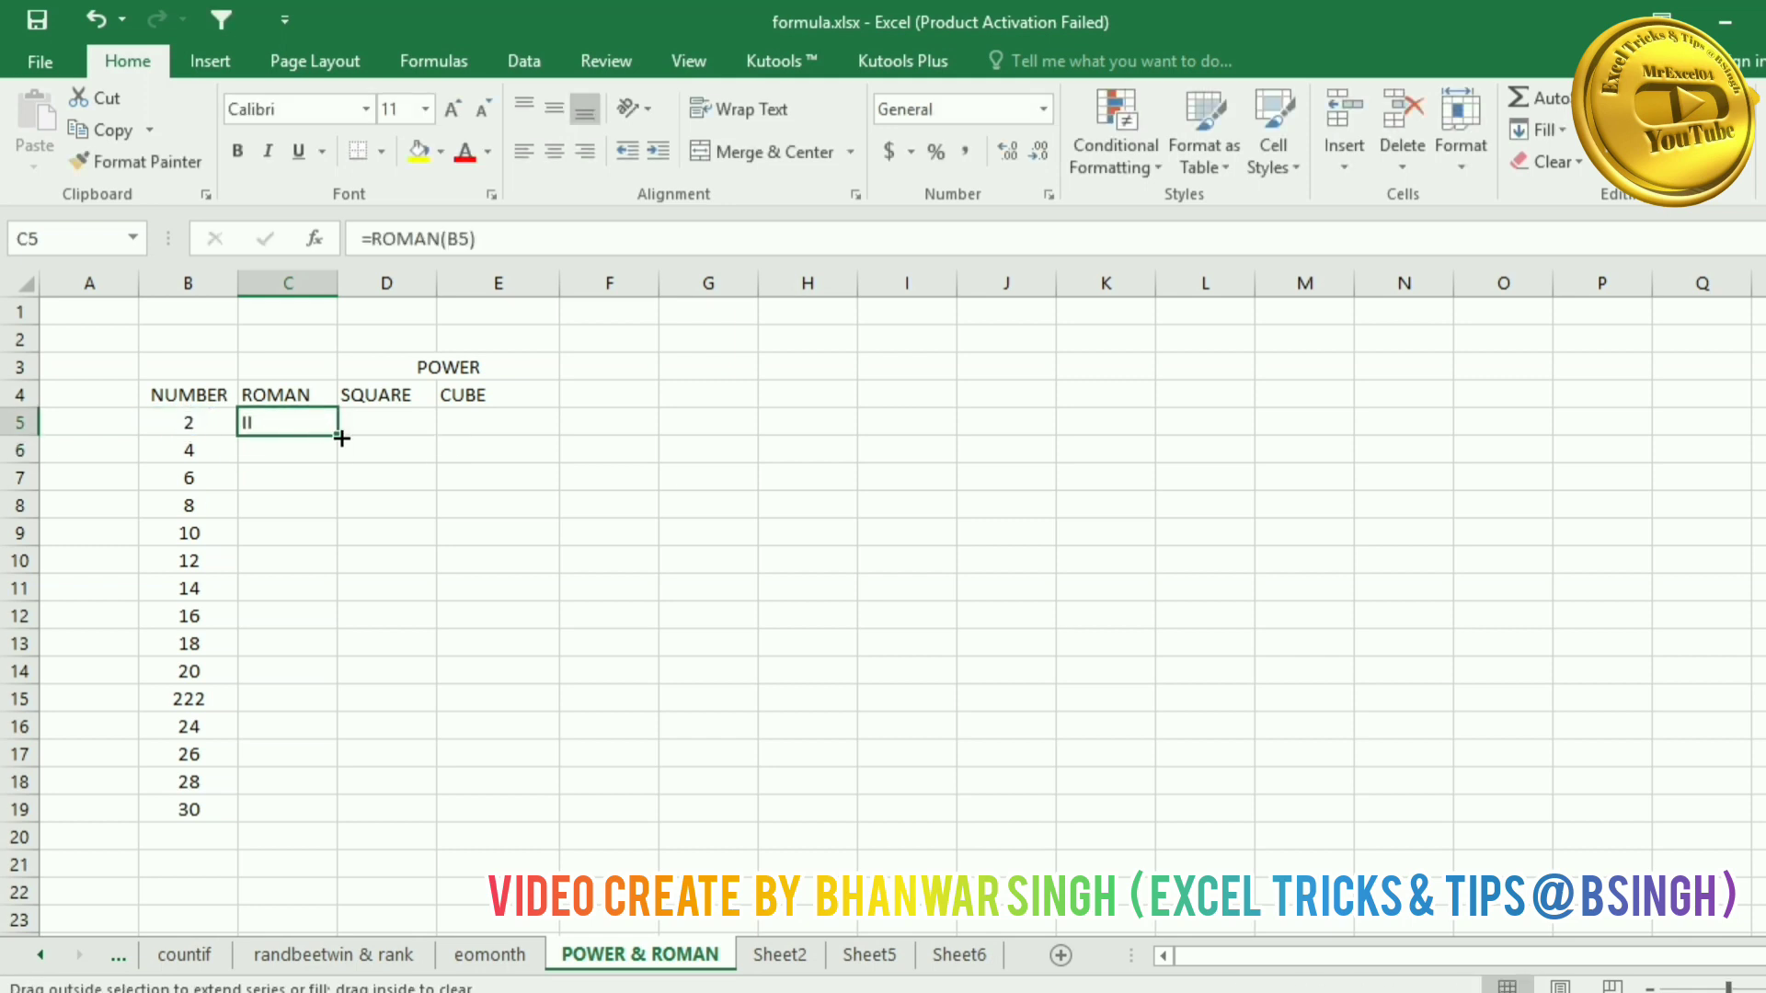
double_click(337, 436)
click(289, 282)
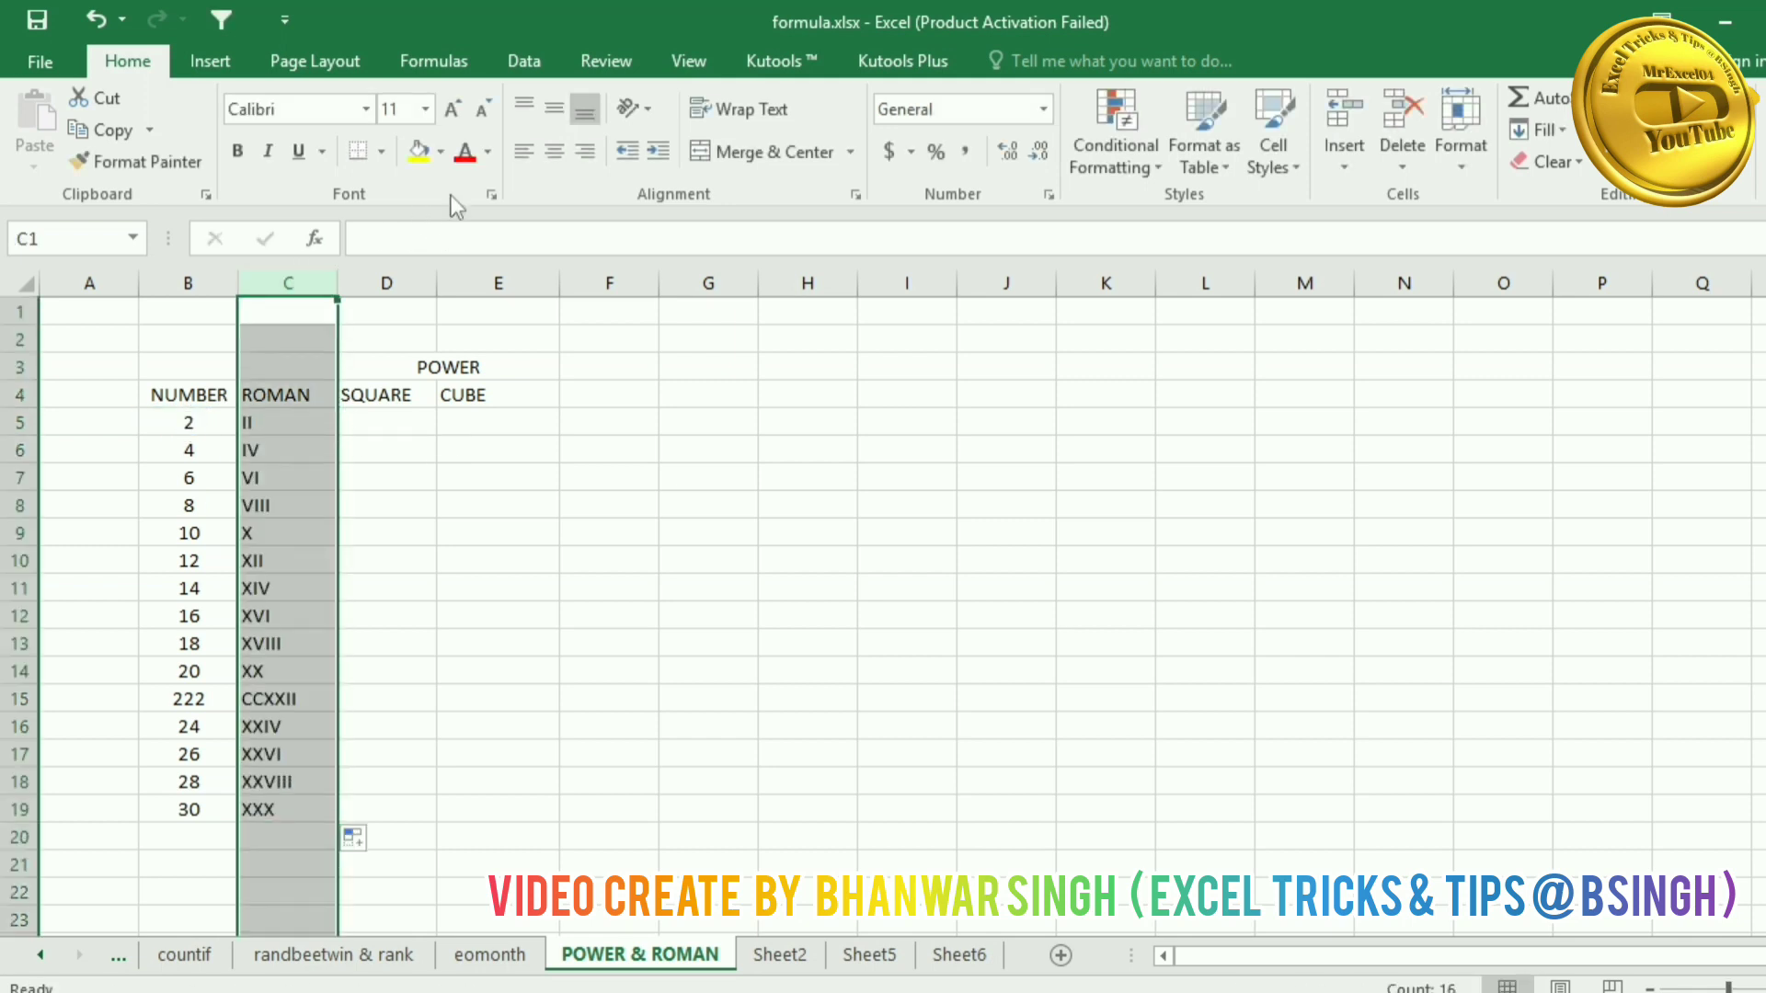
click(553, 151)
click(380, 425)
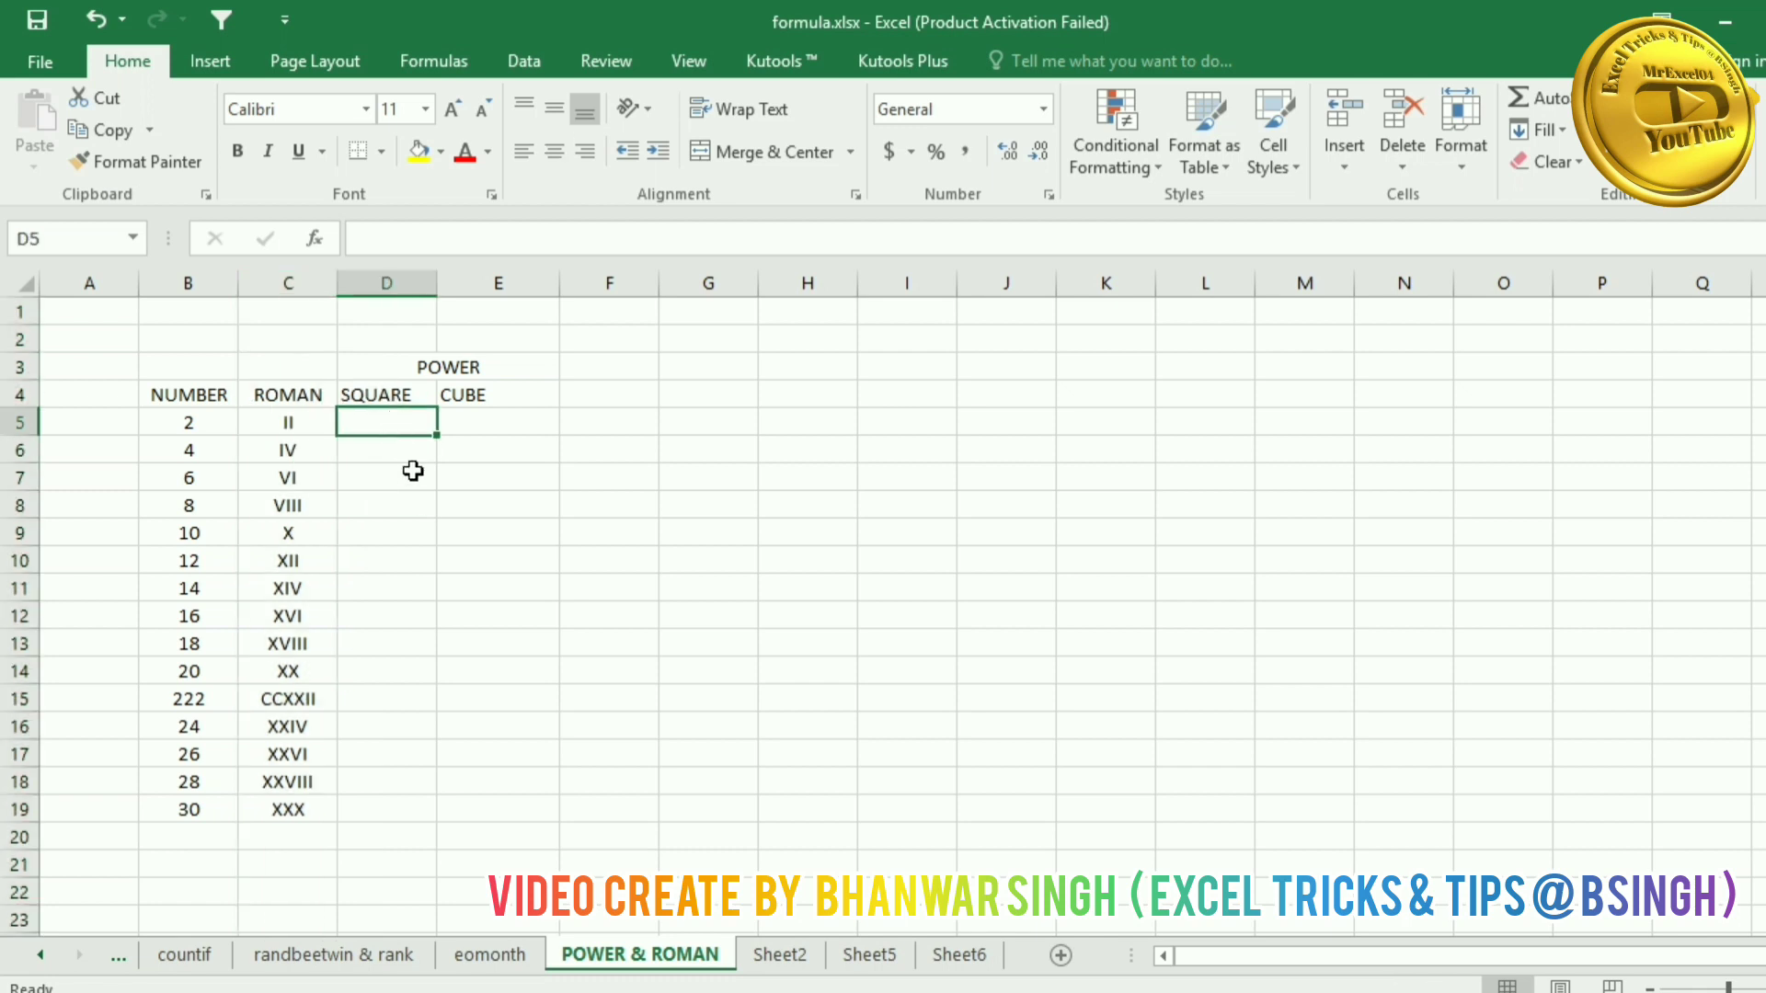
Step: Enter =POWER(B5,2) in D5 to square the first number and fill the formula down to D19
text(=POW)
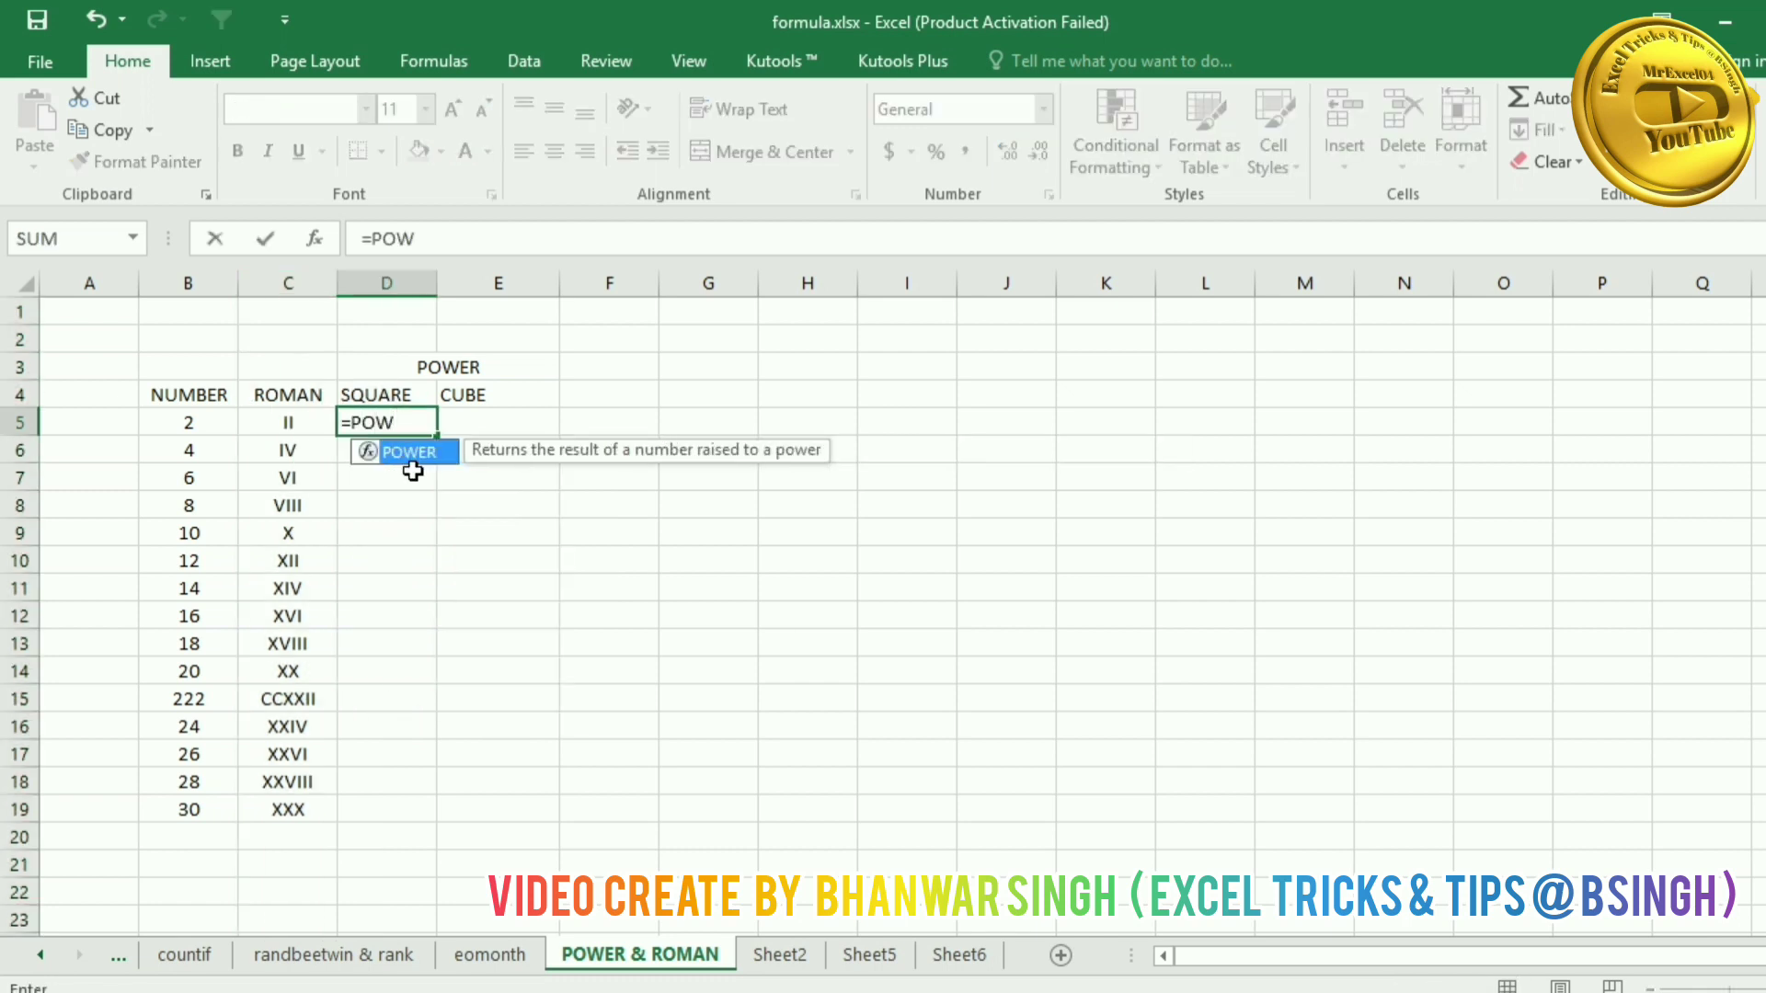
key(Tab)
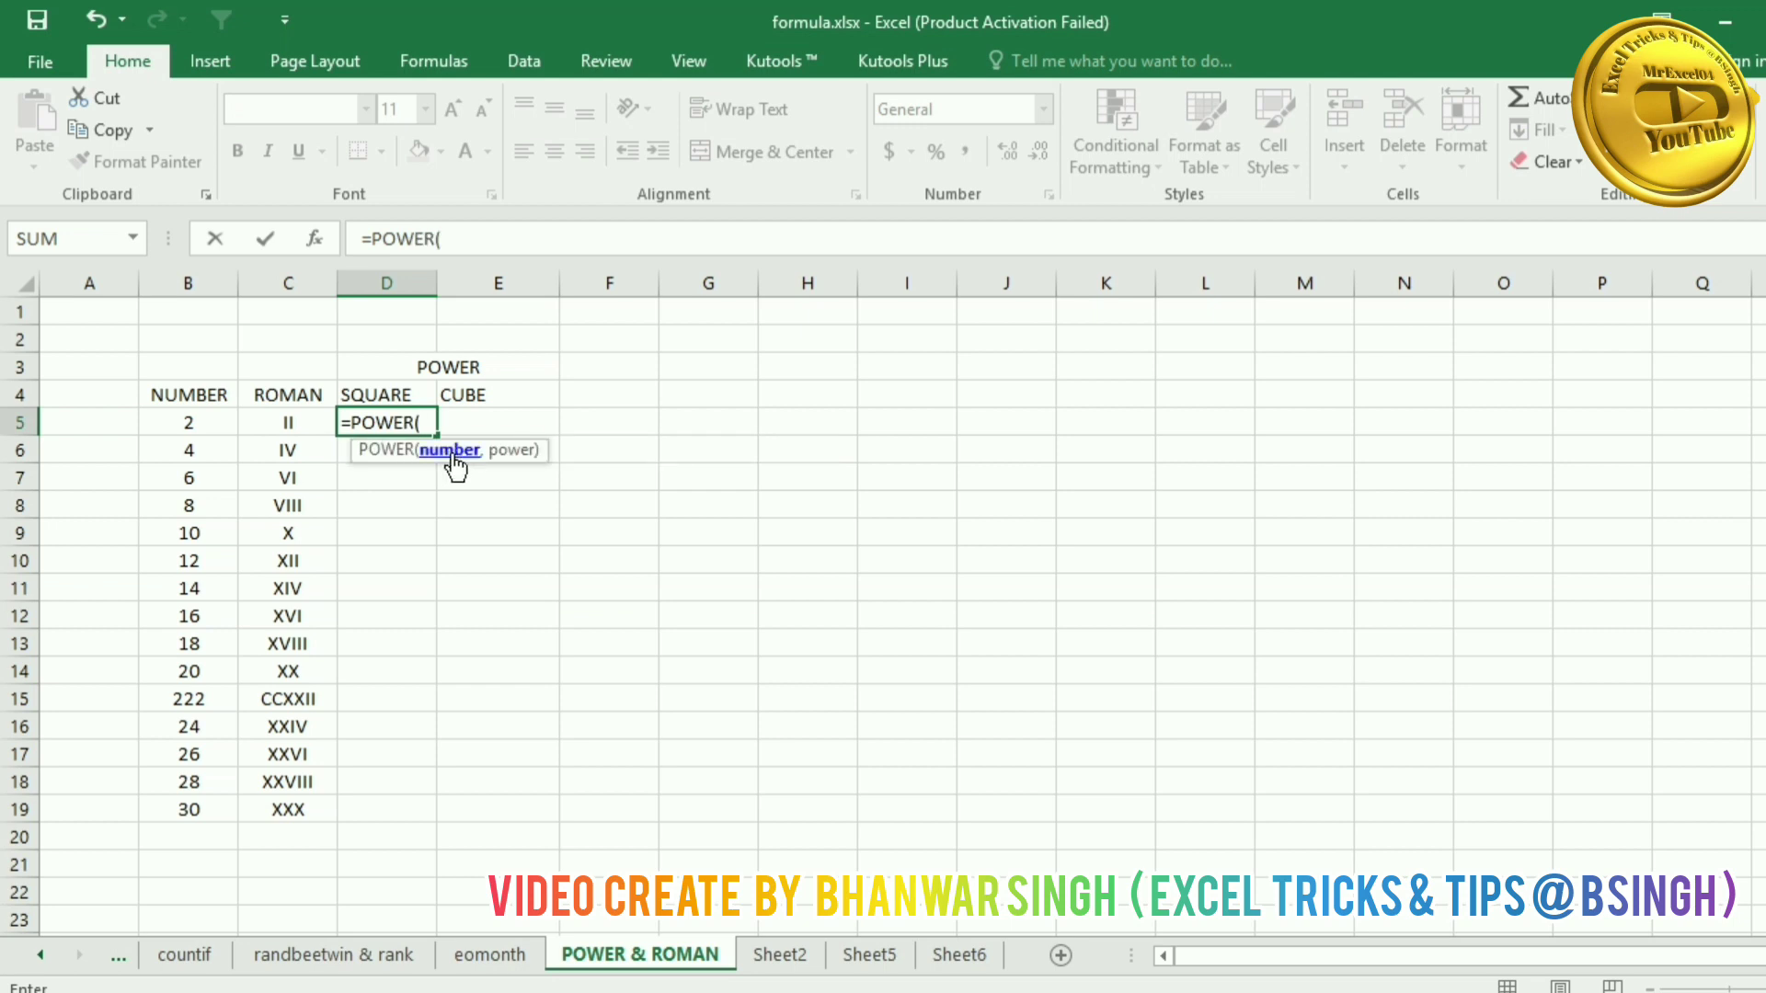
click(196, 423)
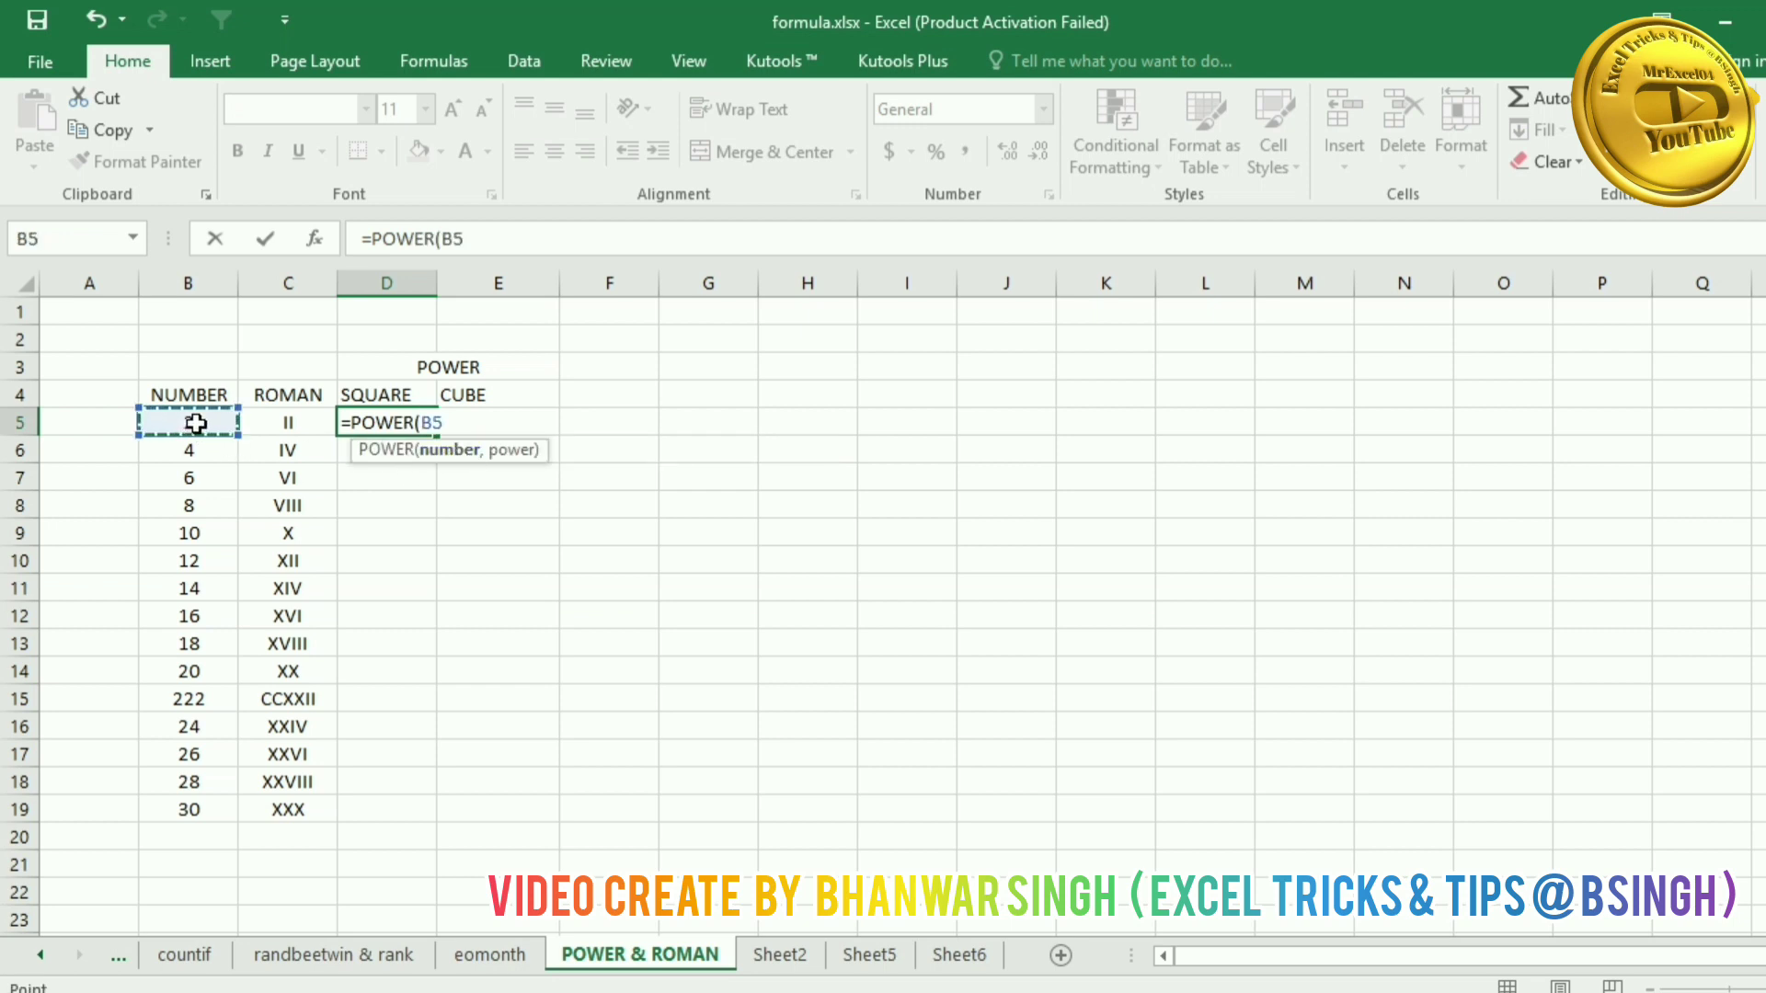
text(,)
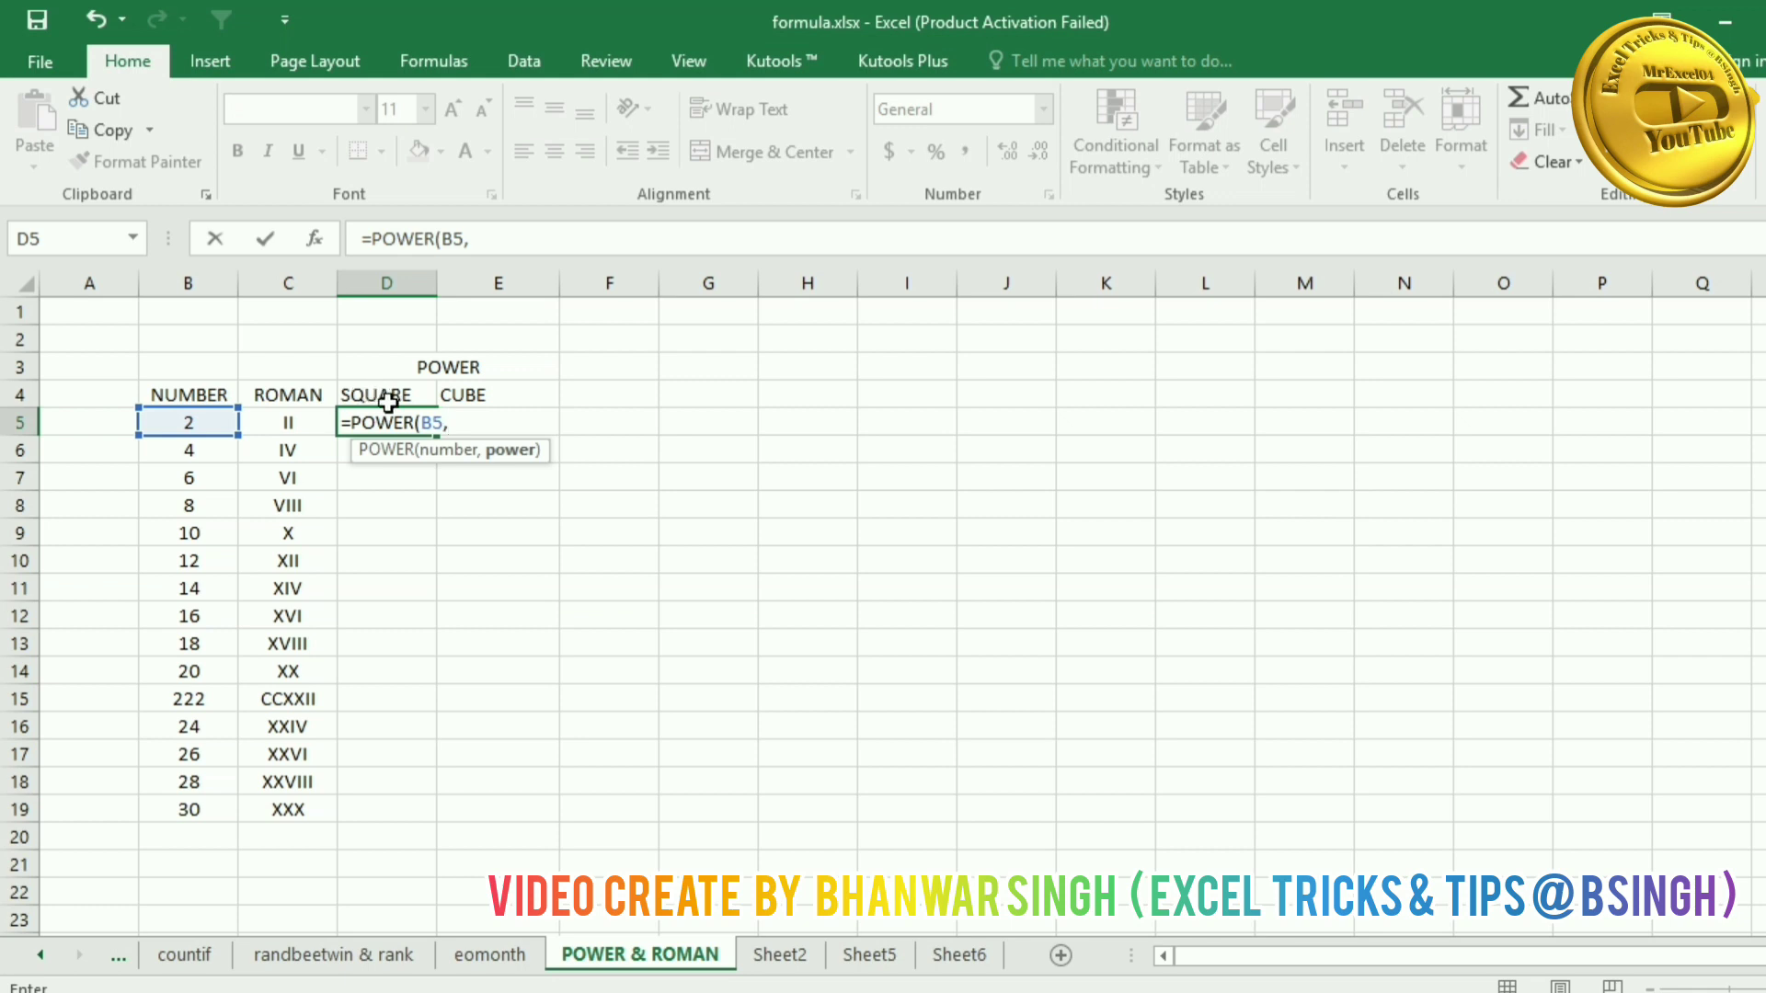
text(2)
key(Return)
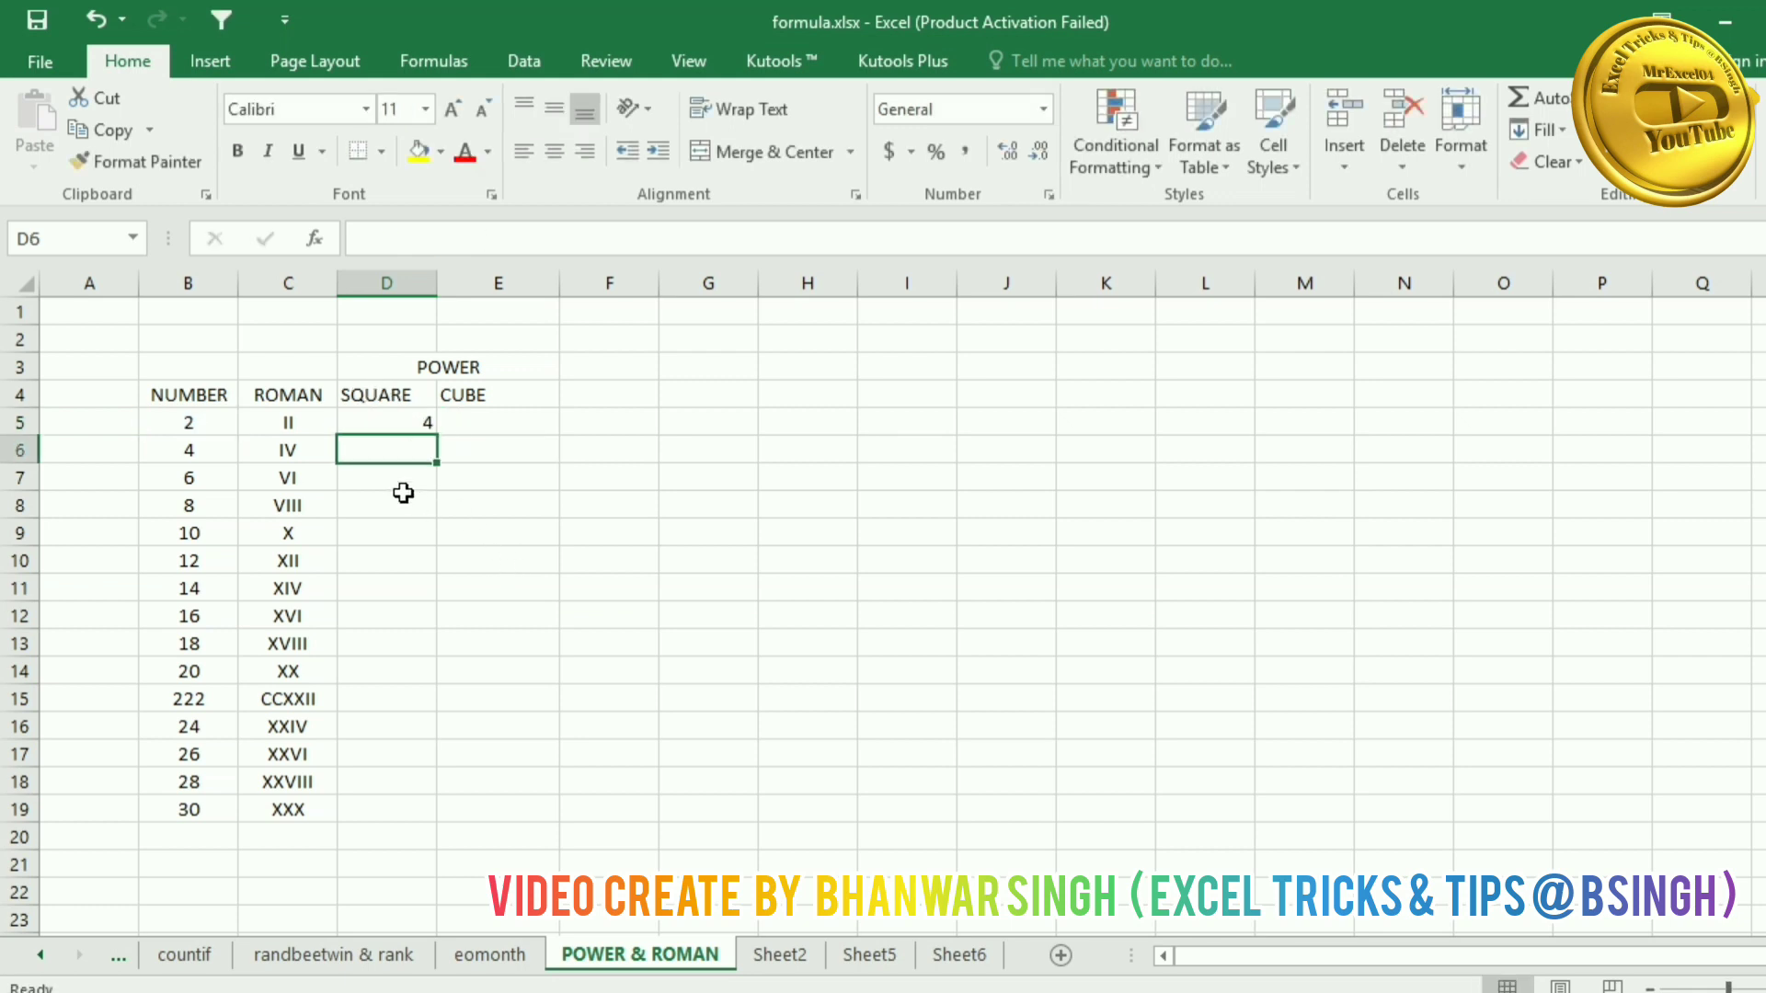
click(415, 419)
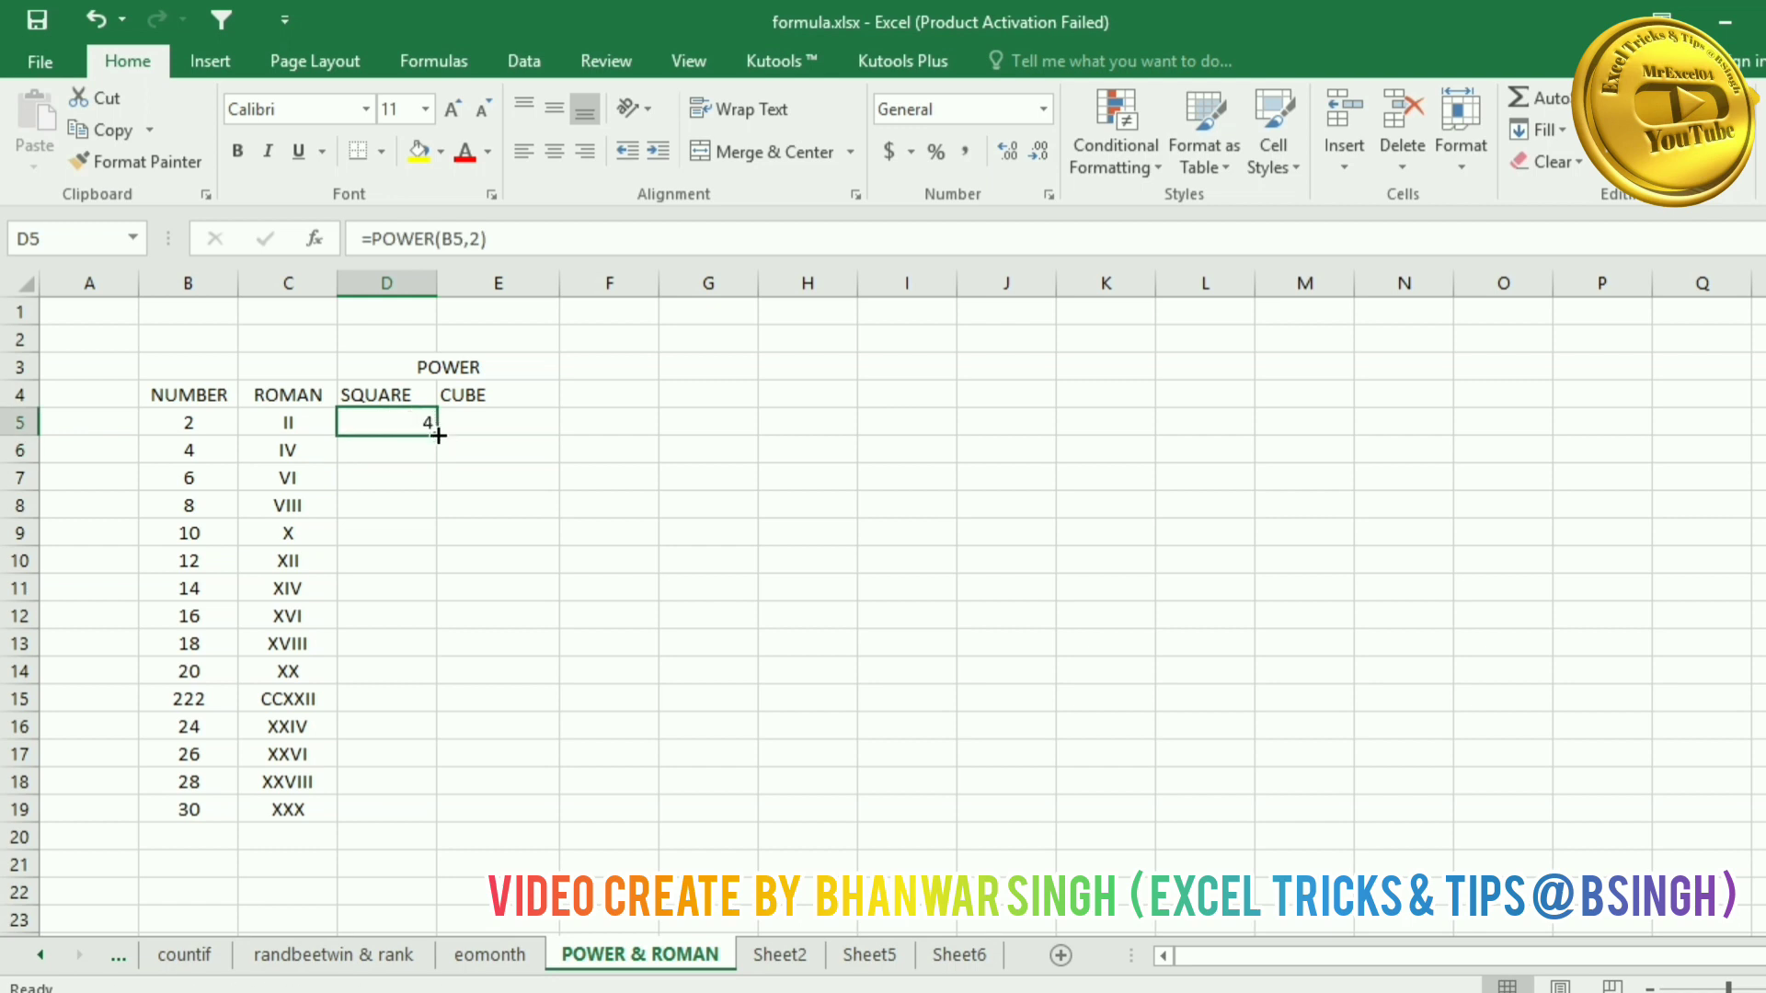
double_click(436, 434)
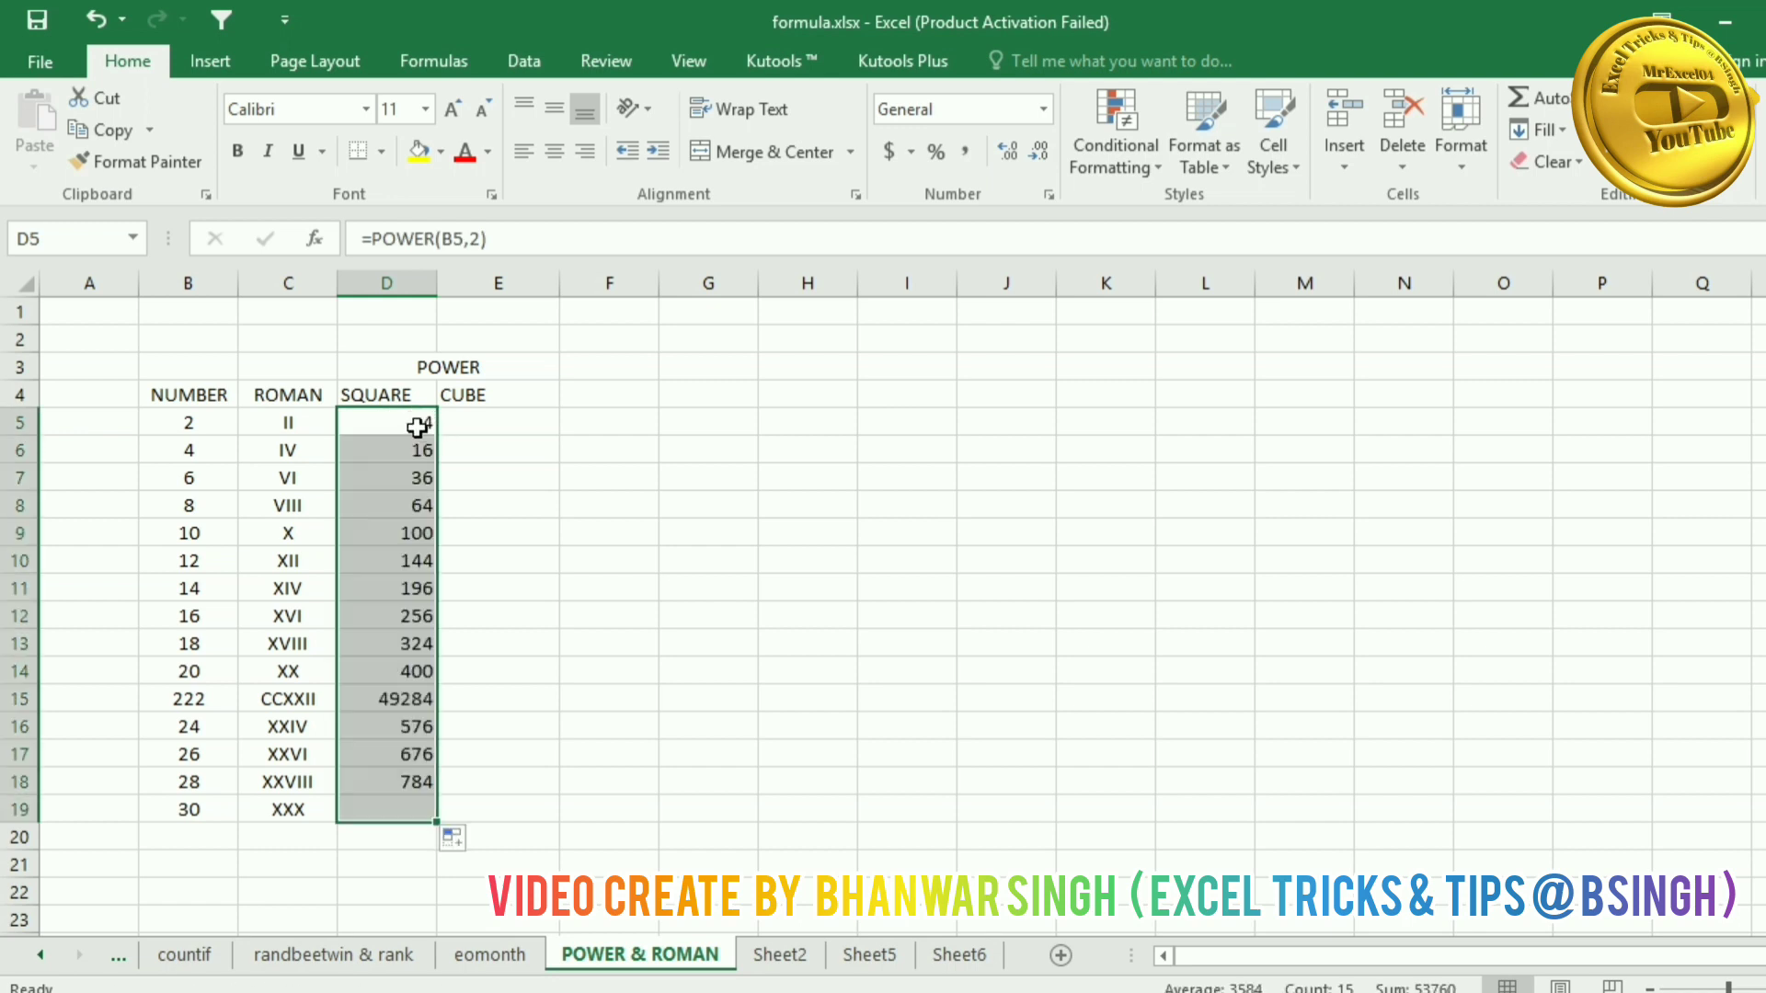
Step: Enter =POWER(B5,3) in E5 to cube the first number and fill the formula down to E19
click(494, 420)
text(=)
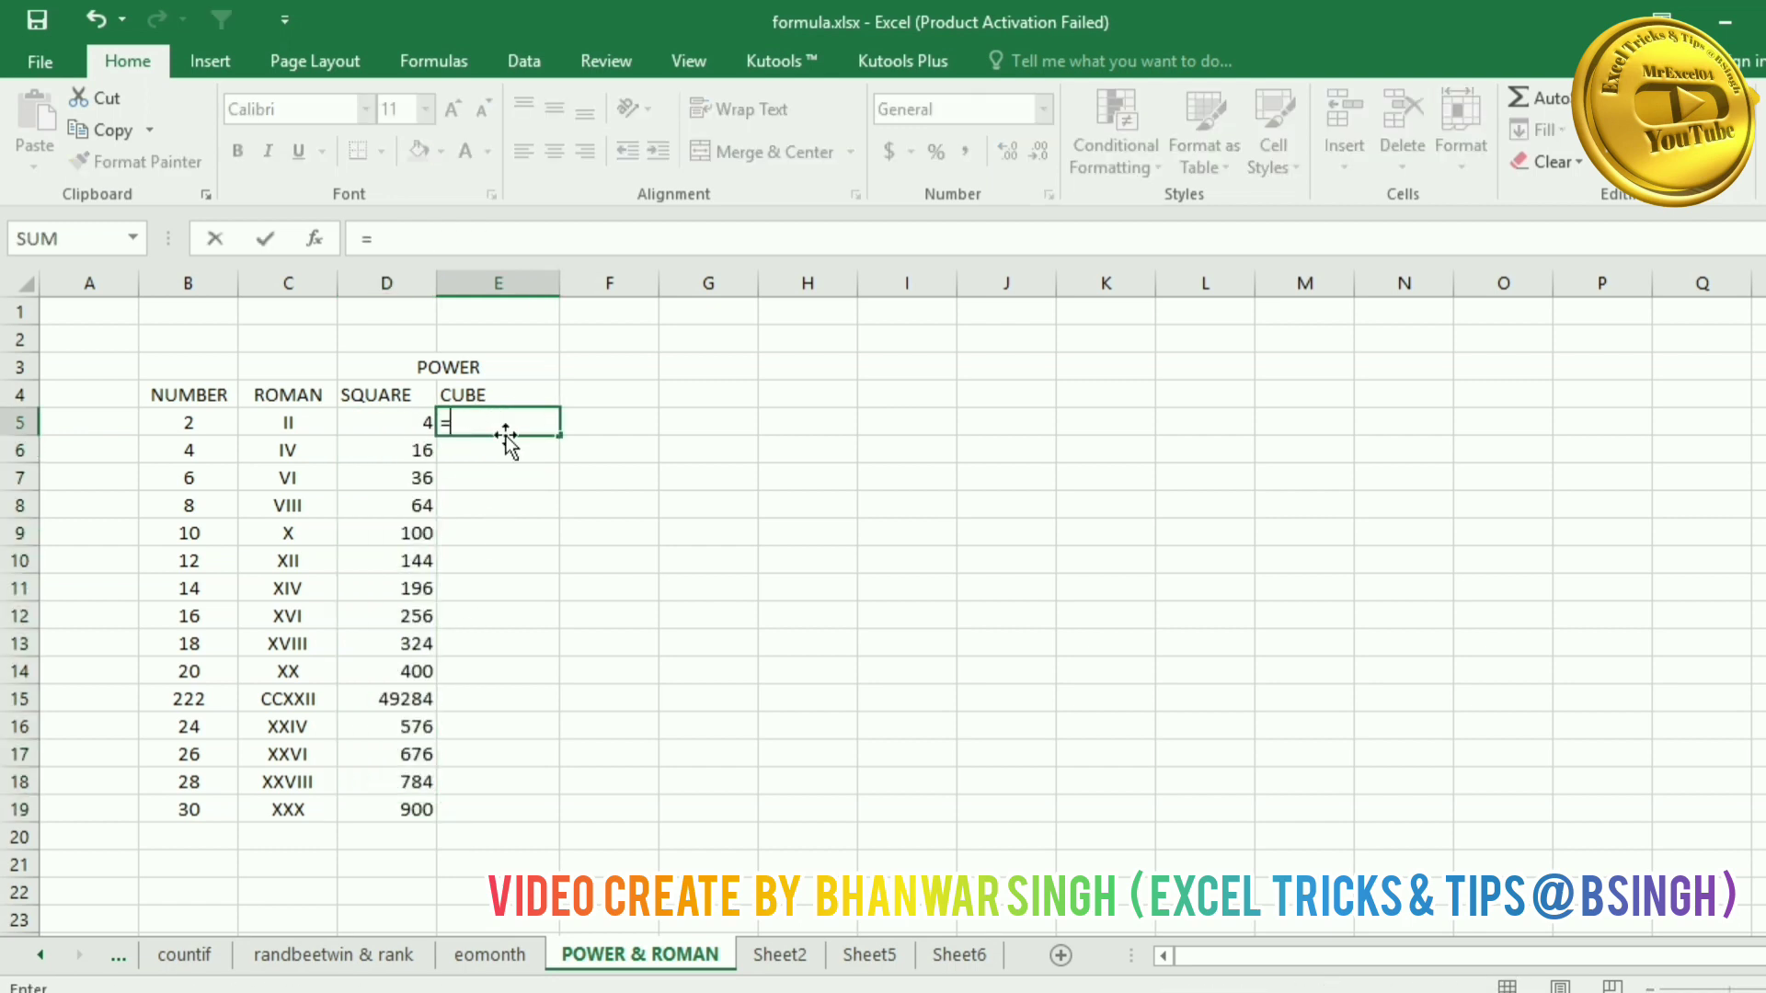
text(POW)
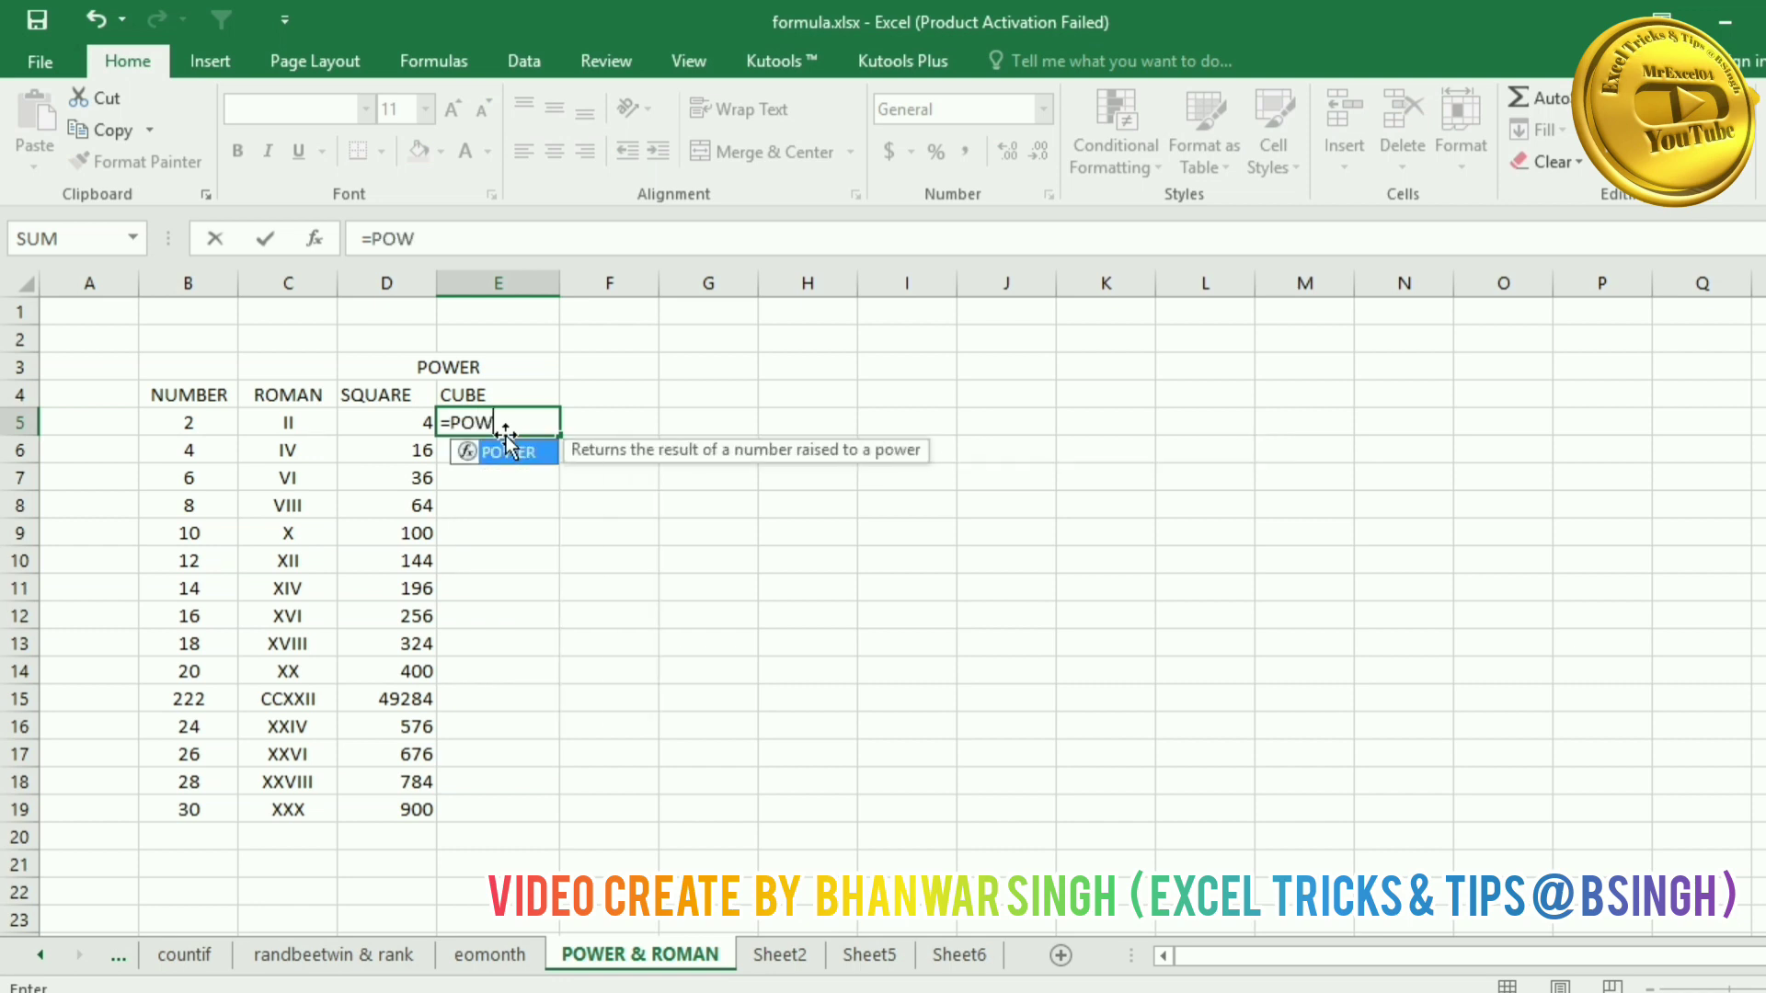
key(Tab)
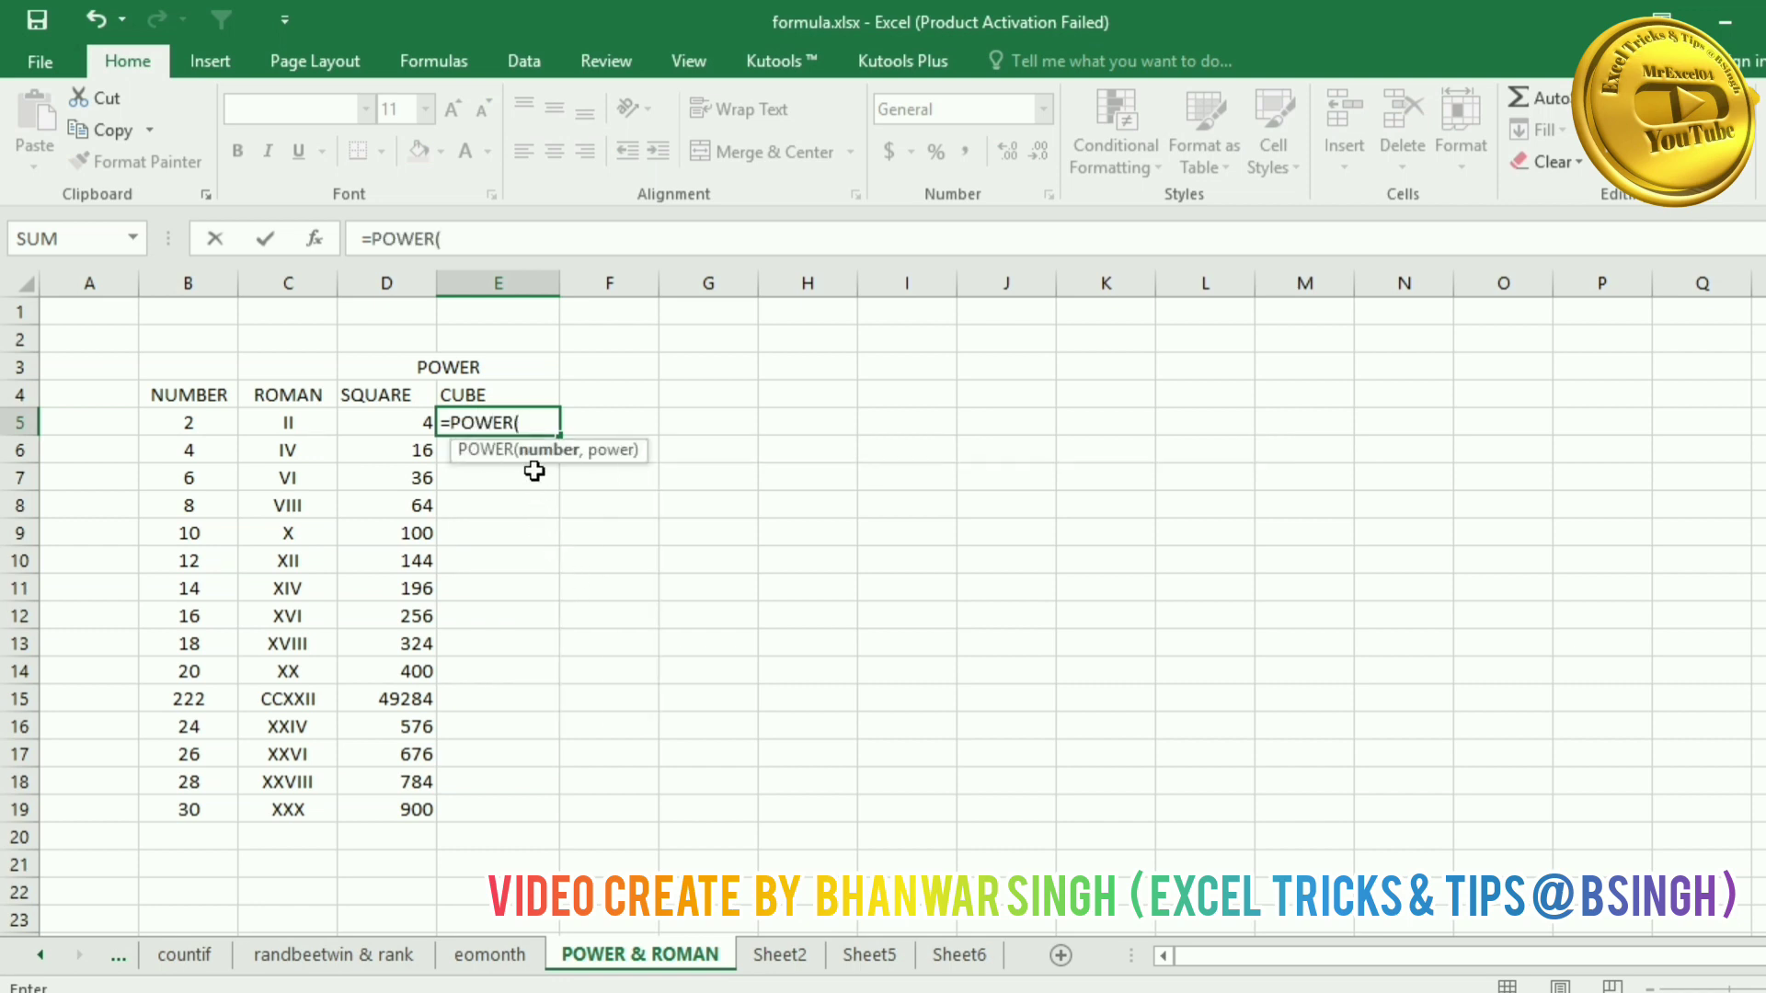
click(189, 424)
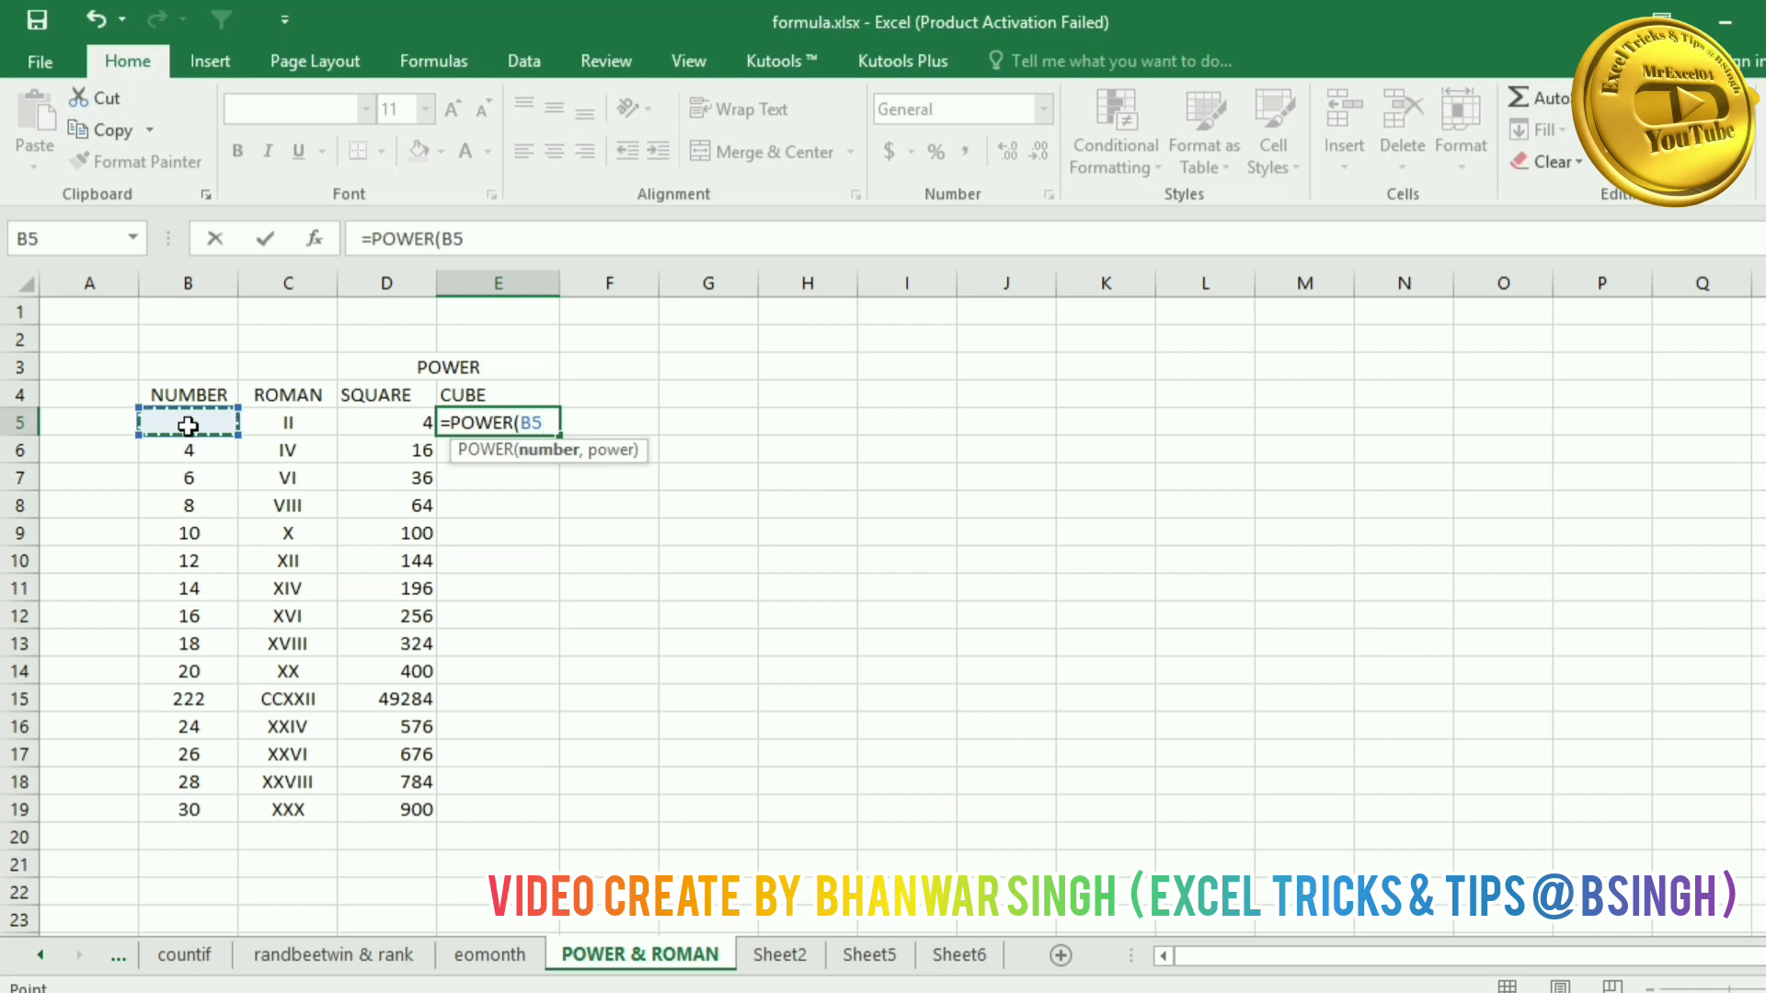
text(,)
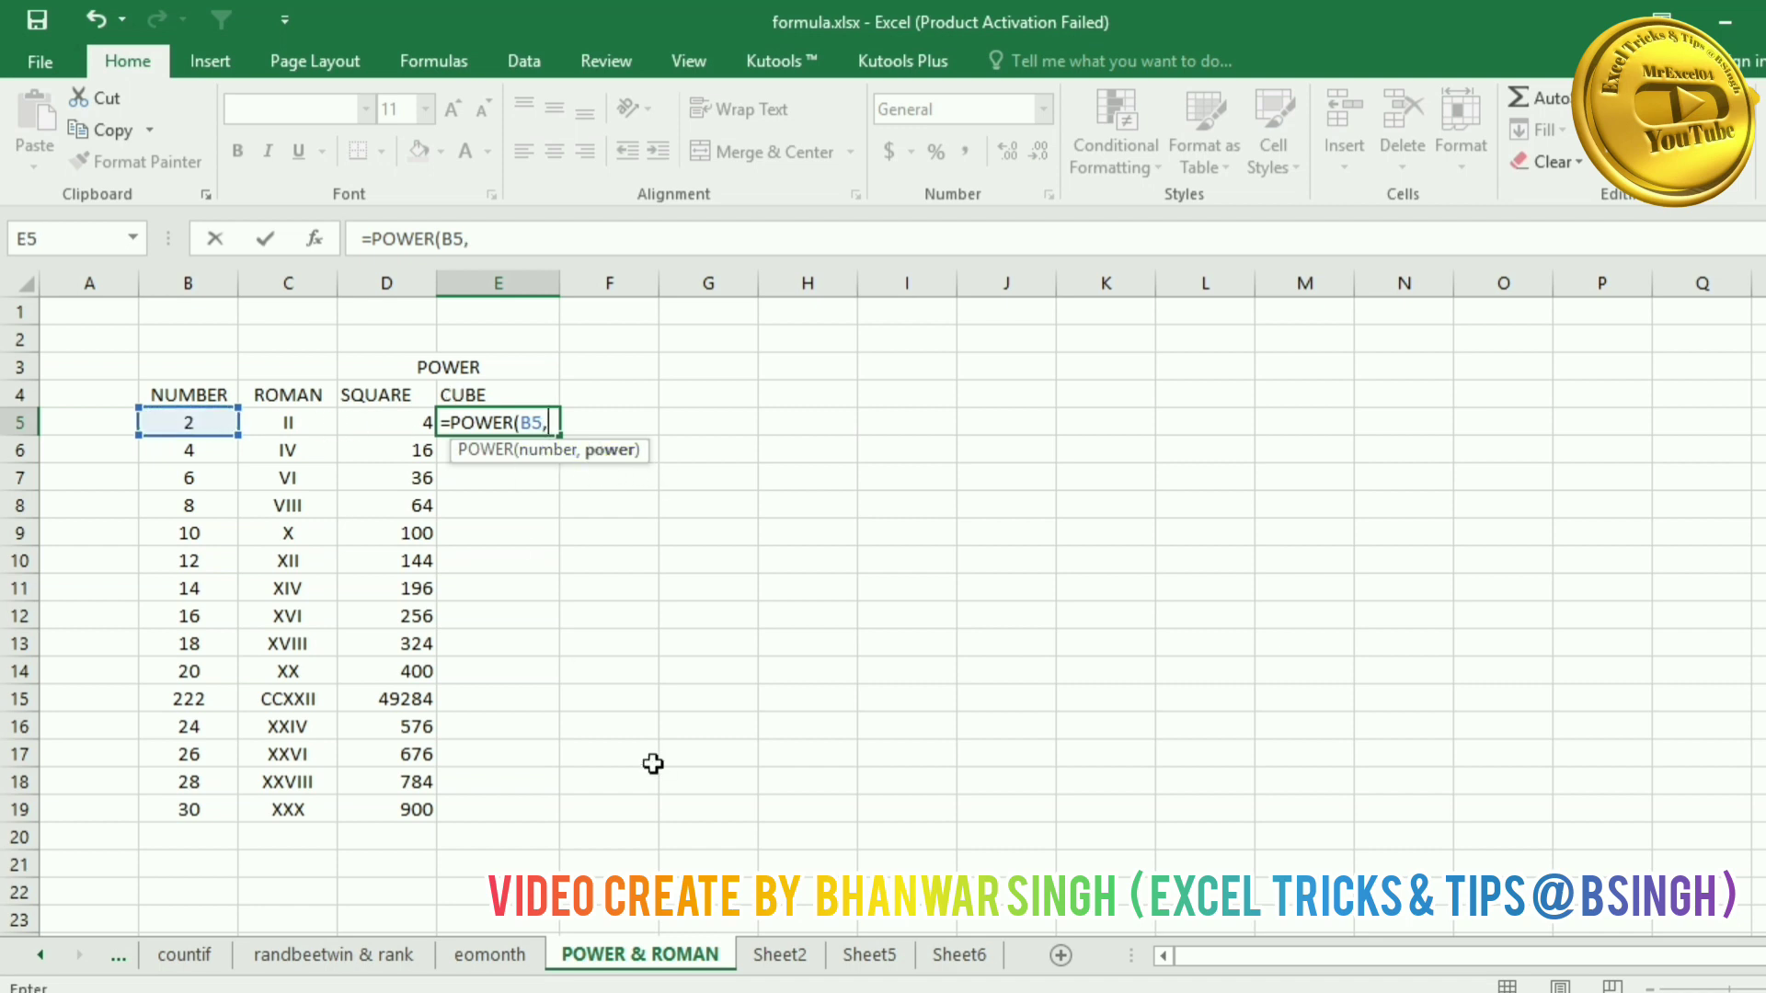
text(3)
key(Return)
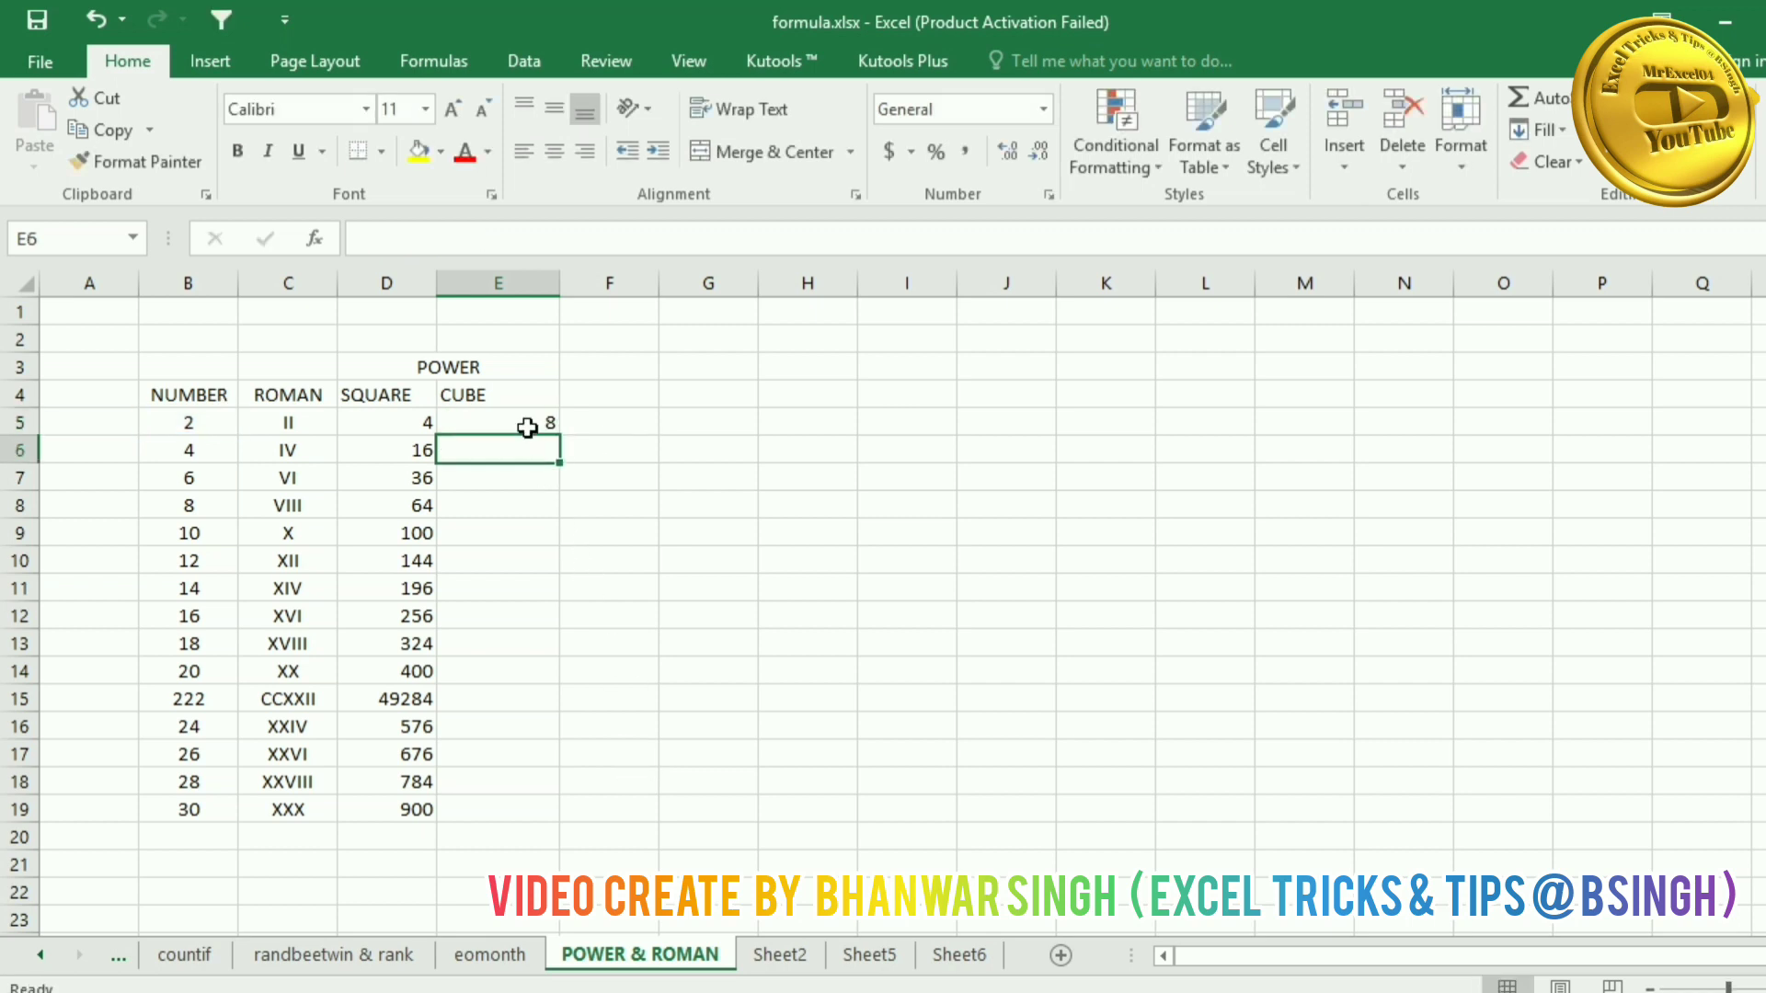
click(528, 425)
double_click(558, 433)
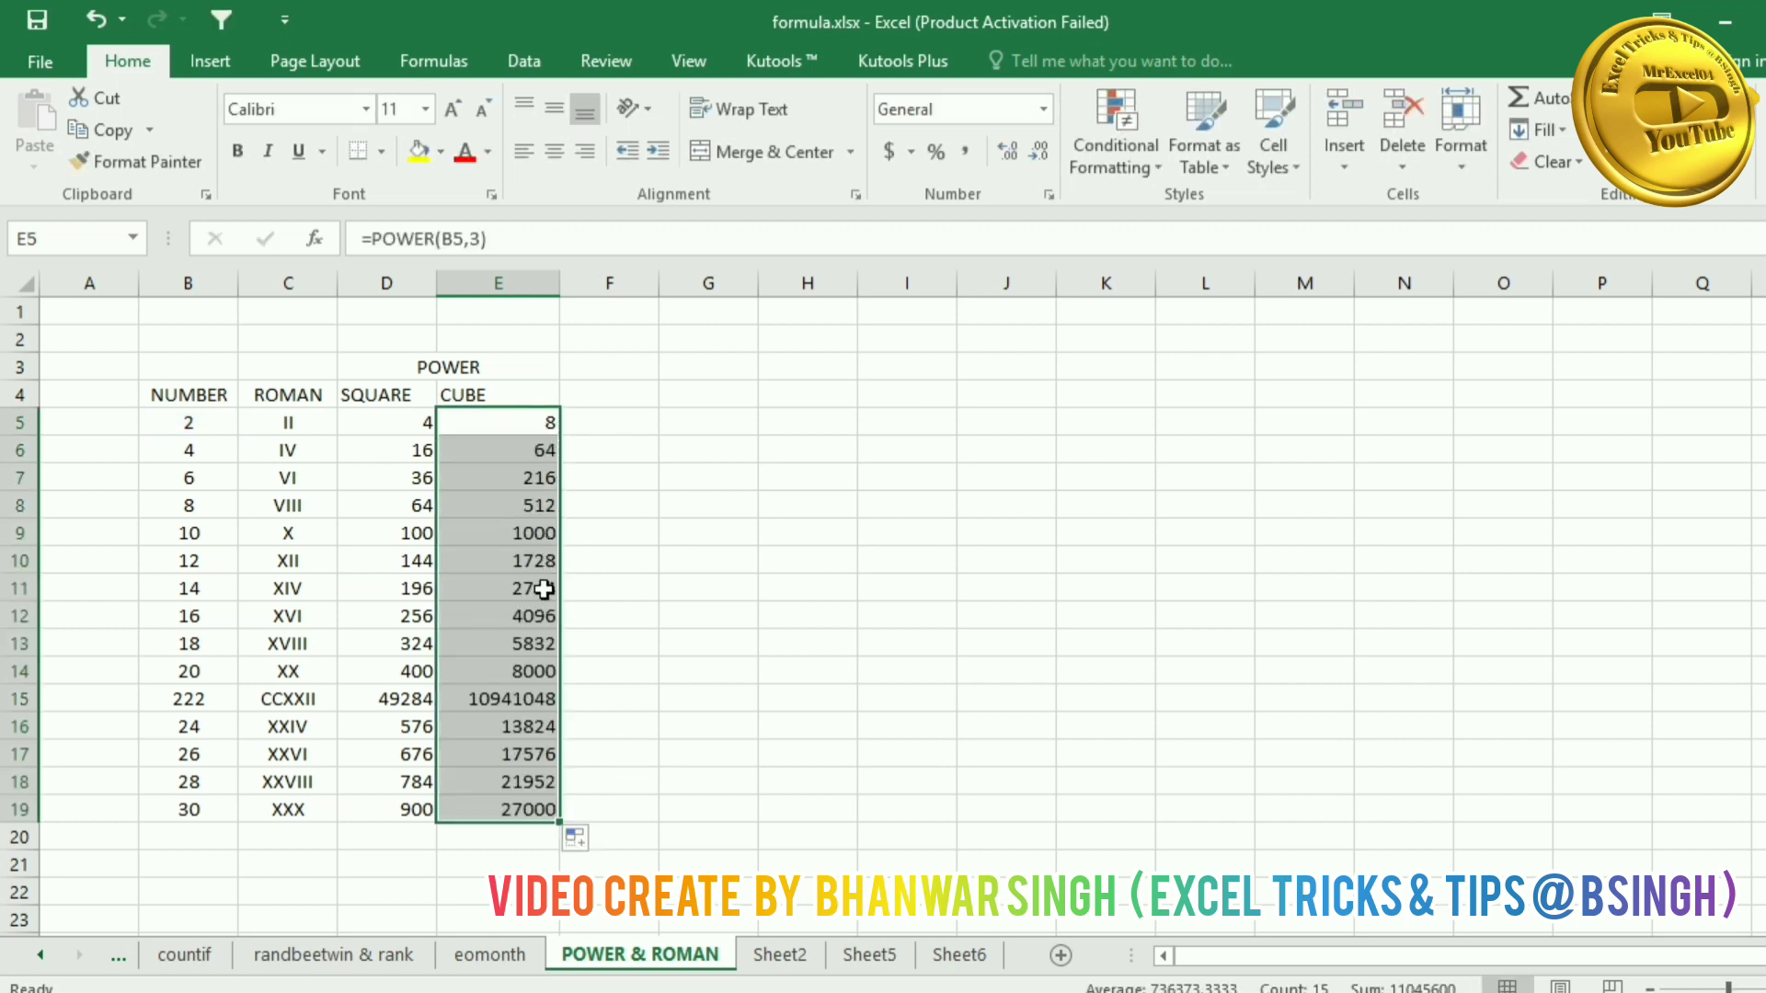
click(609, 773)
key(ctrl+Up)
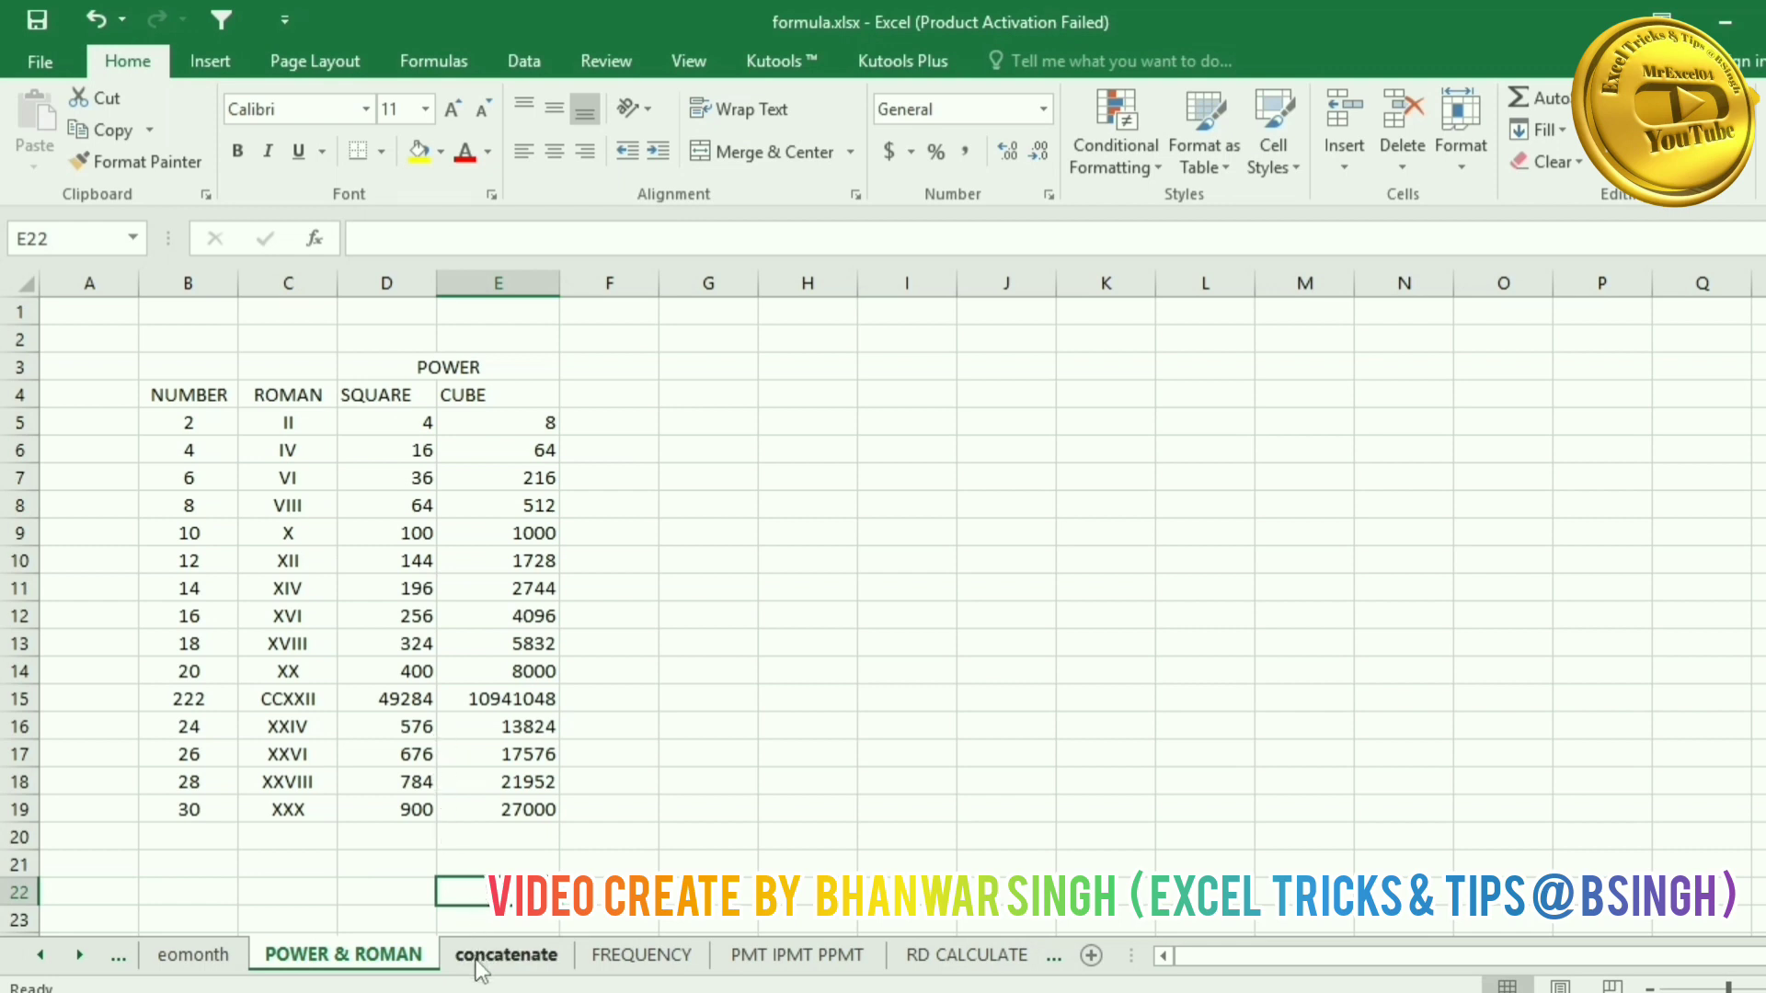
Step: Switch to the concatenate sheet and inspect the CONCATENATE formula in C2 of the gmail id column
click(505, 955)
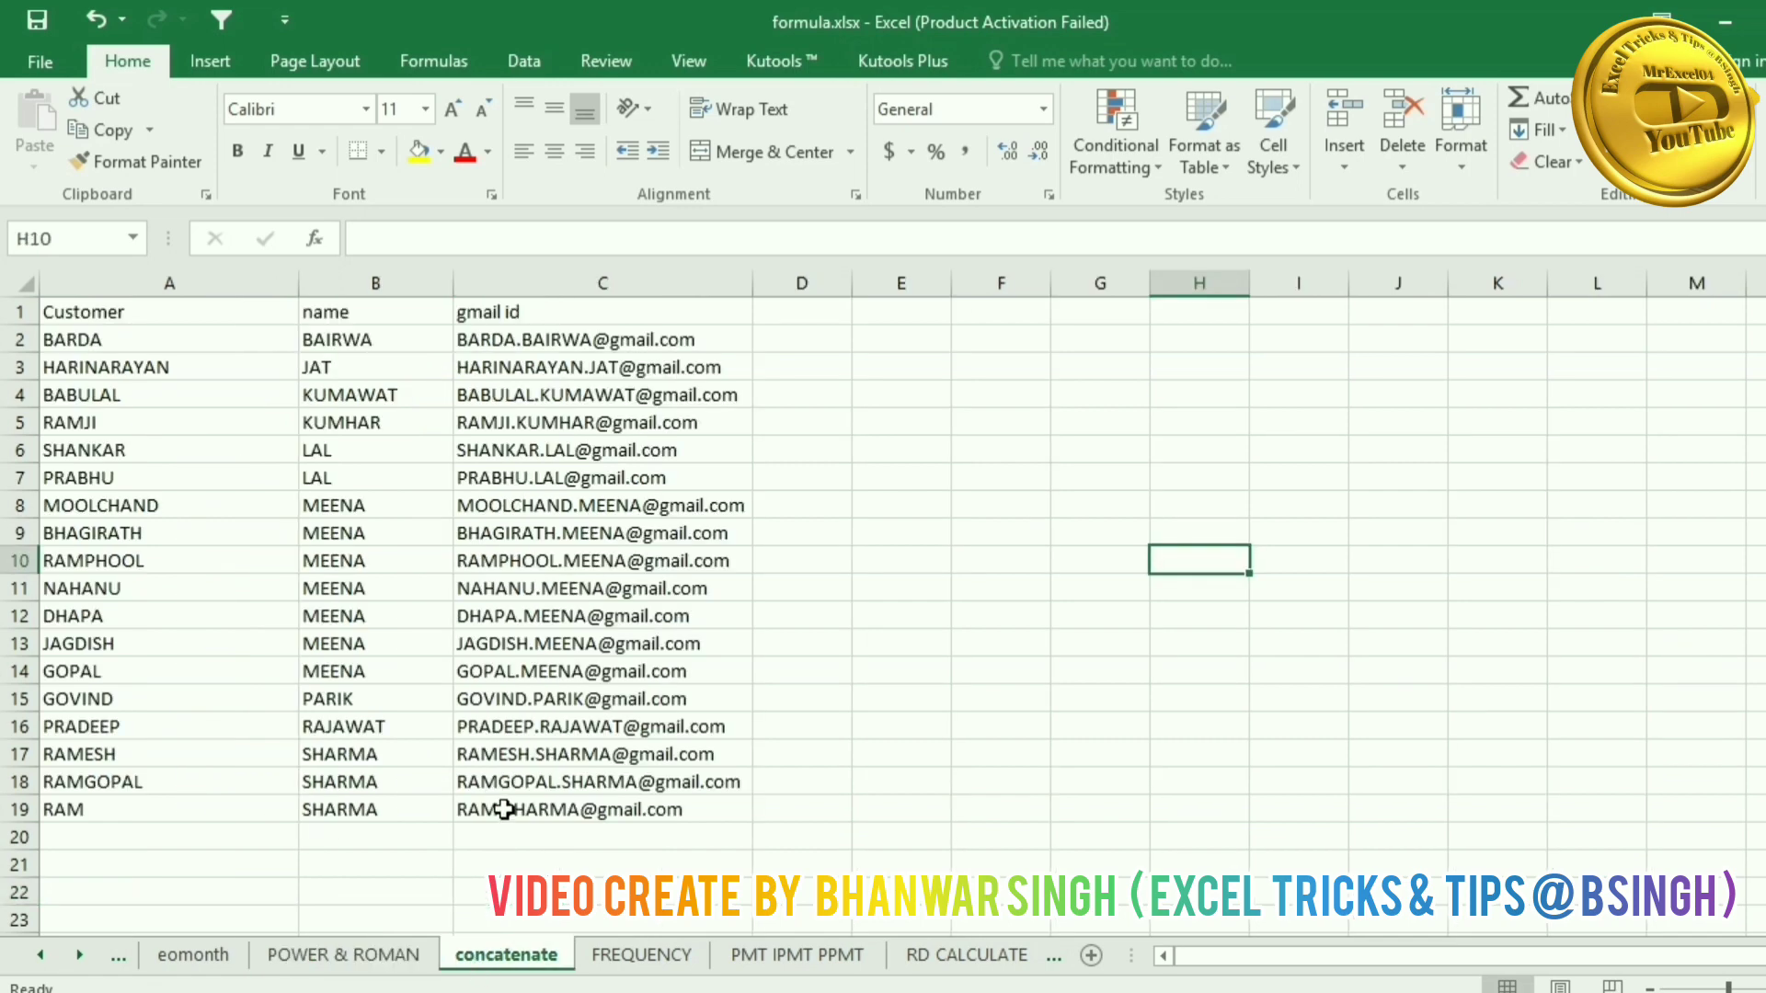
click(837, 529)
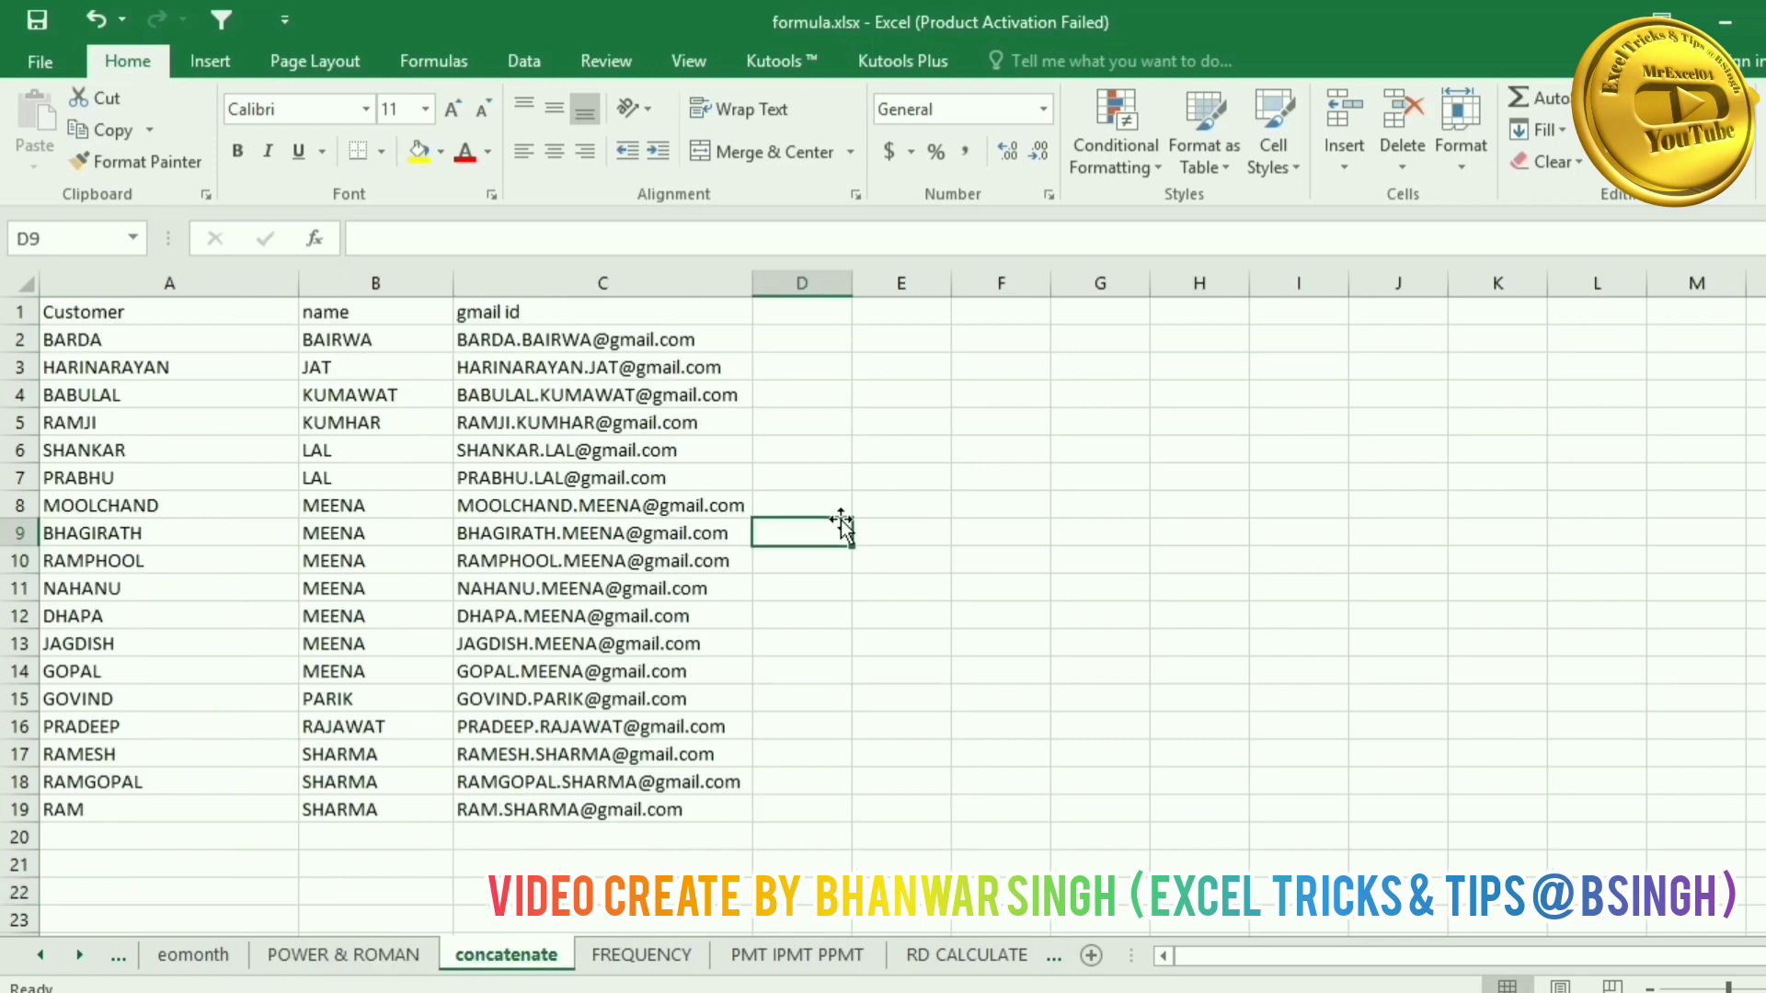
click(732, 340)
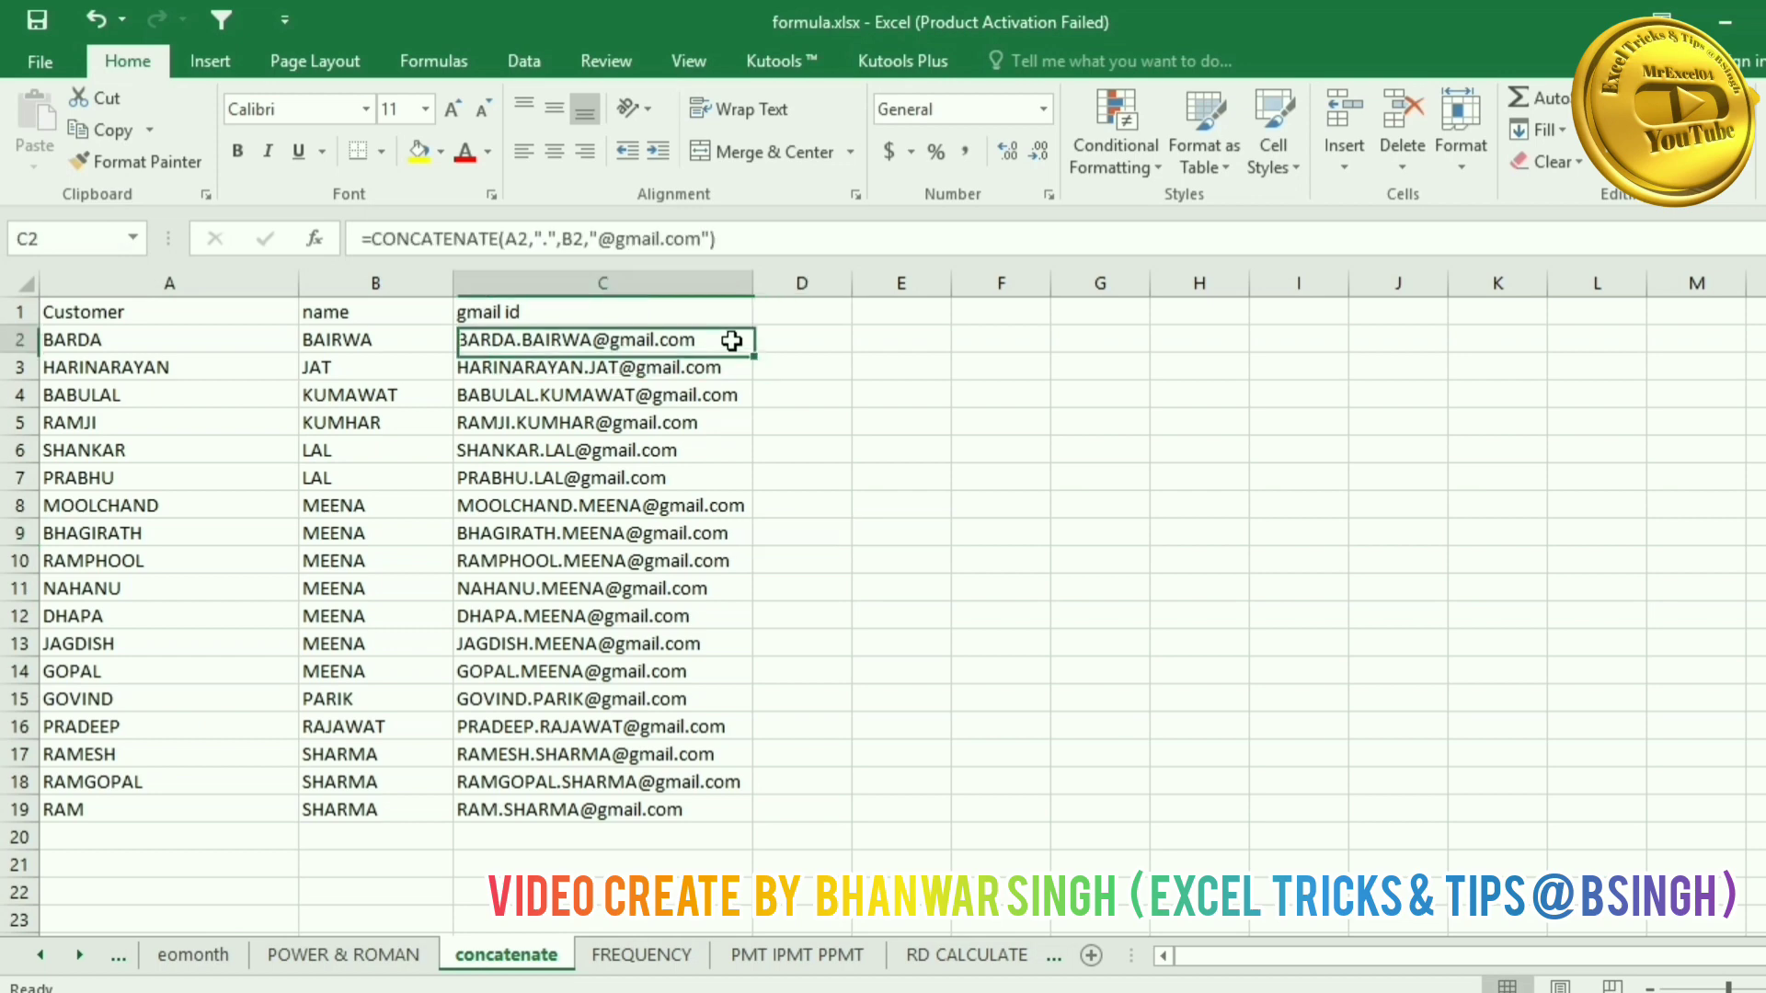
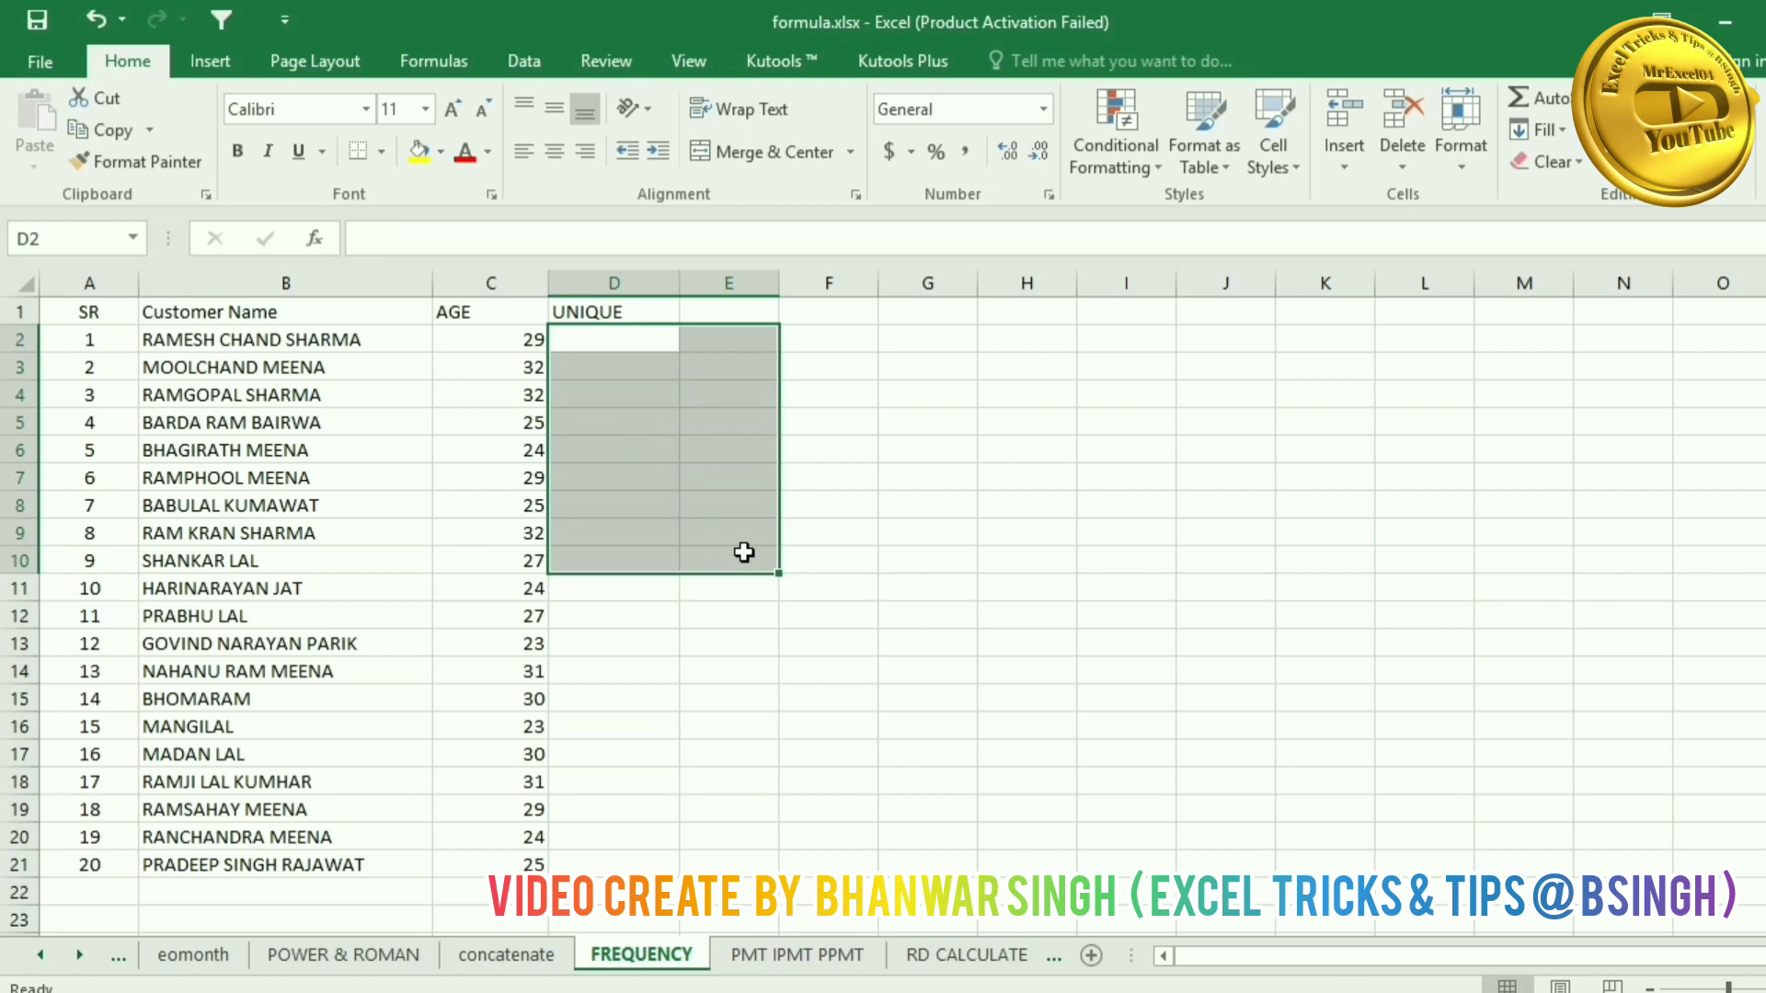
Step: On the FREQUENCY sheet, copy the ages in C2:C21 into the UNIQUE column starting at D2
click(868, 426)
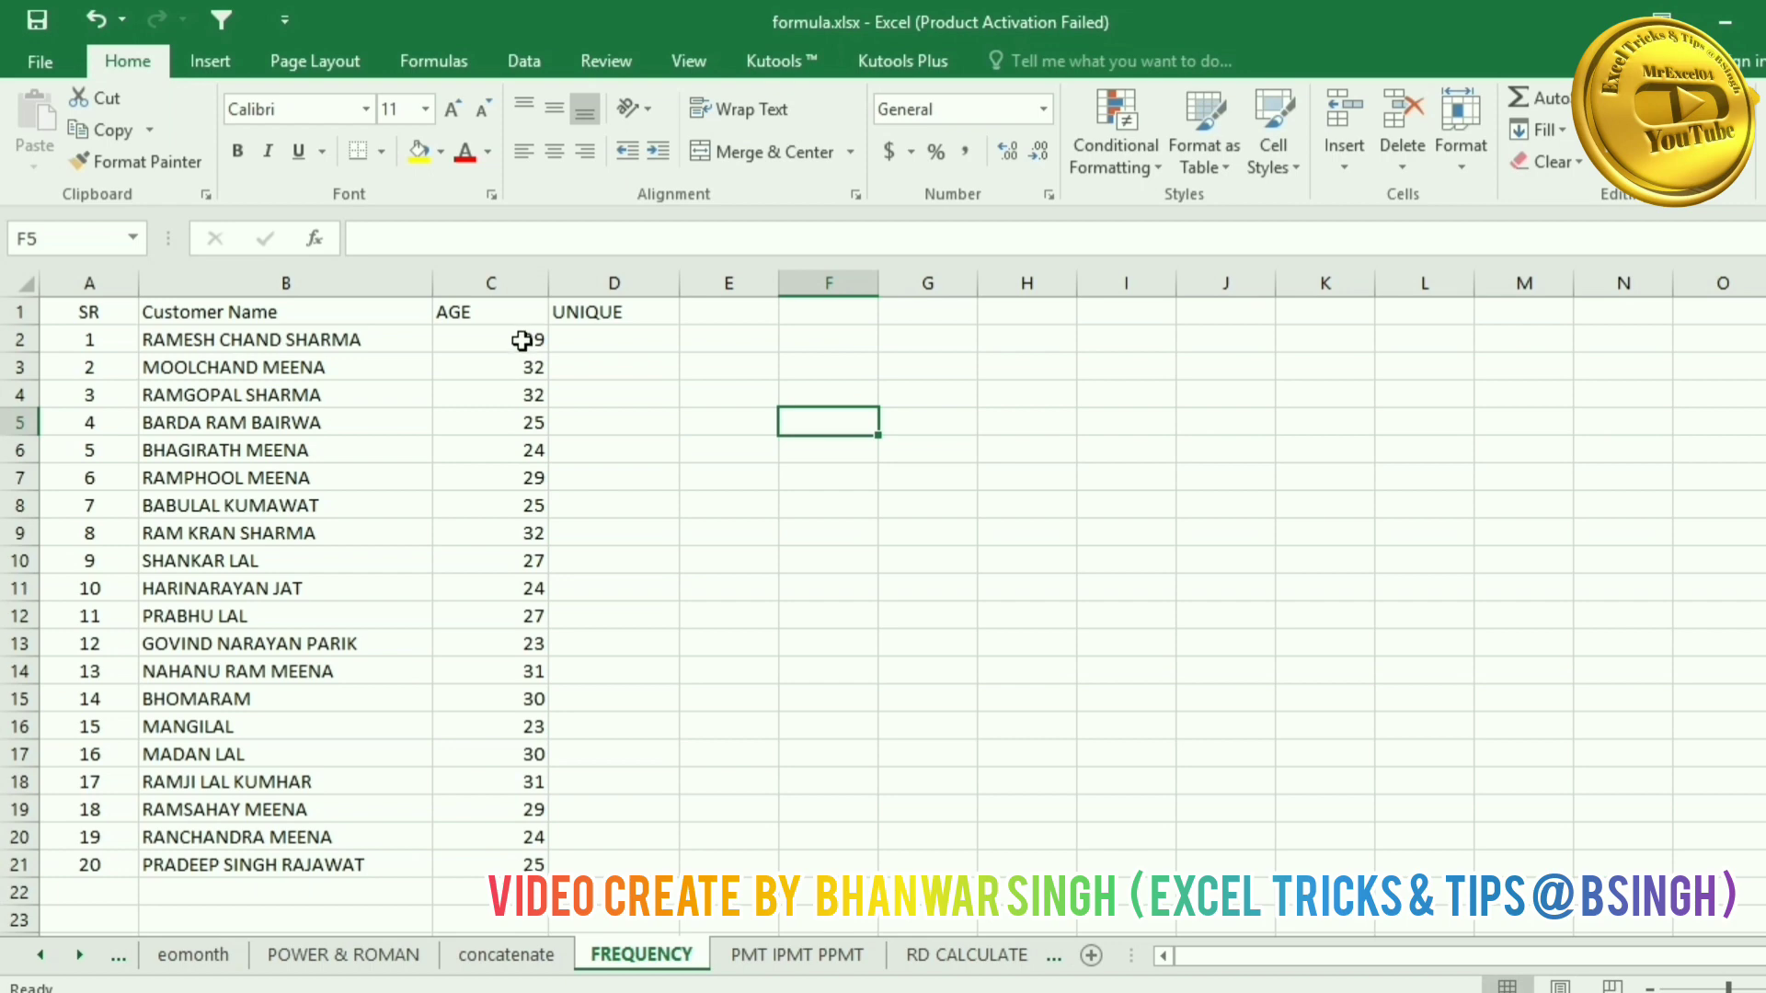
drag(522, 341, 508, 865)
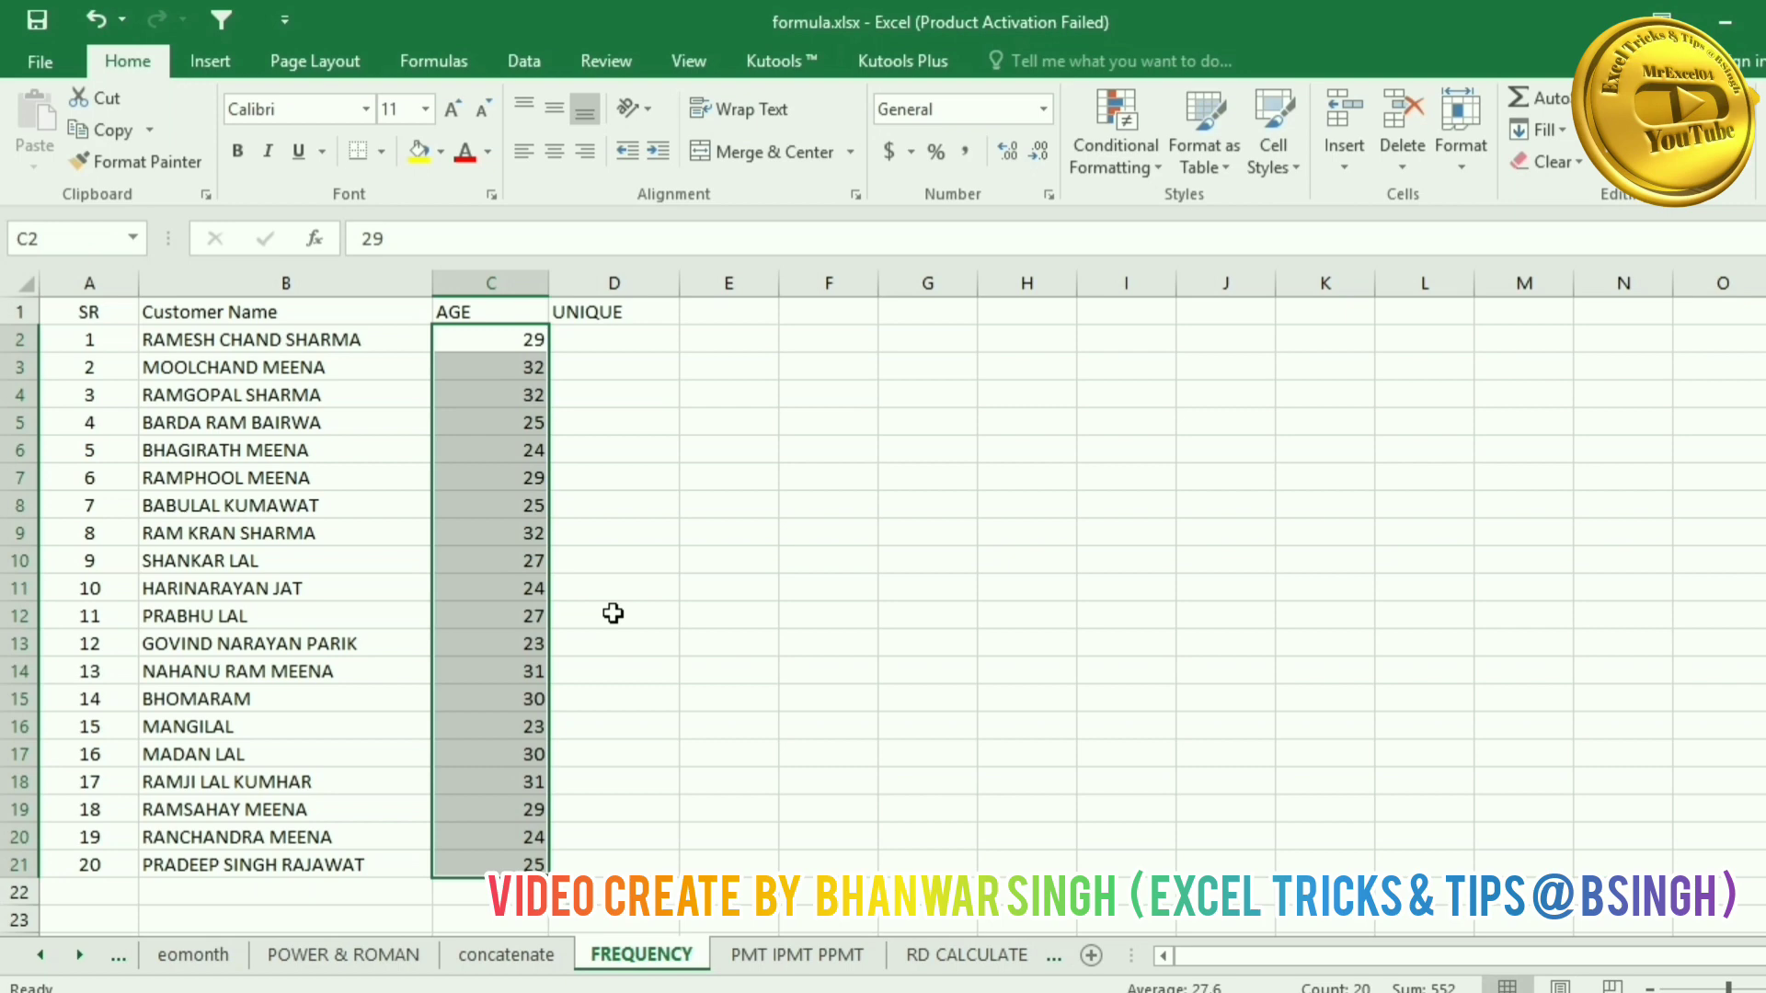
key(ctrl+c)
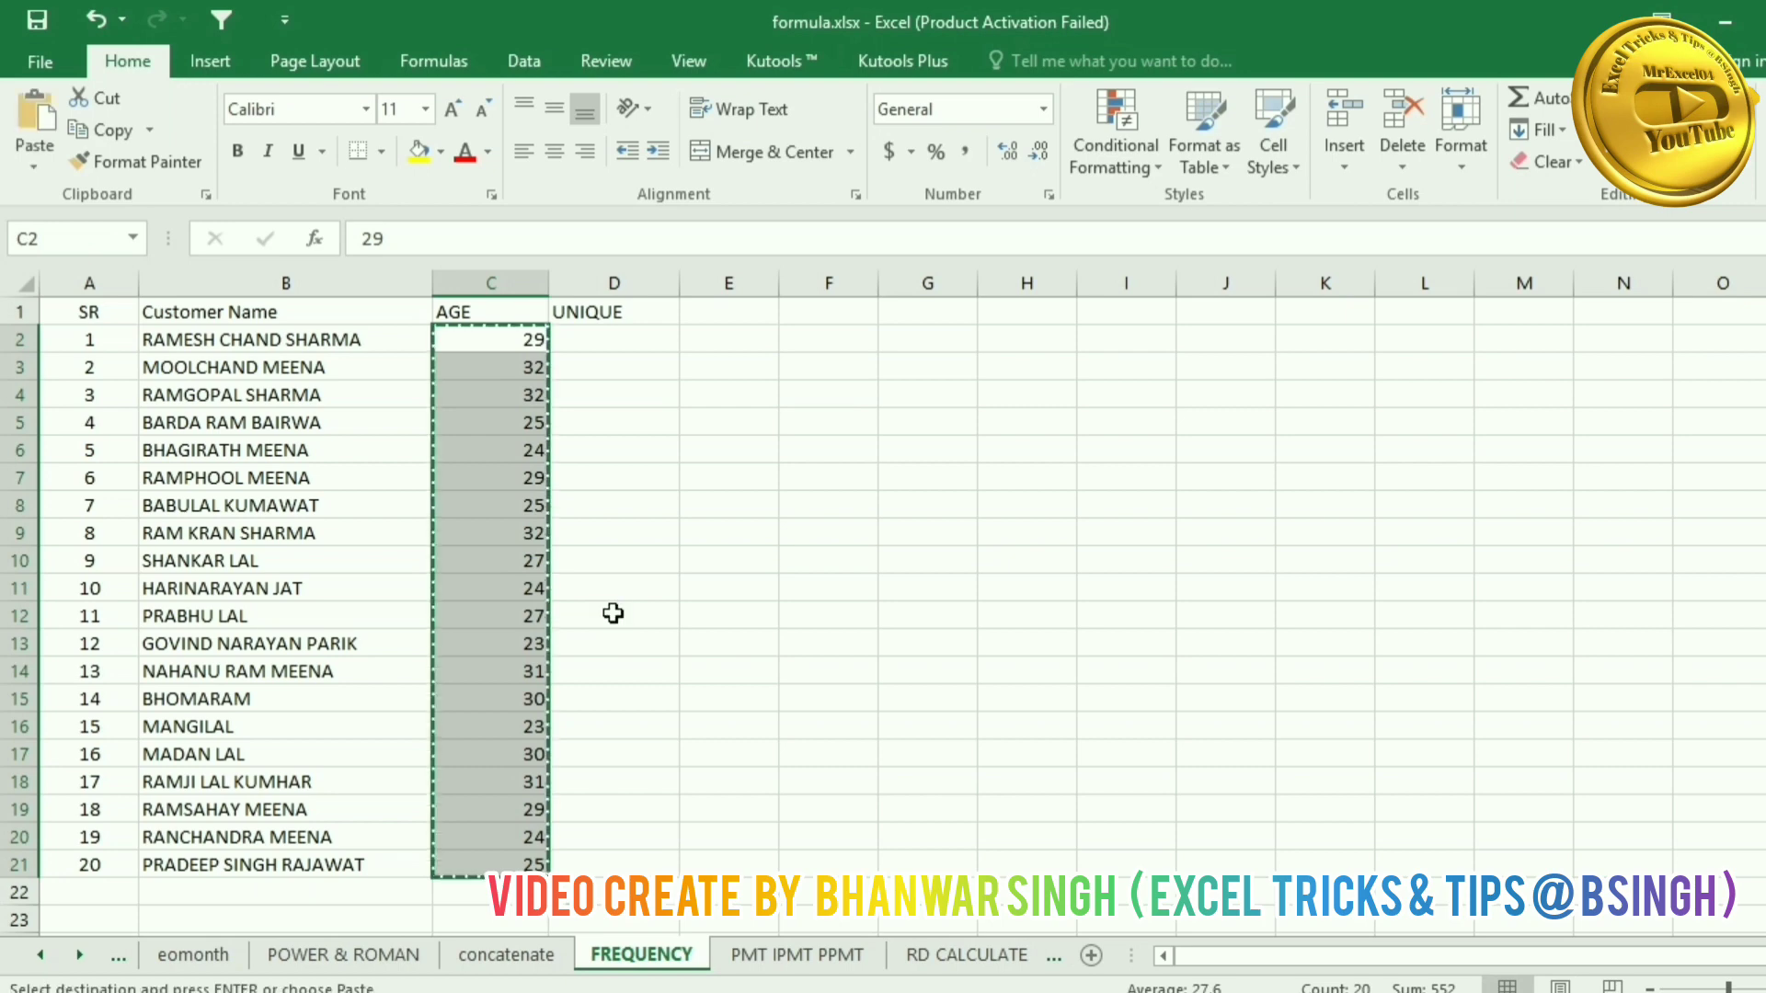
click(601, 342)
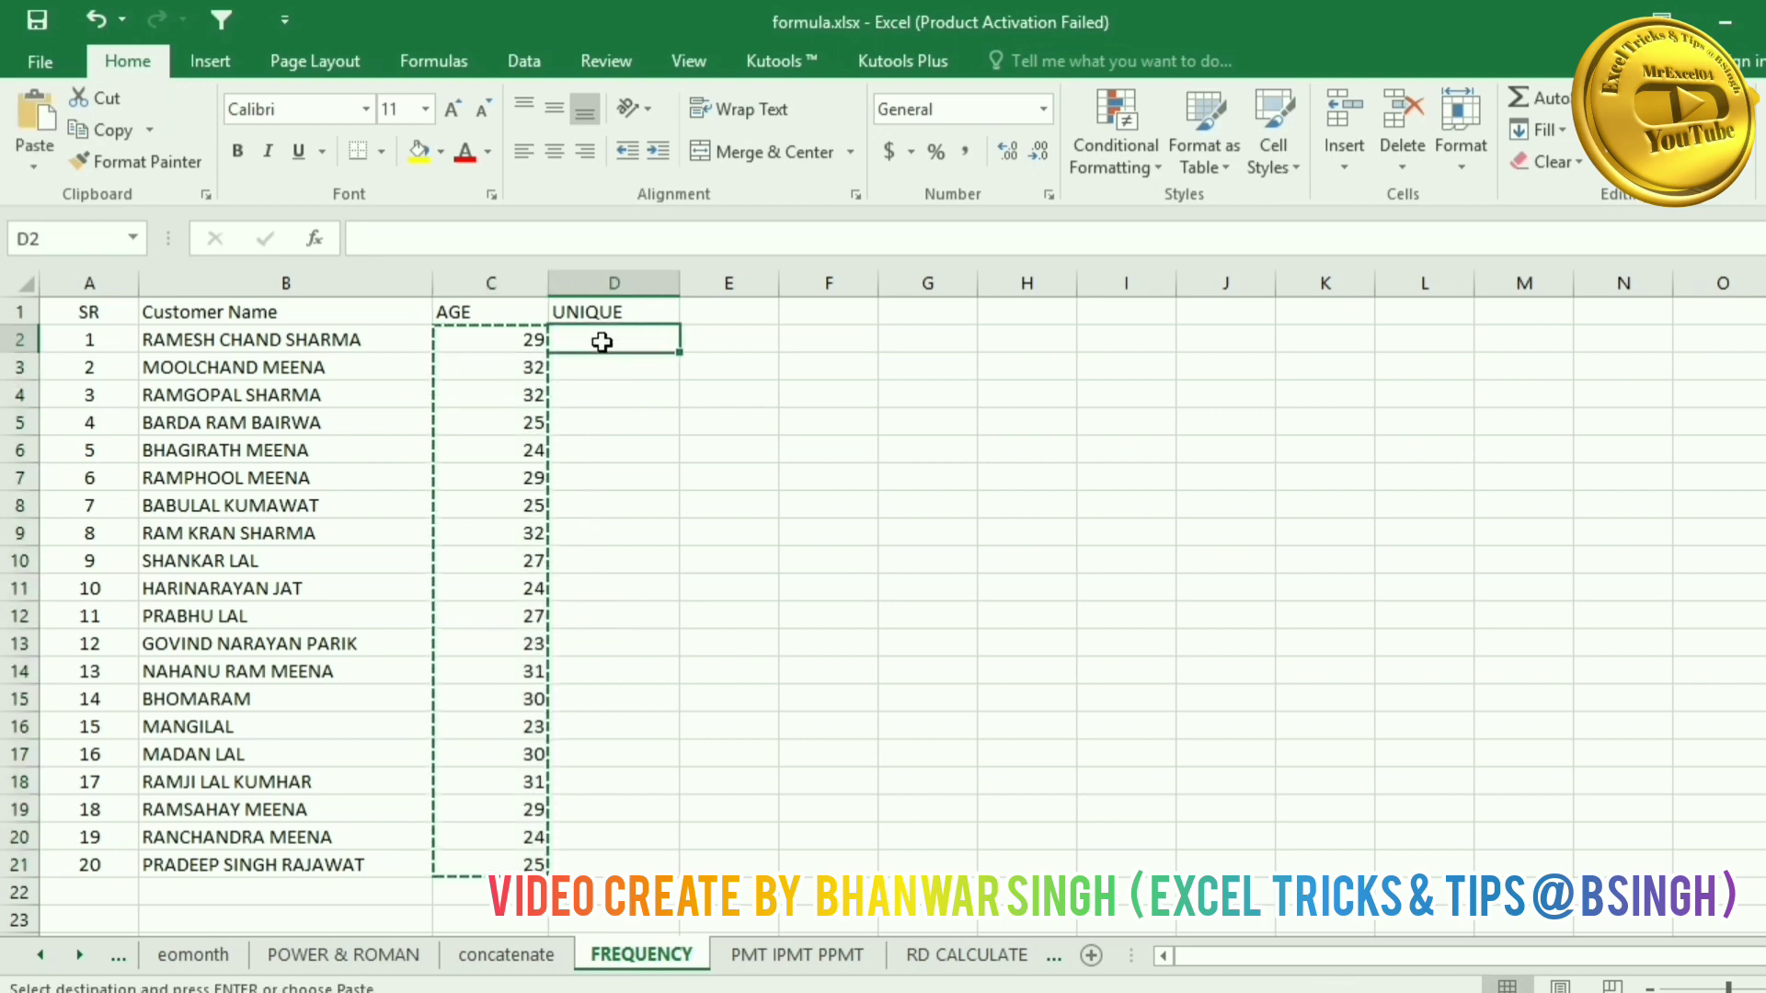
key(ctrl+v)
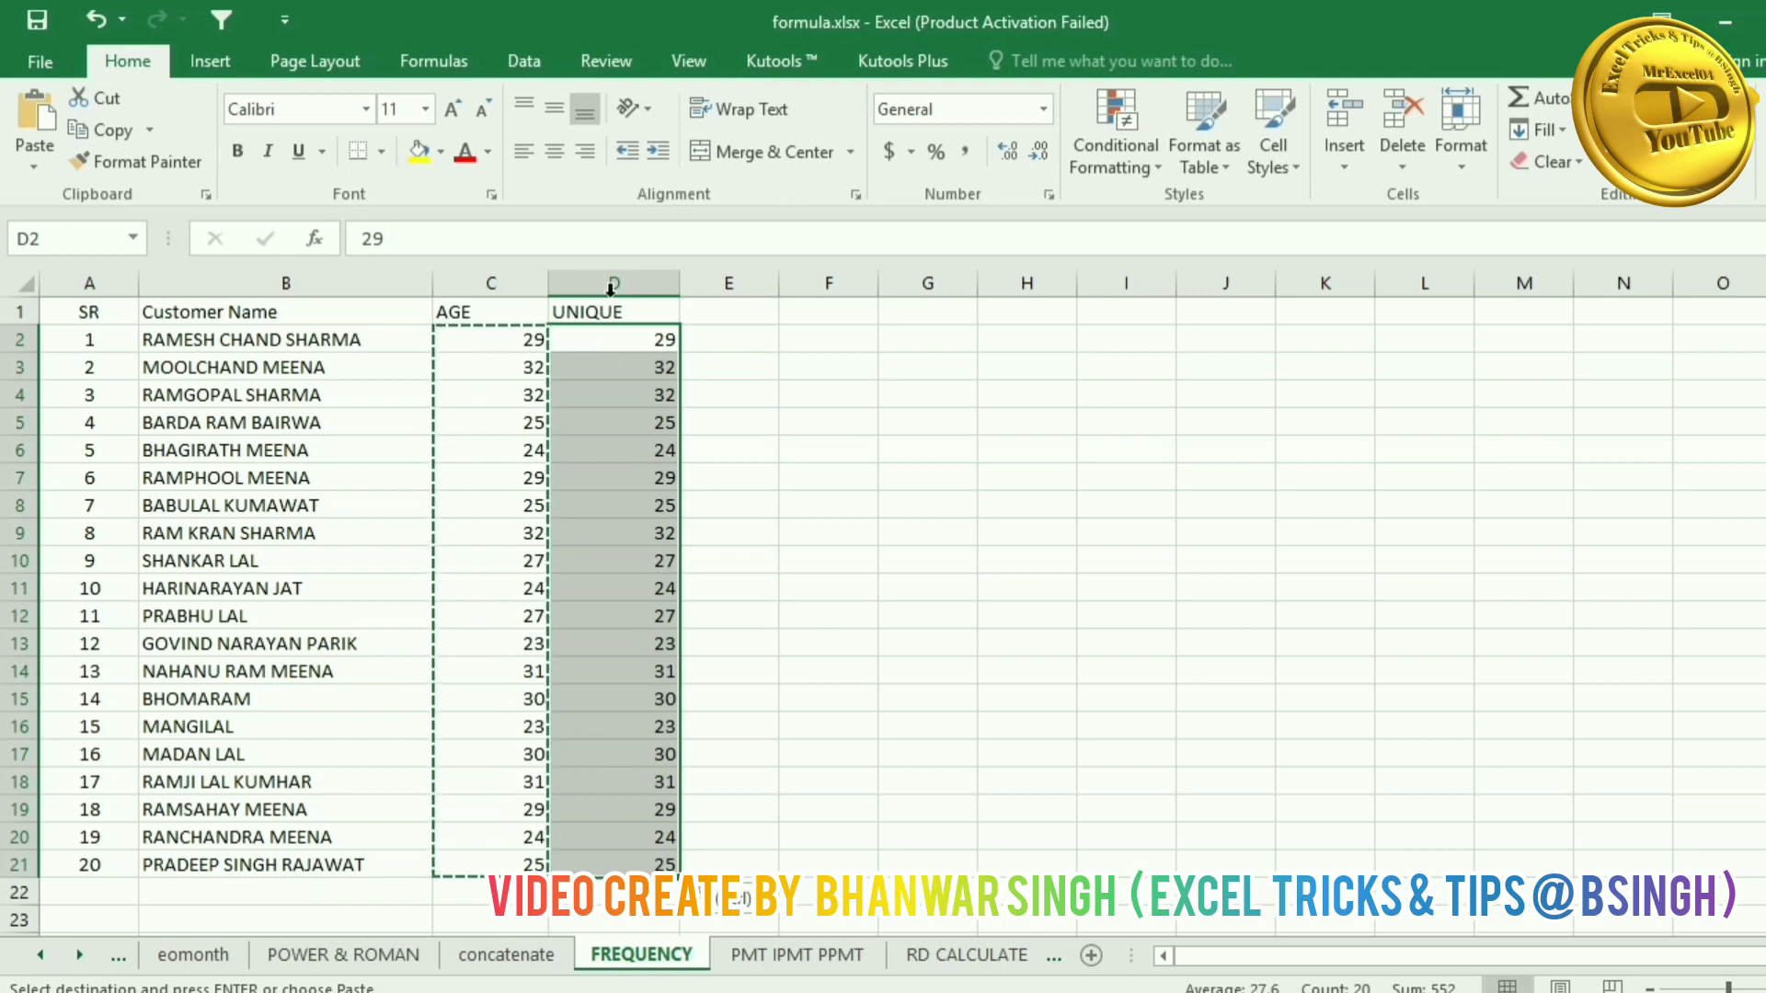
Step: Remove duplicates from the UNIQUE column D only, continuing with the current selection and treating the first row as headers
click(611, 310)
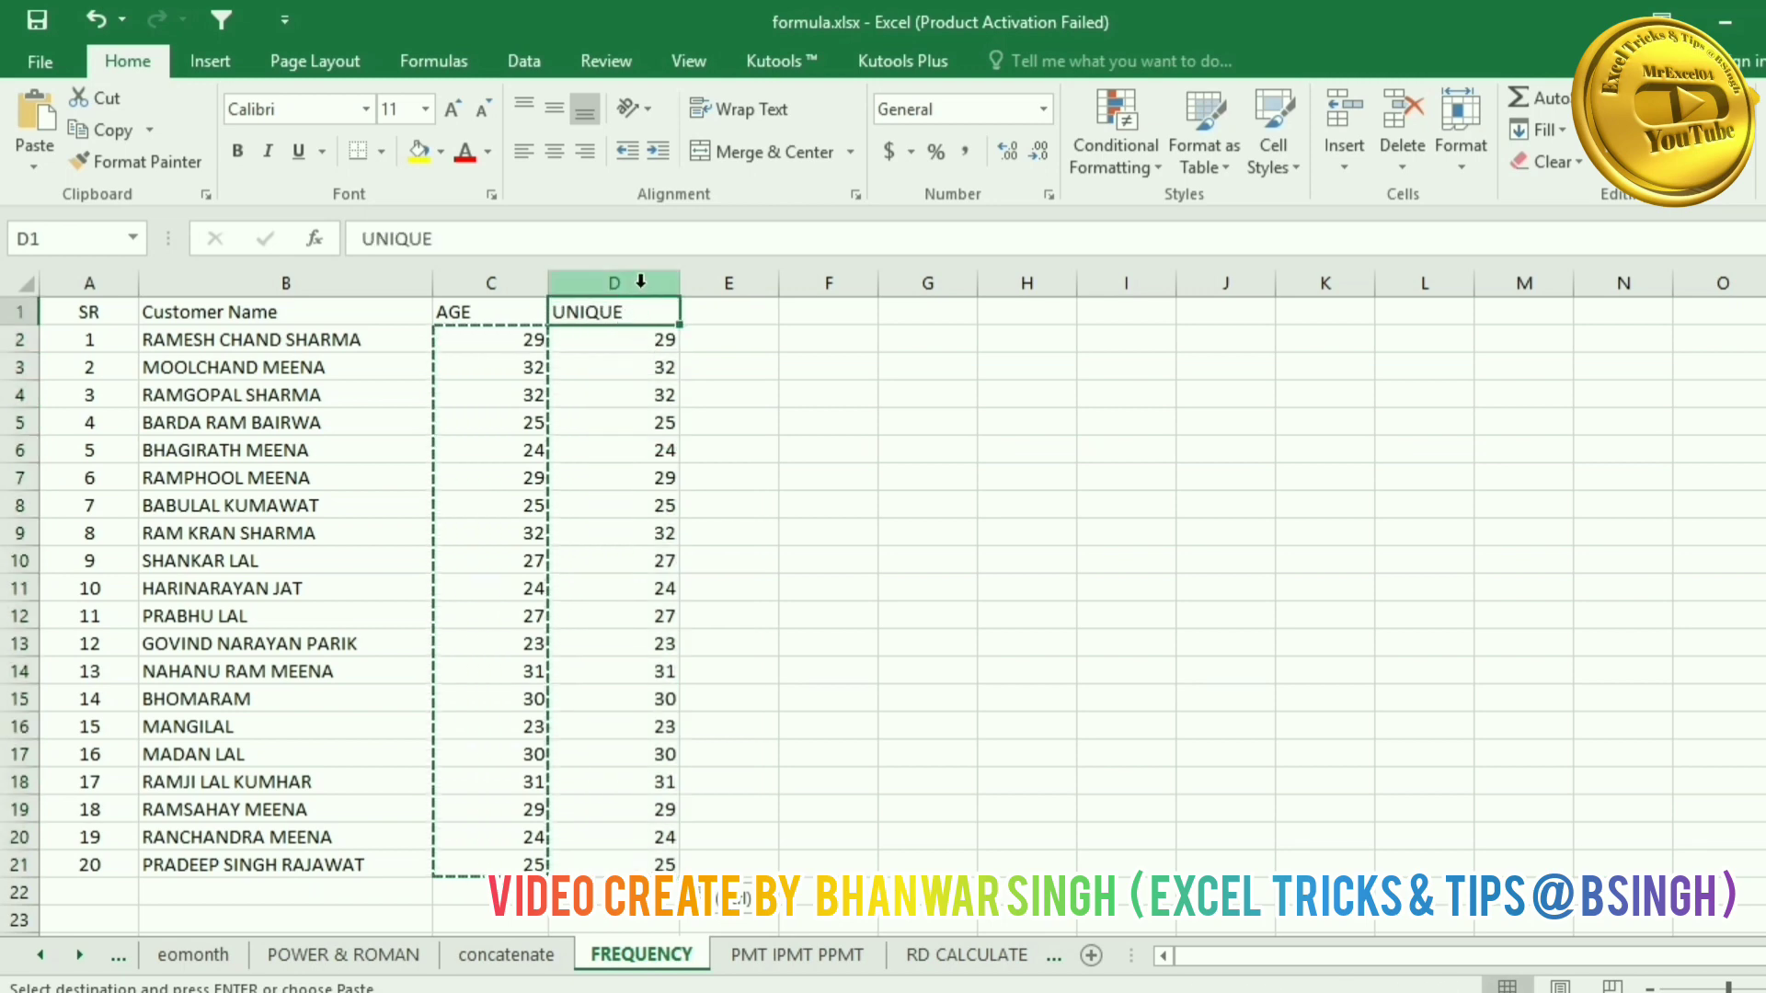
click(641, 281)
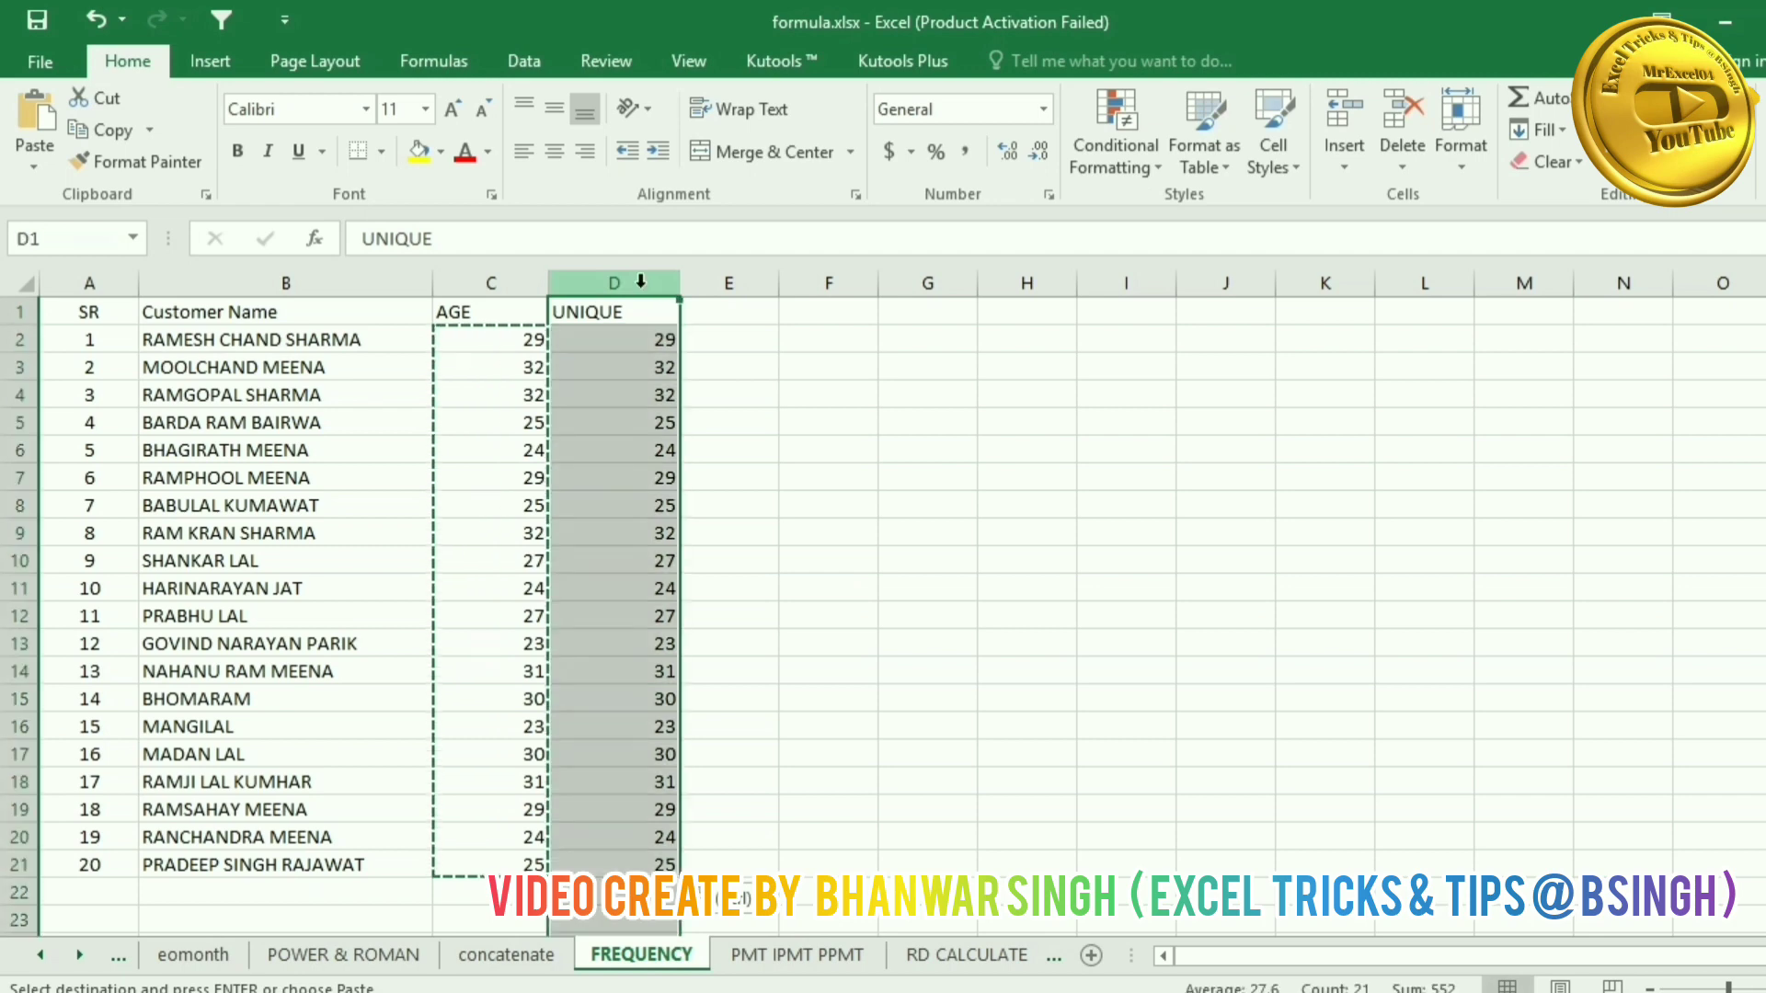
click(526, 64)
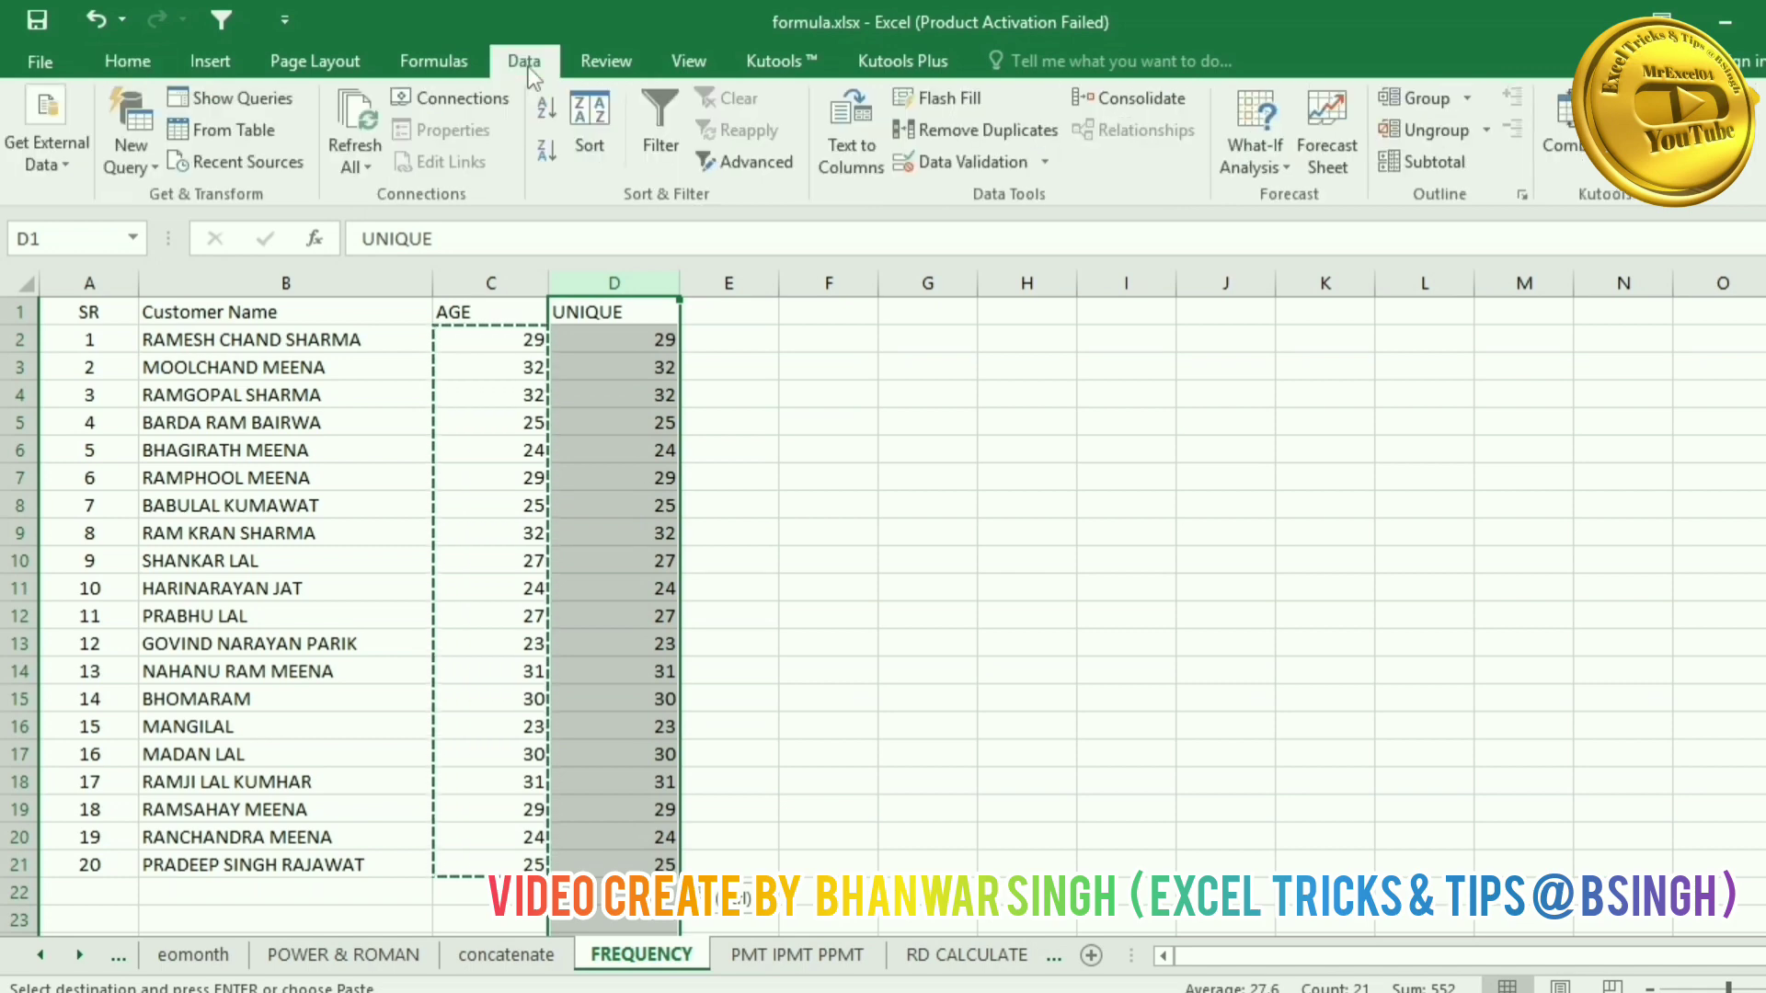
click(989, 135)
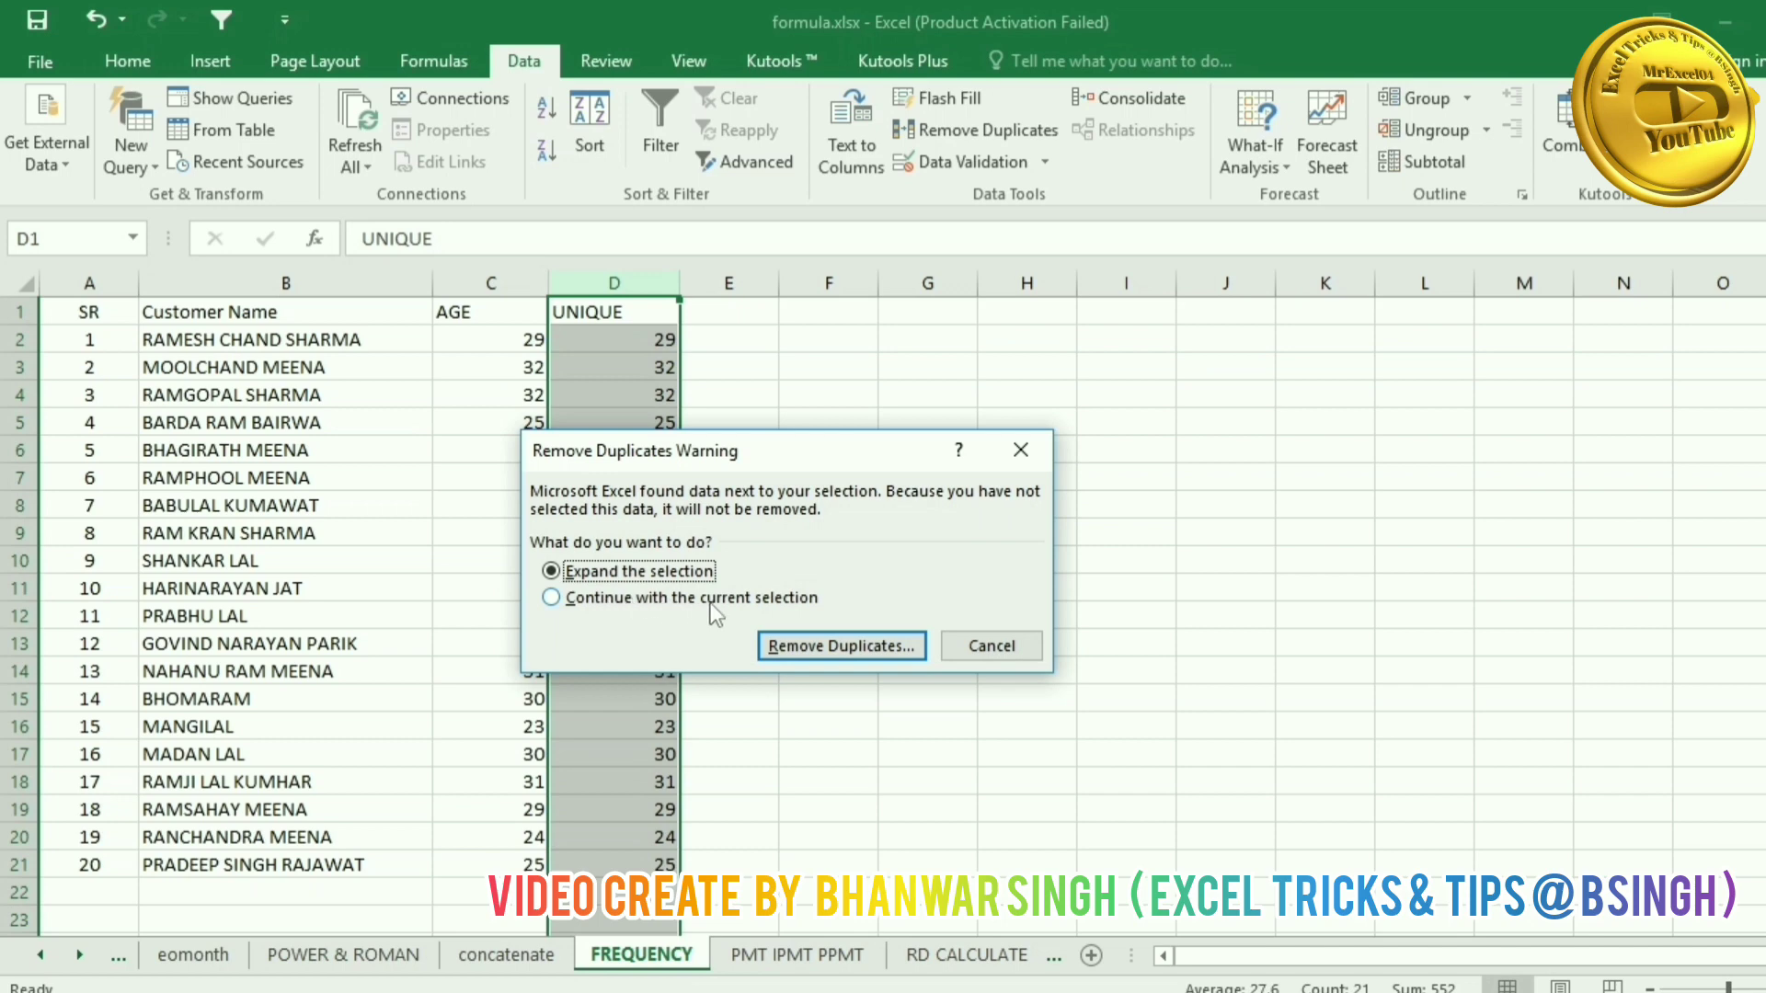
click(638, 599)
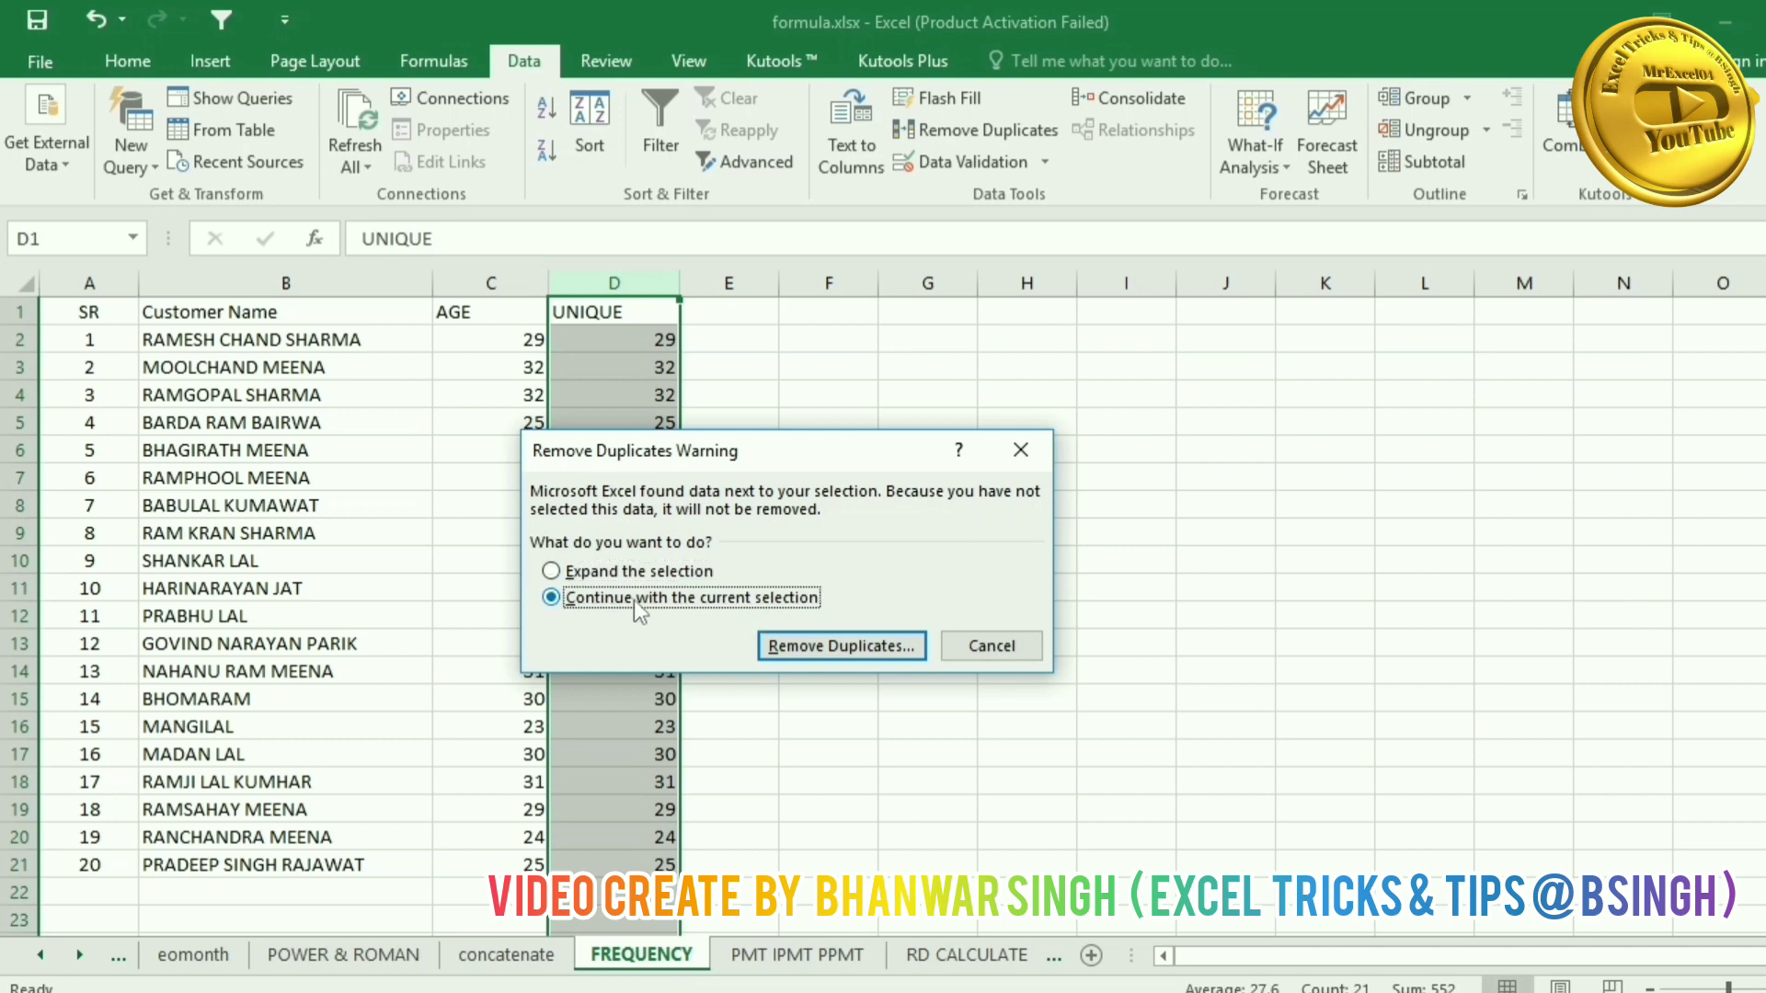
click(815, 649)
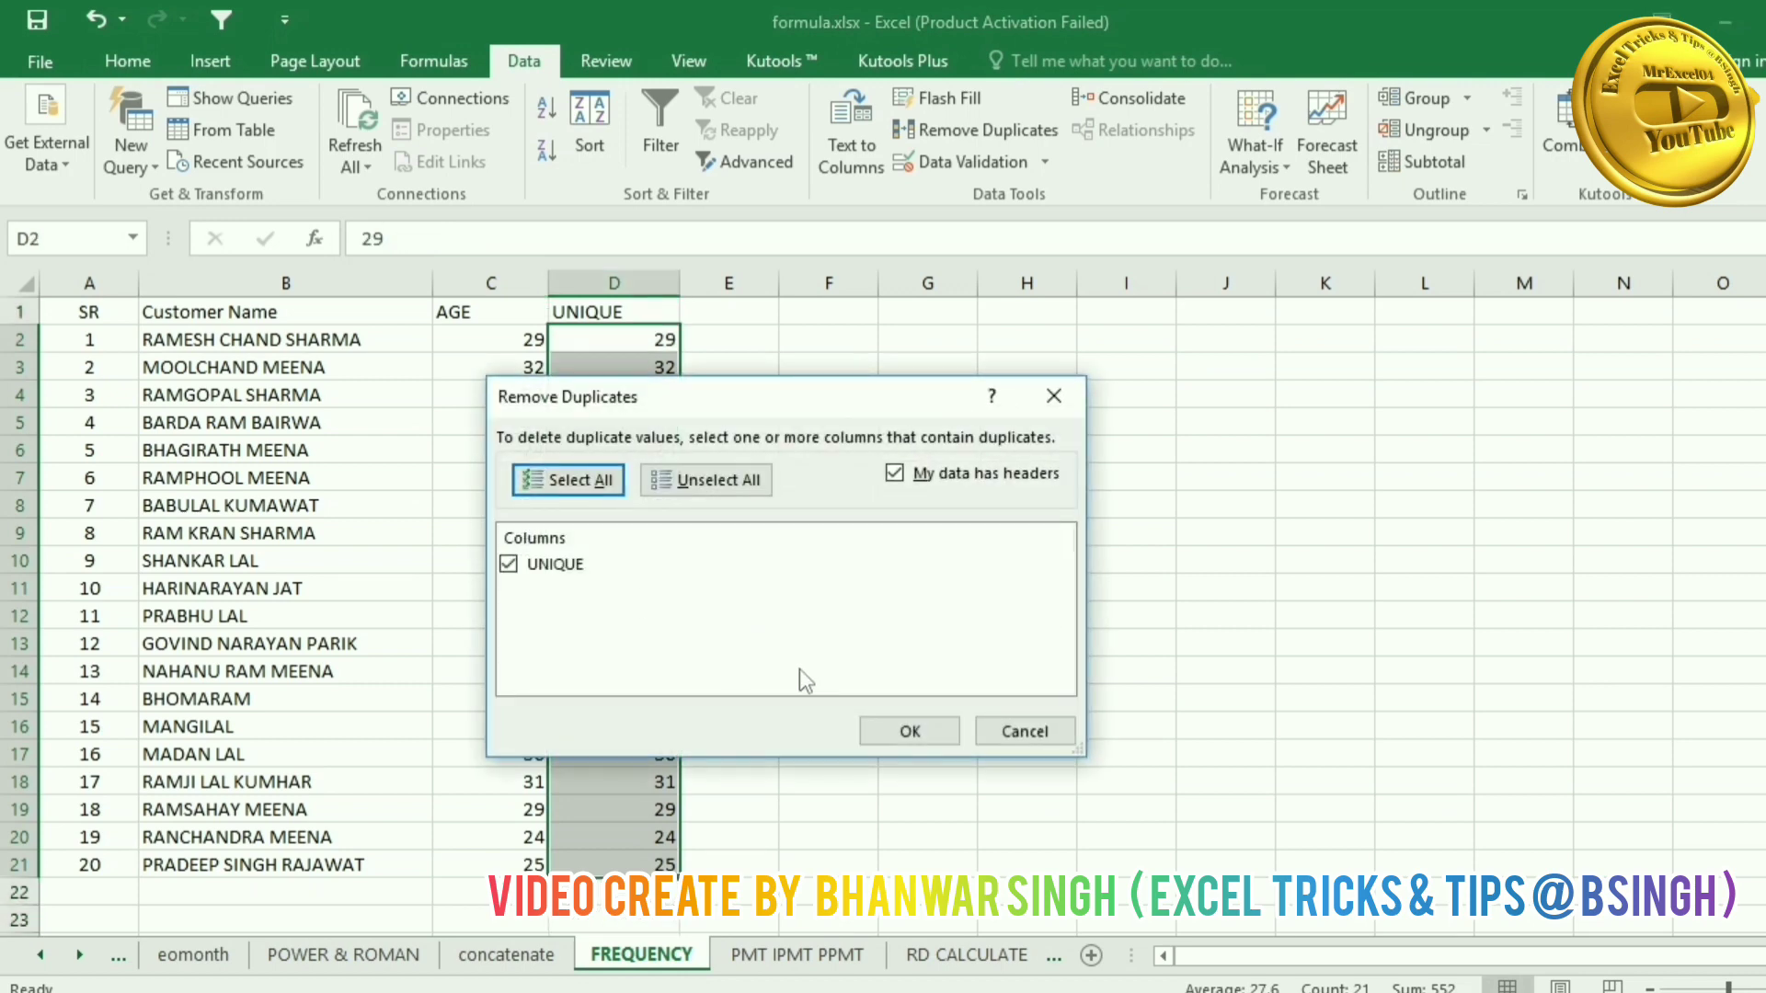
click(906, 732)
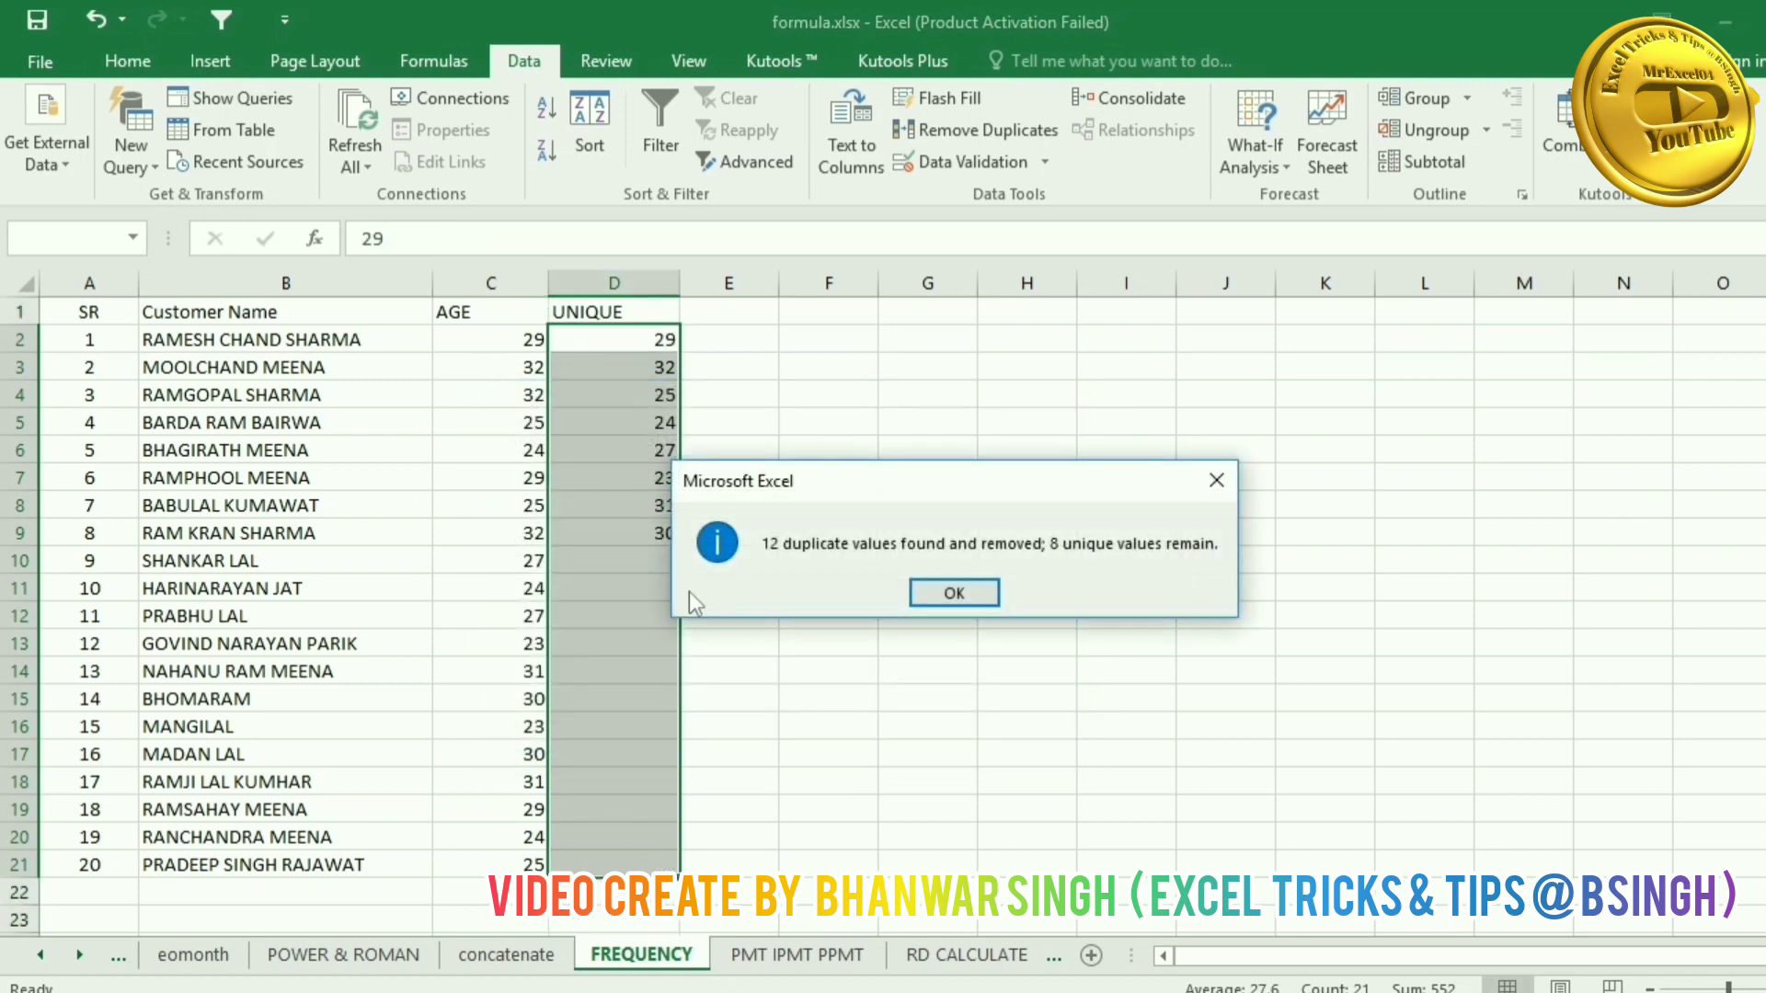
click(947, 594)
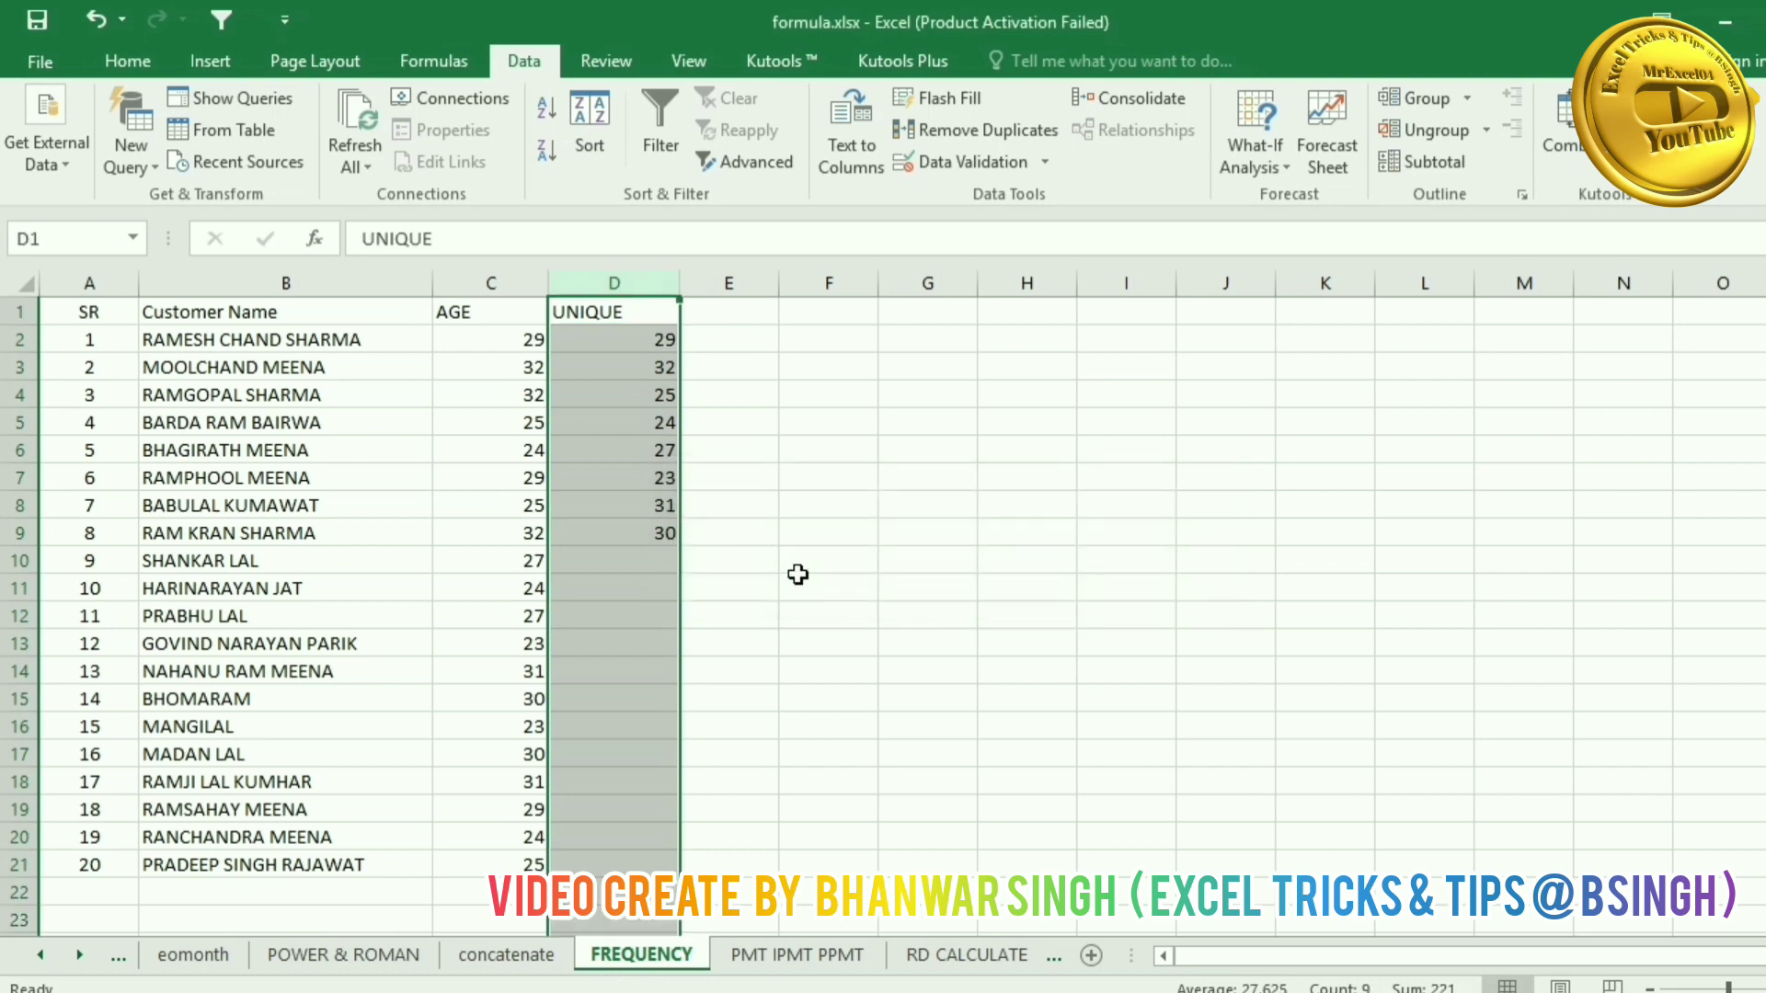
click(797, 574)
click(638, 338)
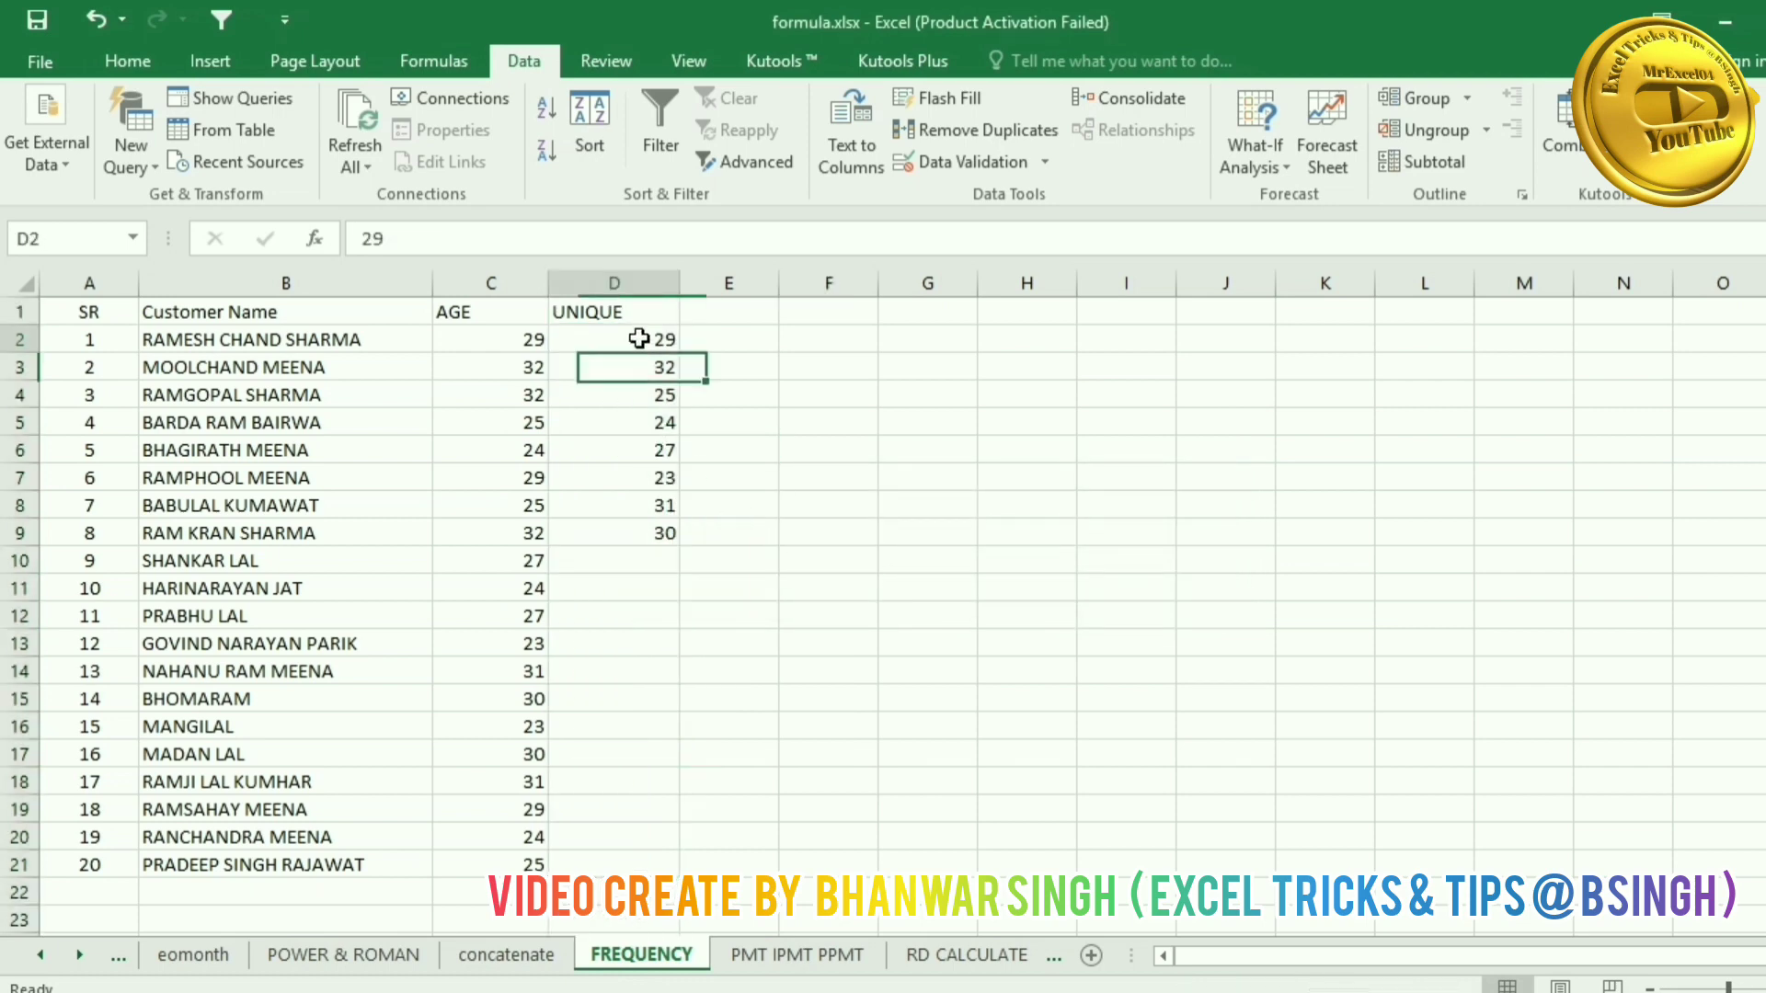
drag(638, 338, 663, 529)
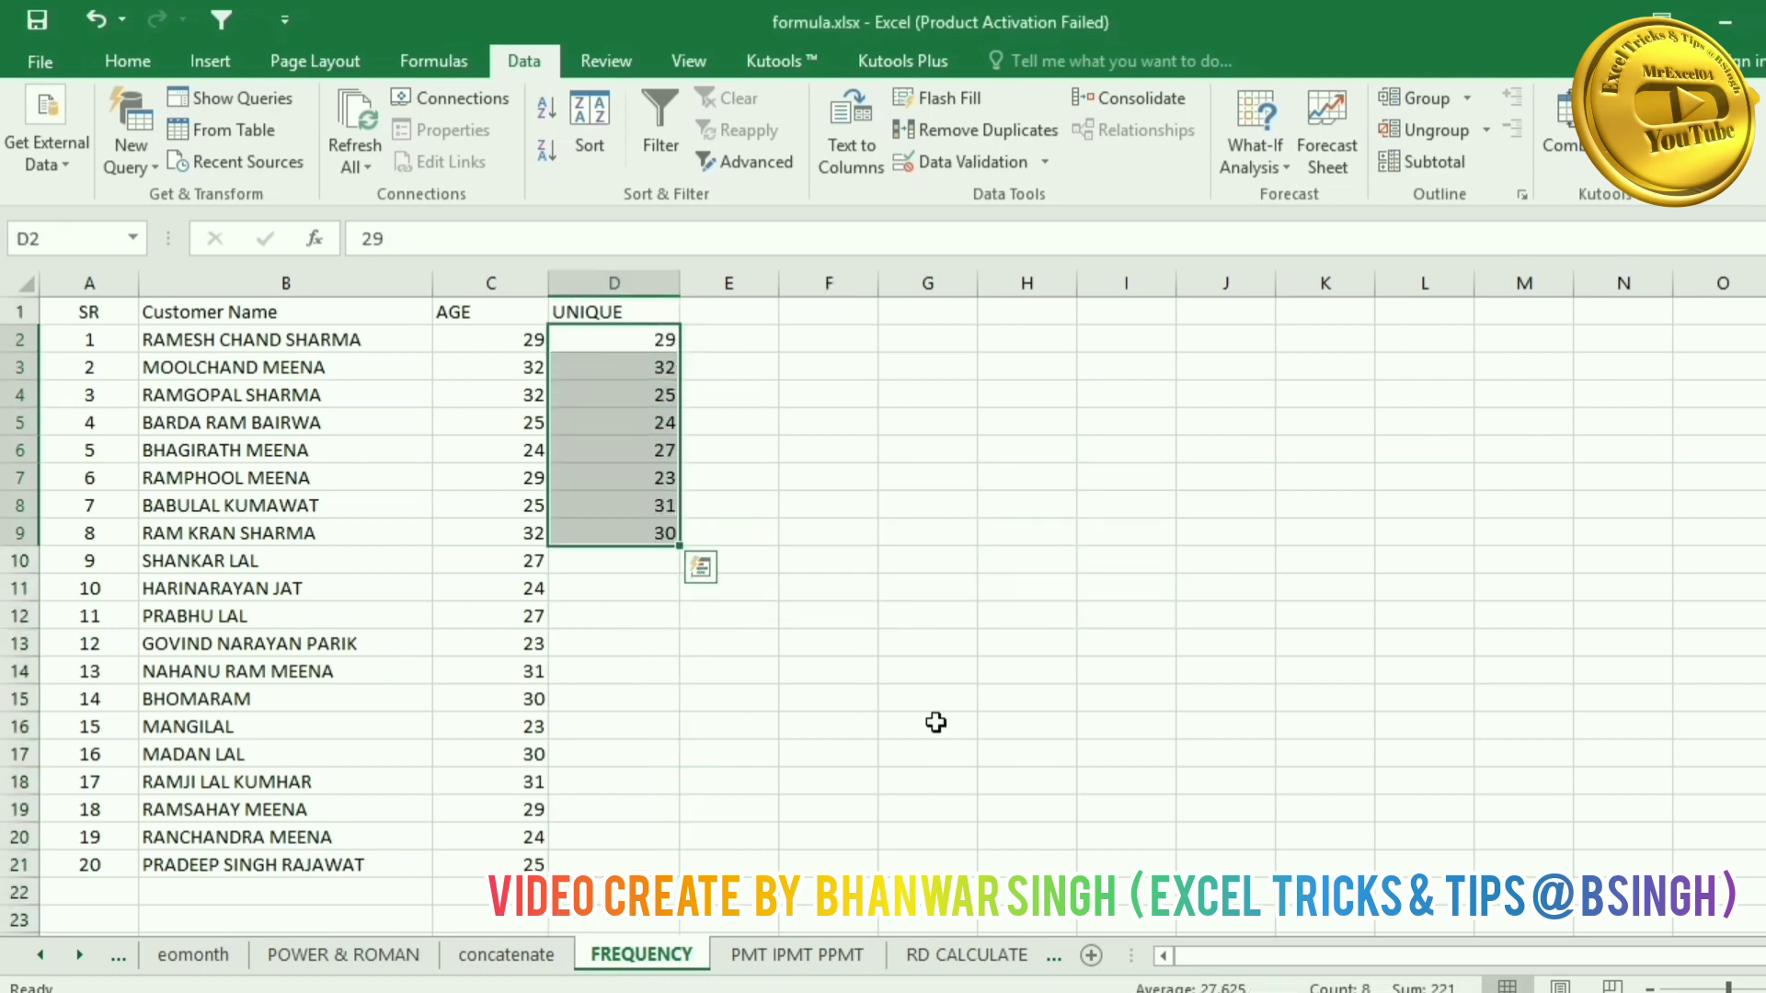
click(673, 661)
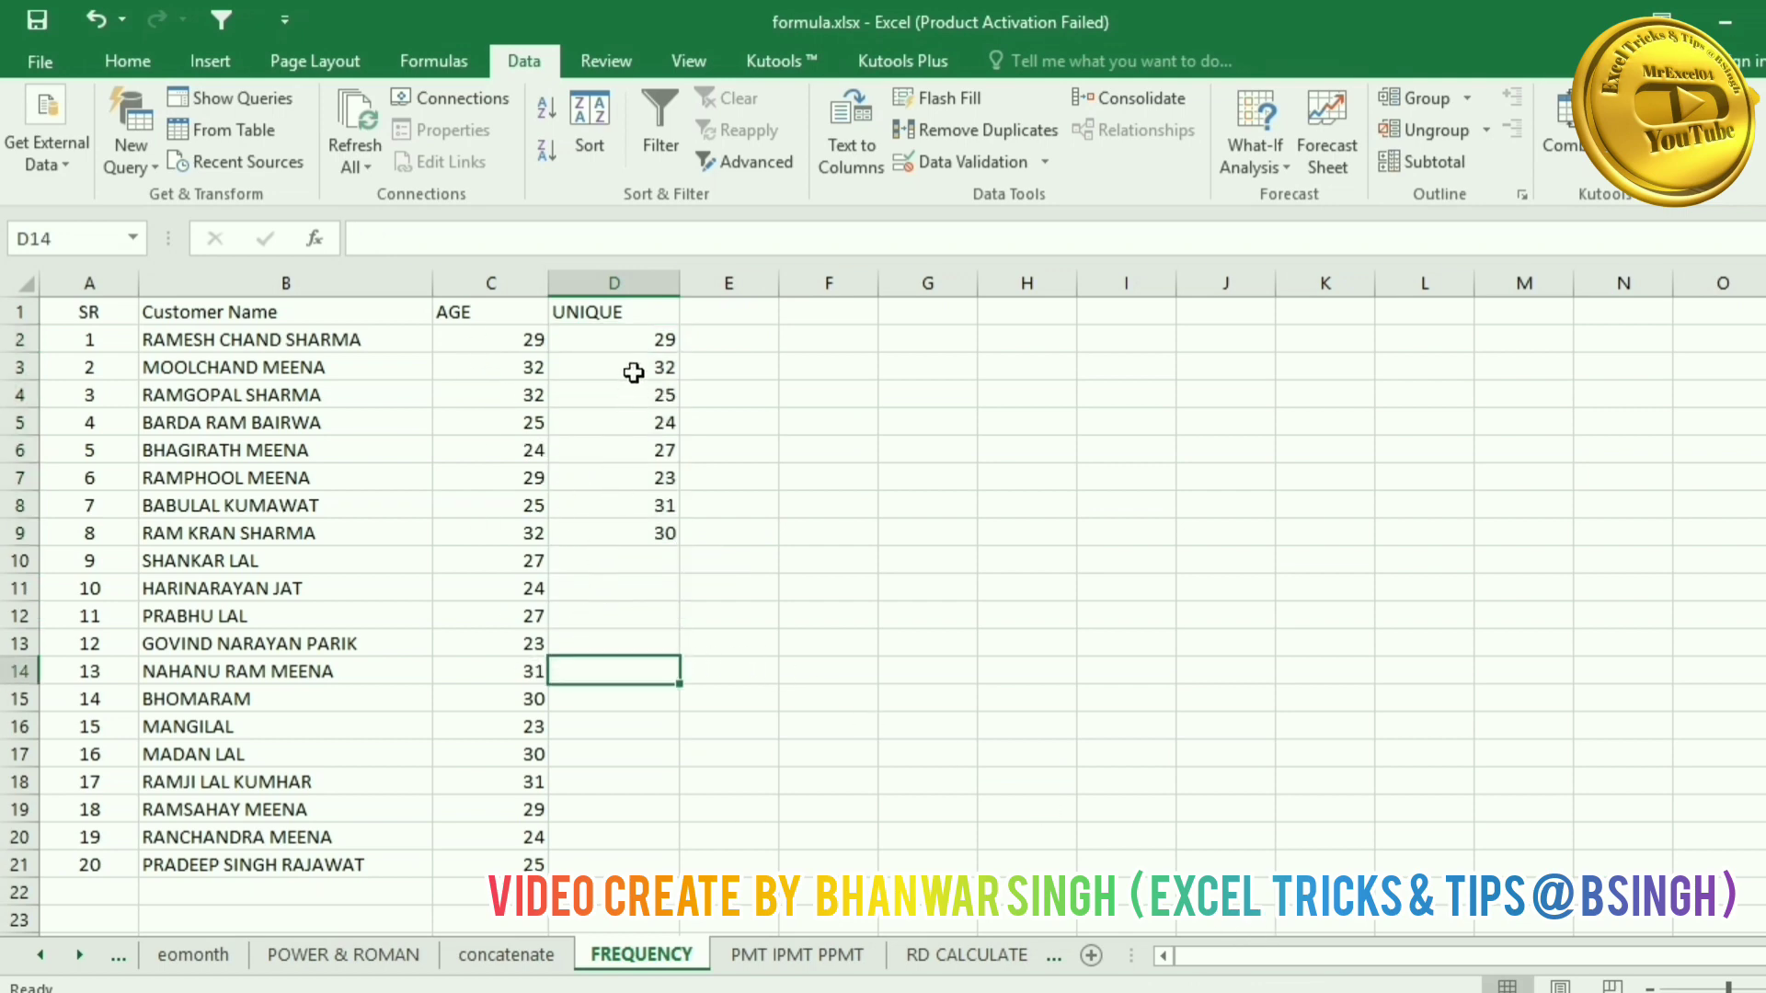
Step: Enter =FREQUENCY(C2:C21,D2:D9) in E2 to count the ages against the unique list
click(637, 342)
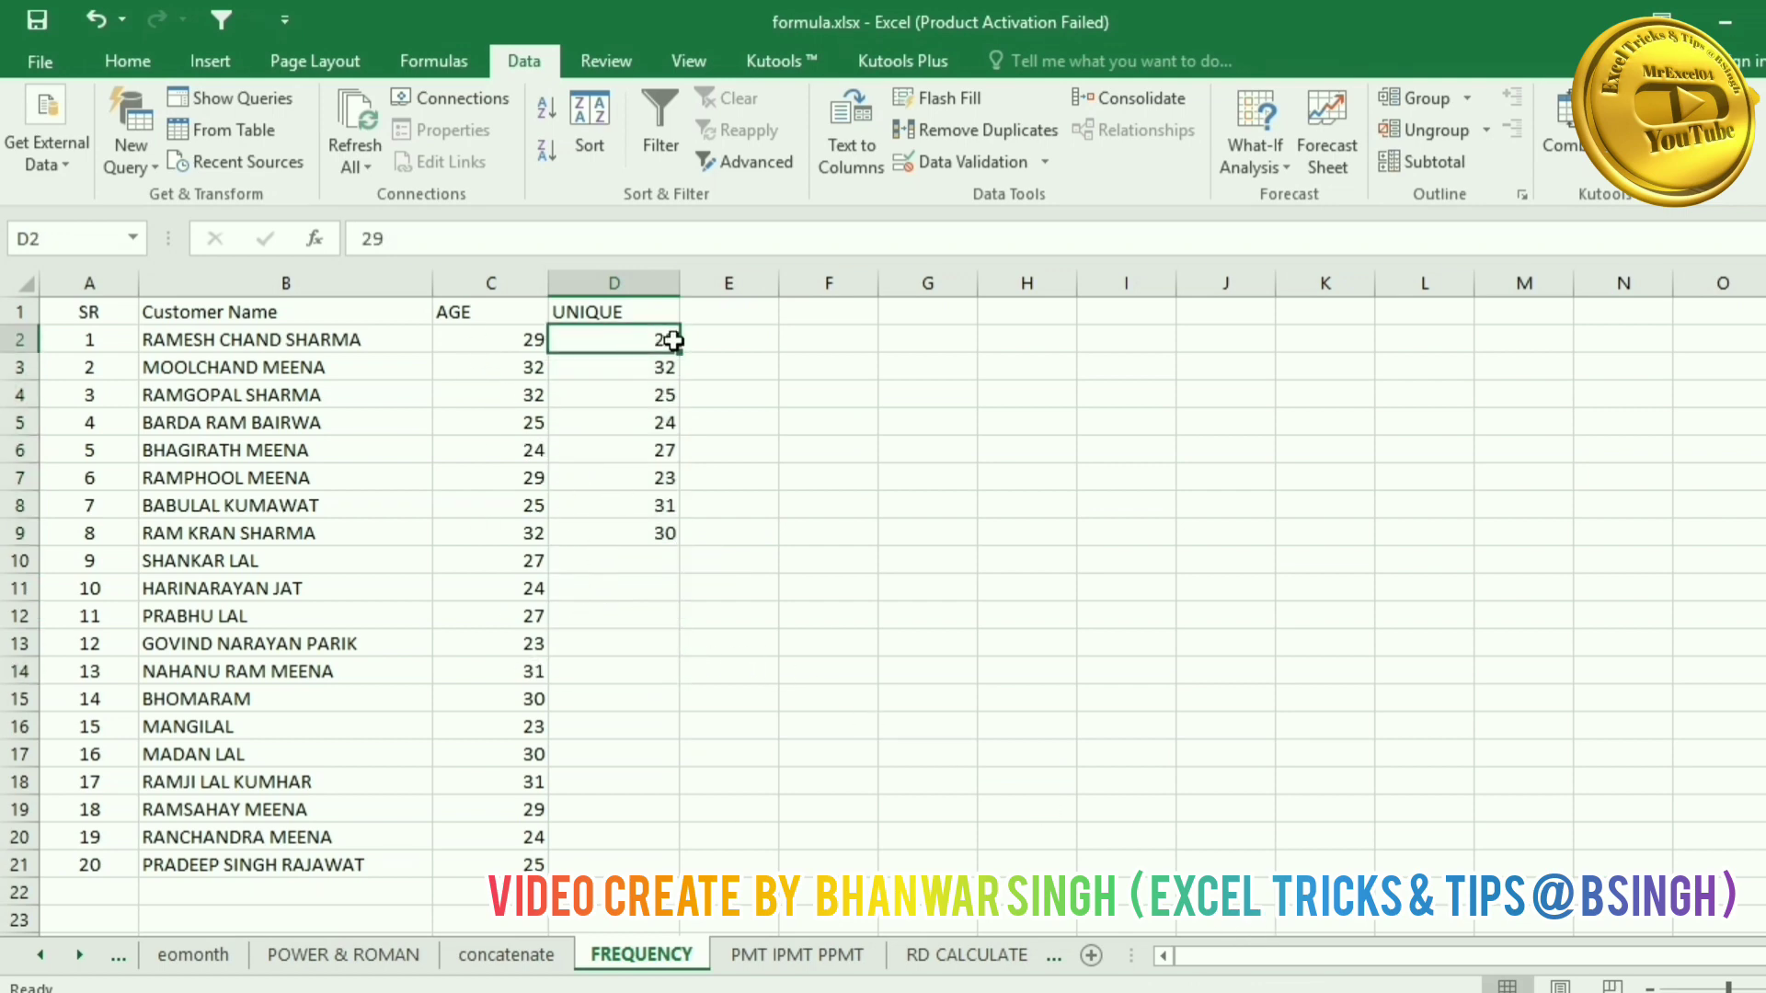
click(725, 342)
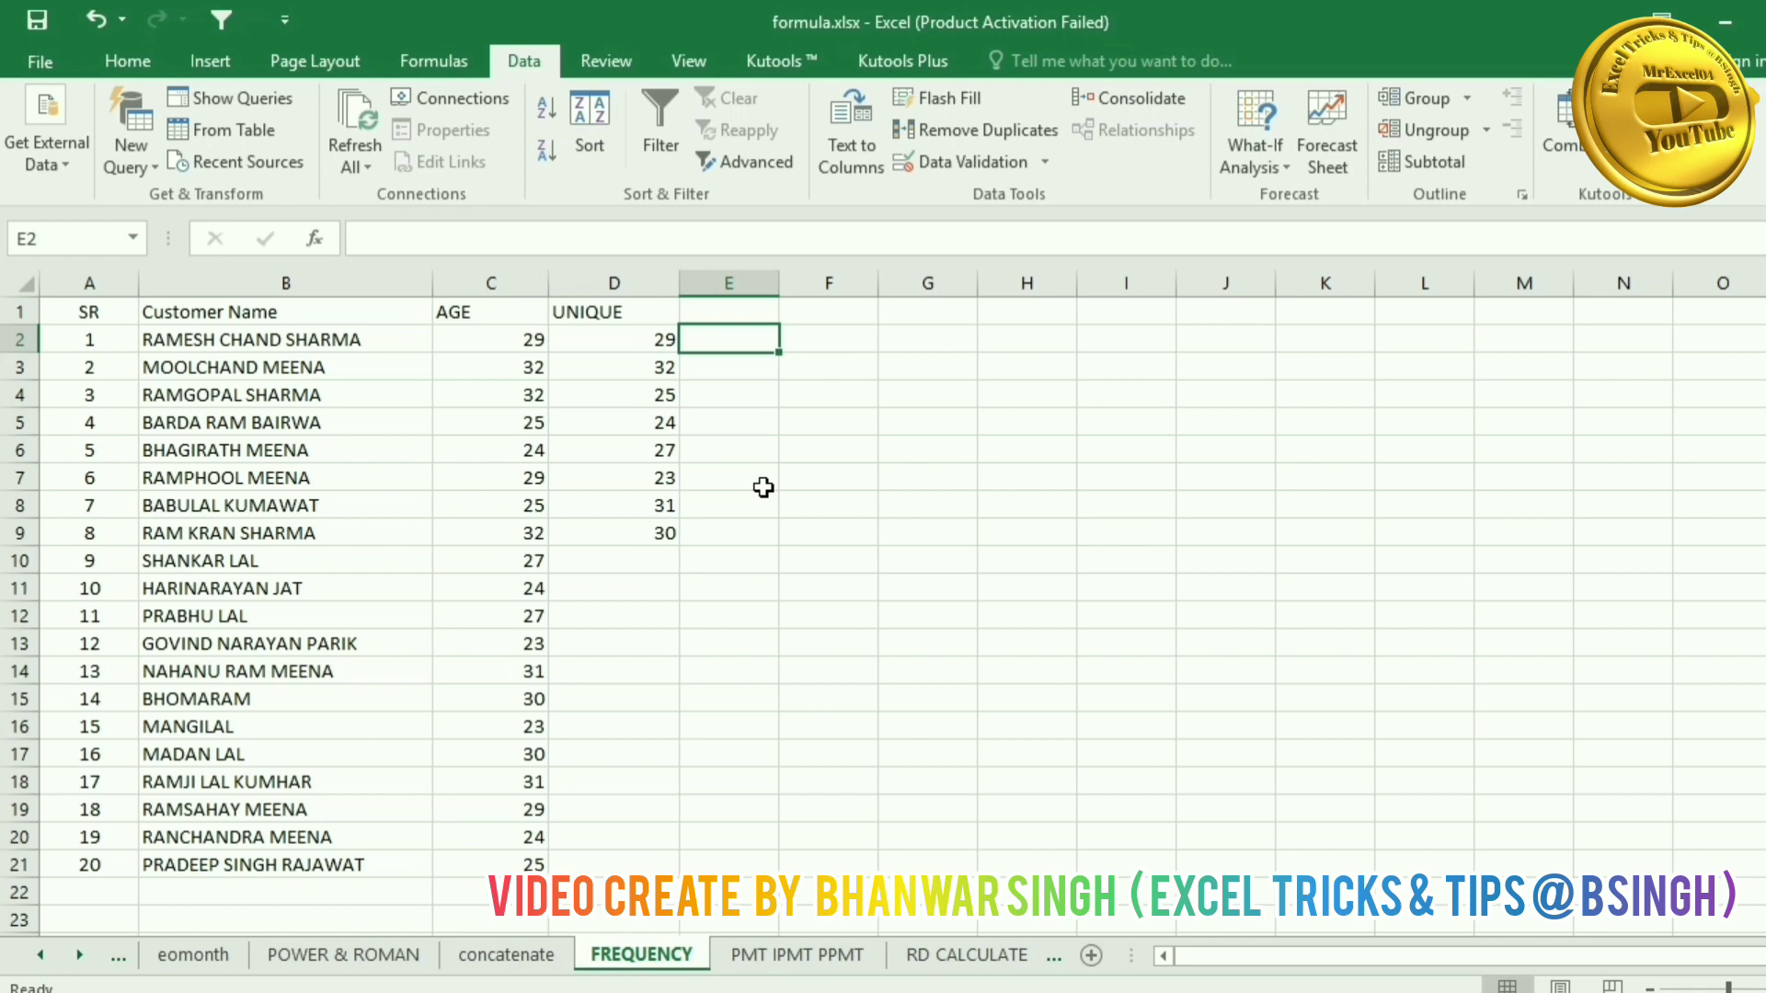
text(=FR)
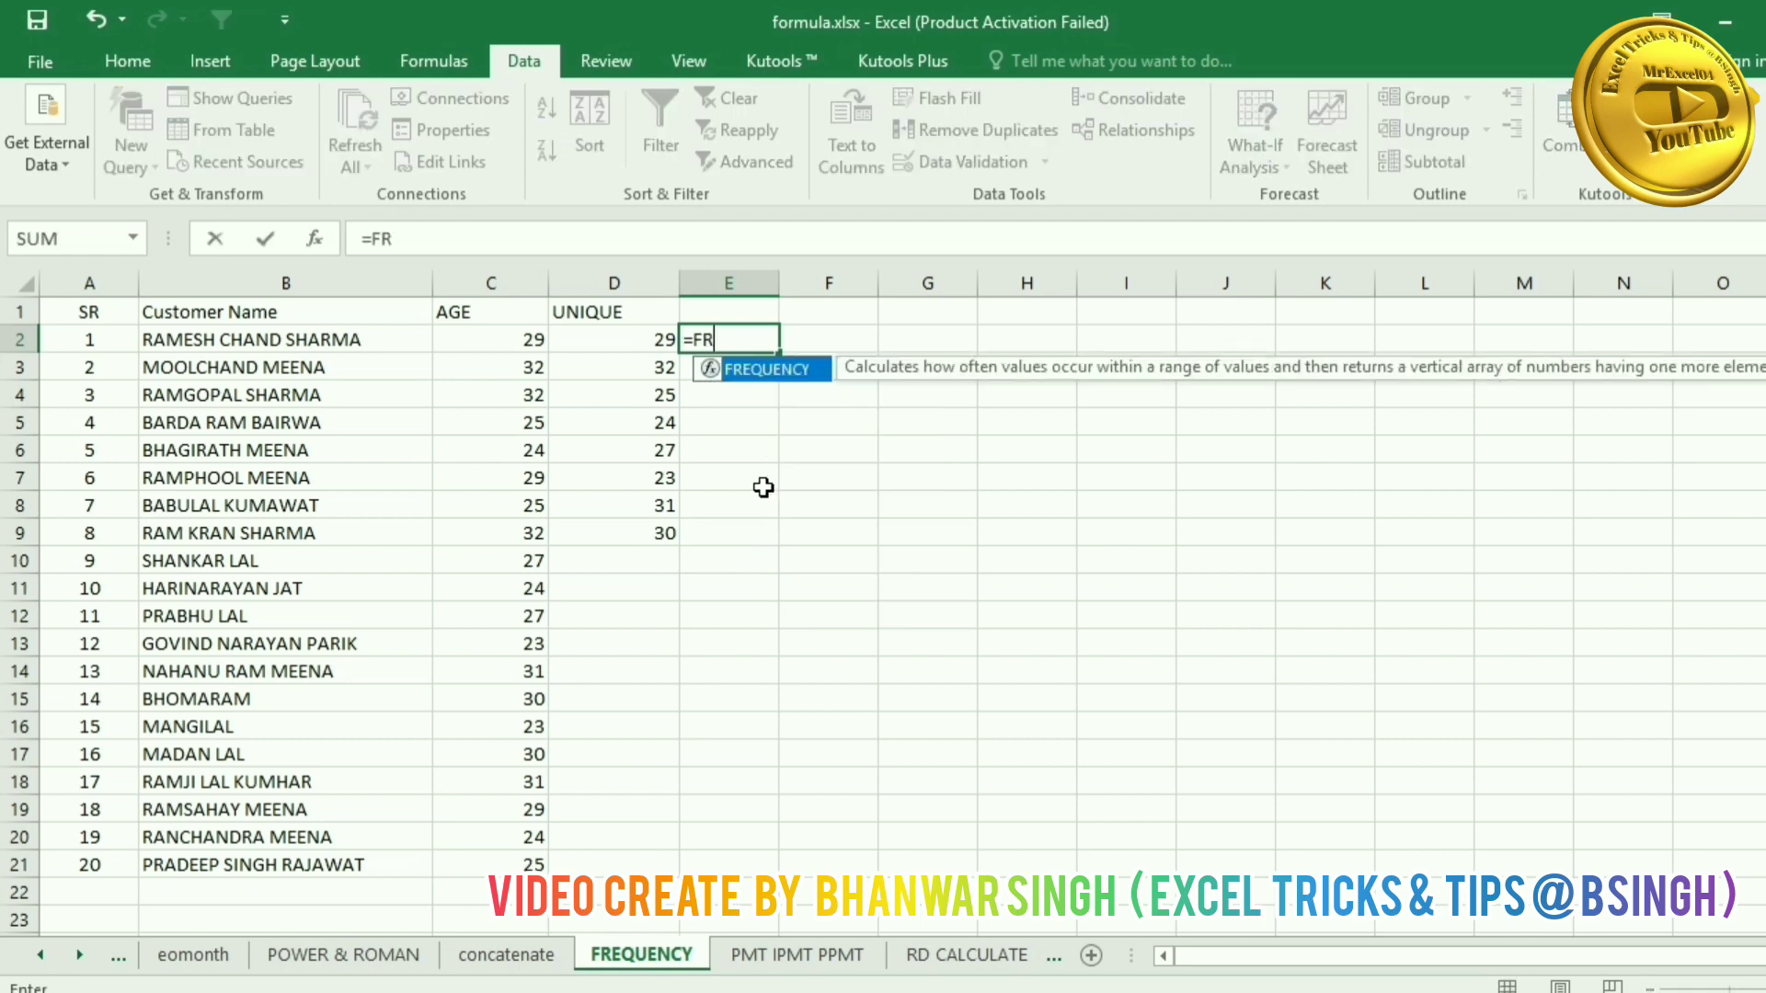
key(Tab)
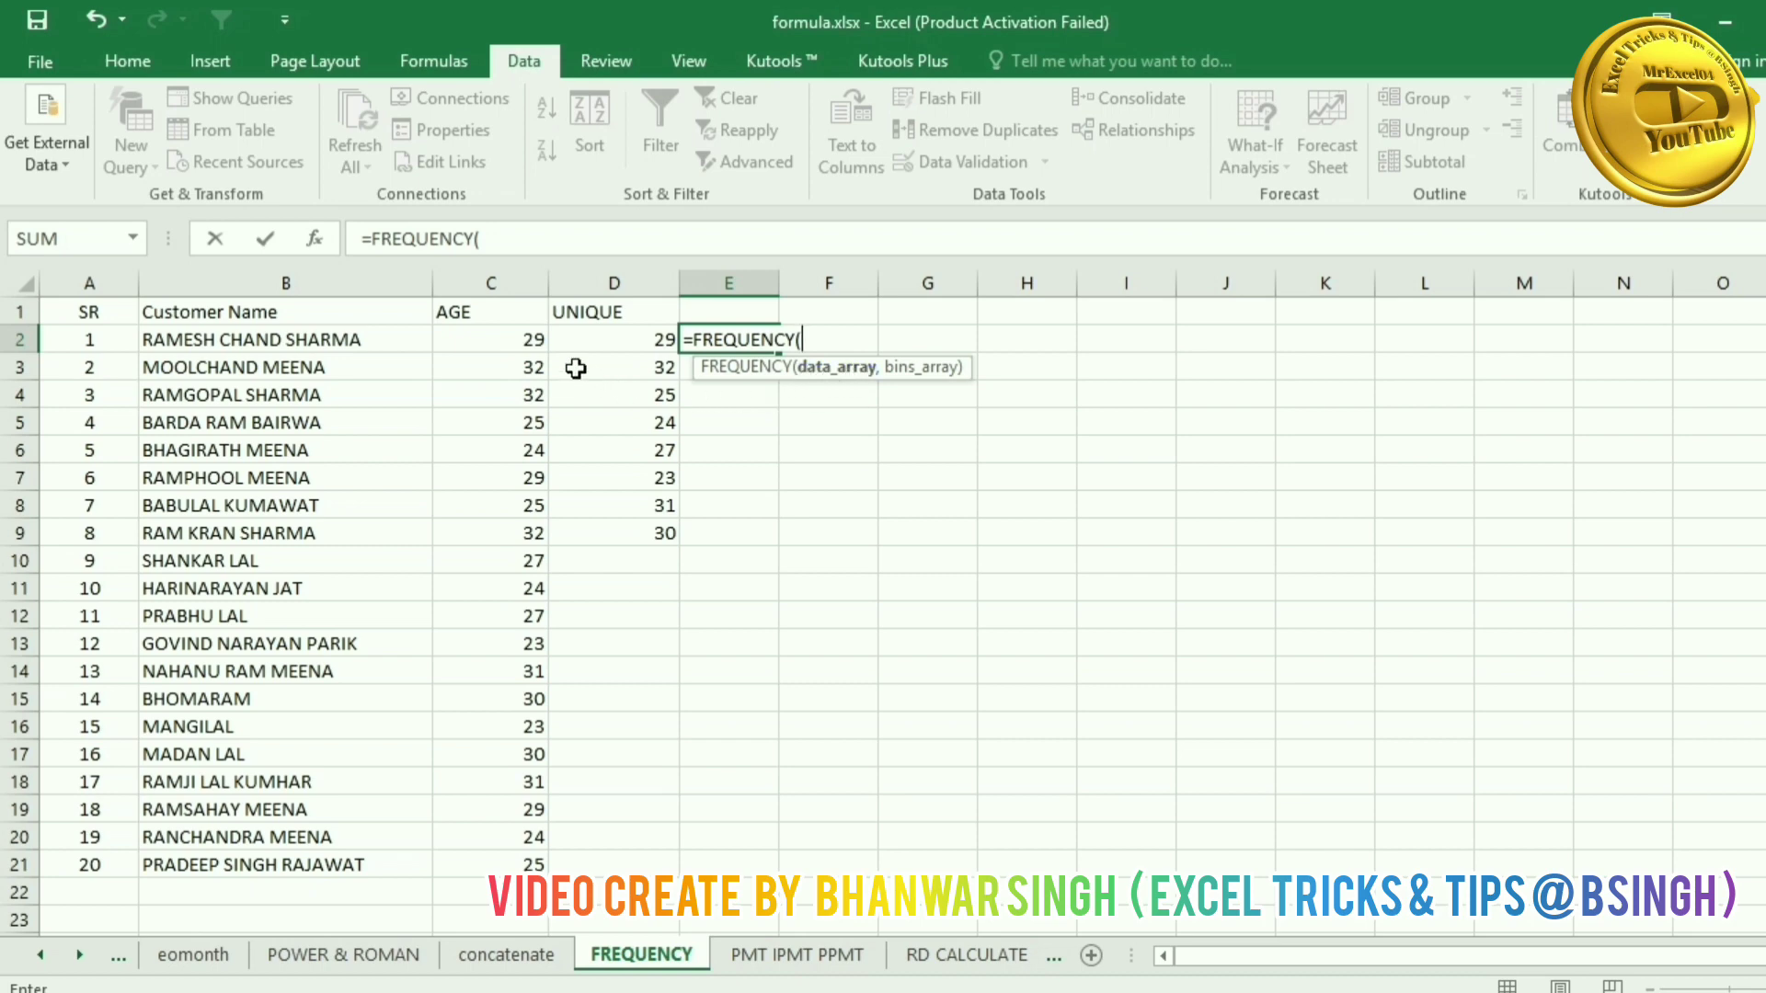
click(520, 339)
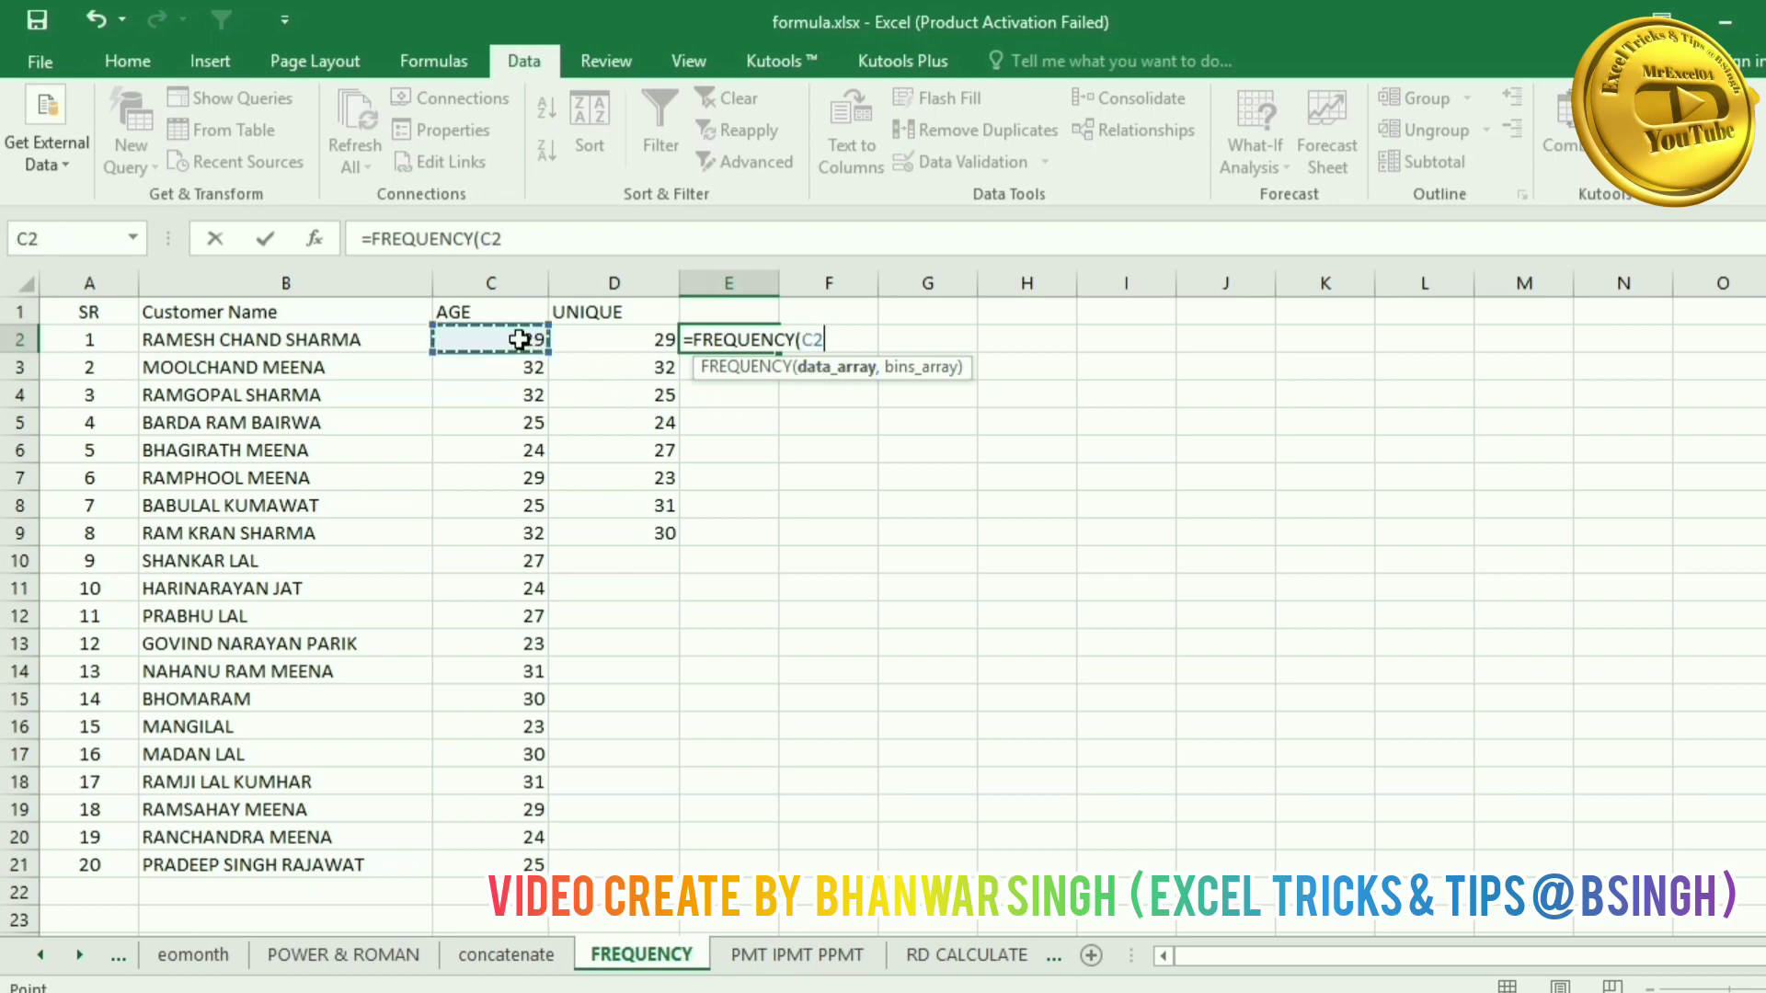
drag(520, 339, 518, 858)
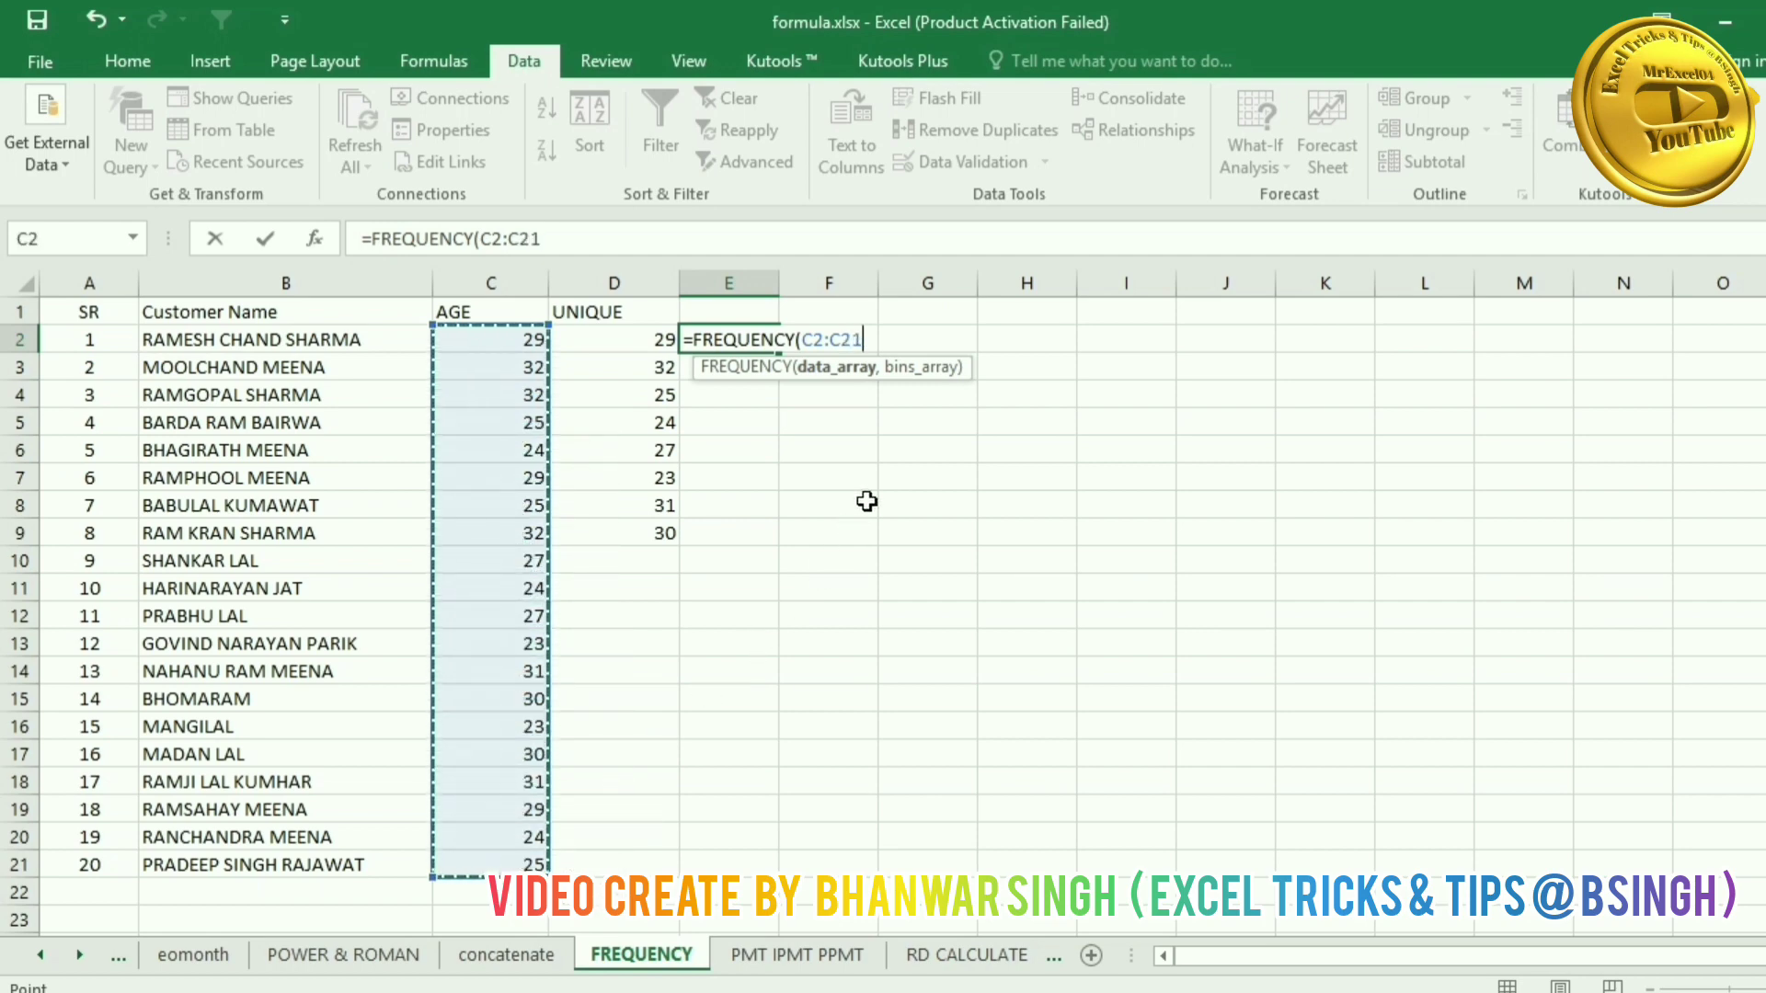
text(,)
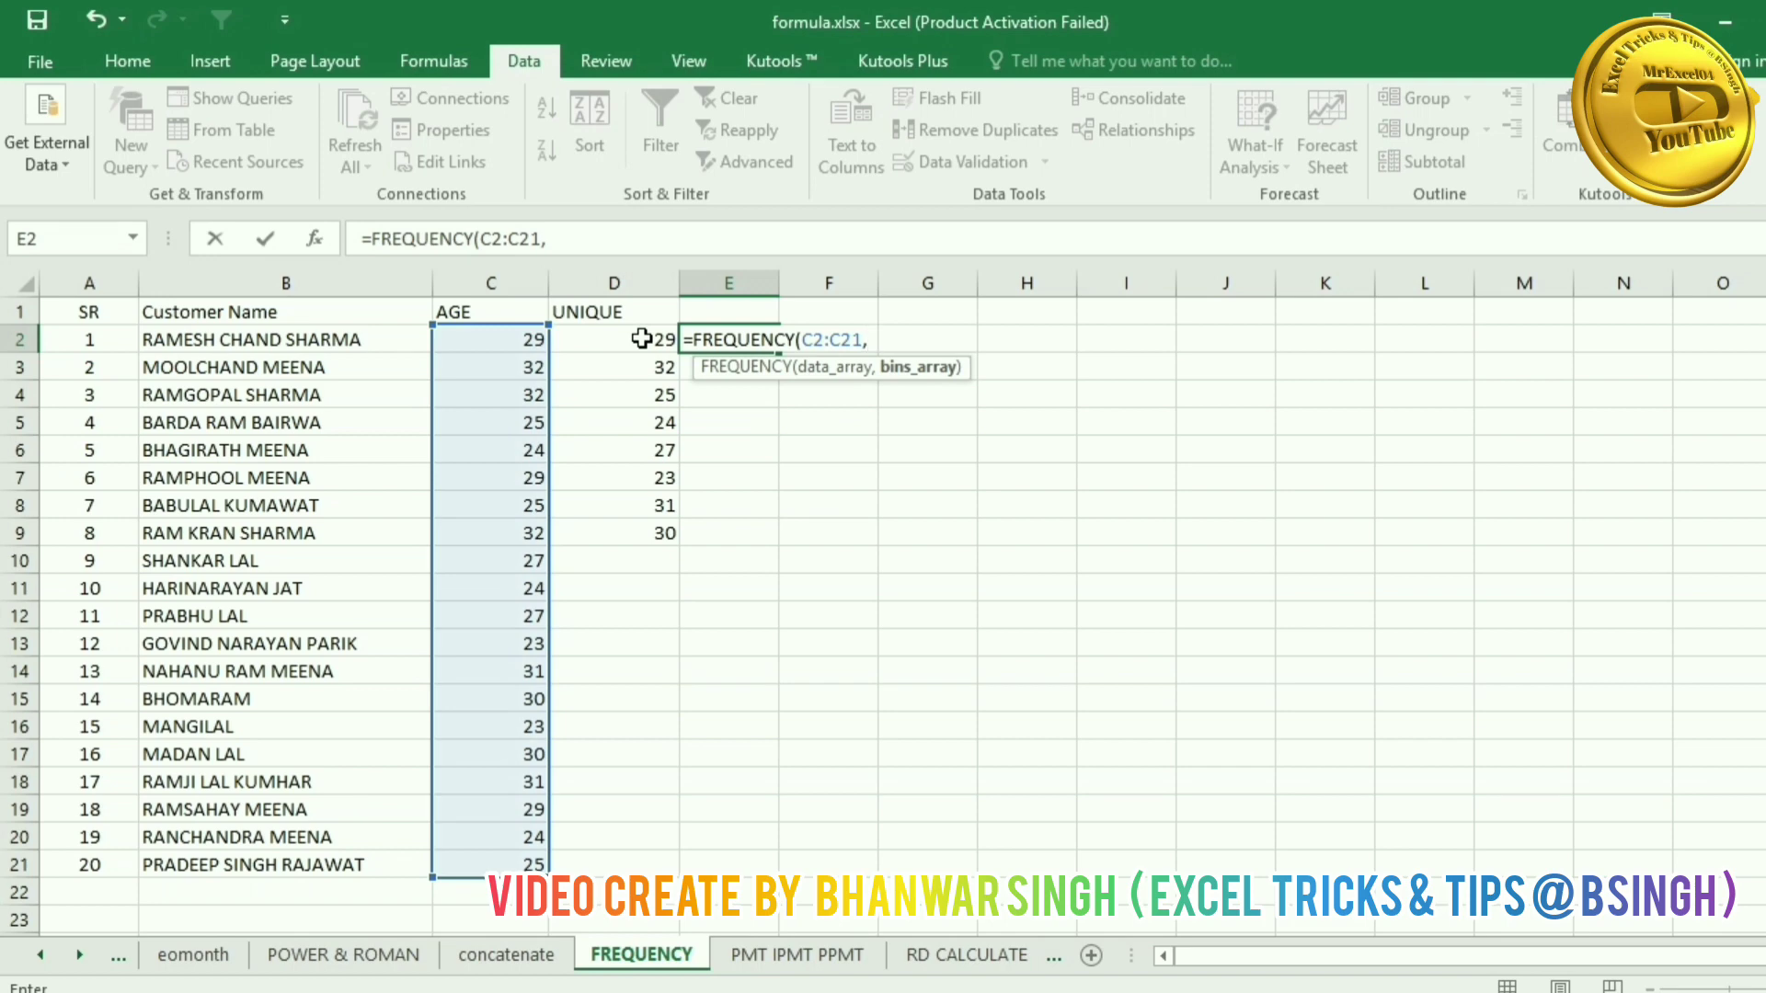
drag(641, 339, 642, 520)
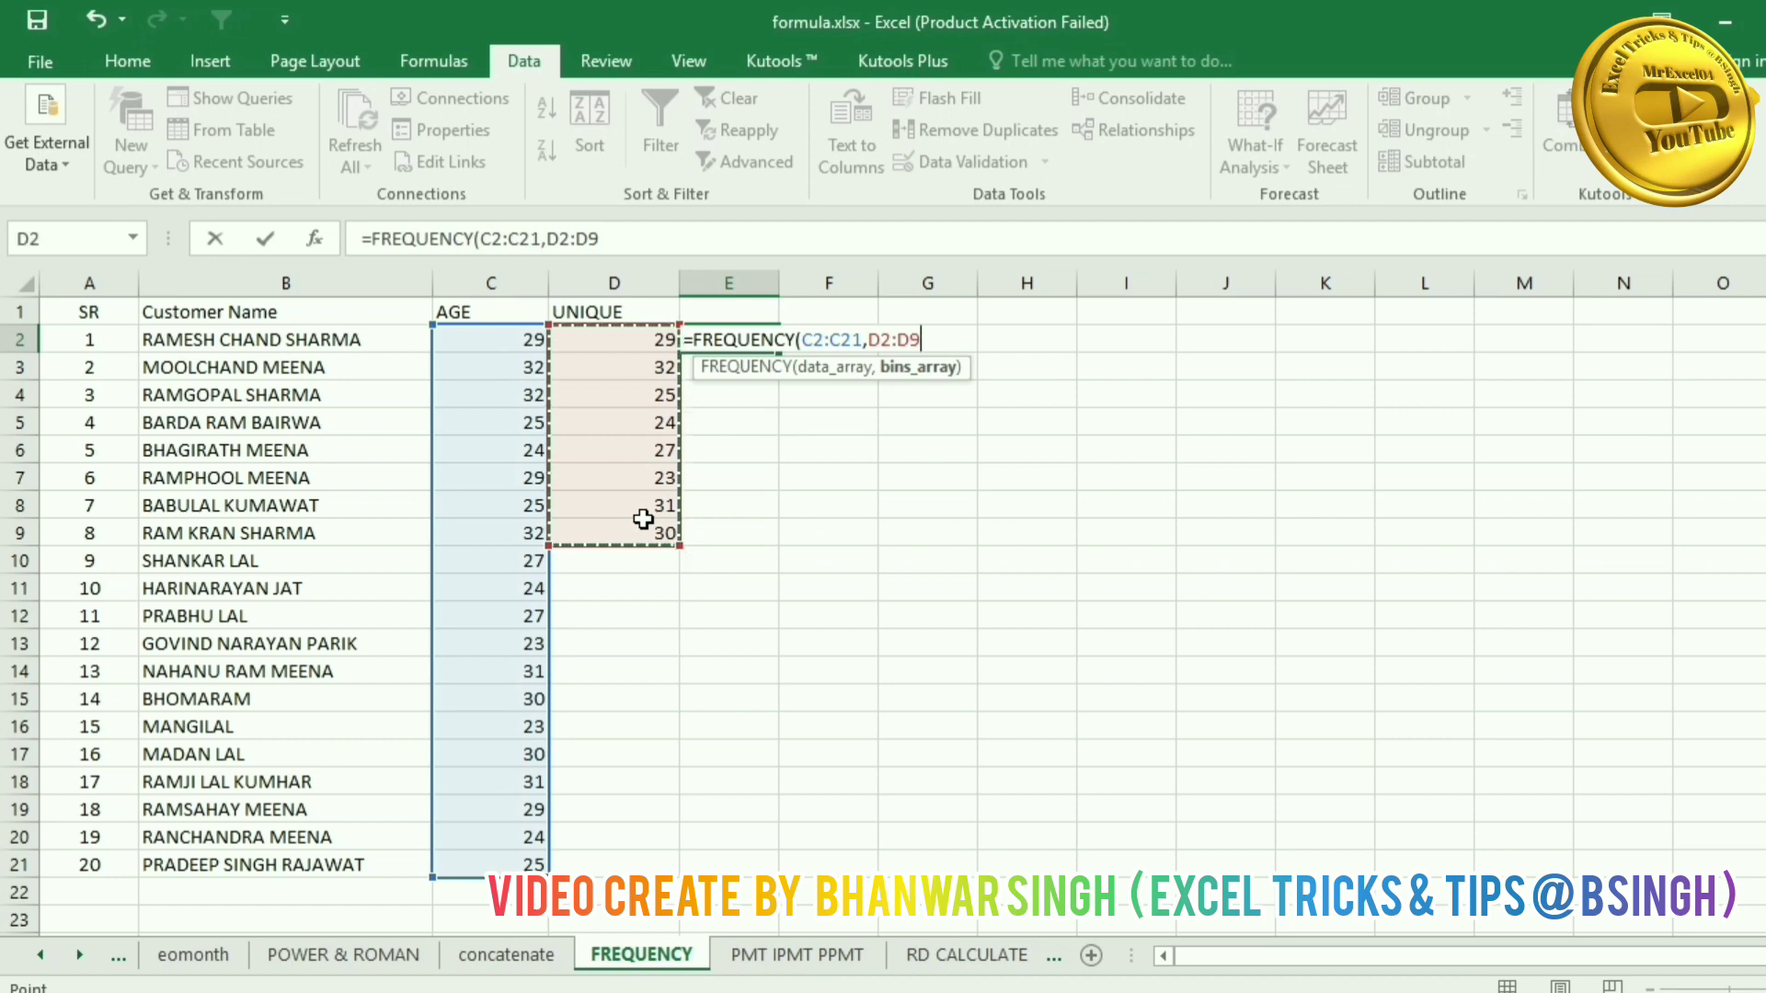
text())
key(Return)
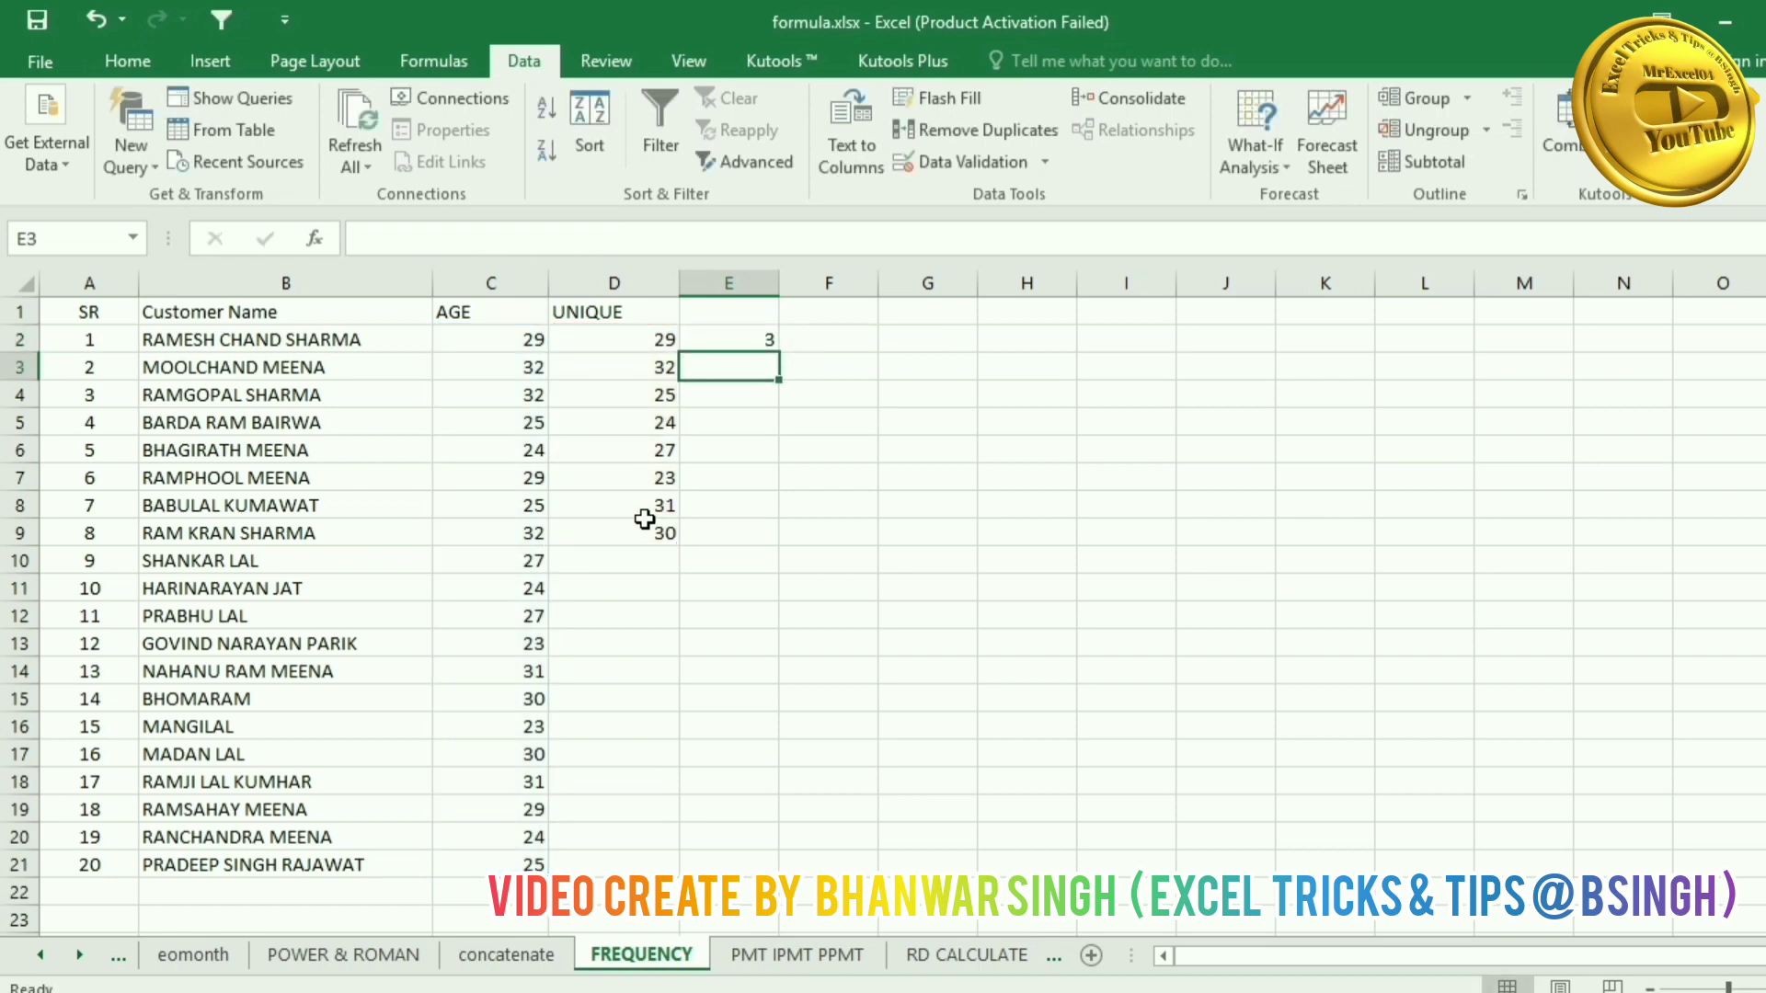
Step: Fill the FREQUENCY formula from E2 down to E21 and clear the surplus cells from E10 downward
click(753, 342)
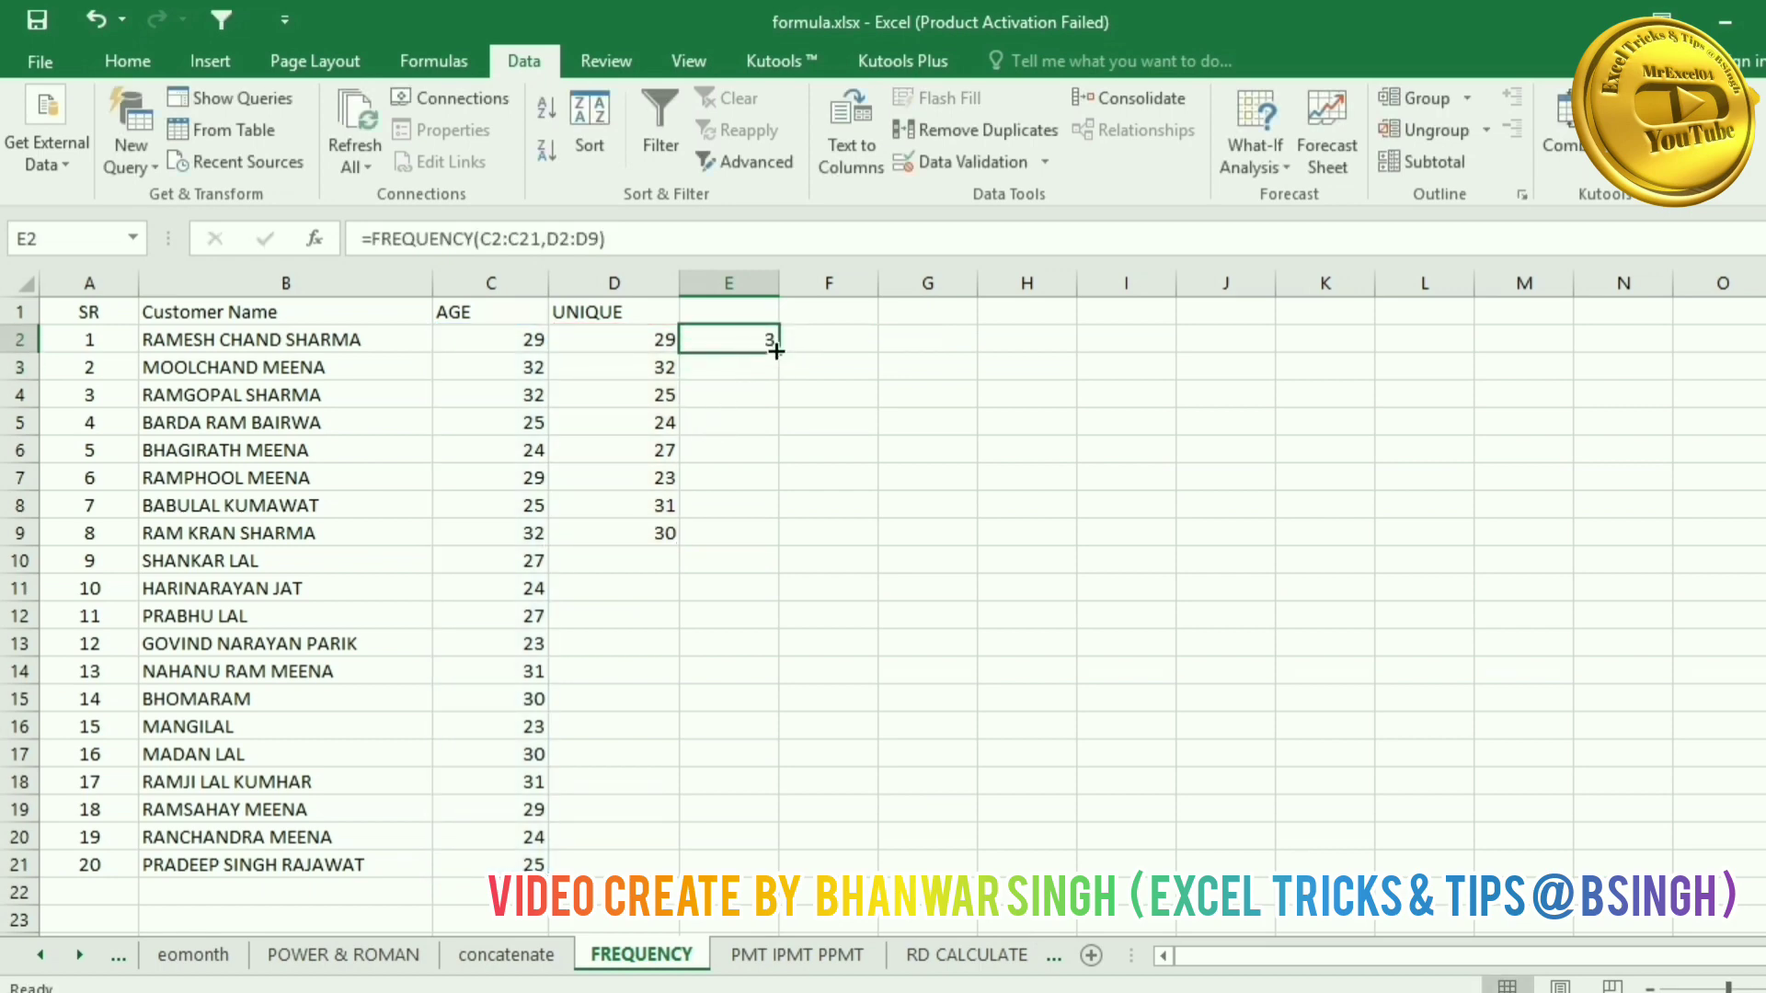
double_click(776, 351)
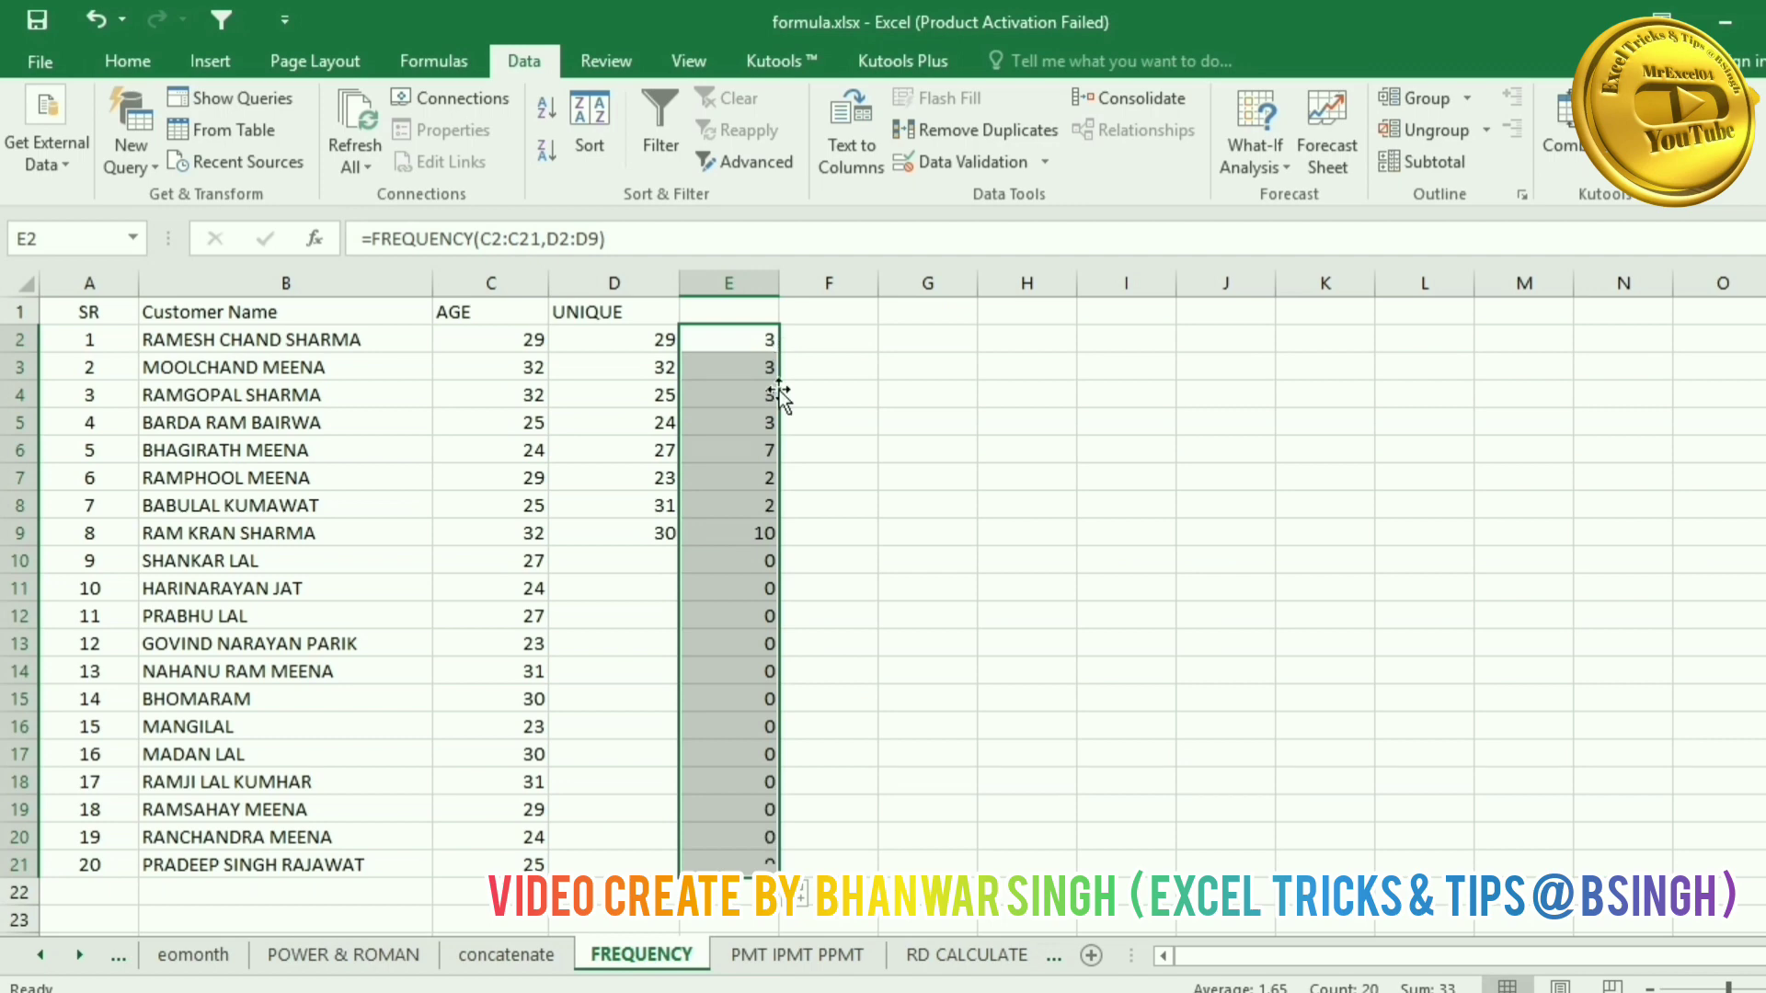
drag(740, 563, 736, 862)
text(,)
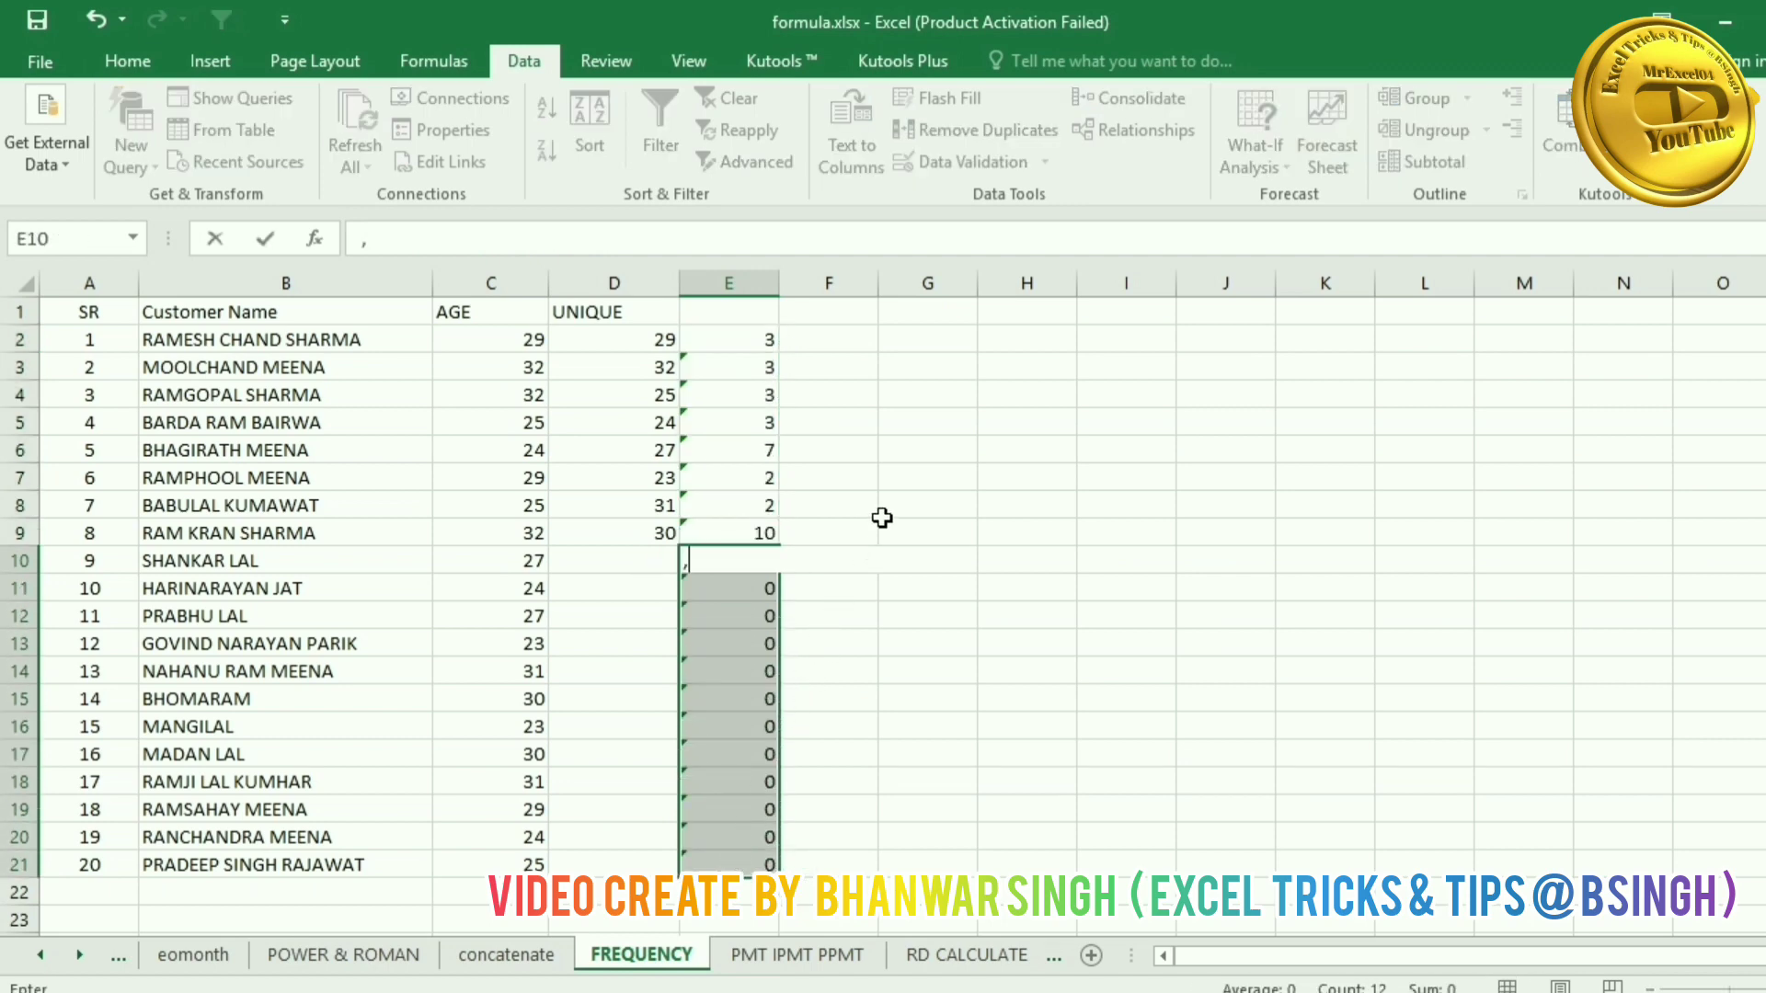
click(881, 517)
drag(736, 559, 742, 904)
key(Delete)
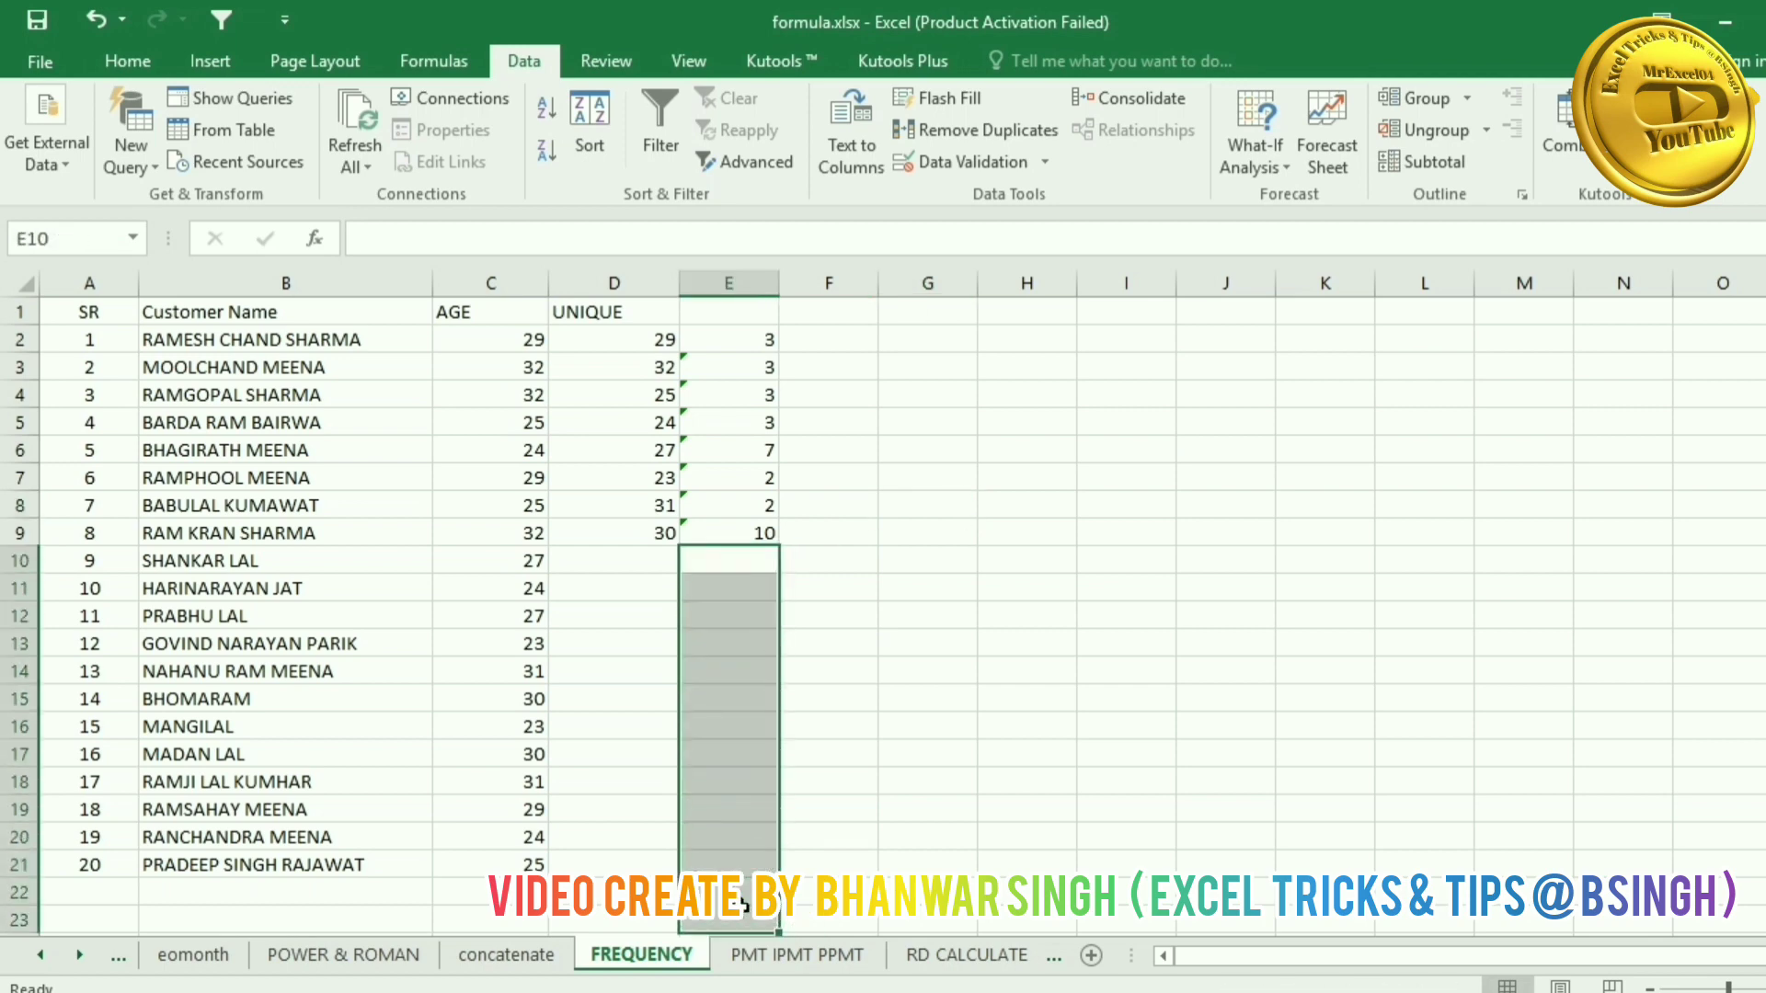
click(828, 758)
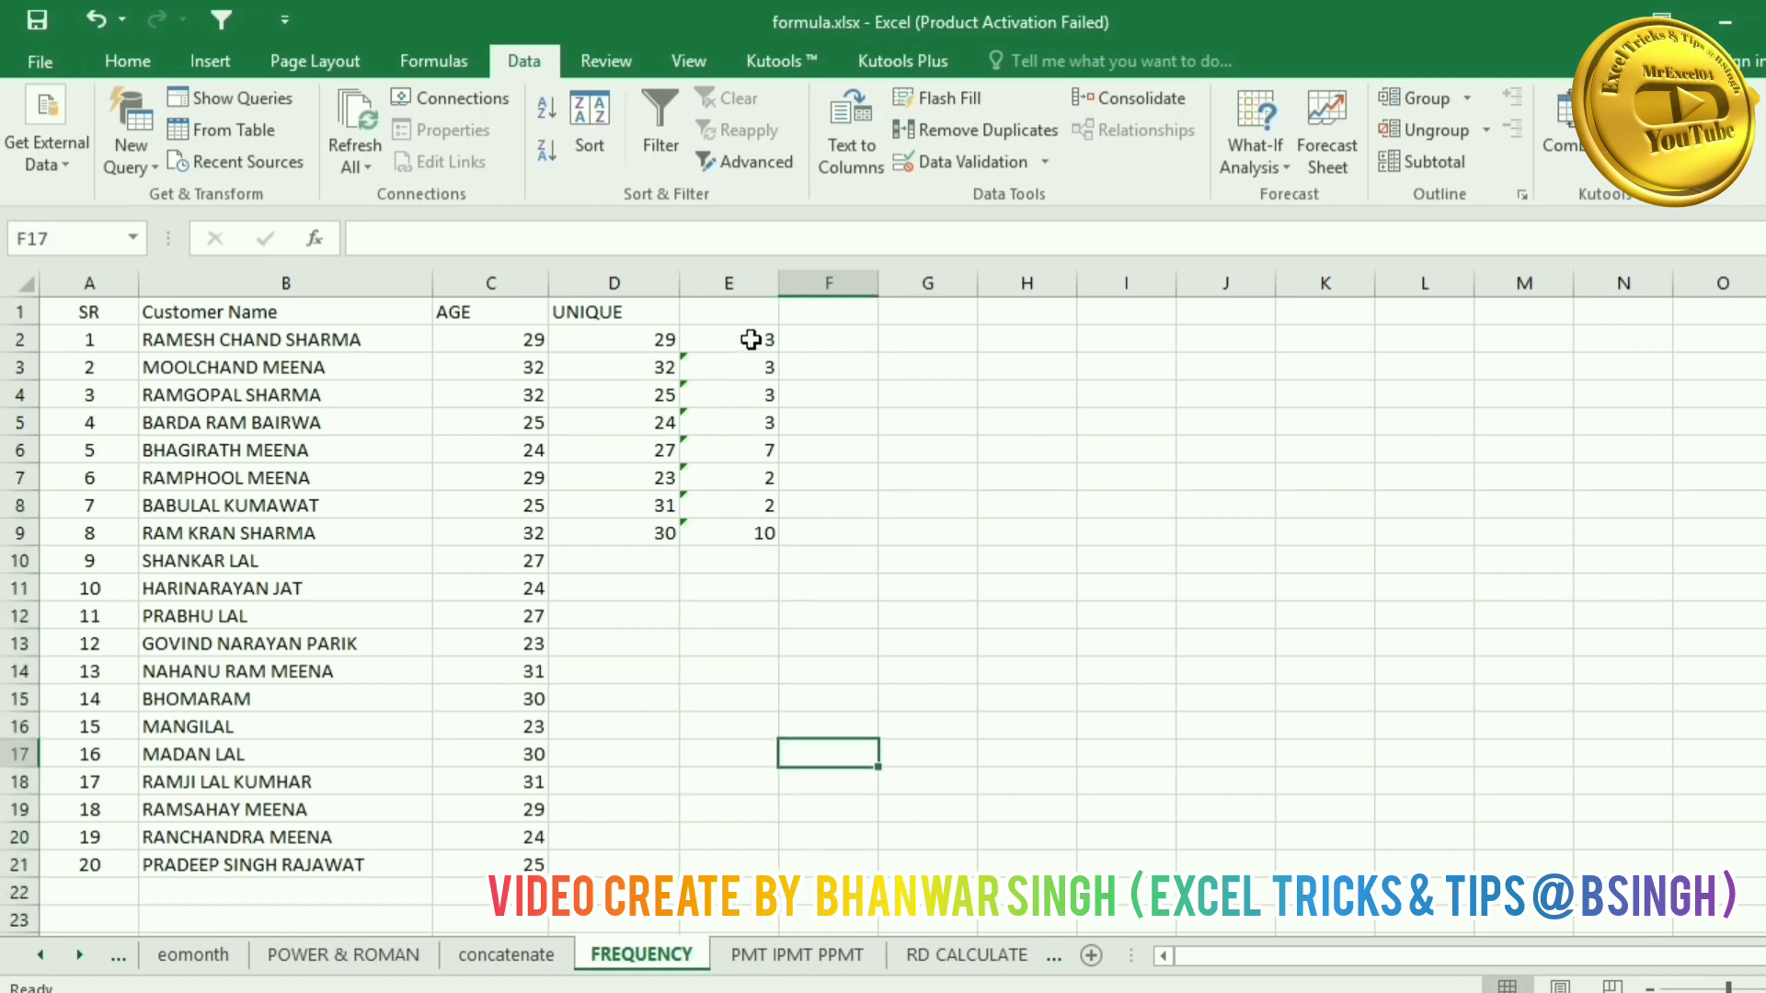
Step: Convert the FREQUENCY formula across E2:E9 into a single array formula and compare its counts with the ages in C2:C21
drag(750, 340, 767, 526)
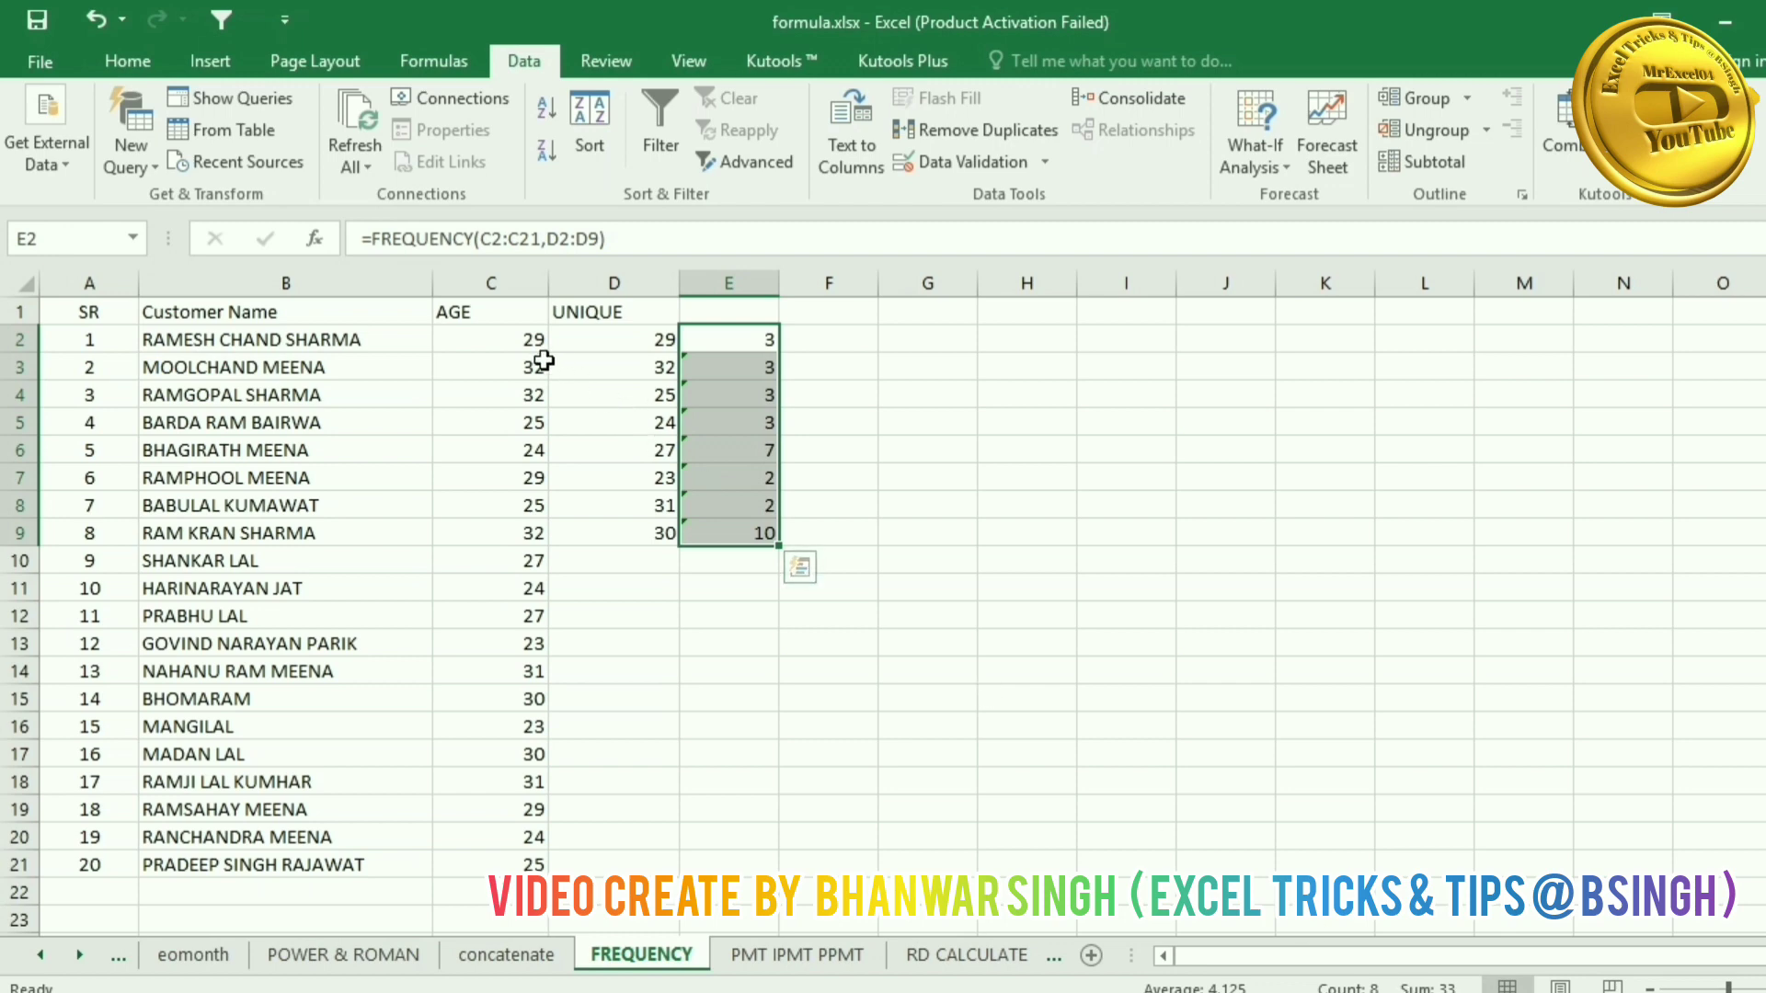
drag(529, 342, 544, 862)
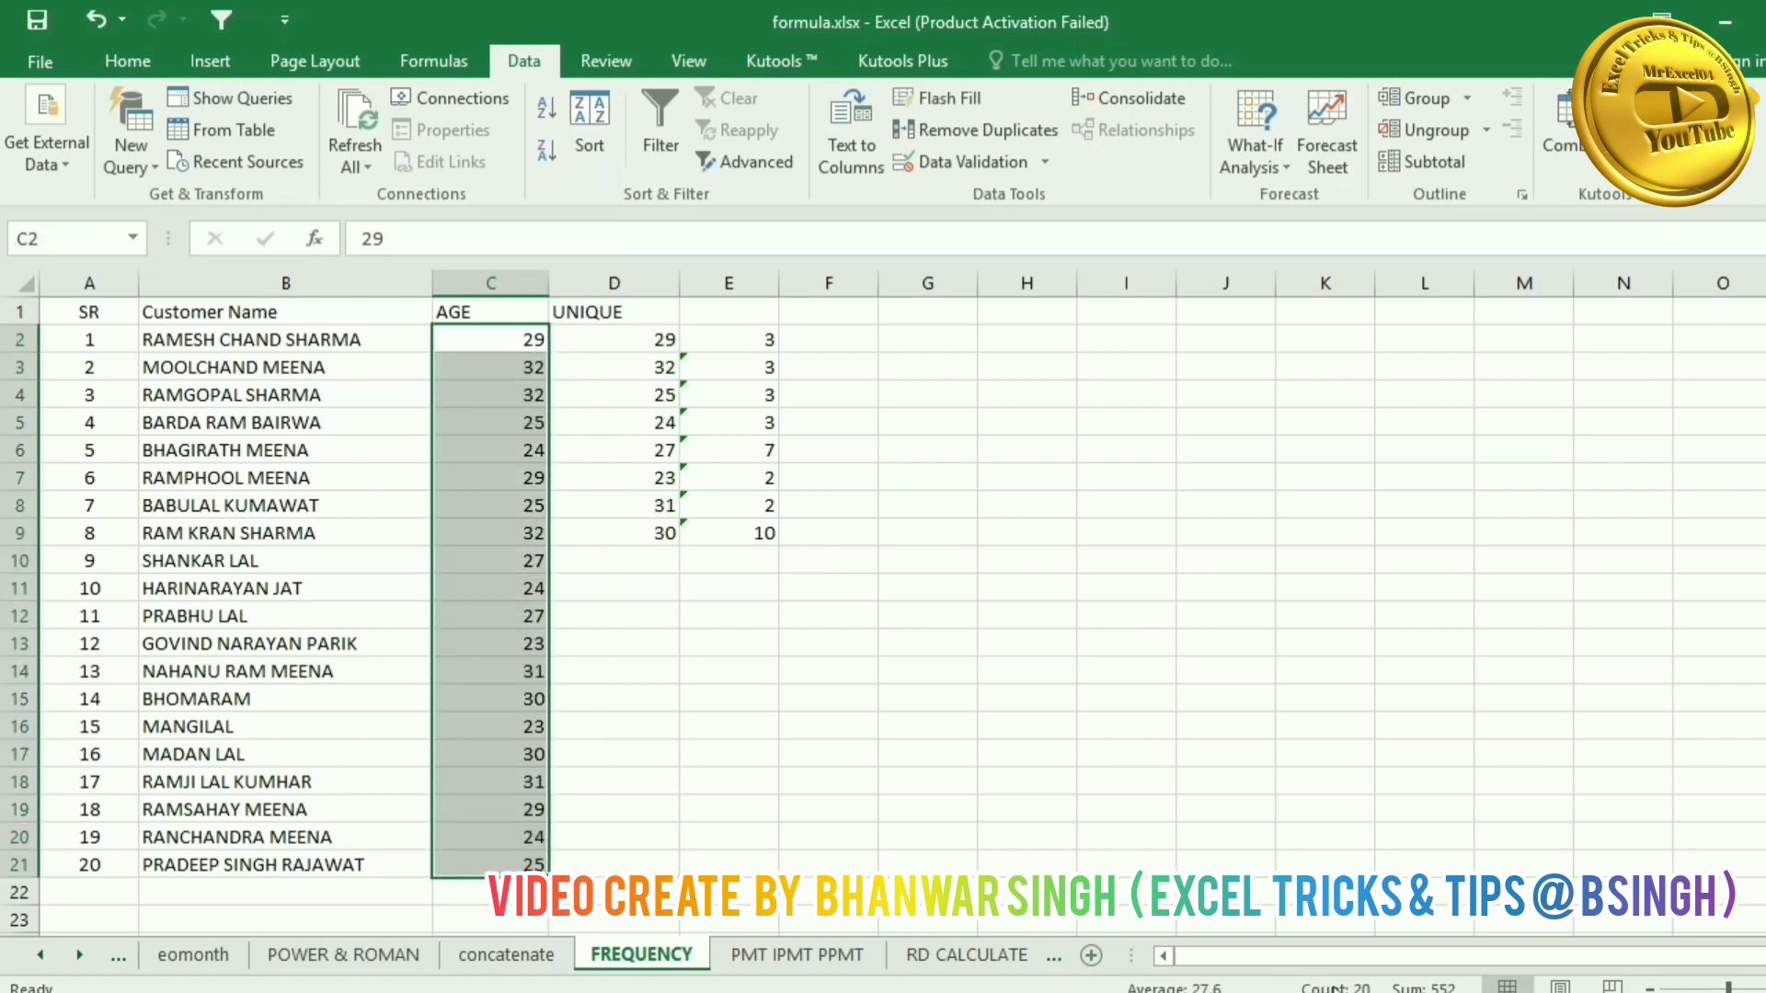
click(1072, 677)
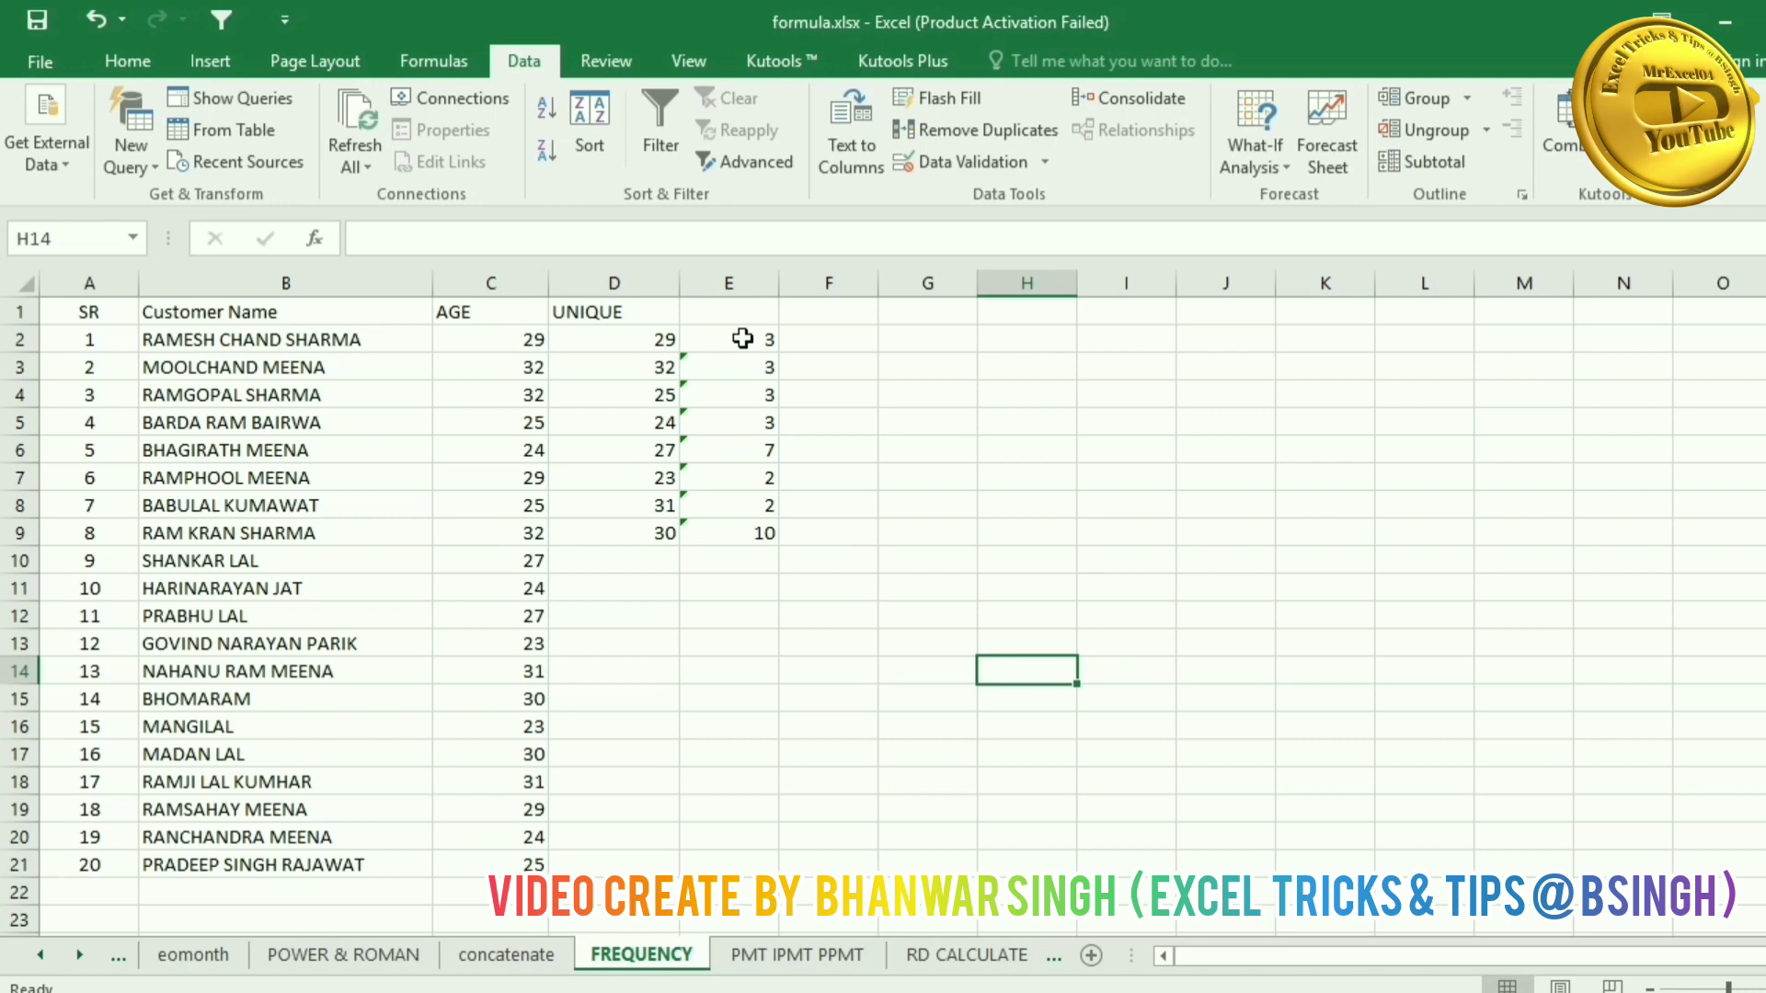
drag(742, 338, 756, 527)
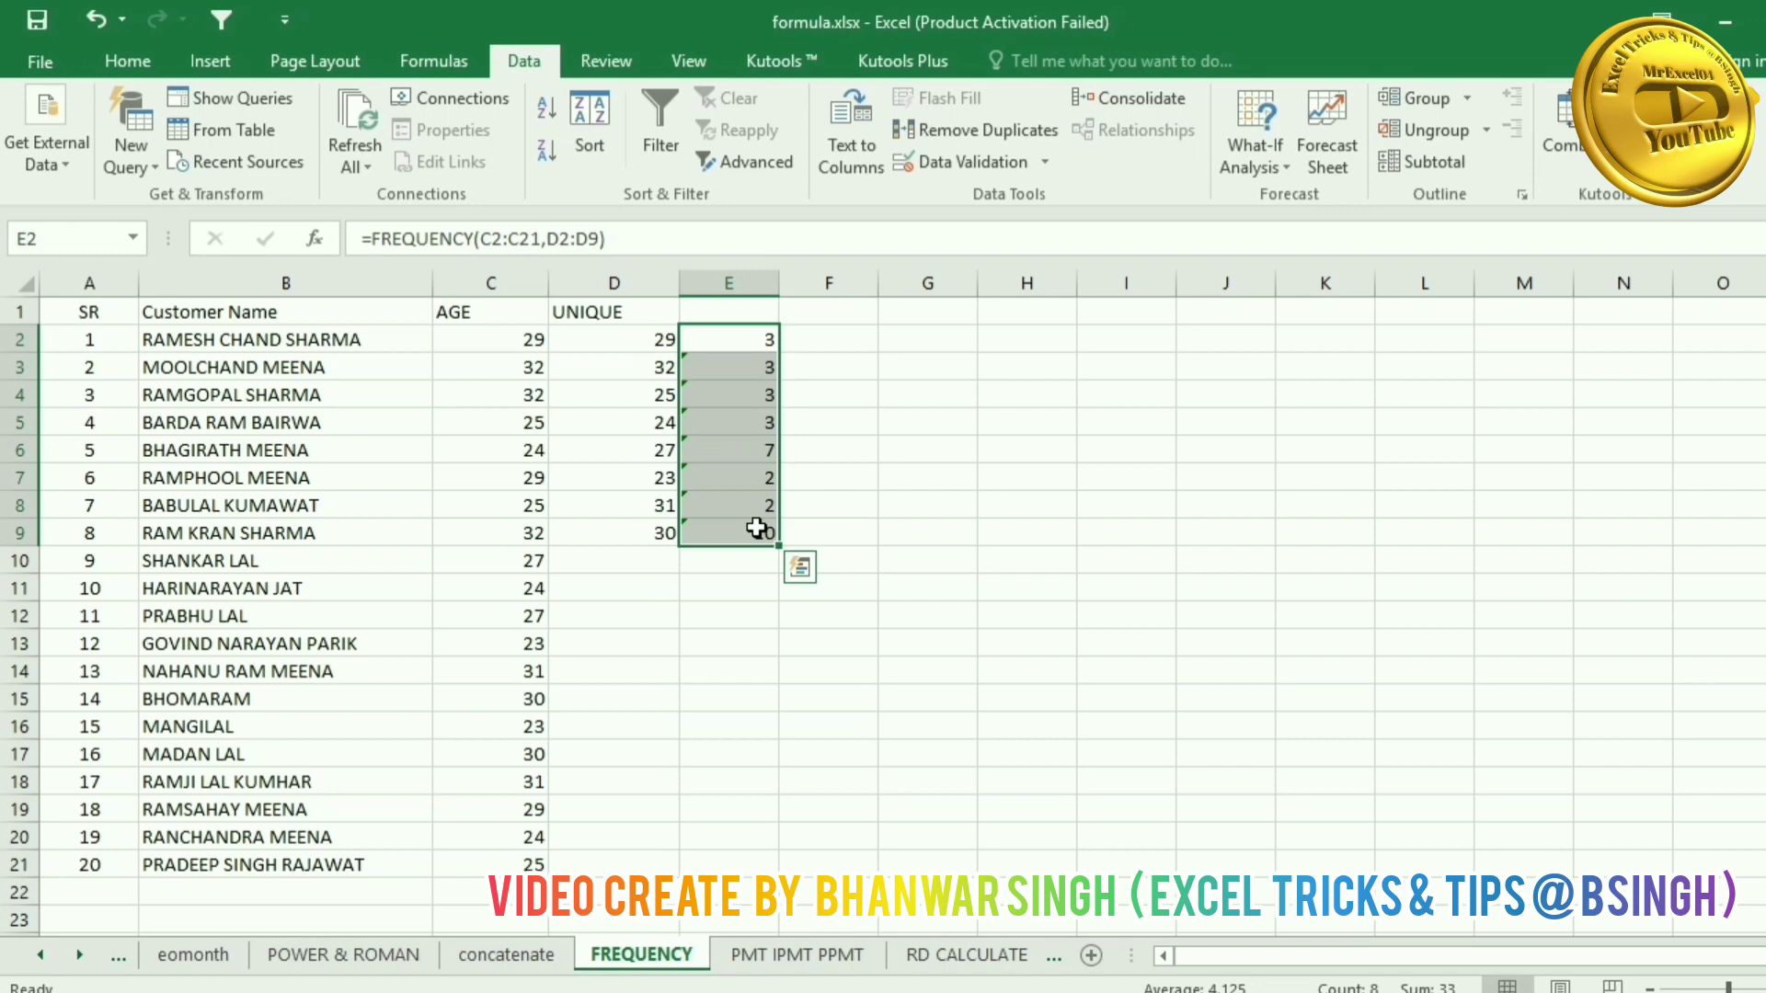
key(F2)
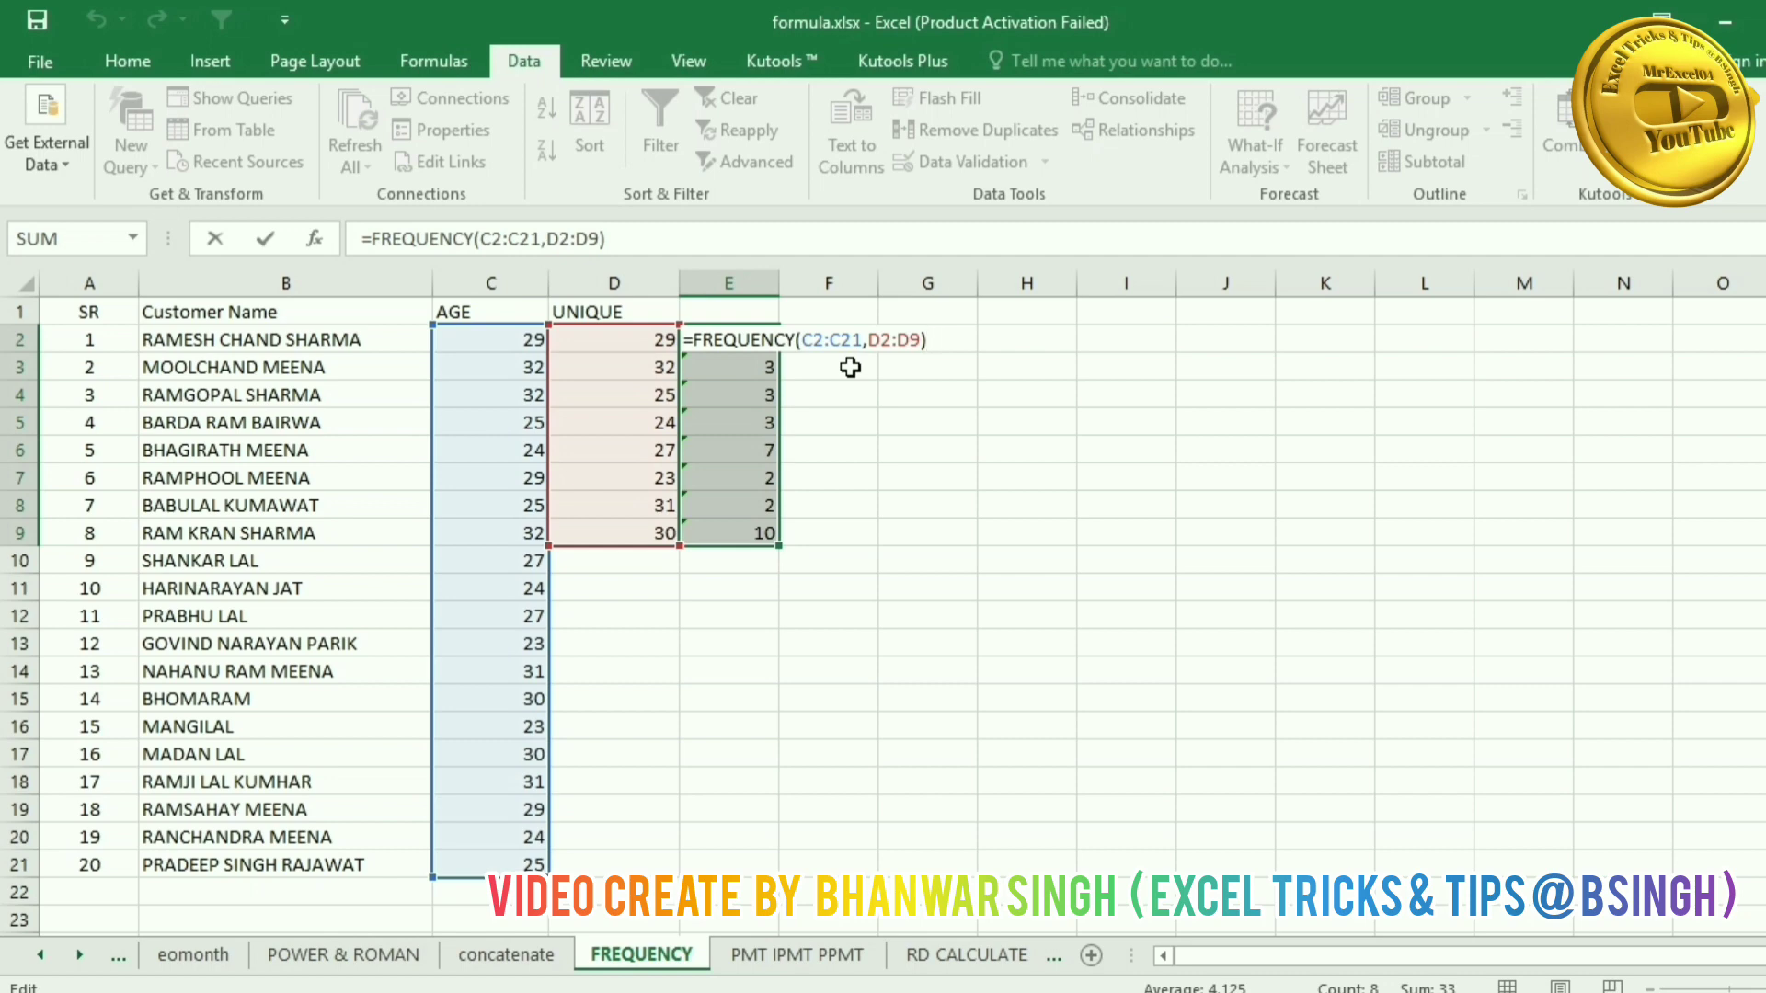
key(ctrl+shift+Return)
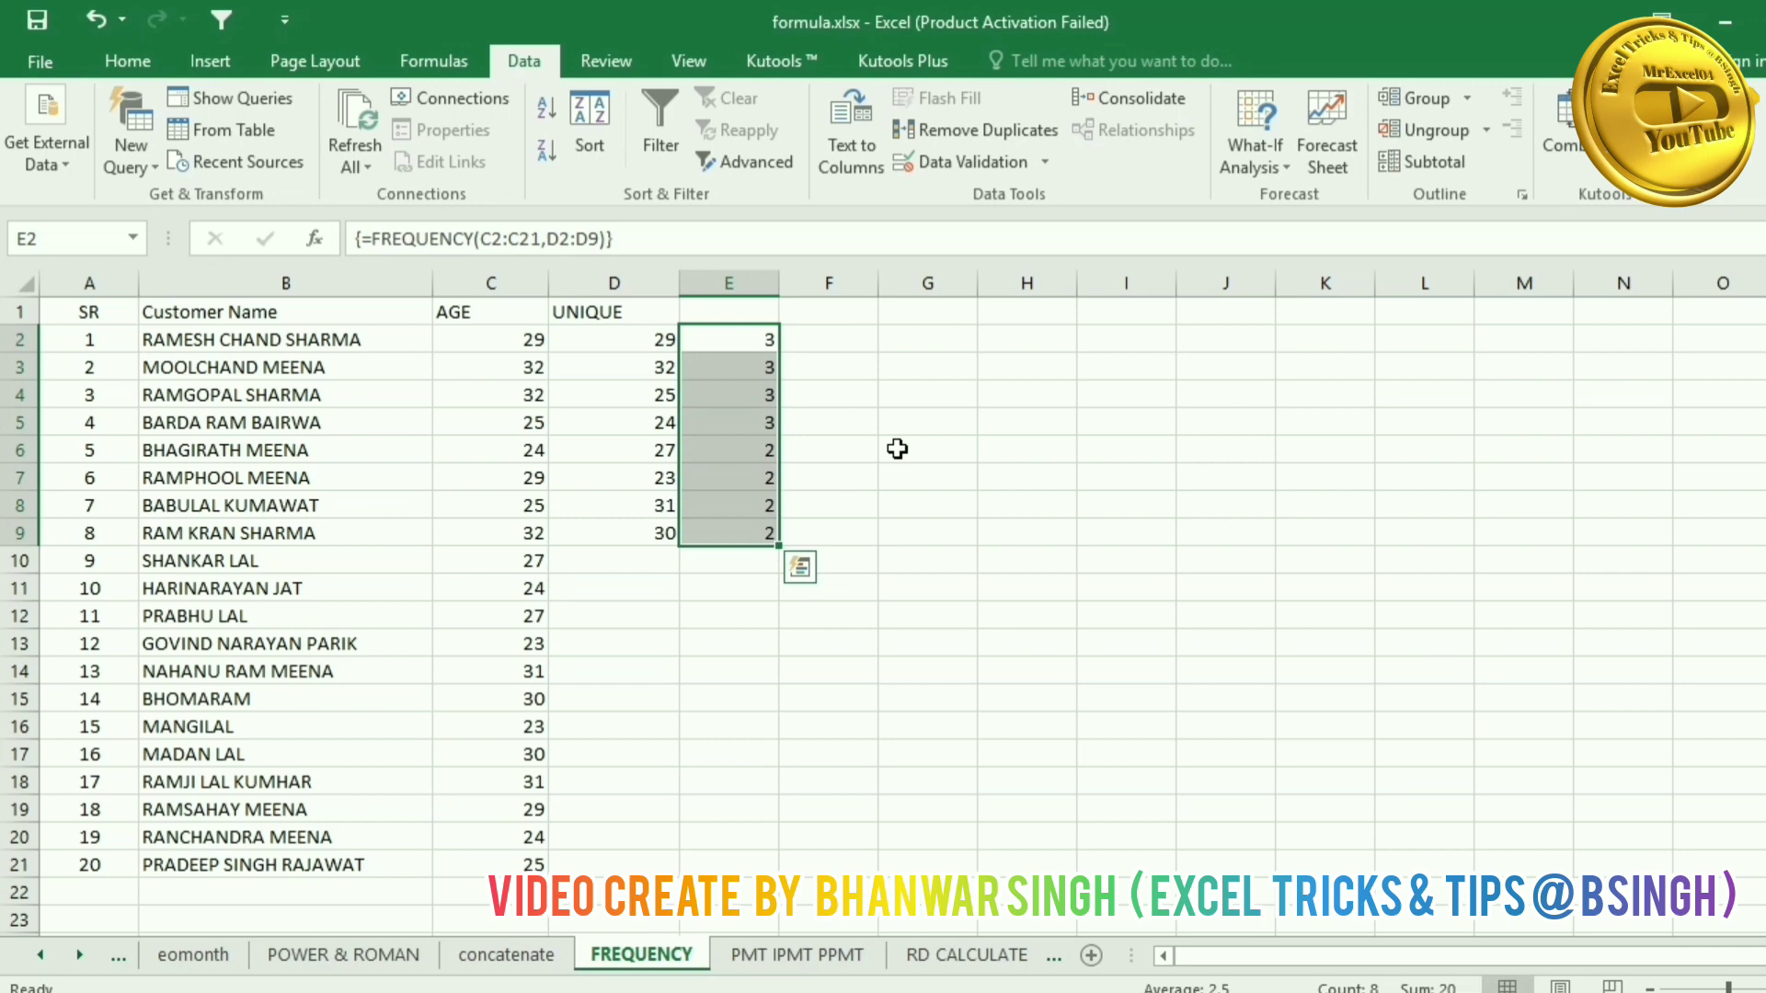
key(Return)
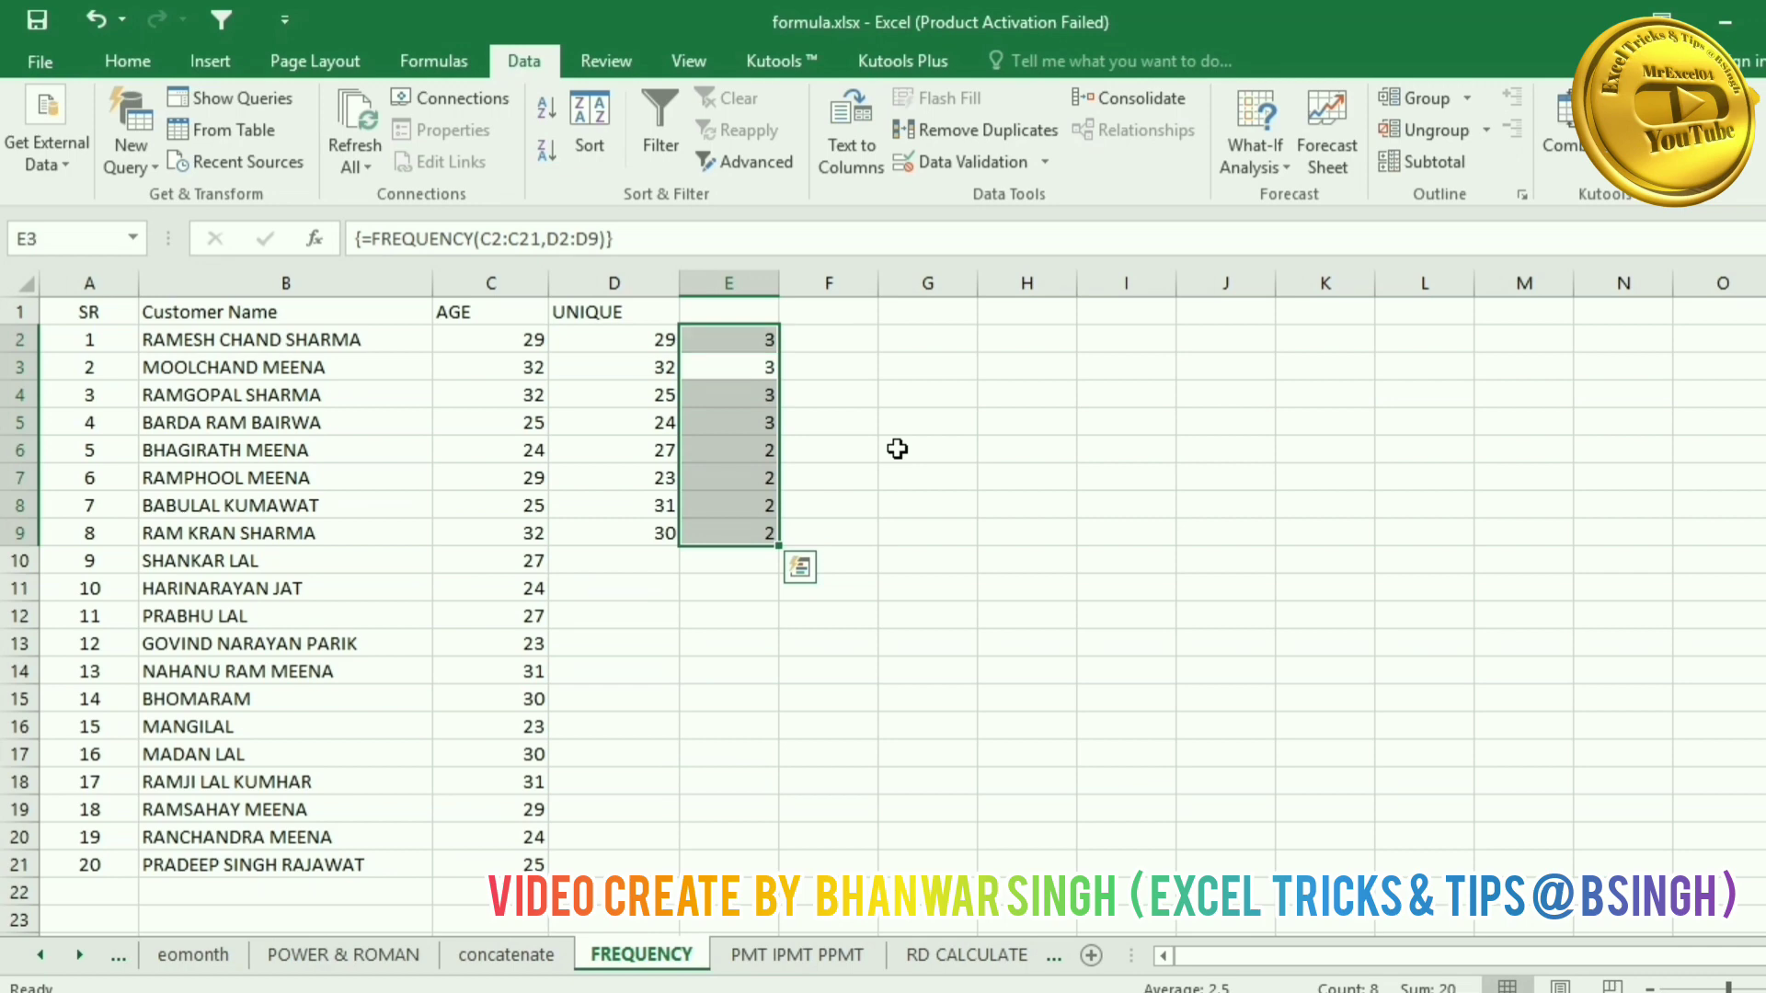
click(896, 449)
click(755, 346)
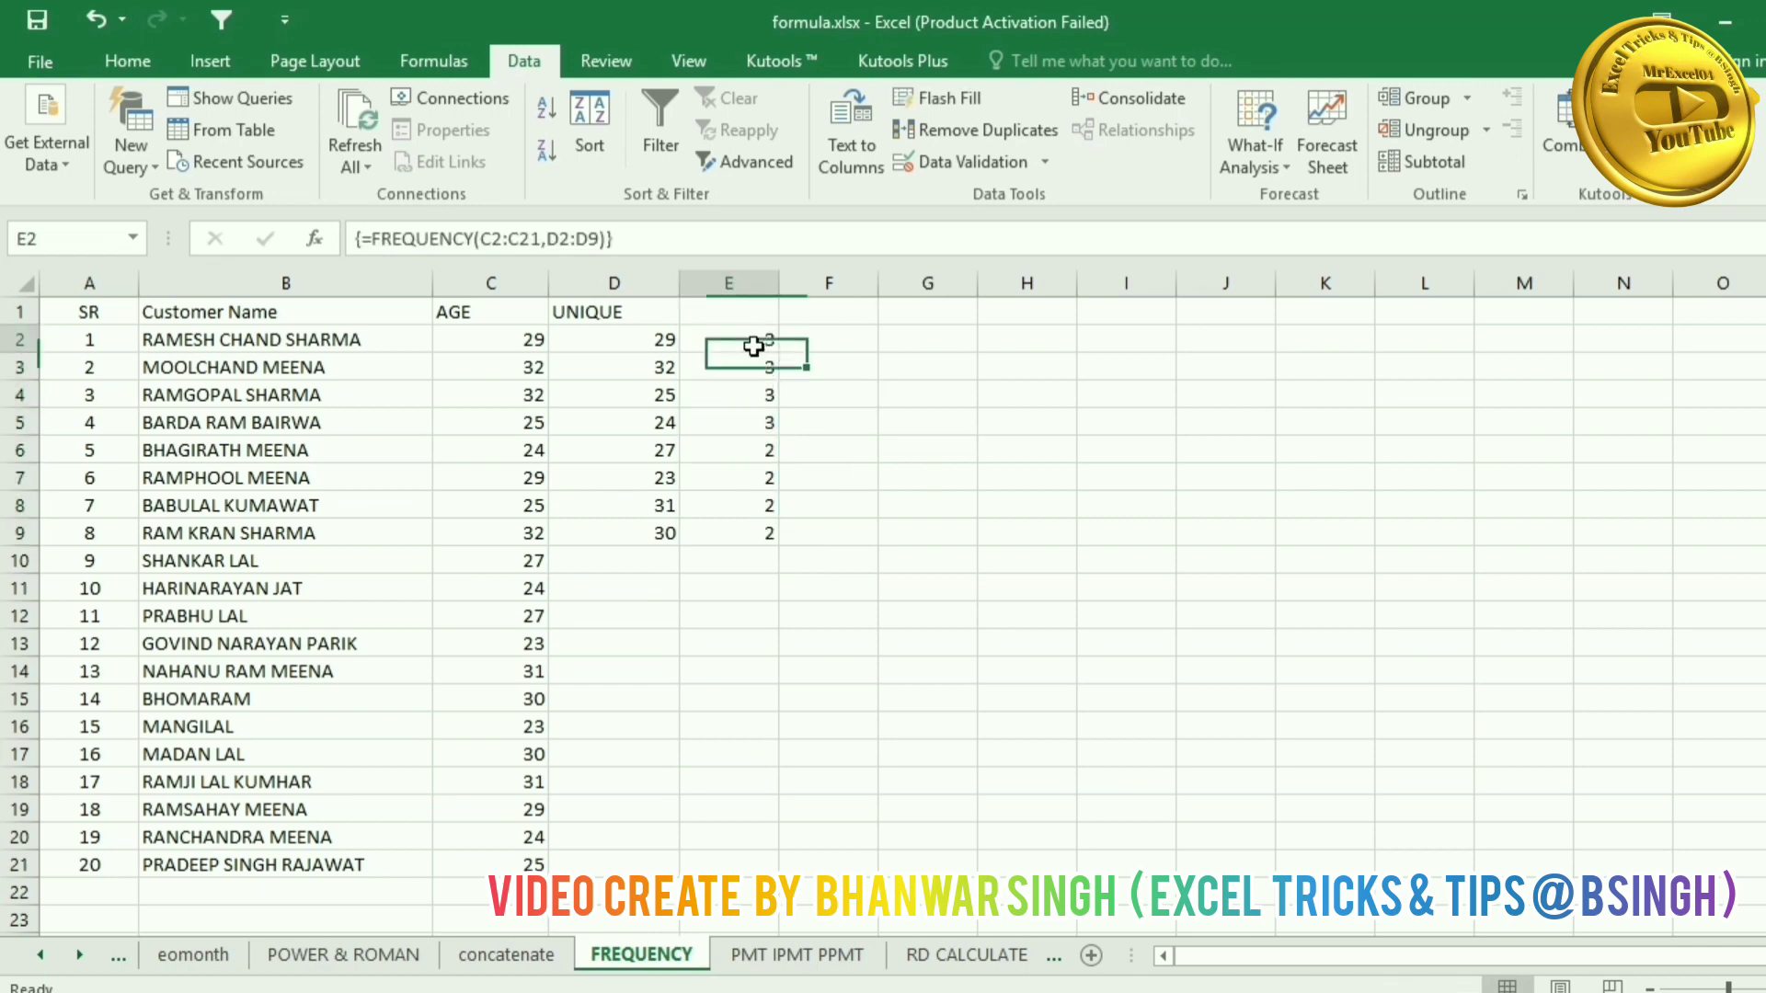
drag(754, 346, 754, 526)
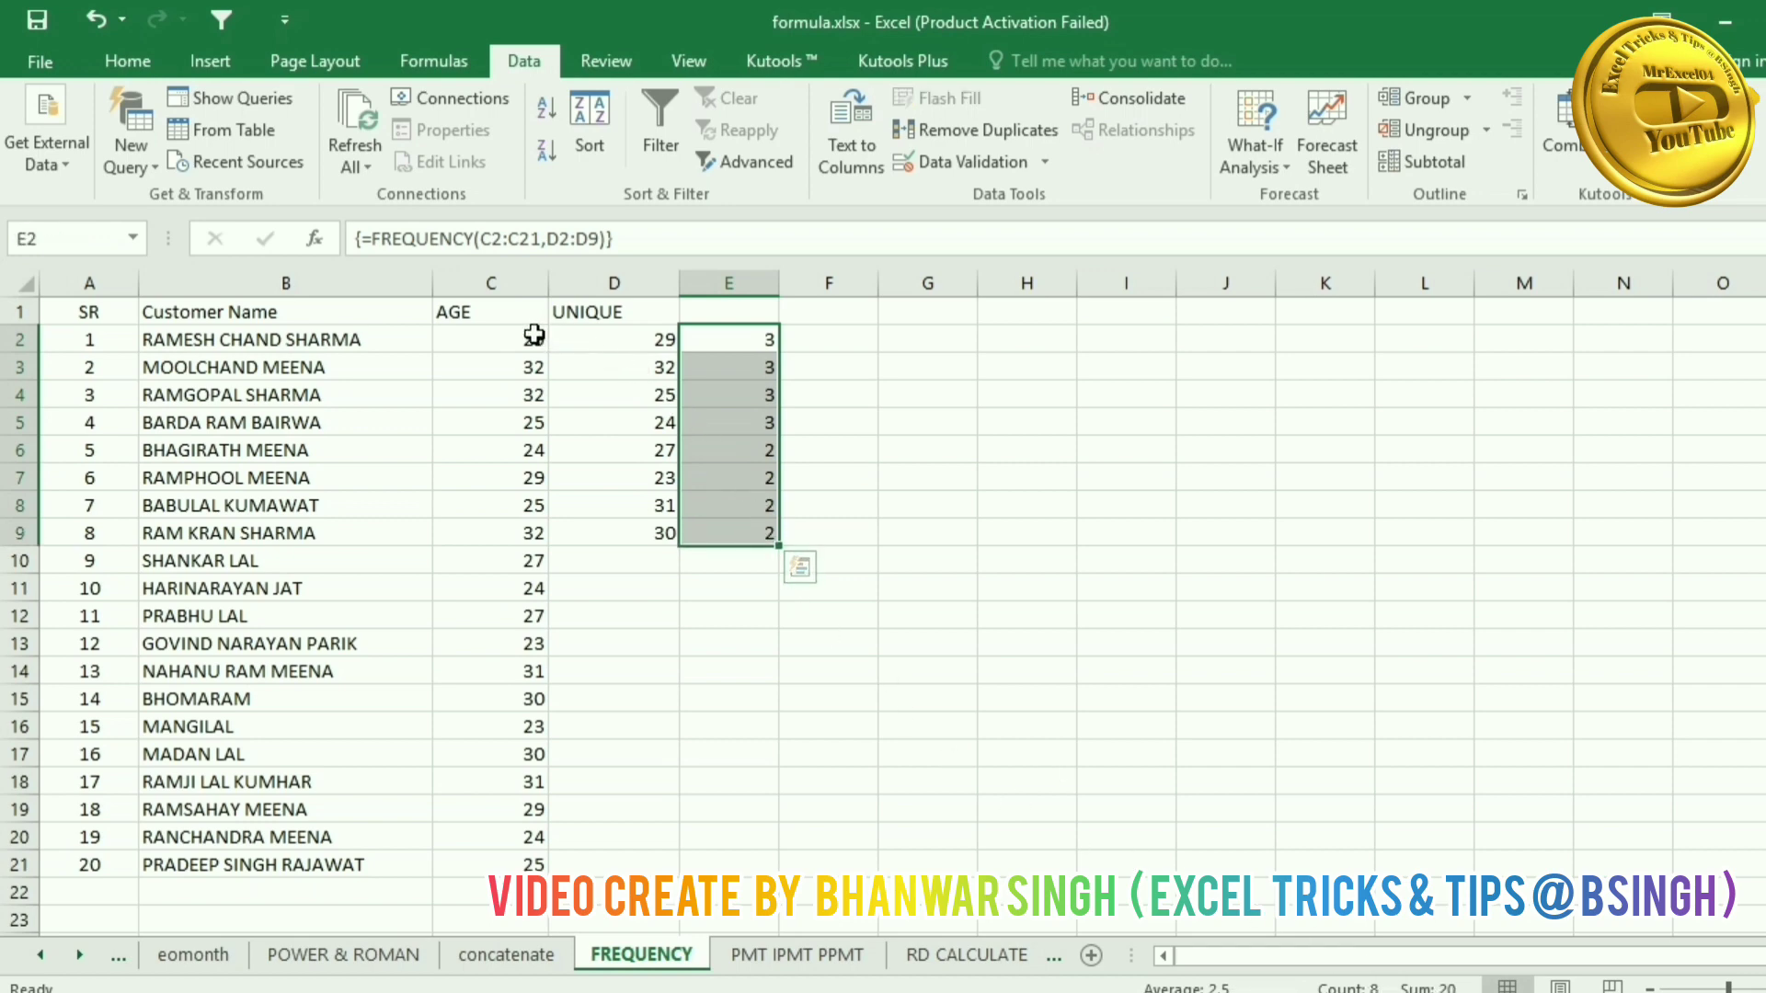
drag(535, 335, 534, 855)
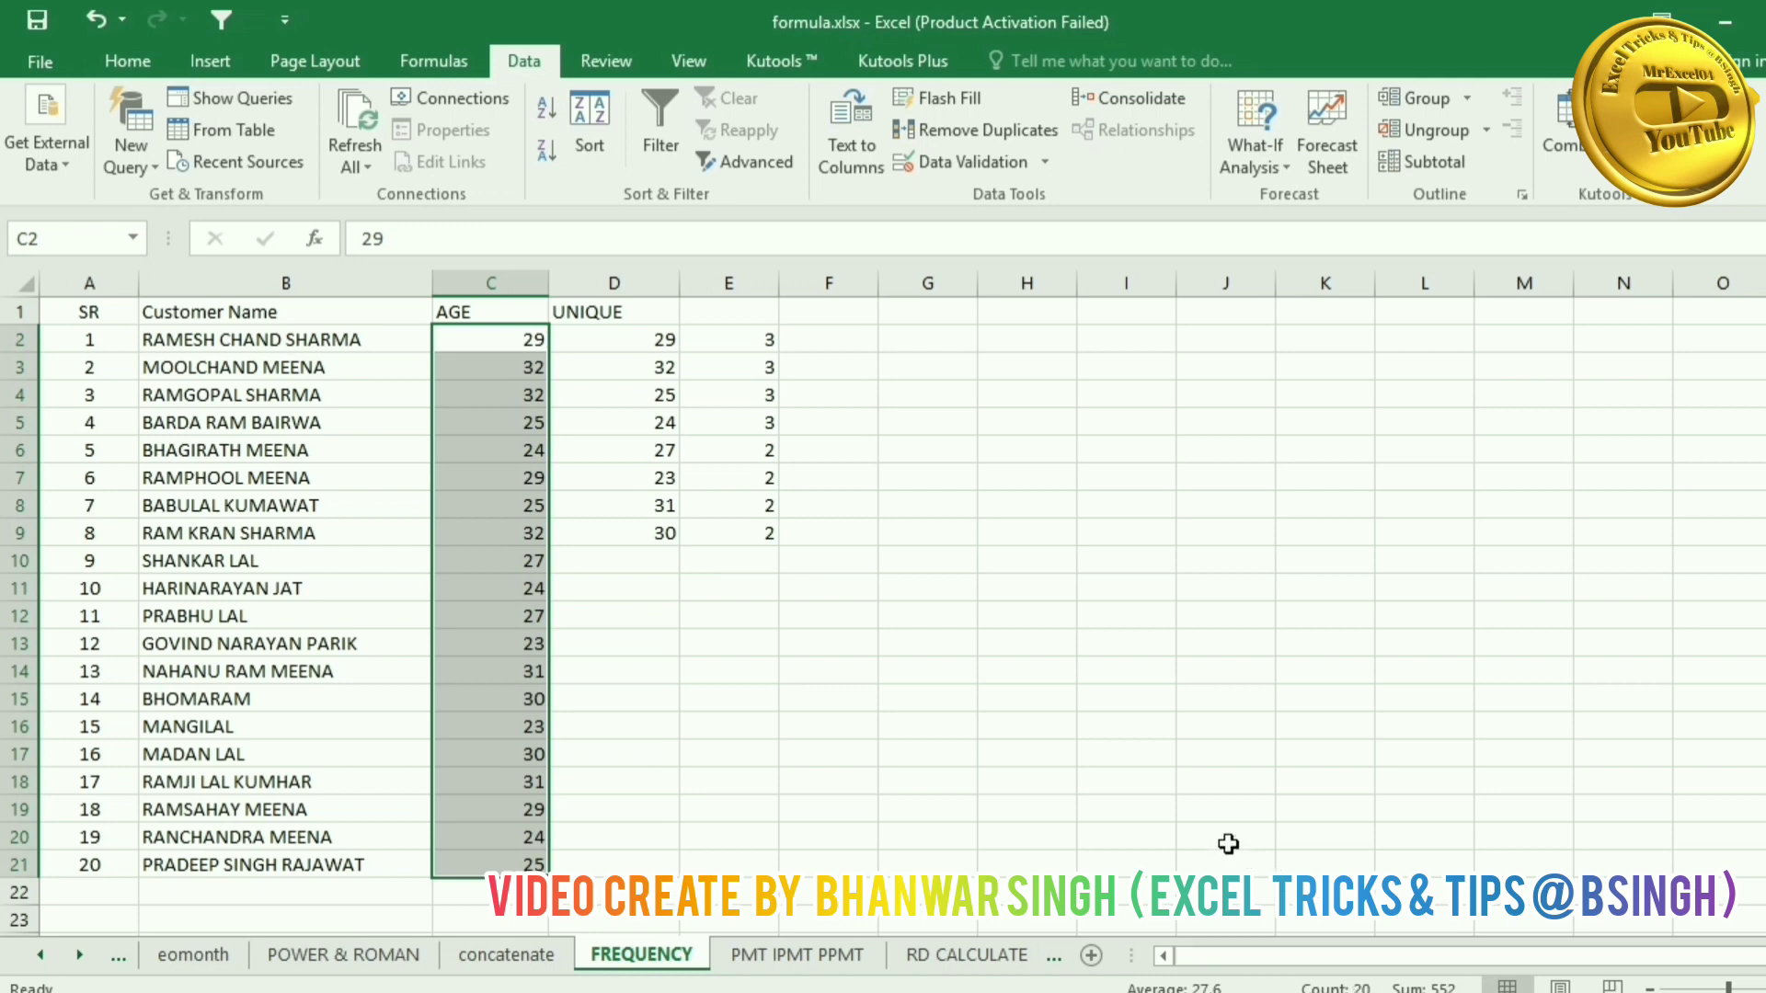
Step: Add the note CTRL+SHIFT+ENTER in E12 below the frequency counts
click(759, 616)
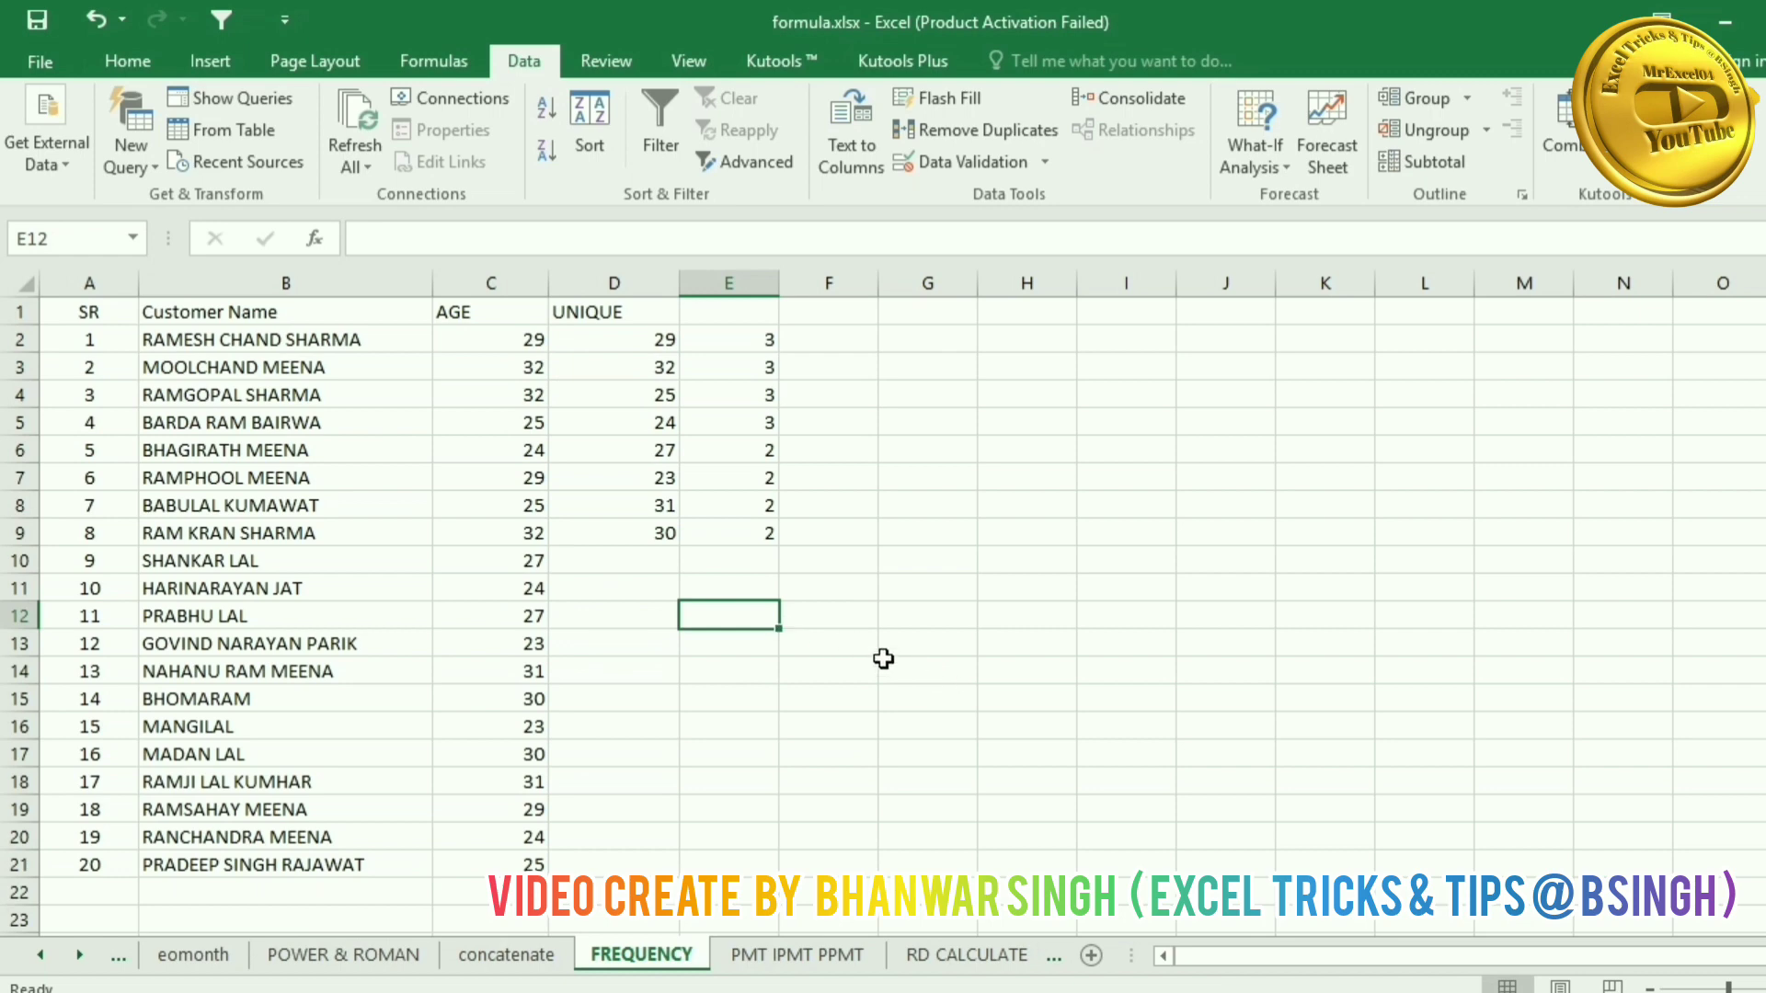
text(CT)
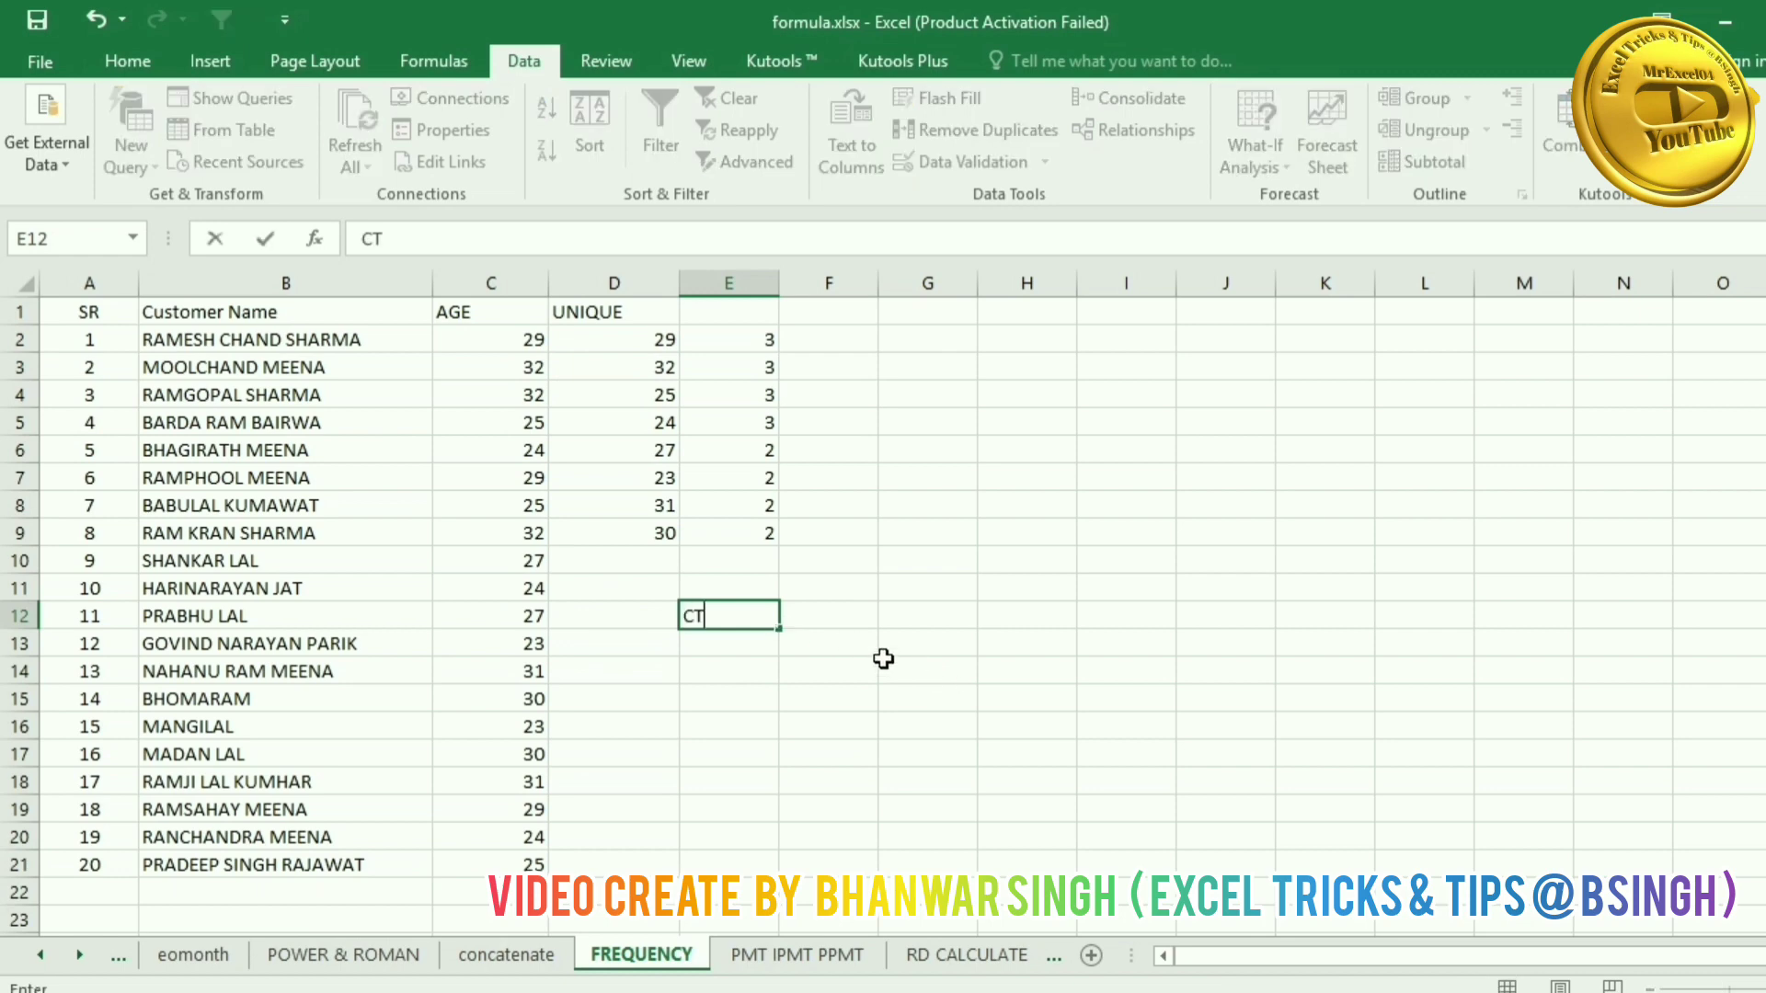
text(RL+SHIFT)
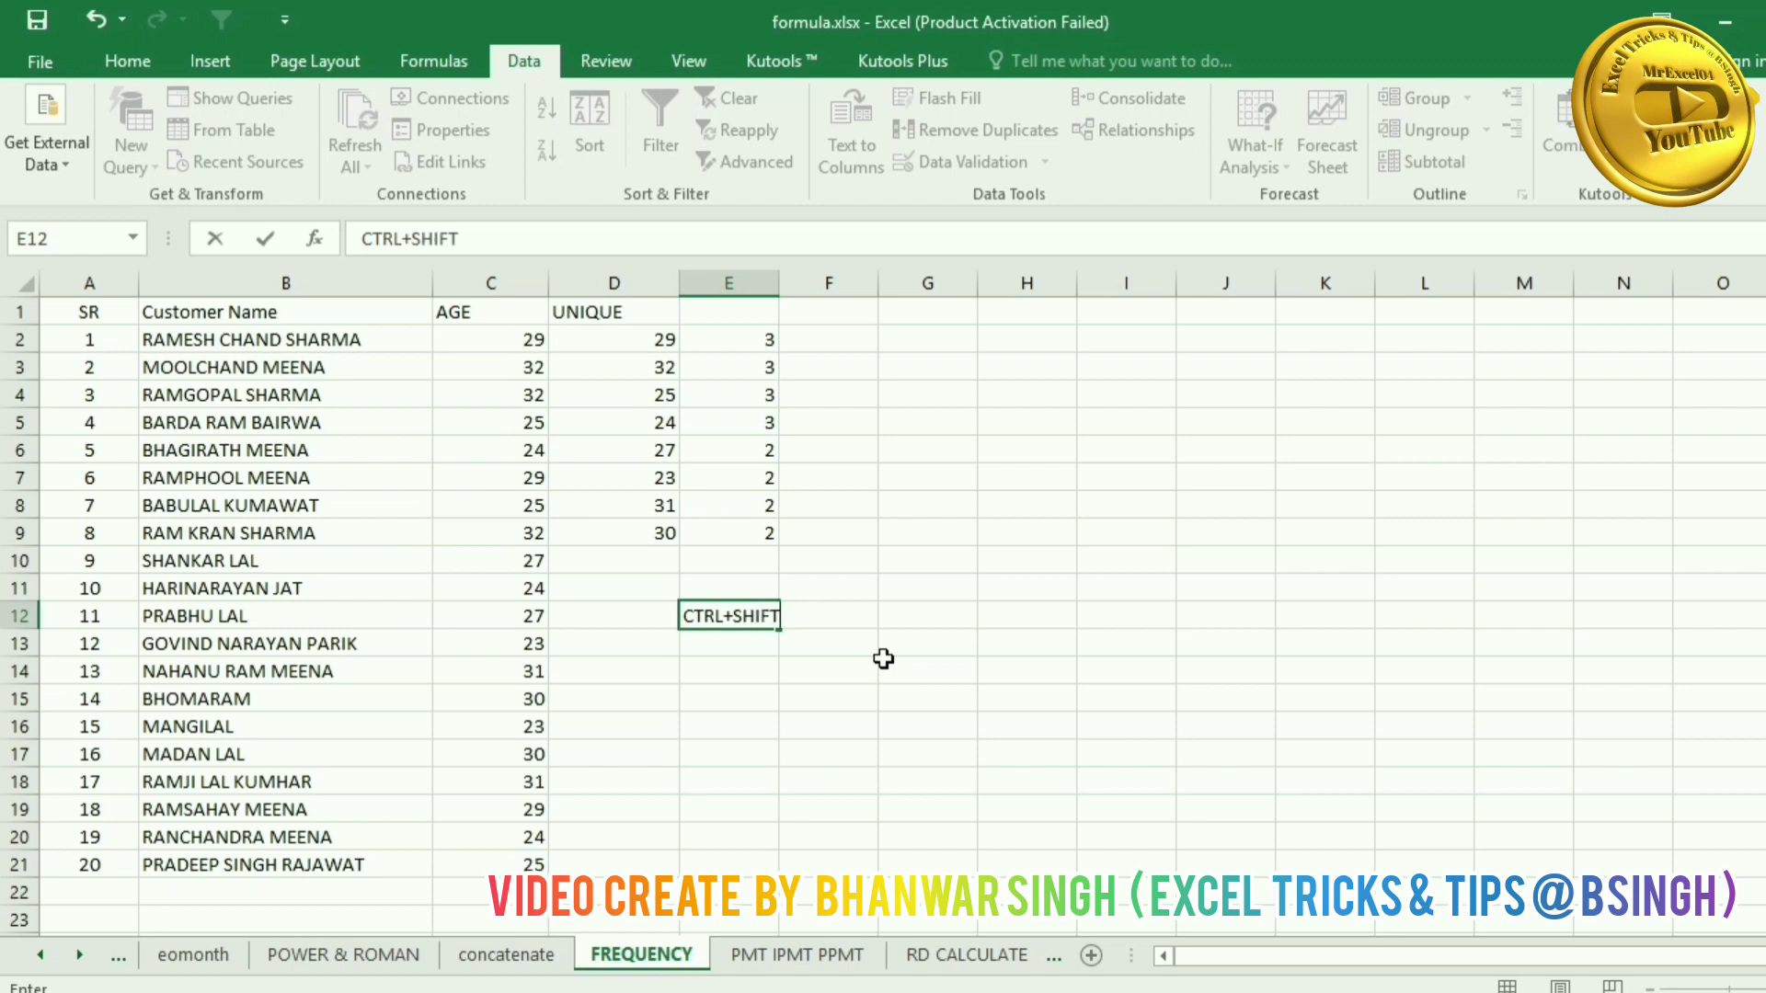
text(+ENTER)
key(Return)
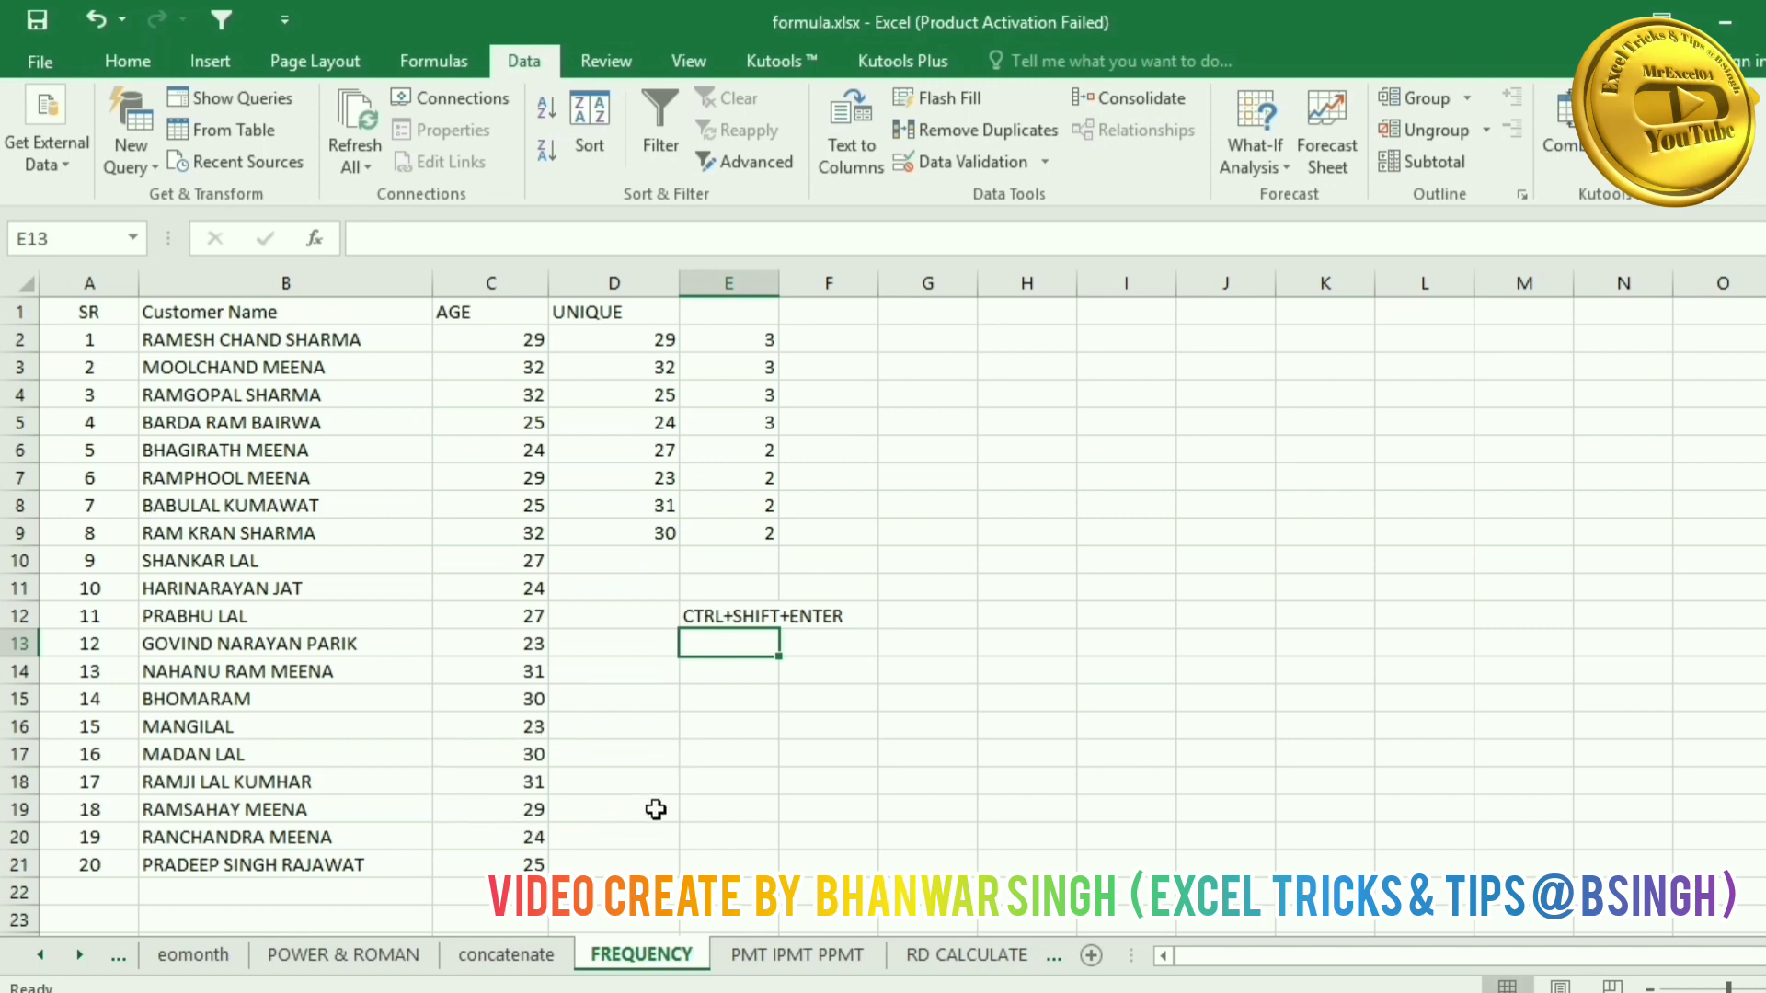
click(686, 762)
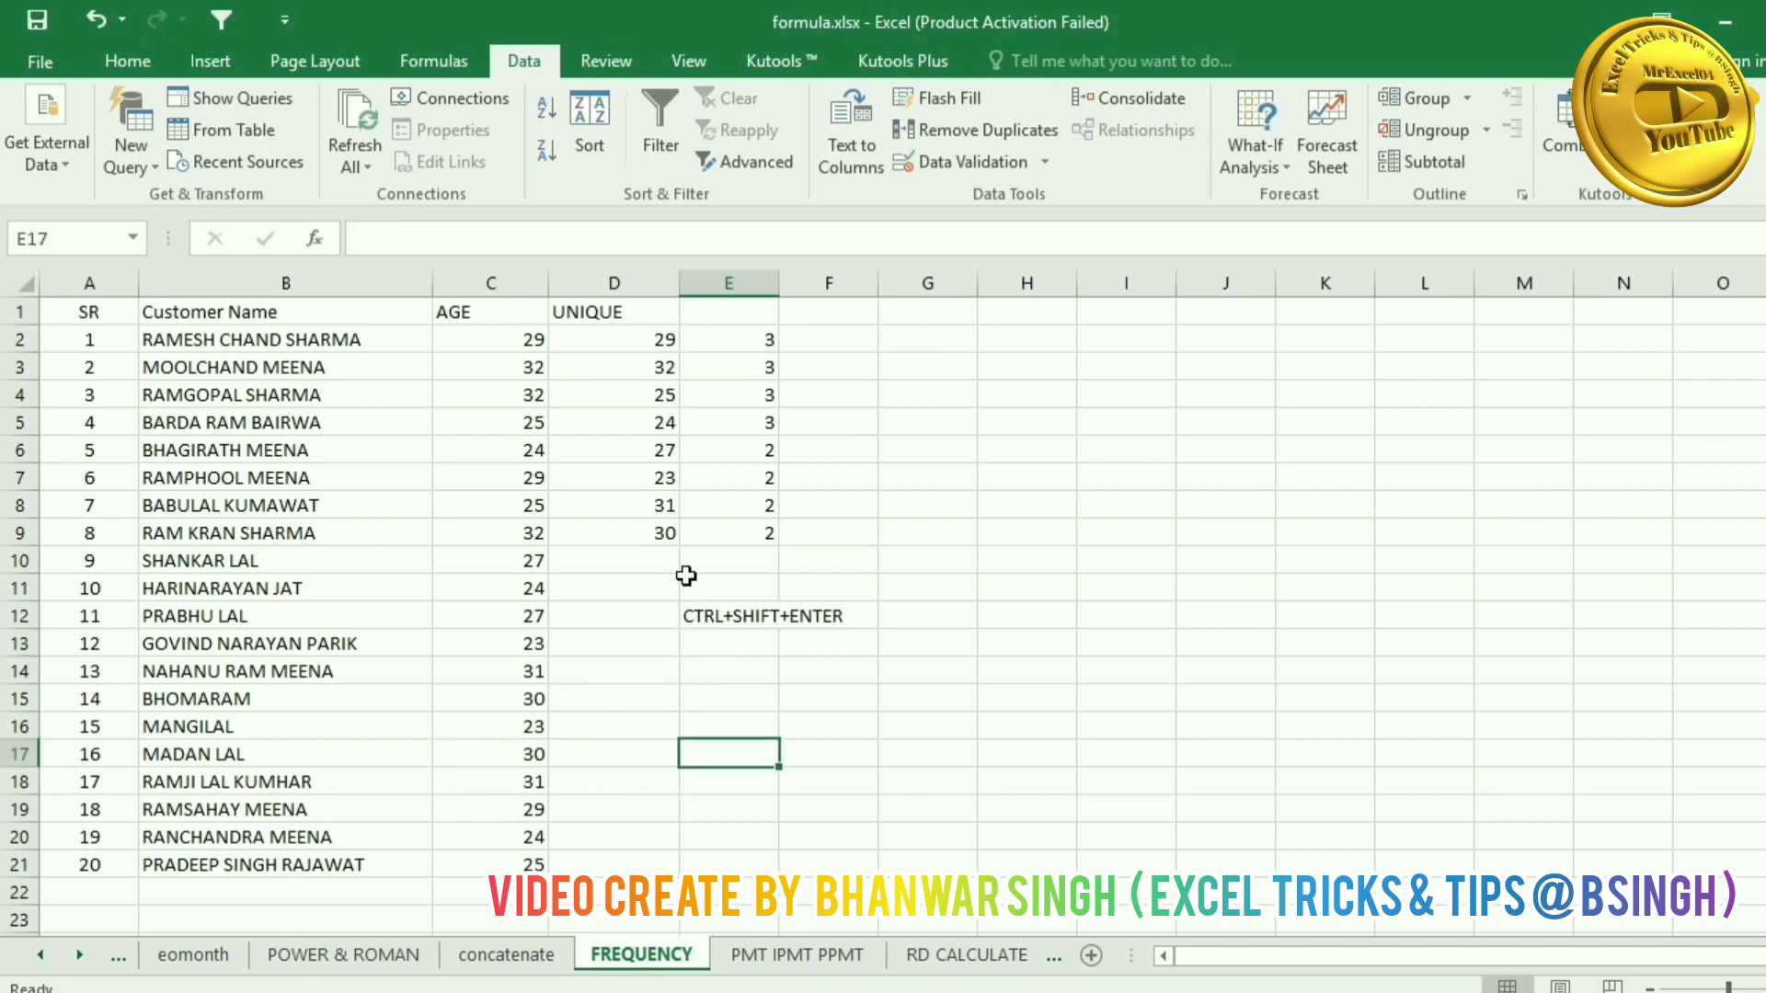
Step: Inspect the FREQUENCY formula in E2 in edit mode and recommit it as an array formula
click(741, 315)
click(740, 339)
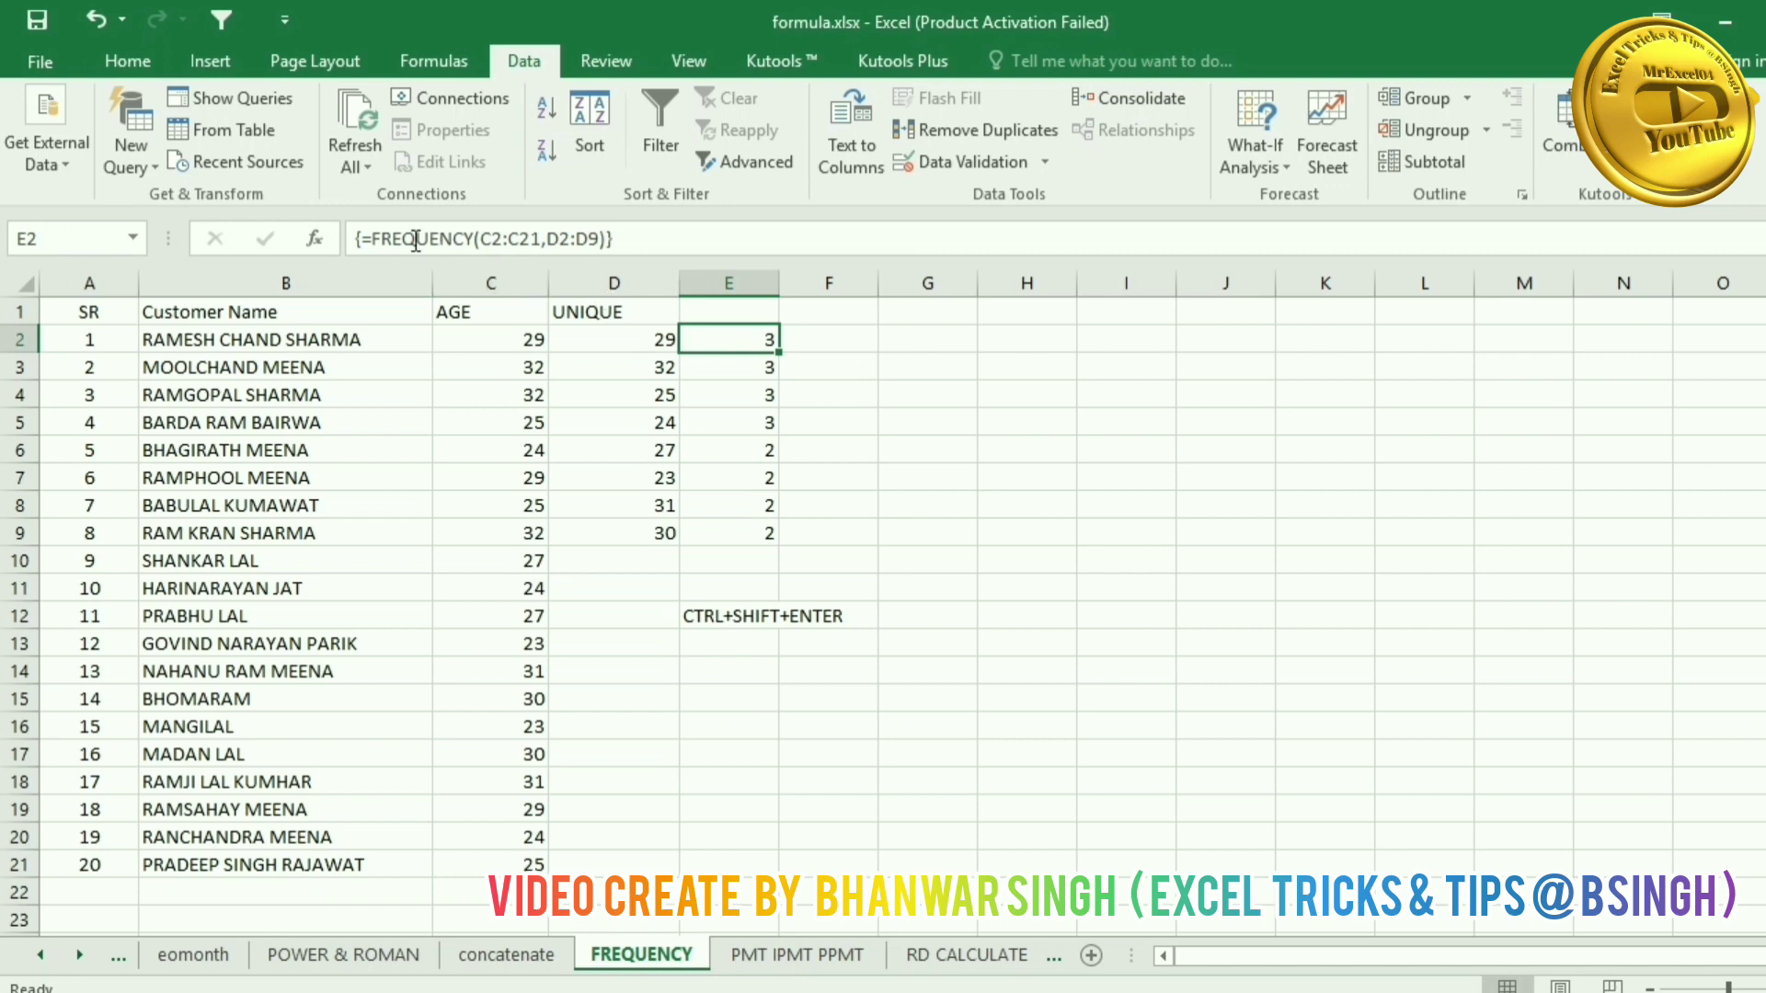
click(646, 239)
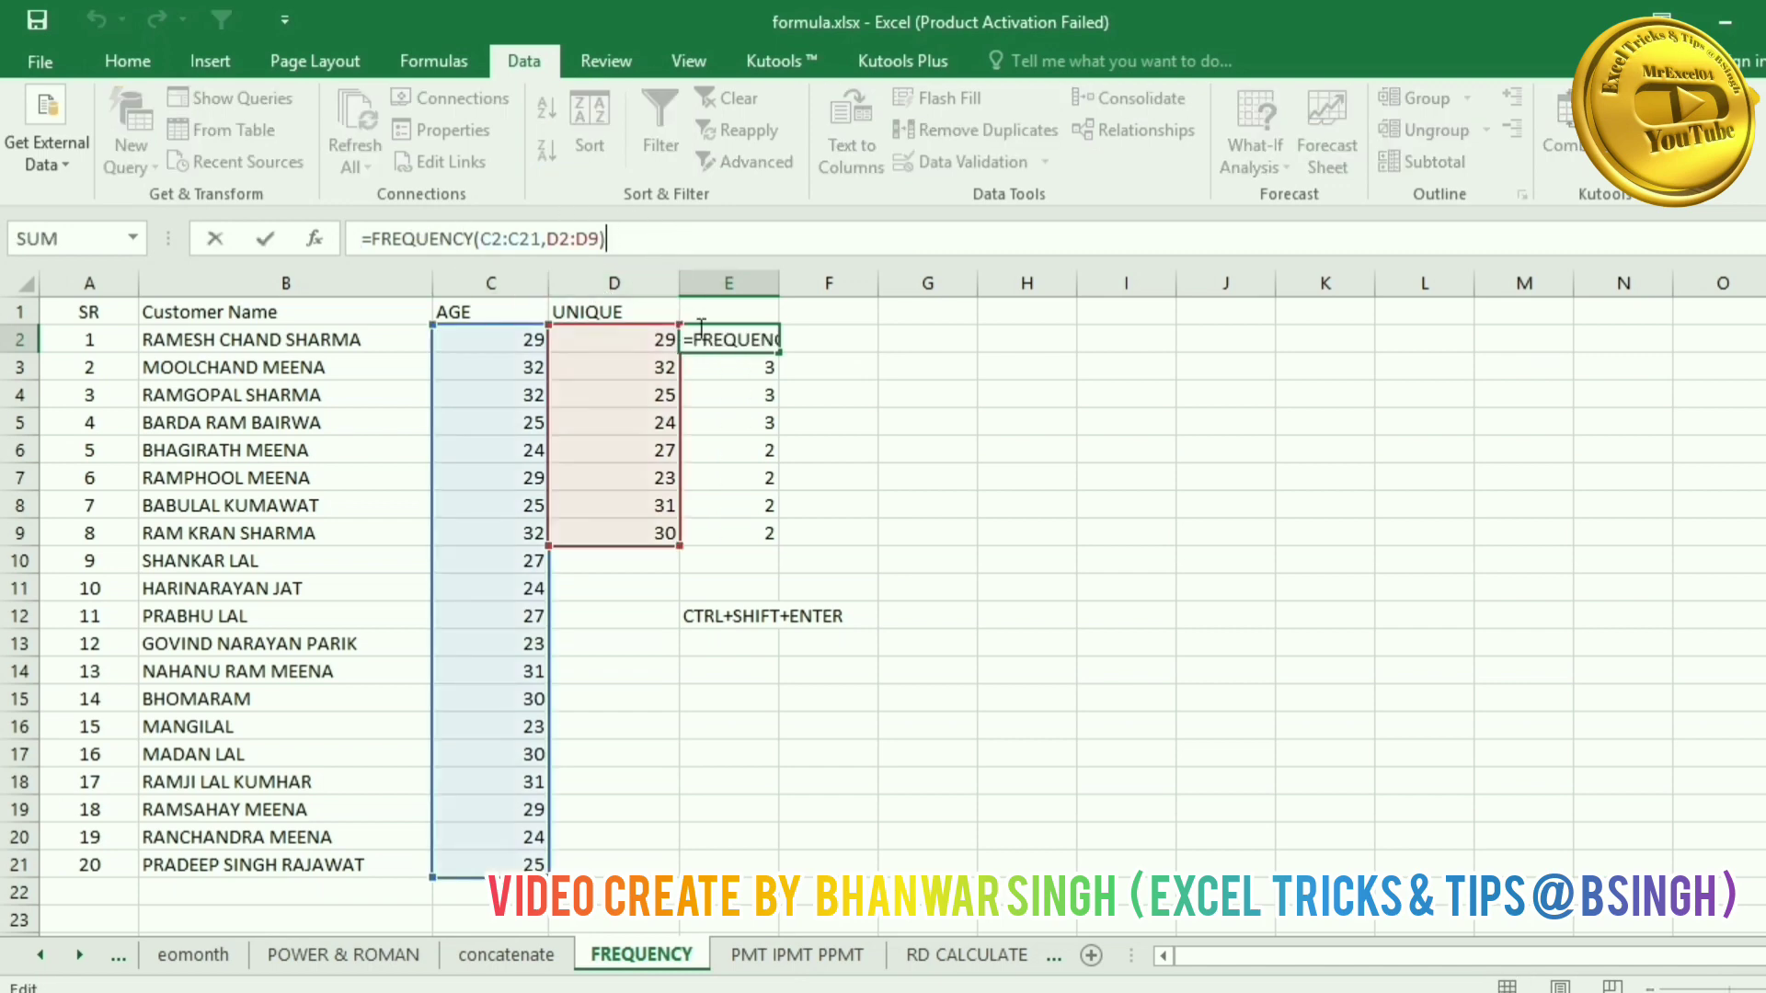
key(ctrl+shift+Return)
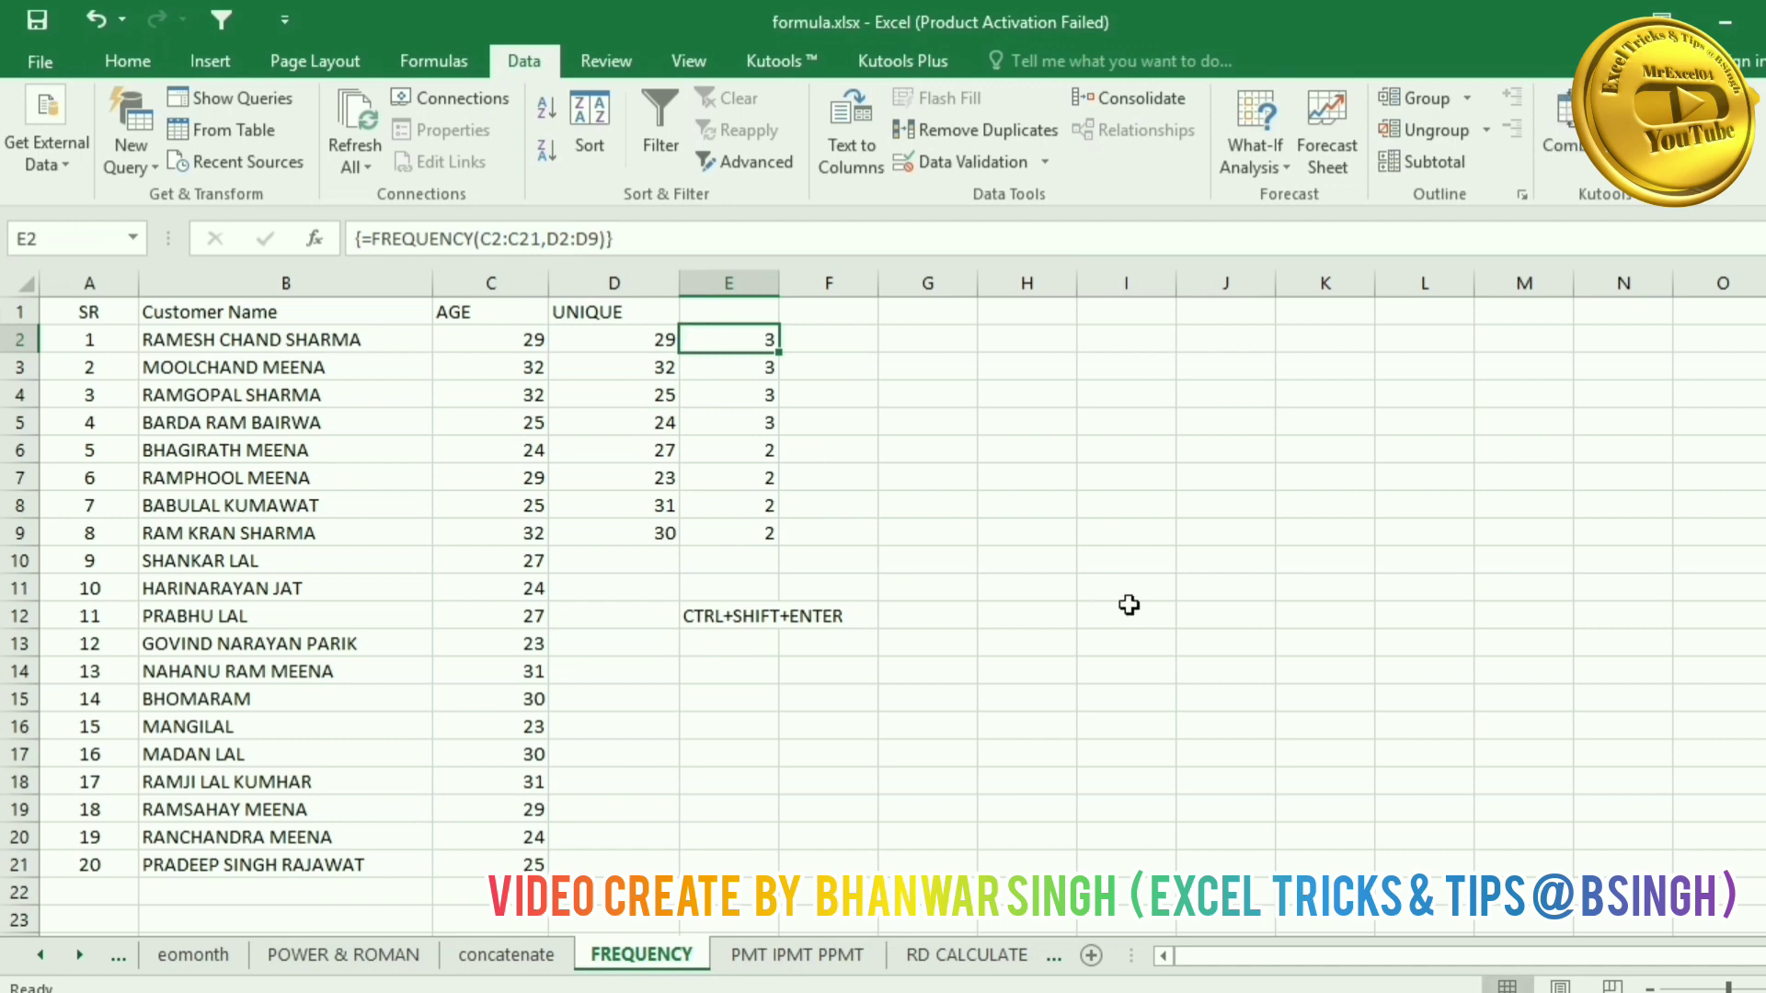
click(1128, 605)
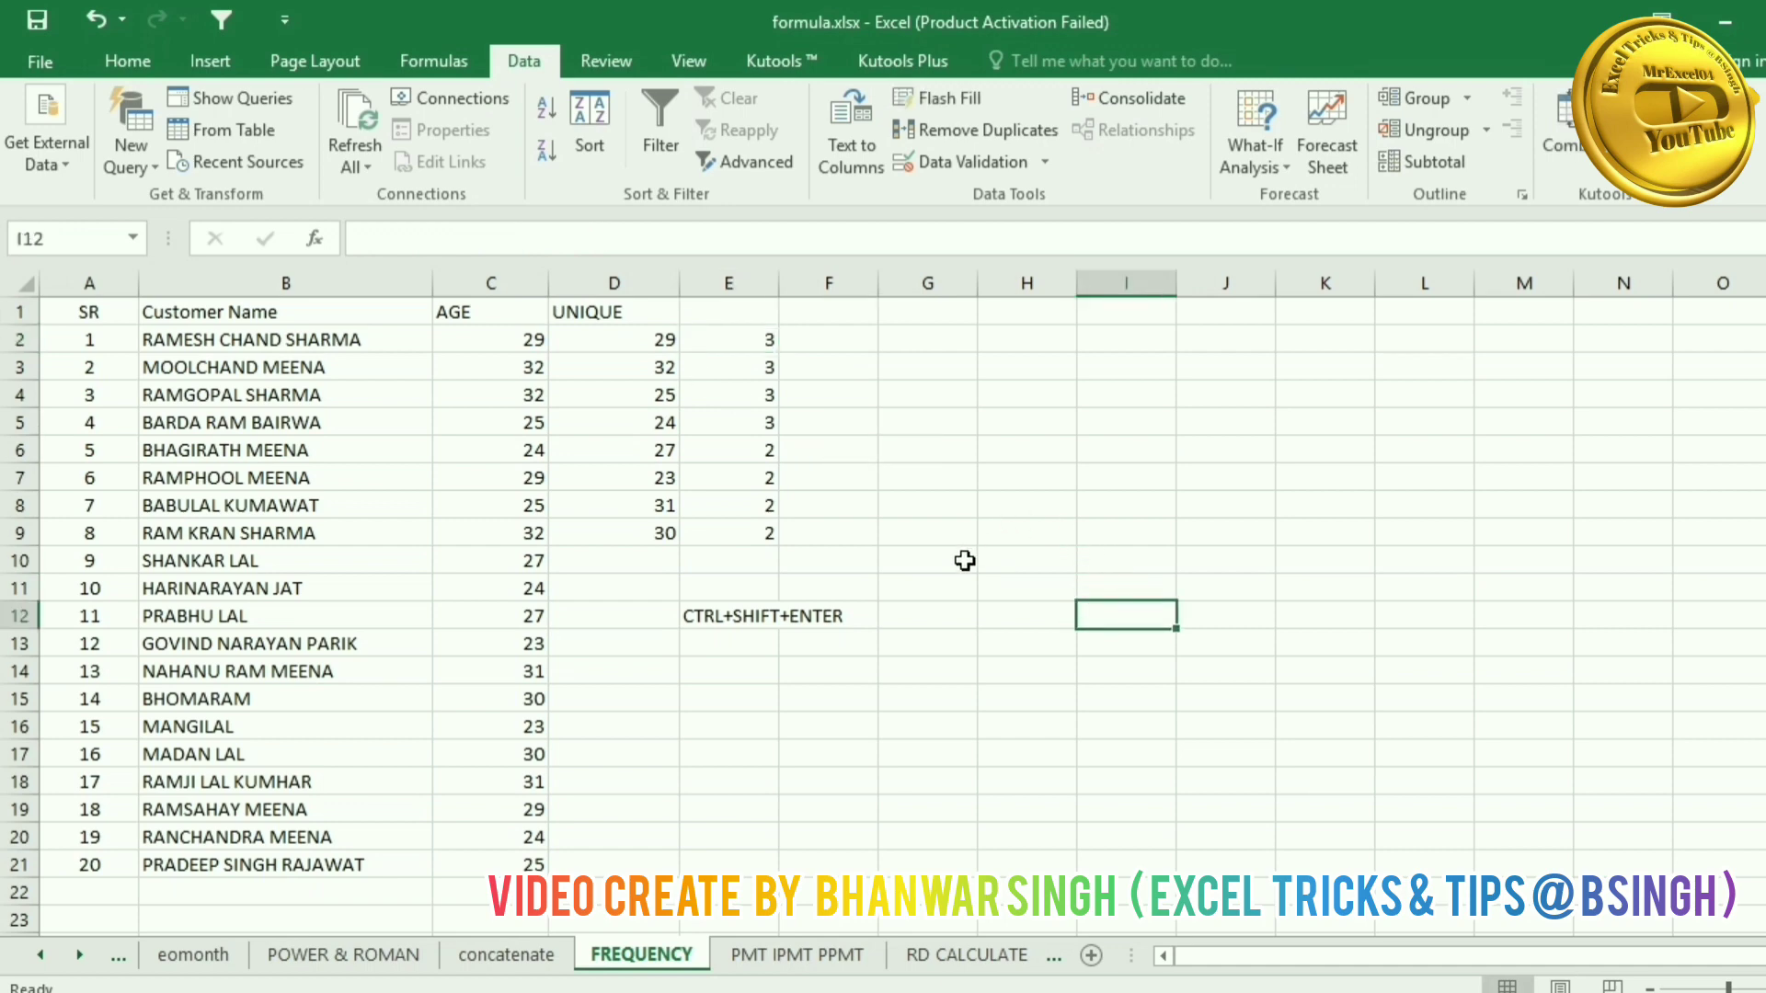
Step: Switch to the PMT IPMT PPMT sheet and clear the EMI, INTT and PRI columns from row 4 down to the schedule's end
click(770, 955)
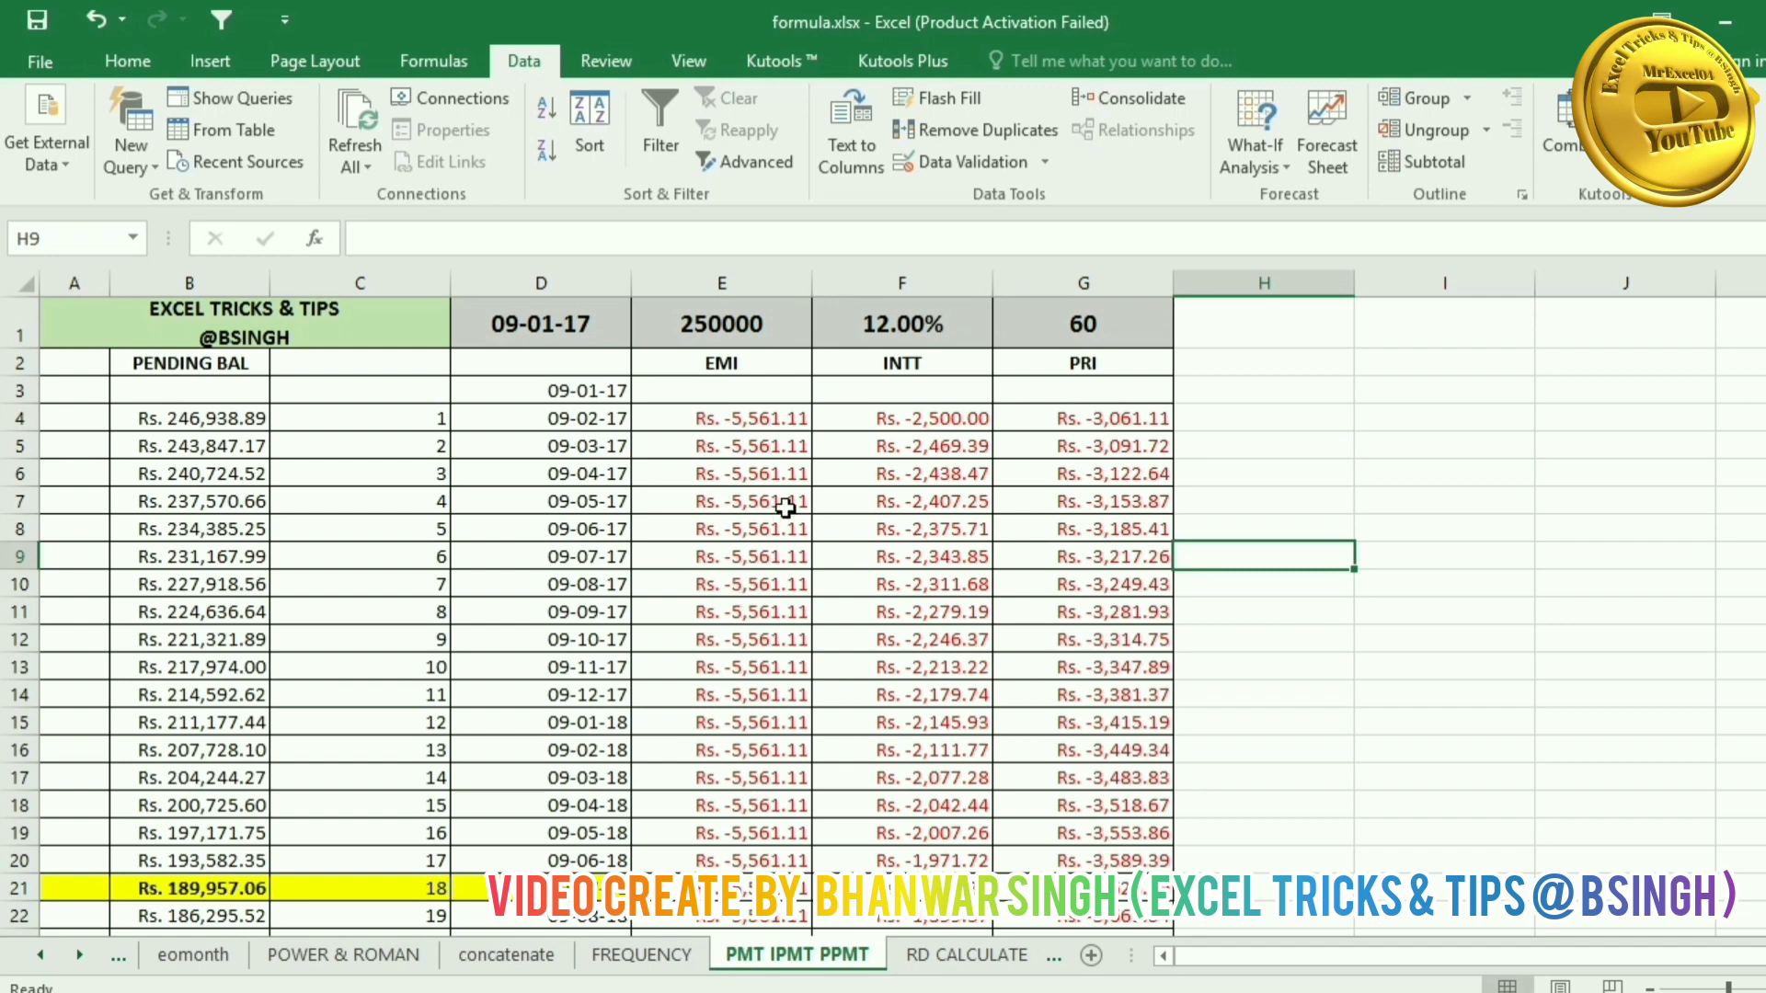
click(1278, 418)
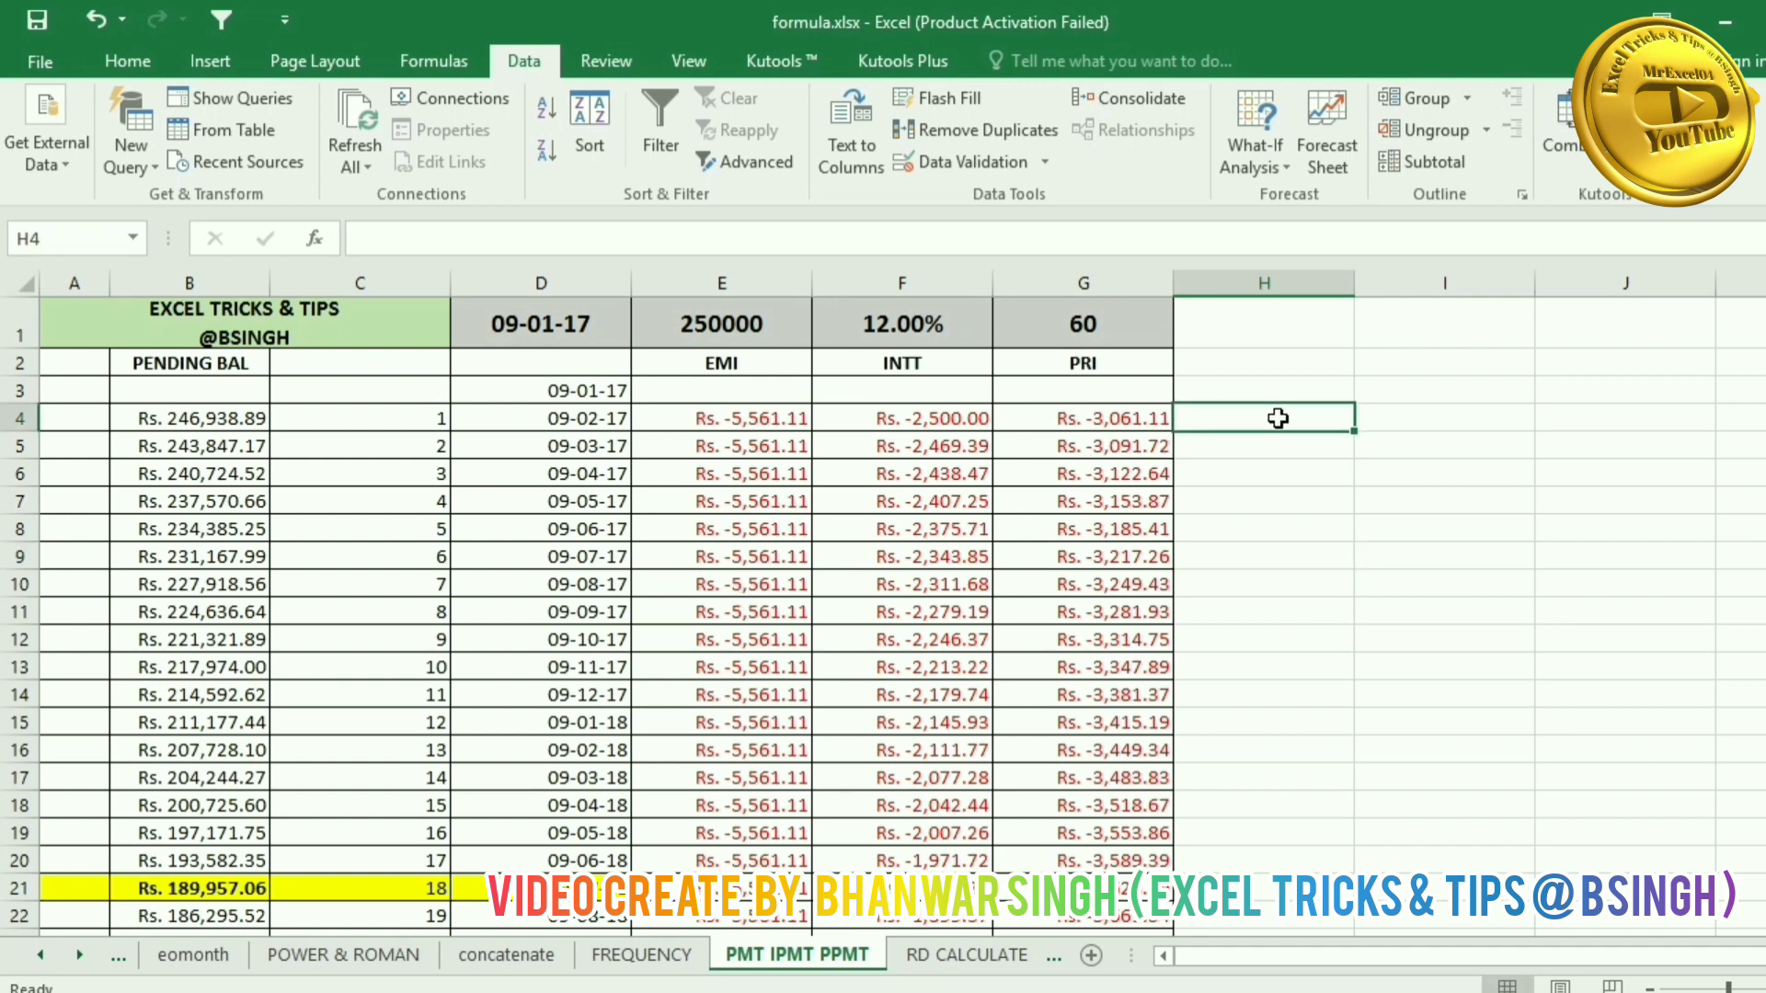
click(685, 426)
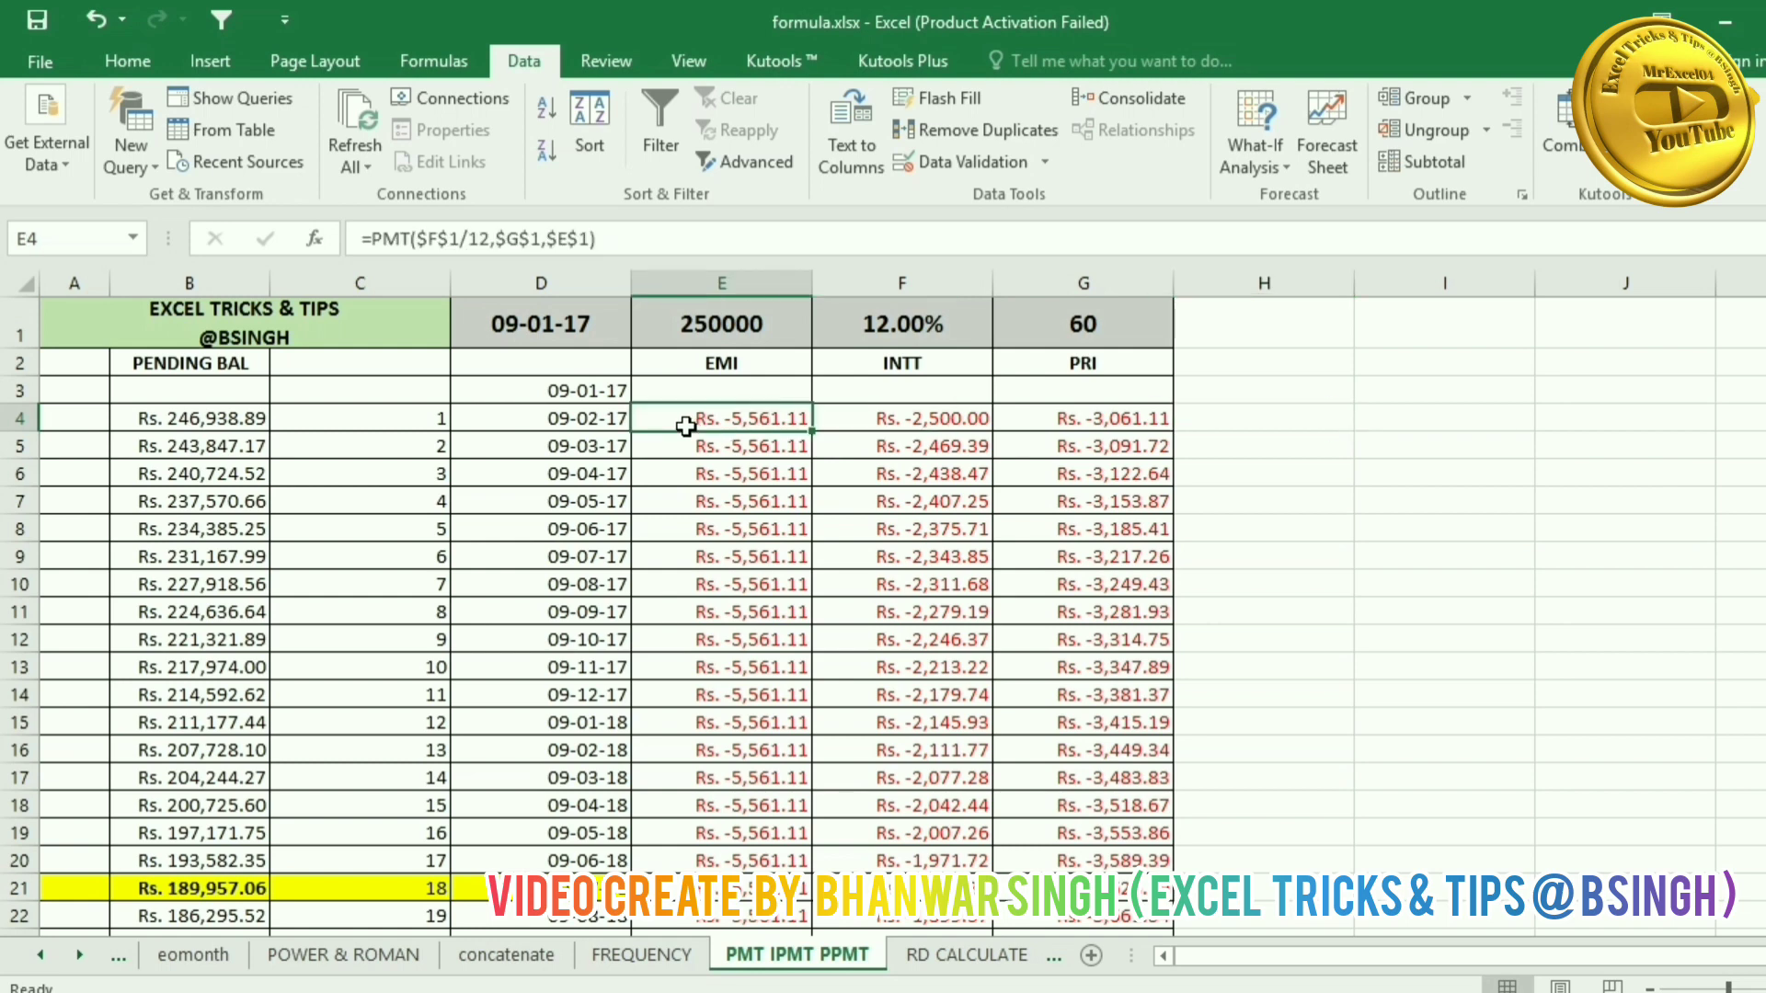
drag(685, 426, 1077, 443)
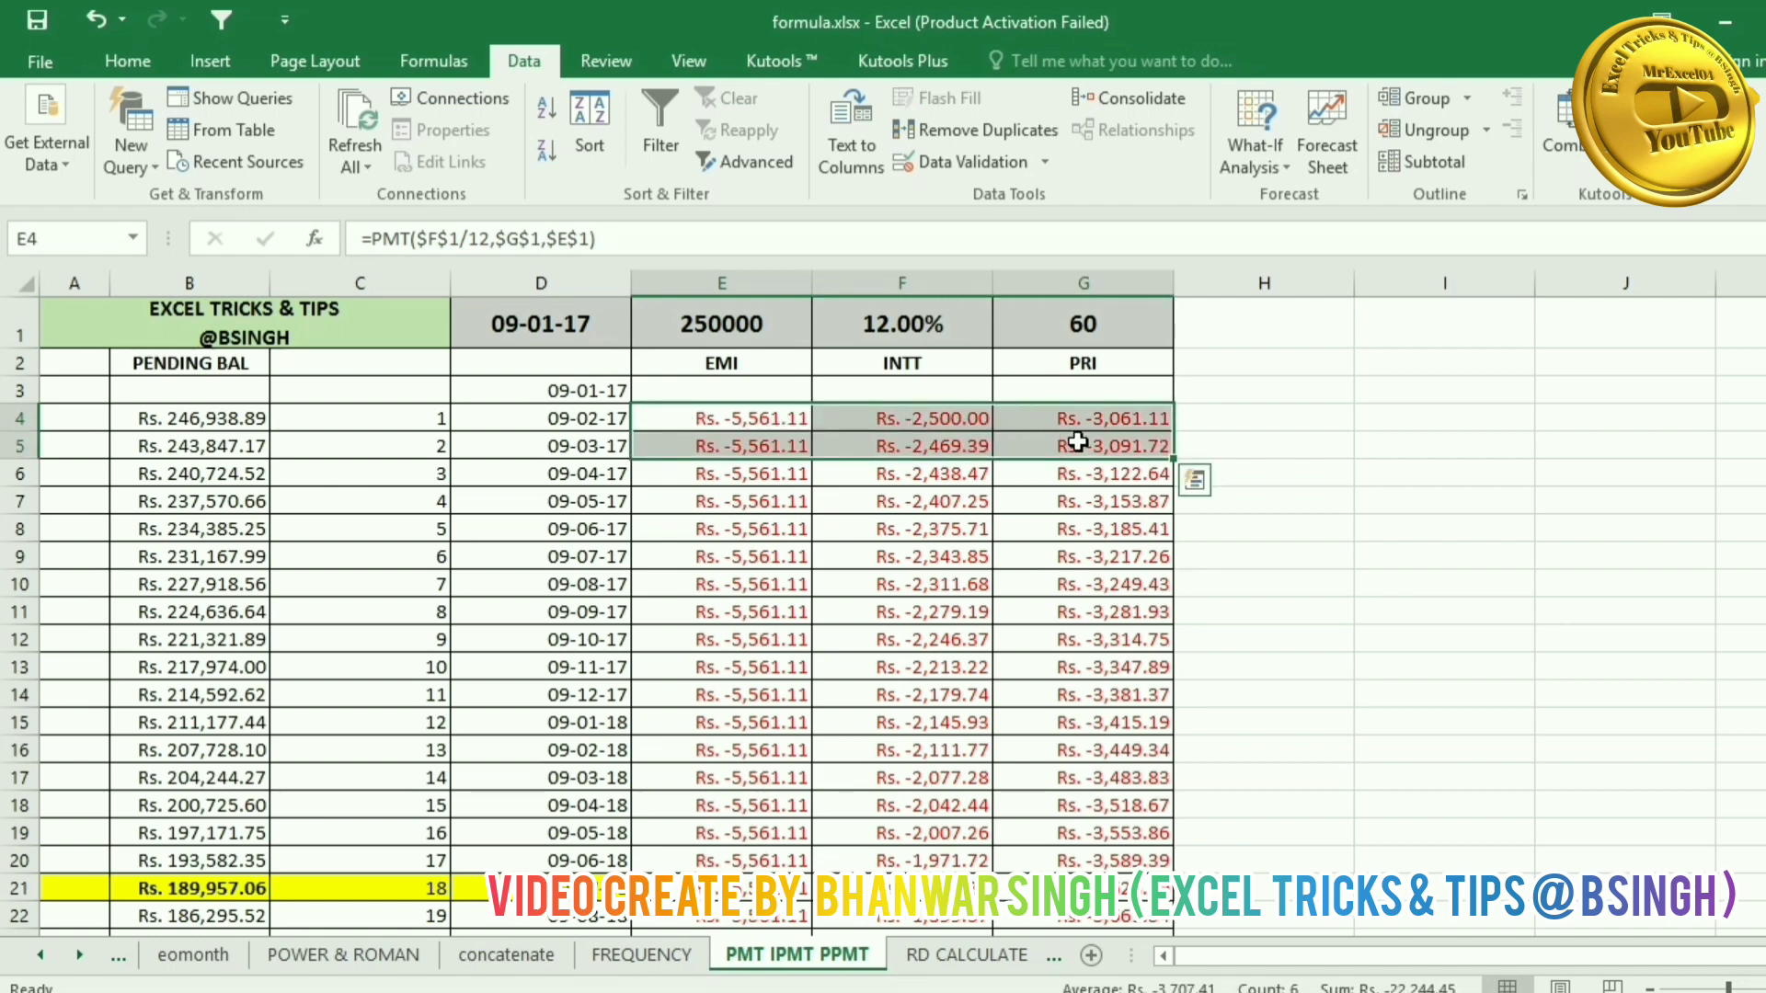
key(ctrl+shift+Down)
key(Delete)
scroll(1078, 442, up, 13)
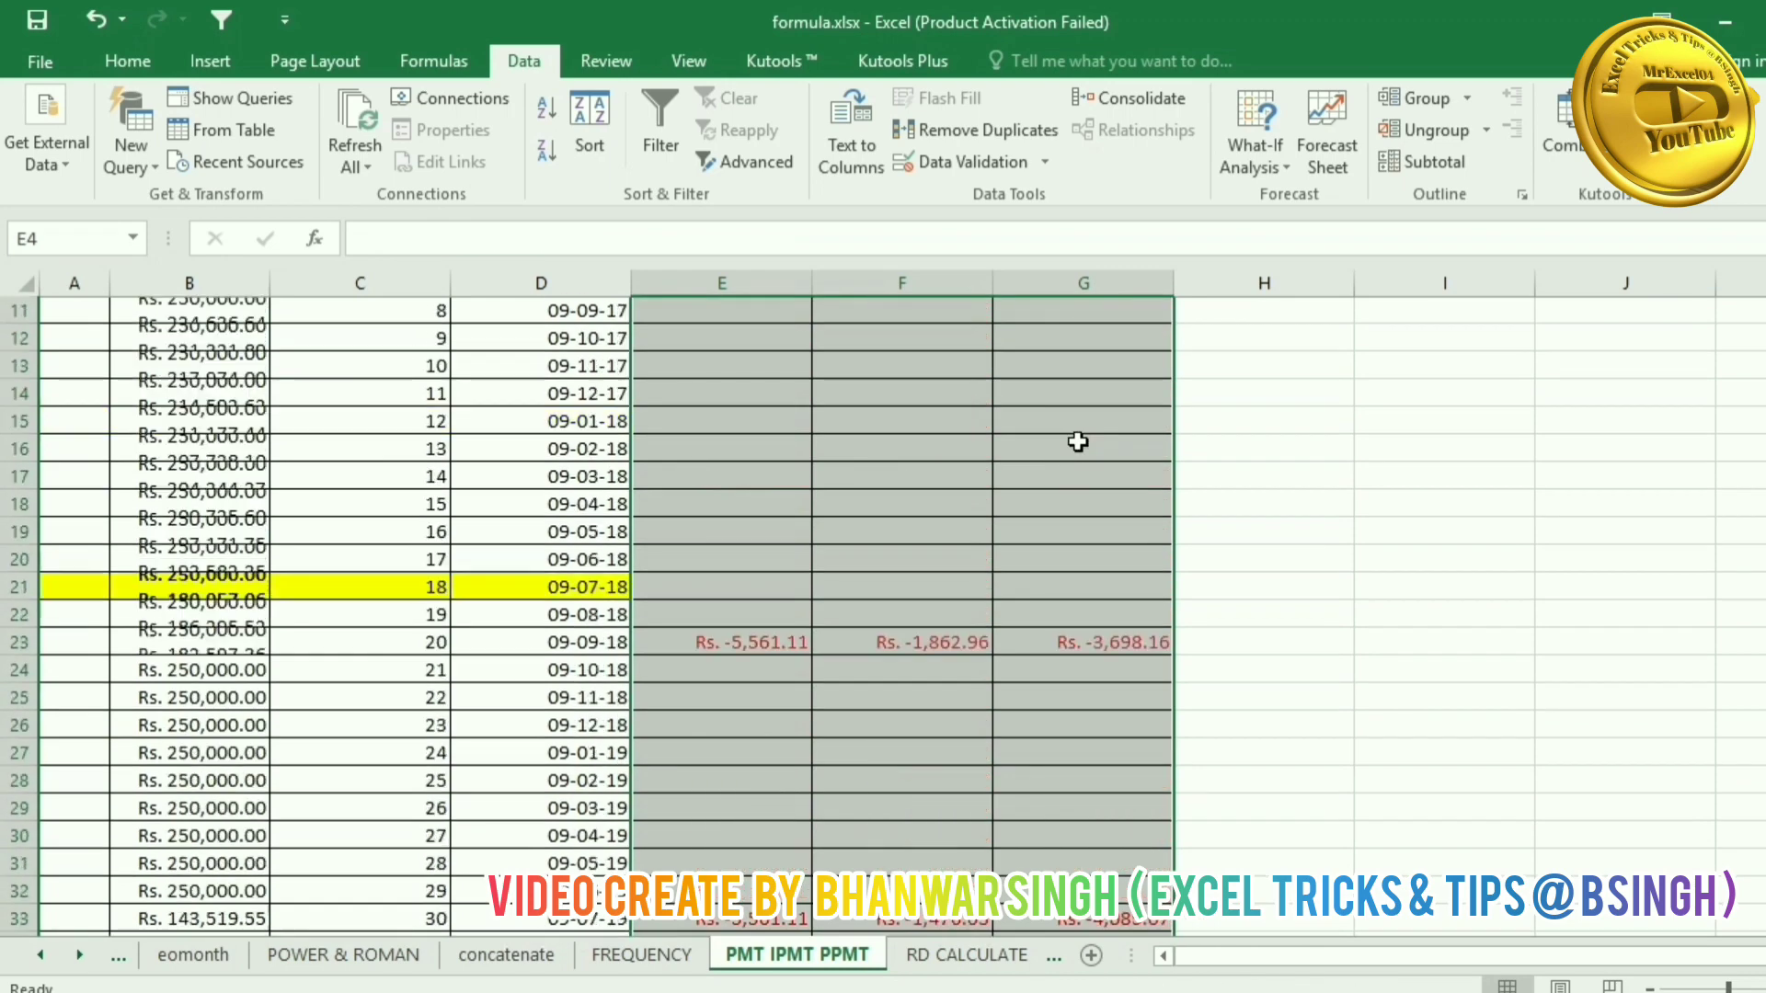
click(876, 497)
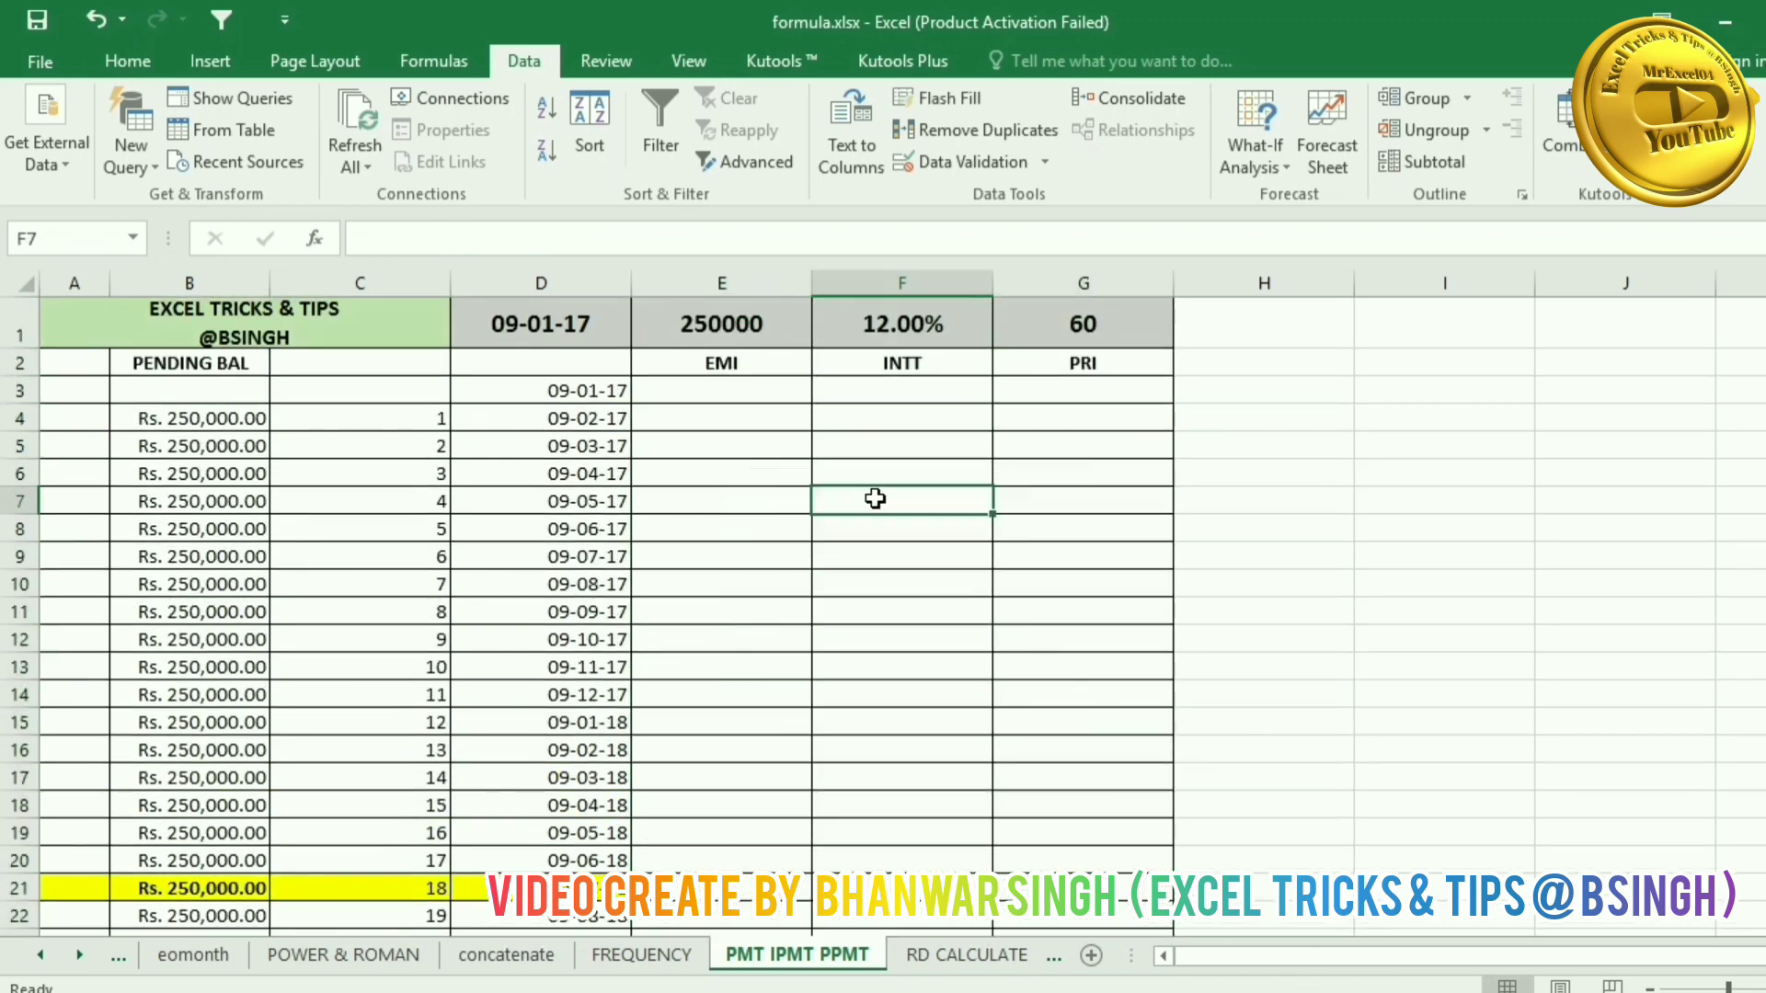
Step: Examine the loan's start date, amount, rate and term in D1:G1 and the date formulas in D3 and D4
click(578, 329)
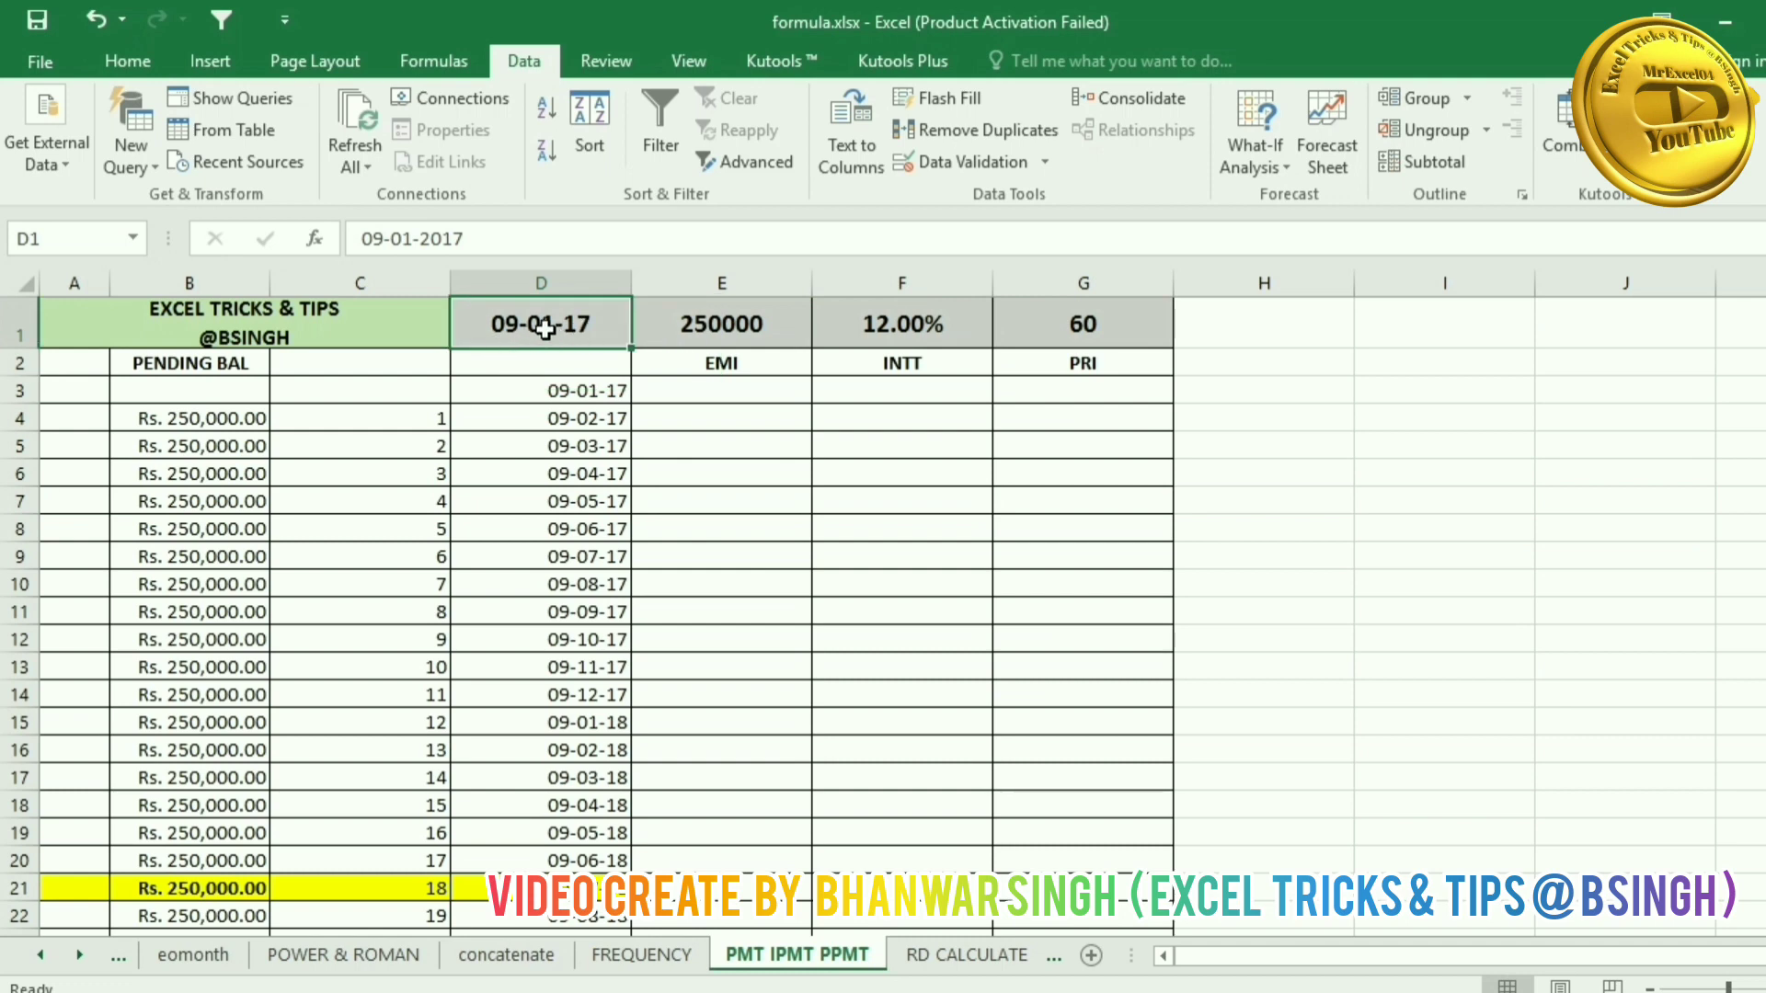
click(740, 329)
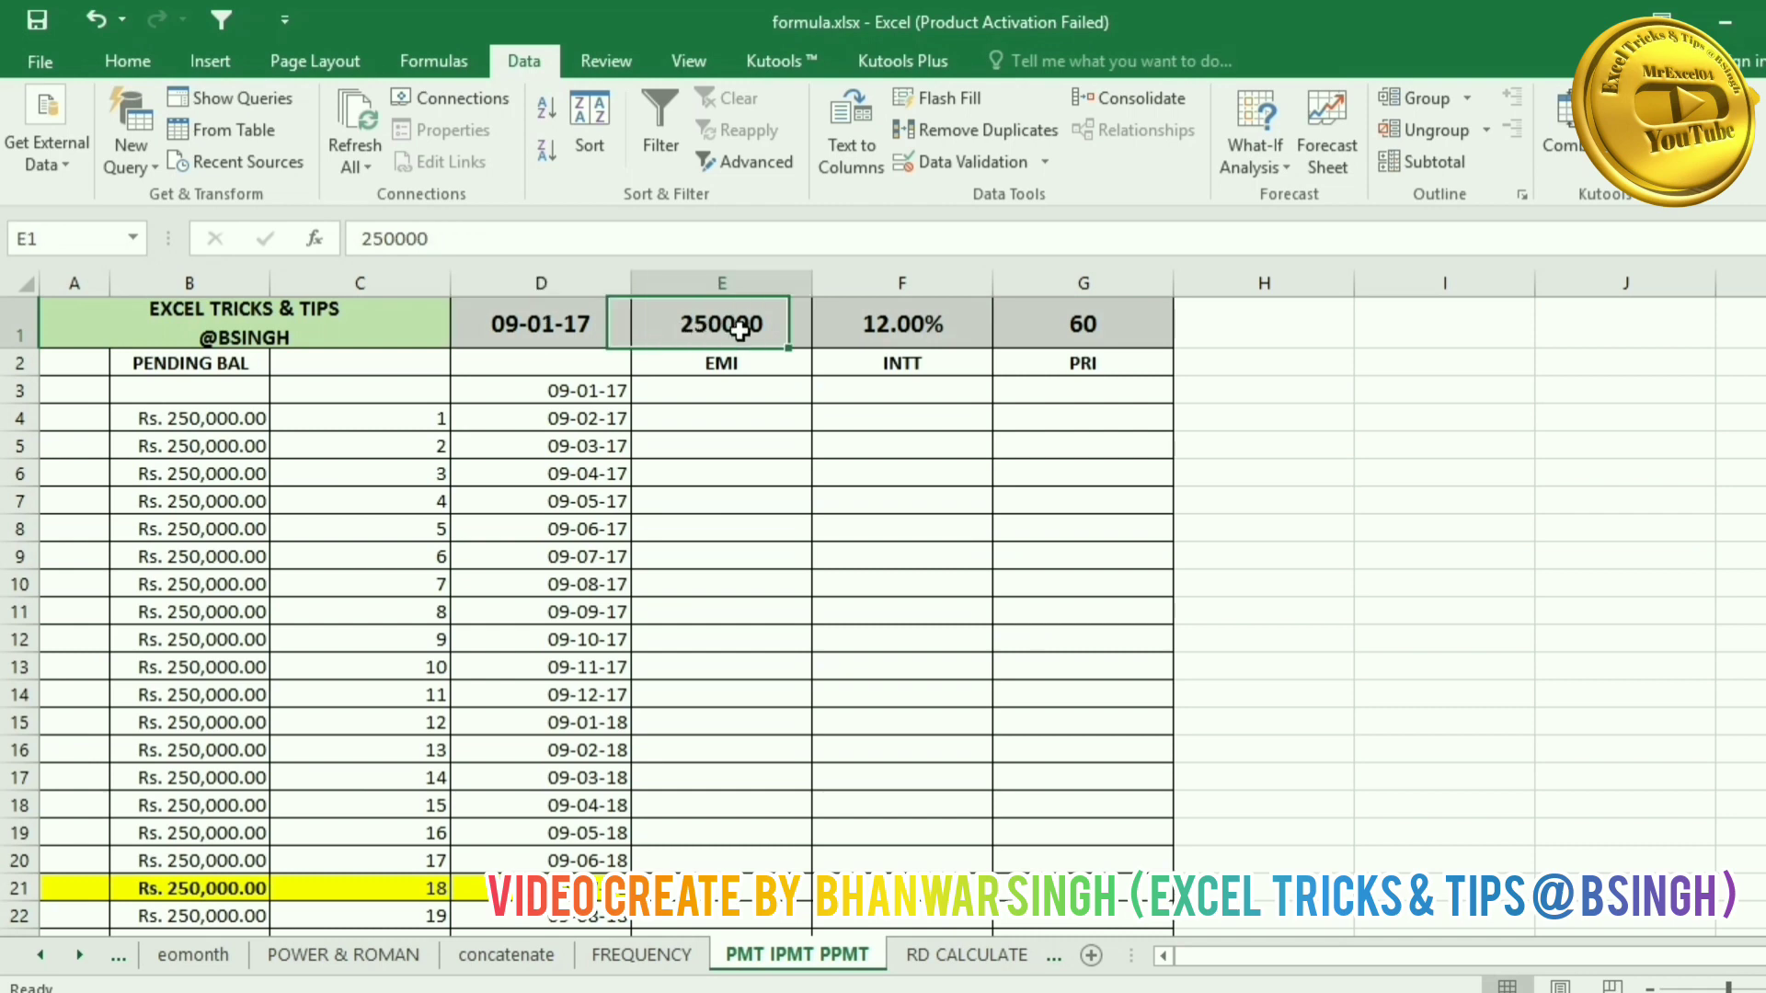
click(881, 335)
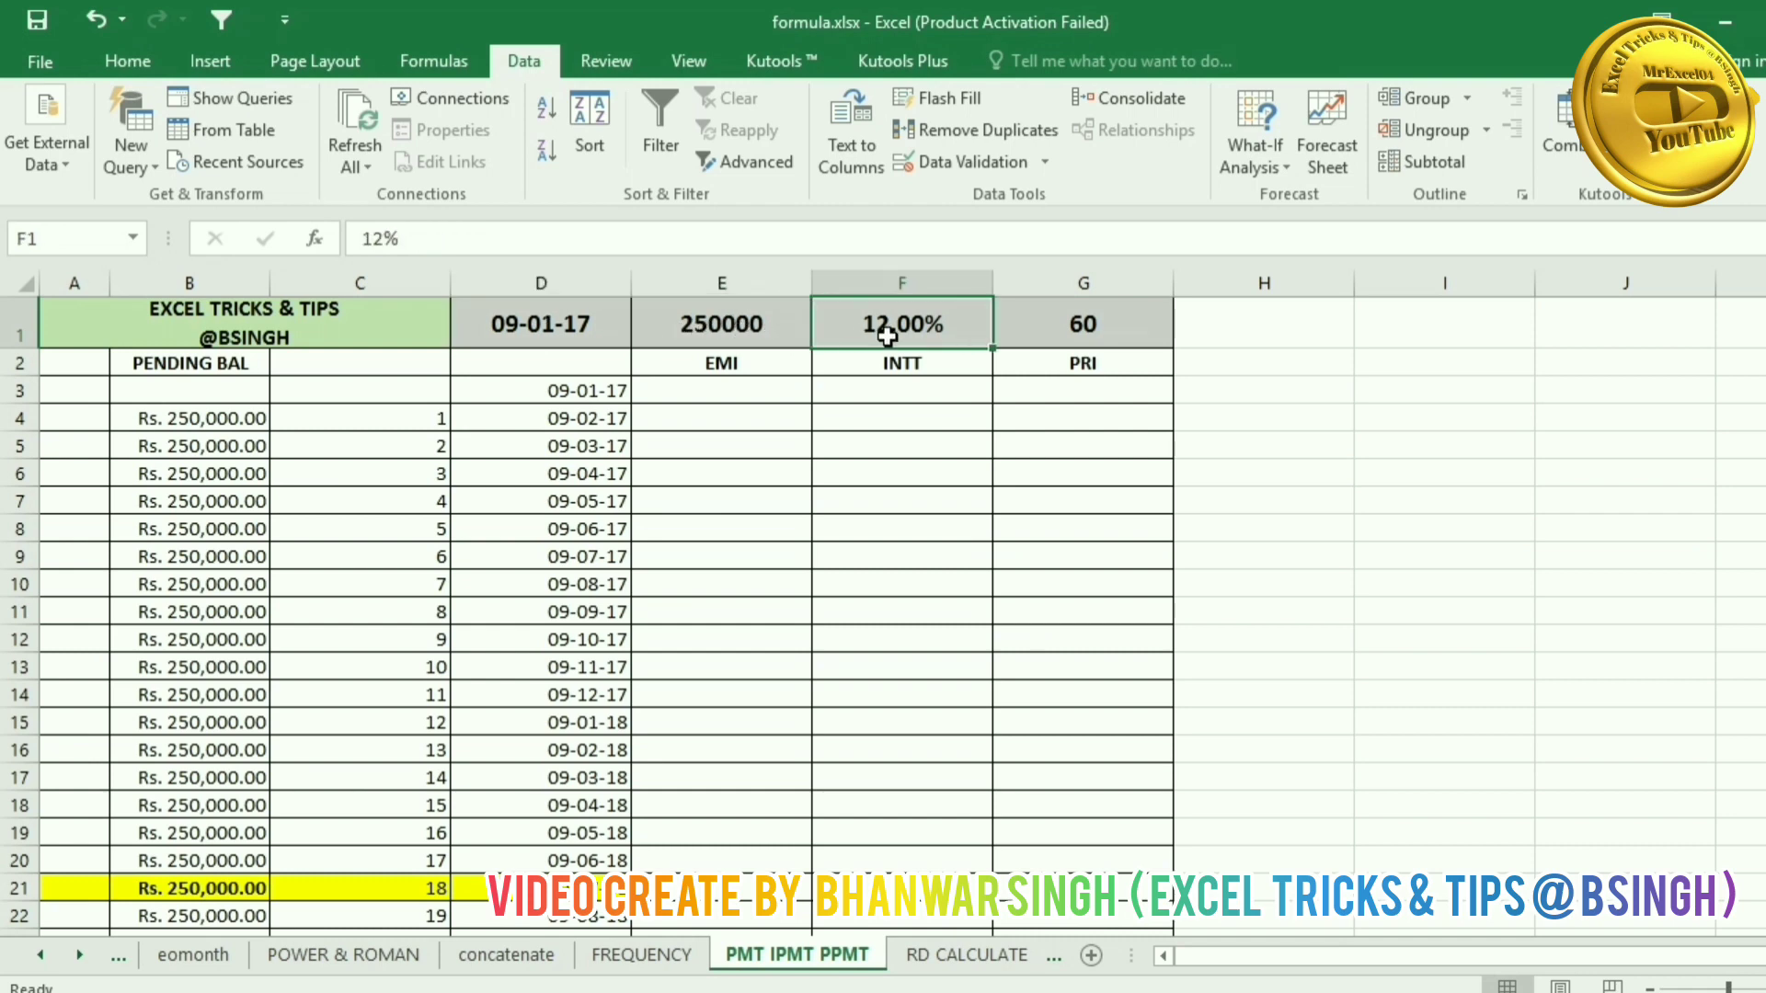
click(1078, 327)
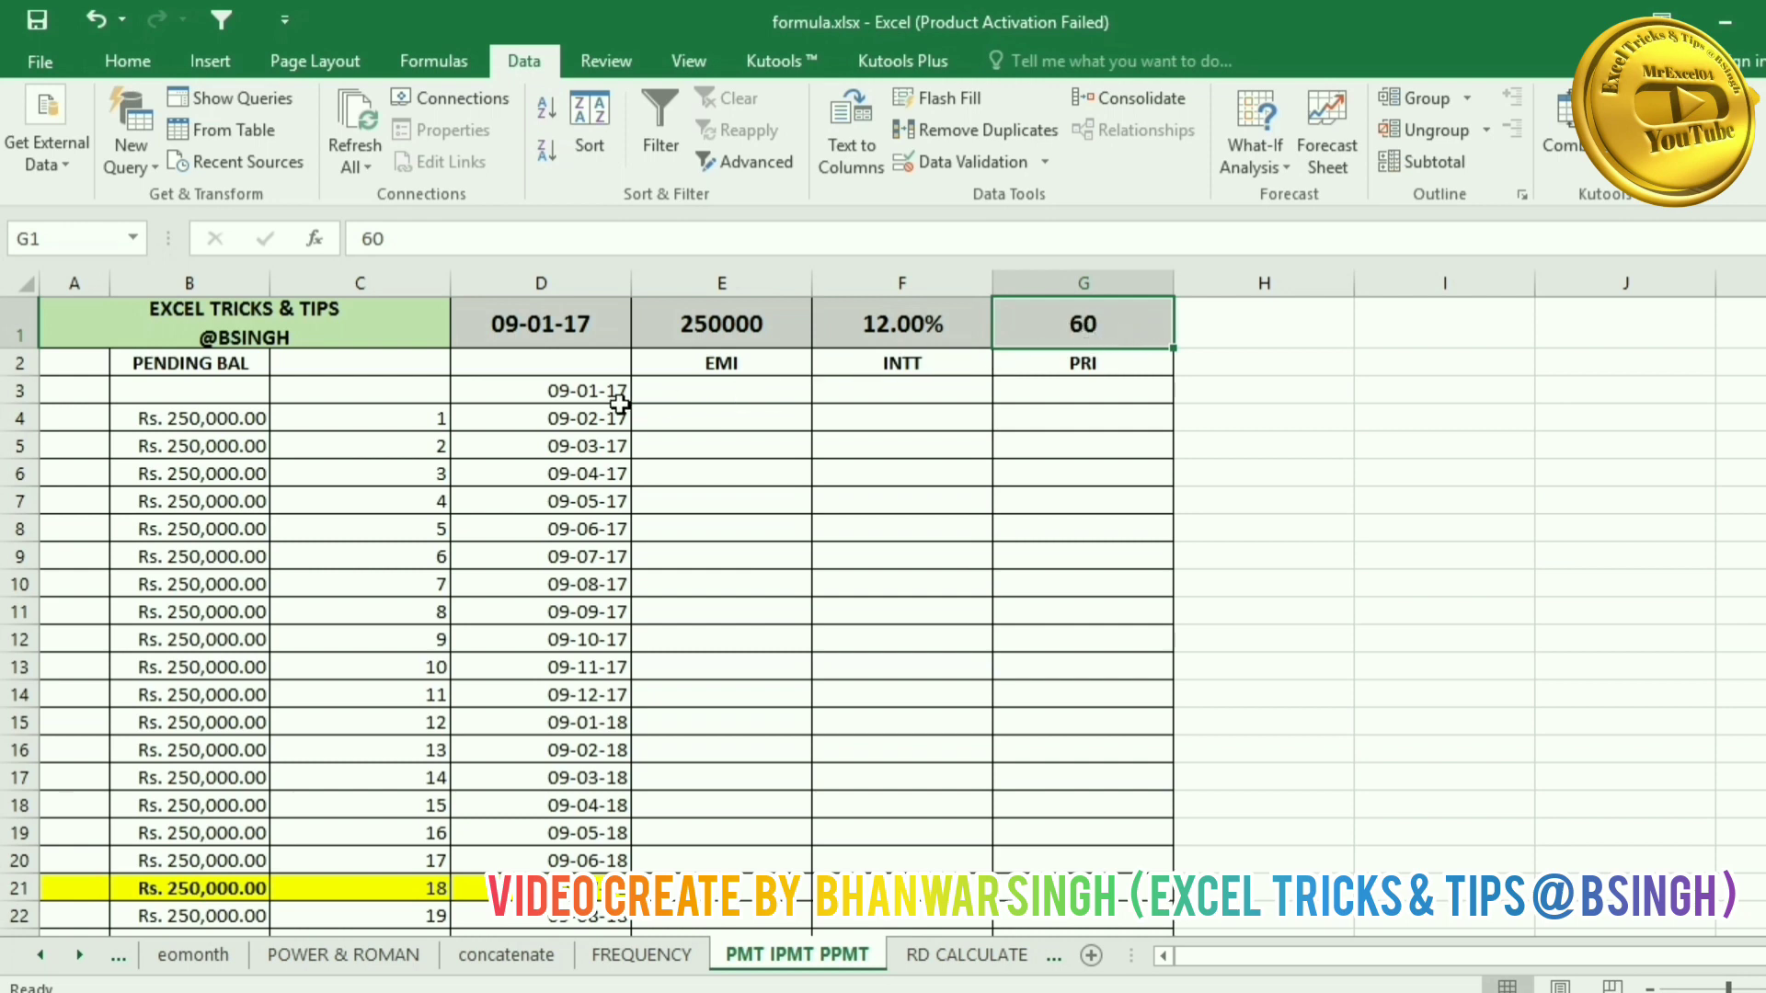
click(568, 391)
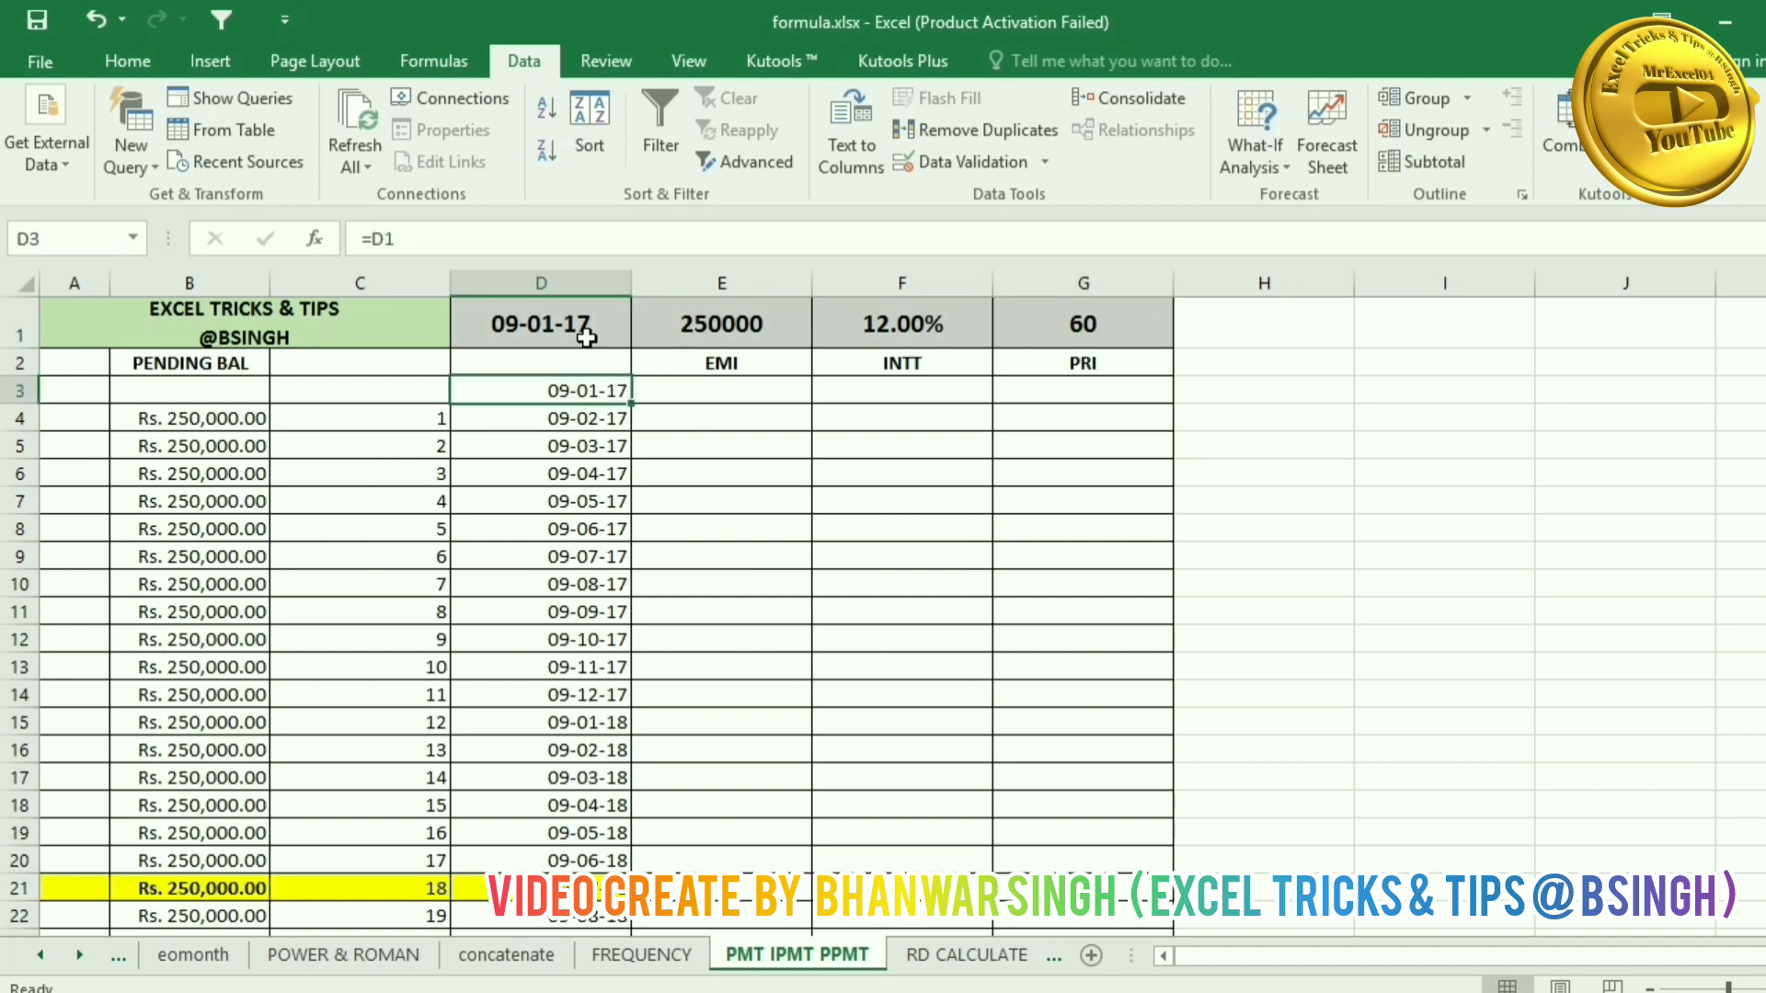
click(585, 333)
click(603, 393)
click(521, 420)
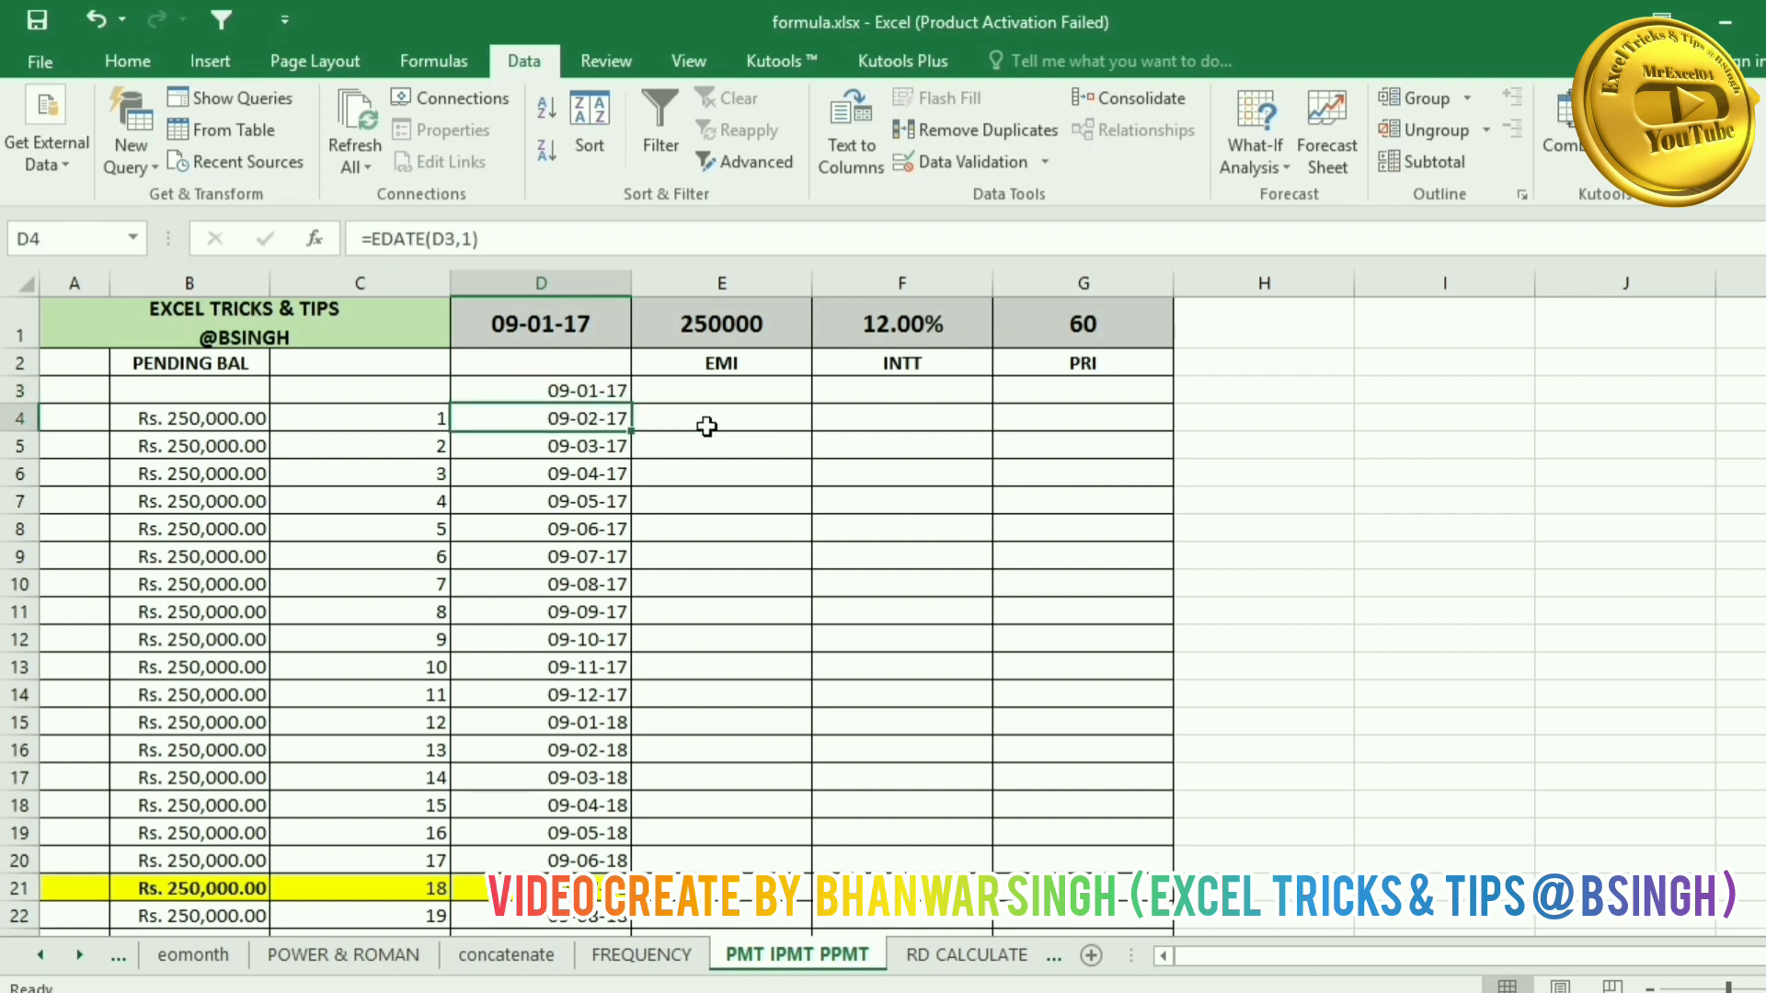
Step: Add the note 1ST EMI in H4 beside the first instalment row
click(1225, 415)
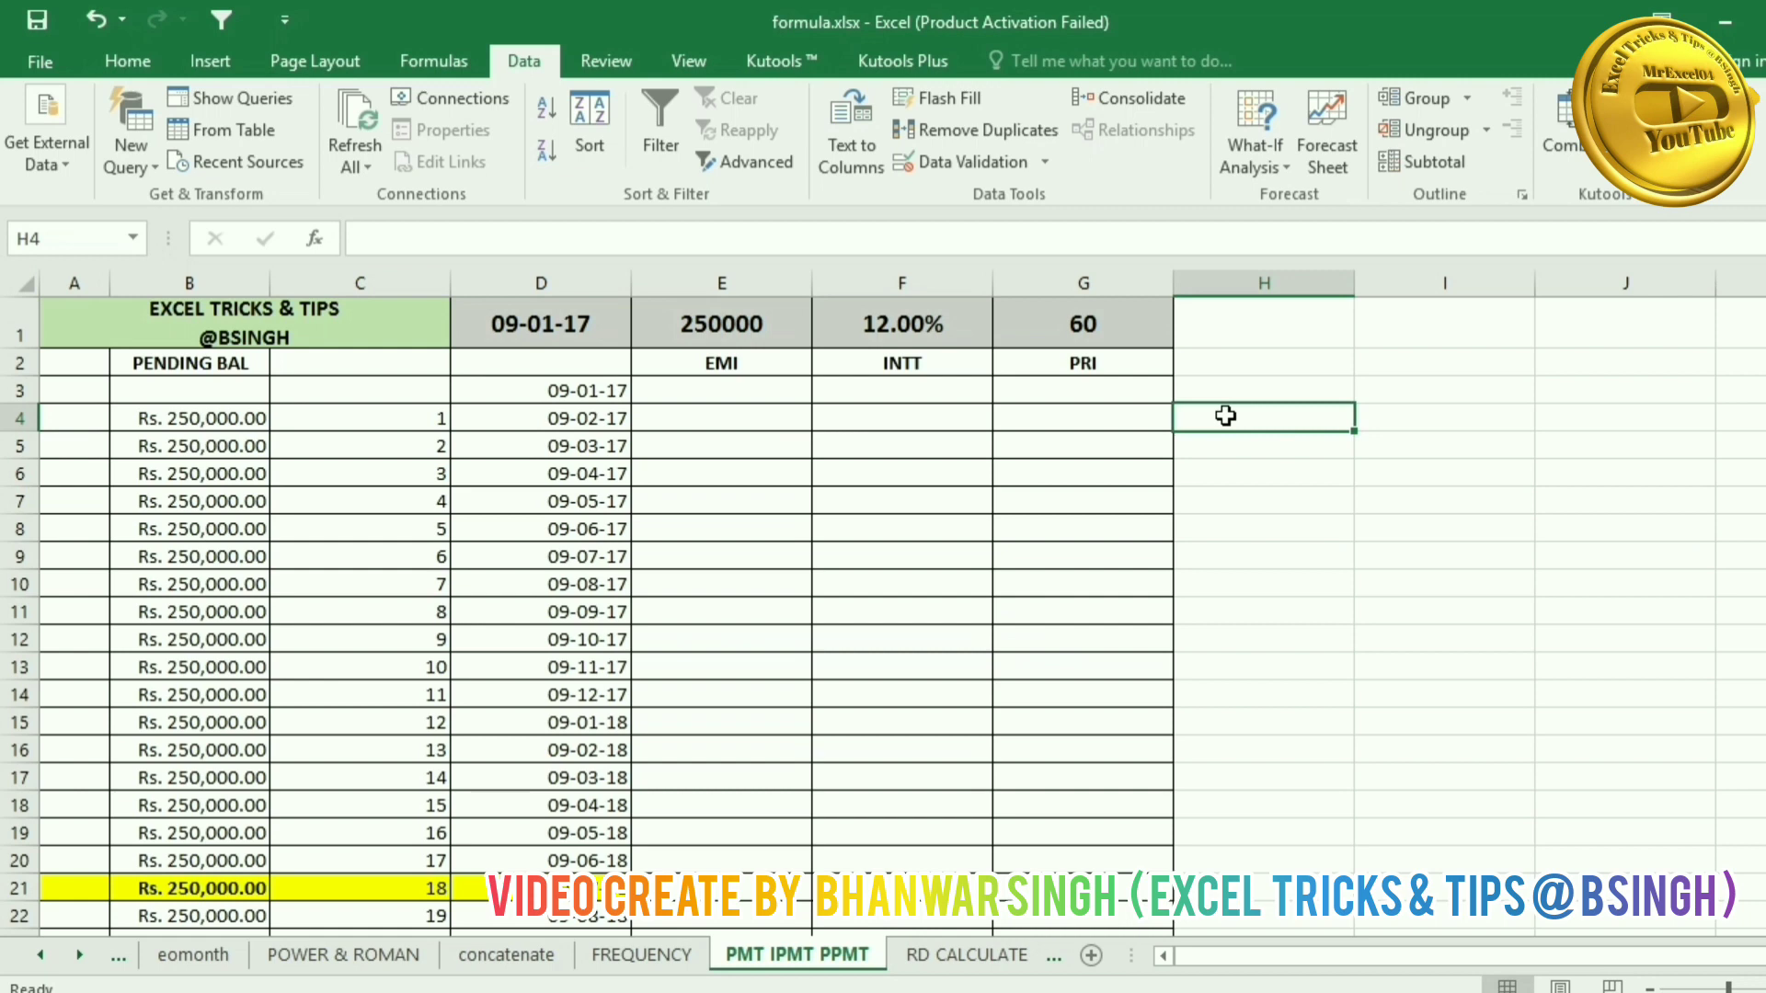
text(1ST)
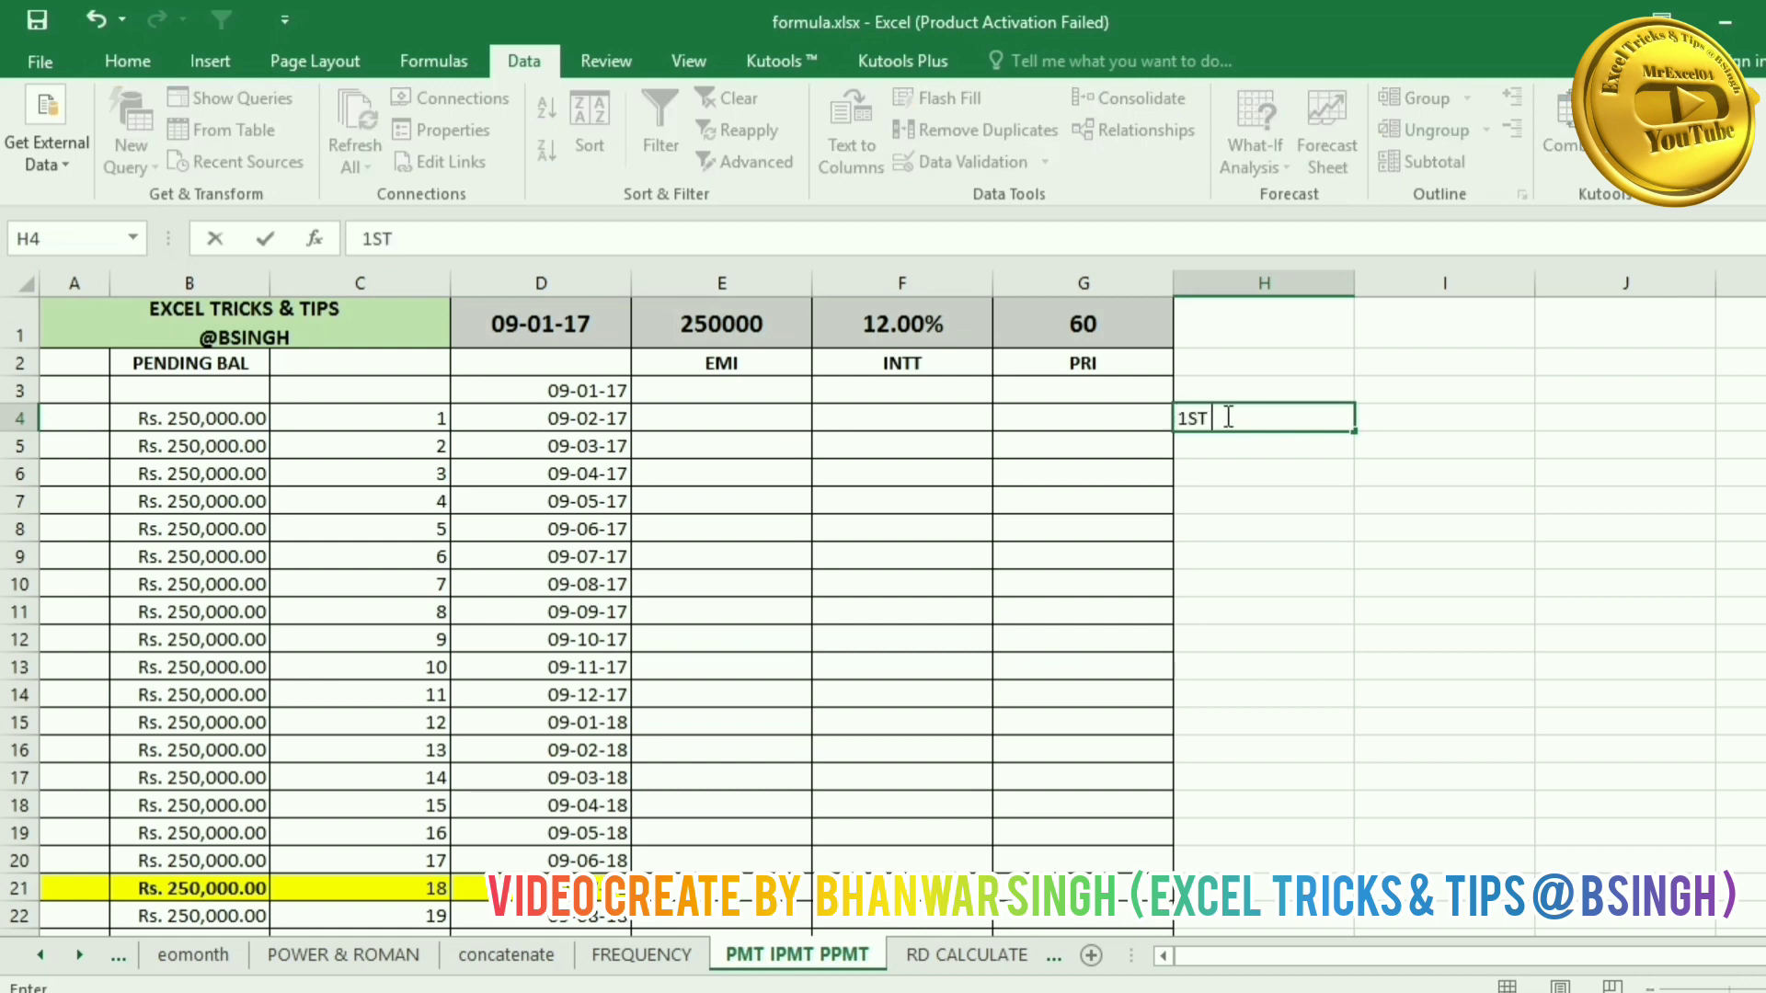
text( EMI)
key(Return)
click(1230, 414)
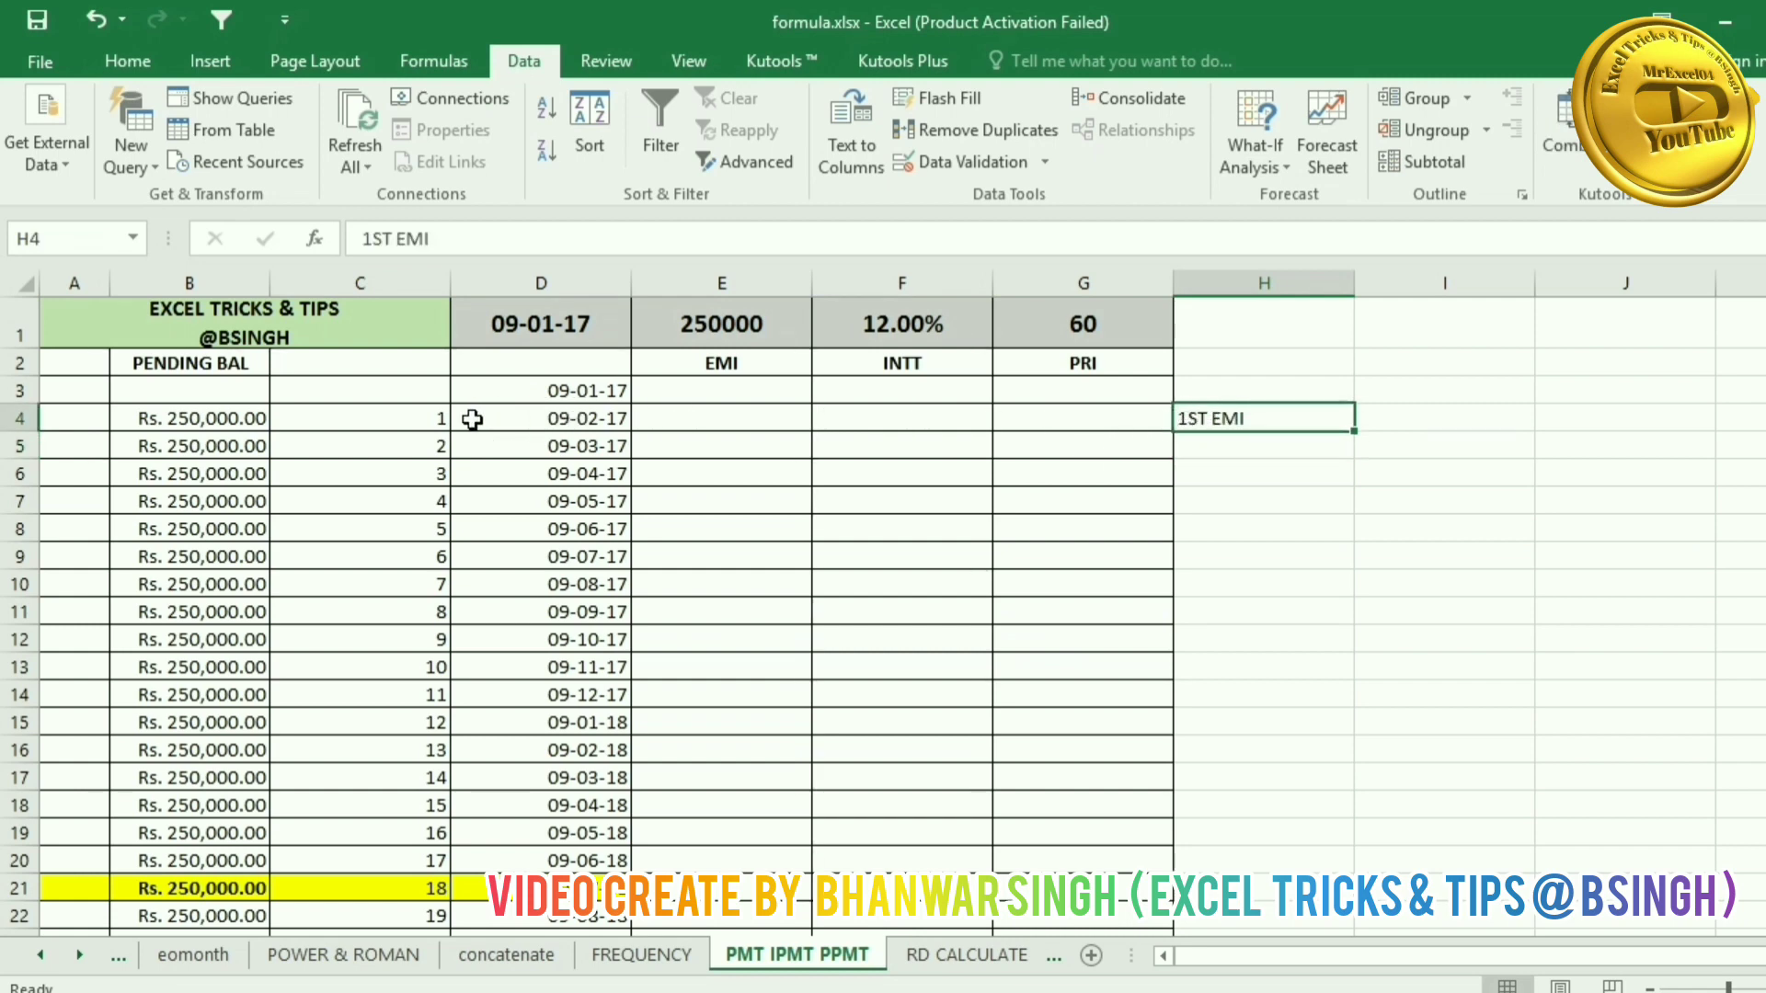
Step: Review the installment numbers in column C and the due dates in column D down to the schedule's last row
click(540, 418)
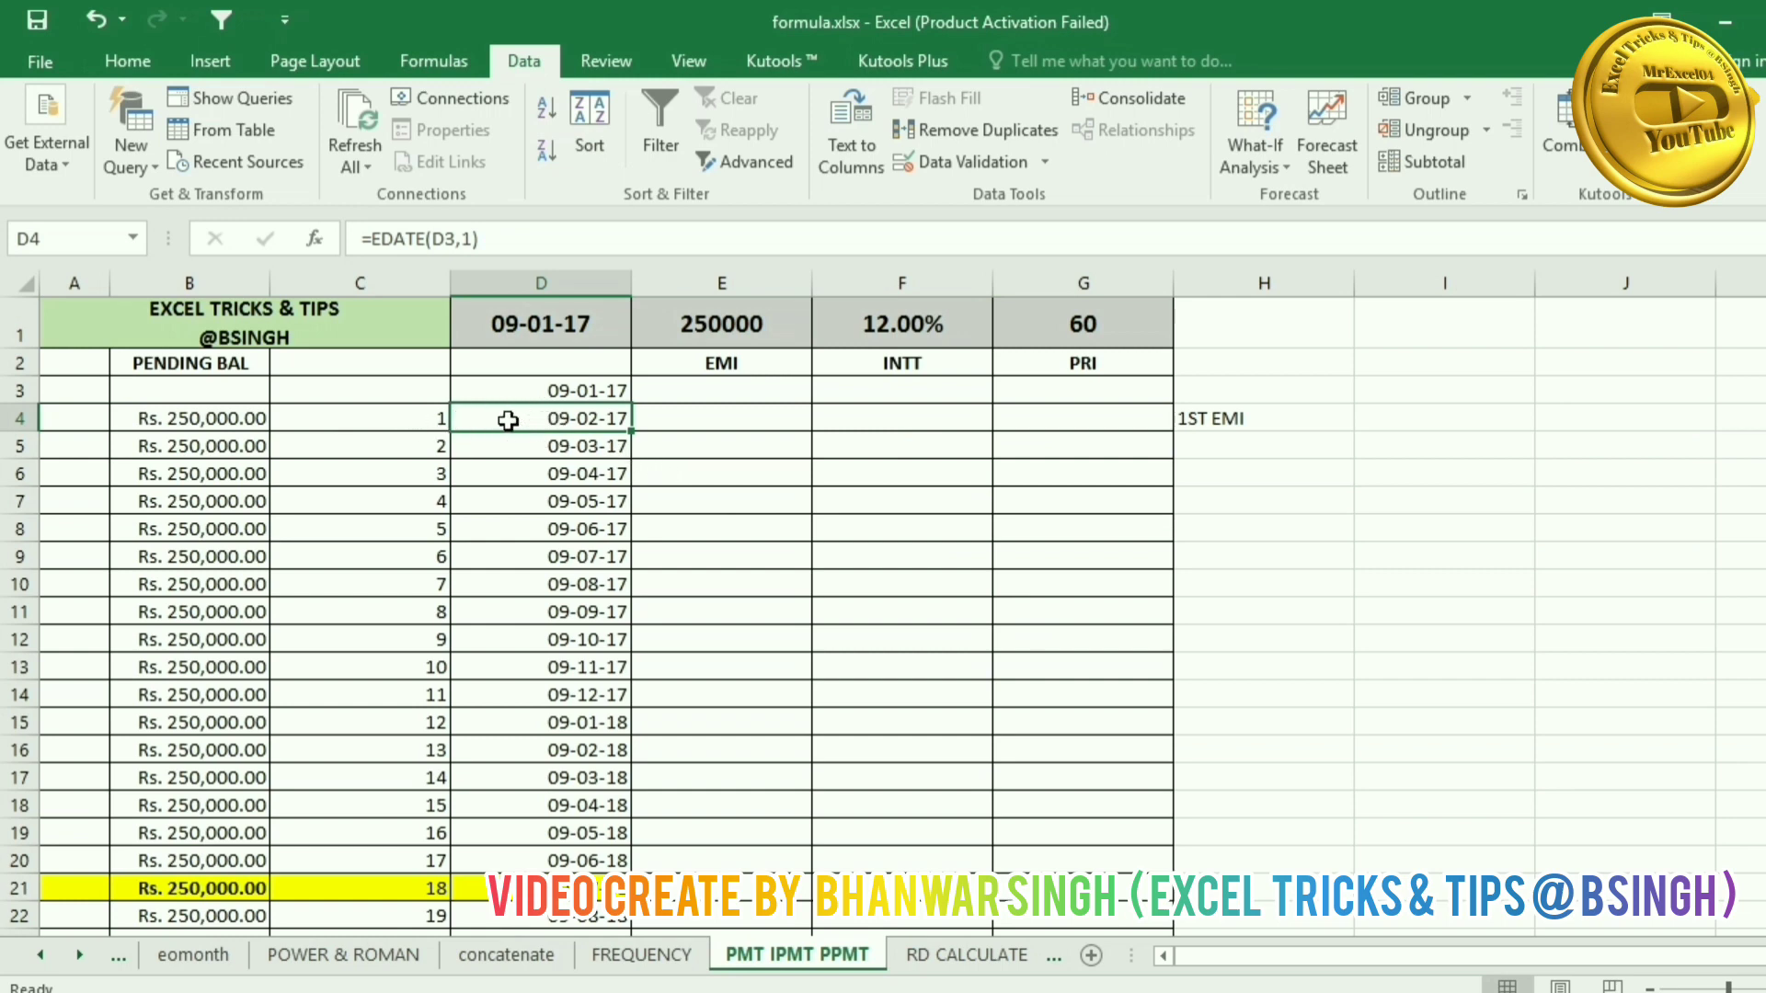
drag(422, 418, 368, 923)
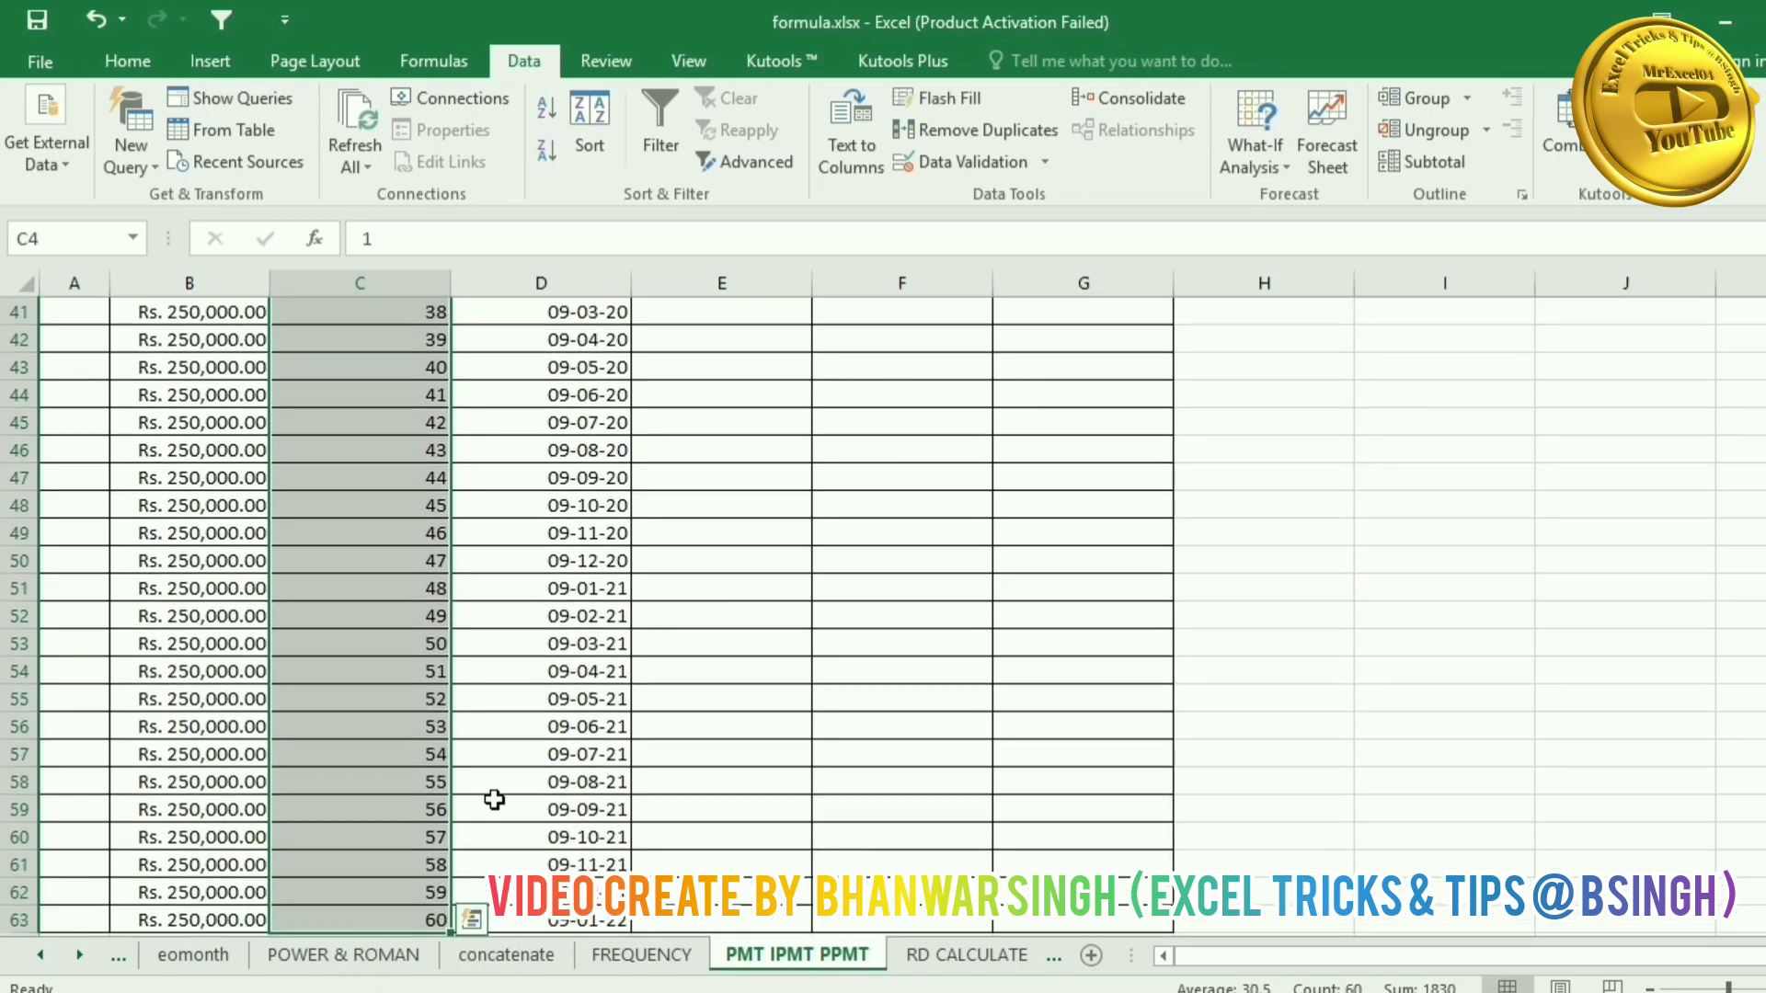
scroll(488, 800, down, 2)
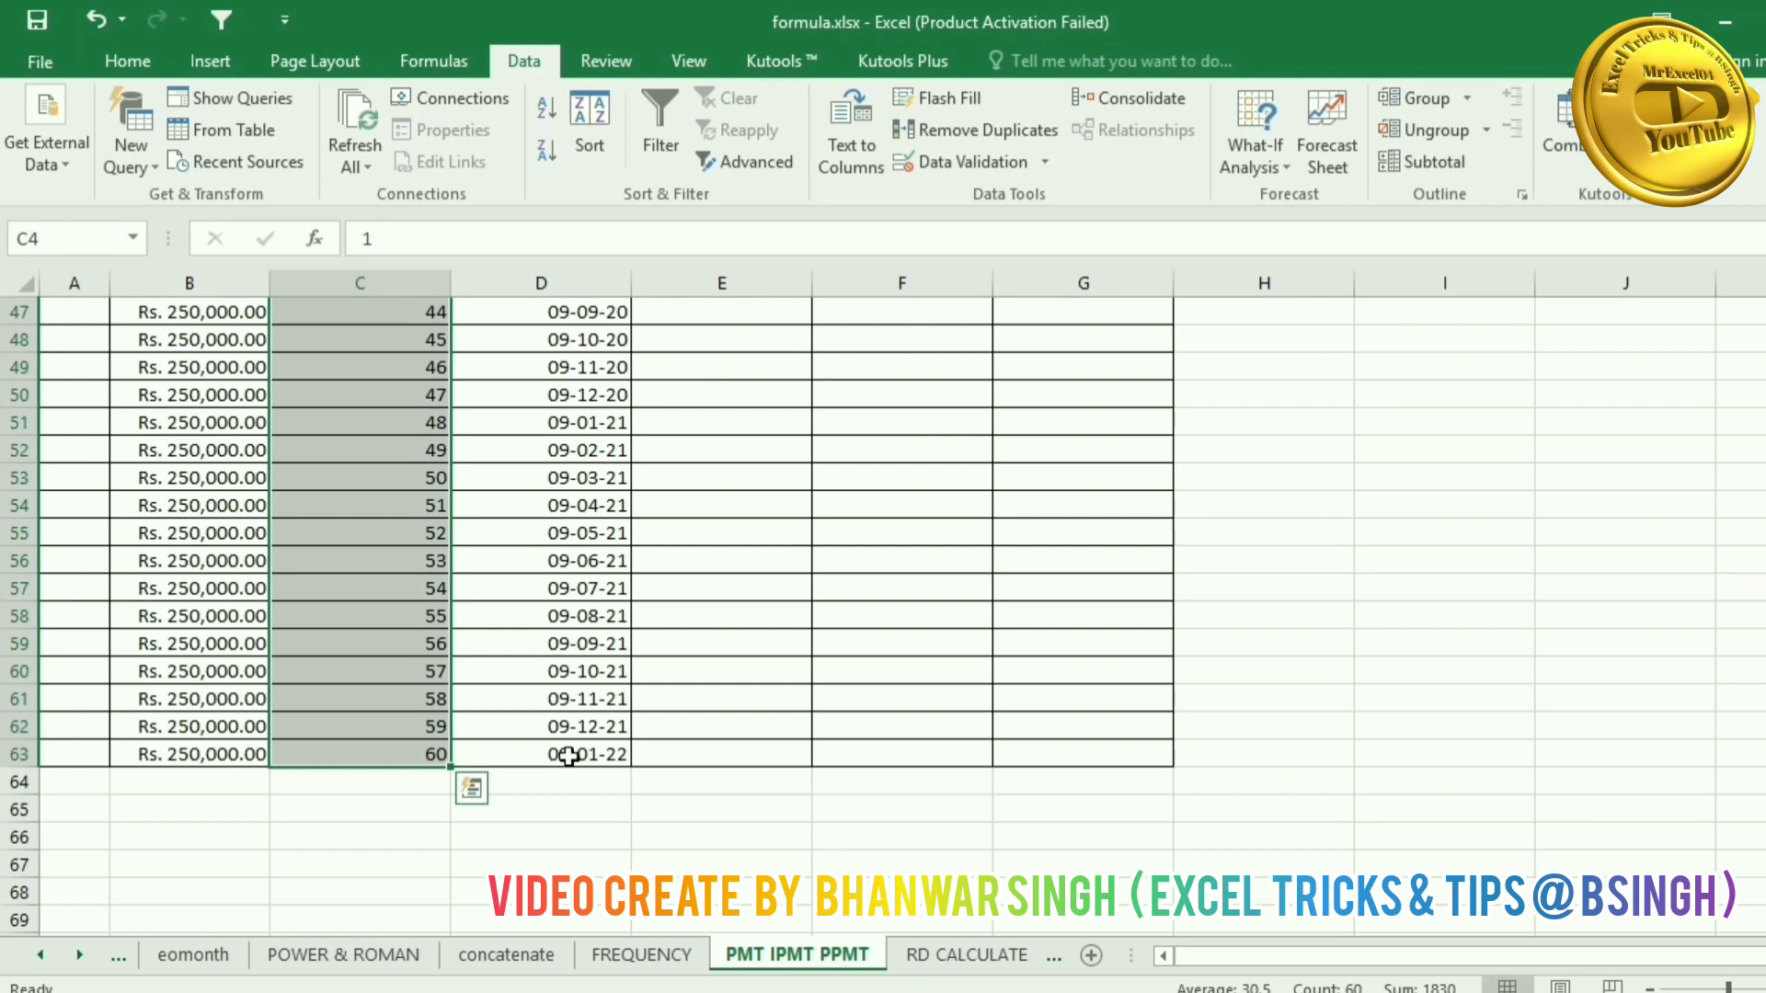
scroll(568, 756, up, 15)
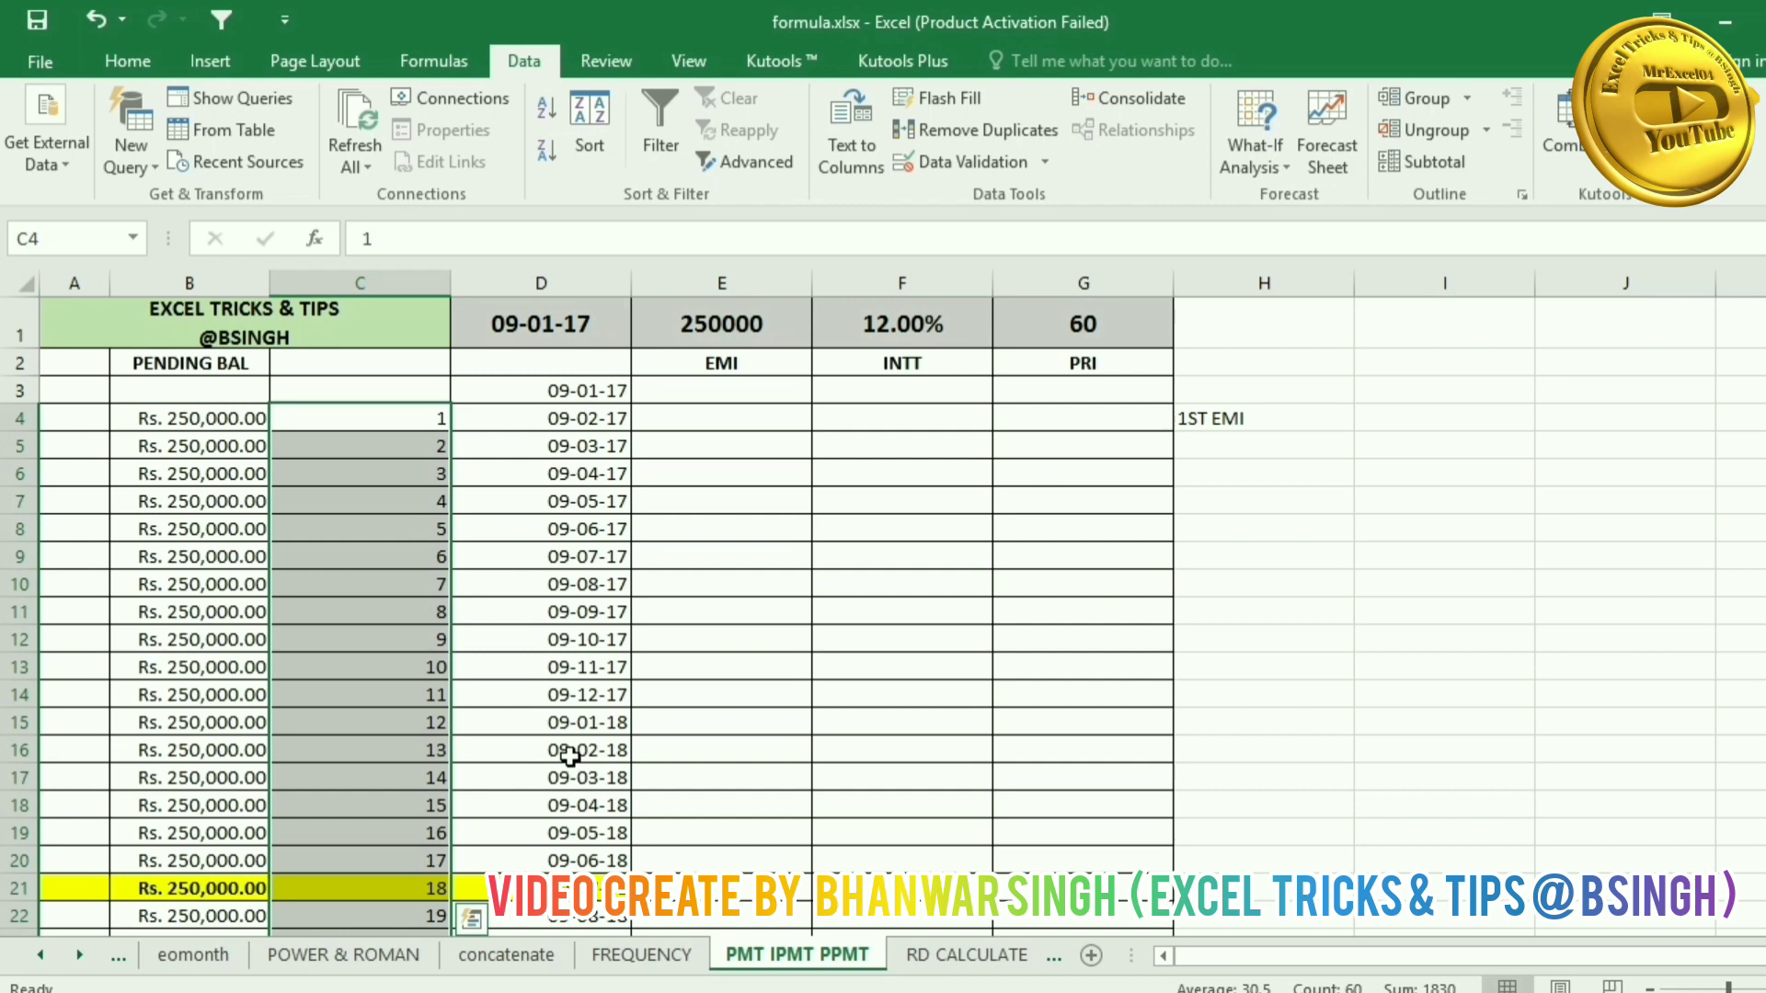
click(727, 527)
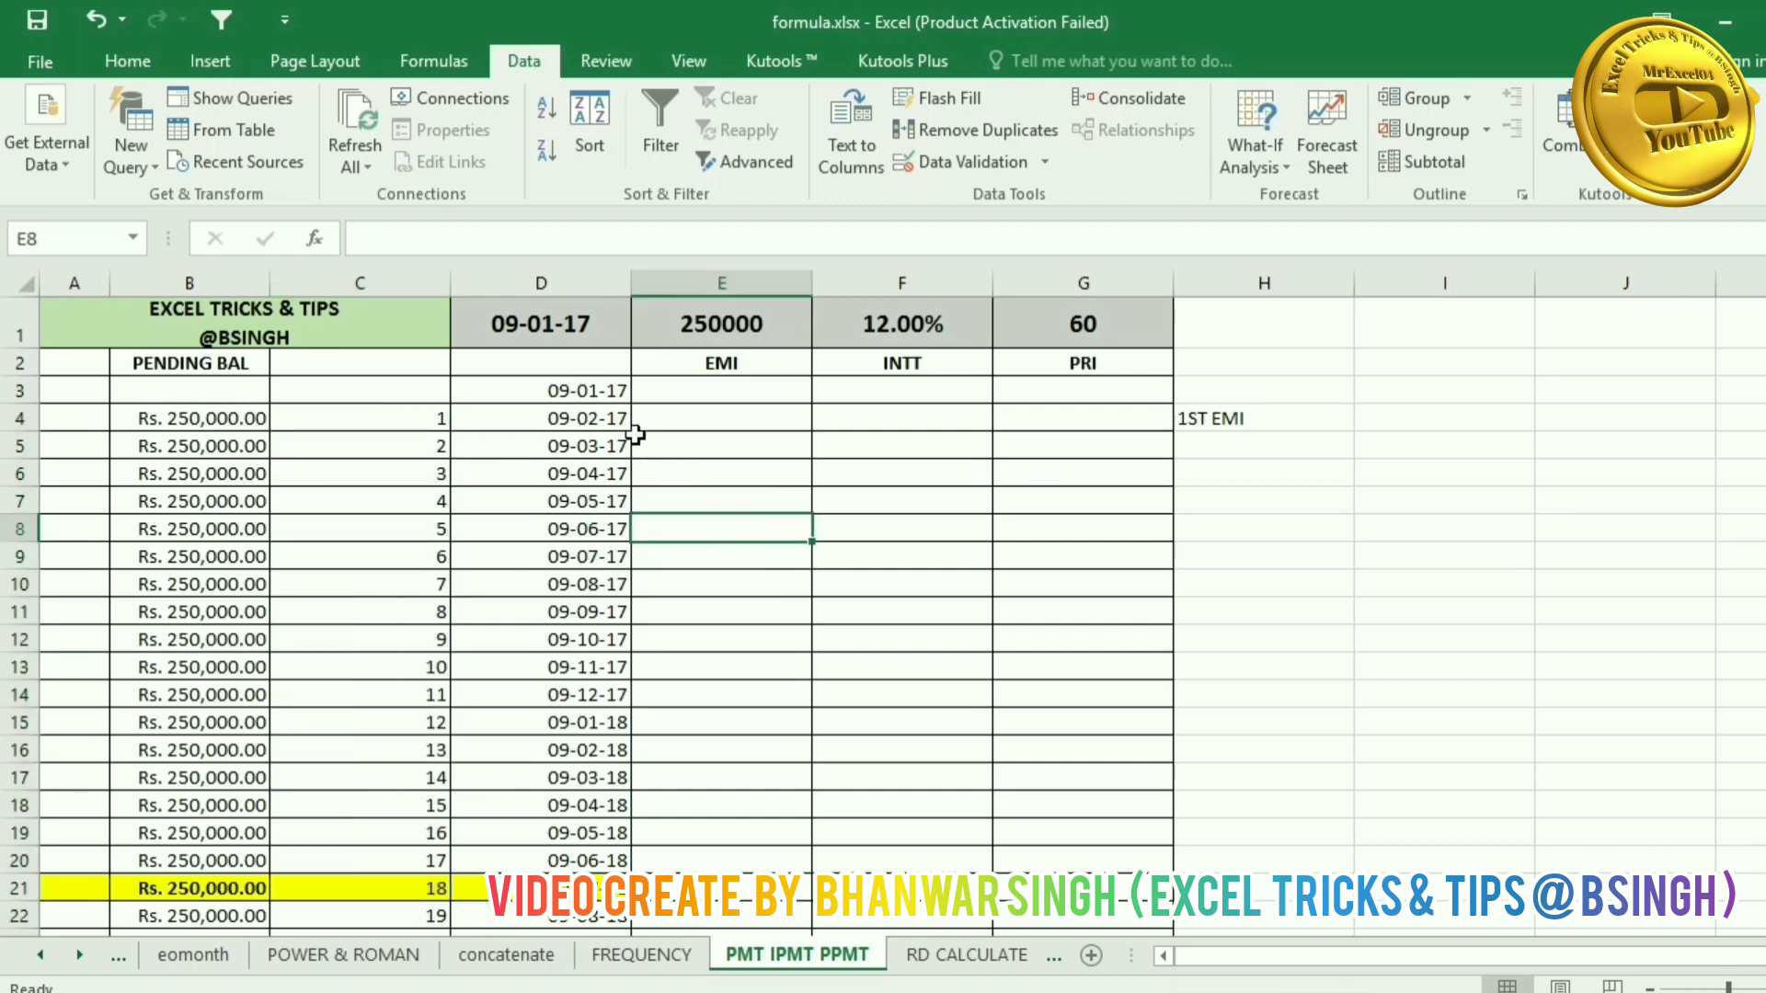
Step: Set the loan start date in D1 to 7-1-2023
click(562, 326)
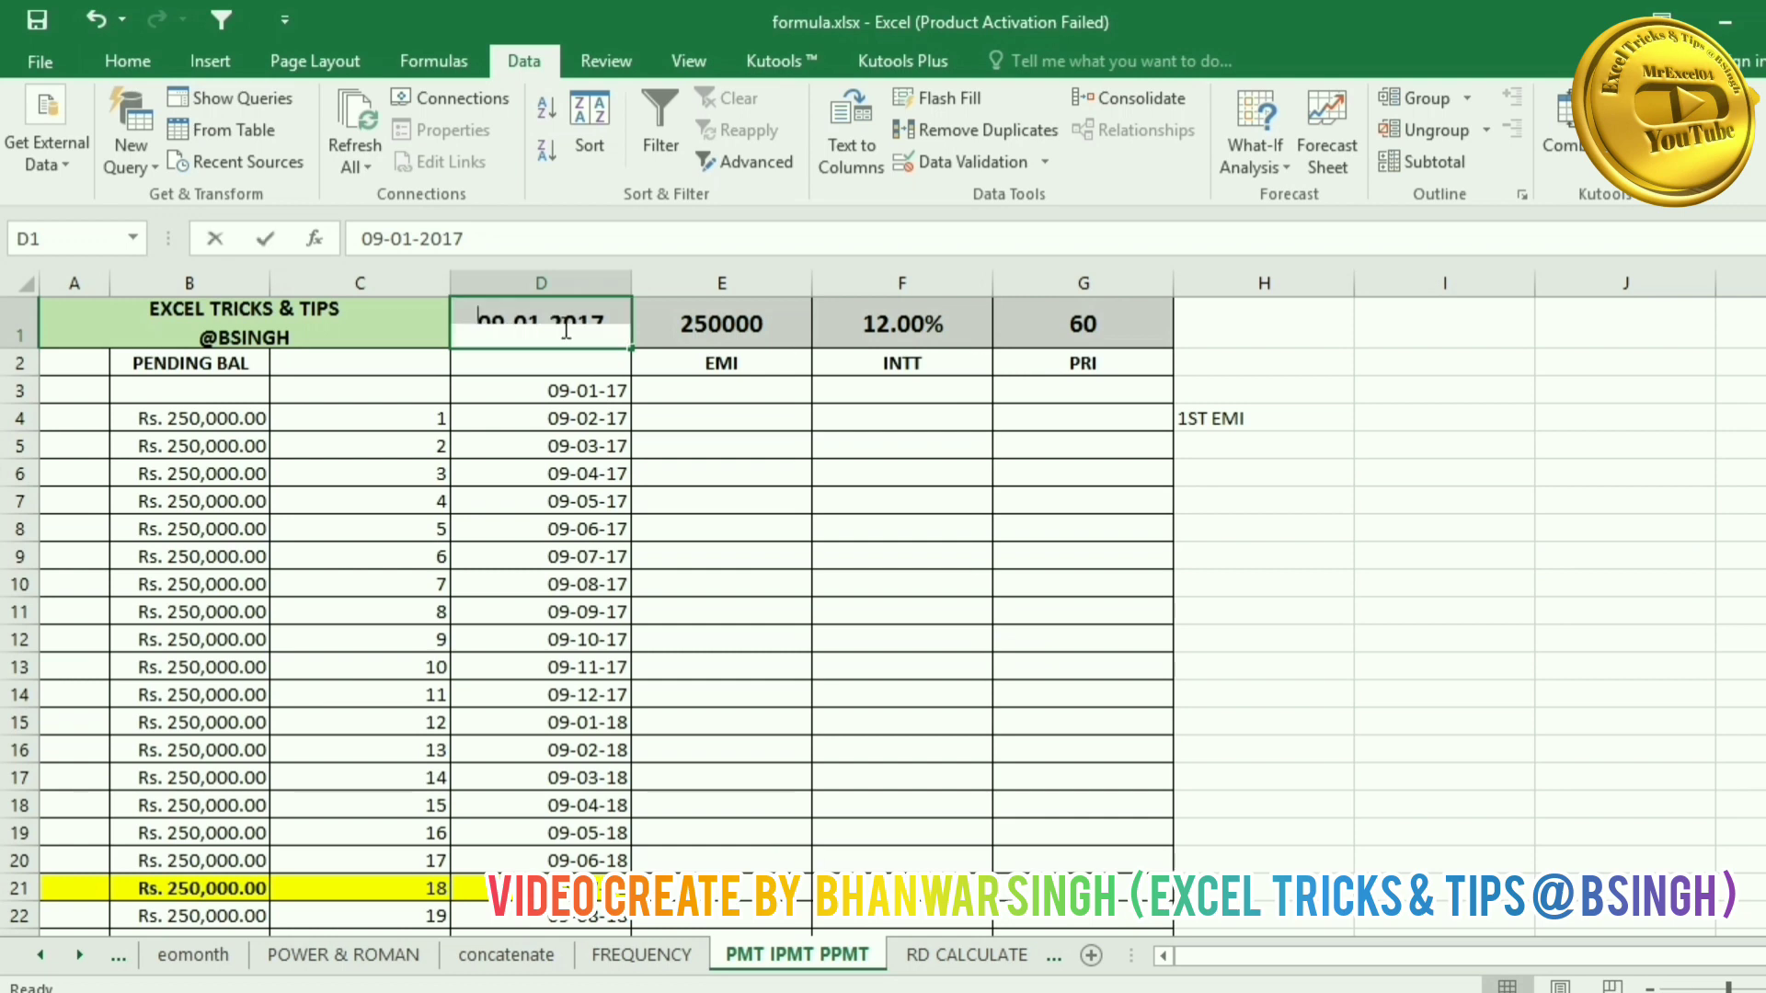
text(7-)
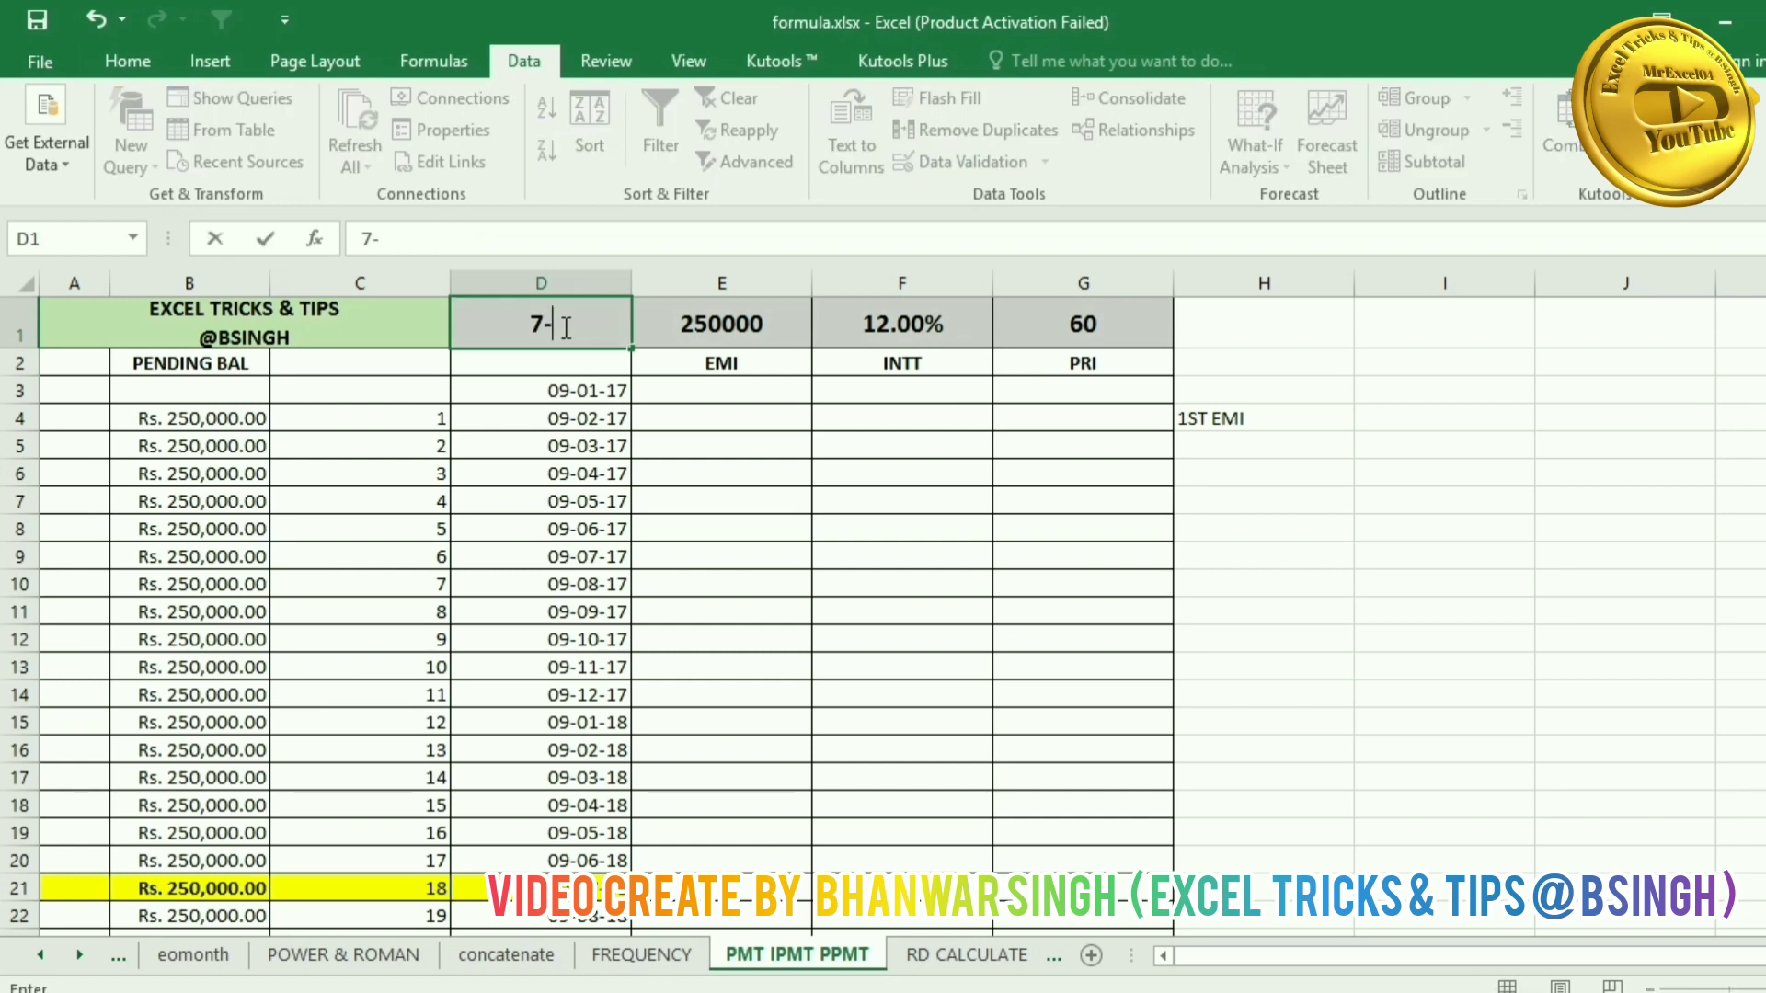
text(1-2023)
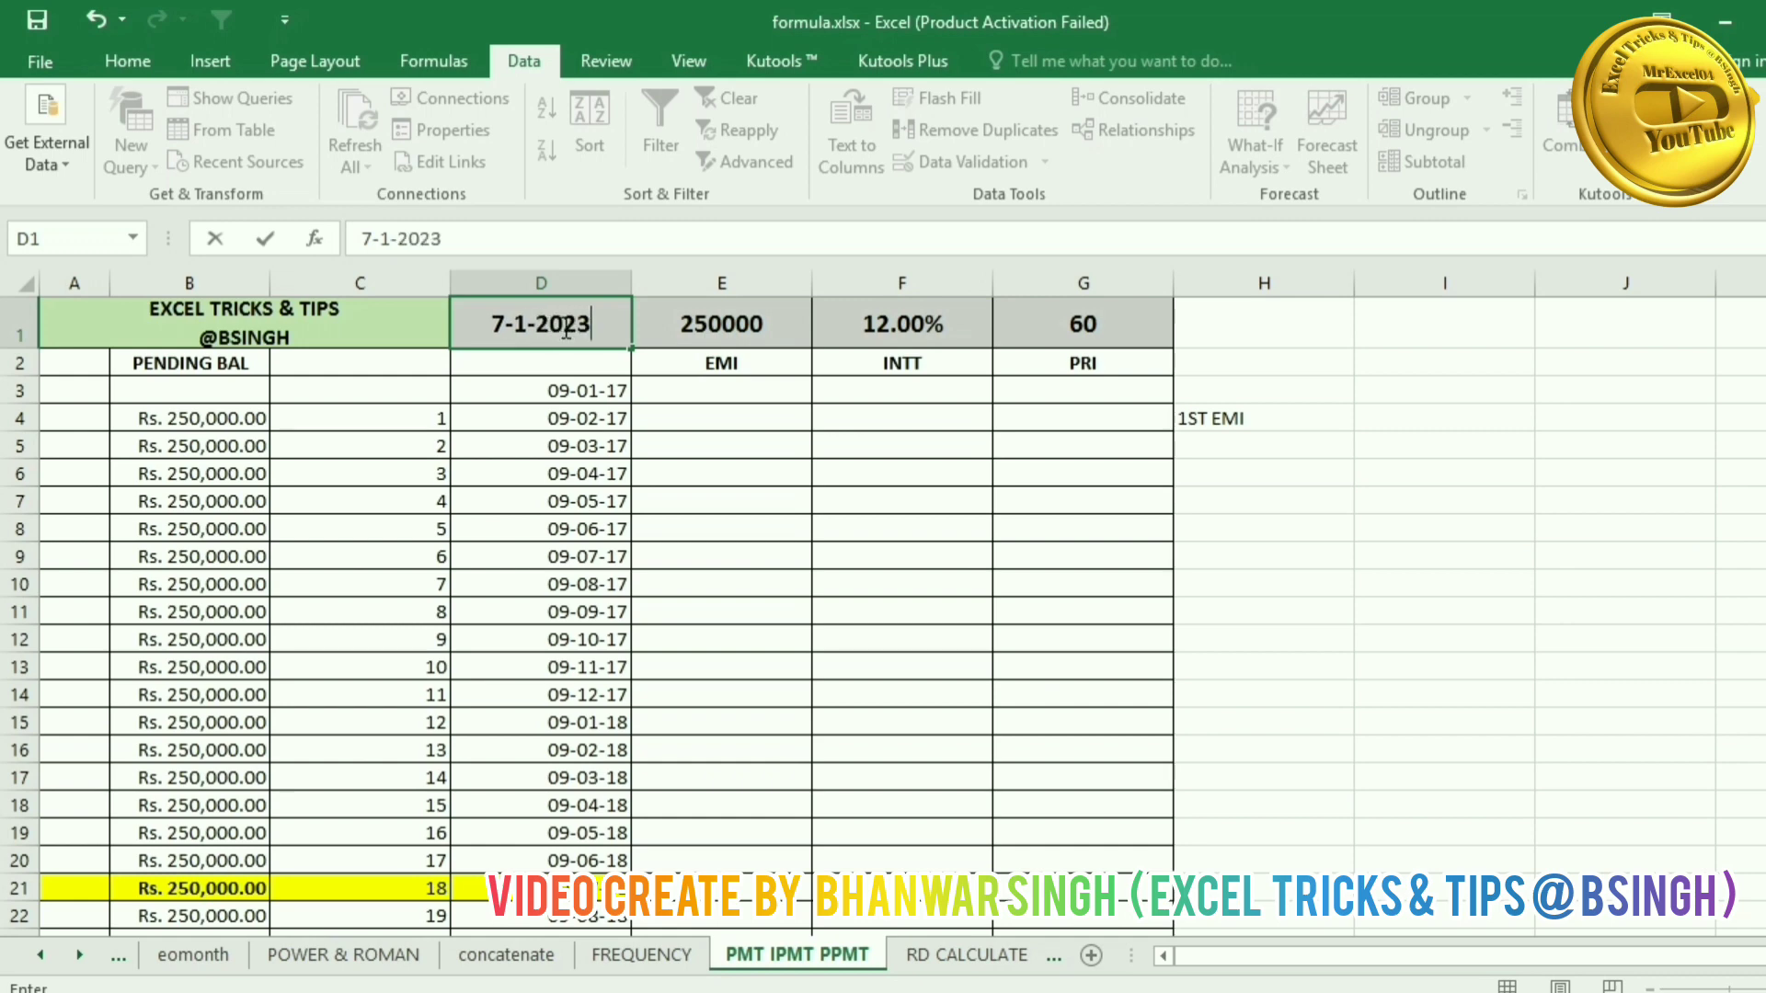
key(Return)
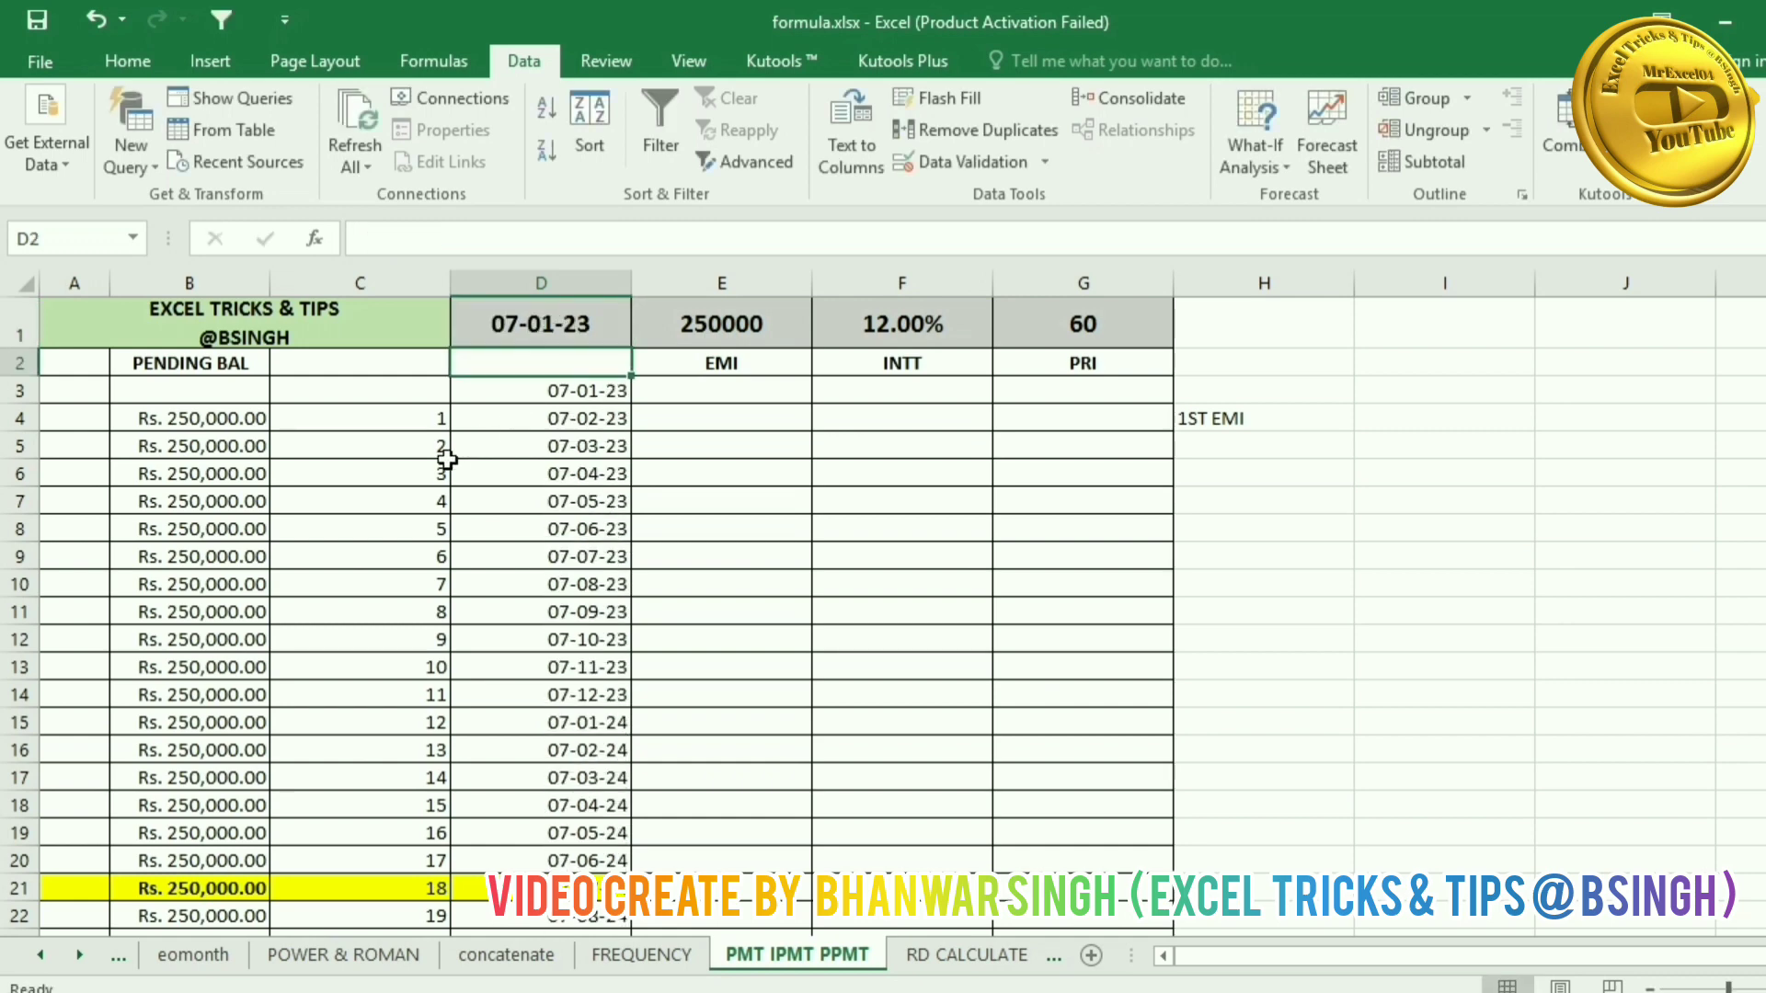
Step: Examine the due dates through the last installment, the first installment numbers, and how D3 links to the start date in D1
scroll(556, 427, down, 13)
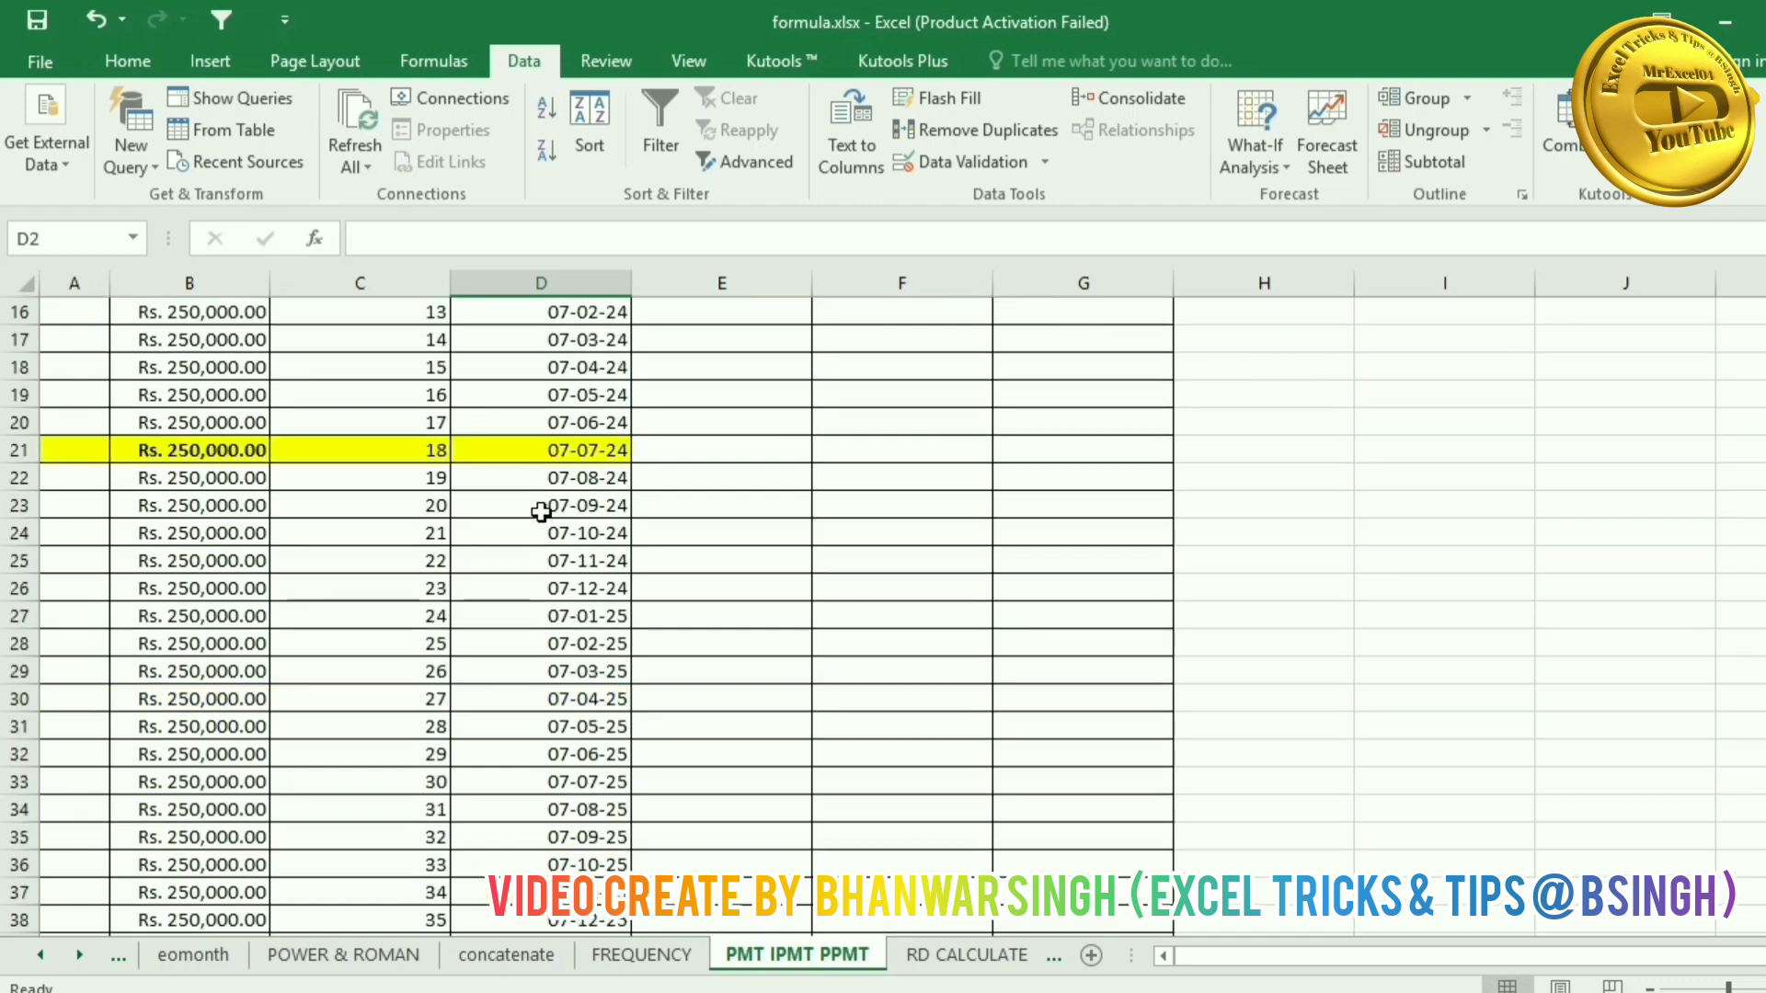
scroll(556, 597, down, 5)
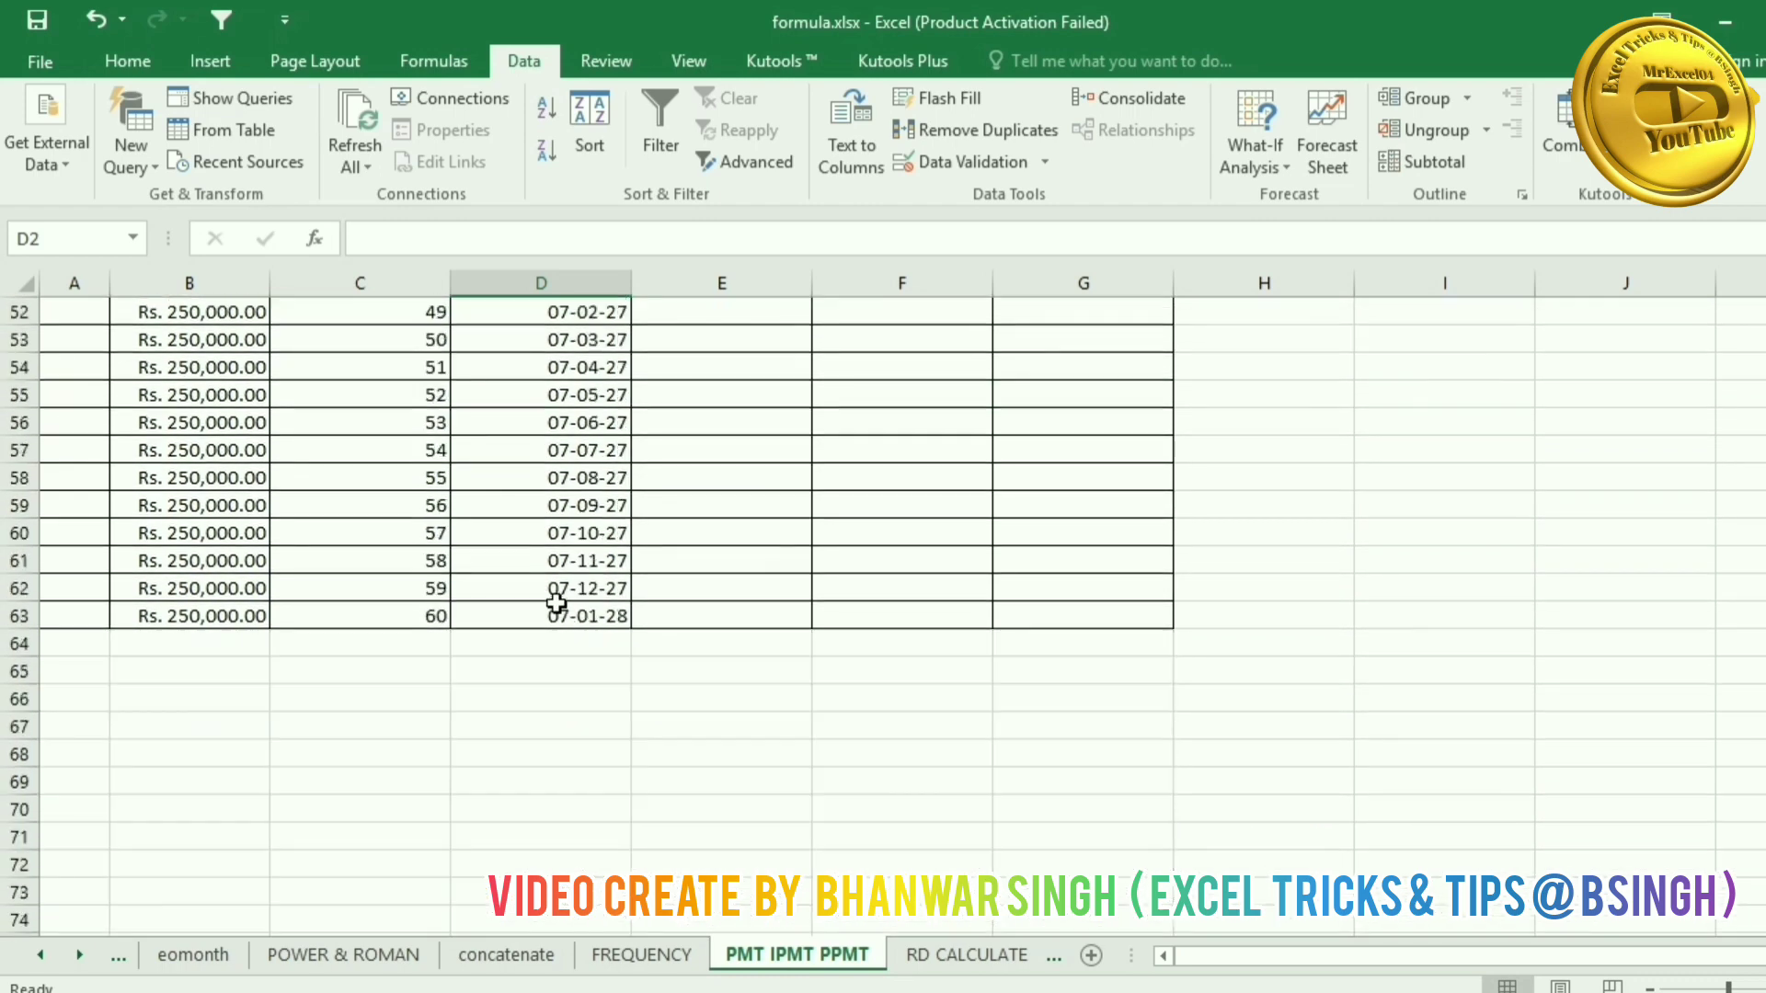
click(606, 534)
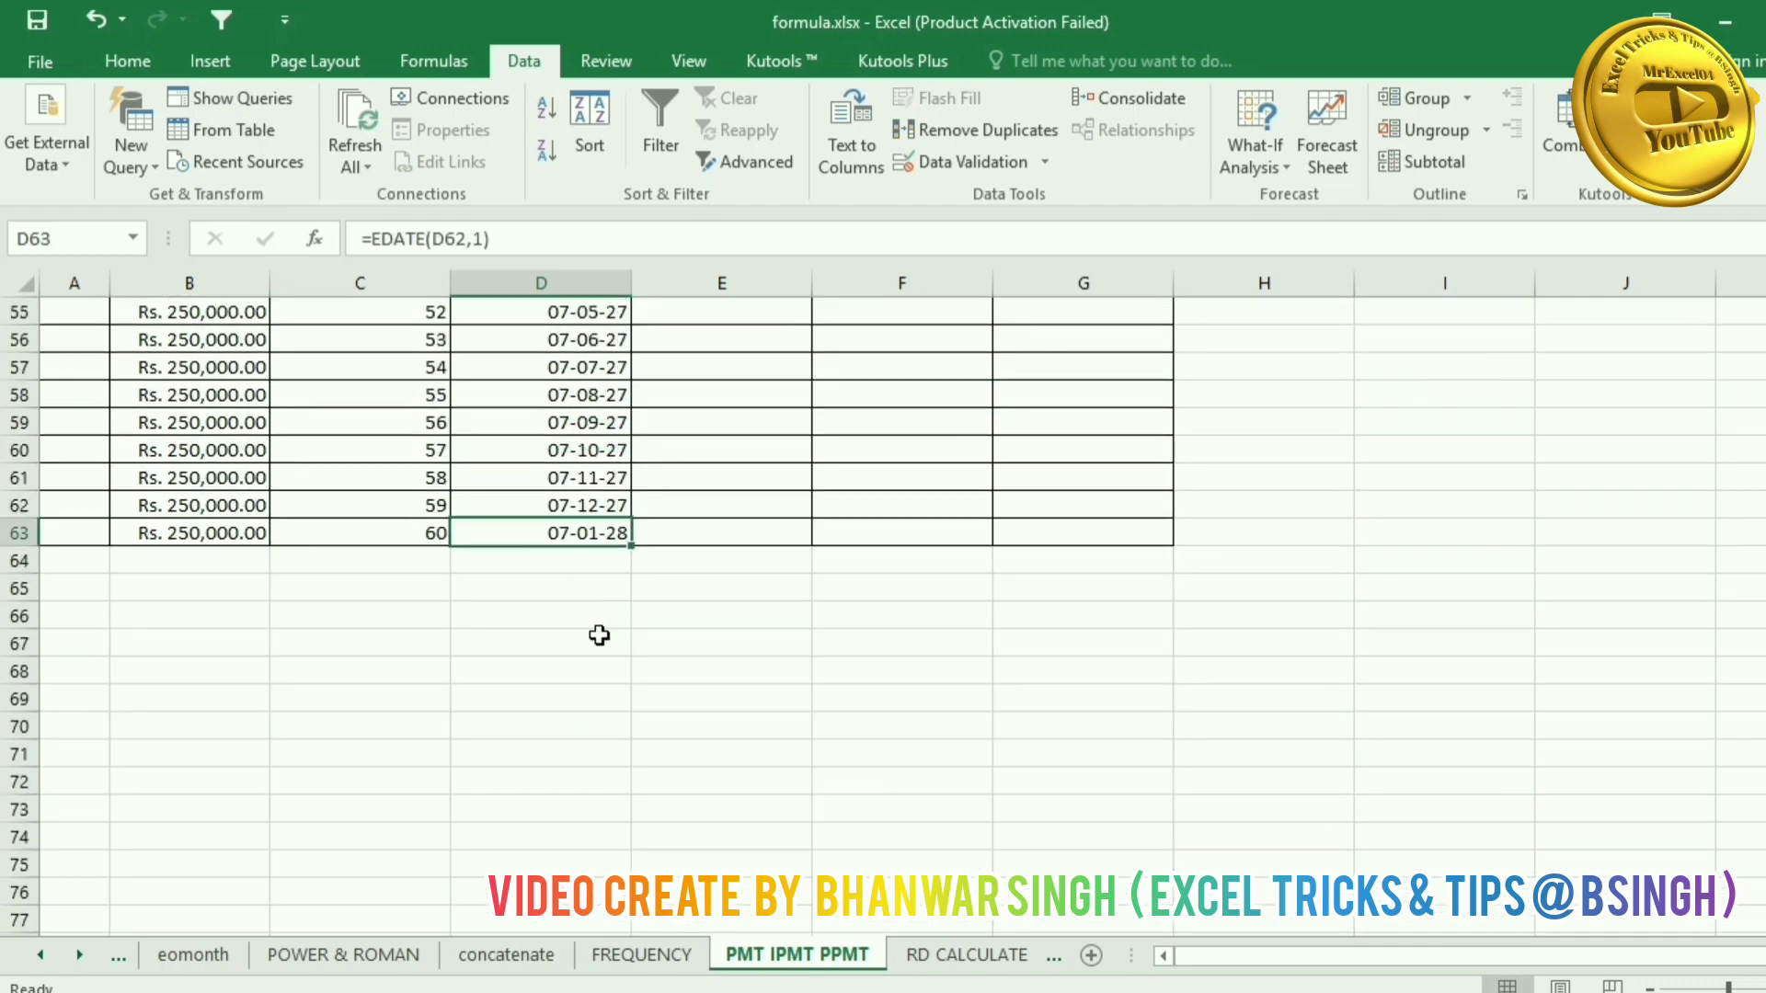
scroll(598, 636, up, 18)
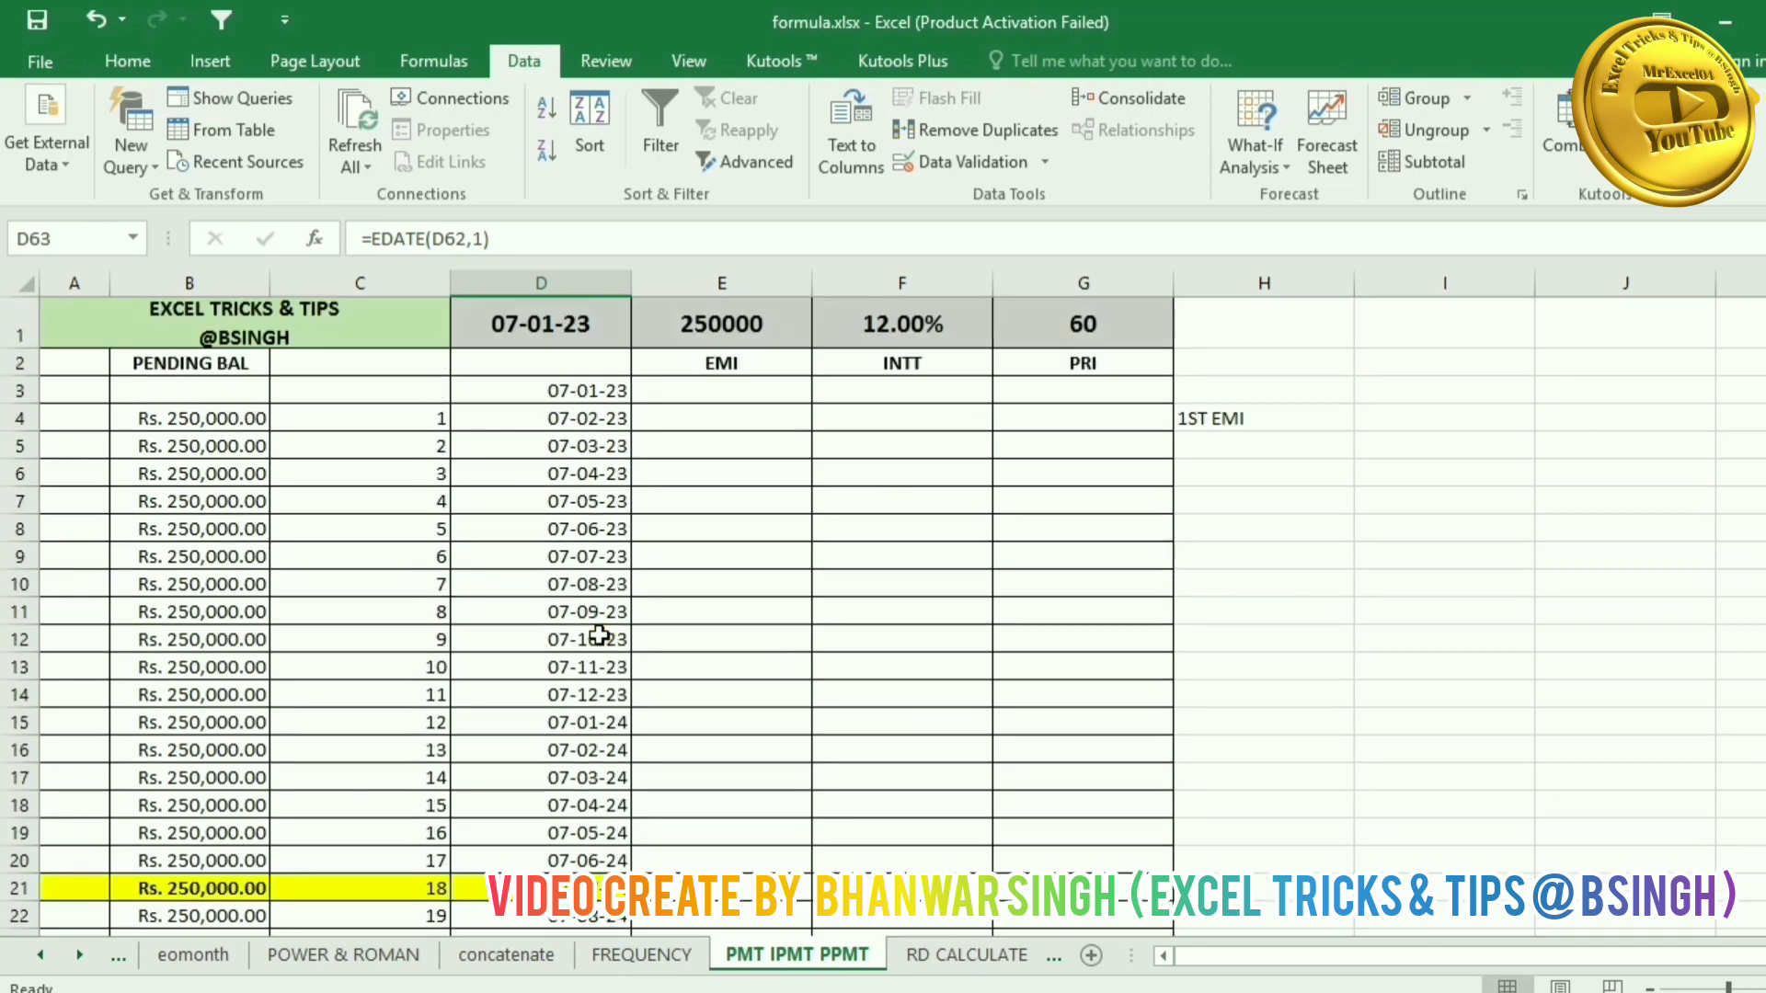
click(716, 441)
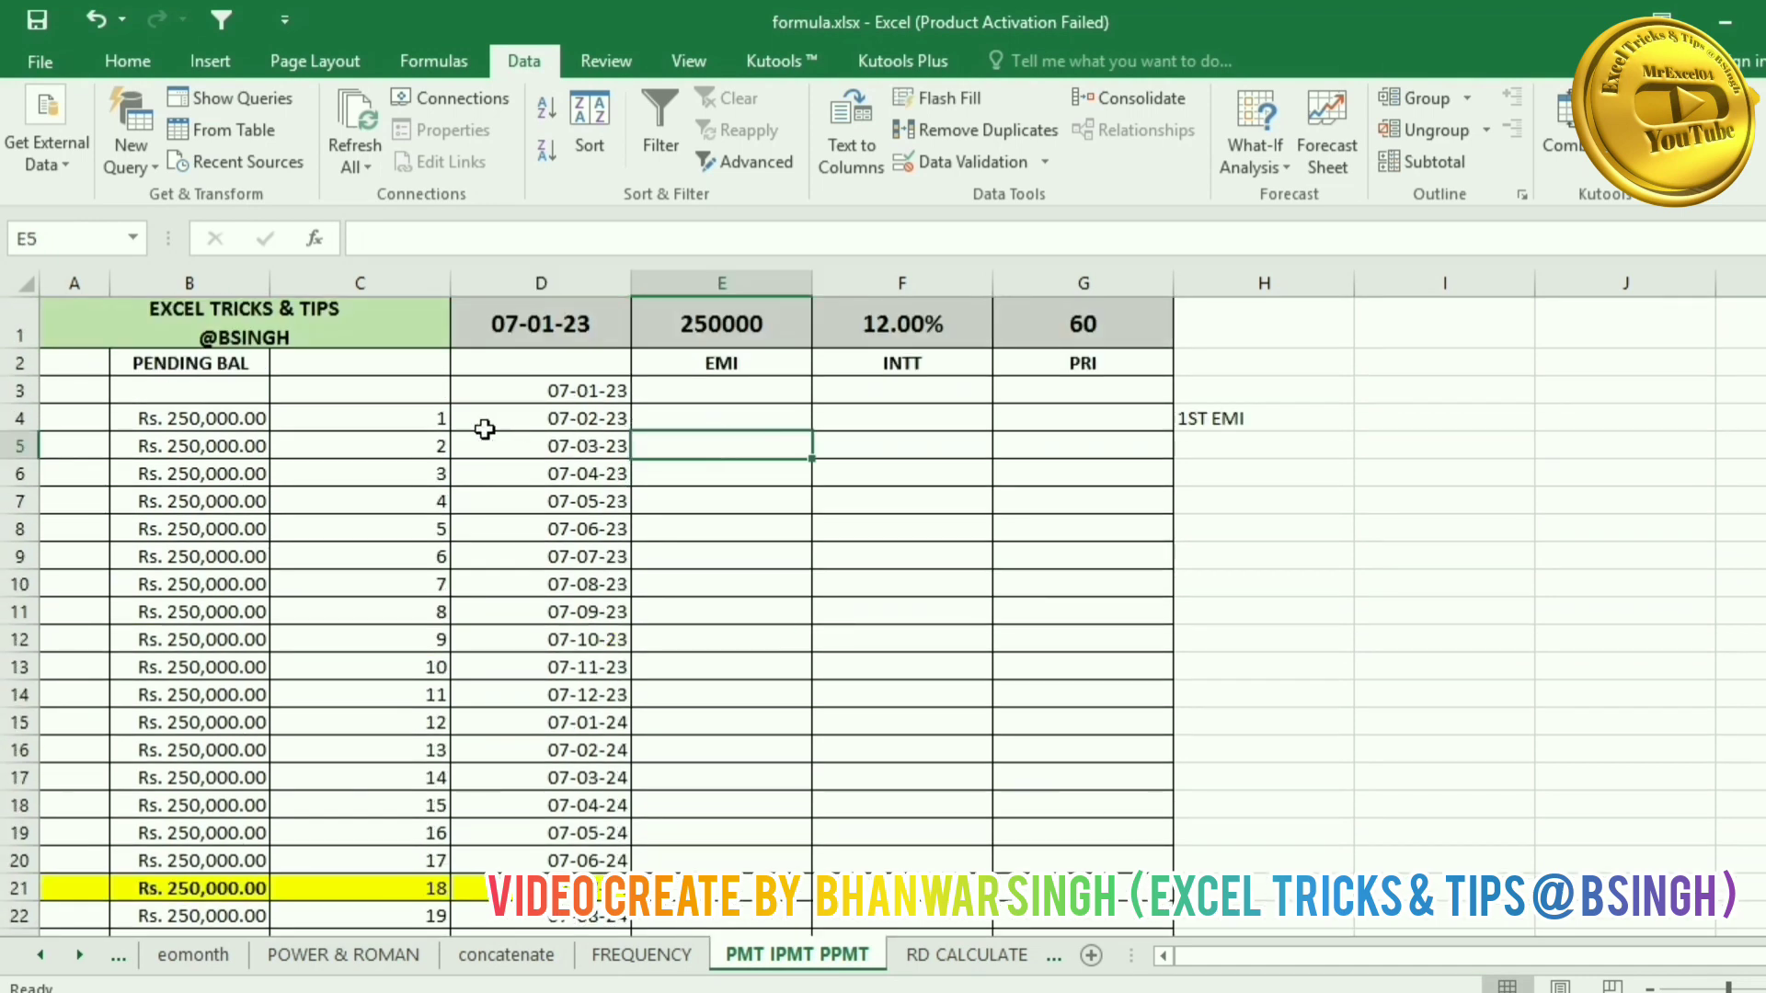
click(419, 425)
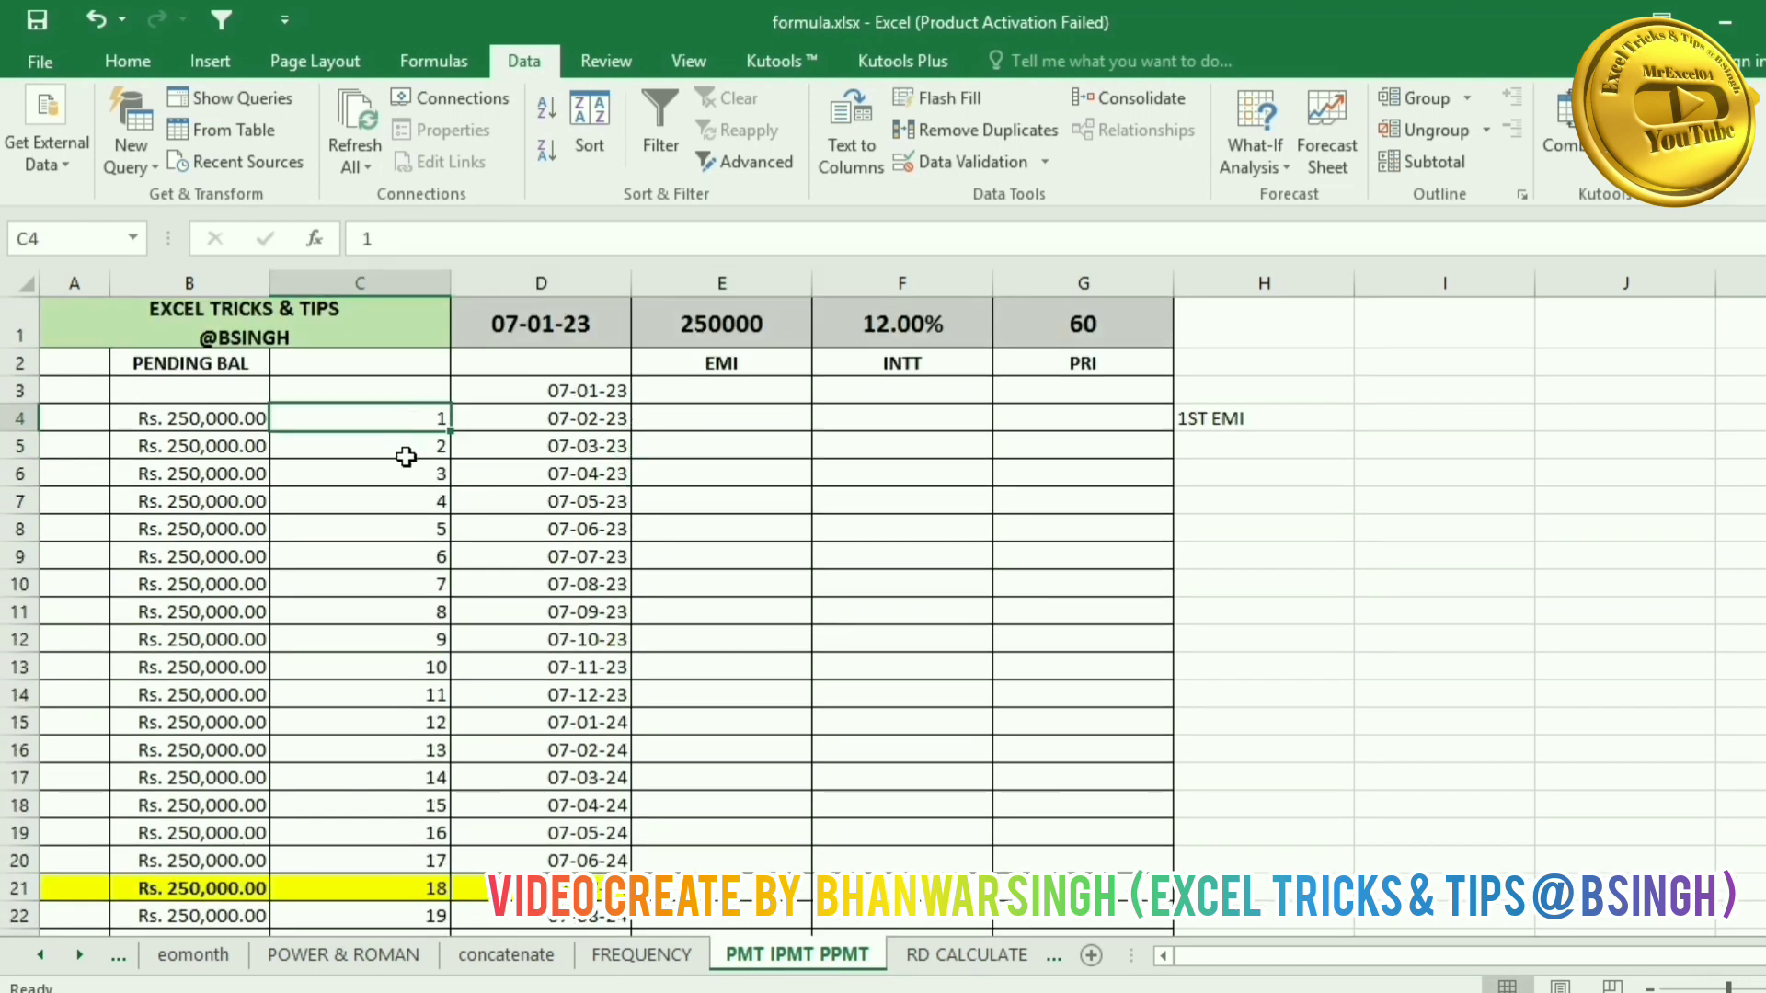
click(406, 457)
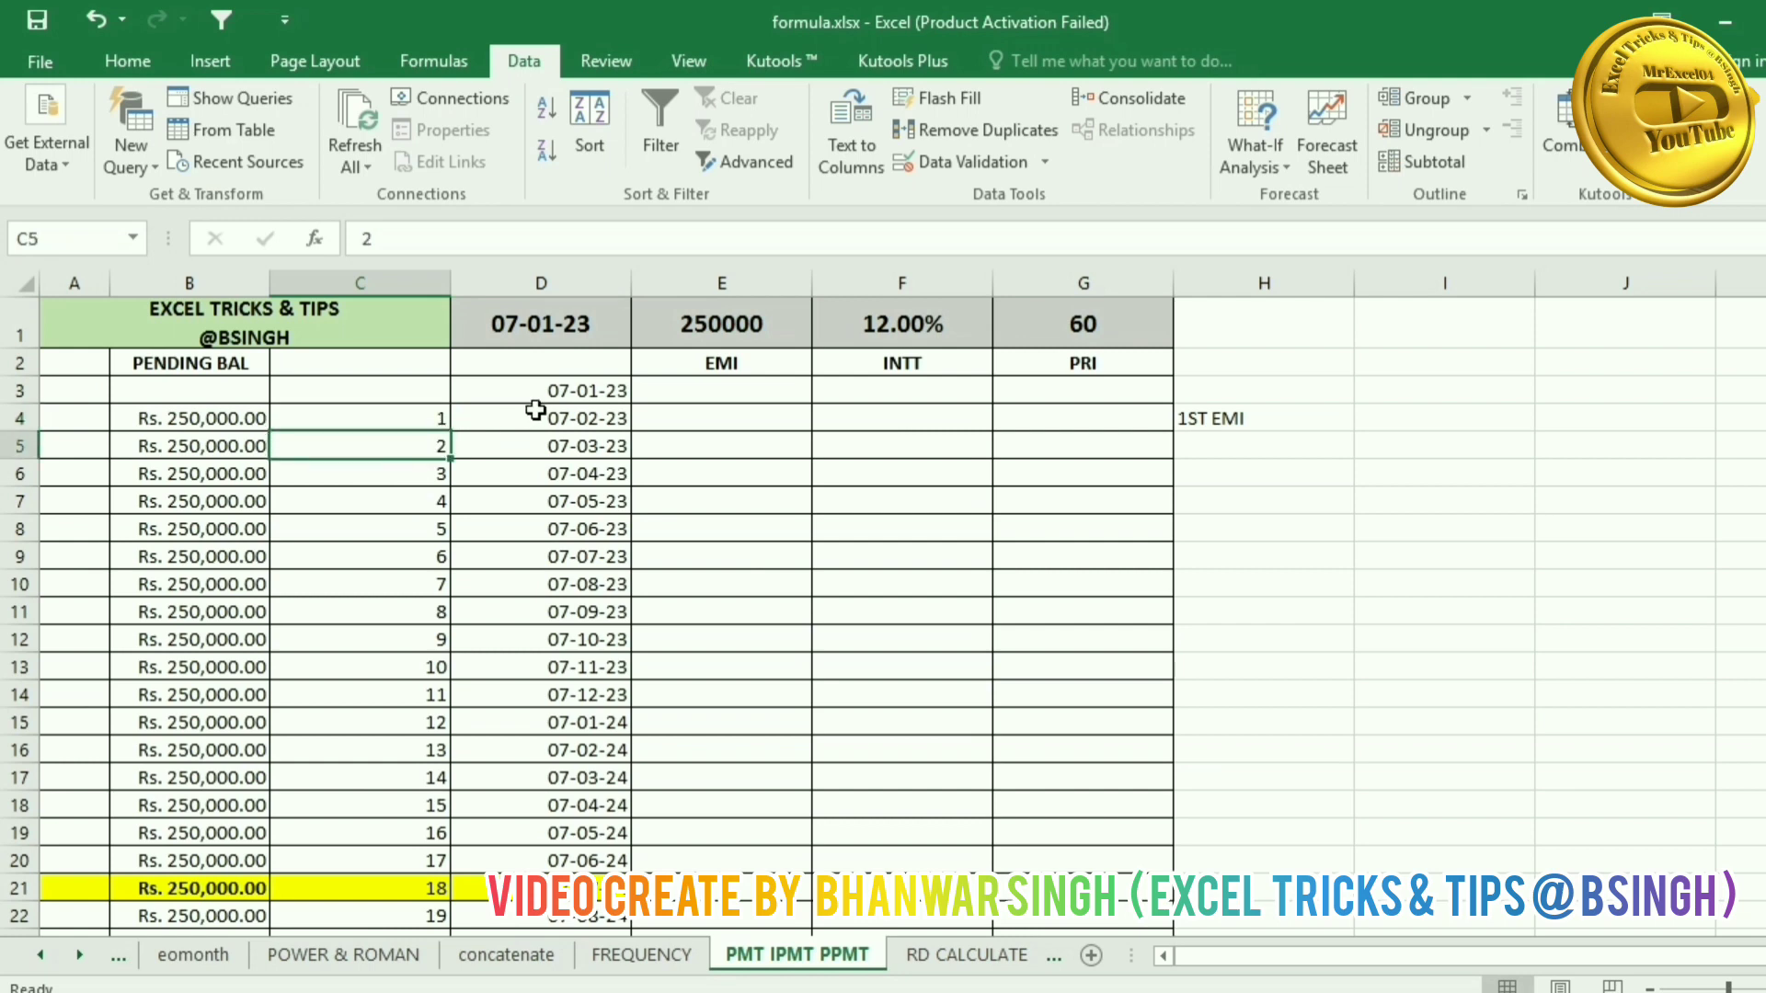
click(560, 394)
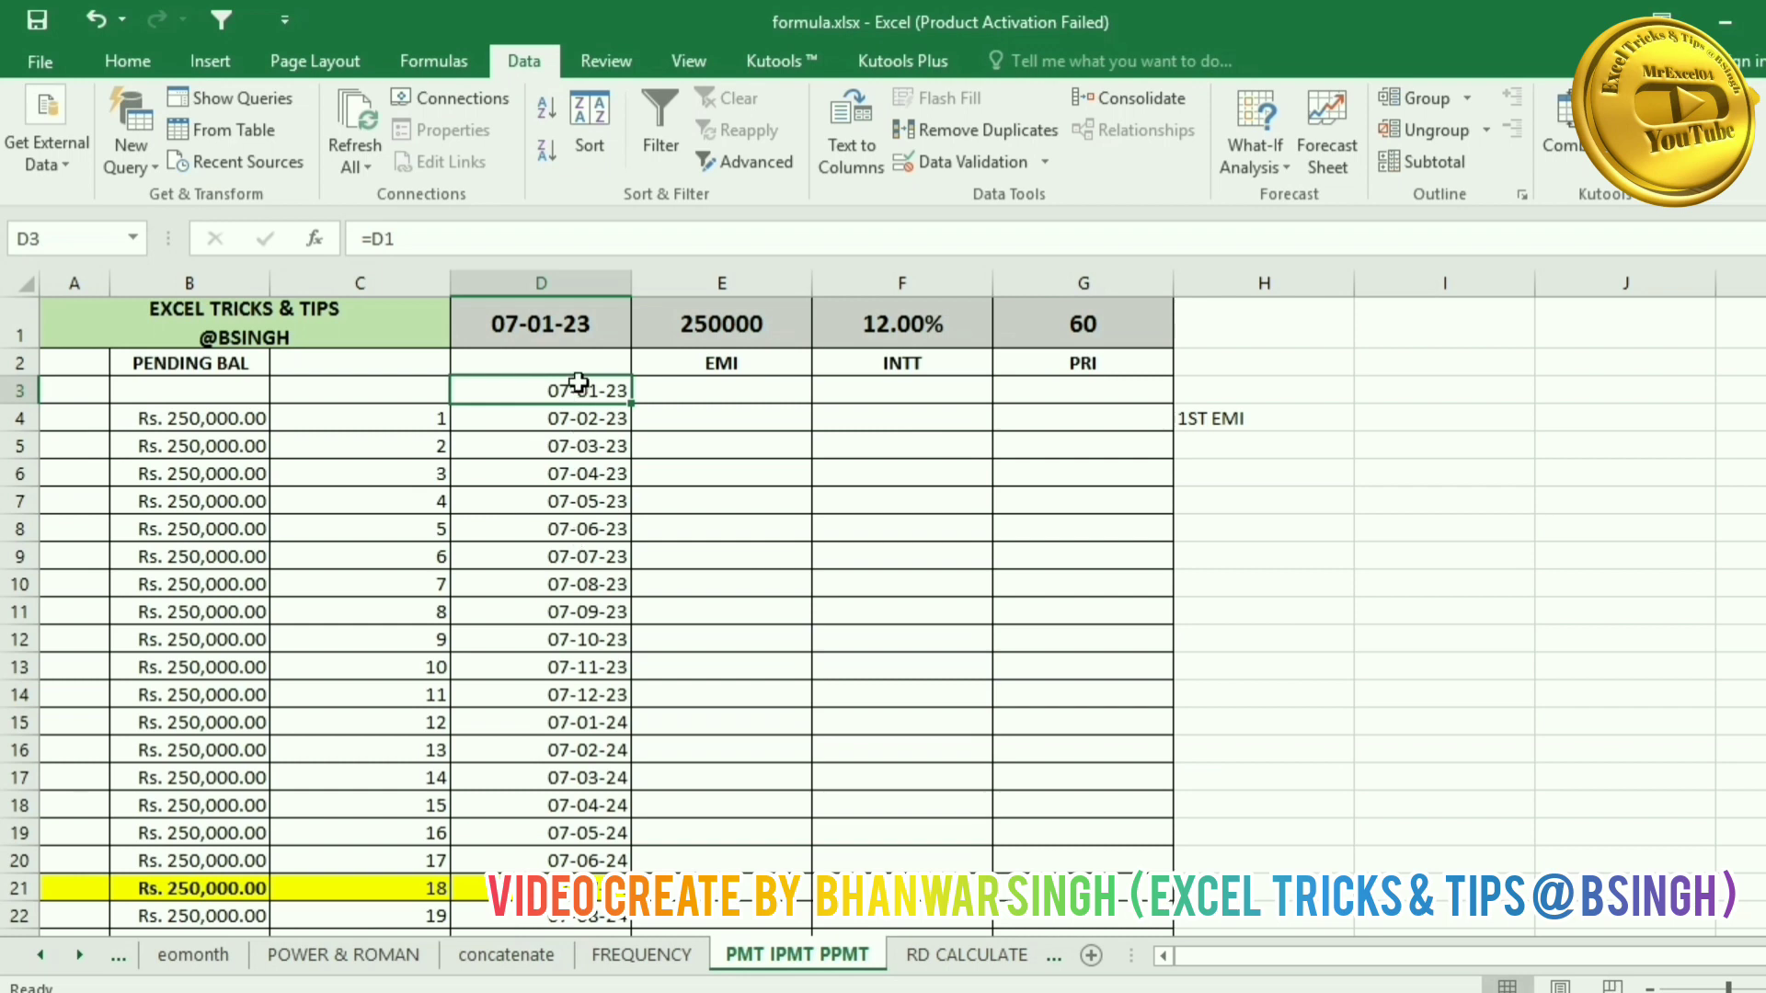
click(574, 323)
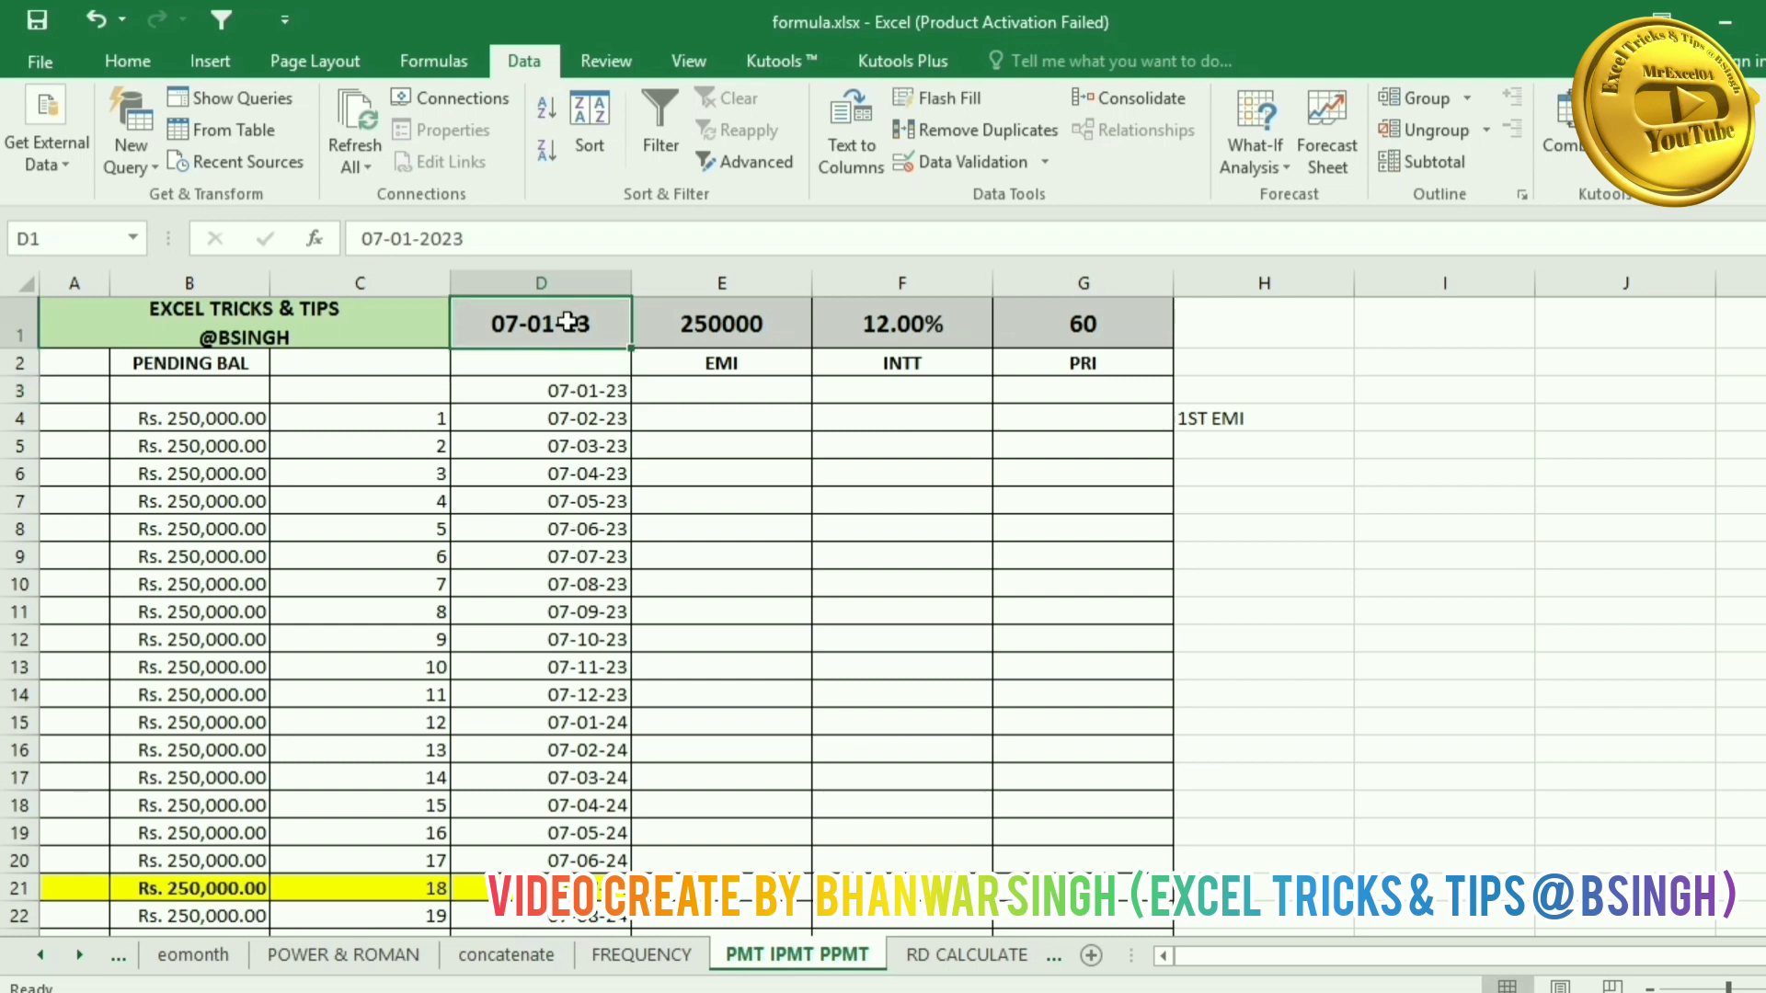
click(568, 387)
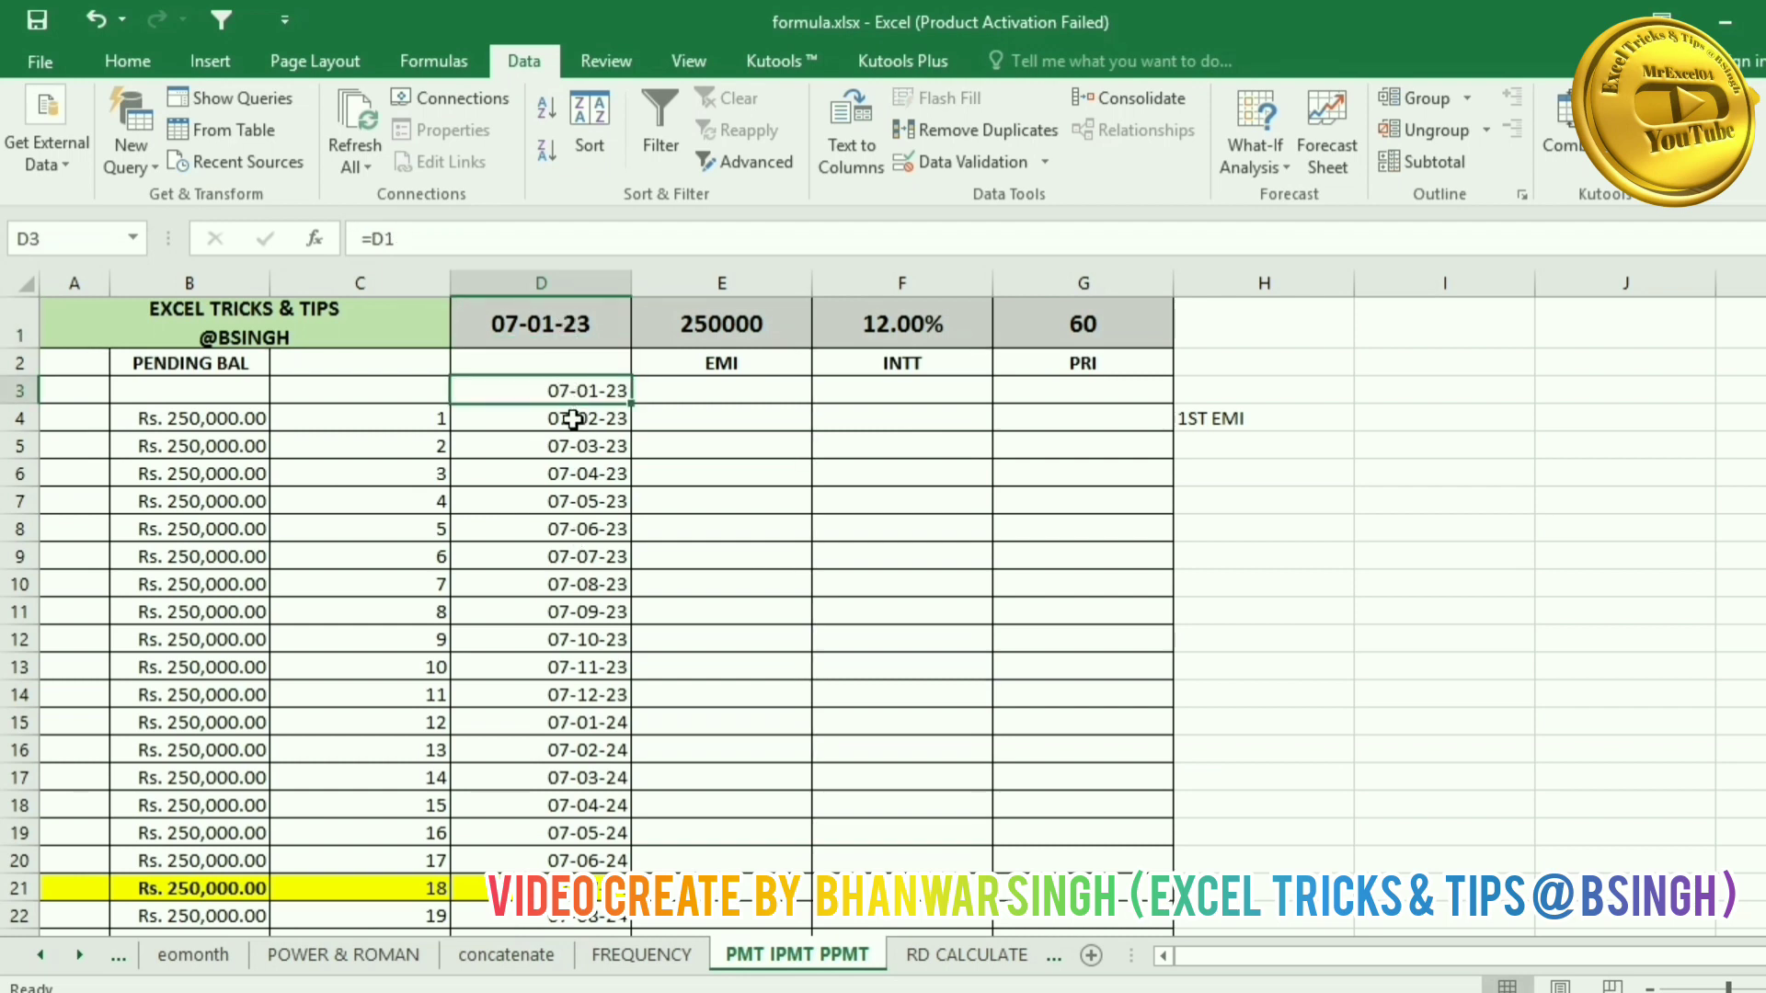
Step: Clear all the monthly due-date formulas from D4 down to D63, keeping the start date in D3
click(573, 419)
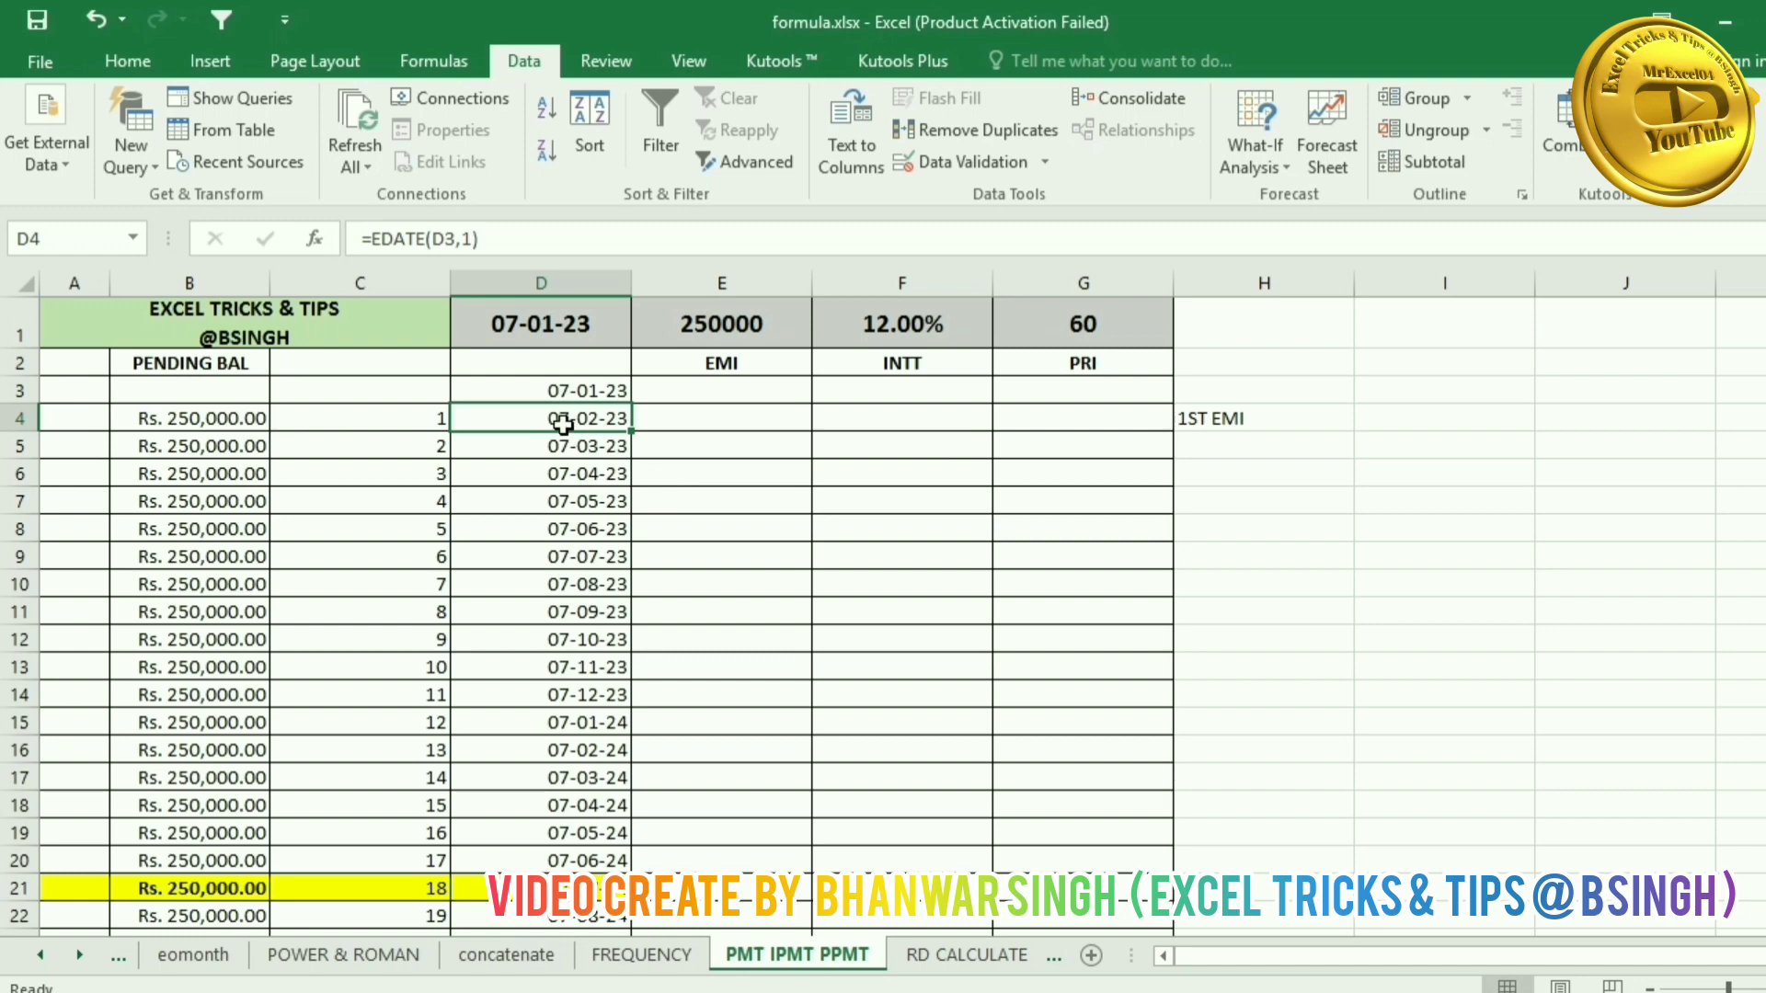
key(ctrl+shift+Down)
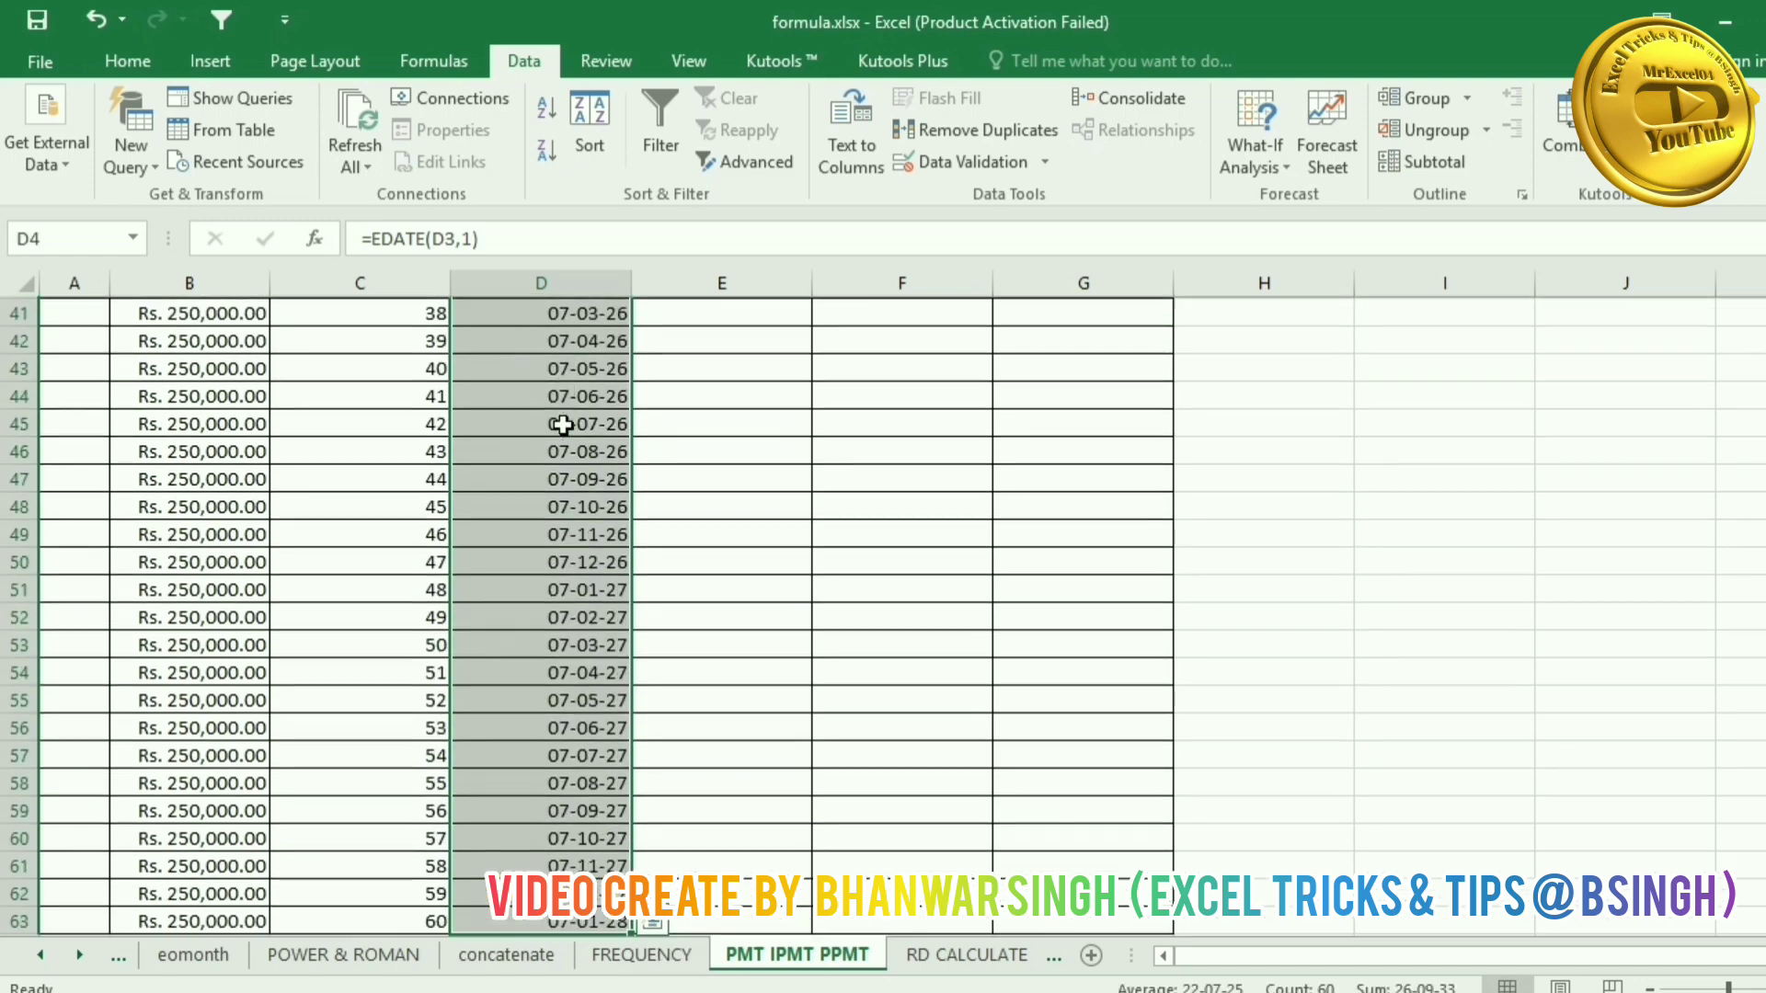
key(Delete)
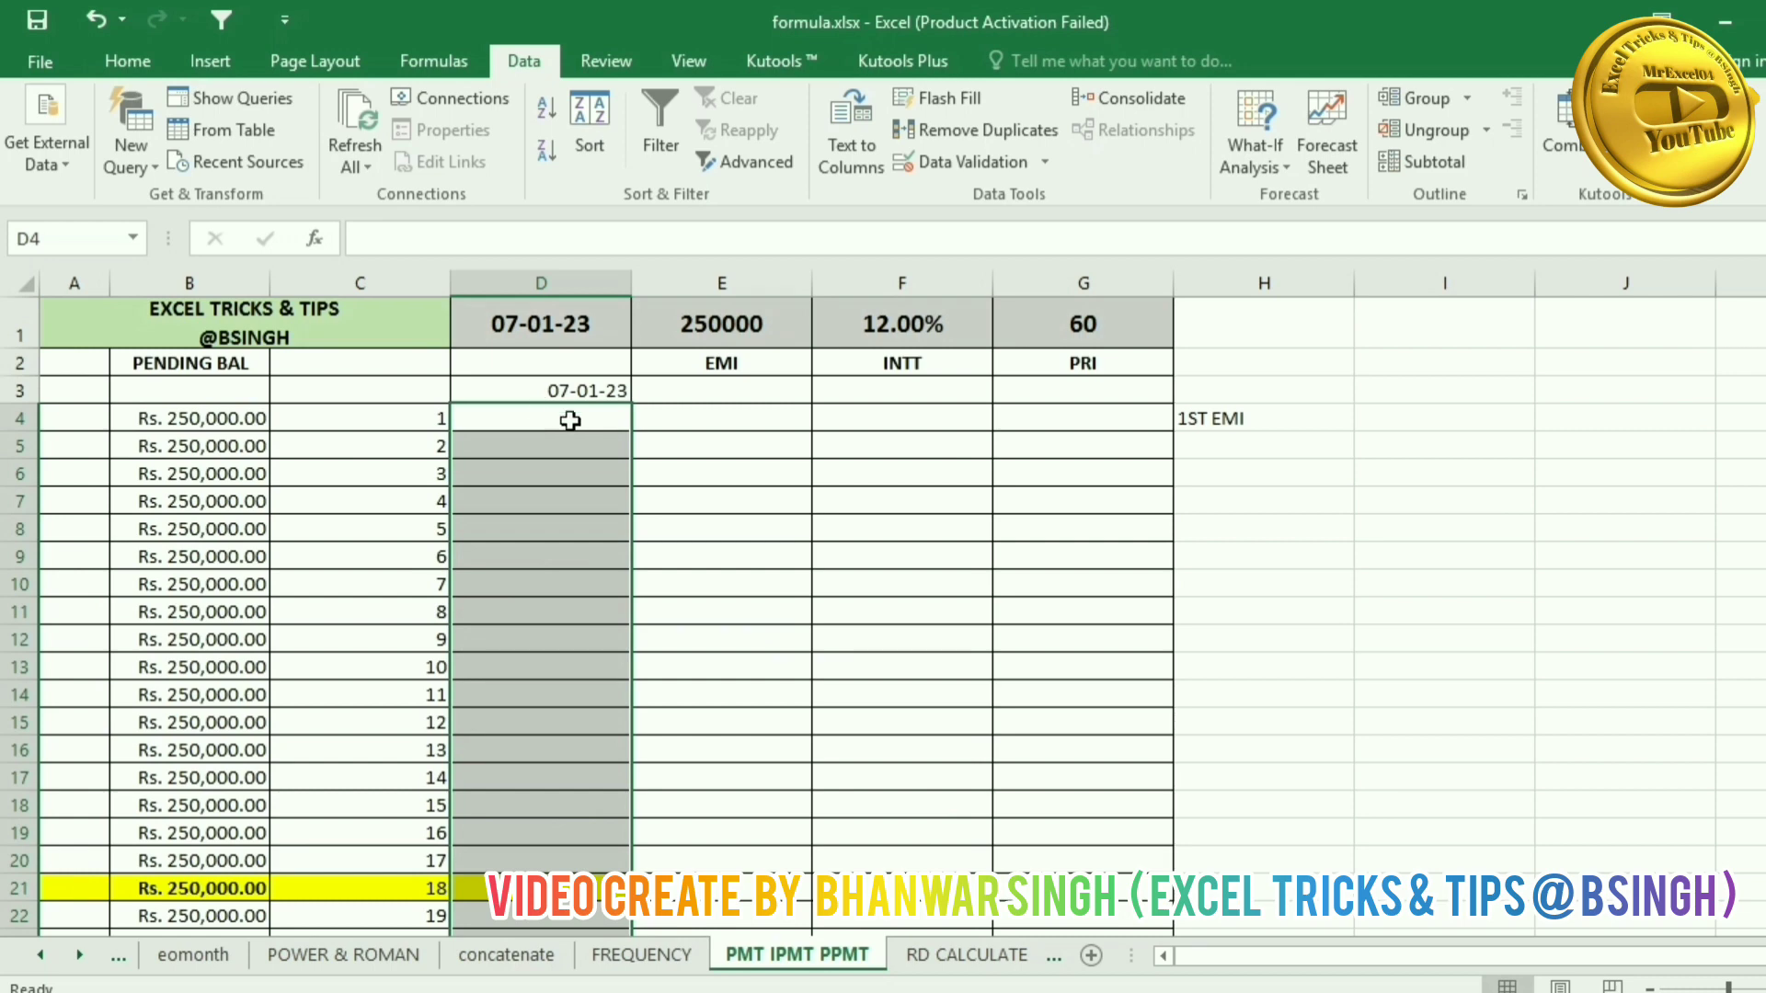
click(690, 437)
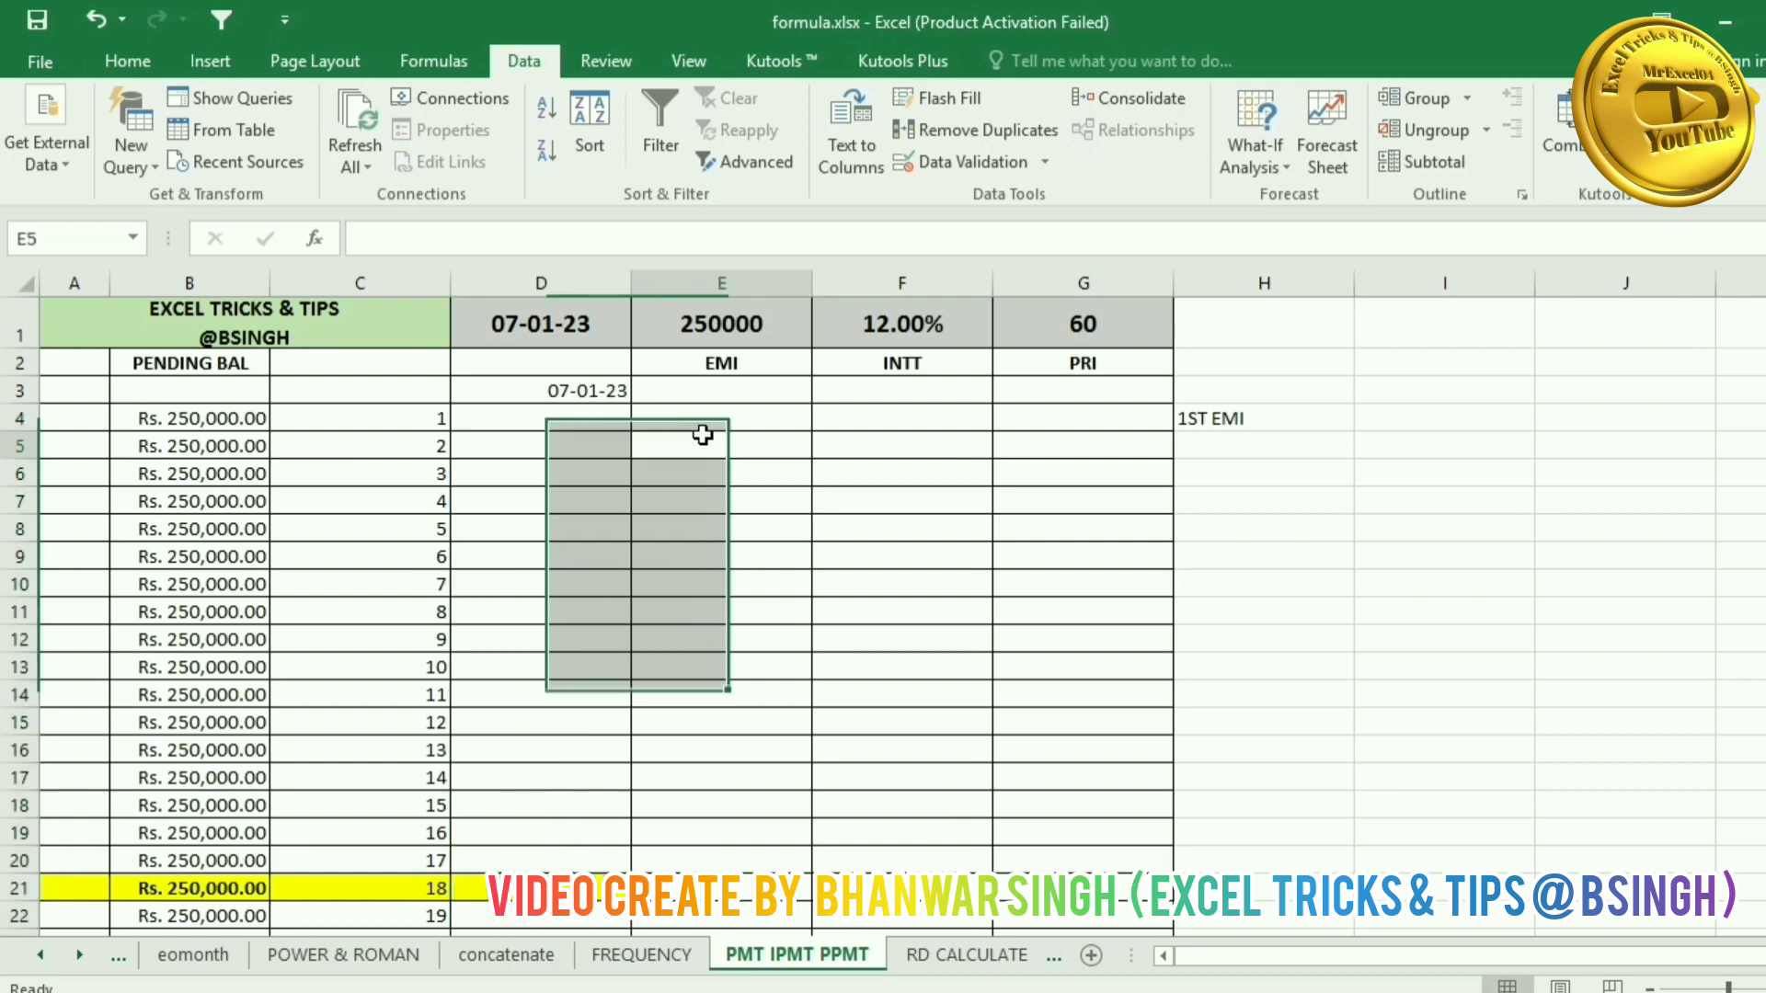
Step: Enter the formula =EDATE(D3,1) in D4 to calculate the first installment's due date
click(557, 391)
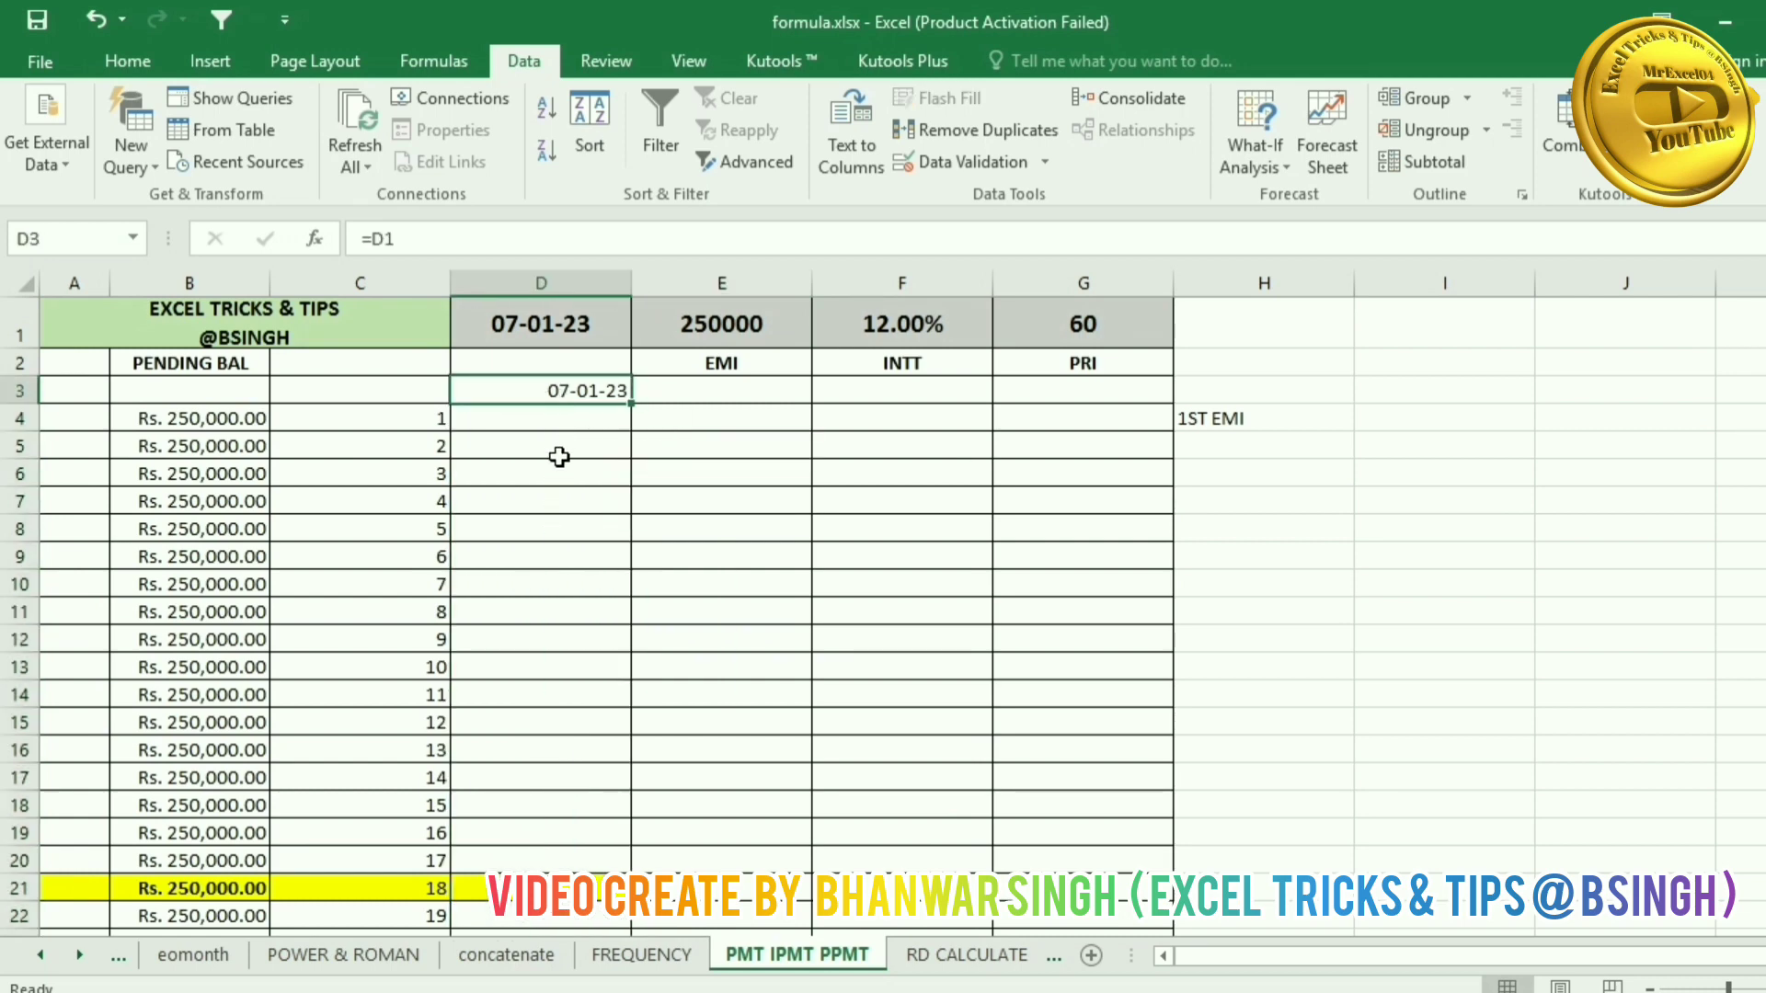
click(204, 421)
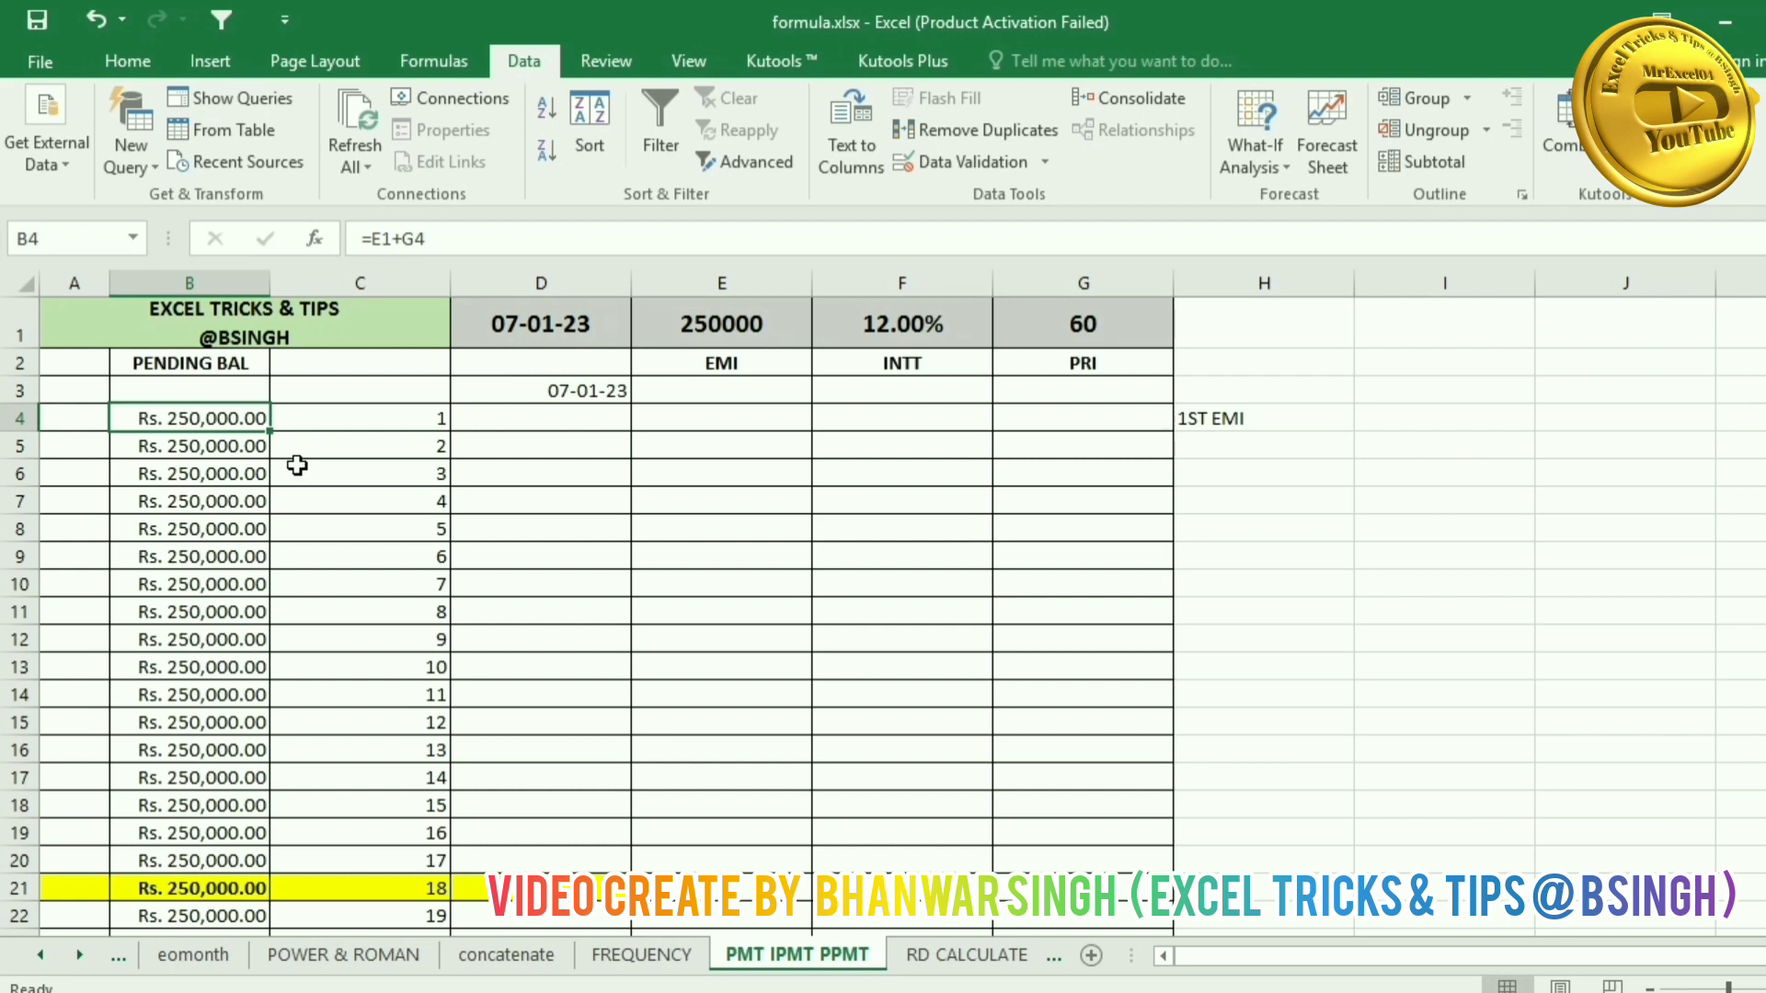
click(513, 419)
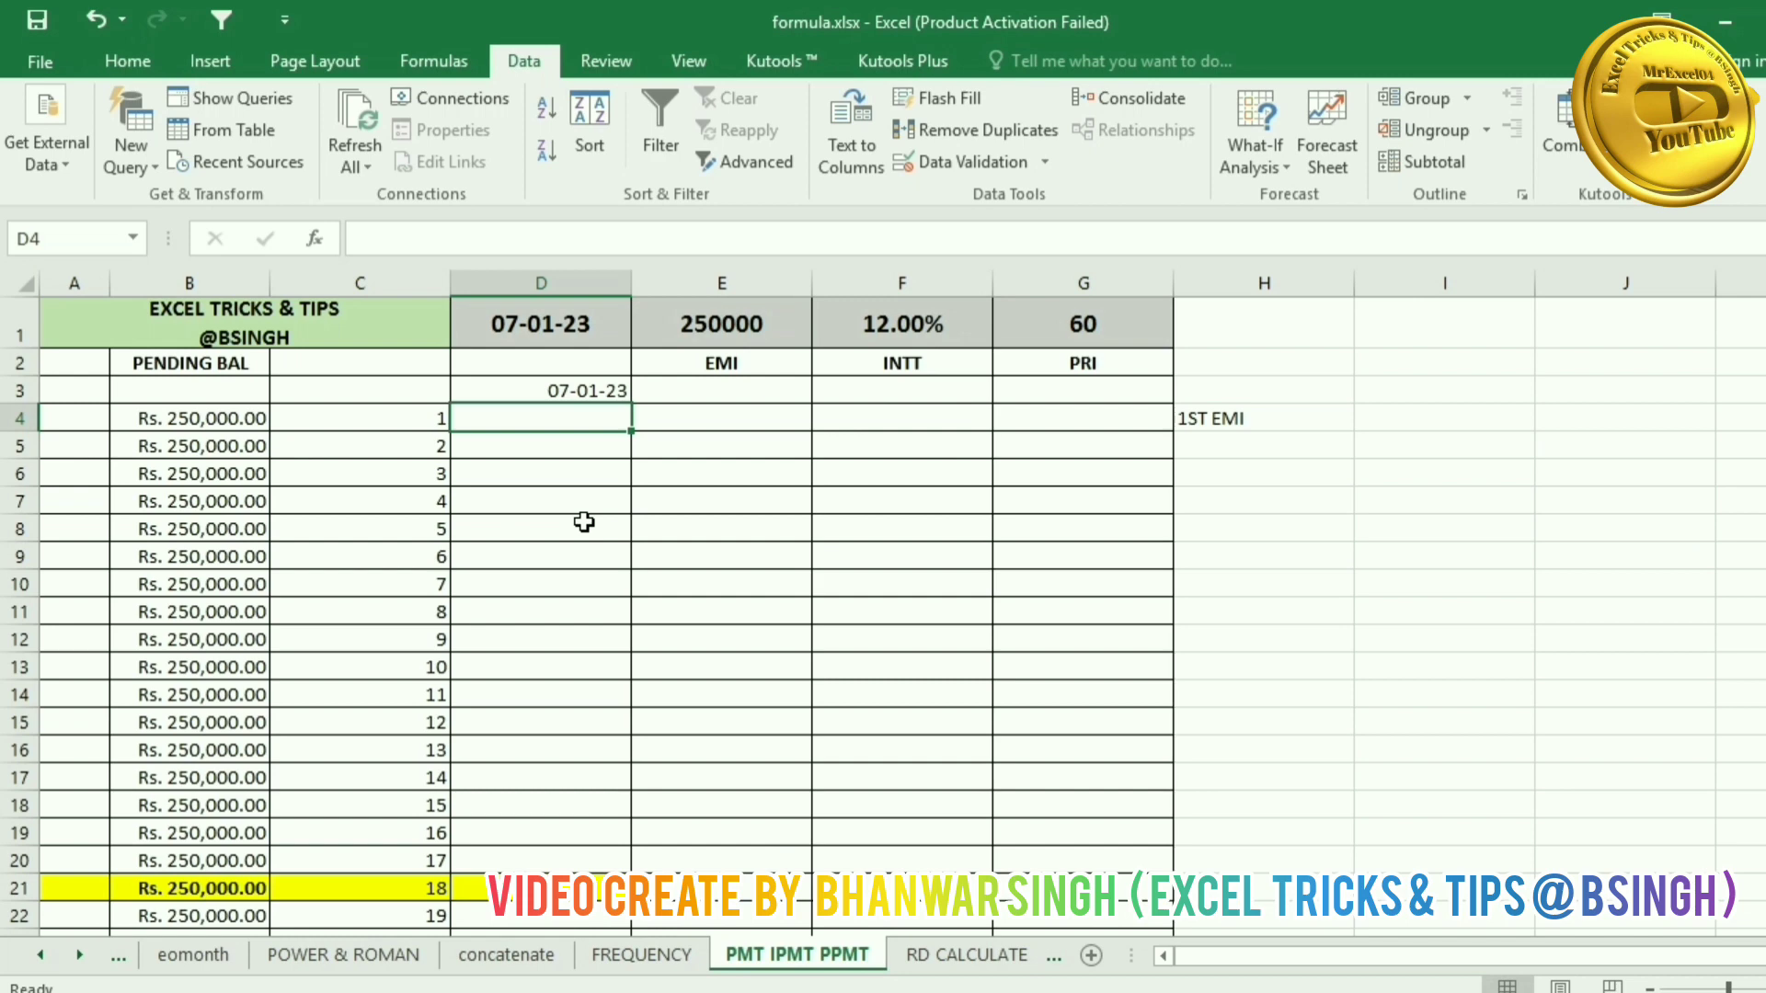
text(=)
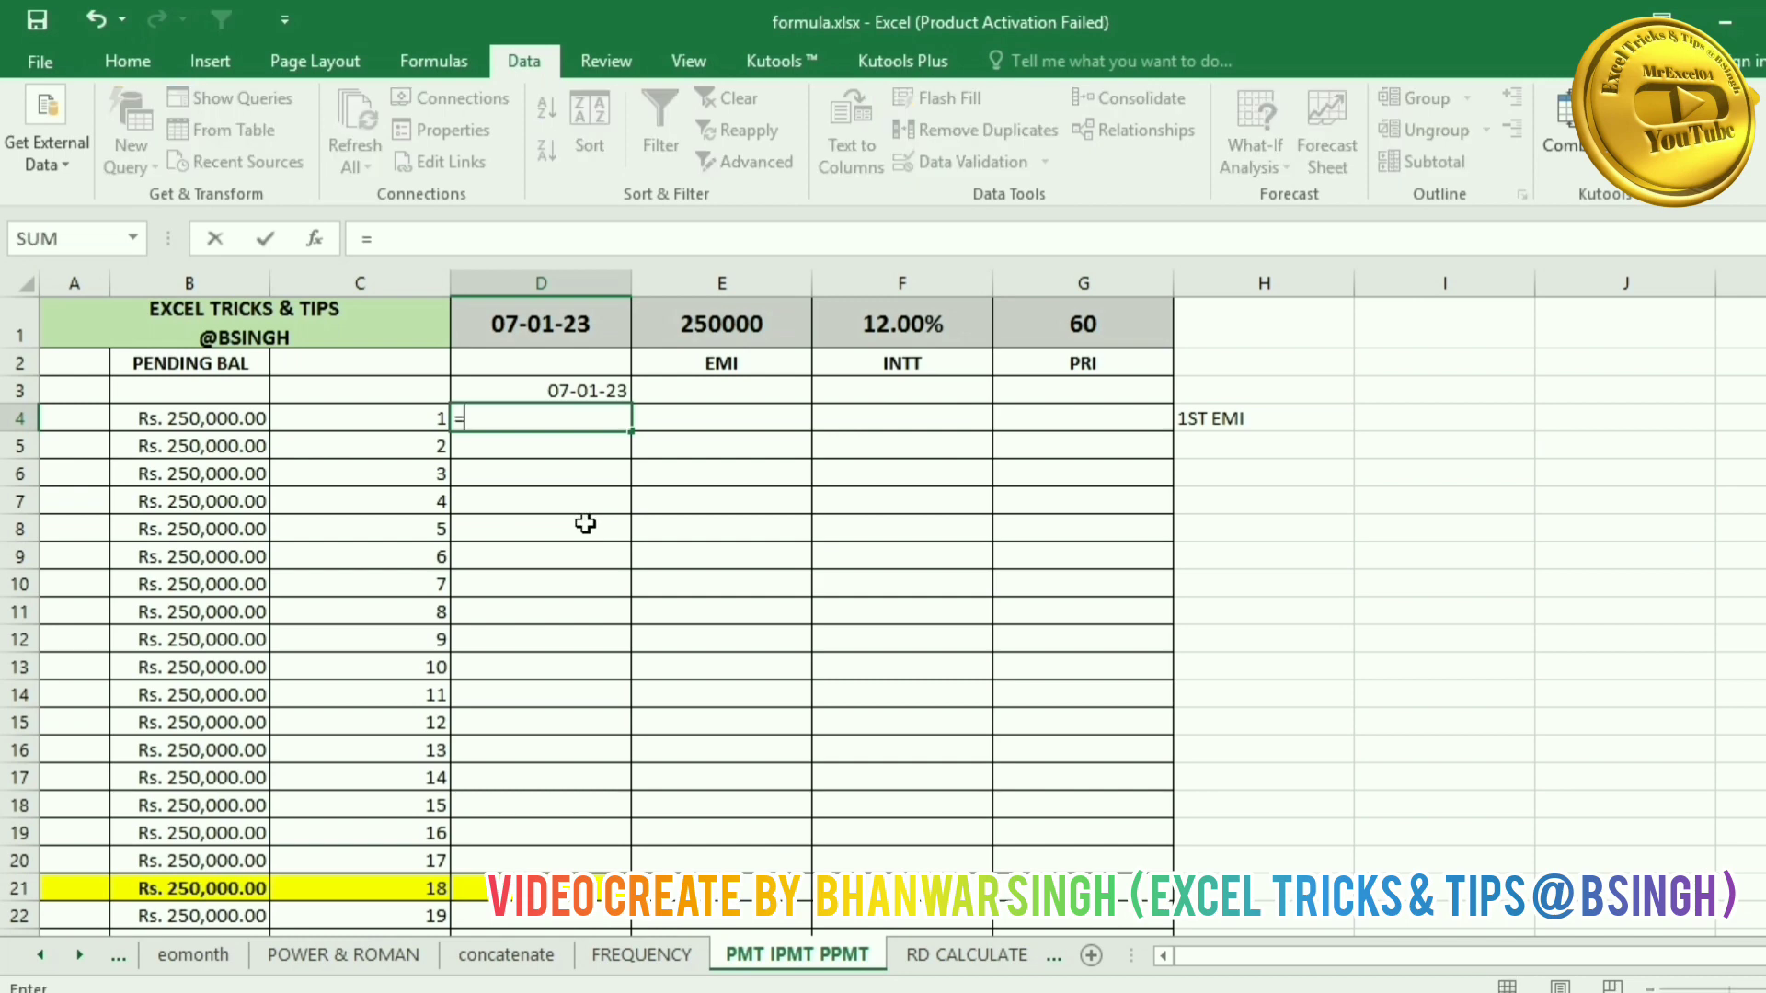
text(E)
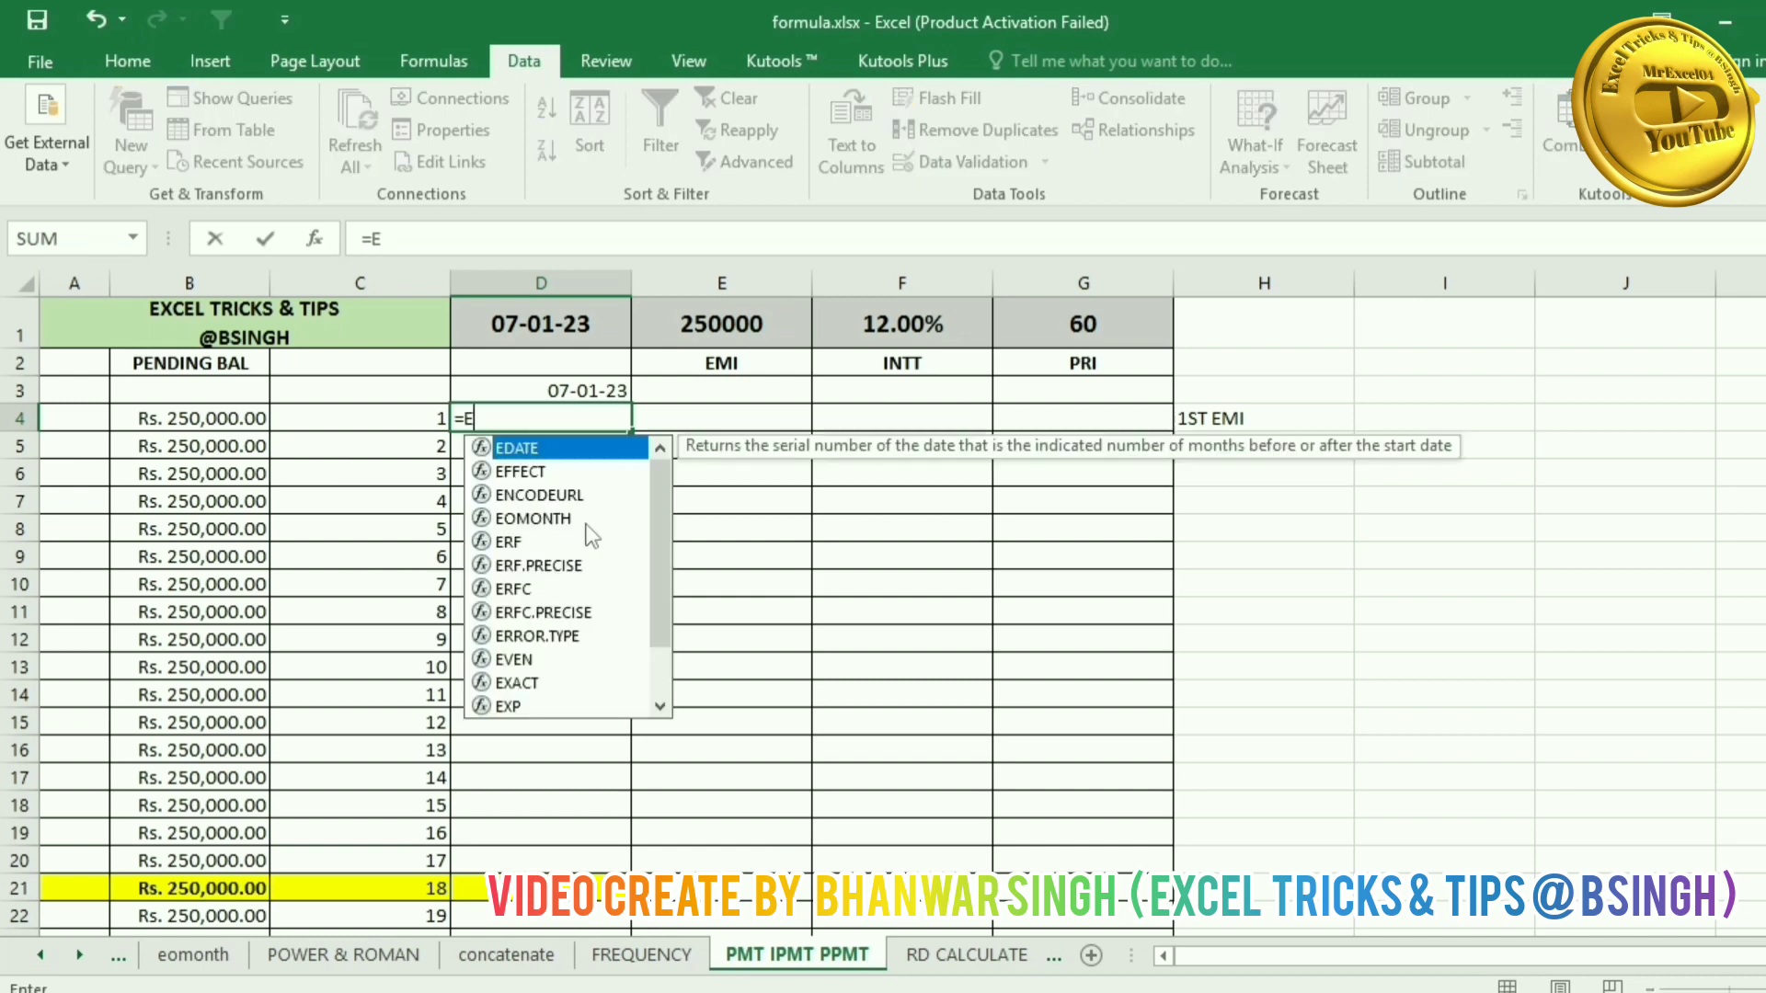
text(DA)
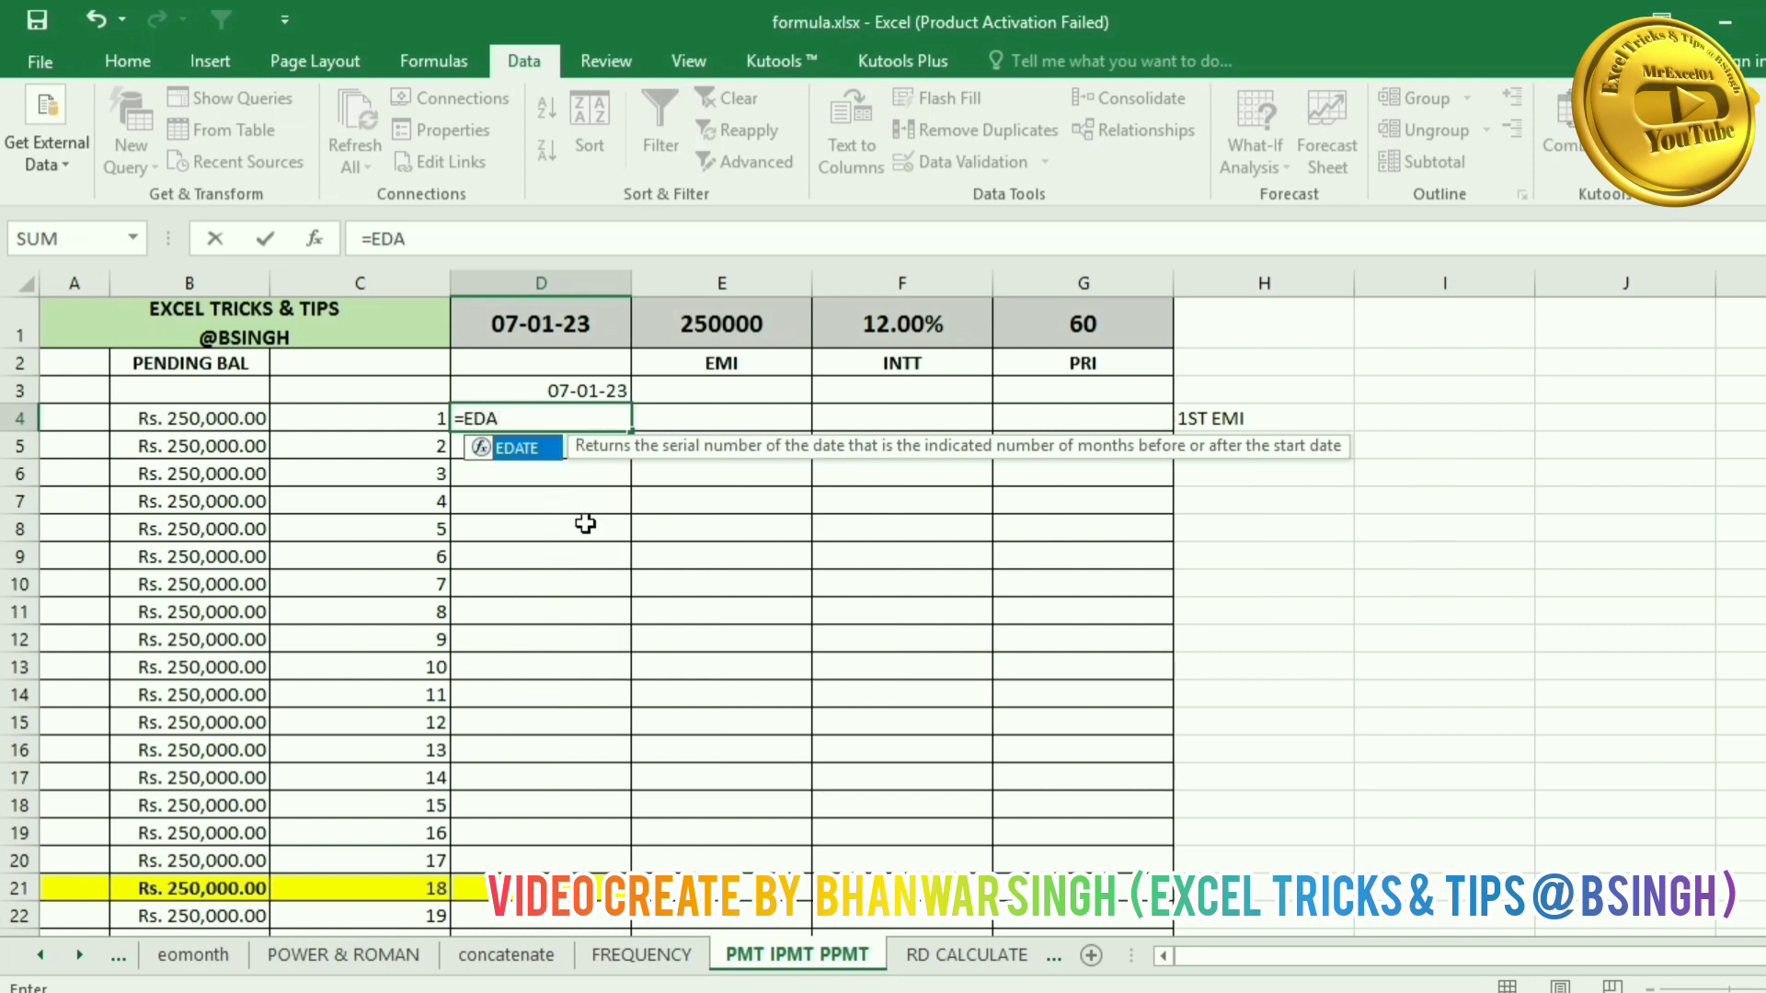
key(Tab)
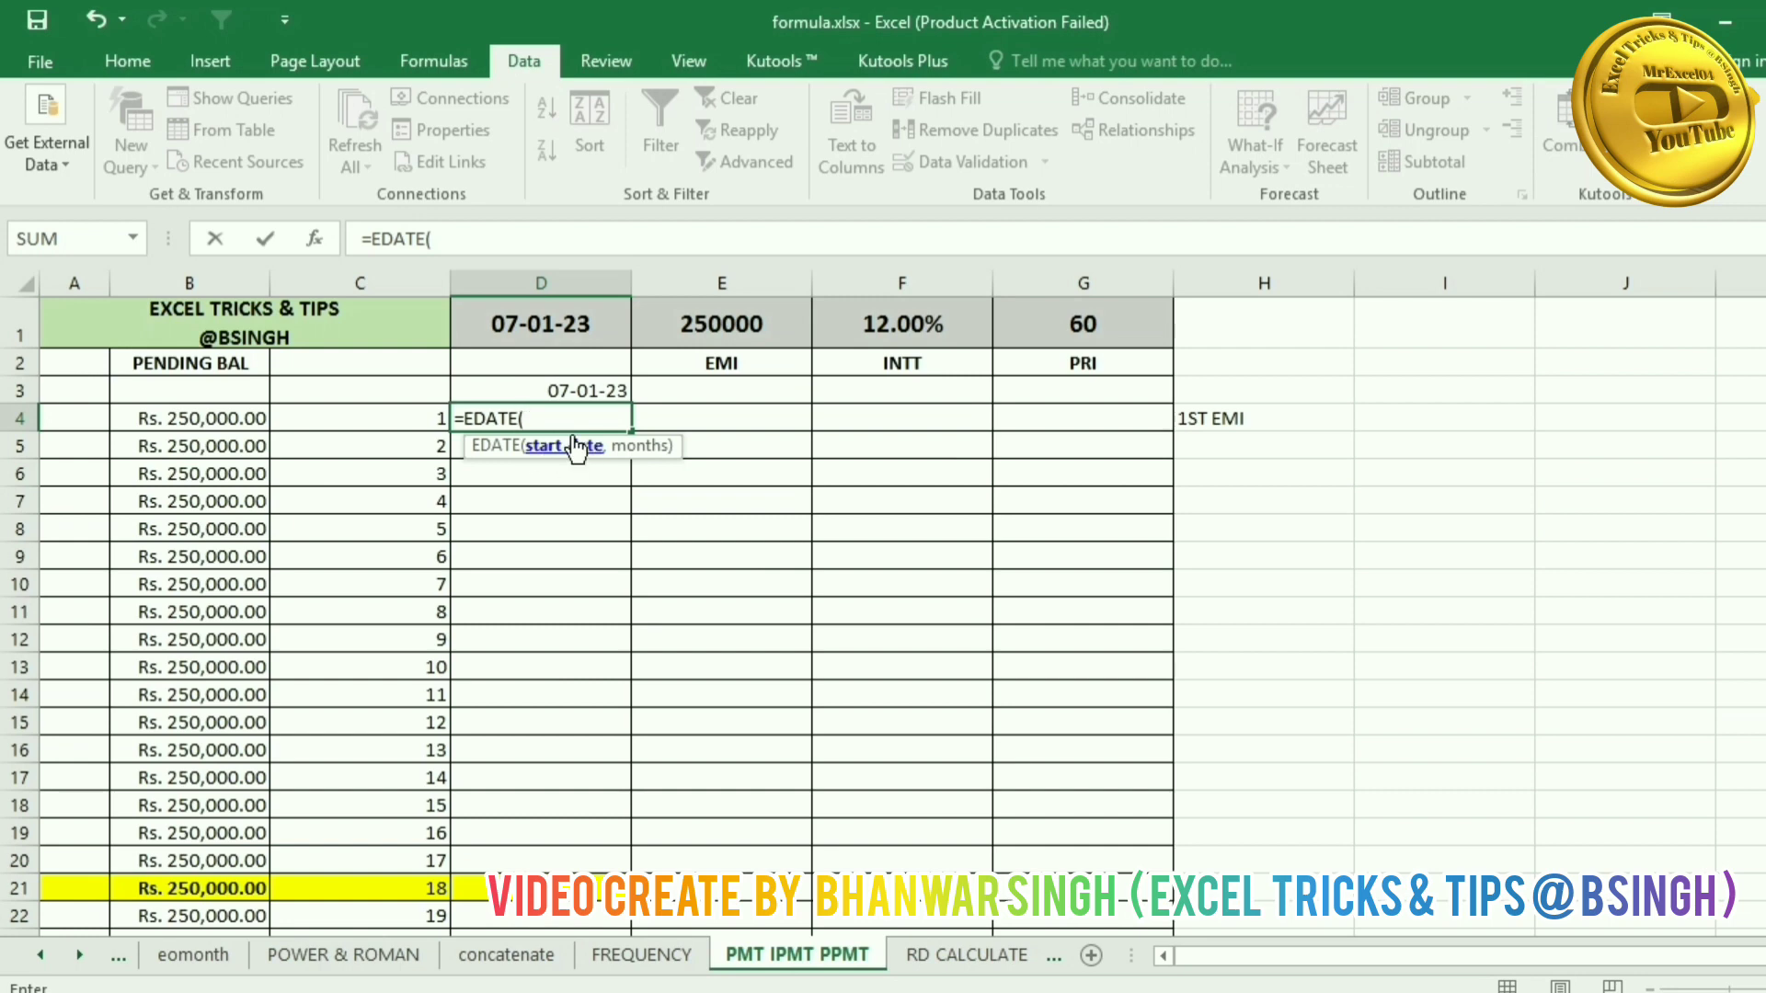
click(585, 388)
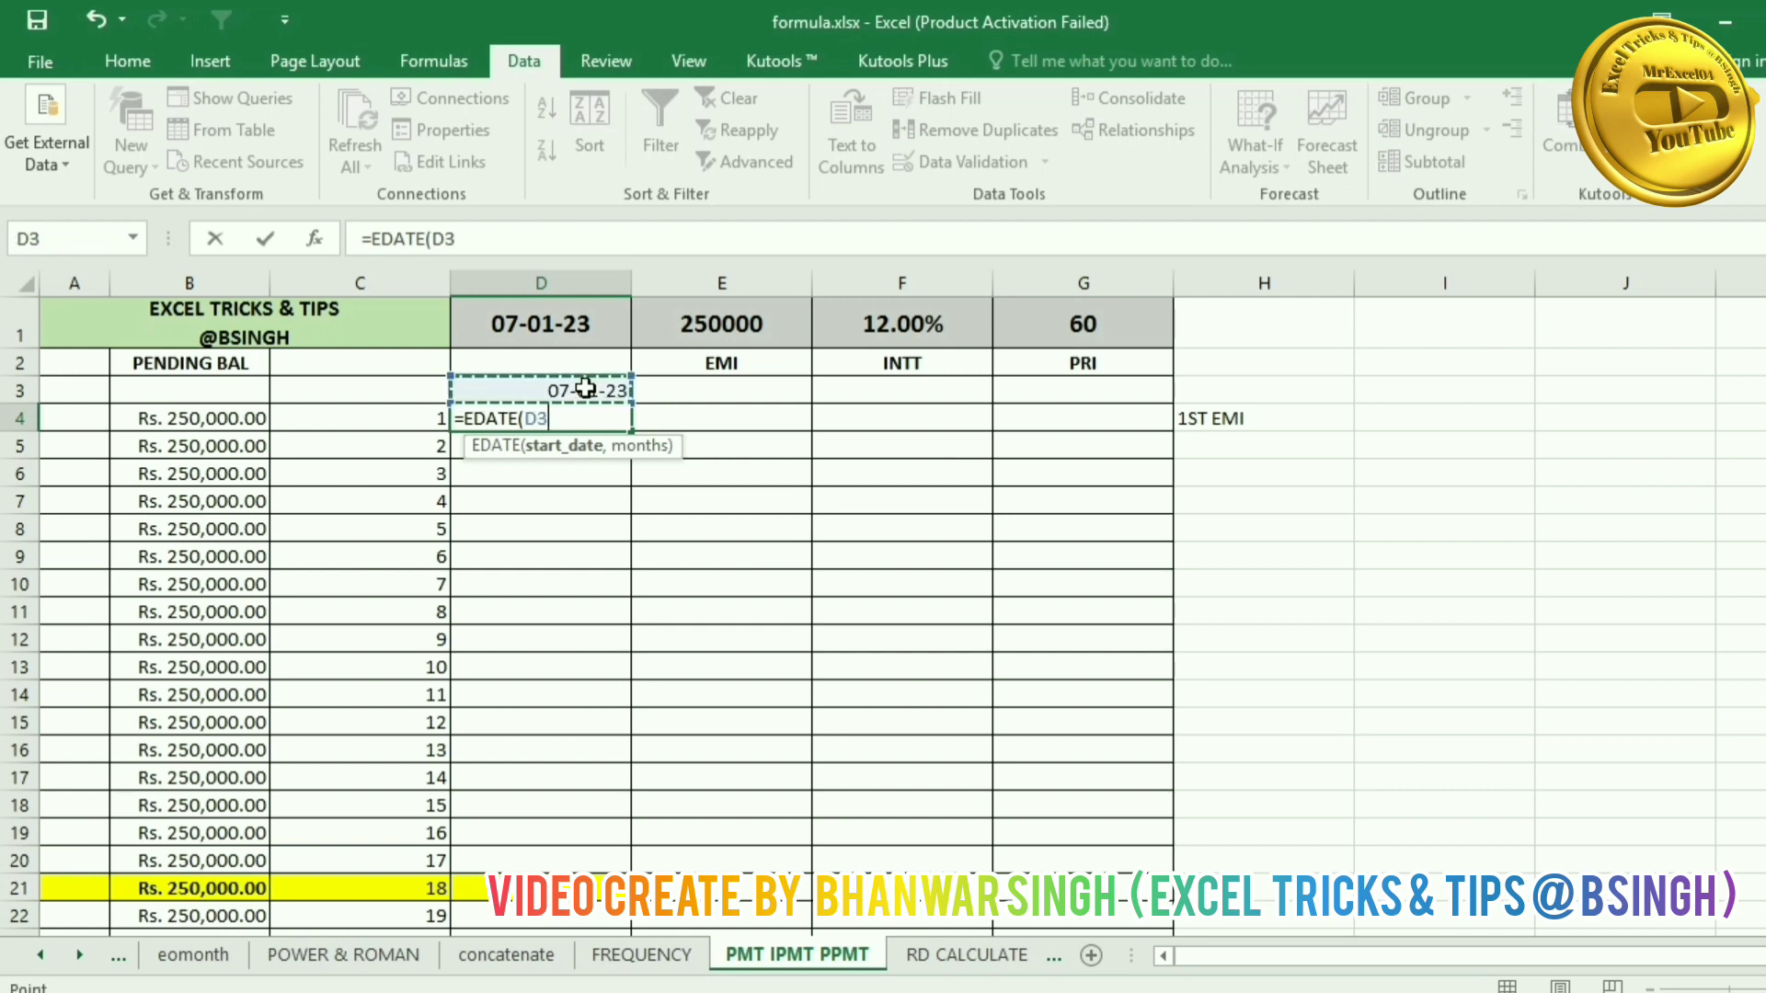
text(,)
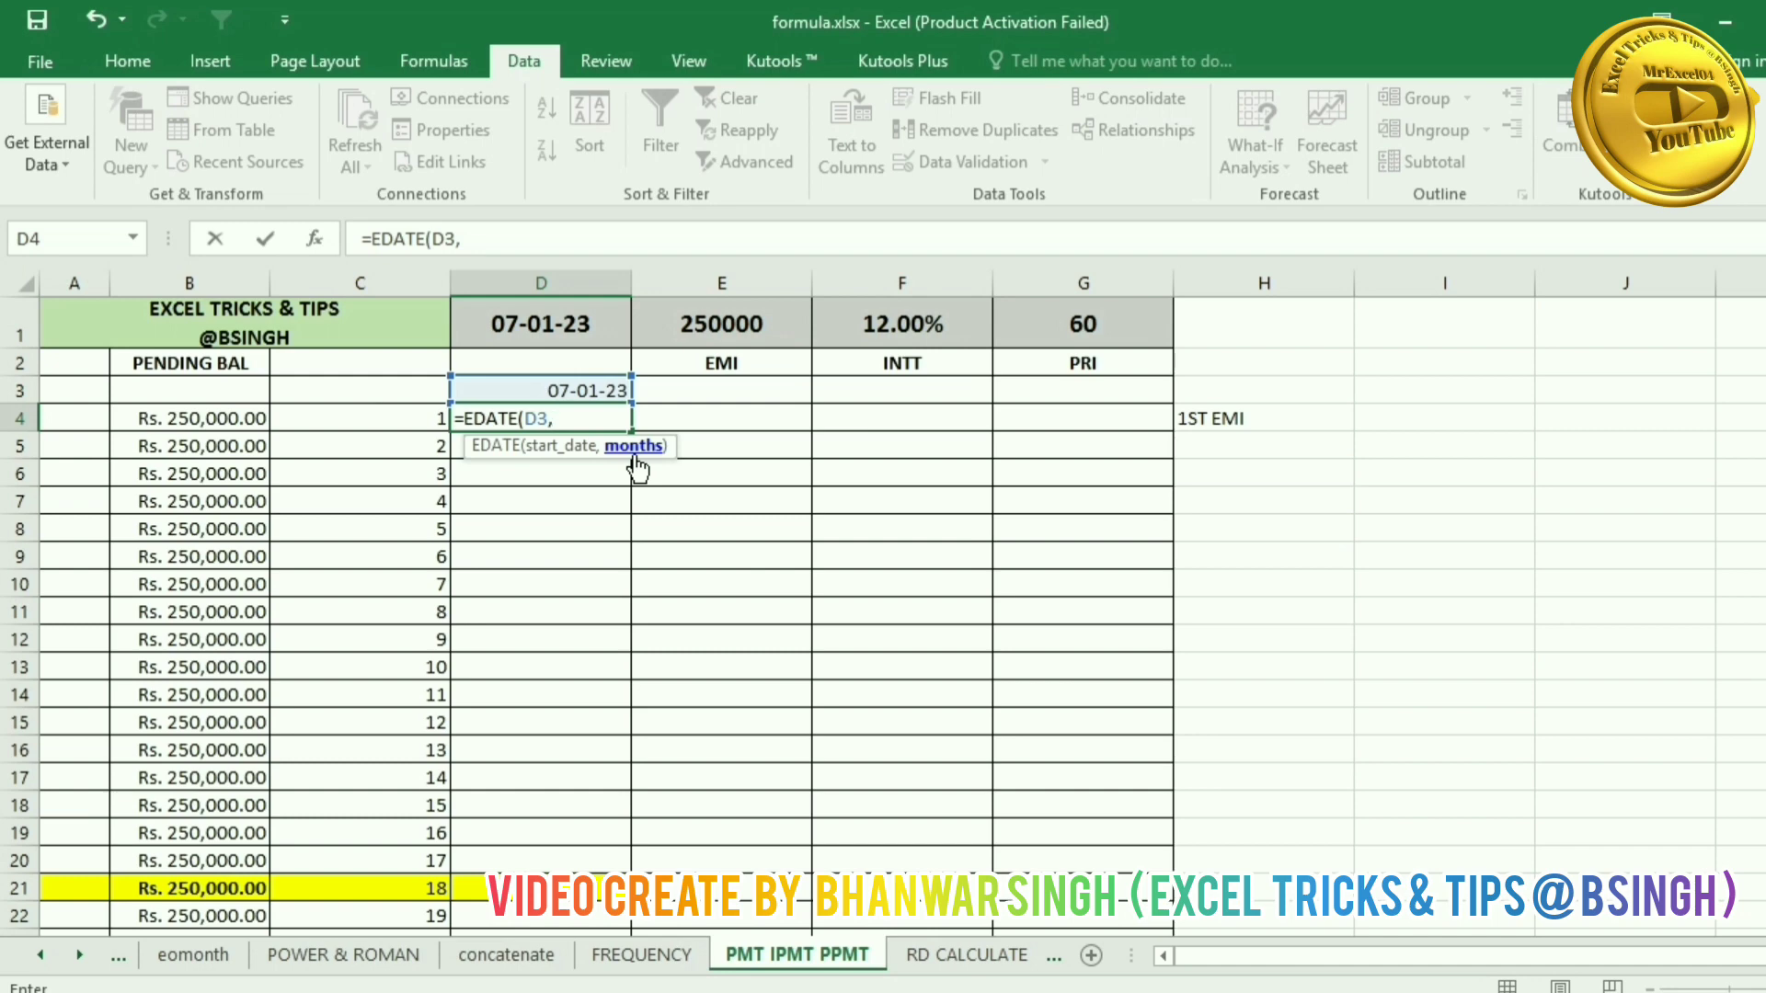
text(1))
key(Return)
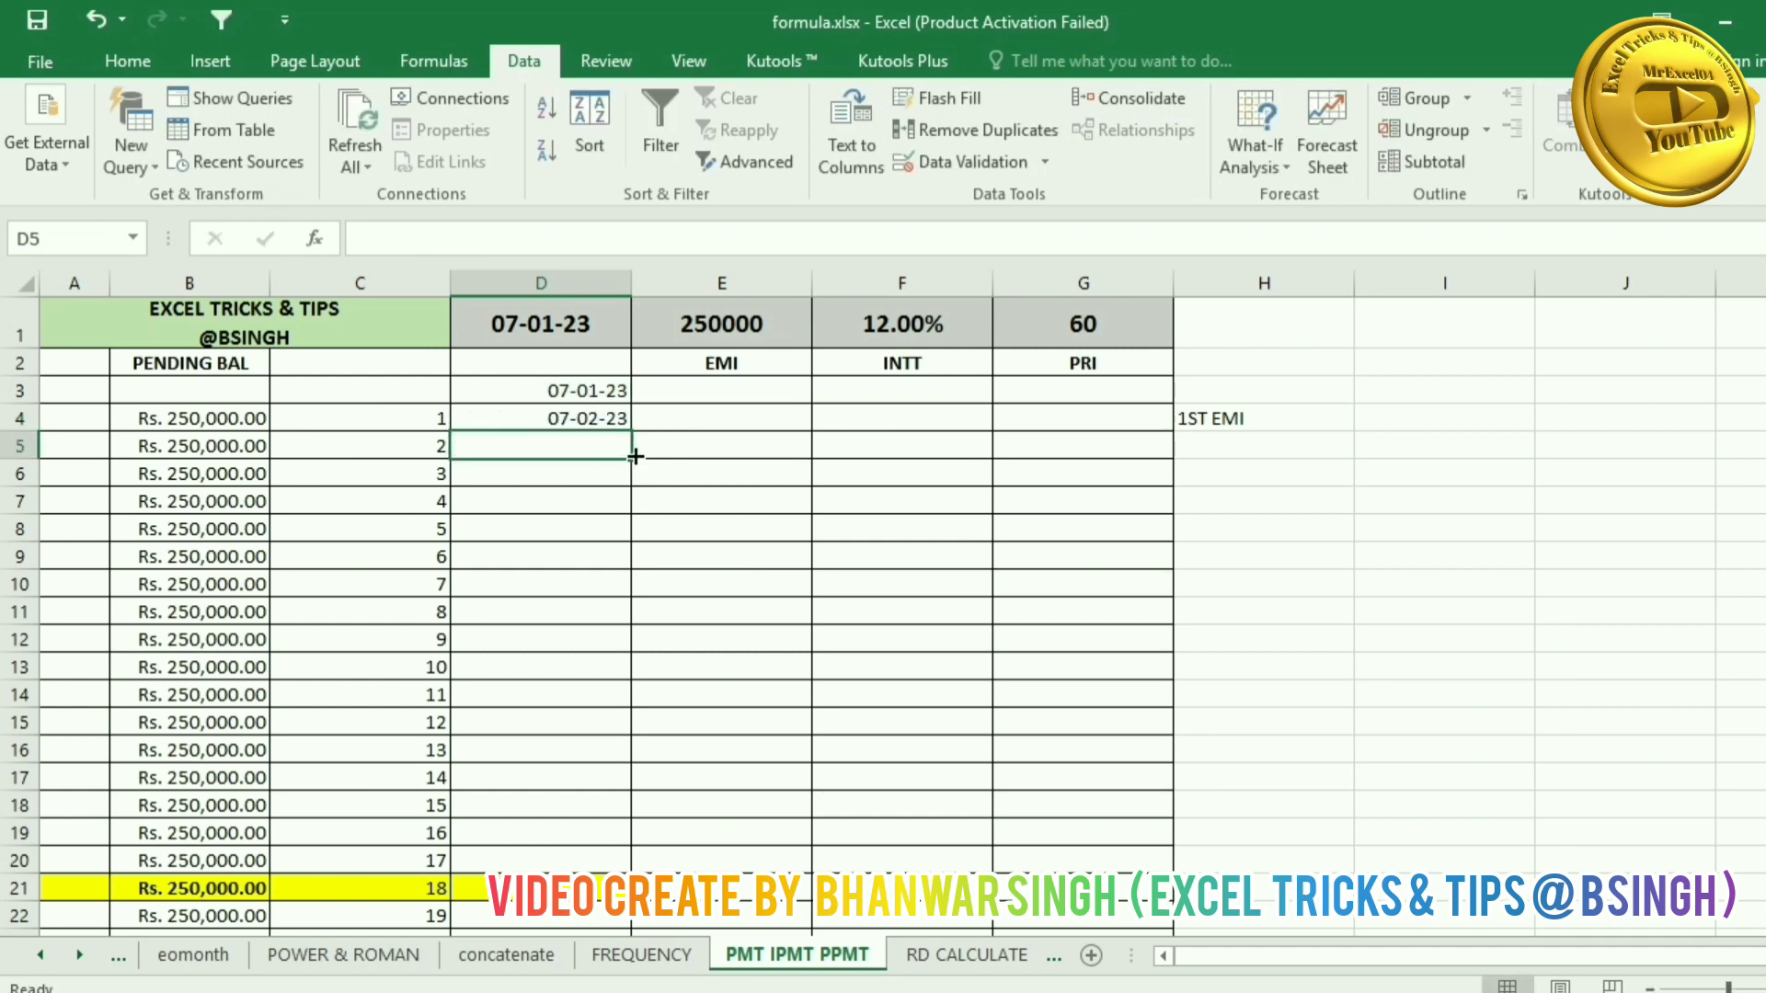
Step: Fill the EDATE formula from D4 down the due-date column for all 60 installments
click(608, 392)
click(609, 417)
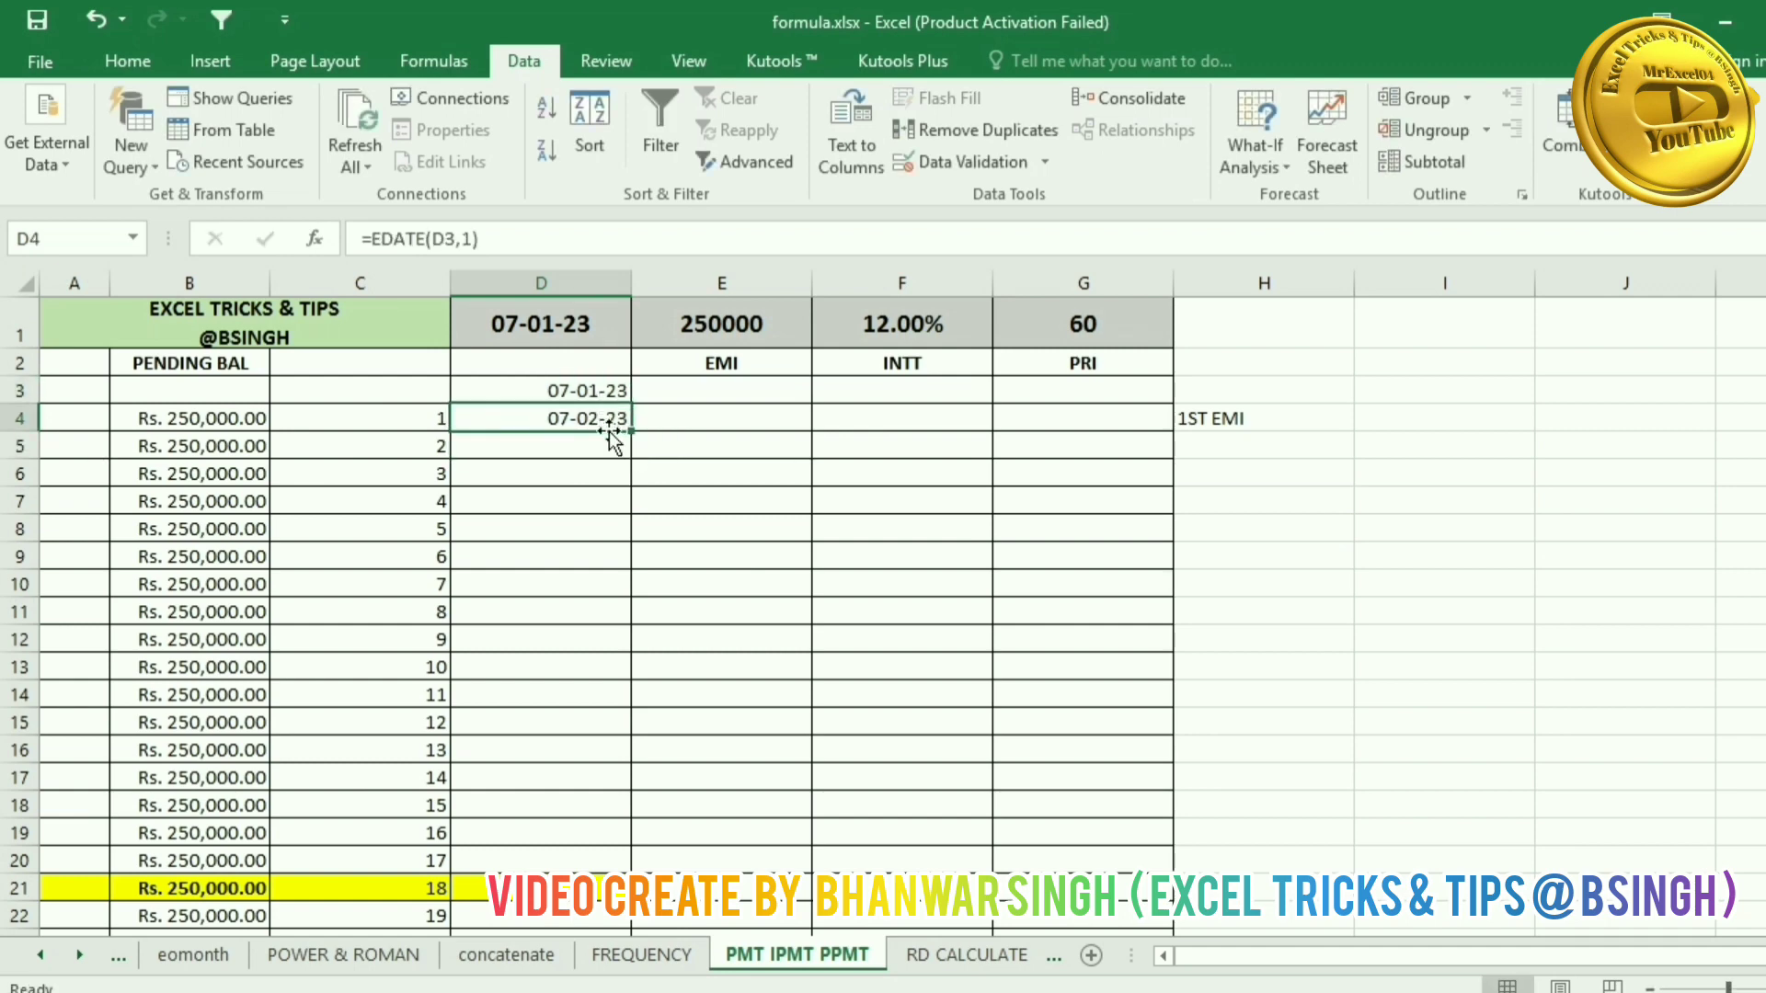
double_click(628, 431)
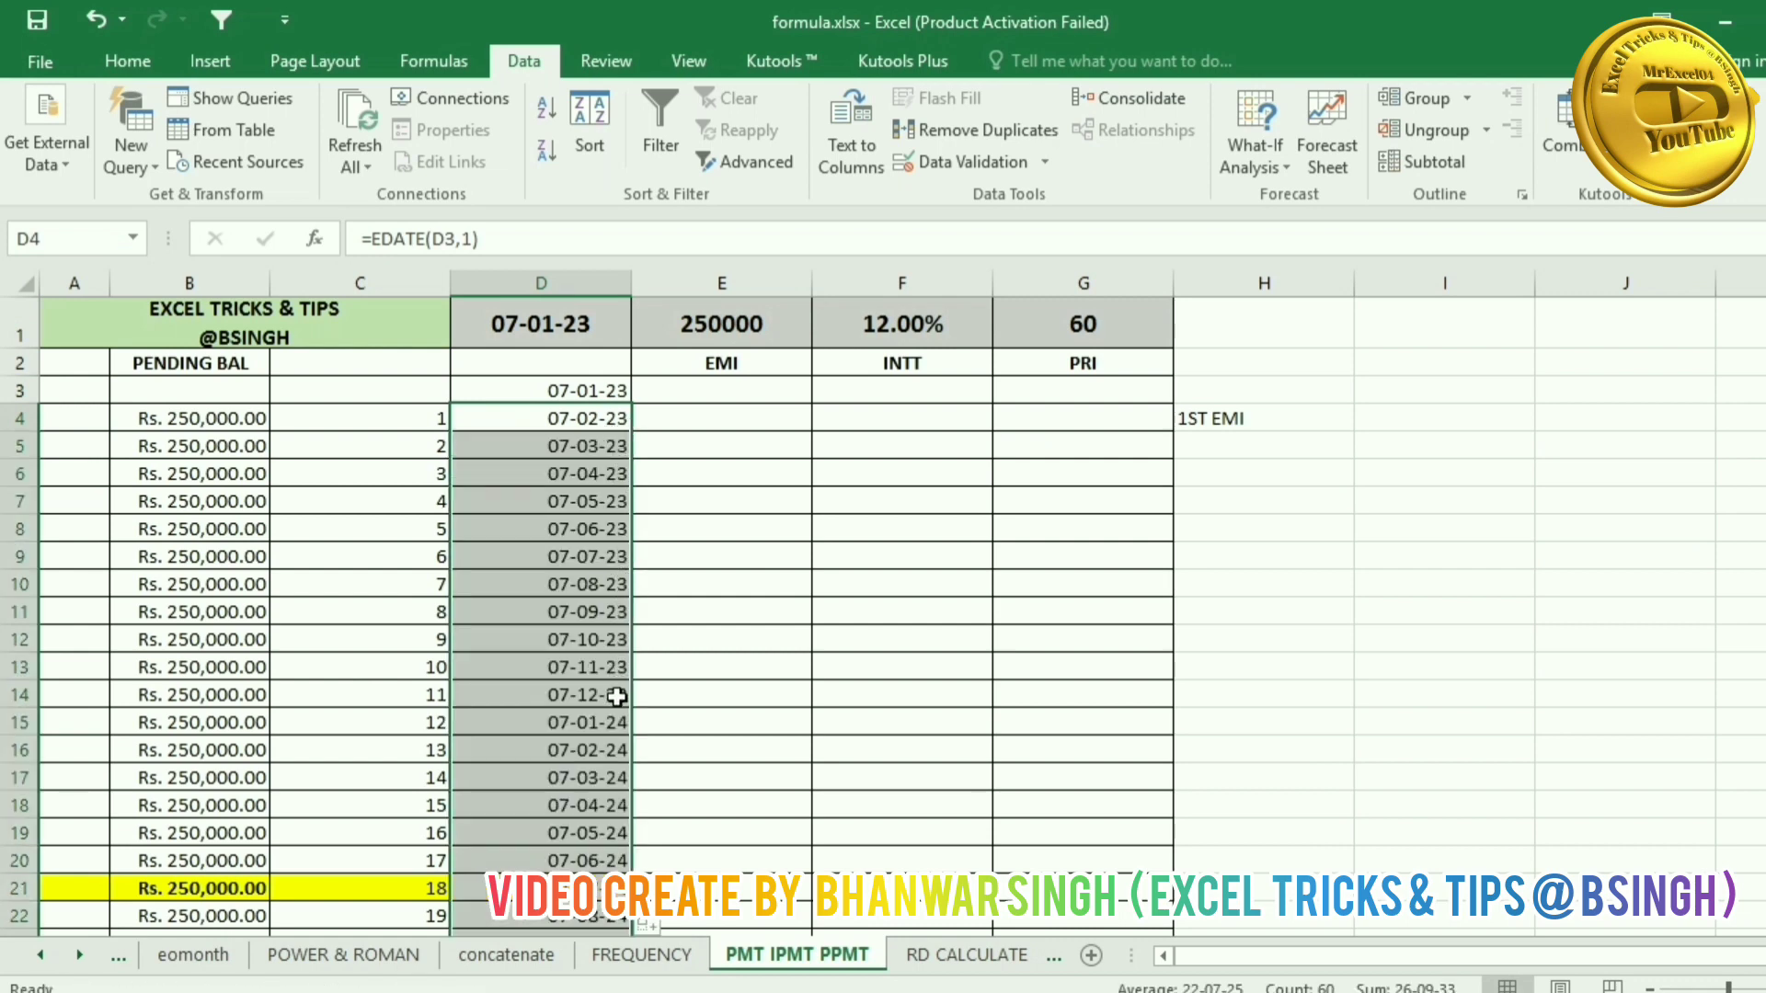
Step: Check the filled due dates down to the last installment in row 63
scroll(612, 768, down, 5)
scroll(611, 771, down, 10)
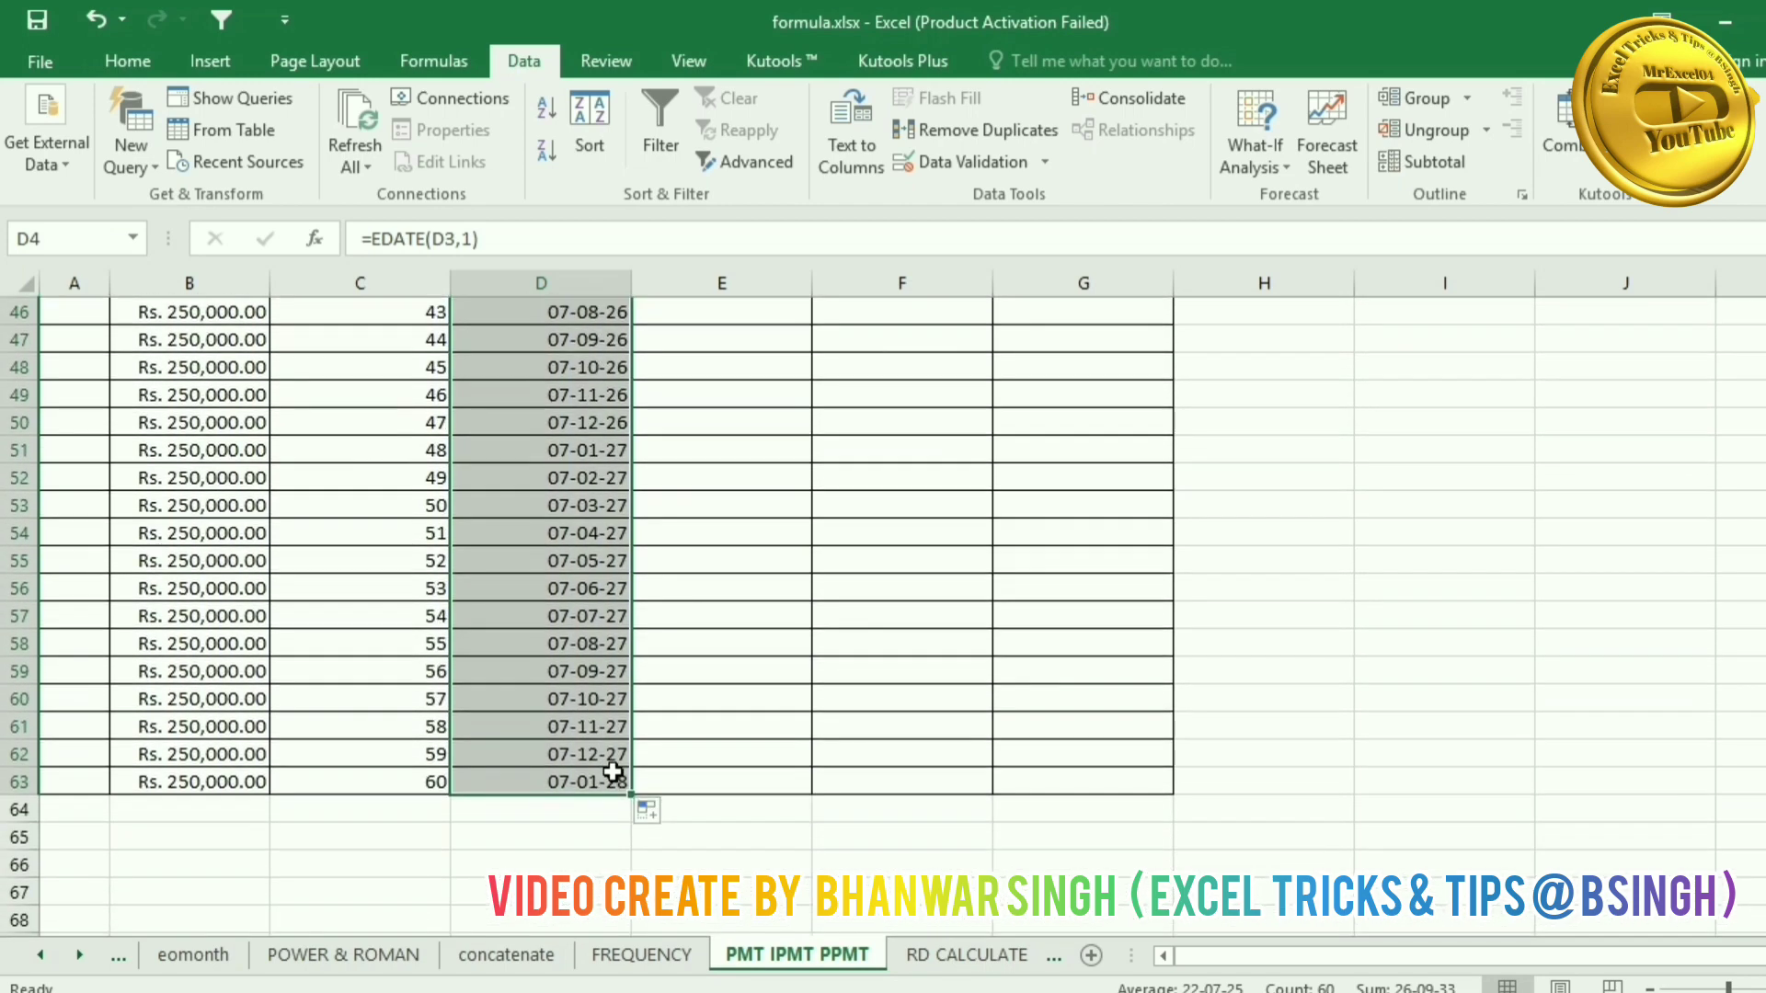
scroll(615, 773, up, 12)
scroll(641, 641, up, 3)
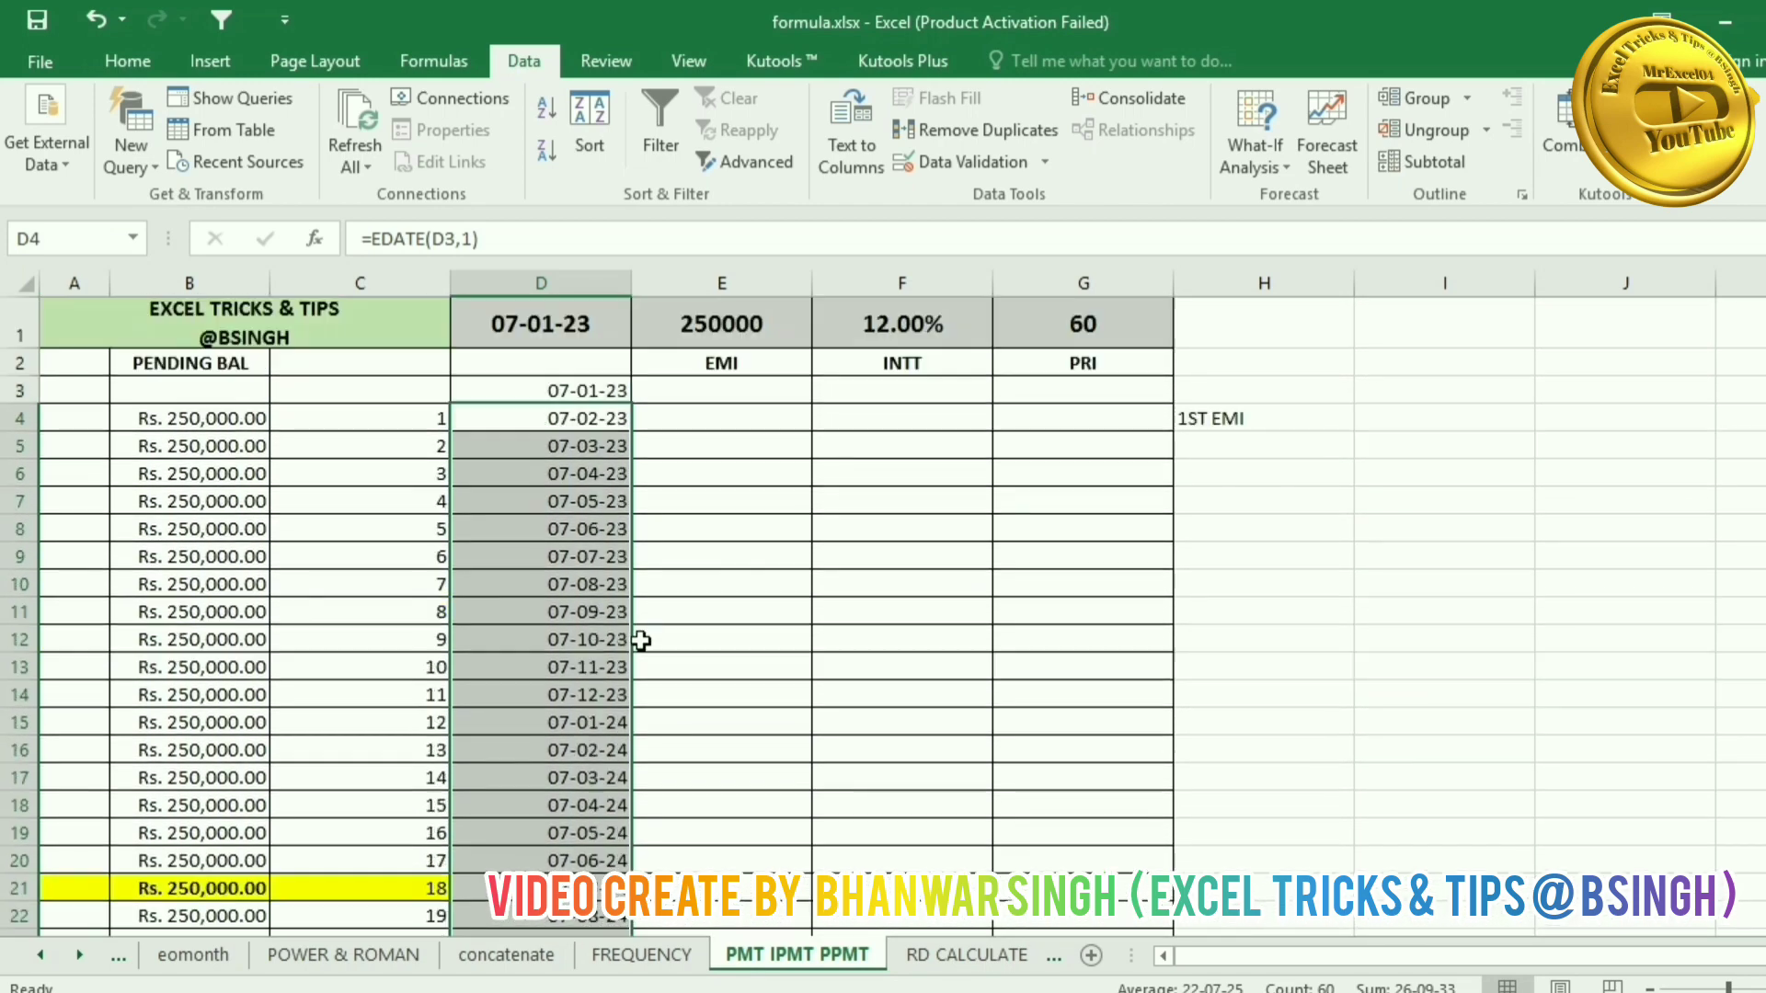
Step: Start a PMT formula in E3 with the monthly rate $F$1/12, using an absolute reference to the interest rate
click(702, 389)
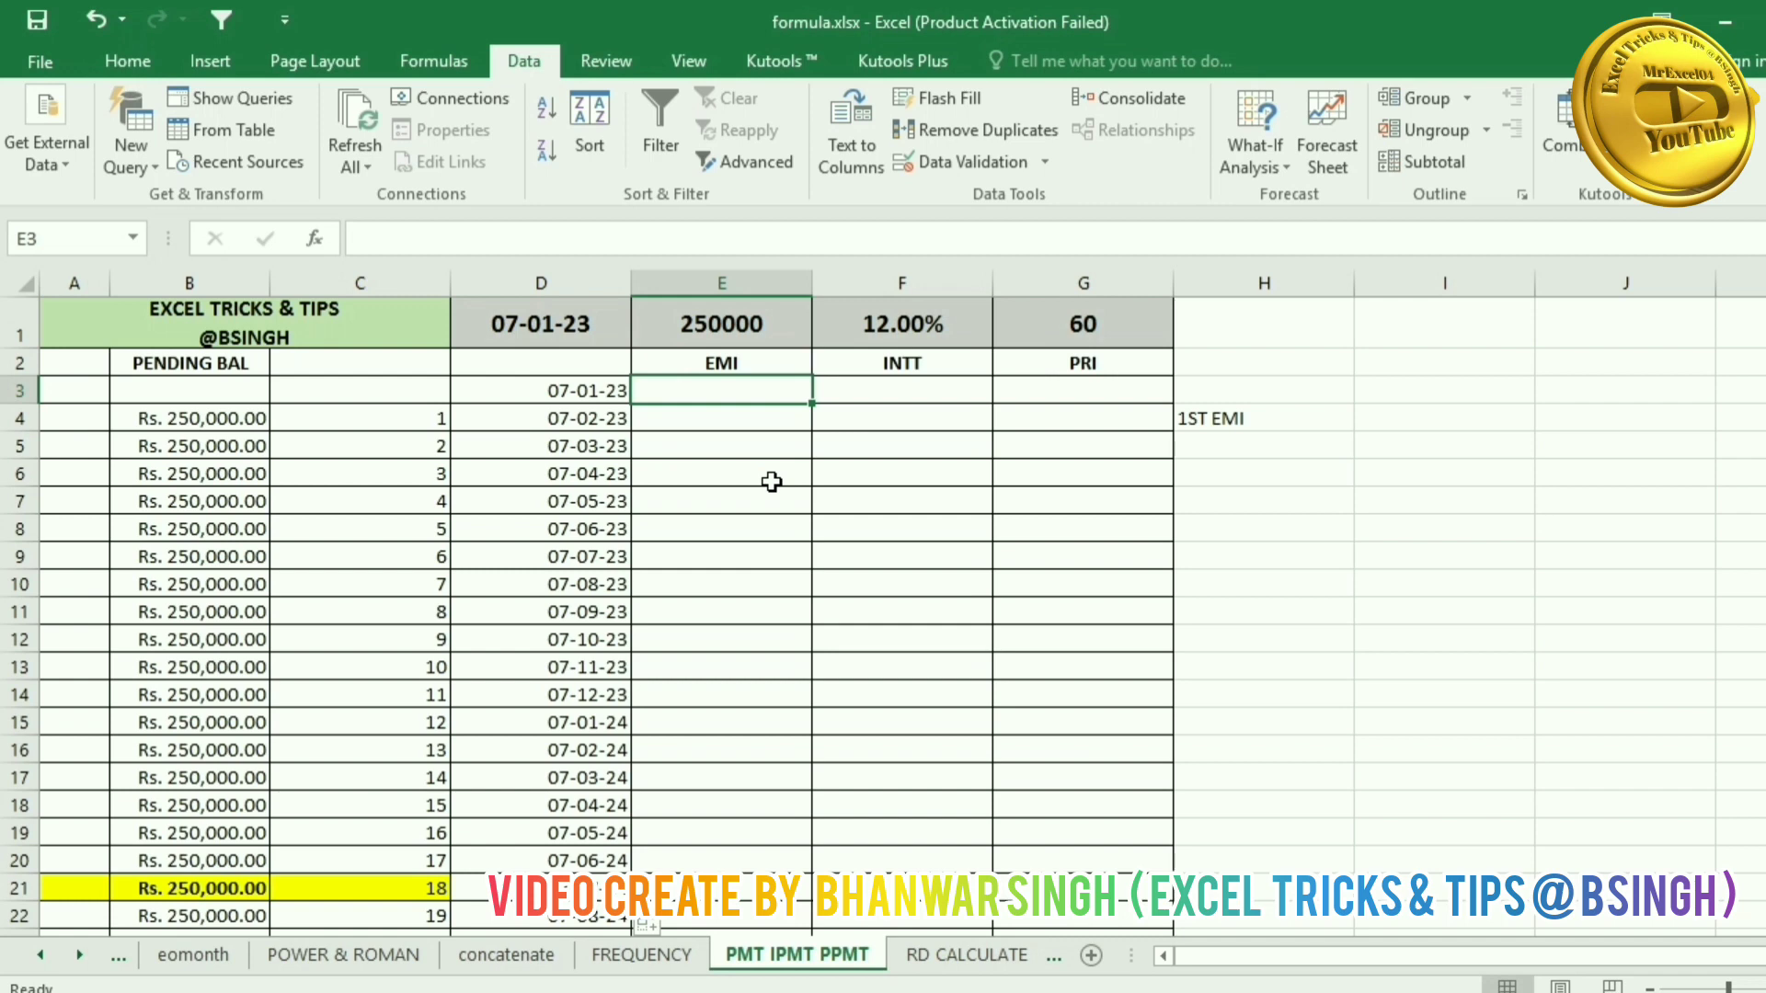
text(=PM)
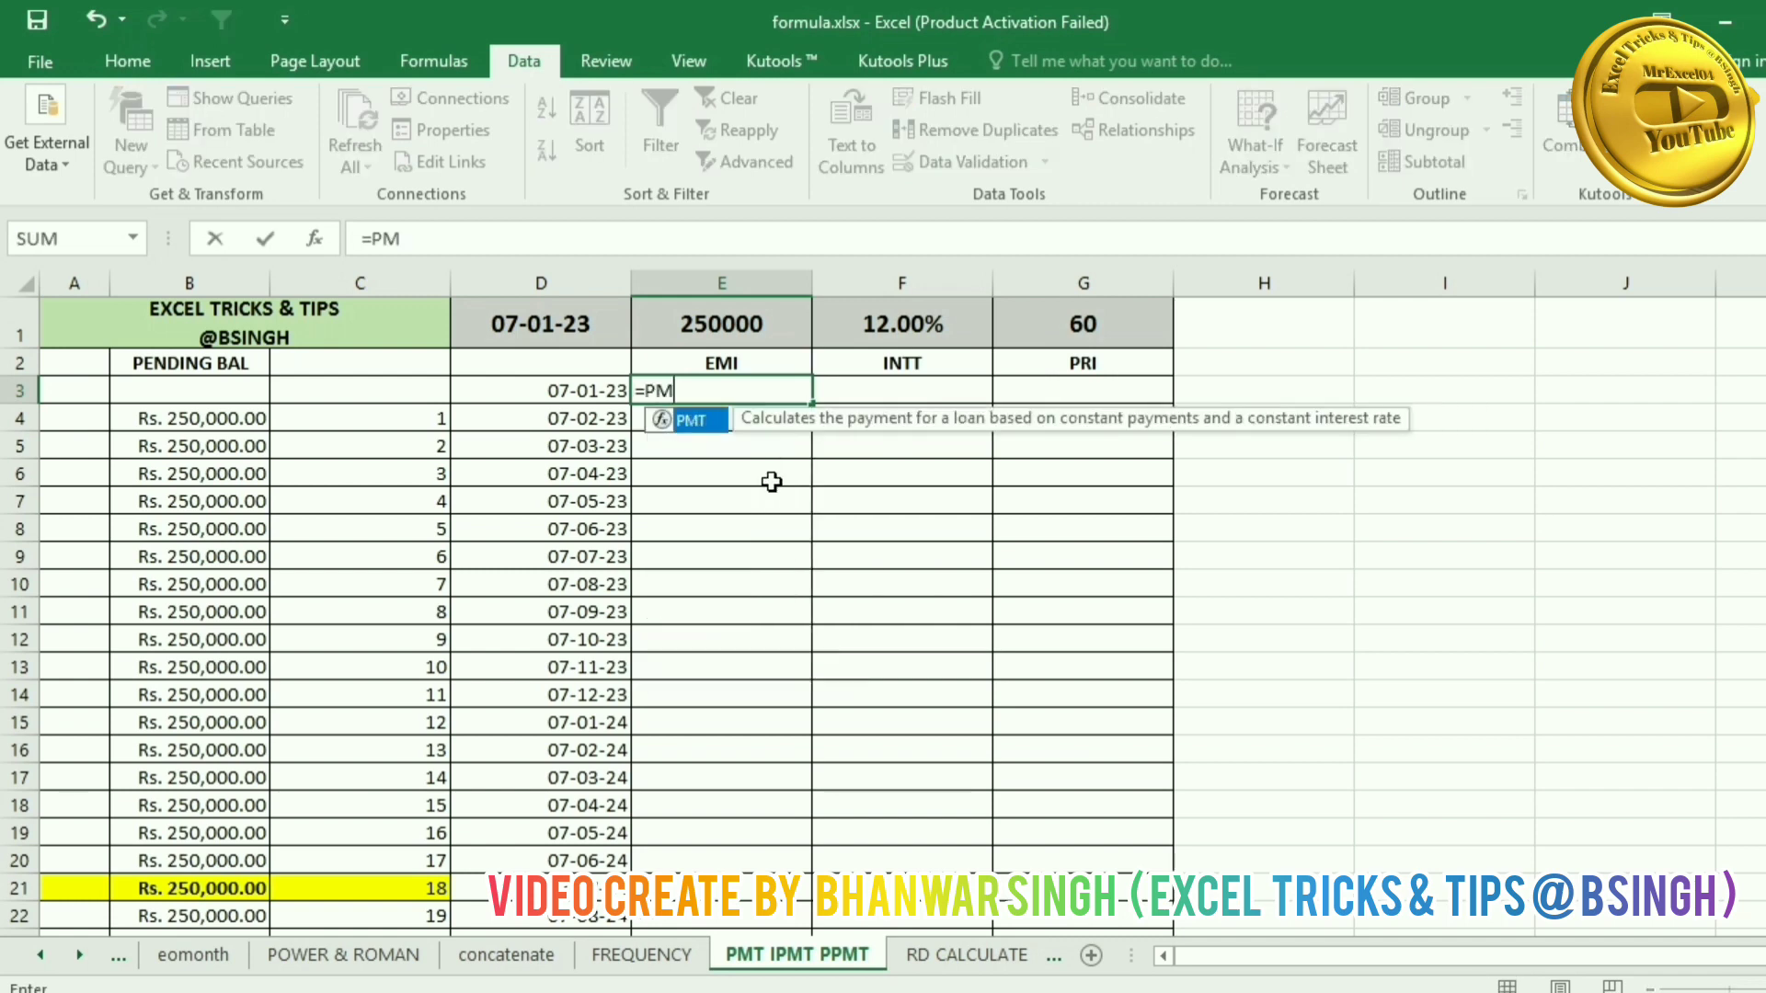
text(T()
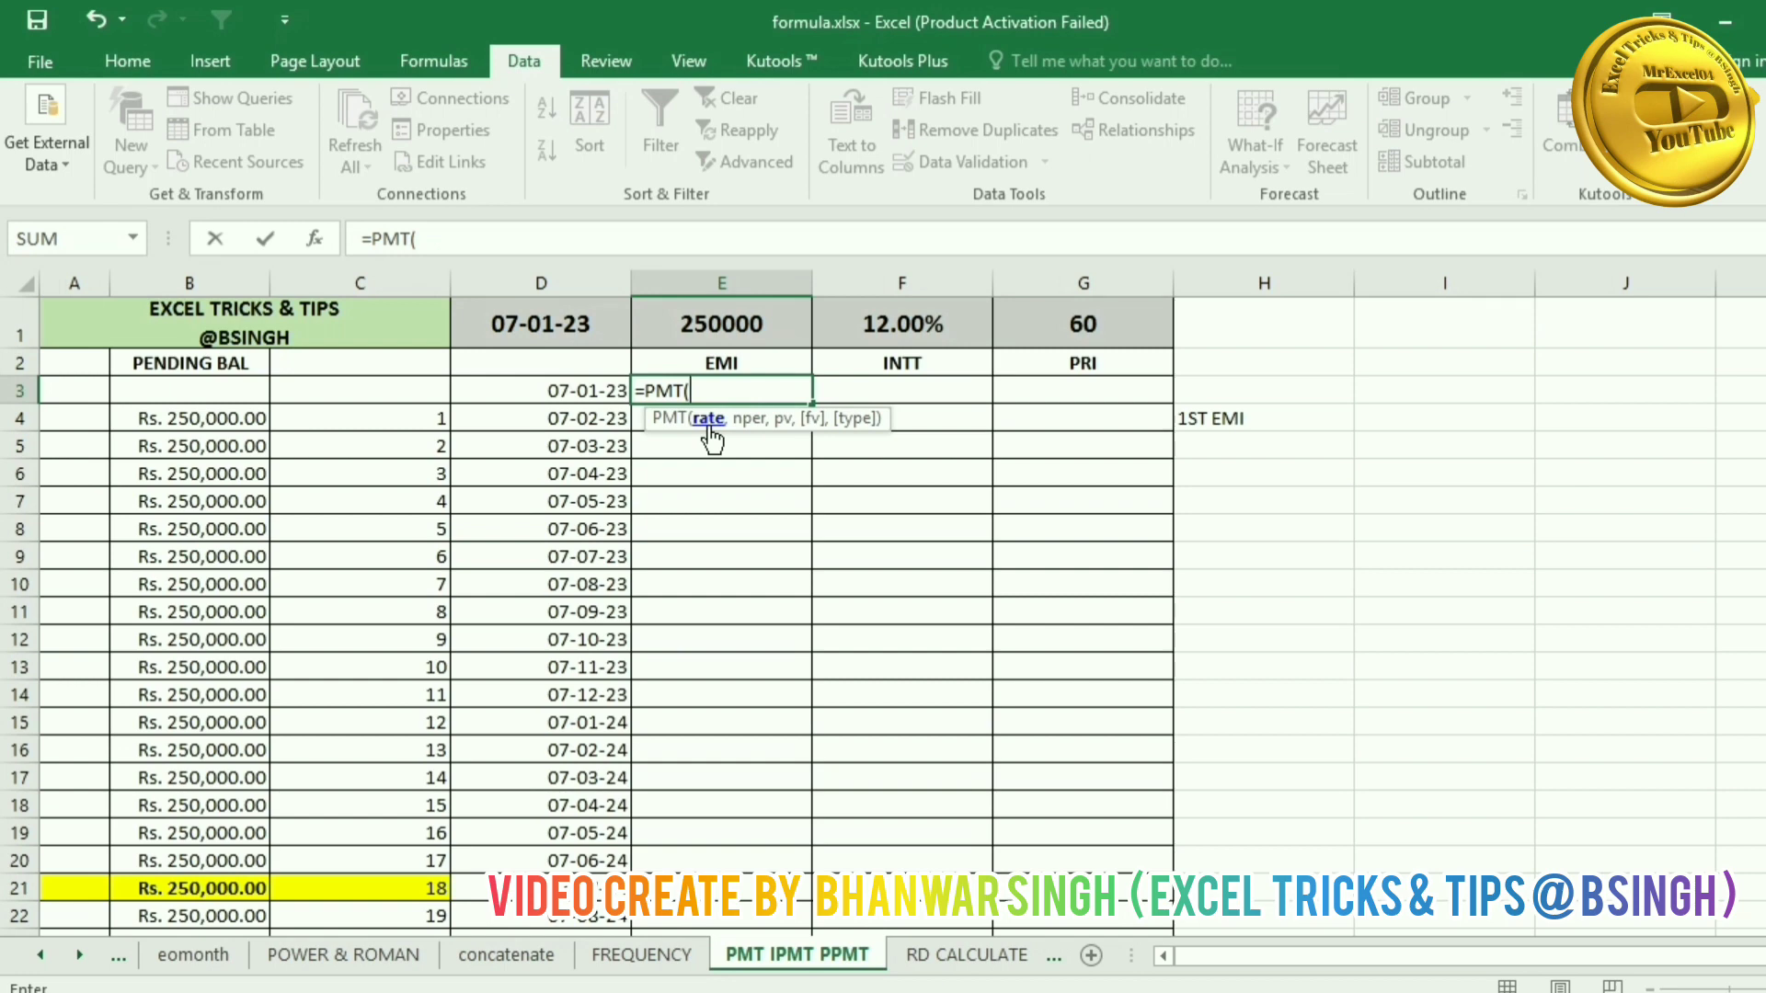
click(891, 326)
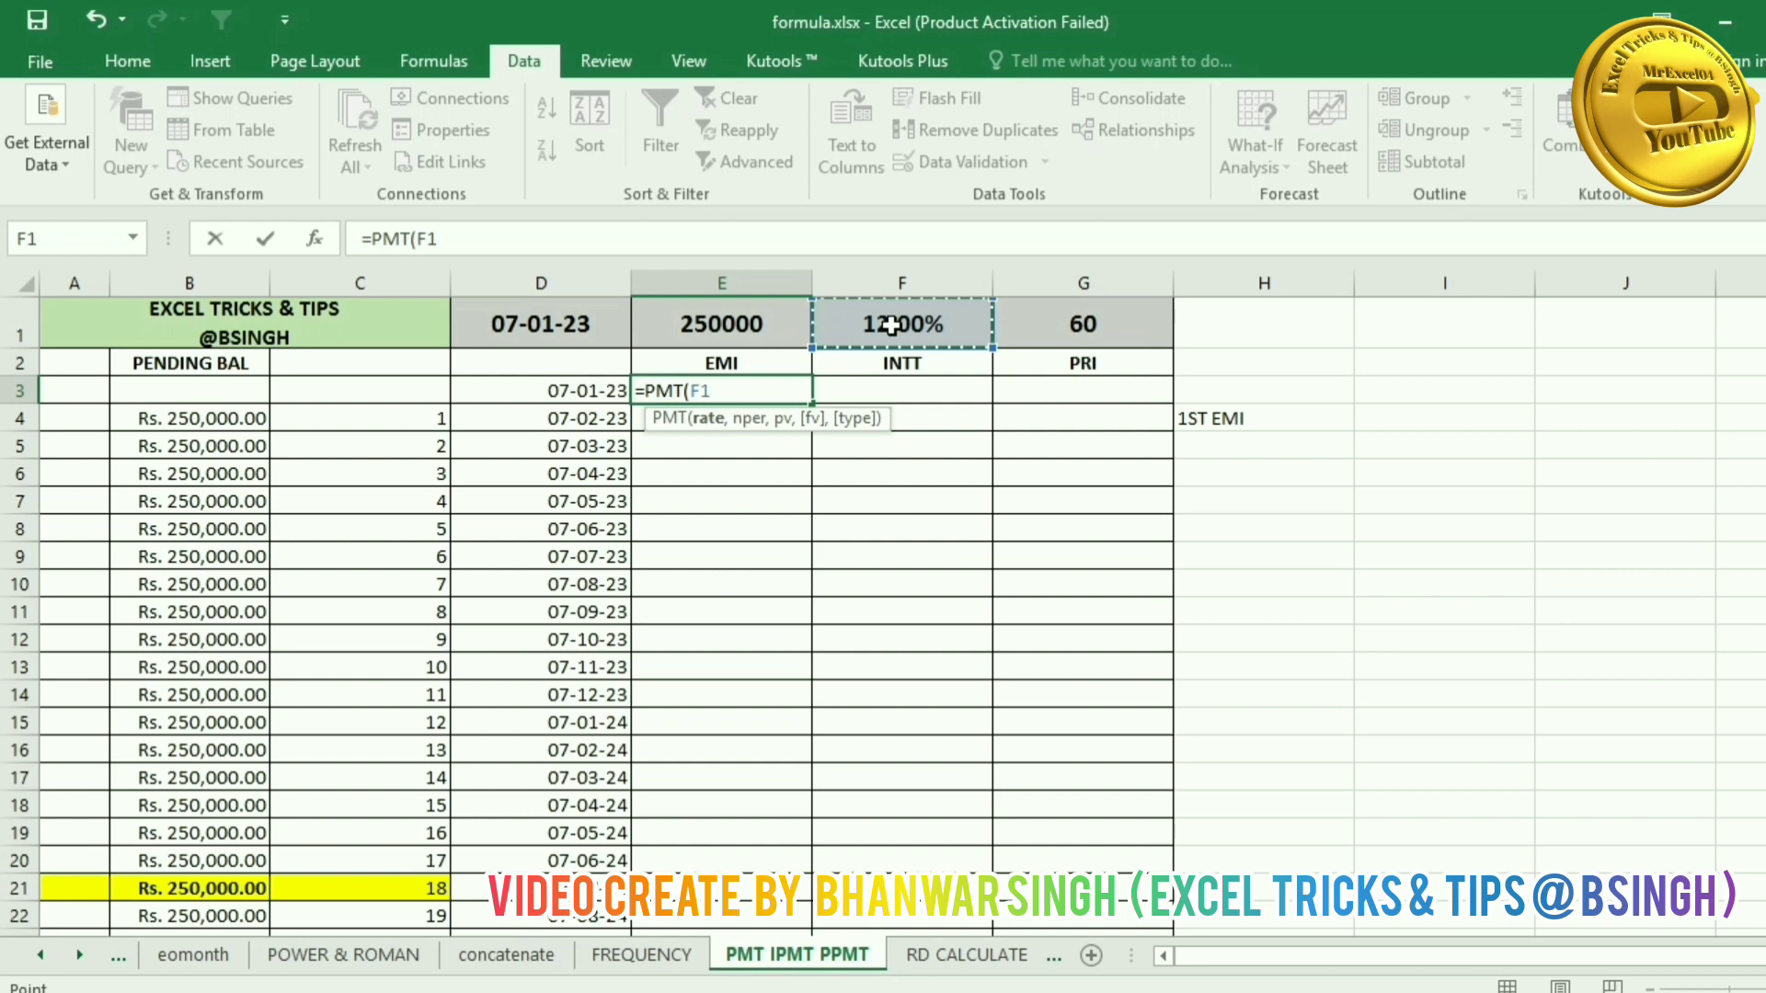
text(/)
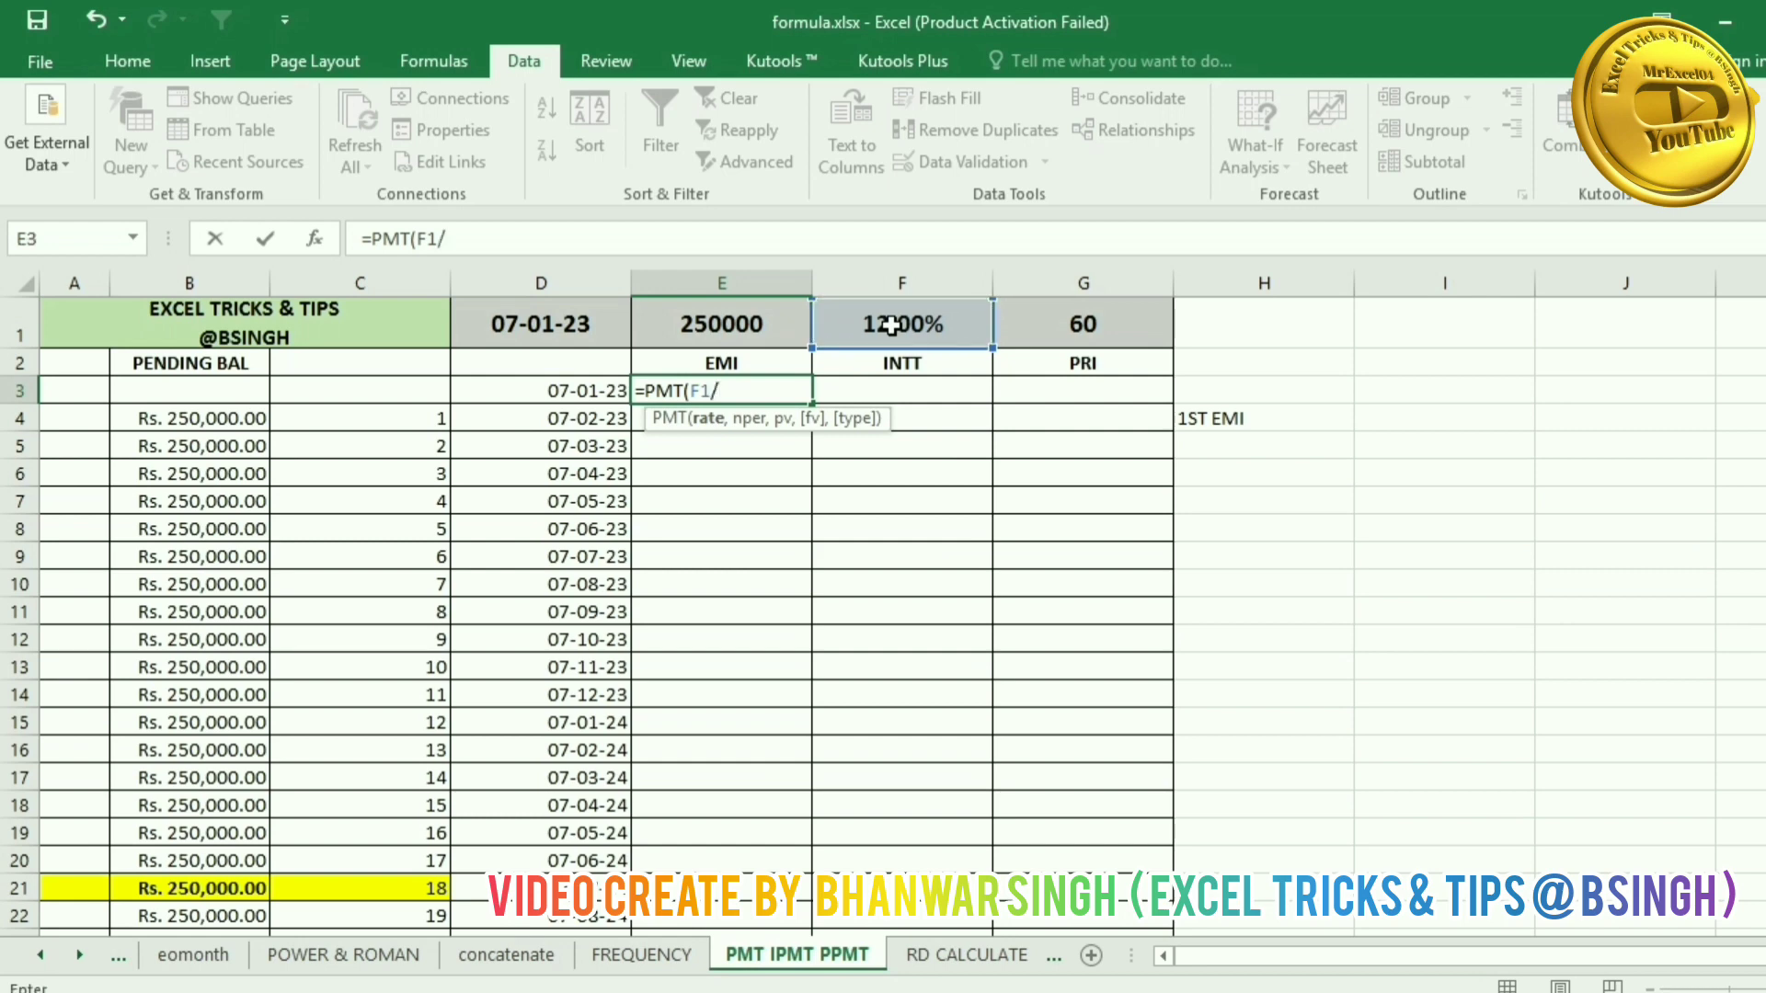
text(12)
key(BackSpace)
key(BackSpace)
key(BackSpace)
key(F4)
text(/12)
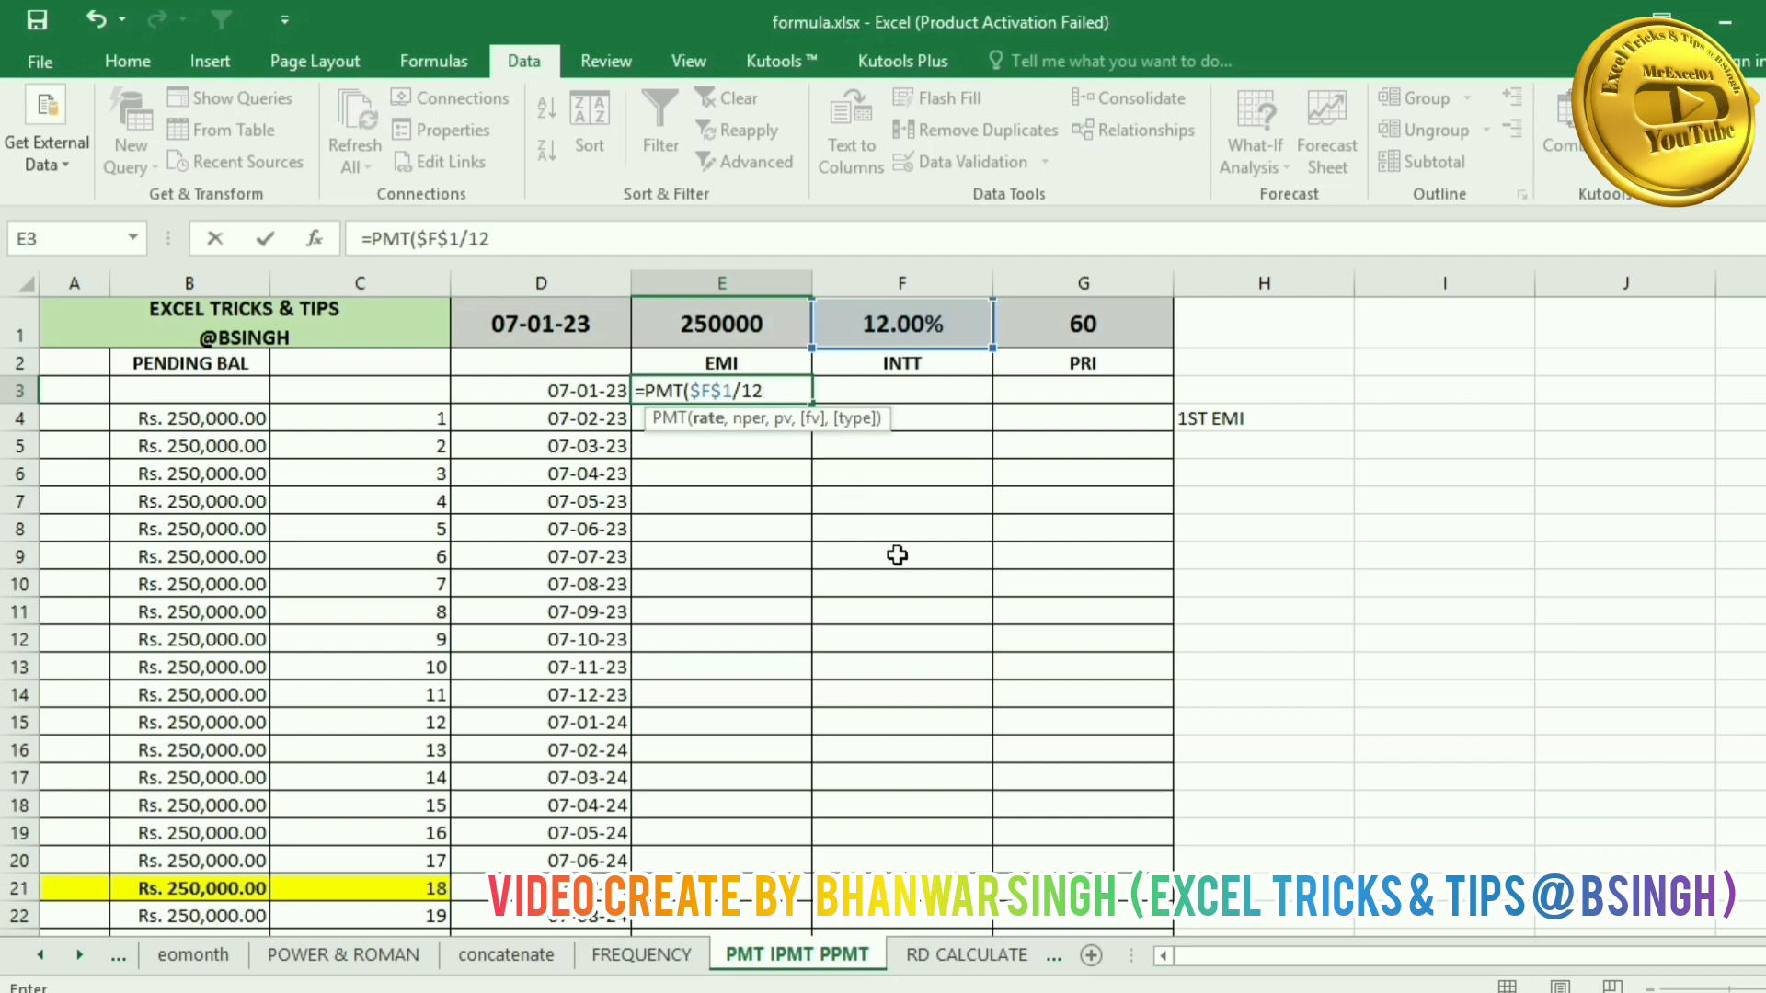
Step: Complete the E3 formula with absolute references to the period count and loan amount, giving =PMT($F$1/12,$G$1,$E$1)
text(,)
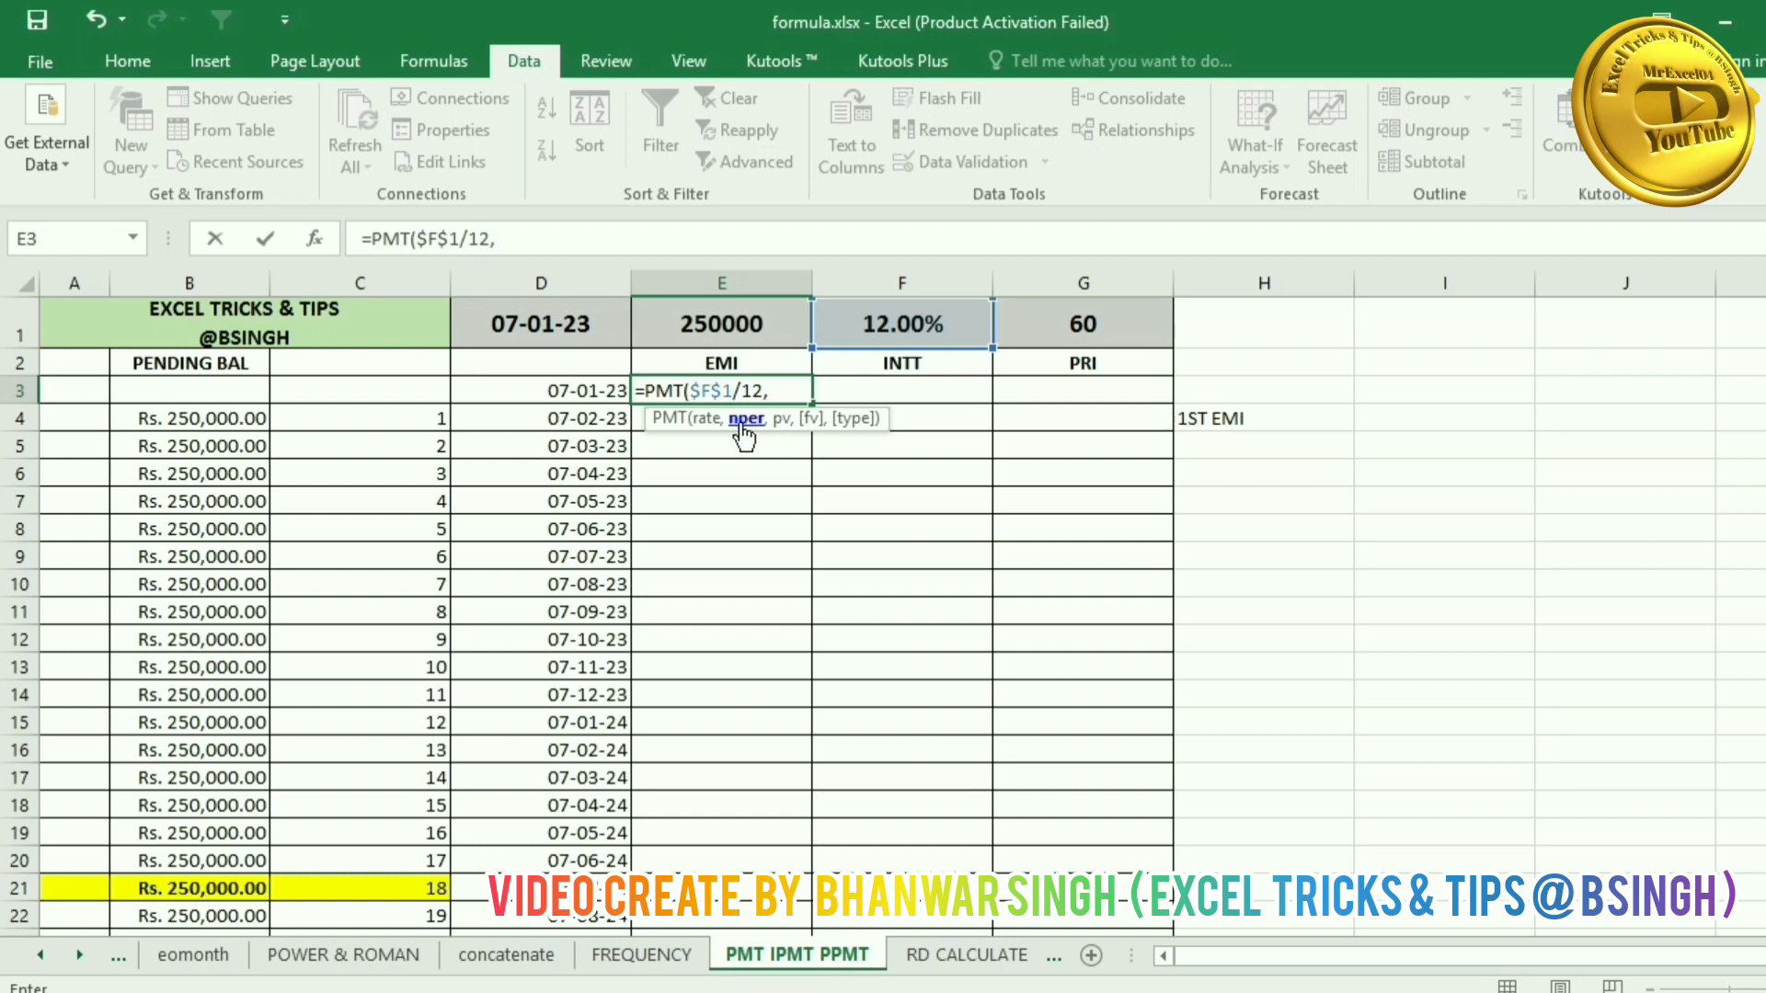
click(1091, 326)
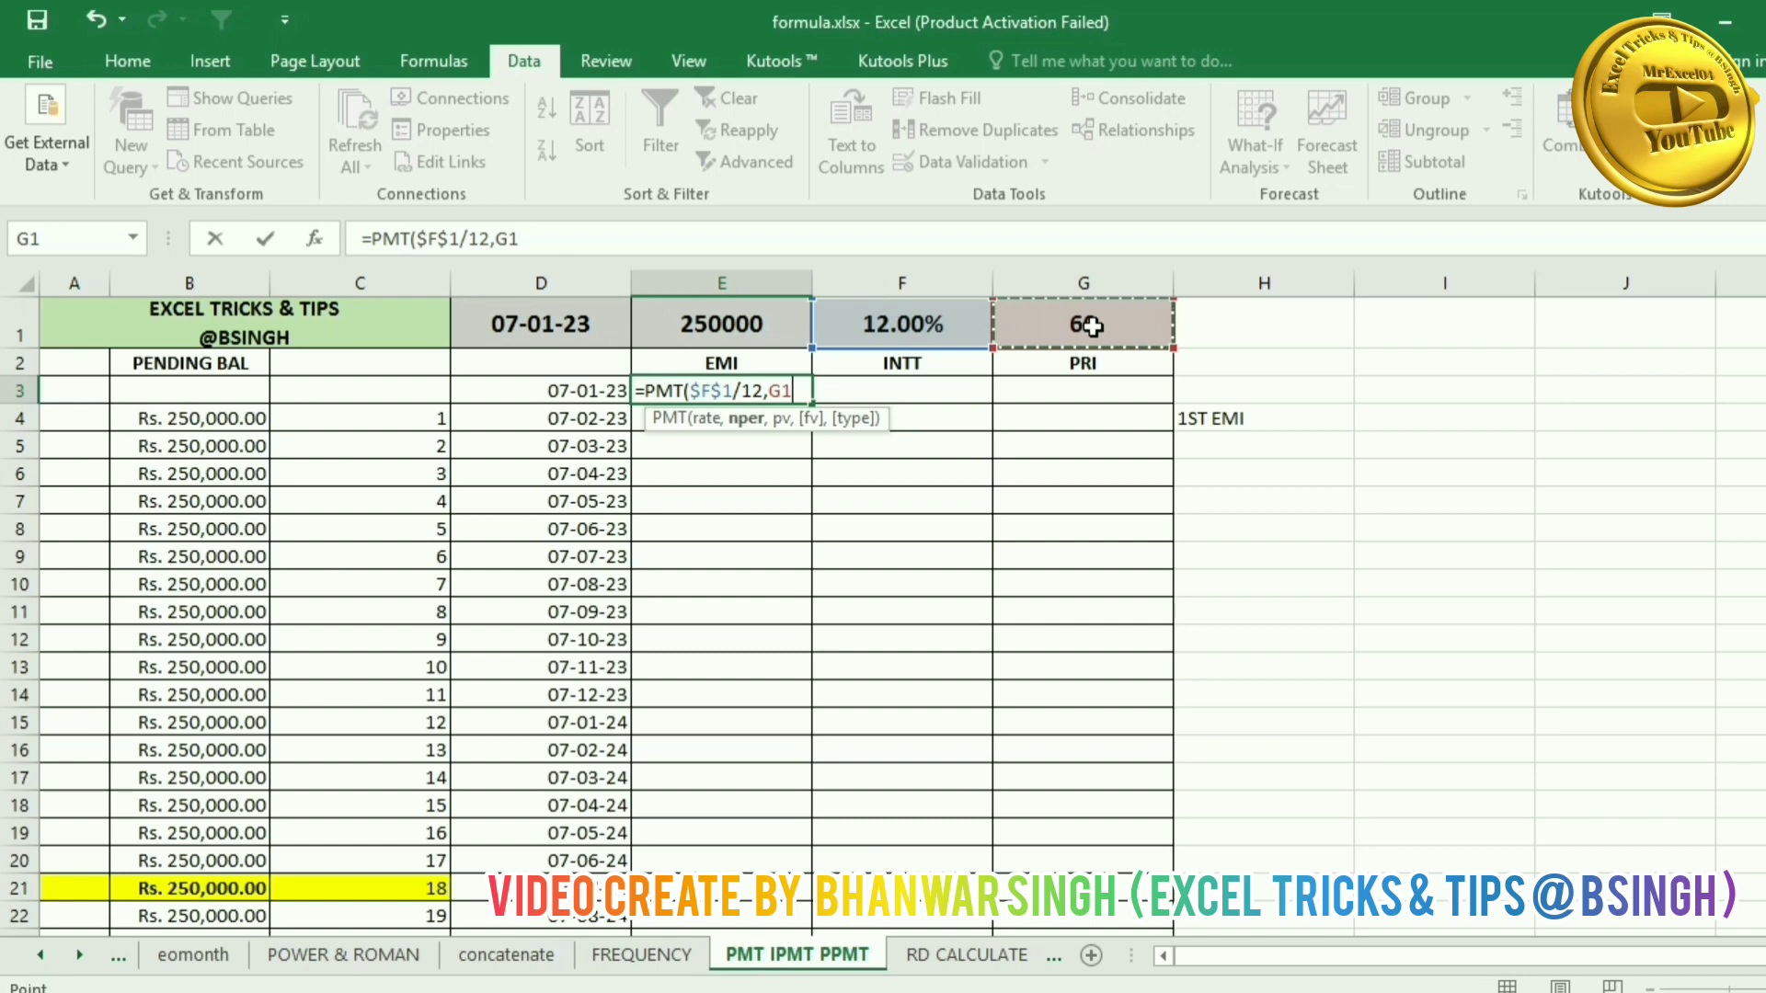
text(,)
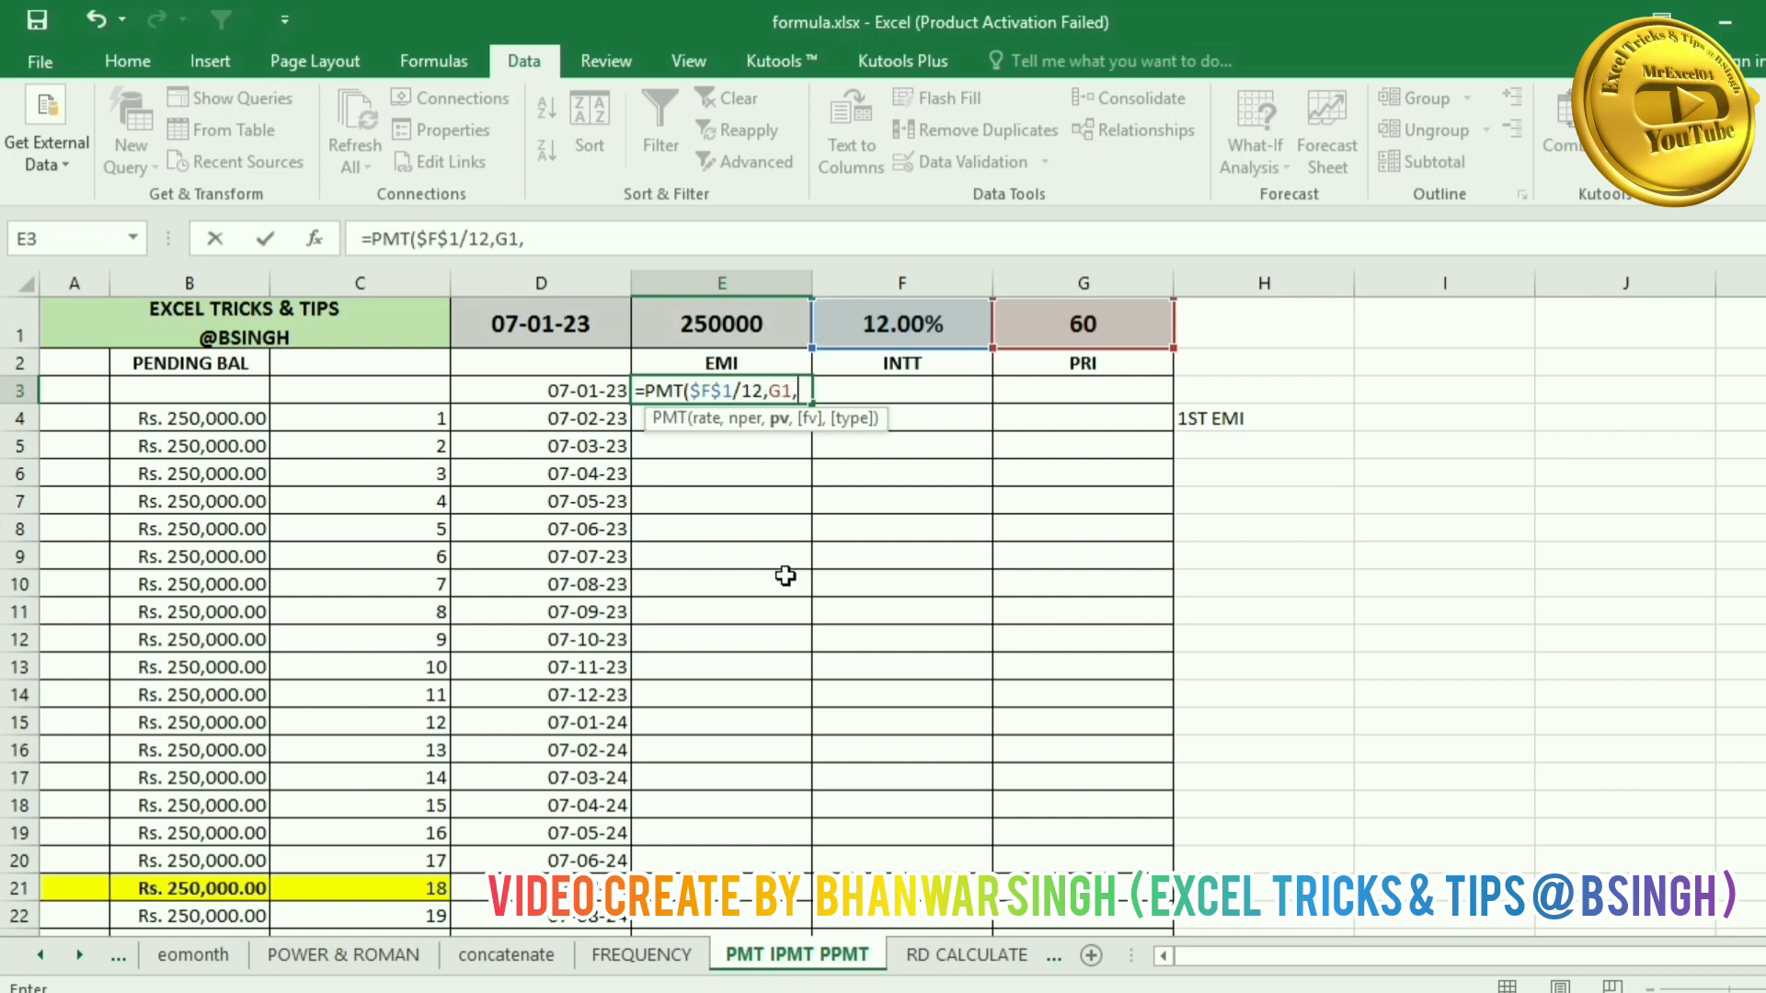
key(BackSpace)
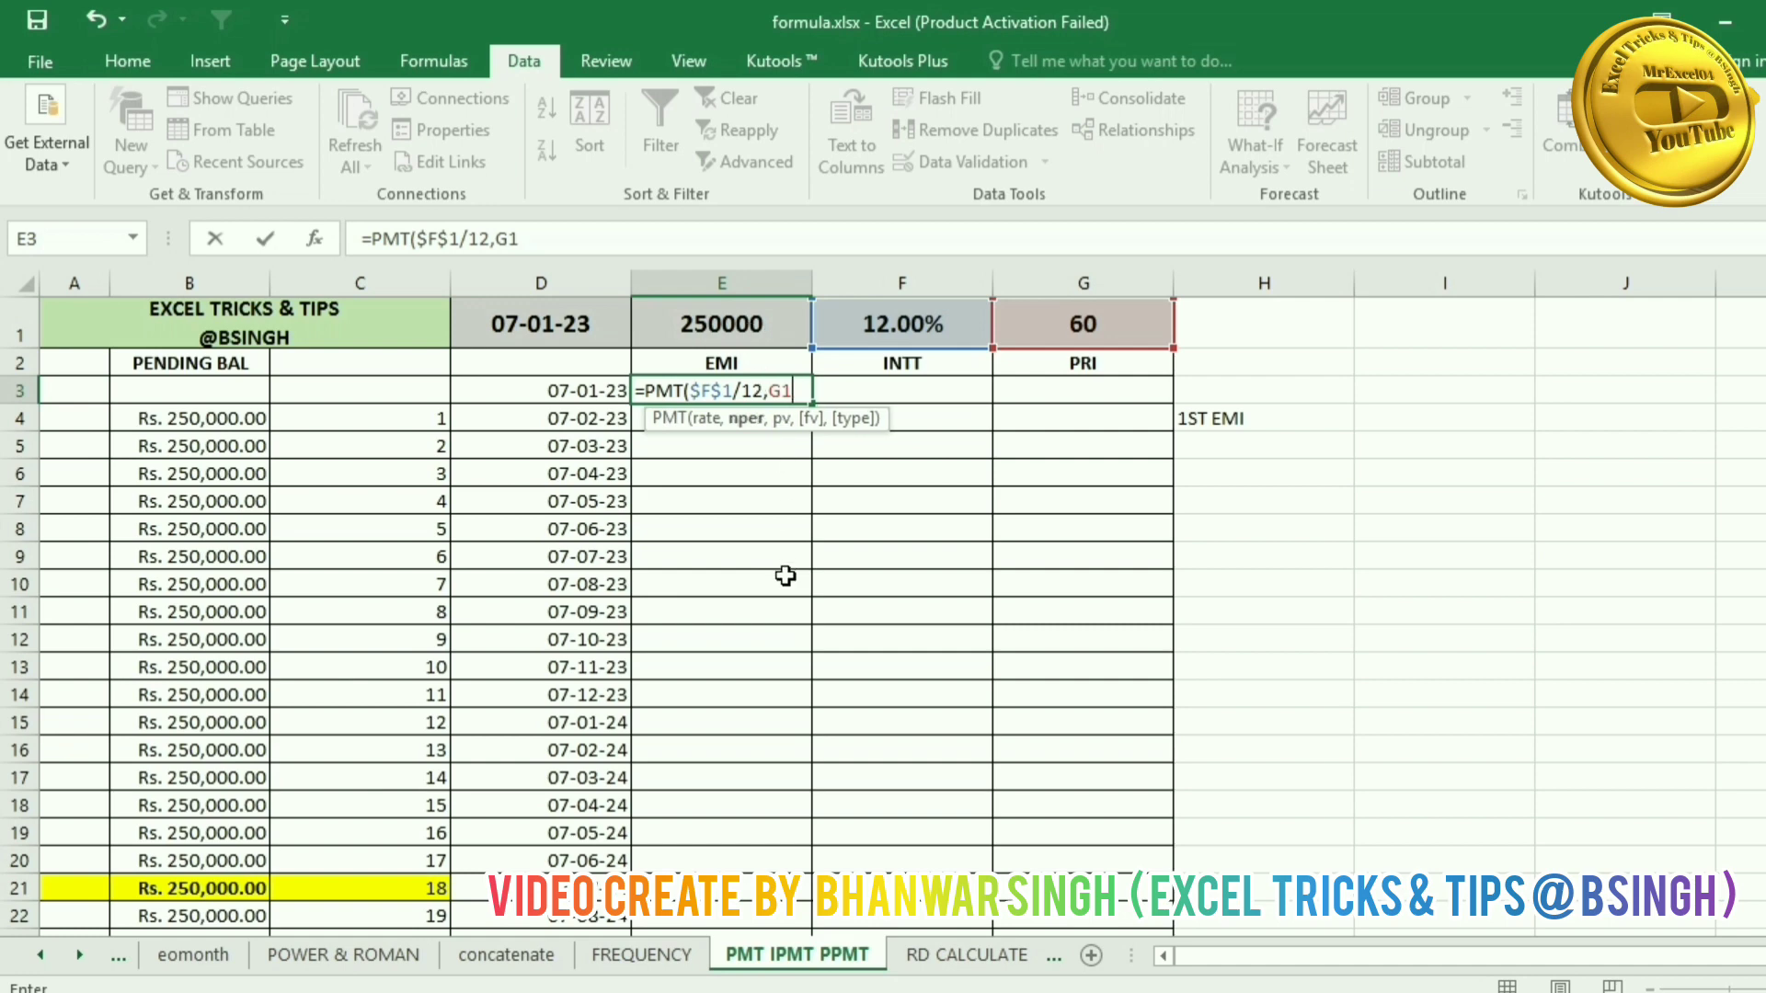
key(F4)
text(,)
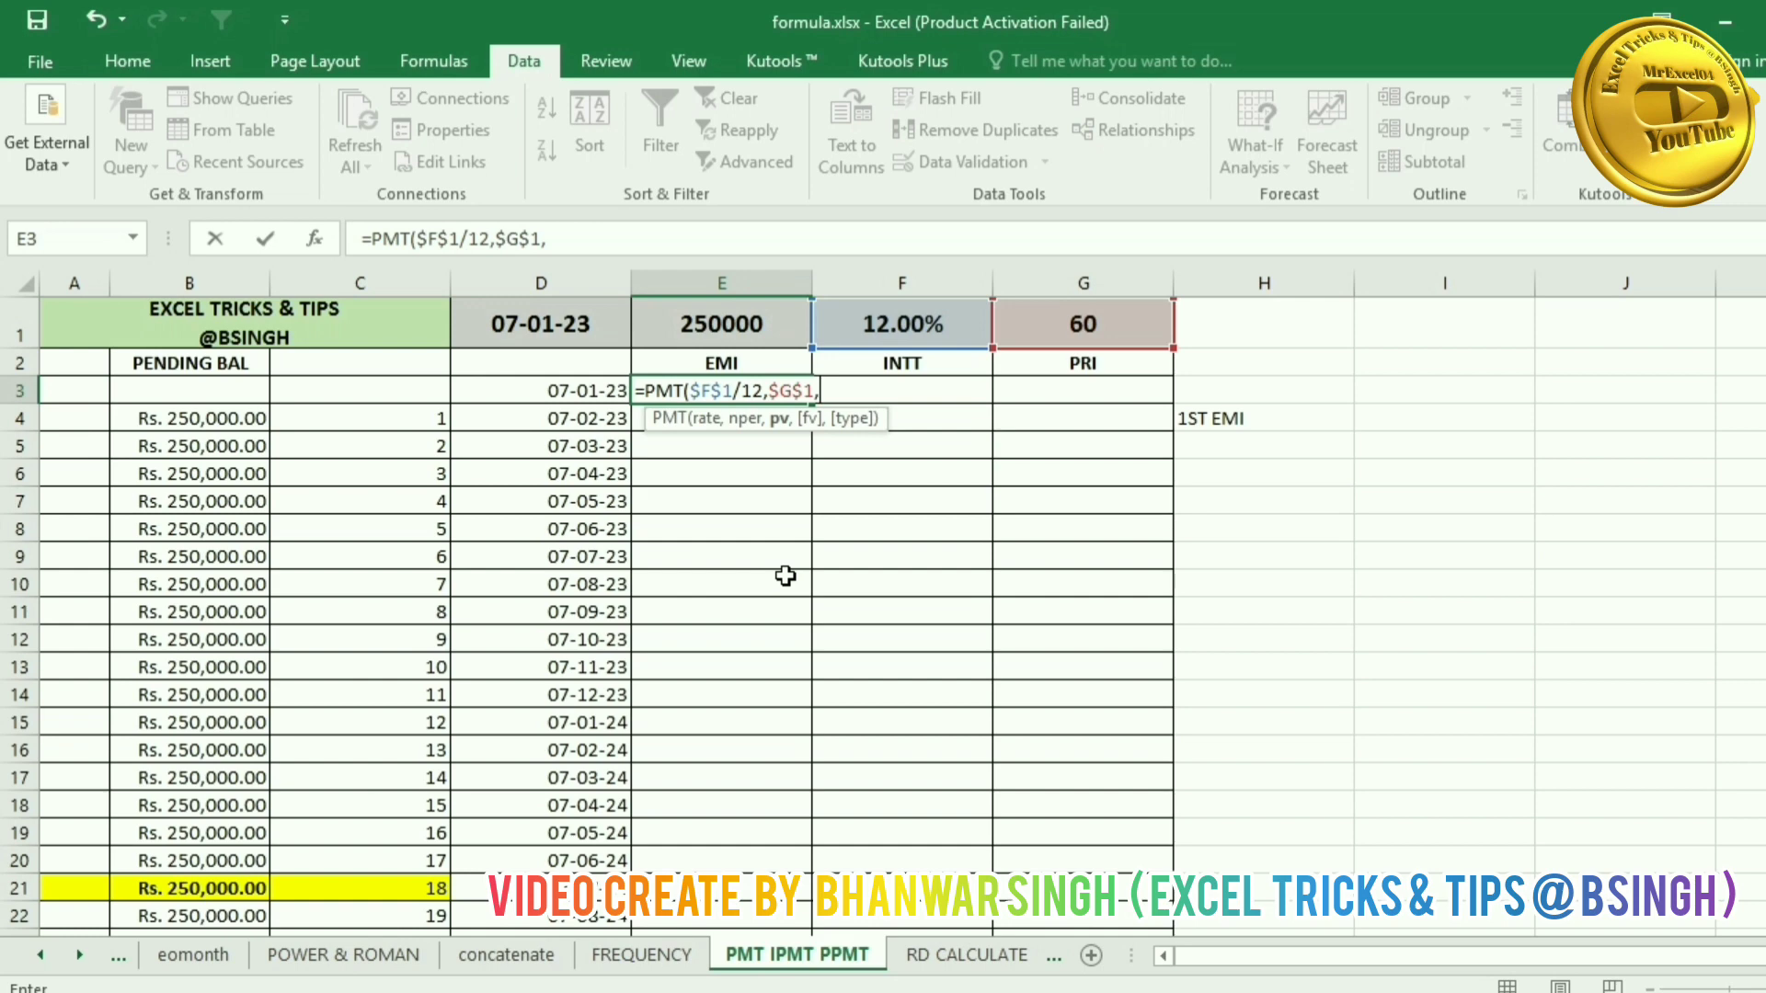
click(753, 331)
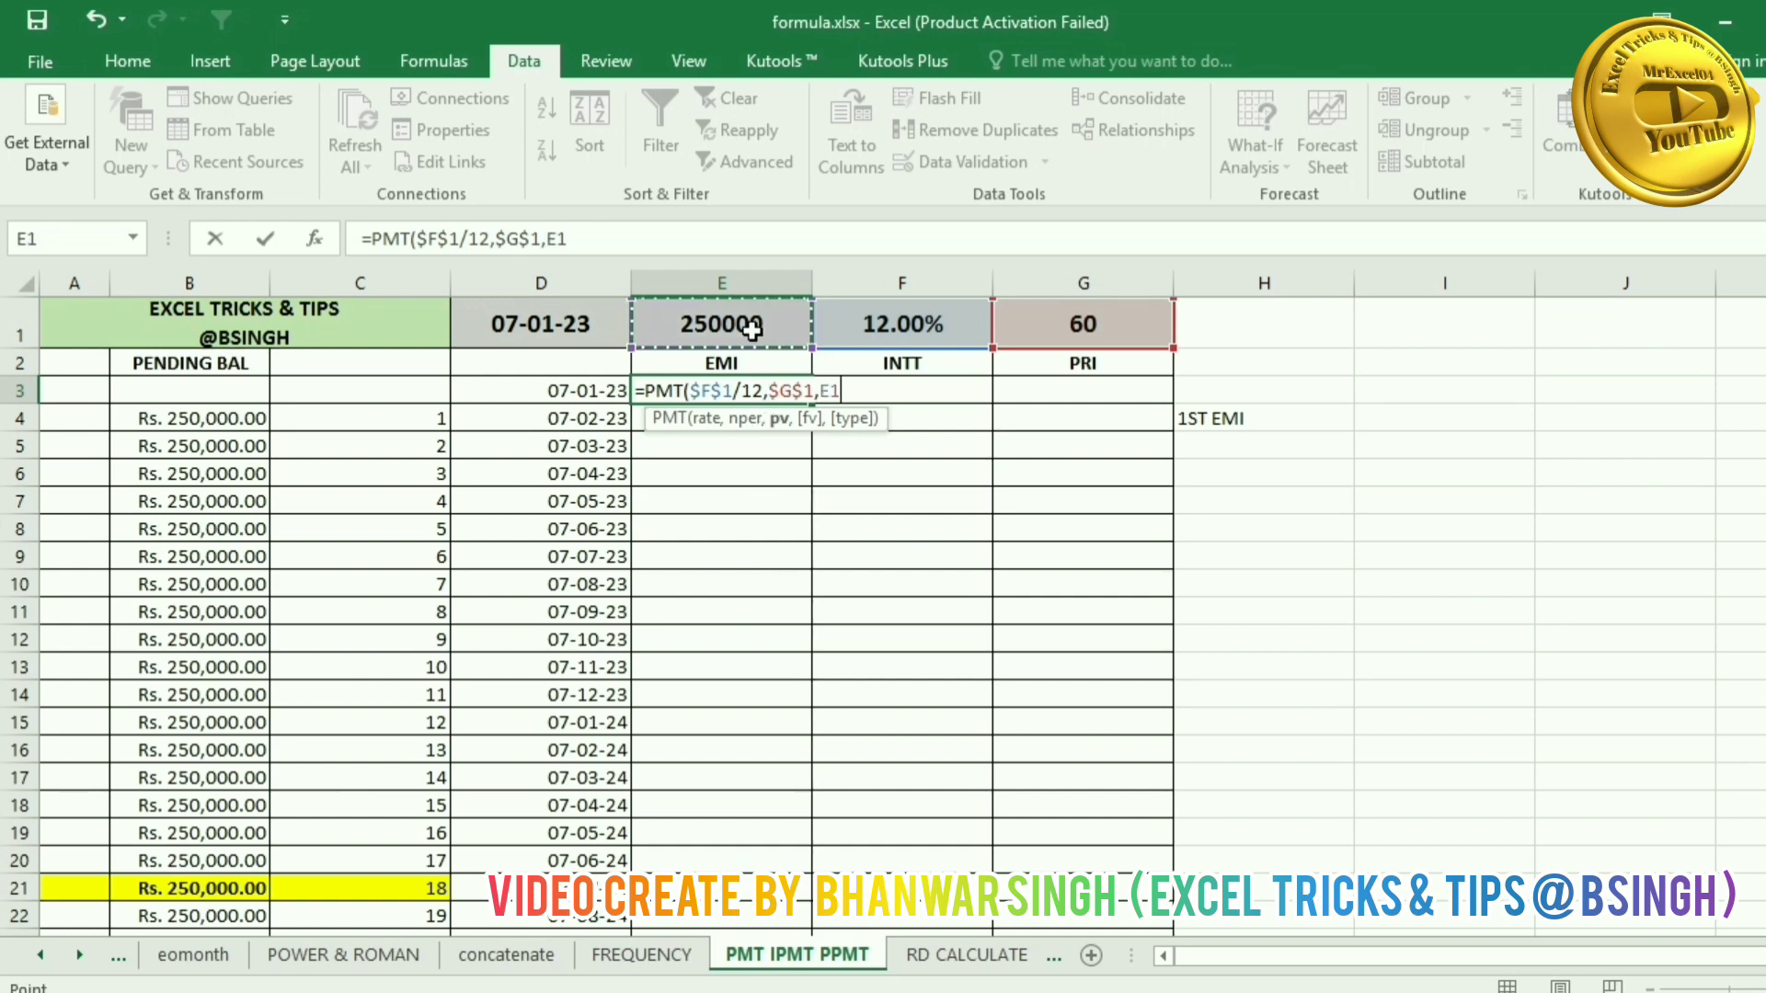
key(F4)
text())
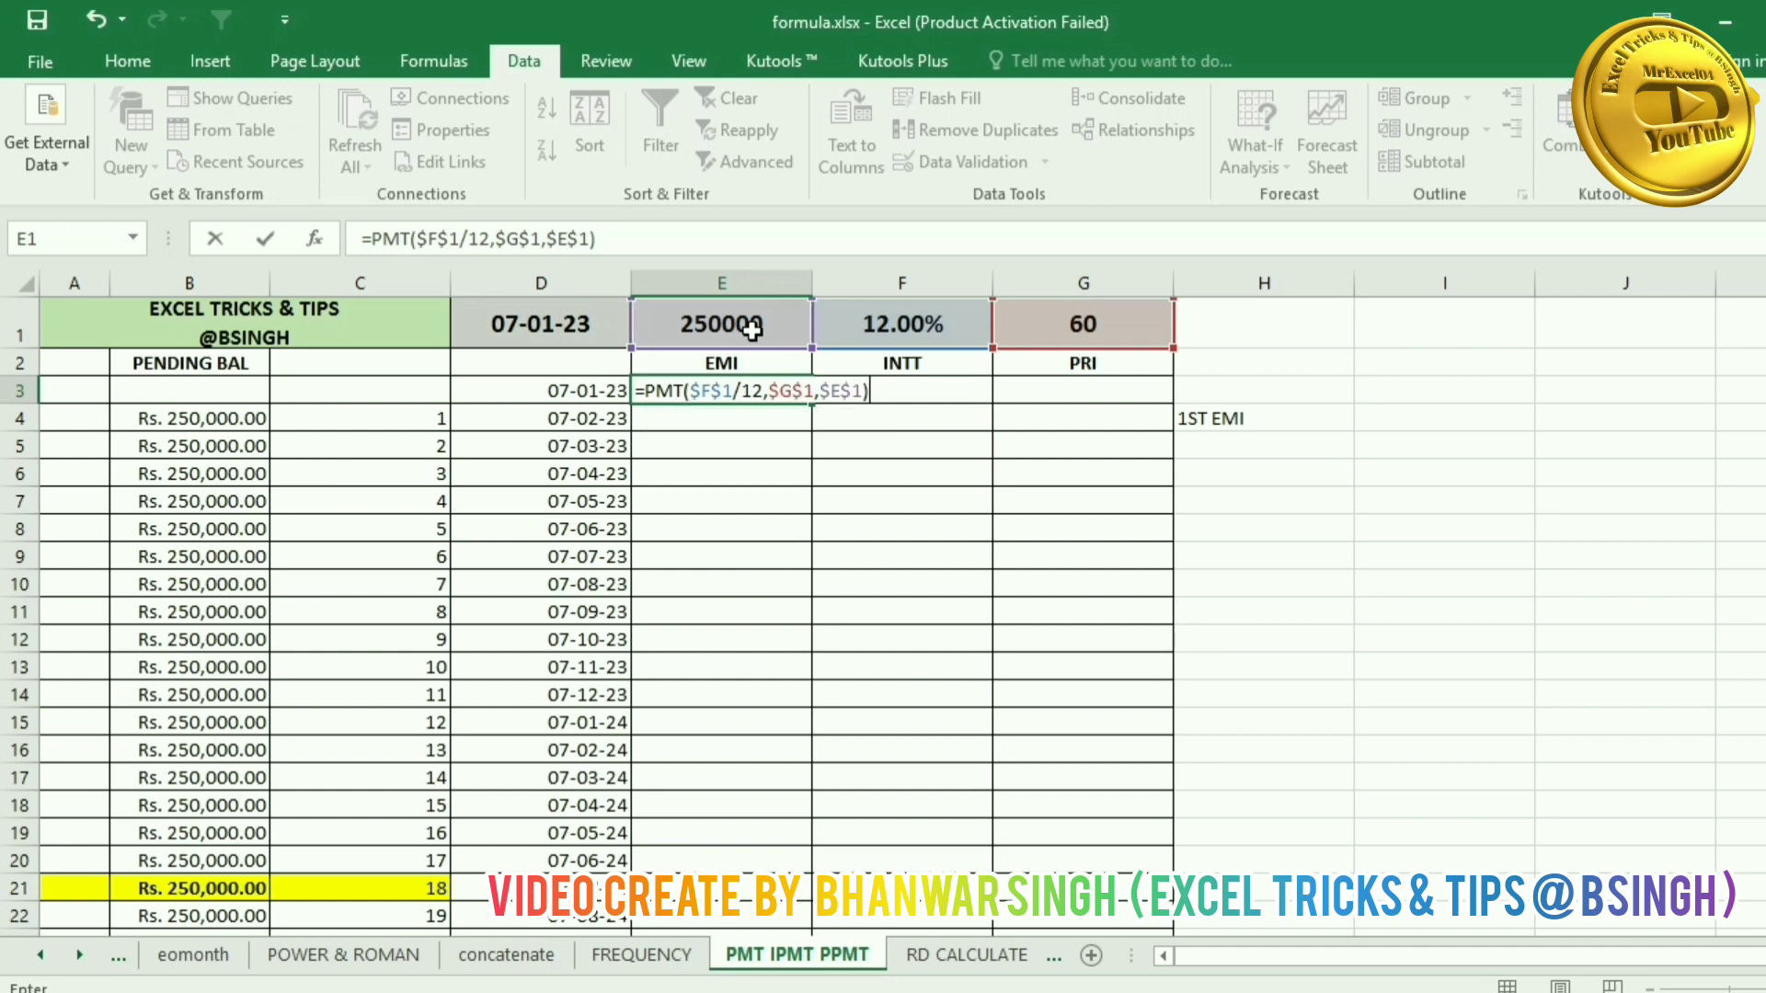
key(Return)
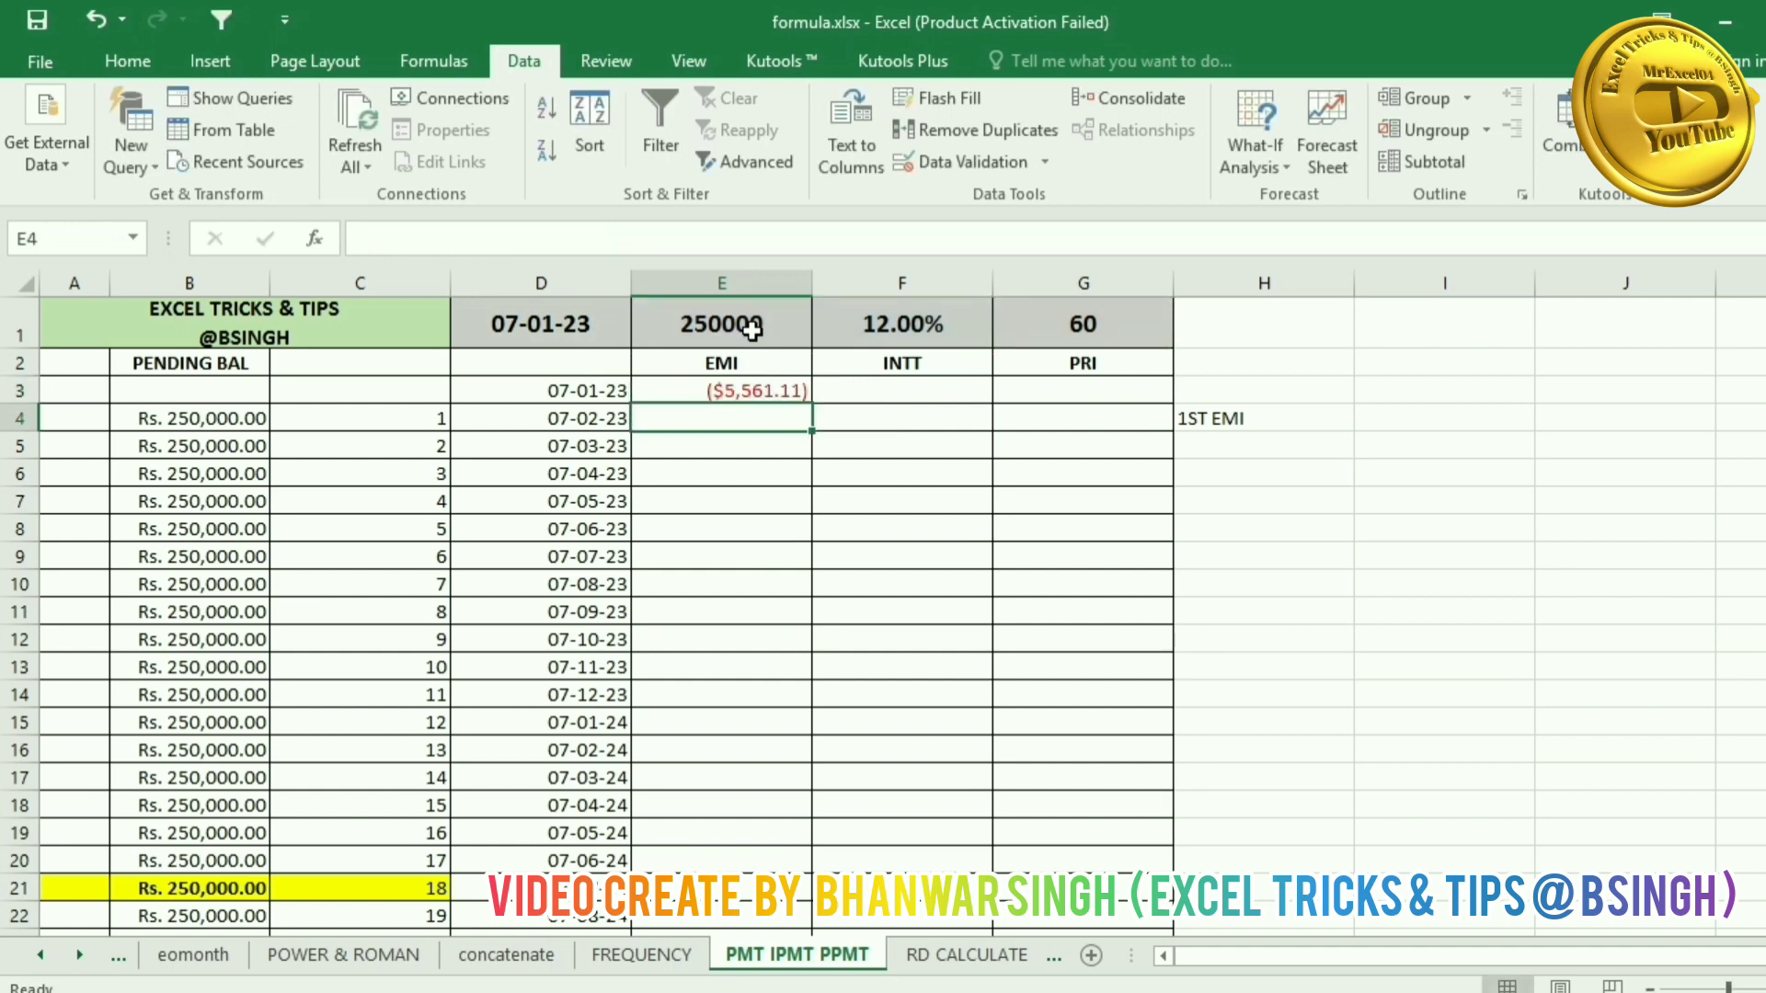
Step: Fill the PMT formula from E3 down the EMI column to row 63
click(726, 390)
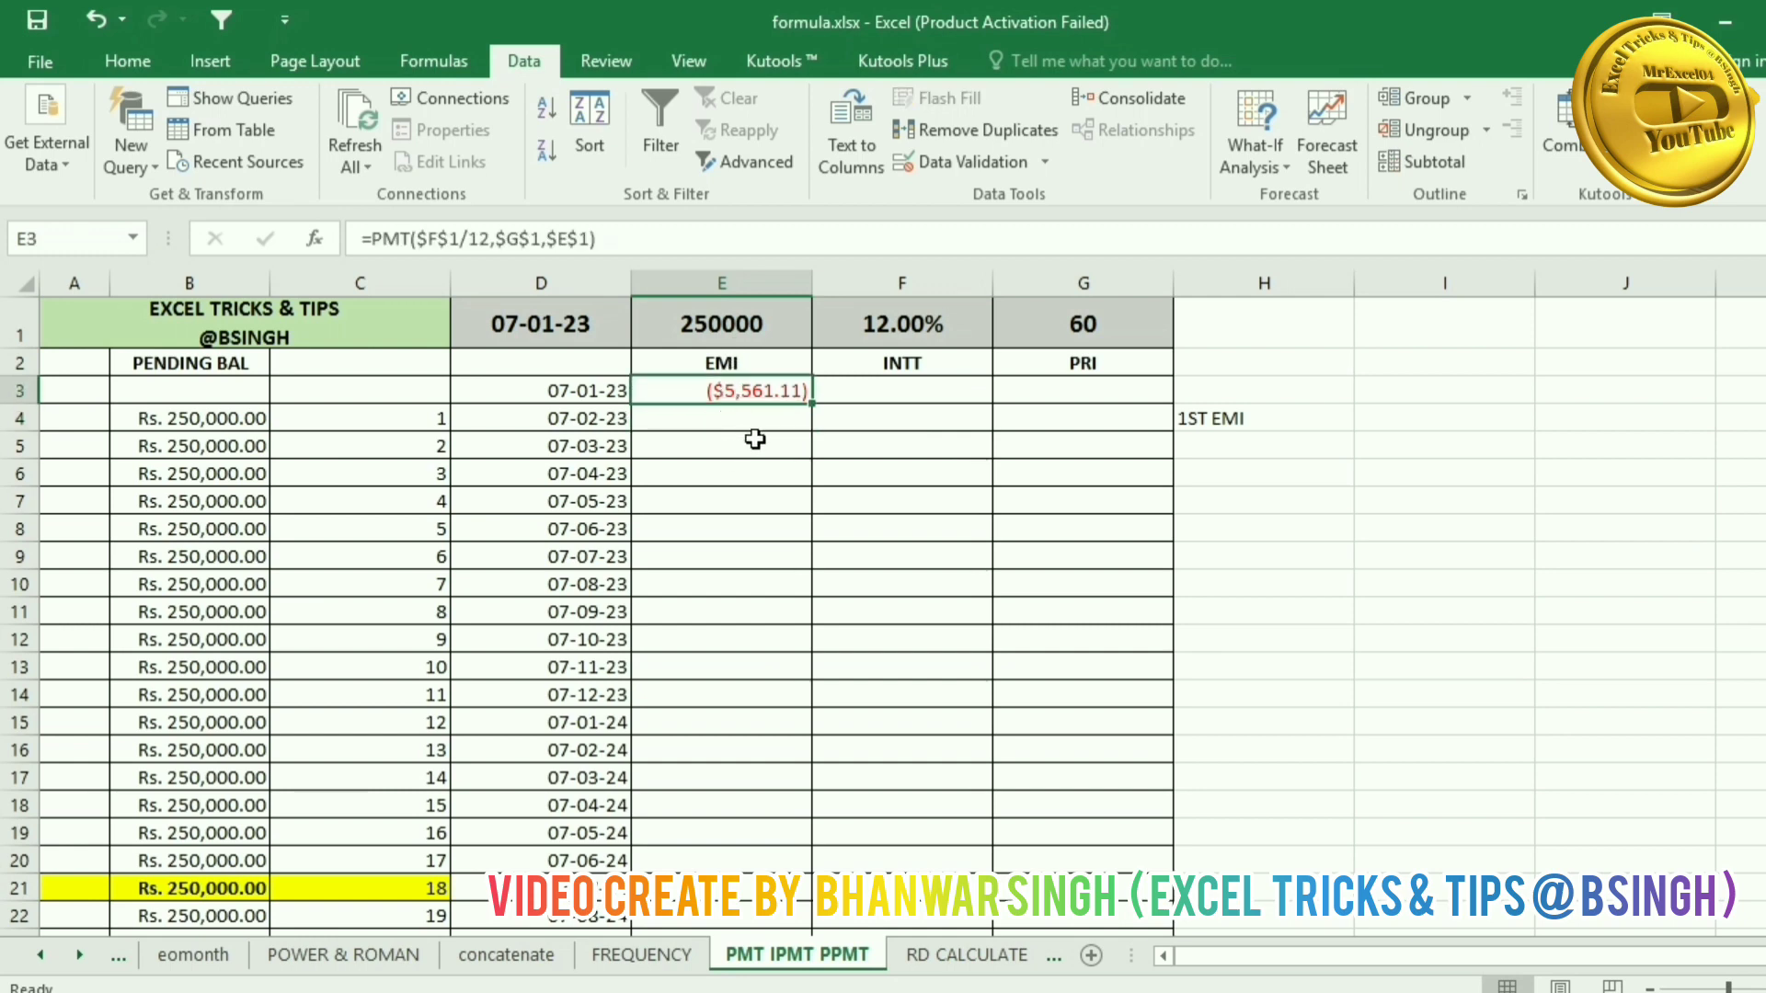
double_click(813, 405)
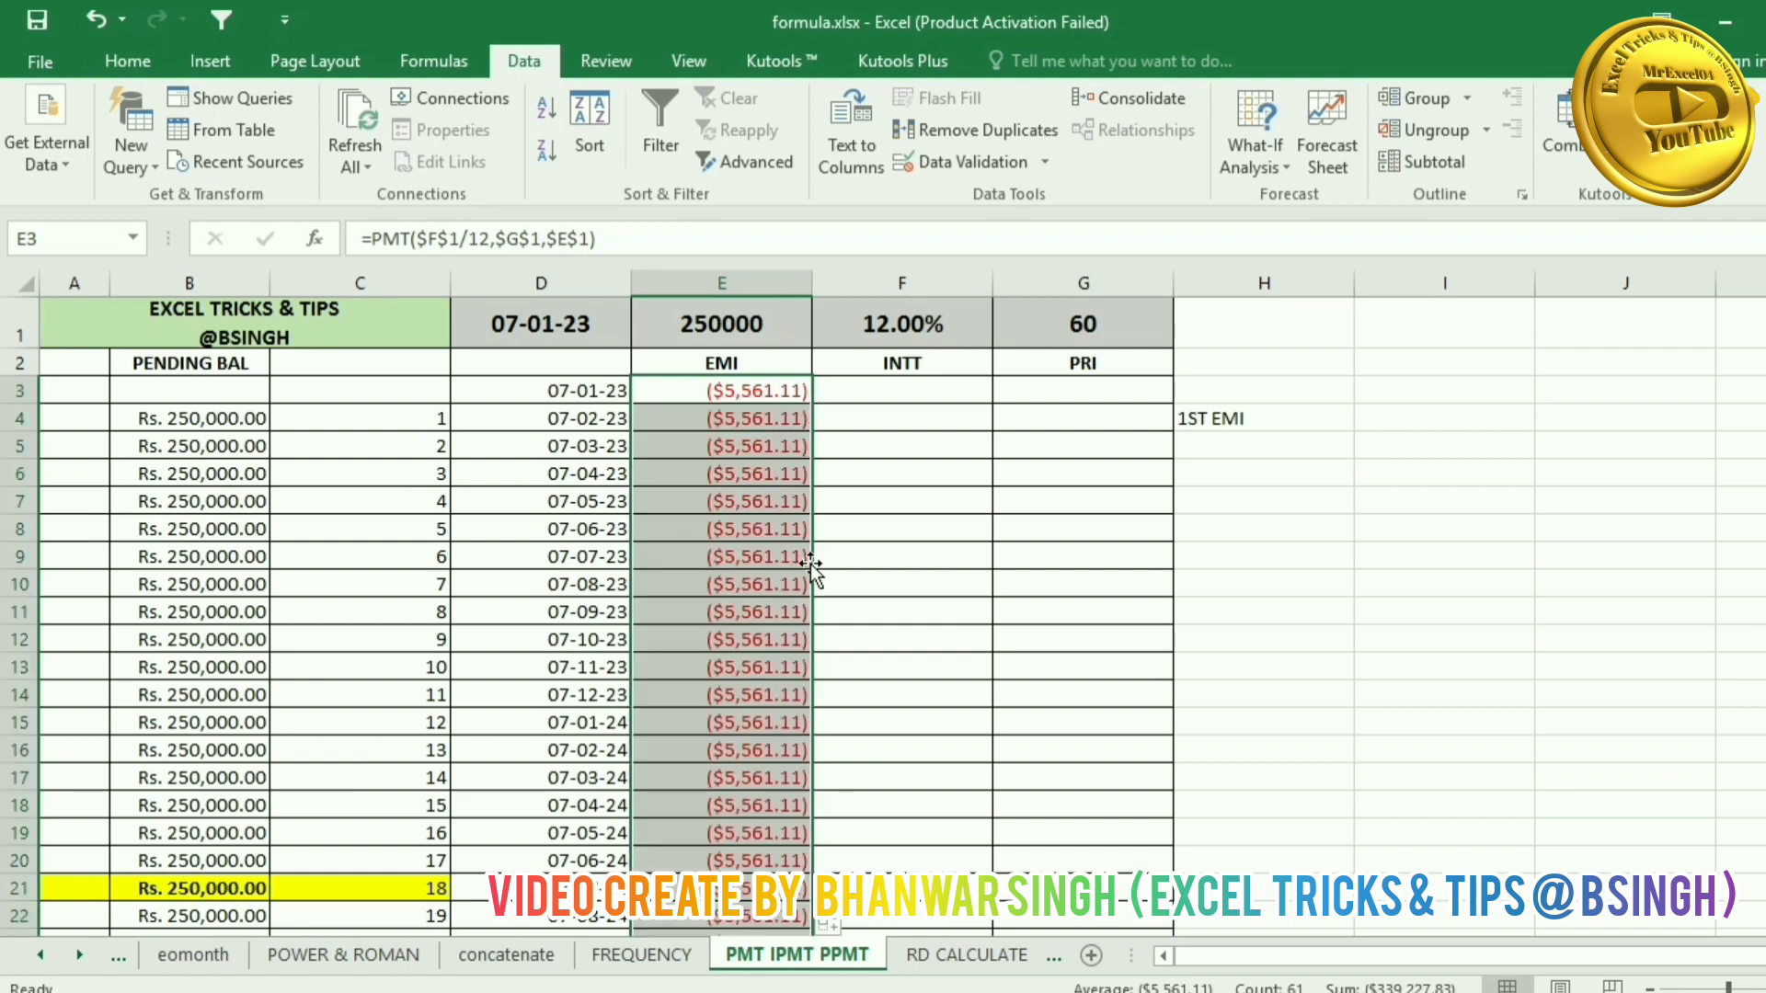
scroll(810, 565, down, 6)
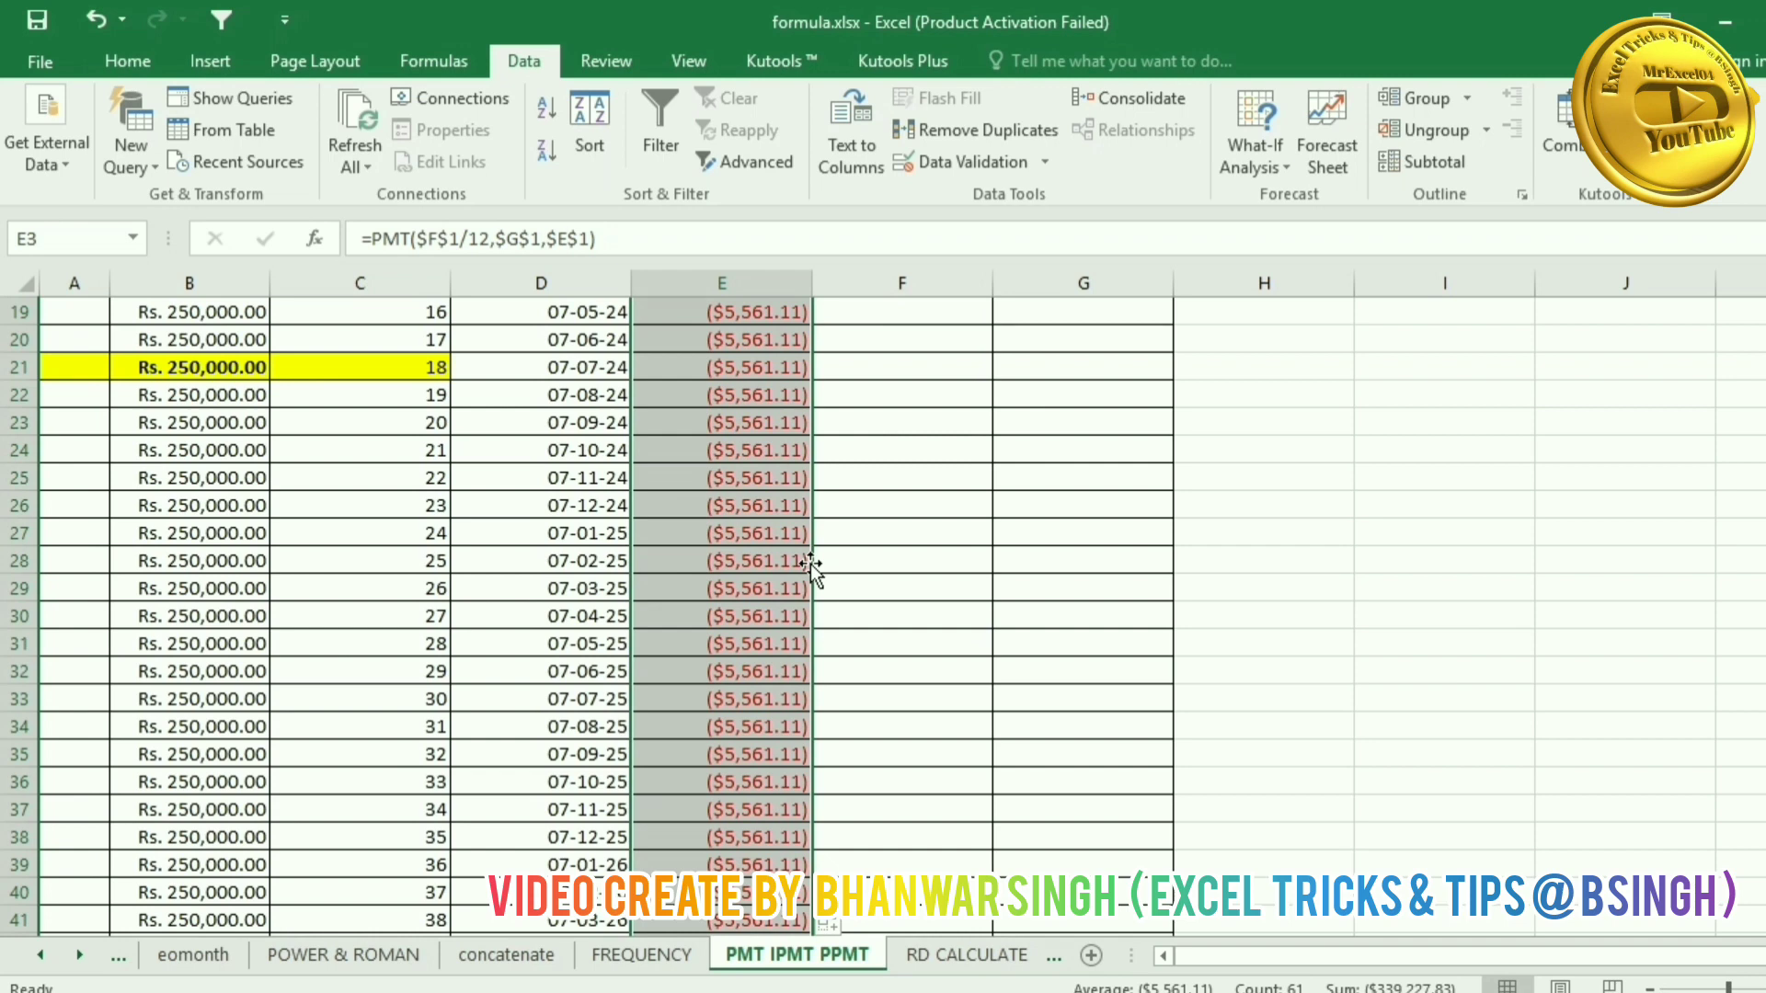
scroll(810, 564, up, 6)
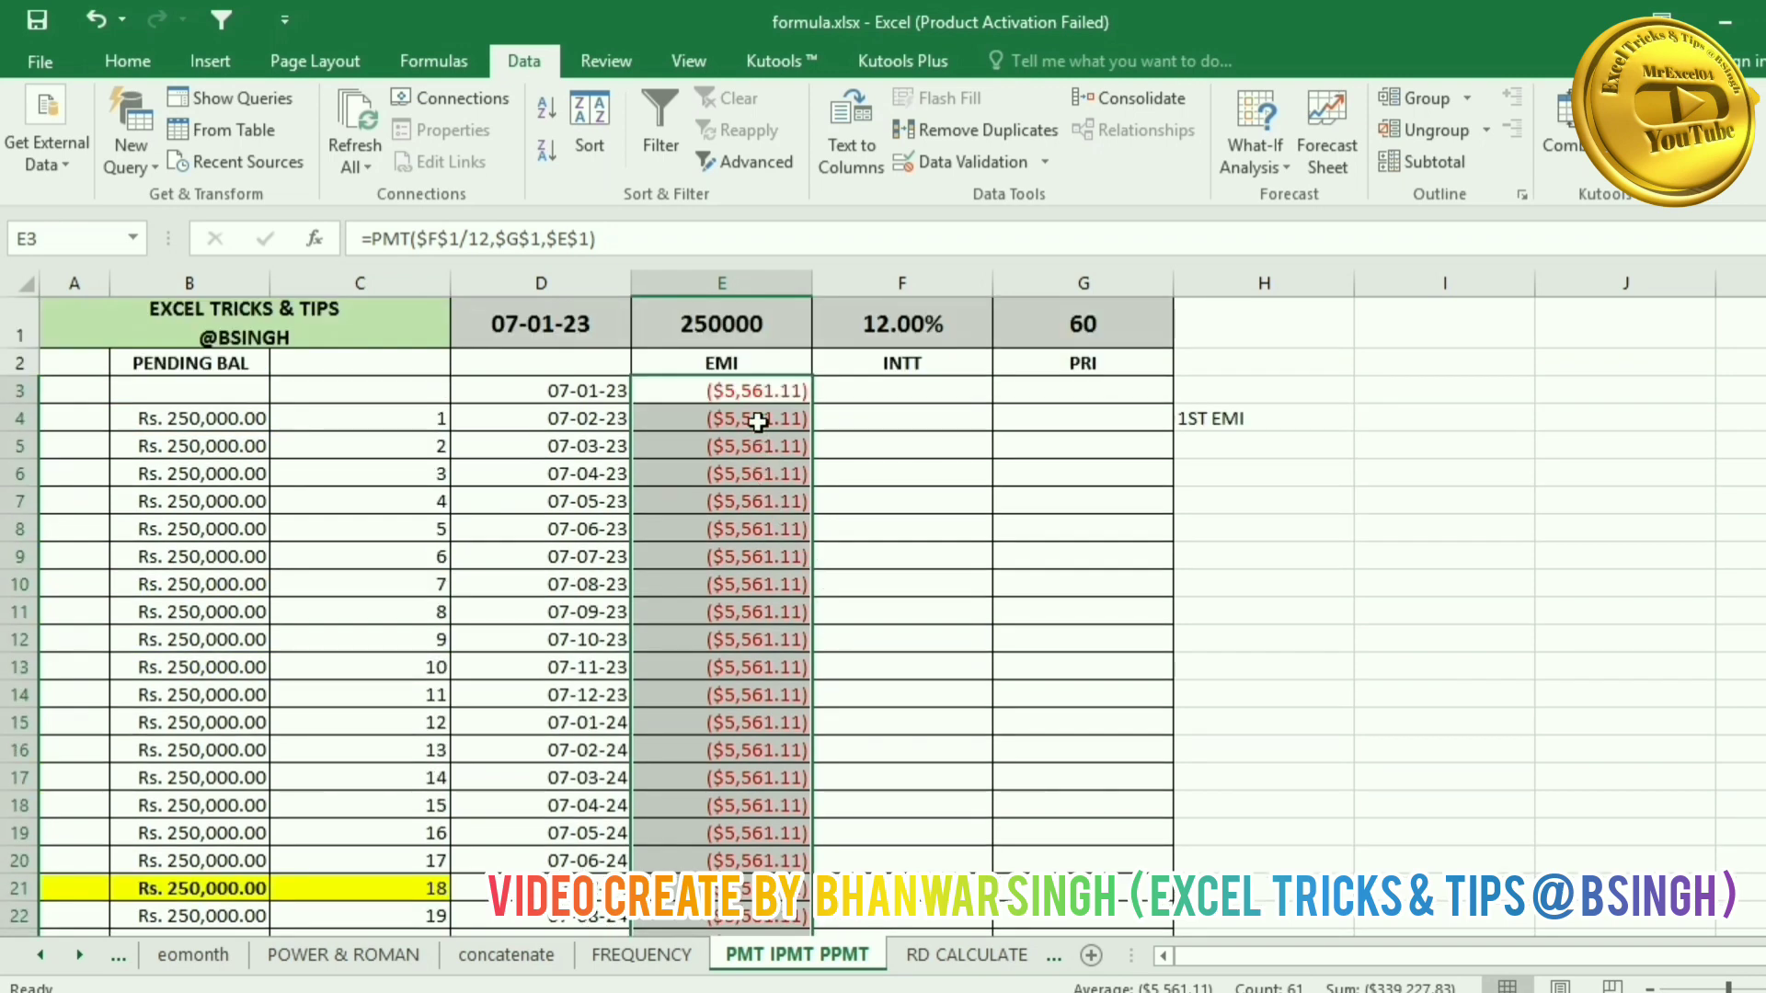
click(761, 390)
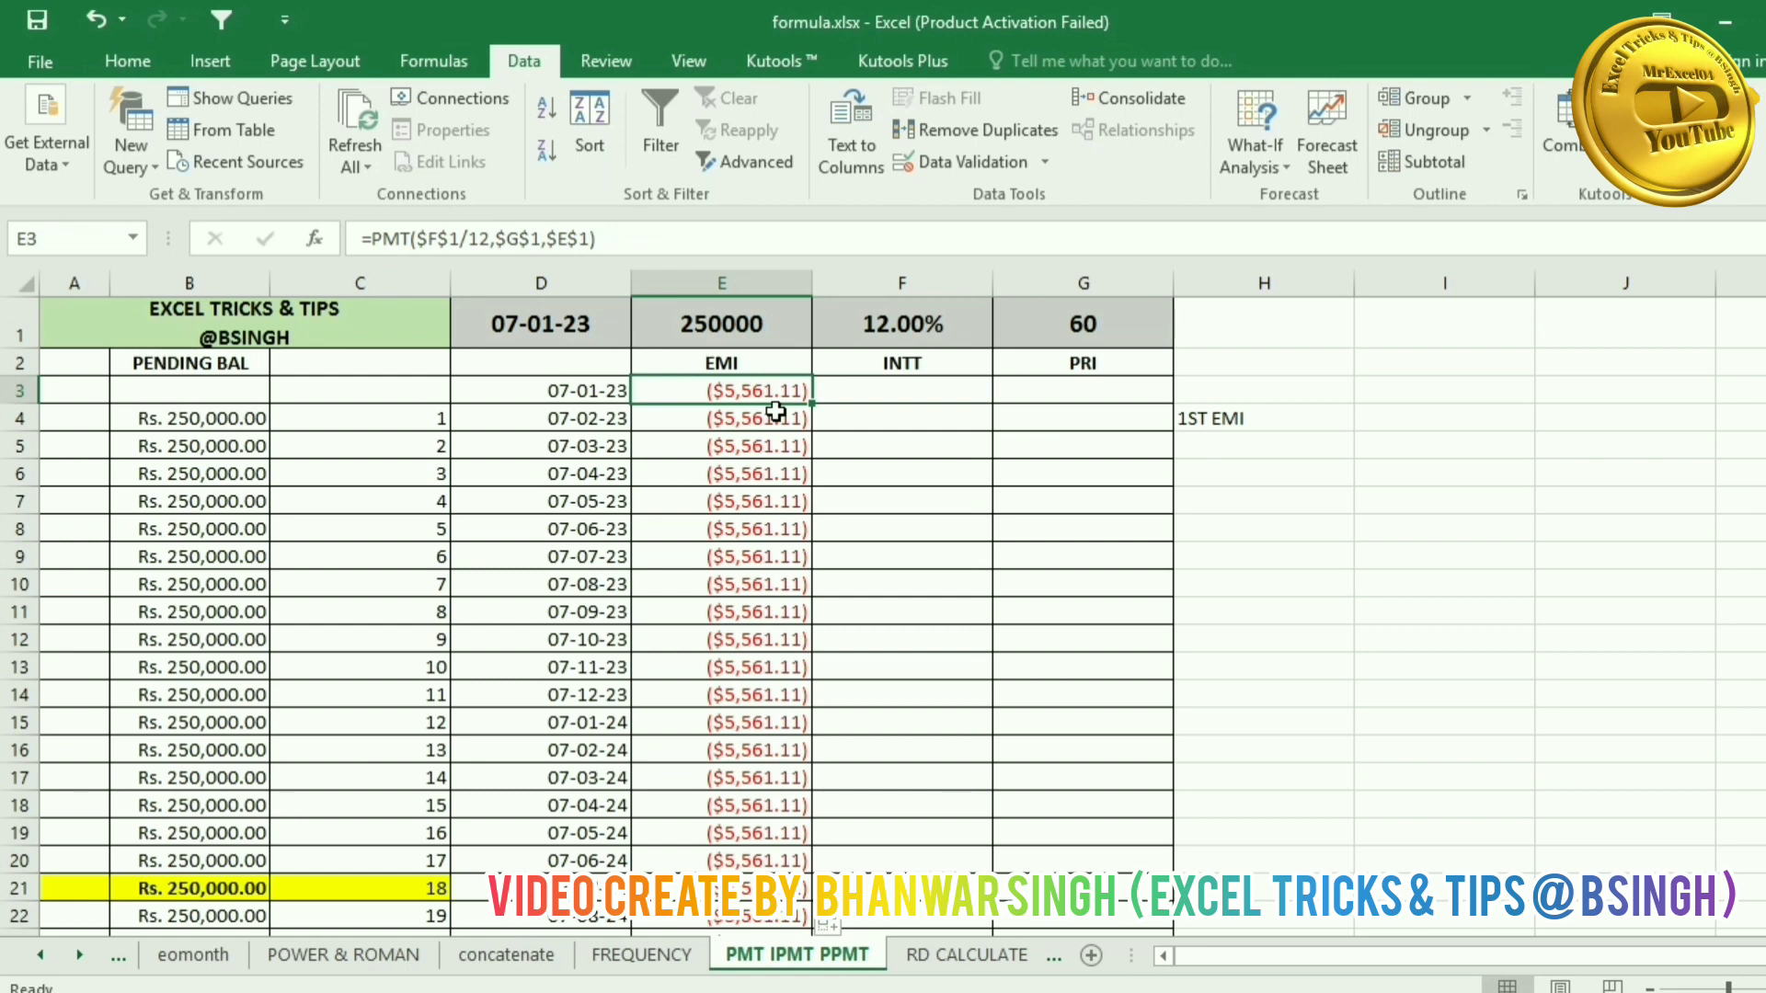
click(884, 390)
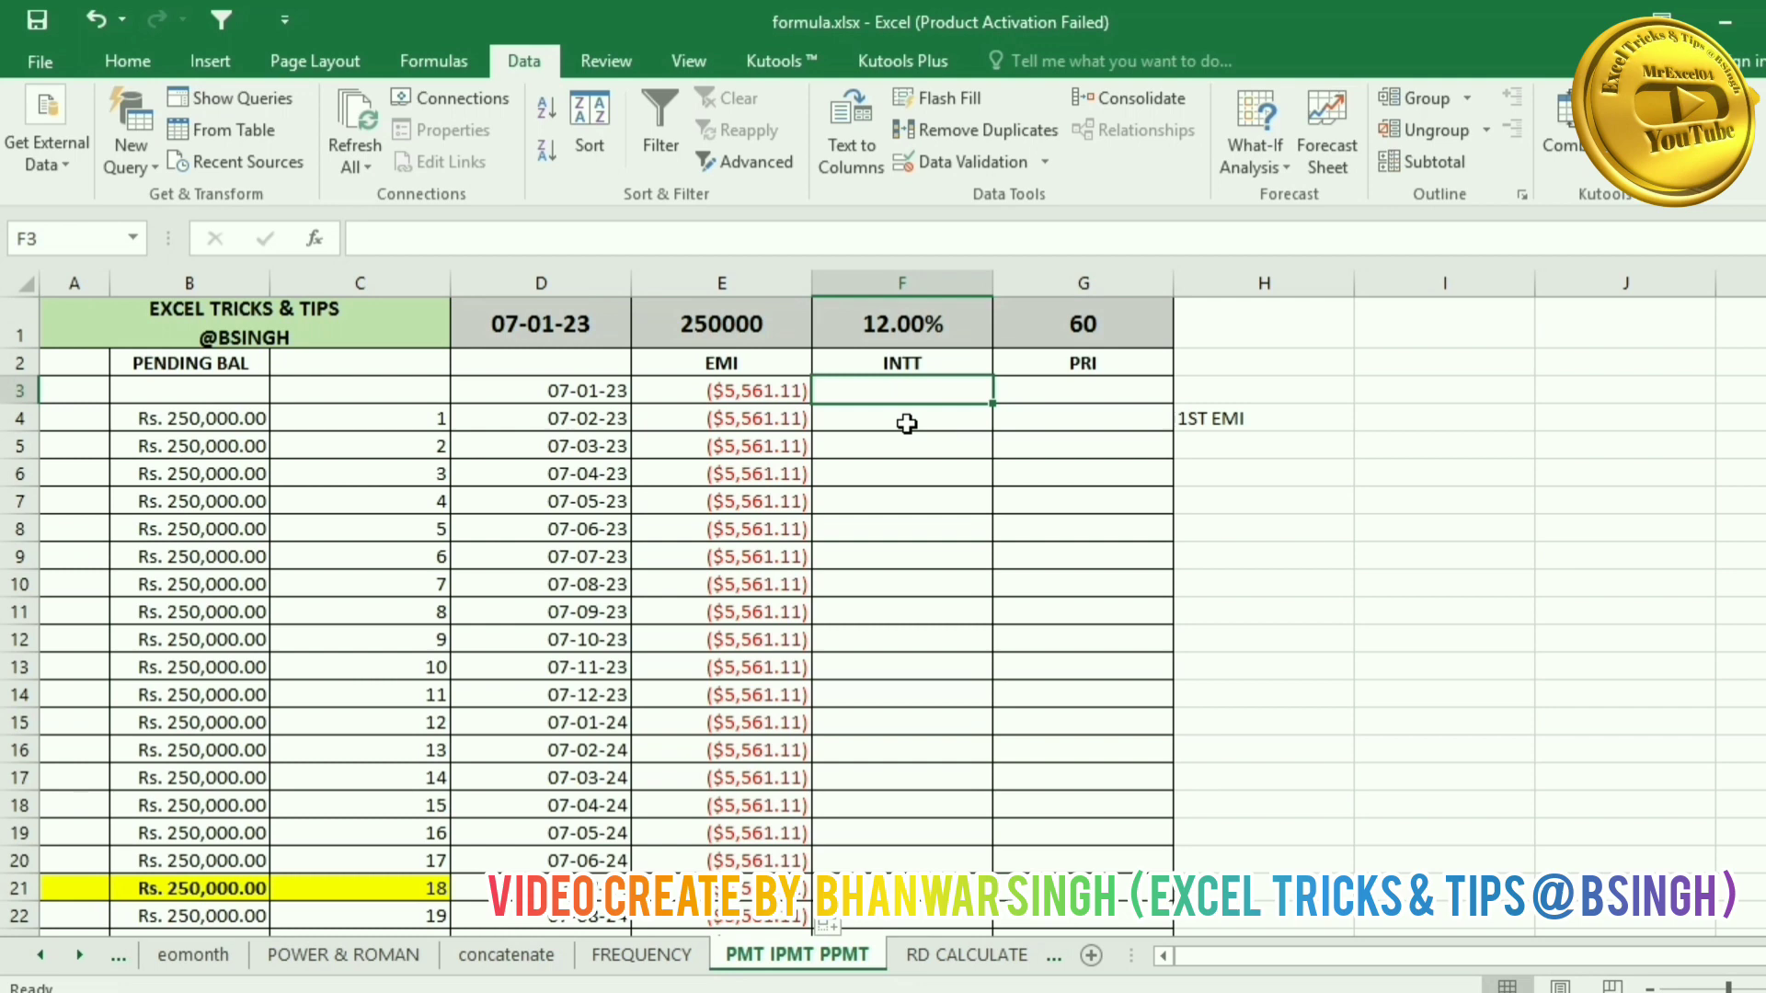
text(=I)
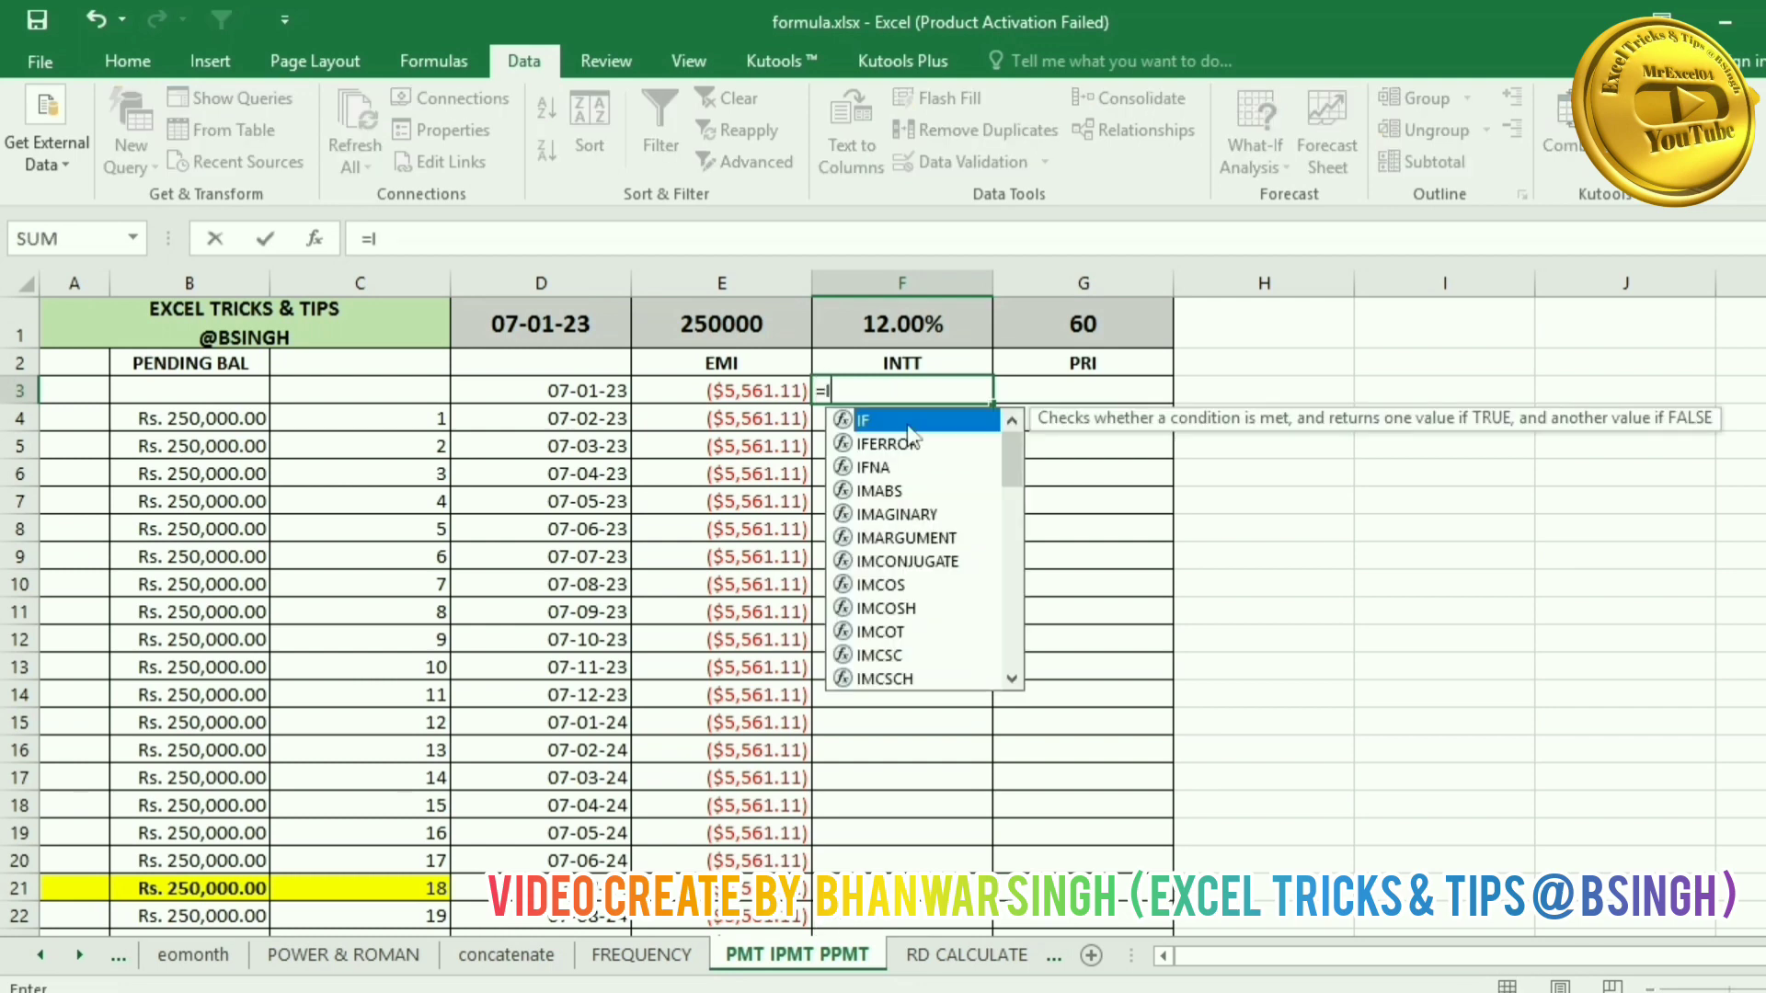
text(PMT)
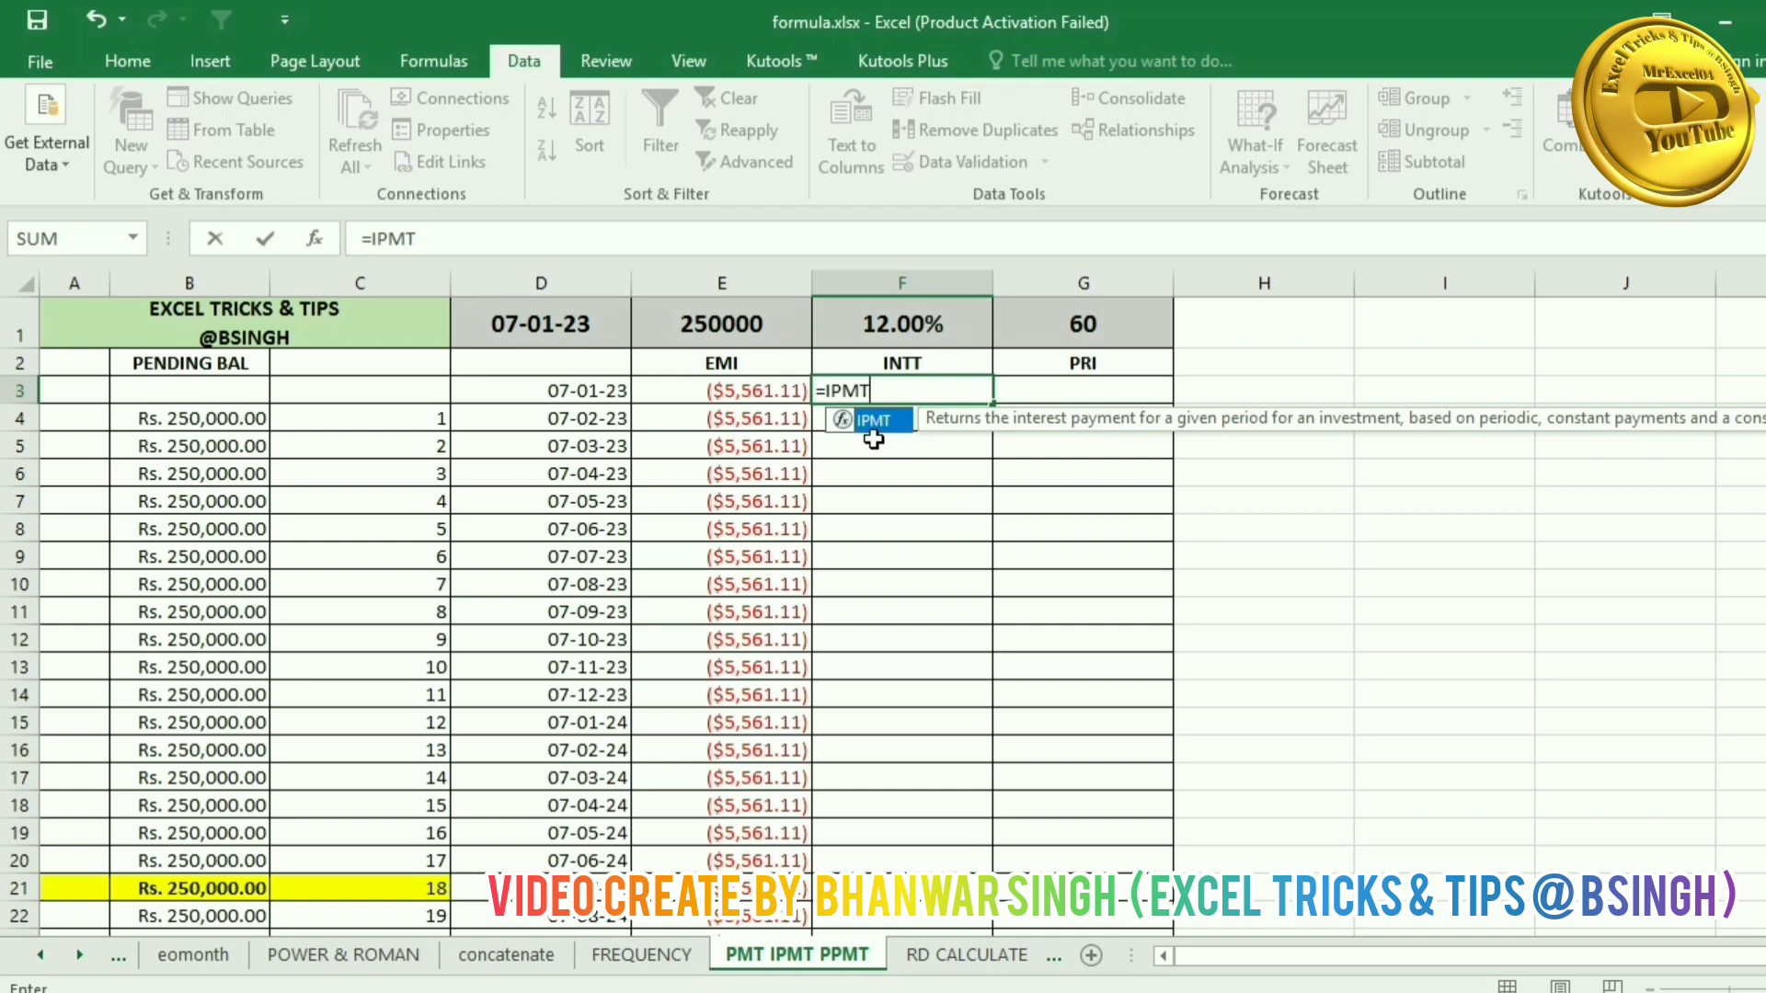
text(()
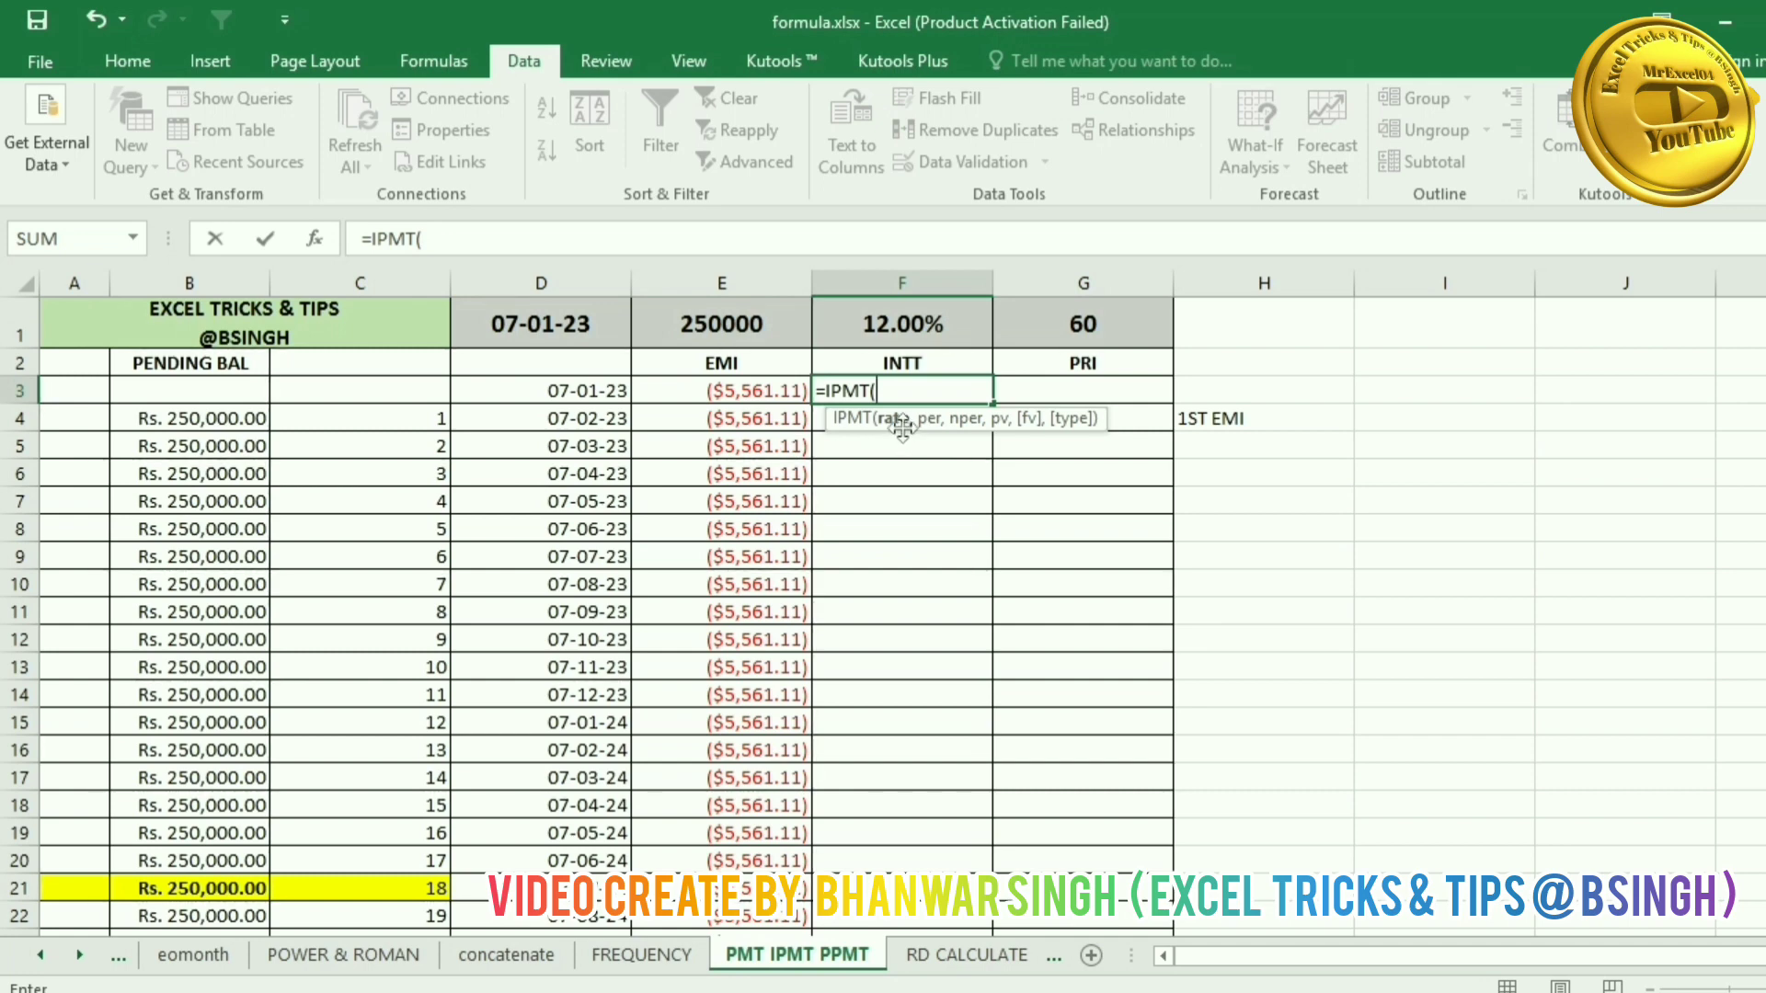
click(910, 316)
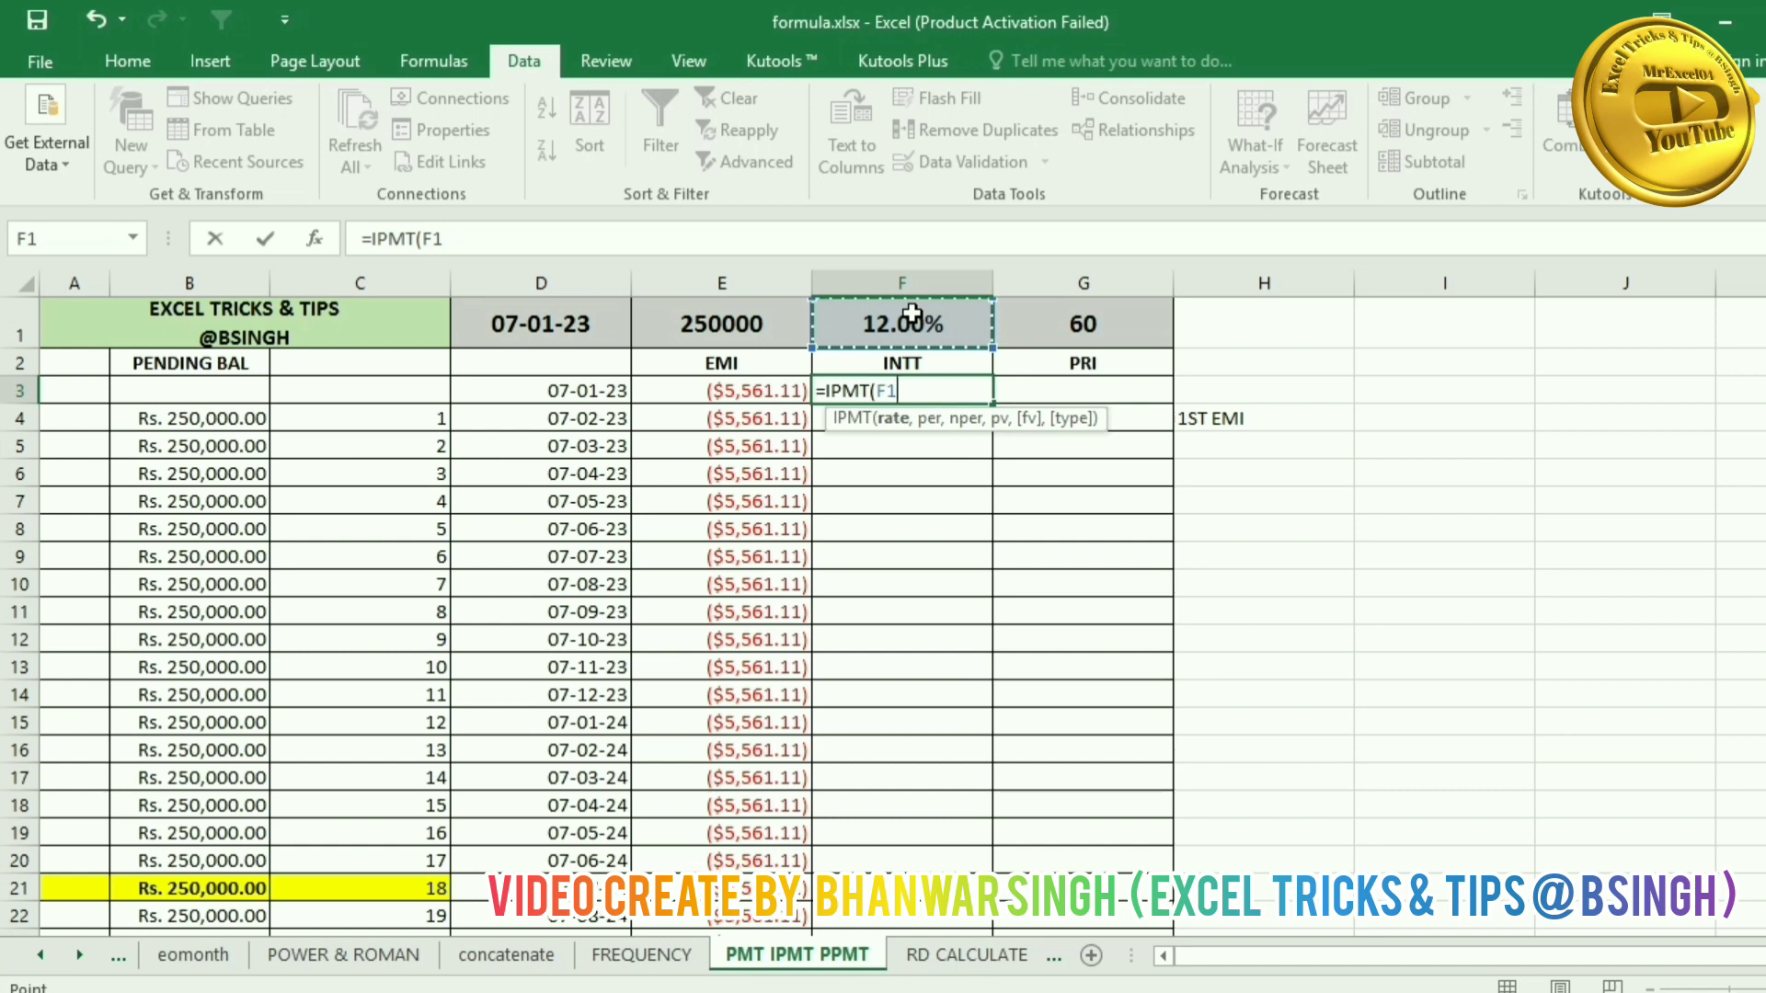
text(/)
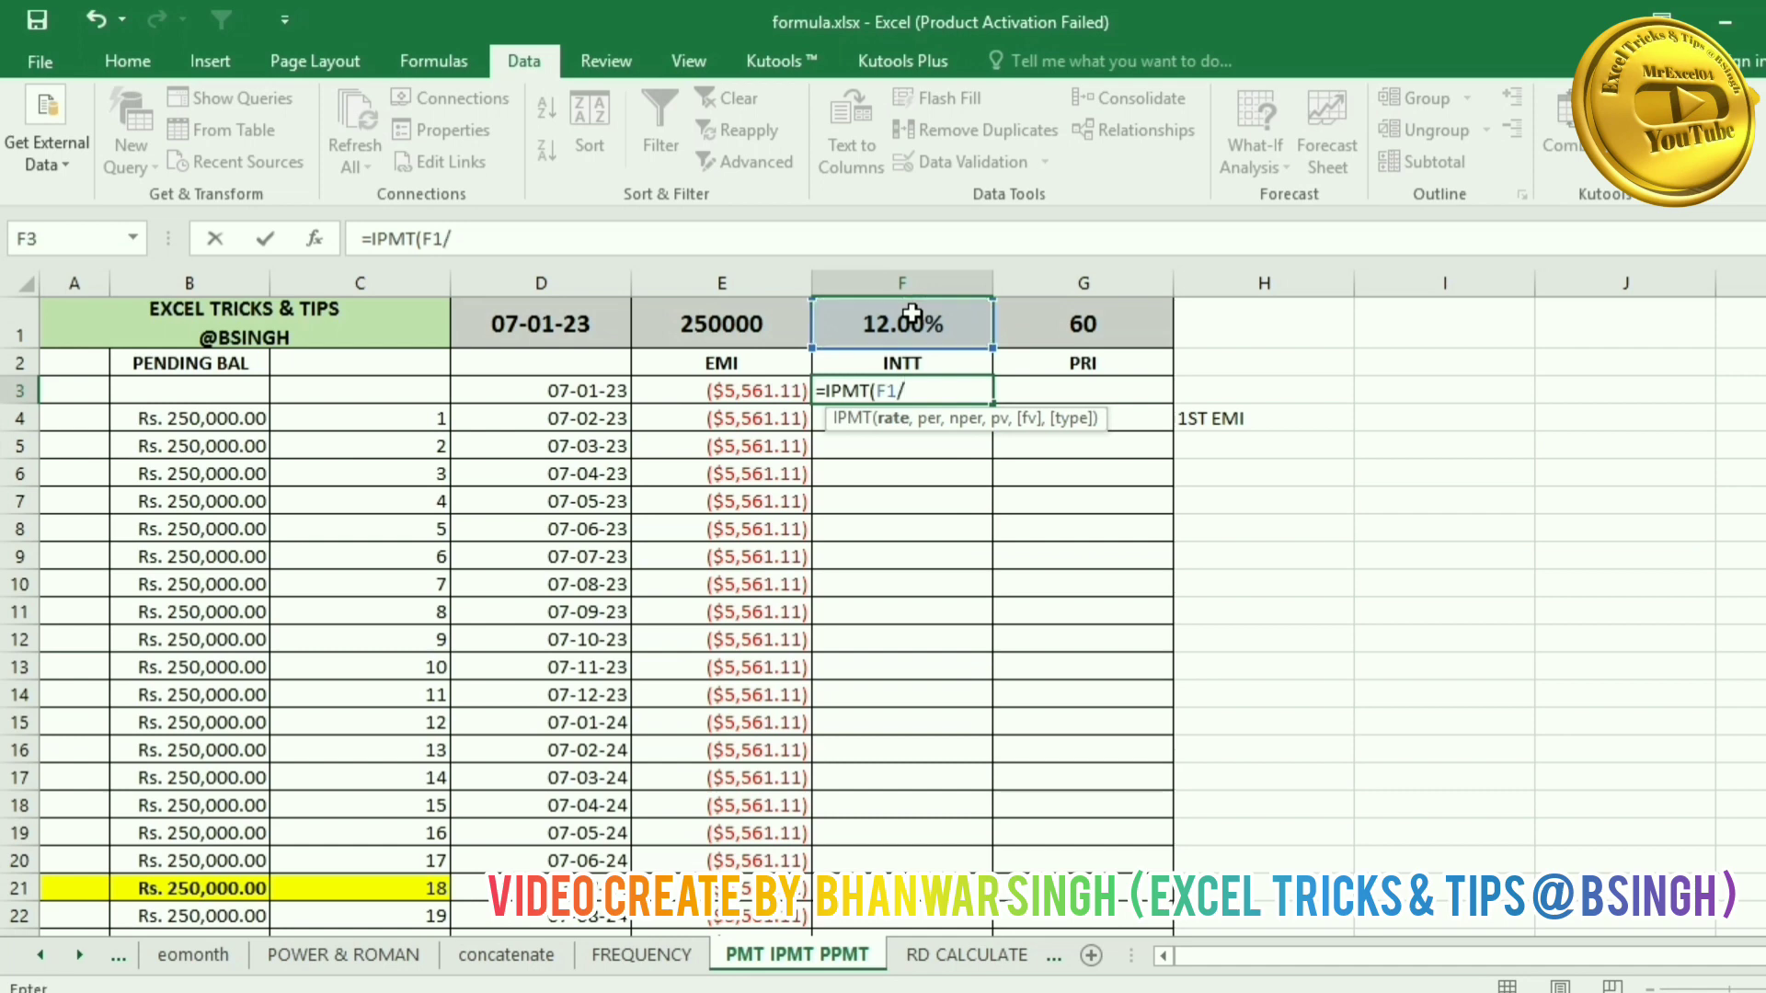
key(BackSpace)
key(F4)
text(/12)
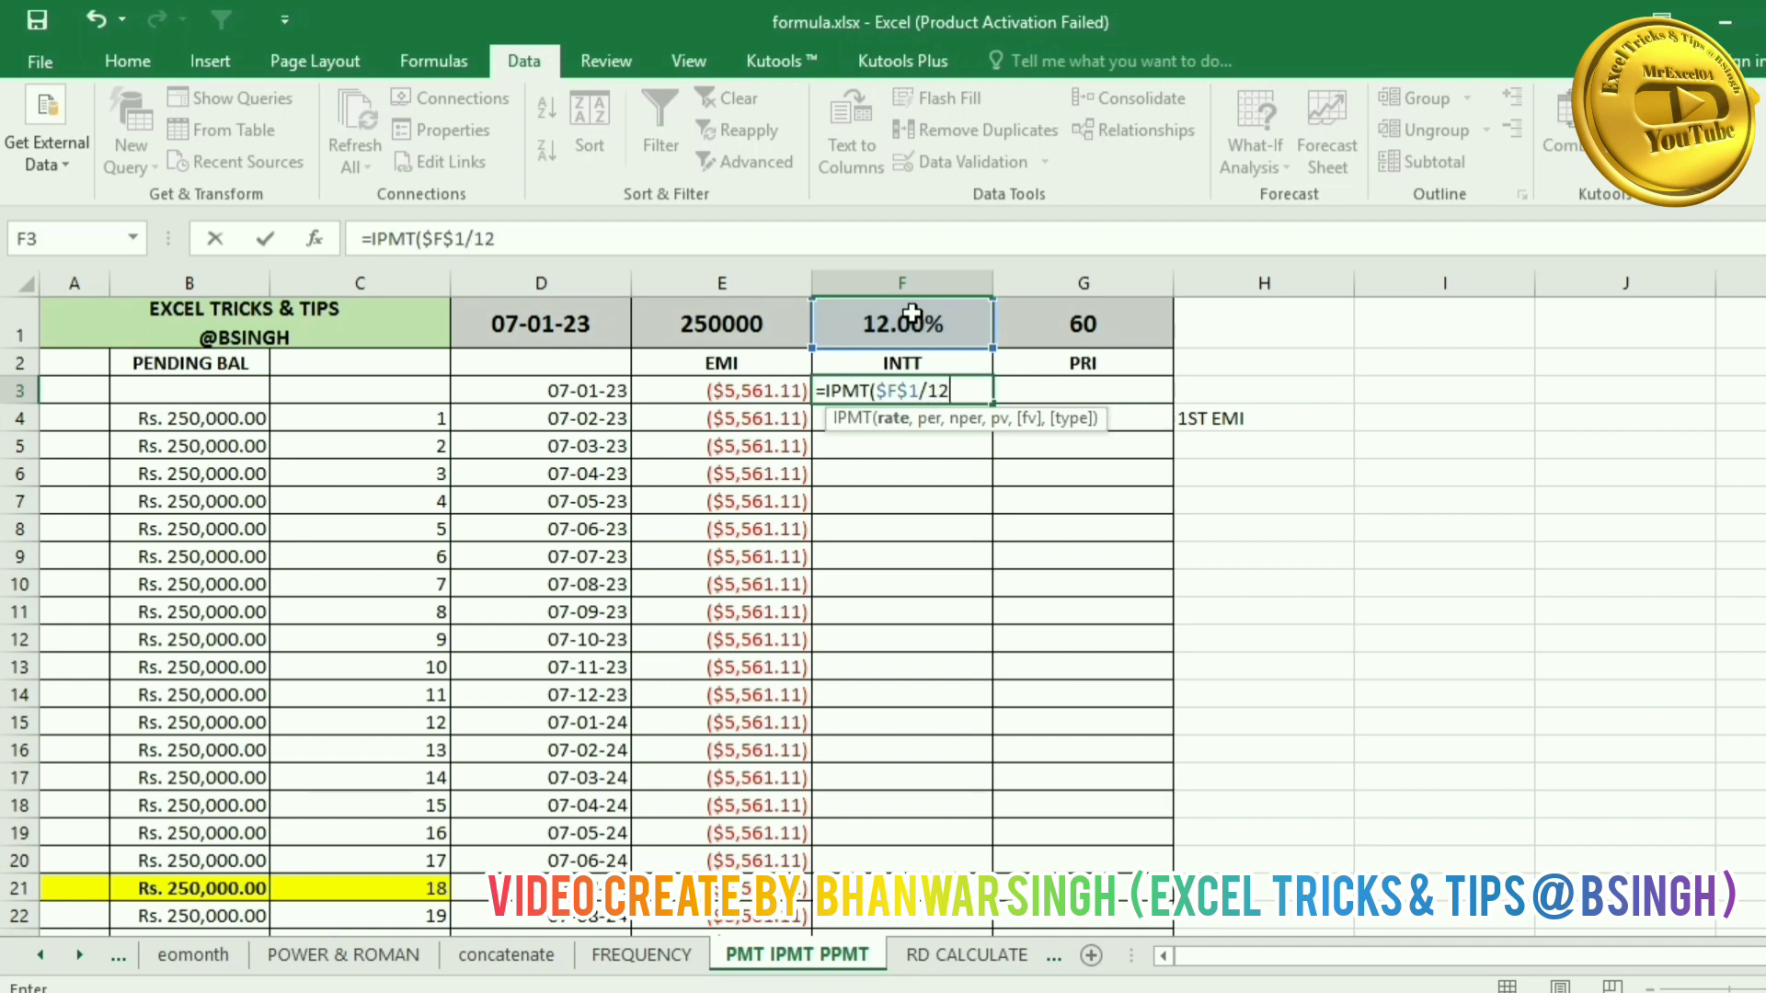
text(,)
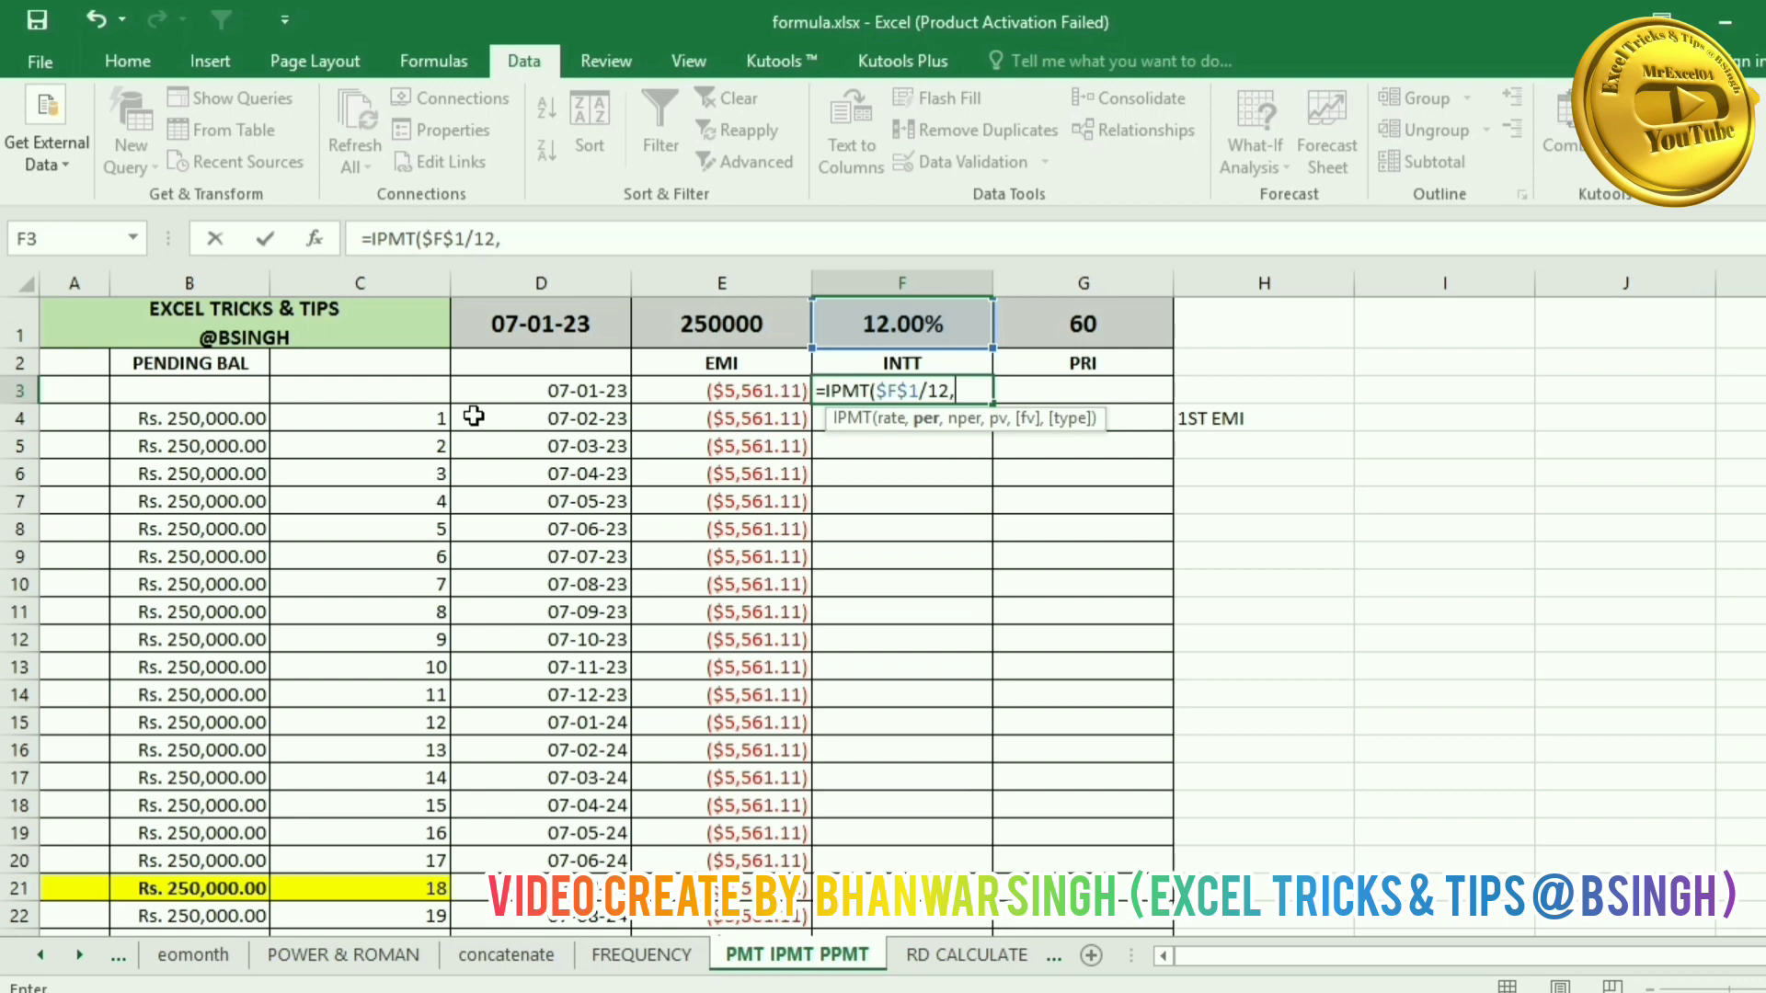
scroll(770, 569, down, 13)
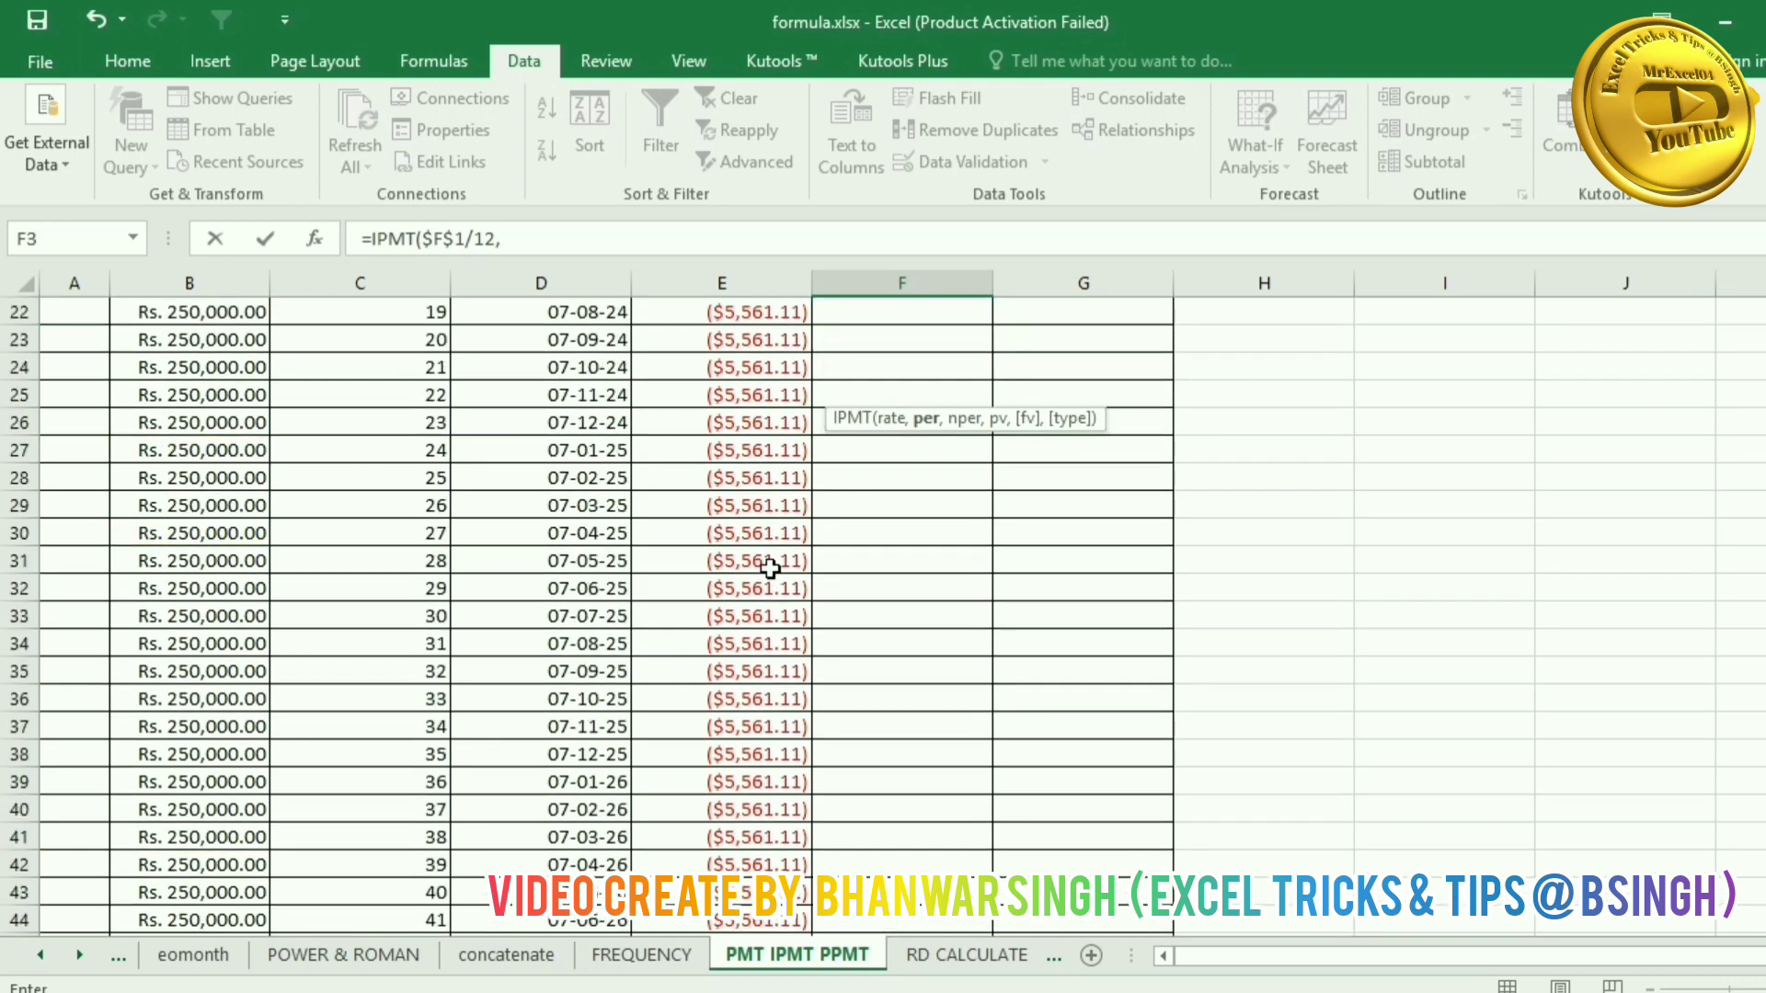
scroll(770, 568, up, 13)
scroll(770, 568, up, 1)
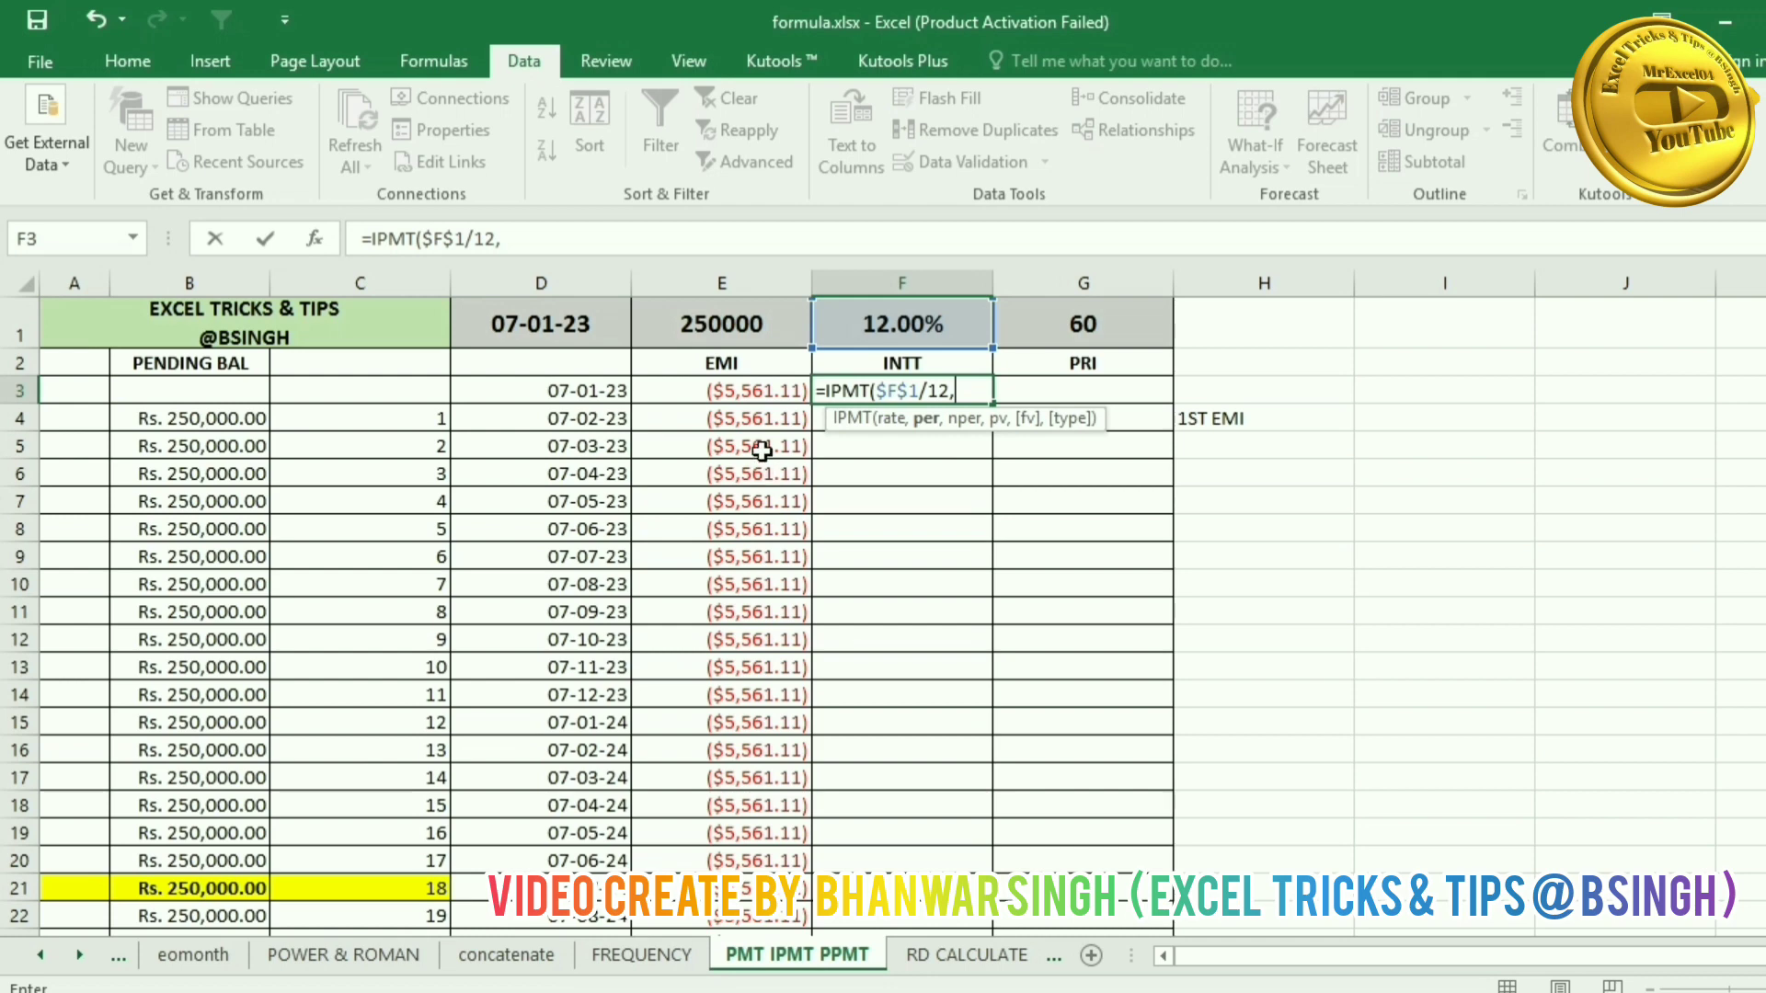
key(BackSpace)
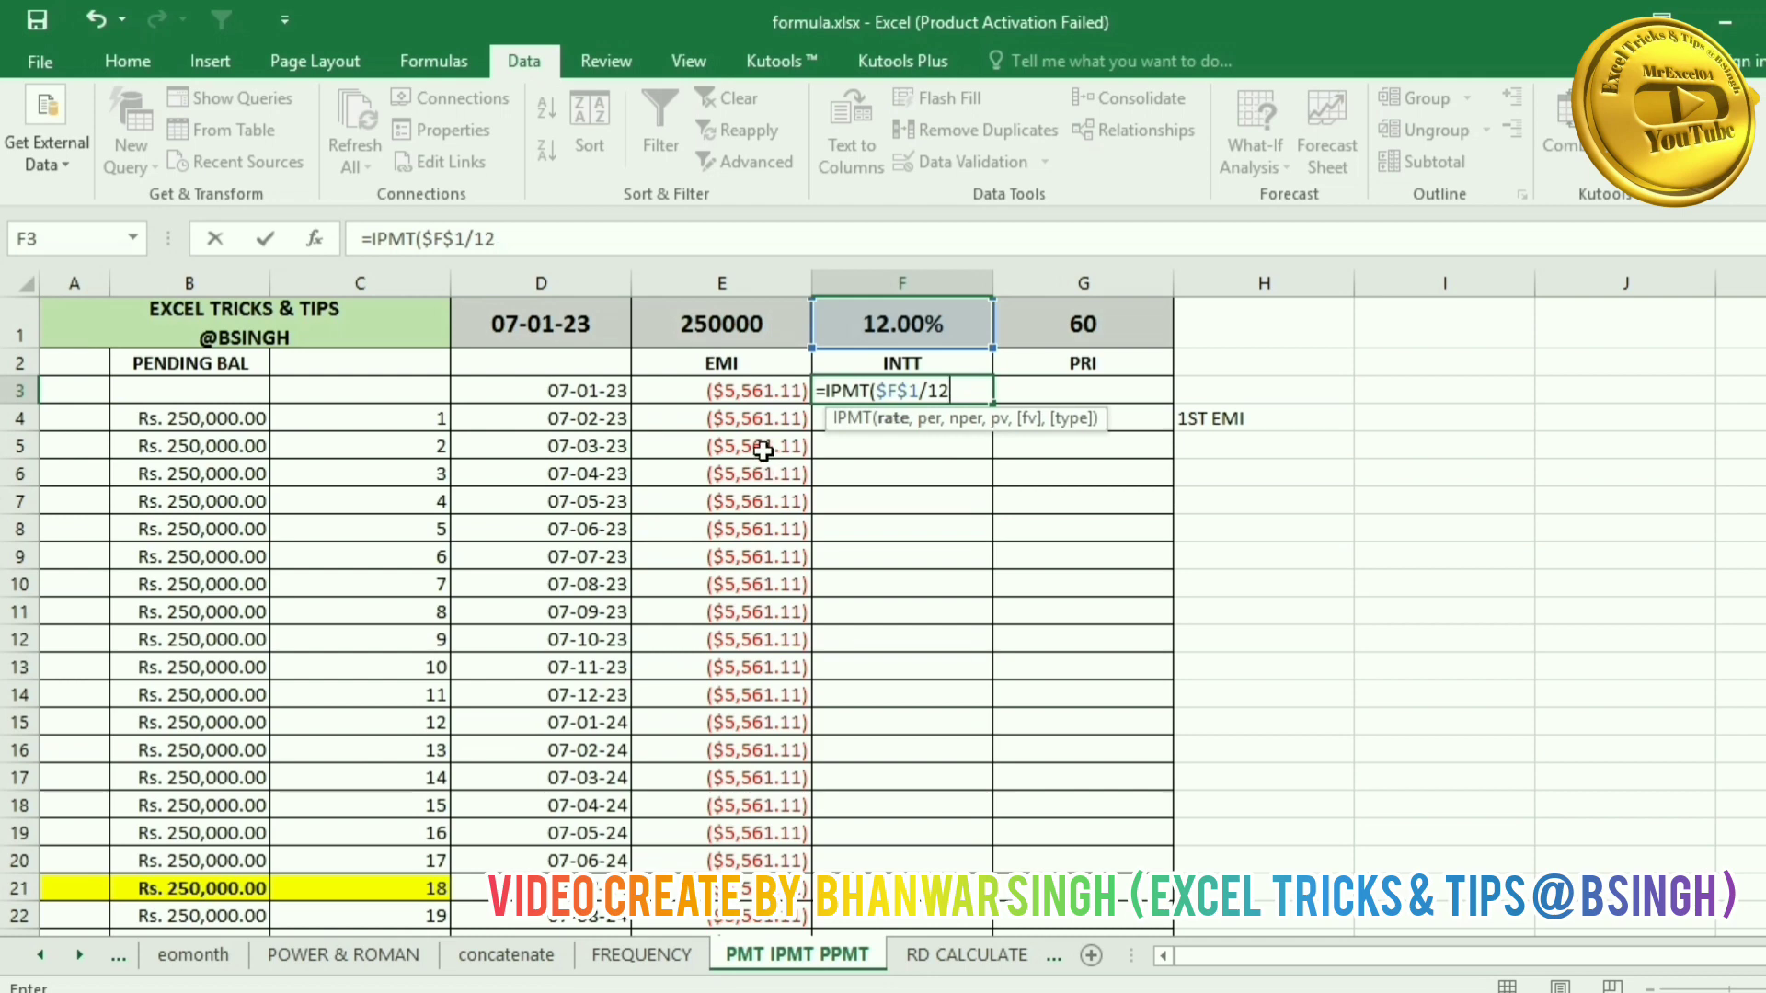
key(BackSpace)
key(BackSpace)
key(BackSpace)
key(BackSpace)
key(BackSpace)
key(BackSpace)
key(BackSpace)
key(BackSpace)
key(BackSpace)
key(BackSpace)
key(BackSpace)
key(BackSpace)
key(BackSpace)
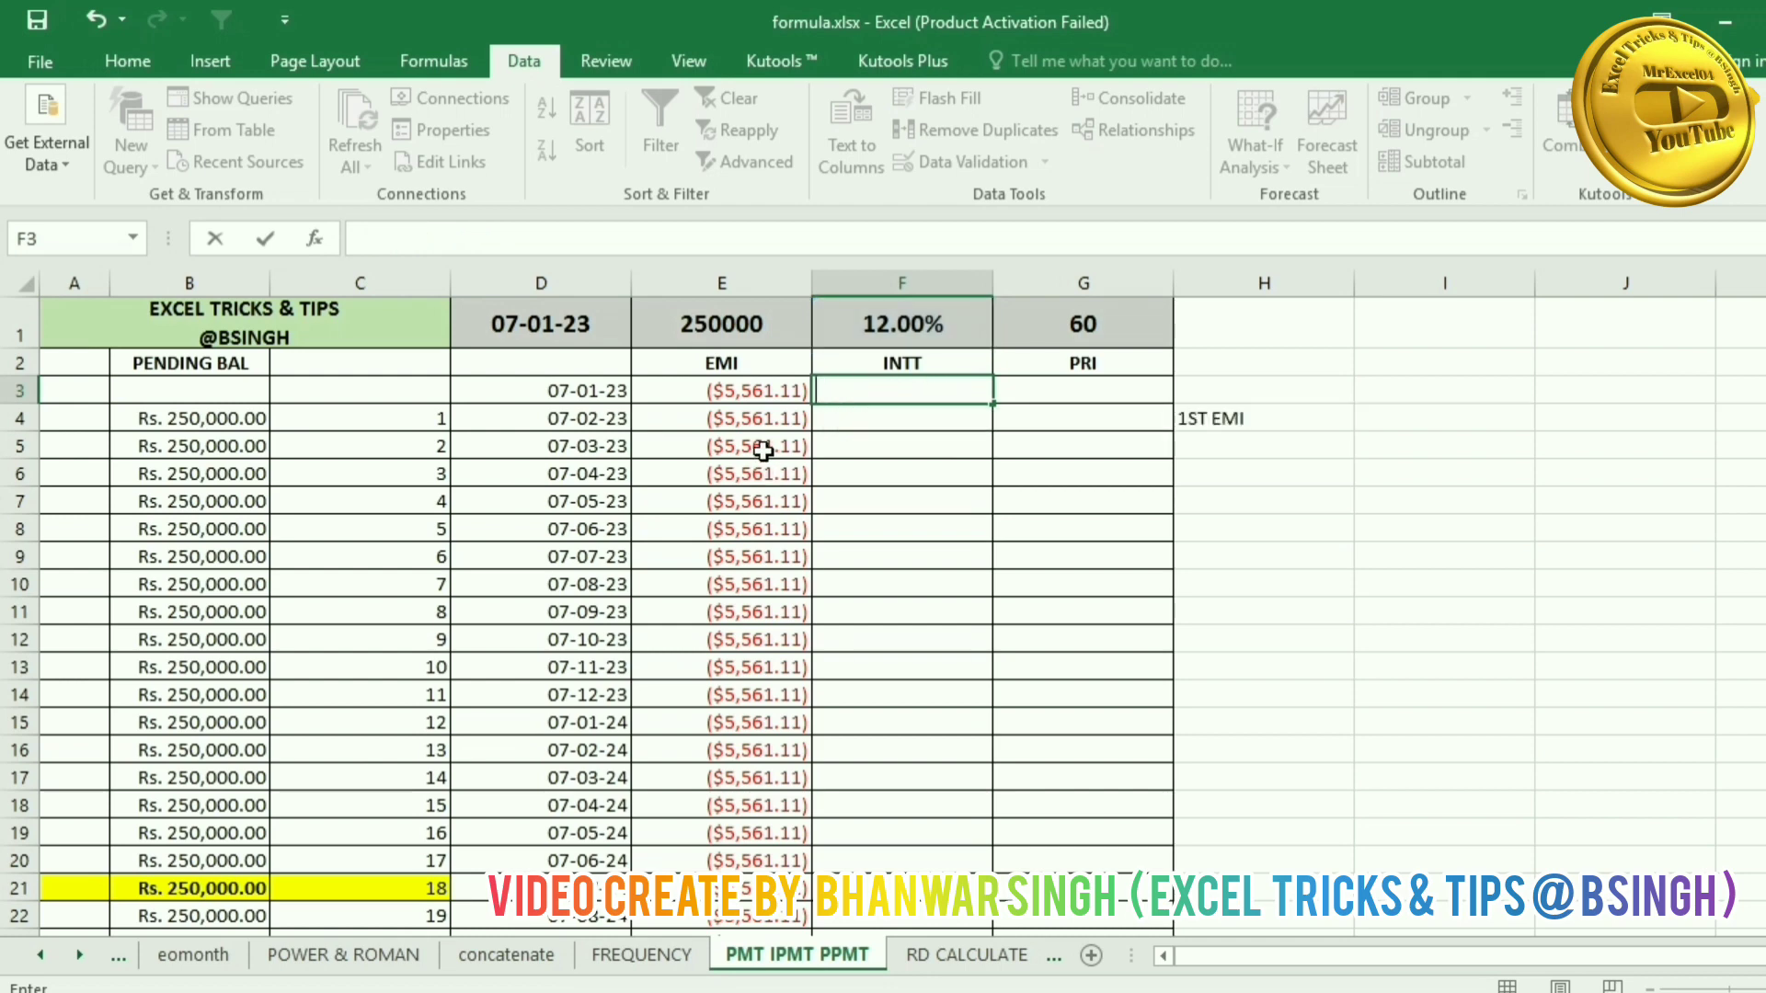
key(Return)
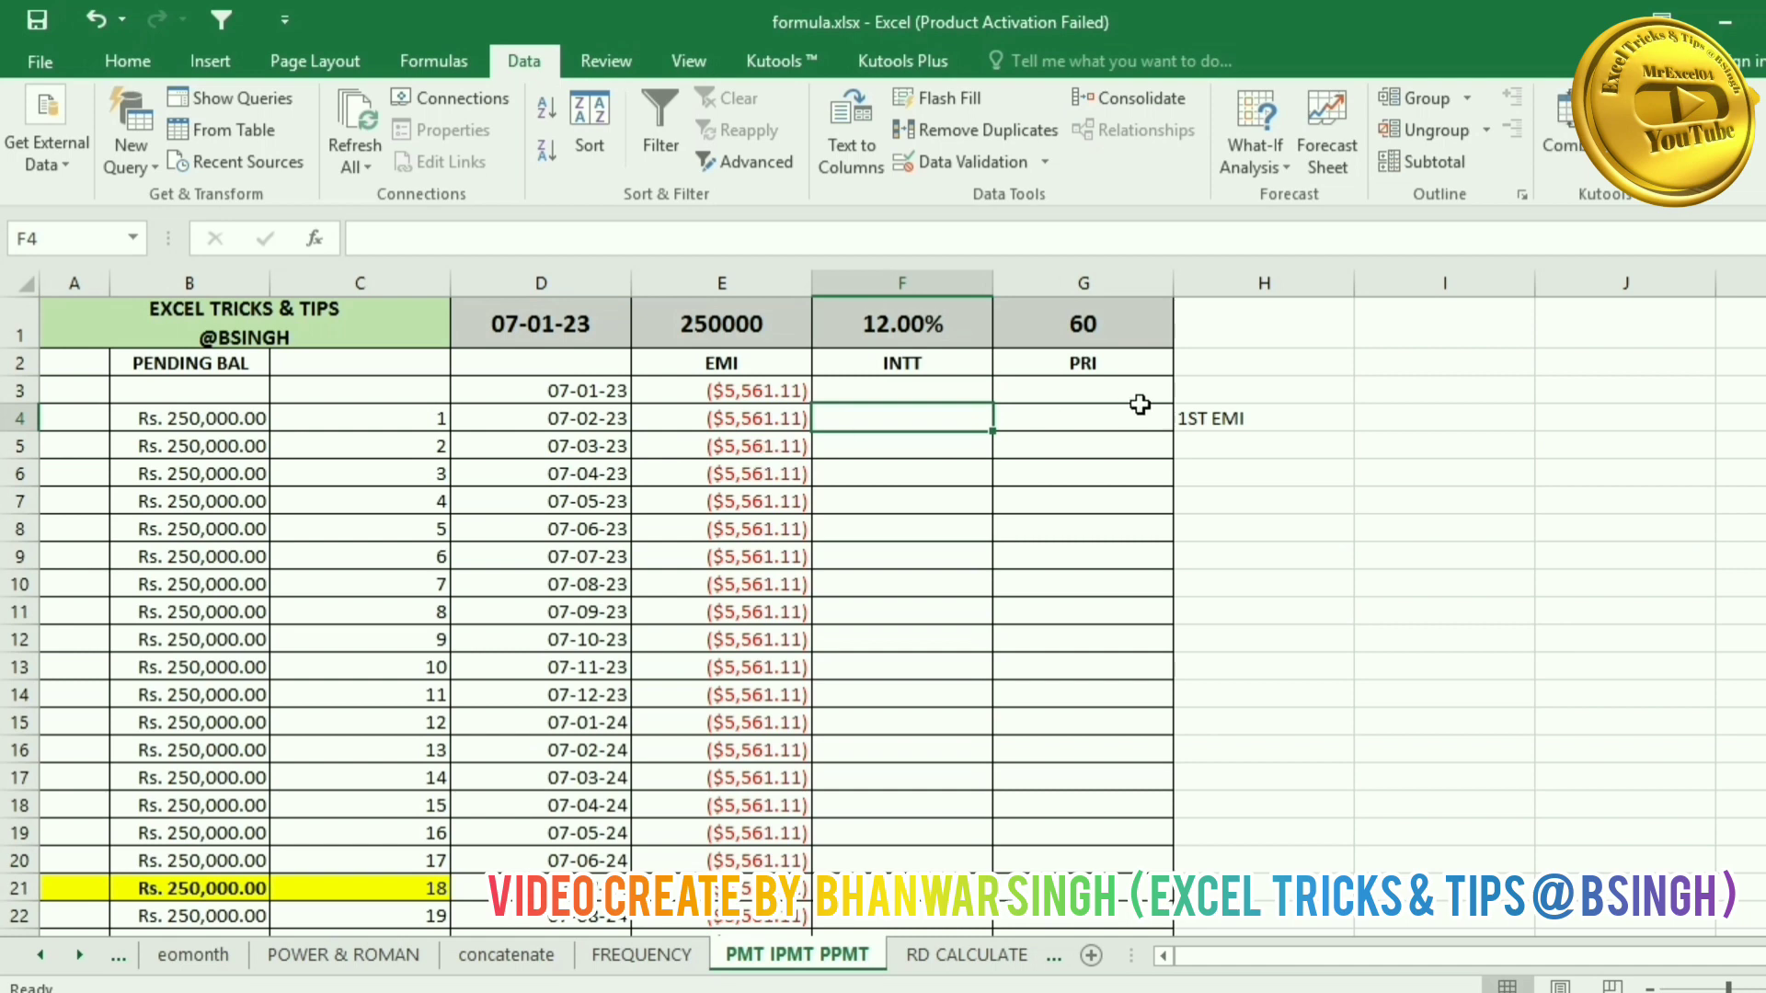
Step: Delete the PMT formula from E3 in the loan start date row, leaving the EMI column starting at row 4
click(790, 418)
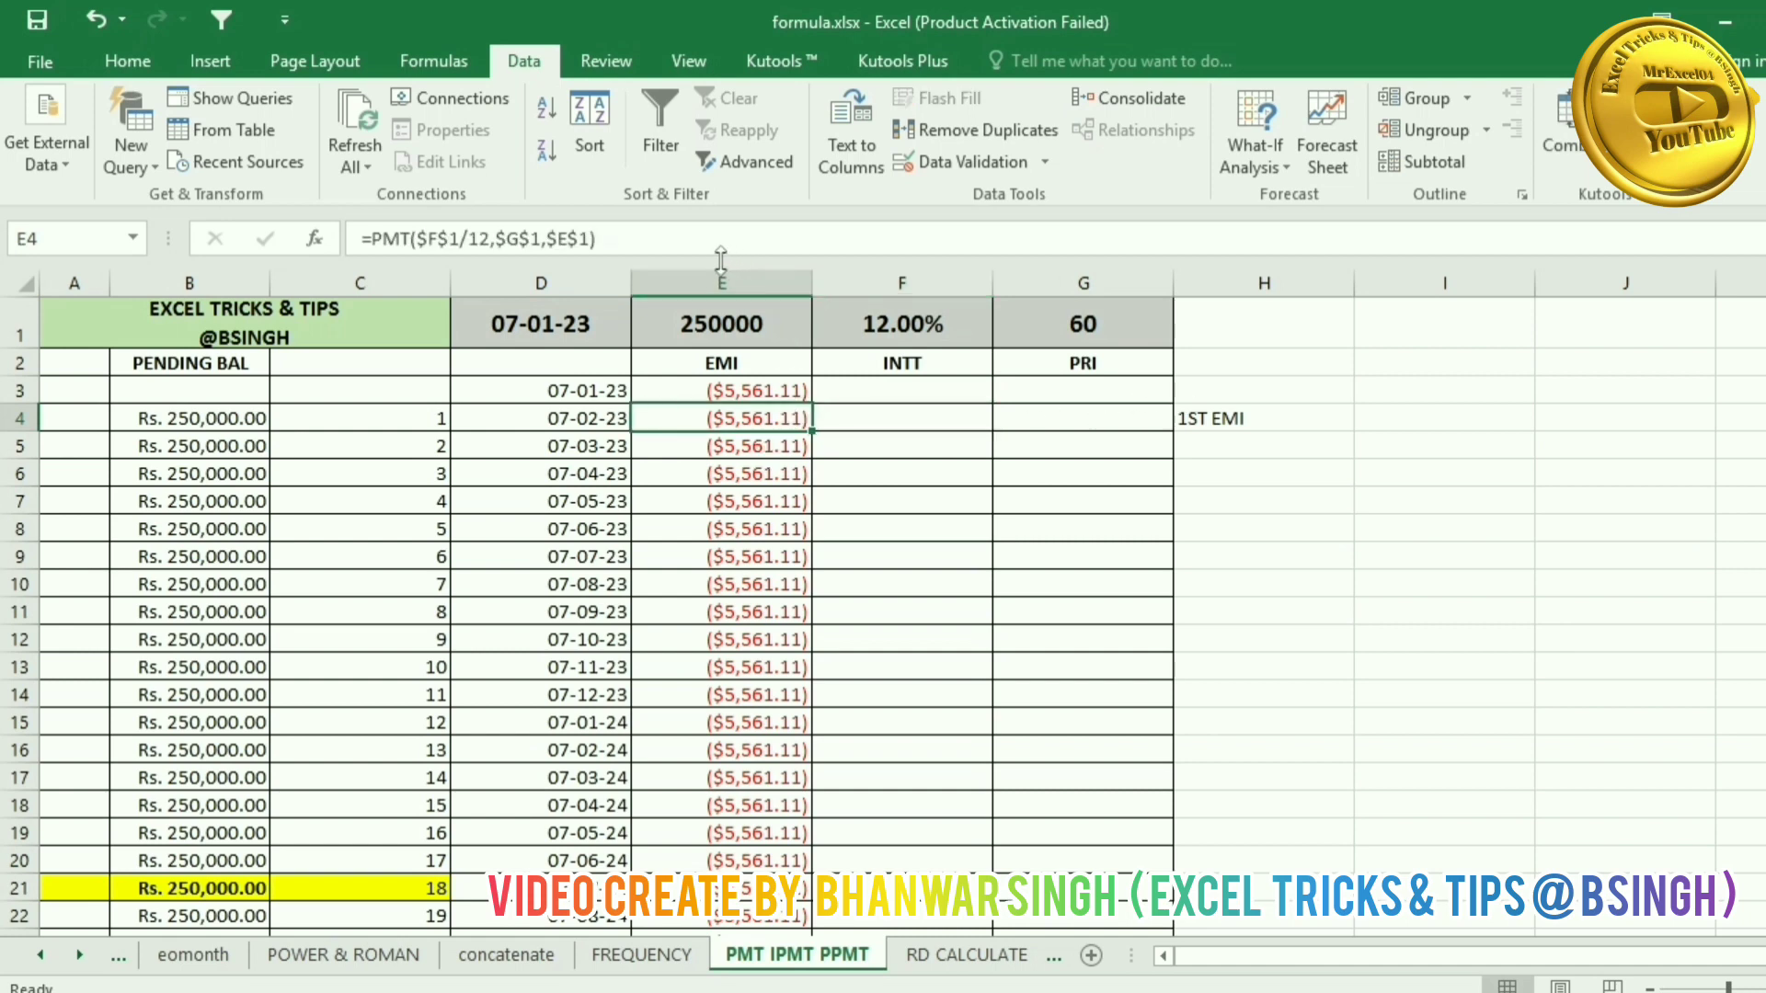
click(758, 390)
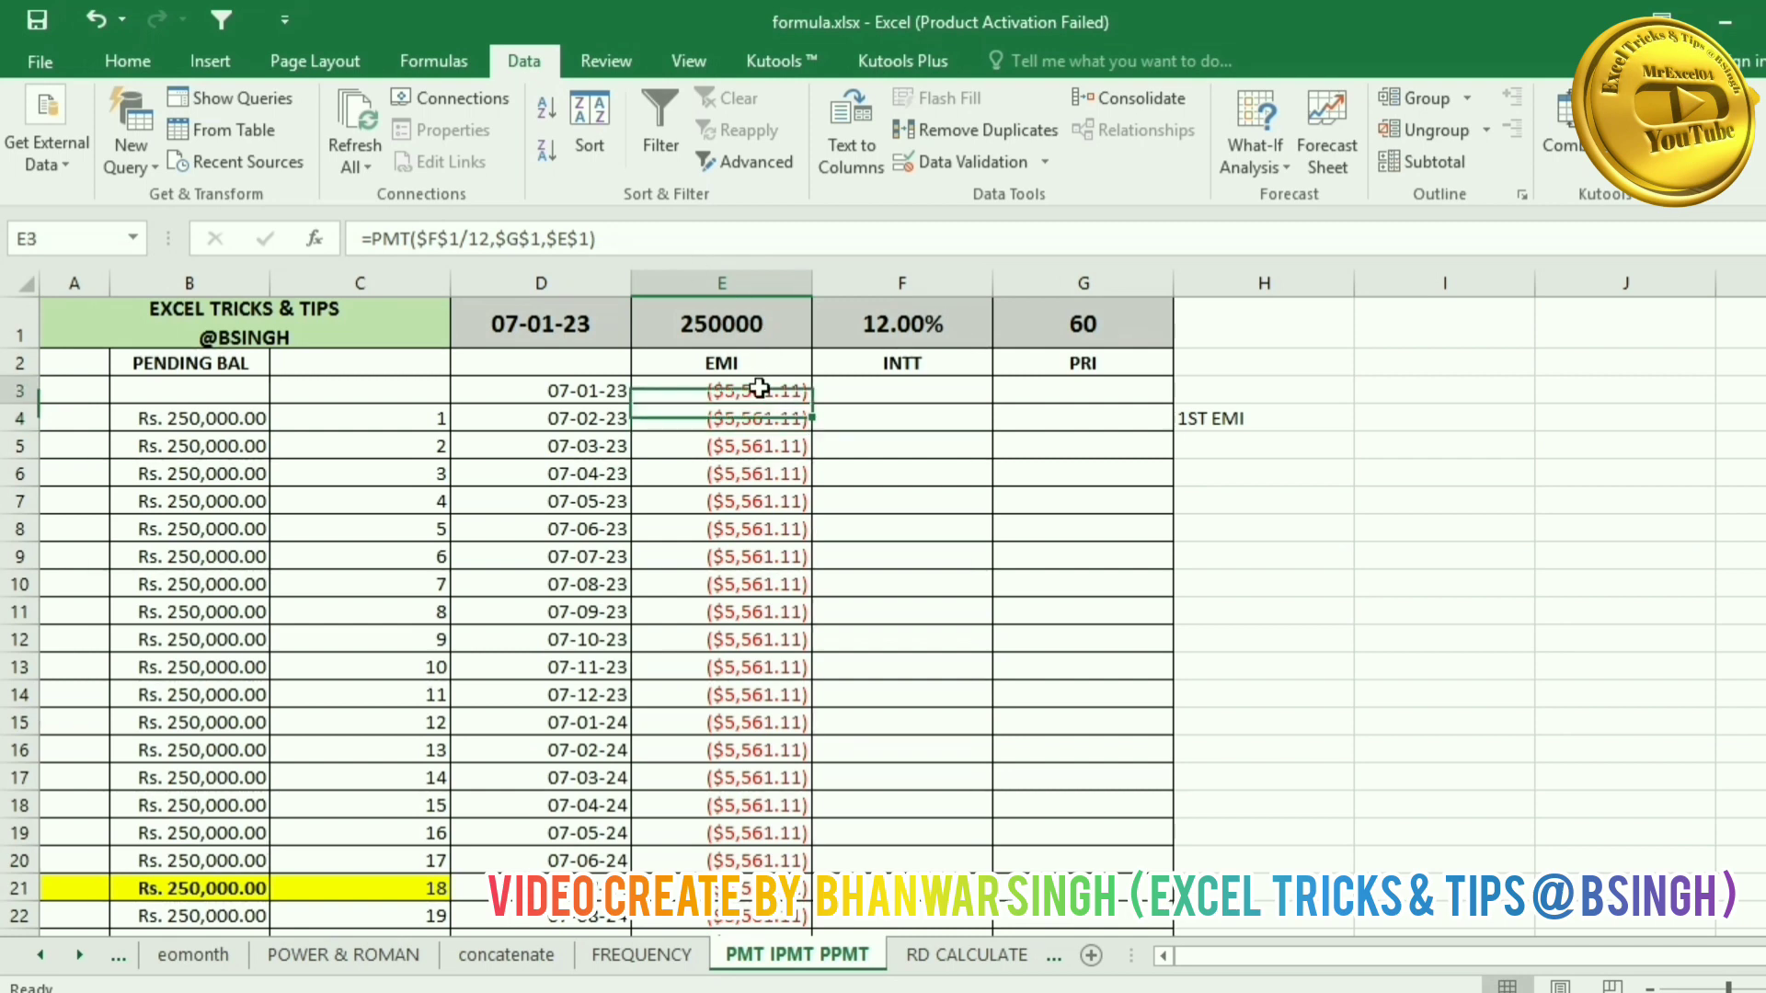
key(Delete)
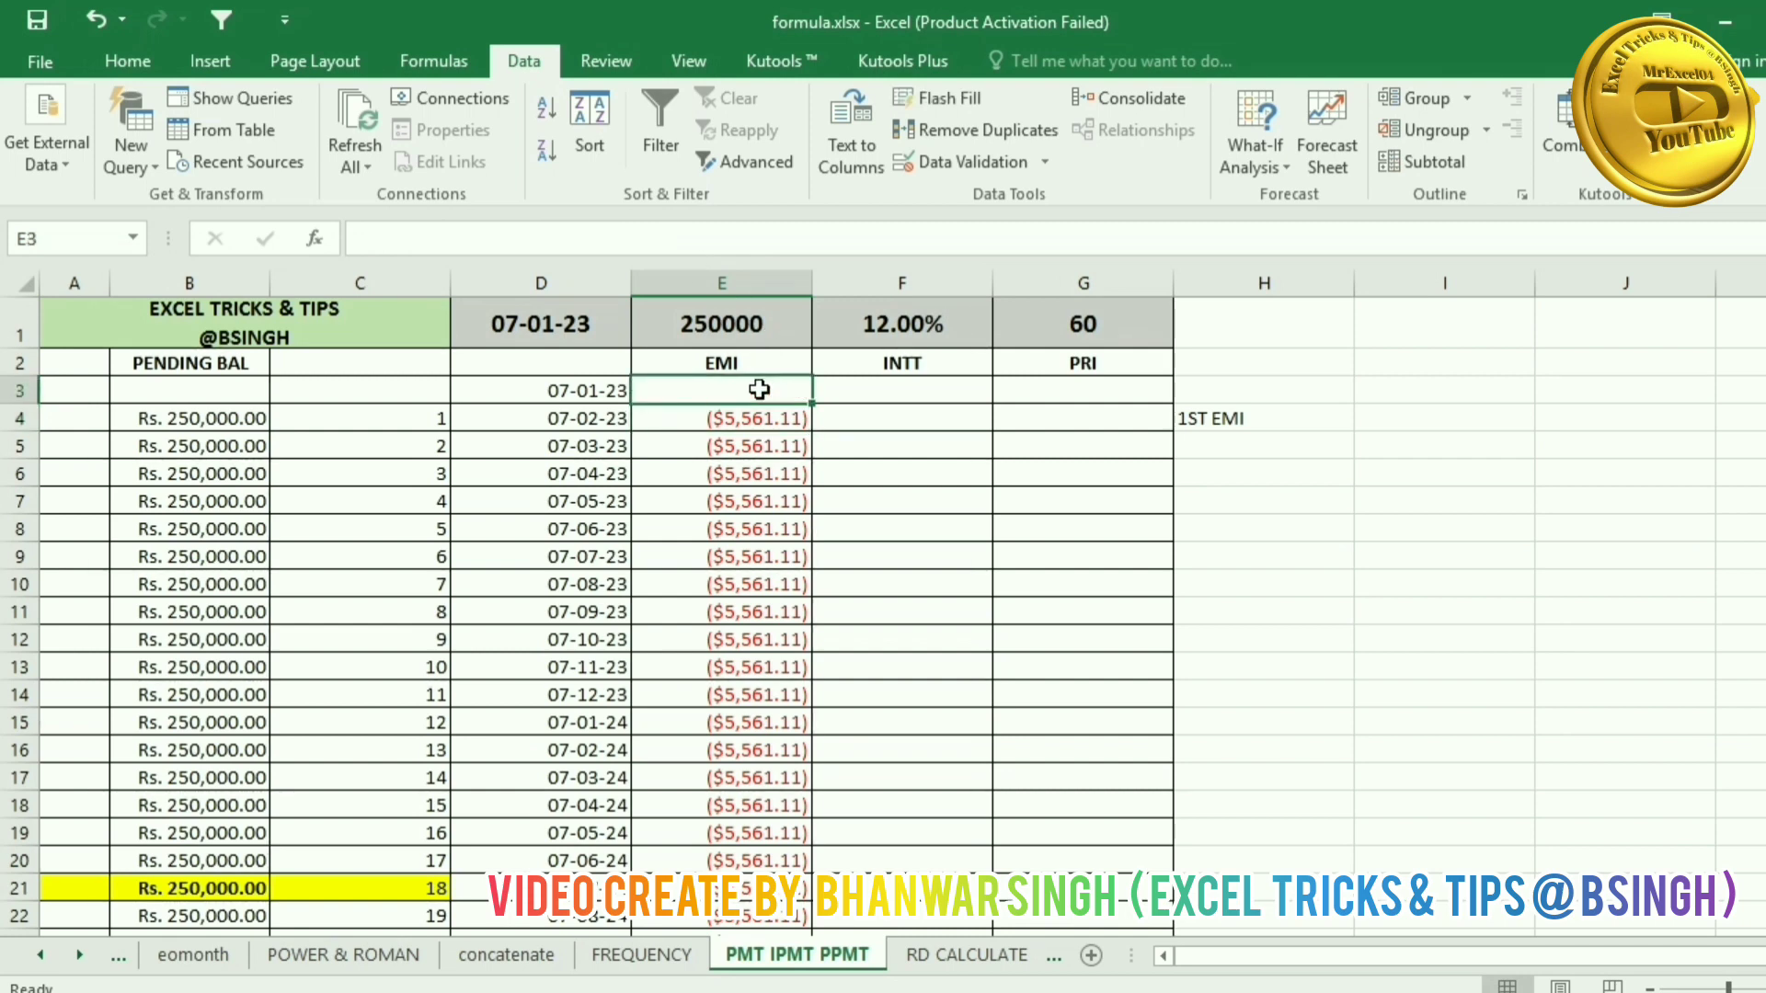
key(Down)
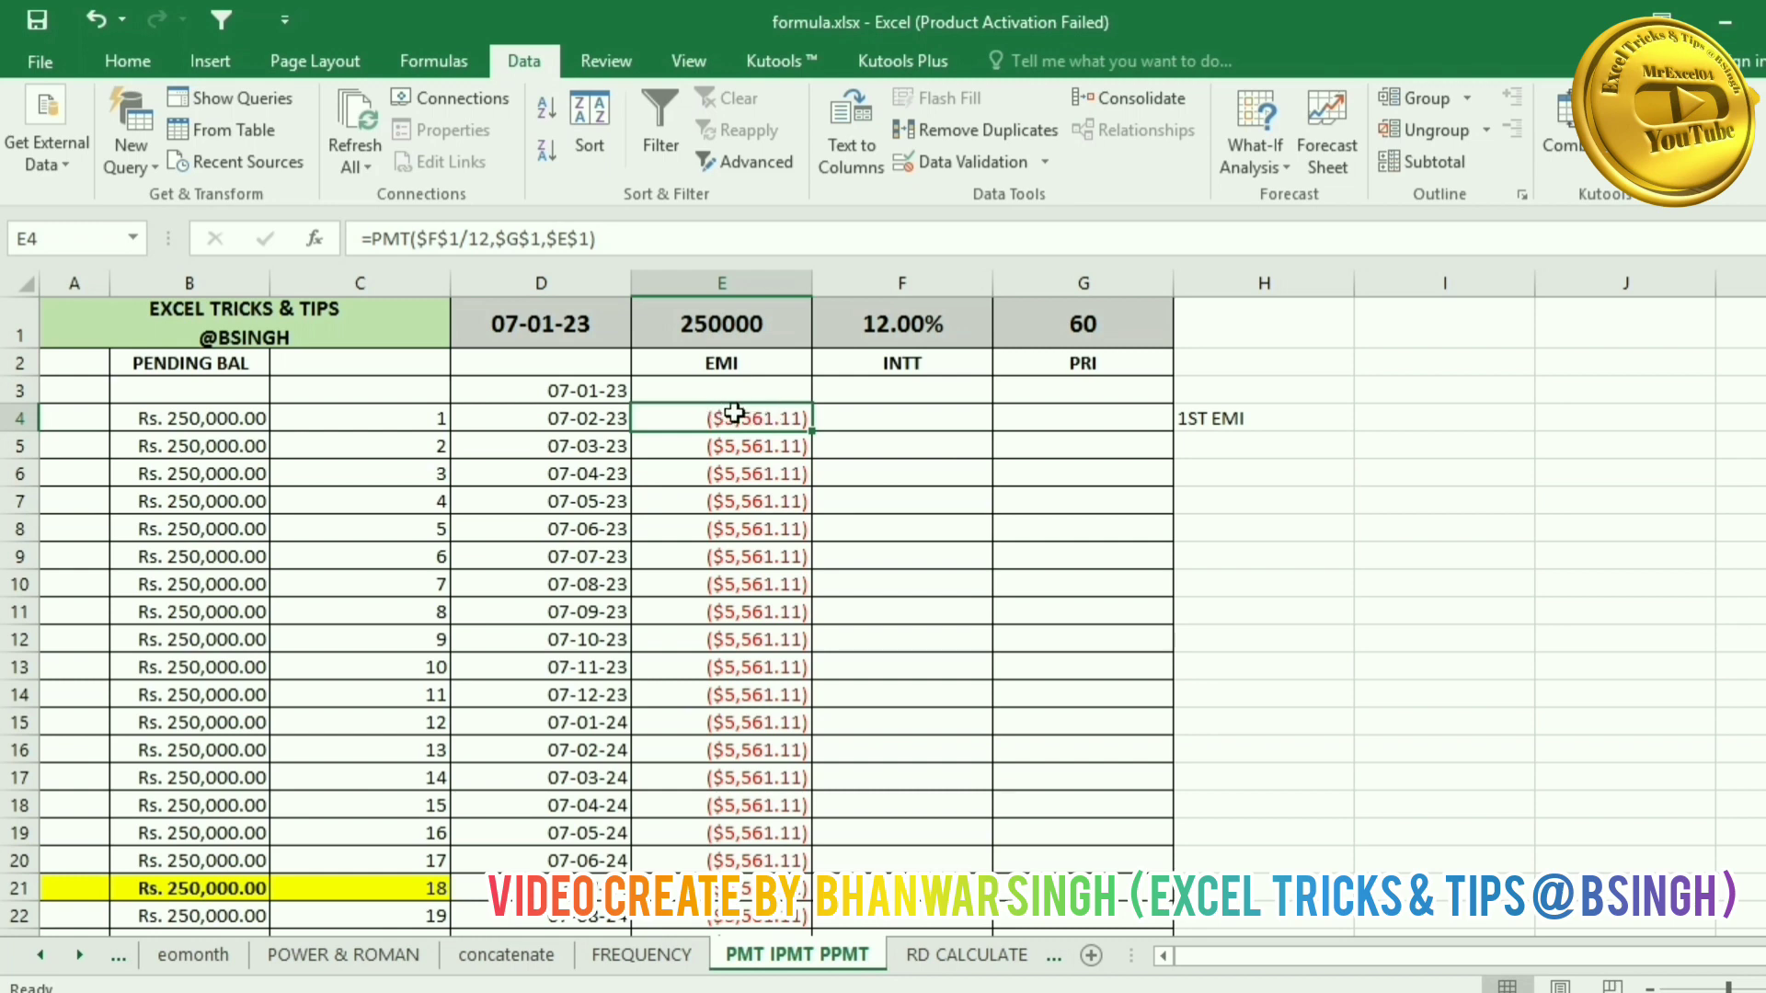
Step: Start an IPMT formula in F4 with the monthly rate $F$1/12, using an absolute reference to the interest rate
click(860, 419)
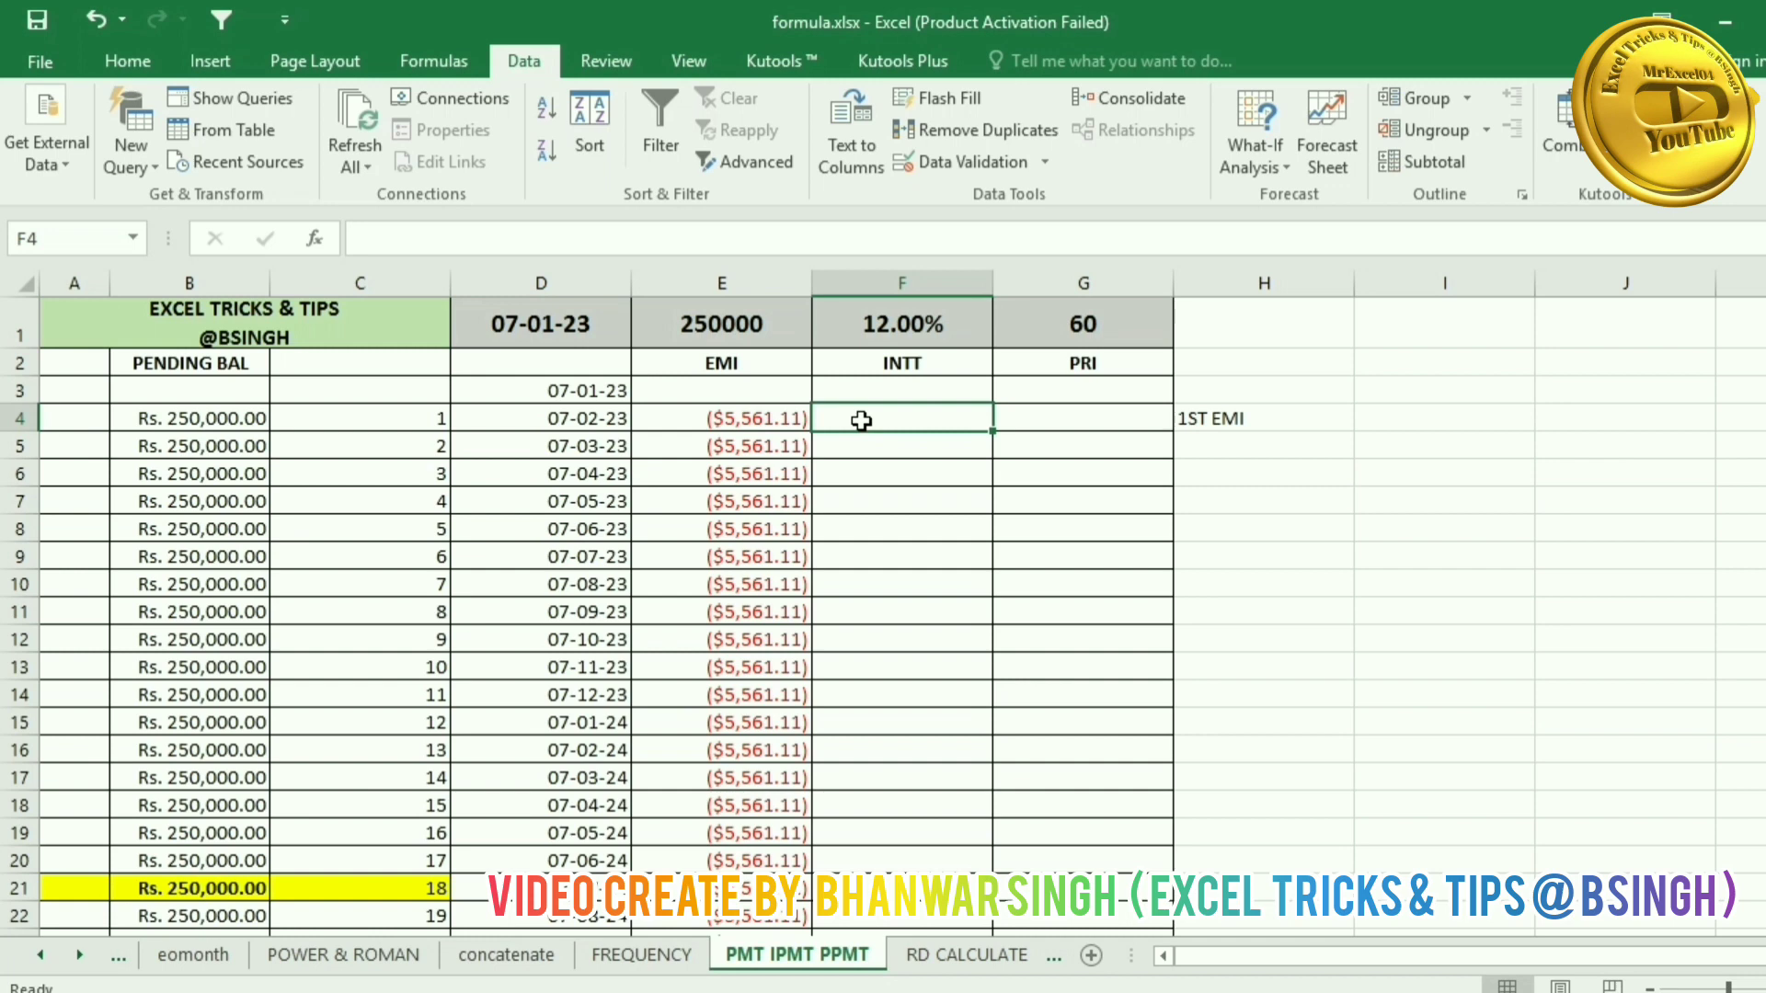
text(=)
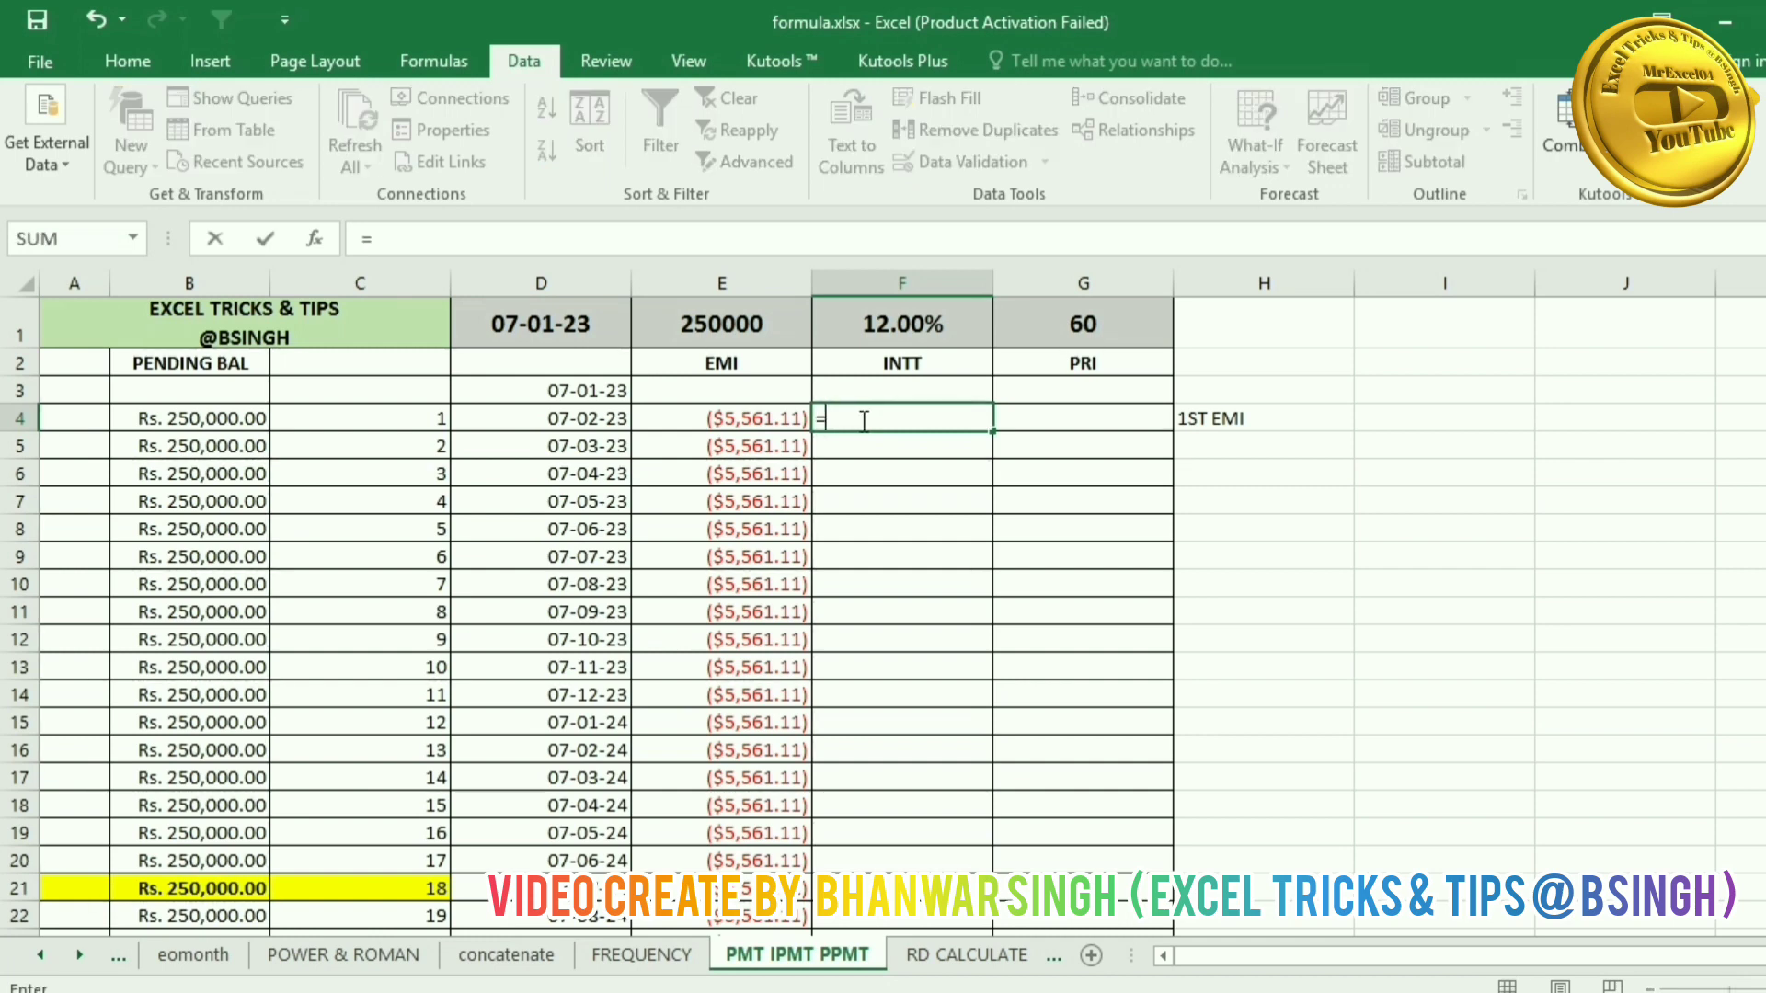
text(IPM)
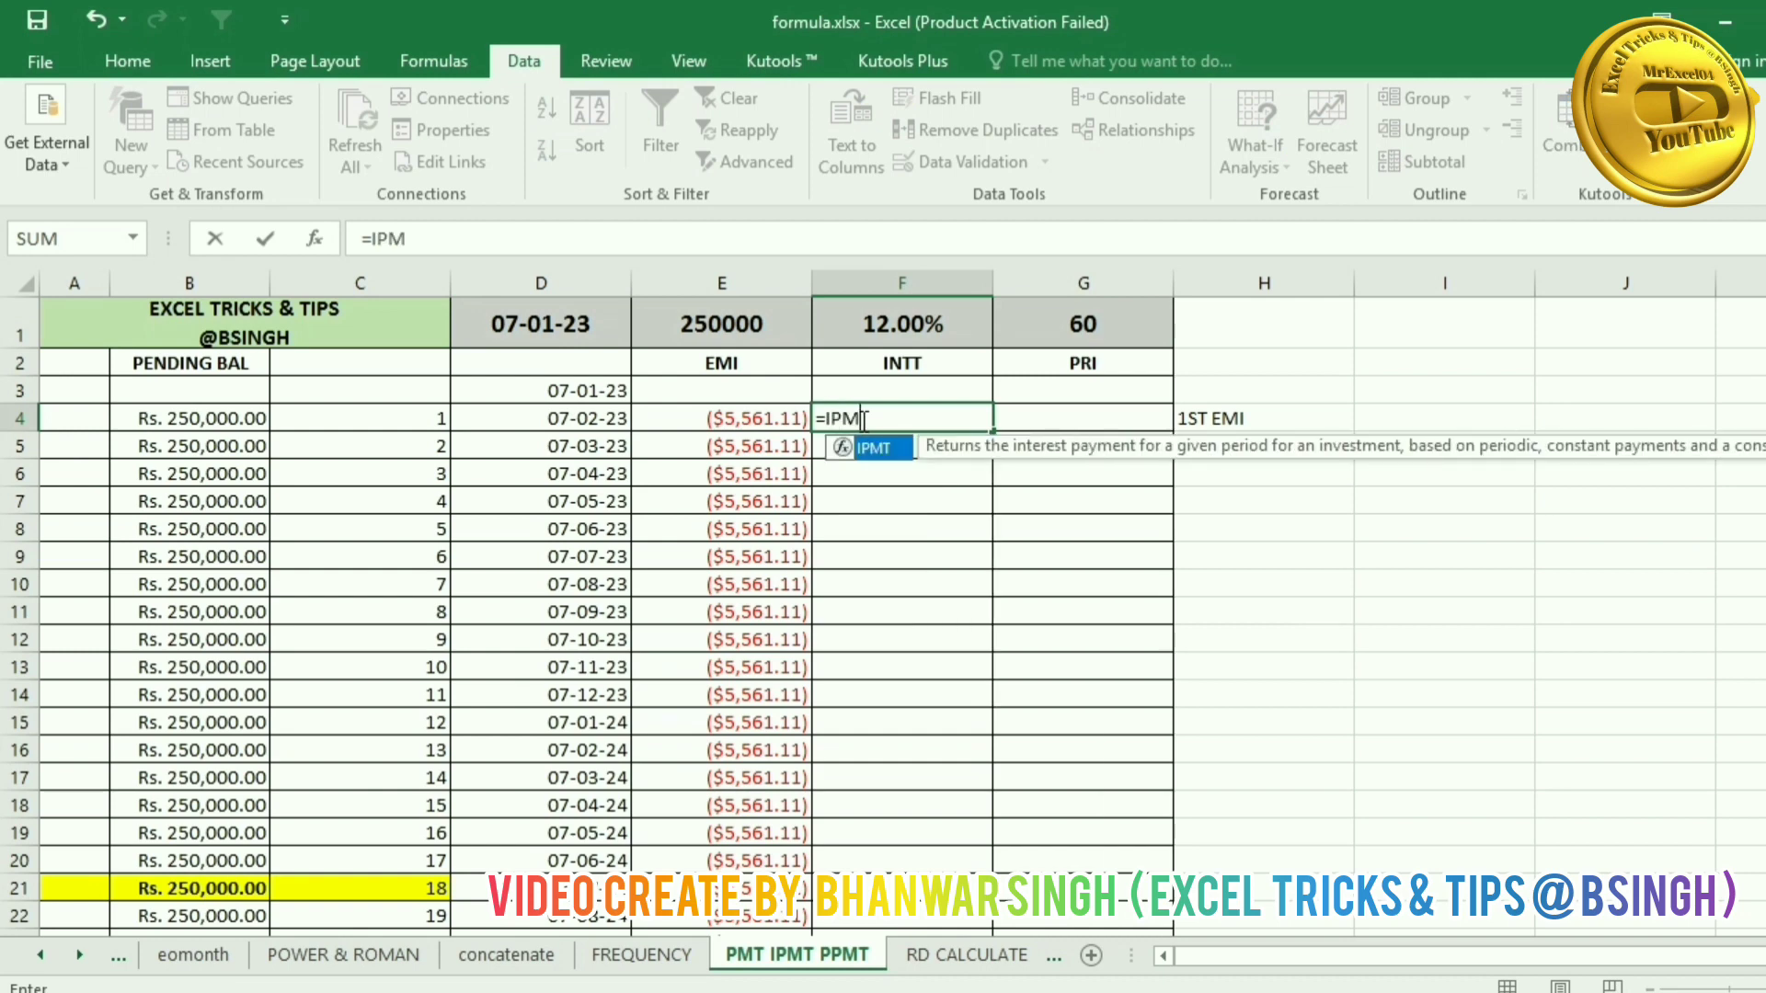
text(T()
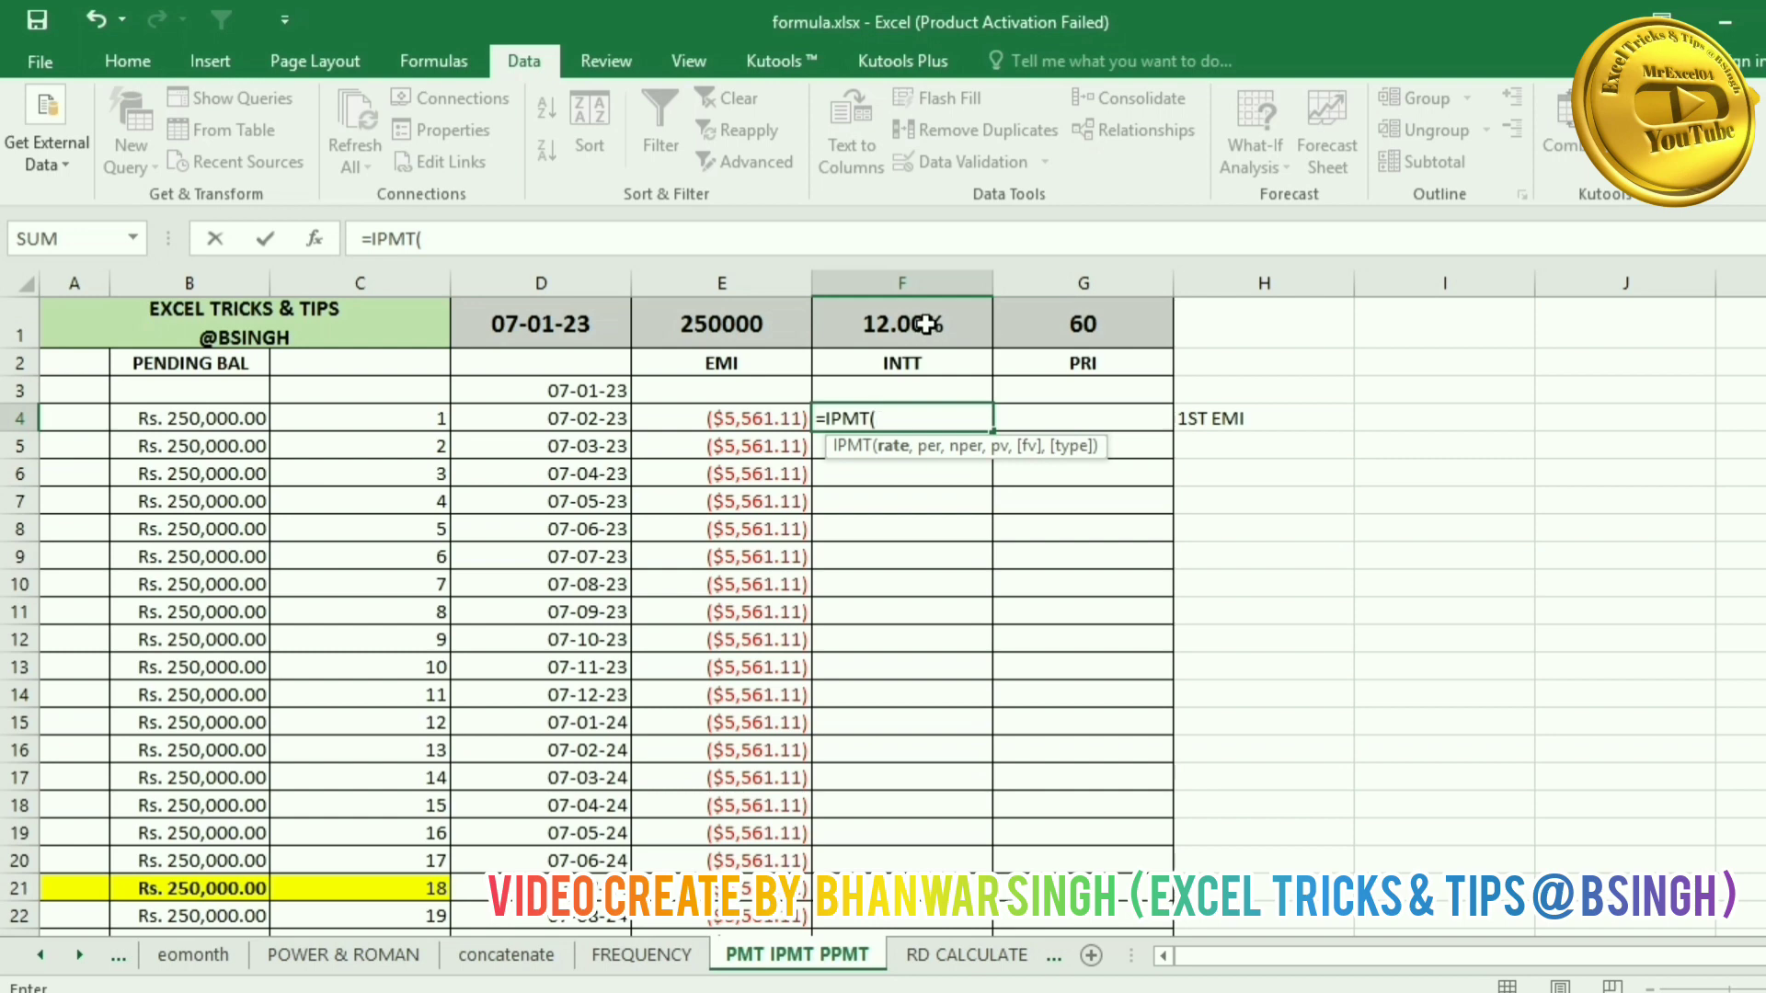
click(924, 324)
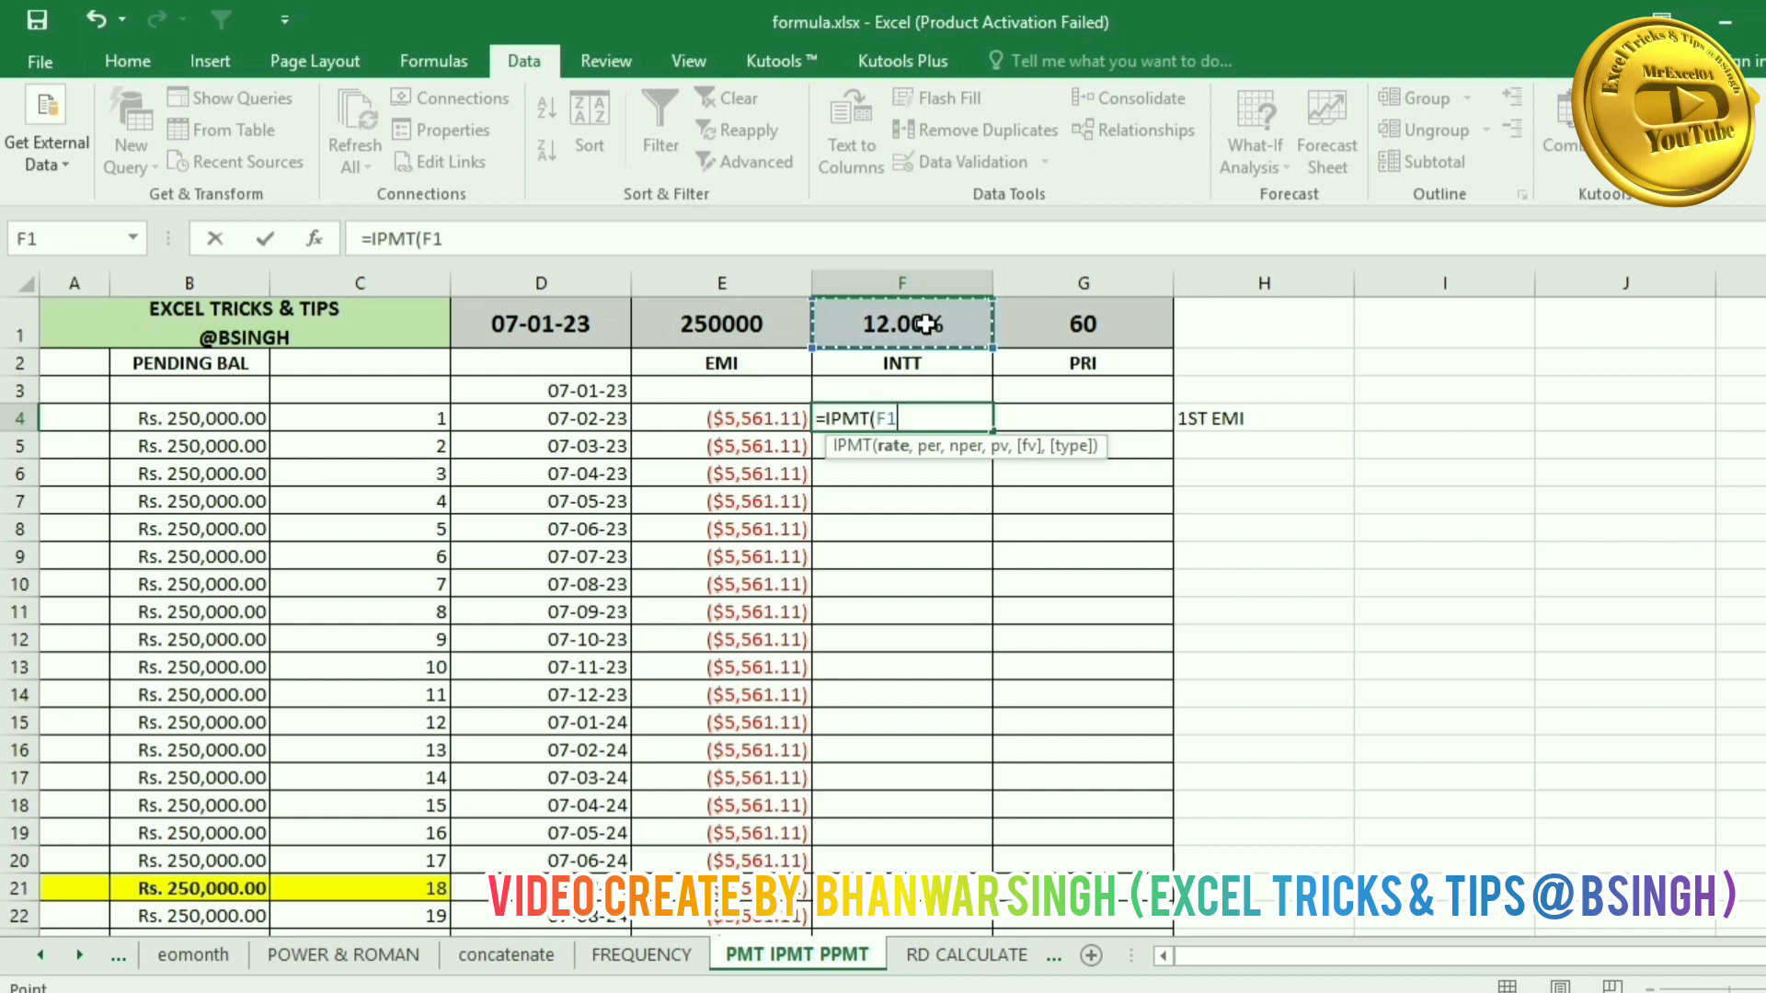
key(F4)
text(/12)
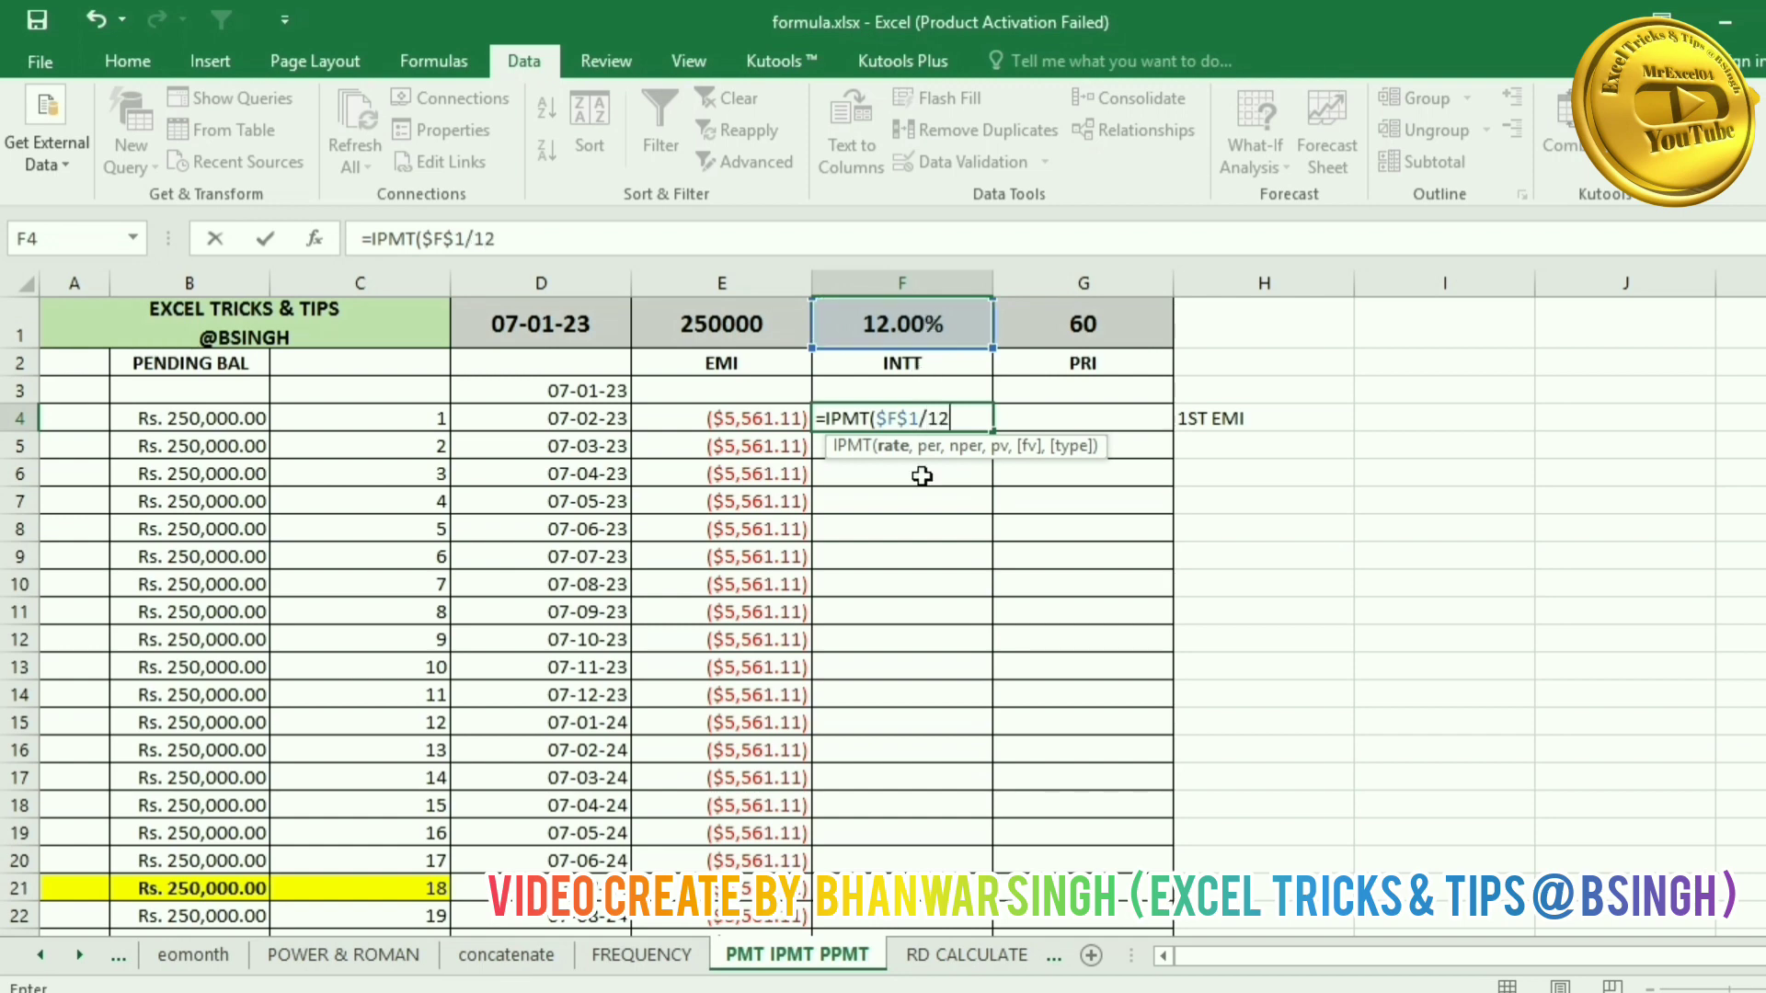
Step: Add installment number C4 as the period and the absolute reference $G$1 as the period count to the F4 IPMT formula
text(,)
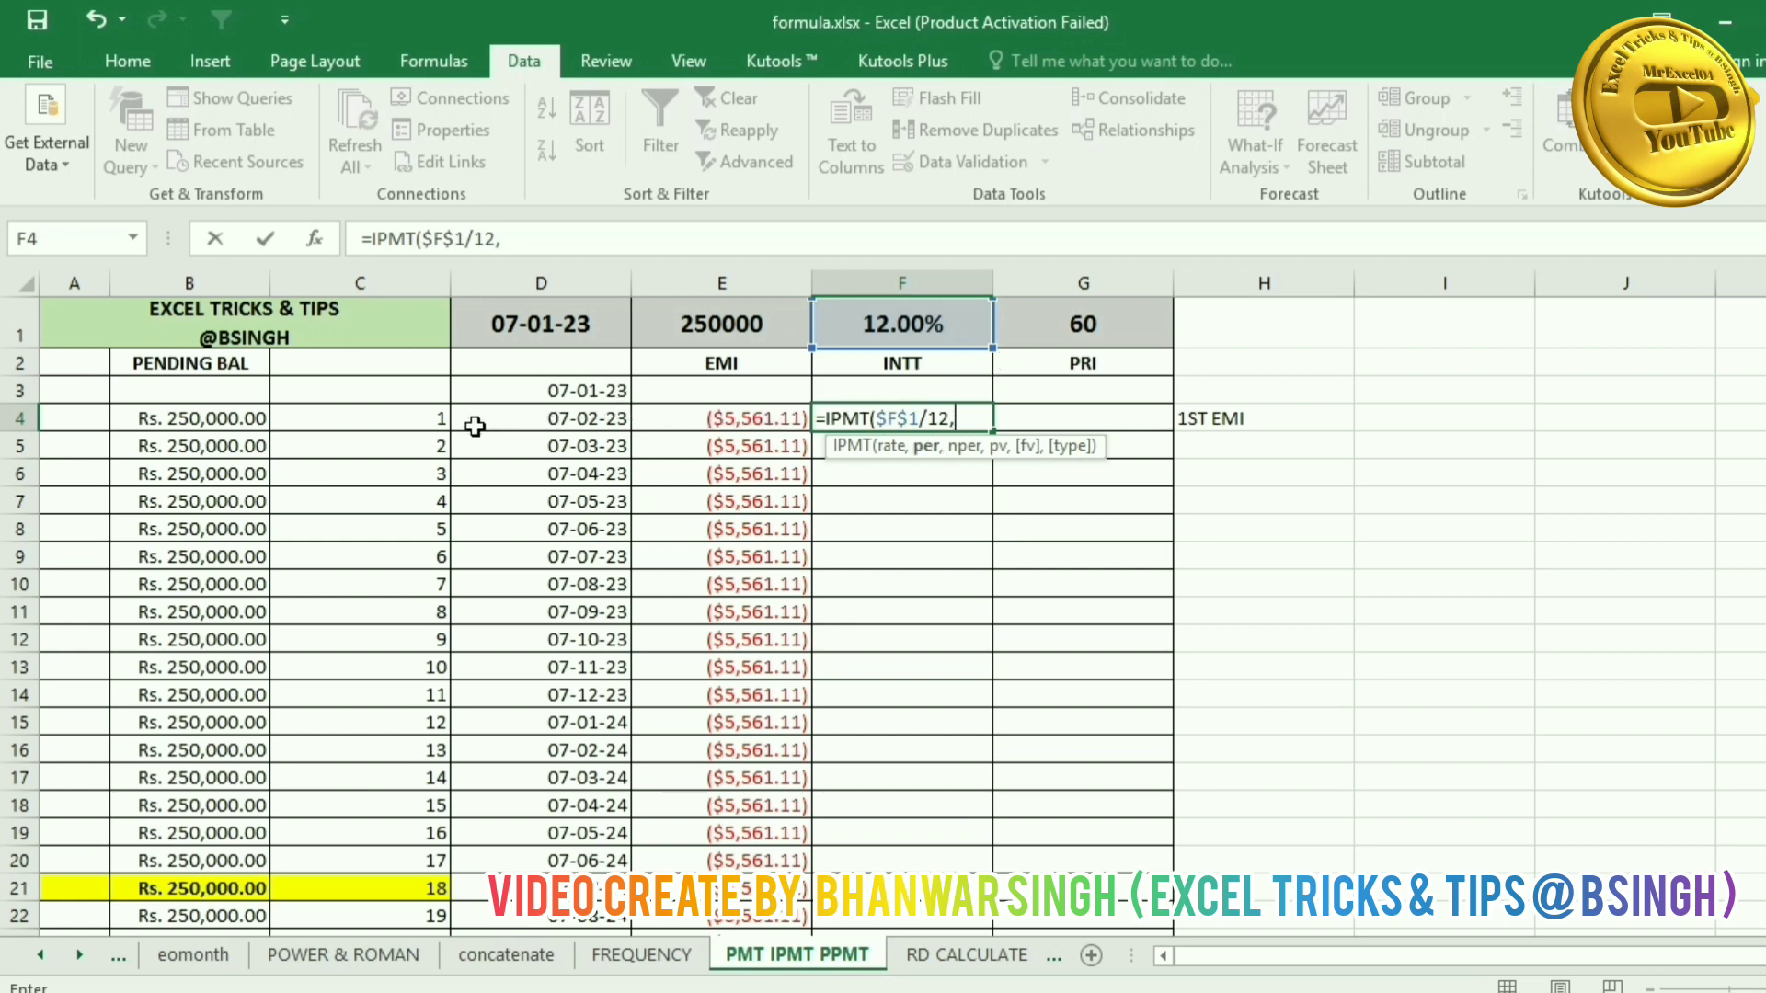
click(425, 417)
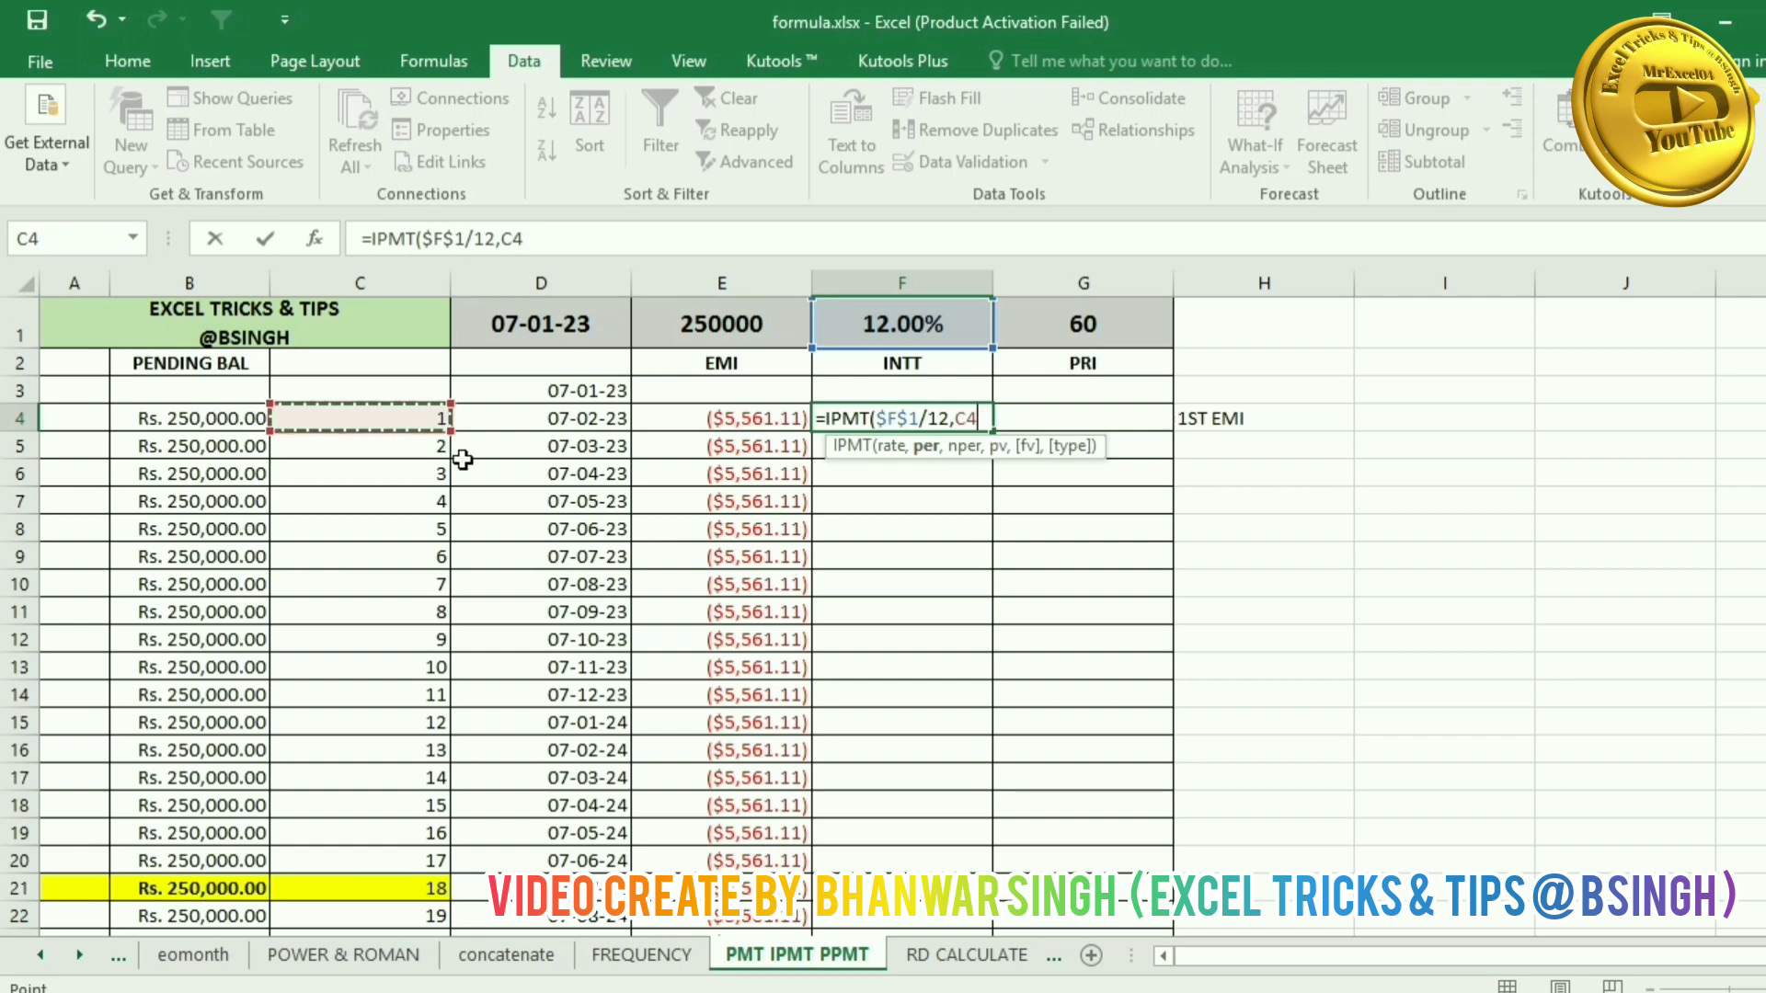
text(,)
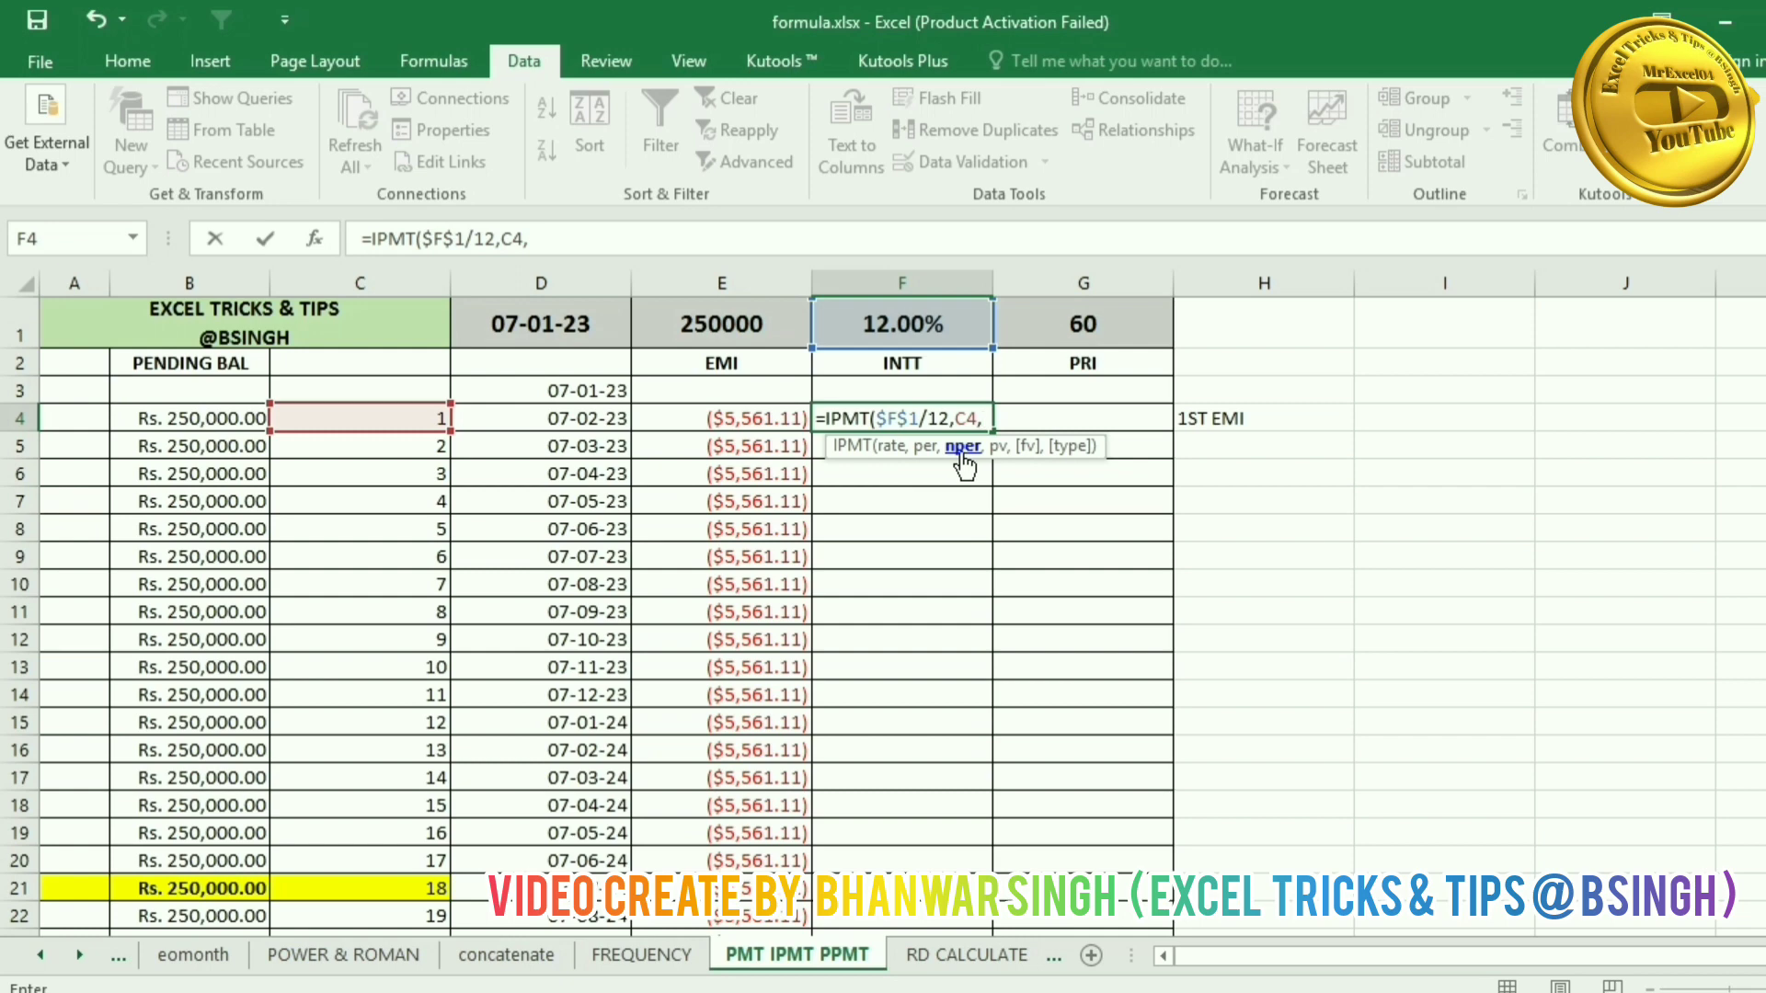
click(1086, 326)
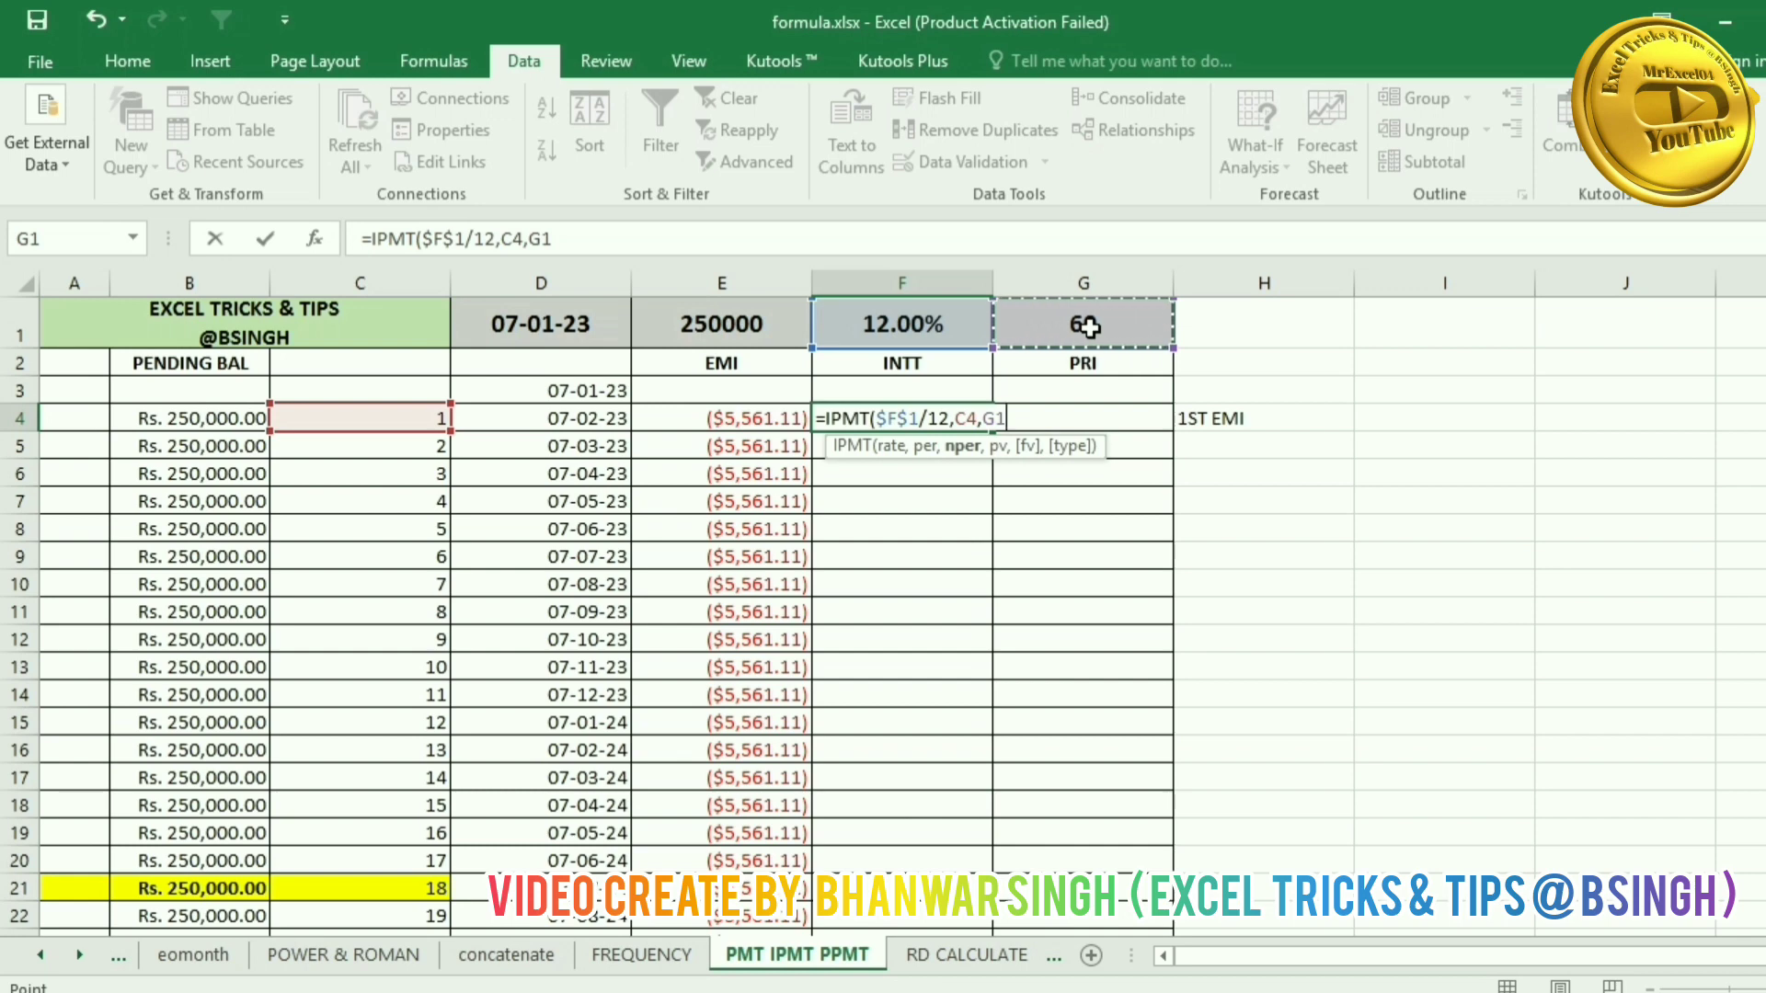
key(F4)
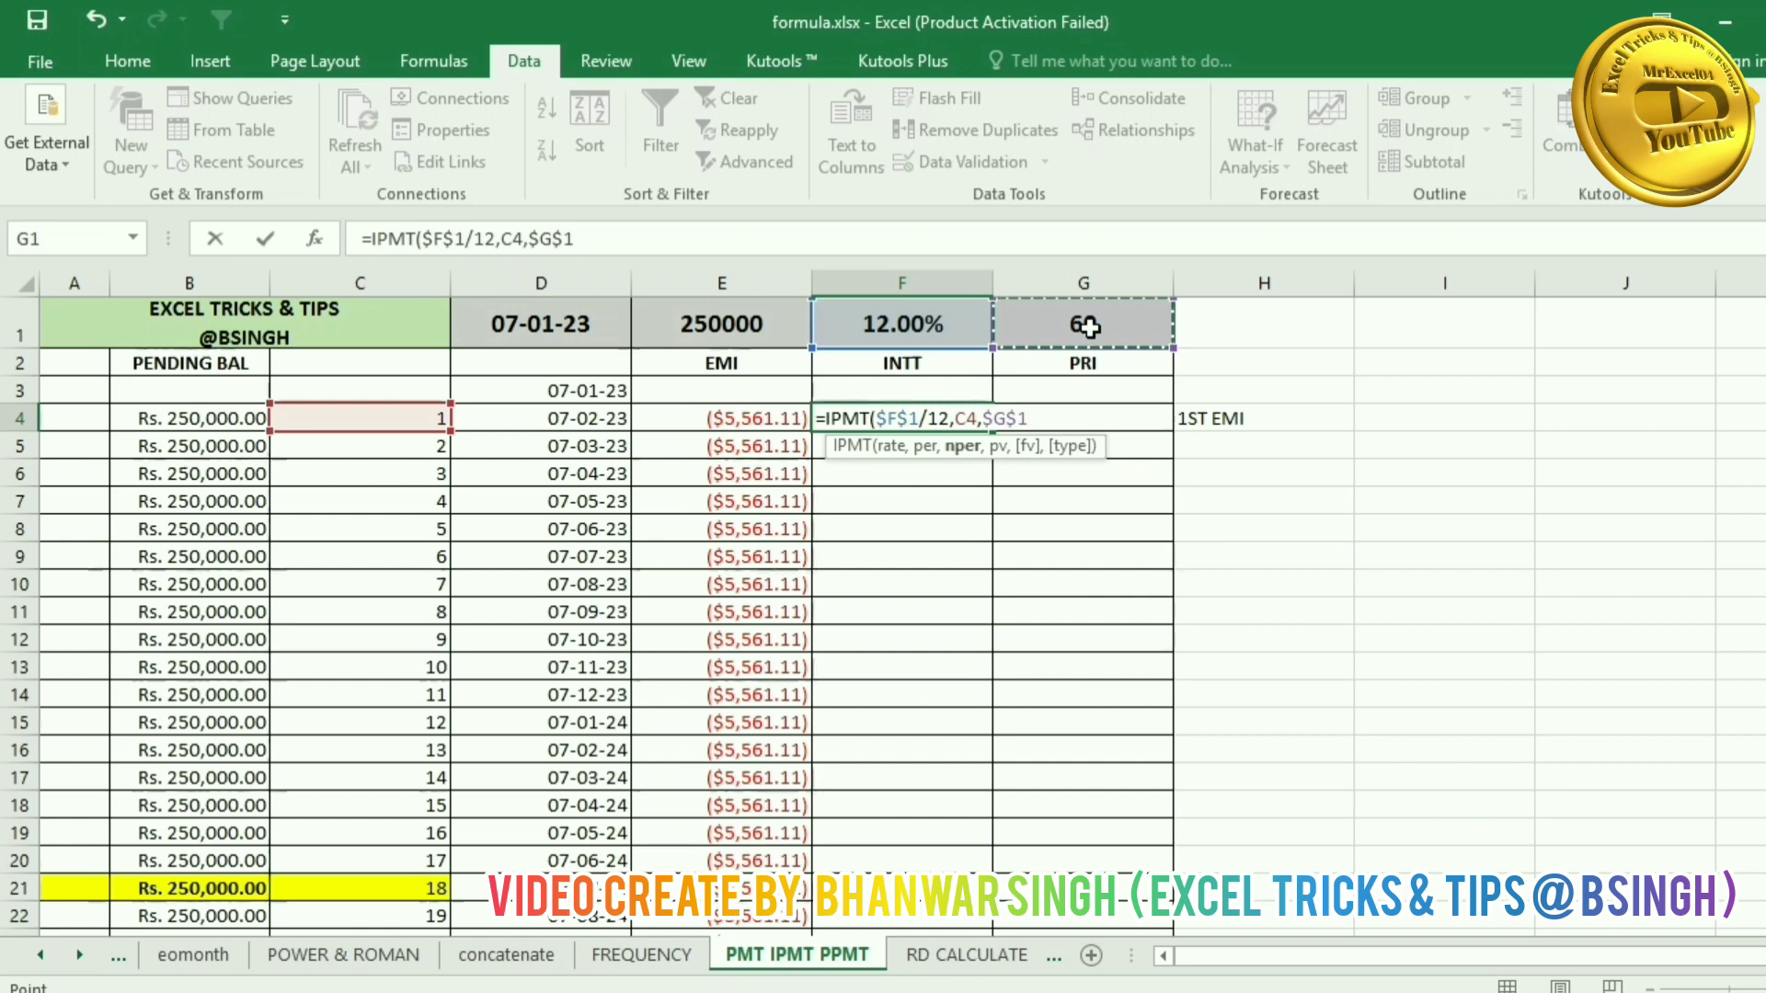
text(,)
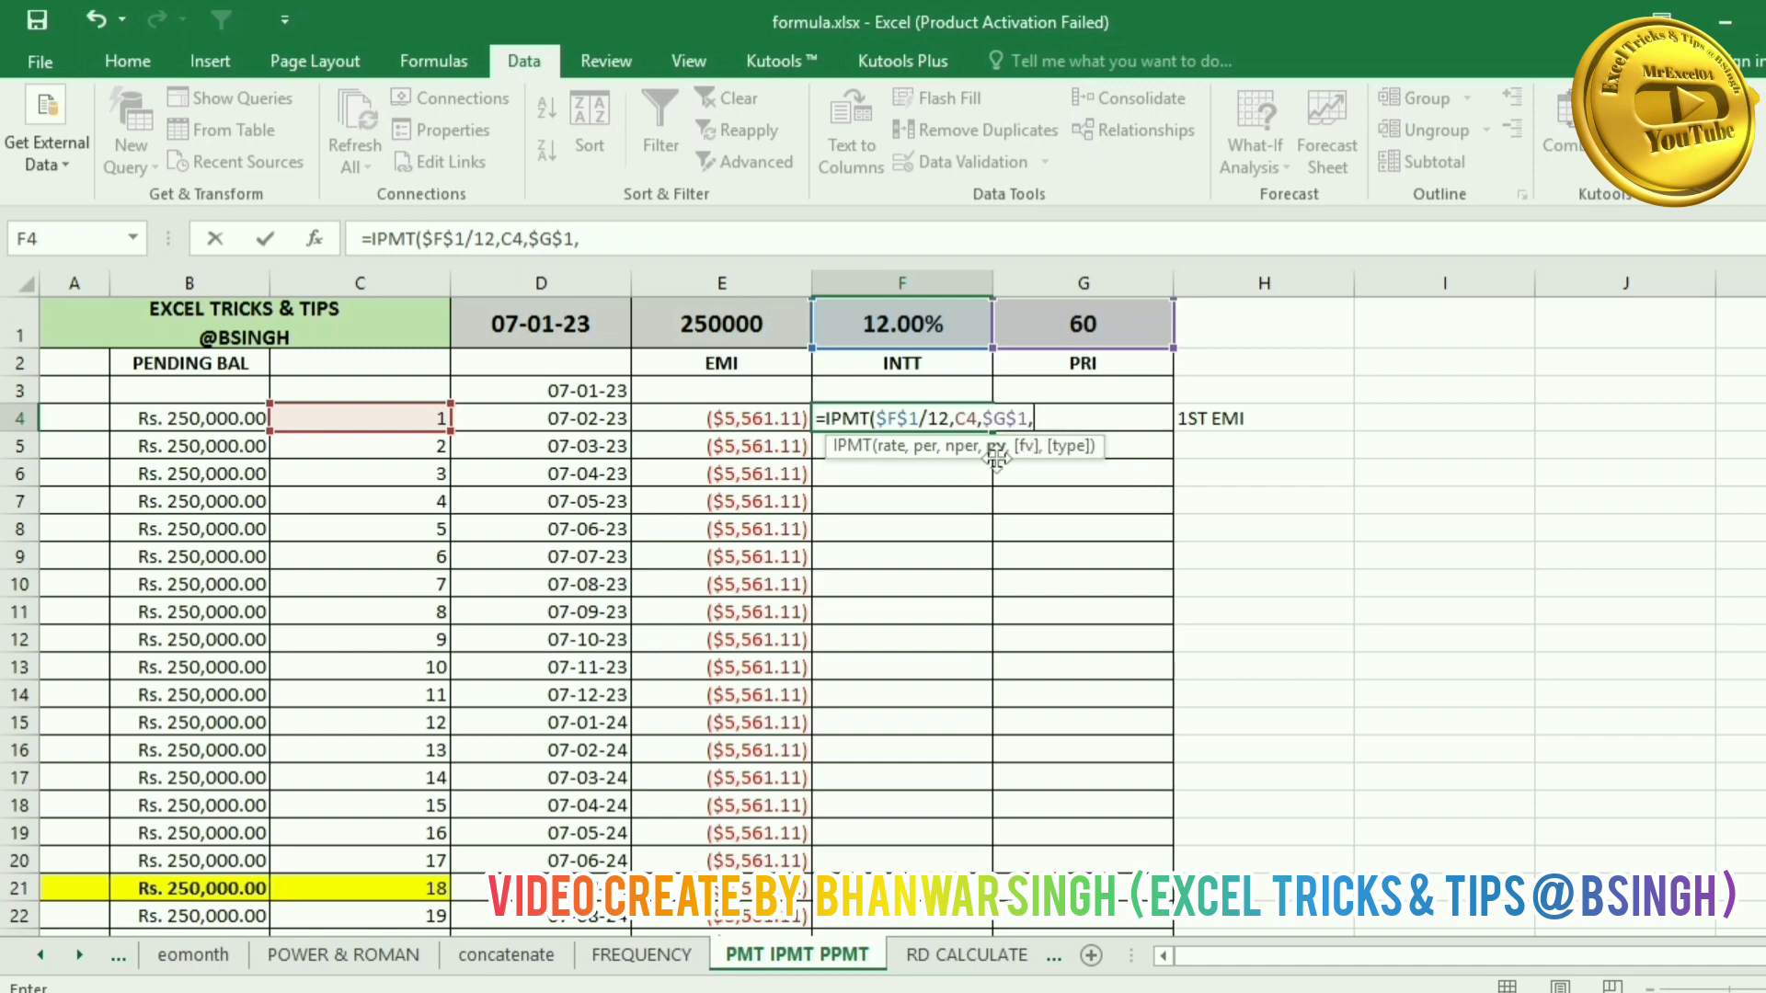
Step: Complete F4 as =IPMT($F$1/12,C4,$G$1,$E$1) and fill it down the INTT column to the last installment
click(724, 329)
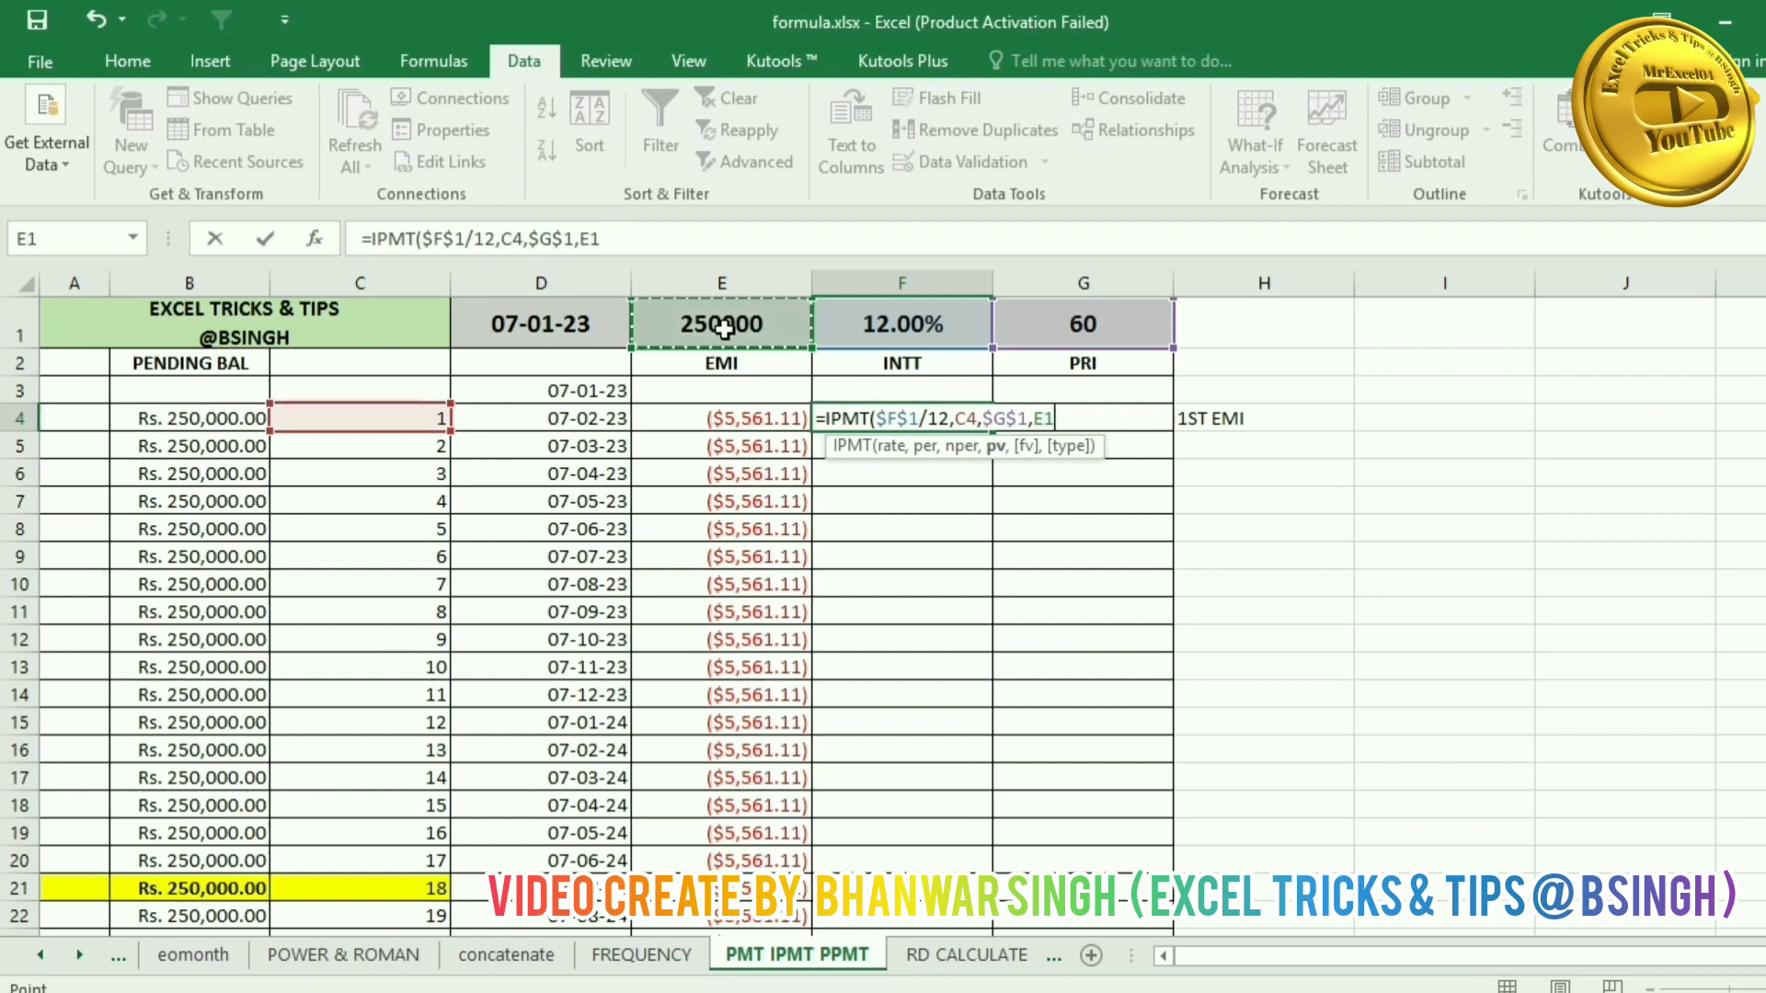
key(F4)
text())
key(Return)
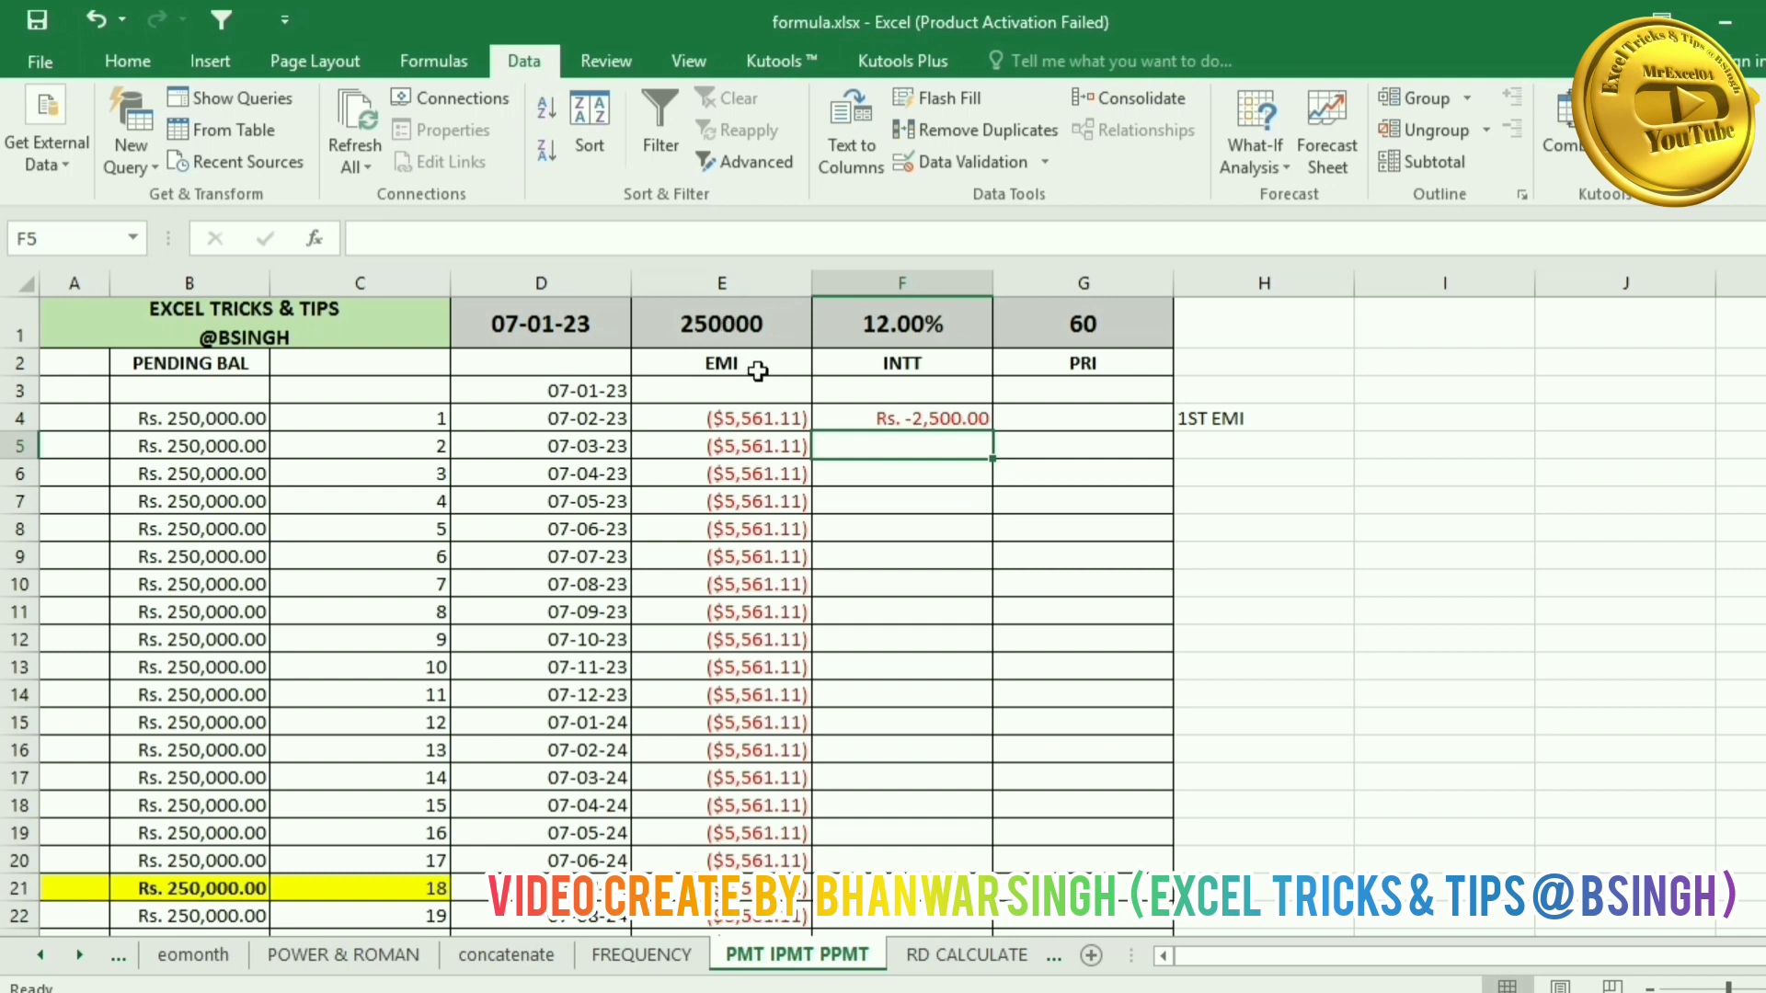
click(901, 419)
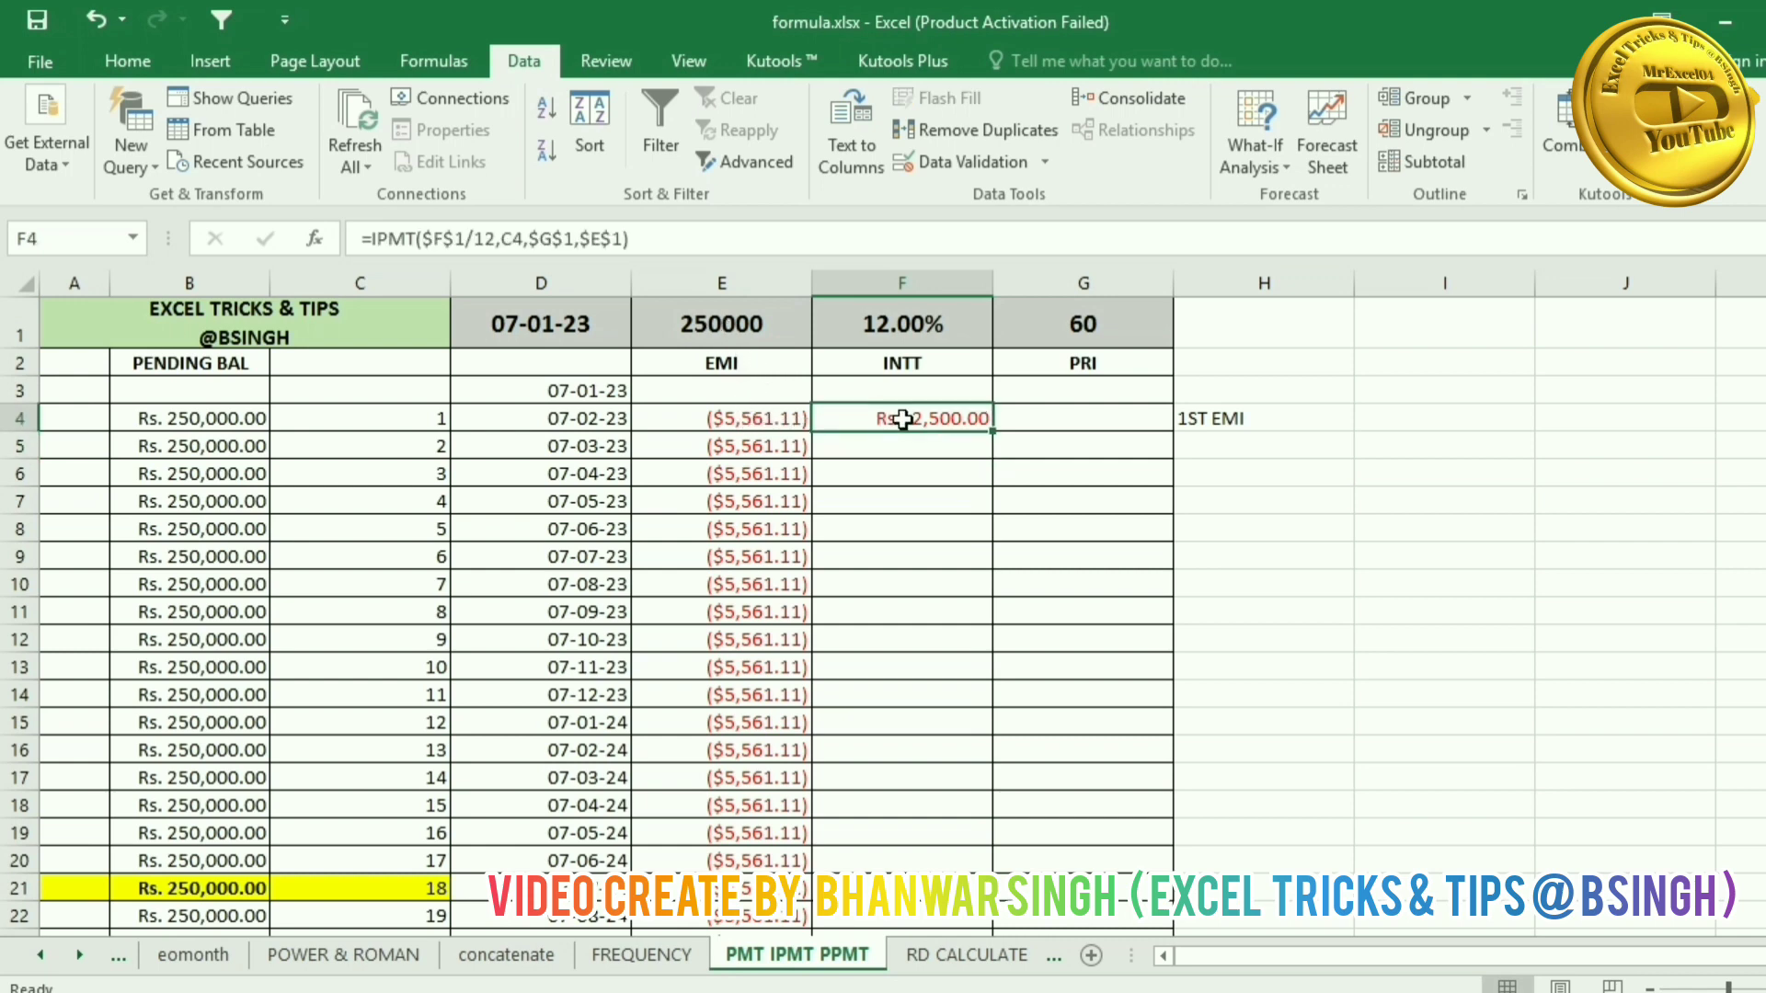
double_click(994, 430)
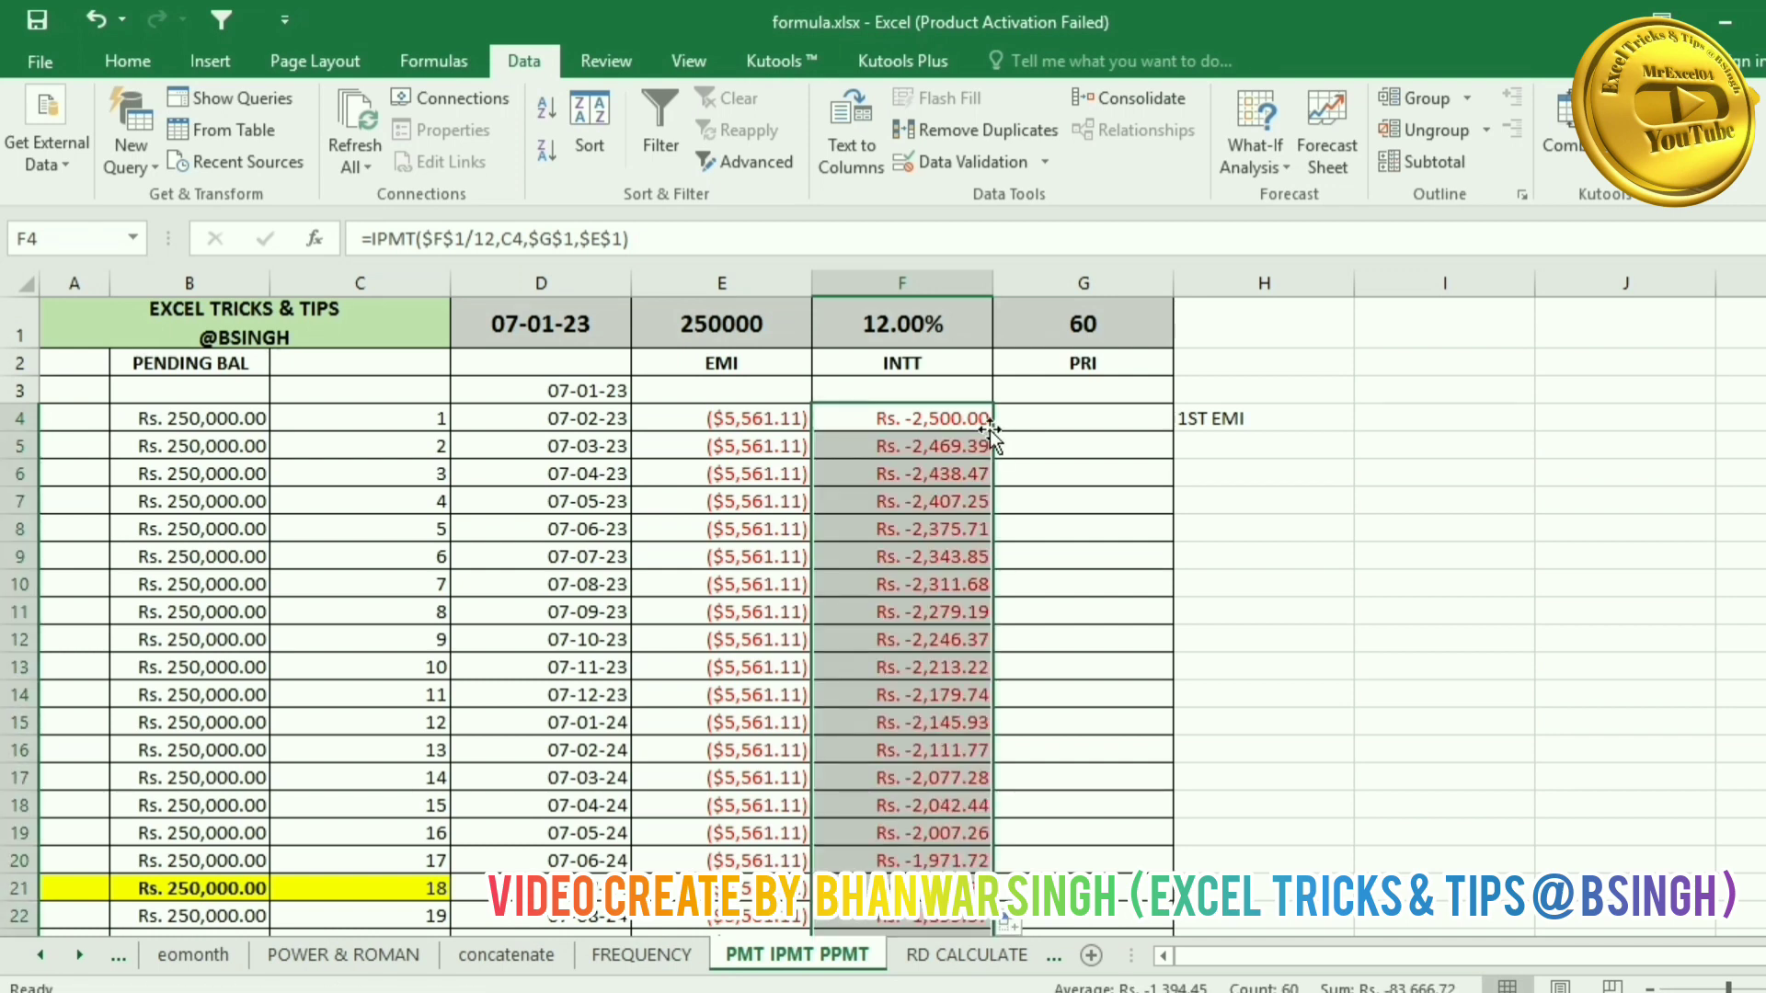
Step: Start re-entering the PMT formula in E4 with the monthly rate $F$1/12 as an absolute reference
click(768, 421)
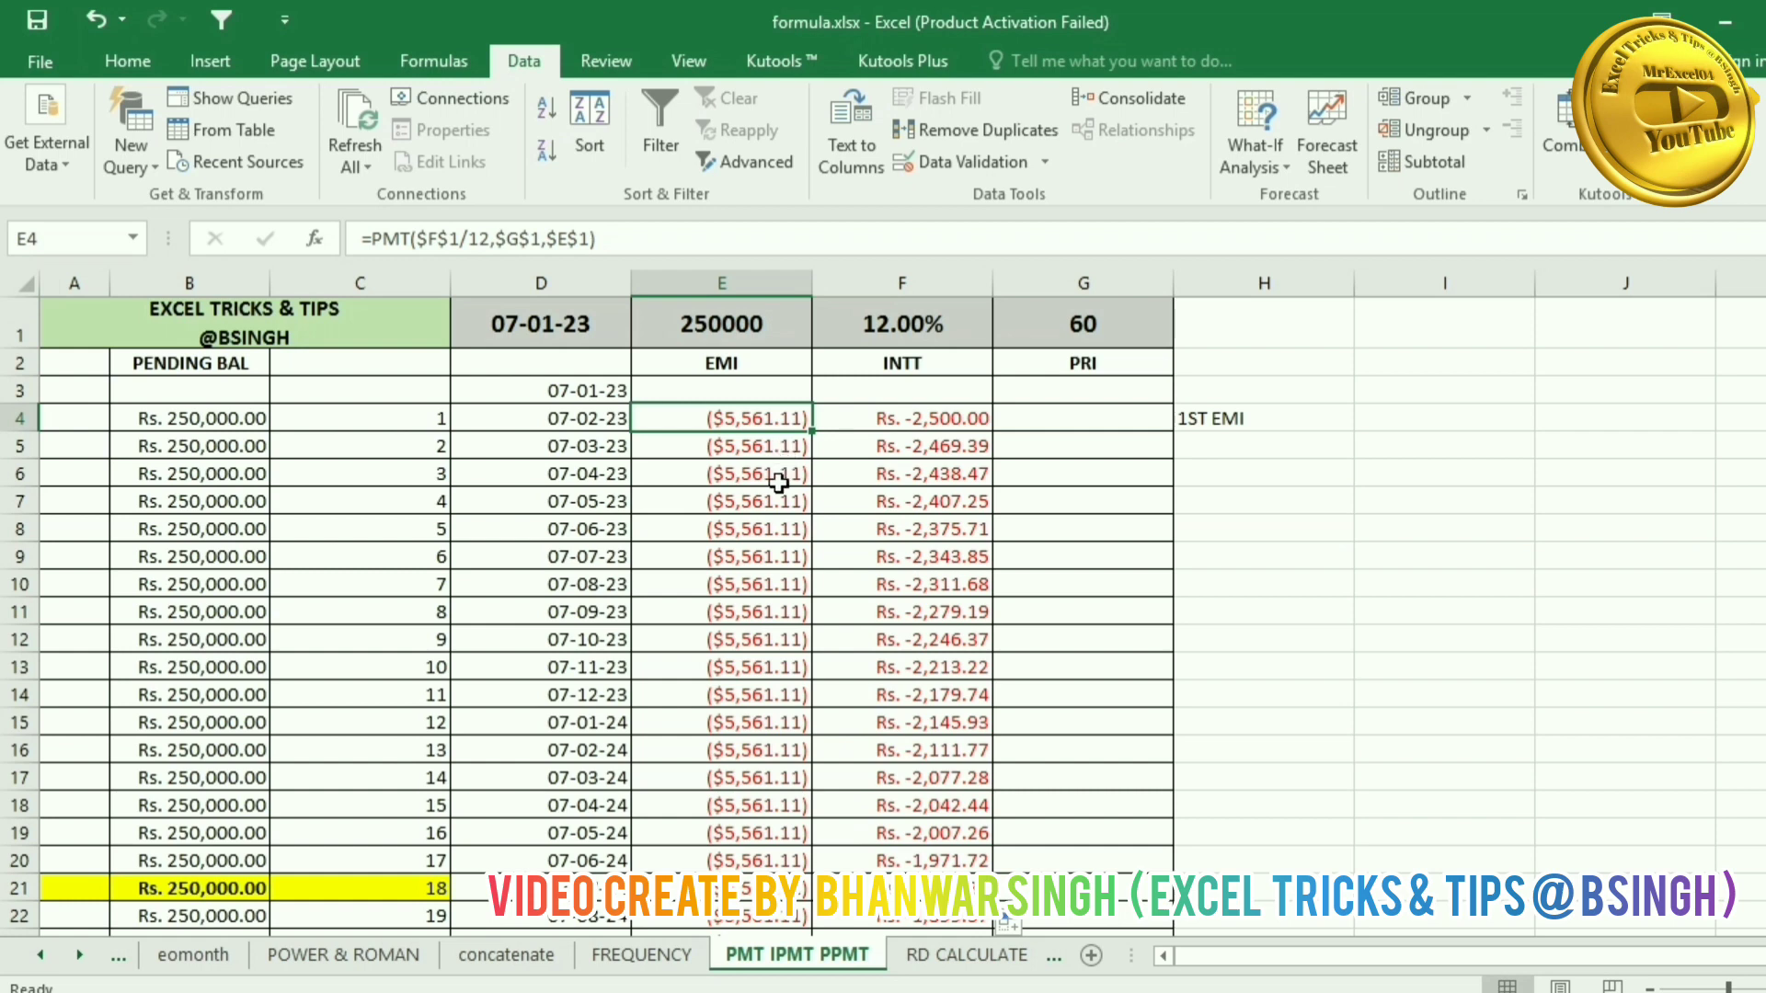
text(=)
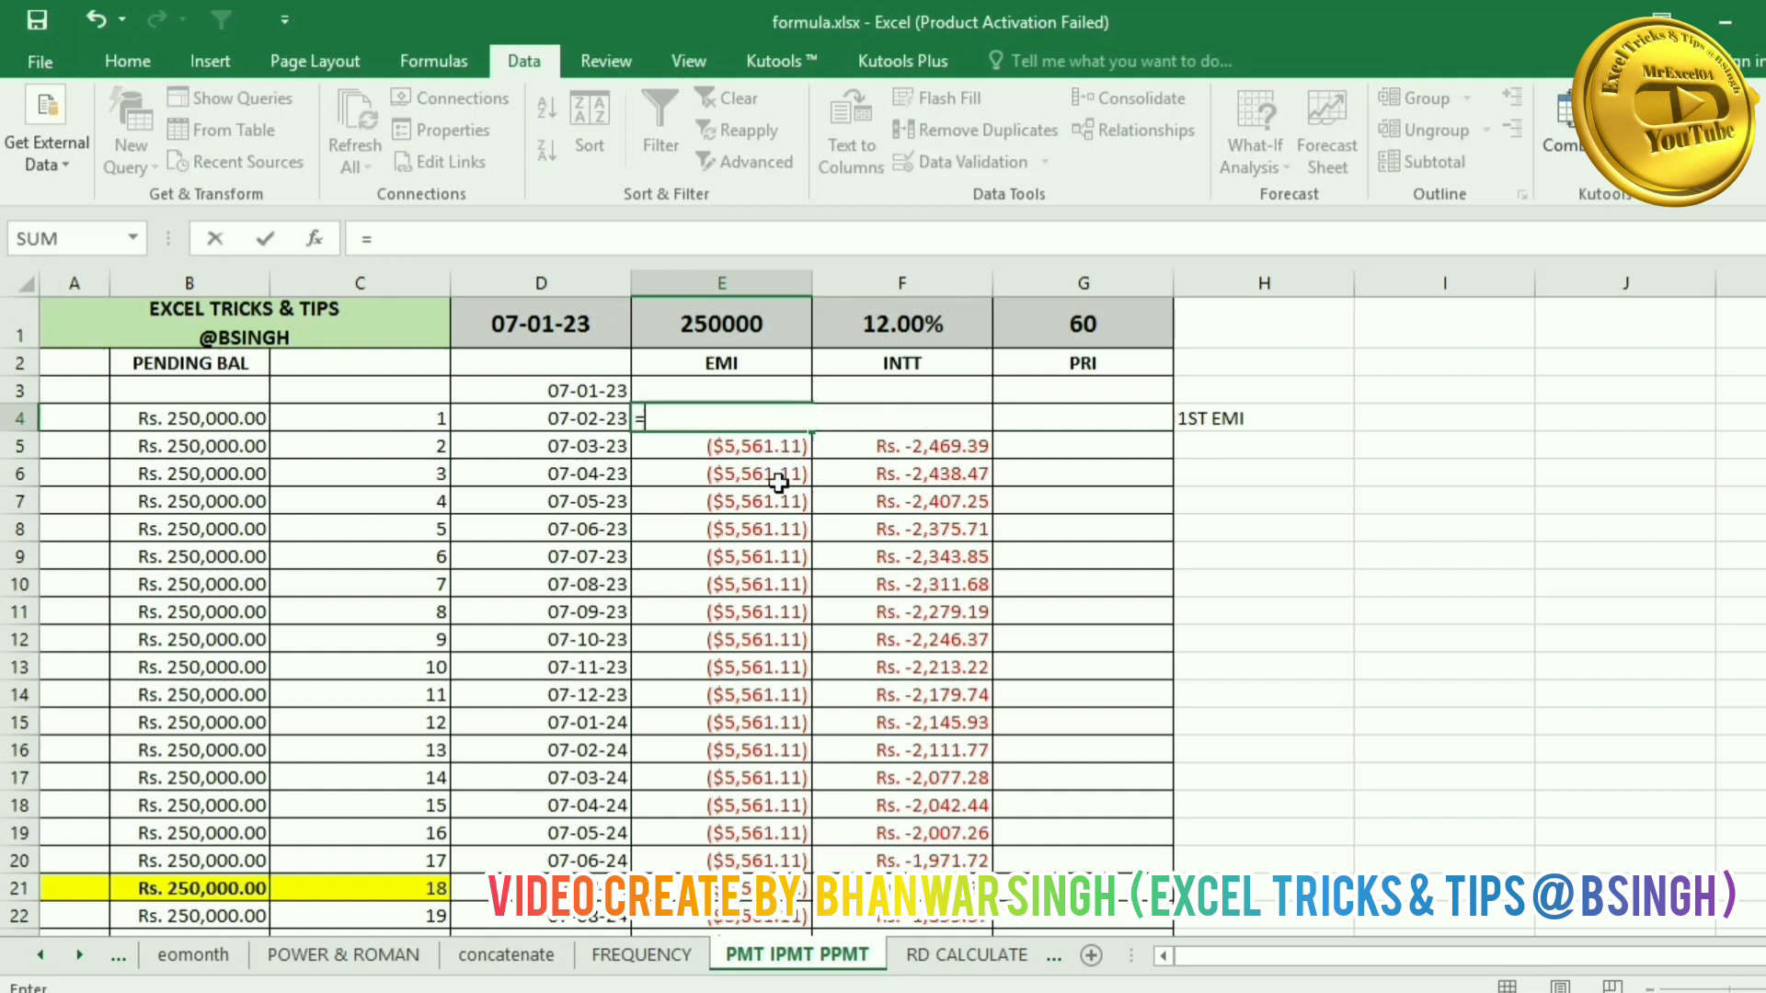
text(PMT)
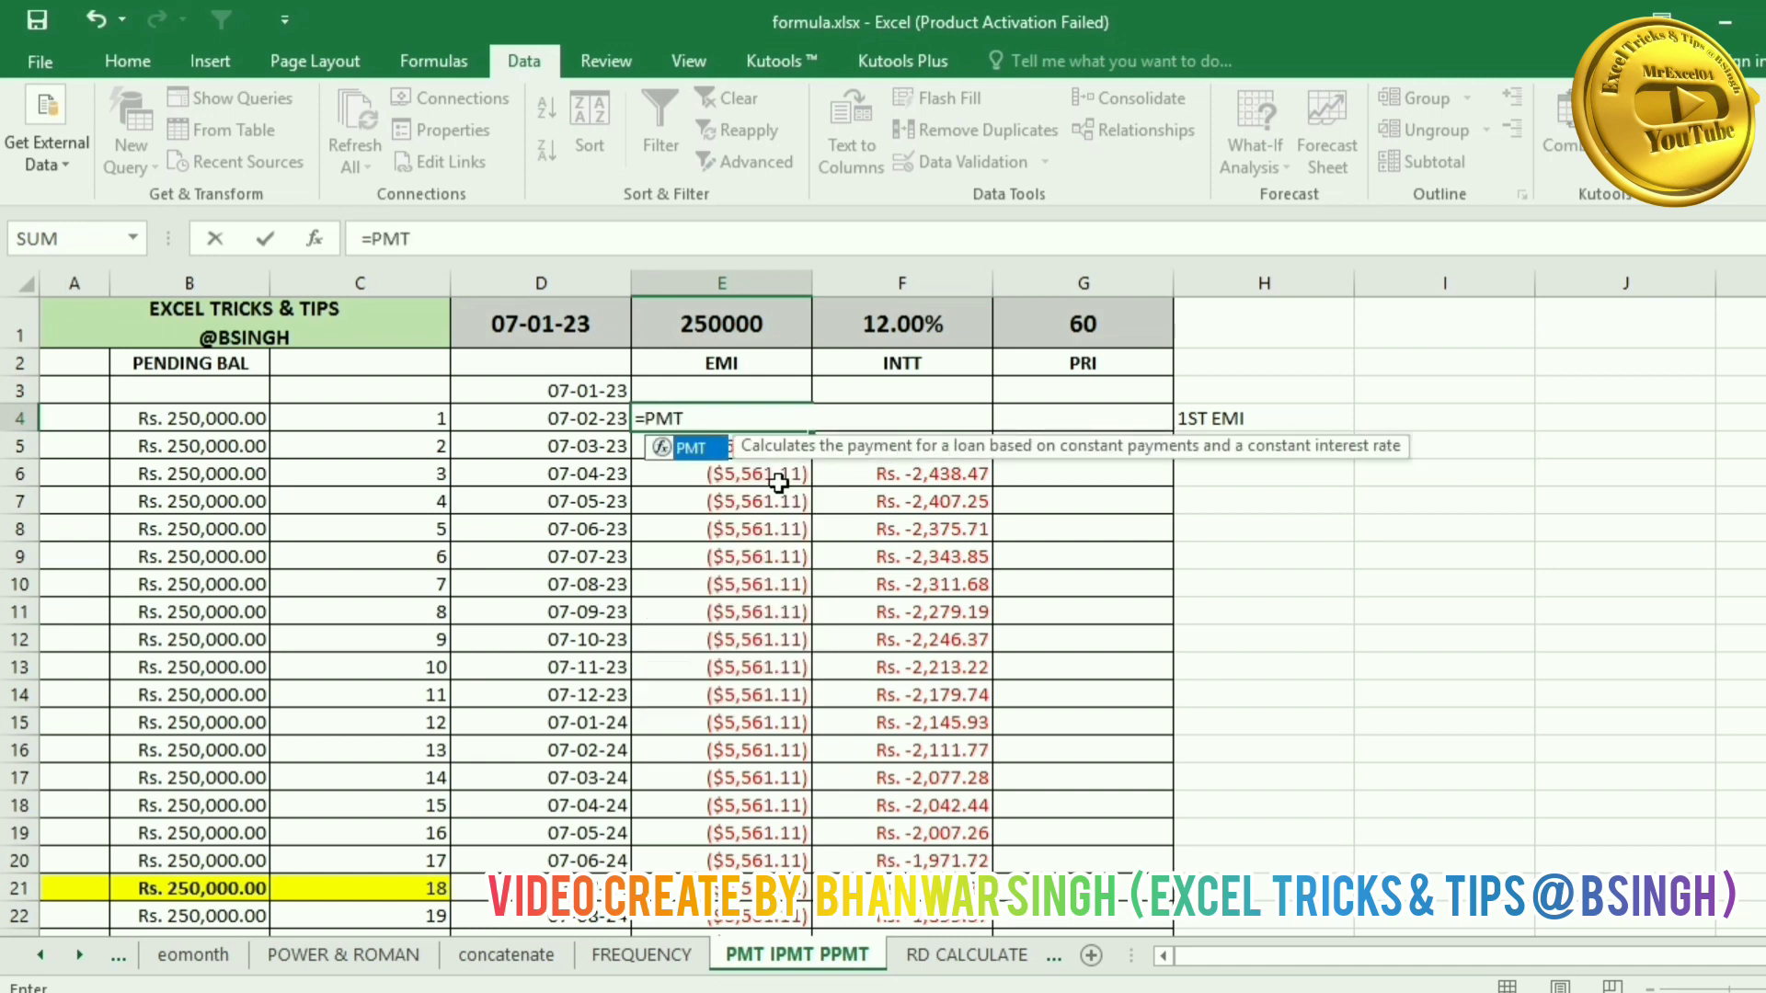
text(()
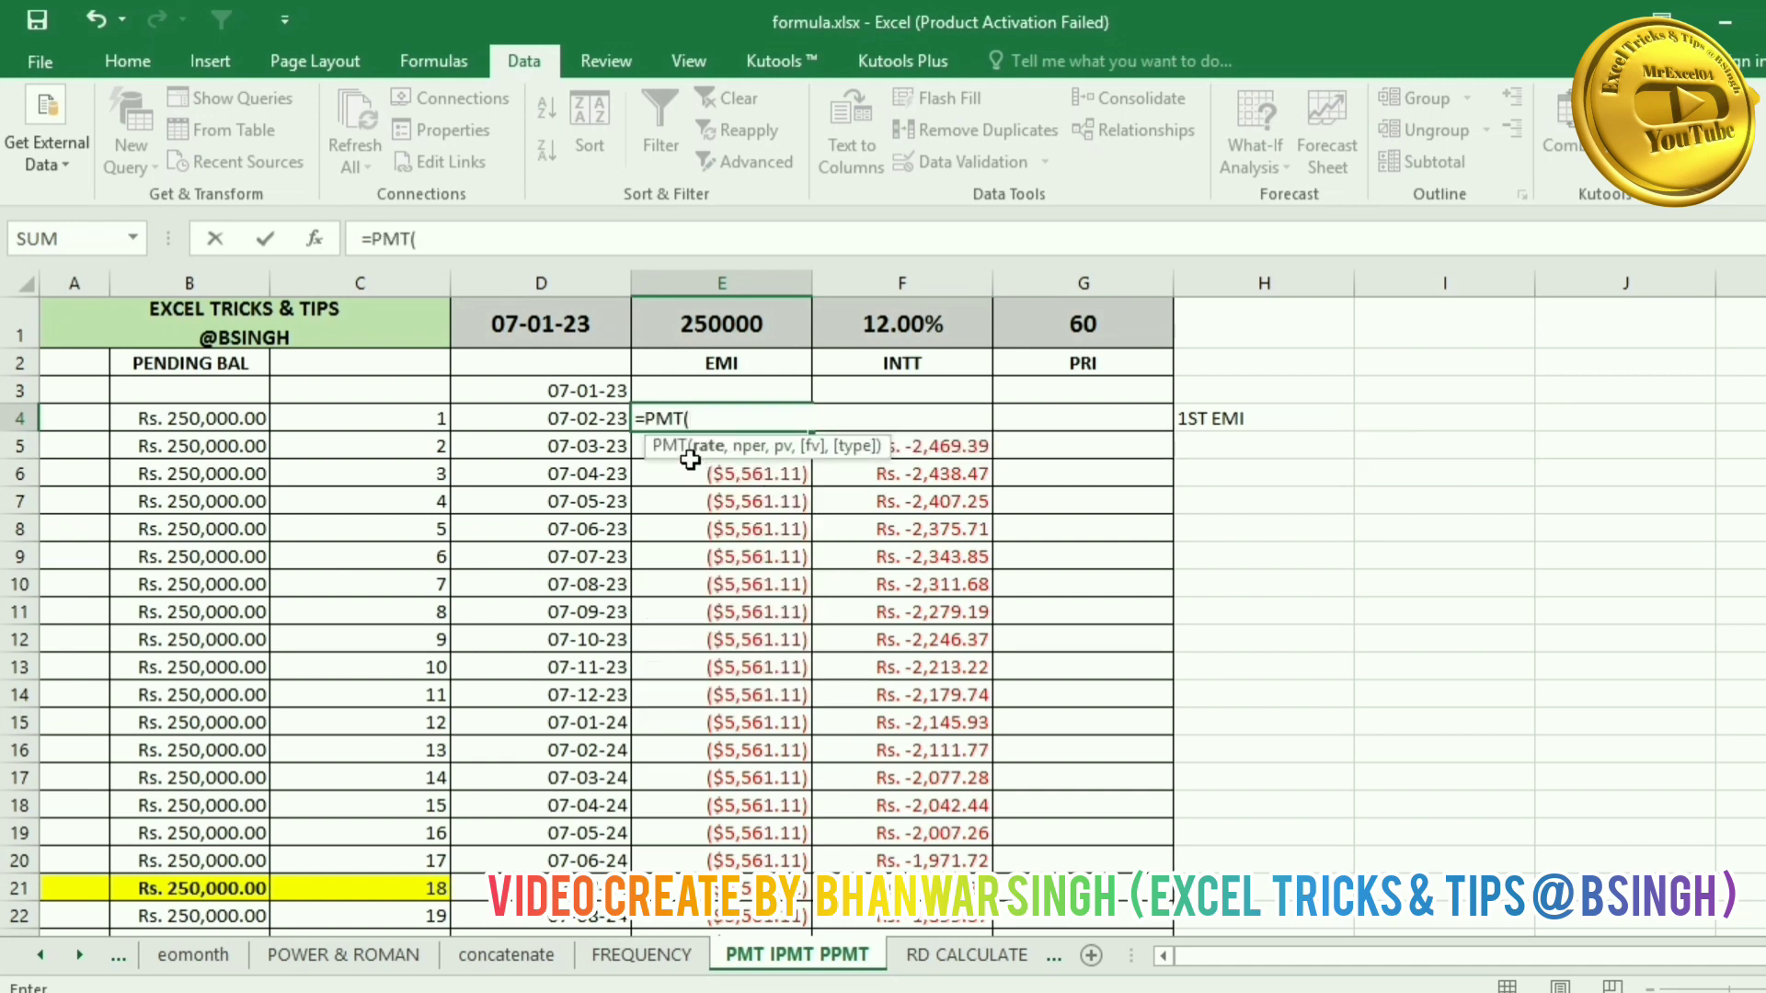
click(901, 324)
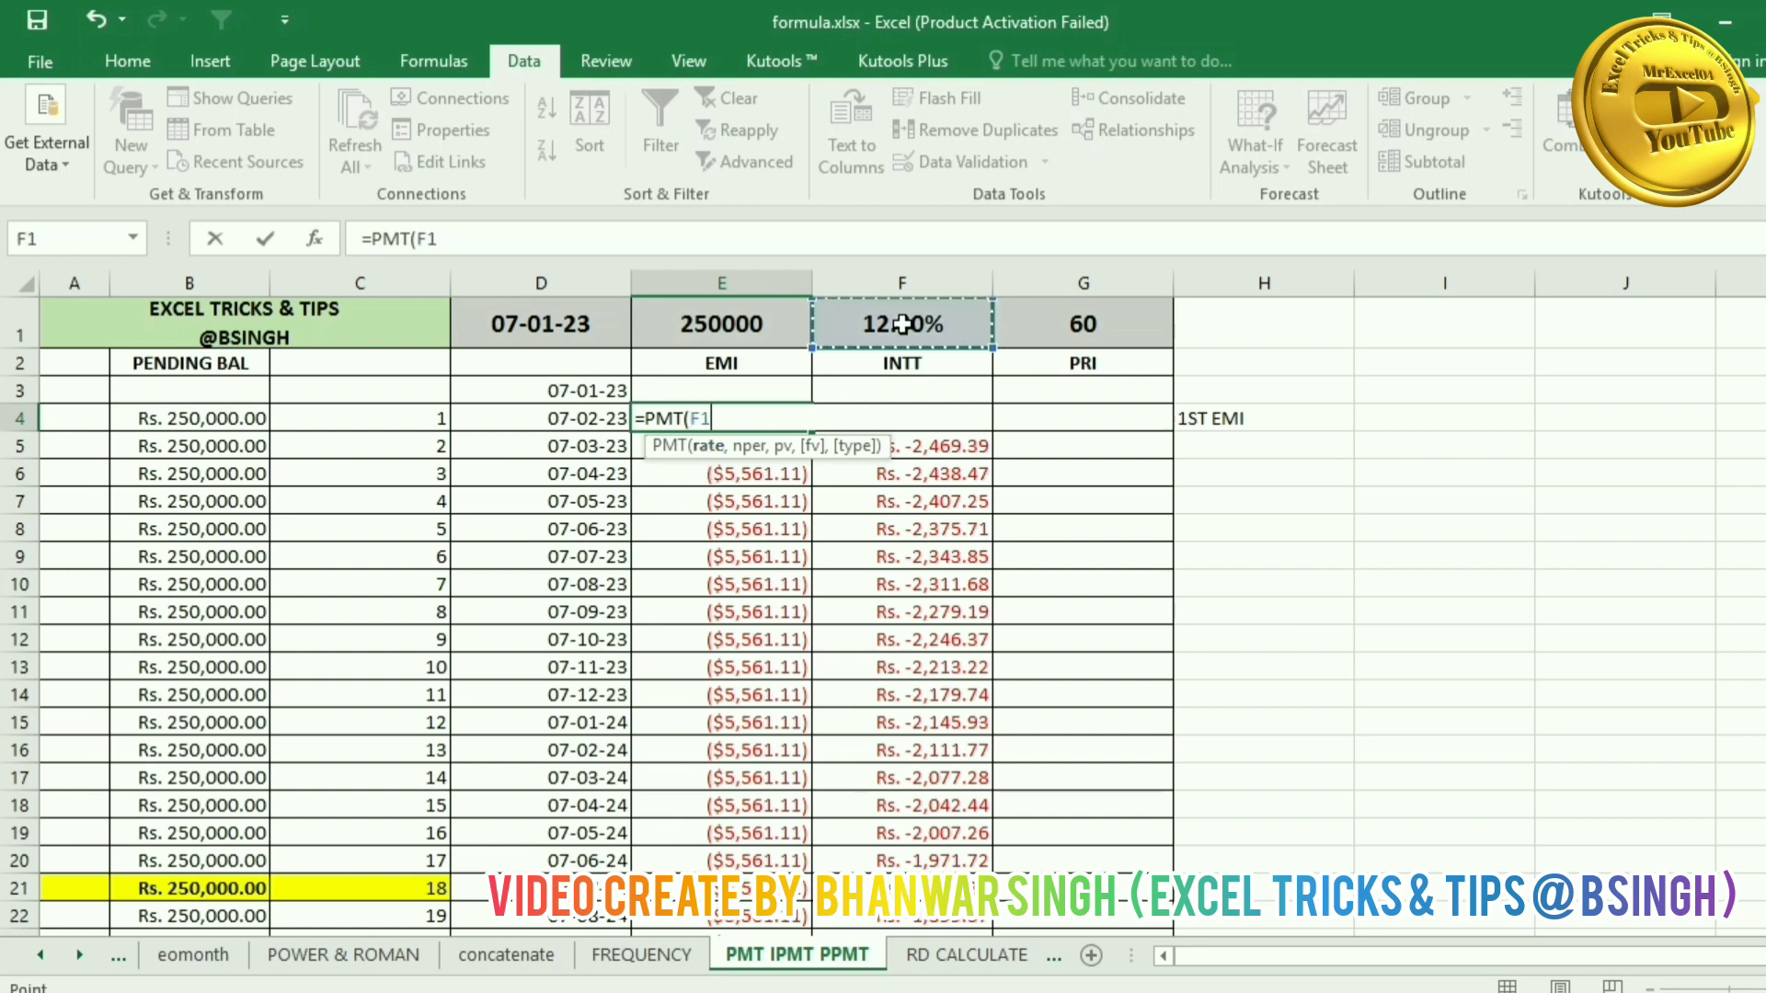
key(F4)
text(/12)
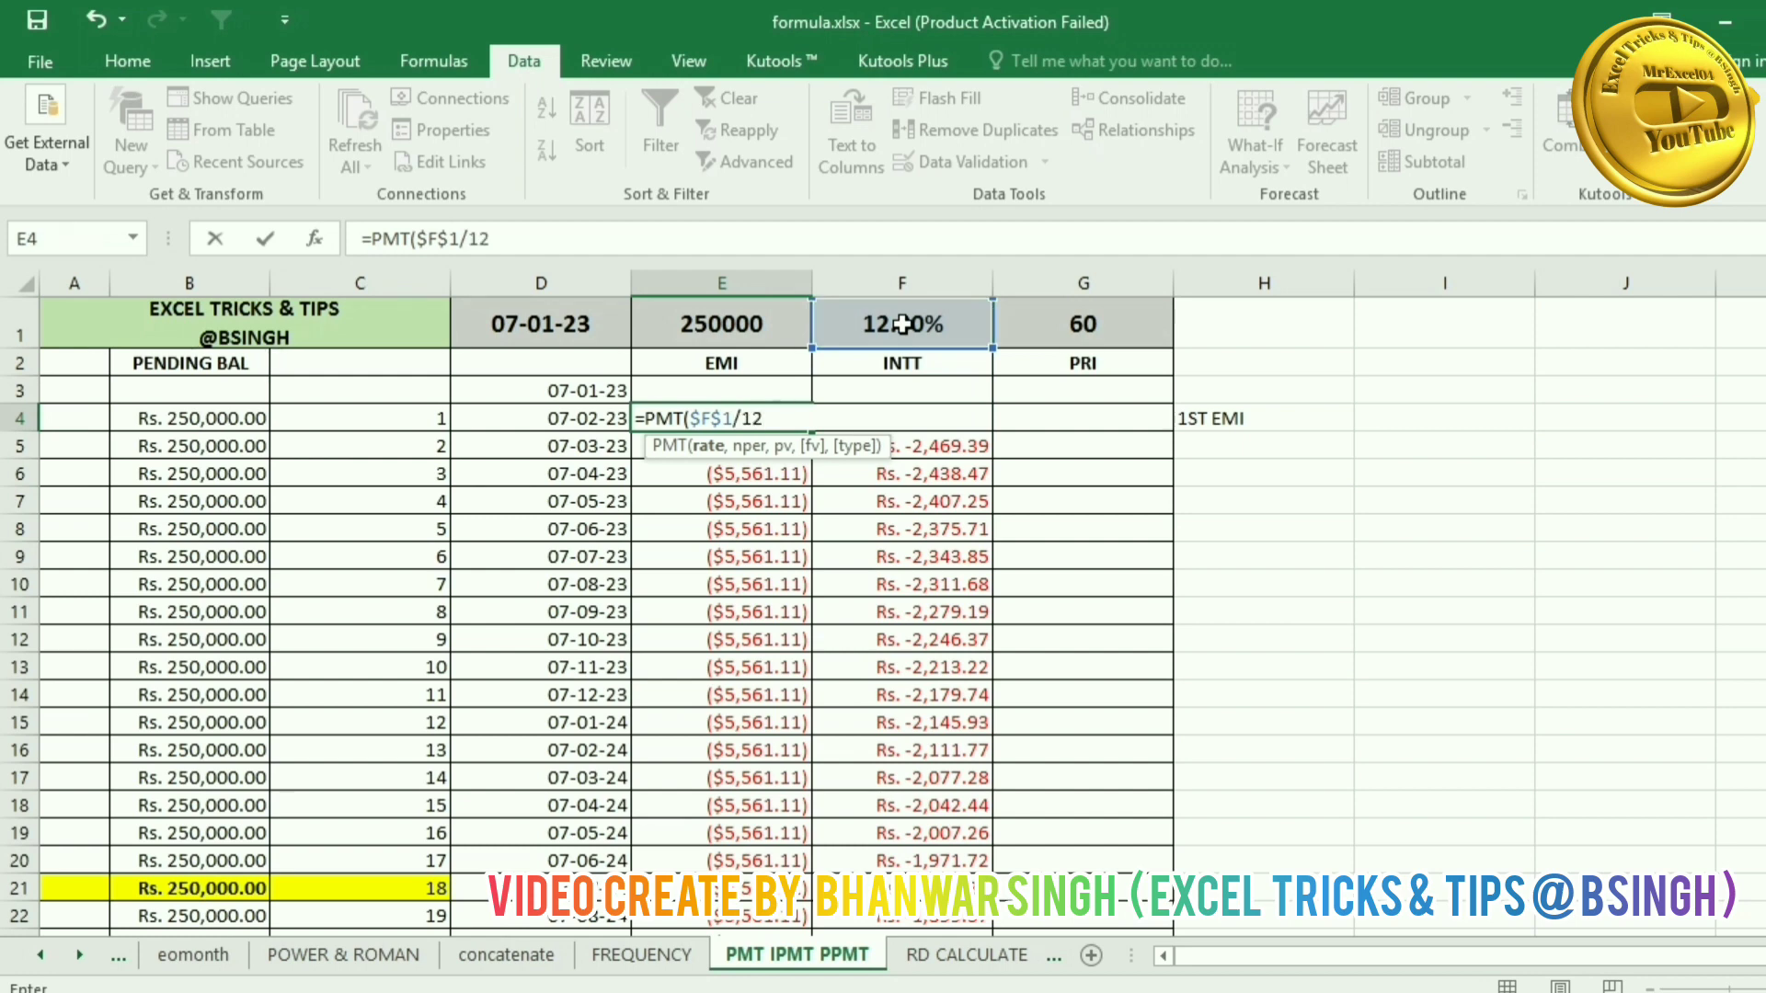
Step: Complete the E4 formula with absolute references to the period count and loan amount, giving =PMT($F$1/12,$G$1,$E$1)
text(,)
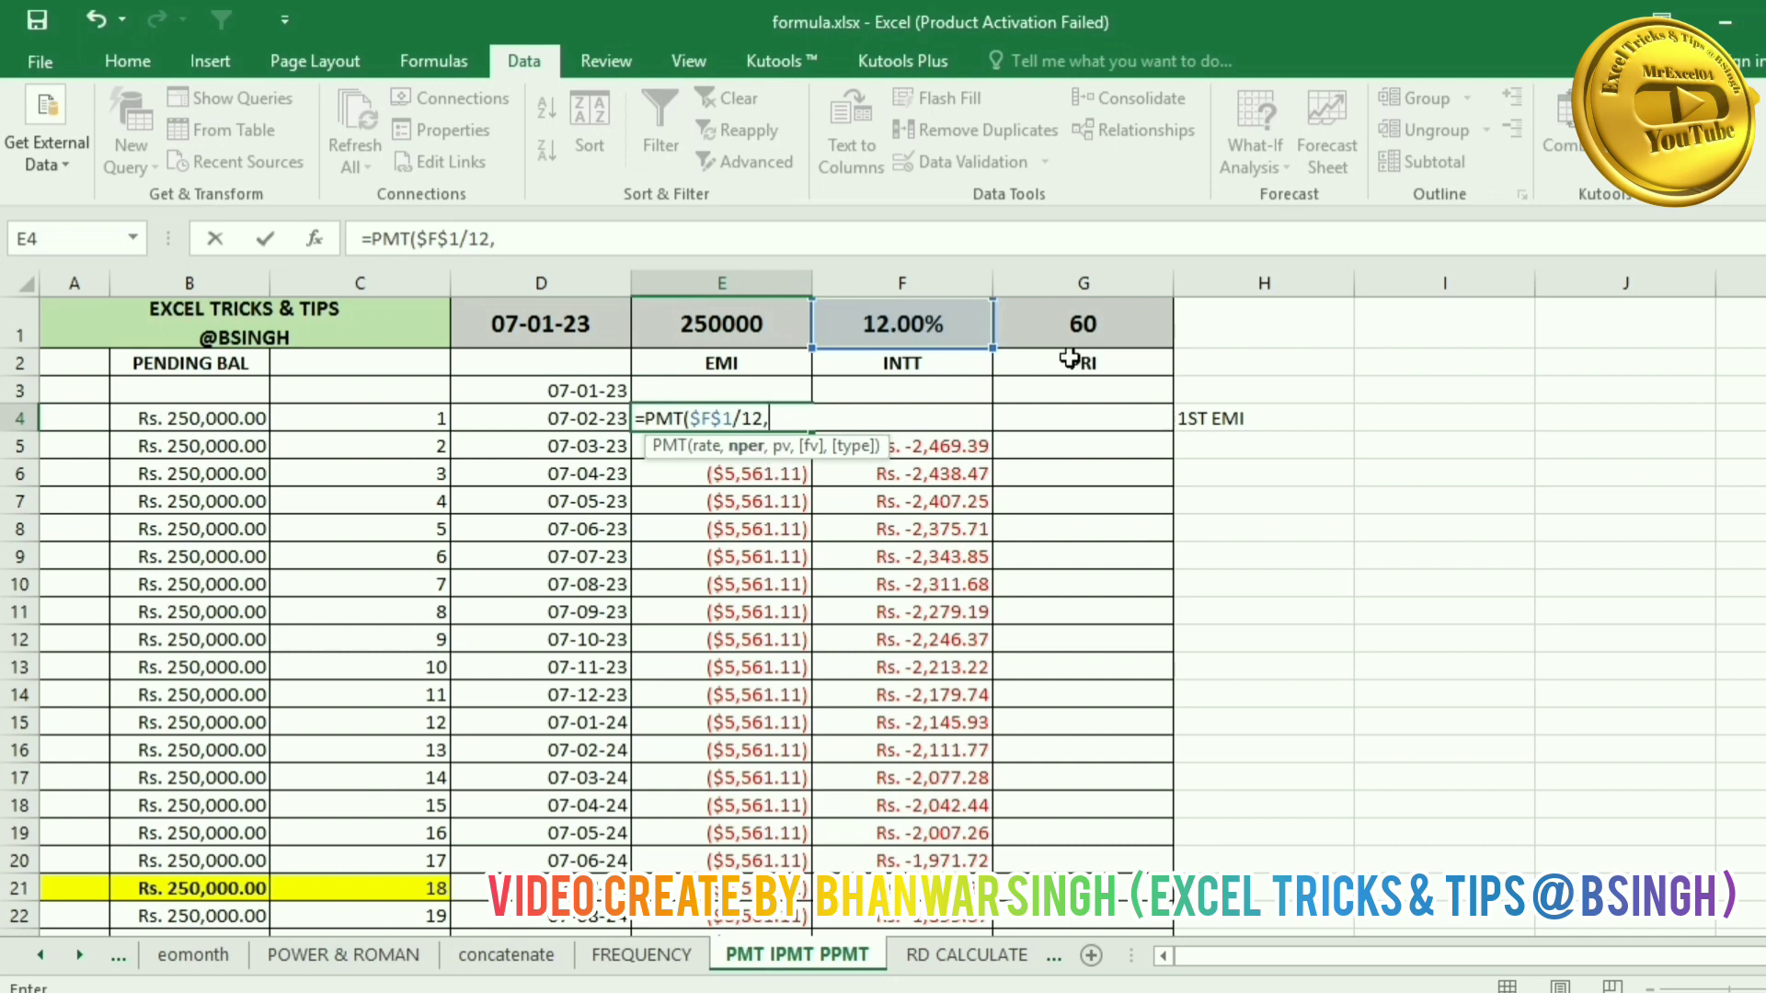
click(1086, 334)
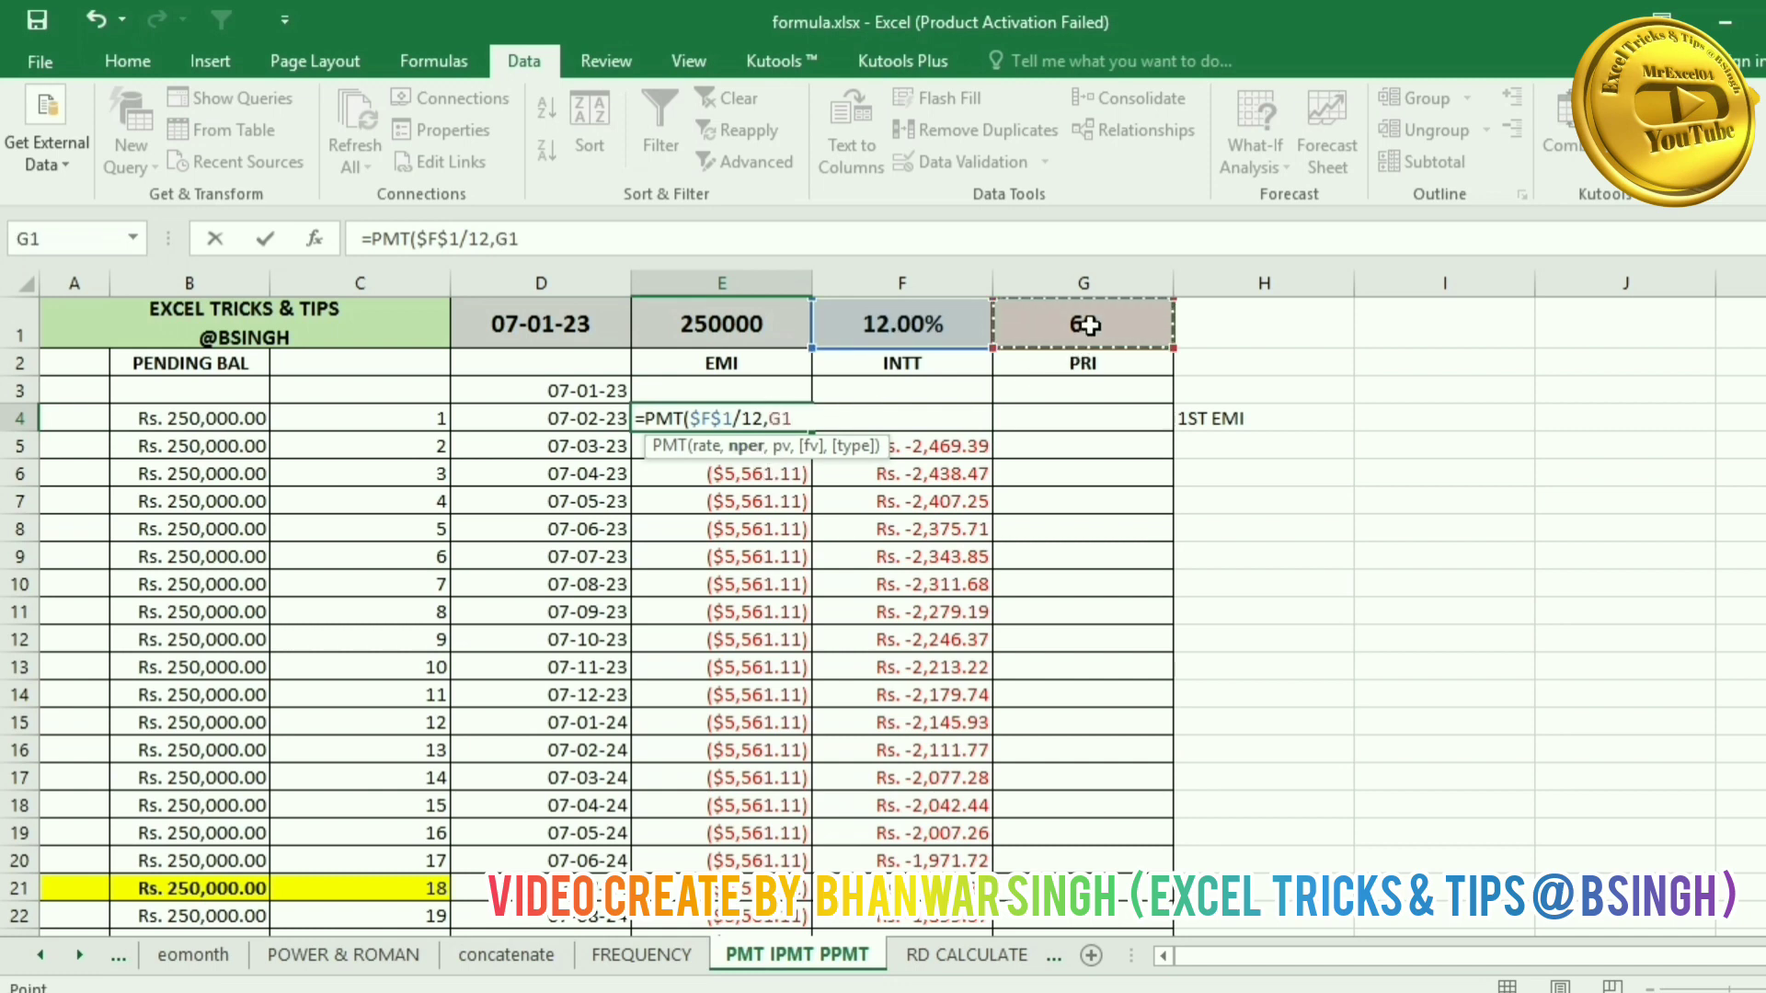
key(F4)
text(,)
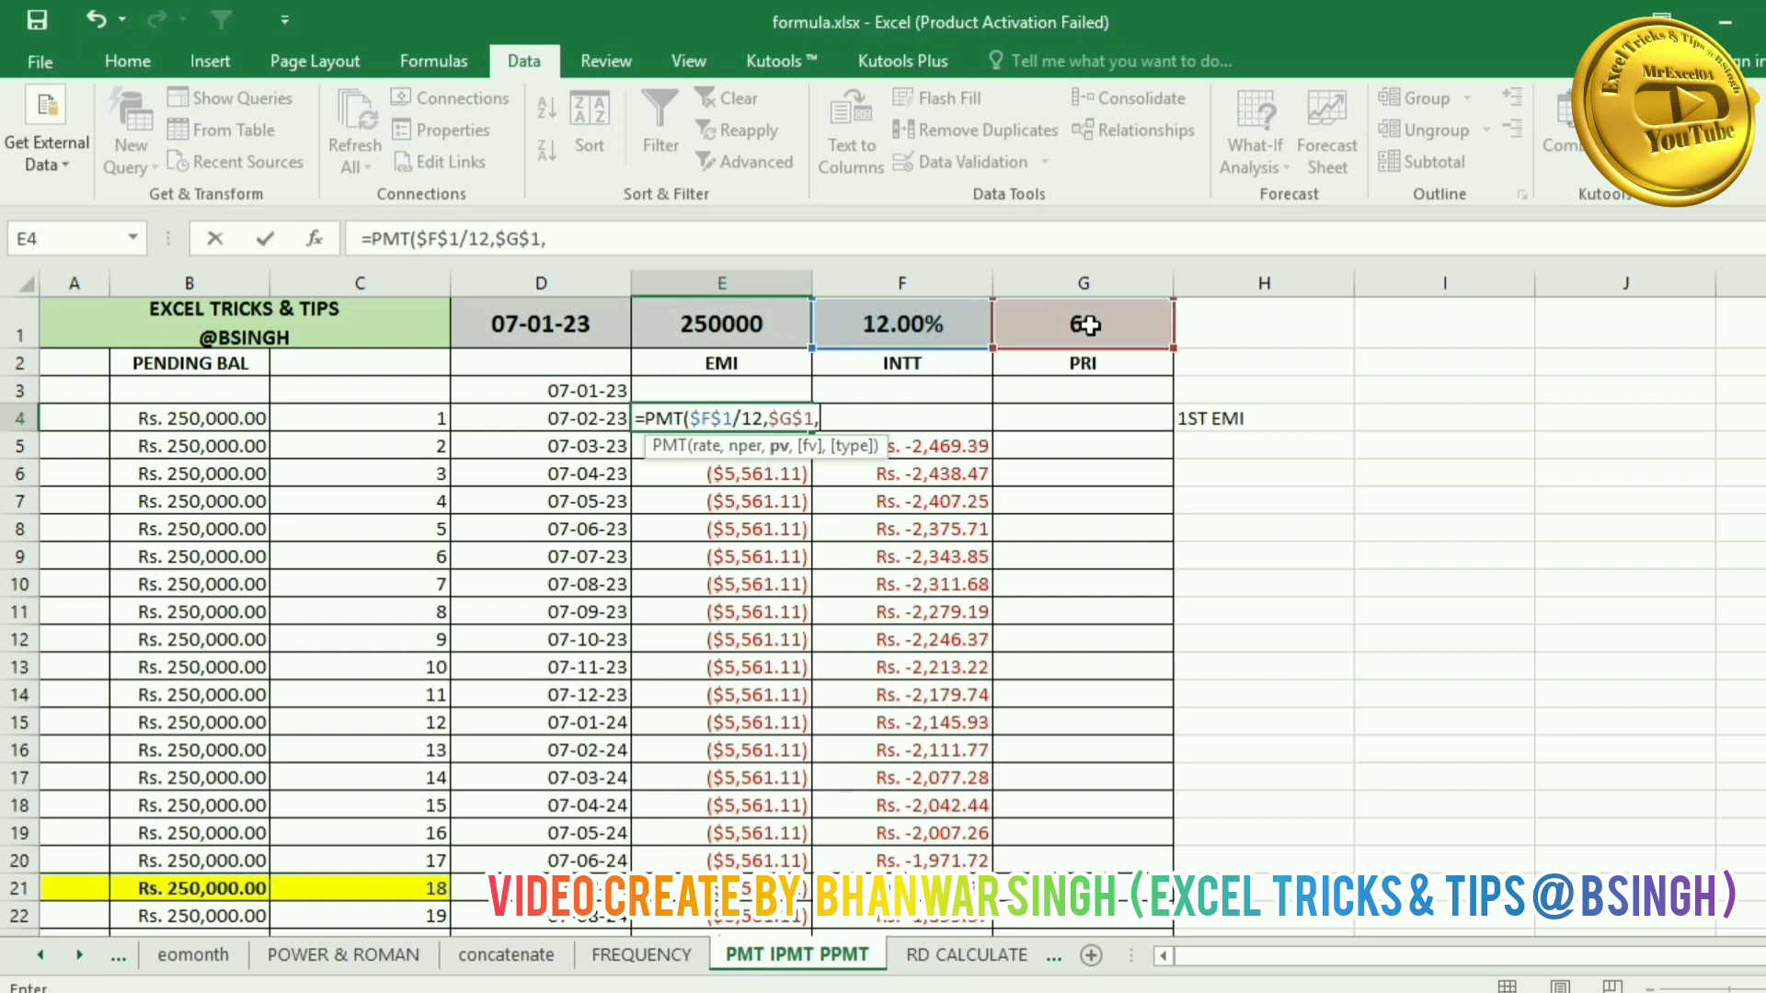
click(731, 328)
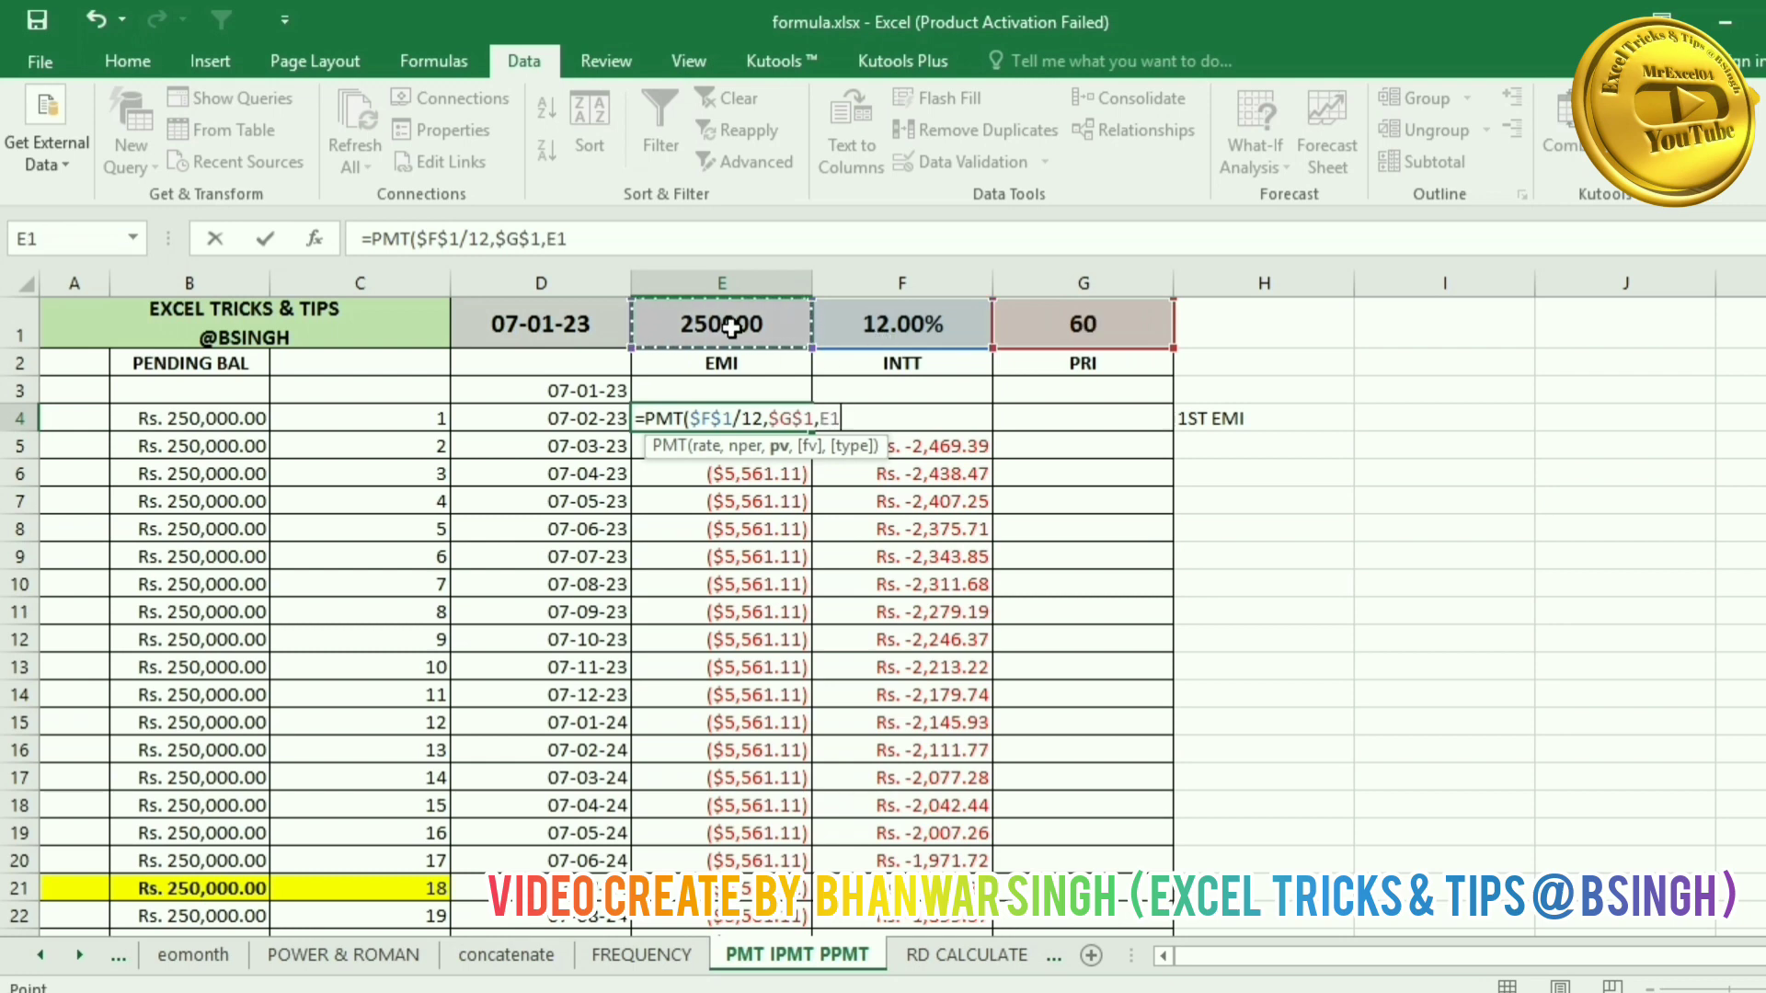
key(F4)
text())
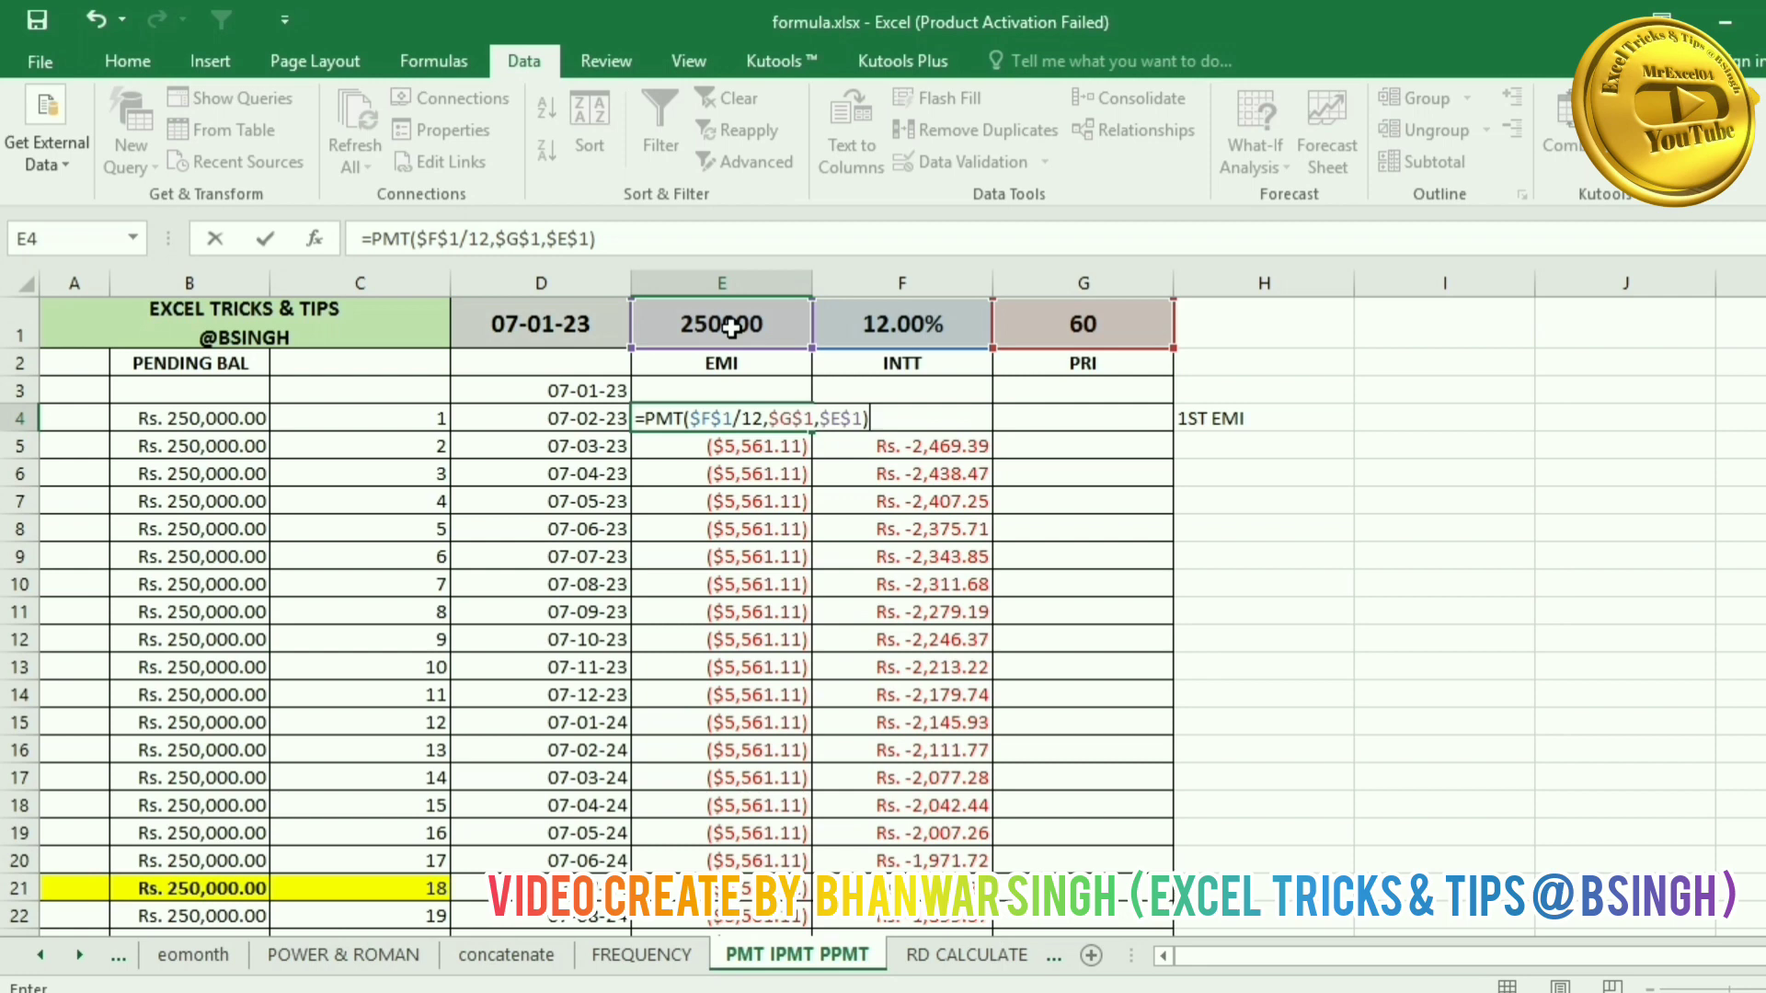
key(Return)
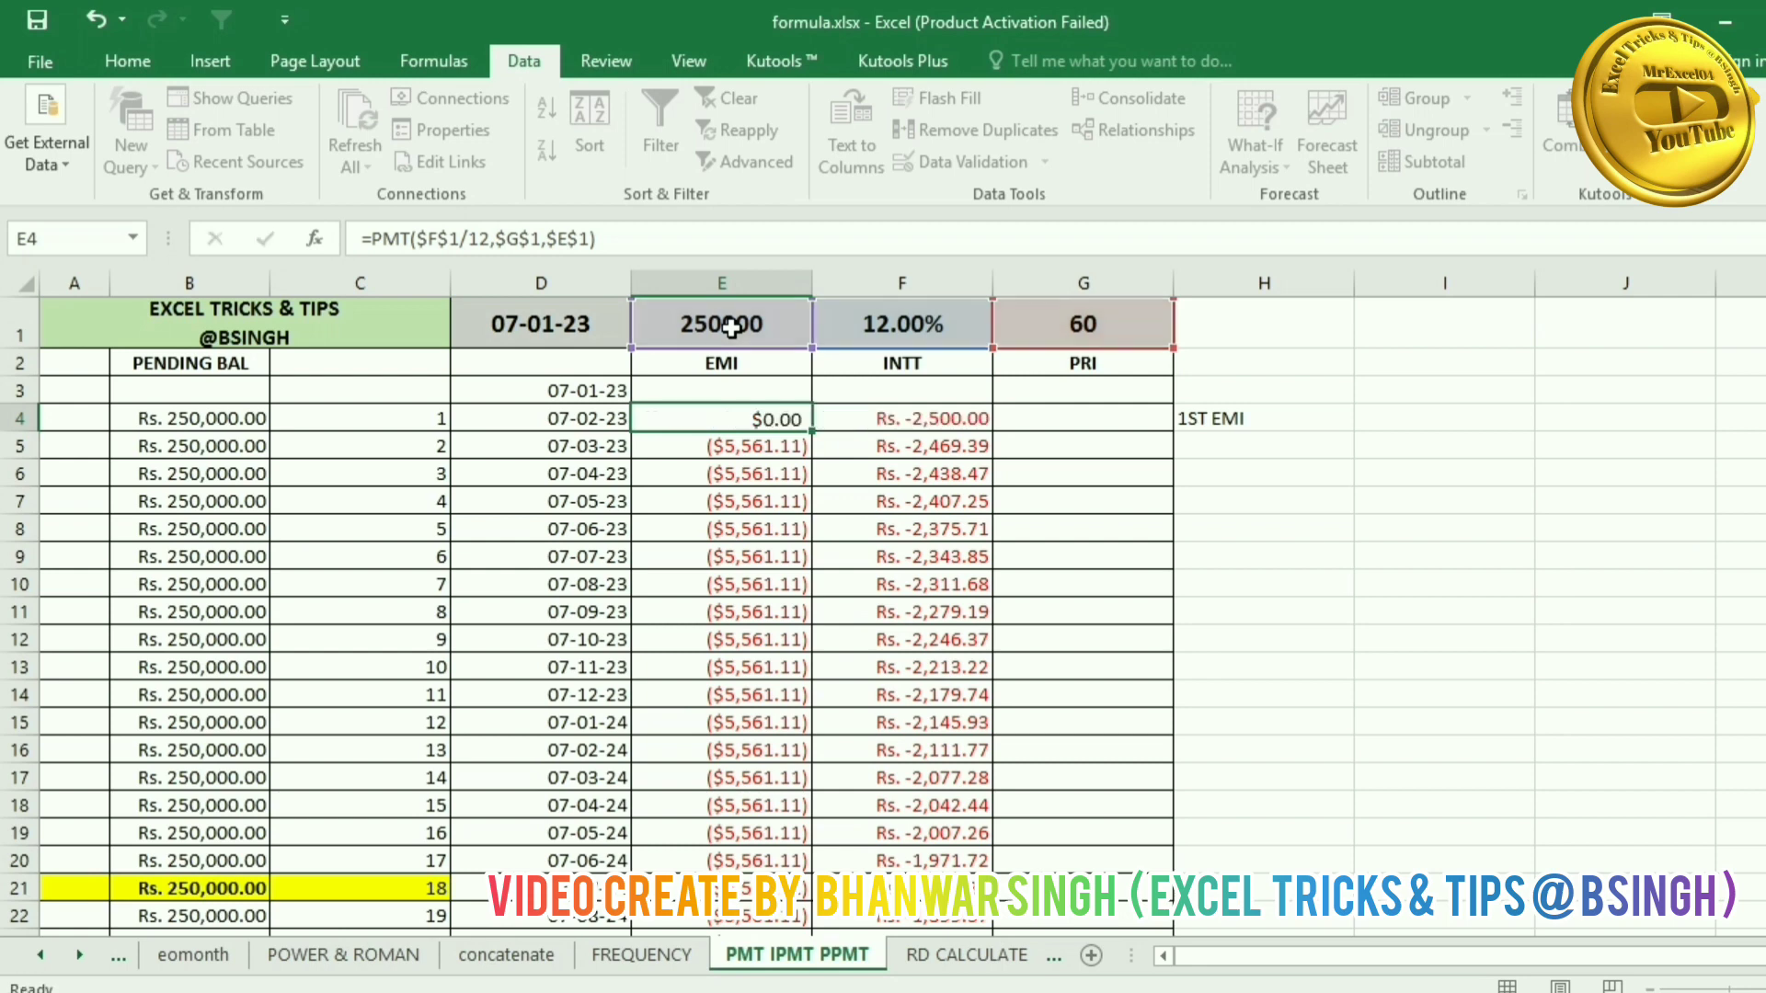
Step: Fill the re-entered PMT formula from E4 down the EMI column to the last installment
click(750, 419)
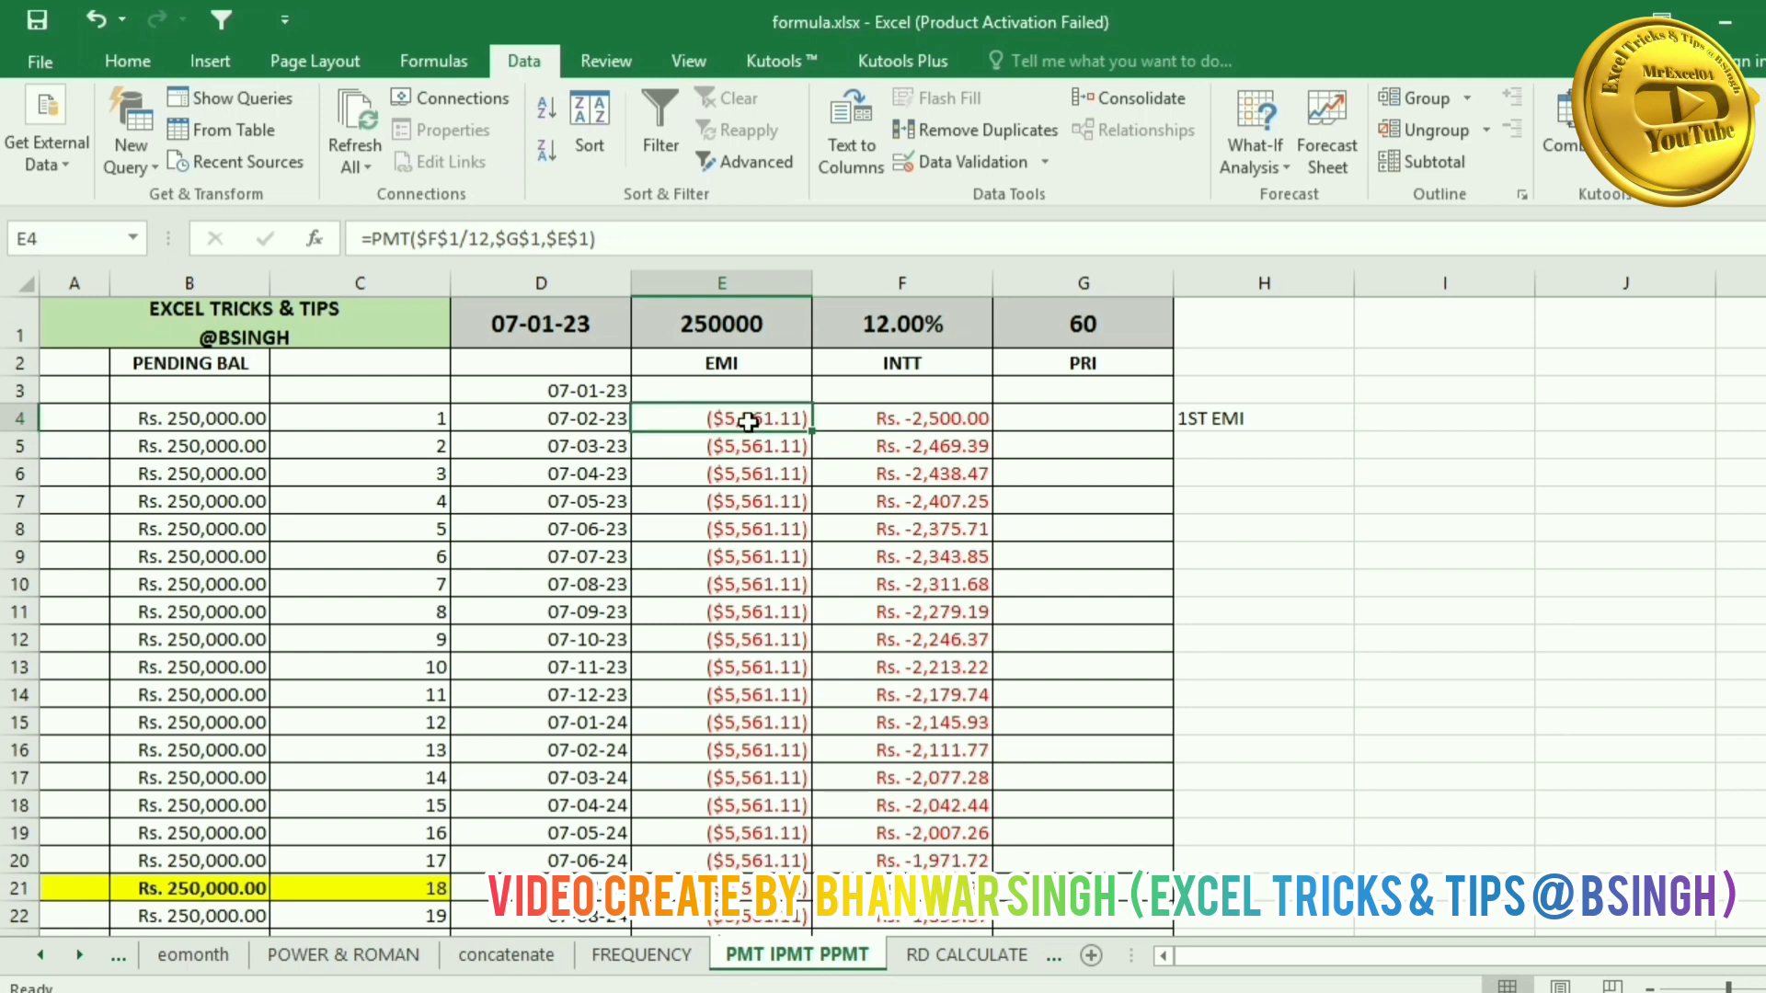
double_click(809, 433)
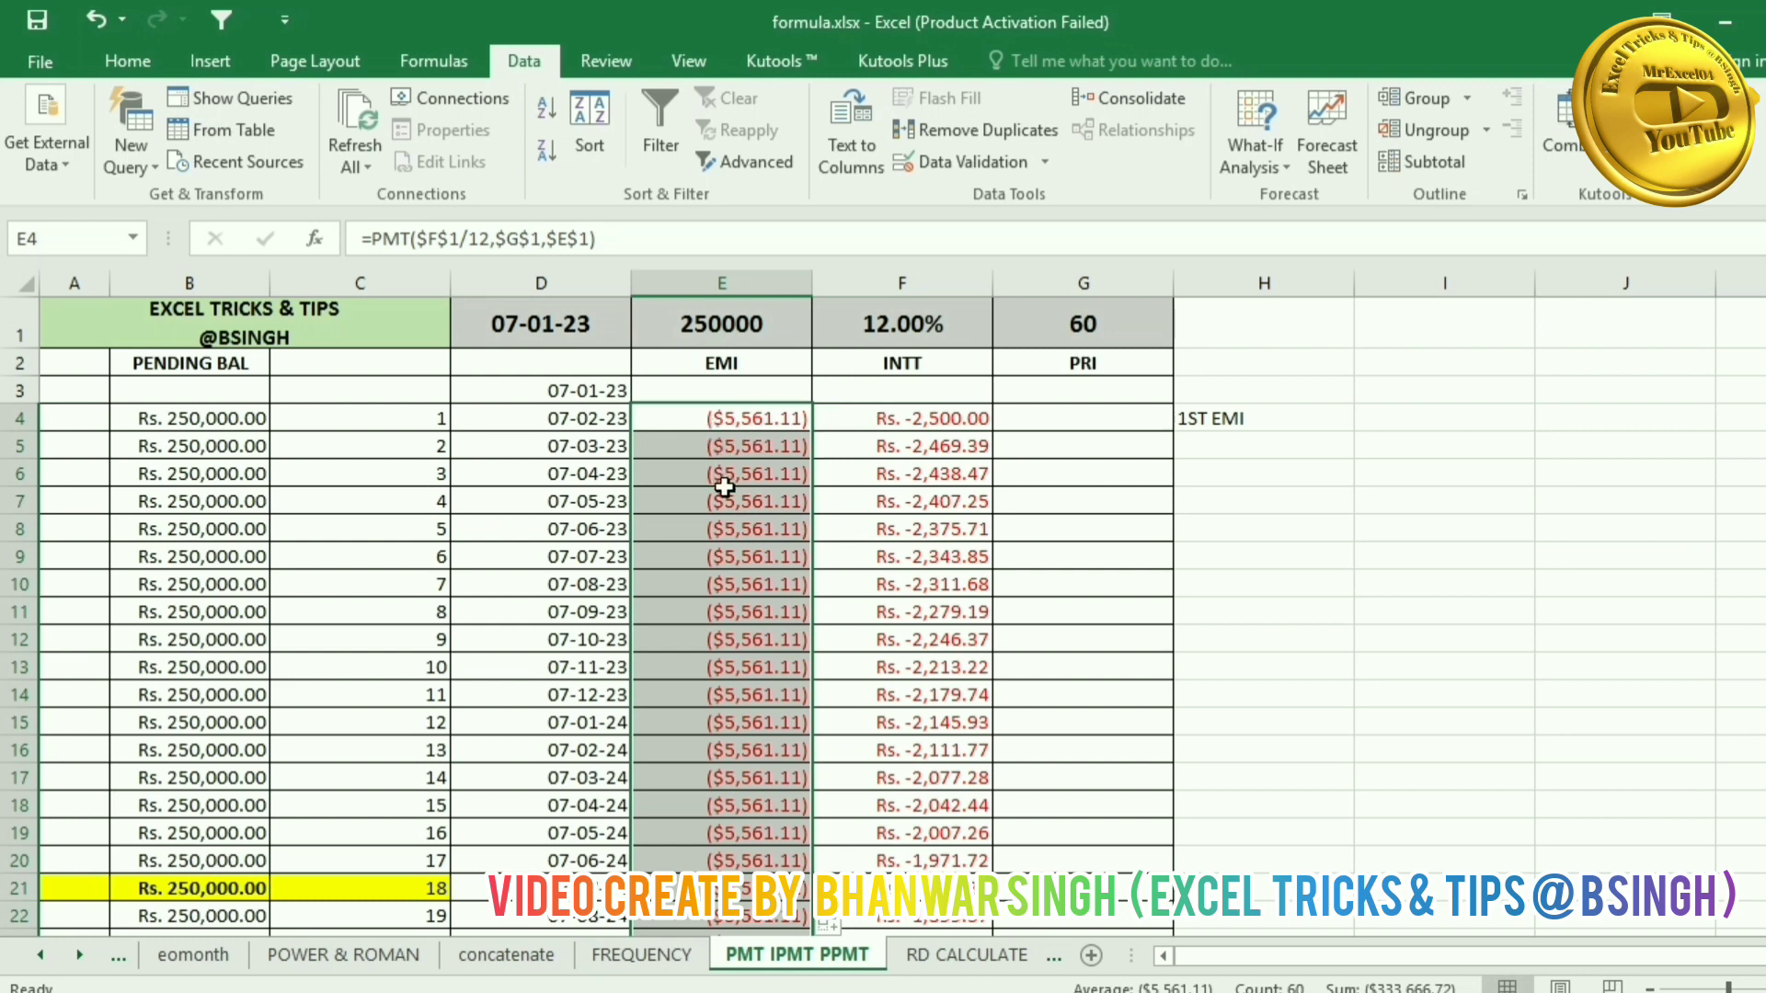
click(986, 418)
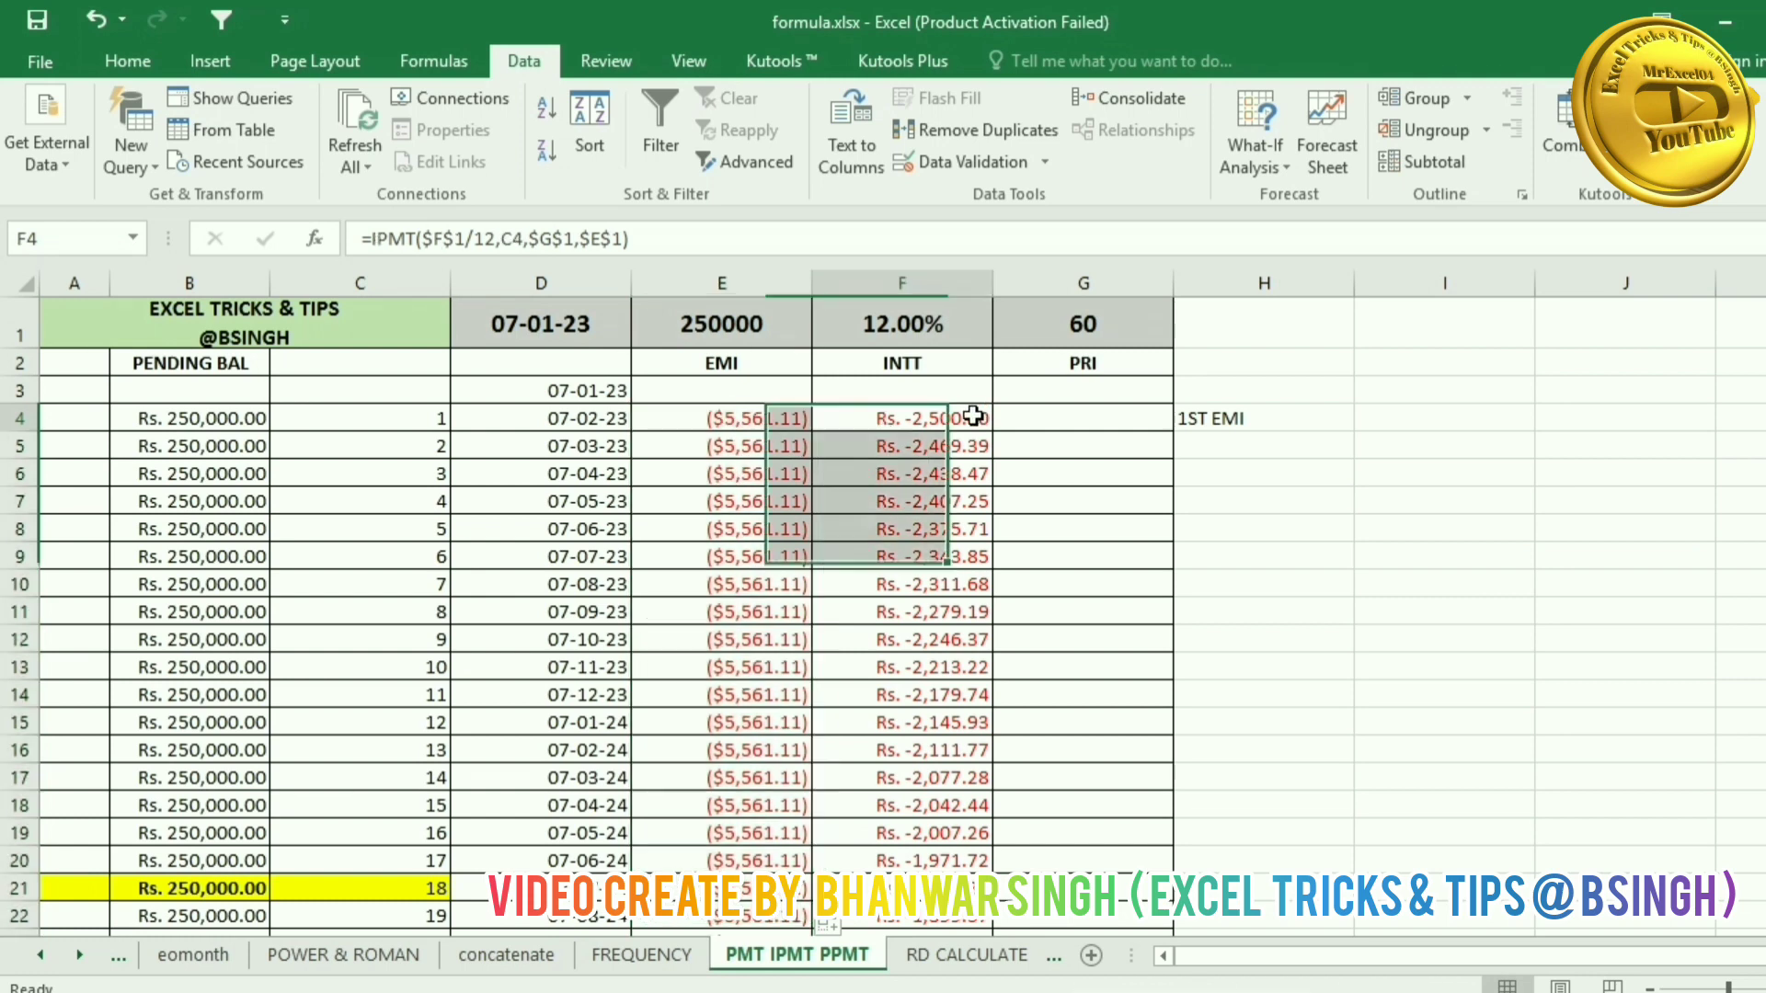
Step: Format the whole EMI column E as Number with two decimal places and no thousands separator
click(1087, 426)
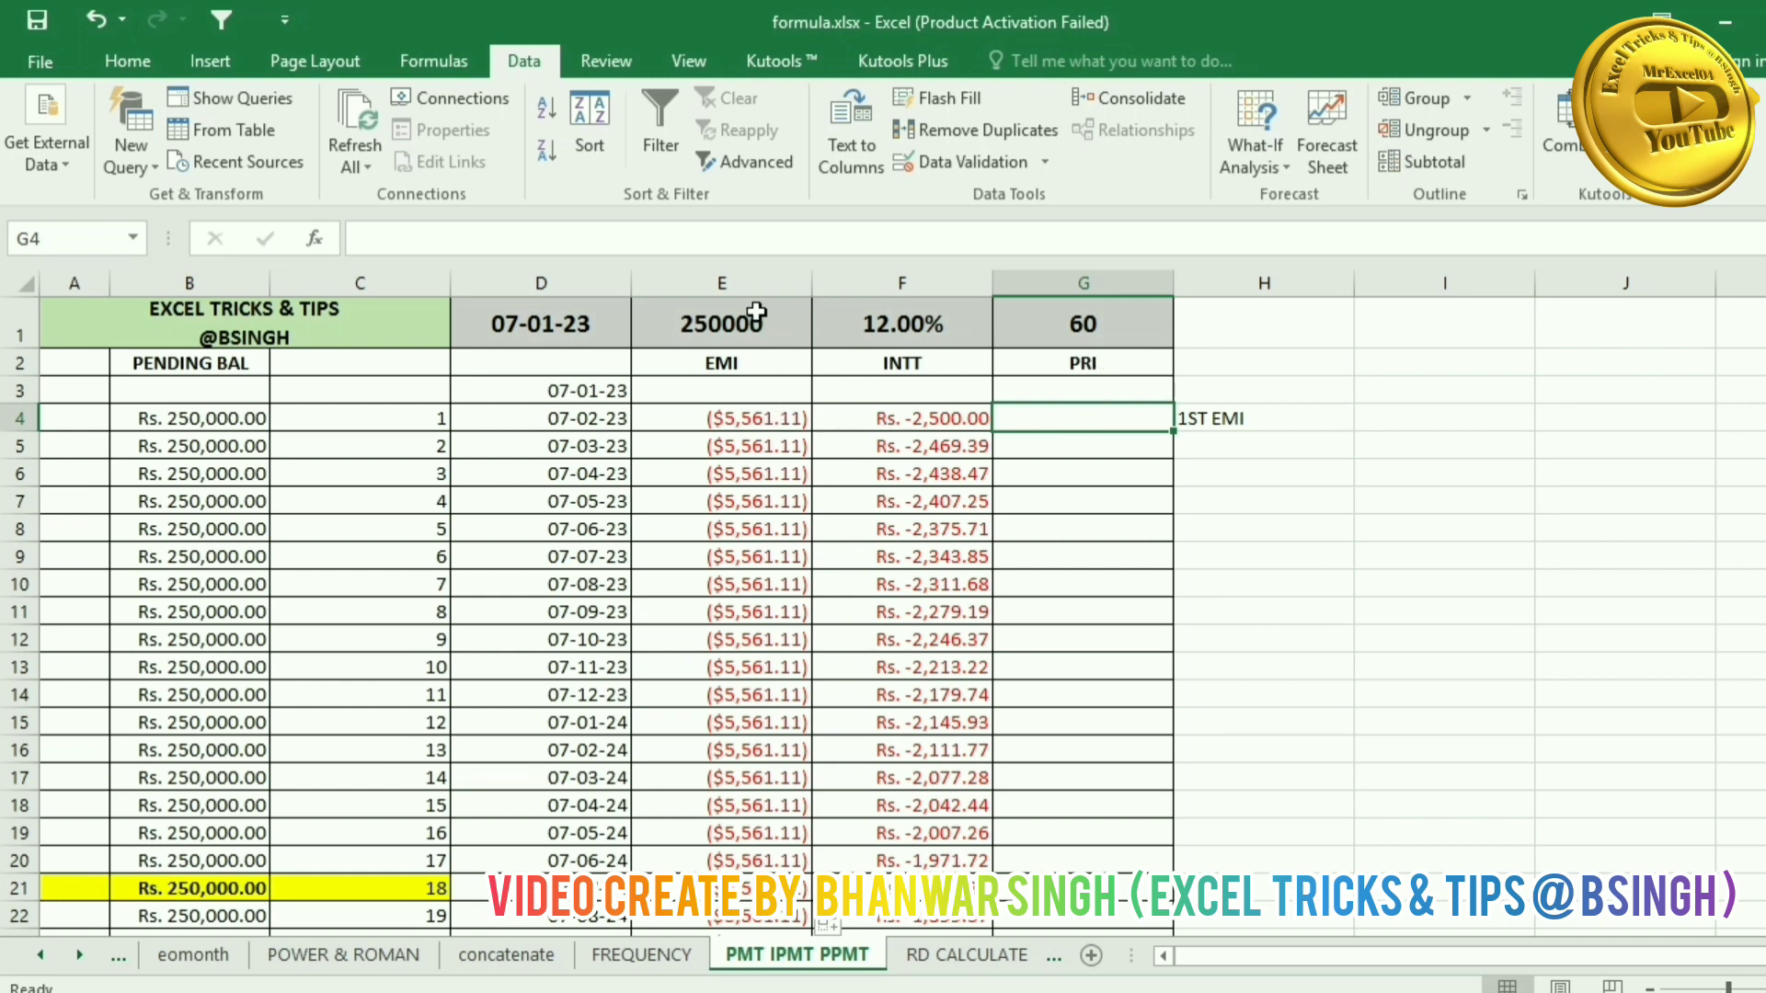
right_click(758, 289)
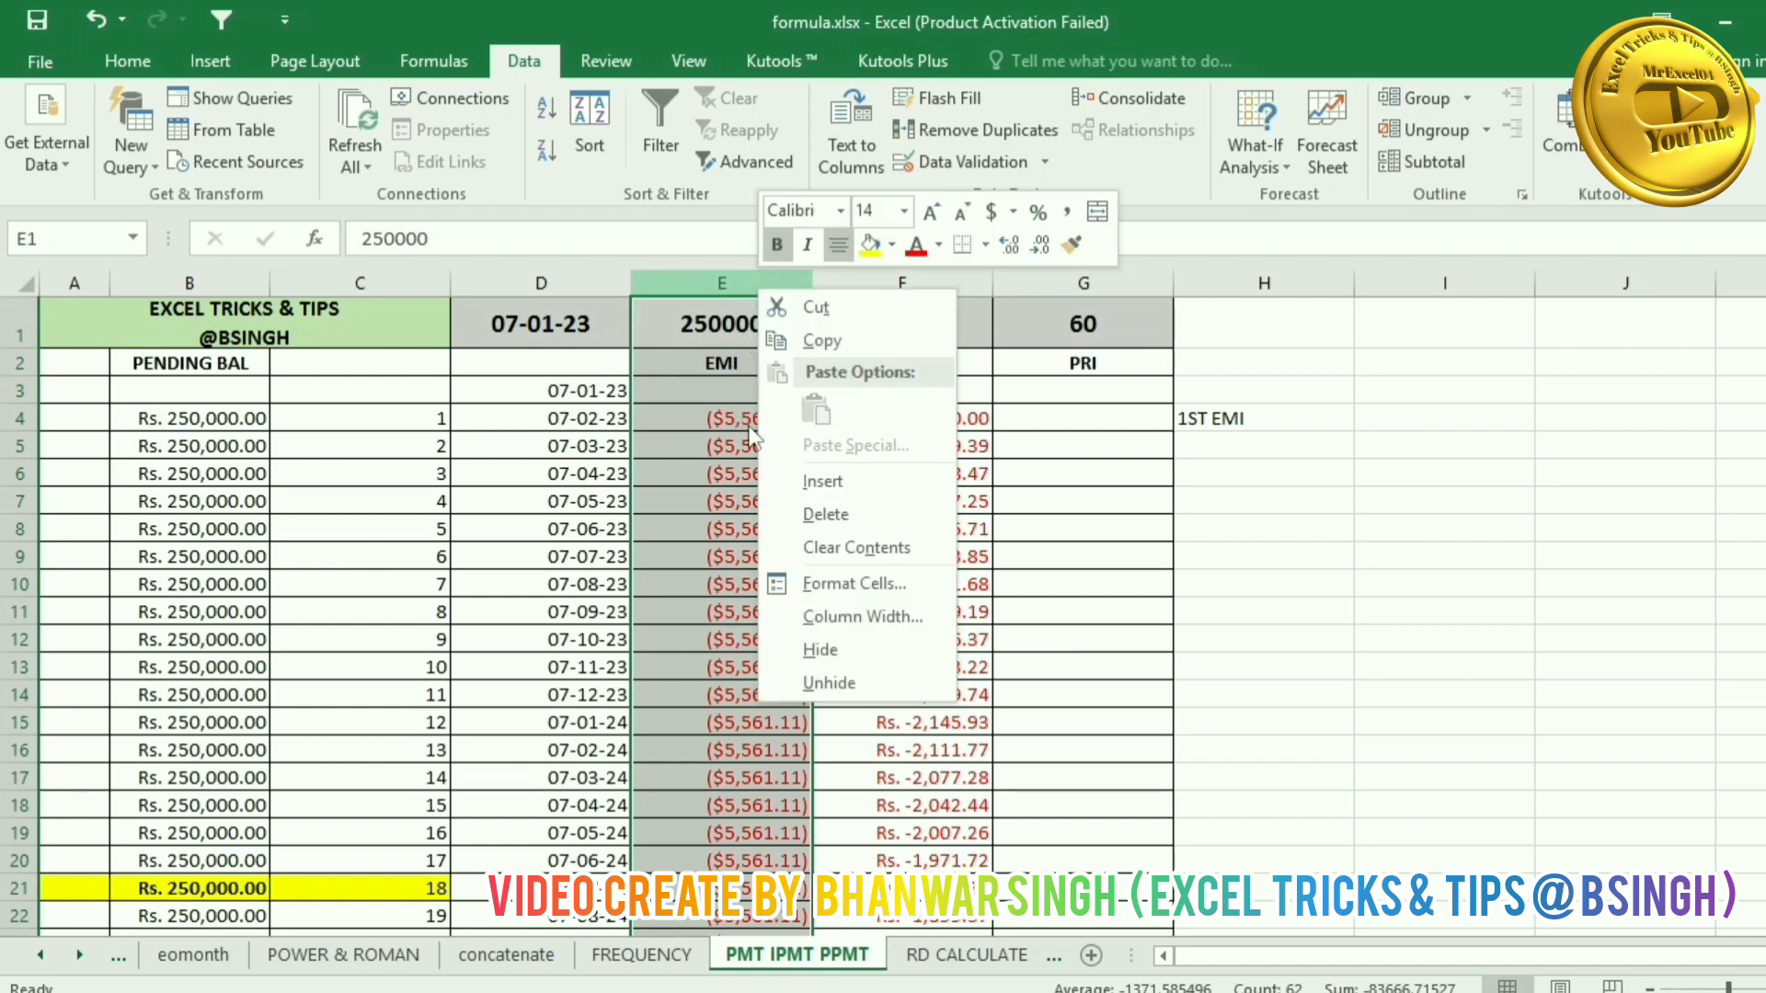
click(854, 584)
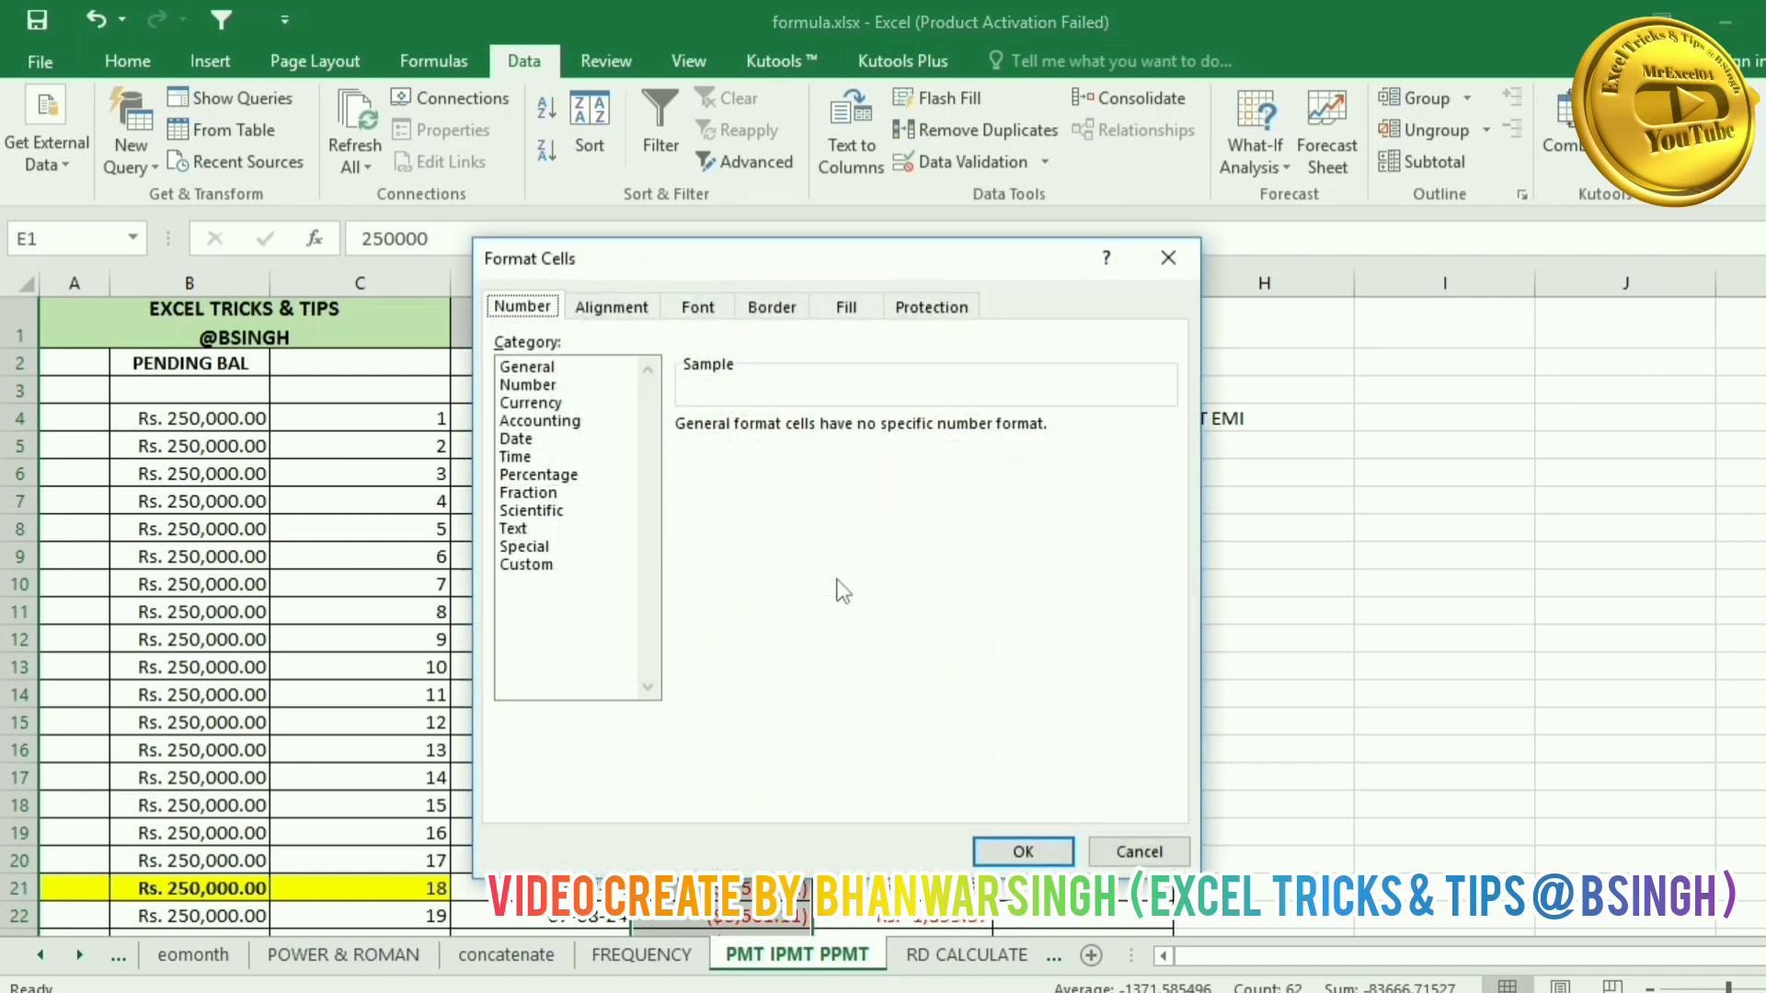
click(549, 390)
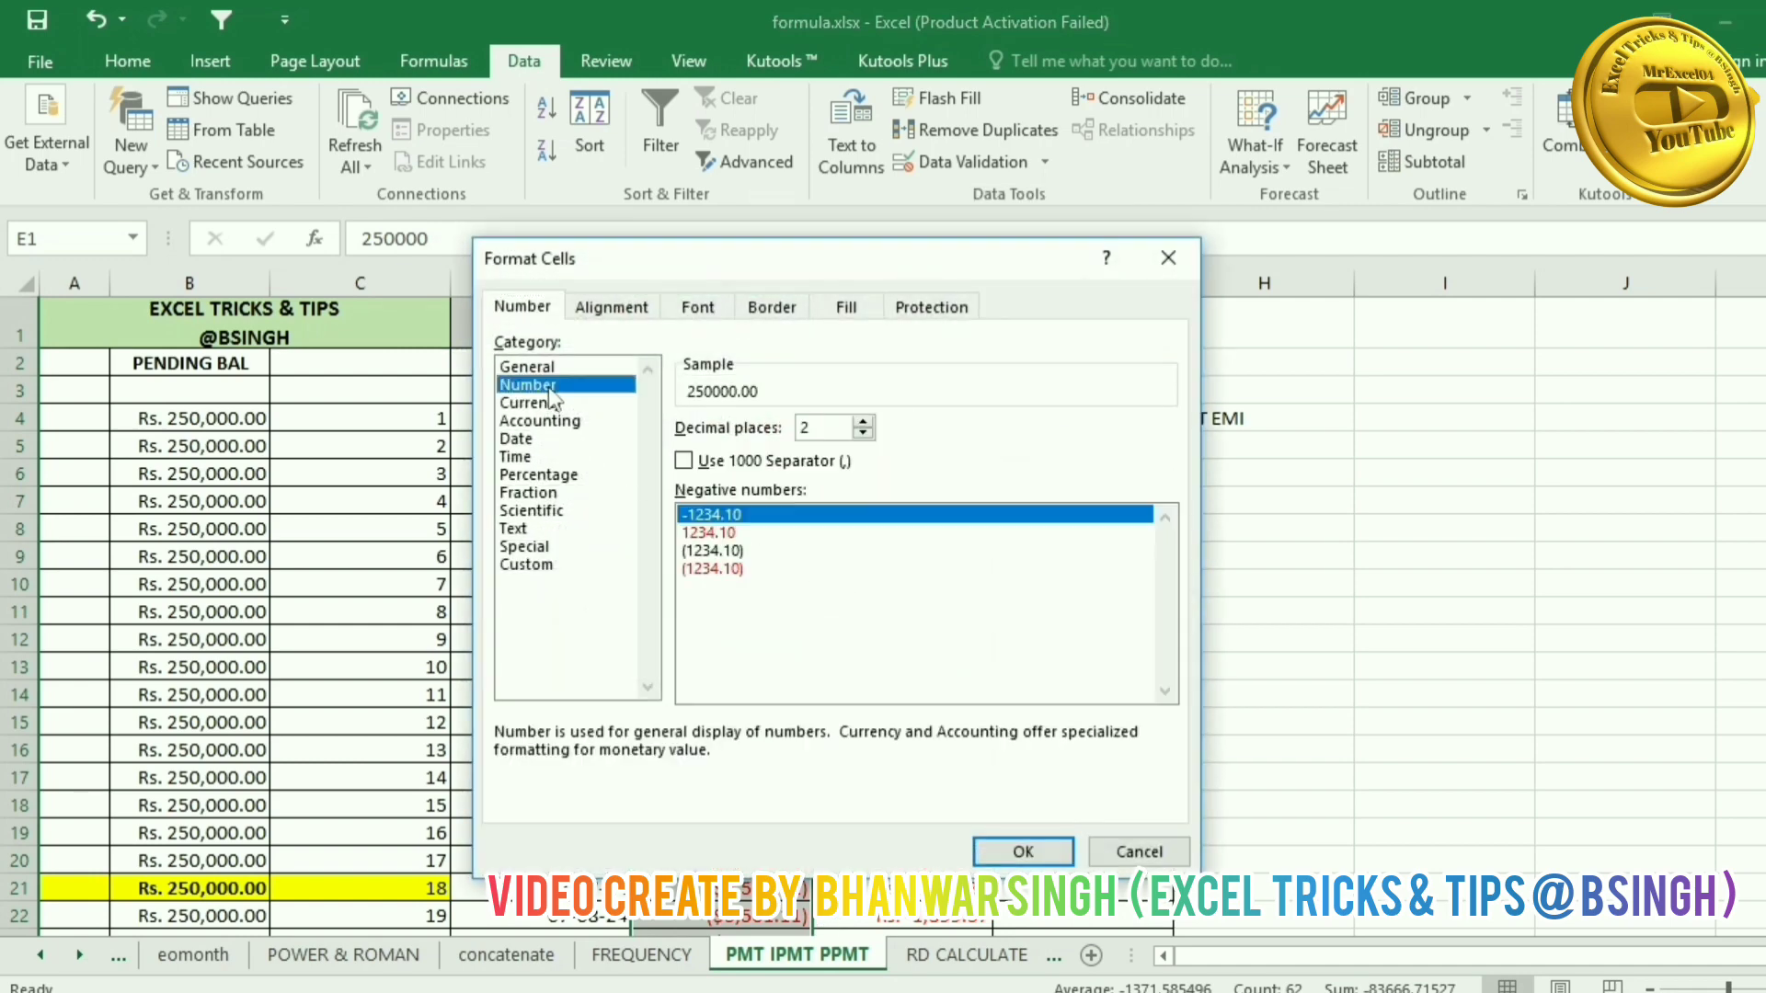
click(1024, 850)
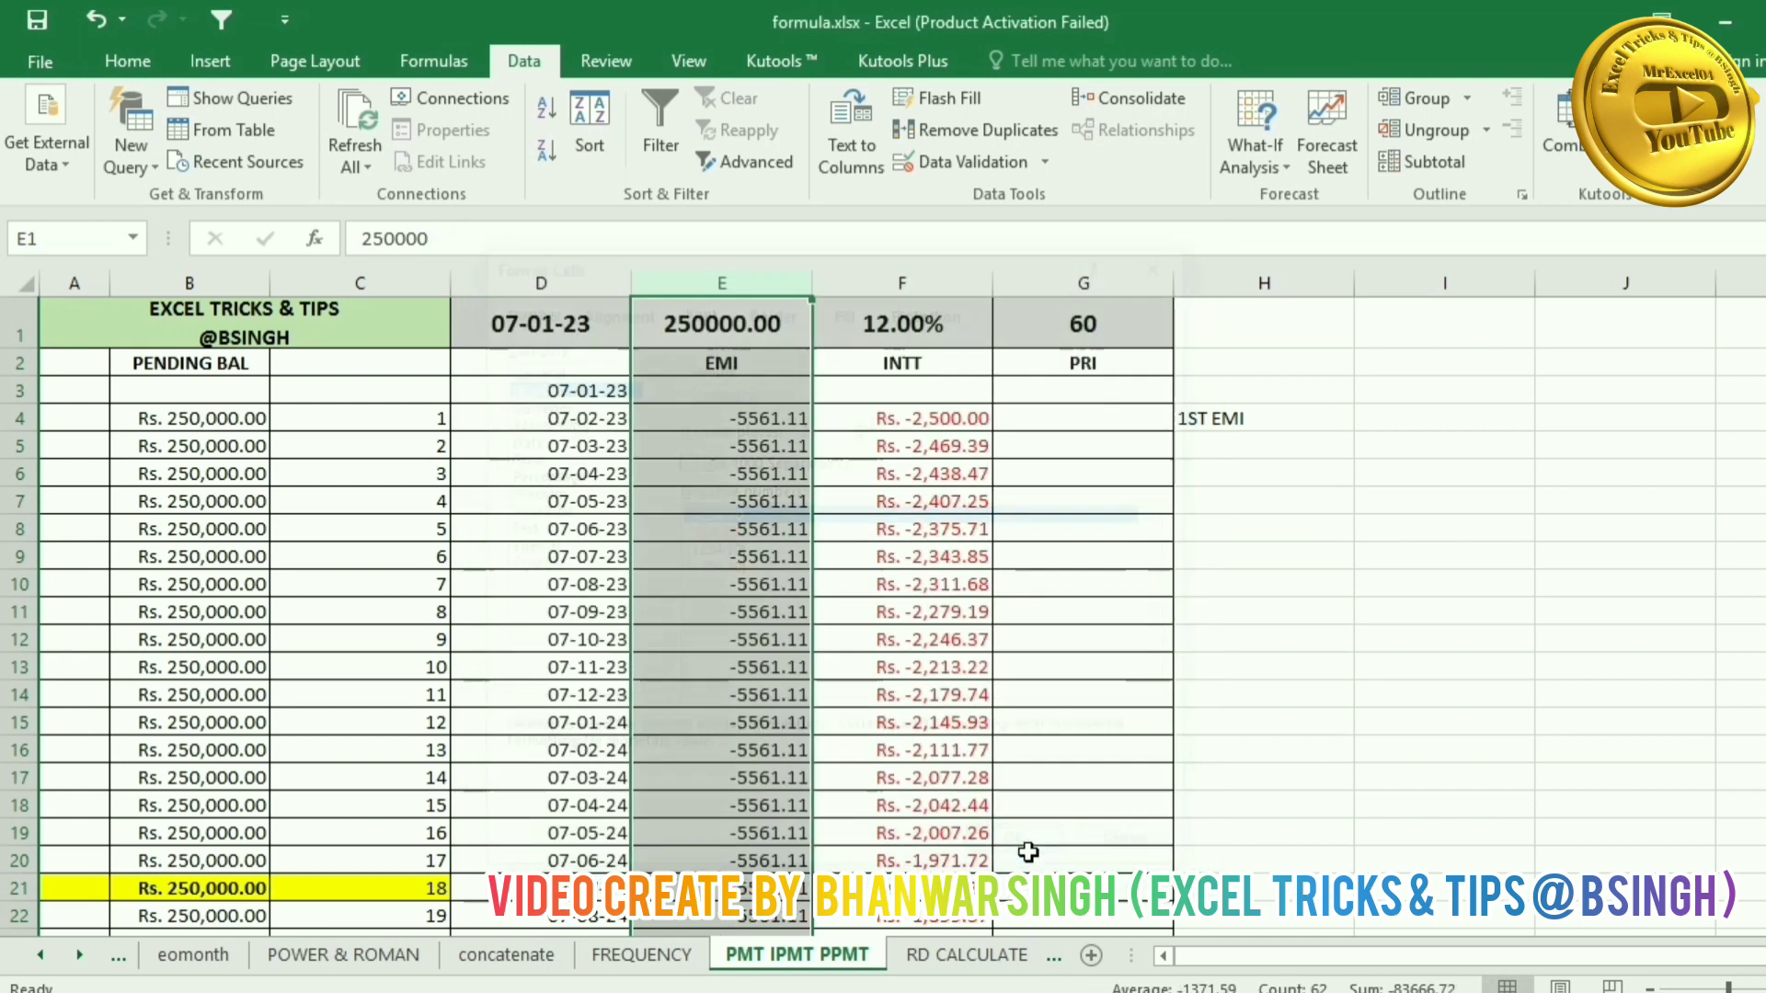
click(1319, 533)
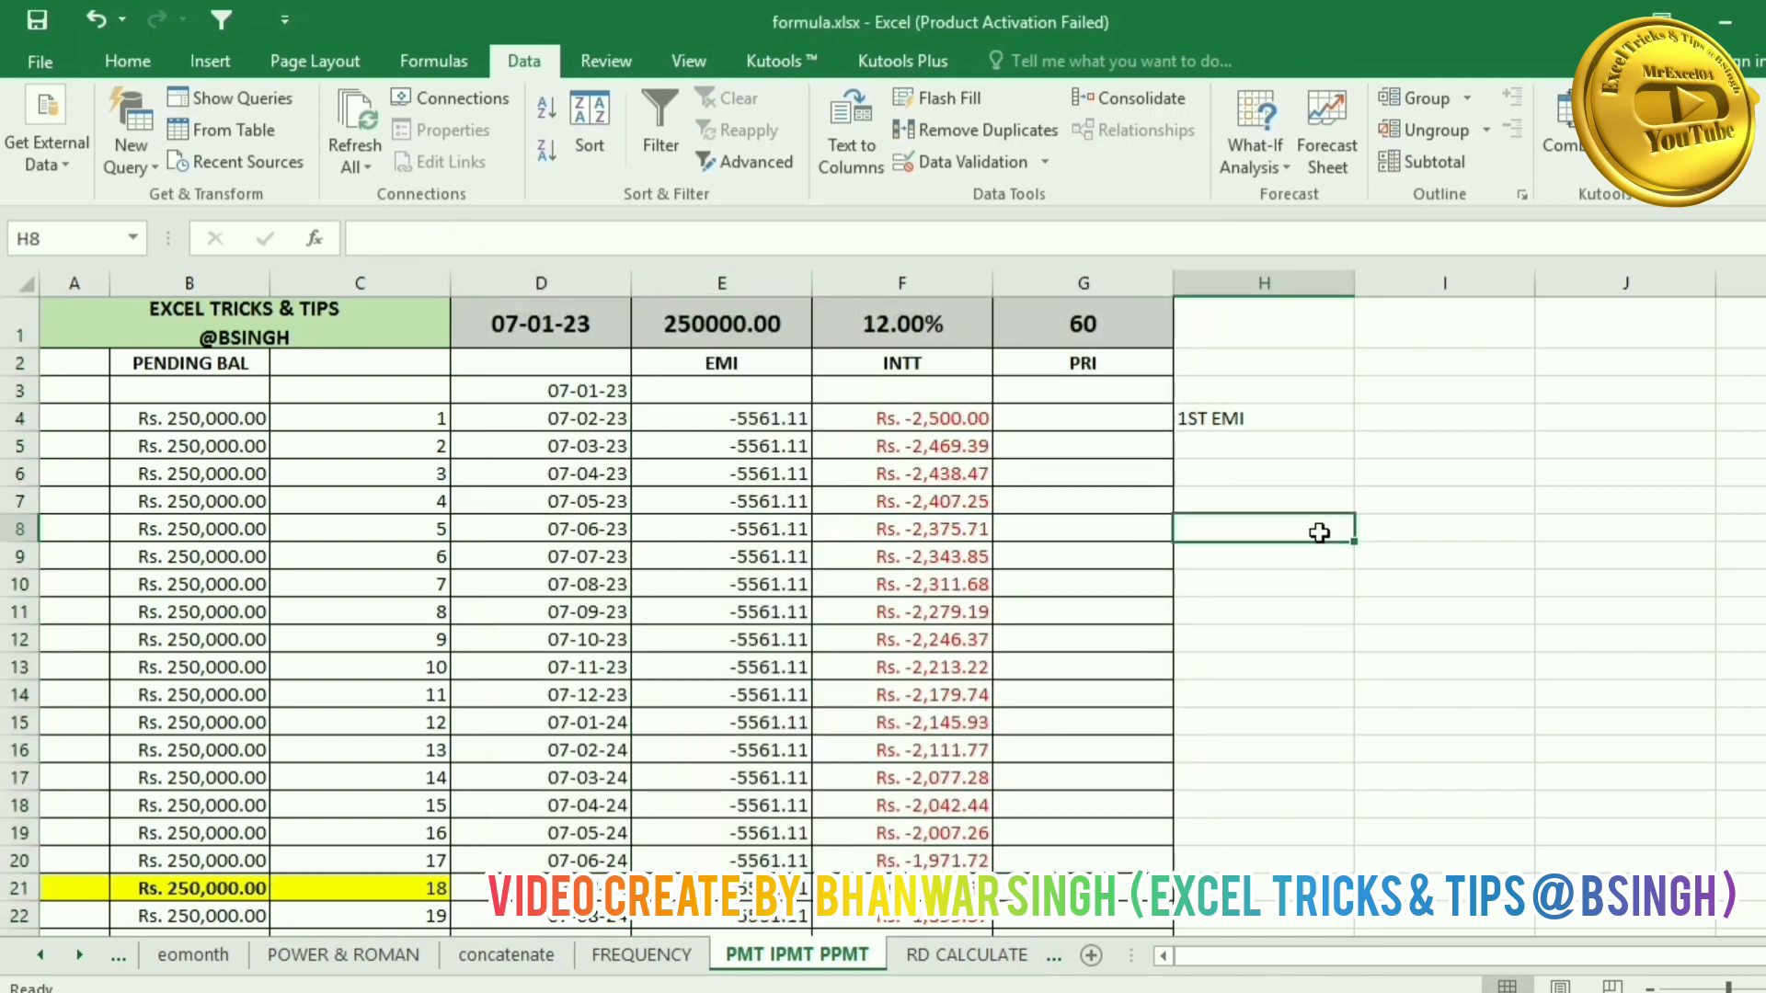
click(745, 416)
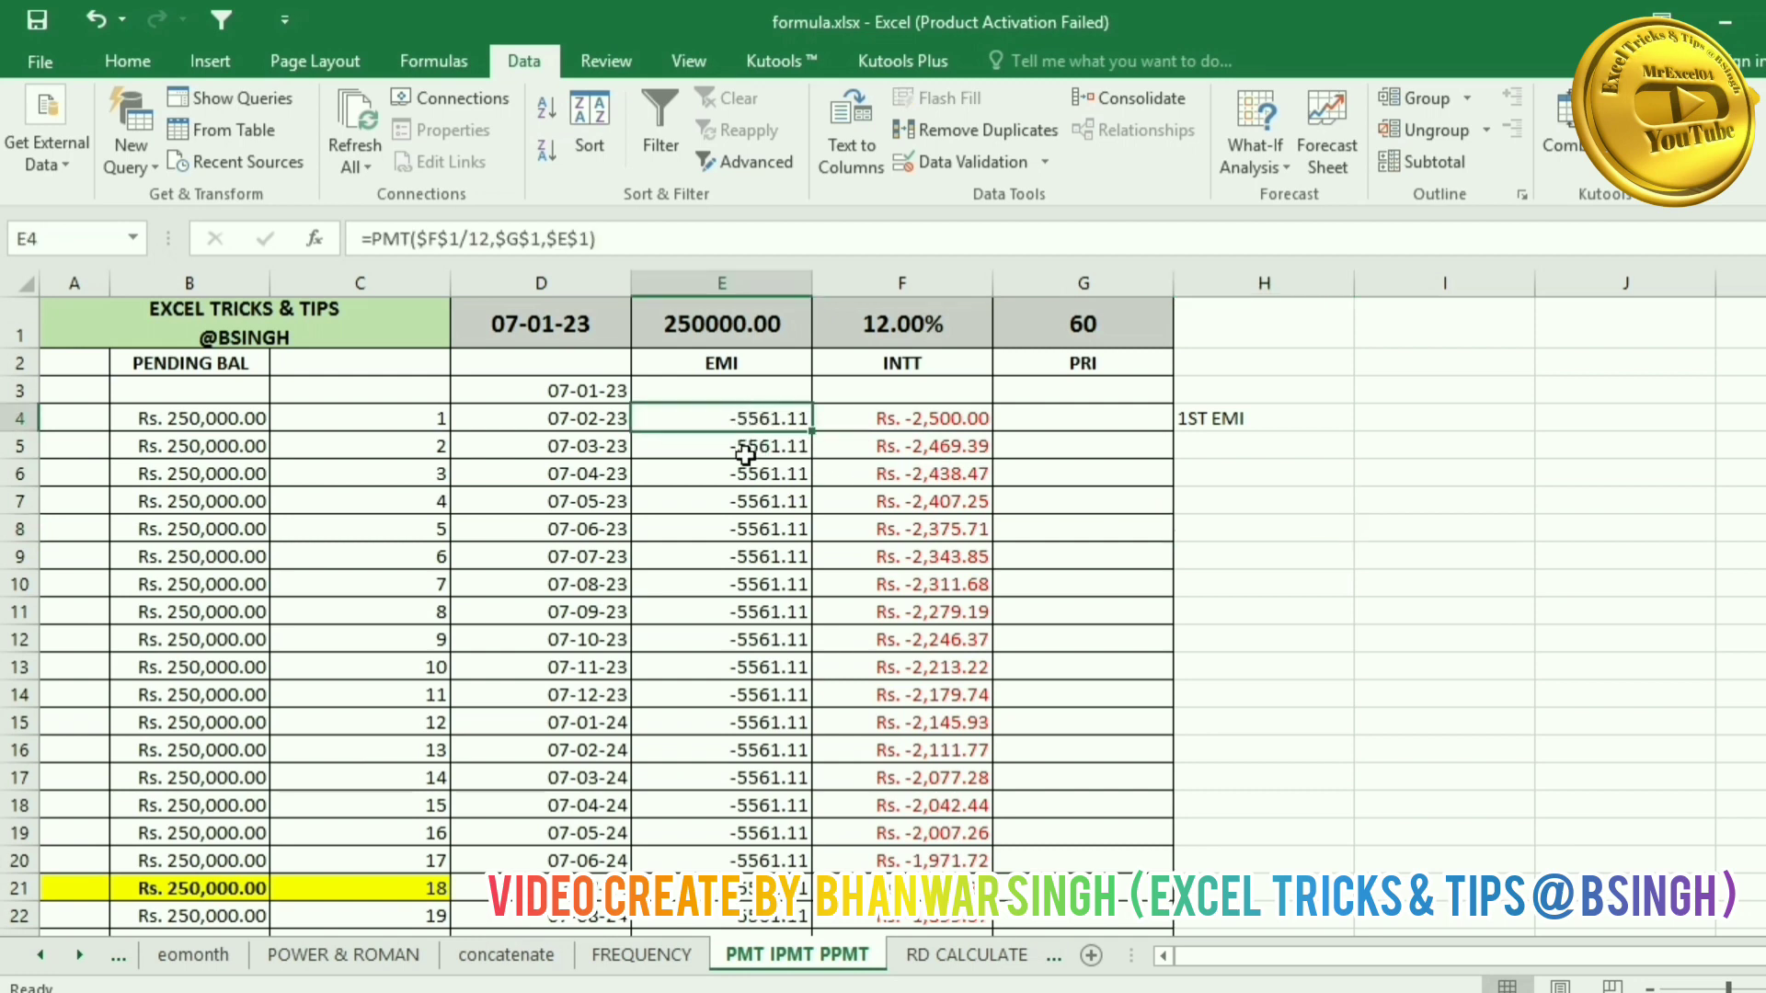
click(746, 449)
Step: Format the whole INTT column F with the Number category
click(923, 281)
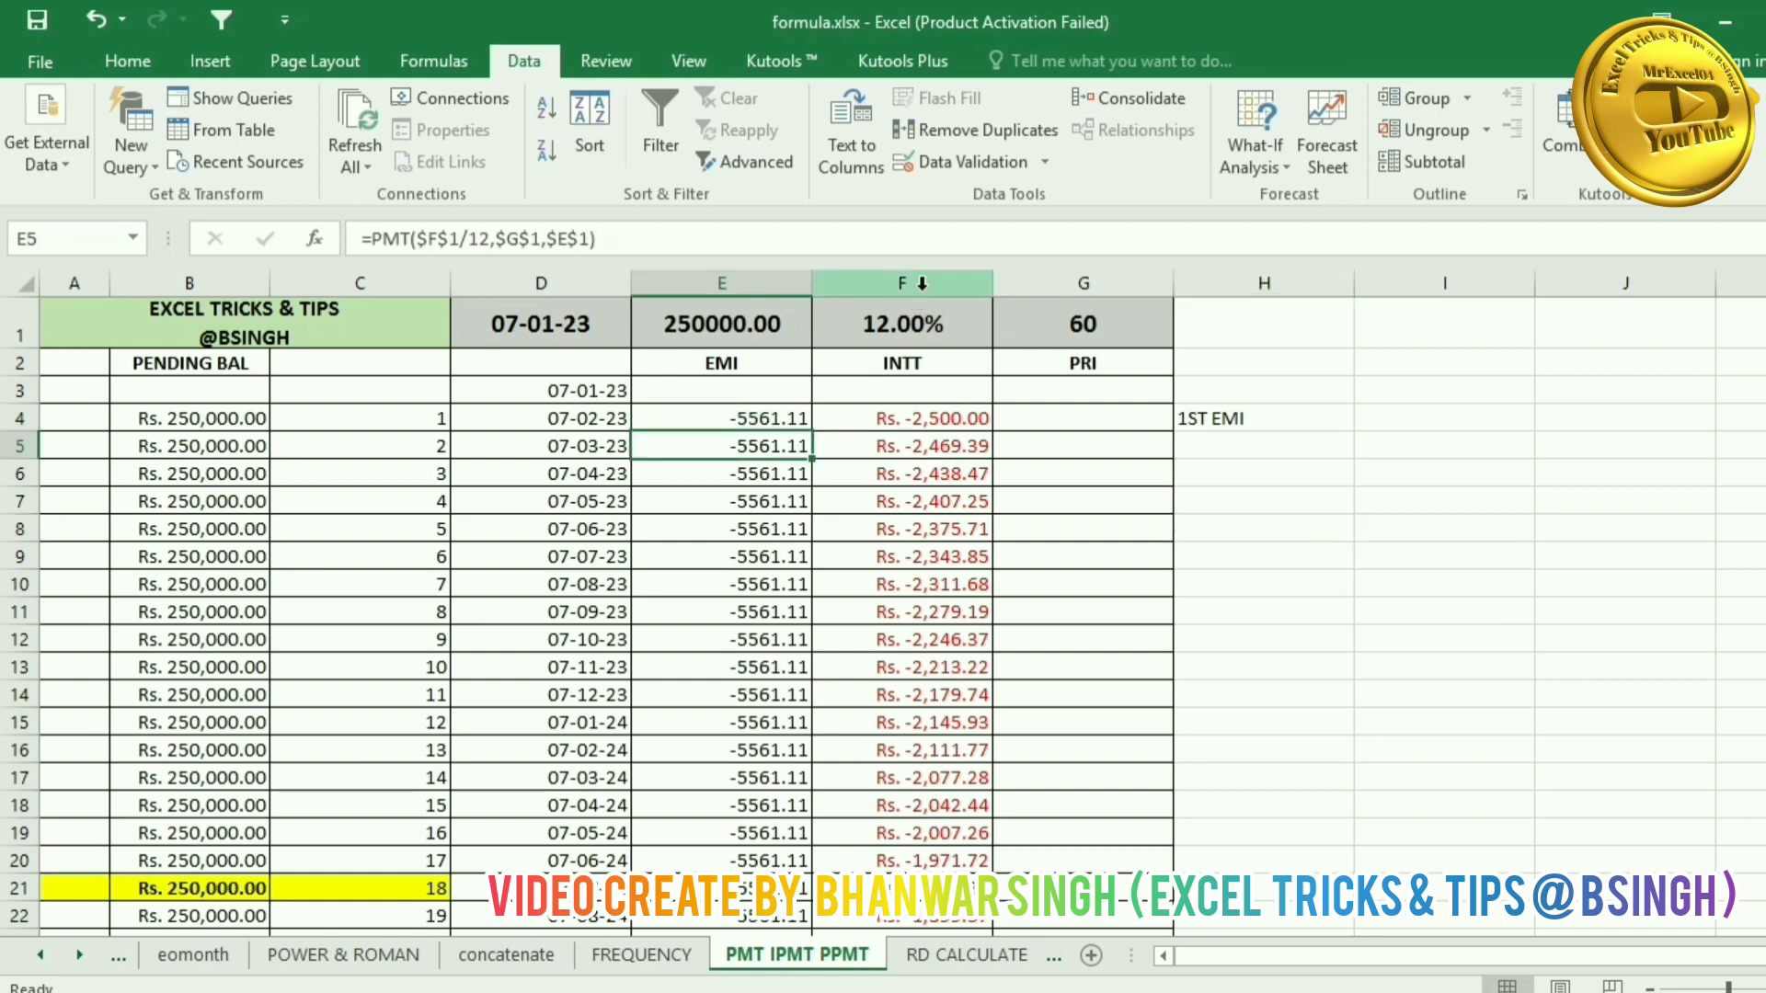
right_click(923, 282)
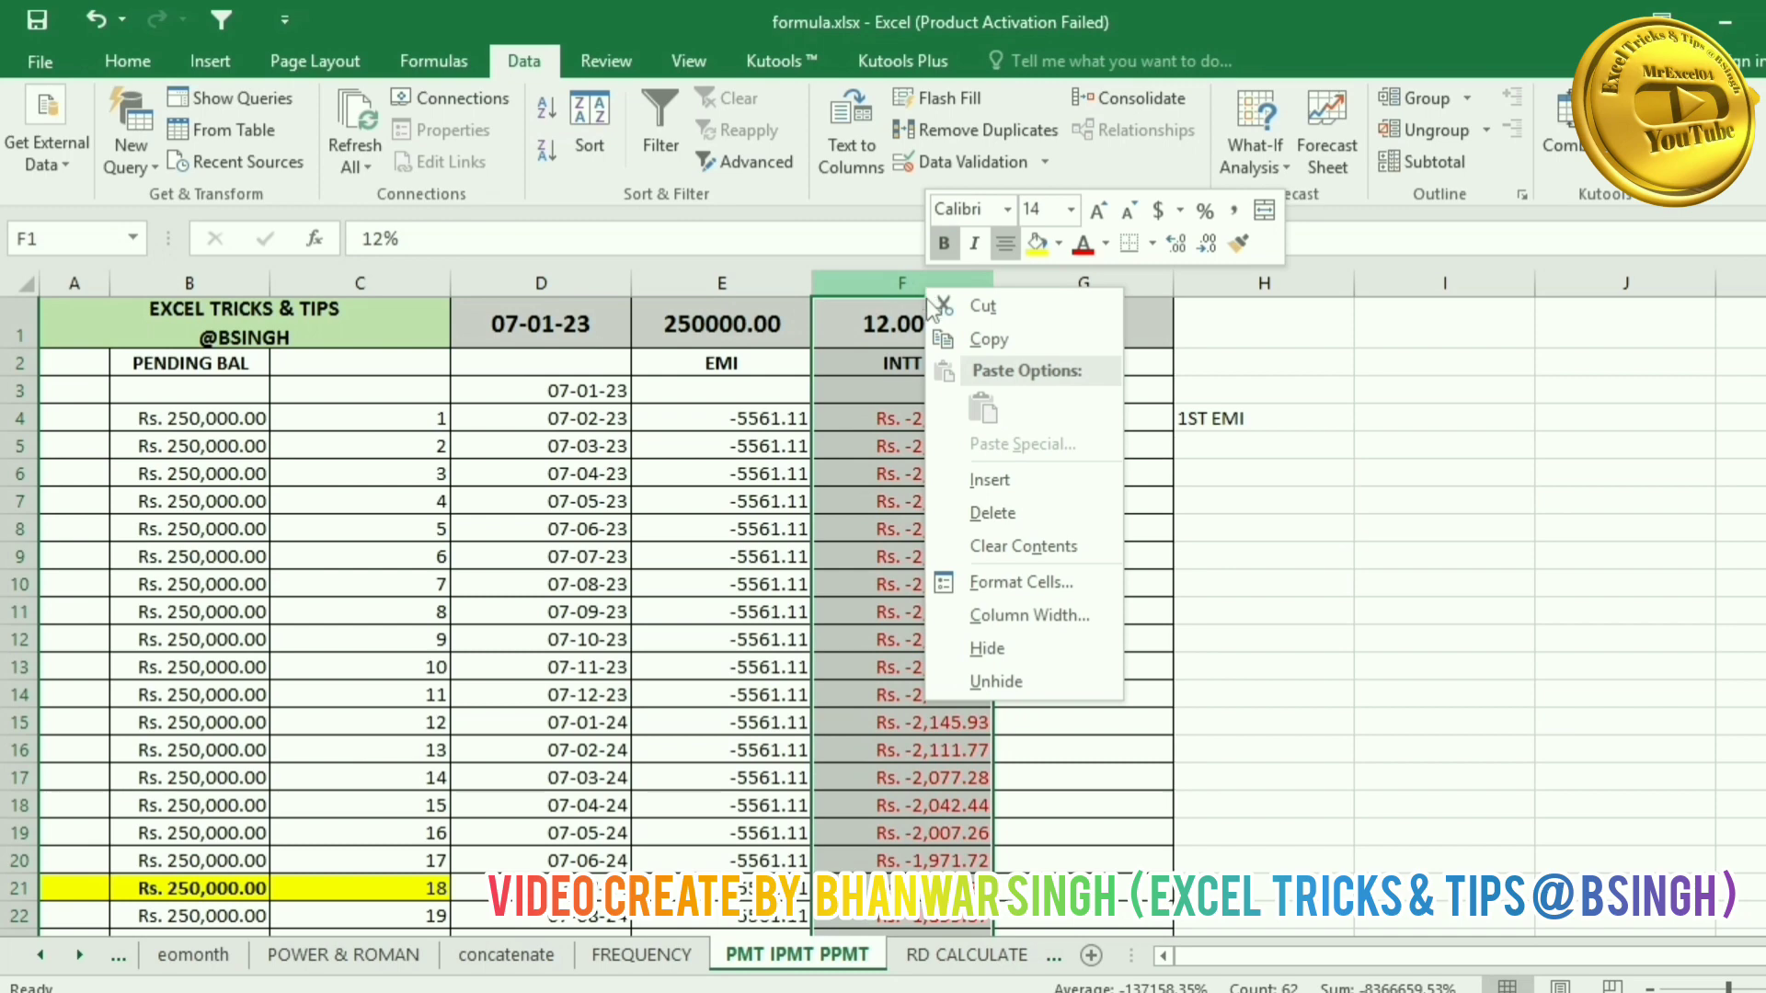
click(997, 581)
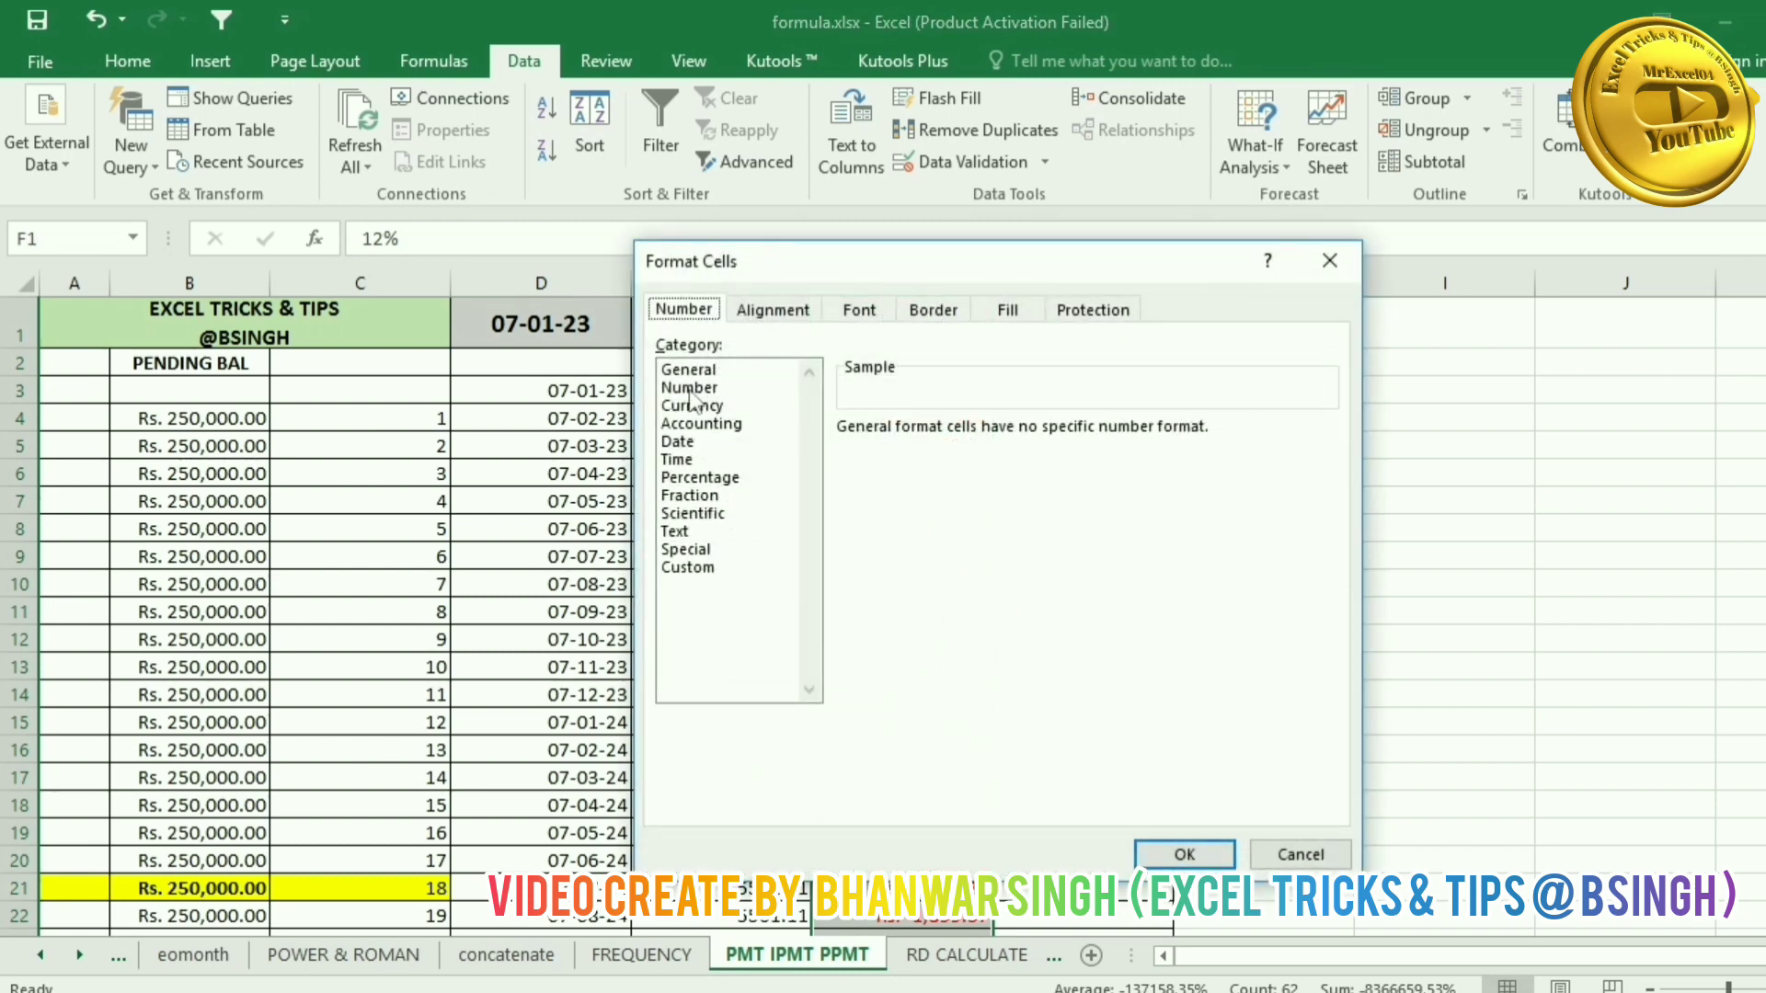
click(689, 387)
click(1184, 854)
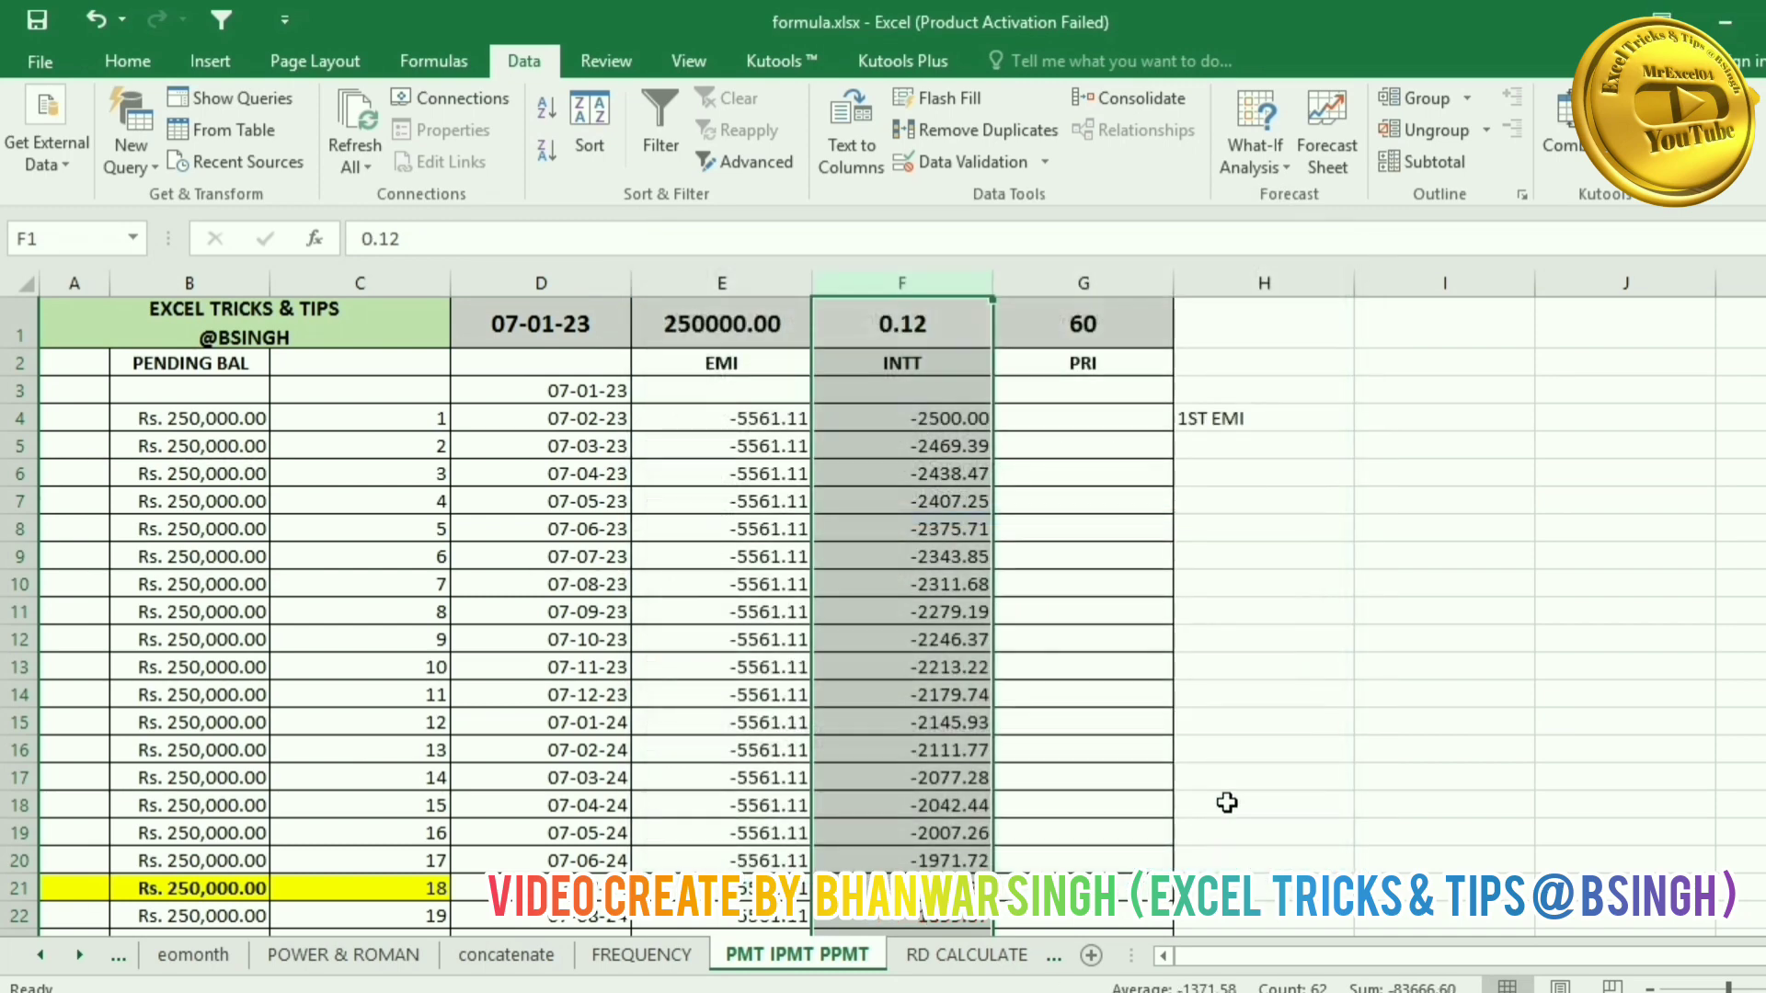
Step: Enter =E4-F4 in G4 to calculate the first installment's principal as EMI minus interest
click(1076, 420)
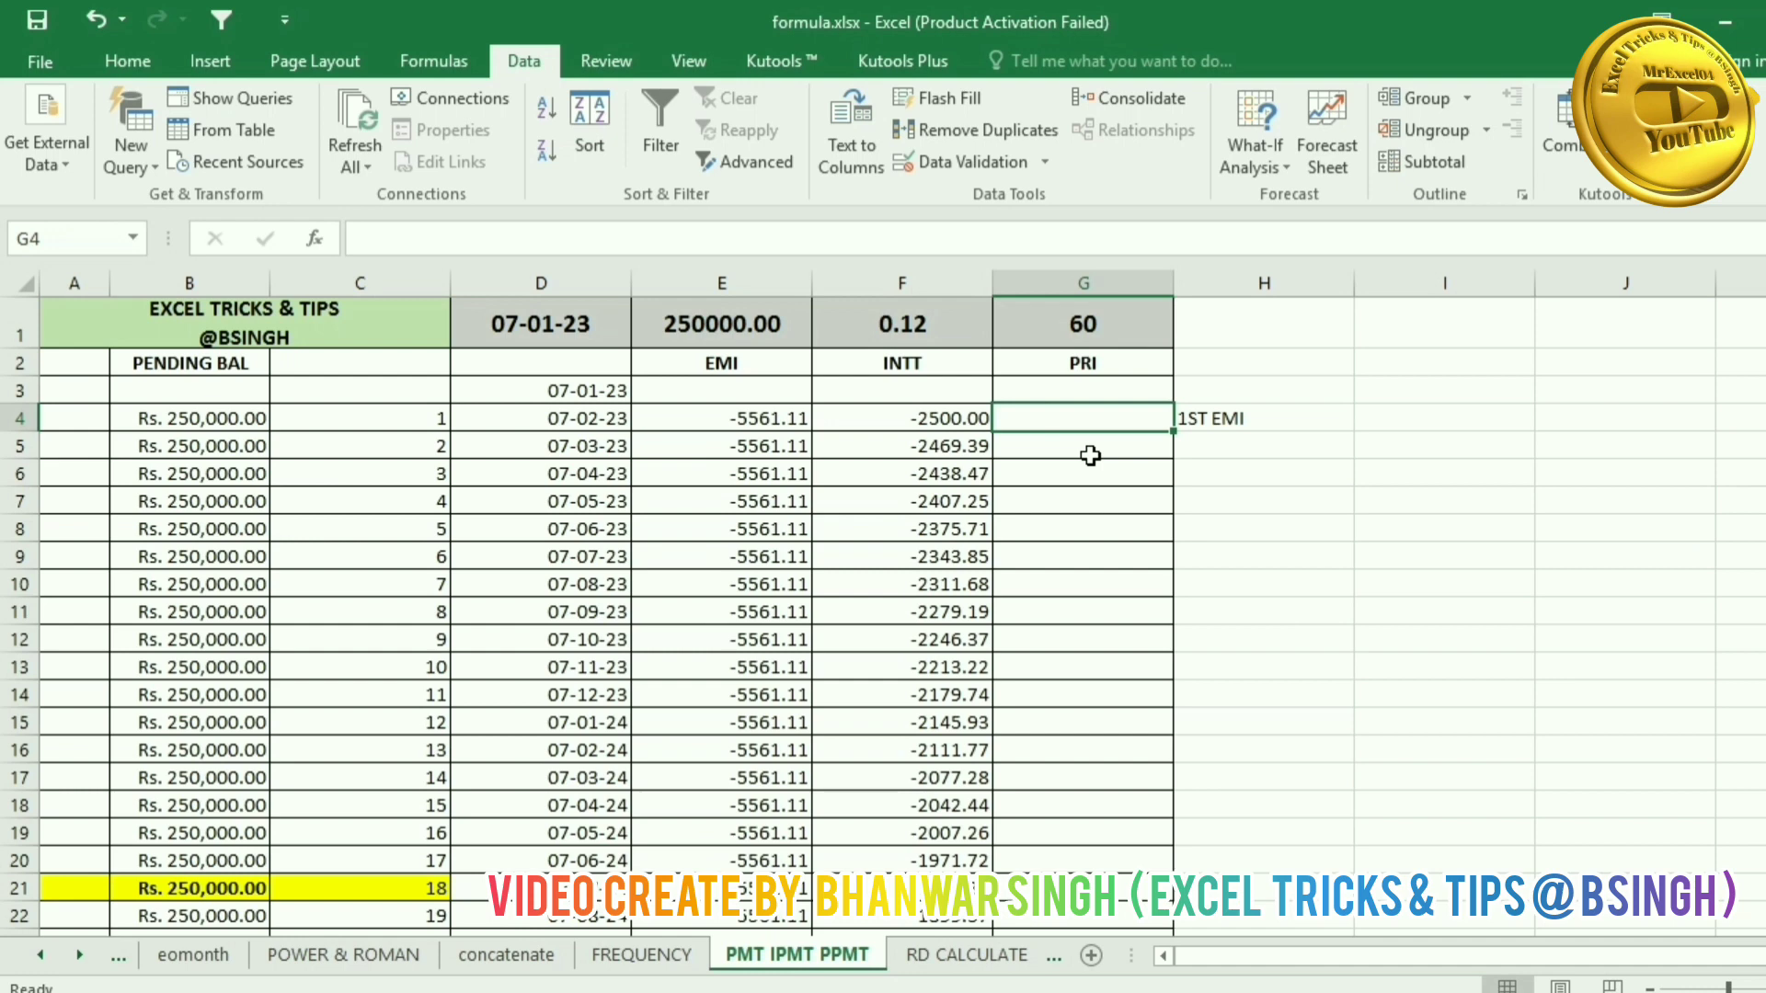
text(=)
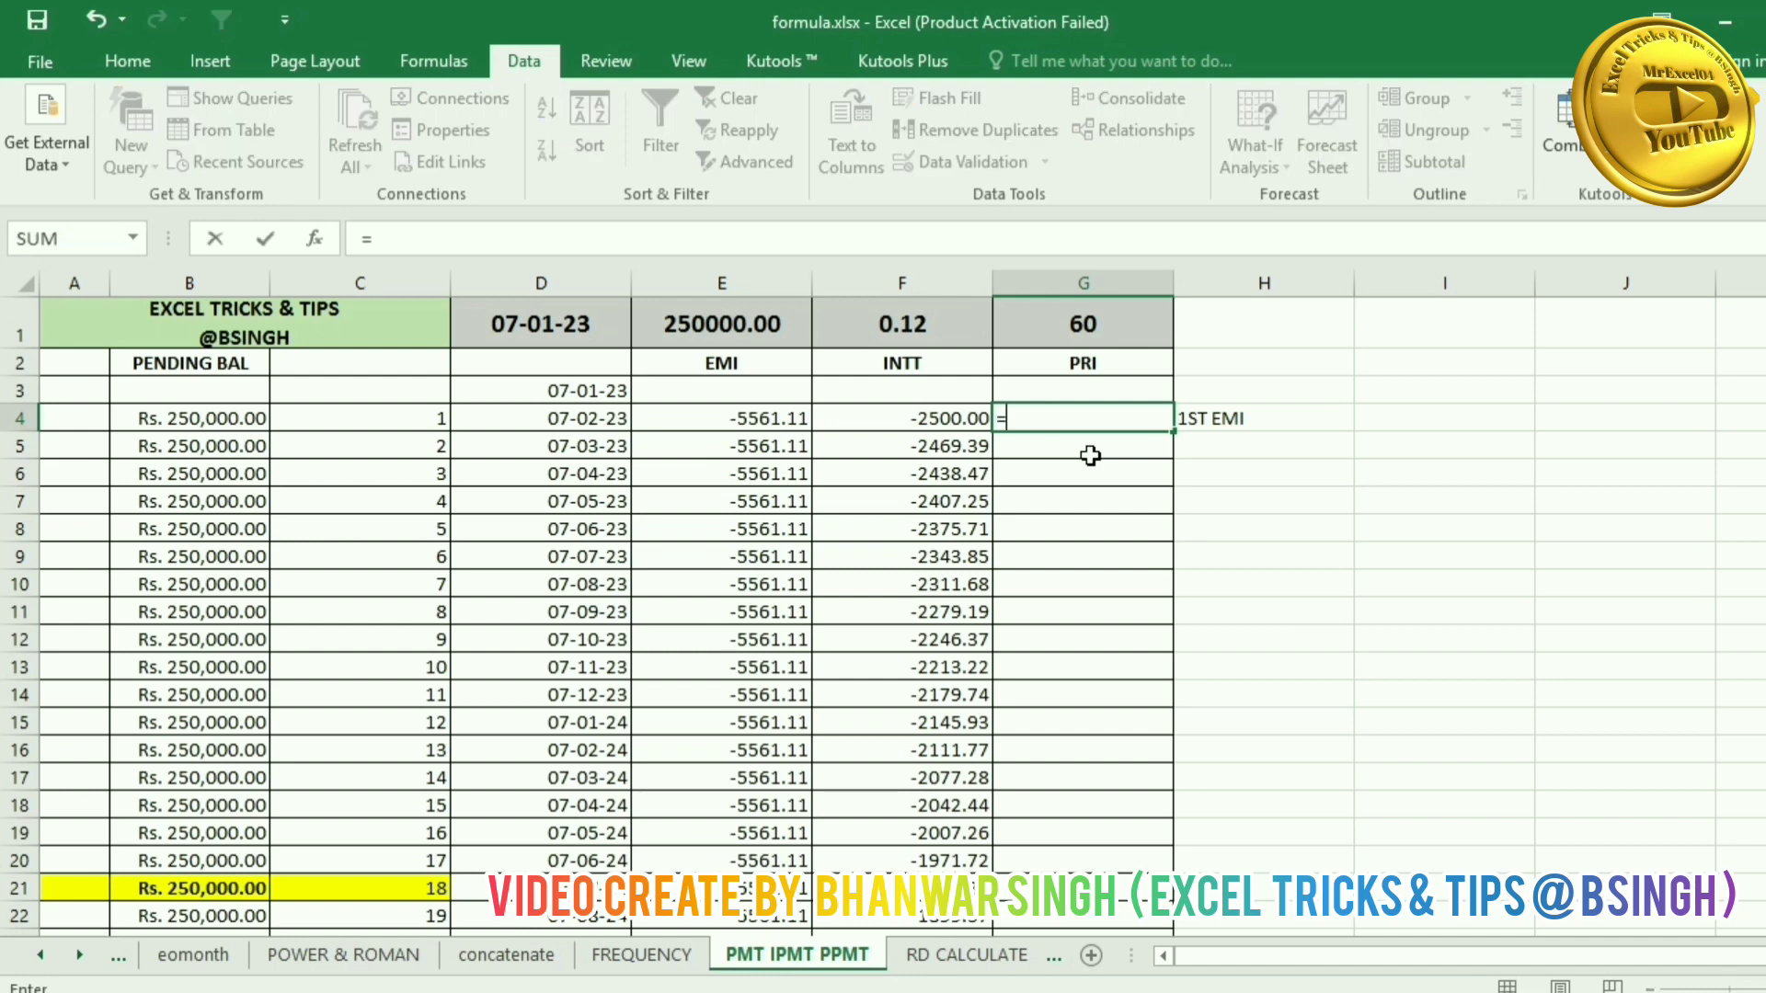
key(Left)
key(Left)
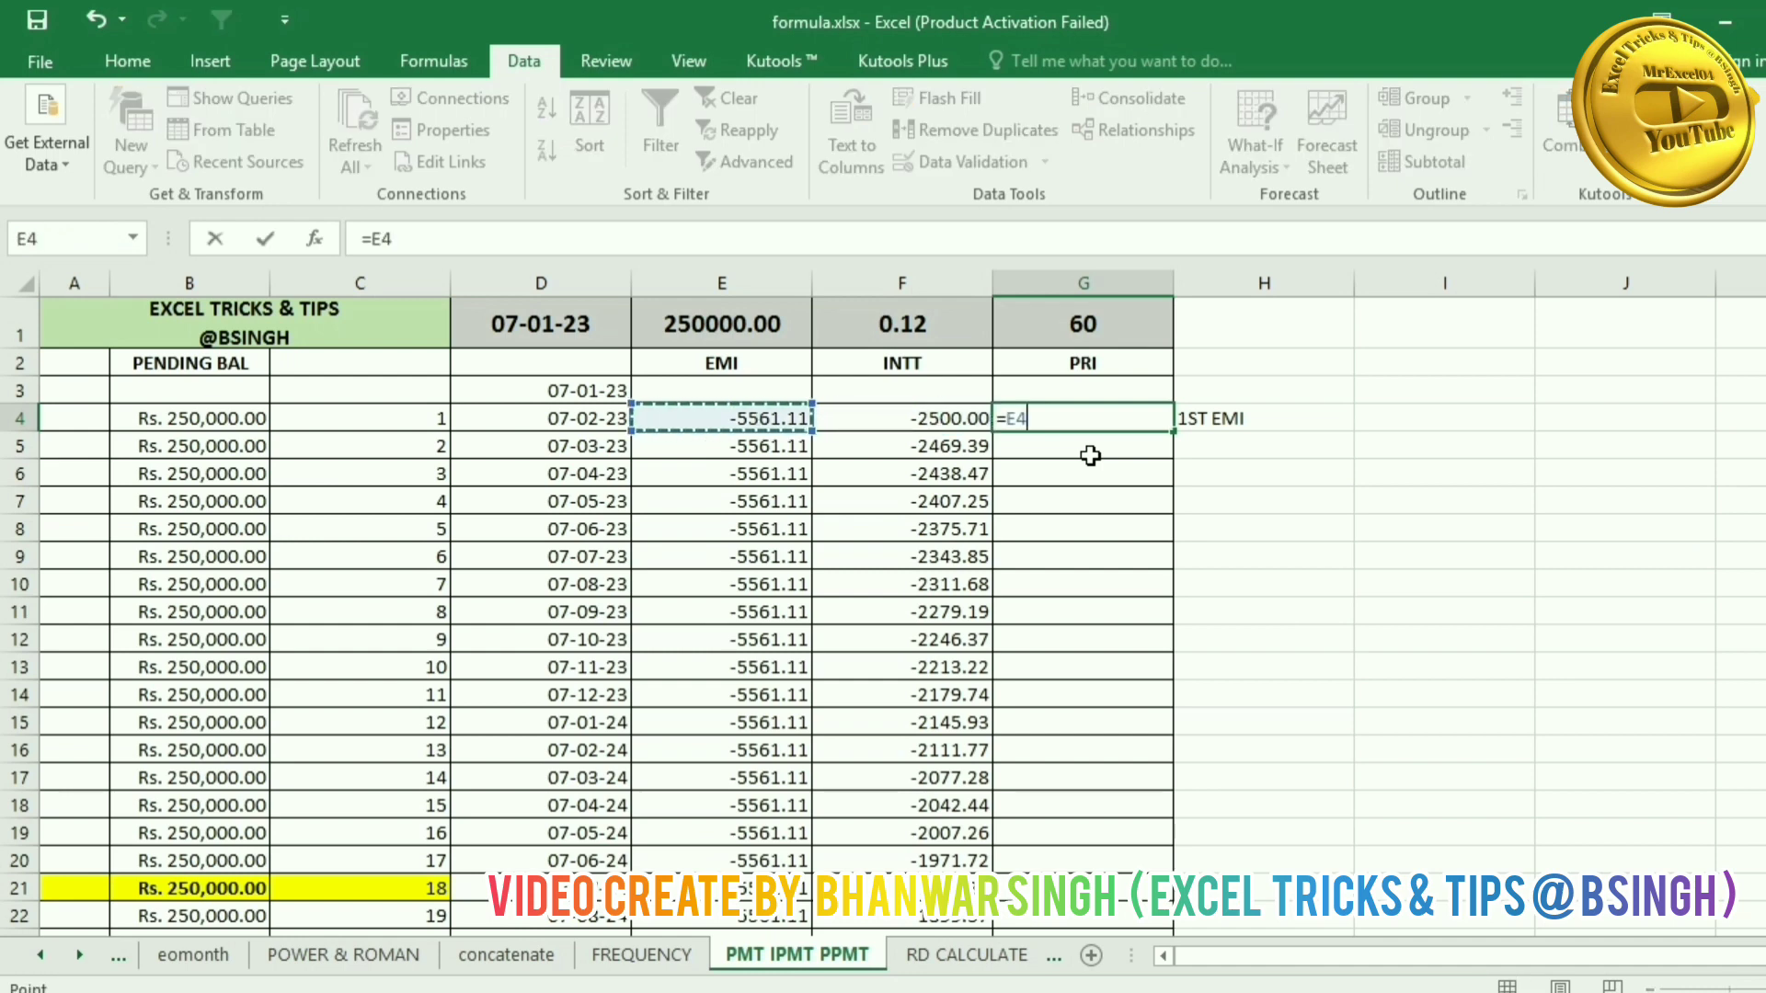
text(-)
key(Left)
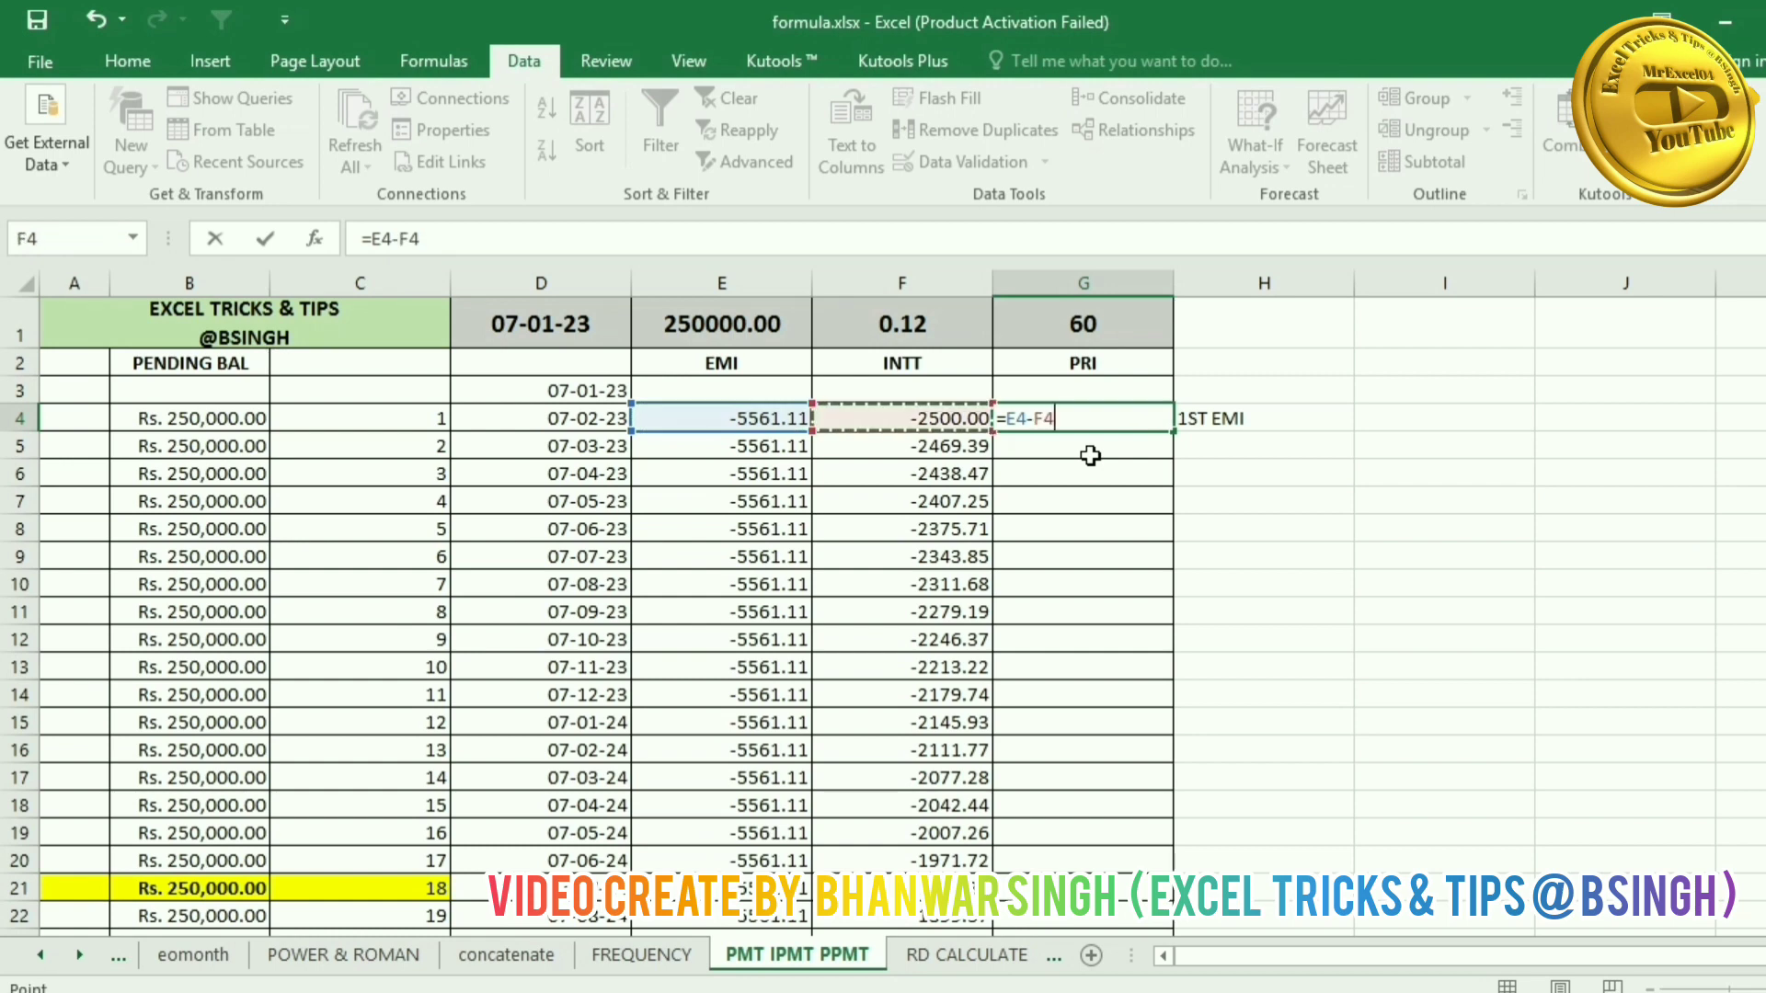
key(Return)
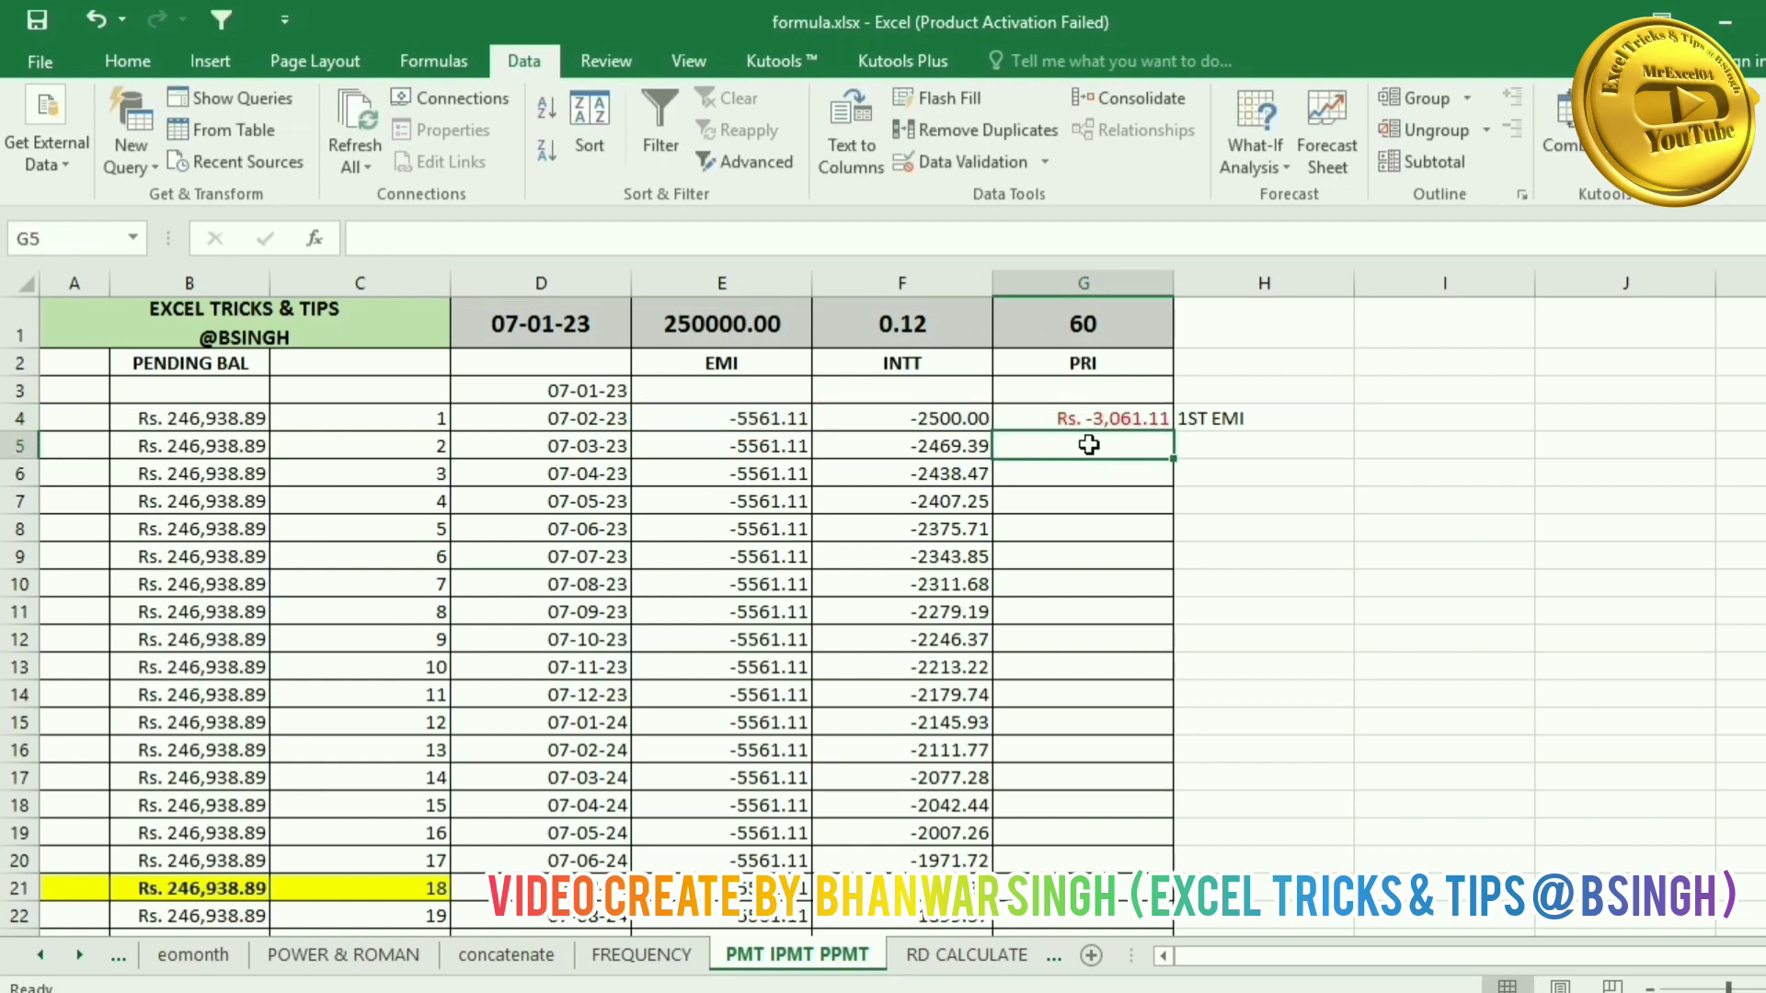
click(1100, 419)
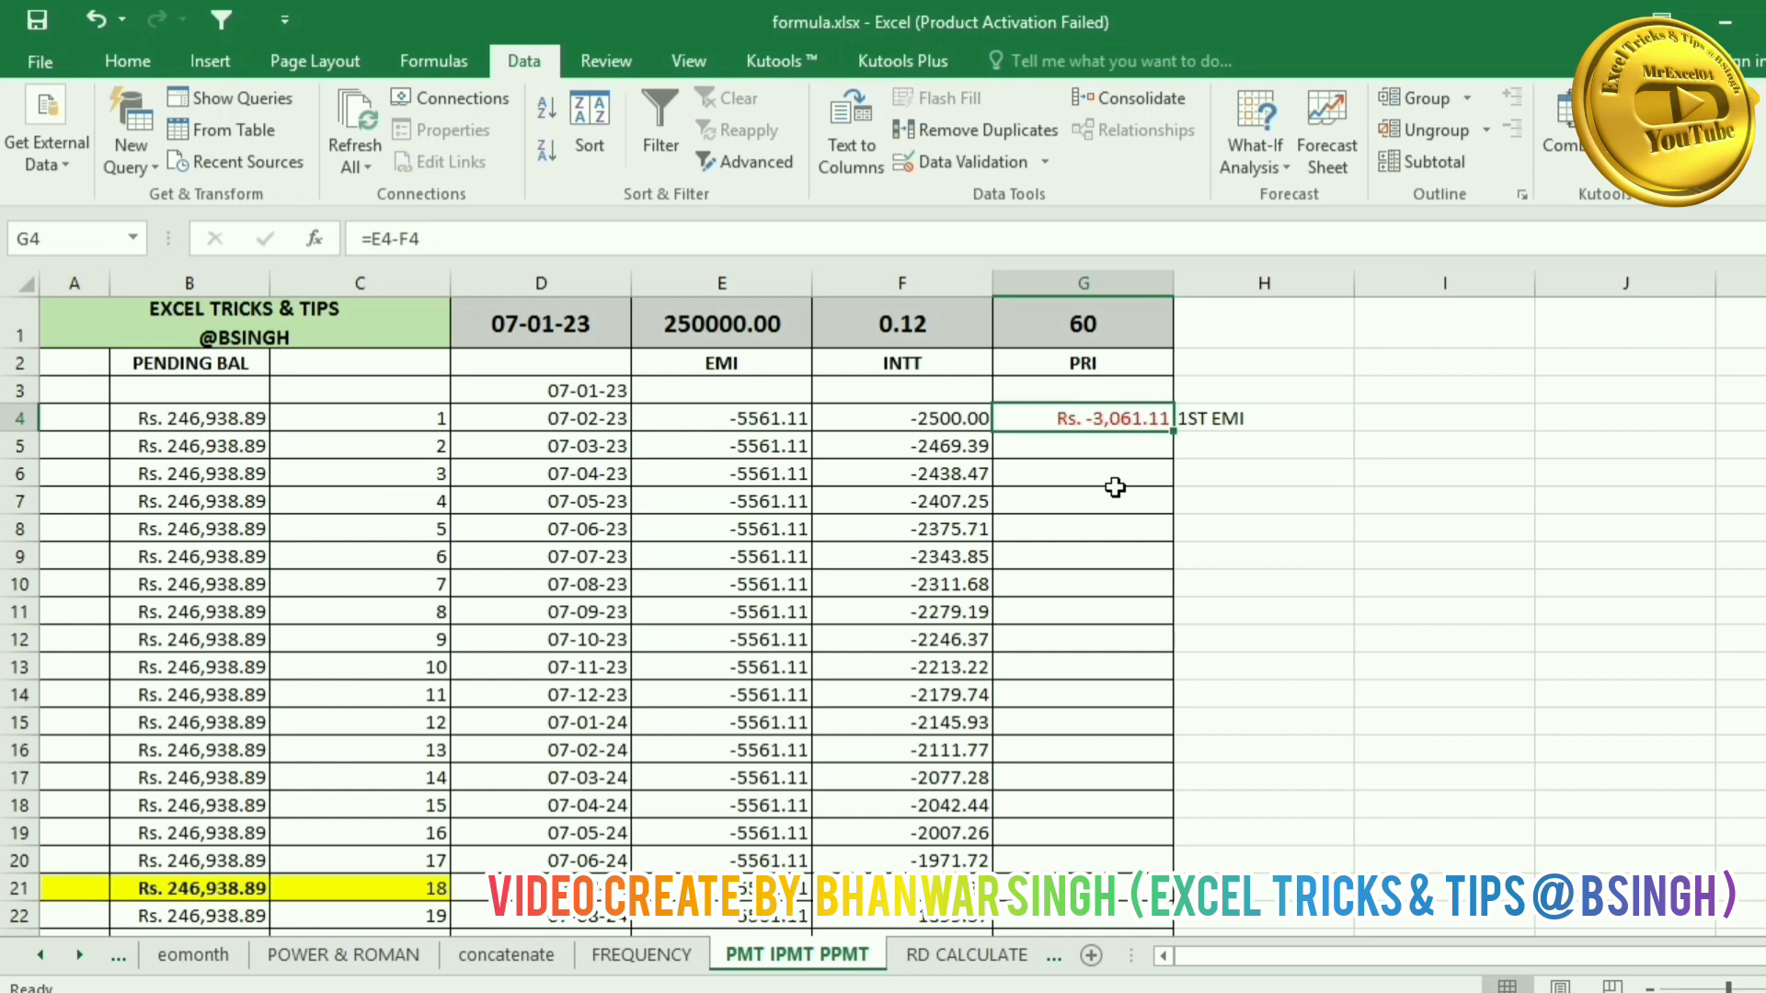
text(=)
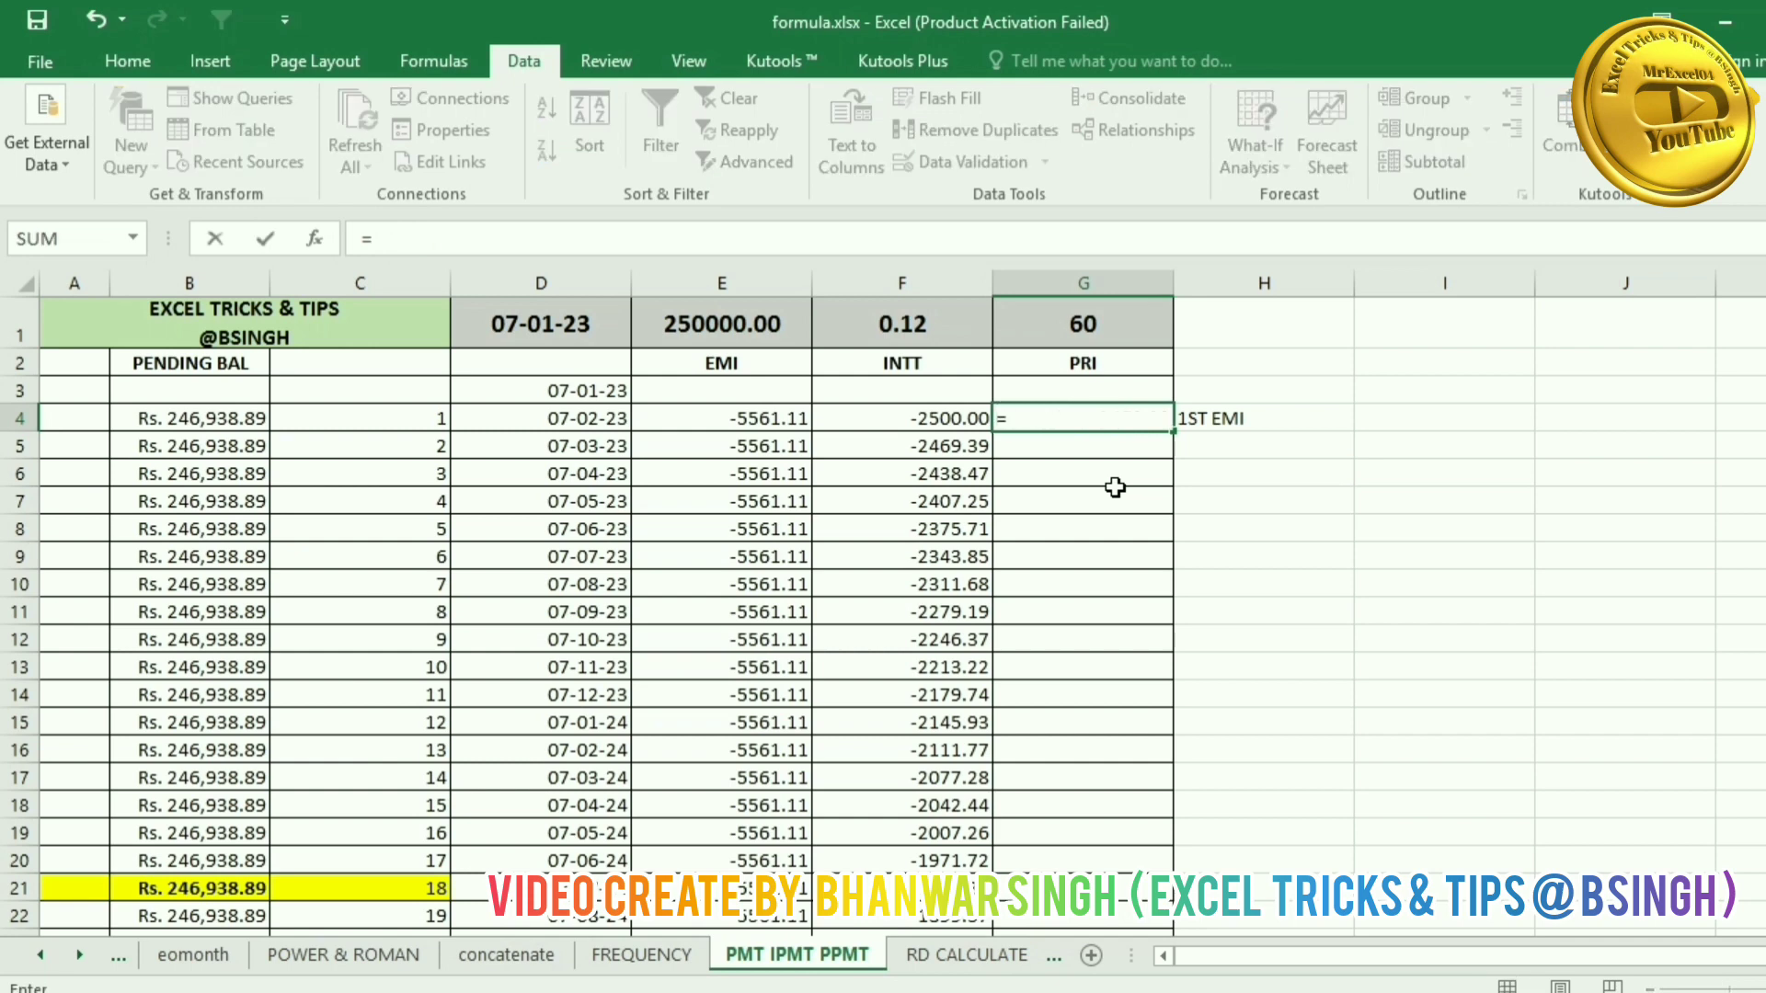
text(PM)
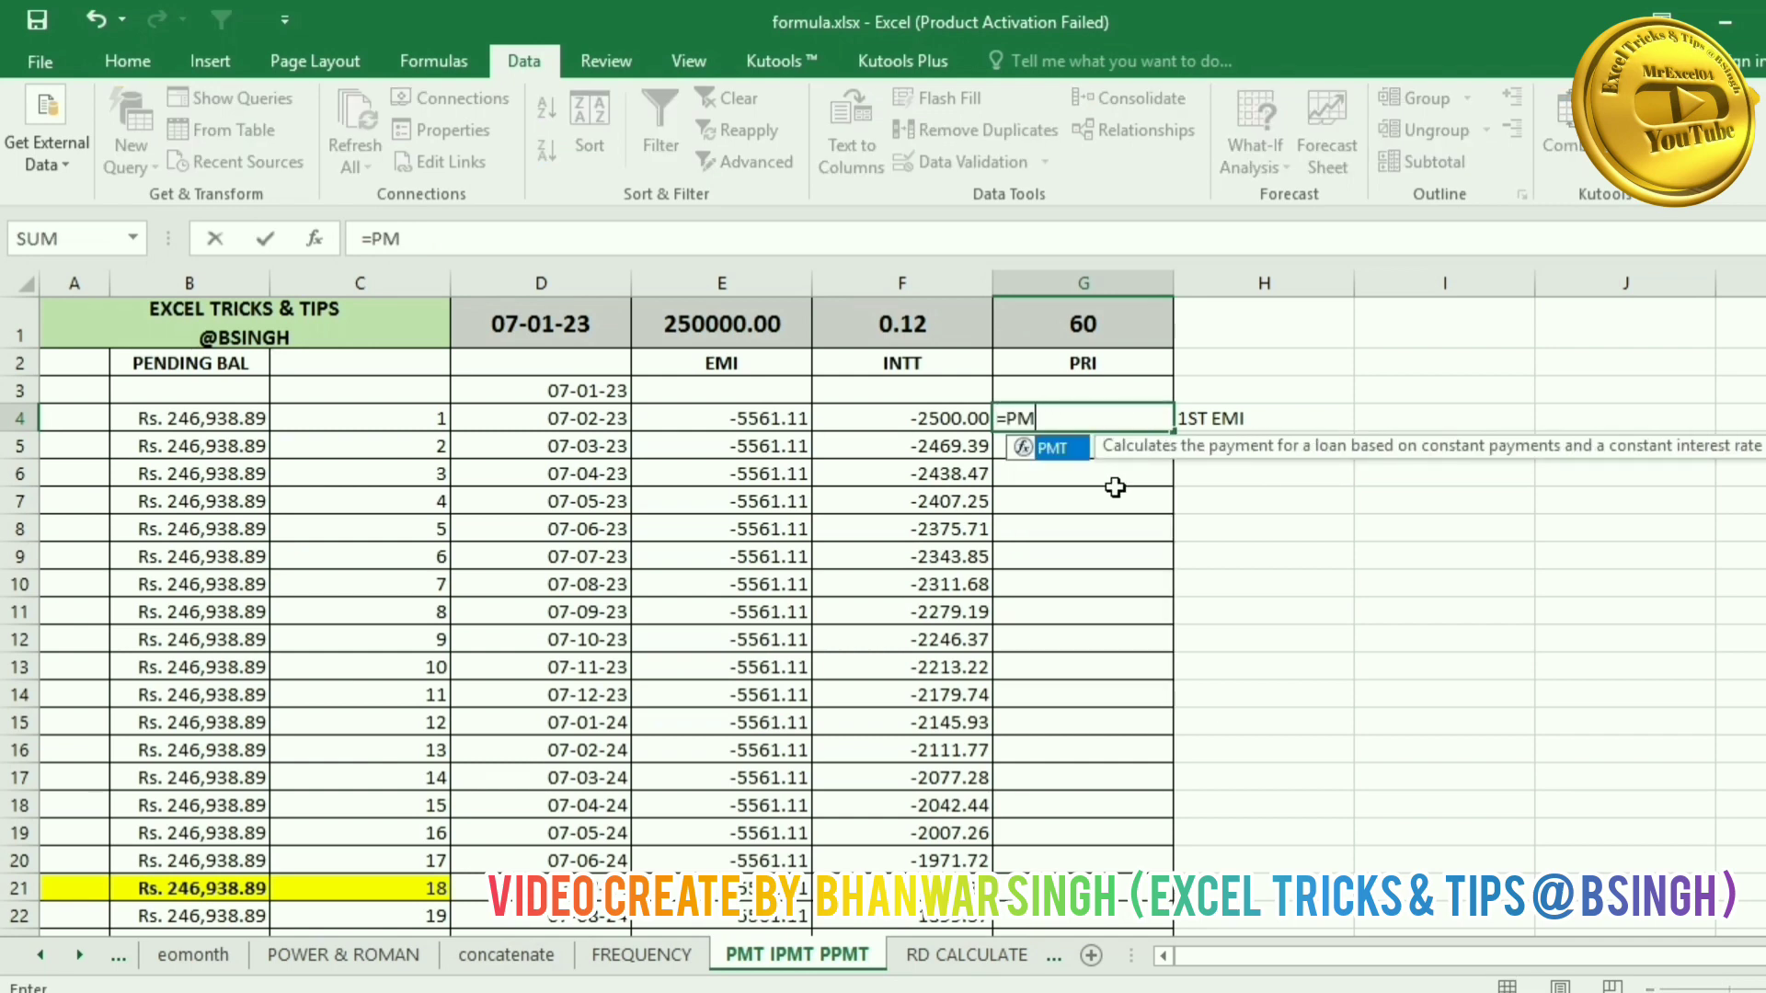
key(BackSpace)
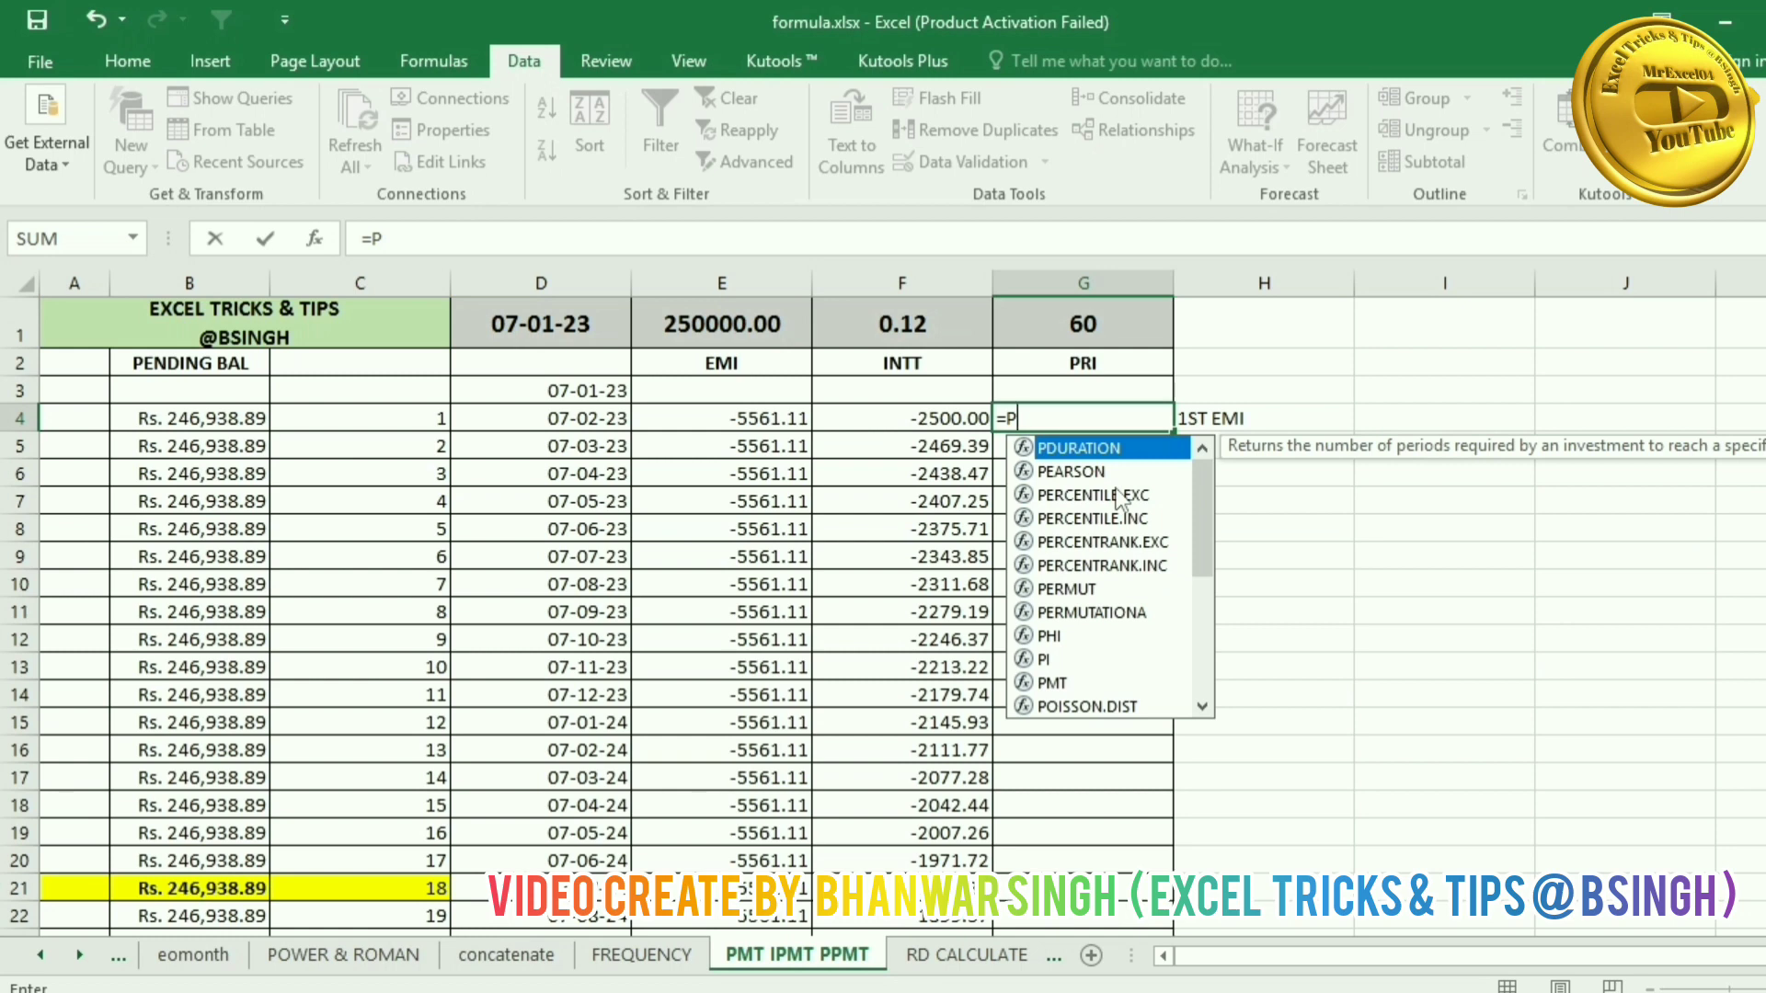
text(PMT)
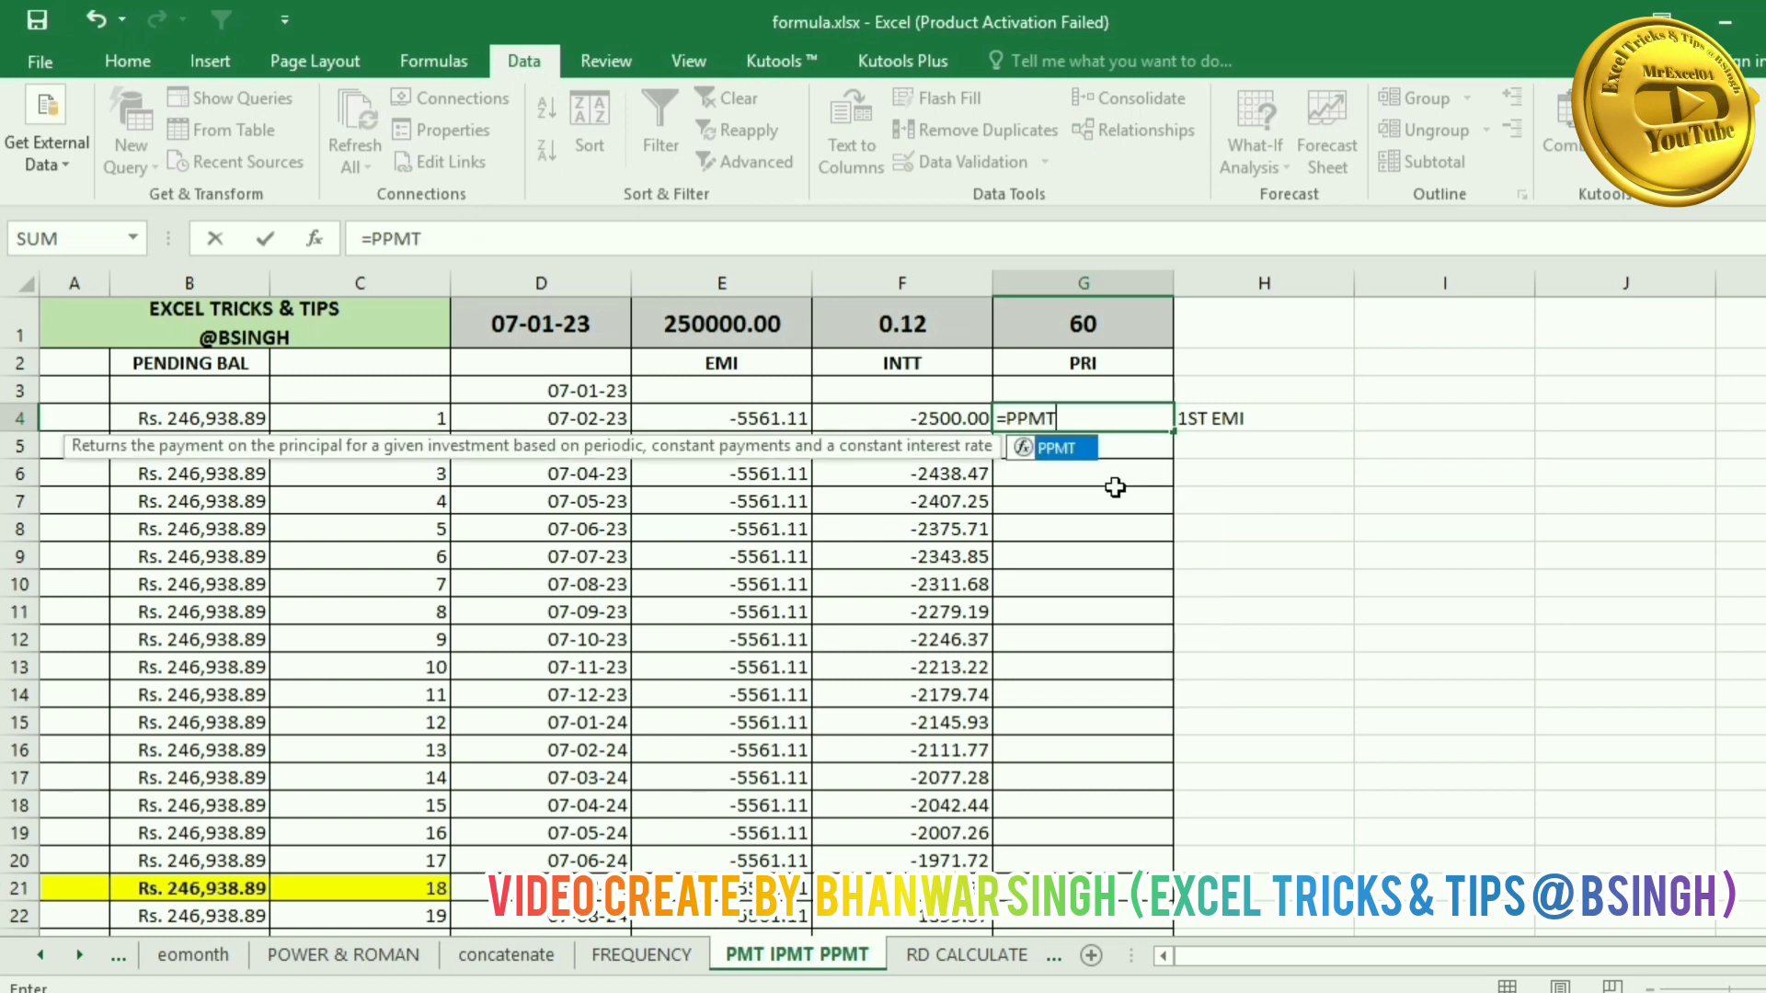
text(()
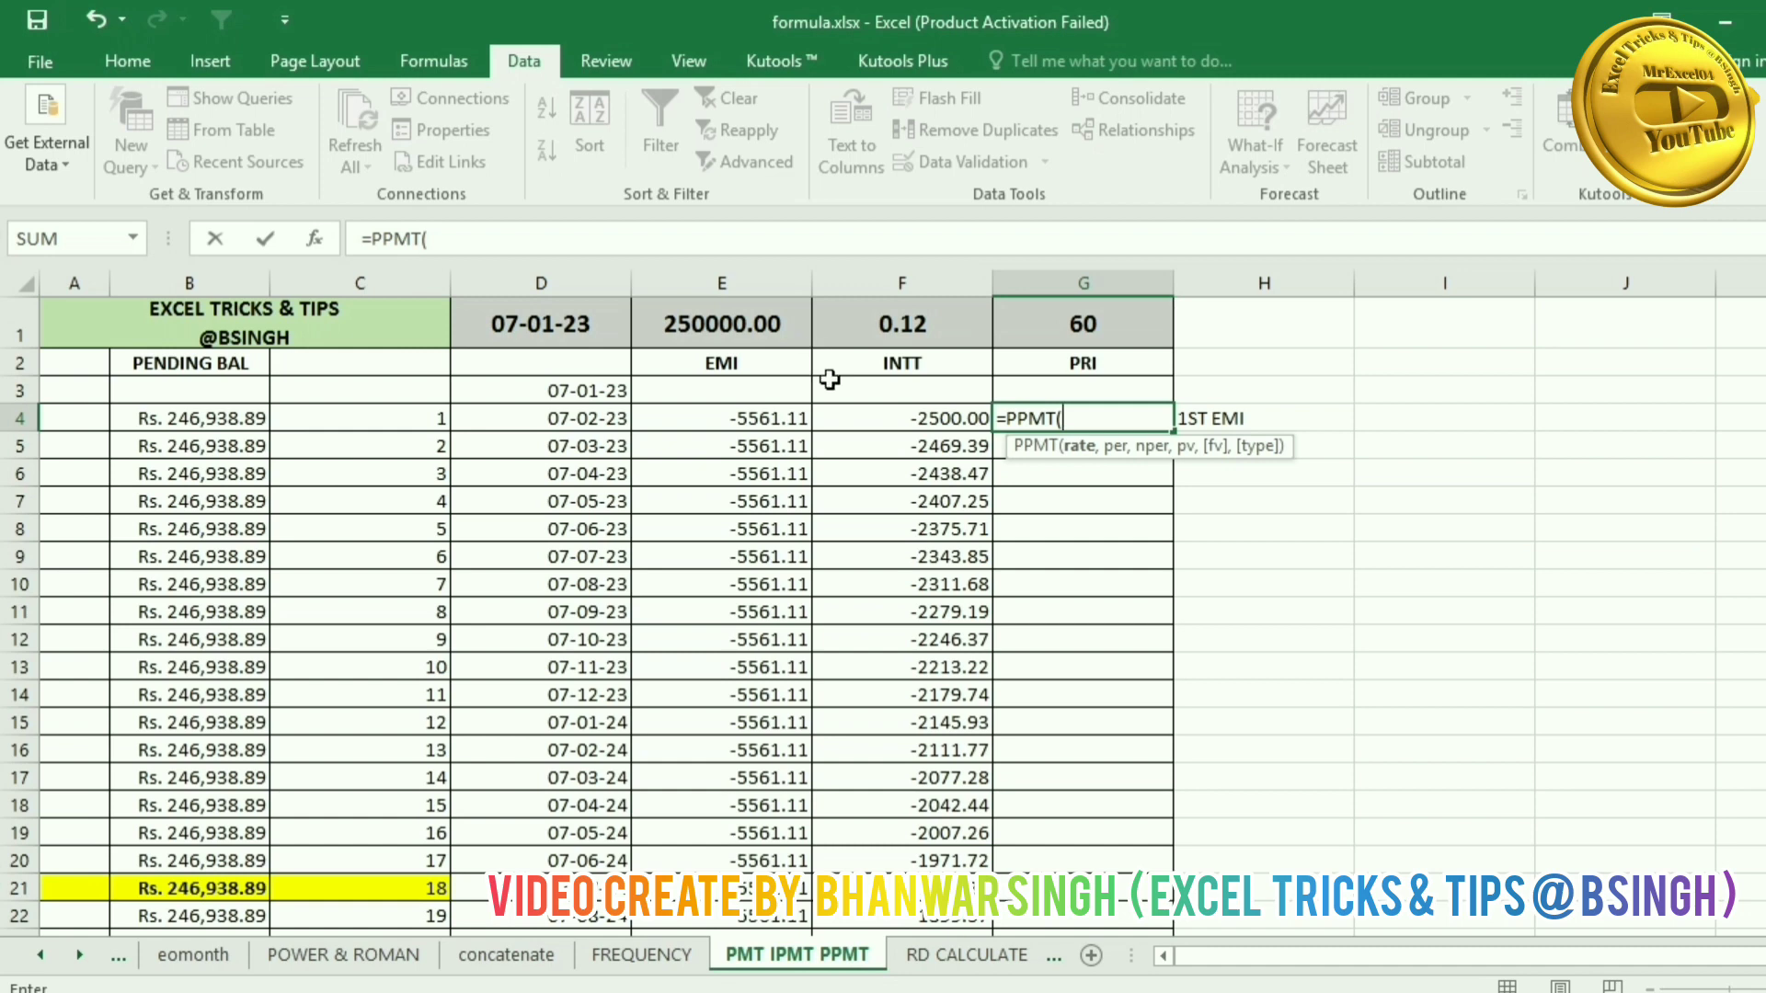
key(BackSpace)
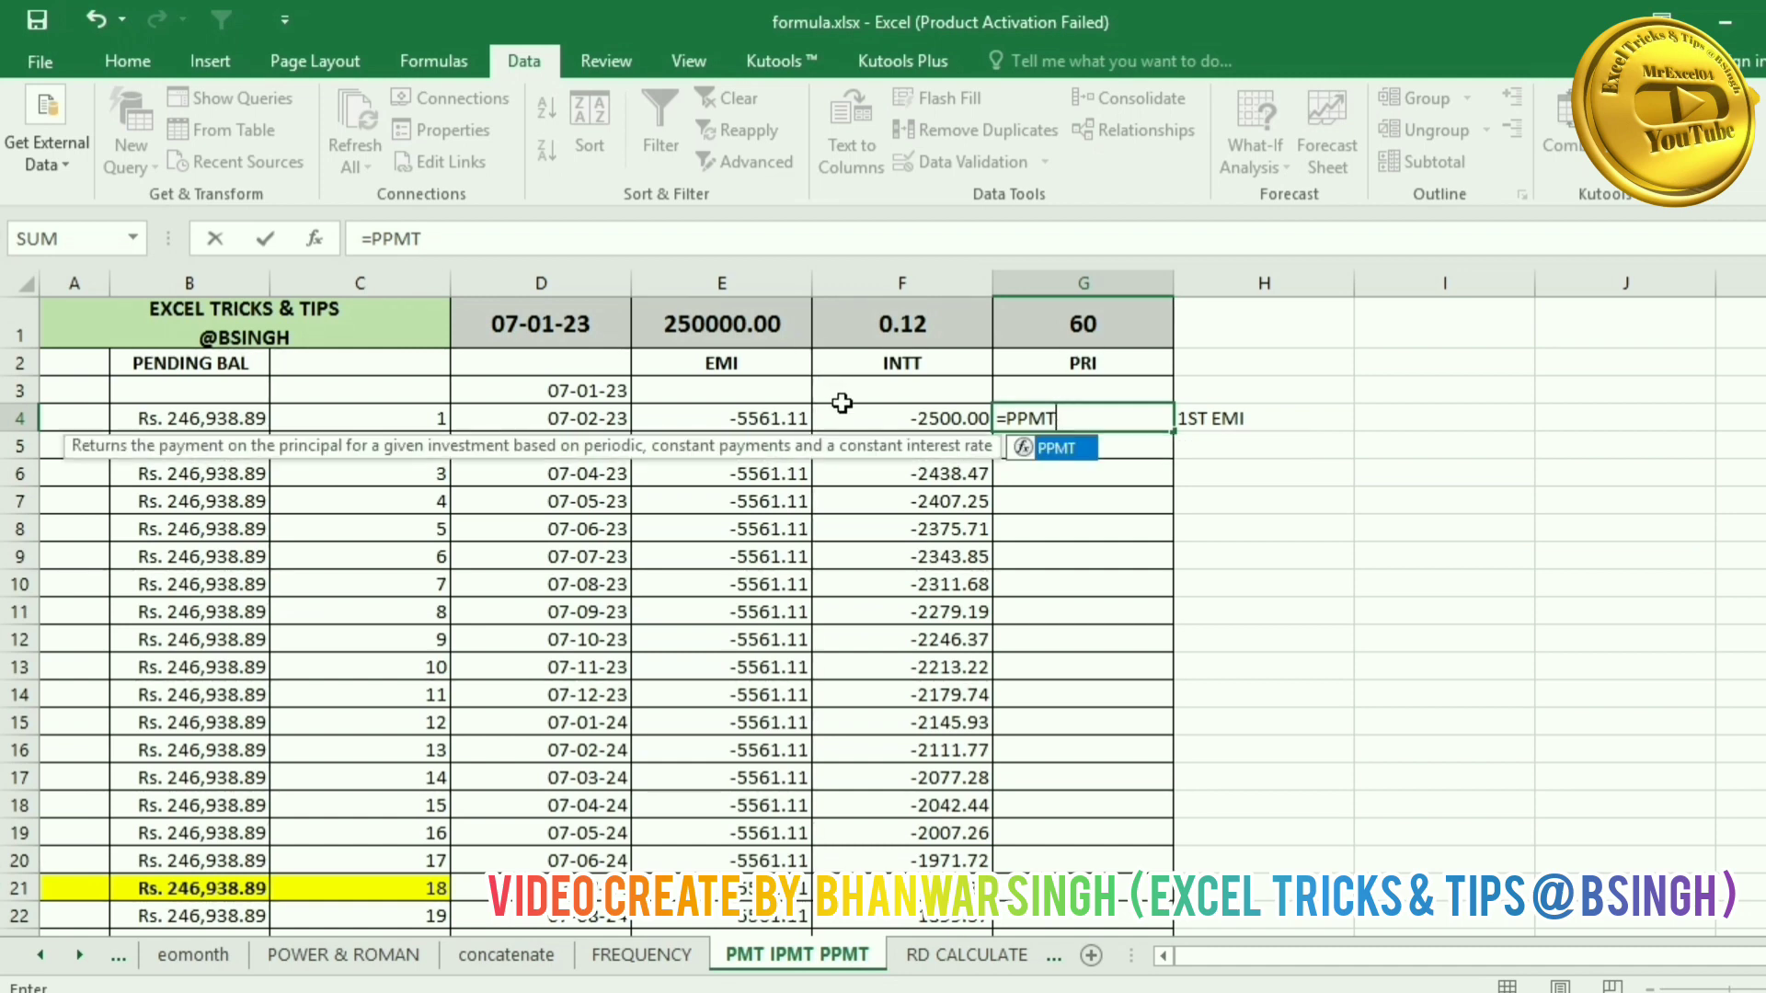
key(BackSpace)
key(BackSpace)
key(BackSpace)
key(BackSpace)
key(BackSpace)
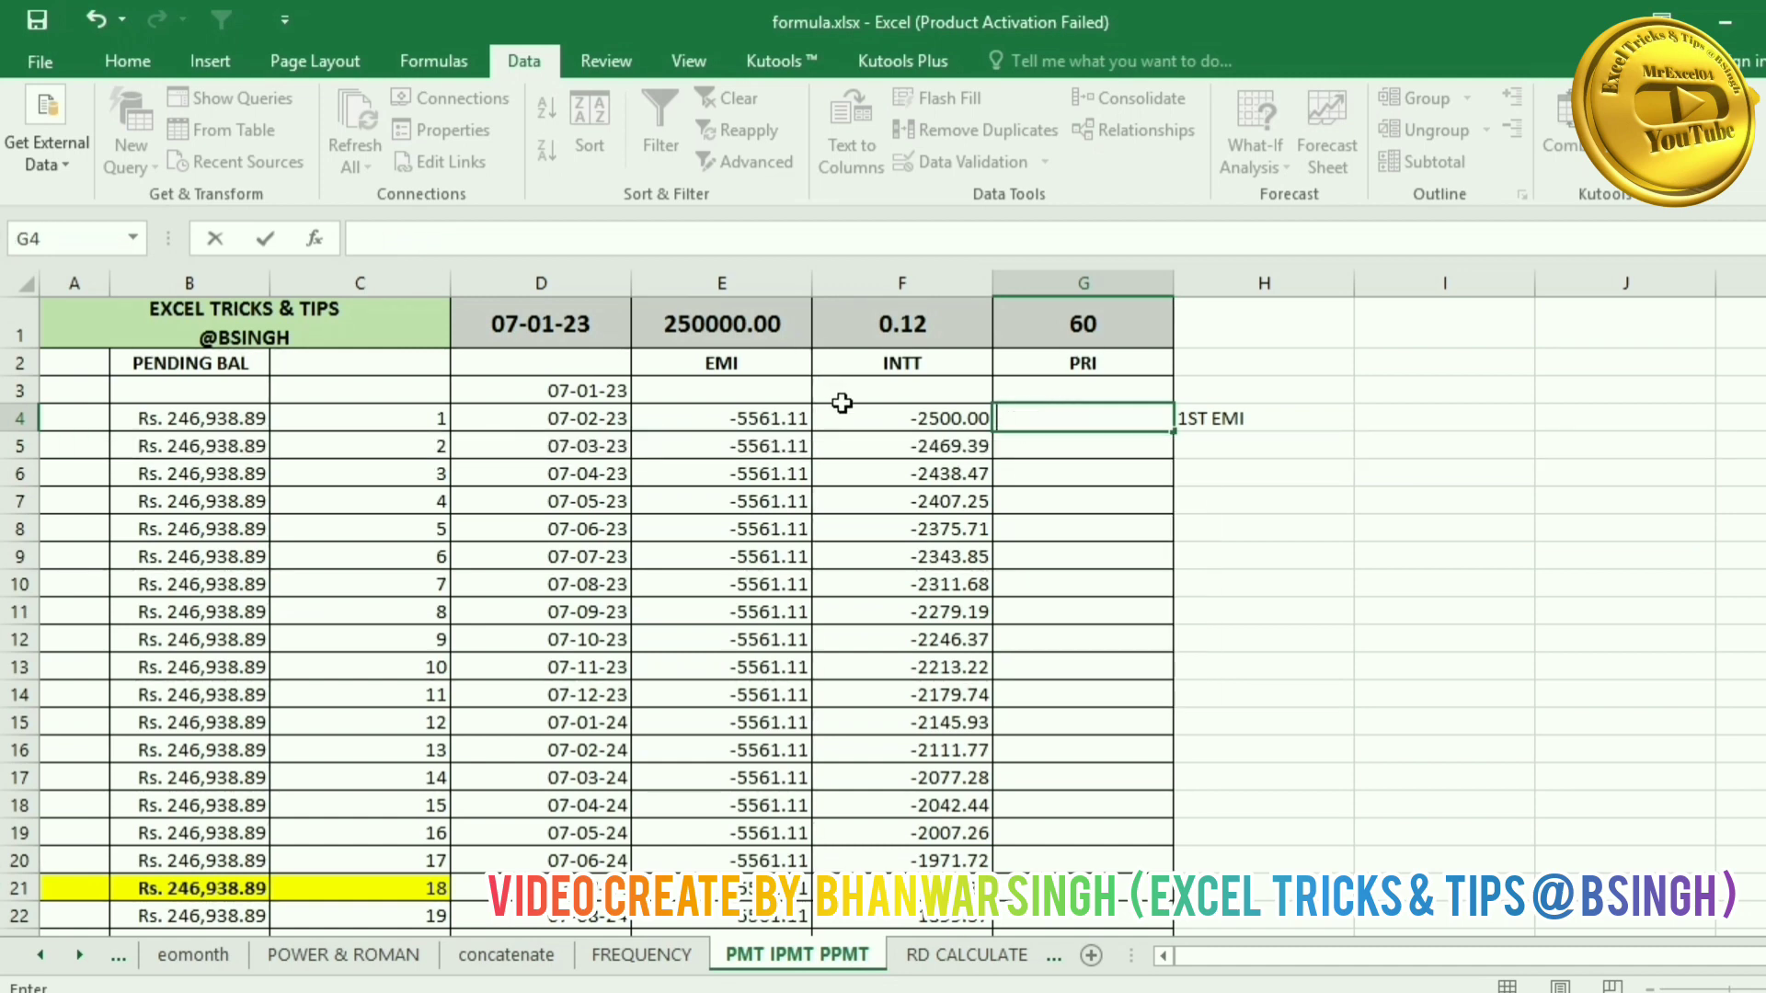
key(Return)
Step: Set the interest rate cell F1 to the General format and re-enter the rate as 12%
click(901, 325)
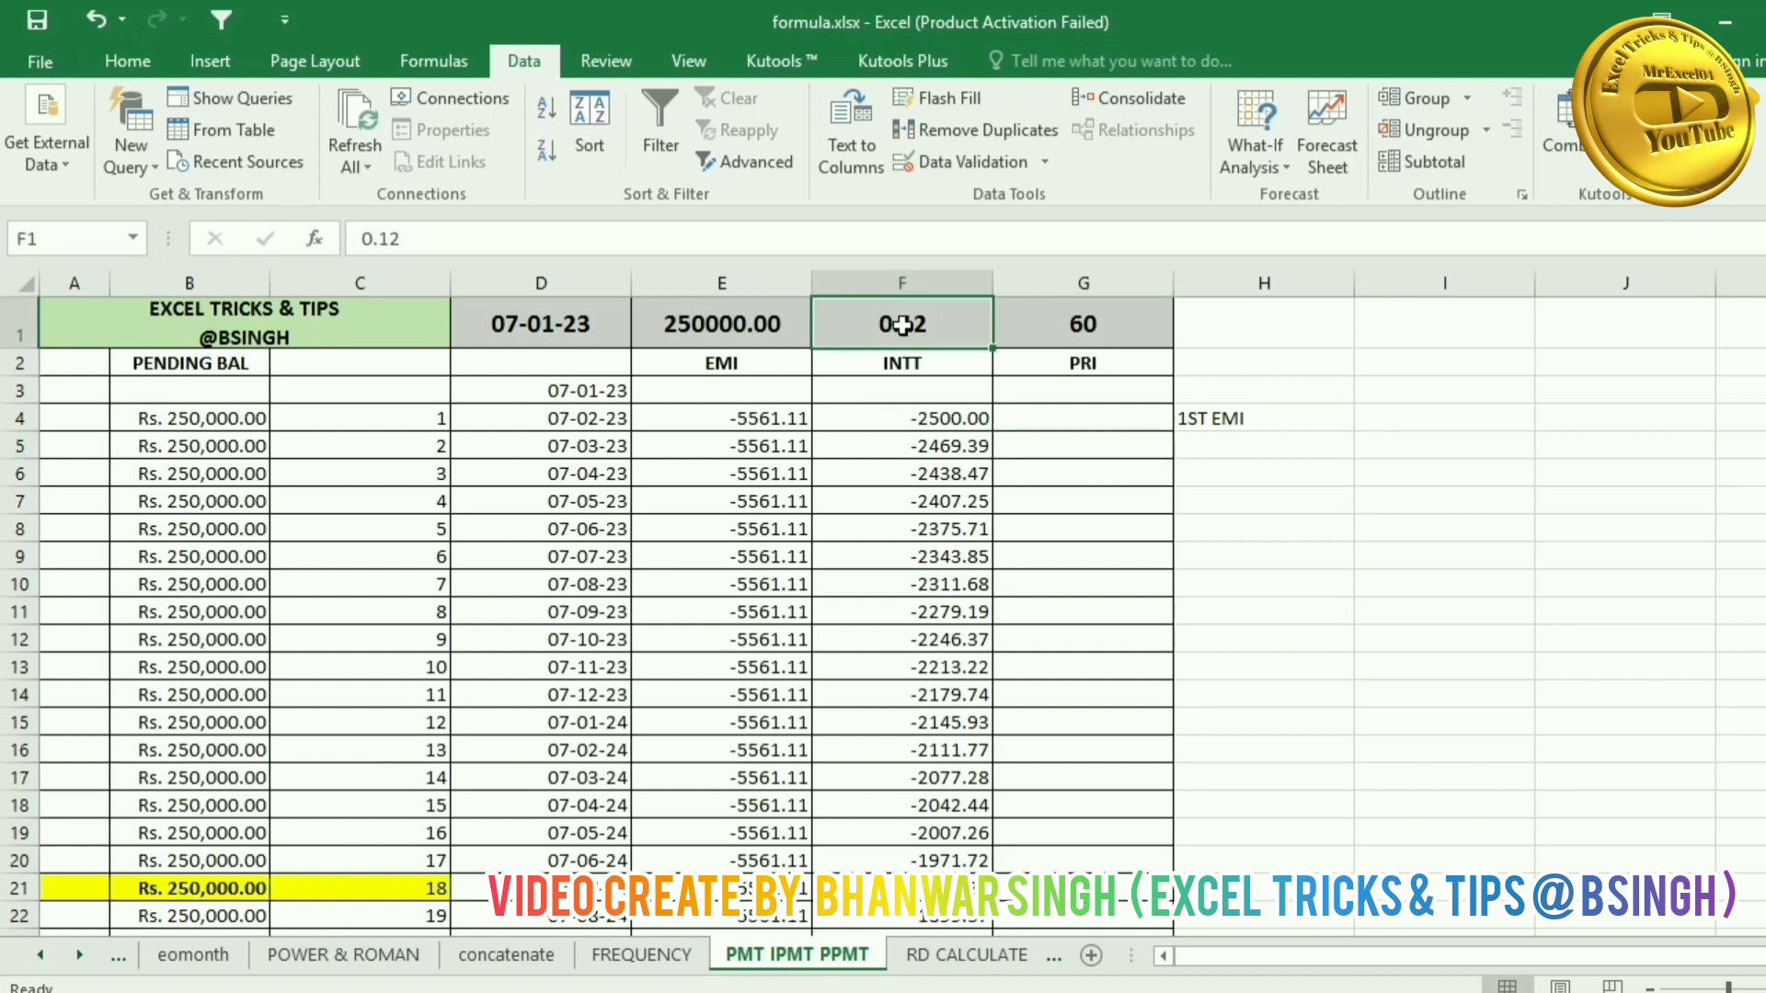
right_click(903, 327)
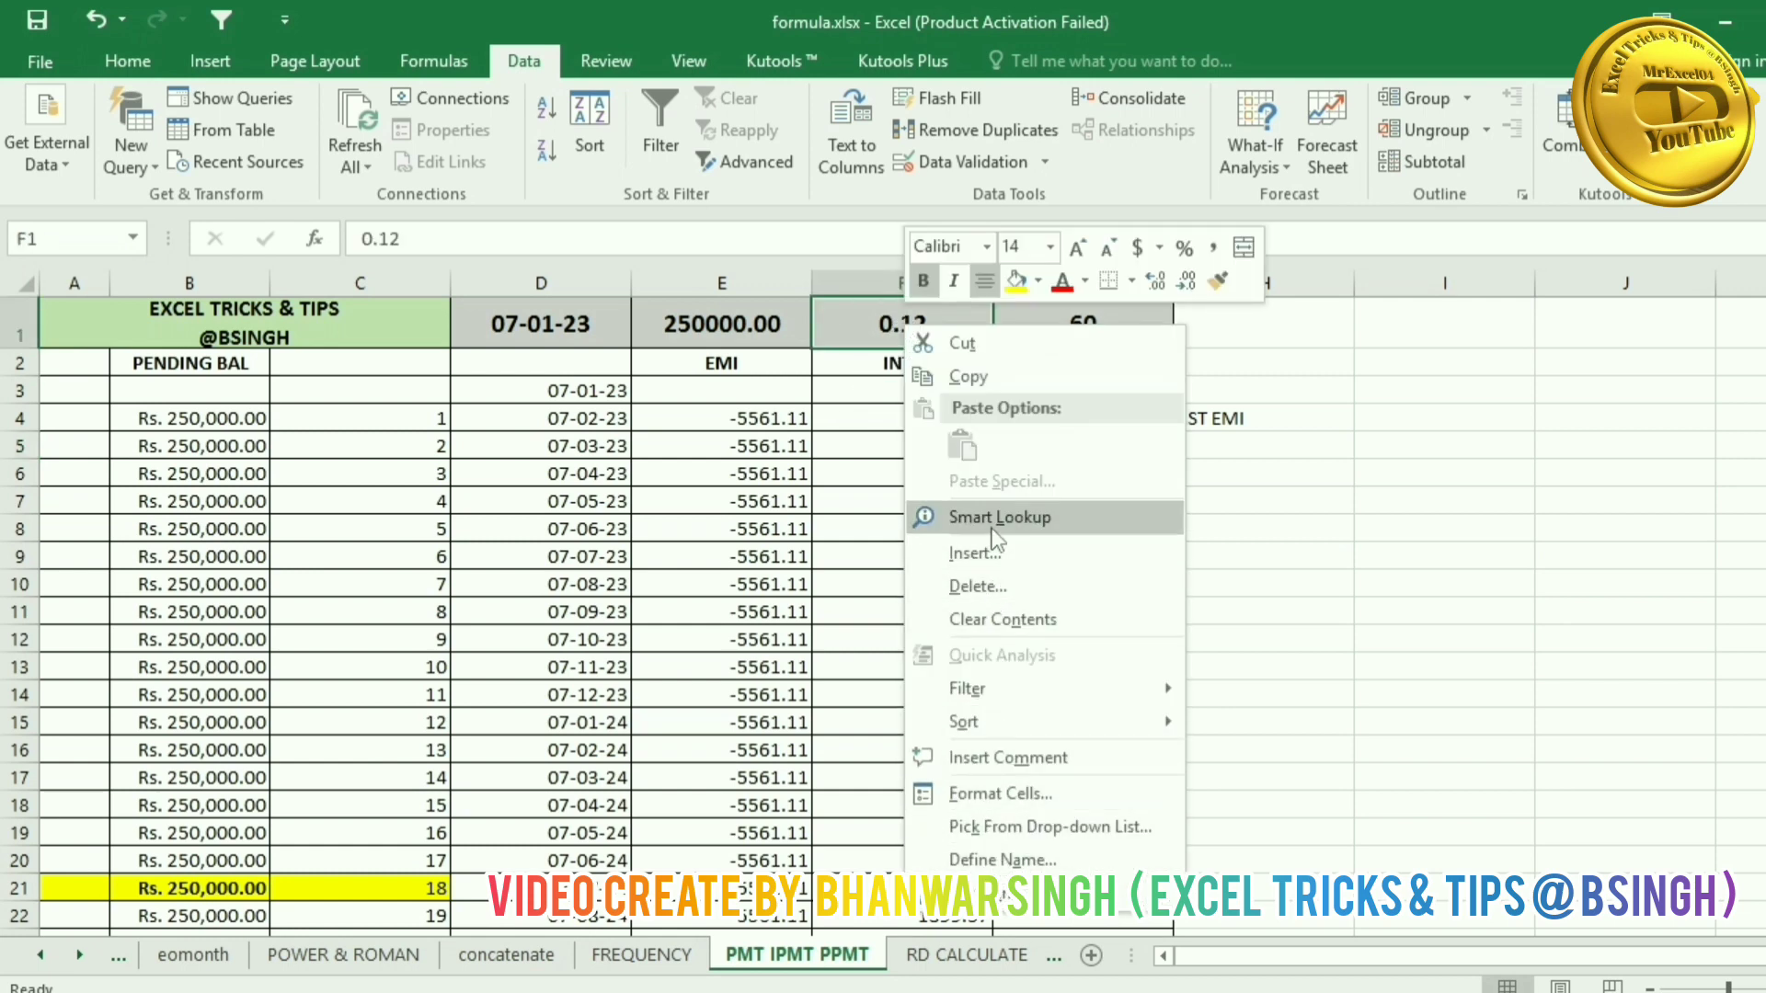
click(990, 797)
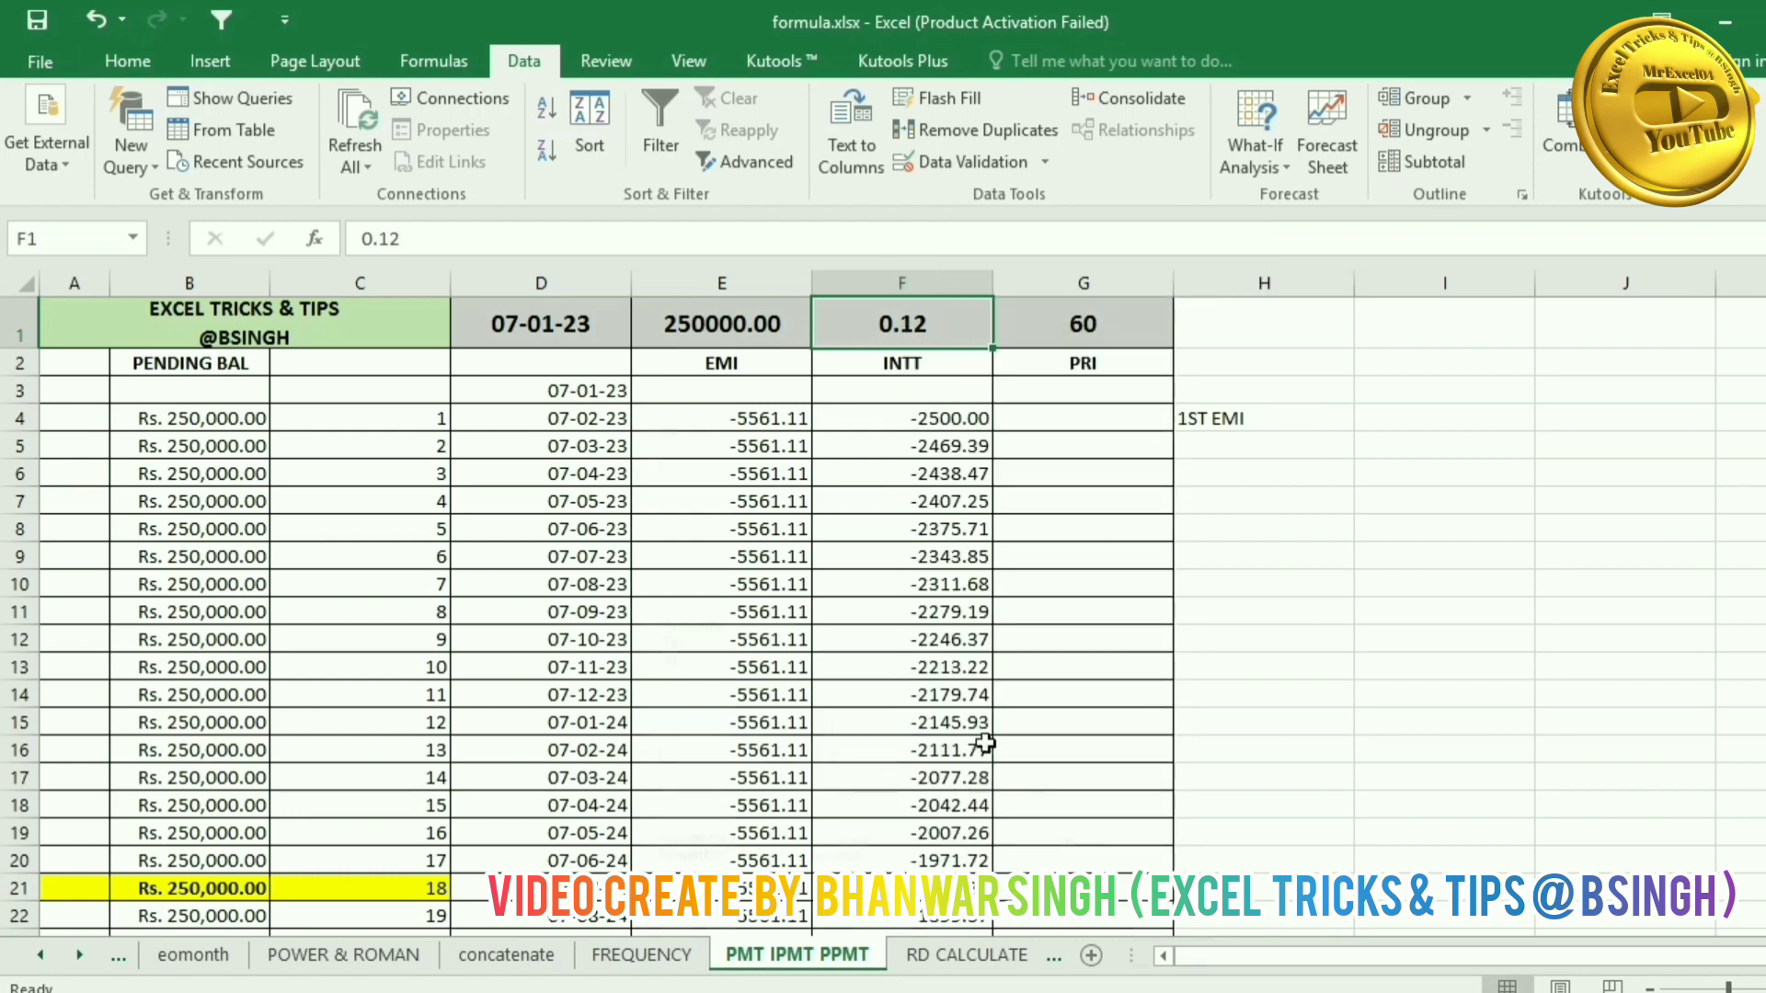
click(708, 479)
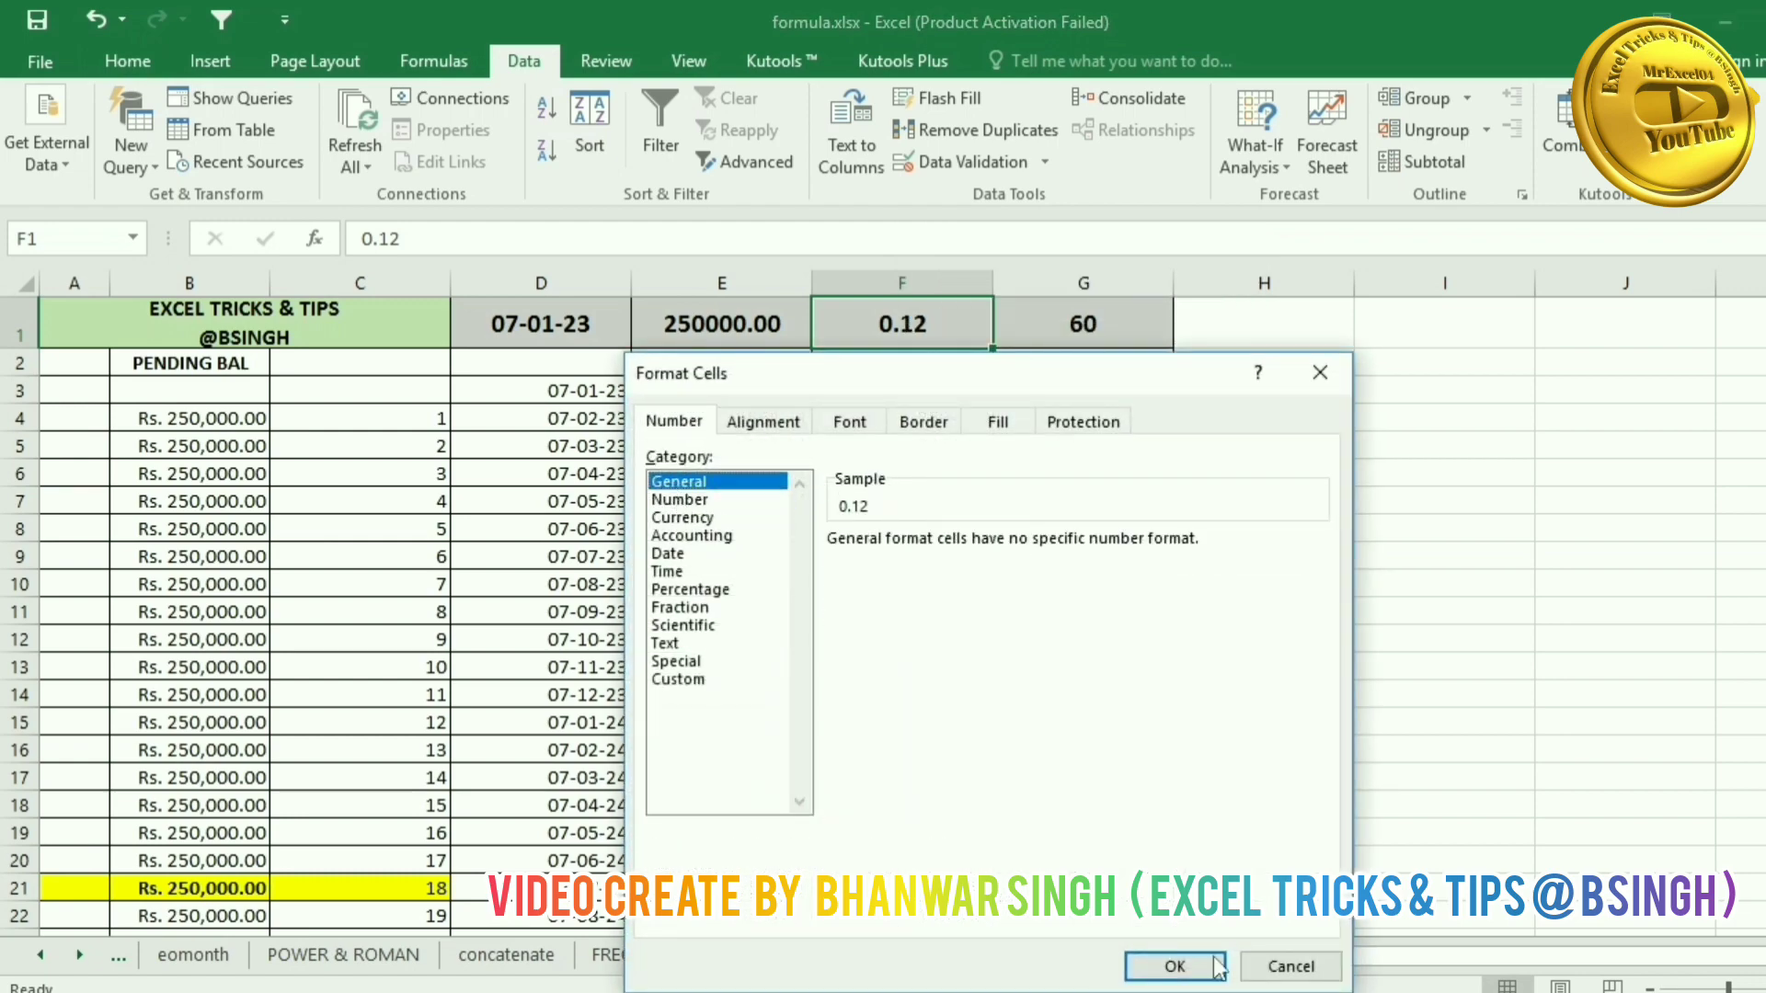
click(1175, 966)
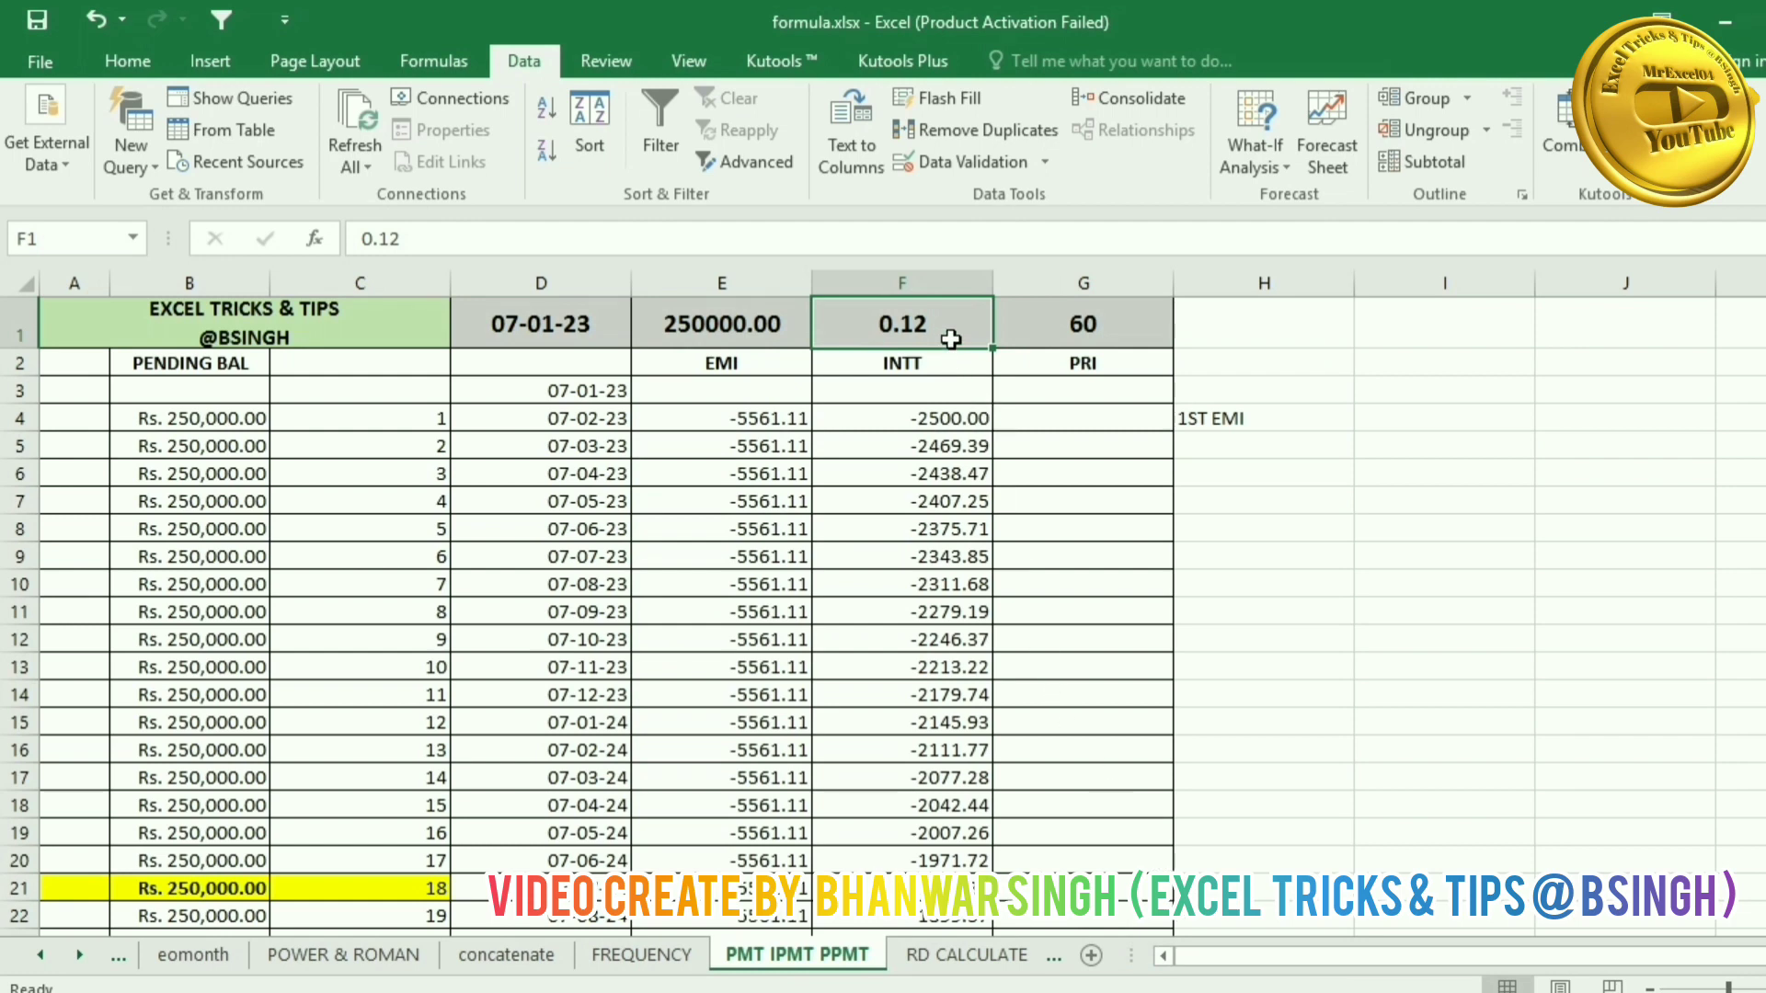
text(12)
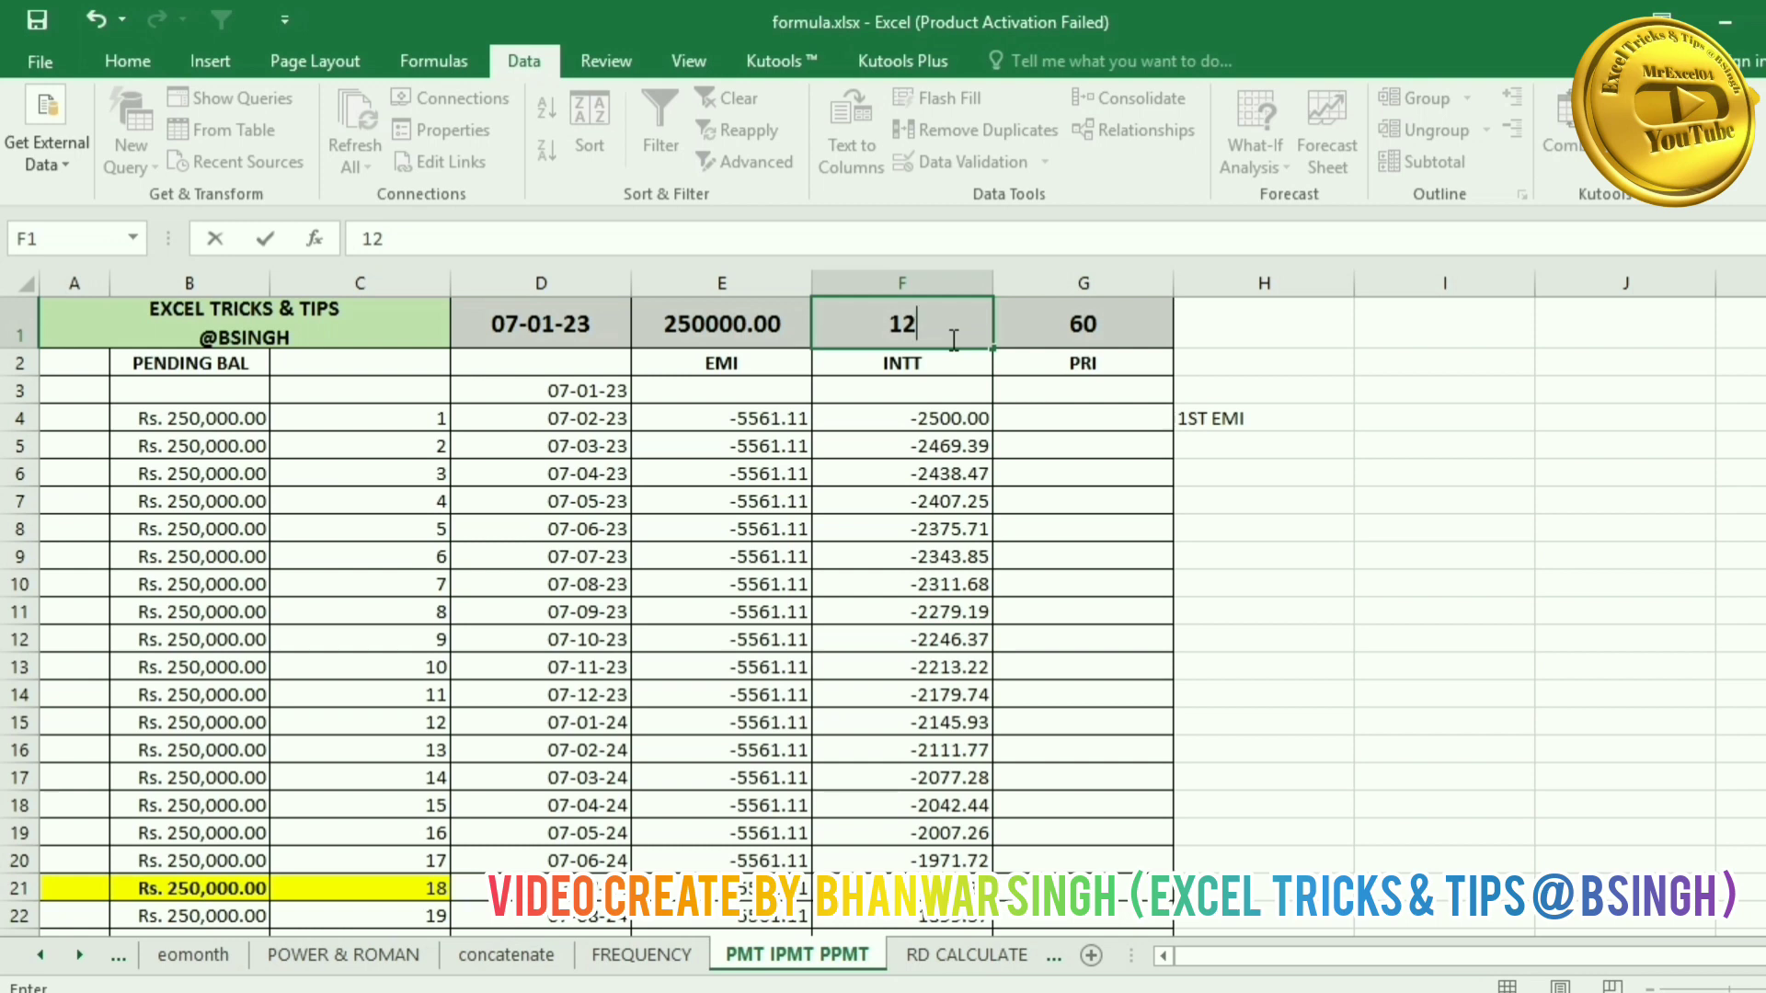
text(%)
key(Return)
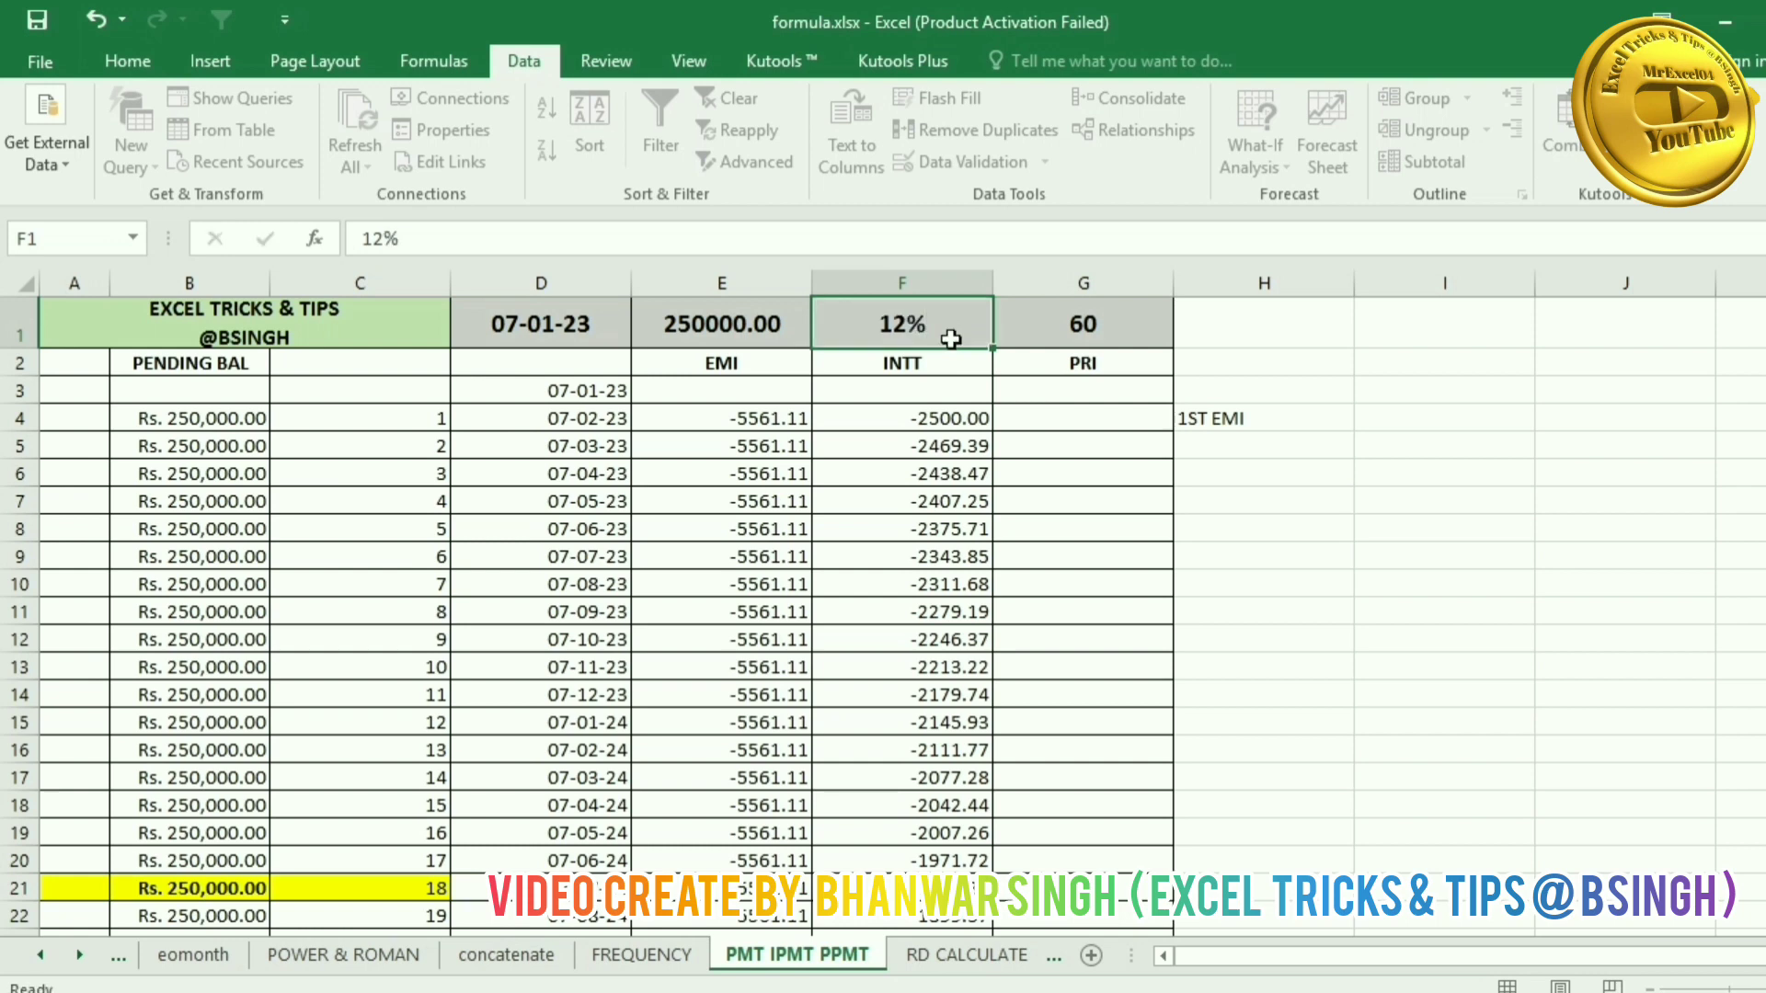
Step: Enter =PPMT($F$1/12,C4,$G$1,$E$1) in G4 for the first installment's principal and fill it down the PRI column through installment 60
click(1060, 421)
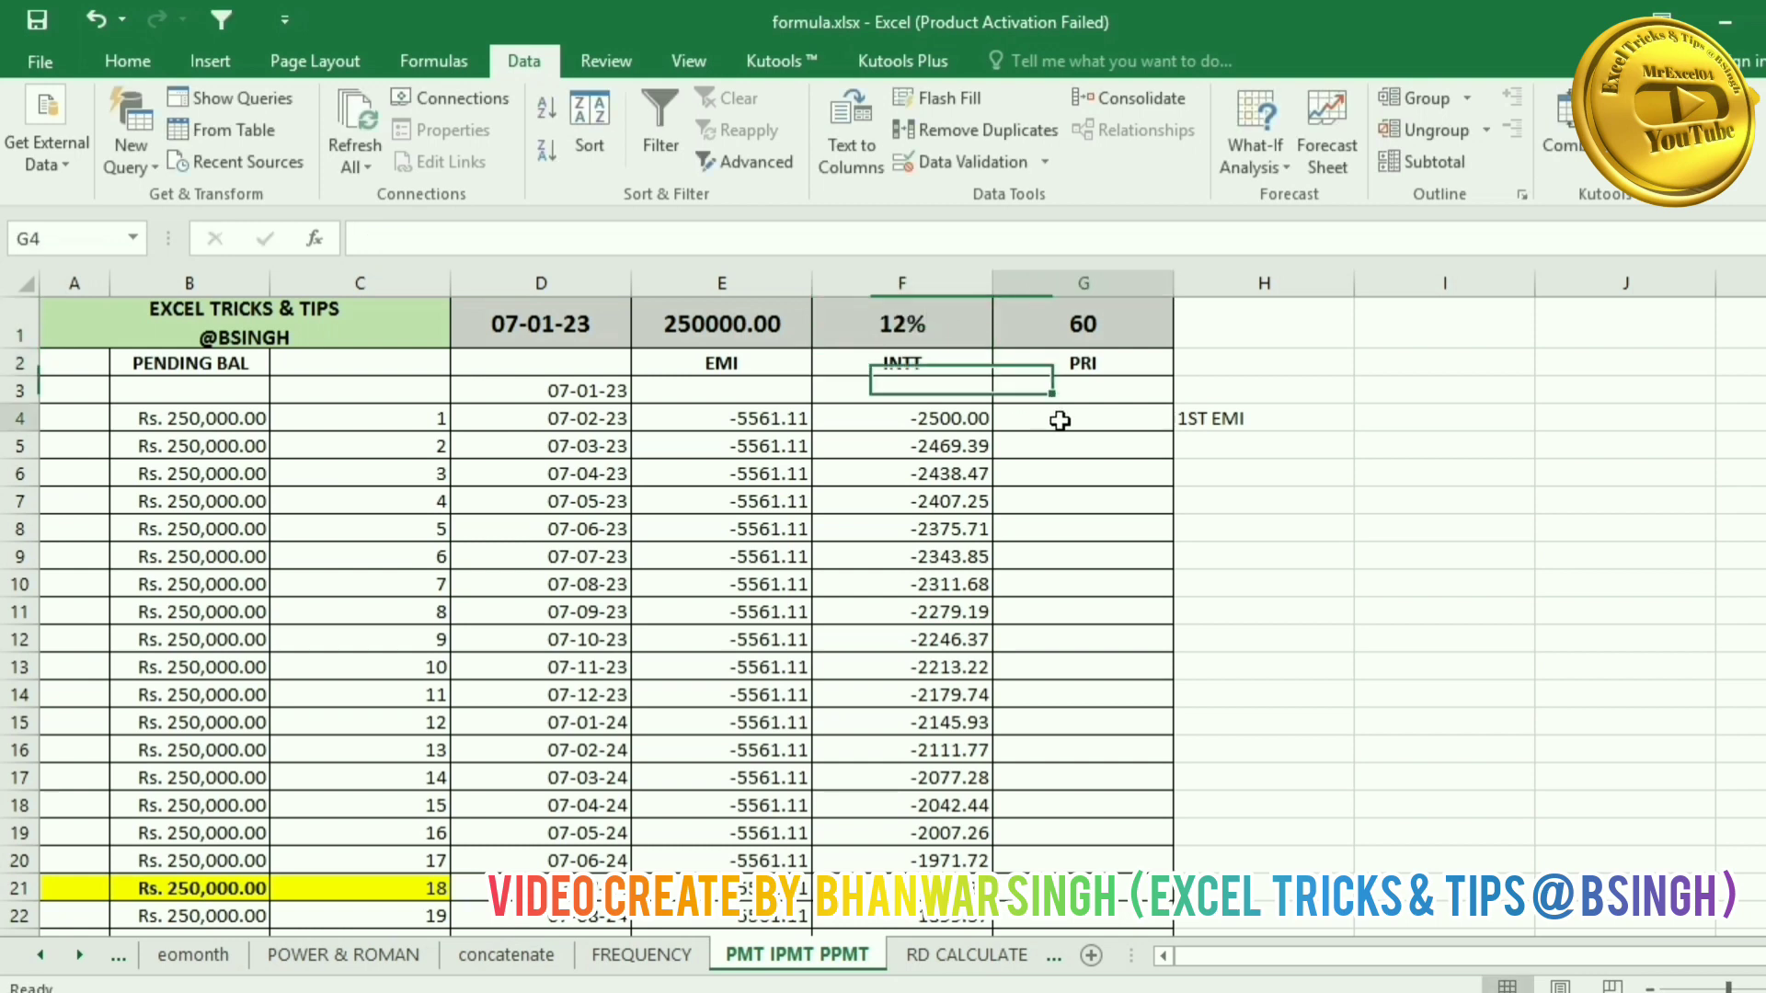
text(=)
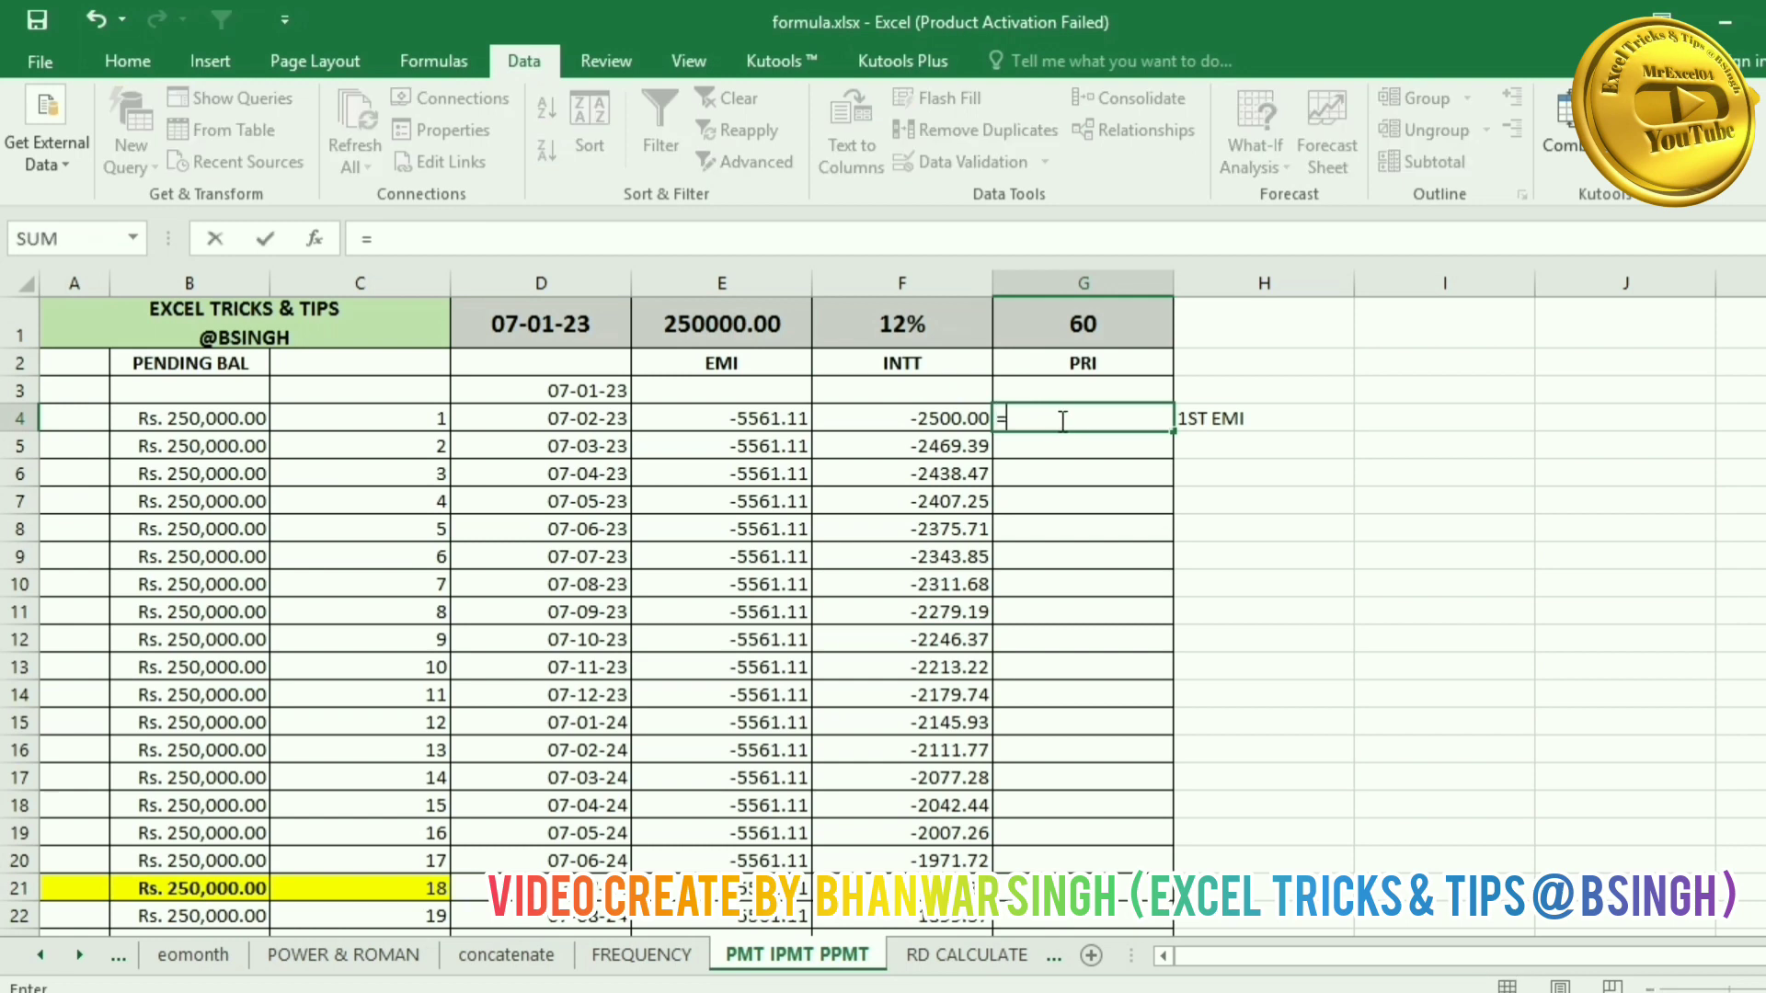
text(P)
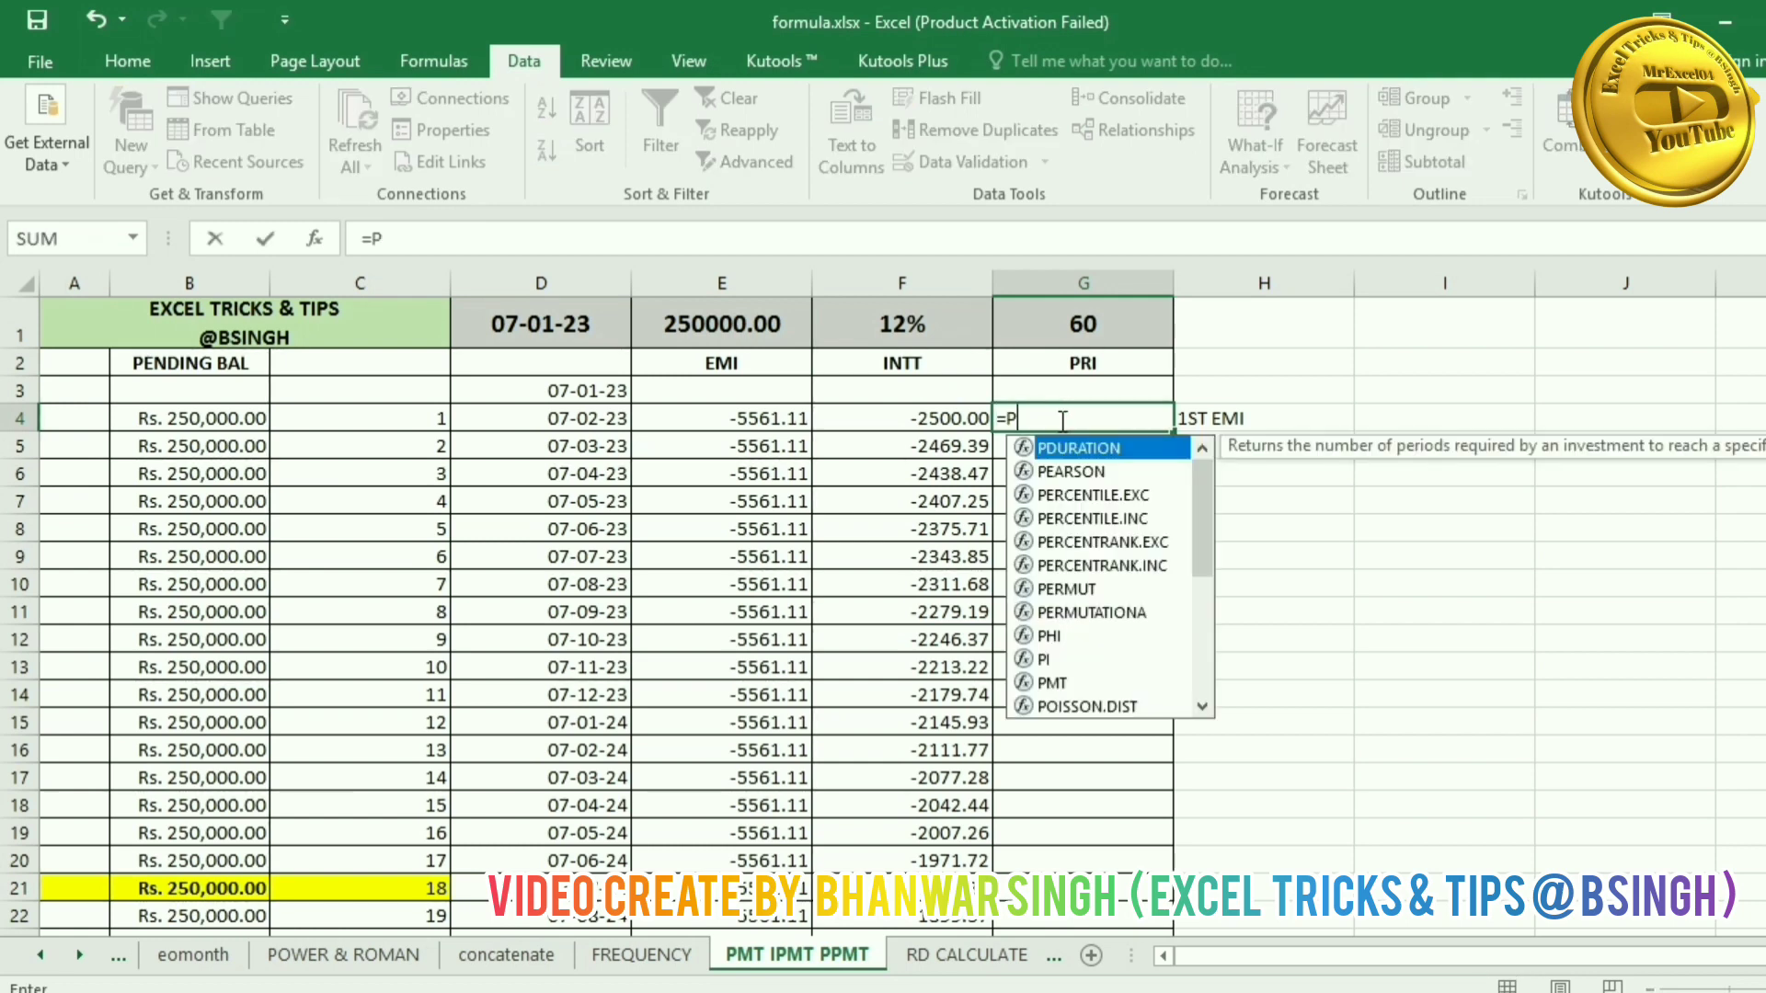
text(PM)
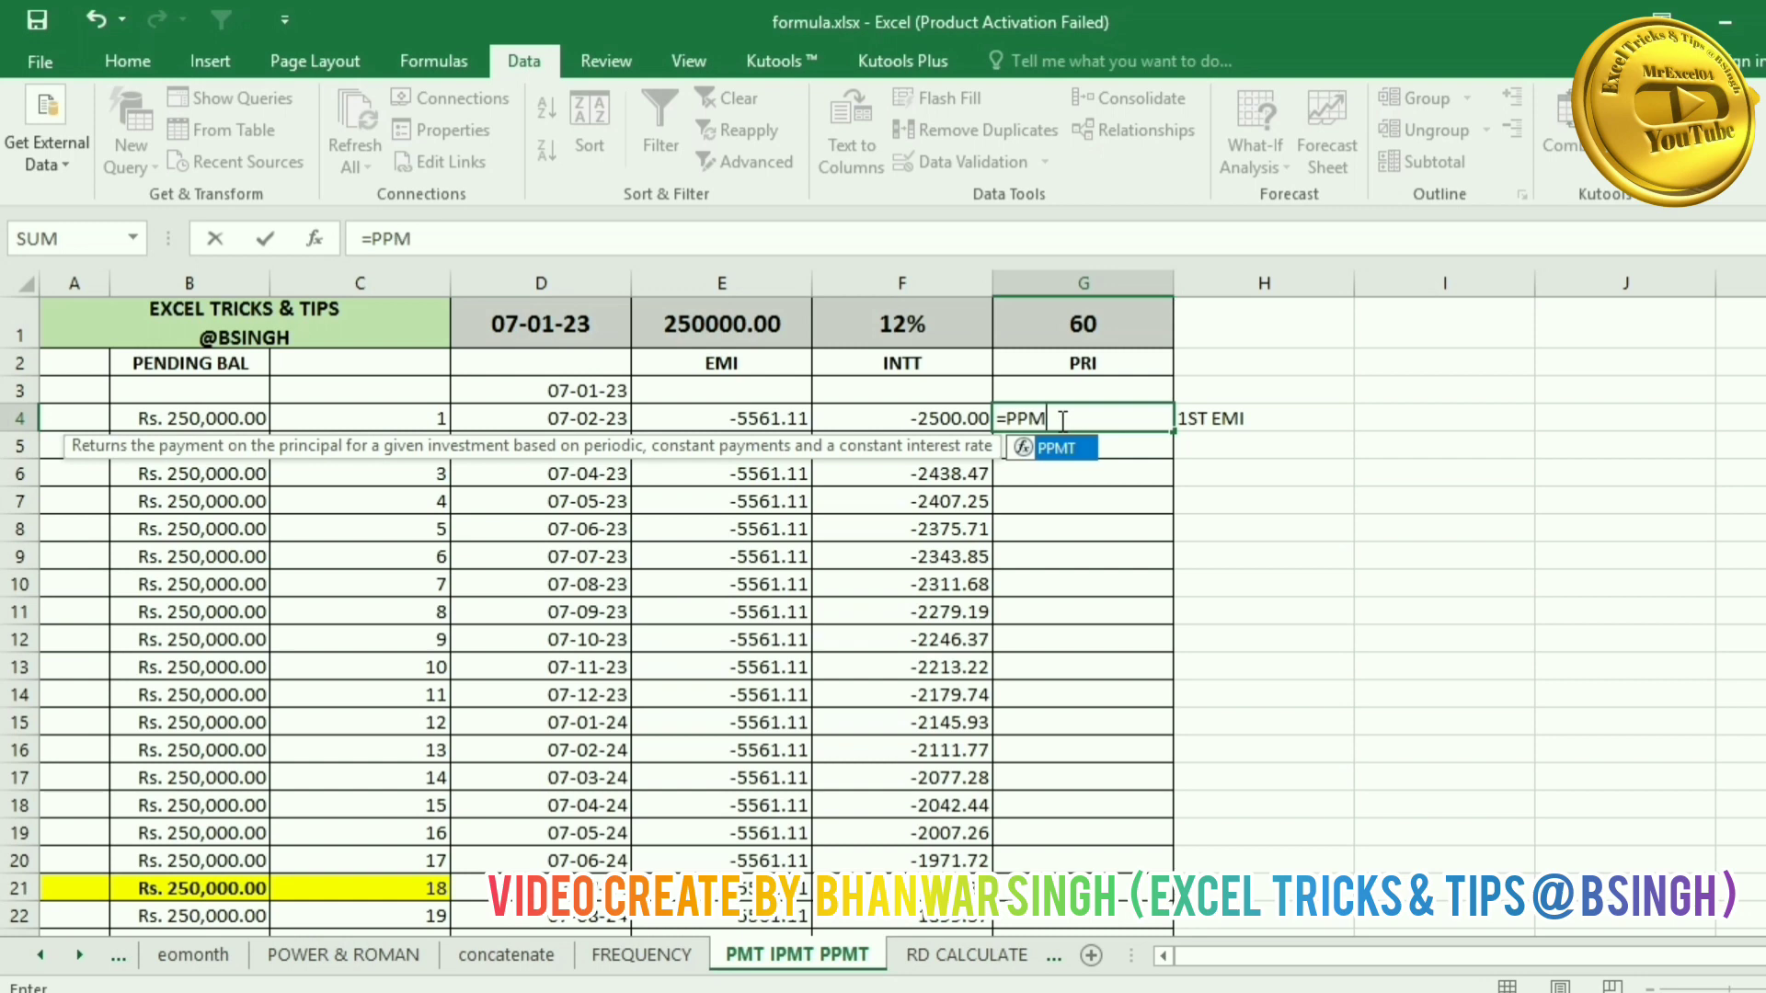
text(T()
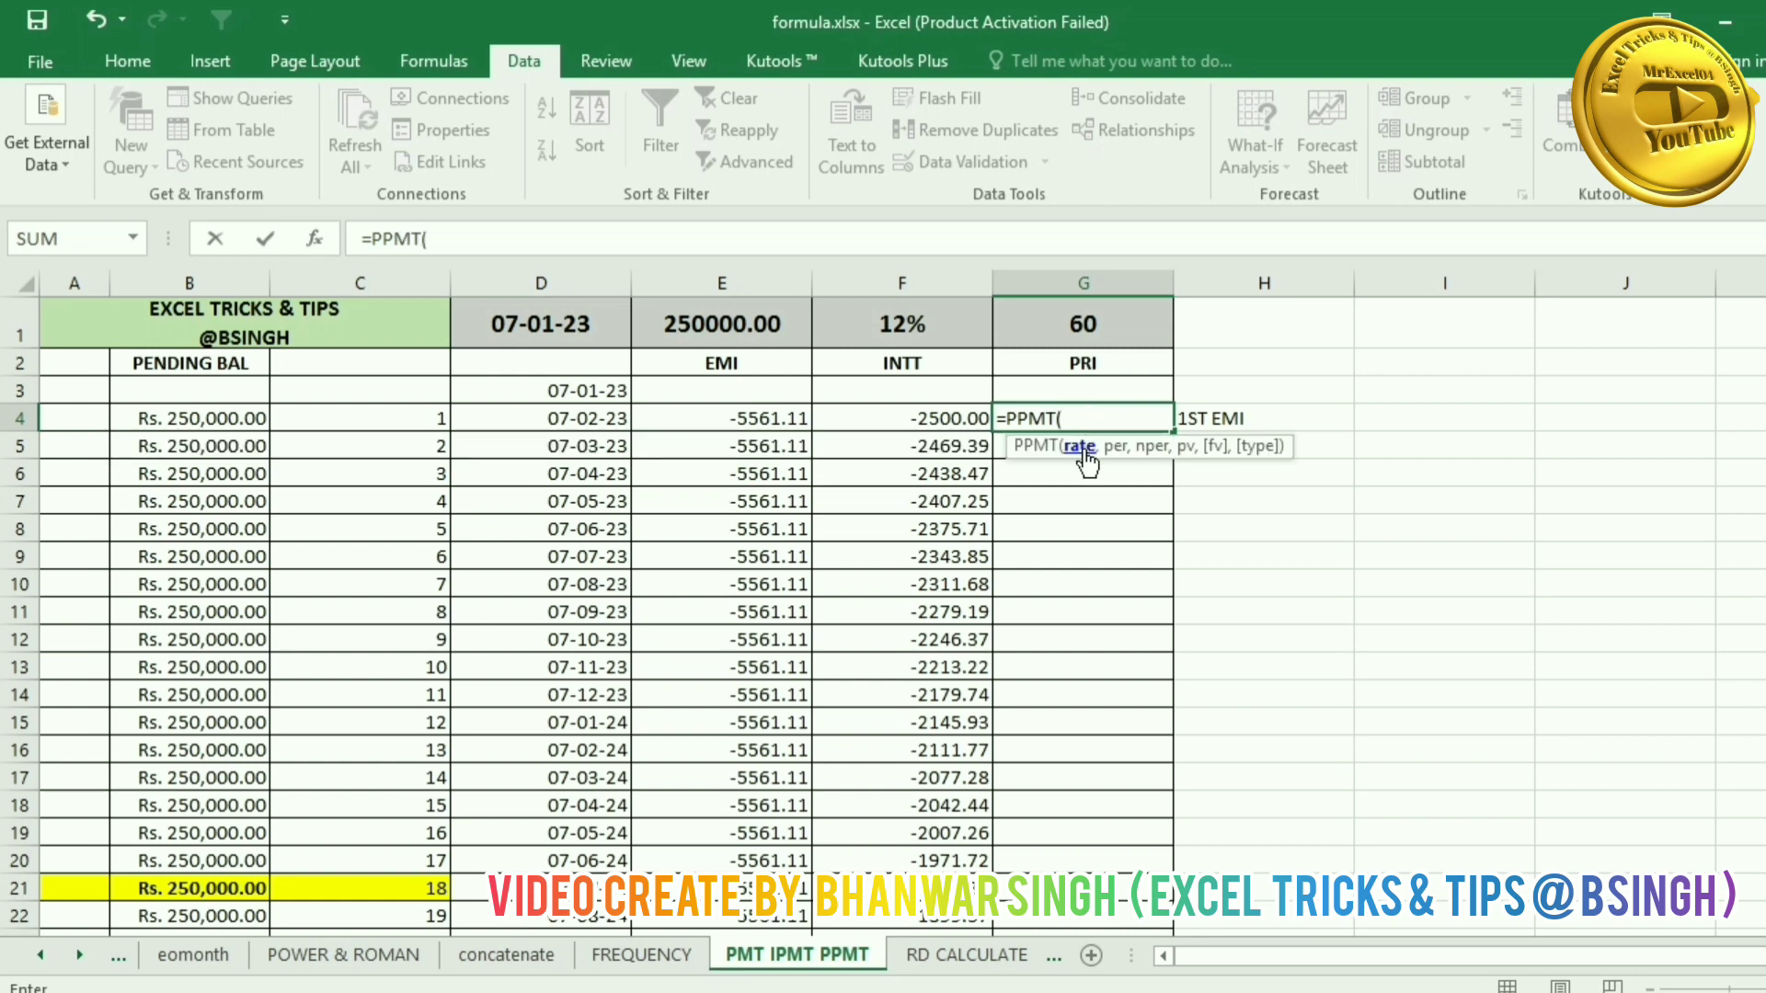
click(902, 324)
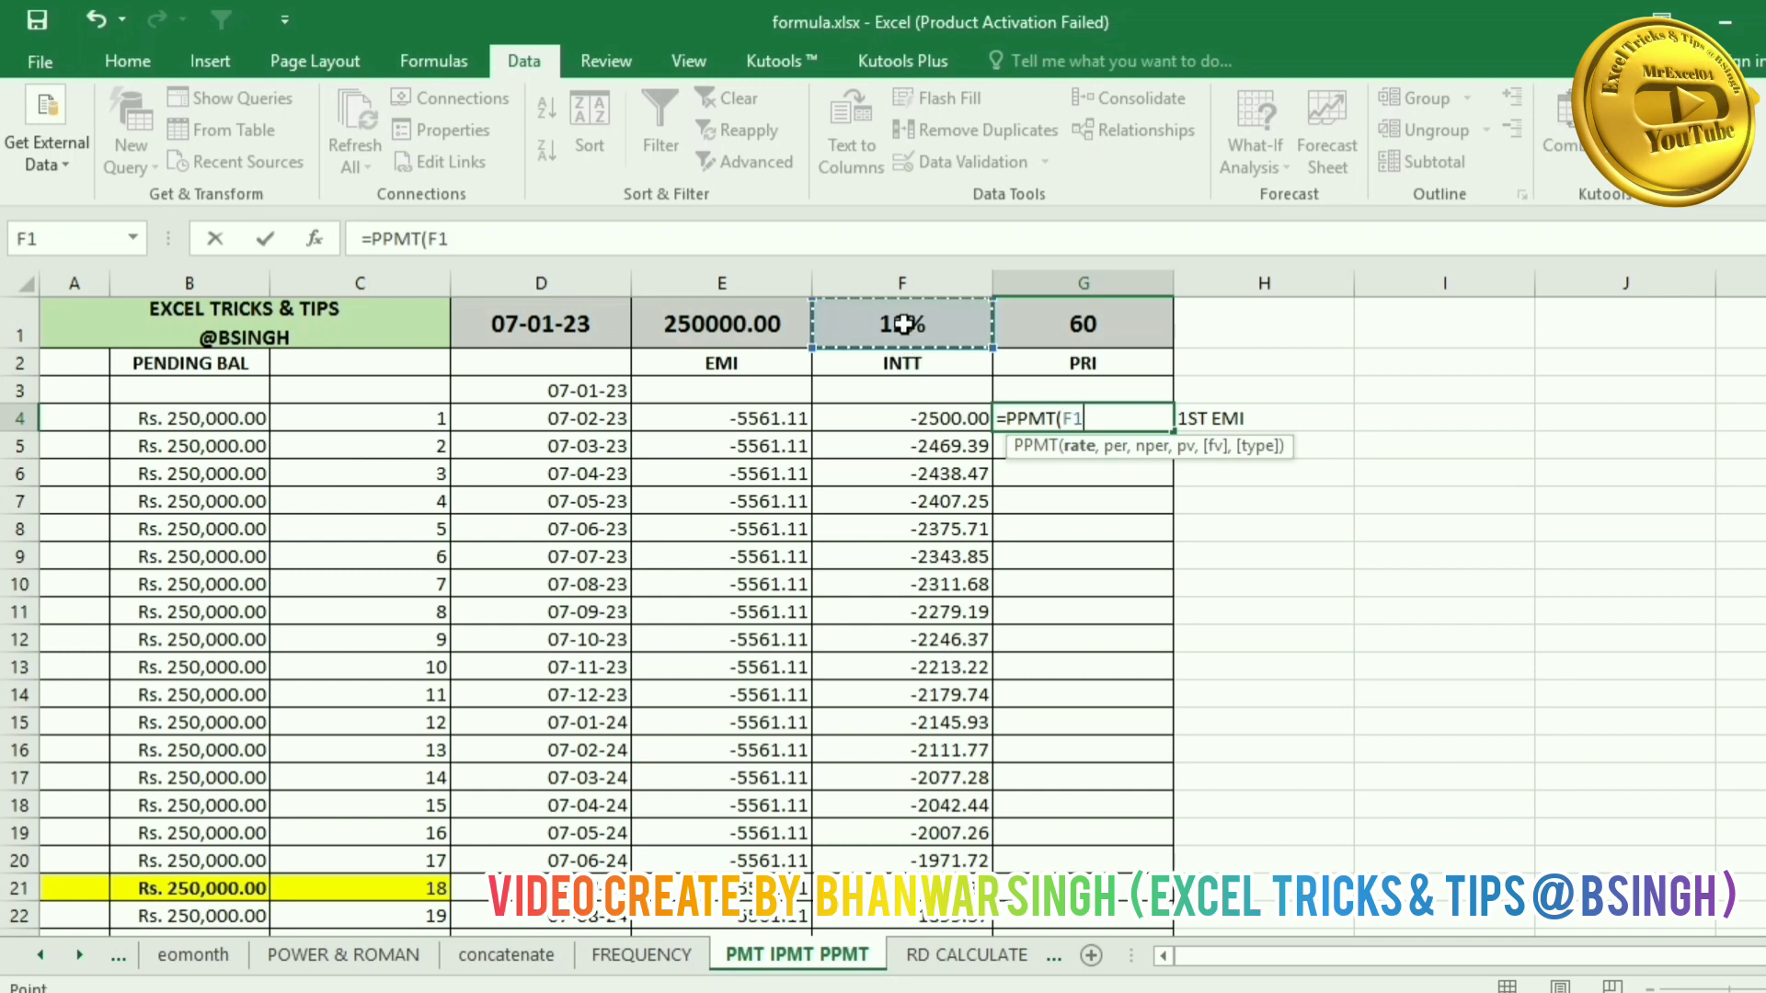
key(F4)
text(/1)
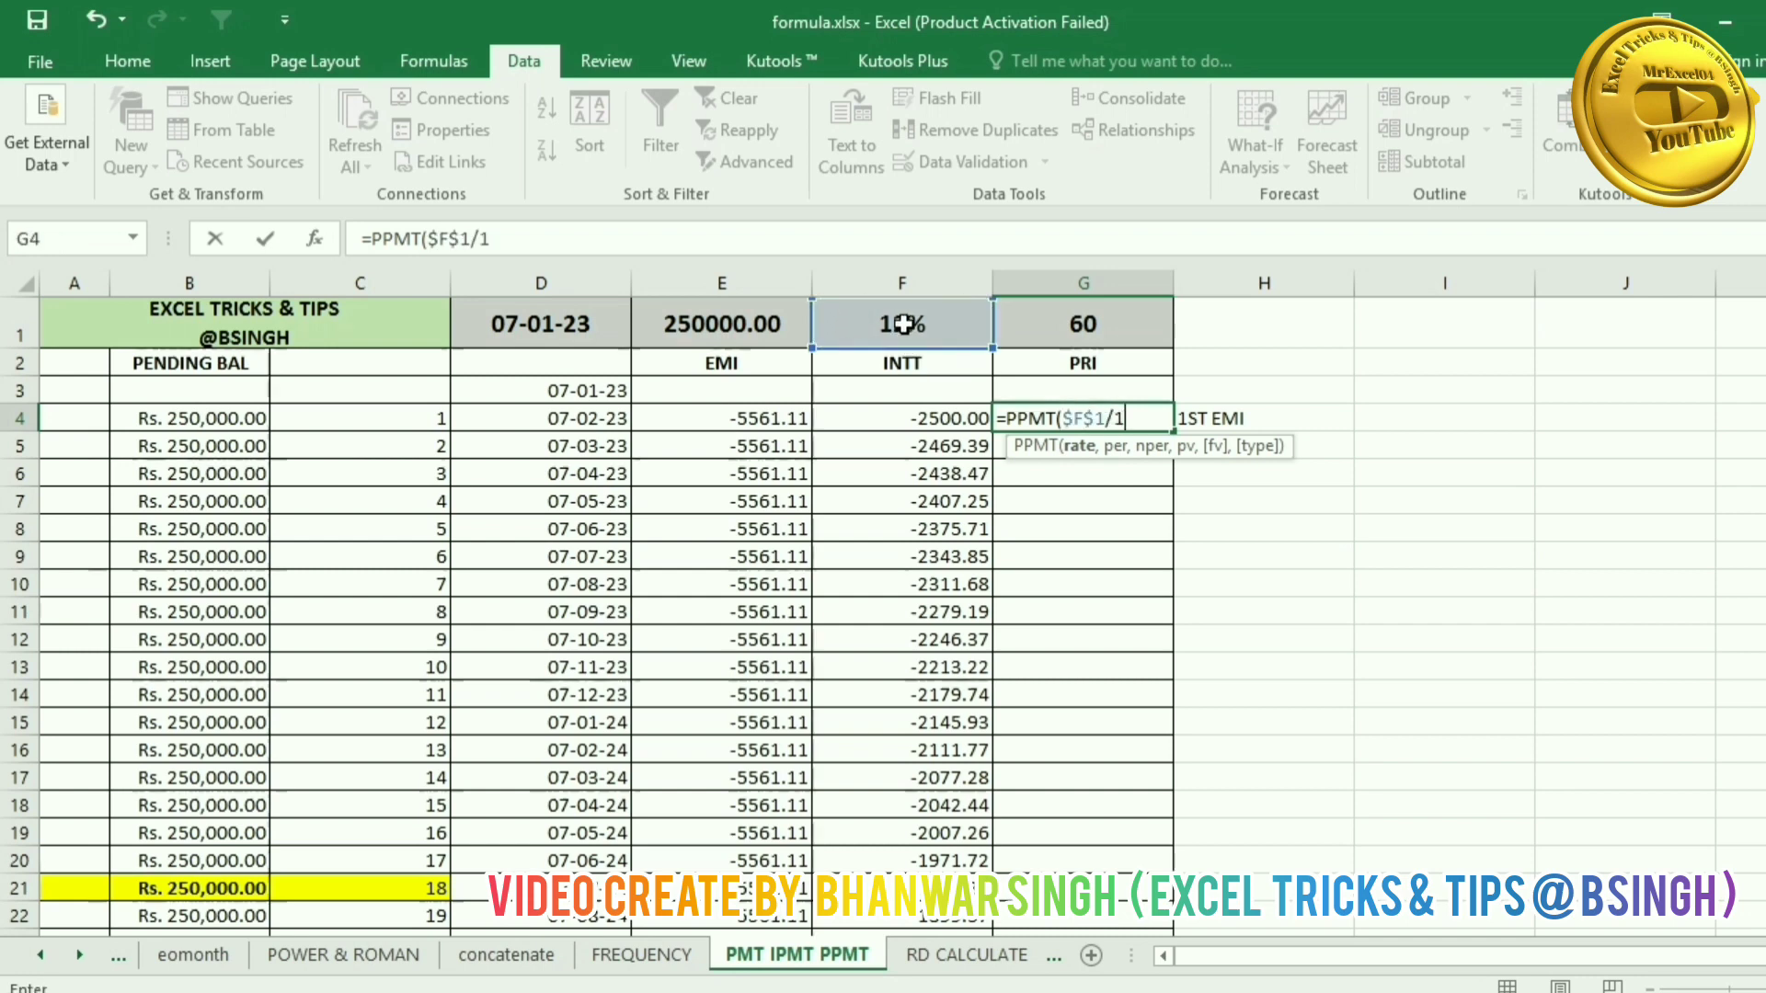
text(2,)
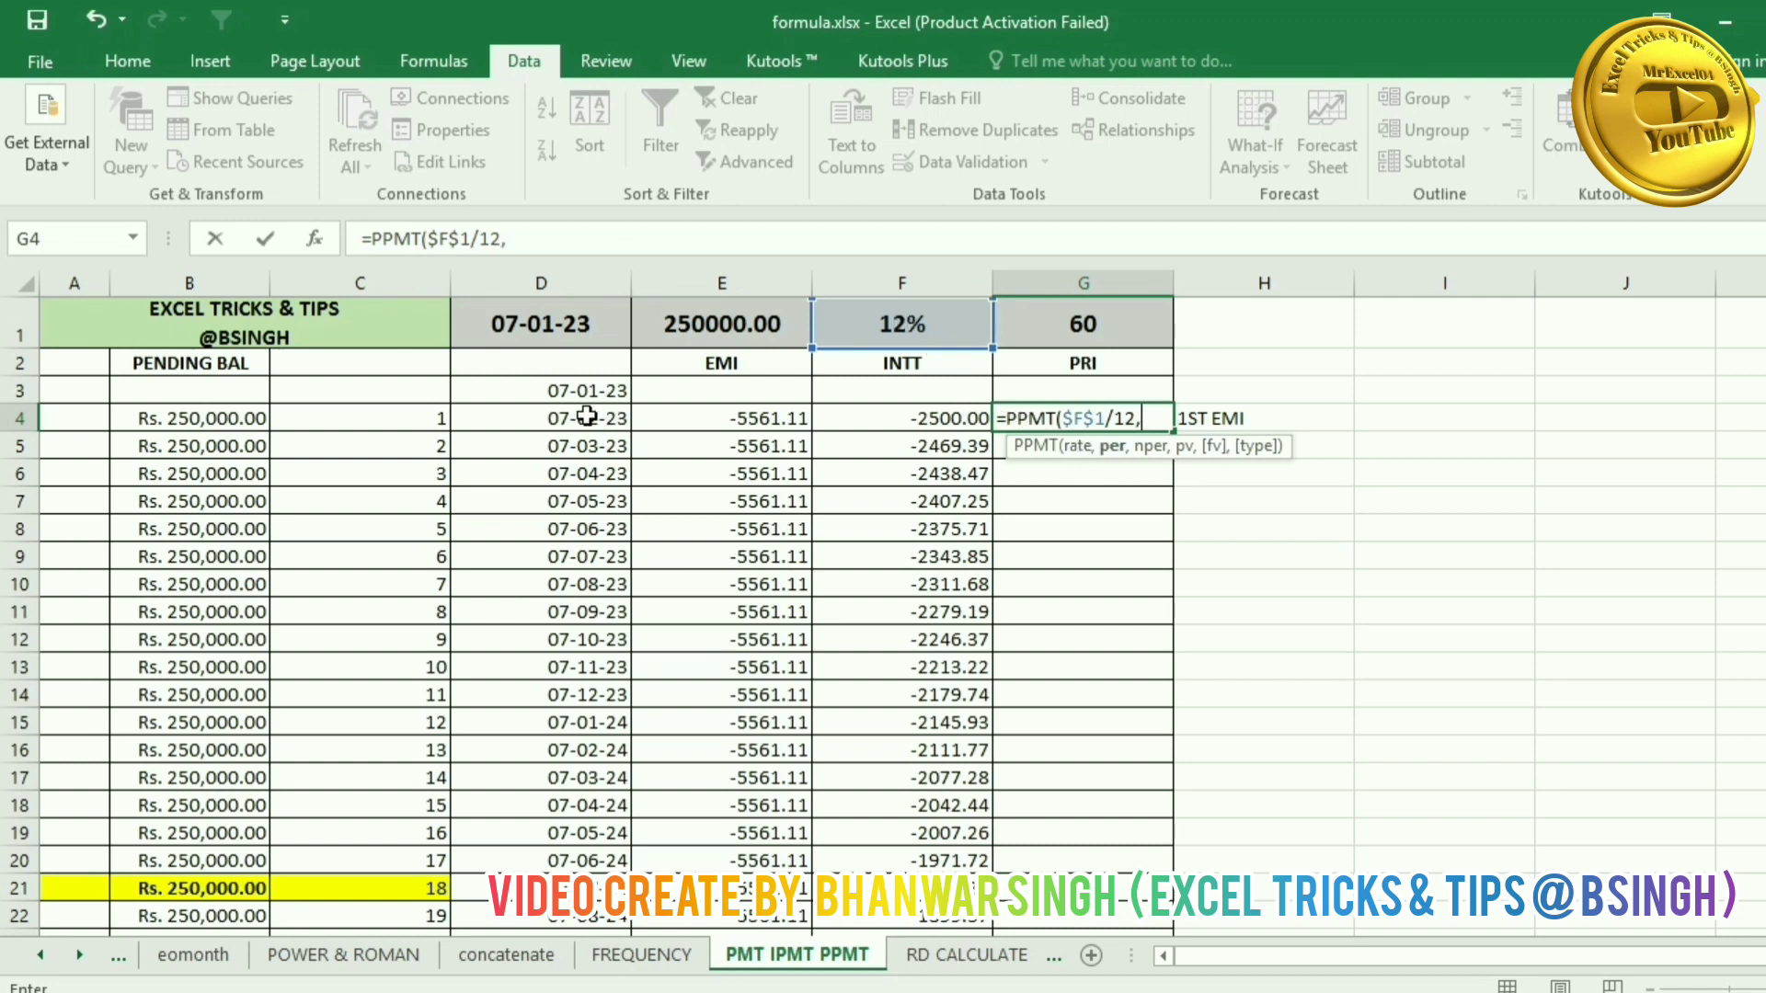
click(424, 414)
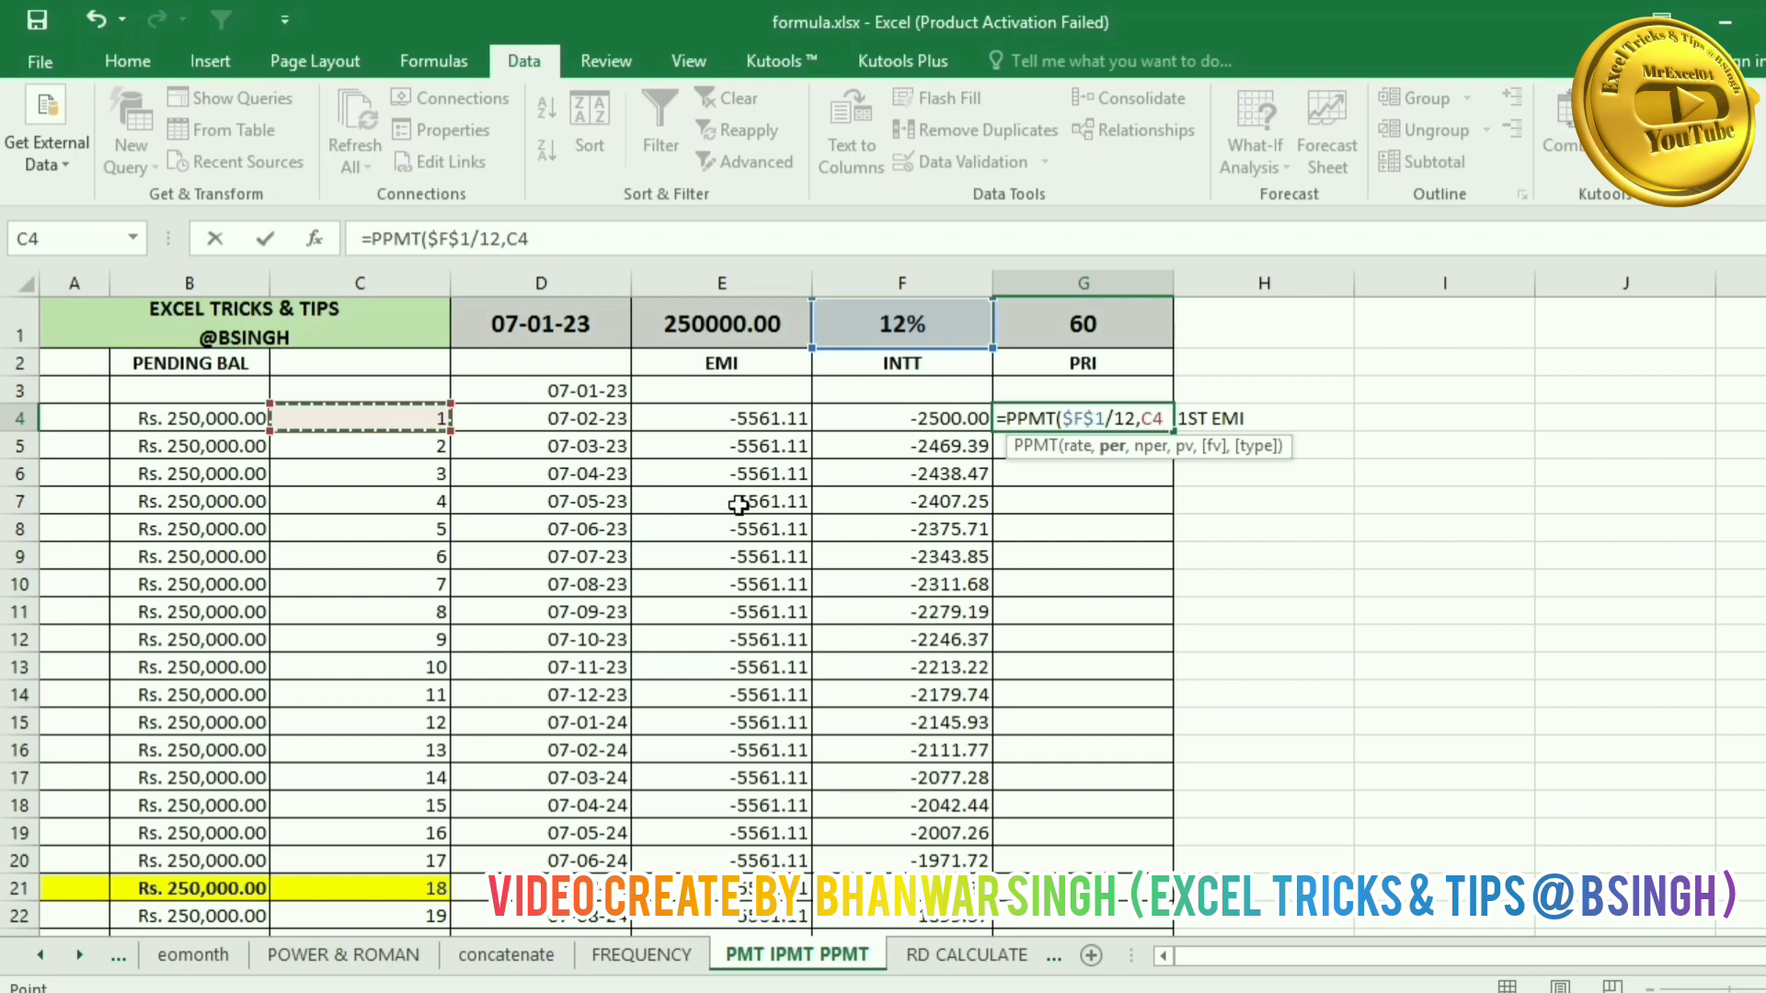
text(,)
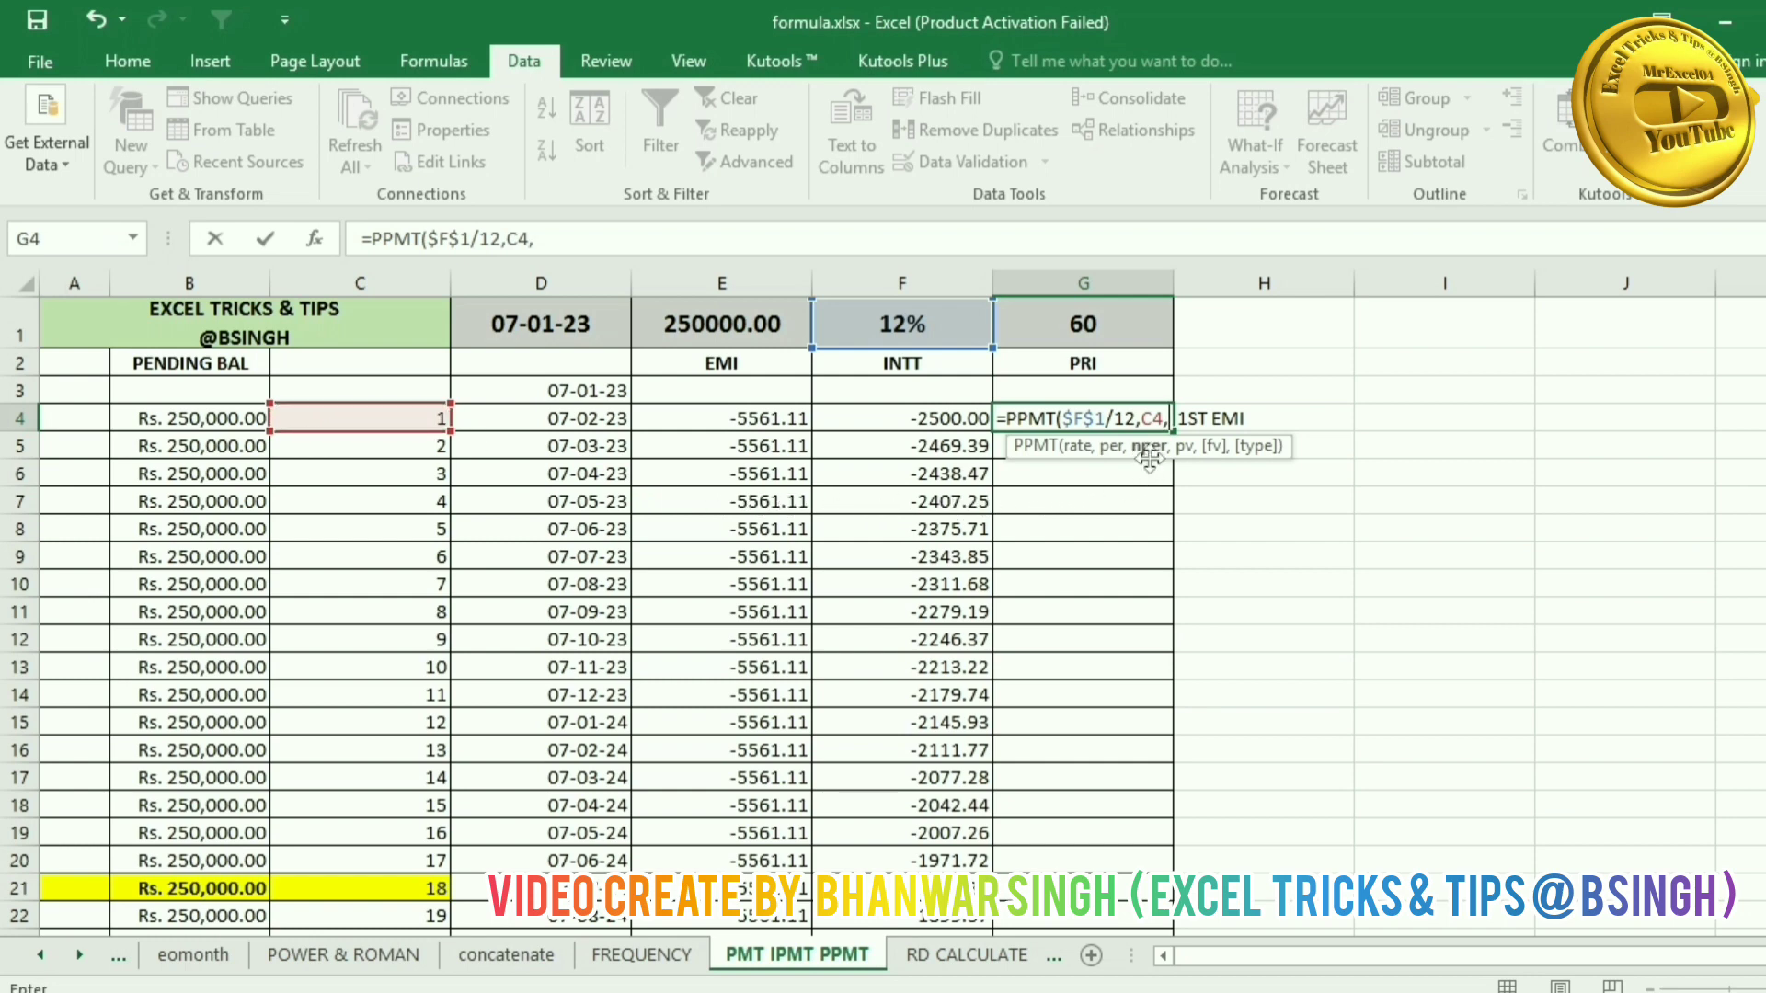
click(1090, 327)
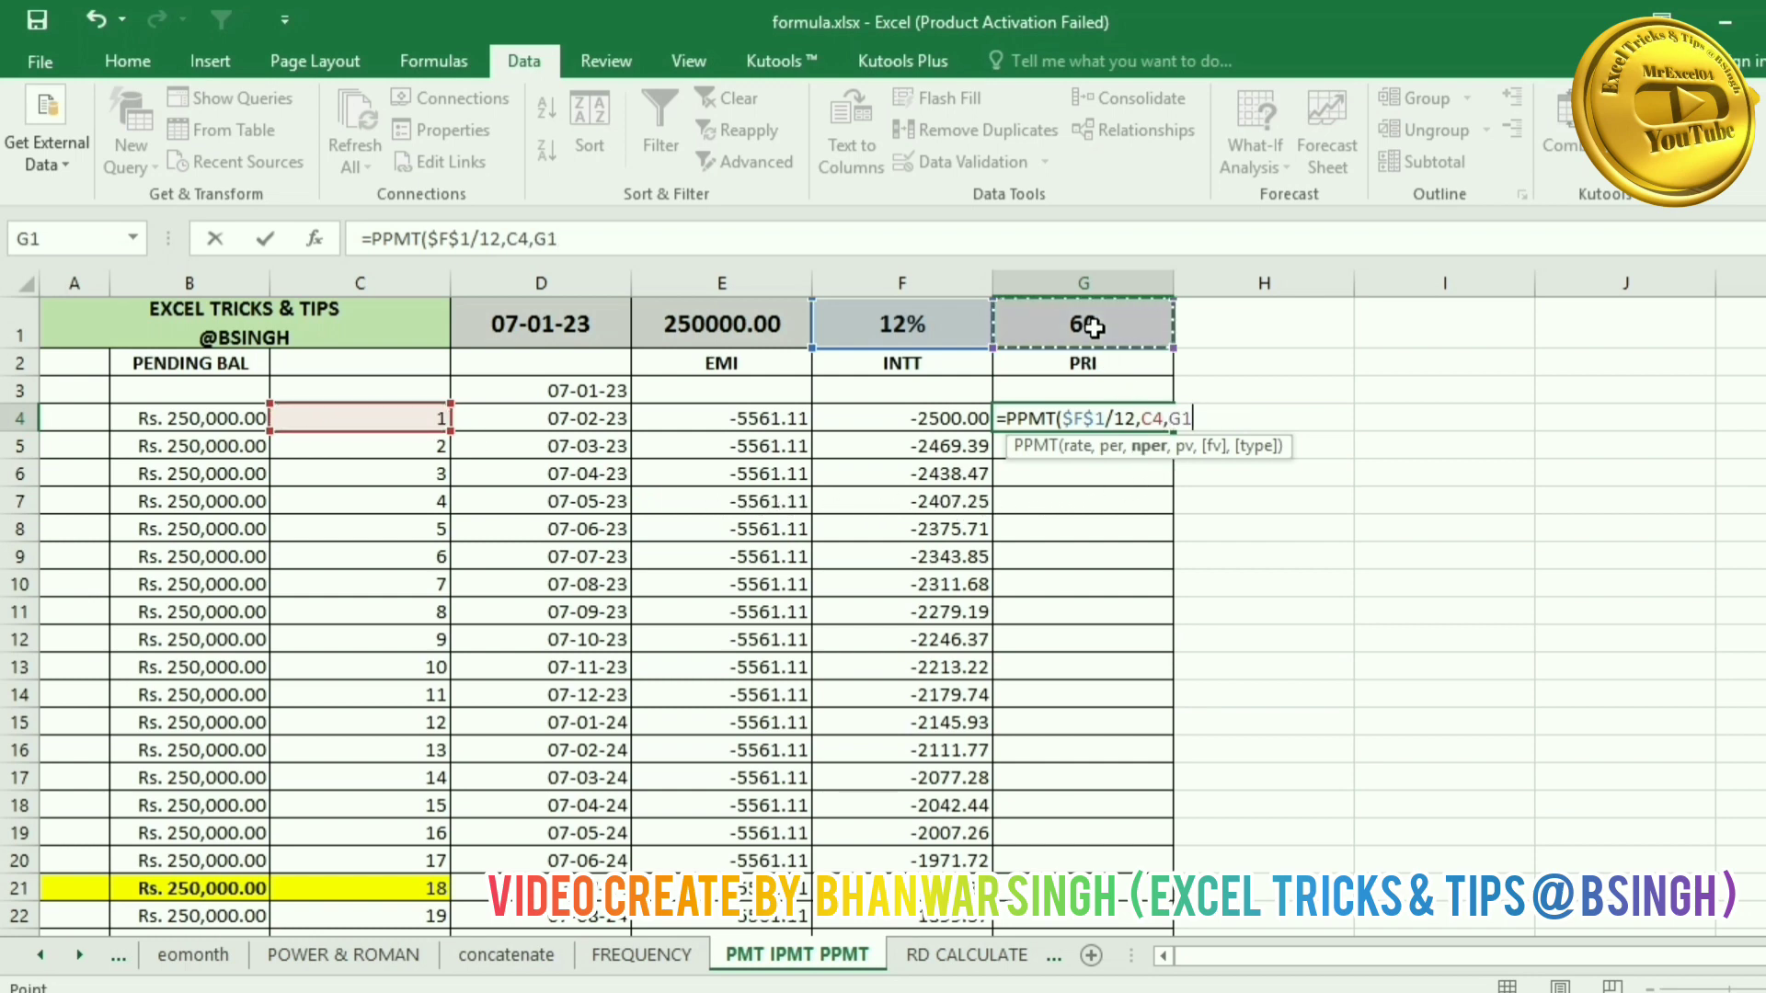
key(F4)
text(,)
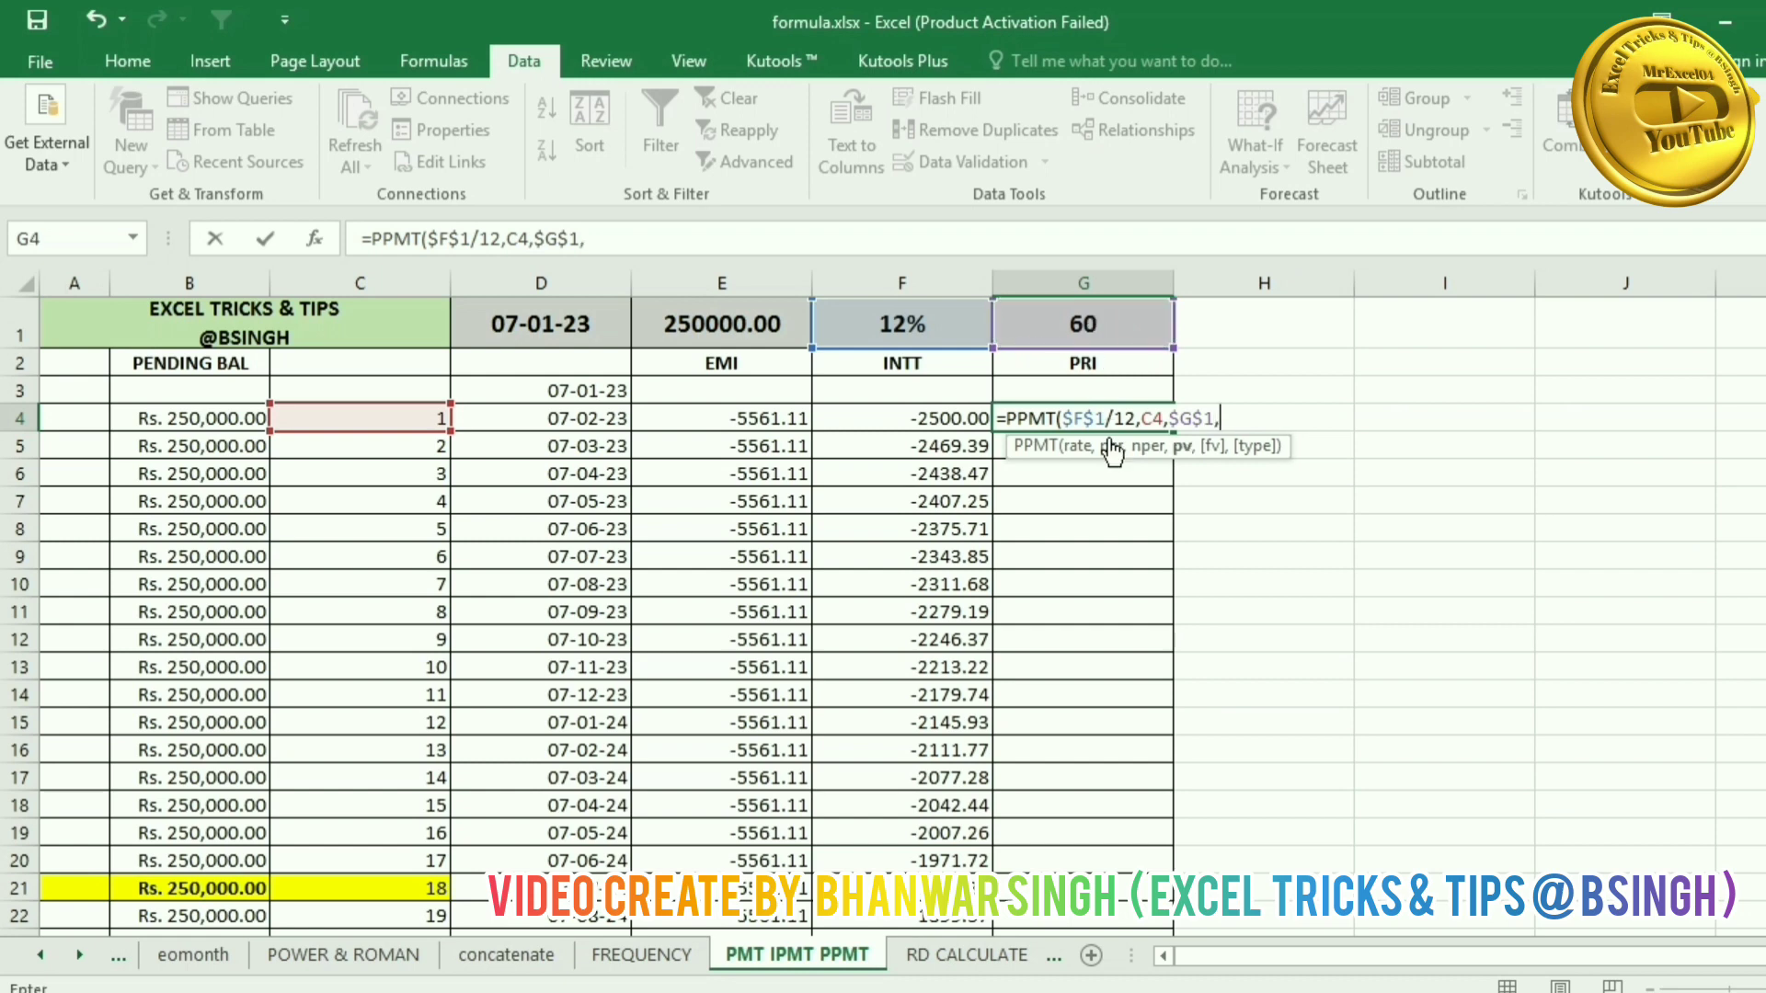
click(733, 331)
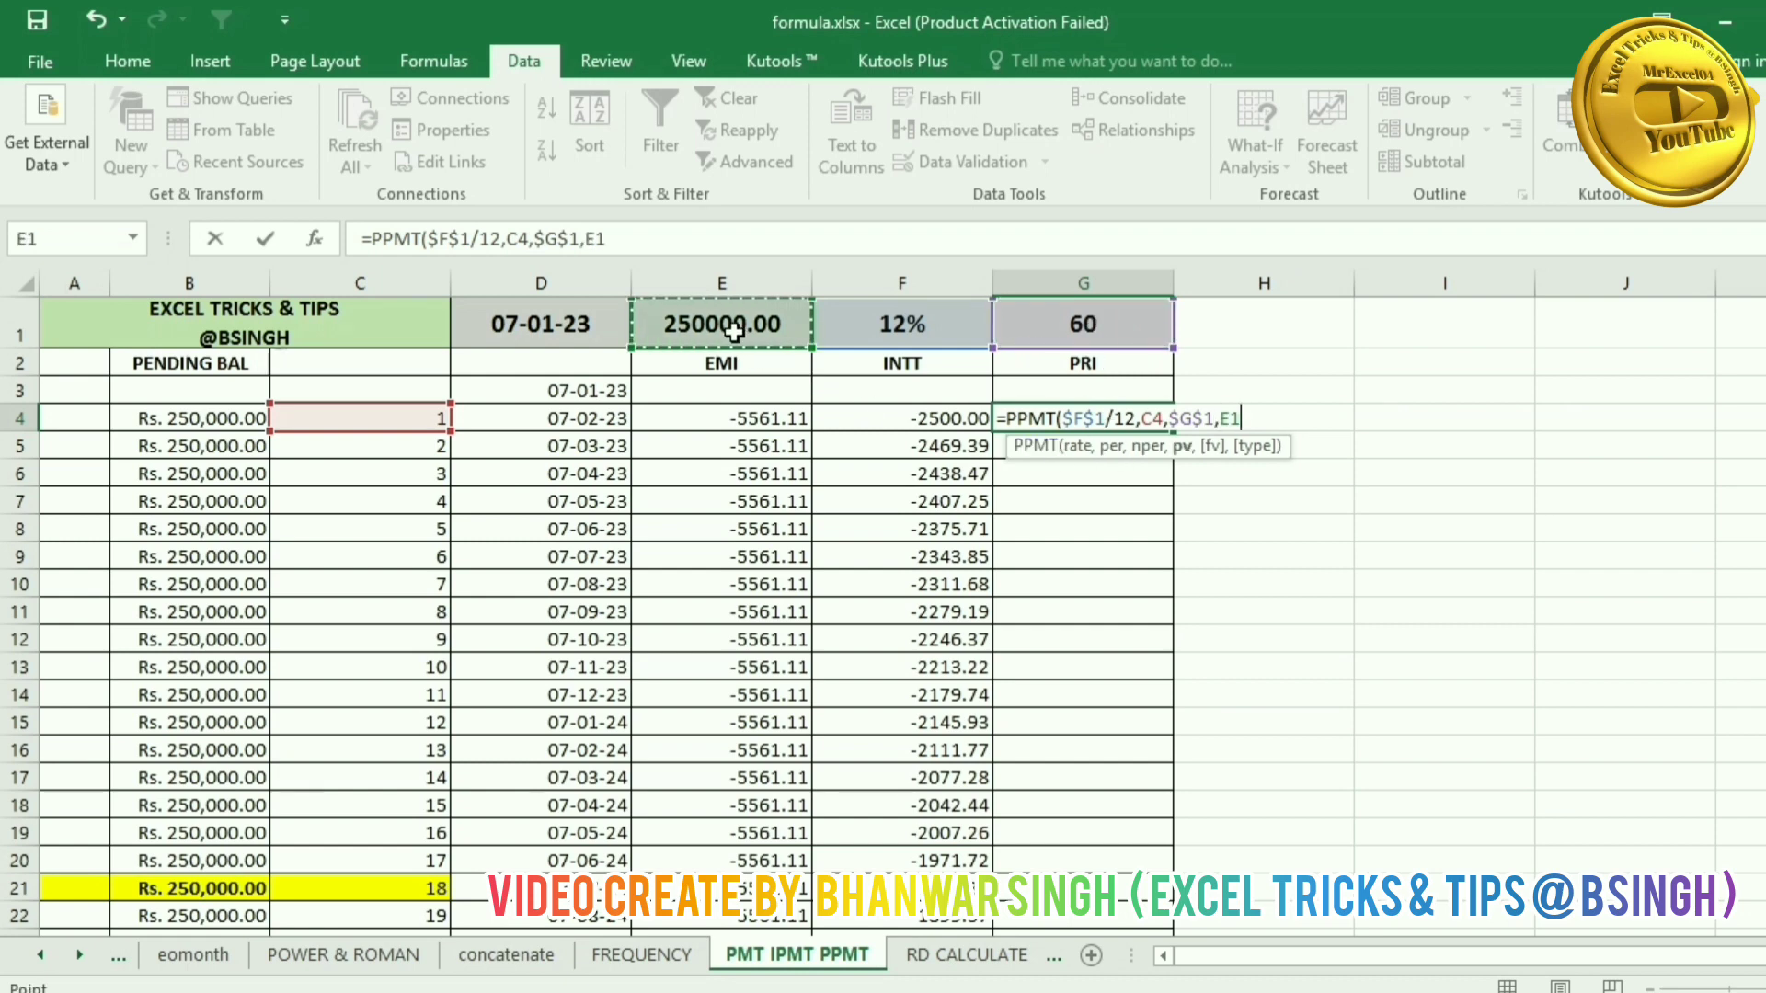
key(F4)
text())
key(Return)
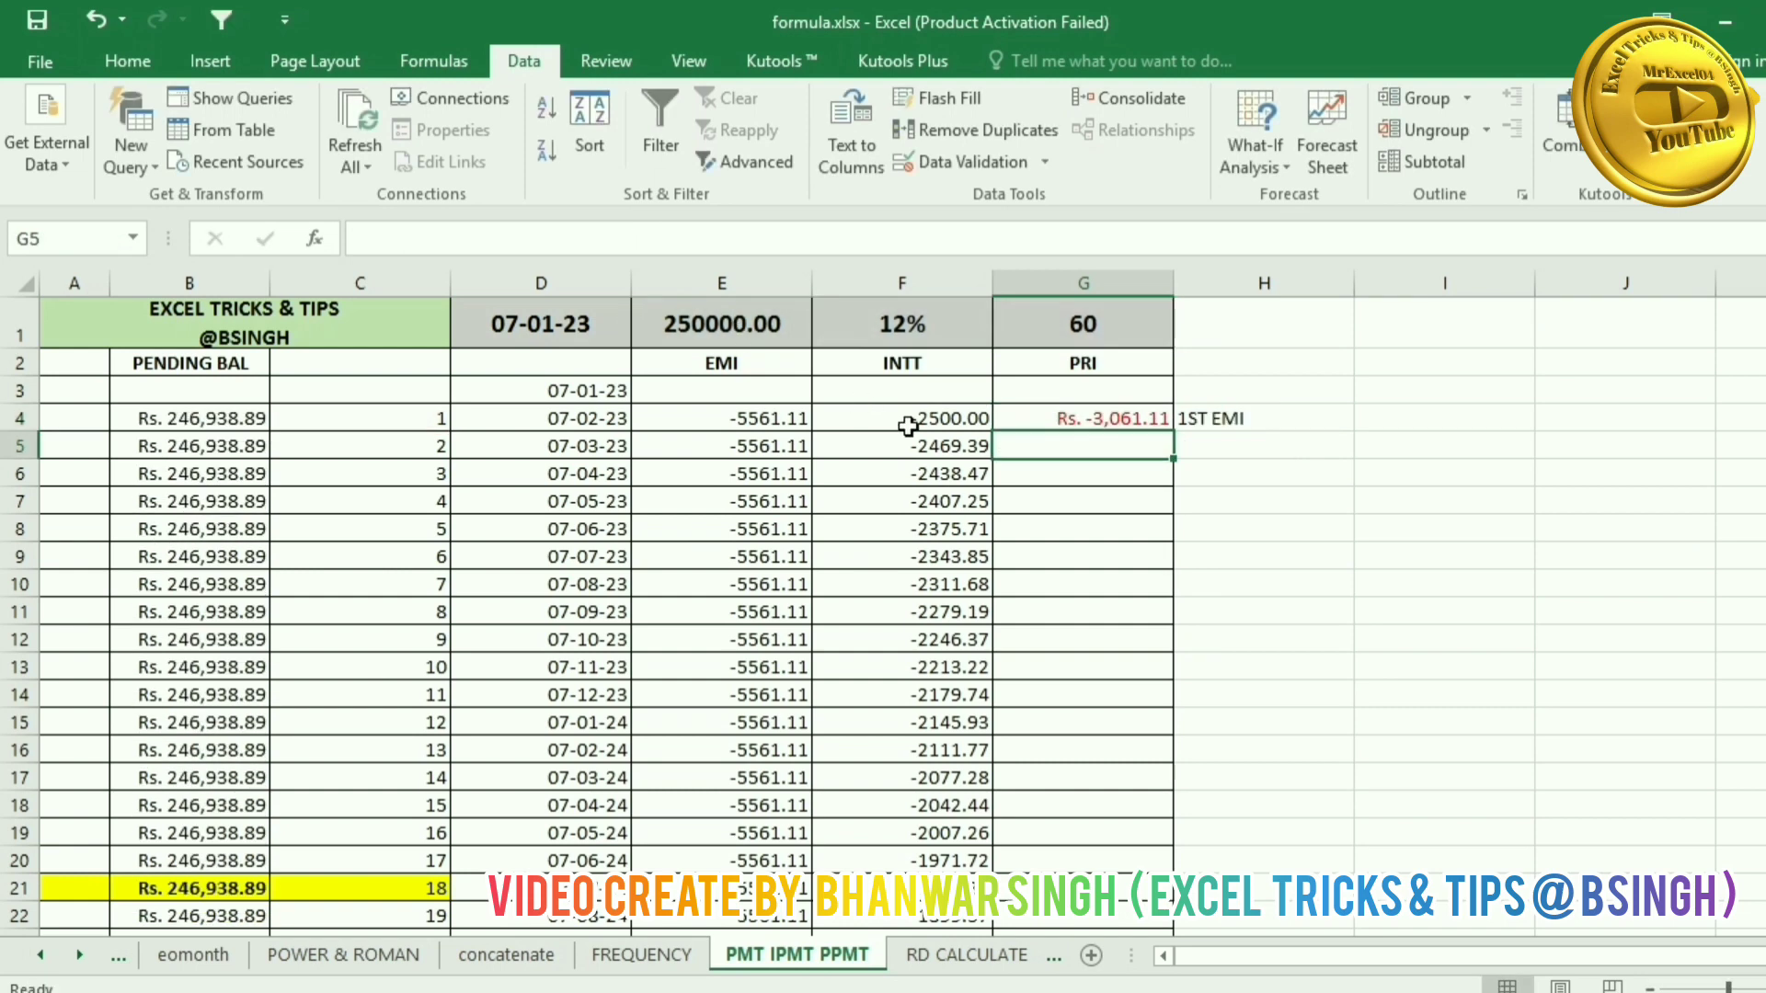
click(1037, 418)
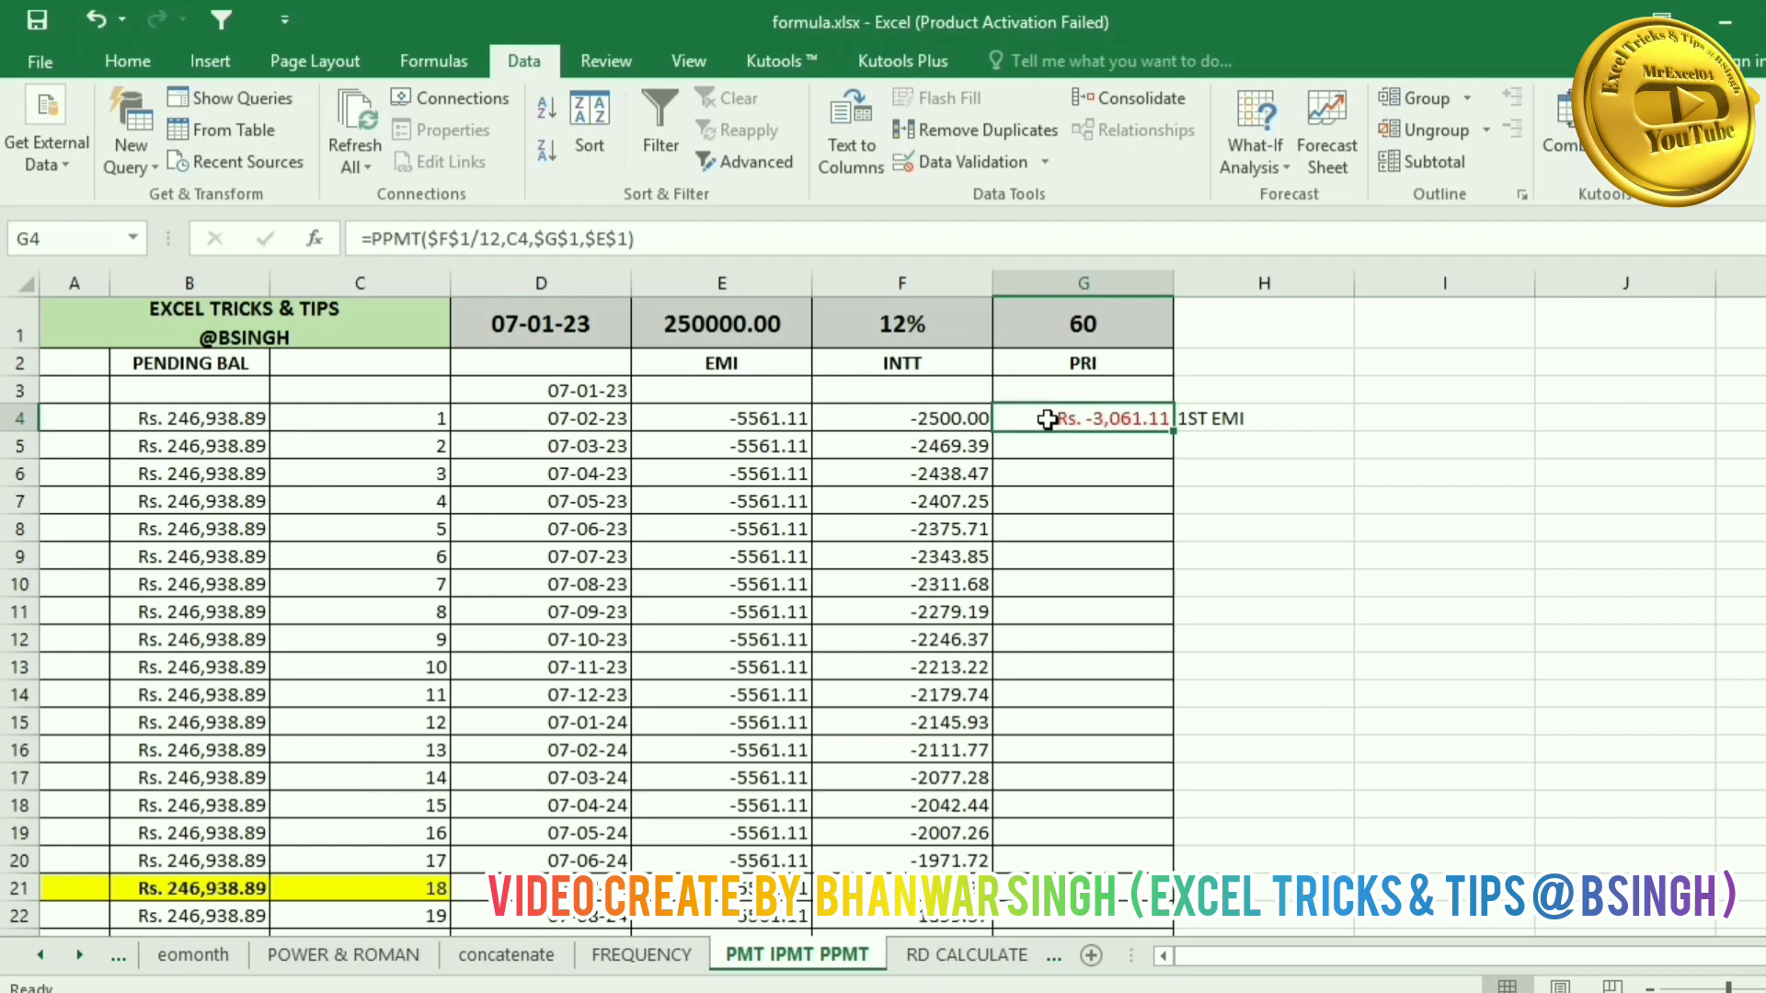
double_click(1172, 431)
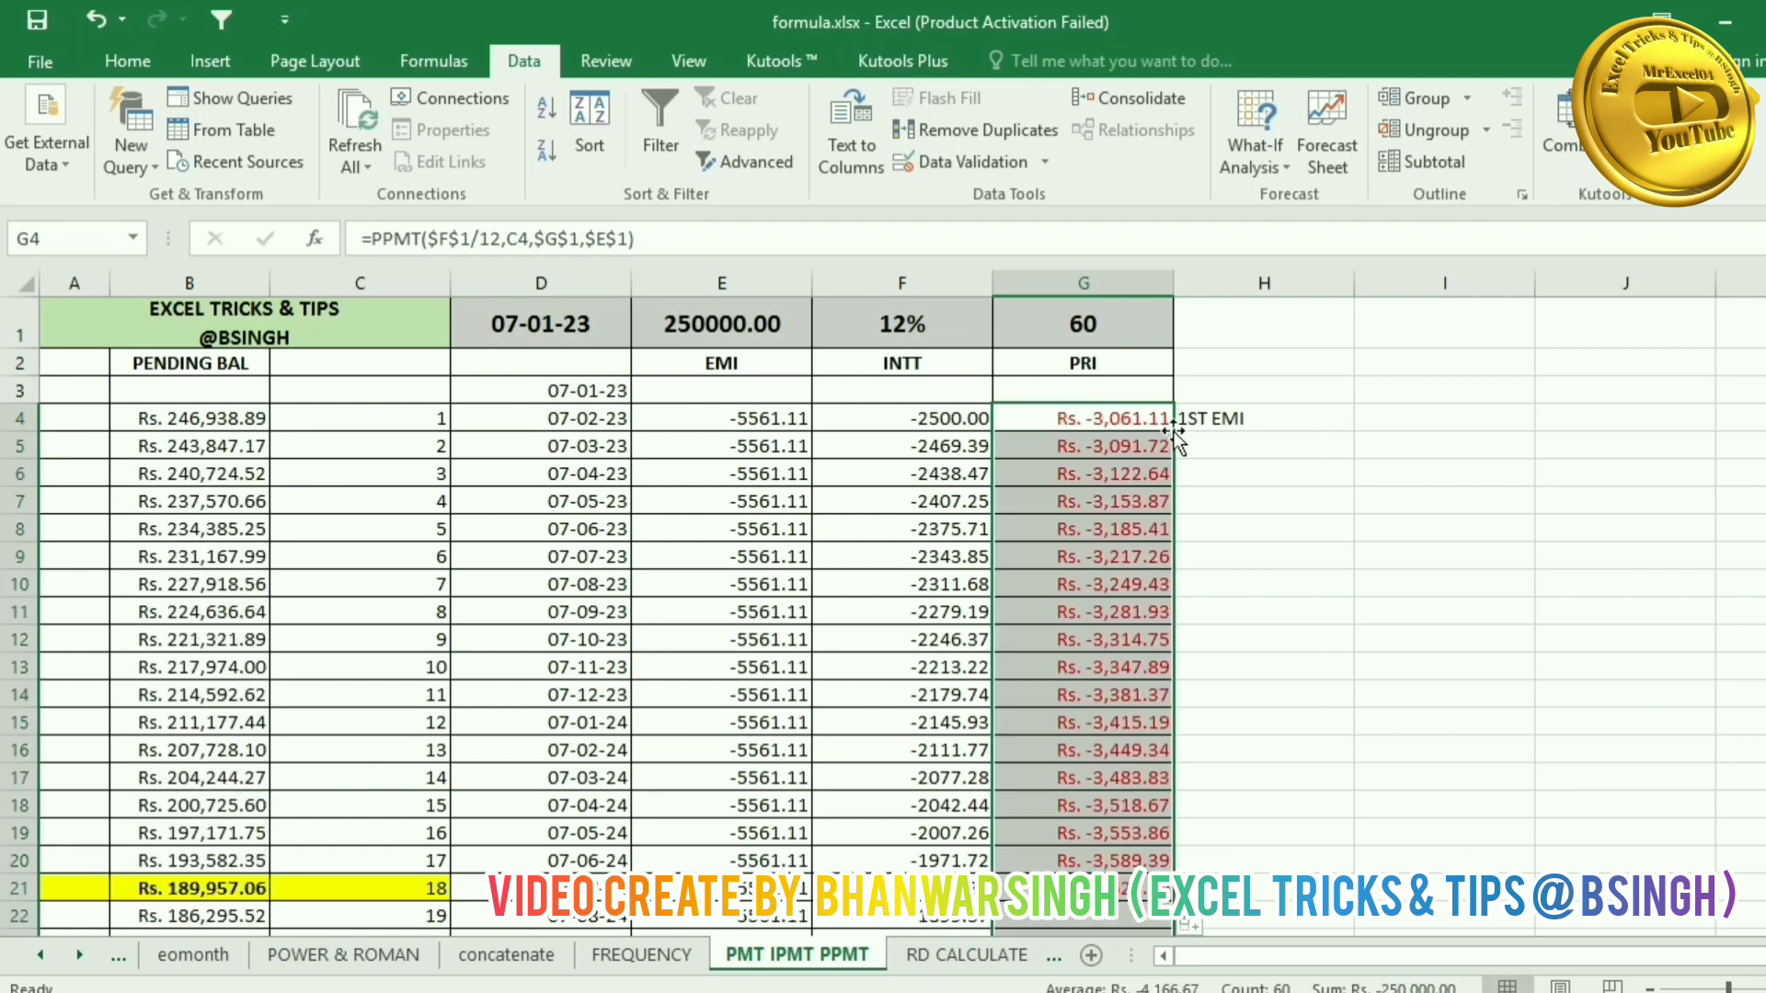
Step: Format the PRI values in column G as Number with two decimal places, a thousands separator and unsigned red negatives
right_click(1114, 404)
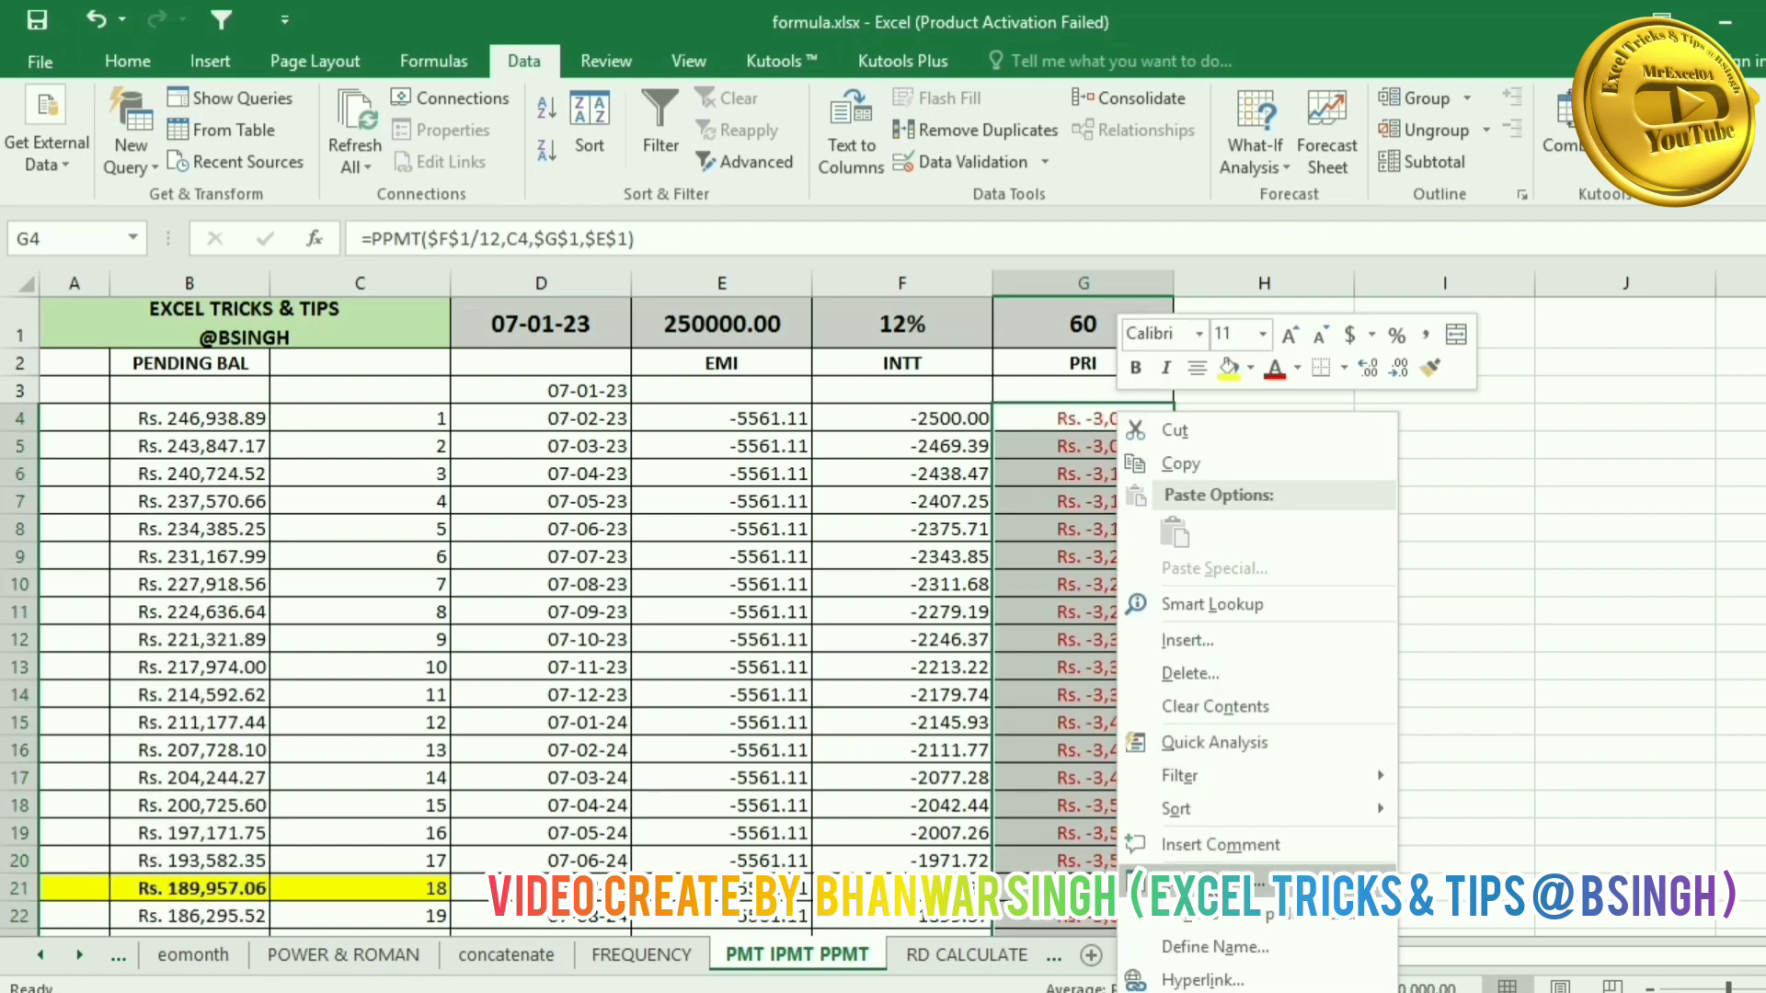
click(1180, 839)
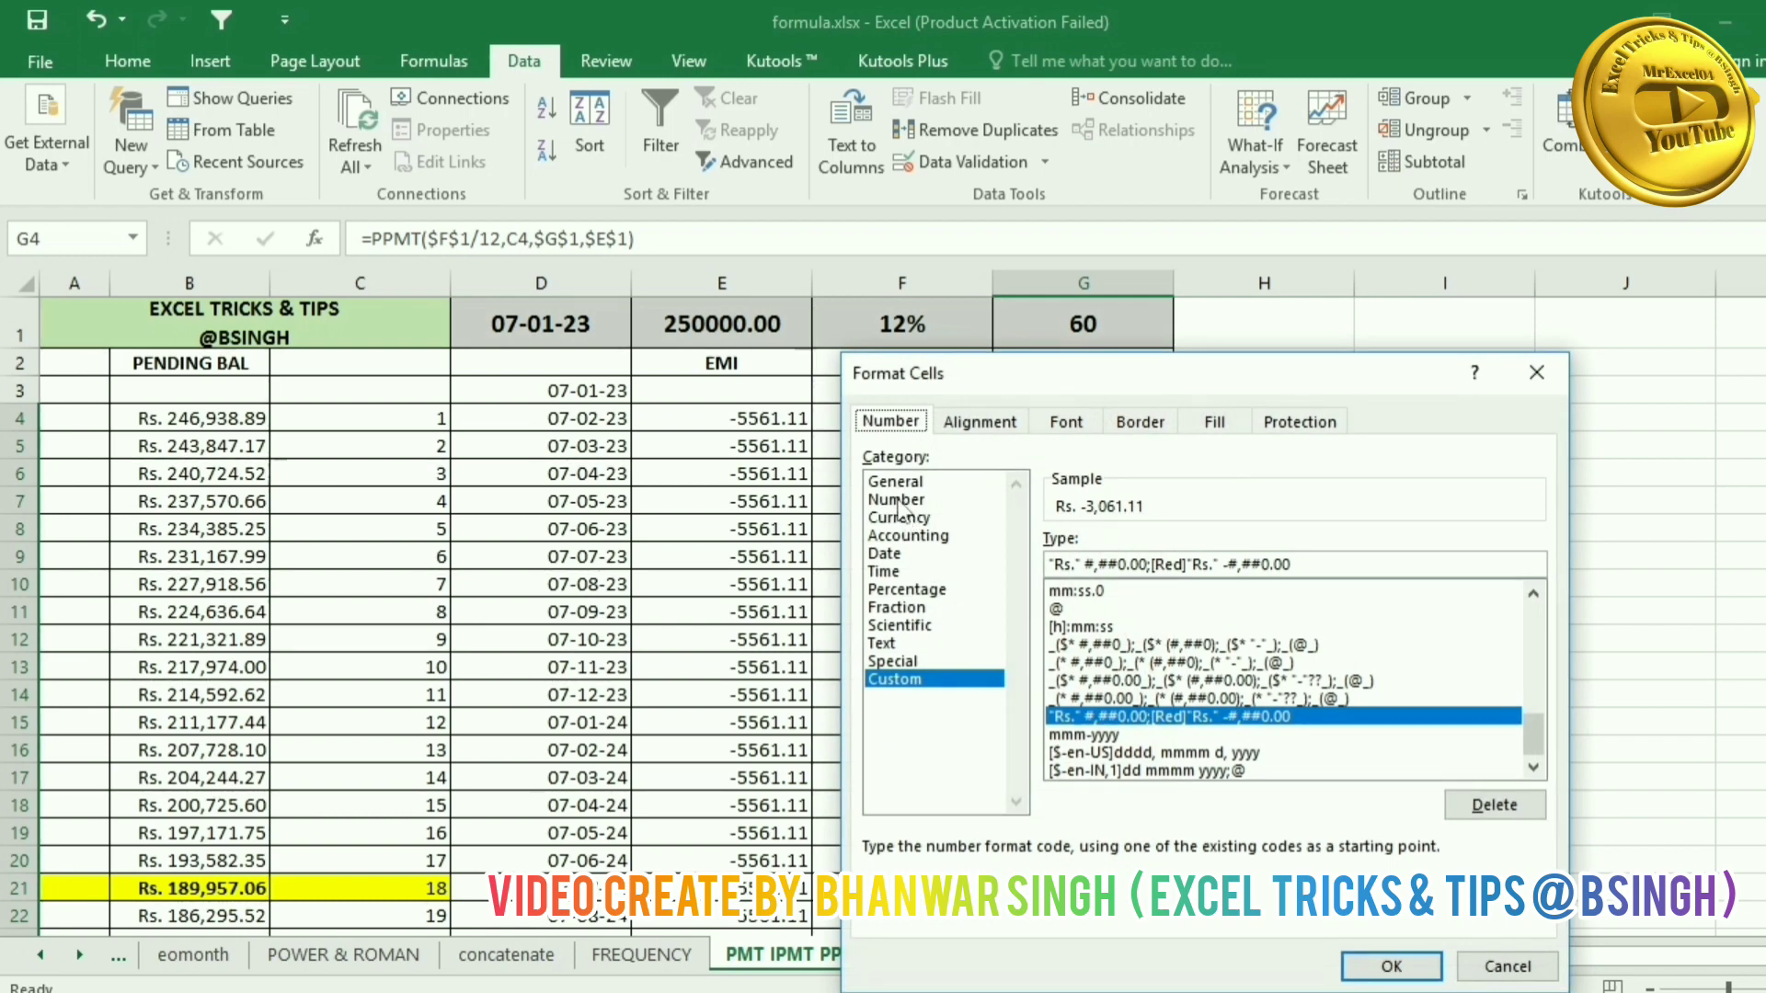
click(899, 499)
click(1391, 966)
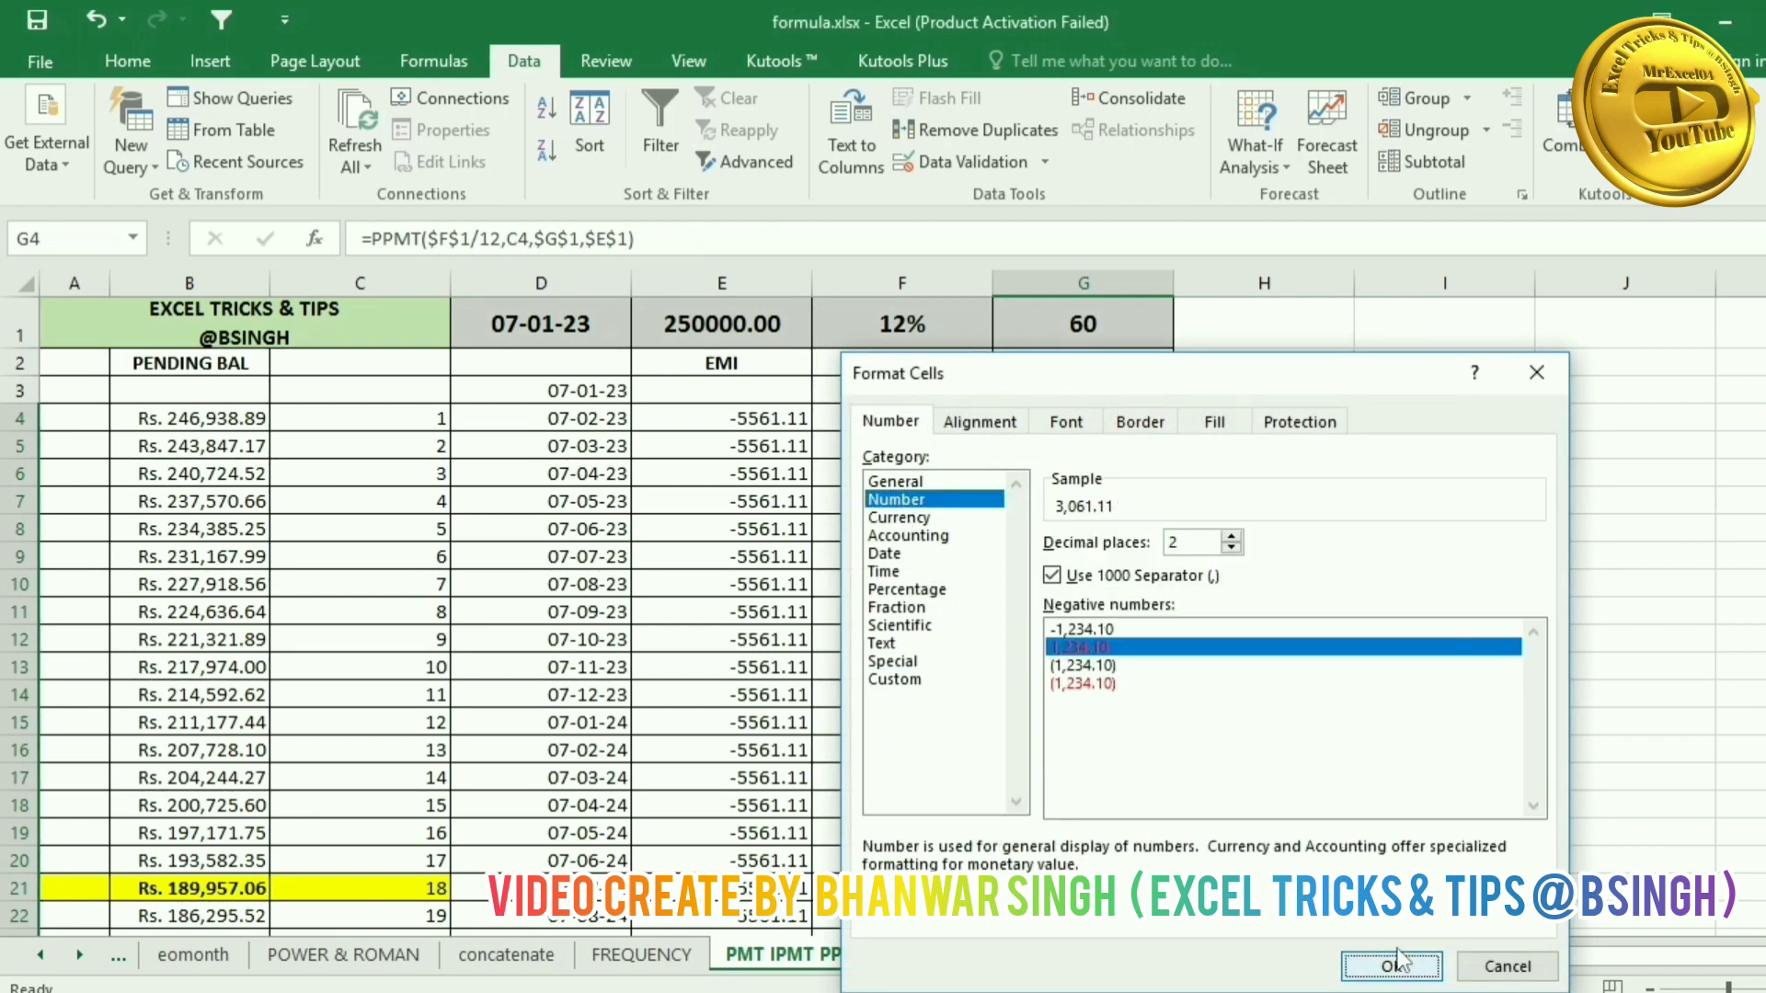
click(1365, 670)
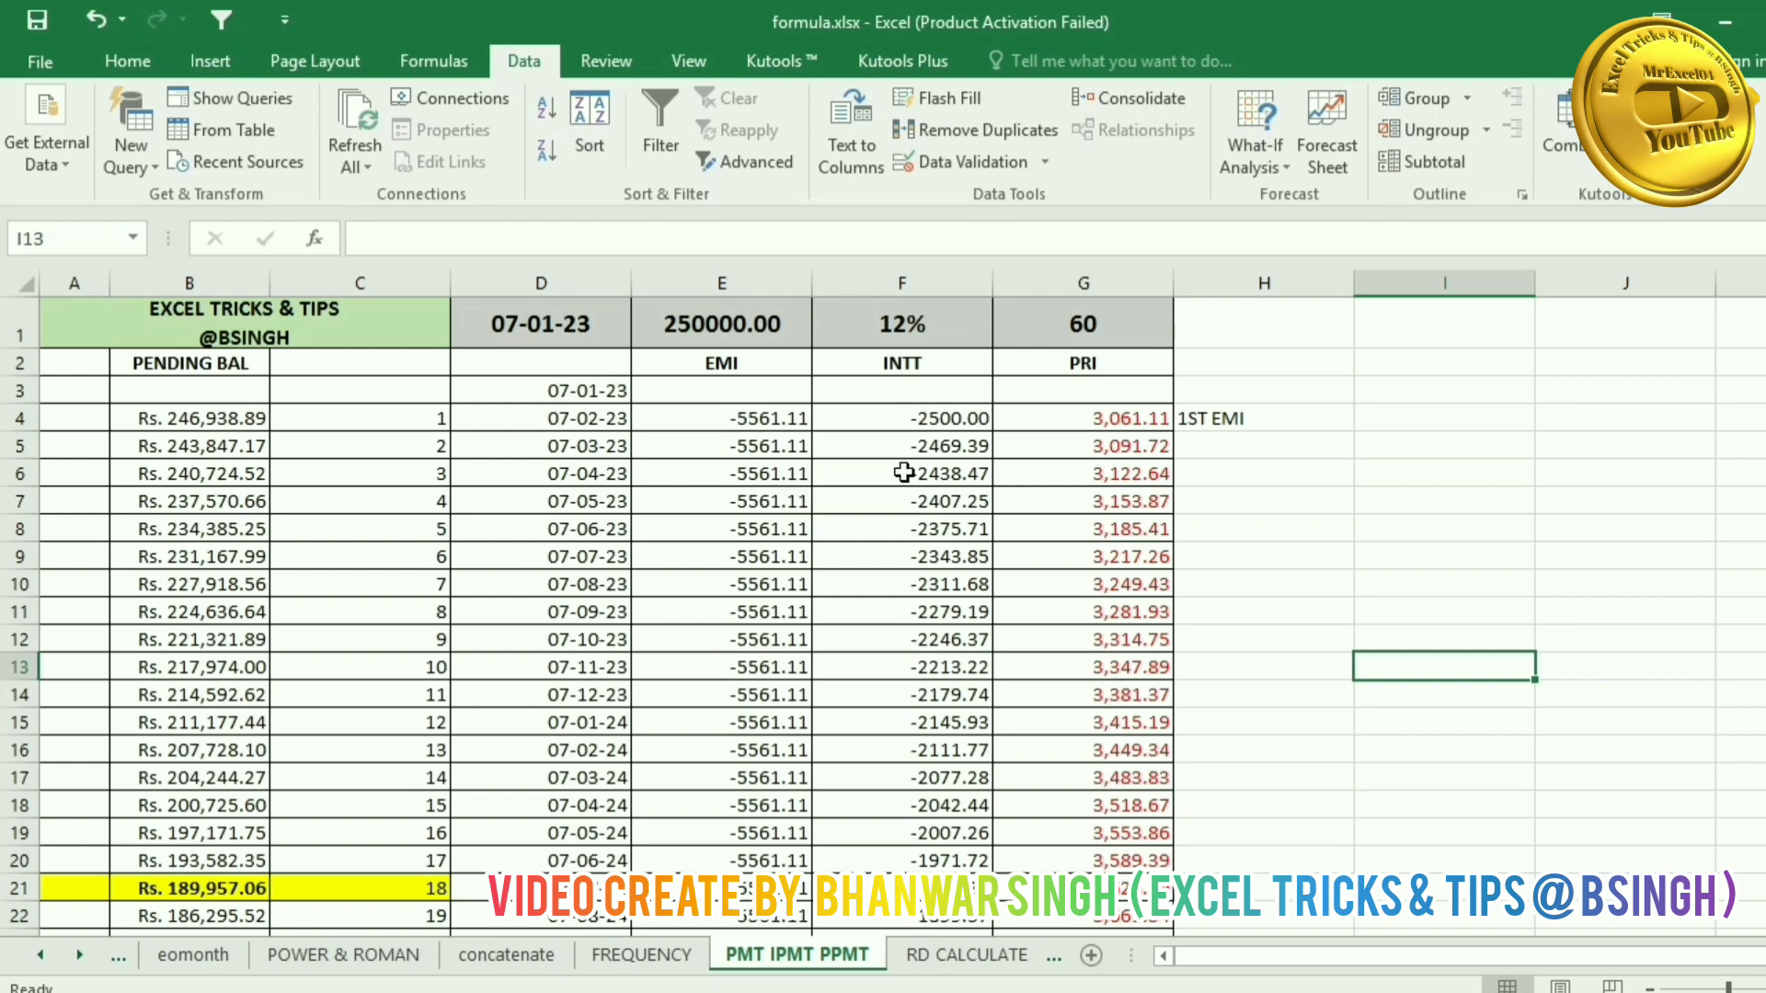
scroll(1085, 438, down, 3)
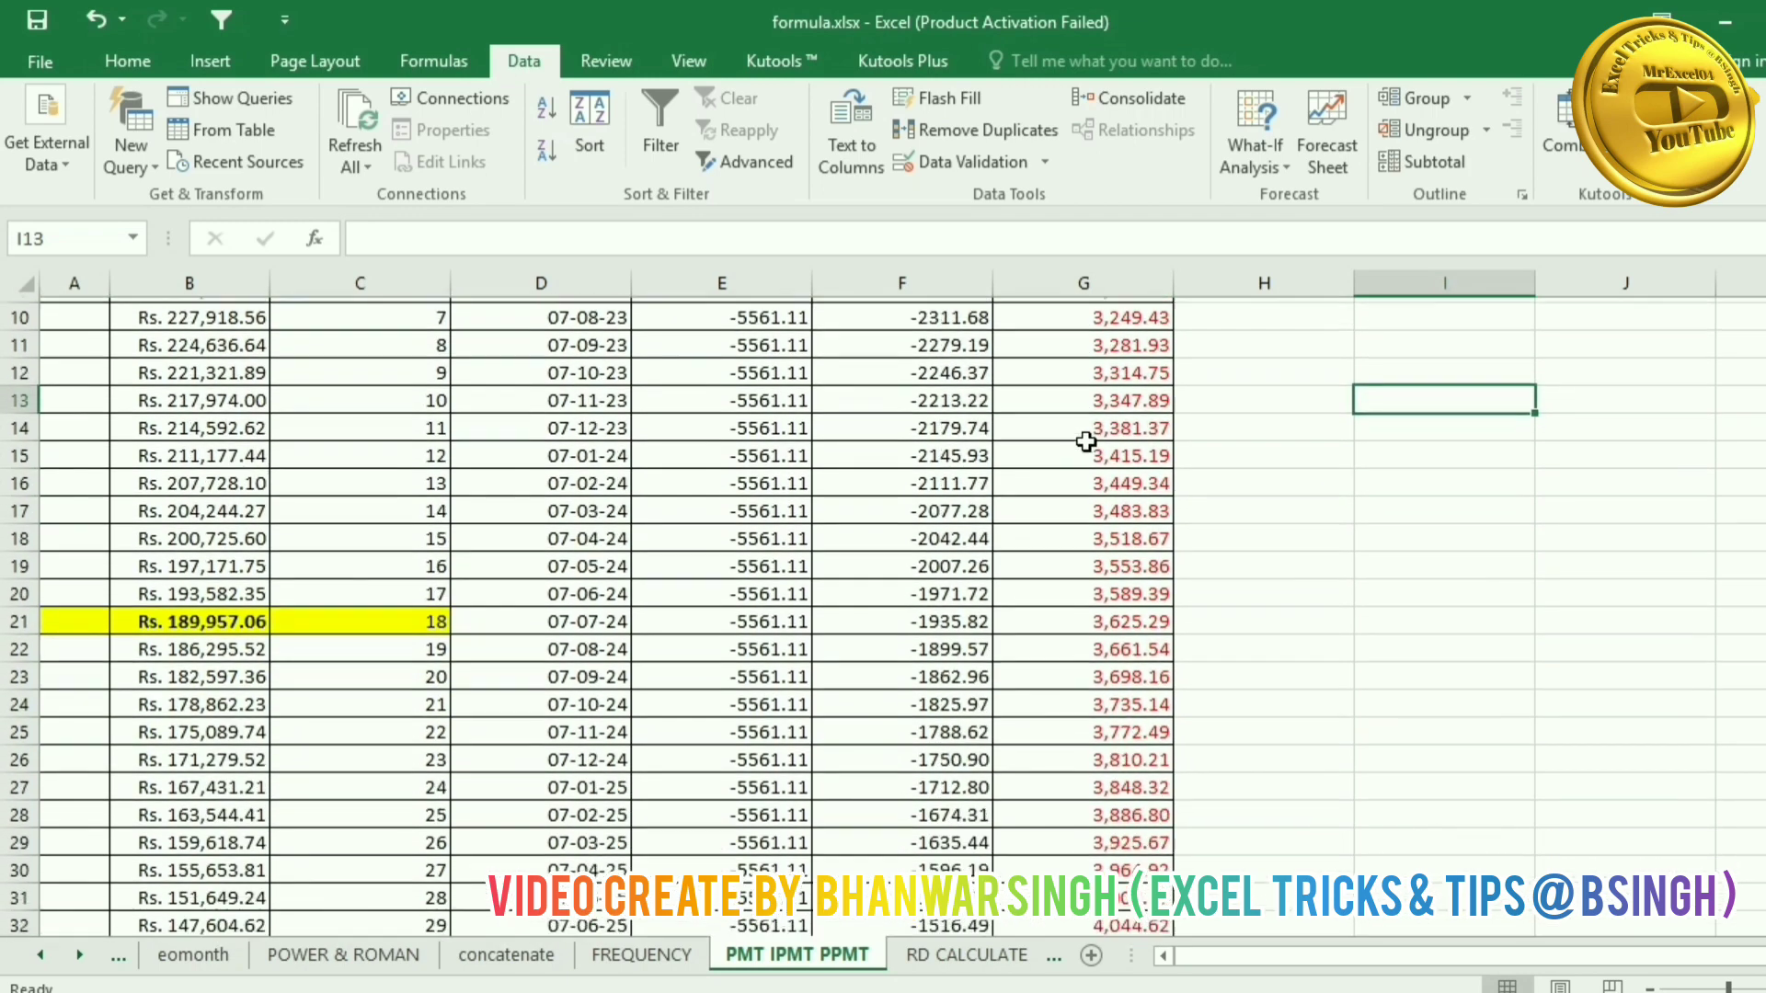
scroll(1086, 442, up, 3)
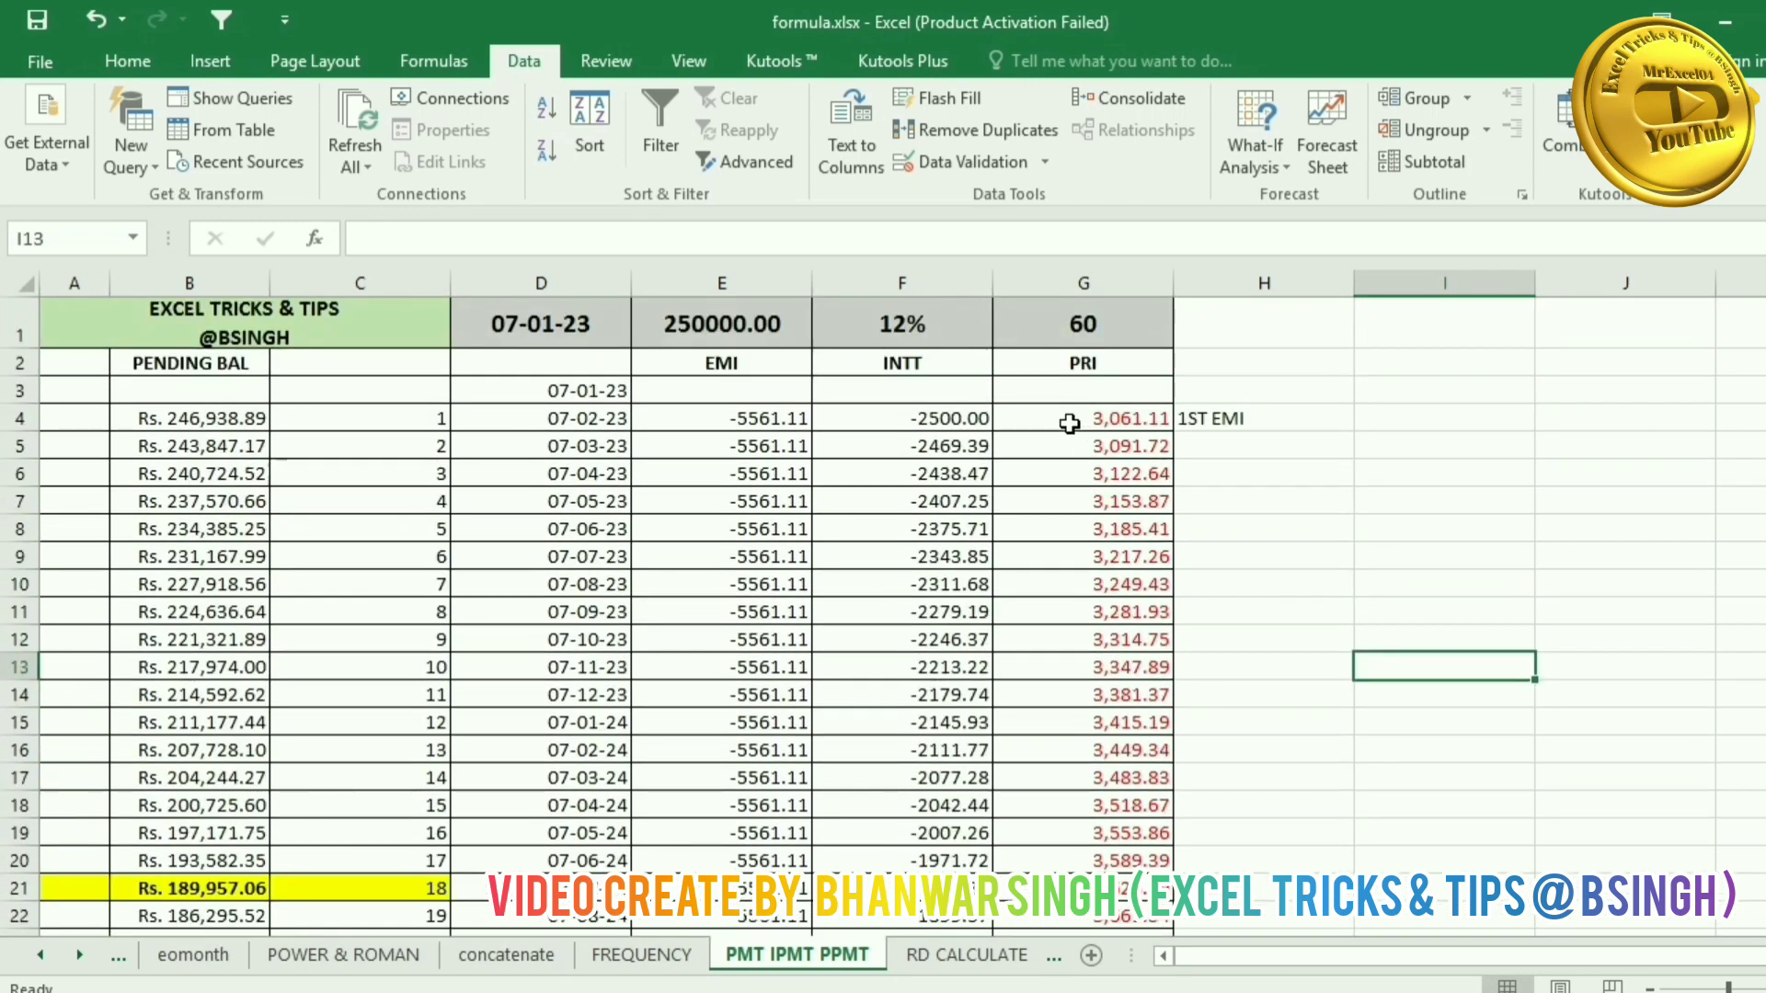
Step: Replace the principal formula in G4 with =E4-F4 and fill it down the PRI column through installment 60
click(1069, 423)
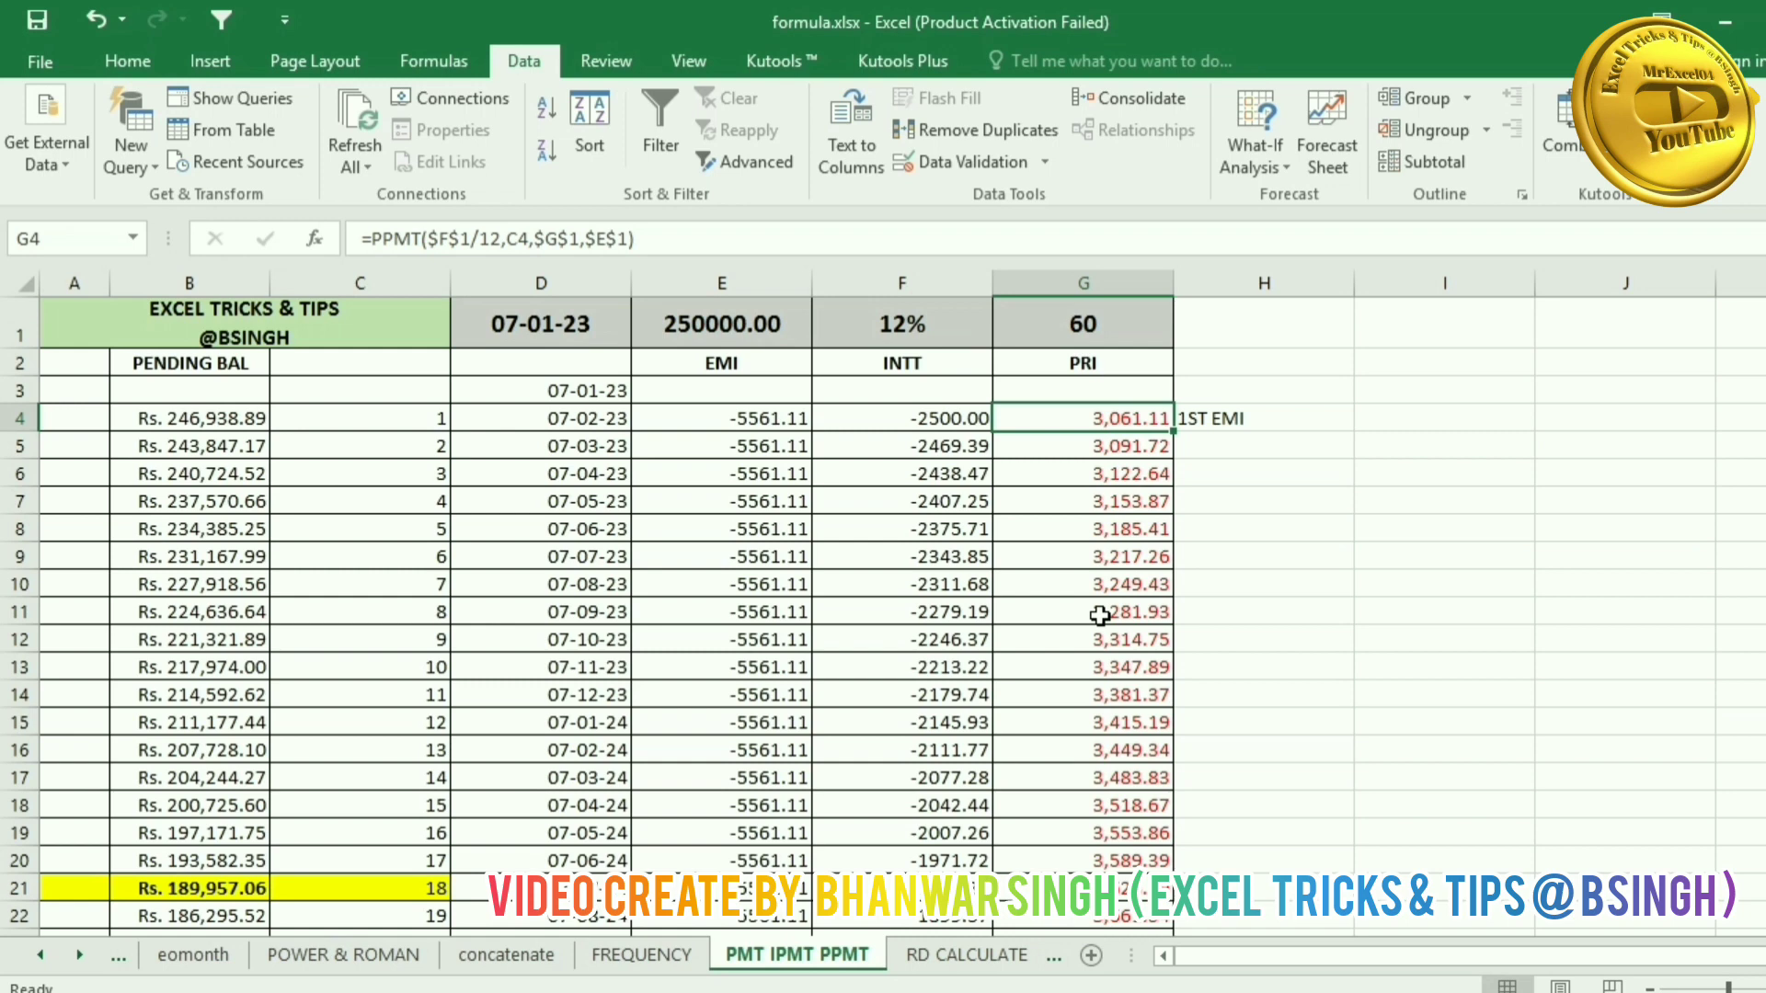
text(=)
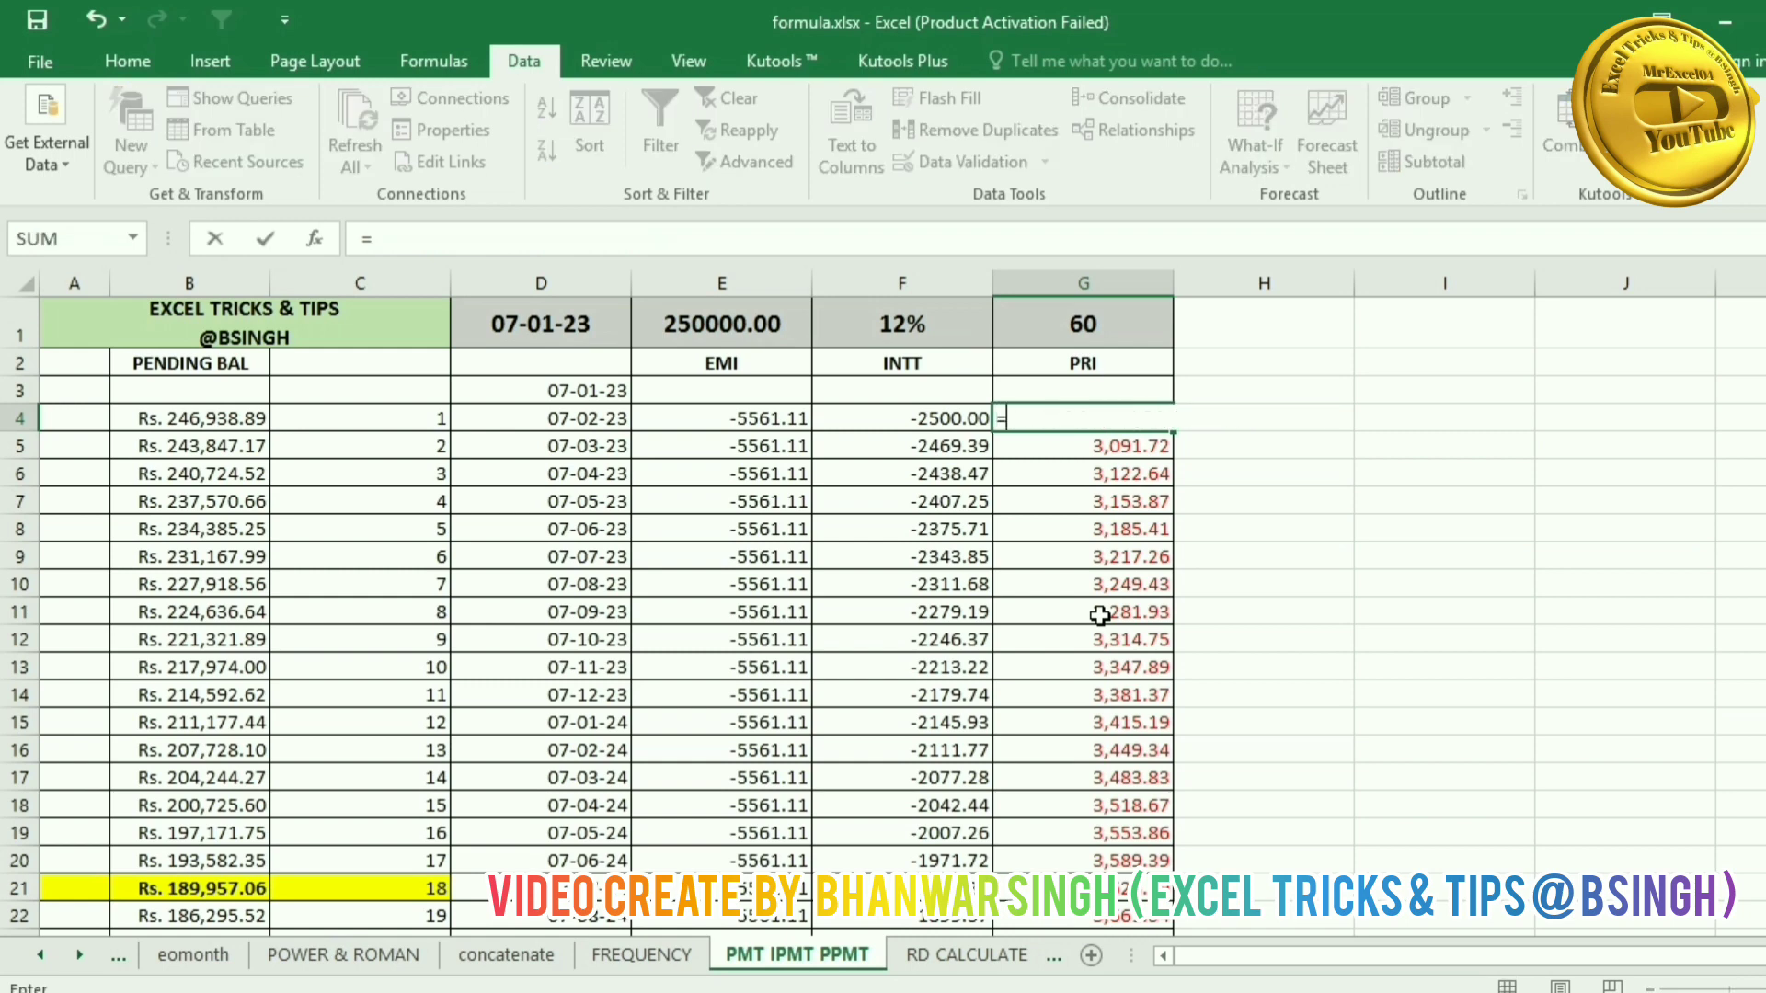
key(Left)
key(Left)
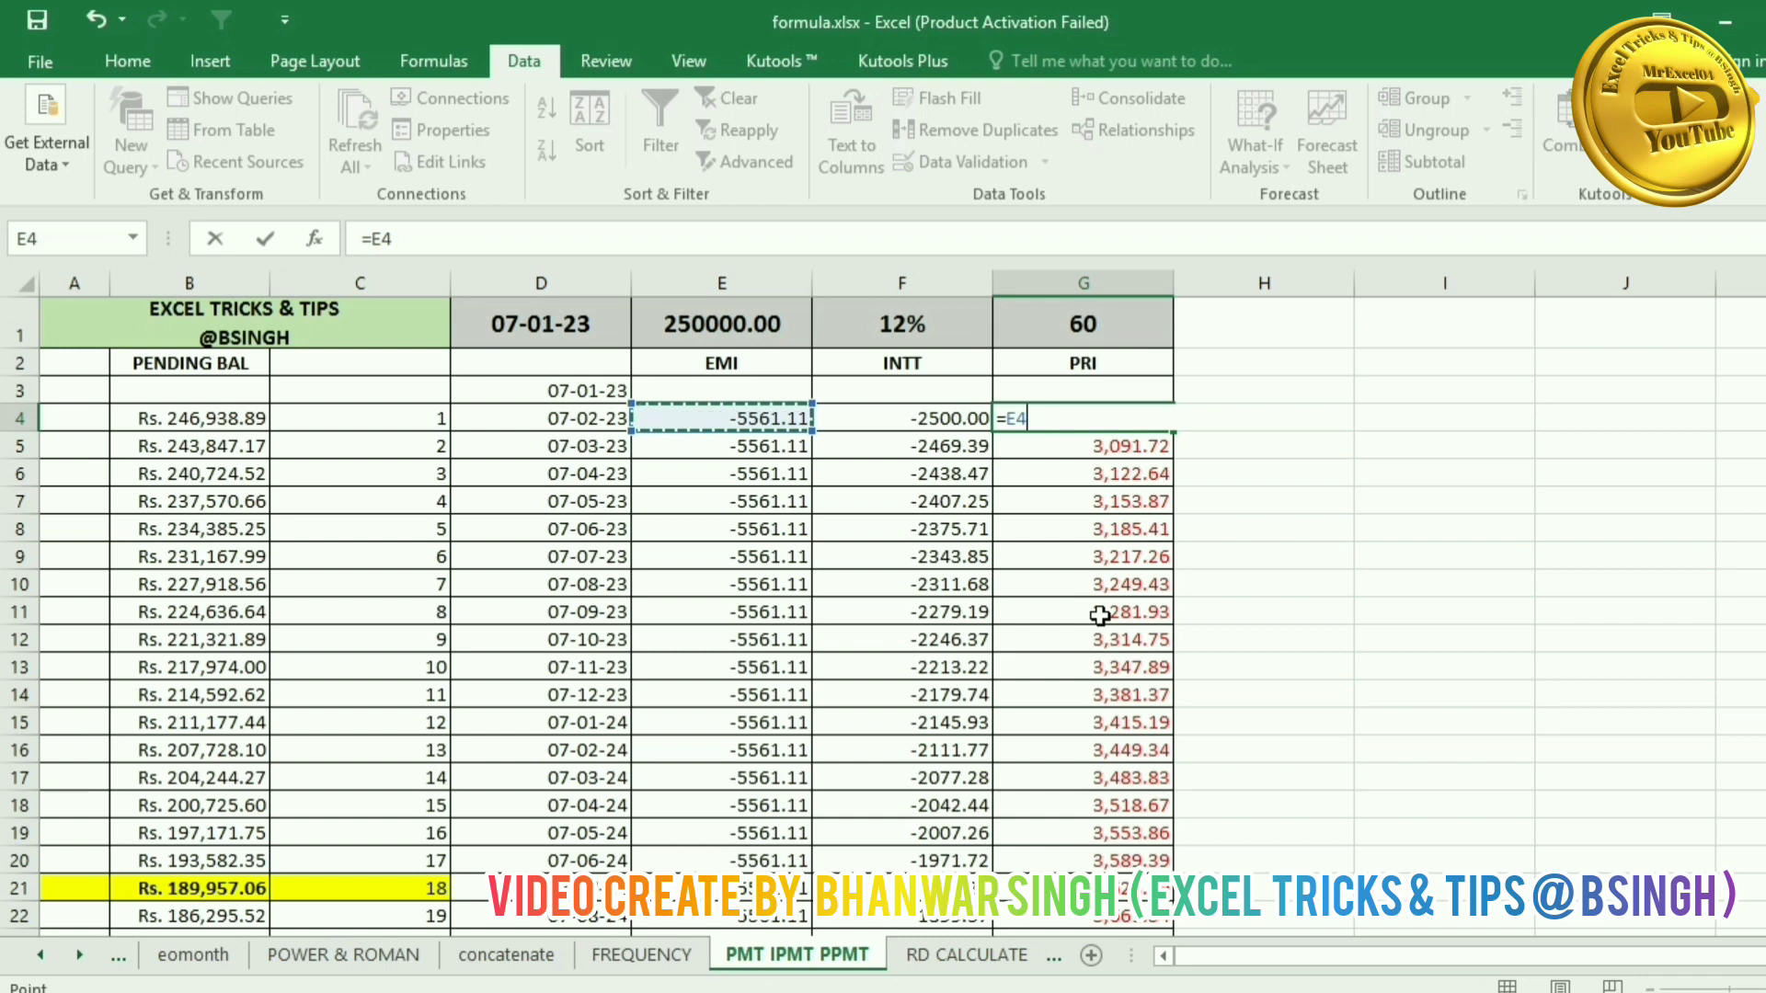
text(-)
key(Left)
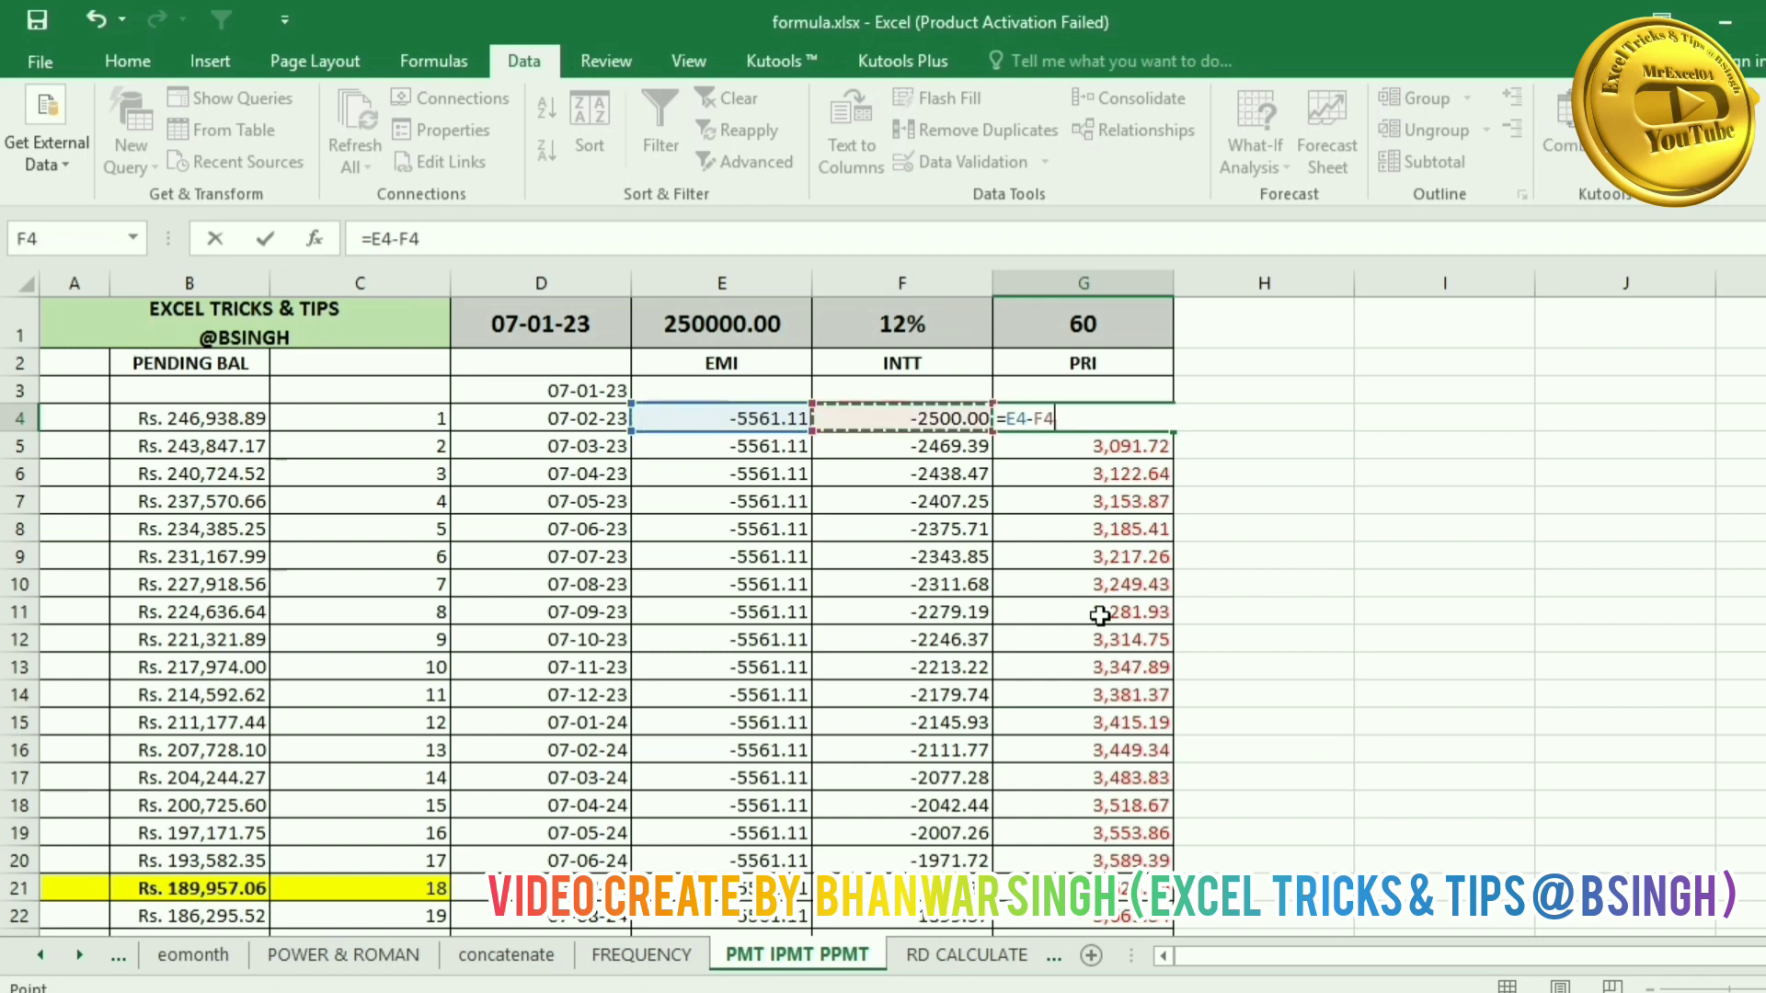
key(Return)
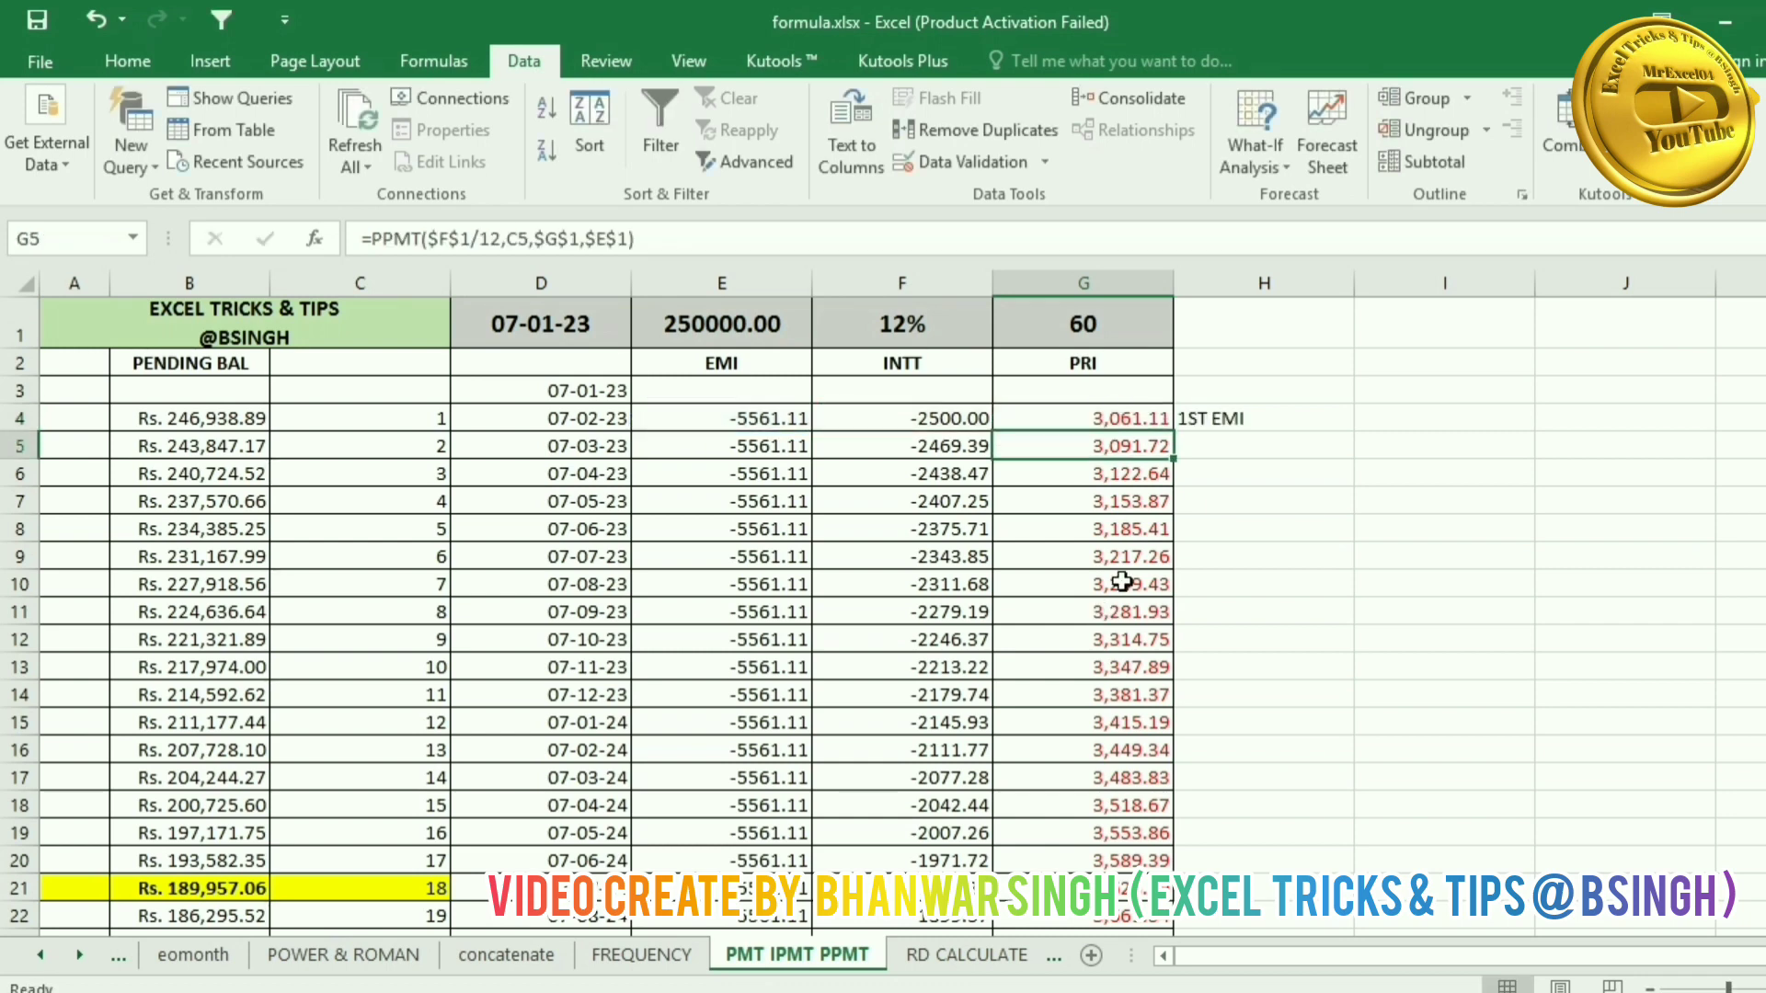
click(1145, 423)
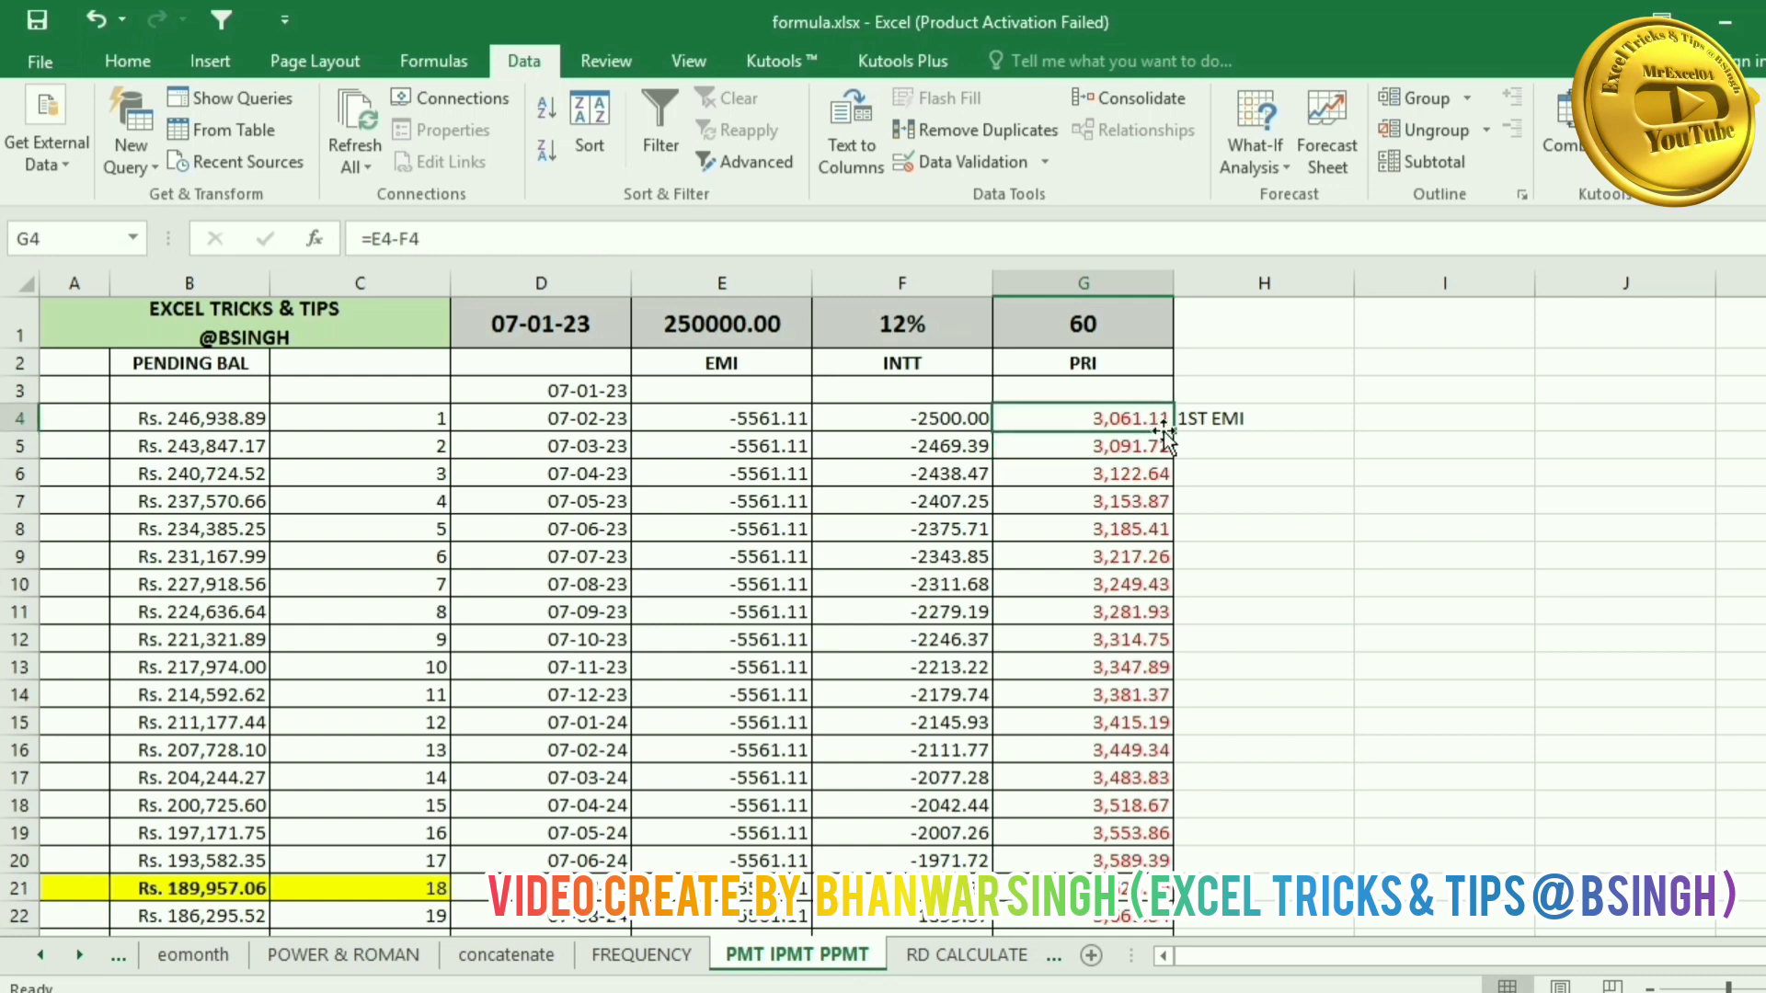
double_click(1174, 431)
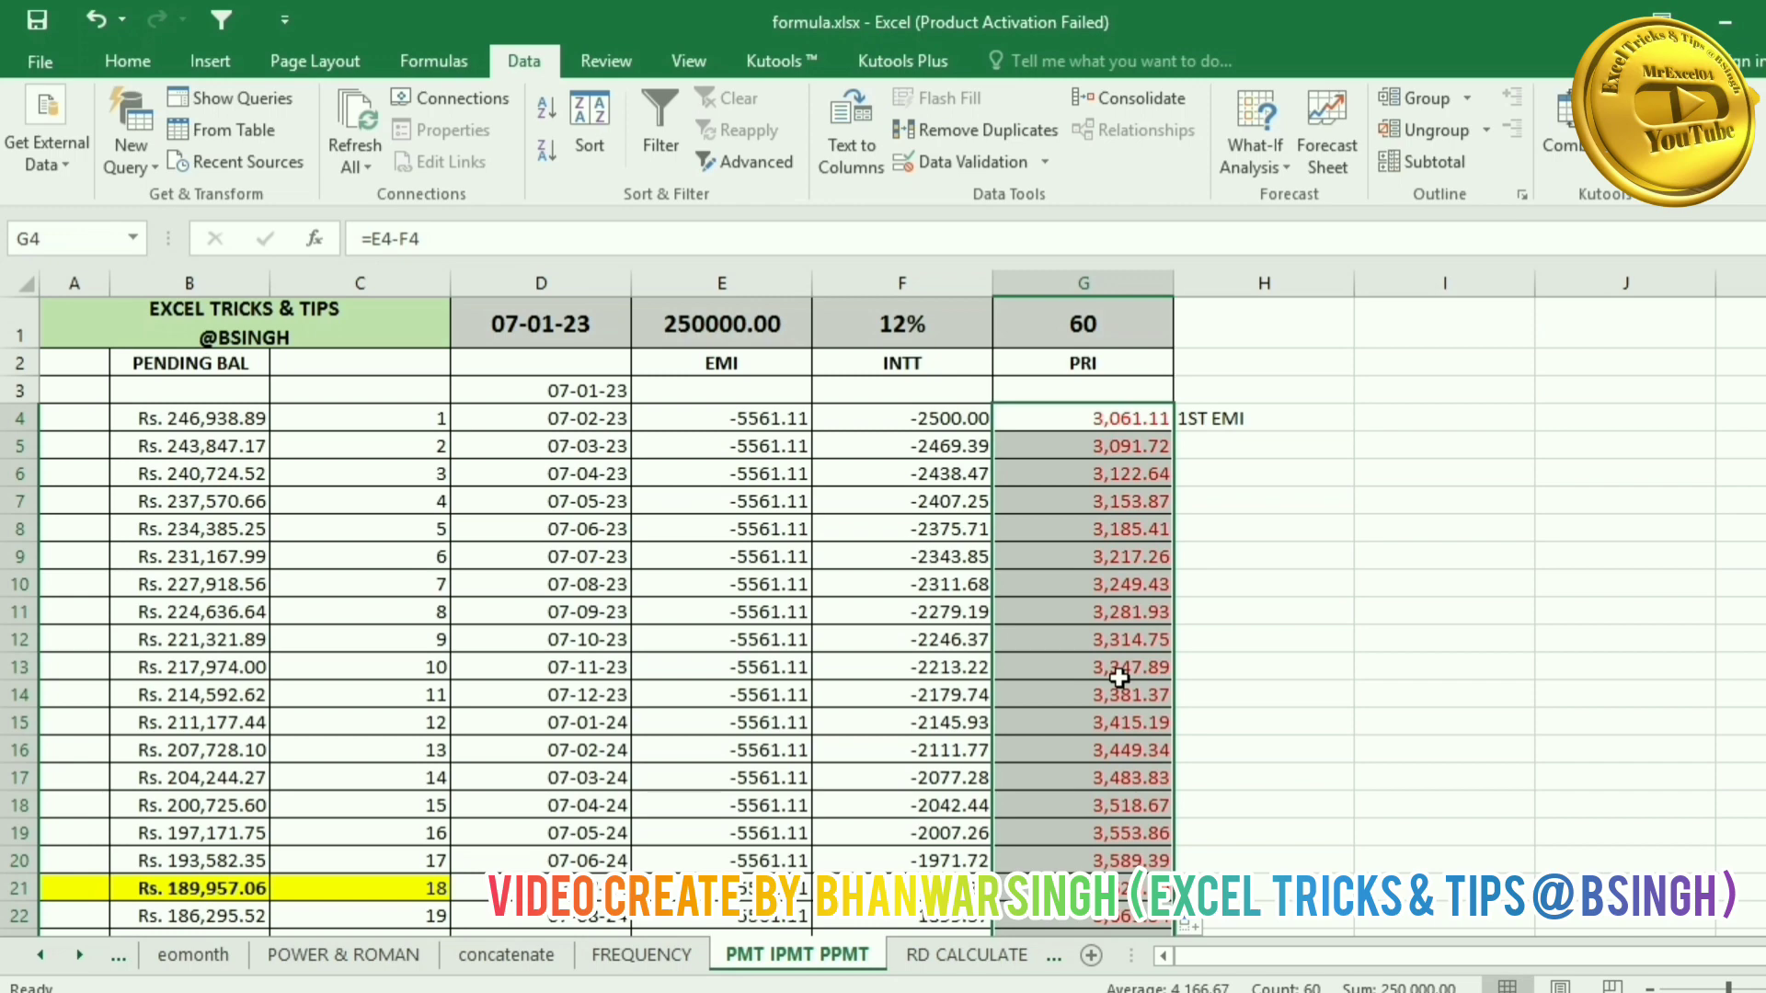
Step: Check the pending balance and its formula in the final installment's row, row 63, at the end of the schedule
scroll(1098, 809, down, 3)
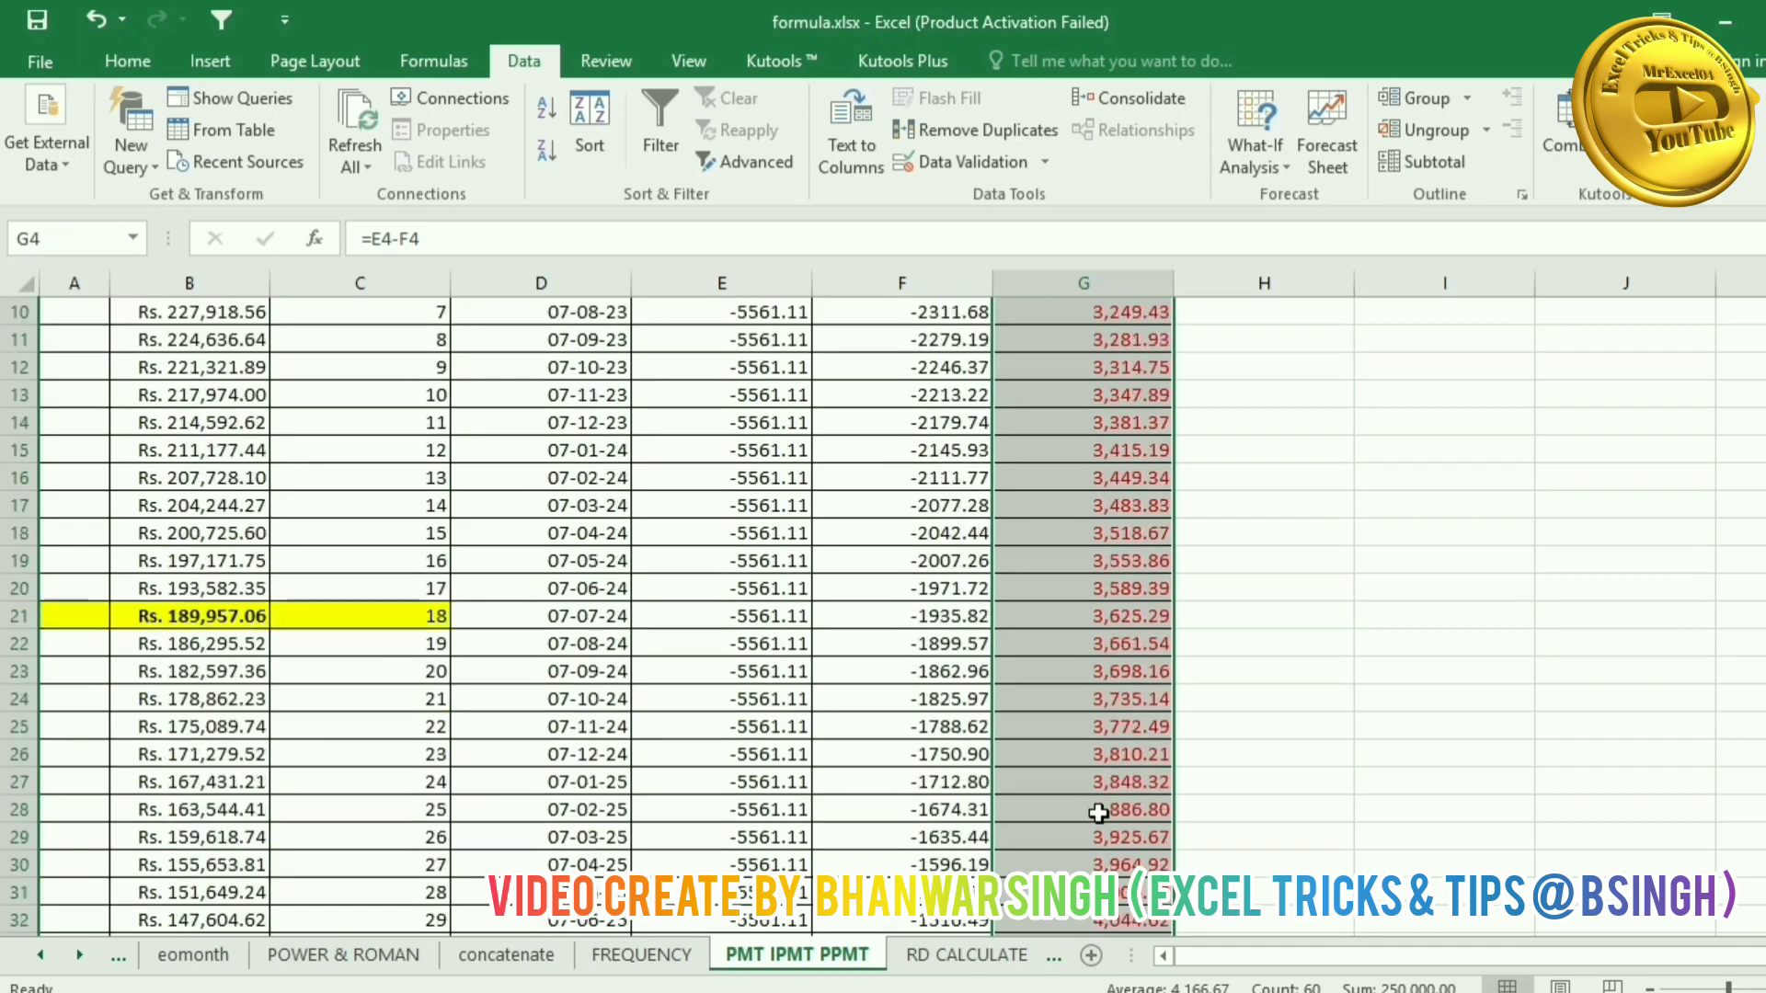
scroll(1099, 812, down, 13)
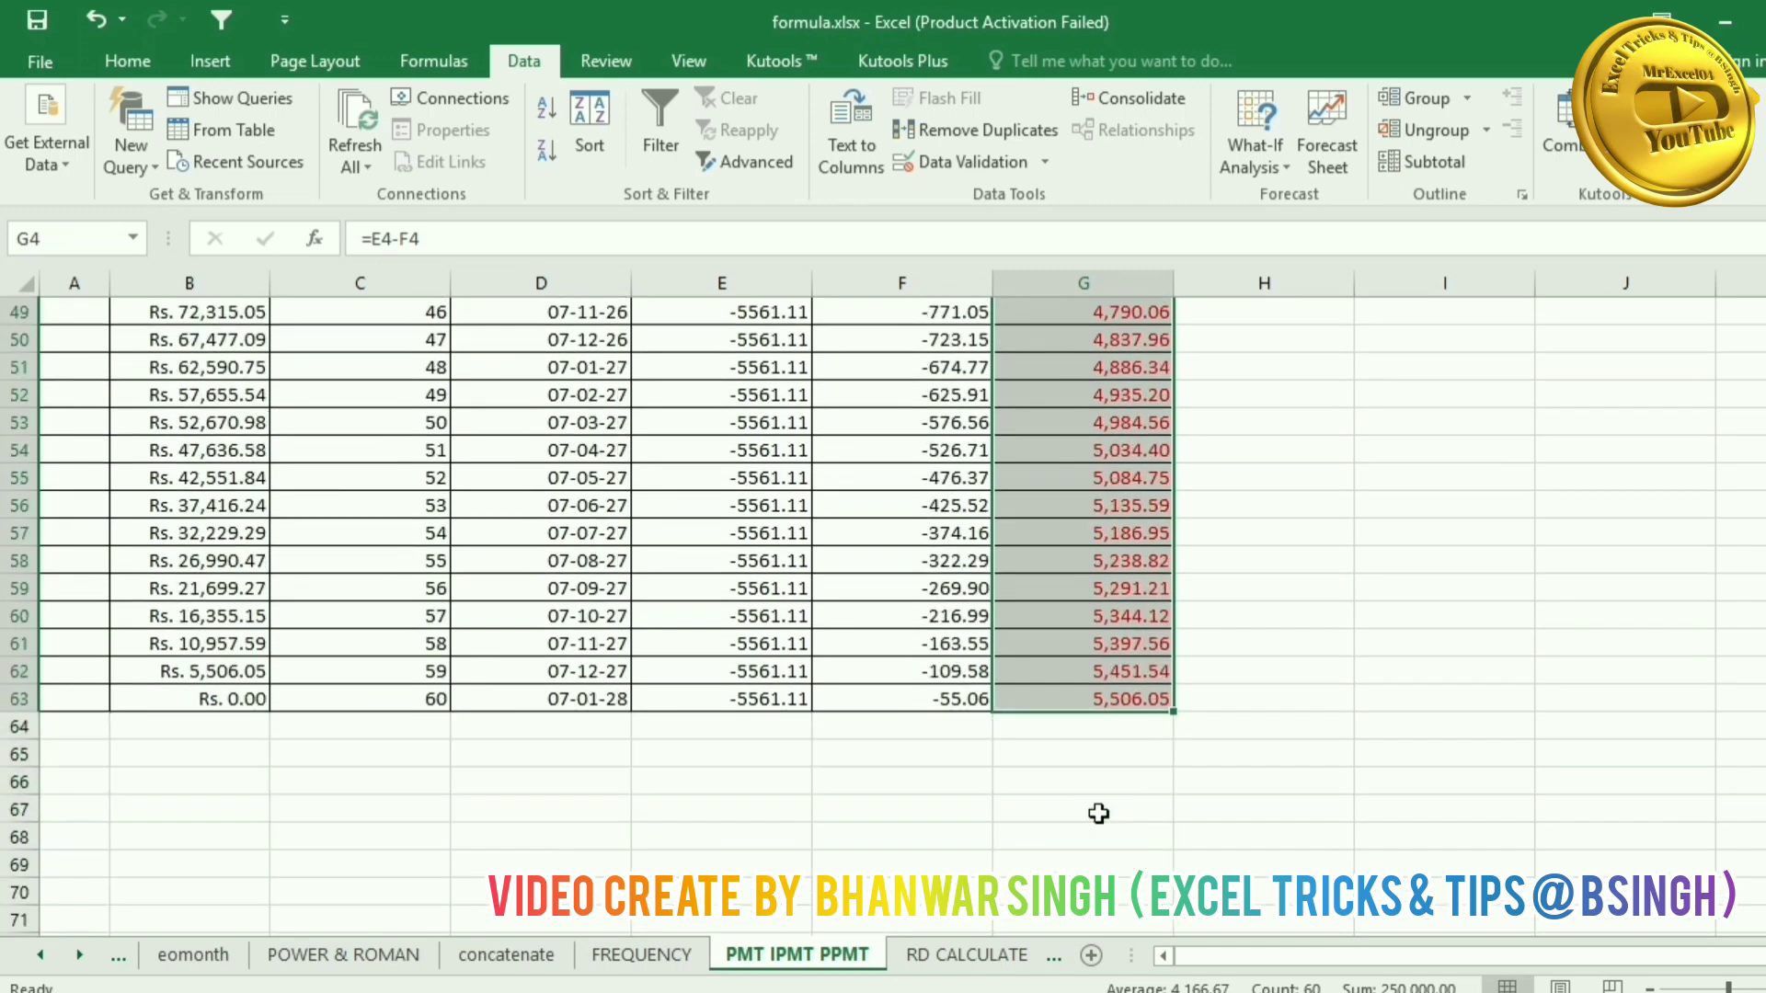
click(179, 694)
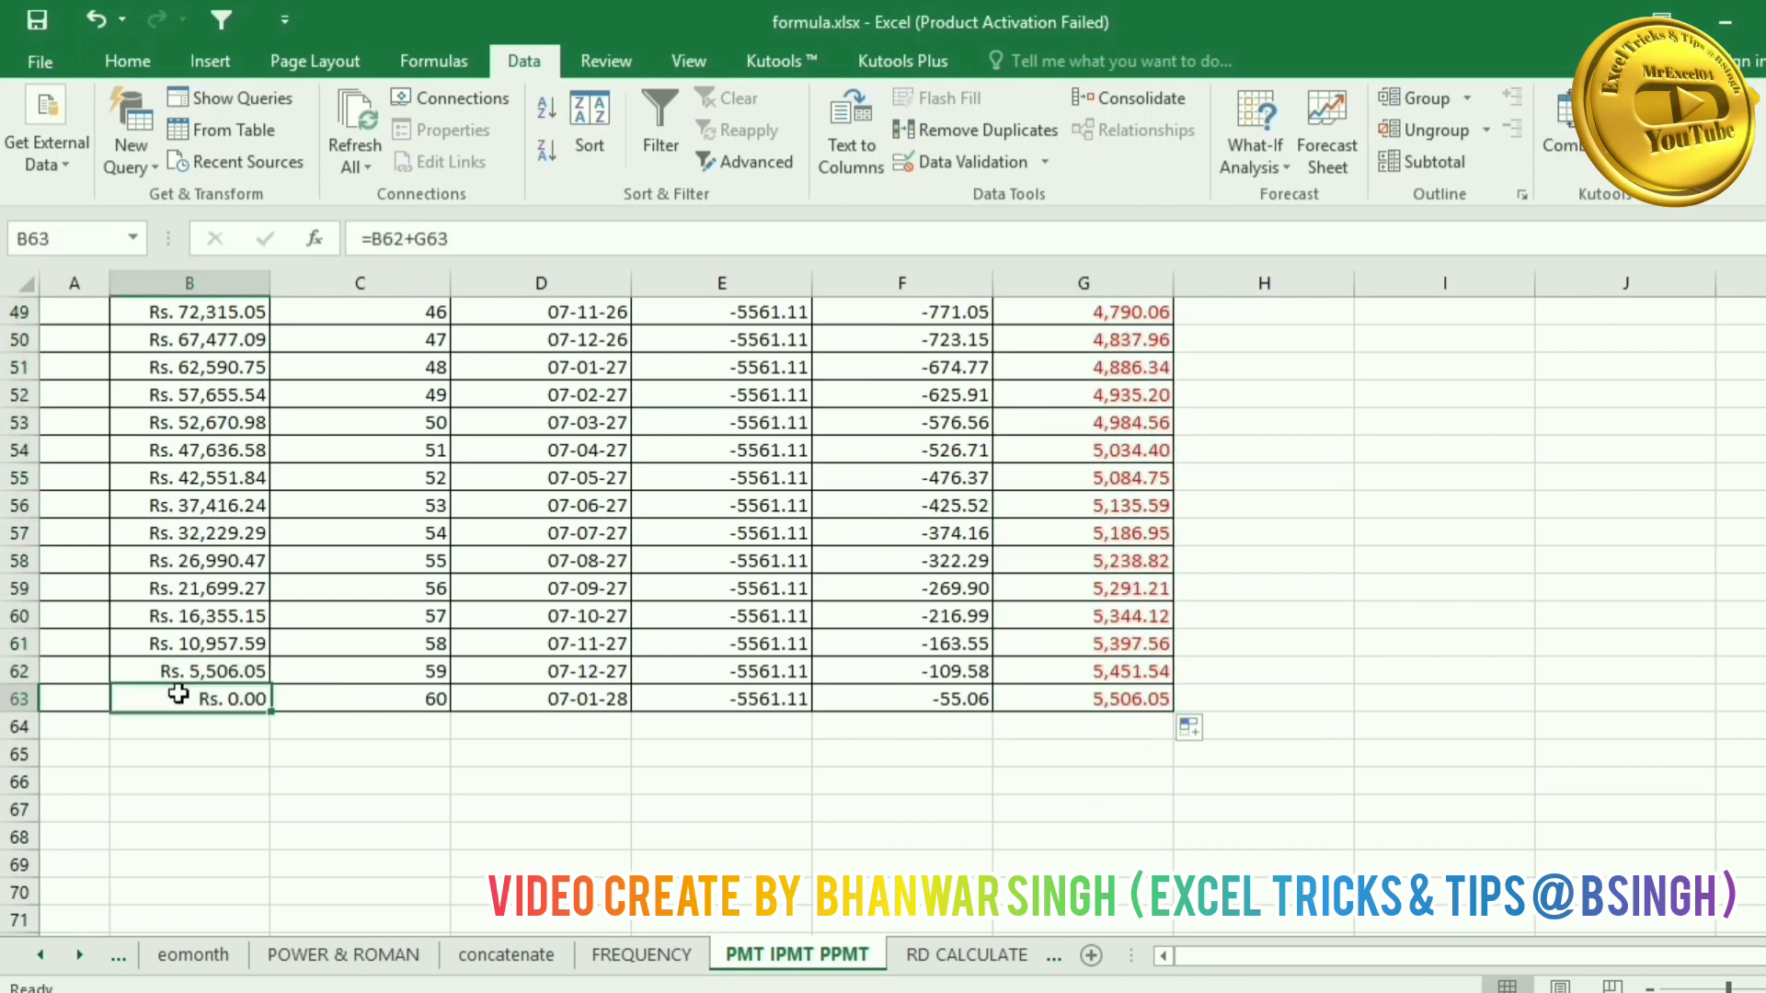
click(354, 699)
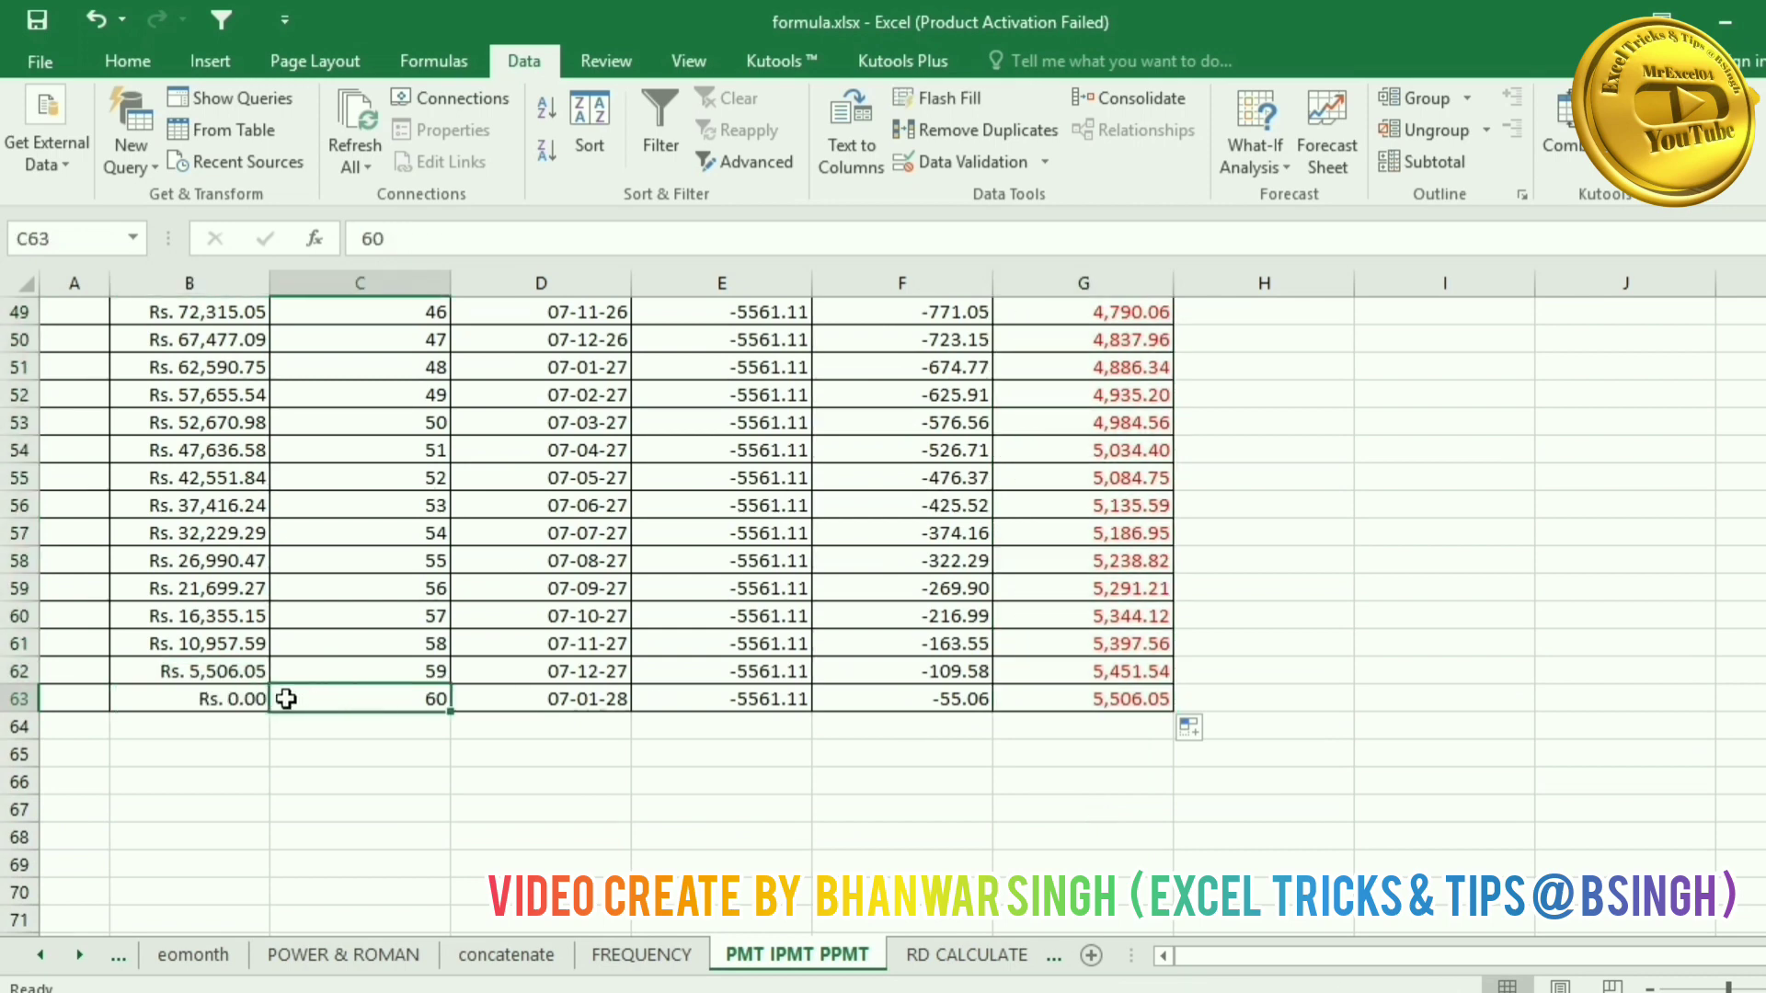
click(209, 696)
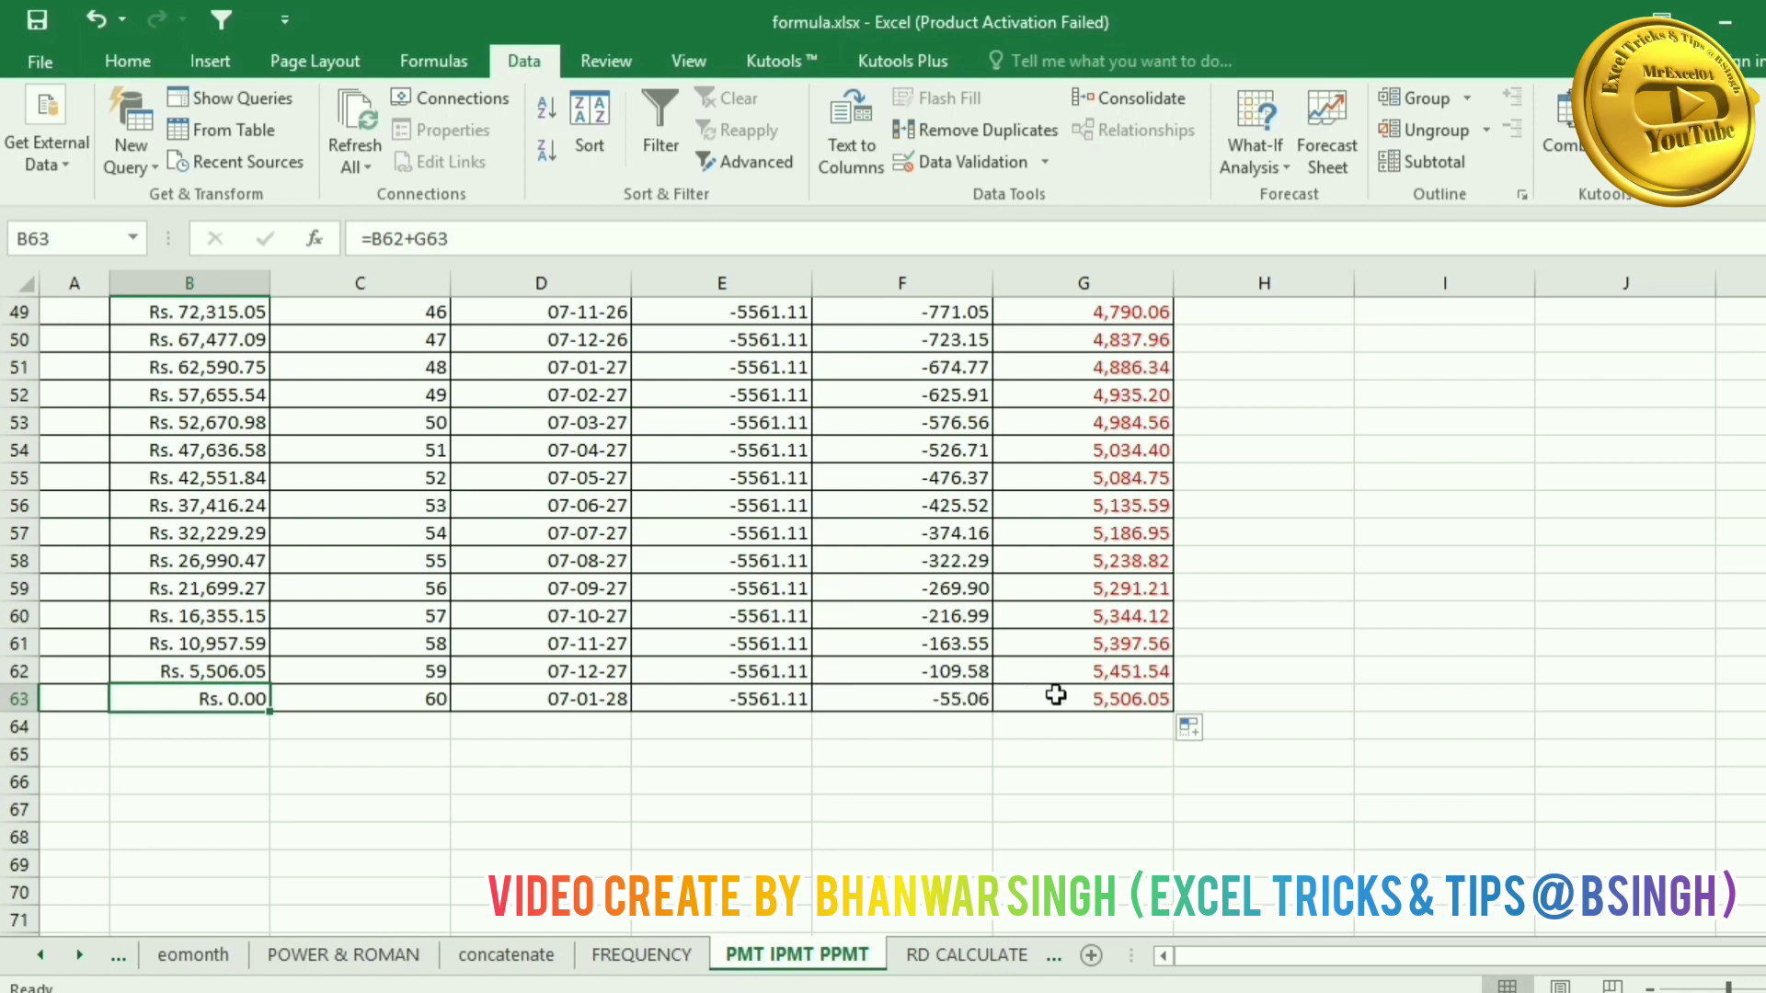
scroll(1085, 731, up, 13)
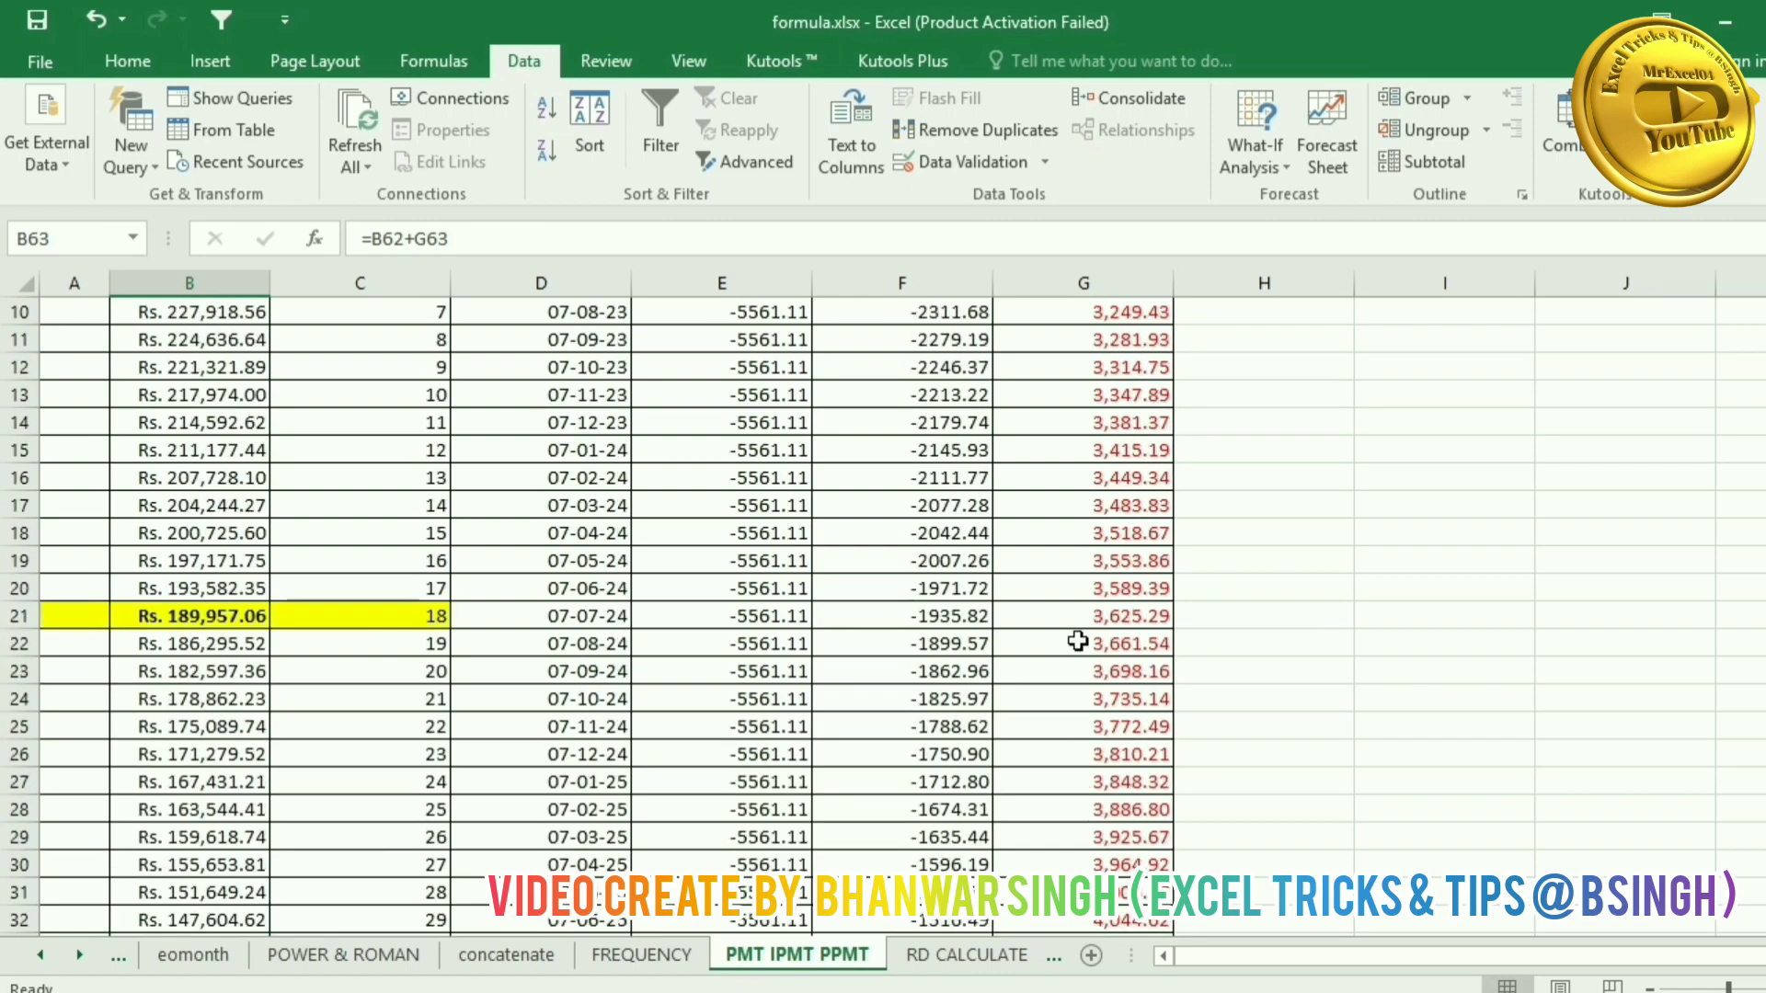
Step: Review the due date, EMI, interest and principal formulas of the first two installments in rows 4 and 5
scroll(1077, 641, up, 3)
click(1229, 445)
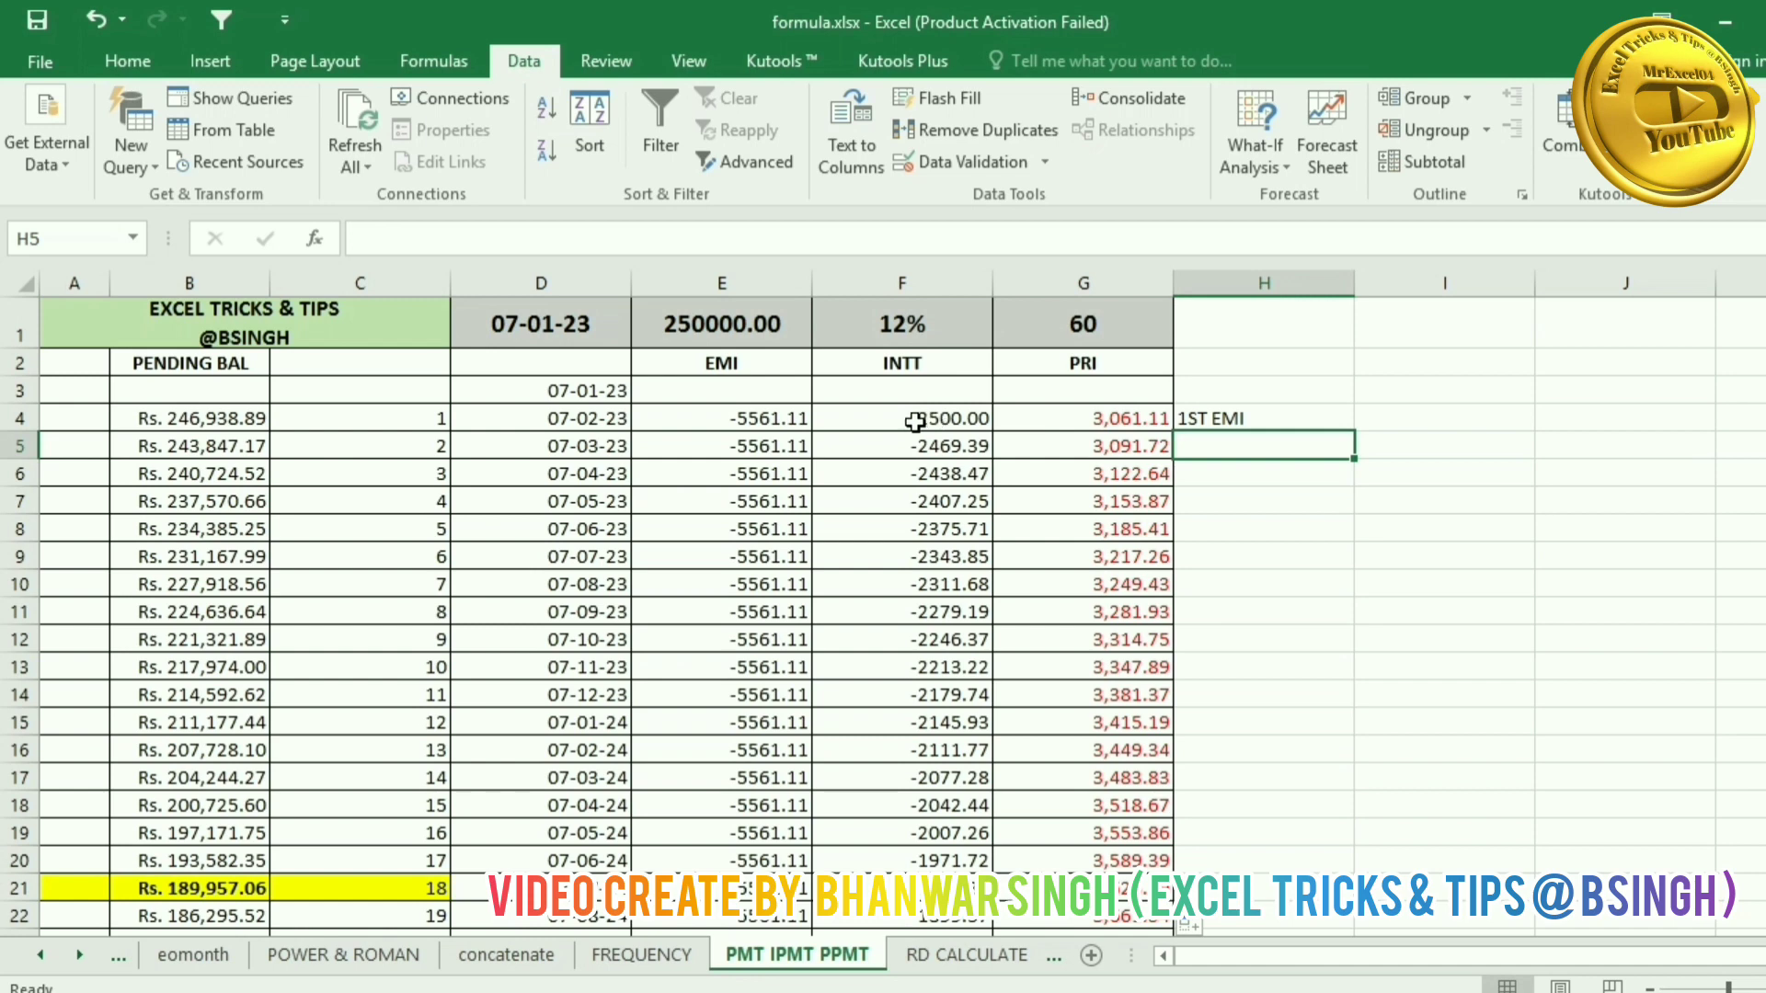
click(914, 422)
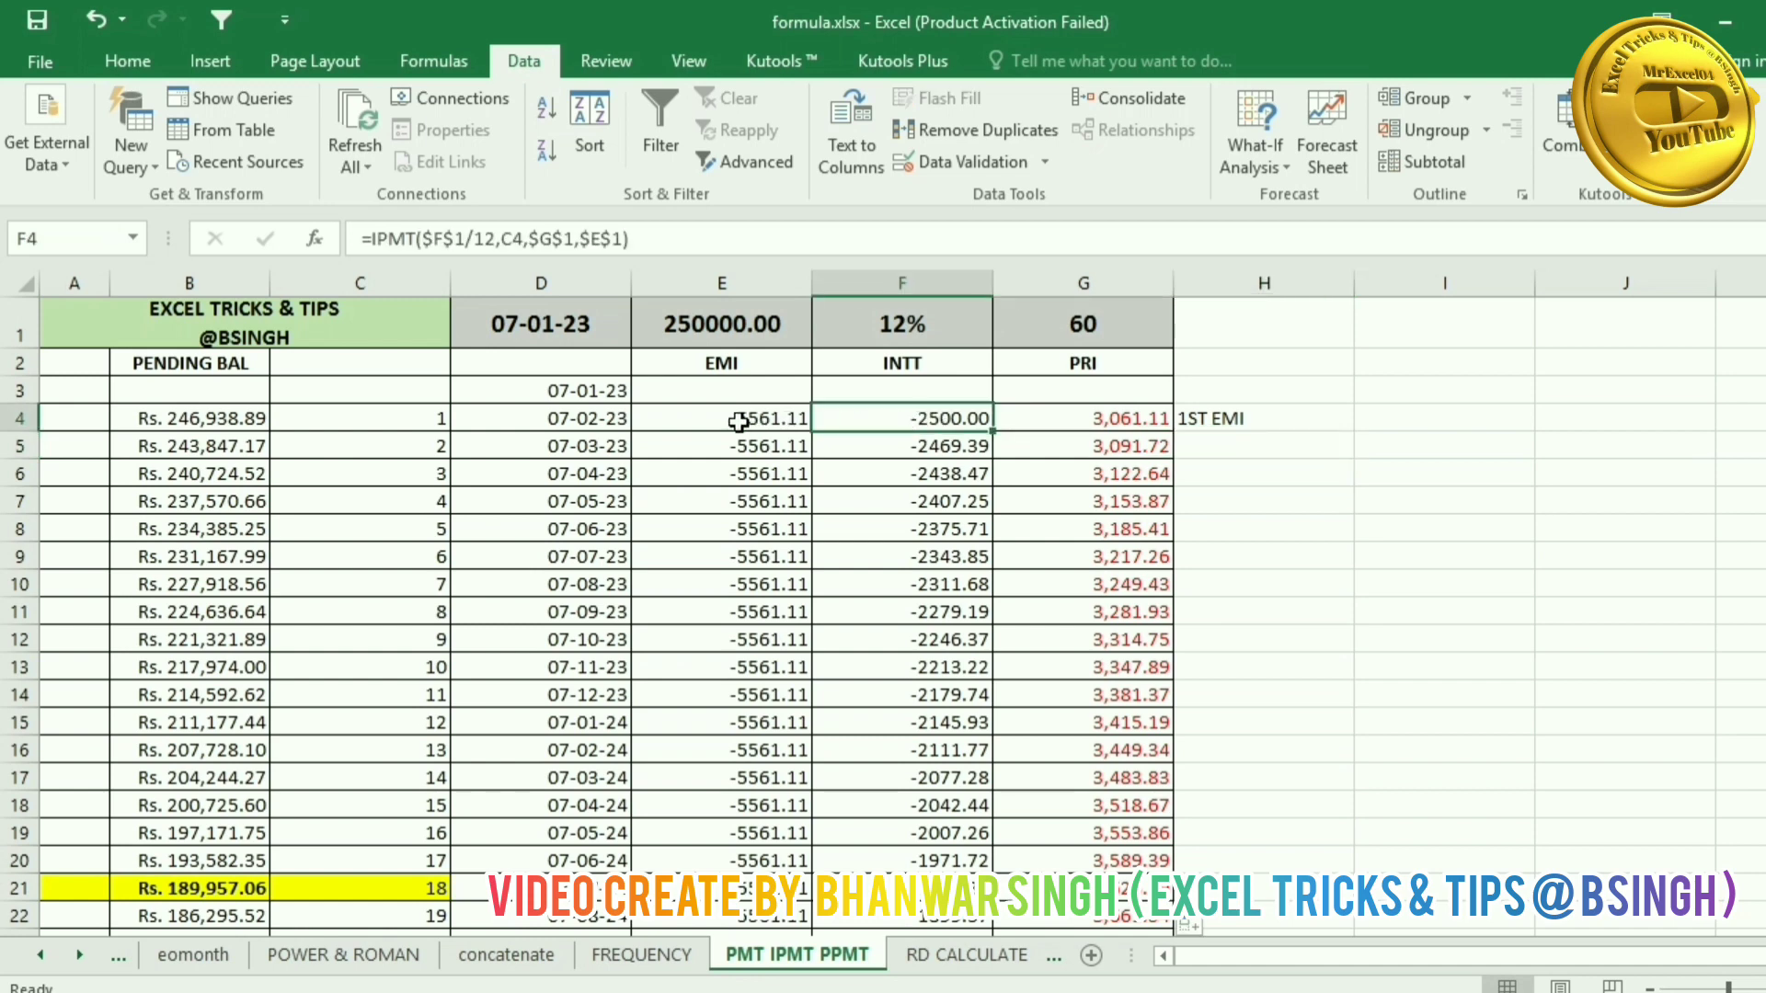
click(575, 419)
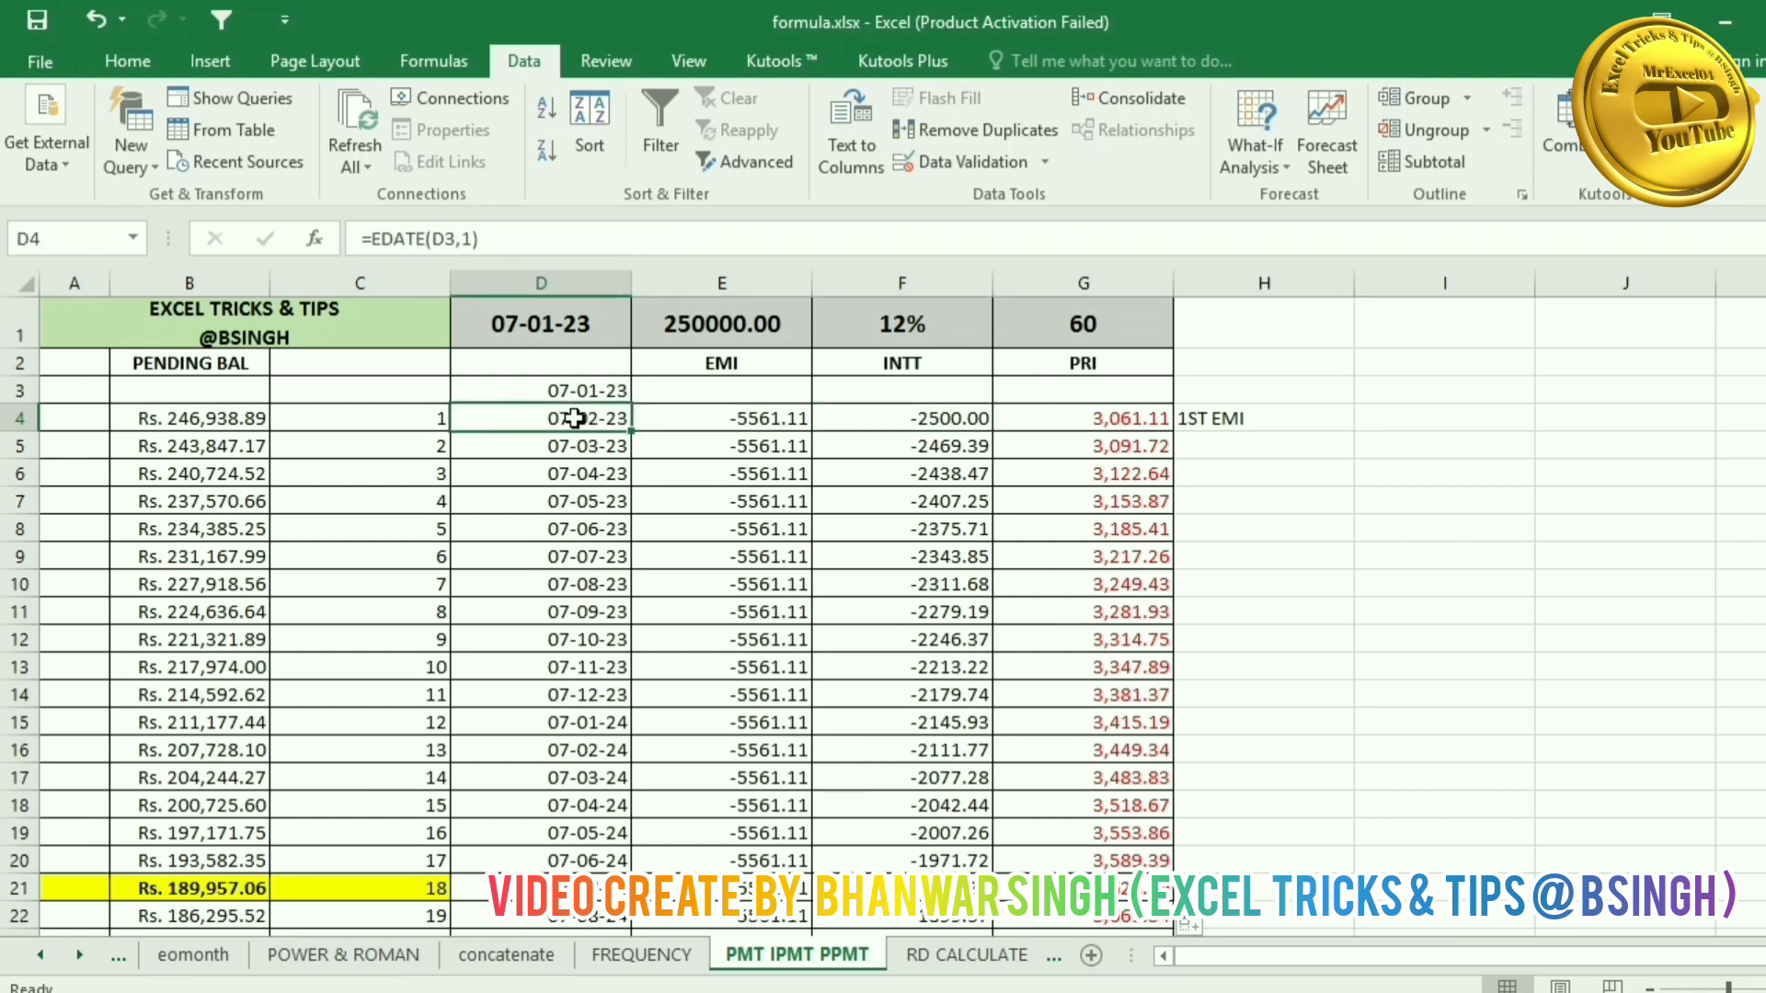
click(720, 443)
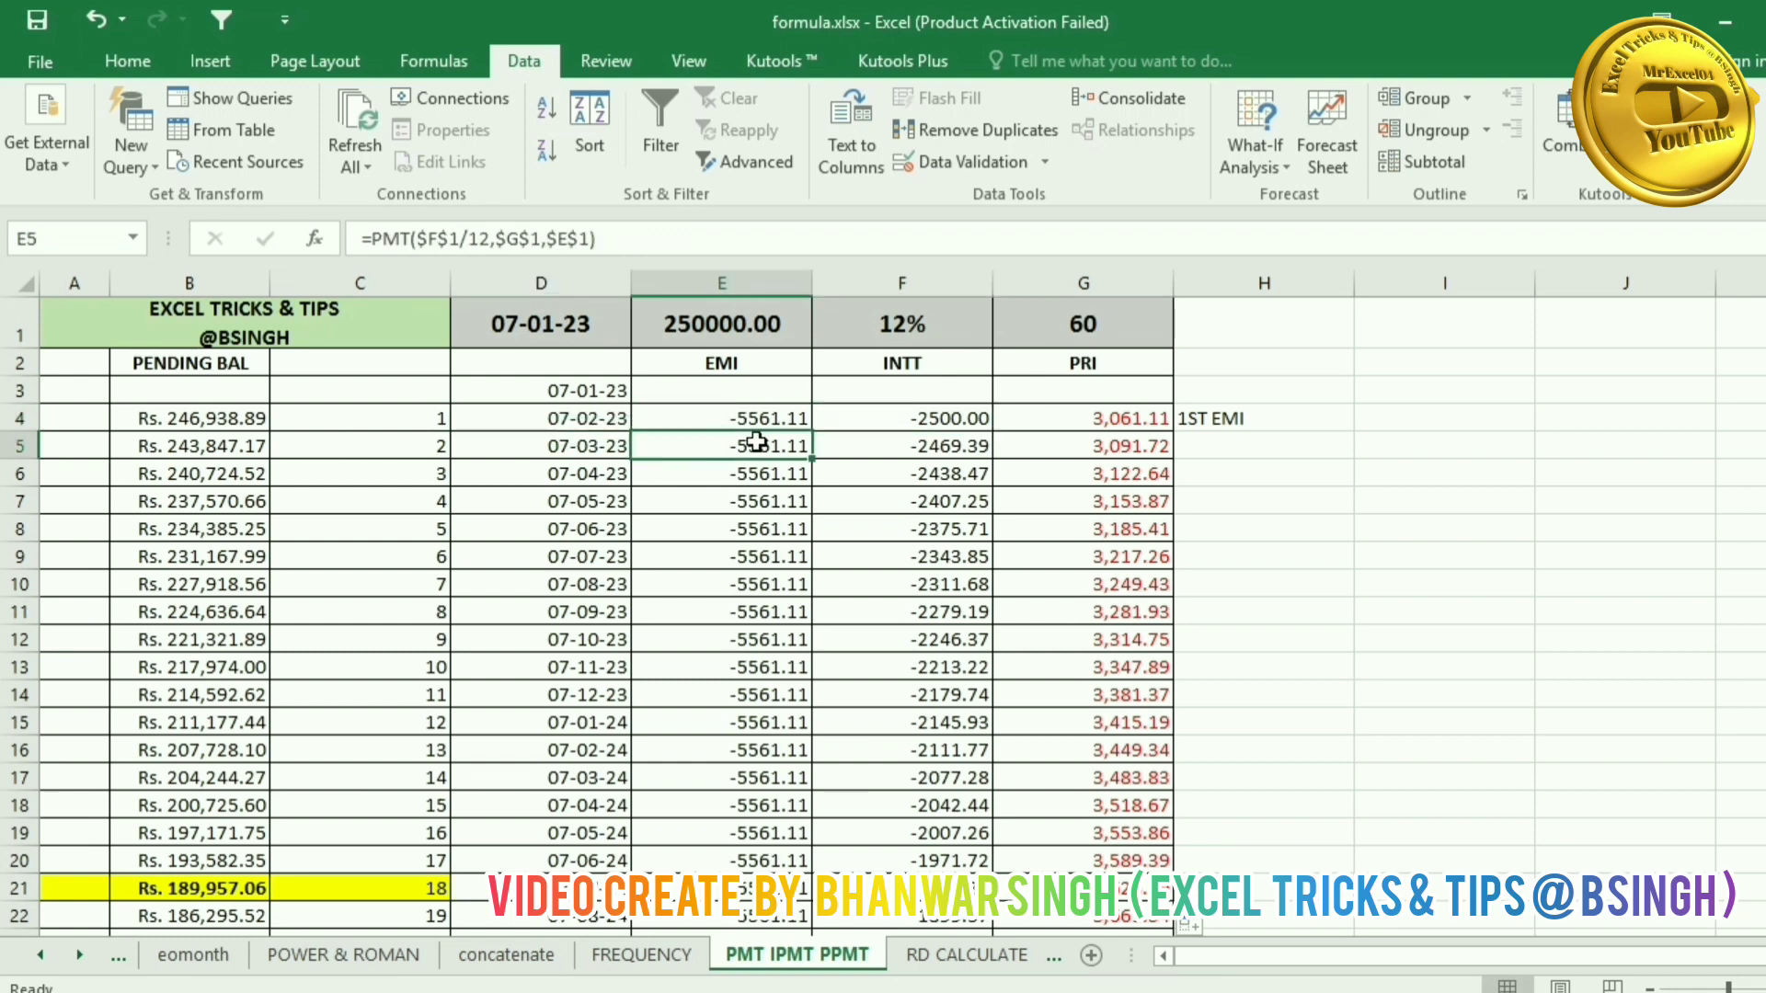
click(906, 445)
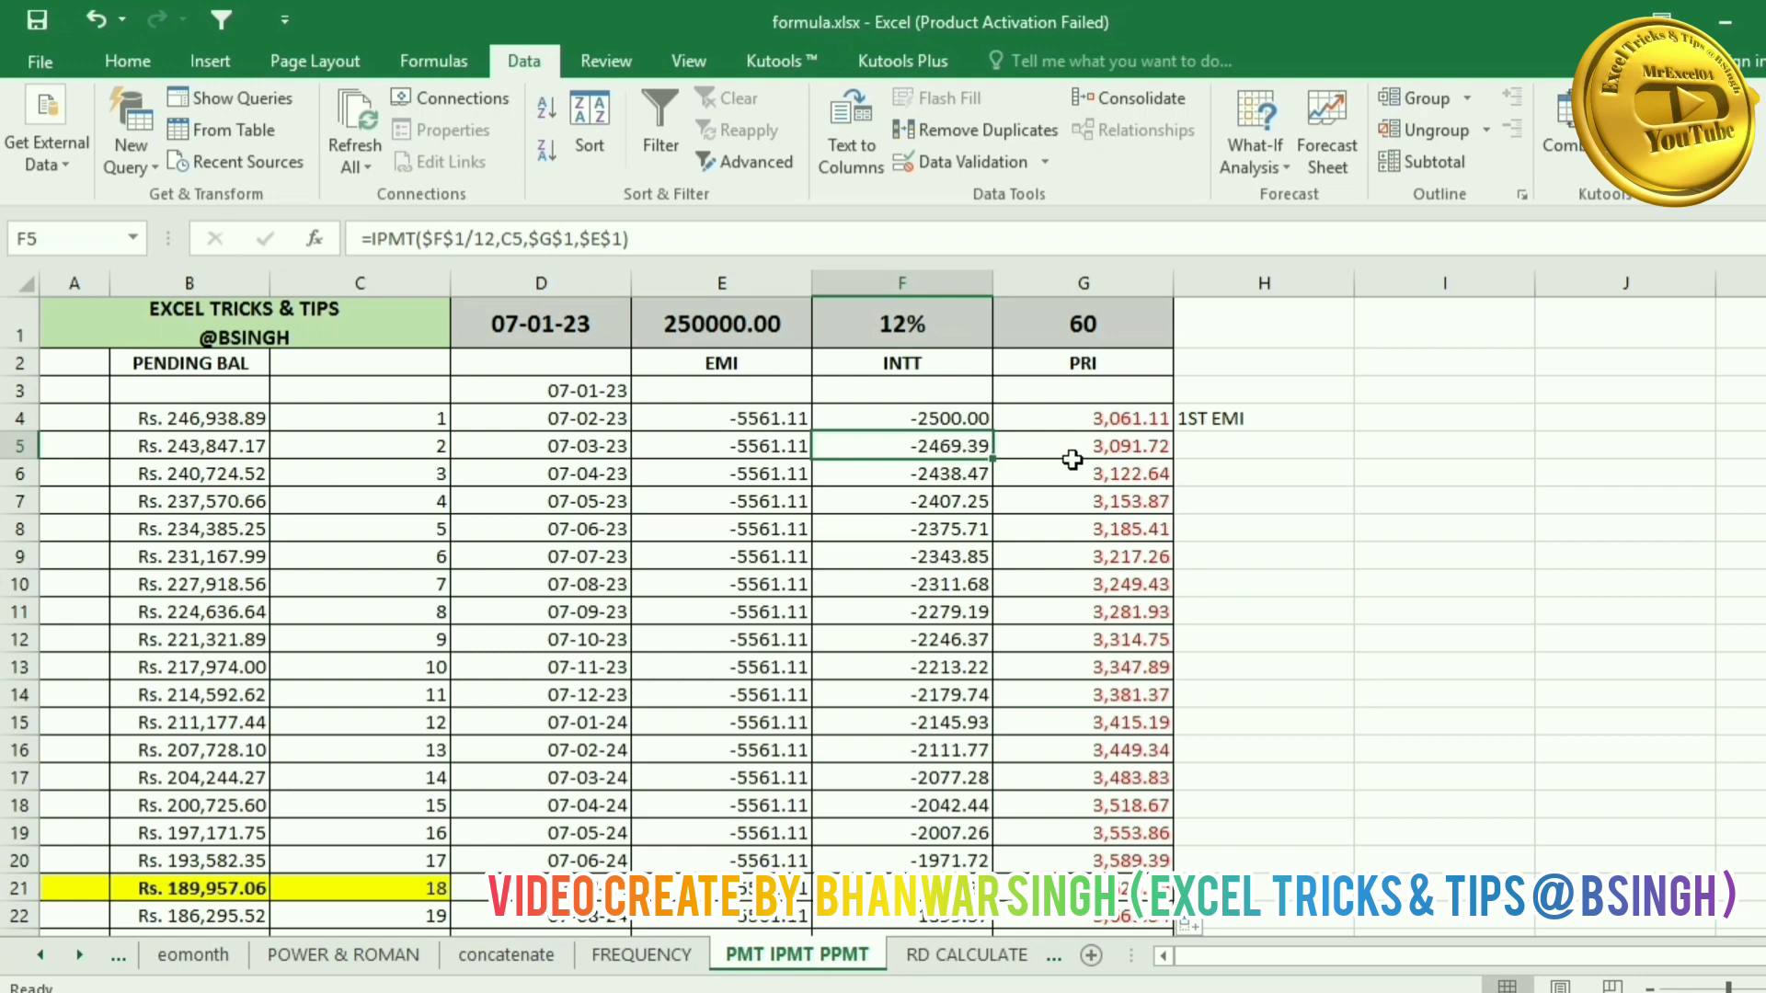
click(1131, 450)
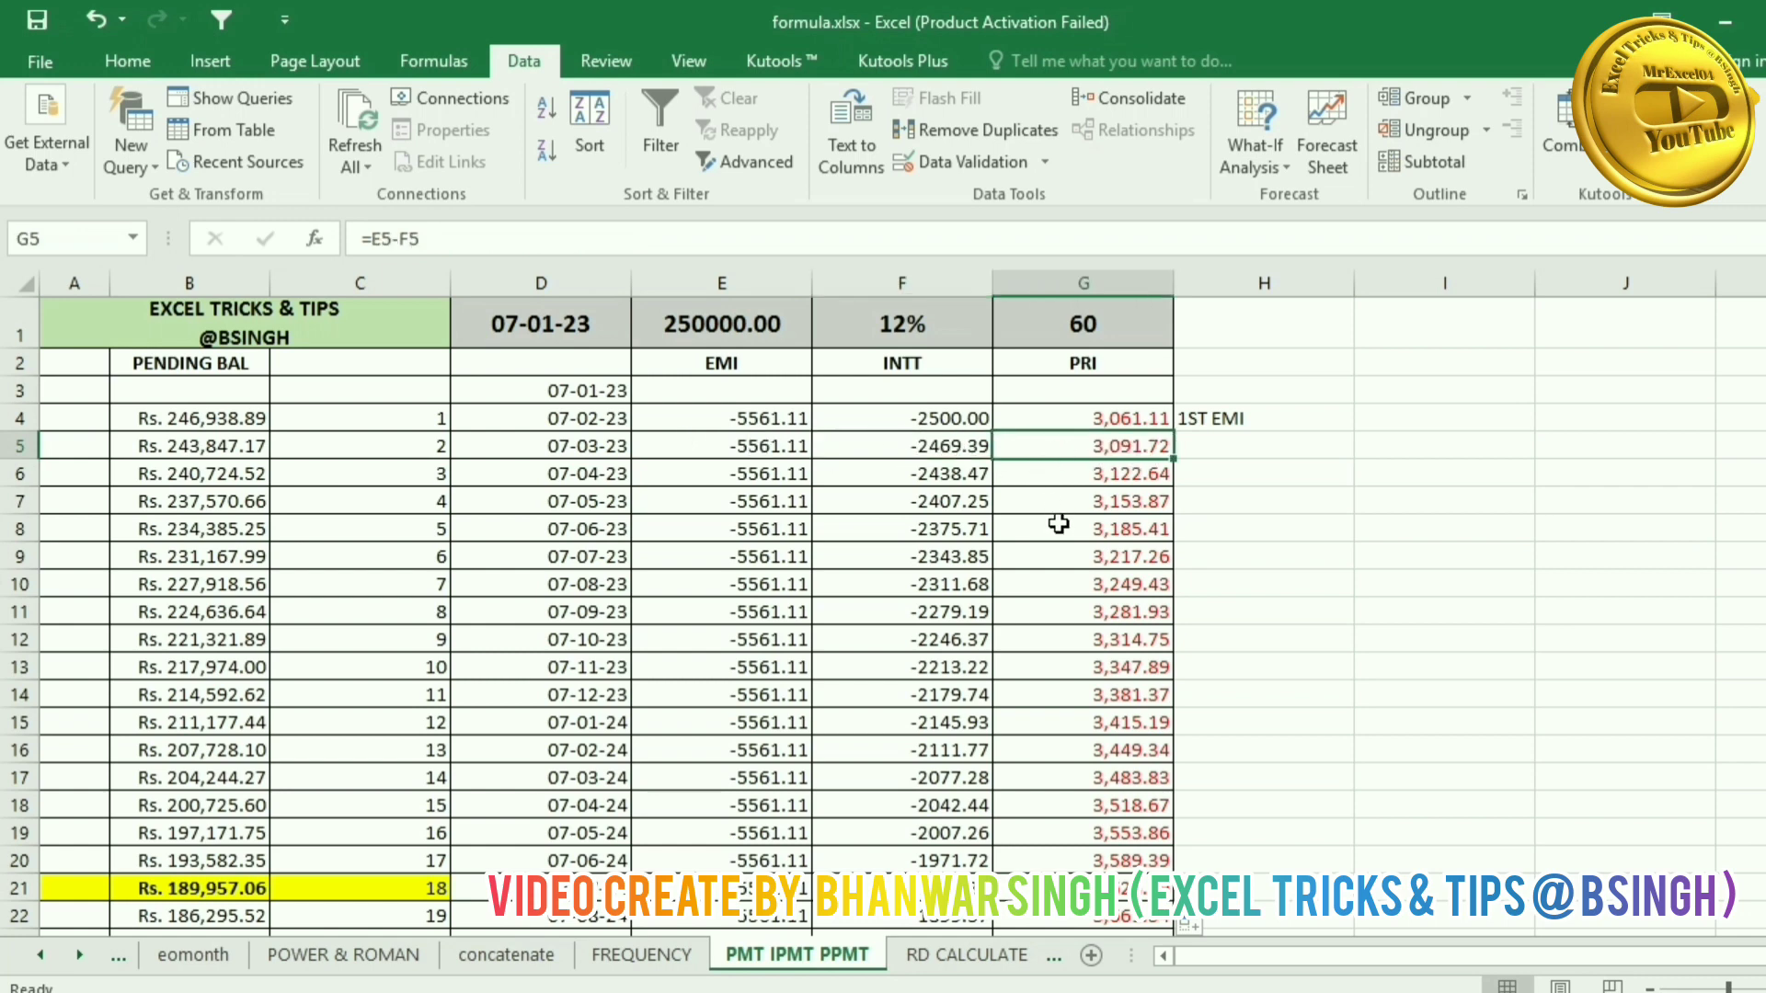
Step: Open the RD CALCULATE sheet and examine its rate, time and instalment inputs and the formula in D11
click(950, 965)
click(824, 645)
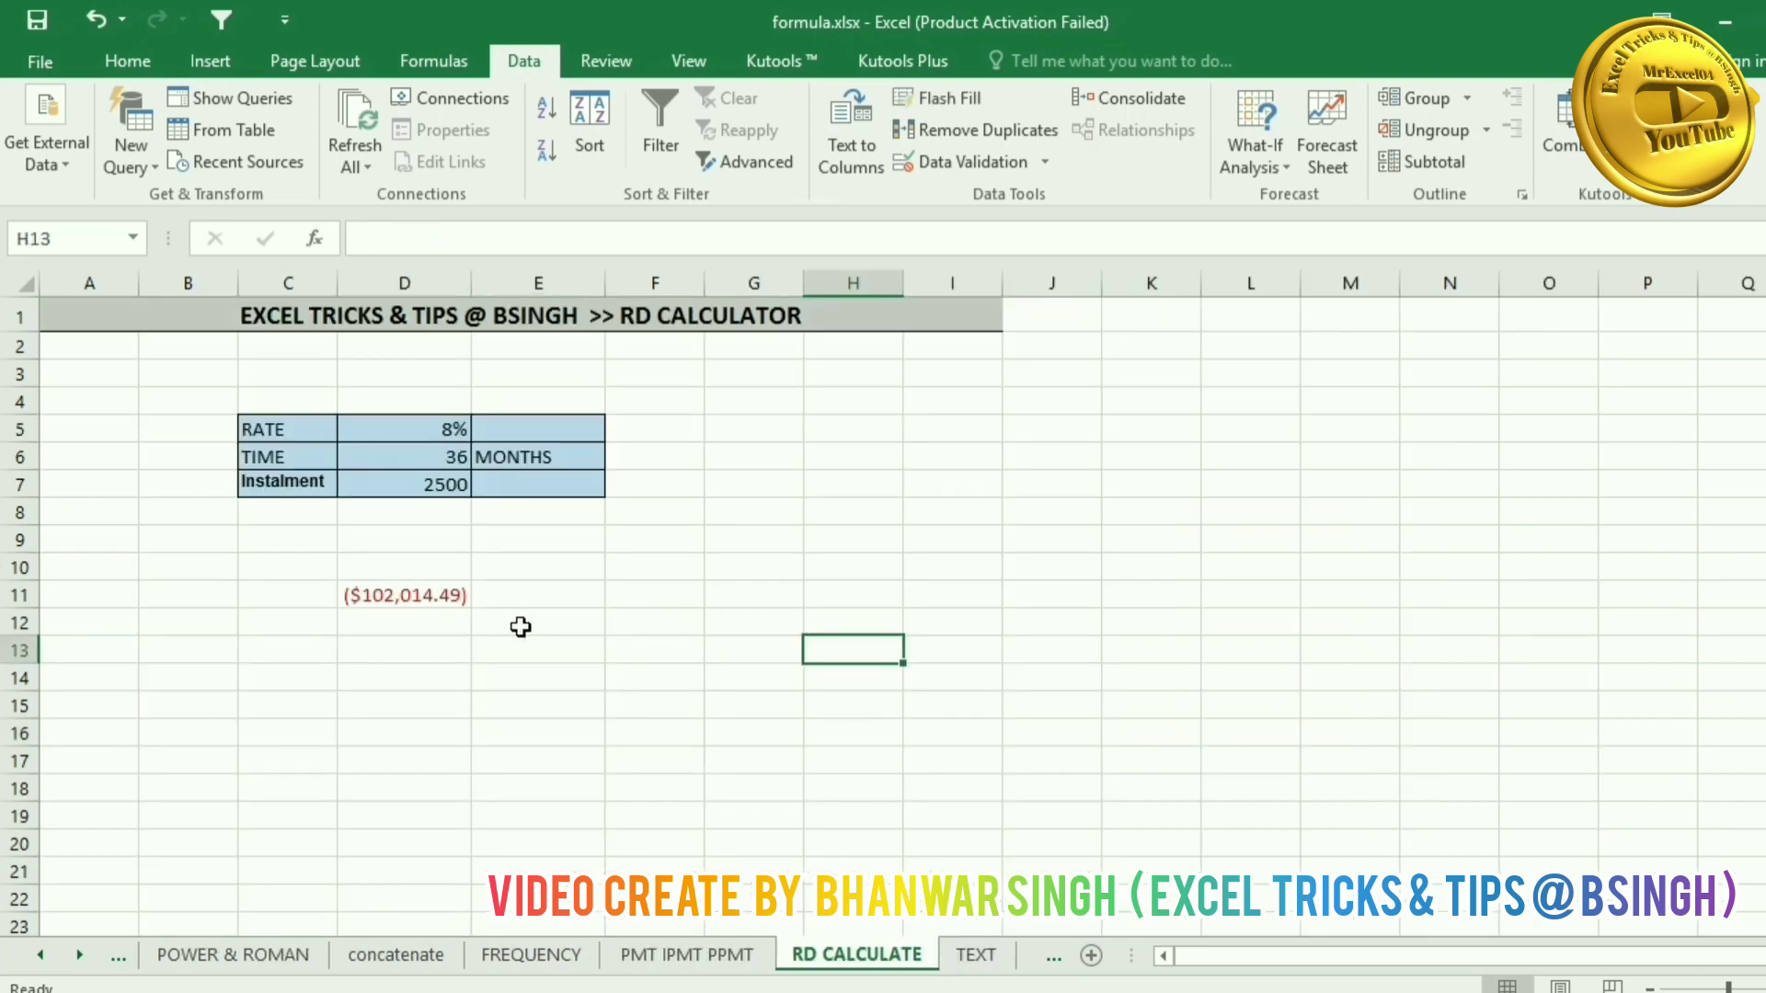
click(433, 646)
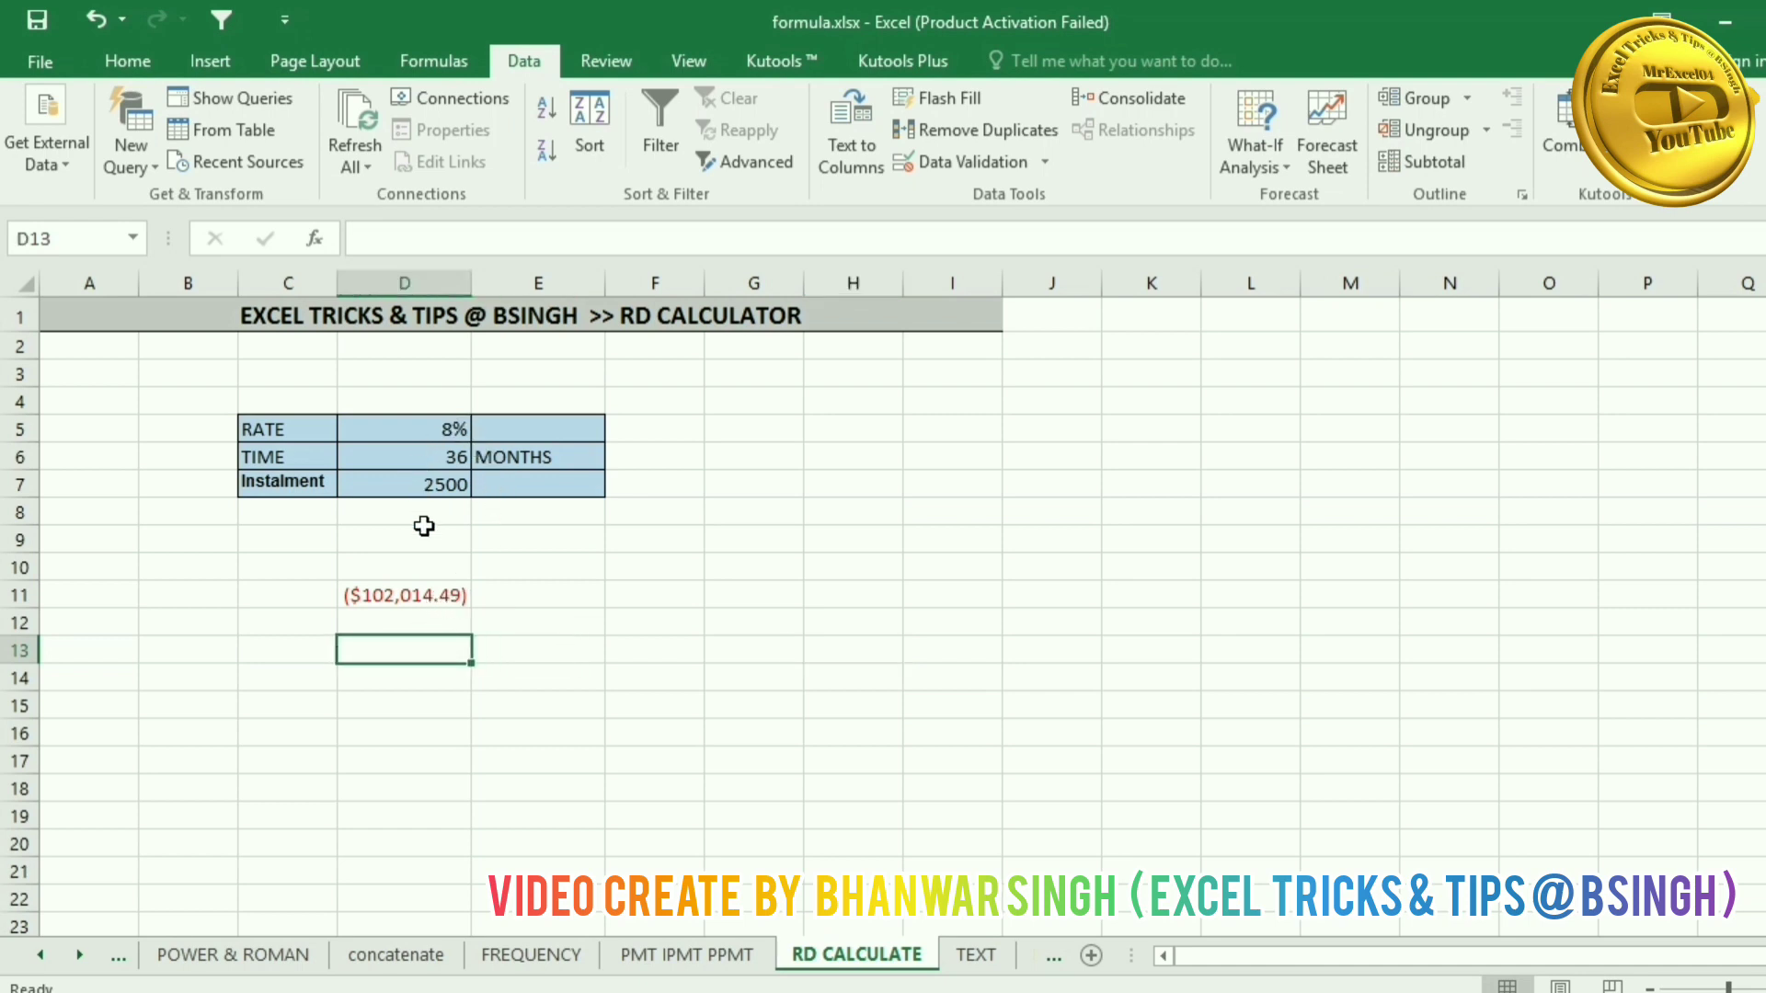
click(397, 596)
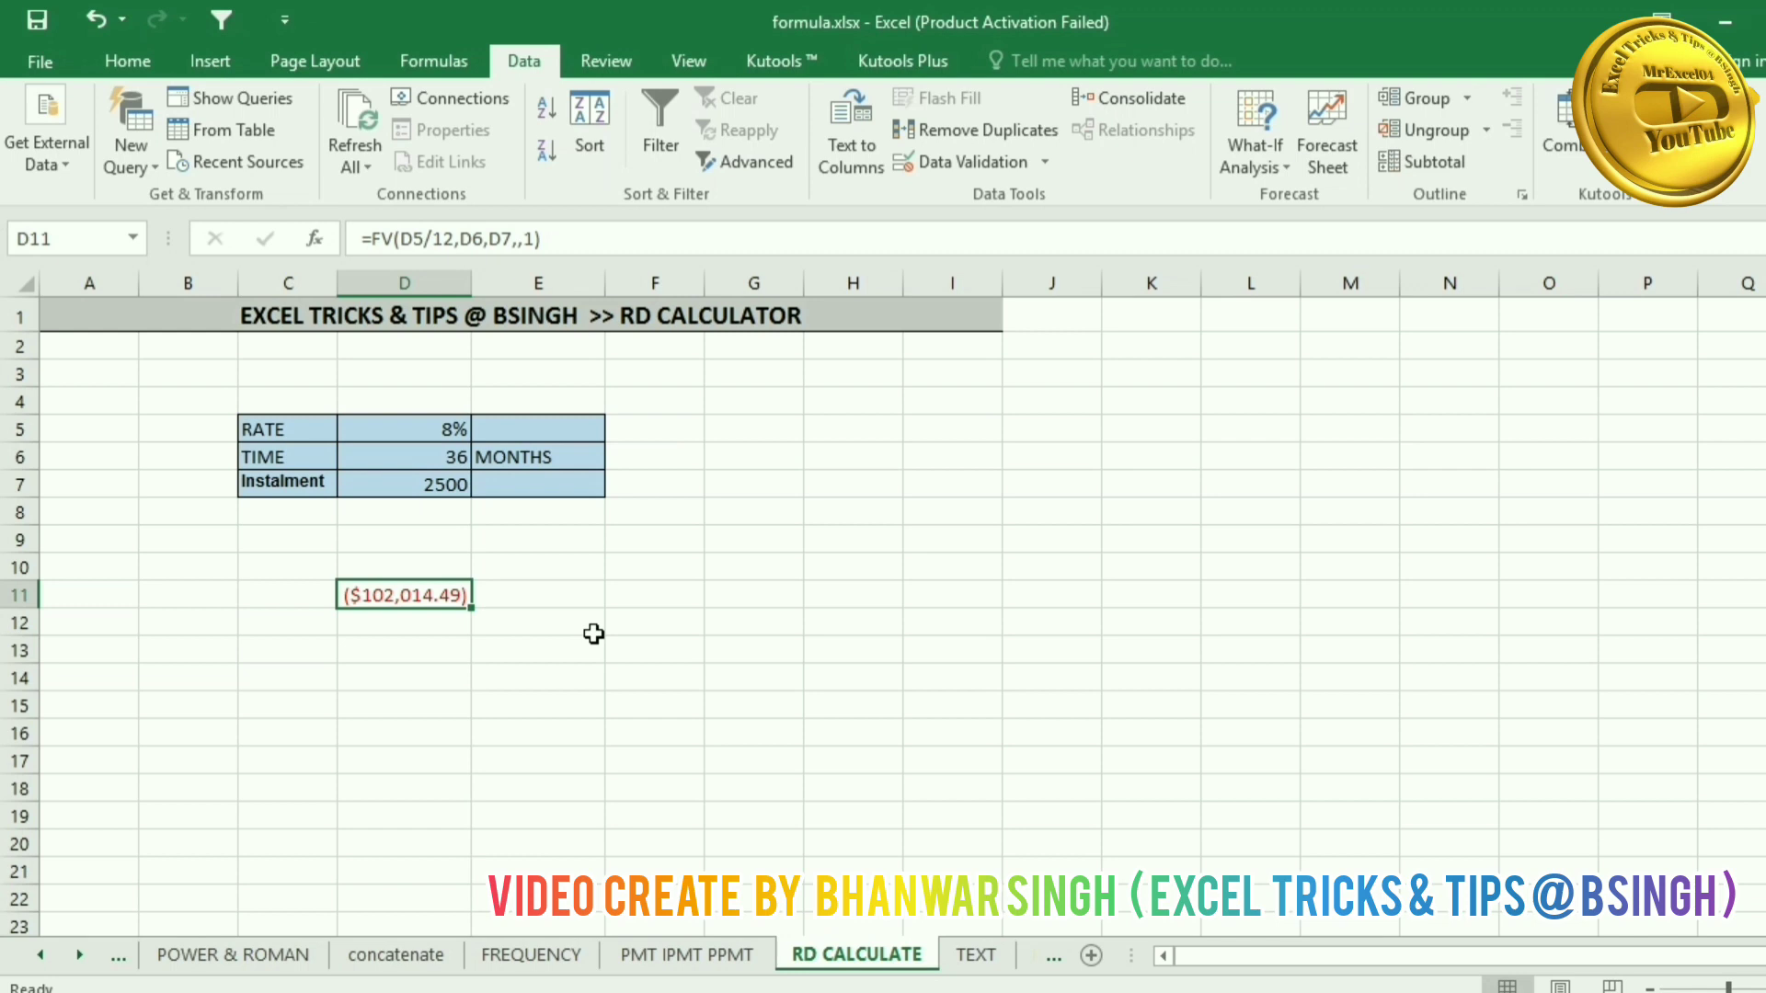
click(466, 666)
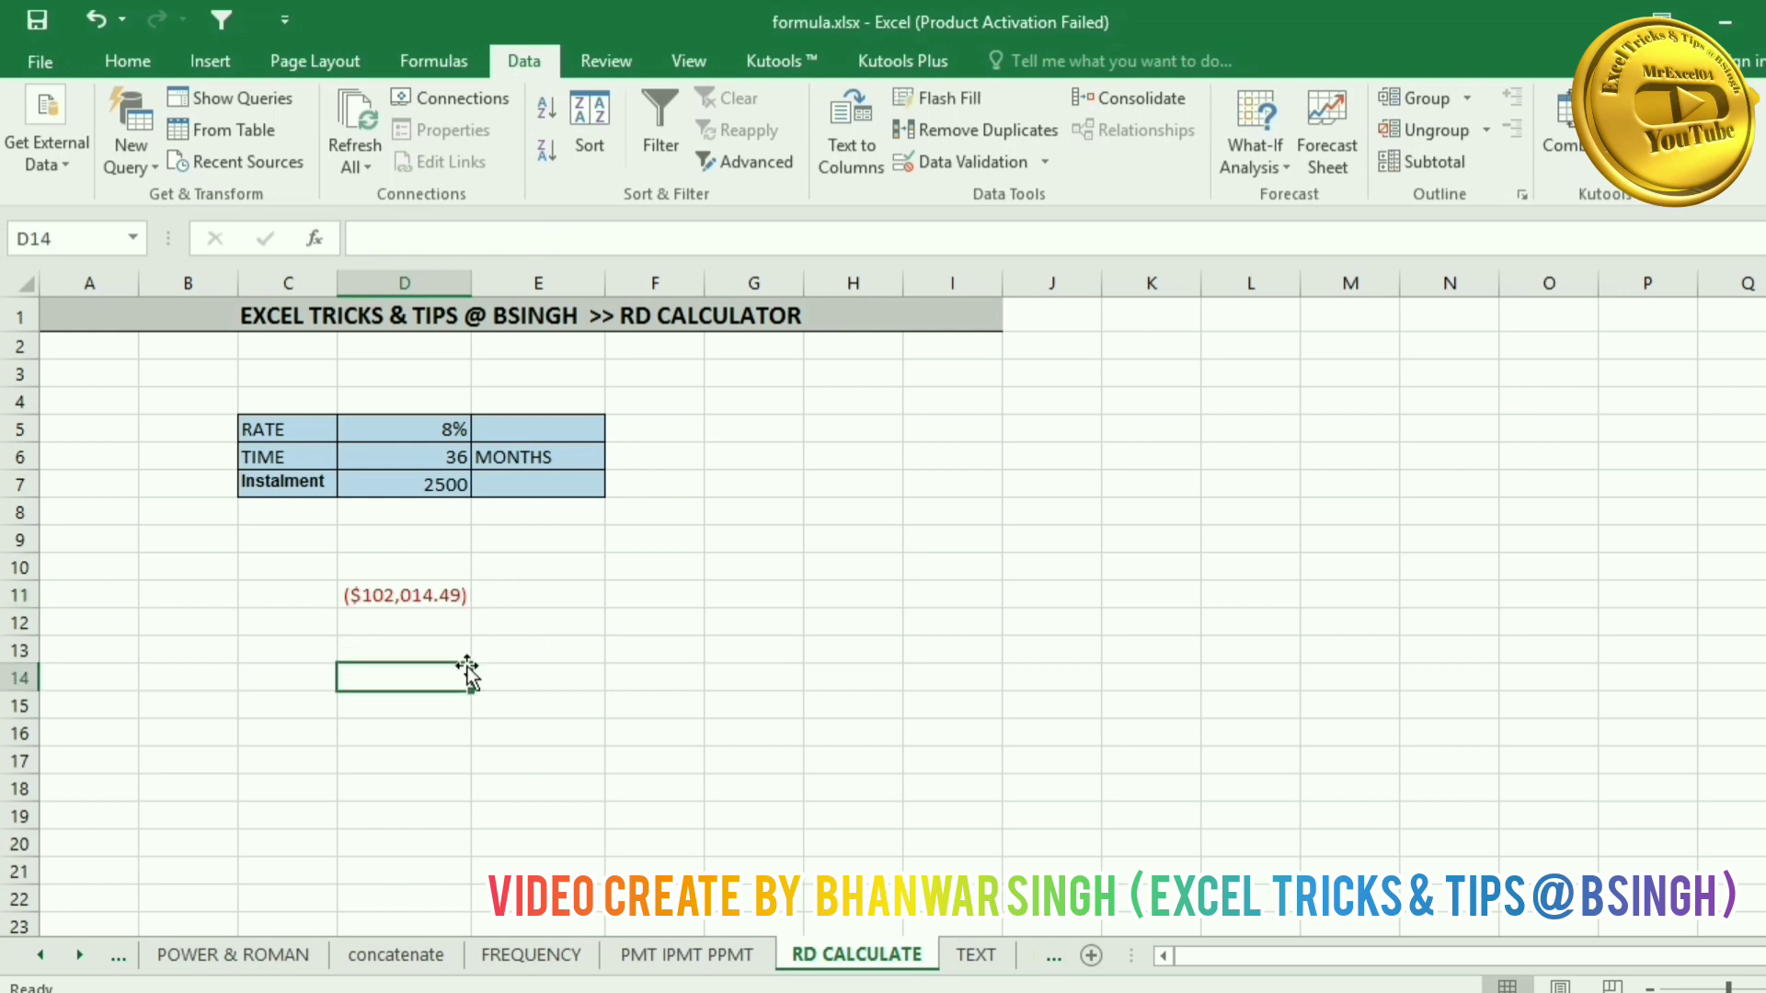
Step: Enter =FV(D5/12,D6,D7,,1) in D11 to calculate the recurring deposit's maturity value with payments at the beginning of the period
click(429, 598)
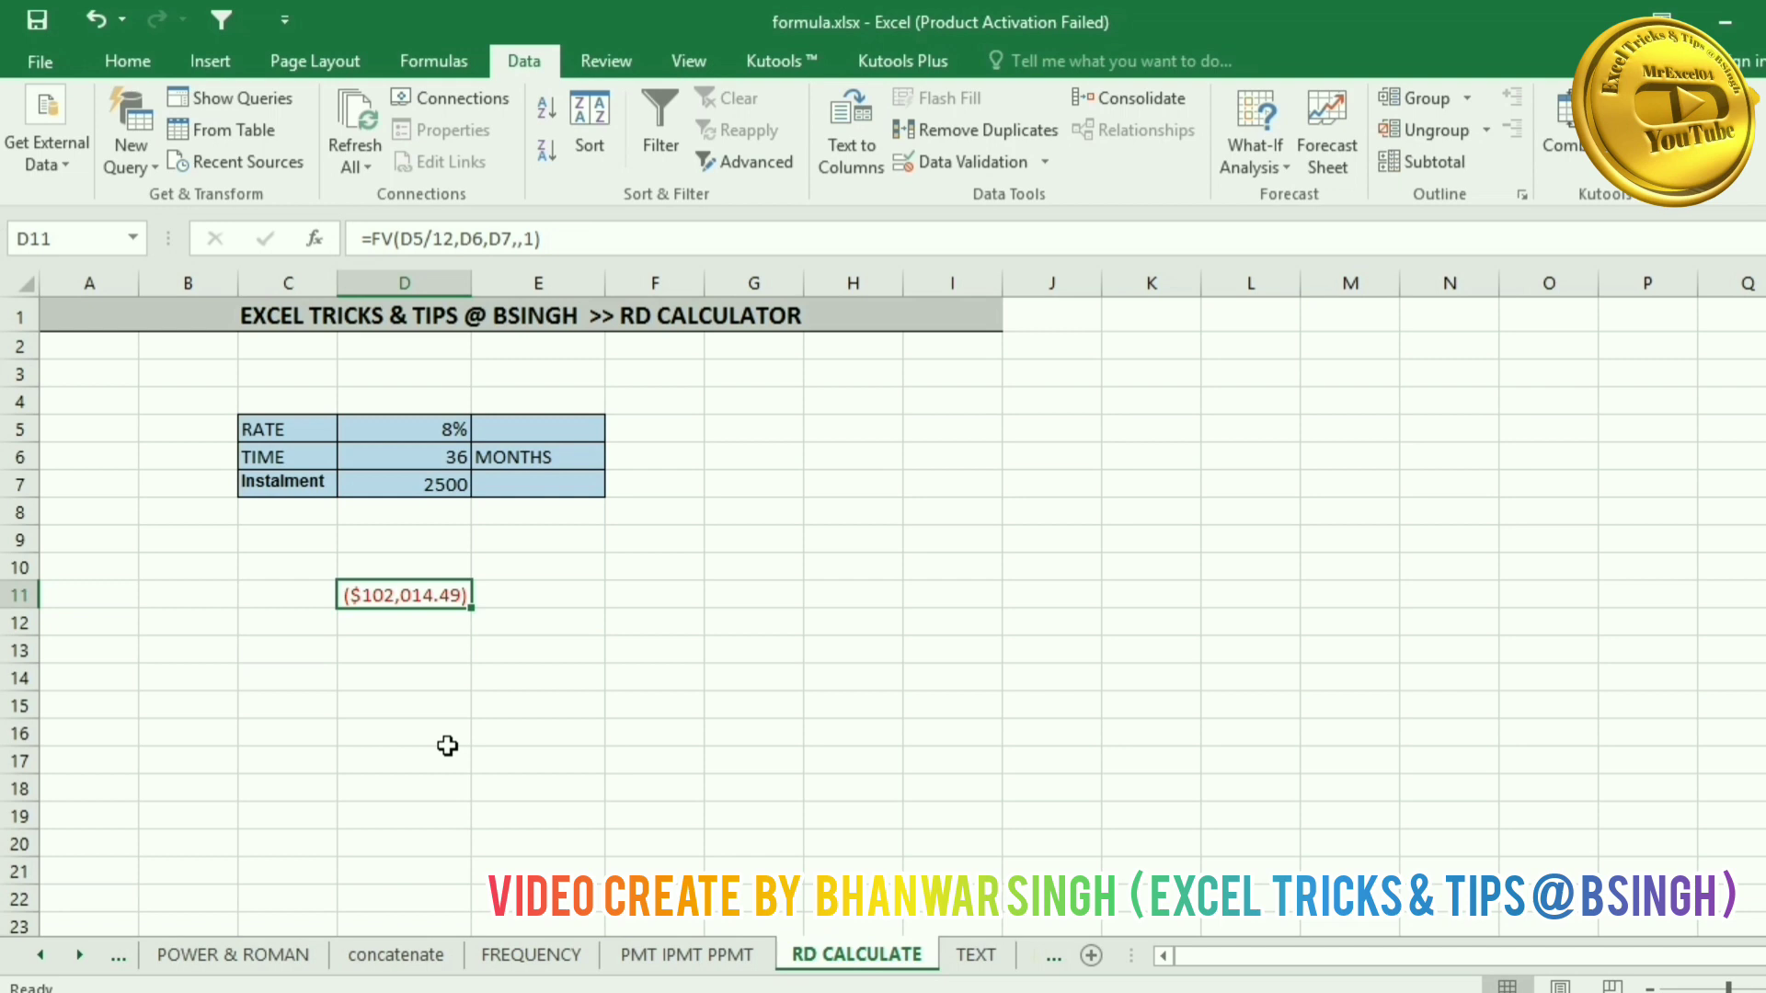
text(=)
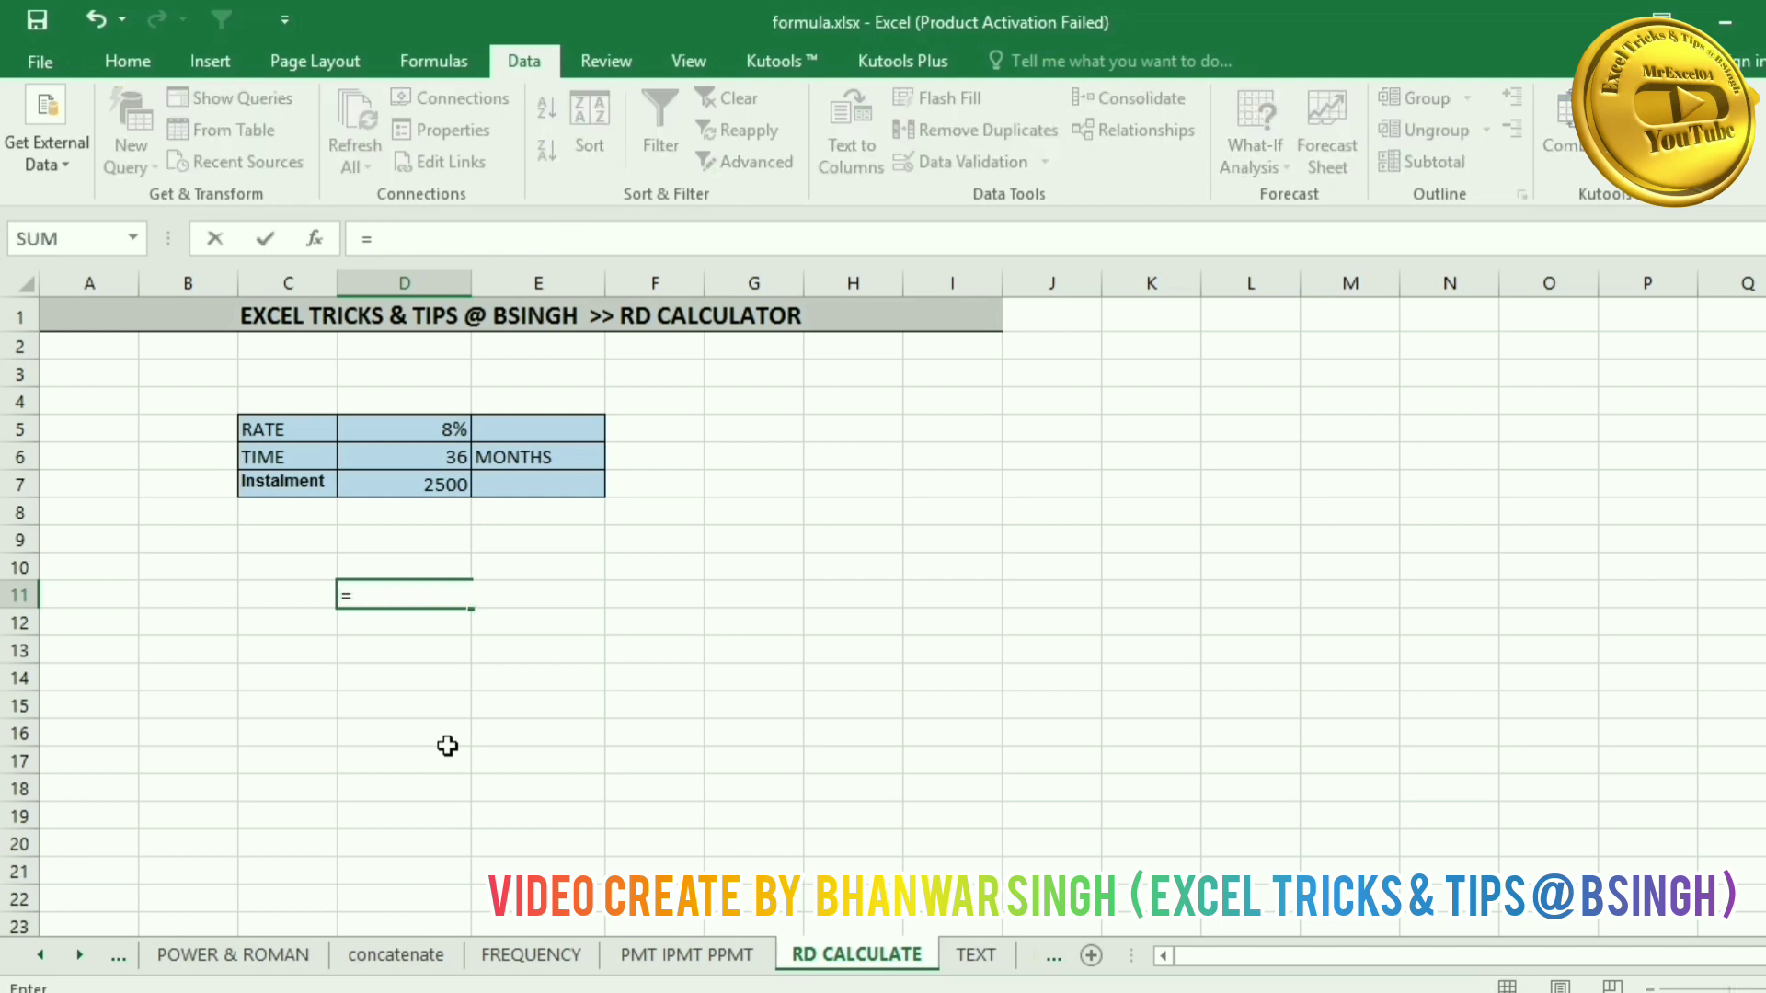
text(FV)
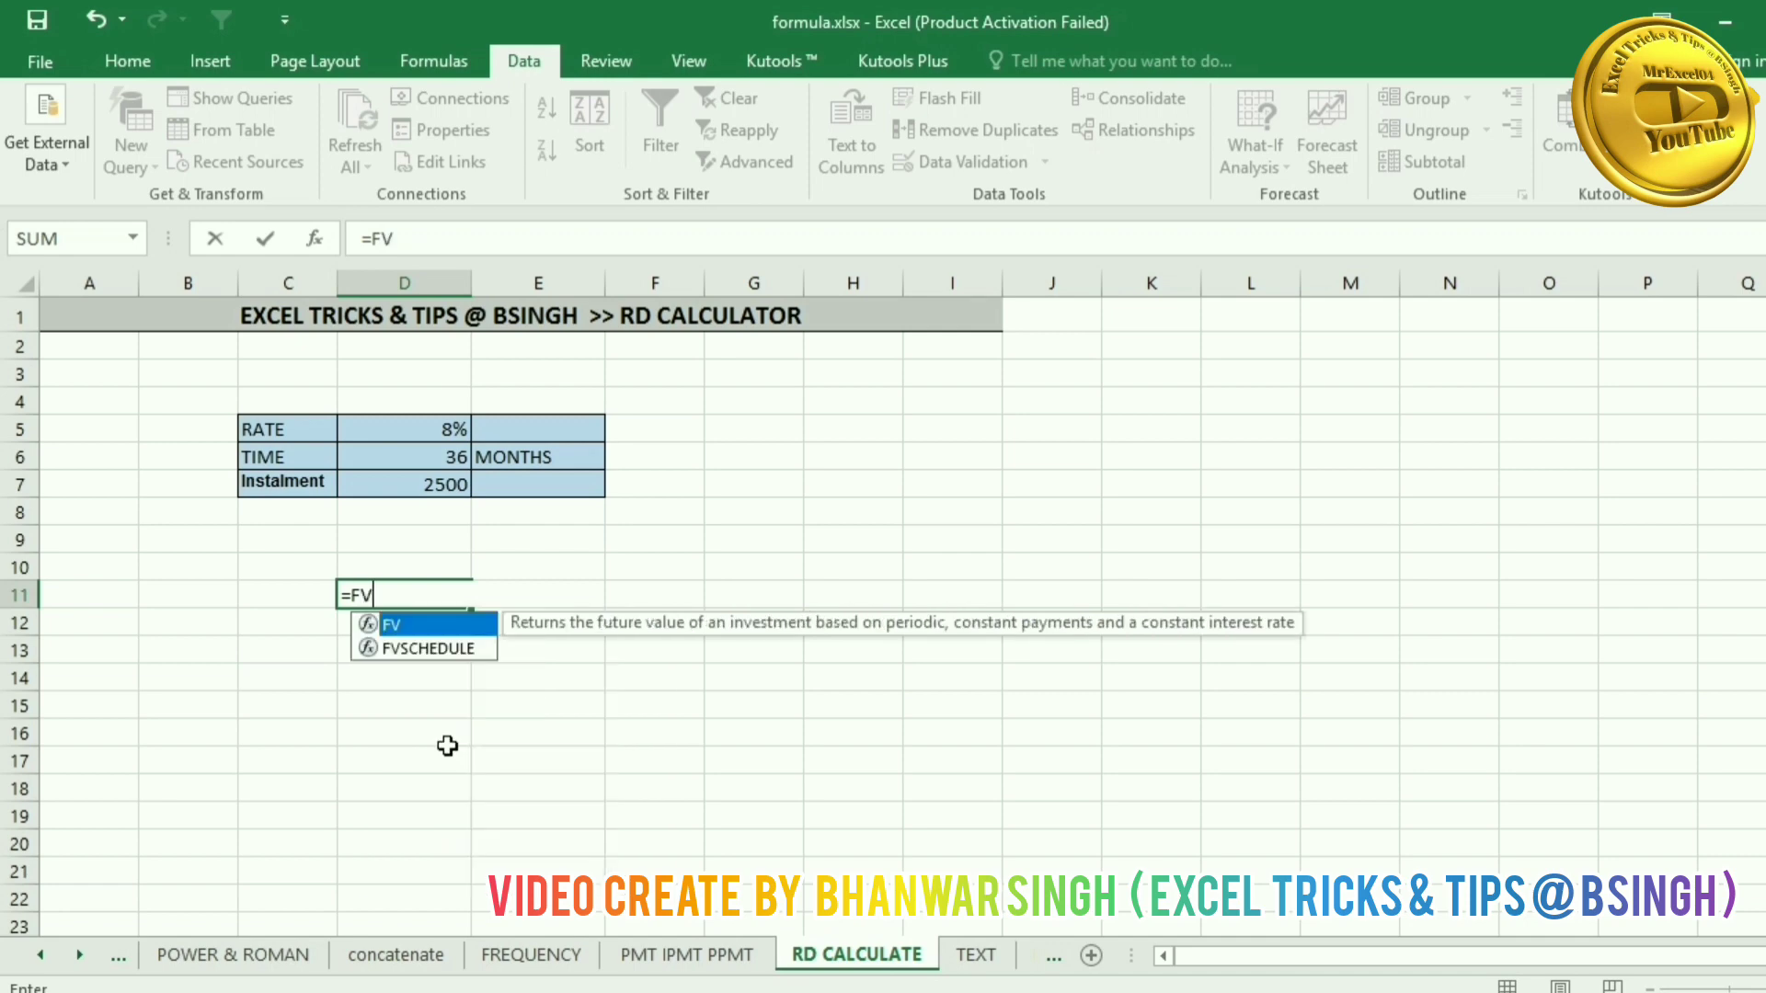
text(()
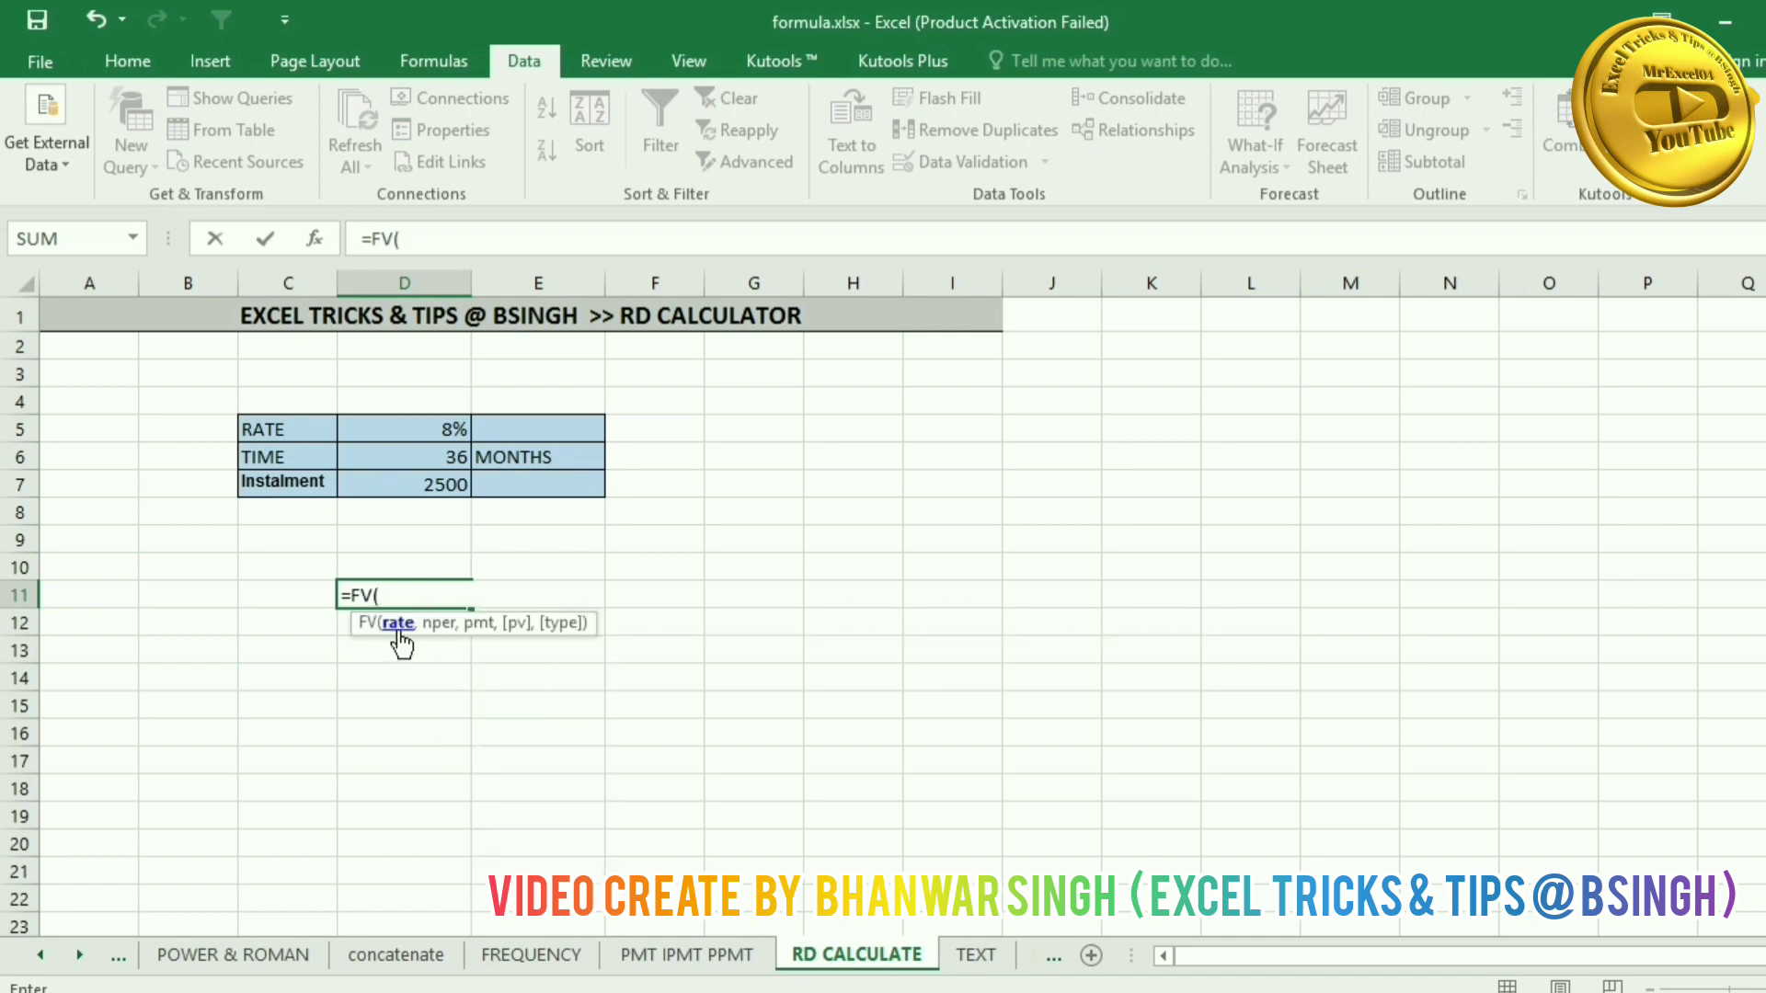
click(445, 432)
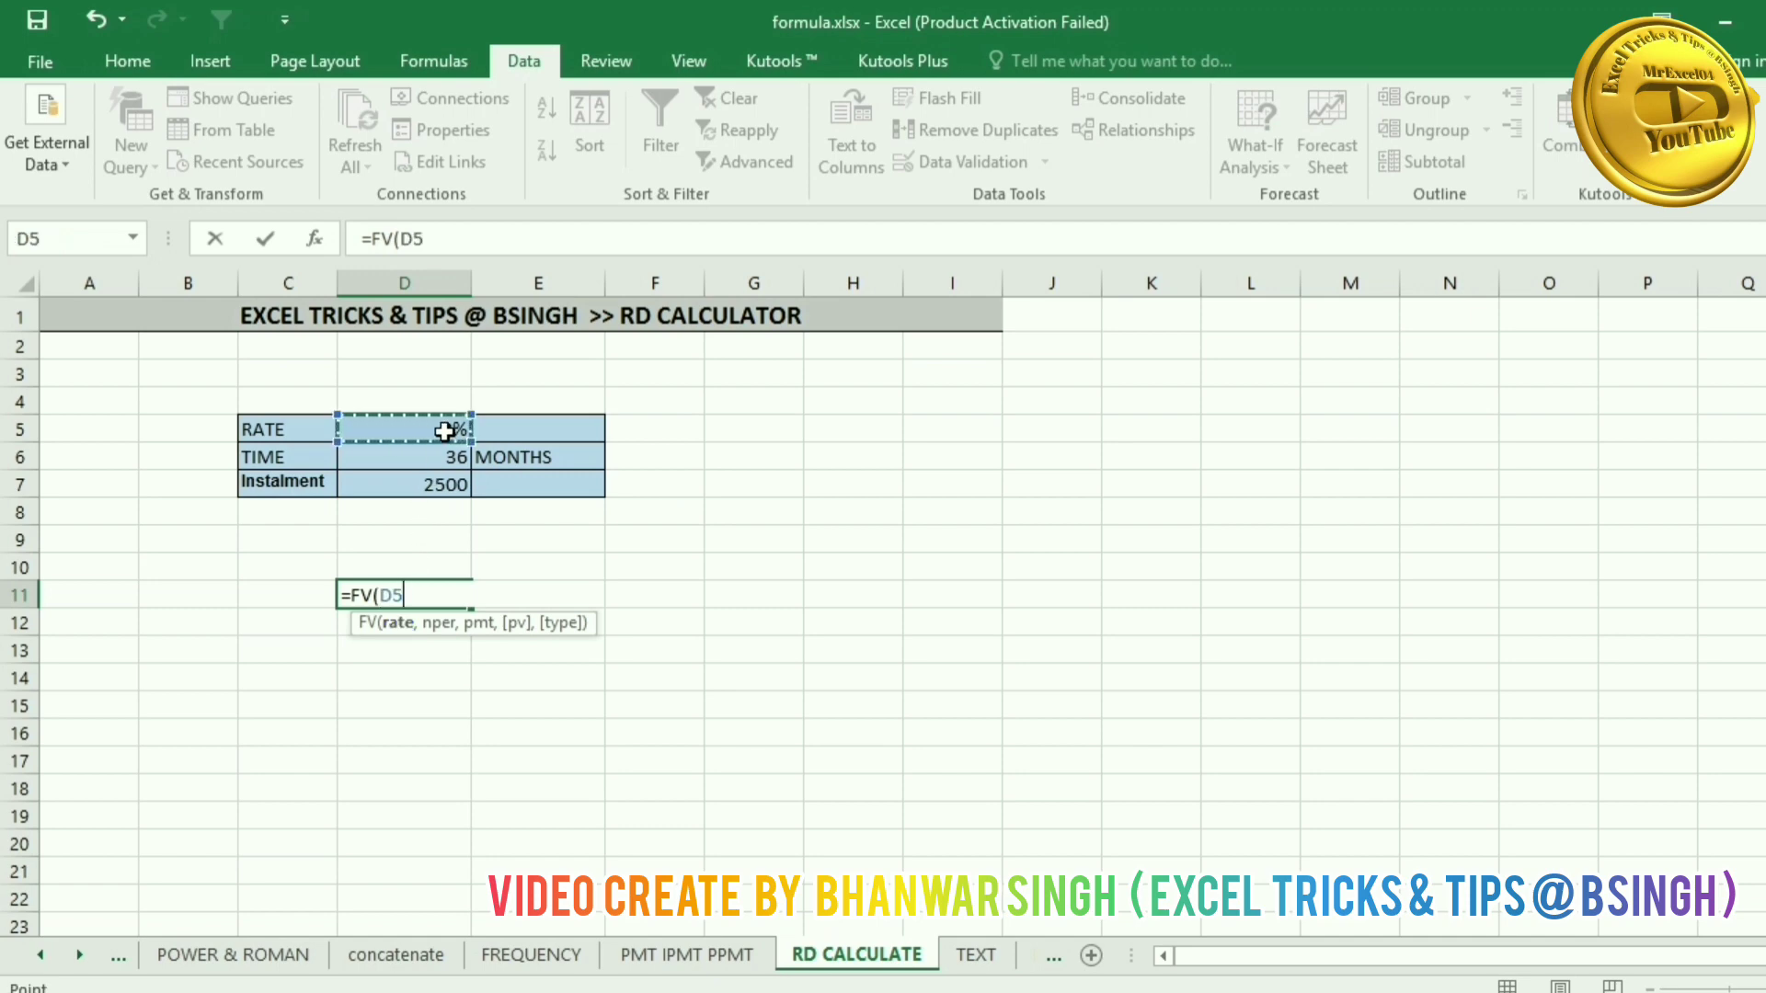
text(/12)
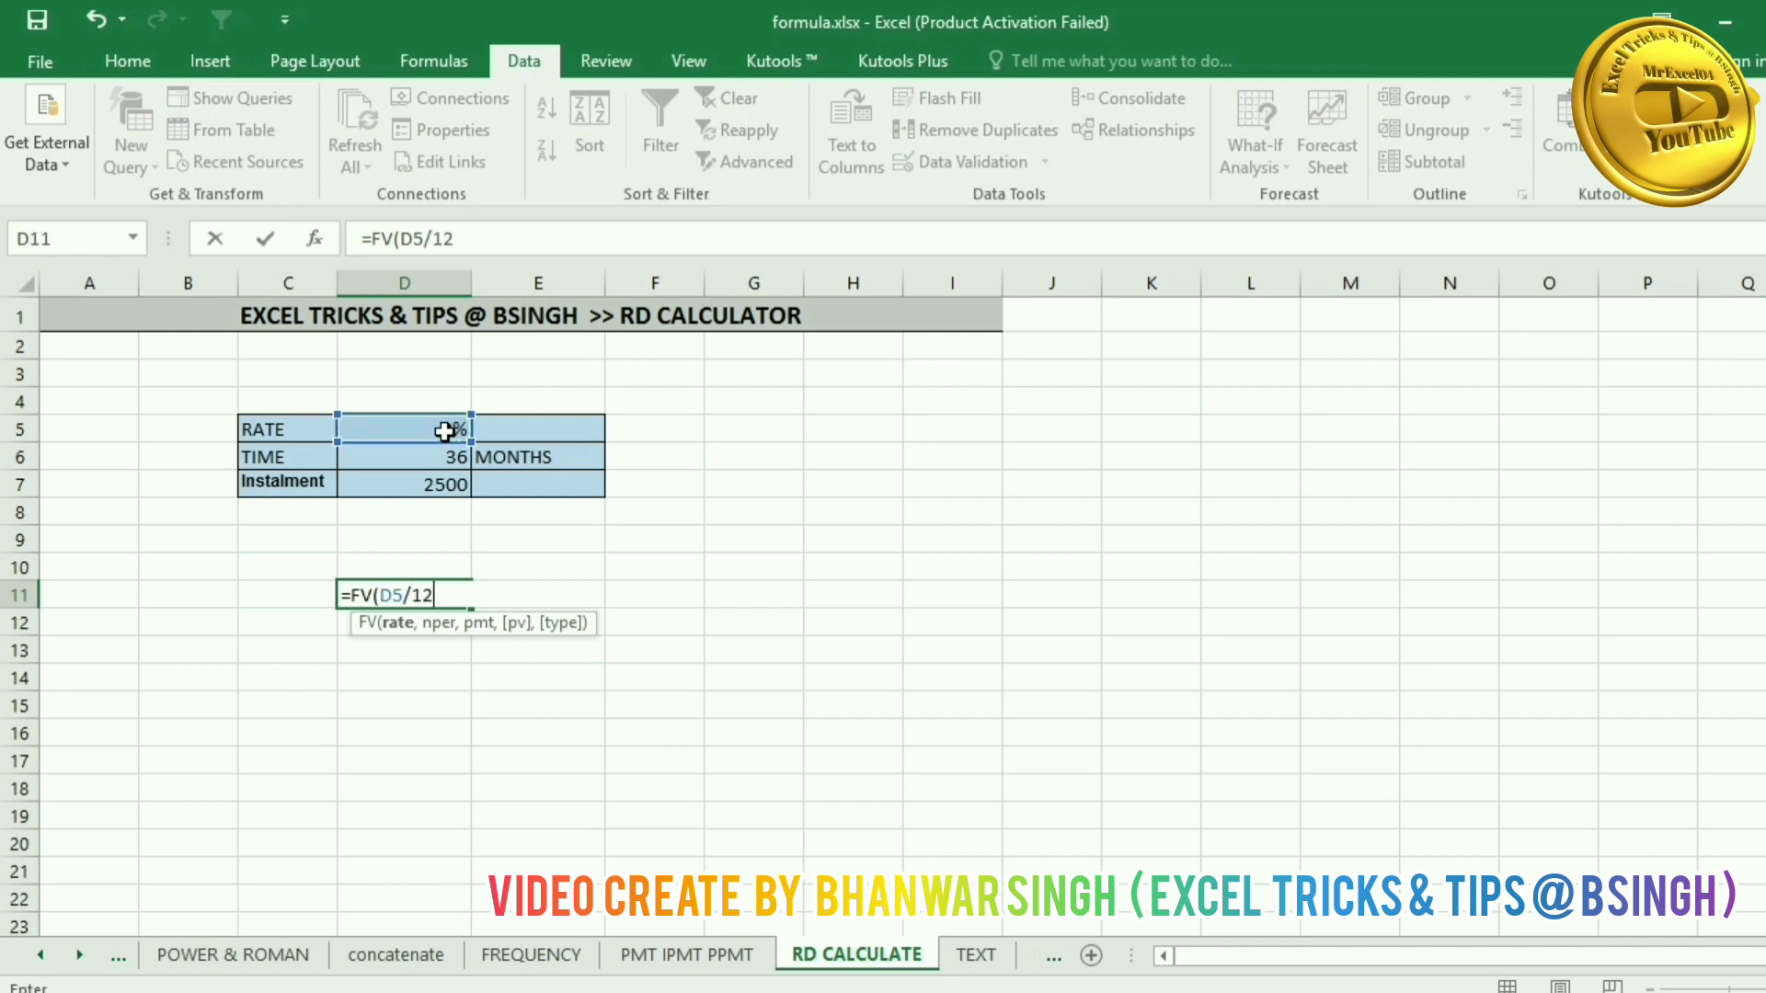
text(,)
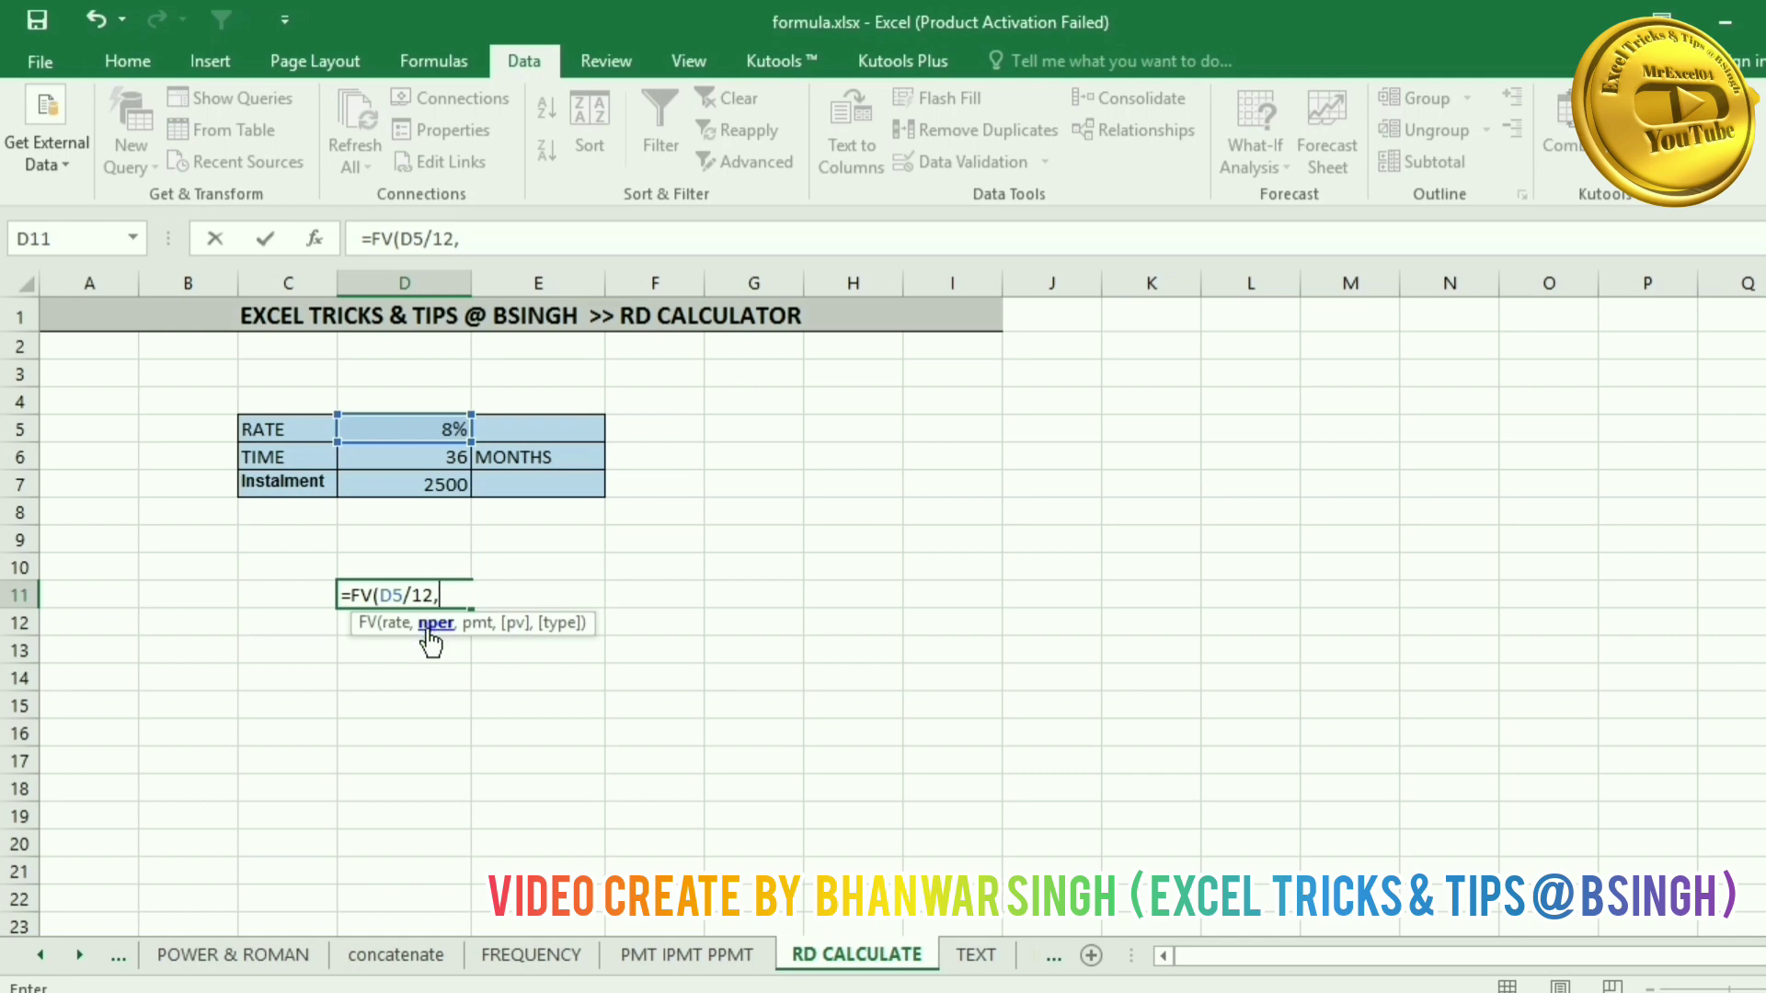
click(442, 457)
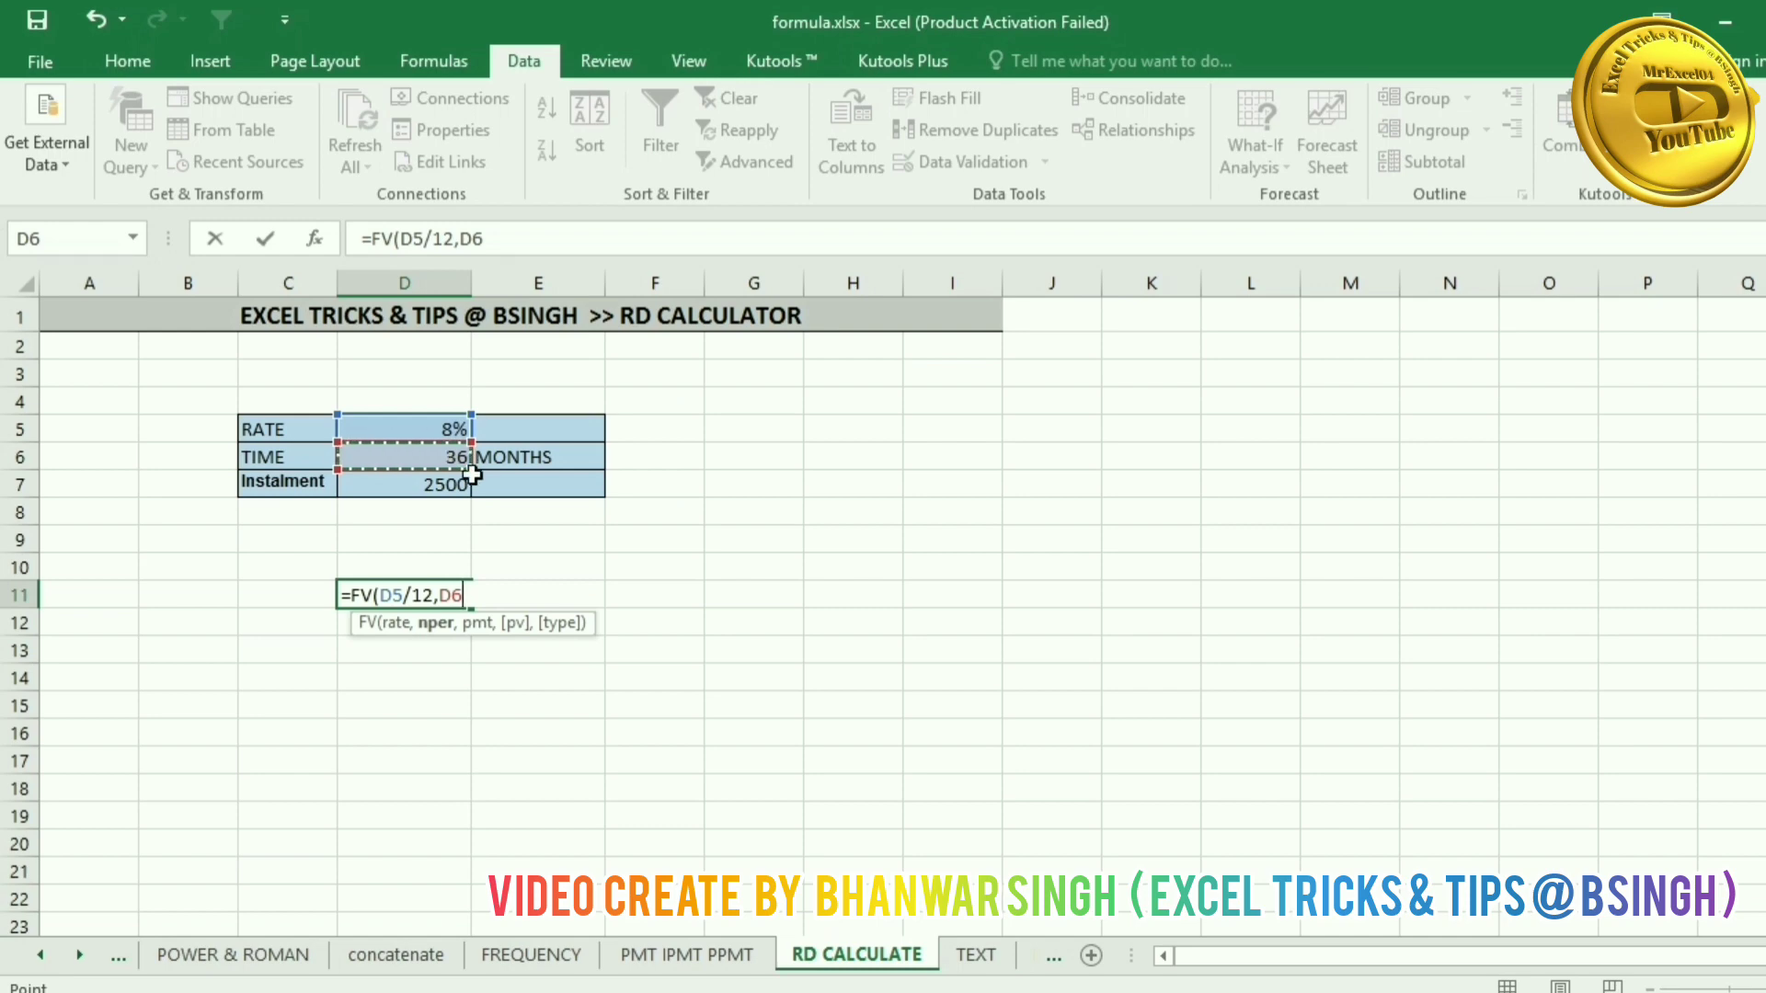
text(,)
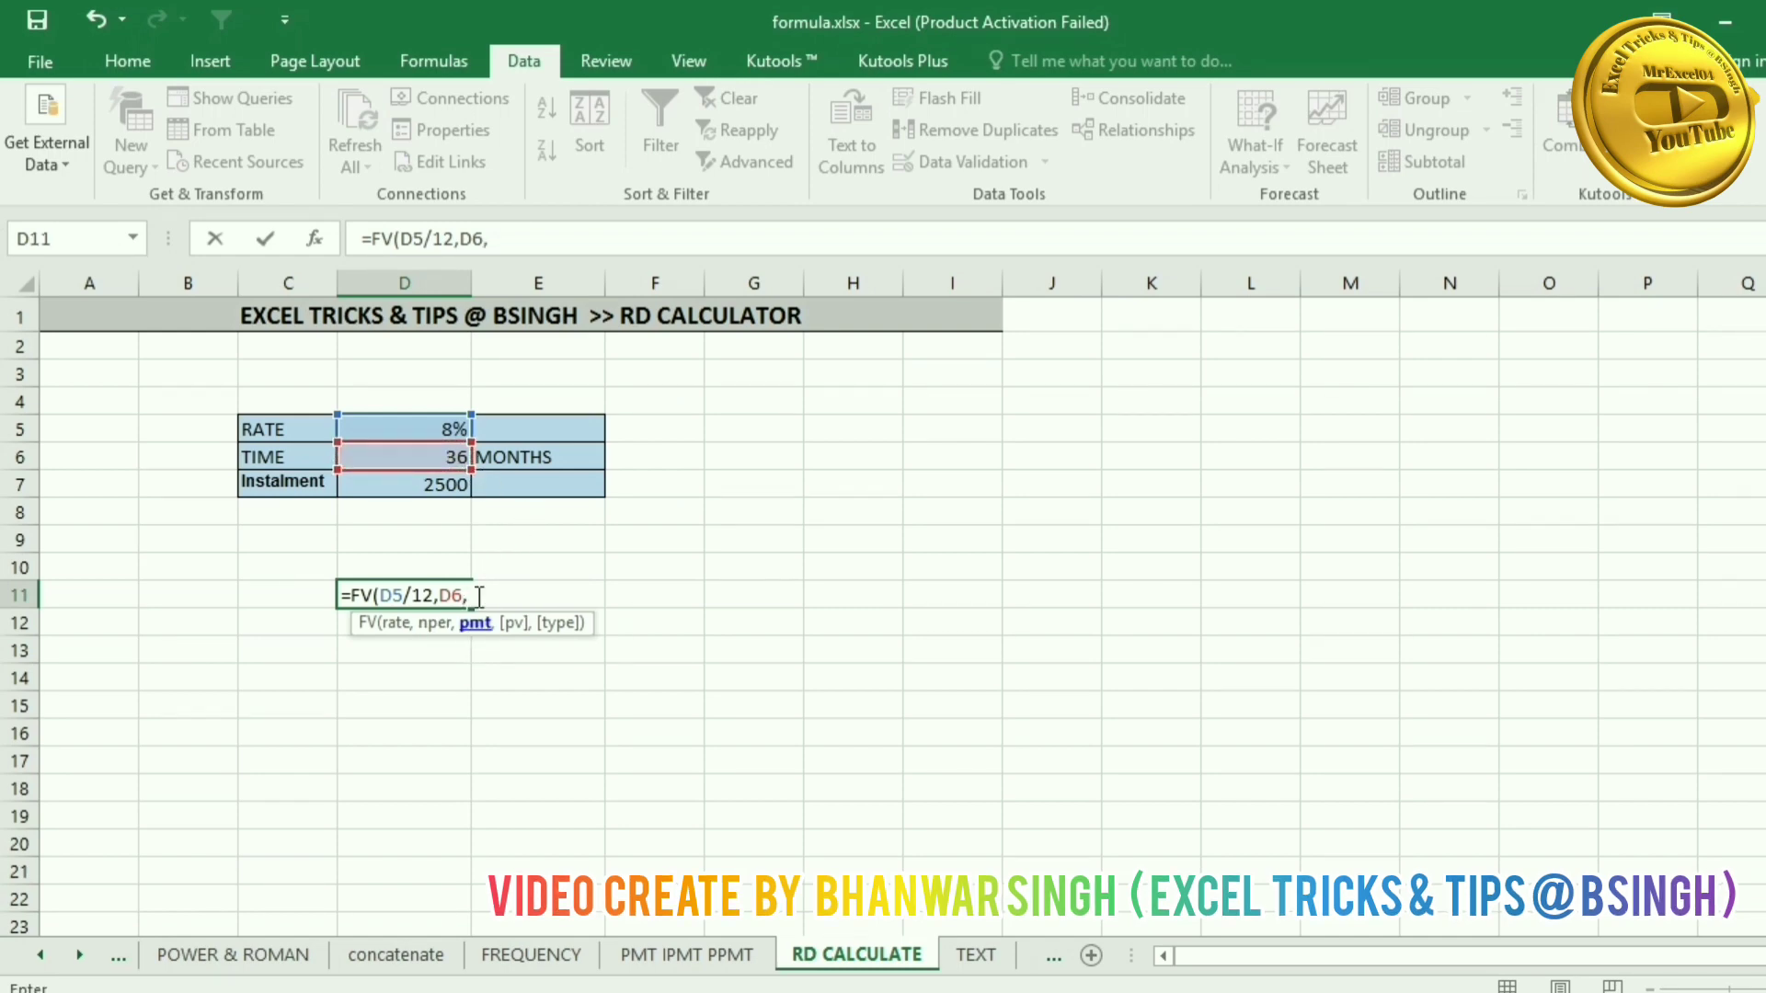
click(446, 488)
text(,,1)
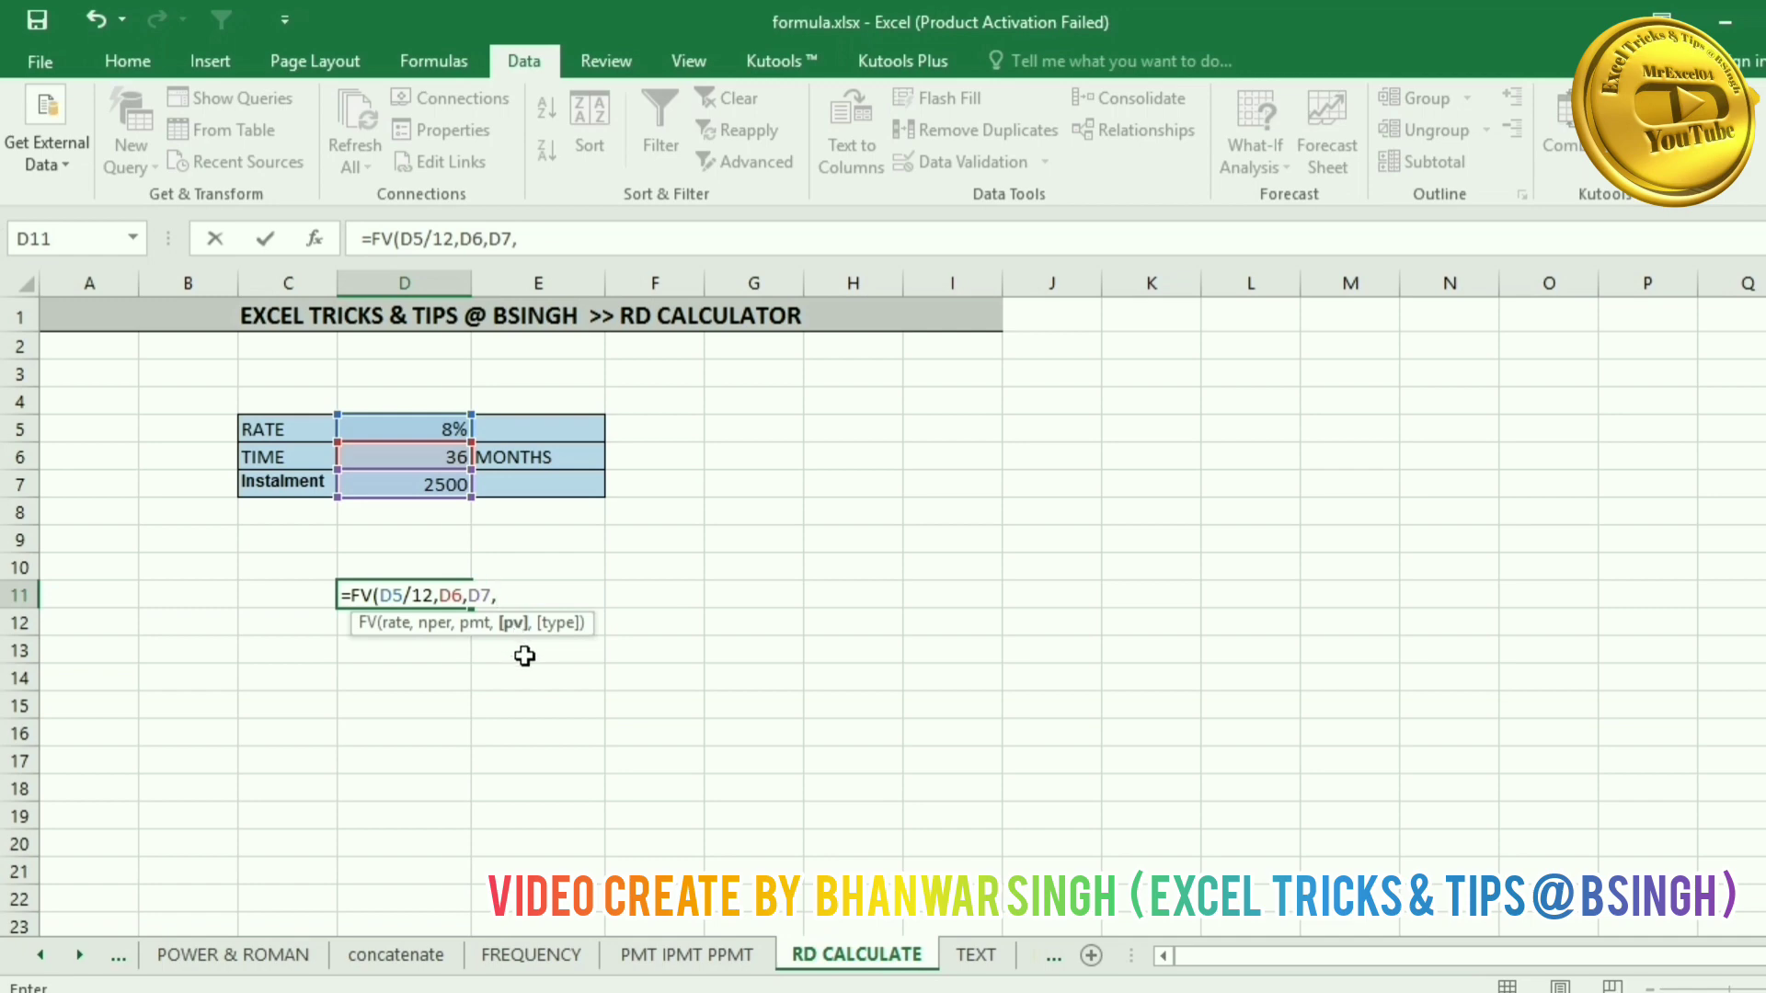
text(,)
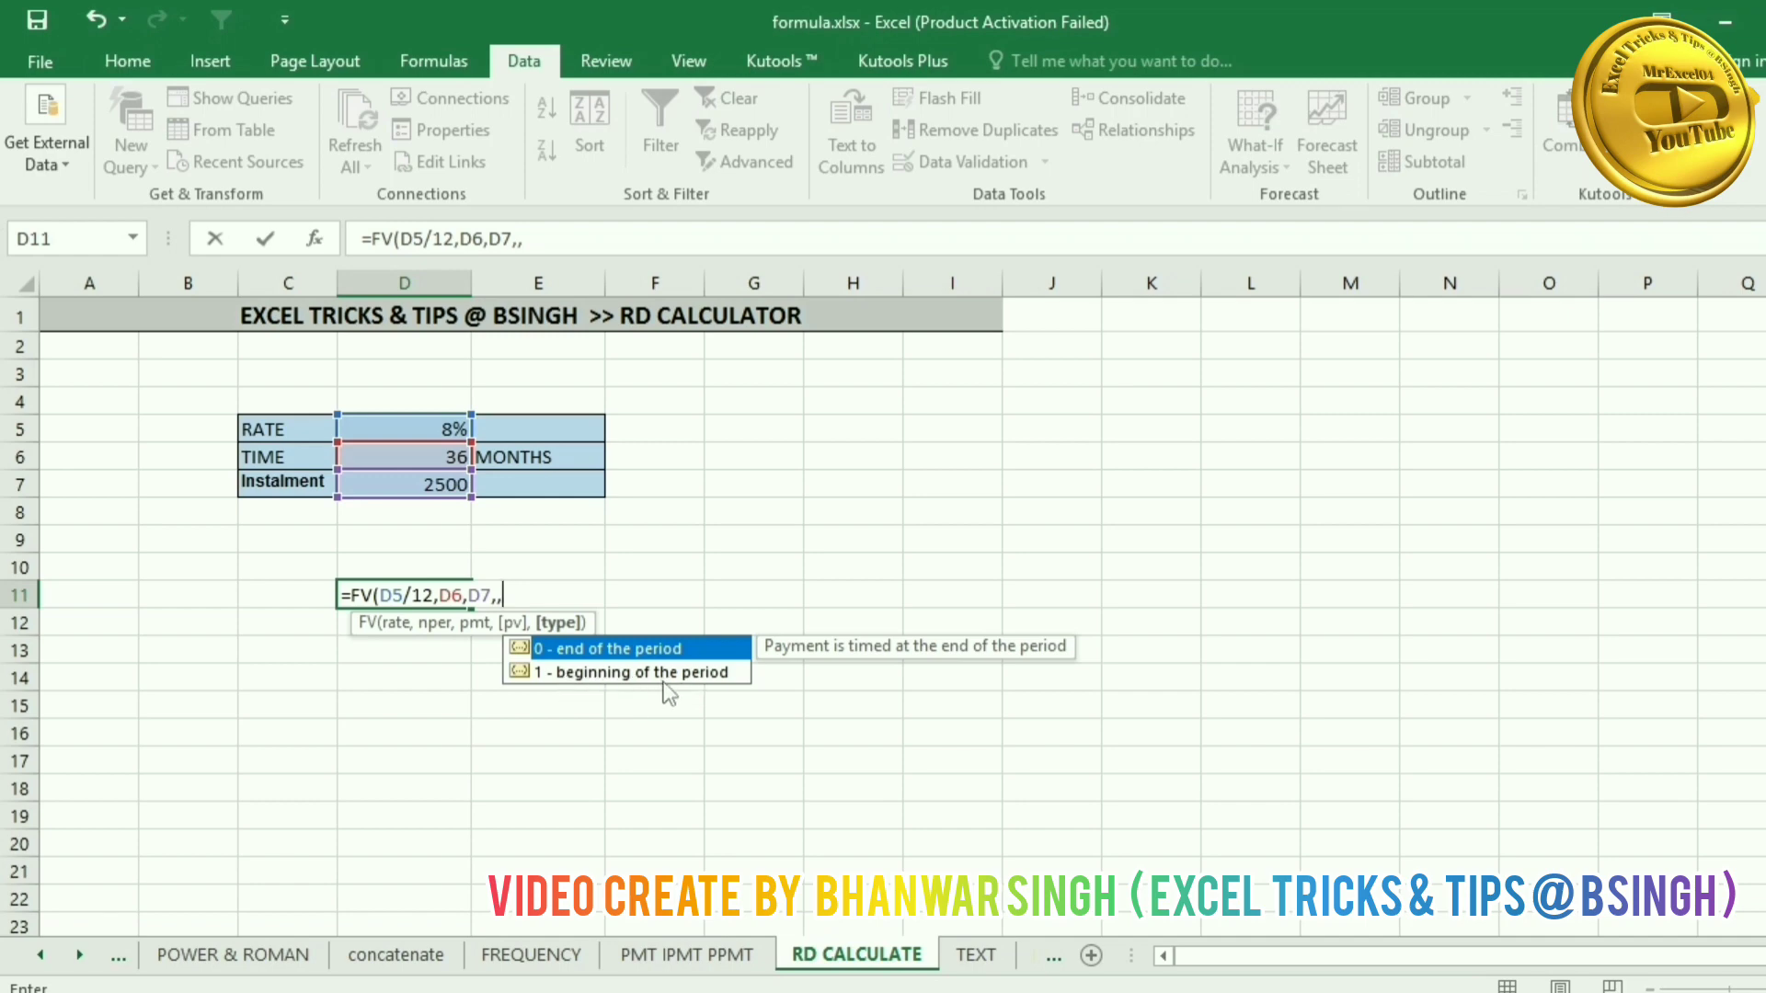
text(1))
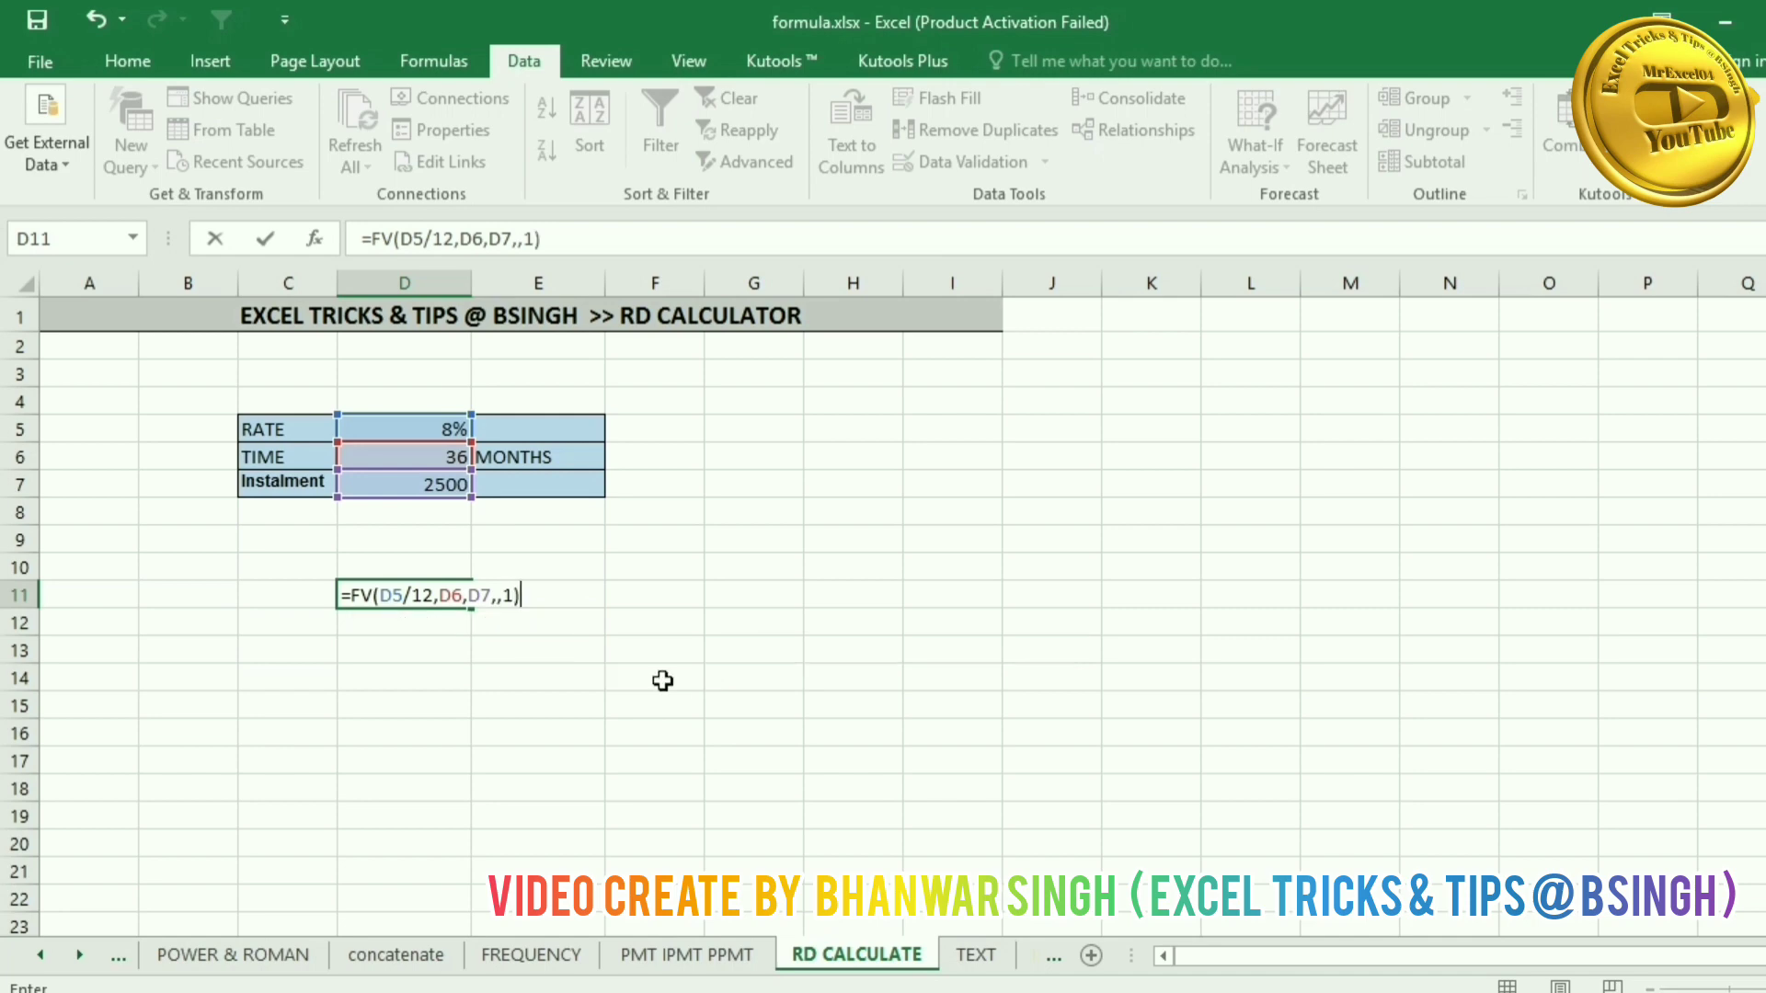
key(Return)
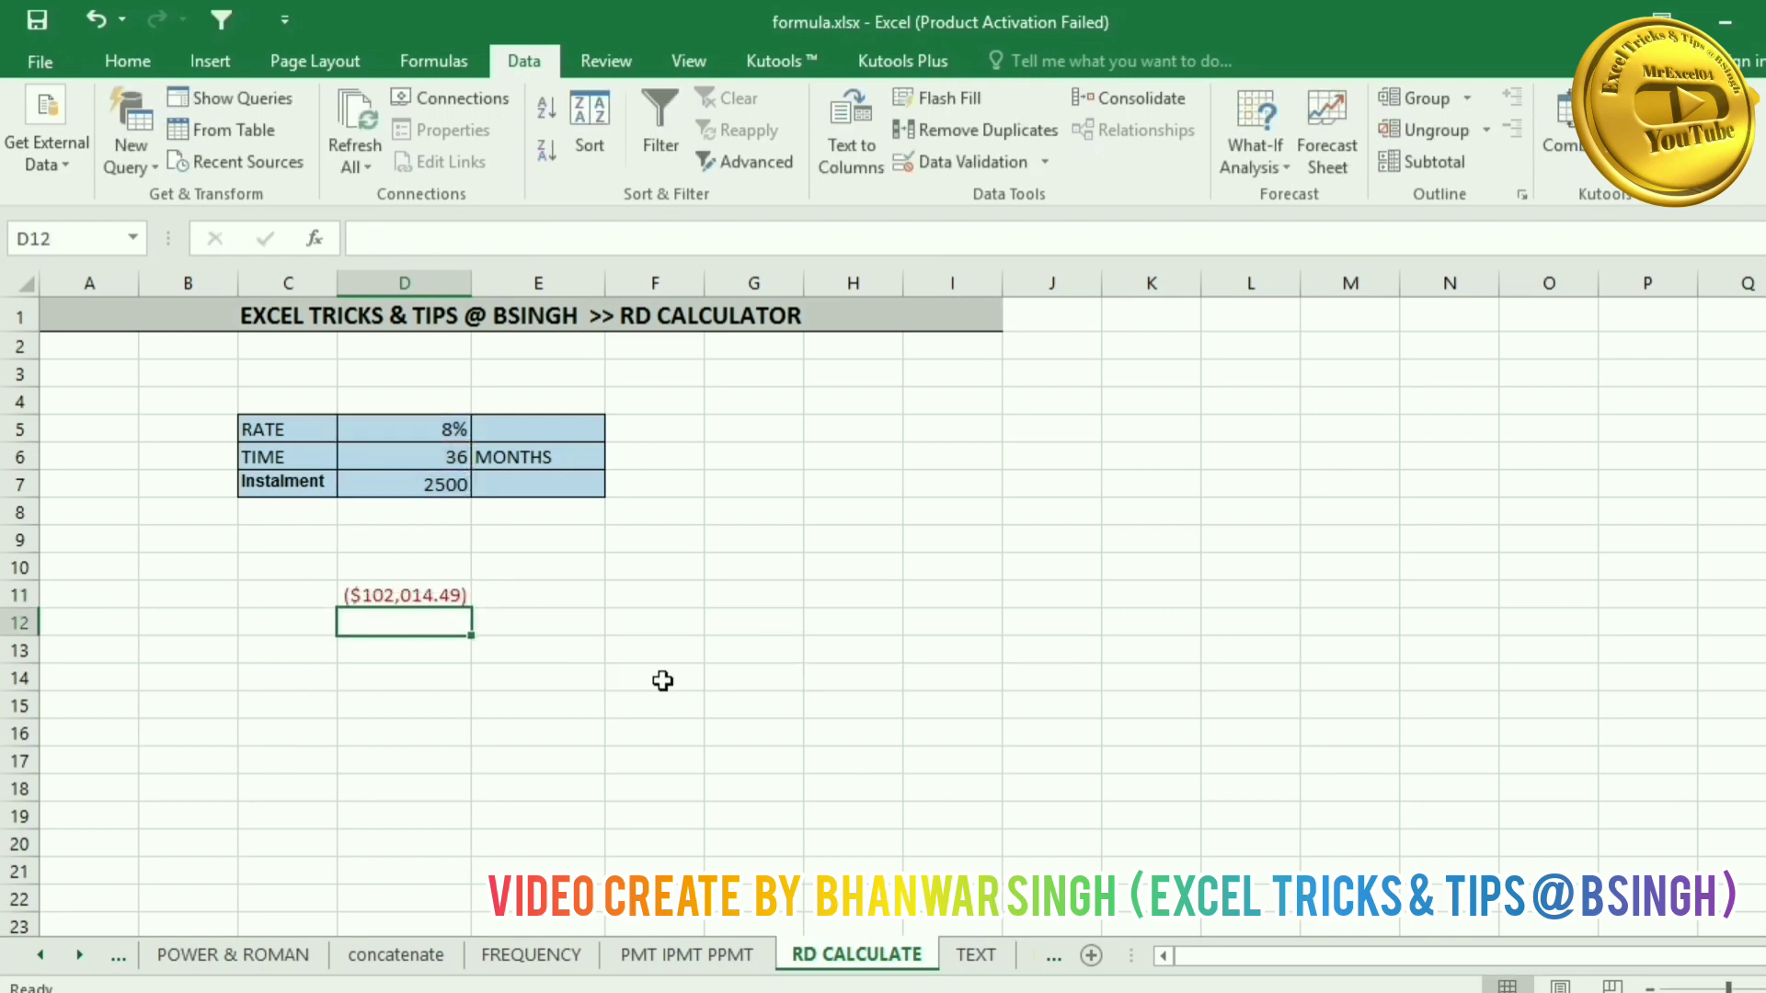
Step: Check the maturity formula in D11 against the time and instalment cells it refers to
click(441, 593)
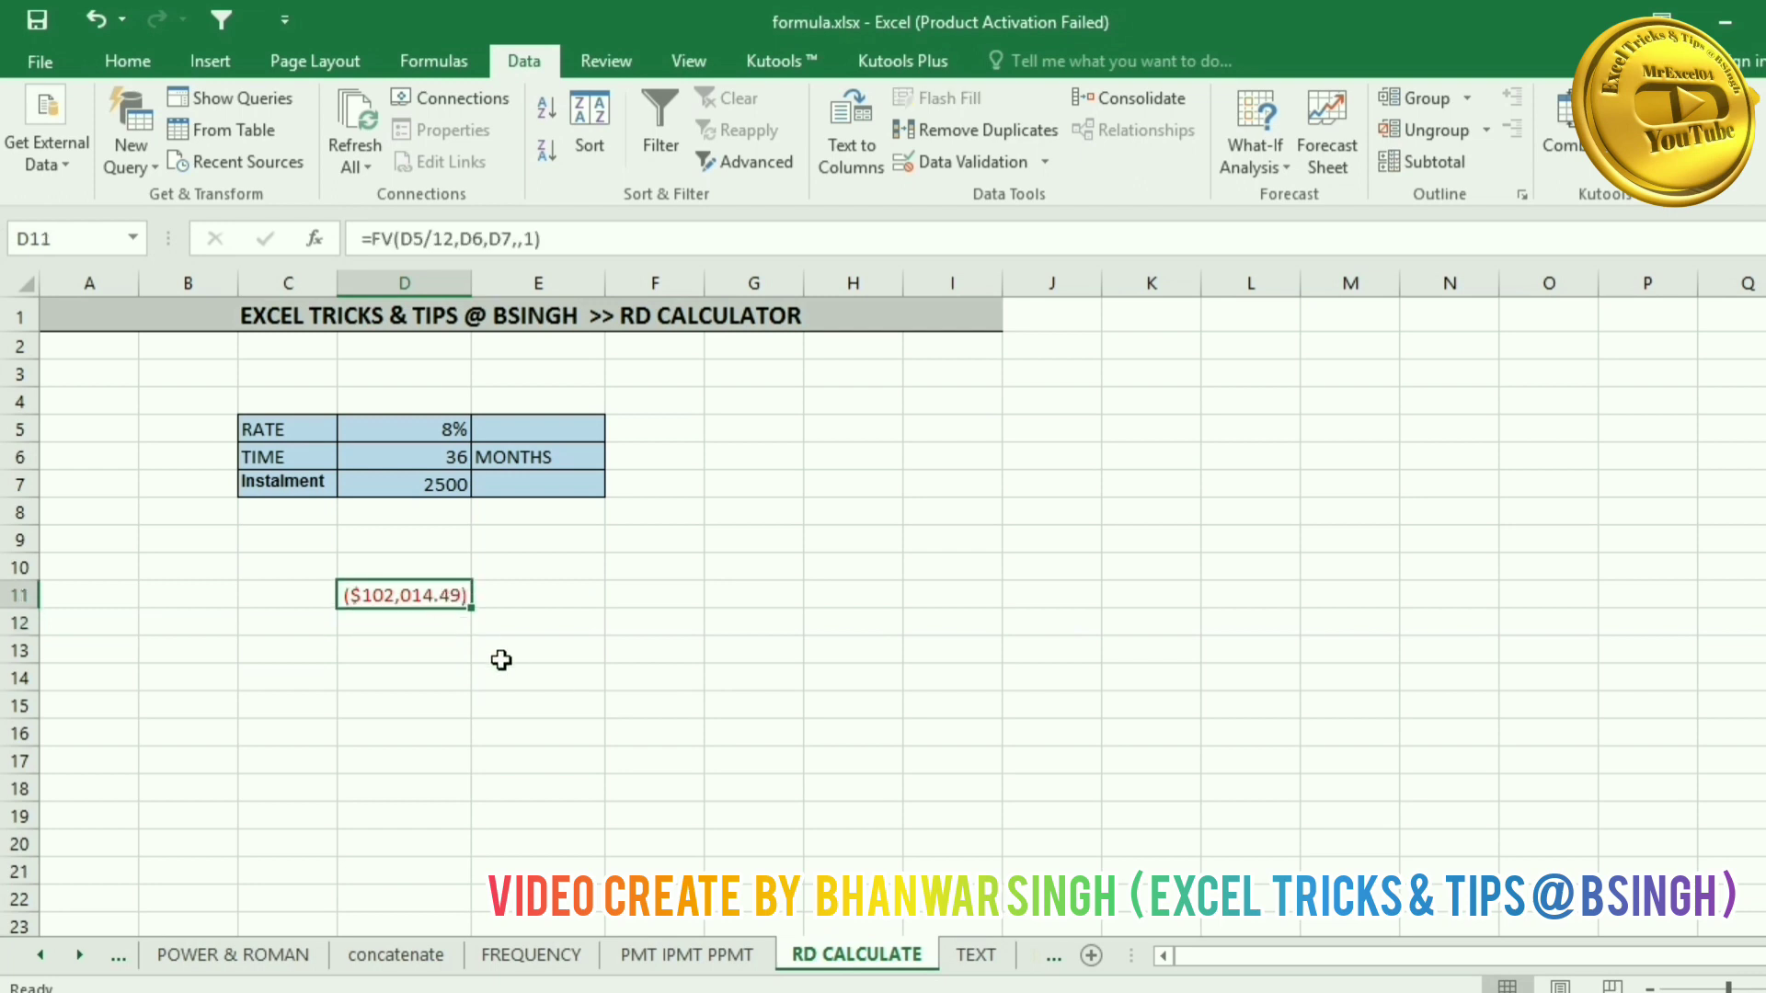
click(457, 457)
click(451, 475)
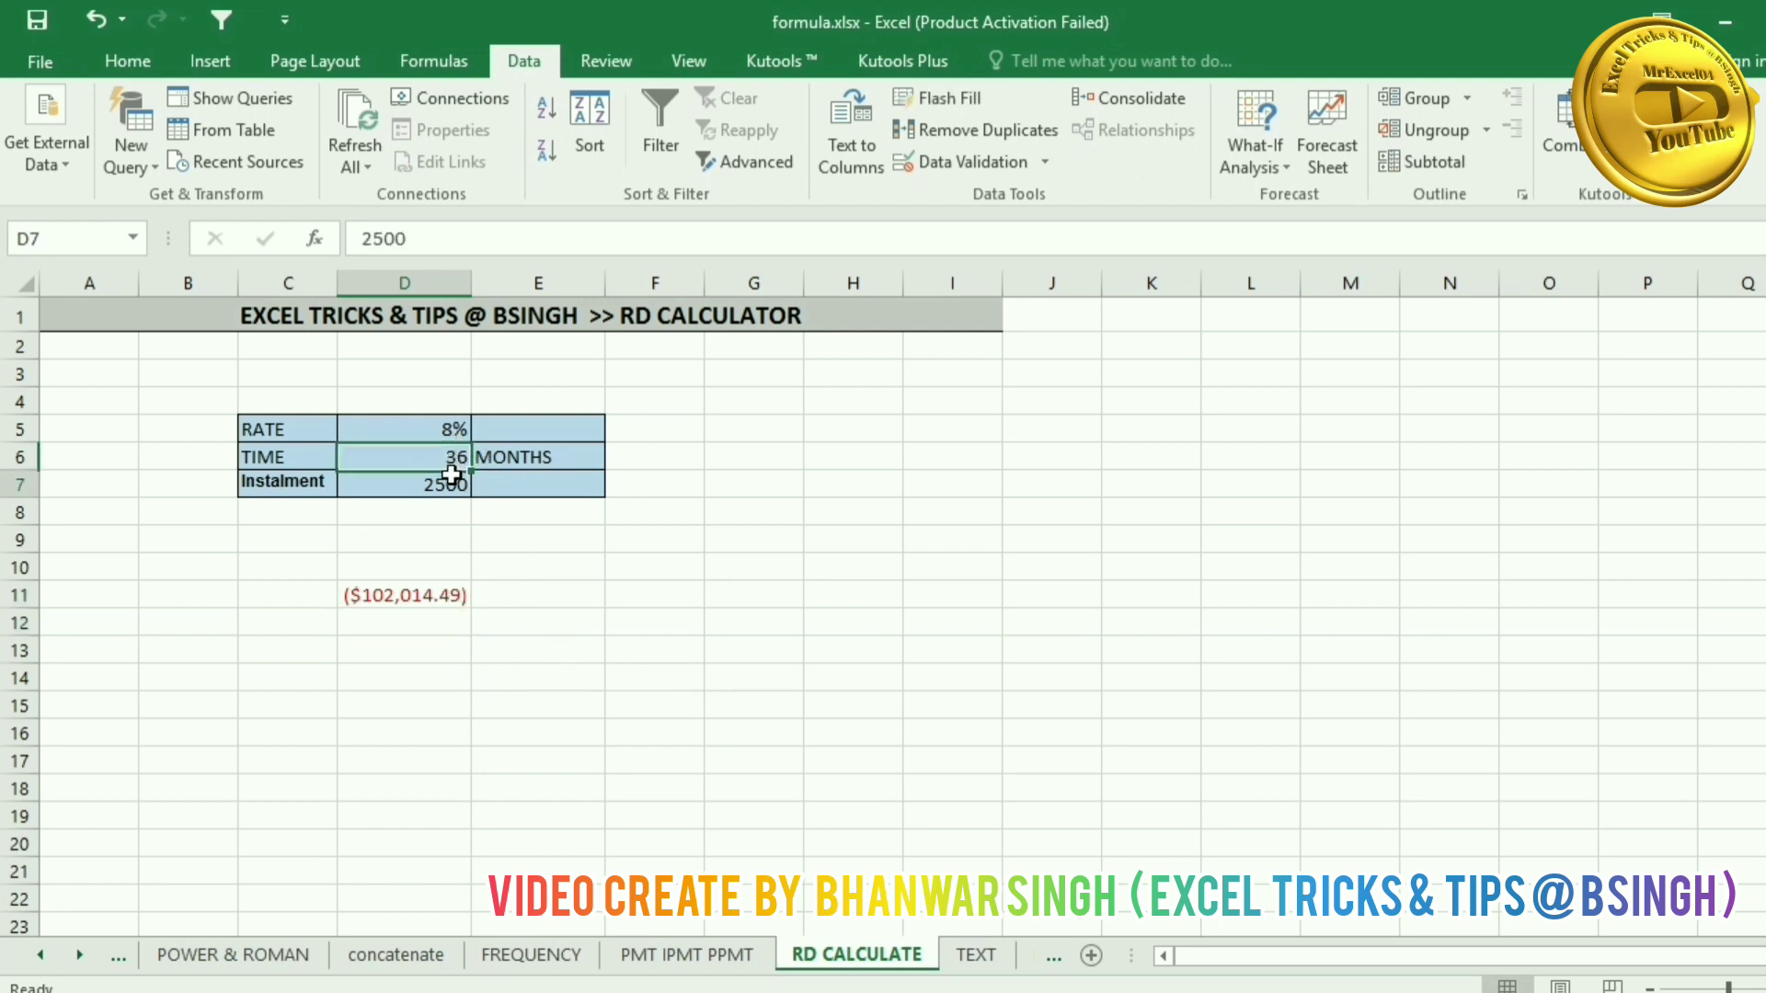
click(433, 589)
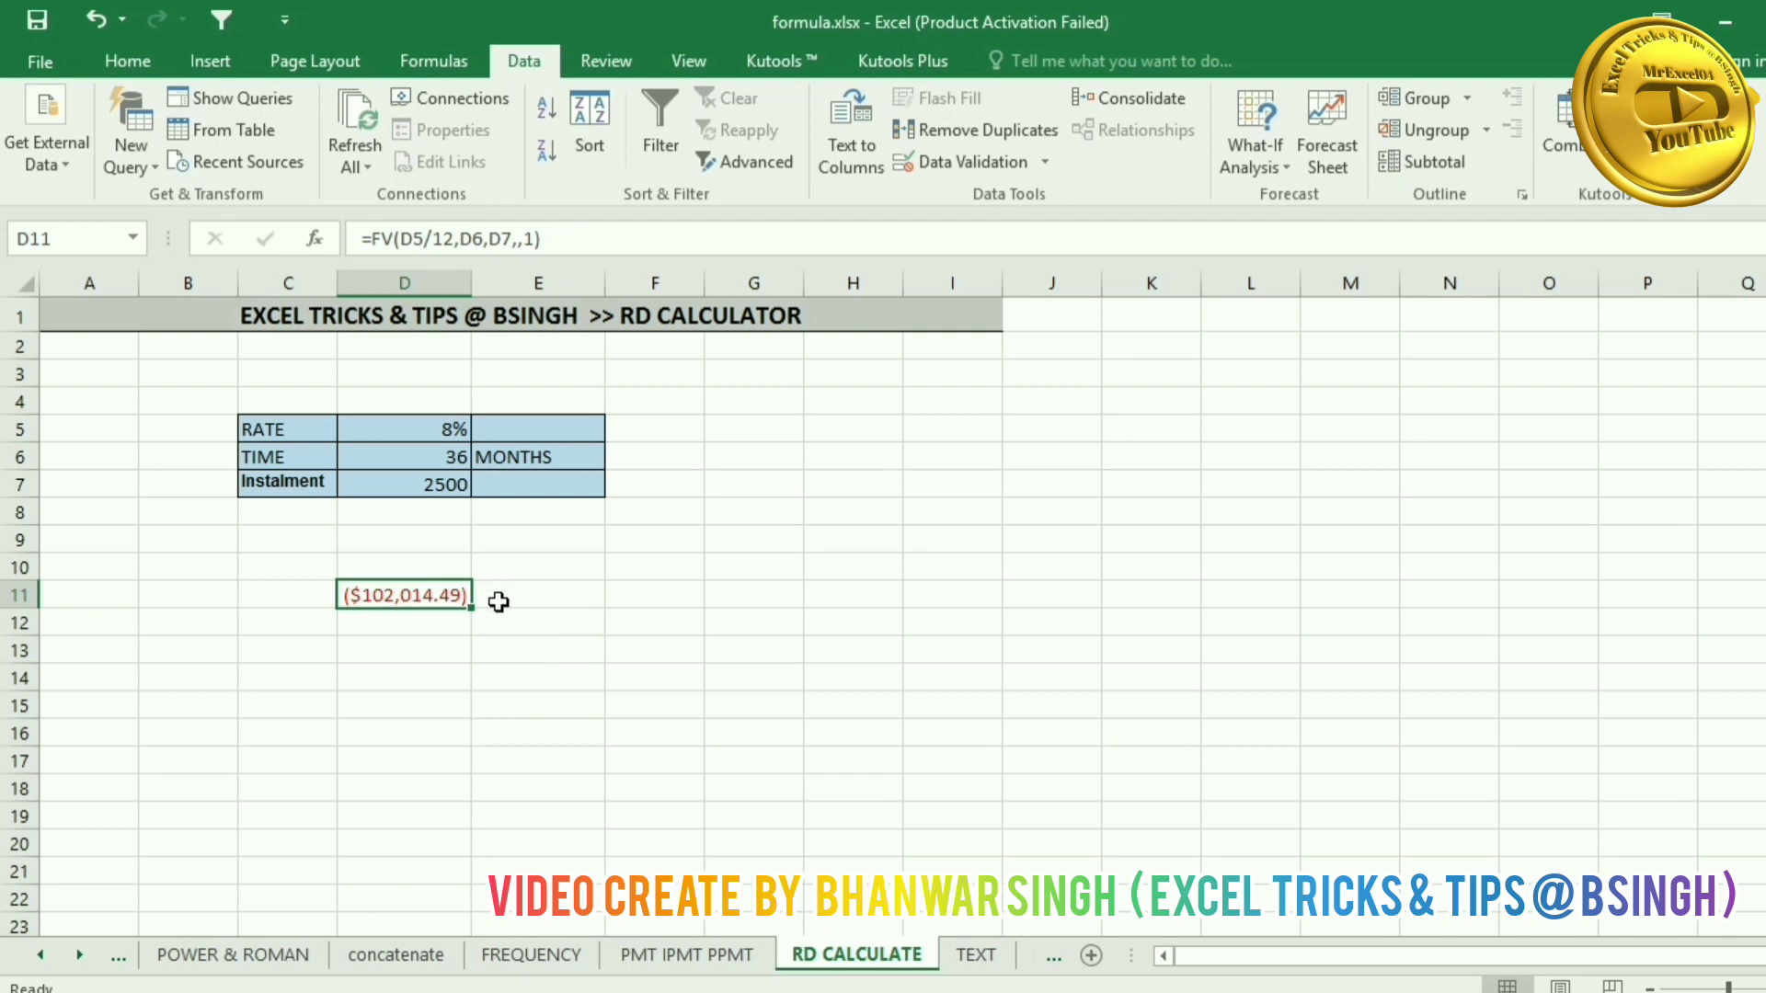
click(422, 623)
click(423, 596)
key(F2)
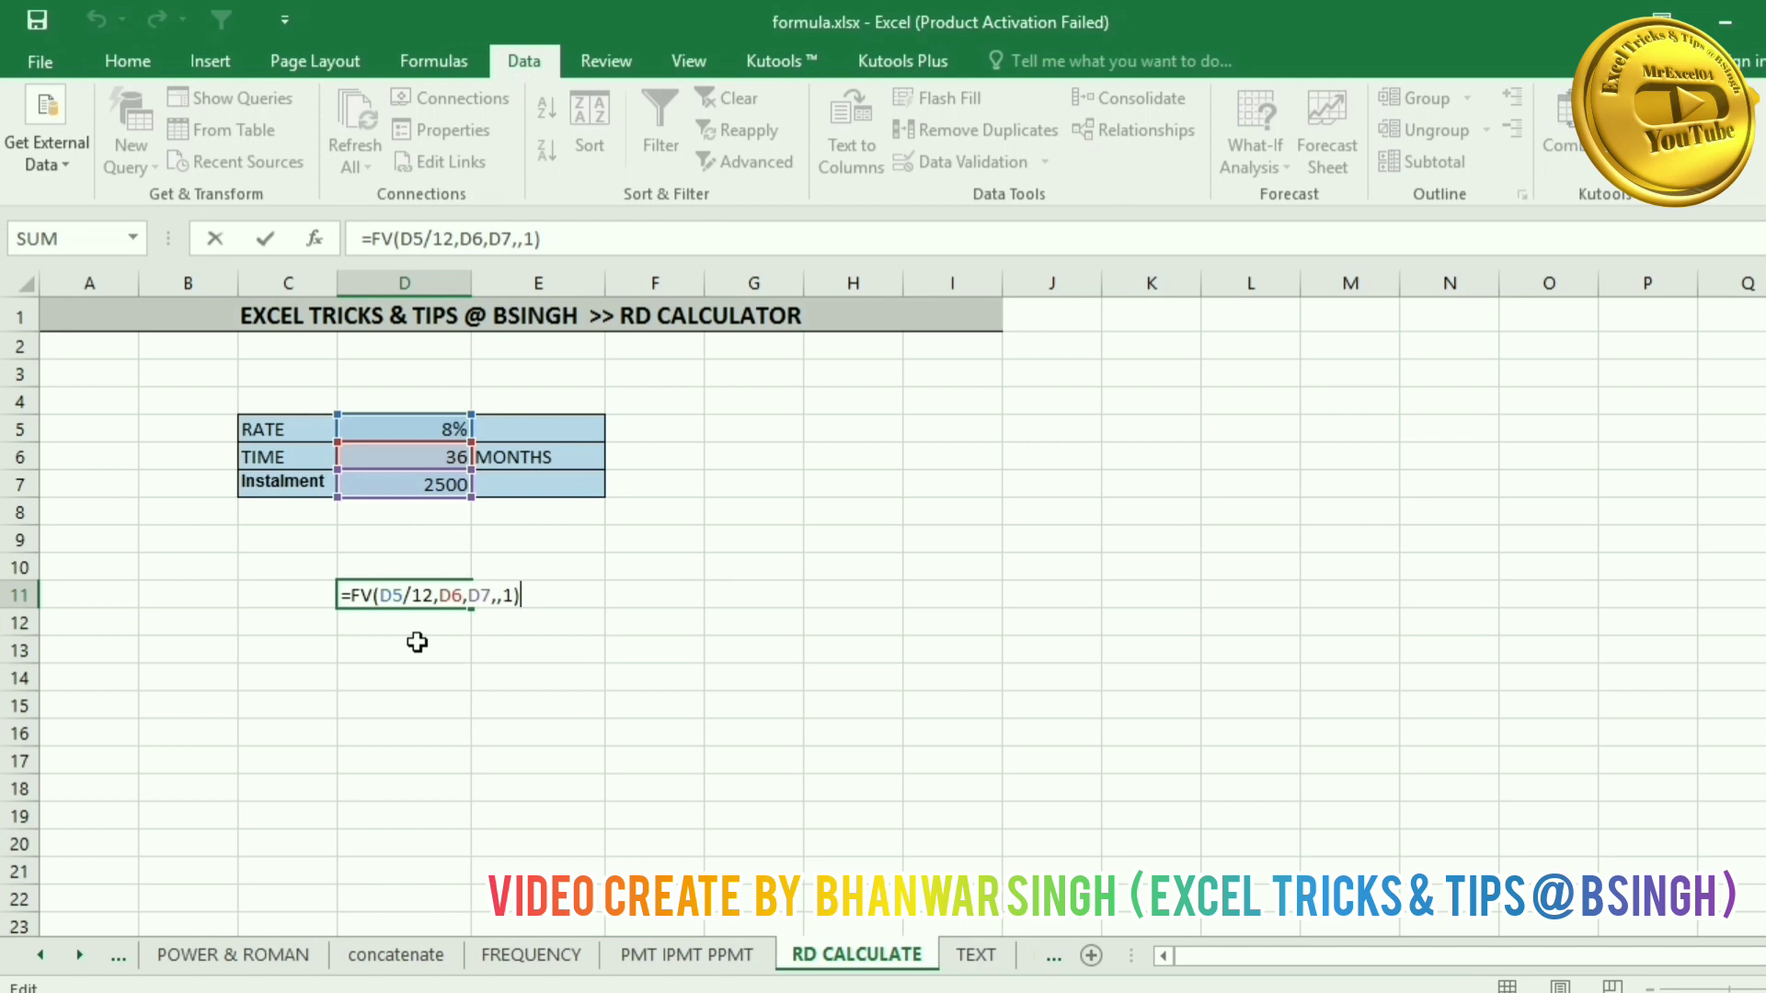
key(Return)
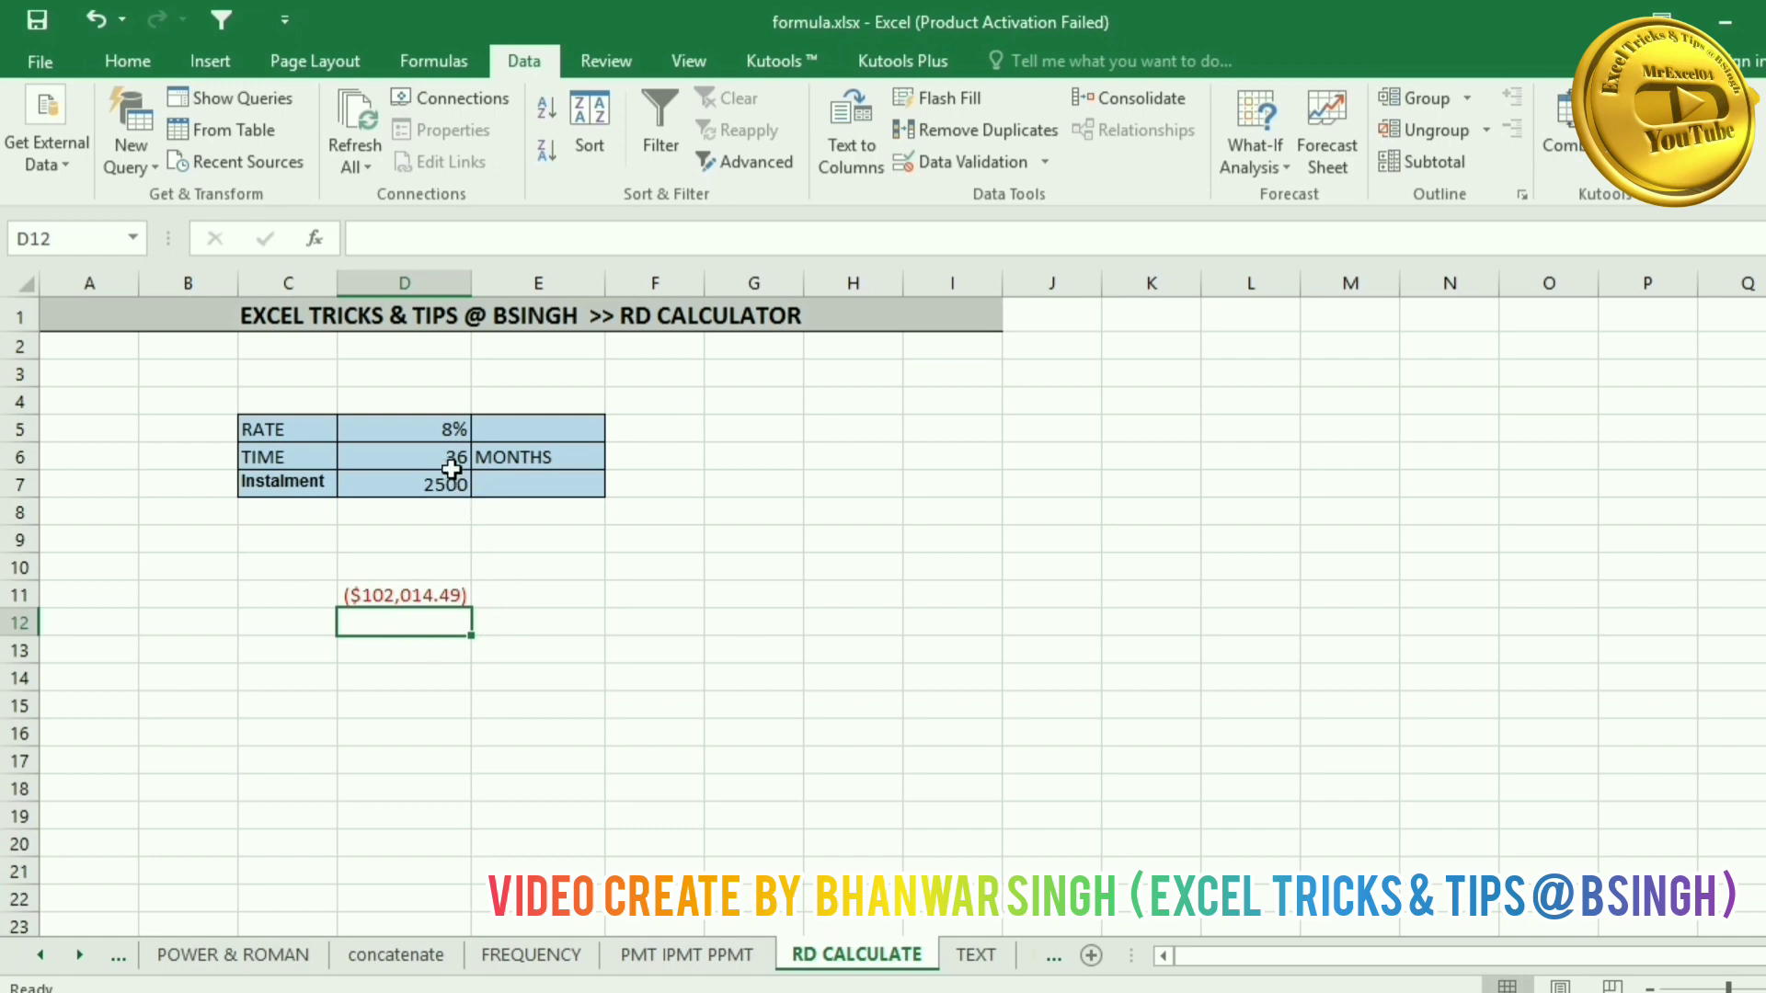
Step: Set the recurring deposit's time in D6 to 12 months
click(442, 456)
text(12)
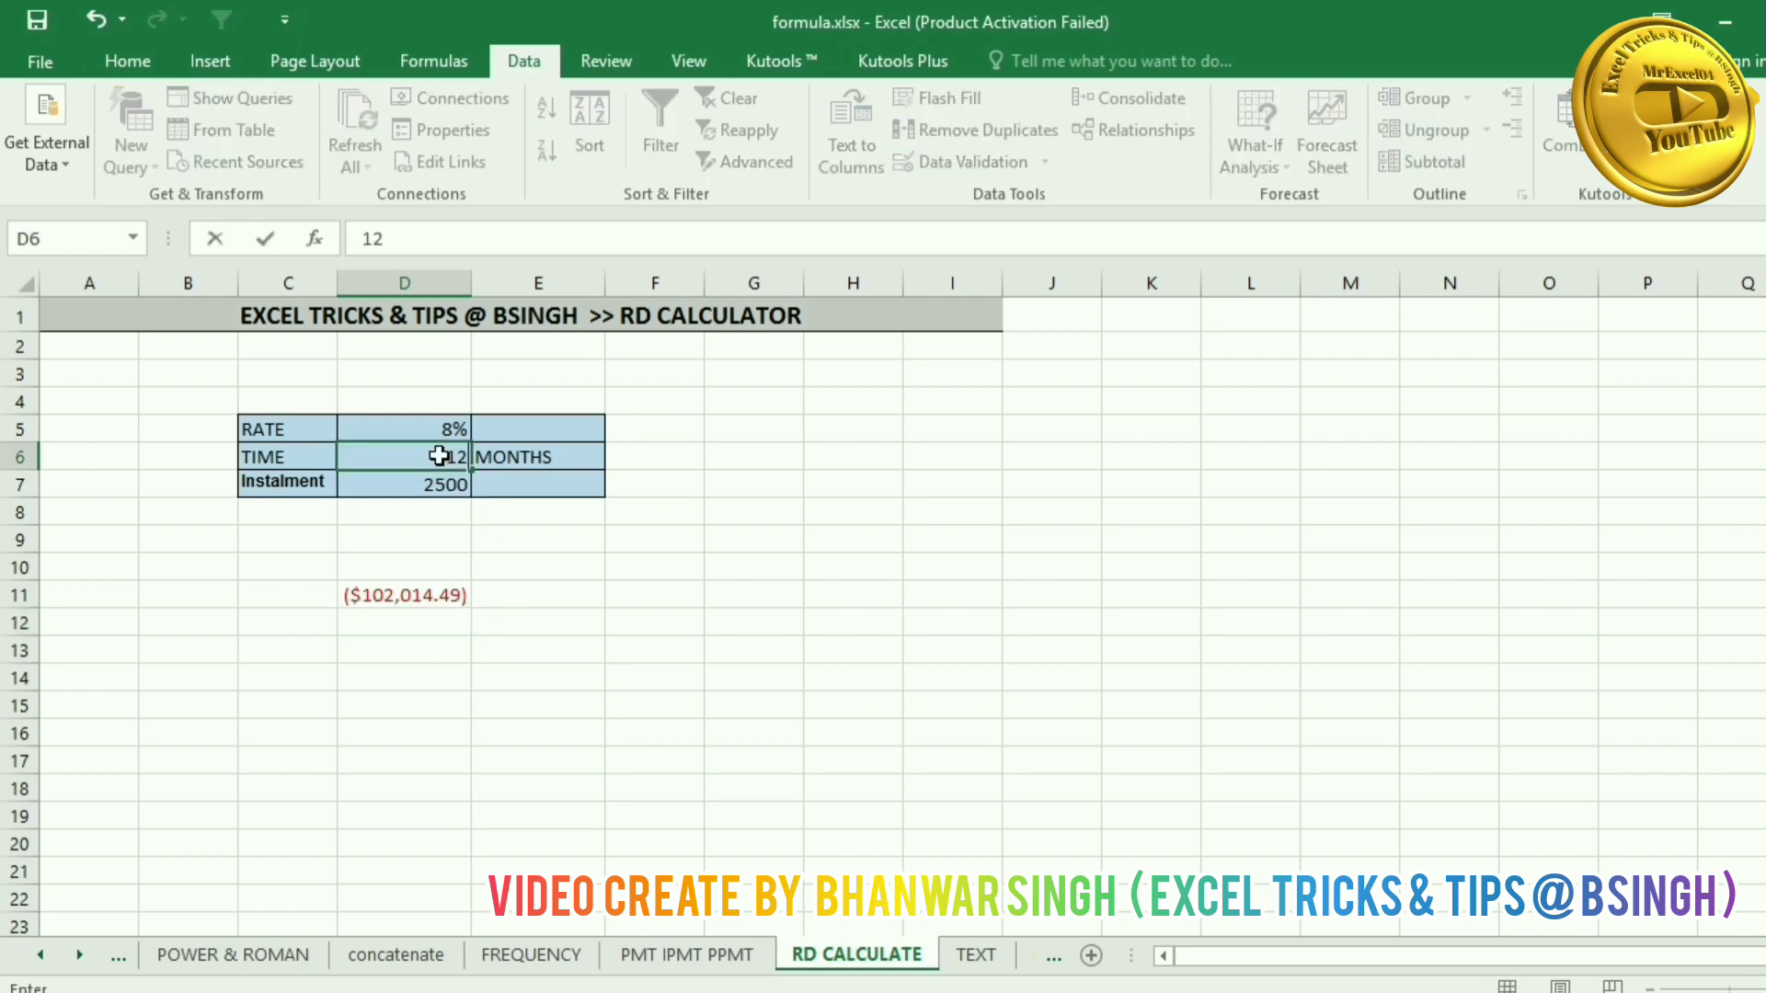
key(Return)
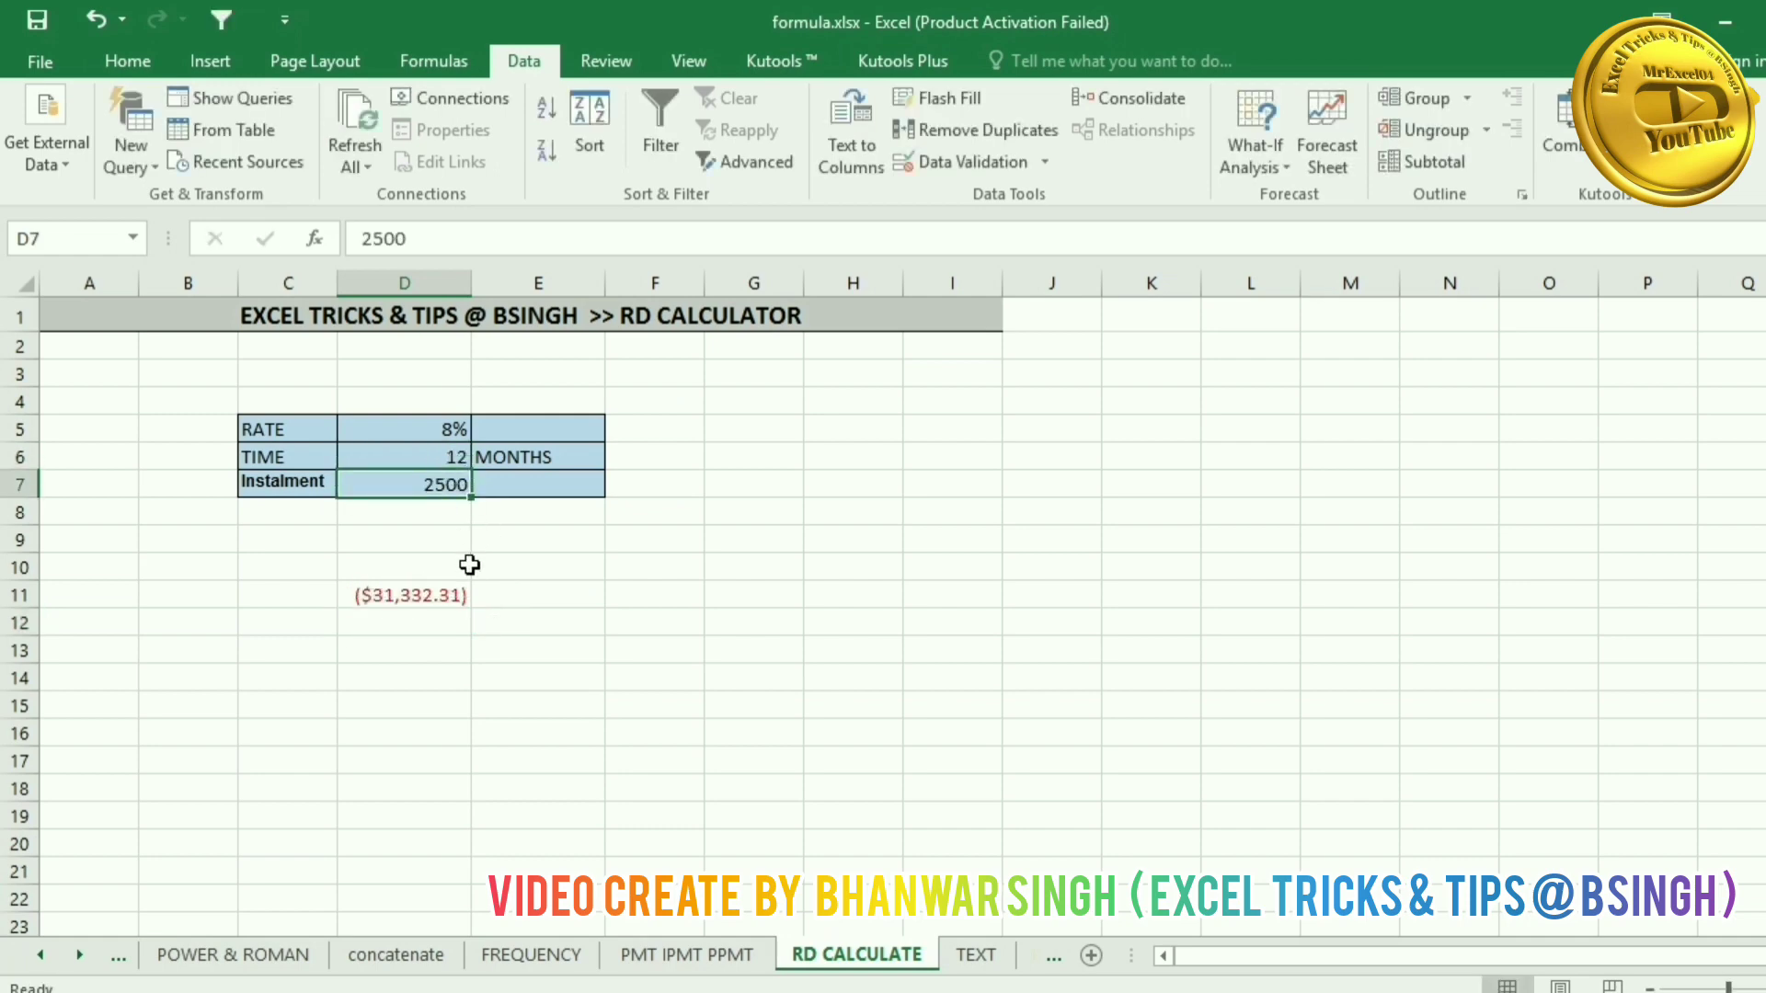
Step: Set the recurring deposit's time in D6 to 48 months and the instalment in D7 to 4000
click(438, 457)
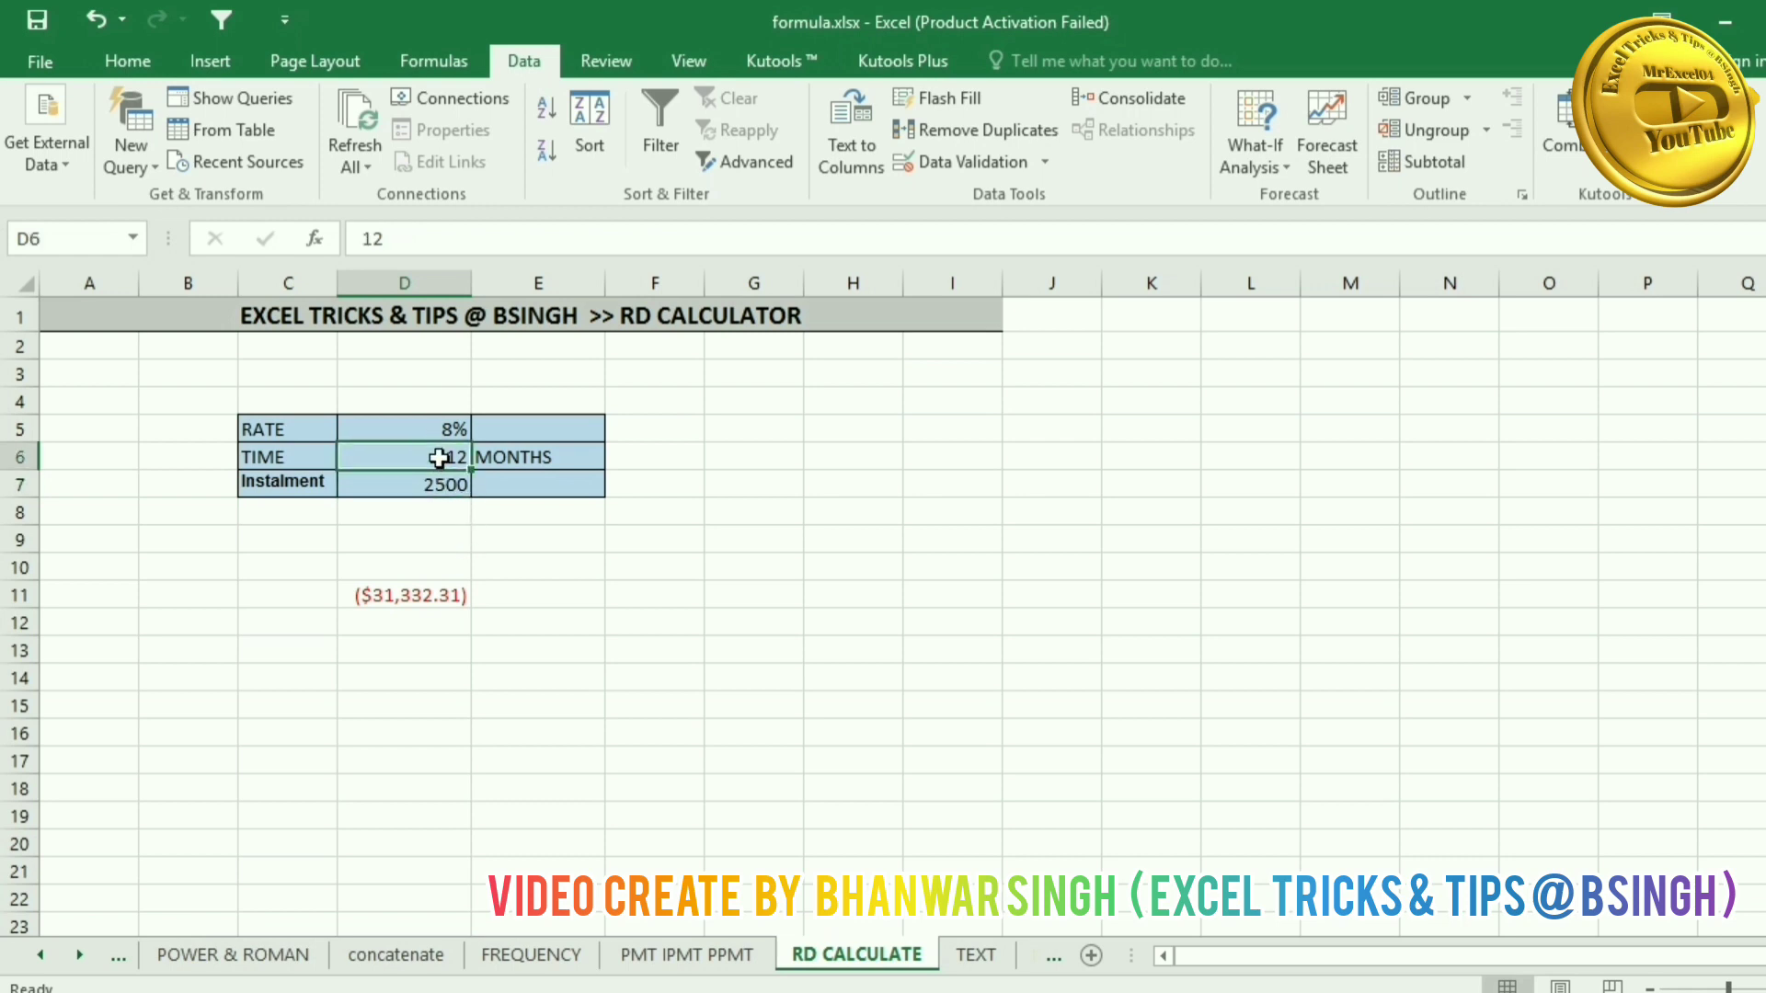
text(48)
key(Return)
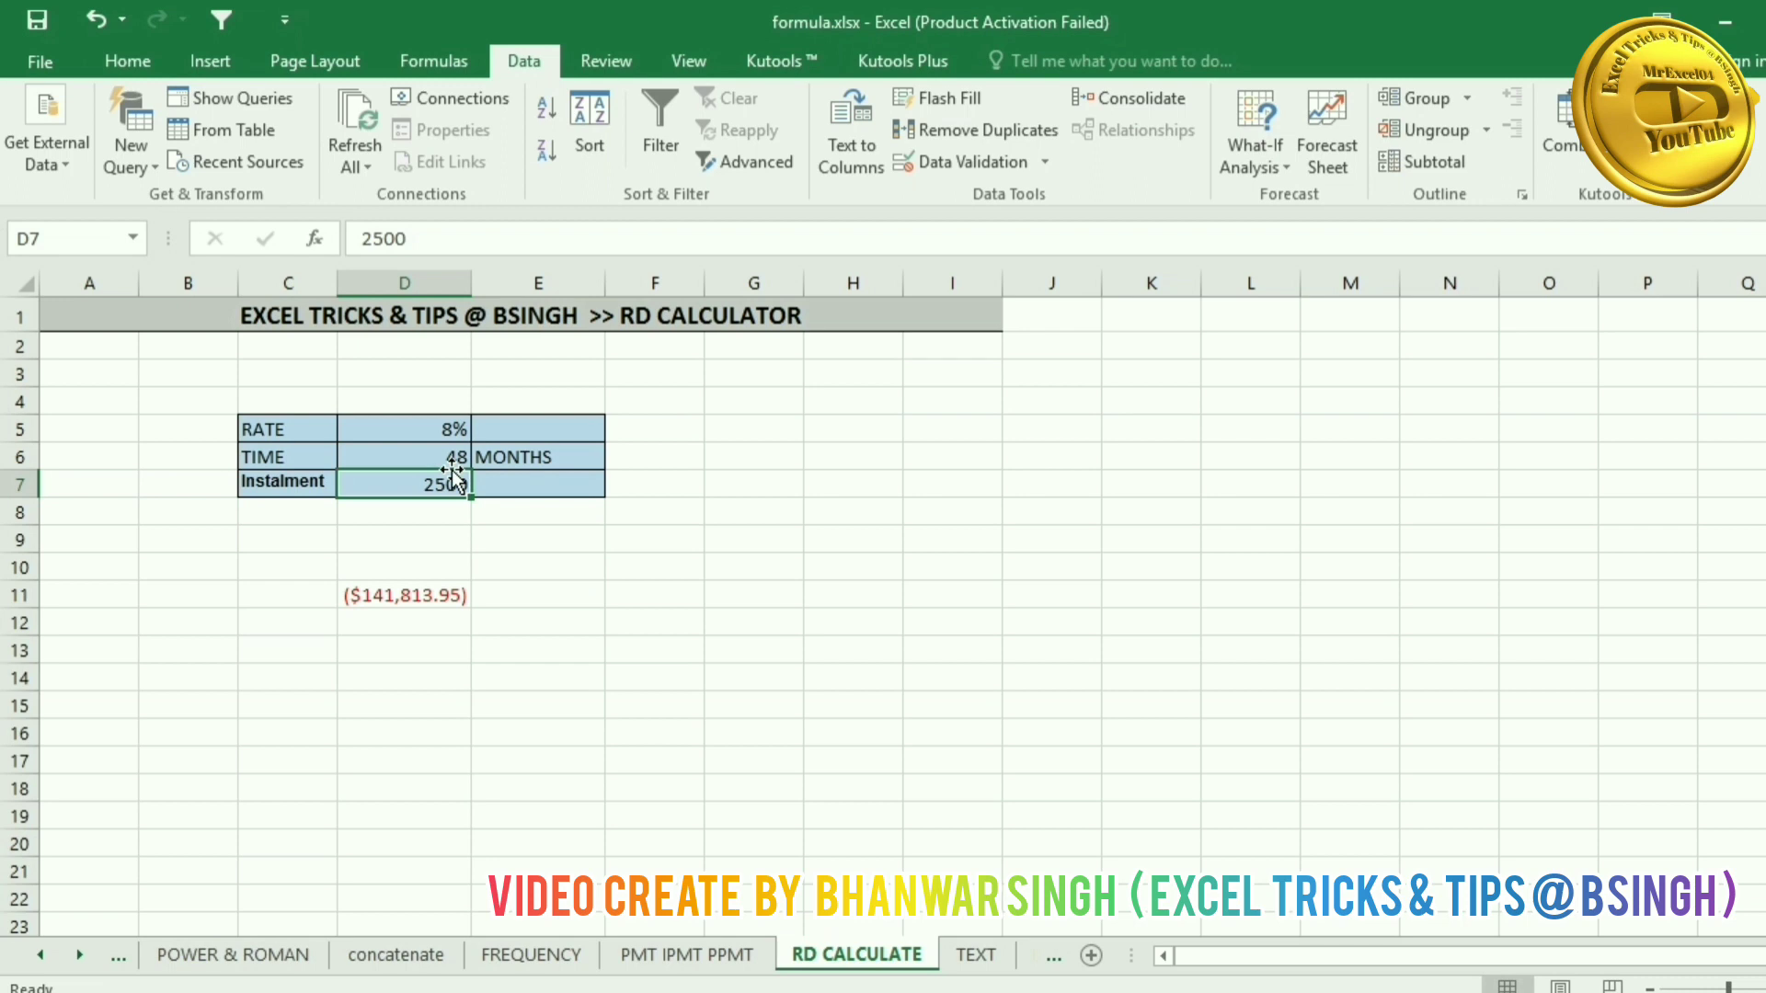
text(4000)
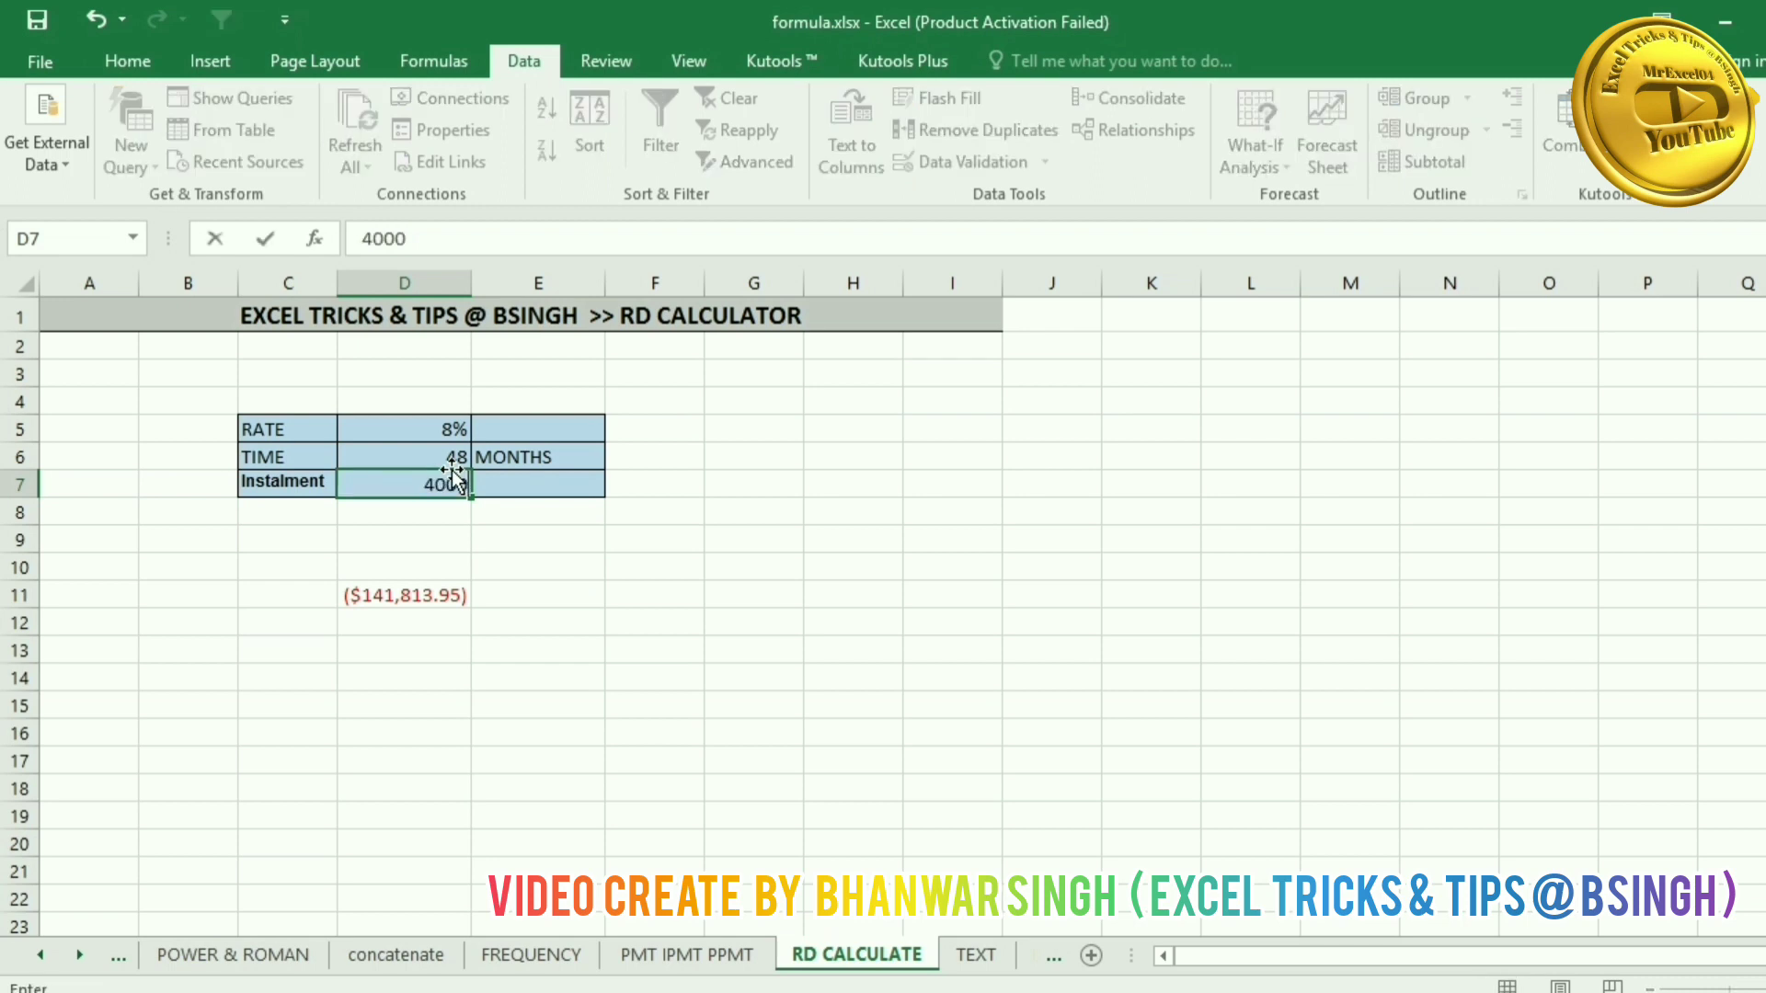
key(Return)
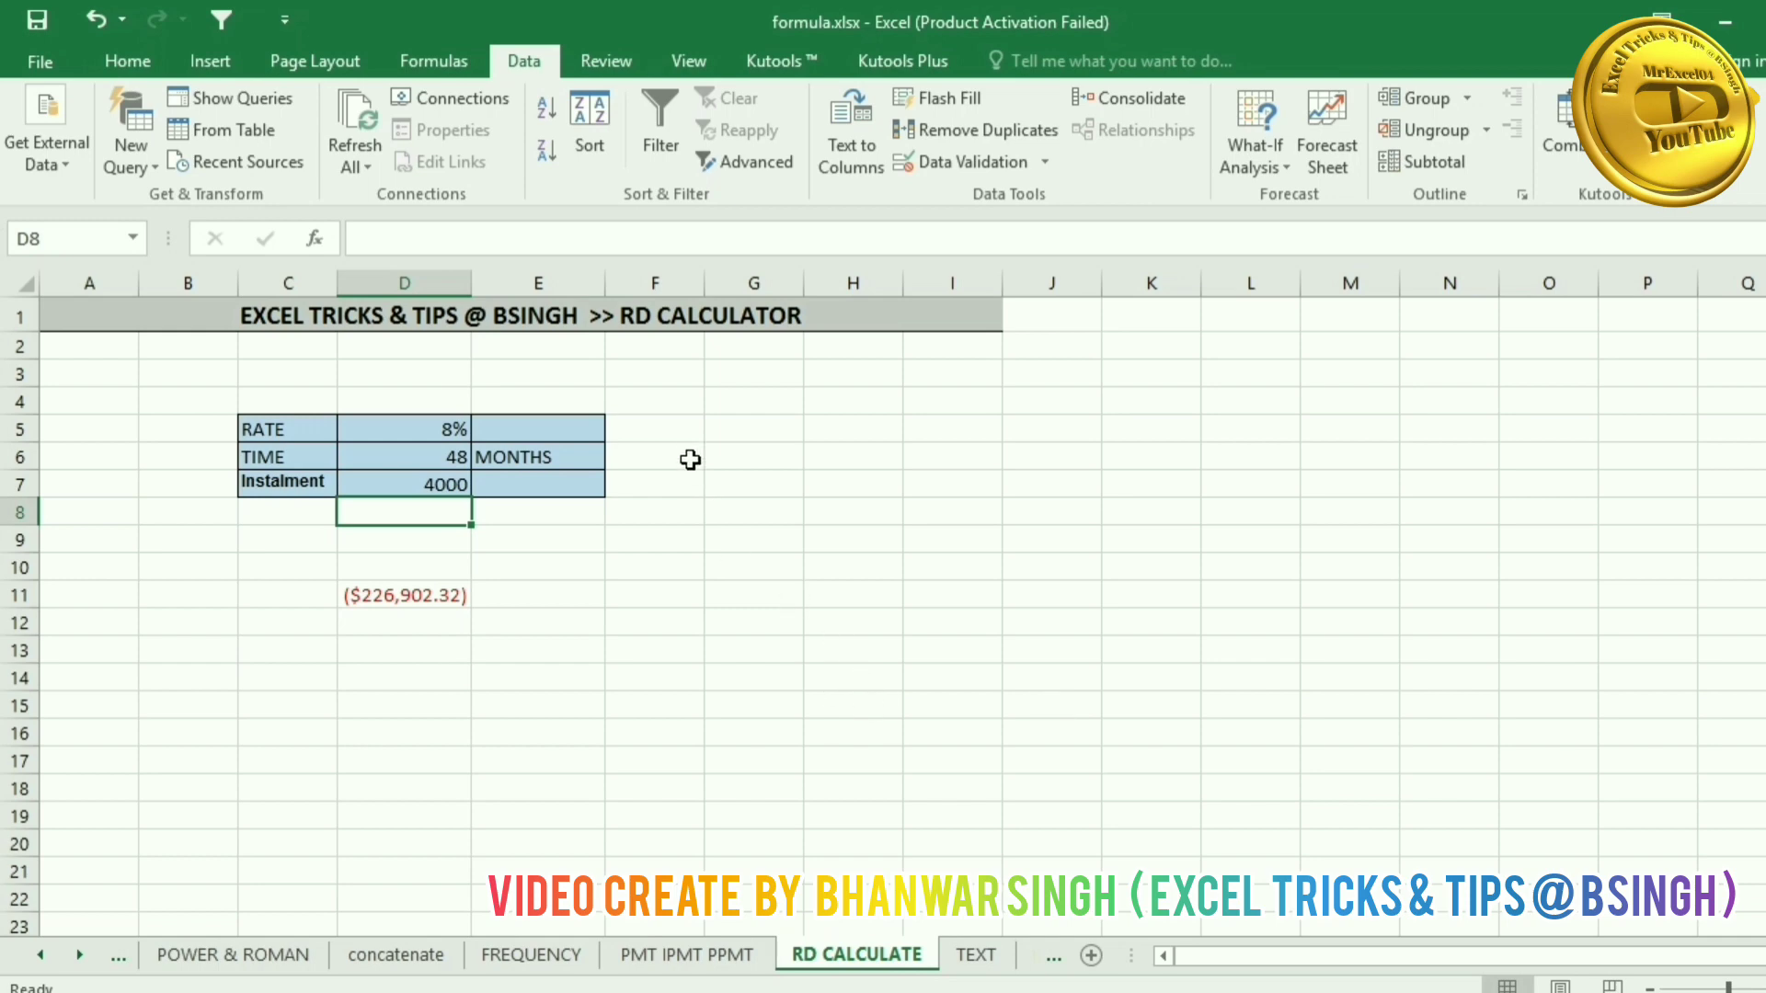
Step: Open the TEXT sheet and select the dates in D5:D11
click(973, 959)
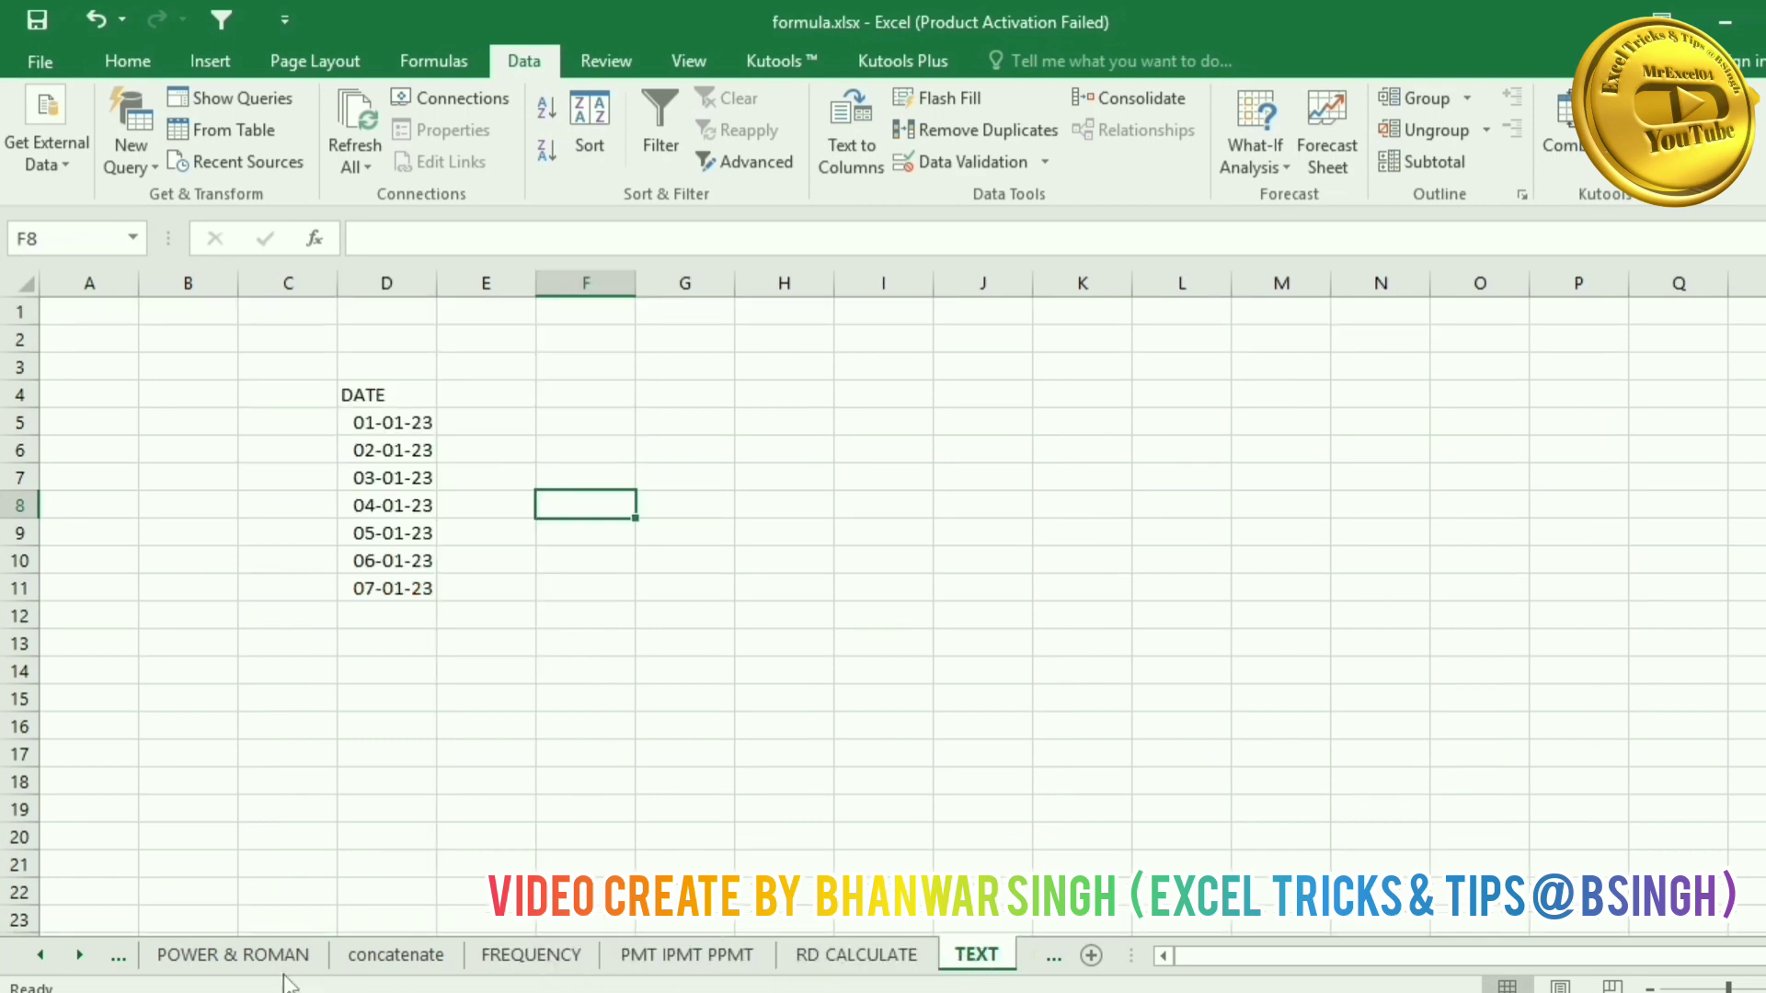
click(79, 954)
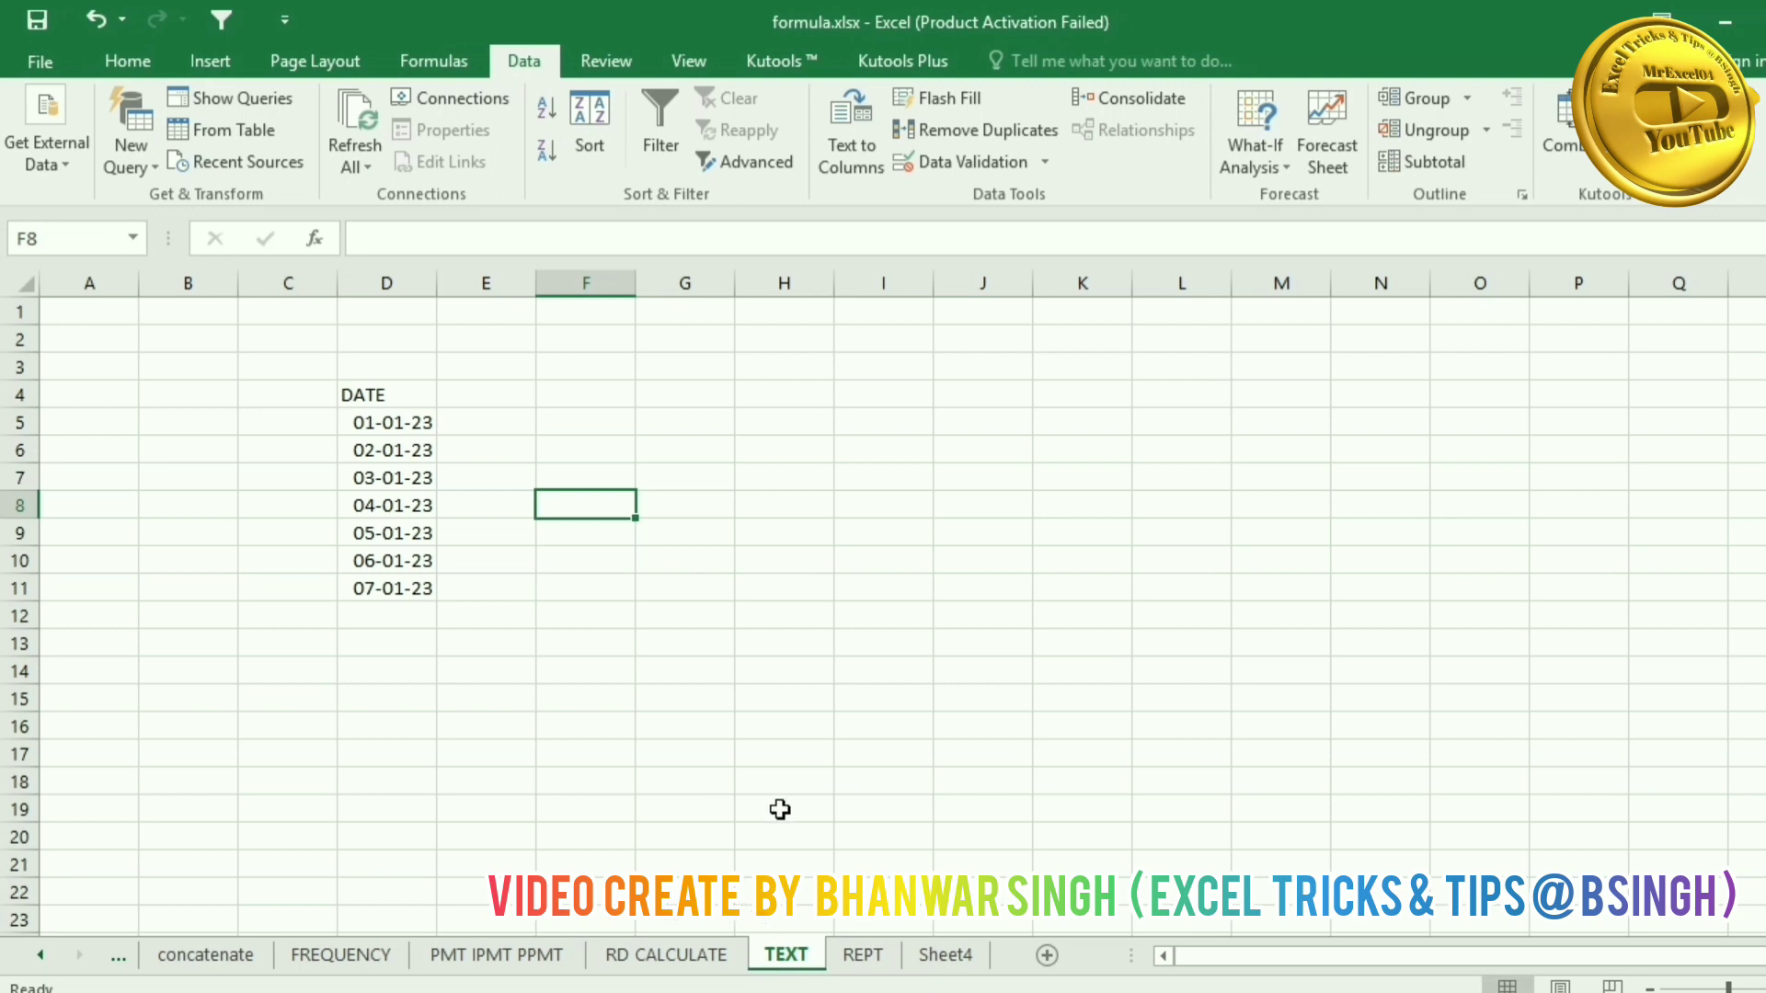
click(481, 419)
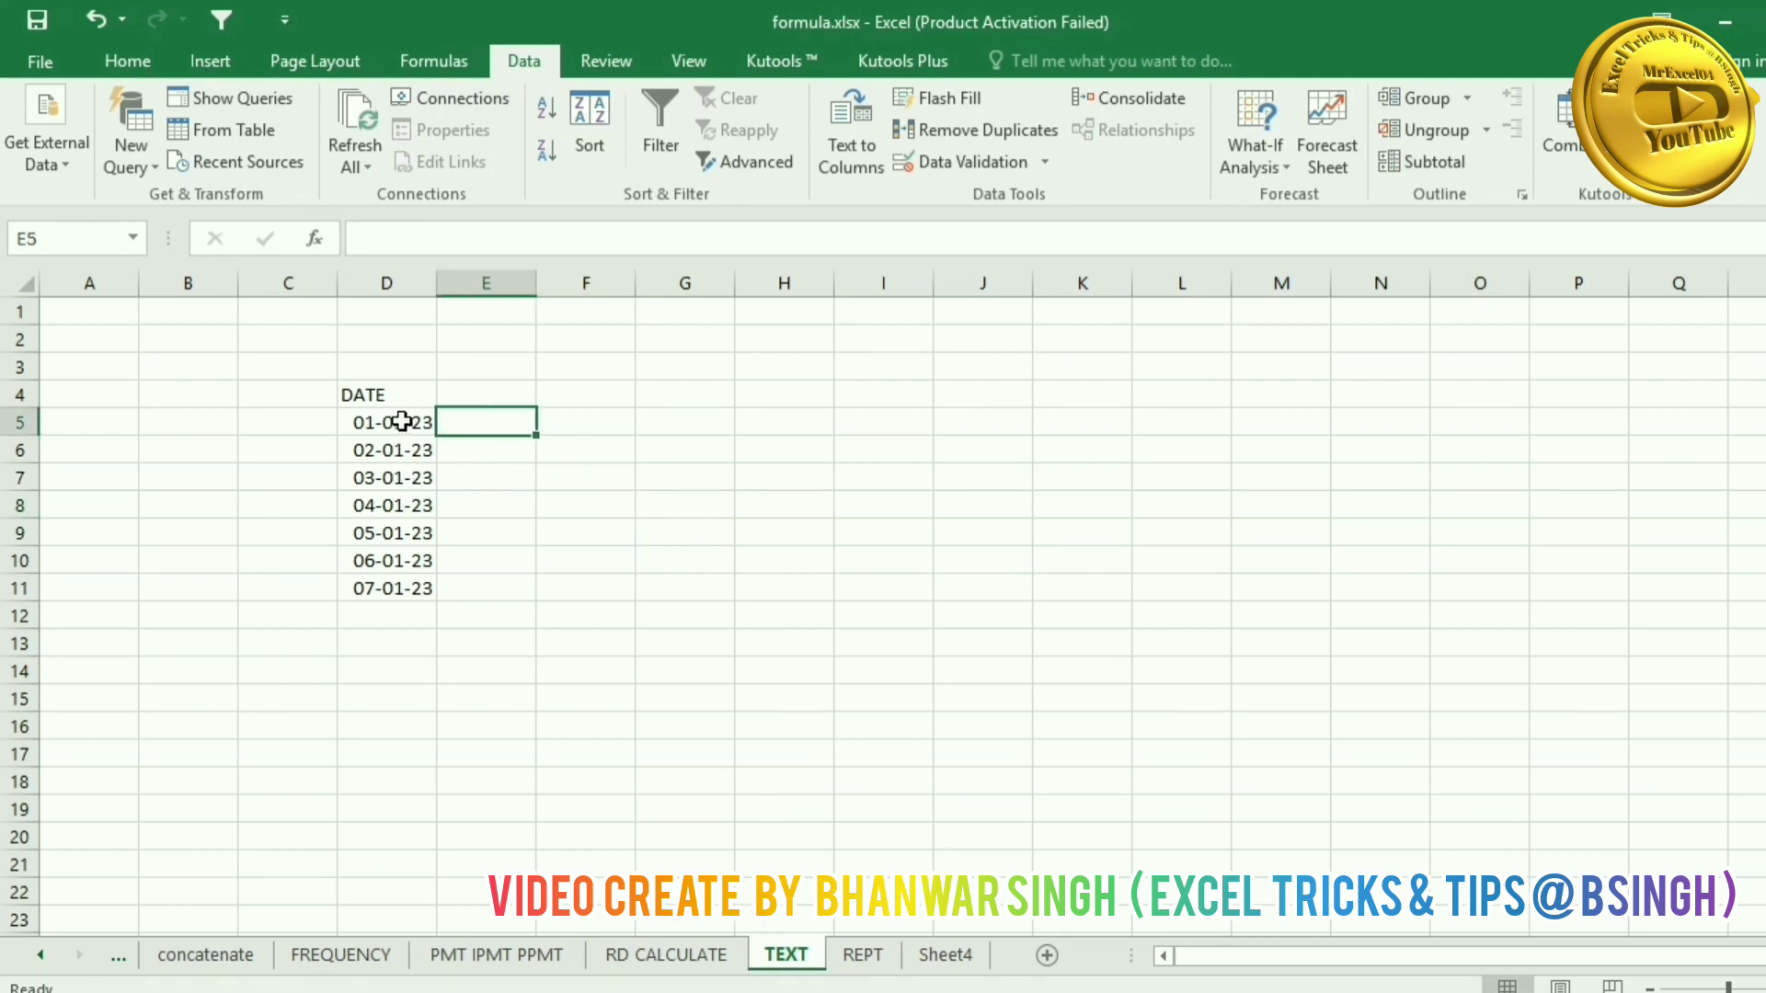
drag(398, 419, 408, 577)
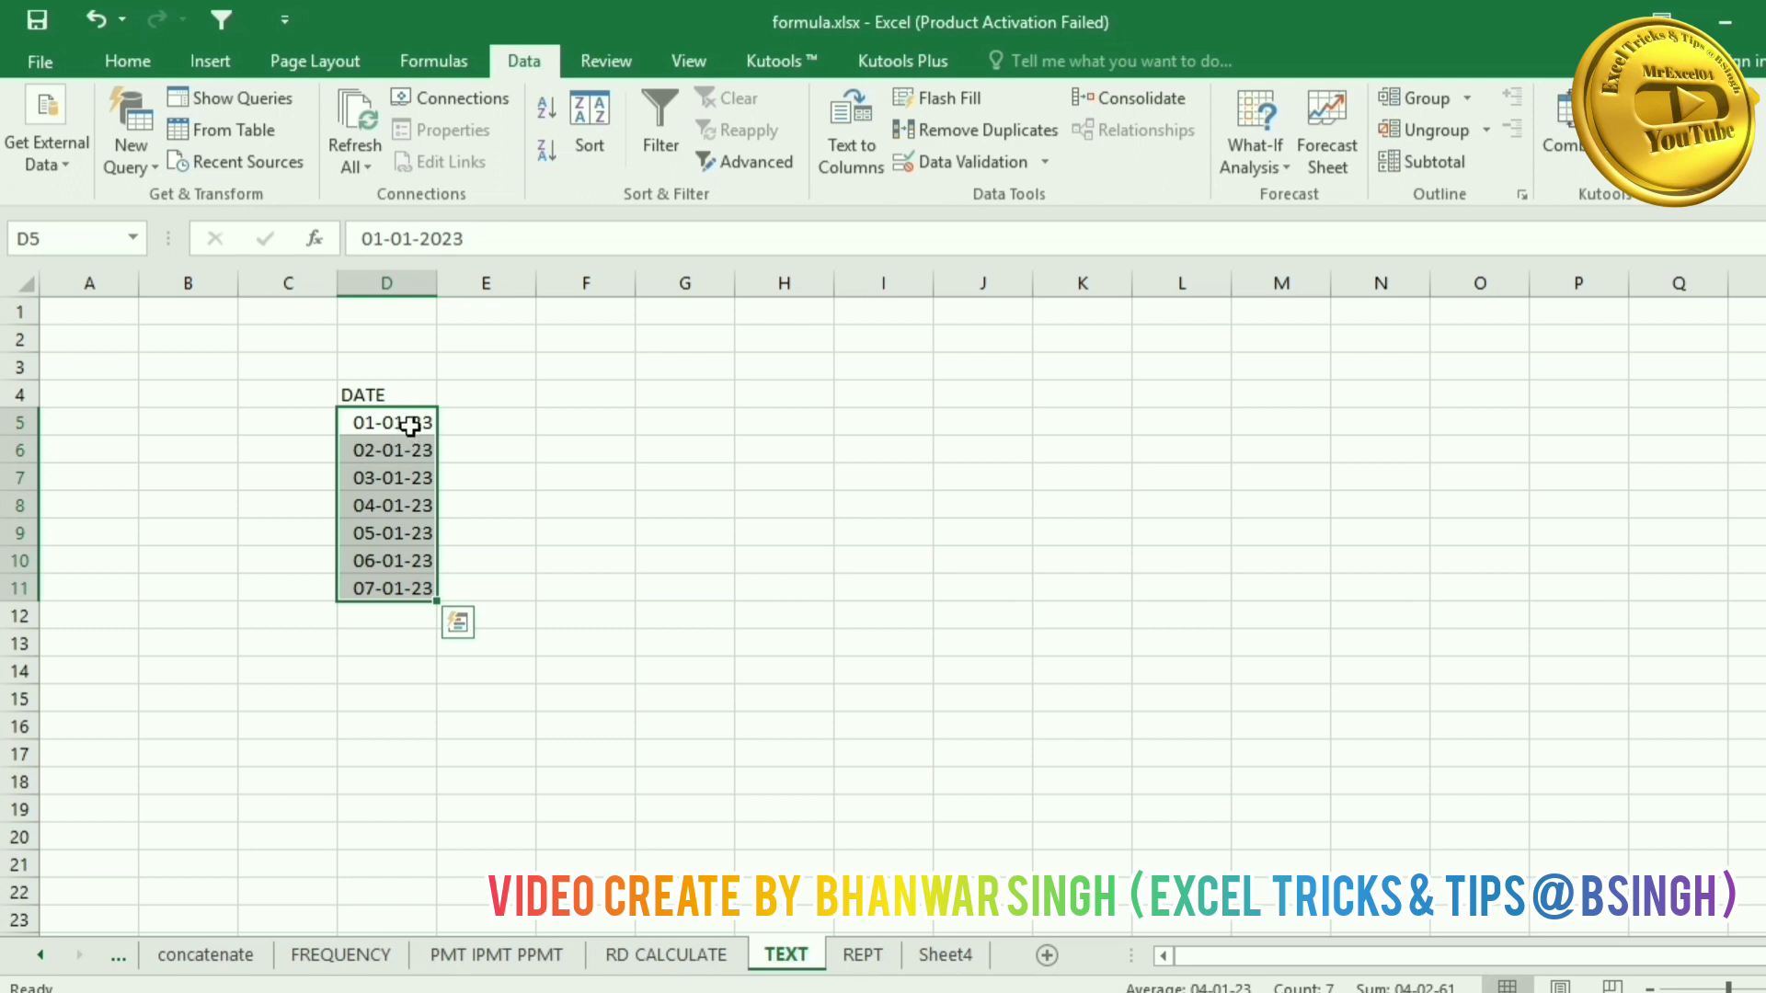
drag(410, 424, 395, 579)
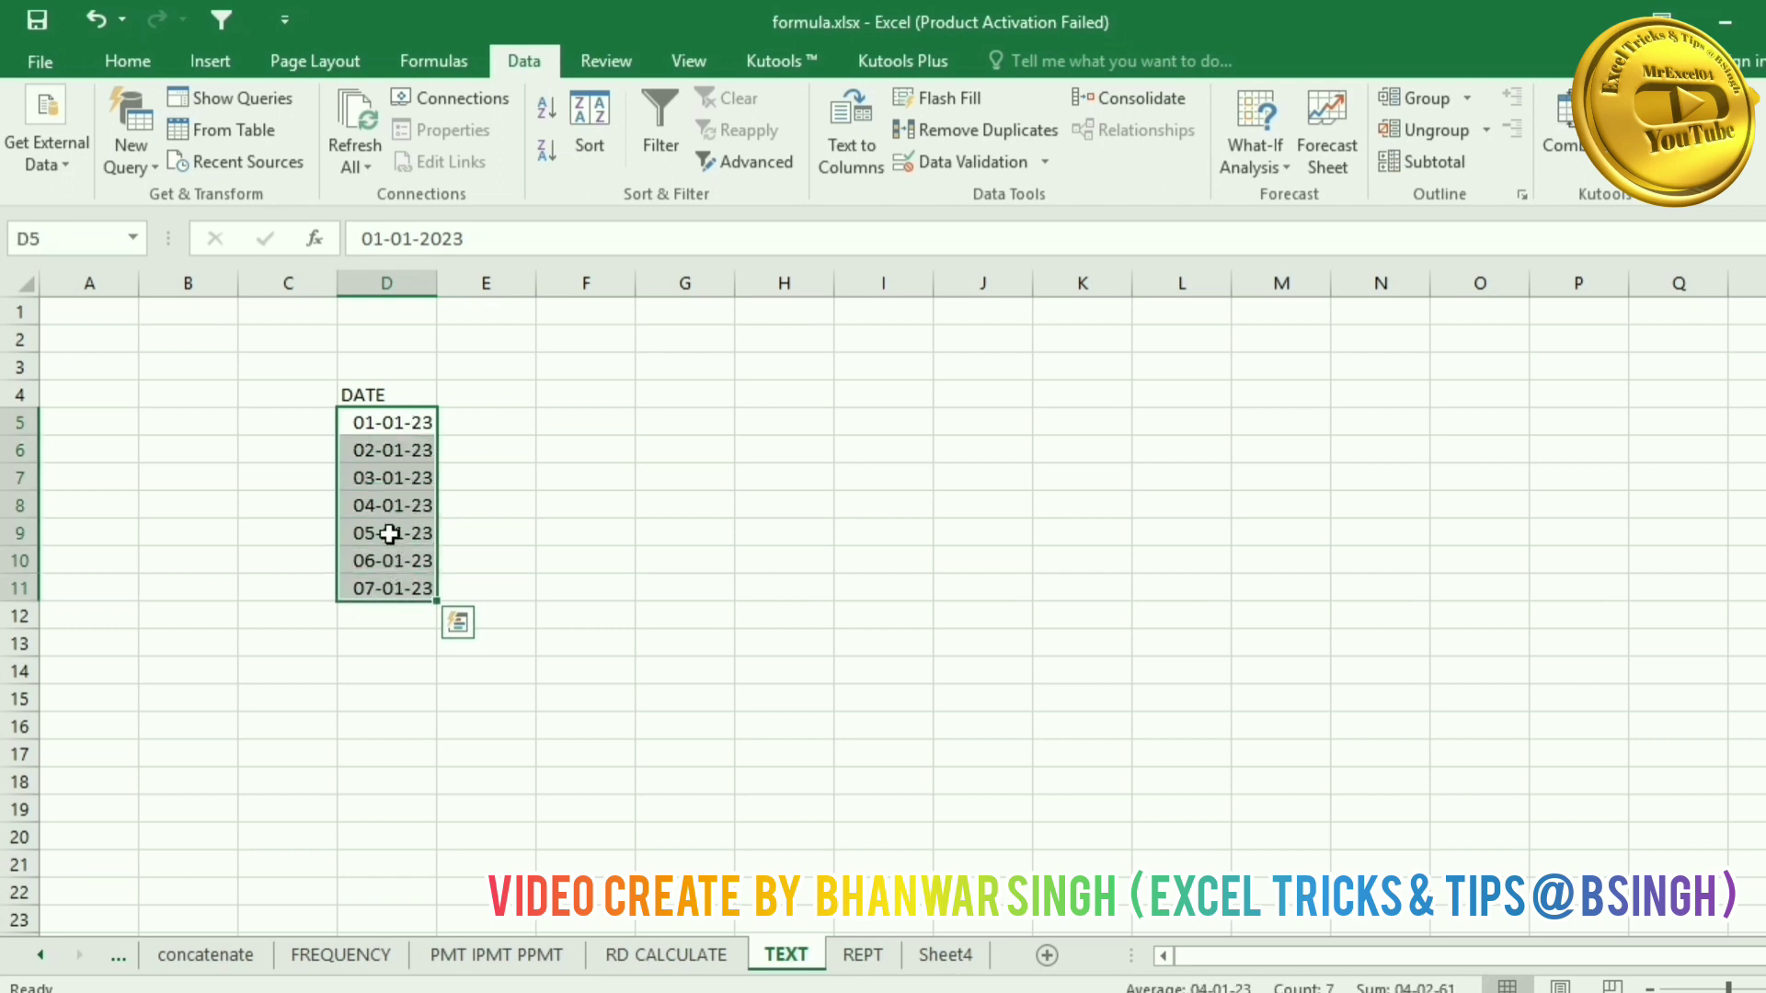
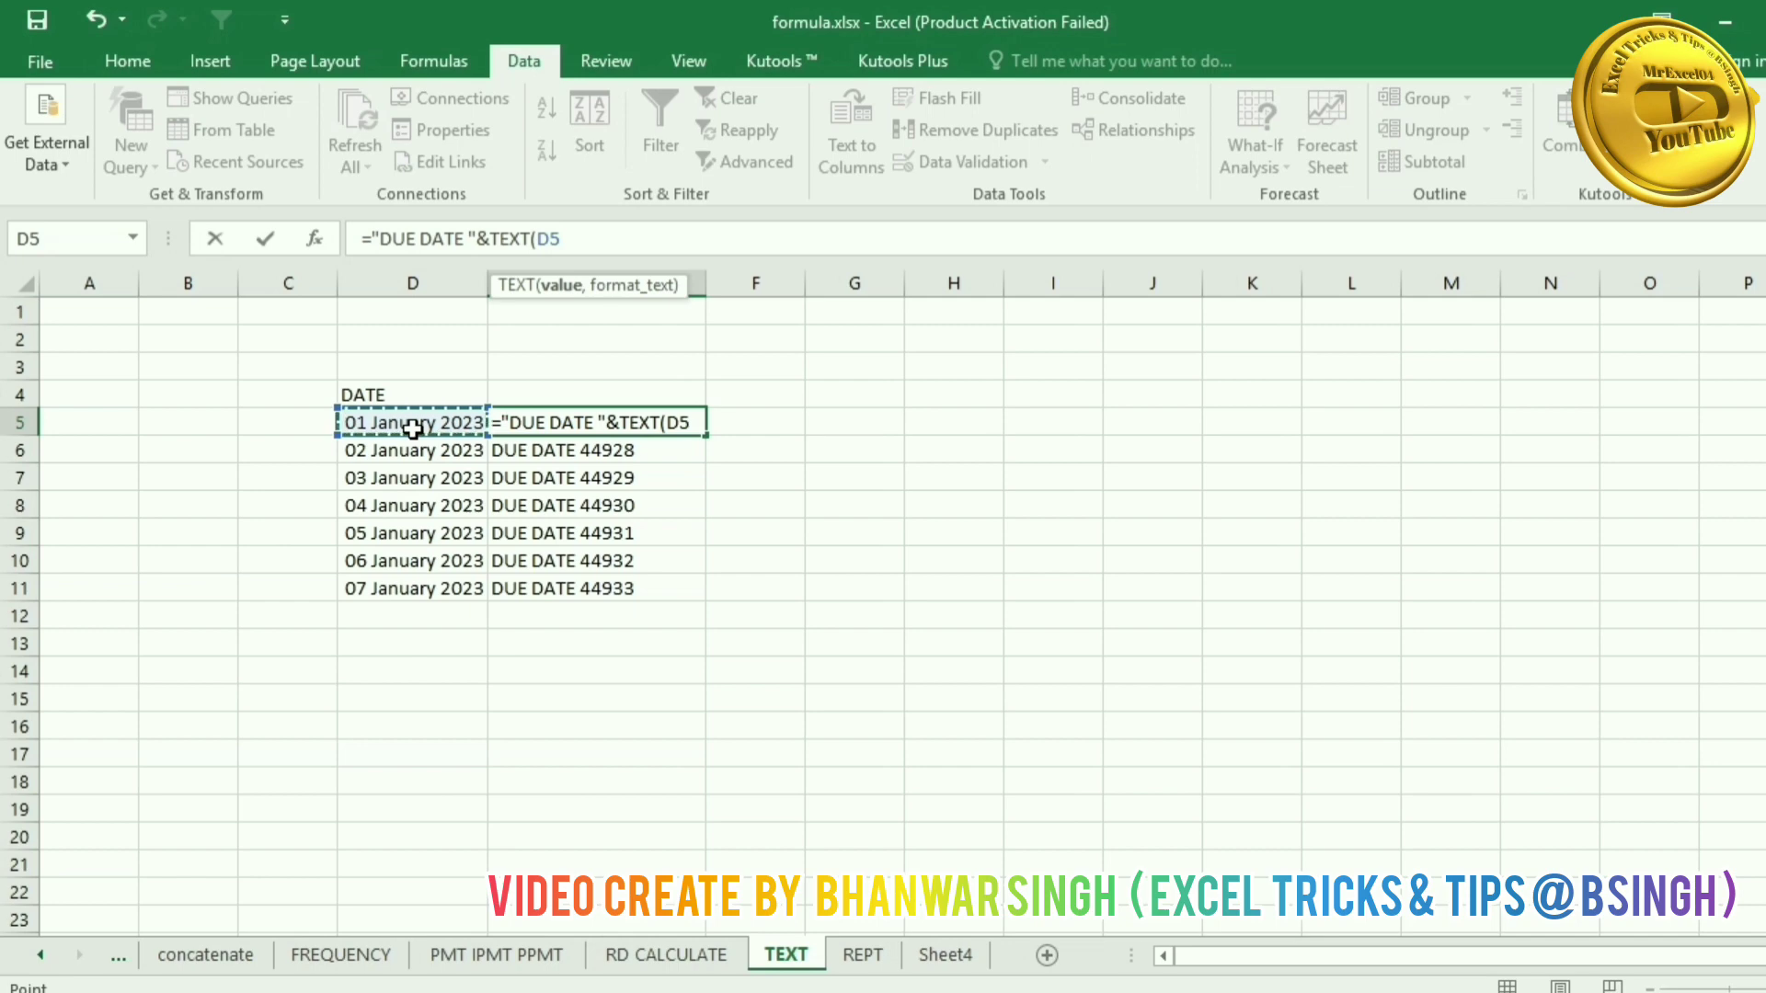
Step: Complete the formula in E5 as ="DUE DATE "&TEXT(D5,"DD MMMM YYYY")
text(,)
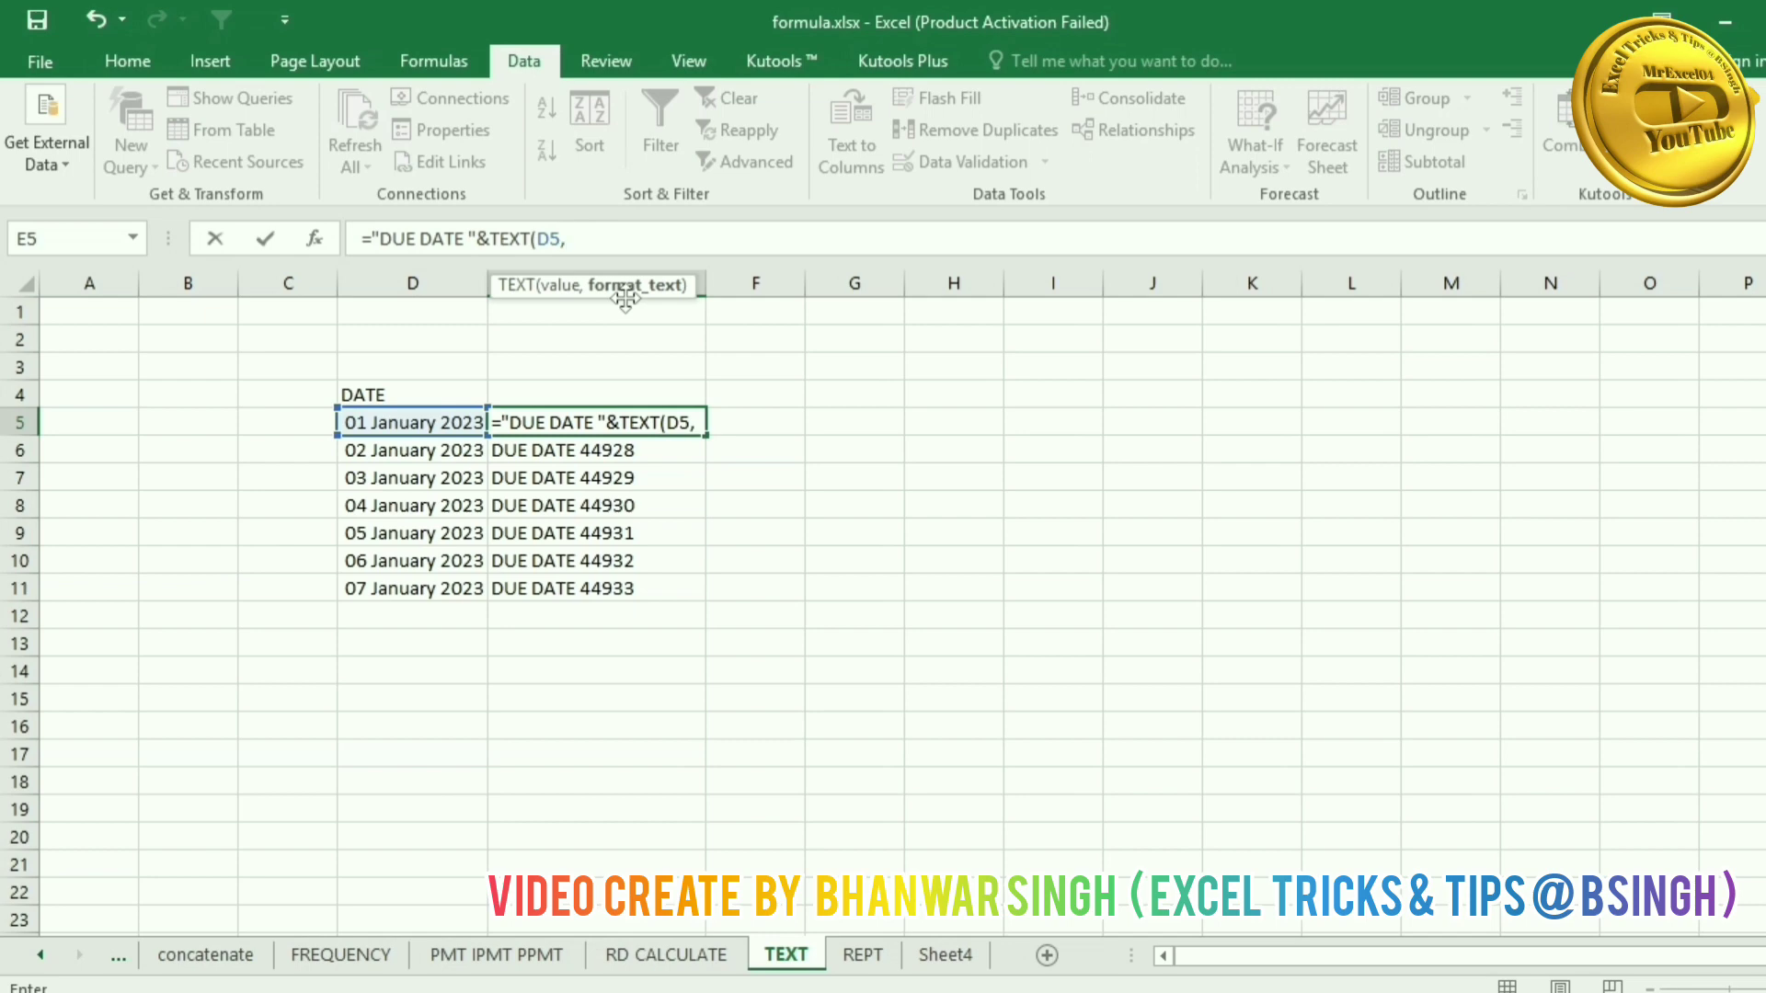
text(")
text(DD)
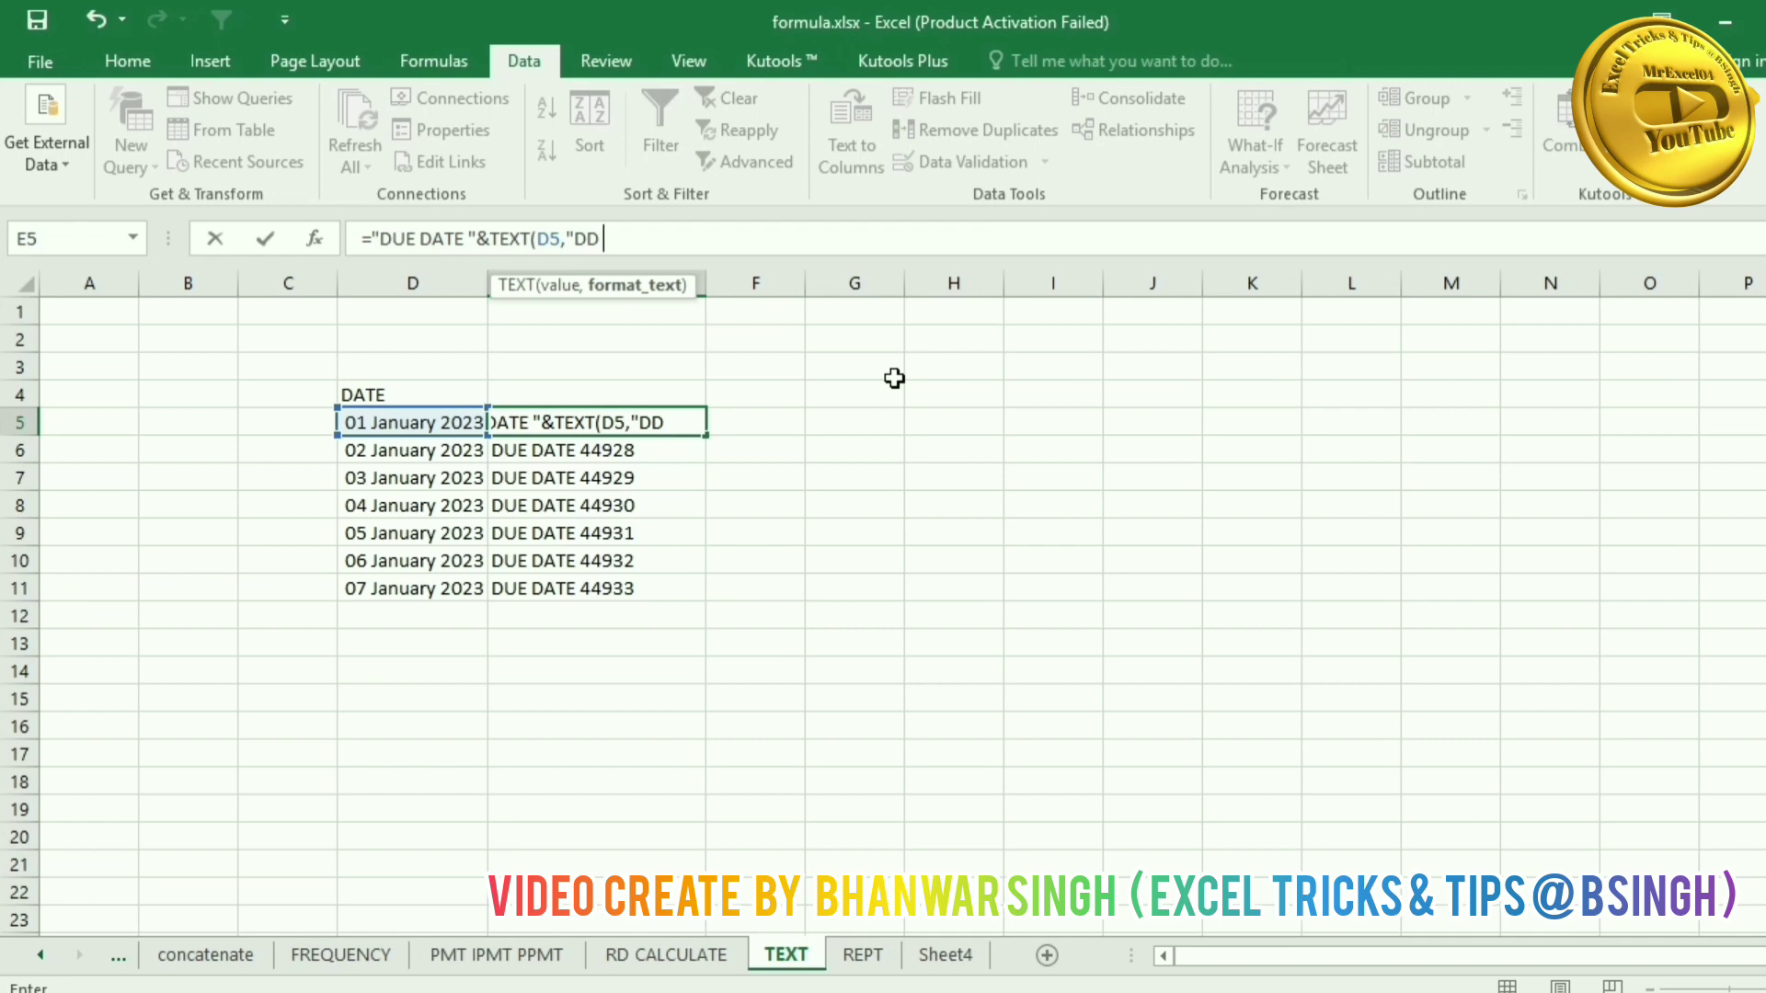
text( MMMM)
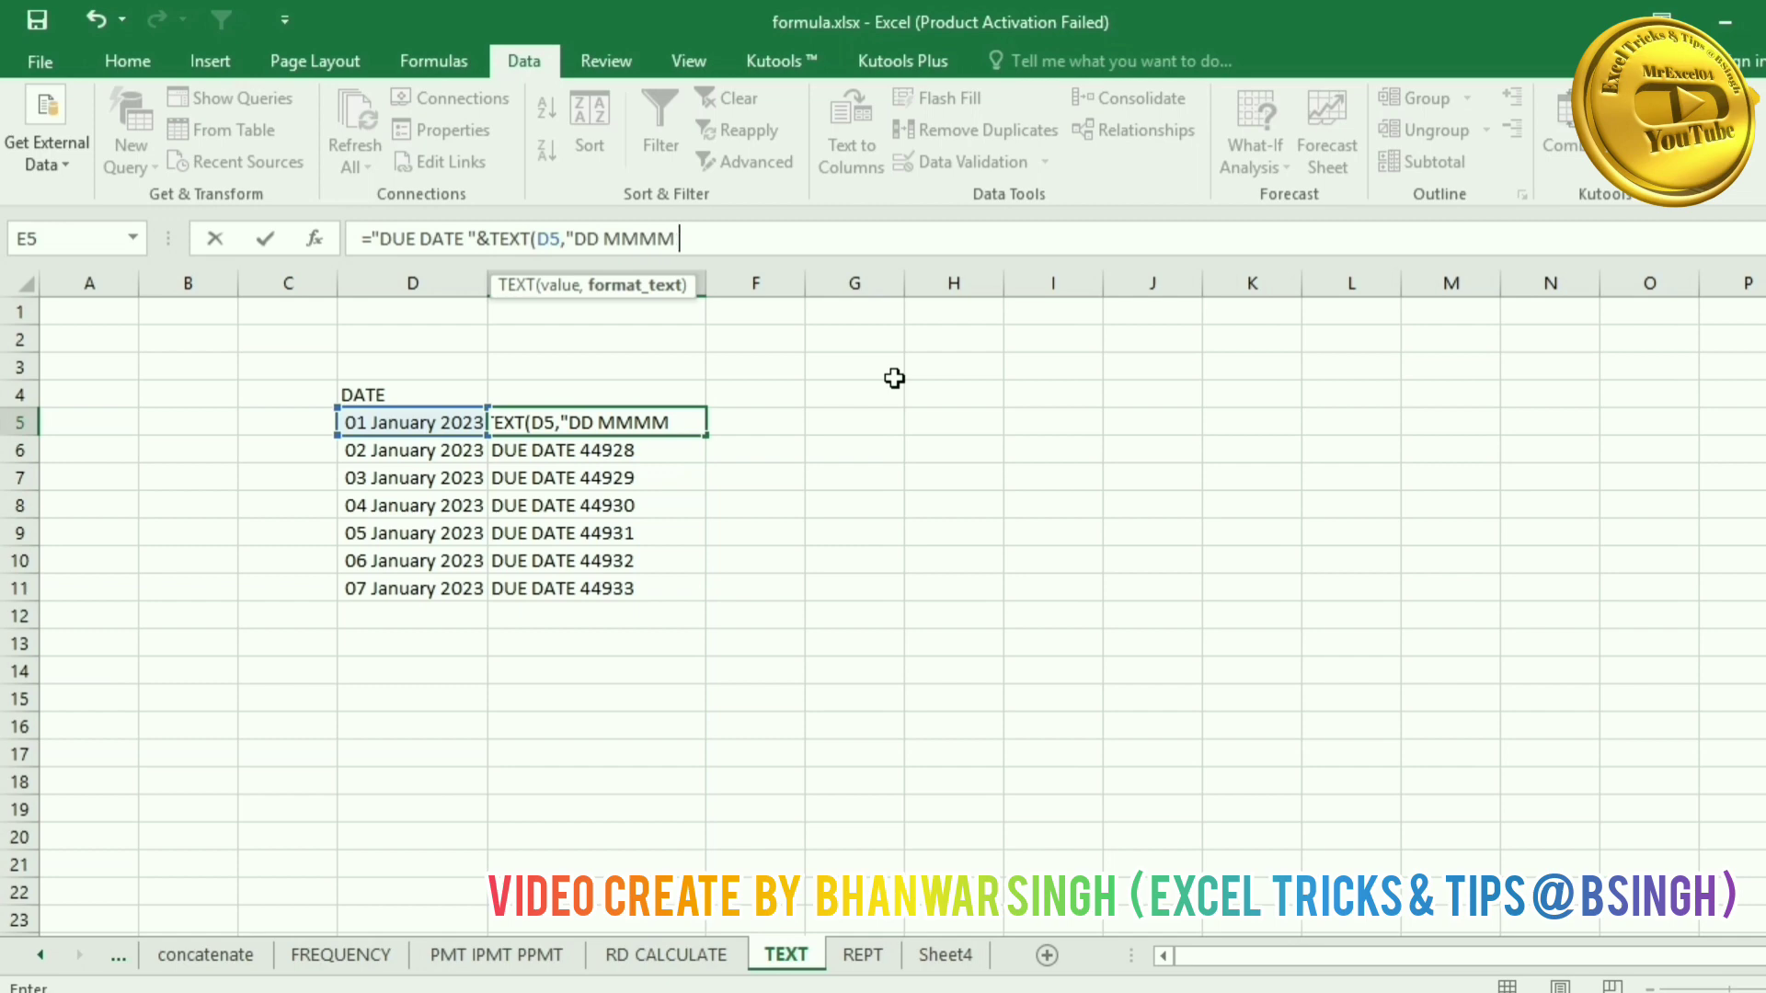
text( YYYY)
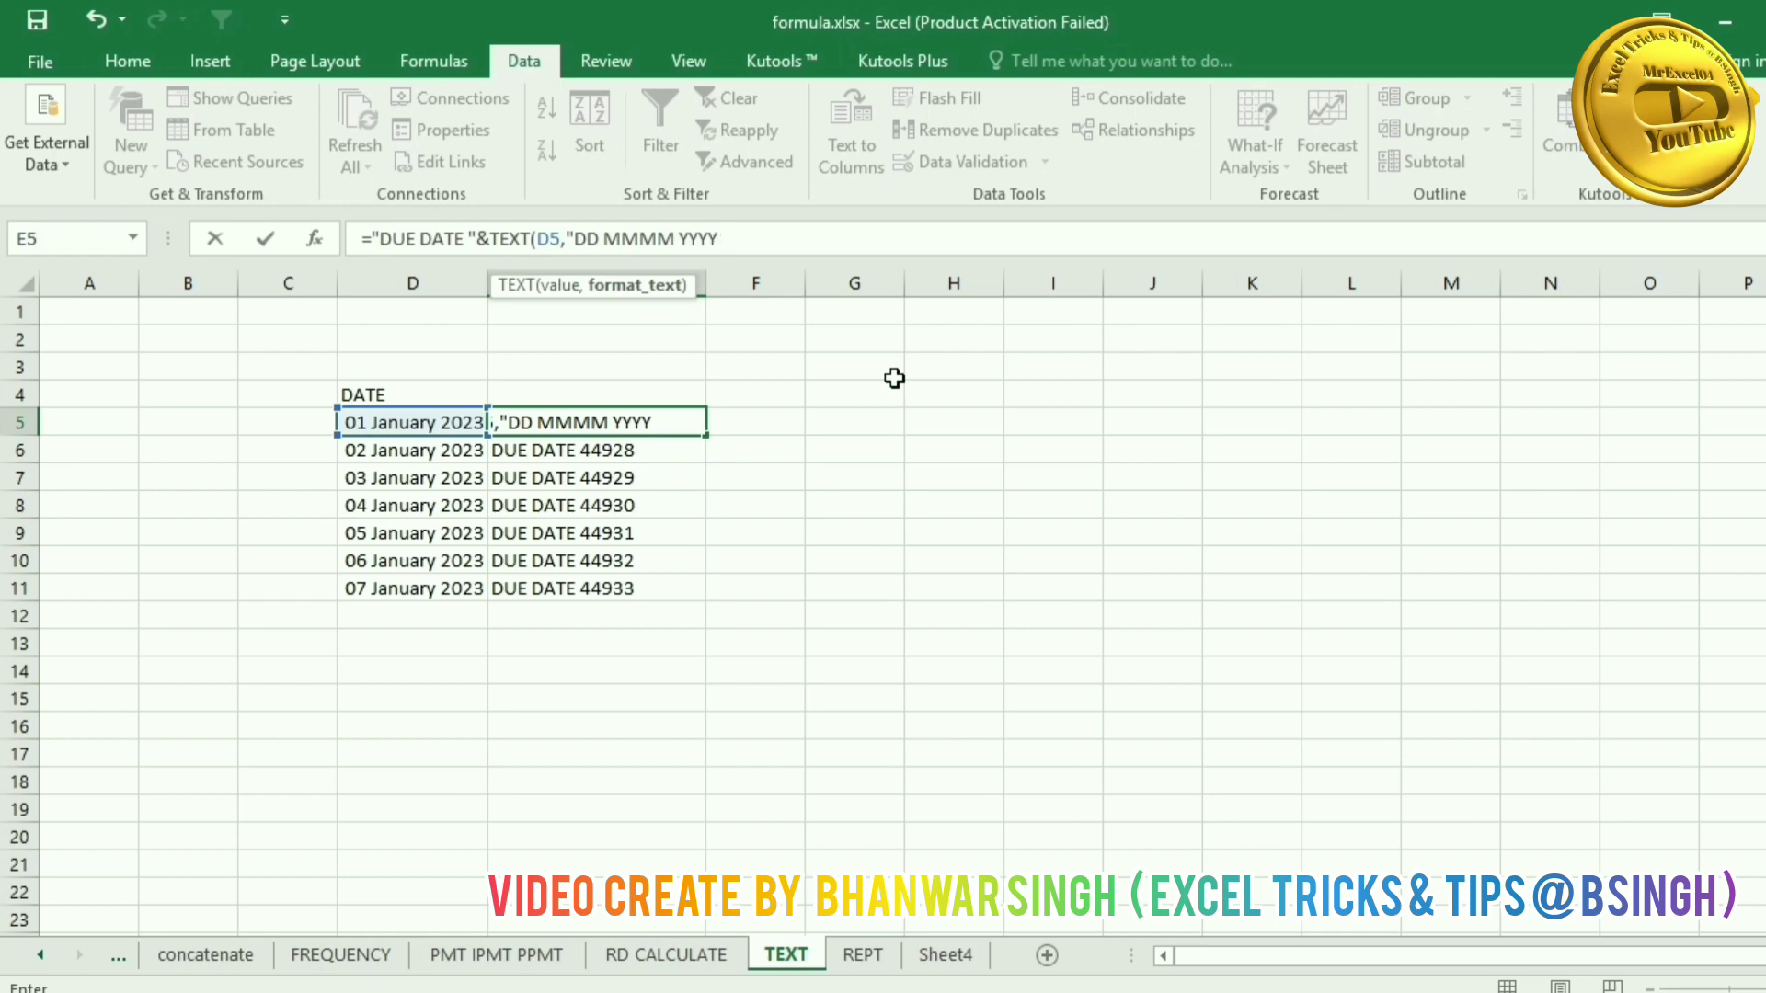
text("))
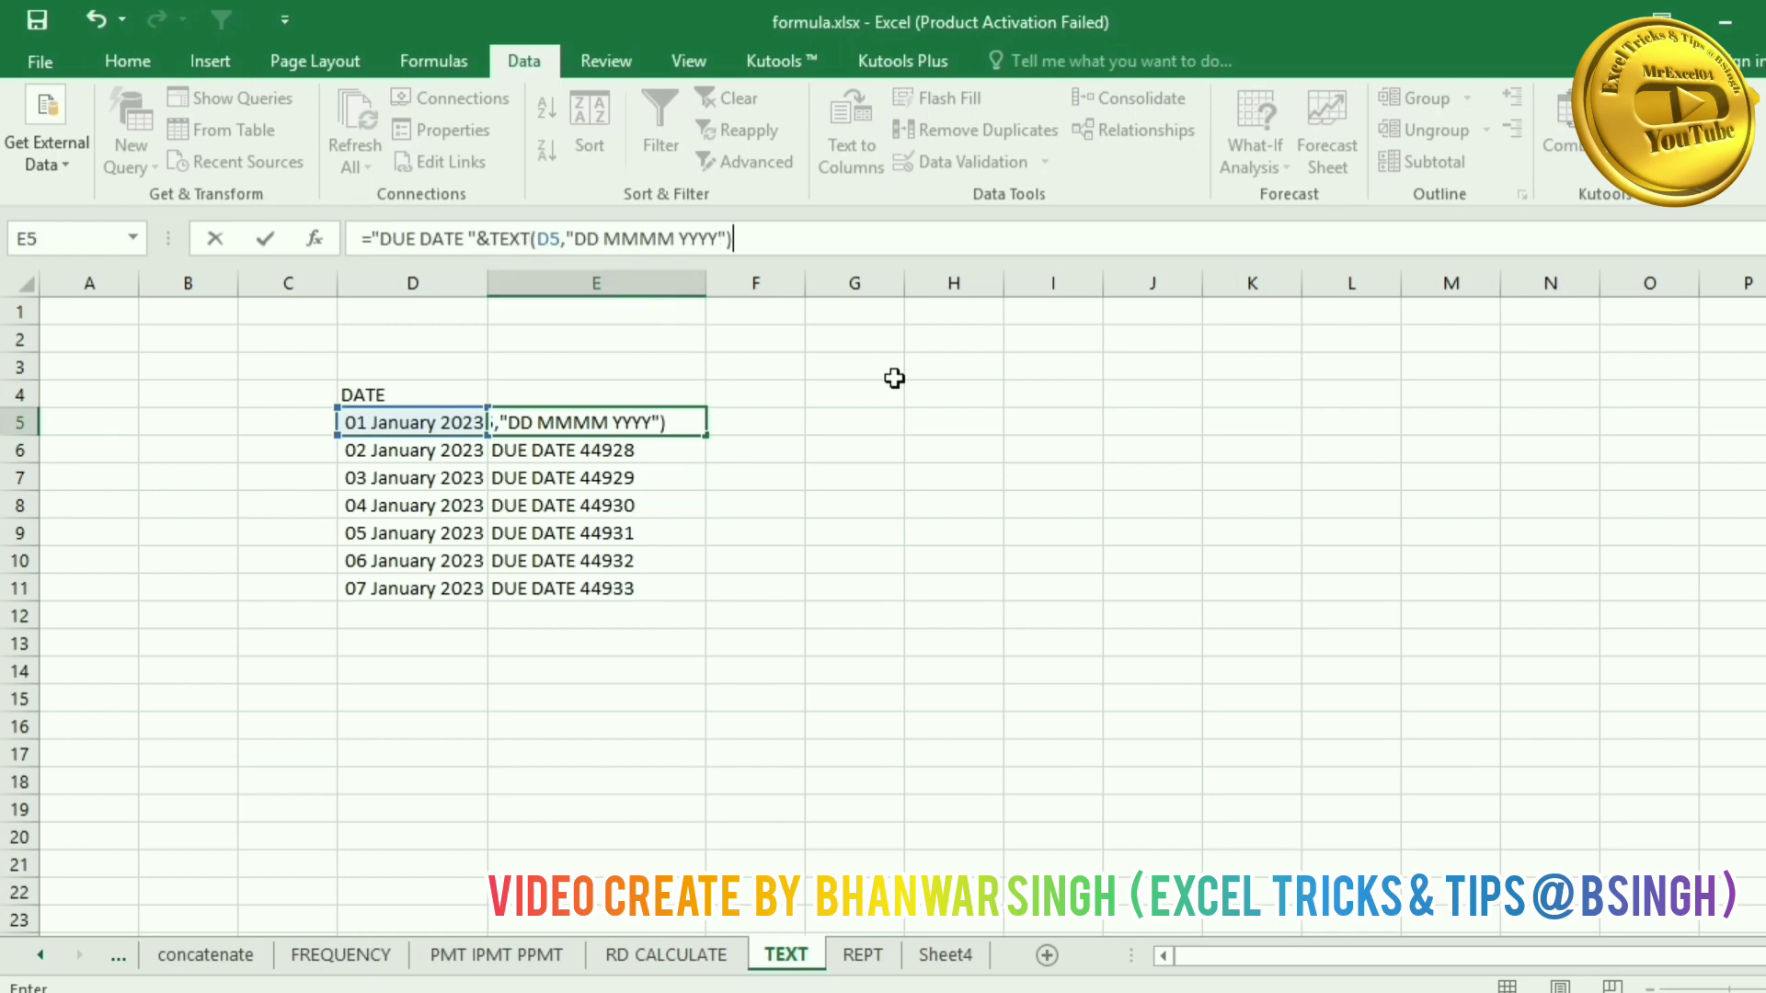
key(Return)
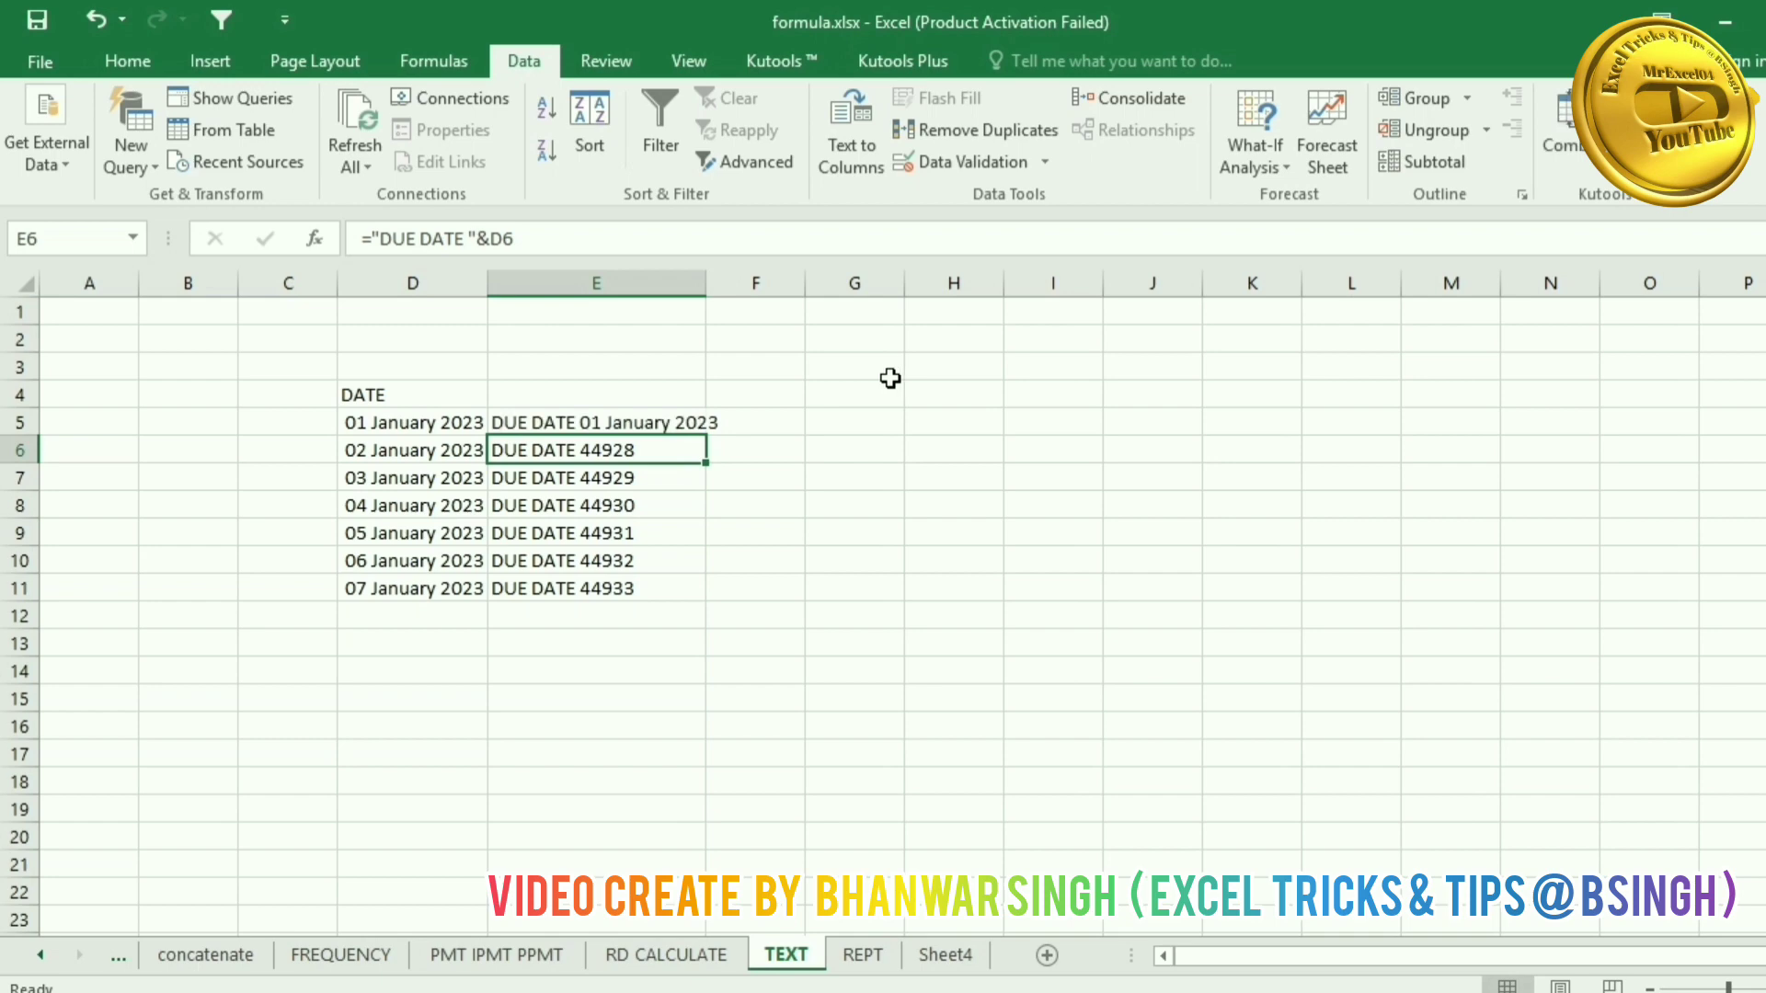
Step: Widen column E slightly and fill the due-date formula from E5 down to E11
drag(708, 279, 730, 279)
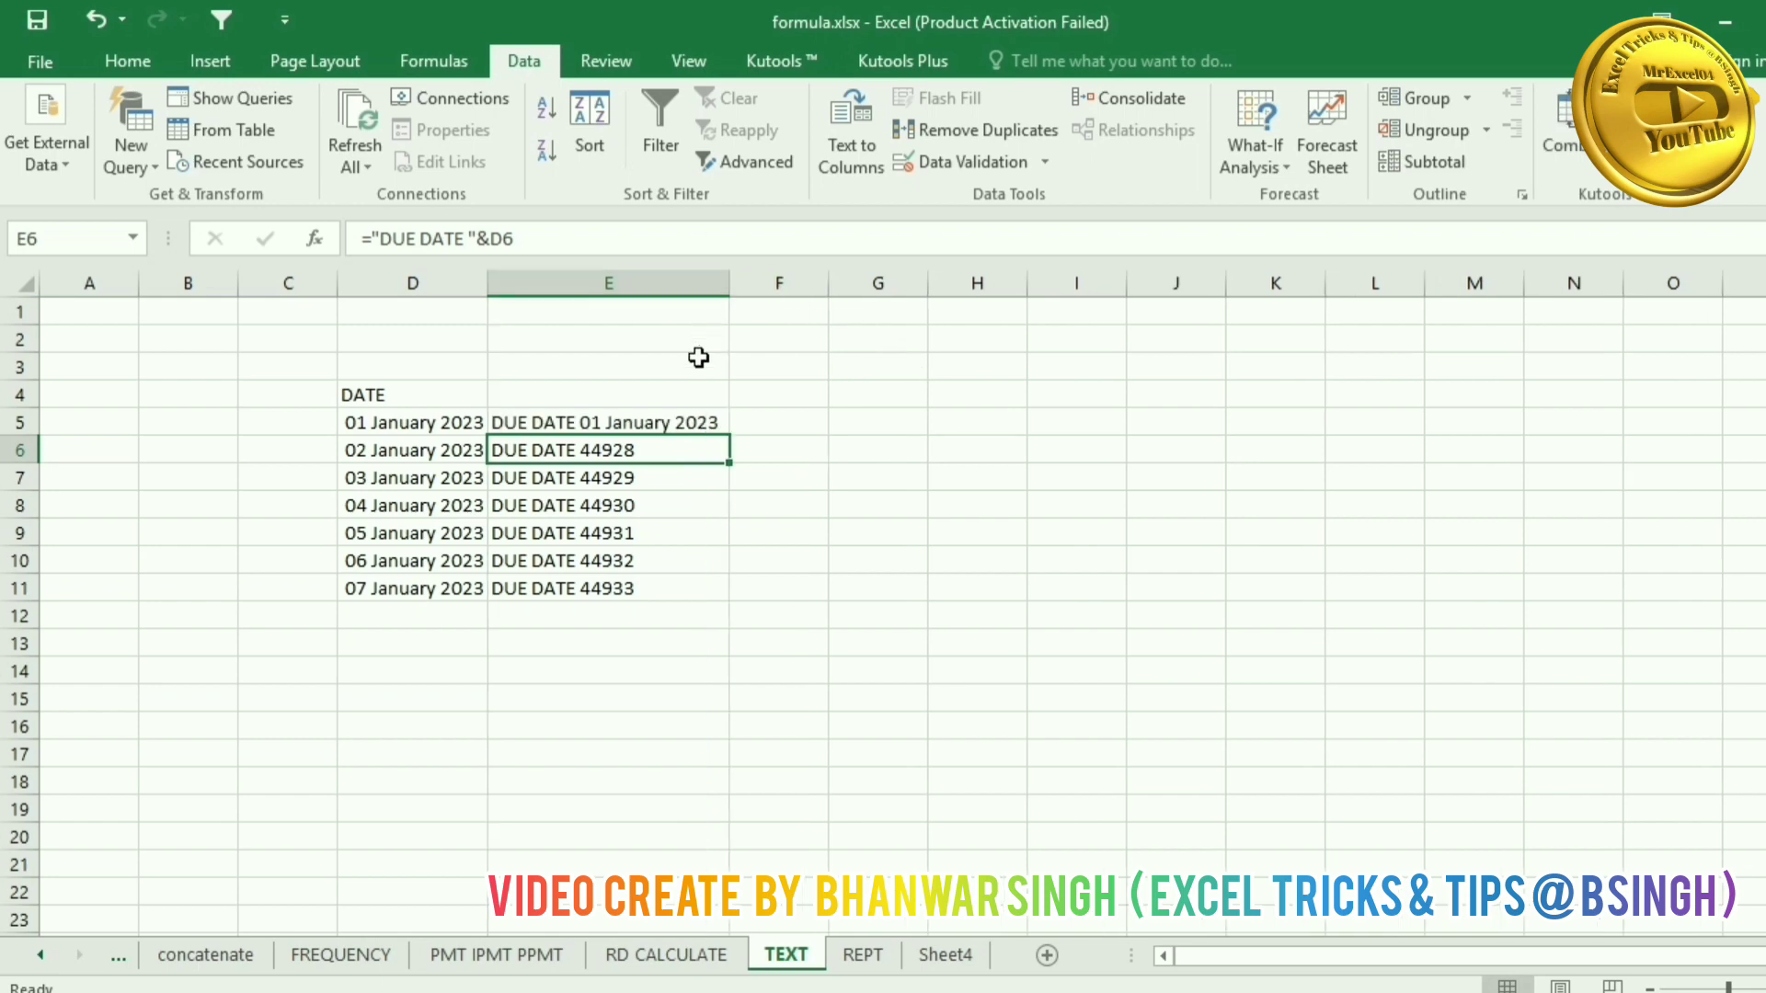
click(682, 419)
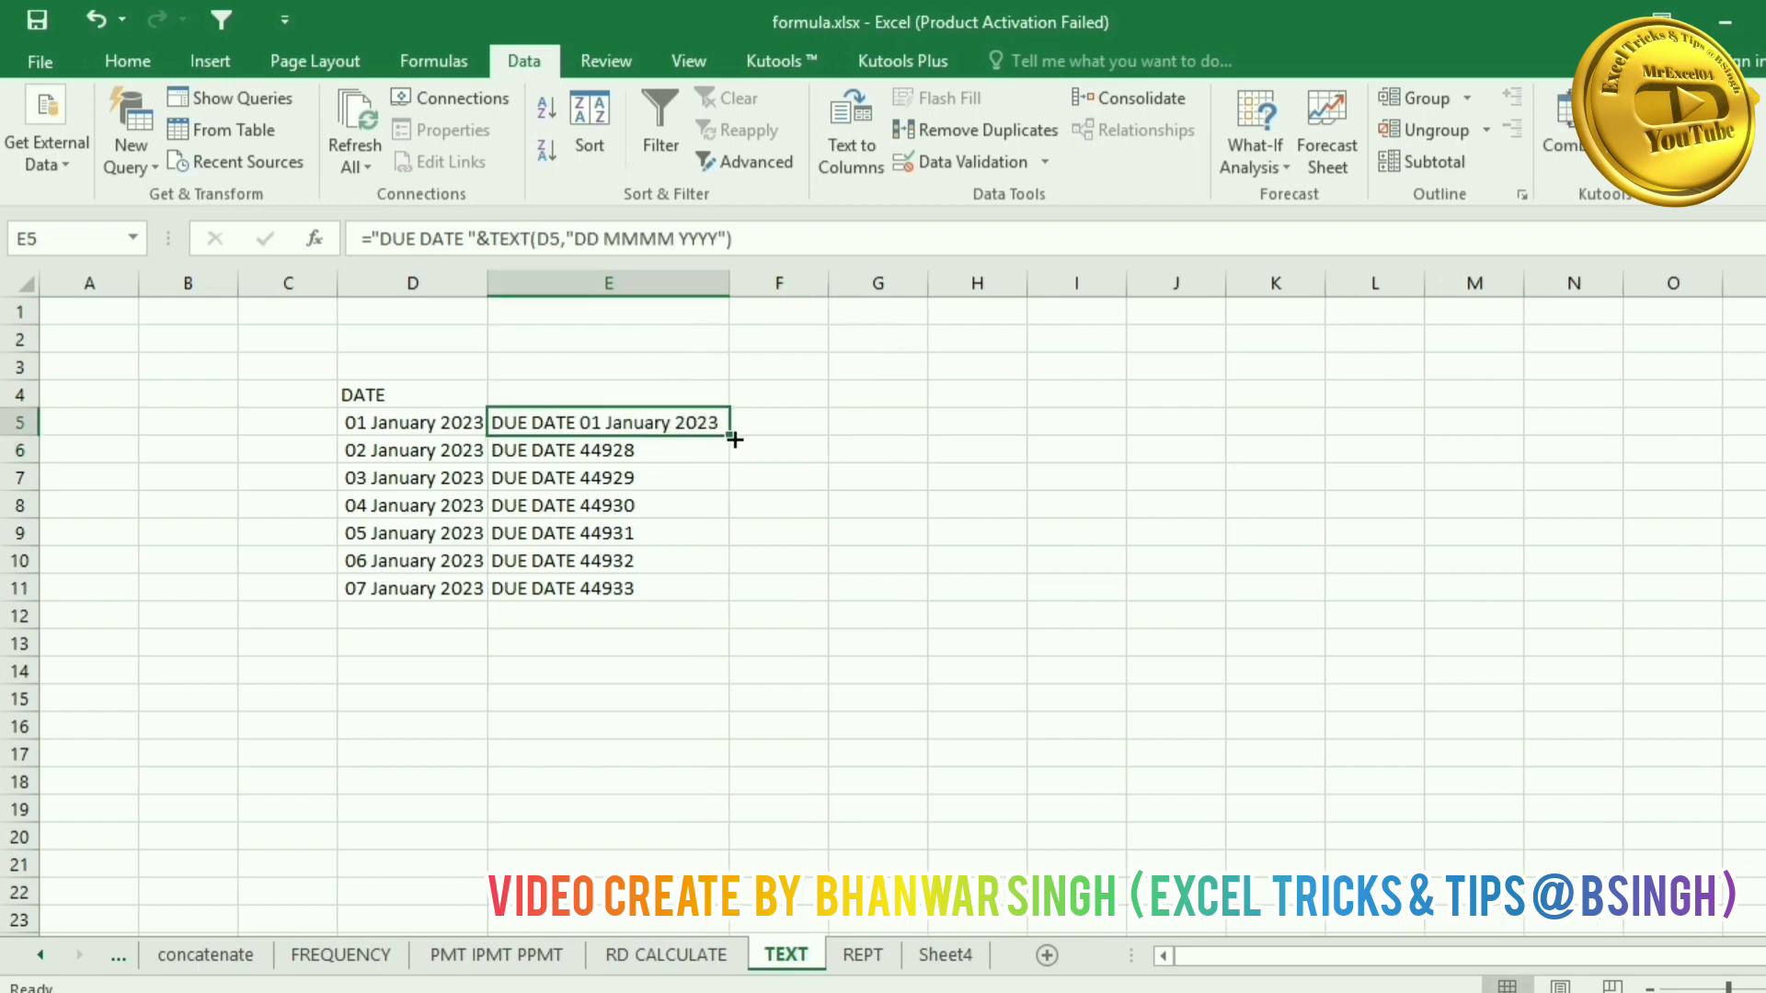
double_click(733, 438)
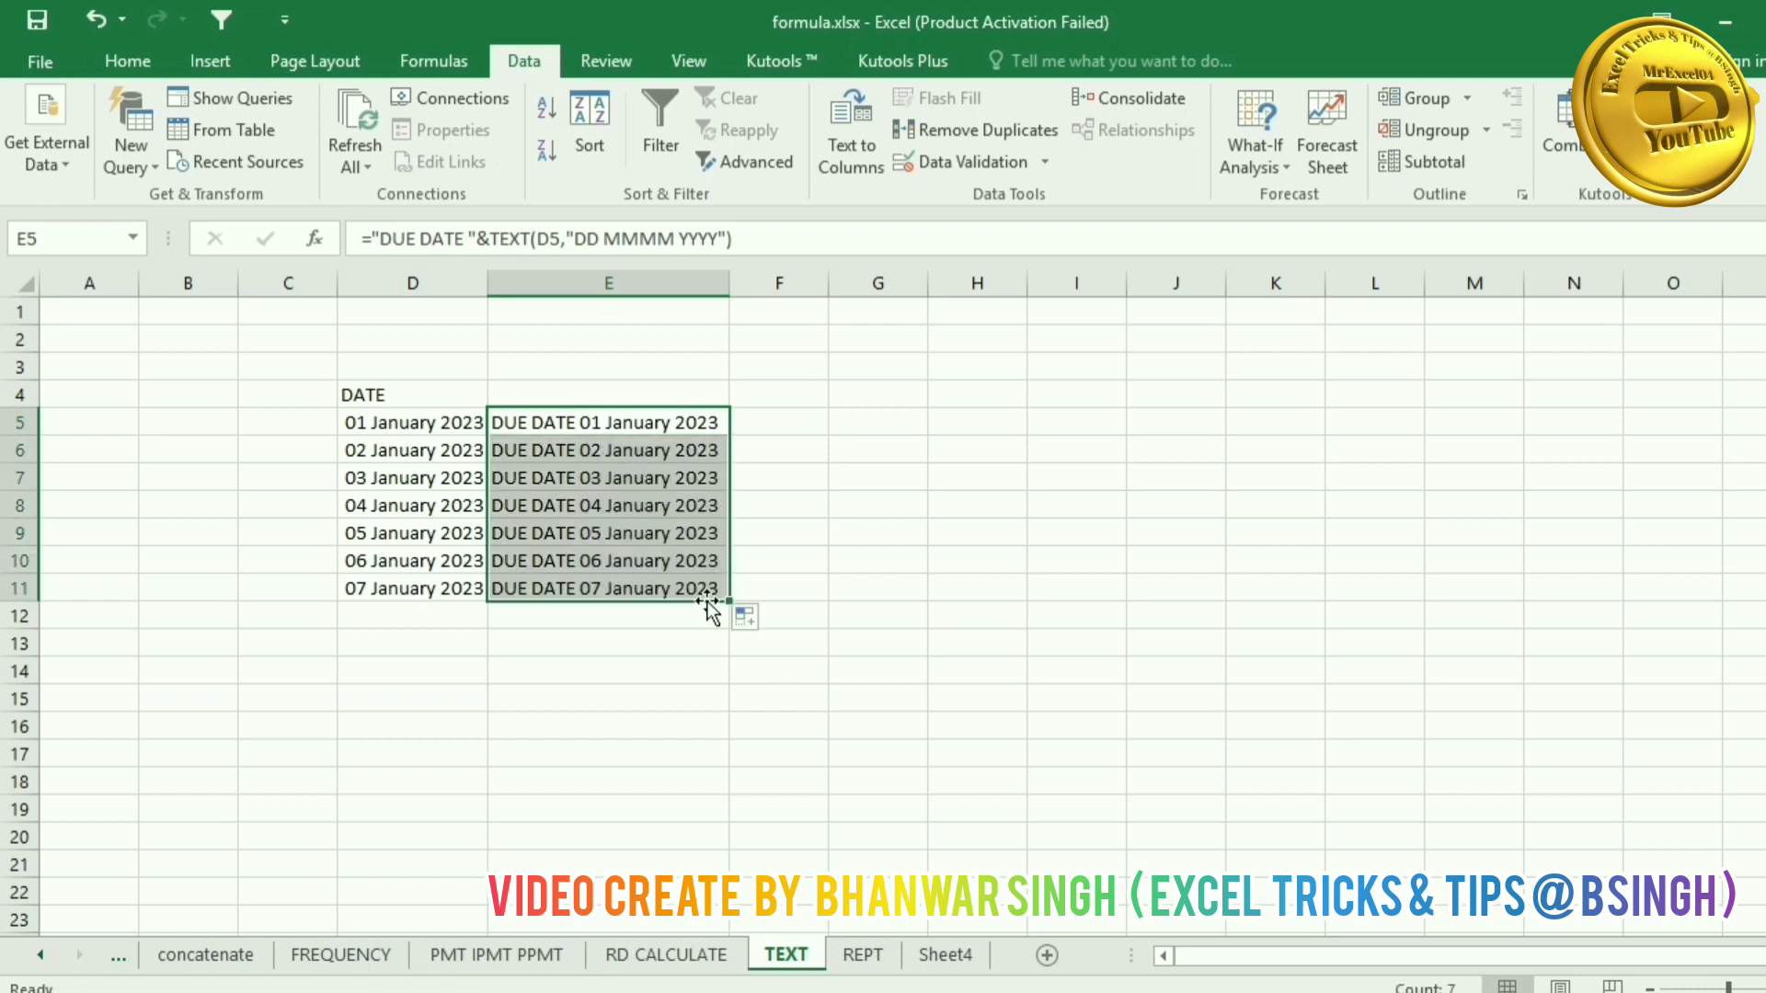
click(690, 651)
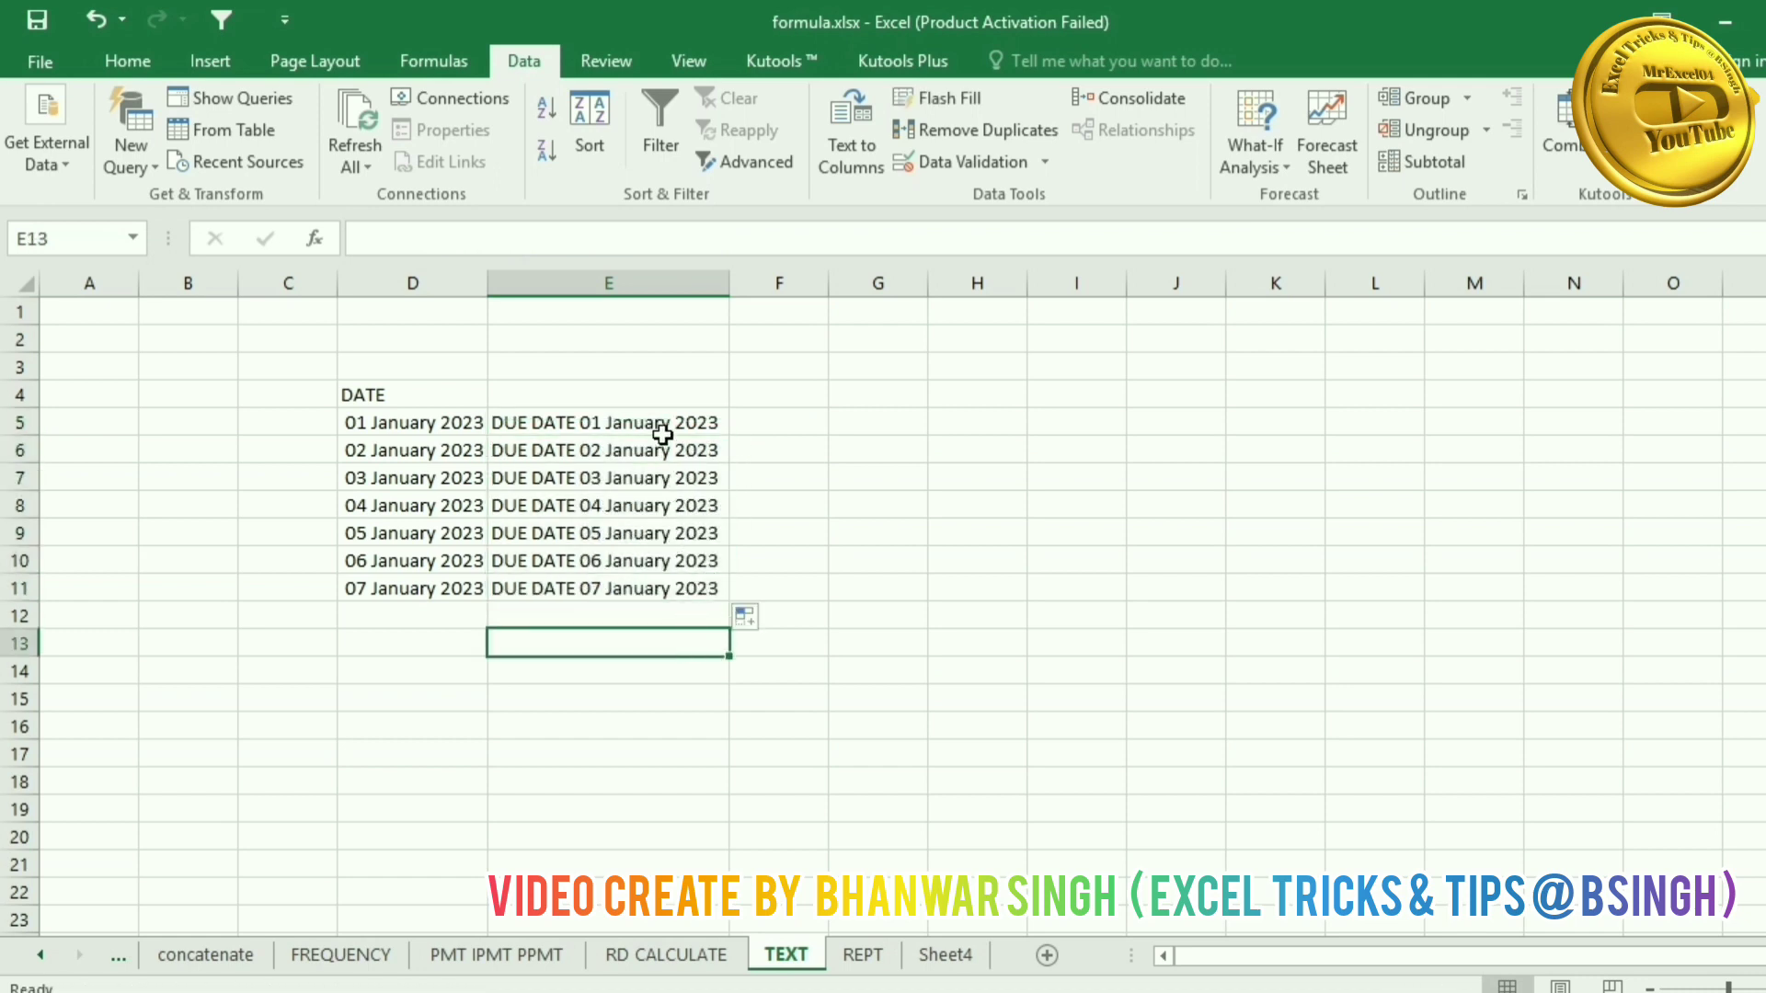
Step: Add >> after DUE DATE in the E5 formula's label text, keeping the trailing space
click(565, 423)
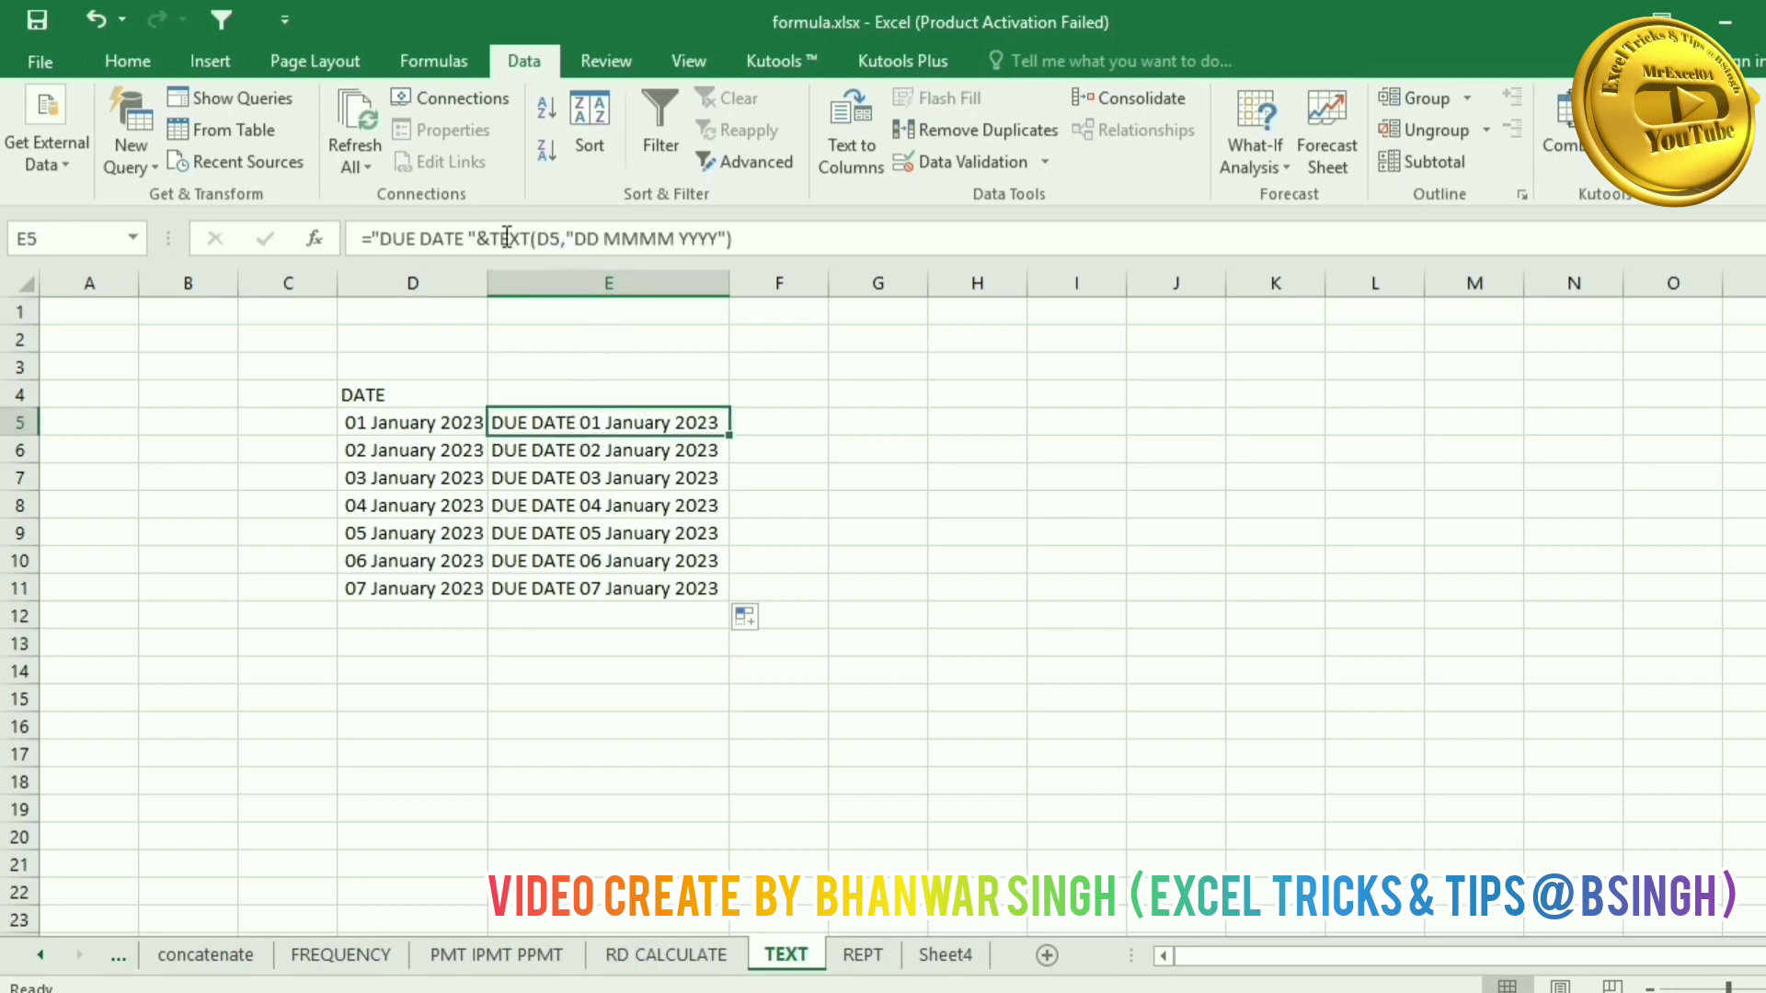
click(467, 238)
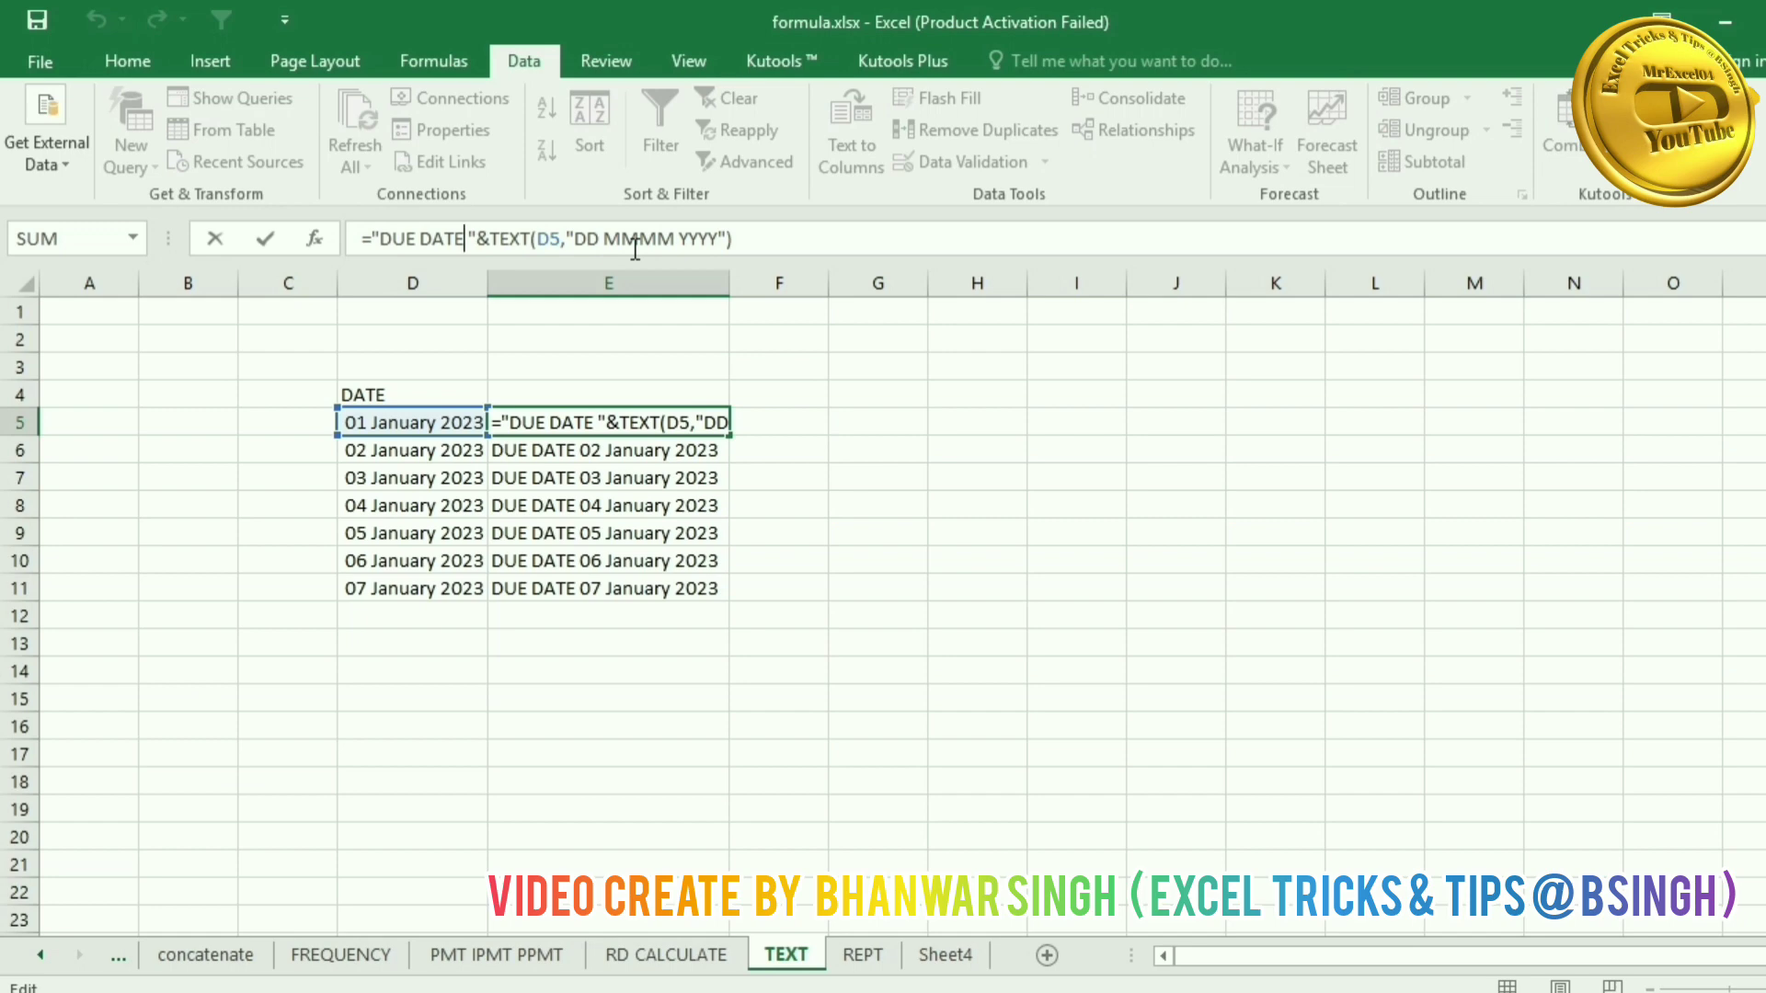
text(>>)
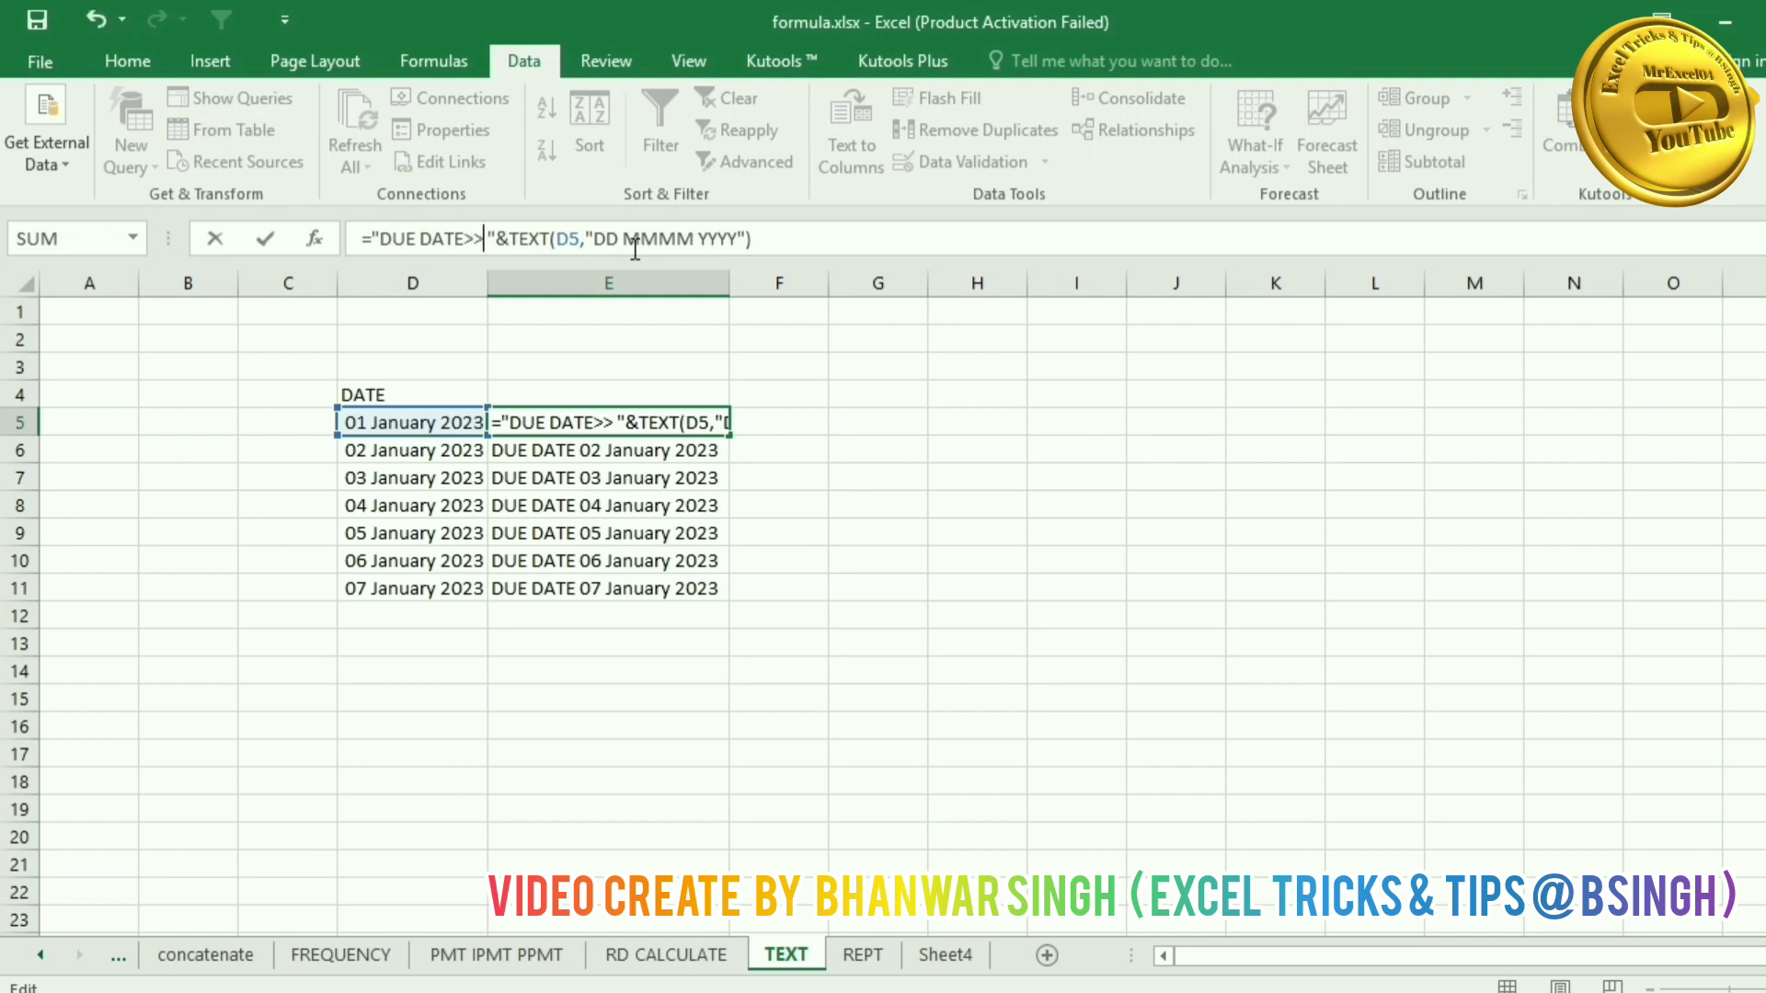
key(Return)
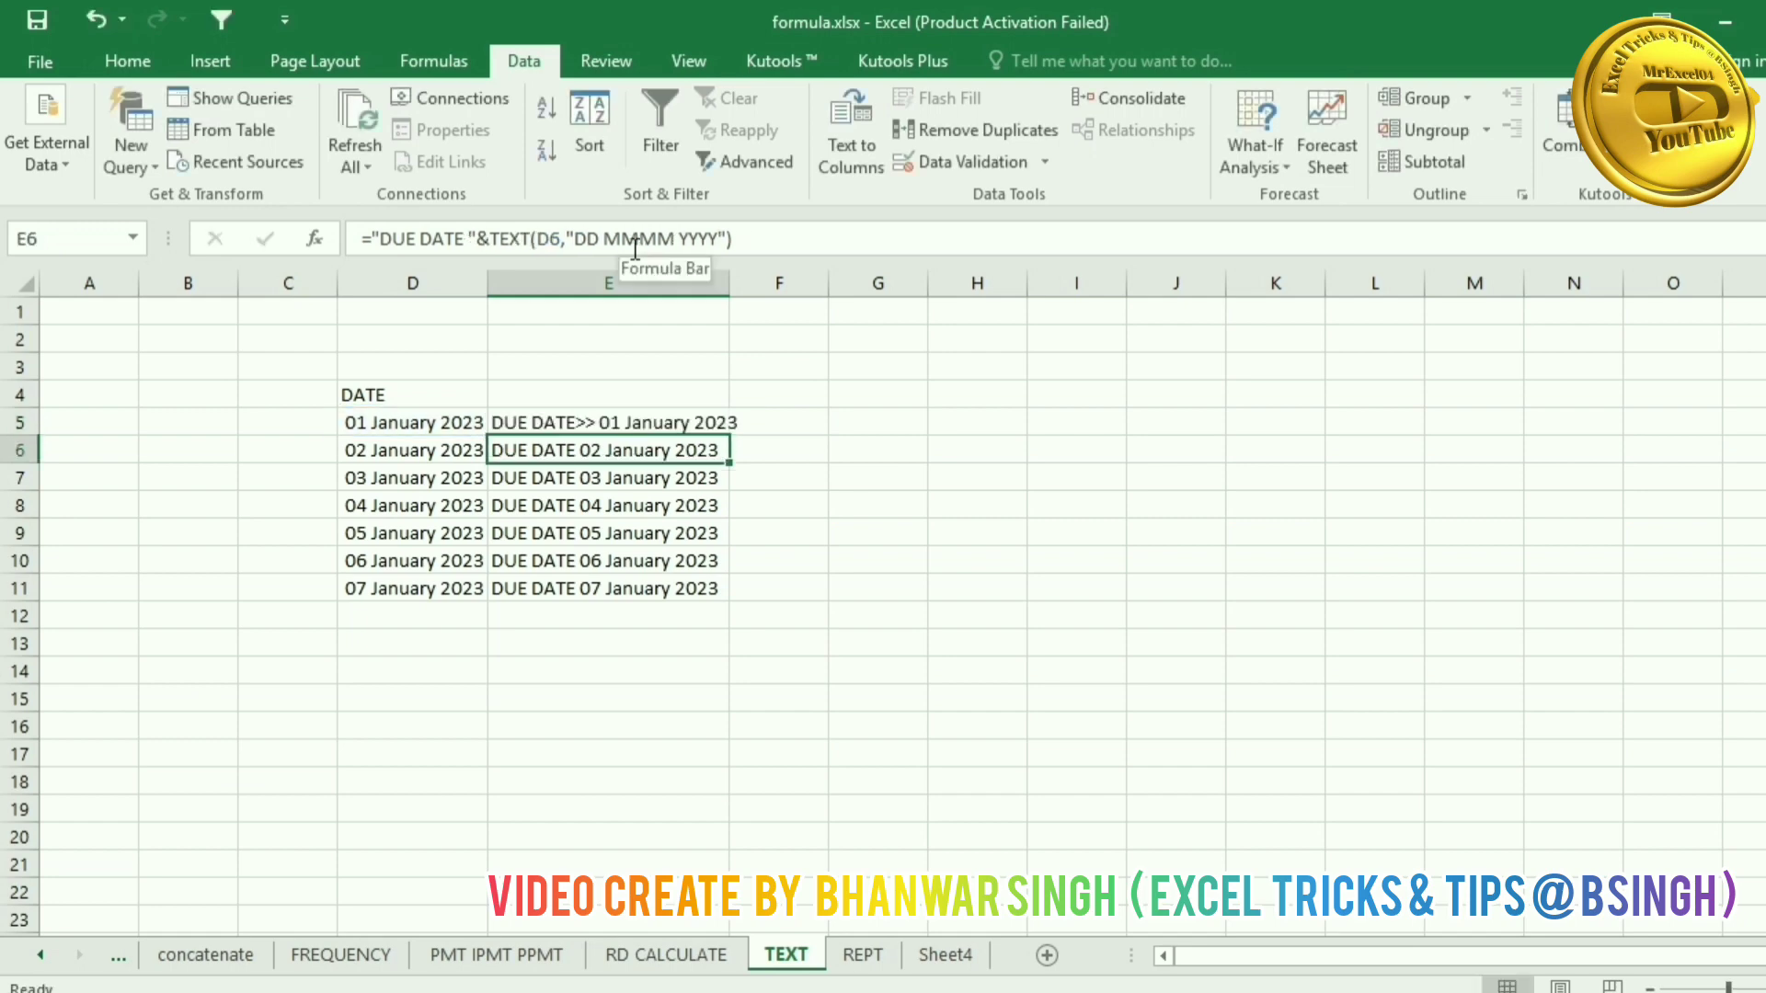
Step: Copy the revised E5 formula down to E11 and autofit column E to its contents
click(621, 423)
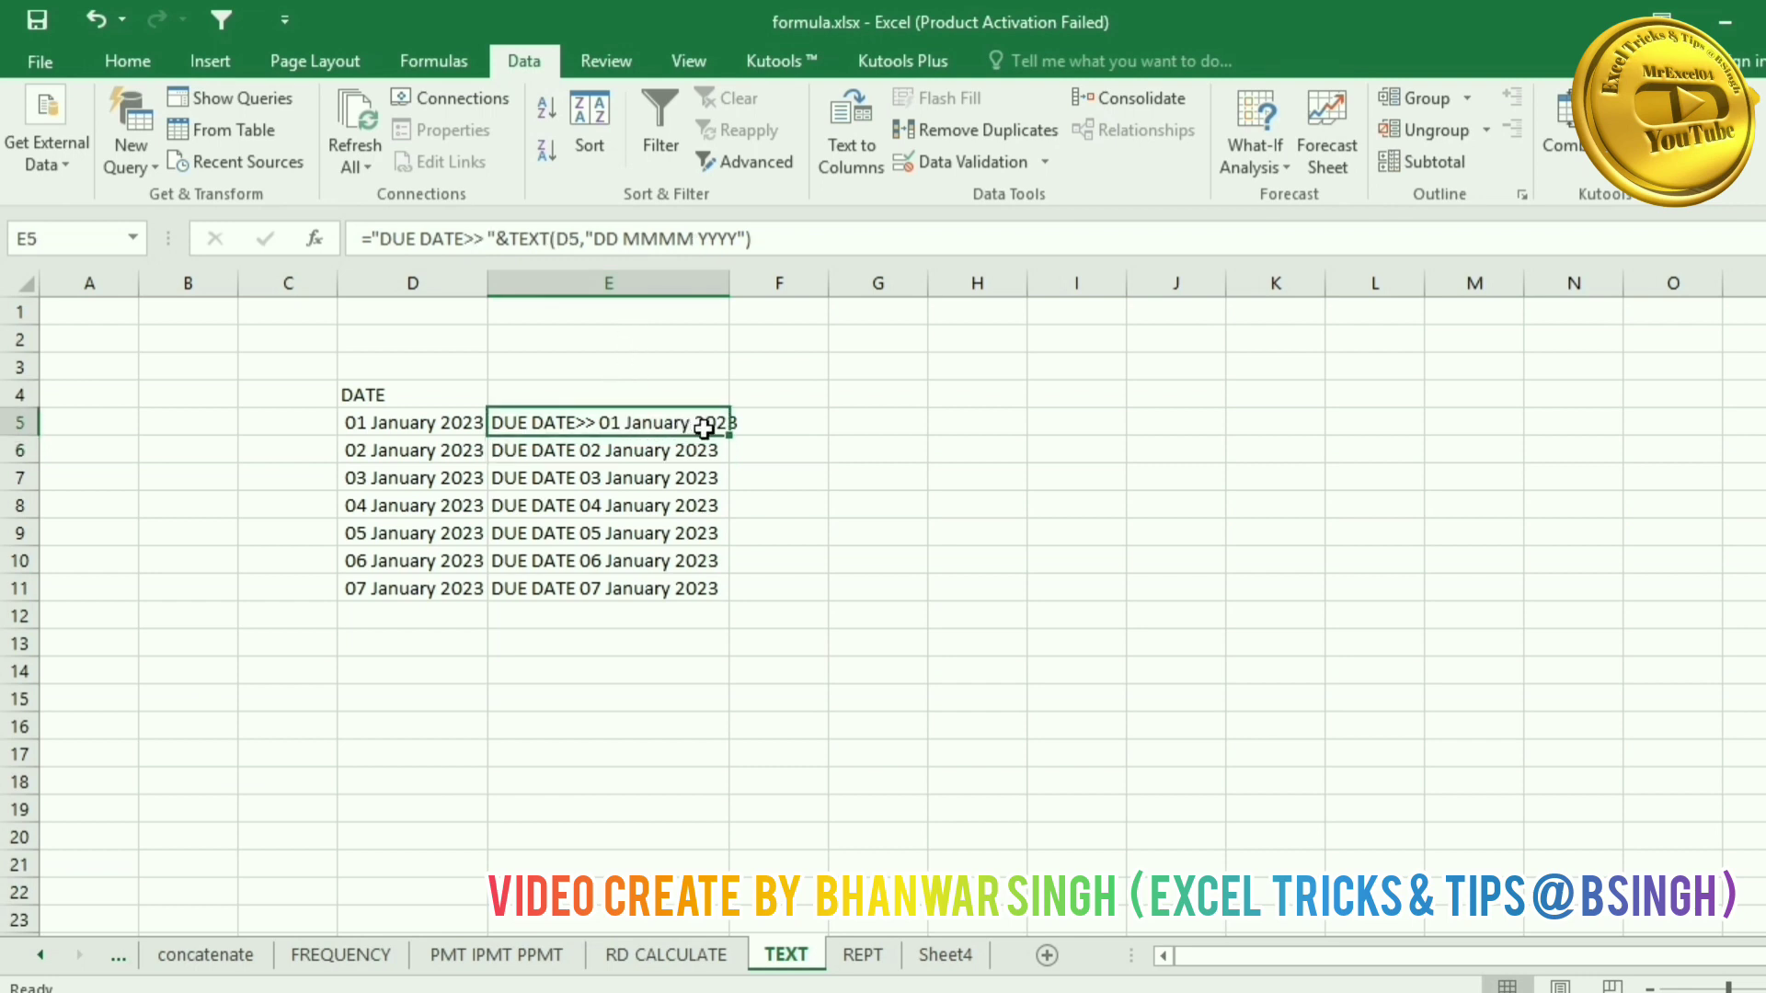
double_click(726, 440)
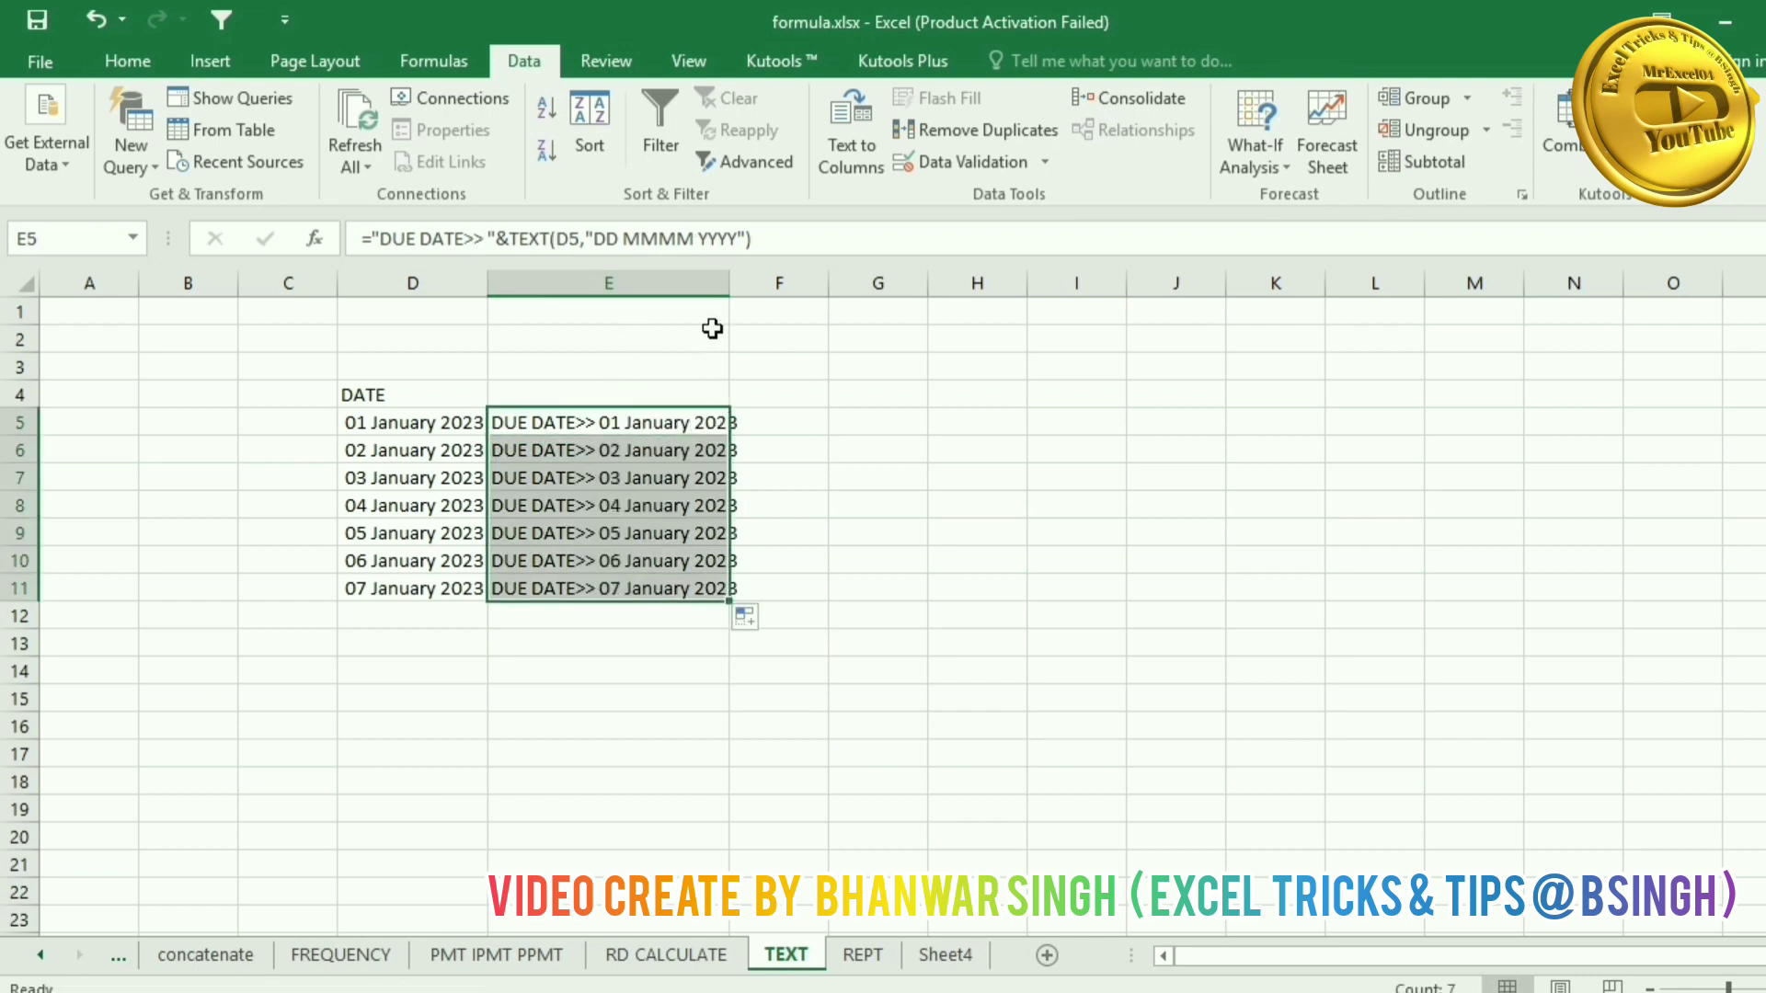
double_click(733, 277)
click(868, 563)
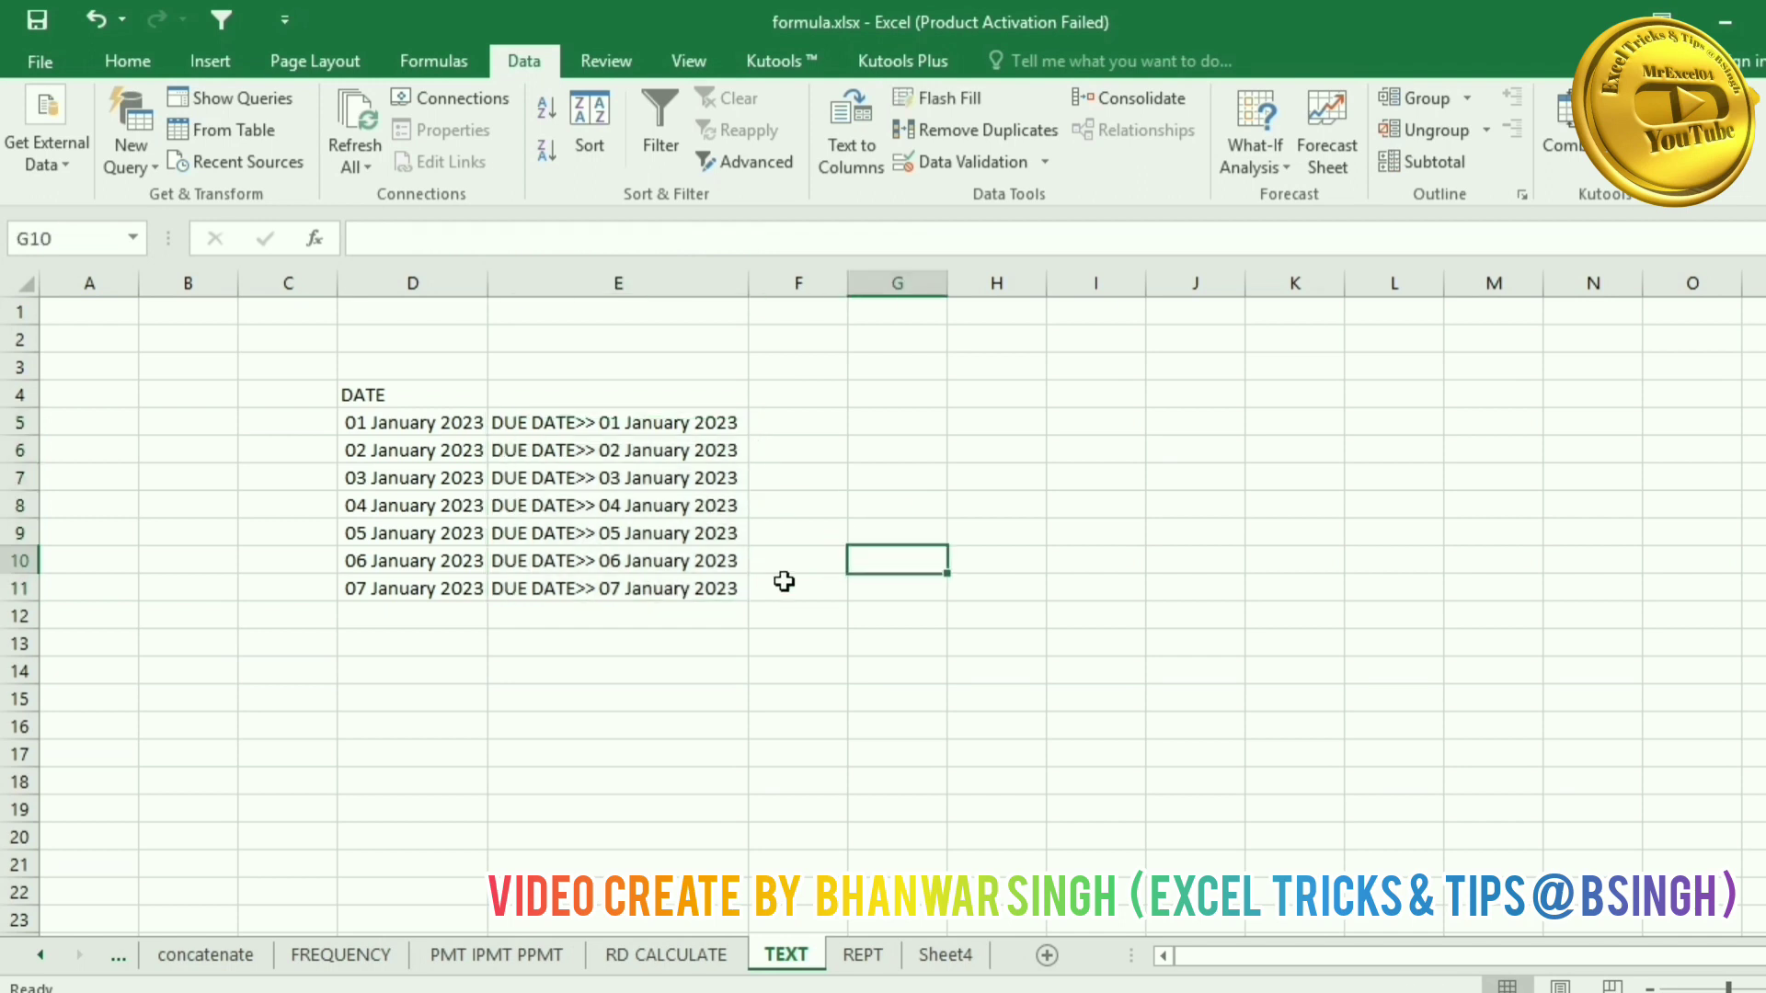
Step: Review the TEXT formulas in the first and last due-date cells, E5 and E11
click(674, 425)
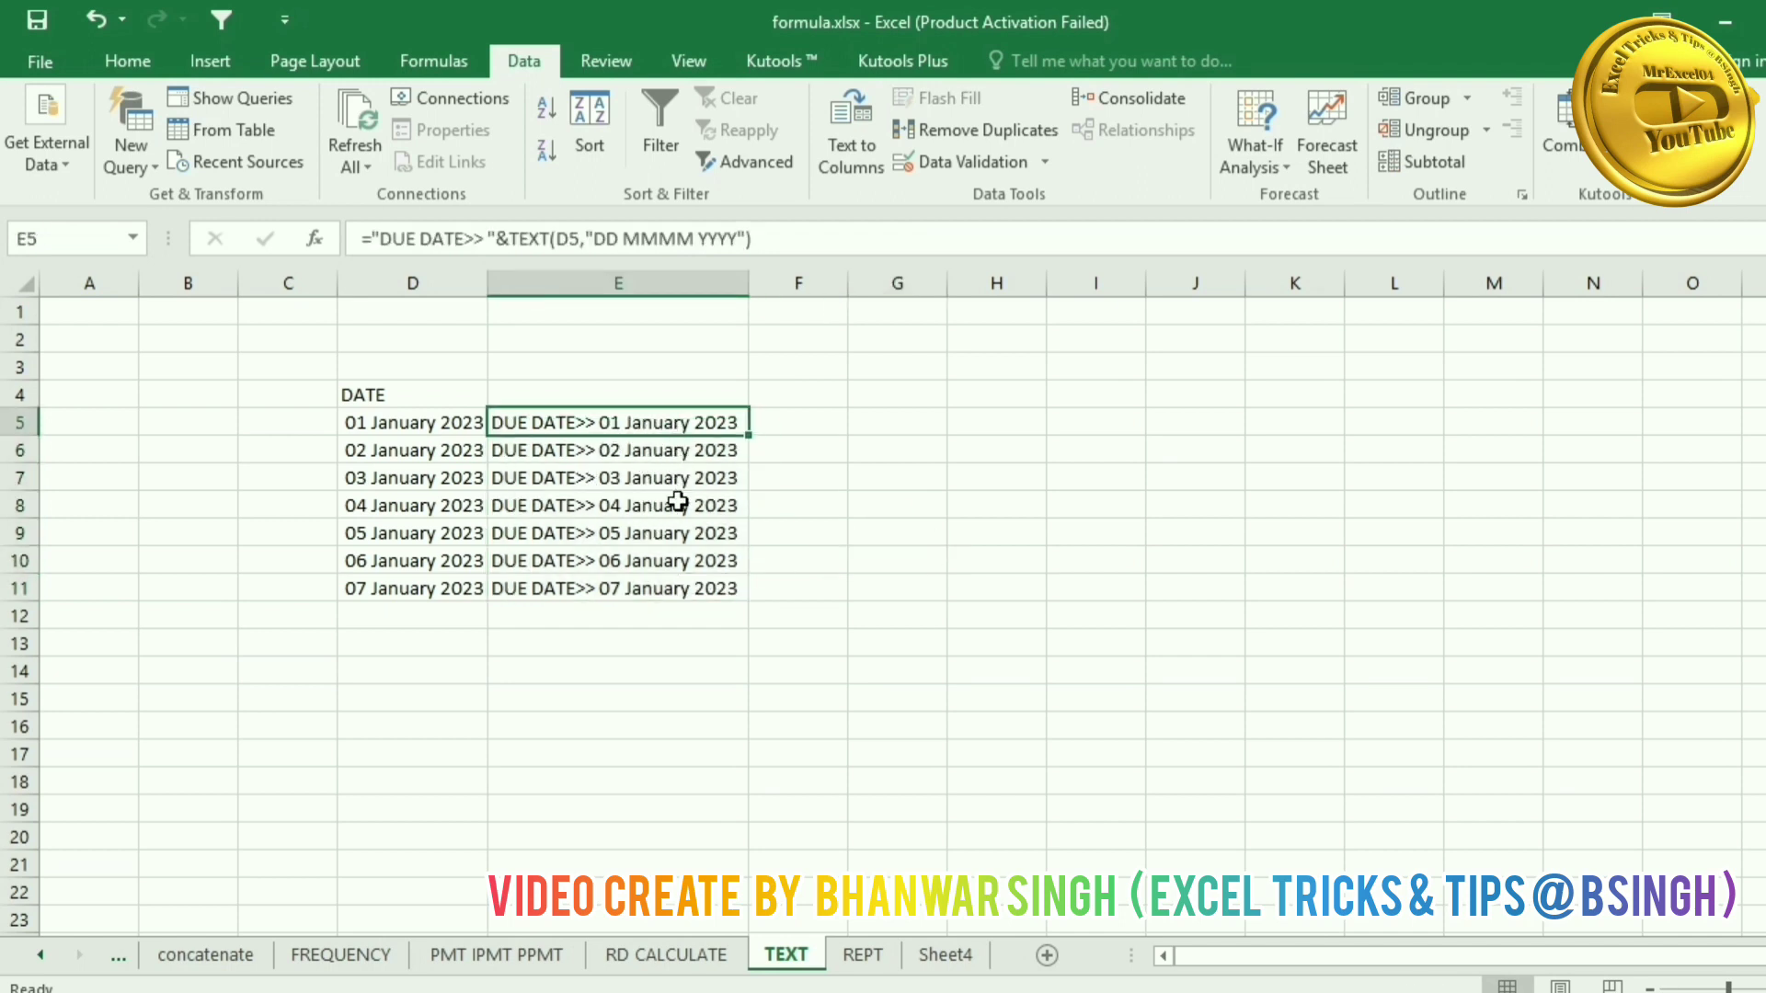
click(672, 583)
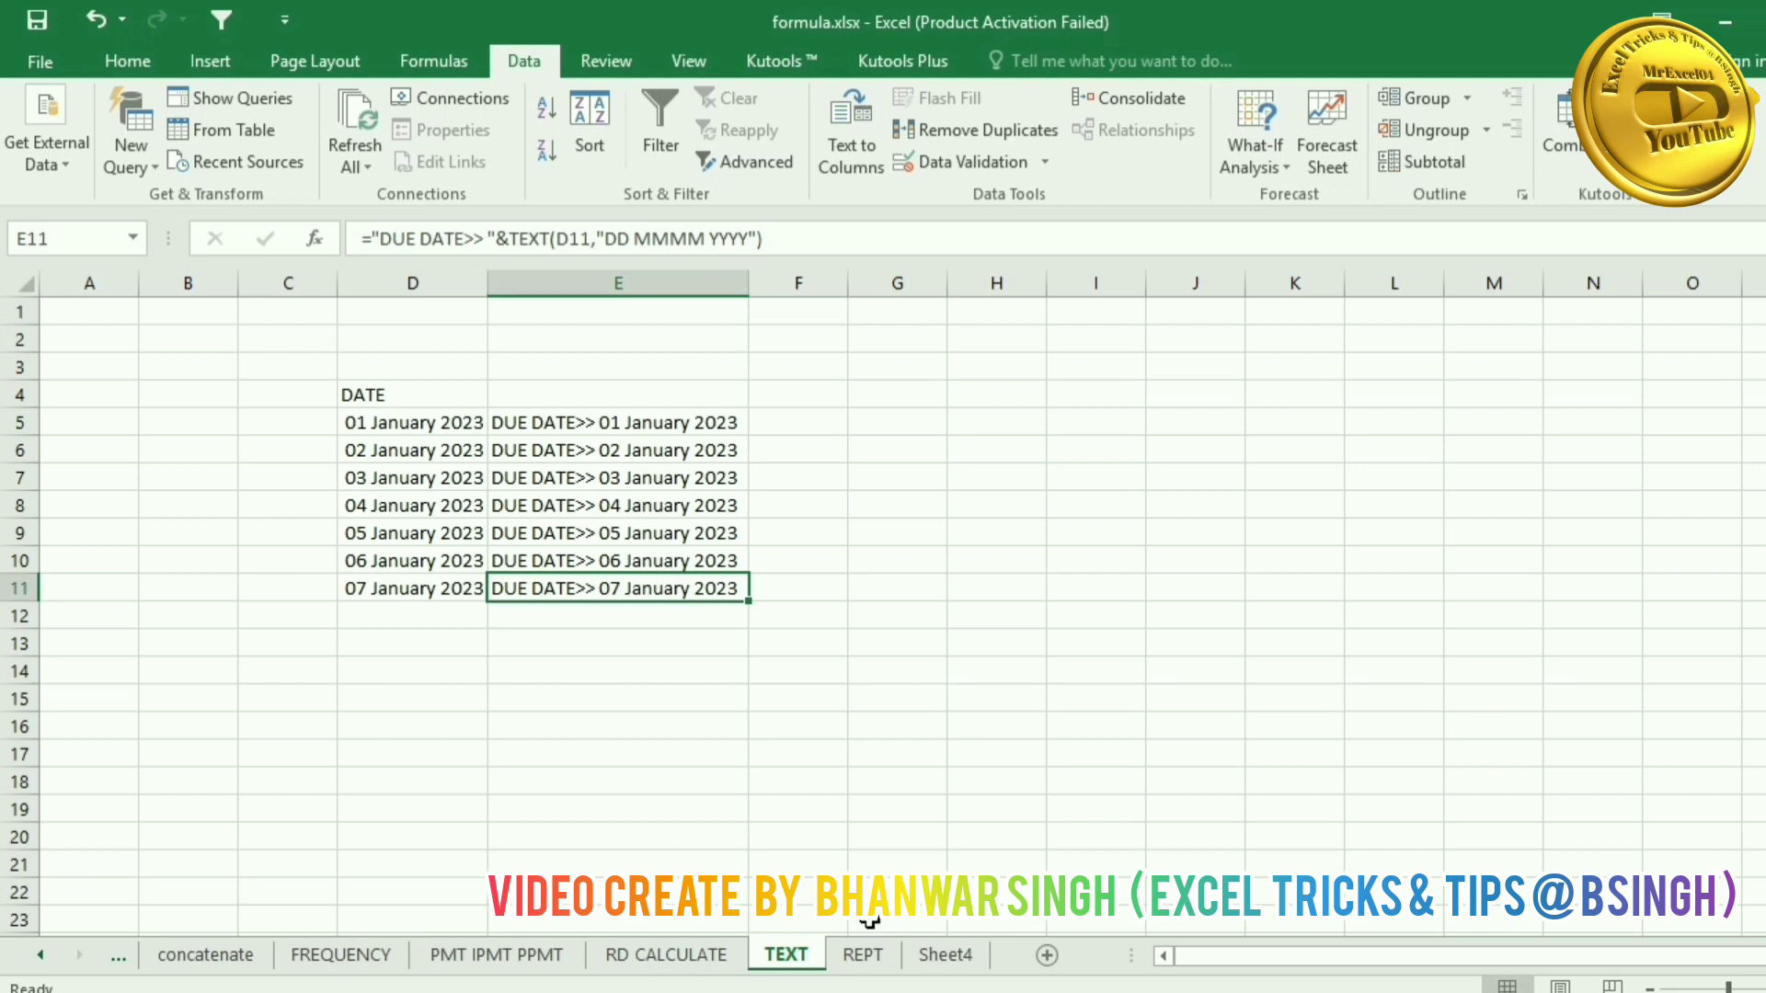
click(916, 832)
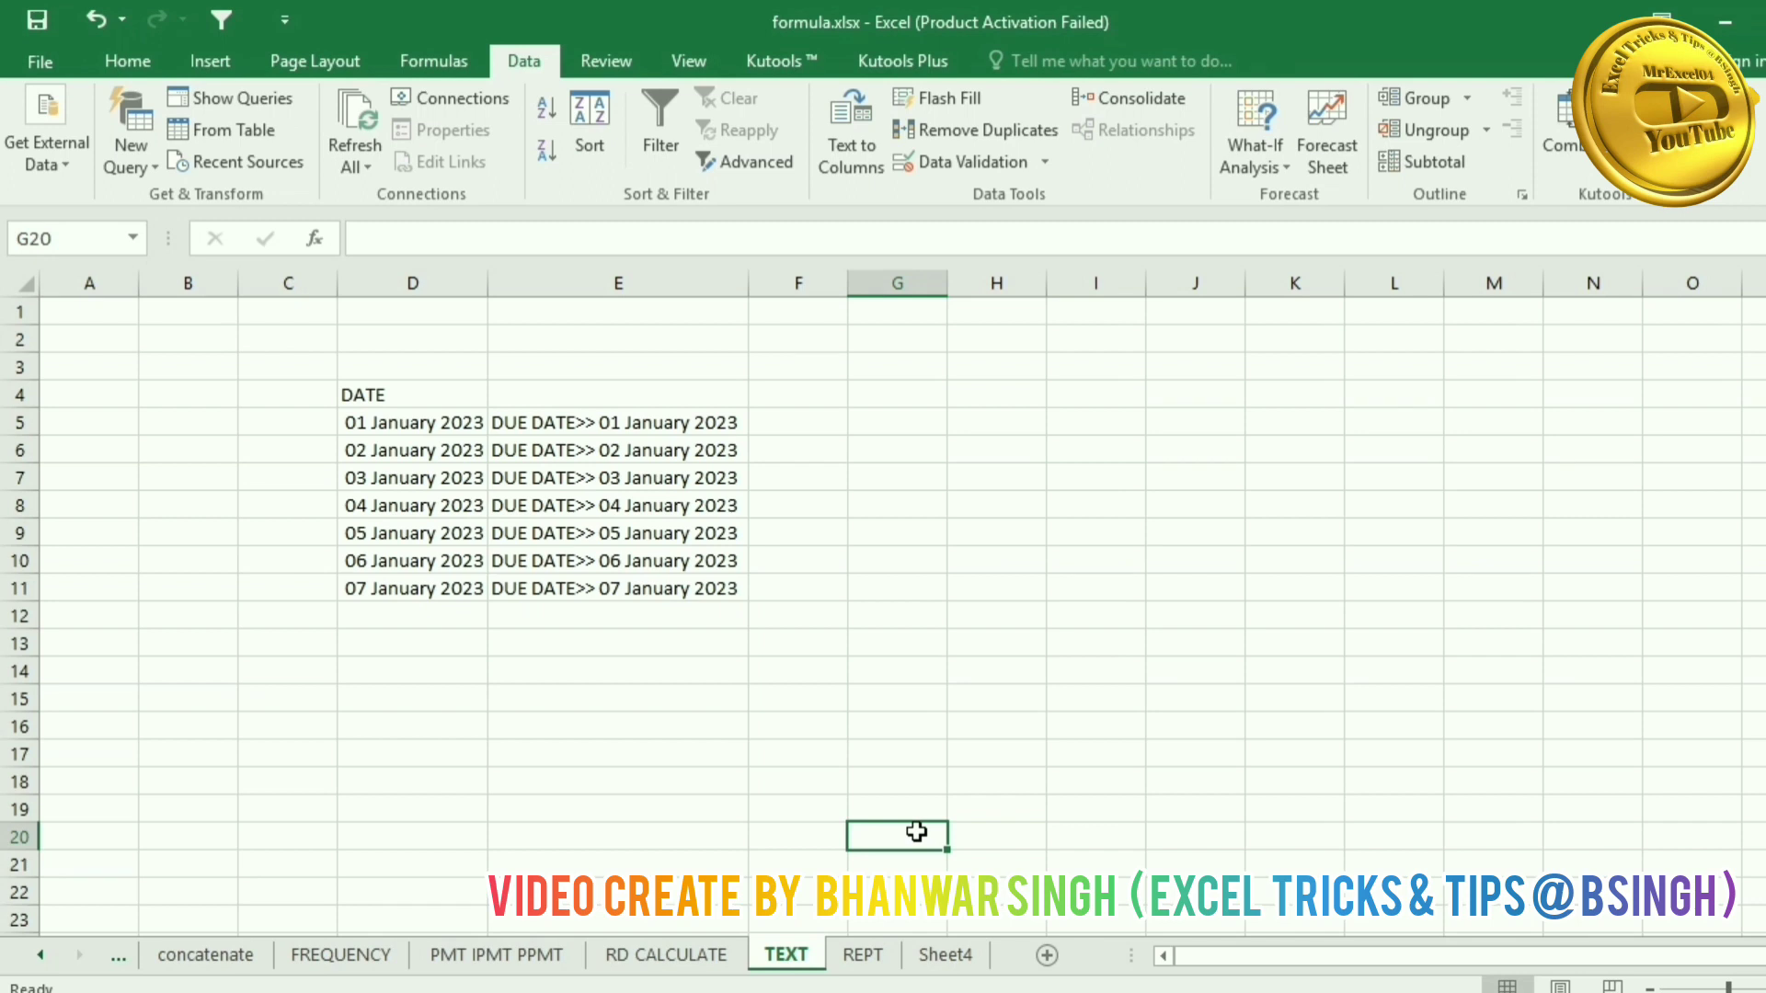
click(677, 424)
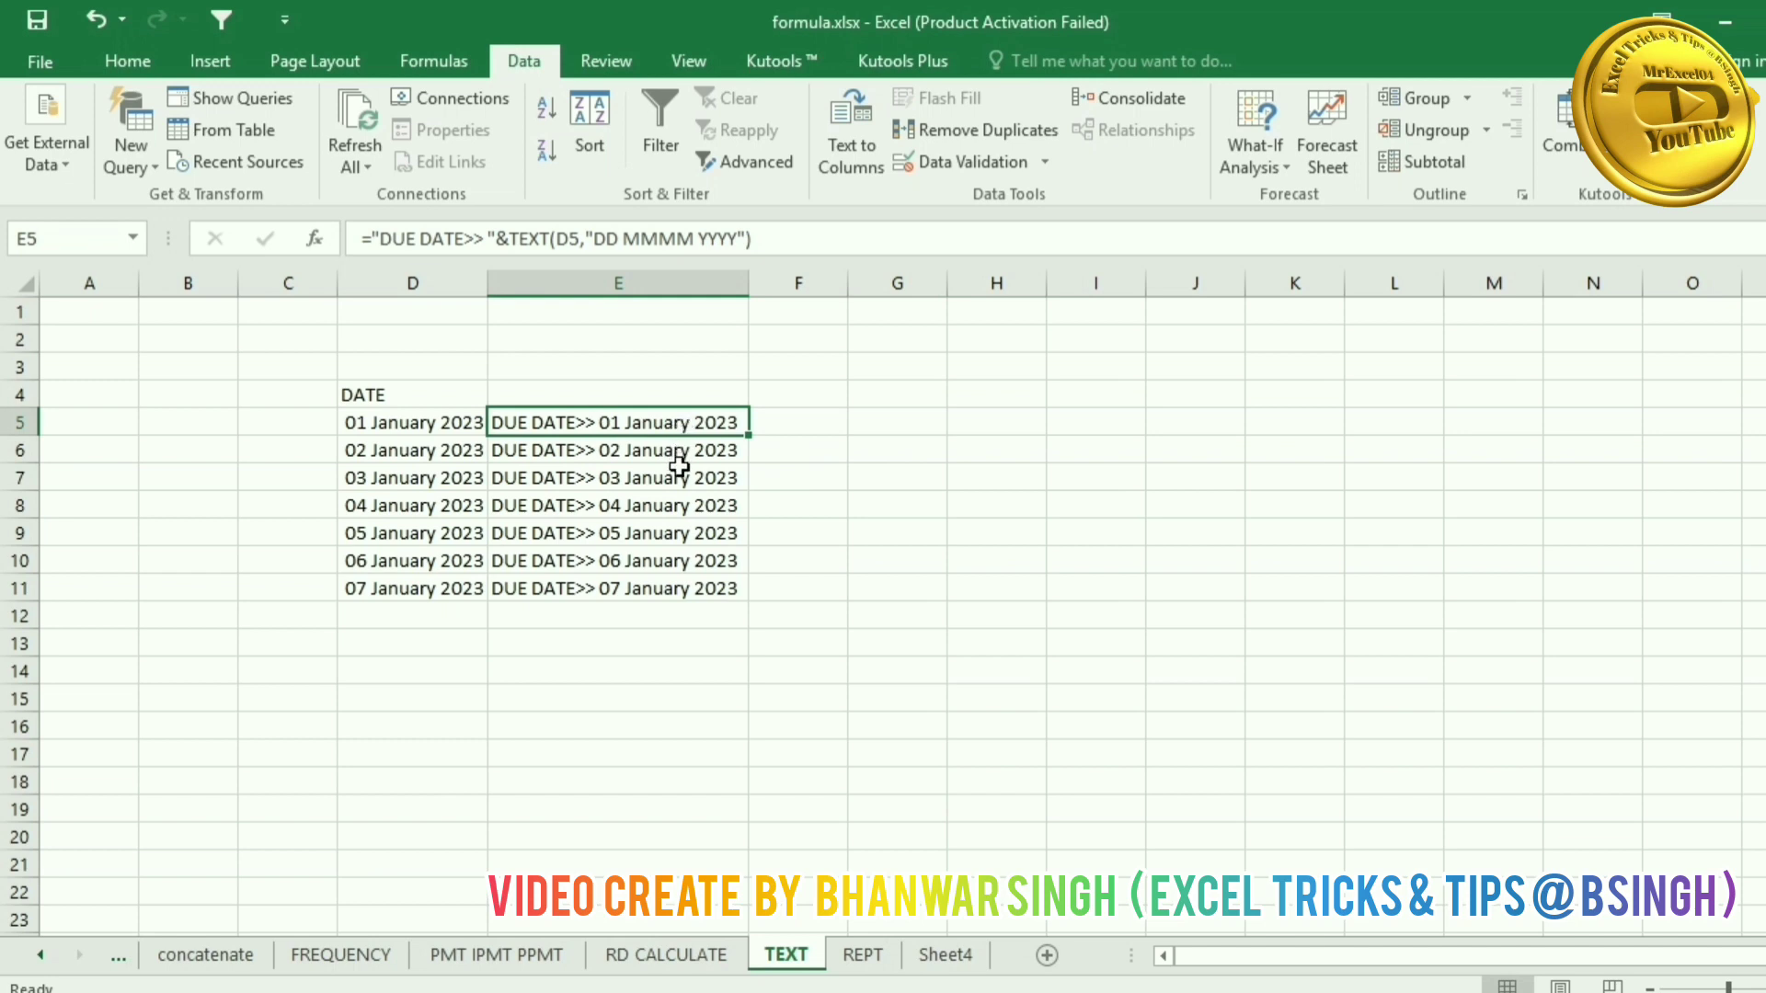
Step: Open the REPT sheet and clear the sample REPT formula text from E2:H3
click(863, 956)
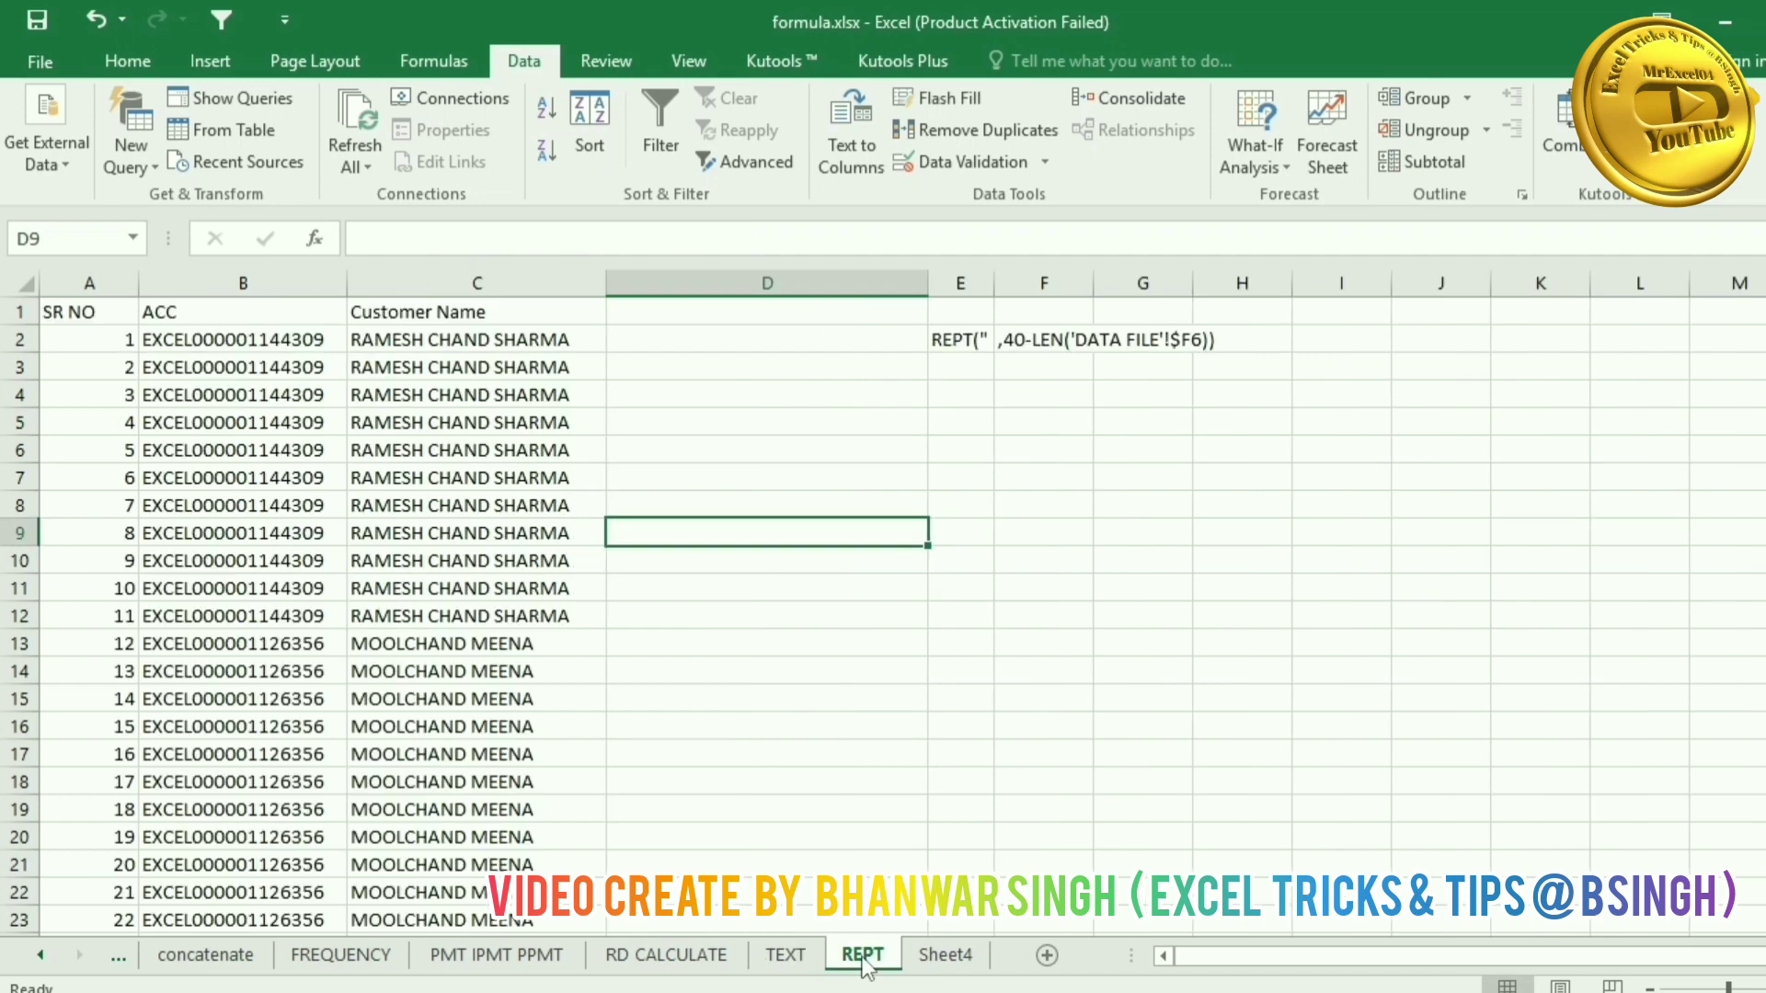
click(794, 730)
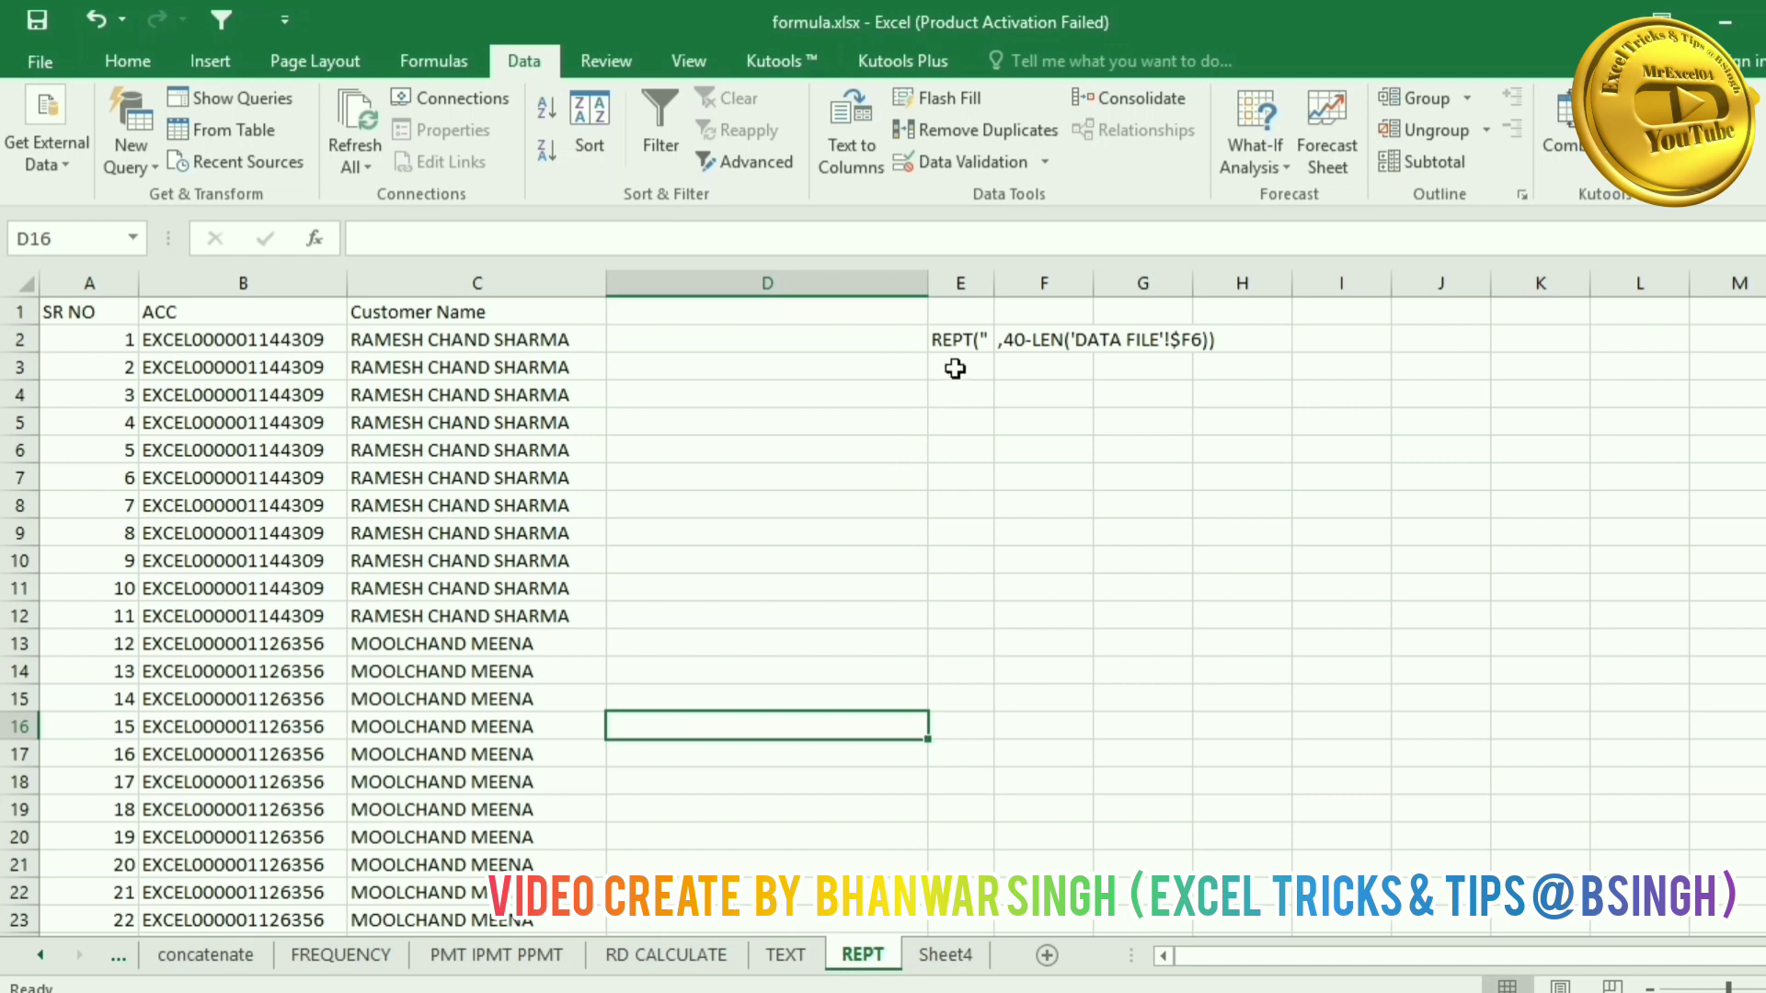
drag(952, 344, 1232, 362)
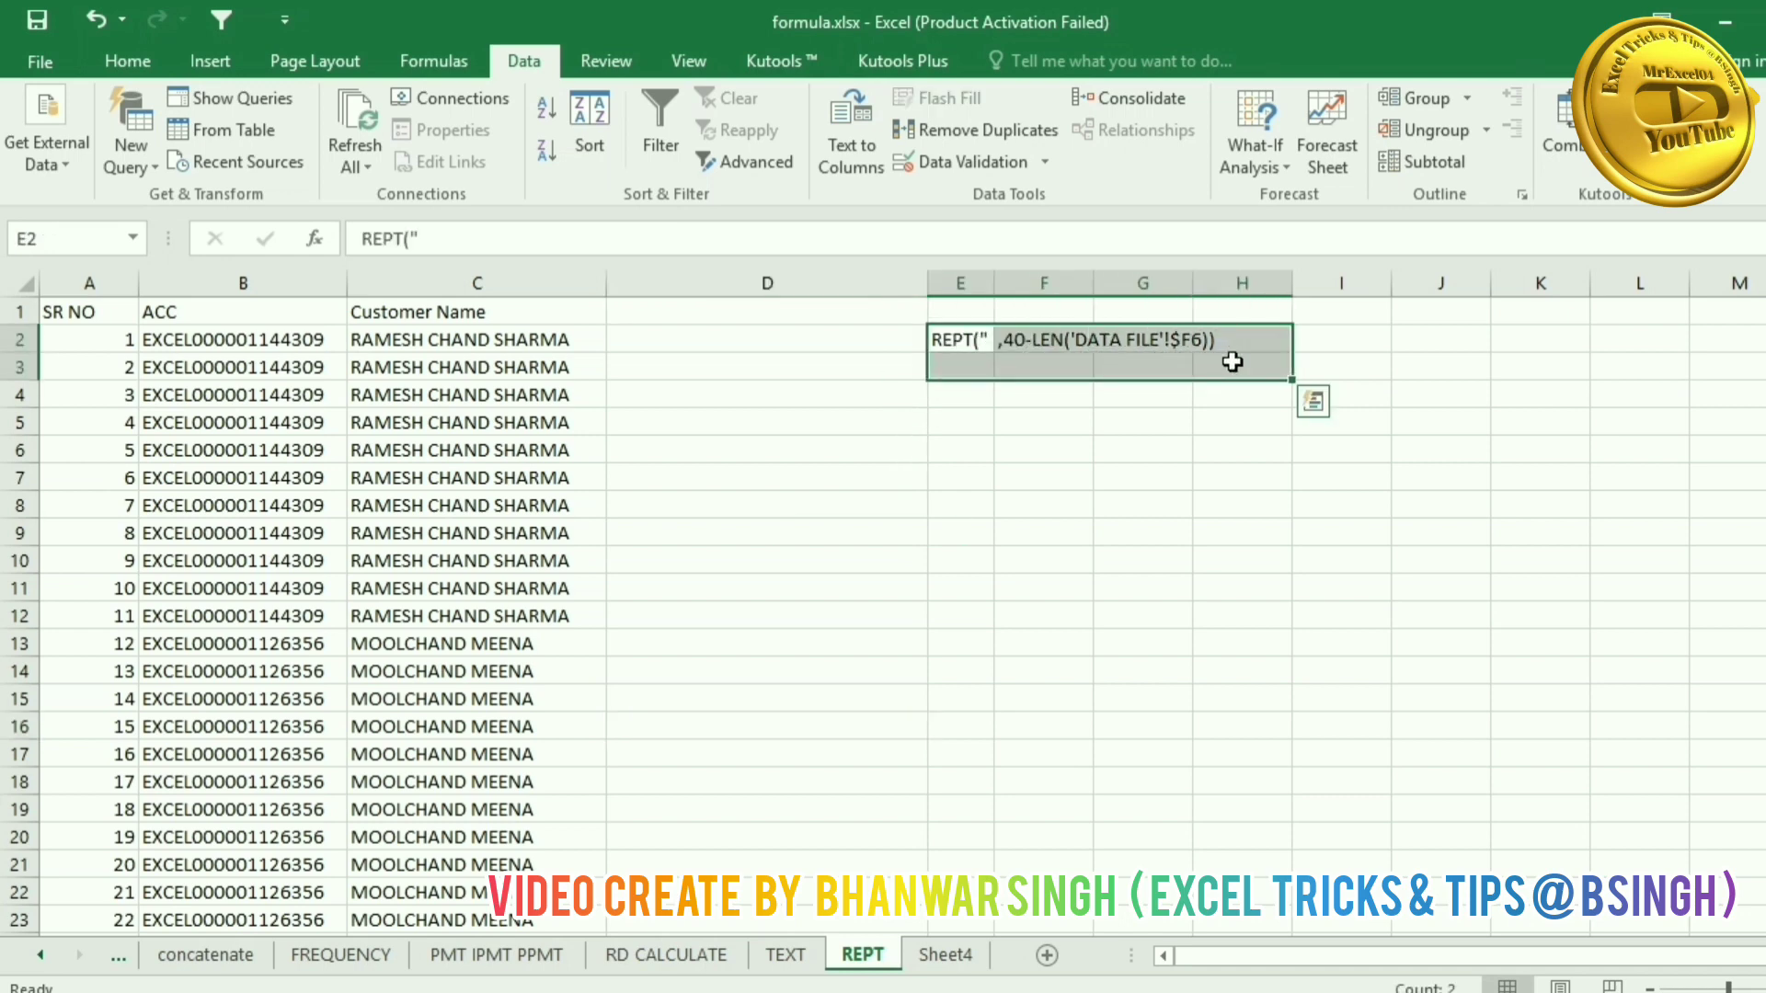
key(Delete)
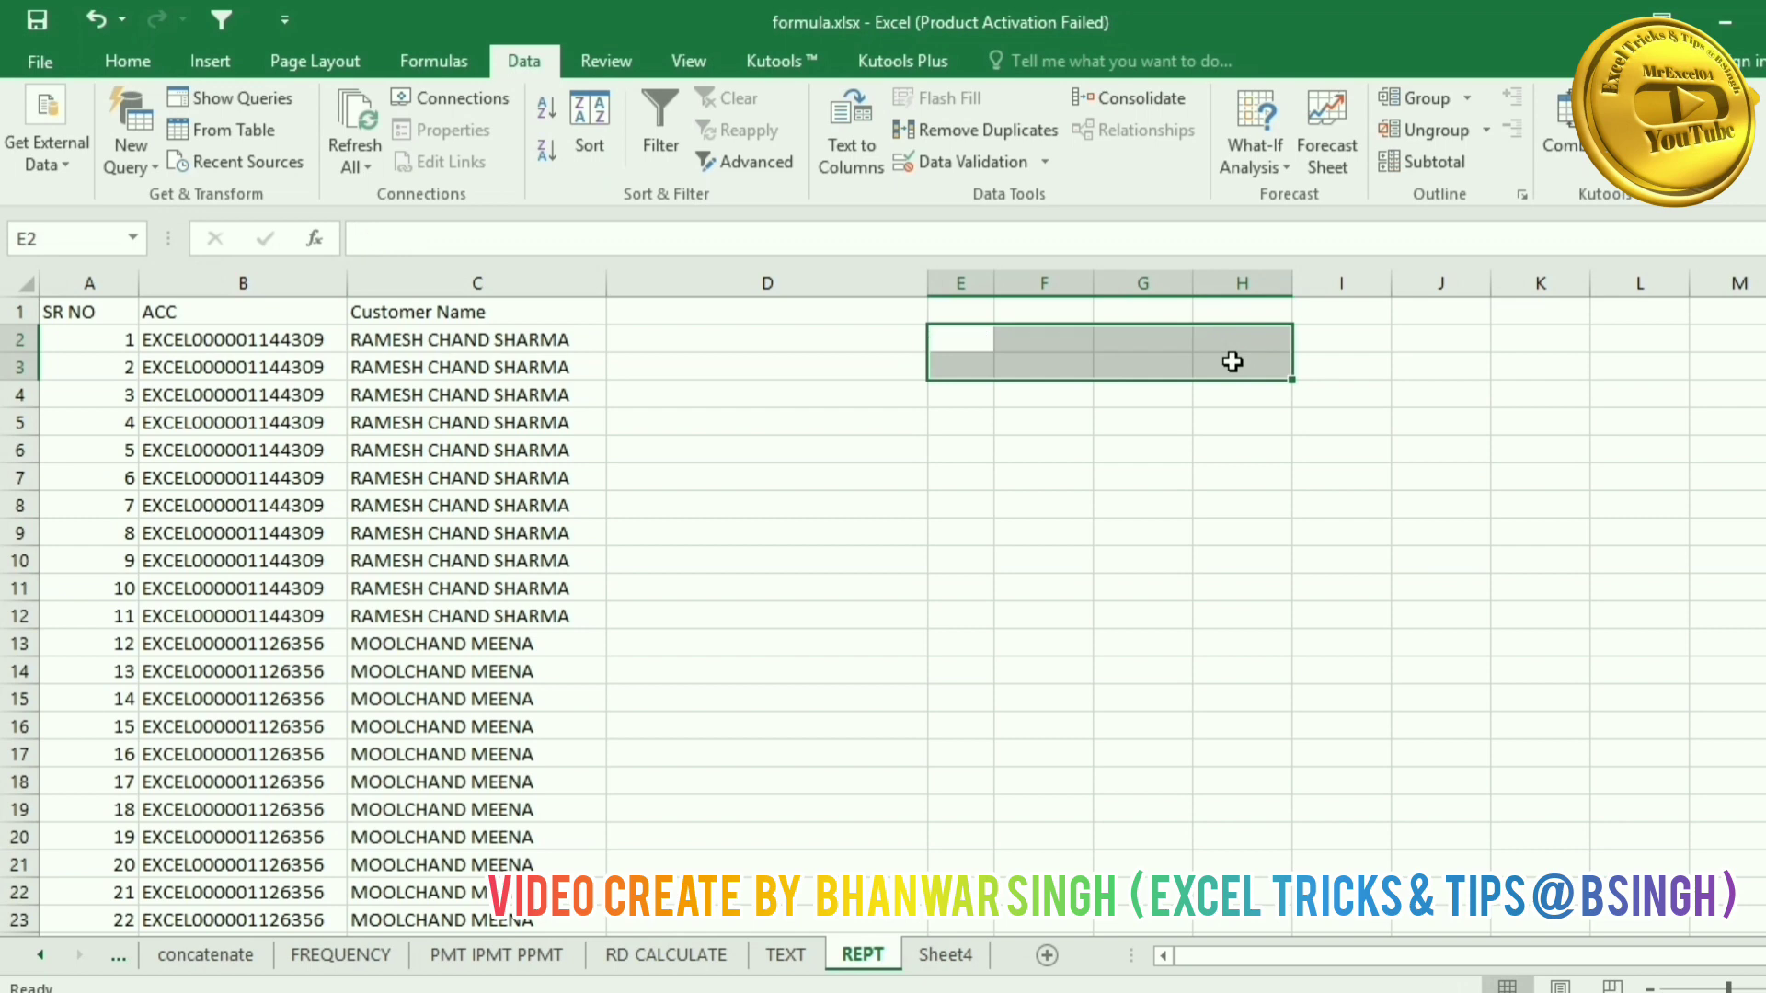
click(743, 414)
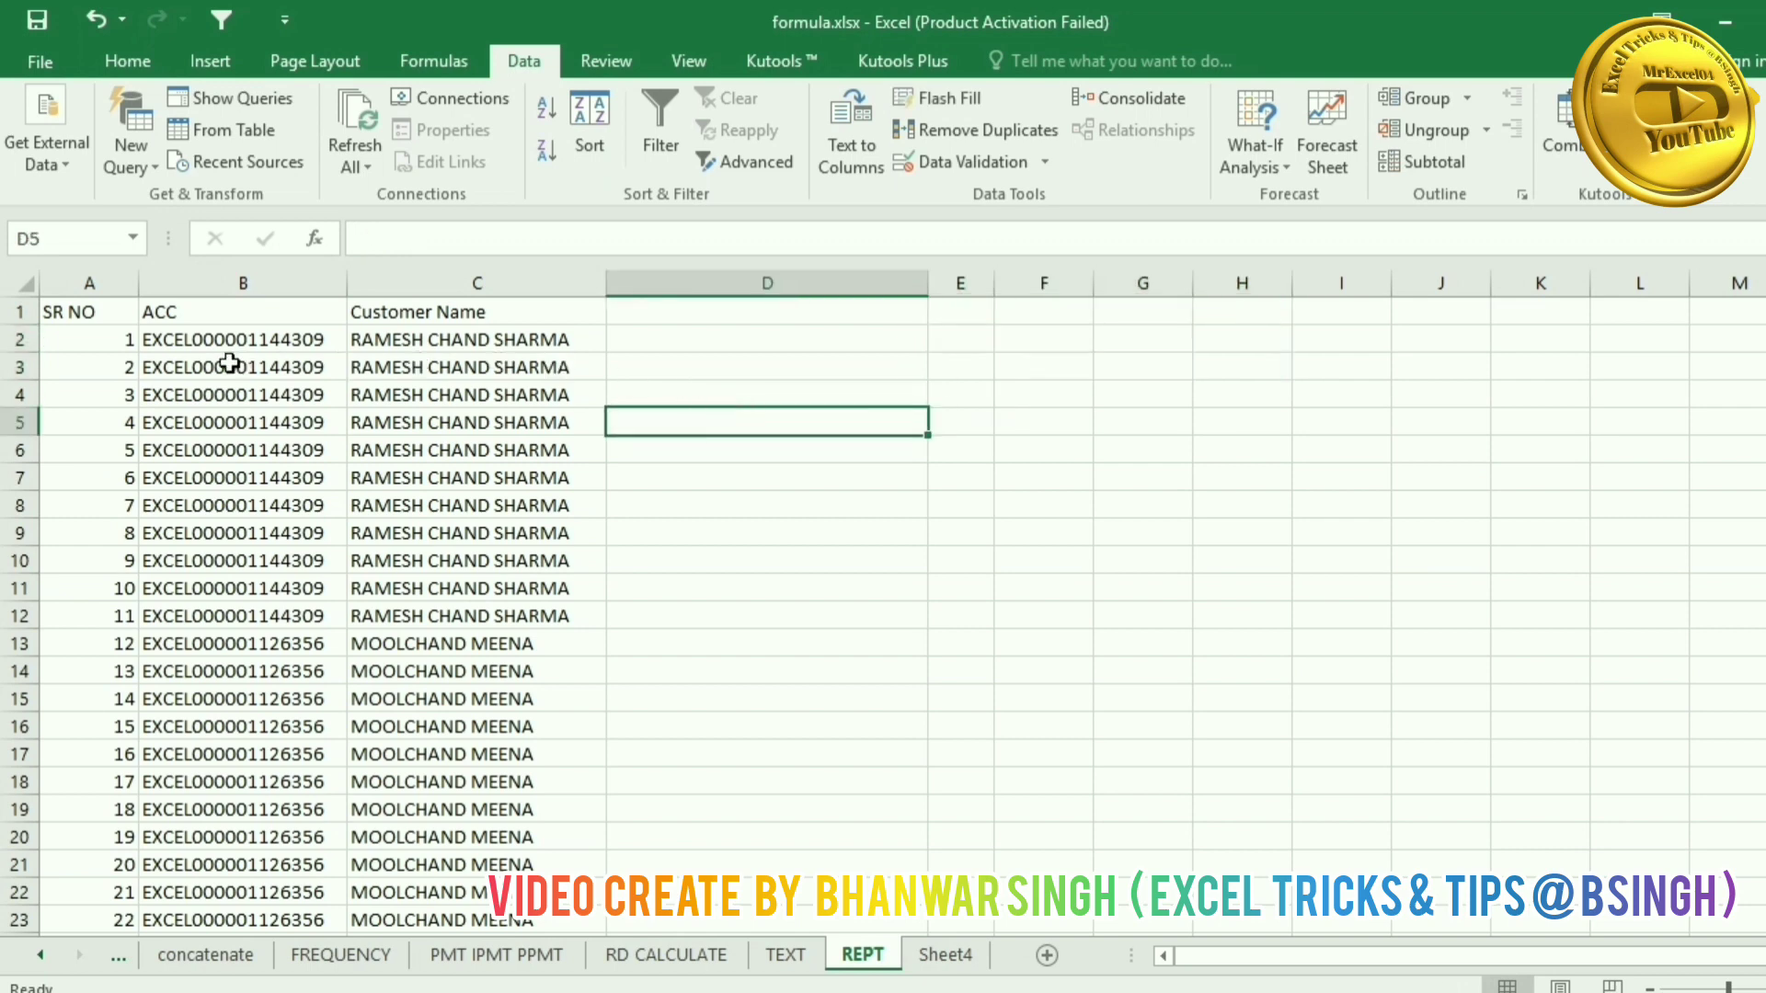
Step: Rename the header in B1 to 17 NUMBER and the header in C1 to 40 CHE
click(211, 341)
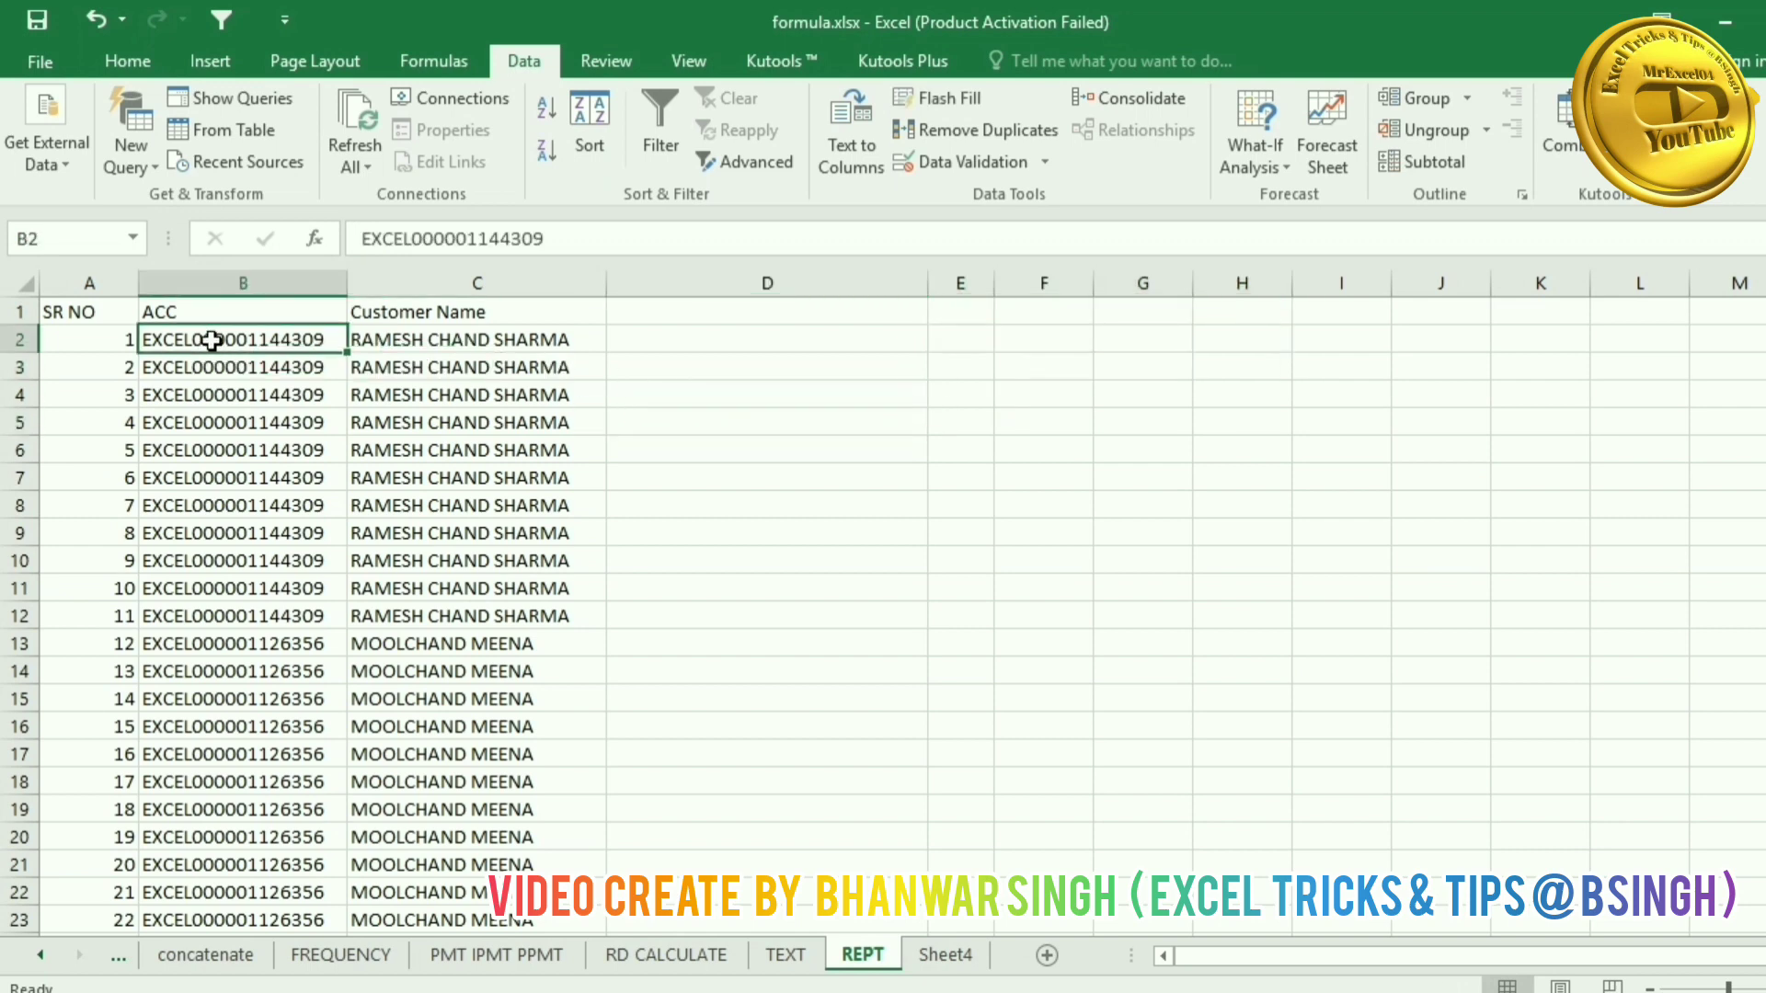
click(278, 316)
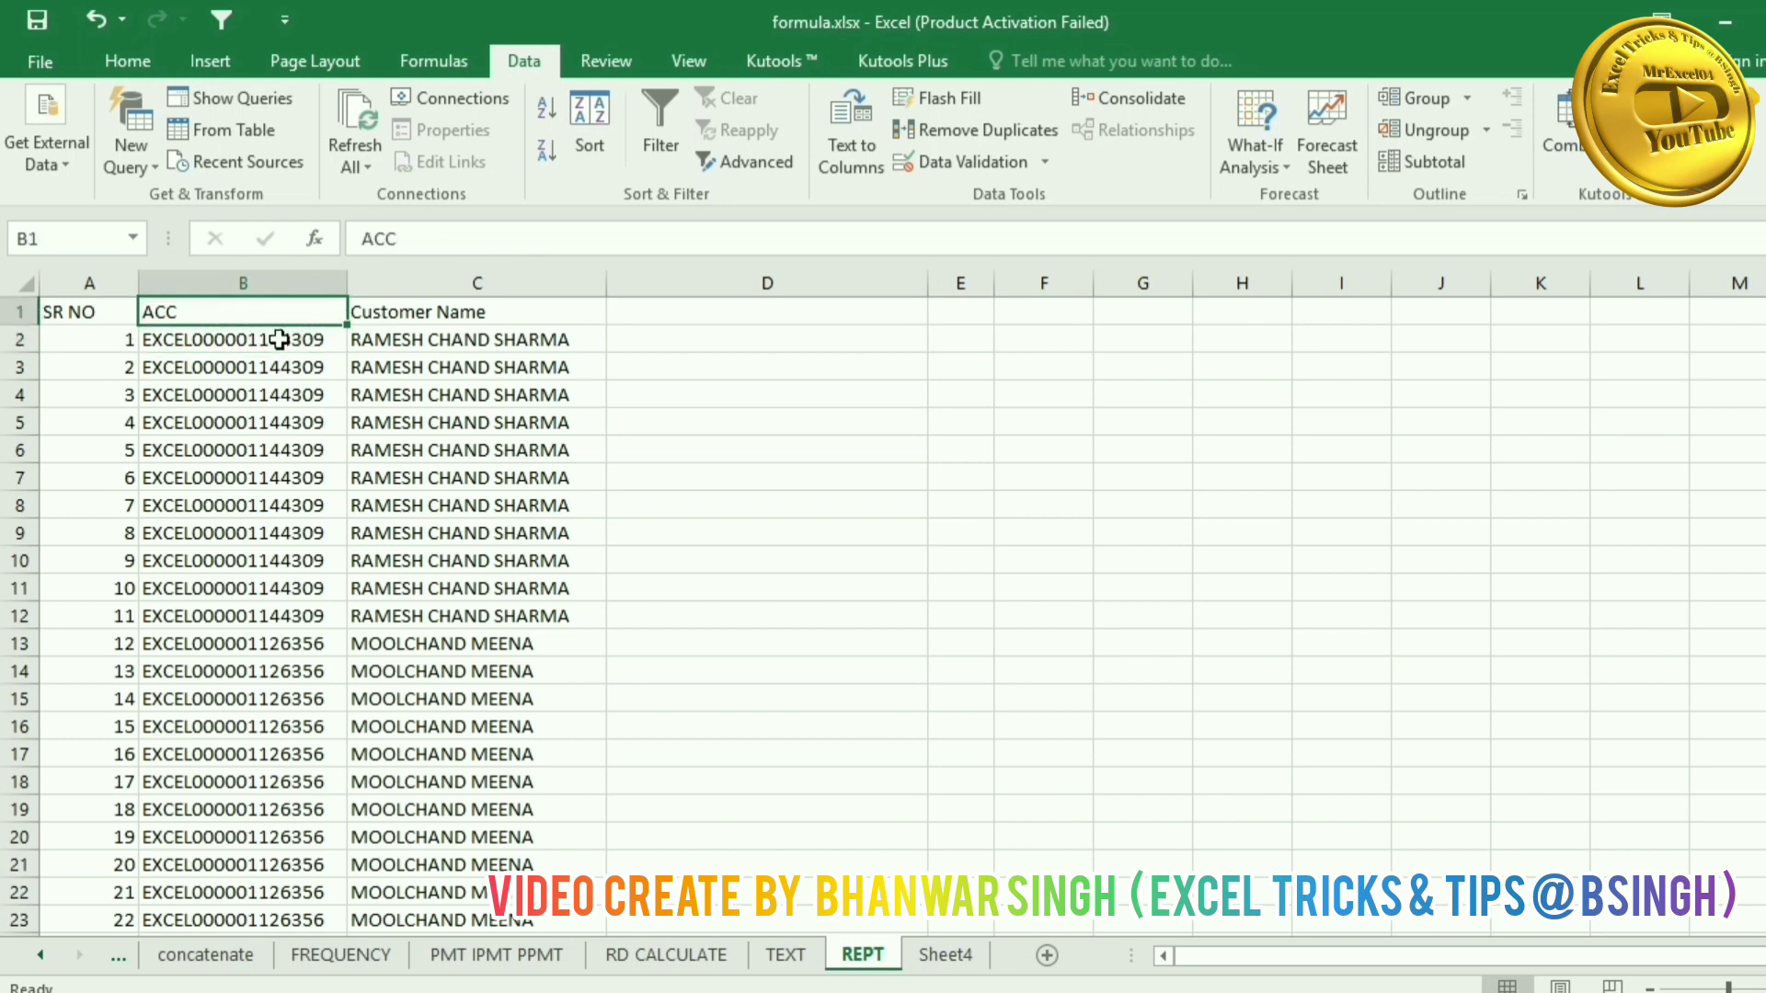
text(17)
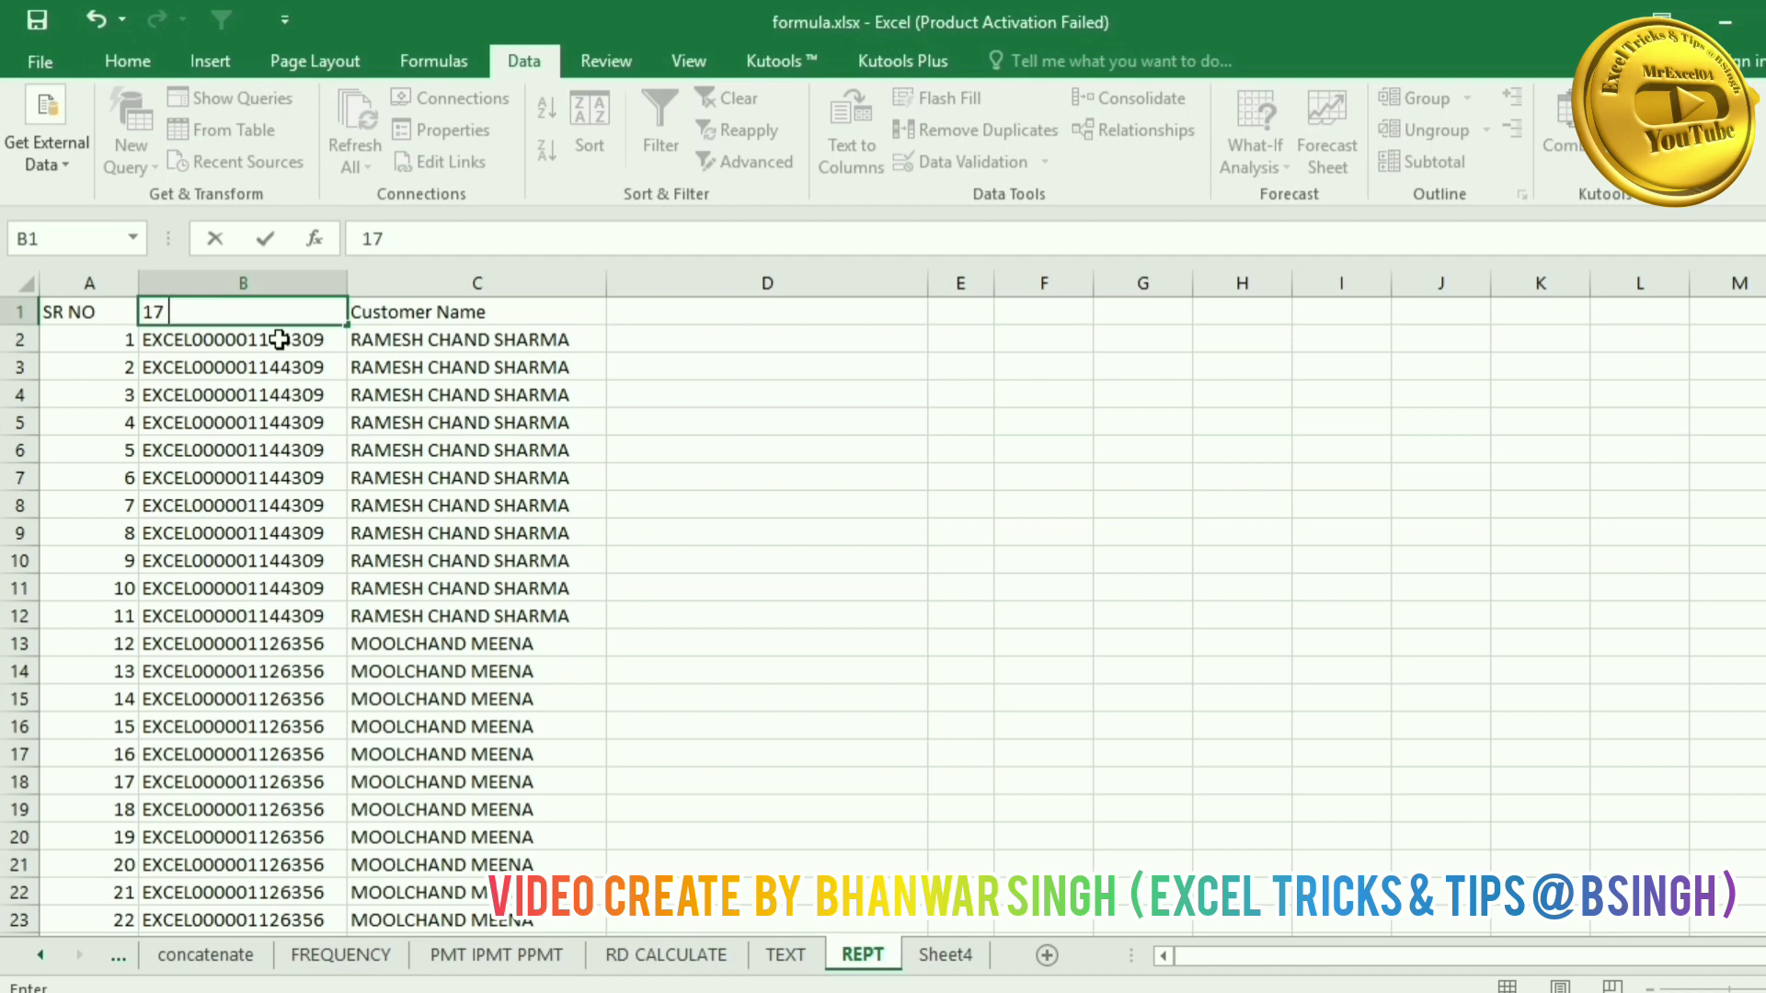
text(NUMBER)
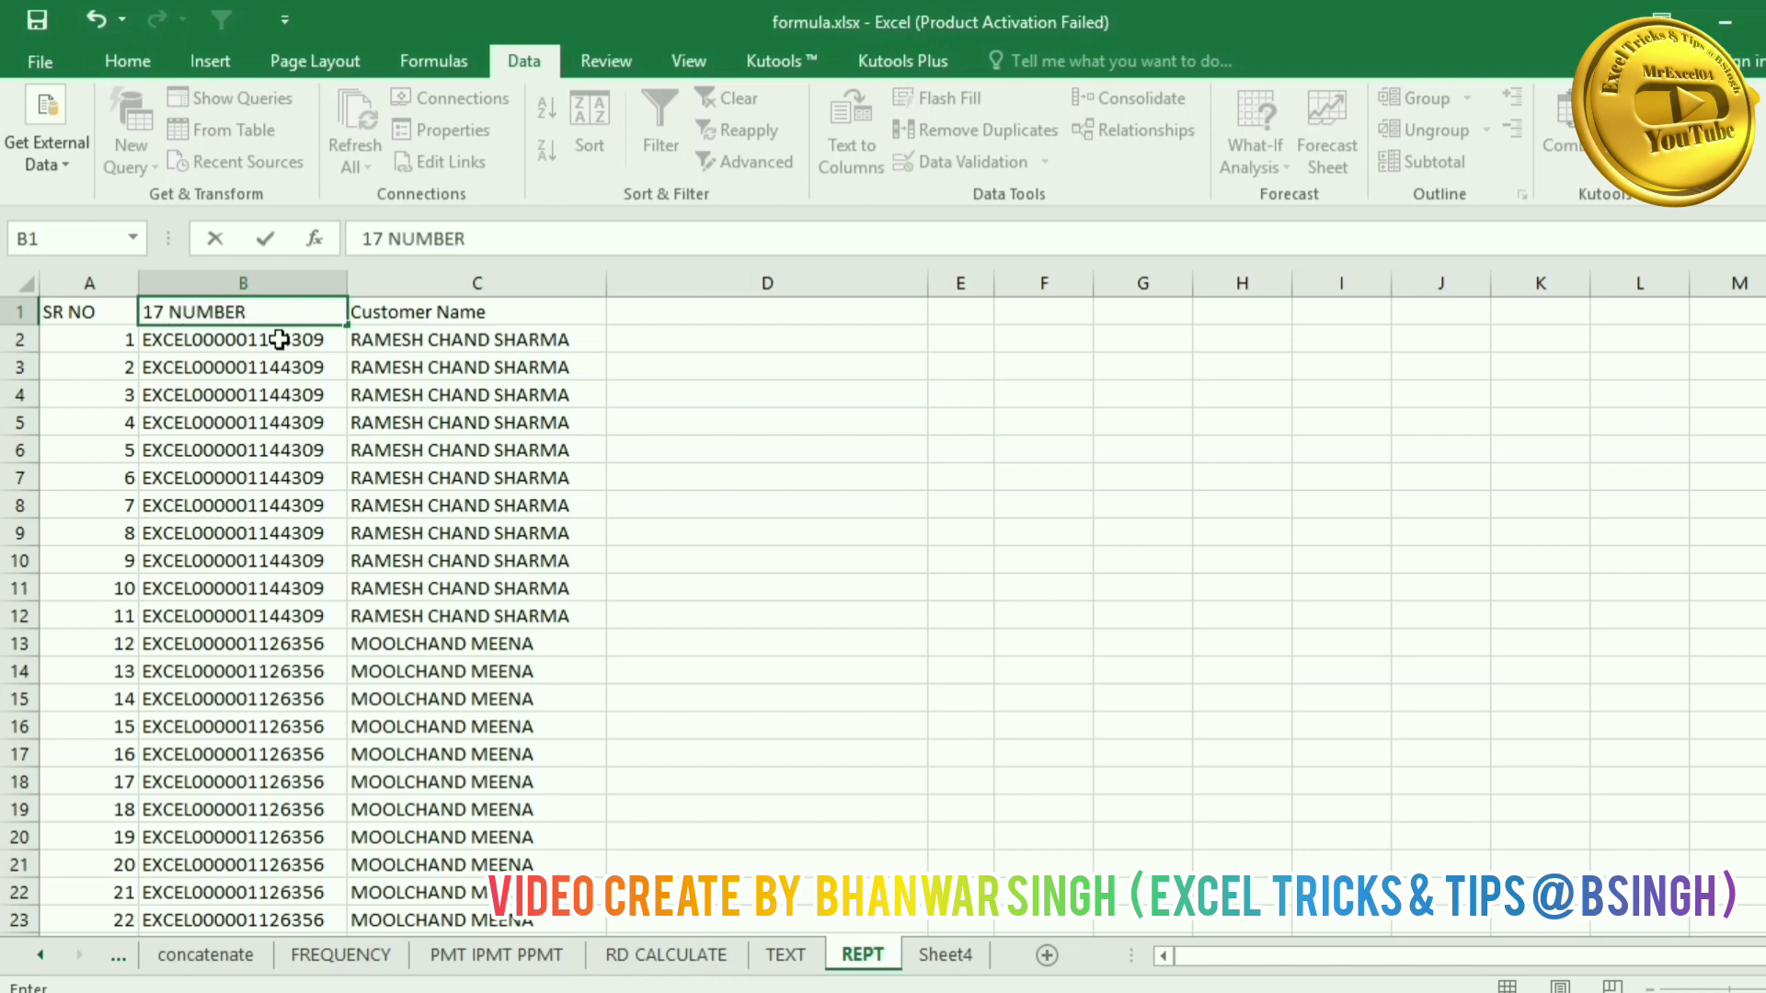
key(Tab)
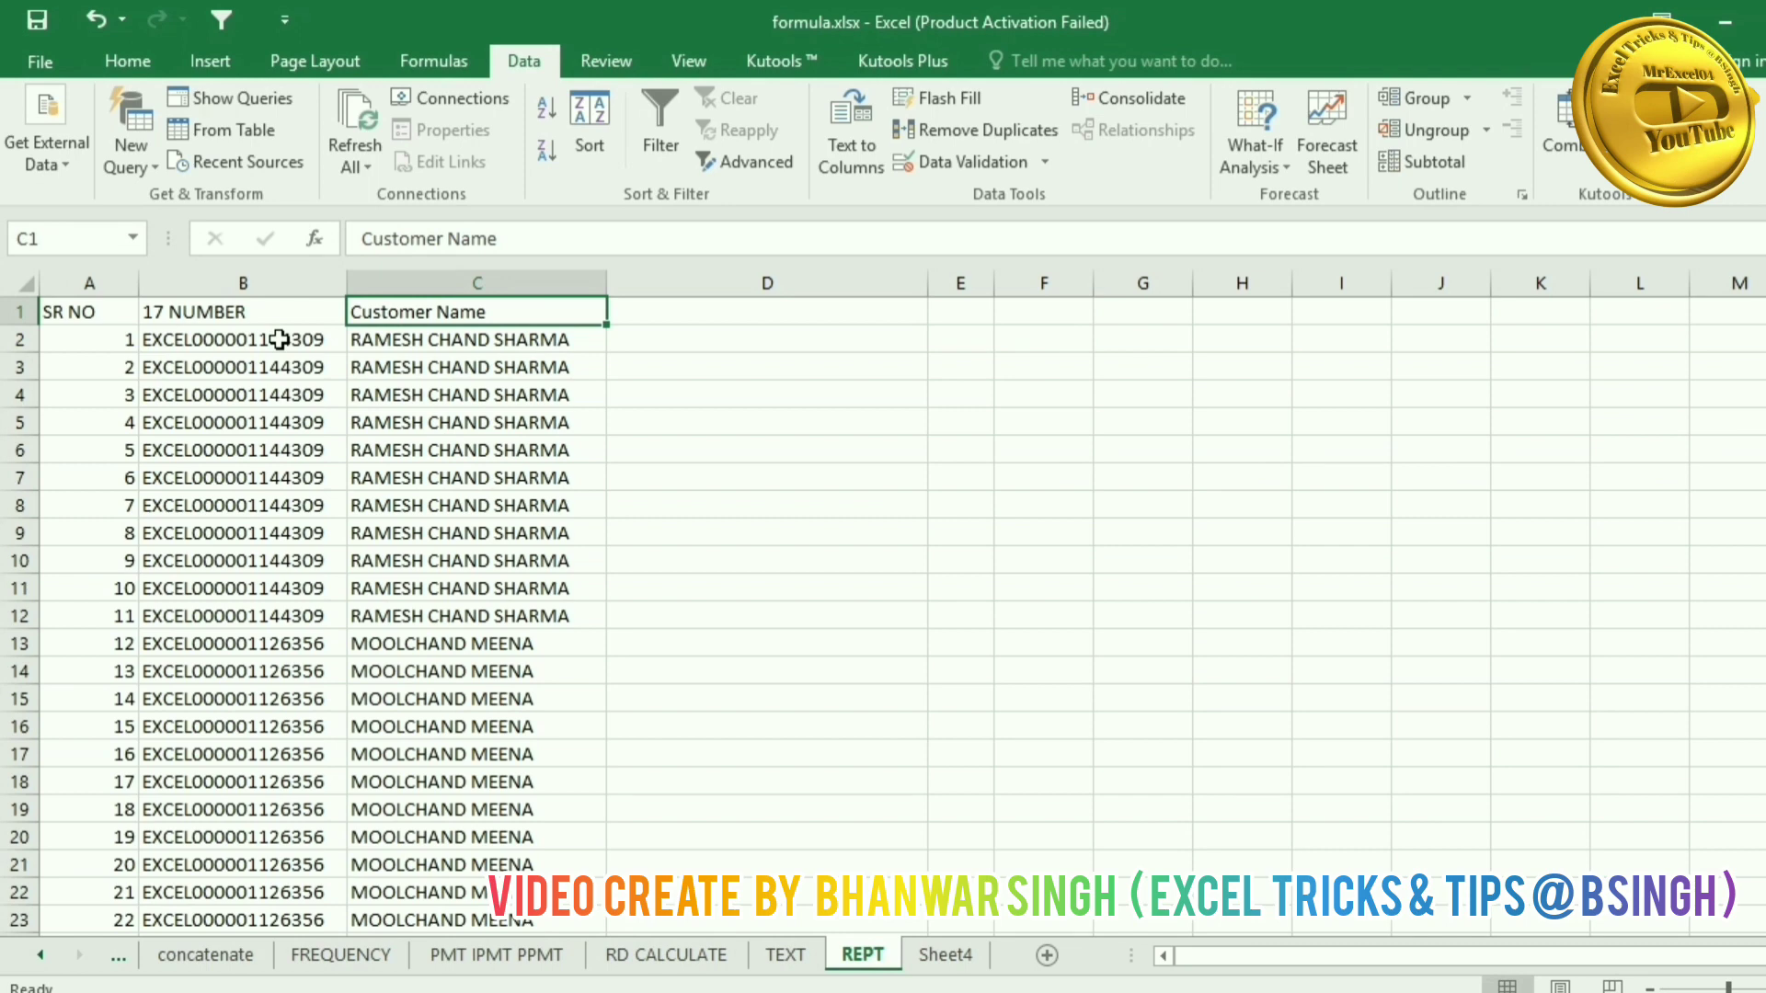
text(40)
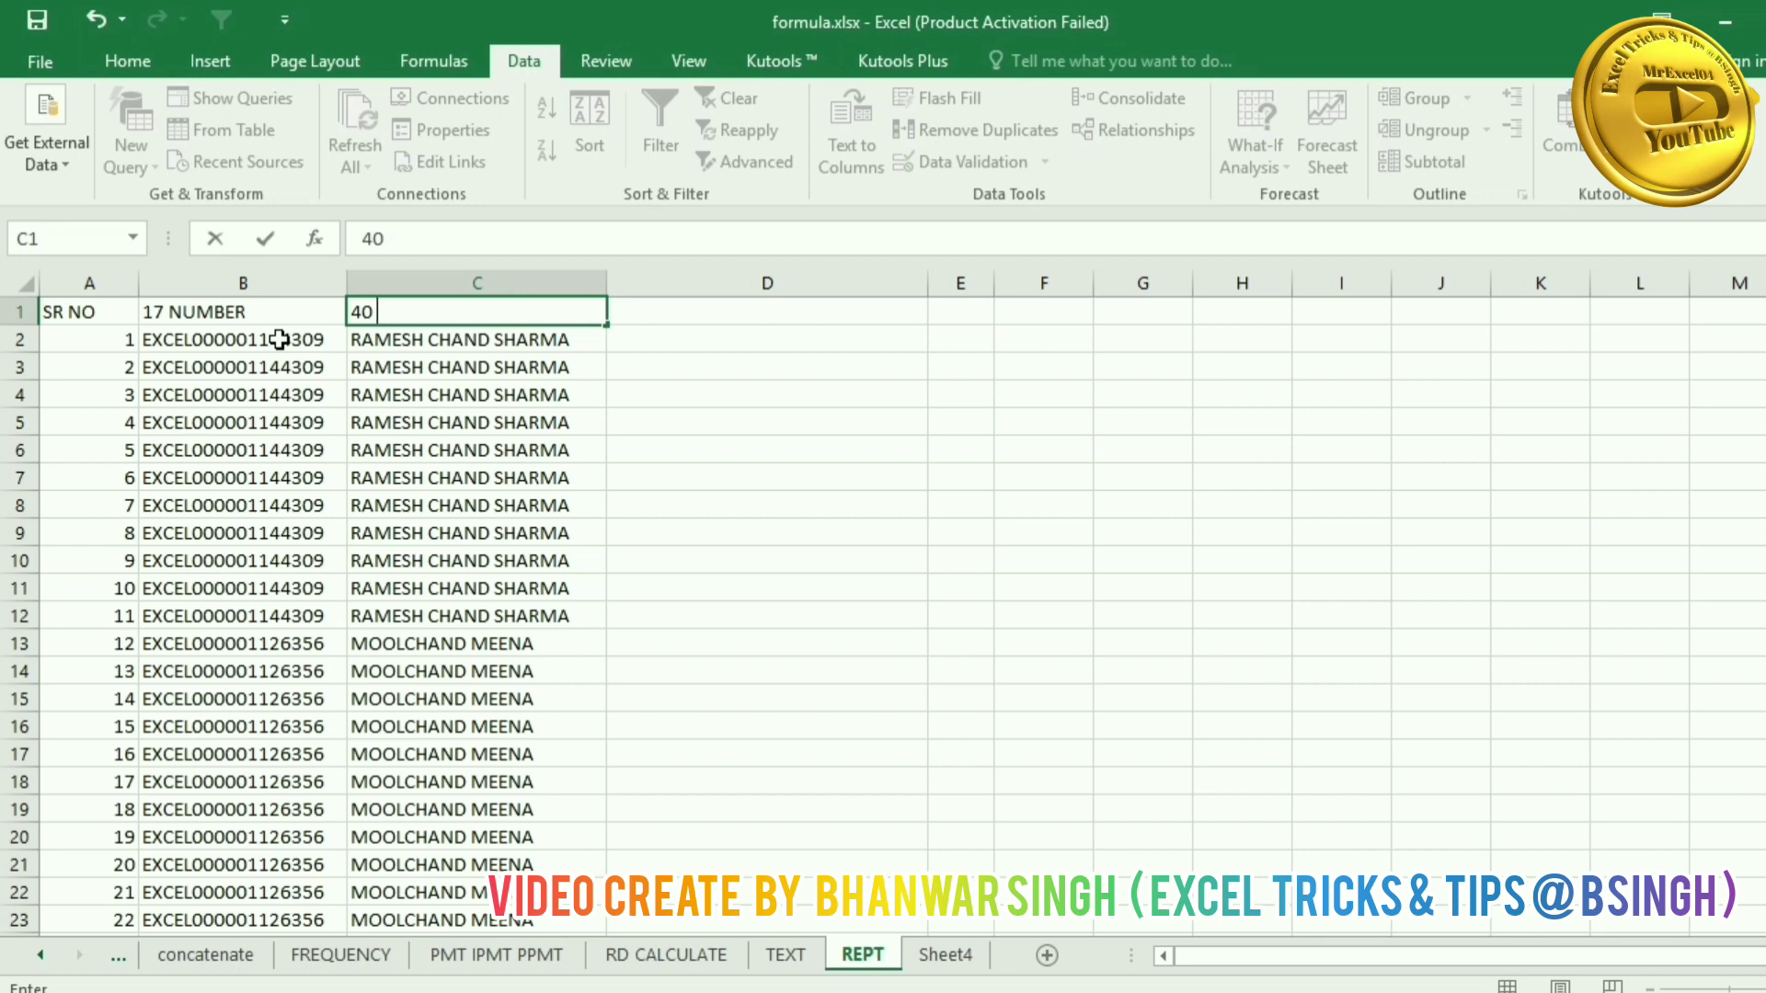
text(CHE.)
key(Tab)
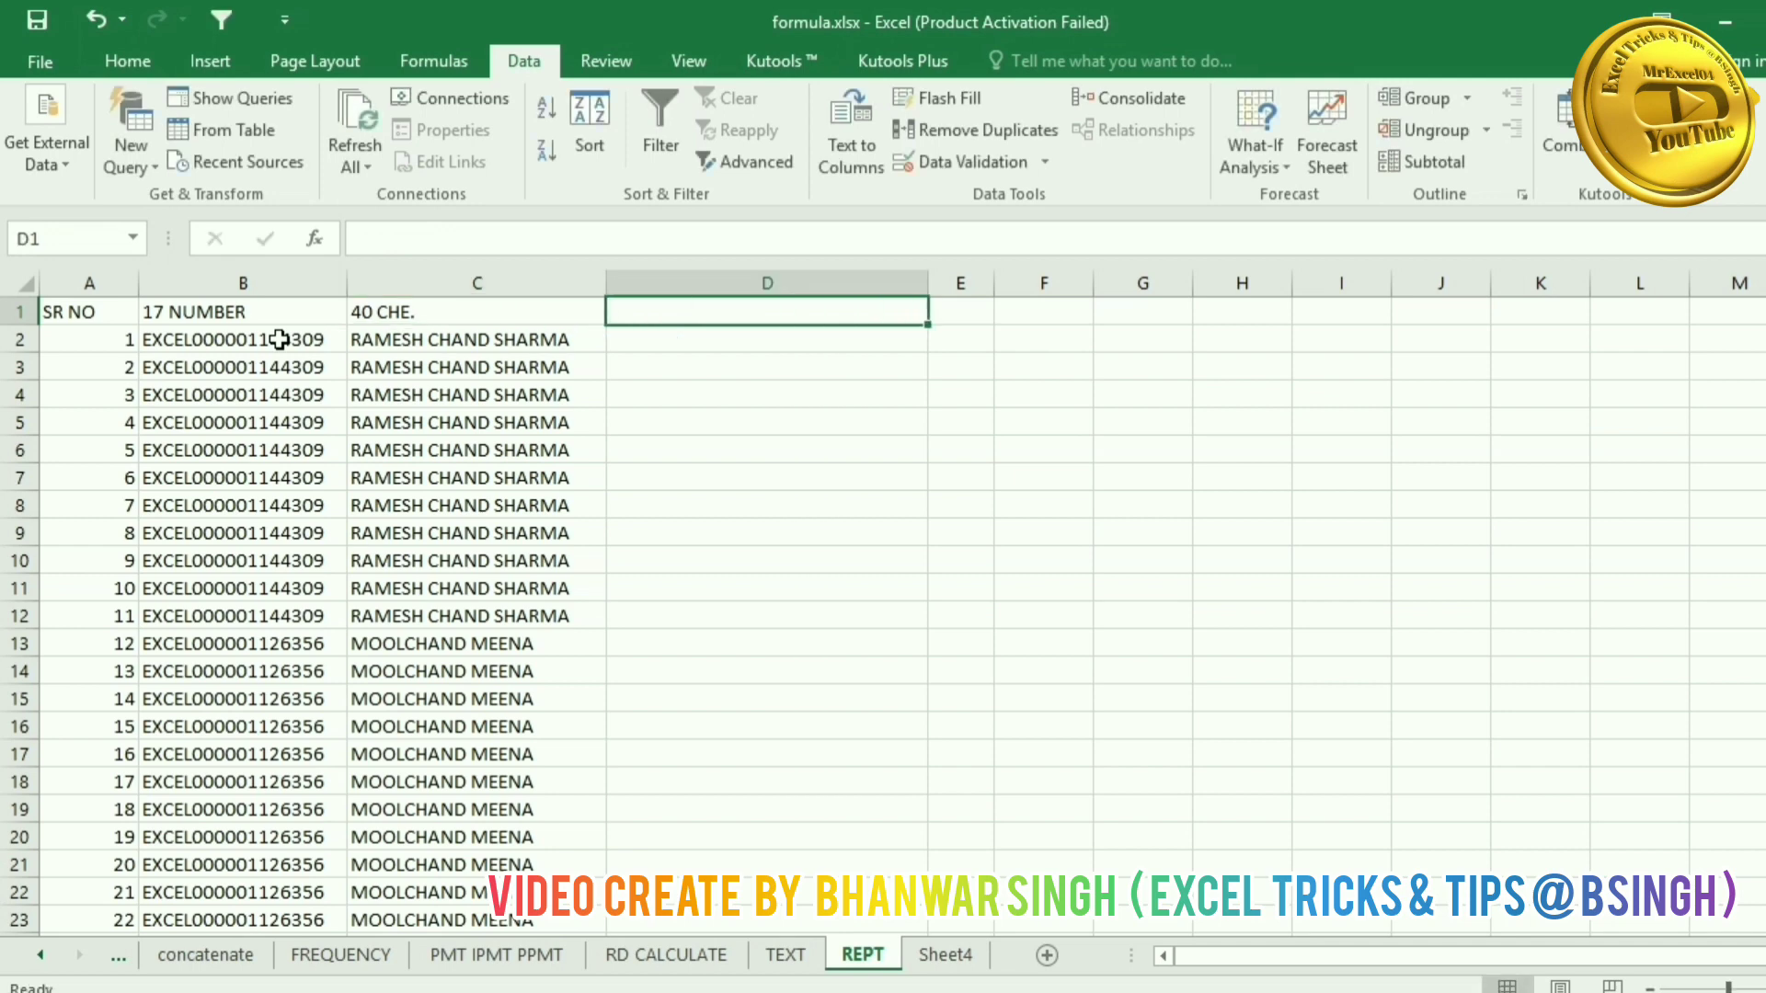
Step: Add the header AADHAR 12 NUMBER in D1
text(AA)
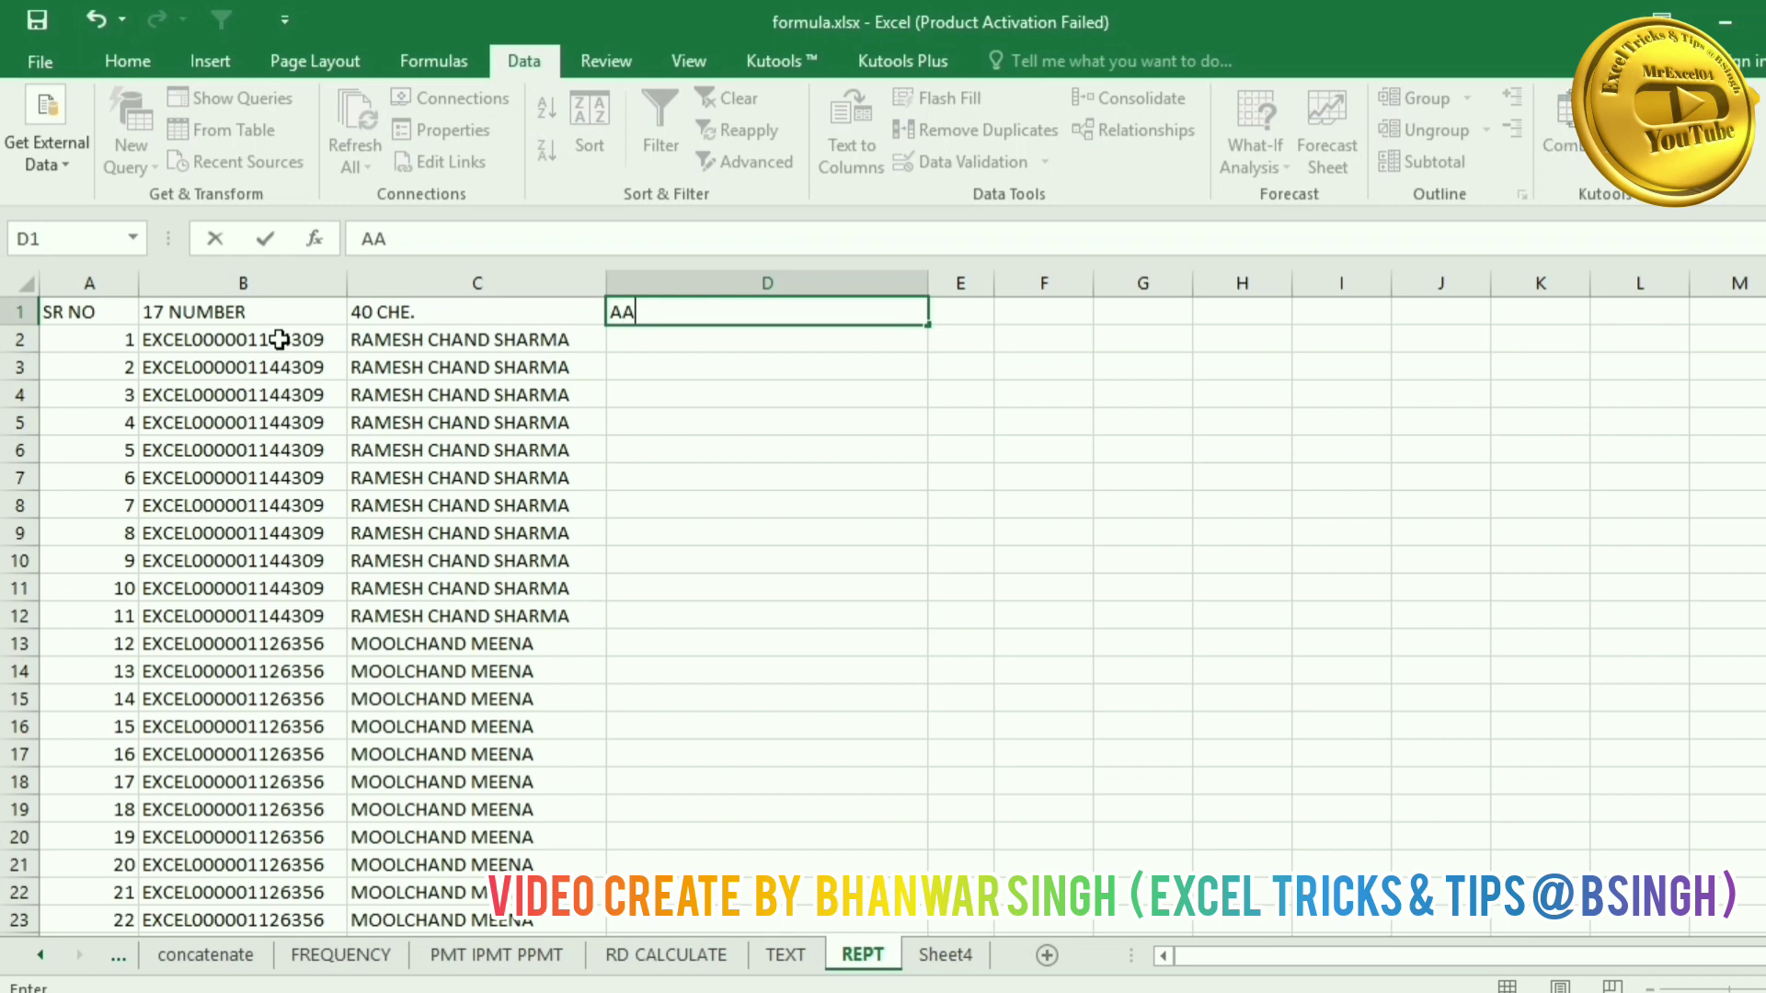
text(DHAR)
key(Return)
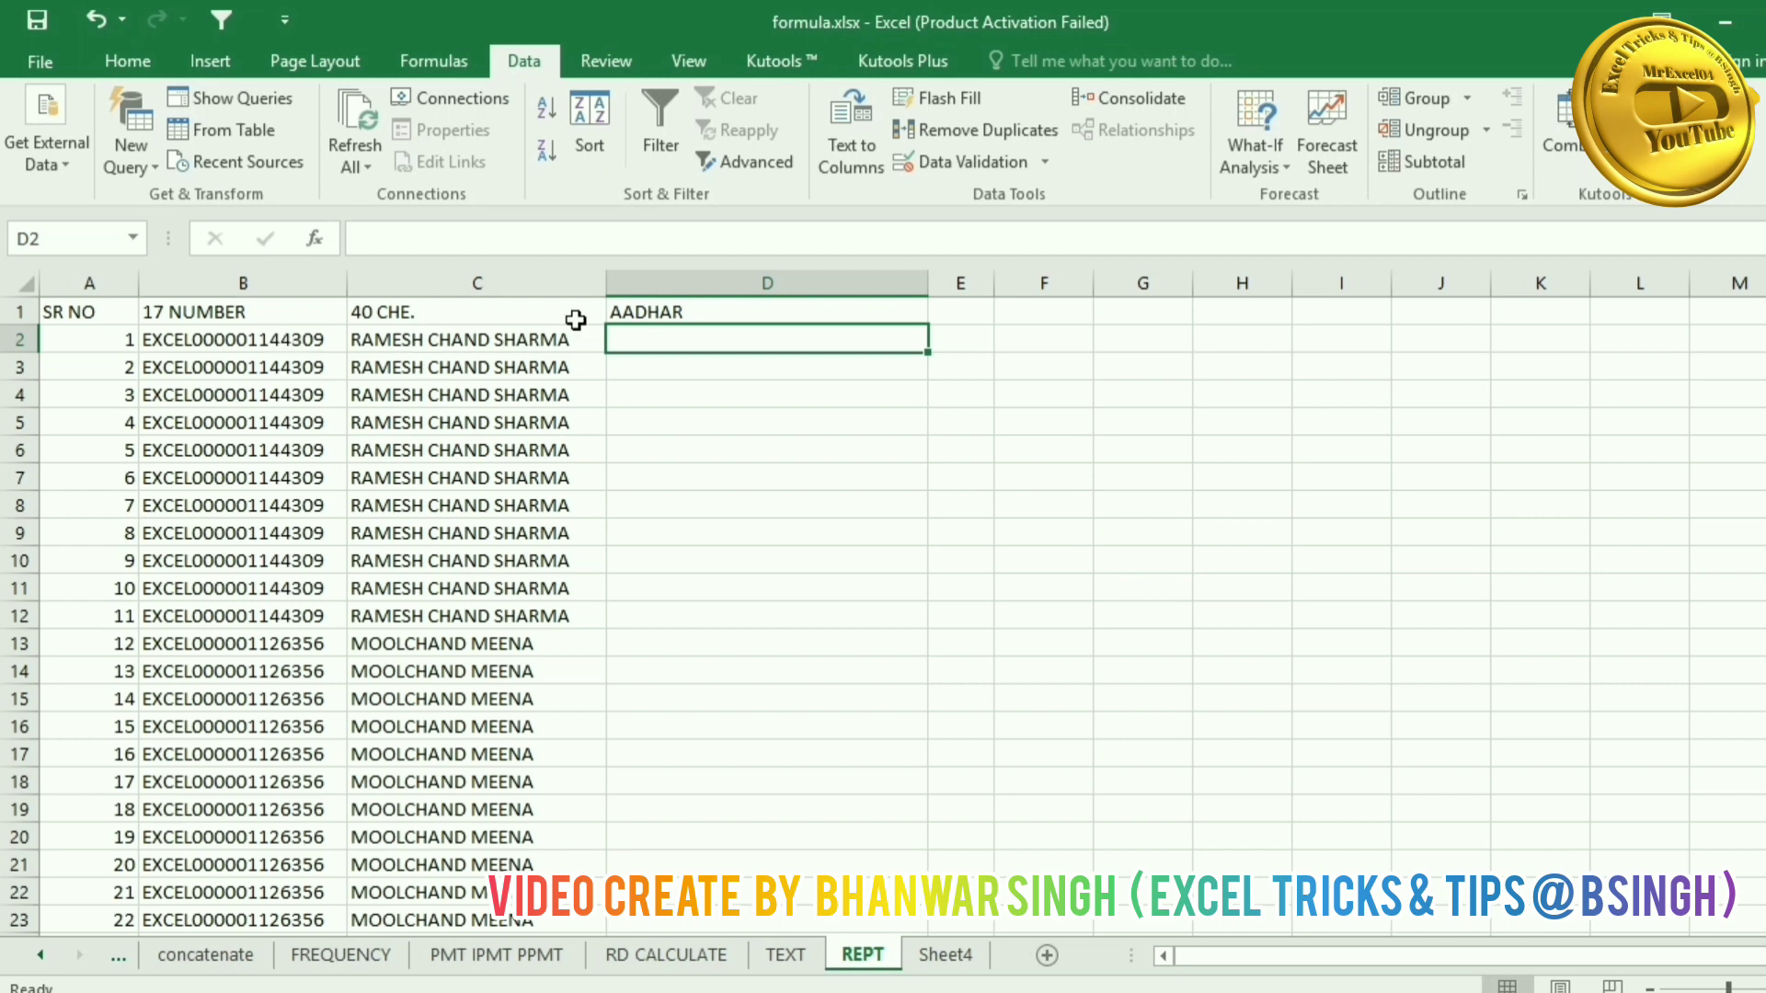
click(736, 309)
click(694, 235)
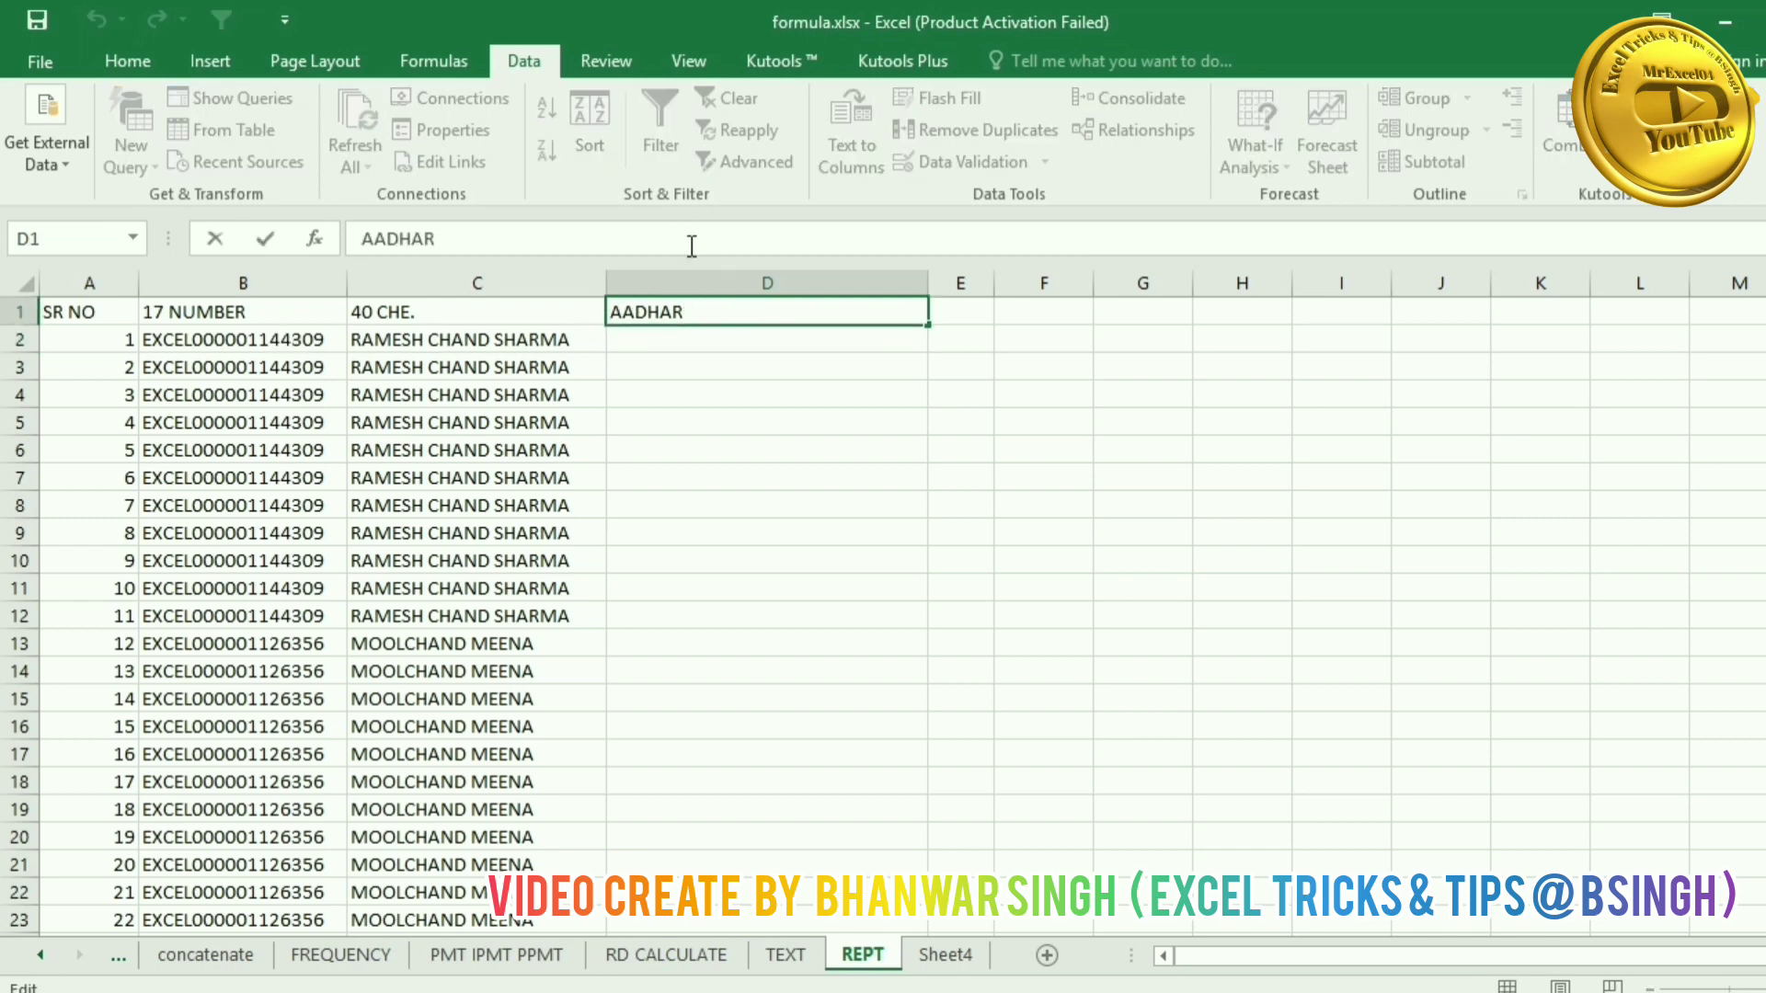
text(12 NUM)
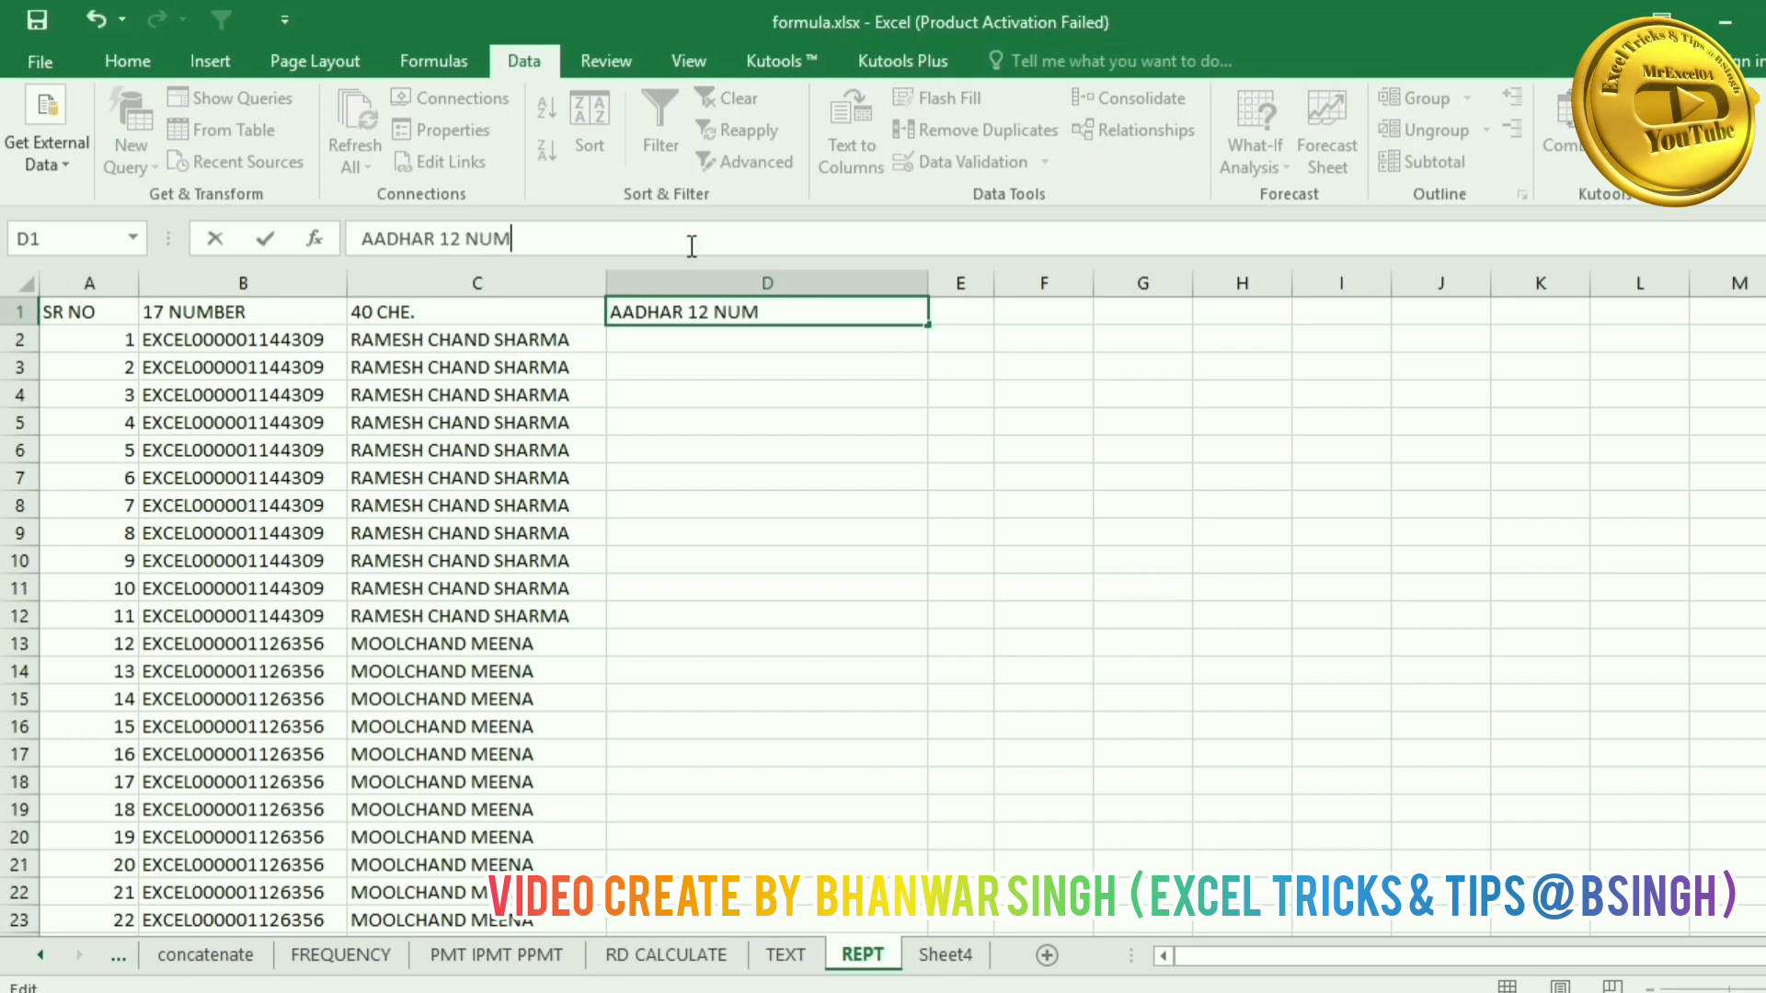
text(BER)
key(Return)
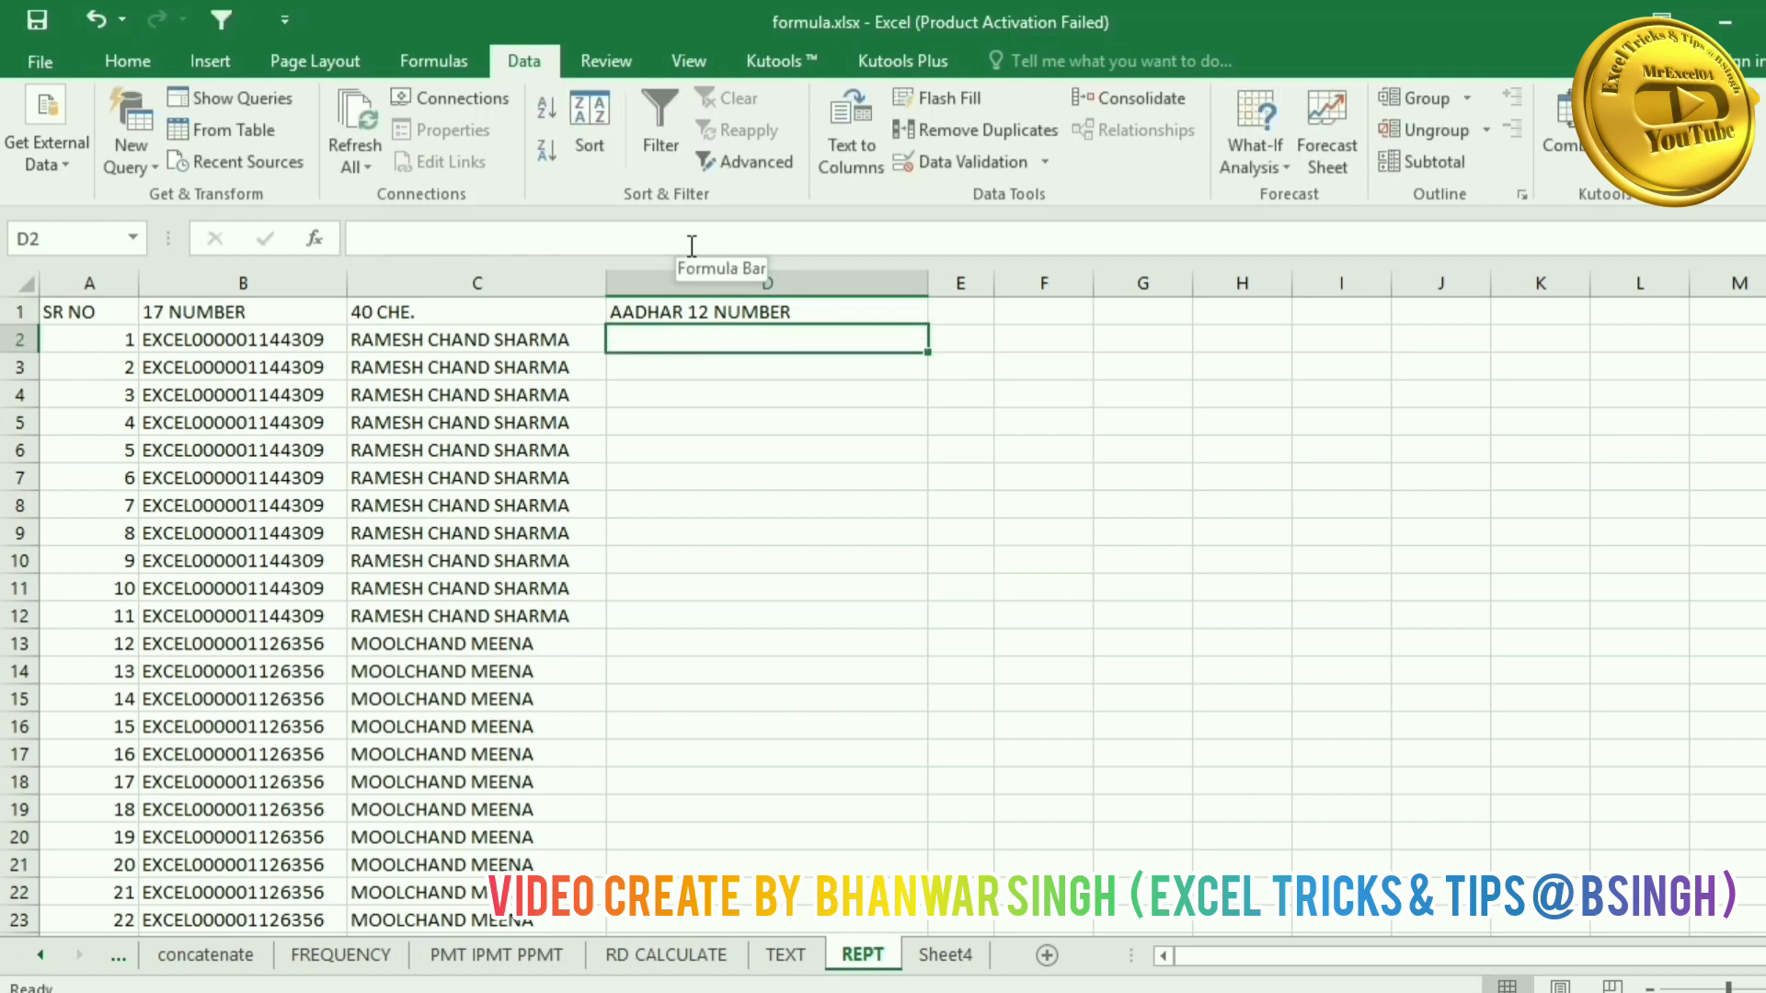
Step: Enter a 12-digit sample Aadhaar number in D2
text(11)
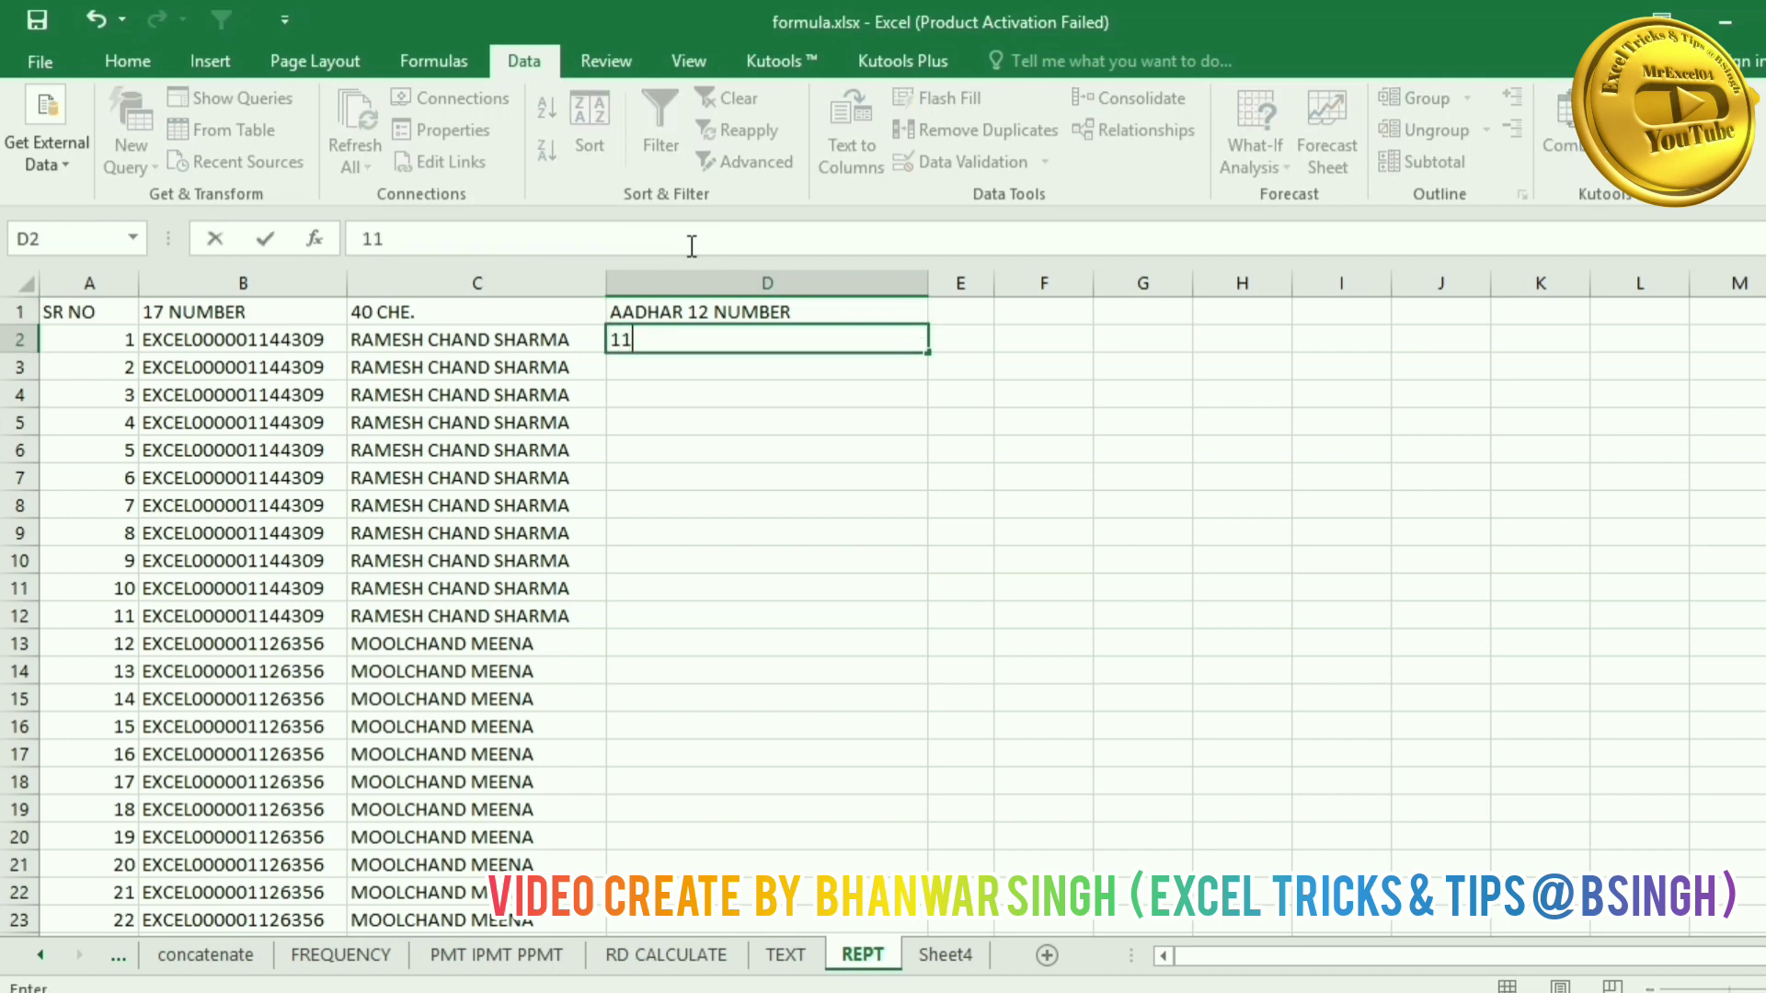
text(1111111111)
key(Return)
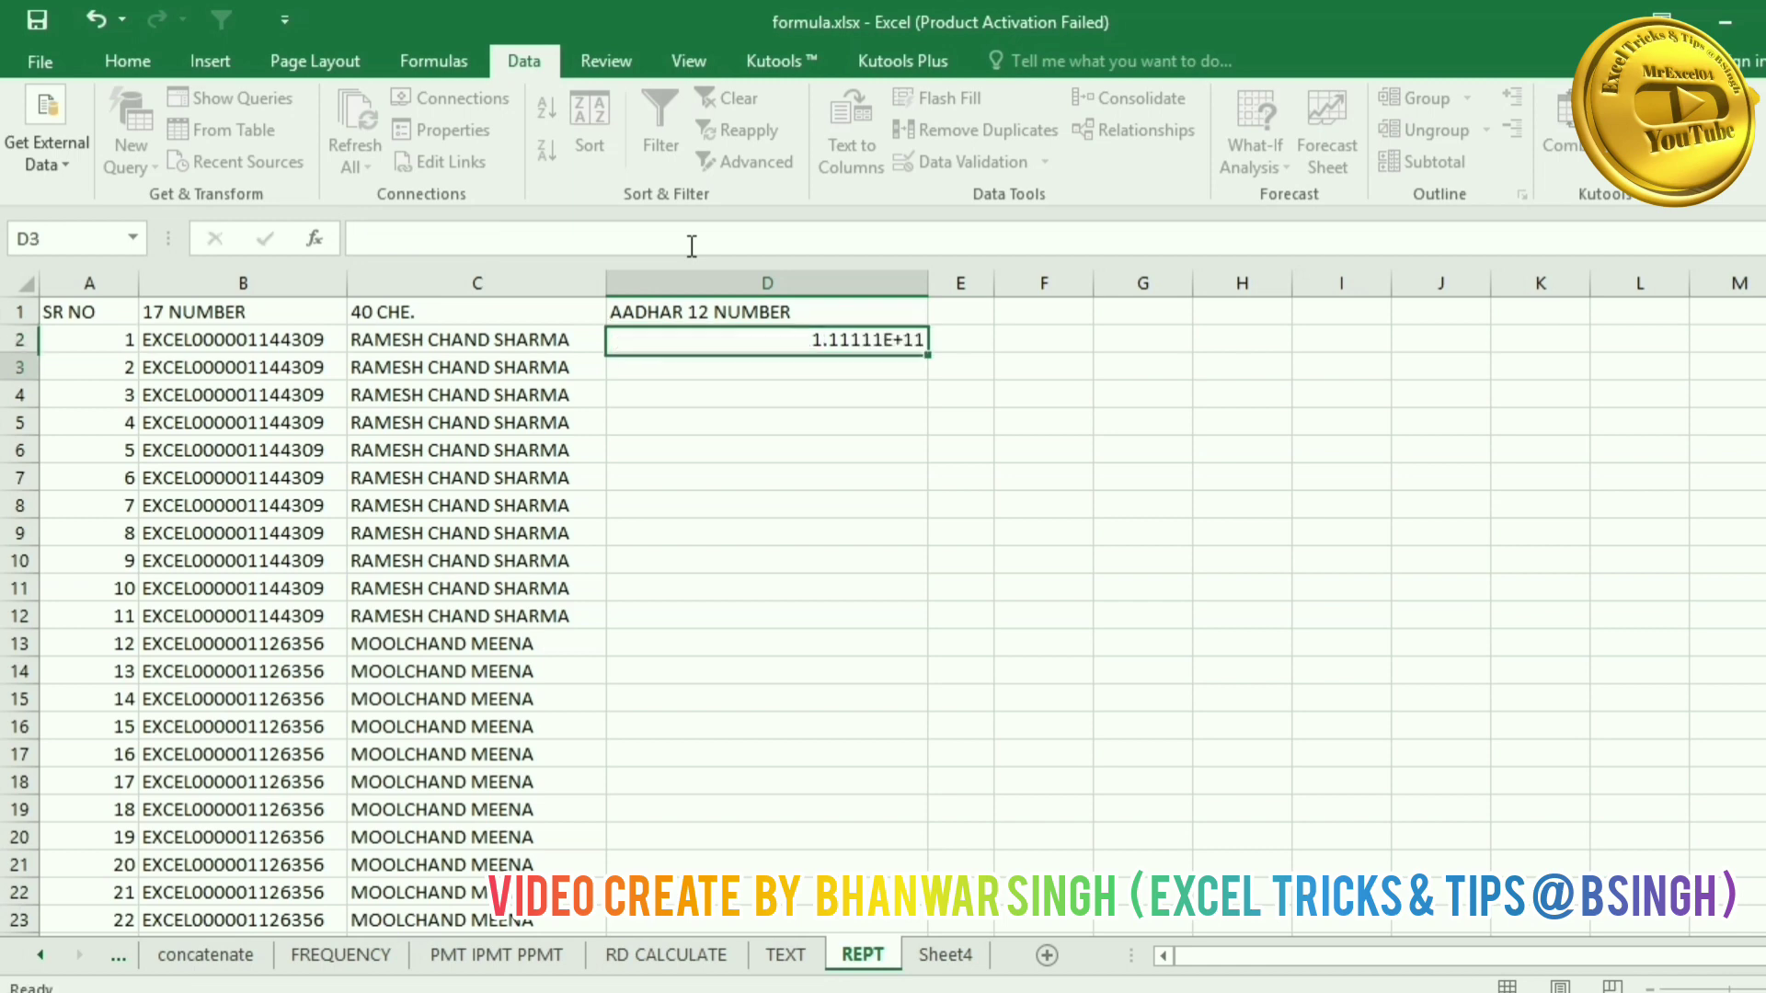
Step: Format column D as Text and re-enter the D2 value so the text format applies to it
click(758, 342)
click(808, 271)
right_click(809, 274)
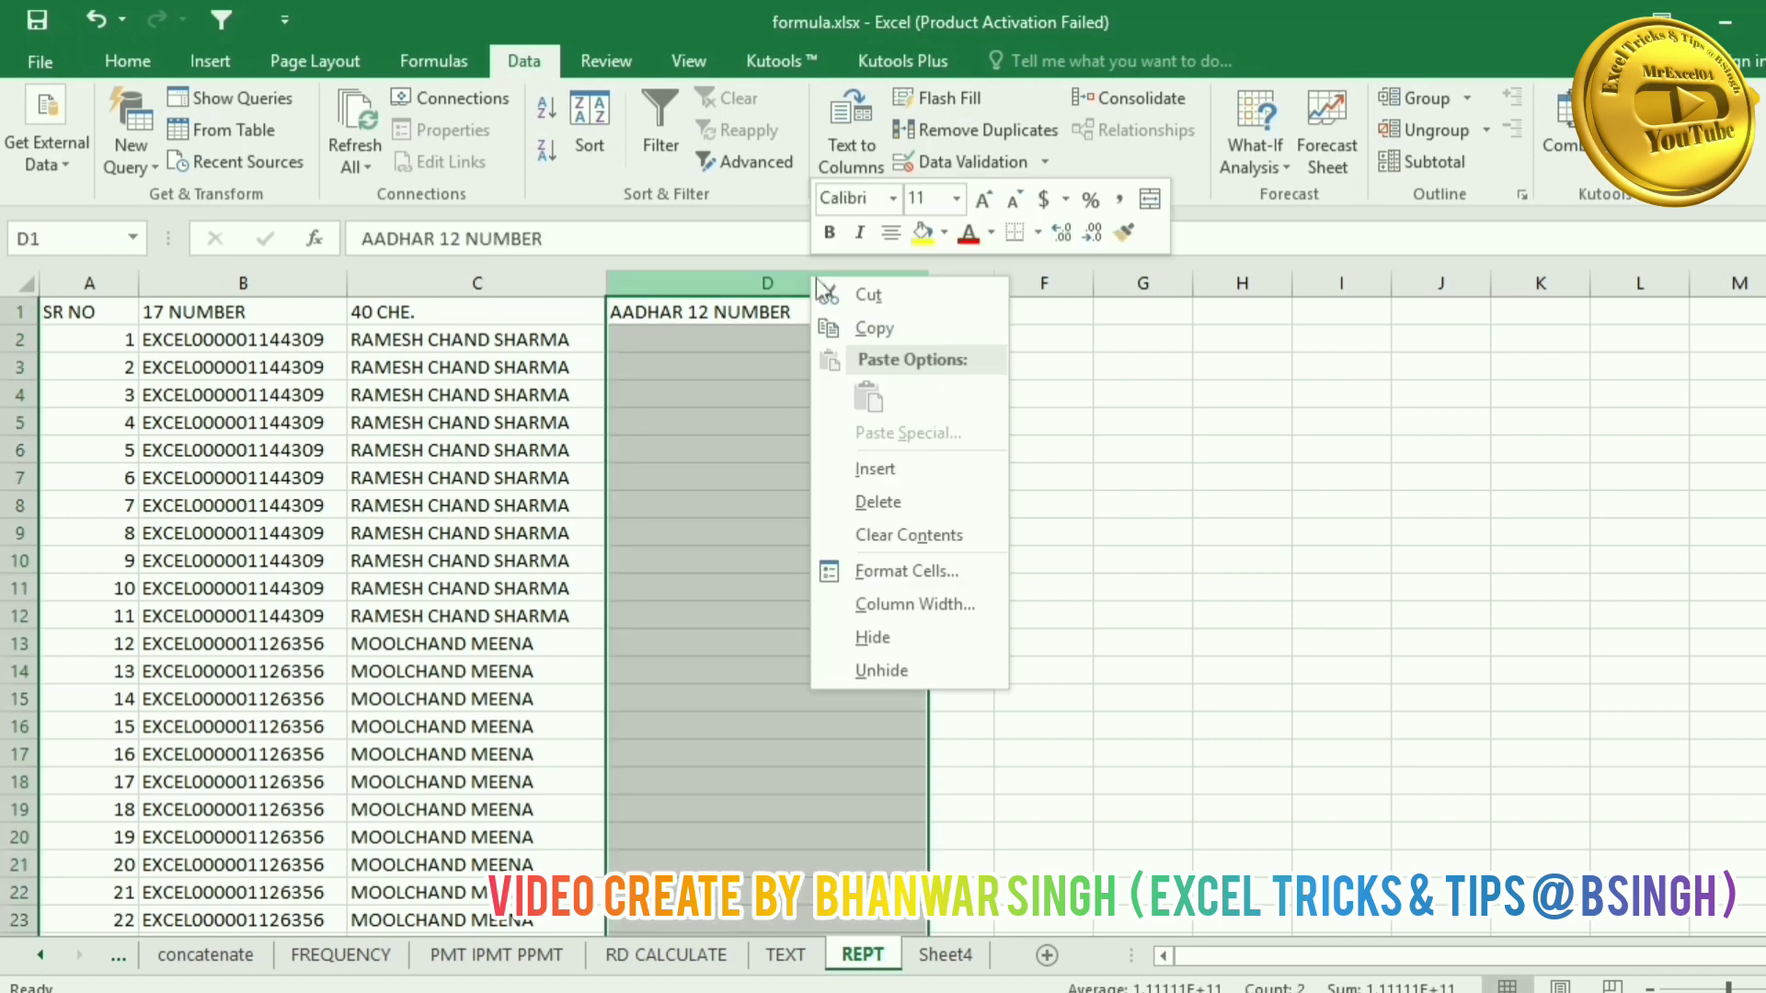
click(898, 570)
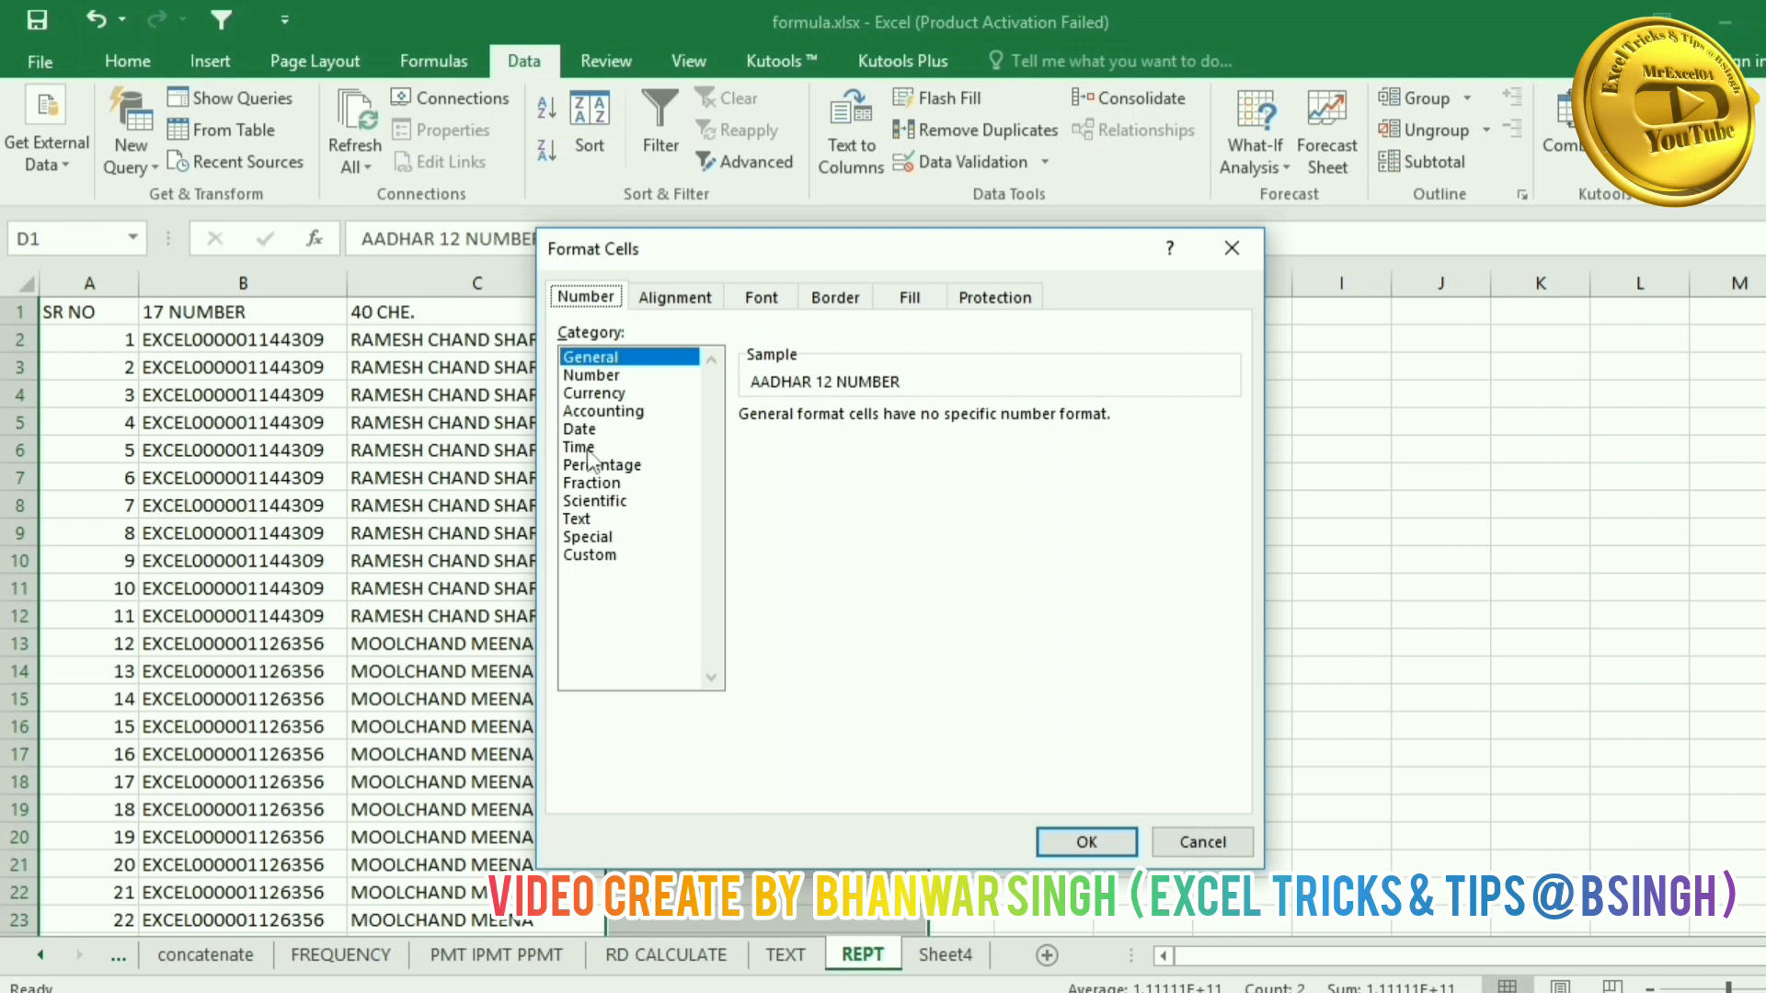
click(586, 521)
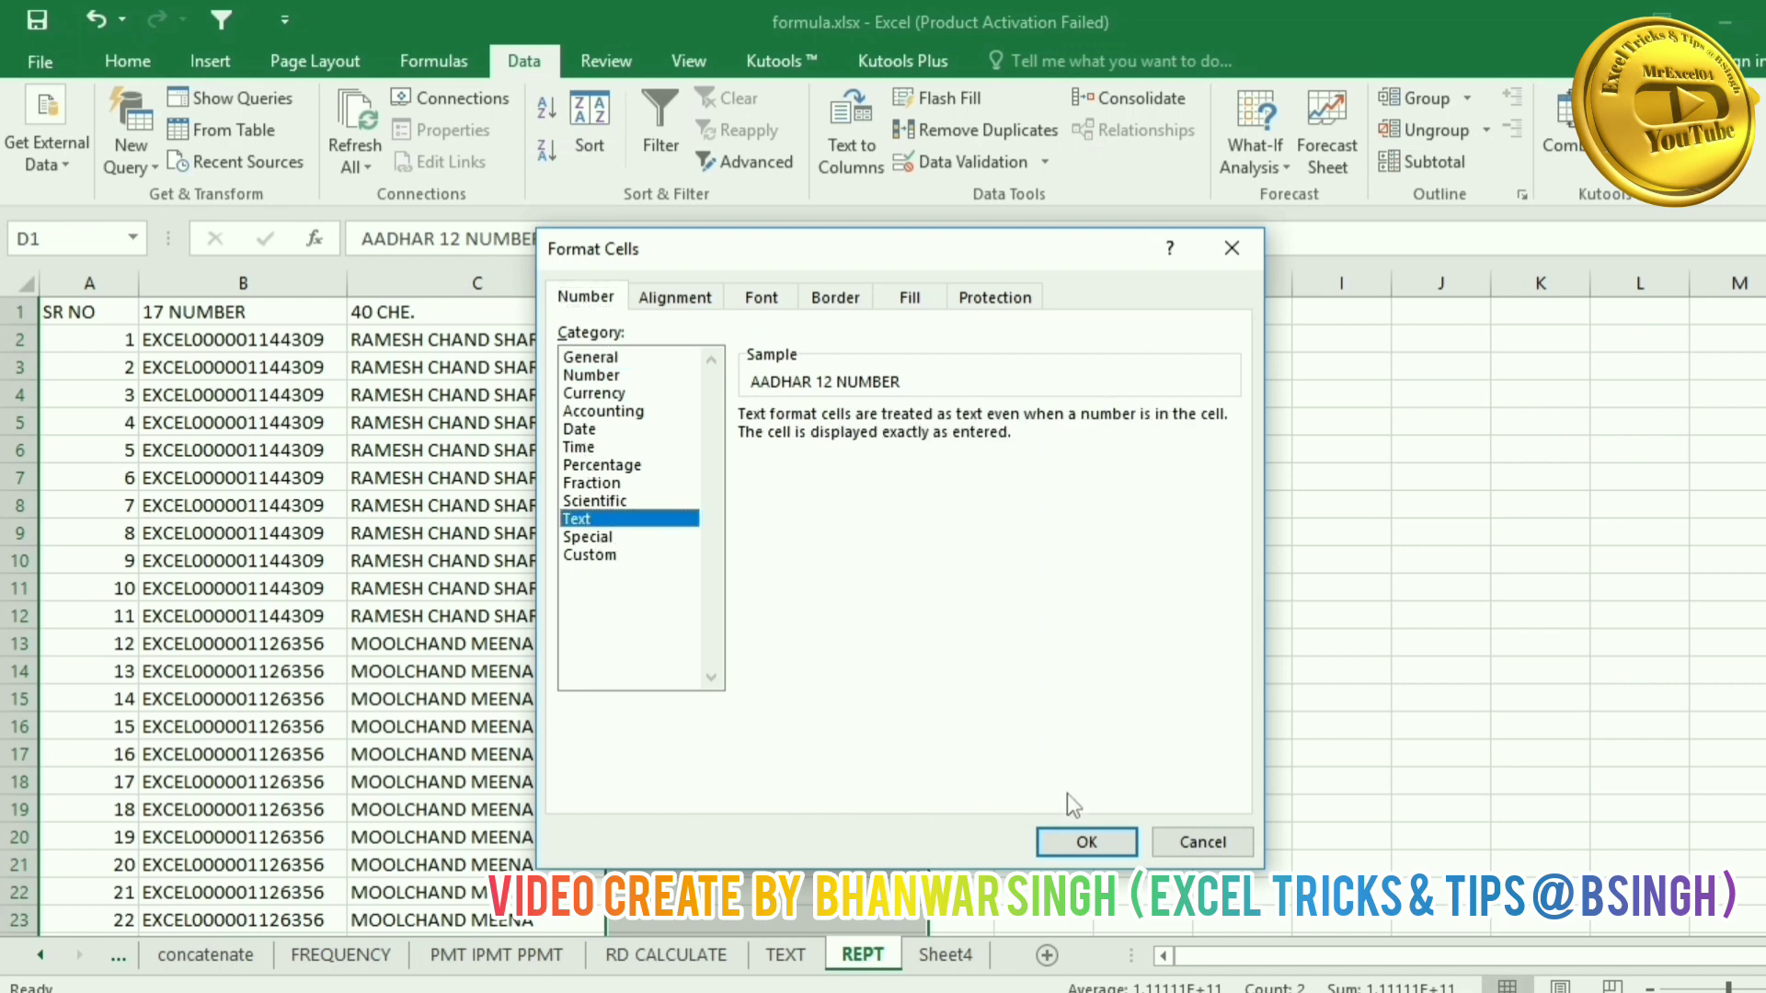
click(1082, 839)
double_click(769, 346)
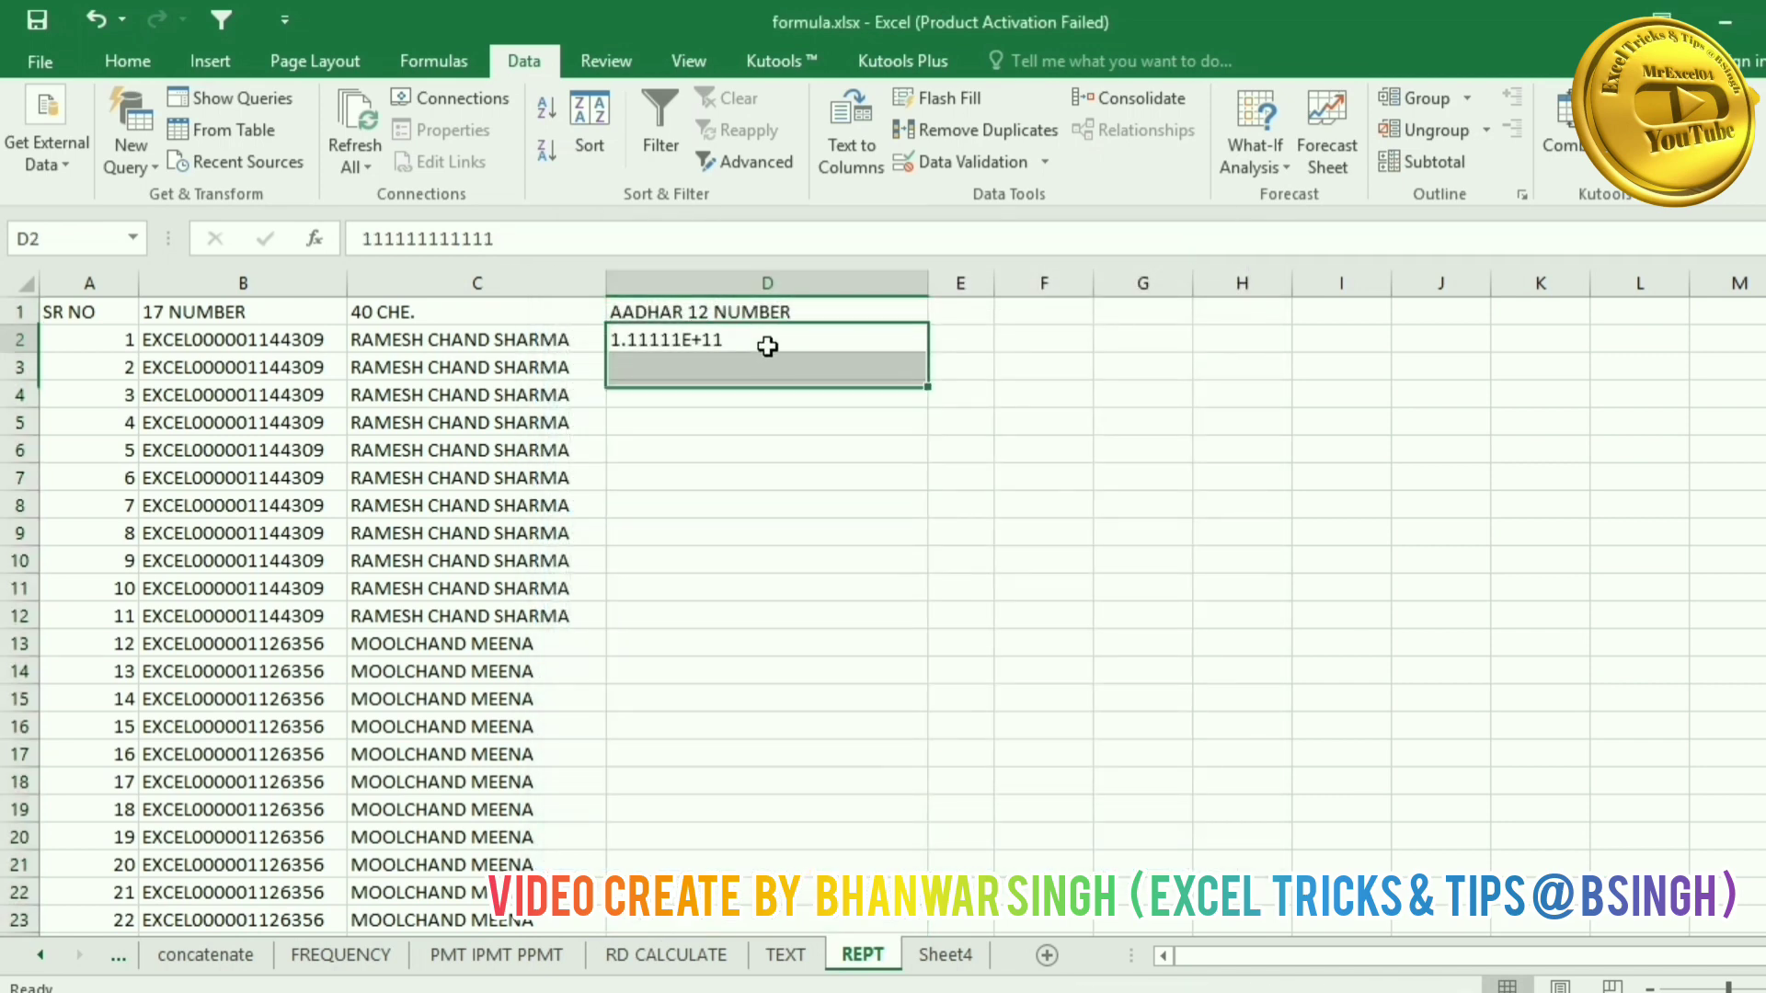
click(769, 425)
Step: Copy the sample Aadhaar number from D2 down through all the data rows of column D
click(857, 346)
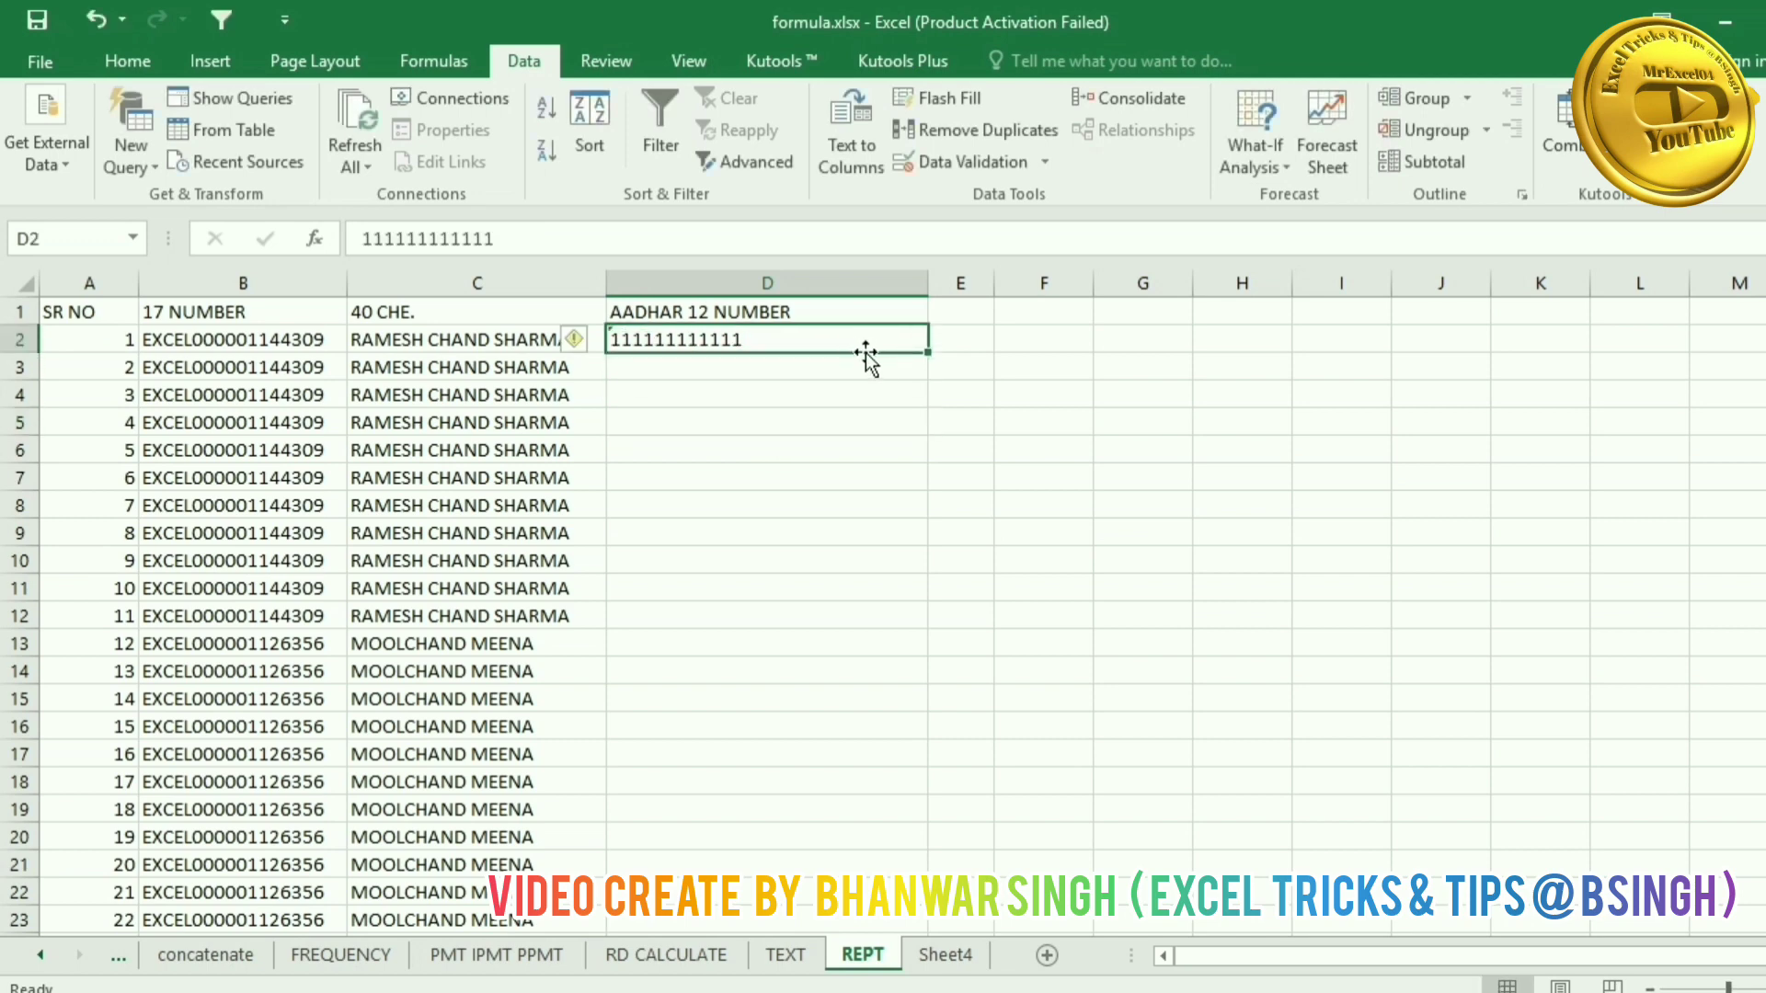
double_click(927, 356)
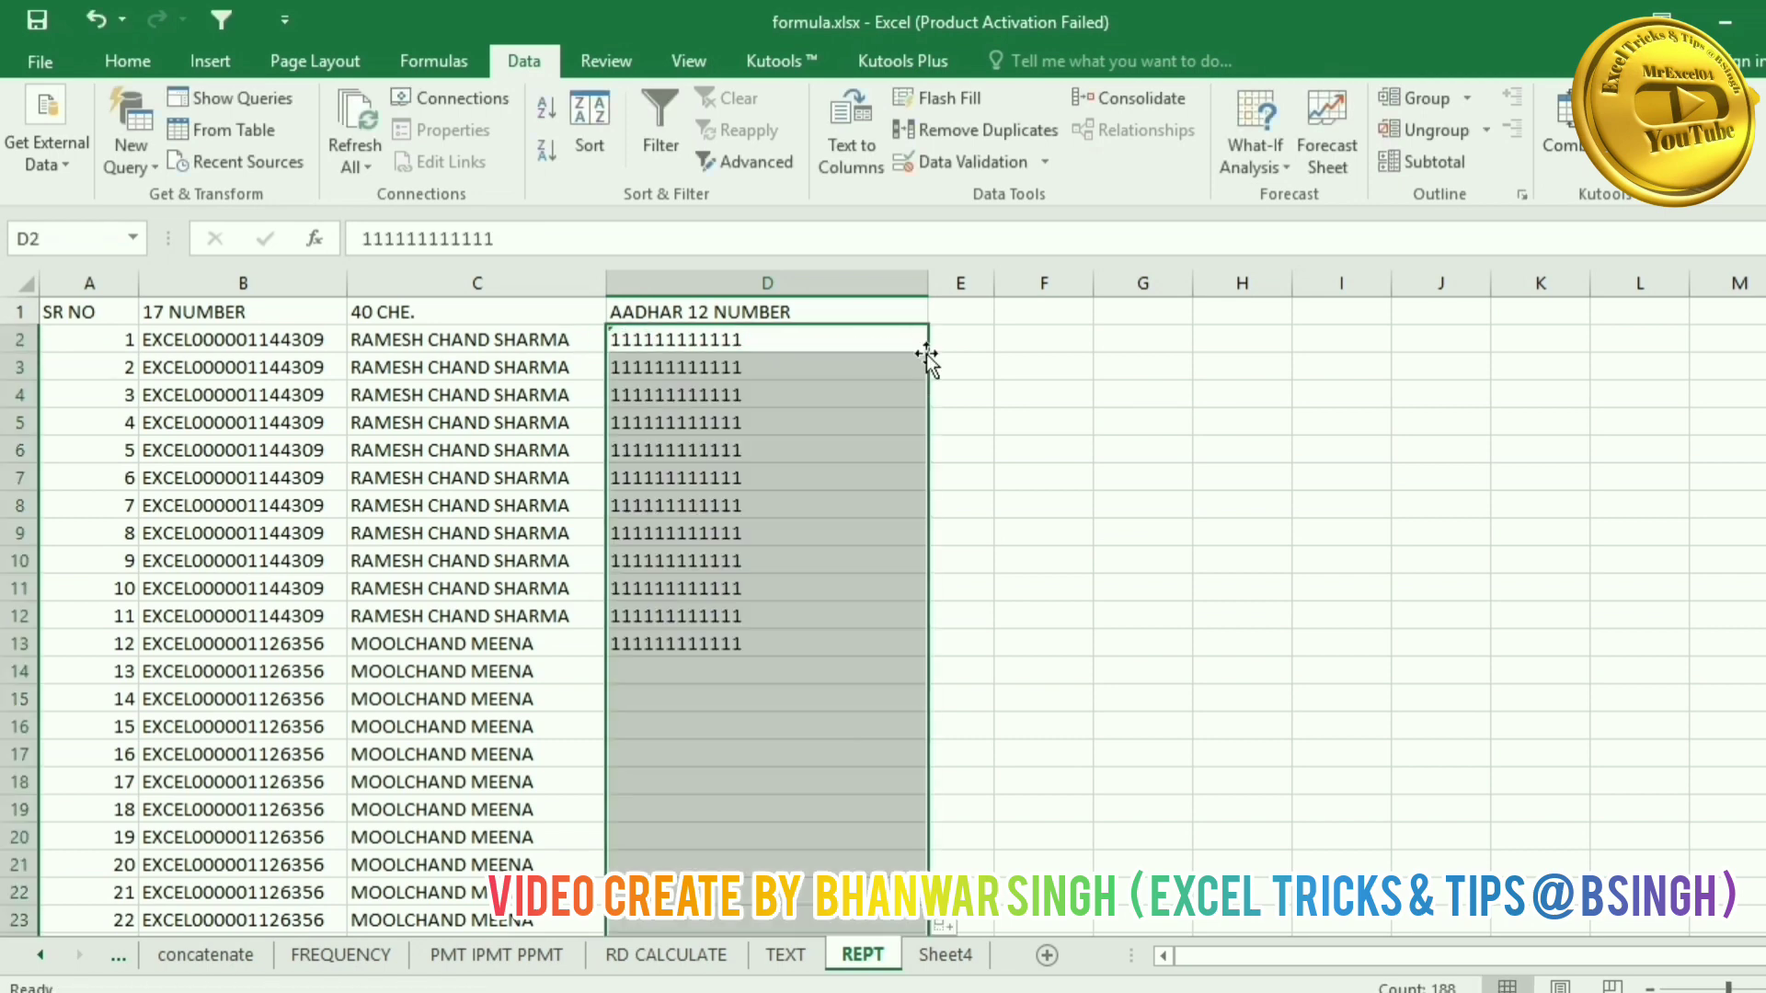
click(1092, 547)
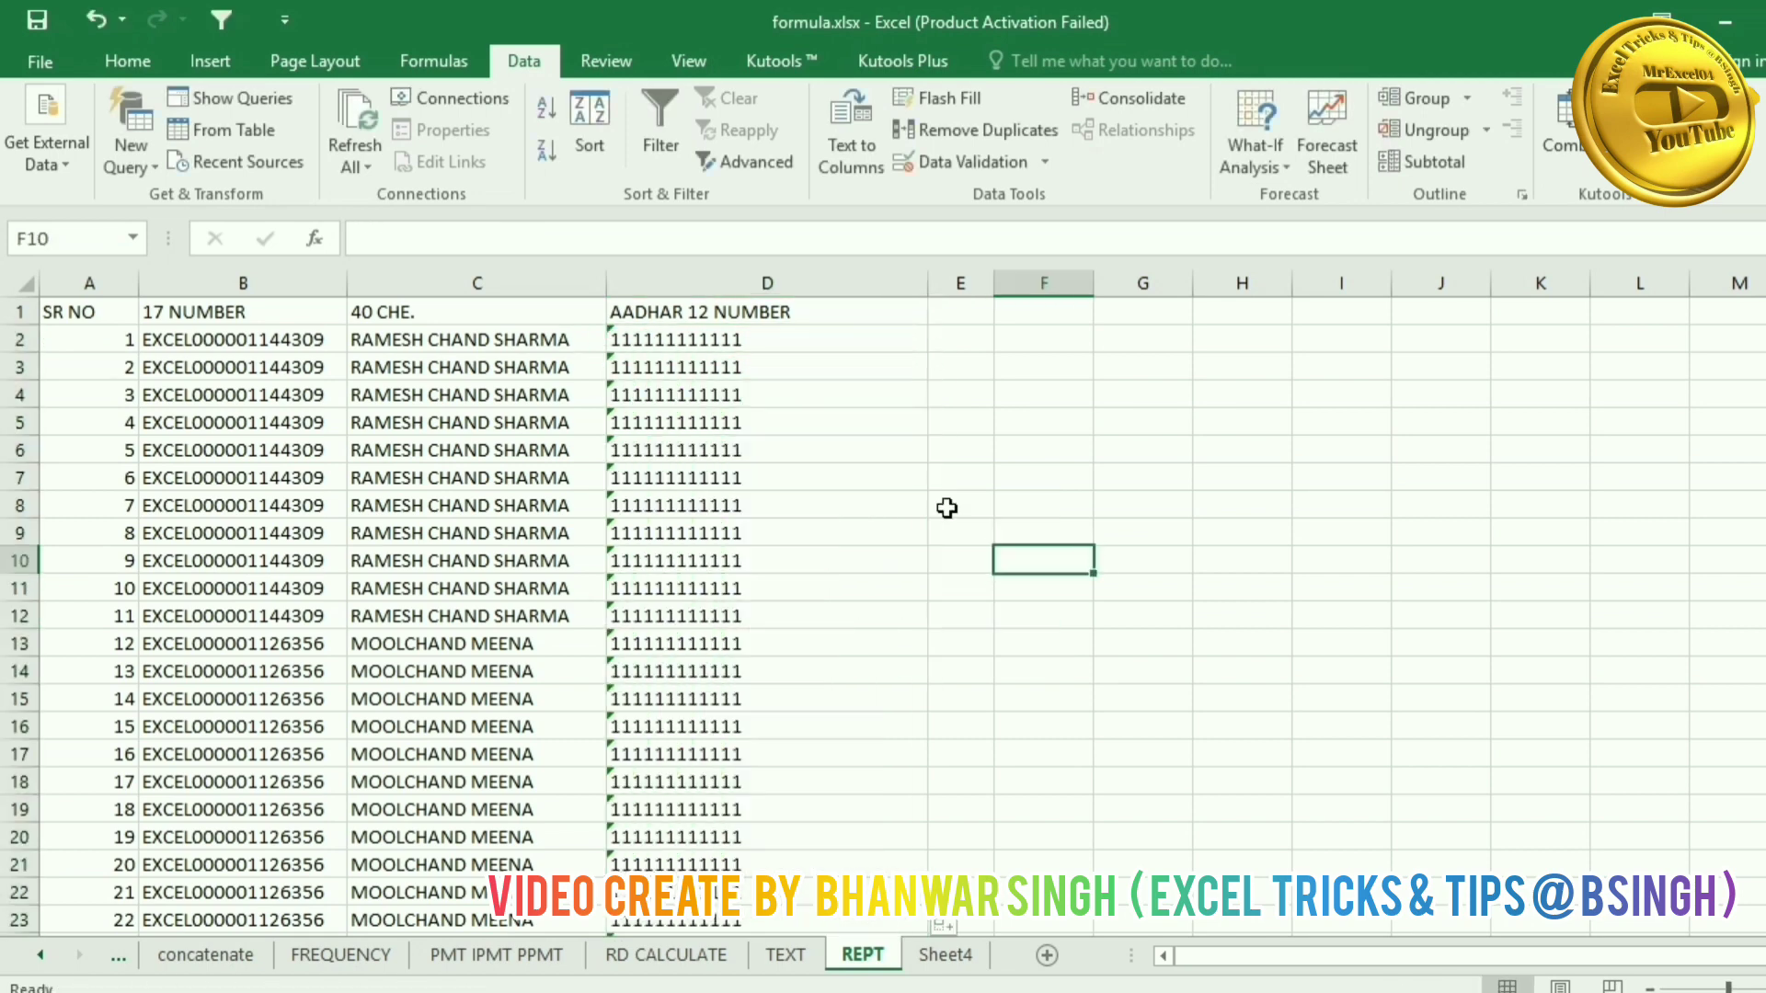
Step: Count the characters of the name in C2 with =LEN(C2) in E2
click(585, 343)
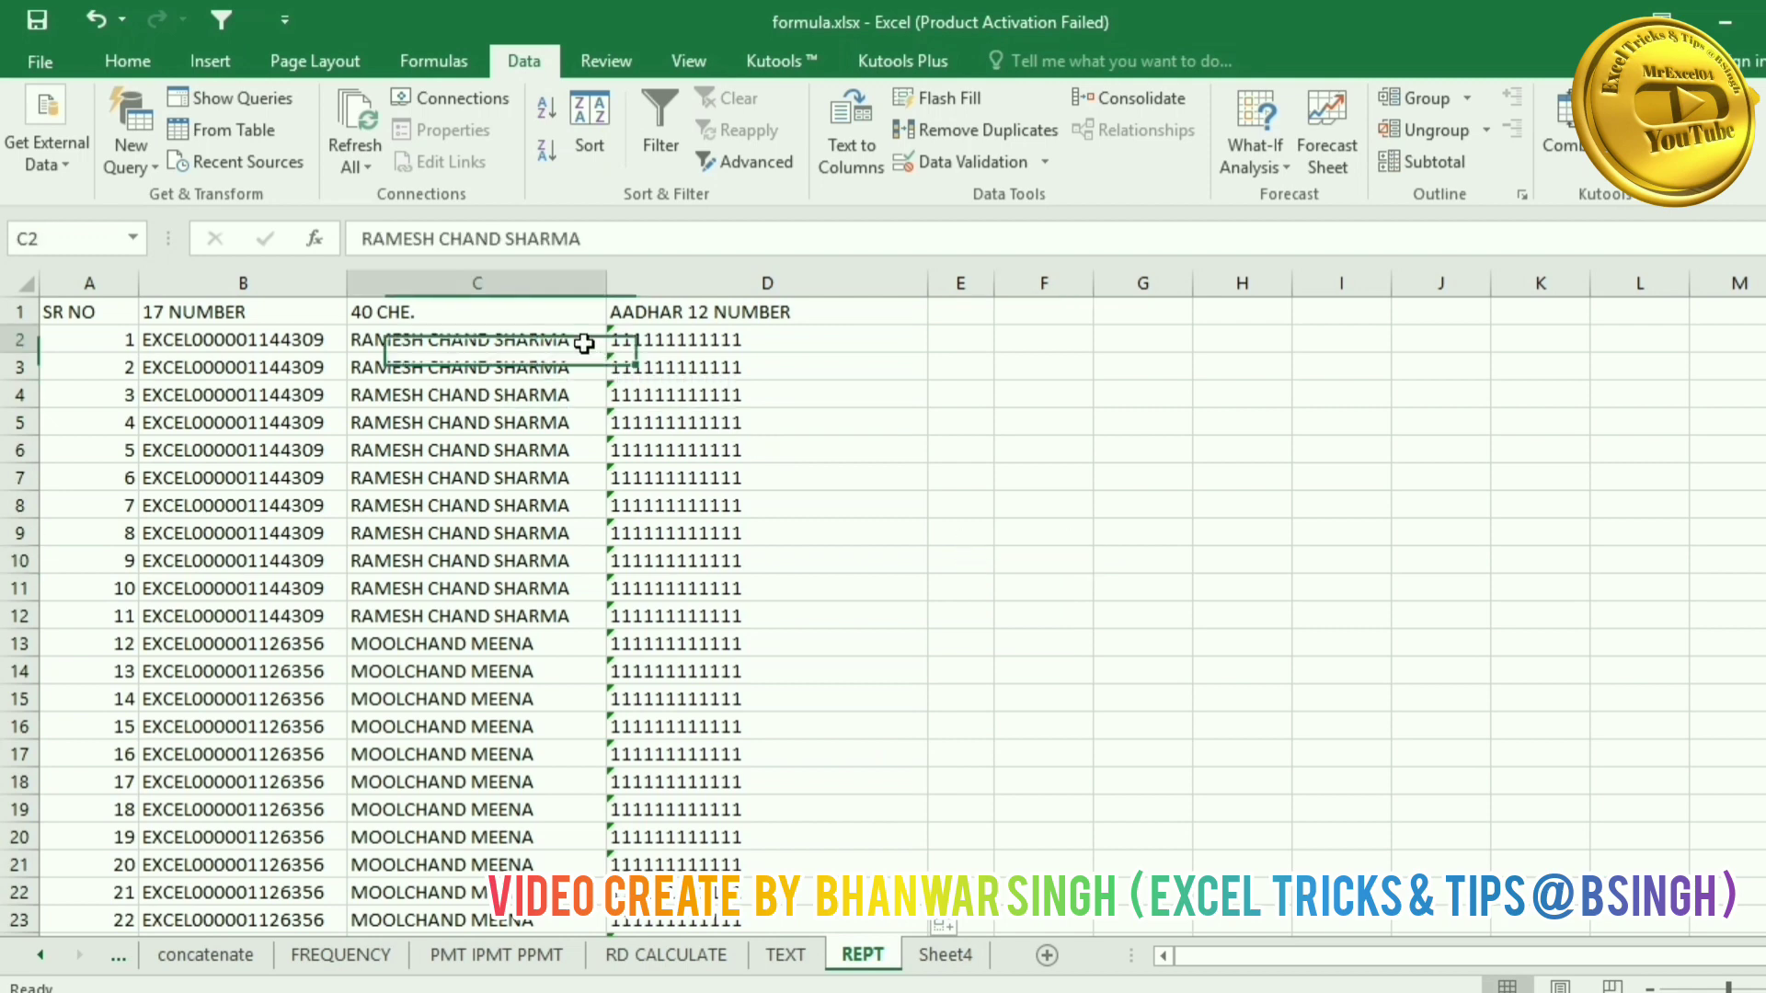
click(405, 318)
click(500, 340)
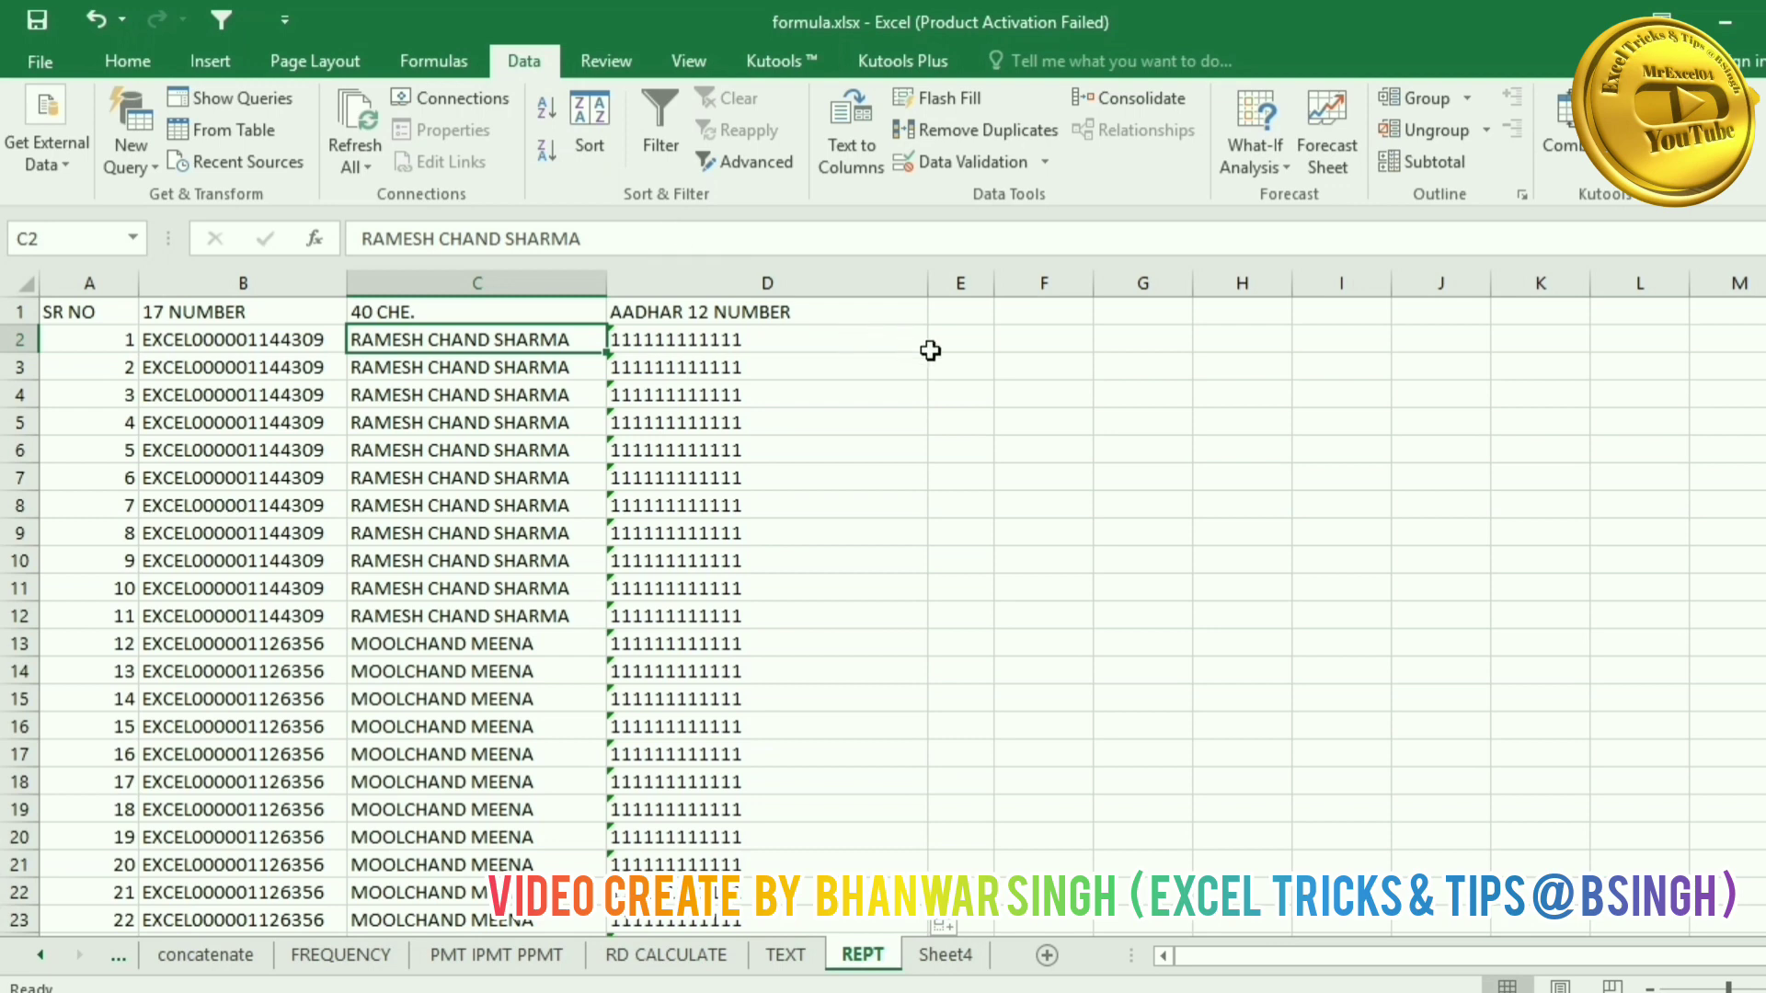
click(972, 345)
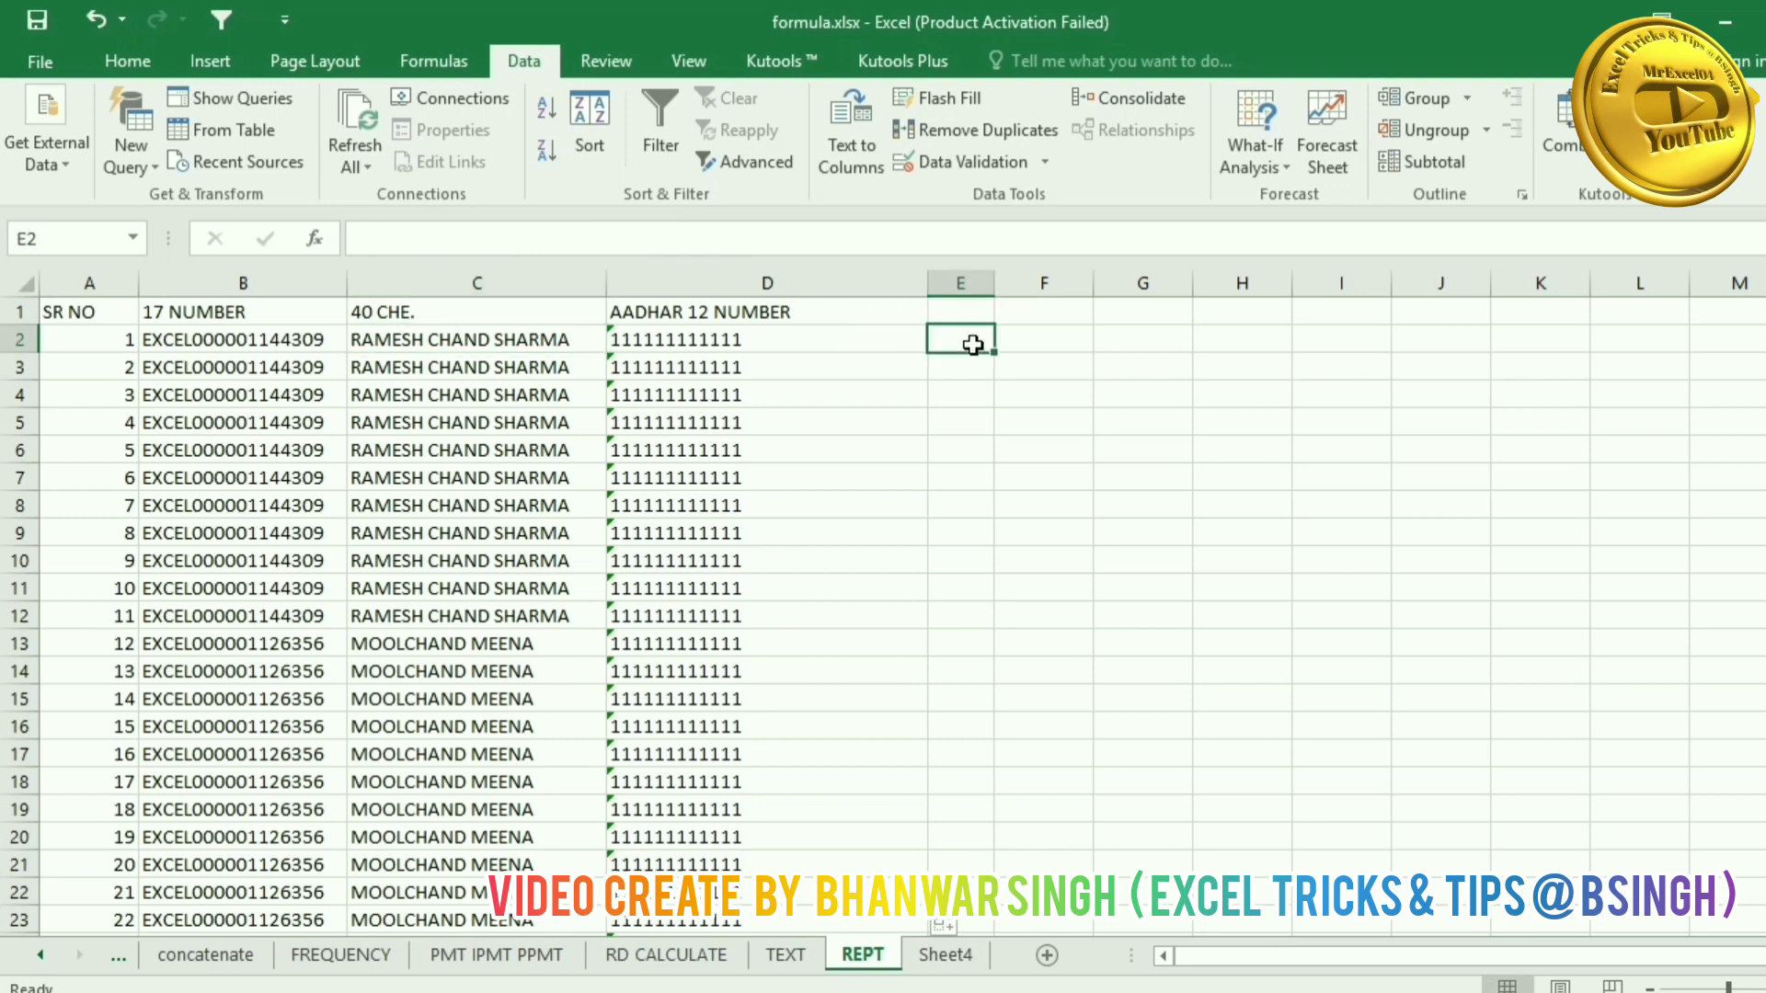
text(=LE)
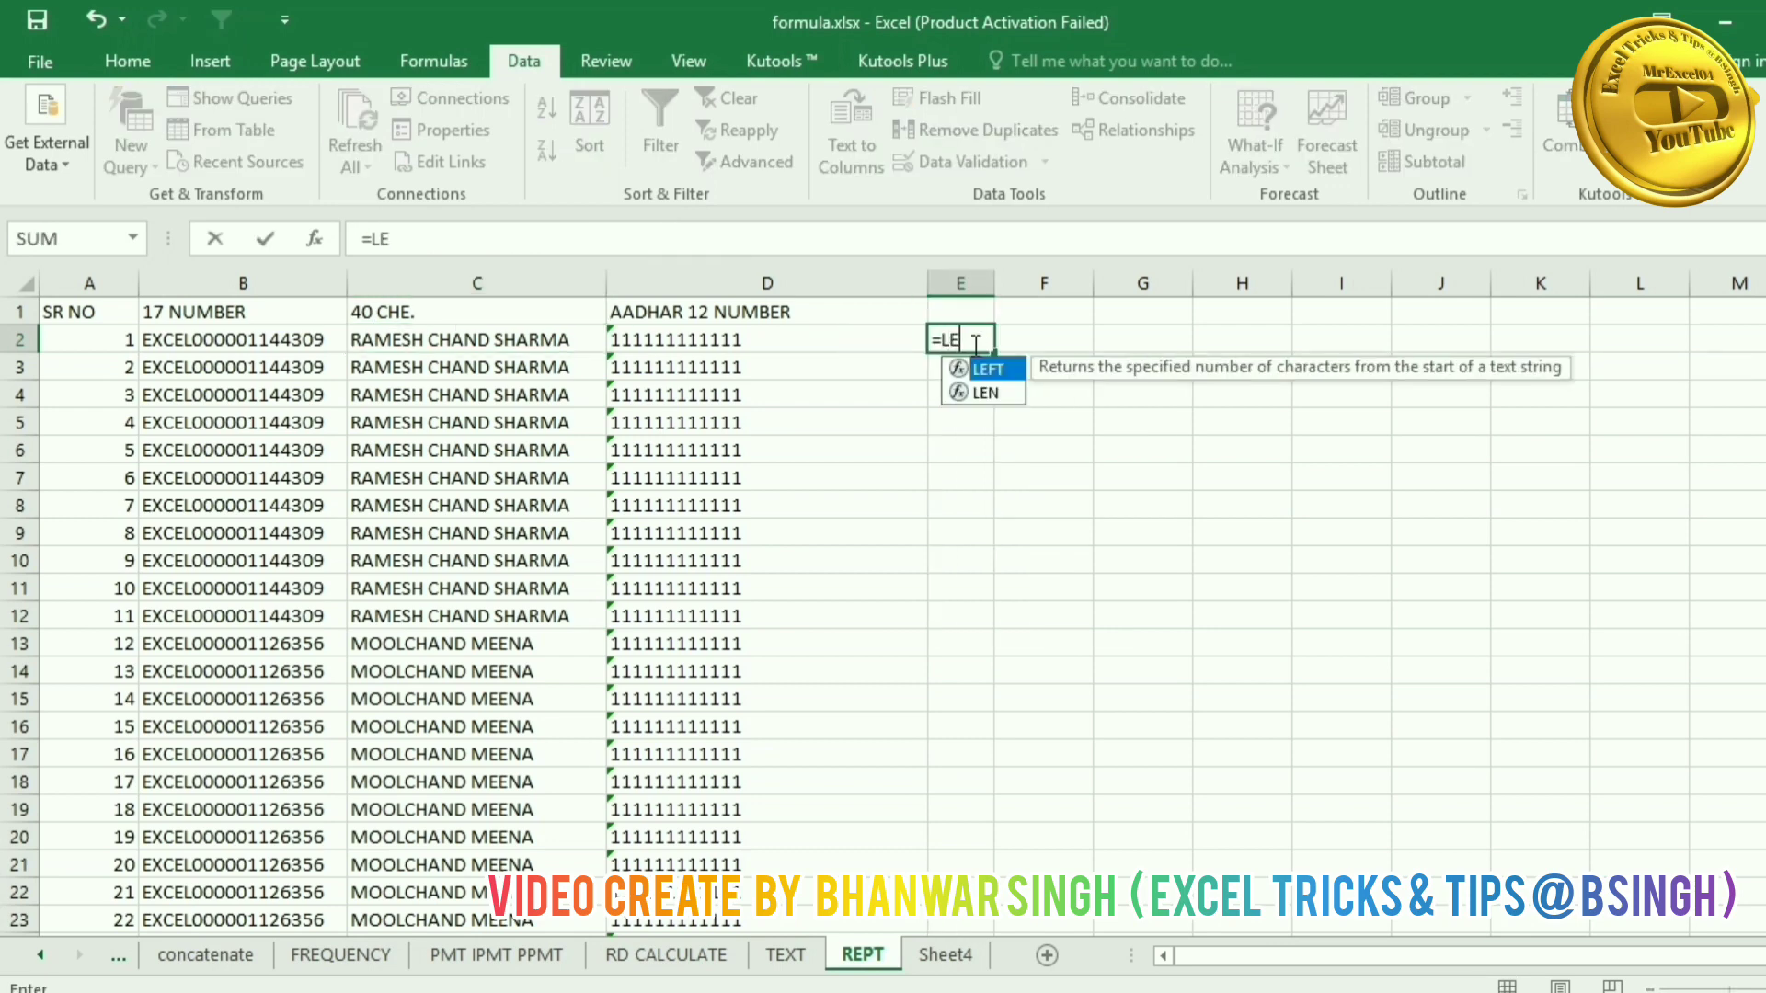
text(N)
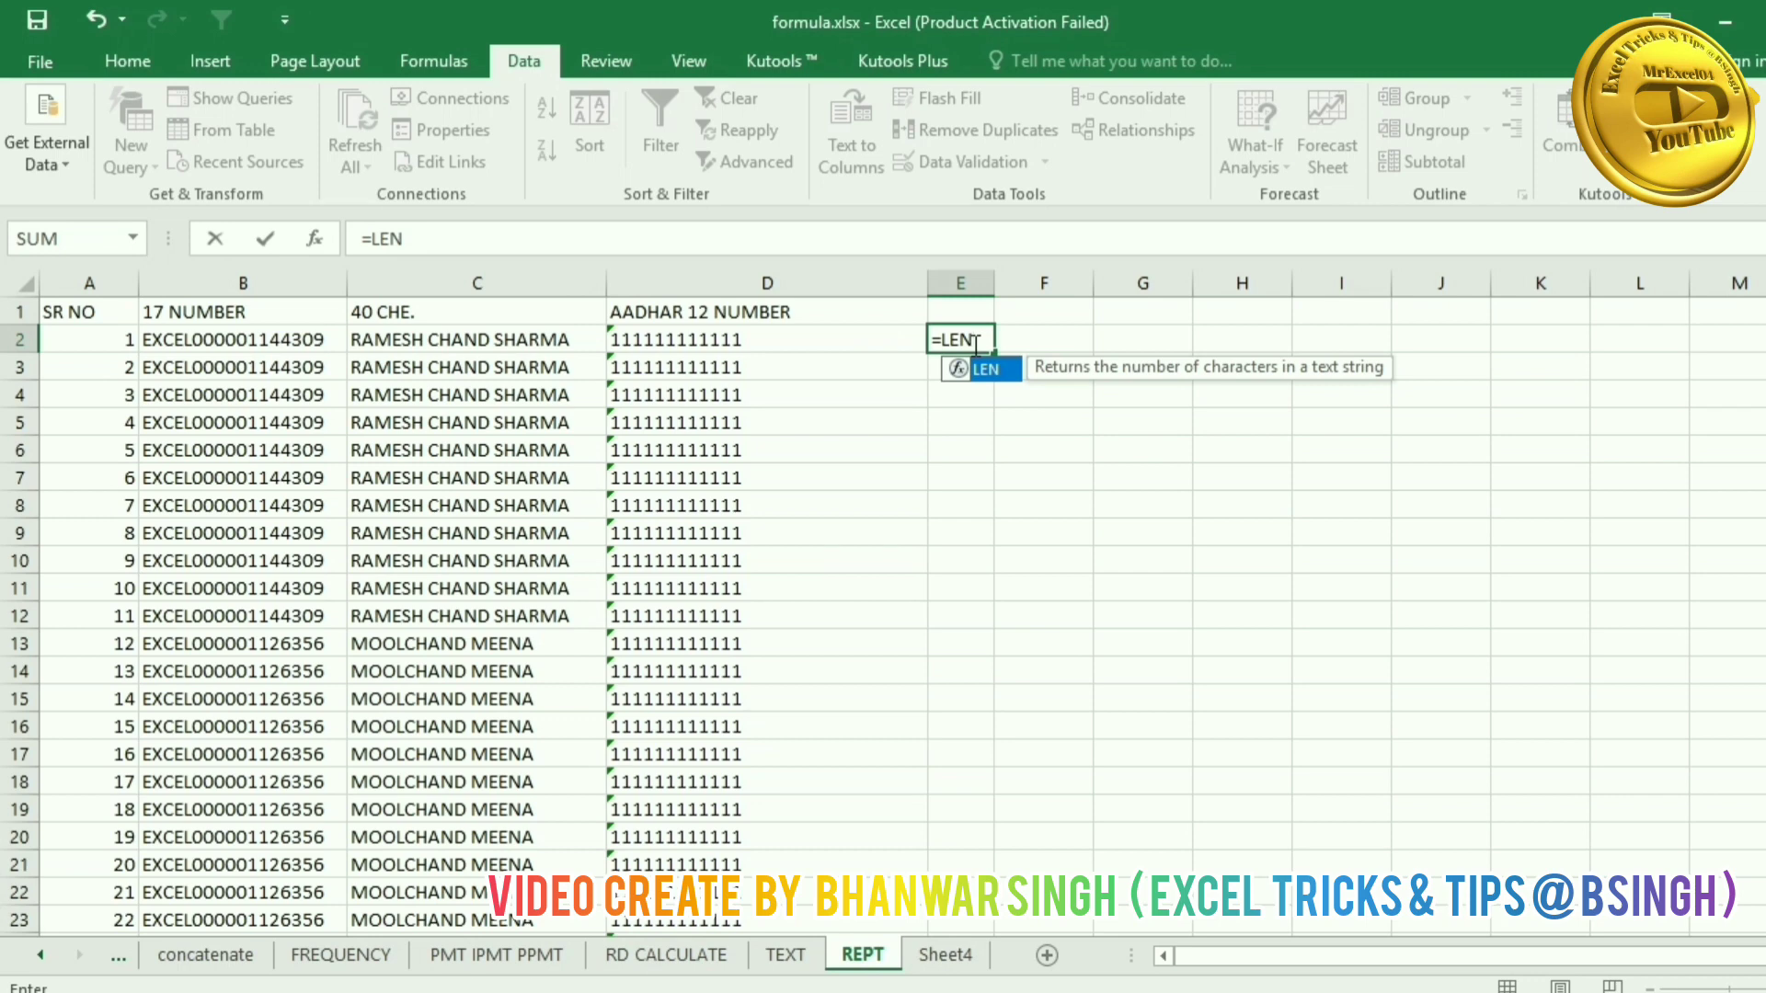
text(()
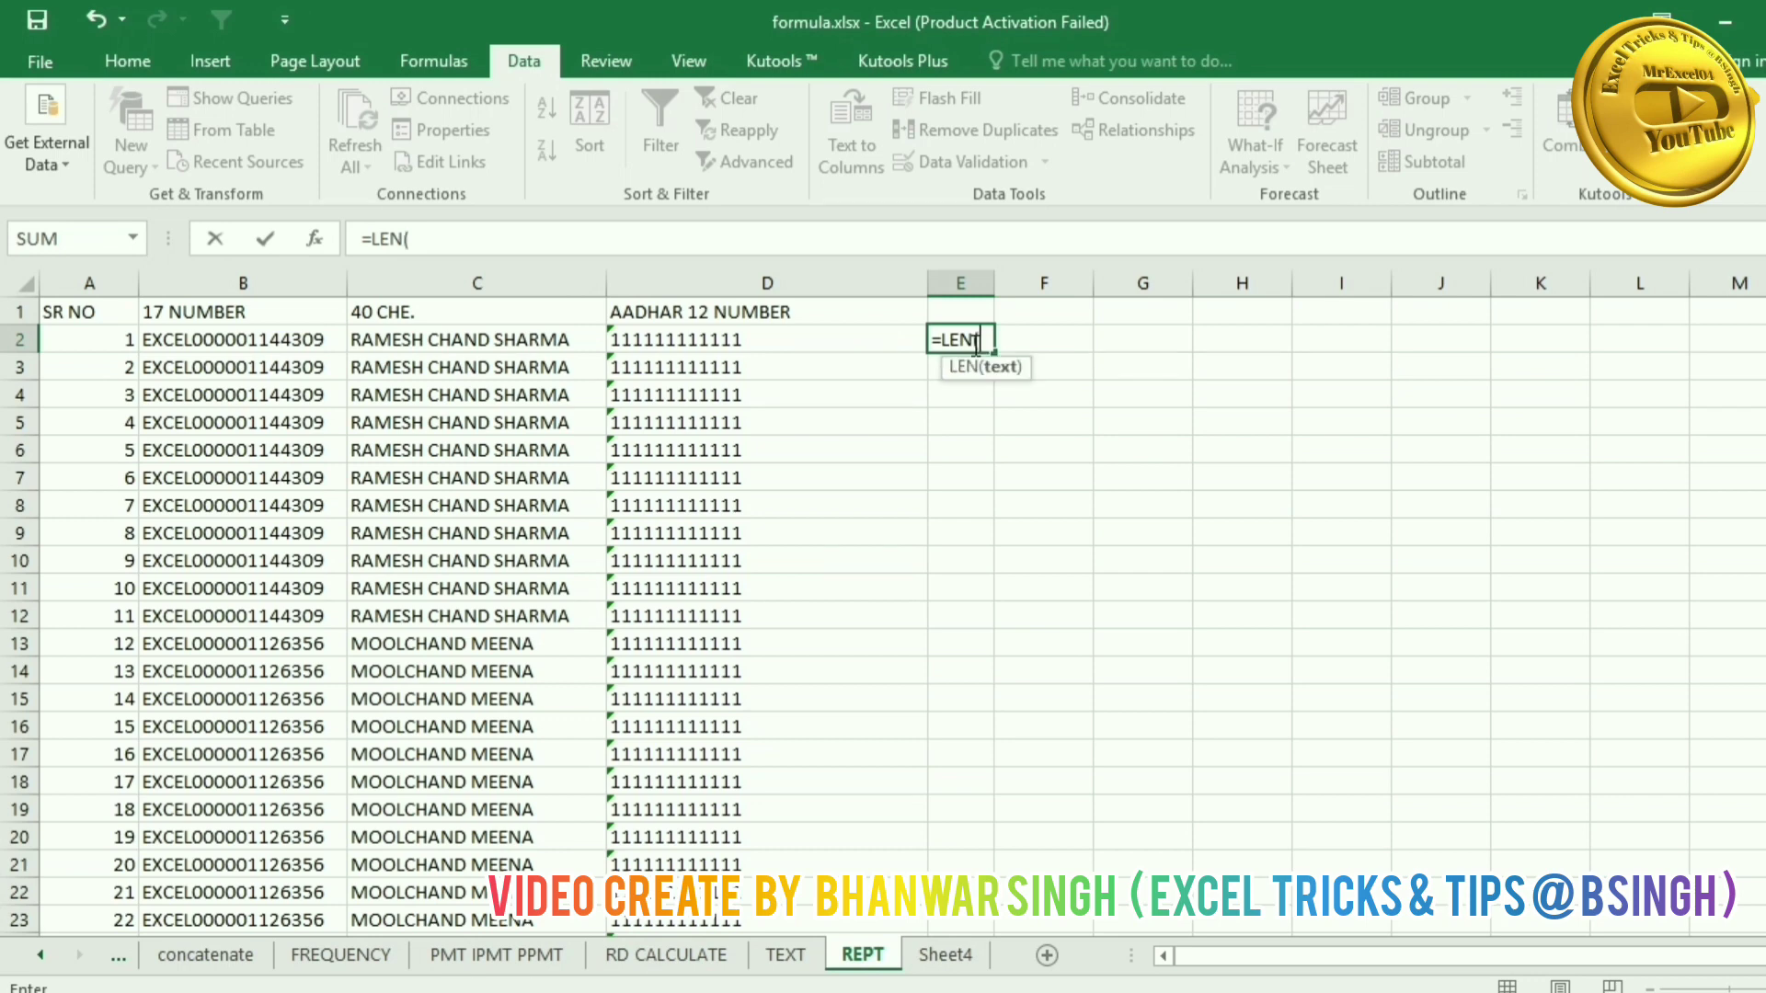
click(550, 335)
key(Return)
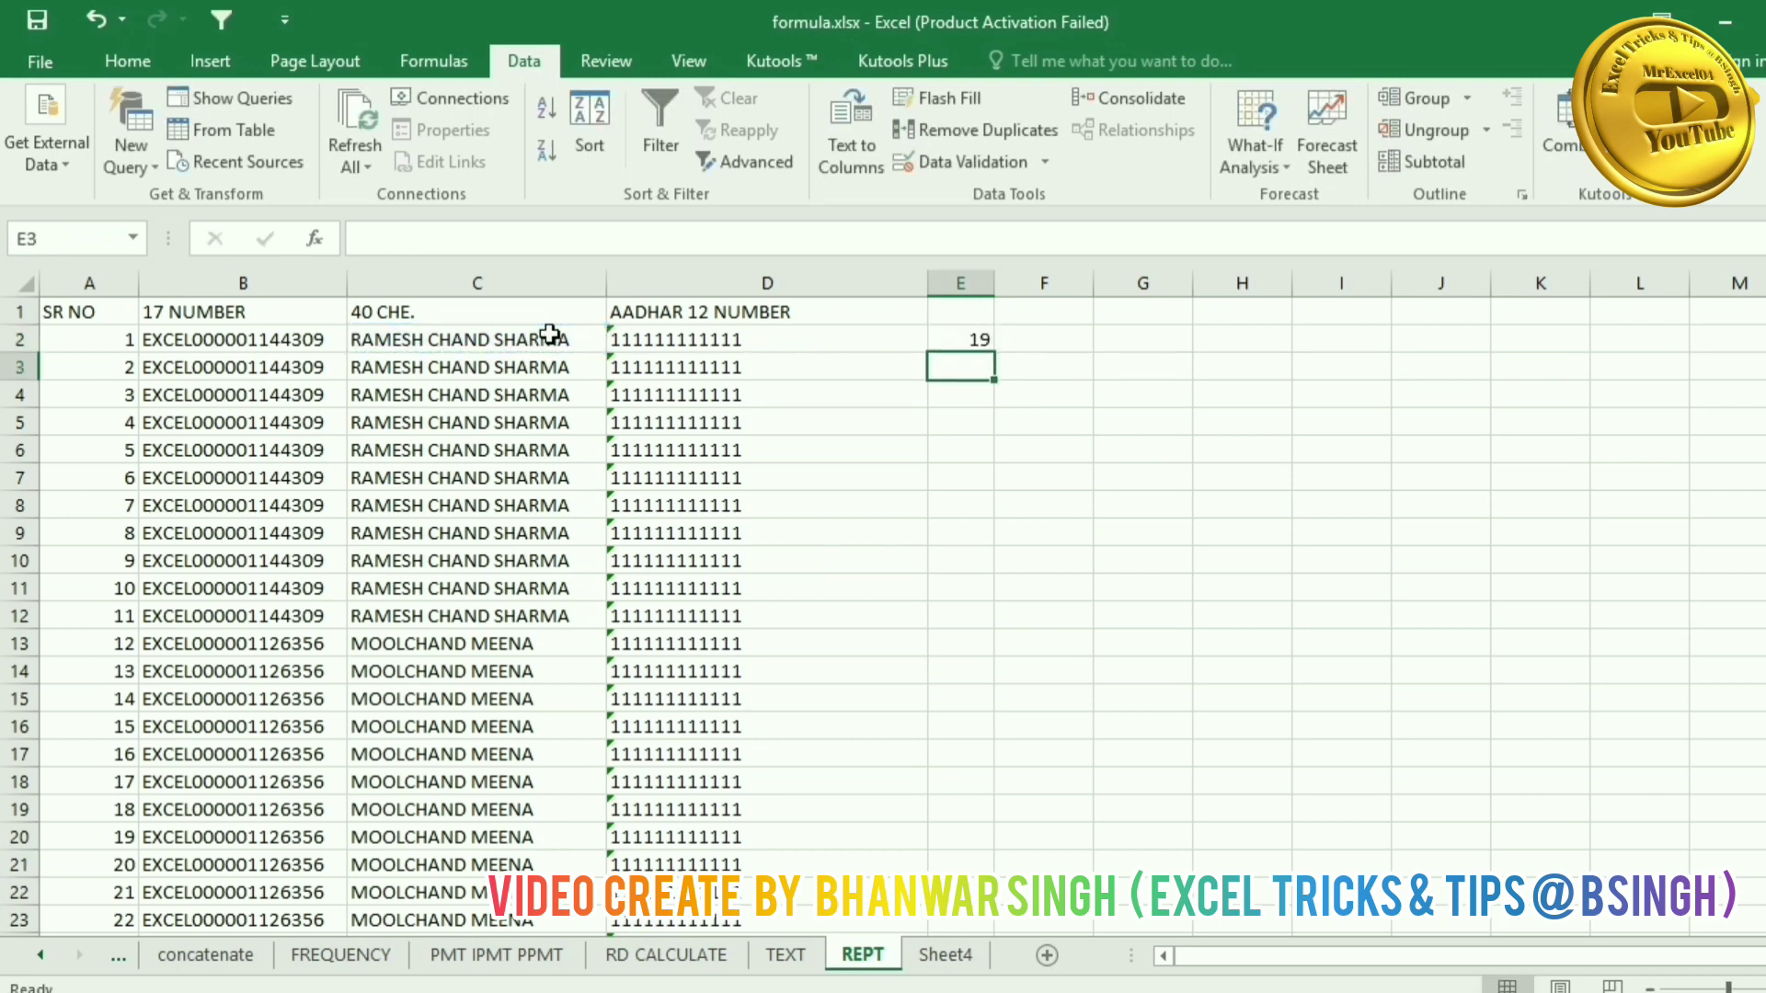
Step: Copy the LEN formula from E2 down to E21, then clear the character counts from E2:E21
click(980, 340)
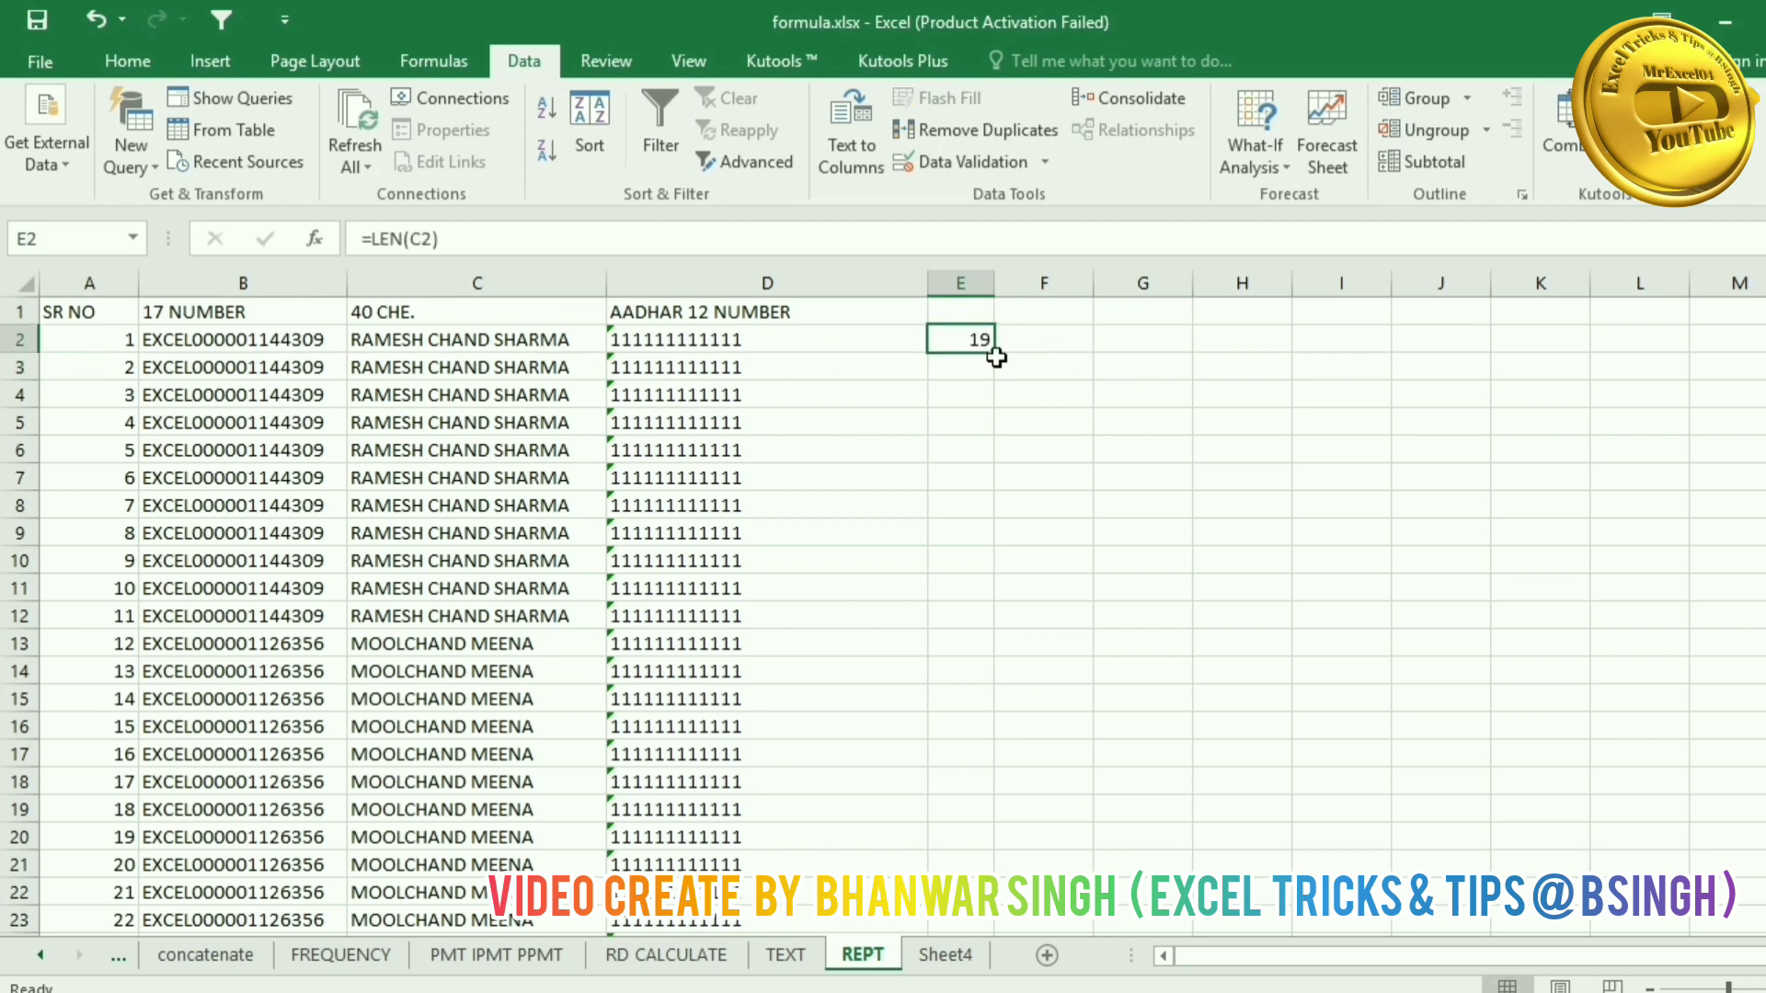
drag(994, 357, 990, 869)
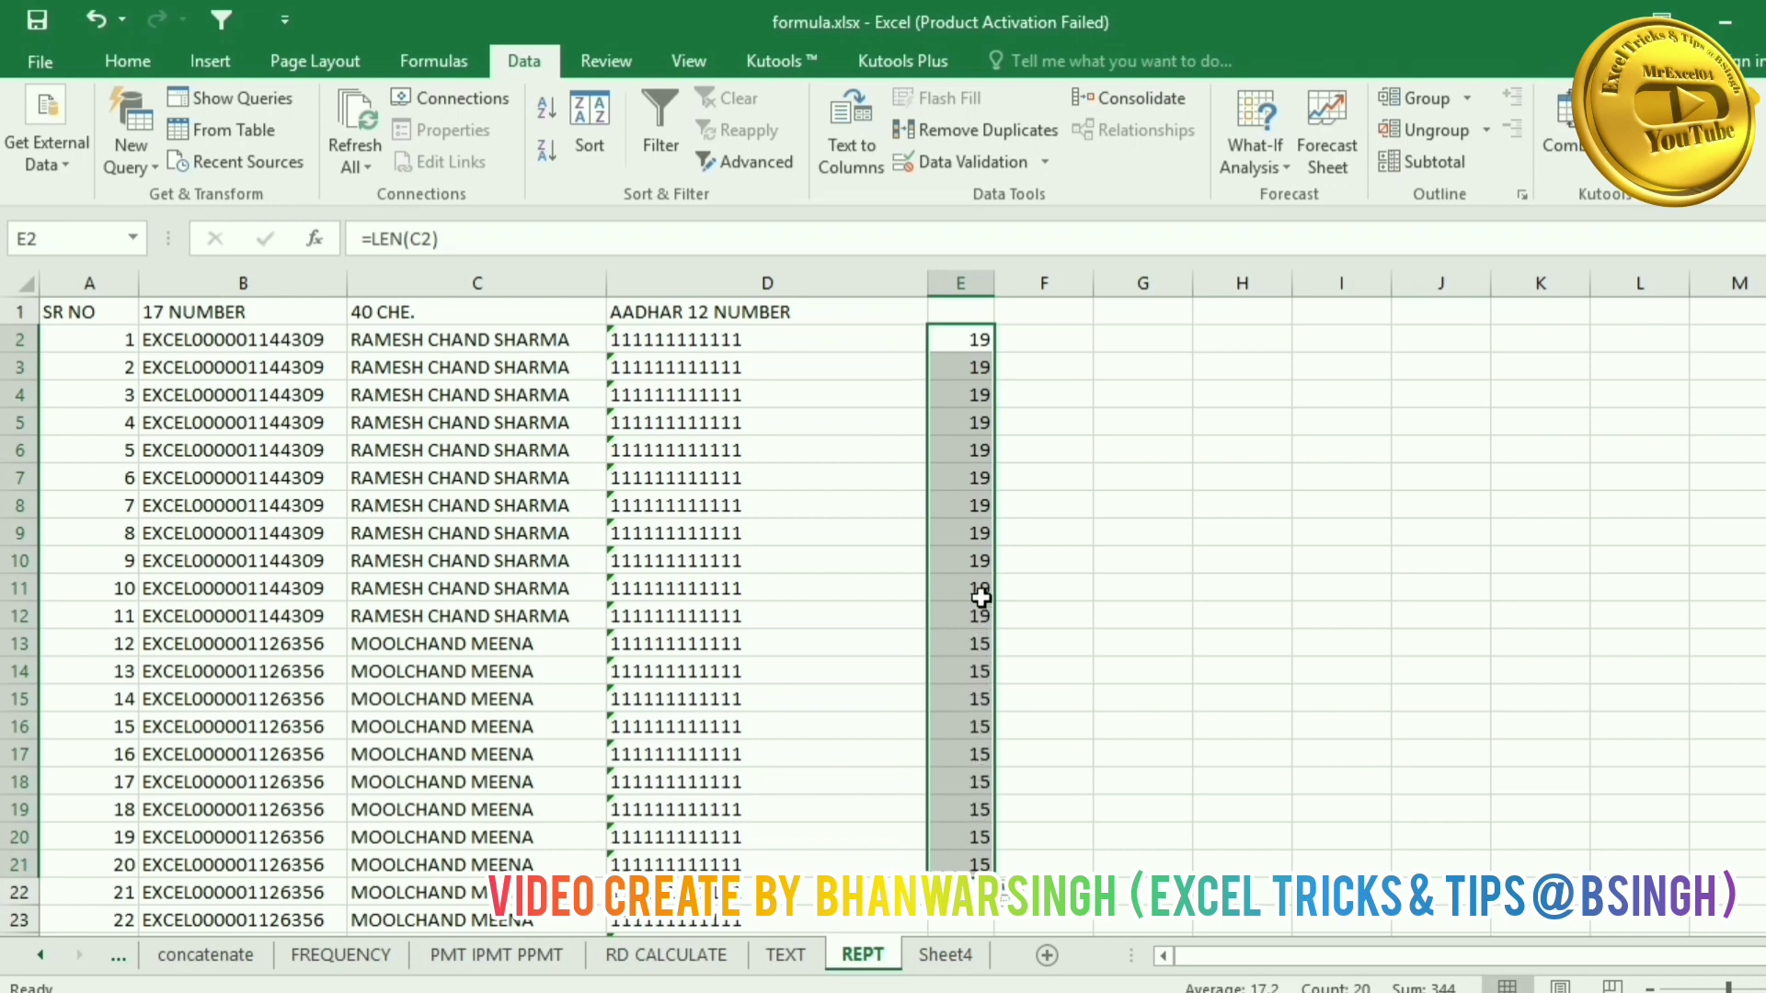
key(Delete)
click(1102, 458)
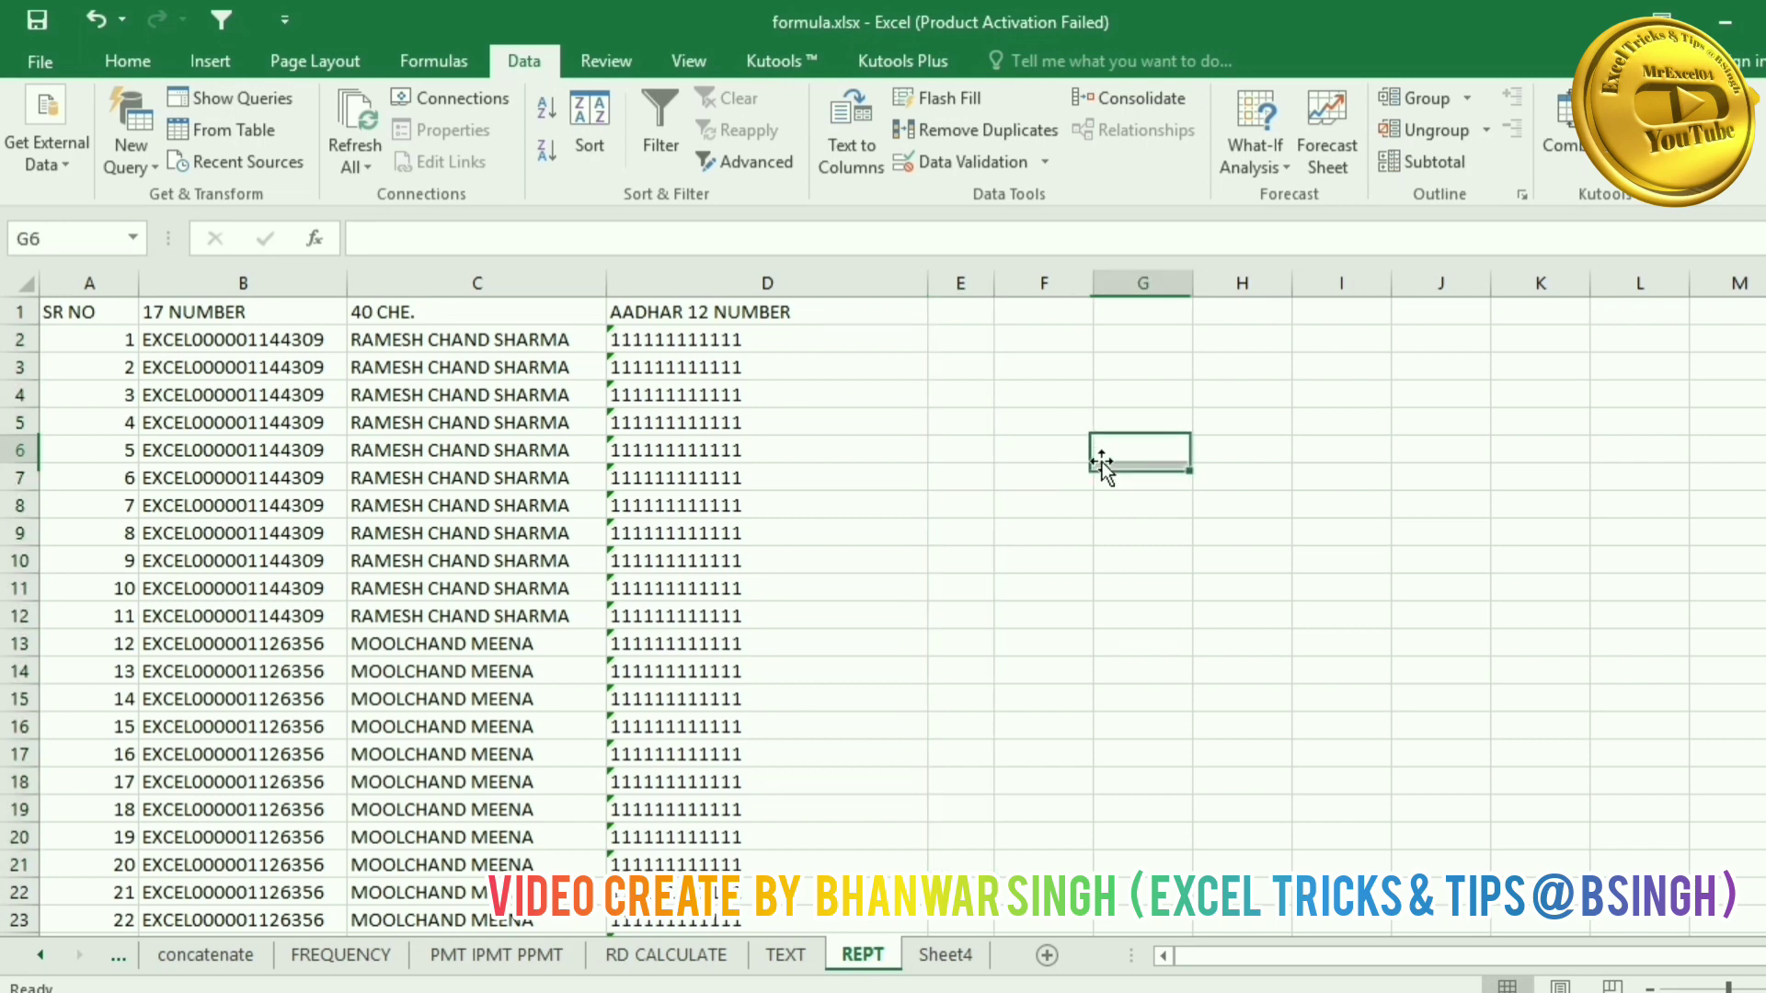
click(981, 338)
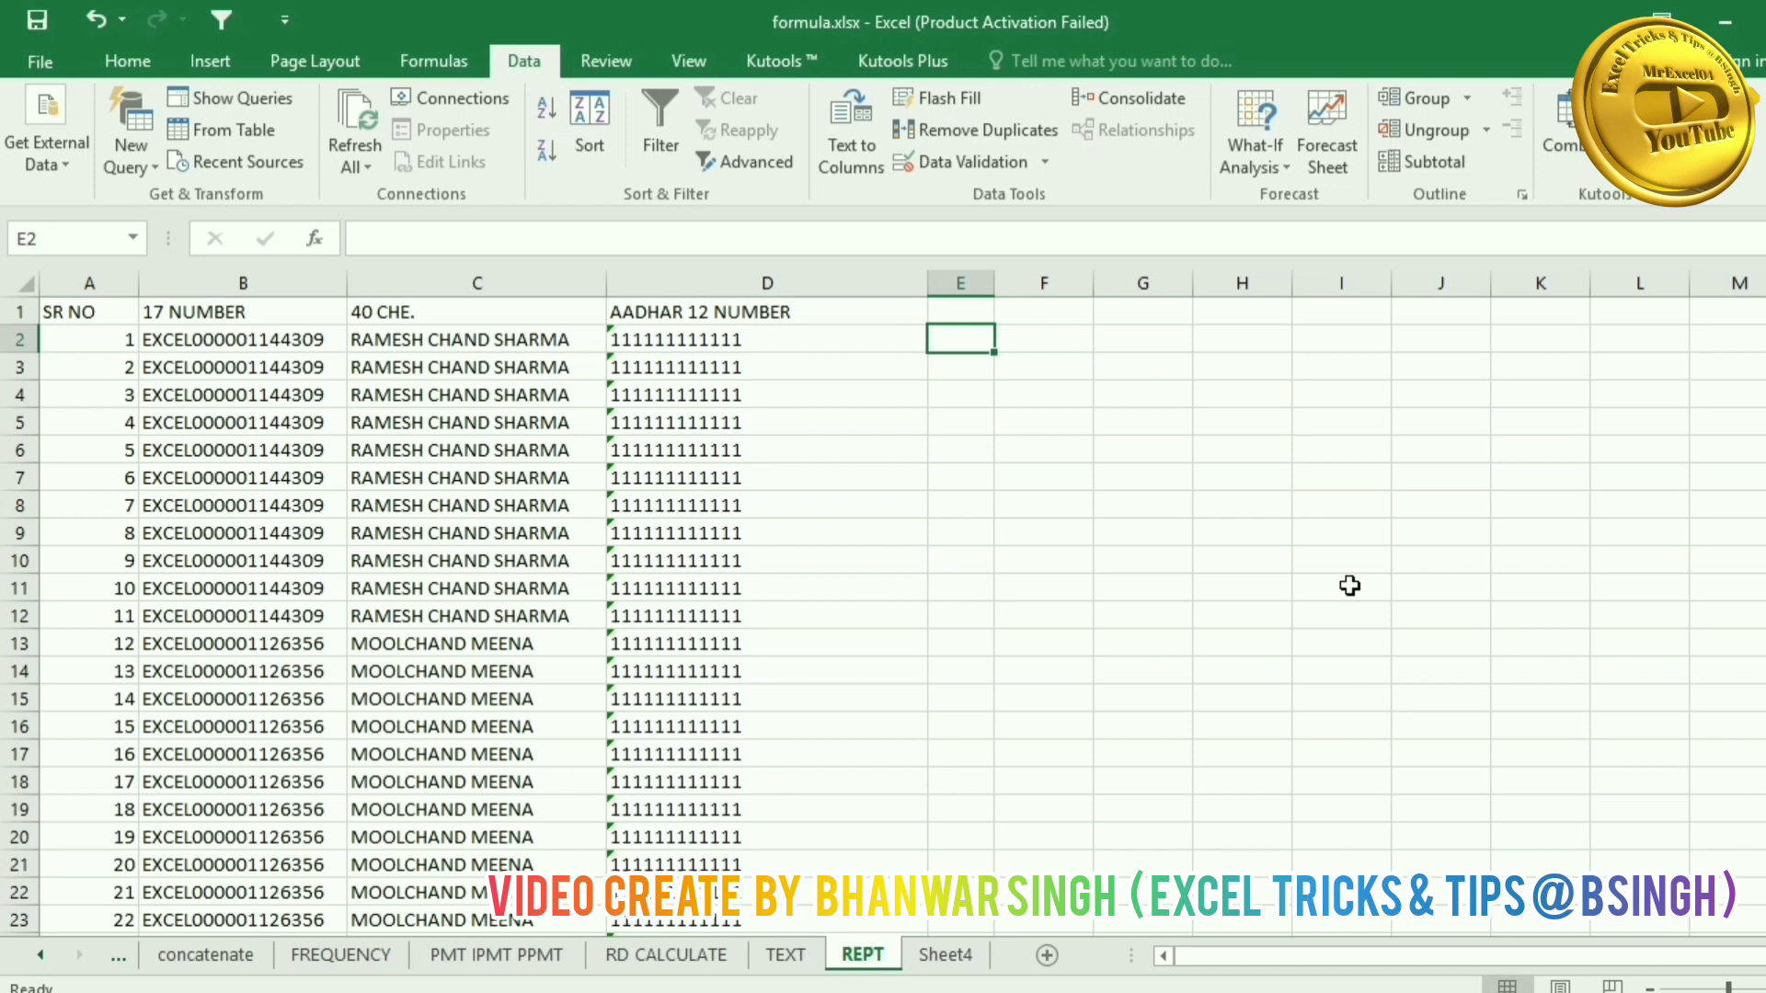
click(930, 476)
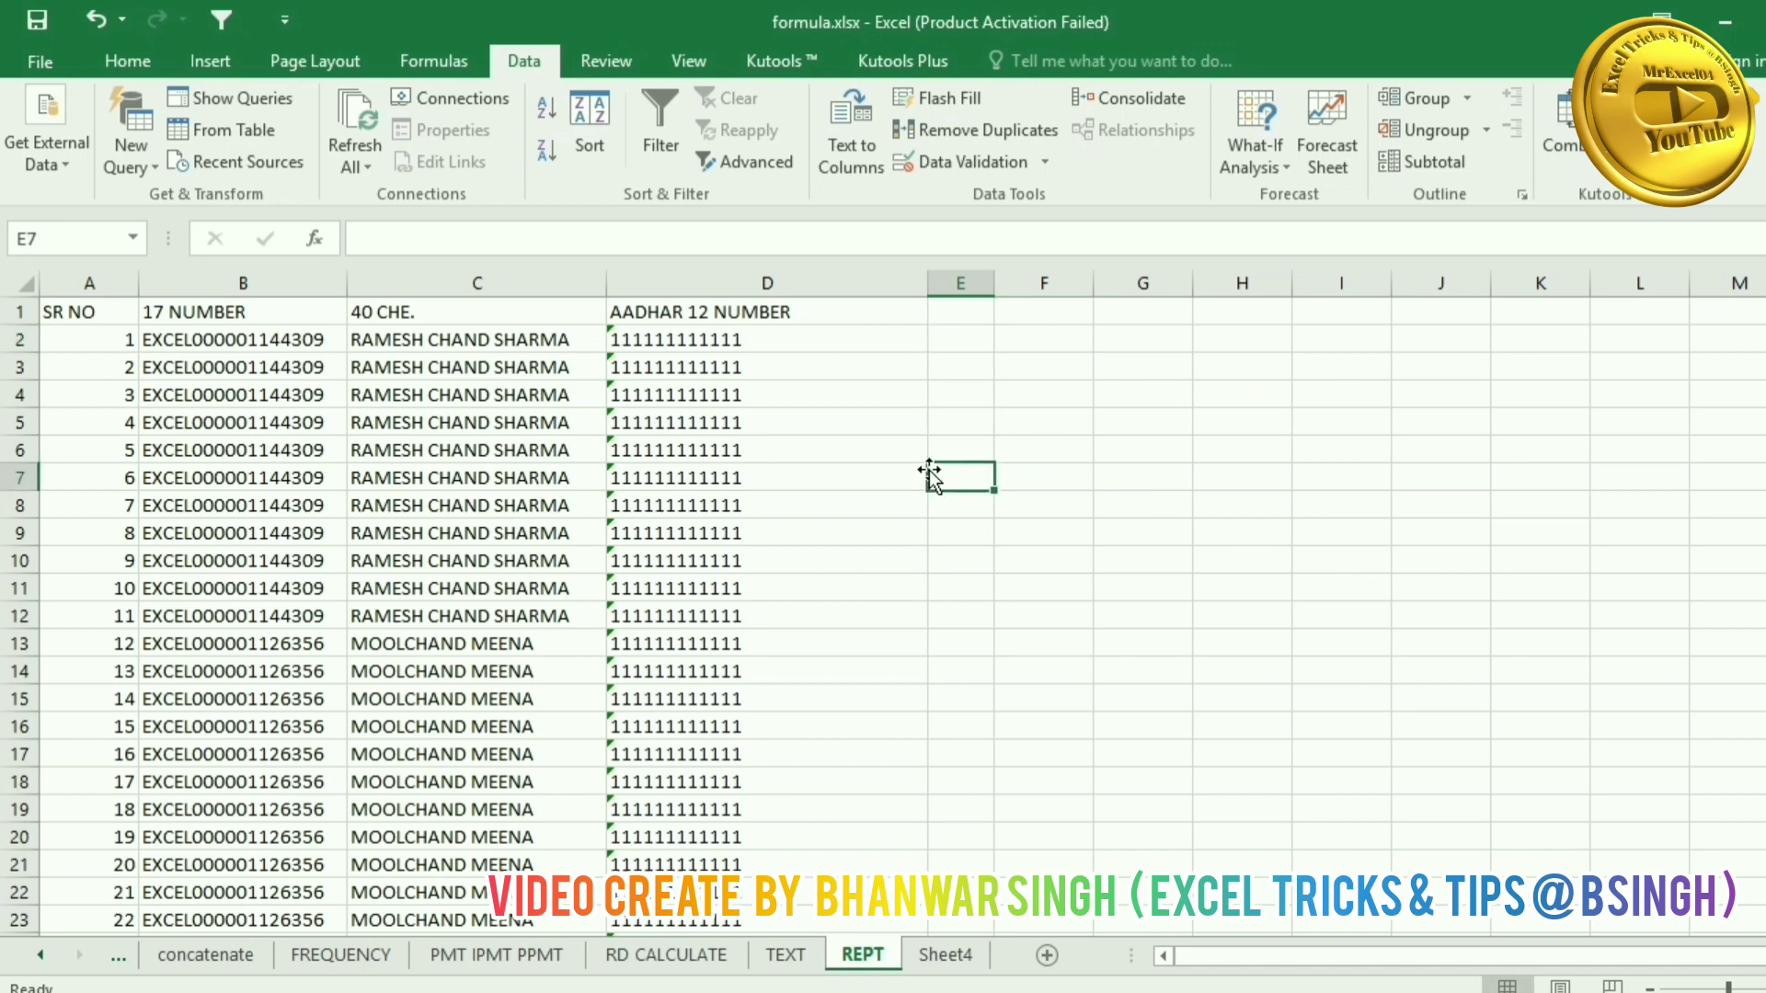
click(956, 313)
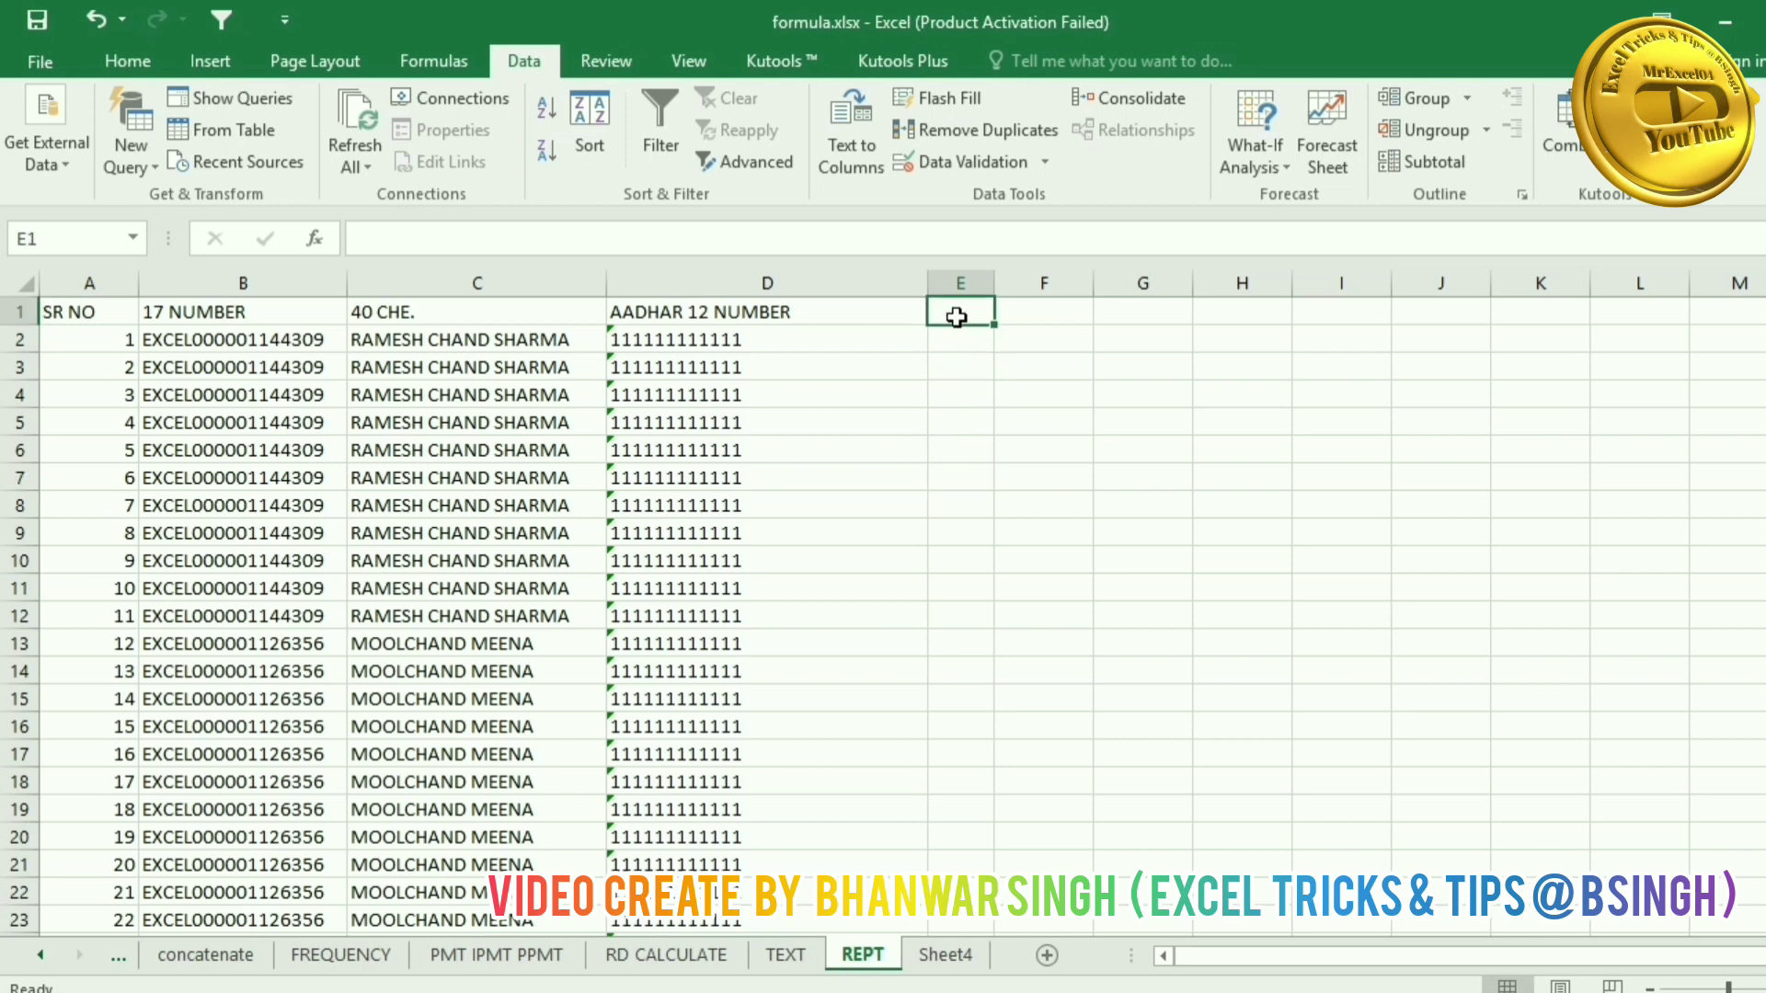
click(263, 308)
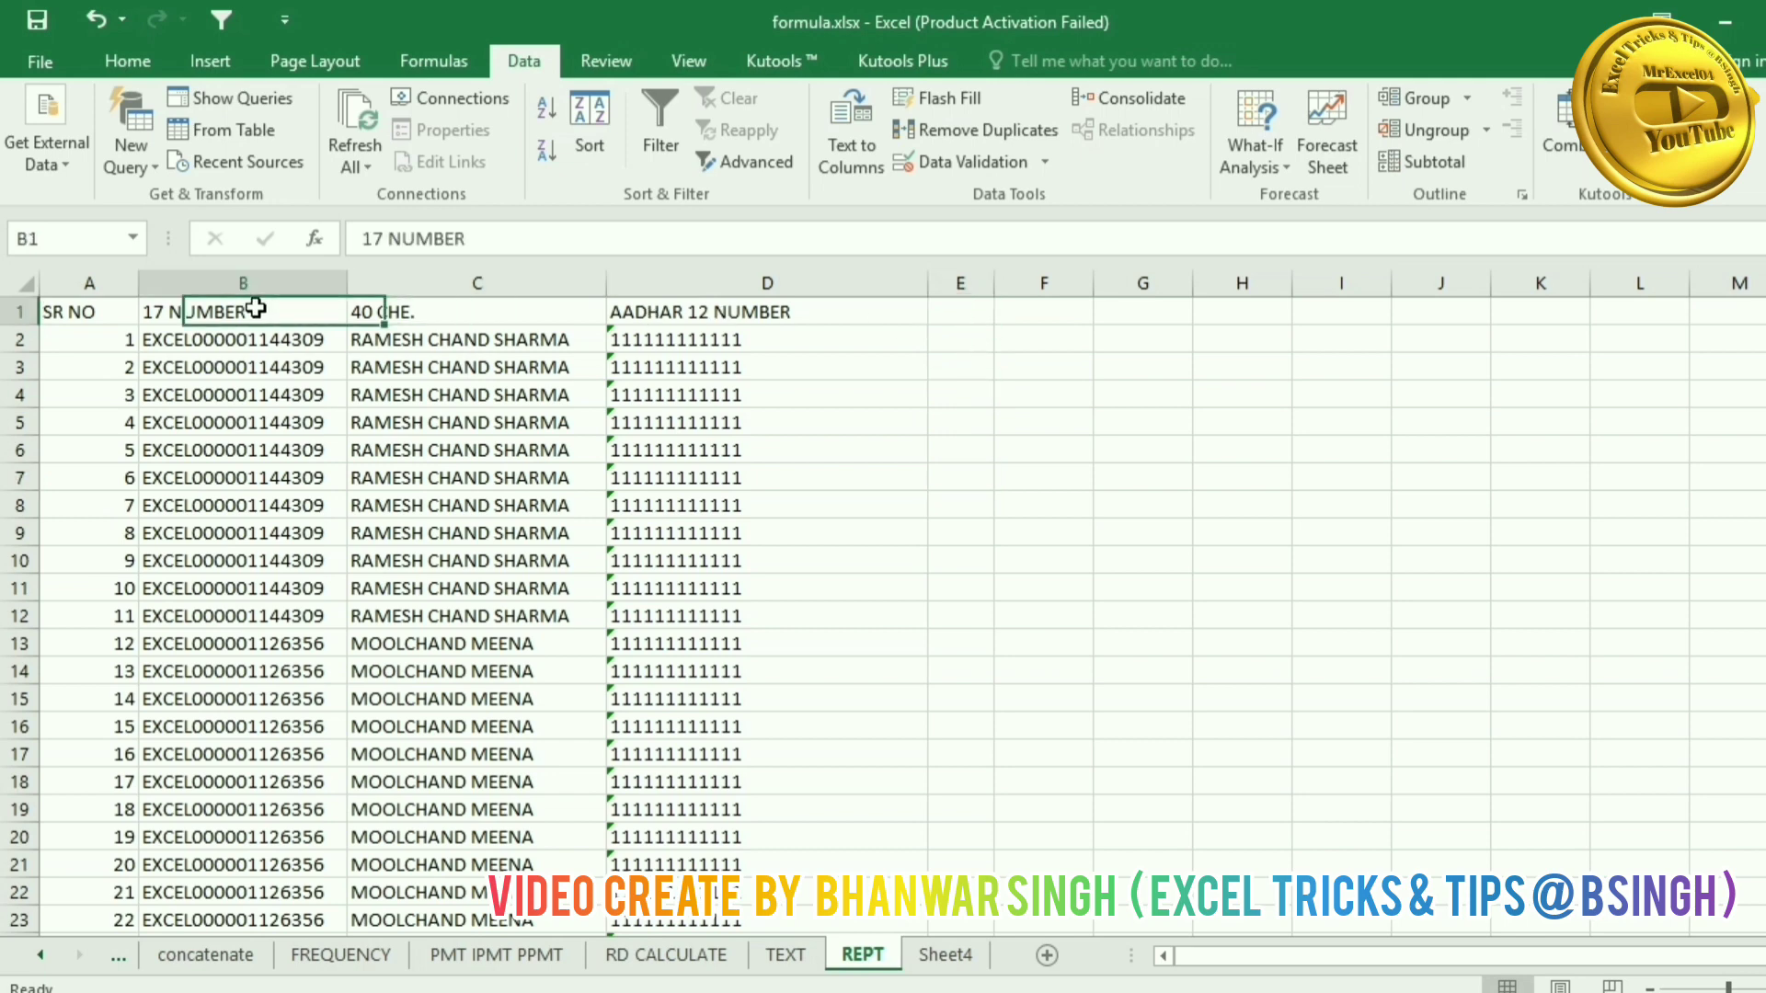
Step: Add up the three fixed field lengths in E1 with =17+40+12
click(953, 315)
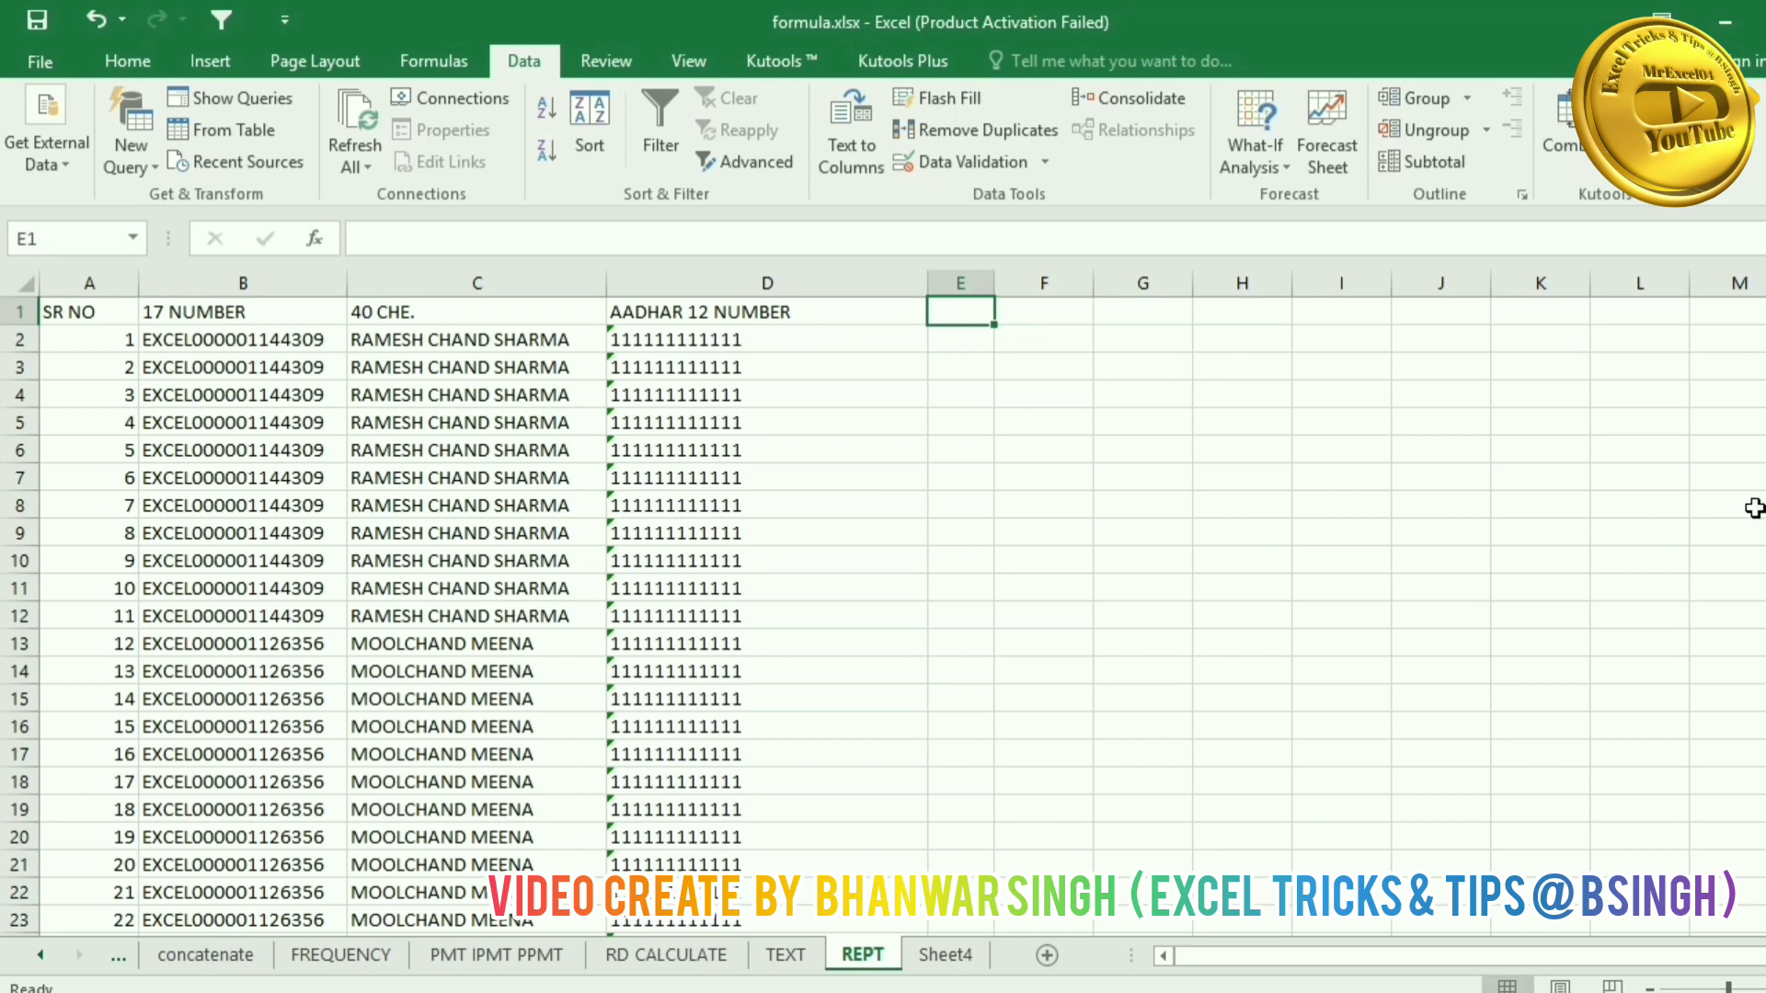
text(17)
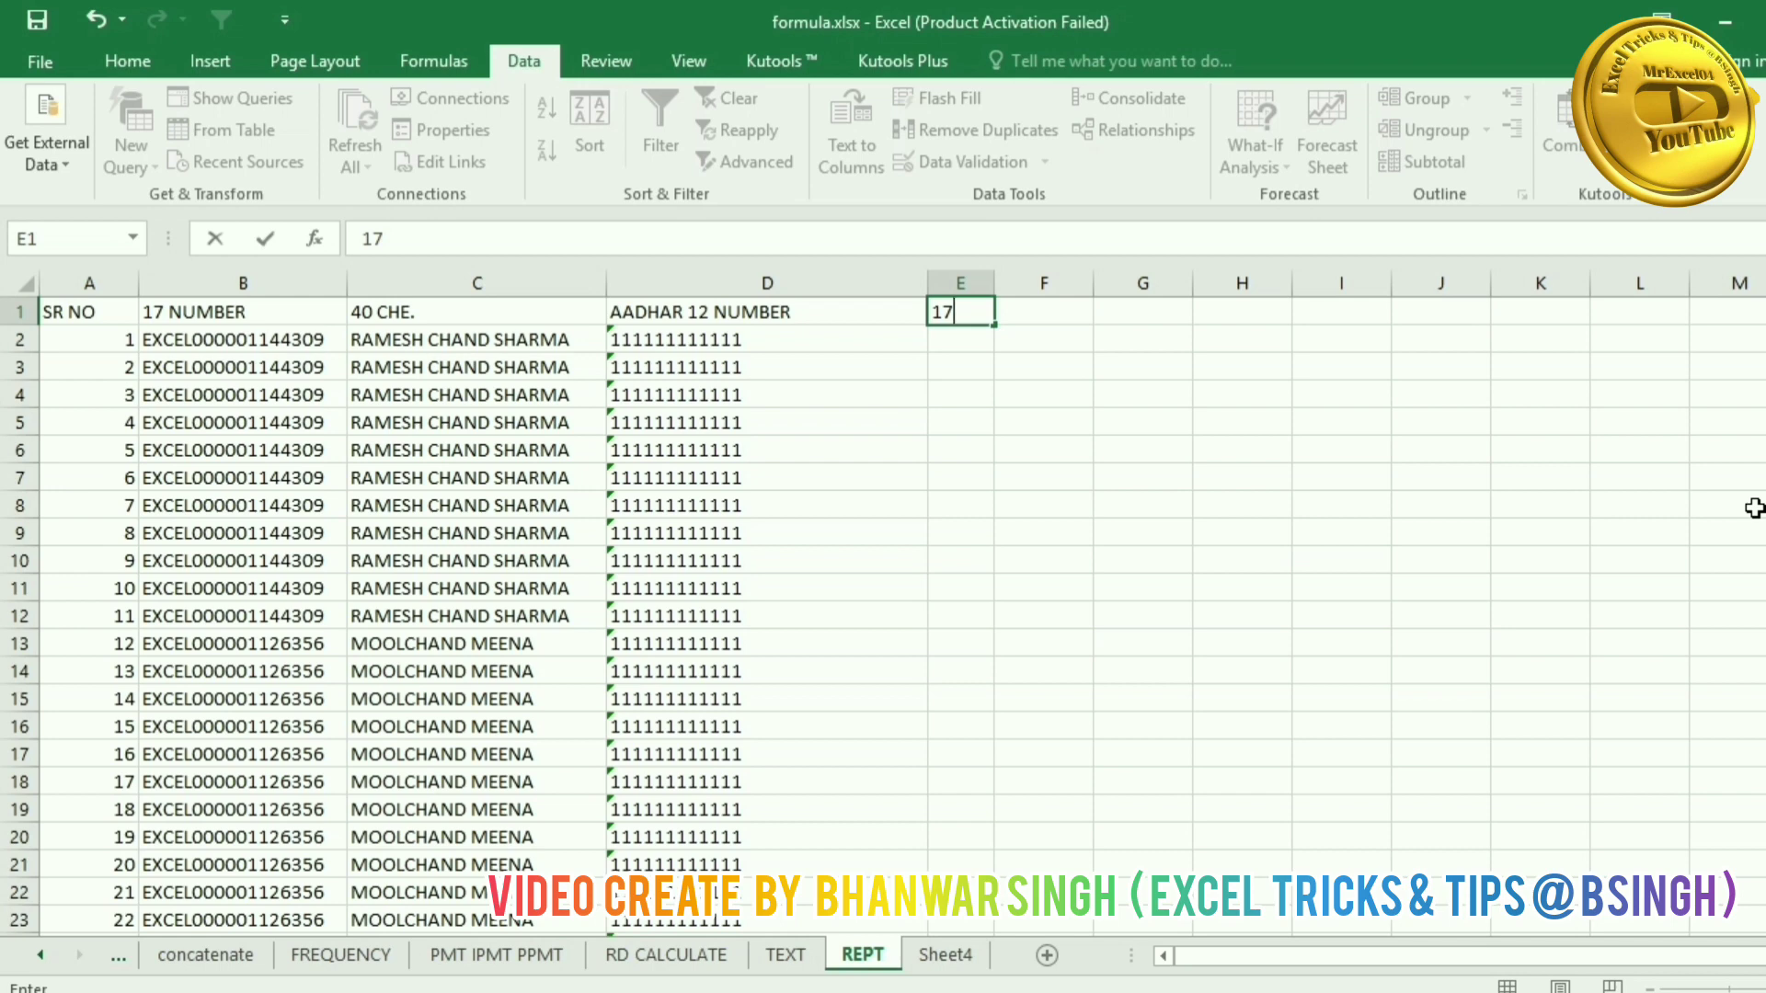
key(BackSpace)
key(BackSpace)
text(=17+40+)
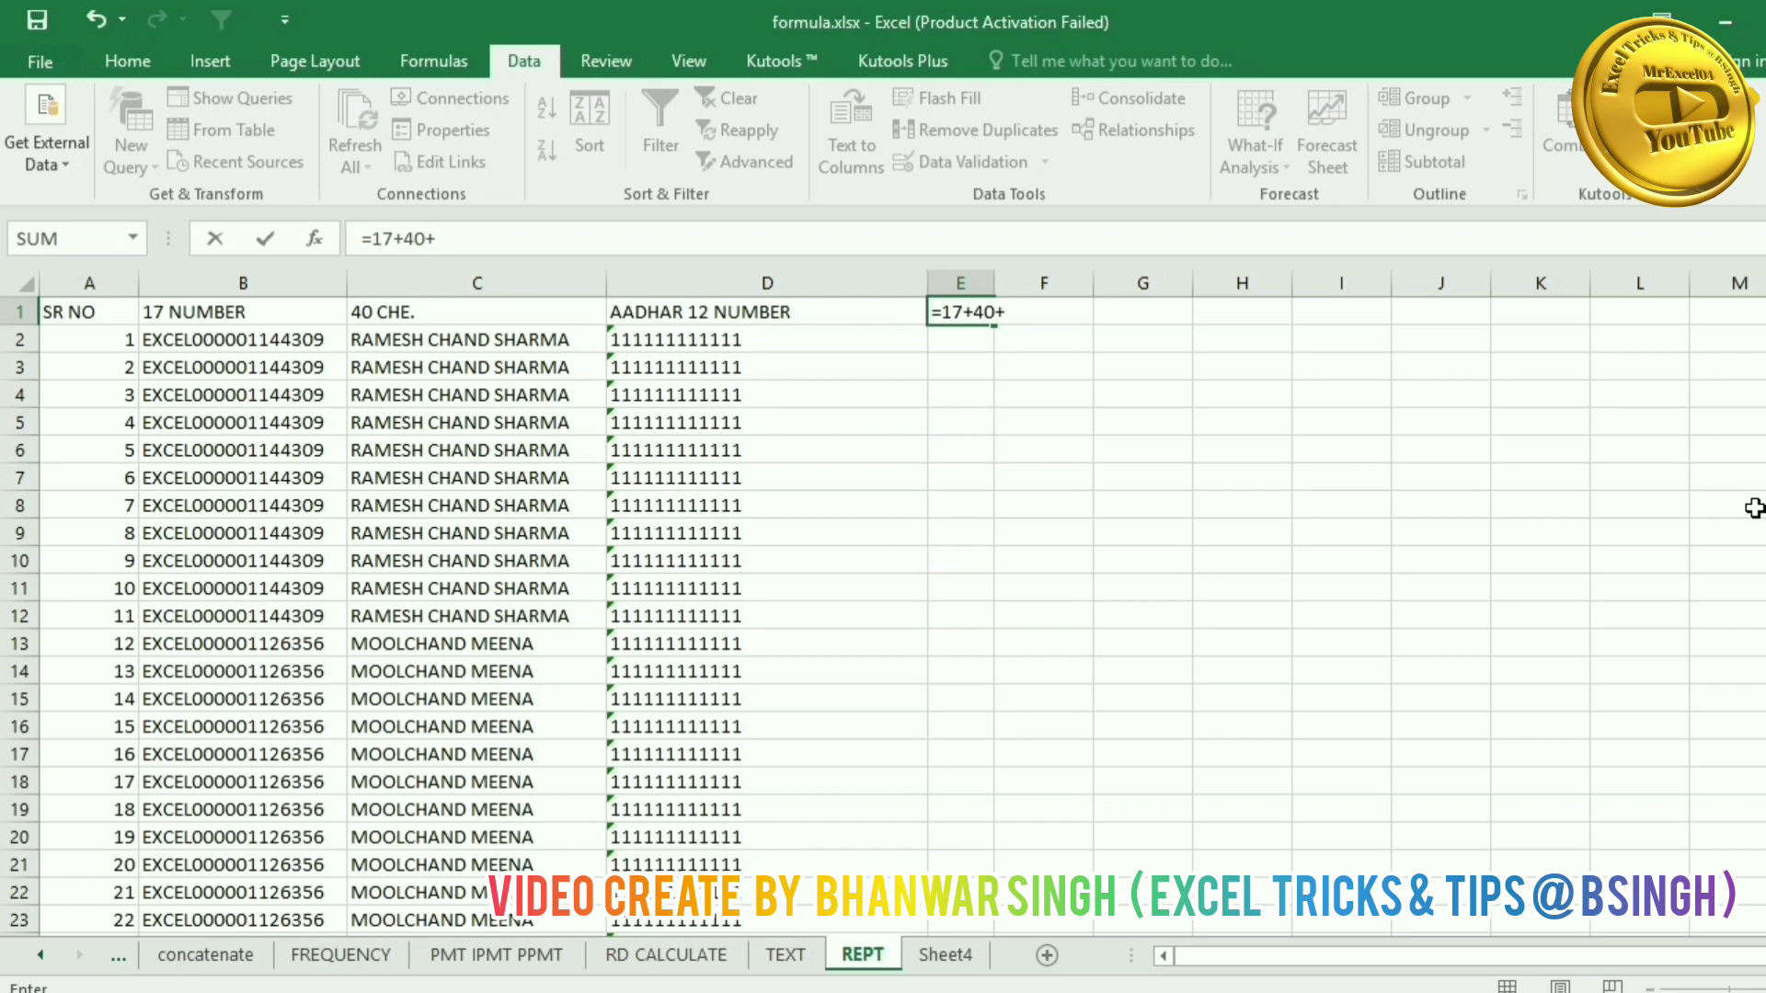
text(12)
key(Return)
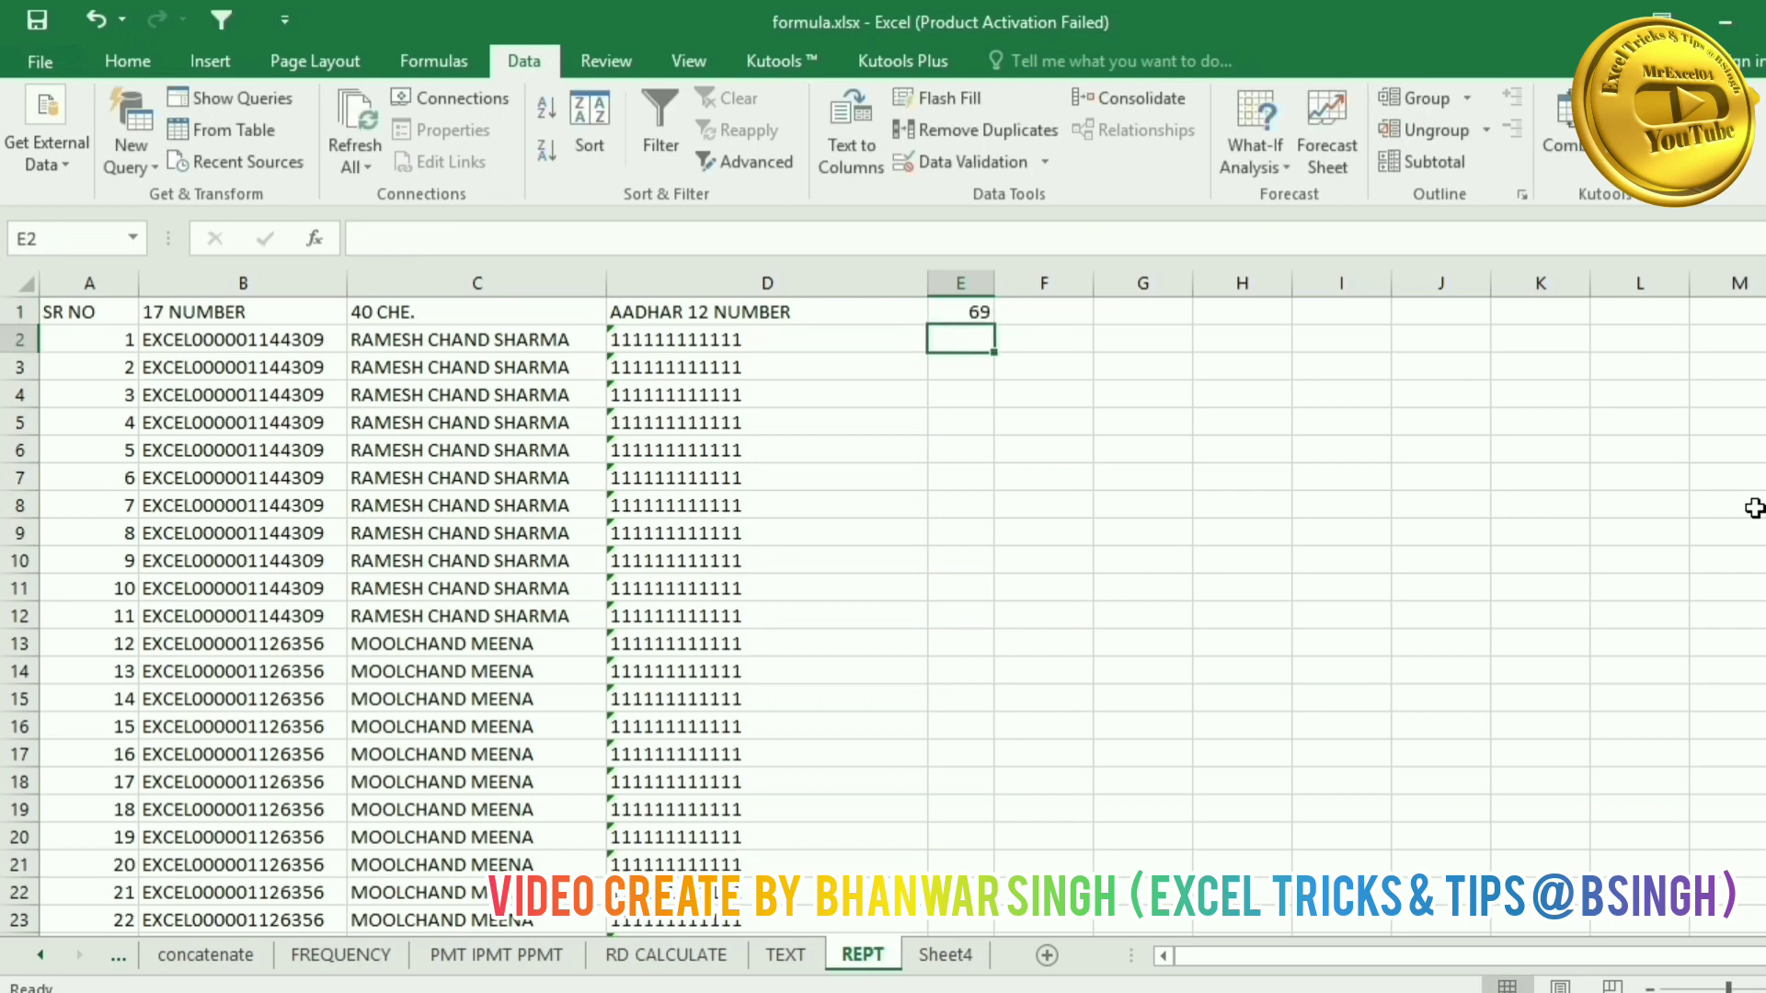
click(960, 315)
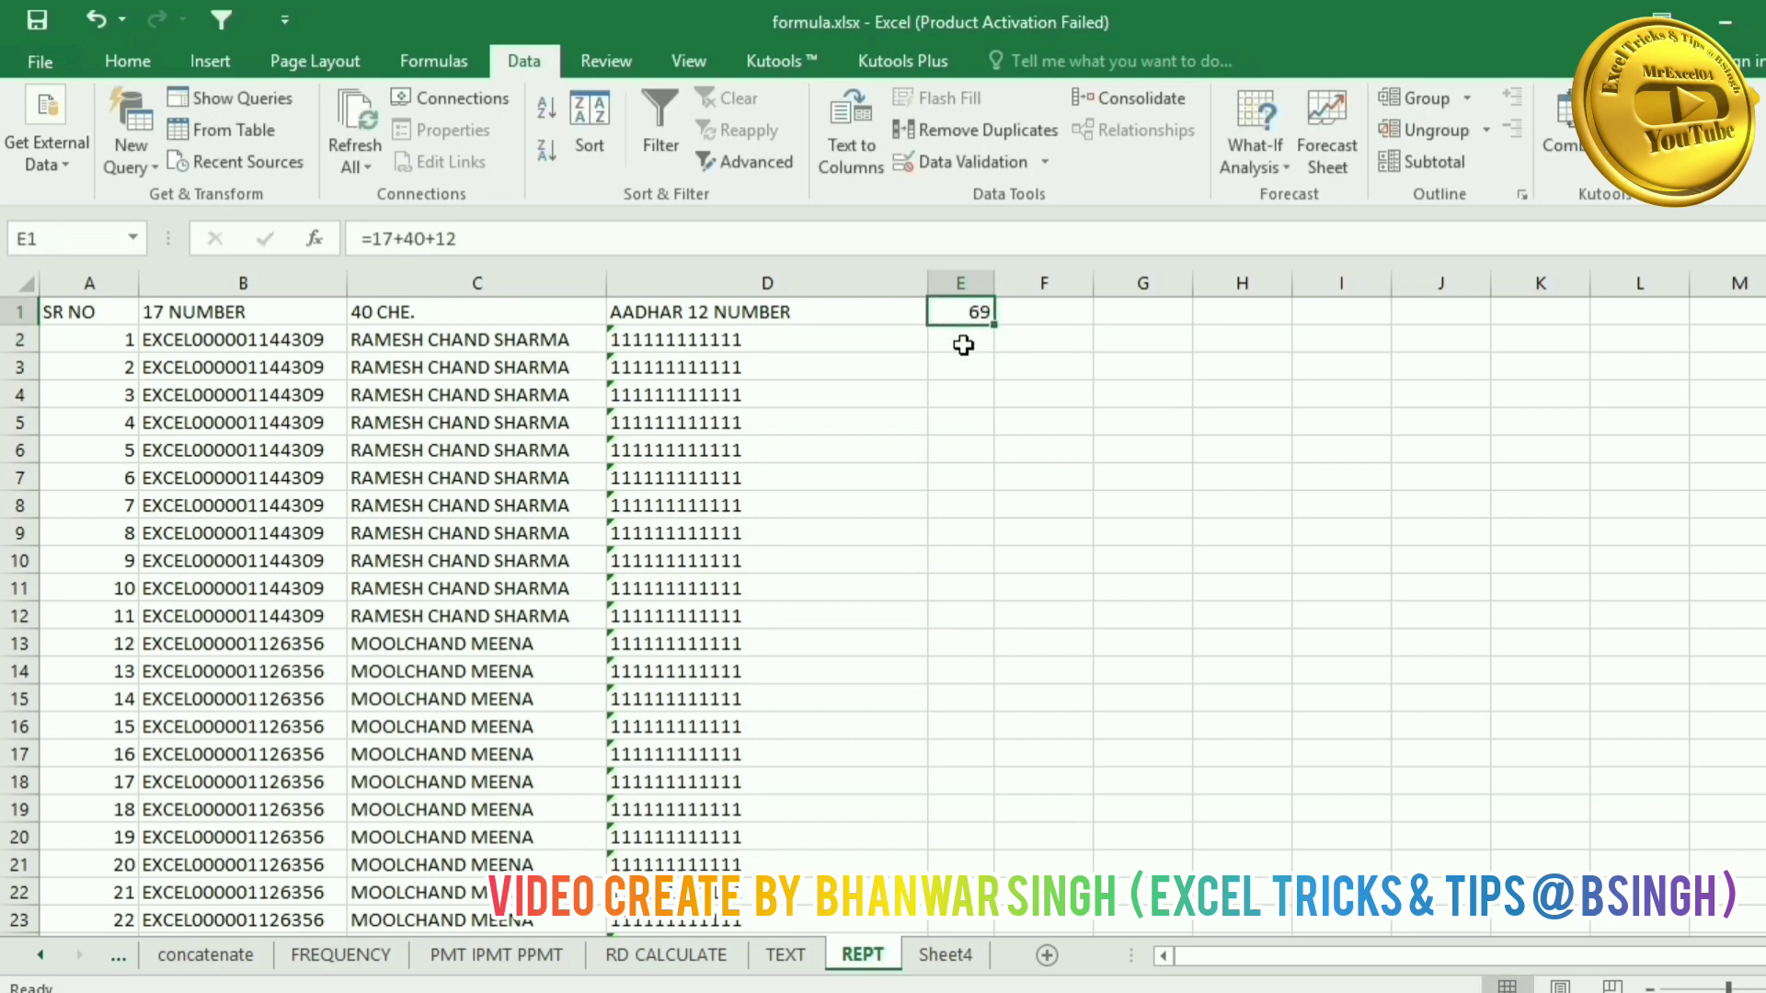
click(959, 343)
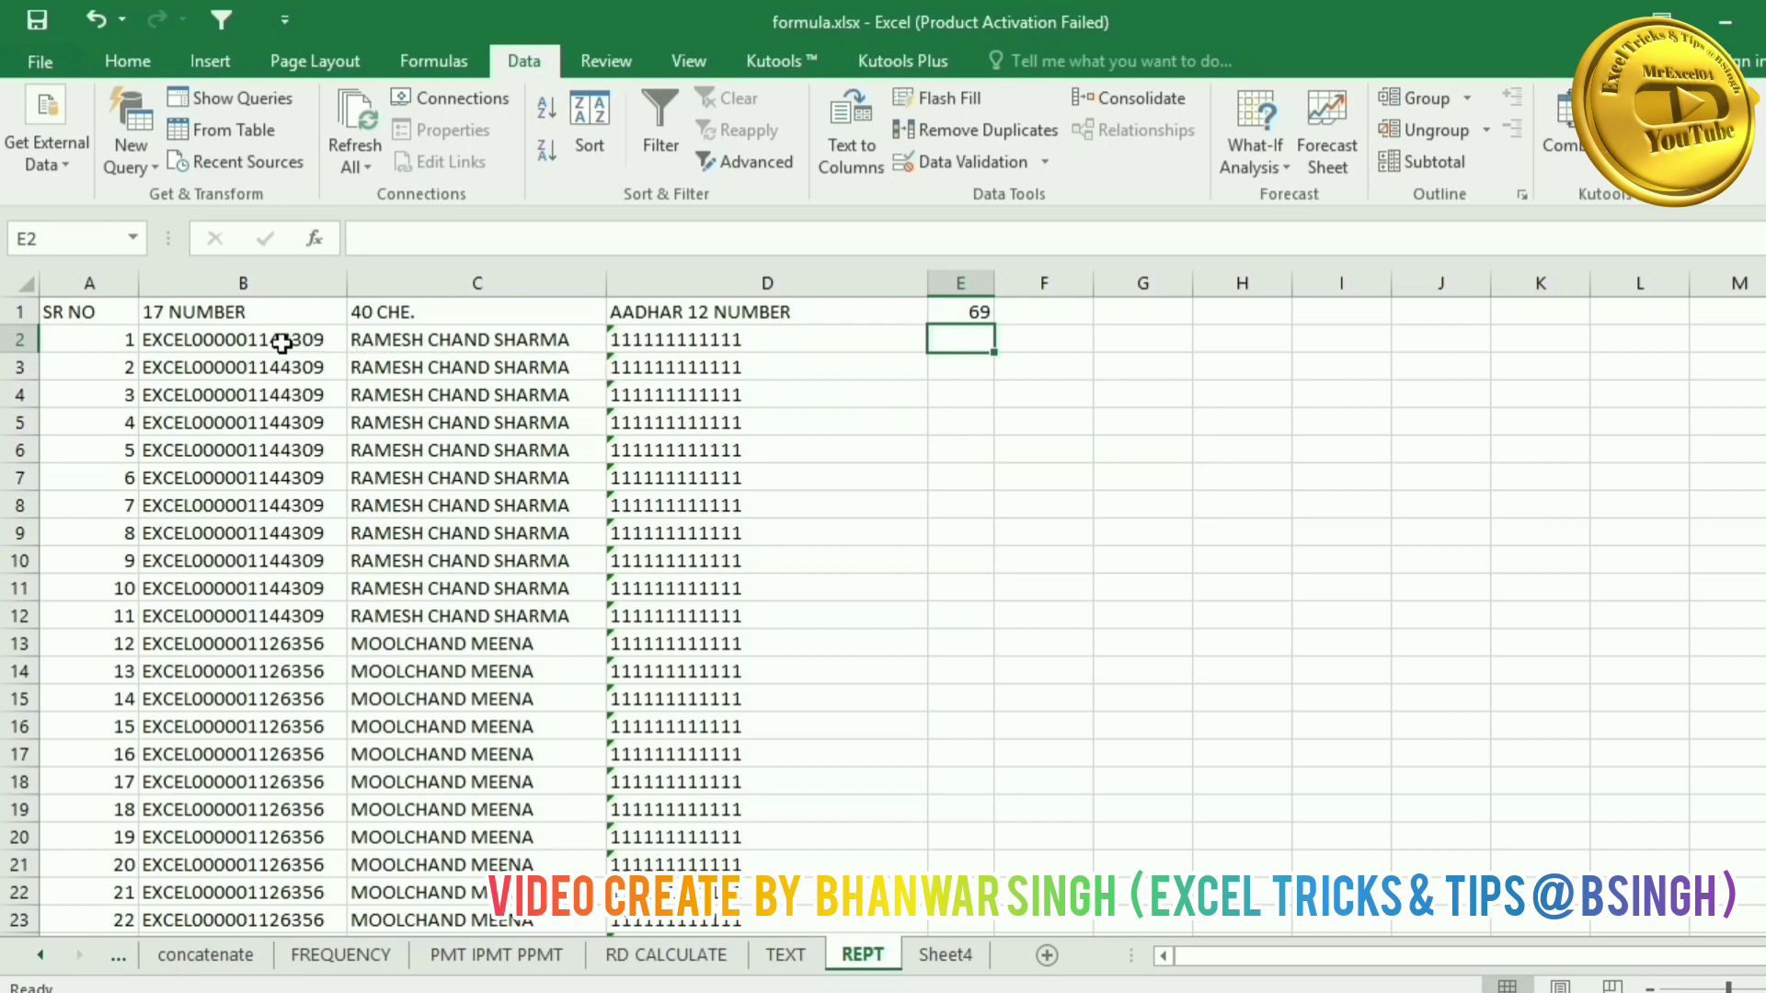
drag(280, 343, 668, 341)
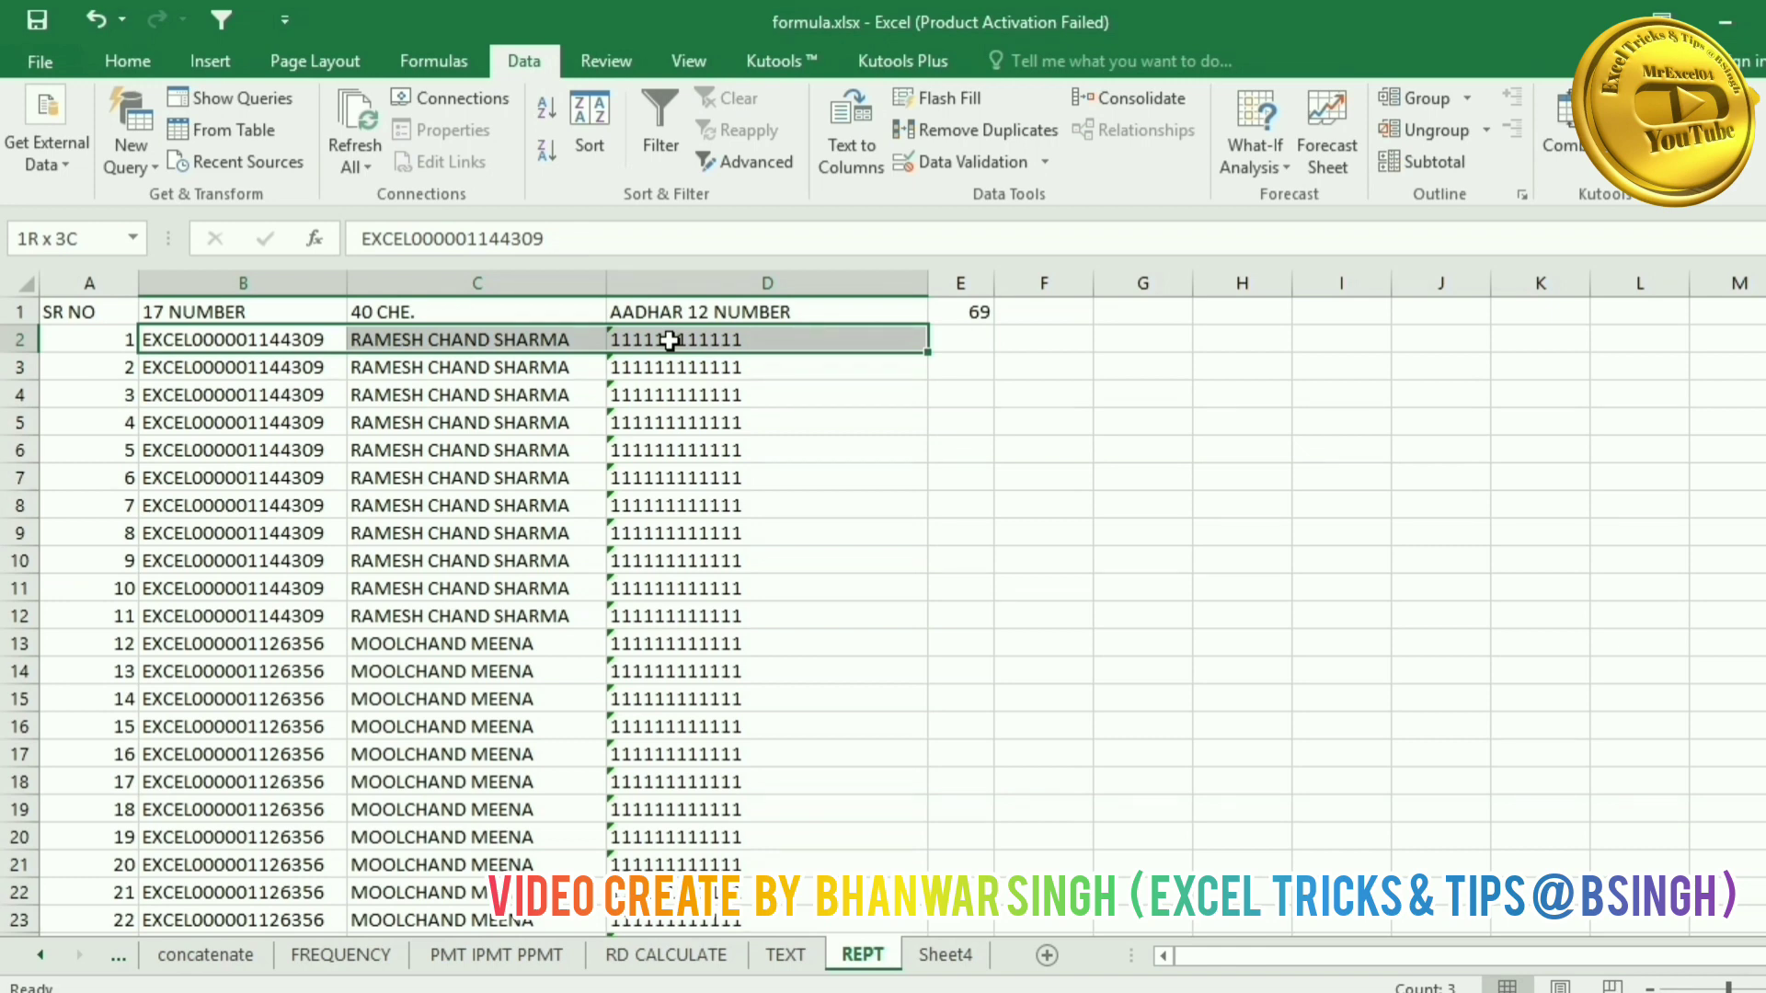
click(558, 649)
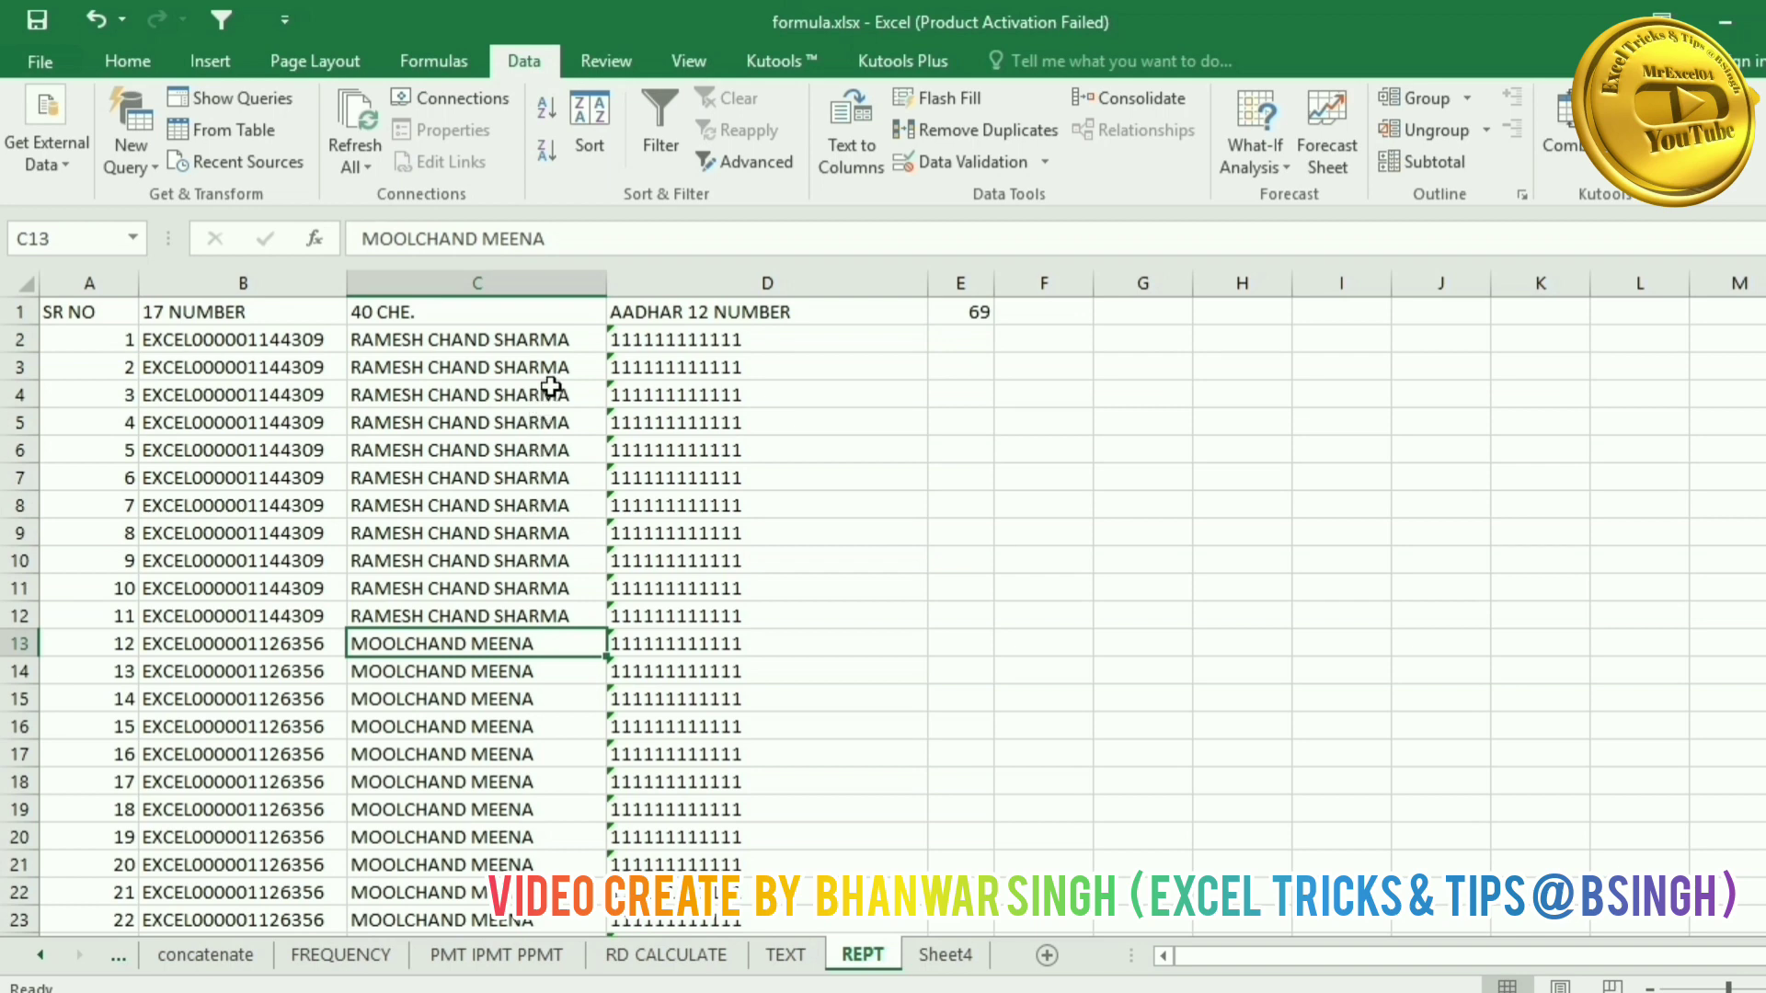
click(564, 339)
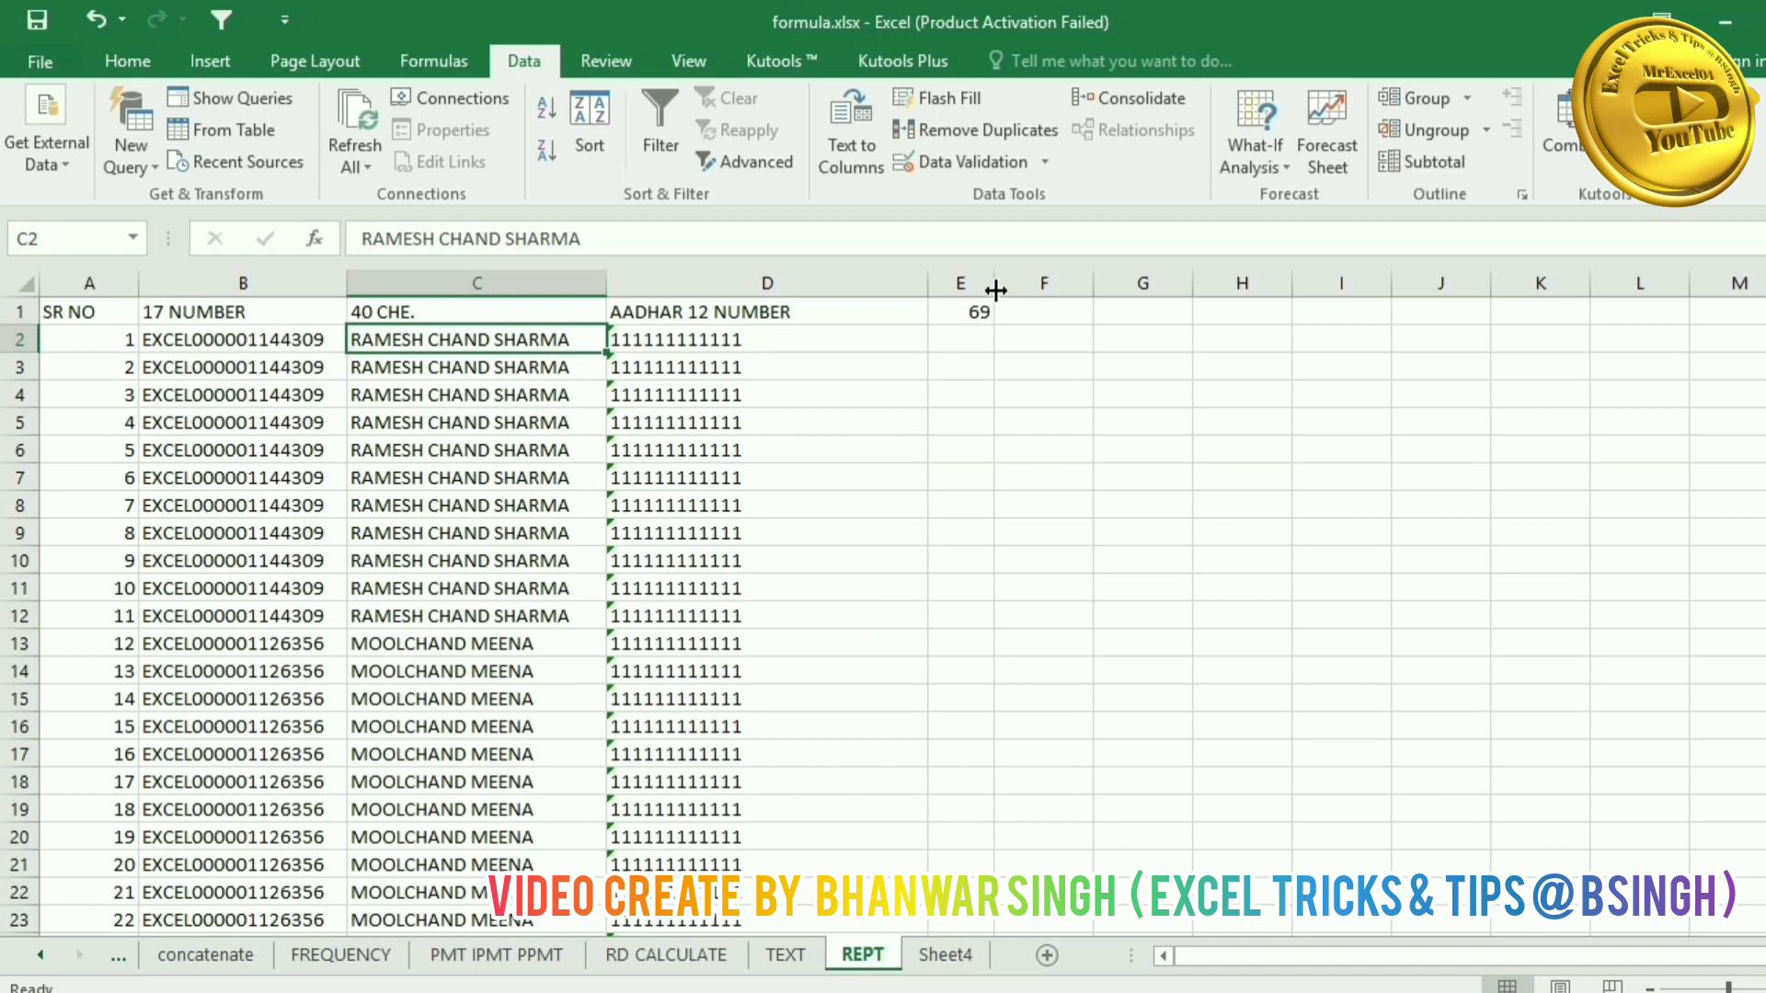
click(513, 650)
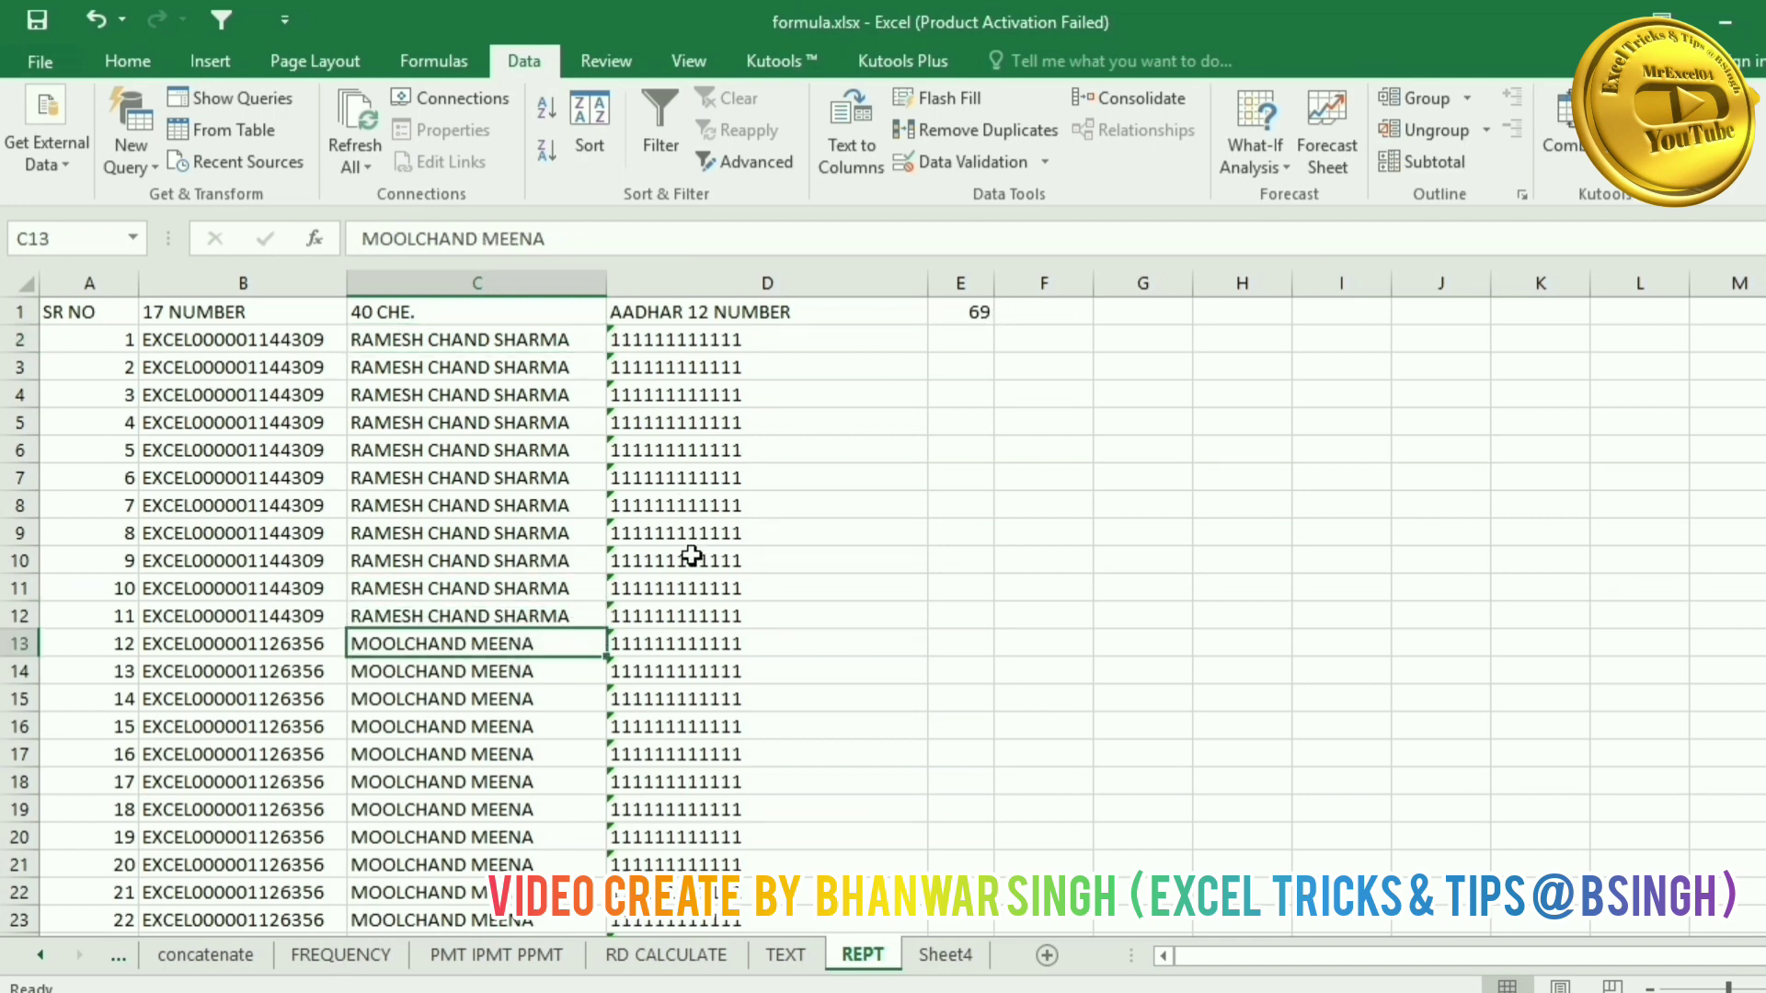
Step: Begin a formula in E2 that joins the account number in B2 to a REPT of a single space, =B2&REPT(" ",
click(949, 339)
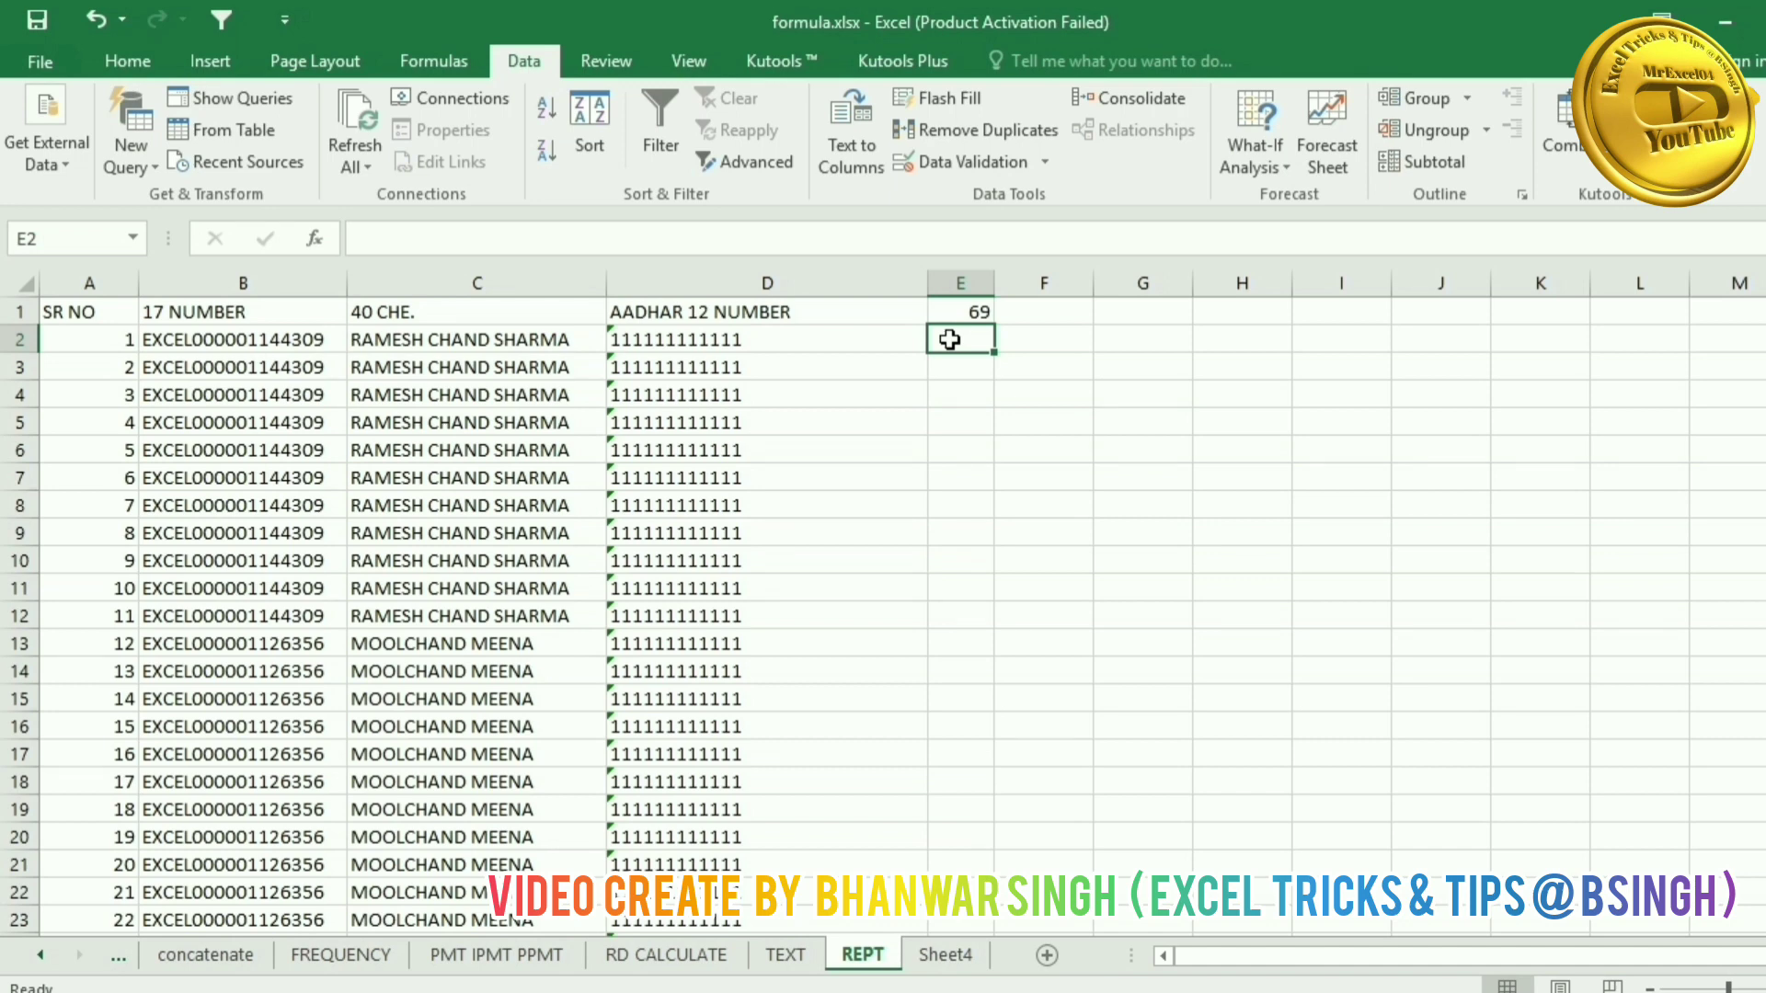
text(=)
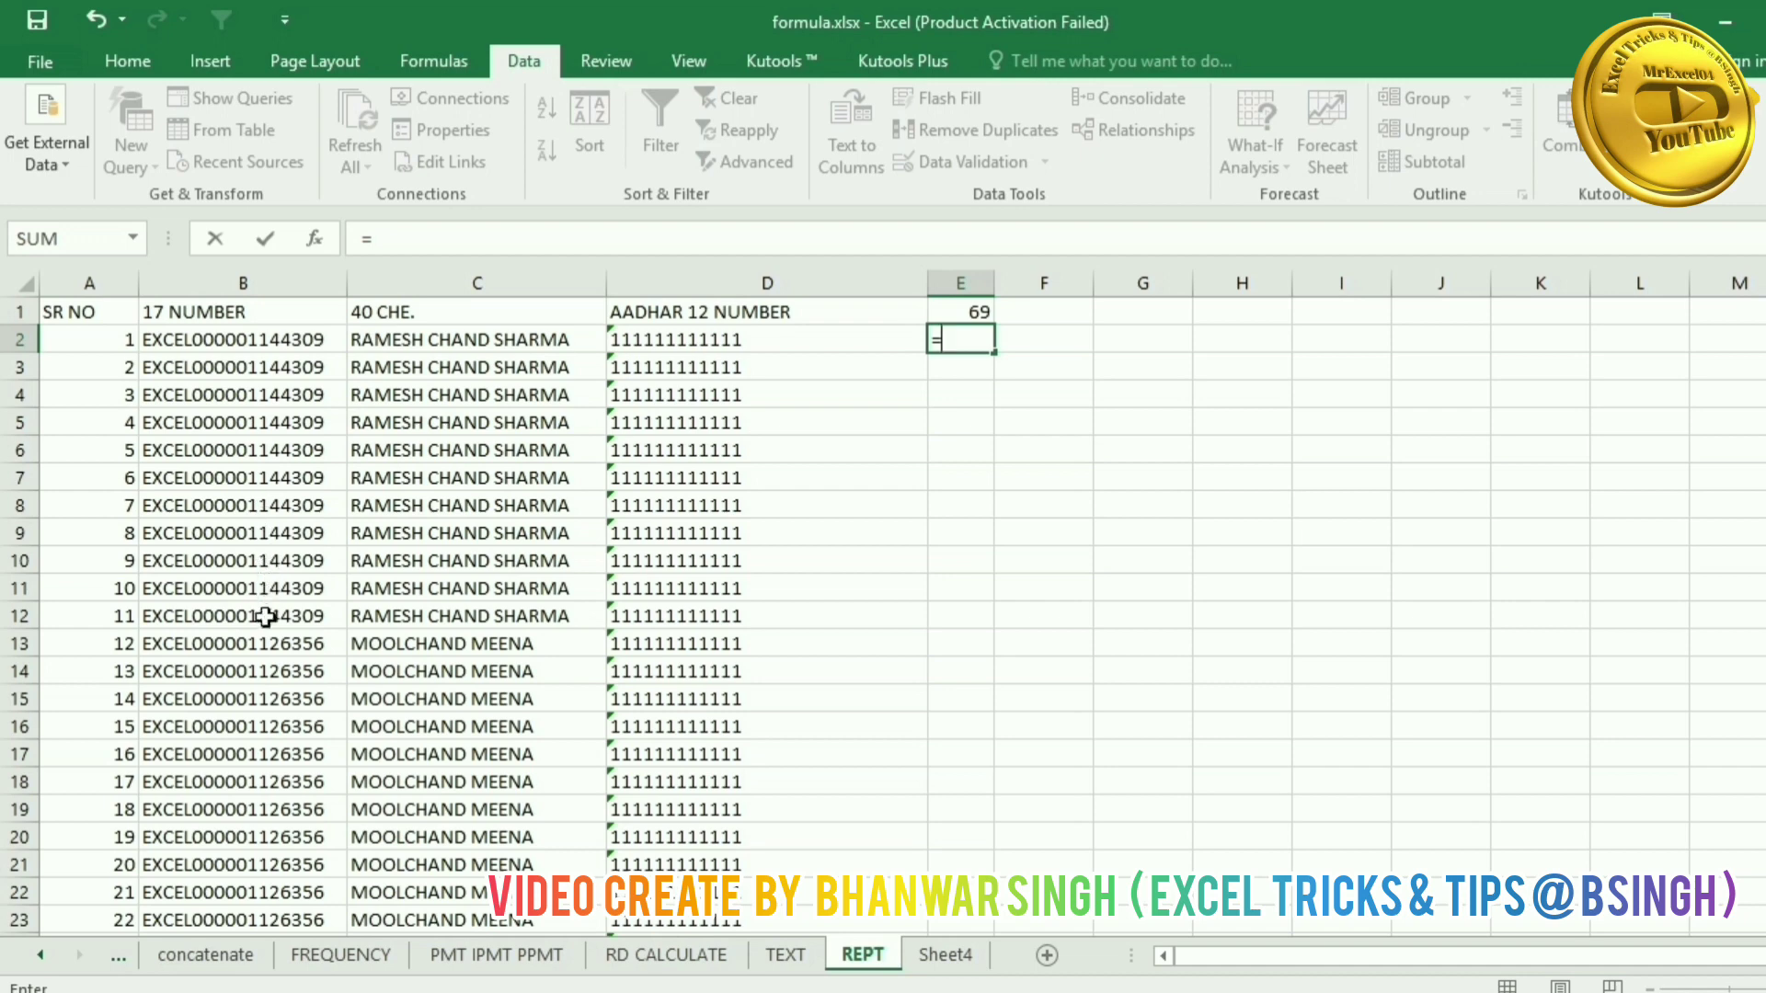
click(300, 344)
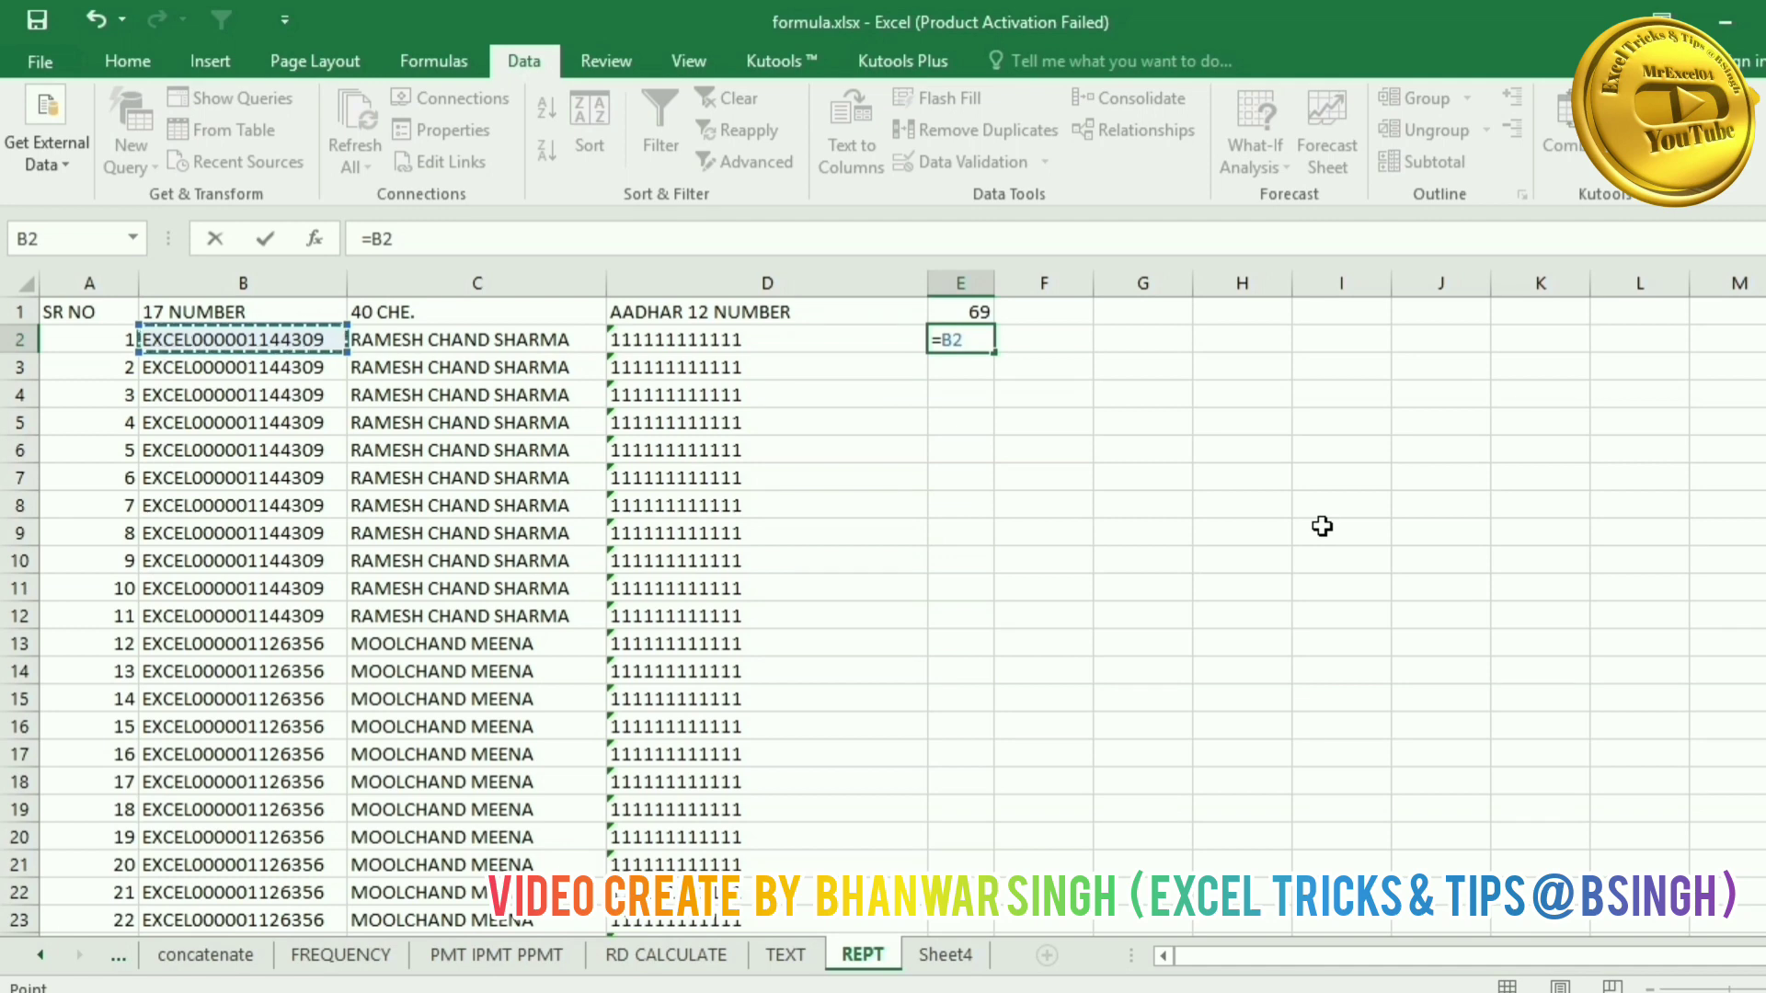
text(&)
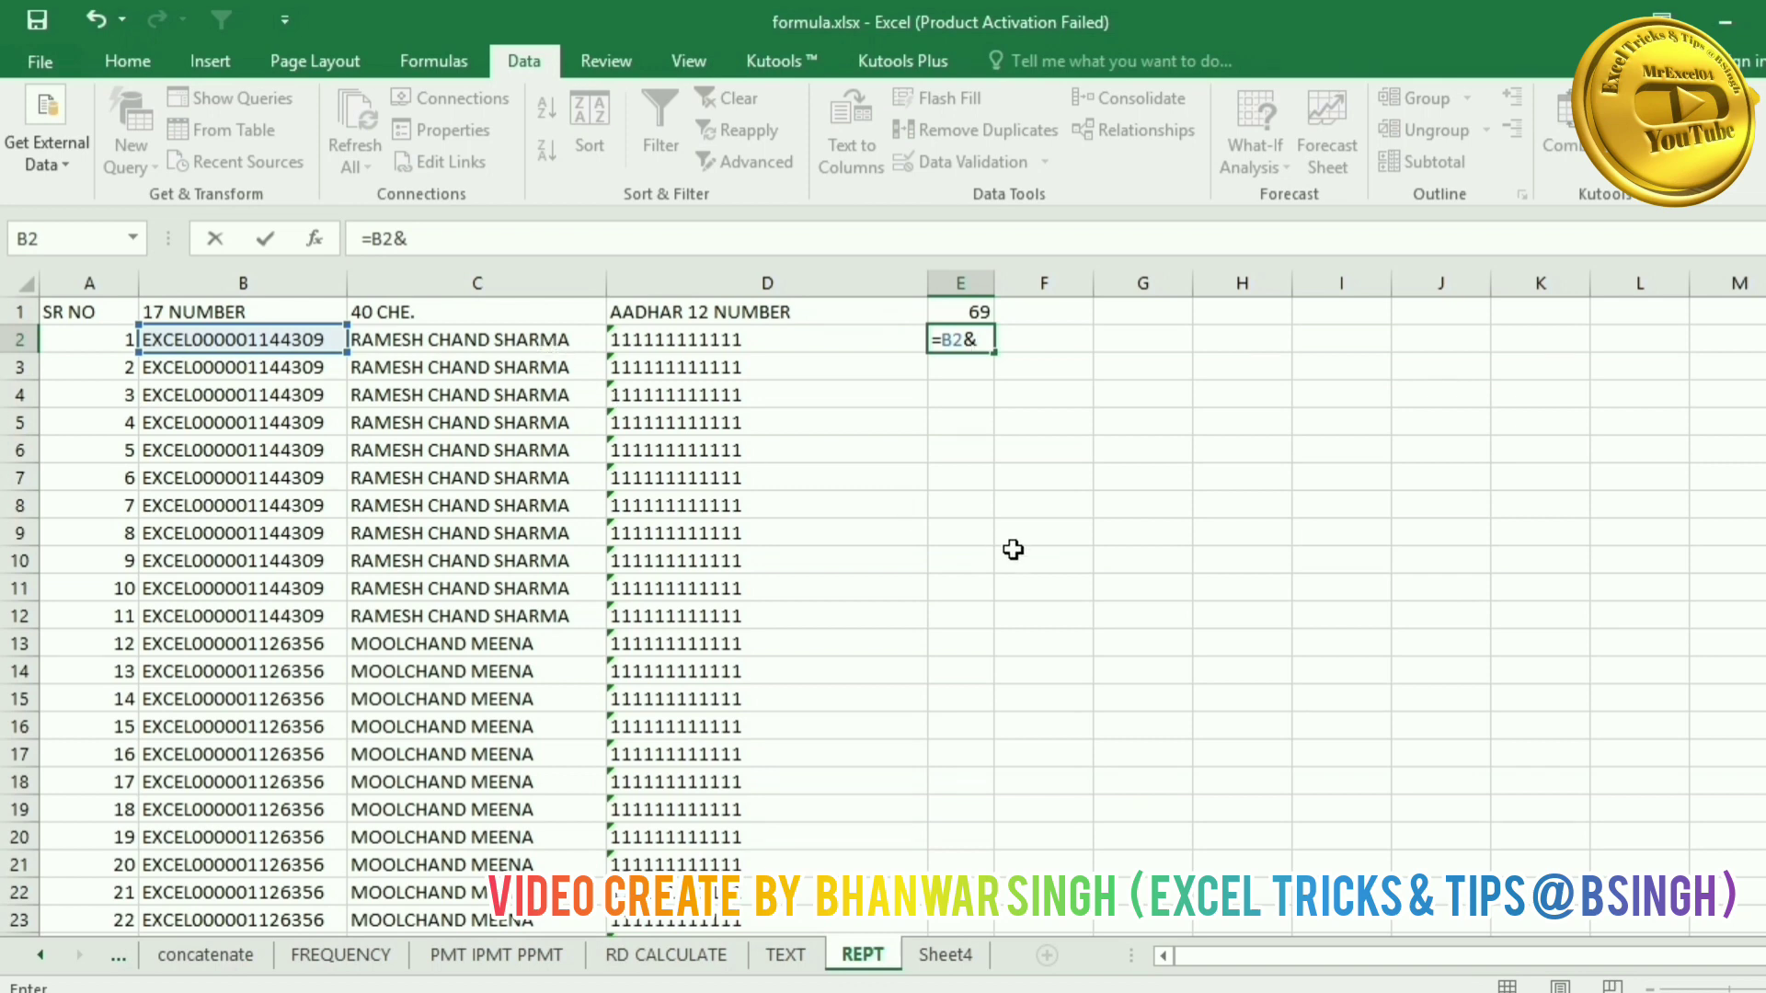
text(R)
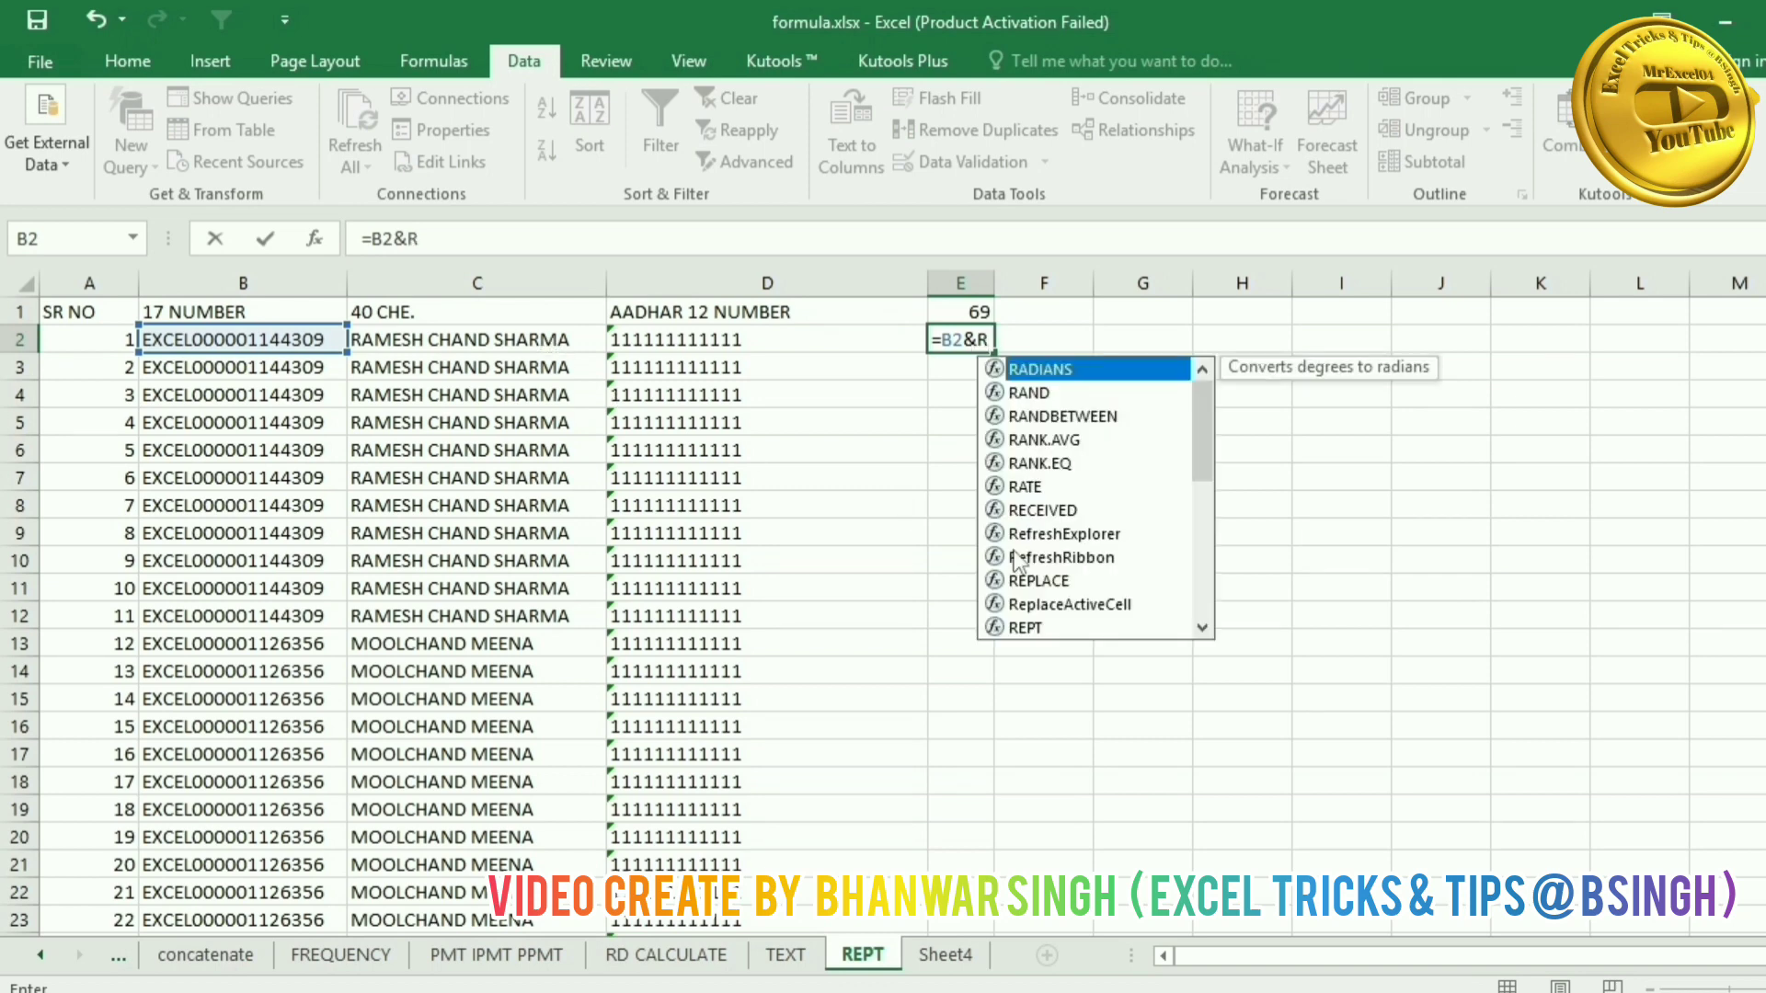
text(EPT)
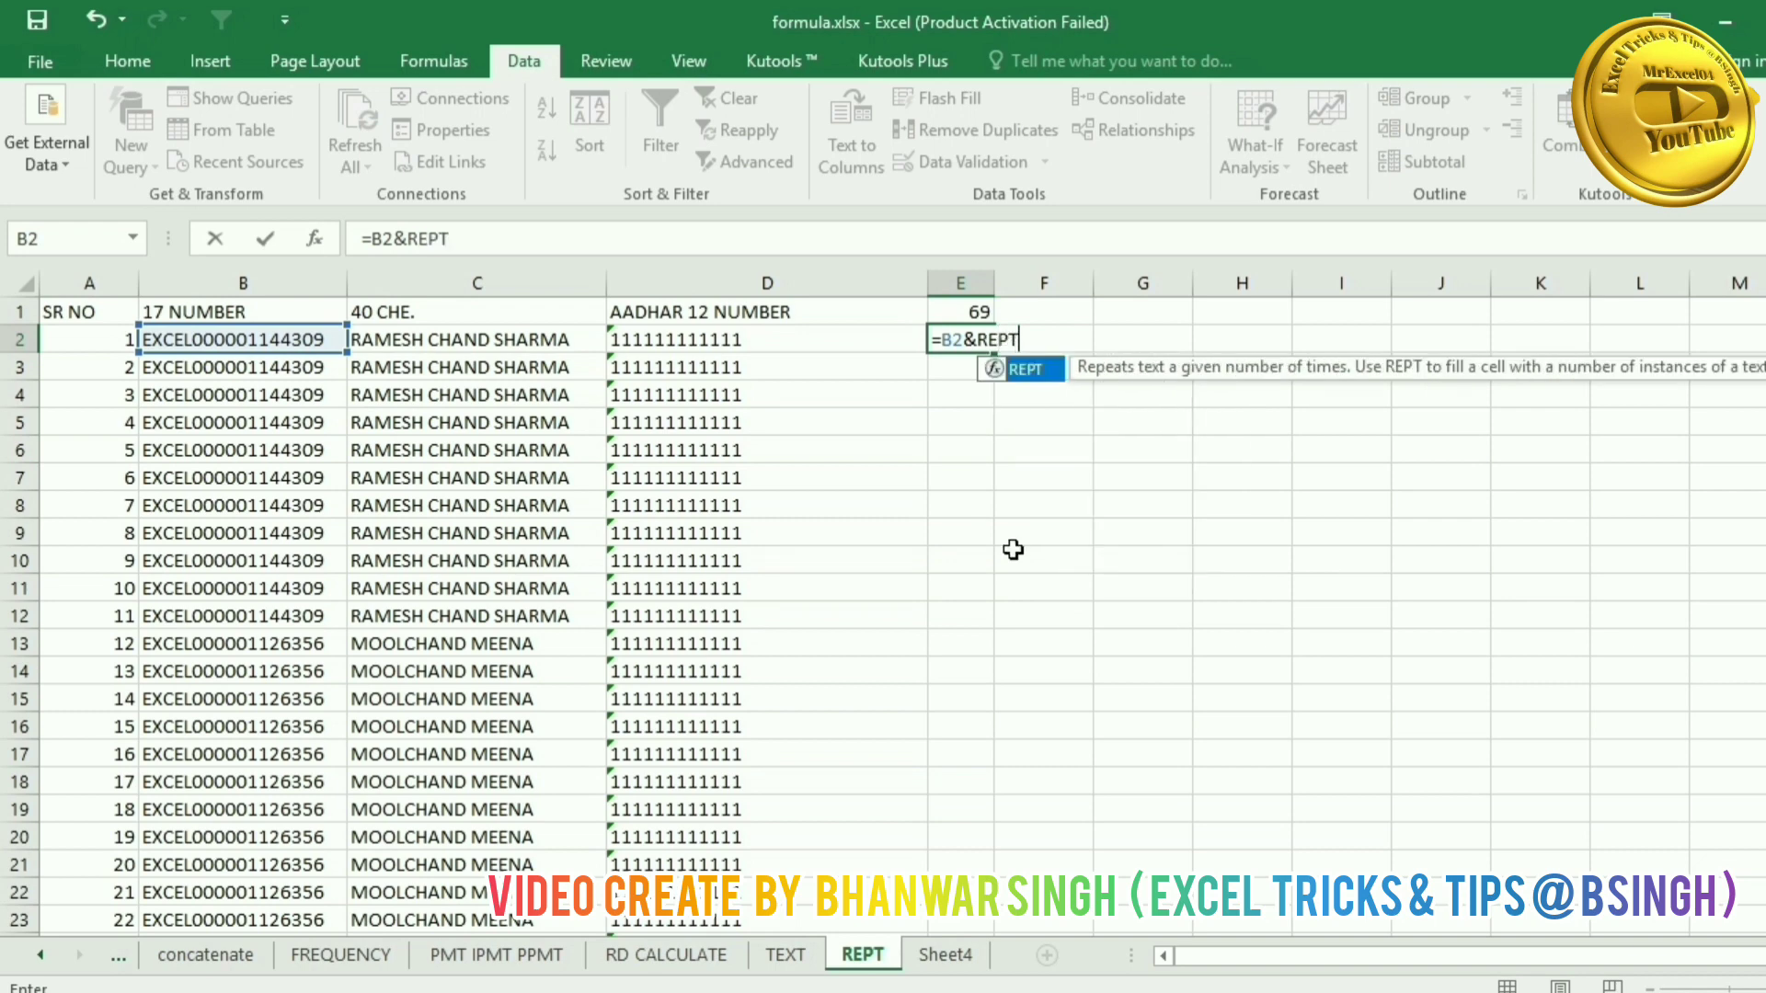
text(()
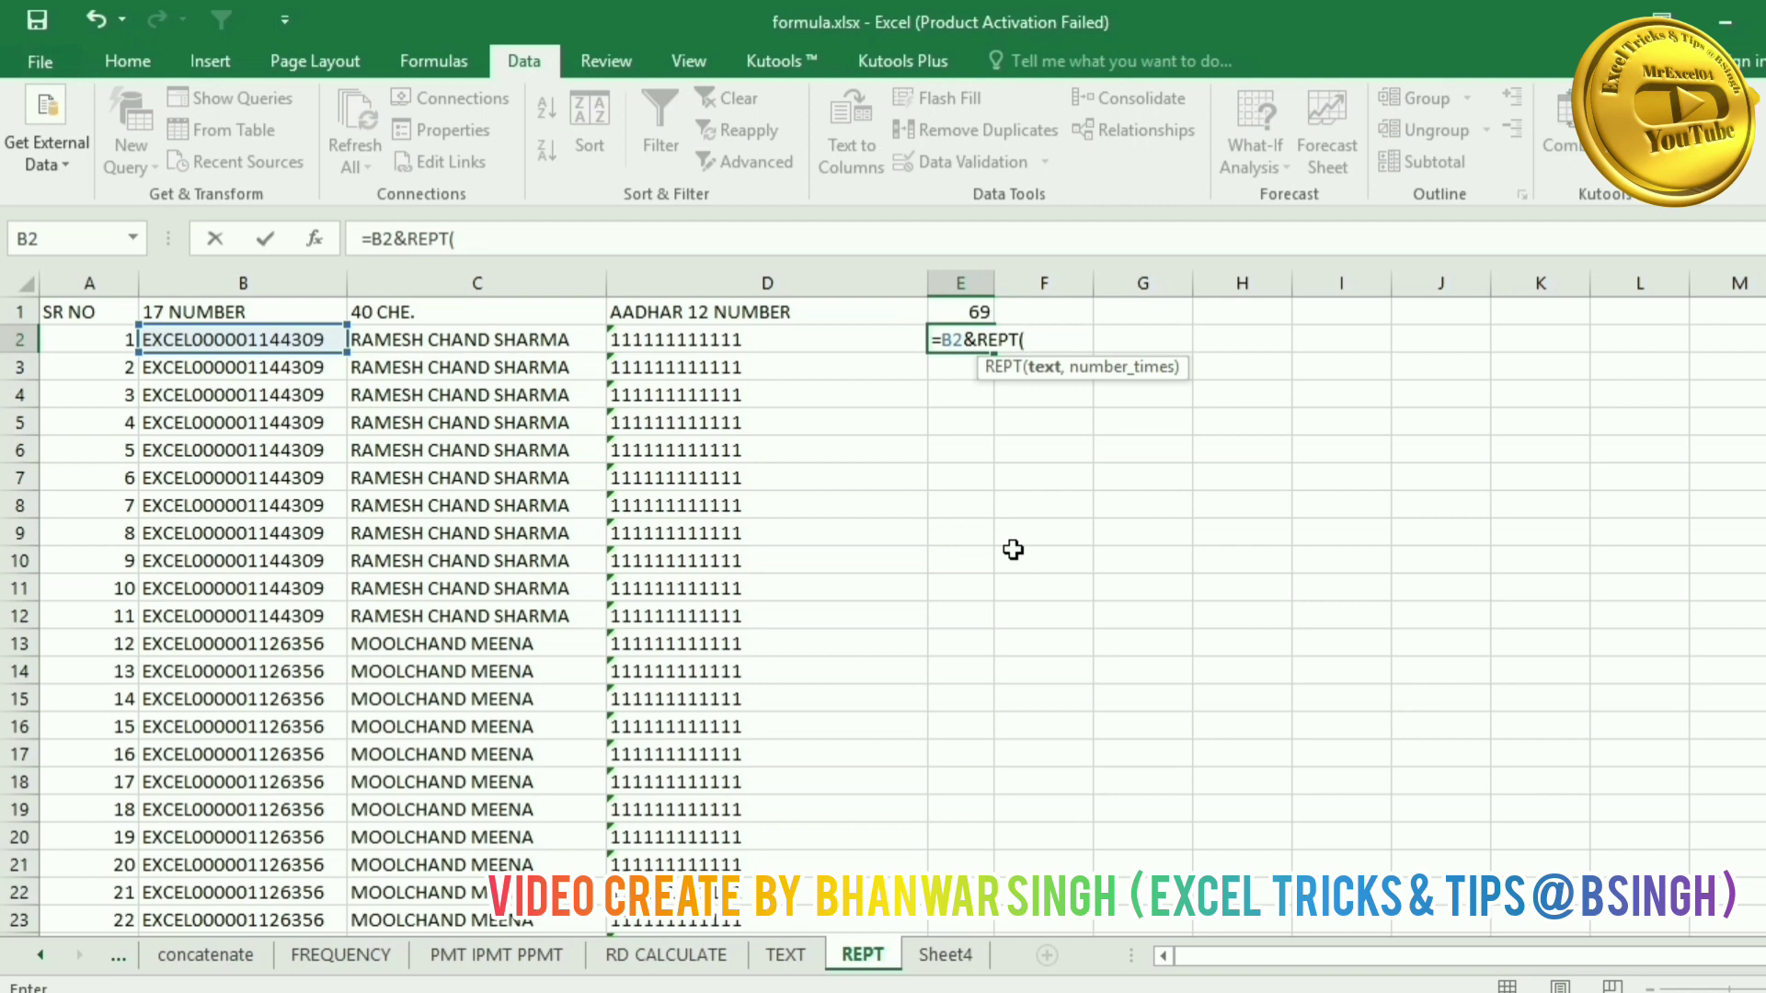
text(" ")
text(,)
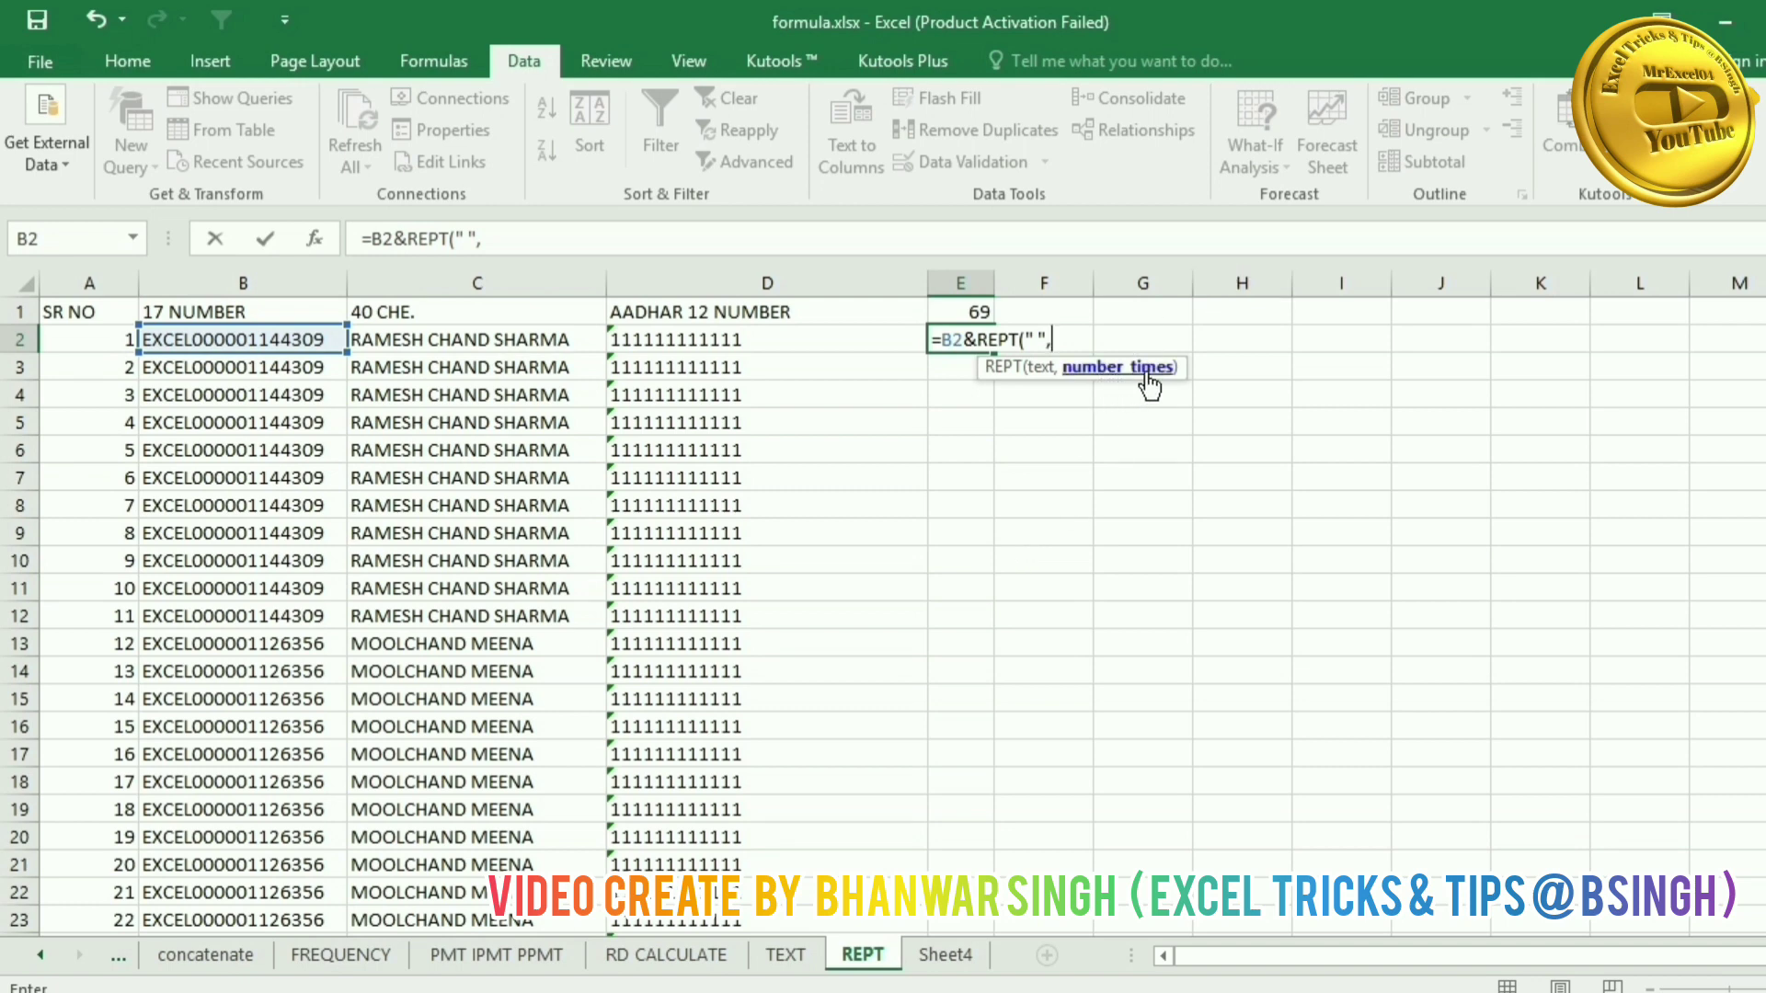
Step: Set the REPT repeat count in the E2 formula to 40-LEN(C2) and close the function
text(40)
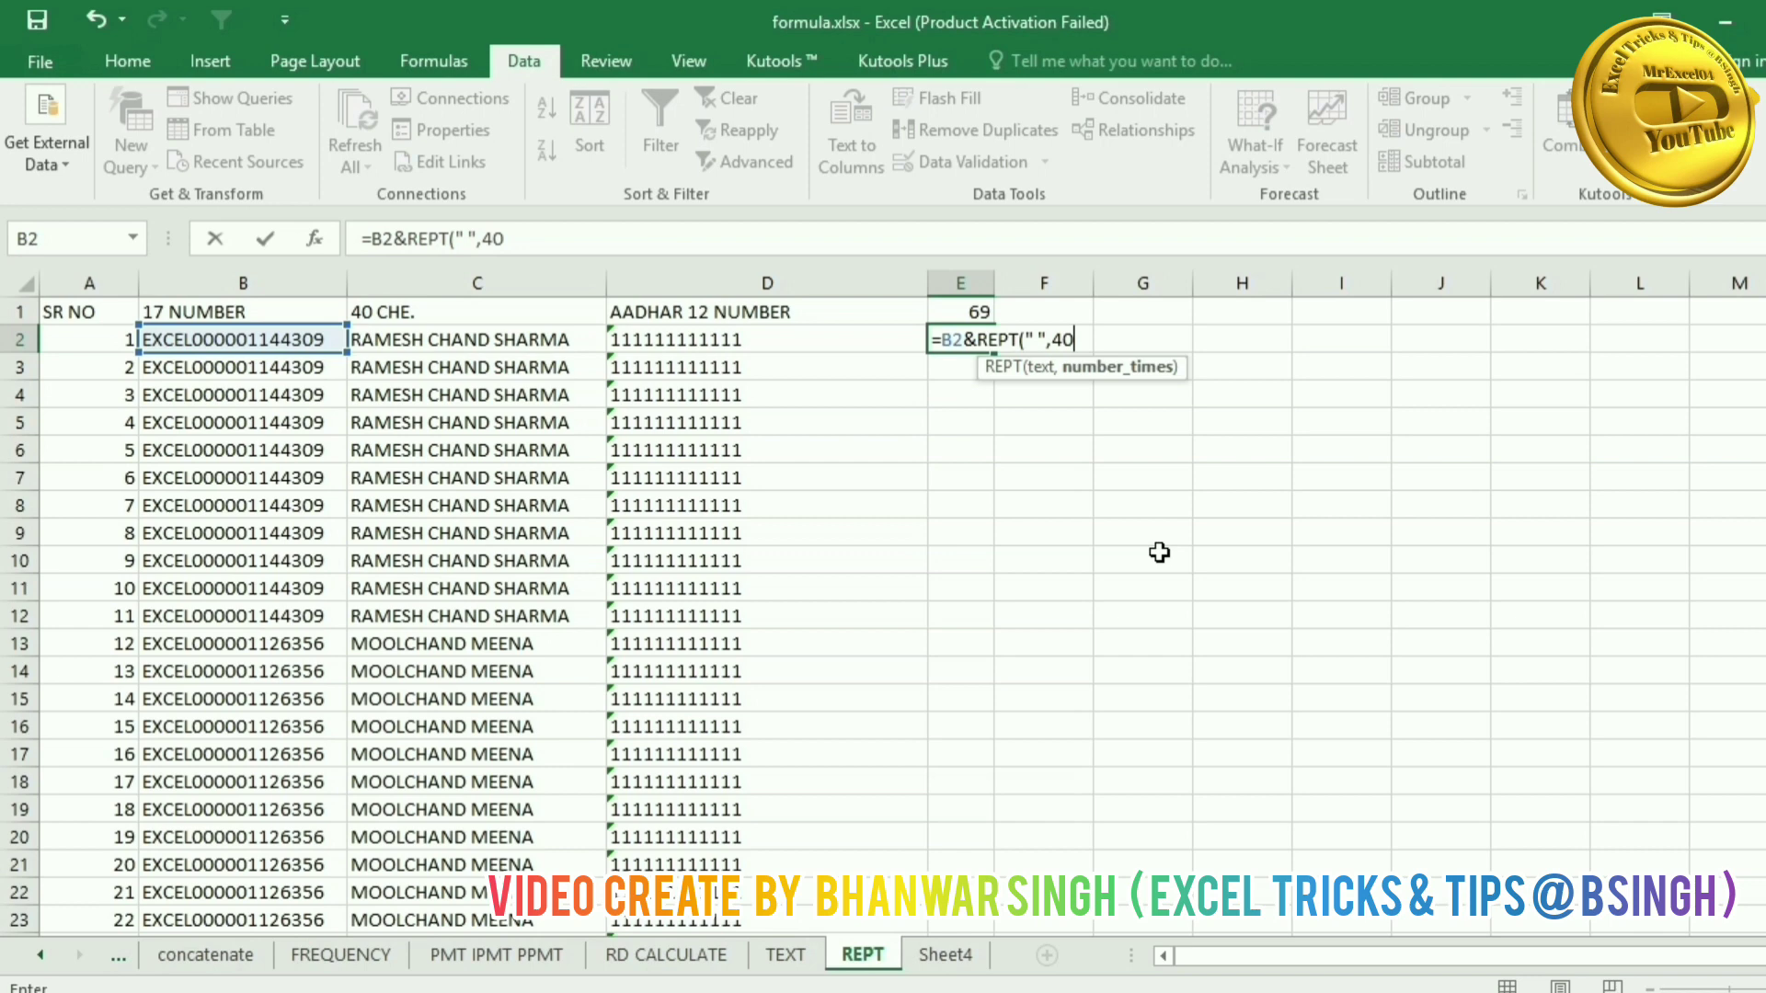
text(-LEN)
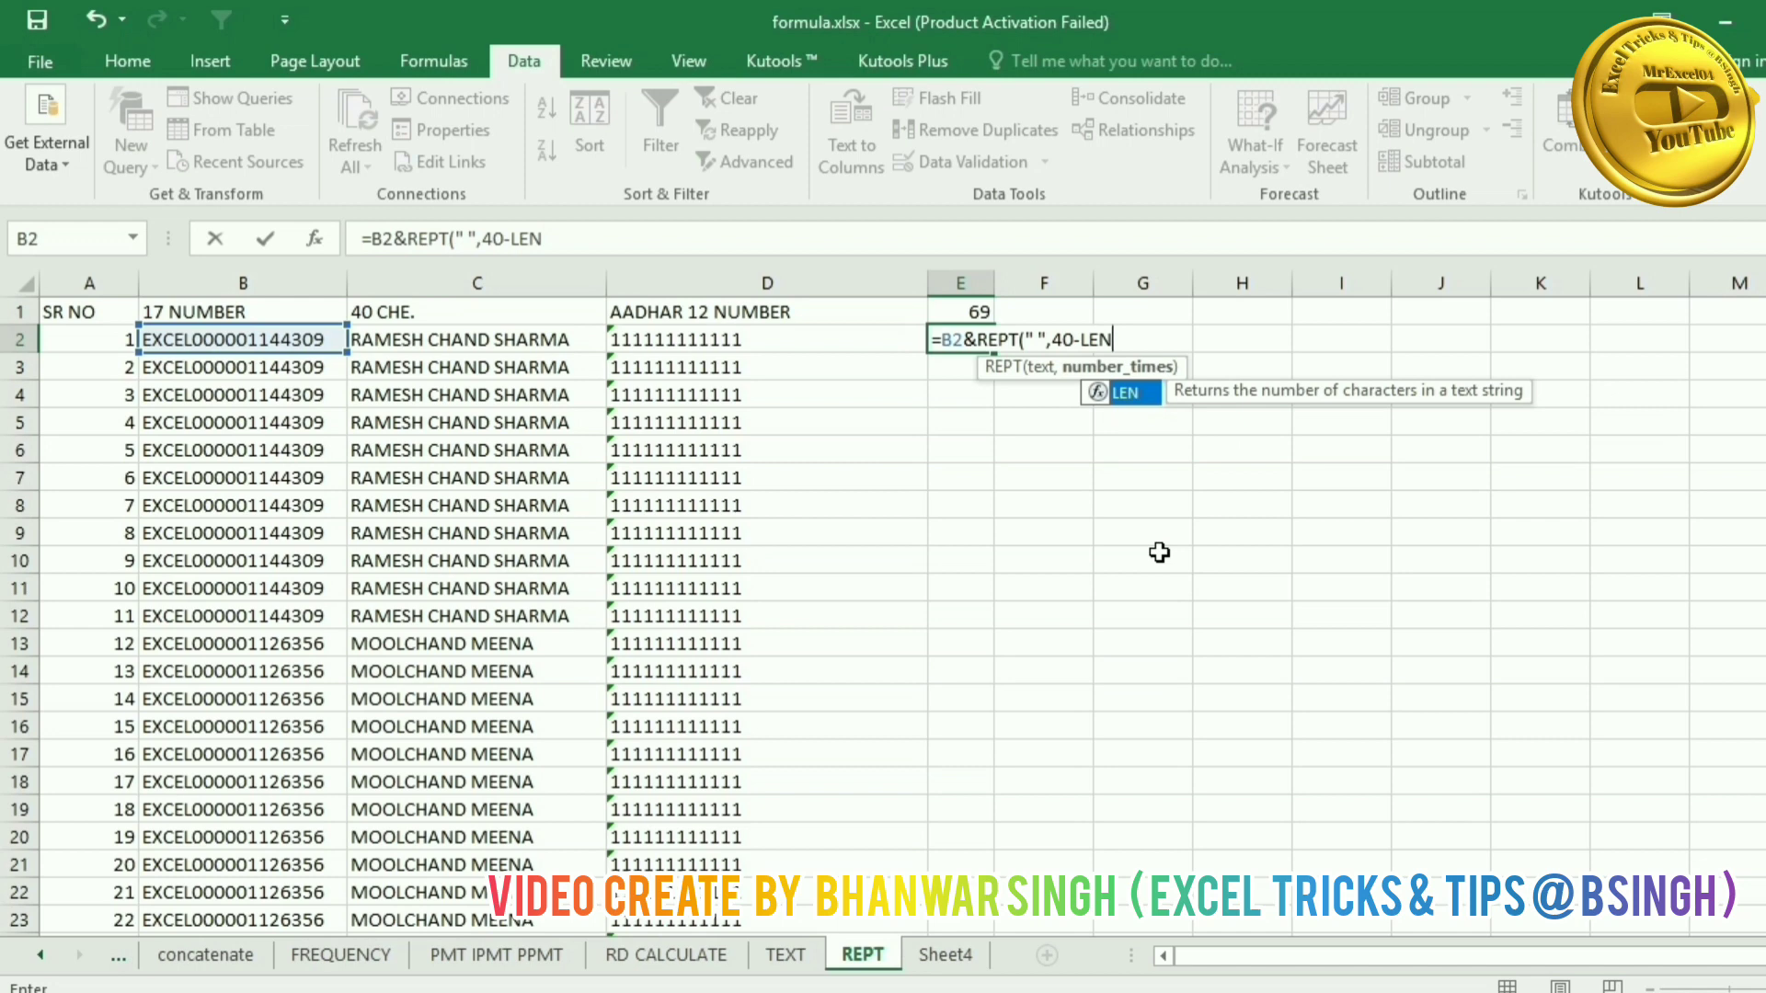
text(()
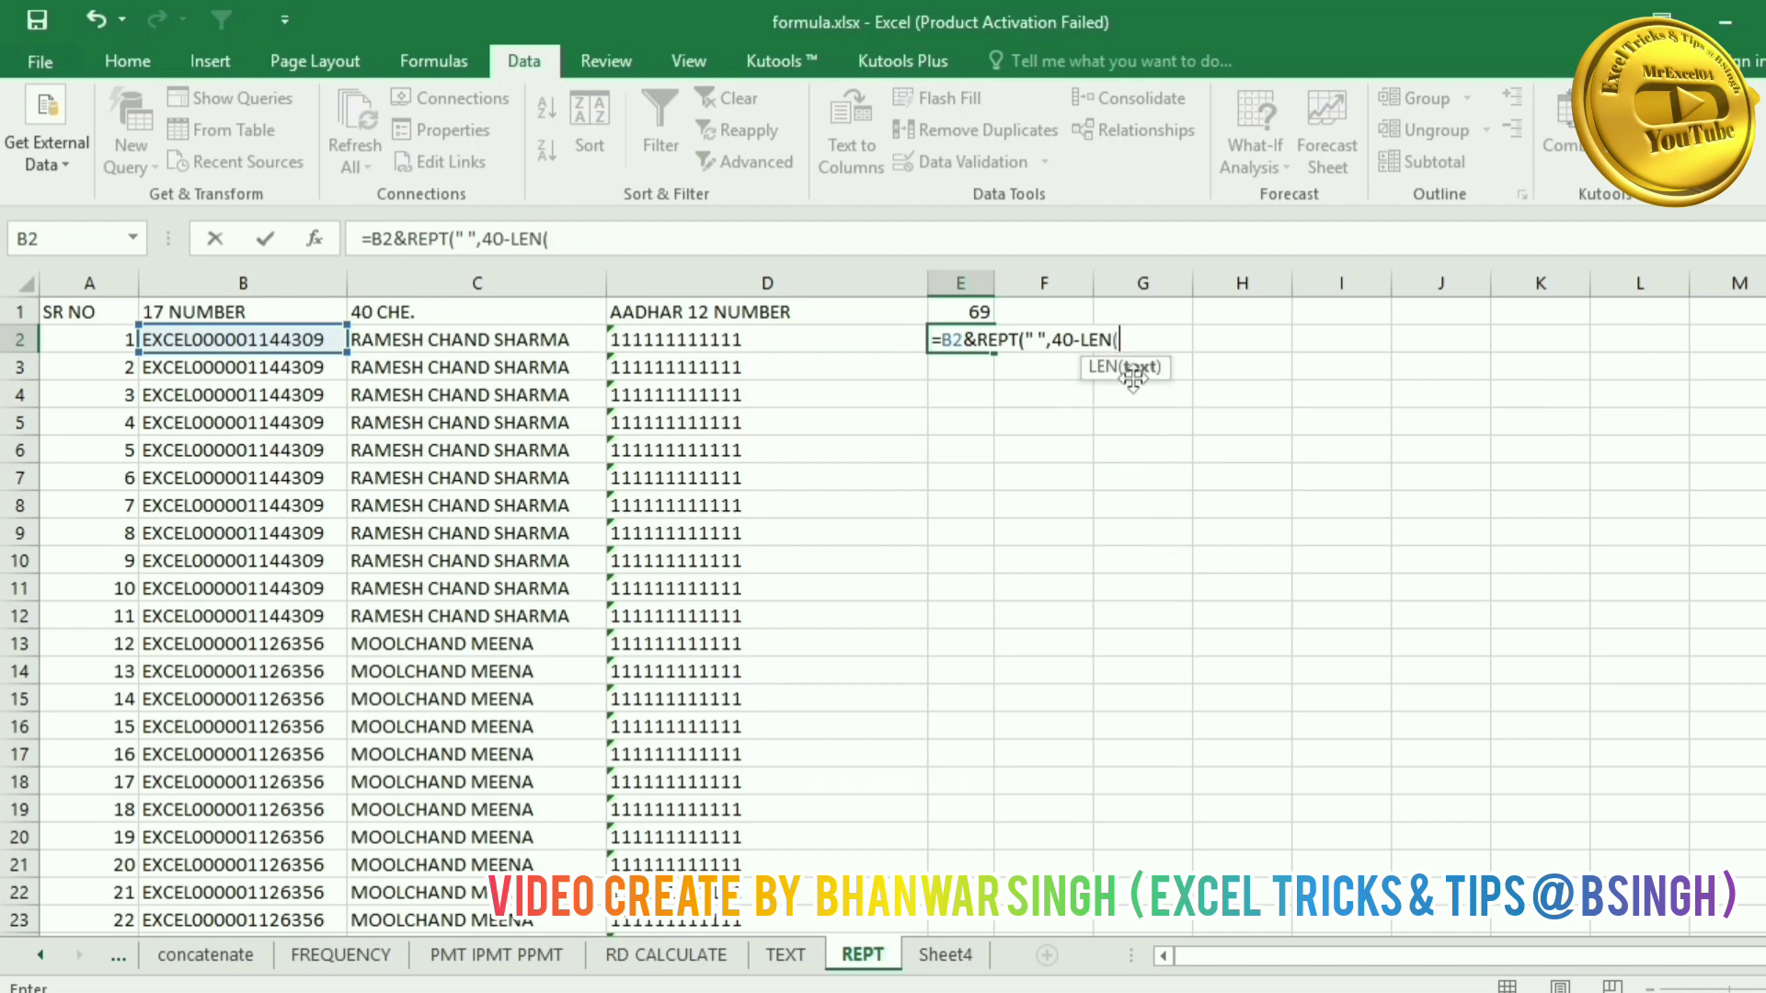
click(494, 339)
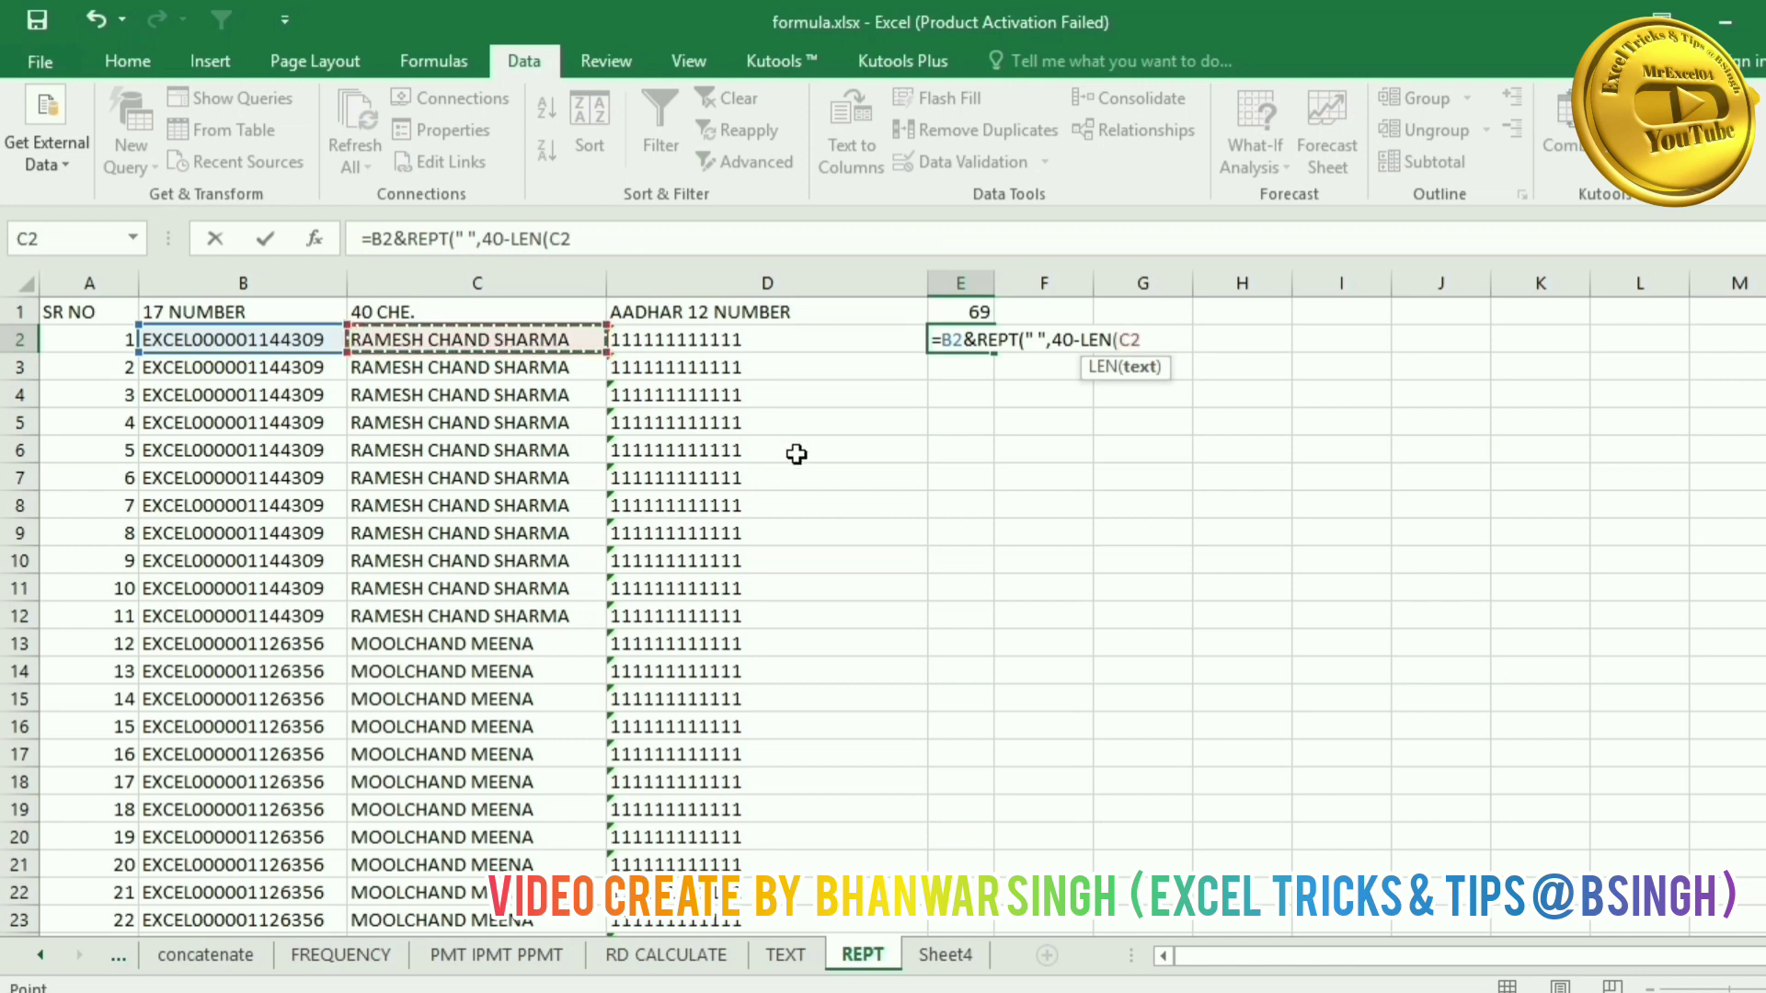
text())
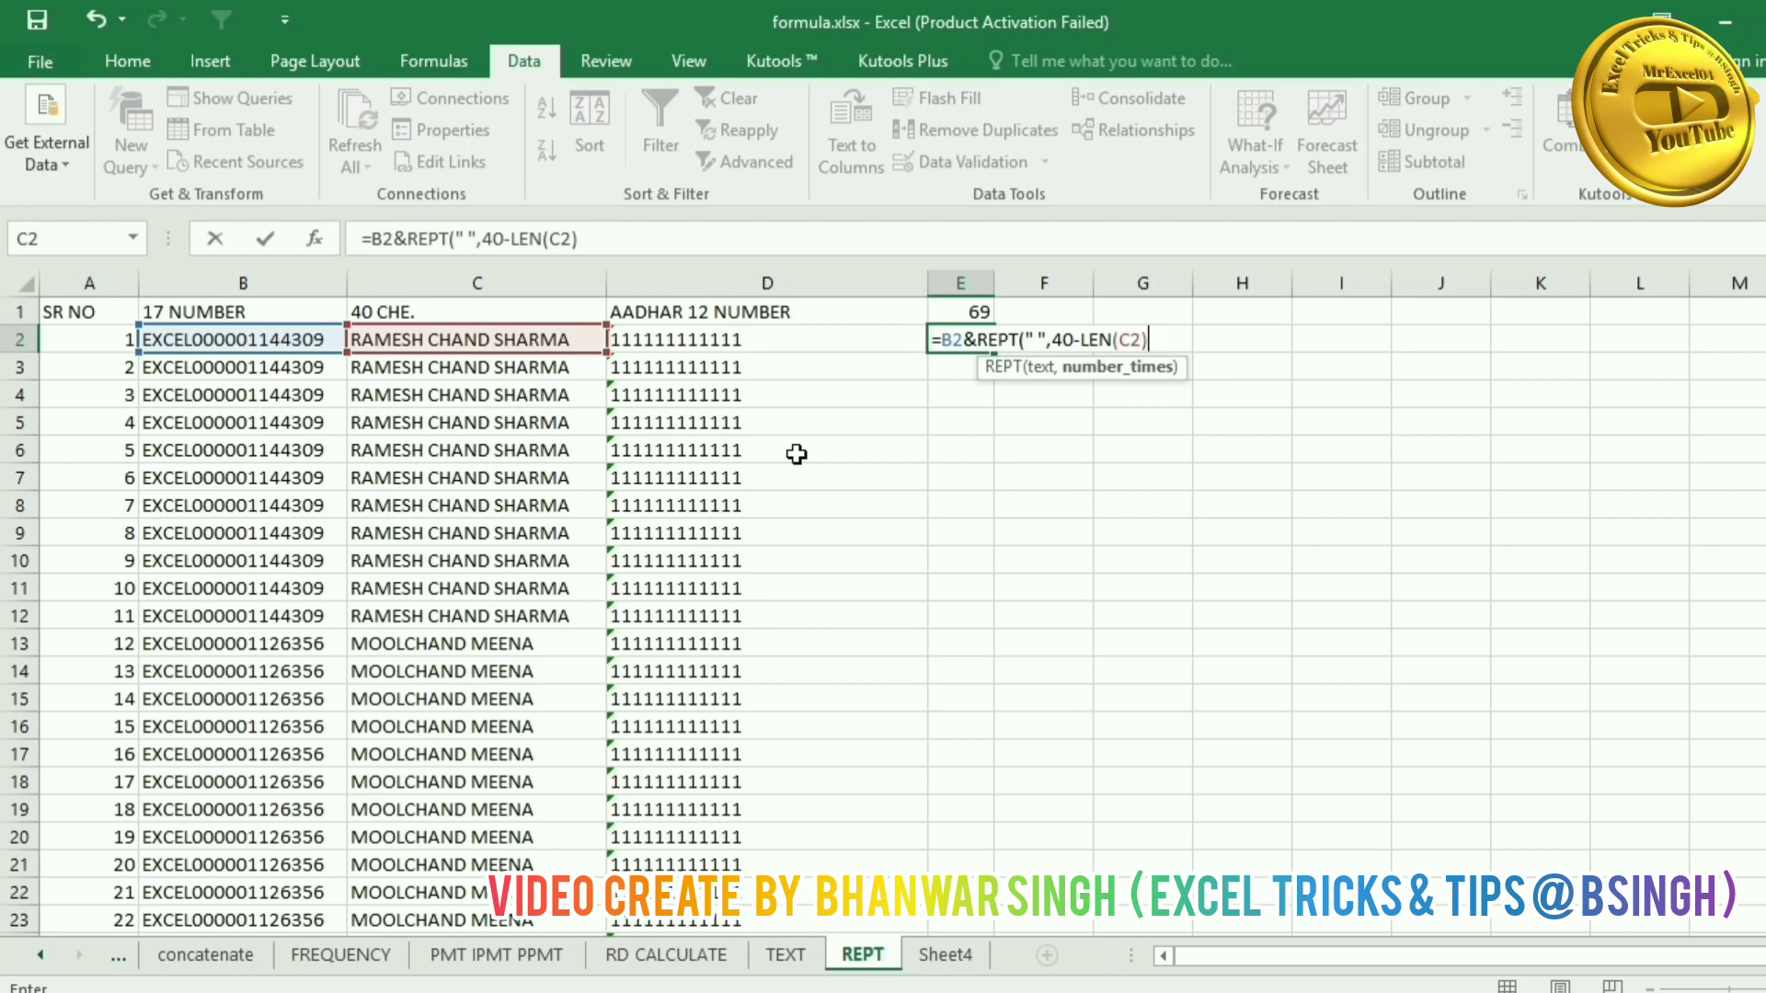
text())
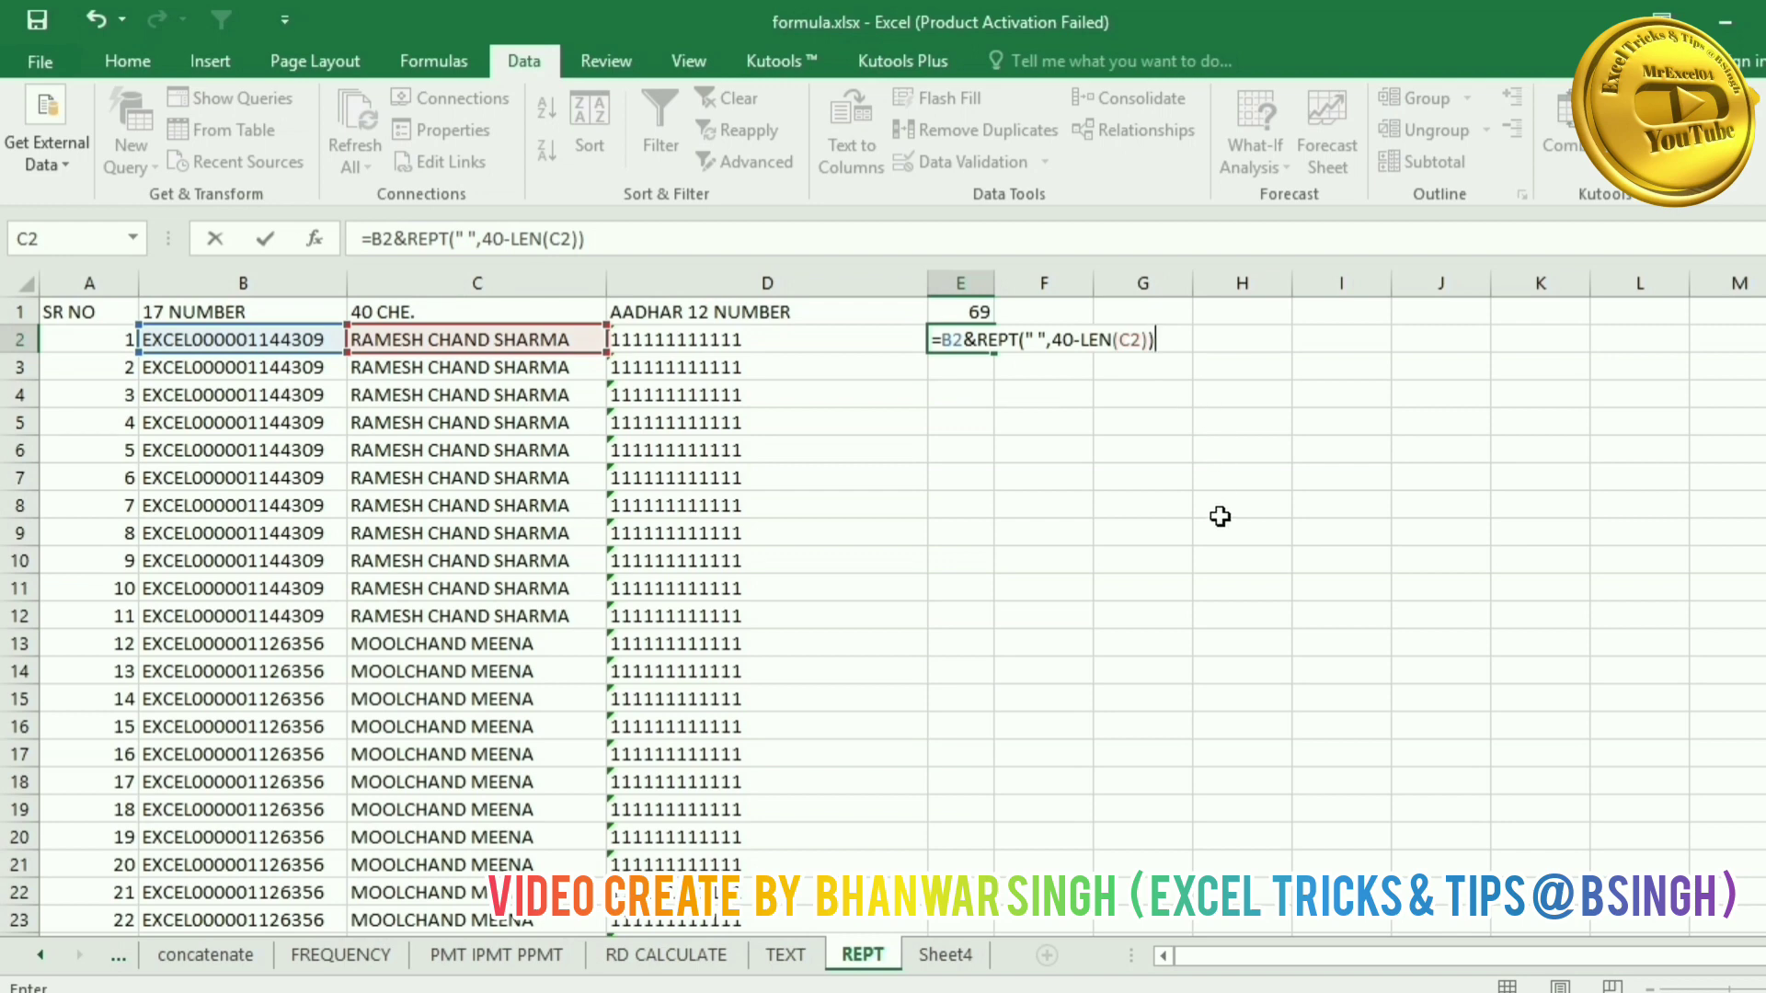
Step: Append the name in C2 and the Aadhaar number in D2 with &C2&D2 and enter the E2 formula
text(&)
click(524, 338)
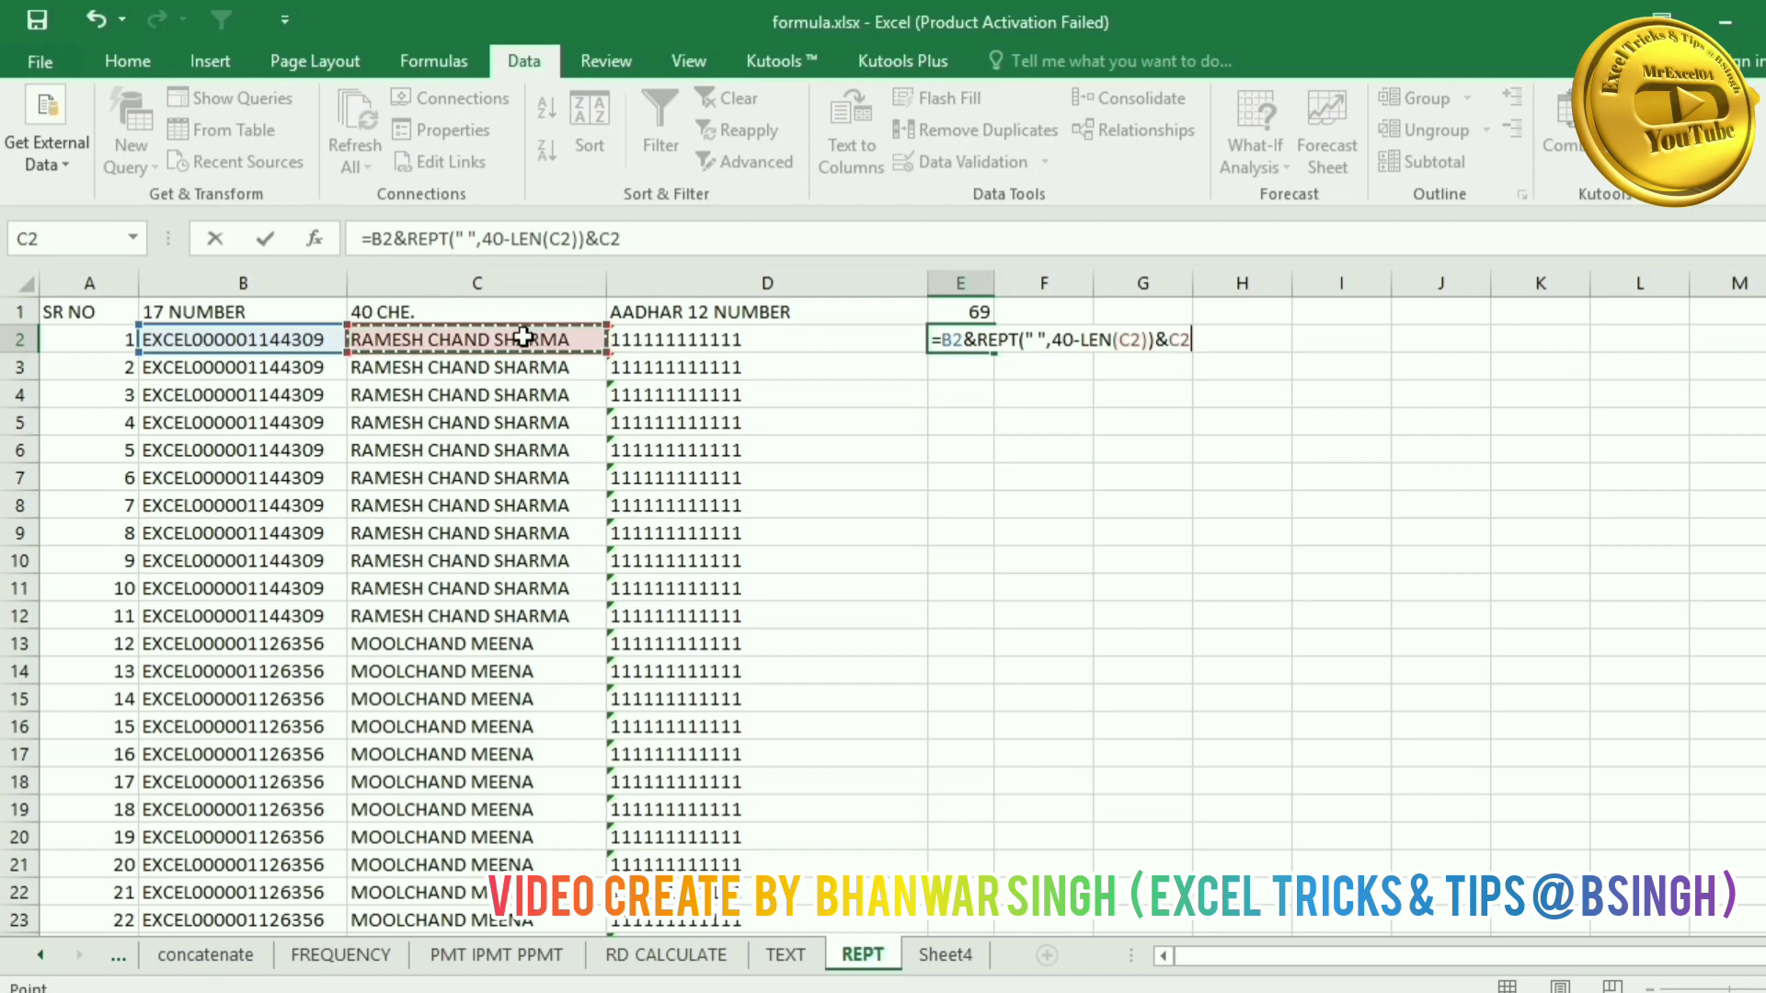
text(&)
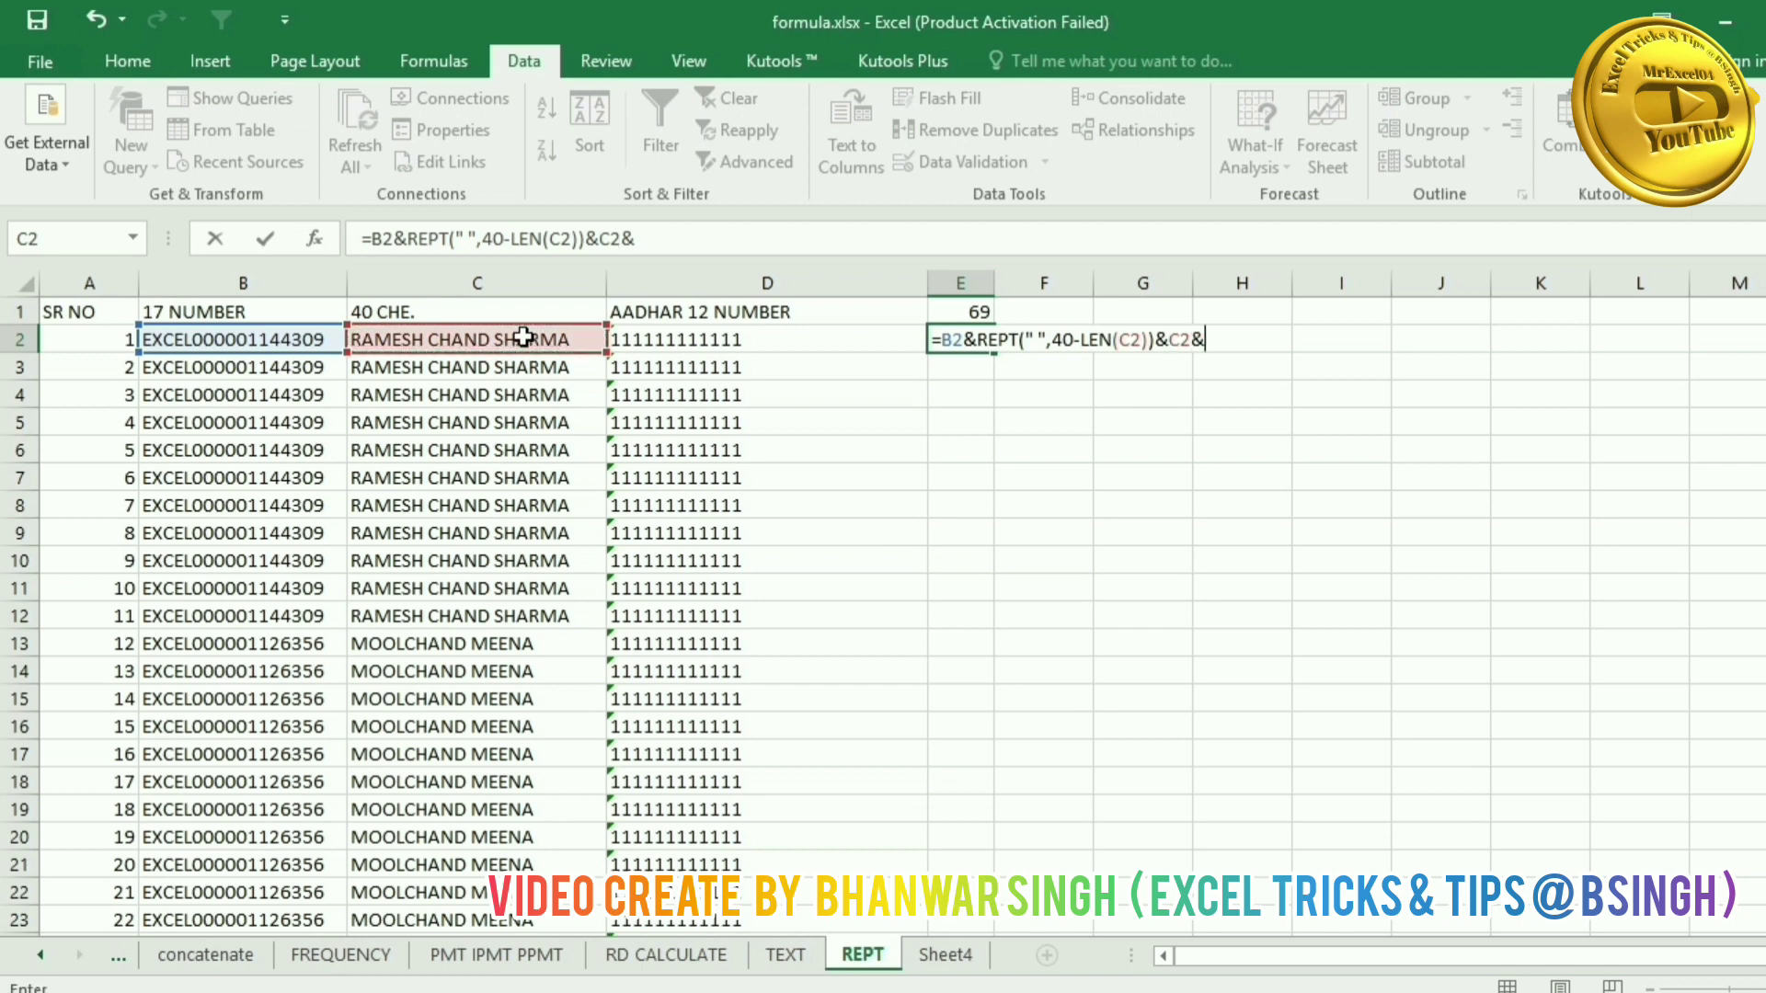
click(685, 341)
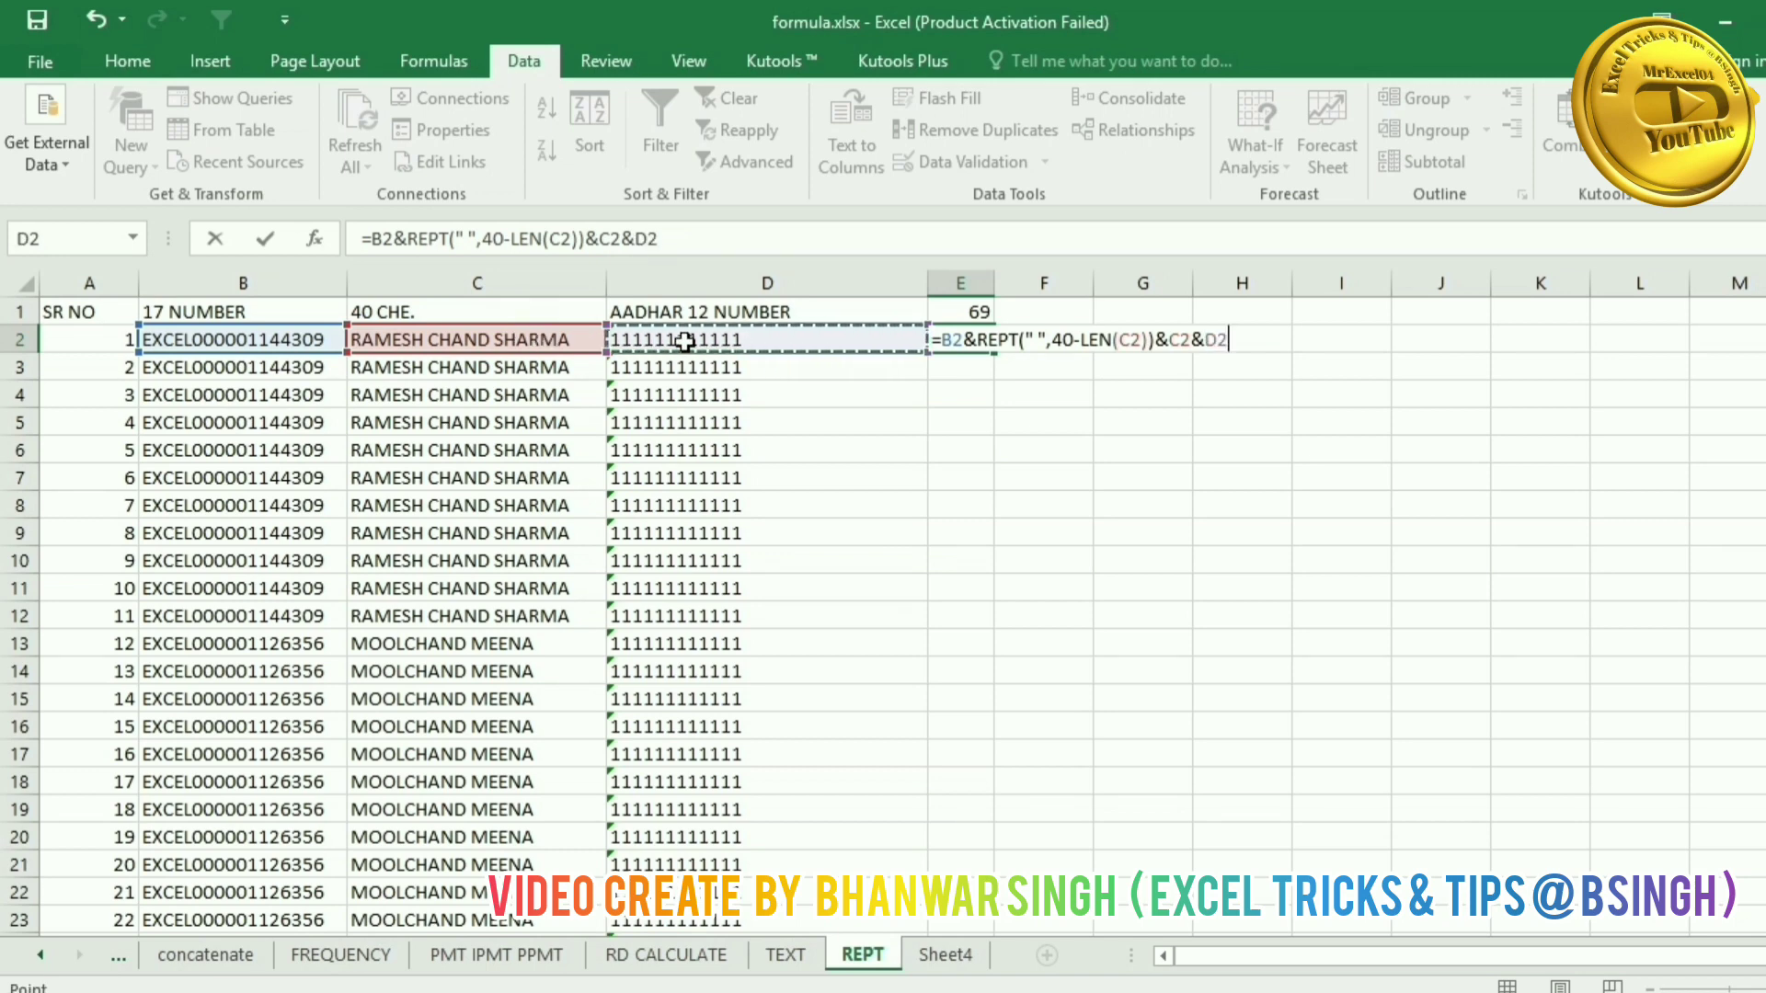
key(Return)
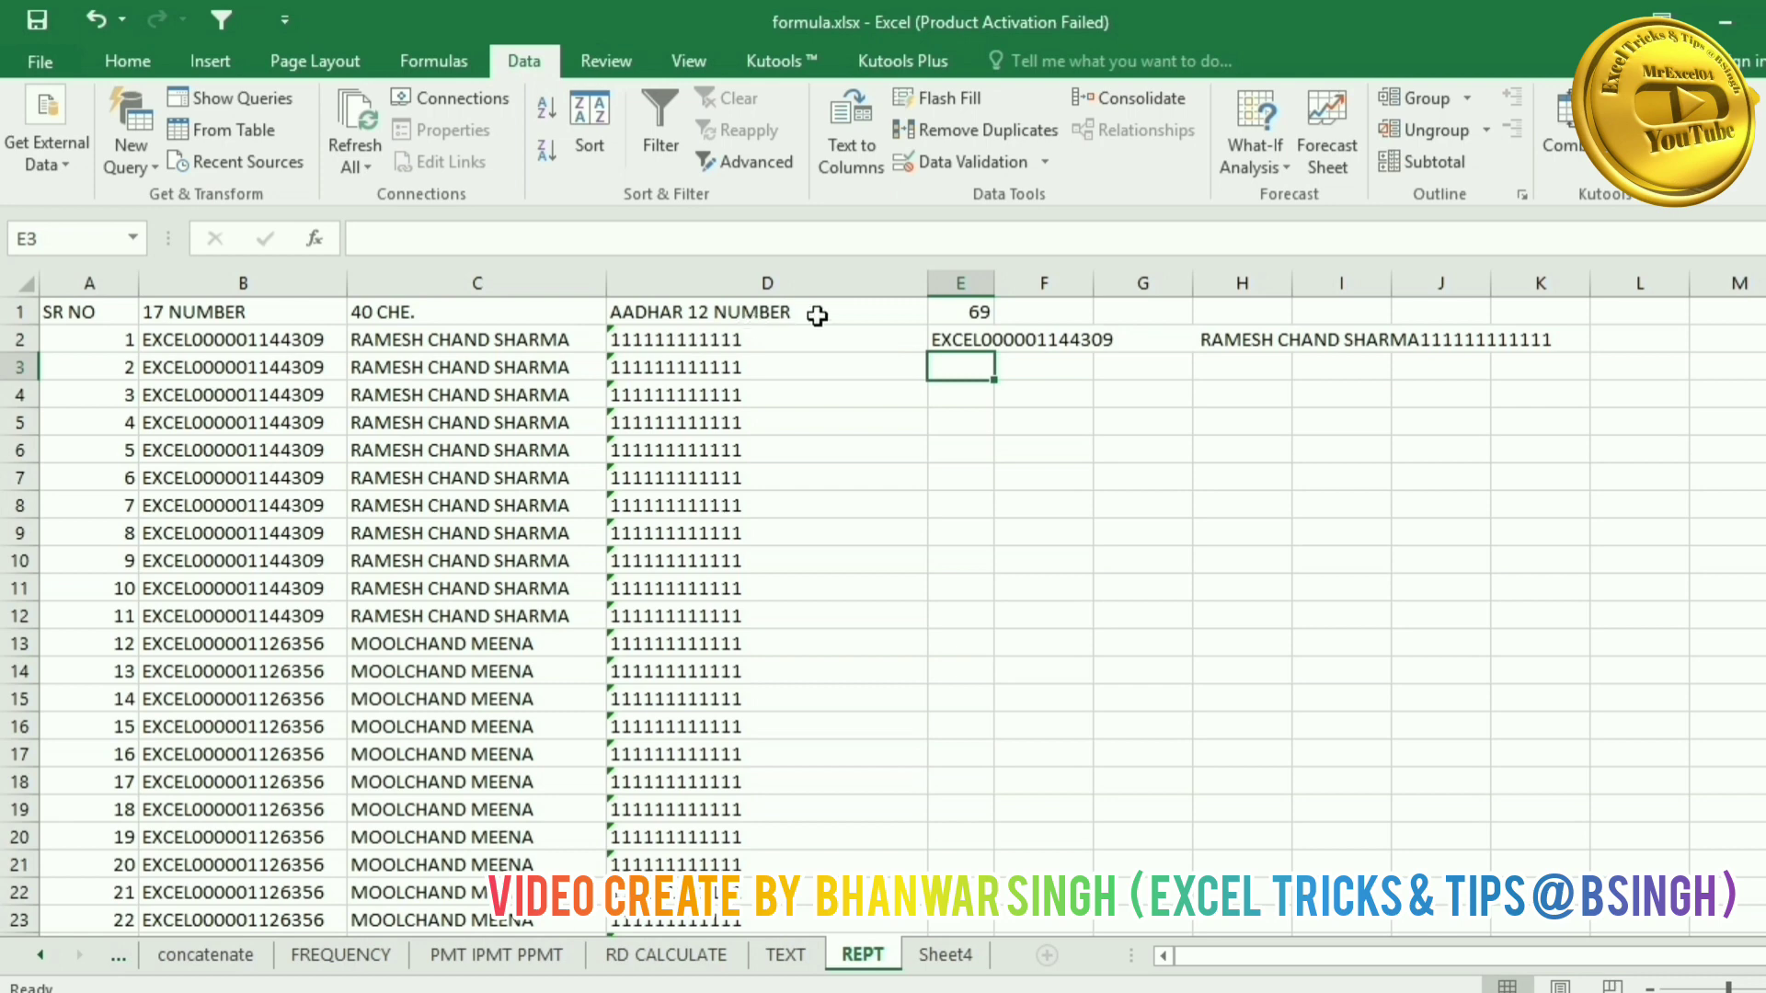
Step: Fit column E's width to its contents and copy the E2 formula down through all the data rows
double_click(994, 276)
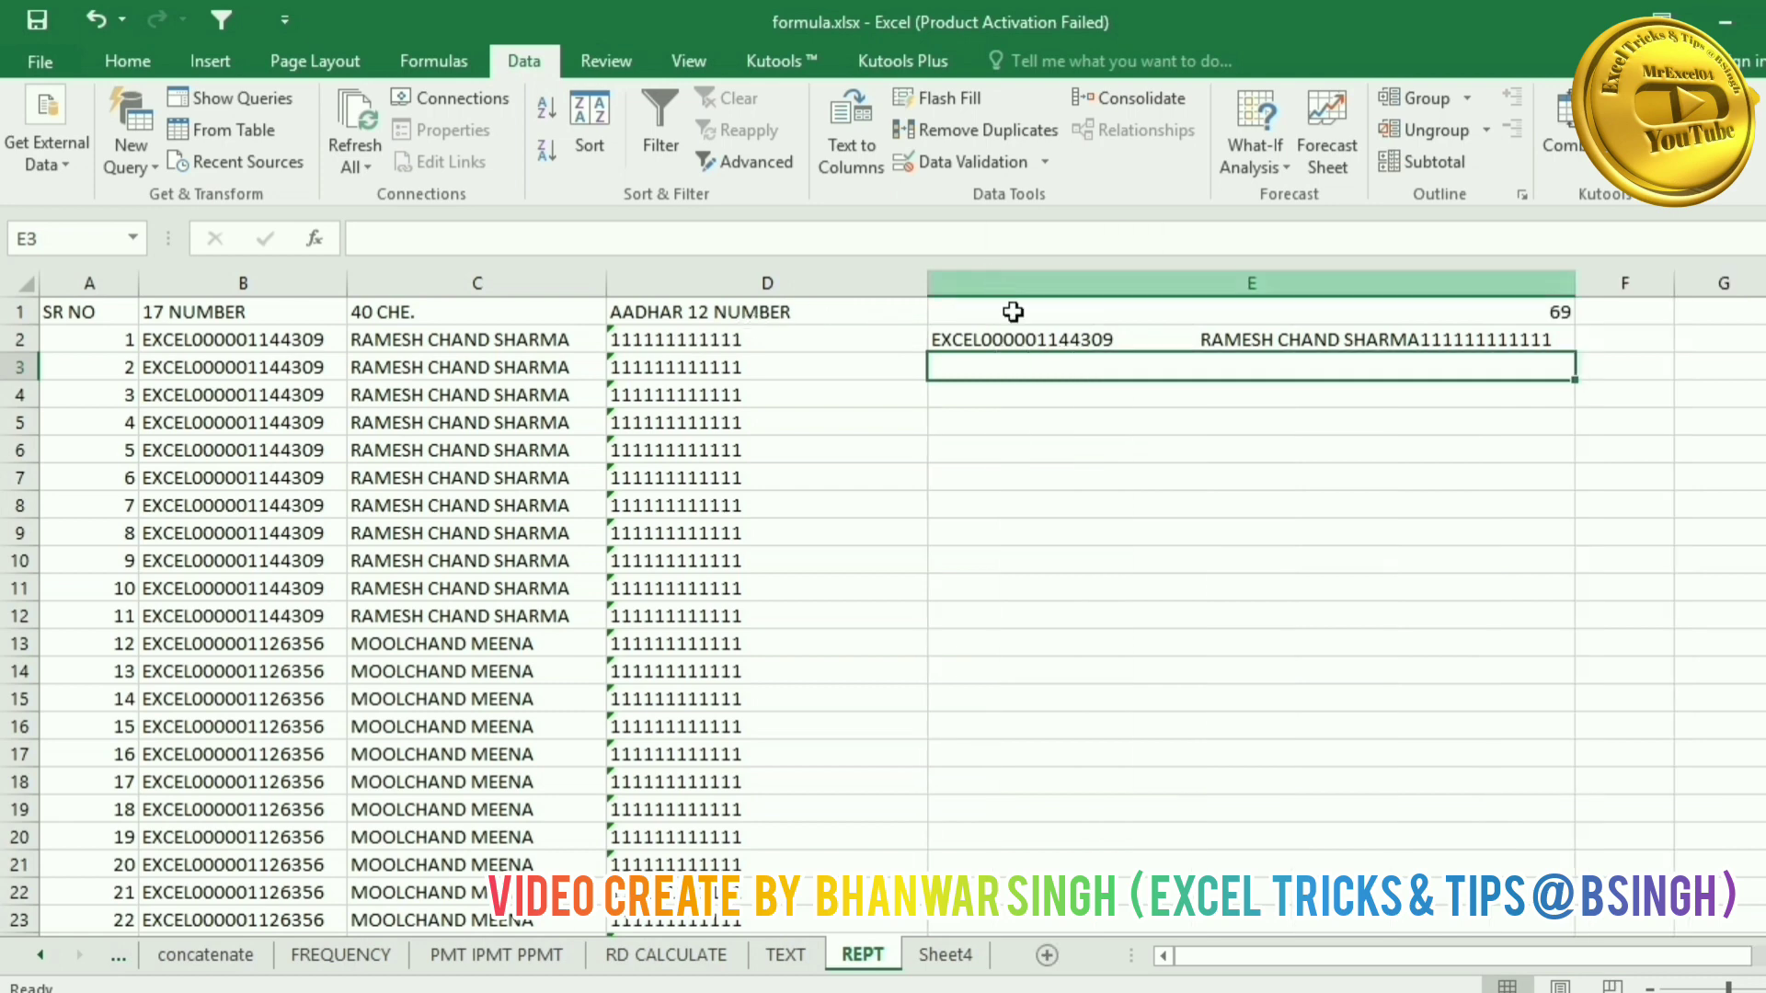
click(1043, 349)
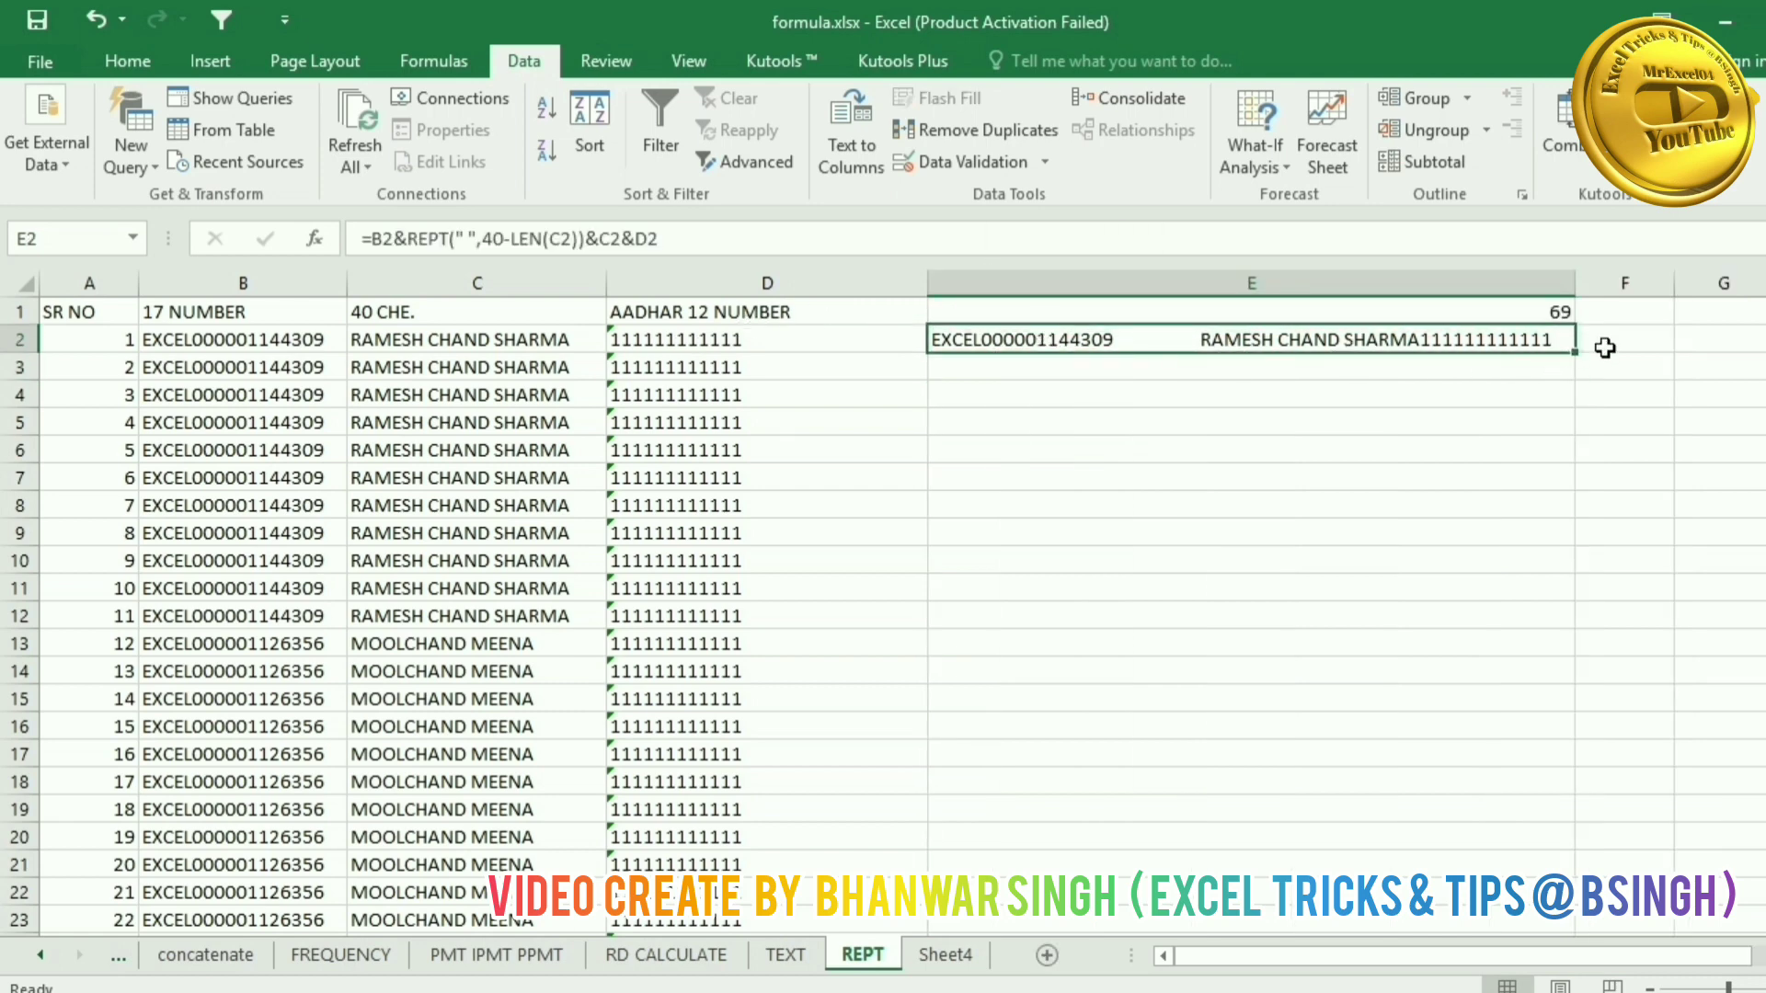
drag(1575, 357, 1481, 721)
scroll(1420, 575, up, 20)
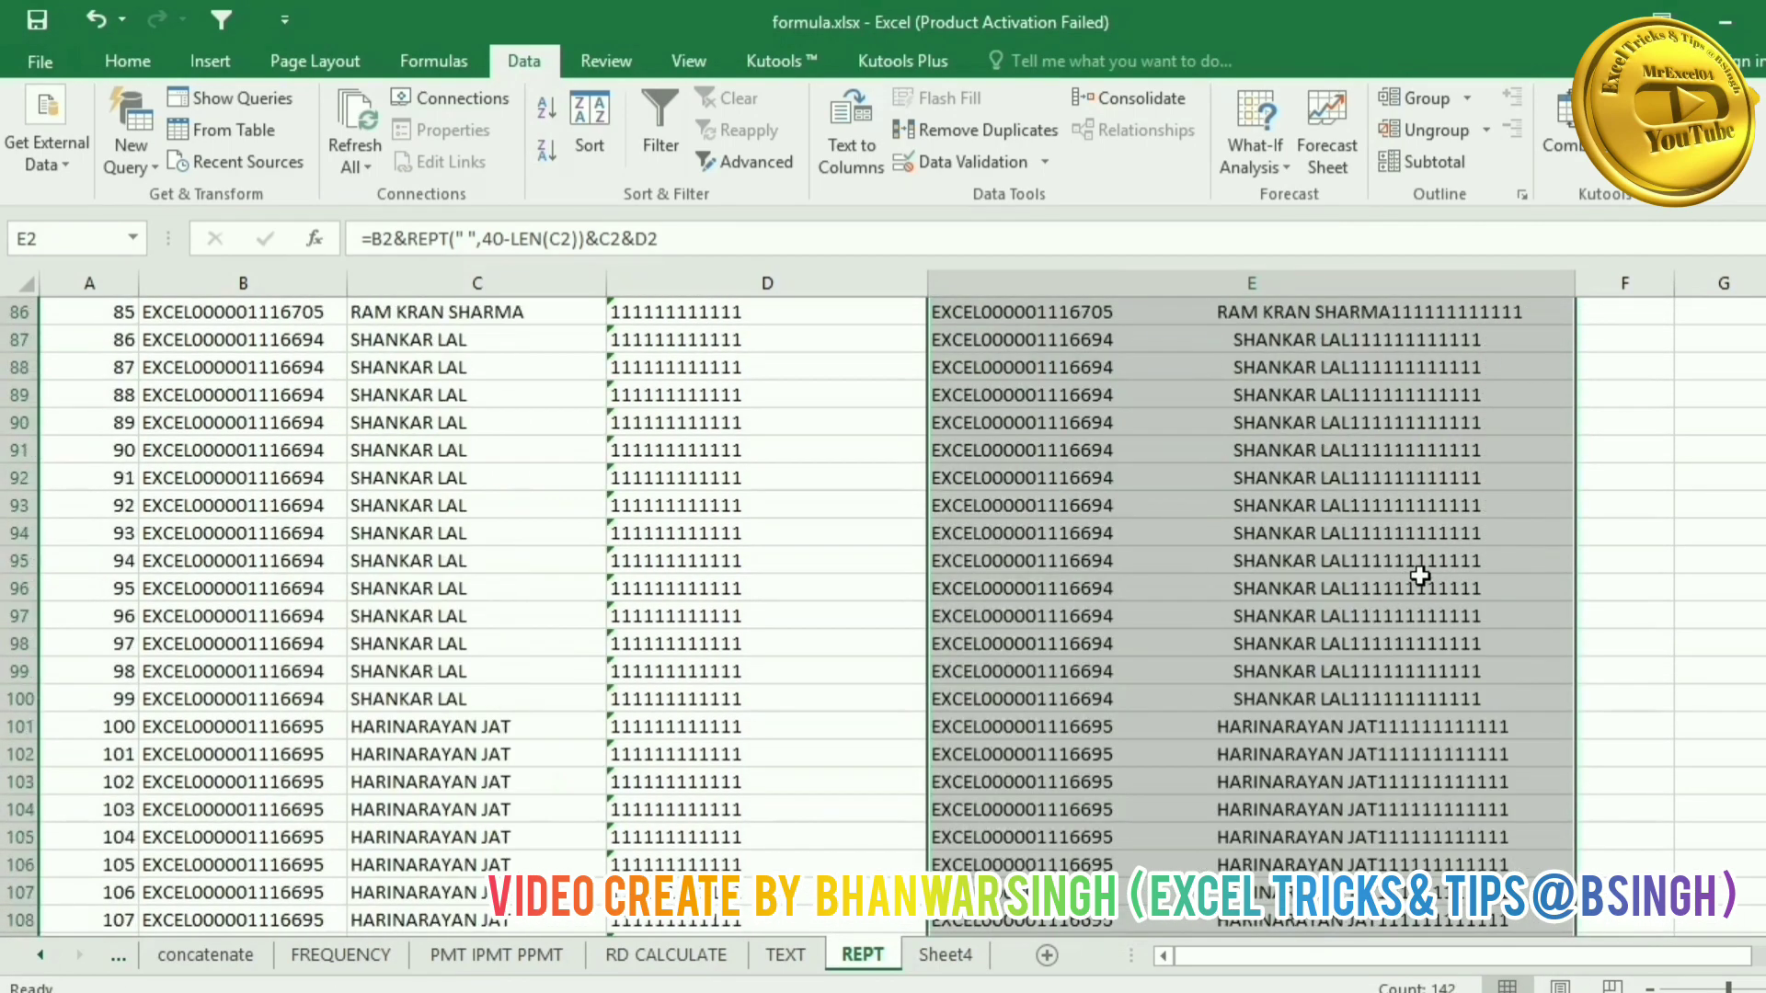
scroll(1420, 545, up, 10)
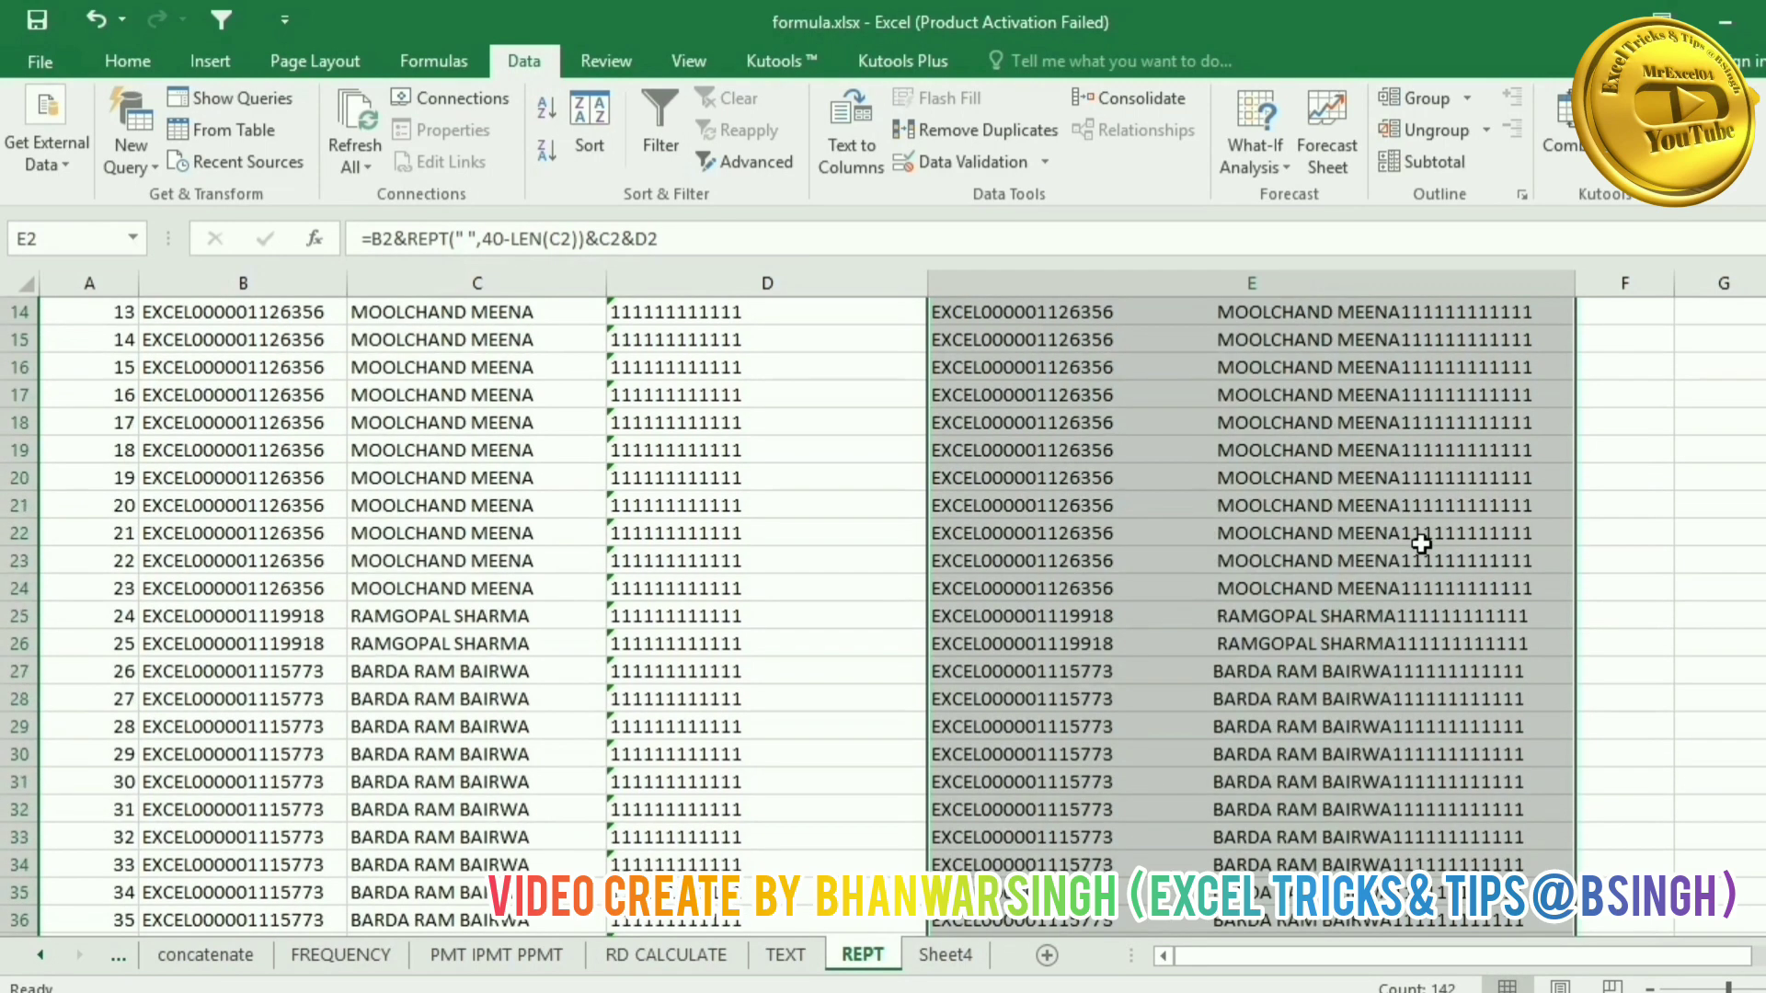
click(1642, 424)
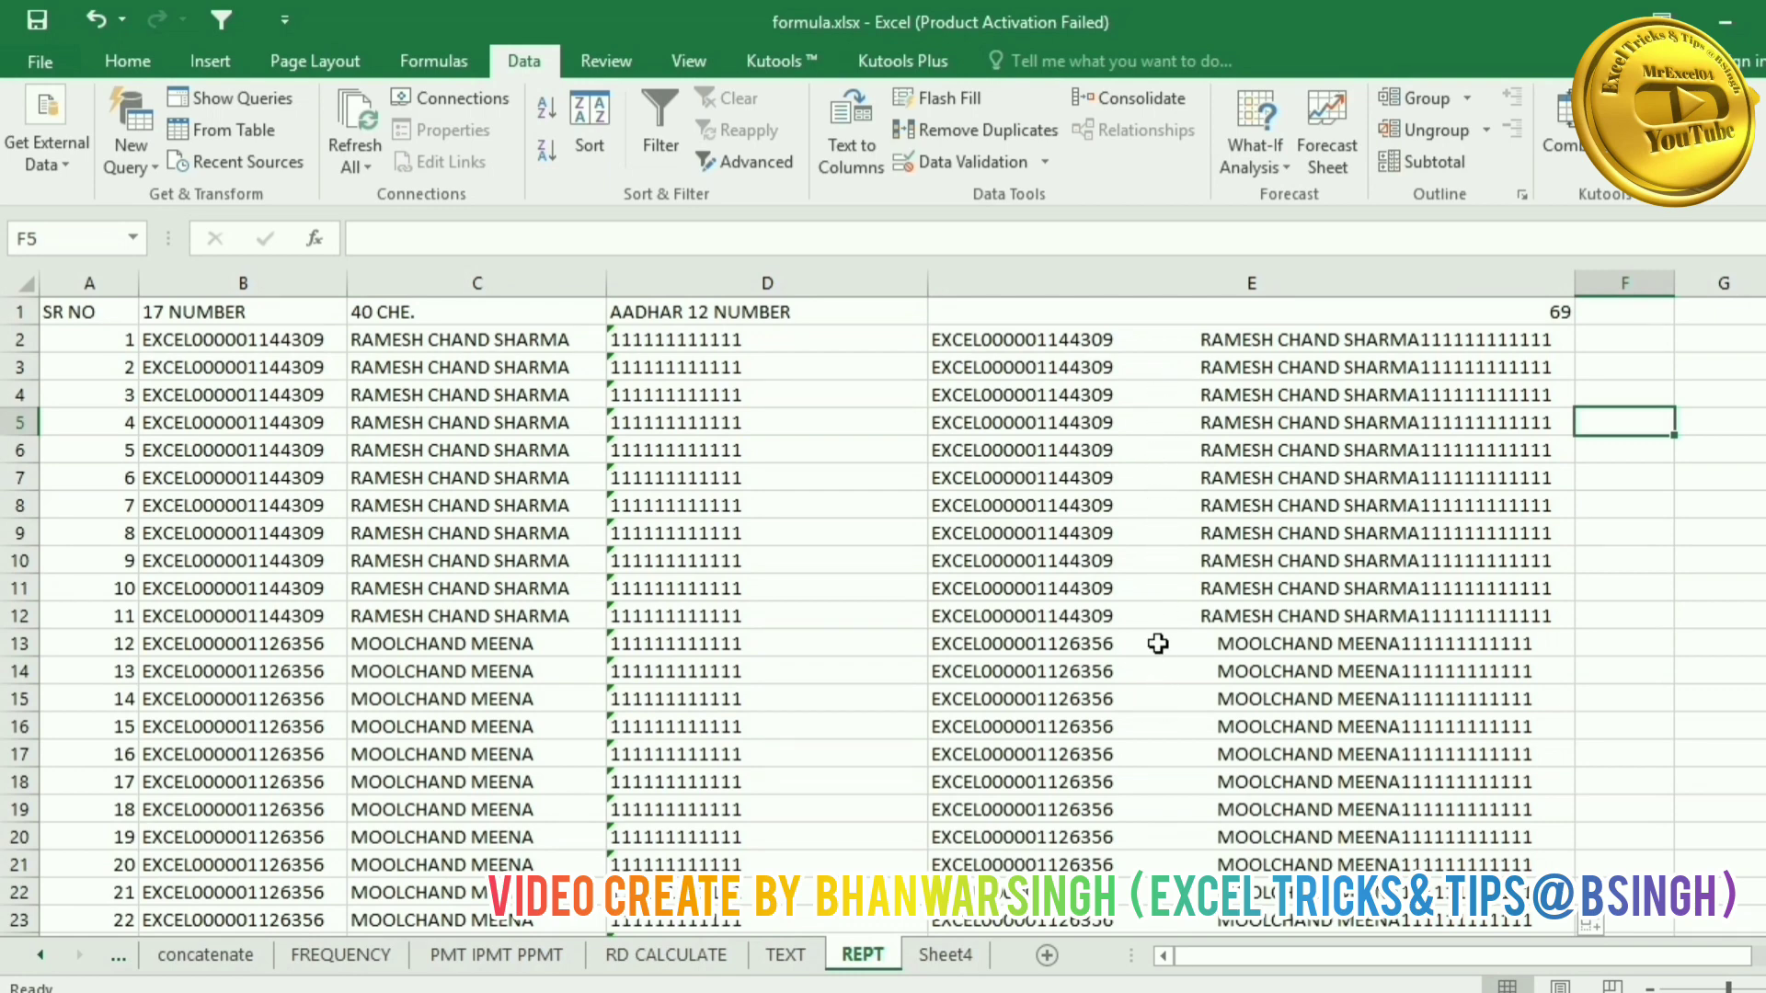
Step: Count the joined string's characters with =LEN(E2) in F2 and copy the formula down through all the data rows
click(1130, 340)
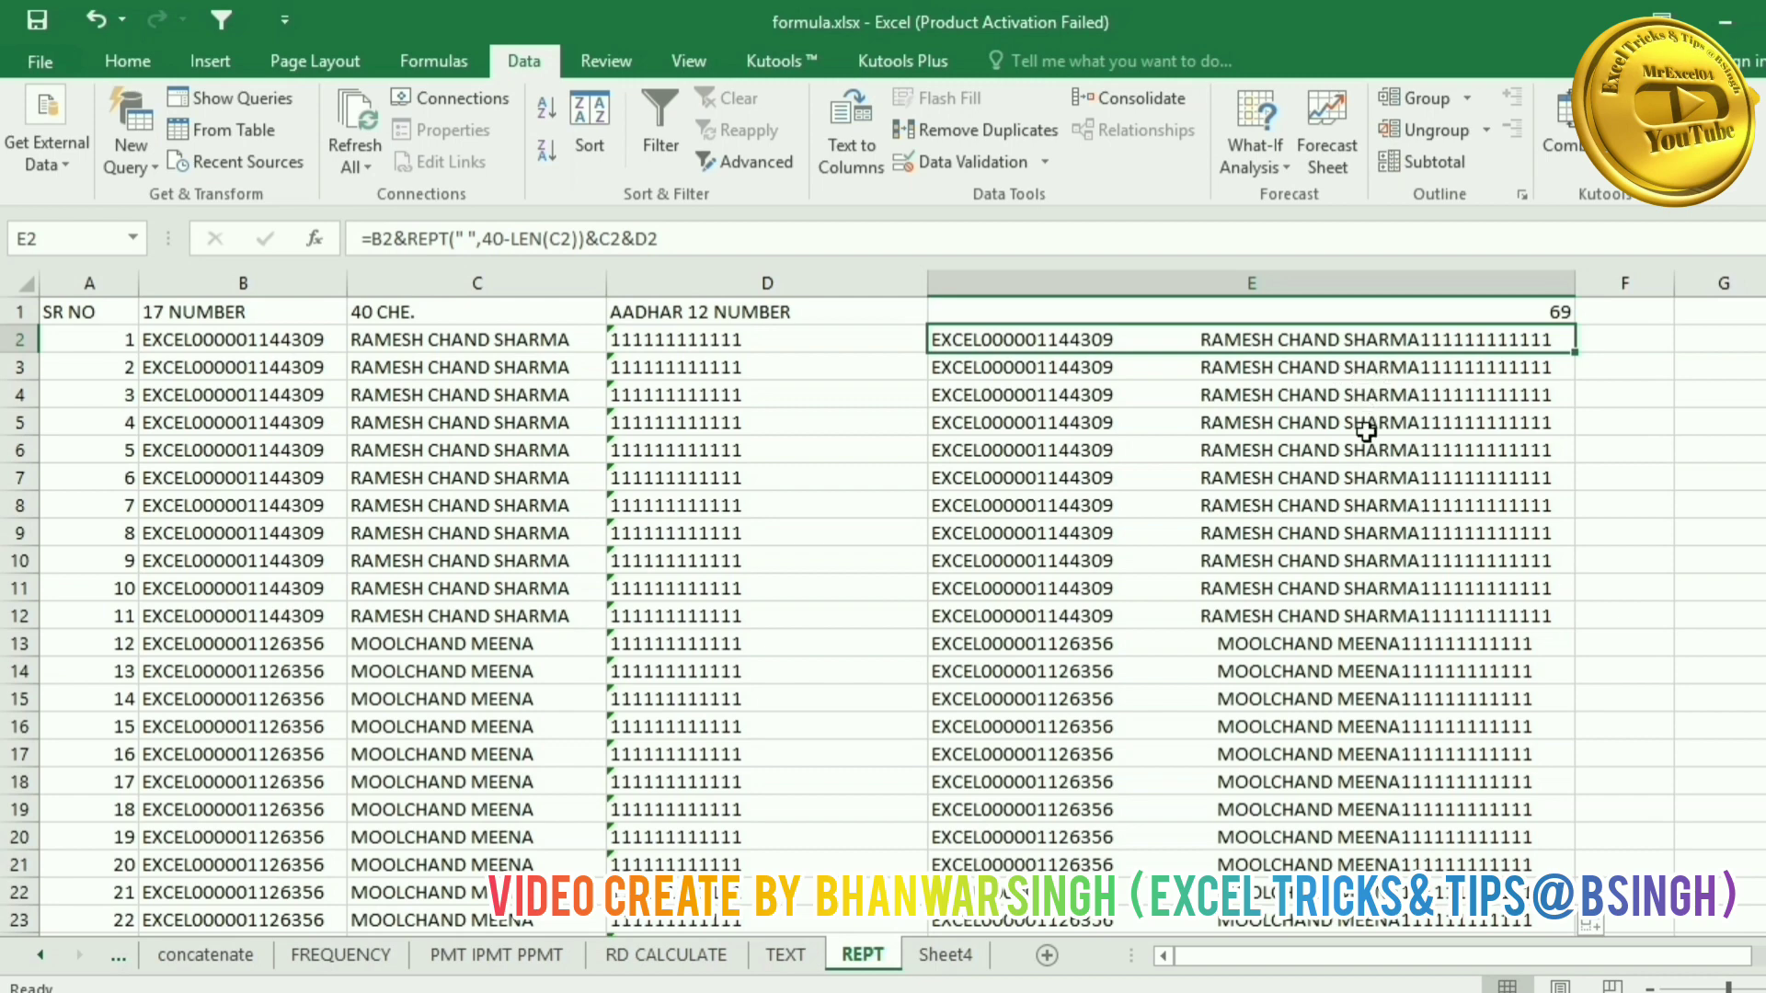
click(1629, 329)
text(=)
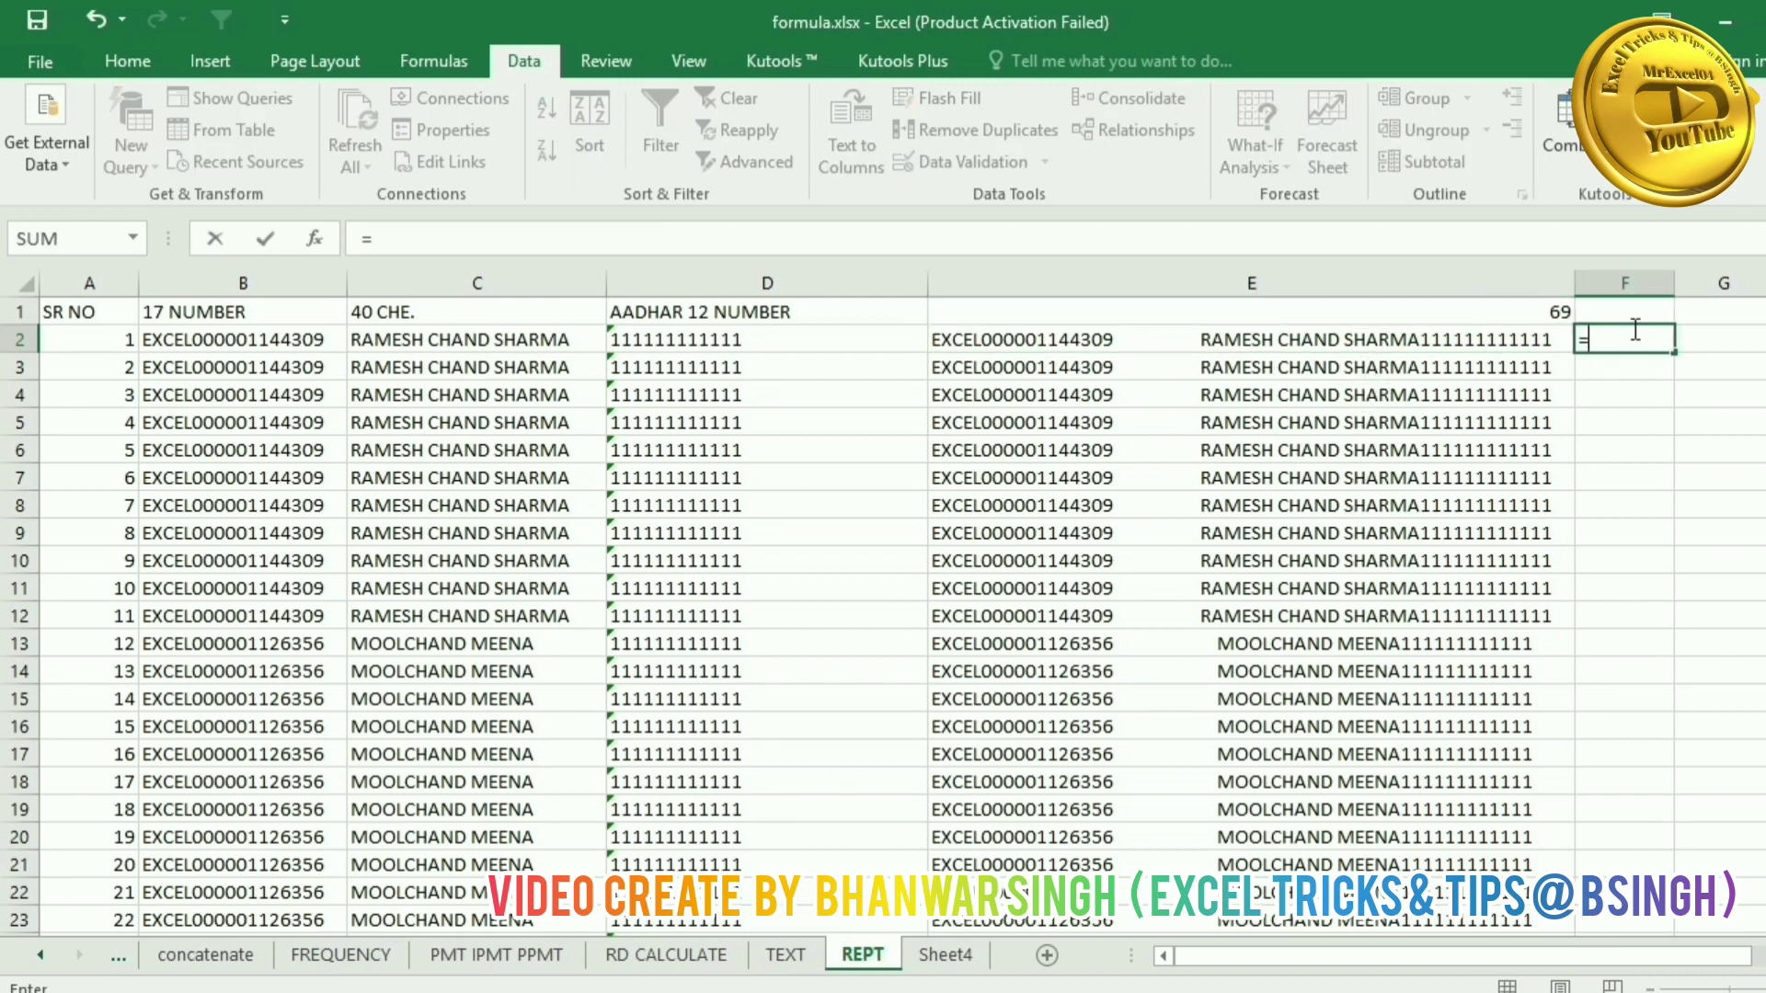
text(LEN()
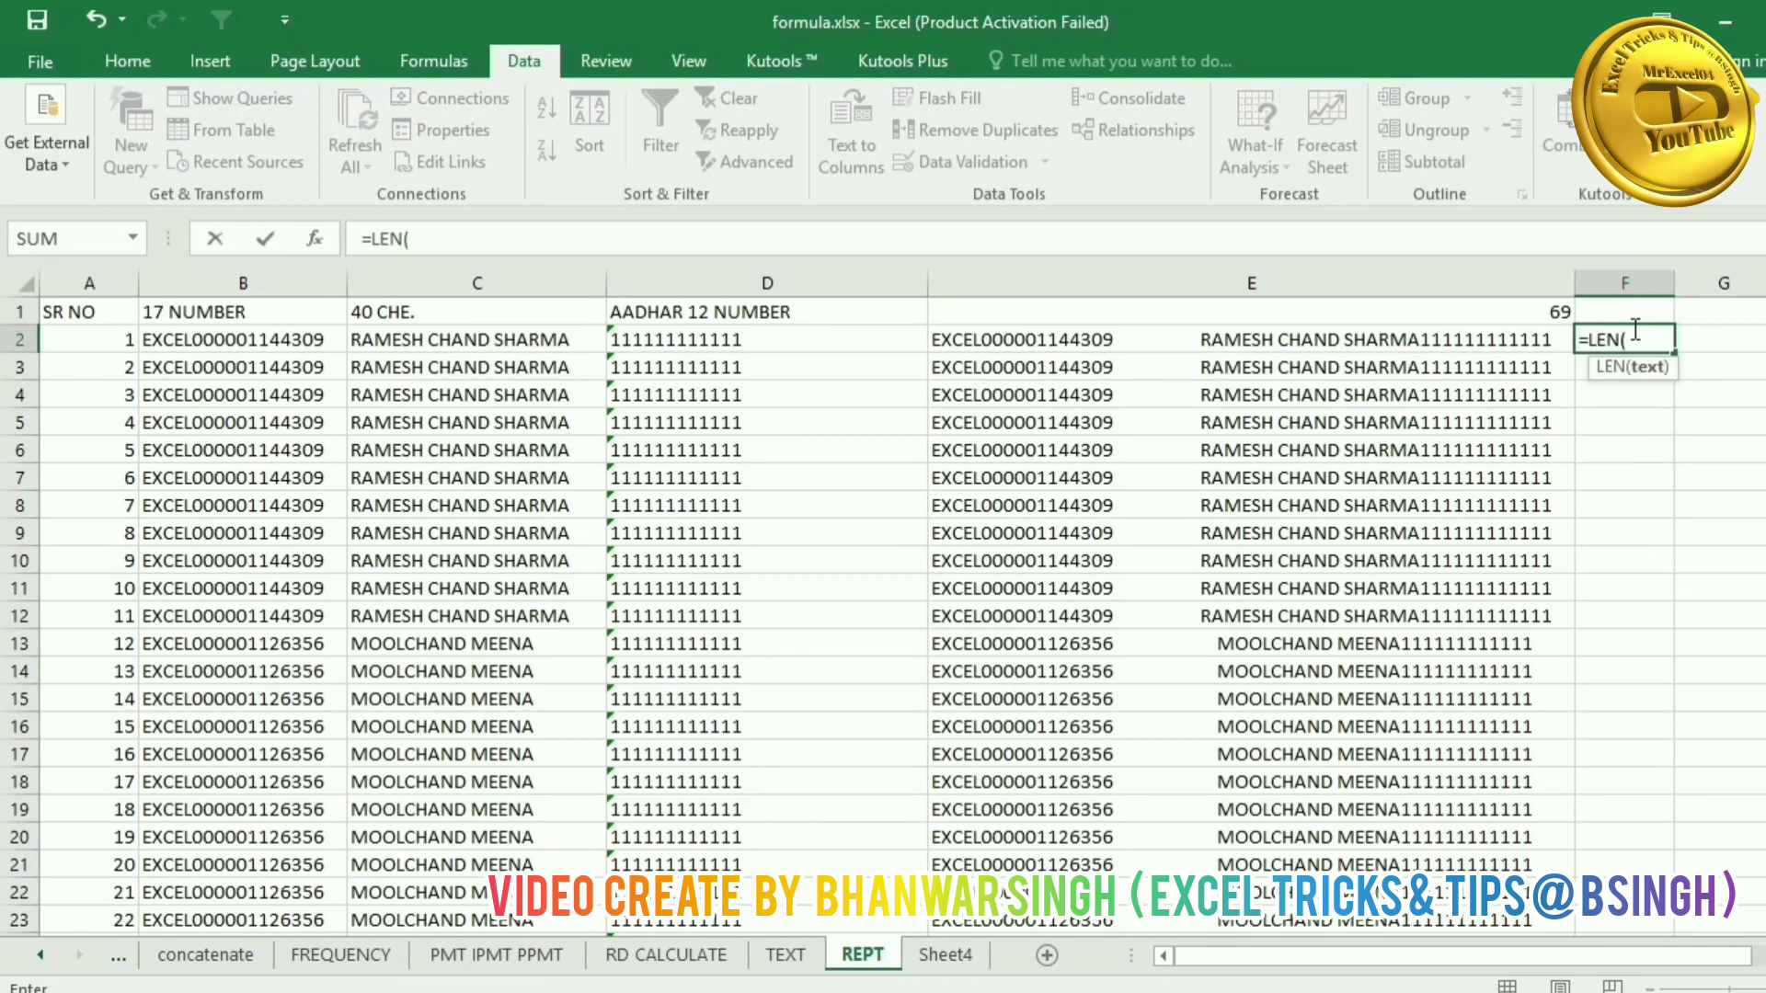
key(Left)
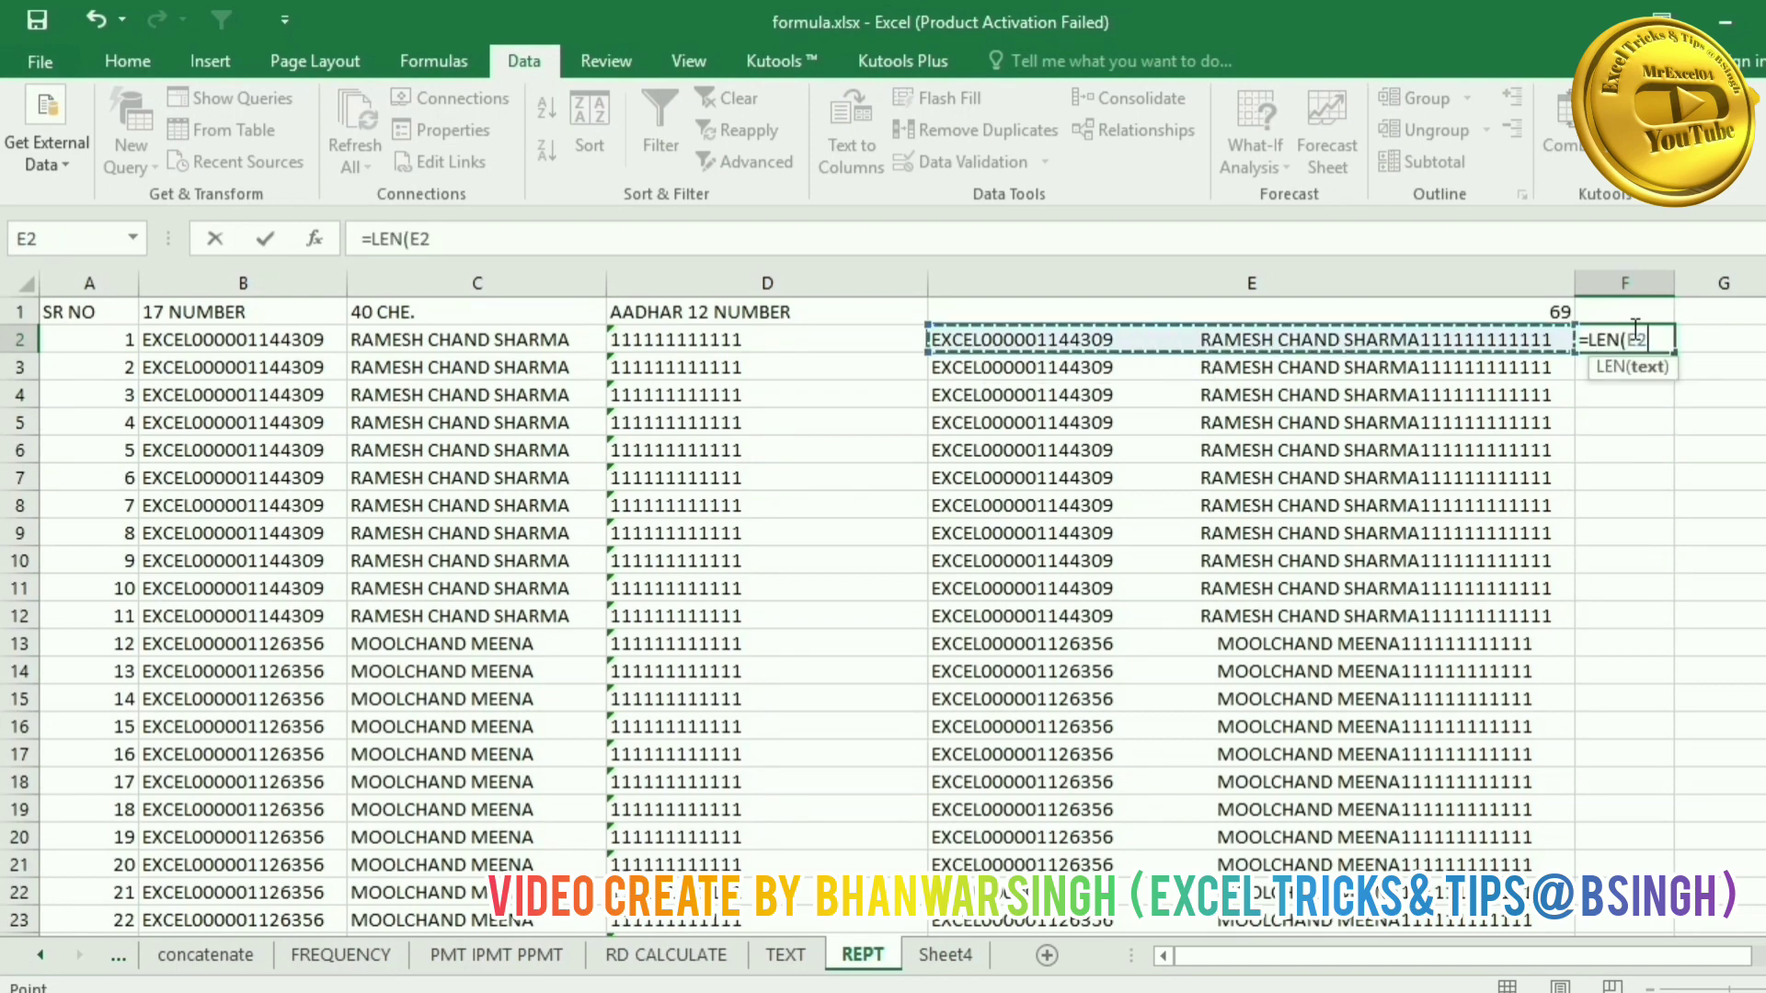
key(Return)
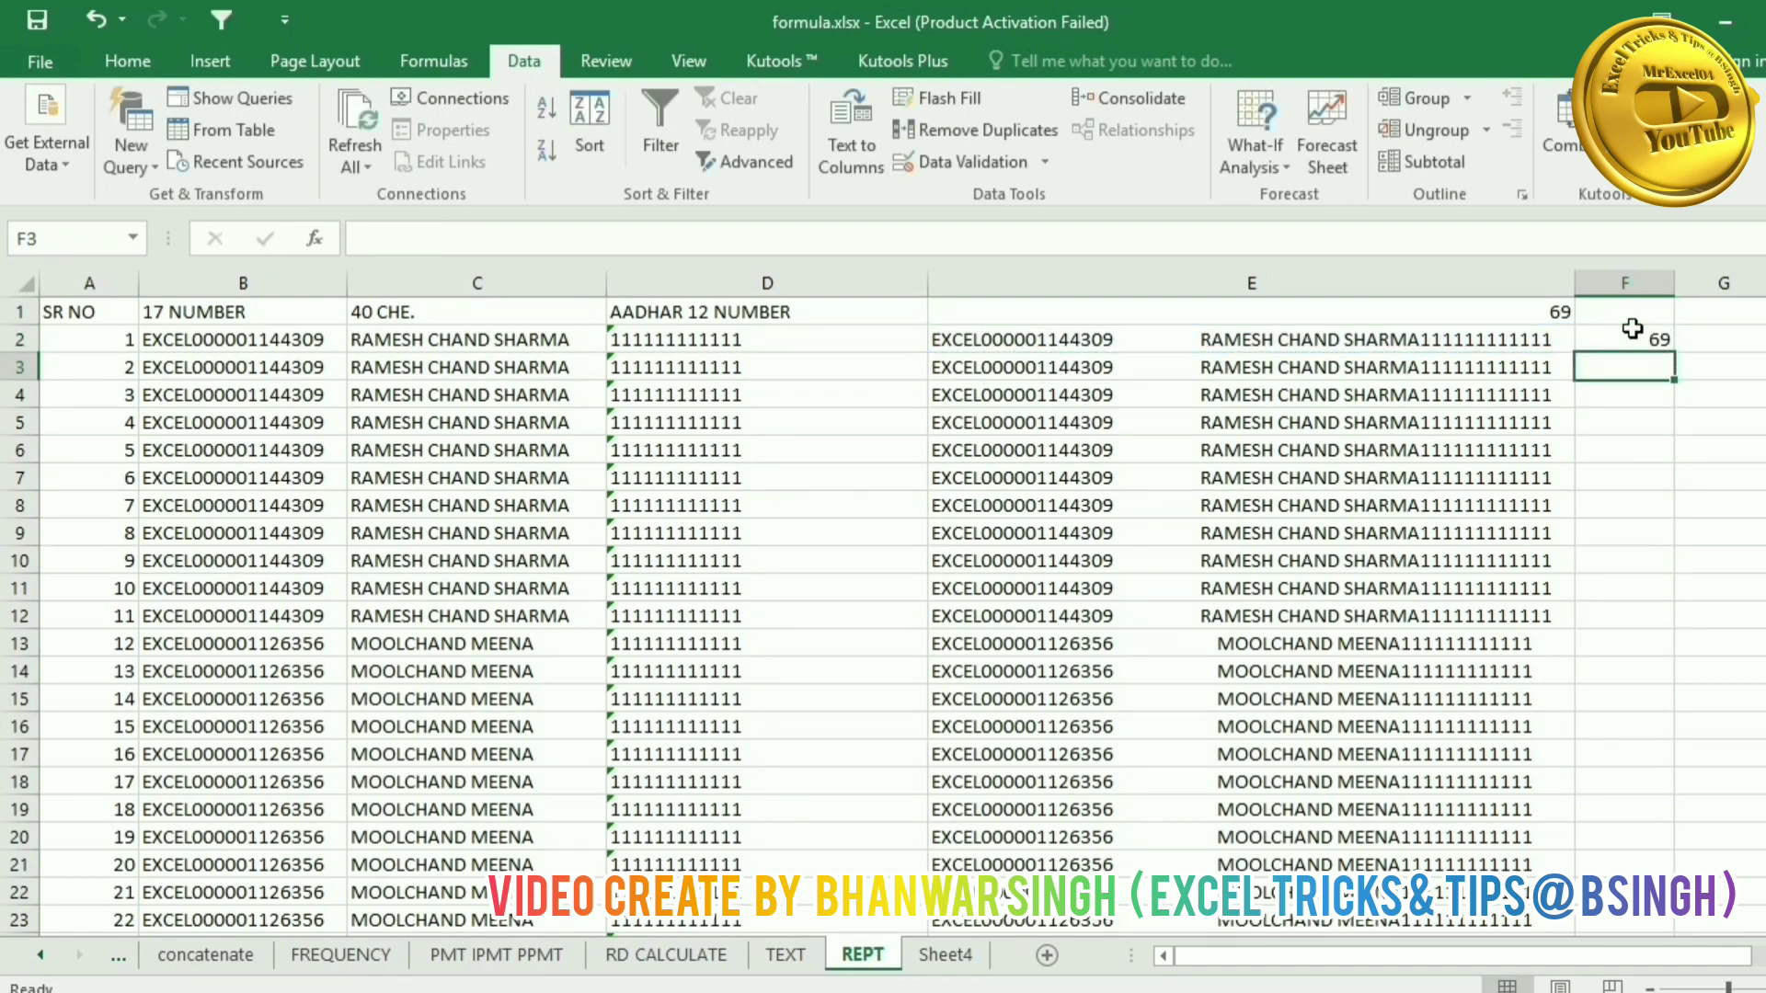
click(1626, 339)
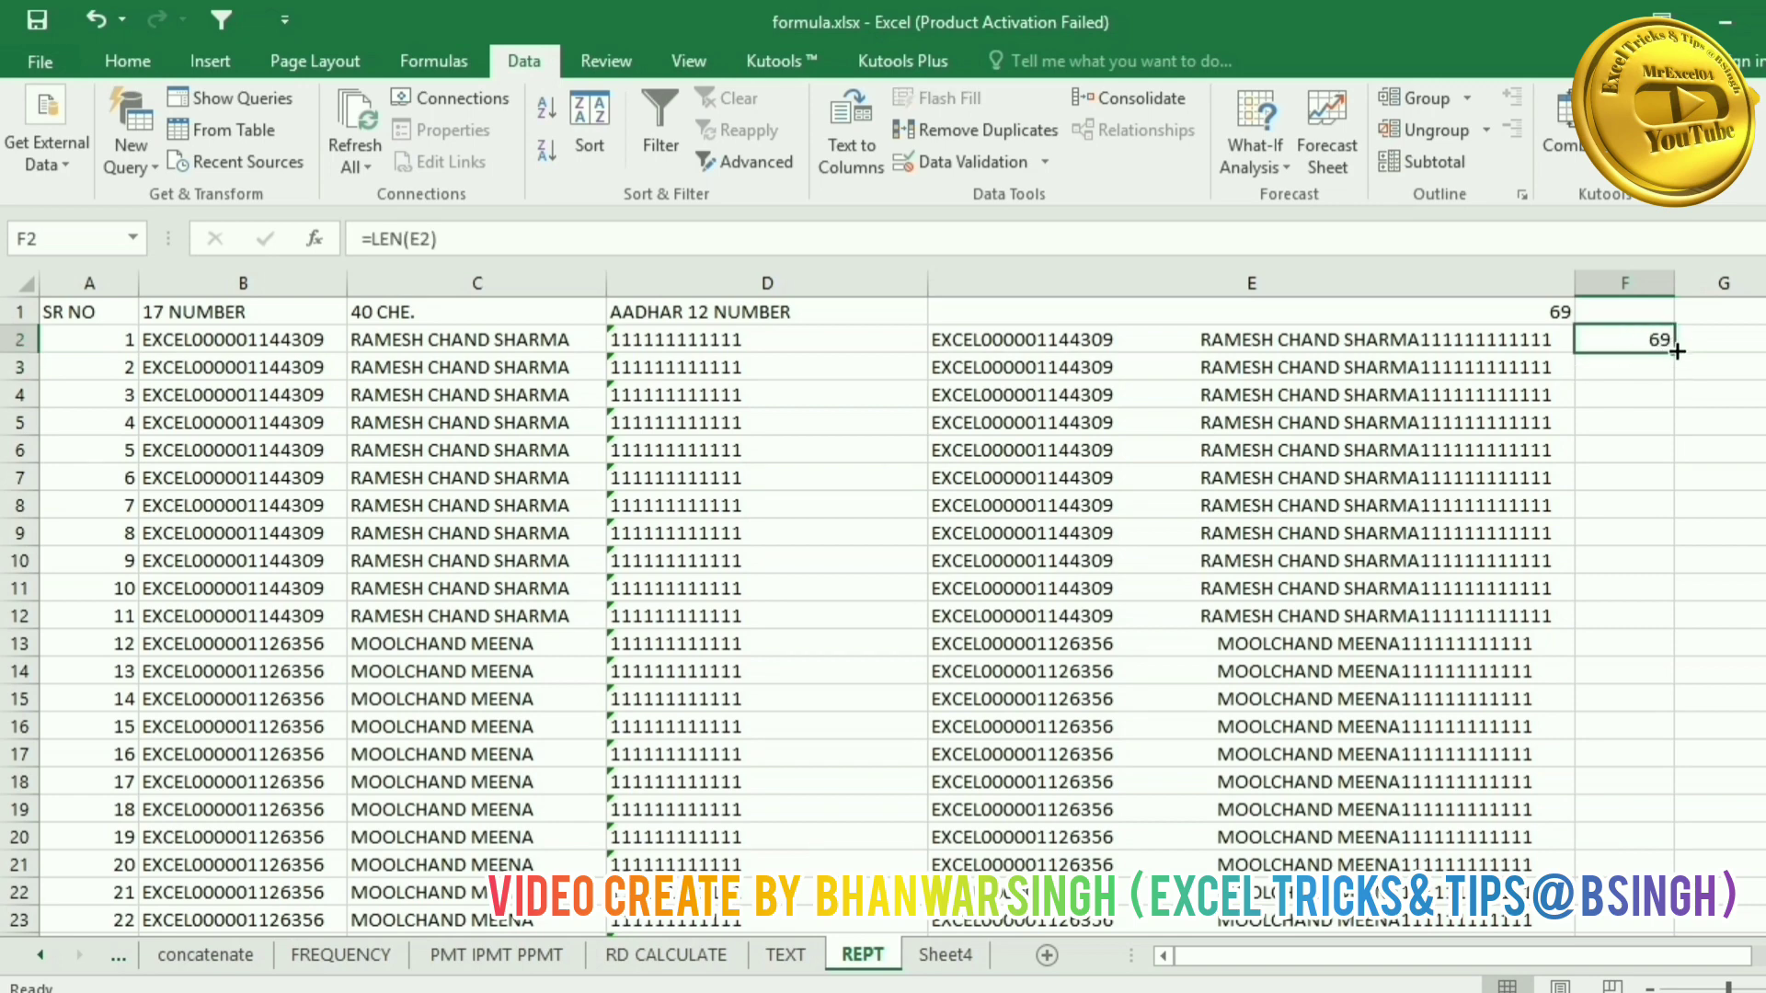
double_click(1676, 351)
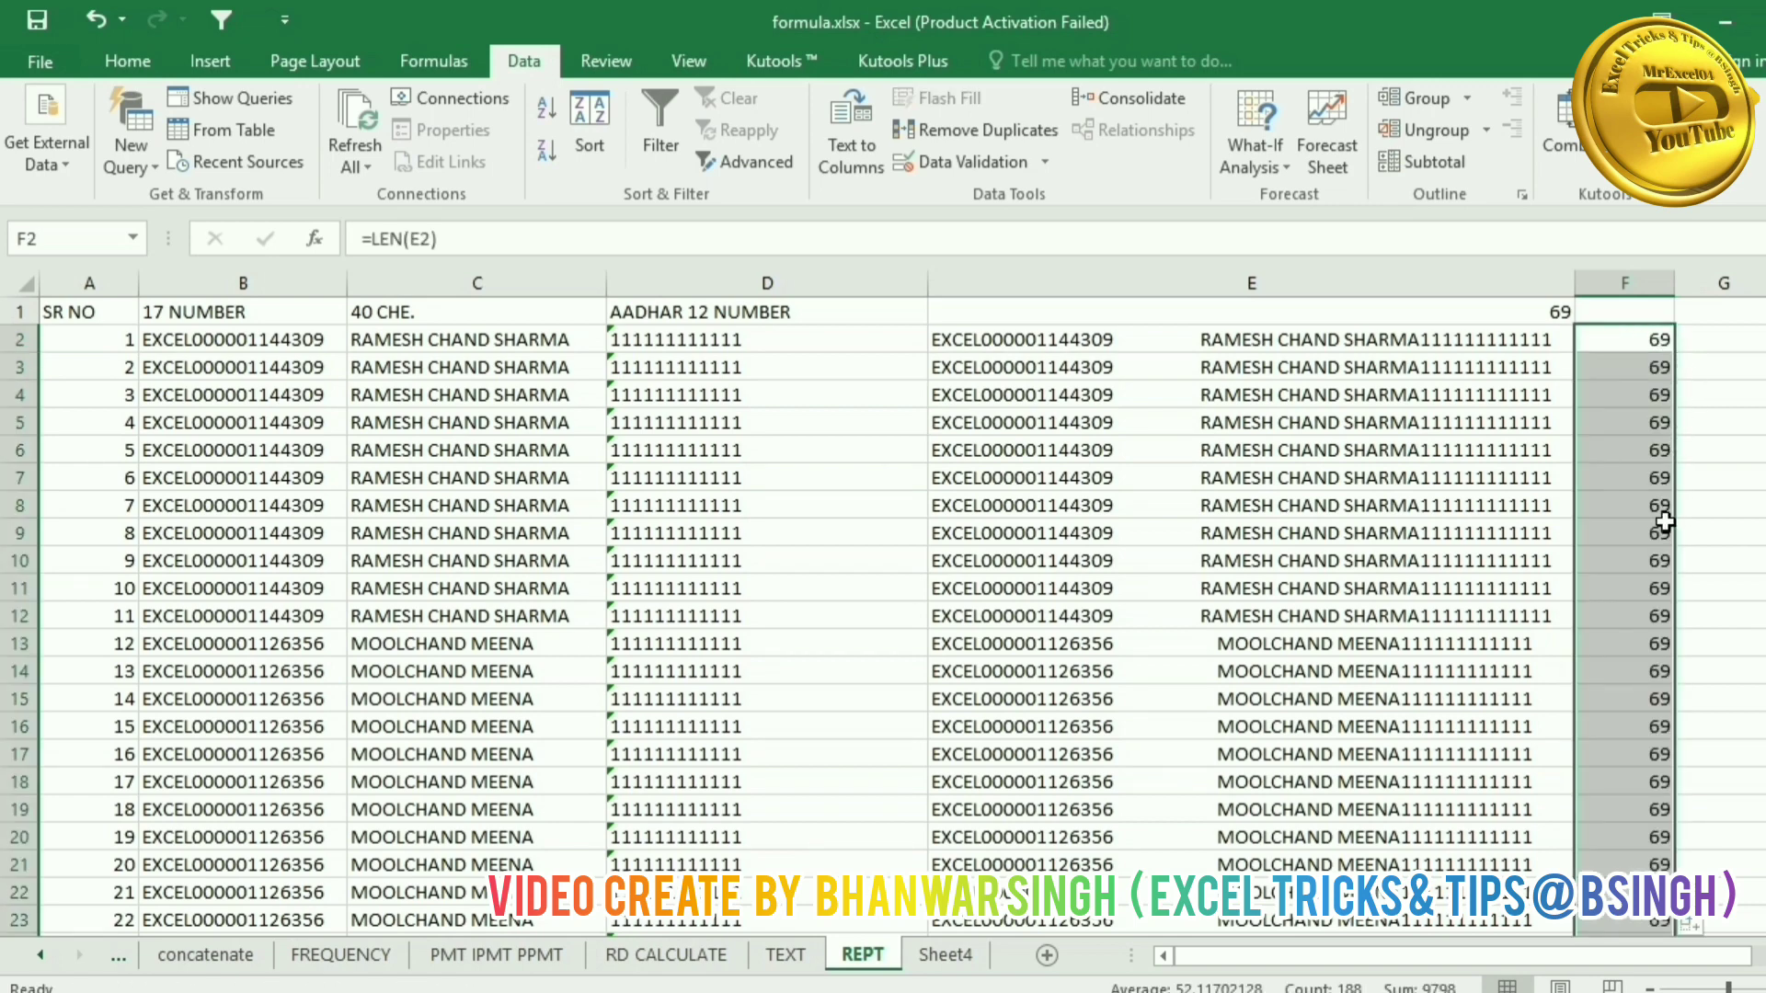
Step: Check the character counts down column F against the required string length and review the REPT formula in E4
scroll(1756, 665, down, 3)
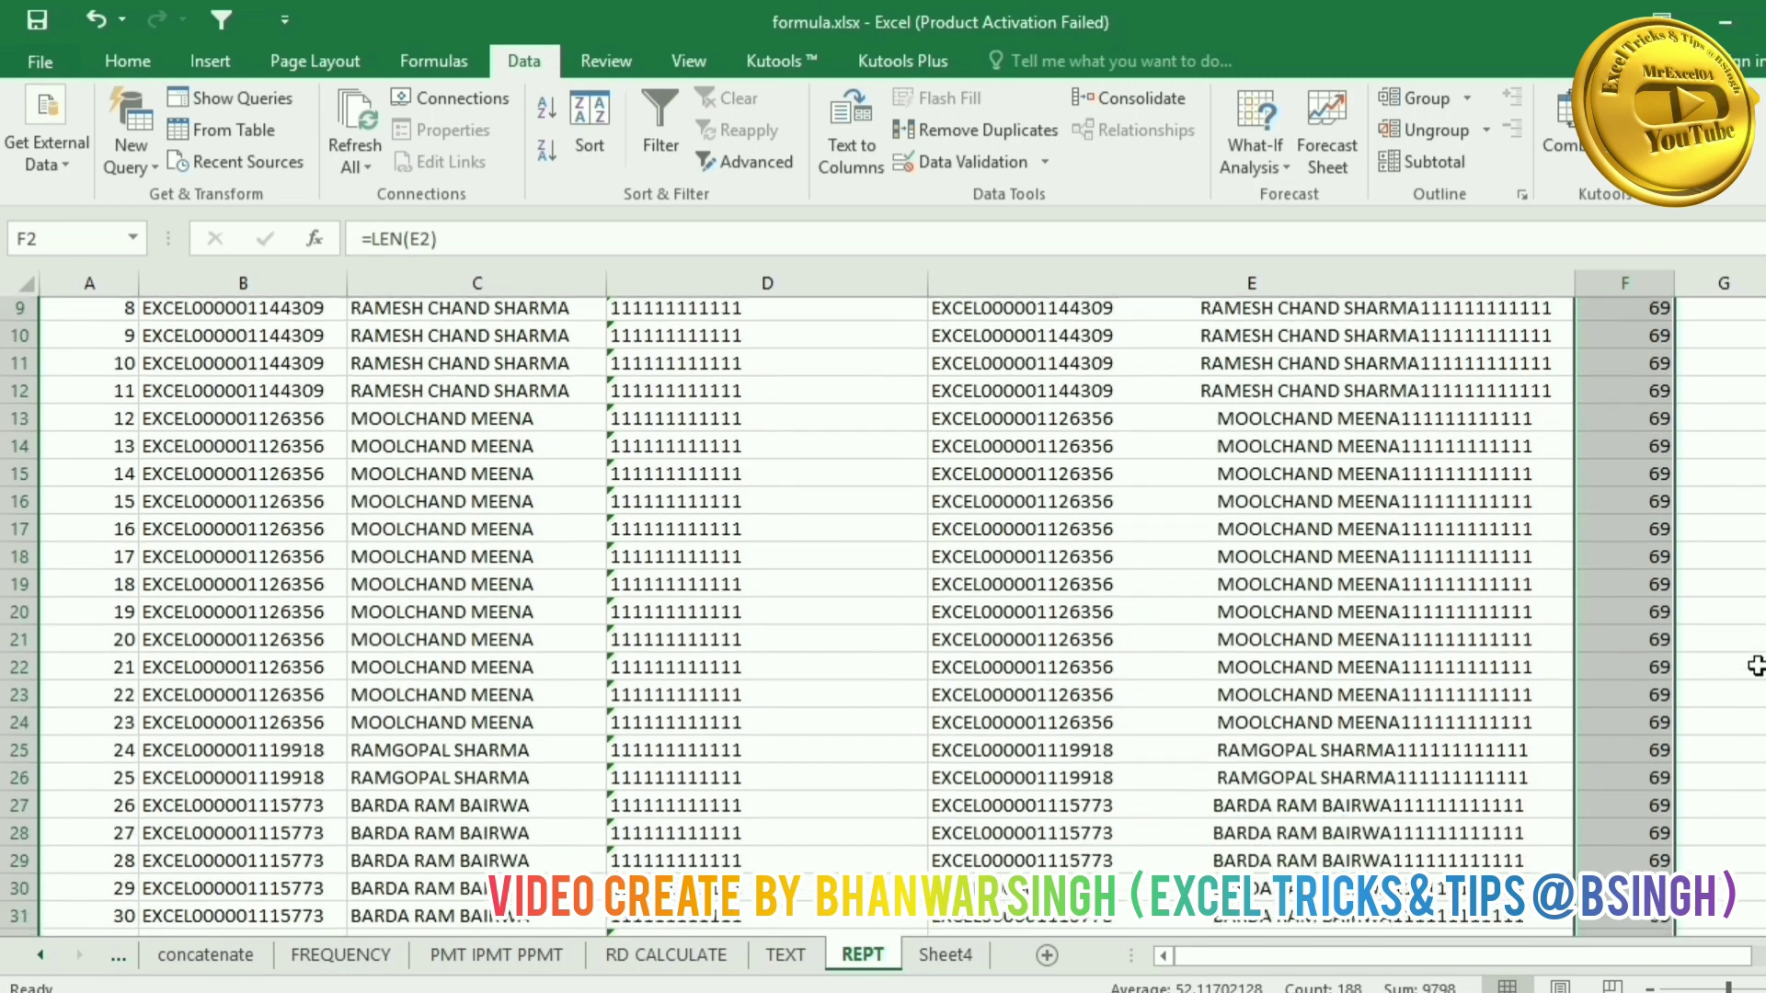
scroll(1756, 665, down, 8)
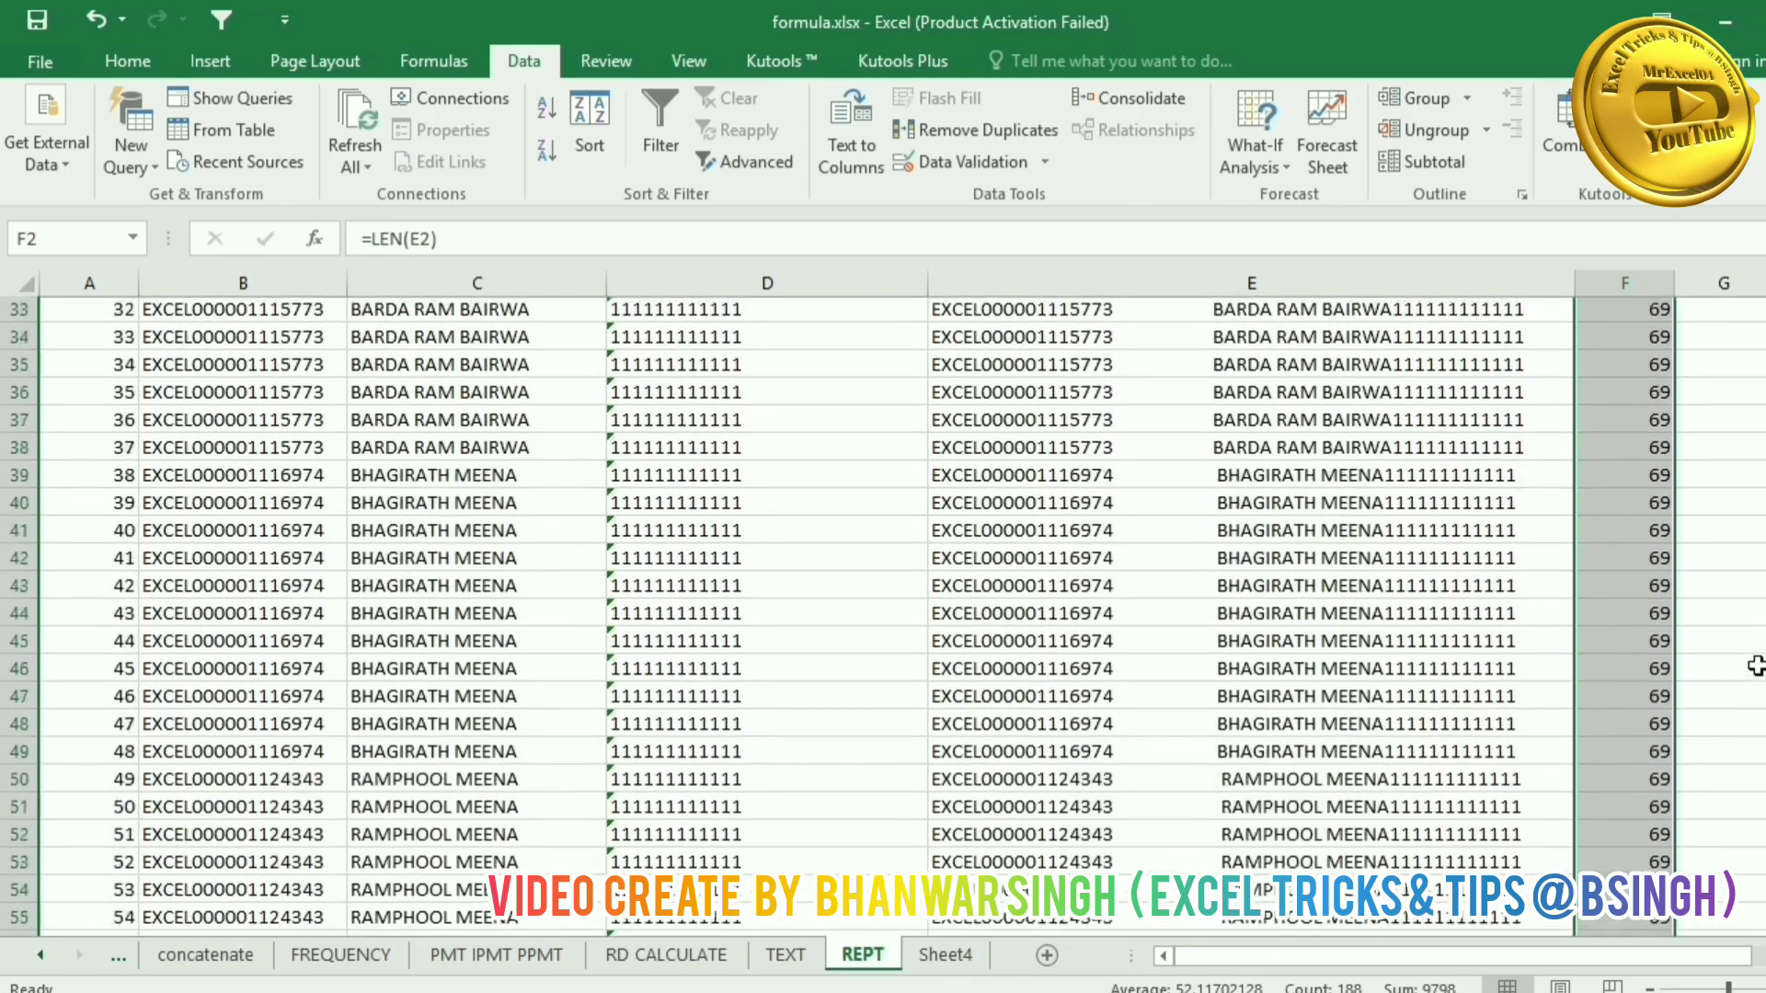
scroll(1757, 665, down, 8)
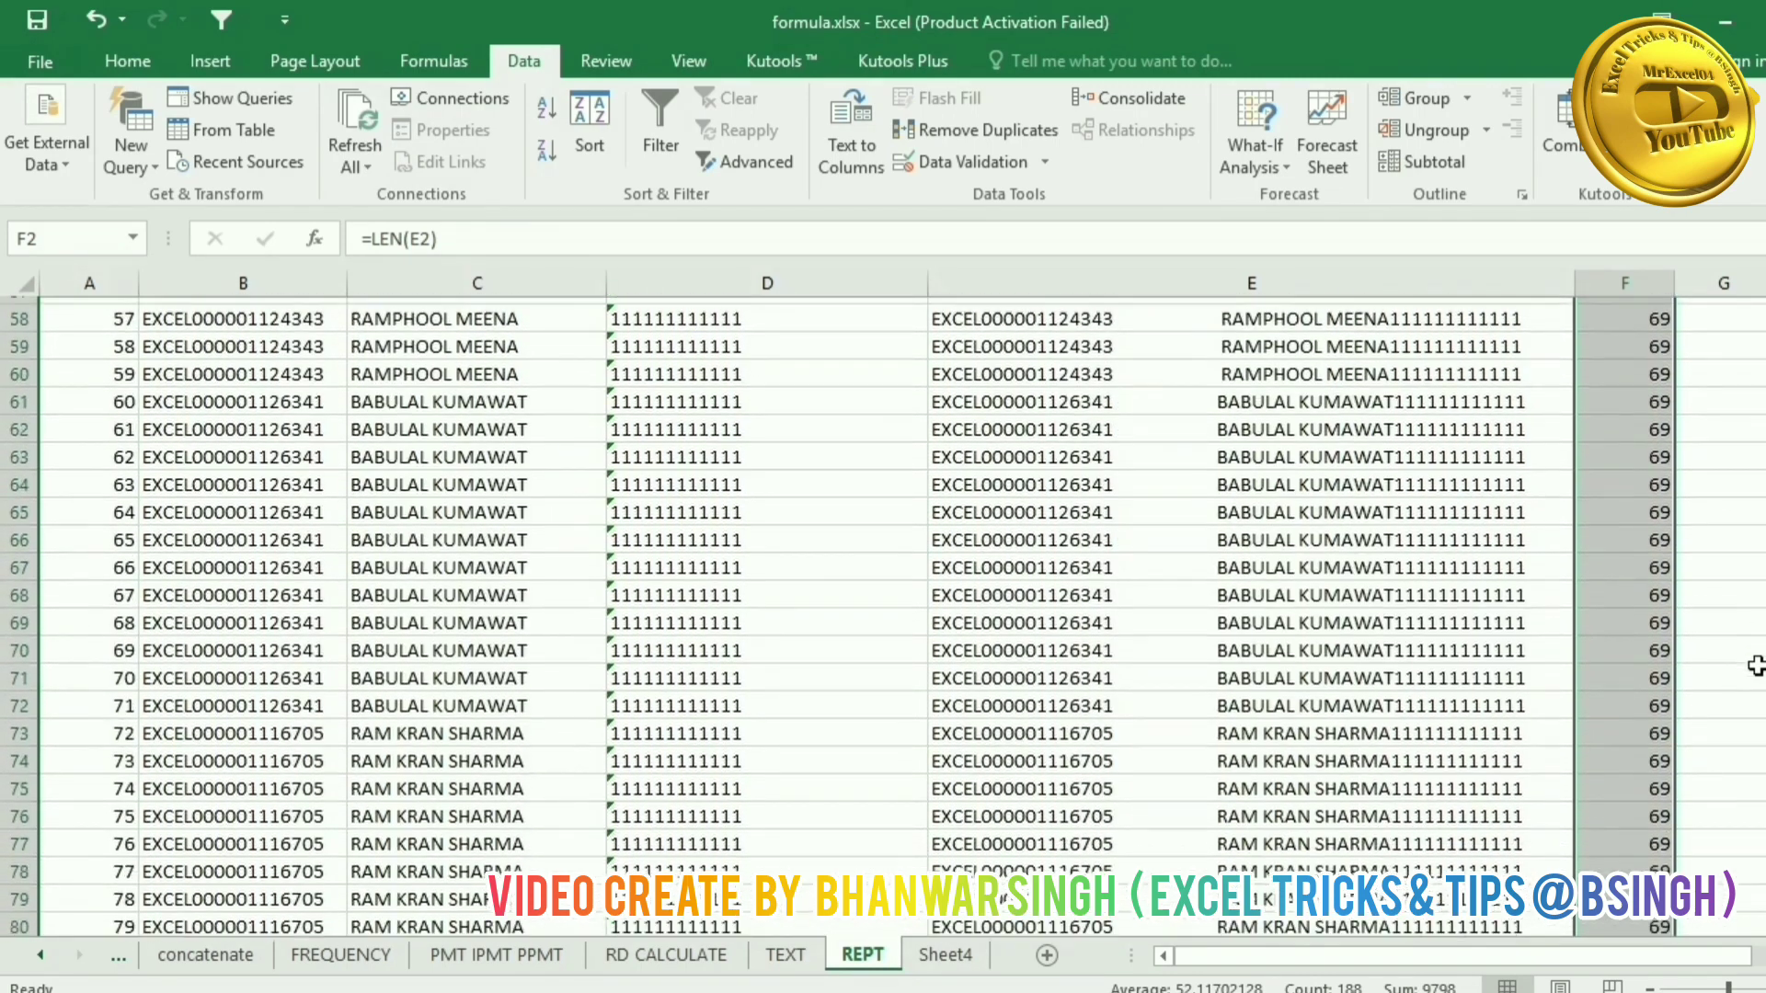
scroll(1756, 665, up, 19)
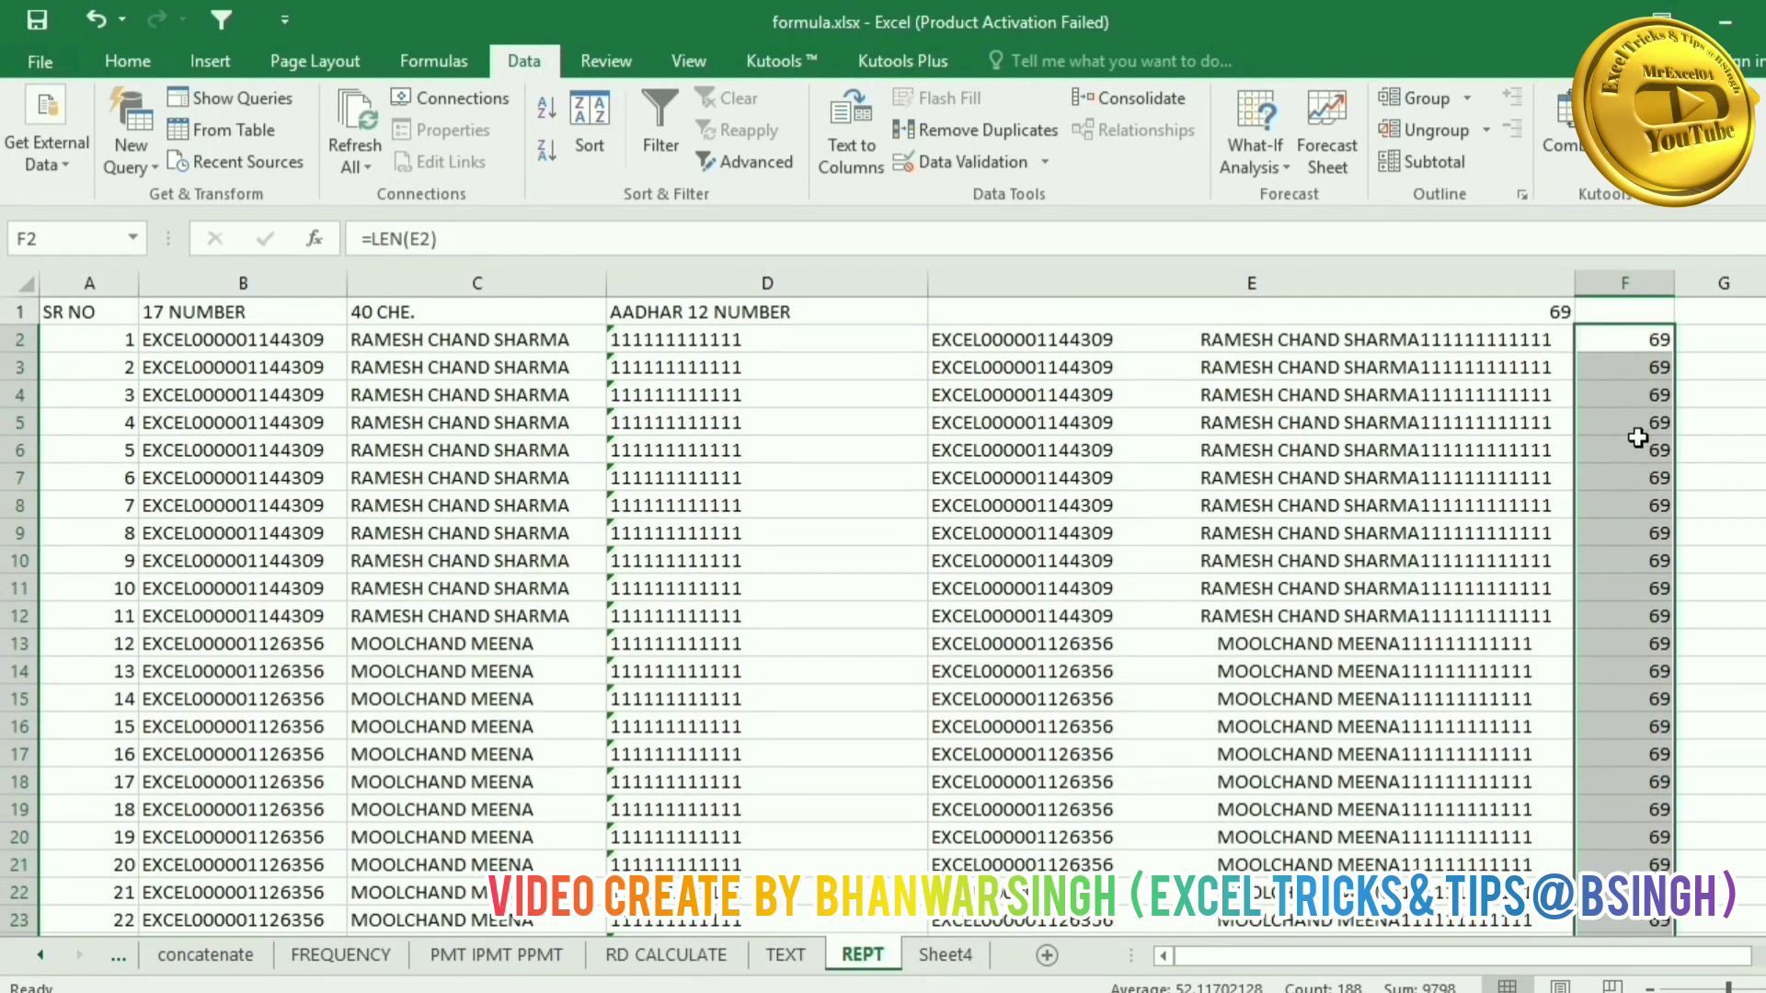
click(1627, 556)
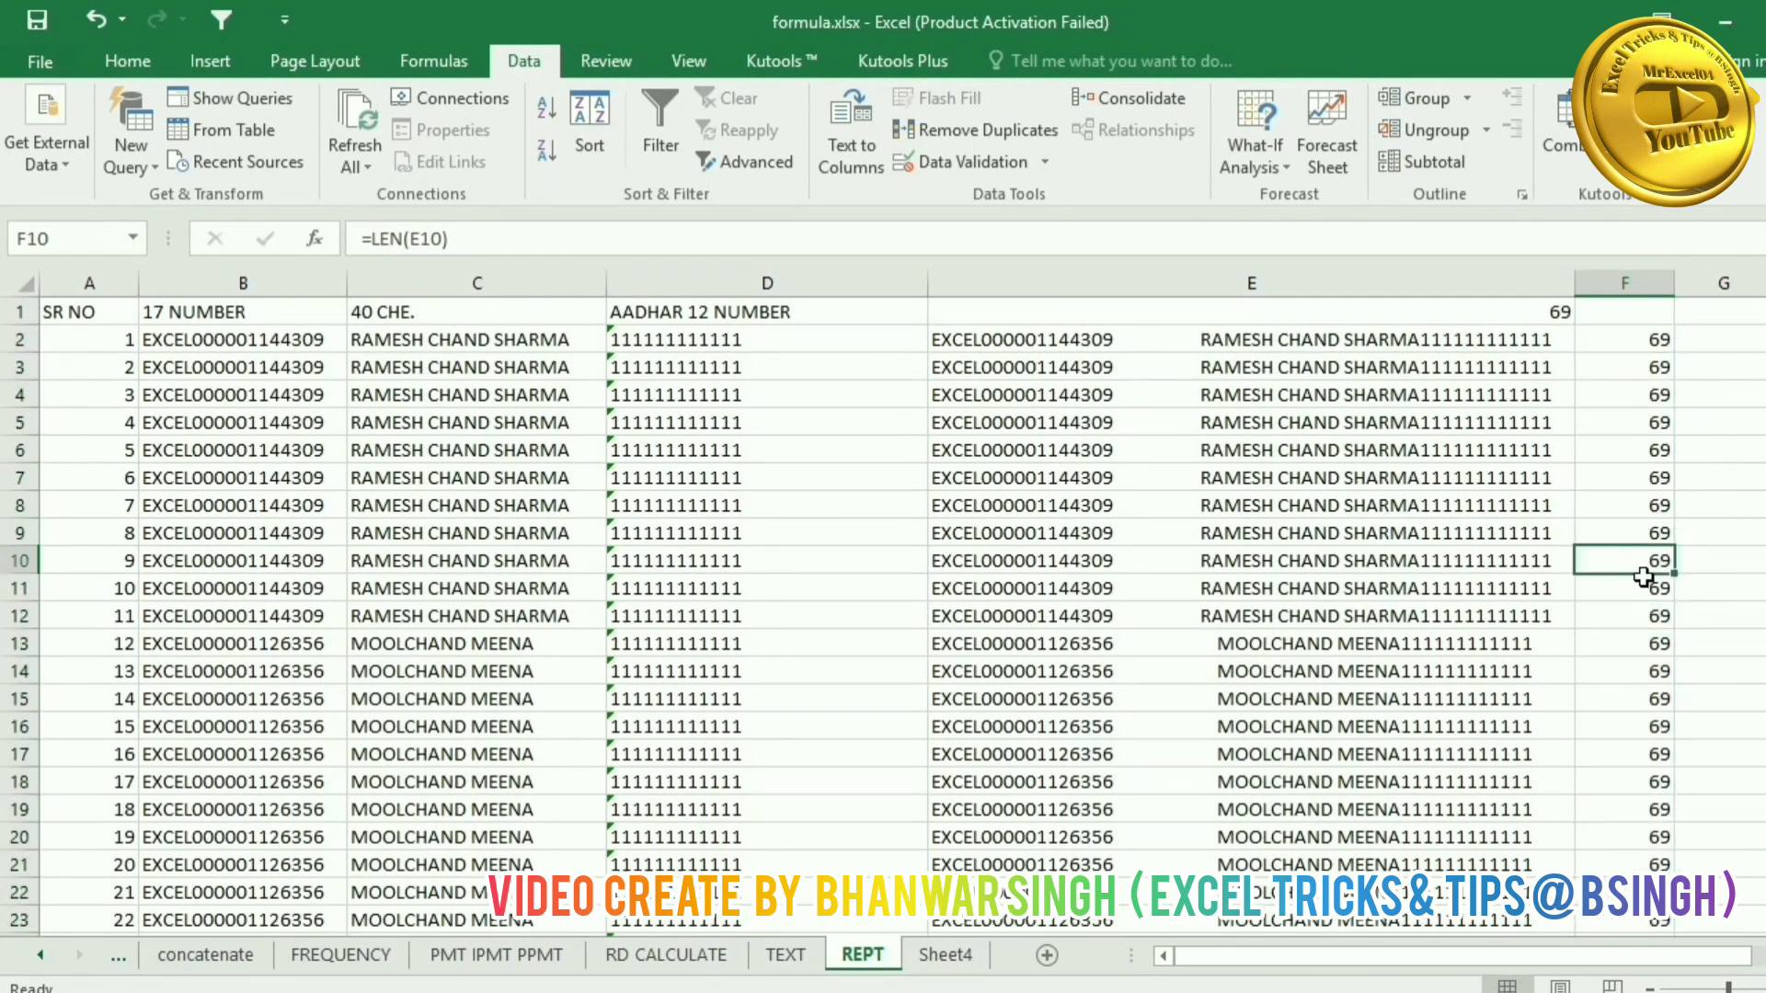
click(1704, 602)
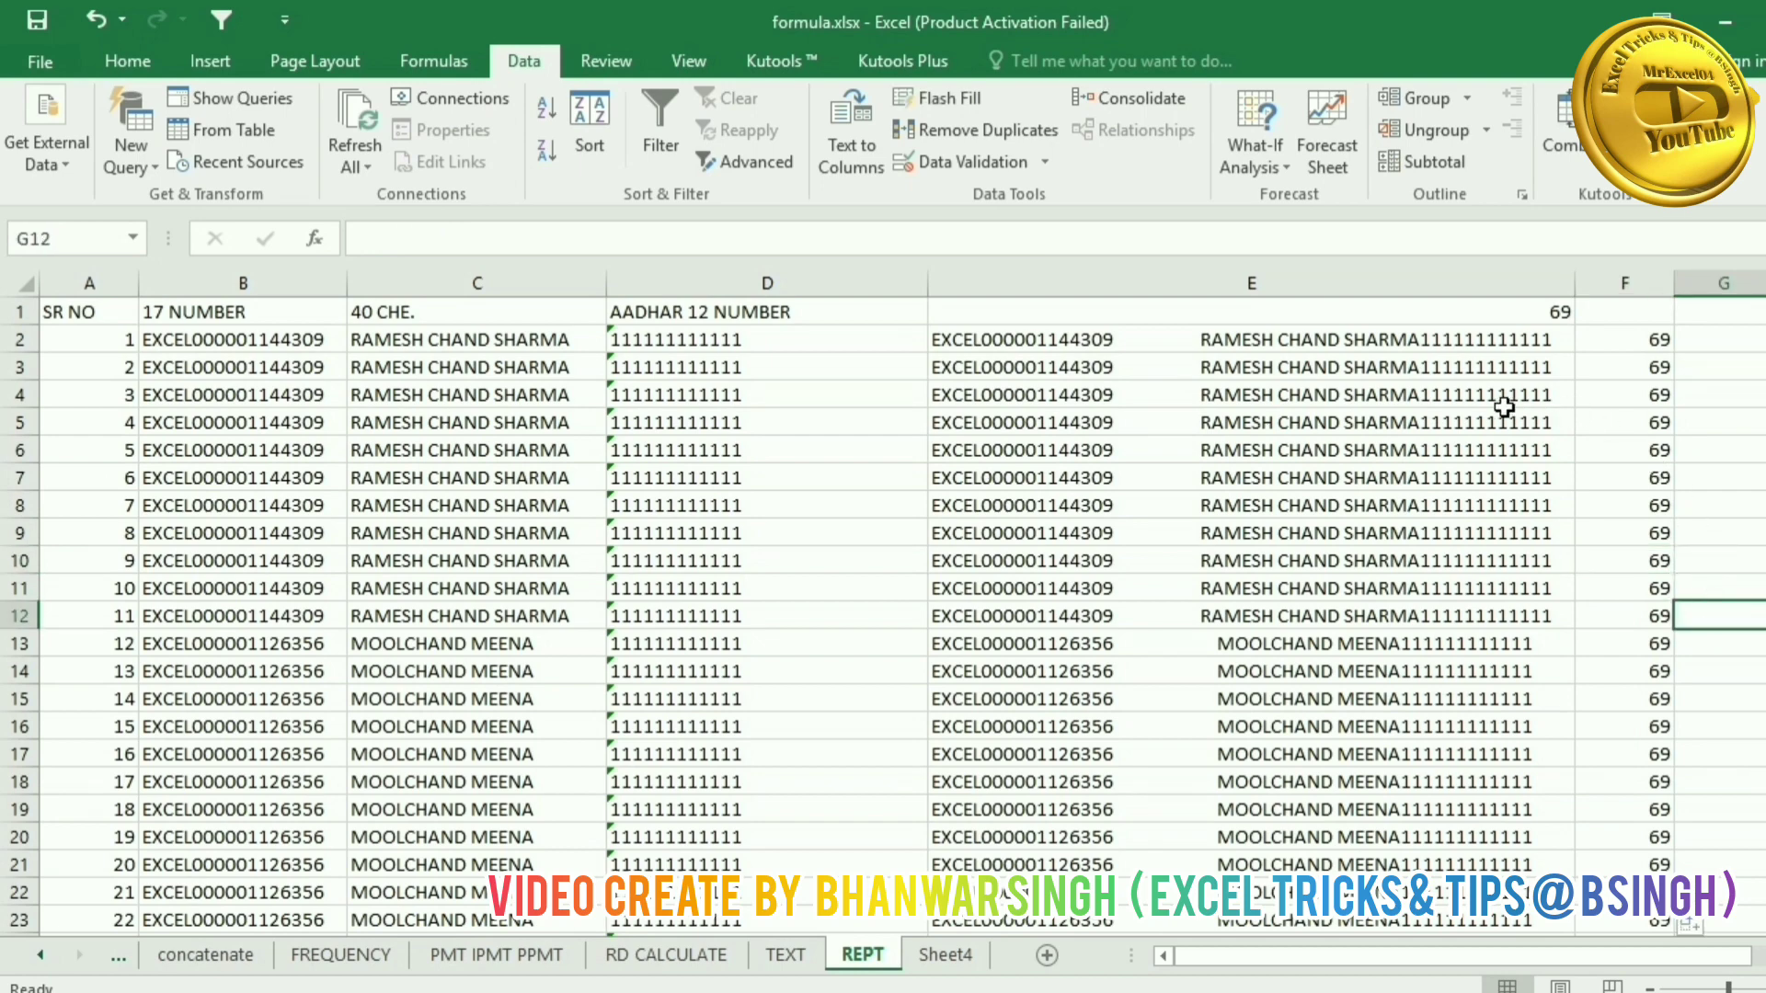
click(1450, 394)
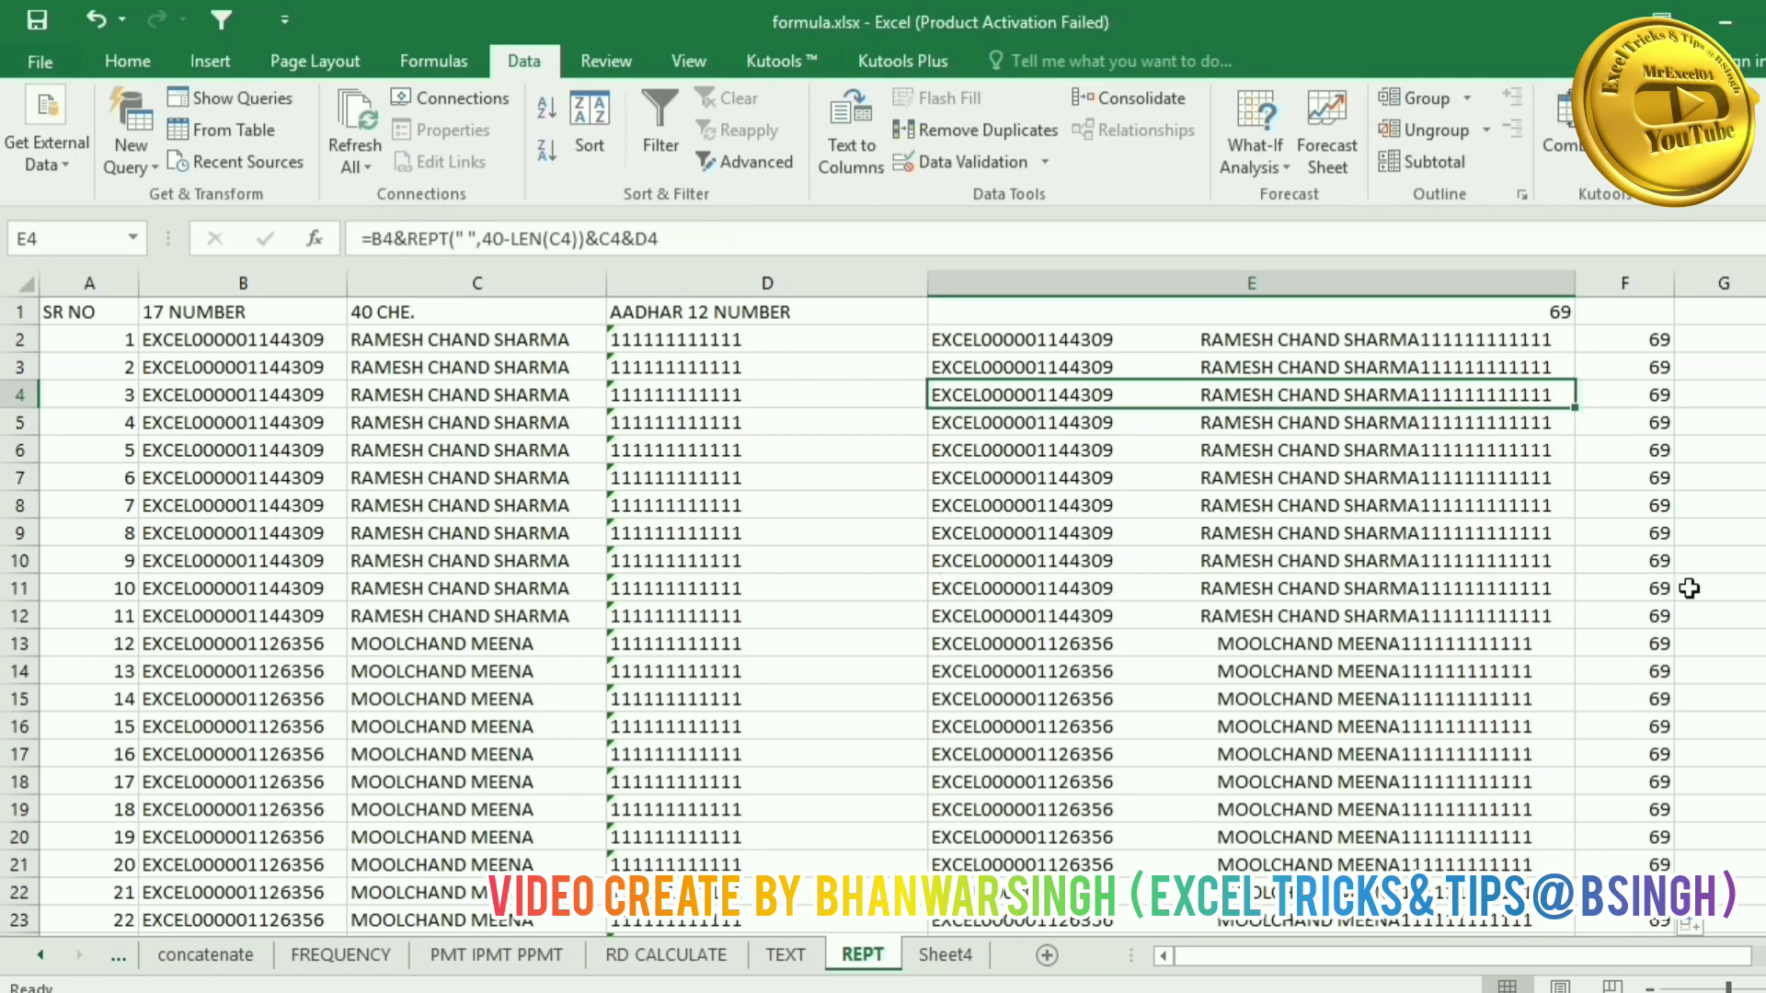
click(1732, 560)
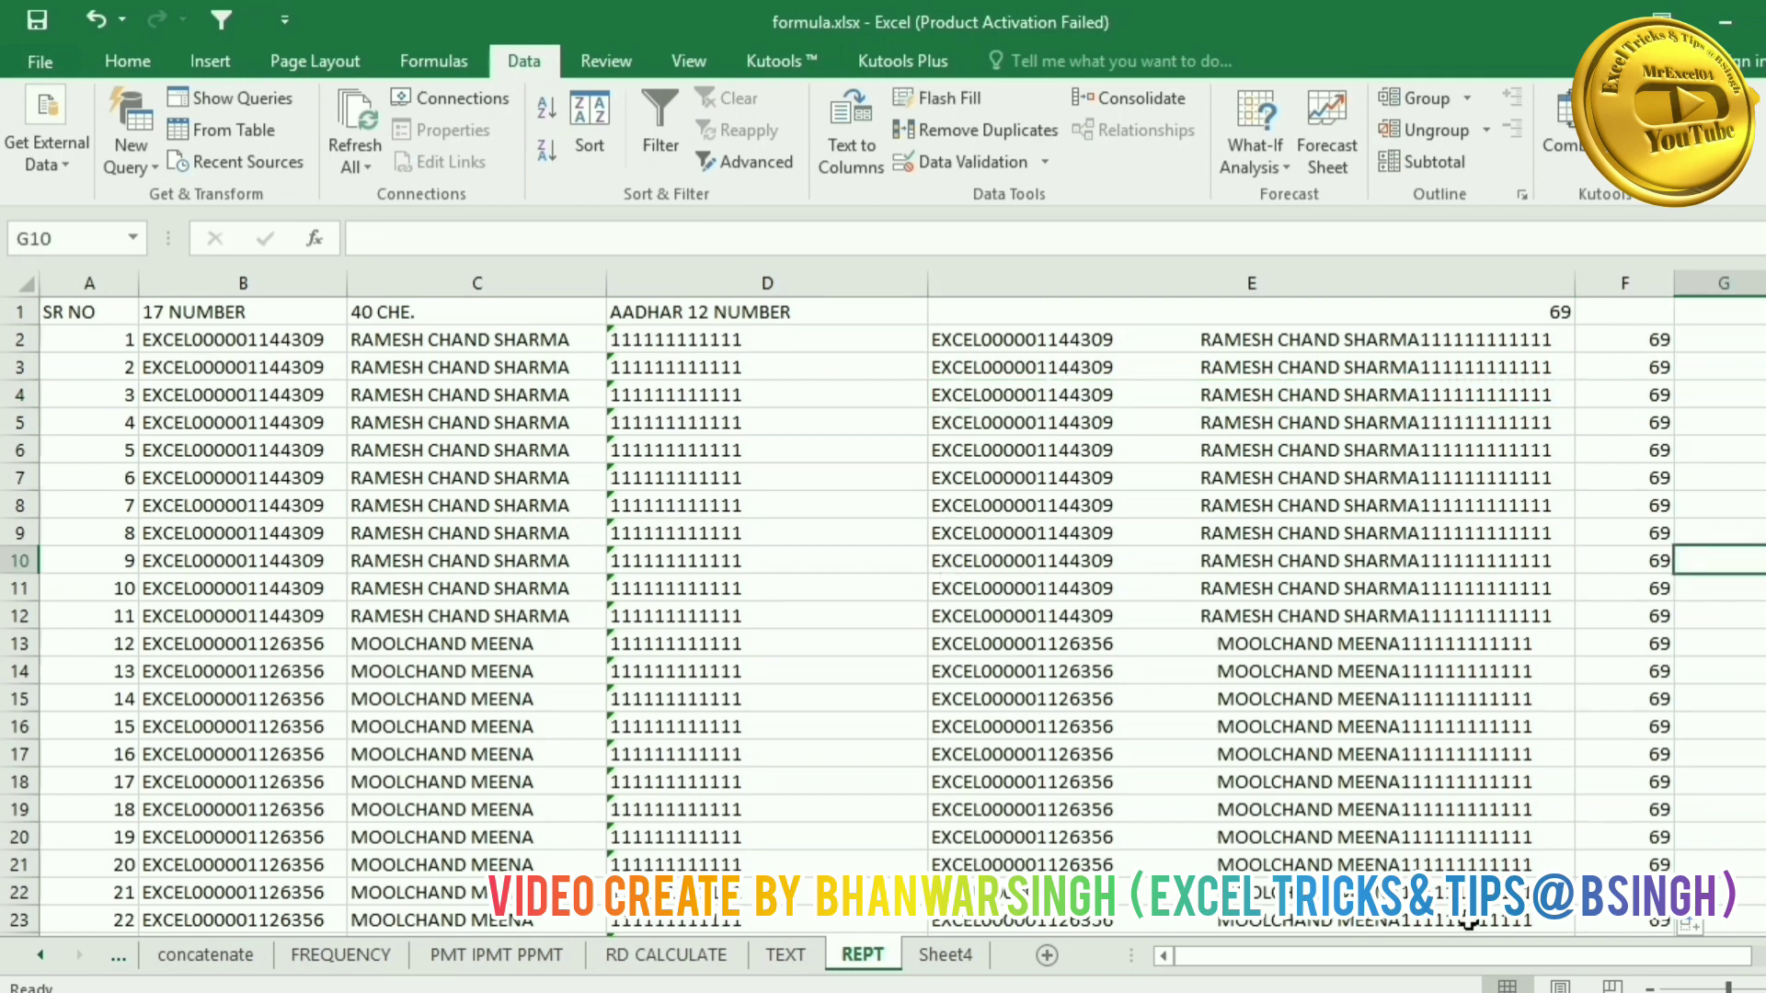